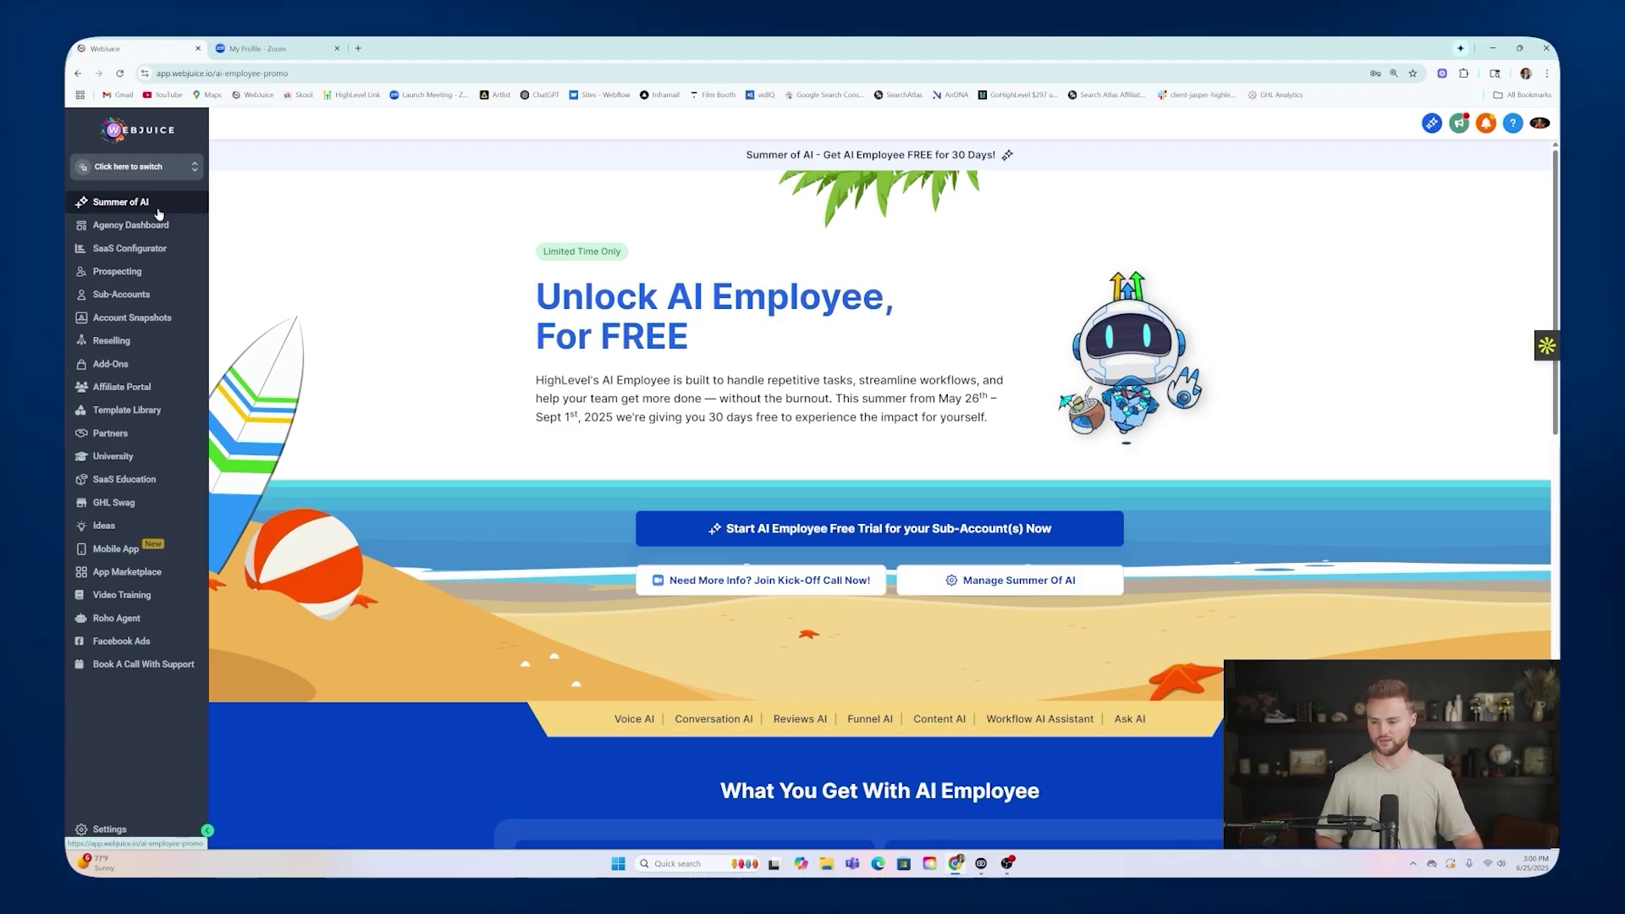
{"action": "left_click", "coordinate": [138, 295]}
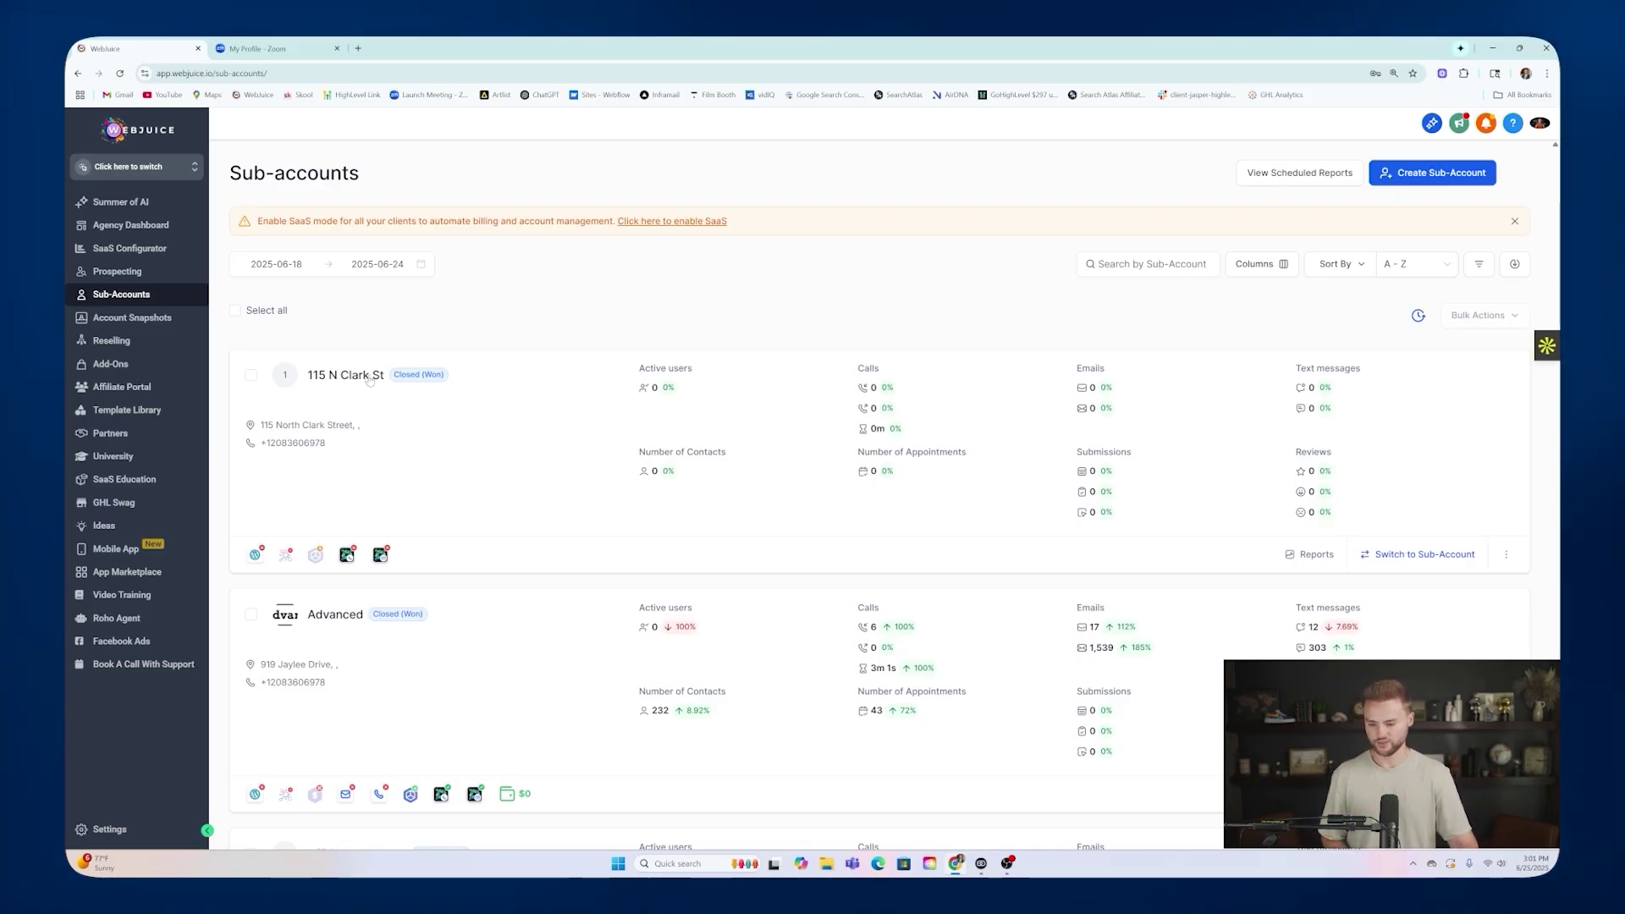
{"action": "left_click", "coordinate": [369, 377]}
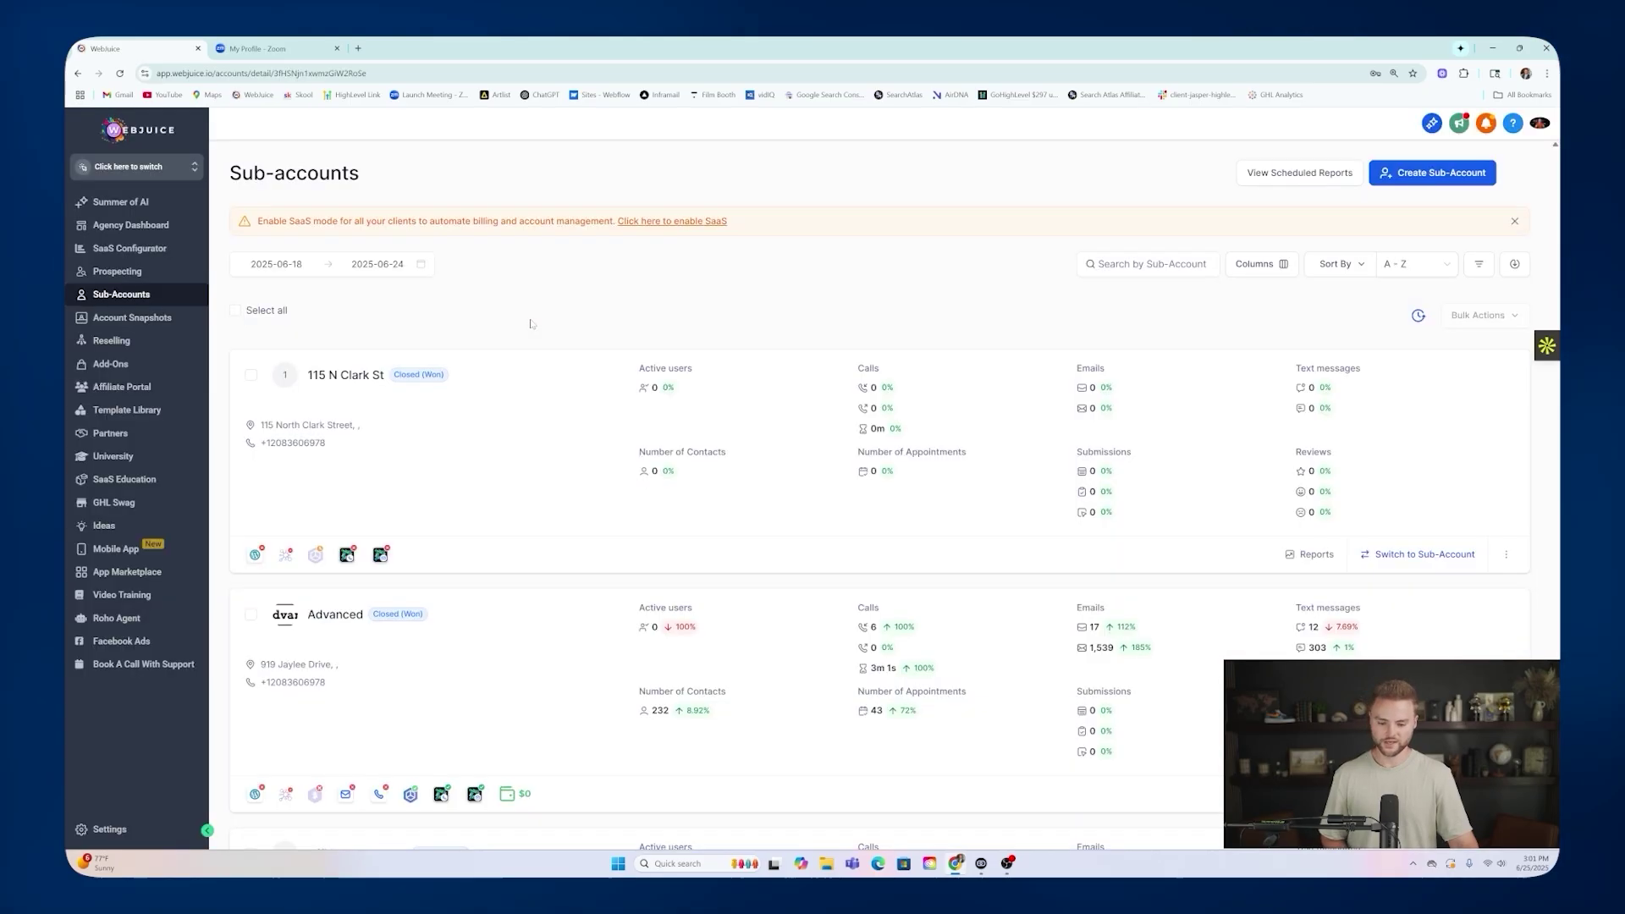
{"action": "scroll", "coordinate": [531, 323], "scroll_direction": "down", "scroll_amount": 3}
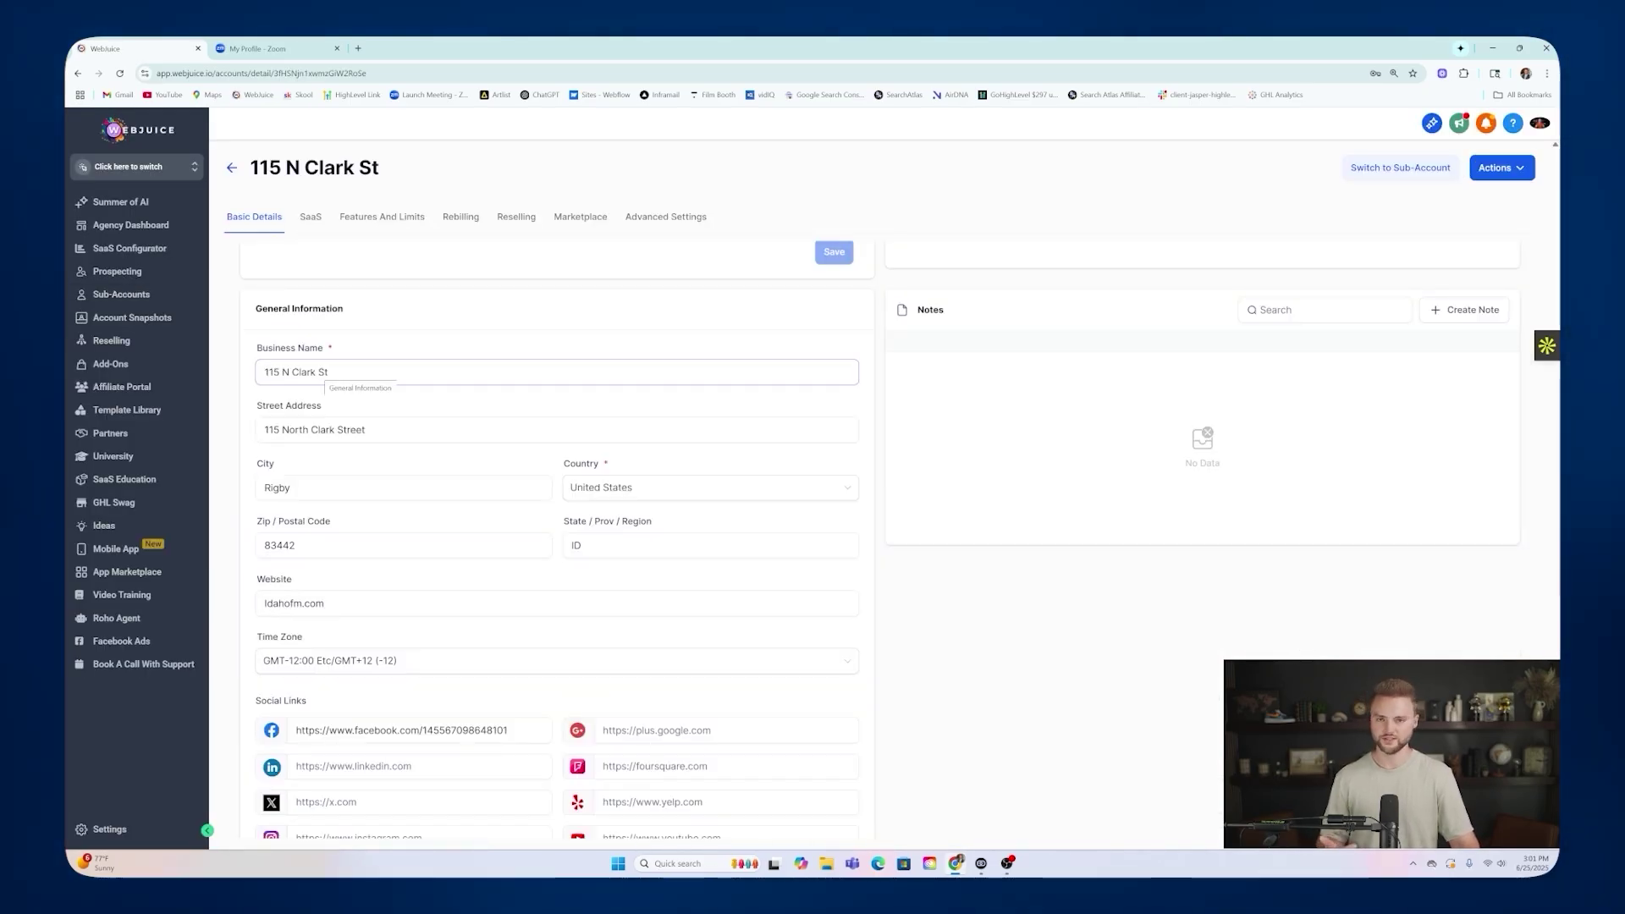
{"action": "scroll", "coordinate": [325, 375], "scroll_direction": "down", "scroll_amount": 2}
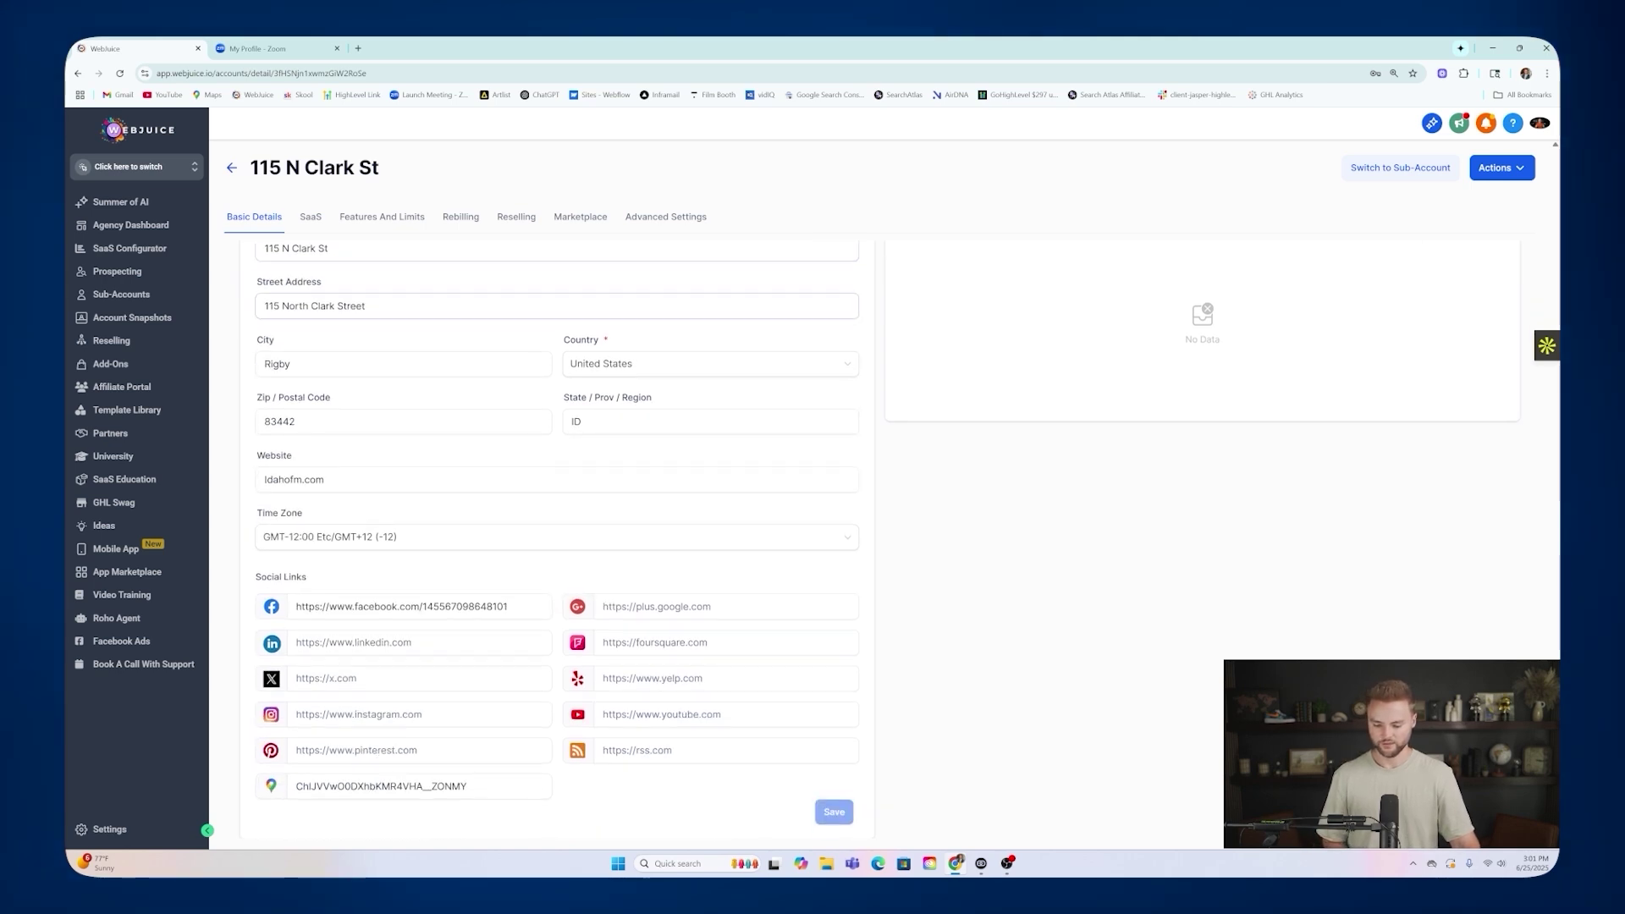
{"action": "scroll", "coordinate": [325, 376], "scroll_direction": "up", "scroll_amount": 5}
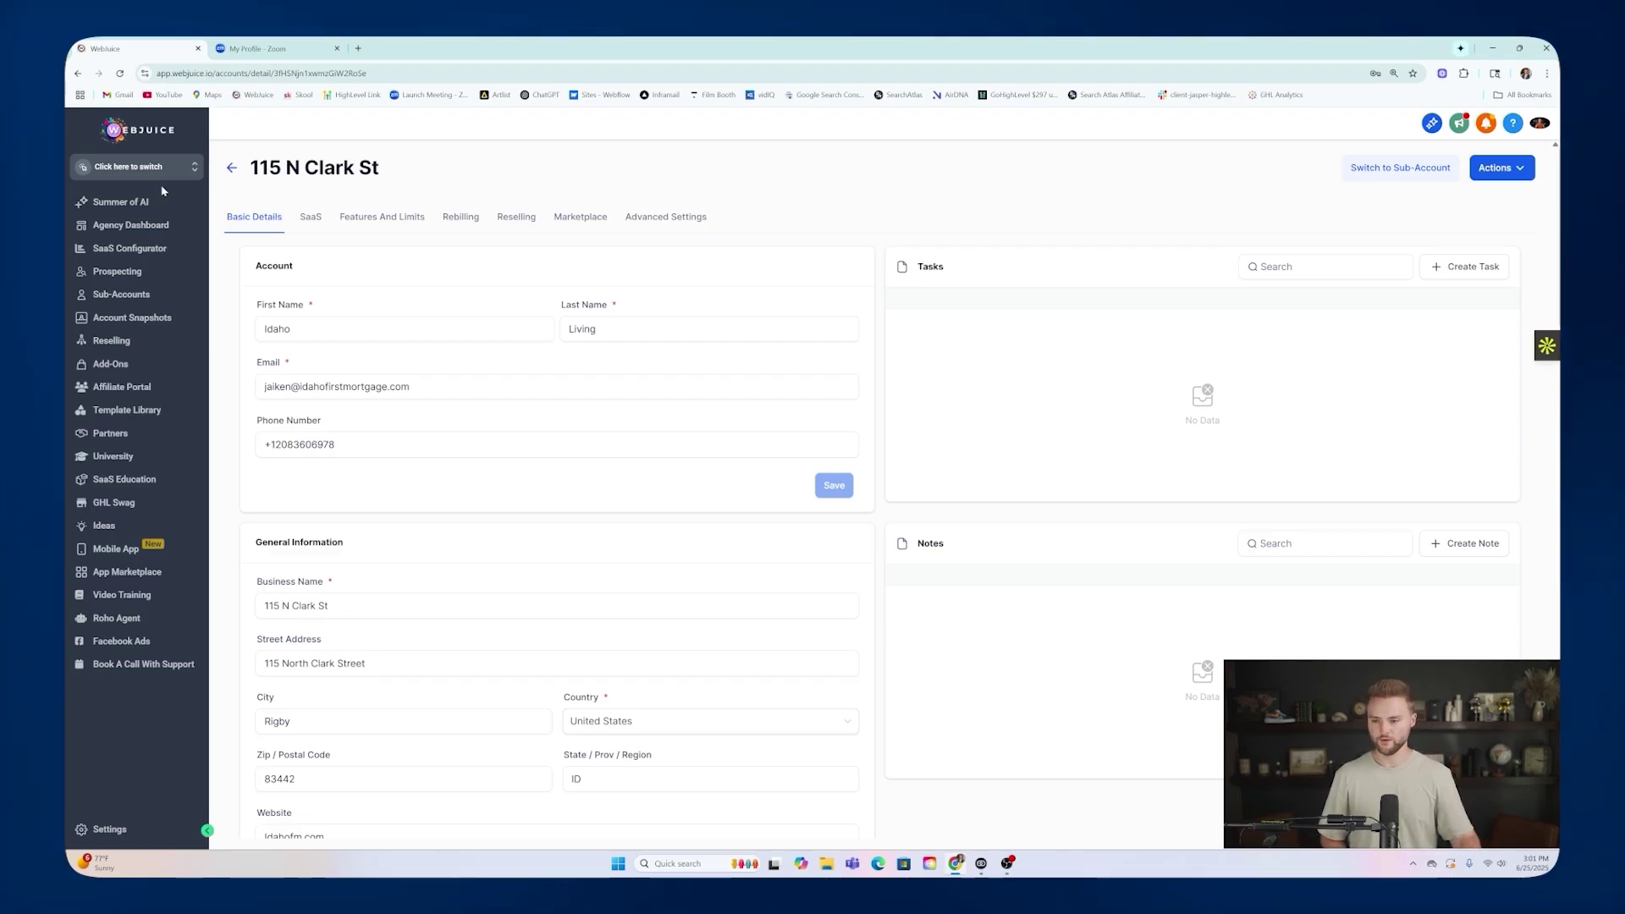
Load the HighLevel snapshot affiliate link in a new tab, reach Member Login, then return to WebJuice.
{"action": "left_click", "coordinate": [358, 49]}
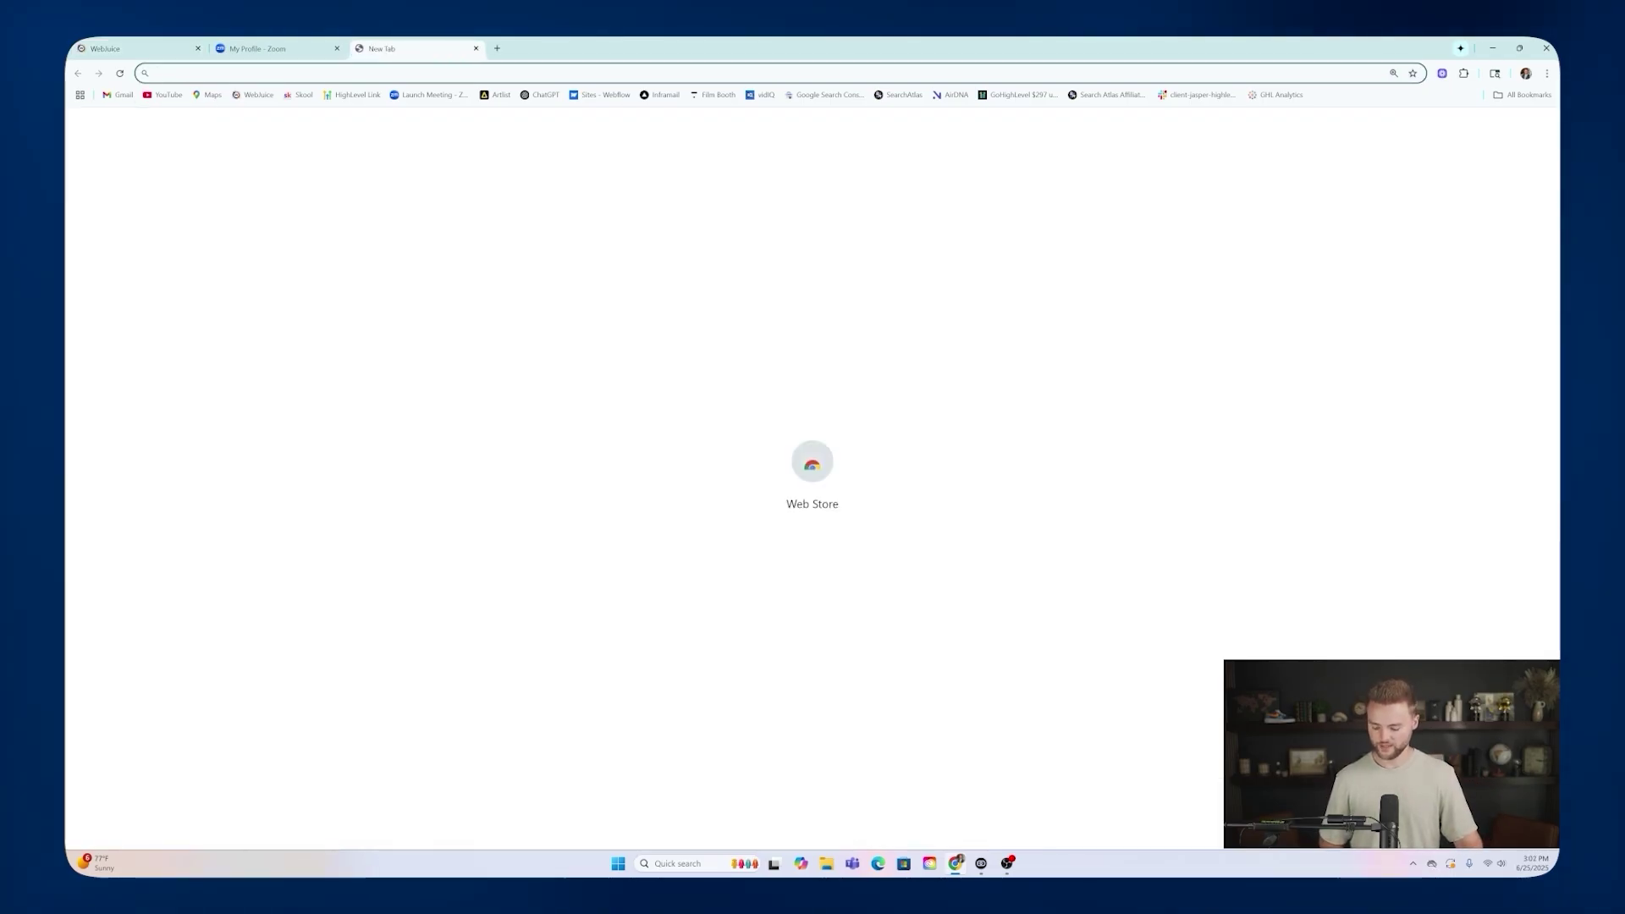
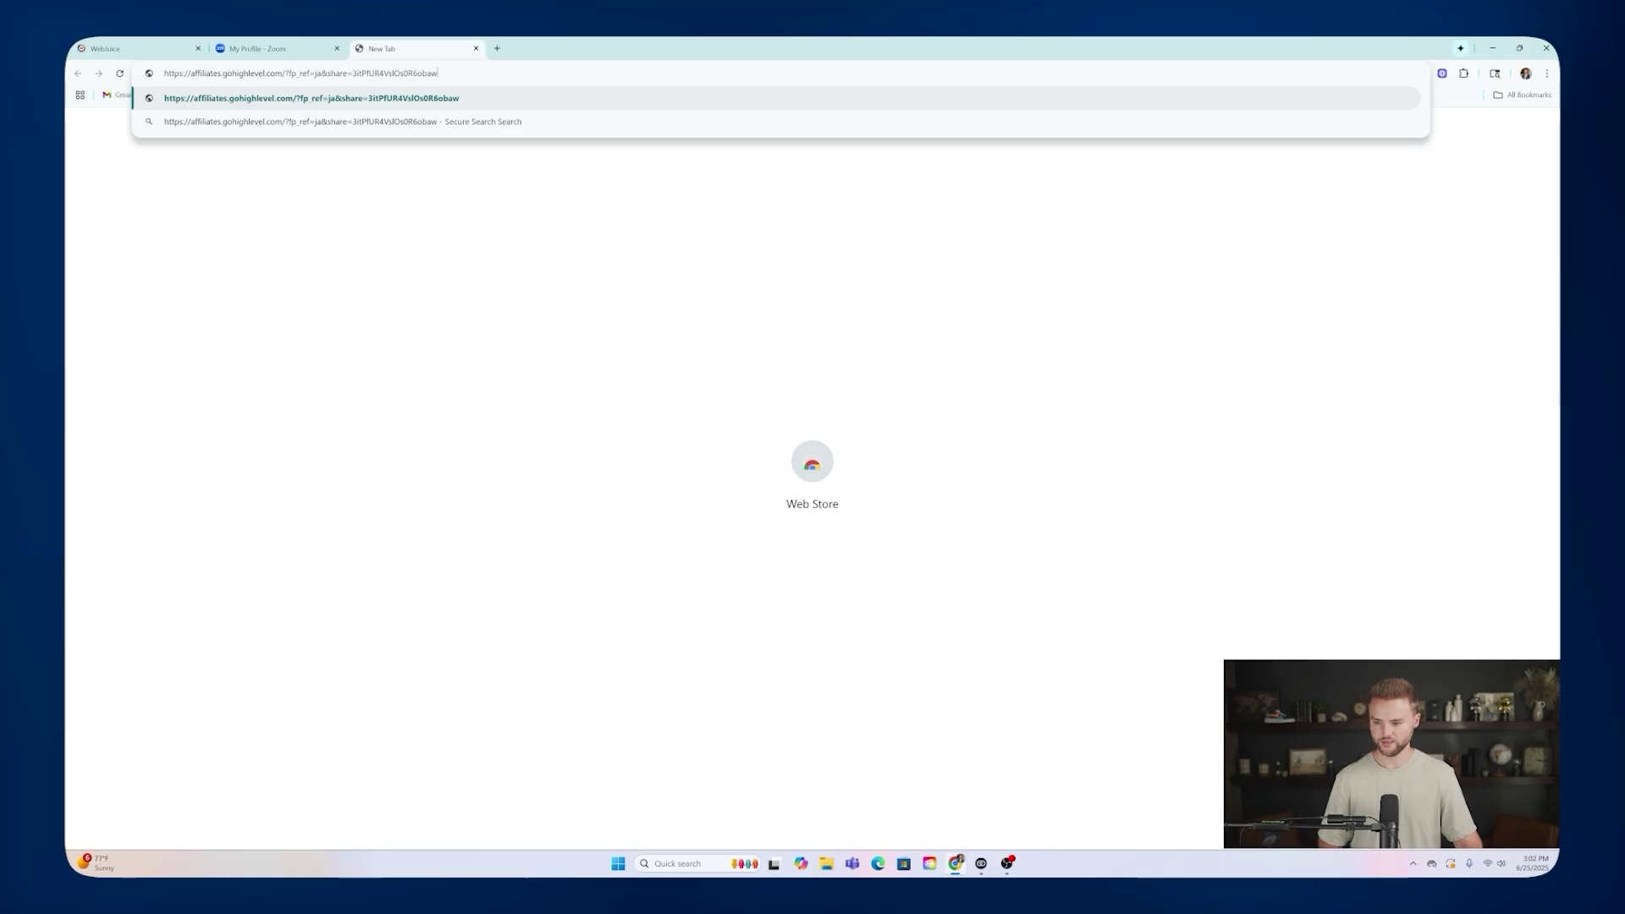
{"action": "key", "text": "Return"}
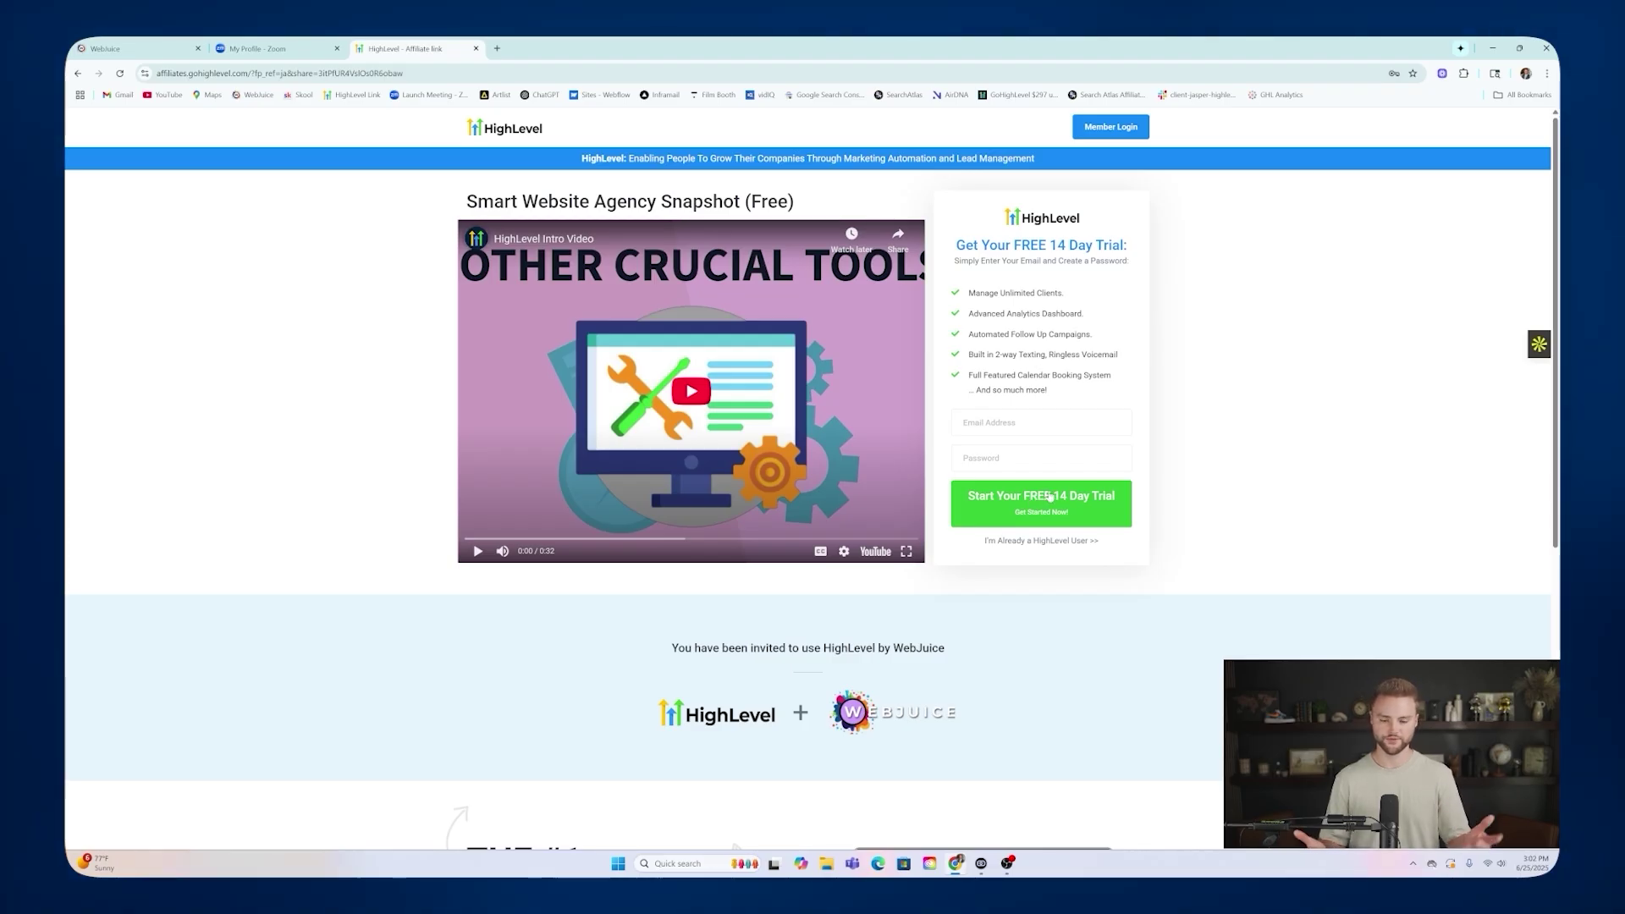
{"action": "left_click", "coordinate": [1108, 130]}
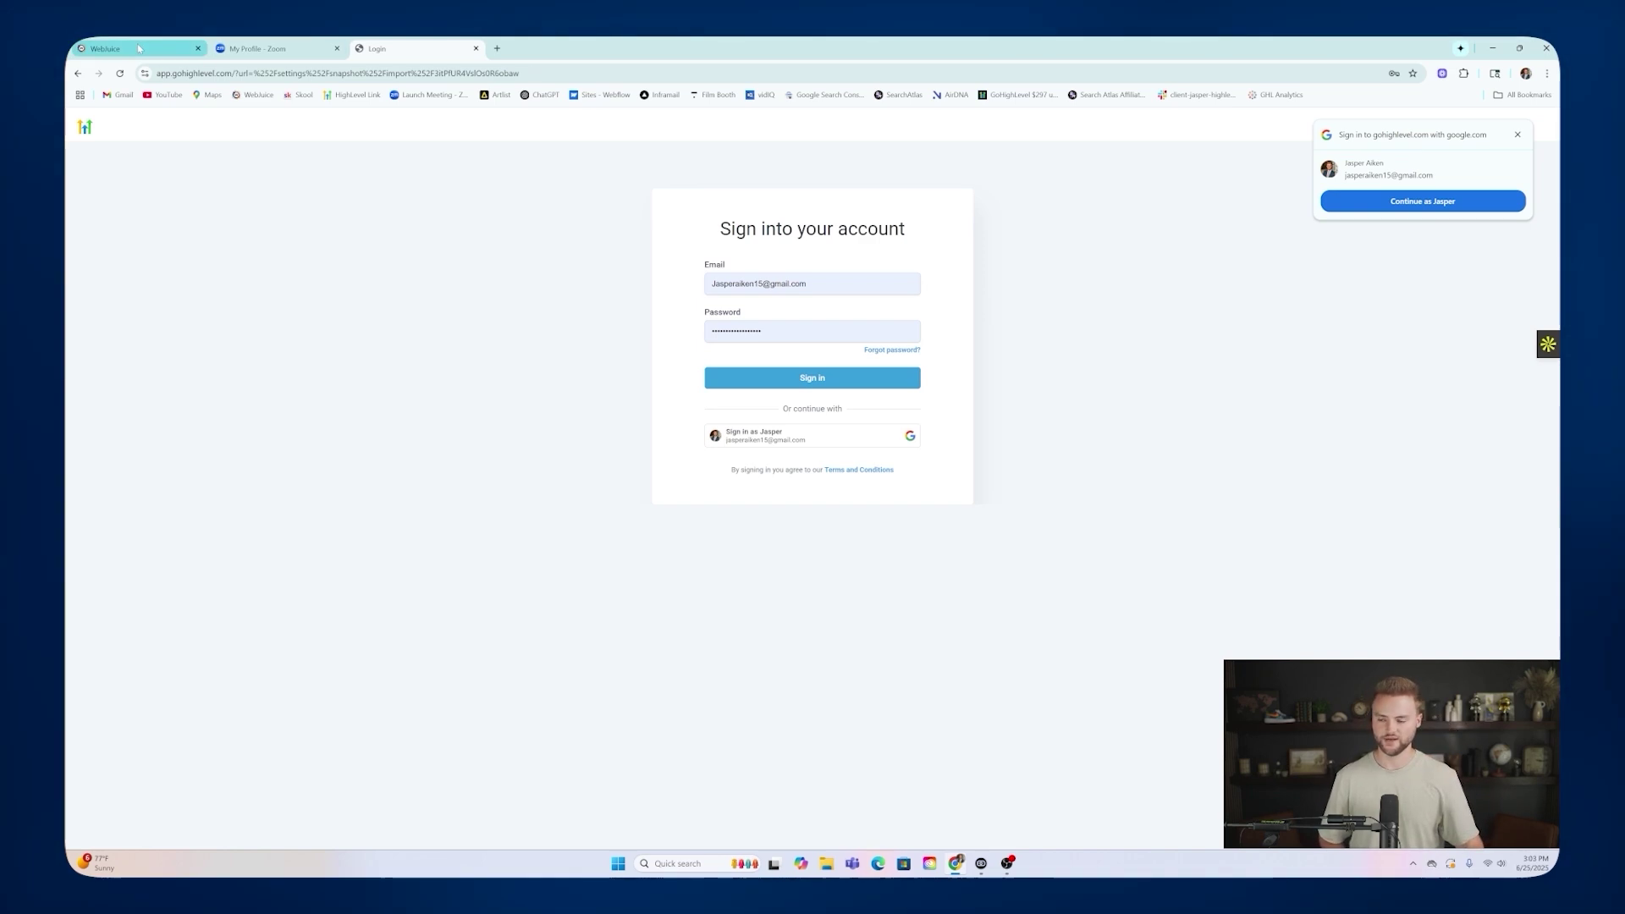
{"action": "left_click", "coordinate": [139, 48]}
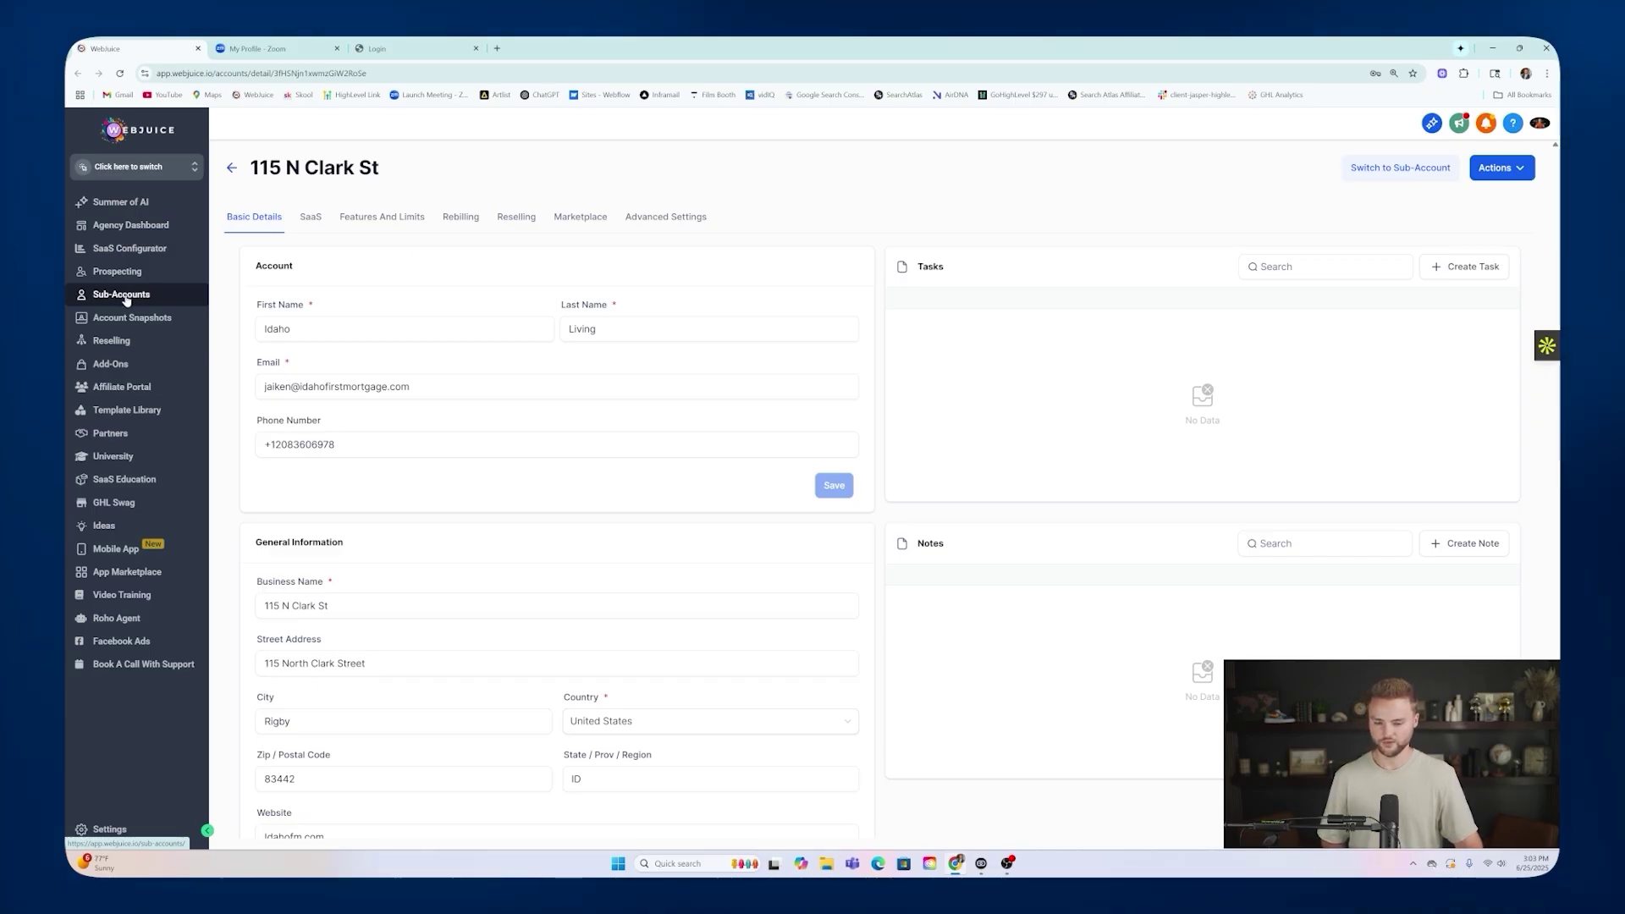
{"action": "left_click", "coordinate": [122, 295]}
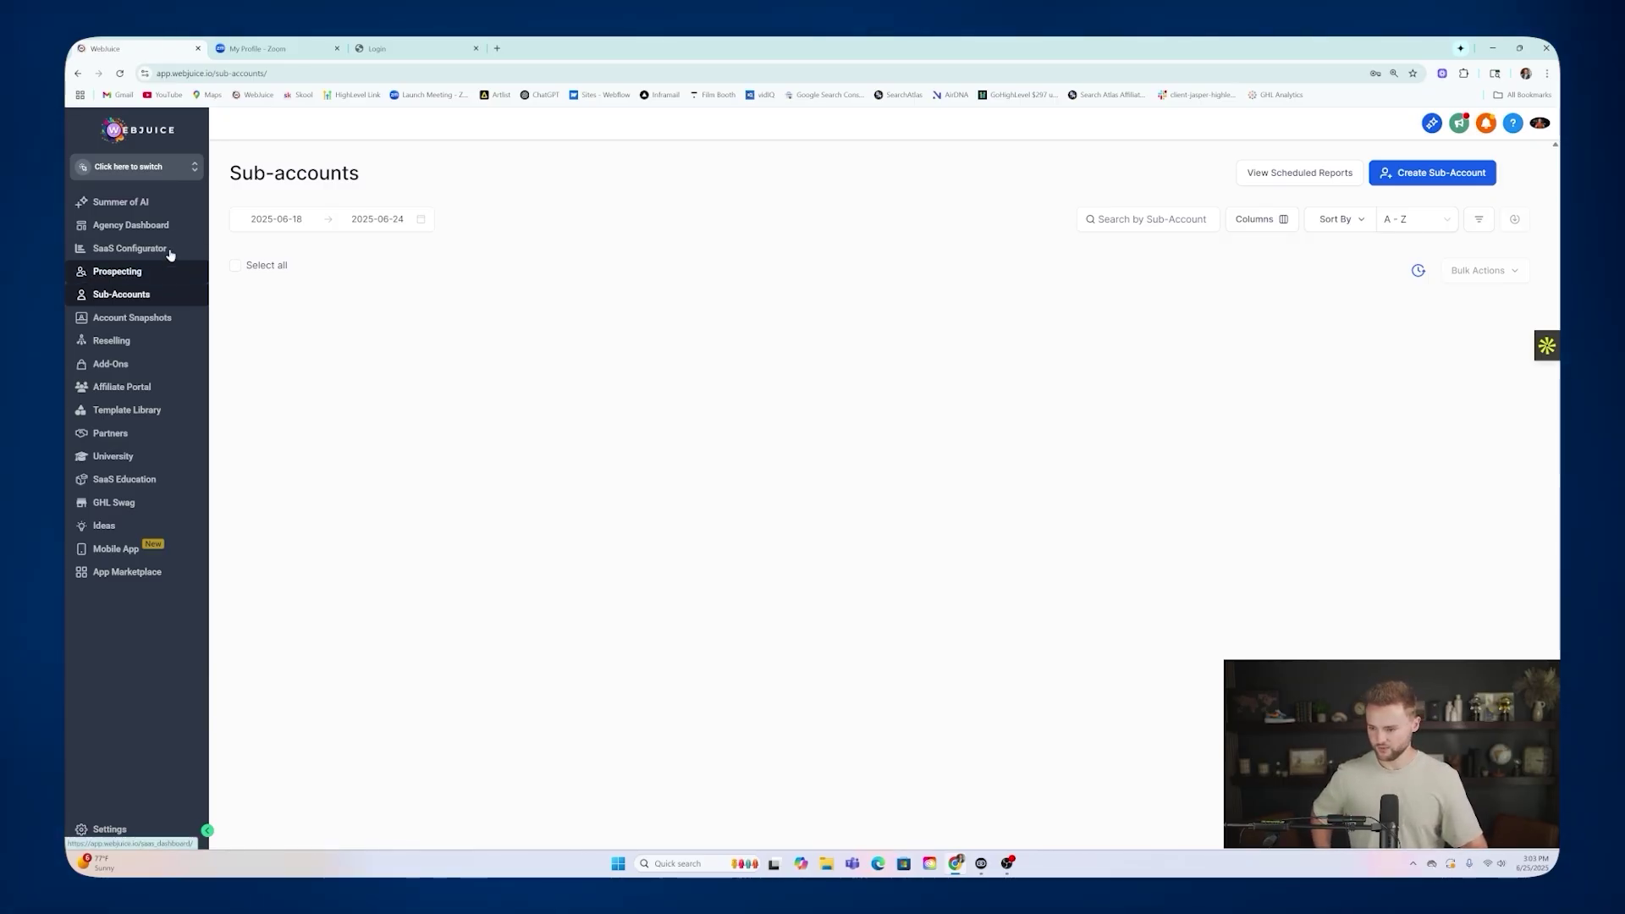
{"action": "left_click", "coordinate": [152, 204]}
{"action": "left_click", "coordinate": [148, 292]}
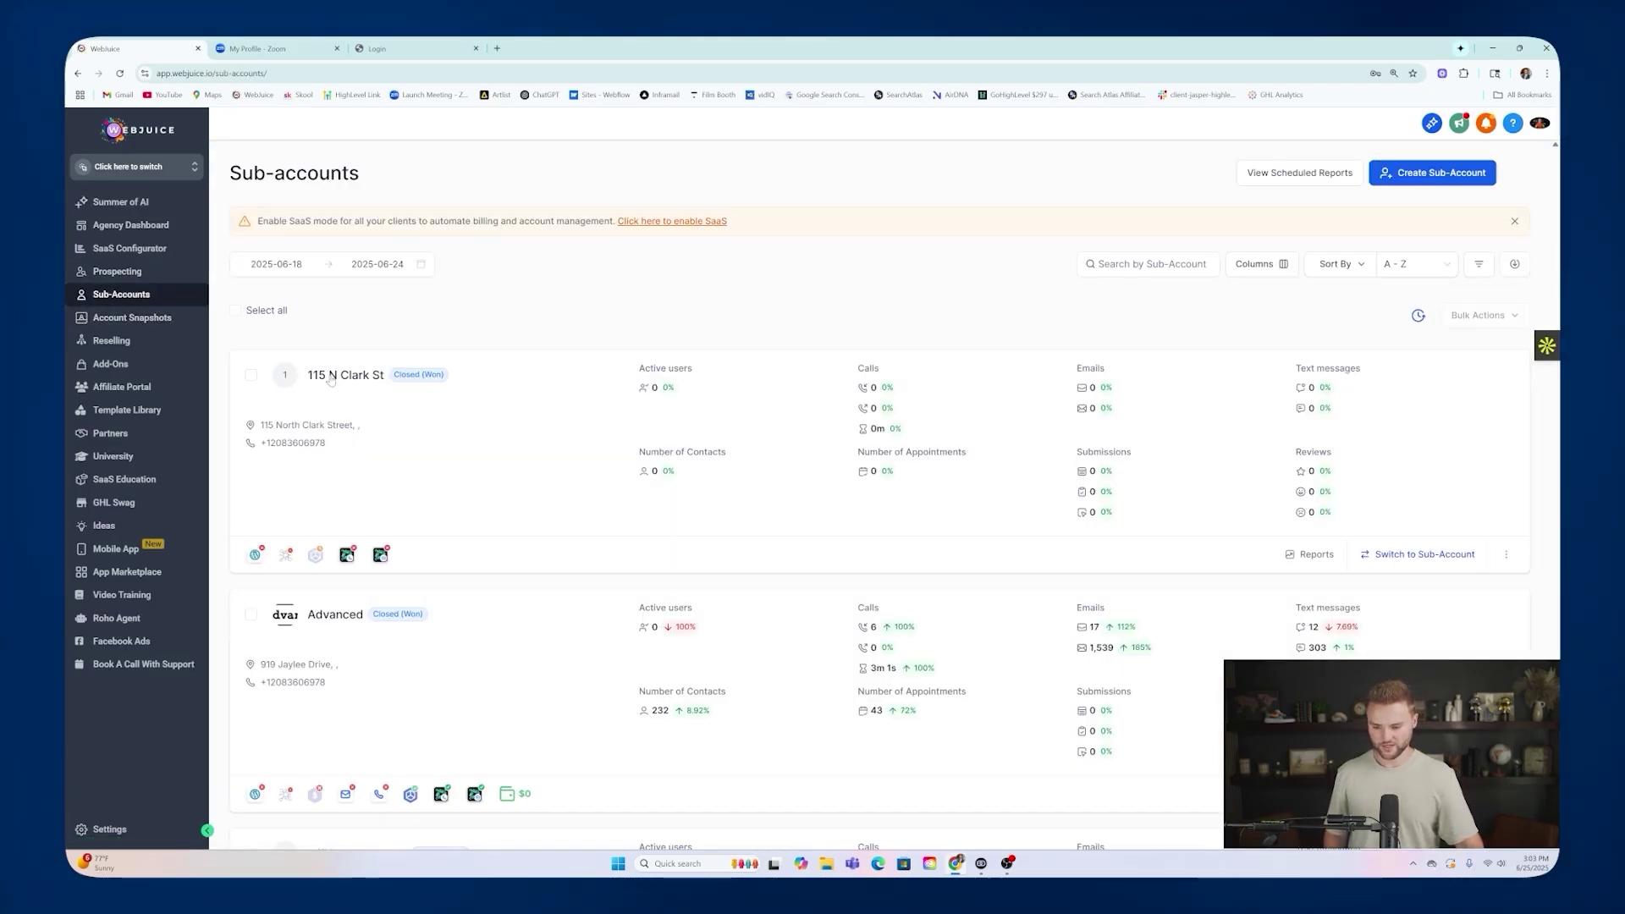
{"action": "left_click", "coordinate": [334, 378]}
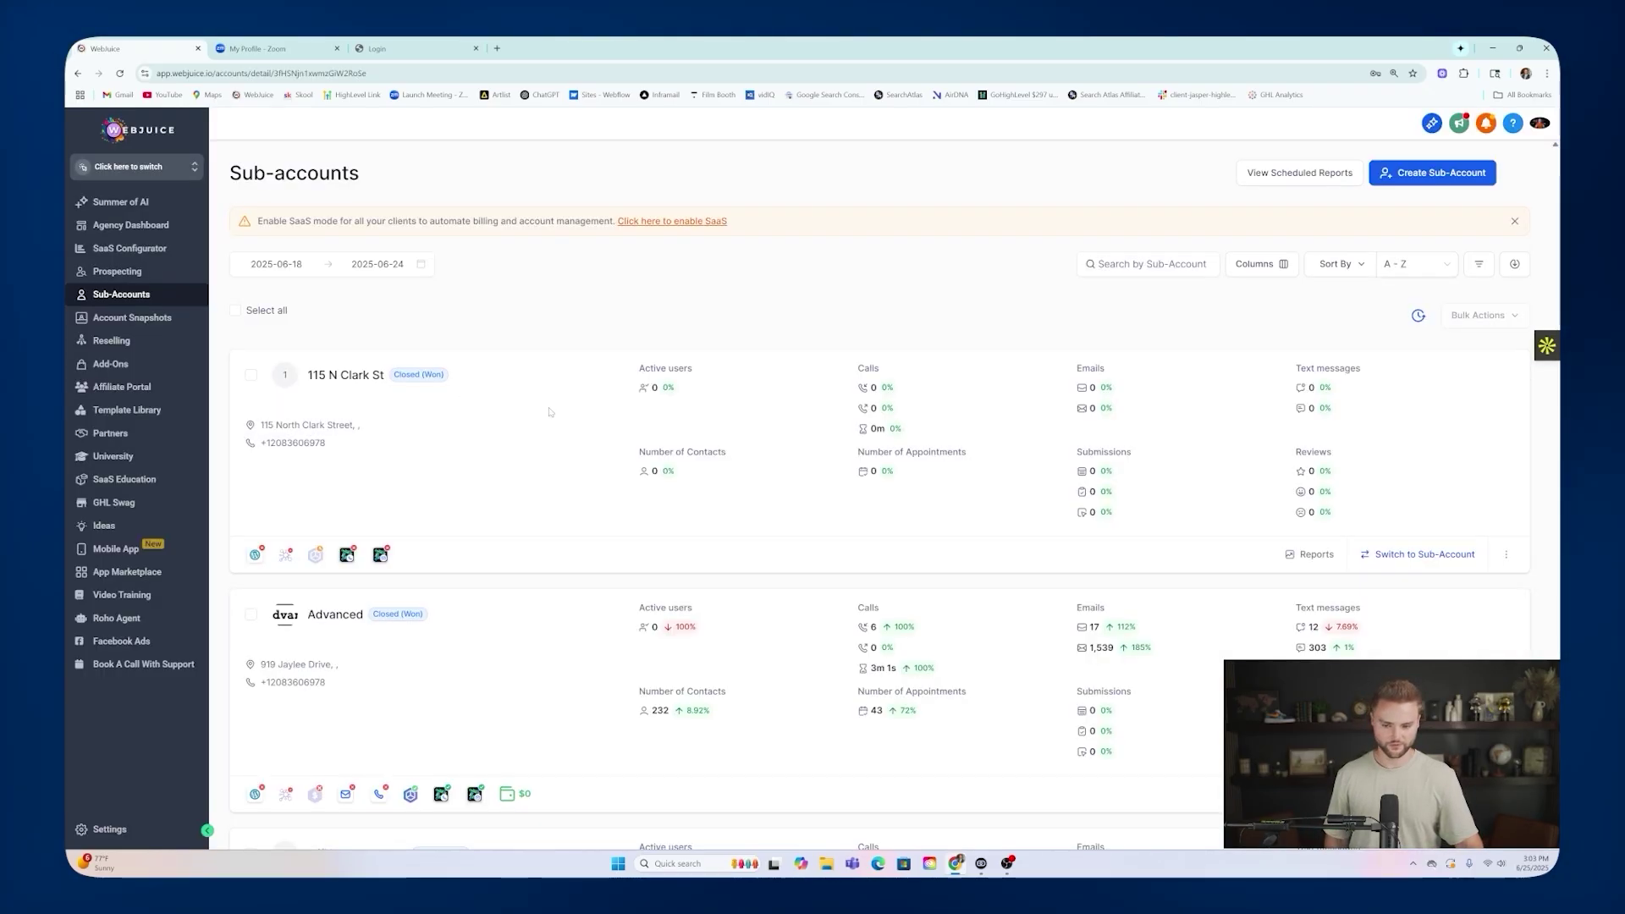
Start loading the Own - Smart Website Agency Snapshot (Free) into this sub-account.
{"action": "left_click", "coordinate": [1517, 174]}
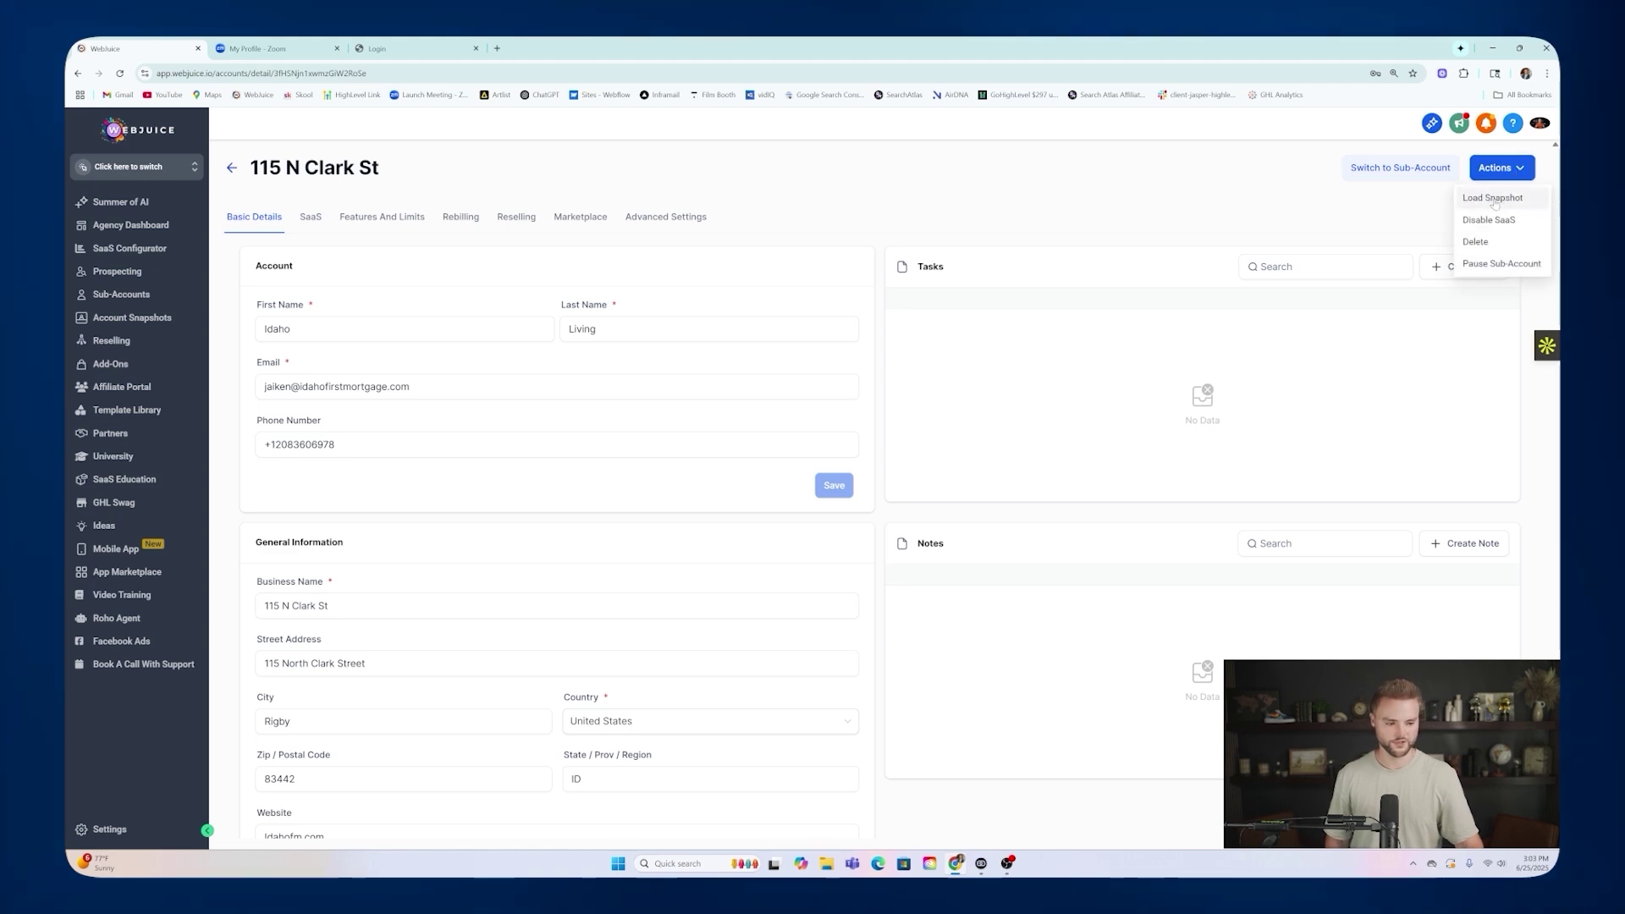
{"action": "left_click", "coordinate": [1494, 199]}
{"action": "left_click", "coordinate": [409, 507]}
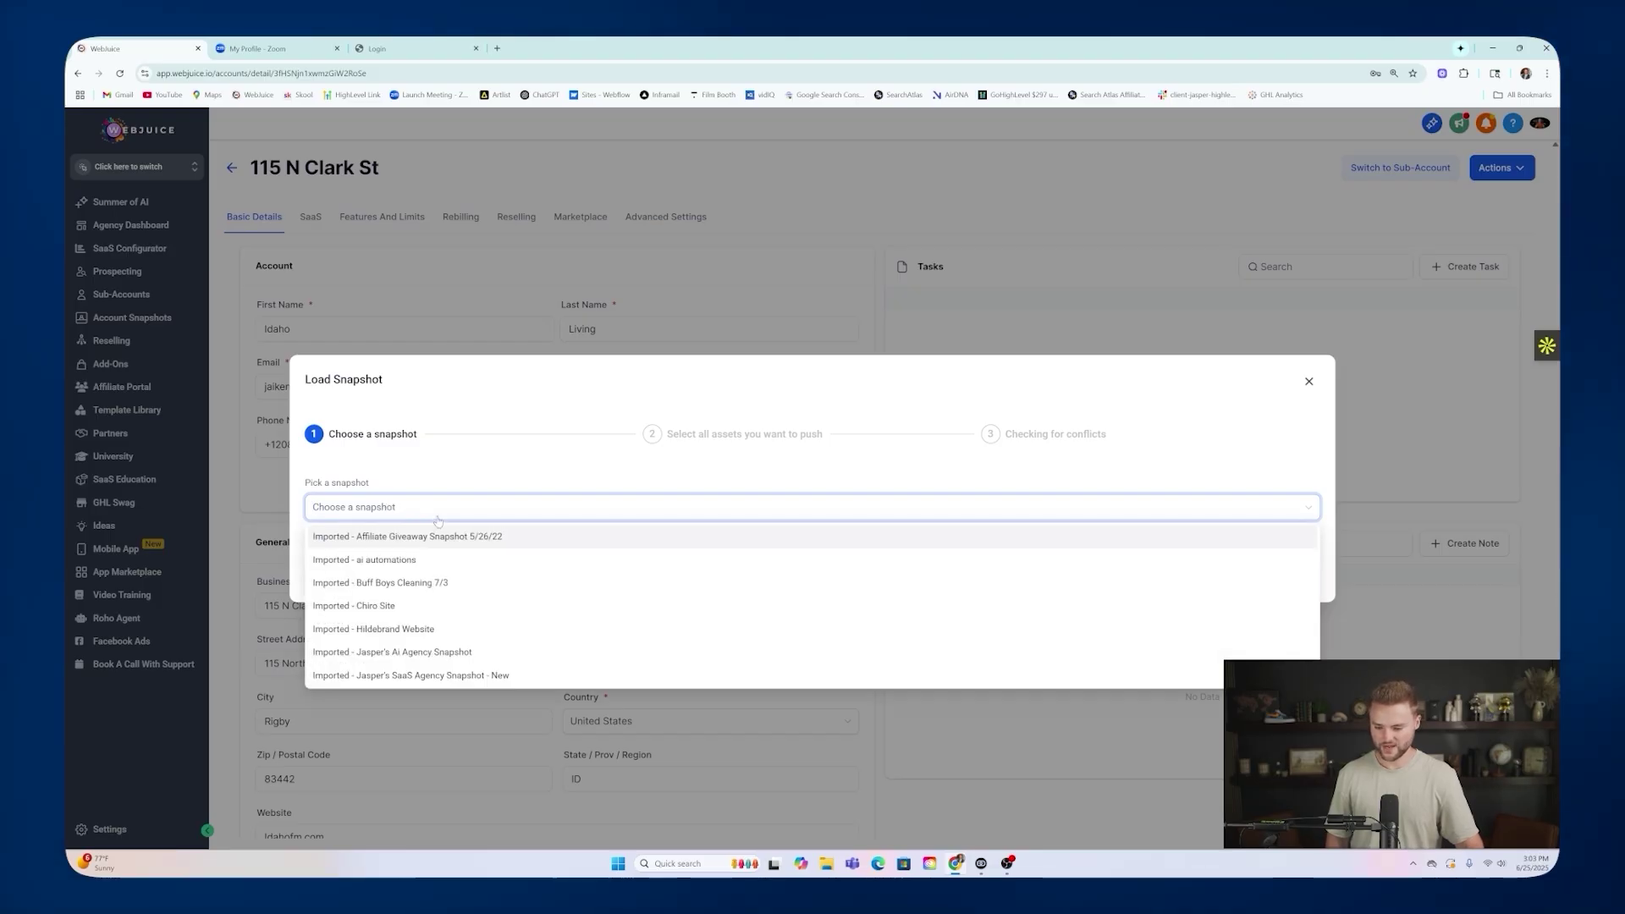
{"action": "type", "text": "smart"}
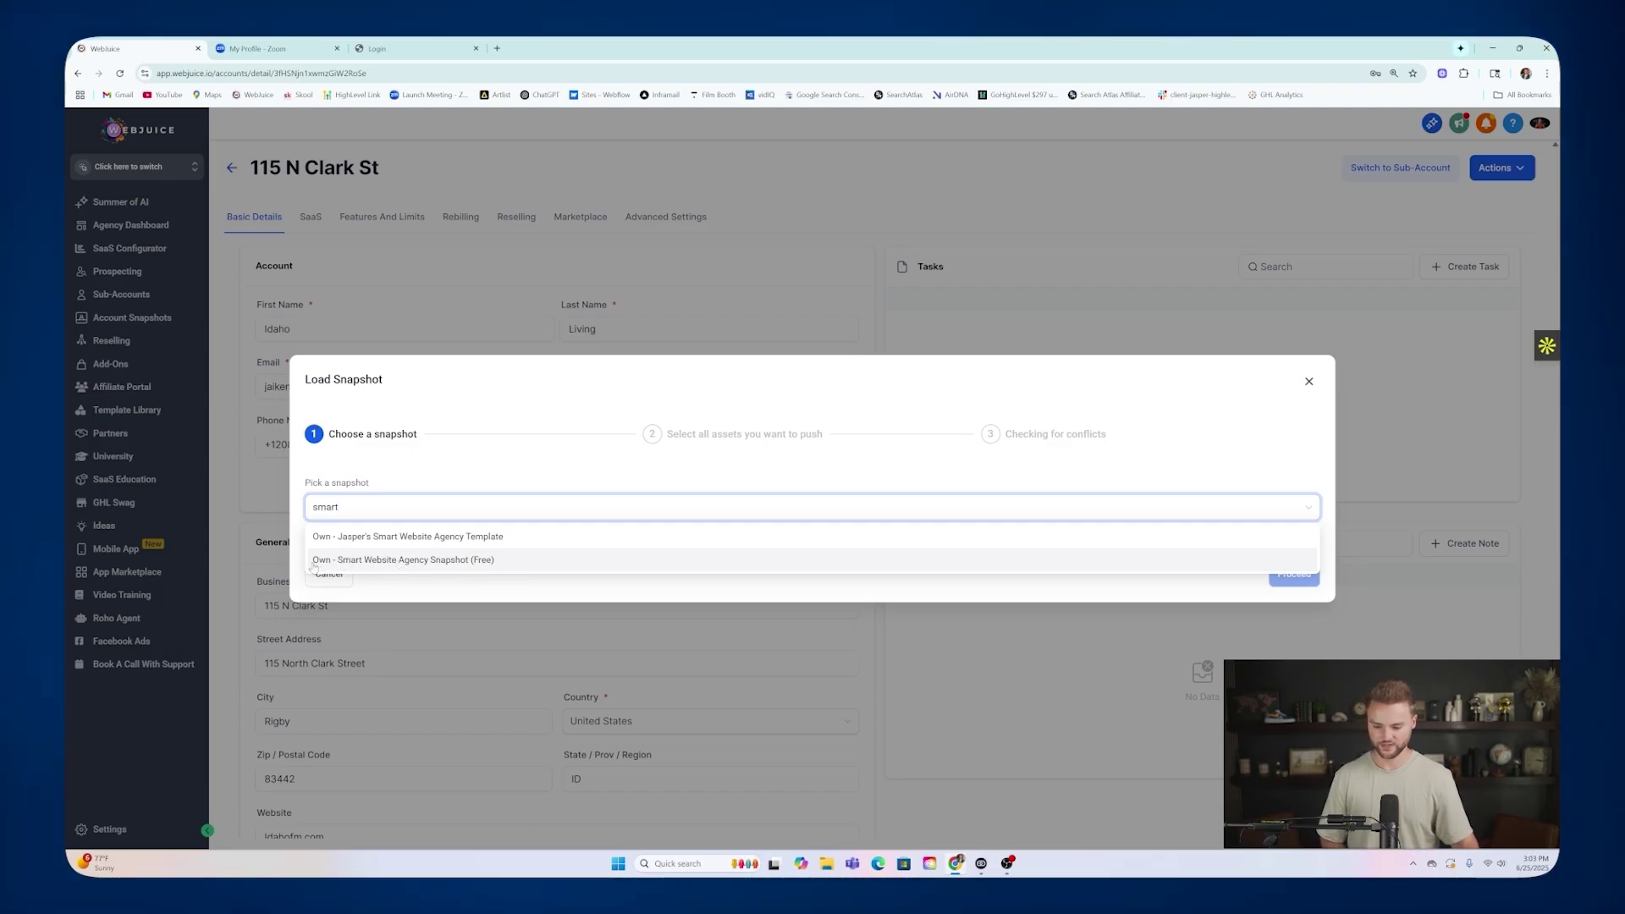
{"action": "left_click", "coordinate": [440, 562]}
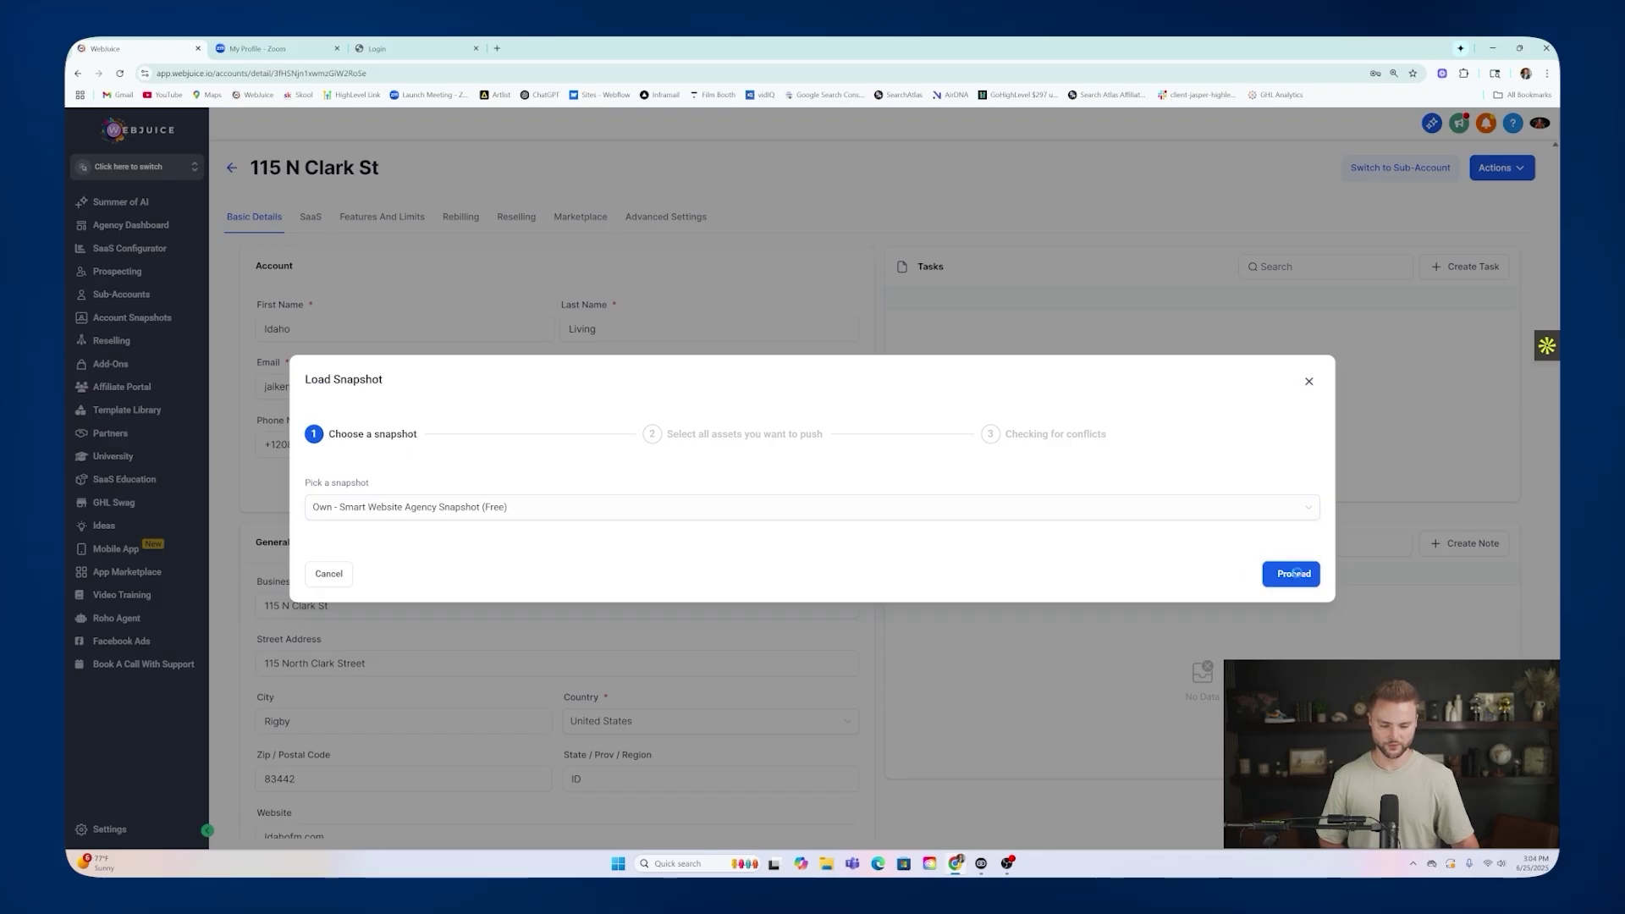
{"action": "left_click", "coordinate": [1295, 573]}
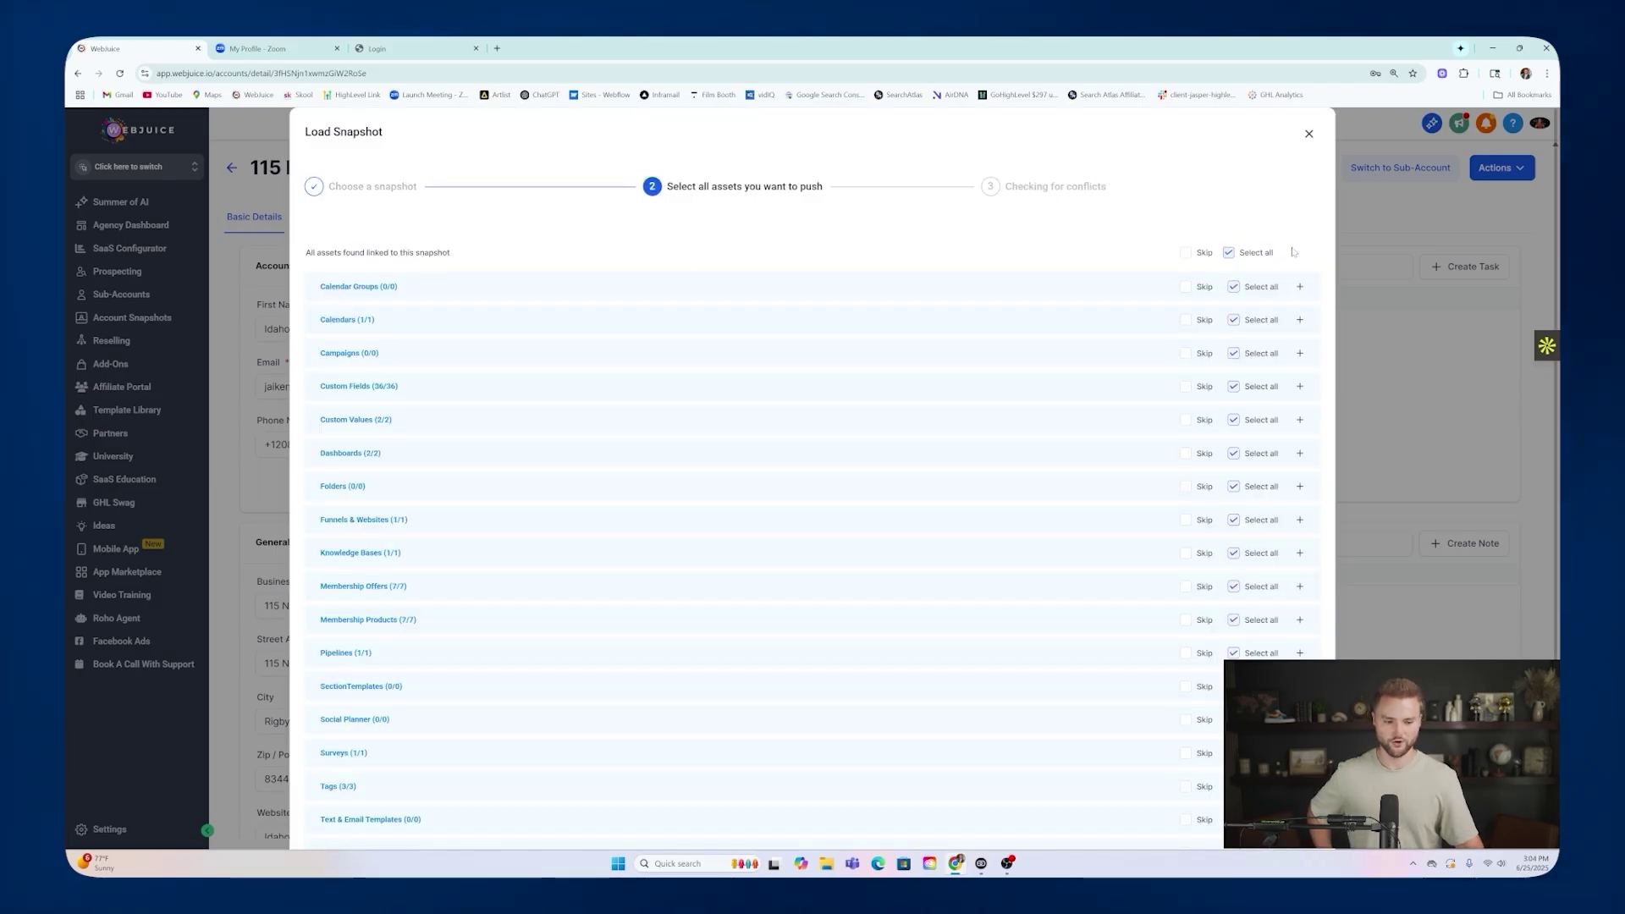
Keep all assets, overwrite every conflicting item, confirm with 'Confirm' and push the snapshot.
{"action": "scroll", "coordinate": [1265, 237], "scroll_direction": "down", "scroll_amount": 3}
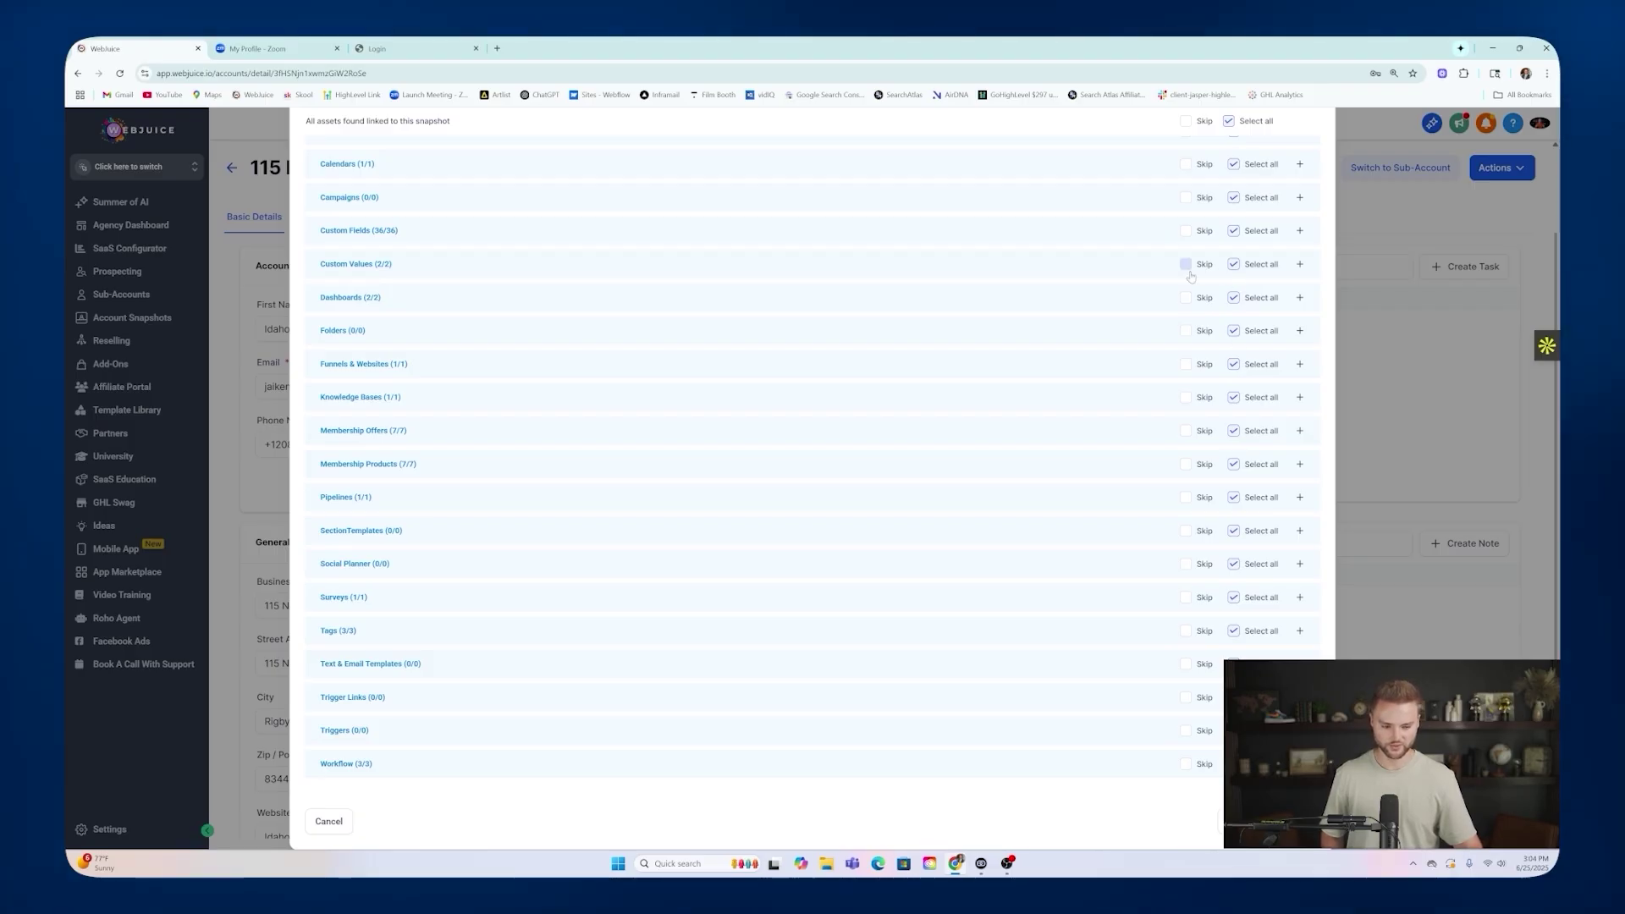
{"action": "left_click", "coordinate": [1294, 820]}
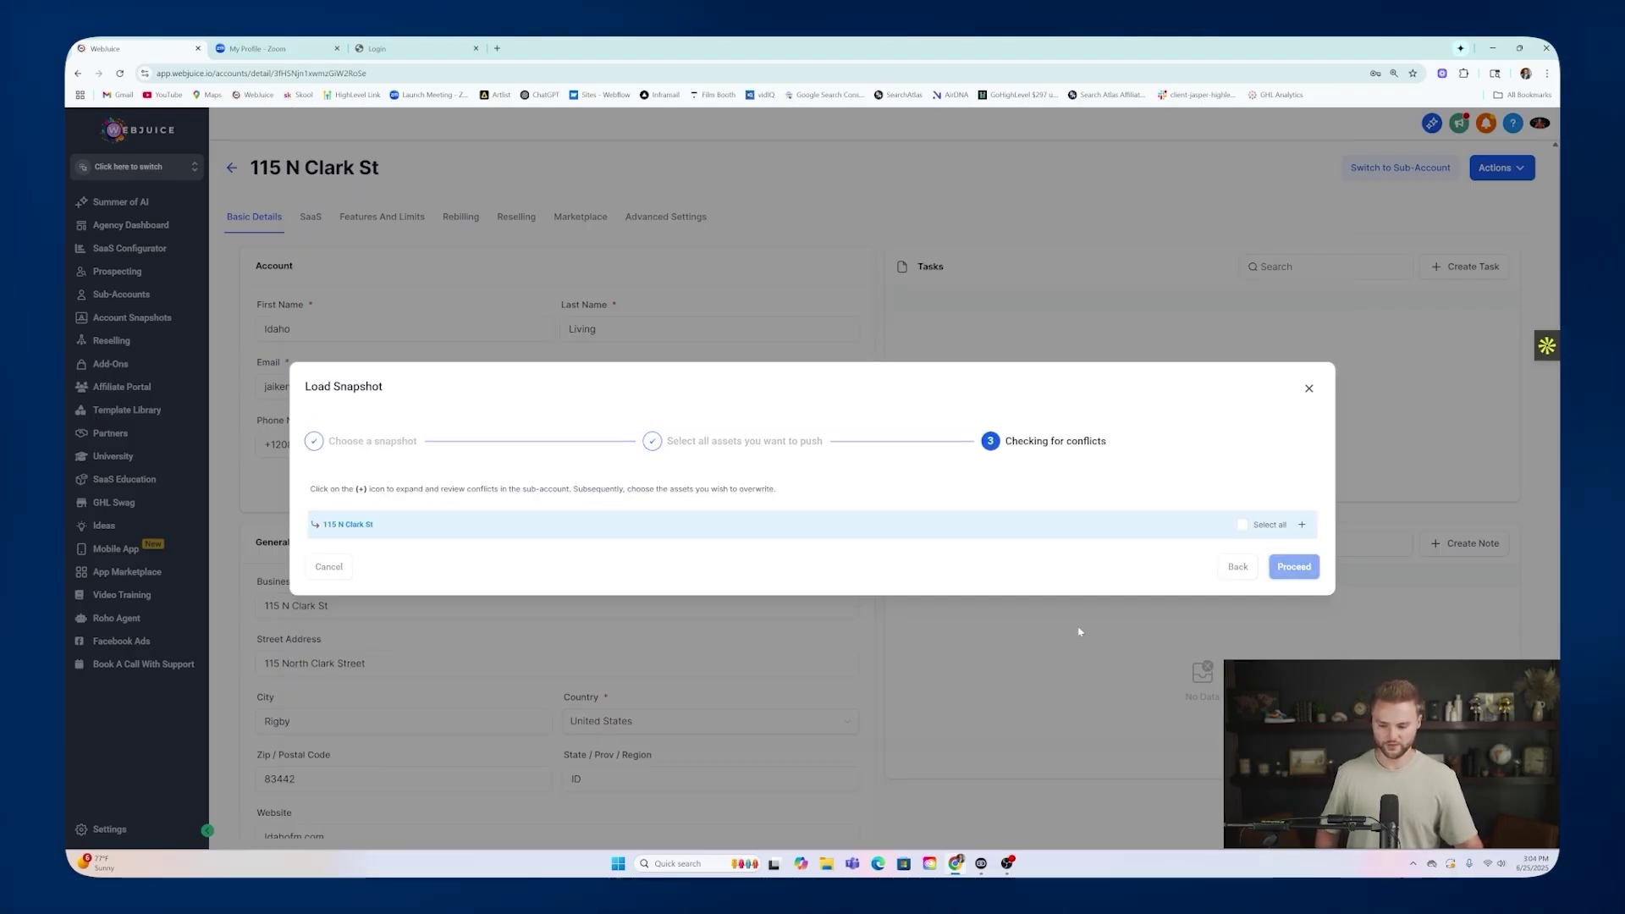
{"action": "left_click", "coordinate": [1241, 524]}
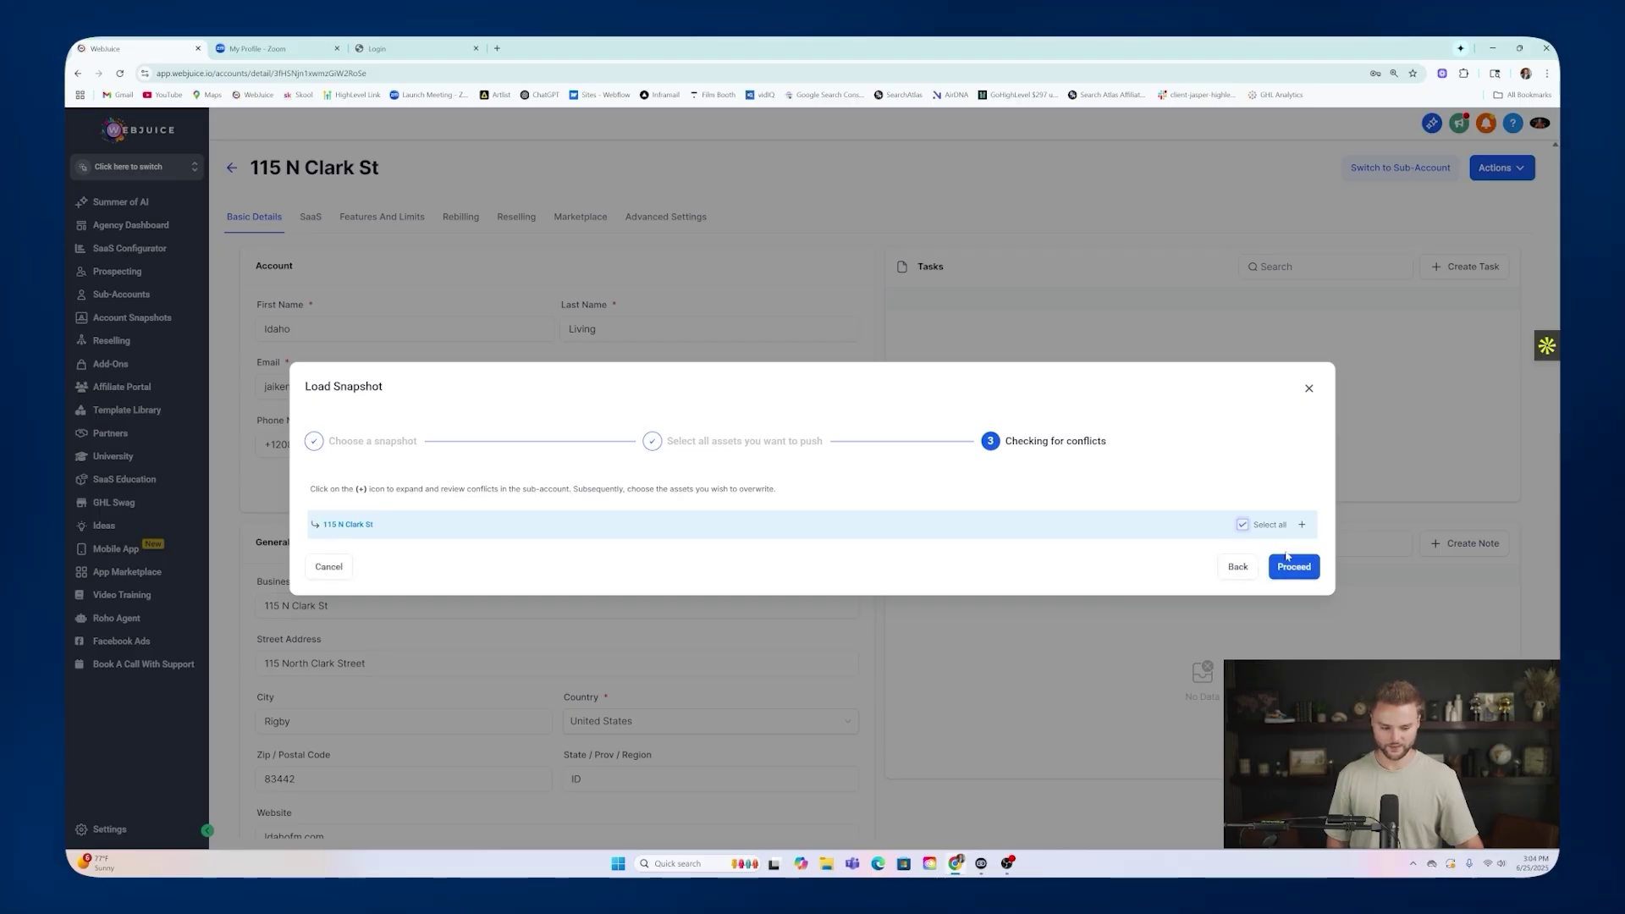
{"action": "left_click", "coordinate": [1292, 566]}
{"action": "type", "text": "Confirm"}
{"action": "left_click", "coordinate": [940, 564]}
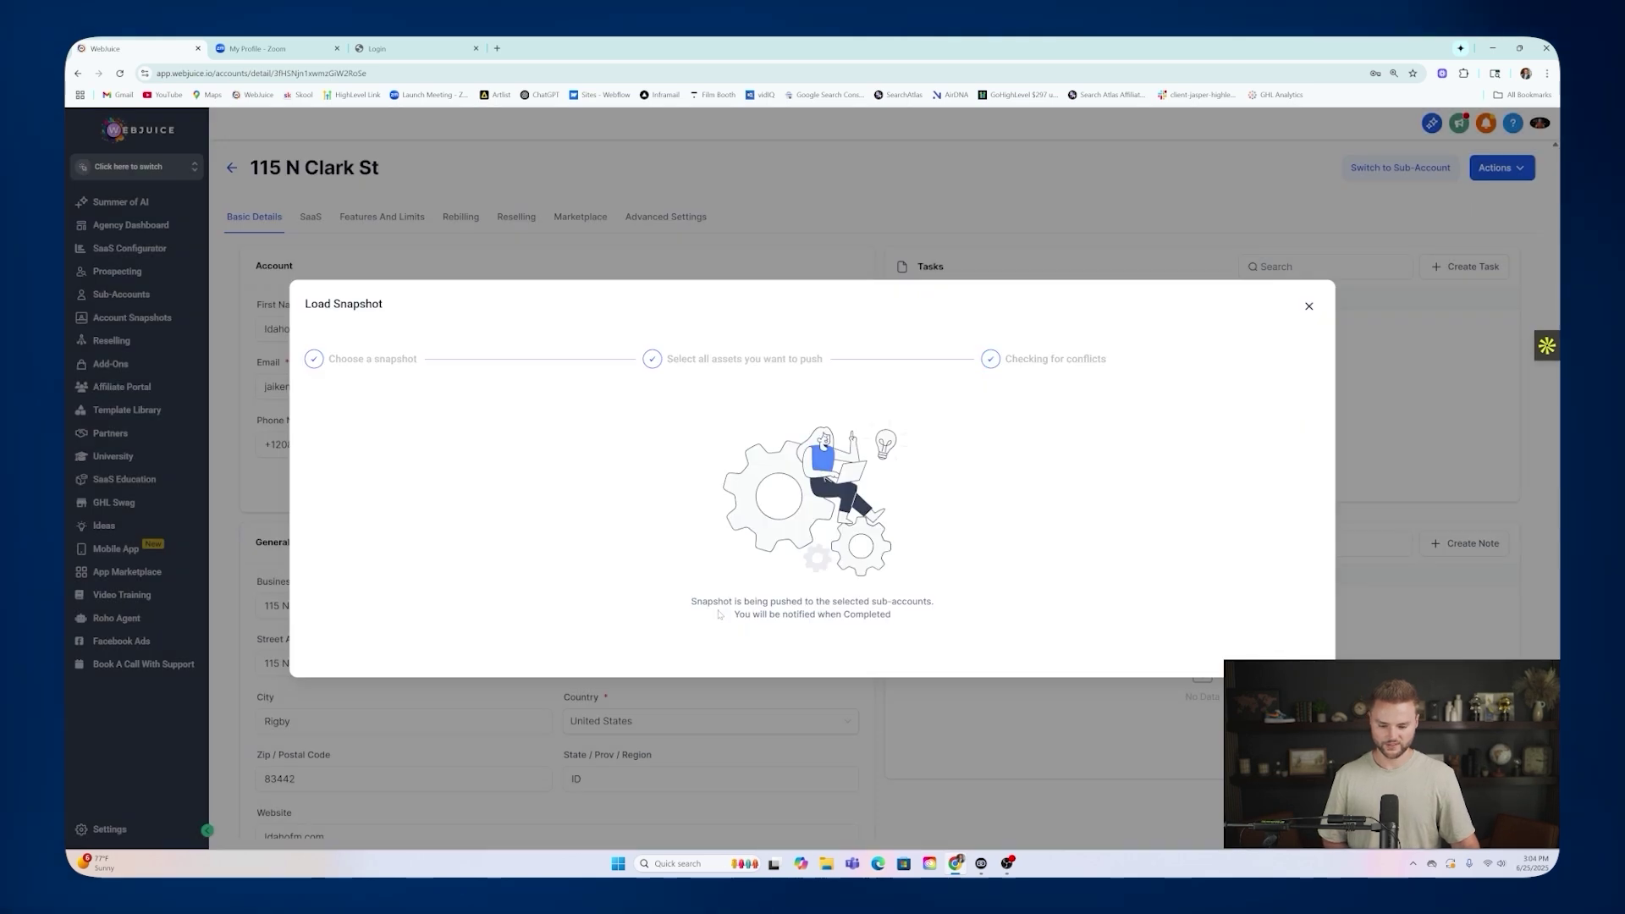
{"action": "left_click", "coordinate": [1308, 306]}
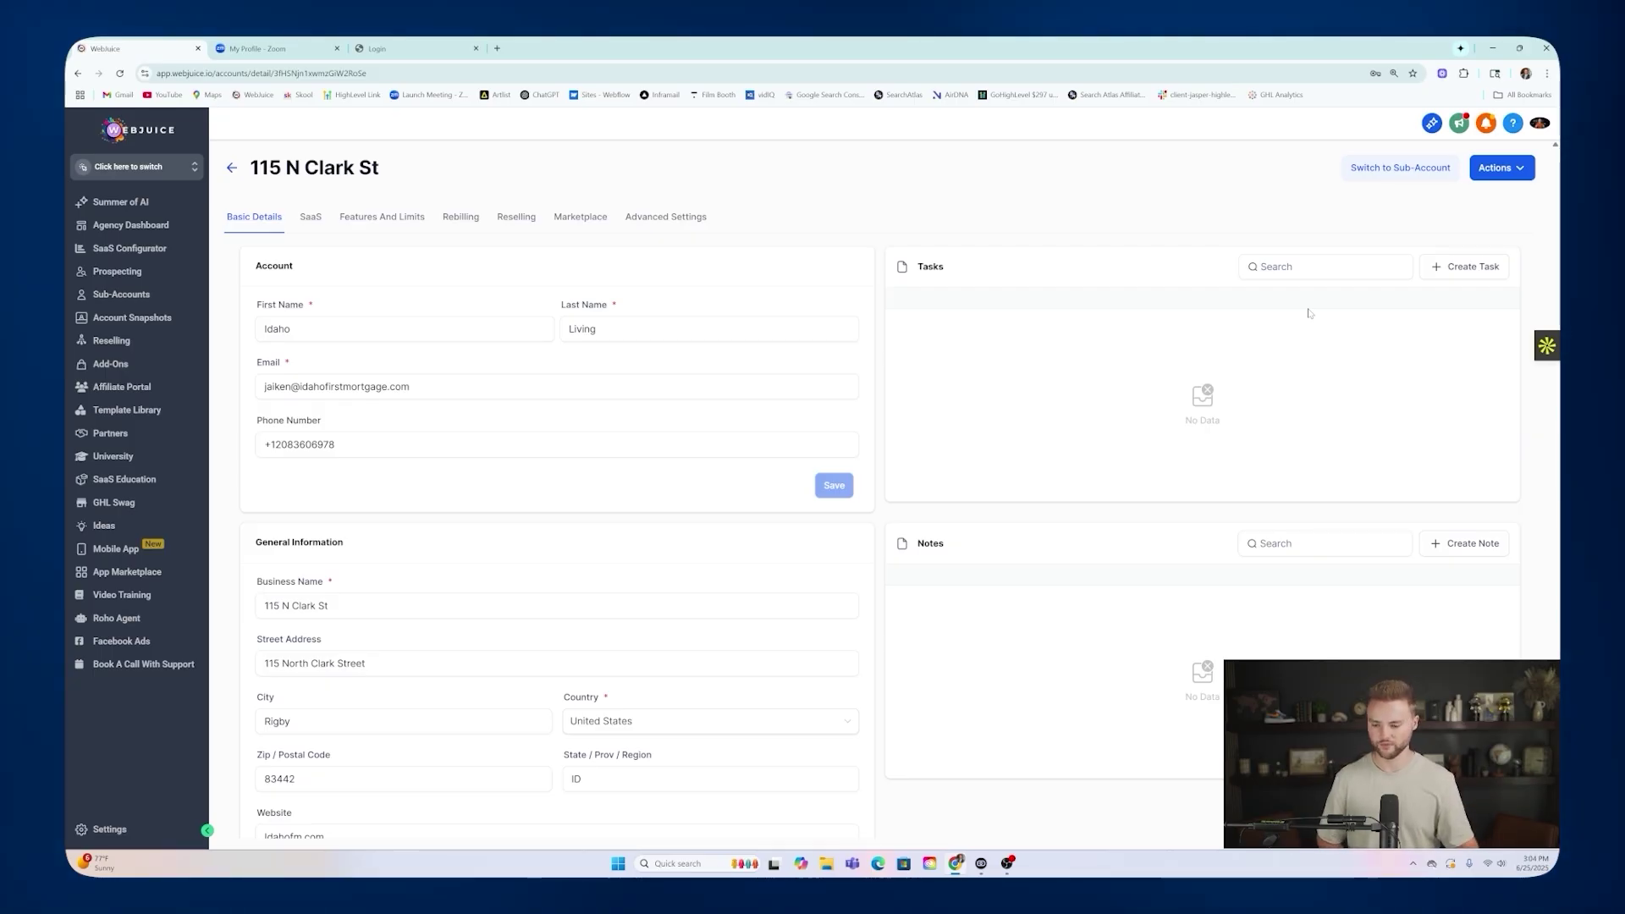
Switch to the Smart Website Agency Snapshot (Free) account and open its Smart Website Funnel steps.
{"action": "left_click", "coordinate": [206, 169]}
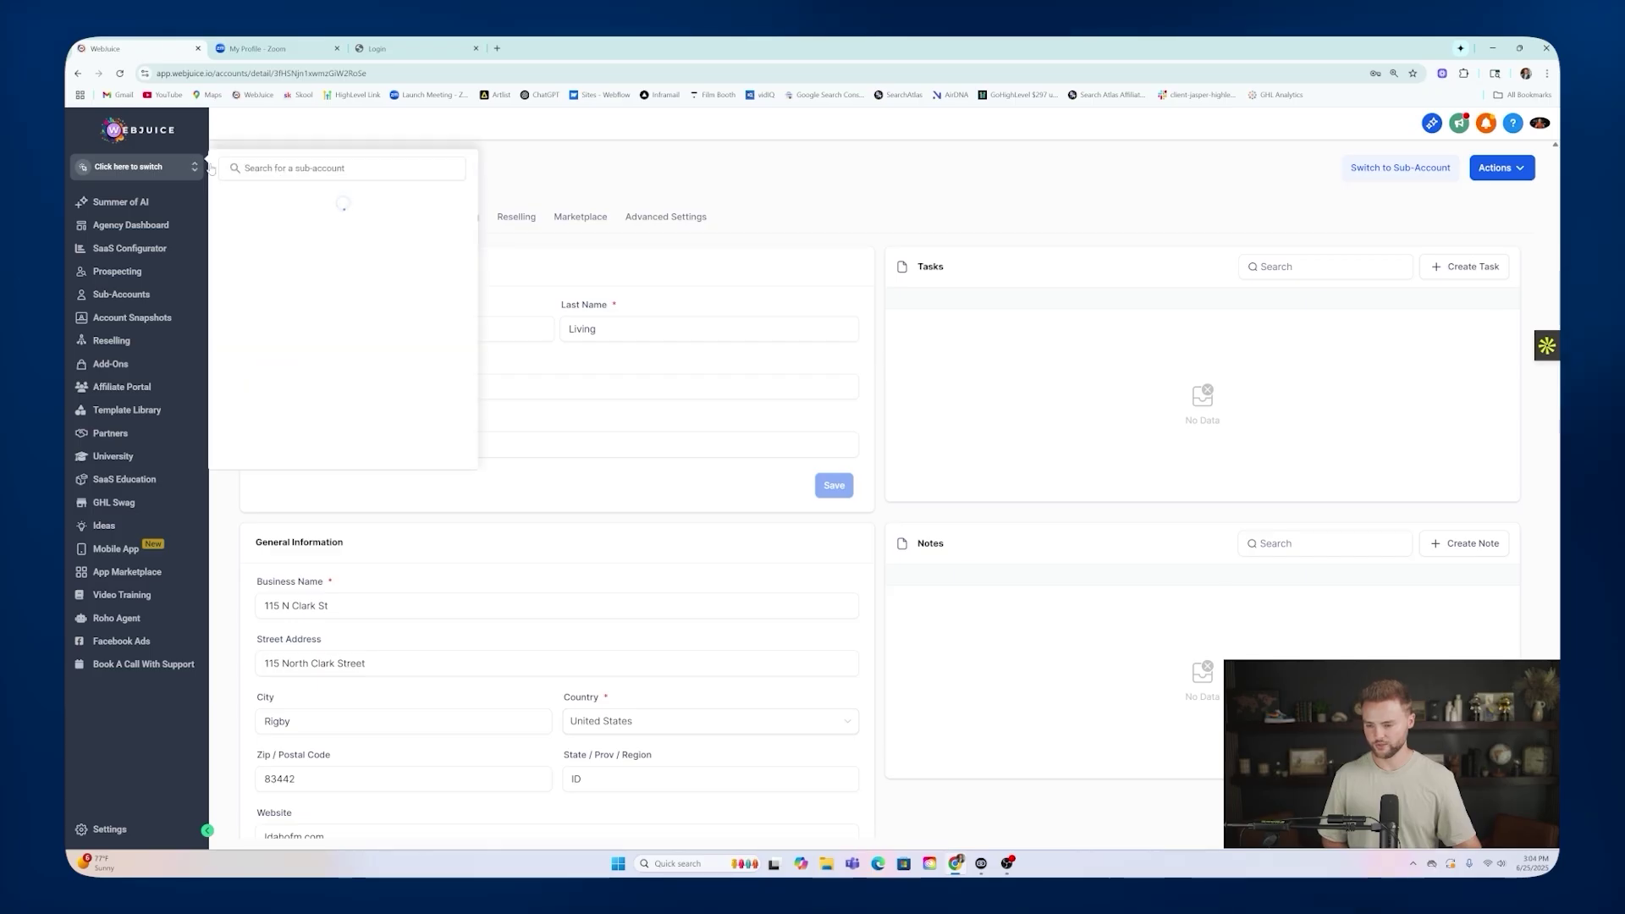
{"action": "type", "text": "art"}
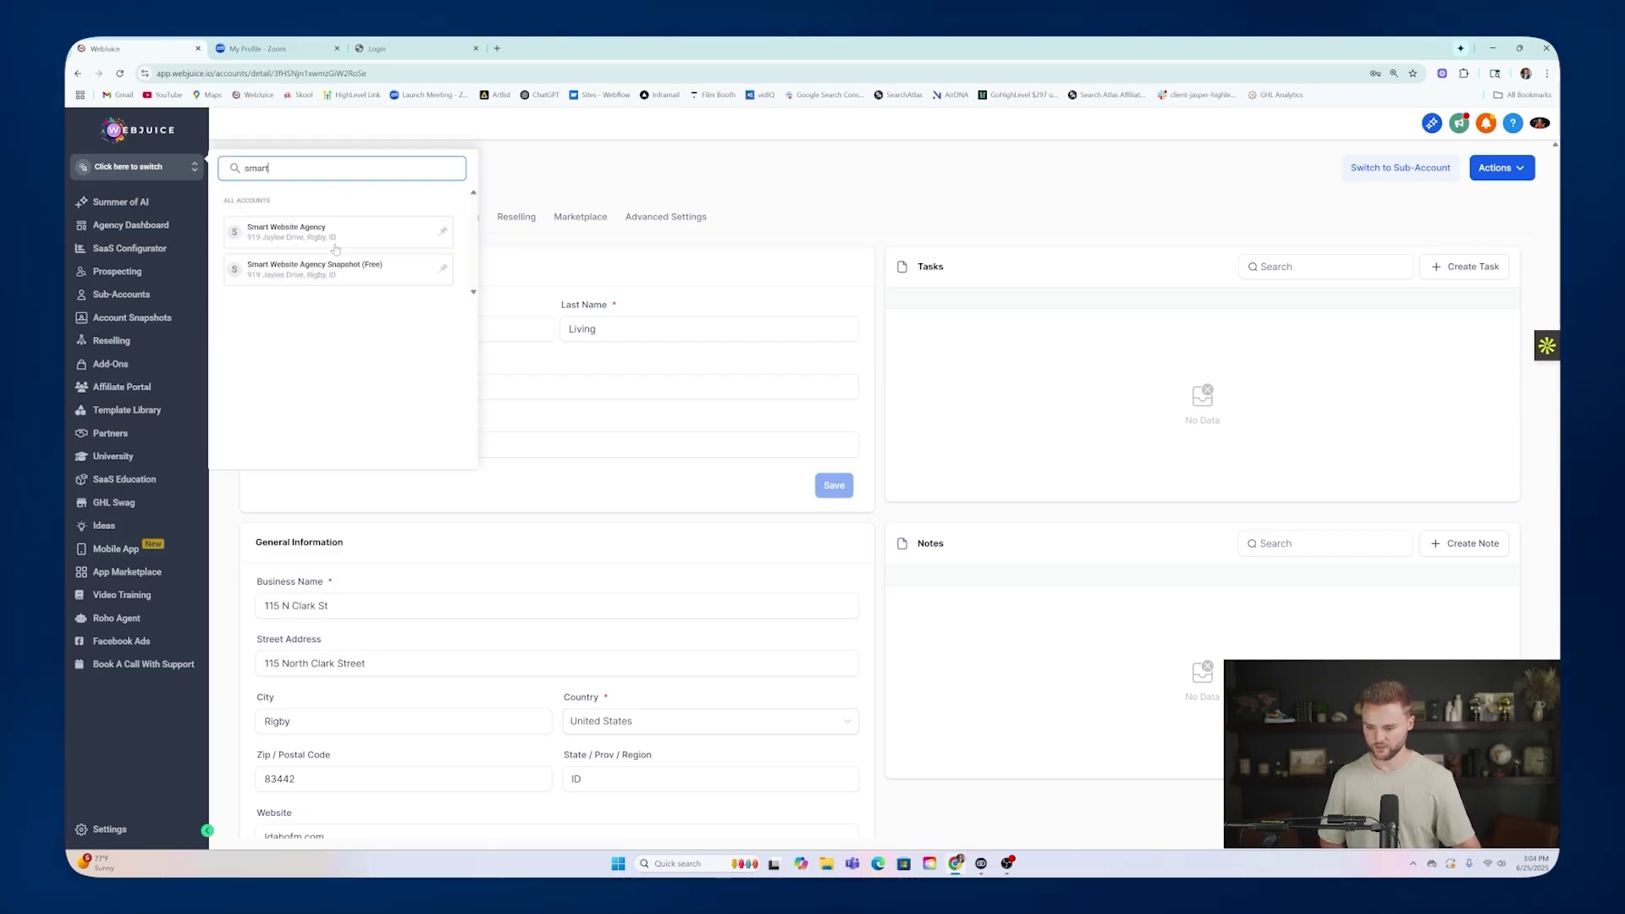
{"action": "left_click", "coordinate": [343, 269]}
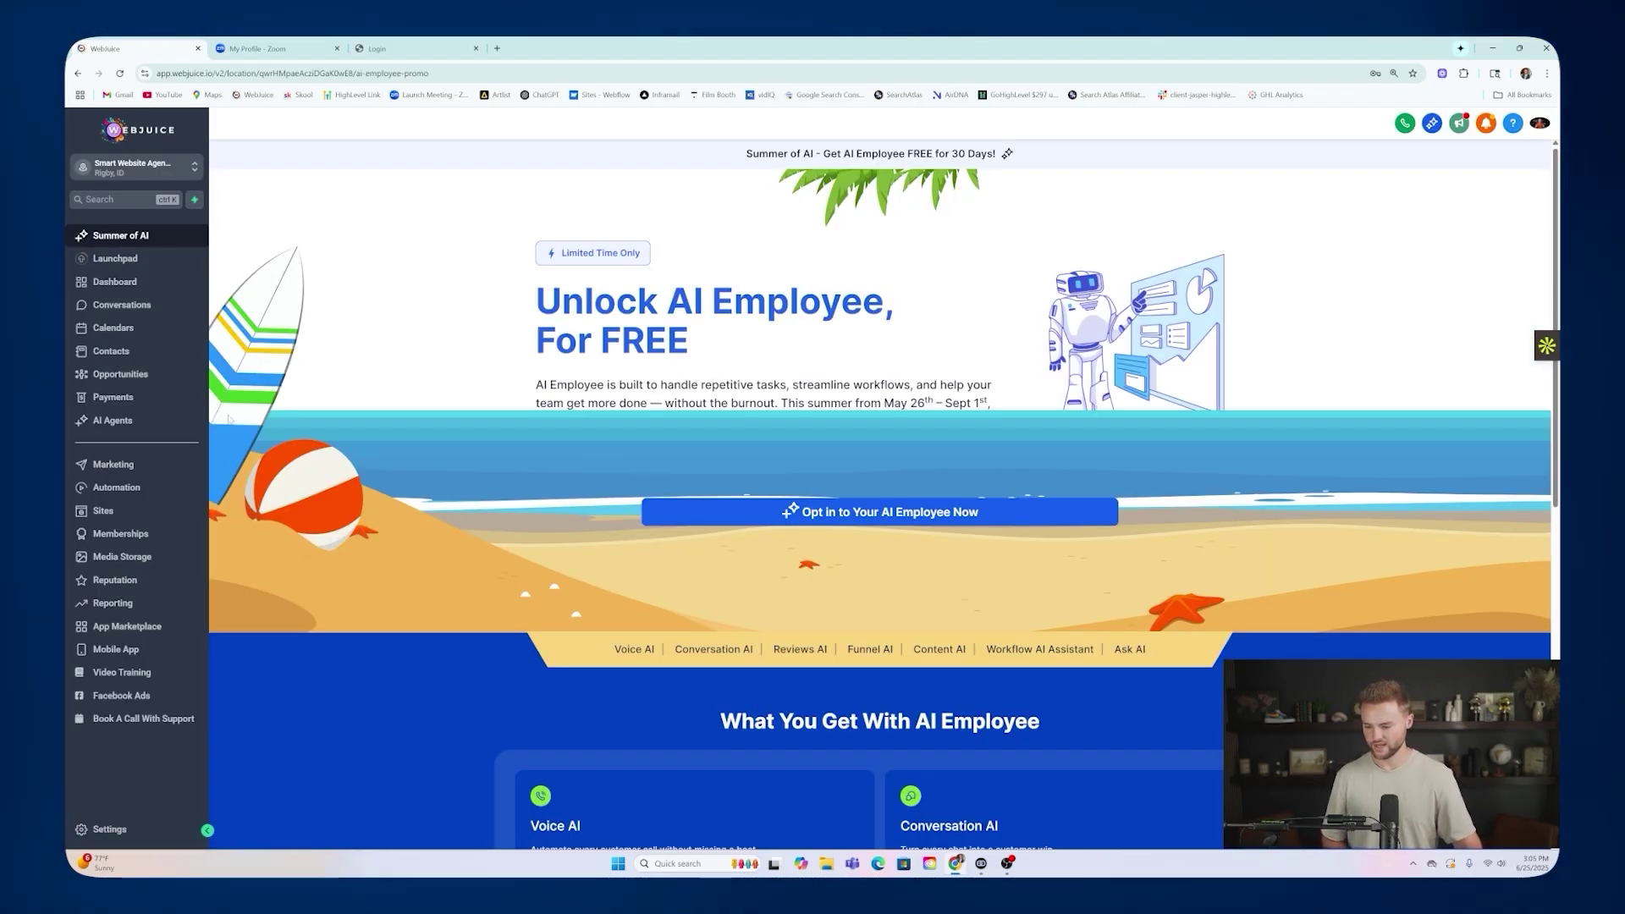
{"action": "left_click", "coordinate": [103, 511]}
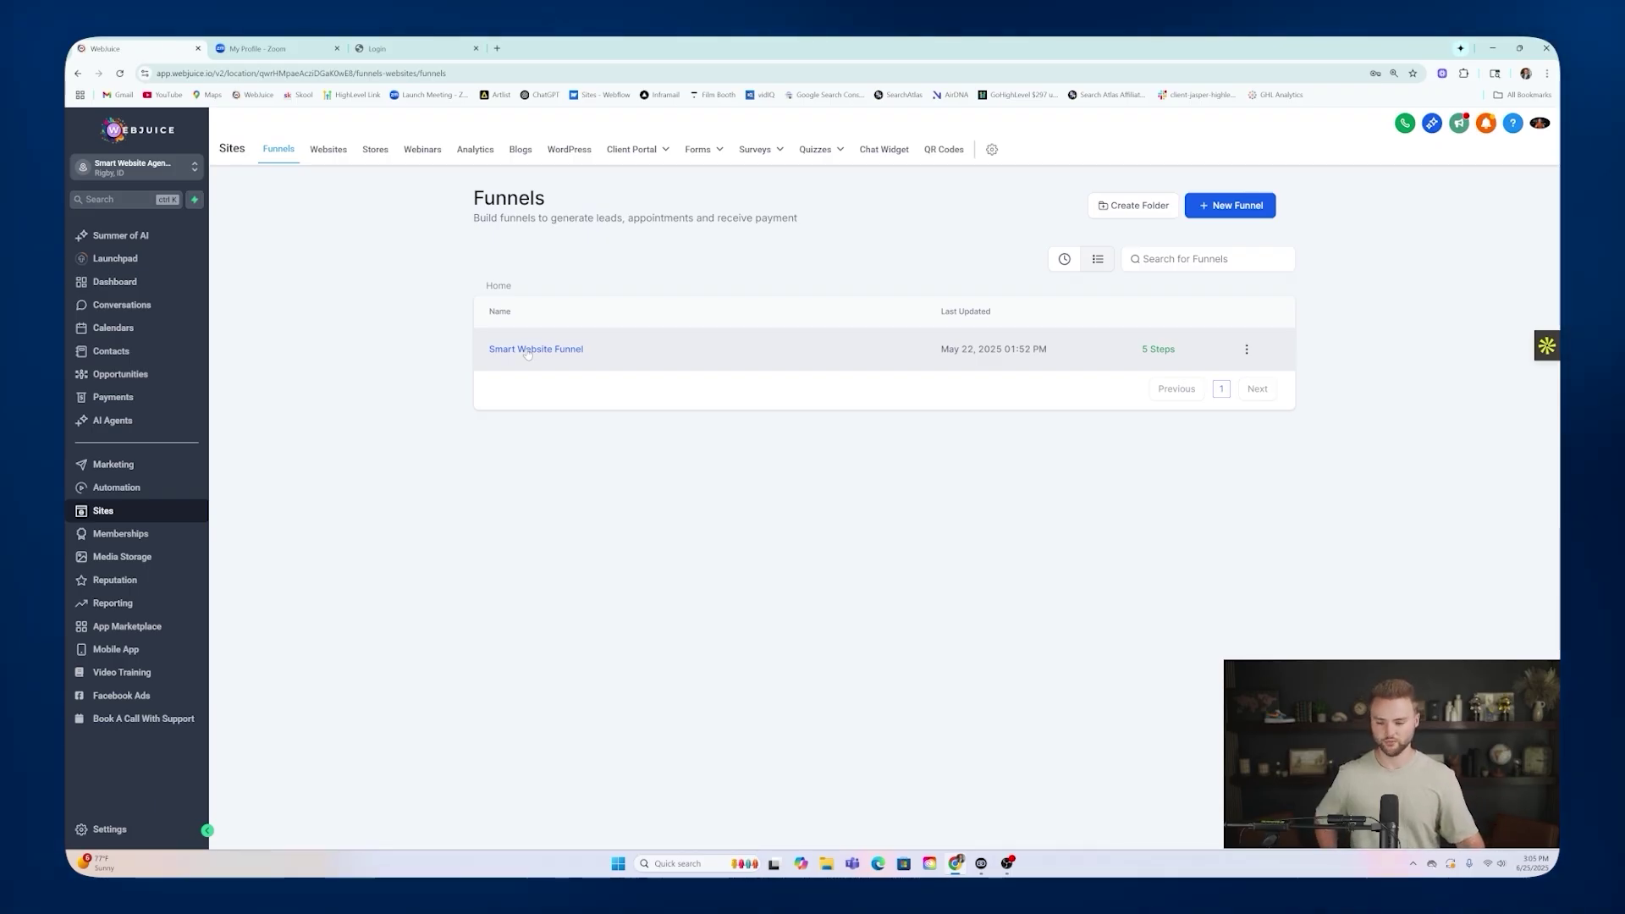
{"action": "left_click", "coordinate": [530, 349]}
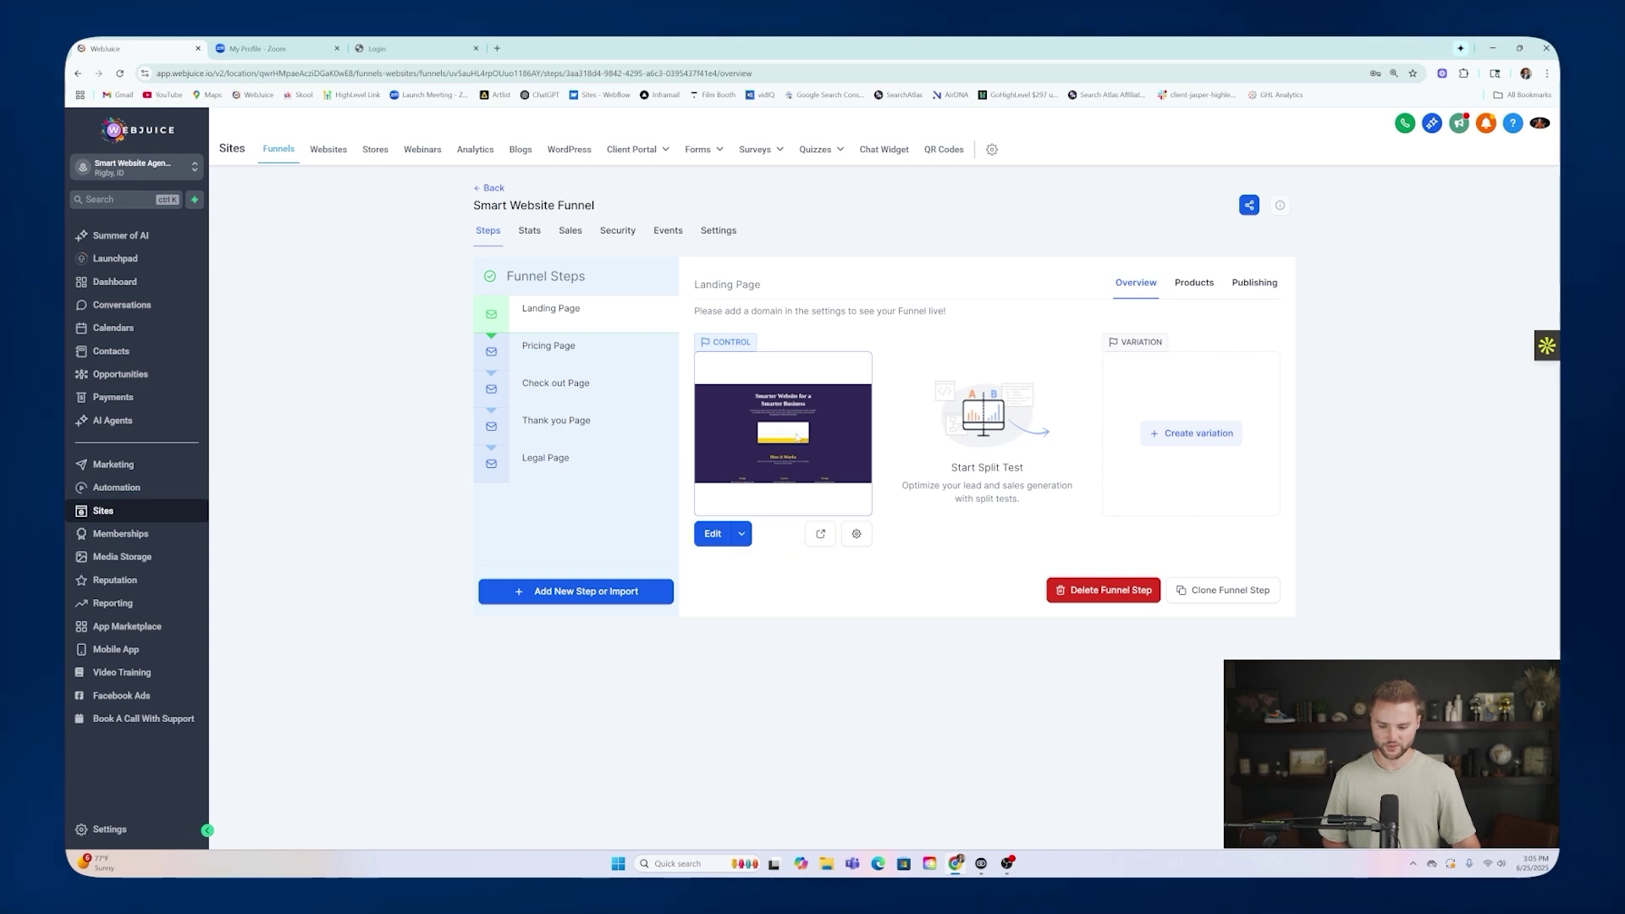
Preview the landing page in a new tab and autofill the visitor's full name.
{"action": "left_click", "coordinate": [820, 534]}
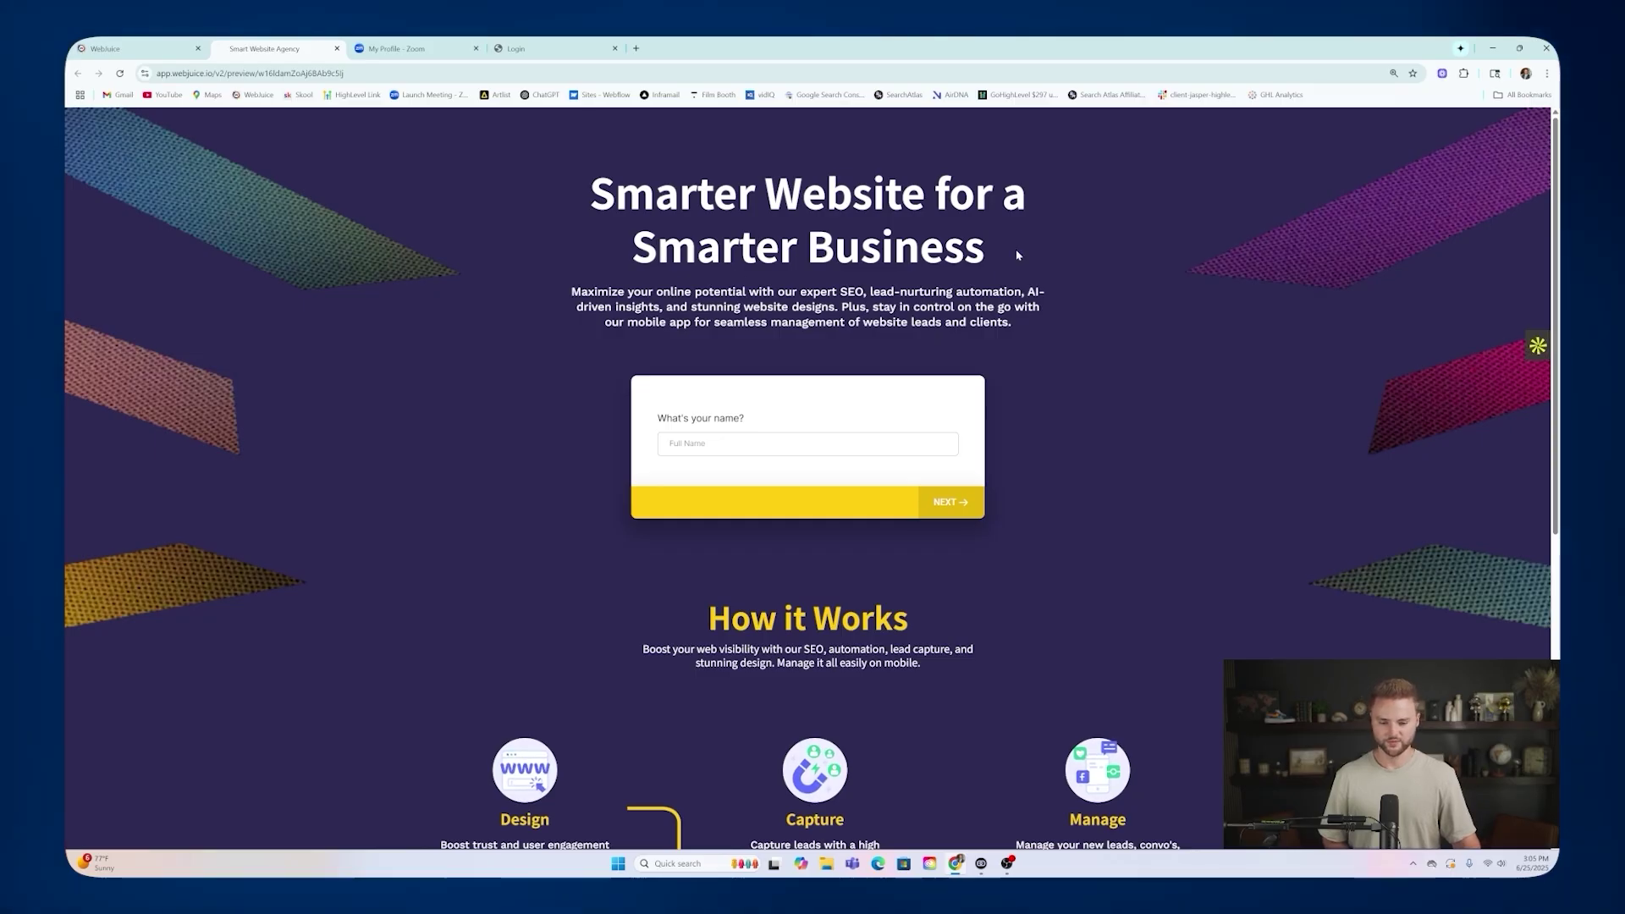
{"action": "scroll", "coordinate": [1016, 250], "scroll_direction": "down", "scroll_amount": 2}
{"action": "scroll", "coordinate": [1026, 255], "scroll_direction": "down", "scroll_amount": 4}
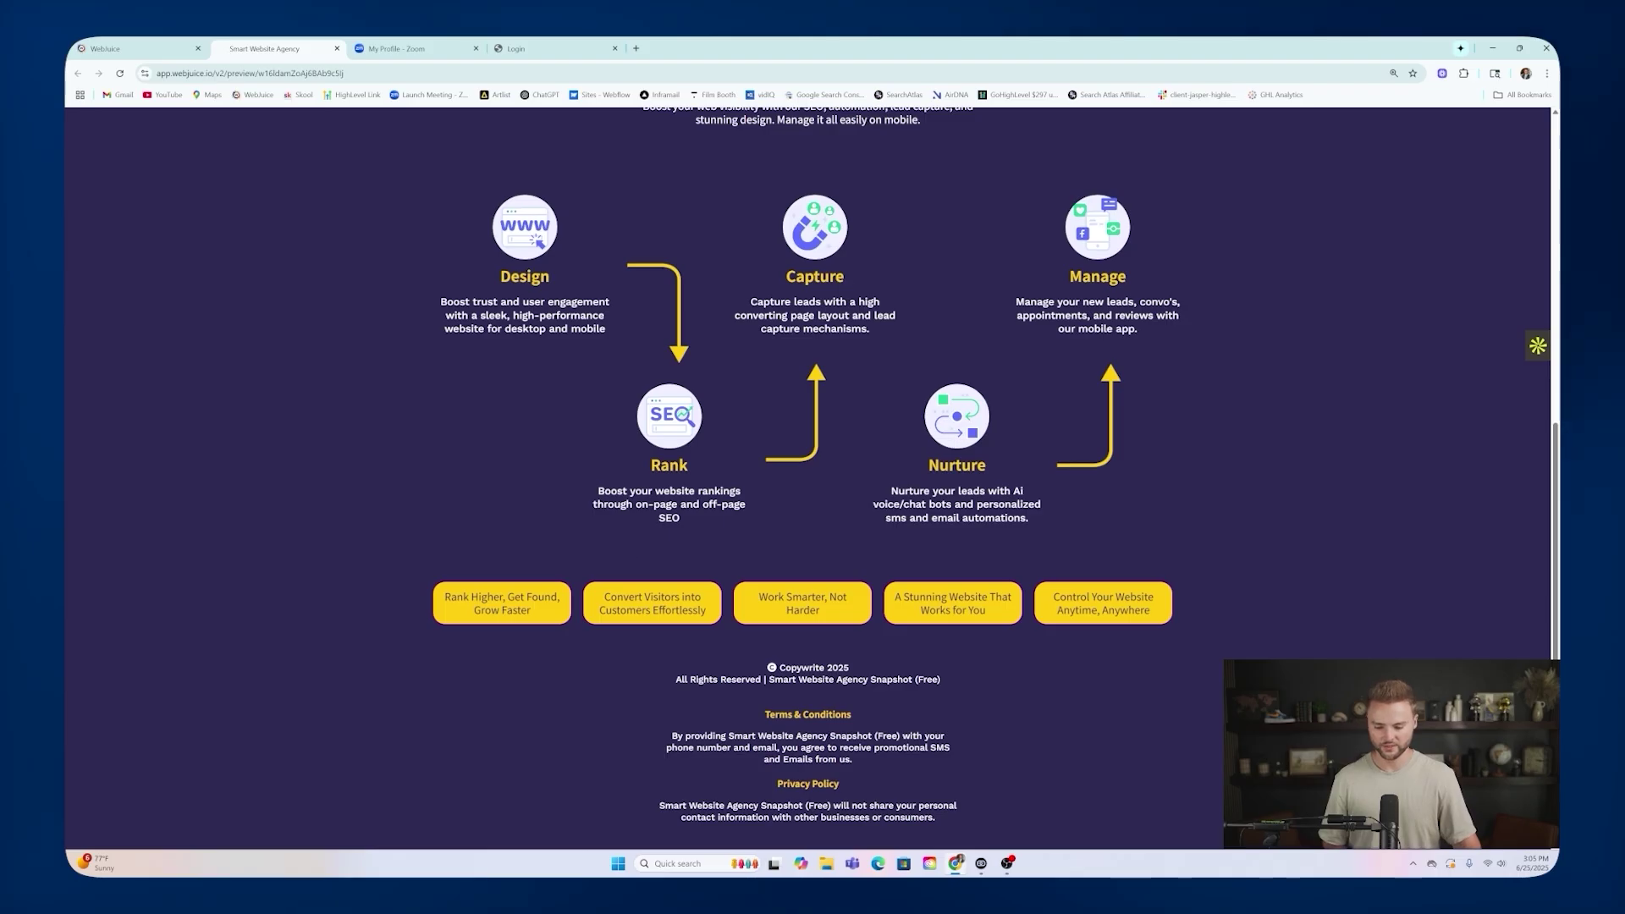
{"action": "scroll", "coordinate": [930, 381], "scroll_direction": "up", "scroll_amount": 4}
{"action": "scroll", "coordinate": [819, 501], "scroll_direction": "up", "scroll_amount": 3}
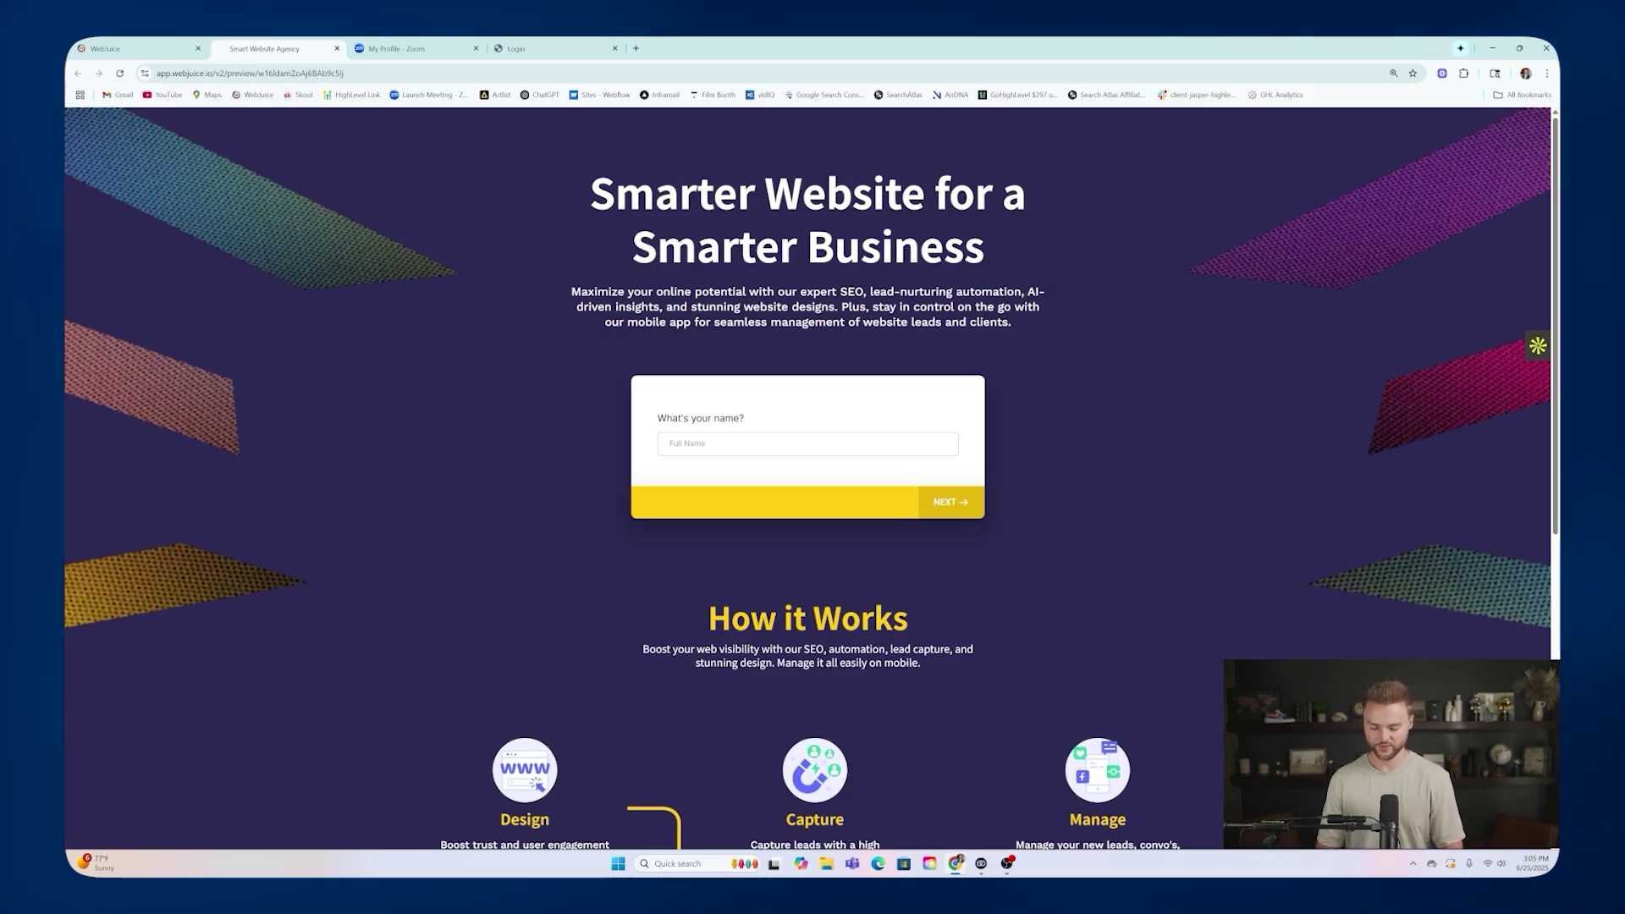
{"action": "left_click", "coordinate": [855, 443]}
{"action": "left_click", "coordinate": [856, 475]}
{"action": "left_click", "coordinate": [942, 506]}
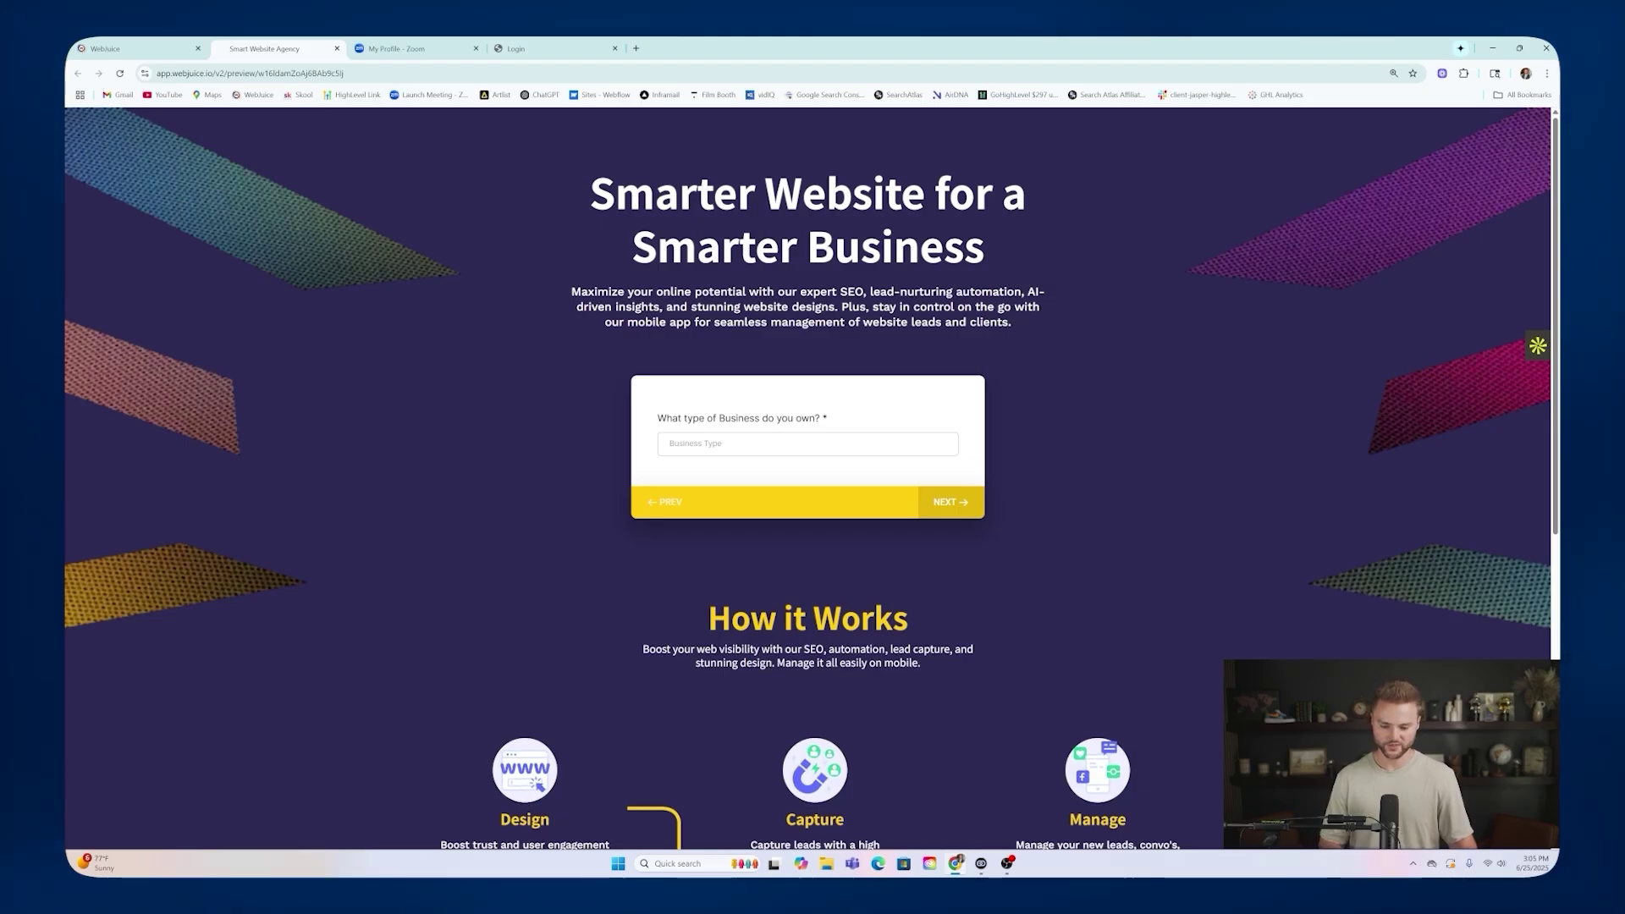
Answer 'landscaping', 'abc landscaping' and no website, autofill phone and e-mail, accept terms, submit.
{"action": "left_click", "coordinate": [838, 443]}
{"action": "type", "text": "lan"}
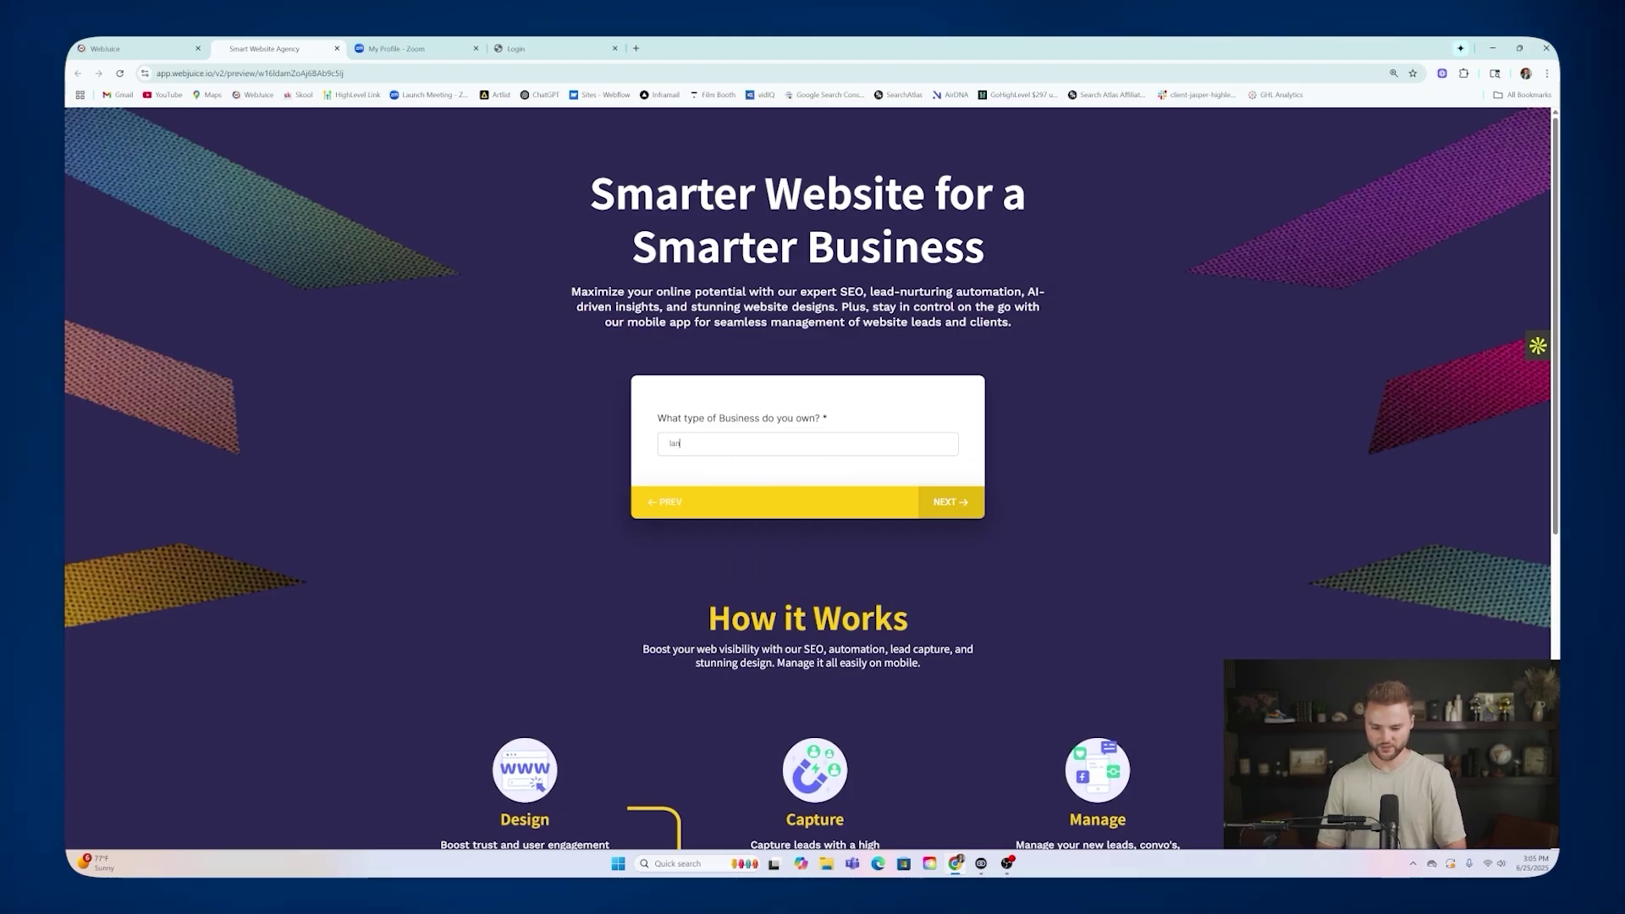
{"action": "type", "text": "dscaping"}
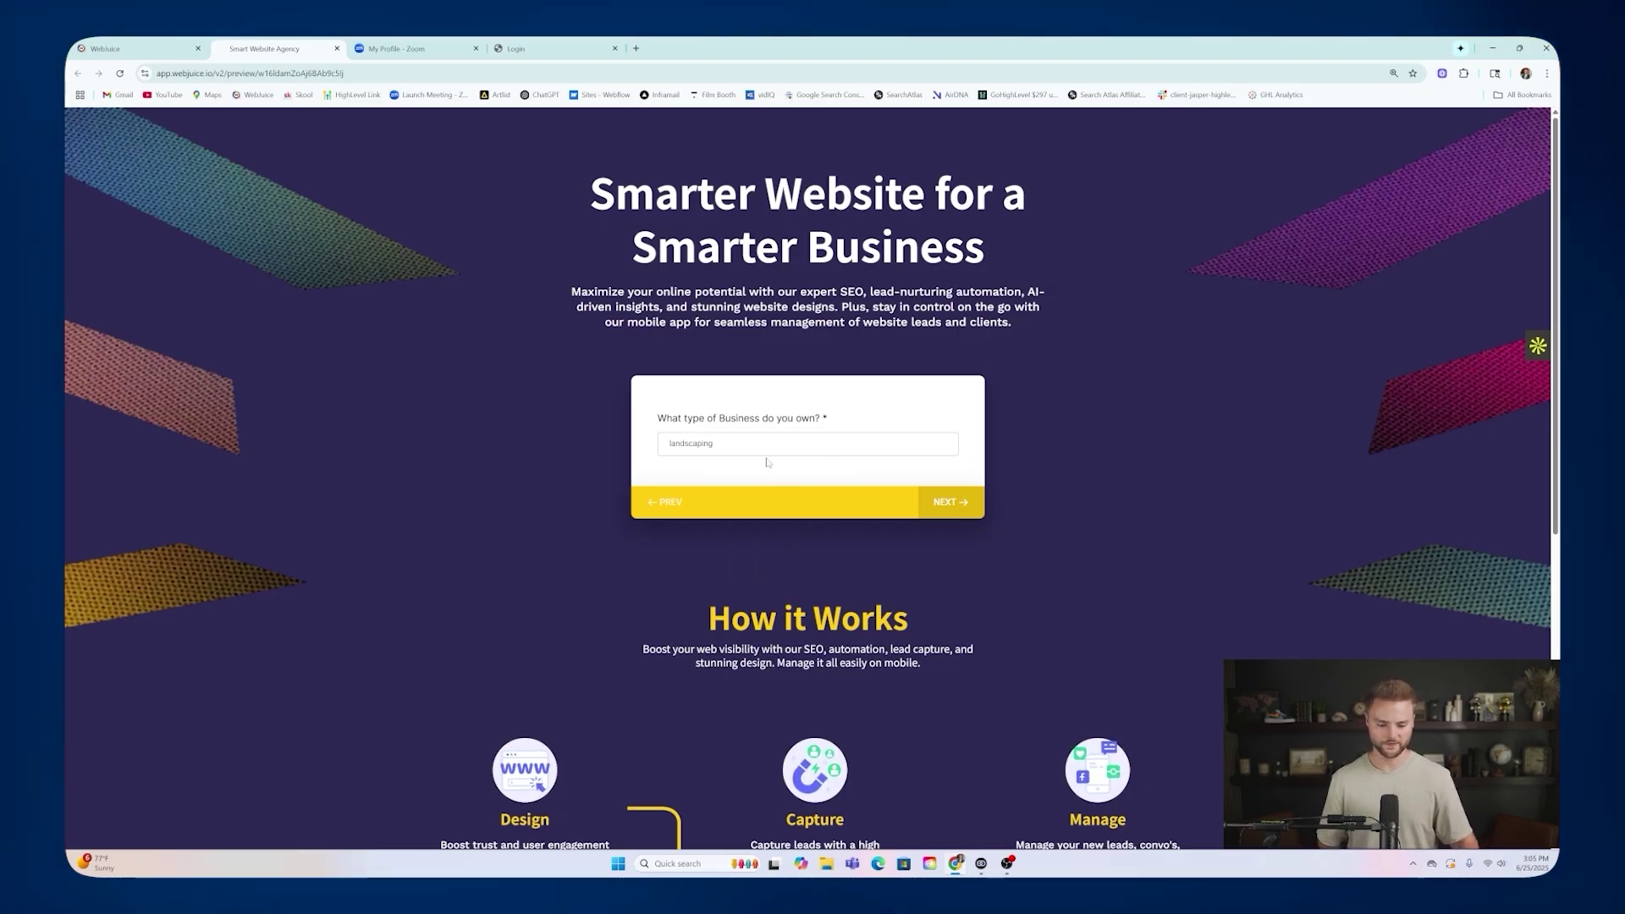
{"action": "key", "text": "Return"}
{"action": "type", "text": "a"}
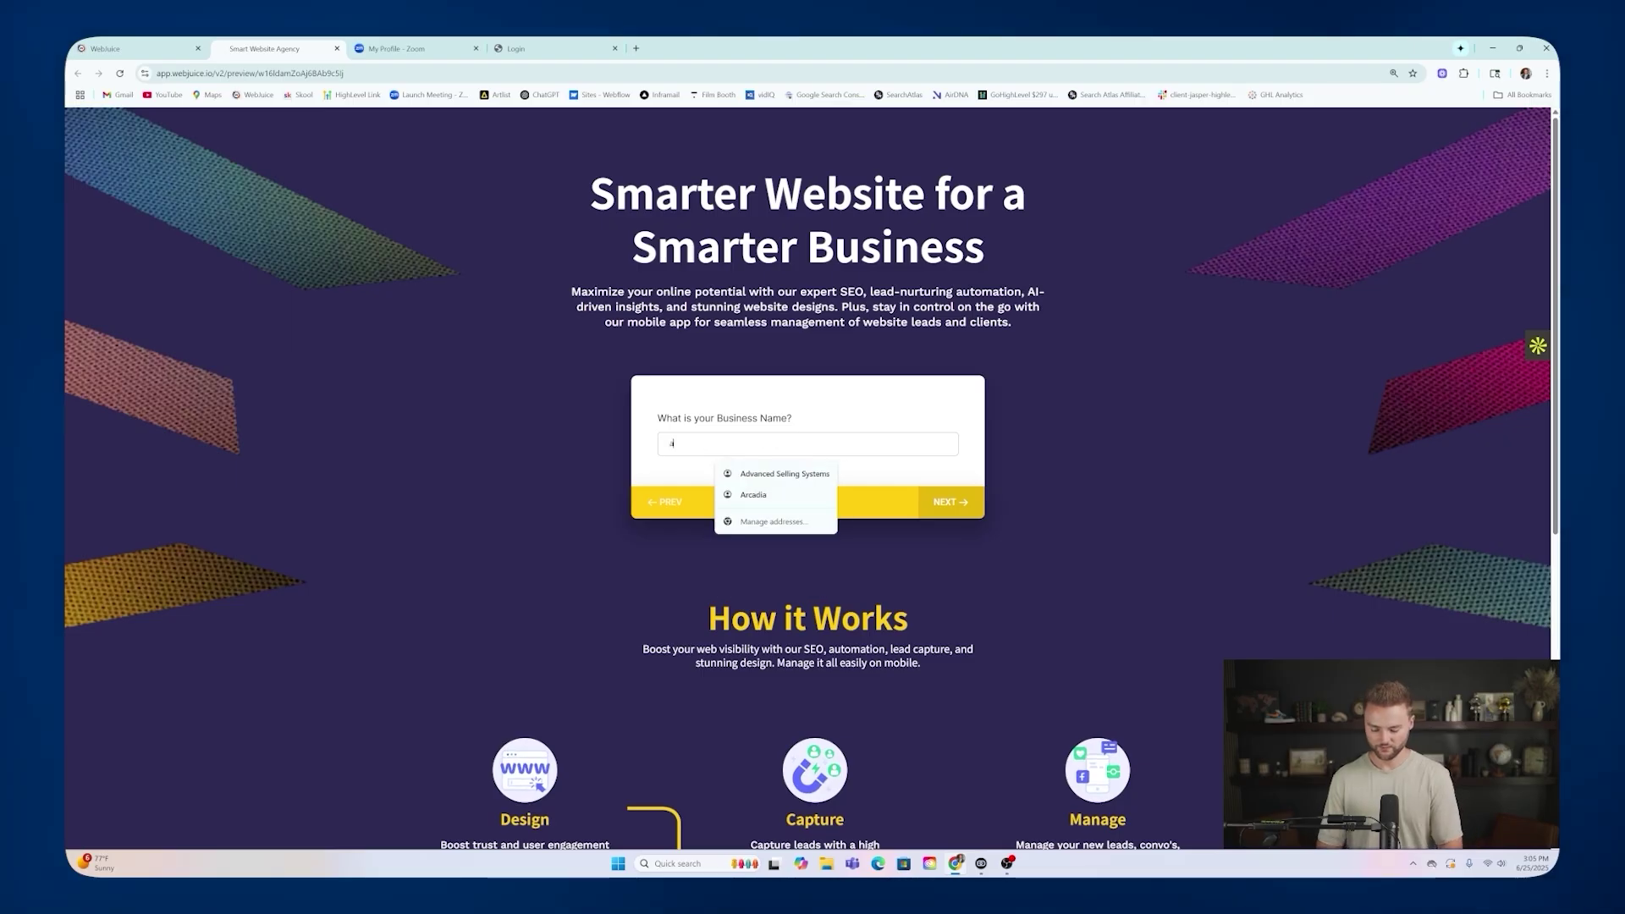
{"action": "type", "text": "bc landscaping"}
{"action": "key", "text": "Return"}
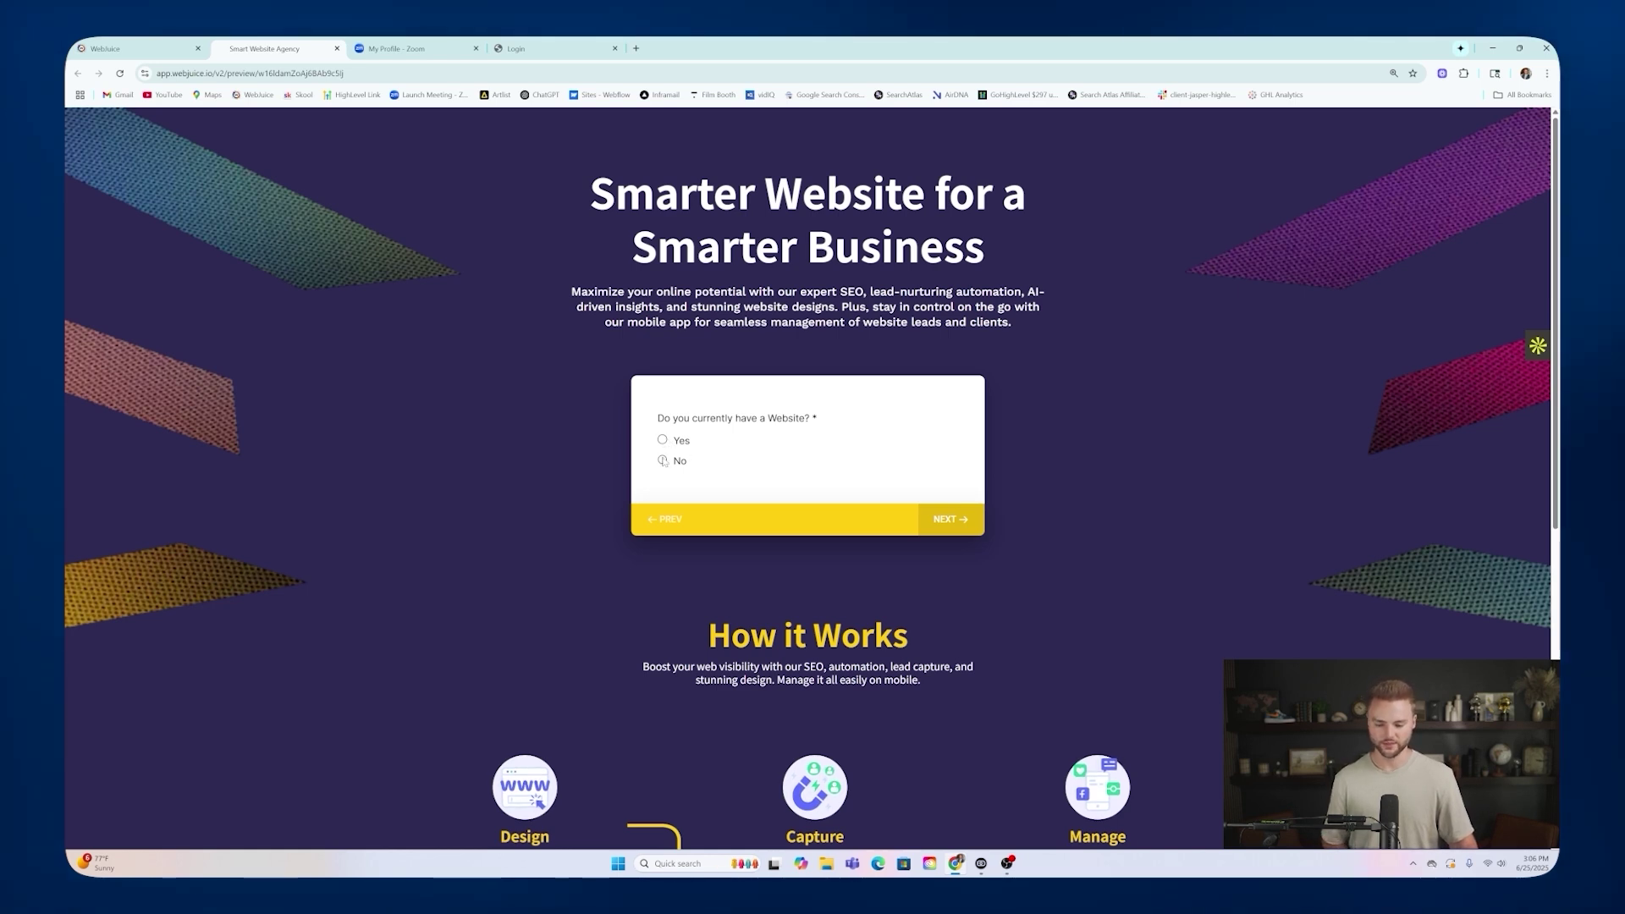
{"action": "left_click", "coordinate": [663, 461]}
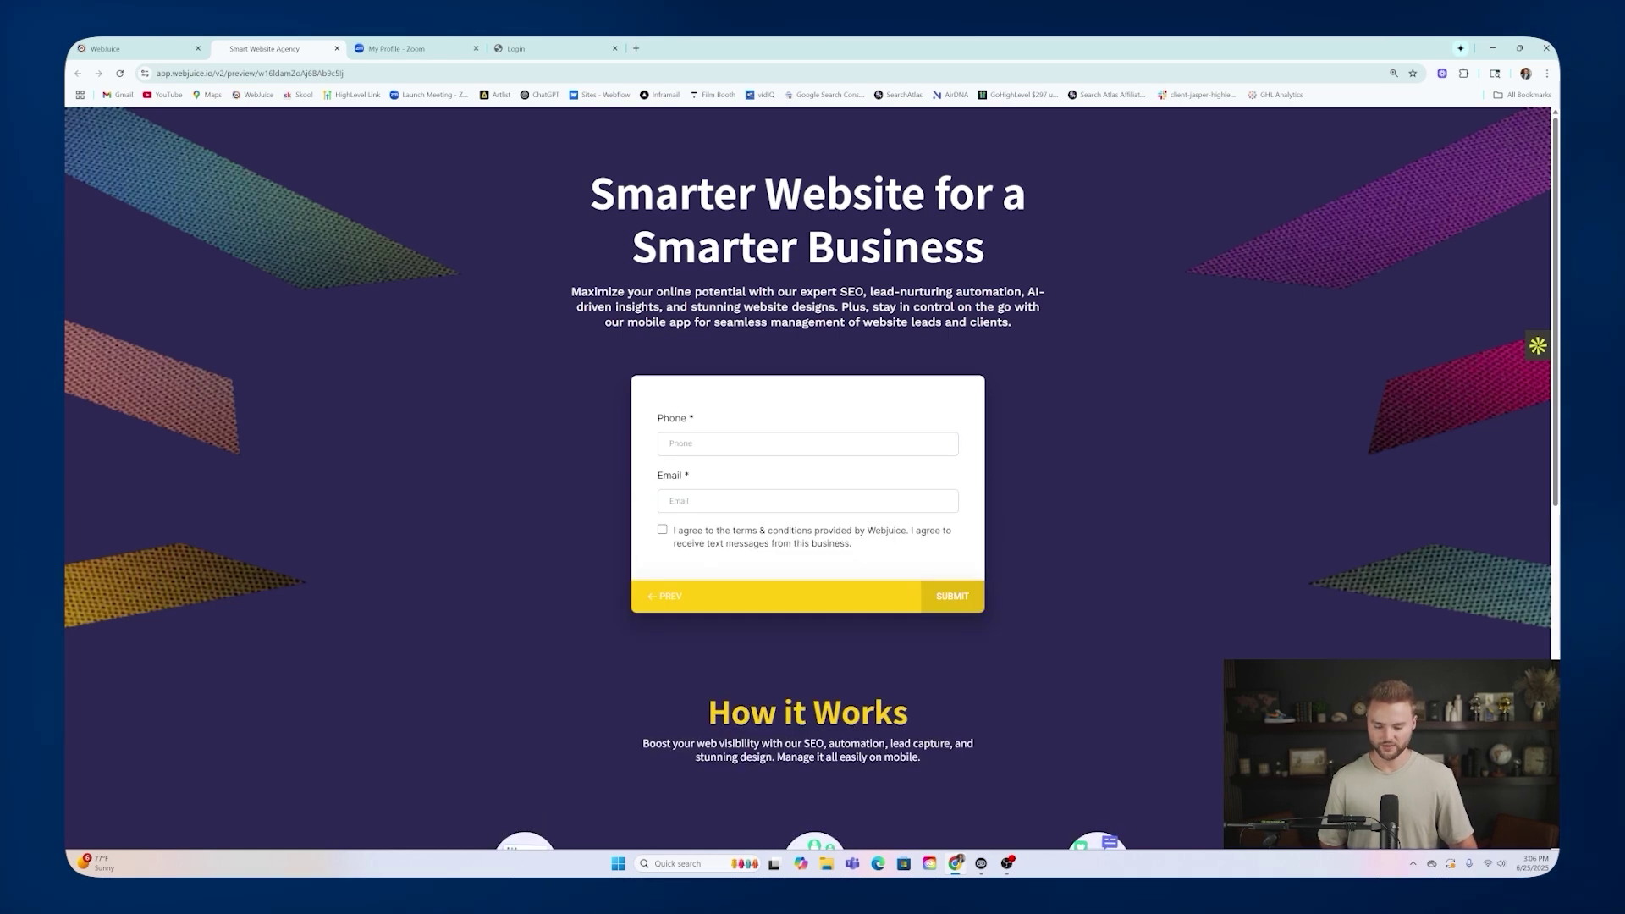
{"action": "left_click", "coordinate": [677, 443]}
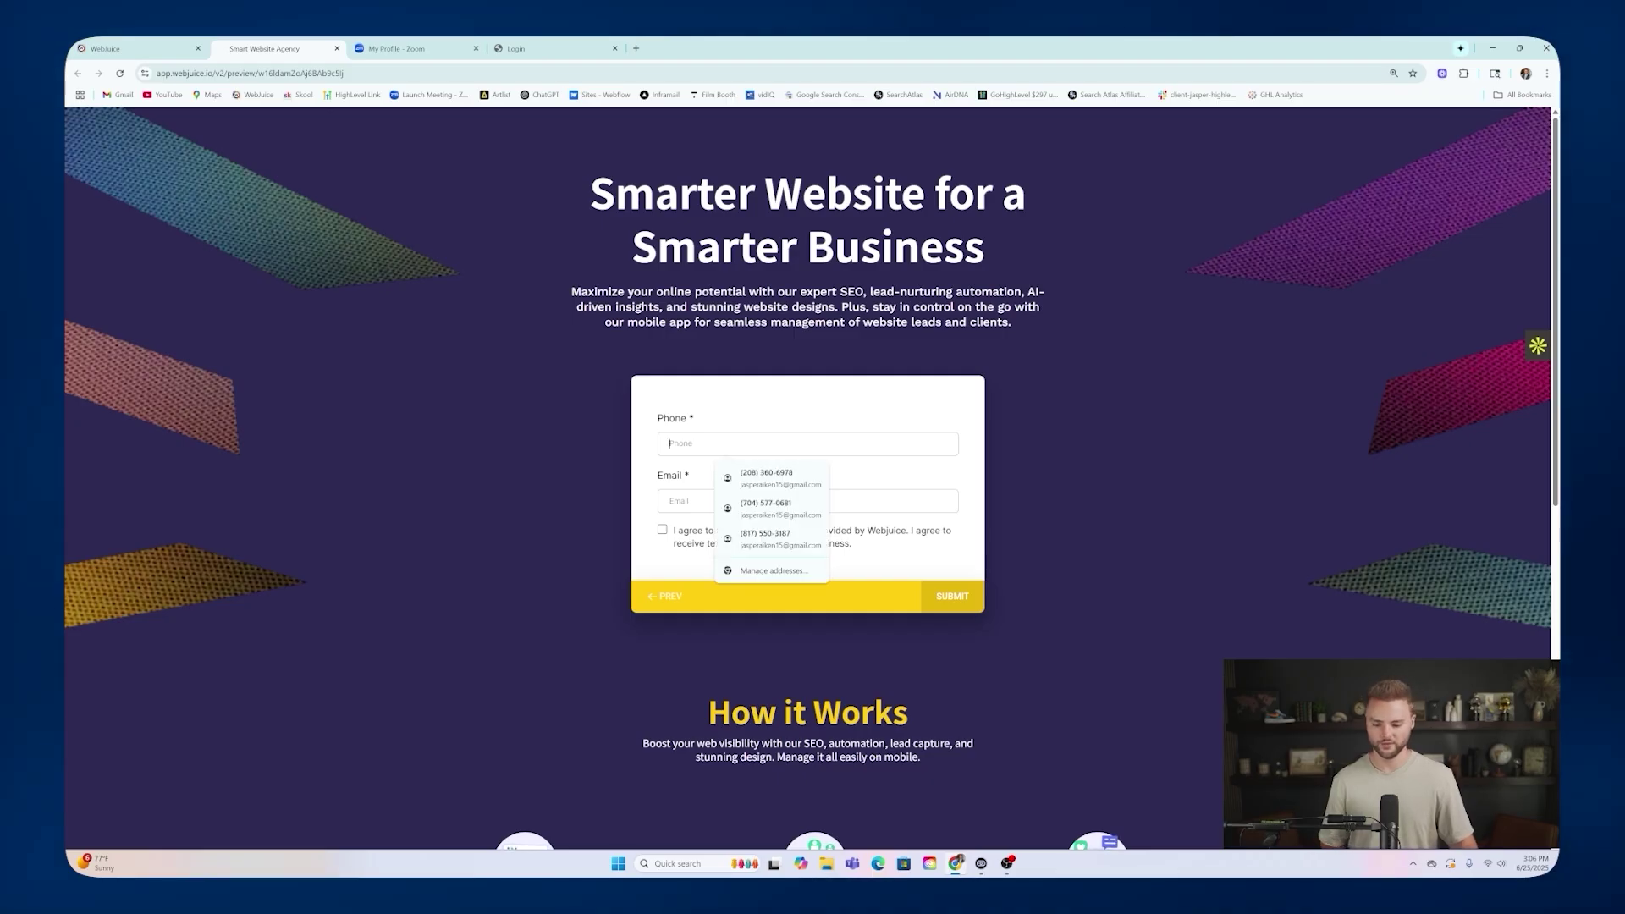
{"action": "left_click", "coordinate": [745, 472]}
{"action": "left_click", "coordinate": [663, 530]}
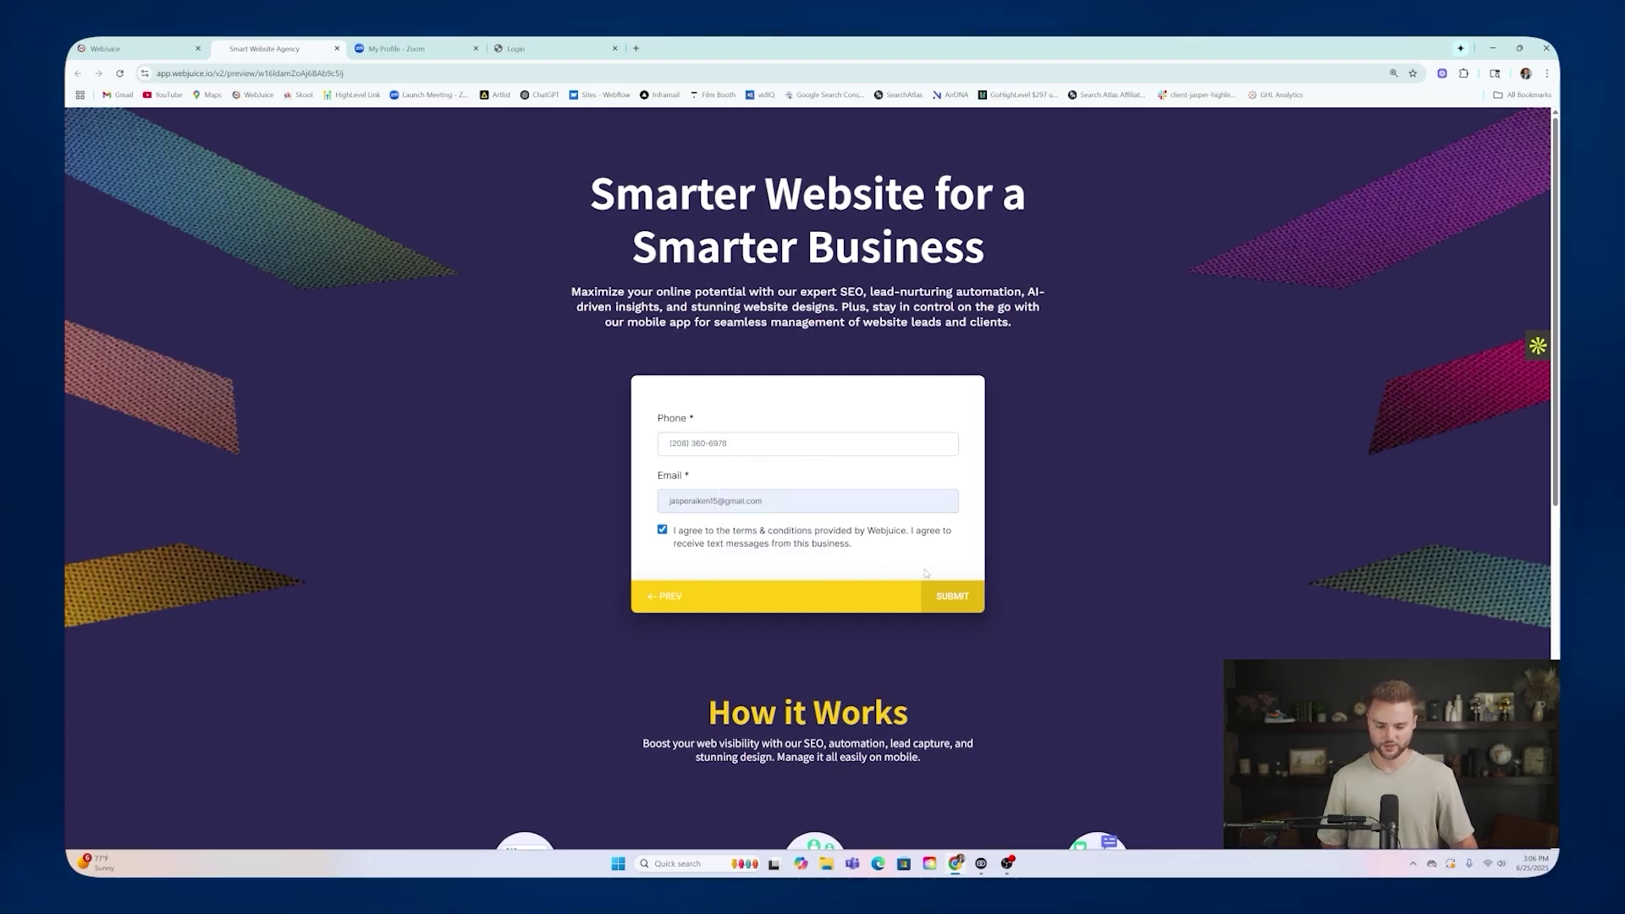
{"action": "left_click", "coordinate": [953, 596]}
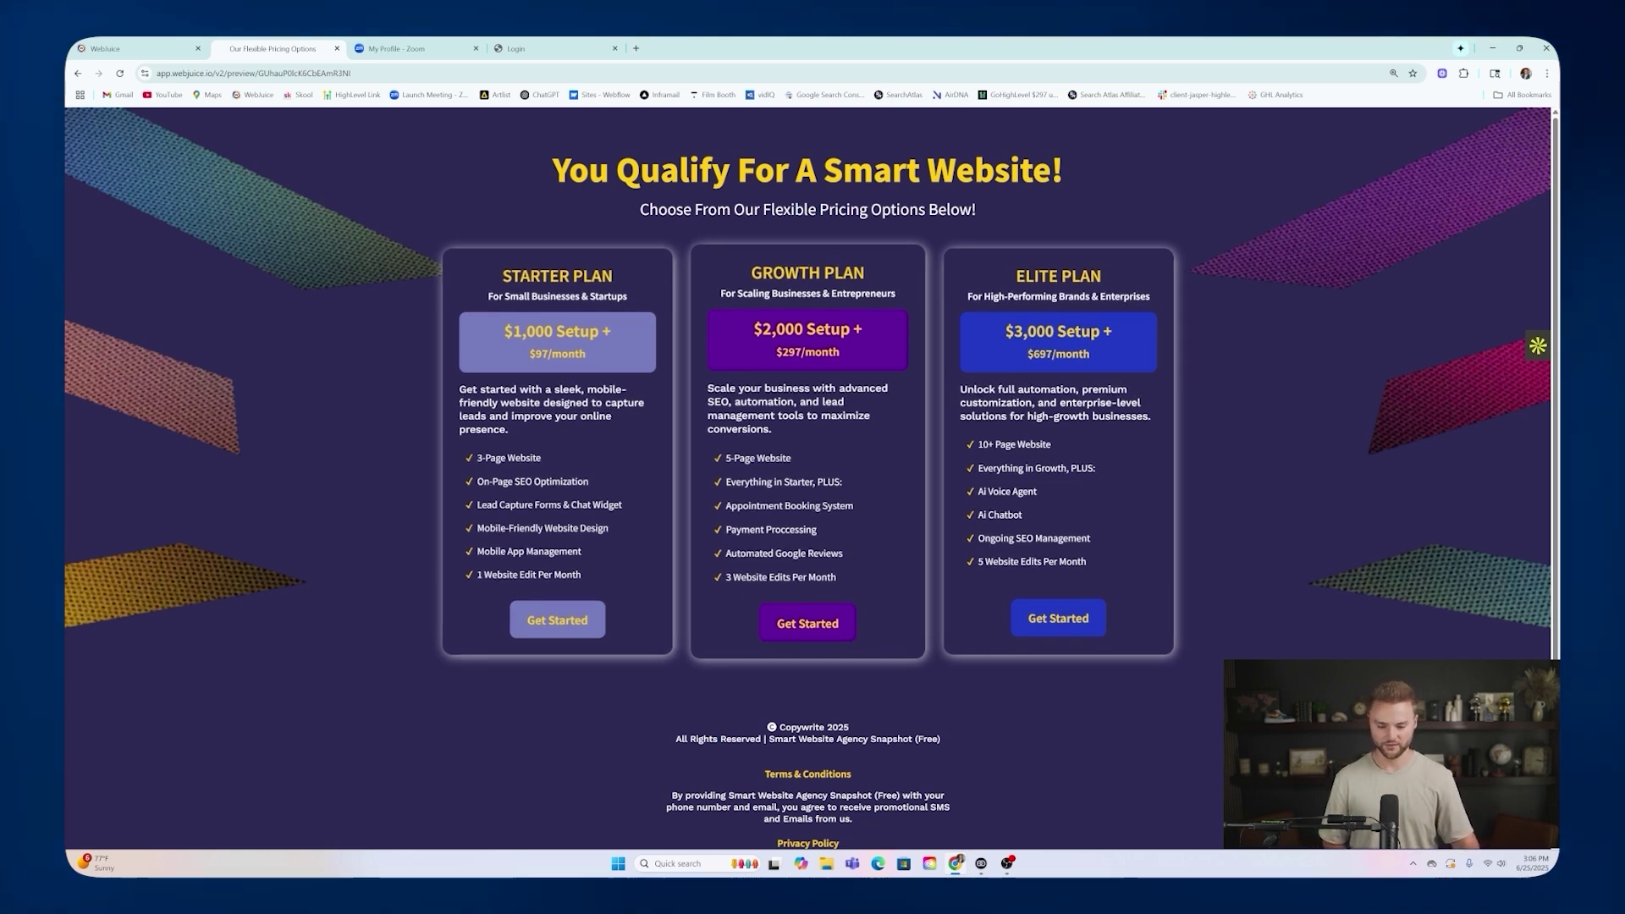
Try the Growth plan checkout, close the preview, and open the Automation workflow list.
{"action": "left_click", "coordinate": [800, 630]}
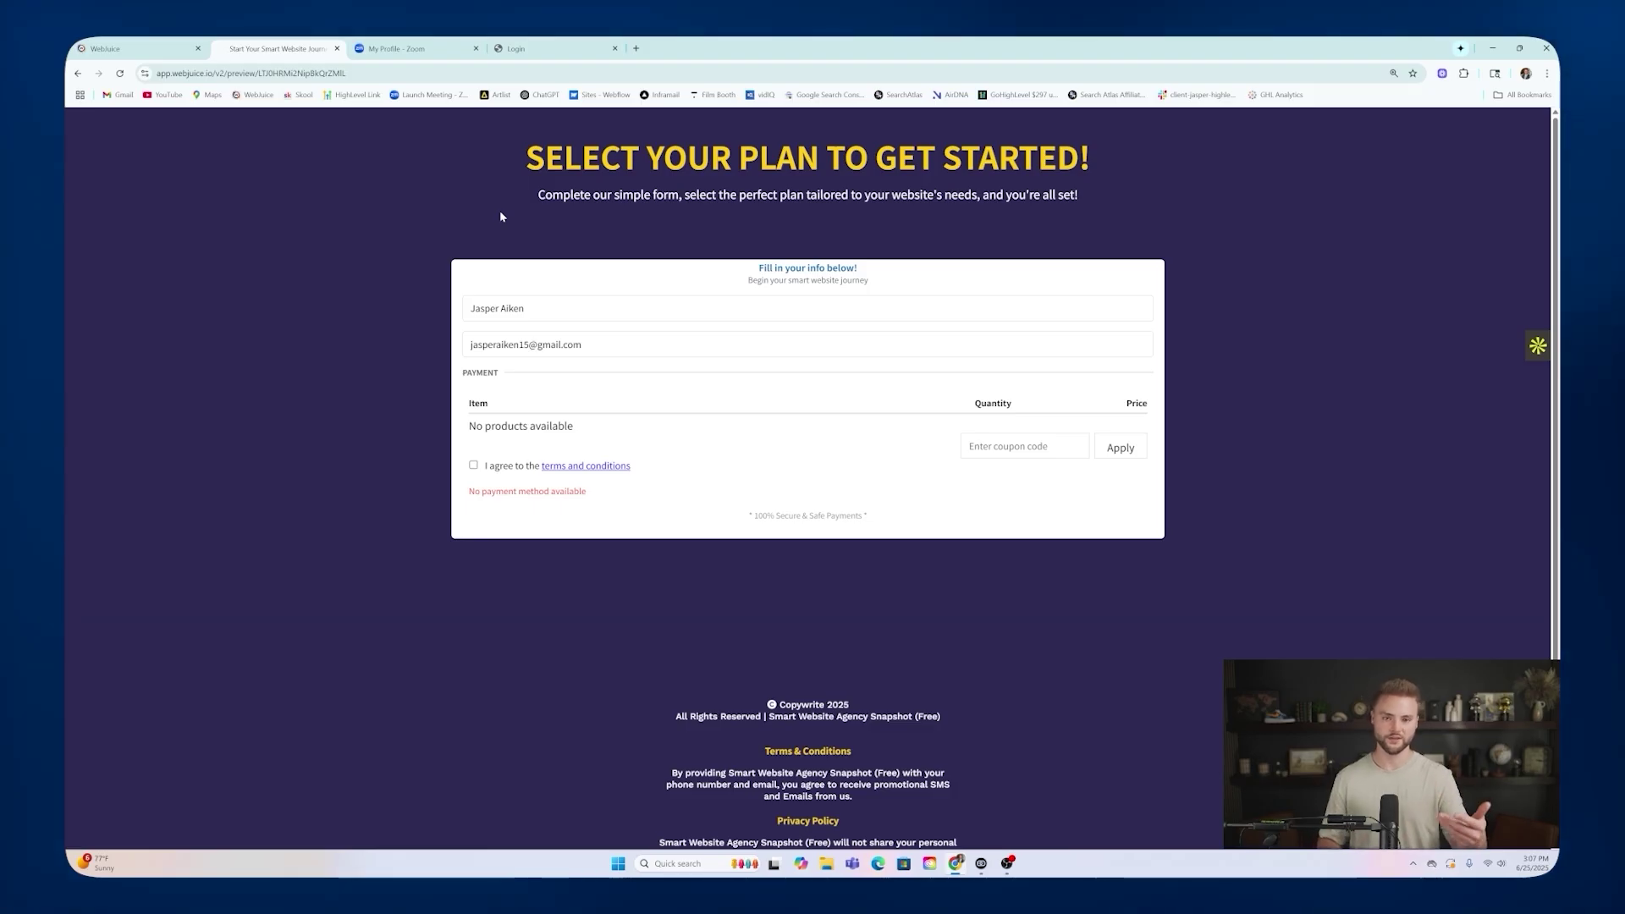
{"action": "left_click", "coordinate": [336, 49]}
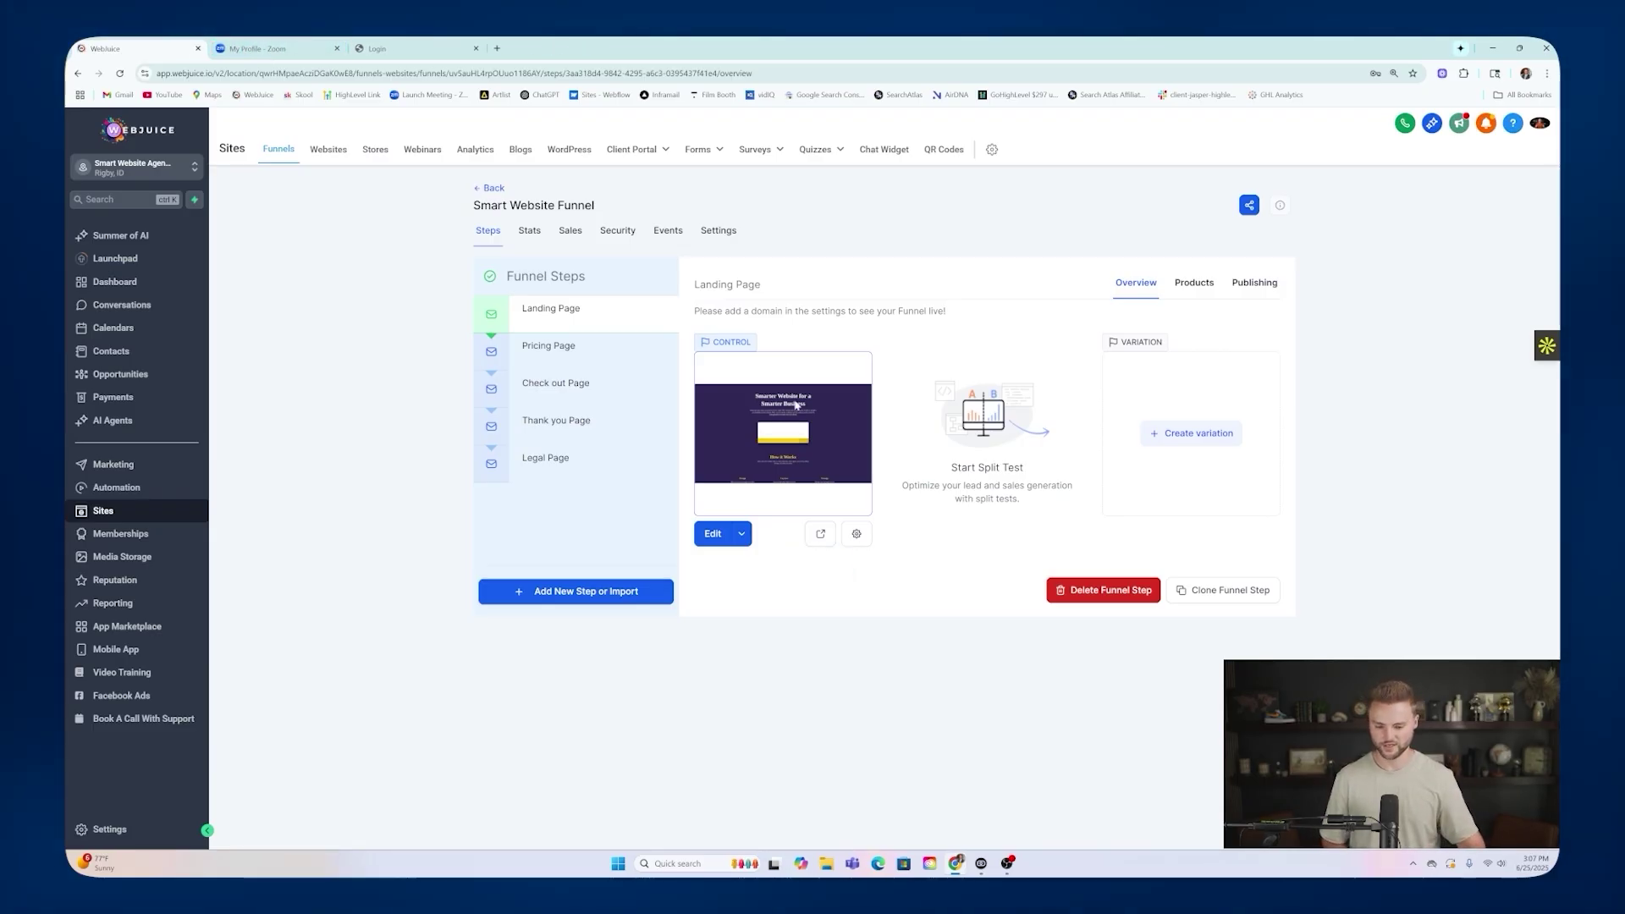
{"action": "left_click", "coordinate": [116, 488]}
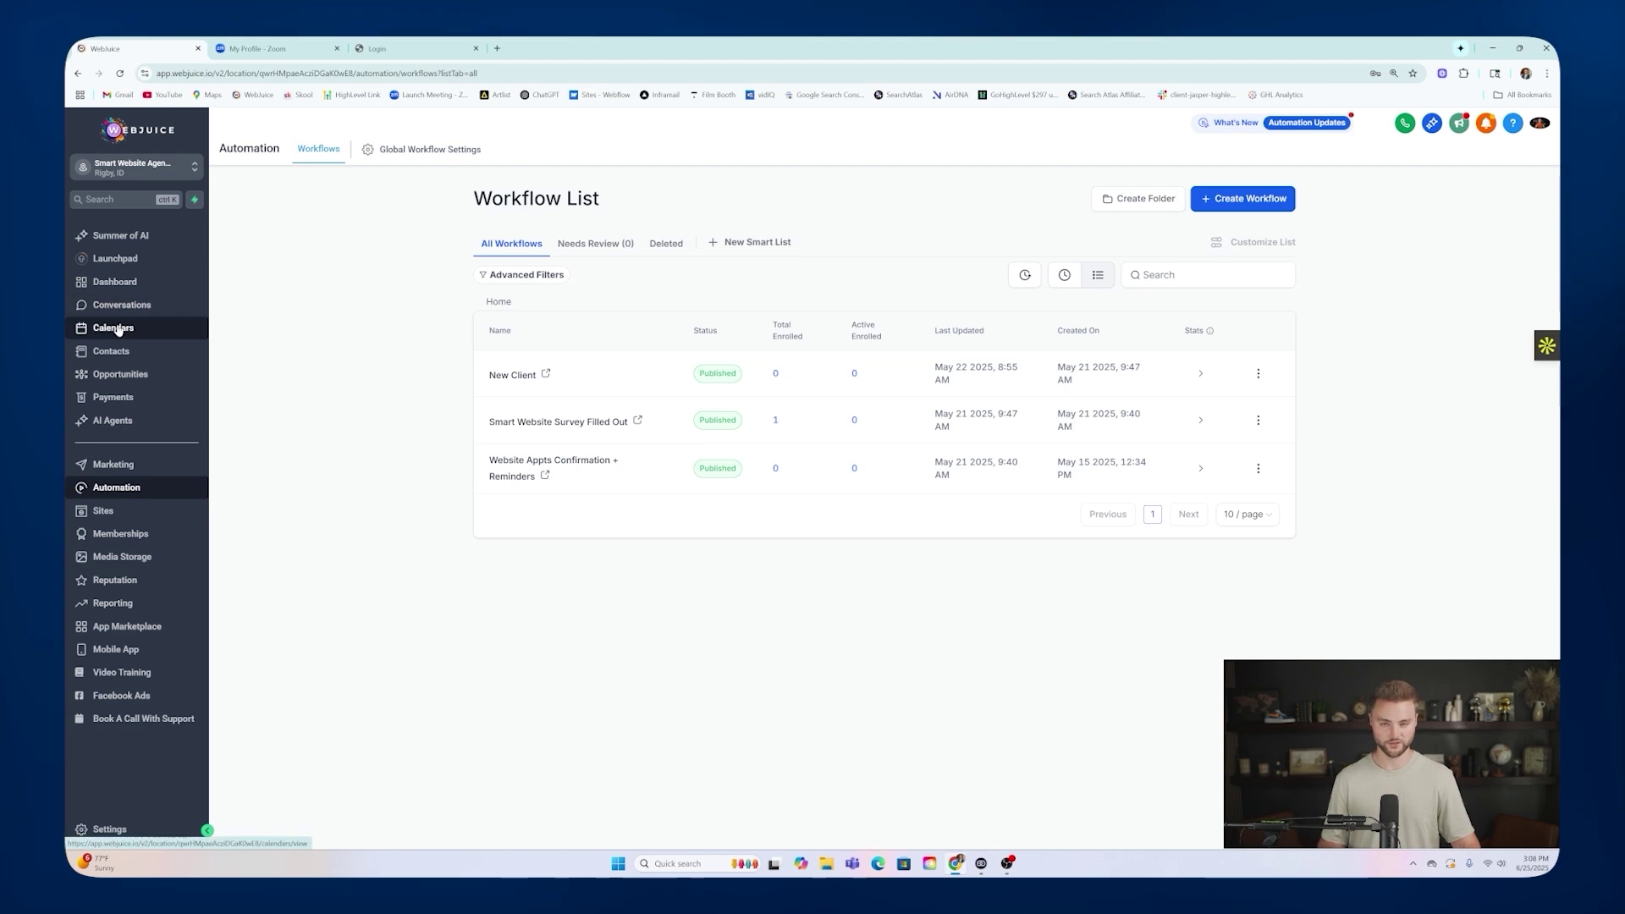
Open Website Appts Confirmation + Reminders and inspect its trigger, opportunity and internal notification steps.
{"action": "left_click", "coordinate": [538, 471]}
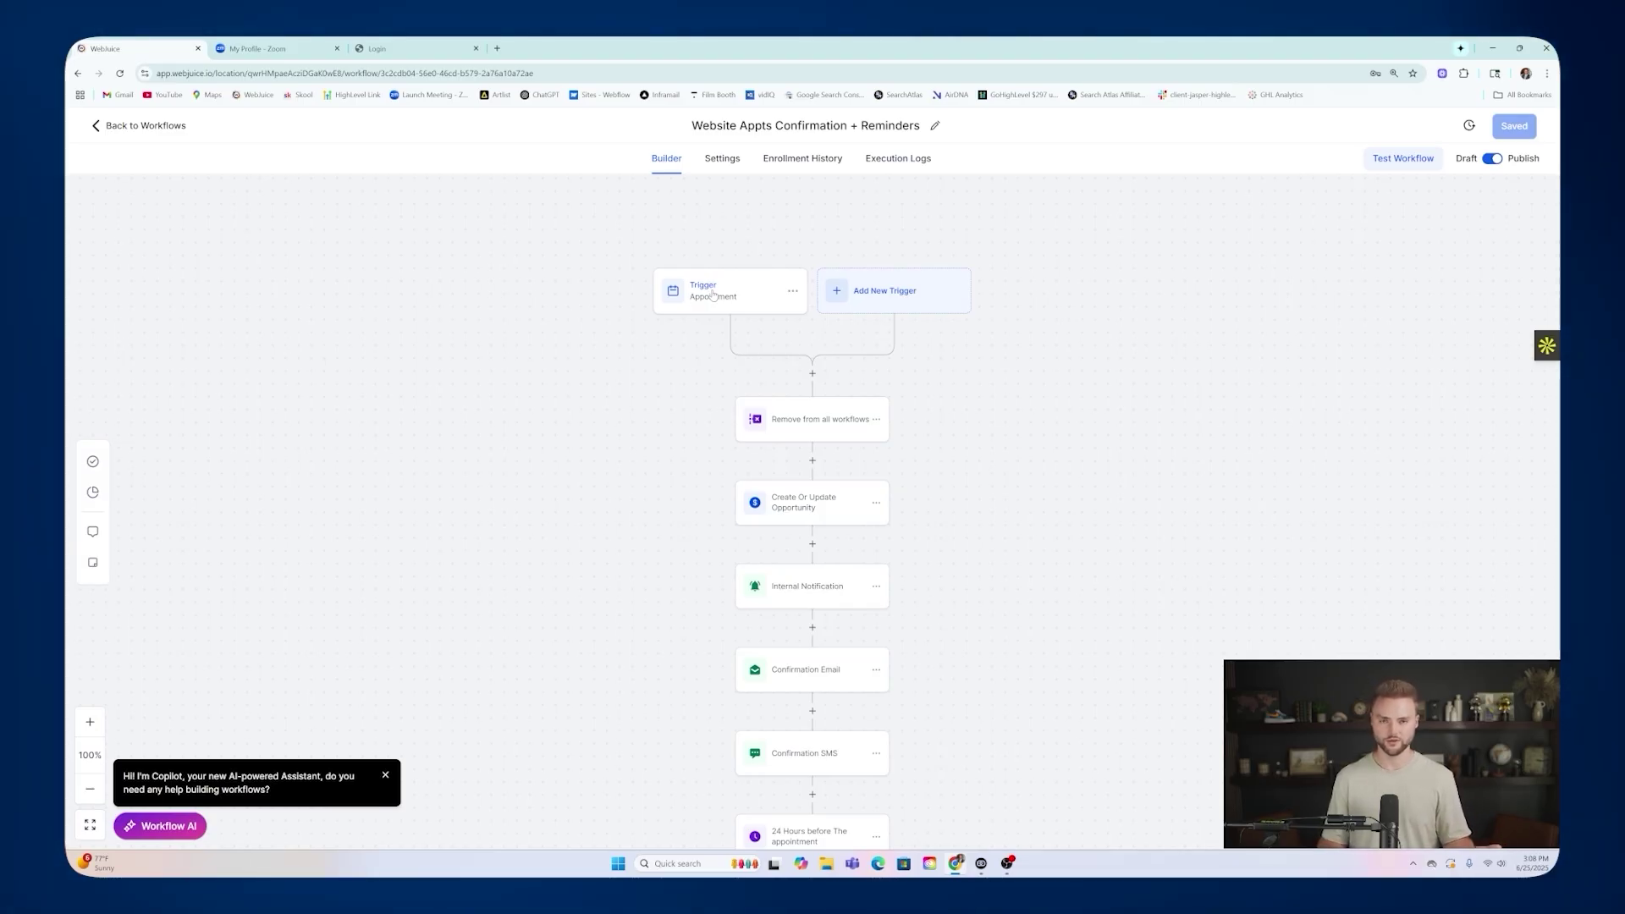
{"action": "left_click", "coordinate": [715, 291]}
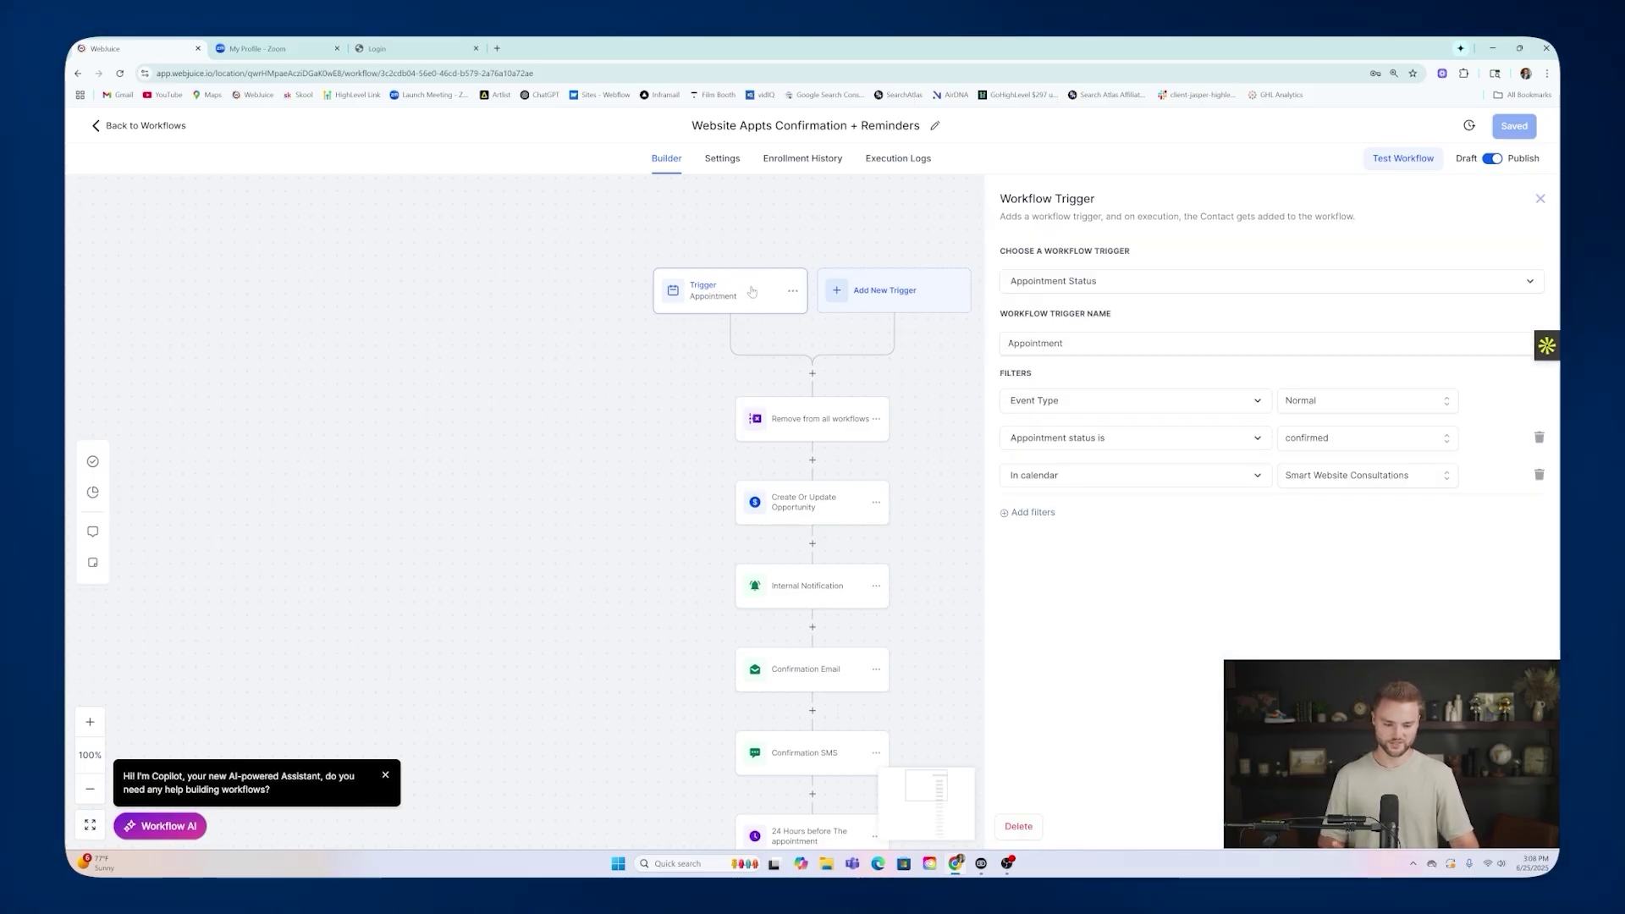
{"action": "left_click", "coordinate": [1540, 199]}
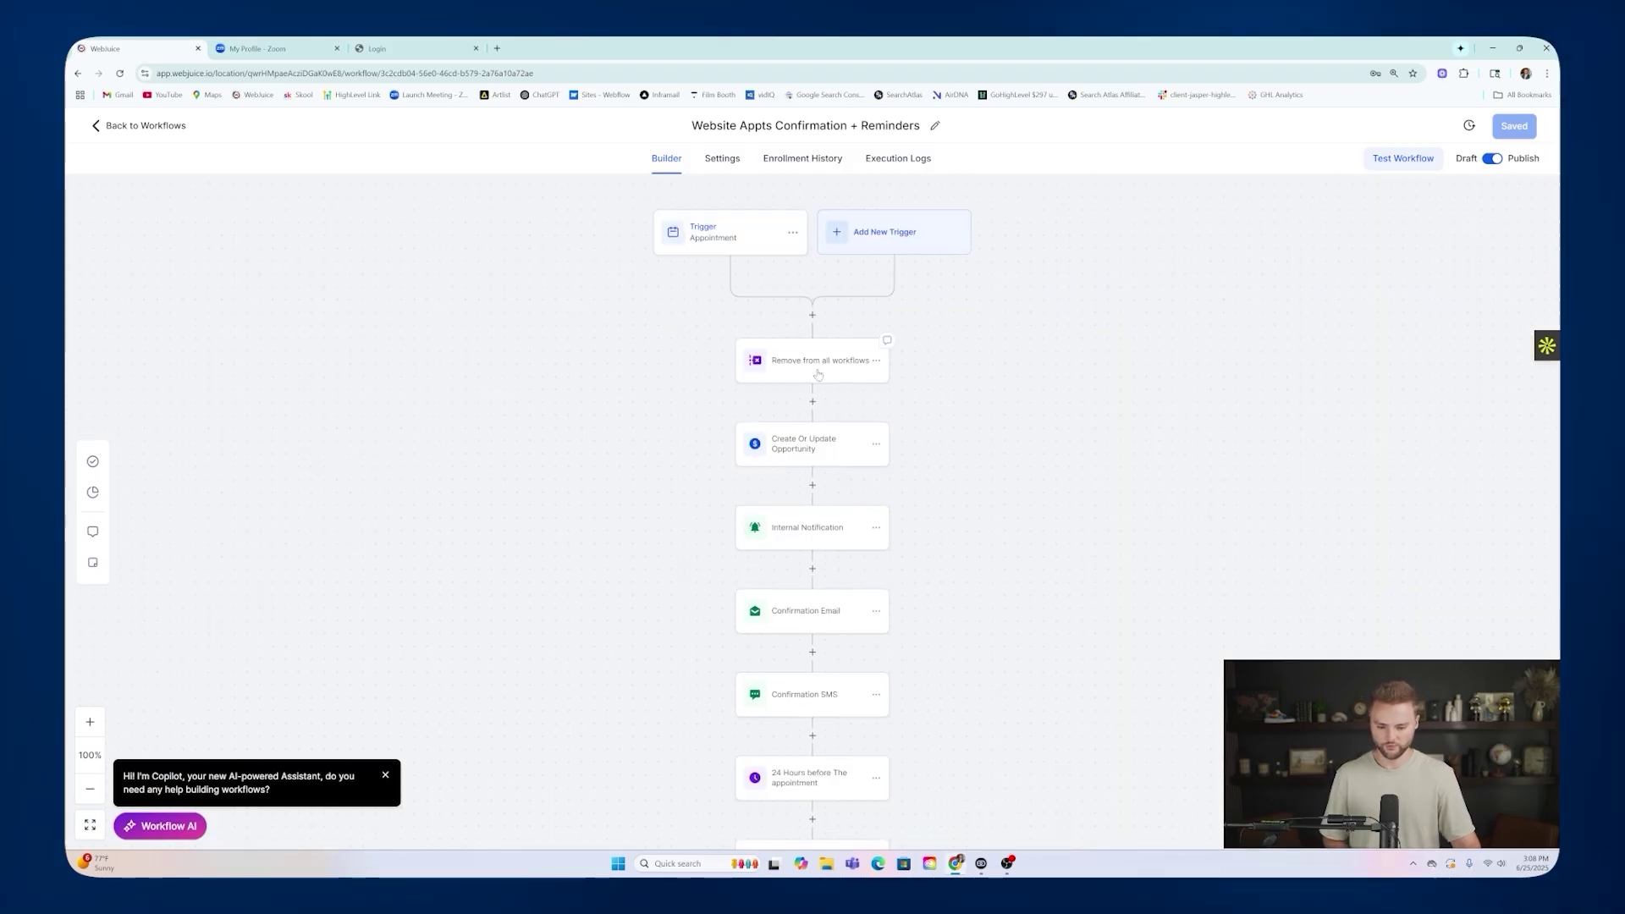
{"action": "left_click", "coordinate": [780, 451]}
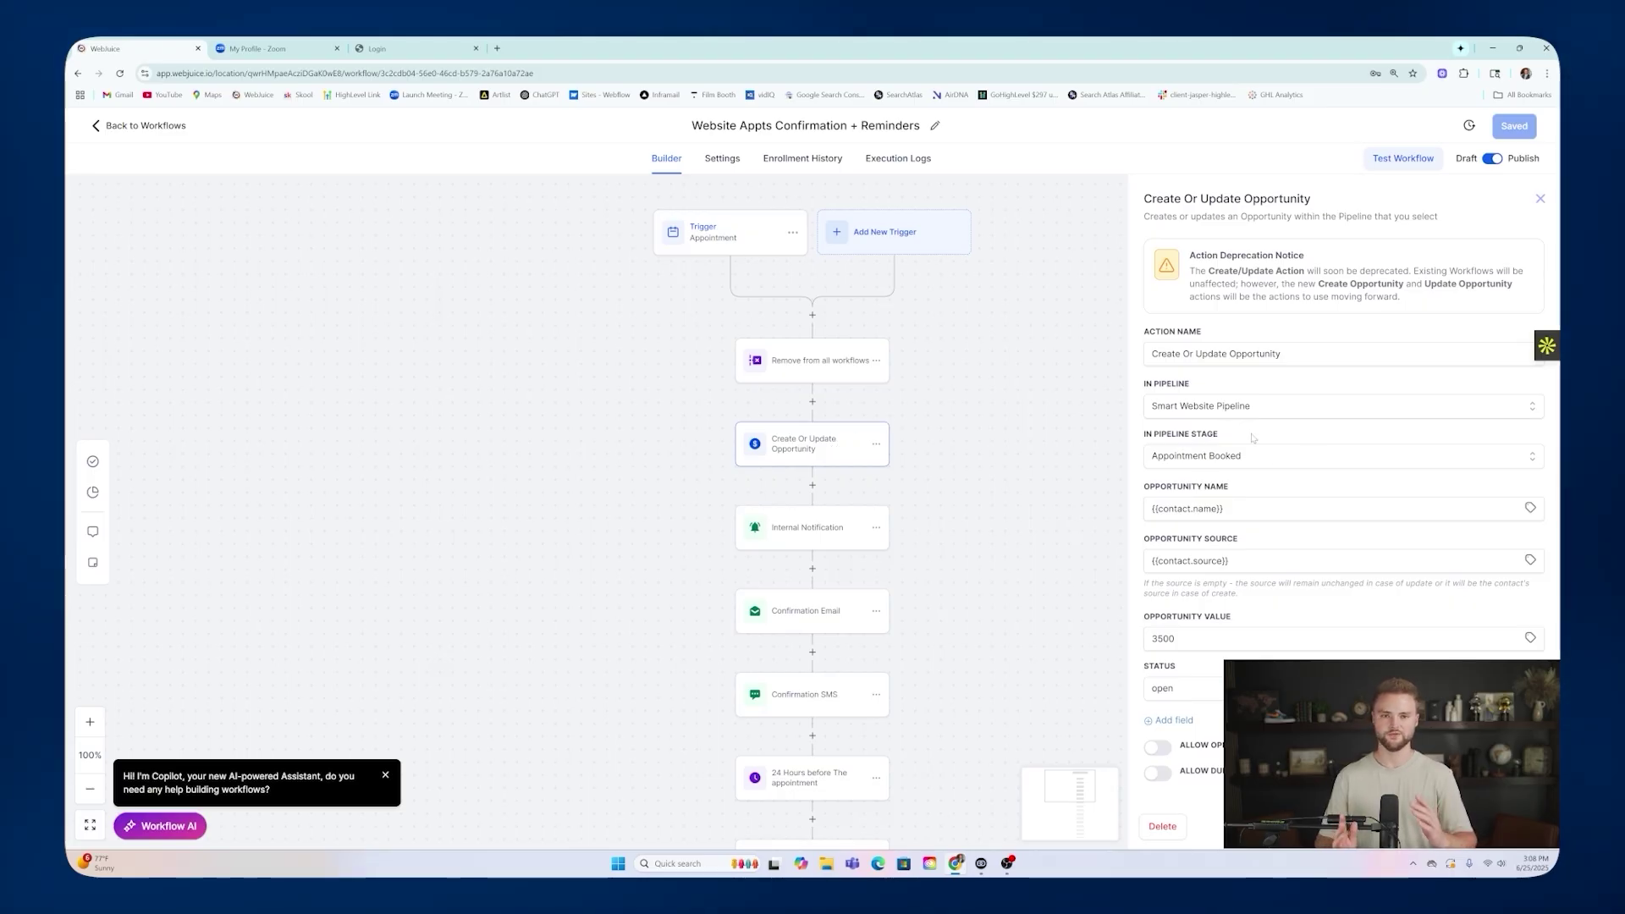
{"action": "left_click", "coordinate": [767, 531]}
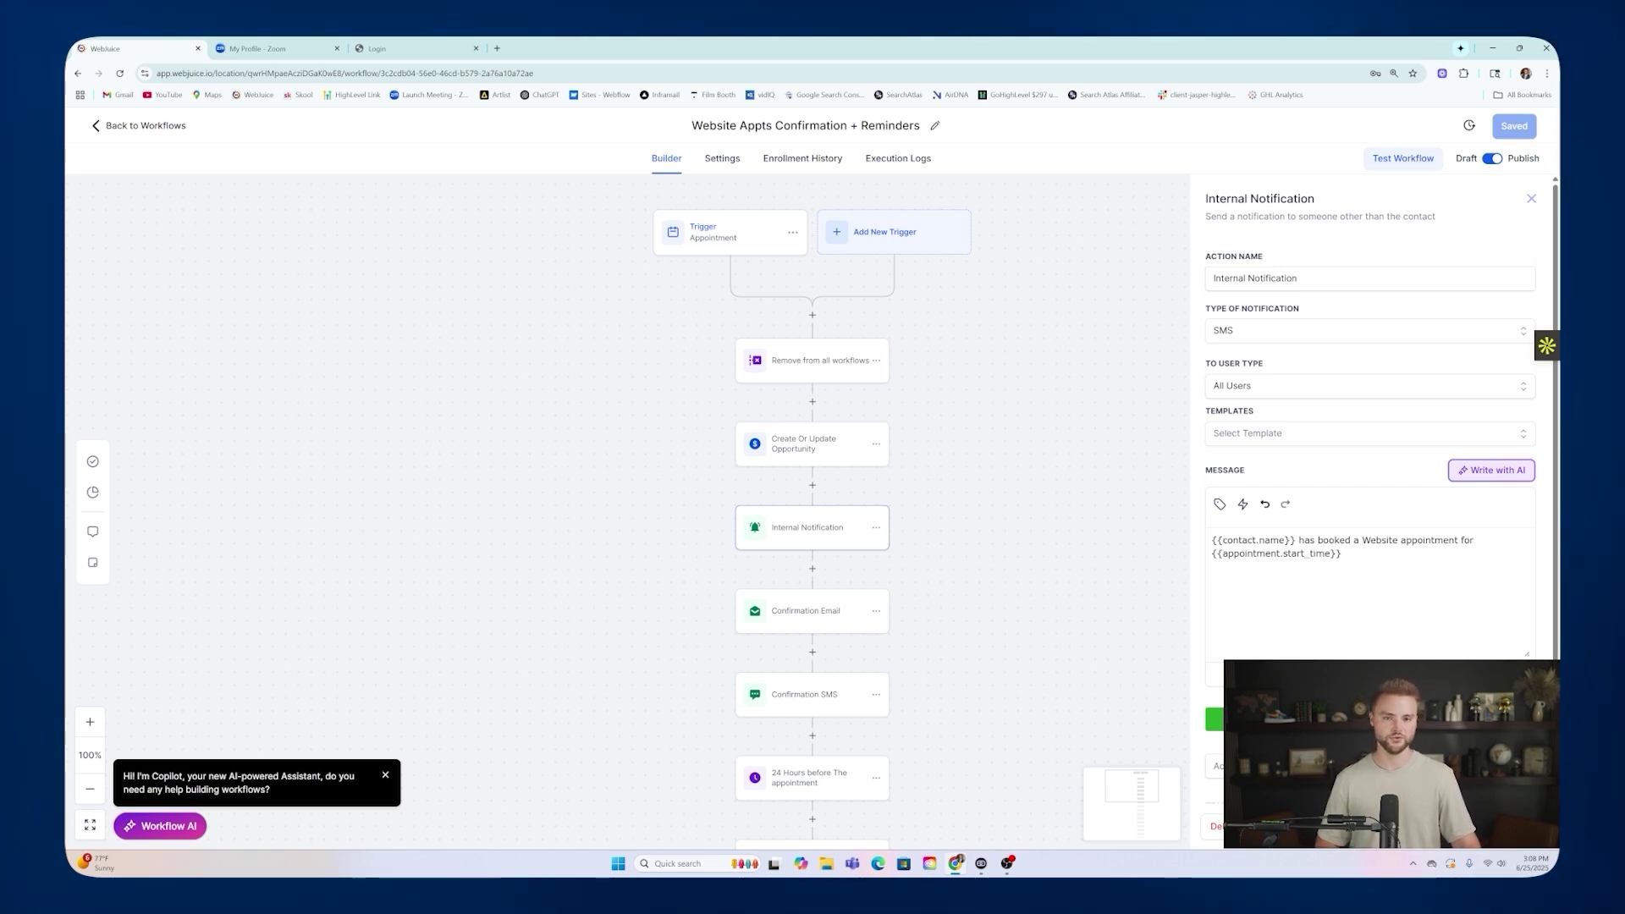
Review the Confirmation Email, highlighting its Zoom link placeholder, and the Confirmation SMS step.
{"action": "scroll", "coordinate": [993, 471], "scroll_direction": "down", "scroll_amount": 2}
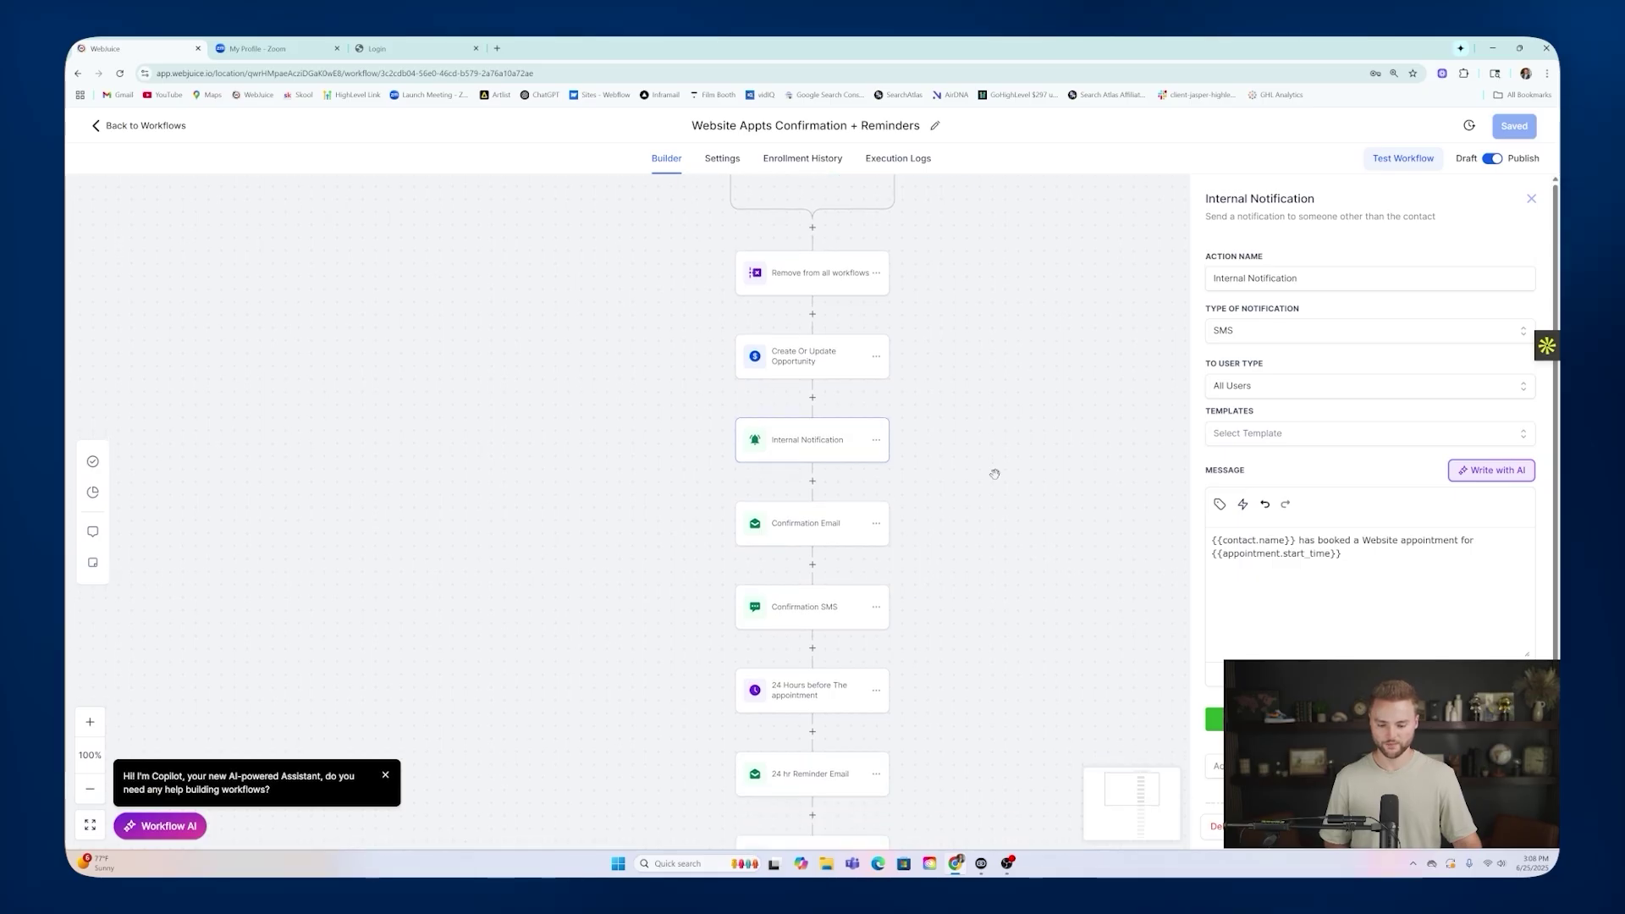
{"action": "left_click", "coordinate": [827, 524]}
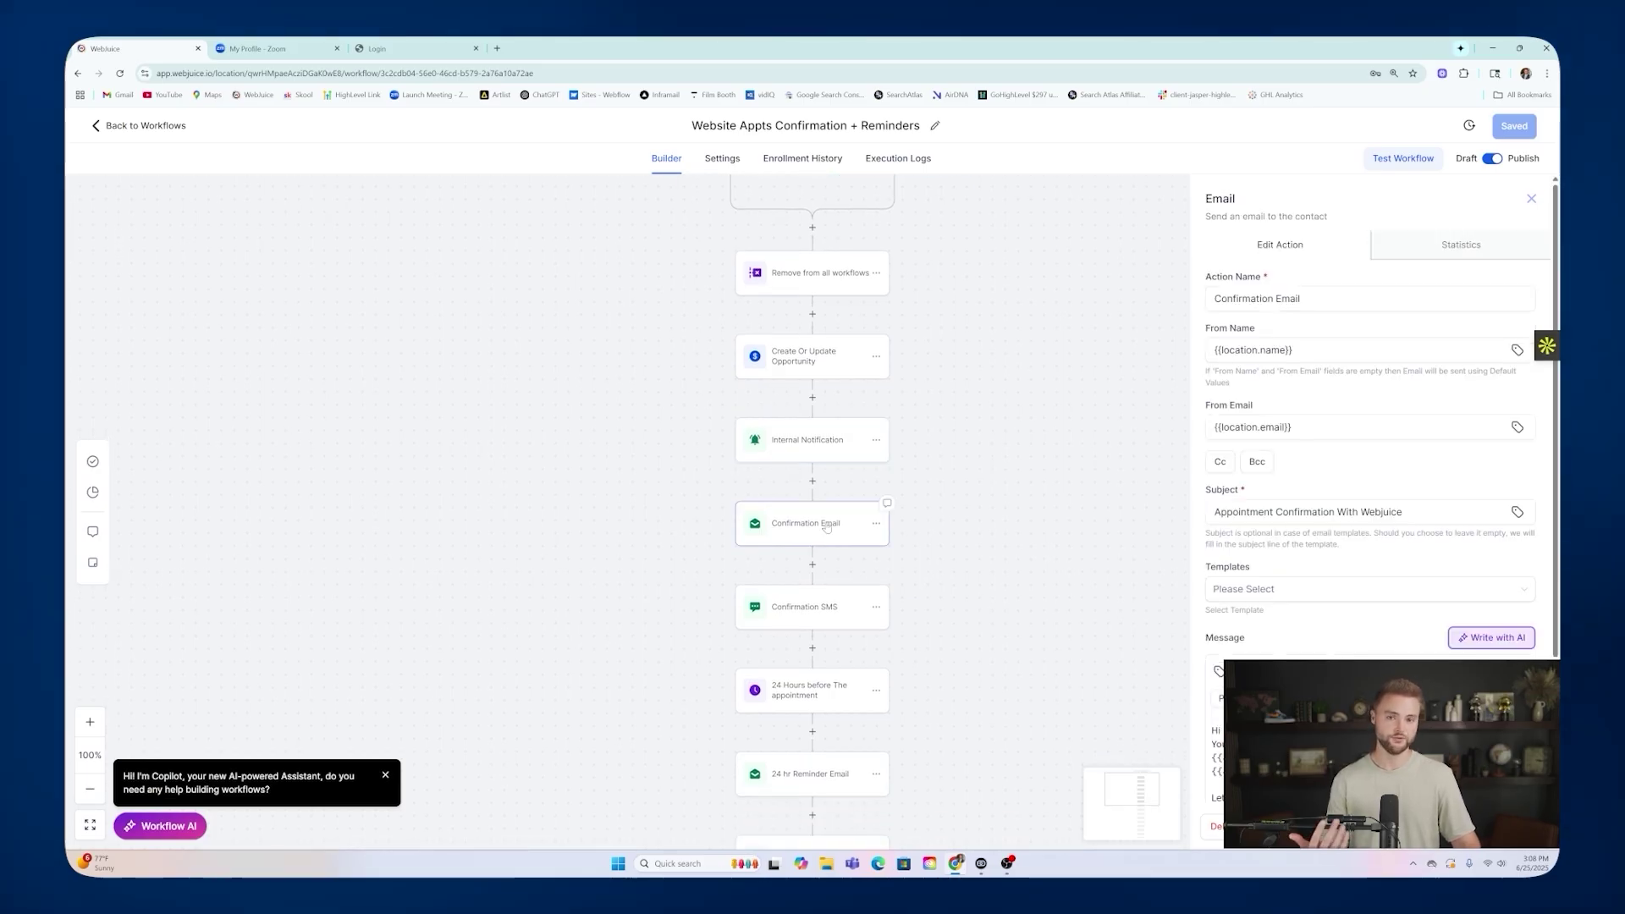
{"action": "scroll", "coordinate": [1369, 423], "scroll_direction": "down", "scroll_amount": 3}
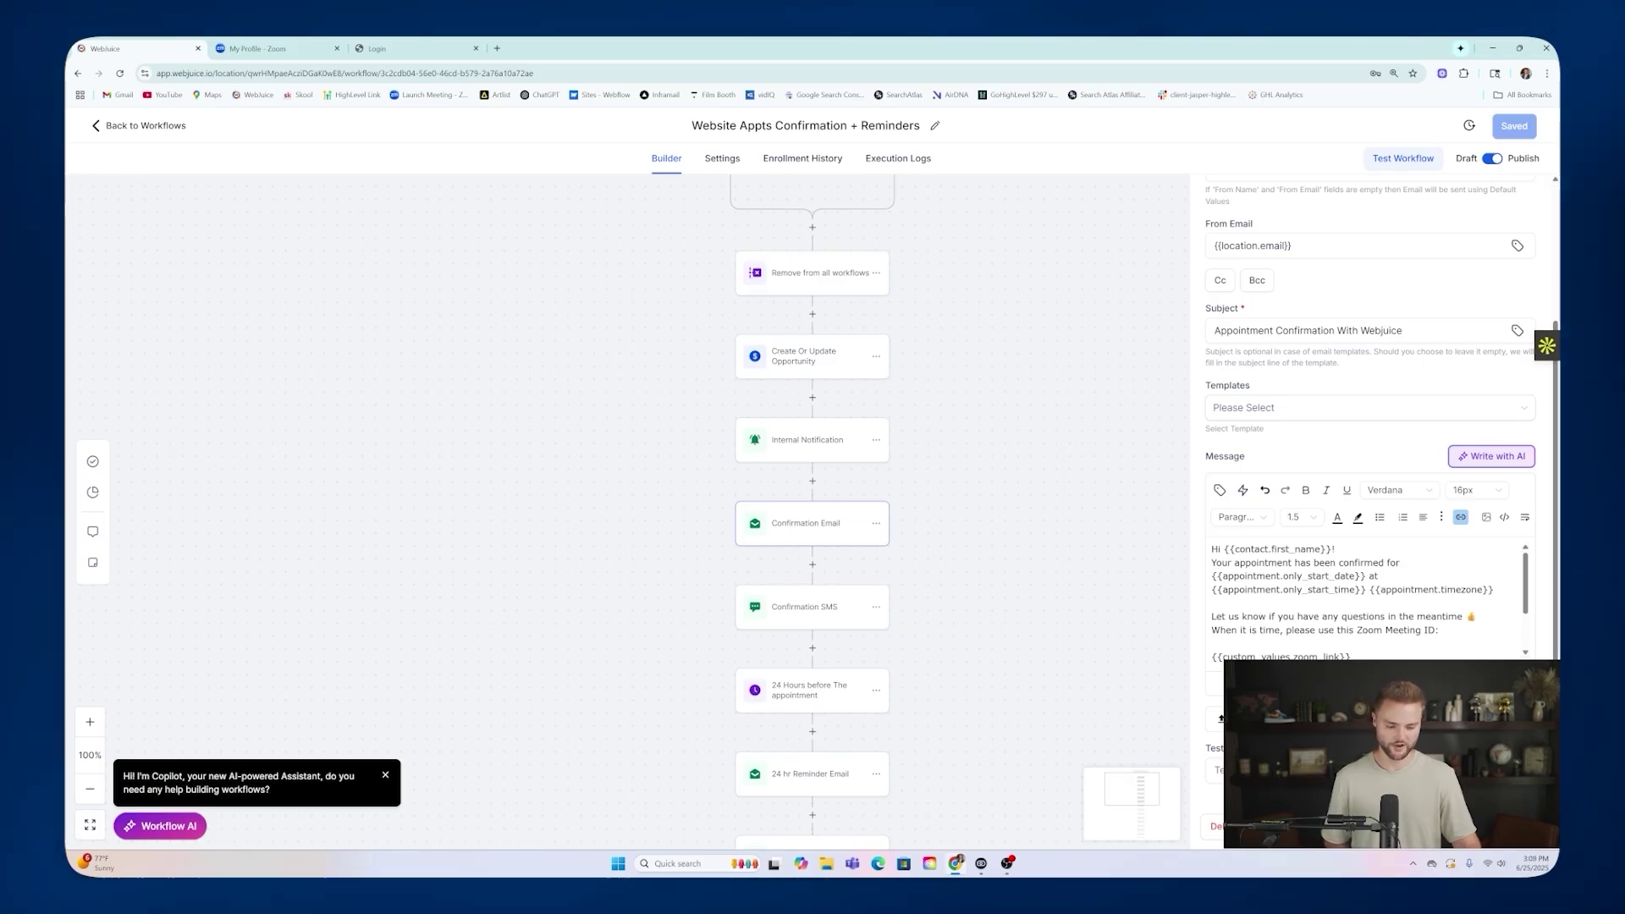
{"action": "scroll", "coordinate": [1362, 600], "scroll_direction": "down", "scroll_amount": 1}
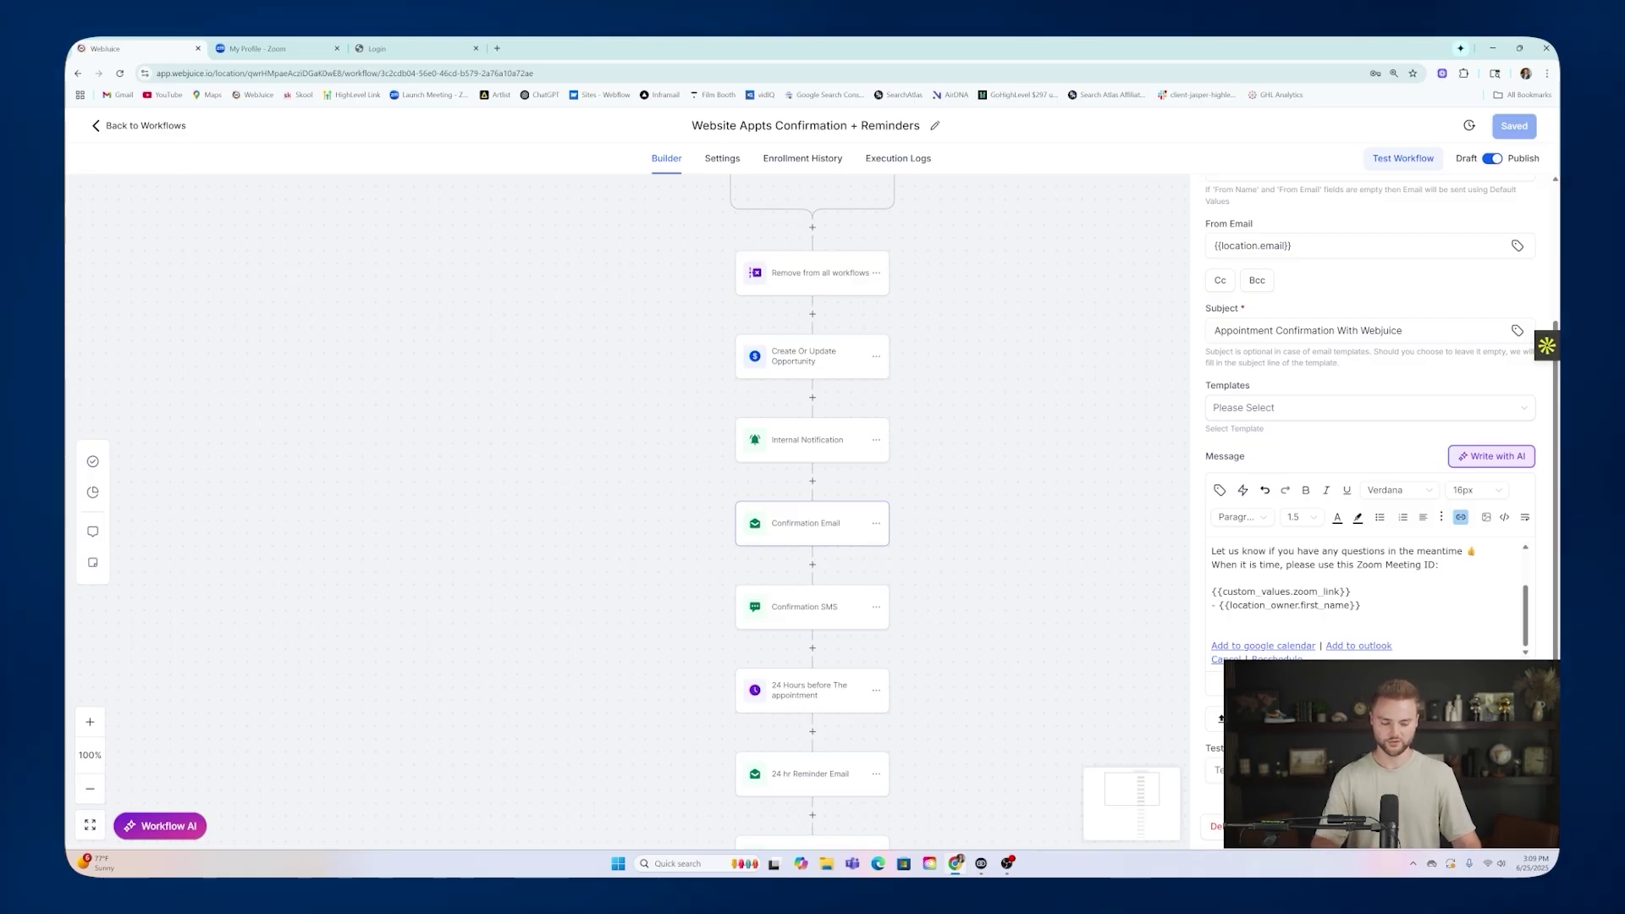
{"action": "left_click_drag", "start_coordinate": [1211, 592], "coordinate": [1345, 592]}
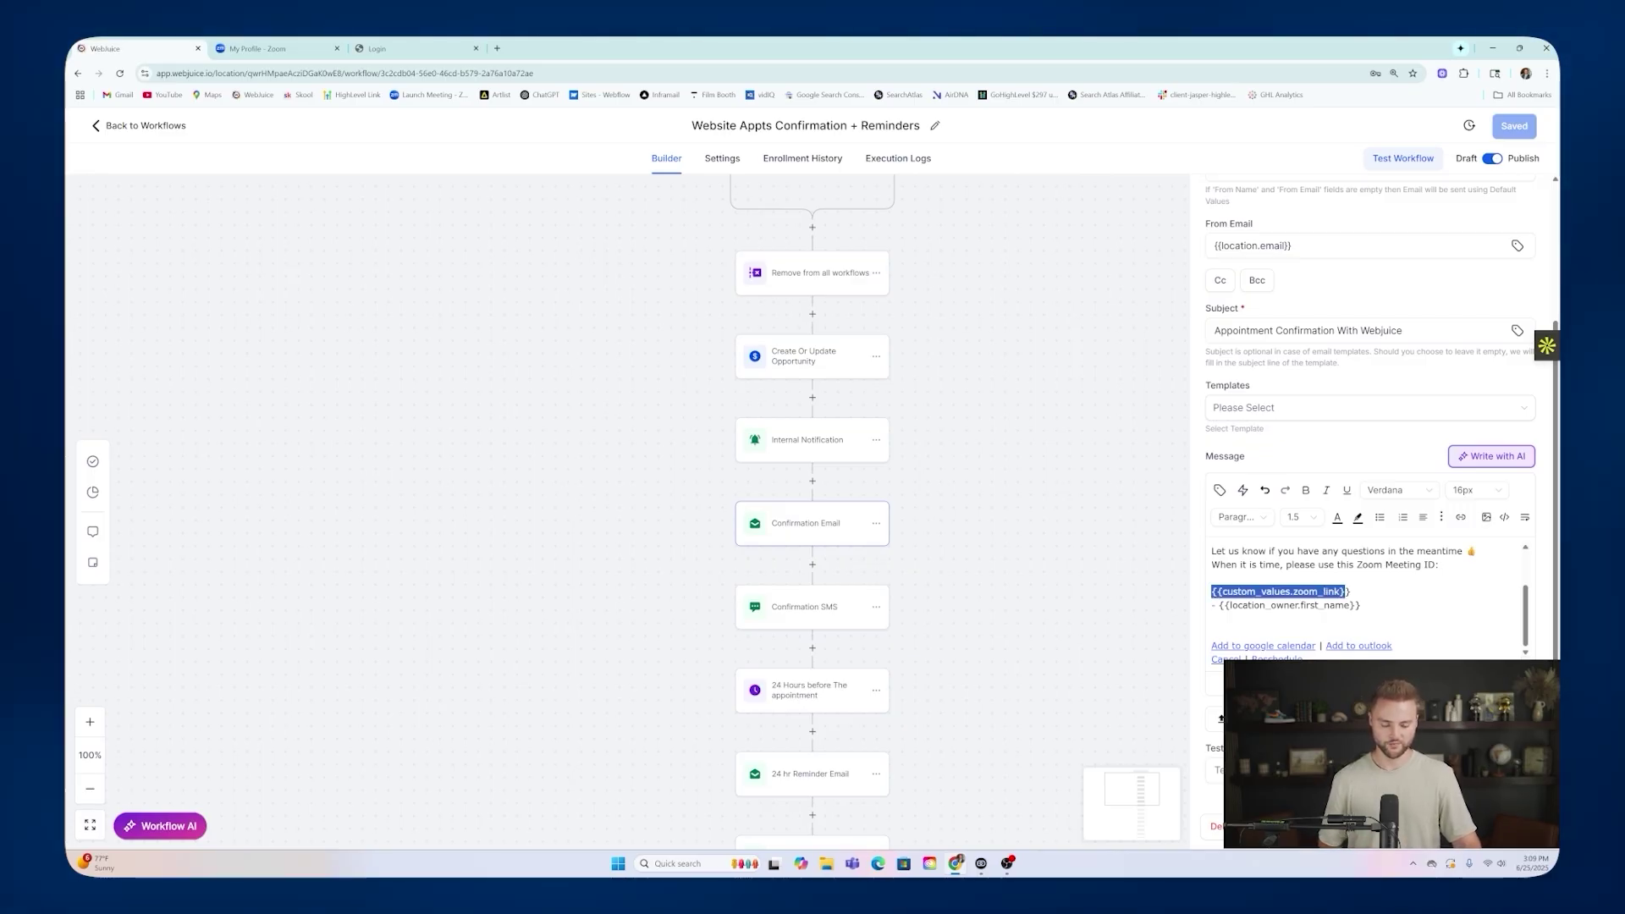
{"action": "left_click", "coordinate": [827, 604]}
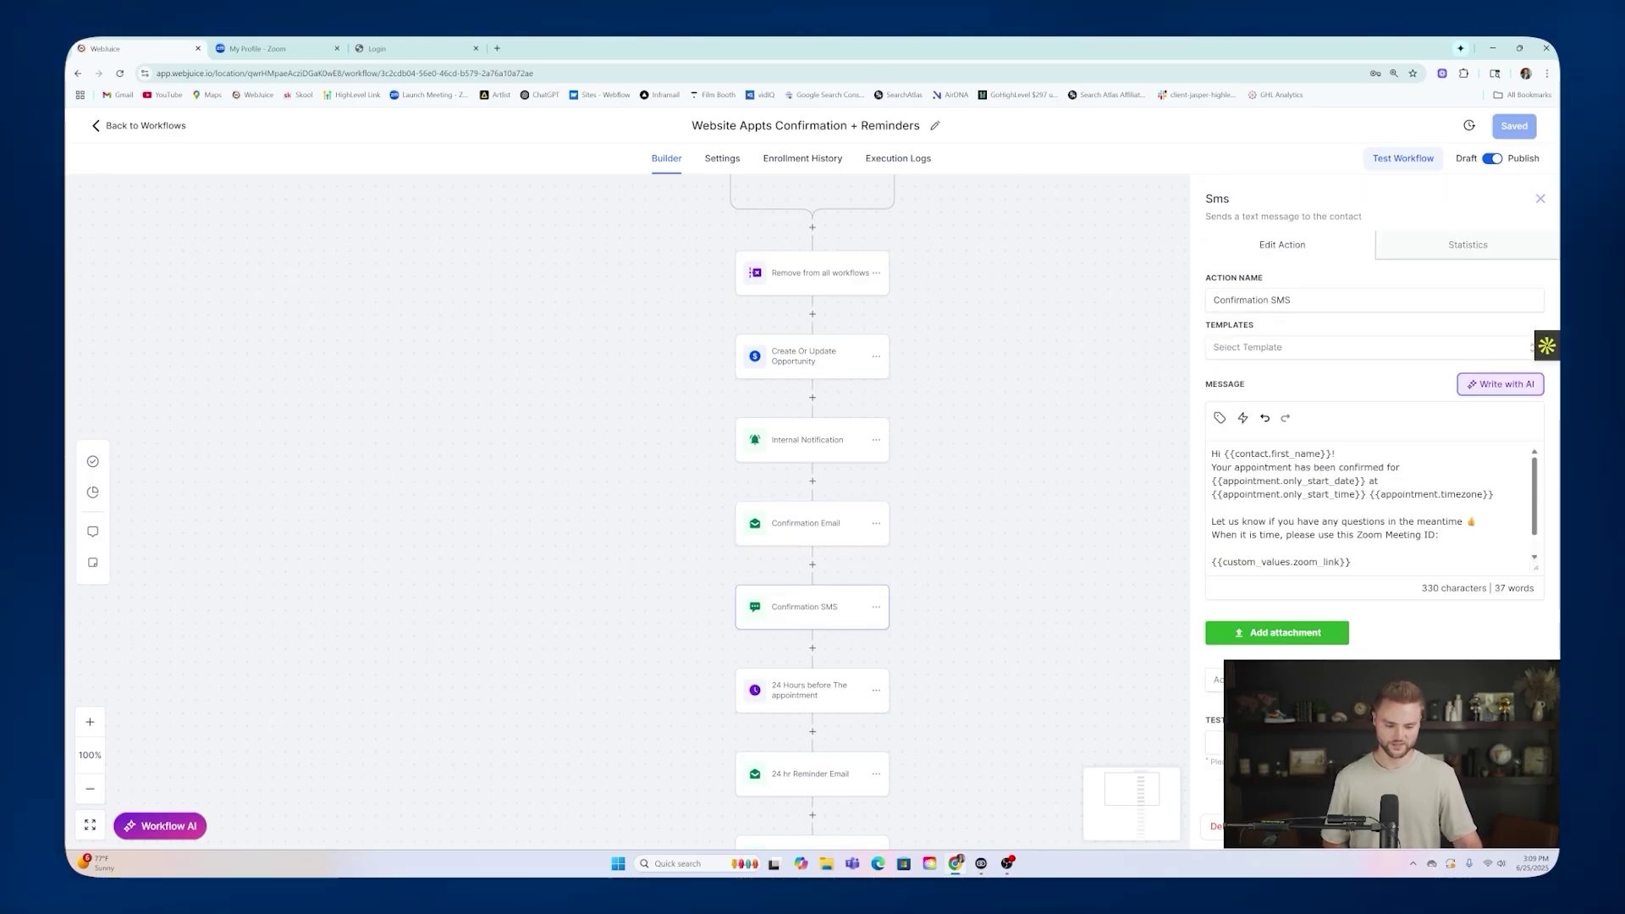
Review the 24-hours-before wait and the 24 hr Reminder Email and SMS steps, discarding changes.
{"action": "scroll", "coordinate": [1371, 508], "scroll_direction": "down", "scroll_amount": 2}
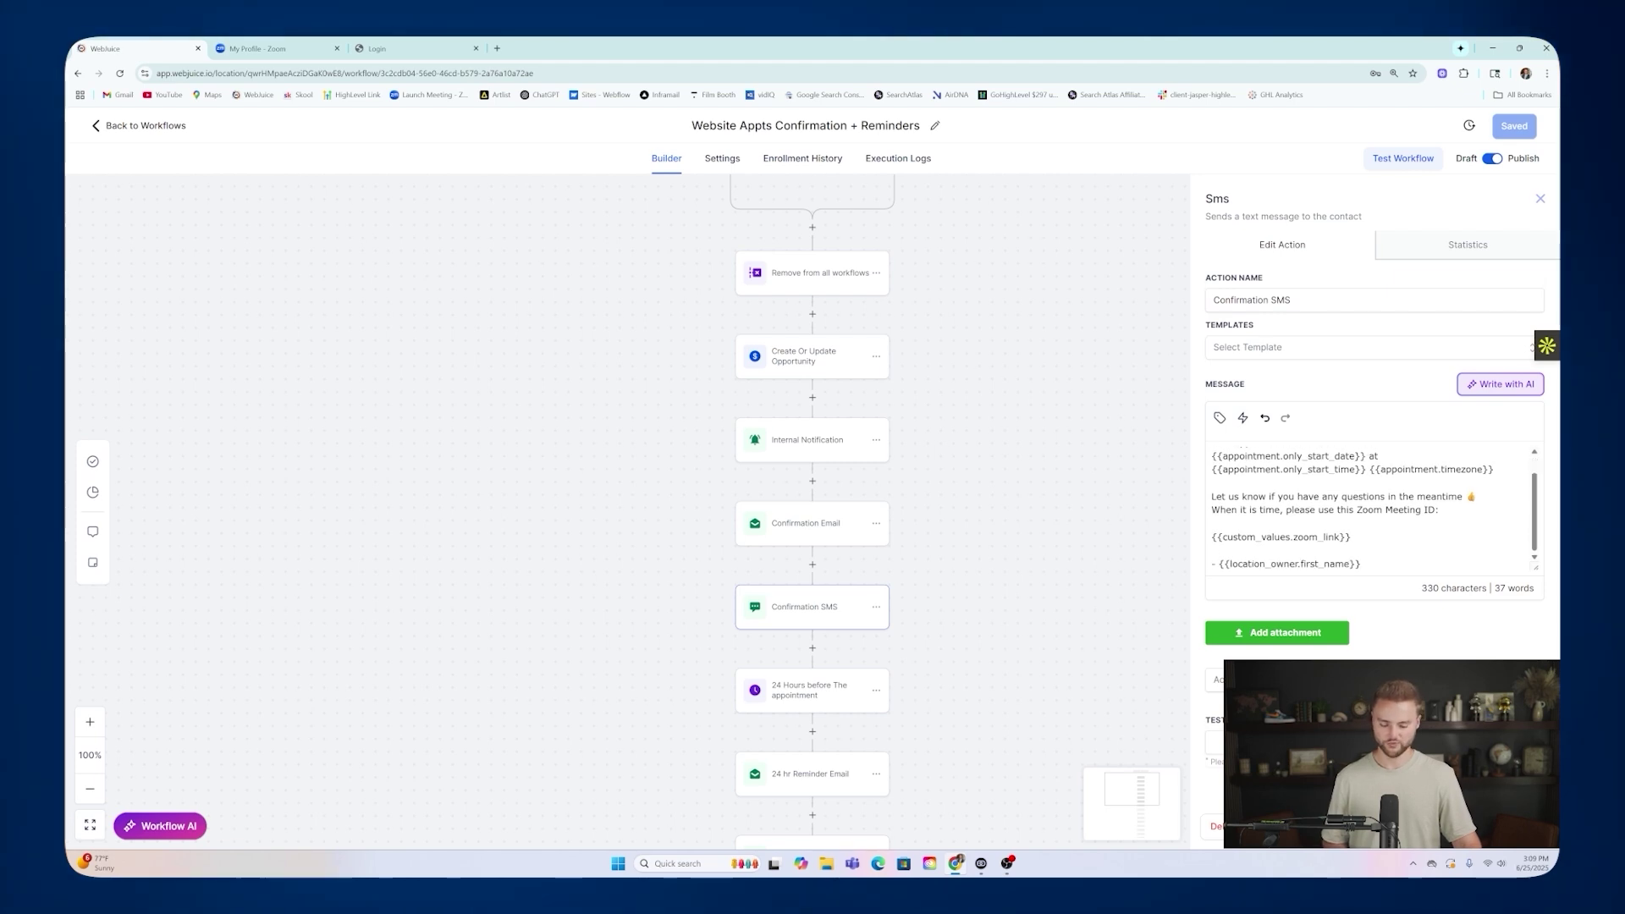
{"action": "scroll", "coordinate": [1371, 507], "scroll_direction": "up", "scroll_amount": 2}
{"action": "scroll", "coordinate": [951, 513], "scroll_direction": "down", "scroll_amount": 1}
{"action": "scroll", "coordinate": [951, 514], "scroll_direction": "down", "scroll_amount": 2}
{"action": "left_click", "coordinate": [816, 525]}
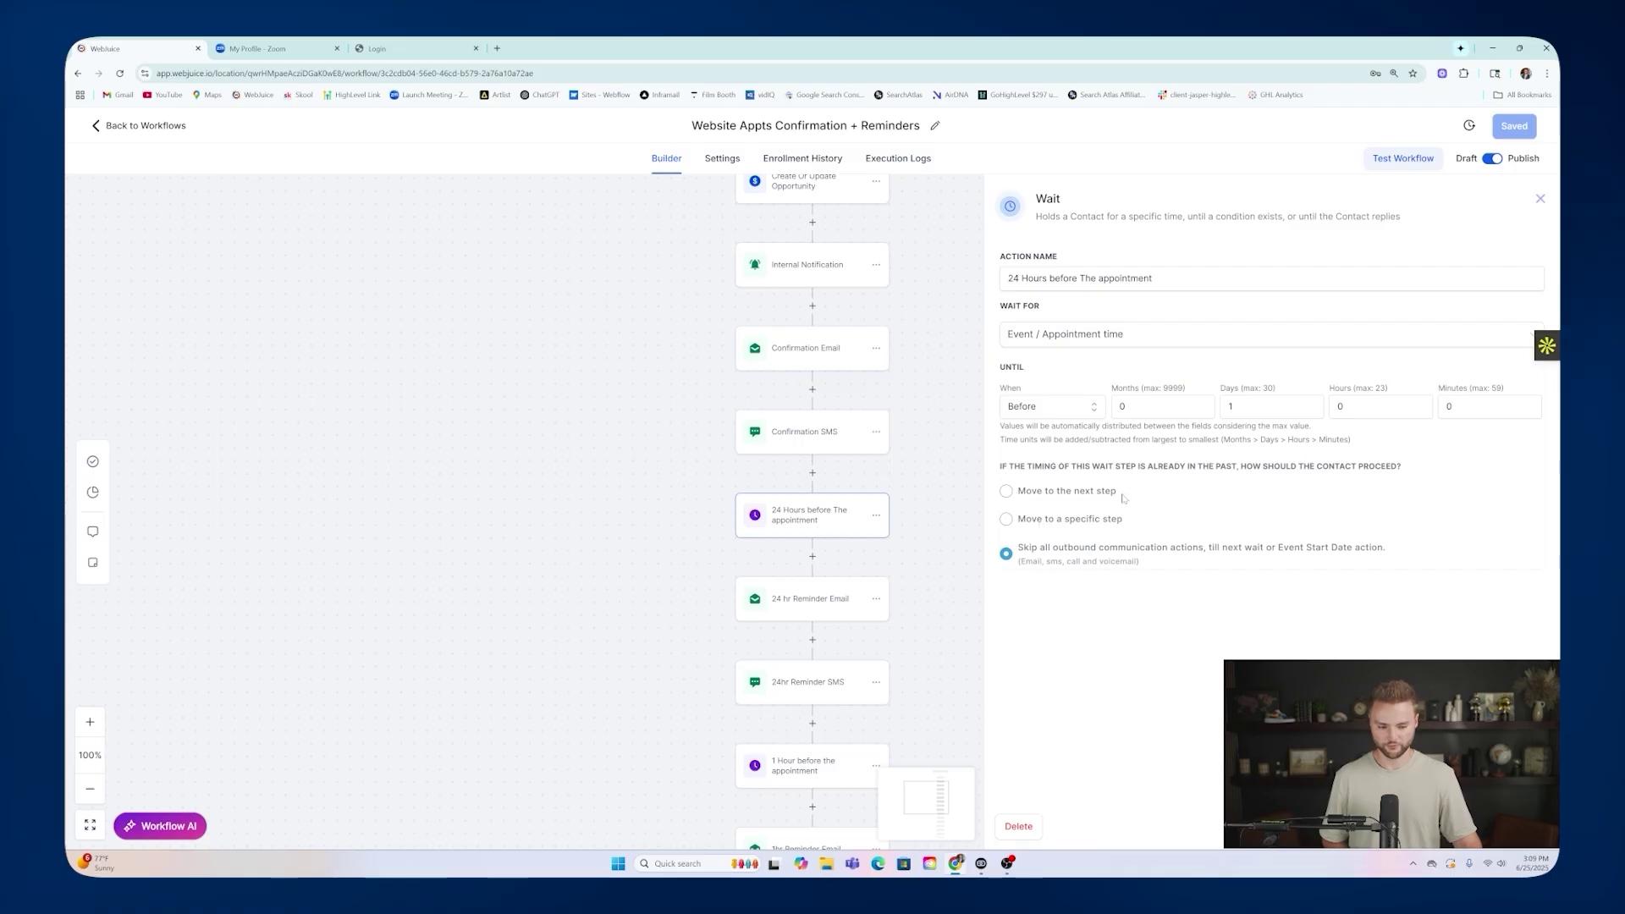
{"action": "left_click", "coordinate": [821, 607]}
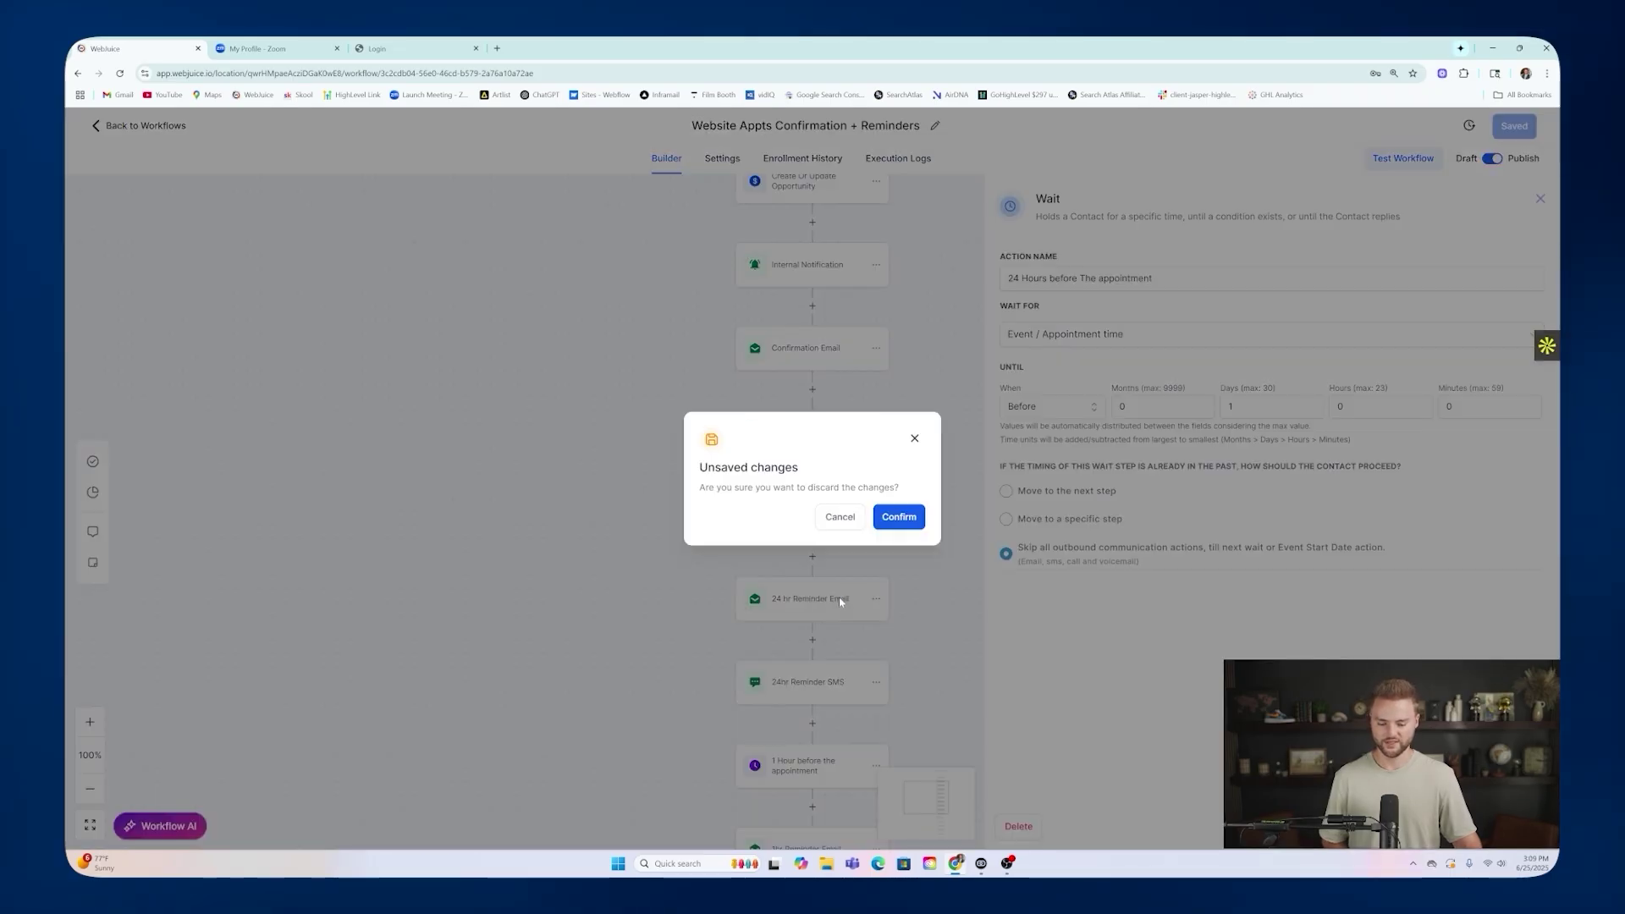
{"action": "left_click", "coordinate": [895, 516]}
{"action": "scroll", "coordinate": [838, 620], "scroll_direction": "down", "scroll_amount": 1}
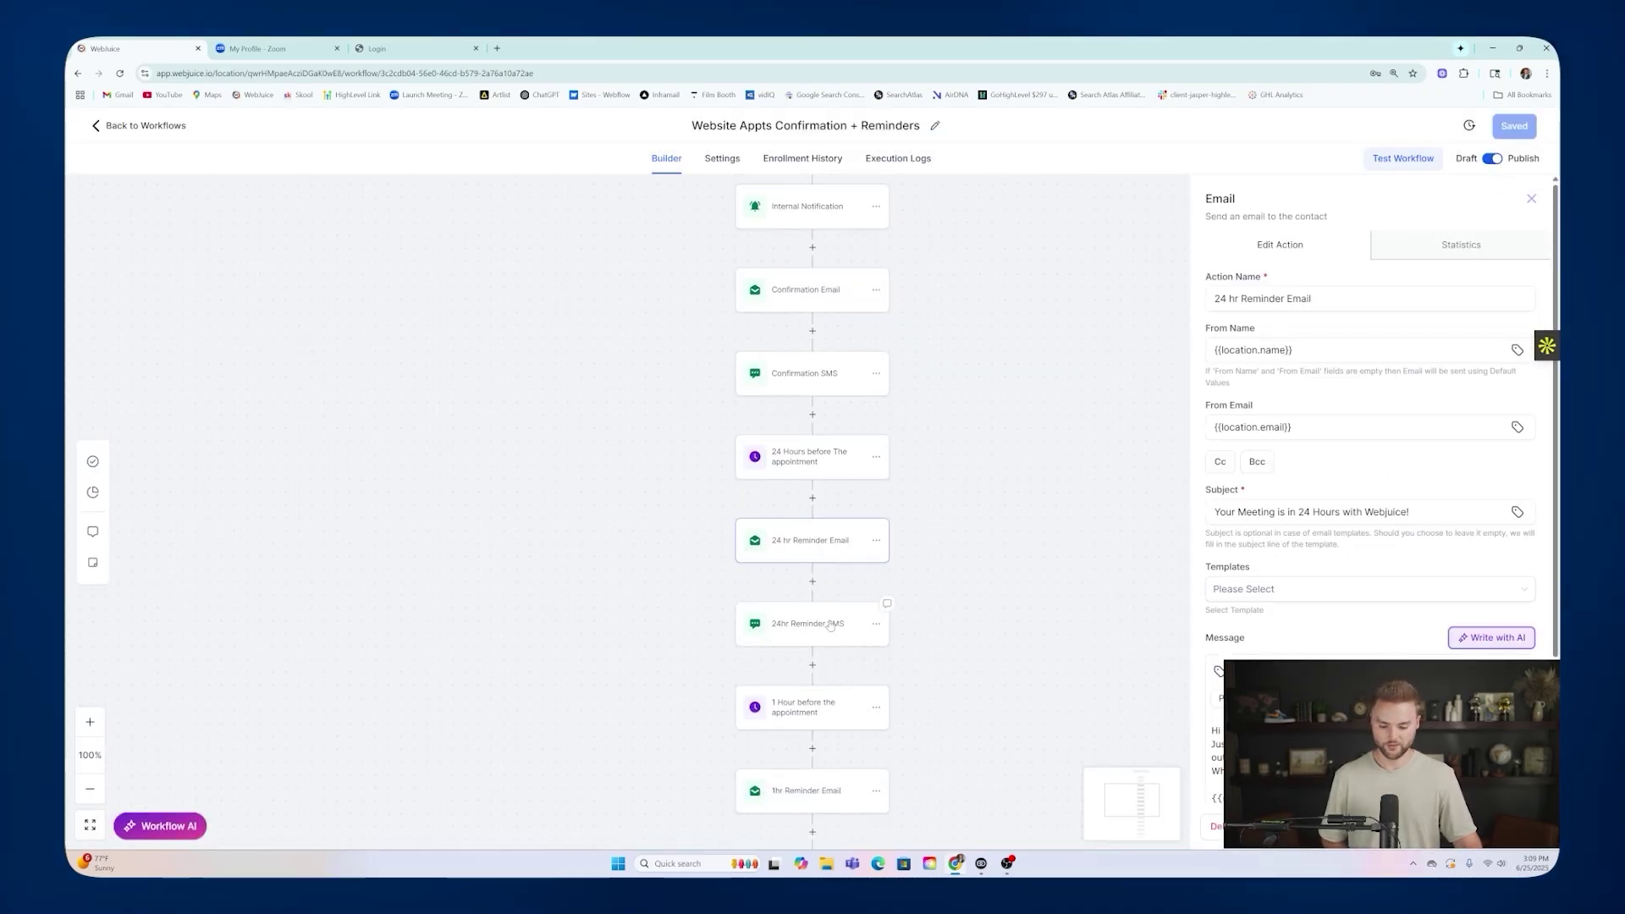
{"action": "left_click", "coordinate": [829, 617]}
Review the 1-hour-before wait and the 1hr Reminder Email step.
{"action": "scroll", "coordinate": [855, 583], "scroll_direction": "down", "scroll_amount": 2}
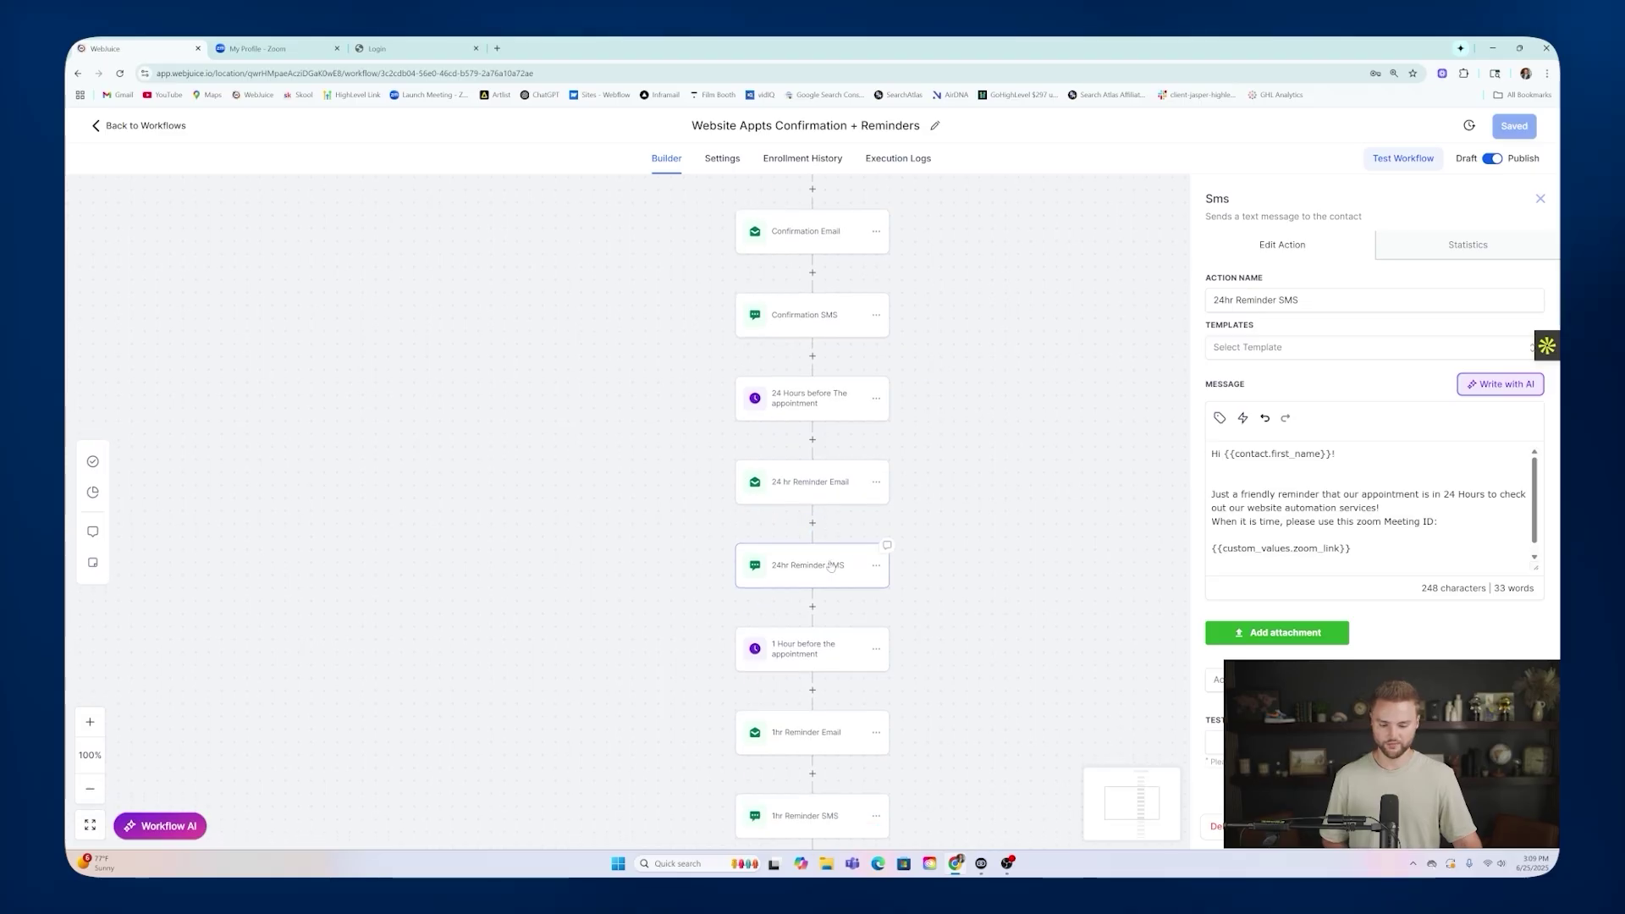
{"action": "scroll", "coordinate": [872, 547], "scroll_direction": "down", "scroll_amount": 1}
{"action": "left_click", "coordinate": [817, 546]}
{"action": "scroll", "coordinate": [833, 589], "scroll_direction": "down", "scroll_amount": 2}
{"action": "left_click", "coordinate": [795, 516]}
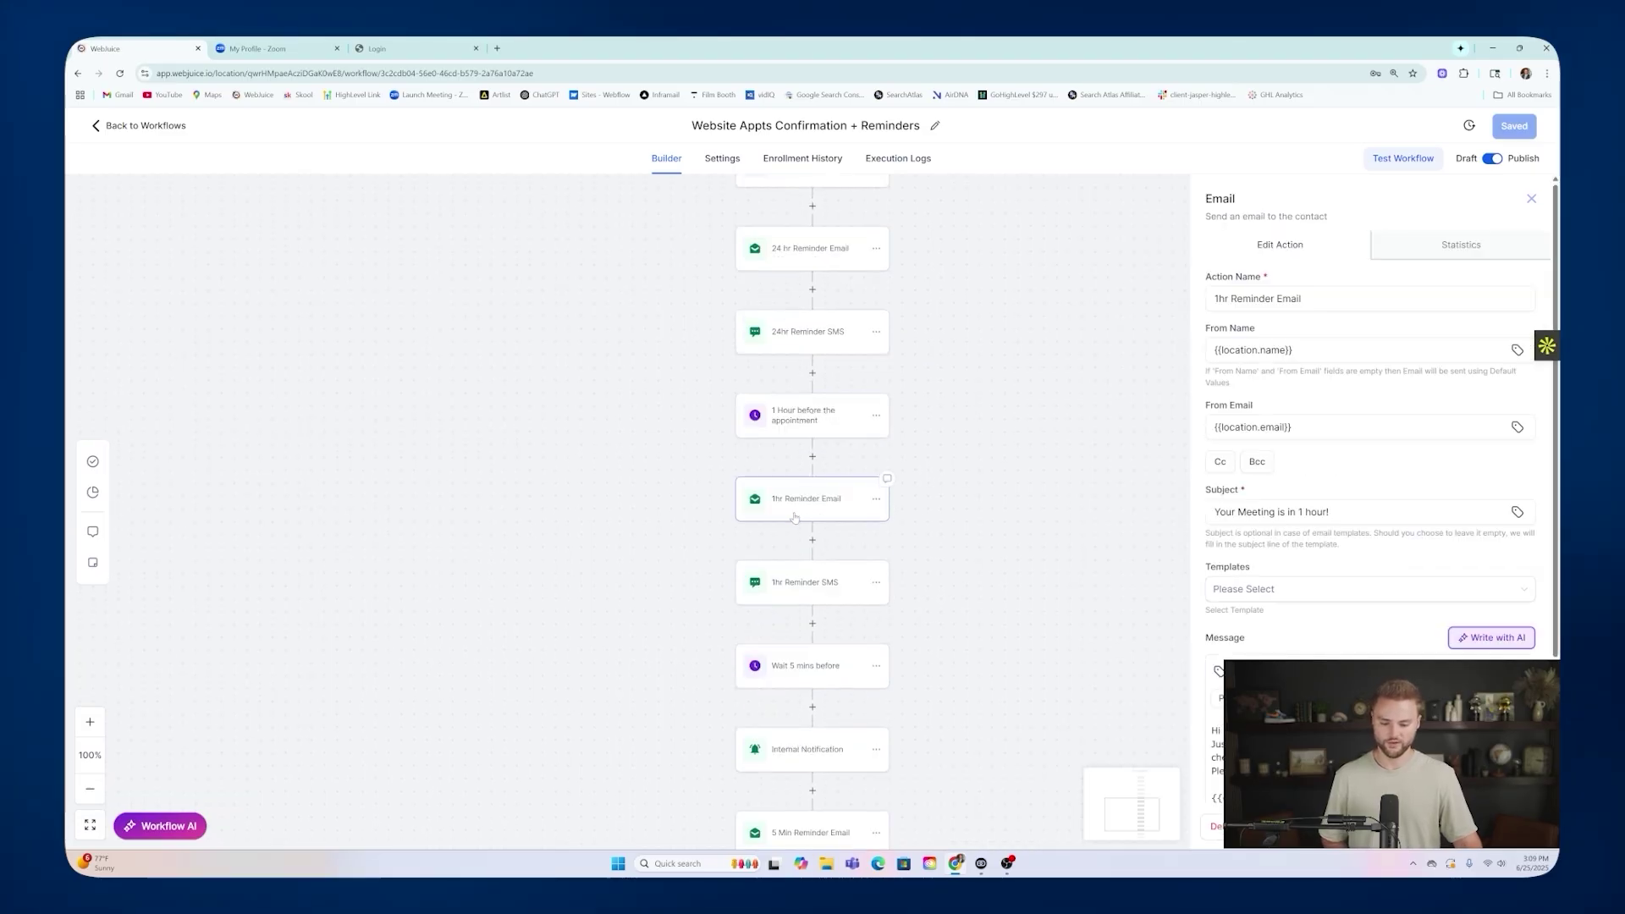
{"action": "scroll", "coordinate": [813, 520], "scroll_direction": "down", "scroll_amount": 1}
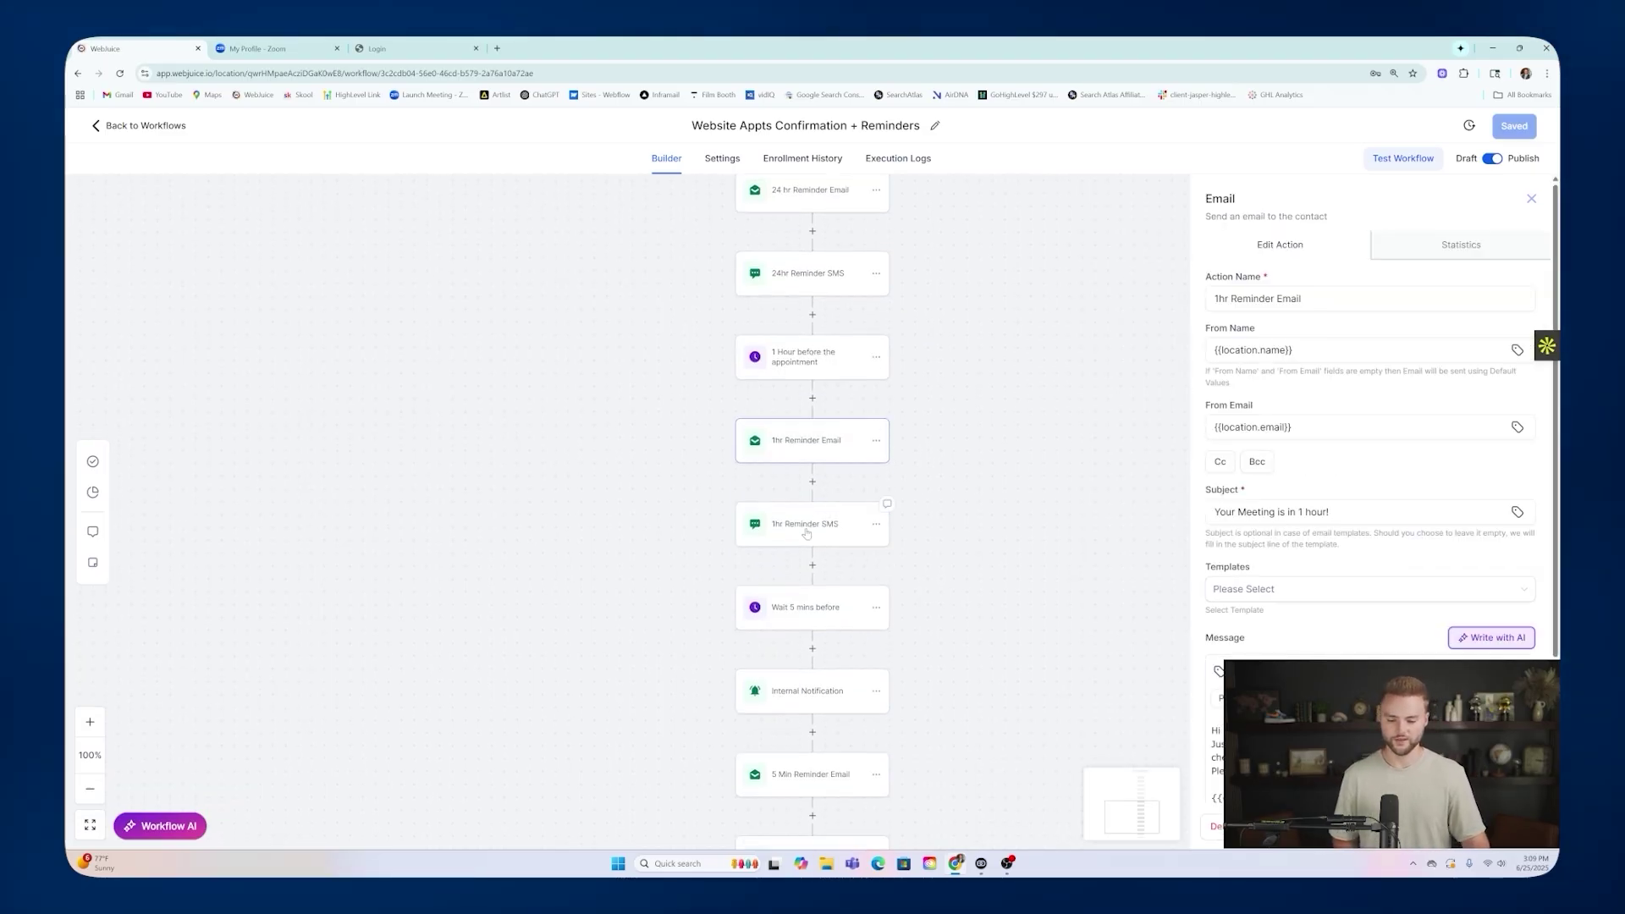
{"action": "scroll", "coordinate": [812, 516], "scroll_direction": "down", "scroll_amount": 2}
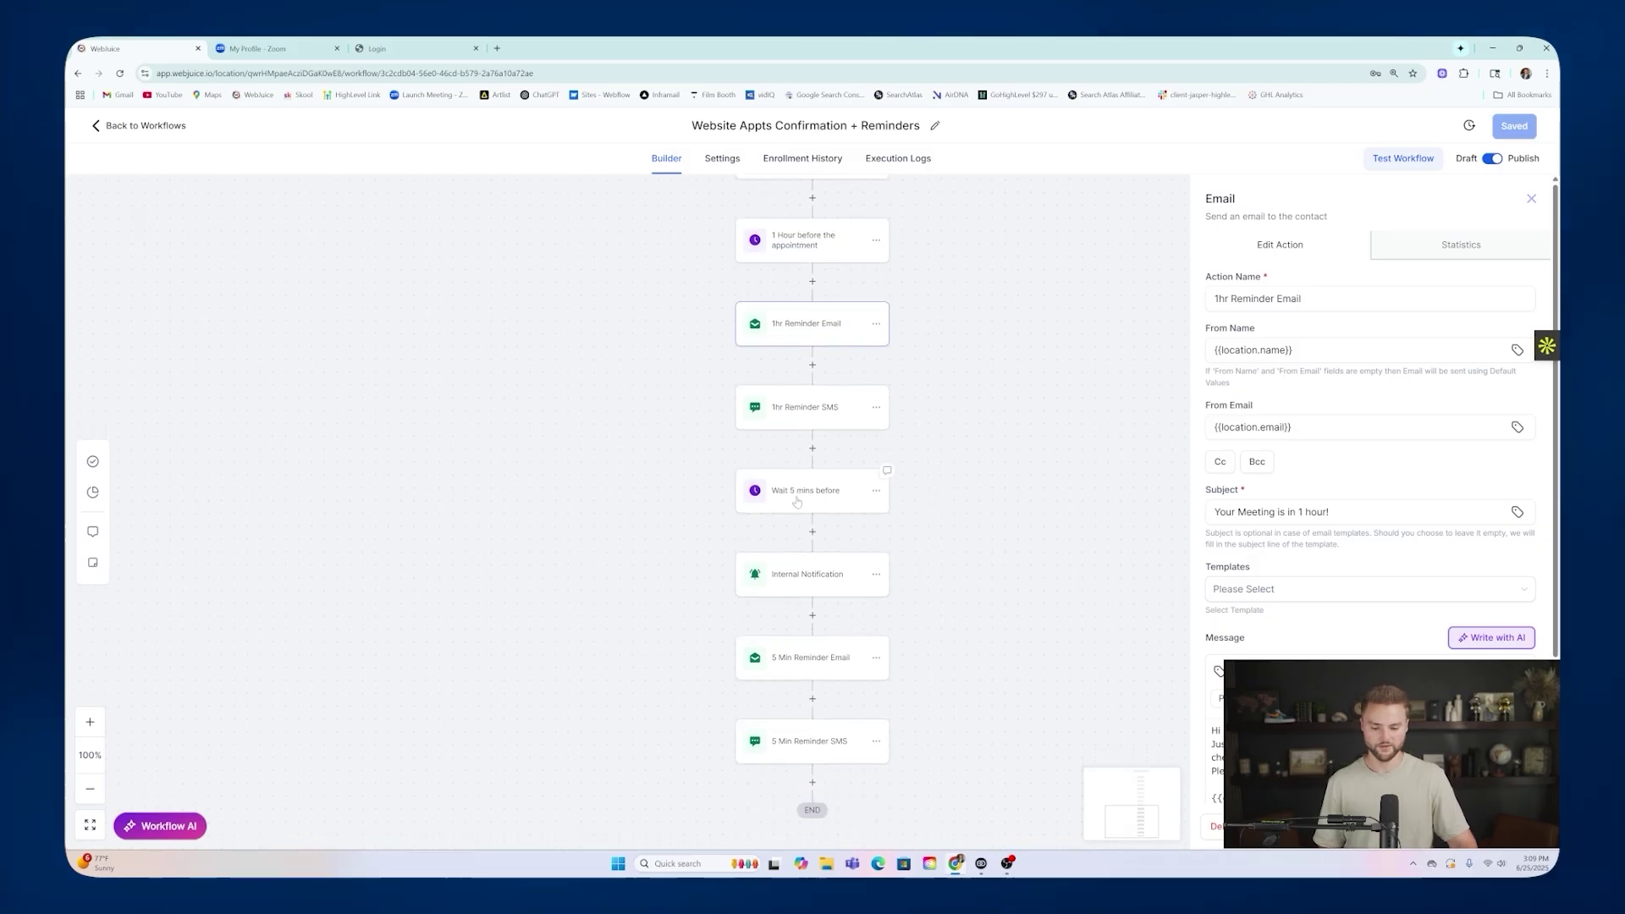
Inspect the 5-minute notification, 5 Min Reminder Email and SMS steps, then leave the builder.
{"action": "left_click", "coordinate": [808, 575]}
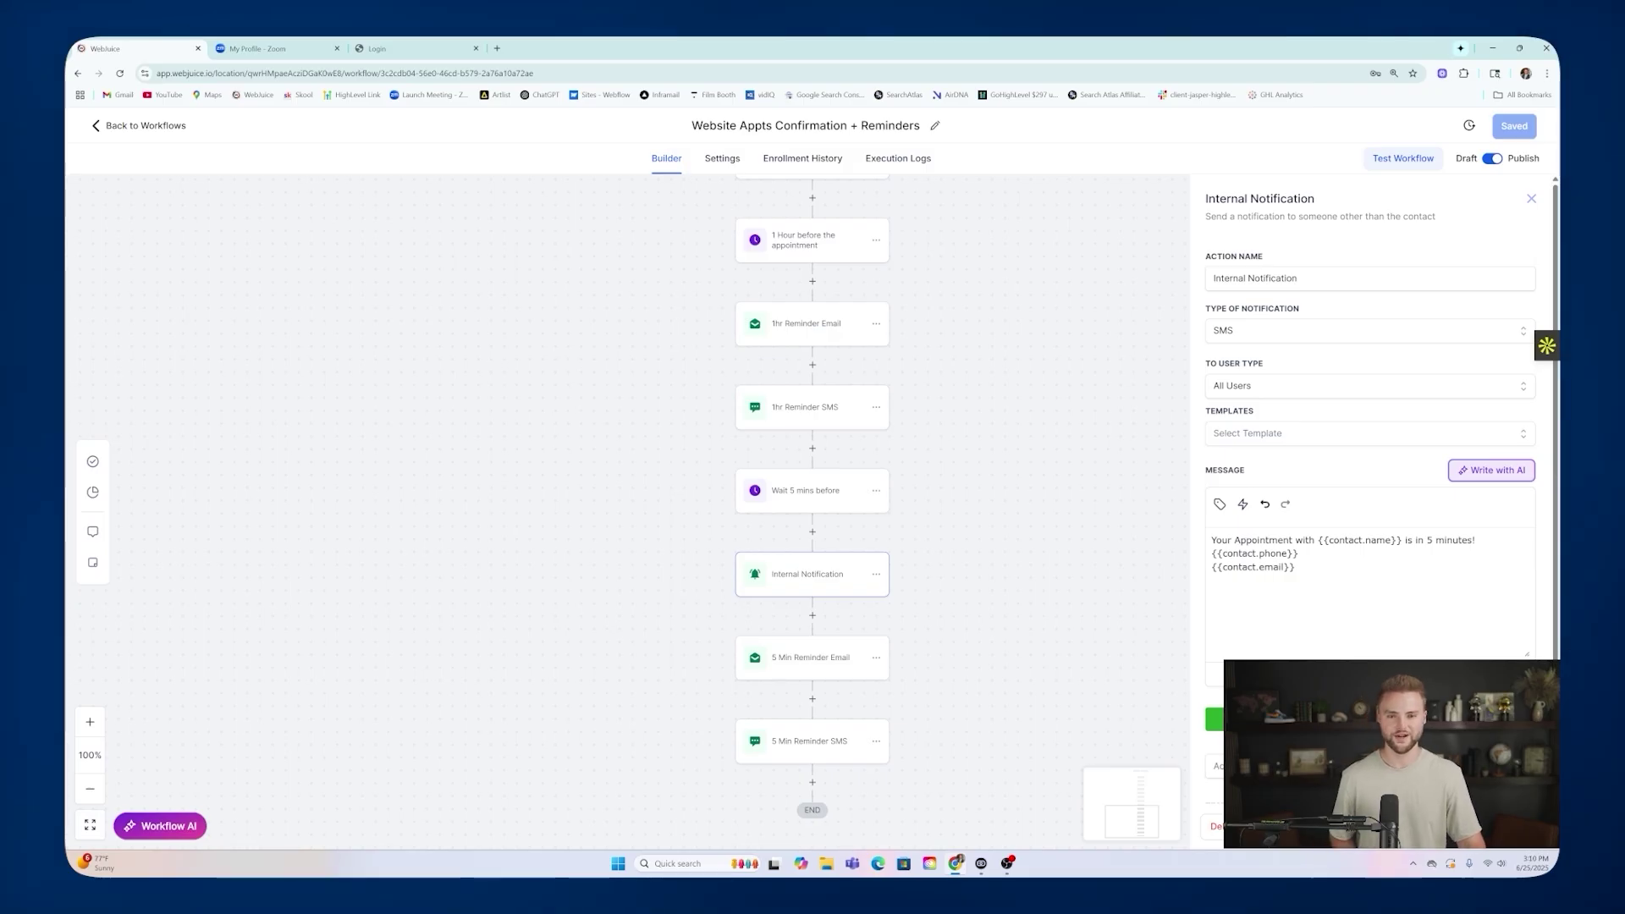
{"action": "scroll", "coordinate": [799, 609], "scroll_direction": "down", "scroll_amount": 1}
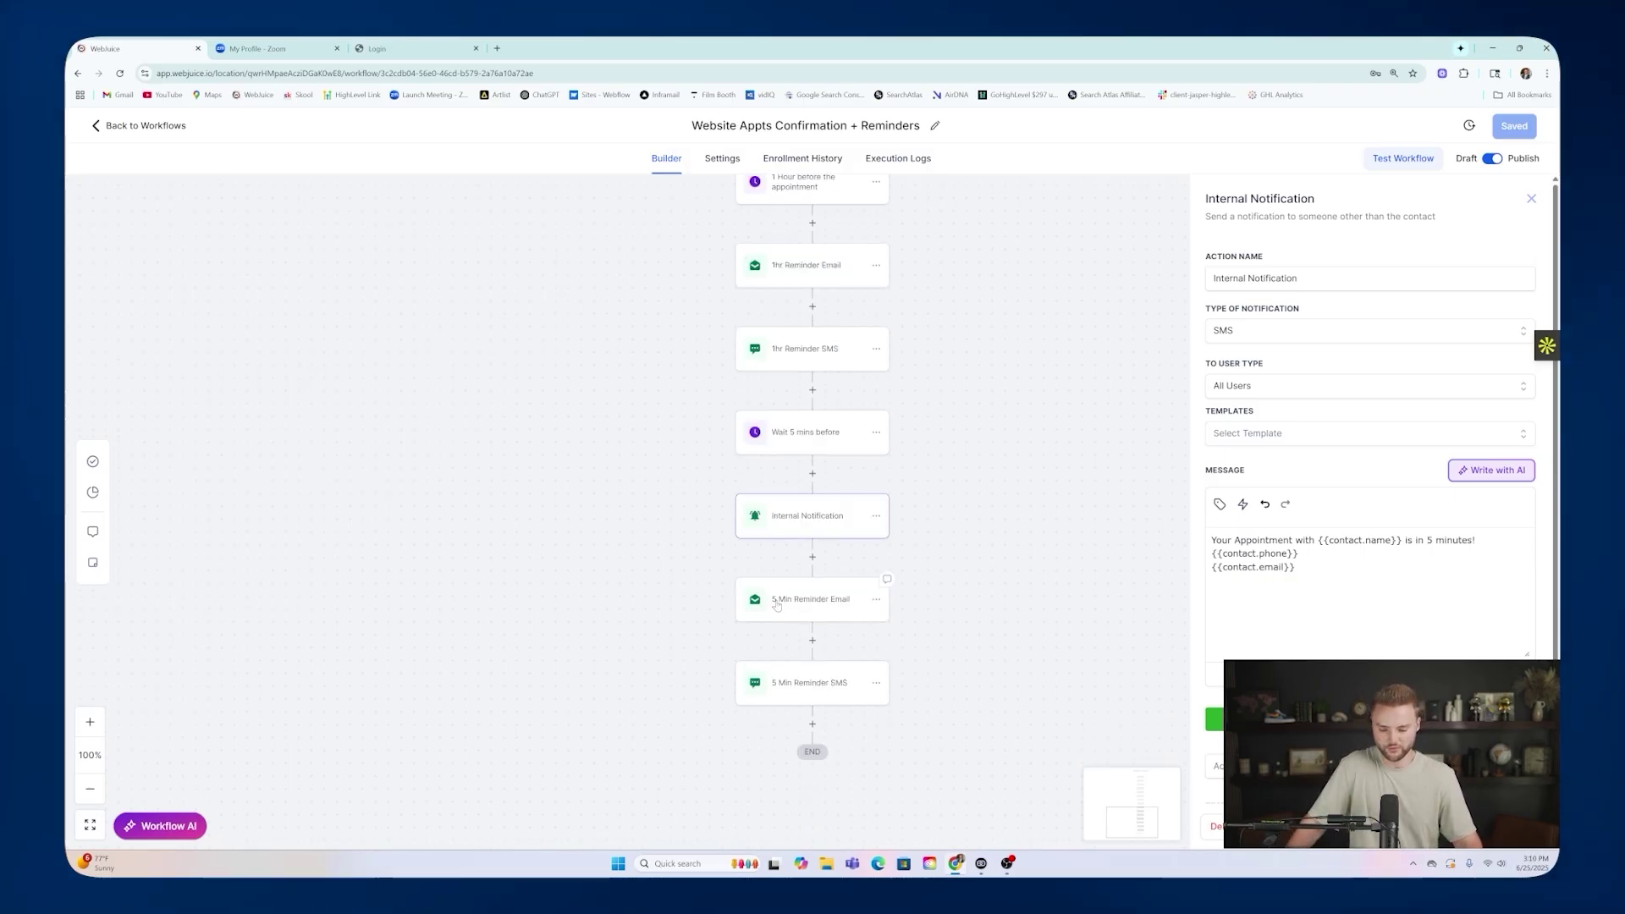
{"action": "left_click", "coordinate": [798, 600]}
{"action": "scroll", "coordinate": [1369, 508], "scroll_direction": "down", "scroll_amount": 2}
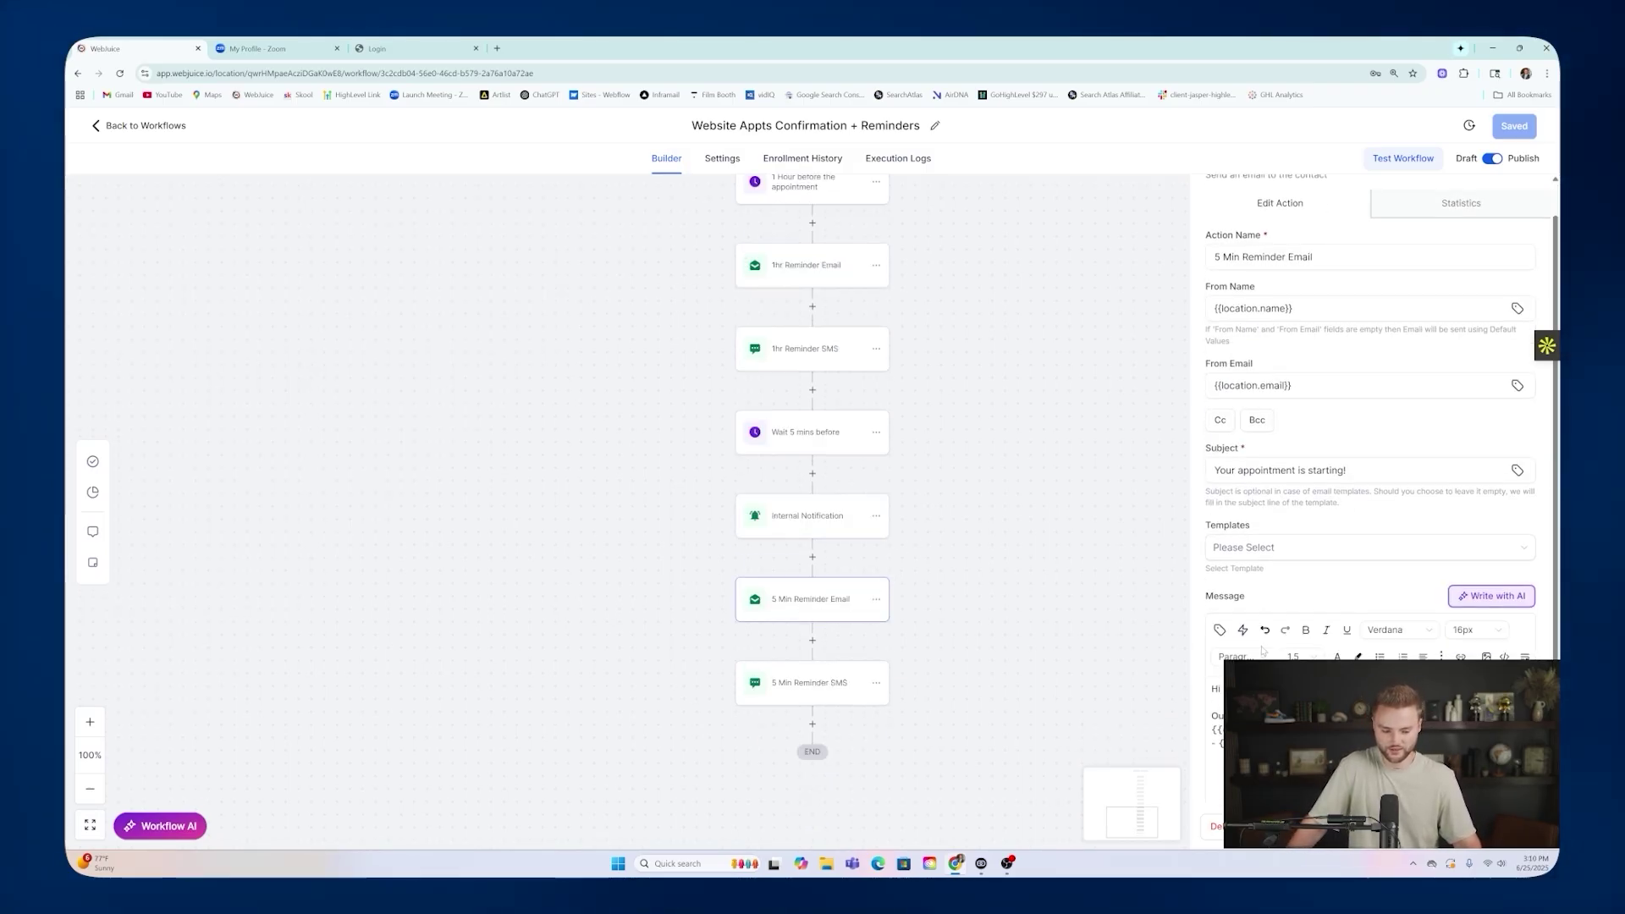
{"action": "left_click", "coordinate": [787, 677]}
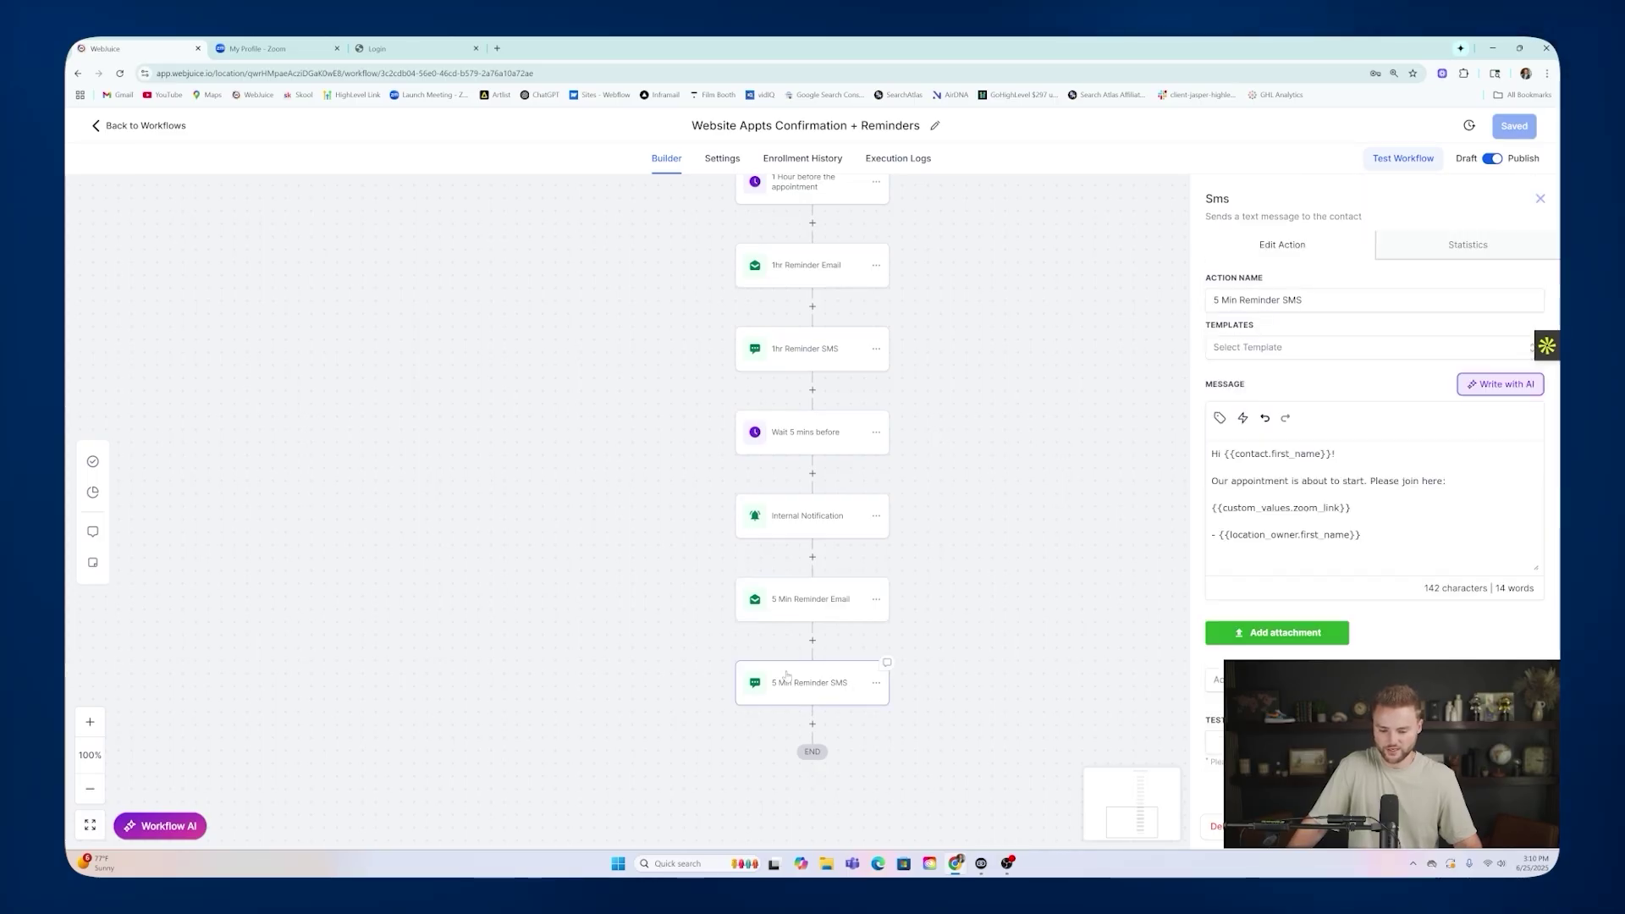
{"action": "left_click", "coordinate": [1540, 199]}
{"action": "scroll", "coordinate": [1285, 611], "scroll_direction": "up", "scroll_amount": 6}
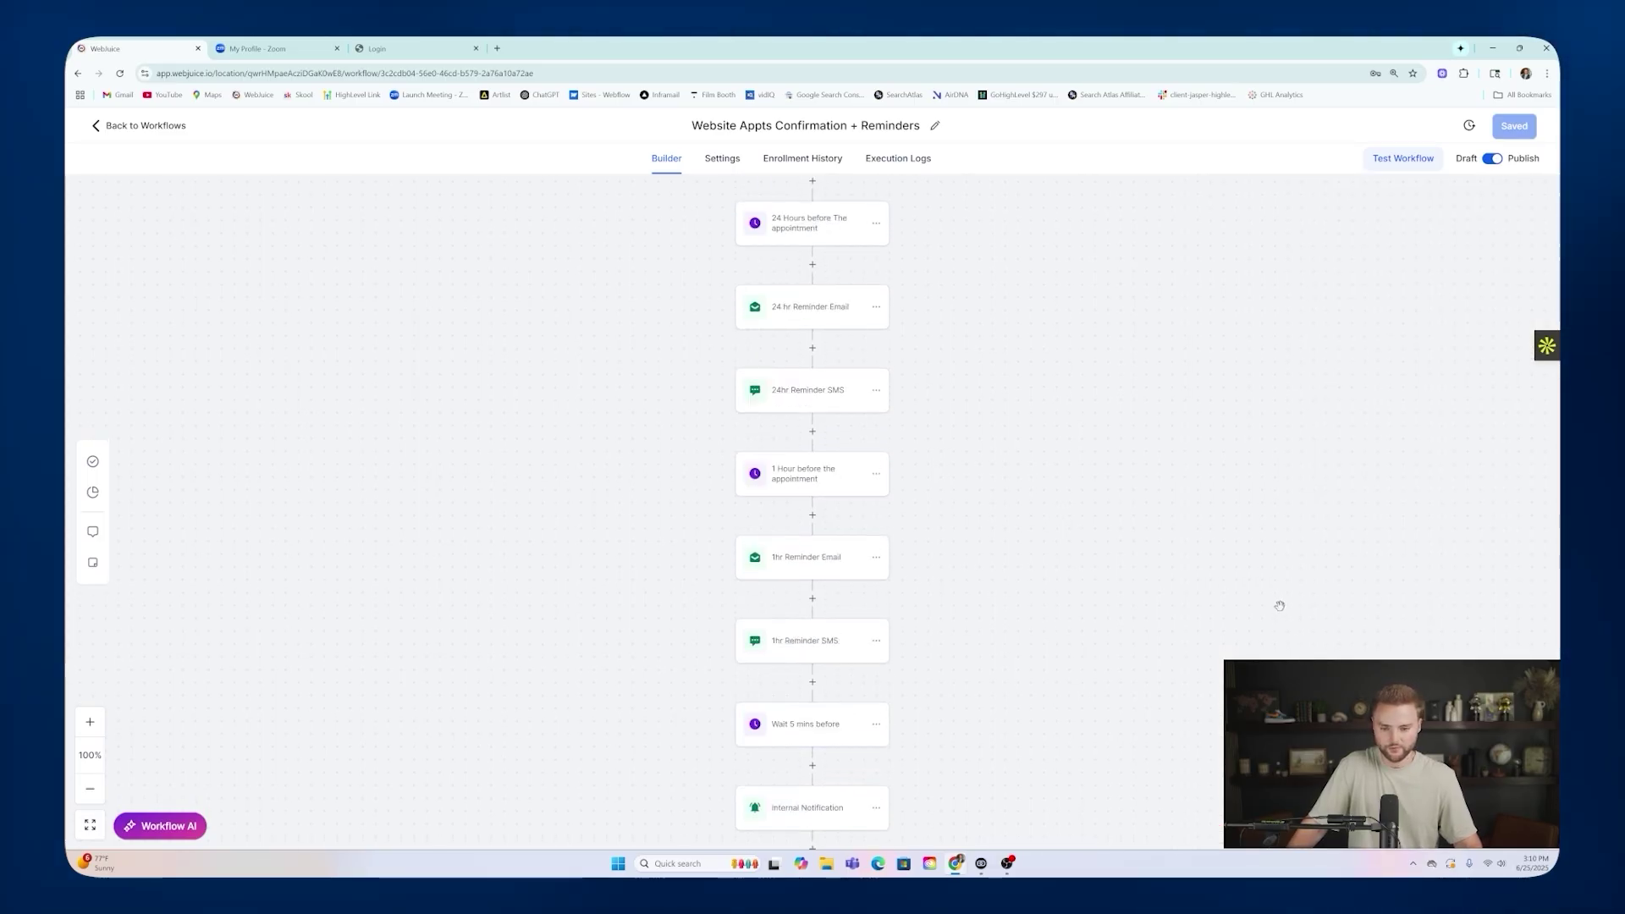
{"action": "scroll", "coordinate": [1278, 606], "scroll_direction": "up", "scroll_amount": 6}
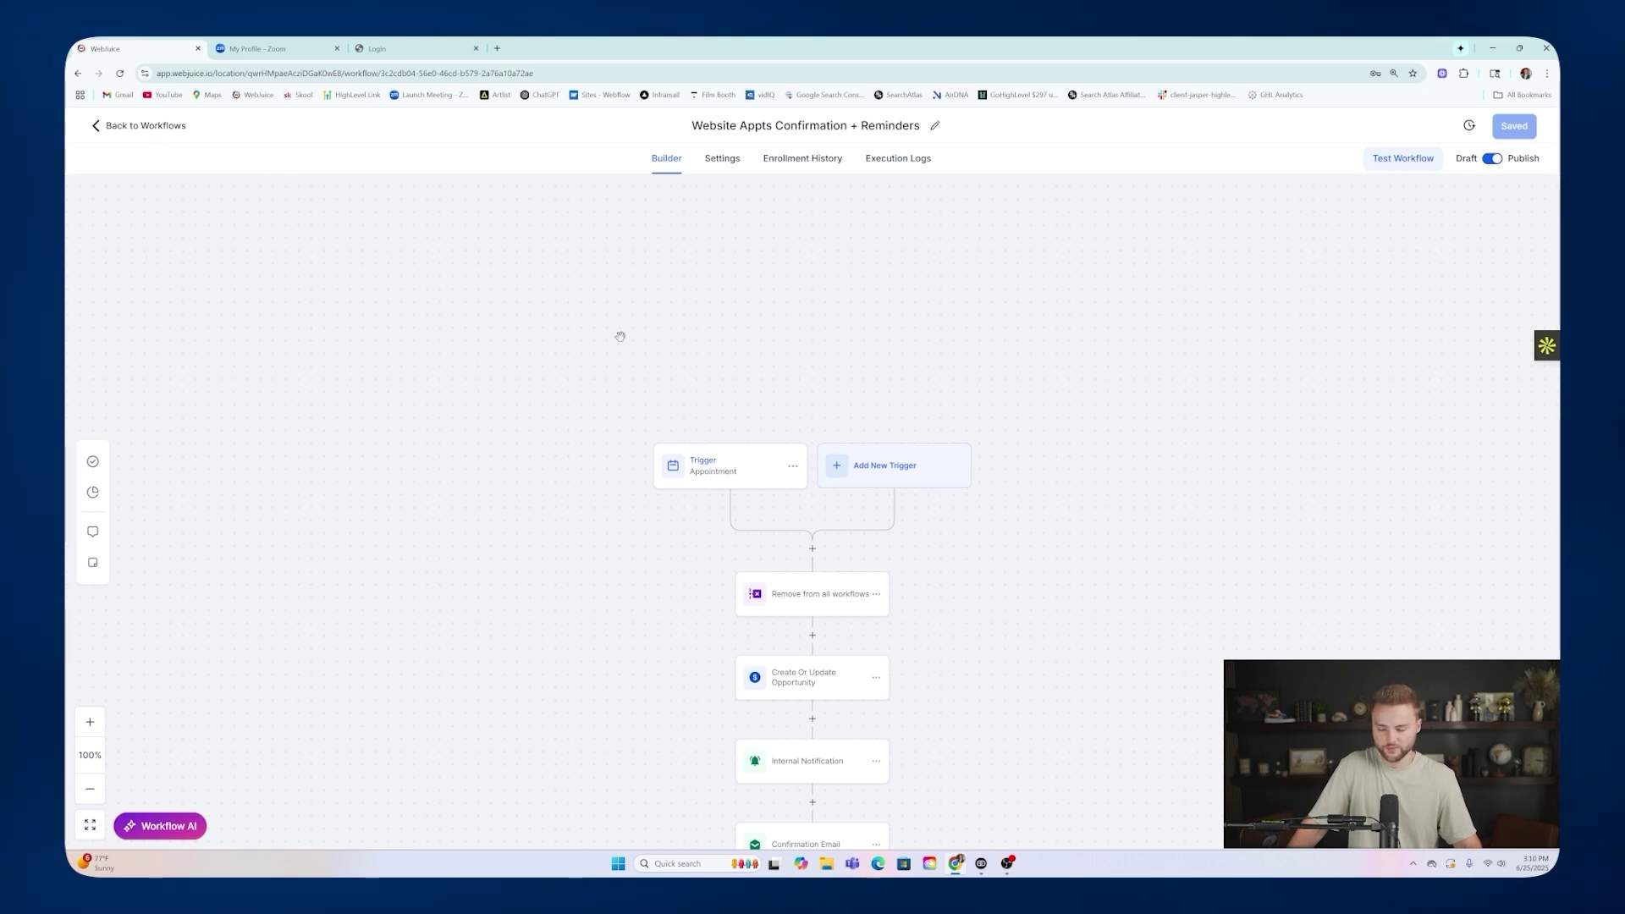
{"action": "left_click", "coordinate": [168, 130]}
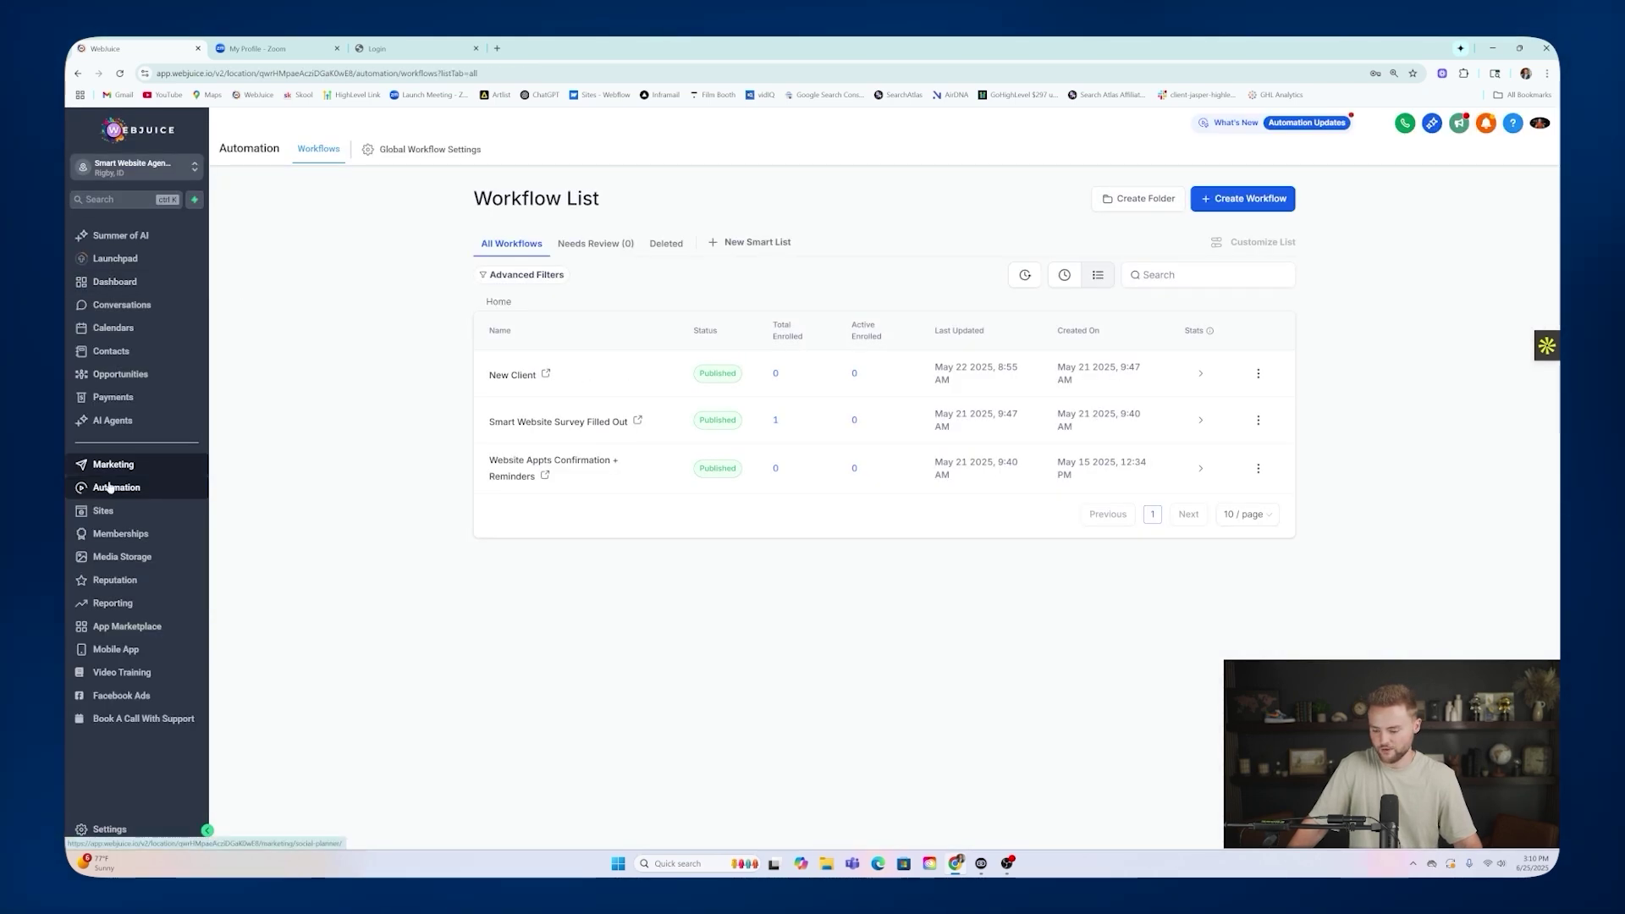
{"action": "left_click", "coordinate": [110, 829]}
Open the Edit dialog for the Zoom Link entry in Custom Values.
{"action": "scroll", "coordinate": [152, 576], "scroll_direction": "down", "scroll_amount": 3}
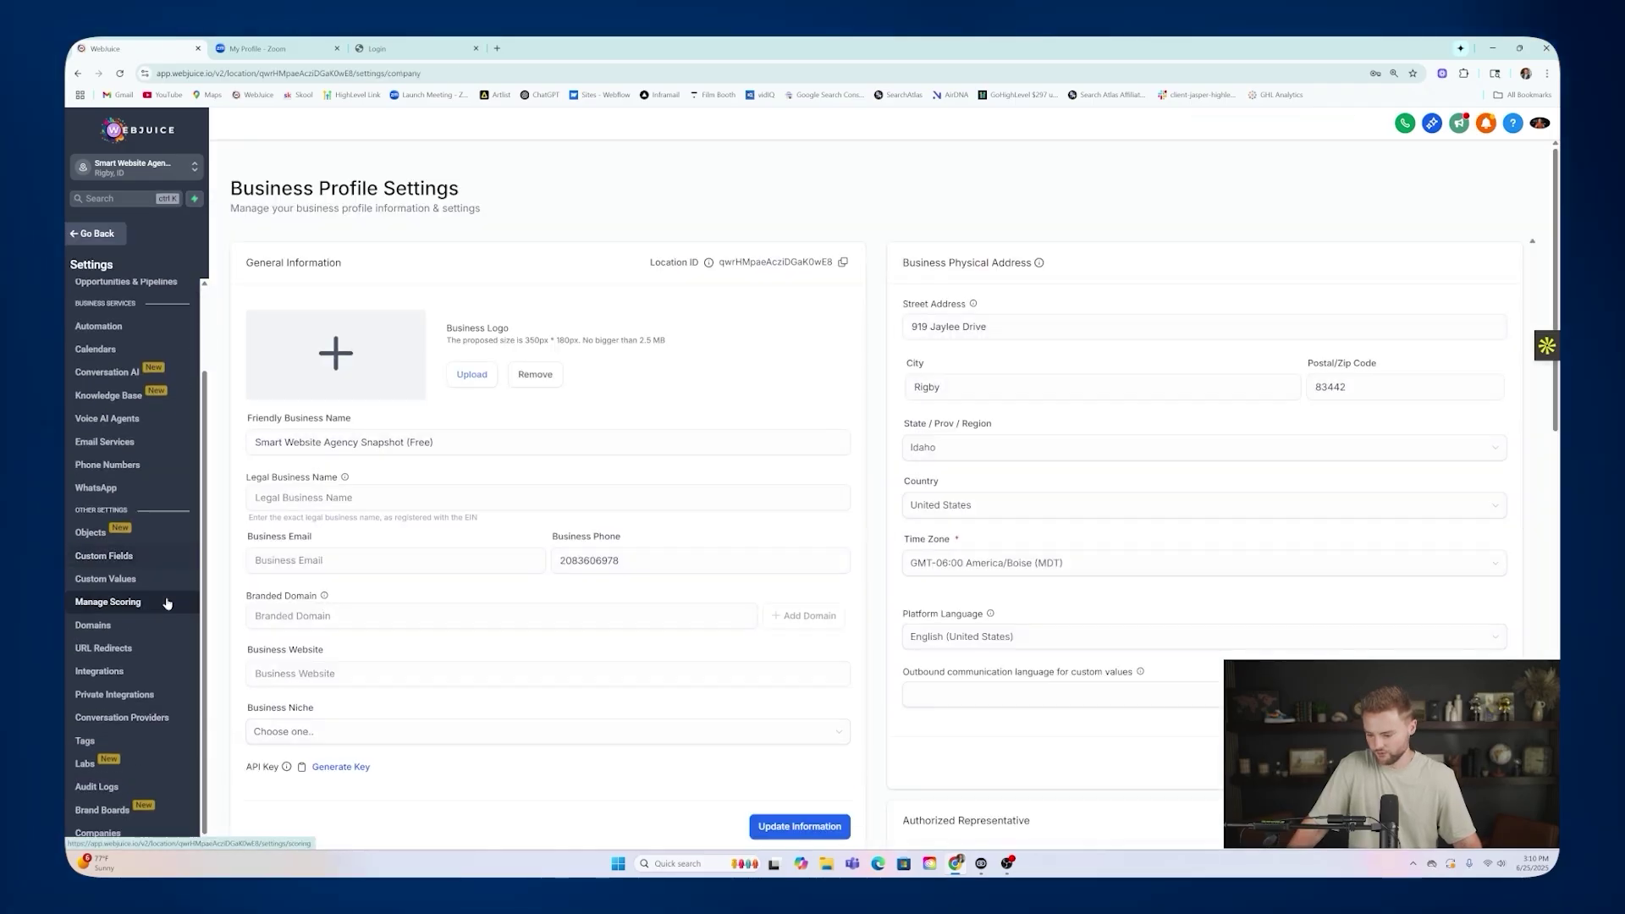
{"action": "left_click", "coordinate": [107, 583]}
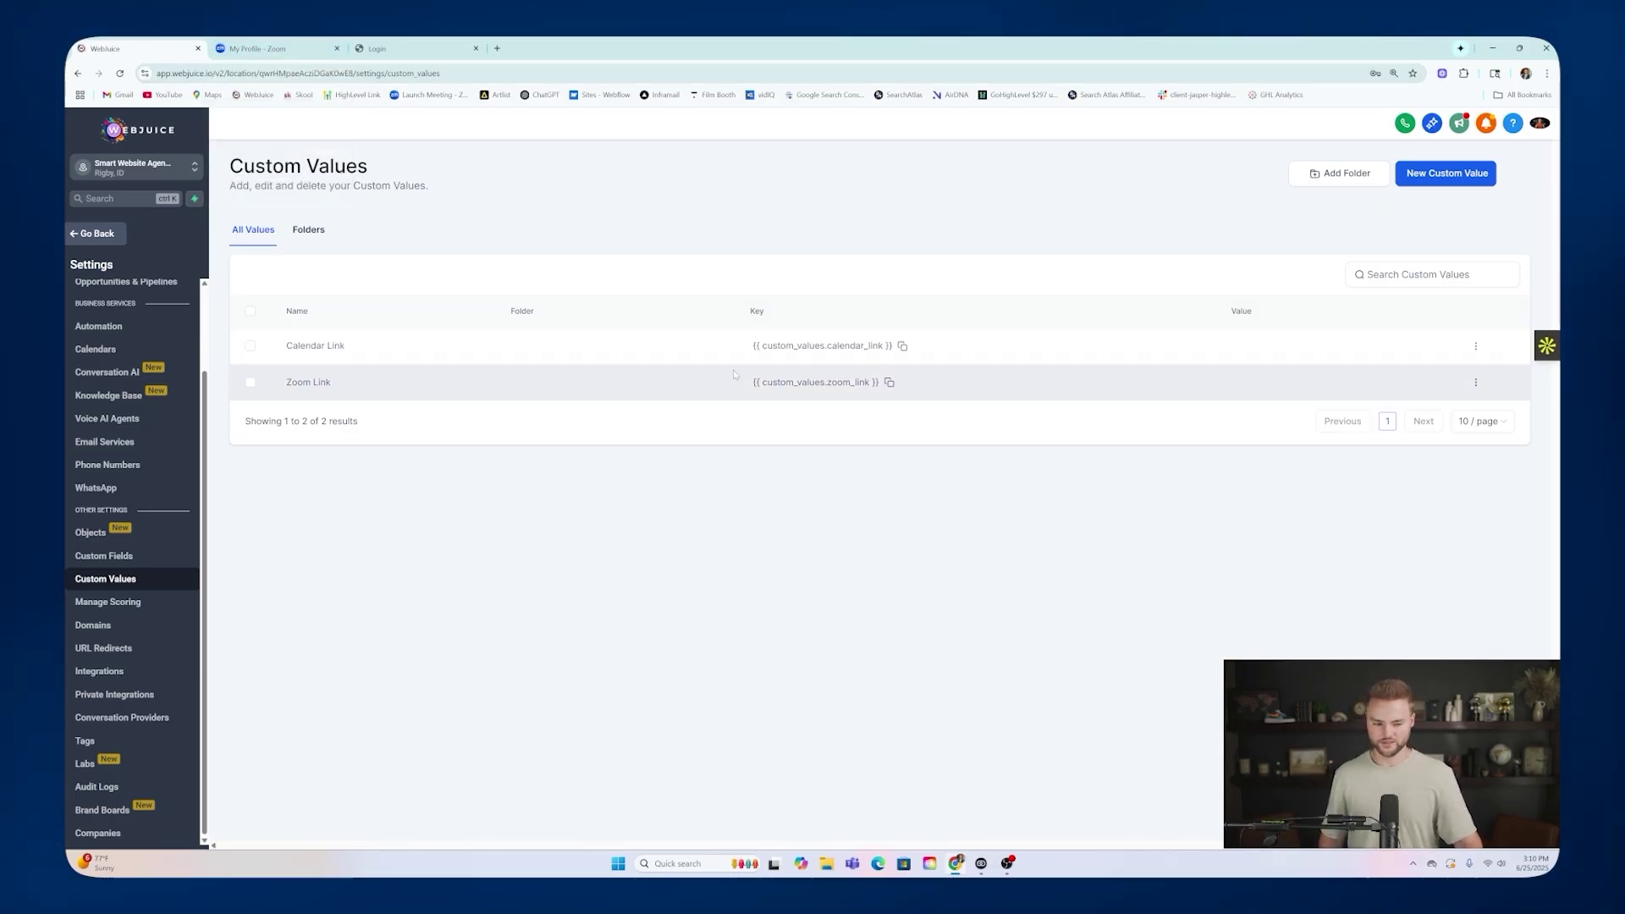
{"action": "left_click", "coordinate": [1475, 382]}
{"action": "left_click", "coordinate": [1464, 338]}
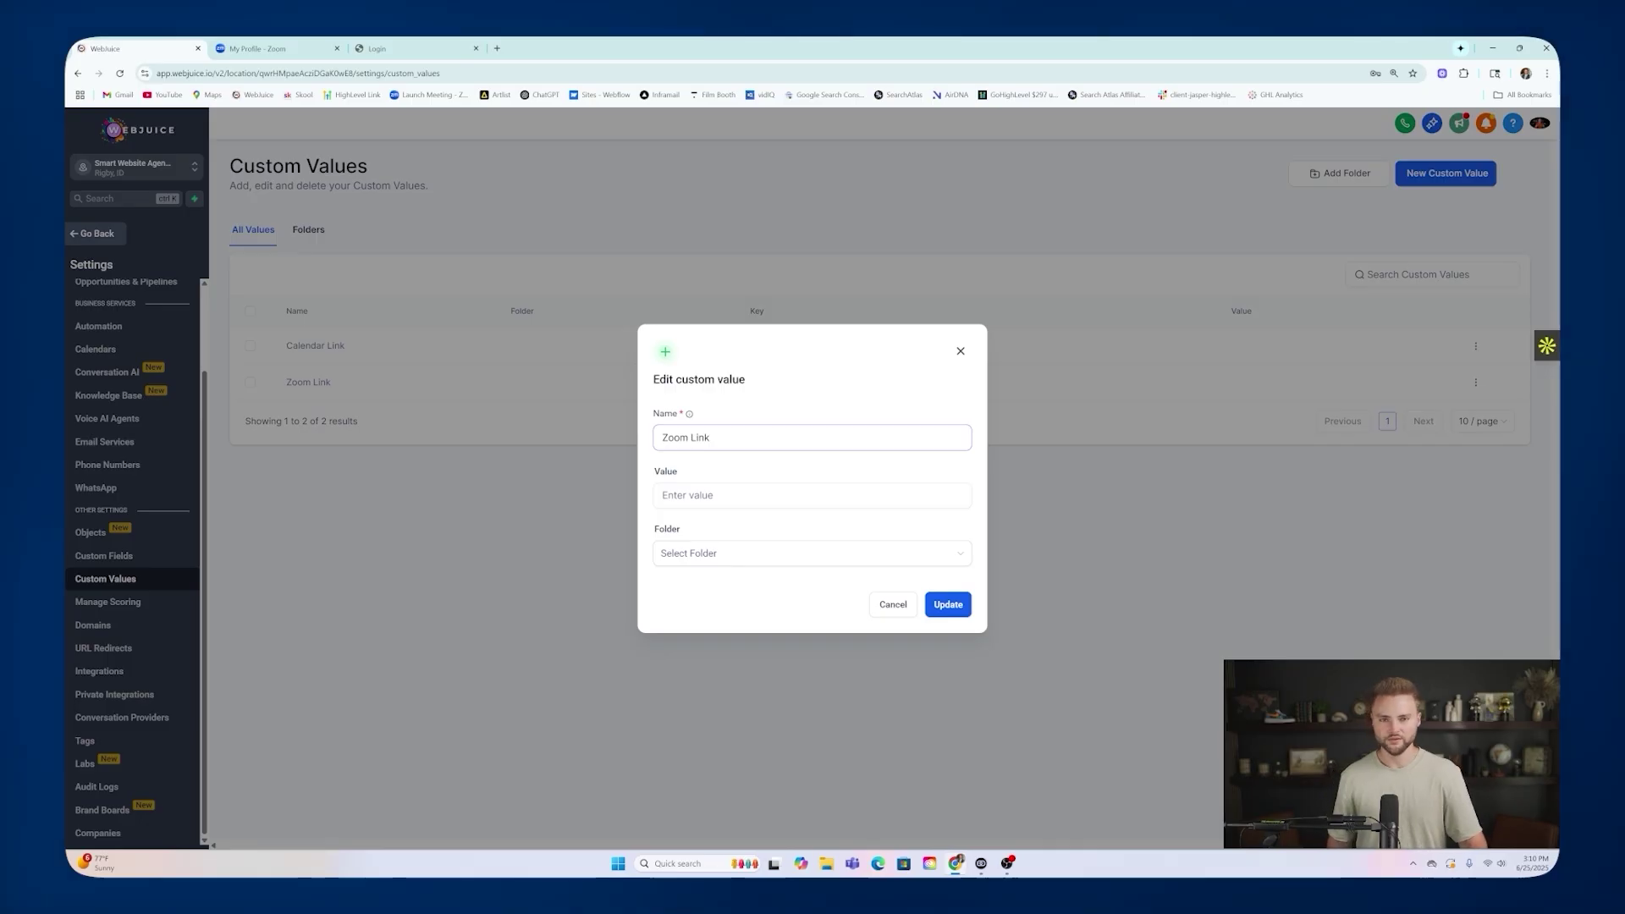
Reveal and select the personal meeting link on the Zoom profile, then go back to WebJuice.
{"action": "left_click", "coordinate": [254, 51]}
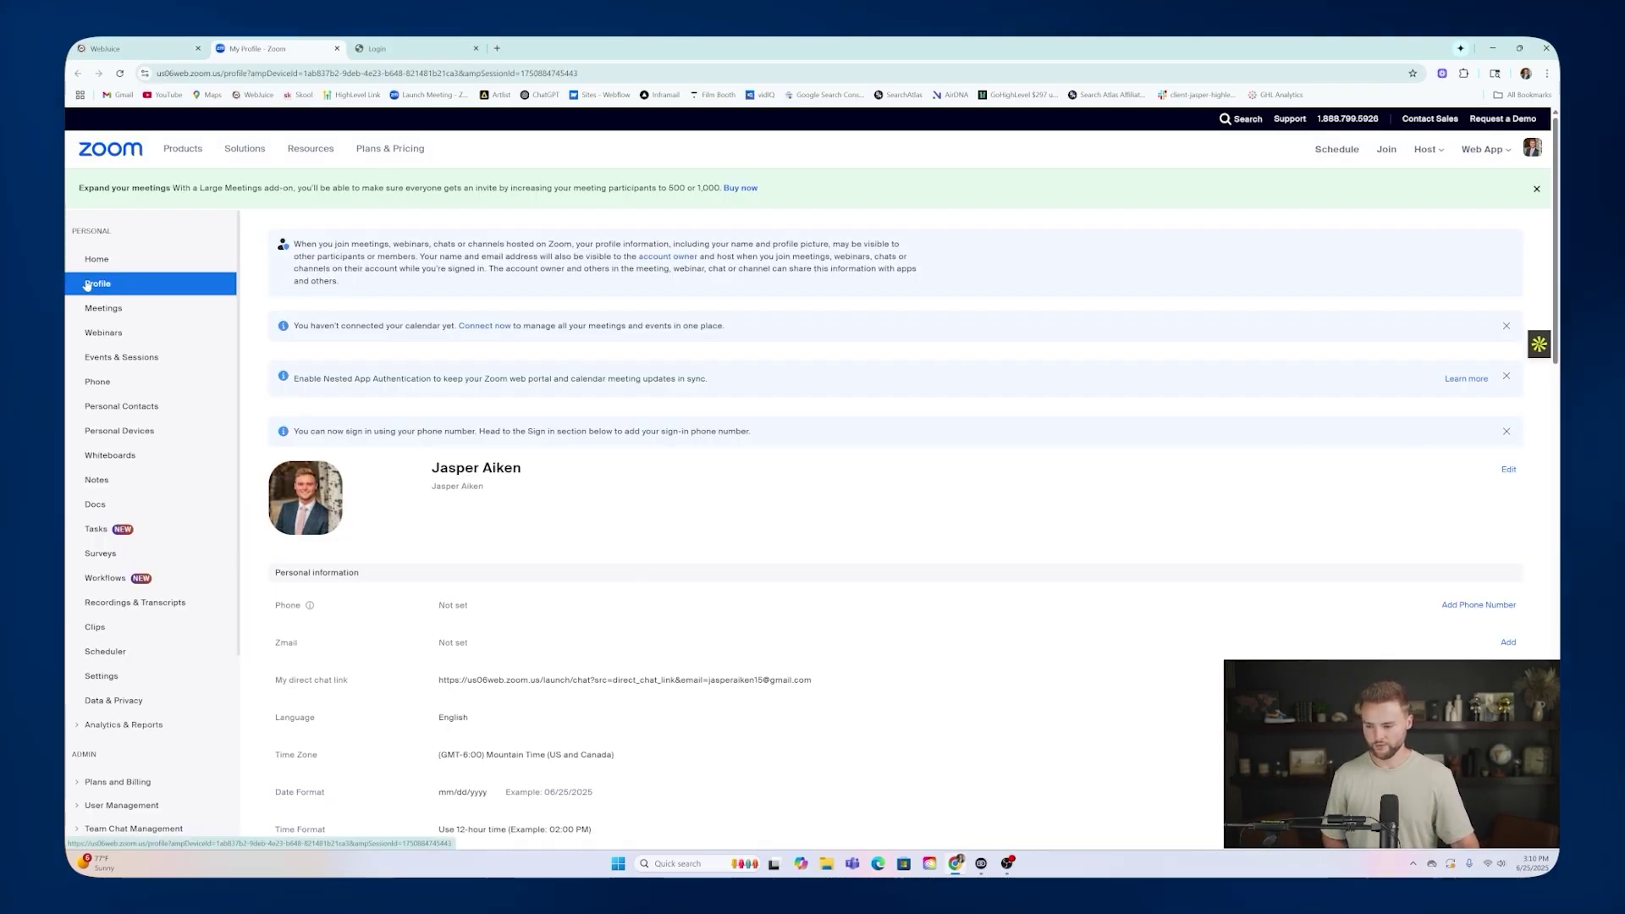
{"action": "scroll", "coordinate": [362, 260], "scroll_direction": "down", "scroll_amount": 4}
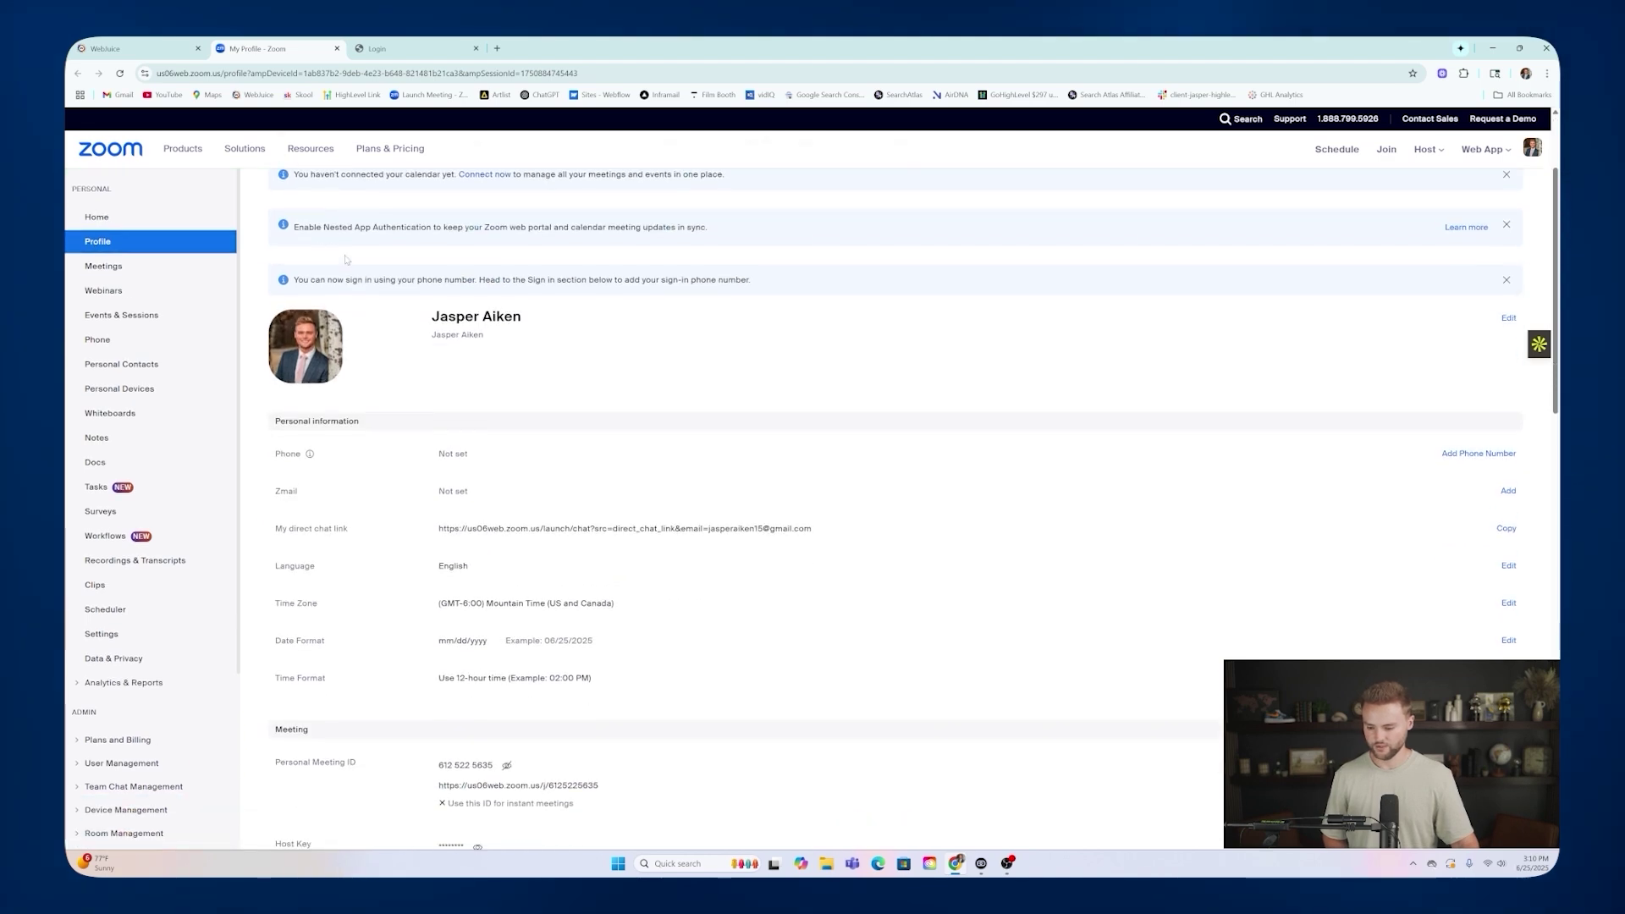
{"action": "scroll", "coordinate": [363, 261], "scroll_direction": "down", "scroll_amount": 3}
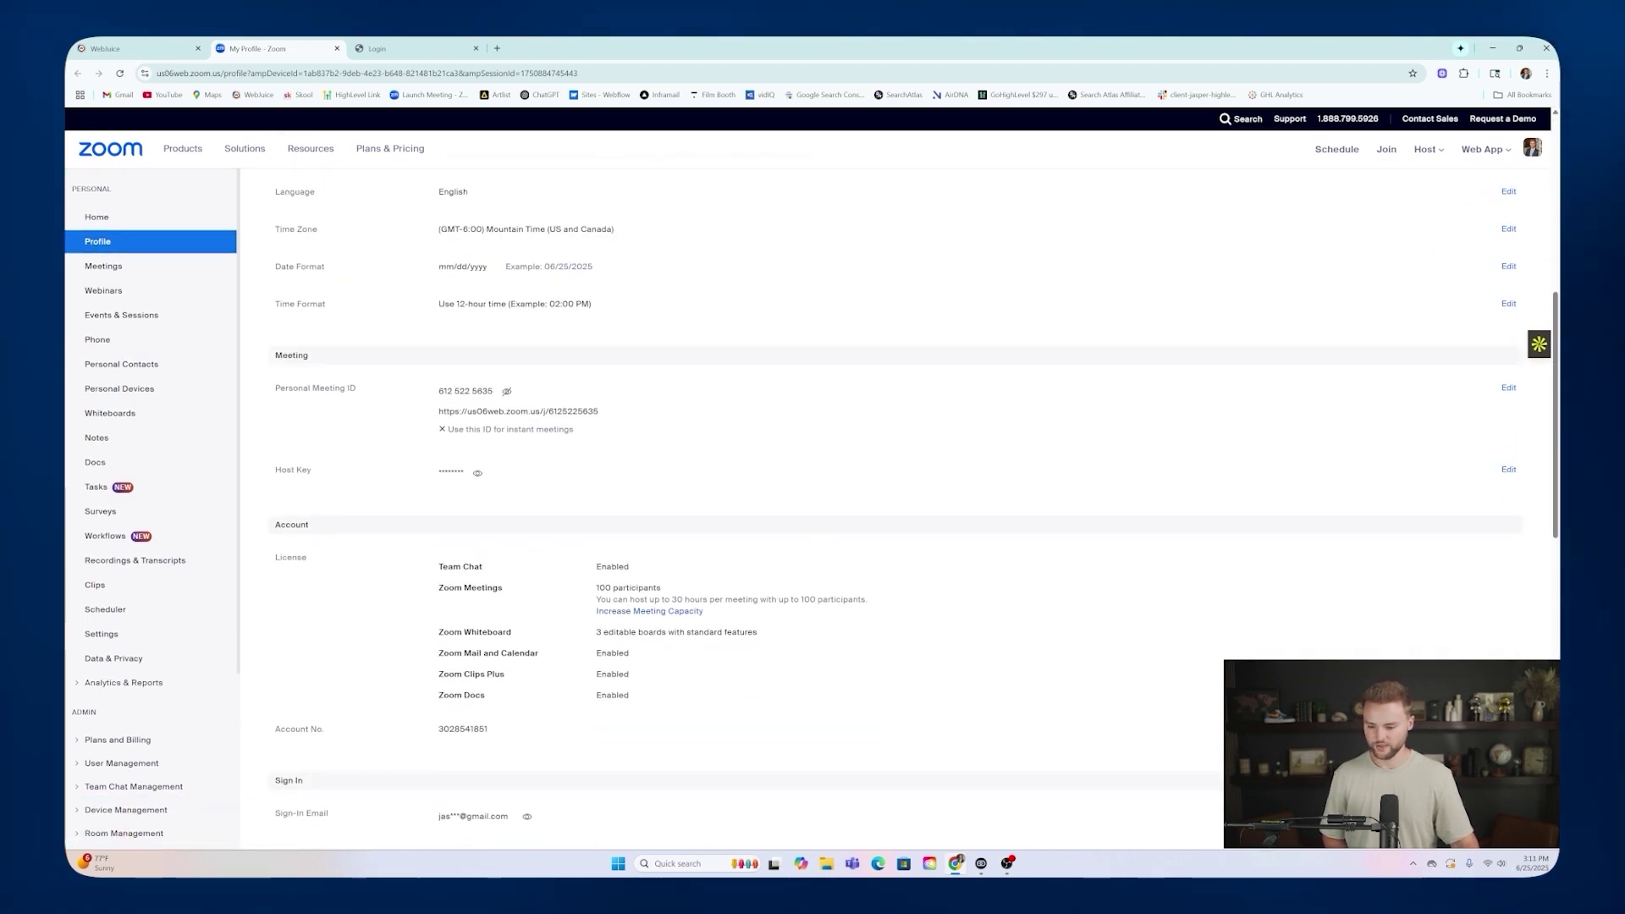
{"action": "left_click", "coordinate": [506, 391]}
{"action": "left_click", "coordinate": [506, 392]}
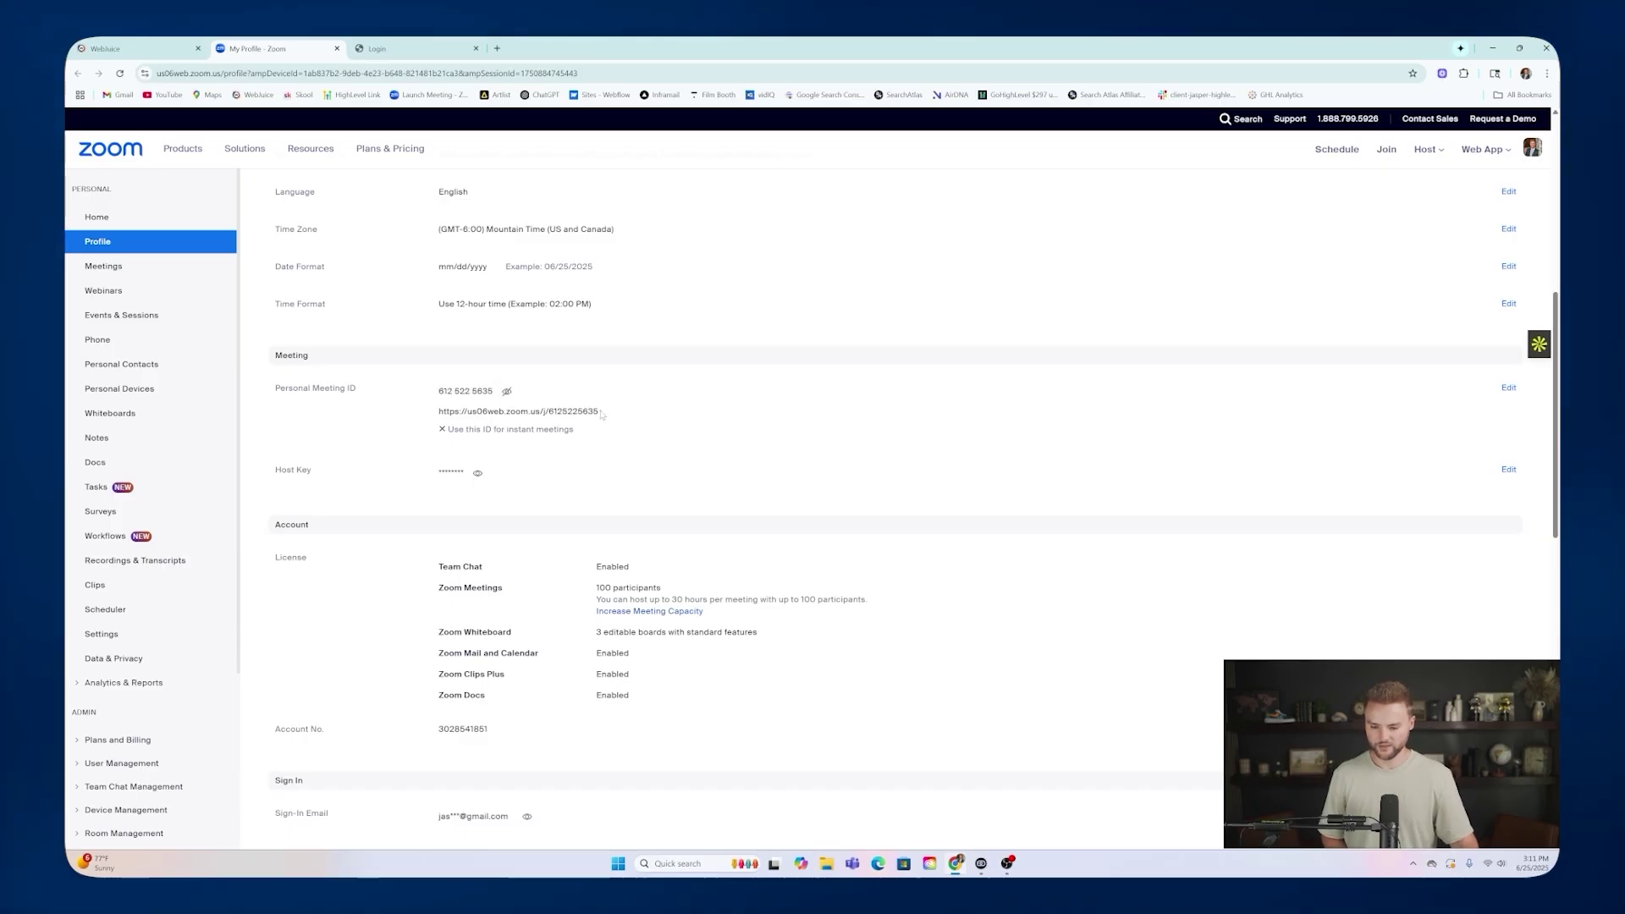
{"action": "left_click_drag", "start_coordinate": [583, 413], "coordinate": [437, 413]}
{"action": "key", "text": "ctrl+c"}
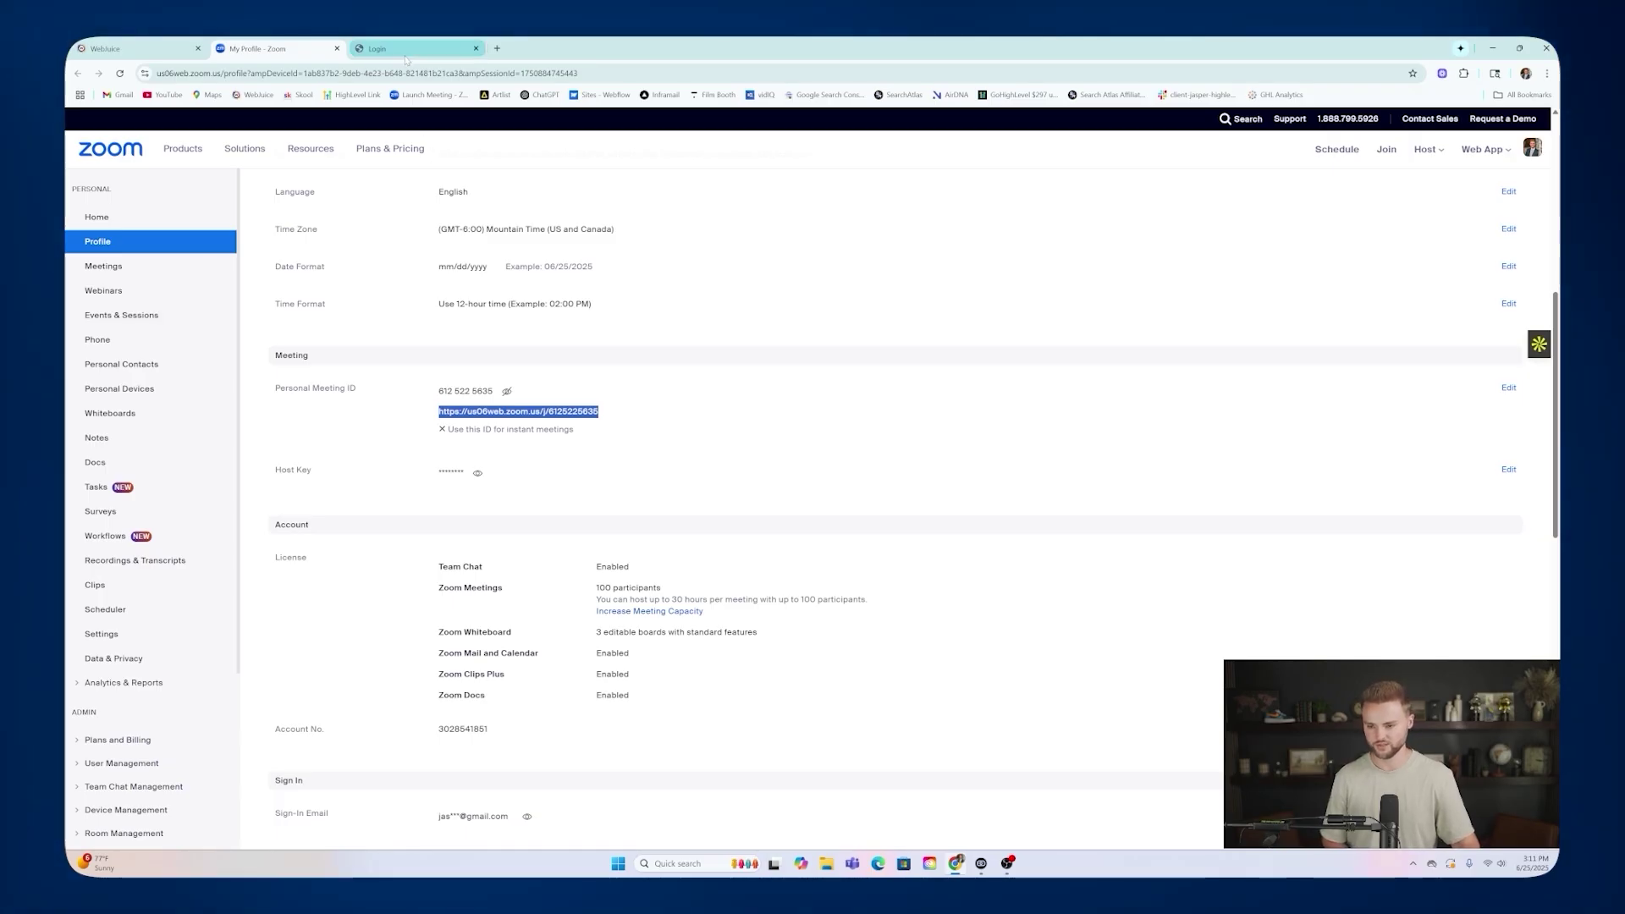
{"action": "mouse_move", "coordinate": [400, 53]}
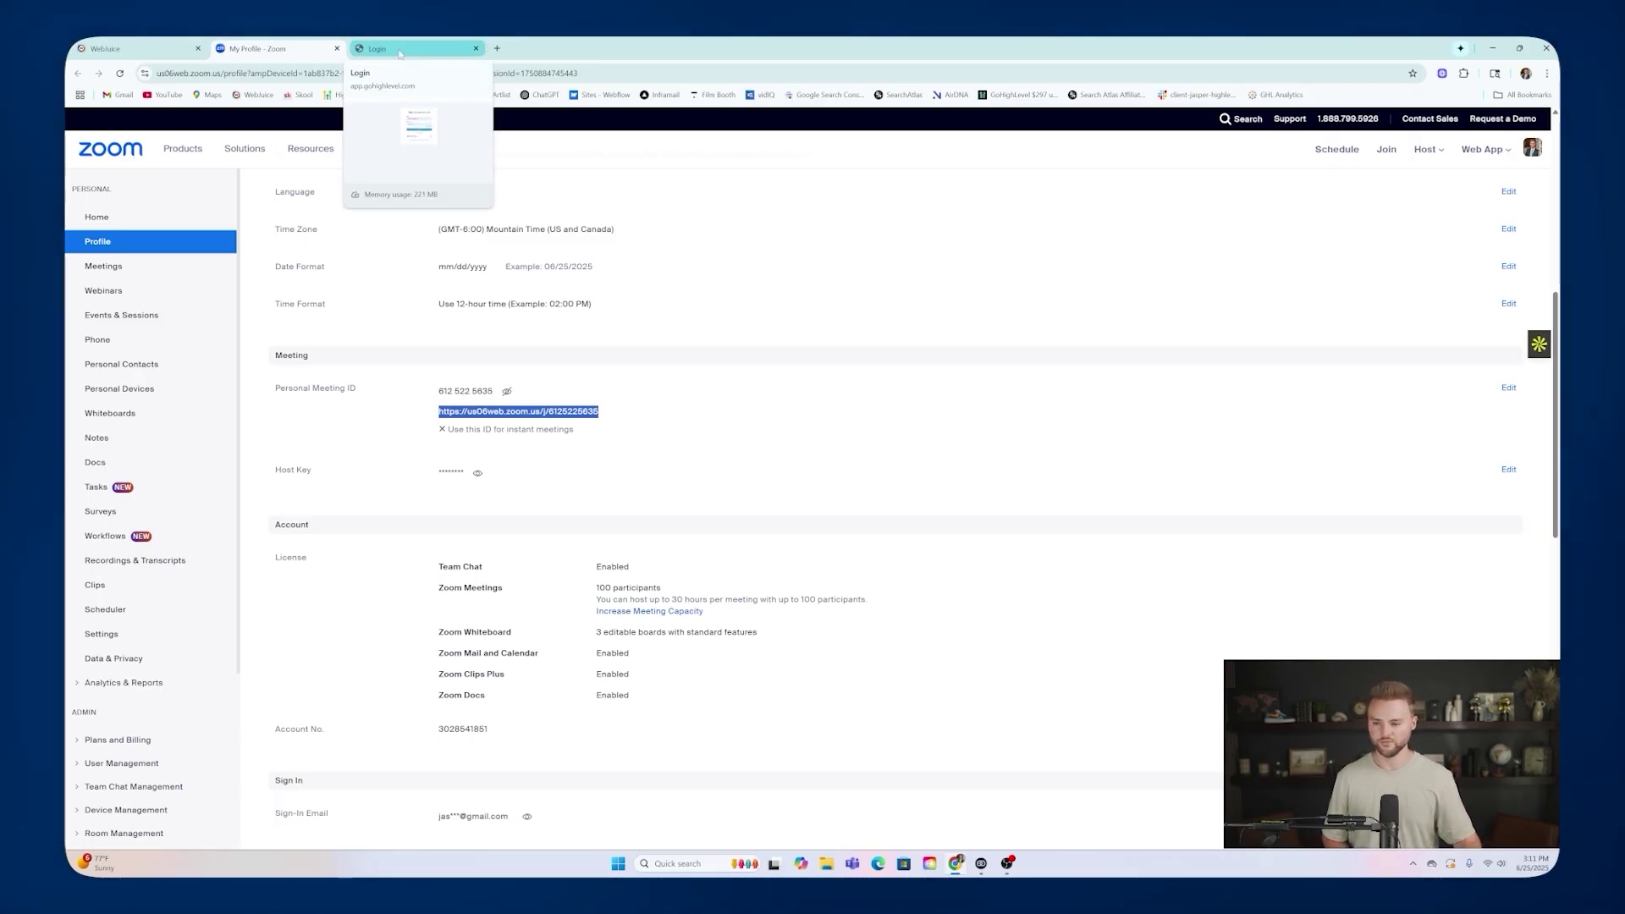
{"action": "left_click", "coordinate": [135, 48]}
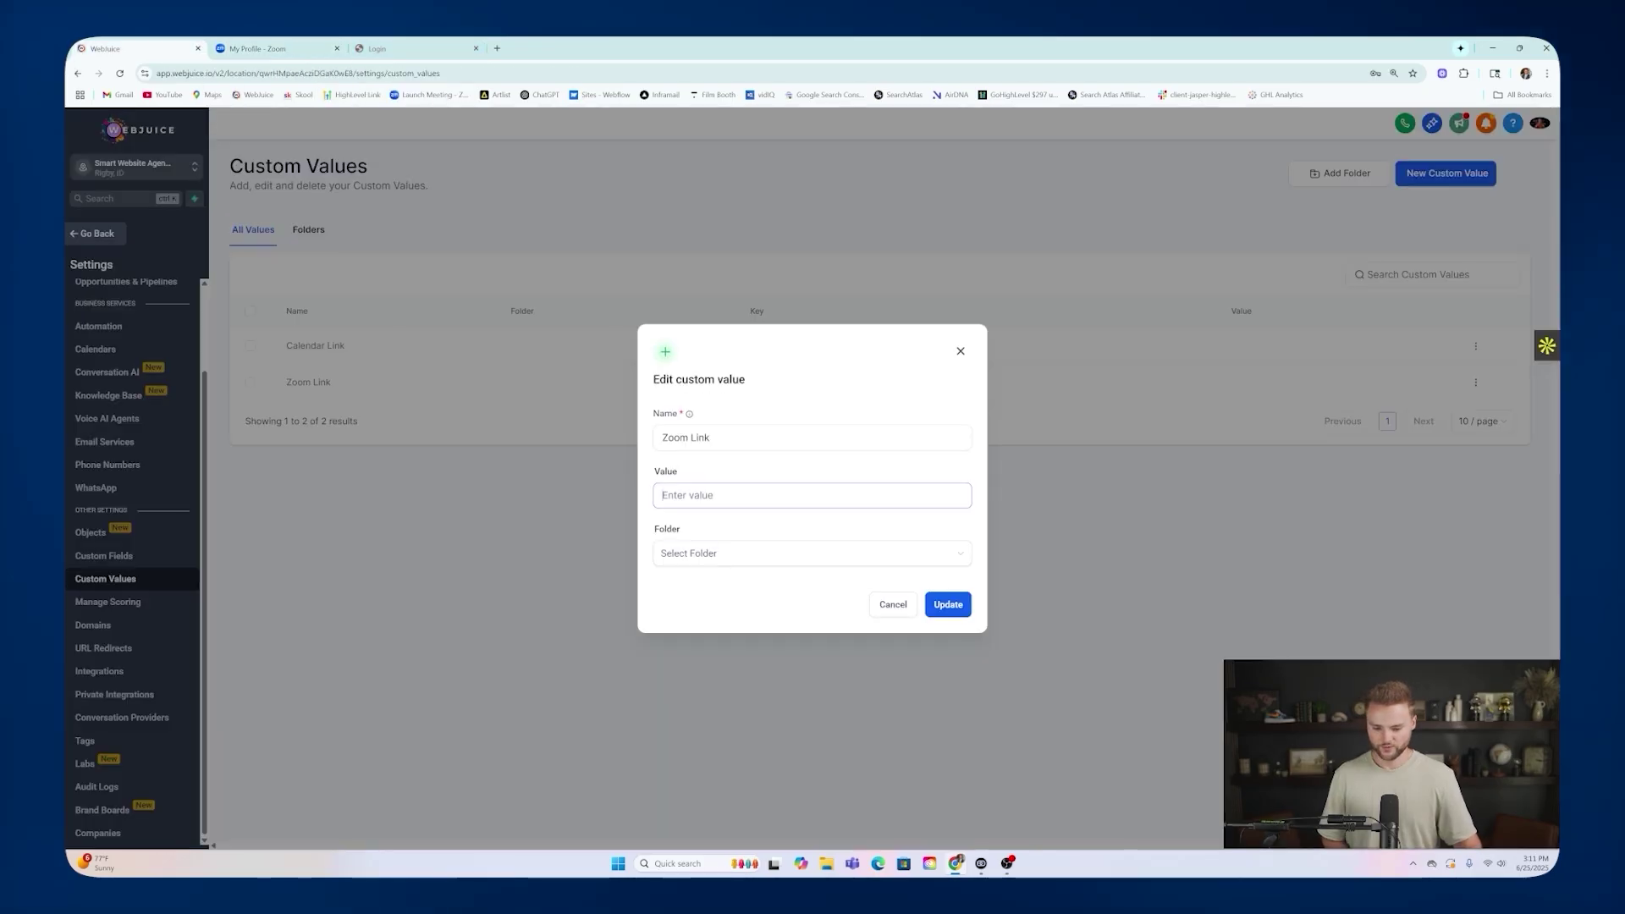
Save the pasted Zoom meeting link as the Zoom Link custom value.
{"action": "key", "text": "ctrl+v"}
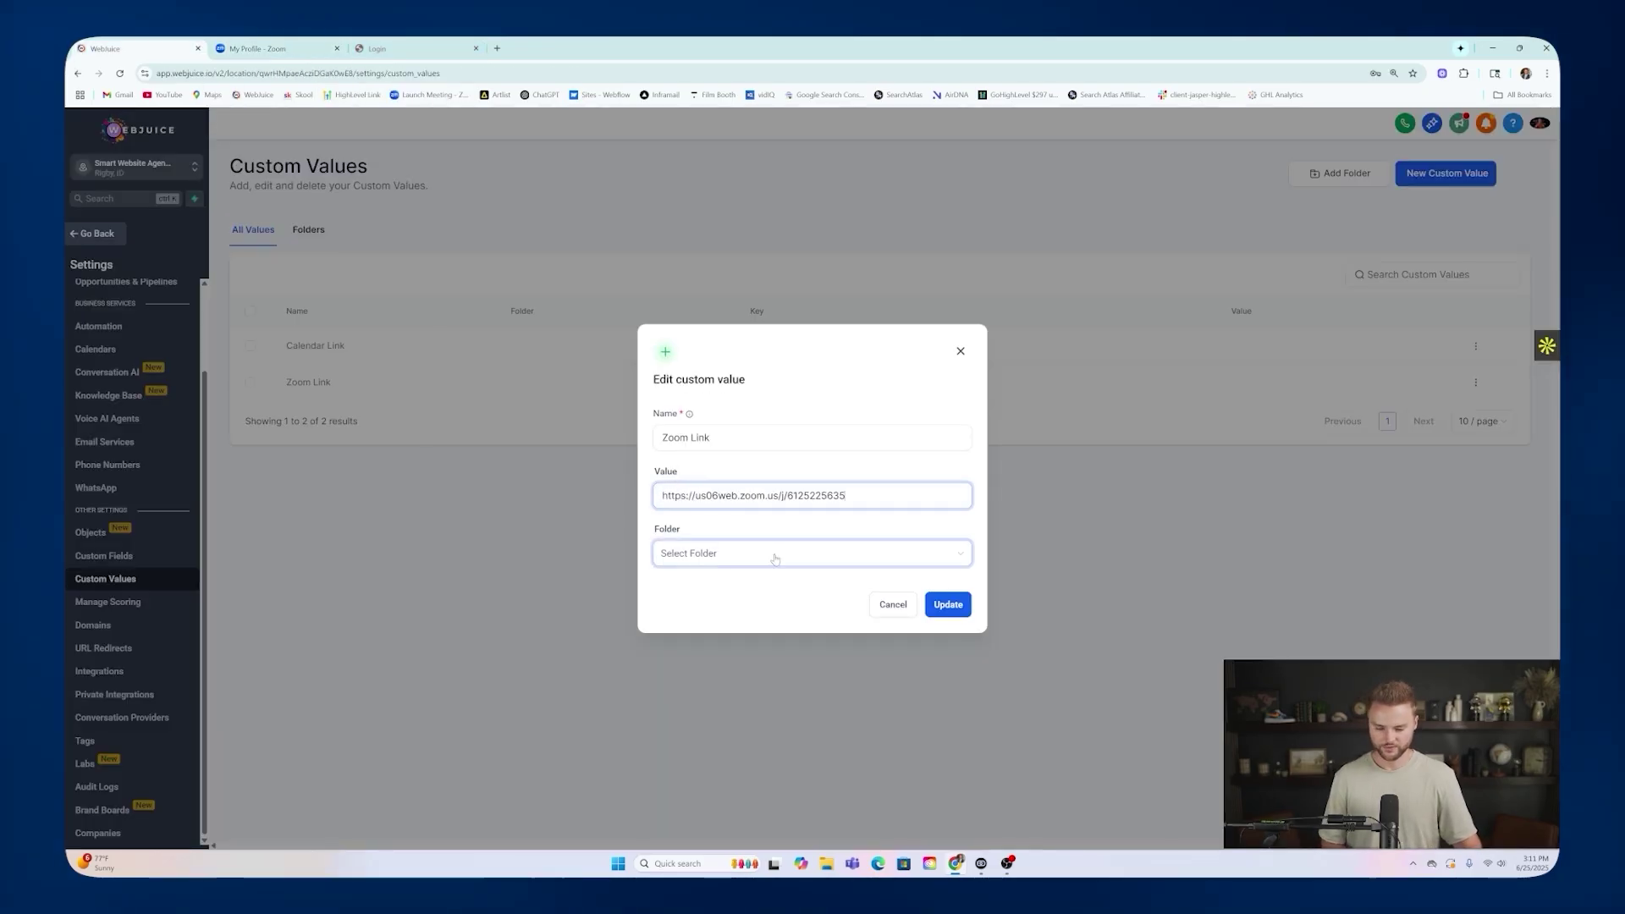
{"action": "left_click", "coordinate": [951, 604]}
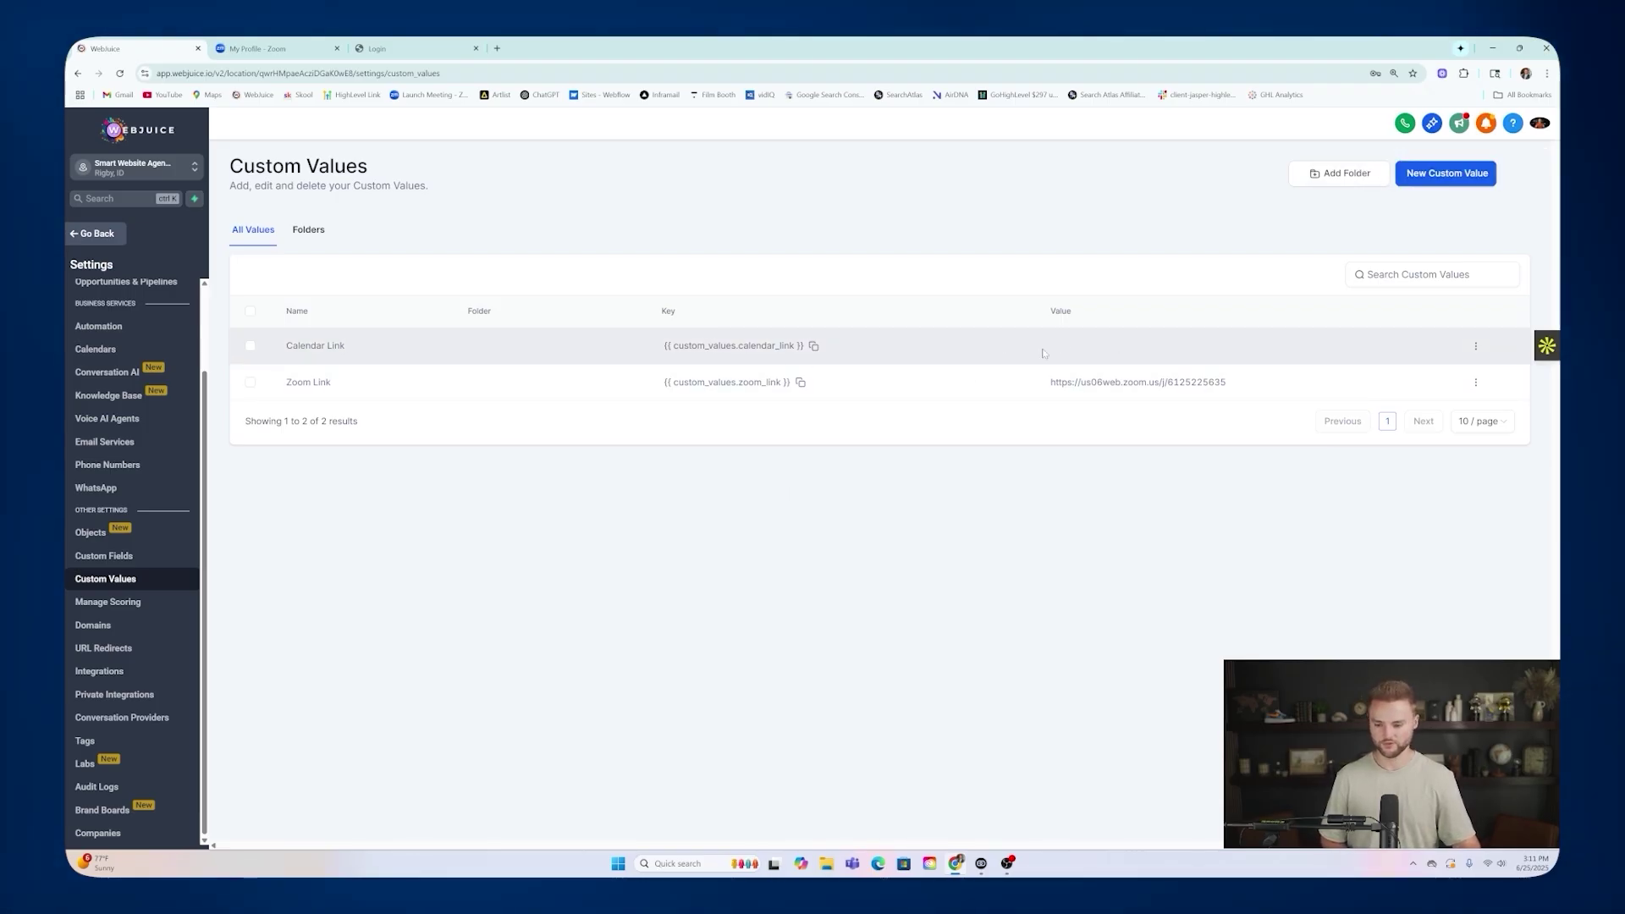
{"action": "left_click", "coordinate": [93, 234]}
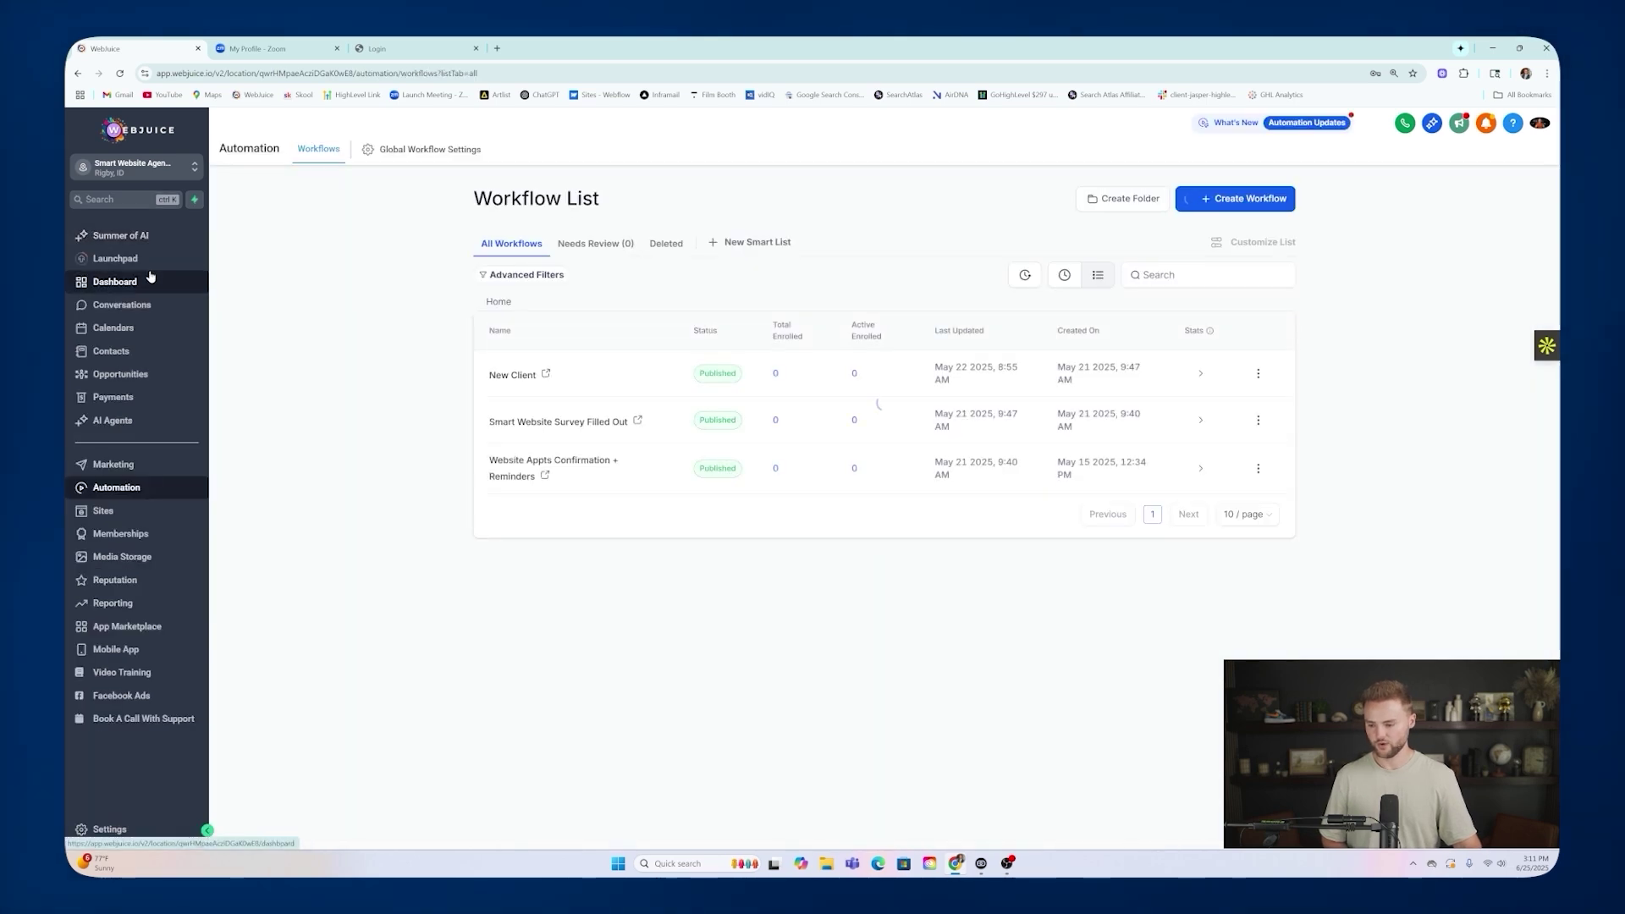
Open the Smart Website Consultations calendar from Calendar Settings for editing.
{"action": "left_click", "coordinate": [127, 329]}
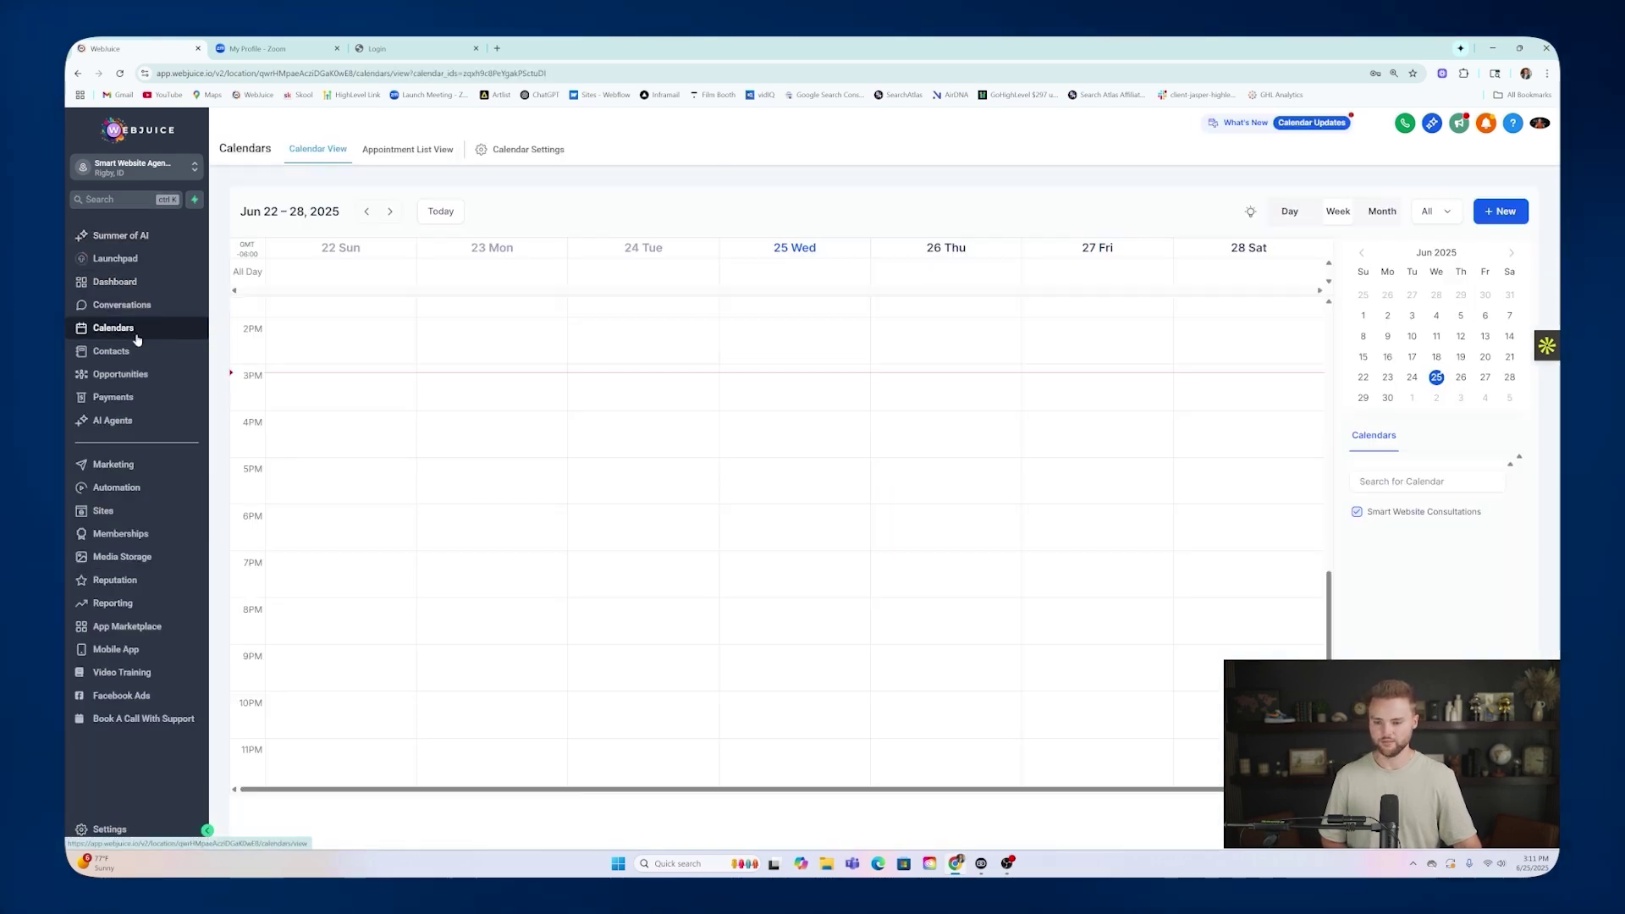
{"action": "left_click", "coordinate": [523, 152]}
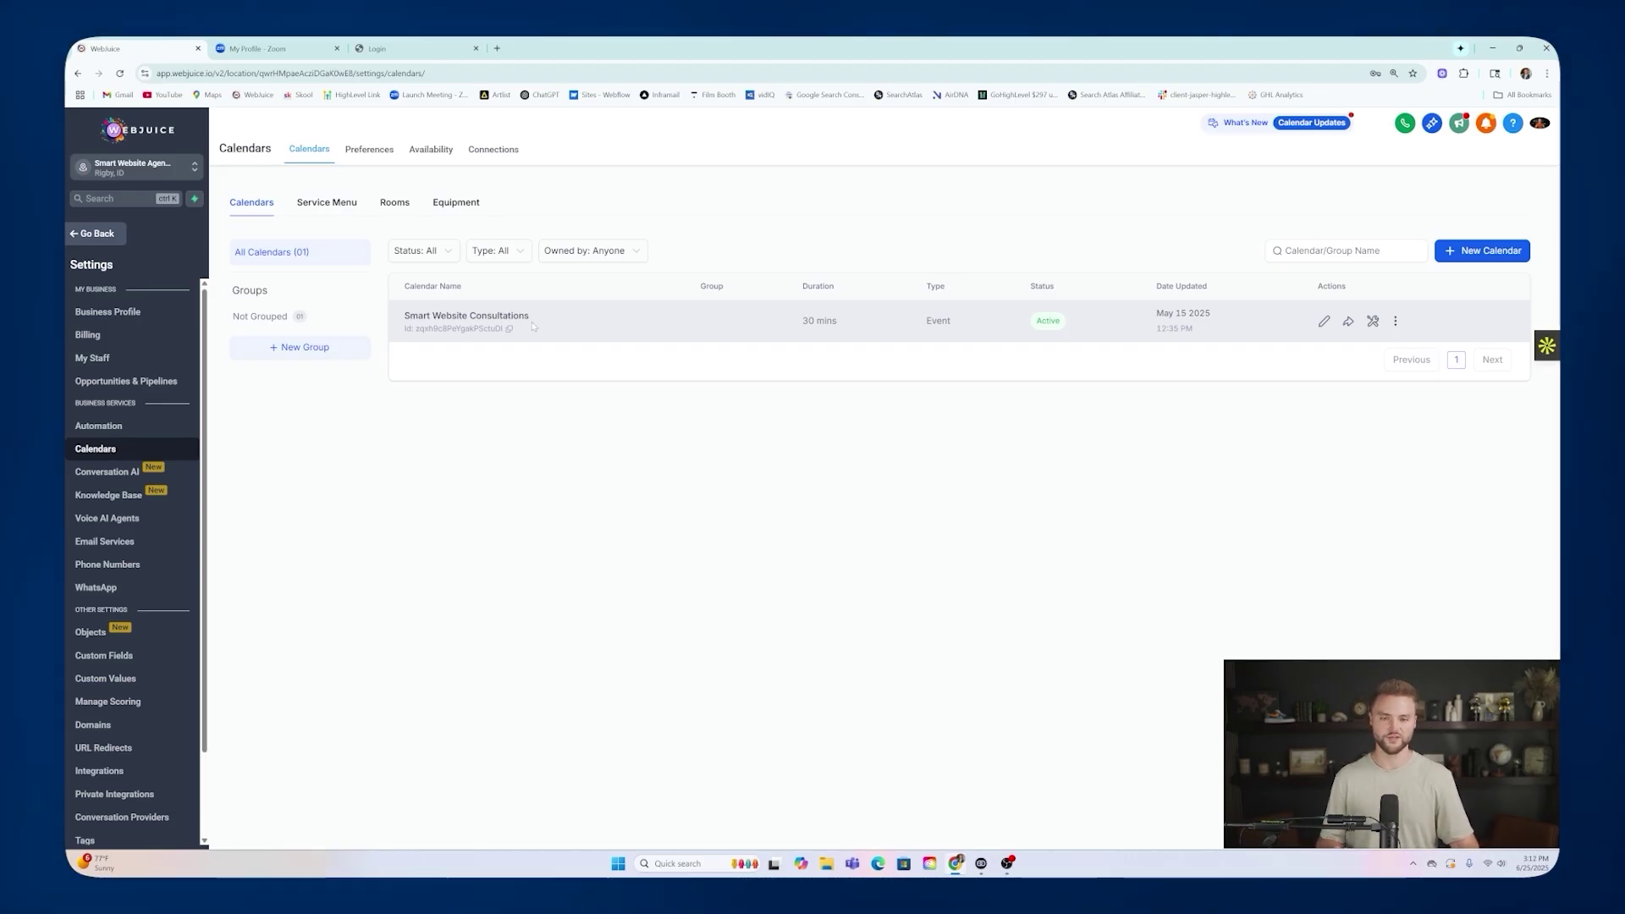
{"action": "left_click", "coordinate": [1325, 322]}
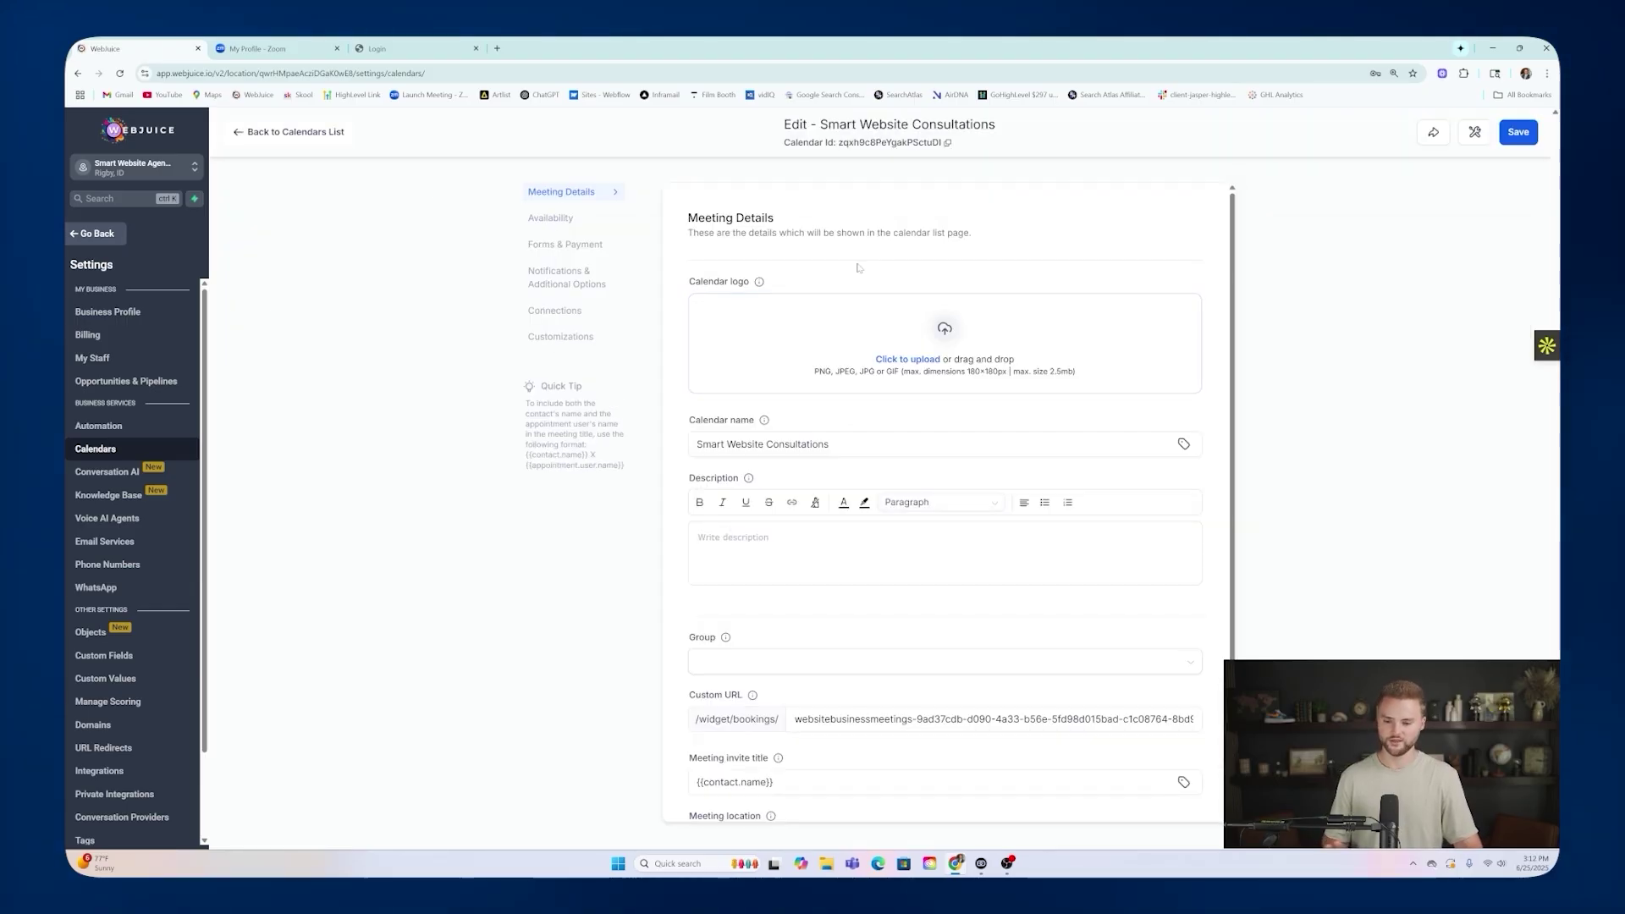
Replace the random custom URL suffix so the slug reads websitebusinessmeetingswebjuice.
{"action": "scroll", "coordinate": [825, 288], "scroll_direction": "down", "scroll_amount": 1}
{"action": "scroll", "coordinate": [821, 305], "scroll_direction": "up", "scroll_amount": 1}
{"action": "scroll", "coordinate": [819, 311], "scroll_direction": "down", "scroll_amount": 2}
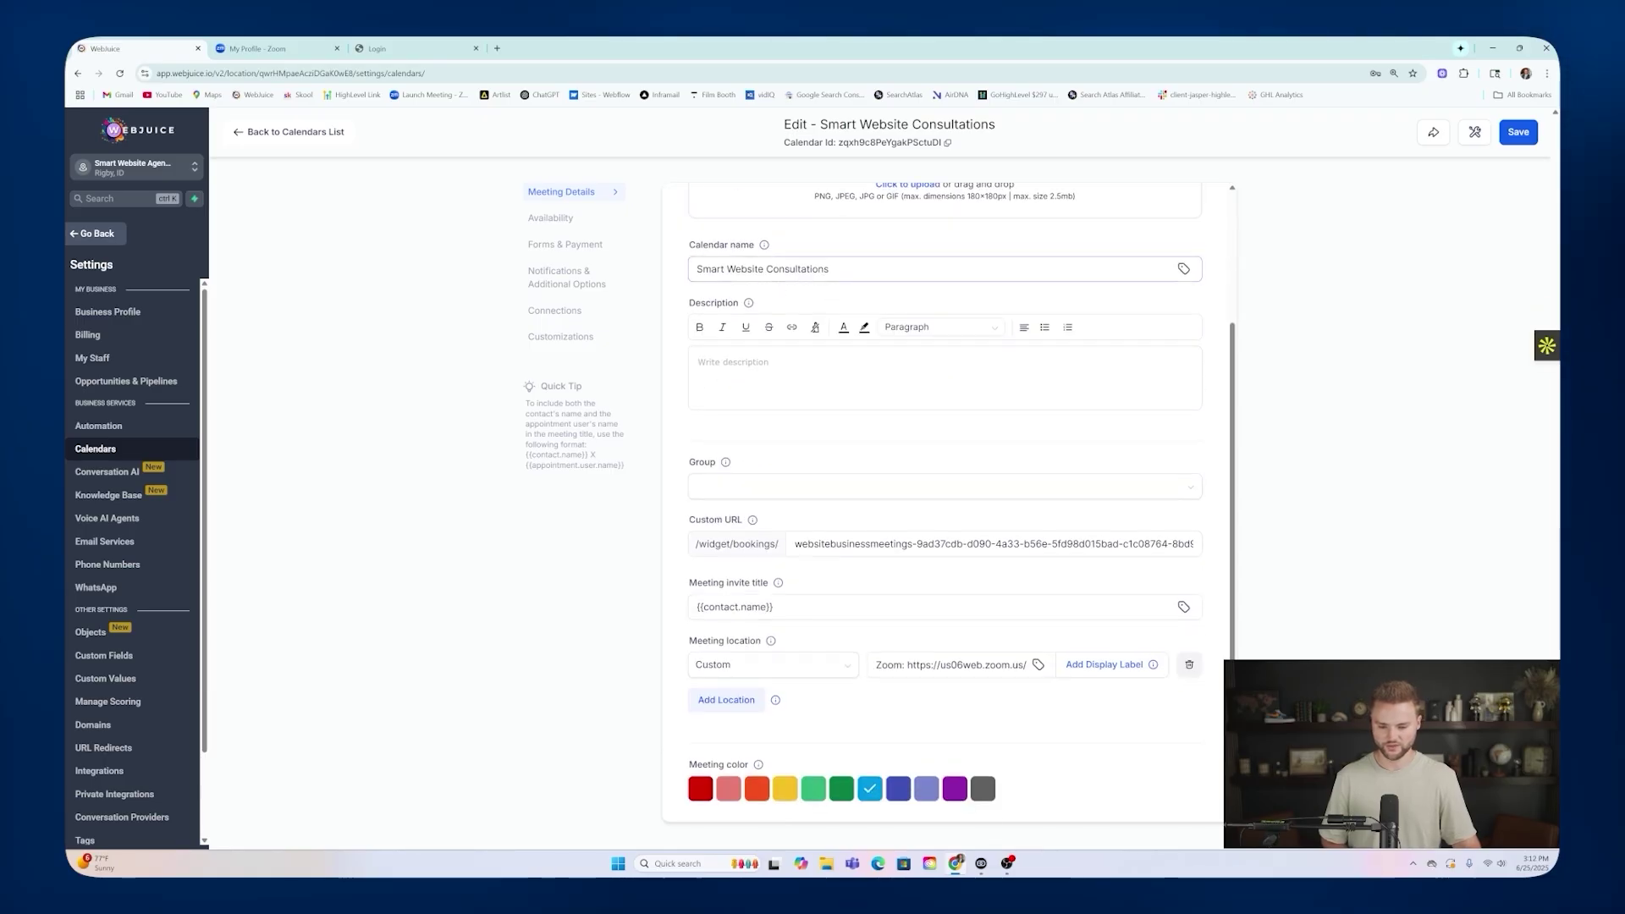
{"action": "scroll", "coordinate": [849, 276], "scroll_direction": "down", "scroll_amount": 1}
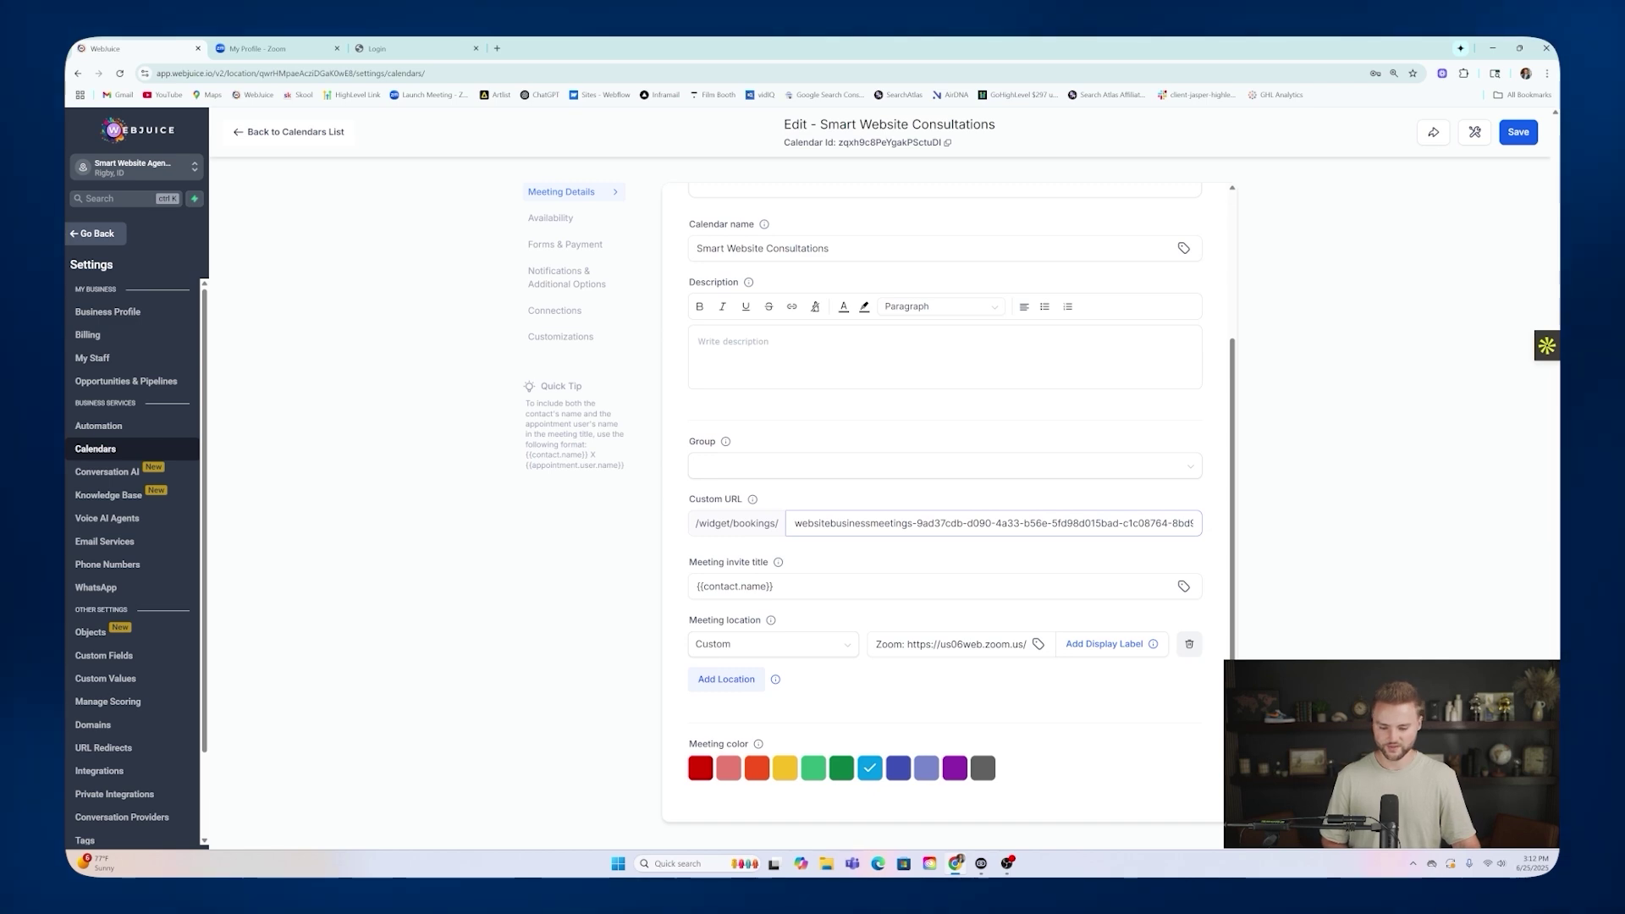
{"action": "left_click_drag", "start_coordinate": [913, 523], "coordinate": [1251, 526]}
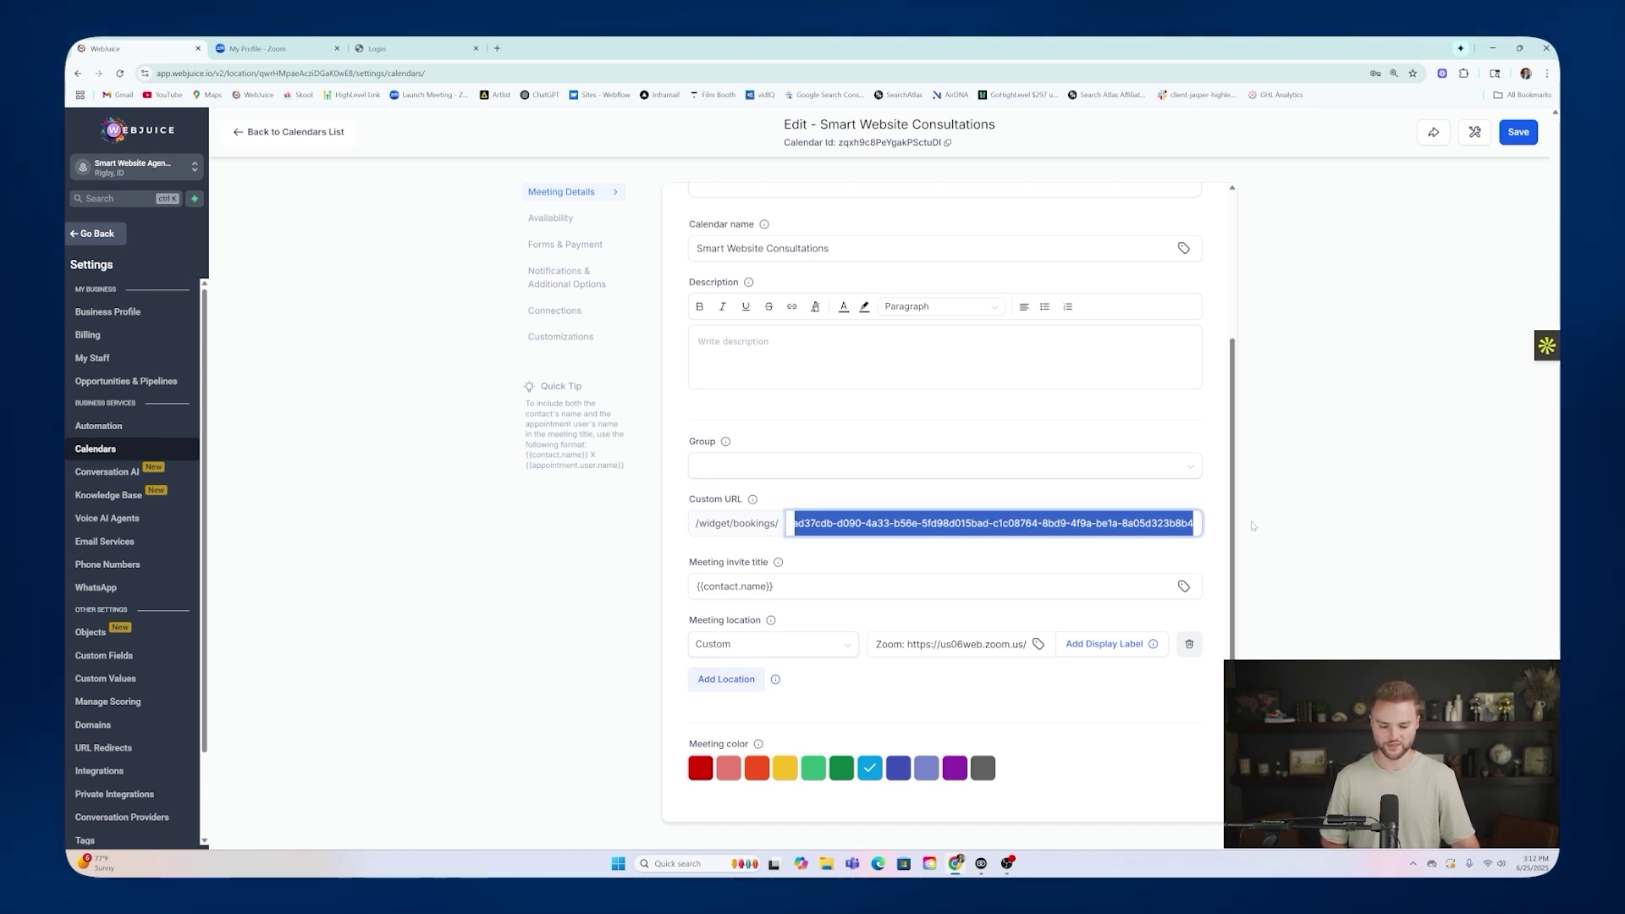
{"action": "key", "text": "BackSpace"}
{"action": "type", "text": "webjuice"}
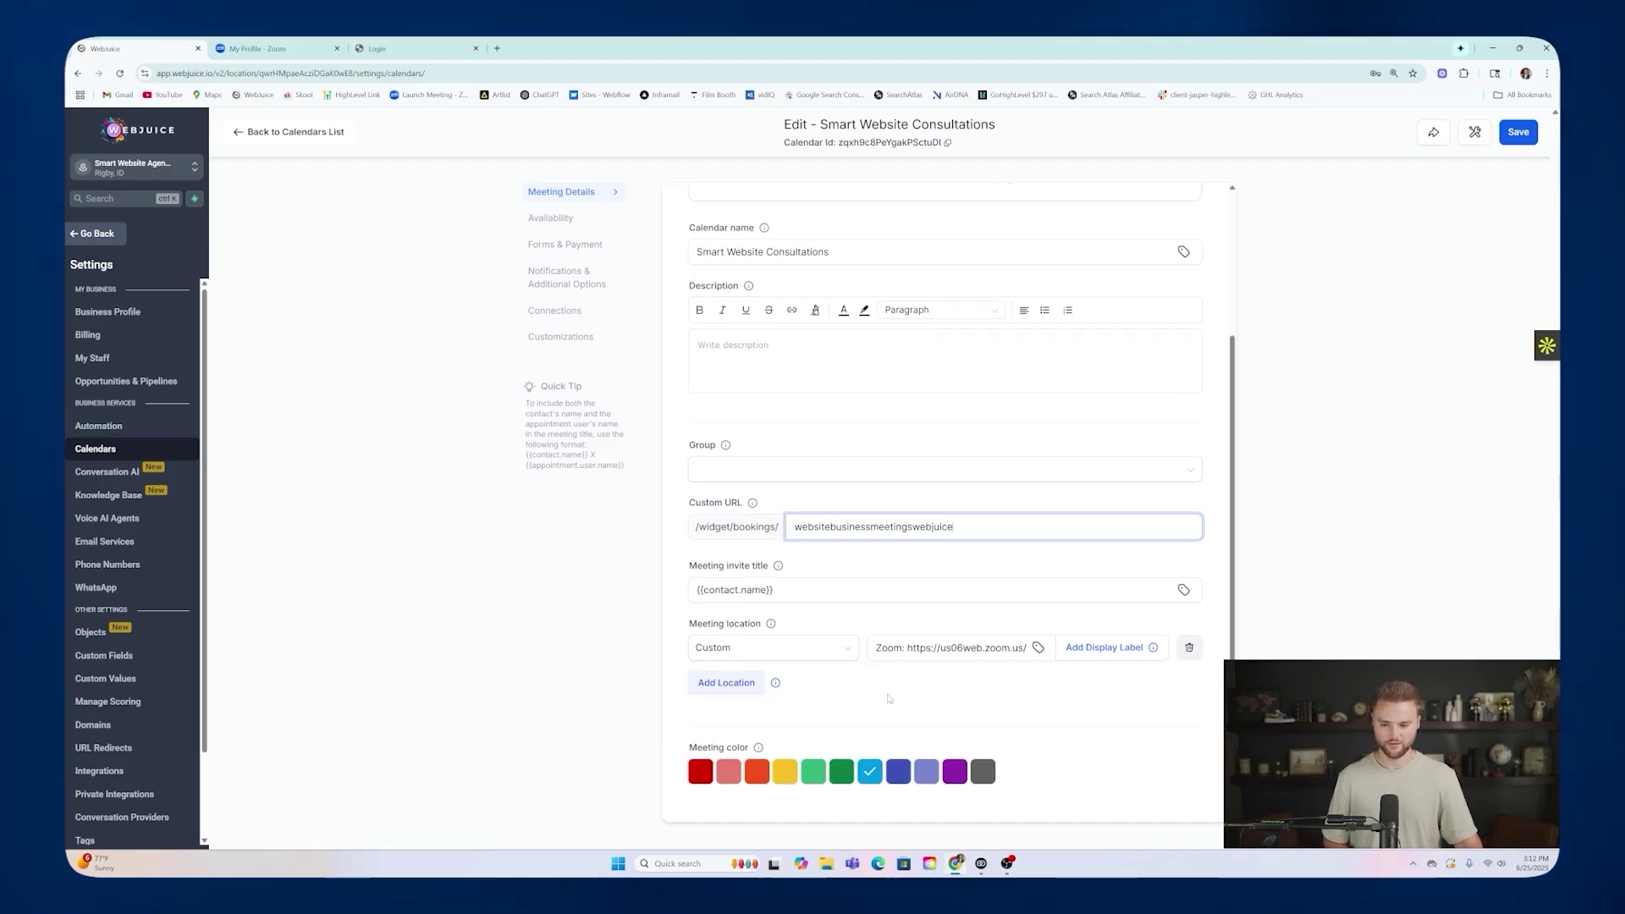
{"action": "left_click", "coordinate": [551, 219]}
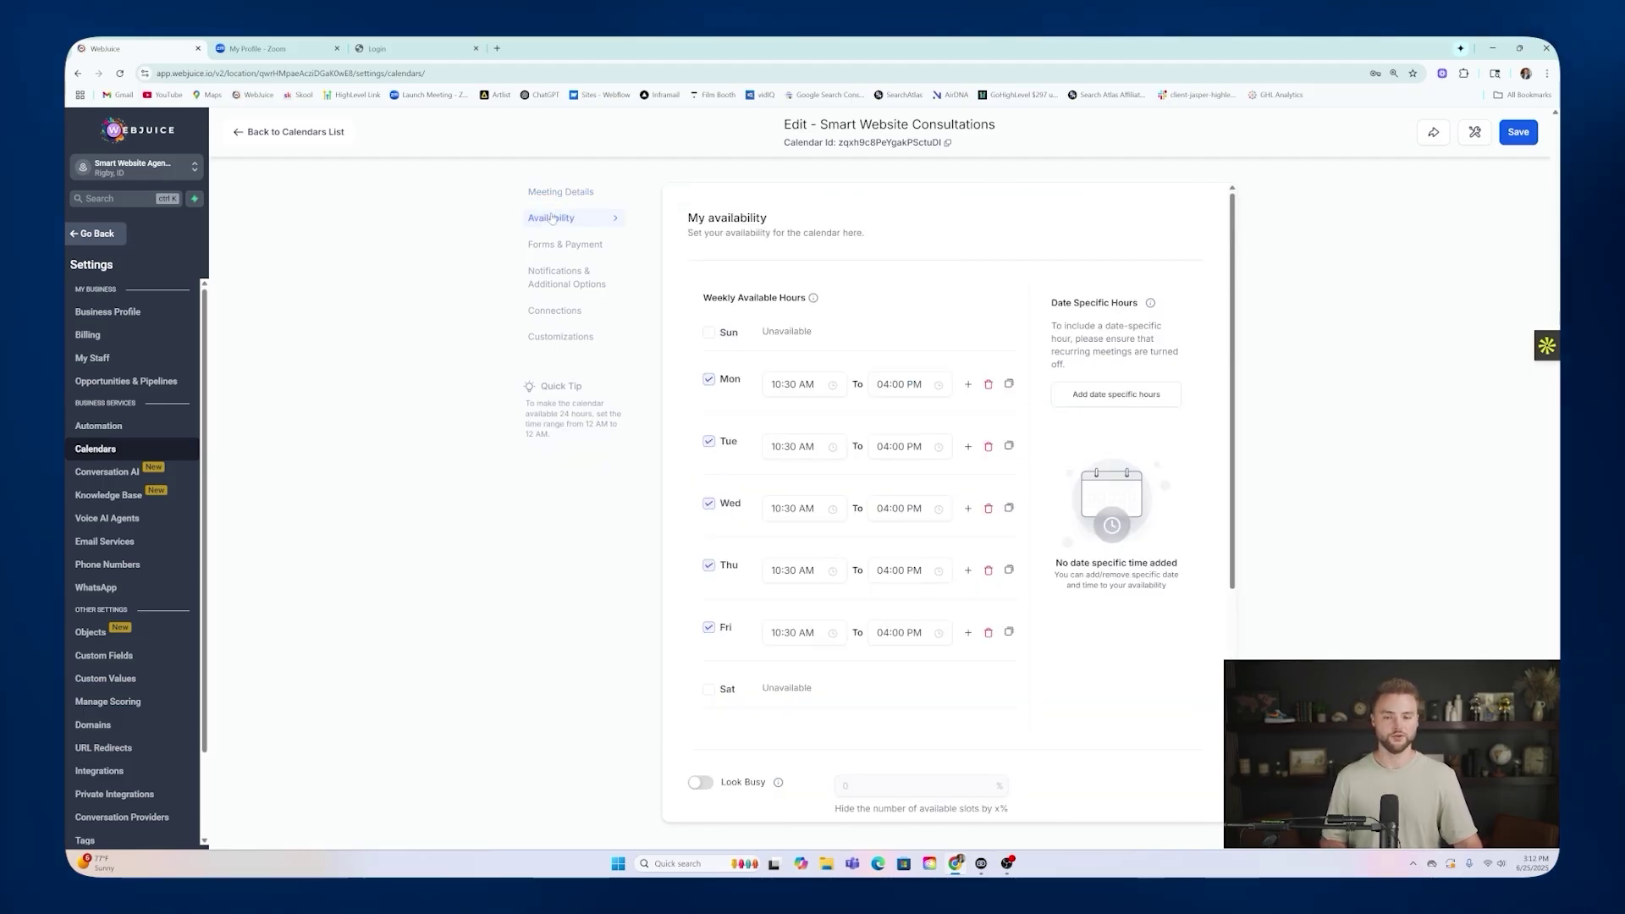
Review the calendar's availability, checking Monday's start time options without changing them.
{"action": "scroll", "coordinate": [998, 330], "scroll_direction": "down", "scroll_amount": 3}
{"action": "scroll", "coordinate": [998, 331], "scroll_direction": "up", "scroll_amount": 2}
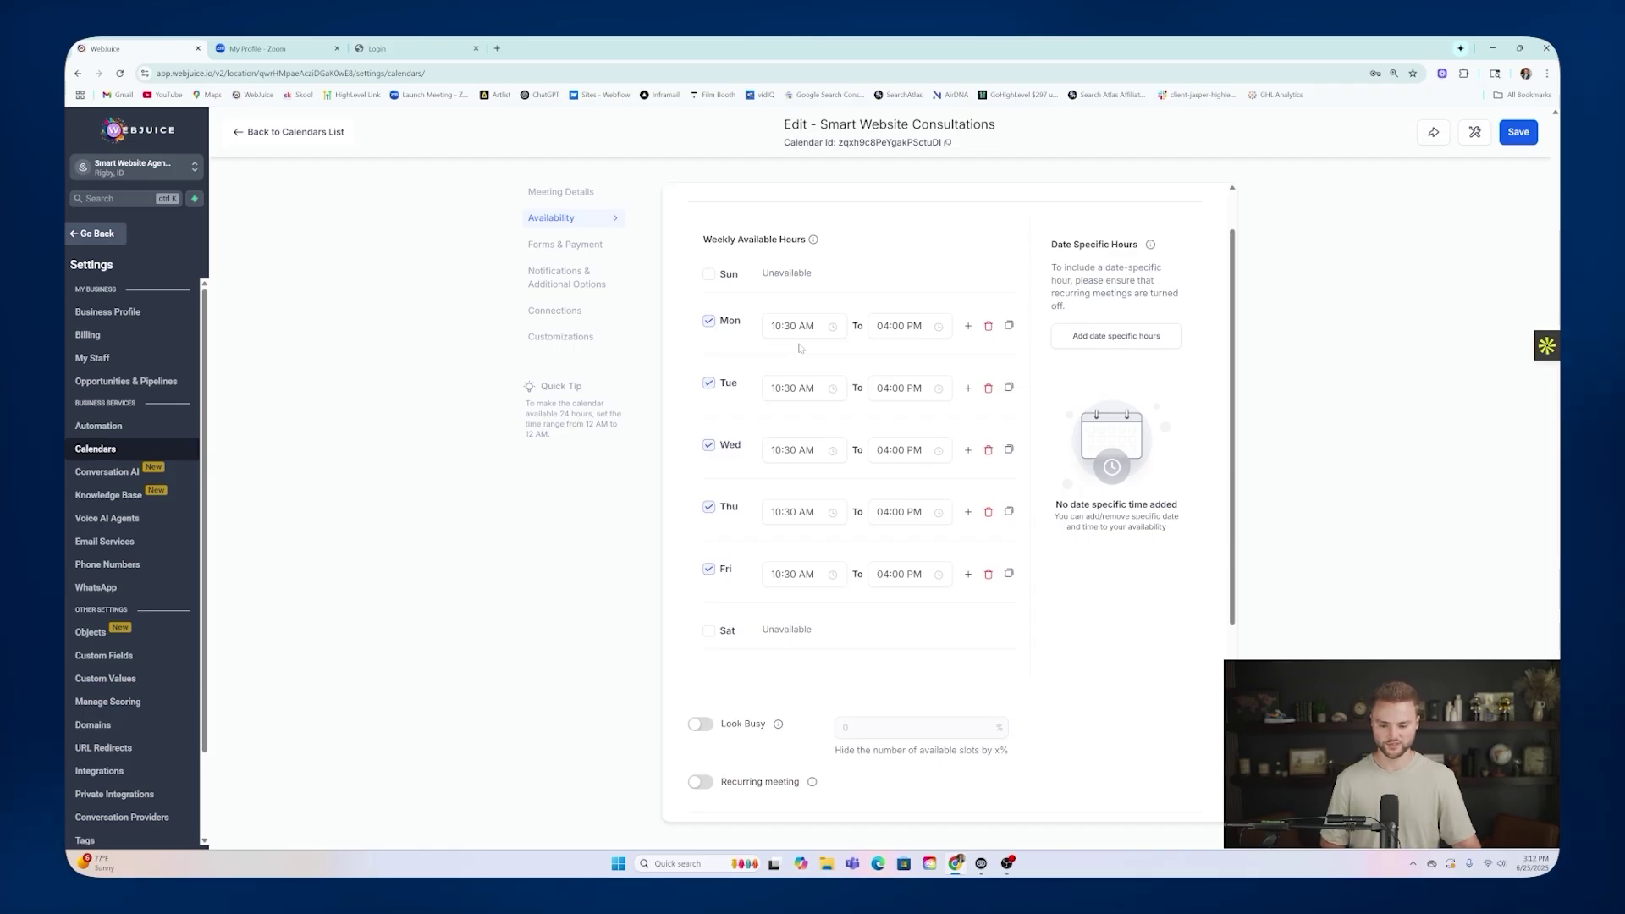
{"action": "left_click", "coordinate": [814, 328]}
{"action": "left_click", "coordinate": [866, 298]}
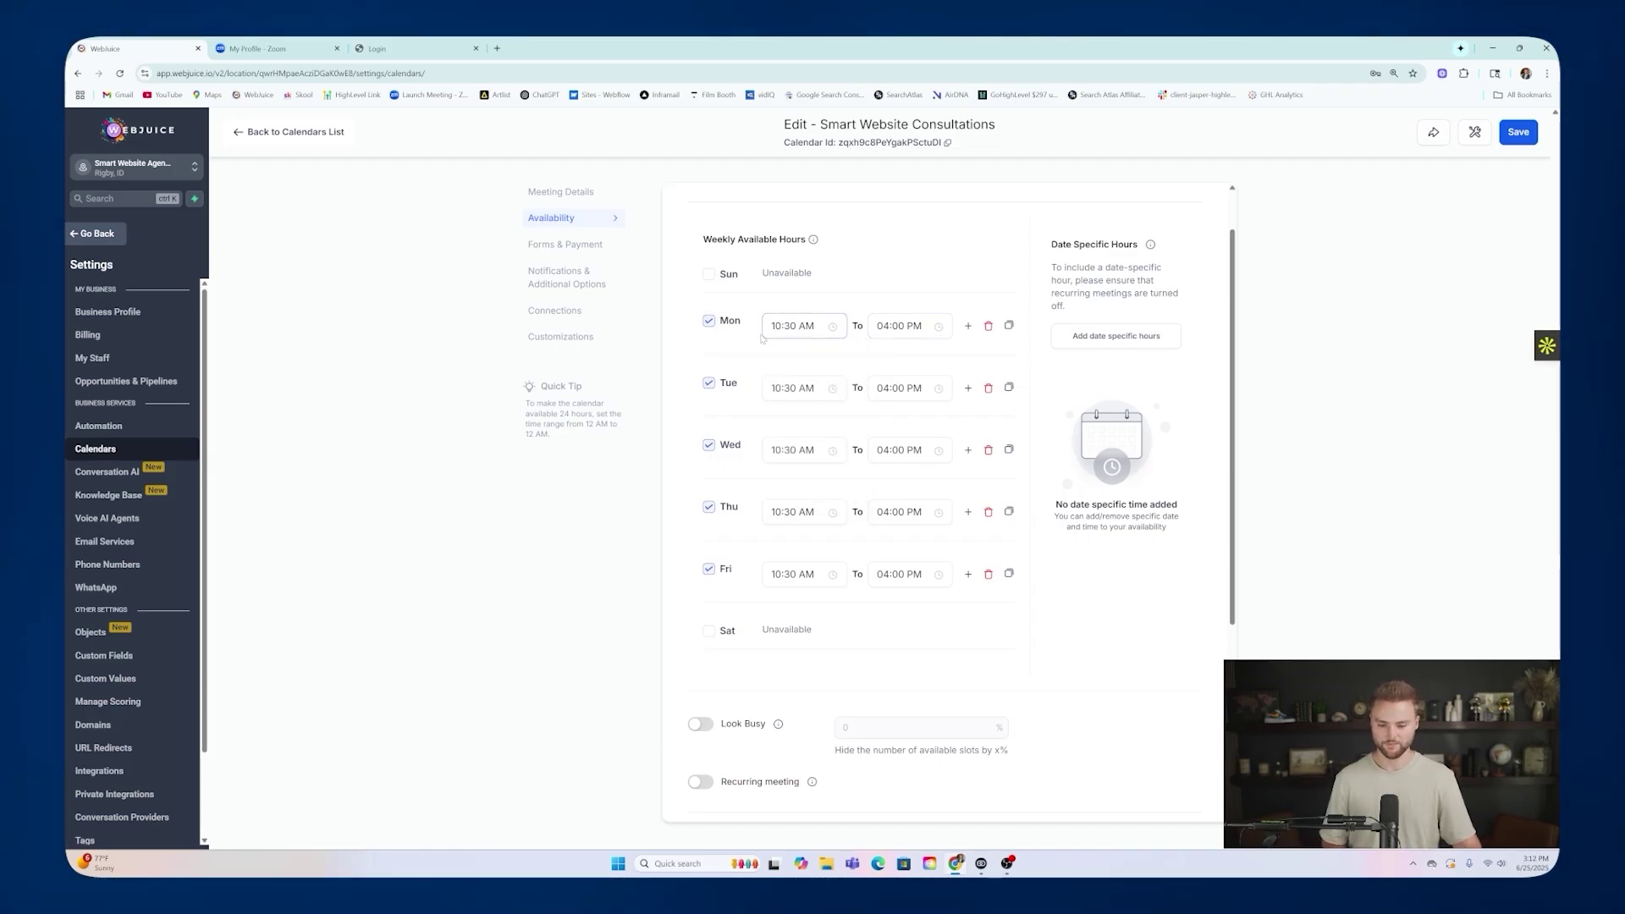
{"action": "scroll", "coordinate": [877, 325], "scroll_direction": "down", "scroll_amount": 4}
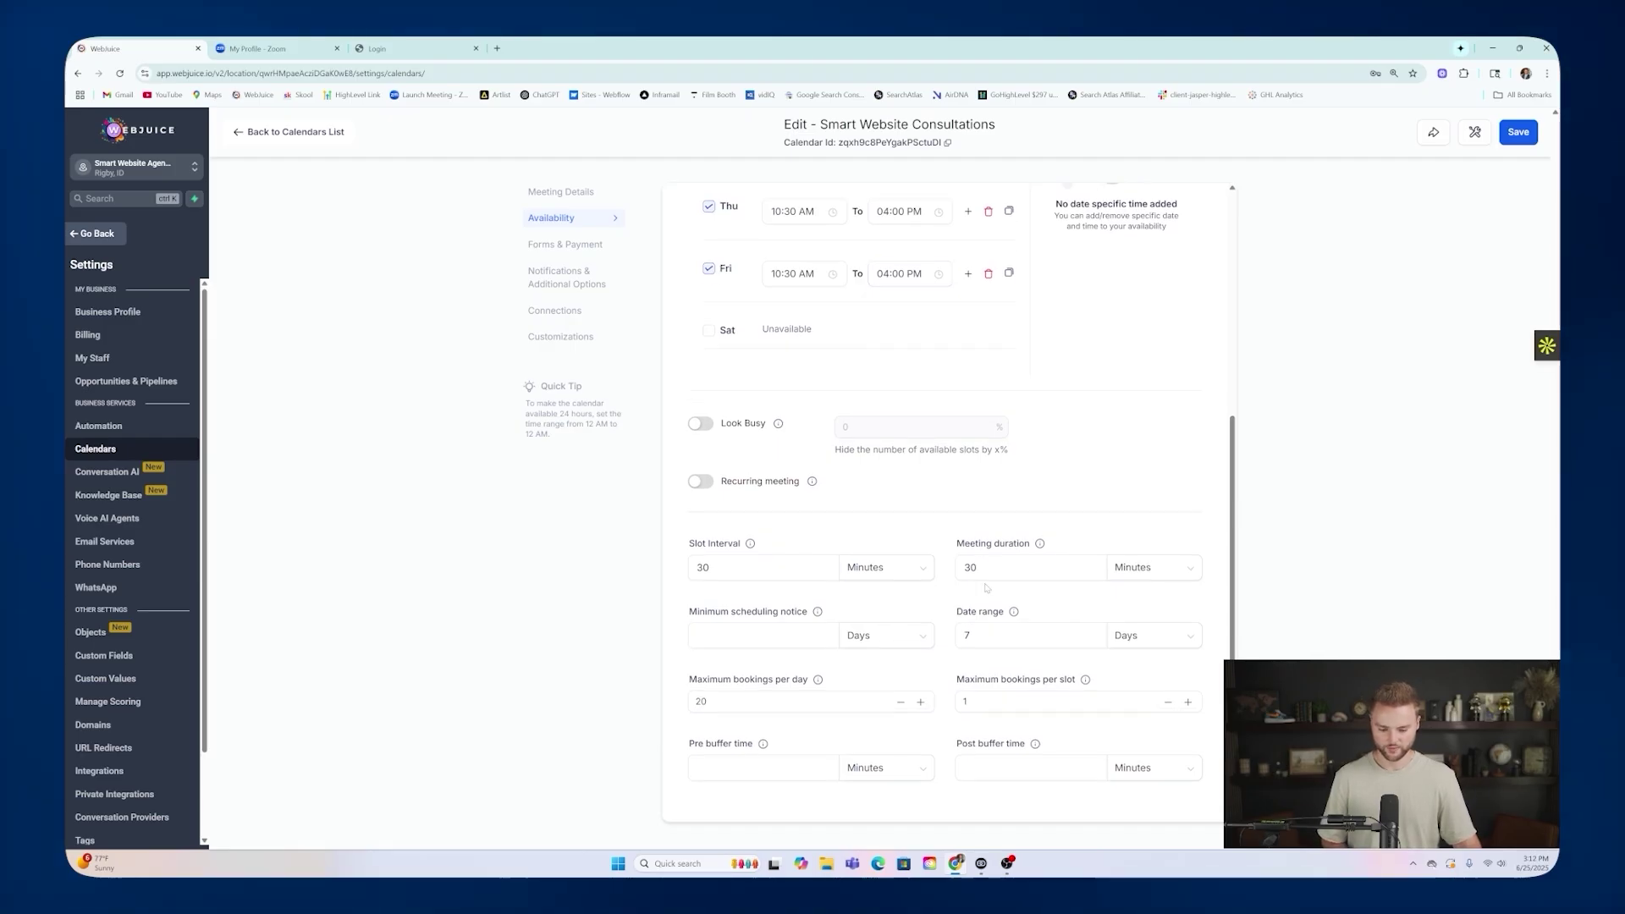
{"action": "scroll", "coordinate": [678, 251], "scroll_direction": "up", "scroll_amount": 4}
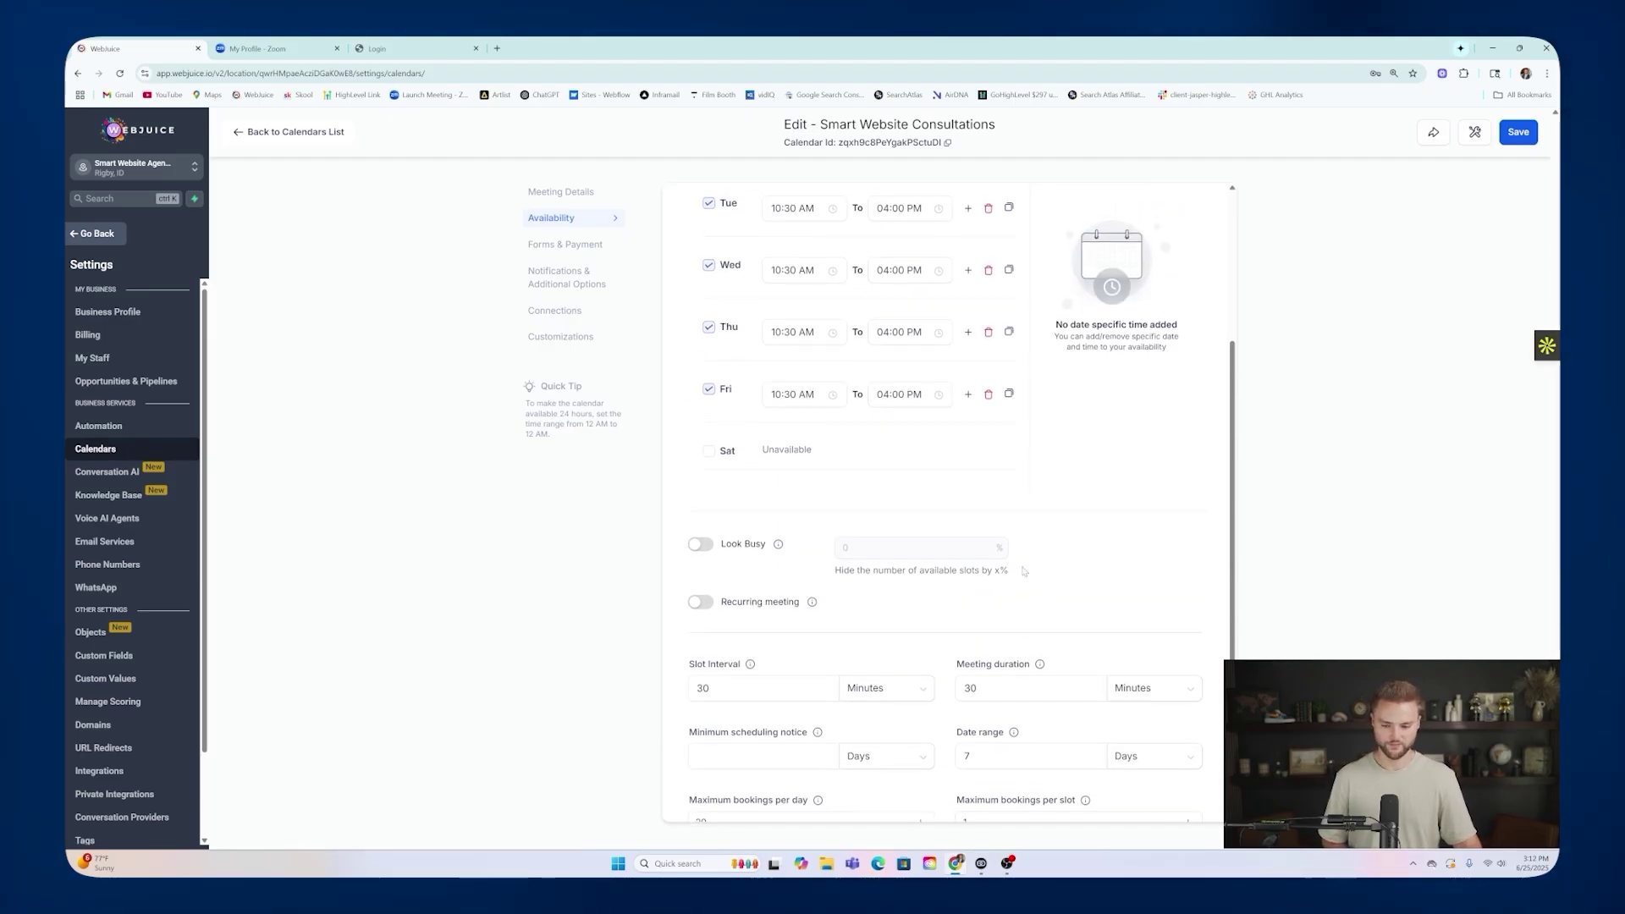
Review both Appointment Booked notifications, then save the calendar's settings.
{"action": "left_click", "coordinate": [557, 281]}
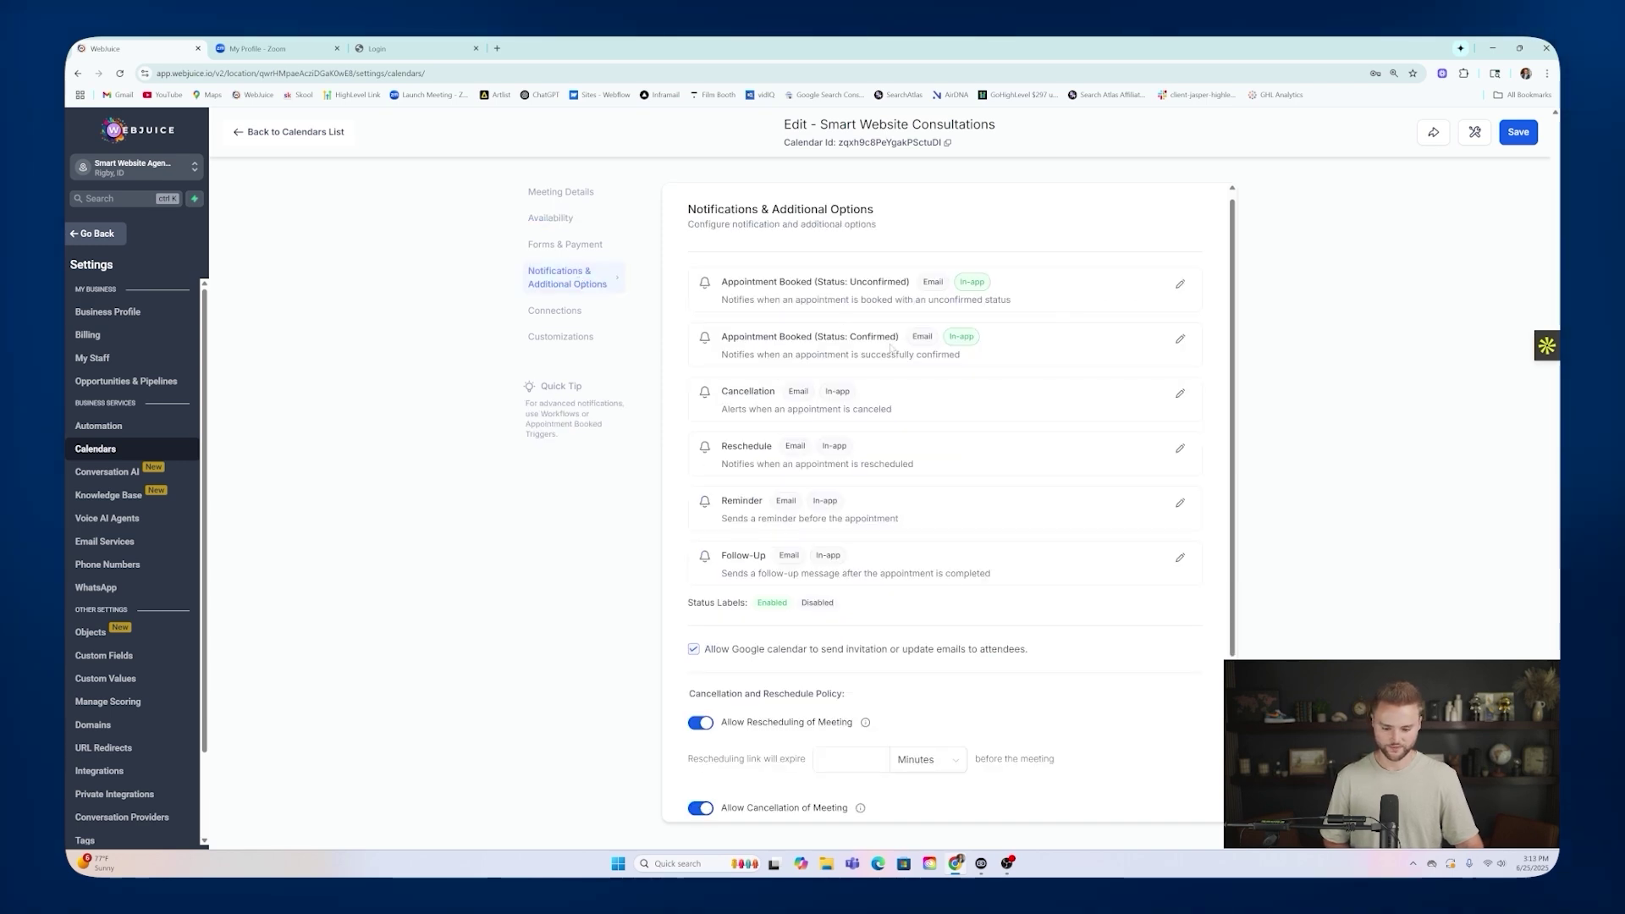
{"action": "left_click", "coordinate": [1181, 294]}
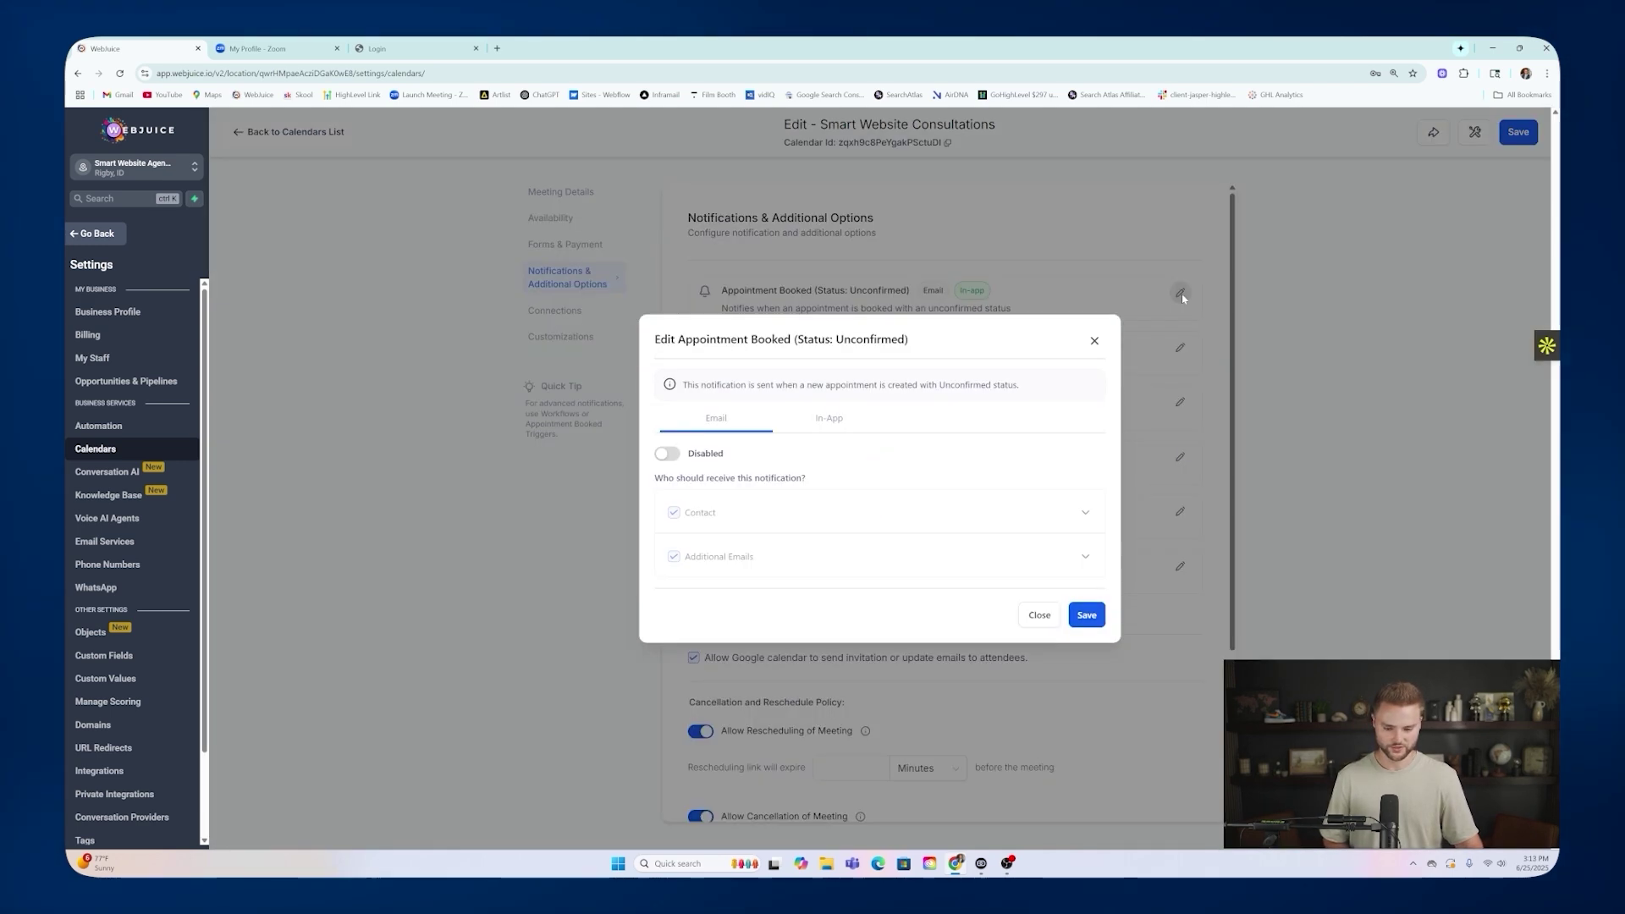
{"action": "left_click", "coordinate": [1095, 342]}
{"action": "left_click", "coordinate": [1180, 347]}
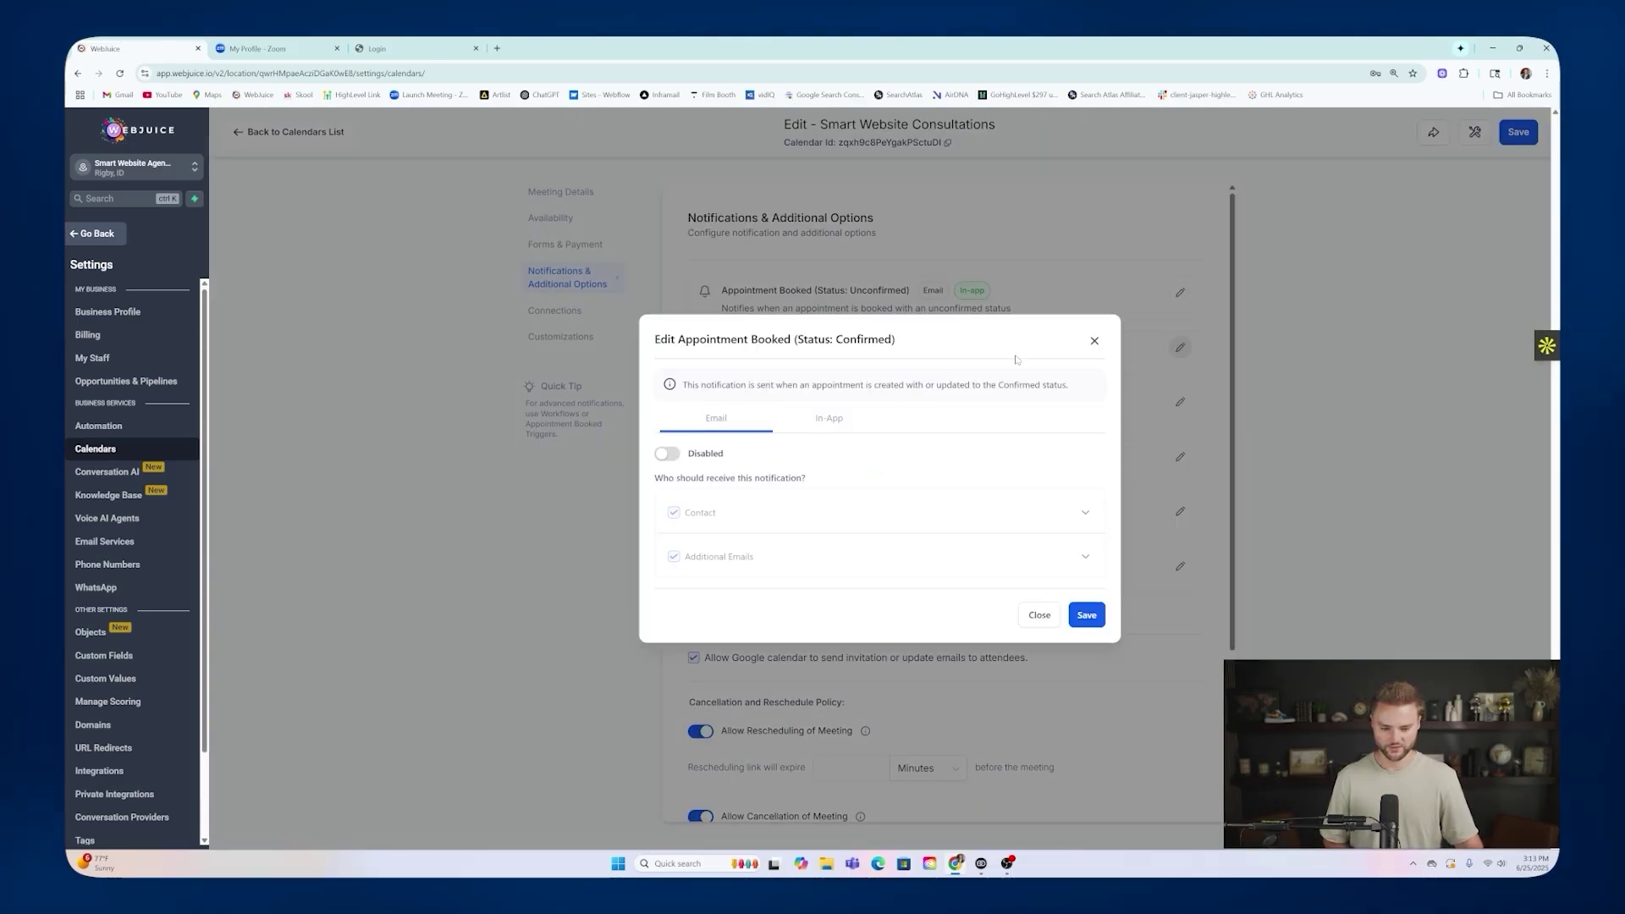
{"action": "left_click", "coordinate": [1094, 340]}
{"action": "scroll", "coordinate": [999, 422], "scroll_direction": "down", "scroll_amount": 3}
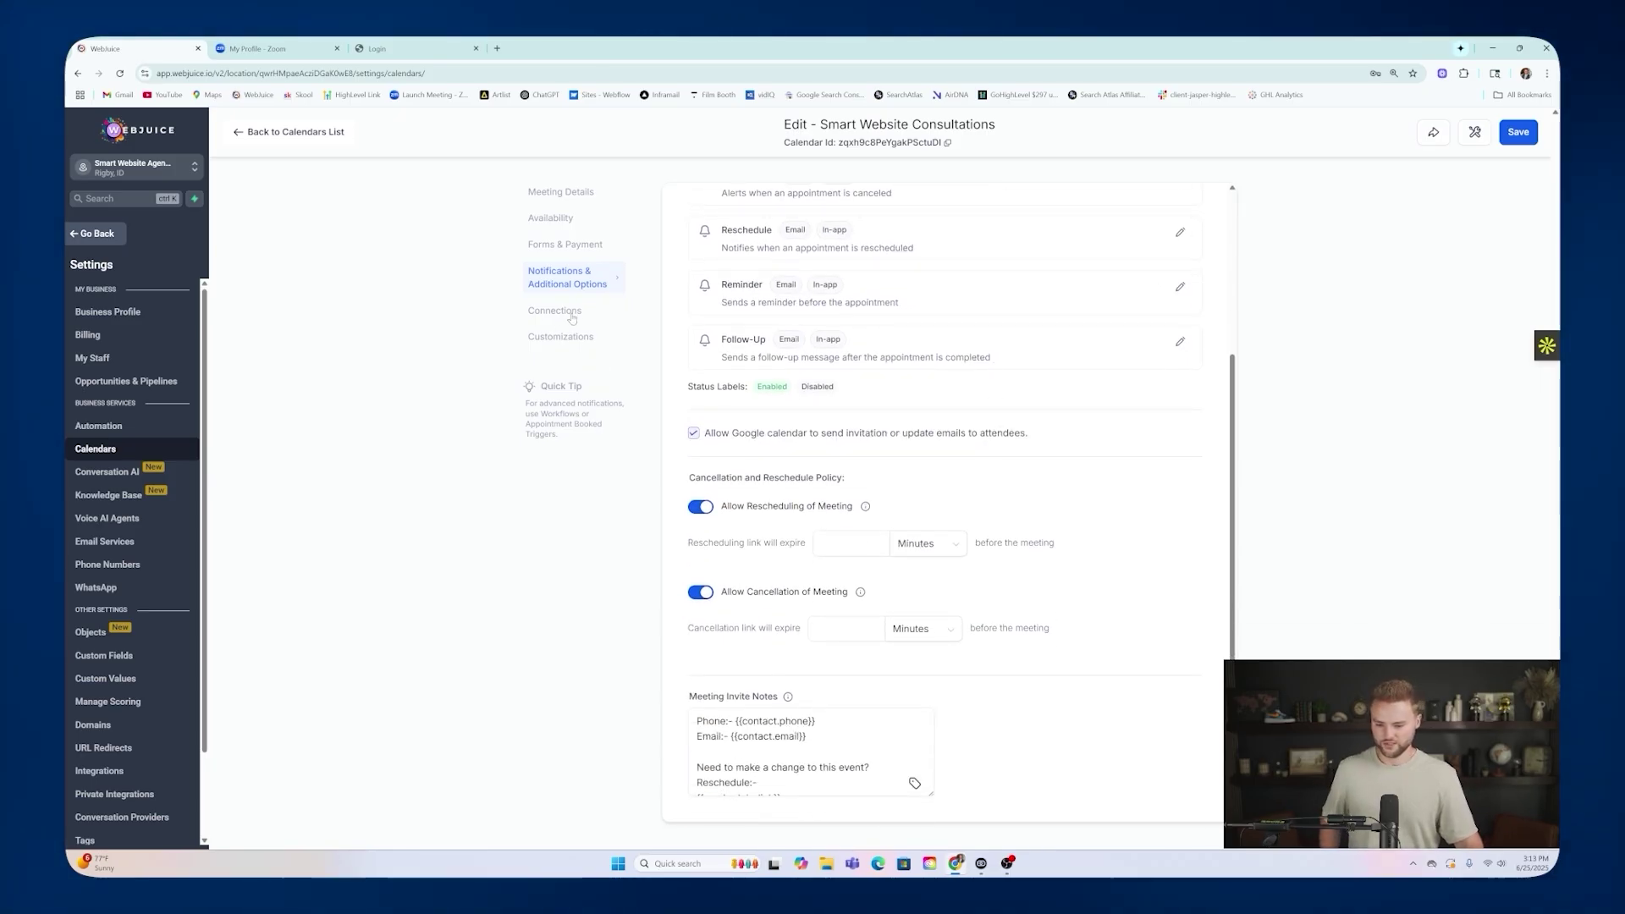
{"action": "scroll", "coordinate": [1040, 308], "scroll_direction": "up", "scroll_amount": 3}
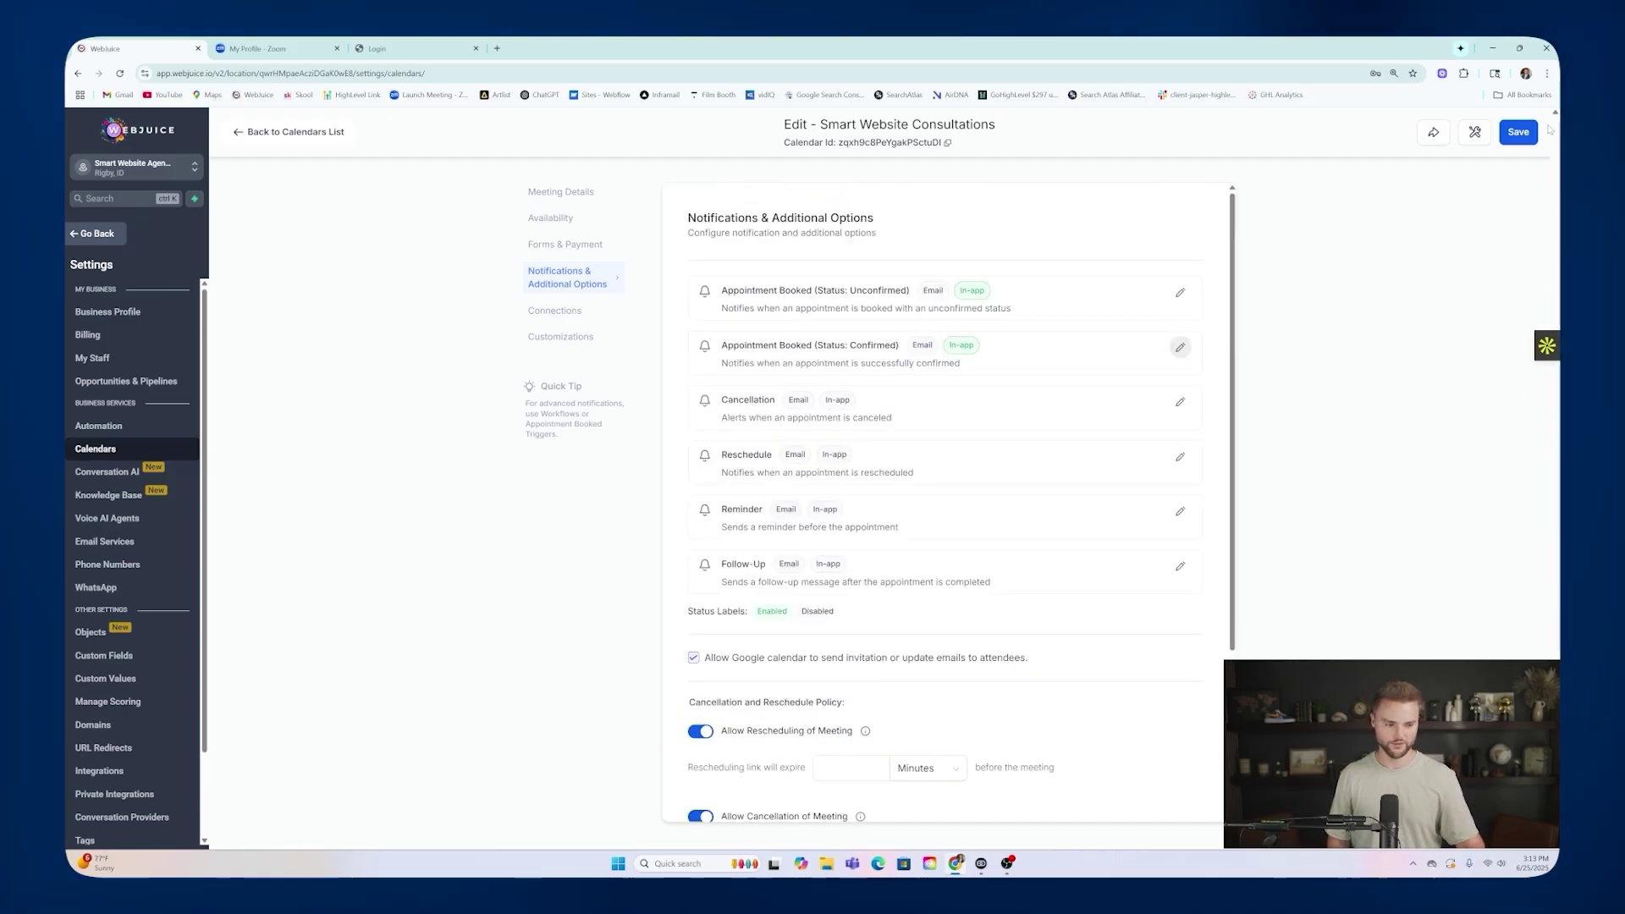
{"action": "left_click", "coordinate": [1518, 132]}
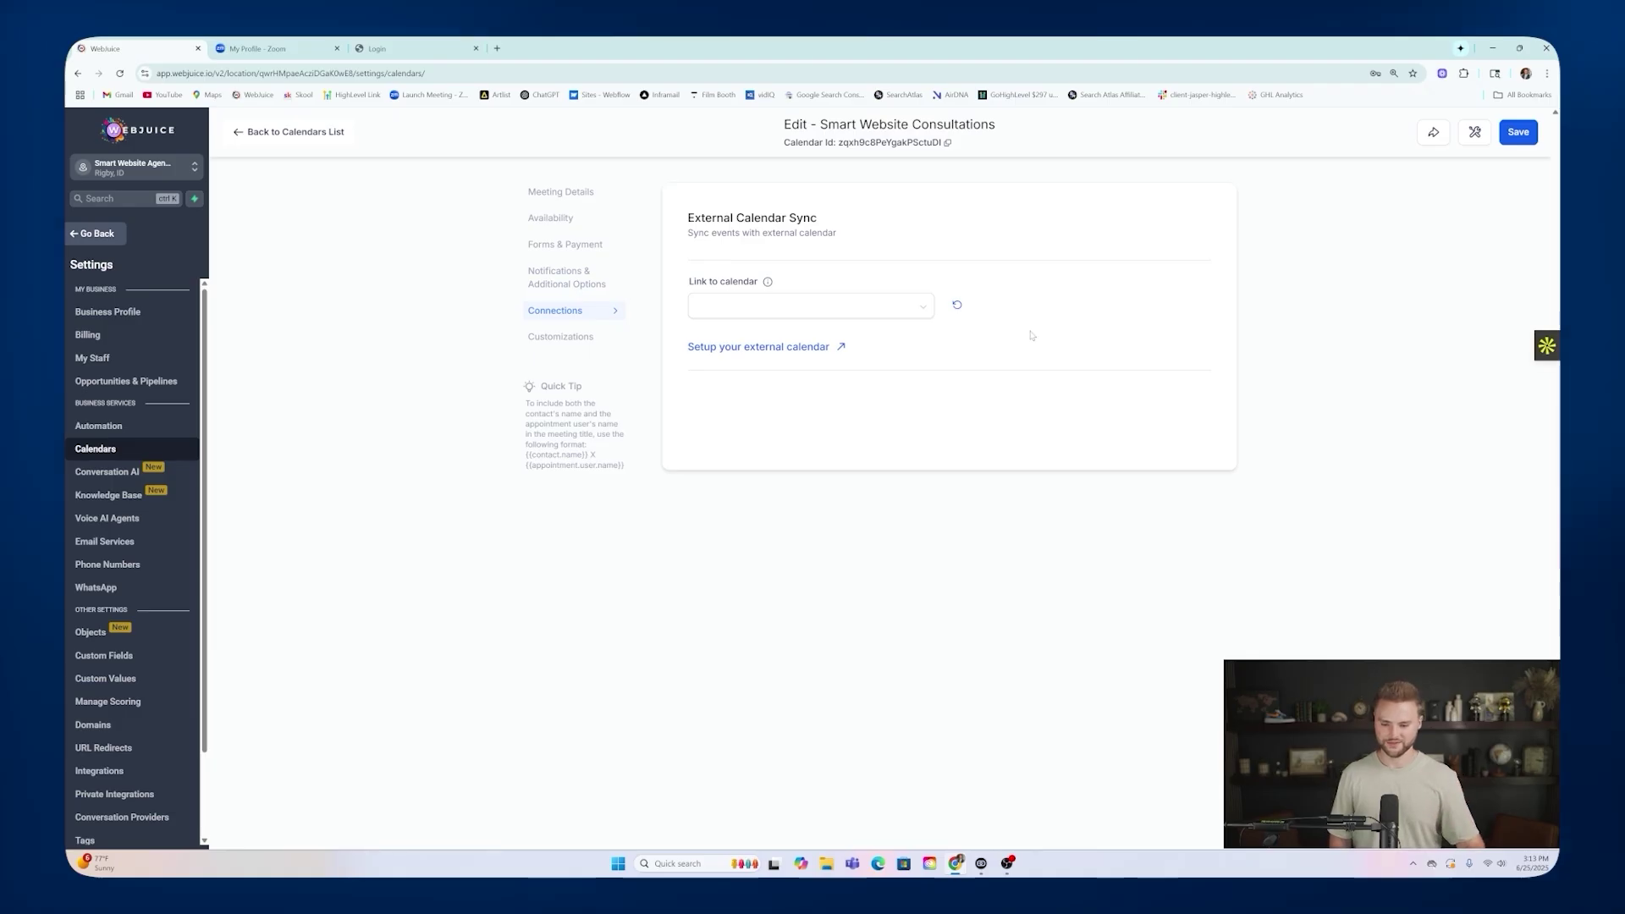
Copy the Smart Website Consultations calendar's websitebusinessmeetings scheduling link from Share Calendar.
{"action": "left_click", "coordinate": [769, 310]}
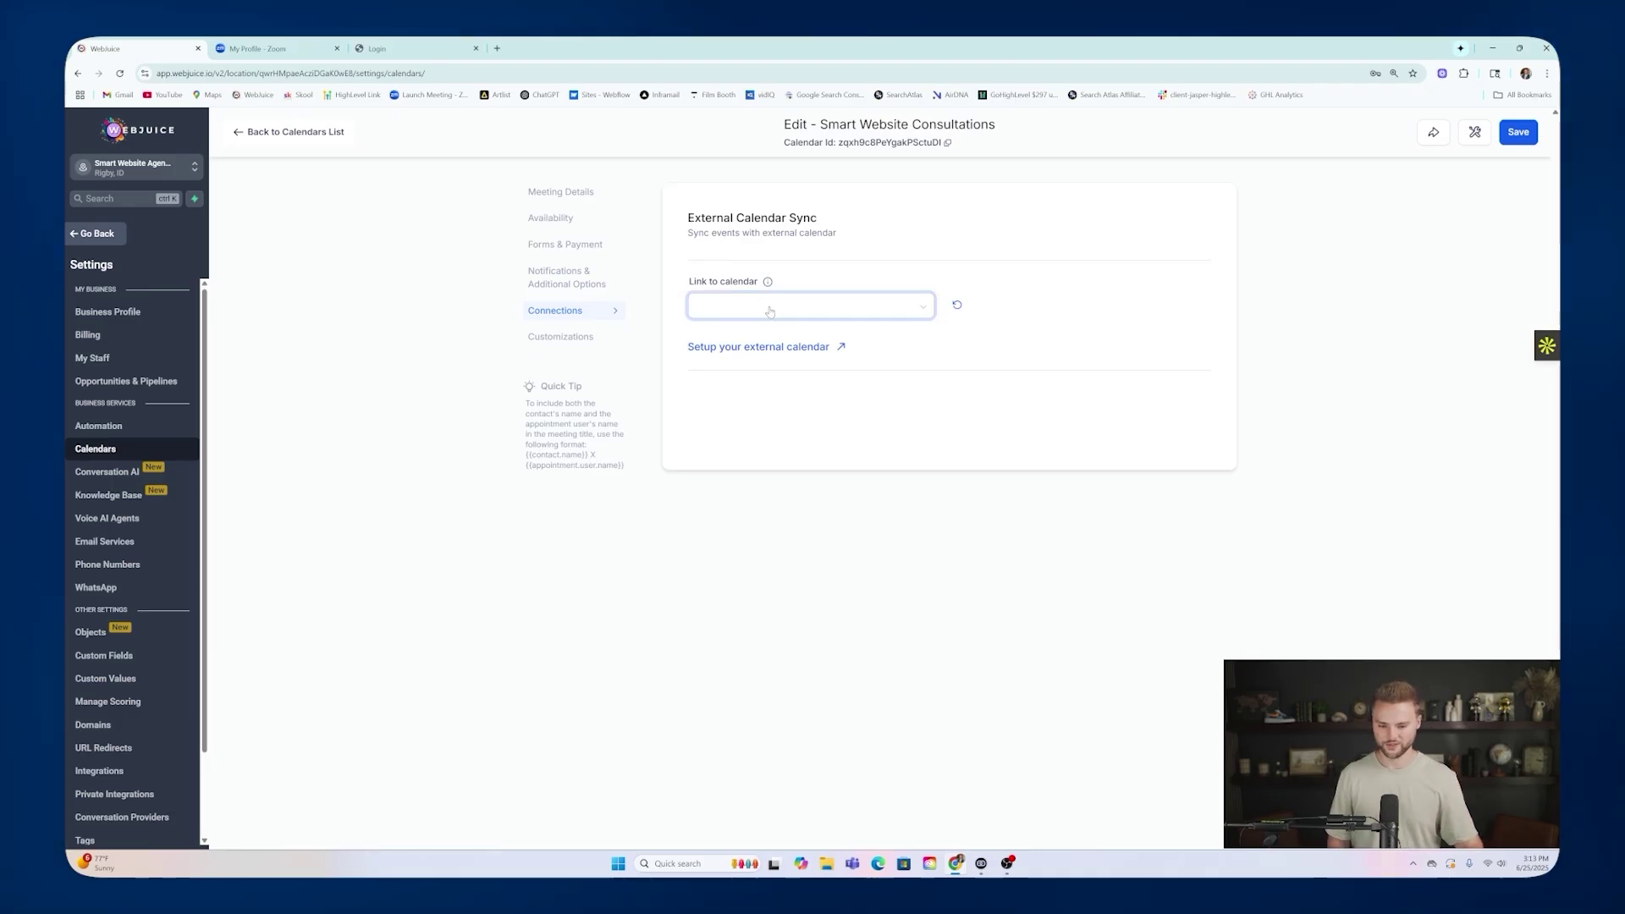
{"action": "left_click", "coordinate": [243, 135]}
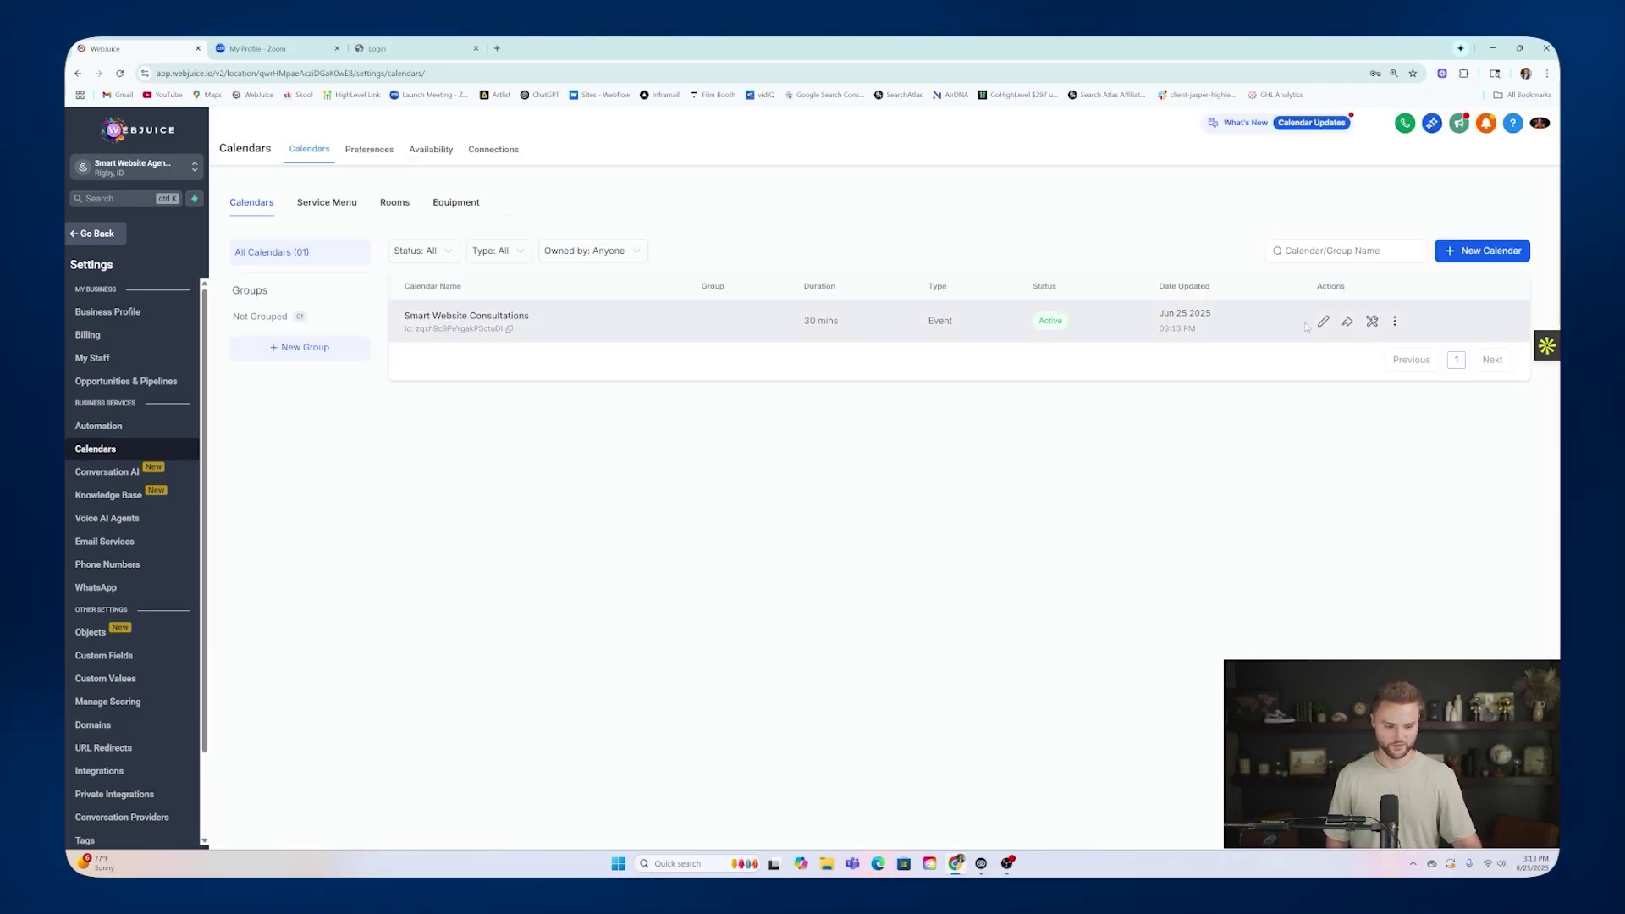
{"action": "left_click", "coordinate": [1347, 322]}
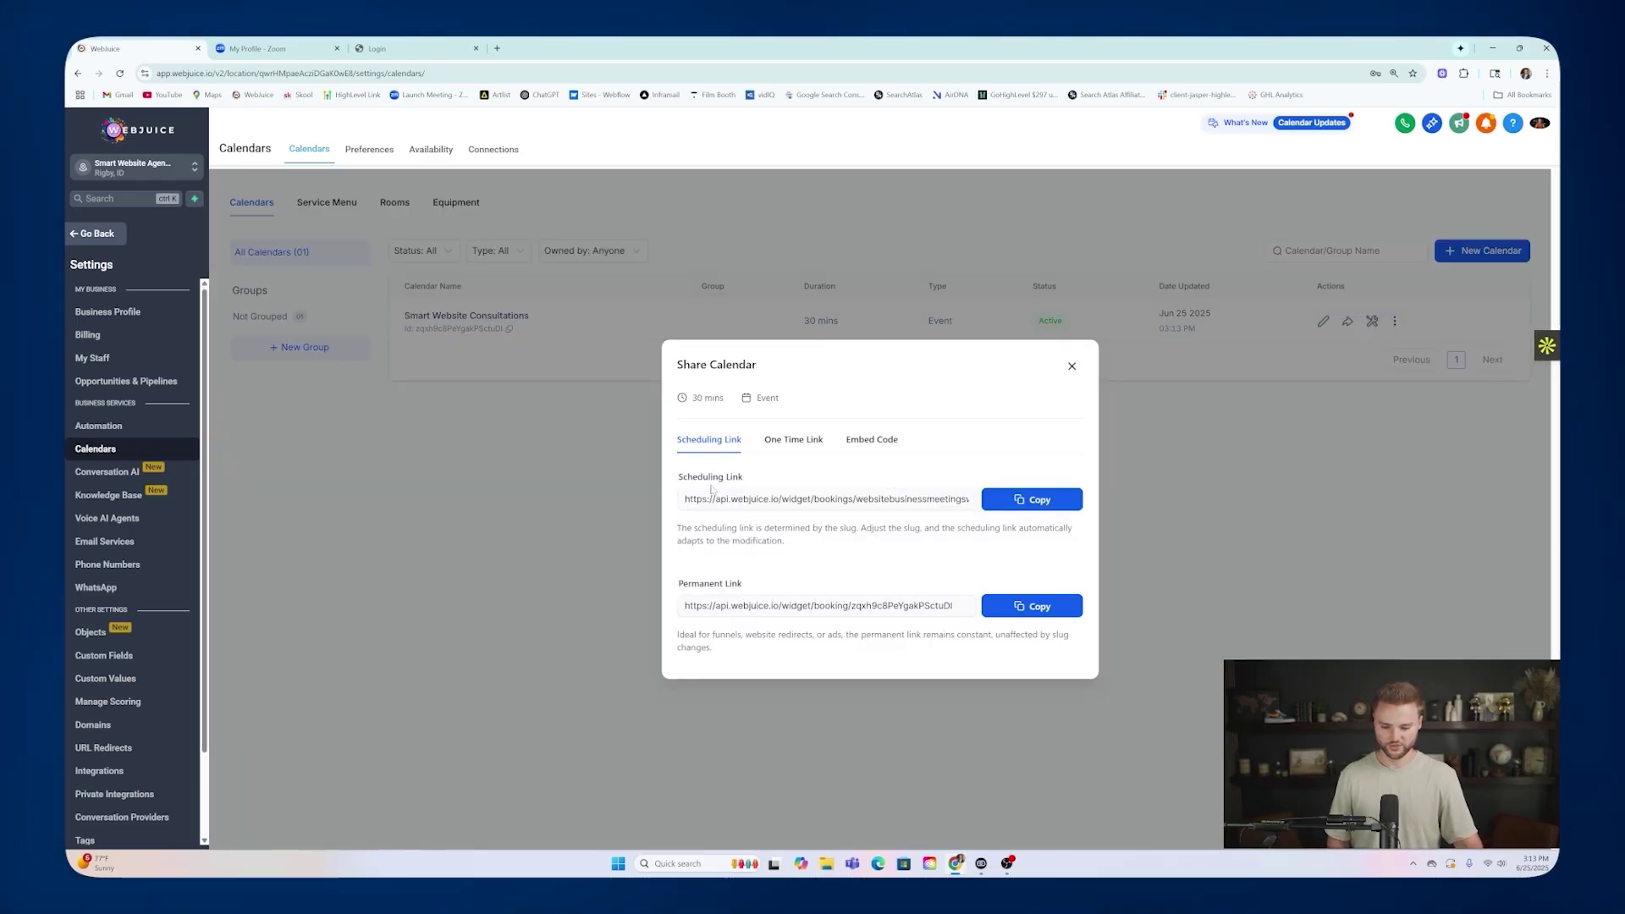
{"action": "left_click", "coordinate": [1024, 503]}
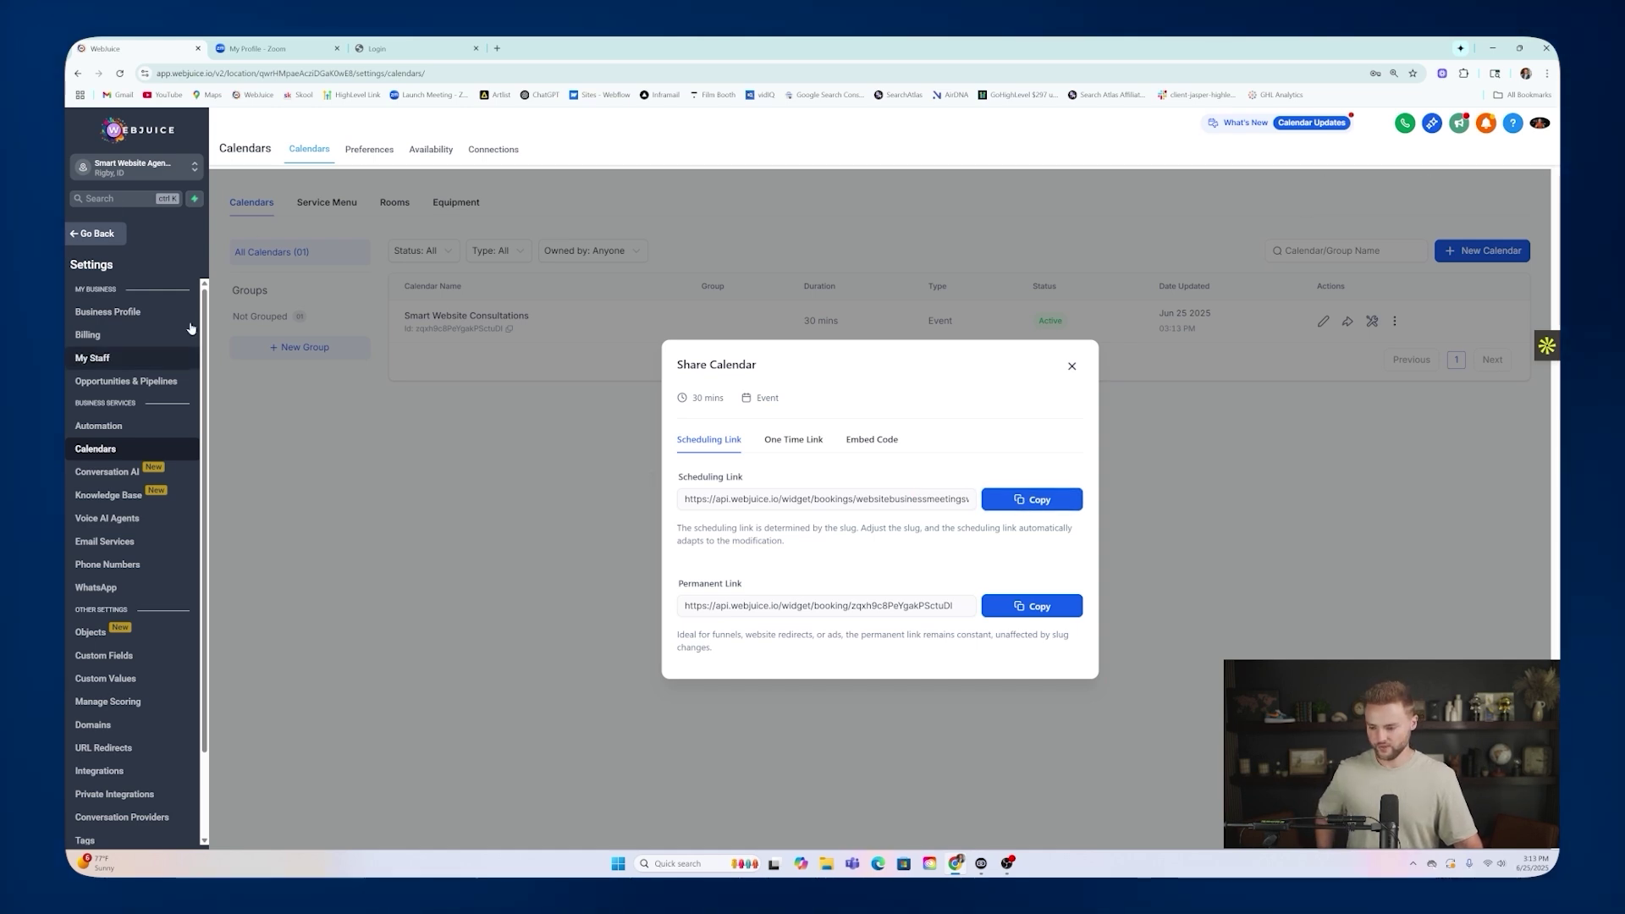
{"action": "scroll", "coordinate": [196, 511], "scroll_direction": "down", "scroll_amount": 3}
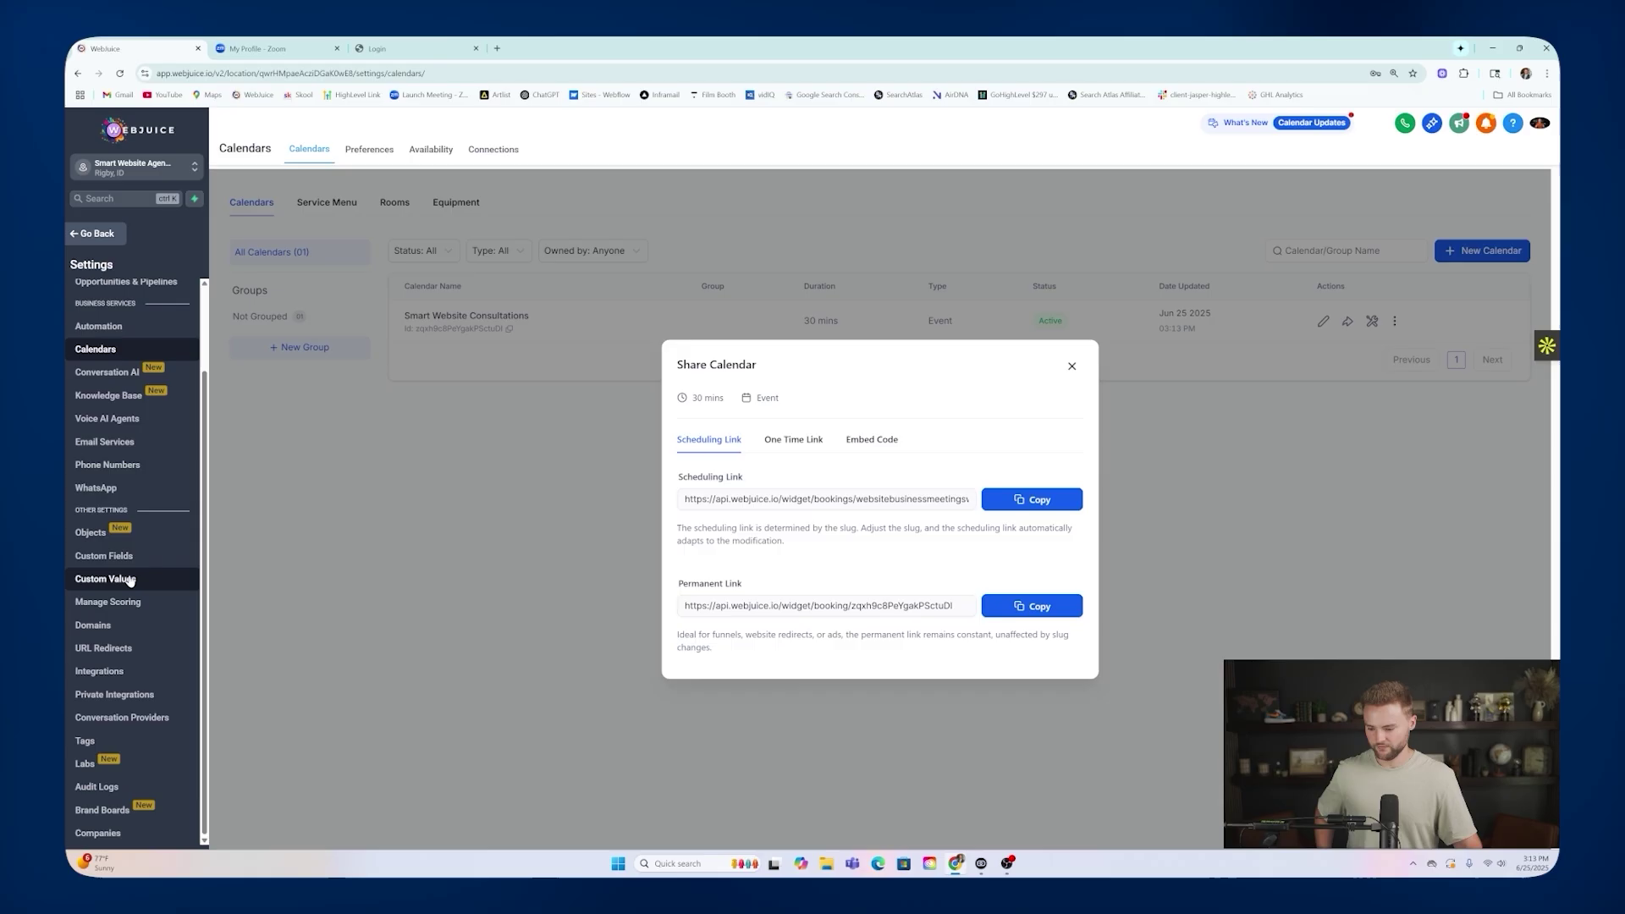
{"action": "left_click", "coordinate": [118, 578]}
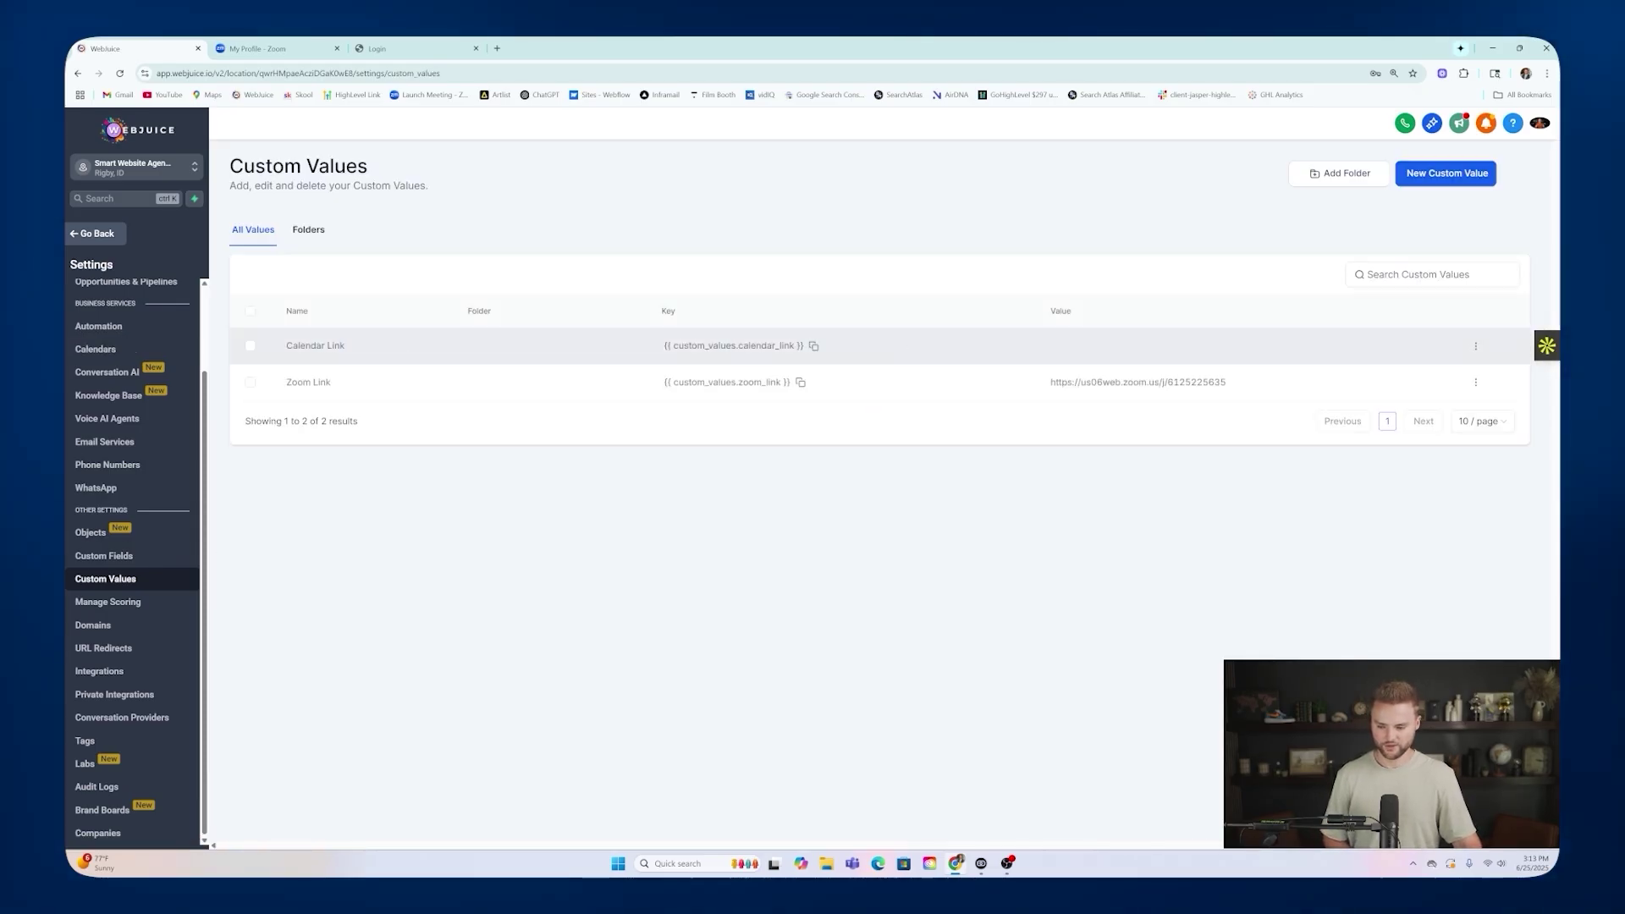
Paste the websitebusinessmeetingswebjuice booking URL into the Calendar Link custom value and update it.
{"action": "left_click", "coordinate": [1475, 346]}
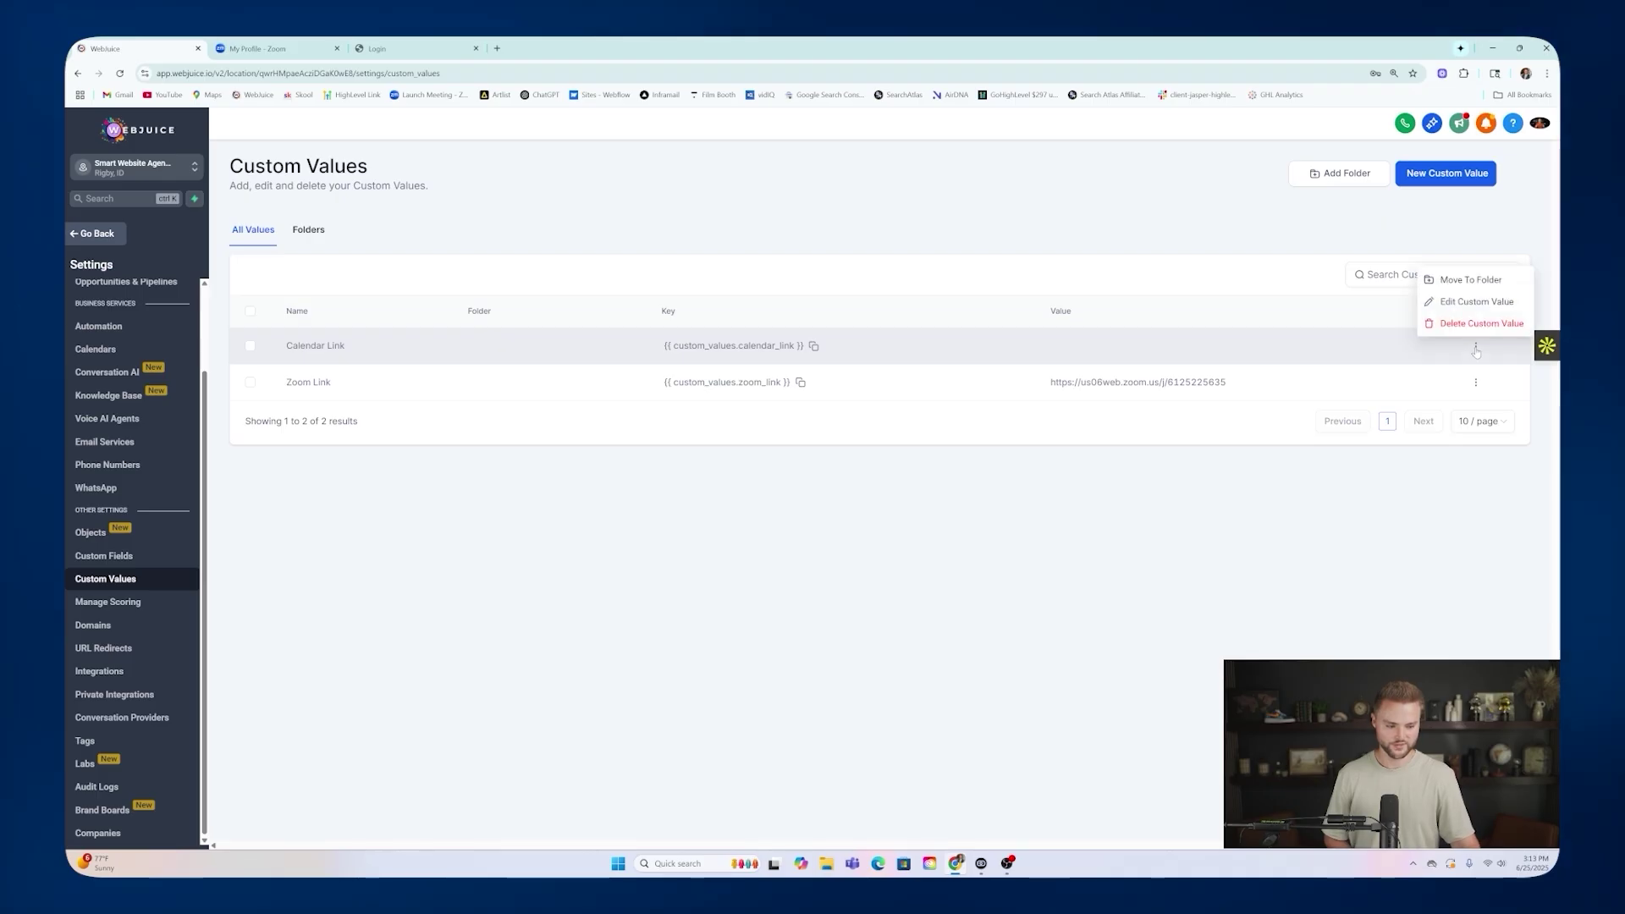
{"action": "left_click", "coordinate": [1458, 309]}
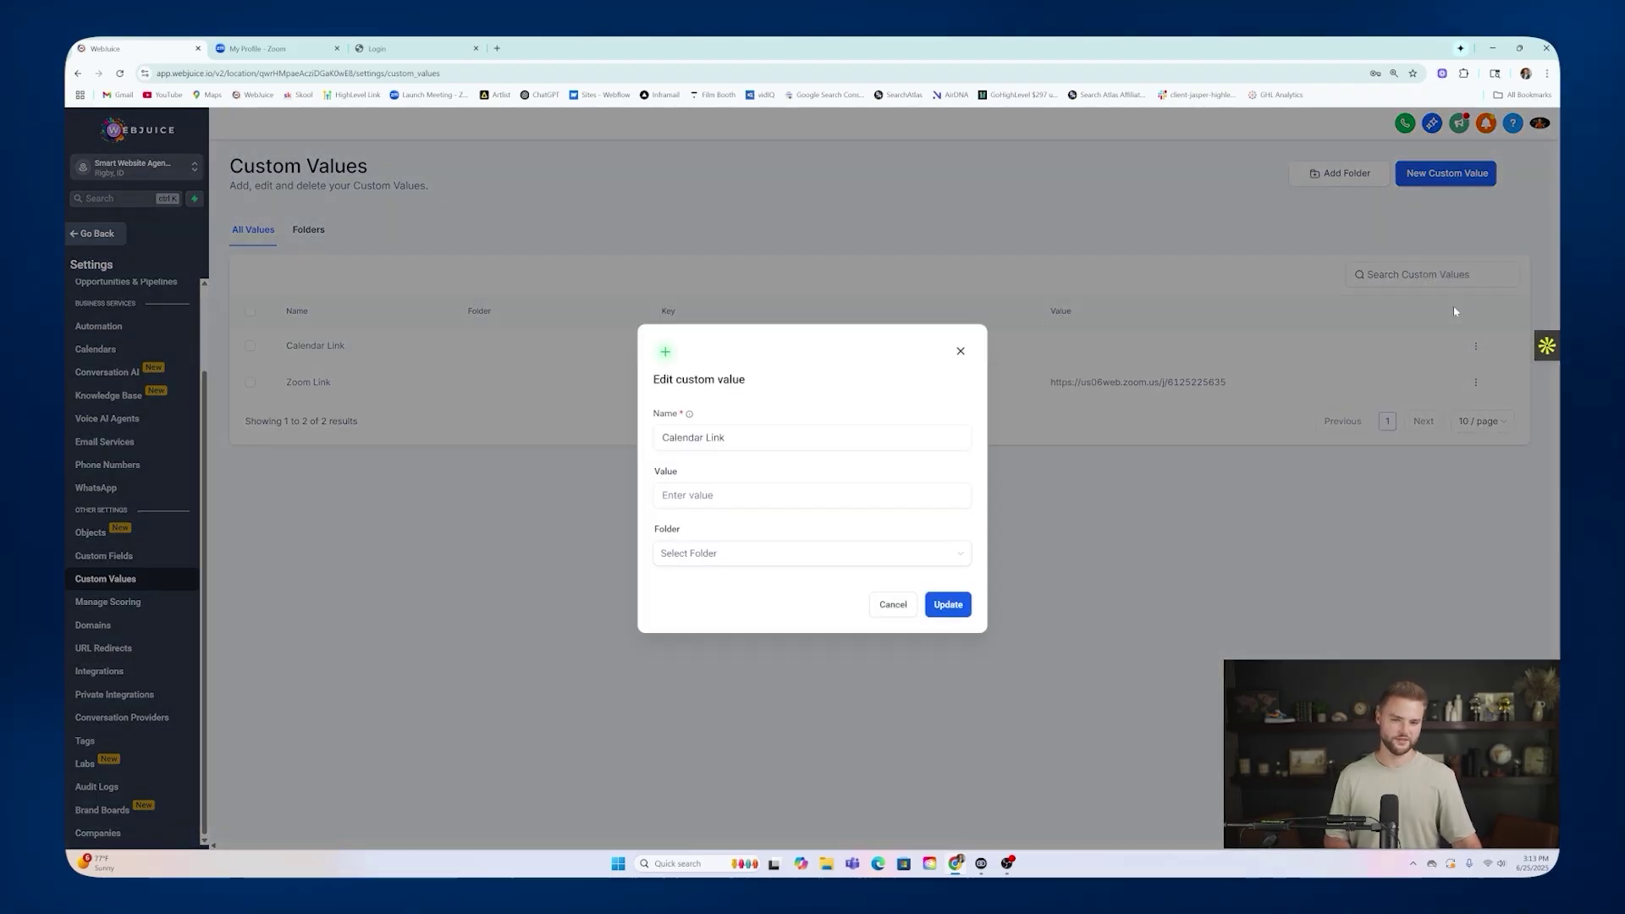
{"action": "left_click", "coordinate": [821, 498]}
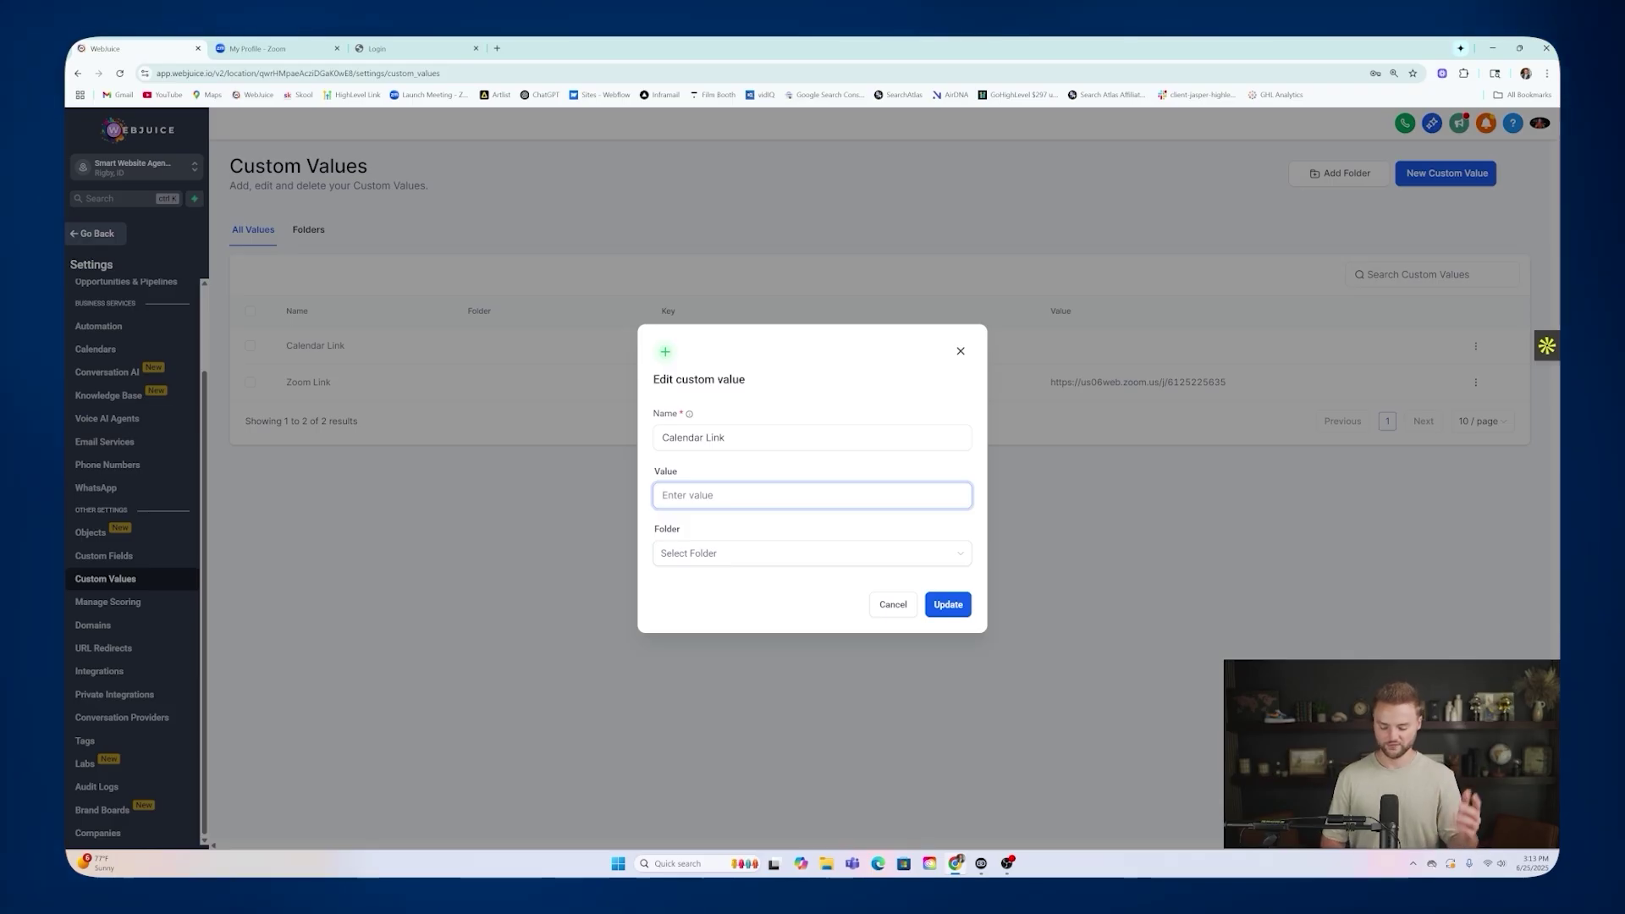
{"action": "key", "text": "ctrl+v"}
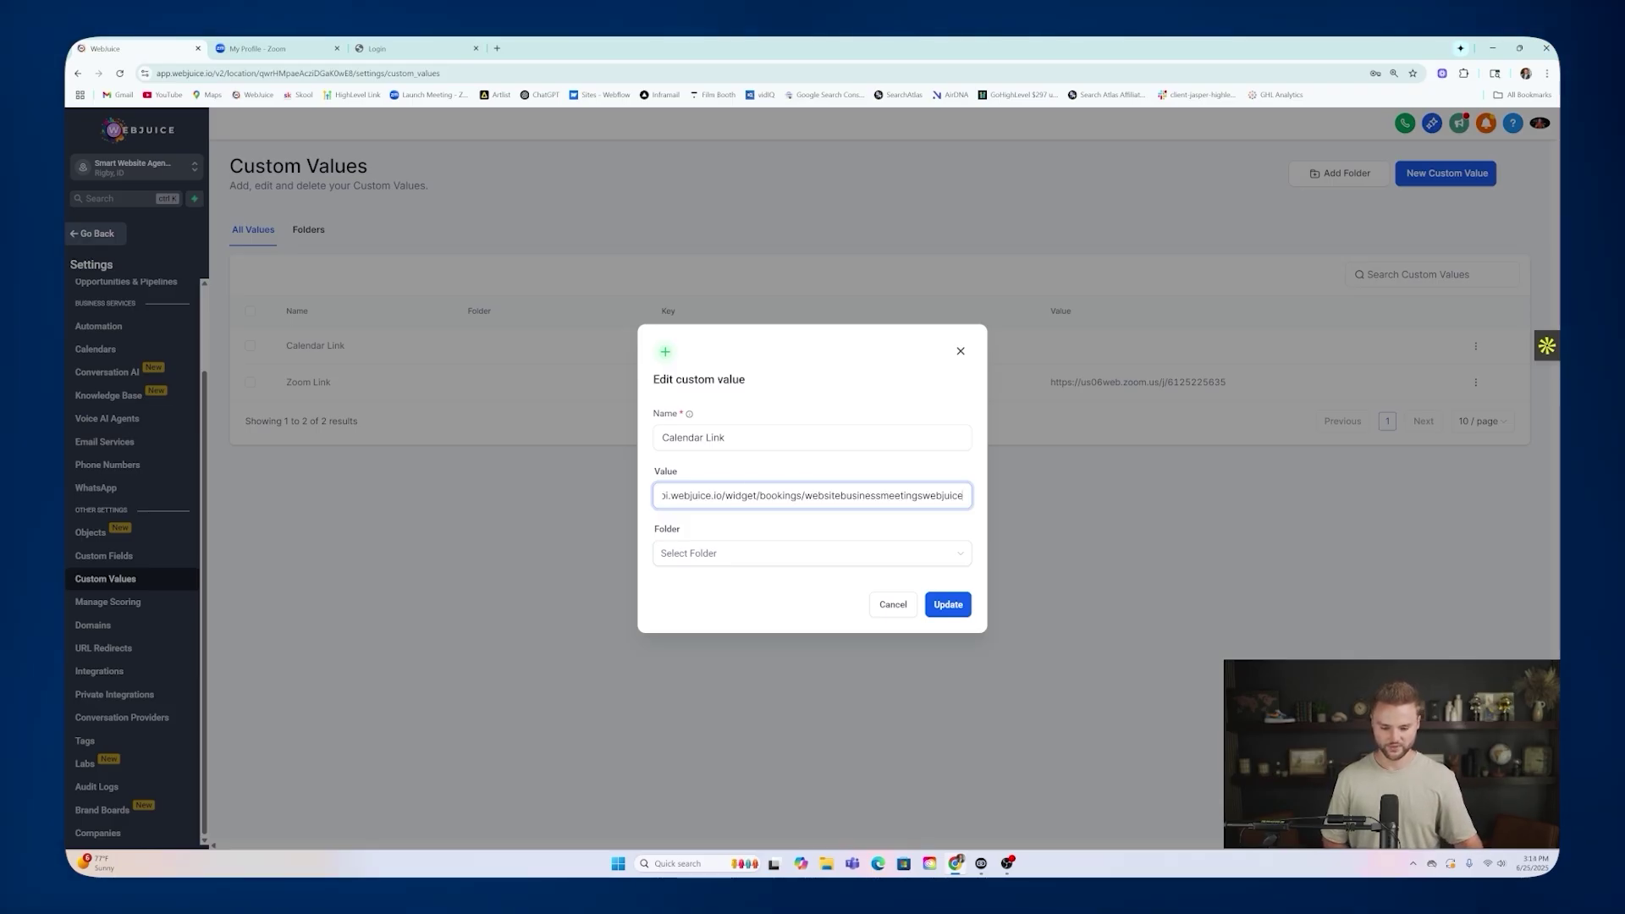
{"action": "left_click", "coordinate": [947, 604]}
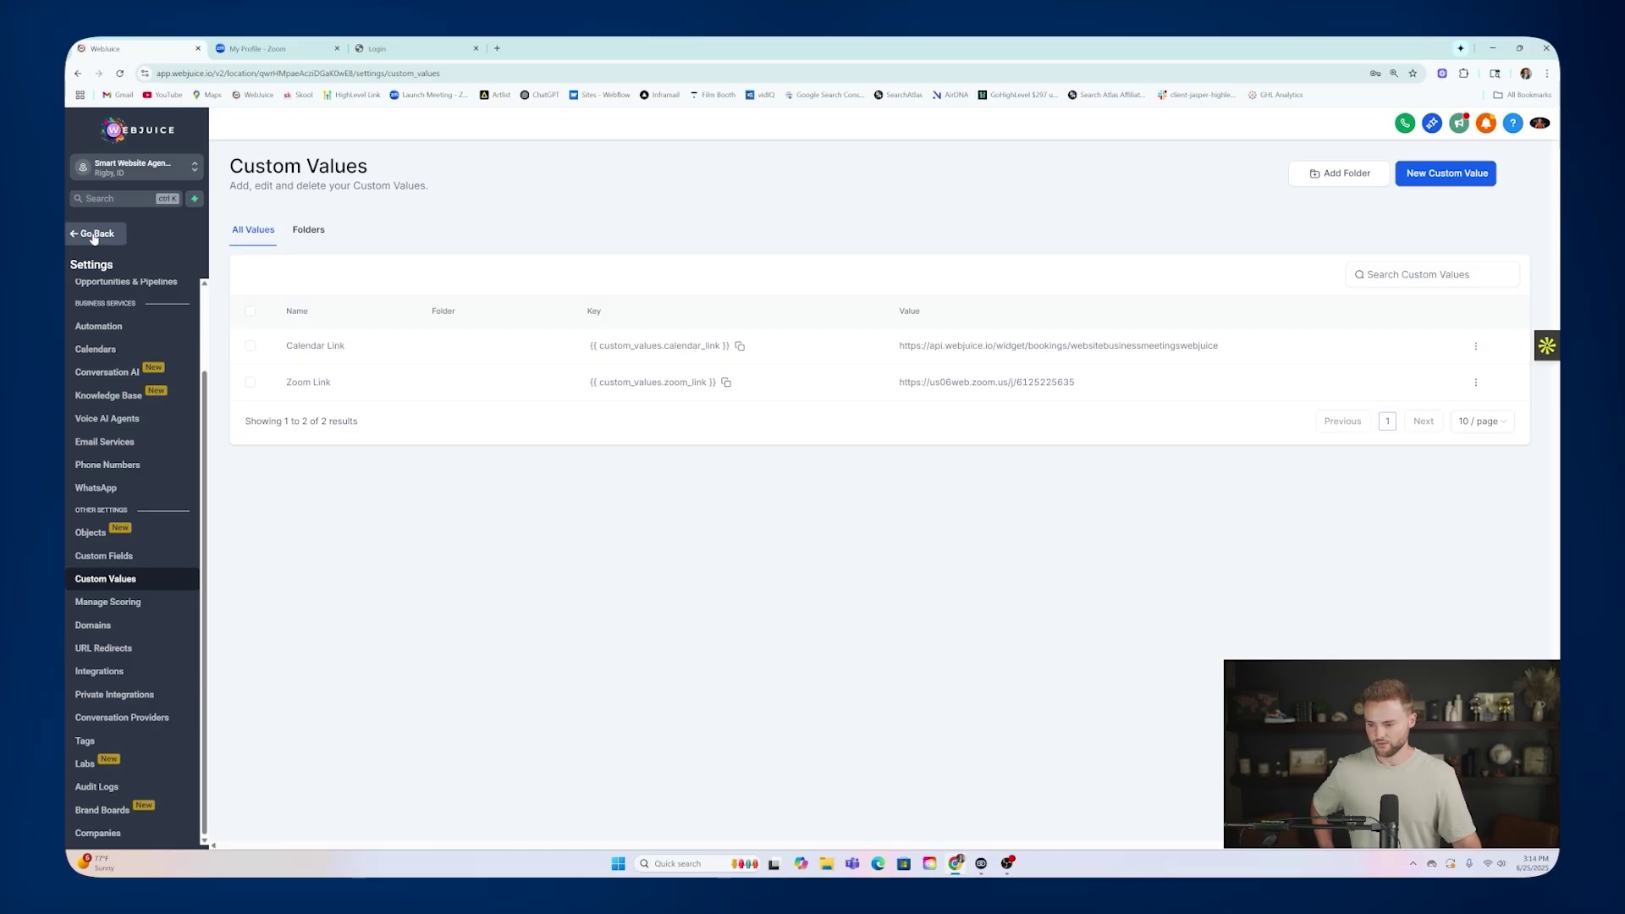
Go to Sites > Funnels and open the Smart Website Funnel's steps.
{"action": "left_click", "coordinate": [94, 235]}
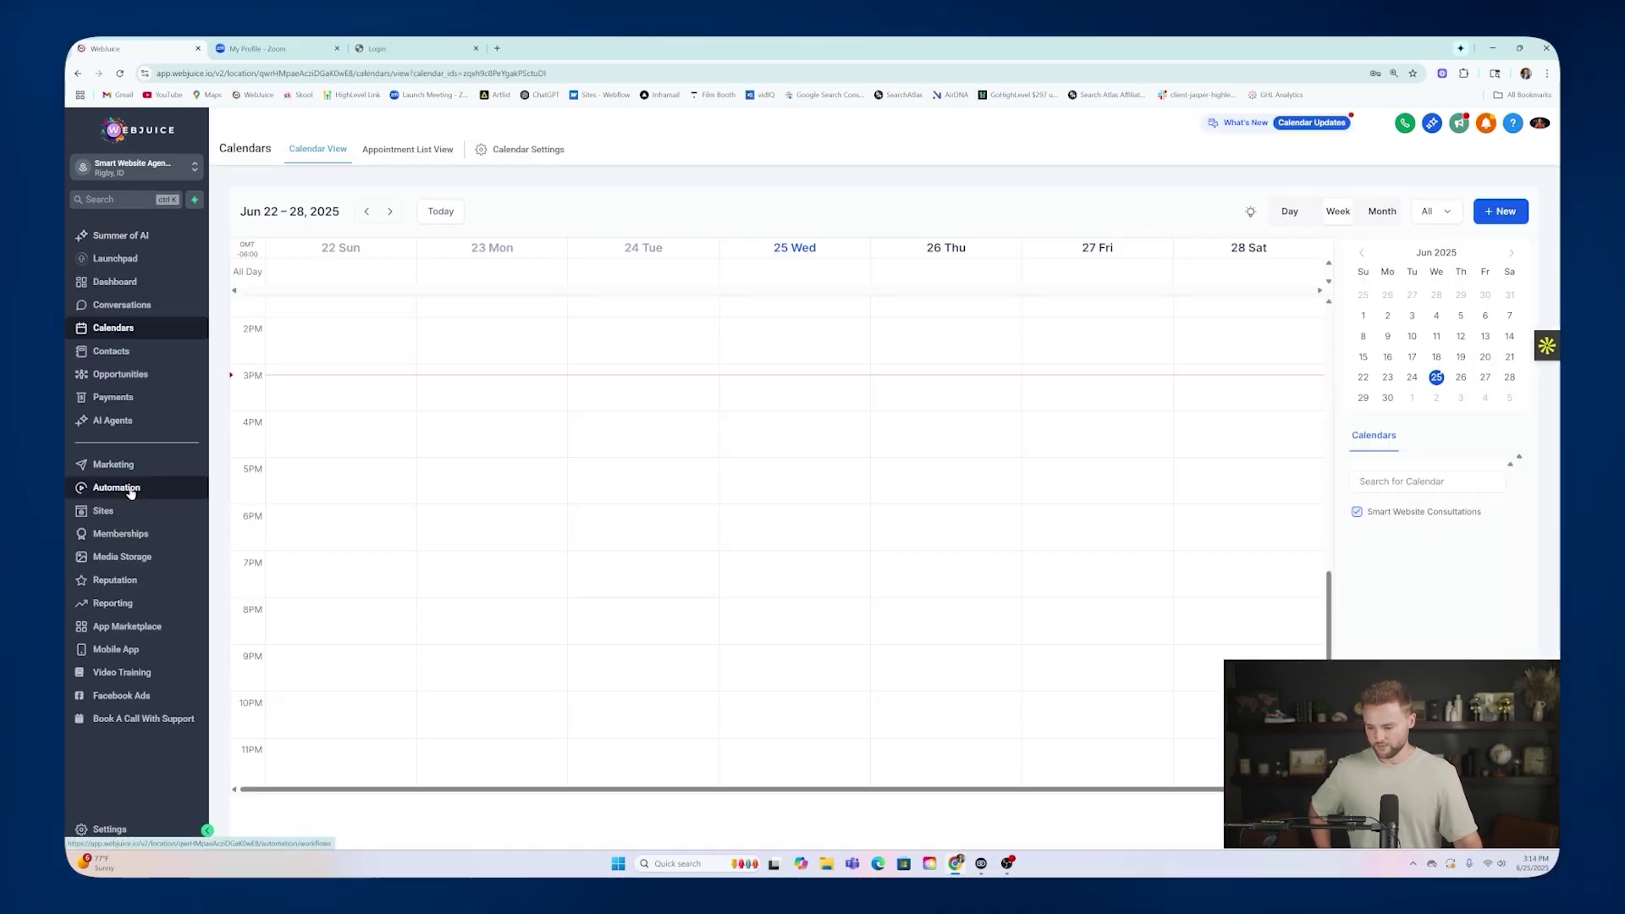
{"action": "left_click", "coordinate": [130, 490]}
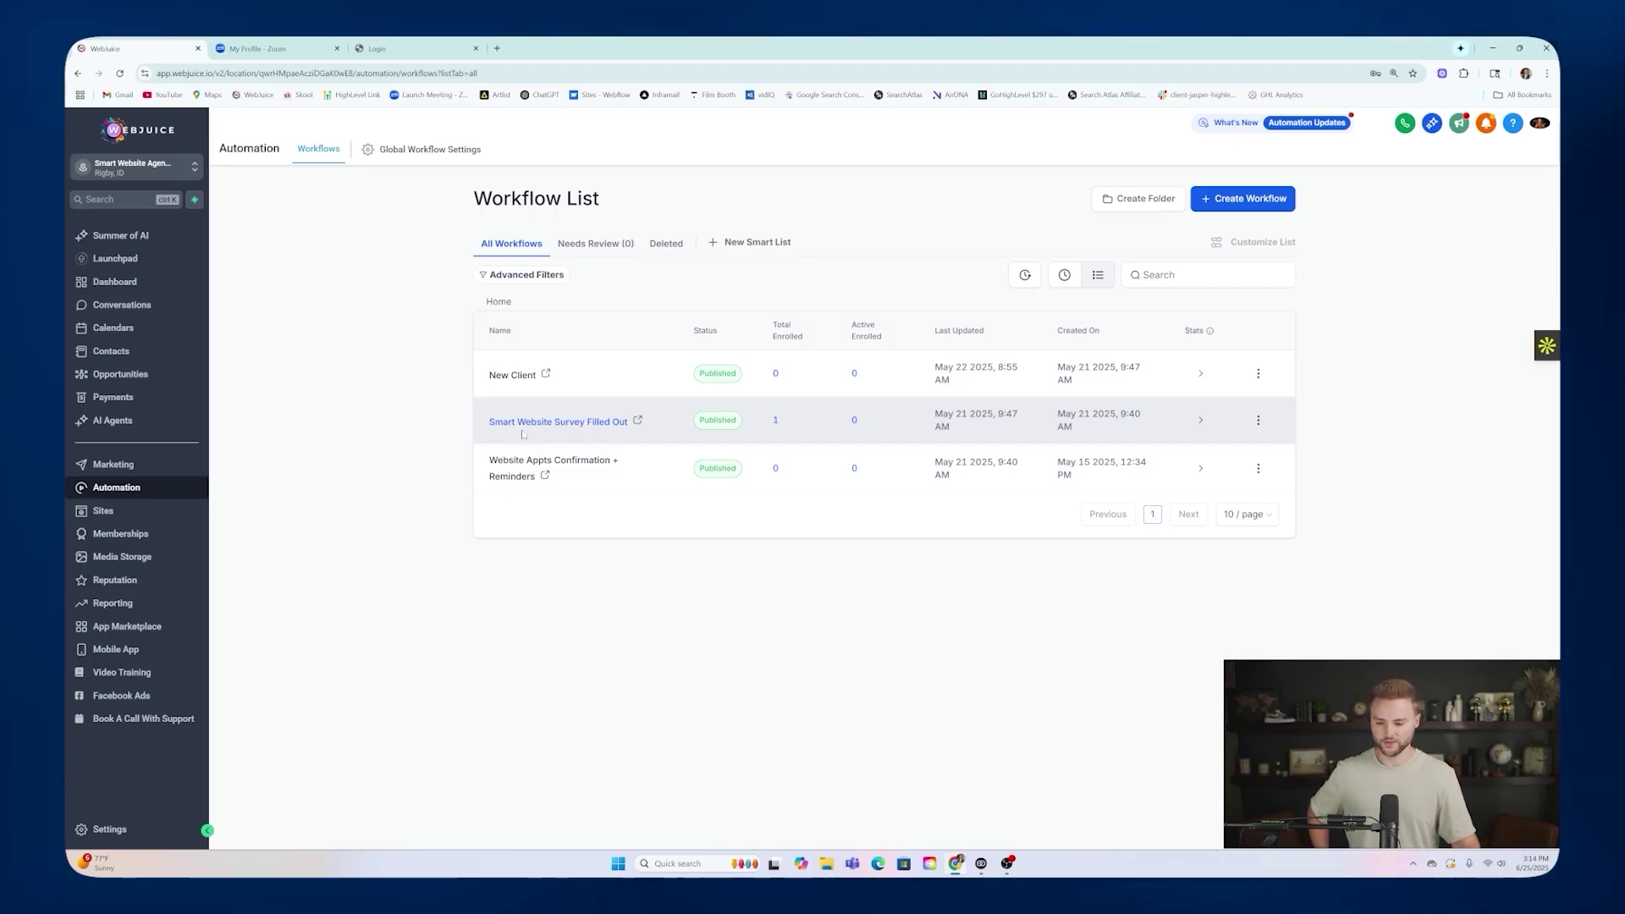
{"action": "left_click", "coordinate": [151, 512]}
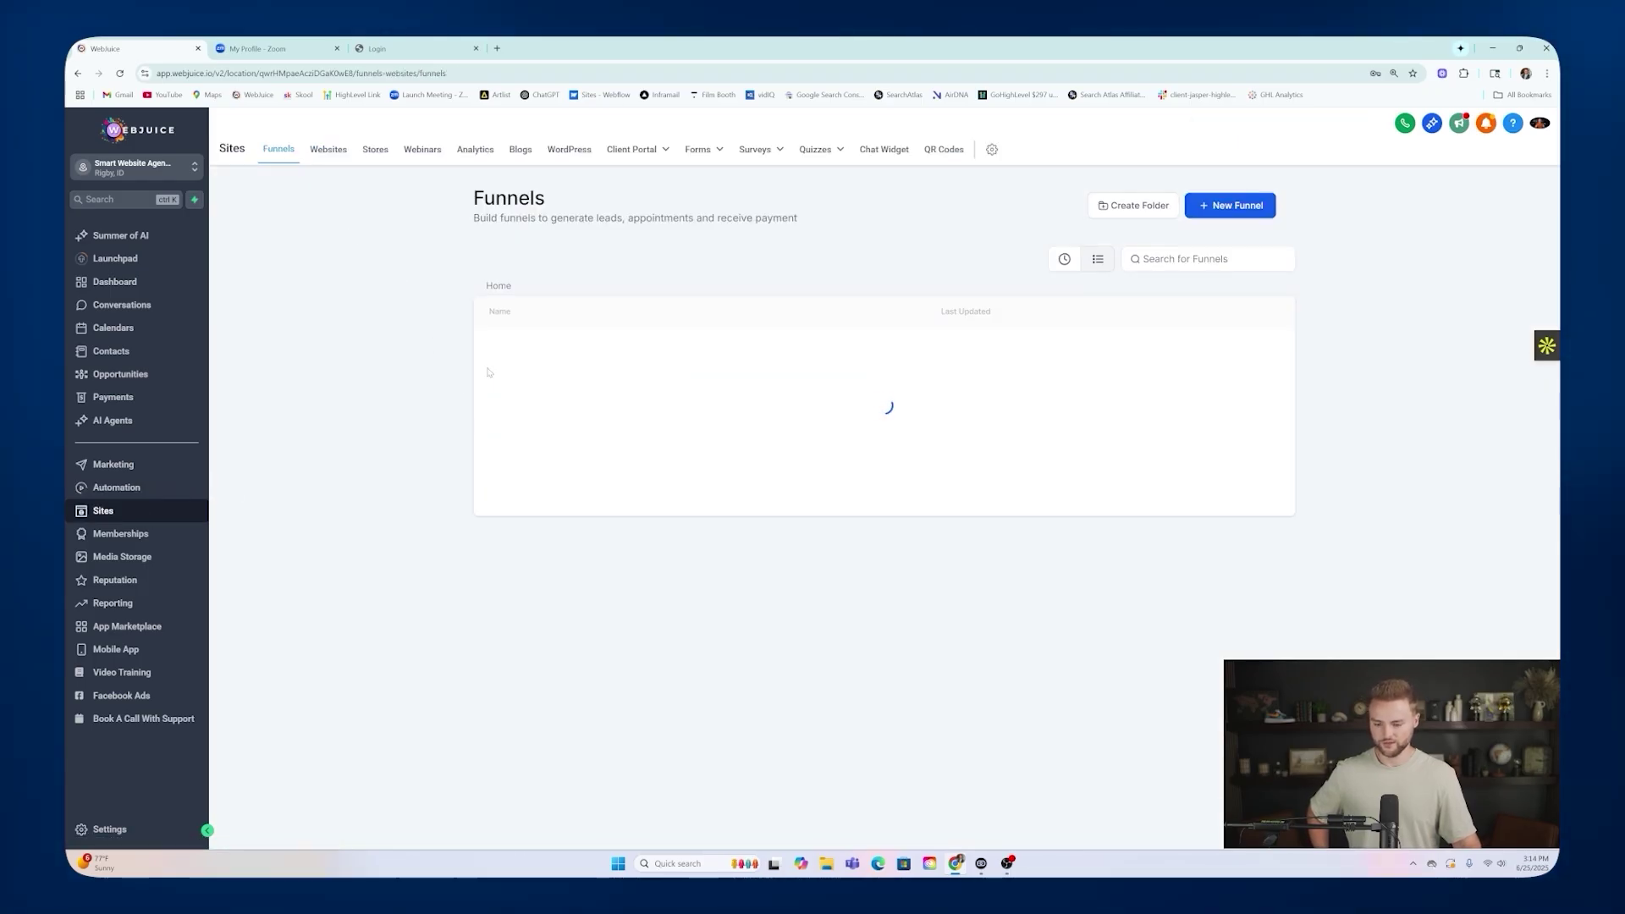
{"action": "left_click", "coordinate": [542, 352]}
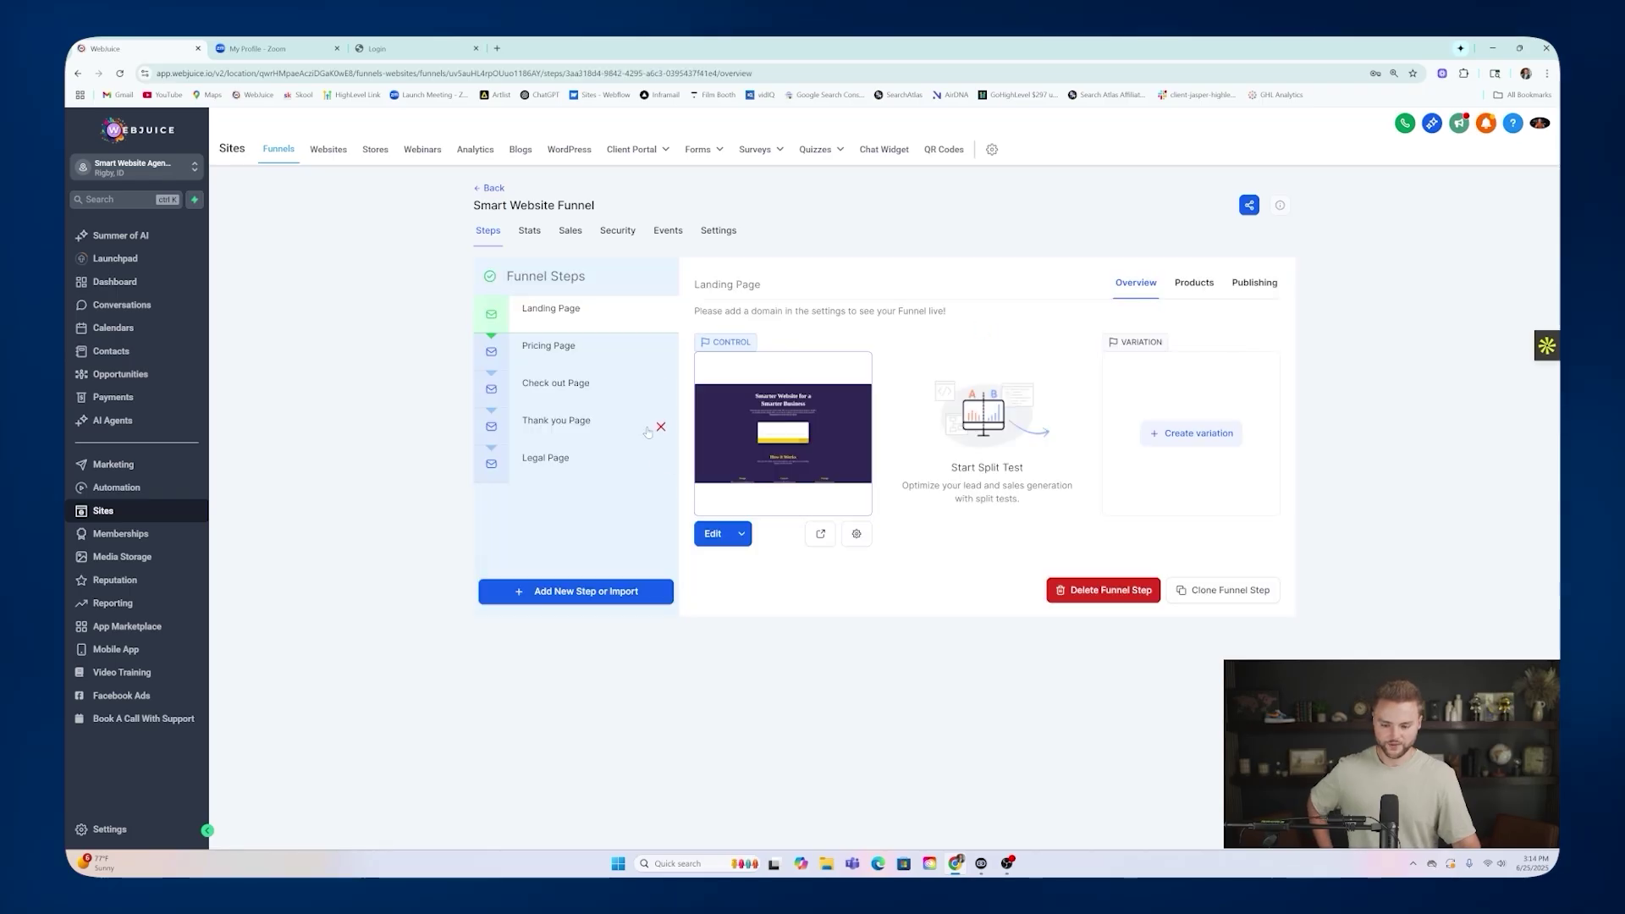
Preview the funnel's landing page in a new tab and test its name field.
{"action": "left_click", "coordinate": [824, 537]}
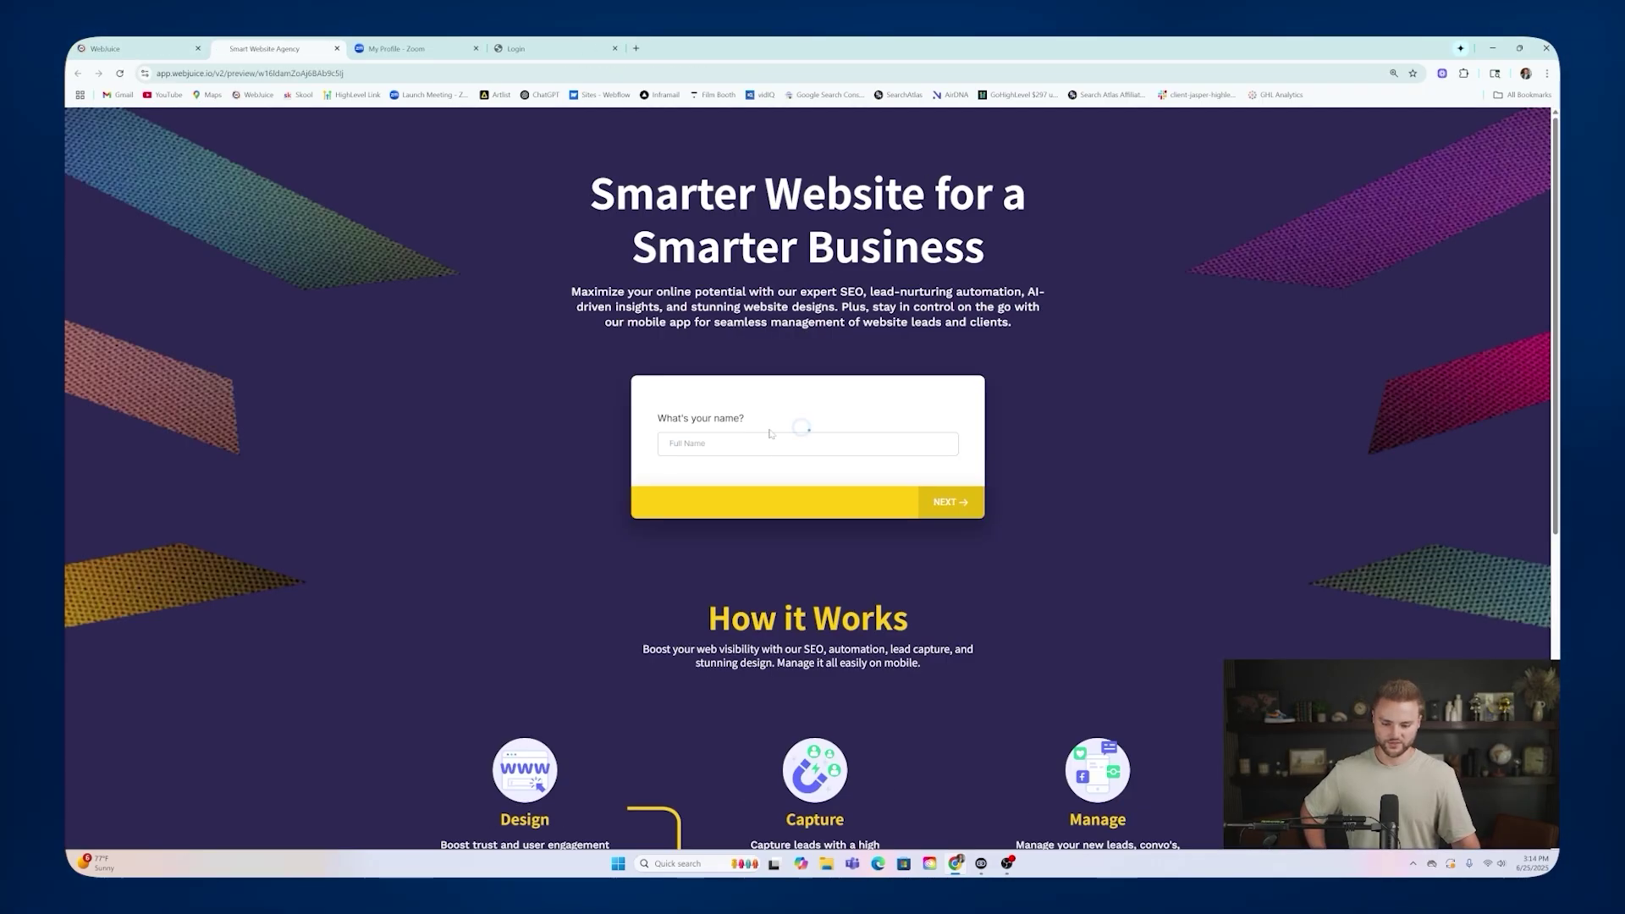
{"action": "left_click", "coordinate": [693, 443]}
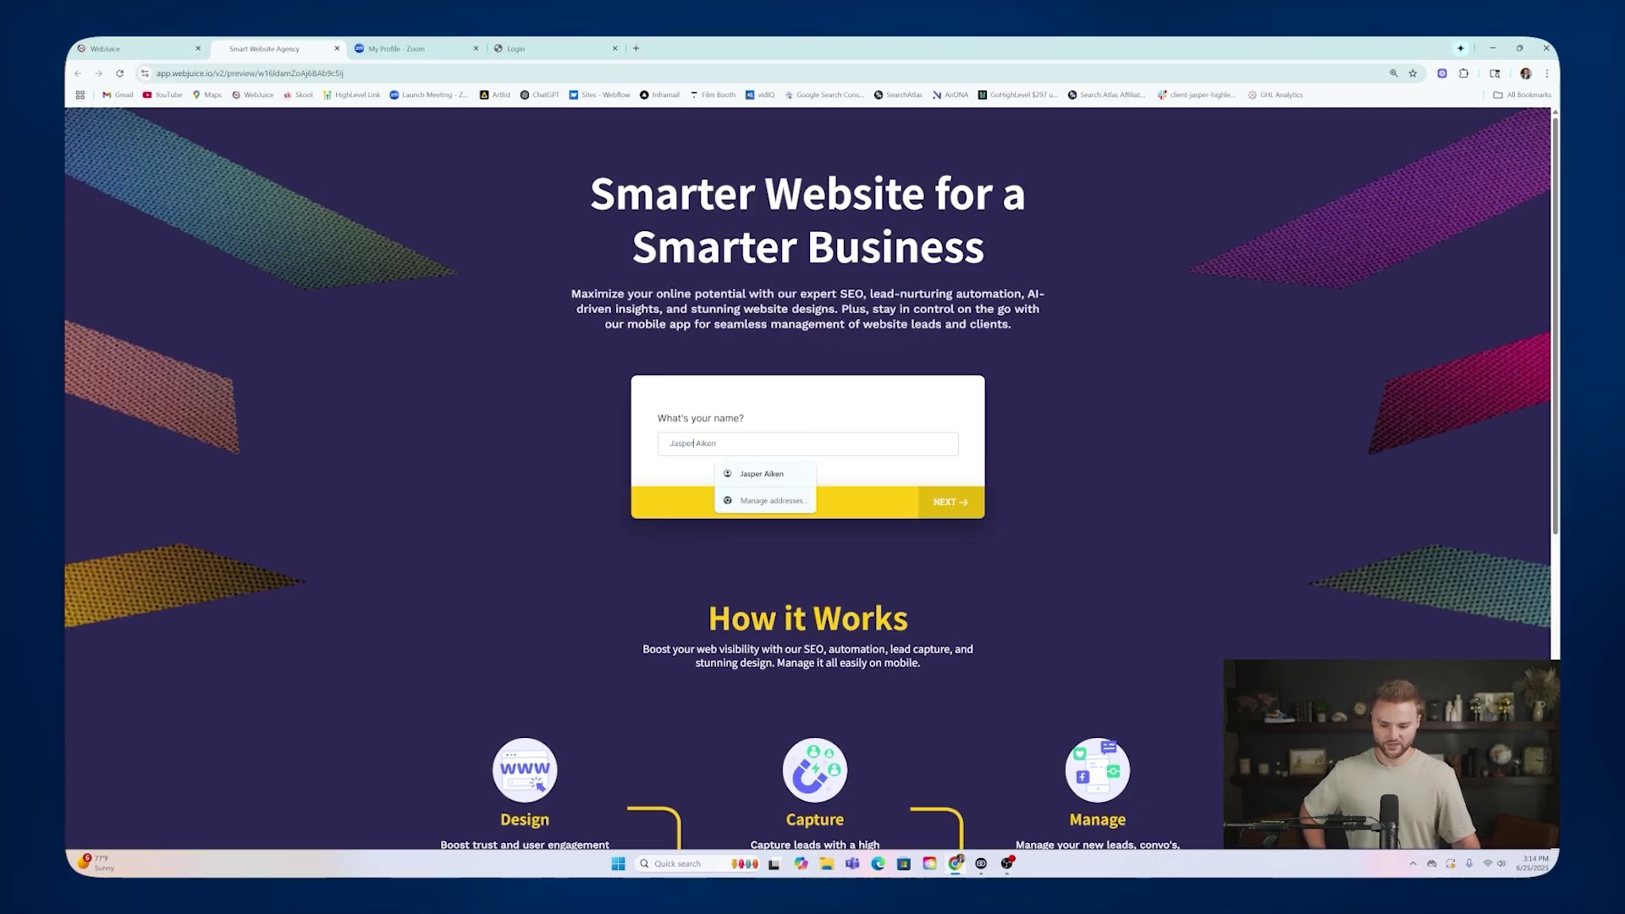
{"action": "left_click", "coordinate": [812, 407]}
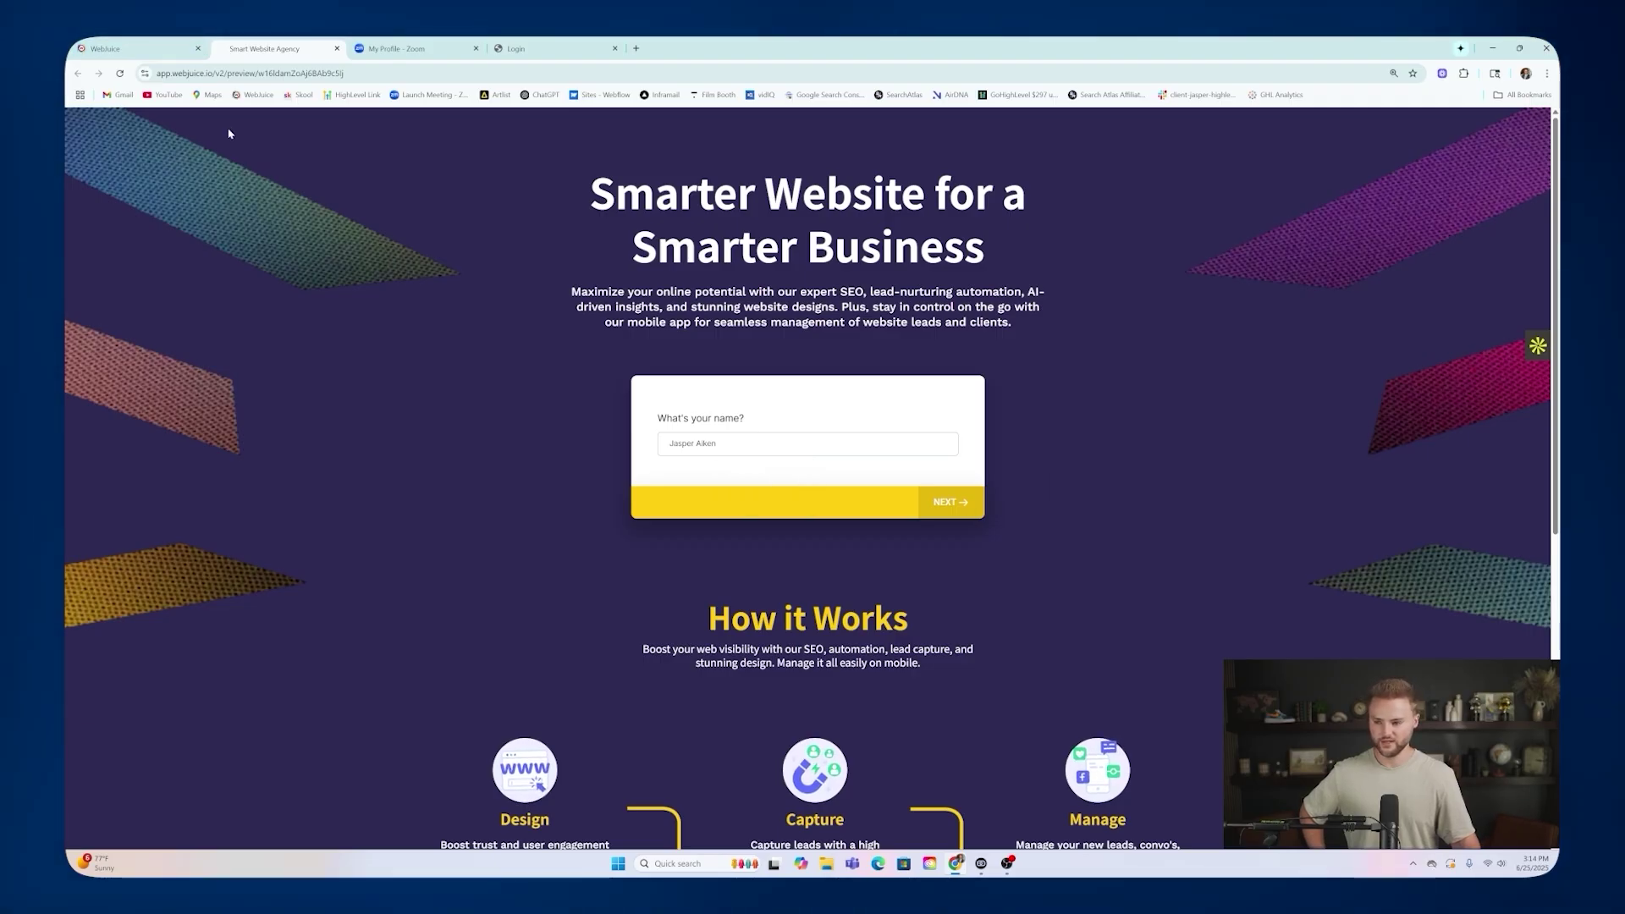
{"action": "left_click", "coordinate": [135, 48]}
{"action": "left_click", "coordinate": [115, 488]}
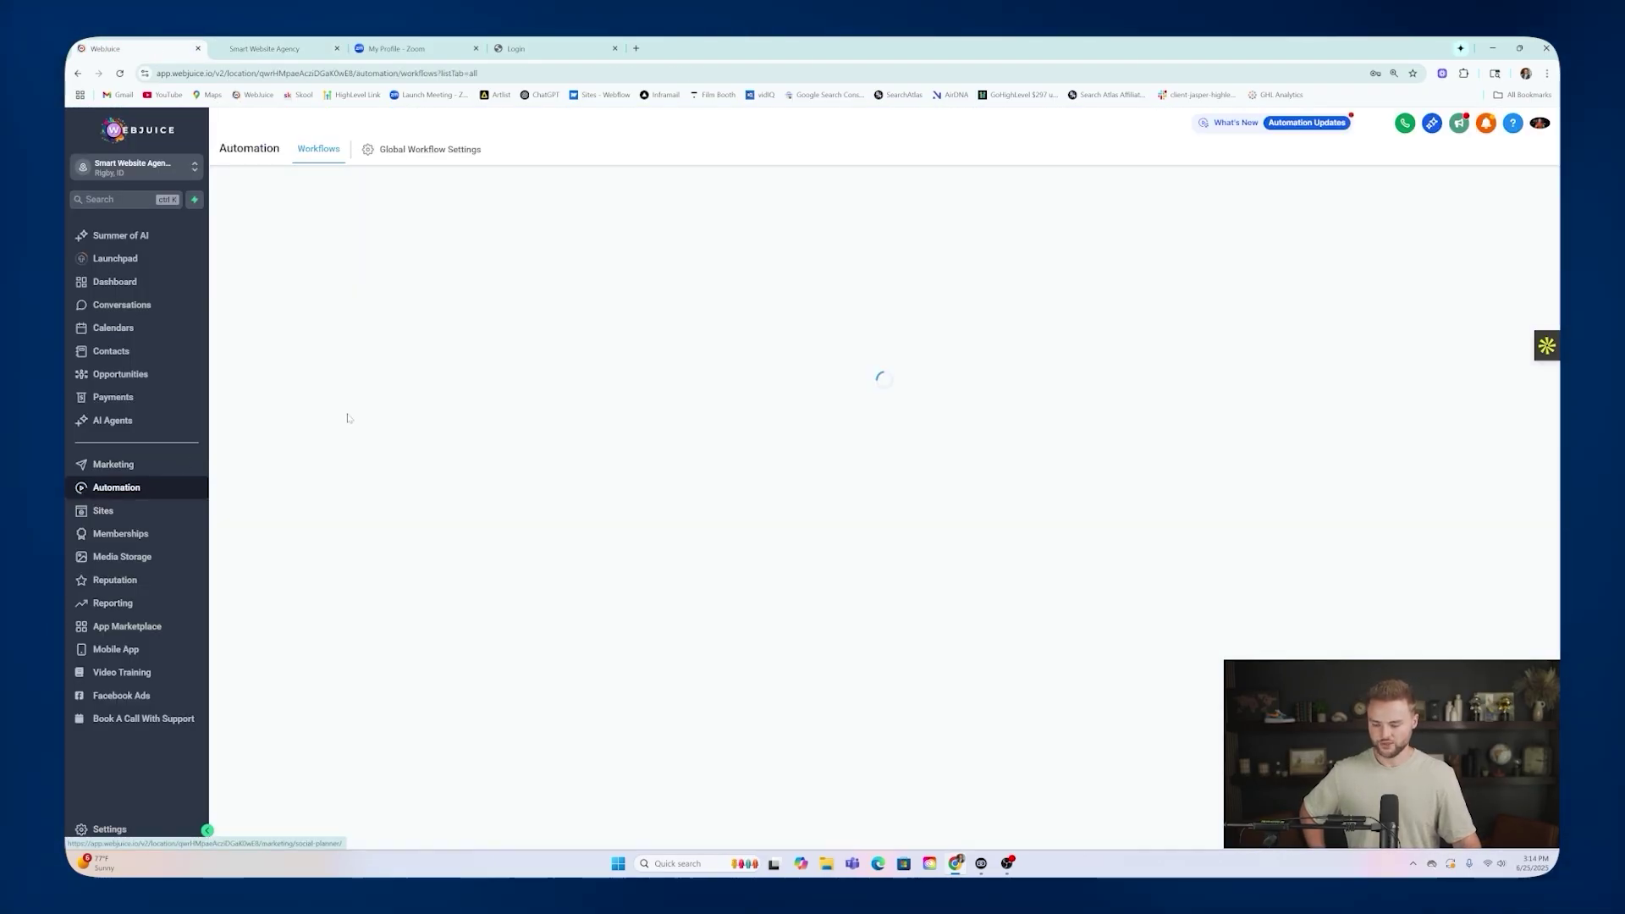
Check the Smart Website Survey Filled Out workflow's trigger, opportunity, SMS and 'New Smart Website For' email nodes.
{"action": "left_click", "coordinate": [544, 423]}
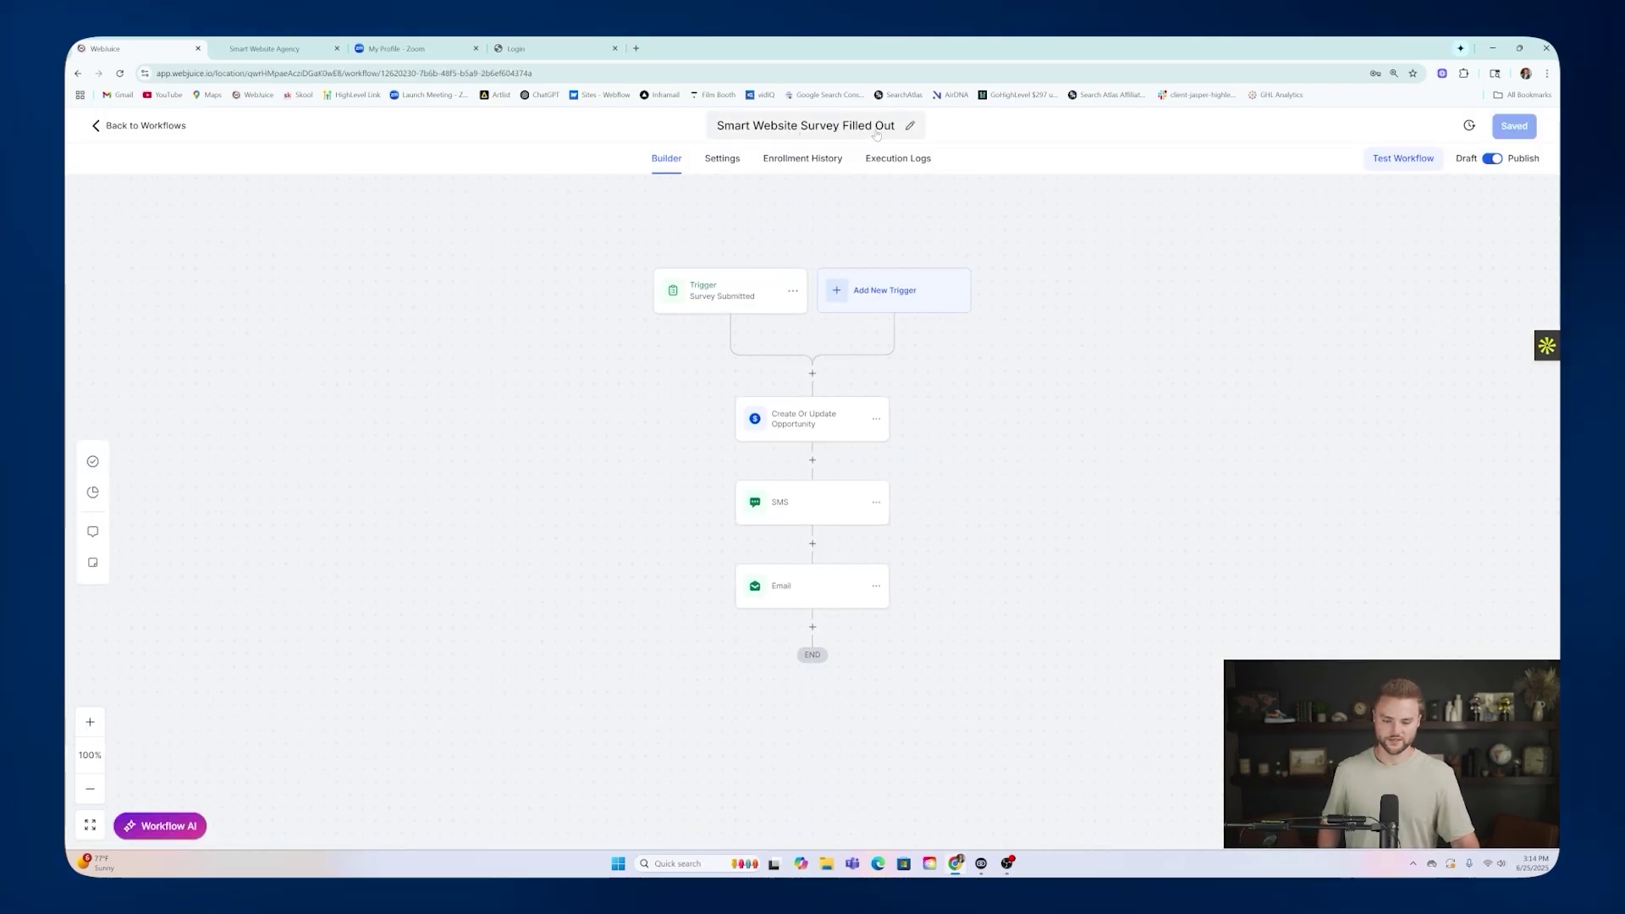
{"action": "left_click", "coordinate": [702, 306]}
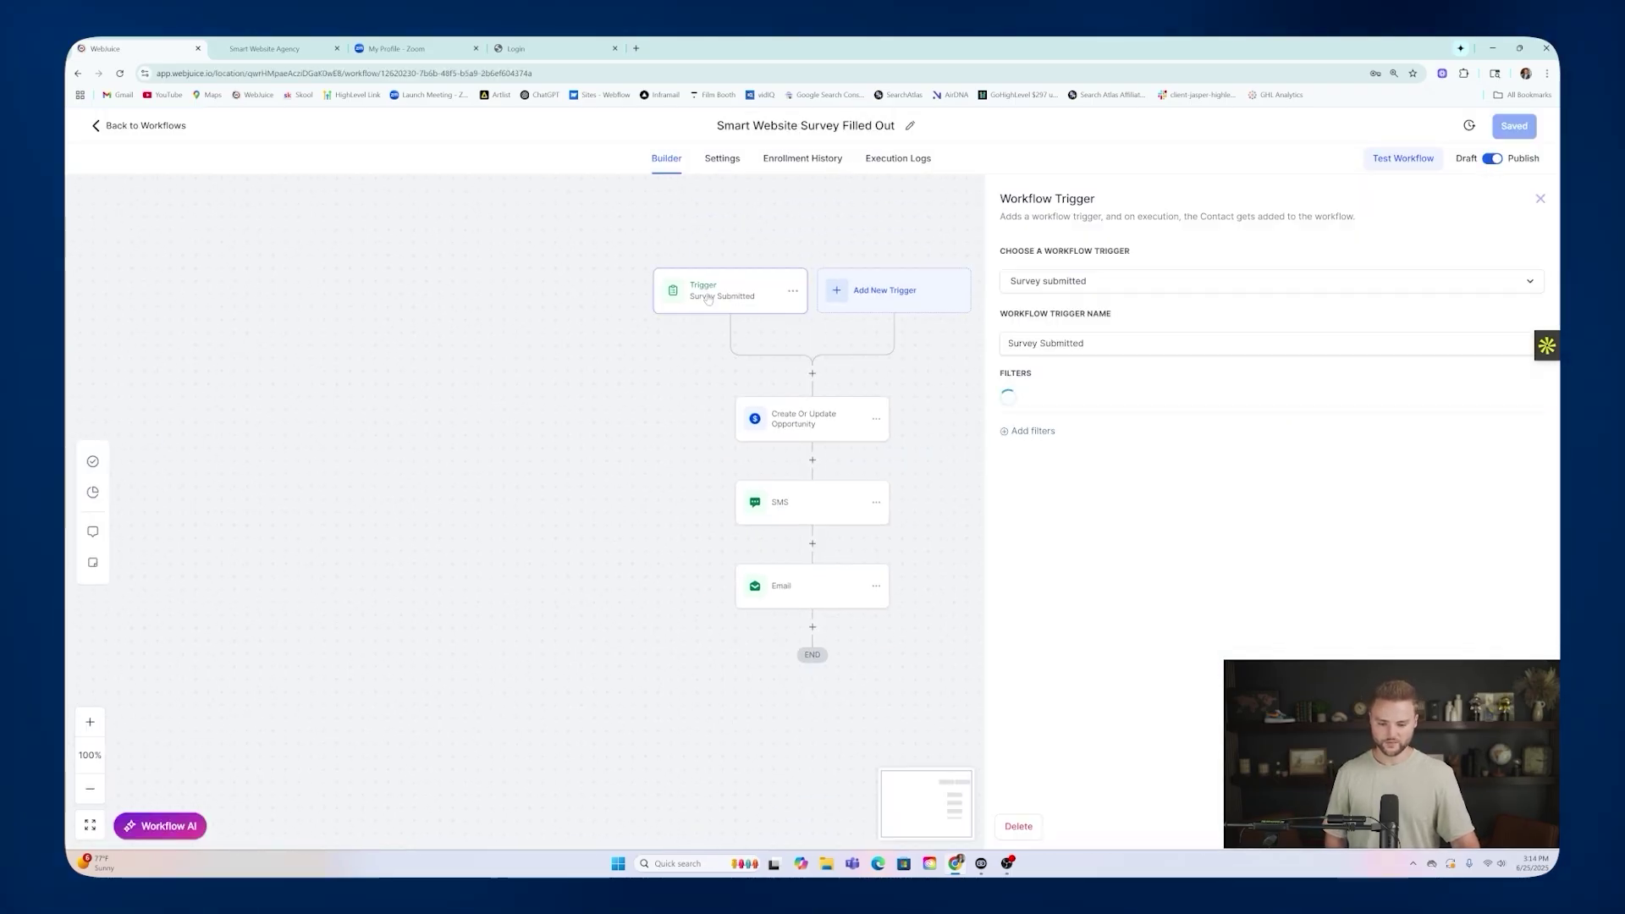
{"action": "left_click", "coordinate": [790, 420]}
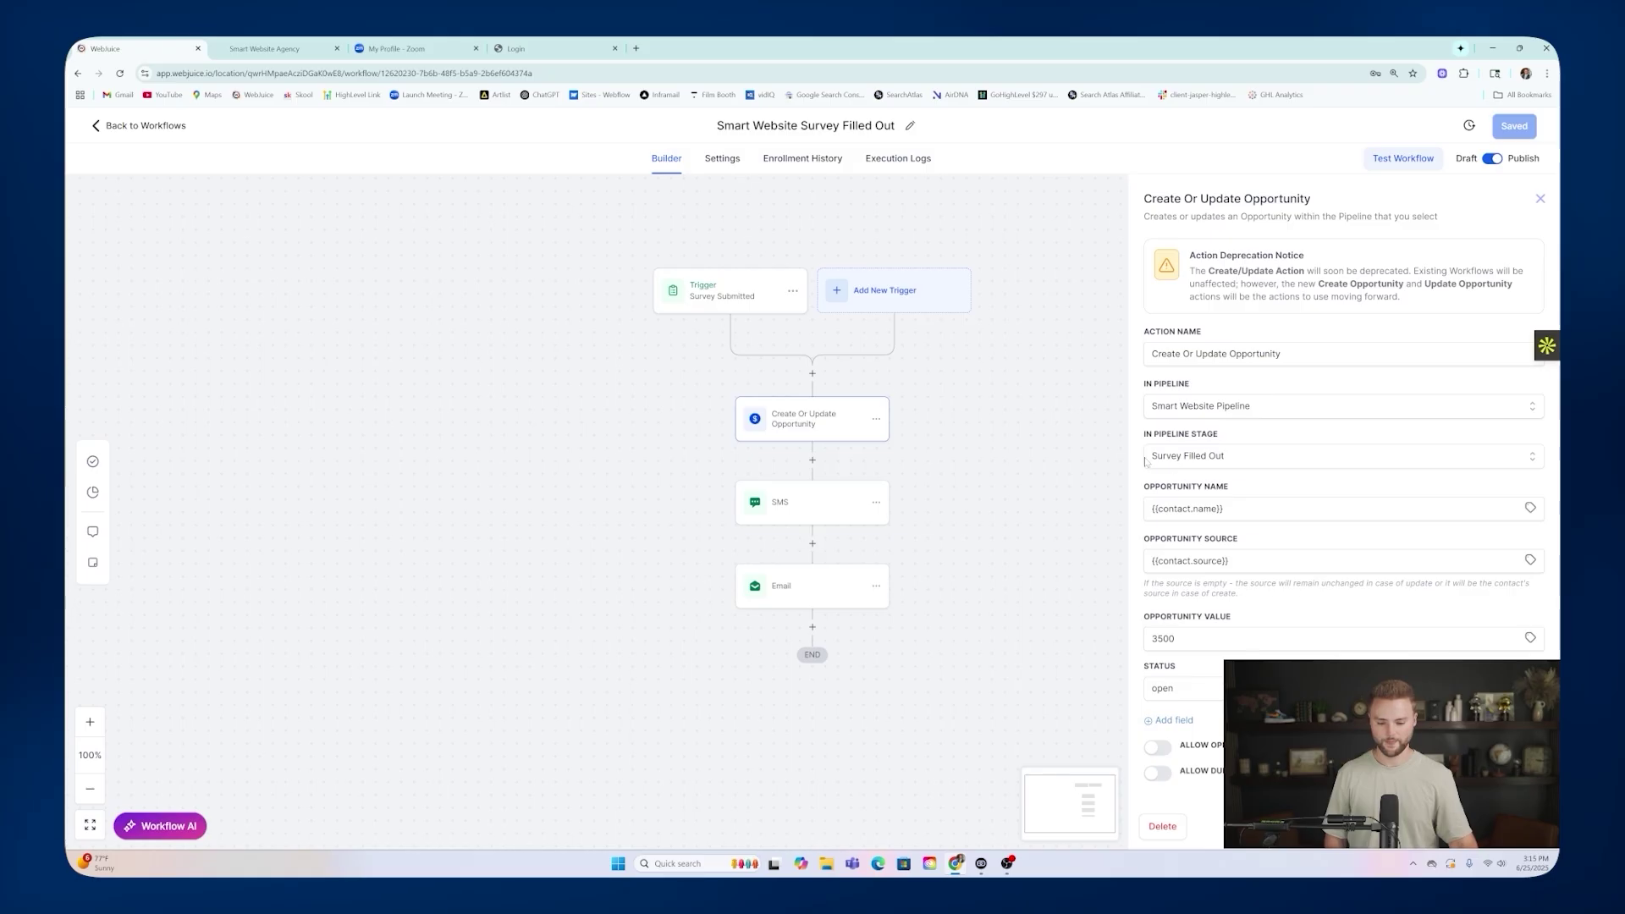
{"action": "left_click", "coordinate": [782, 508]}
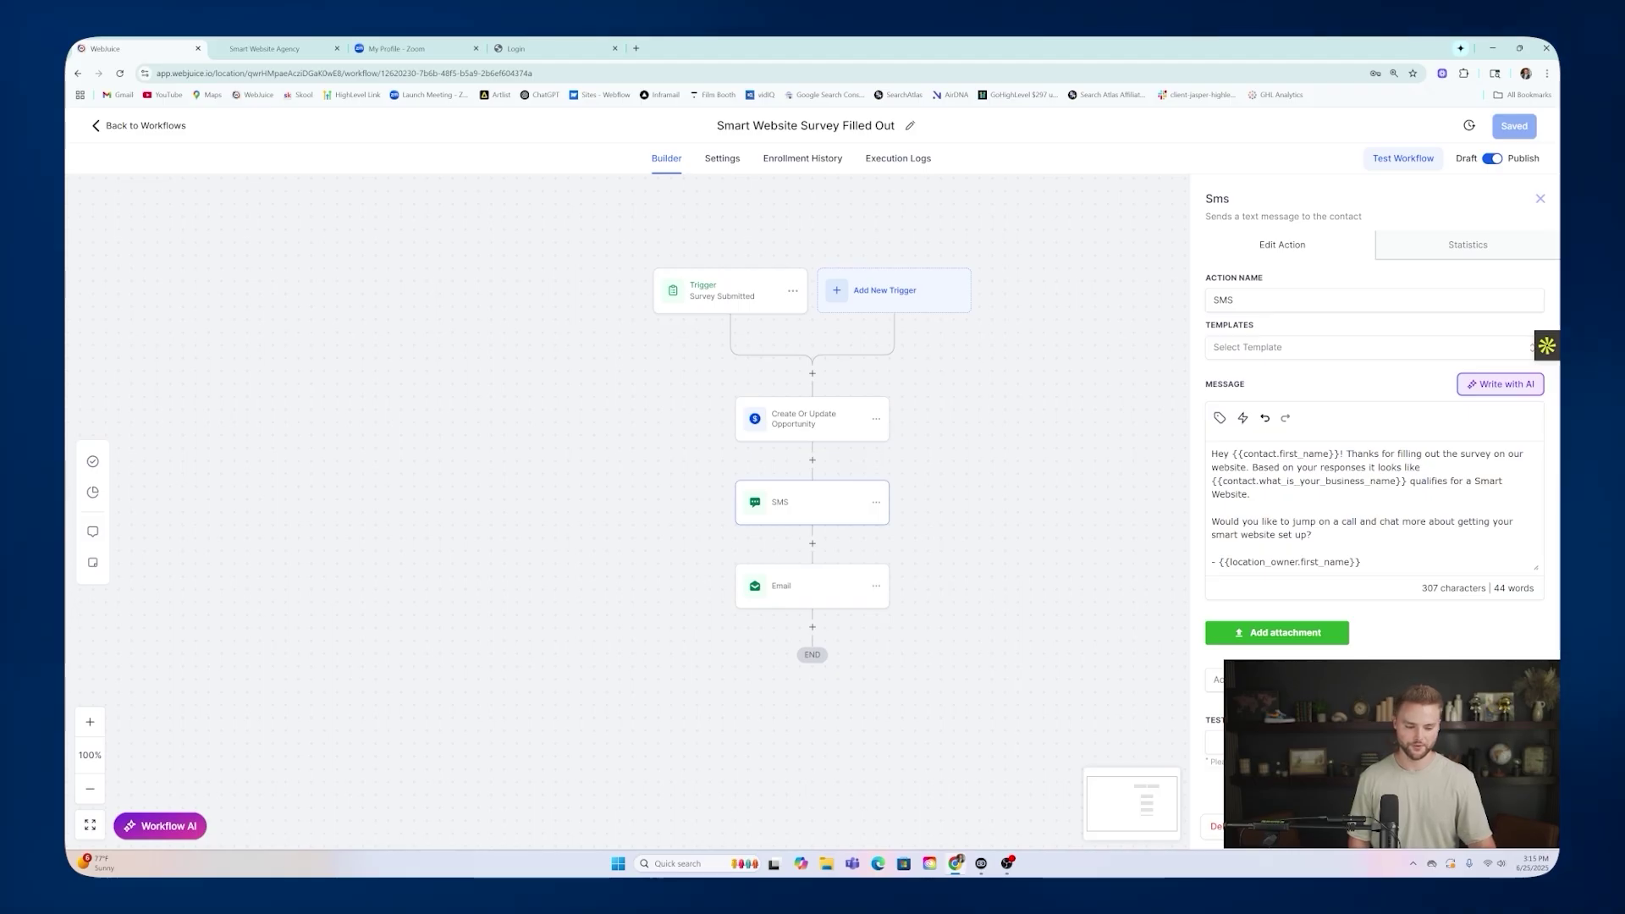
{"action": "left_click", "coordinate": [787, 585]}
{"action": "scroll", "coordinate": [1347, 522], "scroll_direction": "down", "scroll_amount": 2}
{"action": "scroll", "coordinate": [1349, 522], "scroll_direction": "down", "scroll_amount": 1}
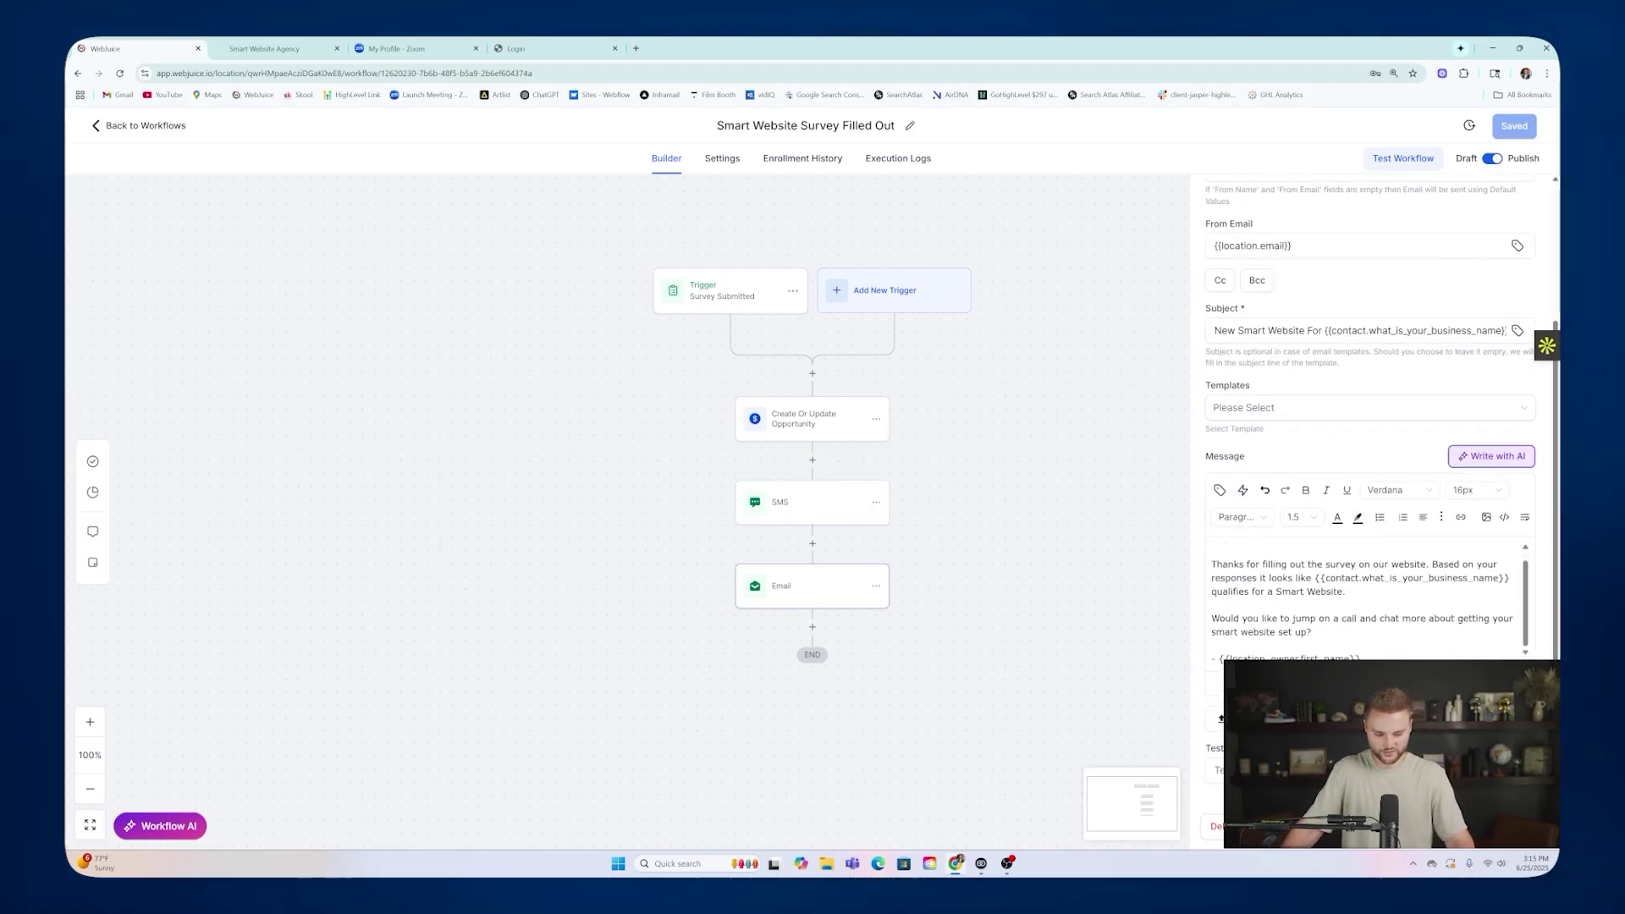
{"action": "scroll", "coordinate": [1364, 596], "scroll_direction": "up", "scroll_amount": 1}
{"action": "scroll", "coordinate": [1364, 624], "scroll_direction": "down", "scroll_amount": 1}
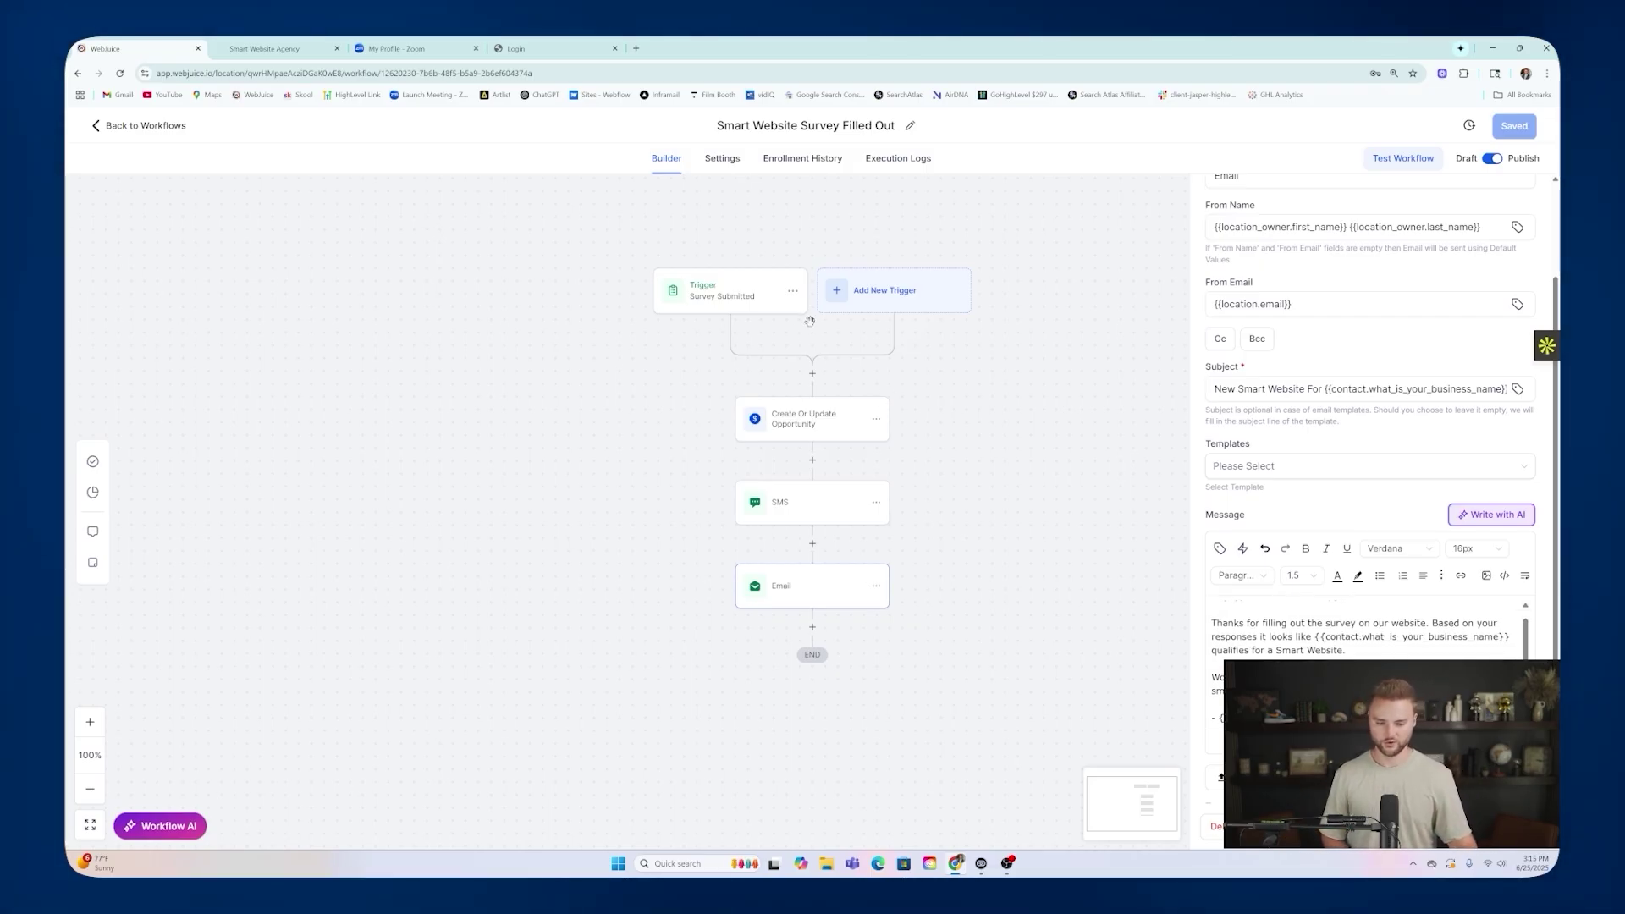
{"action": "key", "text": "alt+Left"}
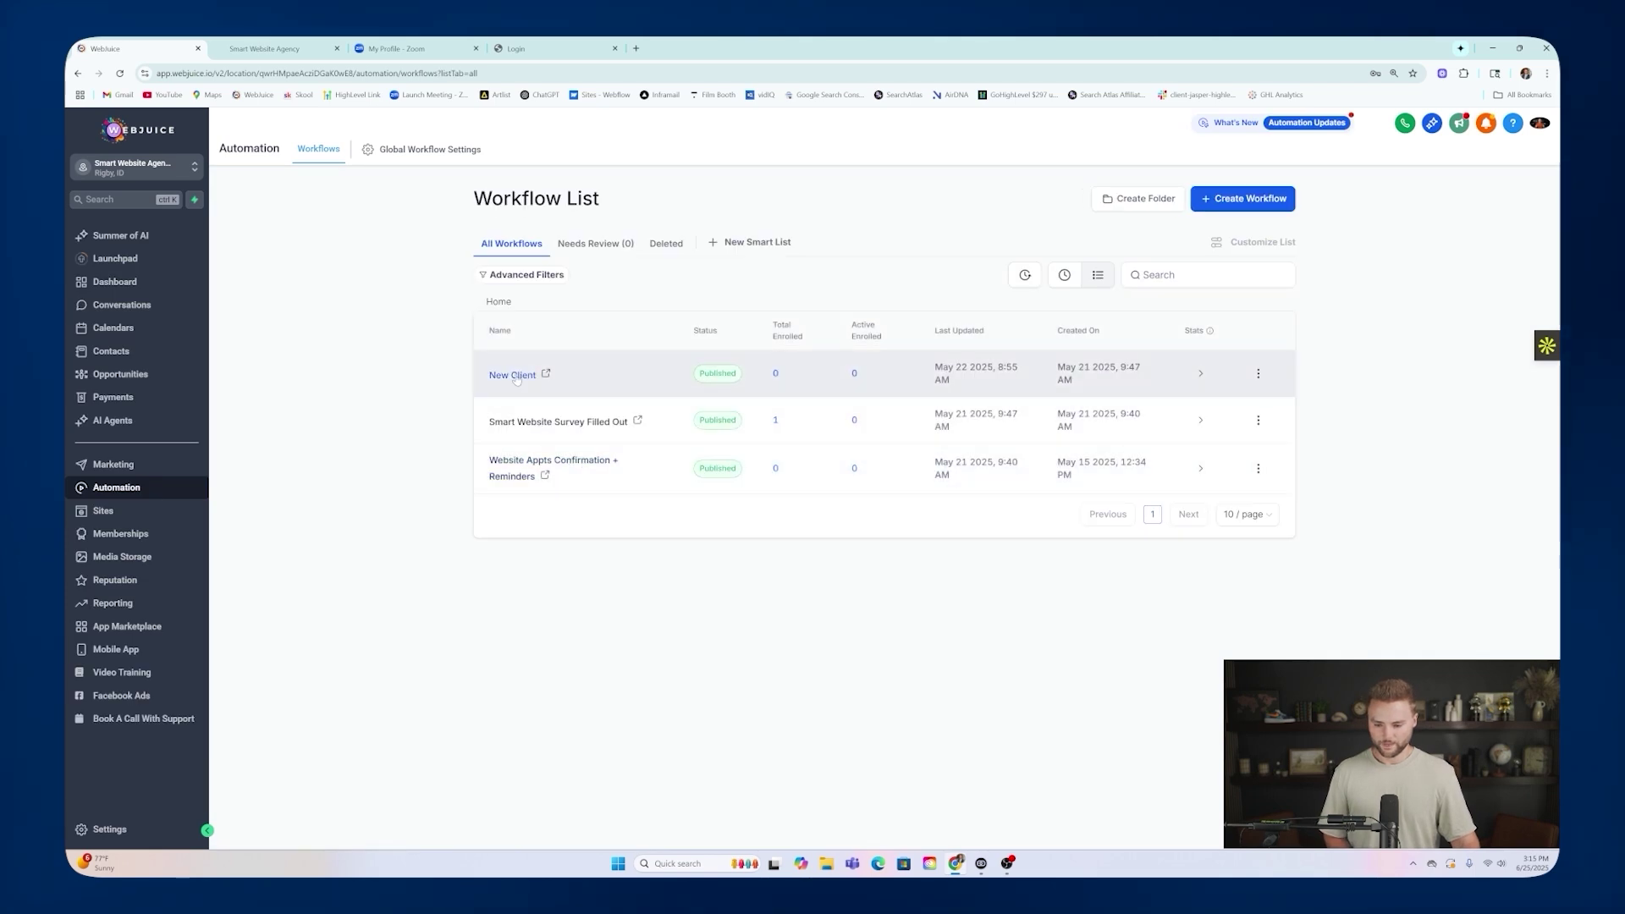
Review the New Client workflow's funnel trigger and its Paying Client, 3500 won opportunity step.
{"action": "left_click", "coordinate": [515, 375]}
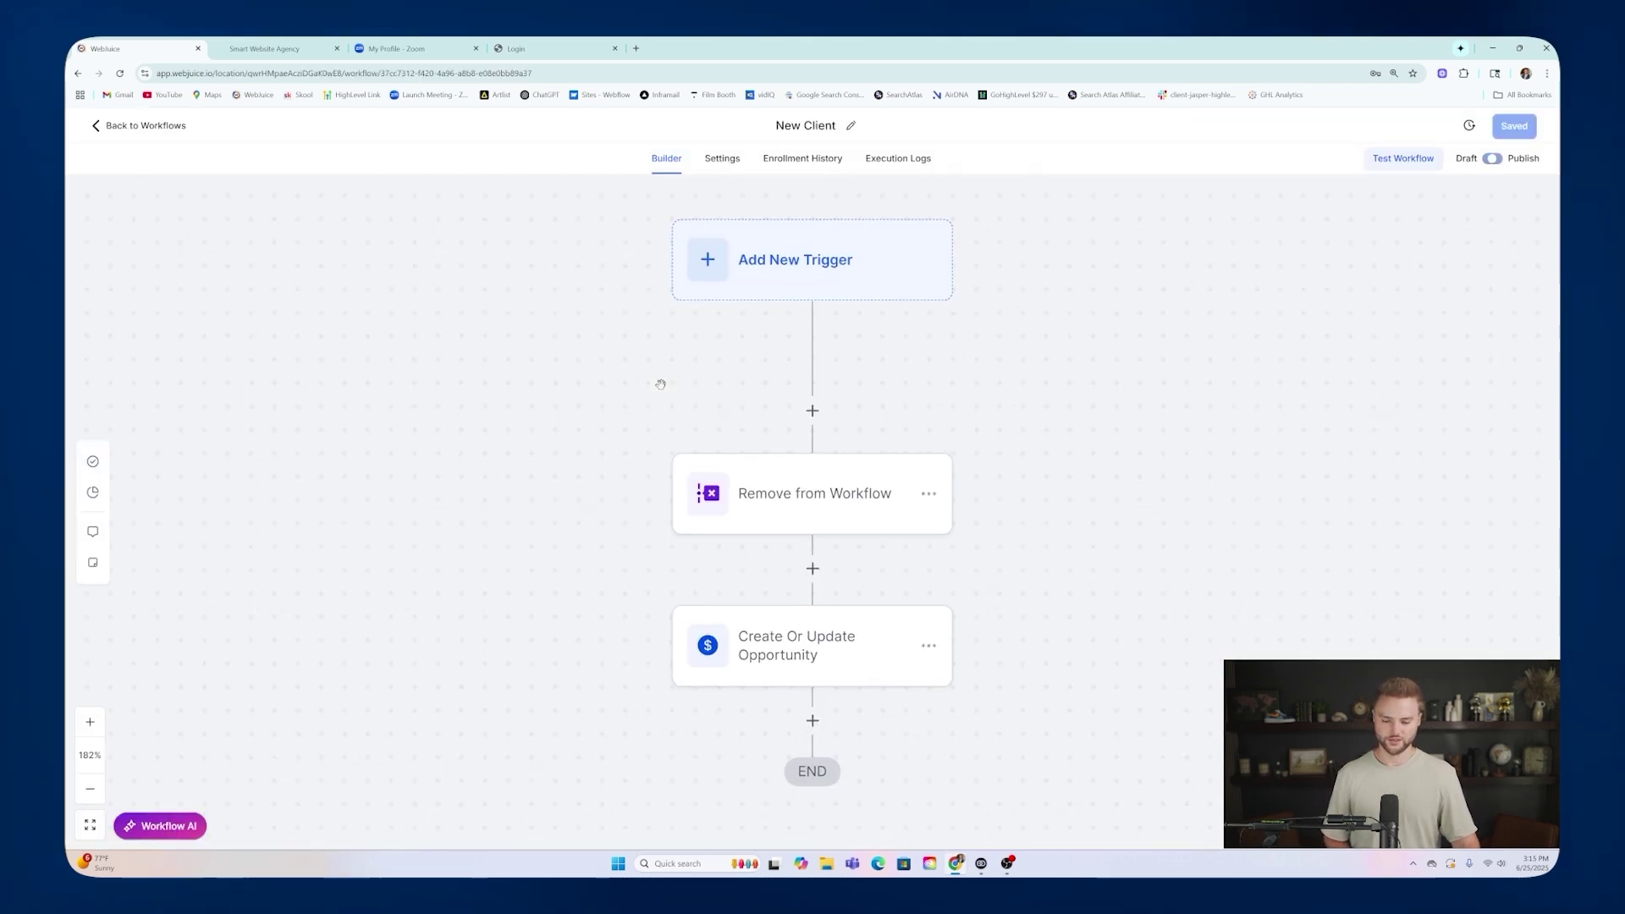
{"action": "left_click", "coordinate": [722, 300]}
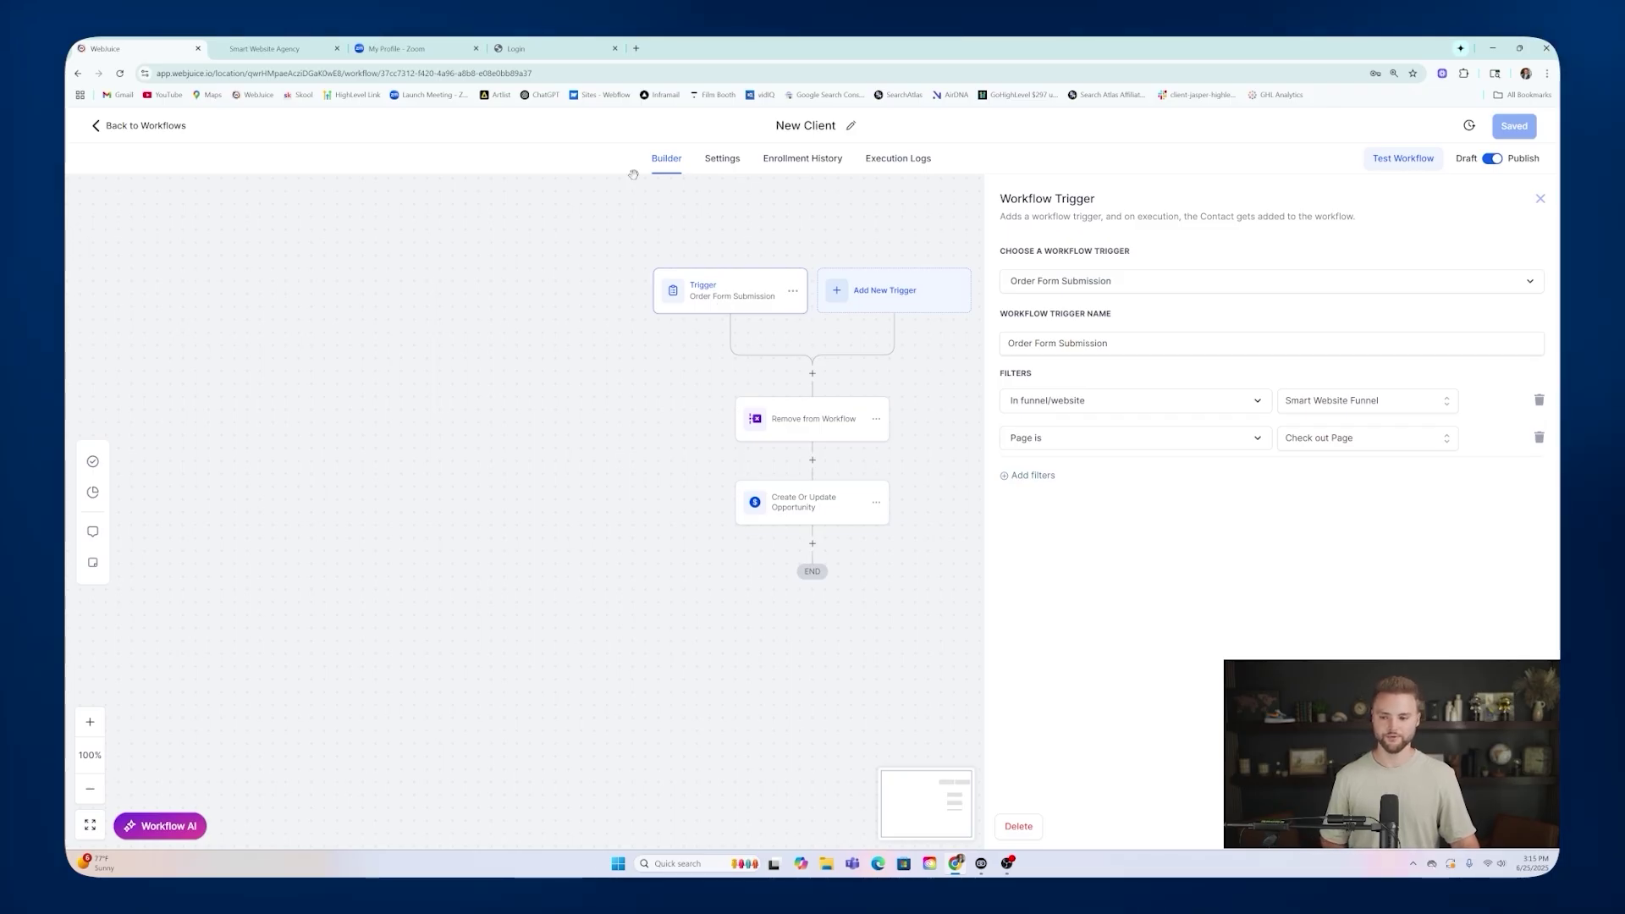
{"action": "left_click", "coordinate": [264, 48]}
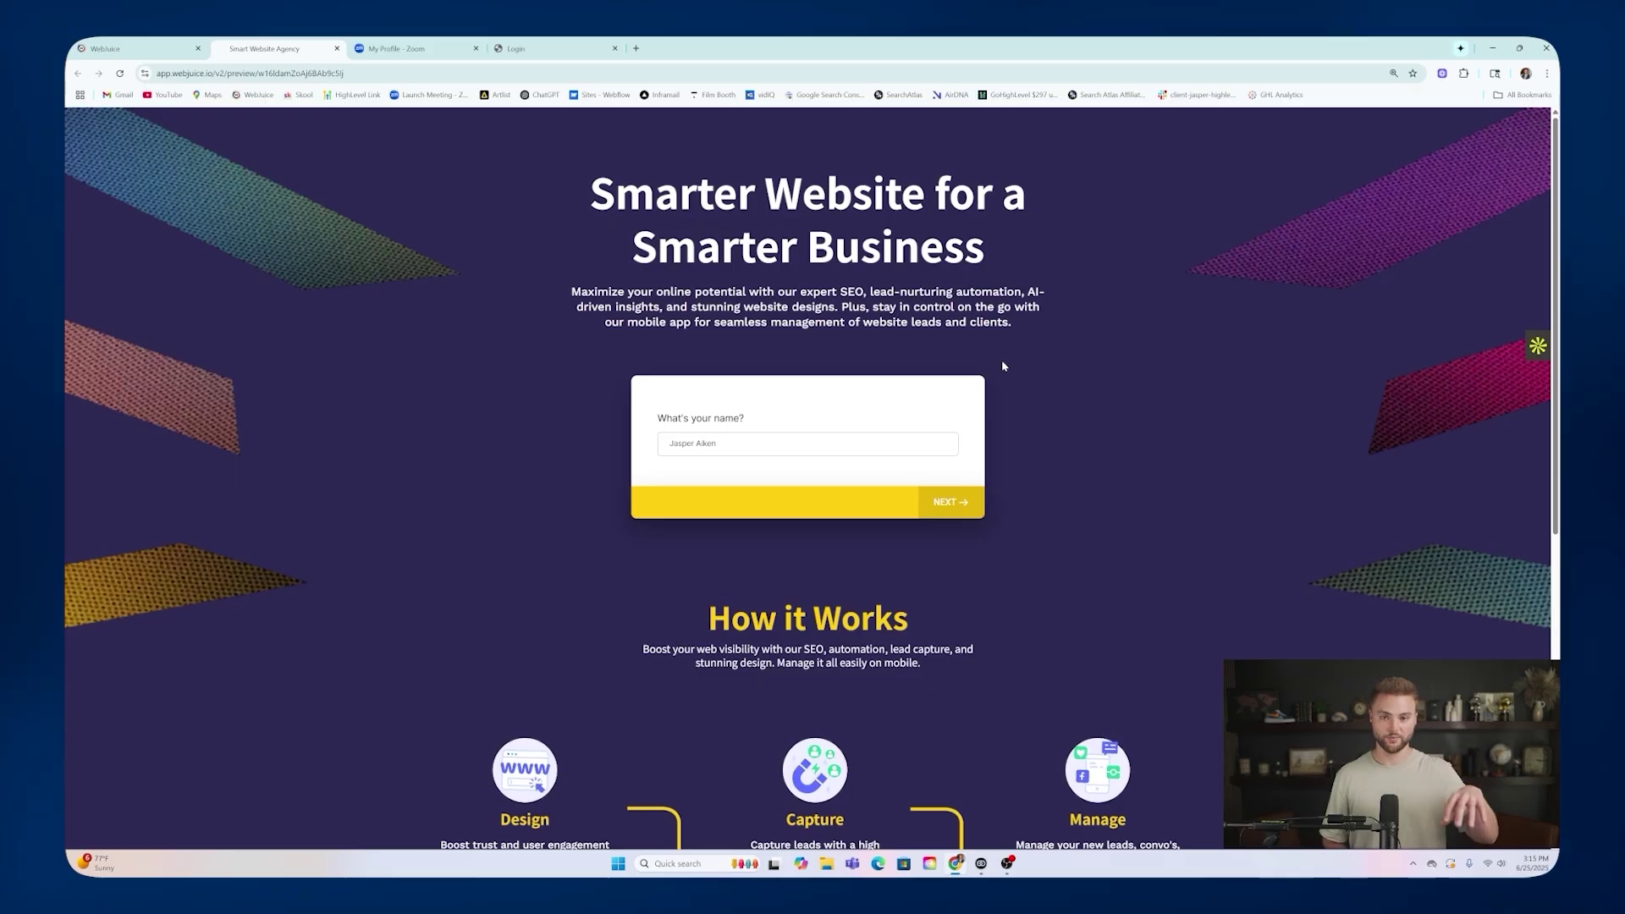
{"action": "left_click", "coordinate": [157, 51]}
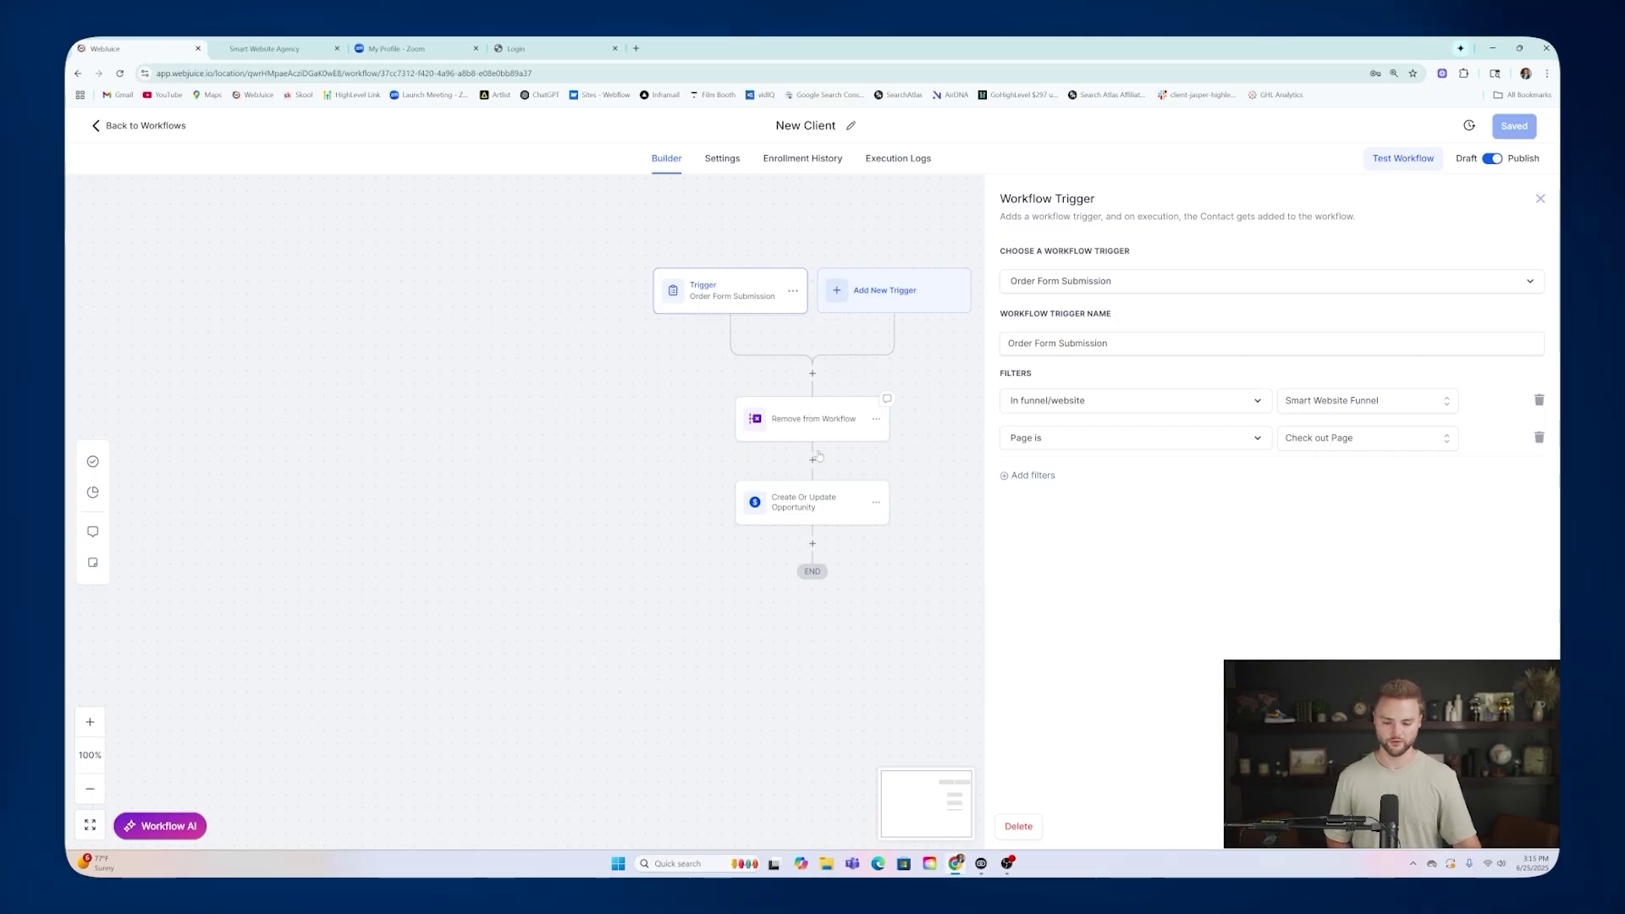
{"action": "left_click", "coordinate": [808, 502]}
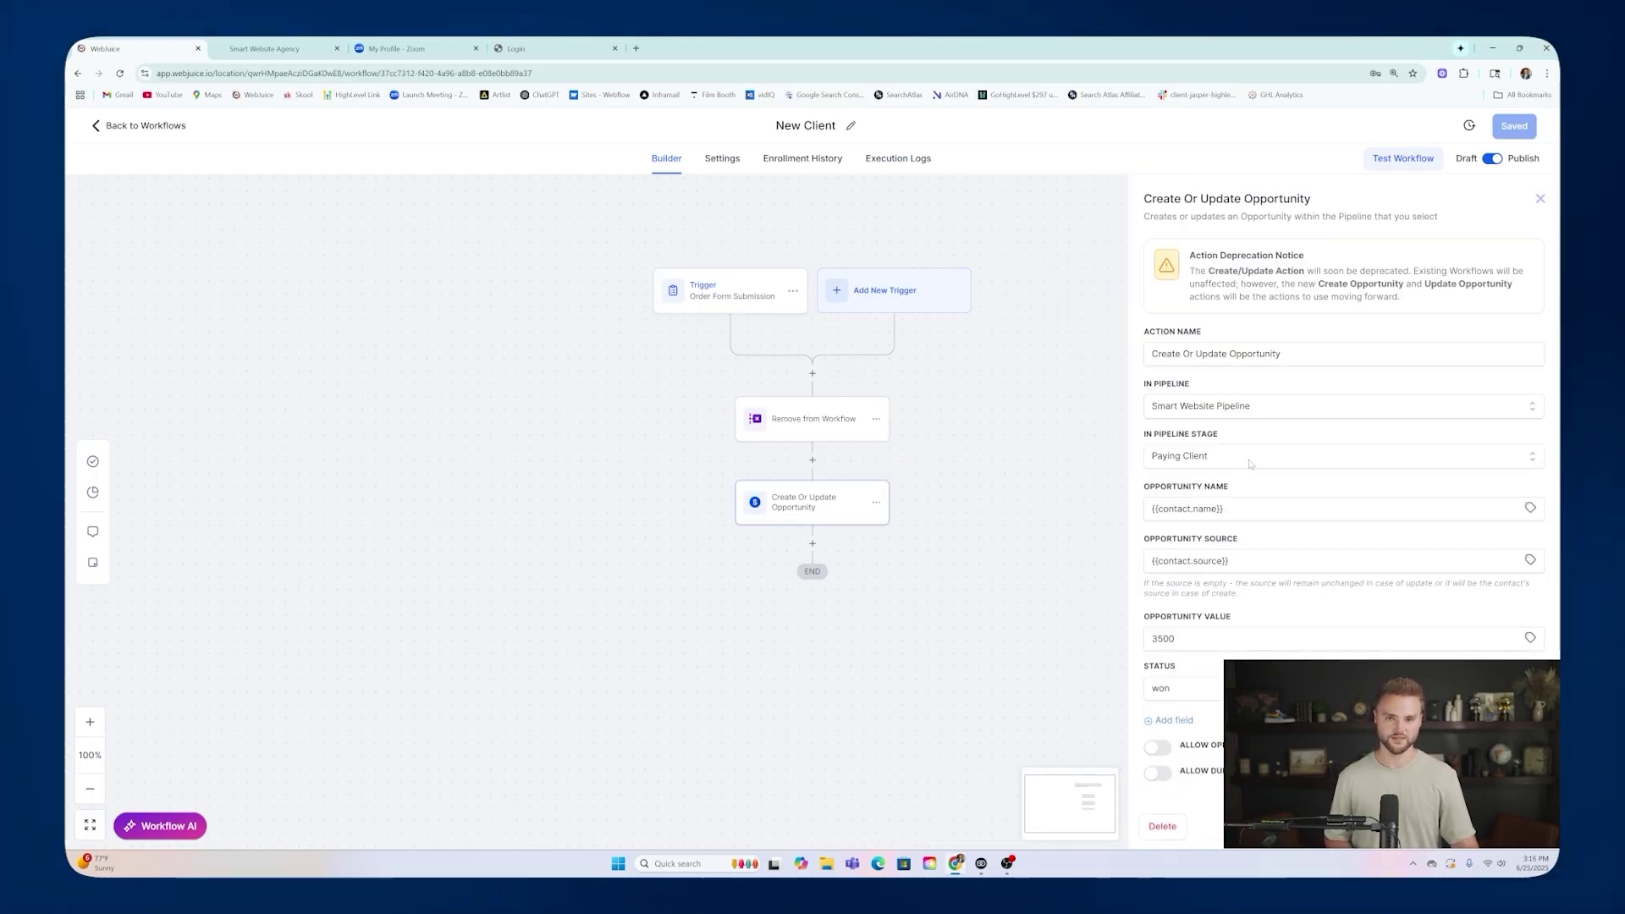
{"action": "left_click", "coordinate": [142, 127]}
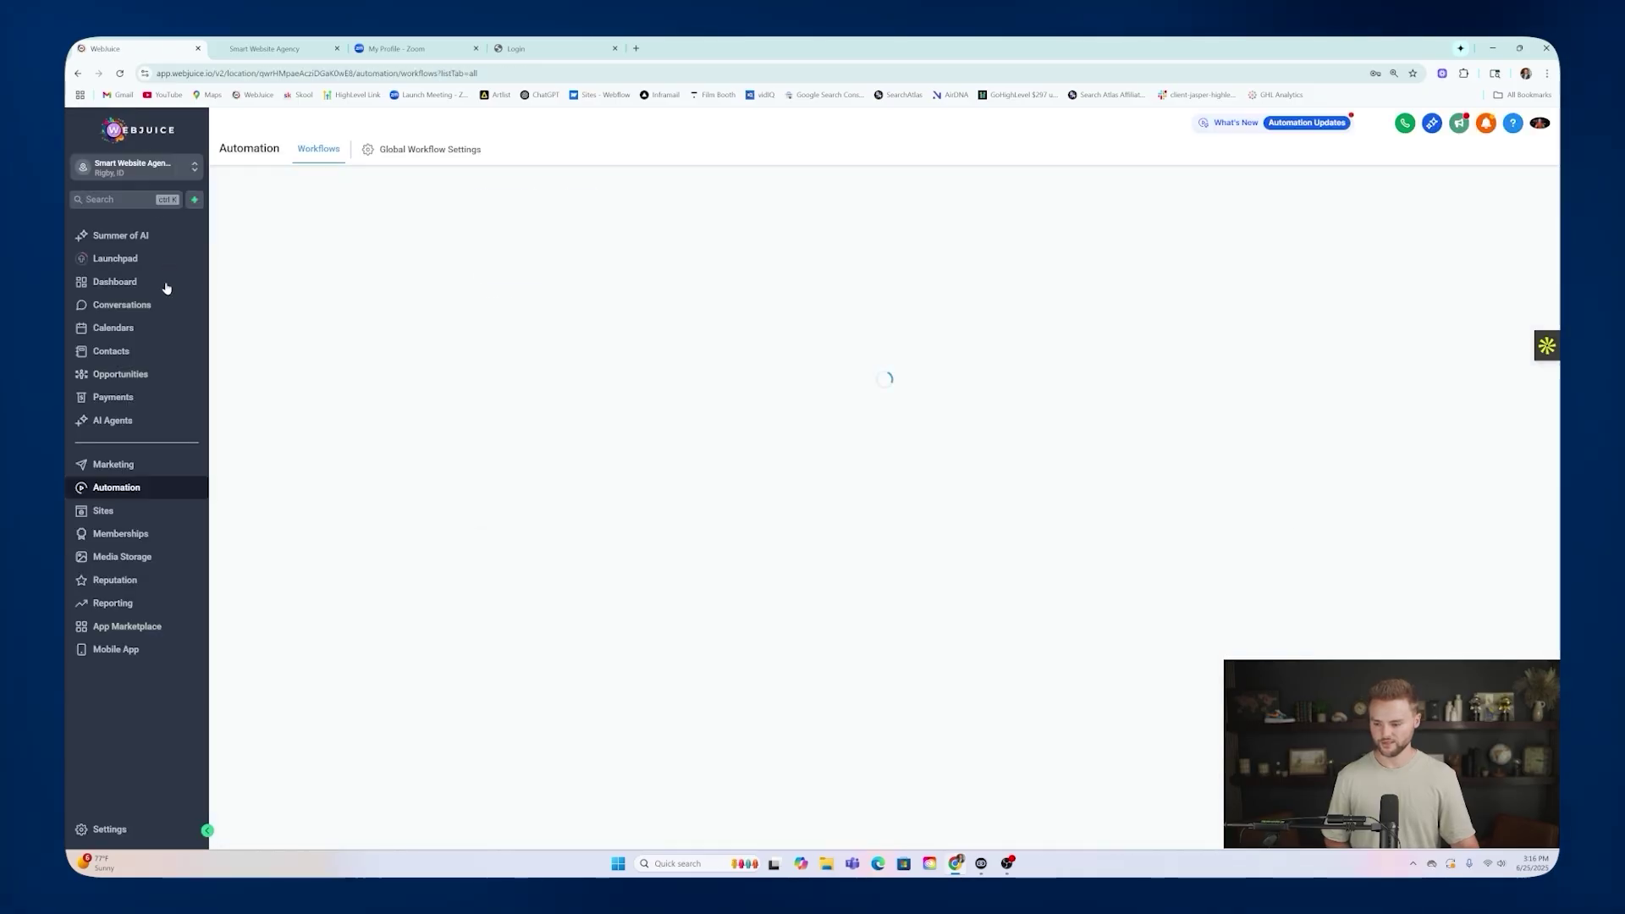
Open the Smart Website Pipeline board and try dragging the $3,500 opportunity, leaving it in Survey Filled Out.
{"action": "left_click", "coordinate": [201, 378]}
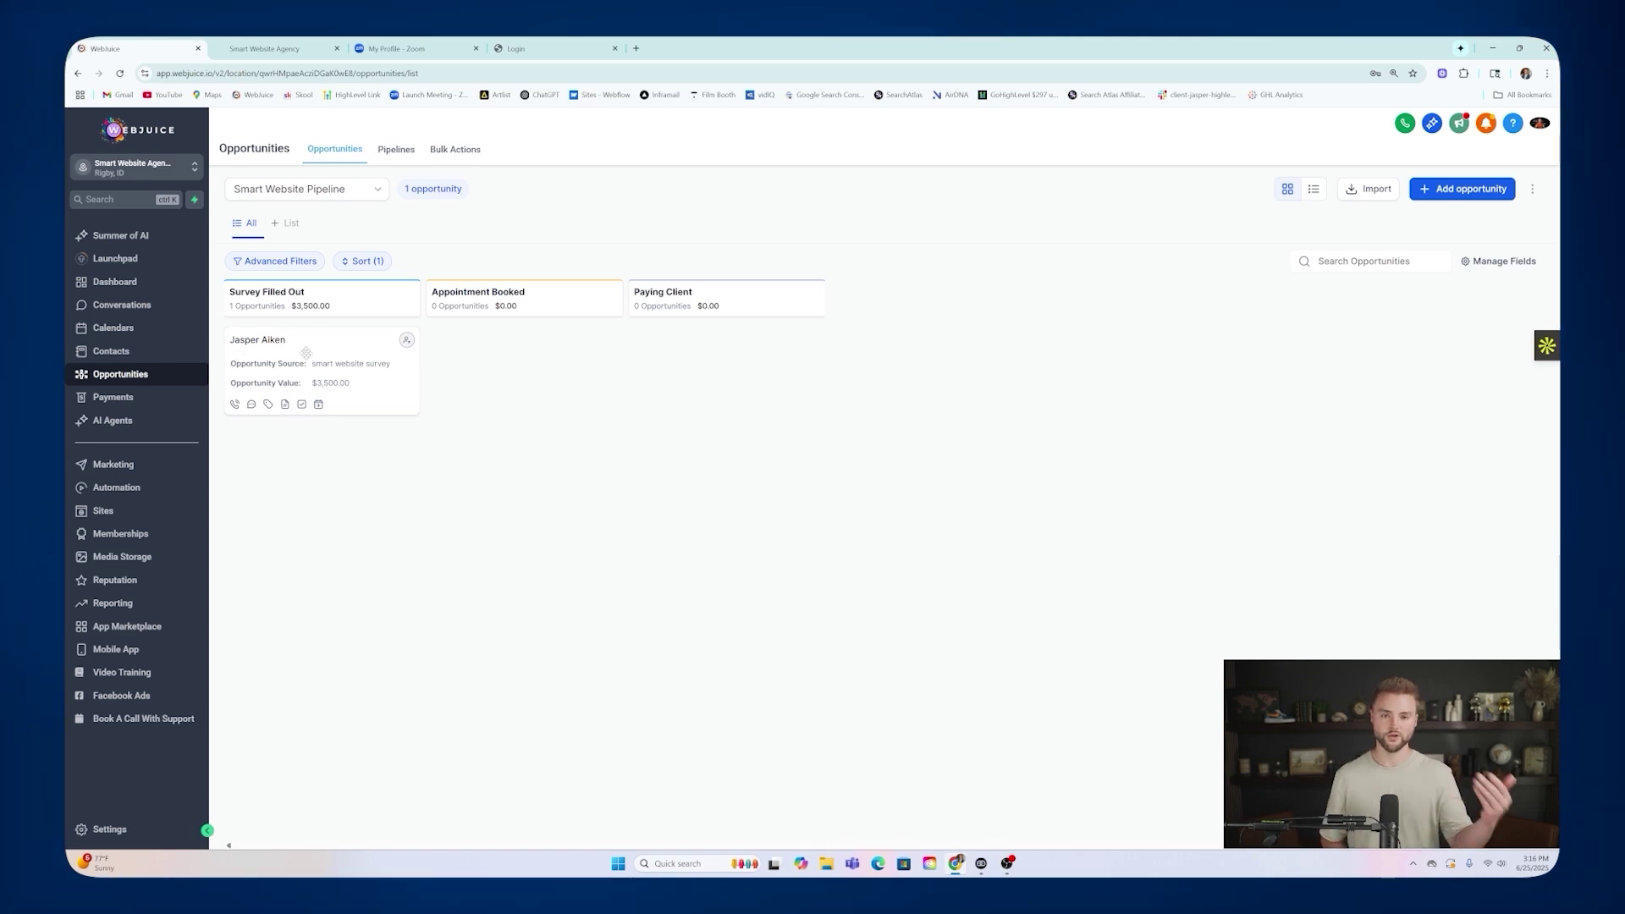
{"action": "mouse_move", "coordinate": [305, 353]}
{"action": "left_mouse_down"}
{"action": "mouse_move", "coordinate": [314, 323]}
{"action": "mouse_move", "coordinate": [512, 354]}
{"action": "mouse_move", "coordinate": [335, 328]}
{"action": "mouse_move", "coordinate": [302, 353]}
{"action": "left_mouse_up"}
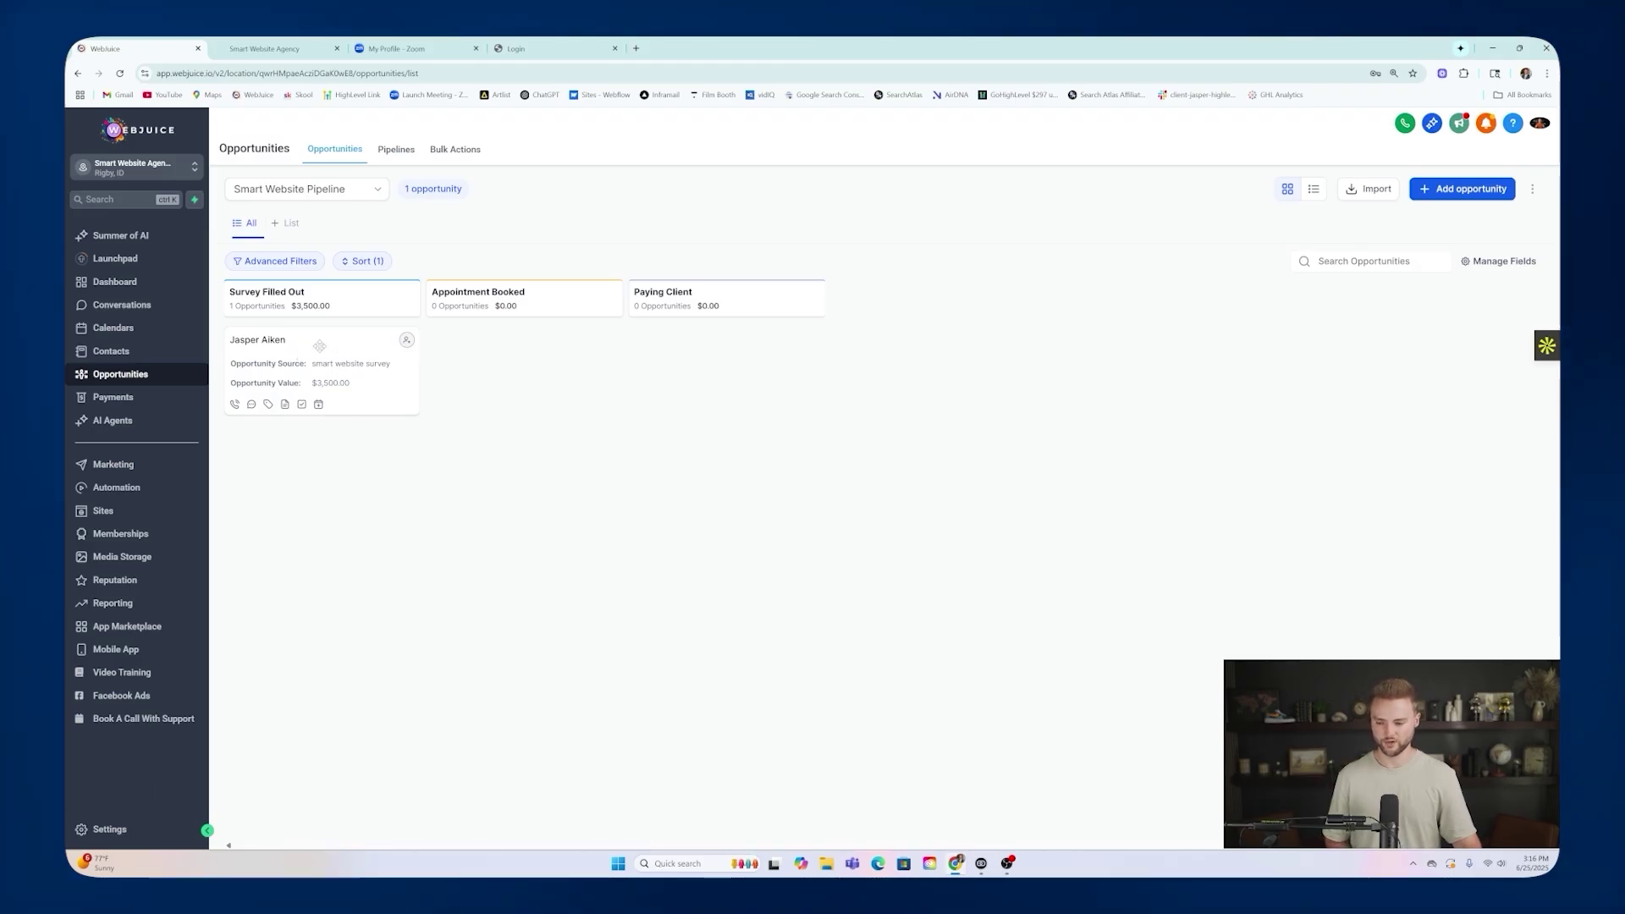
{"action": "mouse_move", "coordinate": [324, 341]}
{"action": "left_mouse_down"}
{"action": "mouse_move", "coordinate": [727, 298]}
{"action": "mouse_move", "coordinate": [733, 343]}
{"action": "mouse_move", "coordinate": [316, 343]}
{"action": "left_mouse_up"}
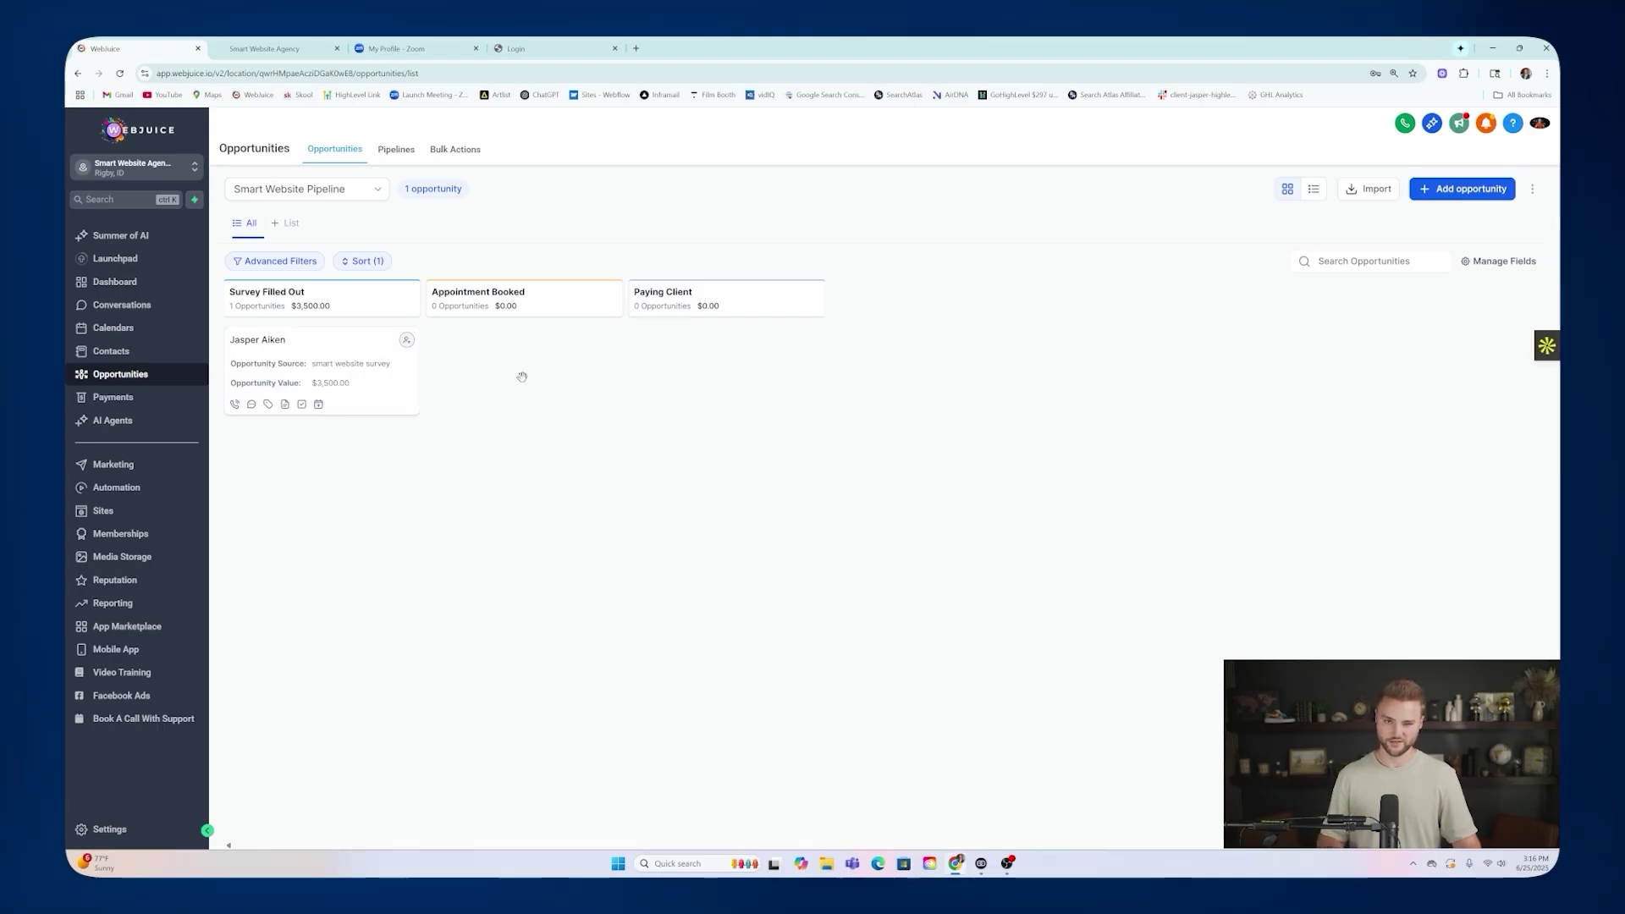
Check the sub-account's staff list, then switch to the agency-level view.
{"action": "left_click", "coordinate": [118, 830]}
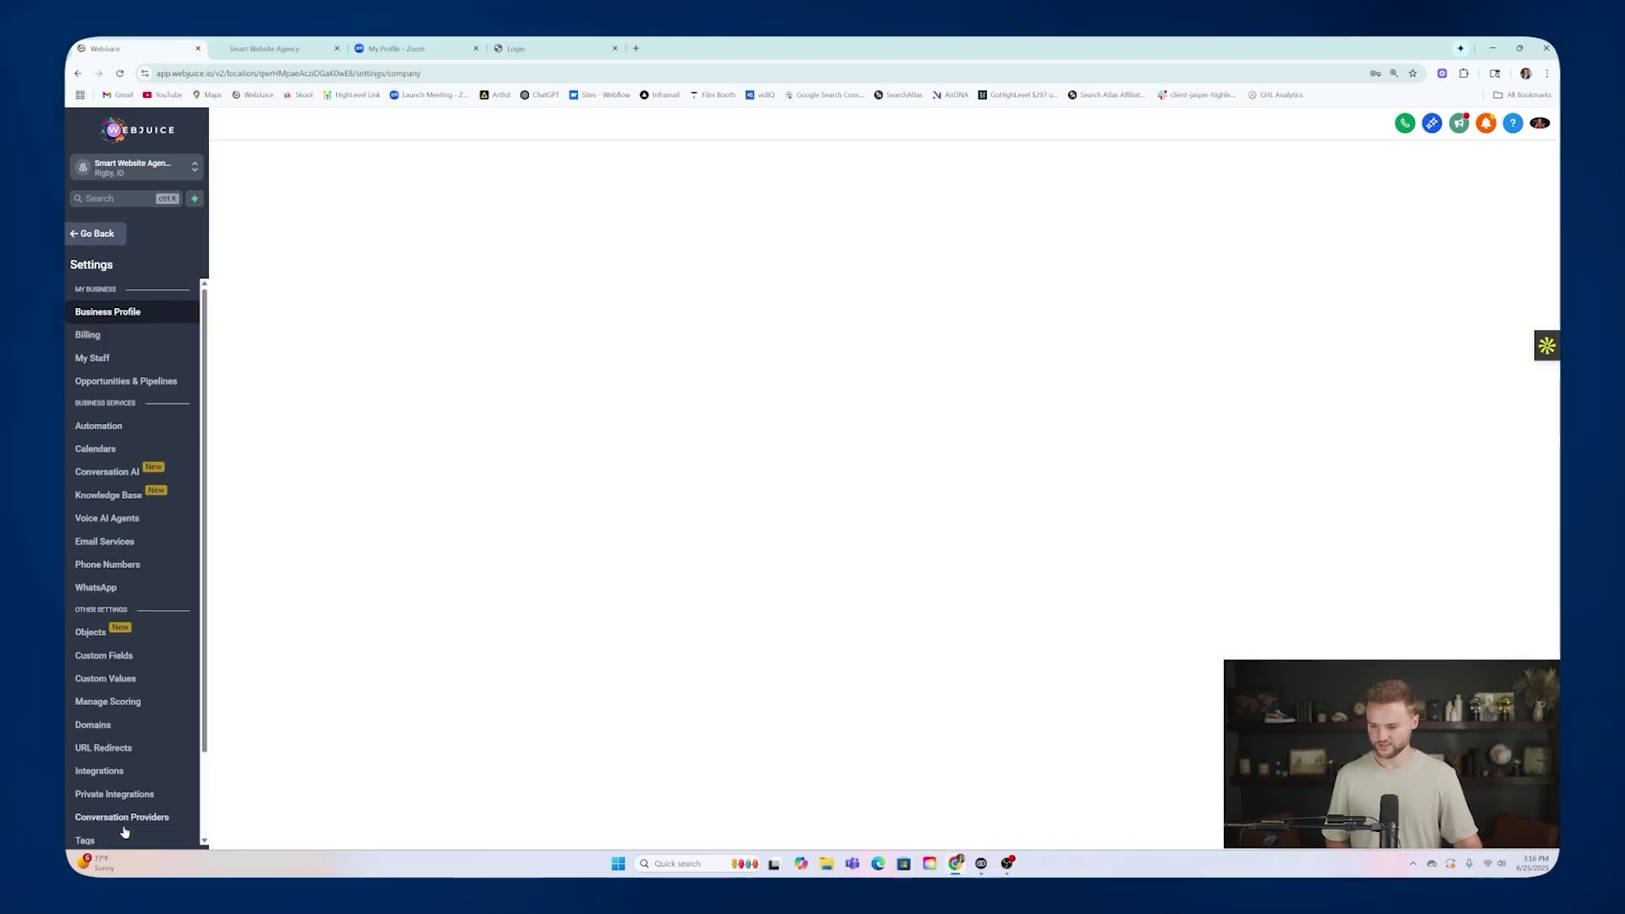
{"action": "left_click", "coordinate": [111, 360]}
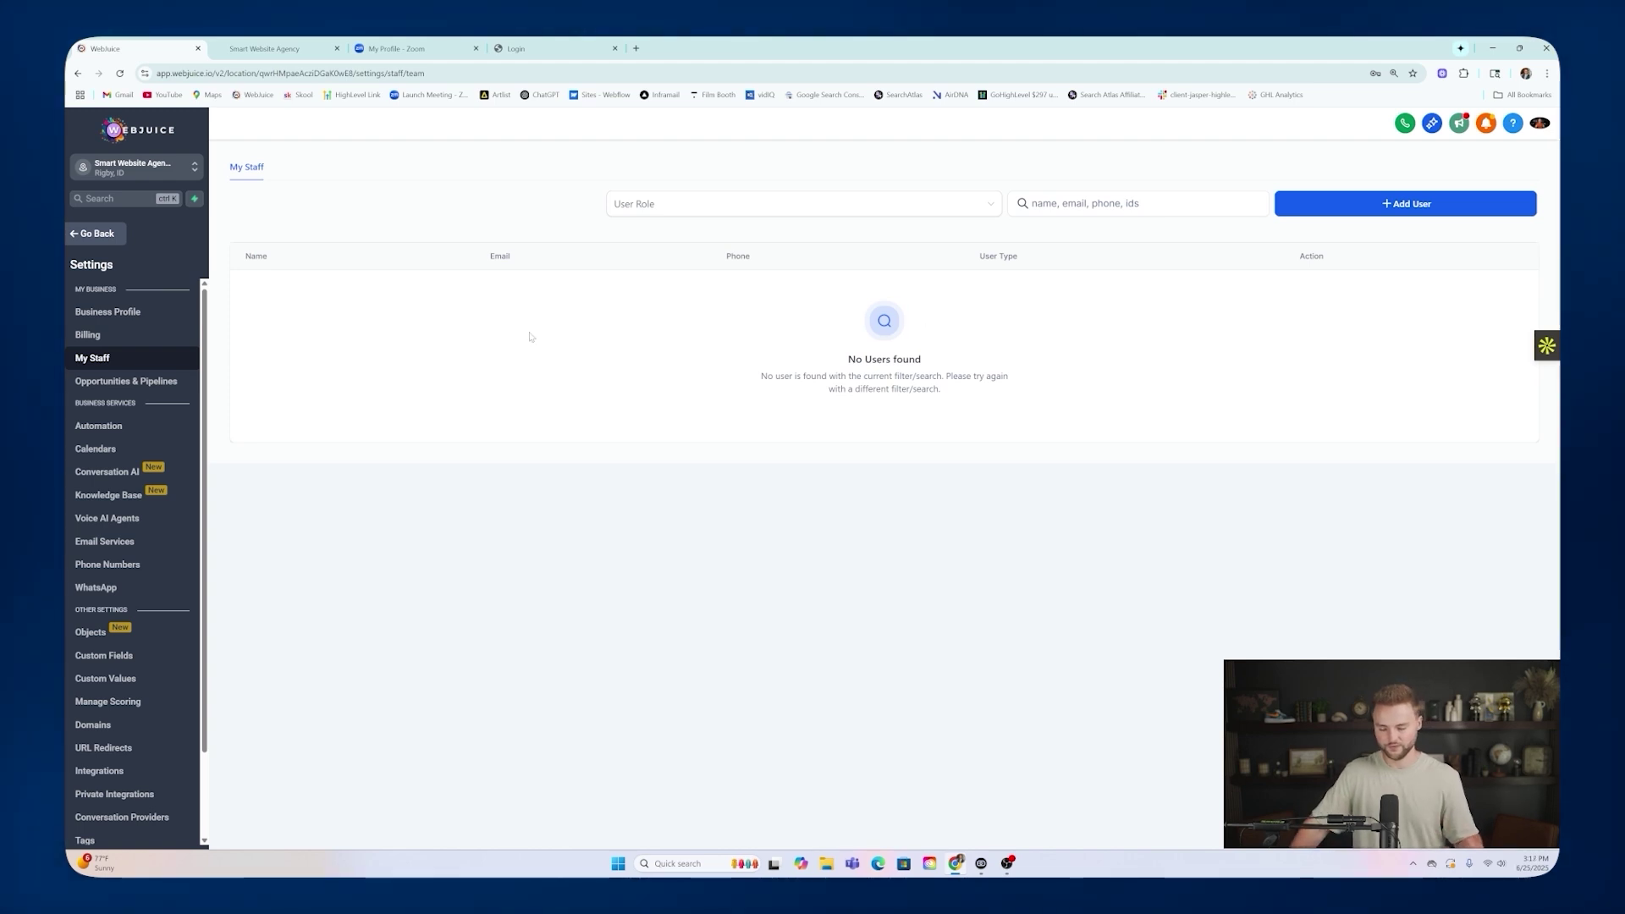
{"action": "left_click", "coordinate": [193, 168]}
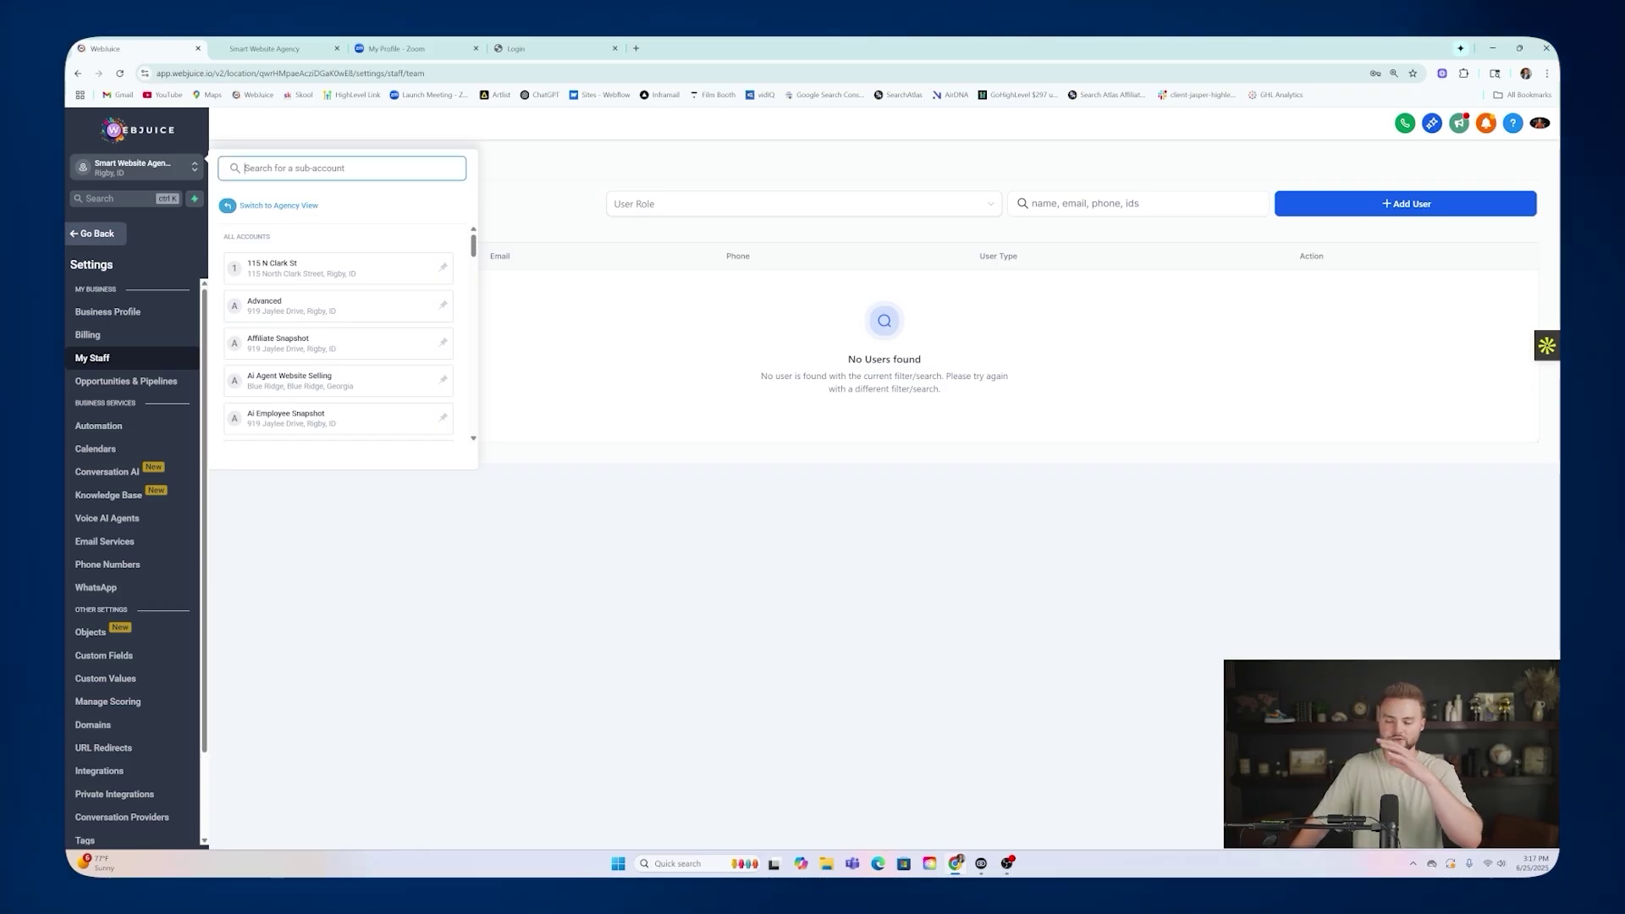
{"action": "left_click", "coordinate": [326, 206]}
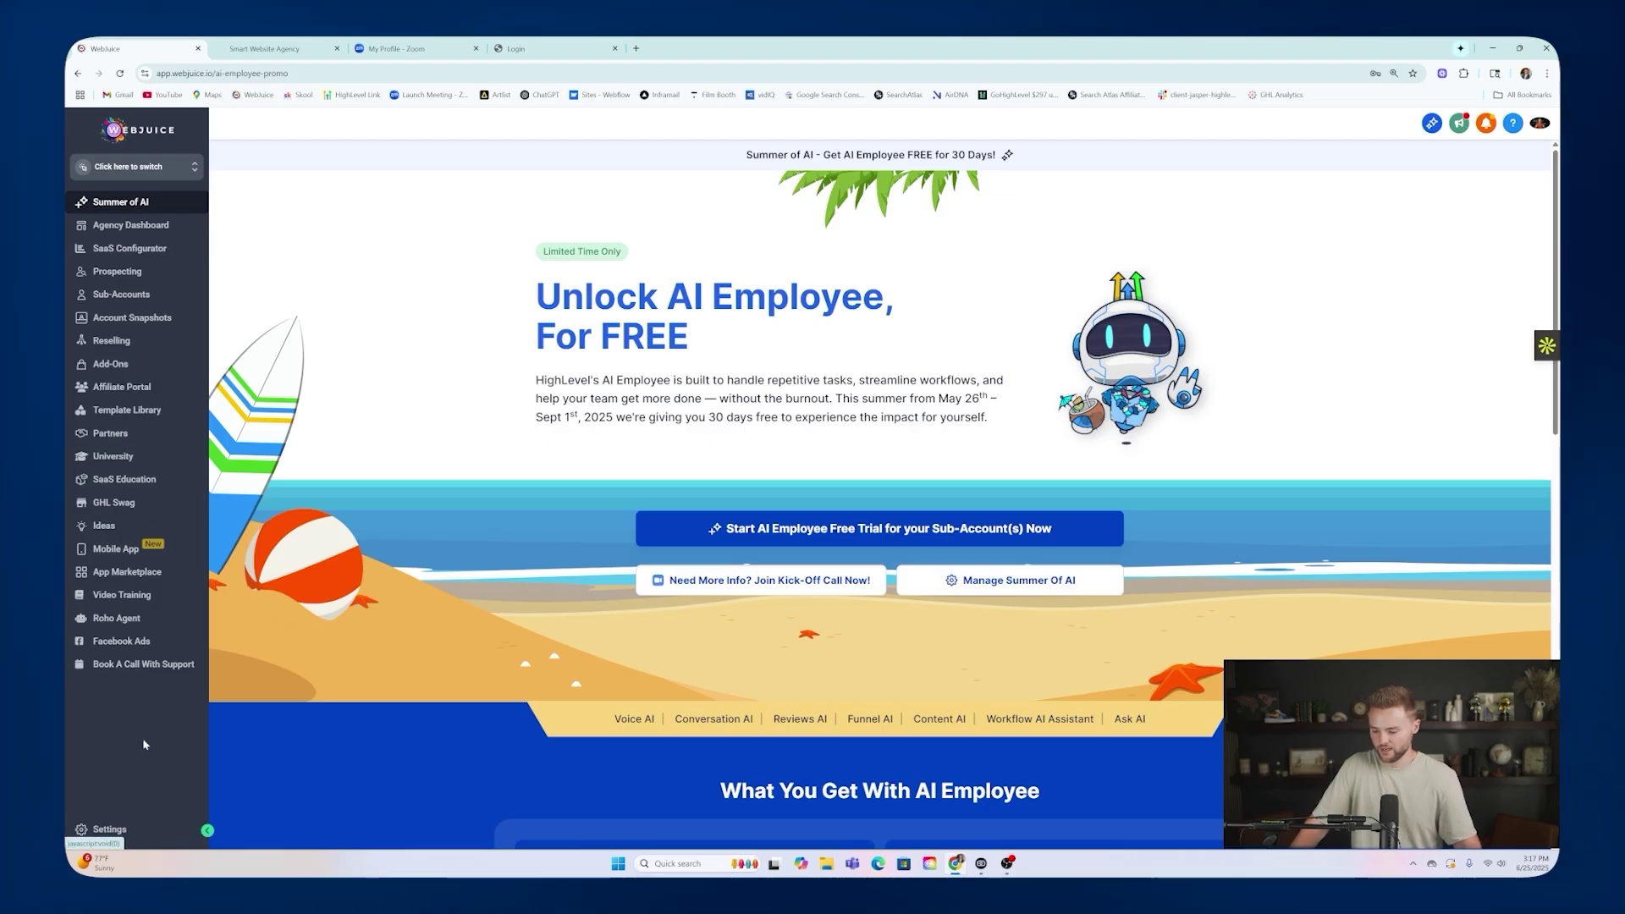
Search the agency Team list by name and open the admin user for editing.
{"action": "left_click", "coordinate": [114, 831]}
{"action": "left_click", "coordinate": [130, 312]}
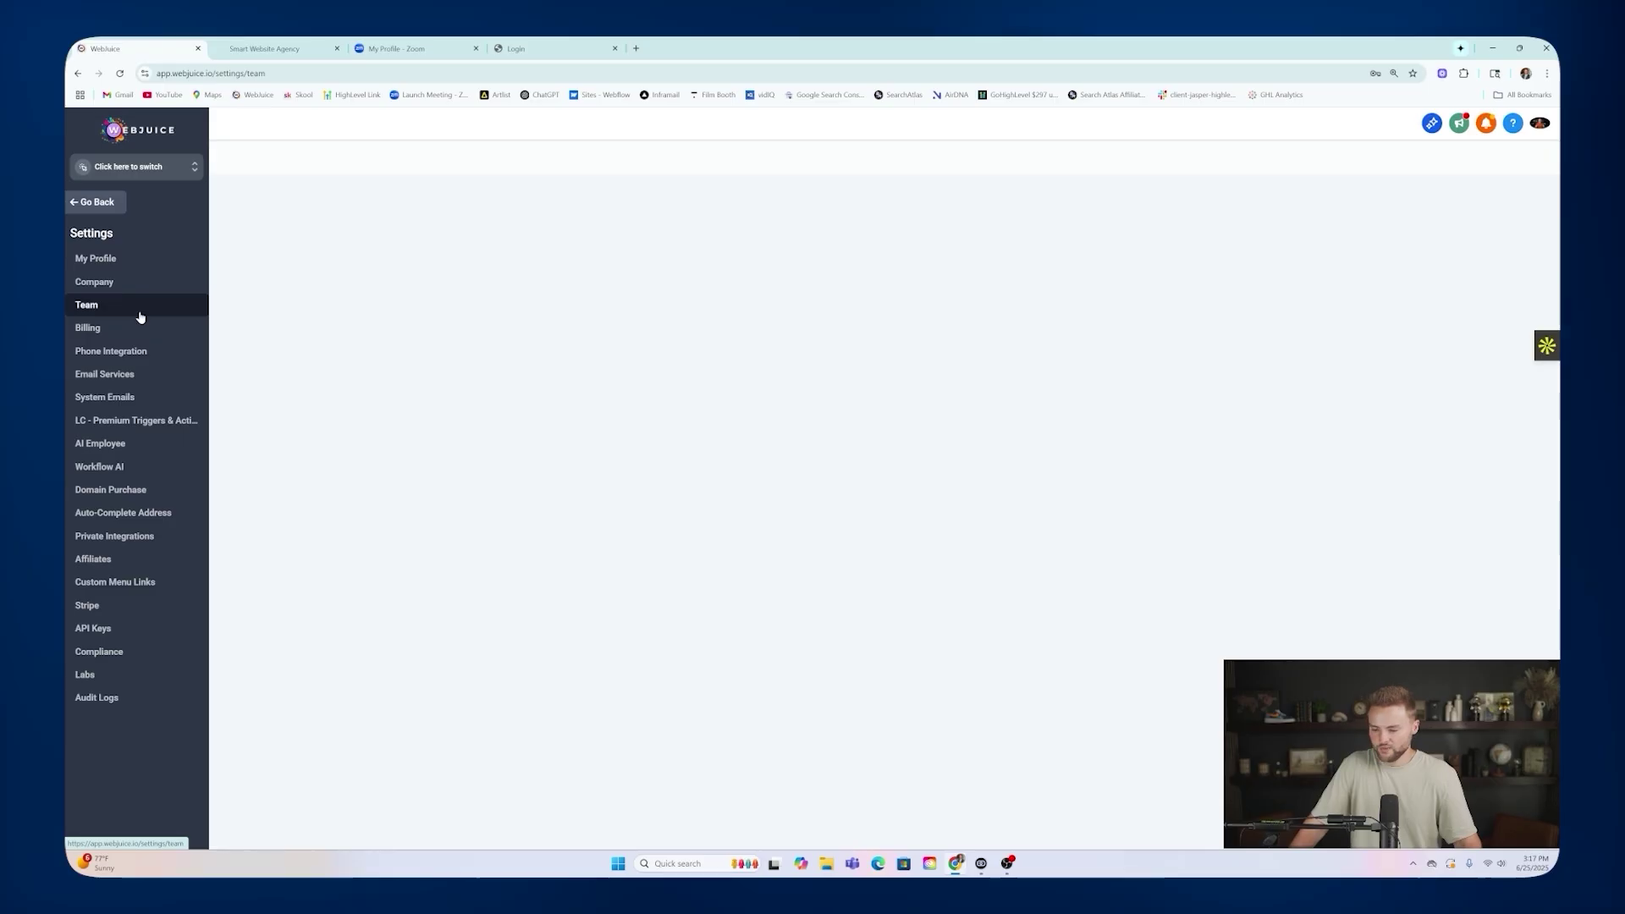
{"action": "left_click", "coordinate": [1100, 203]}
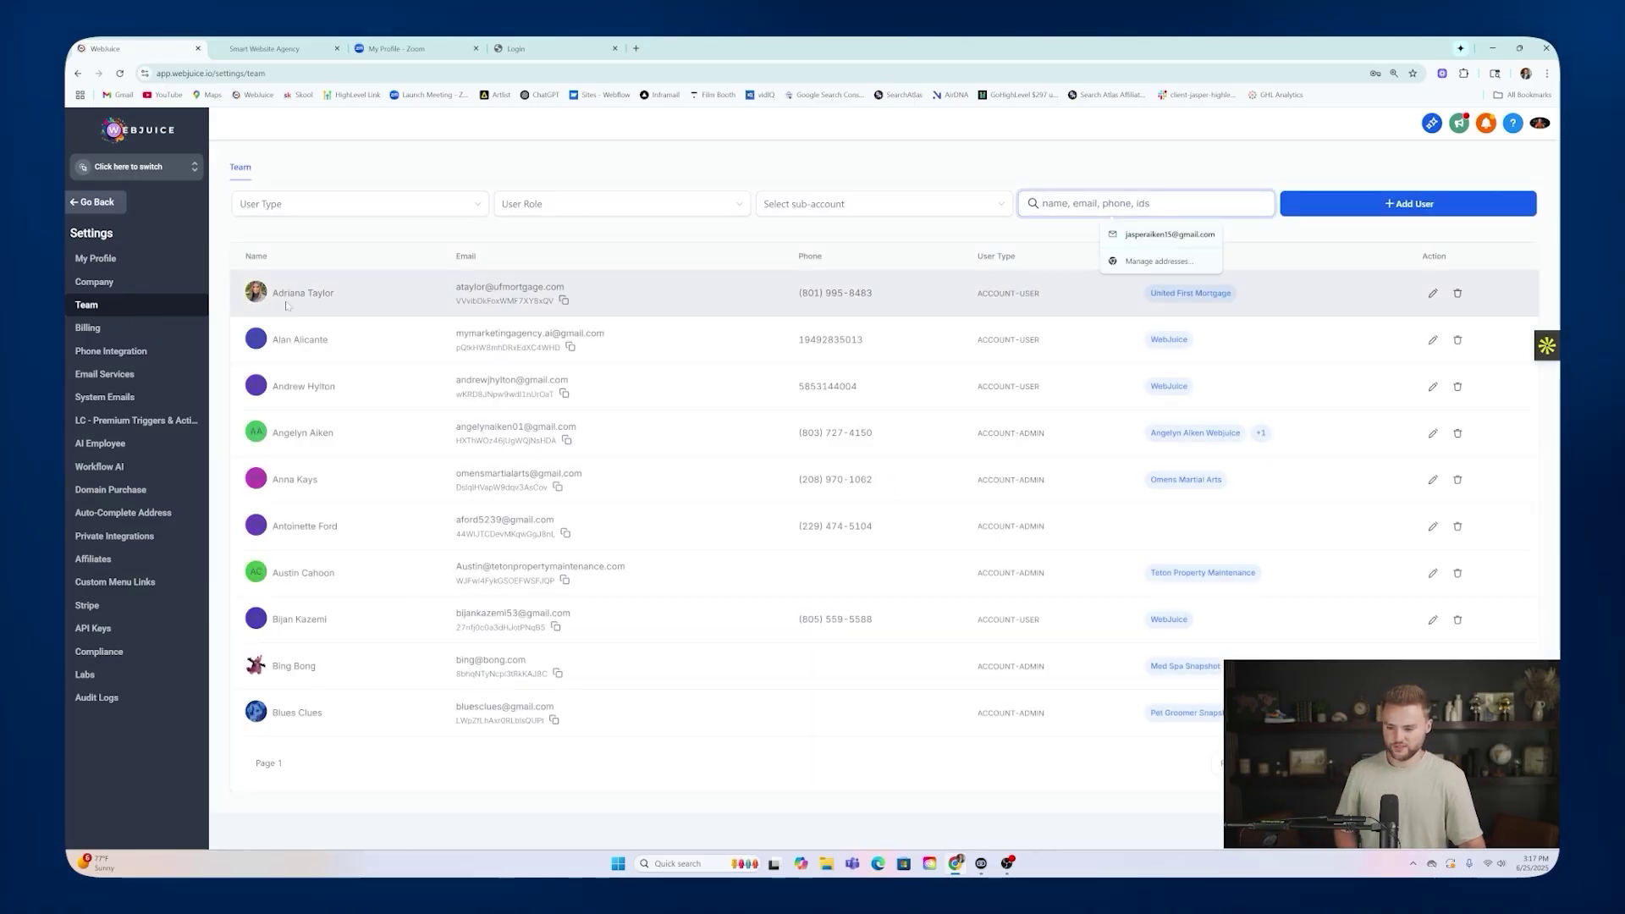
{"action": "type", "text": "jasper"}
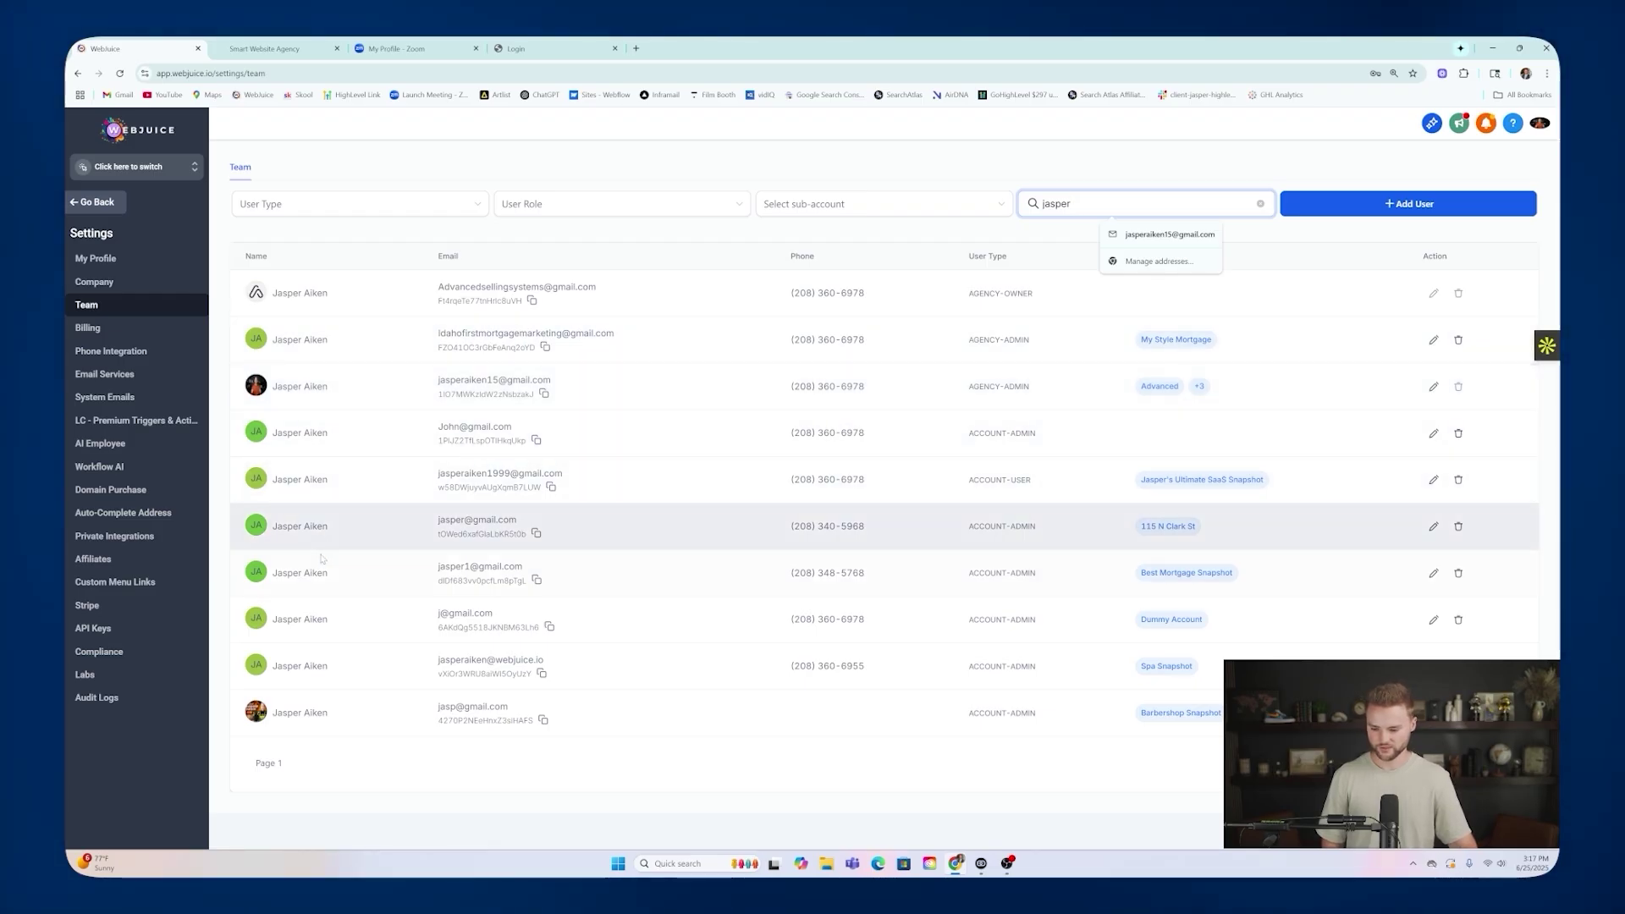
{"action": "left_click", "coordinate": [1433, 385]}
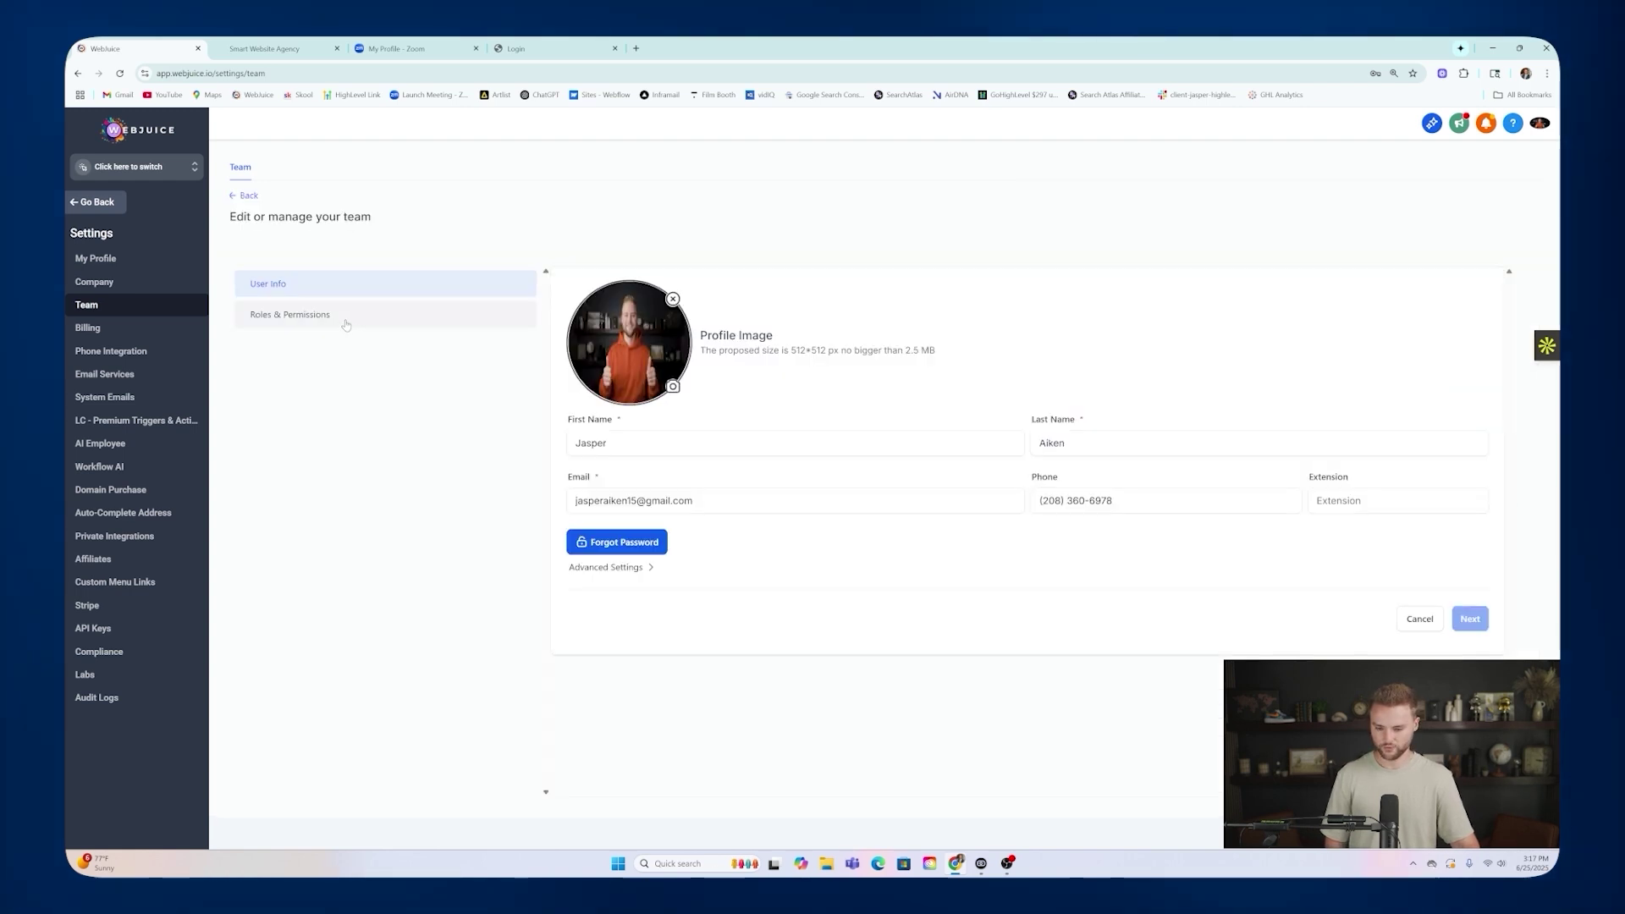
Add Smart Website Agency Snapshot (Free) to the user's sub-account access and save.
{"action": "left_click", "coordinate": [343, 319]}
{"action": "left_click", "coordinate": [1006, 424]}
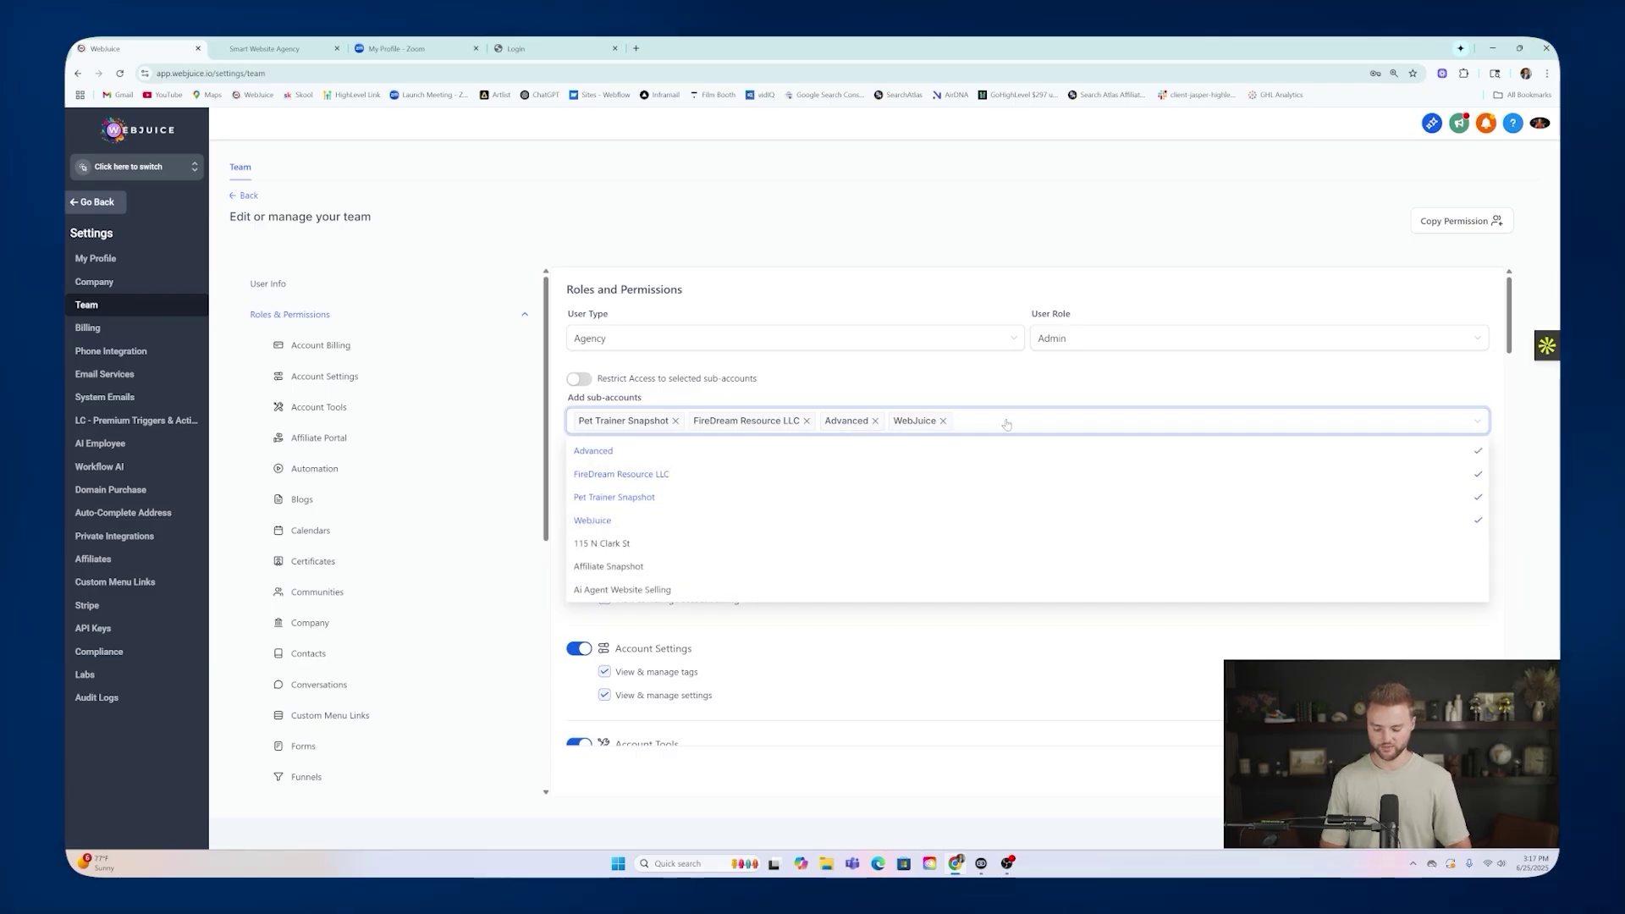
{"action": "type", "text": "smart"}
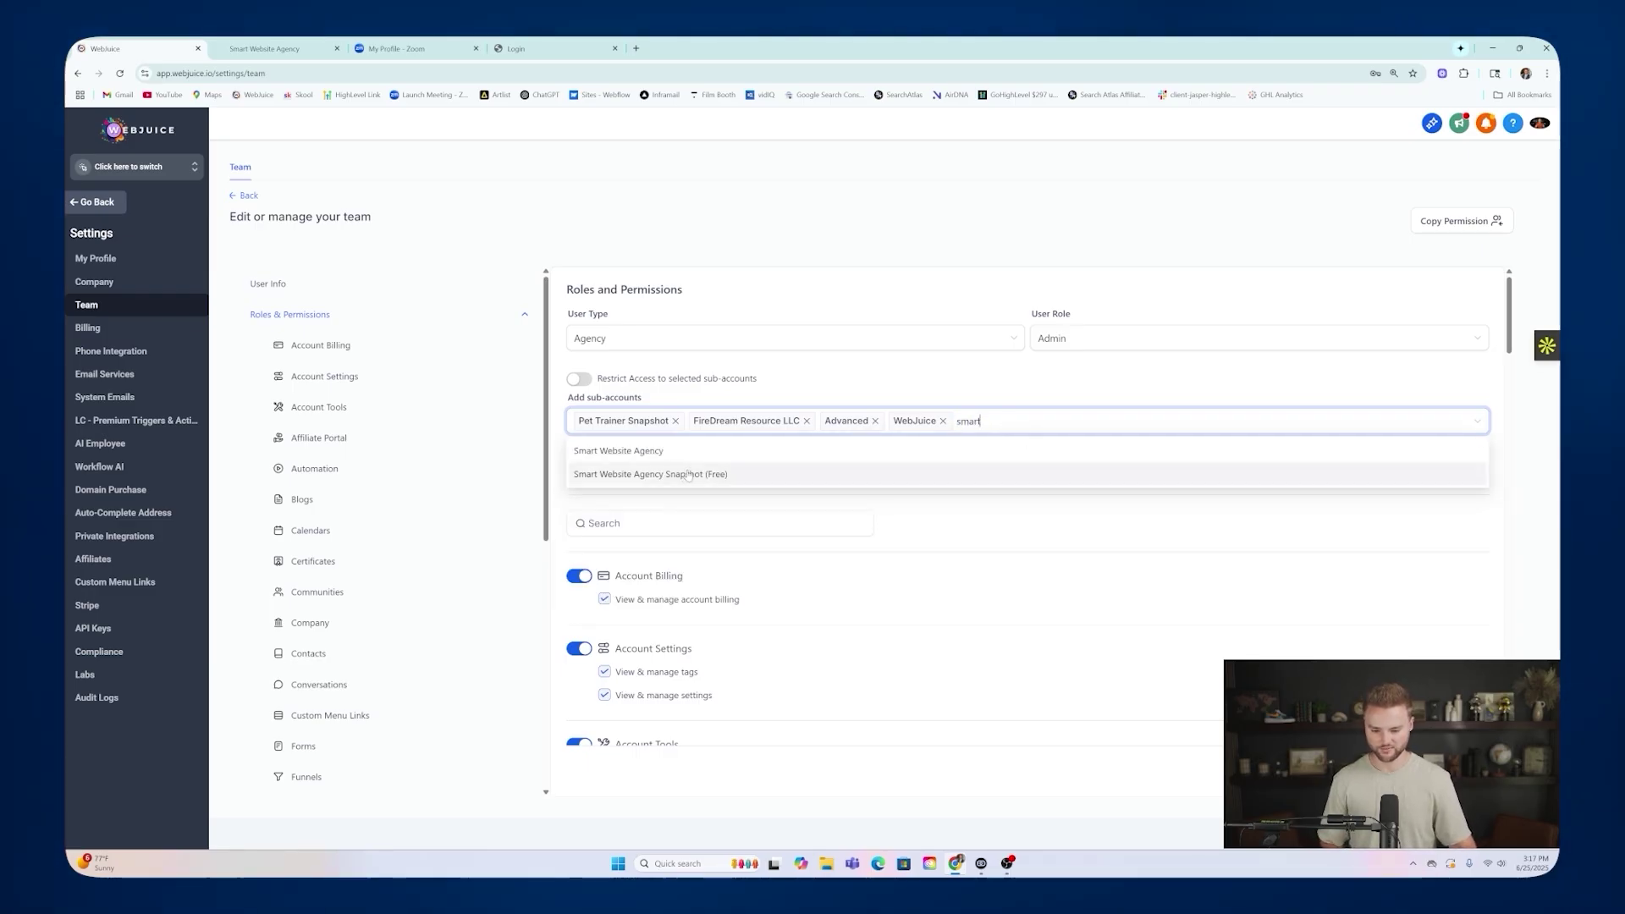
{"action": "left_click", "coordinate": [765, 475]}
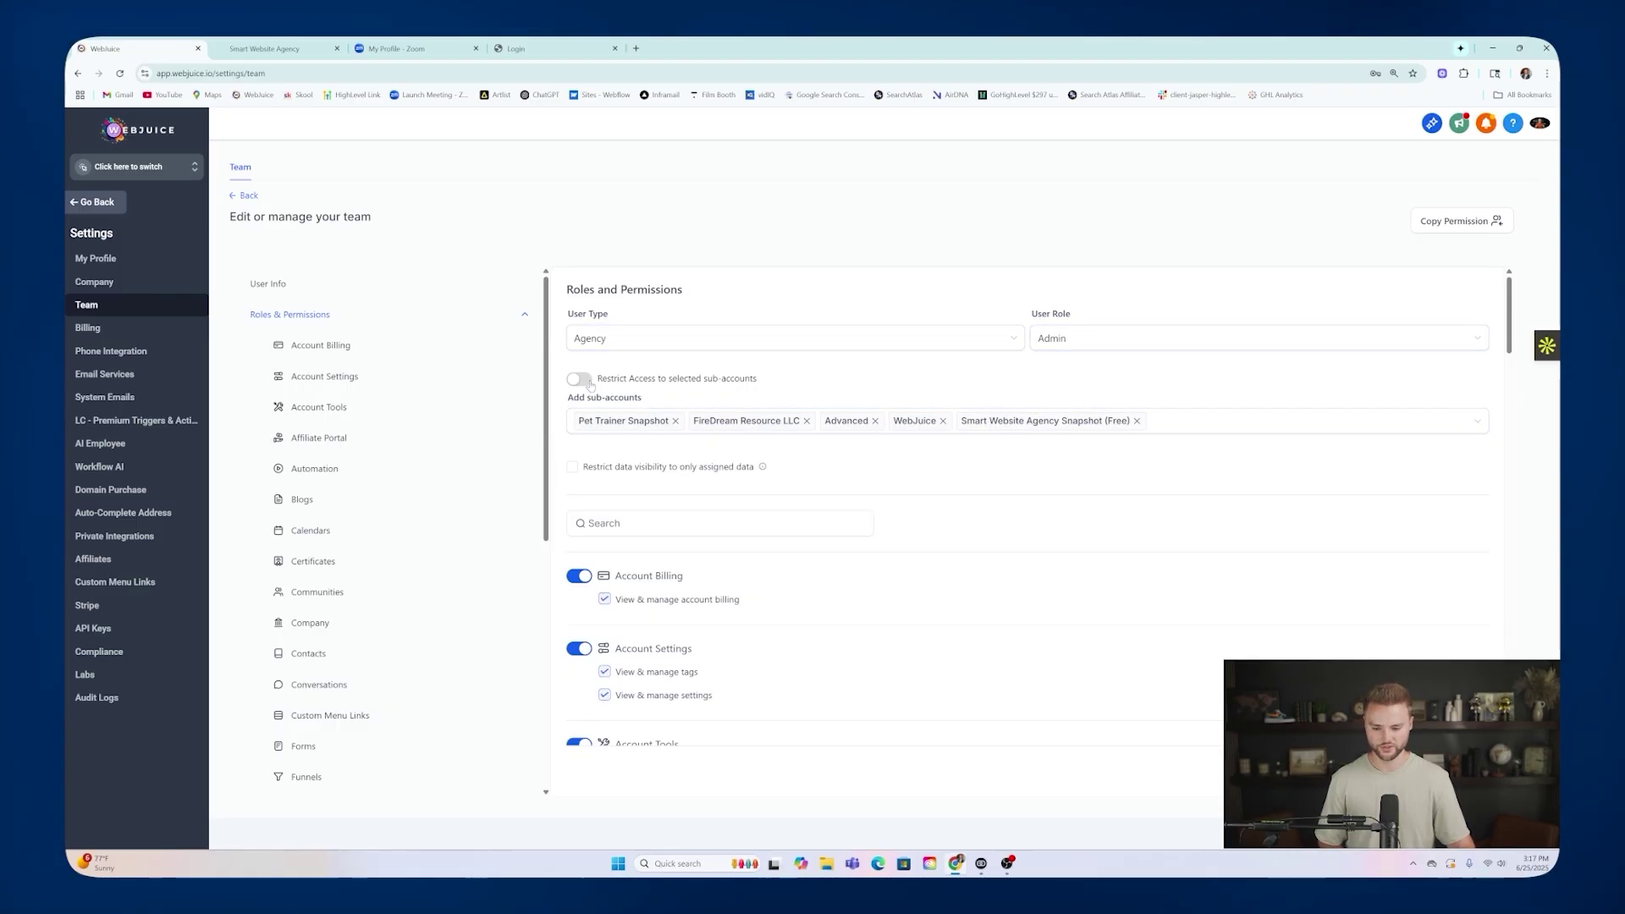
{"action": "scroll", "coordinate": [592, 406], "scroll_direction": "down", "scroll_amount": 3}
{"action": "scroll", "coordinate": [630, 527], "scroll_direction": "down", "scroll_amount": 2}
{"action": "scroll", "coordinate": [631, 528], "scroll_direction": "up", "scroll_amount": 2}
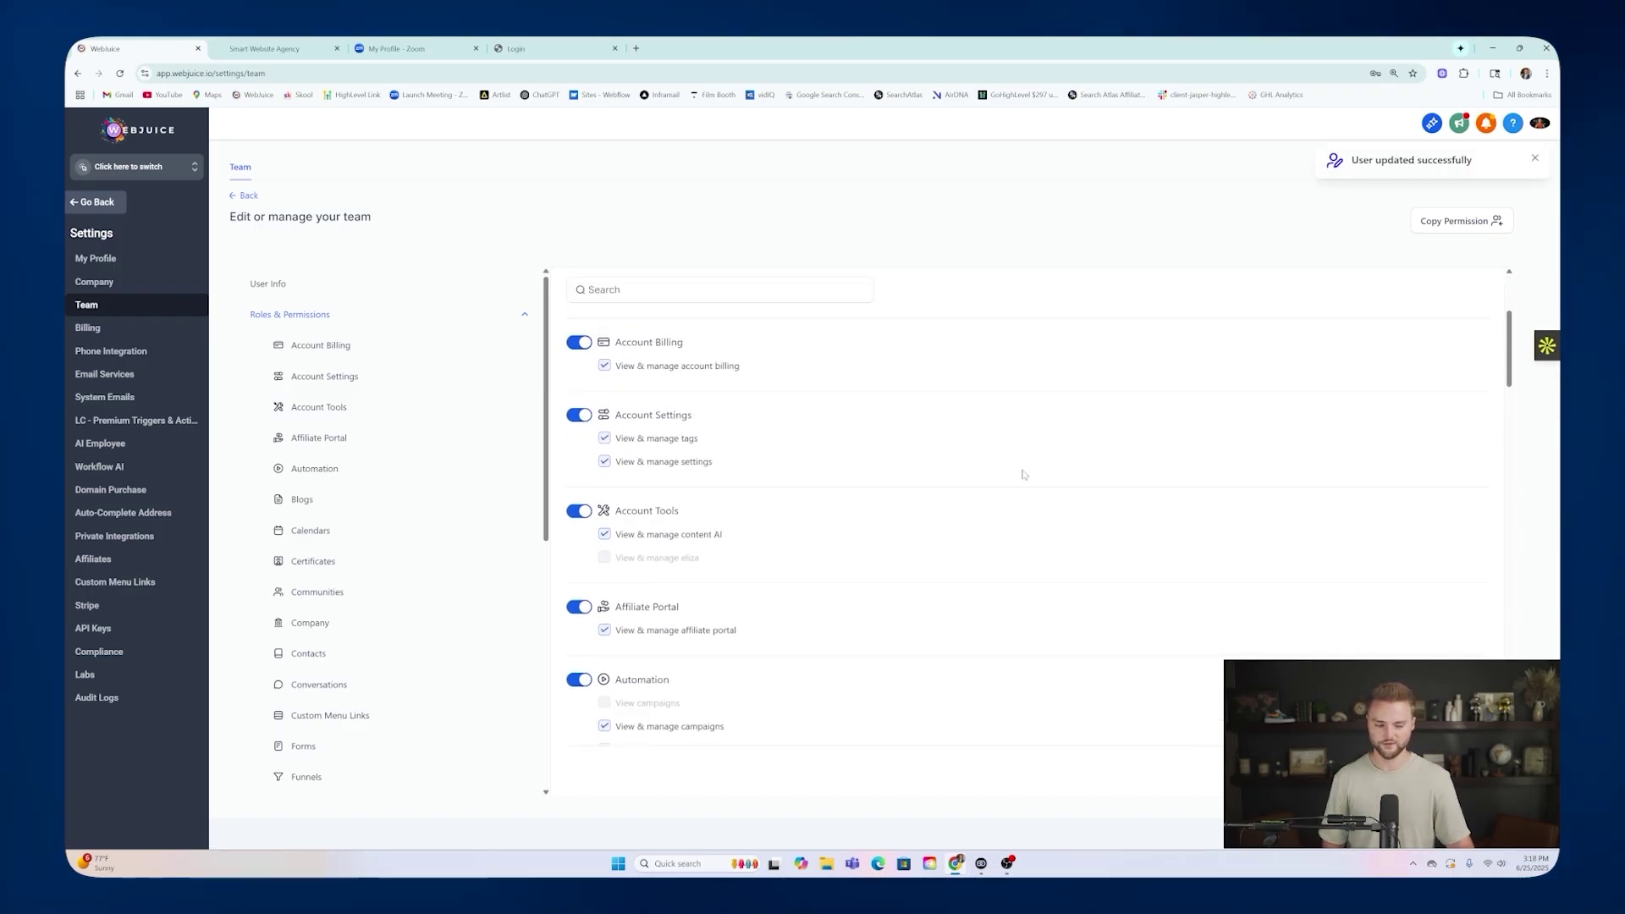
{"action": "left_click", "coordinate": [186, 168]}
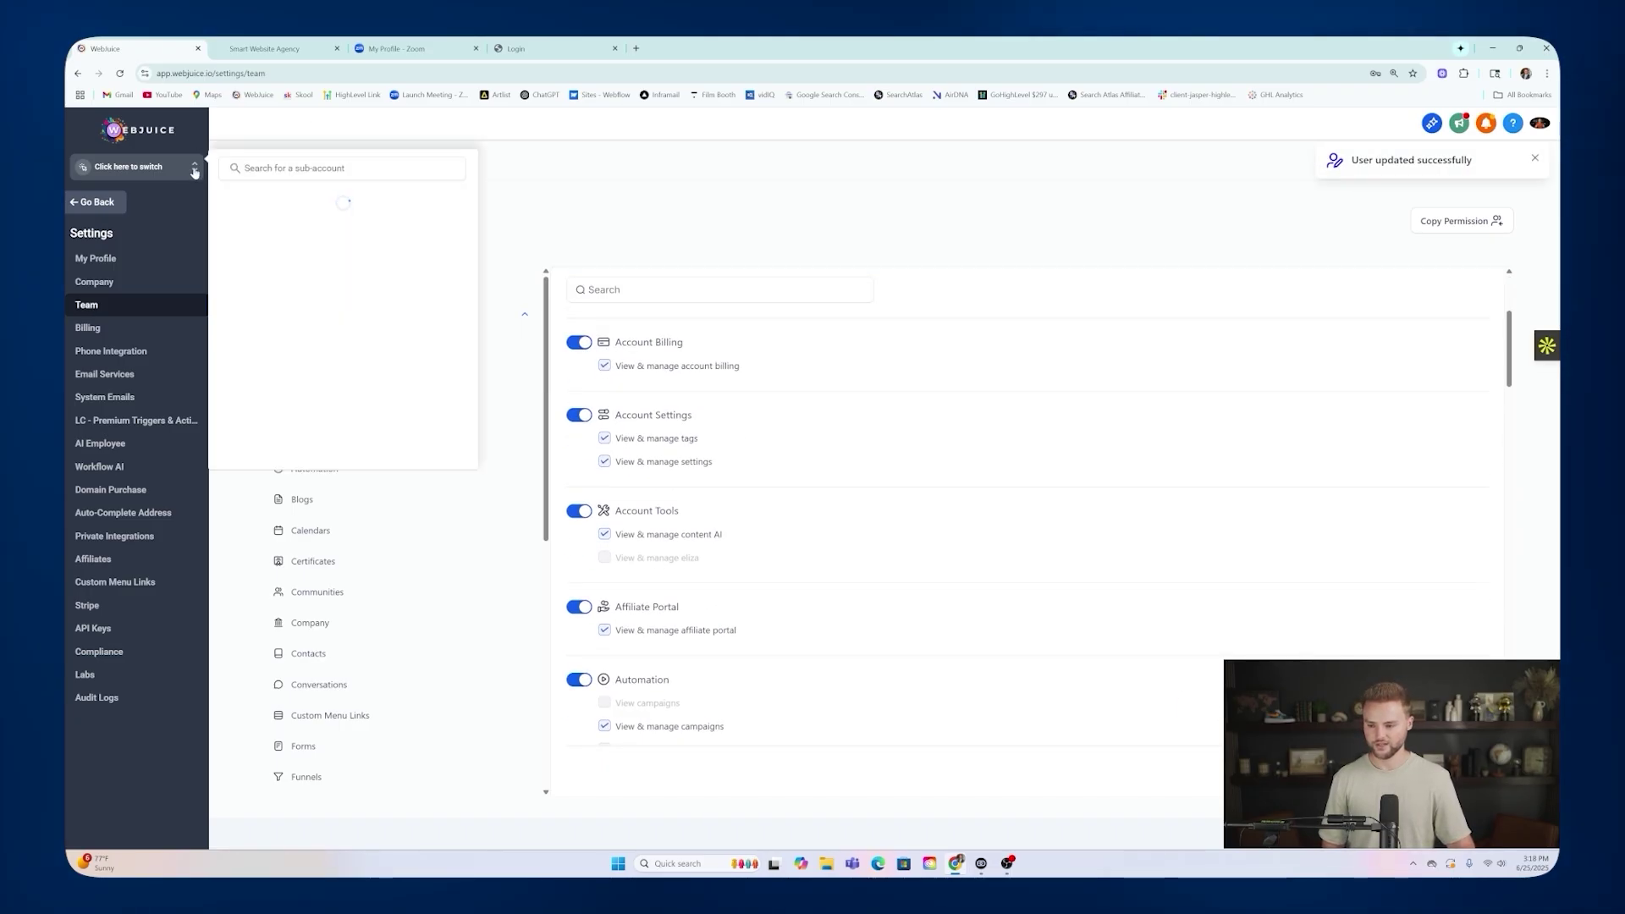
Switch into Smart Website Agency, confirm My Staff lists the agency admin, then go back.
{"action": "left_click", "coordinate": [293, 226]}
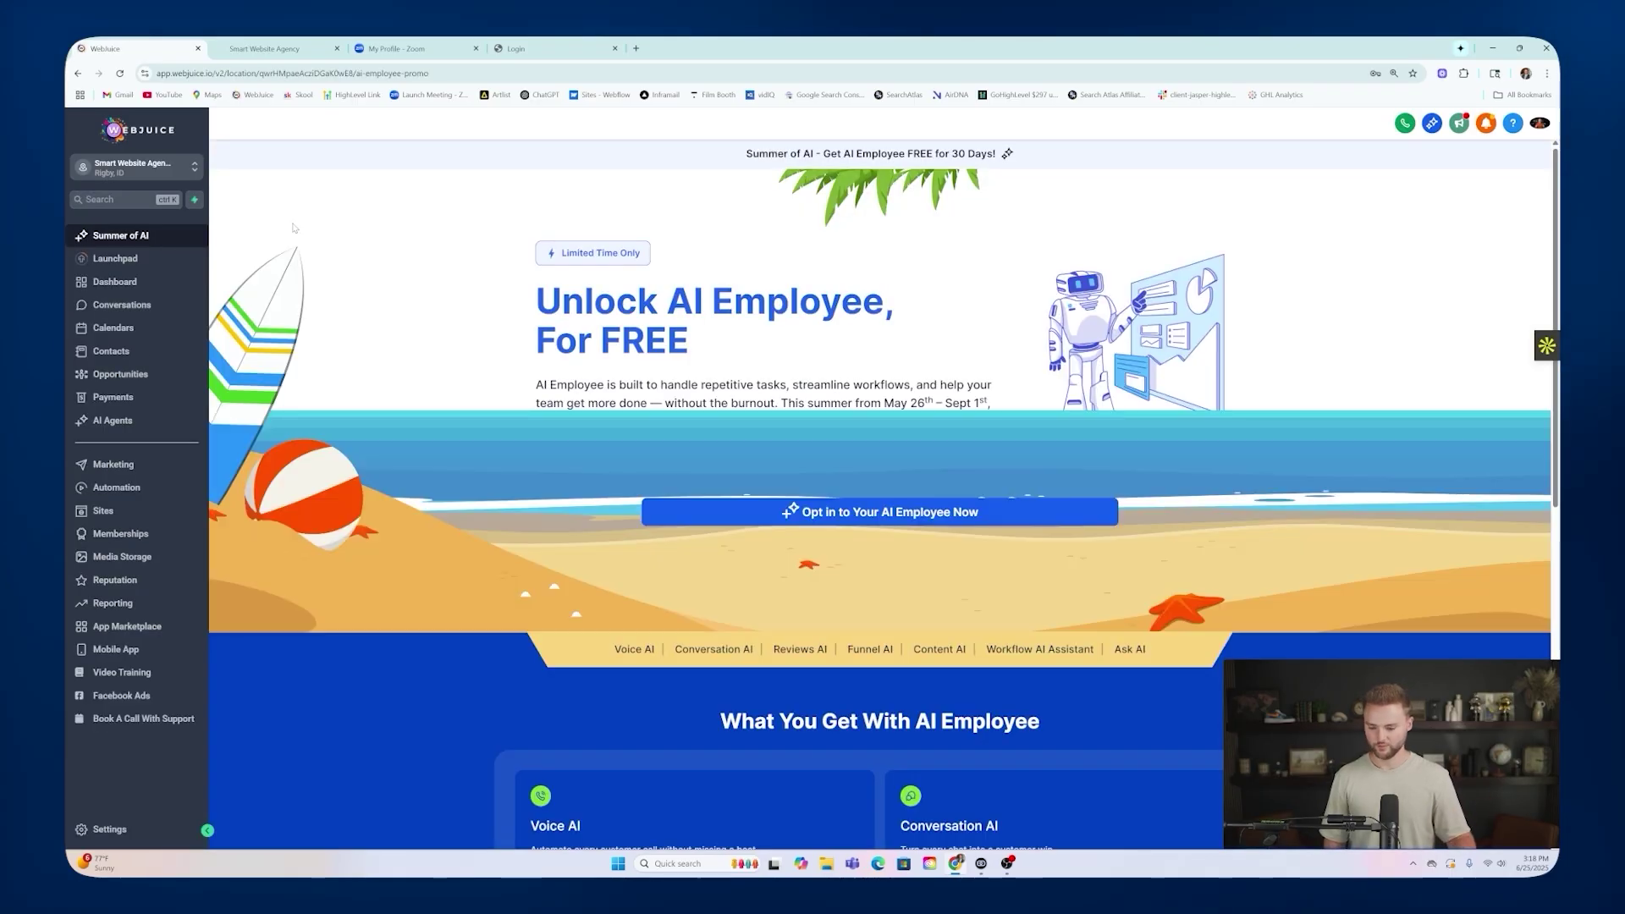
{"action": "left_click", "coordinate": [129, 822]}
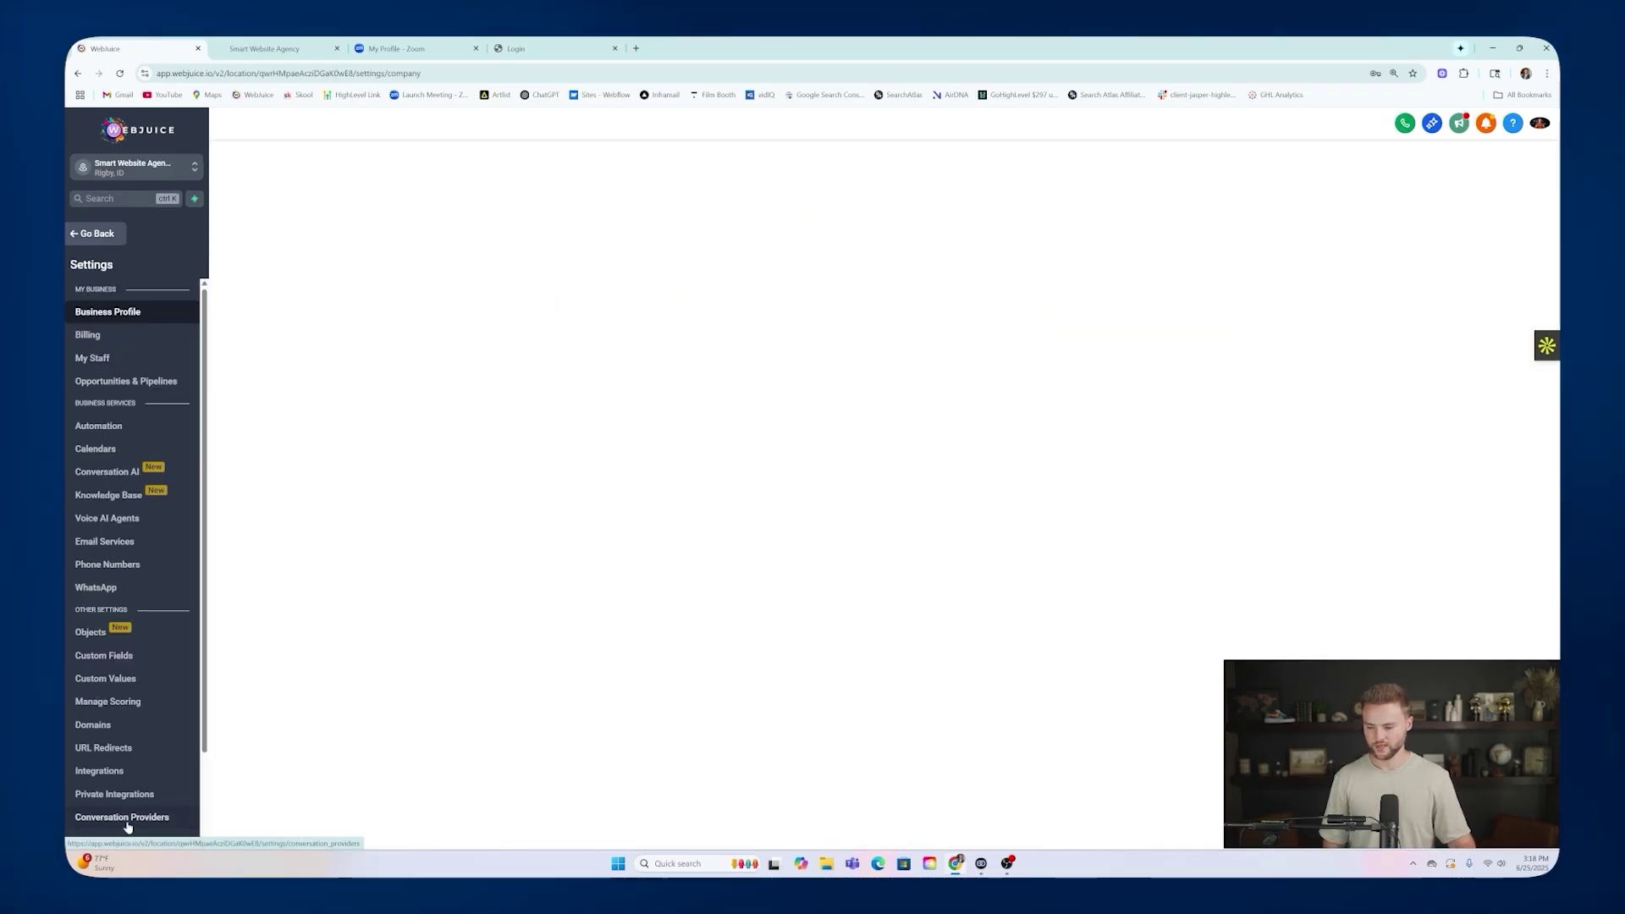
{"action": "left_click", "coordinate": [115, 361]}
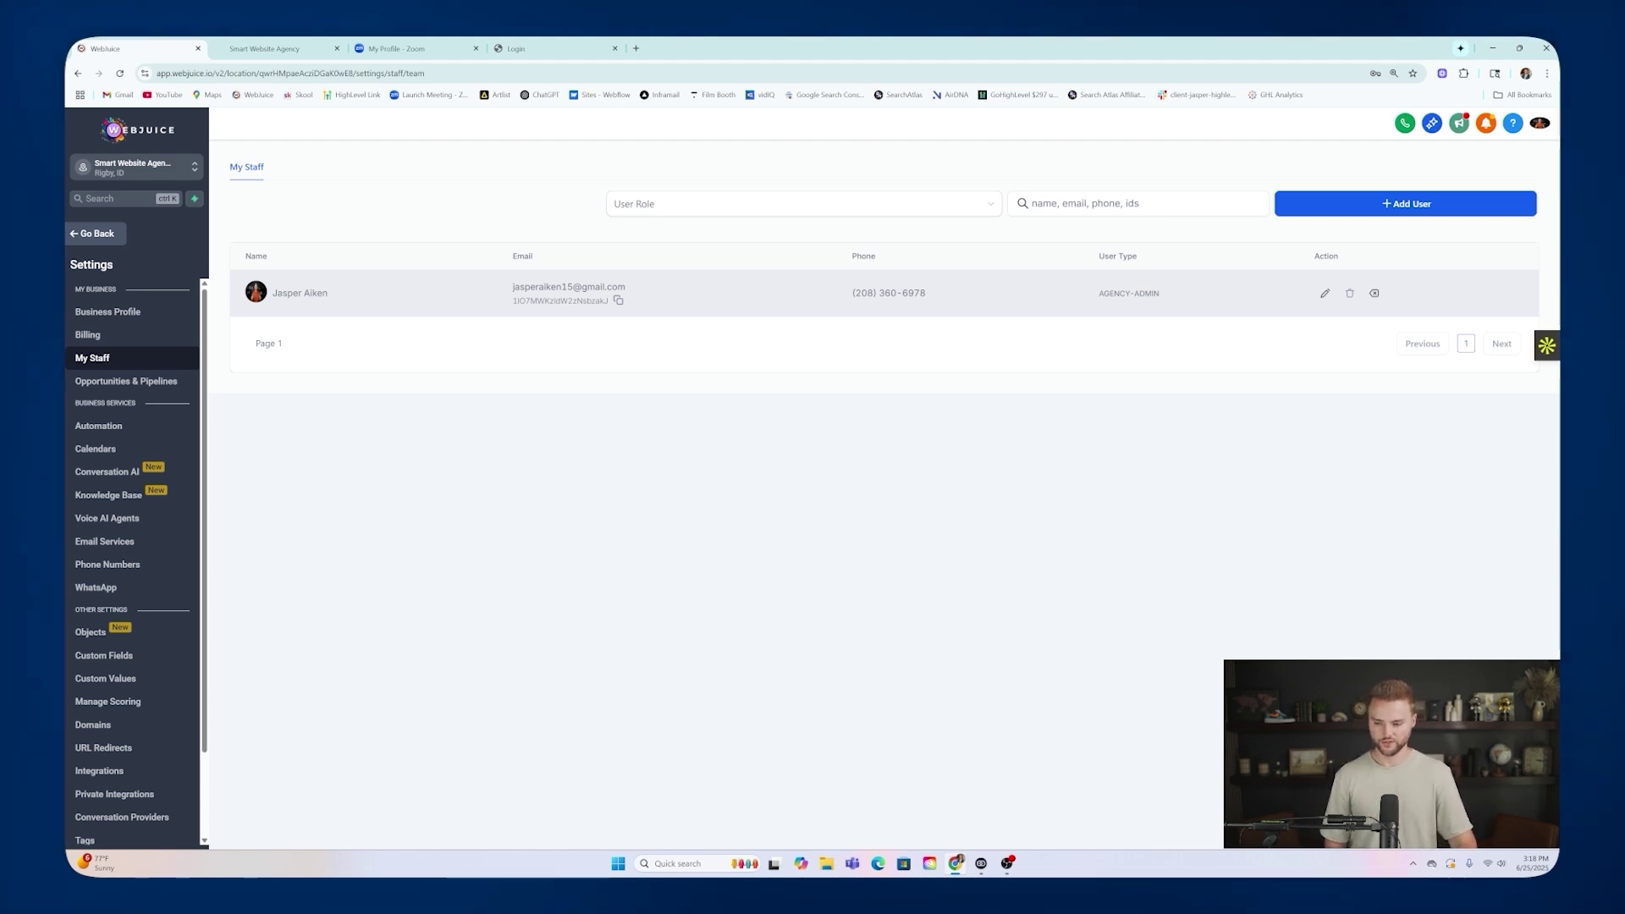
{"action": "left_click", "coordinate": [100, 234]}
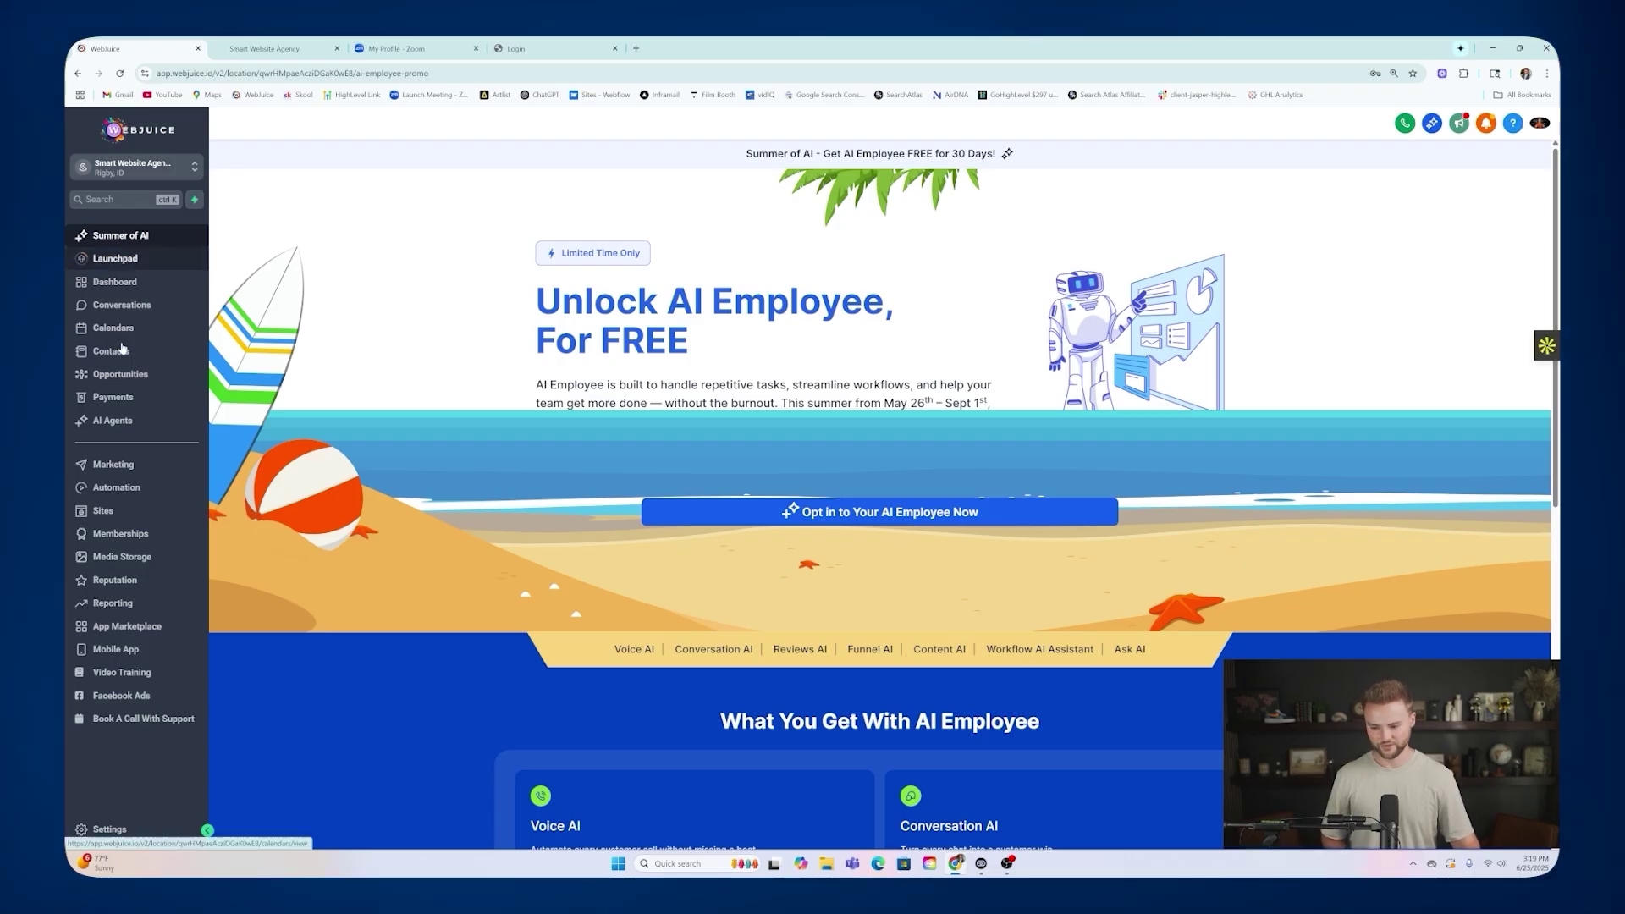
Review the sub-account's Calendars, Automation workflows and the Smart Website Funnel.
{"action": "left_click", "coordinate": [140, 537]}
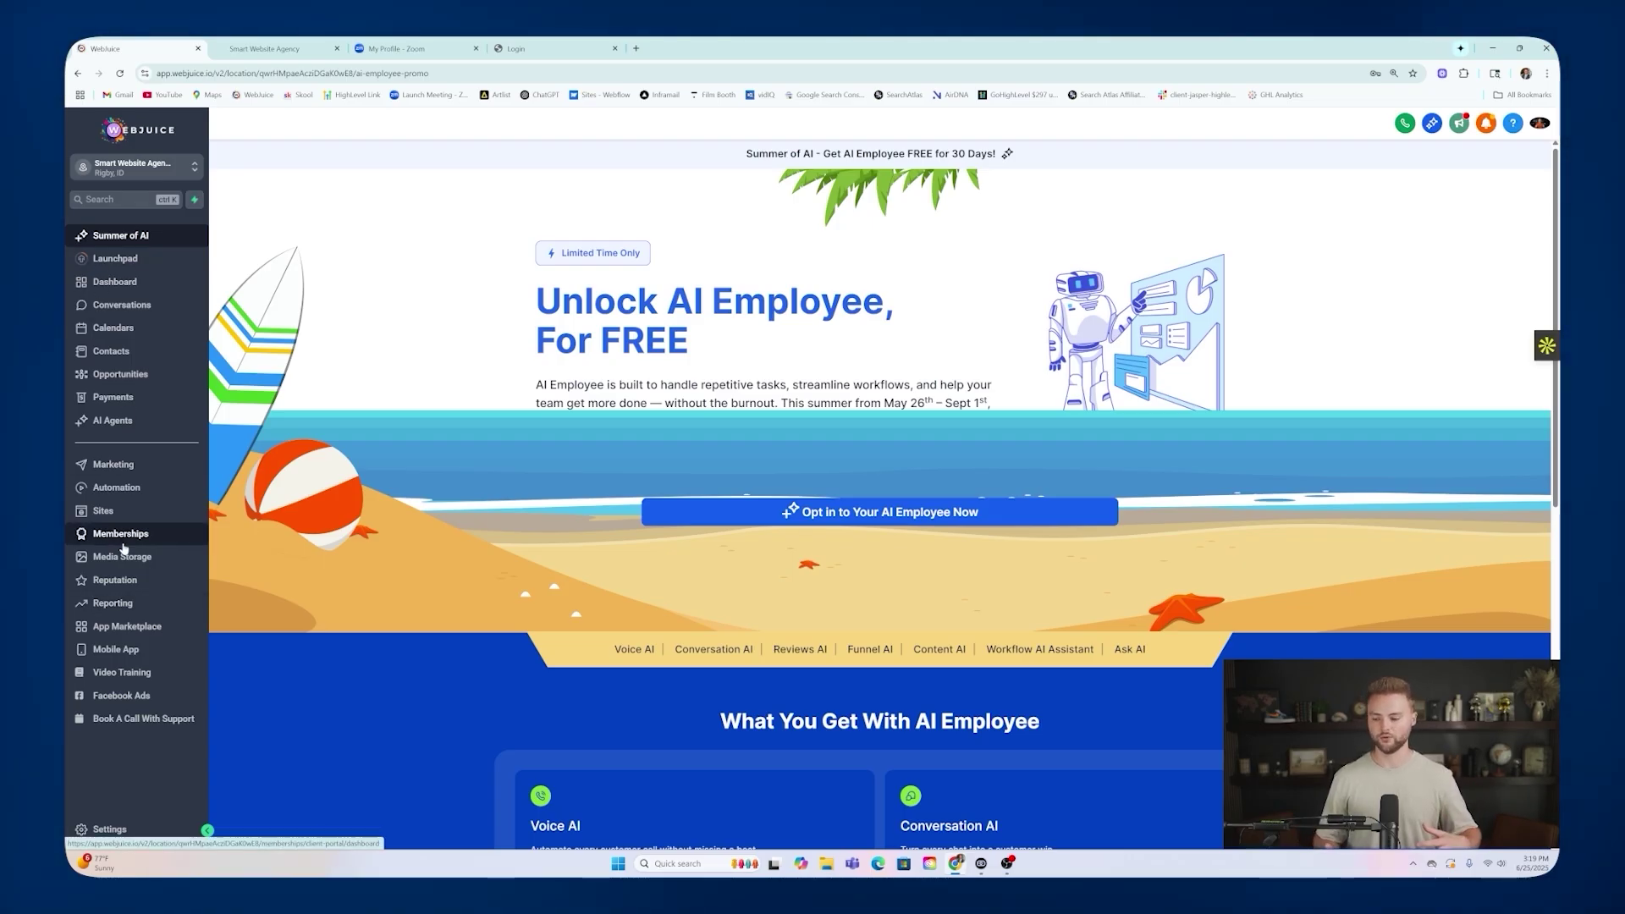
{"action": "left_click", "coordinate": [113, 327]}
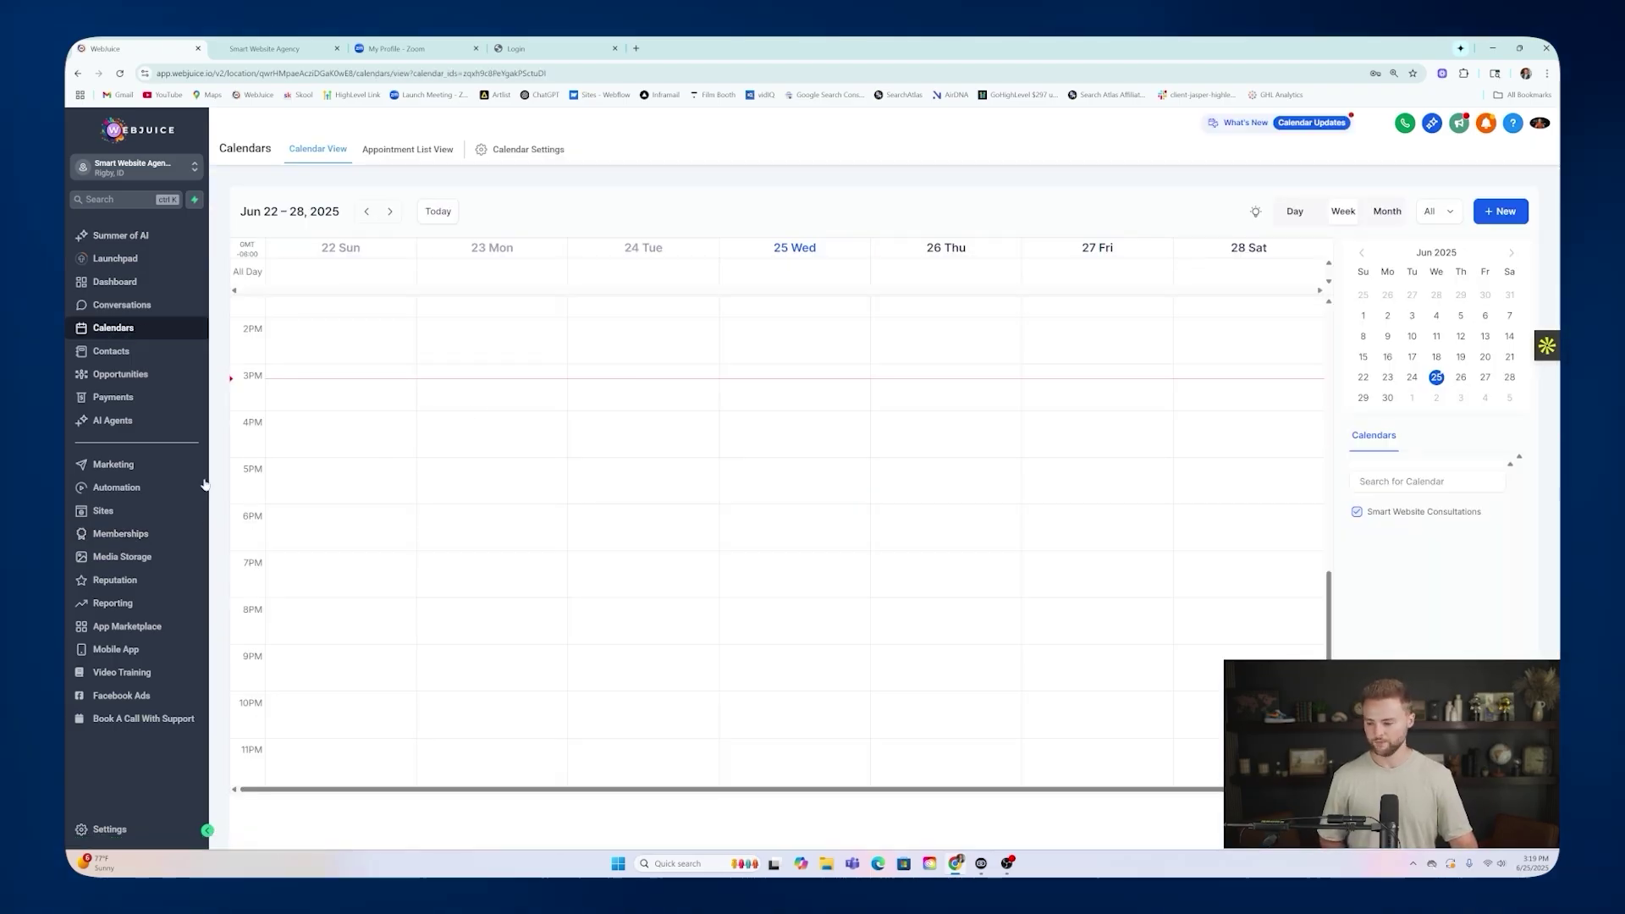
{"action": "left_click", "coordinate": [149, 487]}
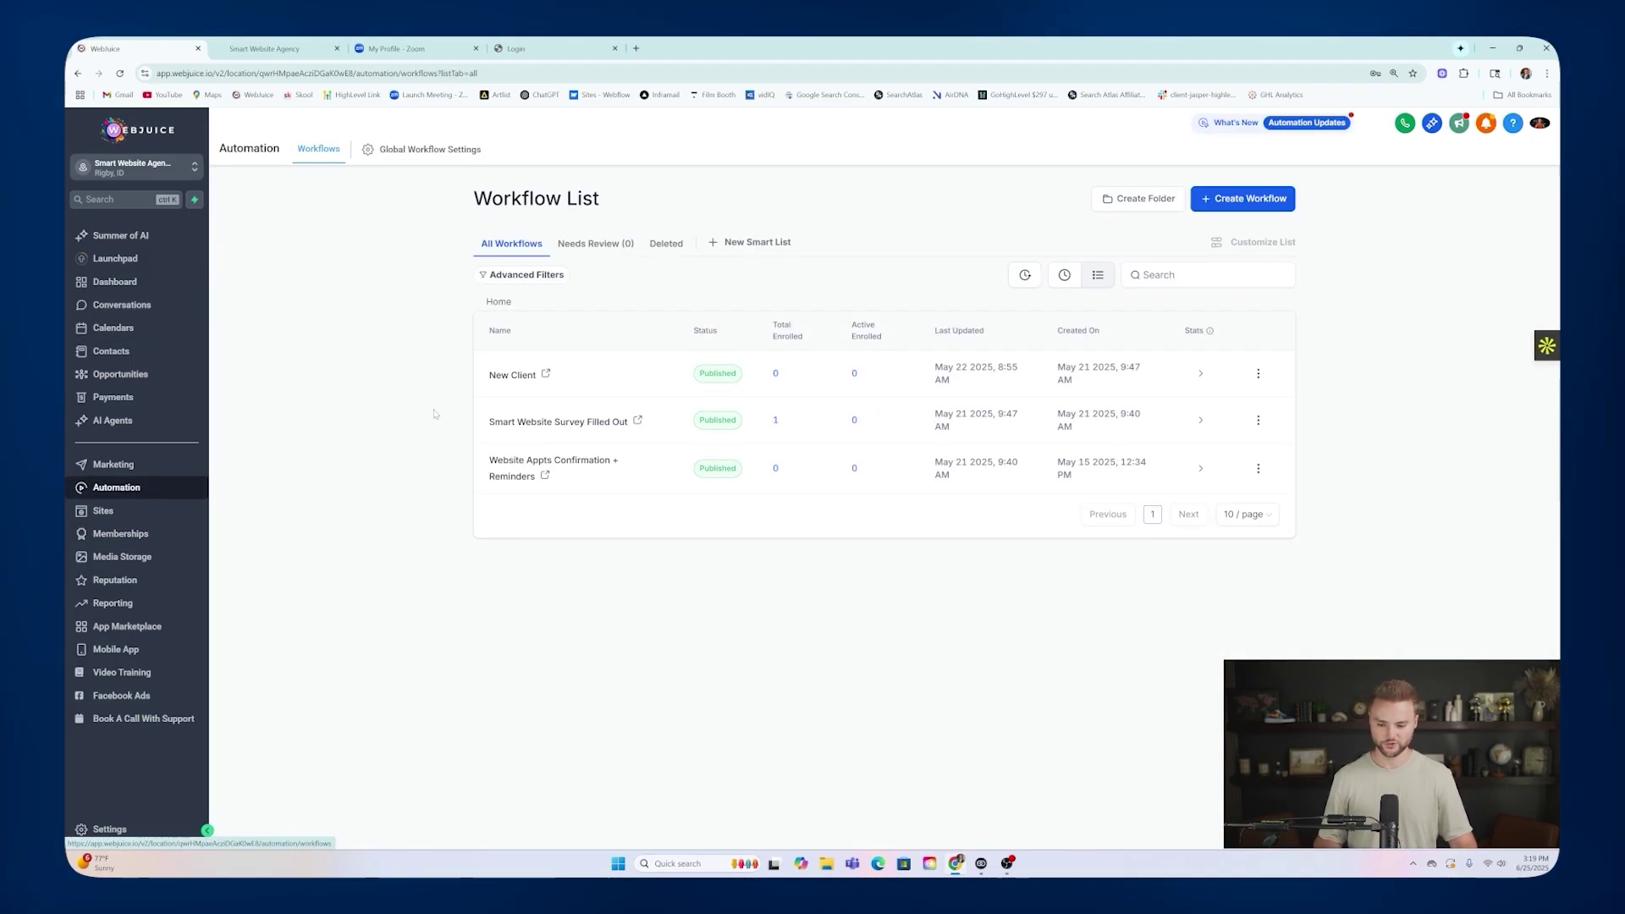
{"action": "left_click", "coordinate": [174, 517]}
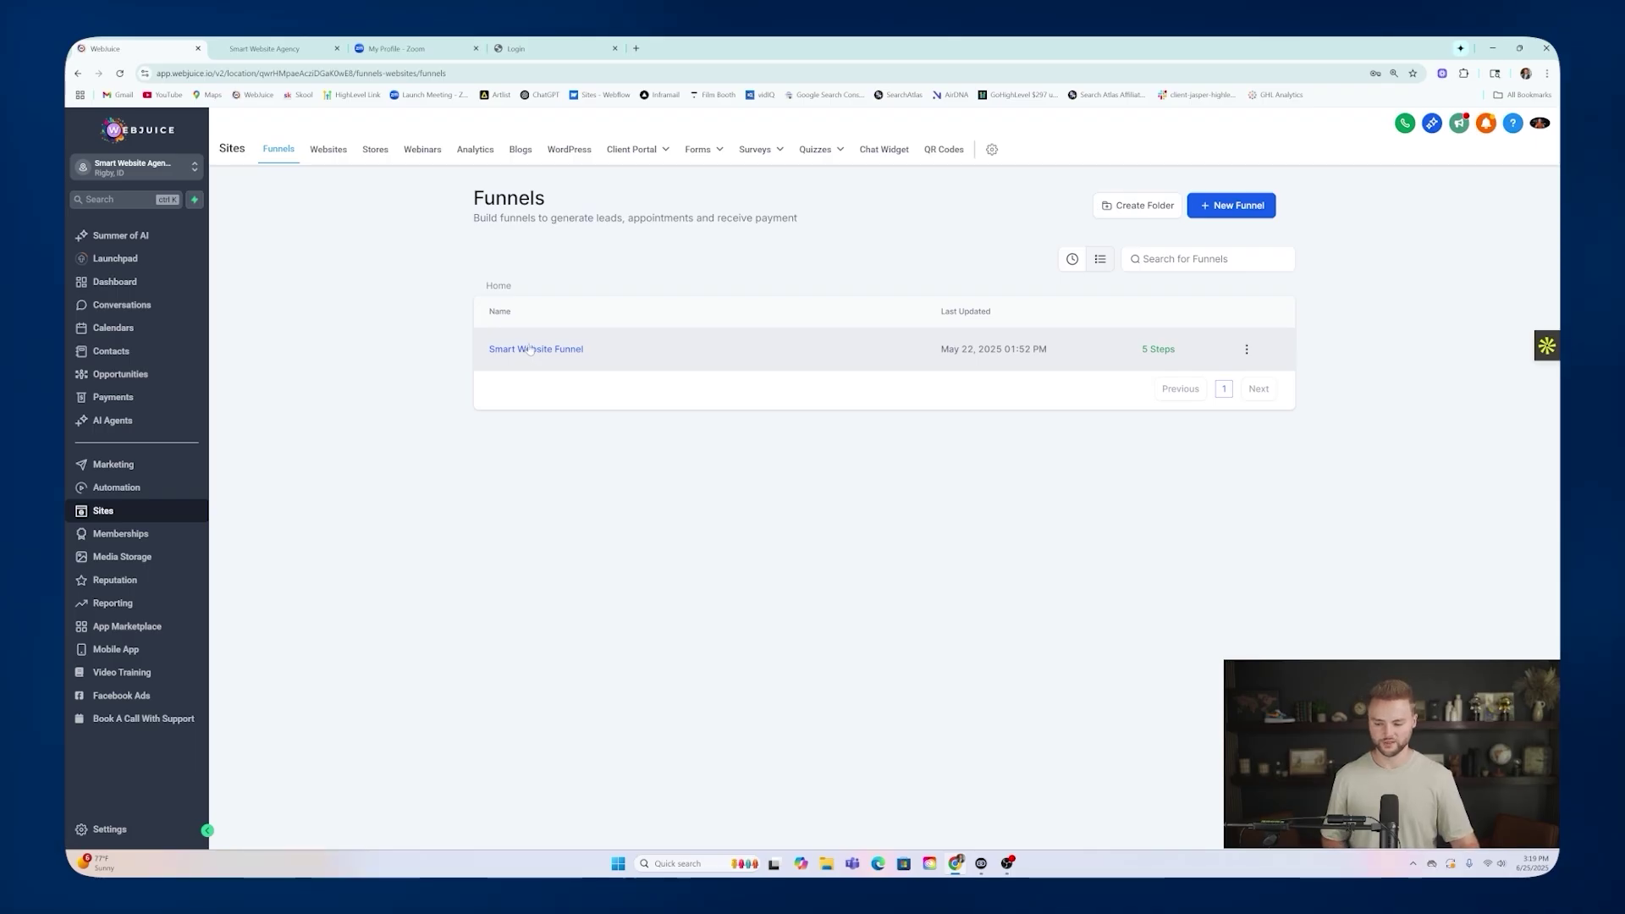
{"action": "left_click", "coordinate": [118, 487]}
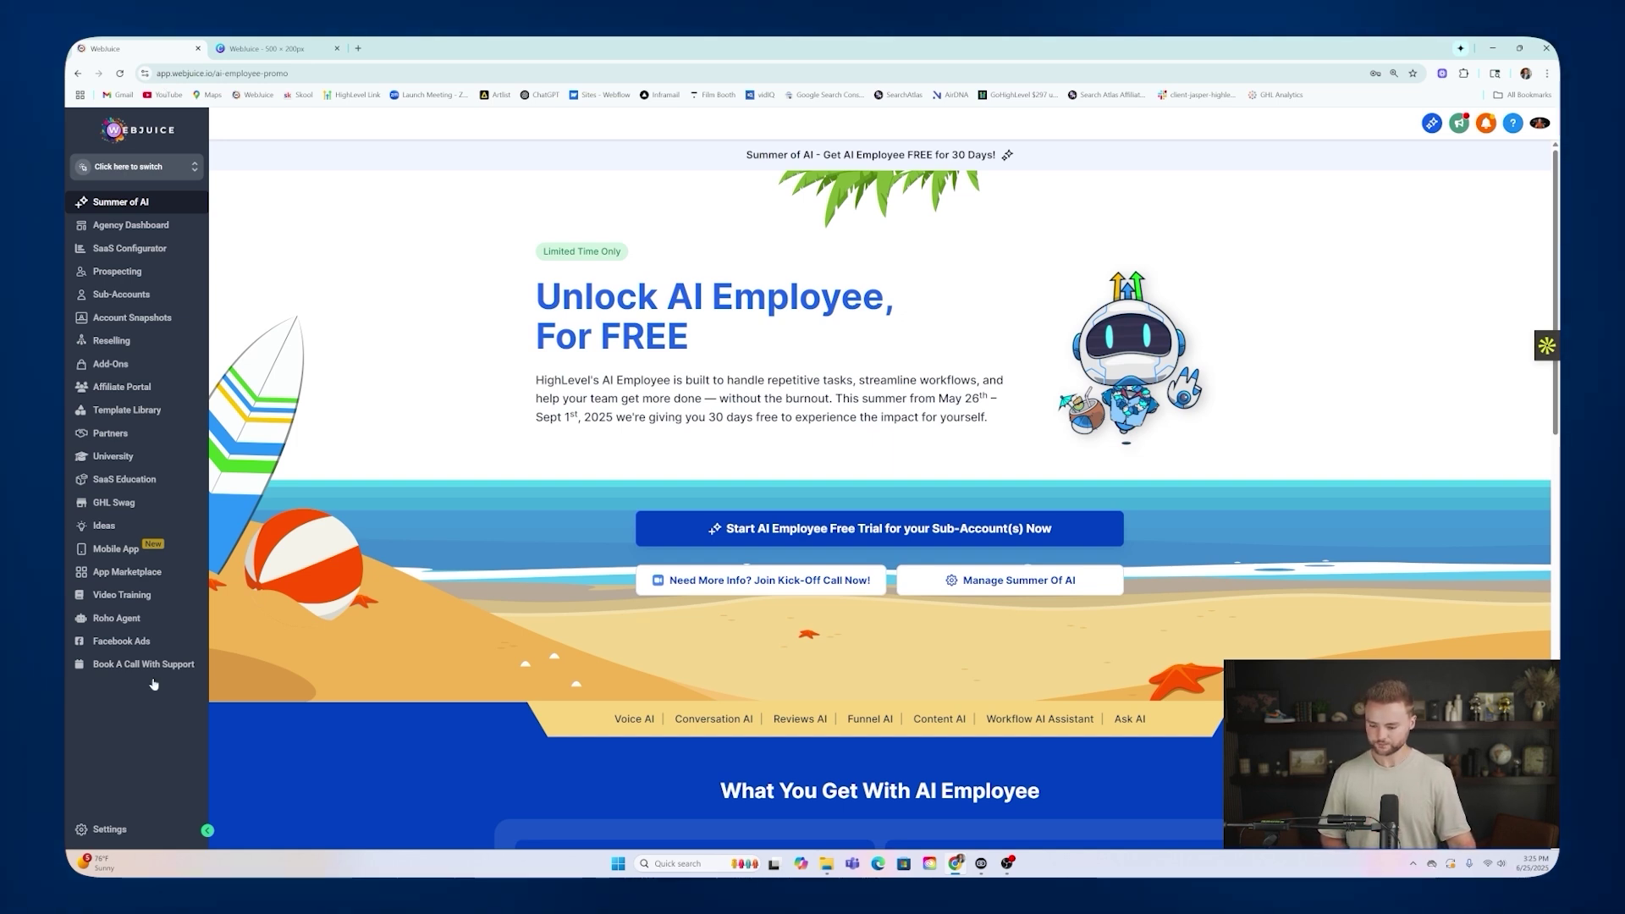
Open the agency Company whitelabel settings, then switch to the Canva WebJuice logo tab.
{"action": "left_click", "coordinate": [108, 830]}
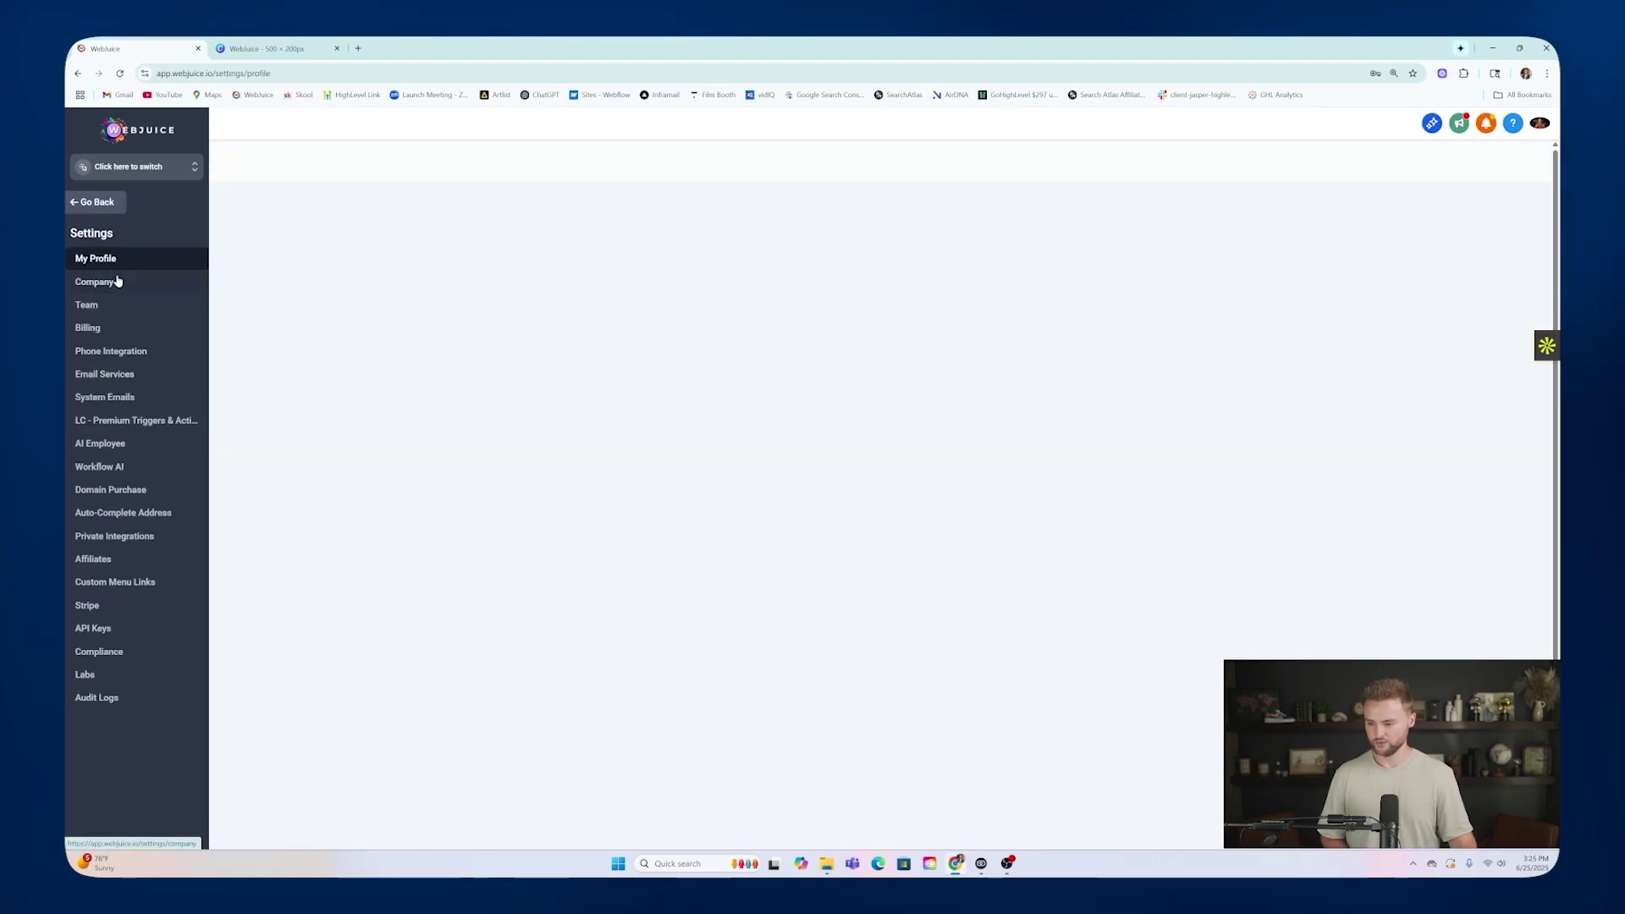
{"action": "left_click", "coordinate": [120, 283]}
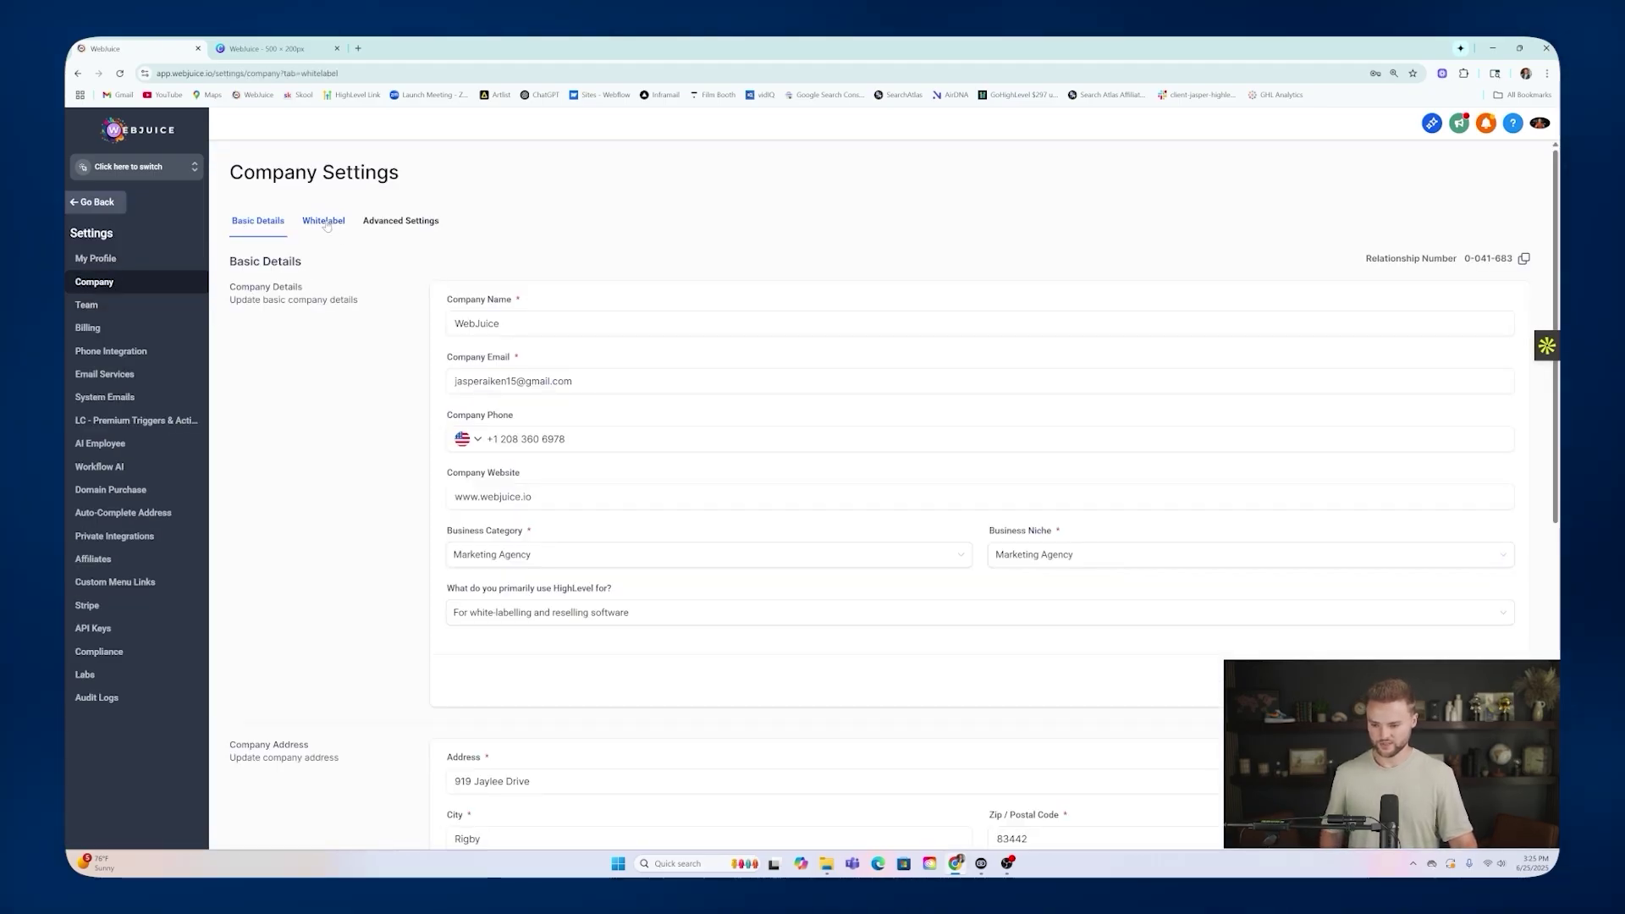
{"action": "left_click", "coordinate": [325, 221]}
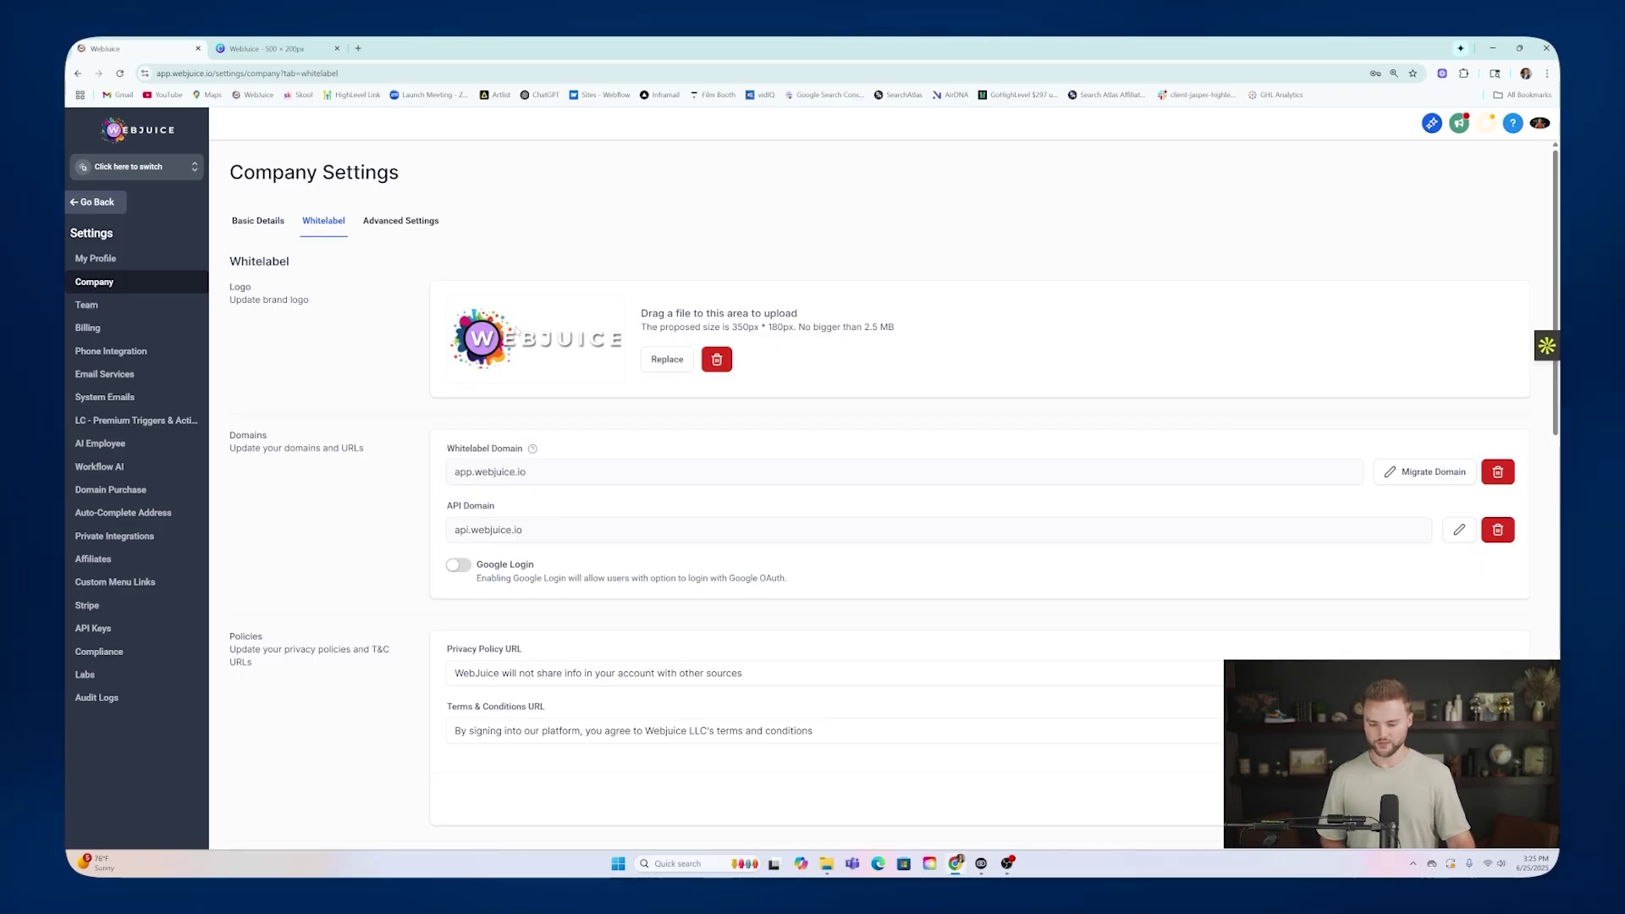
{"action": "key", "text": "ctrl+Tab"}
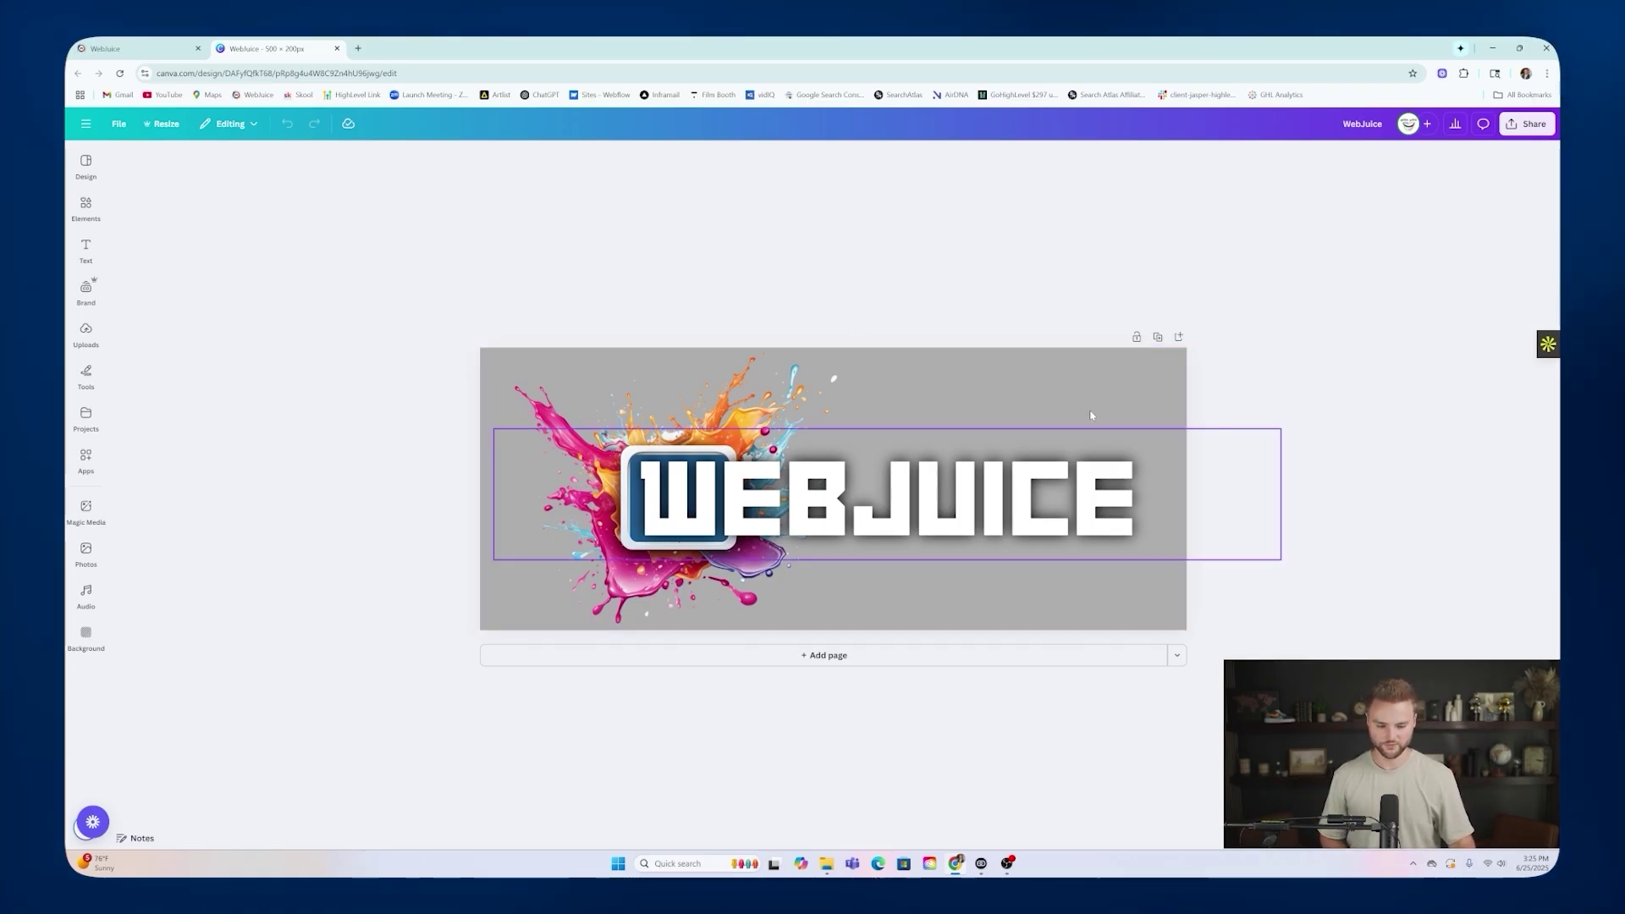
Enlarge the splash graphic, comparing it against the logo in the whitelabel settings.
{"action": "left_click", "coordinate": [542, 448]}
{"action": "left_click", "coordinate": [523, 378]}
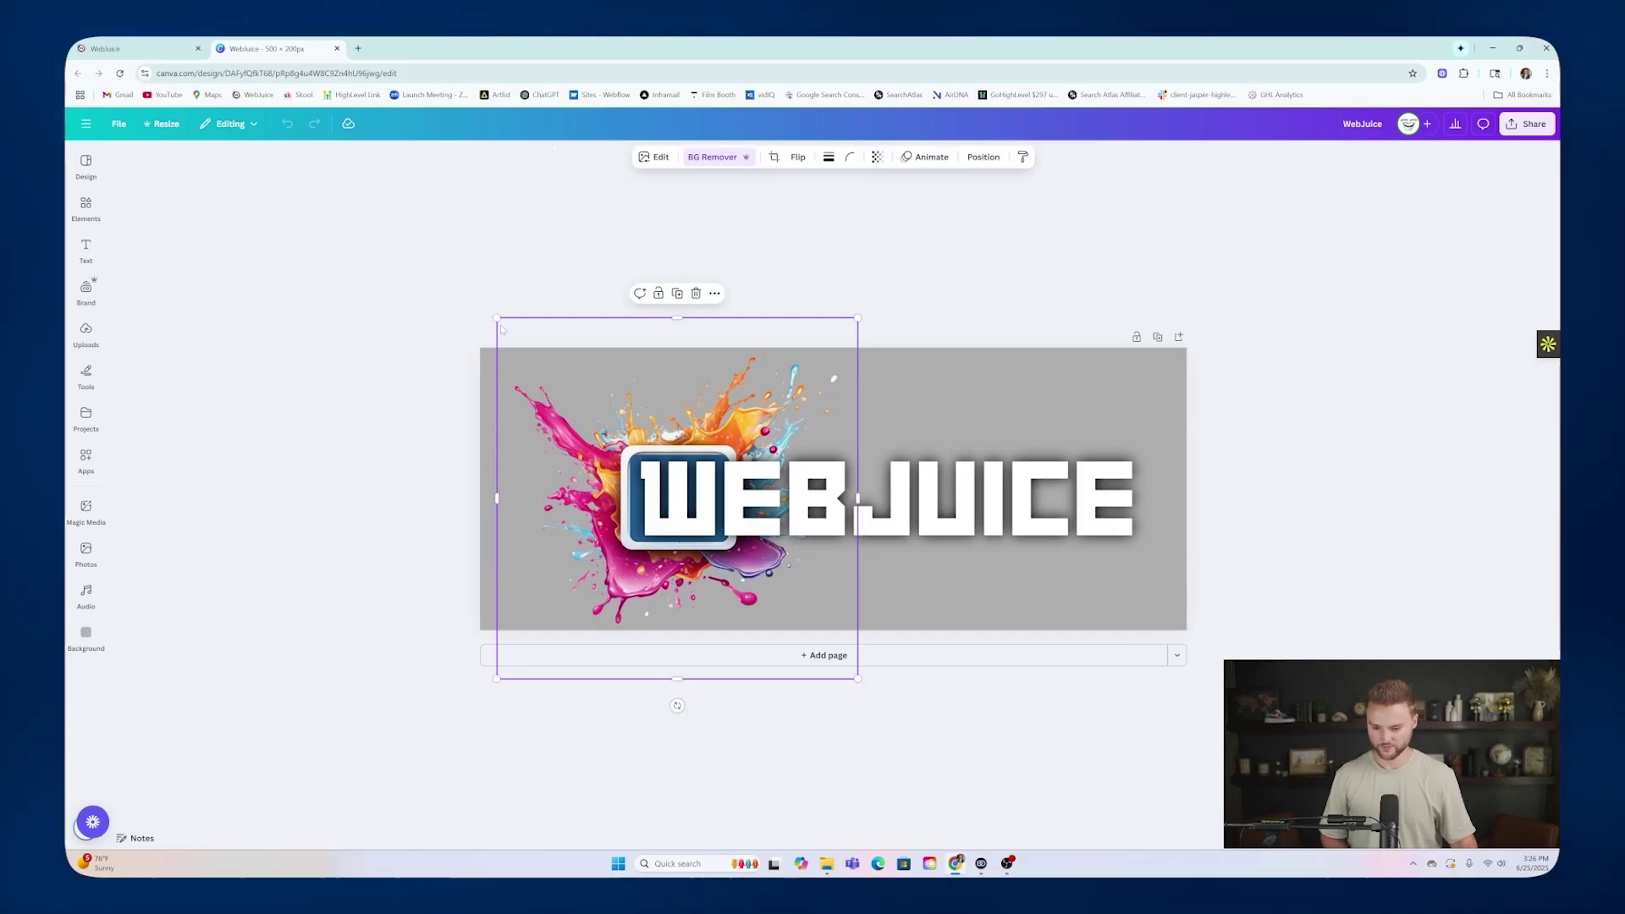
{"action": "left_click_drag", "start_coordinate": [495, 318], "coordinate": [461, 289]}
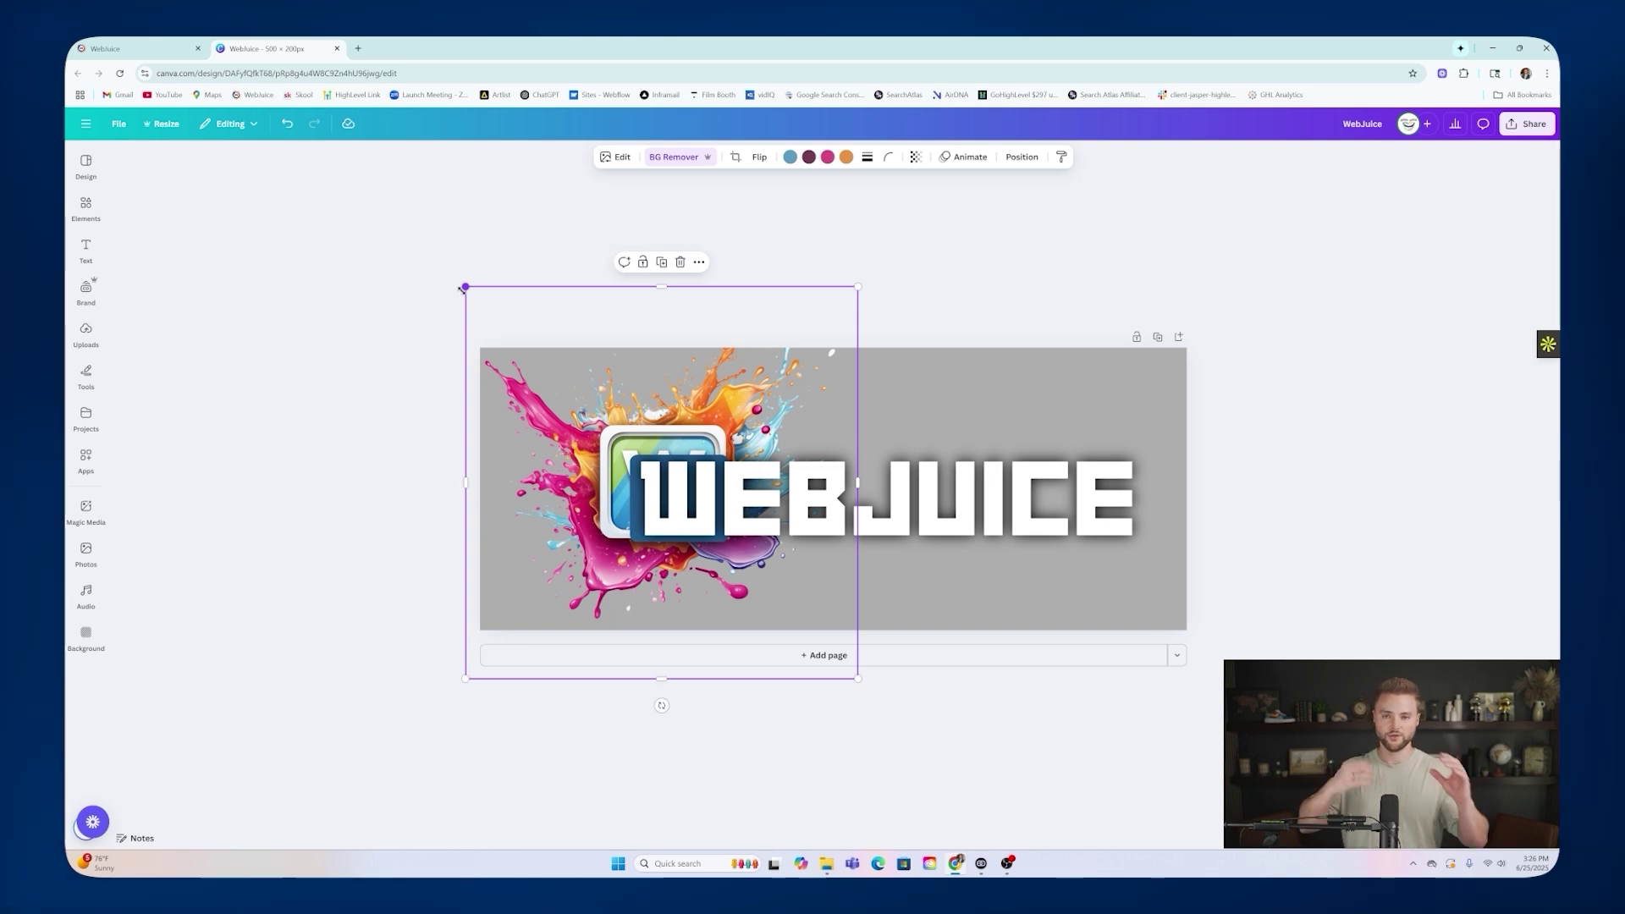
{"action": "left_click", "coordinate": [121, 44]}
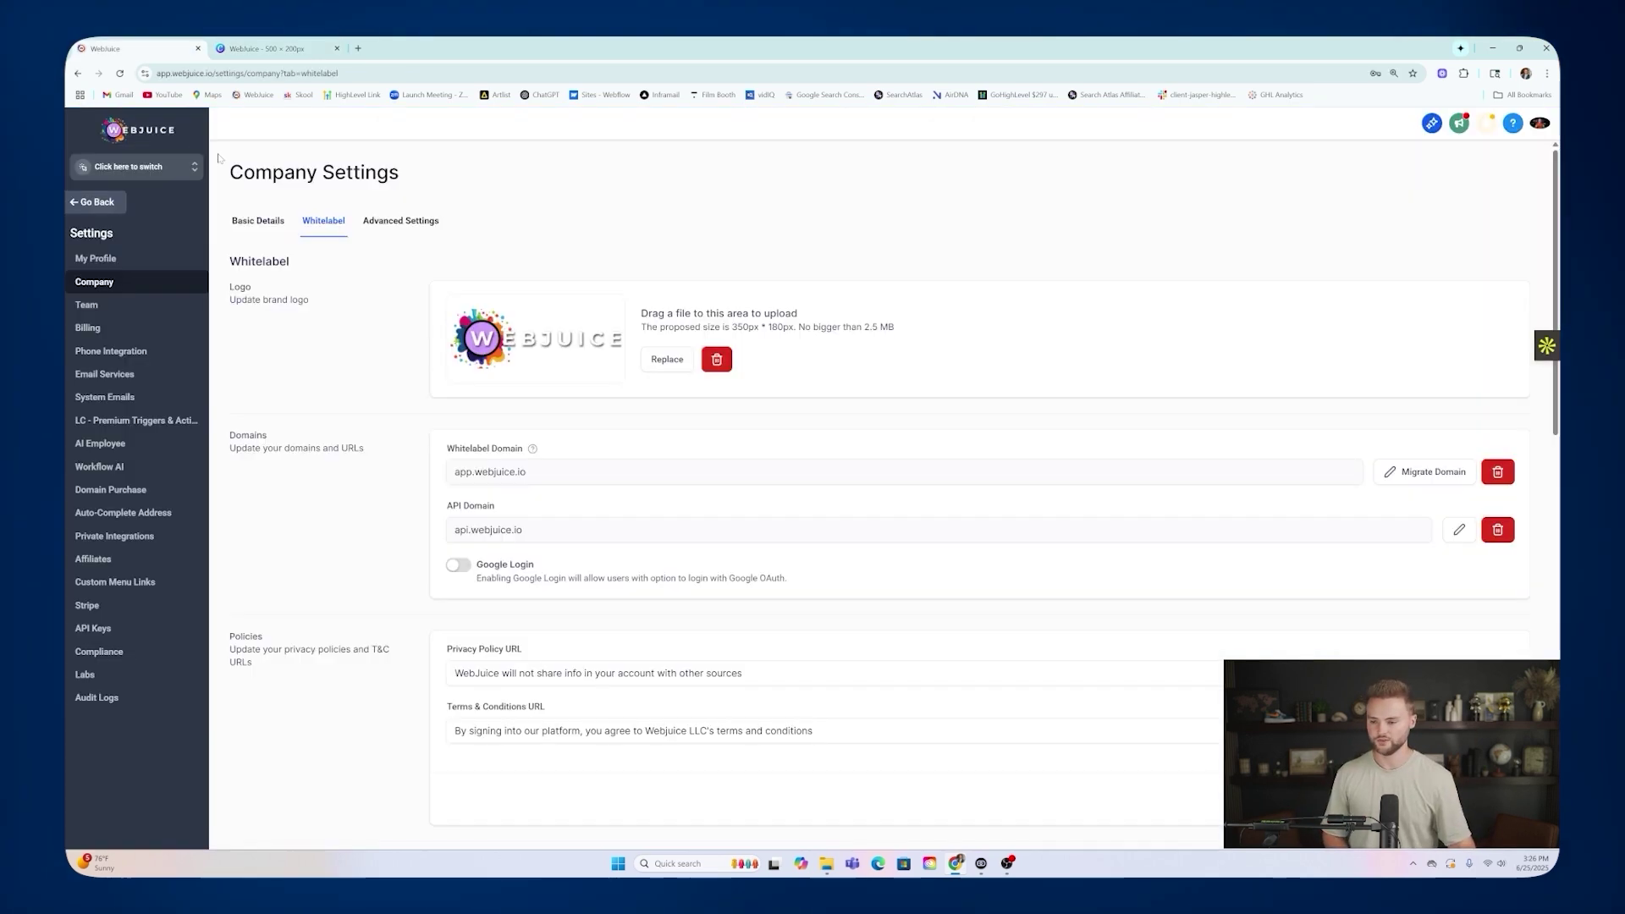
{"action": "left_click", "coordinate": [269, 49]}
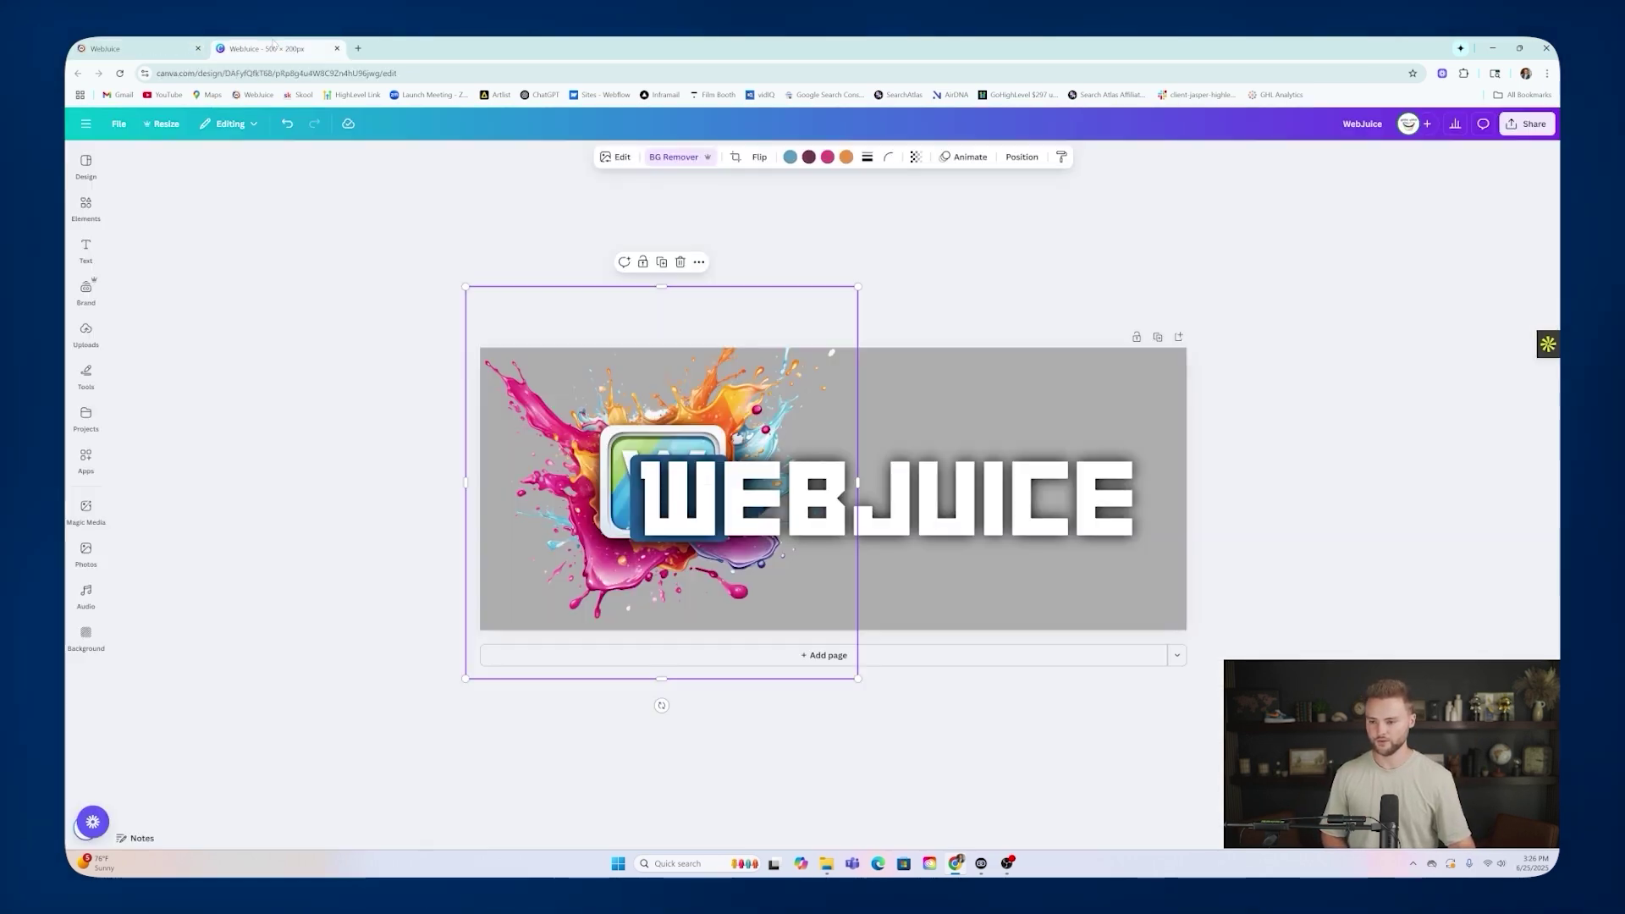
Enlarge the WEBJUICE wordmark, realign it with the splash, and open the Share panel.
{"action": "left_click", "coordinate": [1007, 499]}
{"action": "left_click_drag", "start_coordinate": [1280, 432], "coordinate": [1322, 393]}
{"action": "mouse_move", "coordinate": [530, 534]}
{"action": "left_mouse_down"}
{"action": "mouse_move", "coordinate": [513, 534]}
{"action": "mouse_move", "coordinate": [551, 515]}
{"action": "left_mouse_up"}
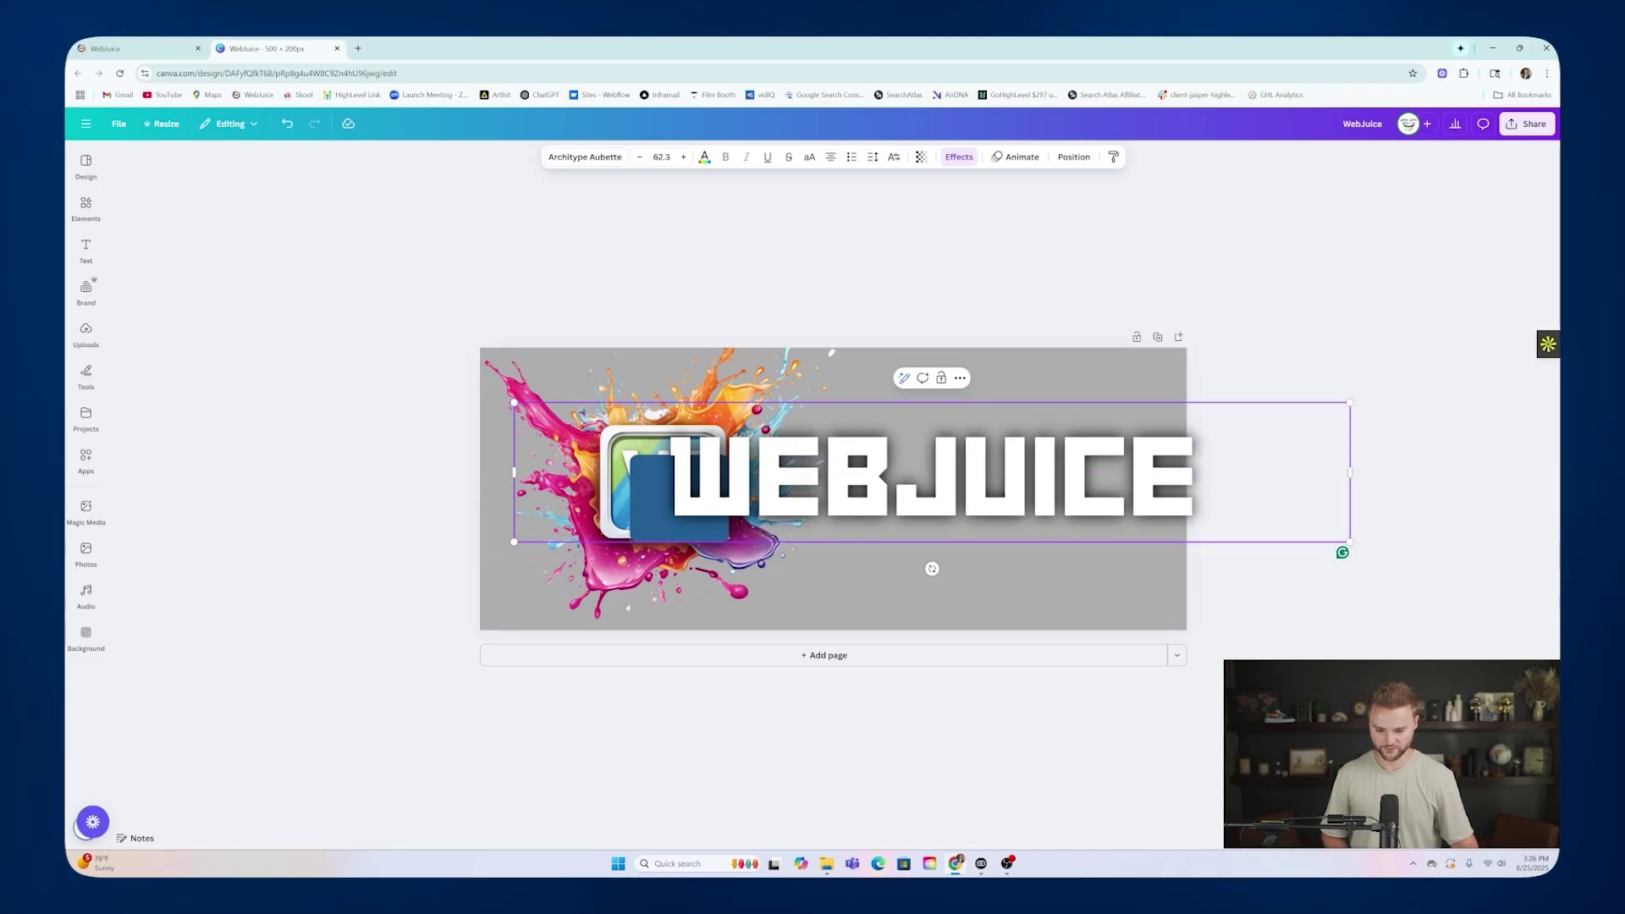
{"action": "left_click", "coordinate": [847, 446]}
{"action": "left_click_drag", "start_coordinate": [846, 447], "coordinate": [838, 458]}
{"action": "left_click", "coordinate": [972, 489]}
{"action": "left_click_drag", "start_coordinate": [971, 489], "coordinate": [960, 489]}
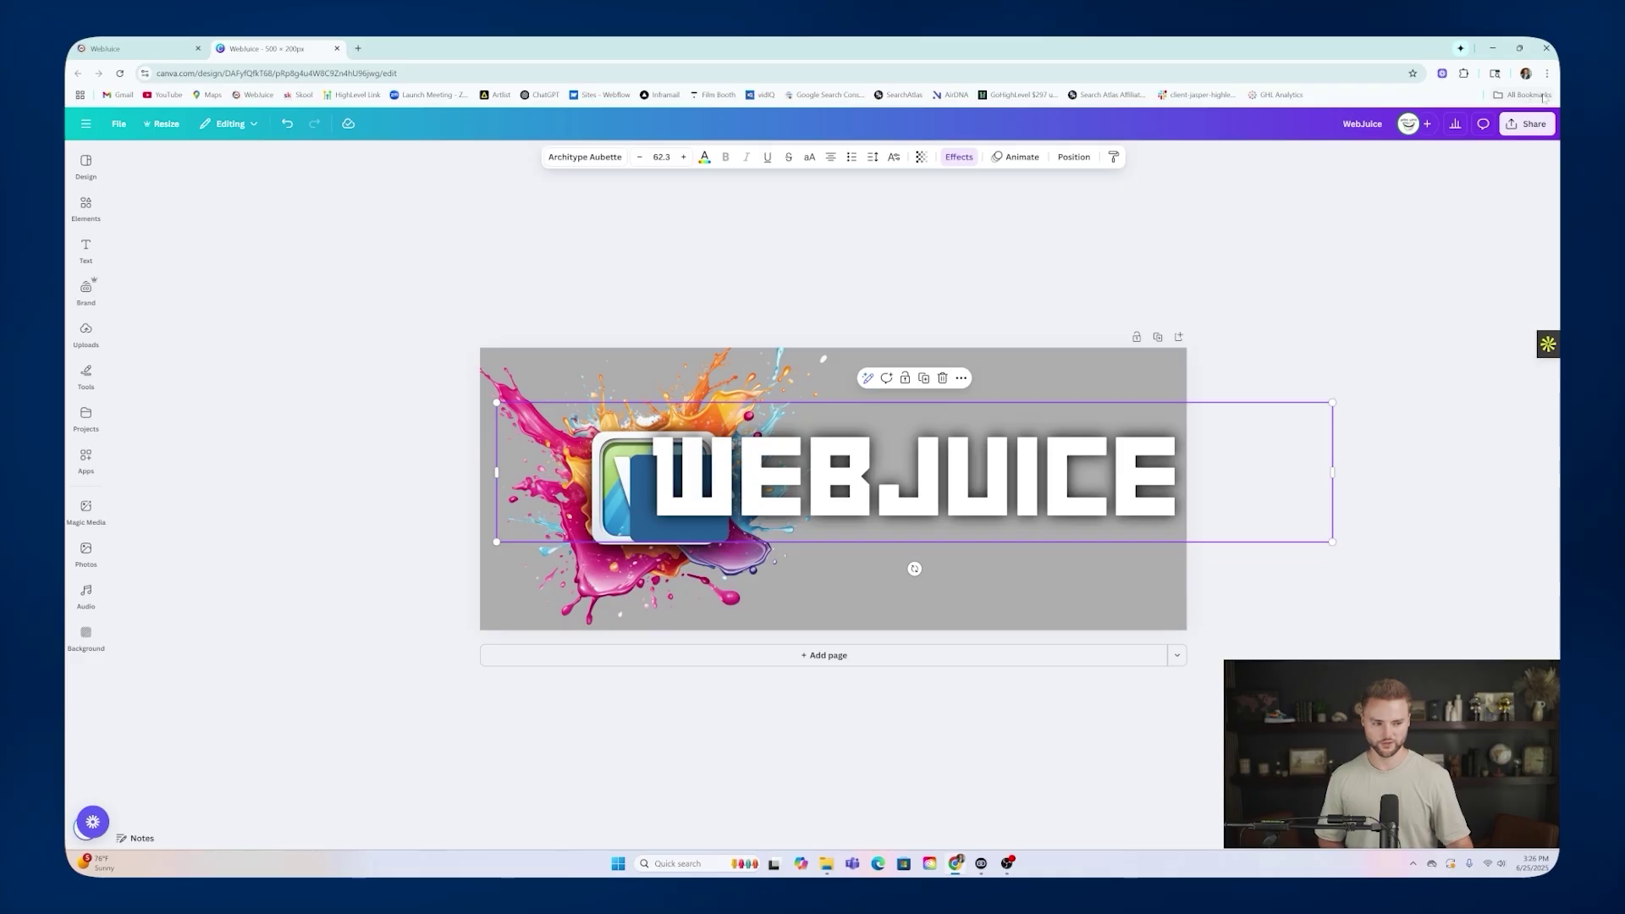
{"action": "left_click", "coordinate": [1519, 130]}
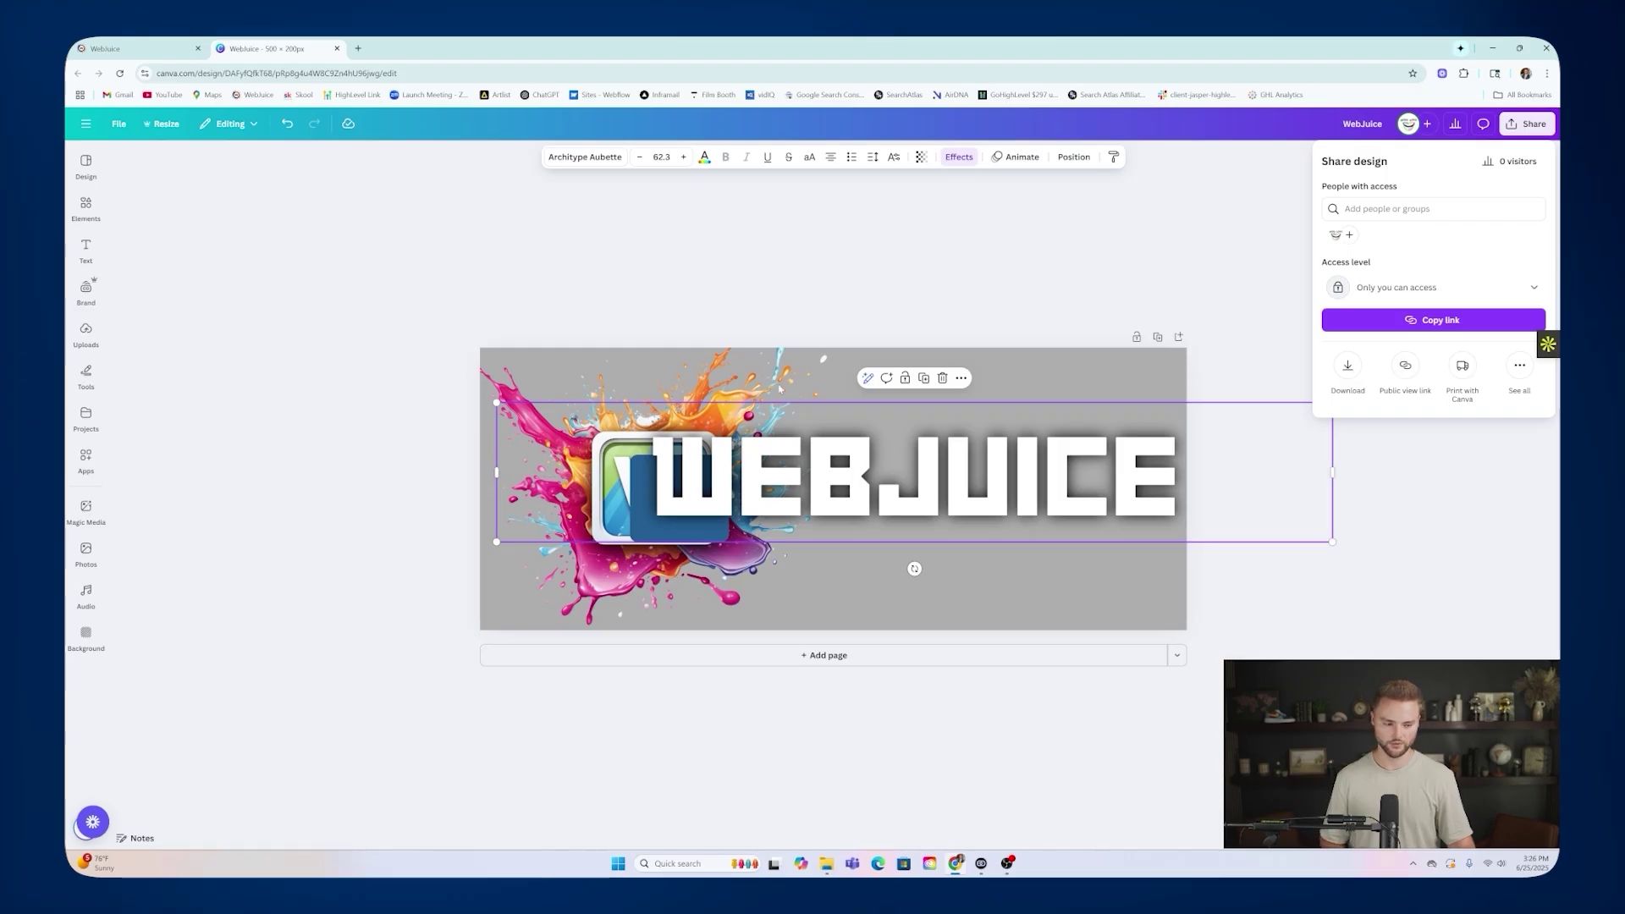
Review the logo's PNG download settings, then return to the WebJuice whitelabel settings.
{"action": "left_click", "coordinate": [1347, 369]}
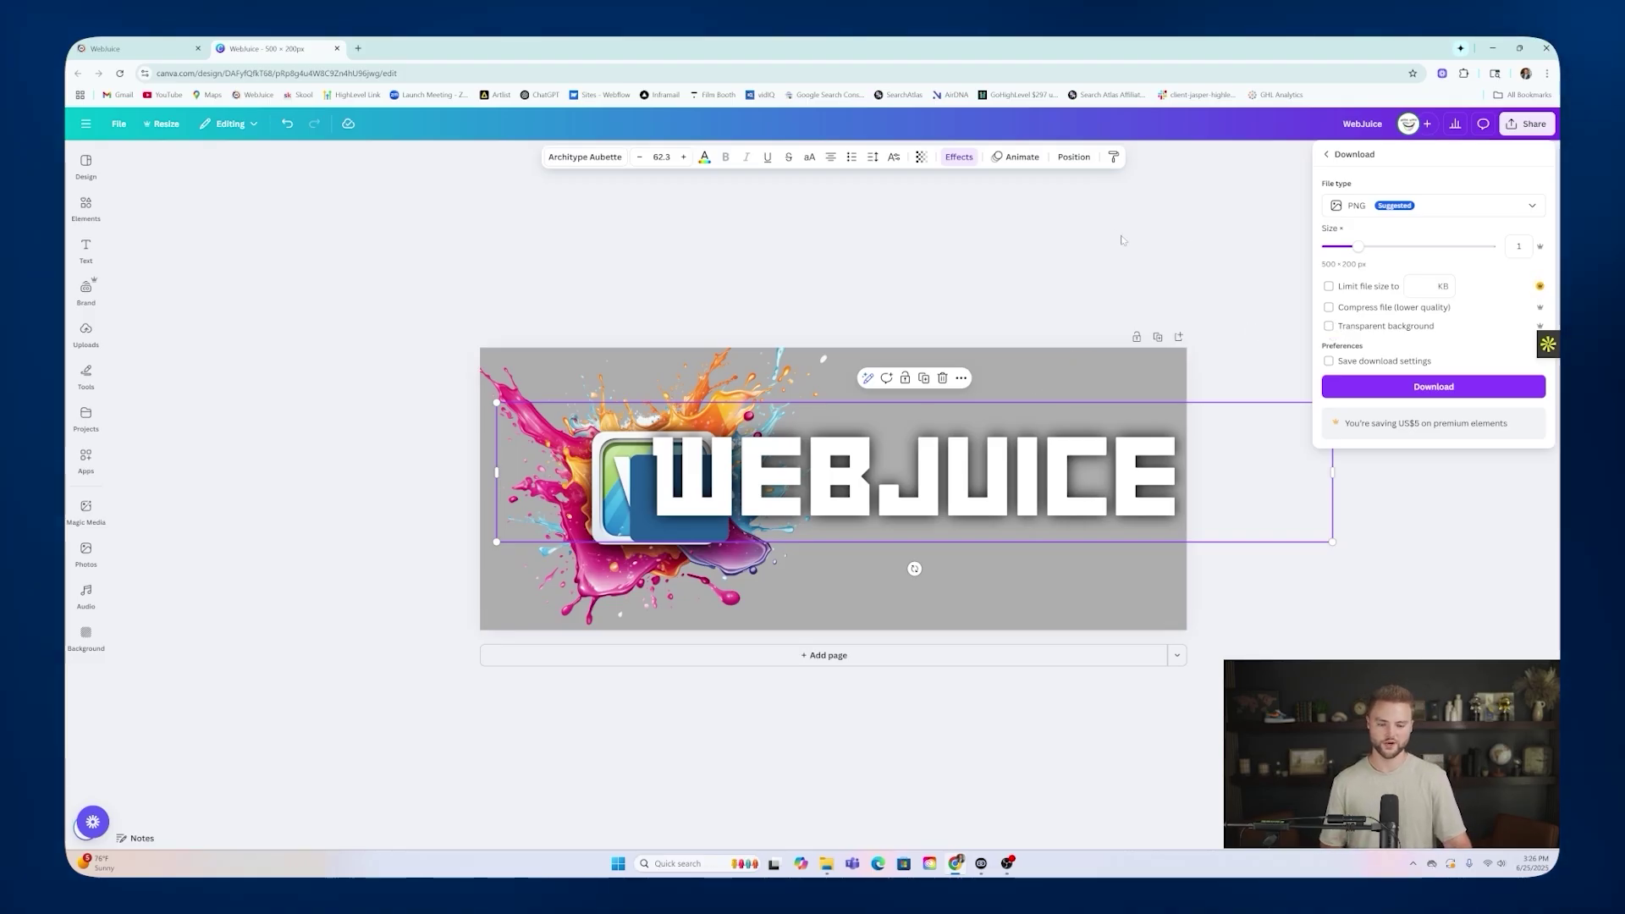
{"action": "key", "text": "ctrl+shift+Tab"}
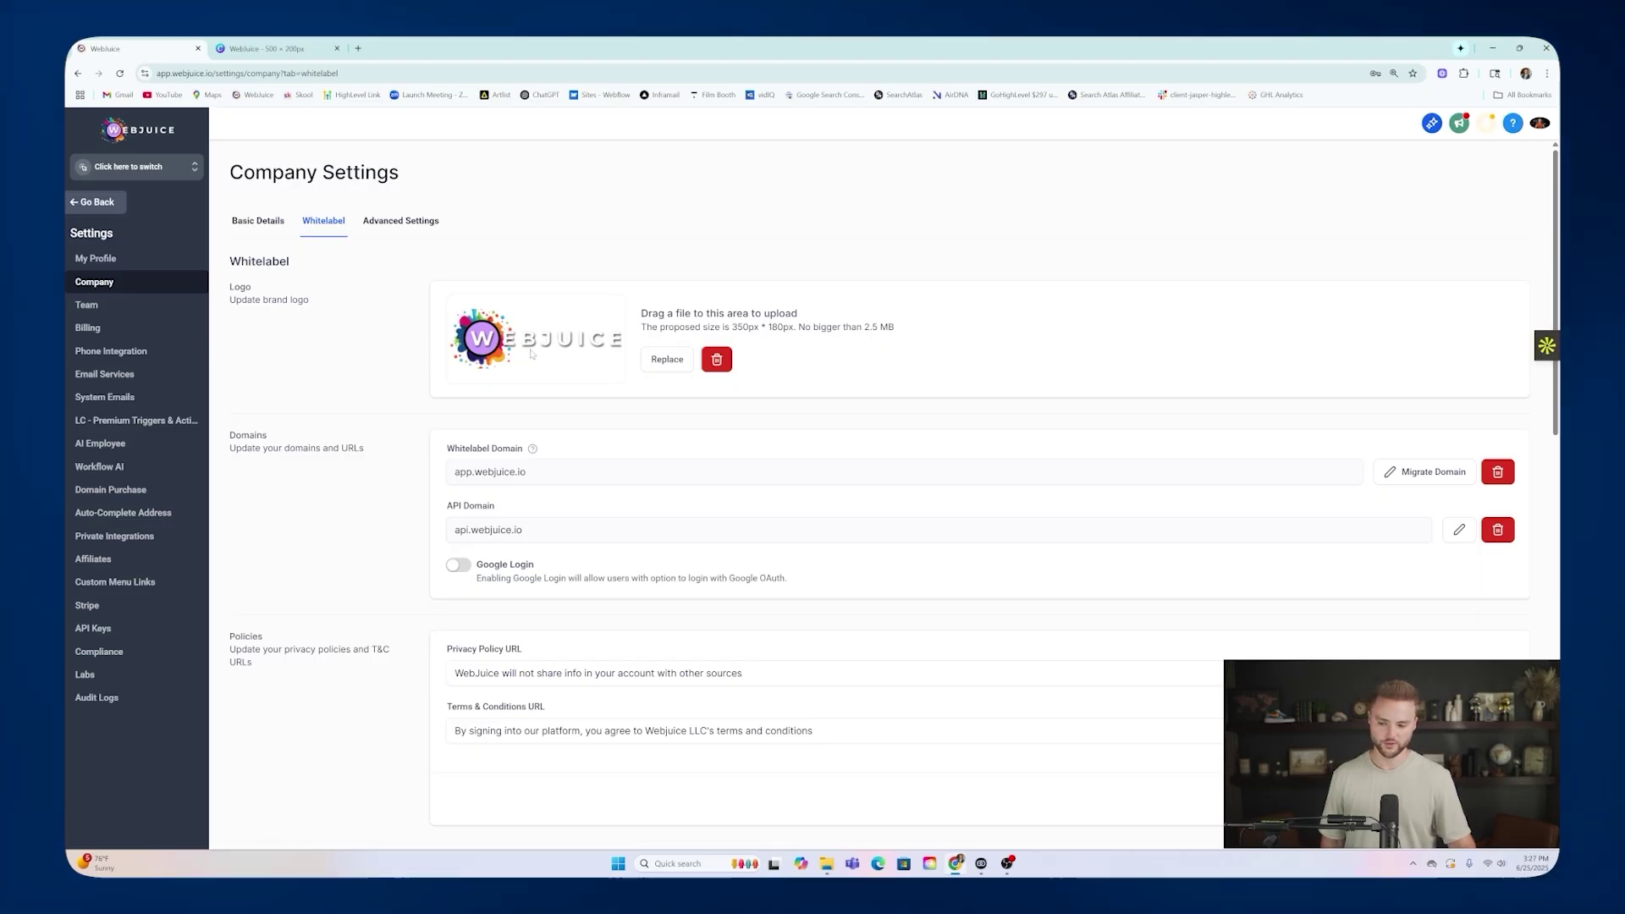
{"action": "scroll", "coordinate": [601, 329], "scroll_direction": "down", "scroll_amount": 2}
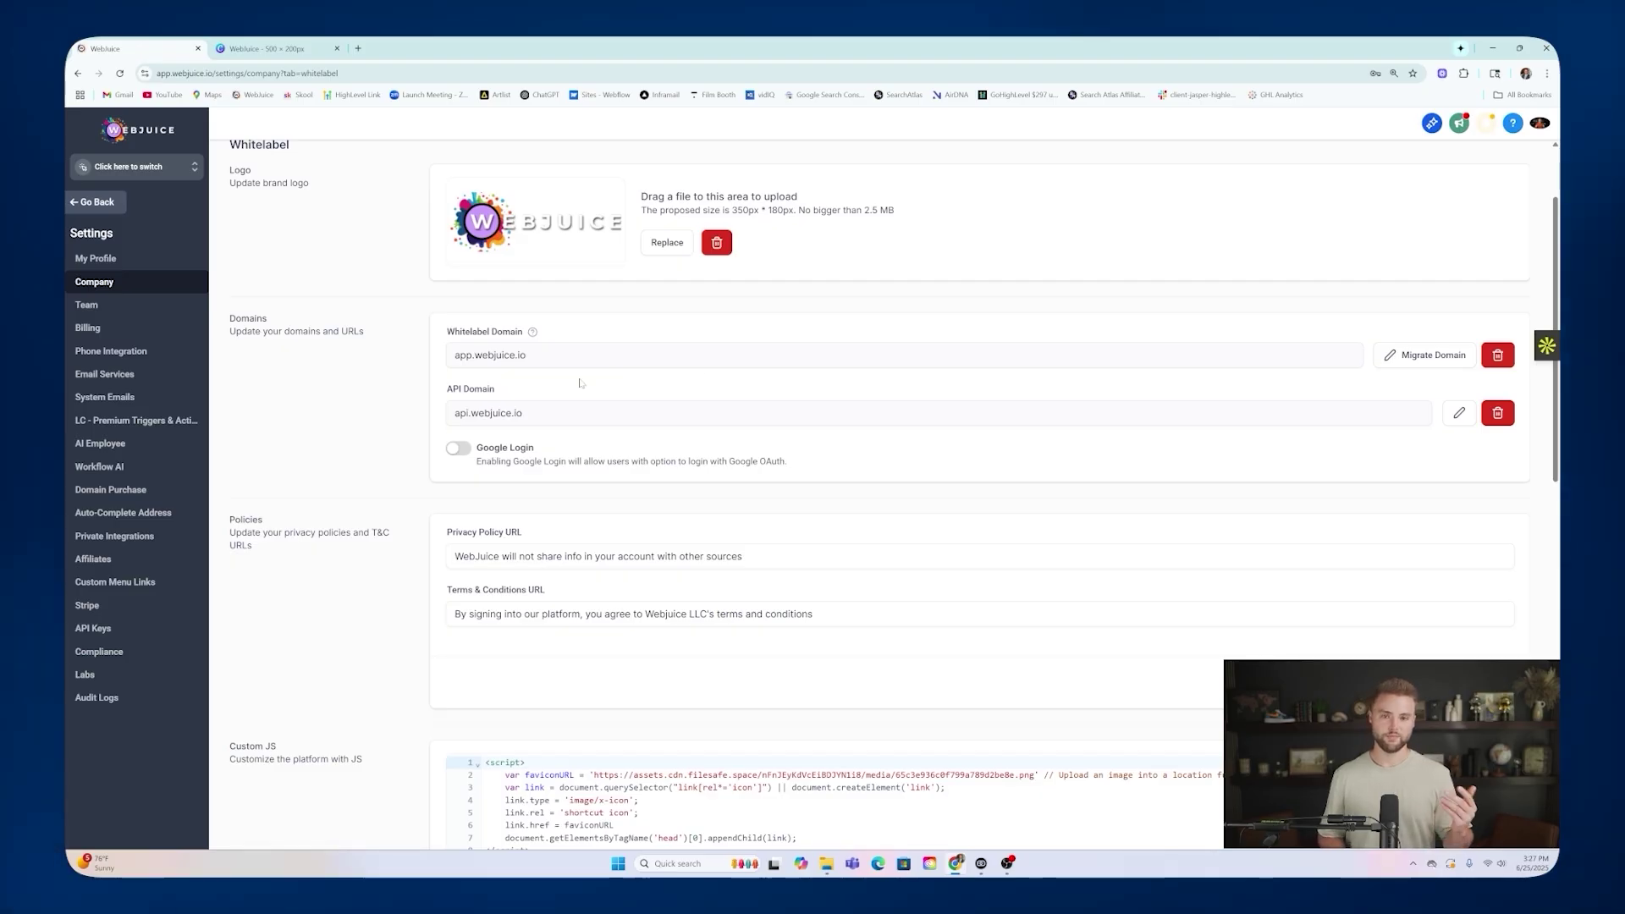
Load godaddy.com in a new tab, then go back to the WebJuice whitelabel settings.
{"action": "left_click", "coordinate": [360, 48]}
{"action": "type", "text": "godaddy.c"}
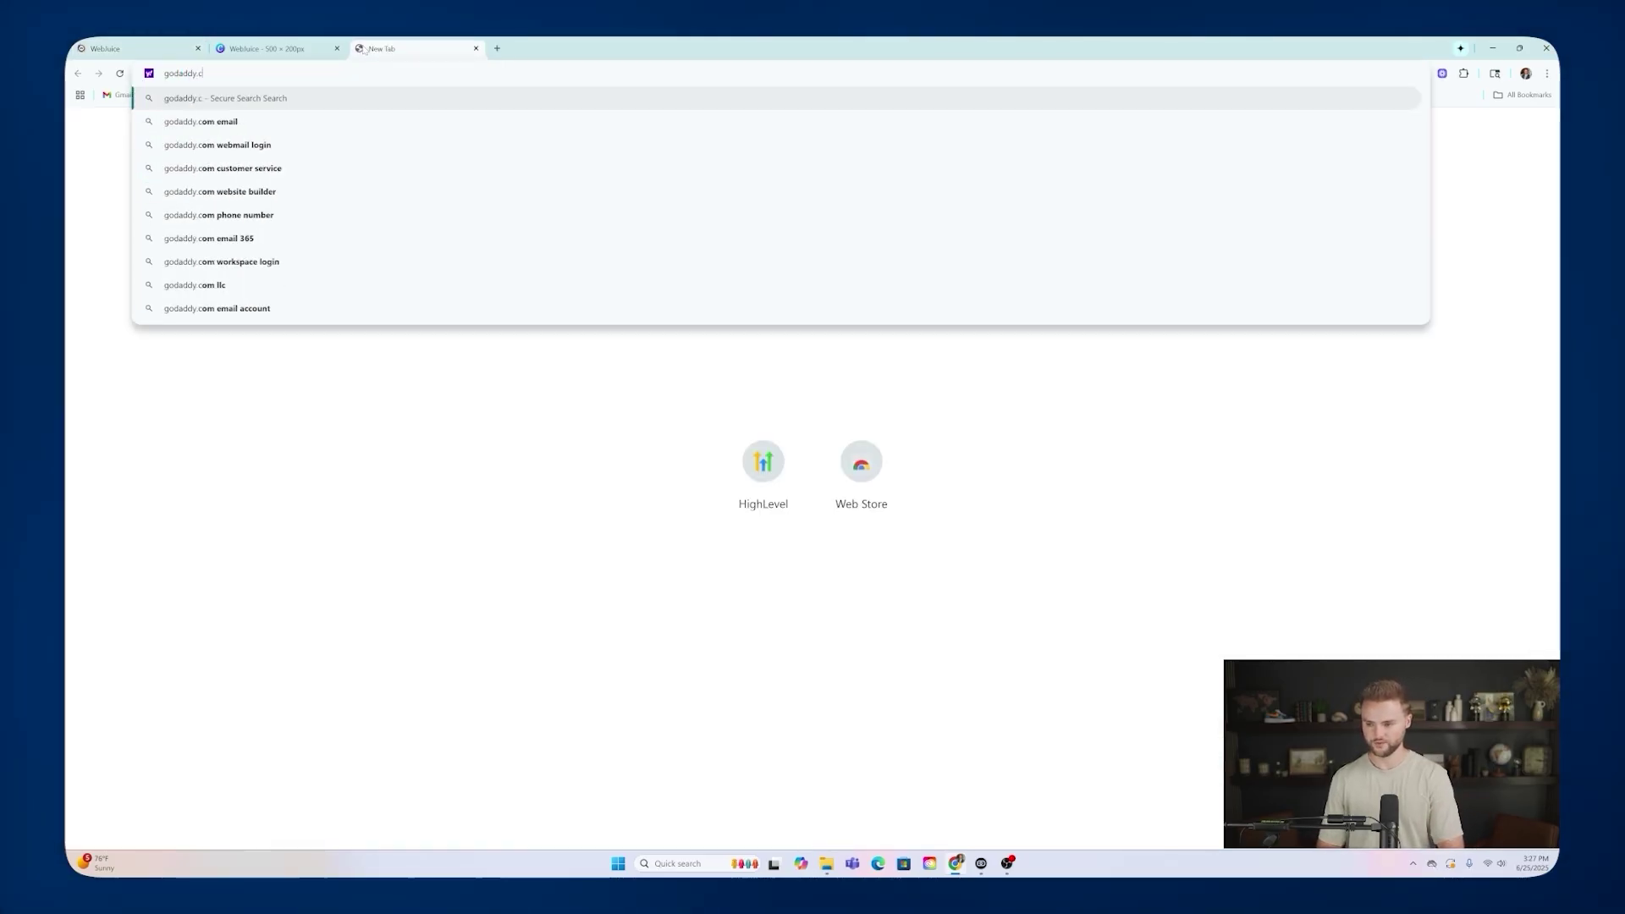
{"action": "type", "text": "om"}
{"action": "key", "text": "Return"}
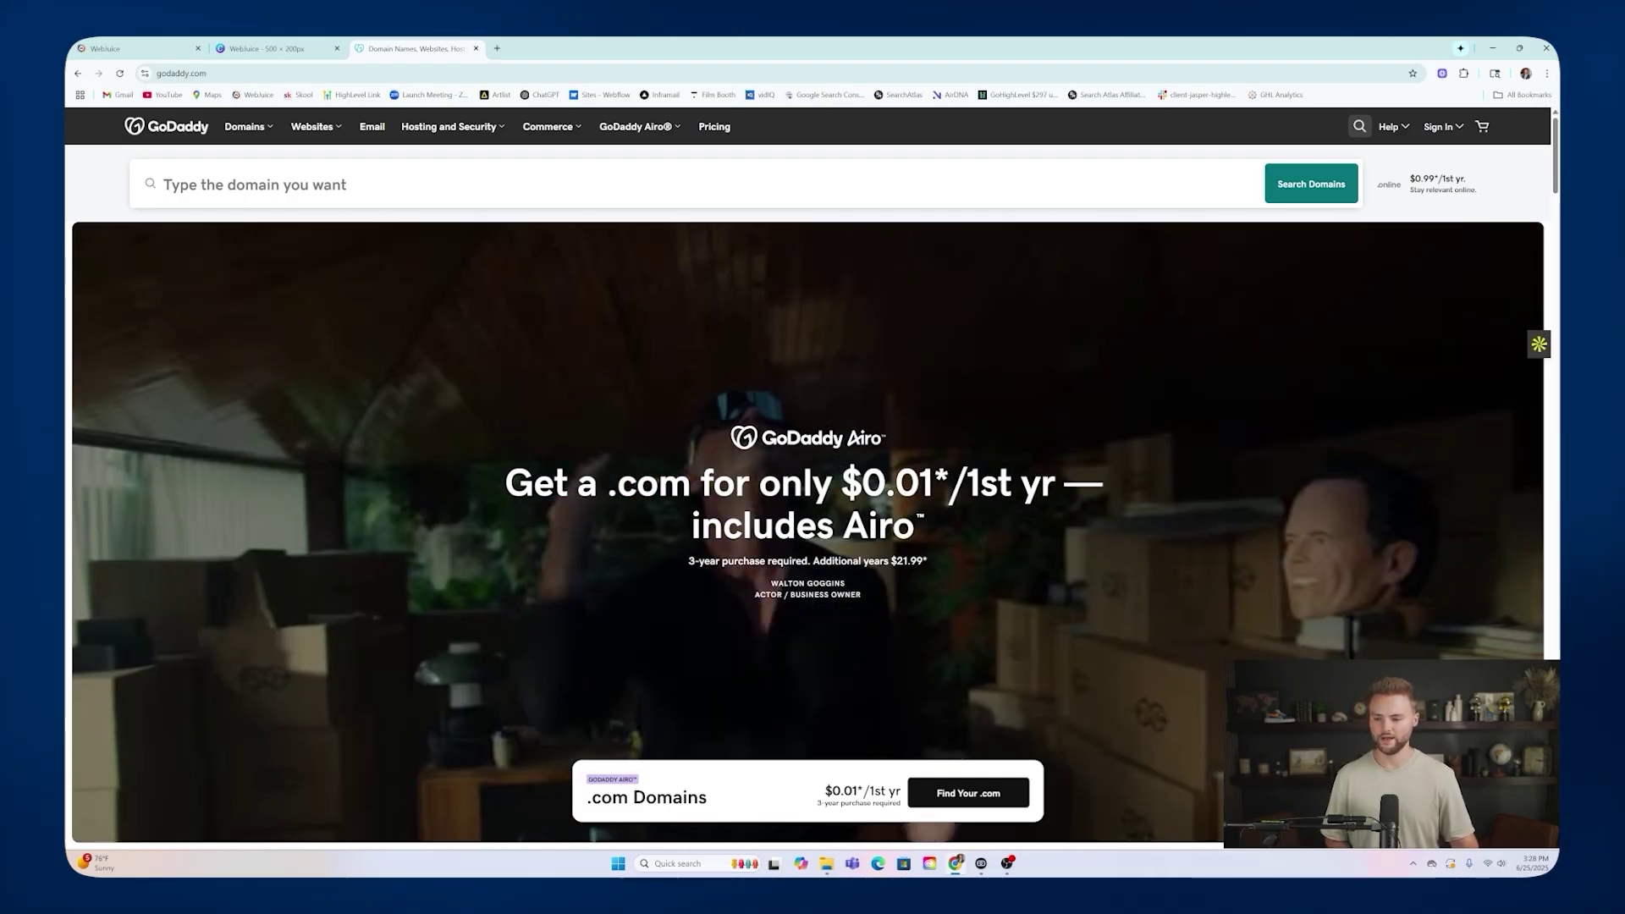
{"action": "key", "text": "ctrl+1"}
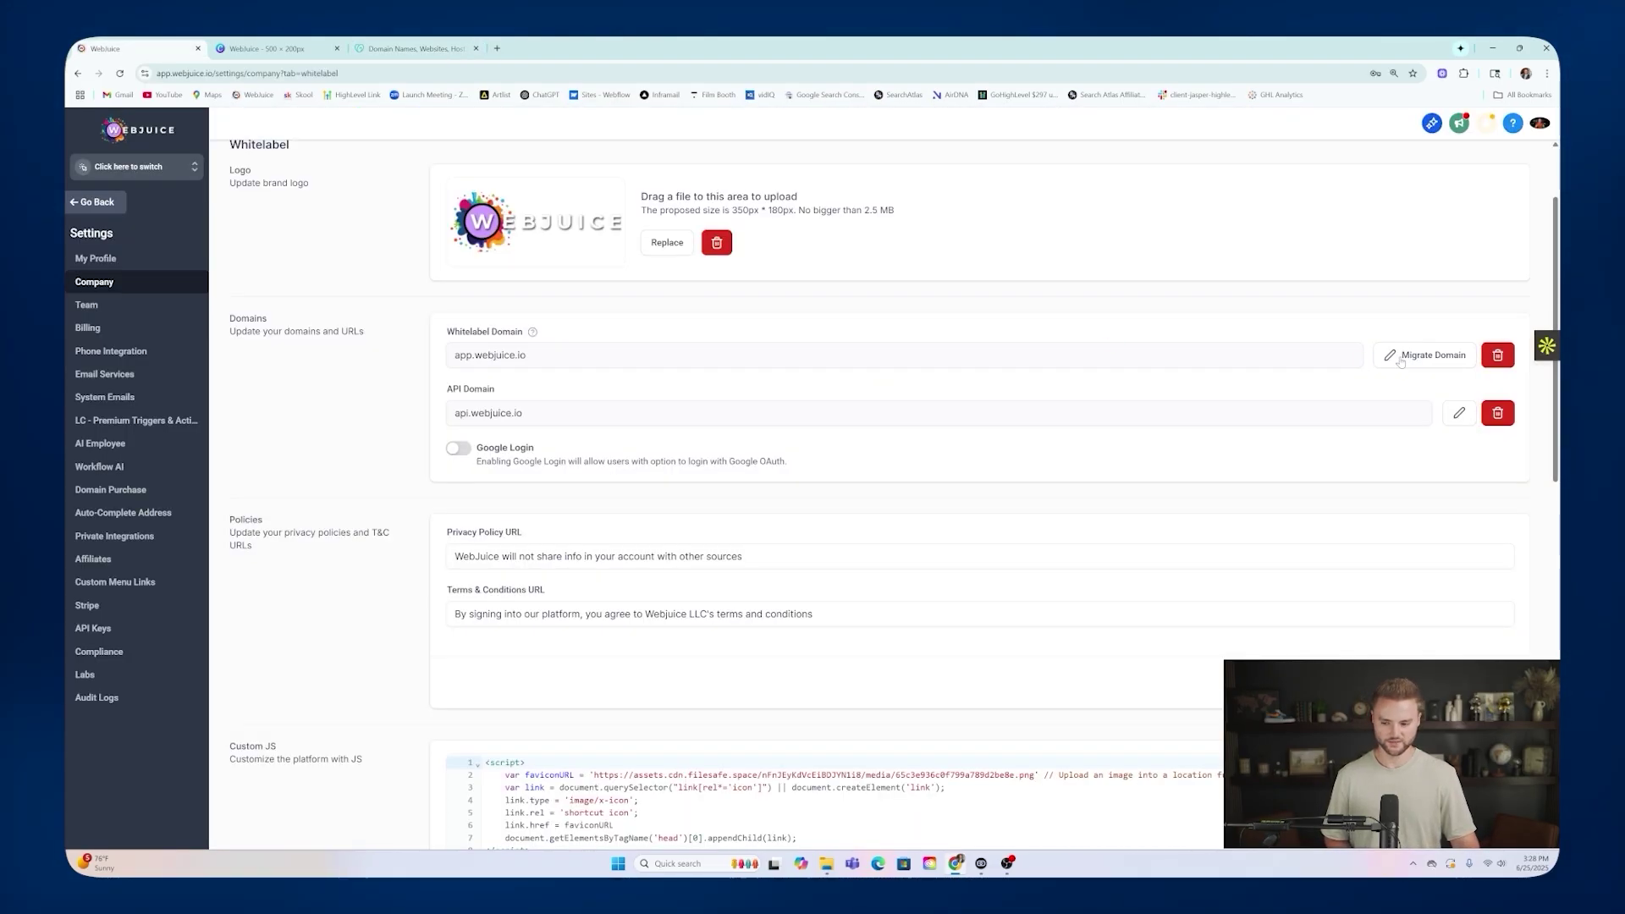
Start migrating the whitelabel domain, authorize it with GoDaddy, then dismiss the dialog.
{"action": "left_click", "coordinate": [1429, 355]}
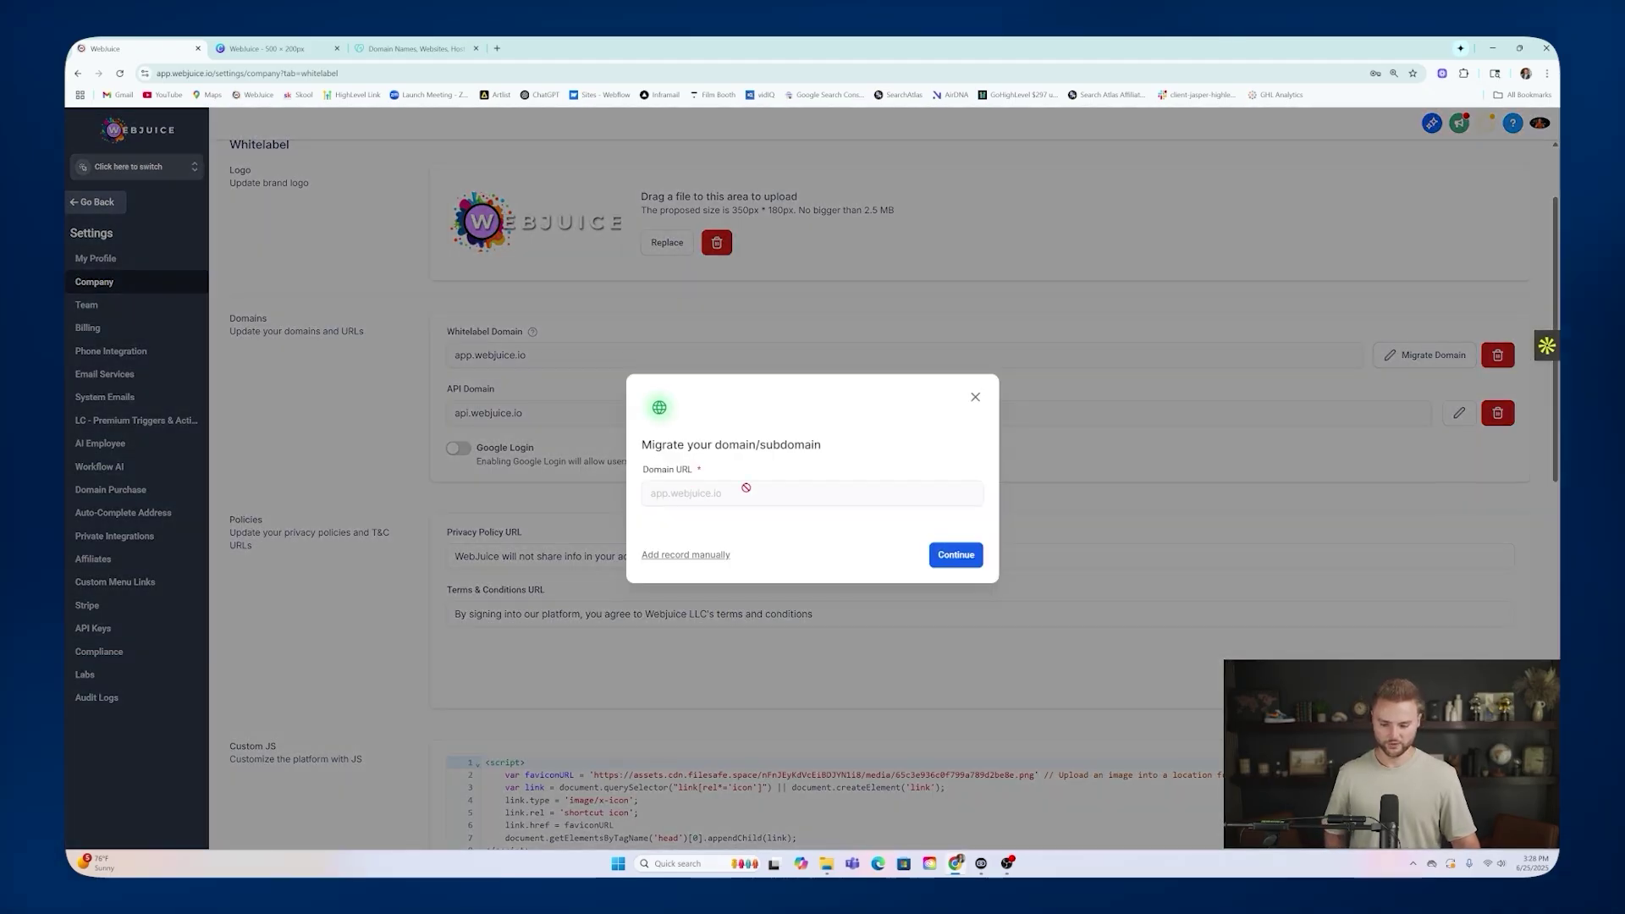
{"action": "left_click", "coordinate": [943, 554]}
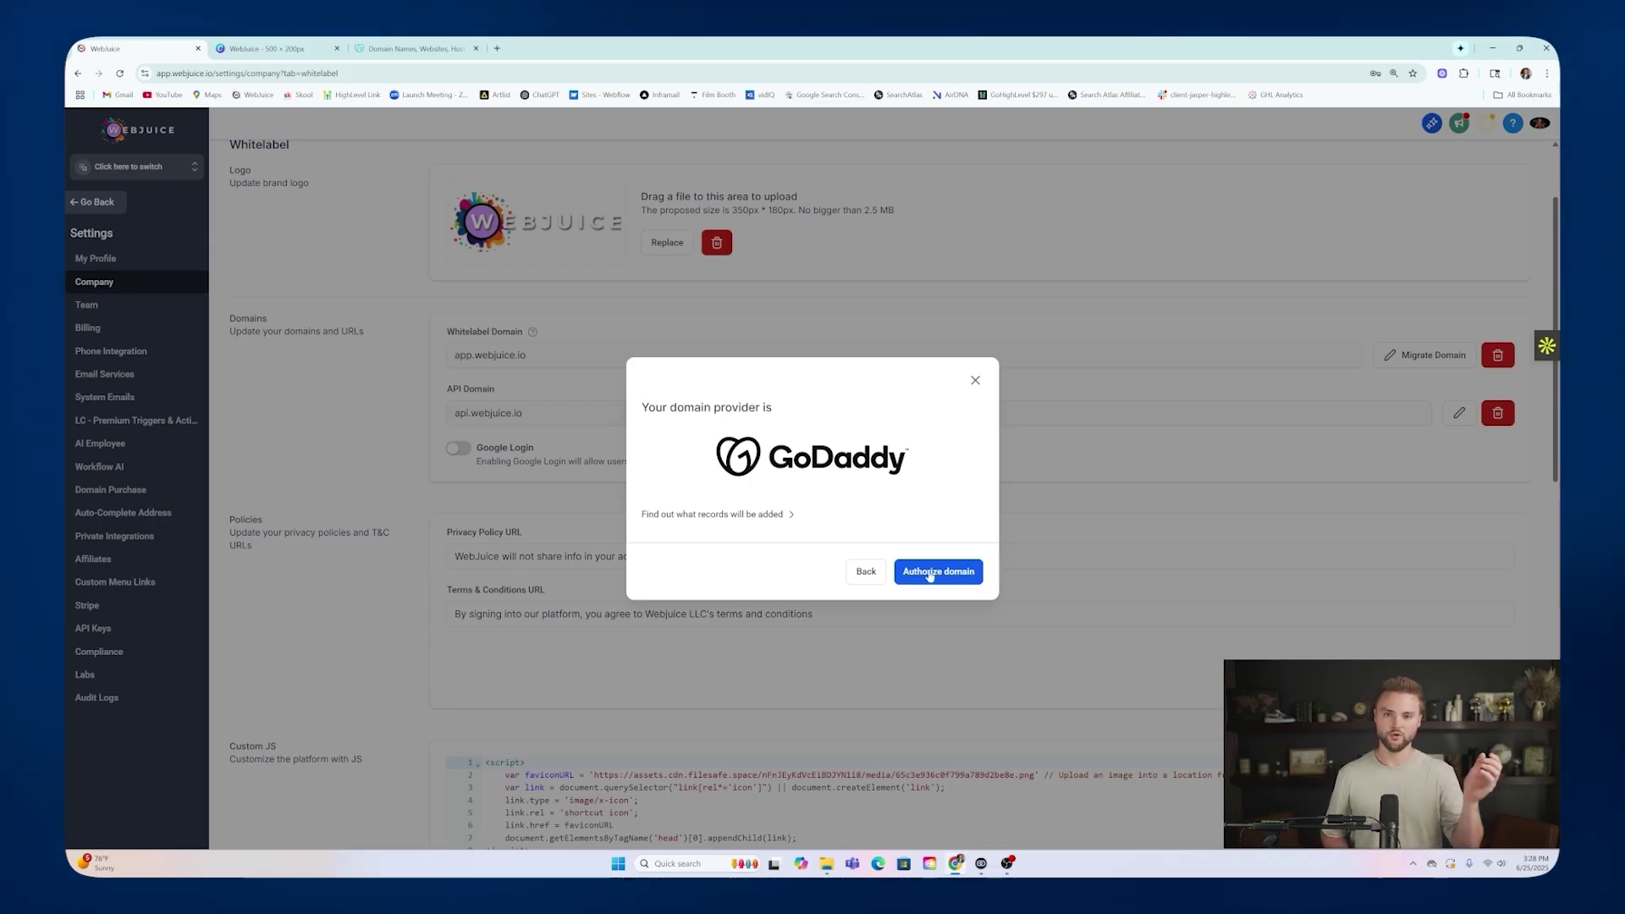
{"action": "left_click", "coordinate": [929, 573]}
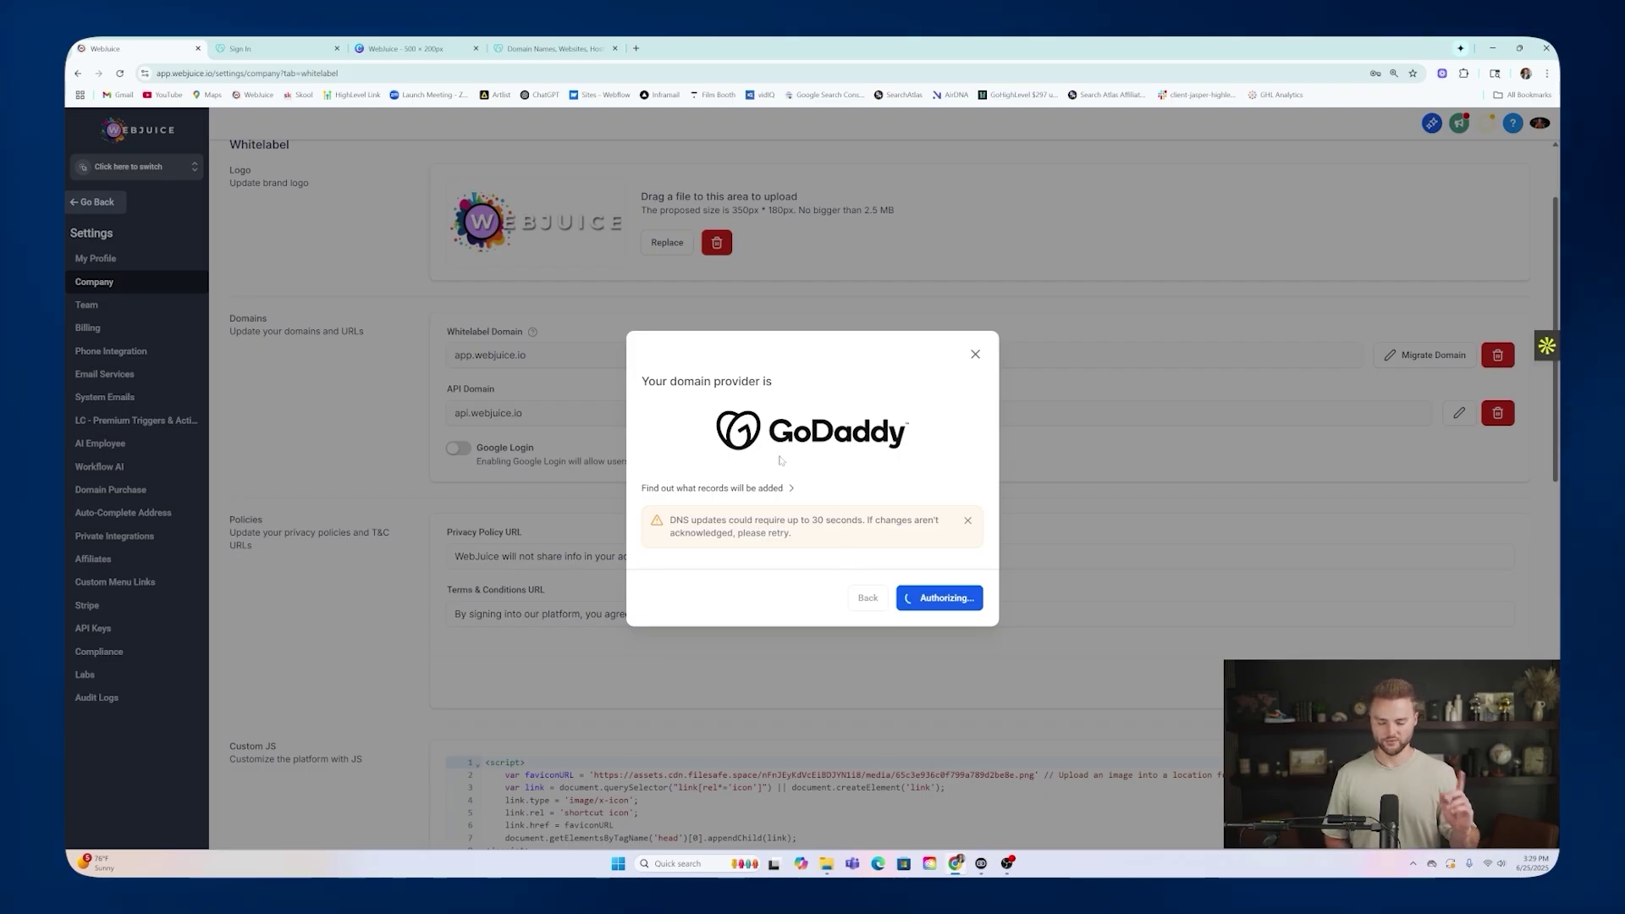
{"action": "left_click", "coordinate": [975, 354]}
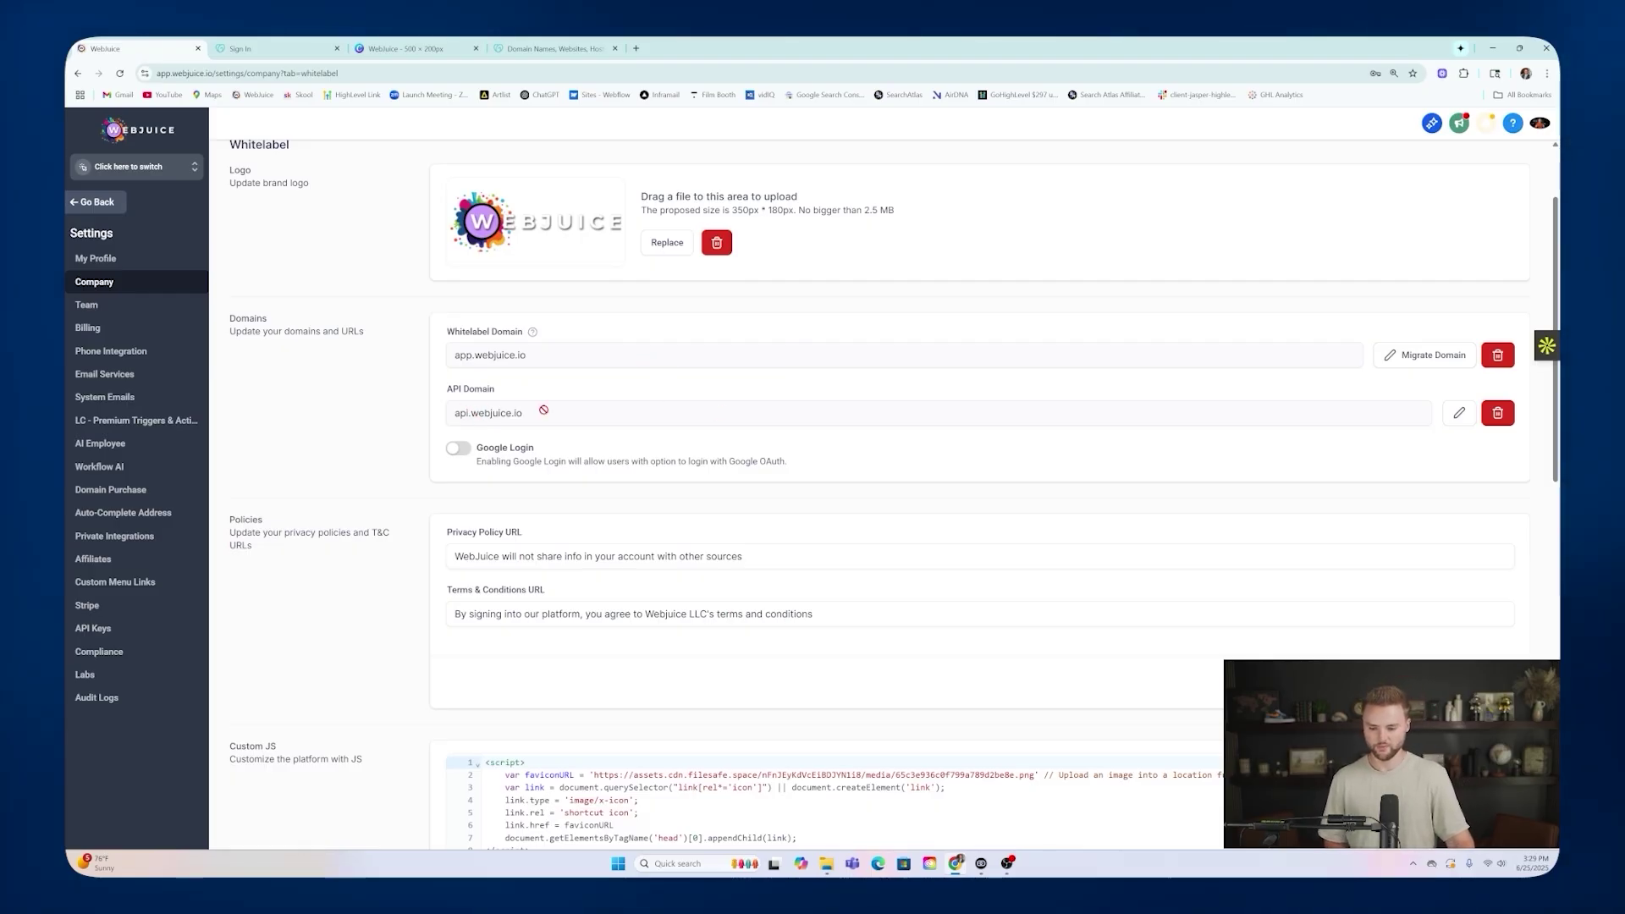
Open the api.webjuice.io API domain connect dialog and close it unchanged.
{"action": "left_click", "coordinate": [1460, 413]}
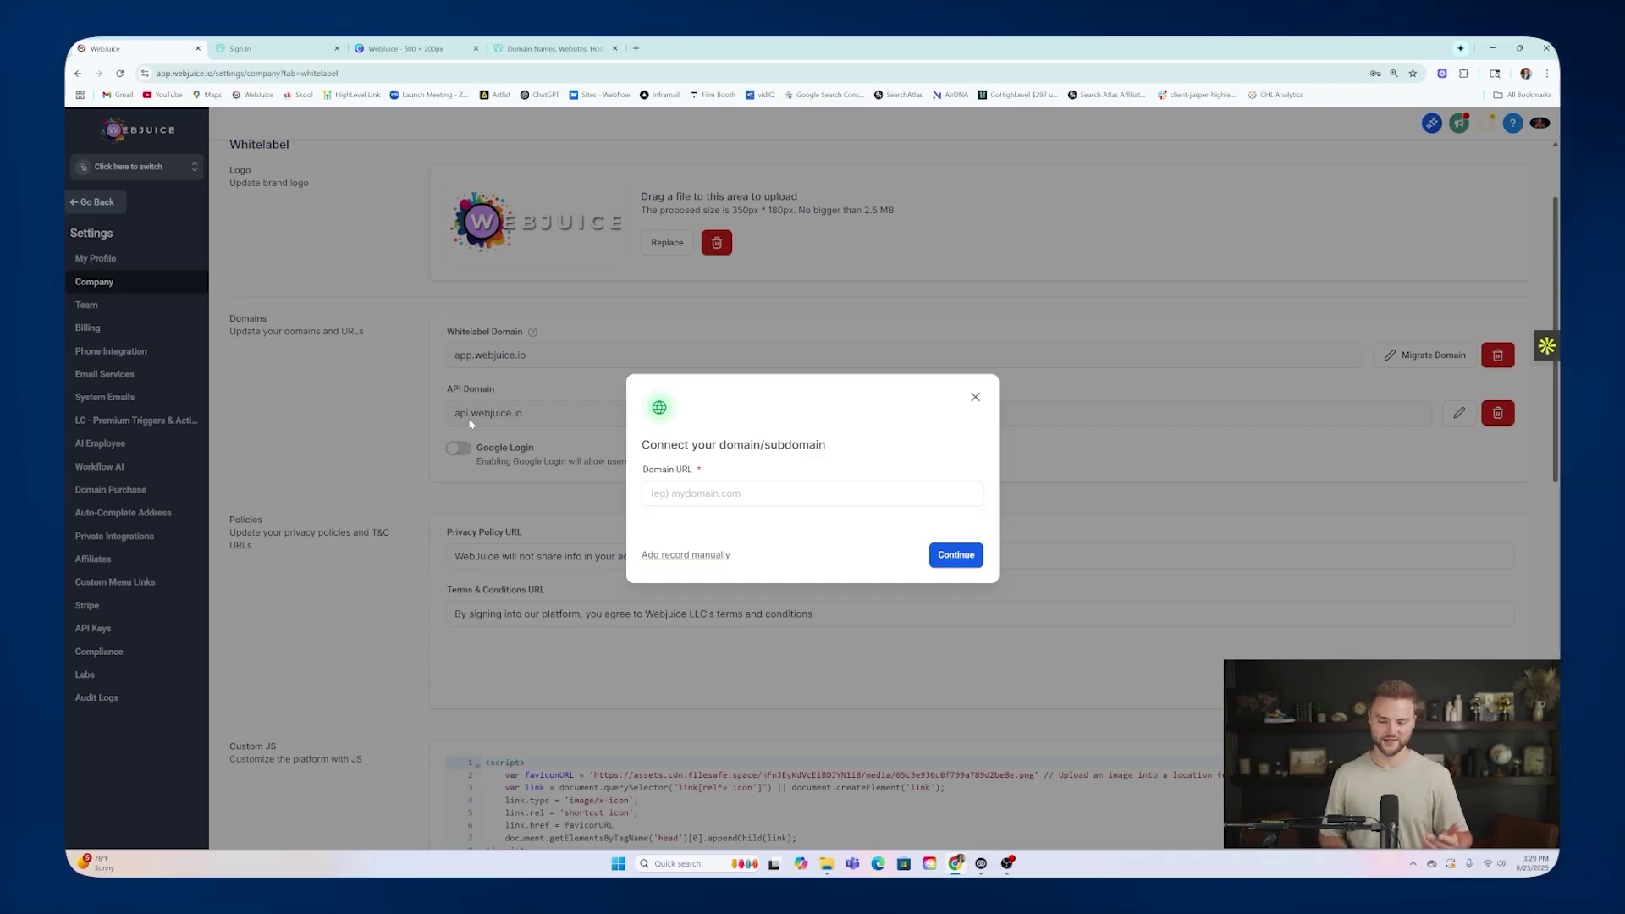
{"action": "left_click", "coordinate": [669, 493]}
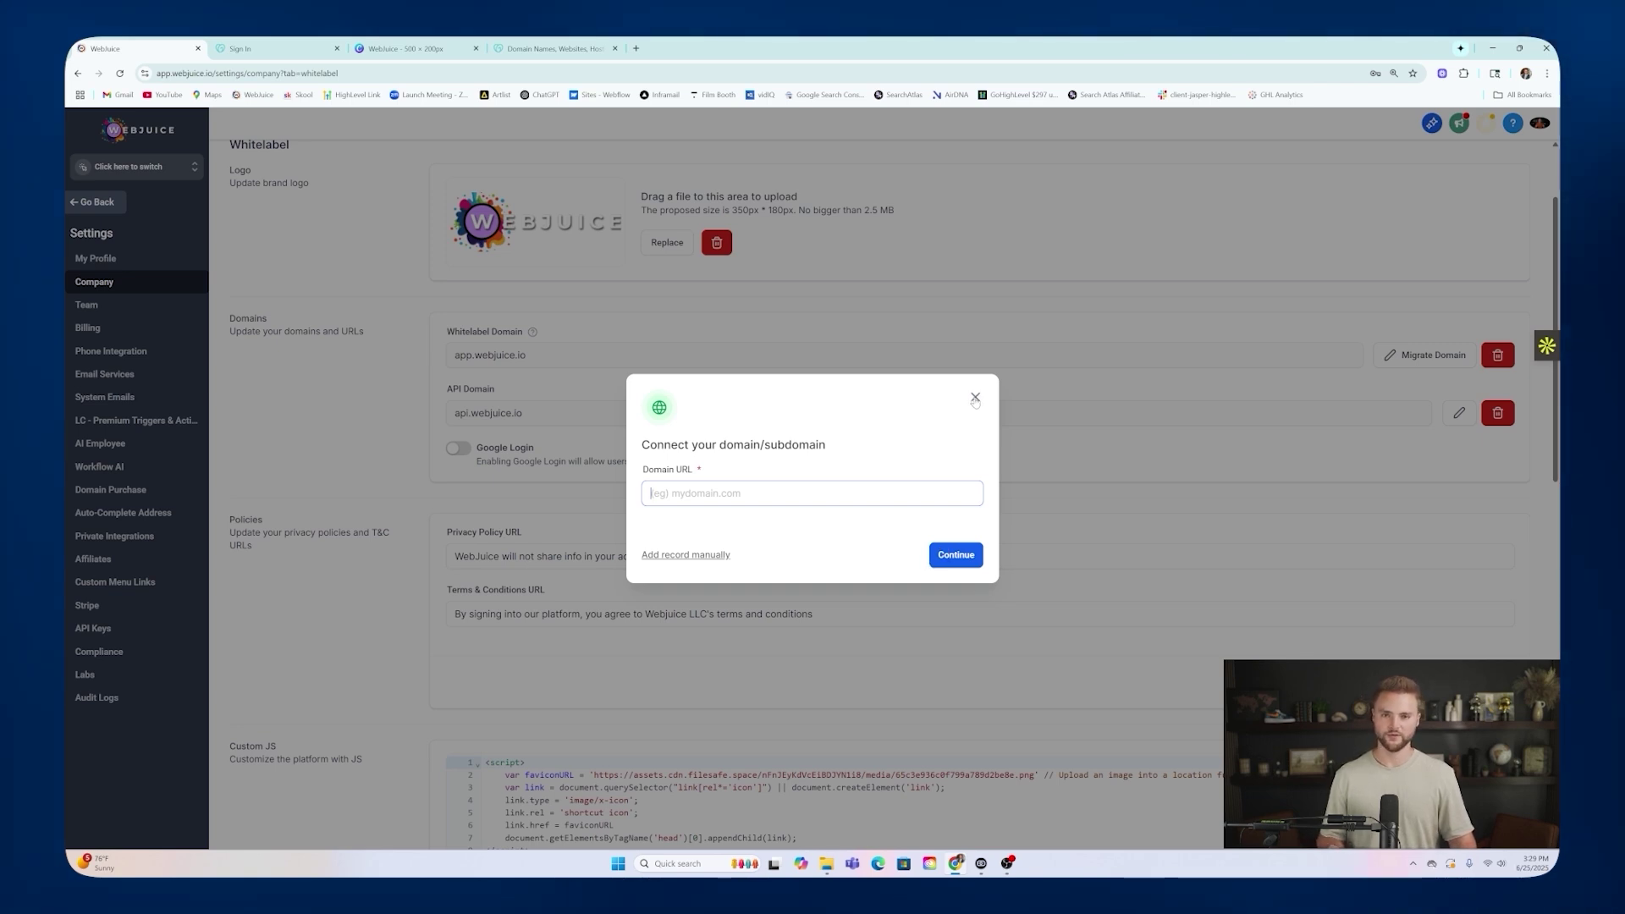
{"action": "left_click", "coordinate": [975, 397]}
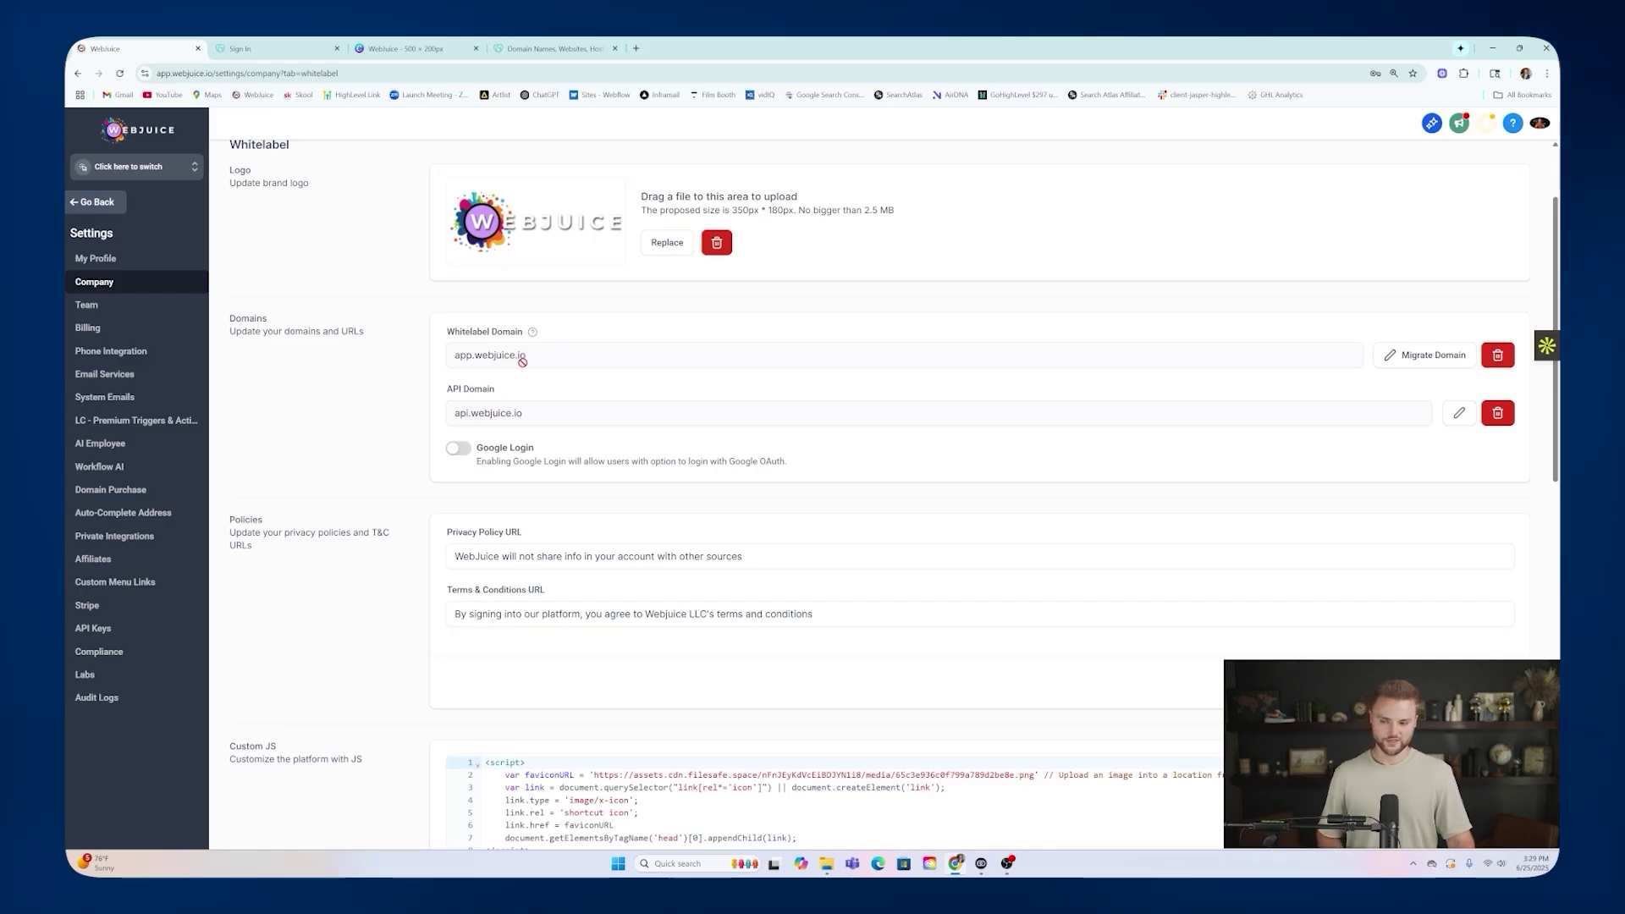
Return to the Agency View and open the Company whitelabel settings.
{"action": "scroll", "coordinate": [521, 356], "scroll_direction": "up", "scroll_amount": 2}
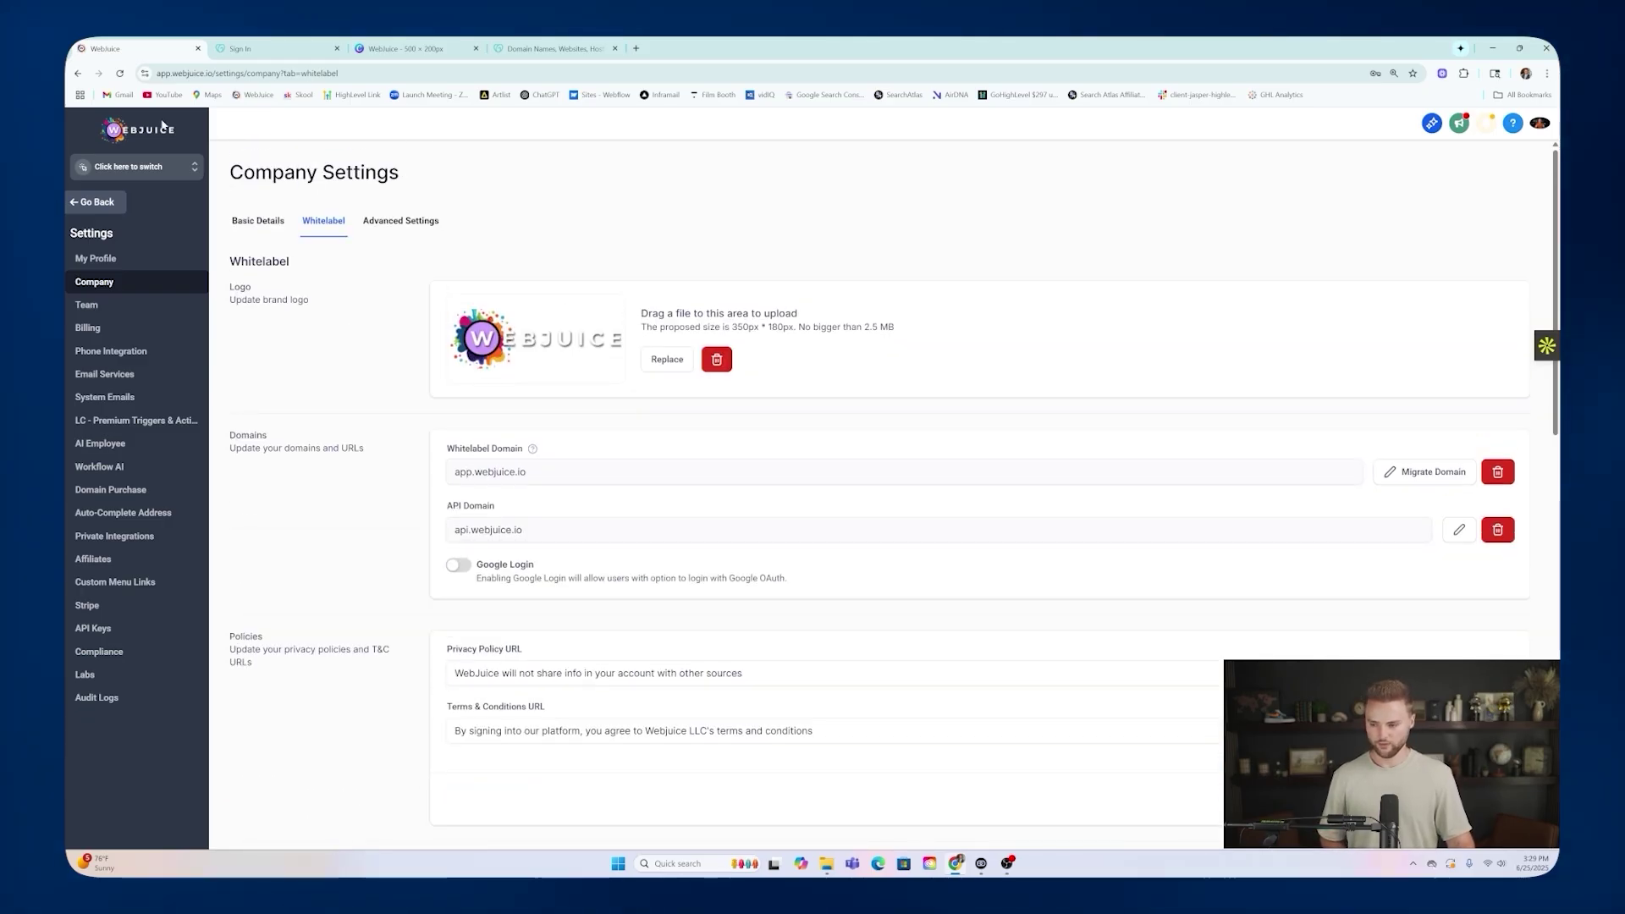
{"action": "left_click", "coordinate": [167, 164]}
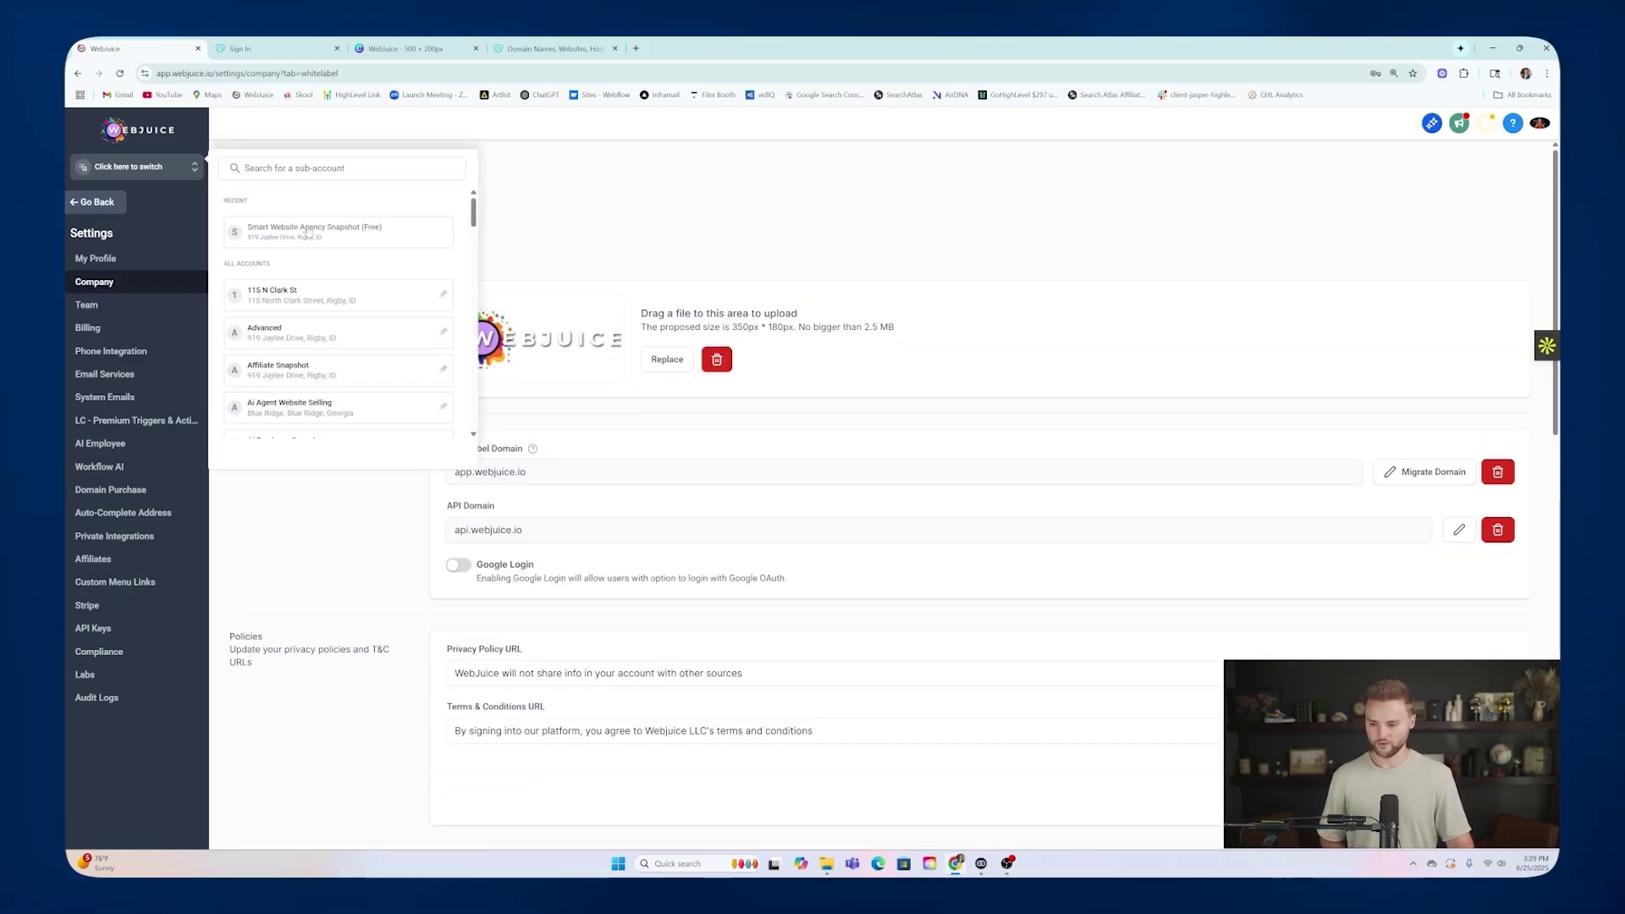
{"action": "left_click", "coordinate": [301, 233]}
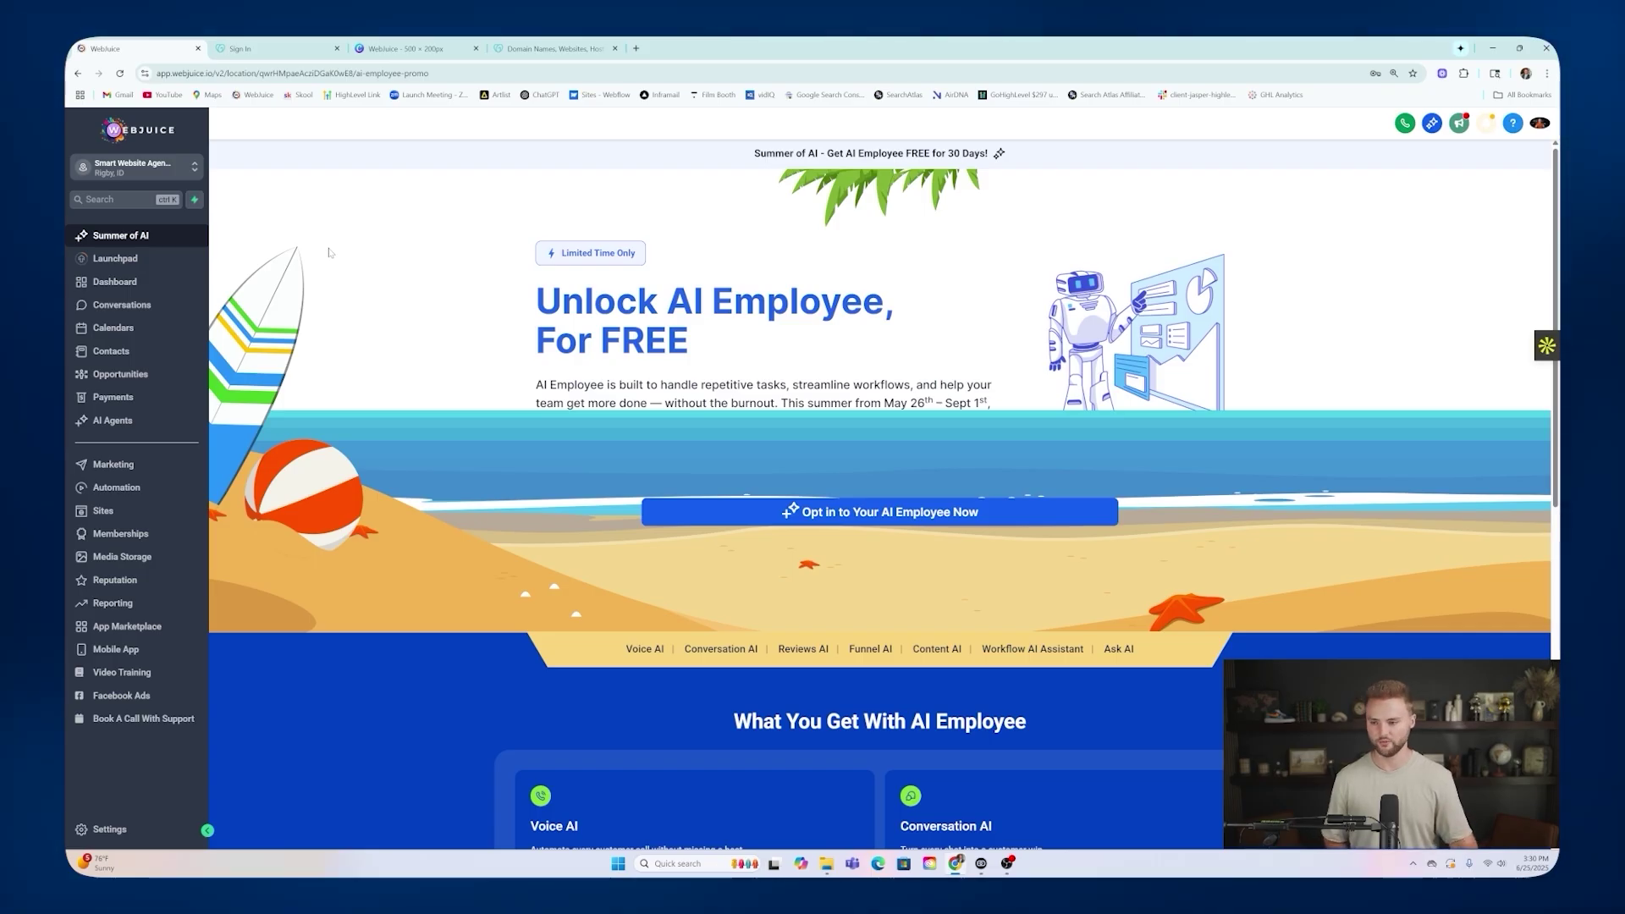
{"action": "left_click", "coordinate": [136, 167]}
{"action": "left_click", "coordinate": [274, 203]}
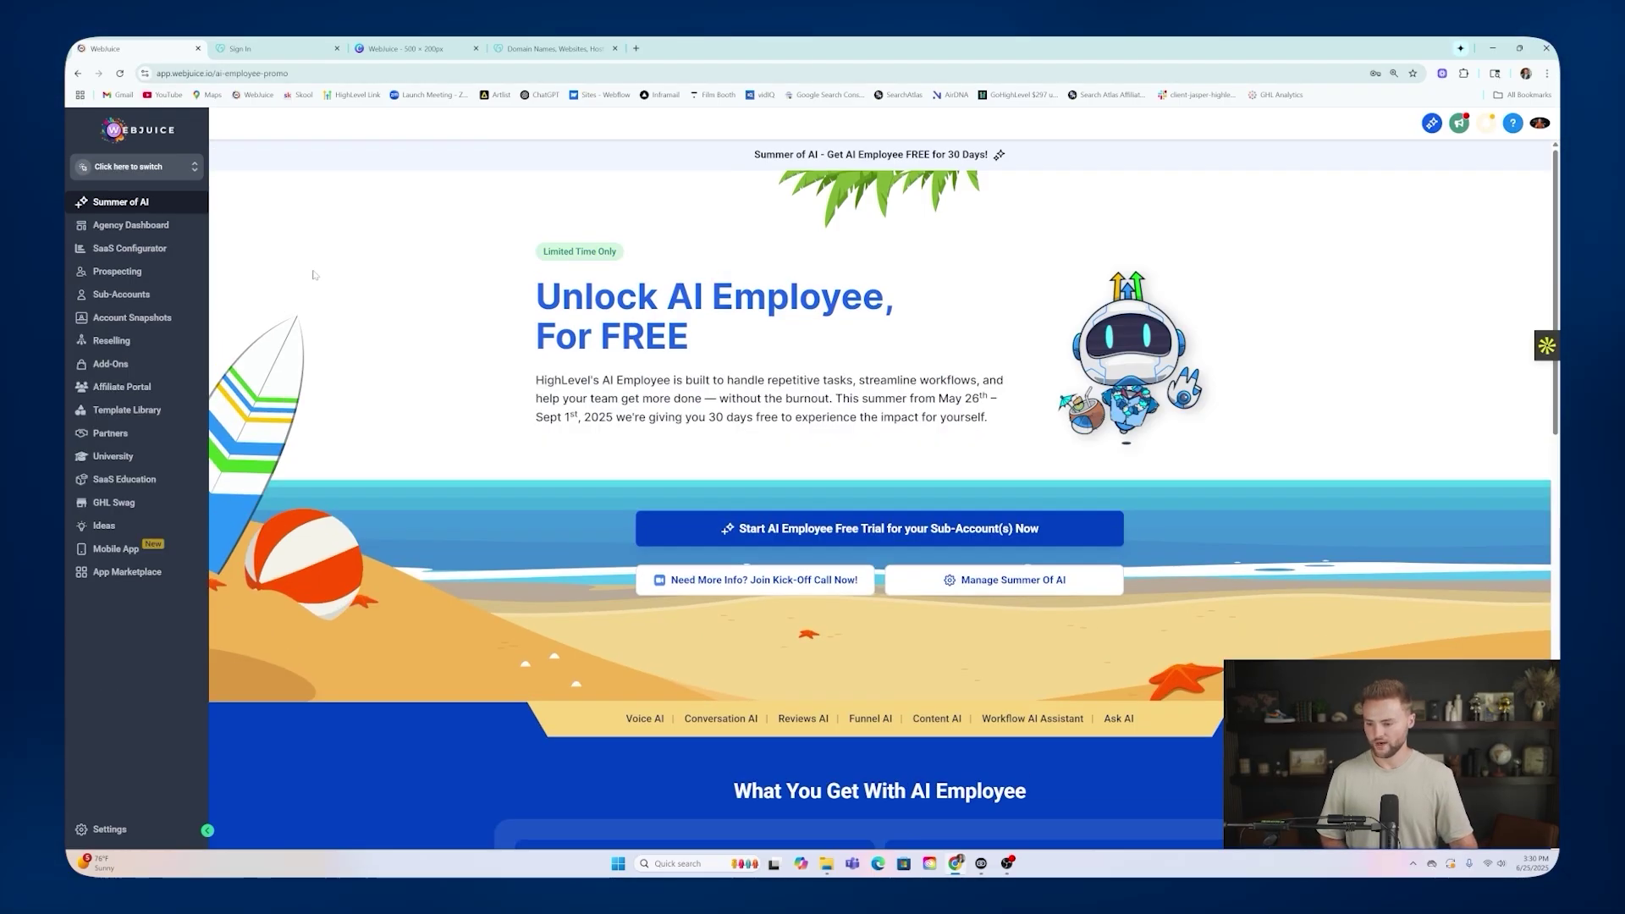
{"action": "left_click", "coordinate": [120, 830]}
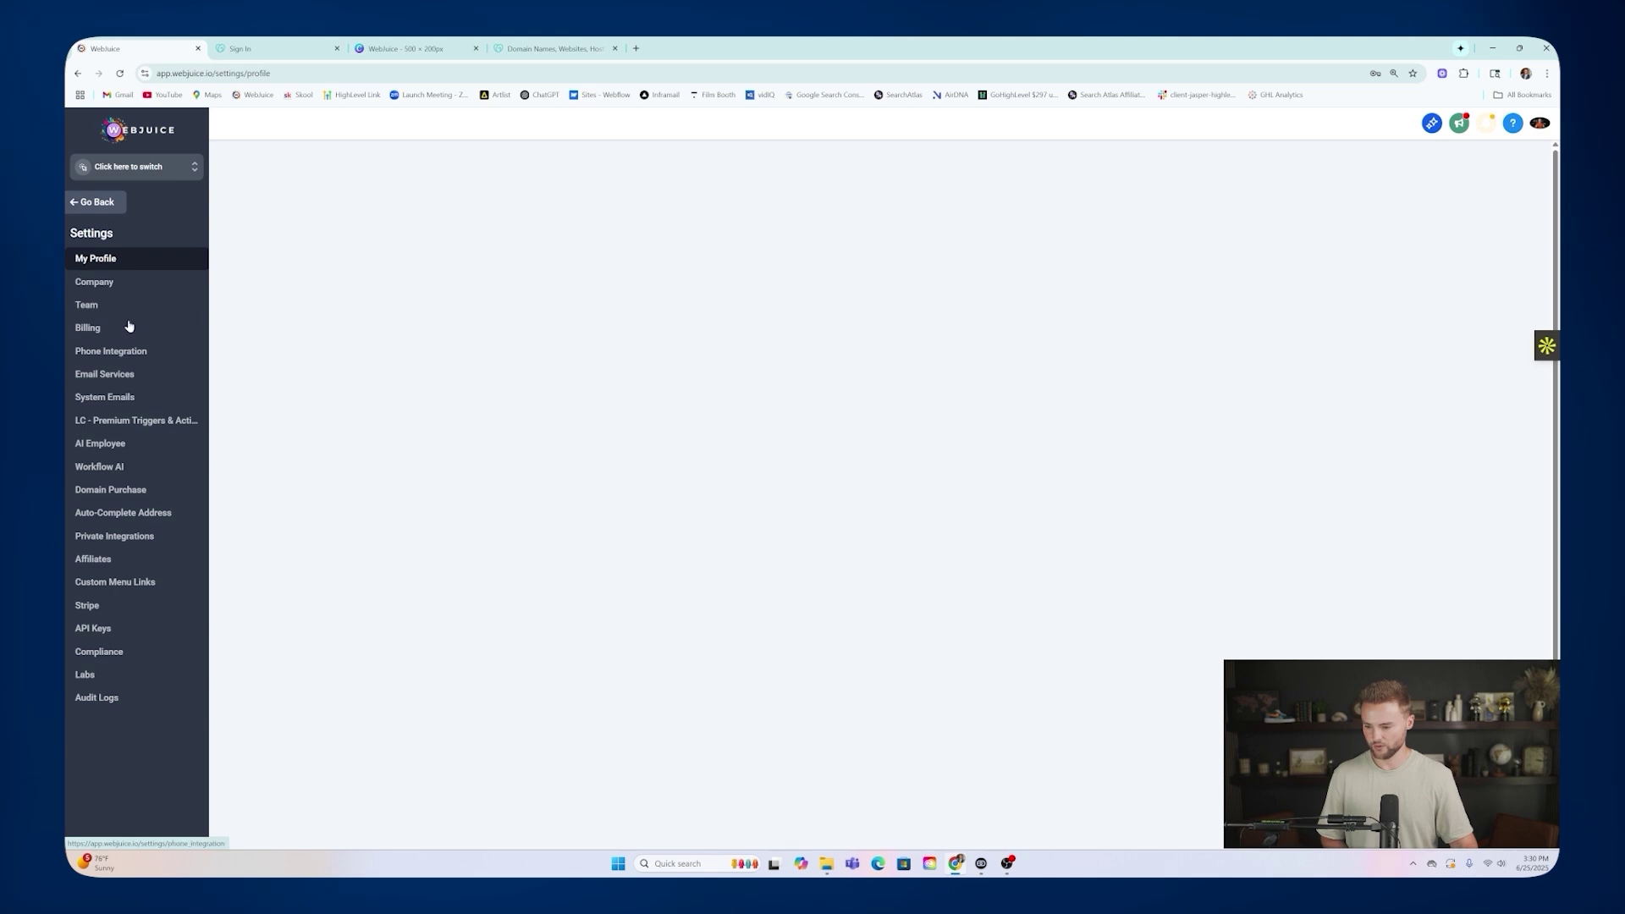
{"action": "left_click", "coordinate": [94, 285]}
{"action": "left_click", "coordinate": [323, 221]}
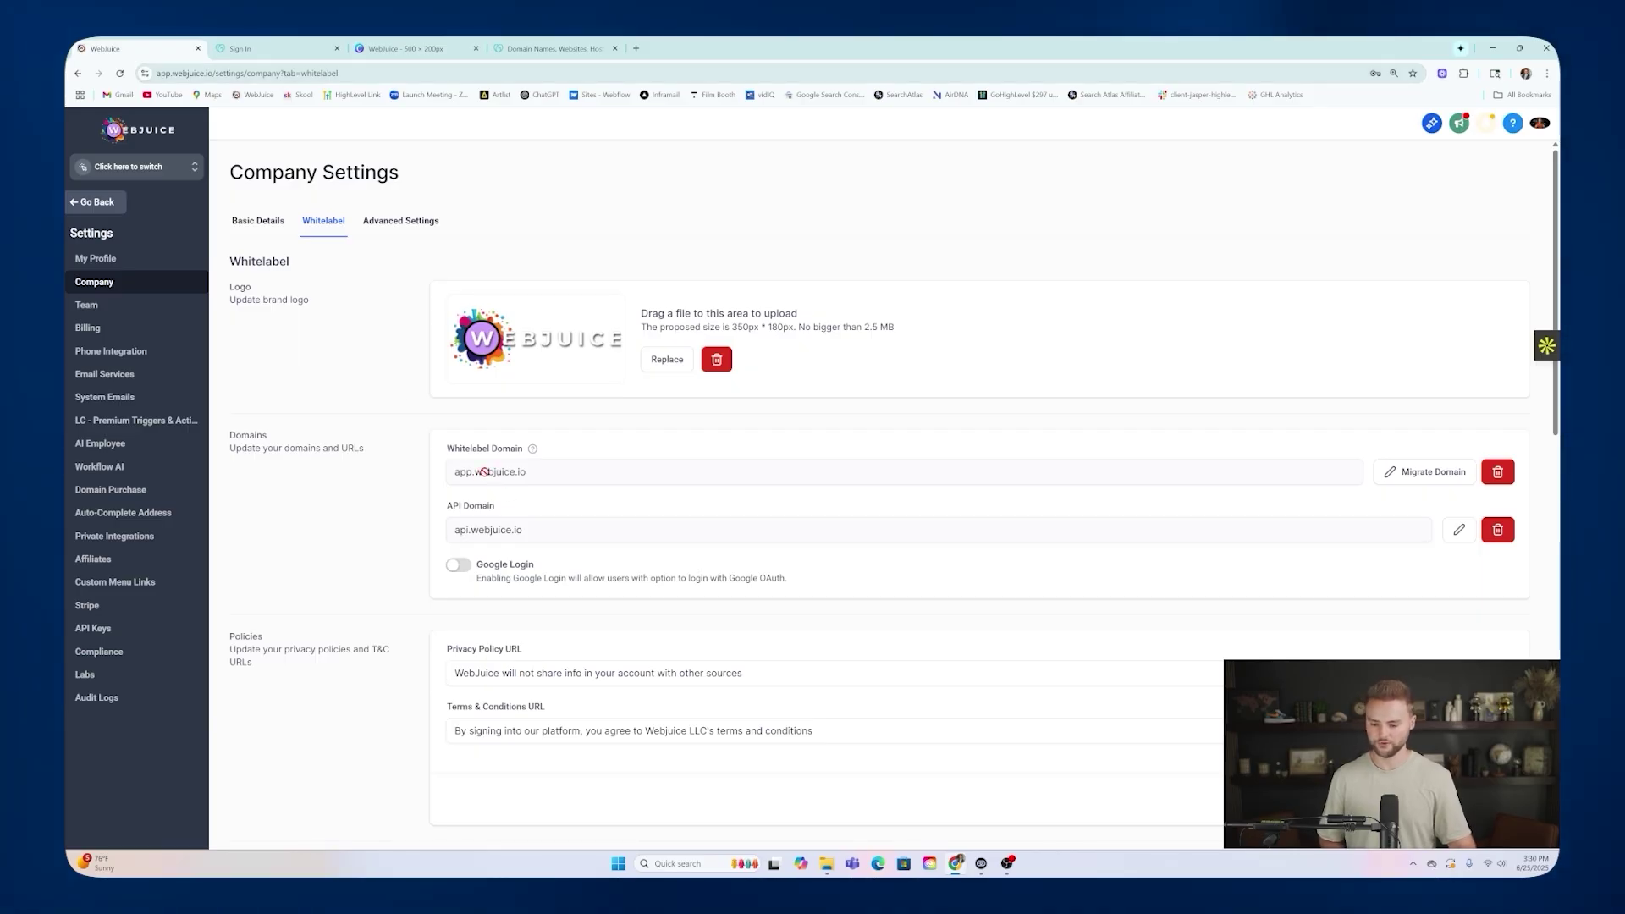
Copy the whitelabel domain app.webjuice.io and load it in a new tab.
{"action": "left_click_drag", "start_coordinate": [526, 472], "coordinate": [457, 479]}
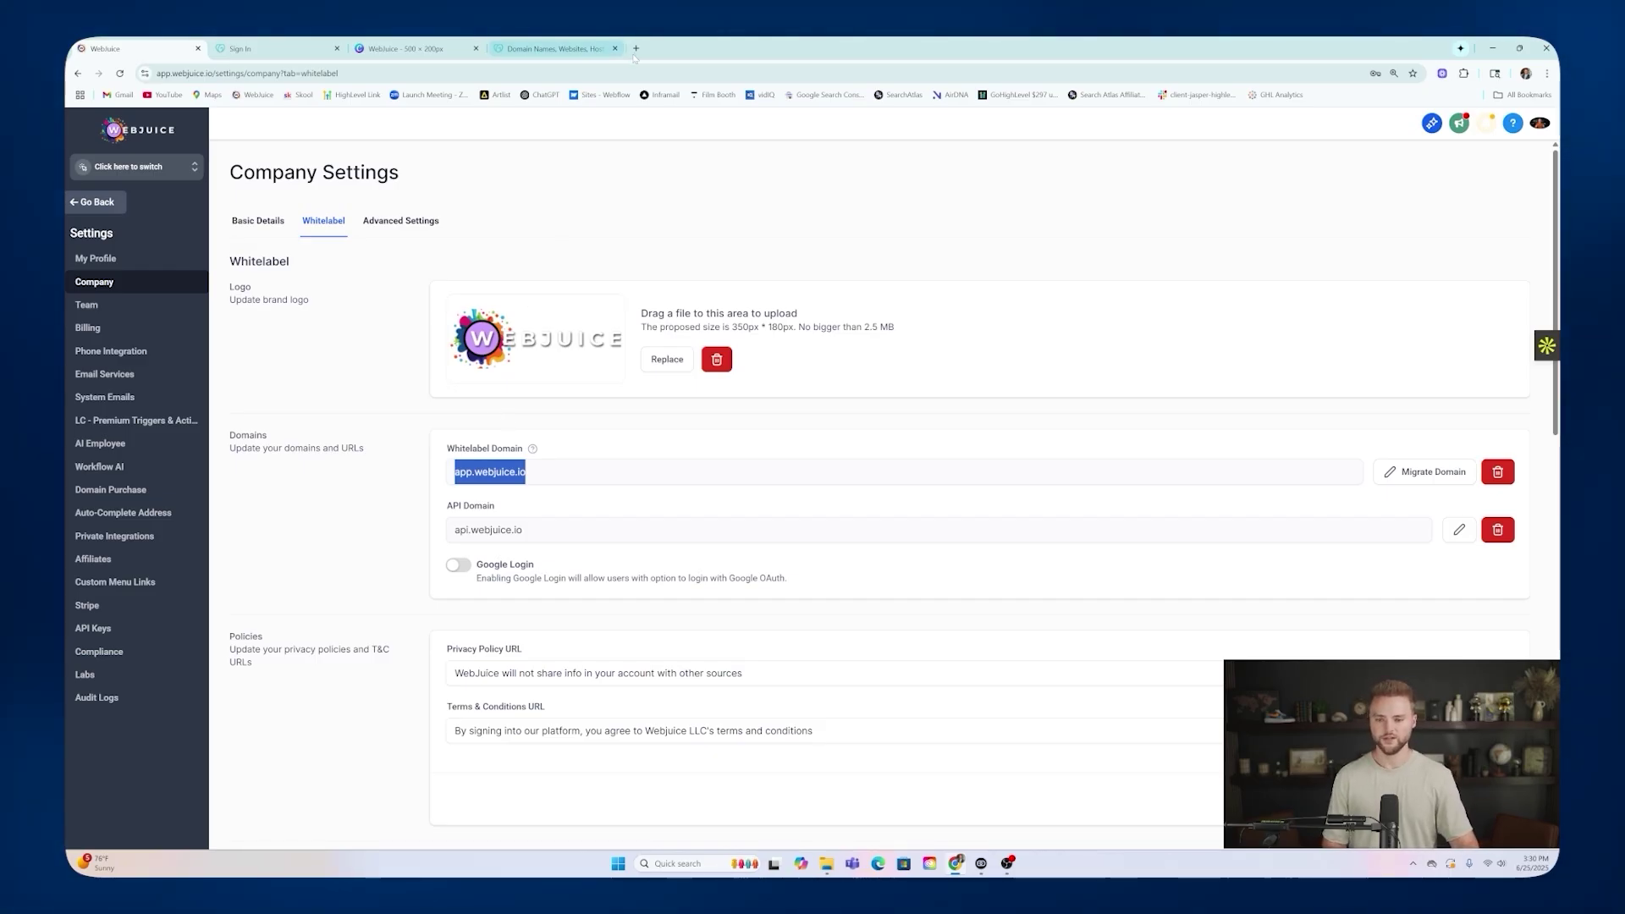
{"action": "key", "text": "ctrl+t"}
{"action": "type", "text": "app.webjuice.io"}
{"action": "key", "text": "Return"}
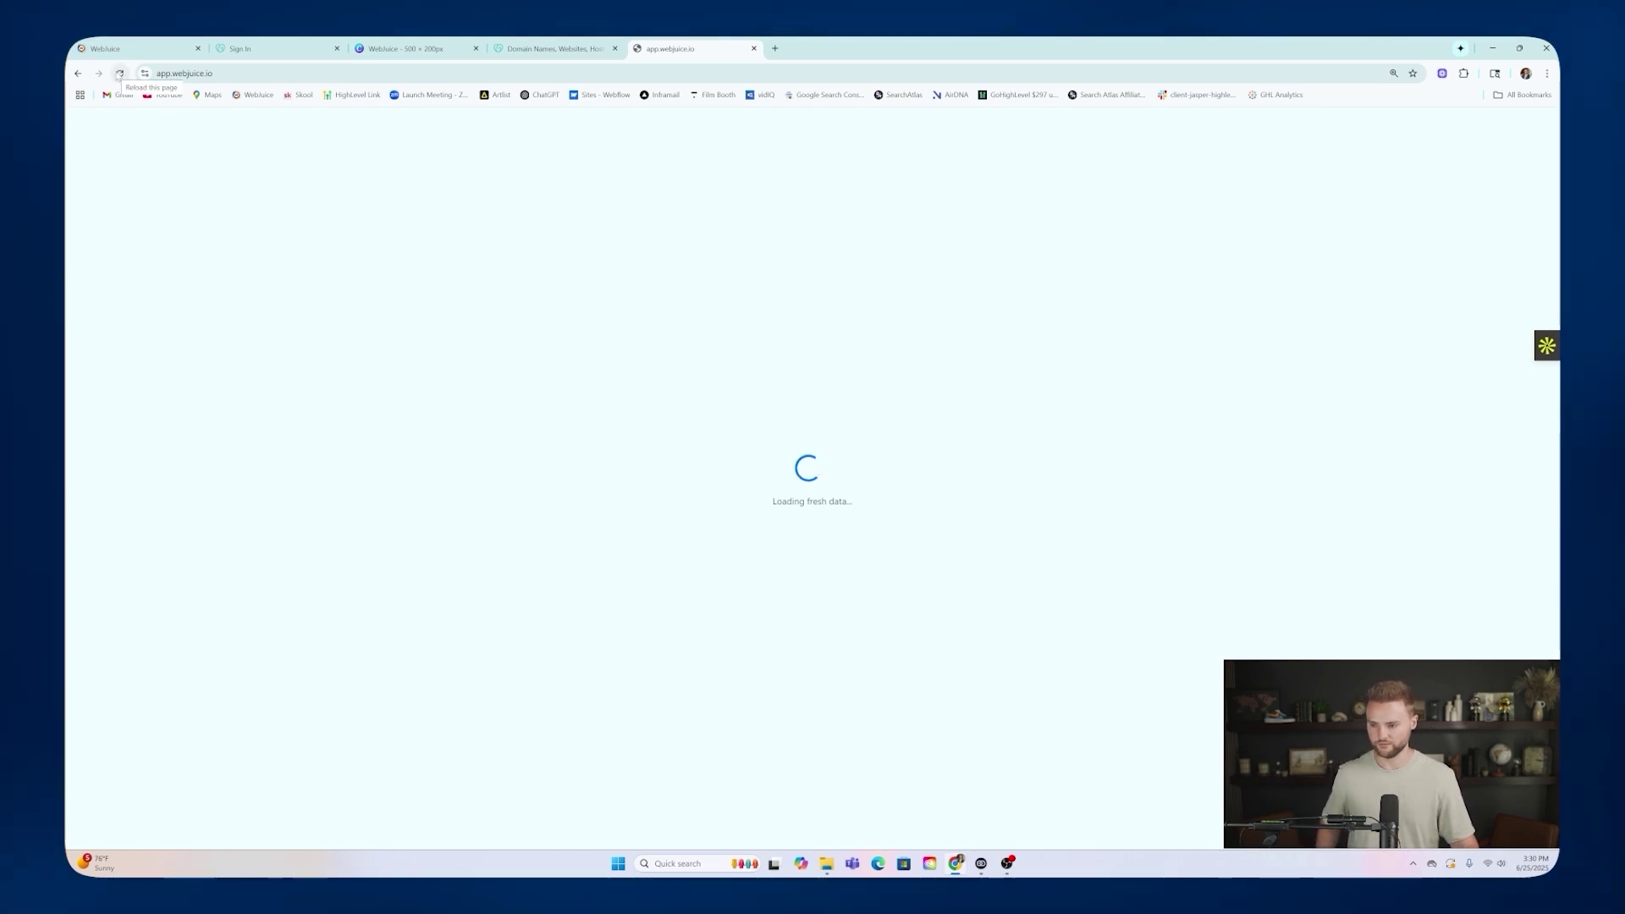
Reload the app.webjuice.io tab.
{"action": "left_click", "coordinate": [119, 73]}
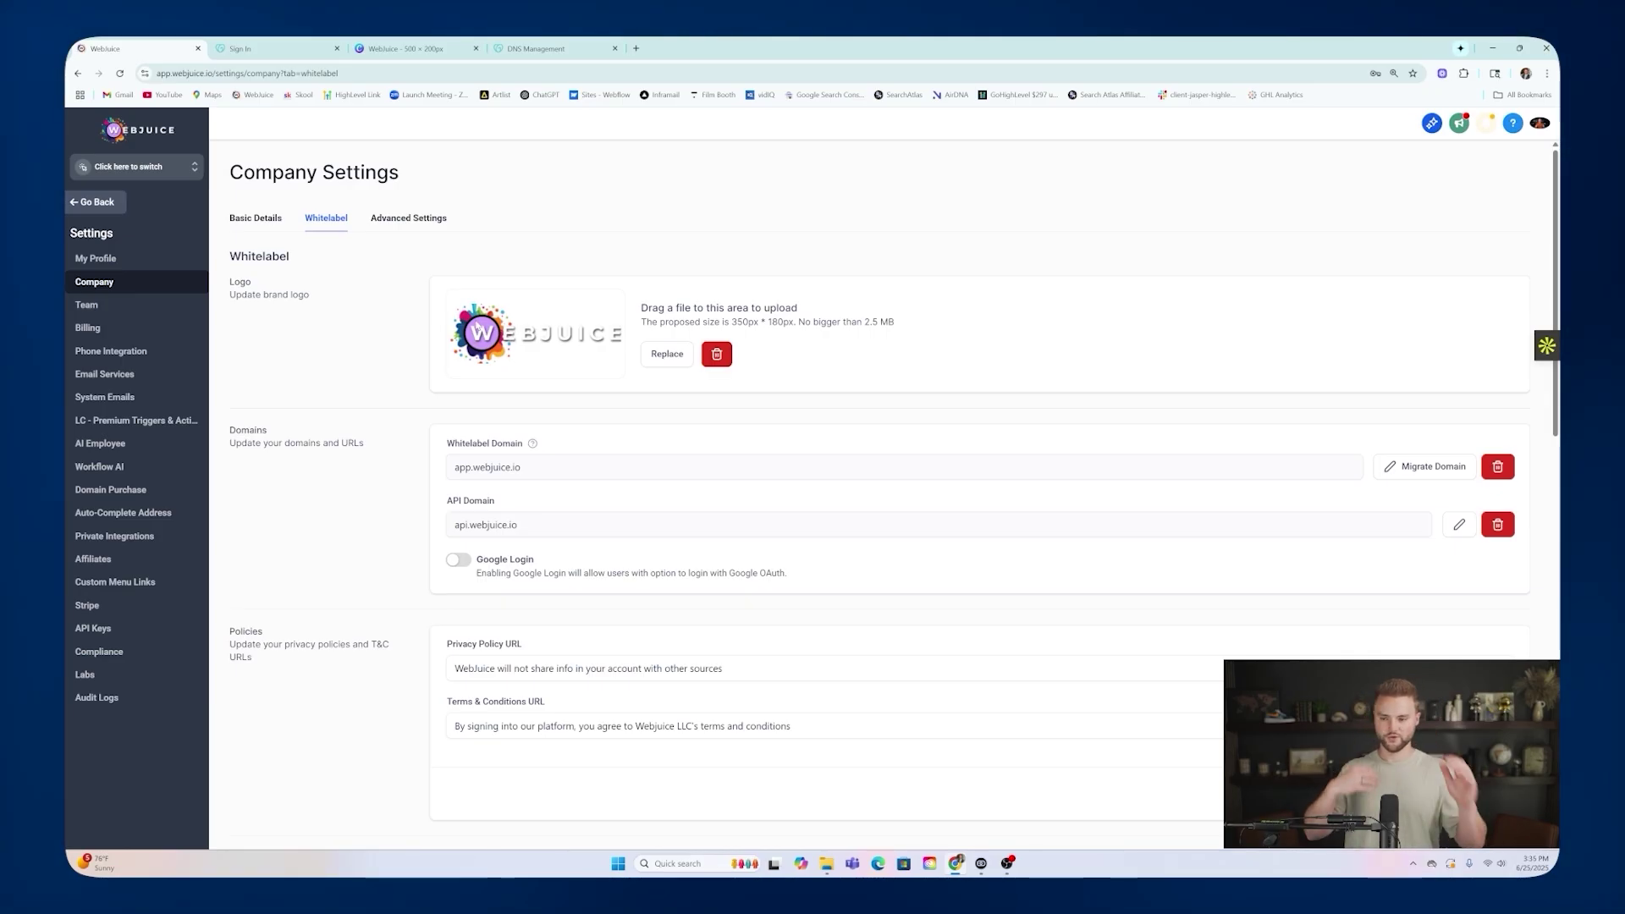
Copy and resize the Canva logo design to a 500 × 500 px custom size.
{"action": "left_click", "coordinate": [401, 49]}
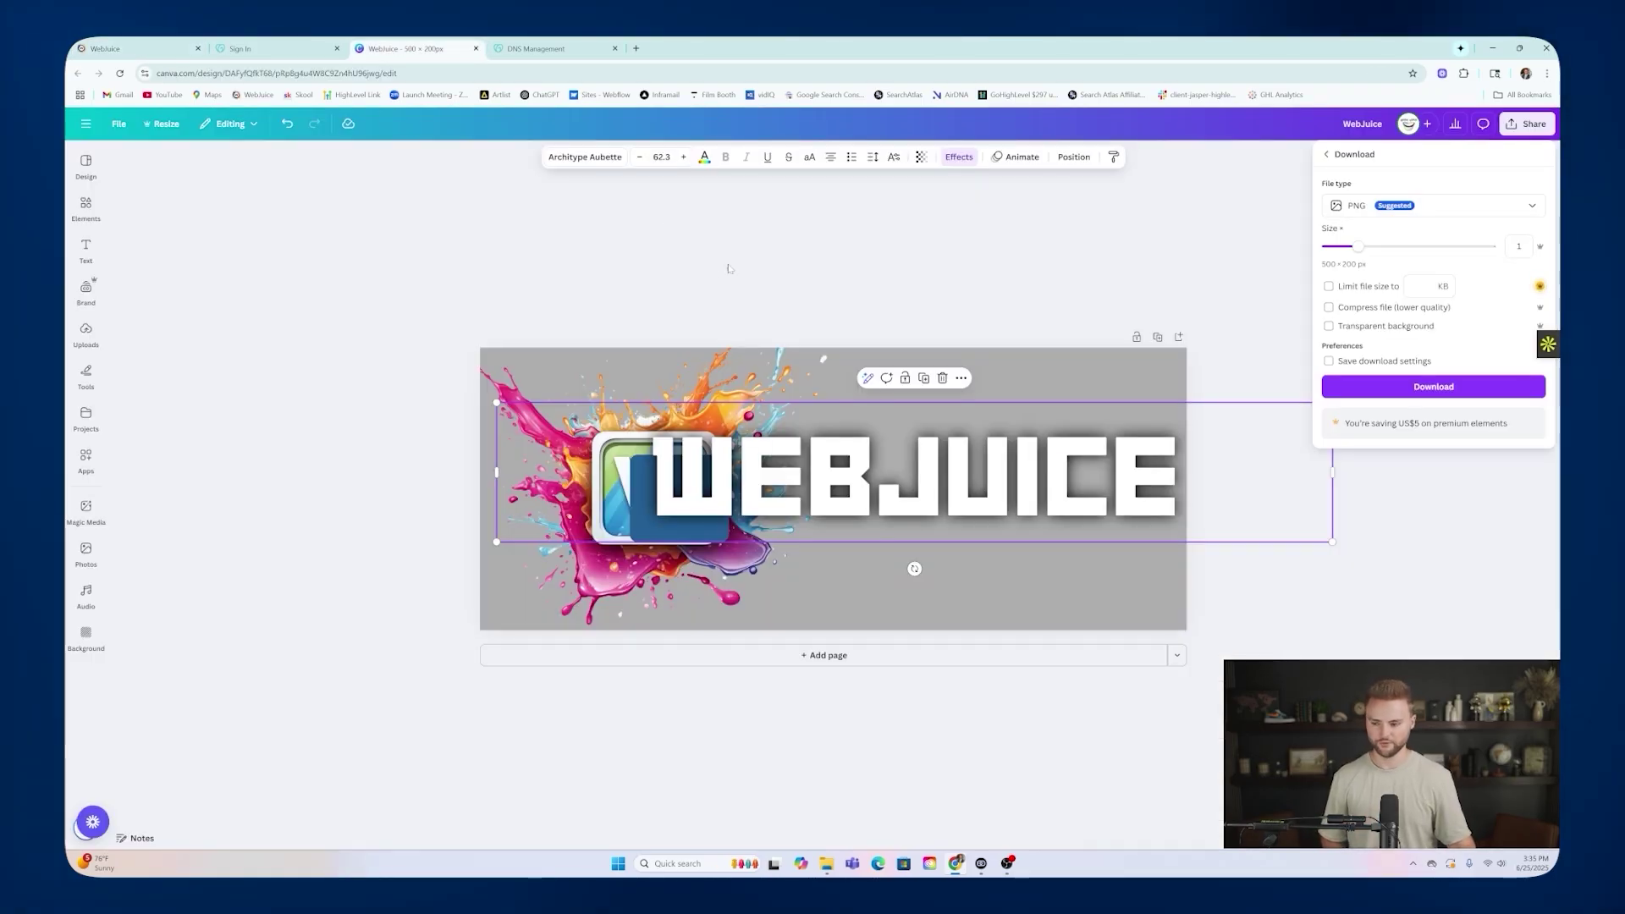
{"action": "left_click", "coordinate": [164, 125]}
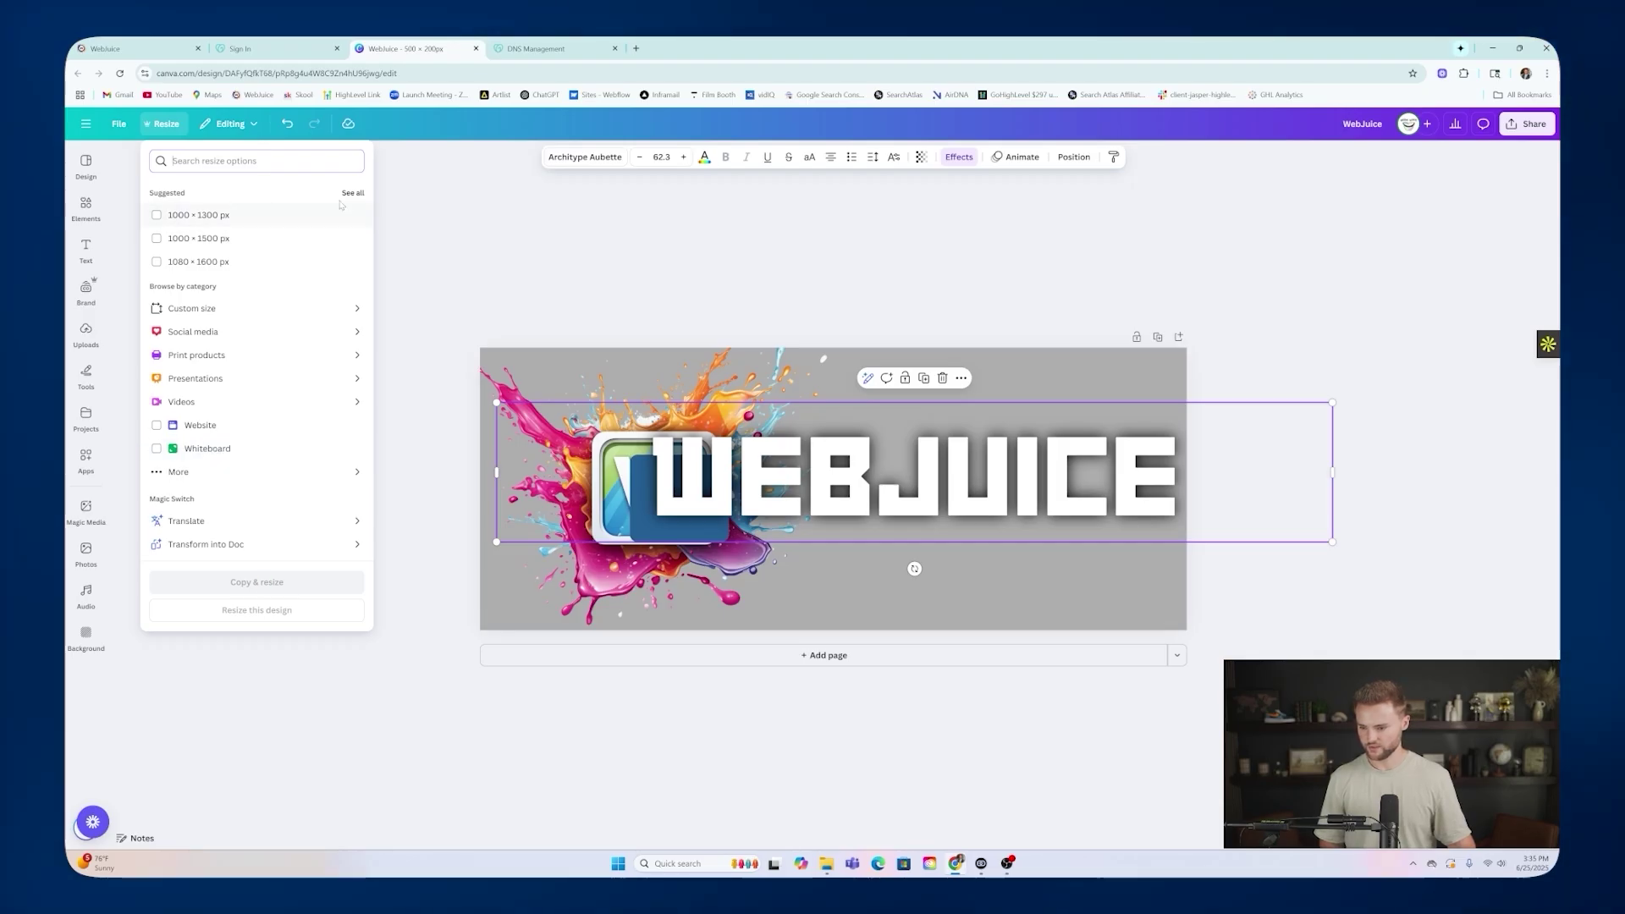
{"action": "left_click", "coordinate": [213, 308]}
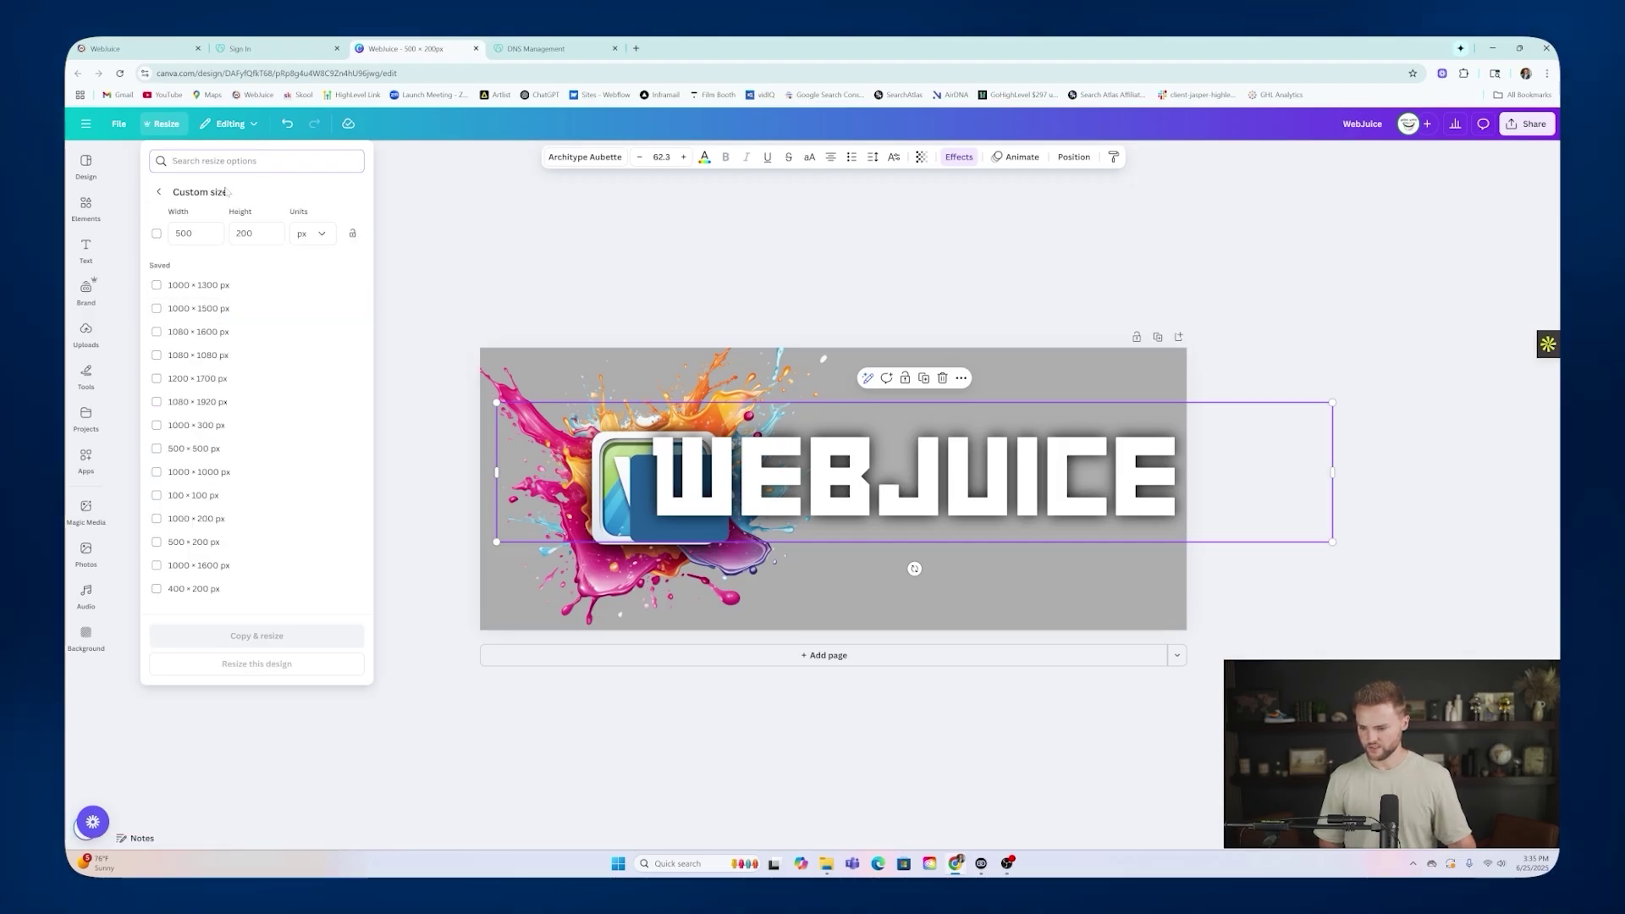
{"action": "double_click", "coordinate": [244, 234]}
{"action": "type", "text": "500"}
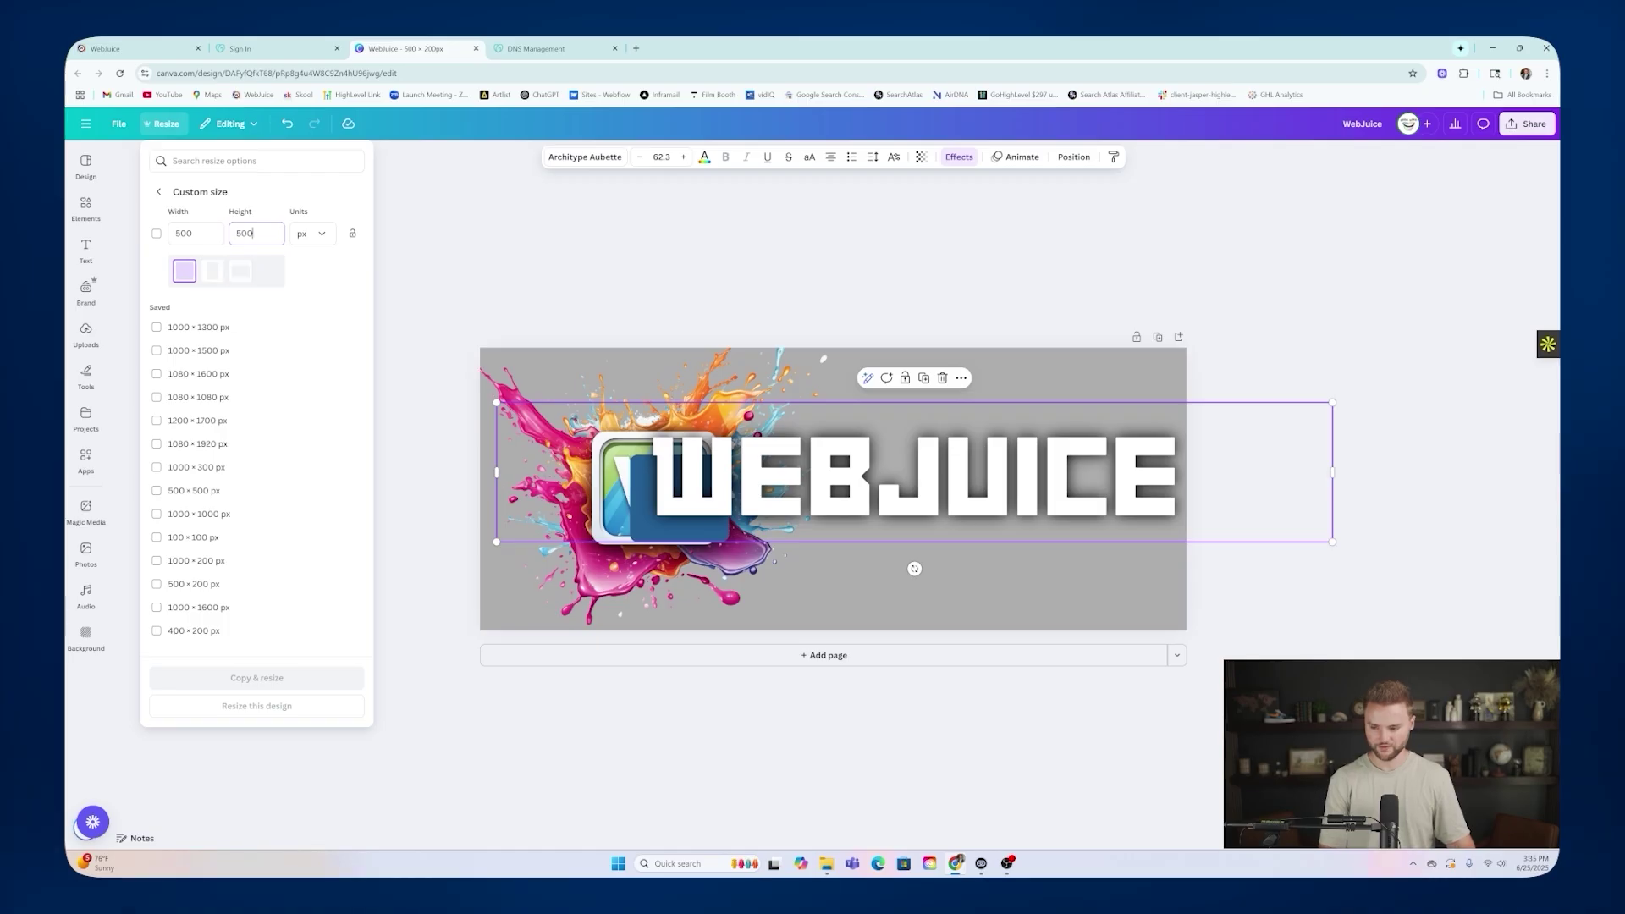
{"action": "left_click", "coordinate": [266, 661]}
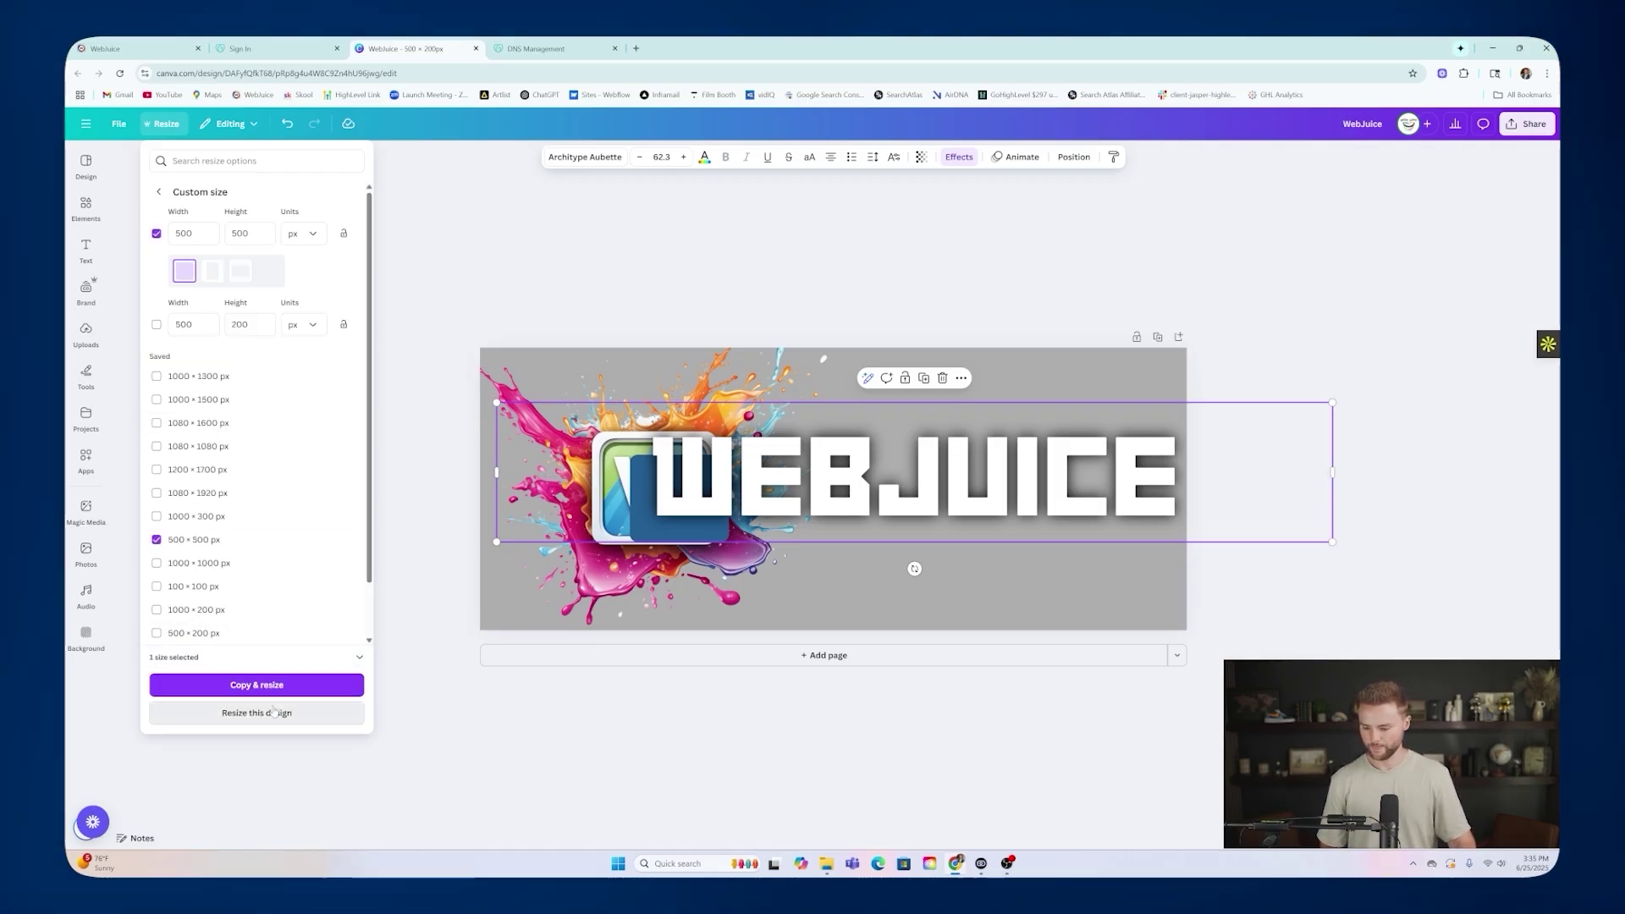
{"action": "left_click", "coordinate": [269, 686]}
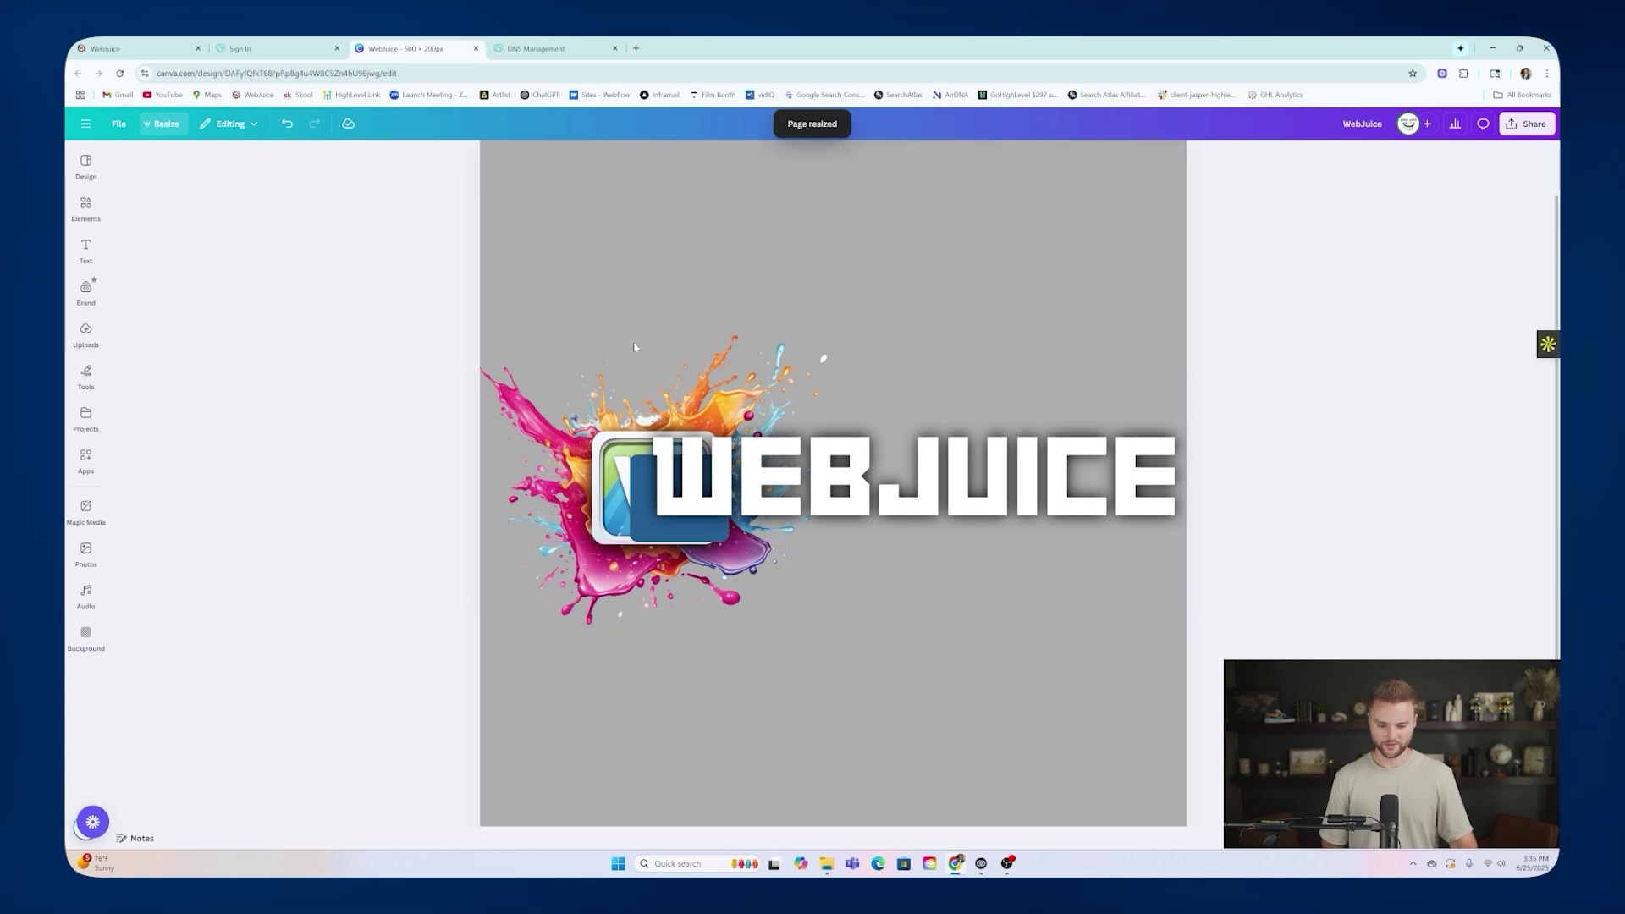
Delete the WEBJUICE text and enlarge the splash W logo to fill and centre the page.
{"action": "left_click", "coordinate": [944, 497]}
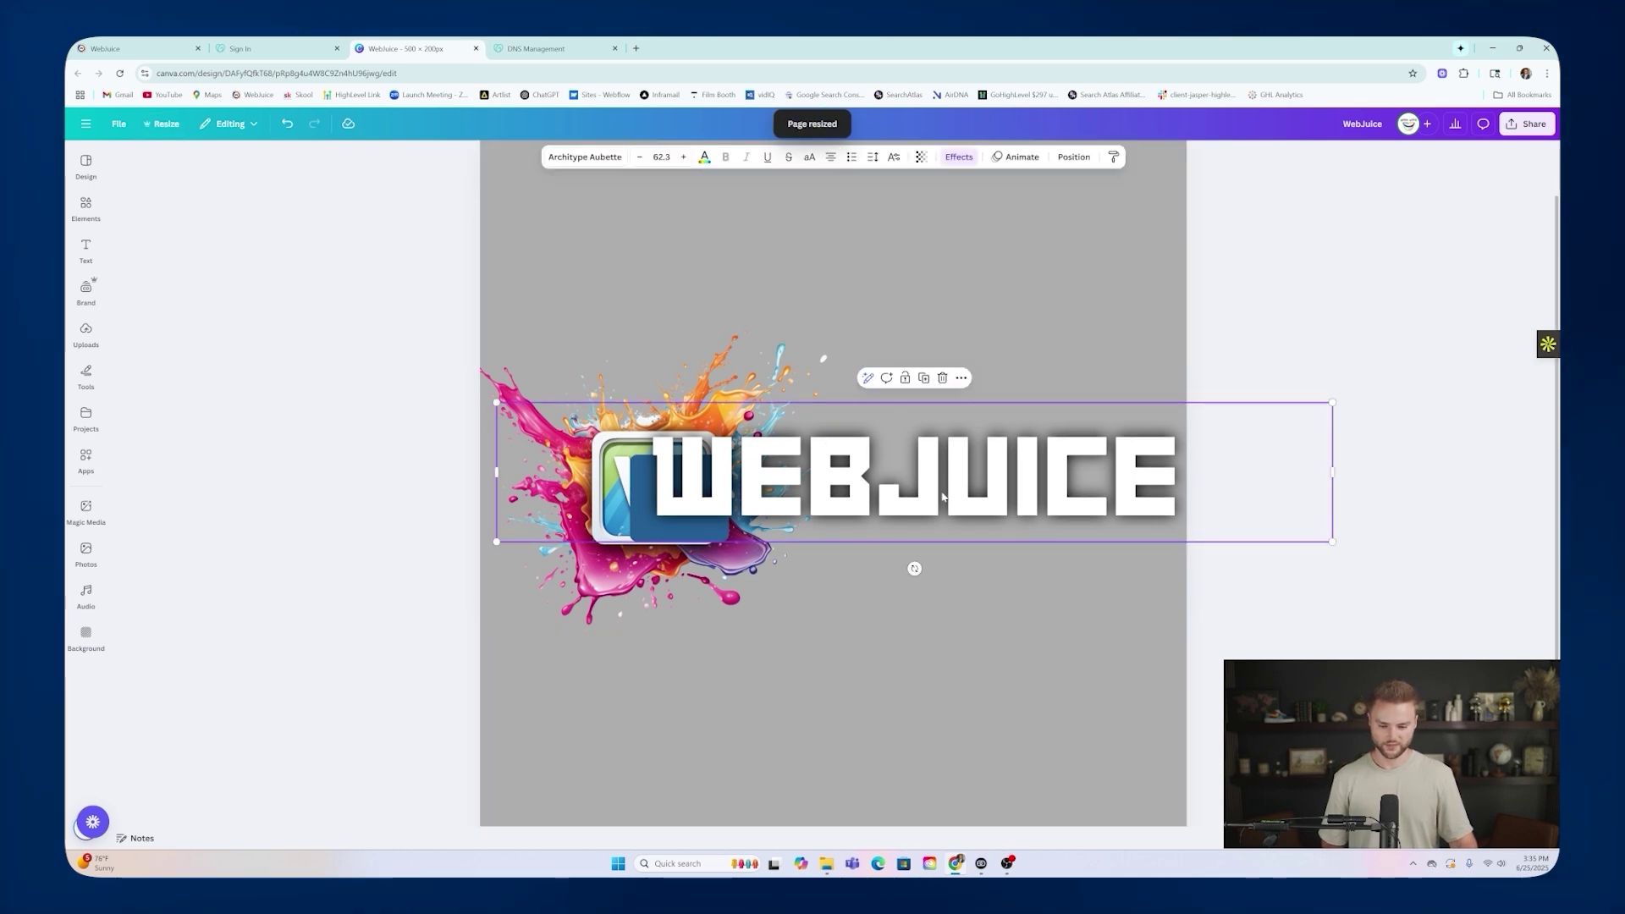
{"action": "left_click", "coordinate": [942, 377]}
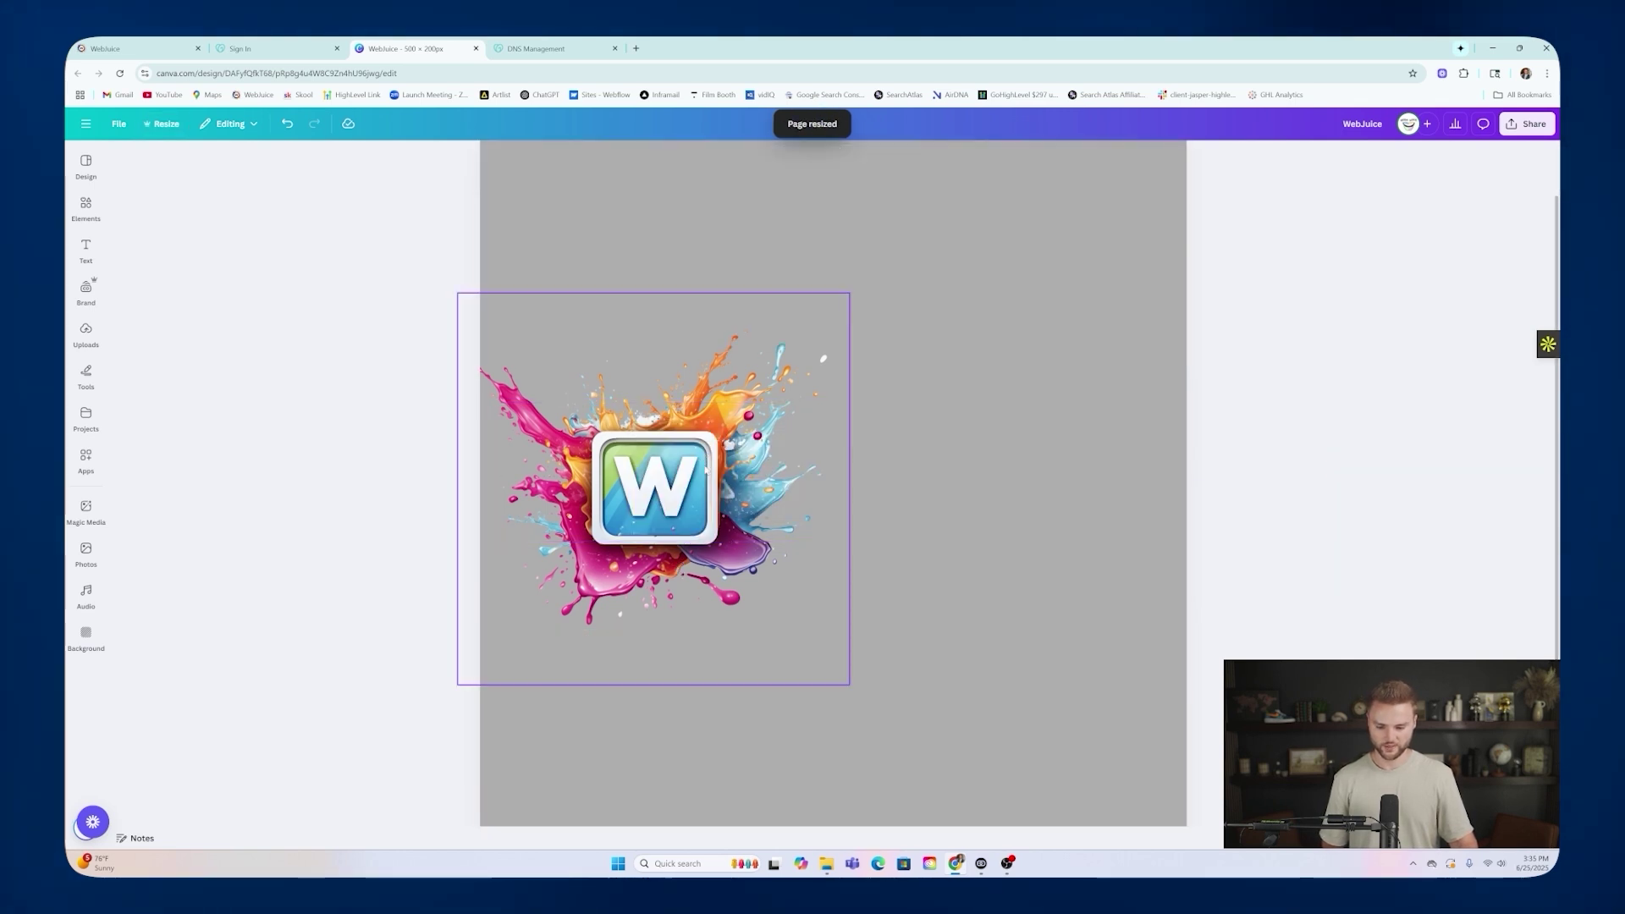
{"action": "left_click", "coordinate": [703, 454]}
{"action": "left_click_drag", "start_coordinate": [850, 294], "coordinate": [1157, 233]}
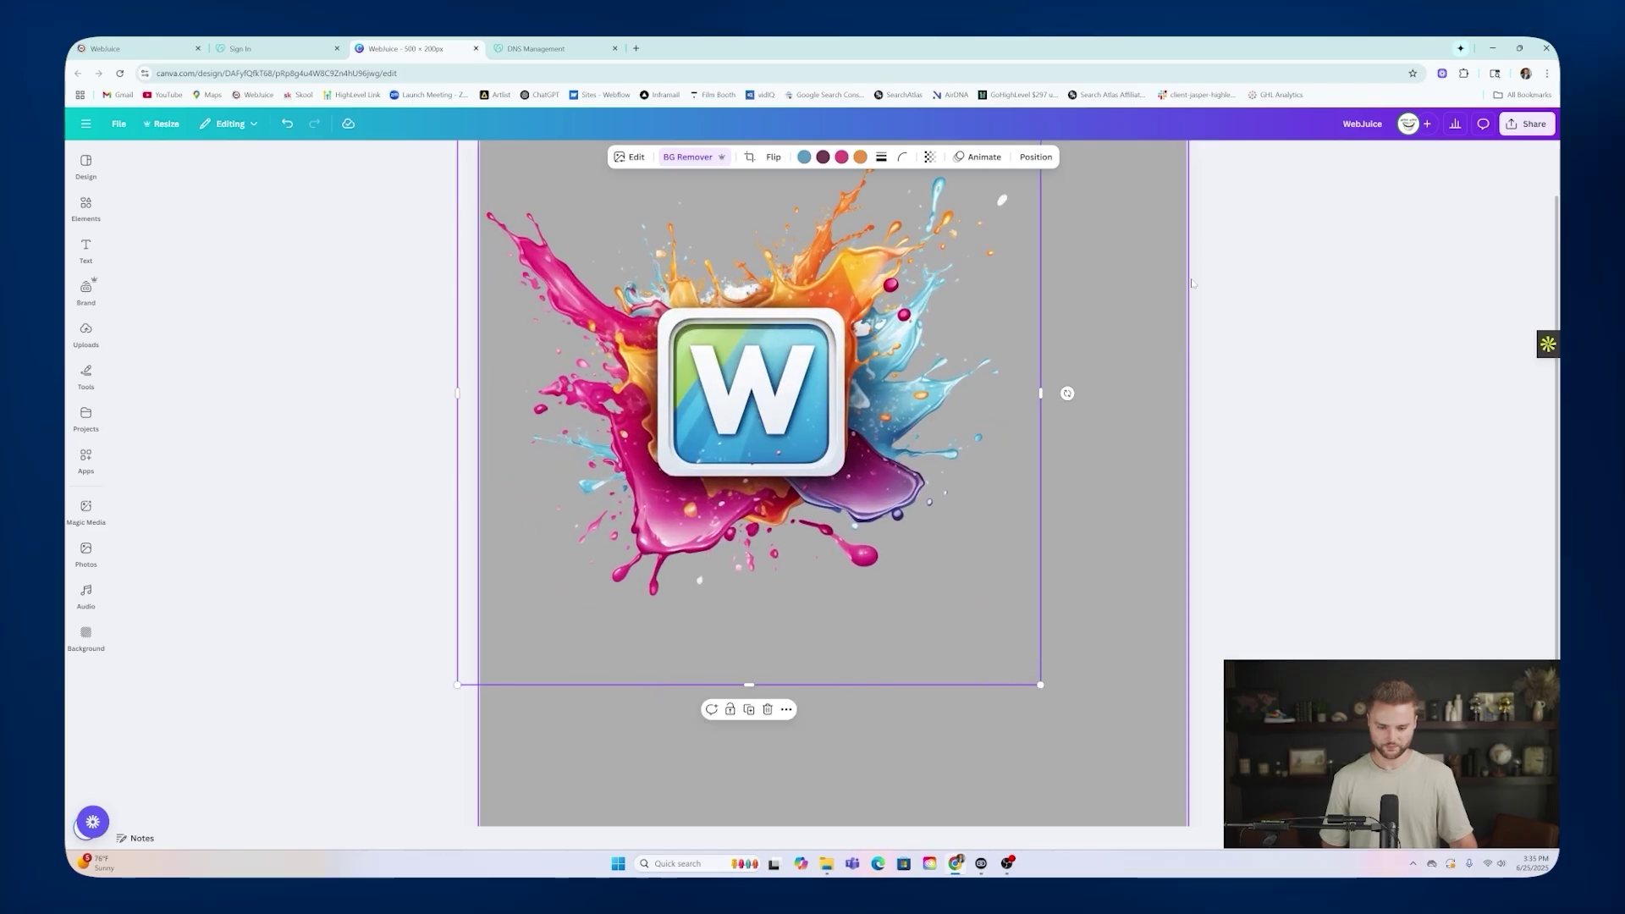
{"action": "left_click_drag", "start_coordinate": [825, 456], "coordinate": [899, 498]}
{"action": "left_click_drag", "start_coordinate": [1139, 186], "coordinate": [1185, 157]}
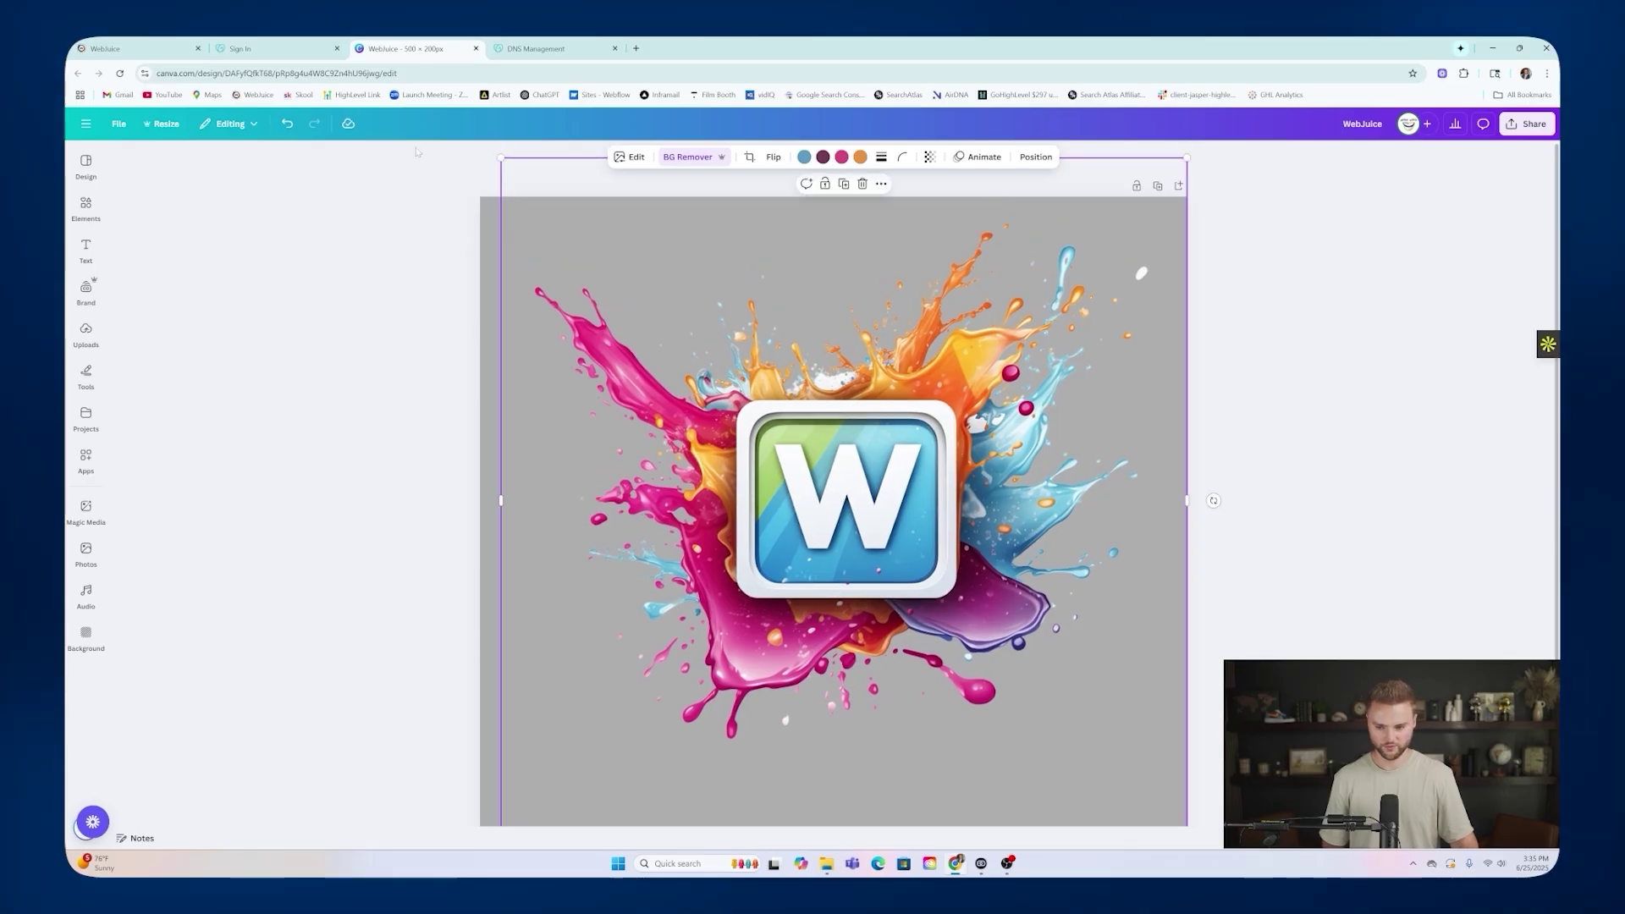
{"action": "left_click_drag", "start_coordinate": [501, 158], "coordinate": [461, 118]}
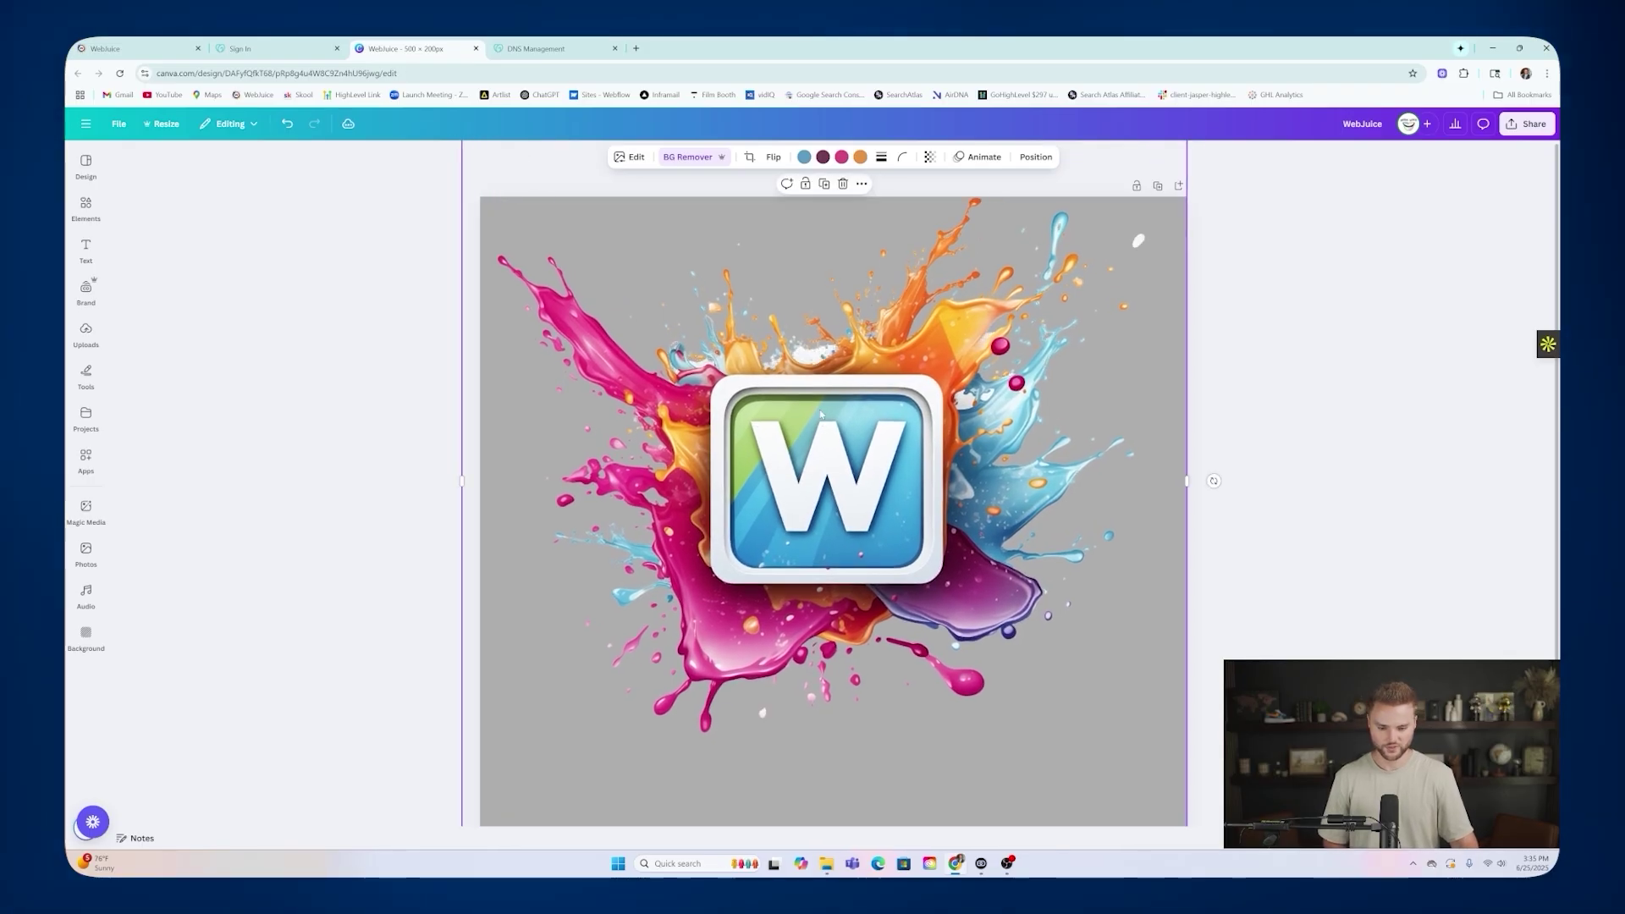
{"action": "left_click_drag", "start_coordinate": [820, 409], "coordinate": [822, 440]}
{"action": "scroll", "coordinate": [1185, 488], "scroll_direction": "down", "scroll_amount": 4}
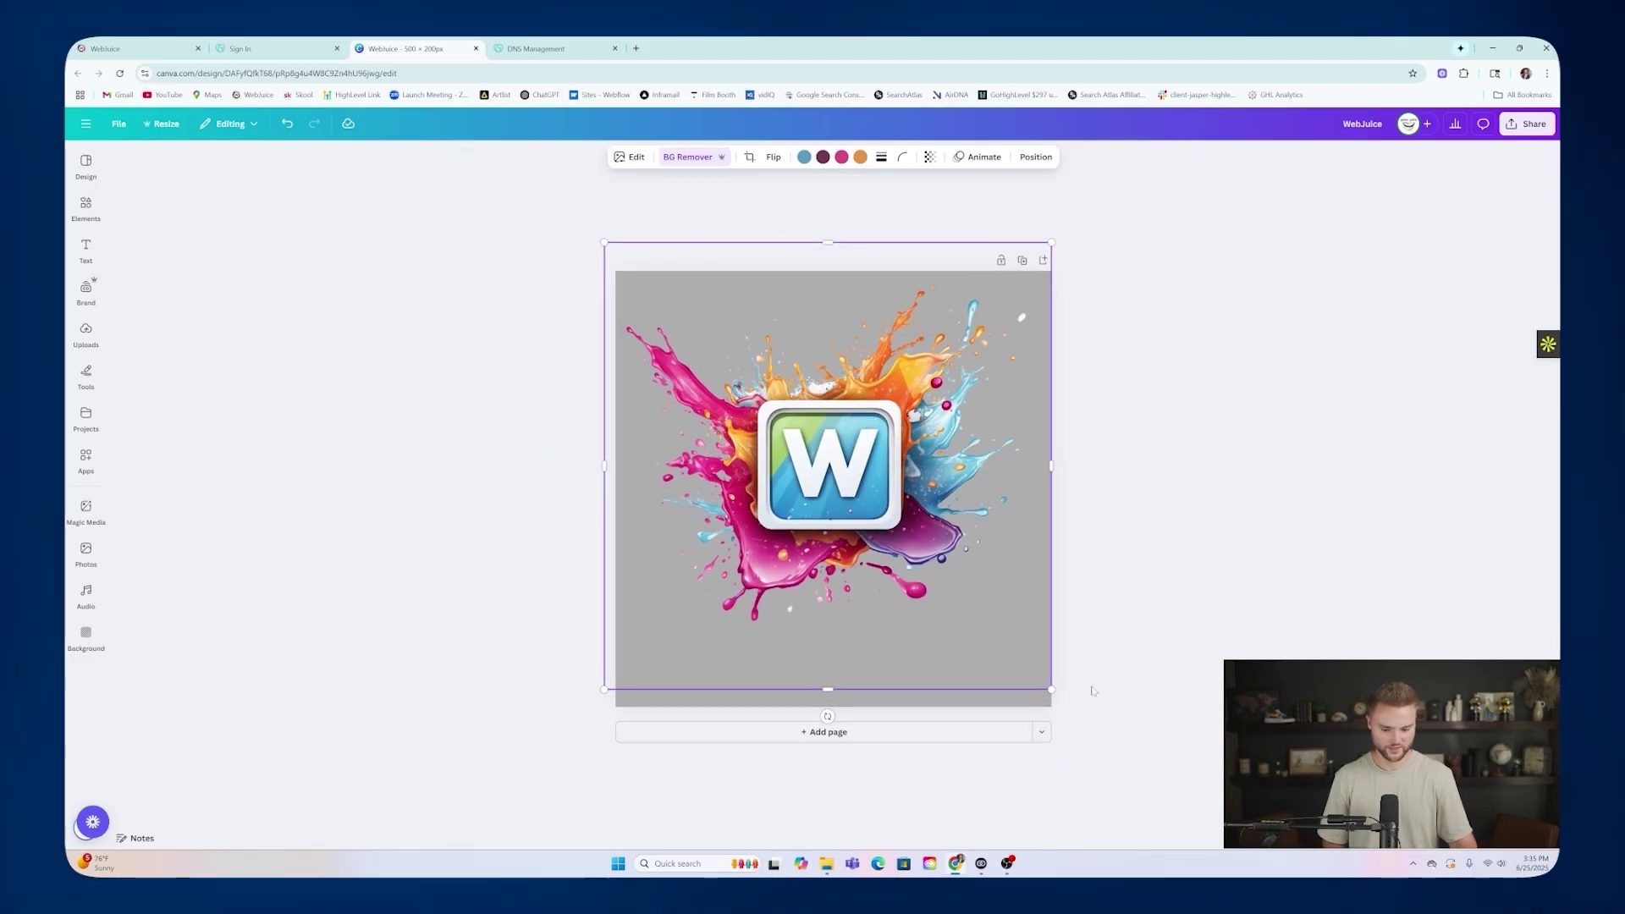
{"action": "left_click_drag", "start_coordinate": [1051, 688], "coordinate": [1083, 742]}
{"action": "left_click_drag", "start_coordinate": [857, 410], "coordinate": [835, 421]}
{"action": "left_click", "coordinate": [1200, 381]}
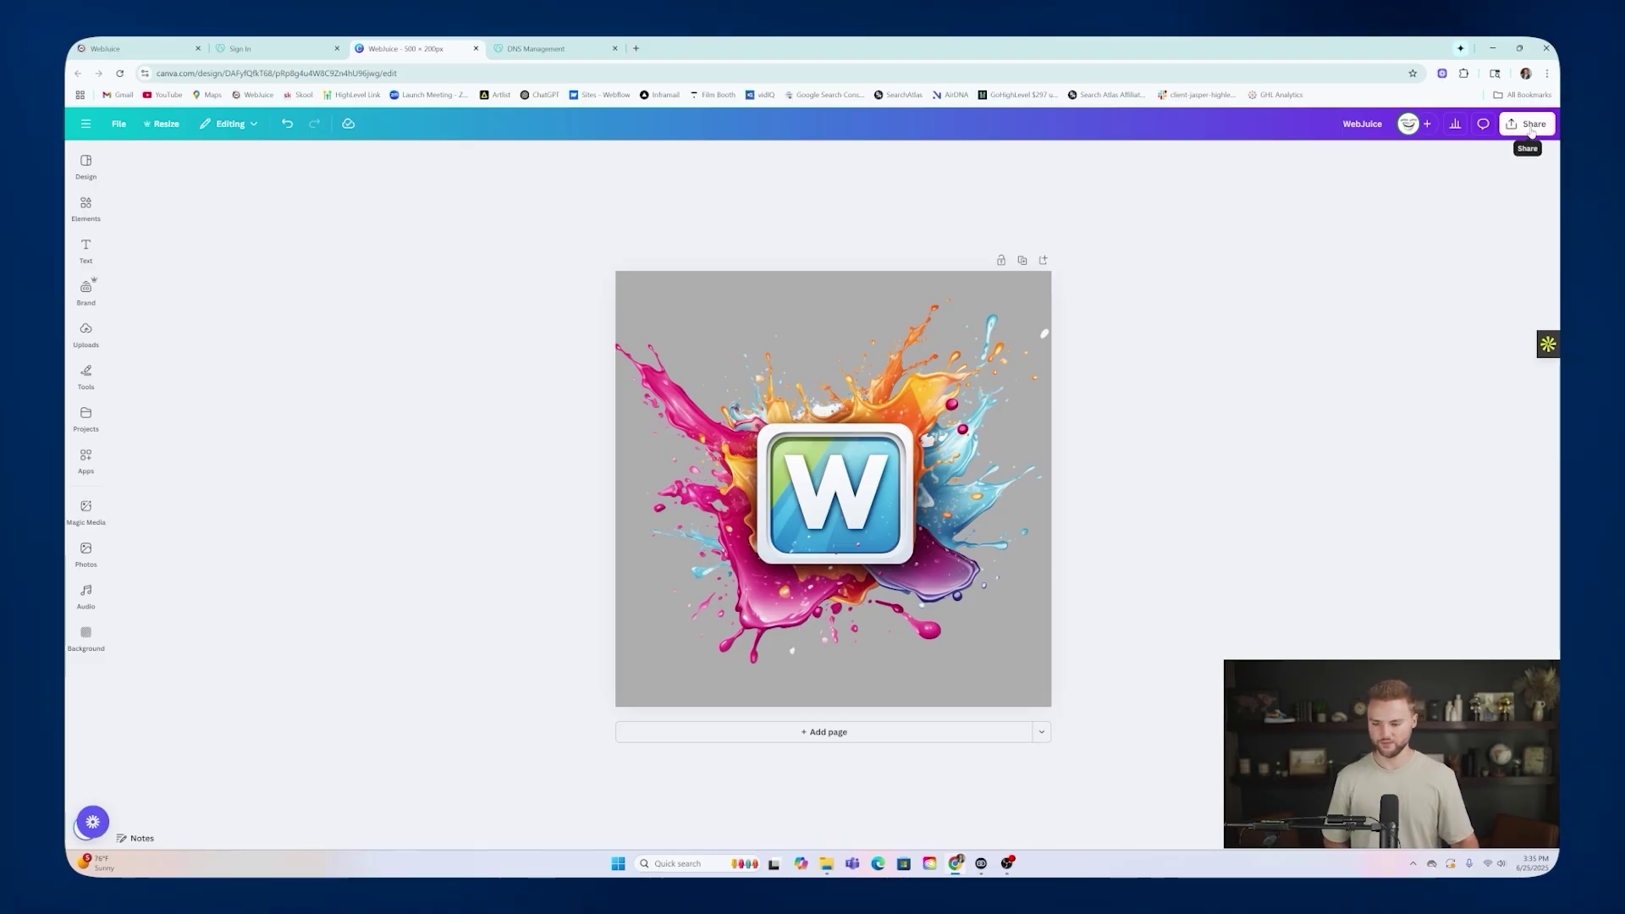
Return to WebJuice's Whitelabel settings and highlight the whole favicon script in Custom JS.
{"action": "left_click", "coordinate": [135, 48]}
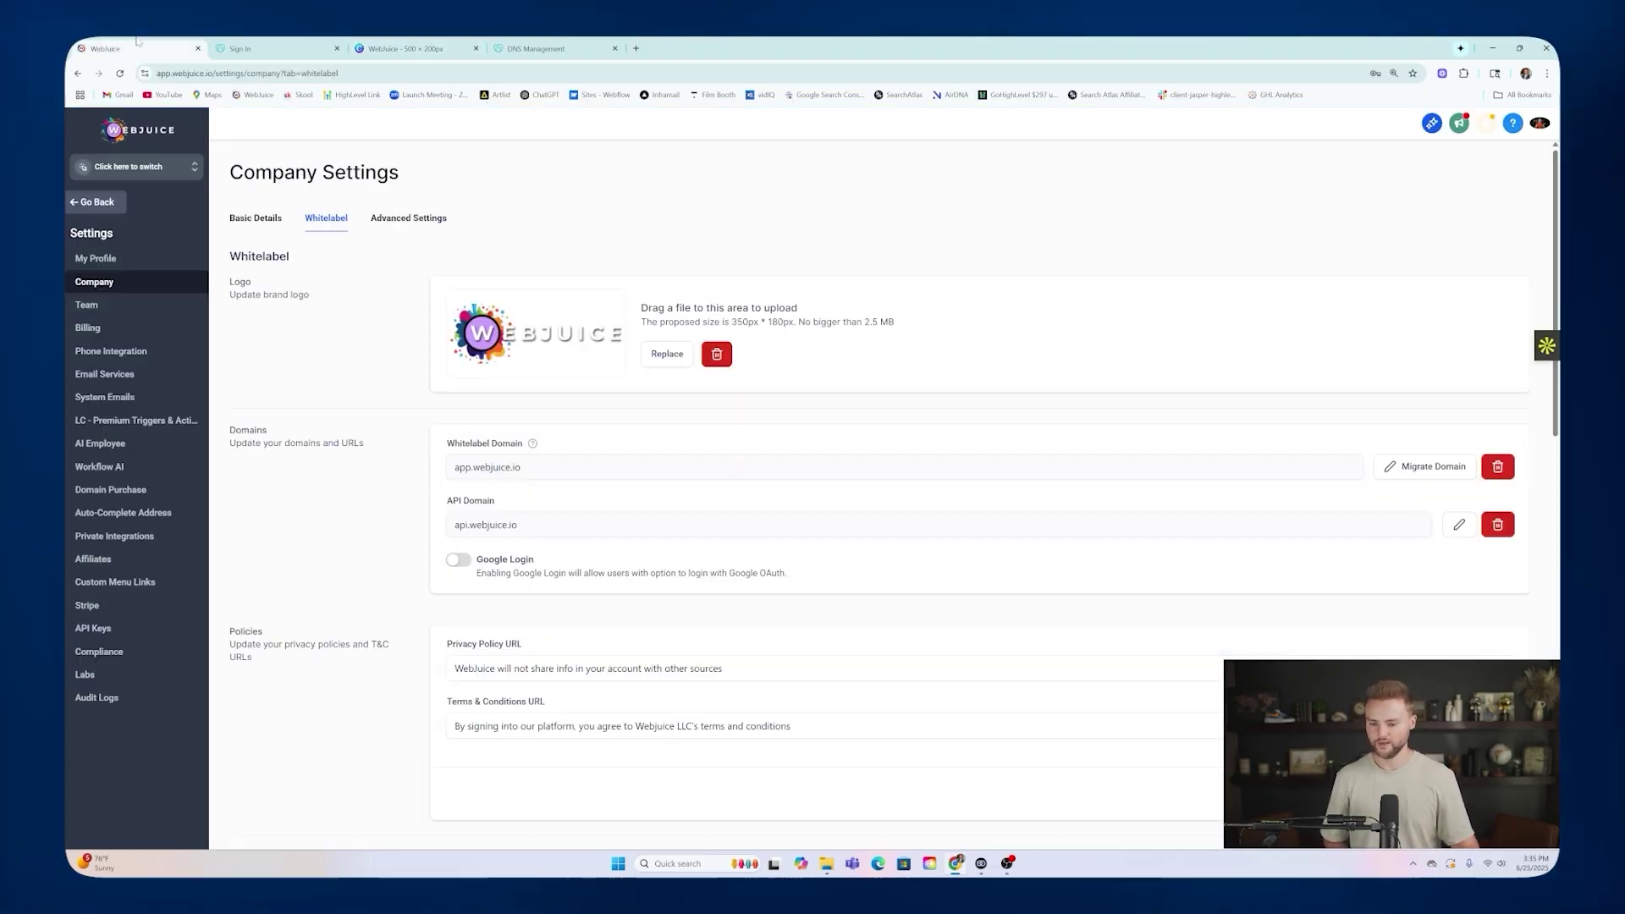
{"action": "scroll", "coordinate": [587, 437], "scroll_direction": "down", "scroll_amount": 7}
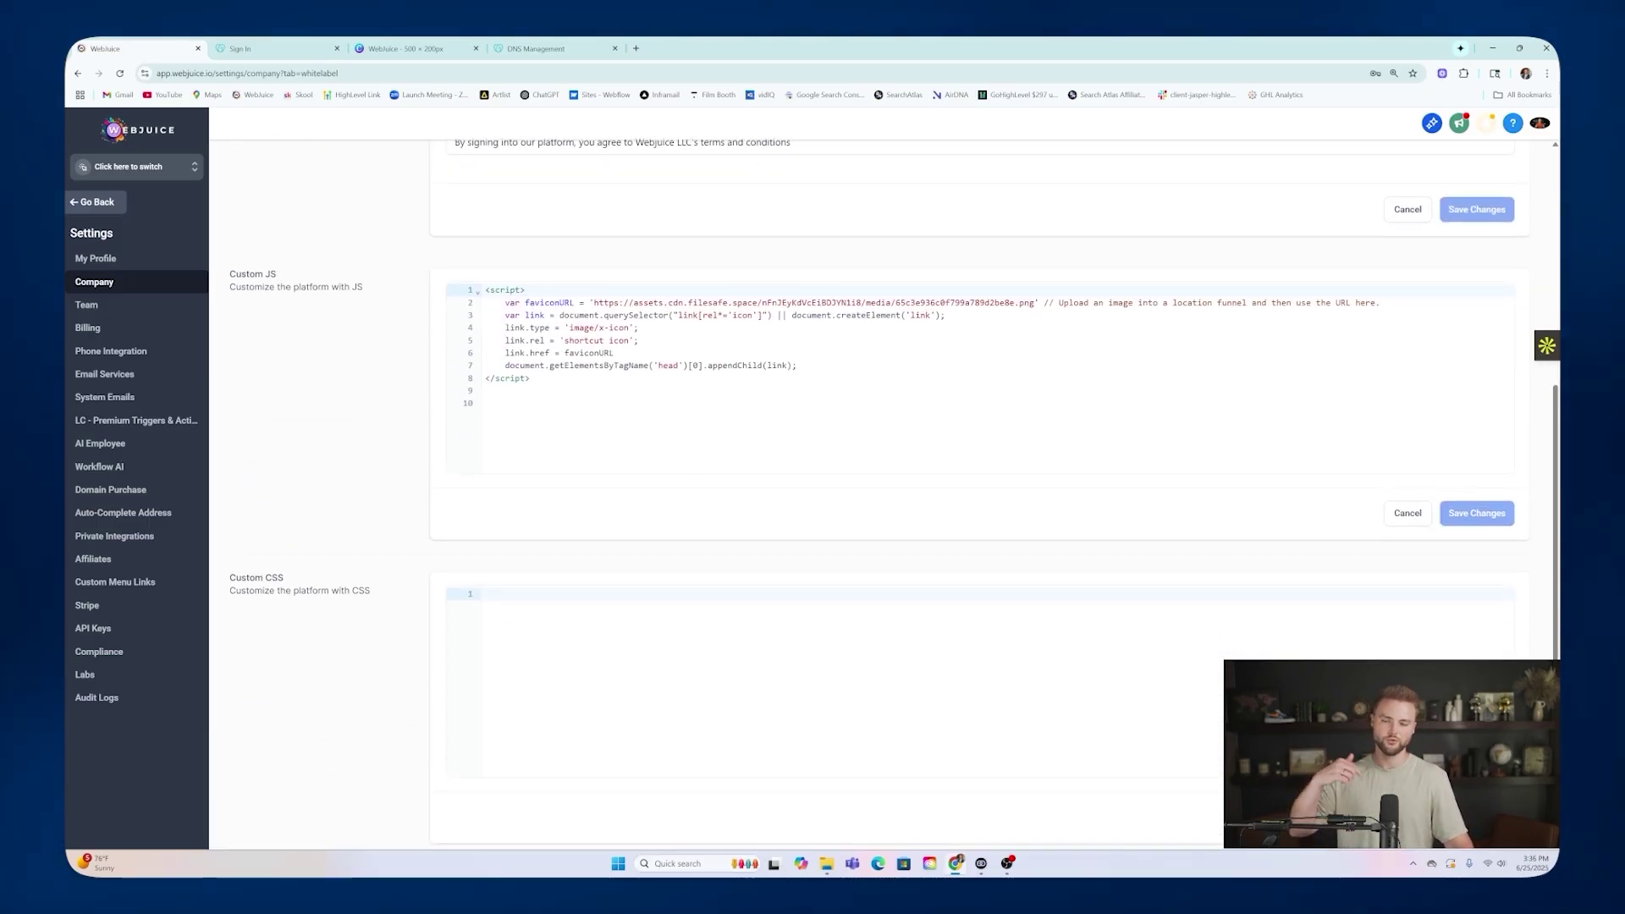
{"action": "left_click_drag", "start_coordinate": [485, 289], "coordinate": [531, 378]}
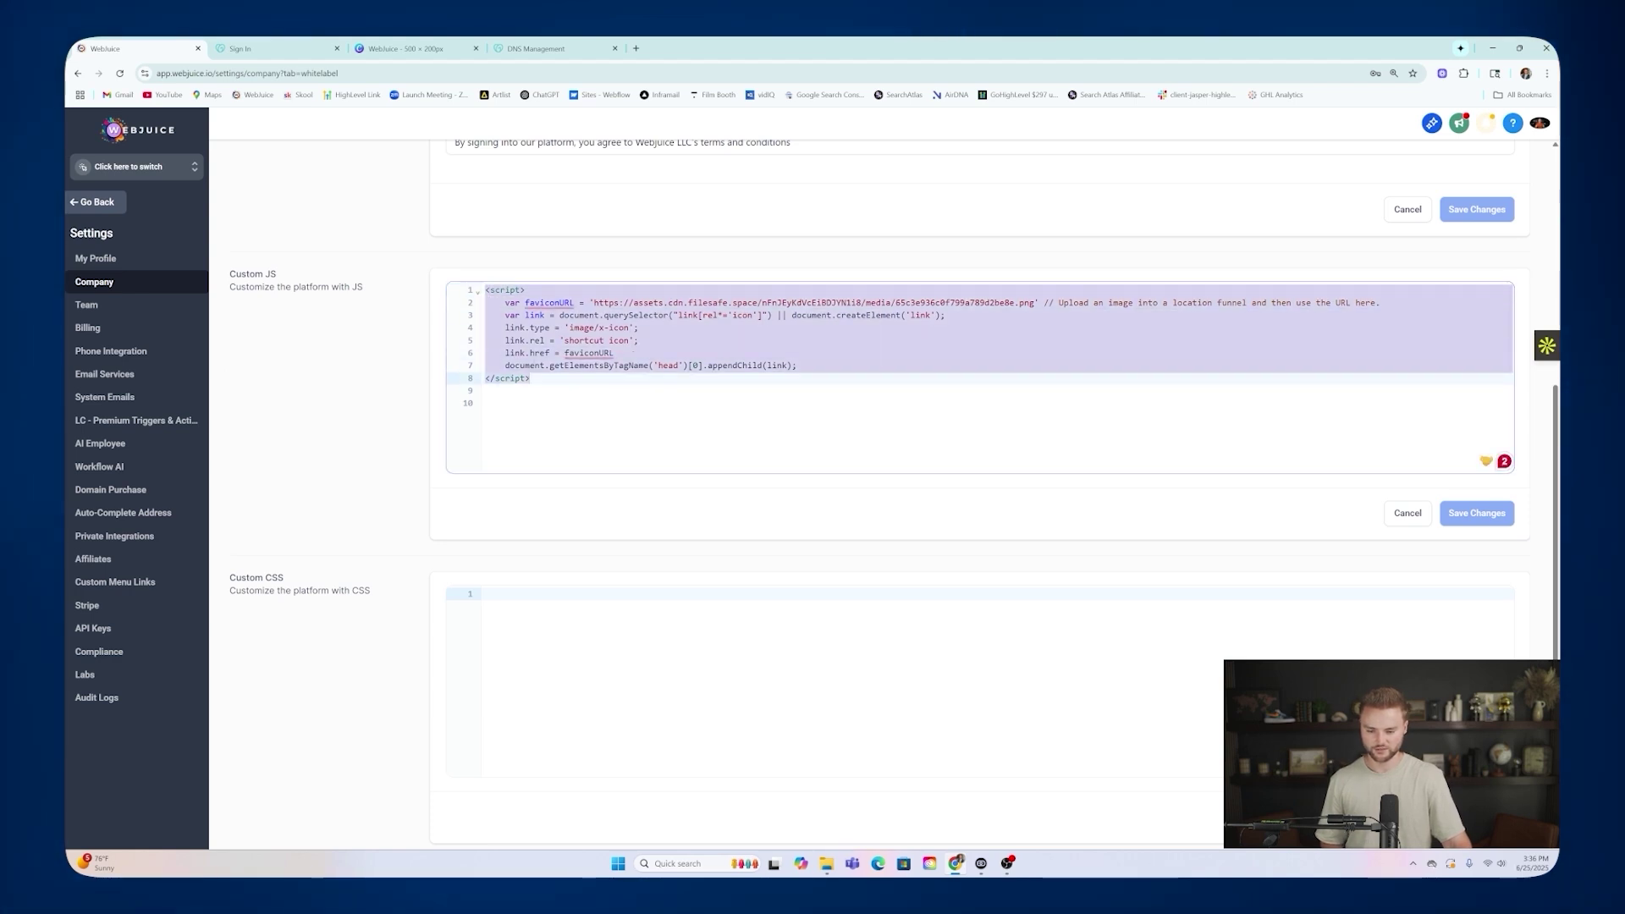
{"action": "mouse_move", "coordinate": [552, 304]}
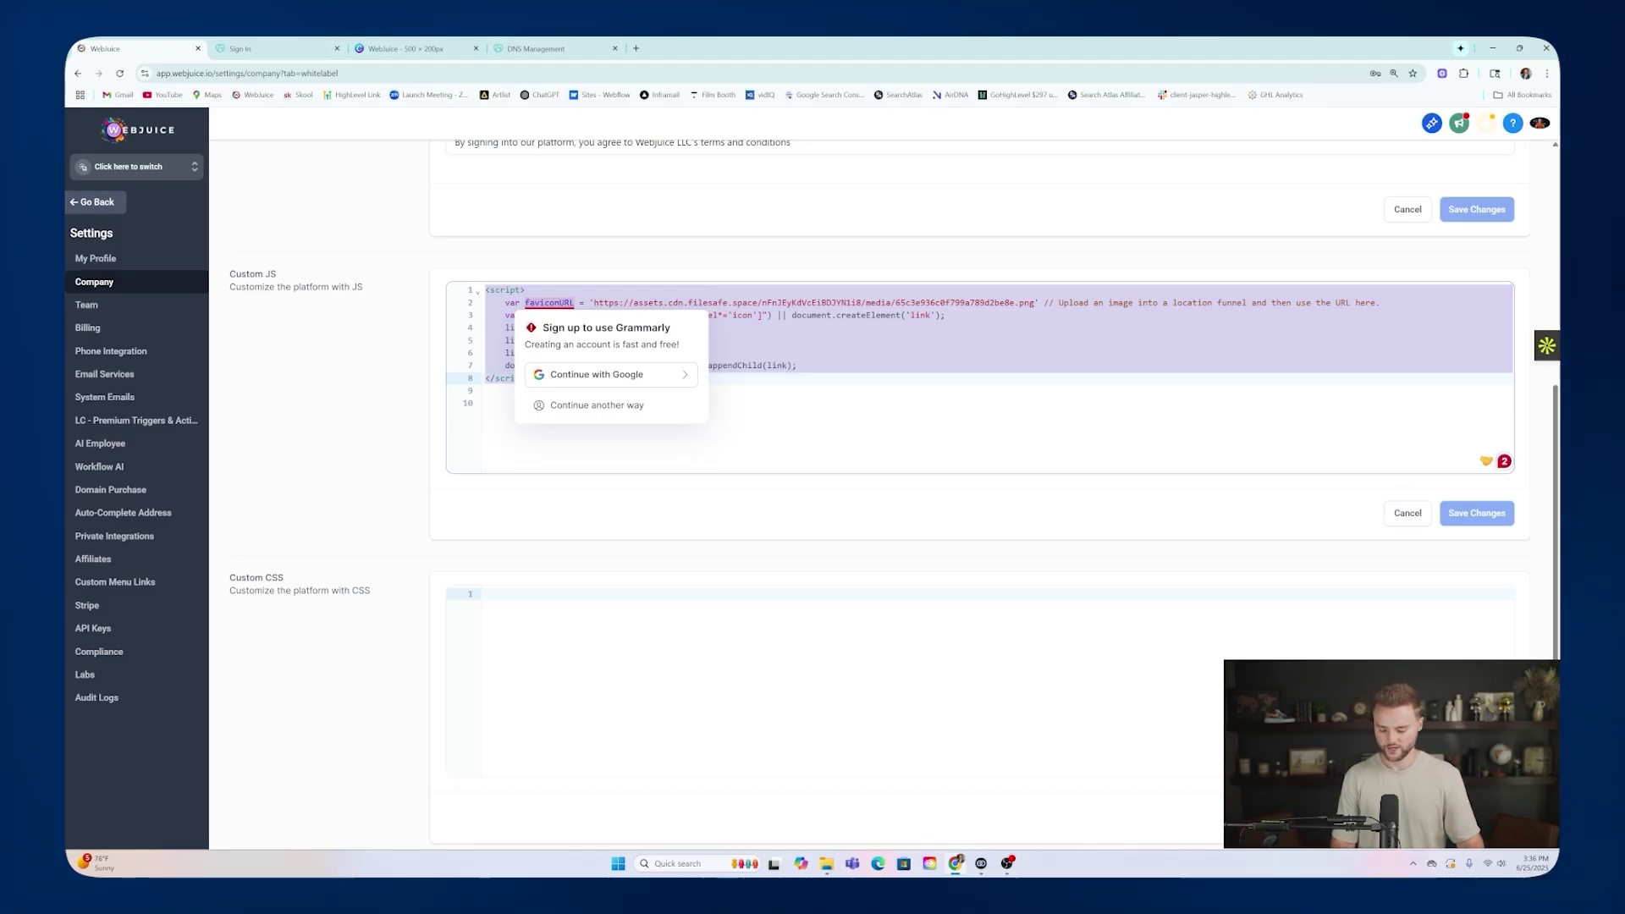
{"action": "left_click", "coordinate": [485, 403]}
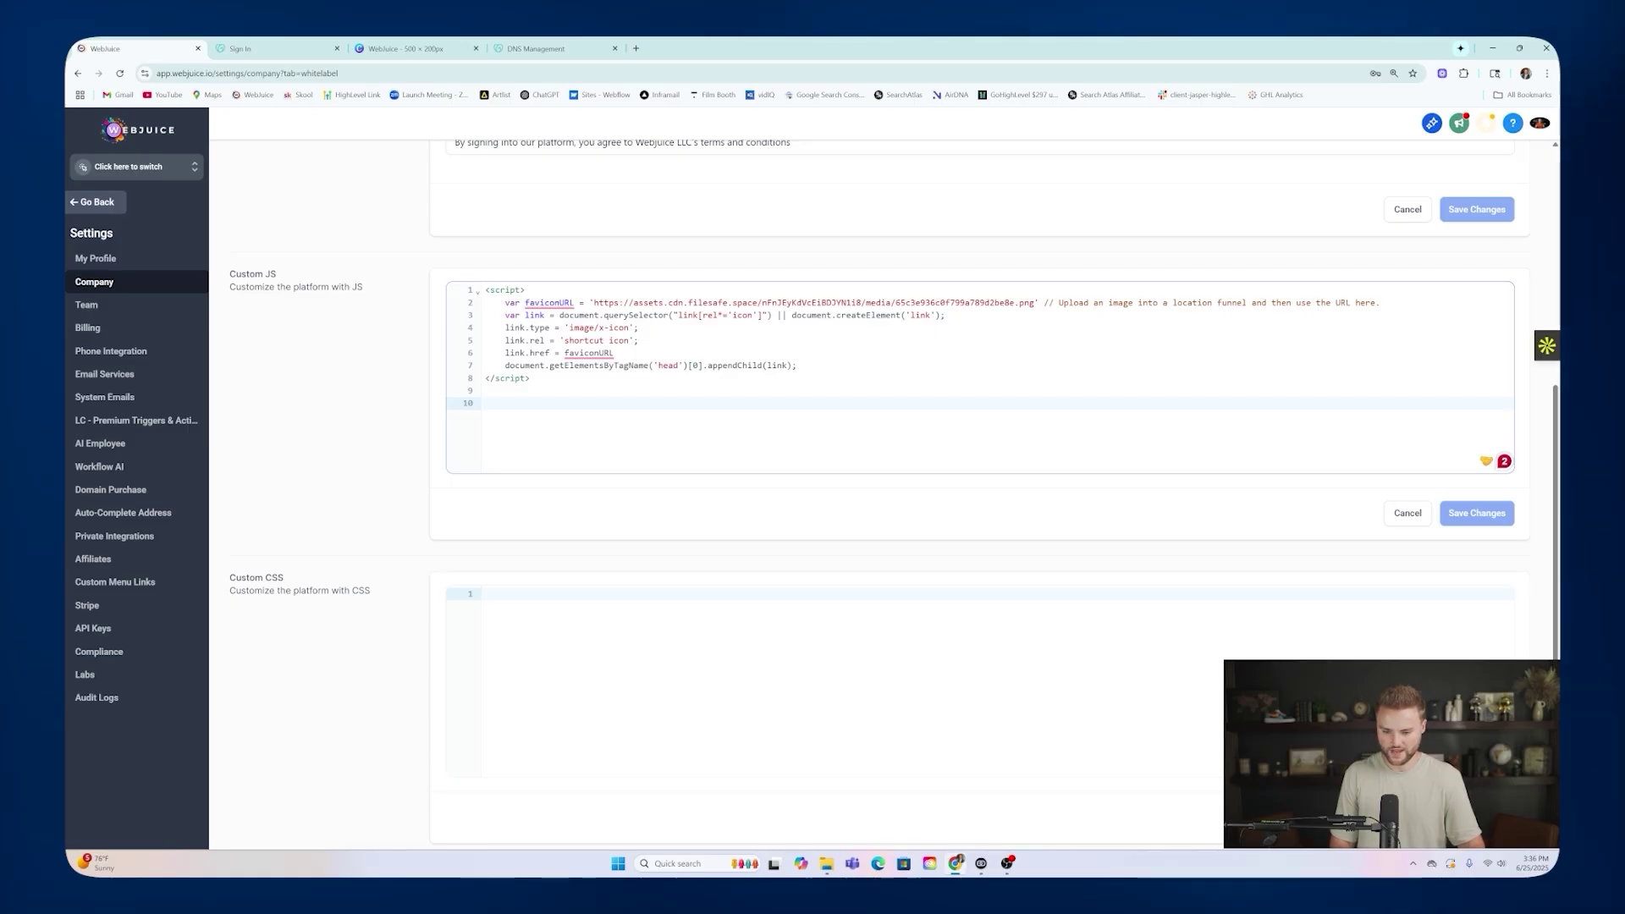
Highlight the favicon's hosted PNG image URL within the script.
{"action": "left_click", "coordinate": [589, 303]}
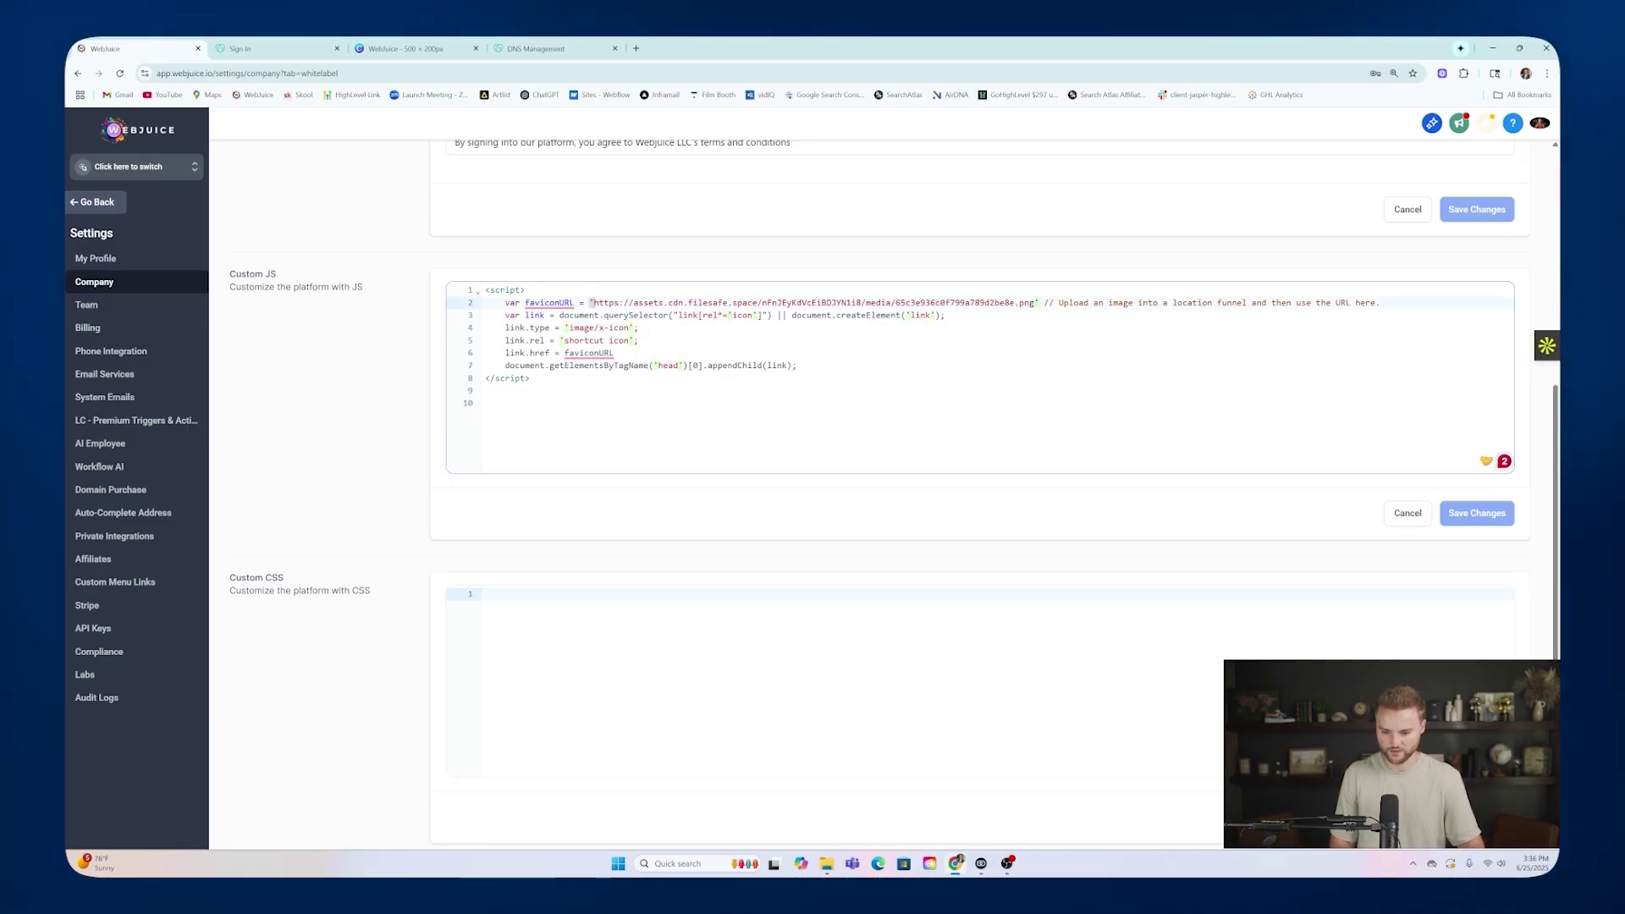
{"action": "left_click", "coordinate": [1034, 303]}
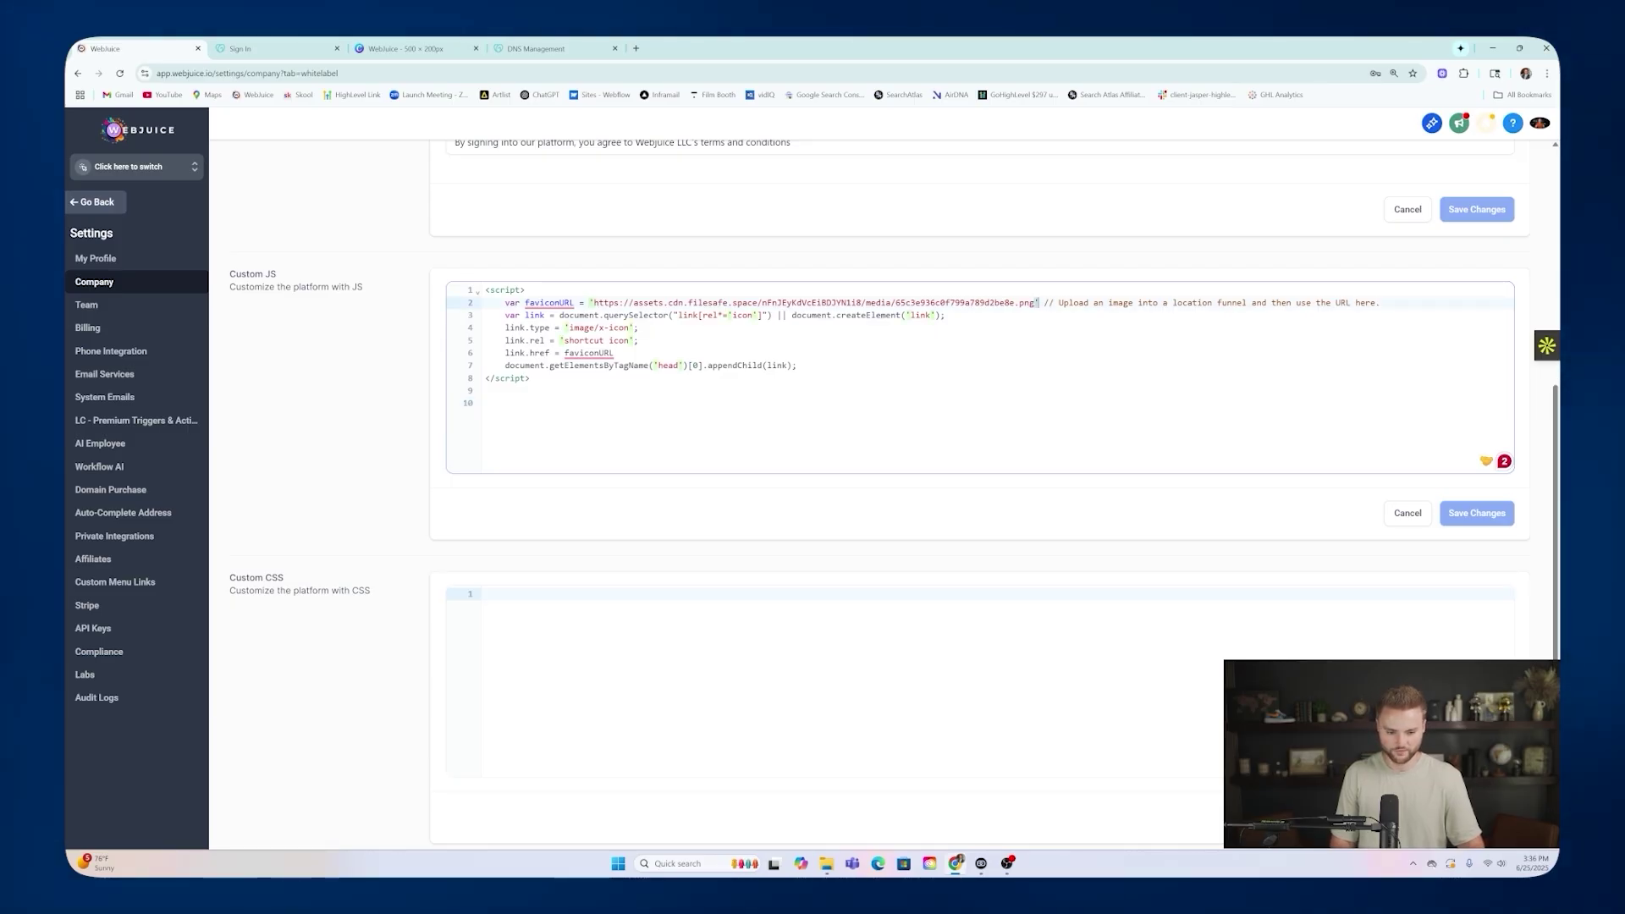
{"action": "left_click_drag", "start_coordinate": [1034, 303], "coordinate": [593, 303]}
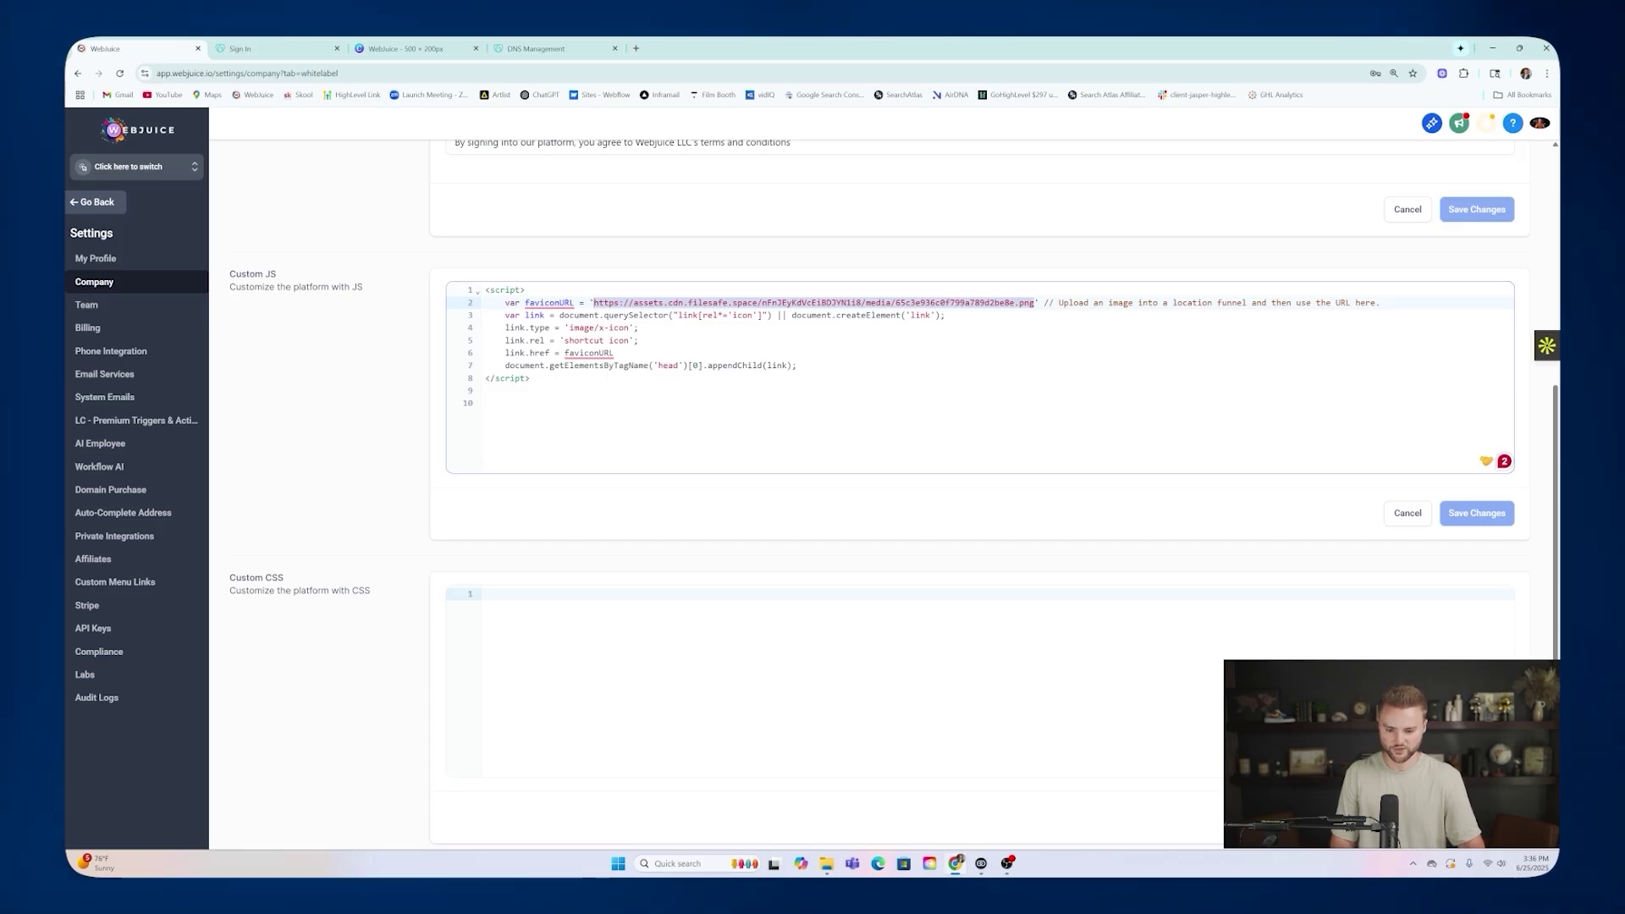
{"action": "left_click", "coordinate": [744, 415]}
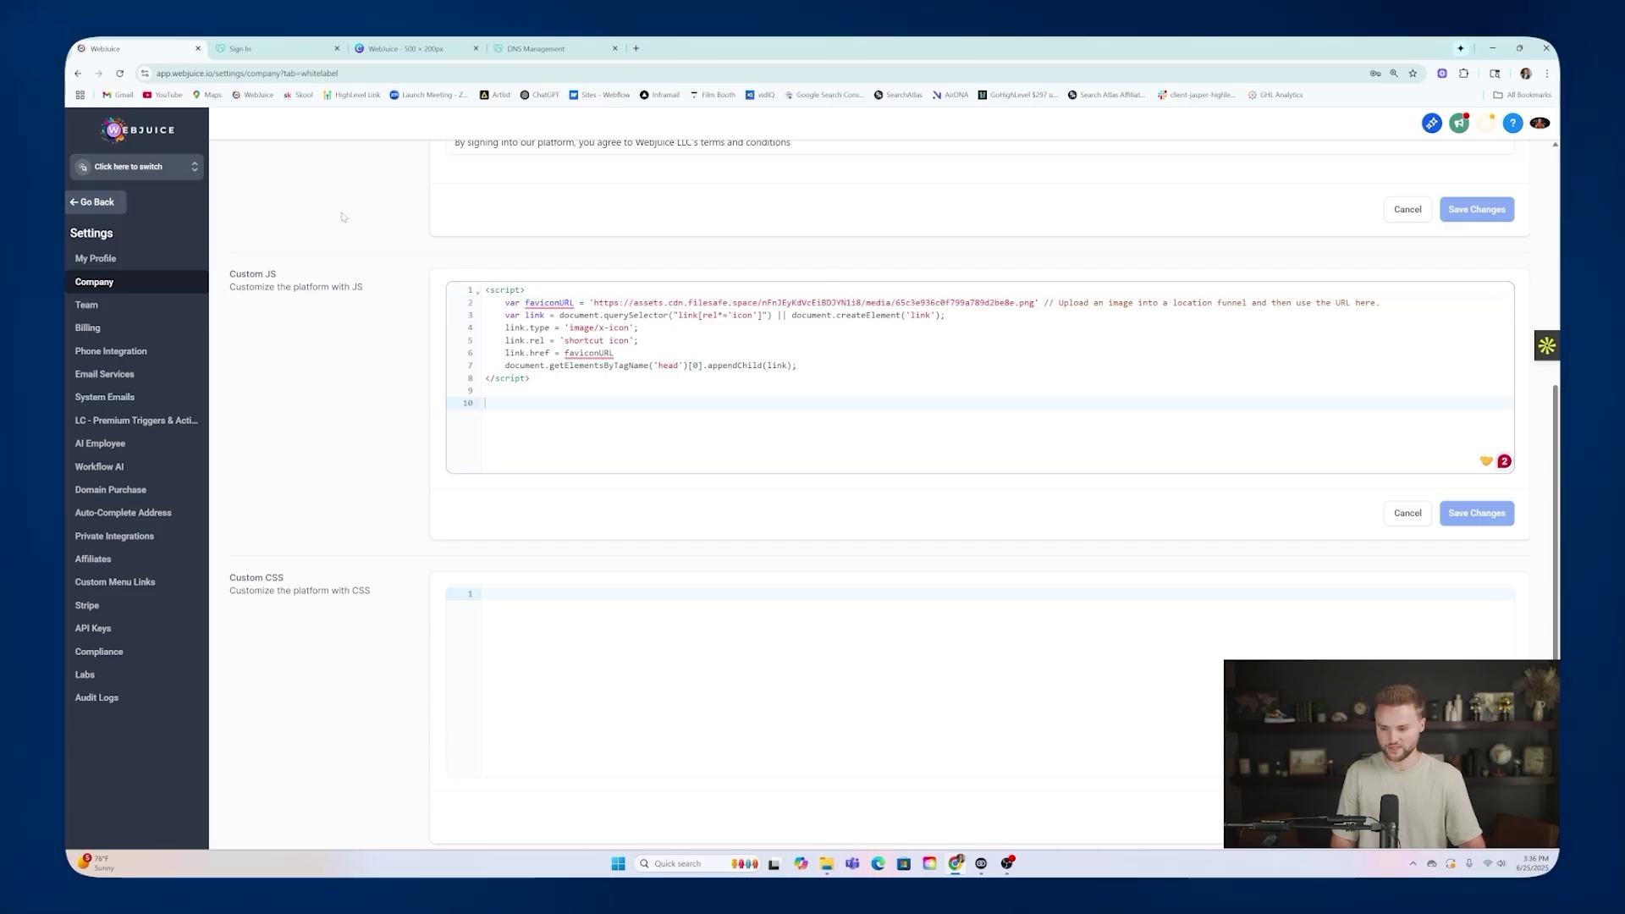
{"action": "left_click", "coordinate": [165, 175]}
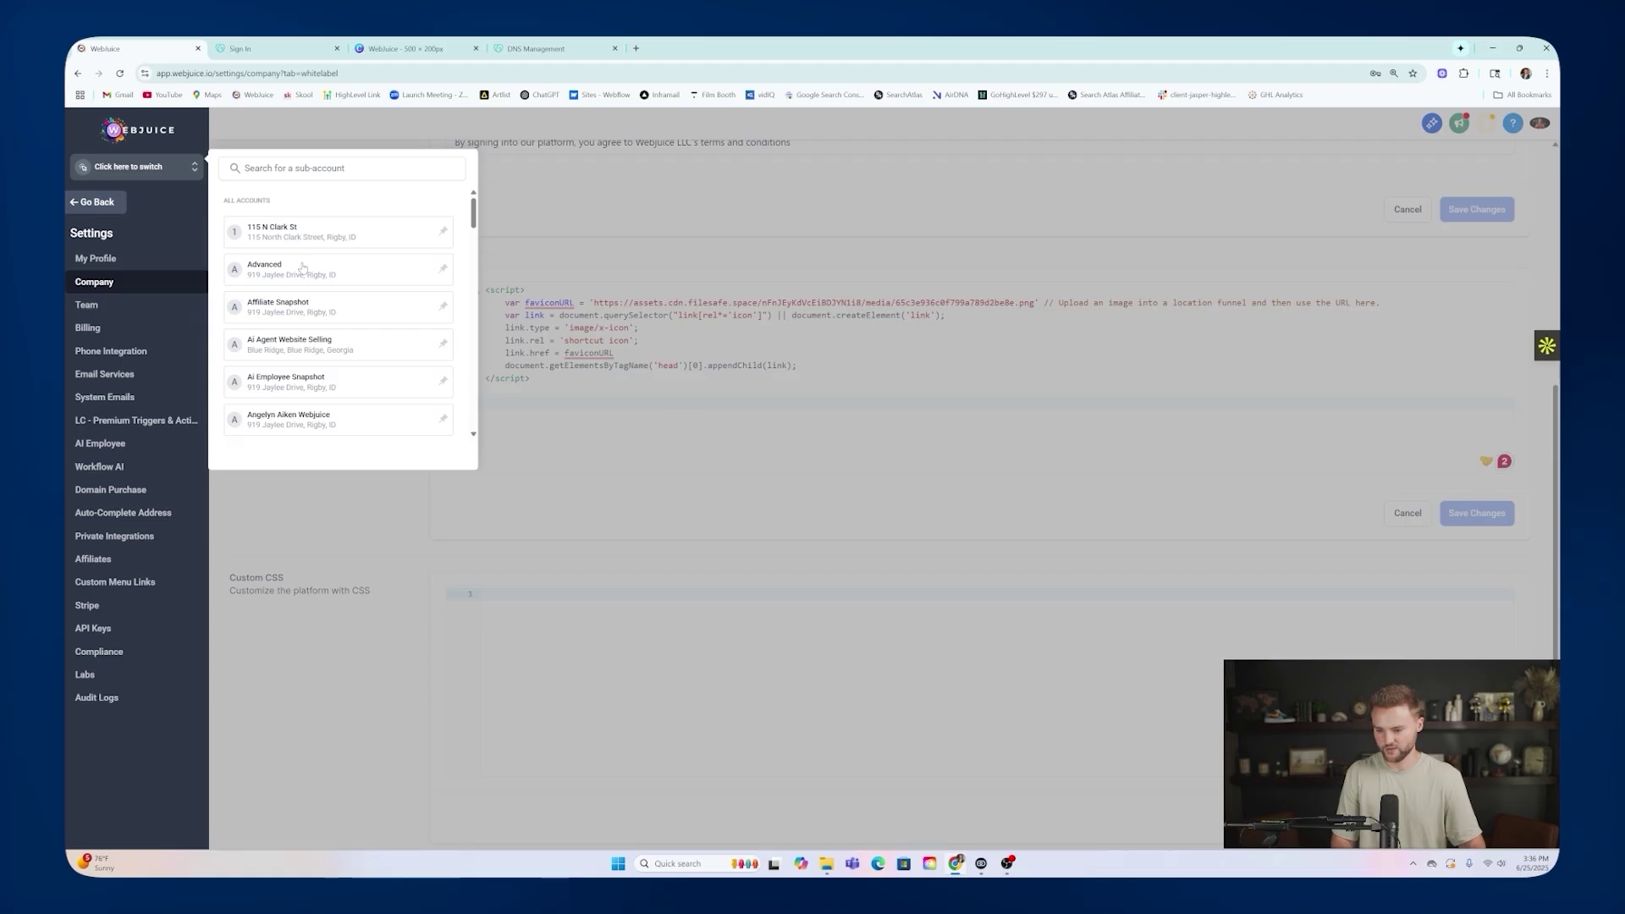
Switch to the Smart Website Agency sub-account via a 'smart' search and open Media Storage.
{"action": "type", "text": "smart"}
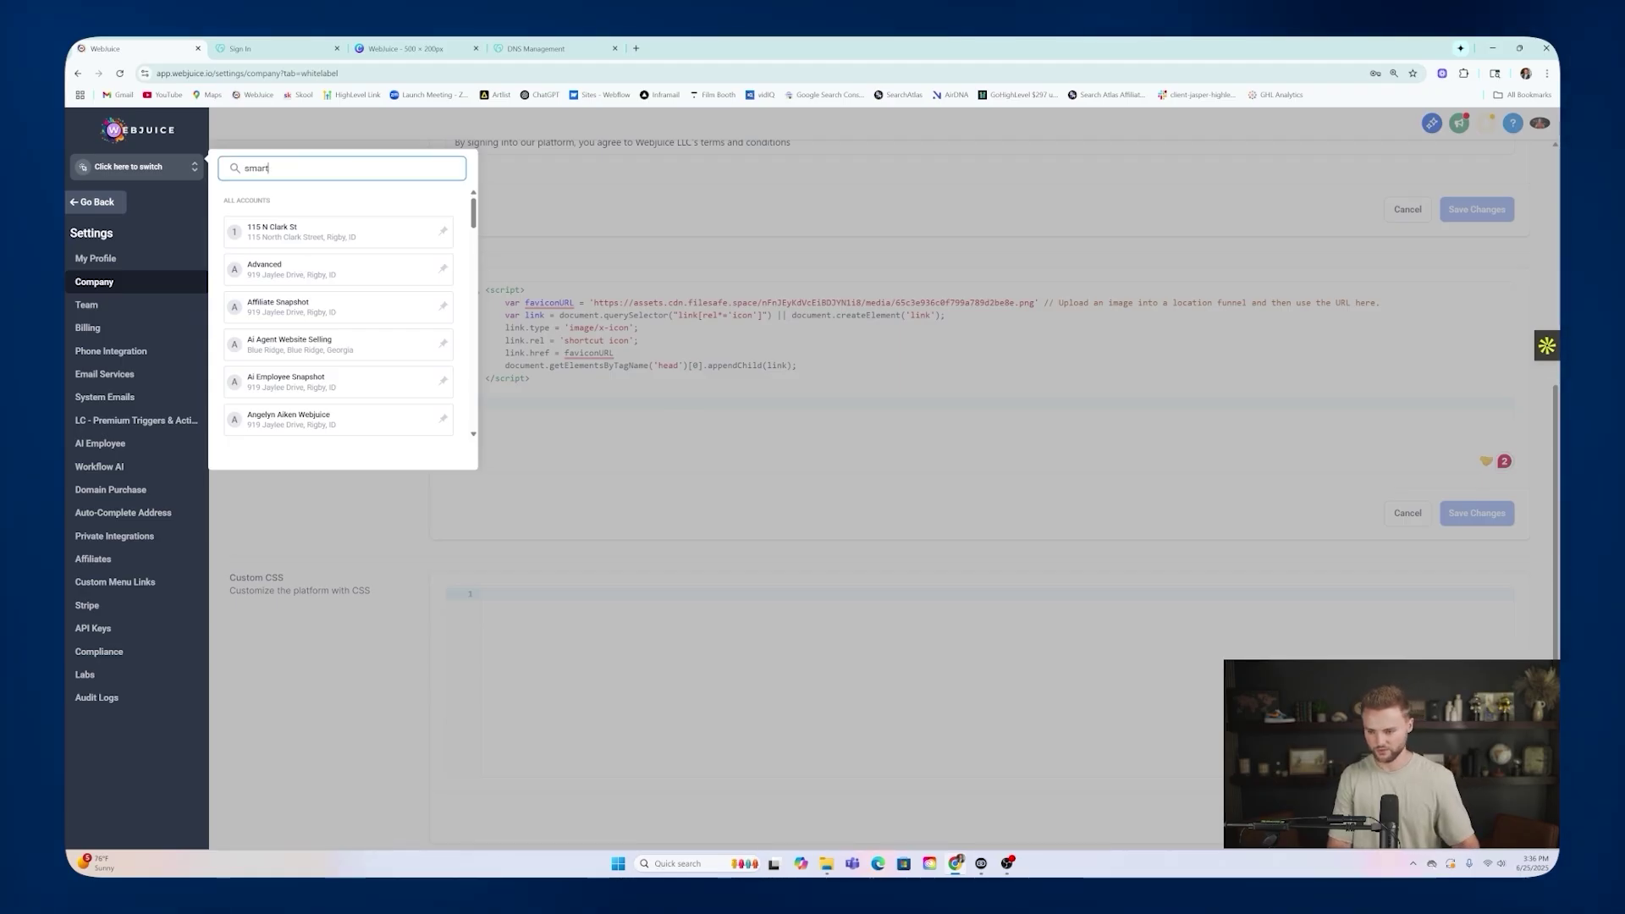
{"action": "left_click", "coordinate": [319, 269]}
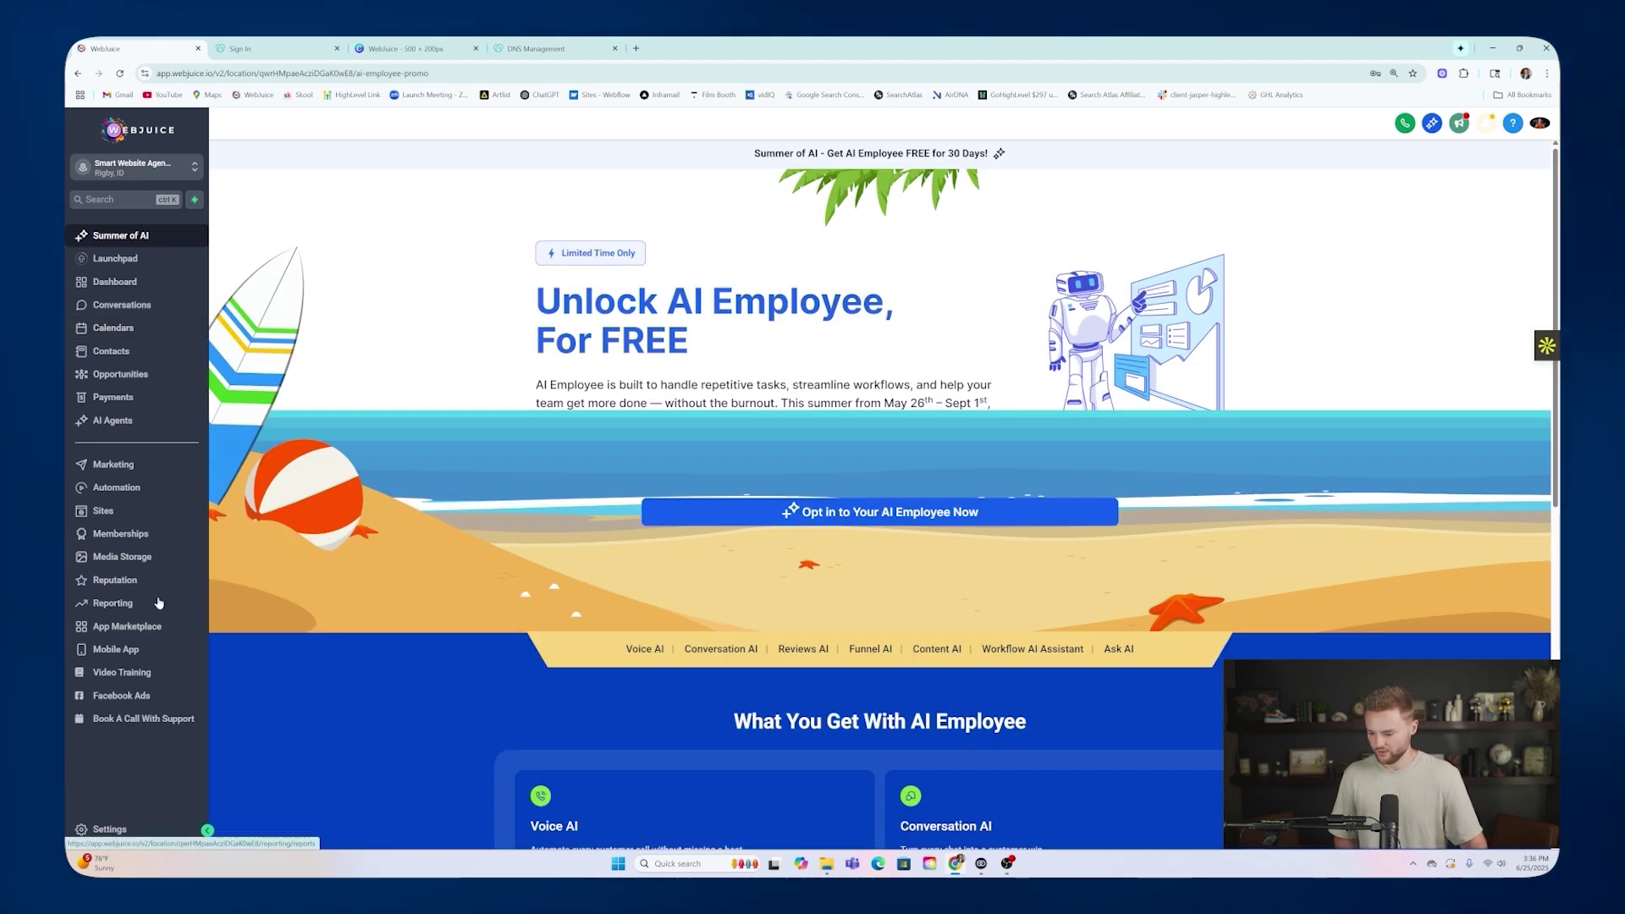
{"action": "left_click", "coordinate": [129, 560]}
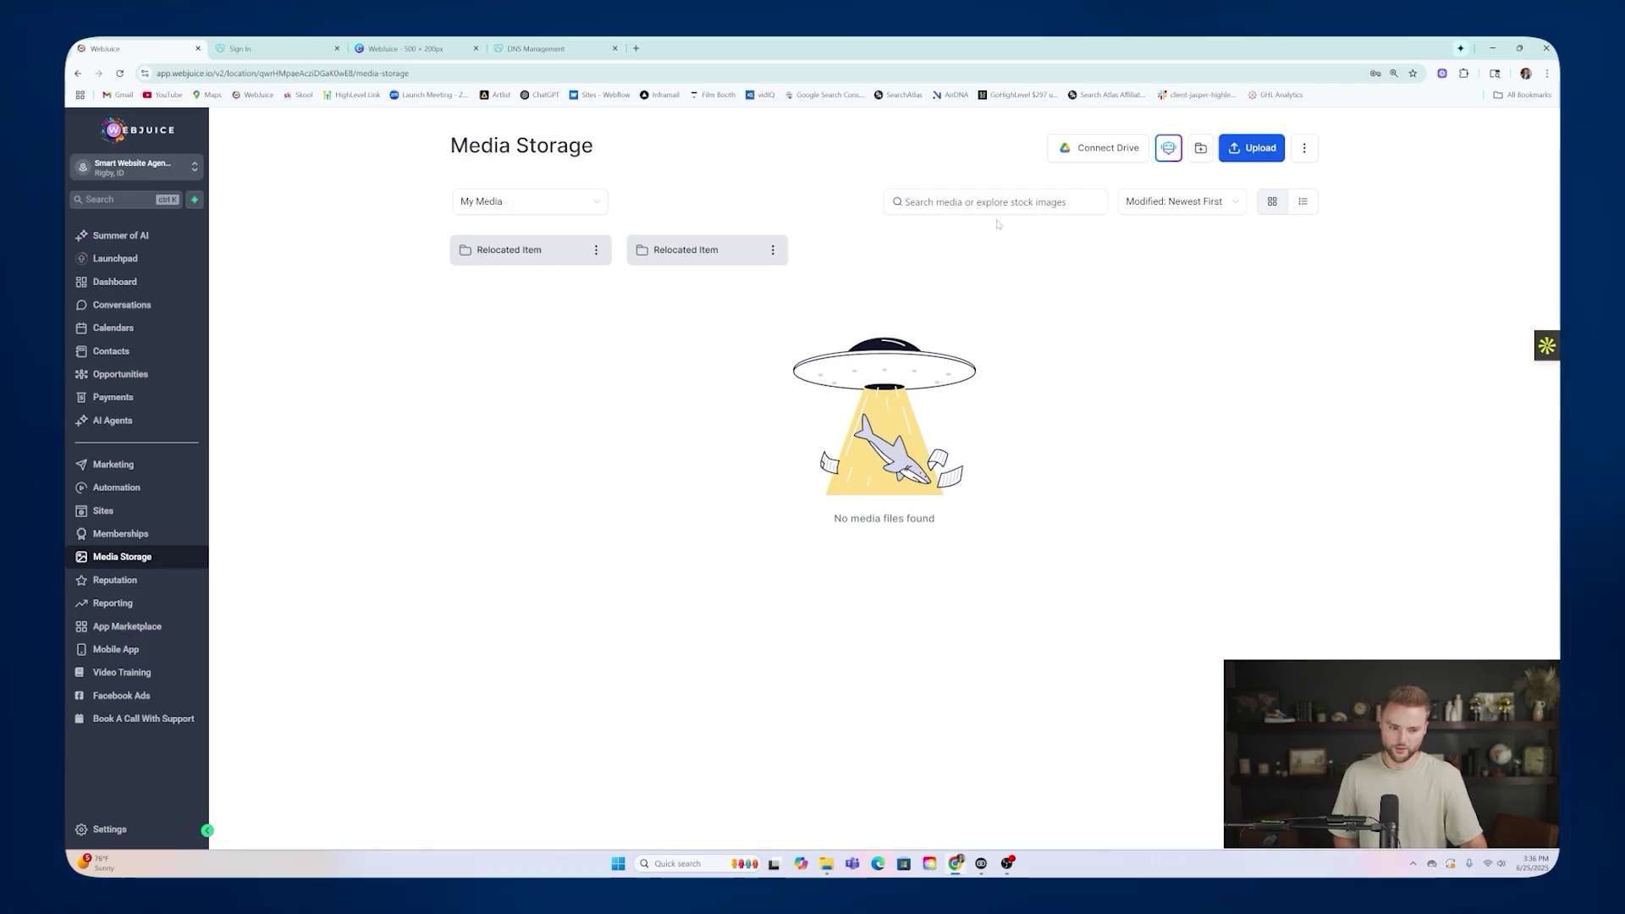
Upload the email marketing masterclass image to Media Storage.
{"action": "left_click", "coordinate": [1251, 151]}
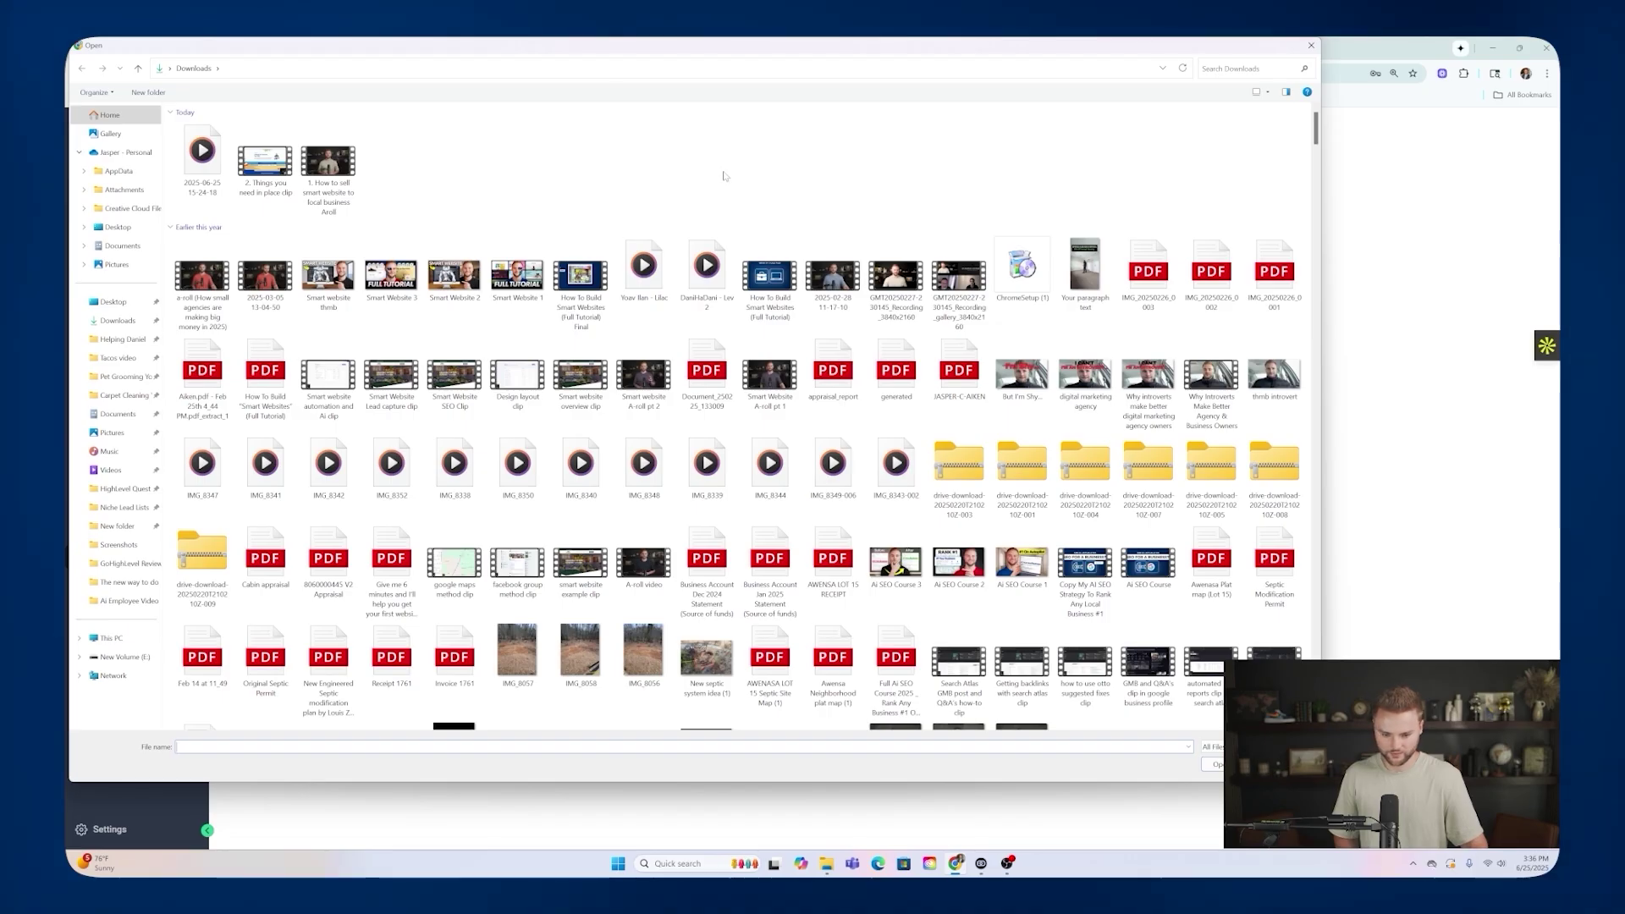
{"action": "scroll", "coordinate": [723, 177], "scroll_direction": "down", "scroll_amount": 10}
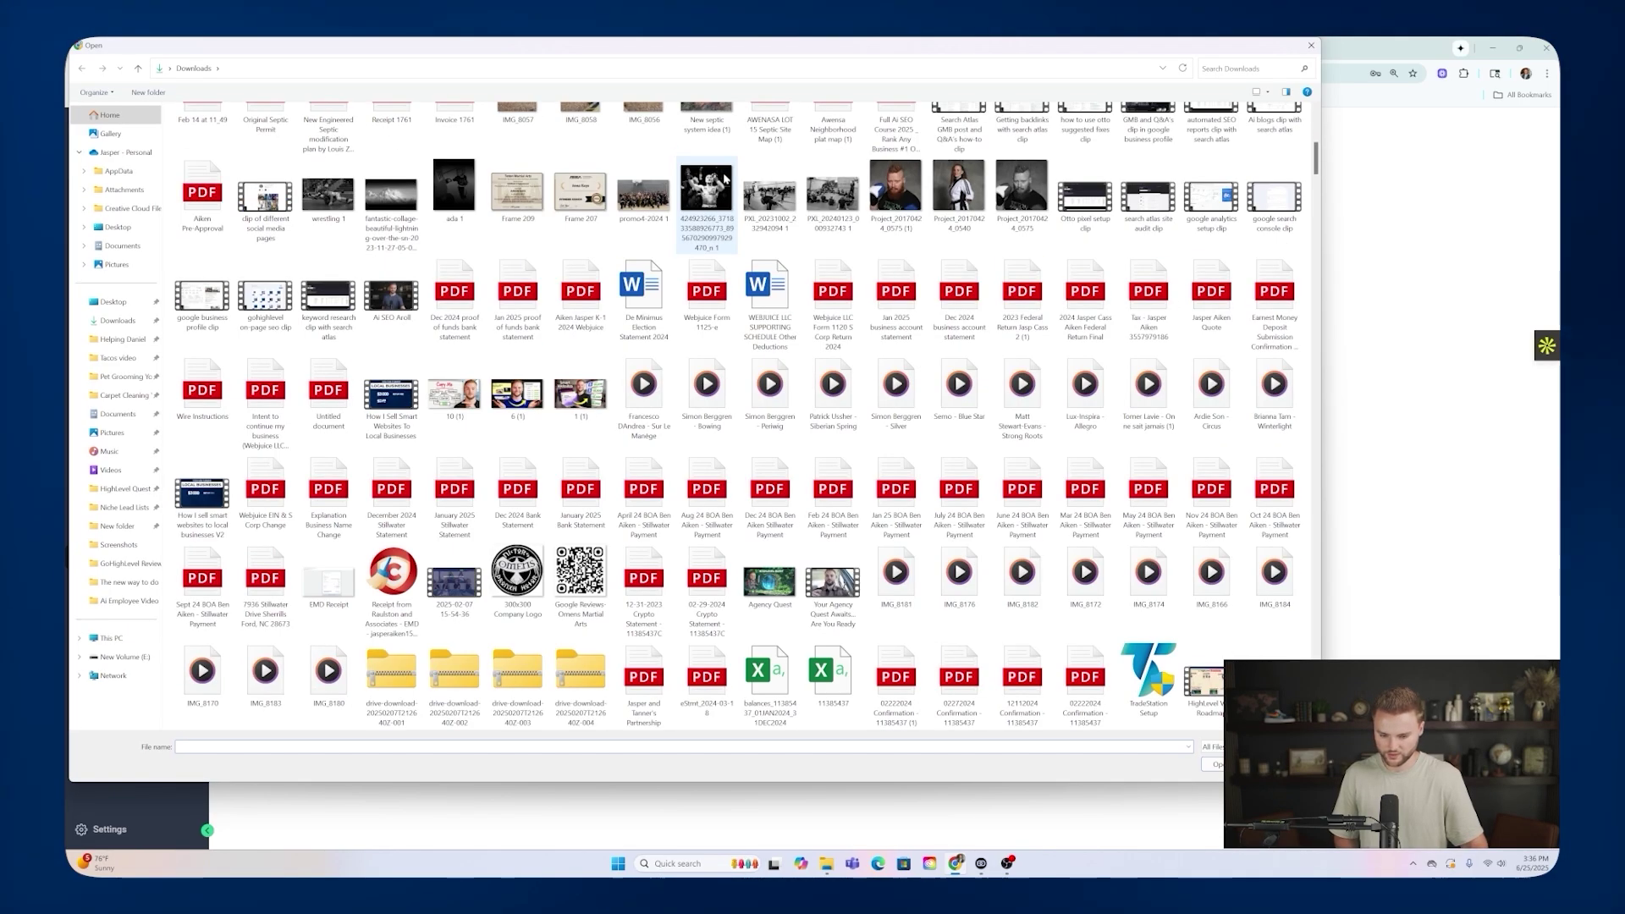
{"action": "scroll", "coordinate": [902, 571], "scroll_direction": "down", "scroll_amount": 8}
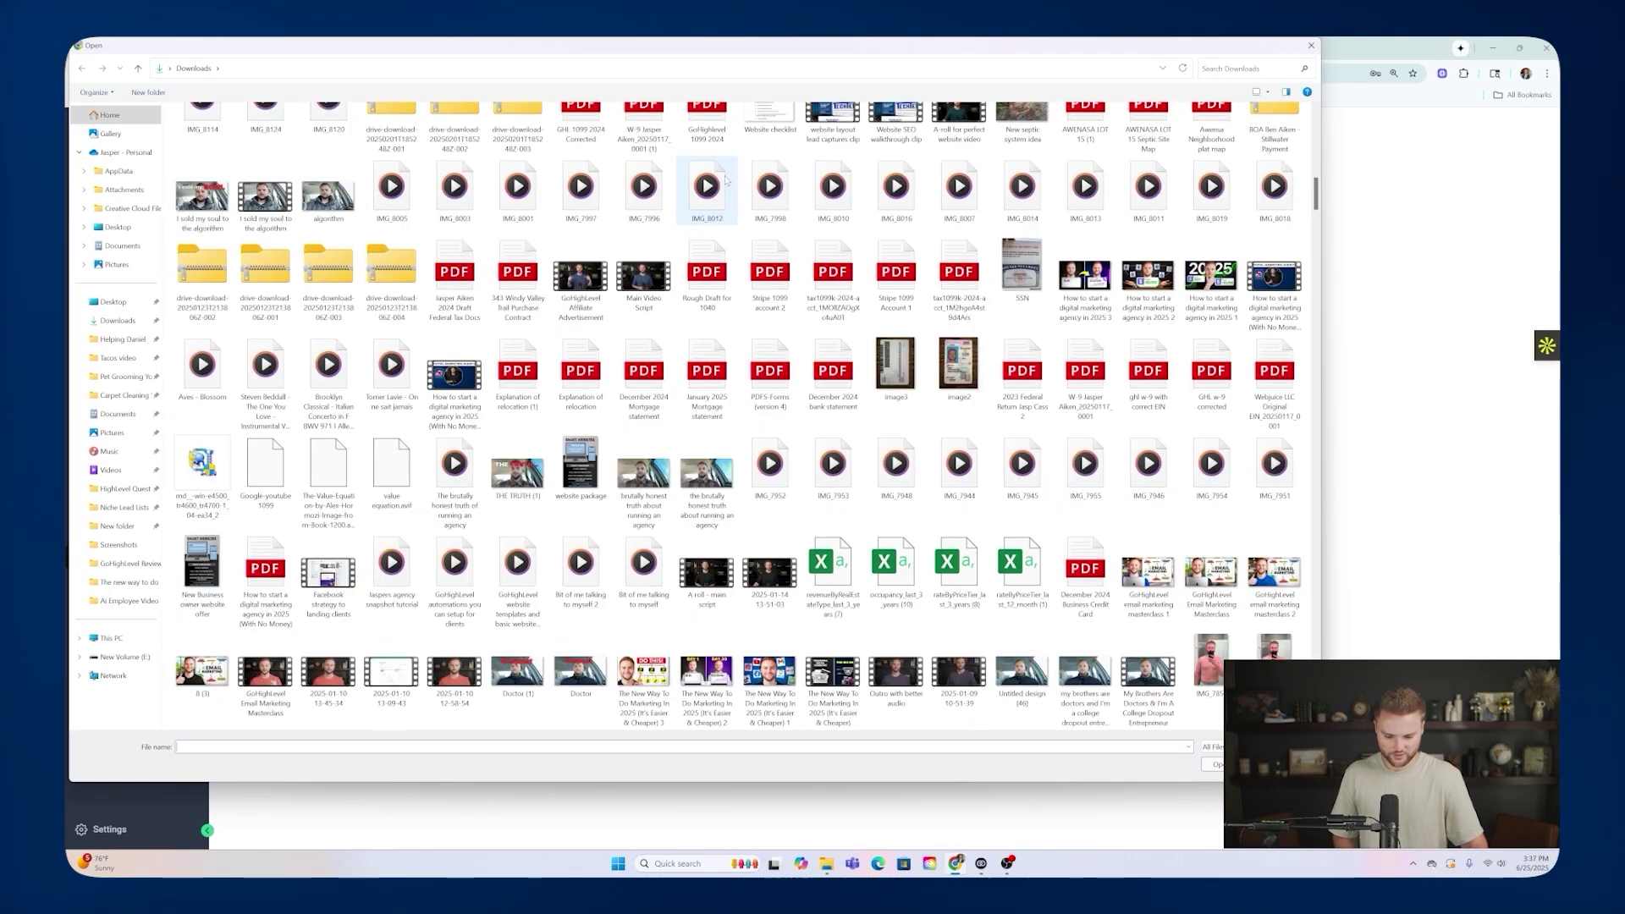
{"action": "left_click", "coordinate": [1161, 583]}
{"action": "double_click", "coordinate": [1161, 583]}
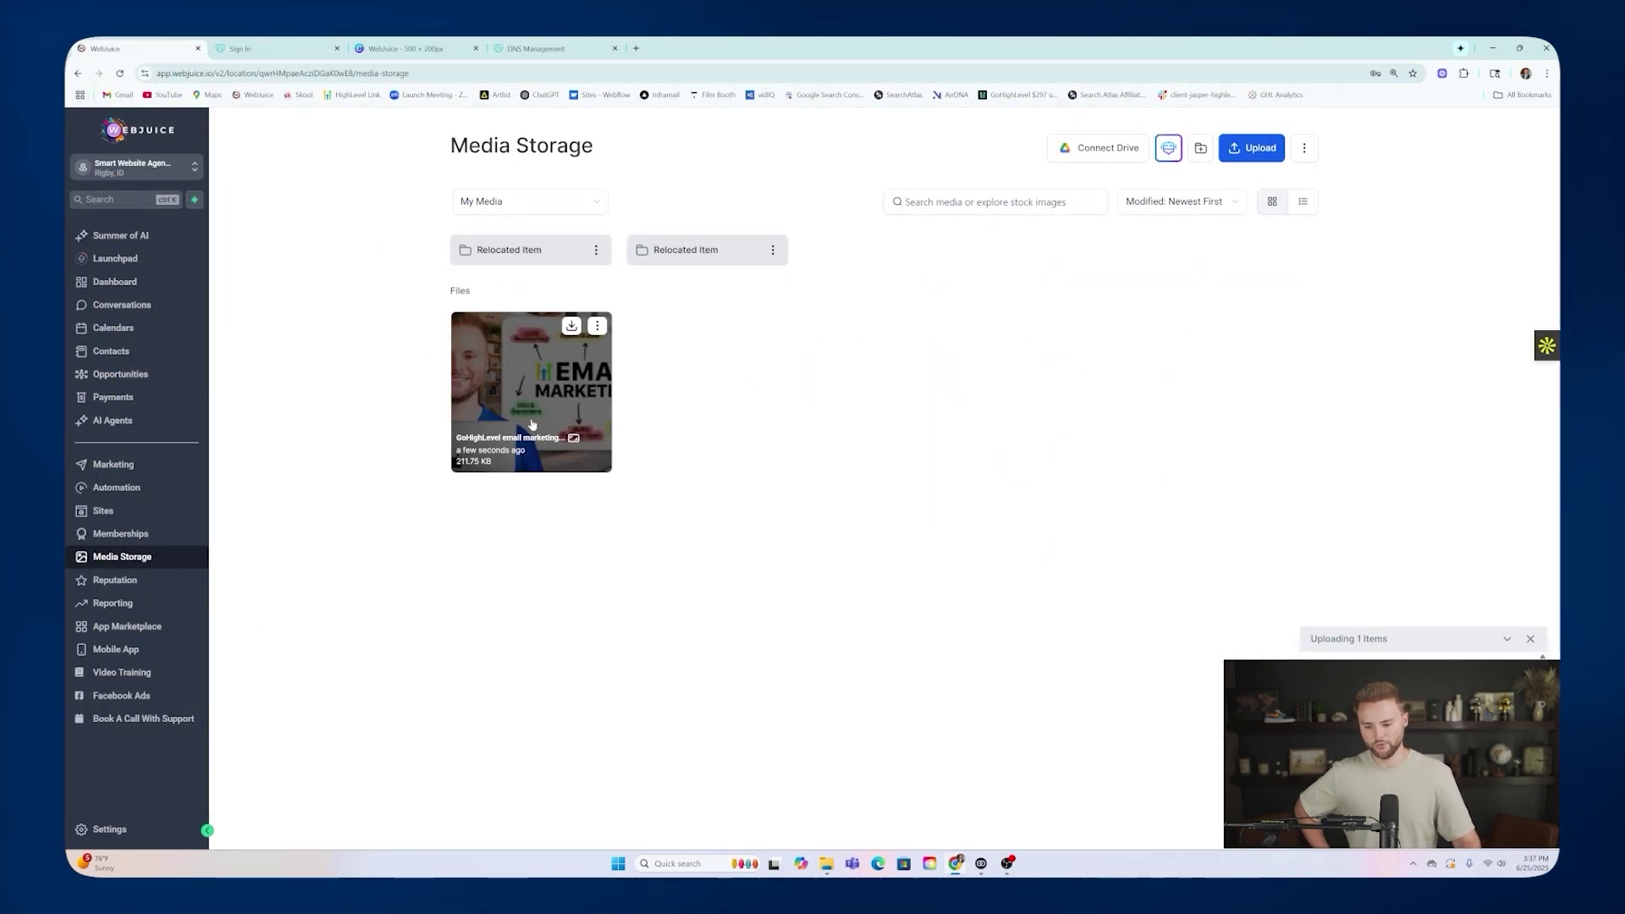
Copy the uploaded image's link with Get Link.
{"action": "left_click", "coordinate": [598, 327]}
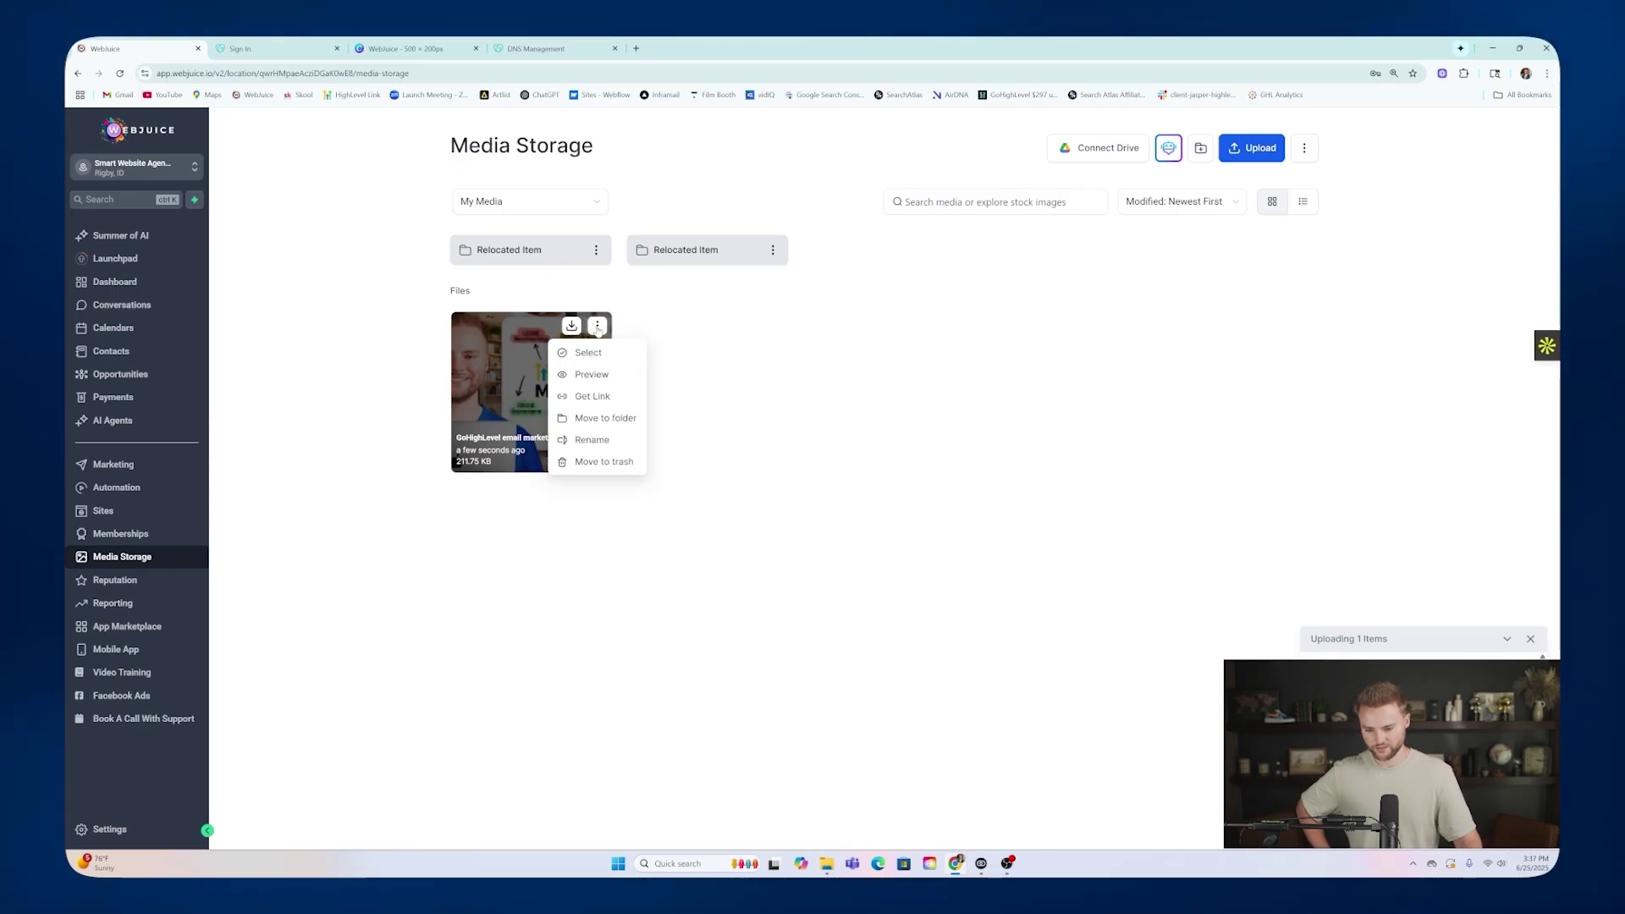
{"action": "left_click", "coordinate": [592, 396]}
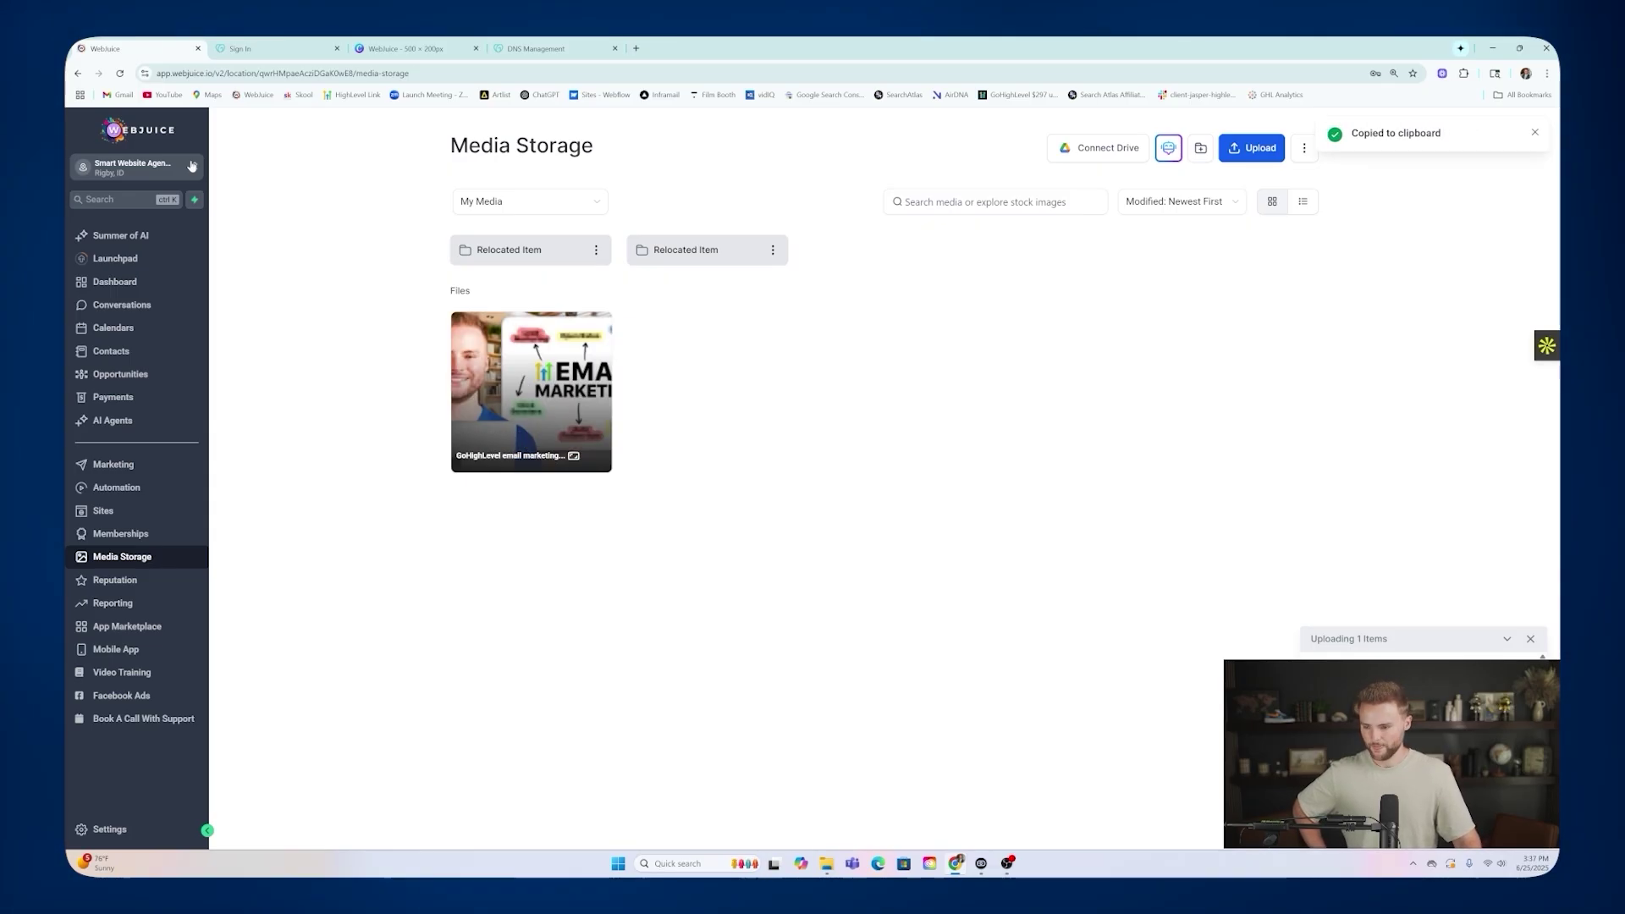
{"action": "left_click", "coordinate": [157, 168]}
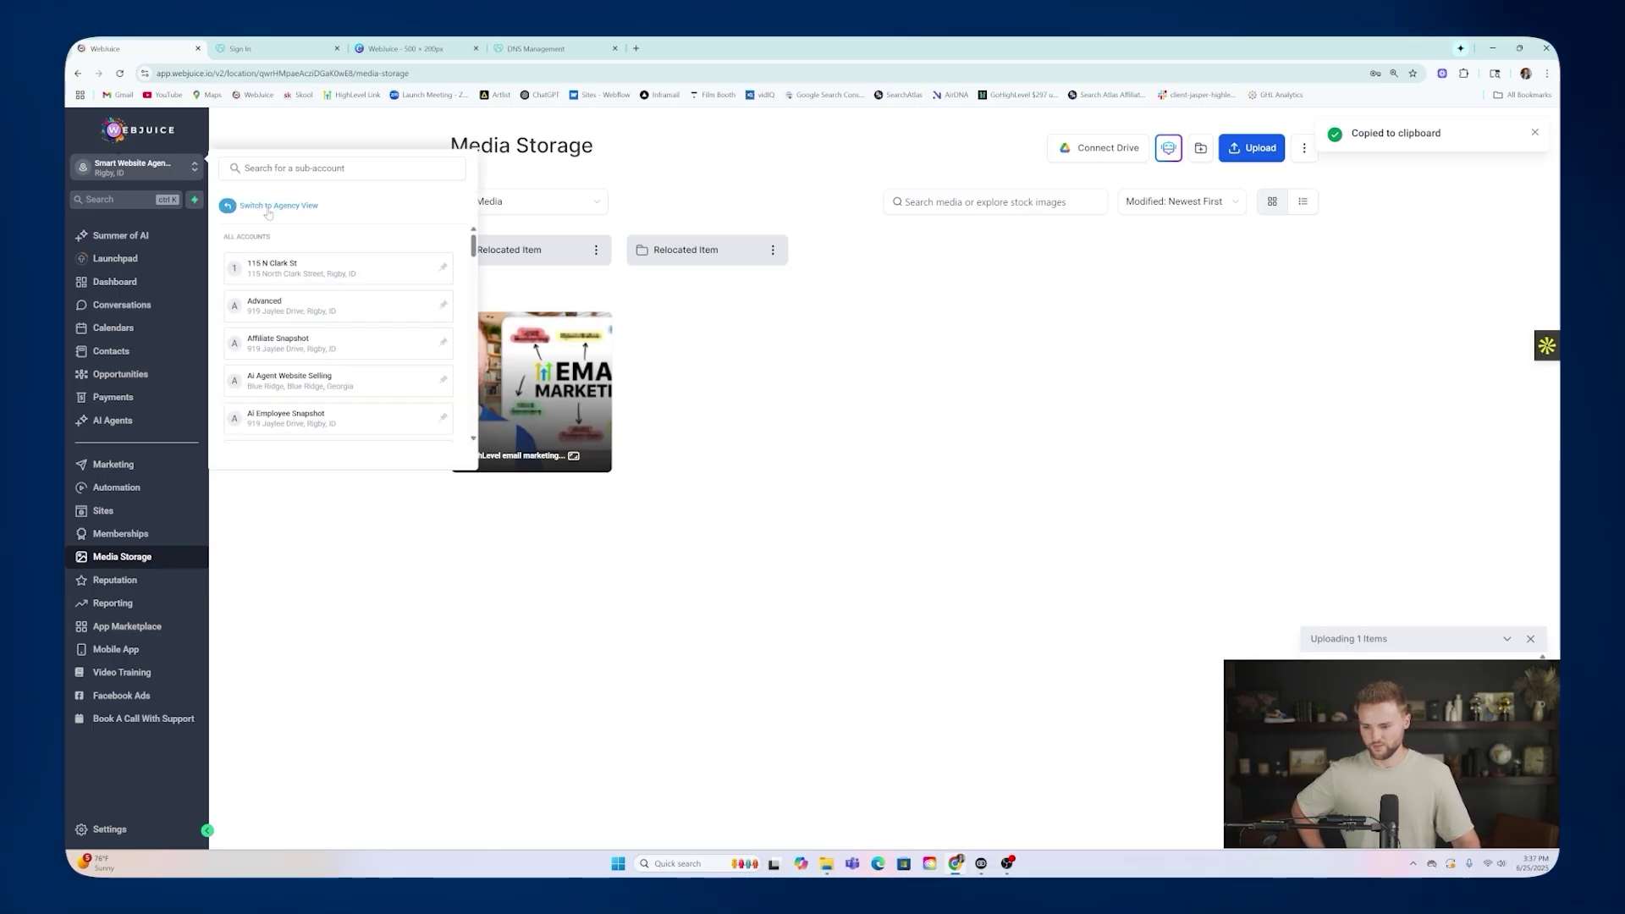
Back in the agency view, select the full favicon URL in Company > Whitelabel Custom JS.
{"action": "left_click", "coordinate": [268, 209]}
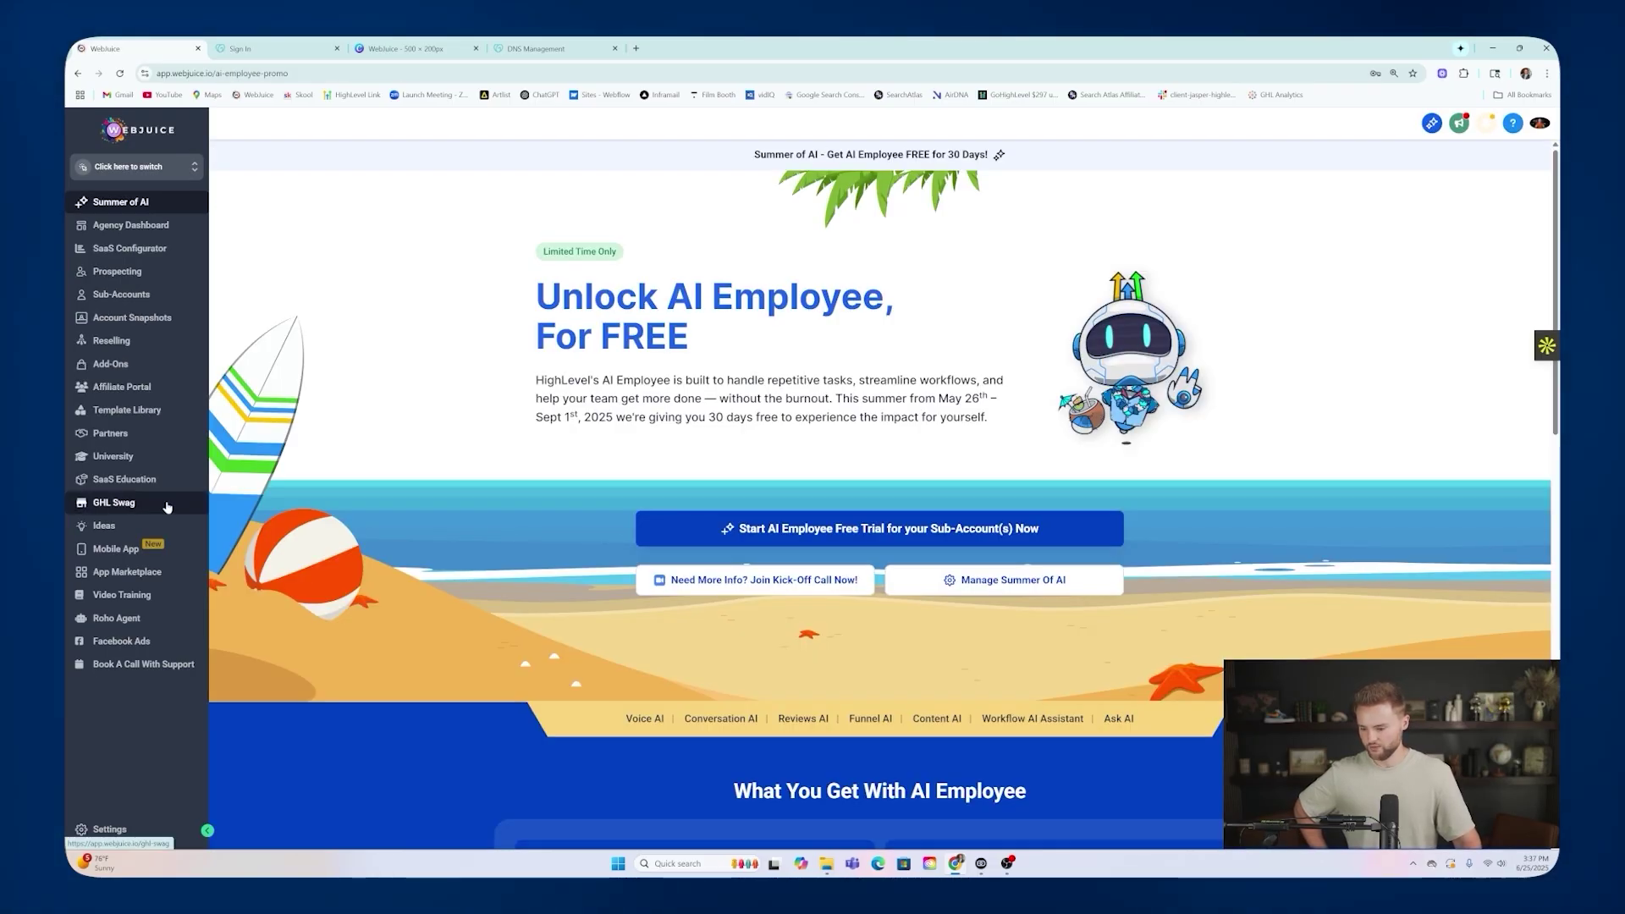
{"action": "left_click", "coordinate": [132, 827]}
{"action": "left_click", "coordinate": [120, 283]}
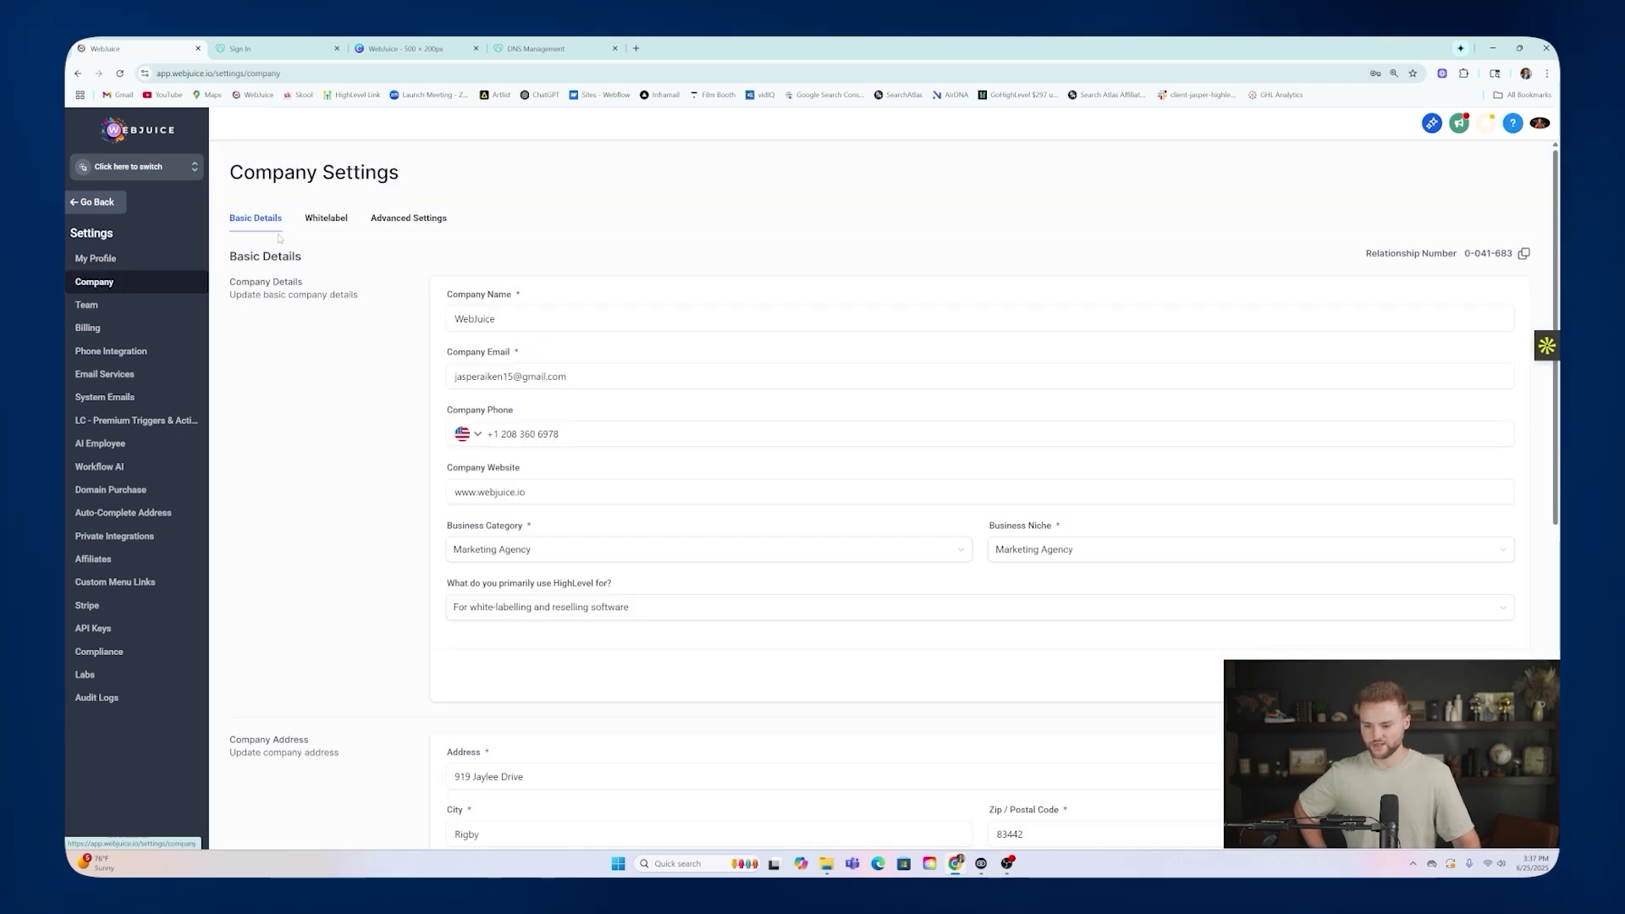
{"action": "left_click", "coordinate": [325, 219]}
{"action": "scroll", "coordinate": [847, 508], "scroll_direction": "down", "scroll_amount": 5}
{"action": "scroll", "coordinate": [846, 508], "scroll_direction": "down", "scroll_amount": 1}
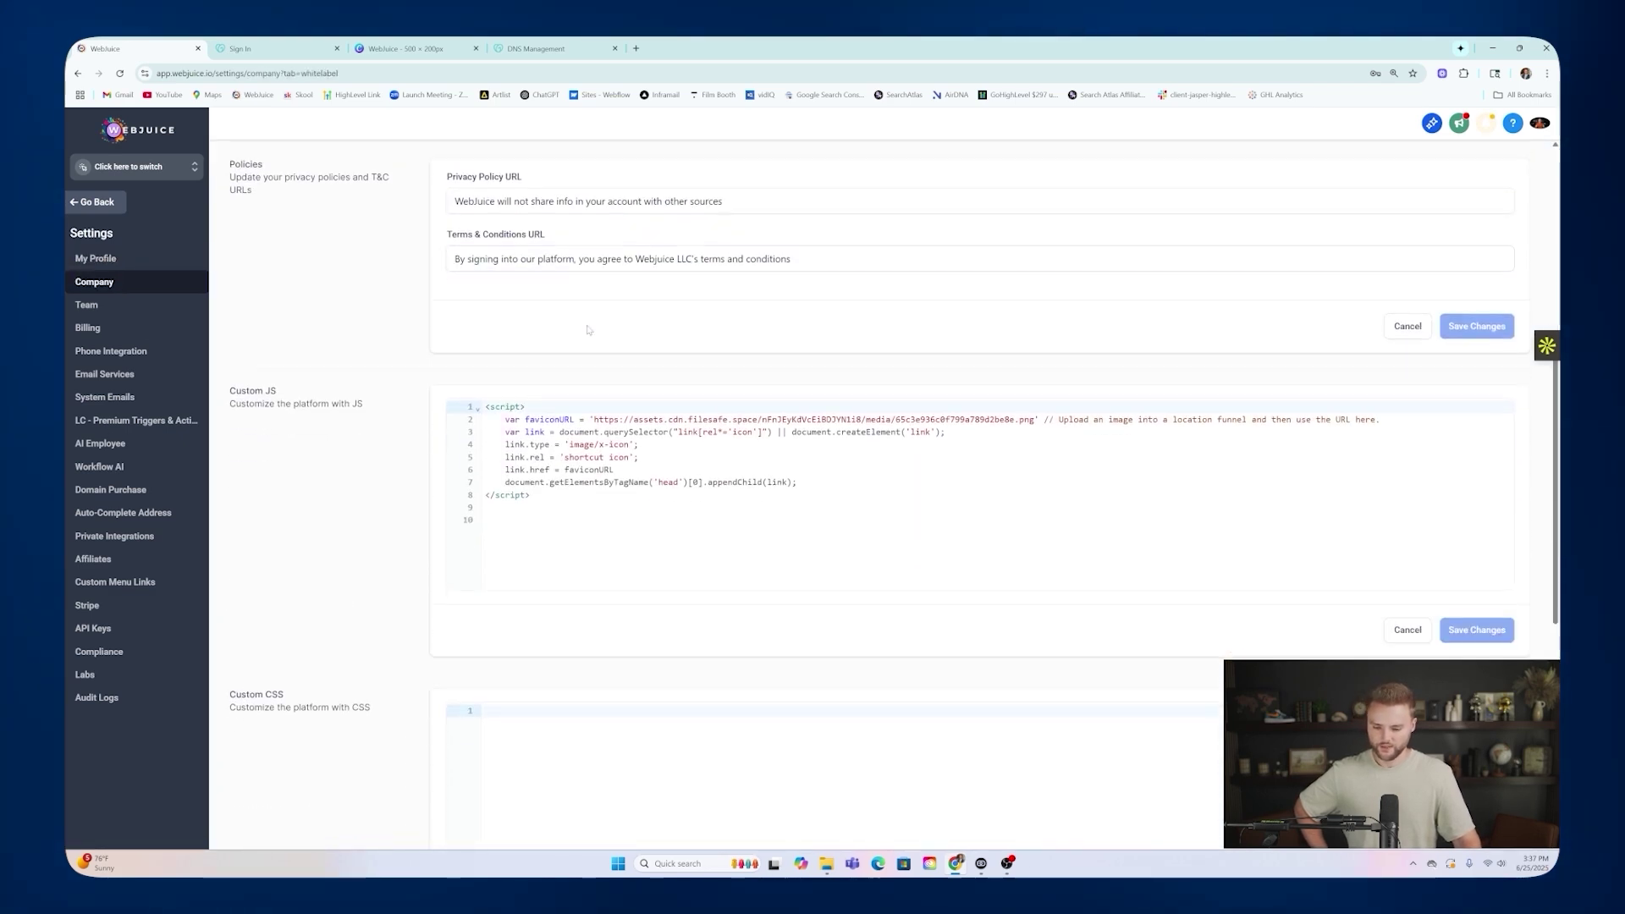
{"action": "double_click", "coordinate": [607, 419]}
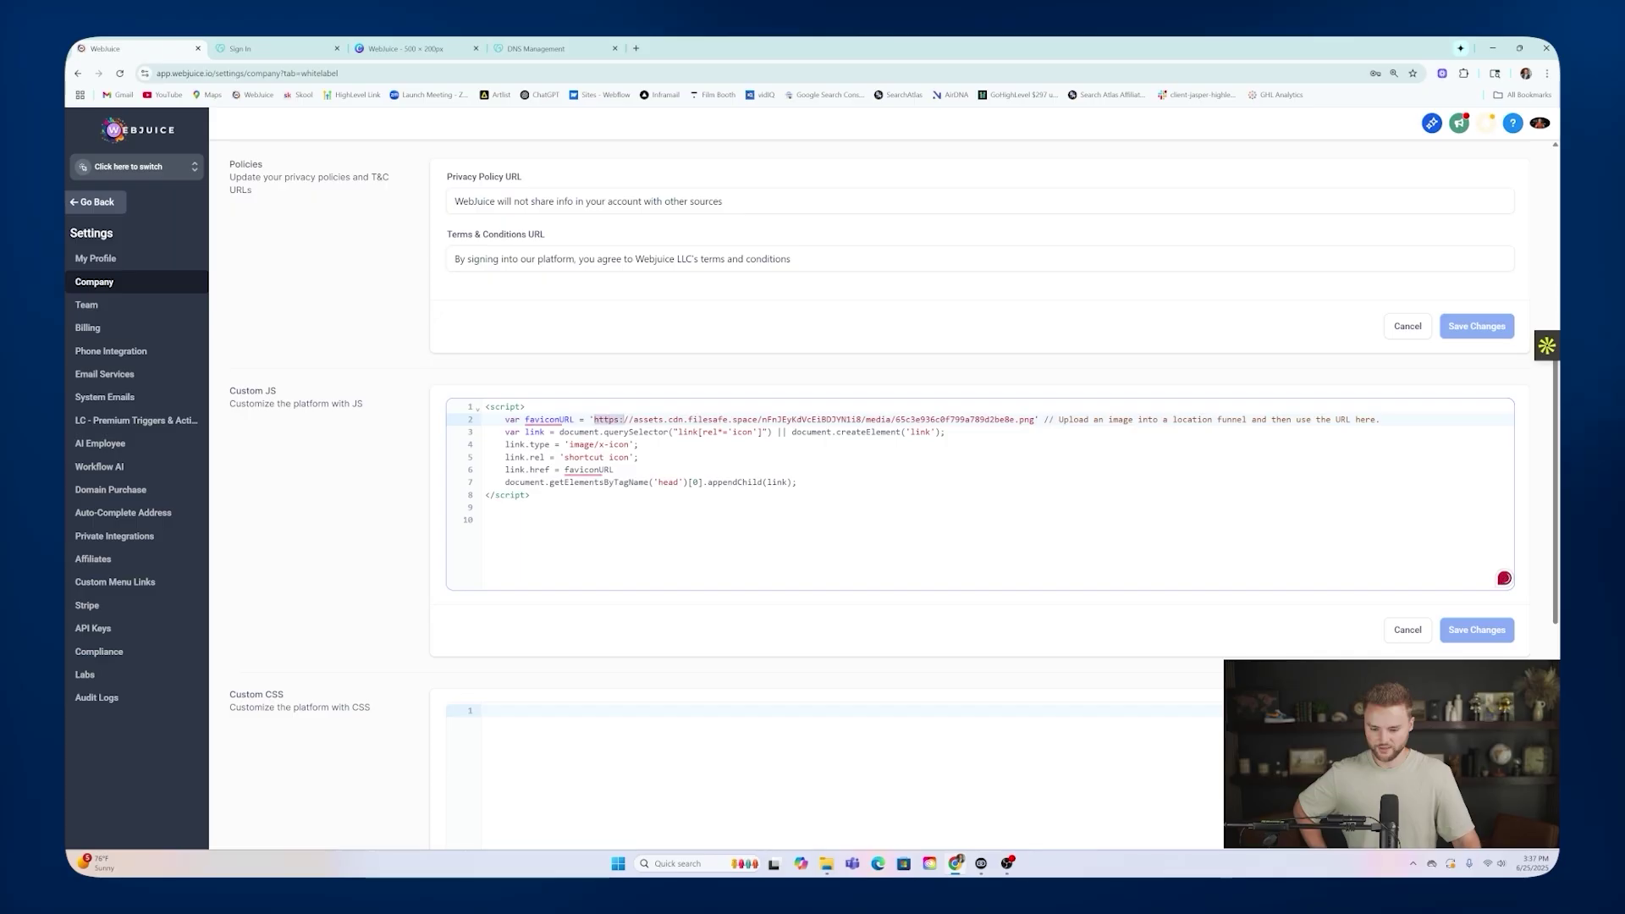
{"action": "left_click_drag", "start_coordinate": [673, 421], "coordinate": [1034, 421]}
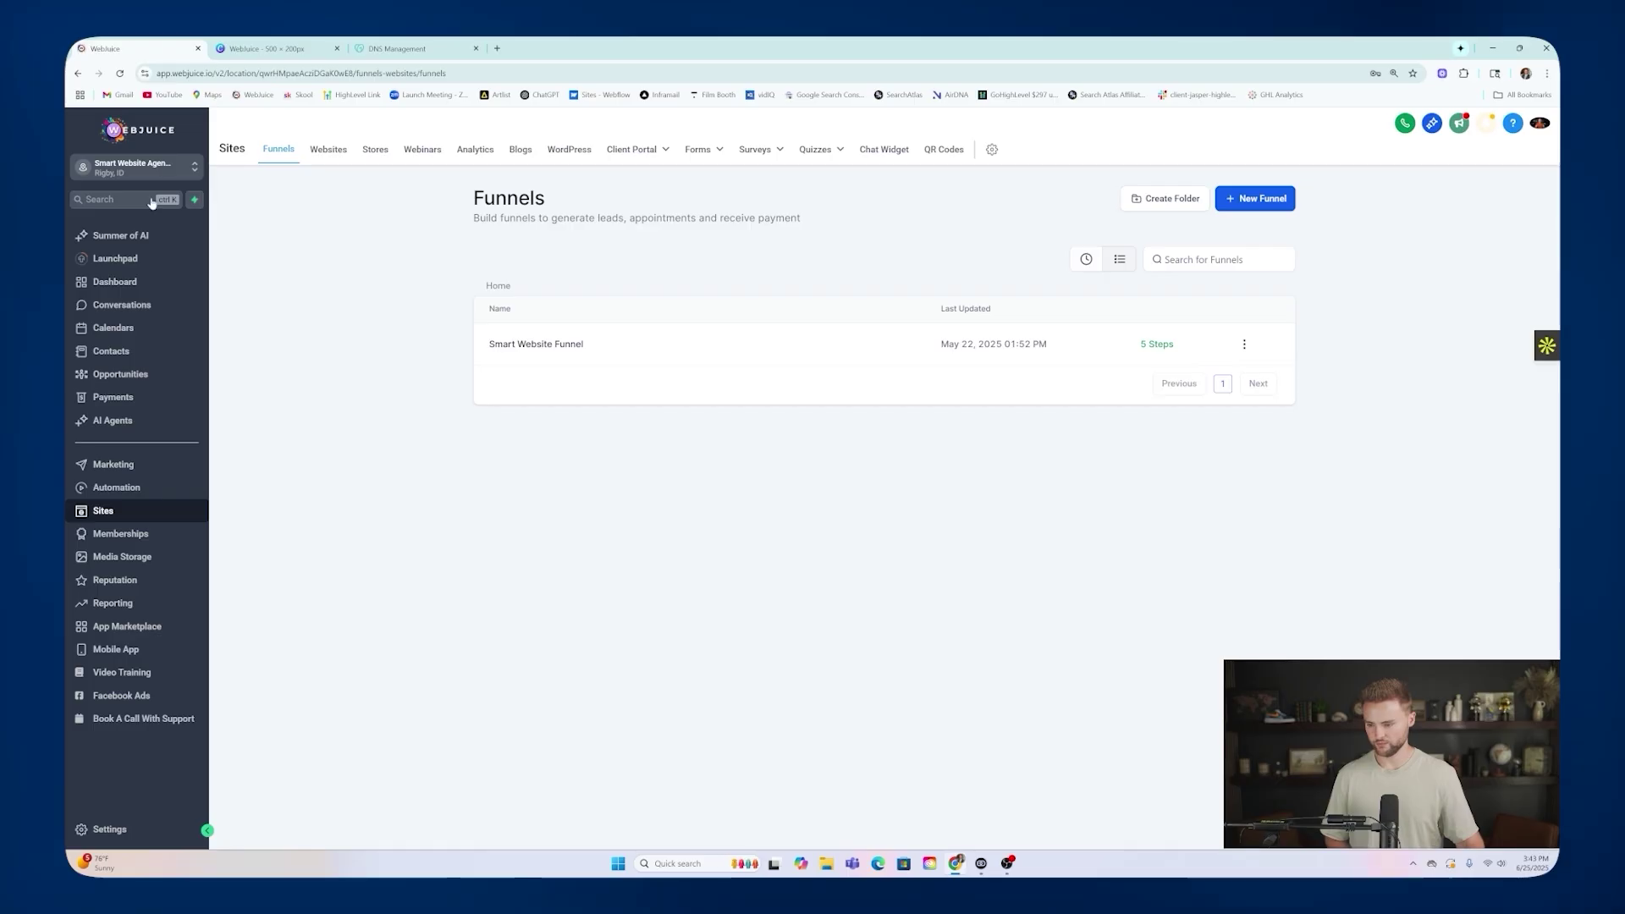
In the sub-account's Domains settings, start connecting a domain for funnels and websites.
{"action": "left_click", "coordinate": [110, 829]}
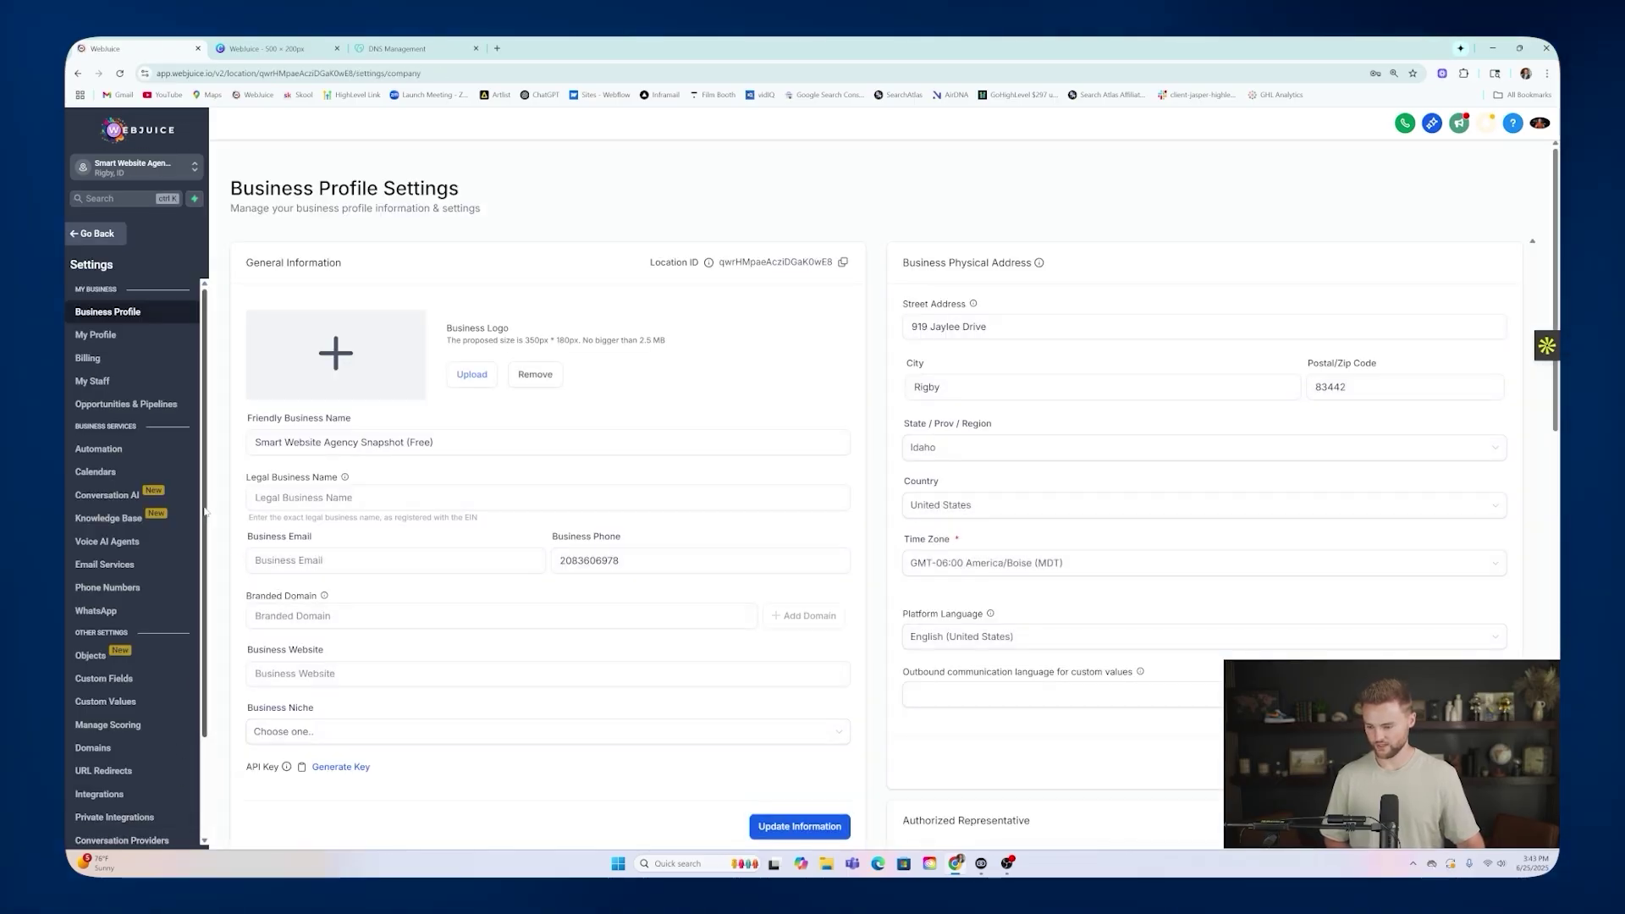
{"action": "scroll", "coordinate": [204, 511], "scroll_direction": "down", "scroll_amount": 3}
{"action": "left_click", "coordinate": [109, 626]}
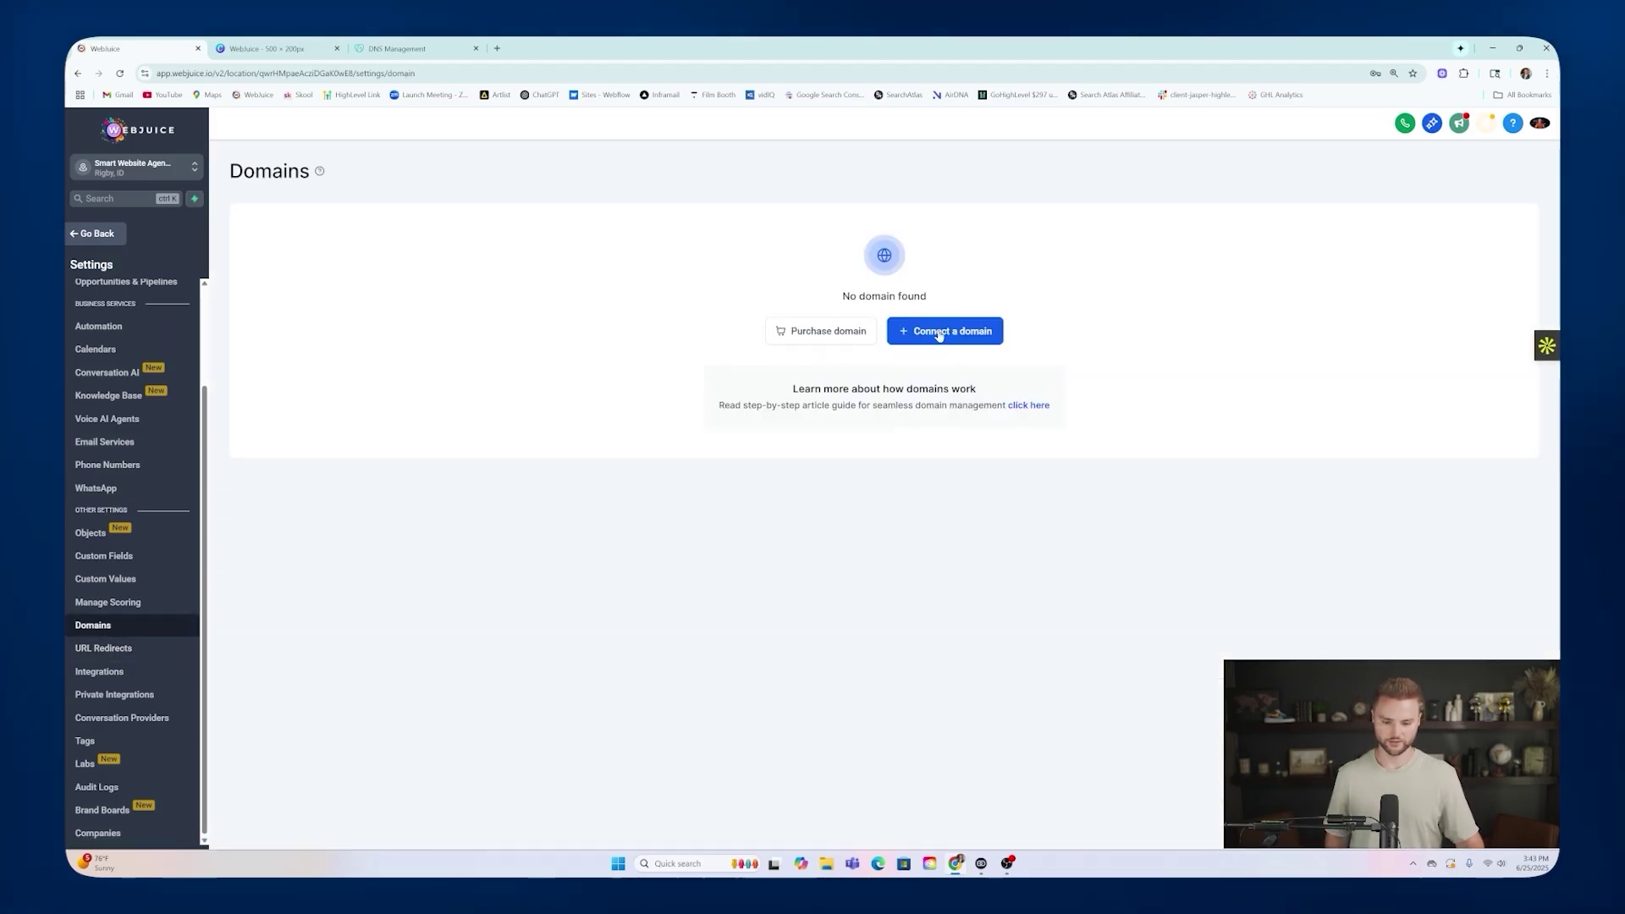
{"action": "left_click", "coordinate": [939, 333]}
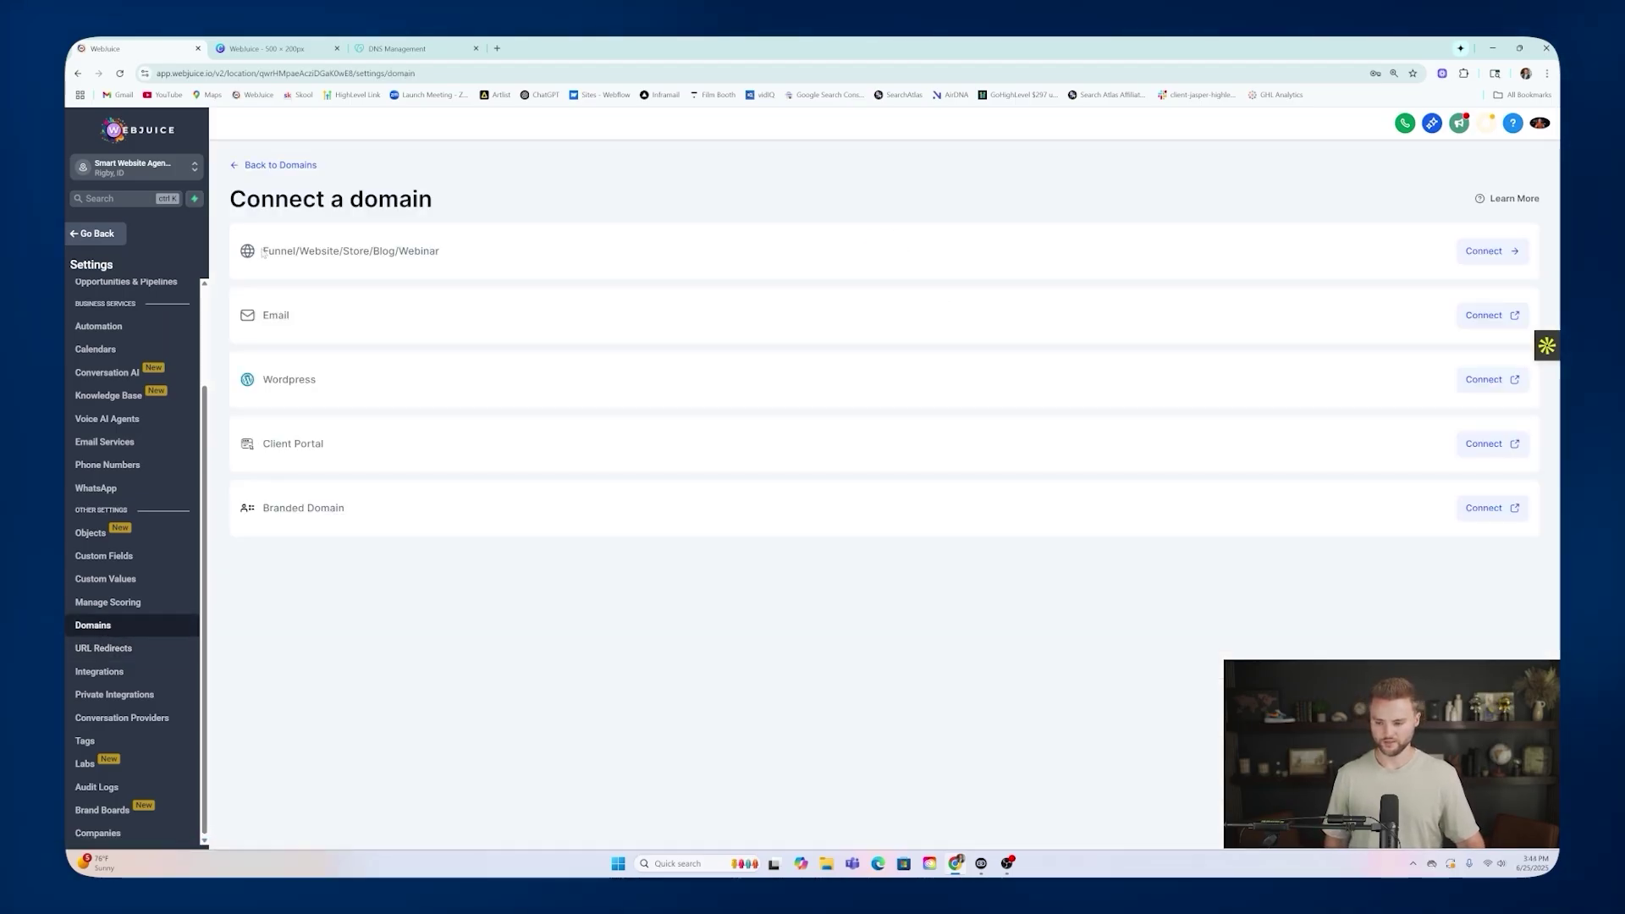
{"action": "left_click", "coordinate": [1483, 252]}
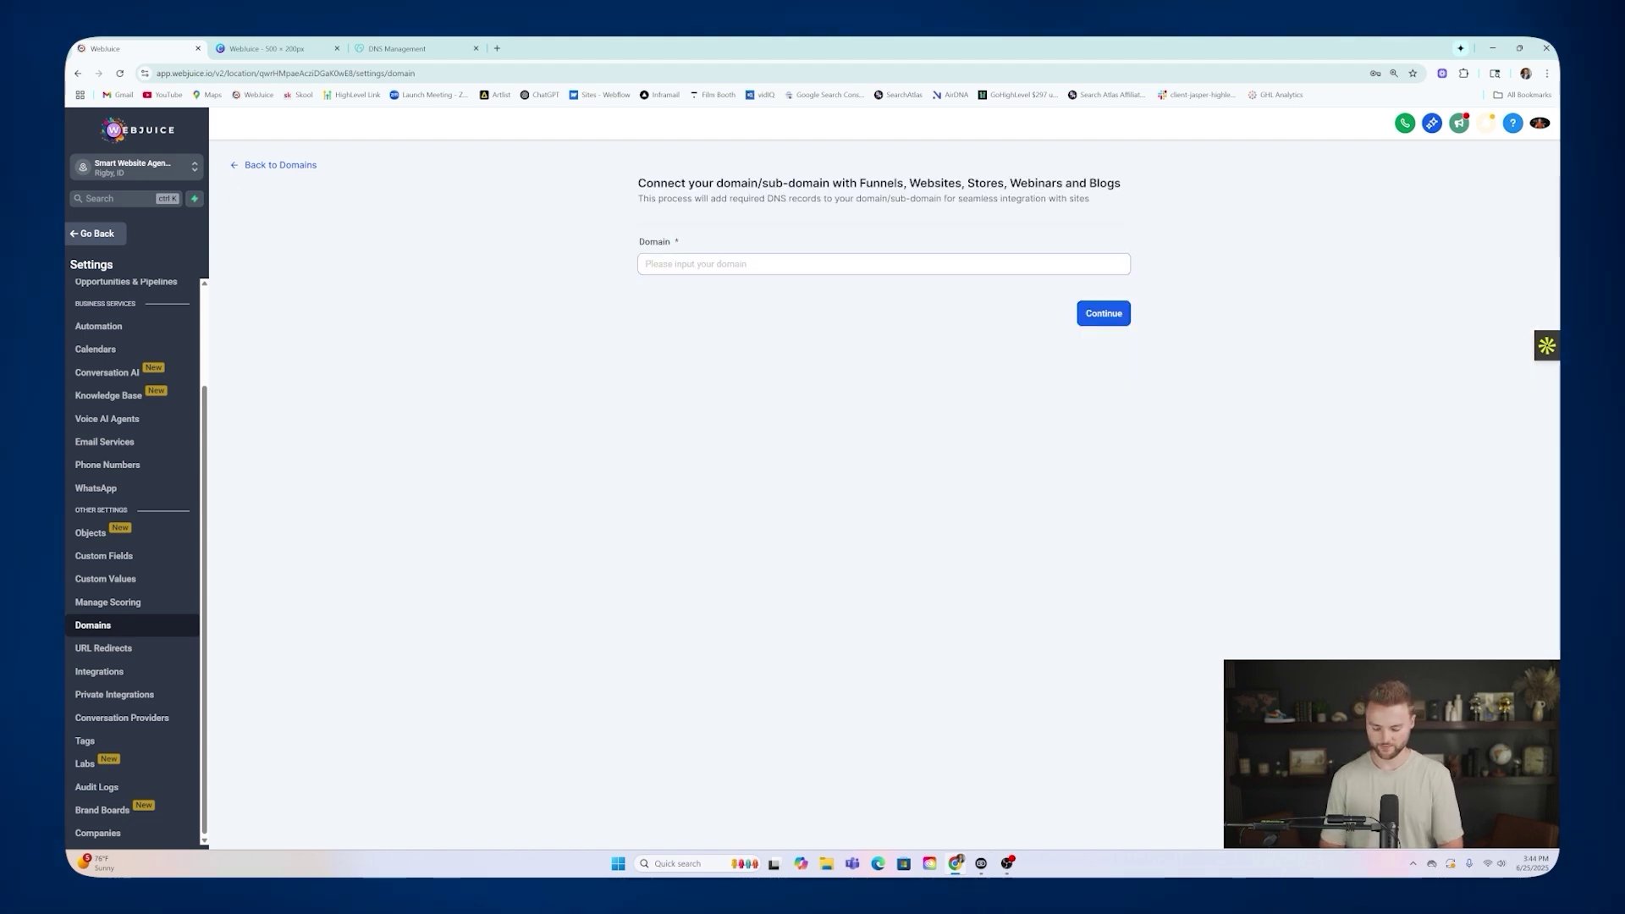
After checking GoDaddy's DNS records, submit ghl-software.com as the domain.
{"action": "left_click", "coordinate": [409, 49]}
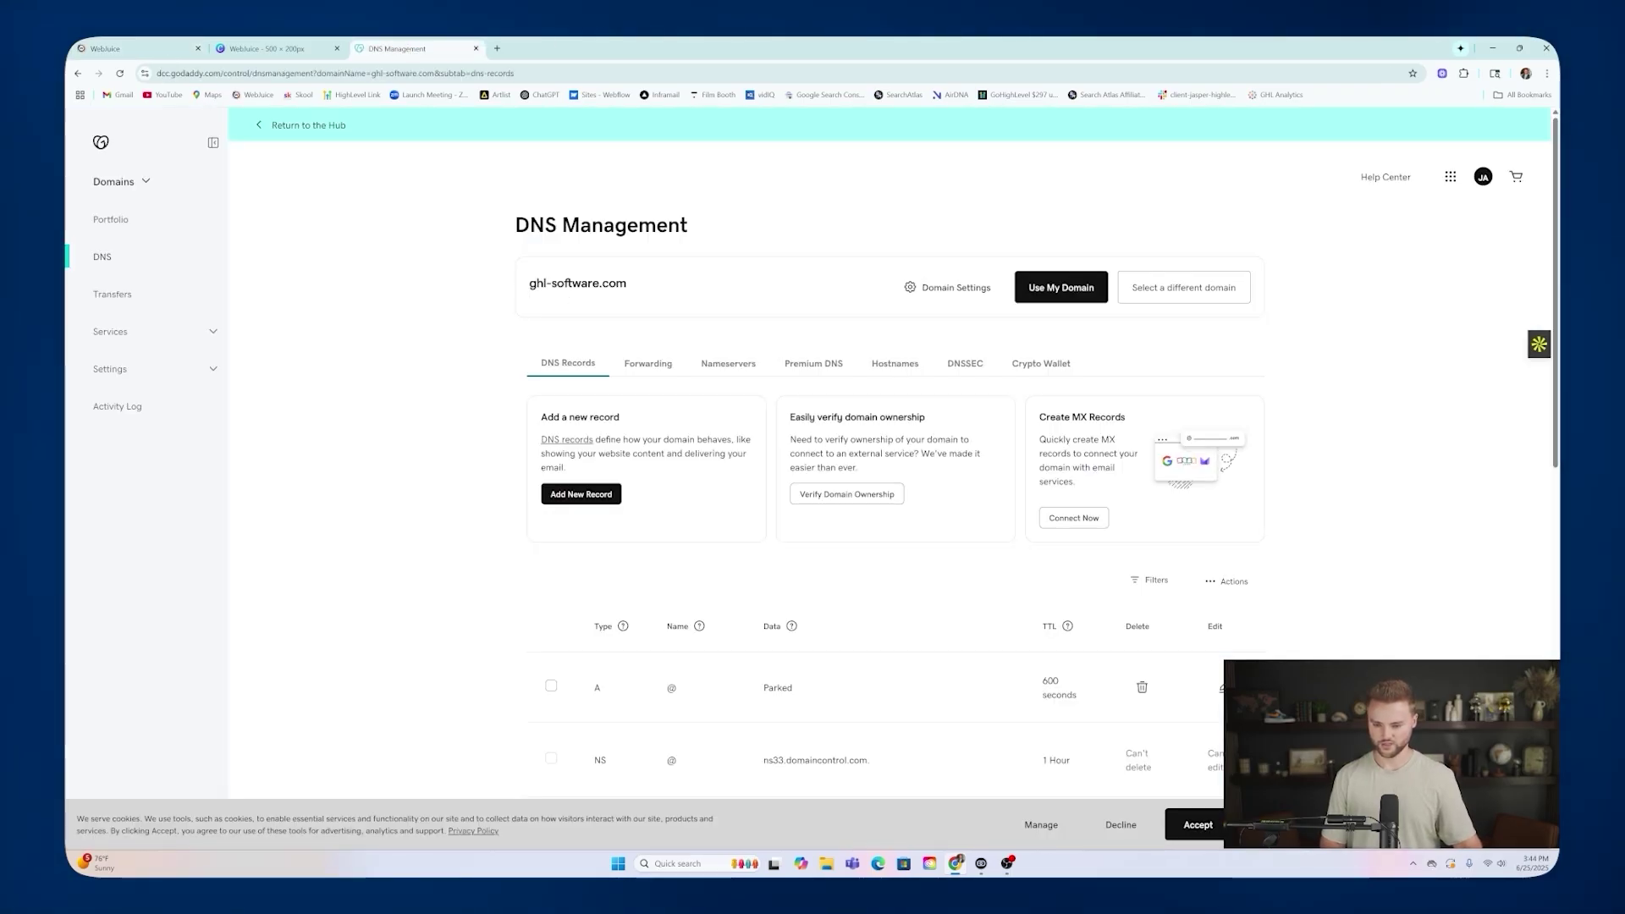
{"action": "left_click", "coordinate": [140, 48]}
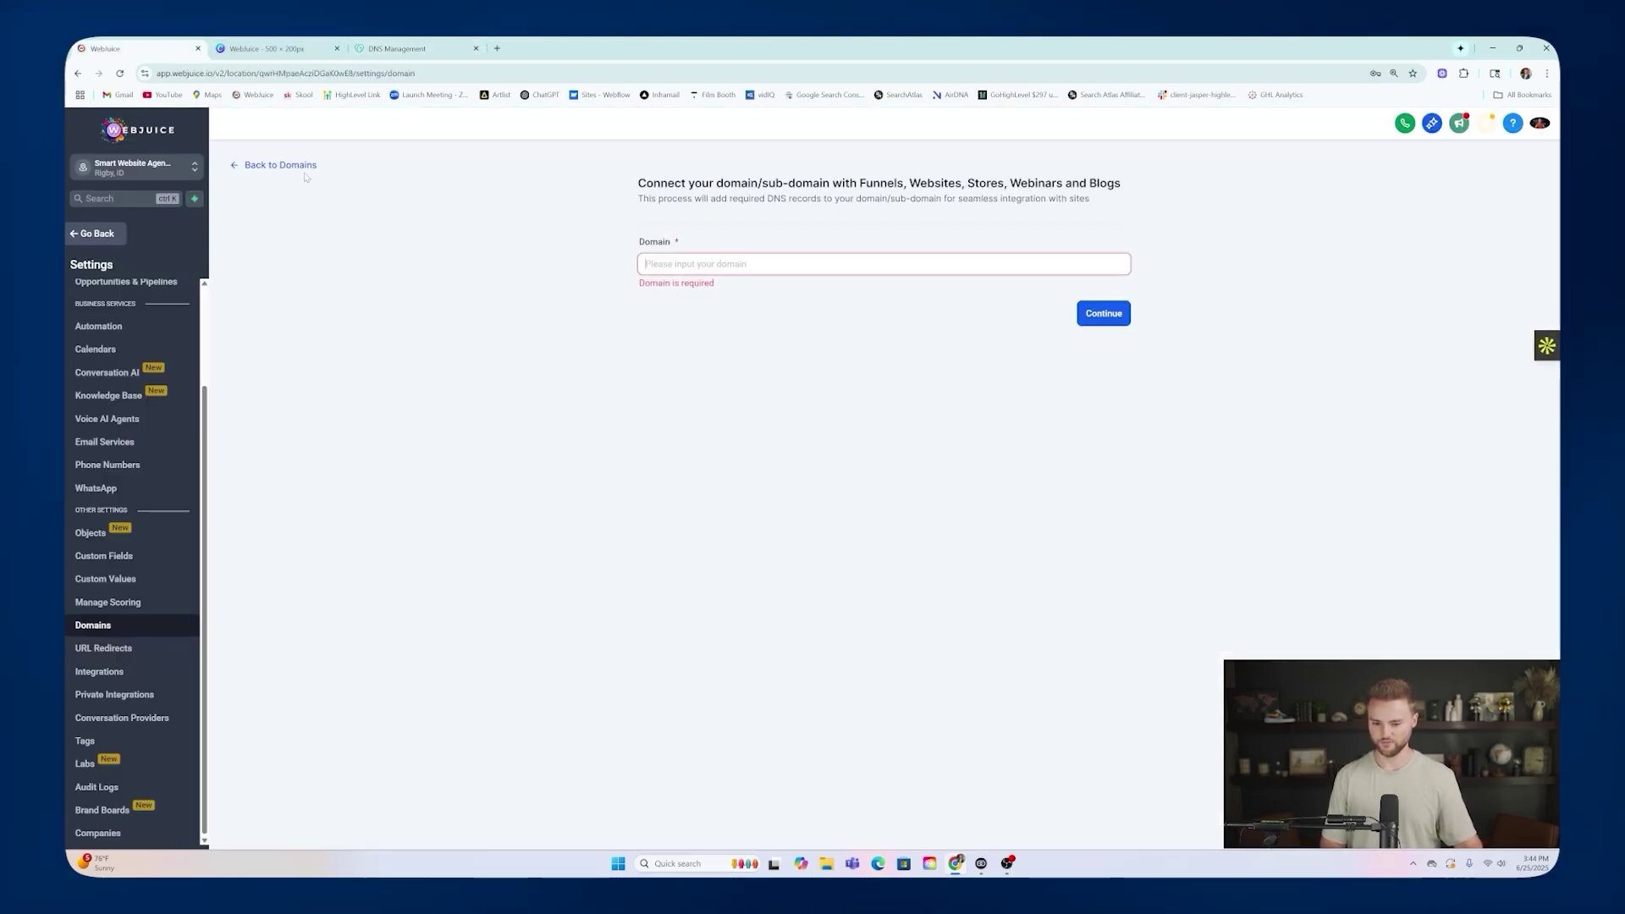
{"action": "type", "text": "ghl-soft"}
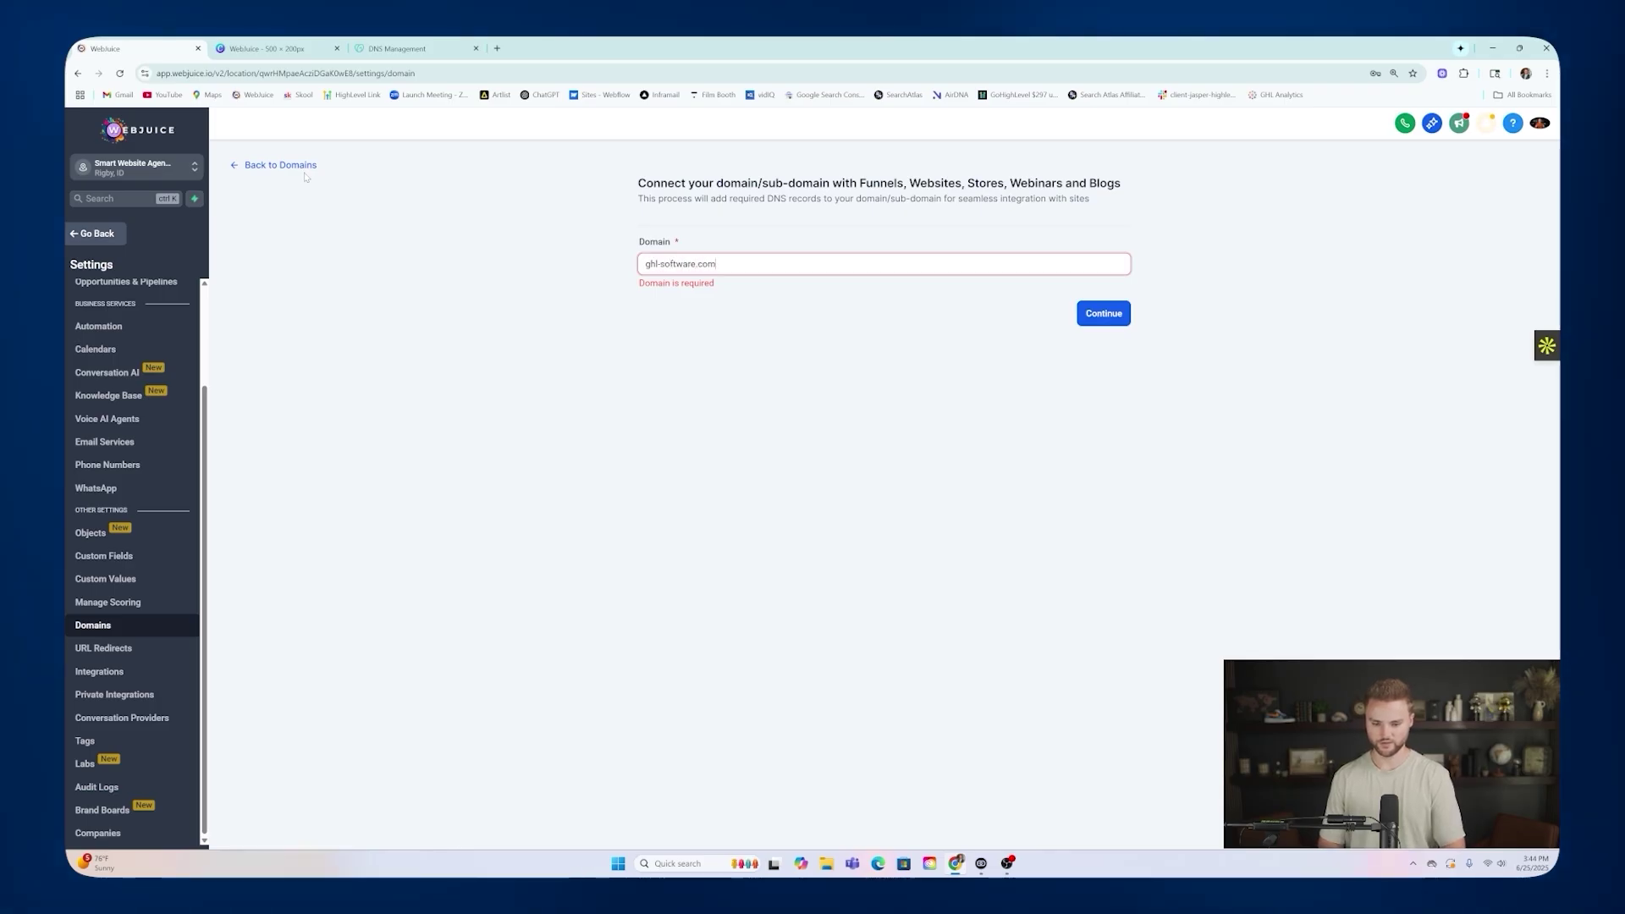
{"action": "type", "text": "ware.com"}
{"action": "key", "text": "Return"}
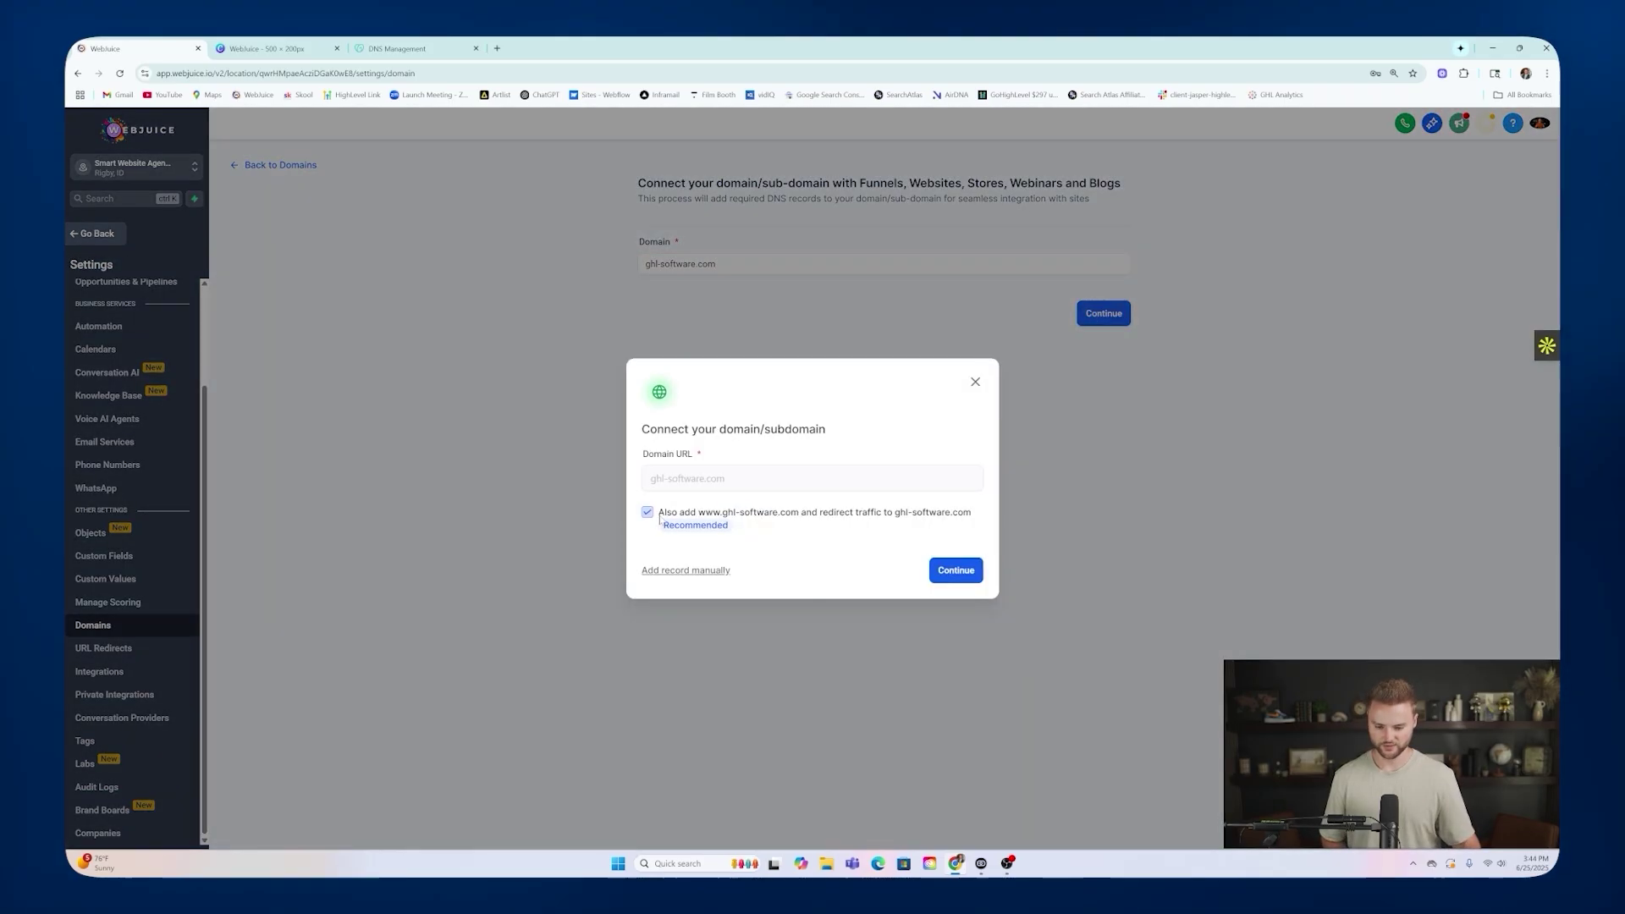
Continue without the www redirect, then view GoDaddy's DNS records after the A-record conflict.
{"action": "left_click", "coordinate": [646, 512]}
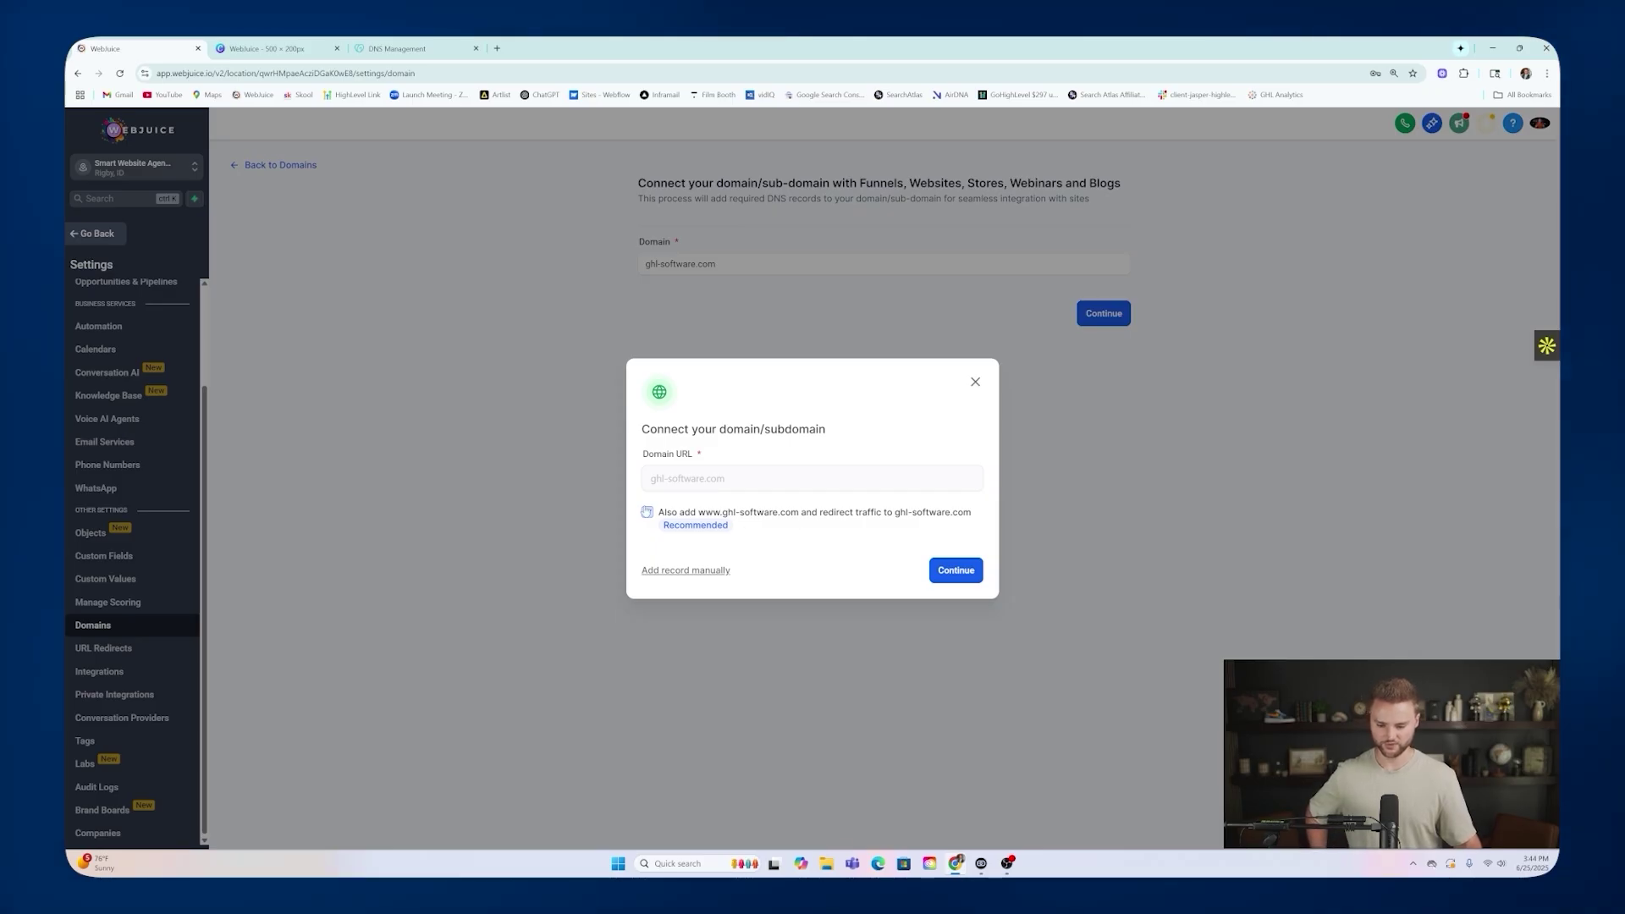
{"action": "left_click", "coordinate": [949, 571]}
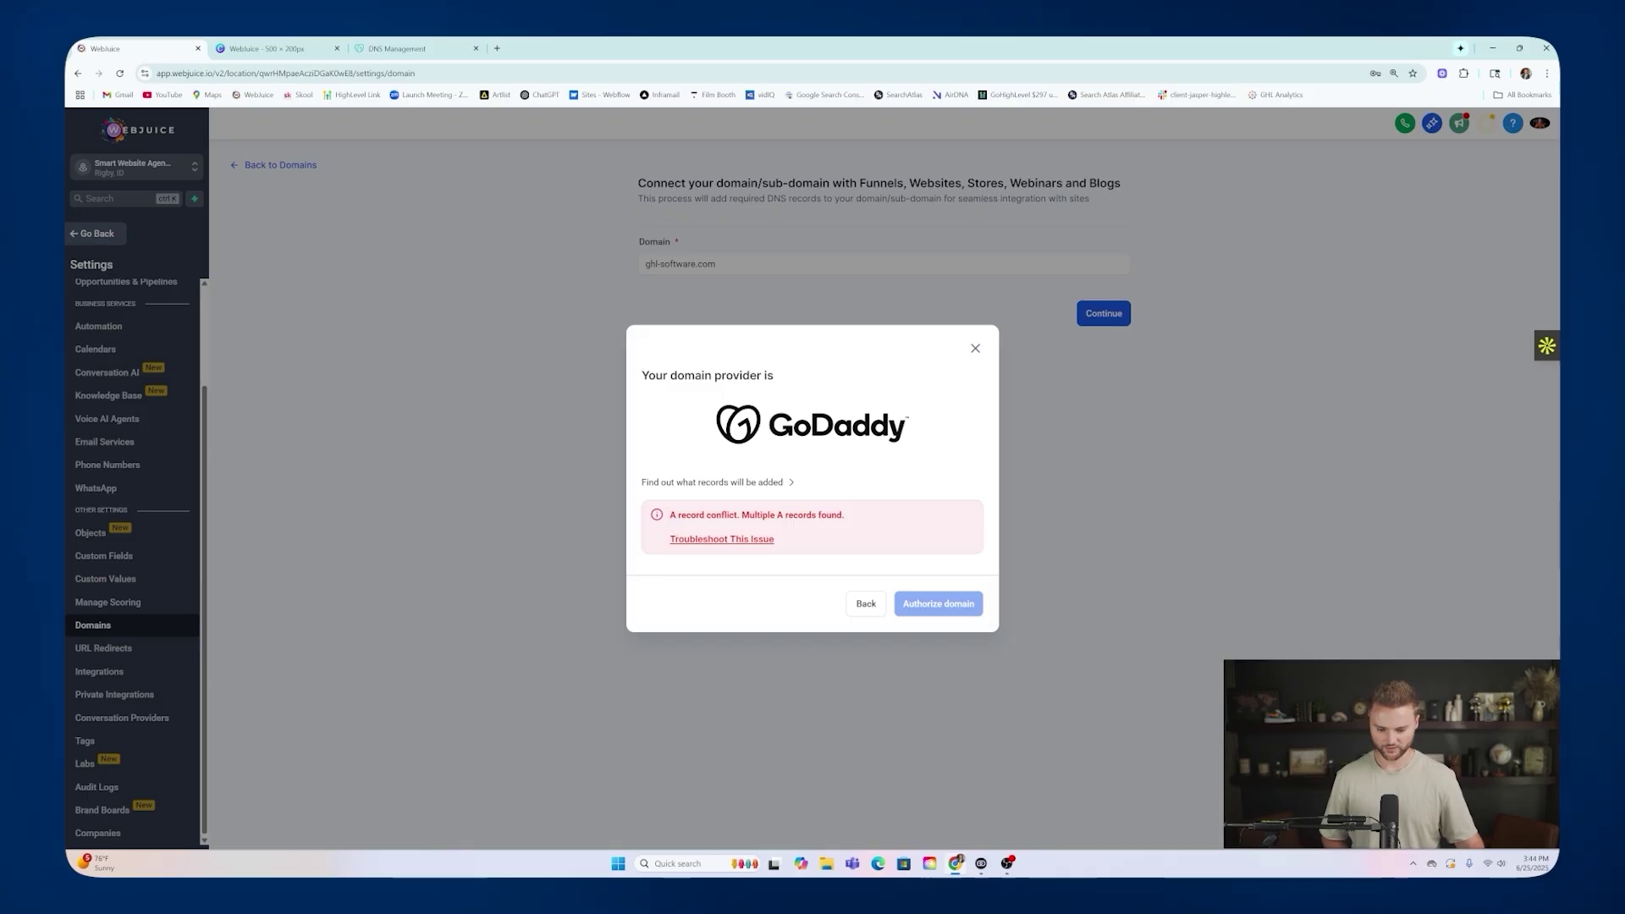
{"action": "left_click", "coordinate": [401, 50]}
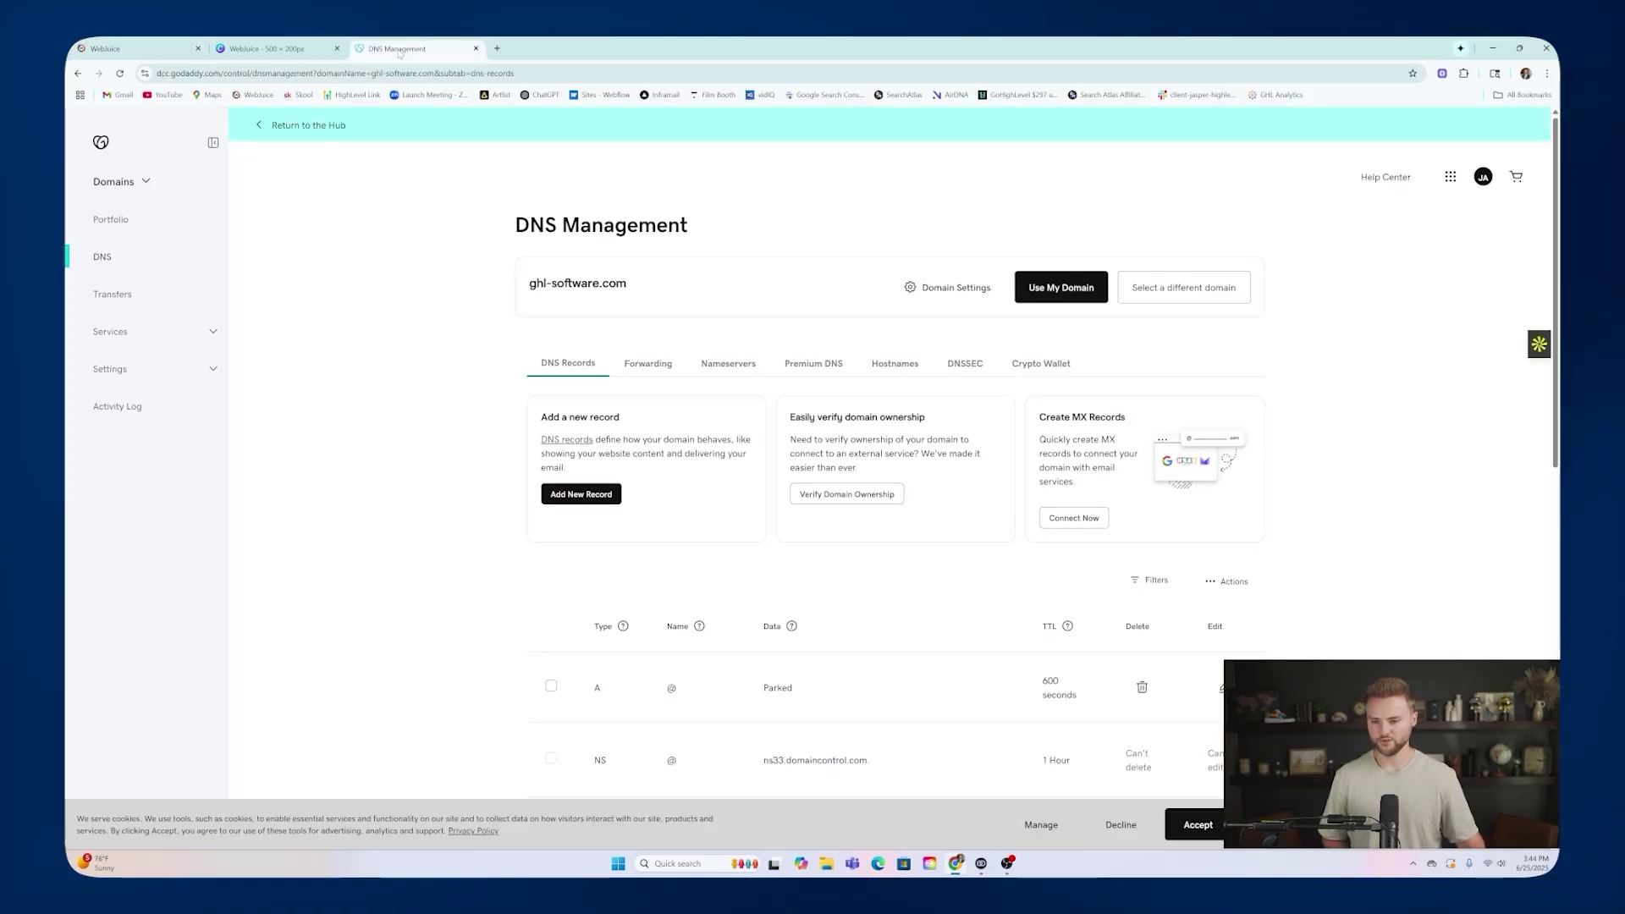
Delete the conflicting Parked A record from ghl-software.com's GoDaddy DNS.
{"action": "left_click", "coordinate": [1483, 176]}
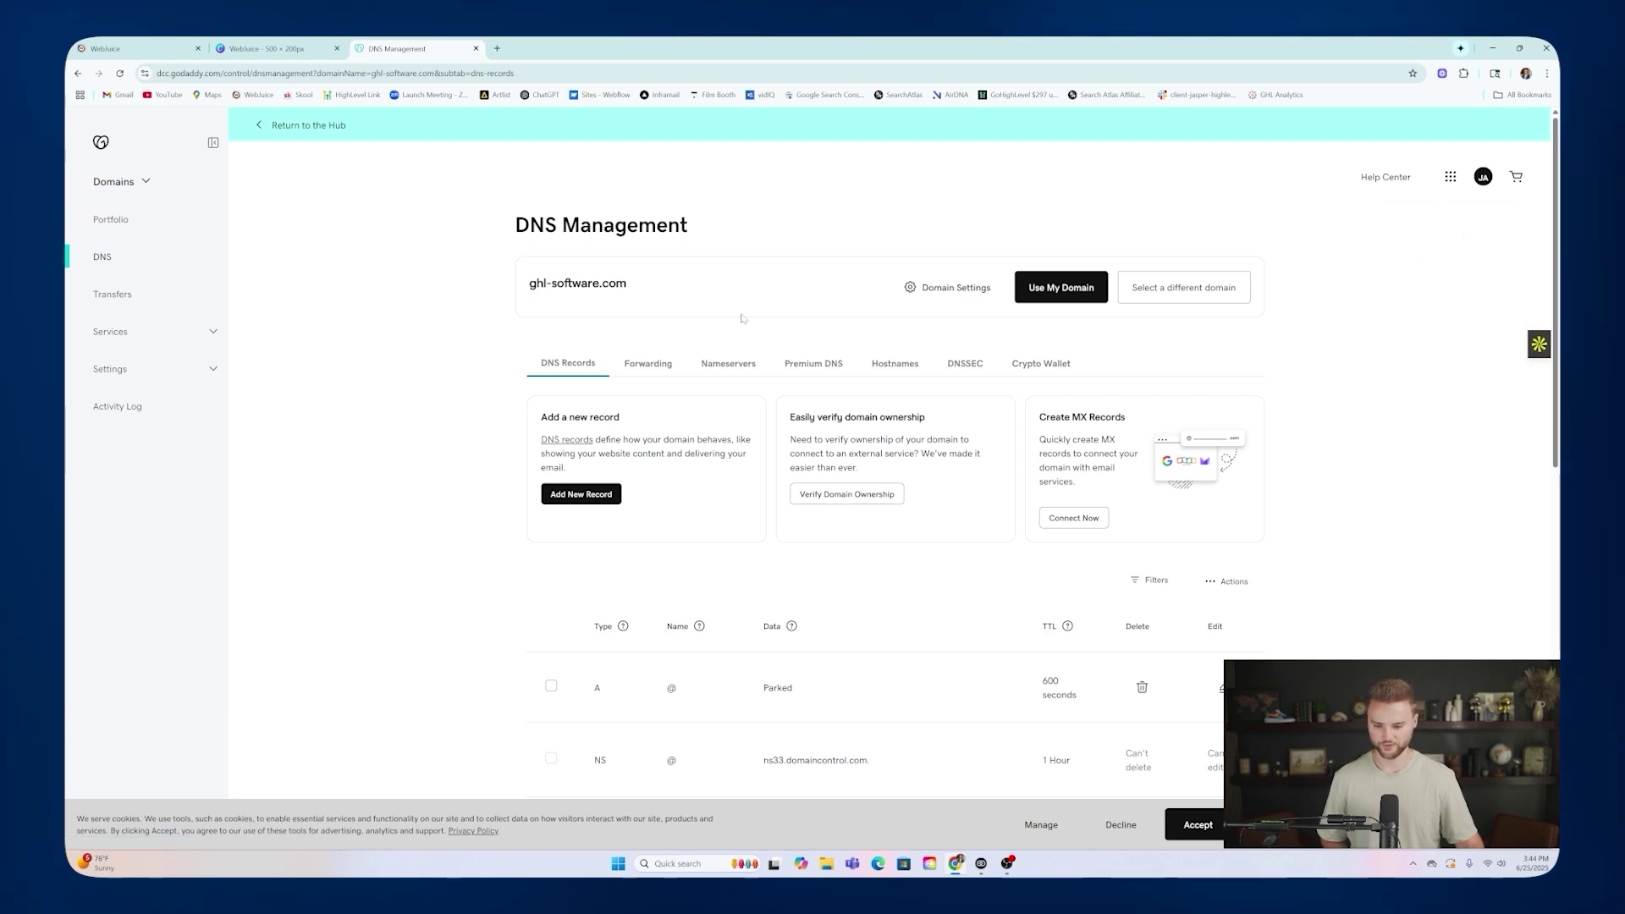
{"action": "scroll", "coordinate": [595, 188], "scroll_direction": "down", "scroll_amount": 2}
{"action": "scroll", "coordinate": [596, 188], "scroll_direction": "up", "scroll_amount": 2}
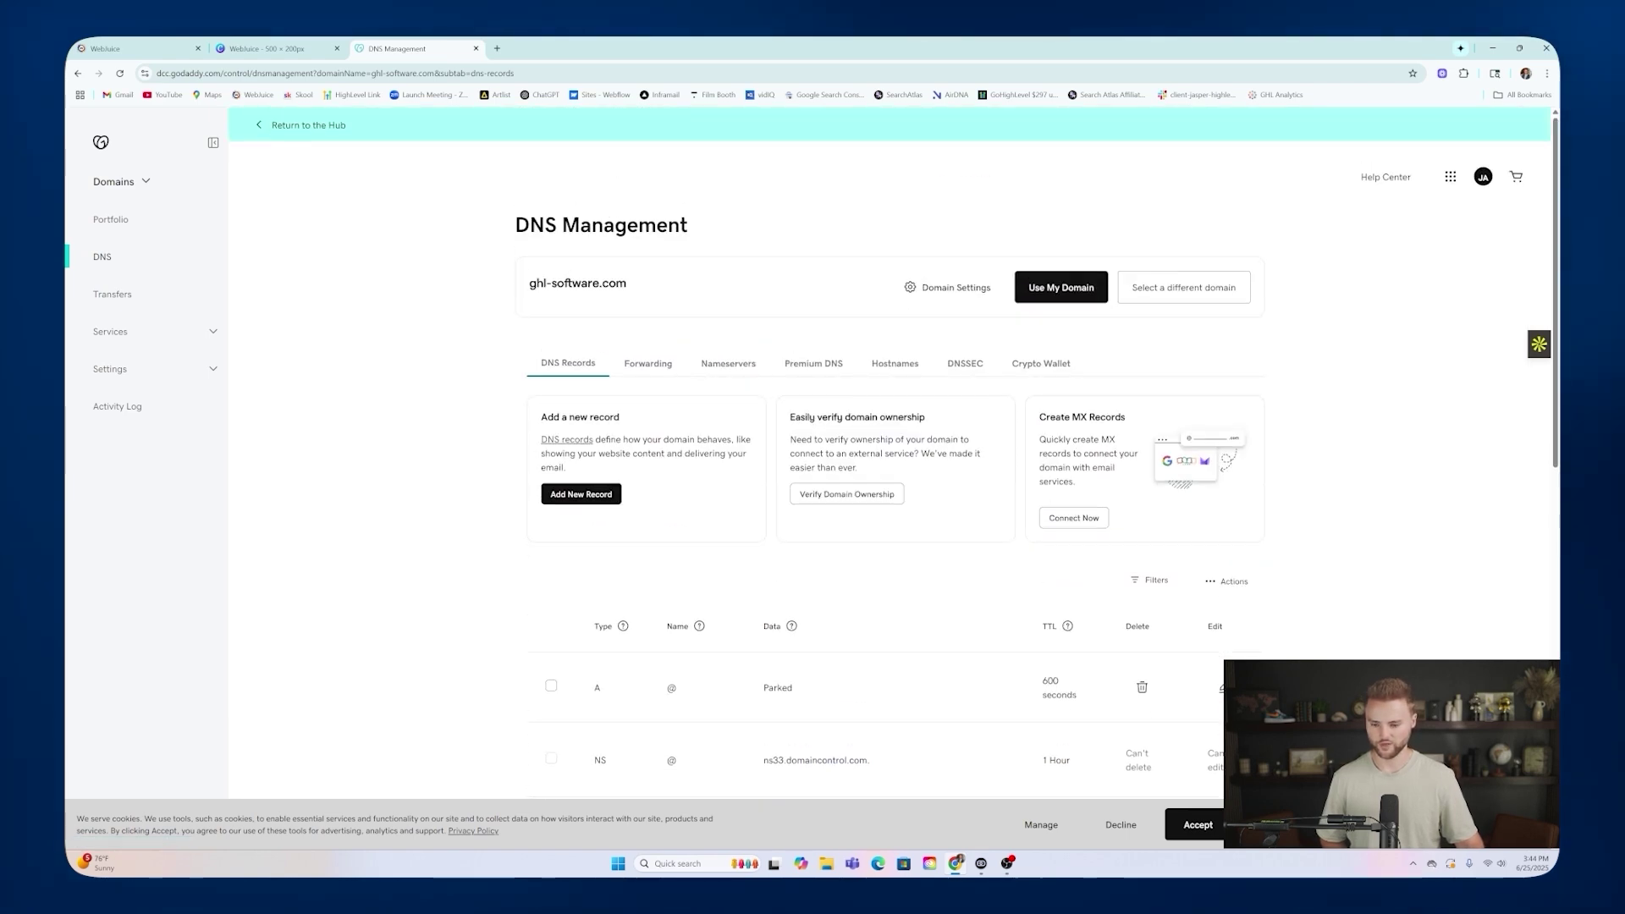
{"action": "scroll", "coordinate": [759, 336], "scroll_direction": "down", "scroll_amount": 6}
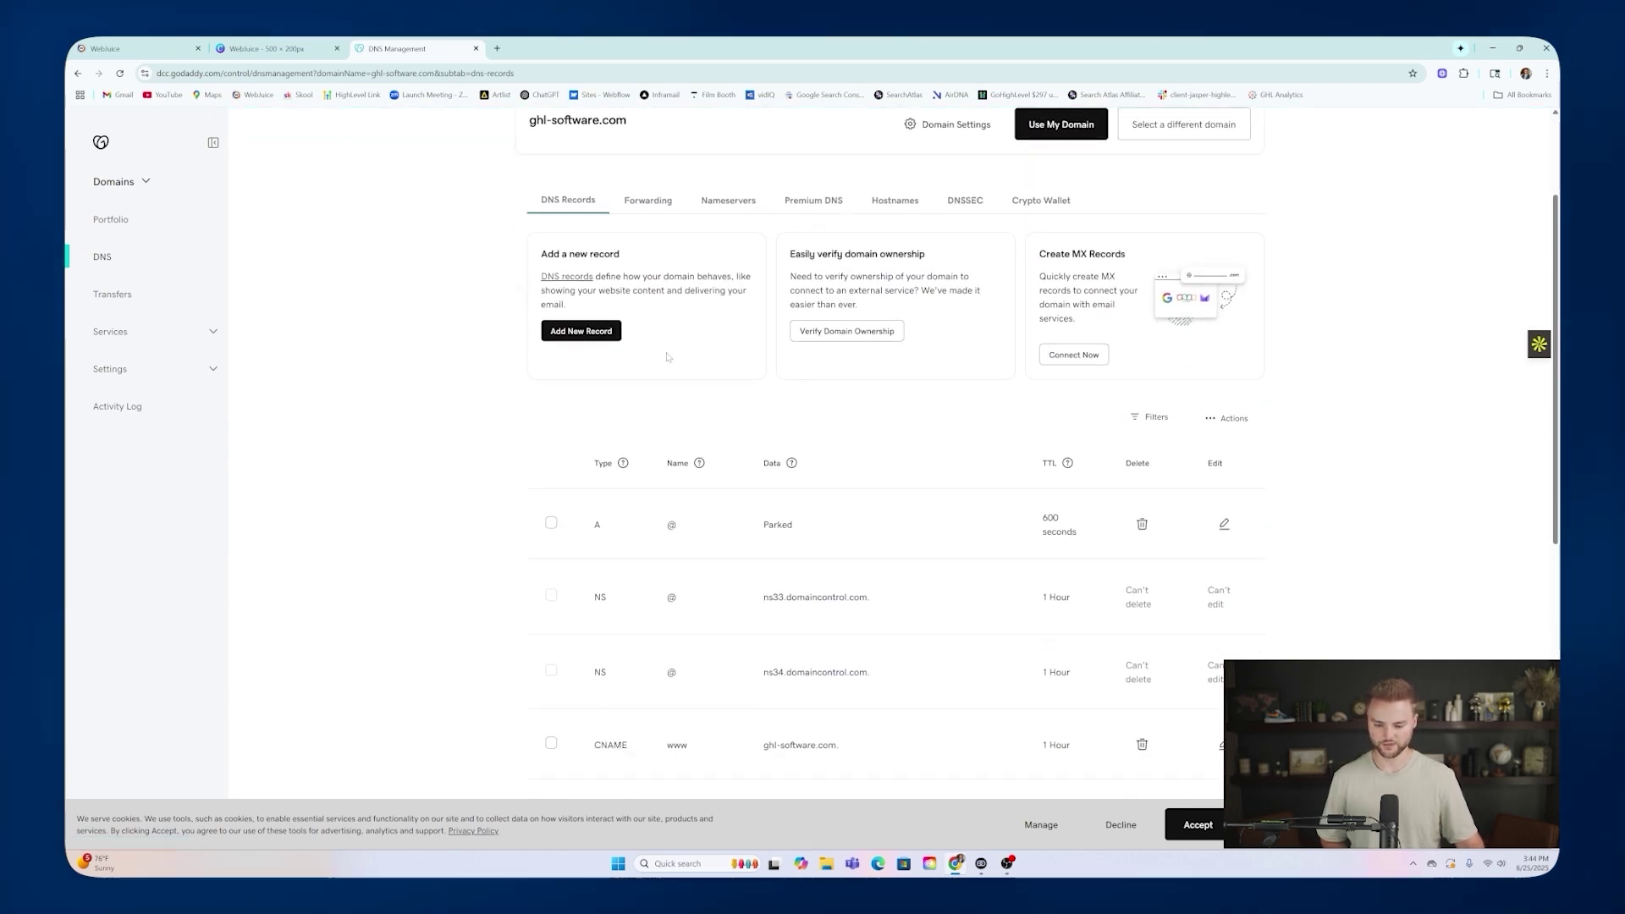
{"action": "double_click", "coordinate": [599, 337]}
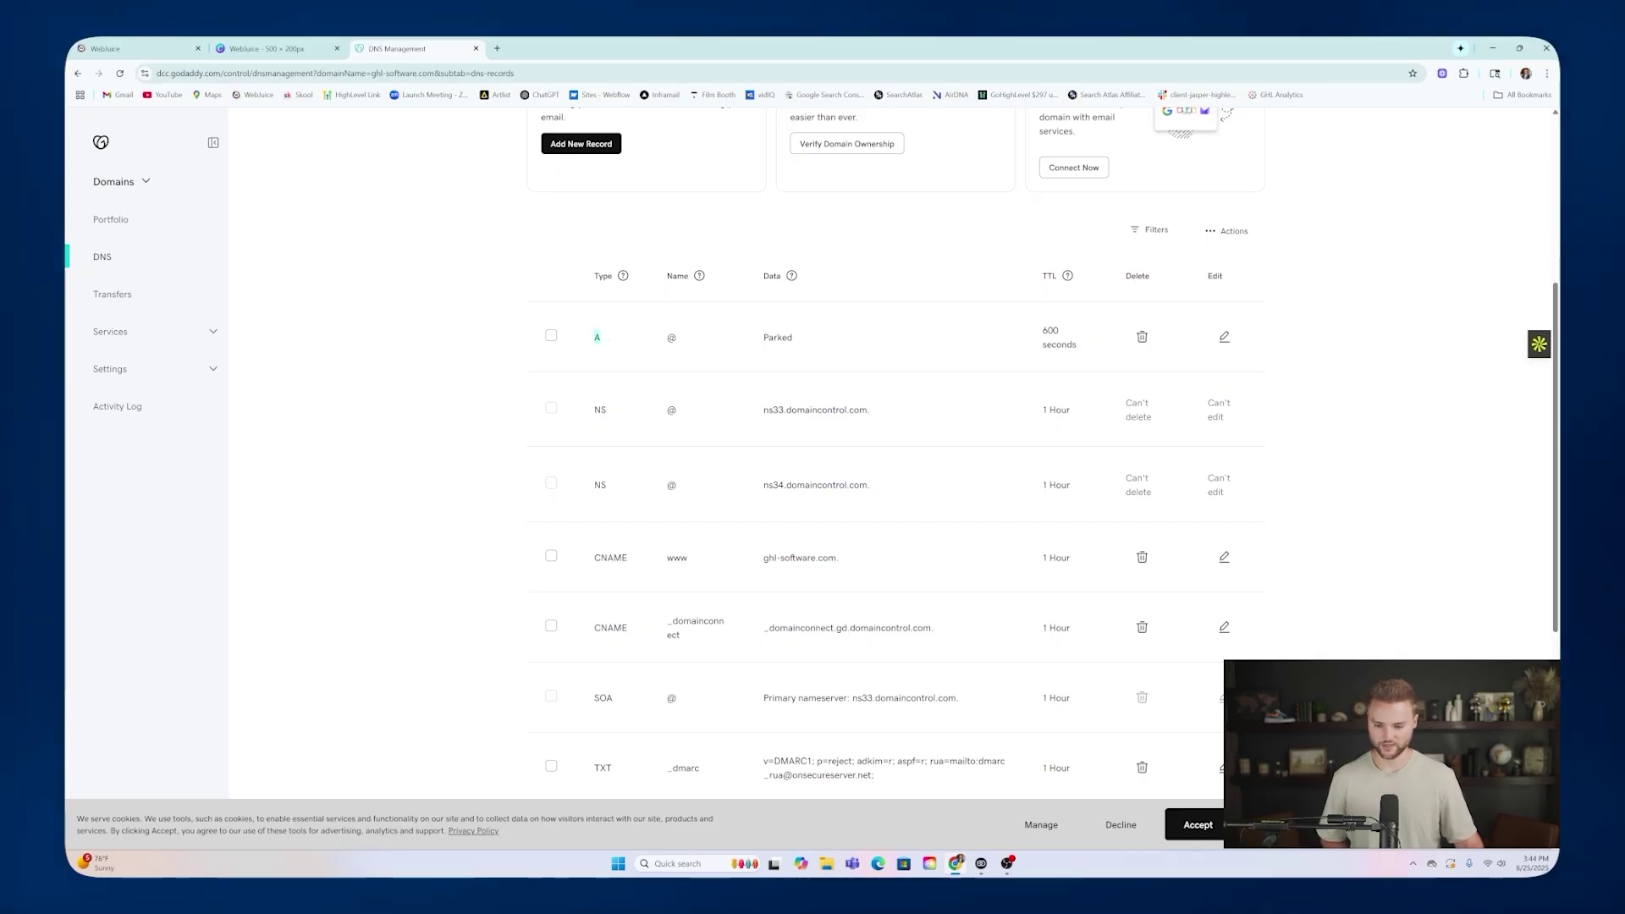
{"action": "double_click", "coordinate": [778, 334]}
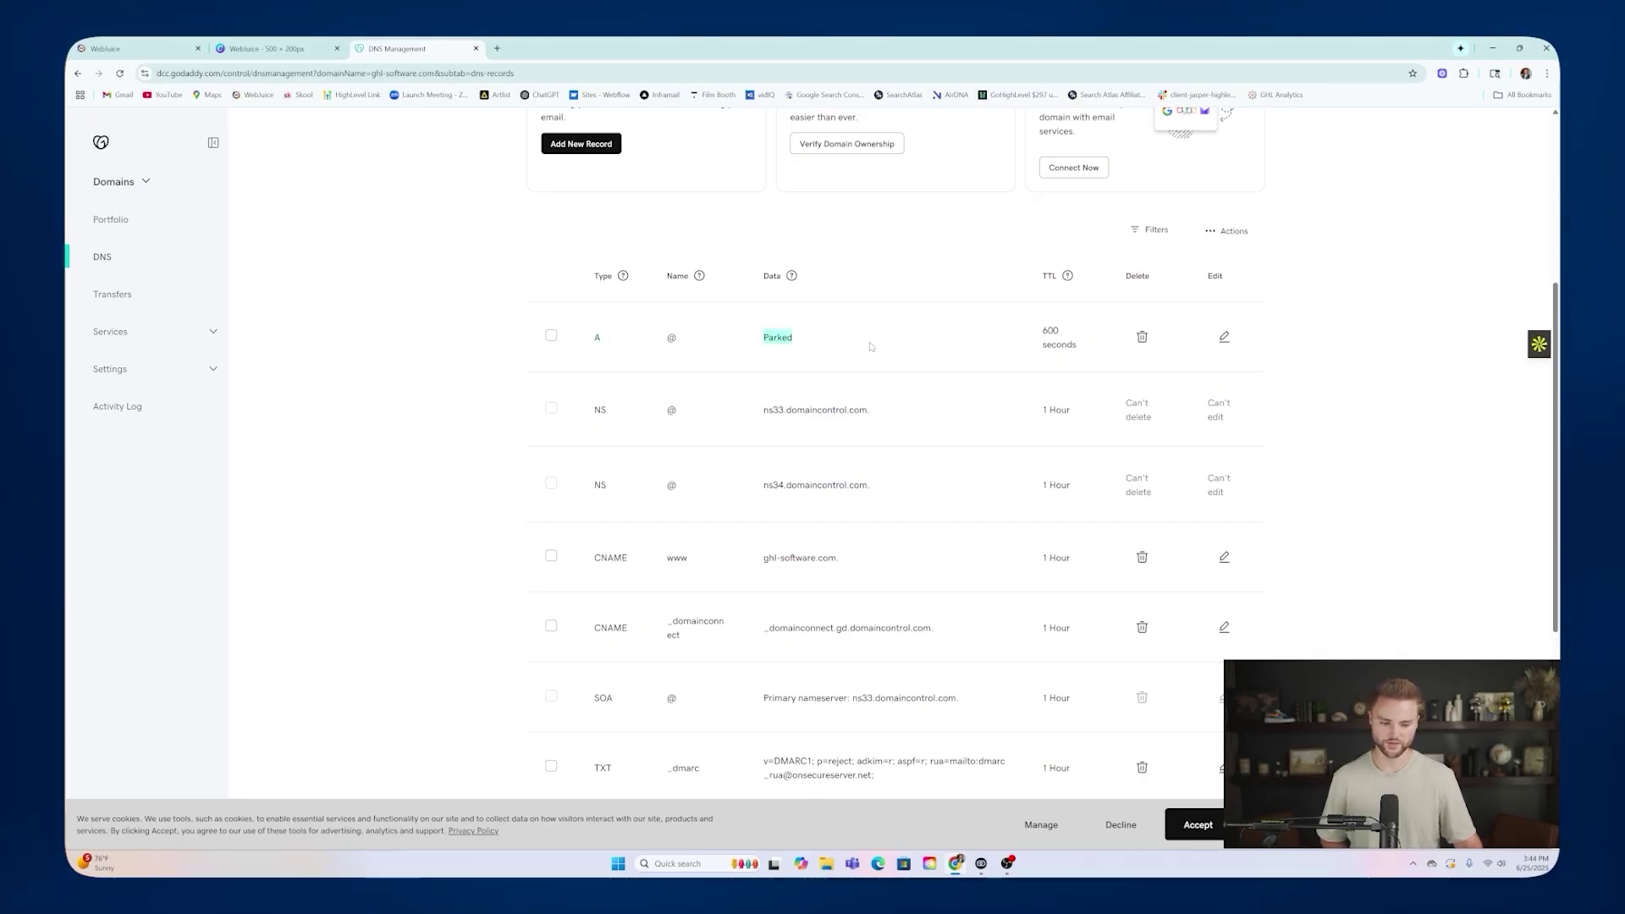
{"action": "left_click", "coordinate": [1141, 337]}
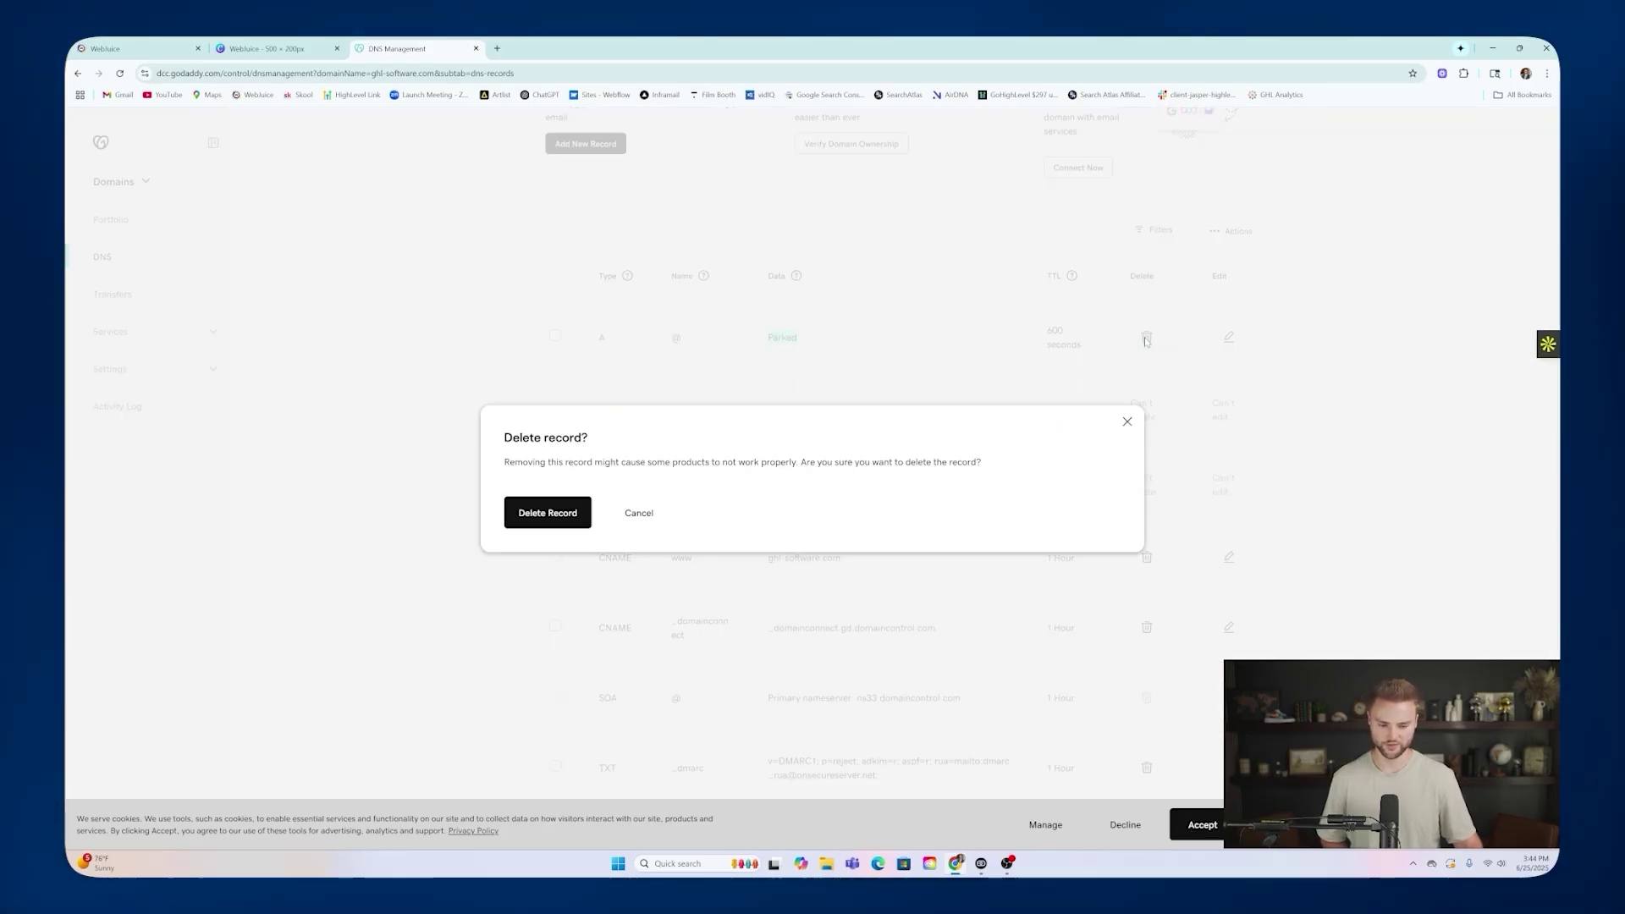
{"action": "left_click", "coordinate": [589, 517]}
Return to WebJuice and go back to the domain connection step.
{"action": "scroll", "coordinate": [787, 366], "scroll_direction": "down", "scroll_amount": 1}
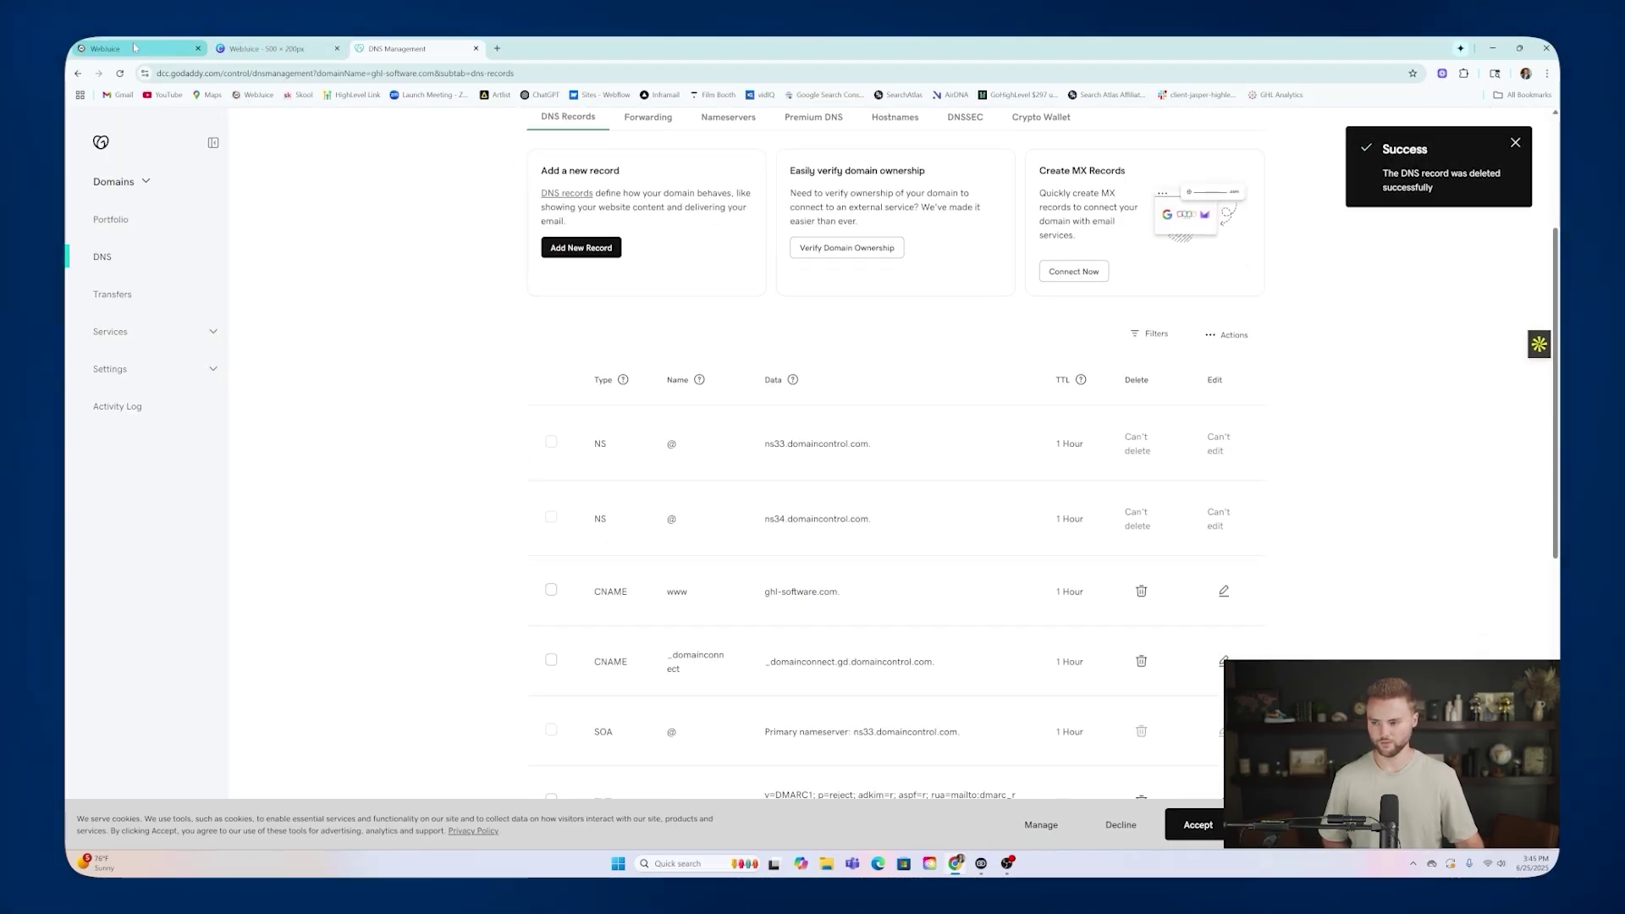
{"action": "left_click", "coordinate": [133, 47]}
{"action": "left_click", "coordinate": [864, 603]}
Resubmit ghl-software.com with the www redirect included and authorize it with GoDaddy.
{"action": "left_click", "coordinate": [881, 512]}
{"action": "left_click", "coordinate": [945, 570]}
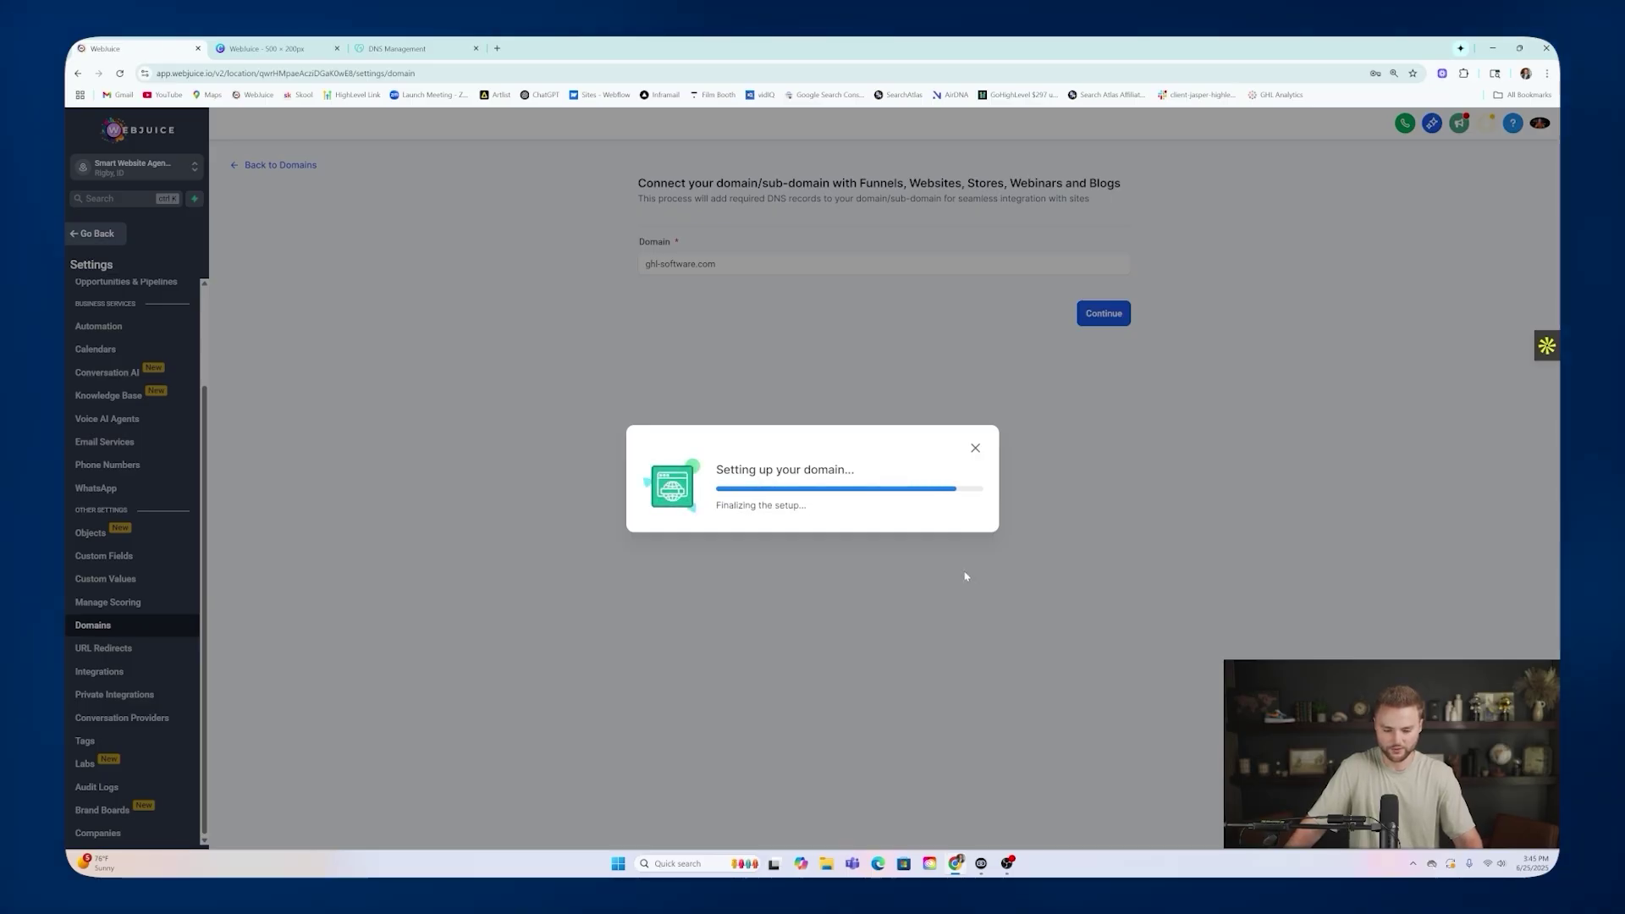
{"action": "left_click", "coordinate": [932, 573]}
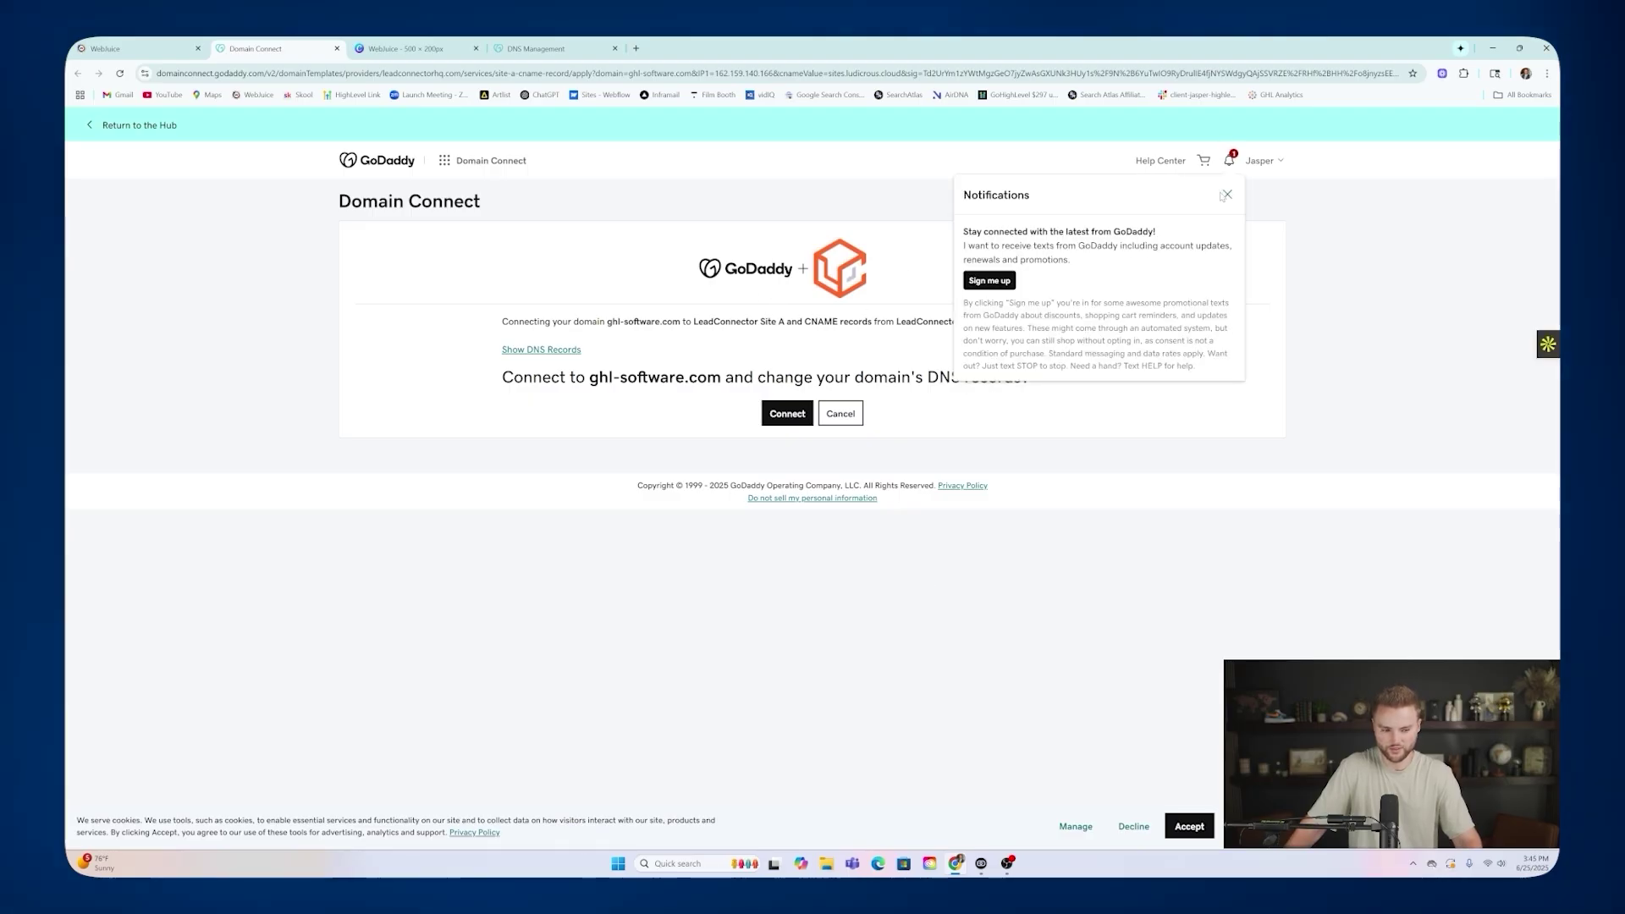
Approve the Domain Connect DNS changes for ghl-software.com and check the updated records.
{"action": "left_click", "coordinate": [792, 411]}
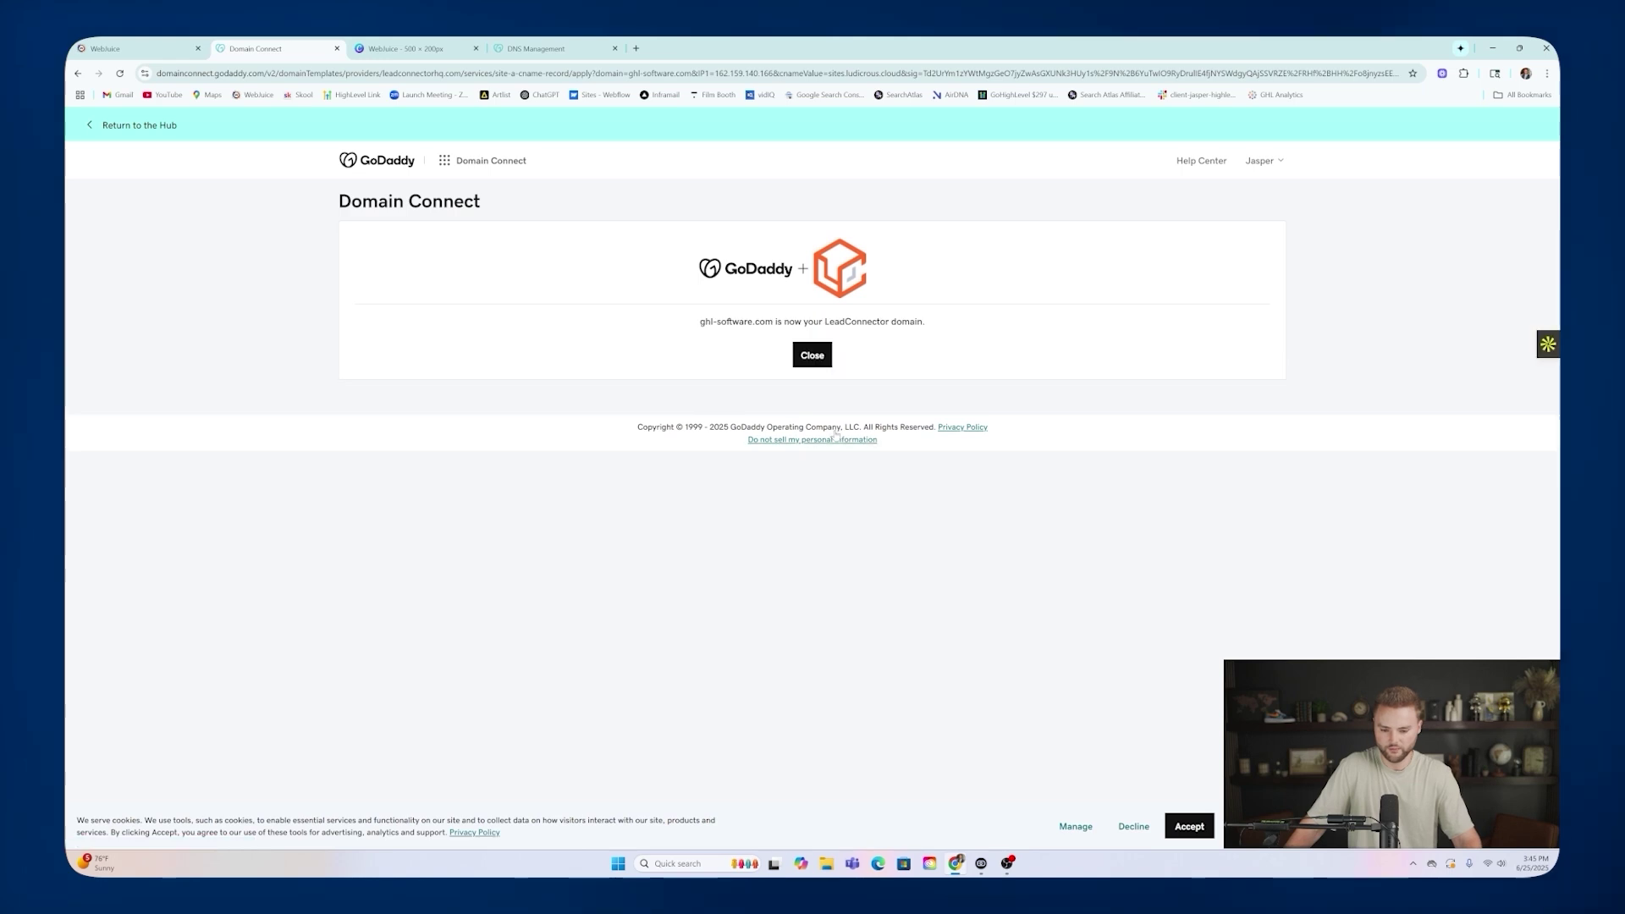
{"action": "left_click", "coordinate": [157, 49]}
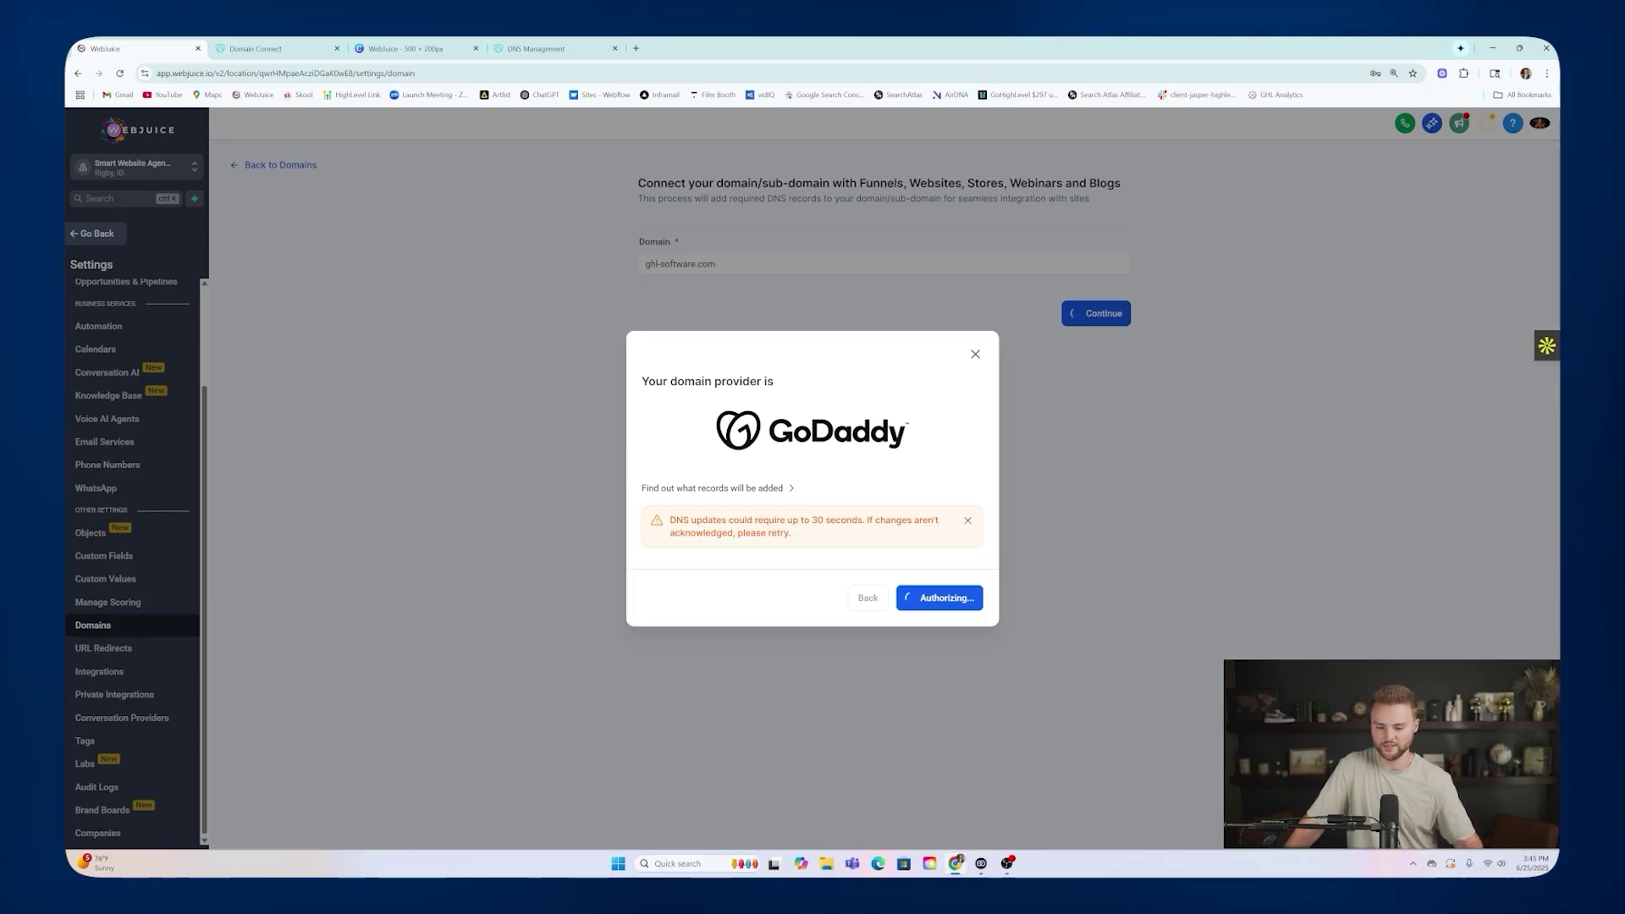
{"action": "left_click", "coordinate": [492, 47]}
{"action": "scroll", "coordinate": [674, 458], "scroll_direction": "down", "scroll_amount": 1}
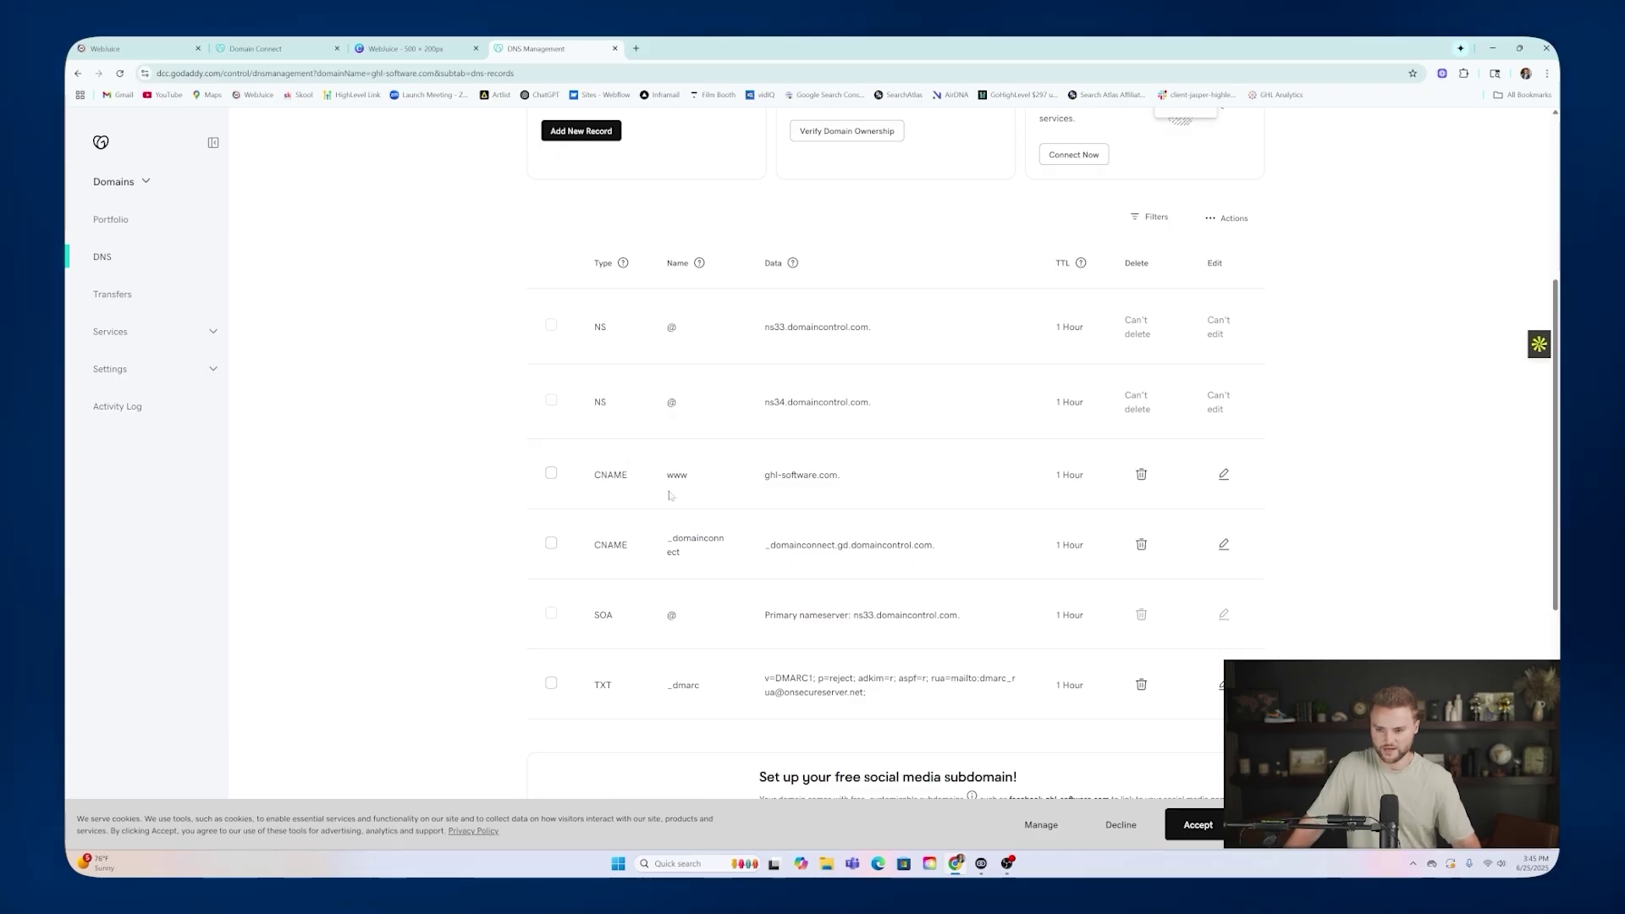
{"action": "scroll", "coordinate": [668, 495], "scroll_direction": "up", "scroll_amount": 2}
Retry the domain authorization in WebJuice, then recheck GoDaddy's DNS records.
{"action": "left_click", "coordinate": [140, 47]}
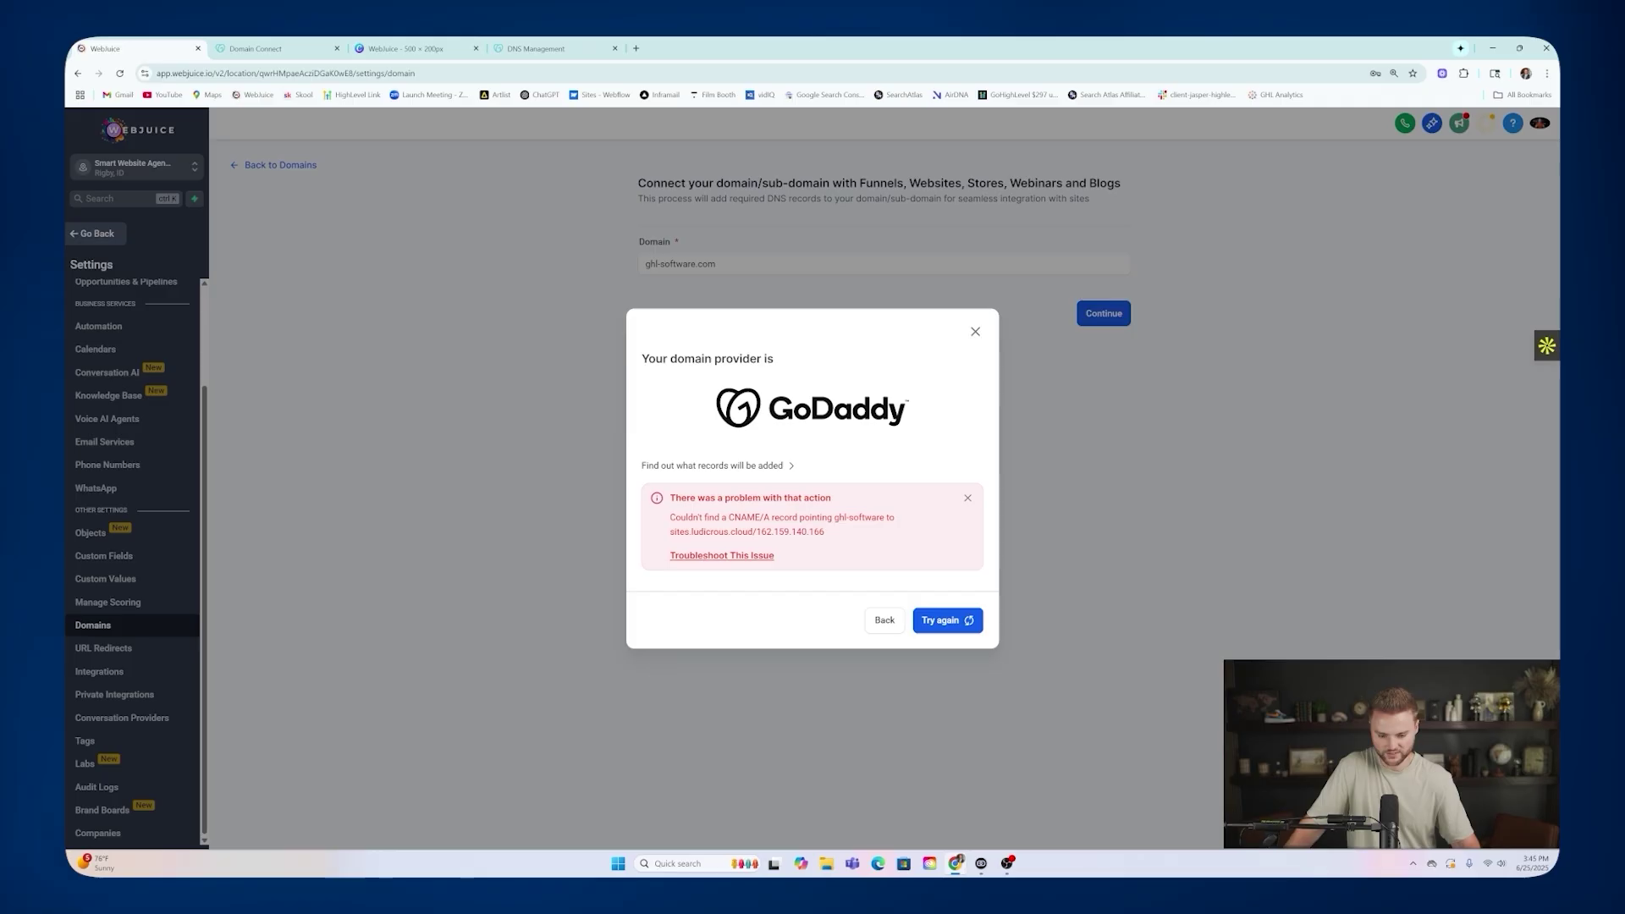
{"action": "left_click", "coordinate": [939, 620]}
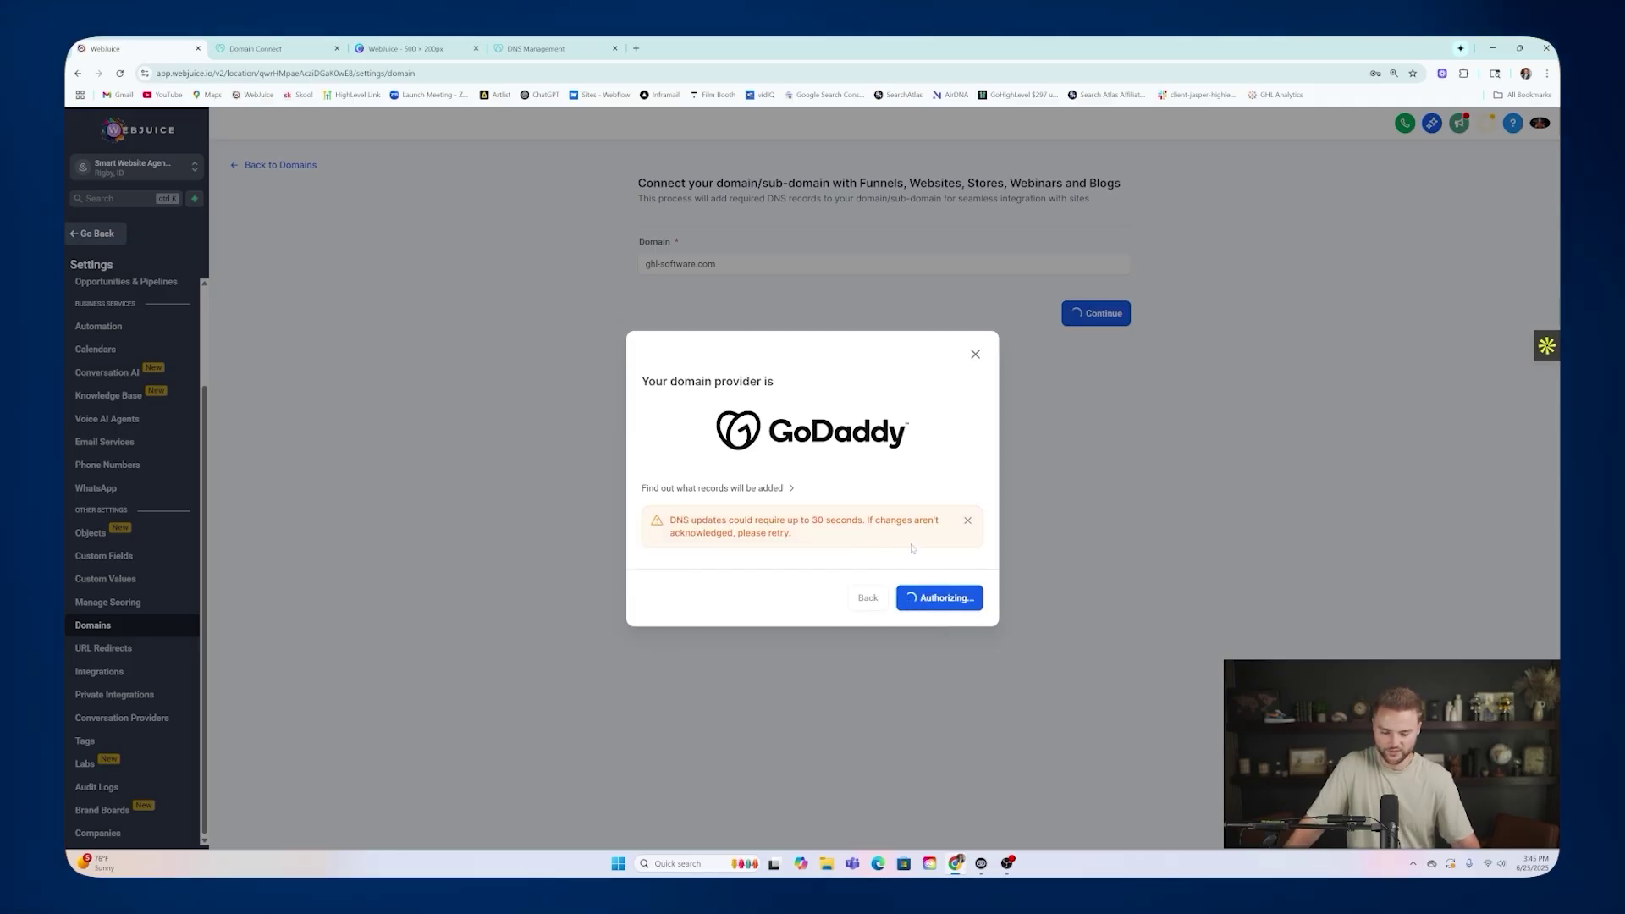
{"action": "left_click", "coordinate": [542, 49]}
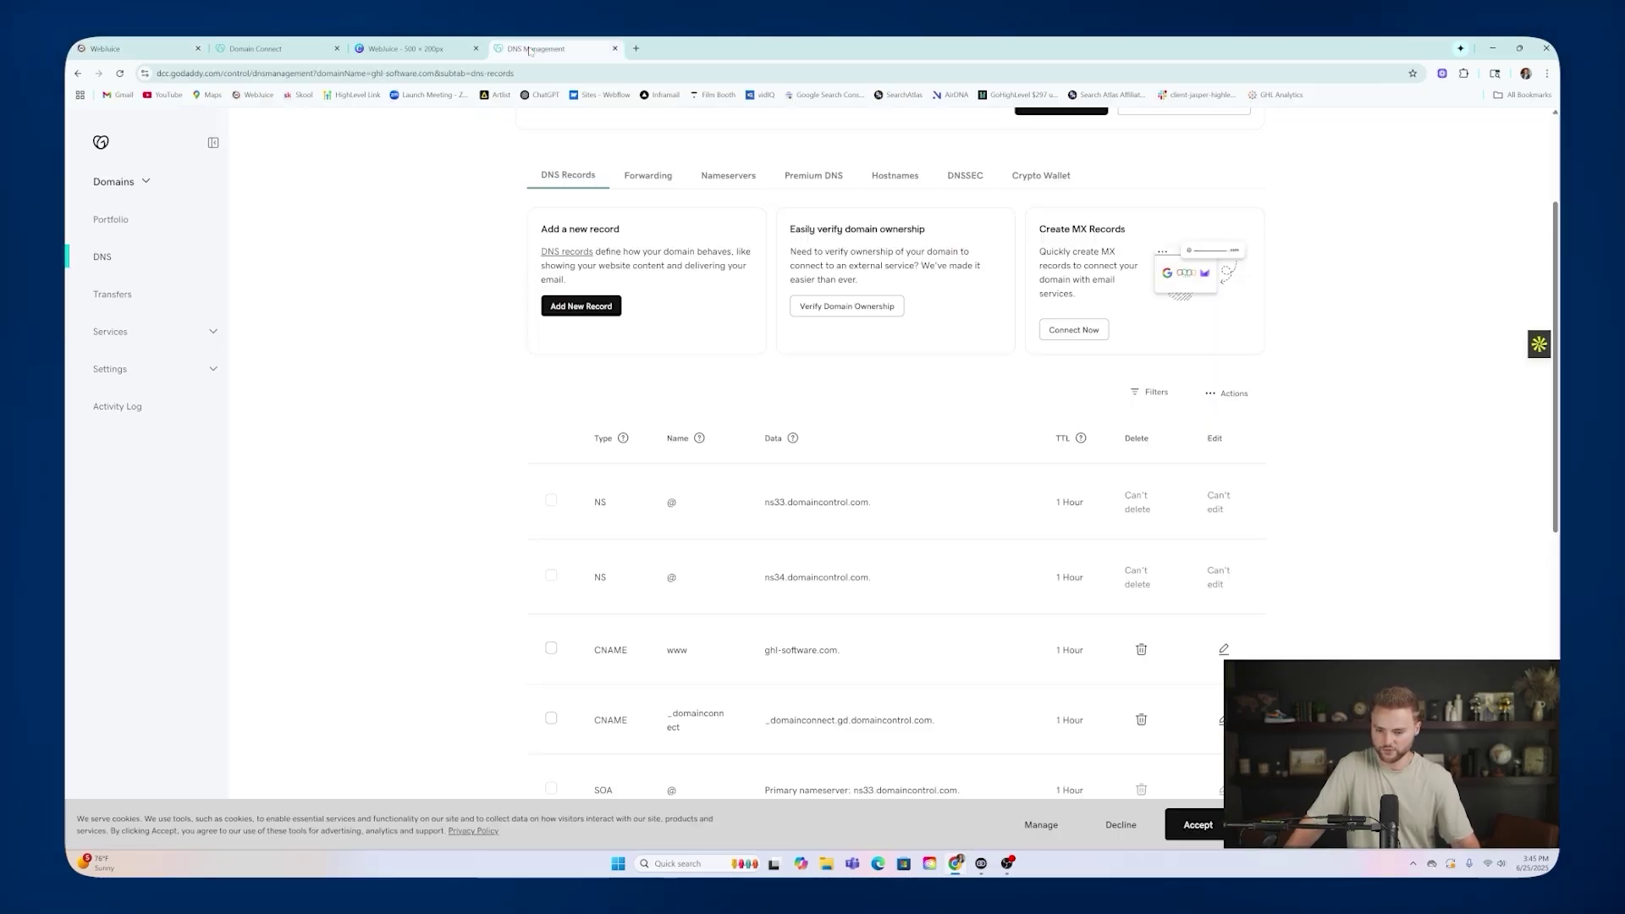
Reload GoDaddy DNS and verify the www CNAME points to sites.ludicrous.cloud.
{"action": "key", "text": "F5"}
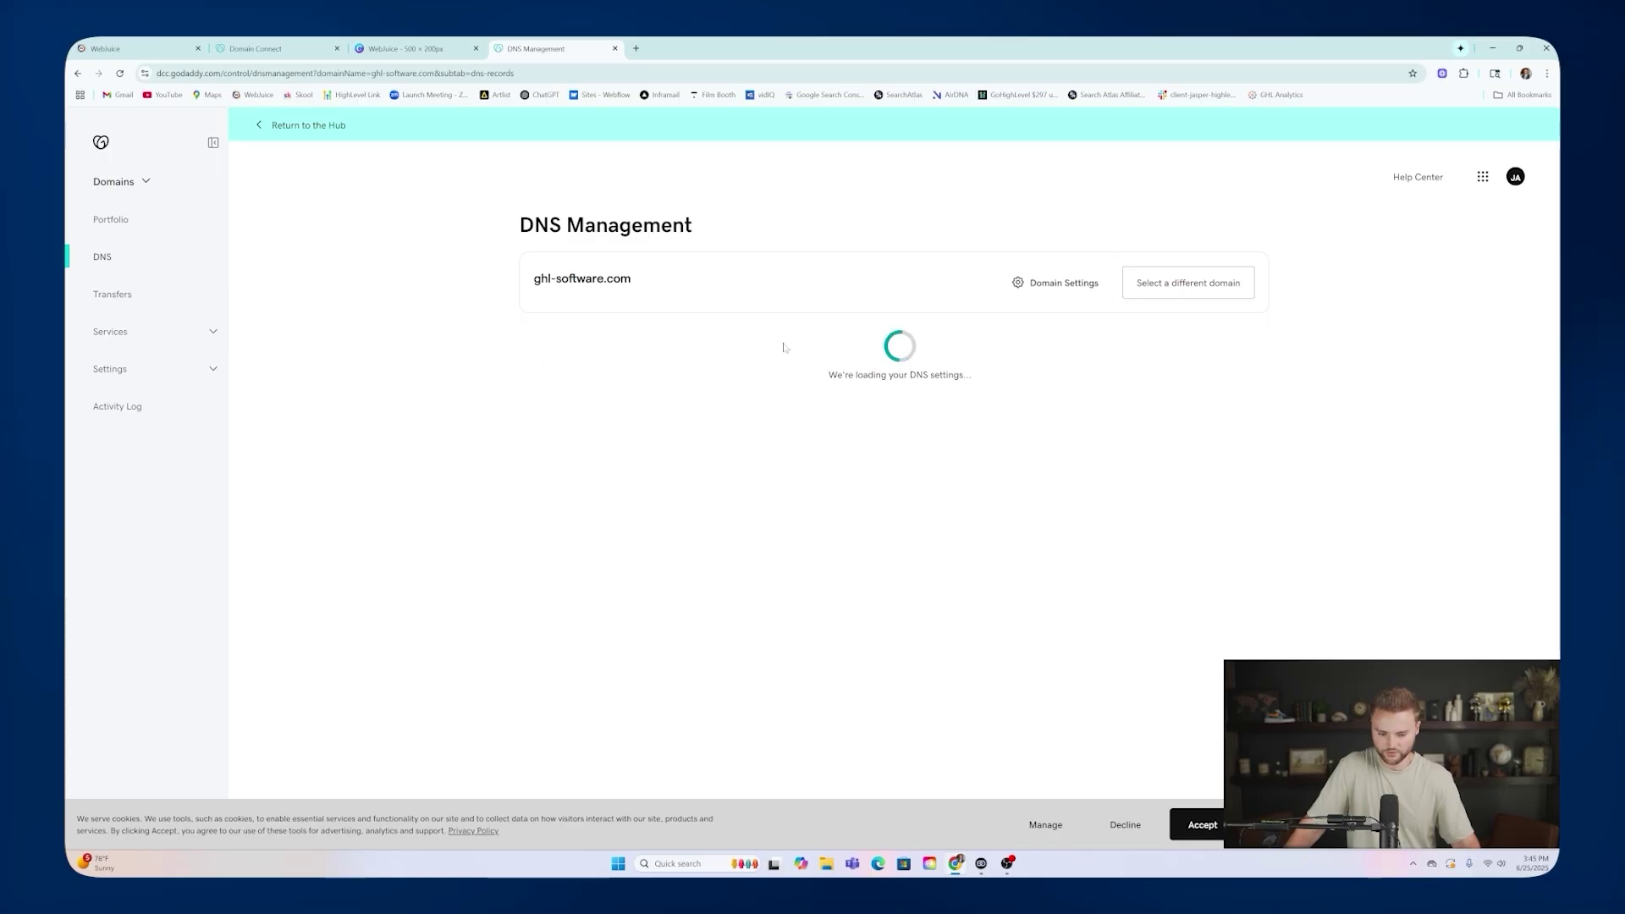
{"action": "scroll", "coordinate": [770, 467], "scroll_direction": "down", "scroll_amount": 3}
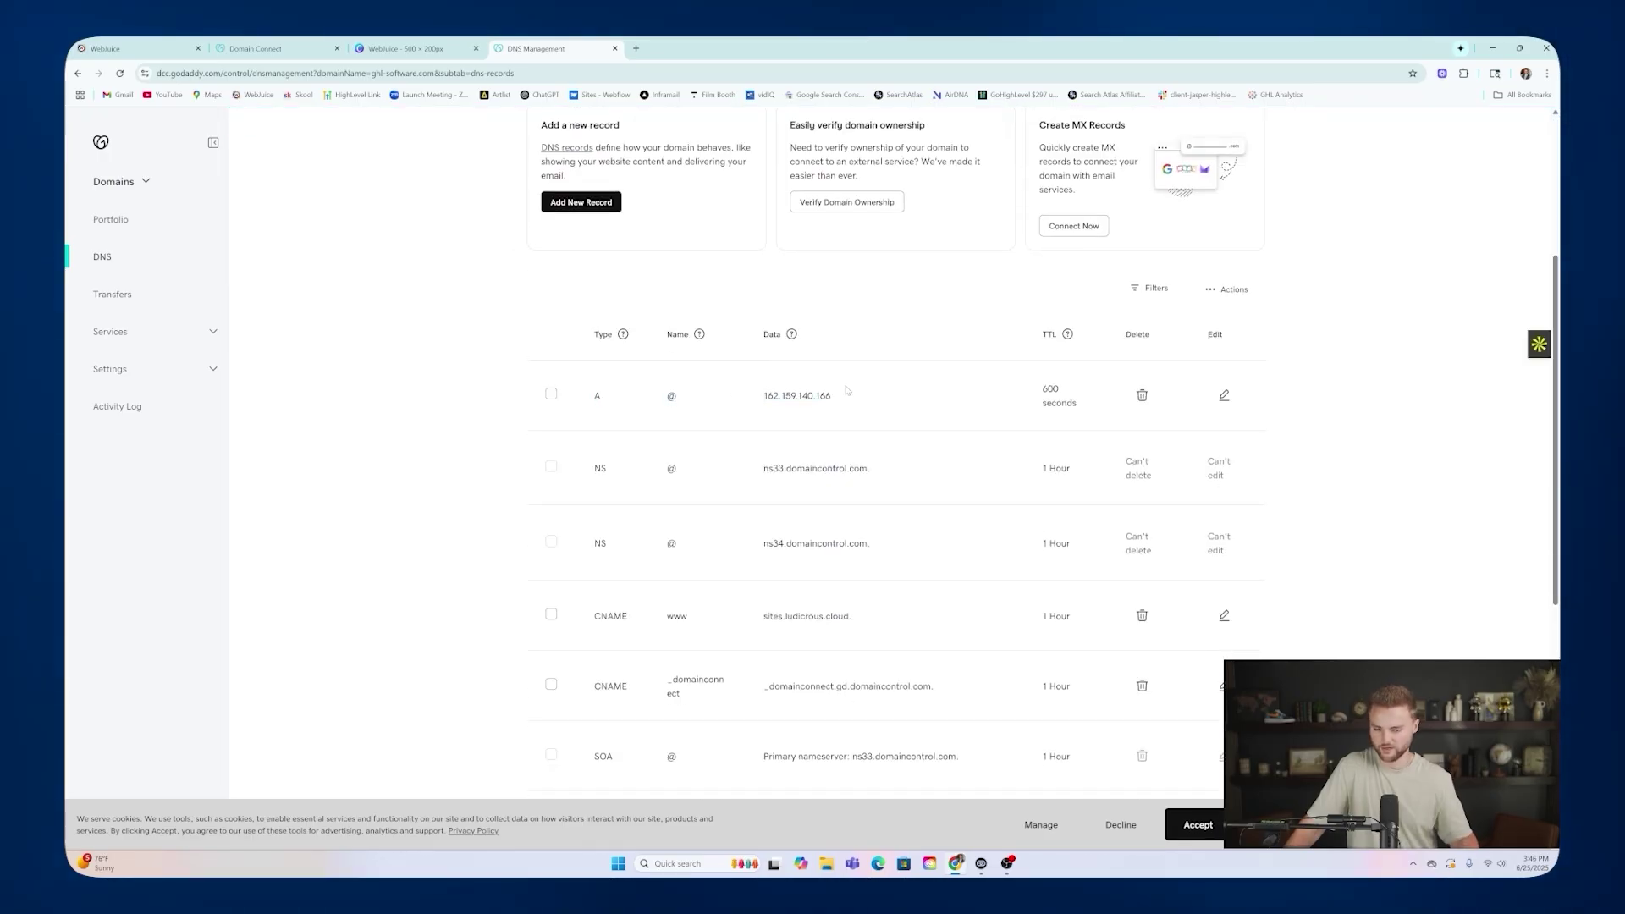
{"action": "left_click_drag", "start_coordinate": [593, 616], "coordinate": [866, 618]}
{"action": "scroll", "coordinate": [887, 582], "scroll_direction": "down", "scroll_amount": 1}
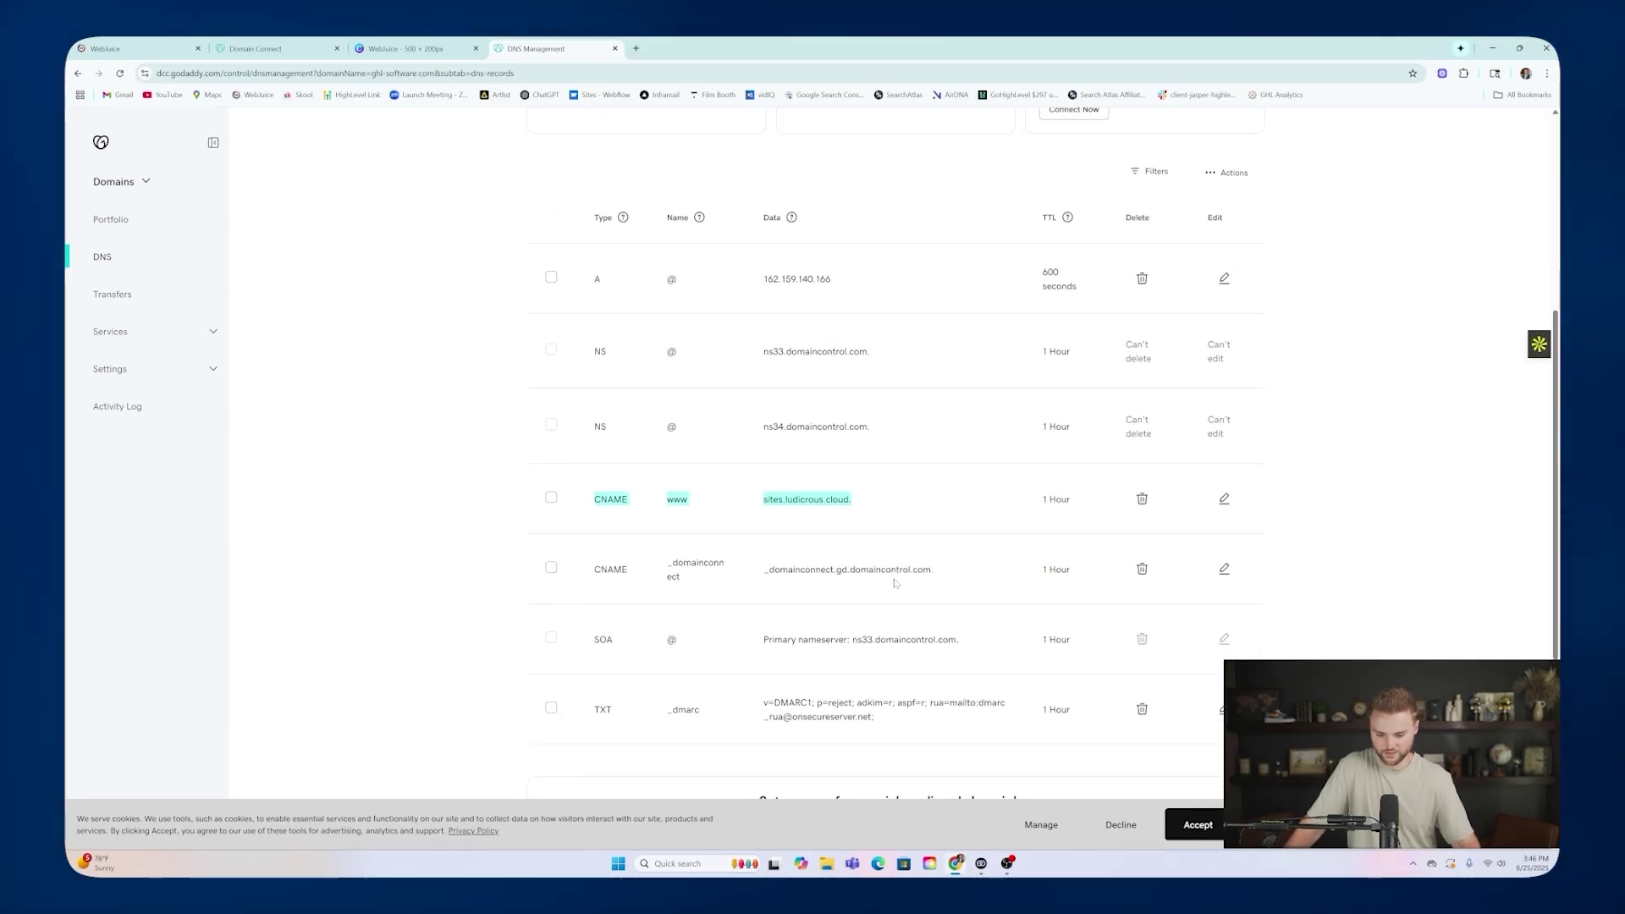
{"action": "left_click", "coordinate": [126, 52]}
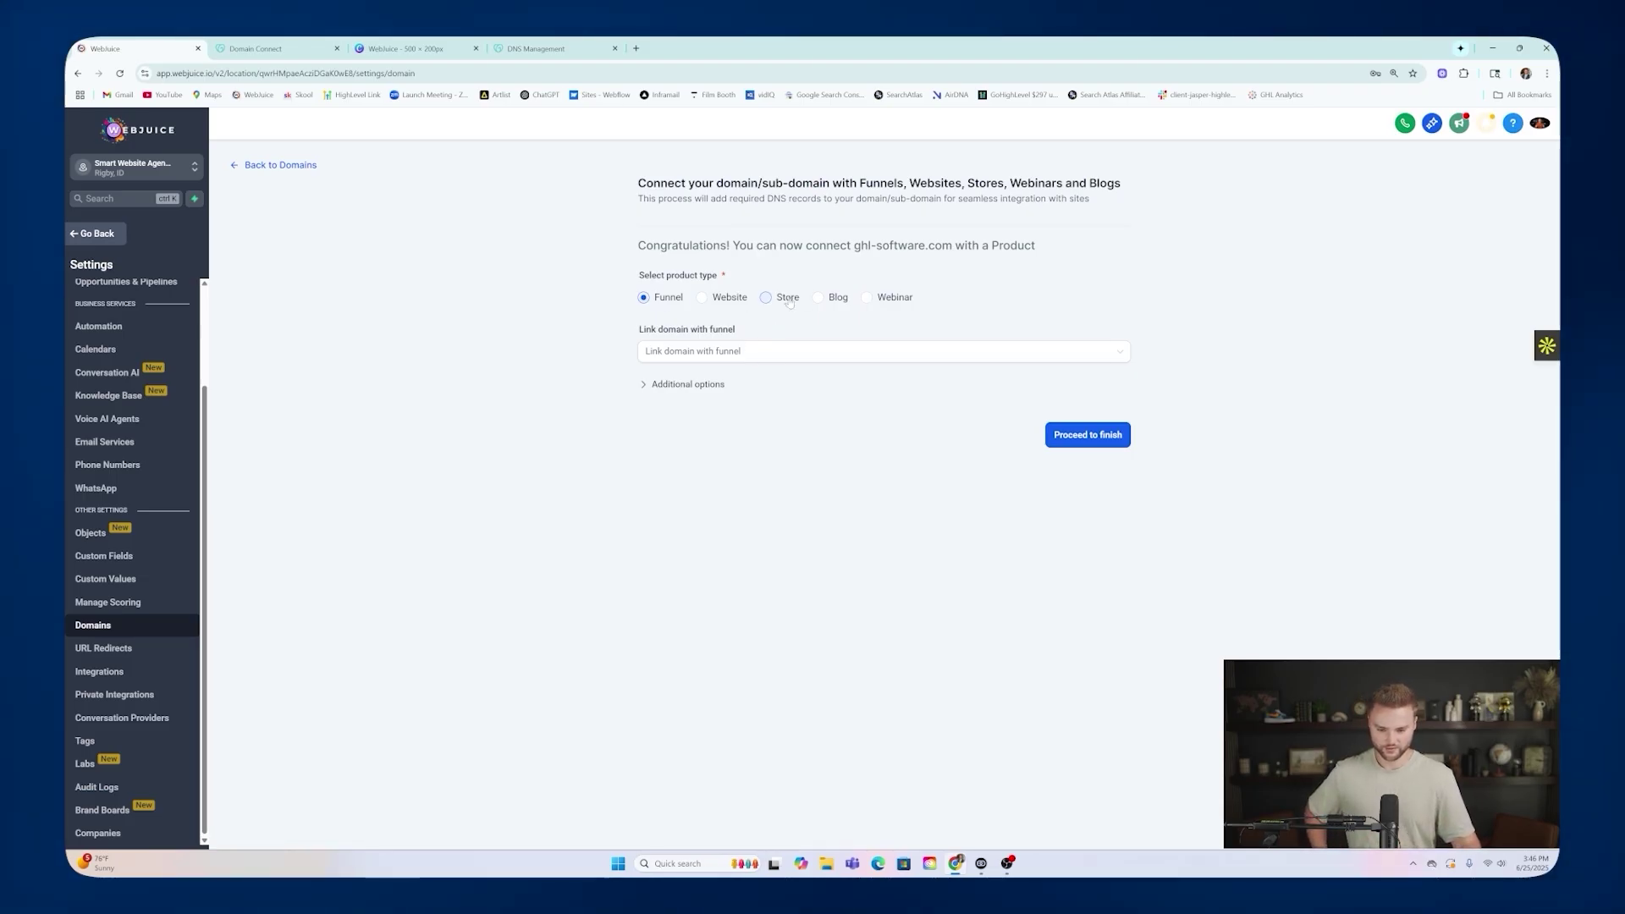
Link ghl-software.com to Smart Website Funnel, with Landing Page as default step and 404 page.
{"action": "left_click", "coordinate": [697, 352]}
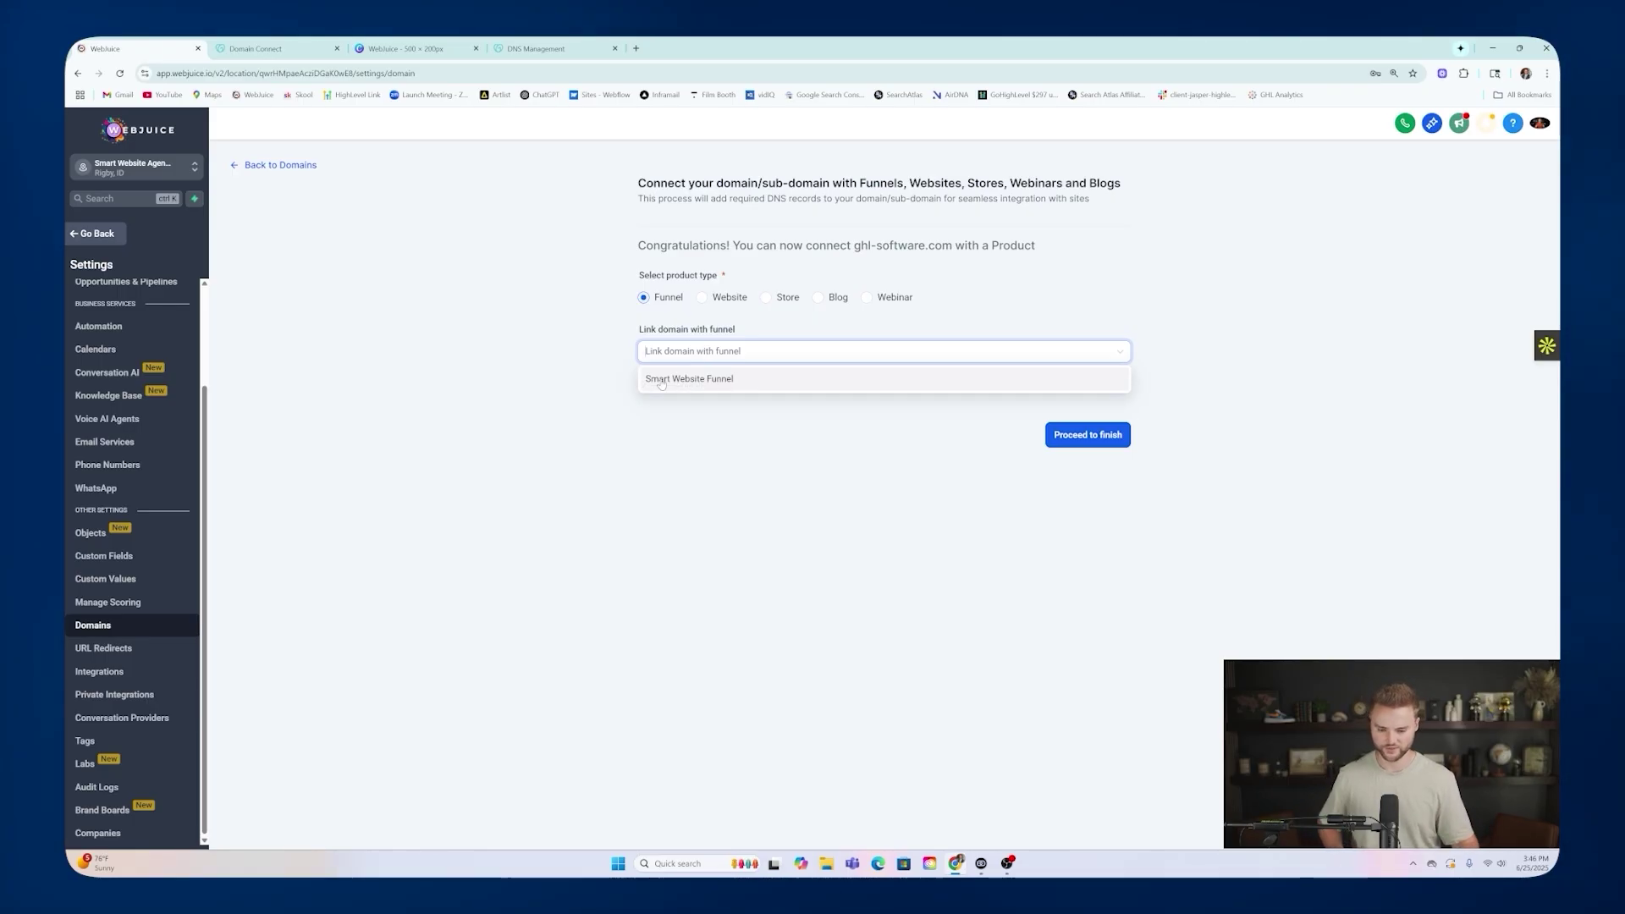
{"action": "left_click", "coordinate": [661, 381]}
{"action": "left_click", "coordinate": [728, 410]}
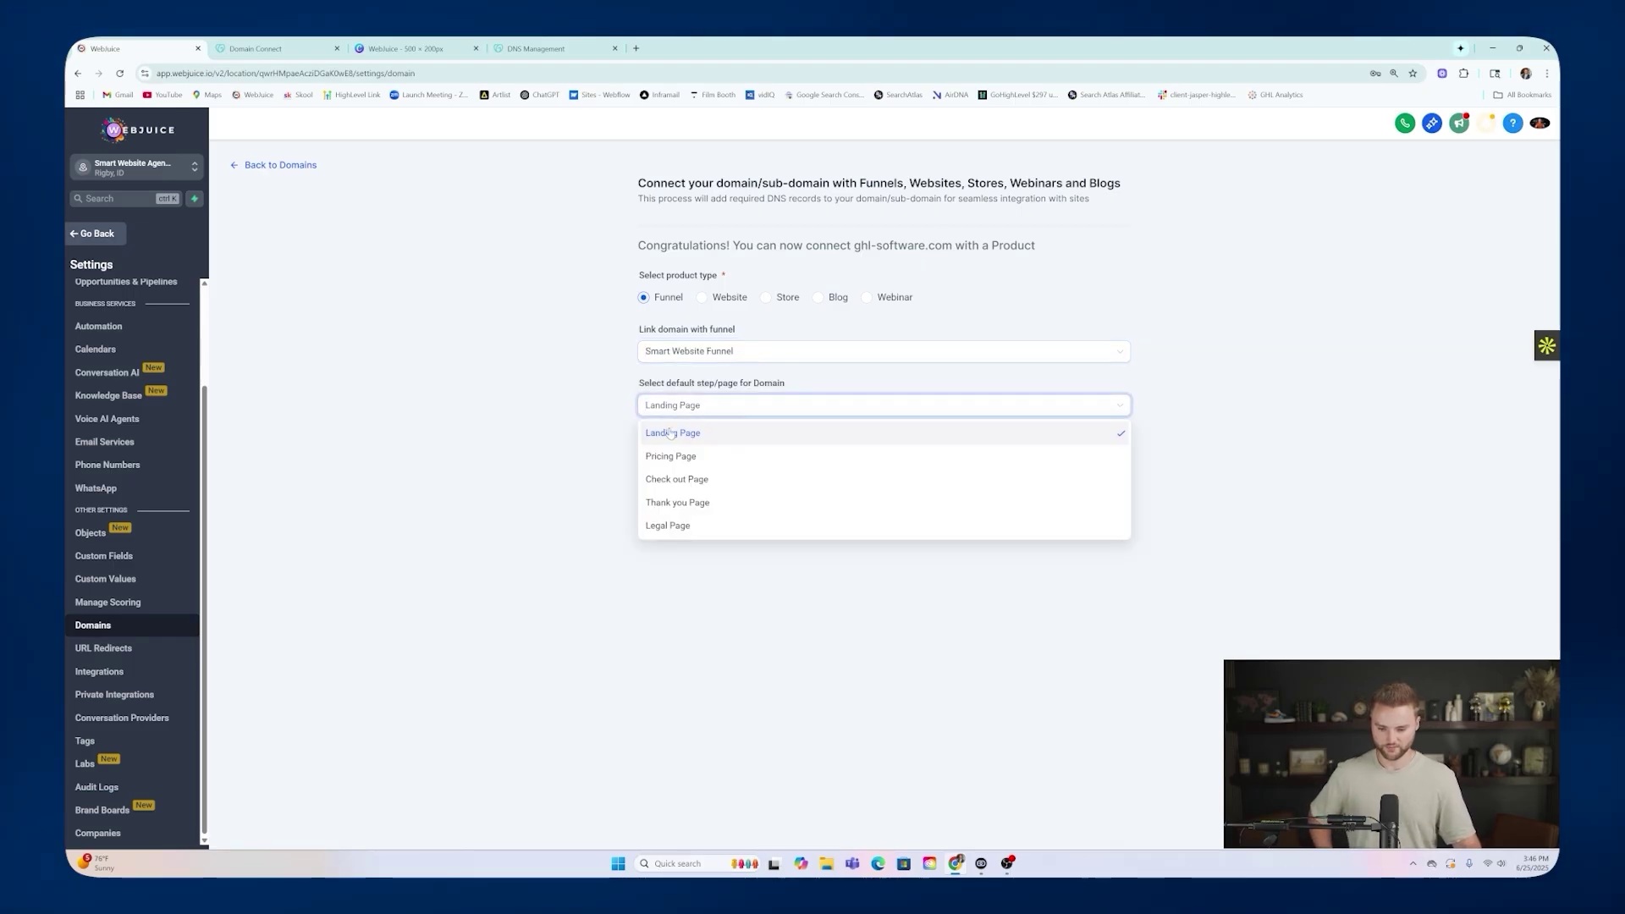
{"action": "left_click", "coordinate": [674, 434]}
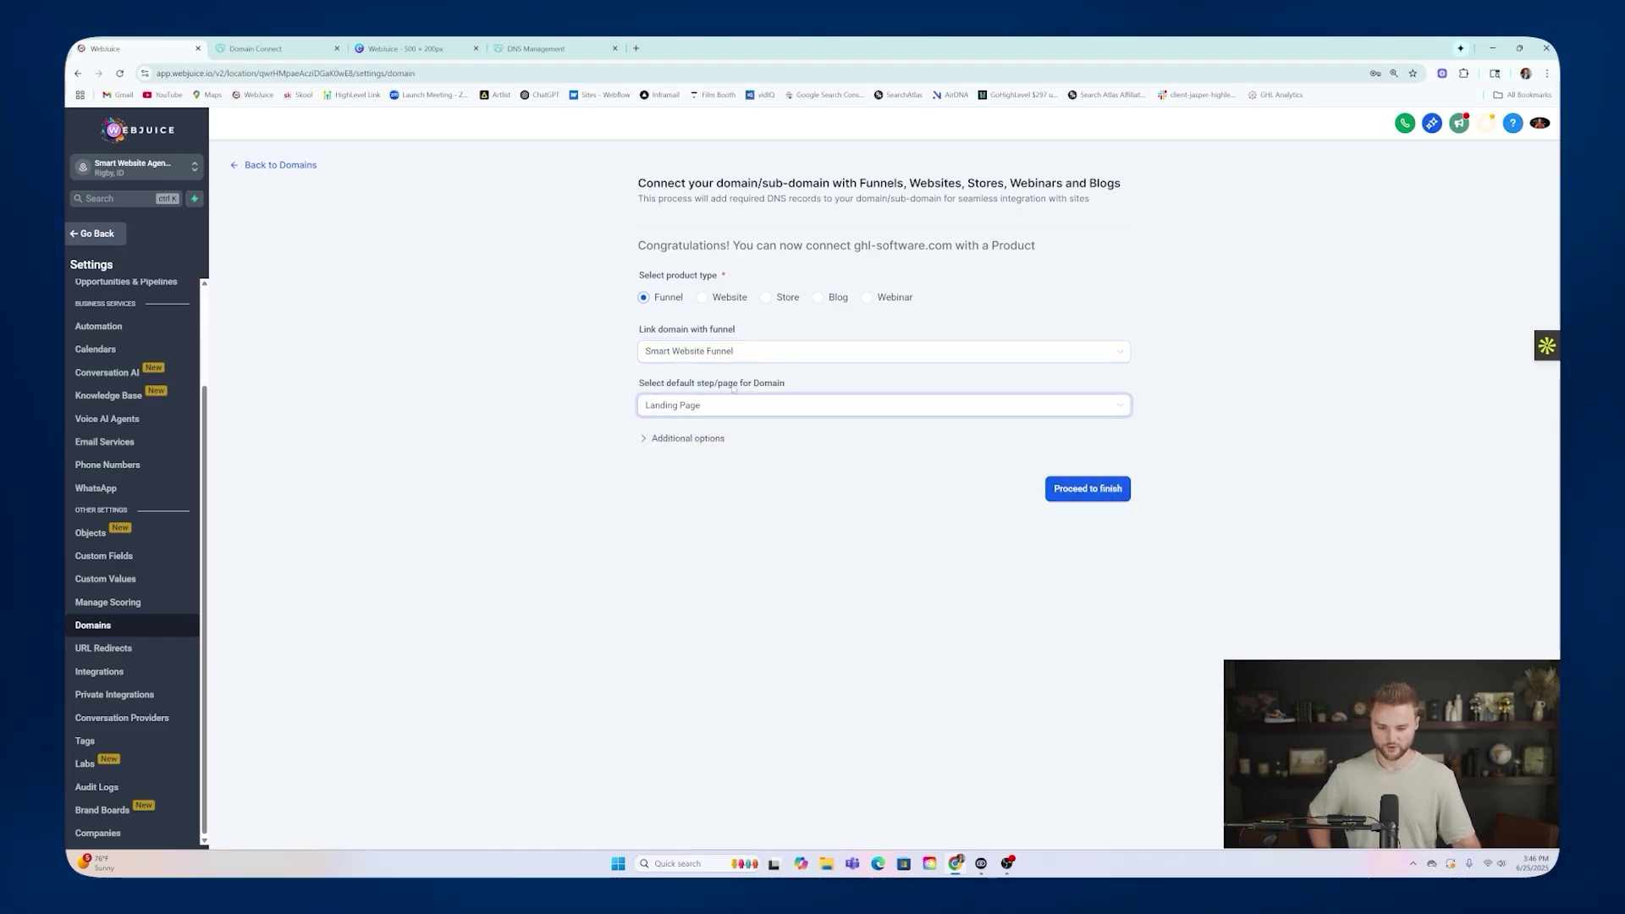
{"action": "left_click", "coordinate": [714, 482]}
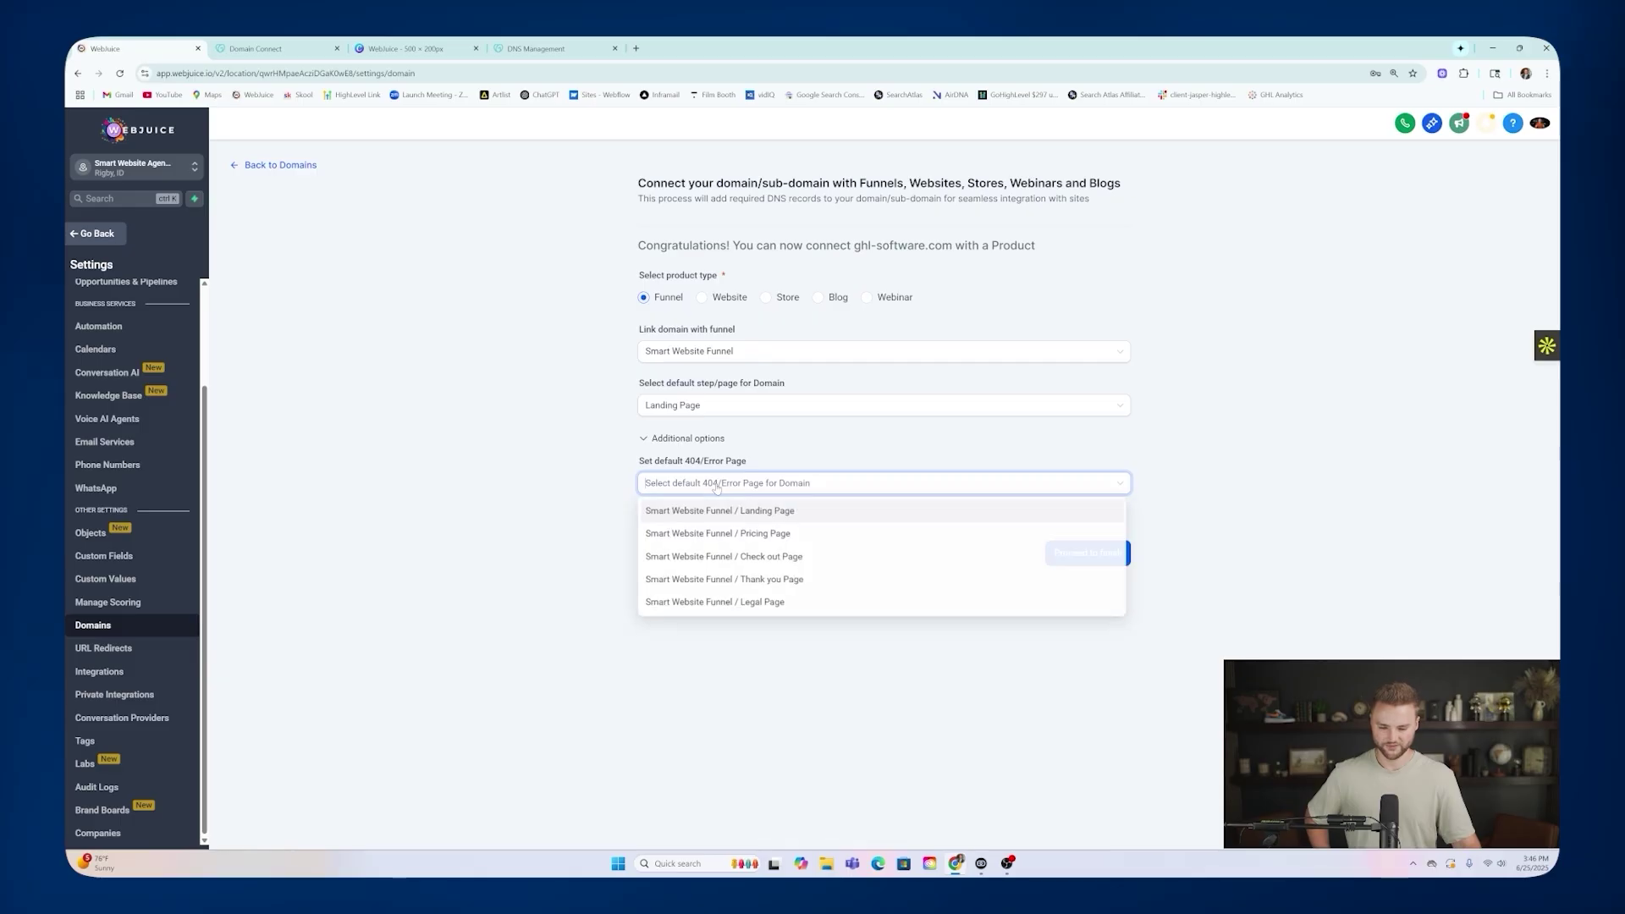
{"action": "left_click", "coordinate": [773, 511]}
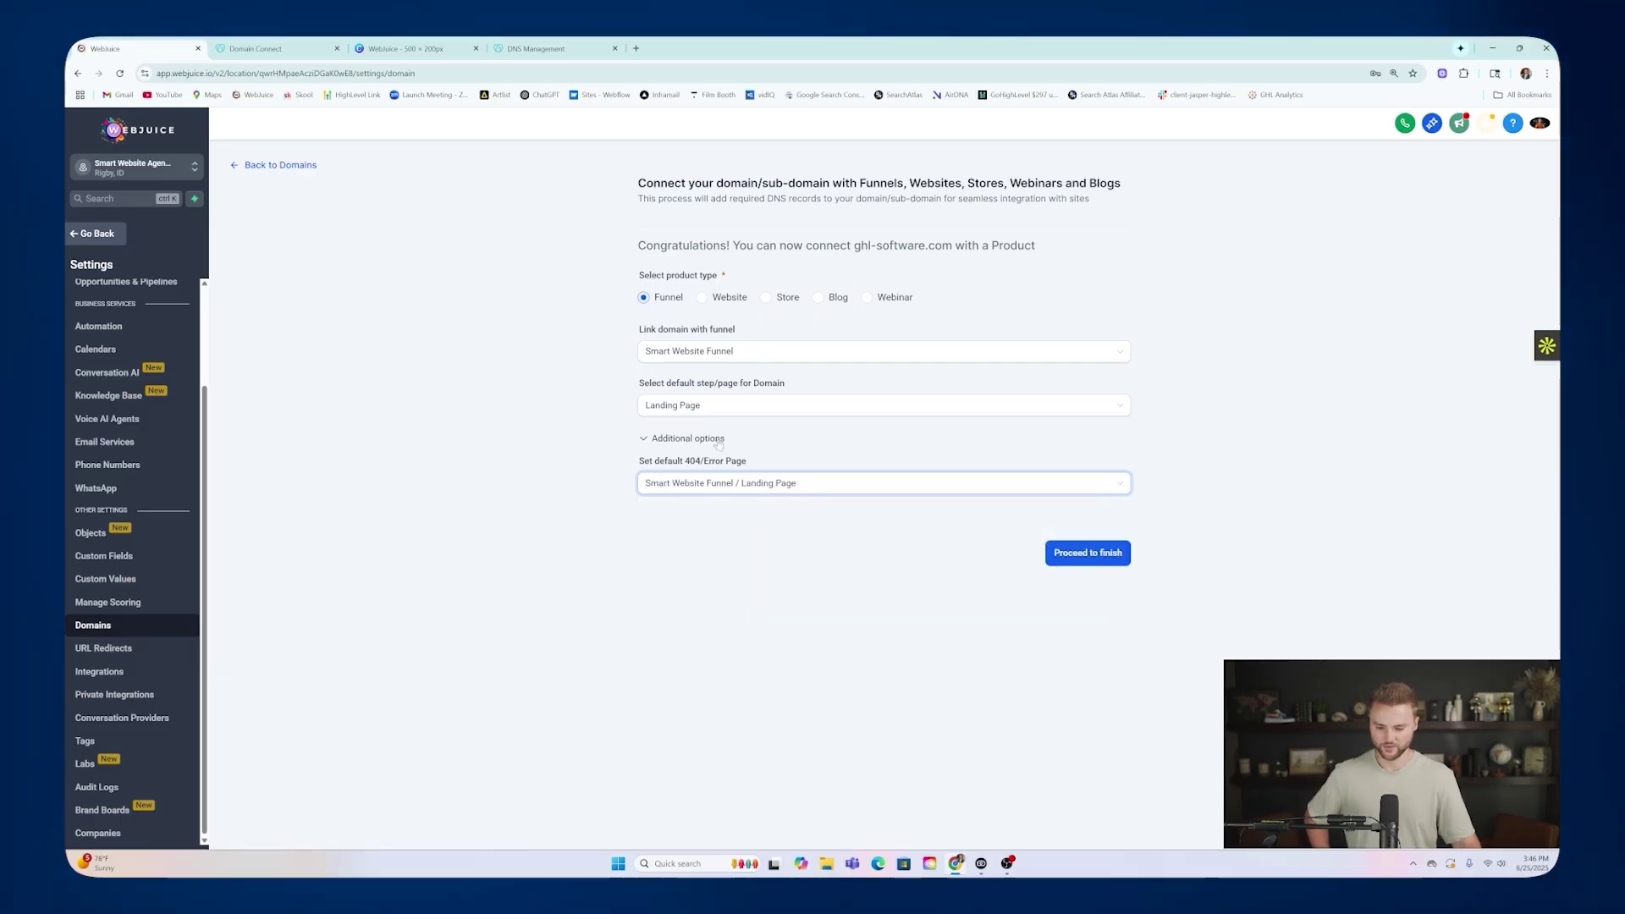
{"action": "left_click", "coordinate": [1056, 552]}
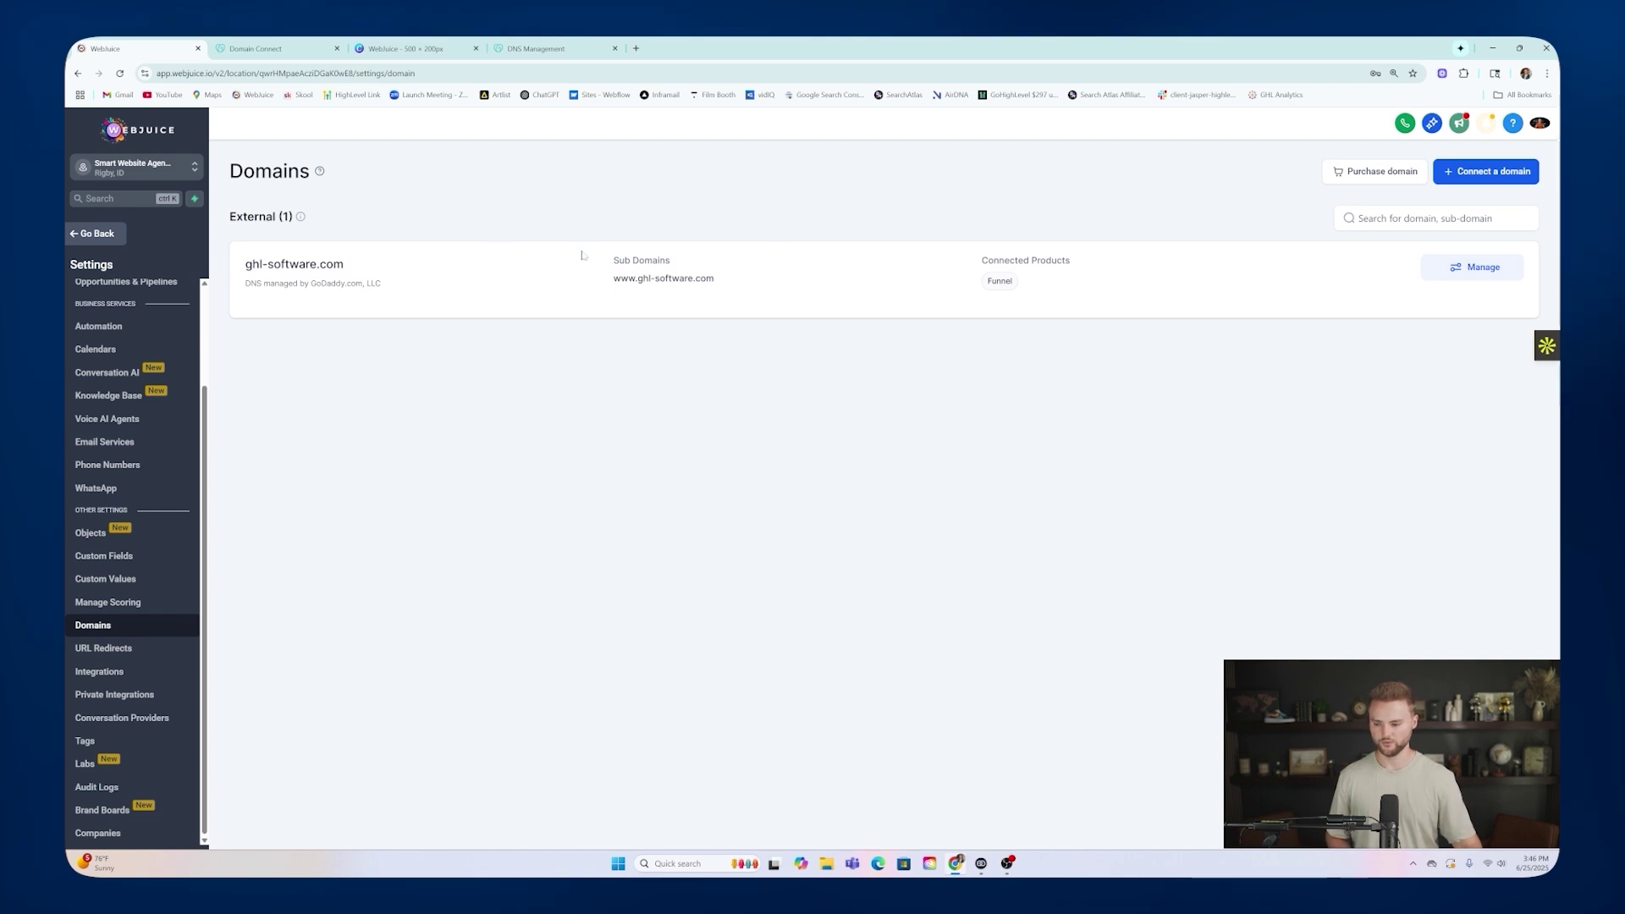
Test ghl-software.com in a new tab, which shows a secure-connection error.
{"action": "left_click_drag", "start_coordinate": [245, 264], "coordinate": [346, 266]}
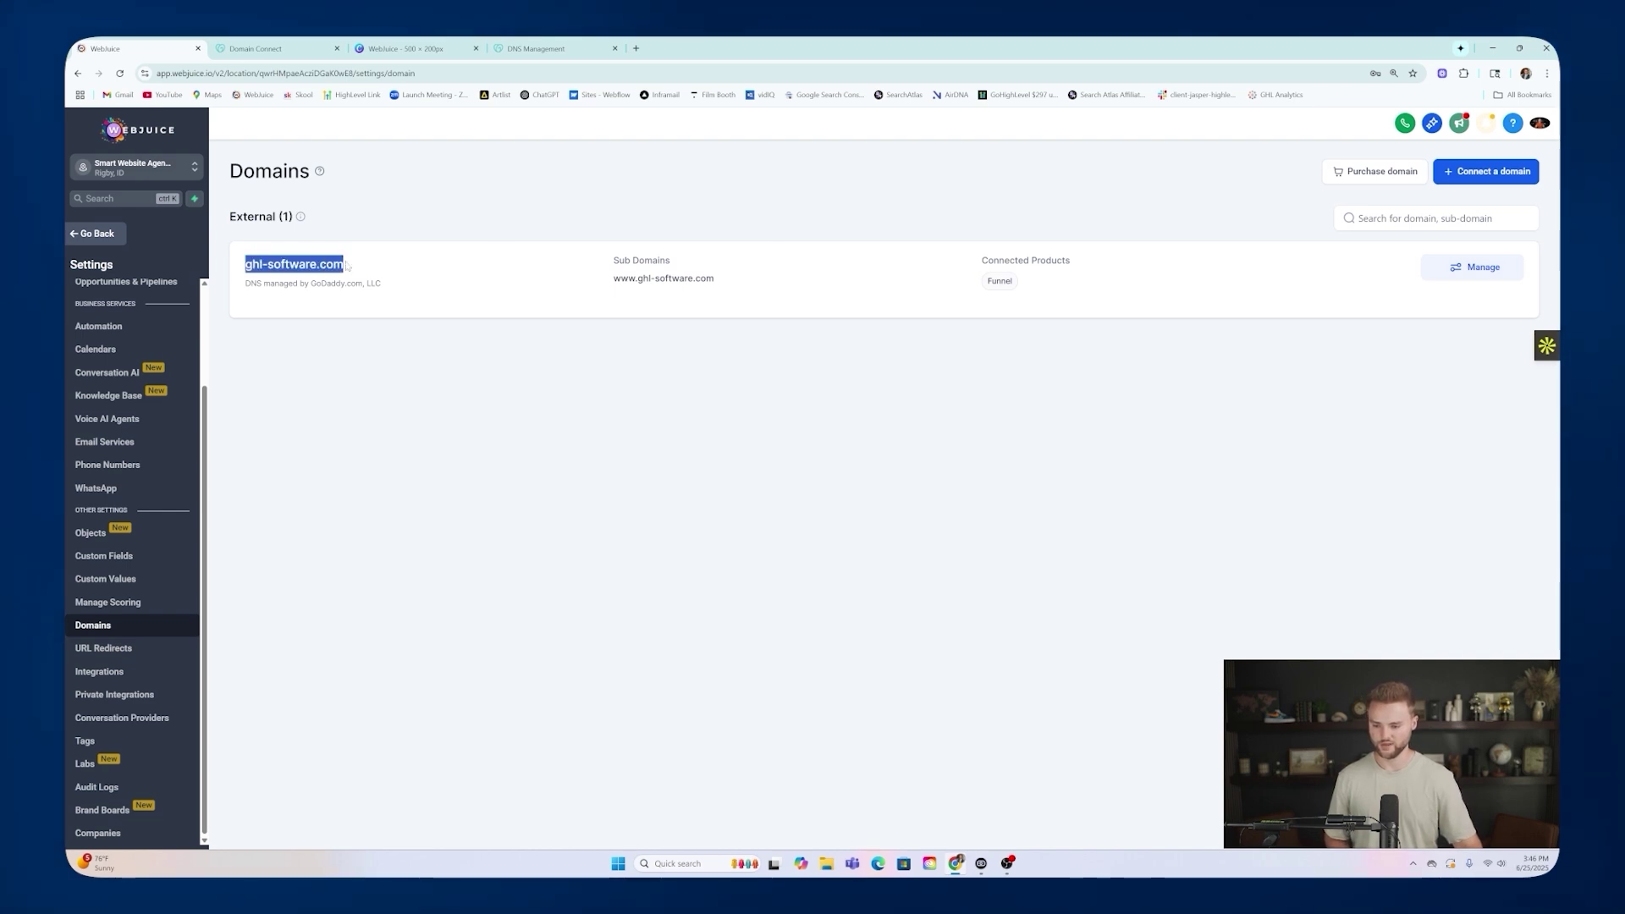
{"action": "key", "text": "ctrl+c"}
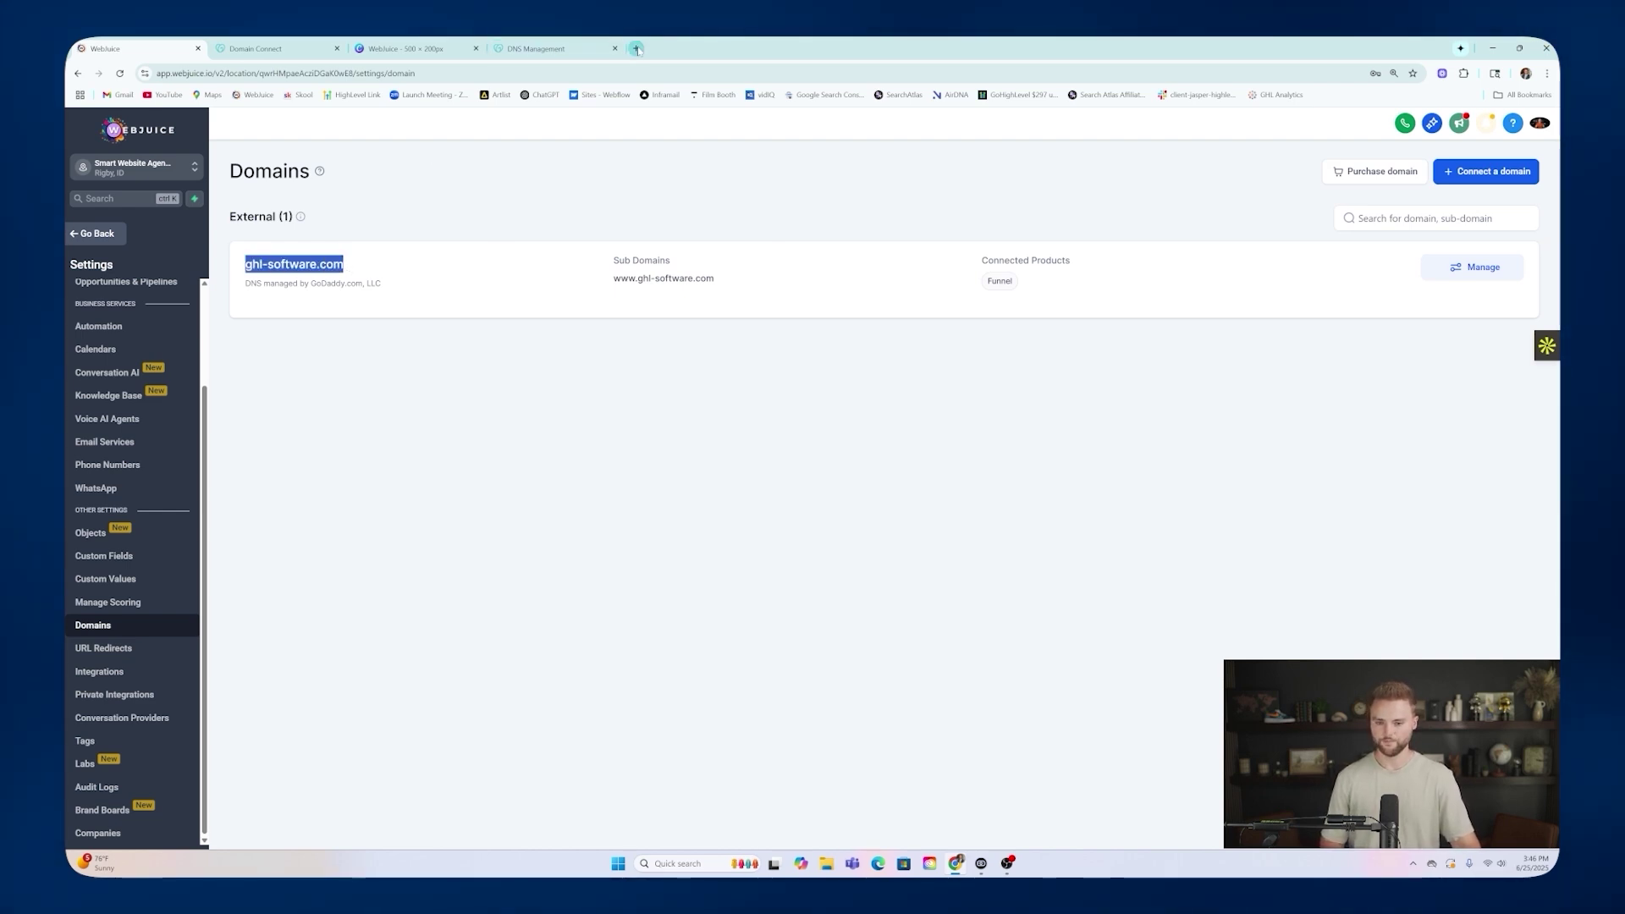
{"action": "left_click", "coordinate": [636, 48]}
{"action": "key", "text": "ctrl+v"}
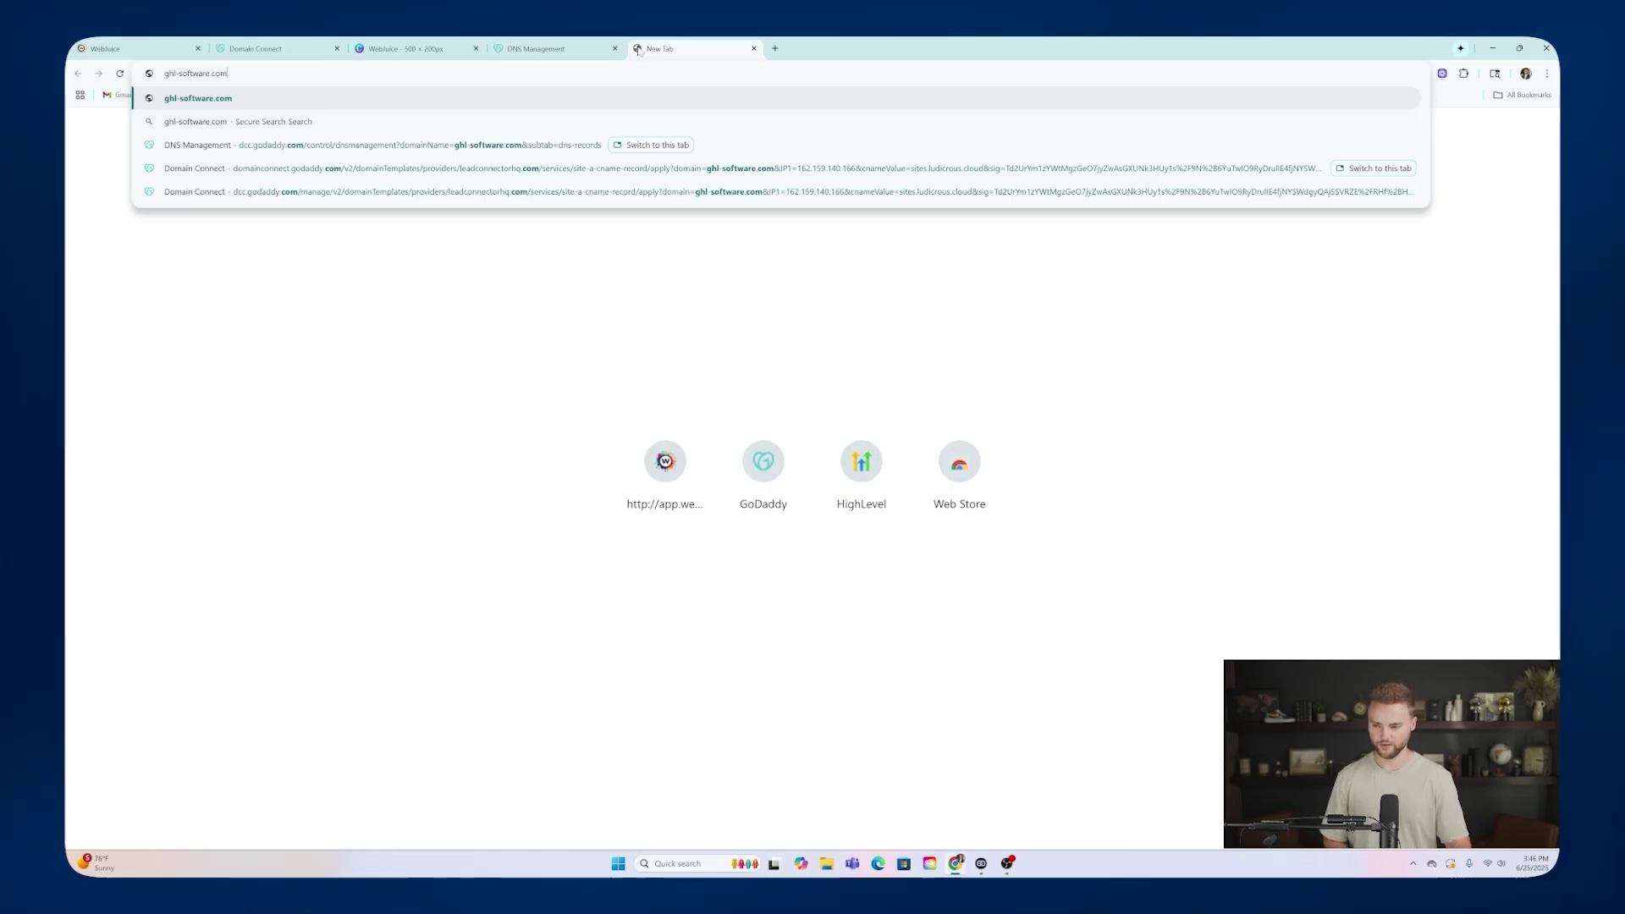
{"action": "key", "text": "Return"}
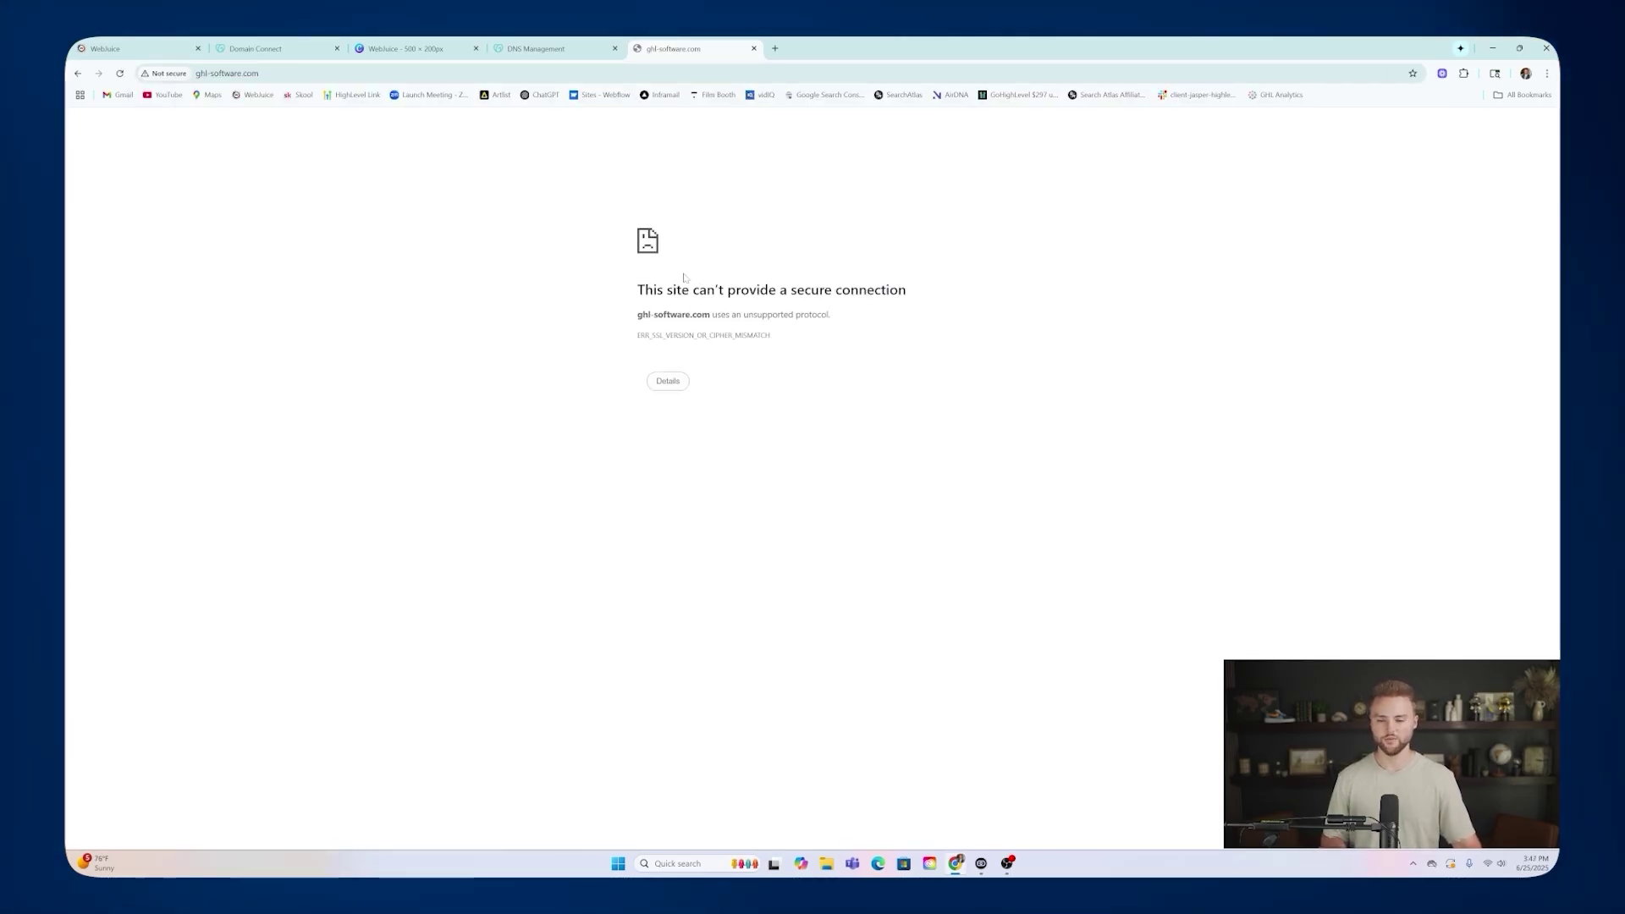
{"action": "left_click", "coordinate": [754, 48]}
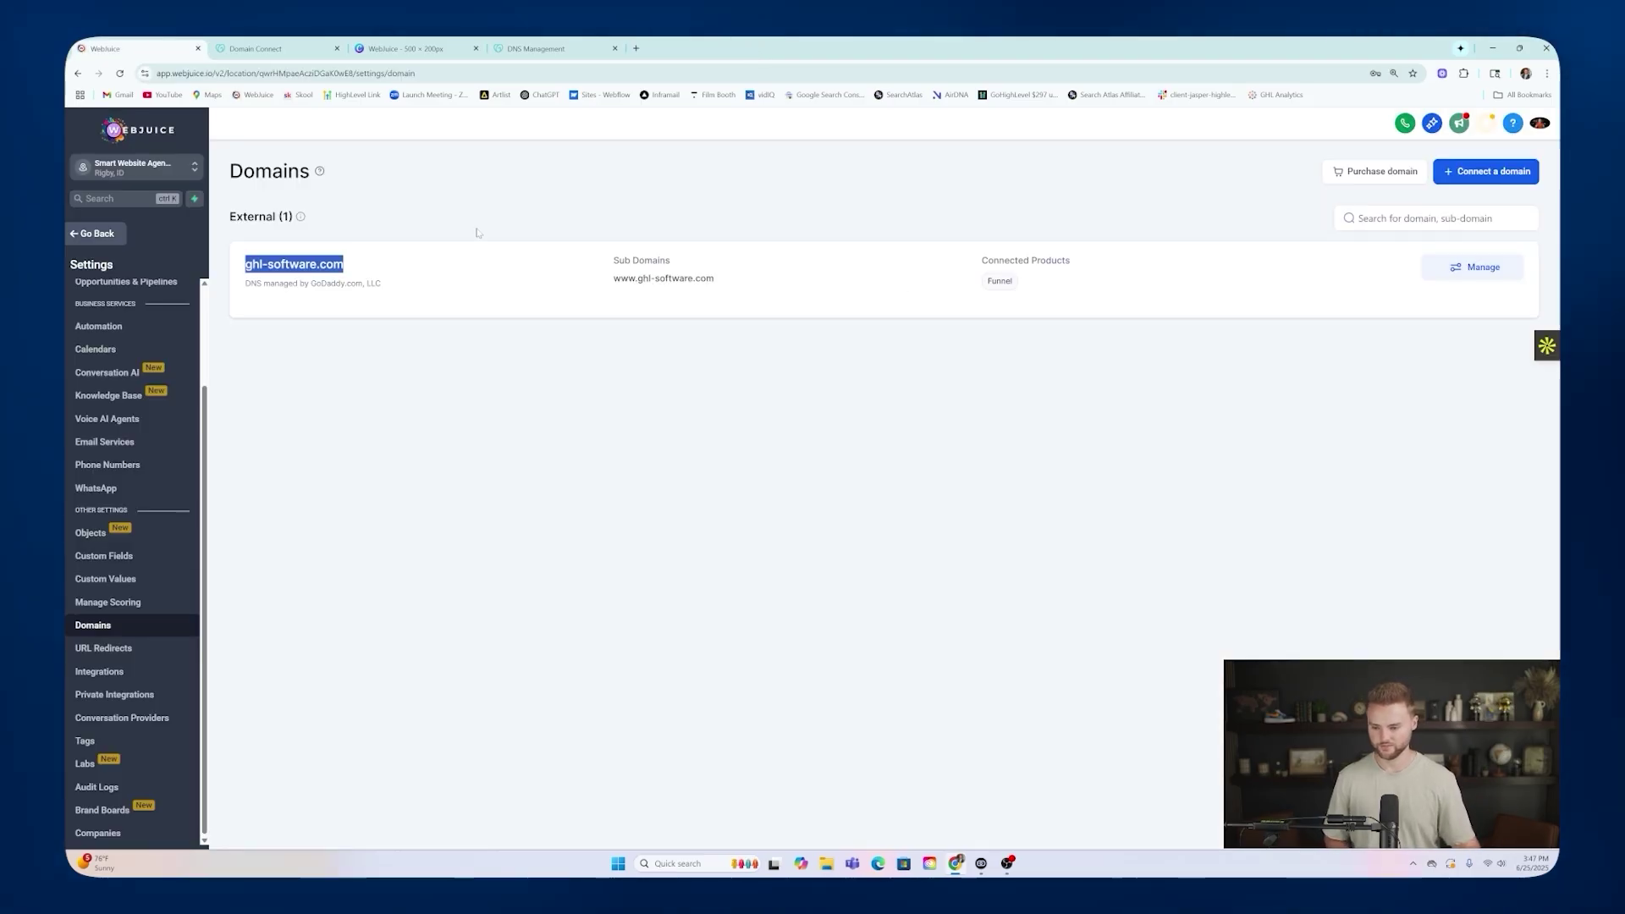
Retest ghl-software.com in another tab, then go back to the funnels list.
{"action": "left_click", "coordinate": [434, 287]}
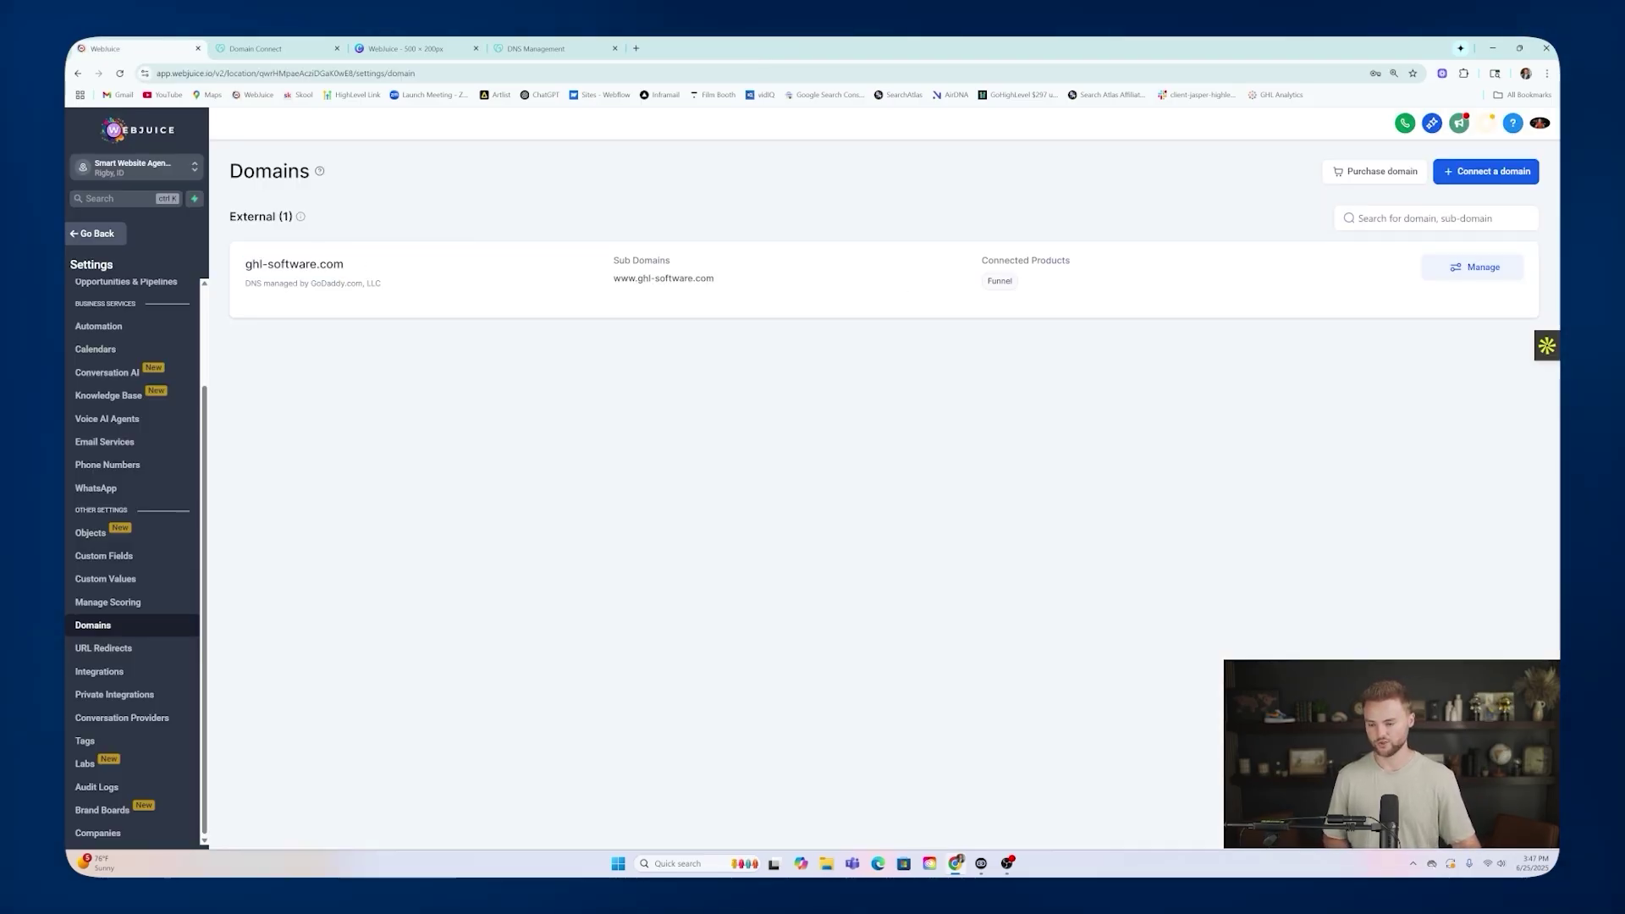
{"action": "left_click_drag", "start_coordinate": [246, 264], "coordinate": [345, 267]}
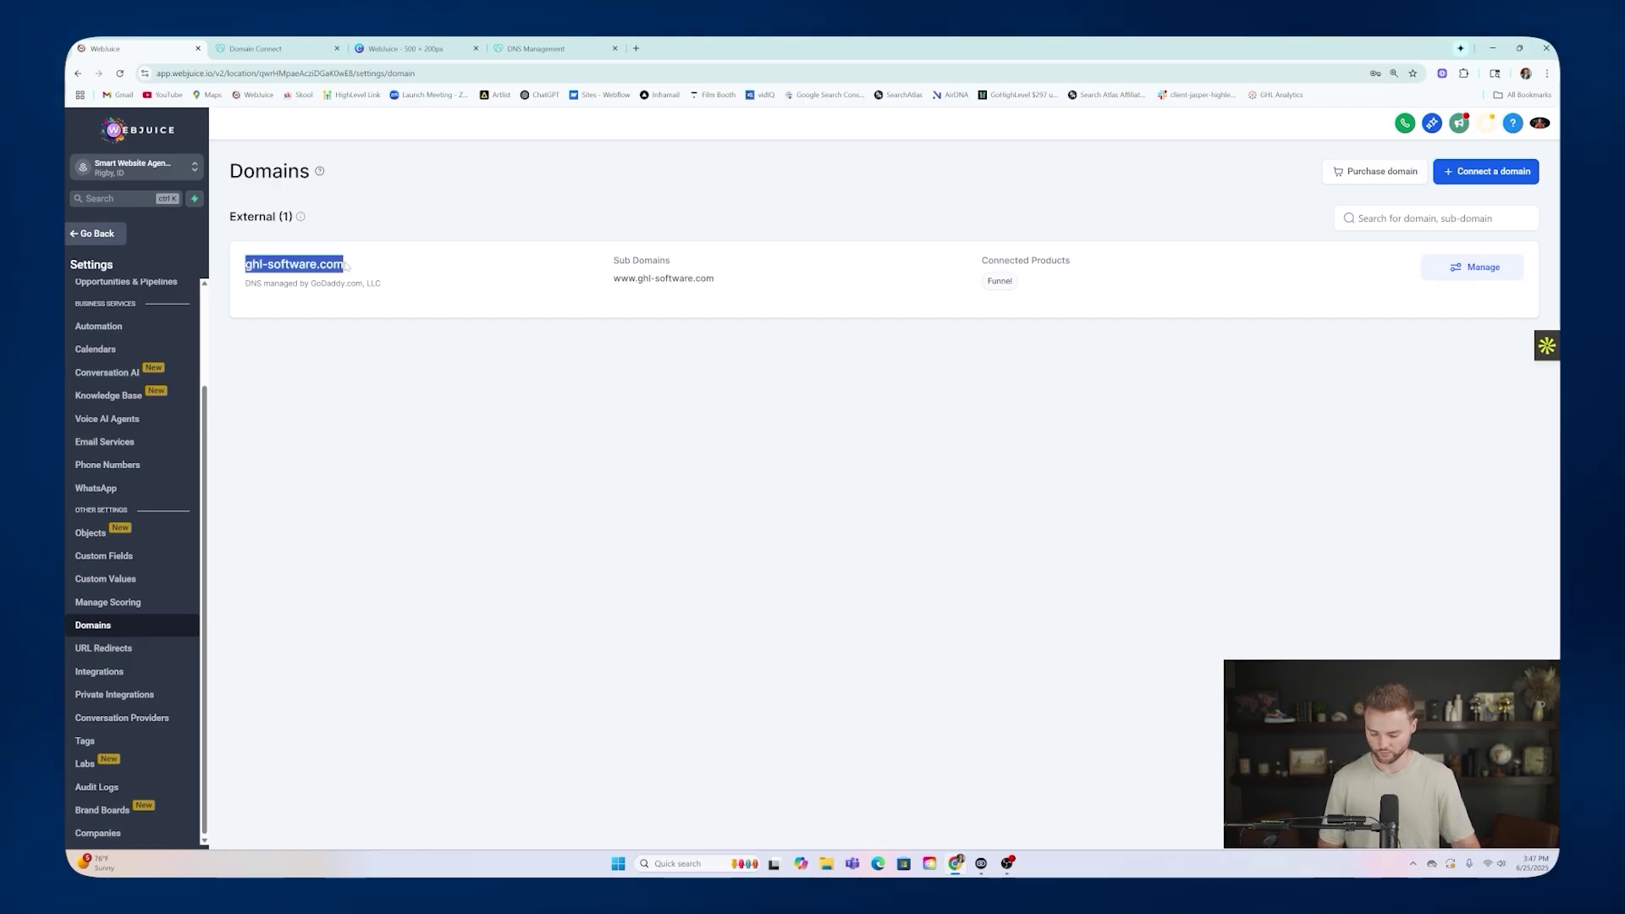
{"action": "key", "text": "ctrl+c"}
{"action": "left_click", "coordinate": [636, 49]}
{"action": "key", "text": "ctrl+v"}
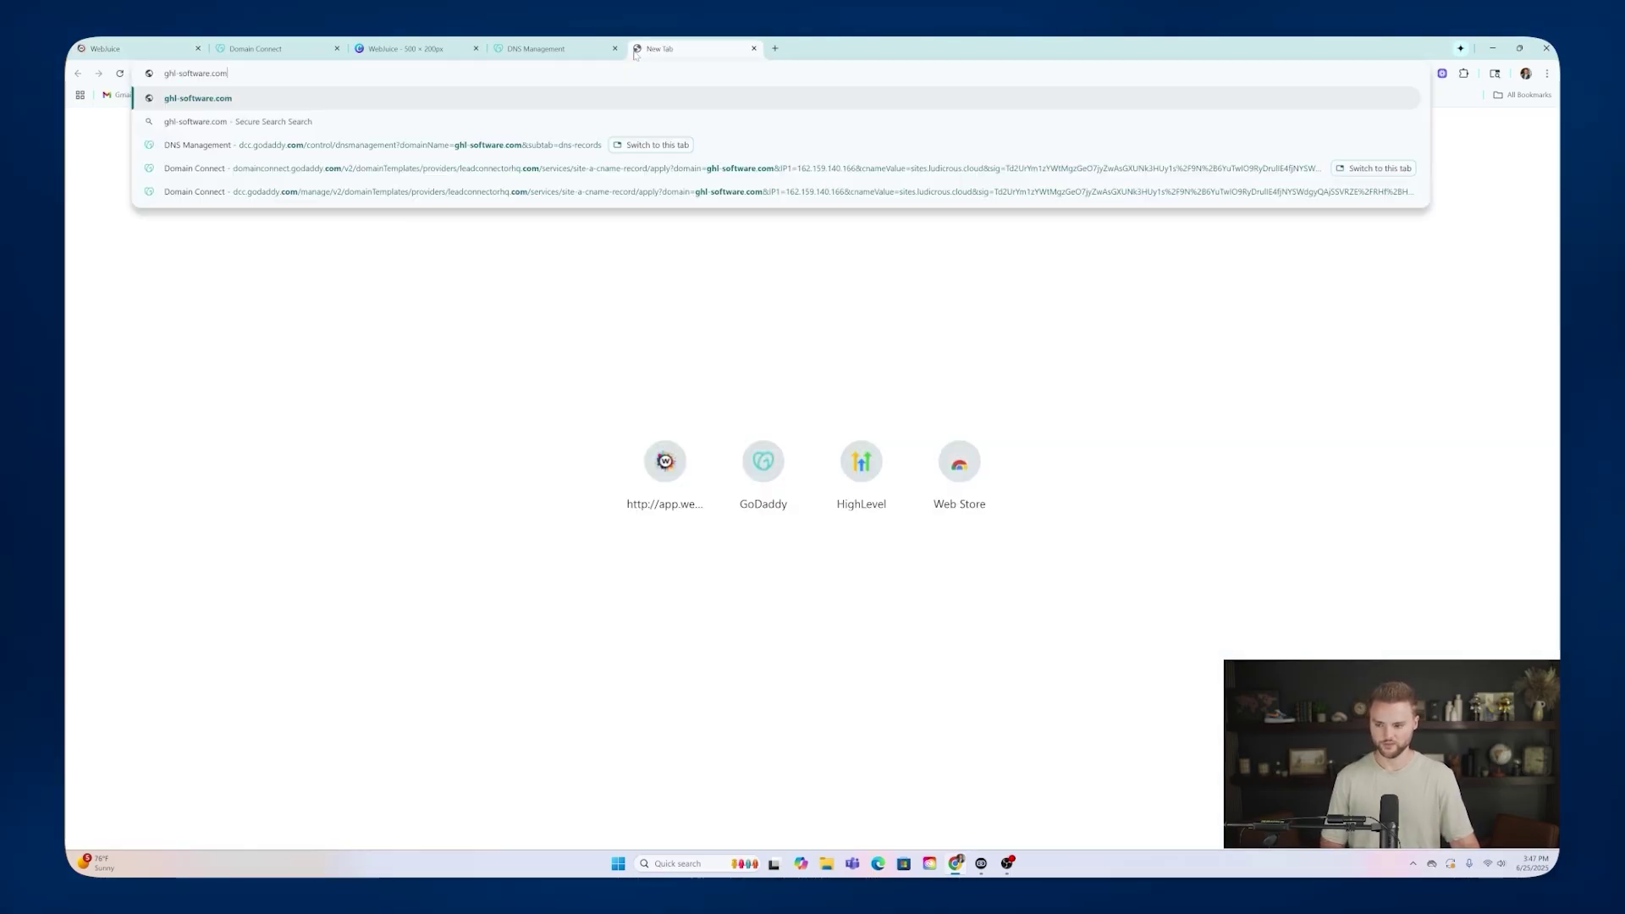
{"action": "key", "text": "Return"}
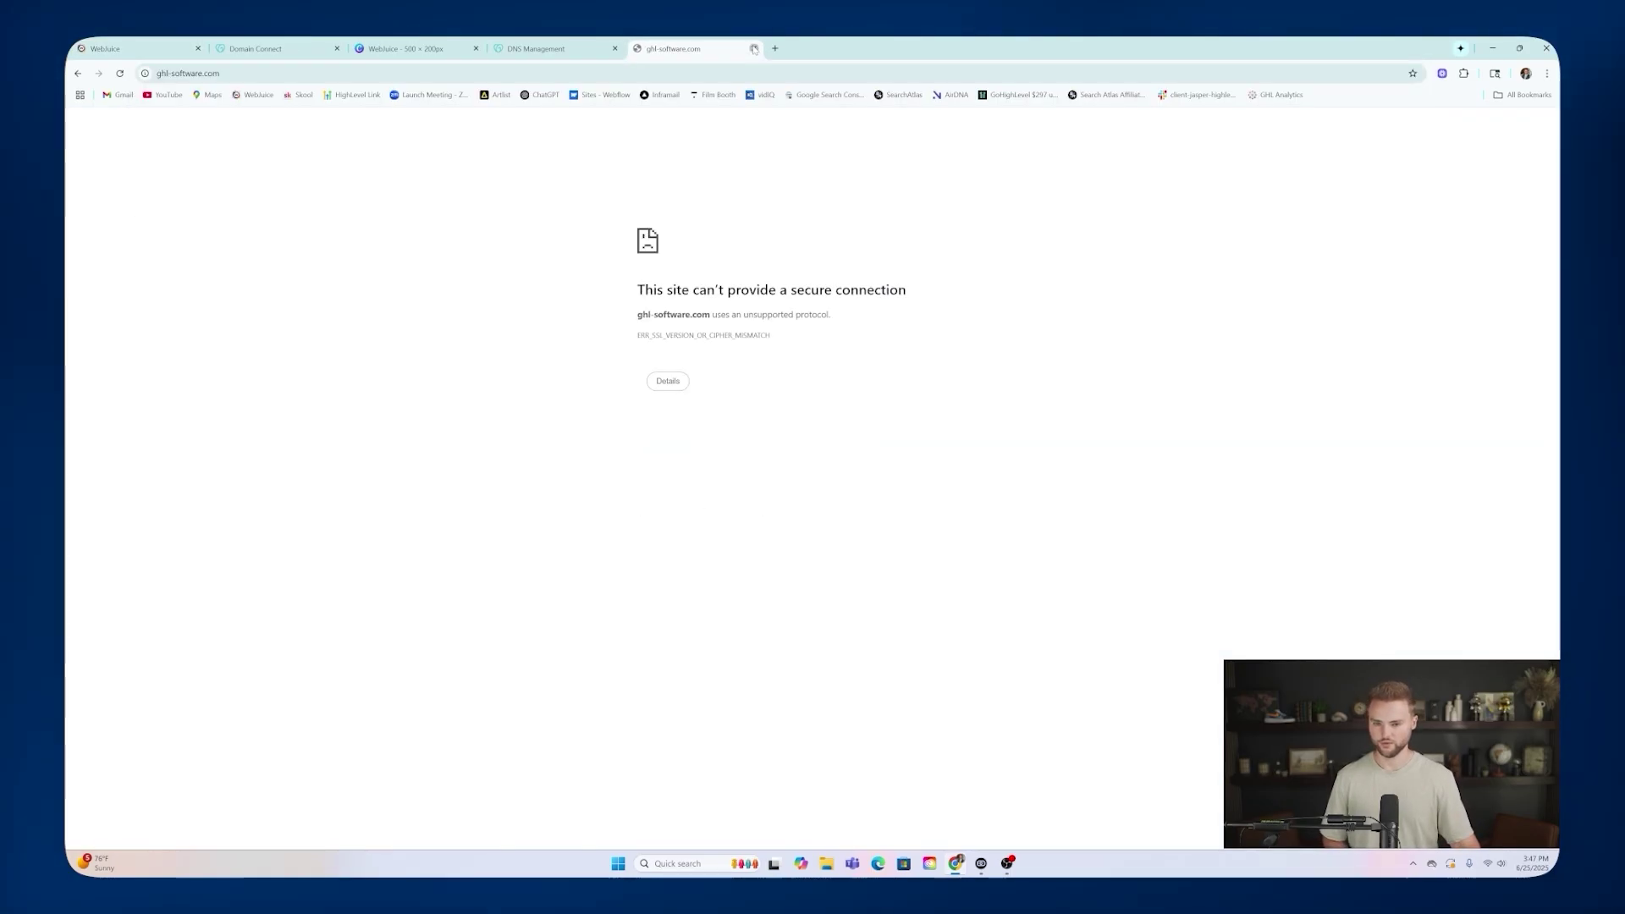
{"action": "key", "text": "ctrl+w"}
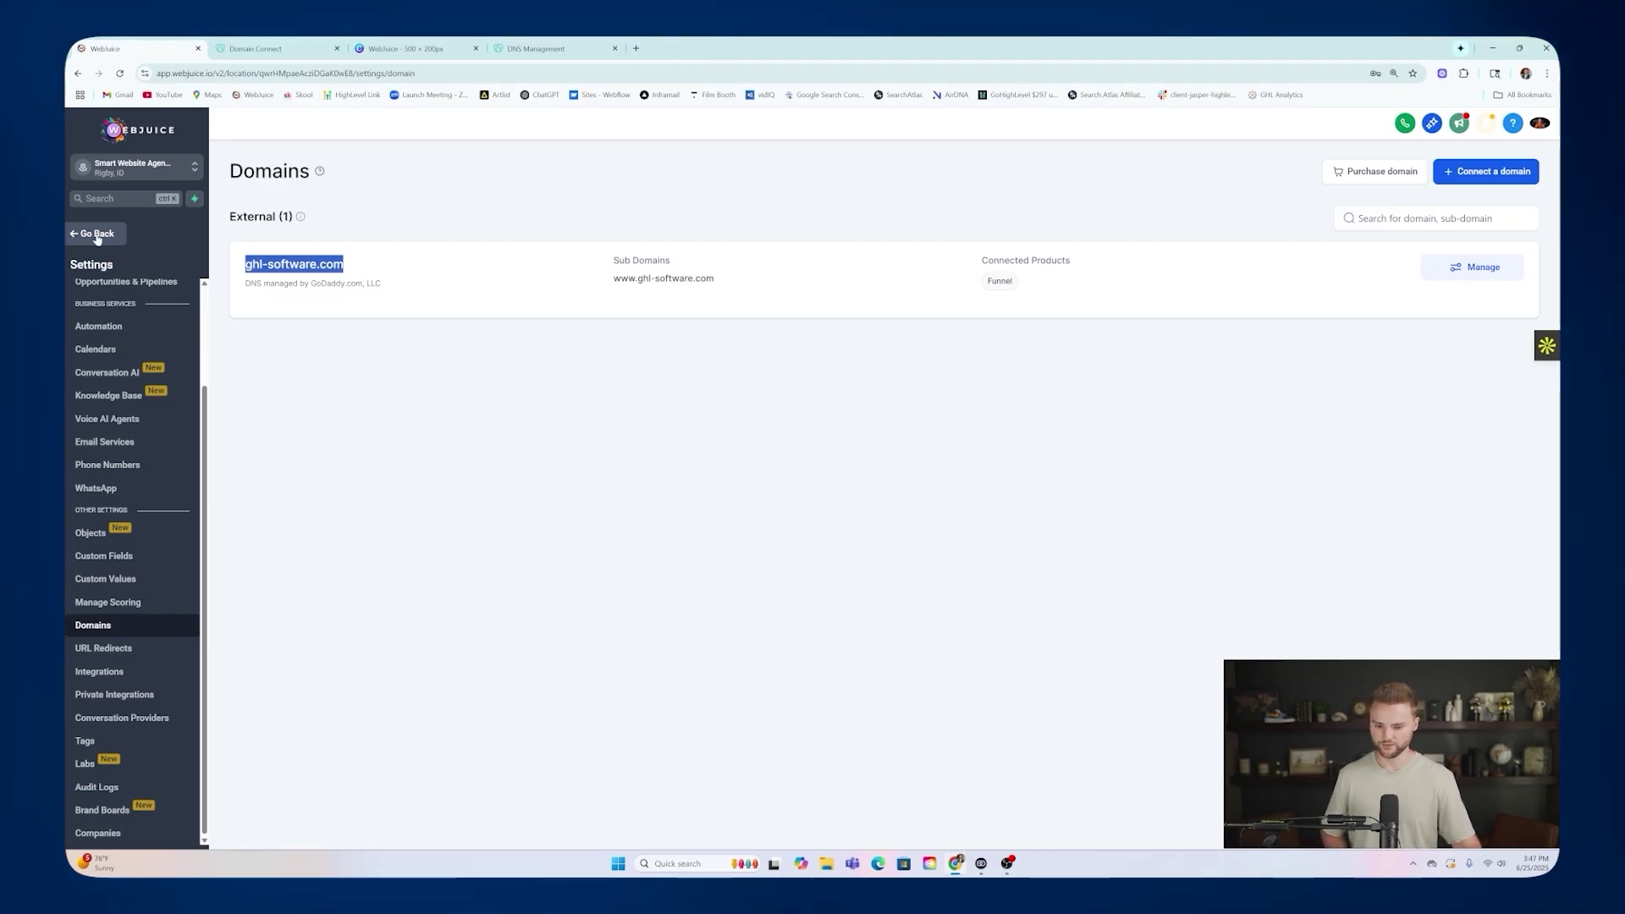
{"action": "left_click", "coordinate": [97, 237]}
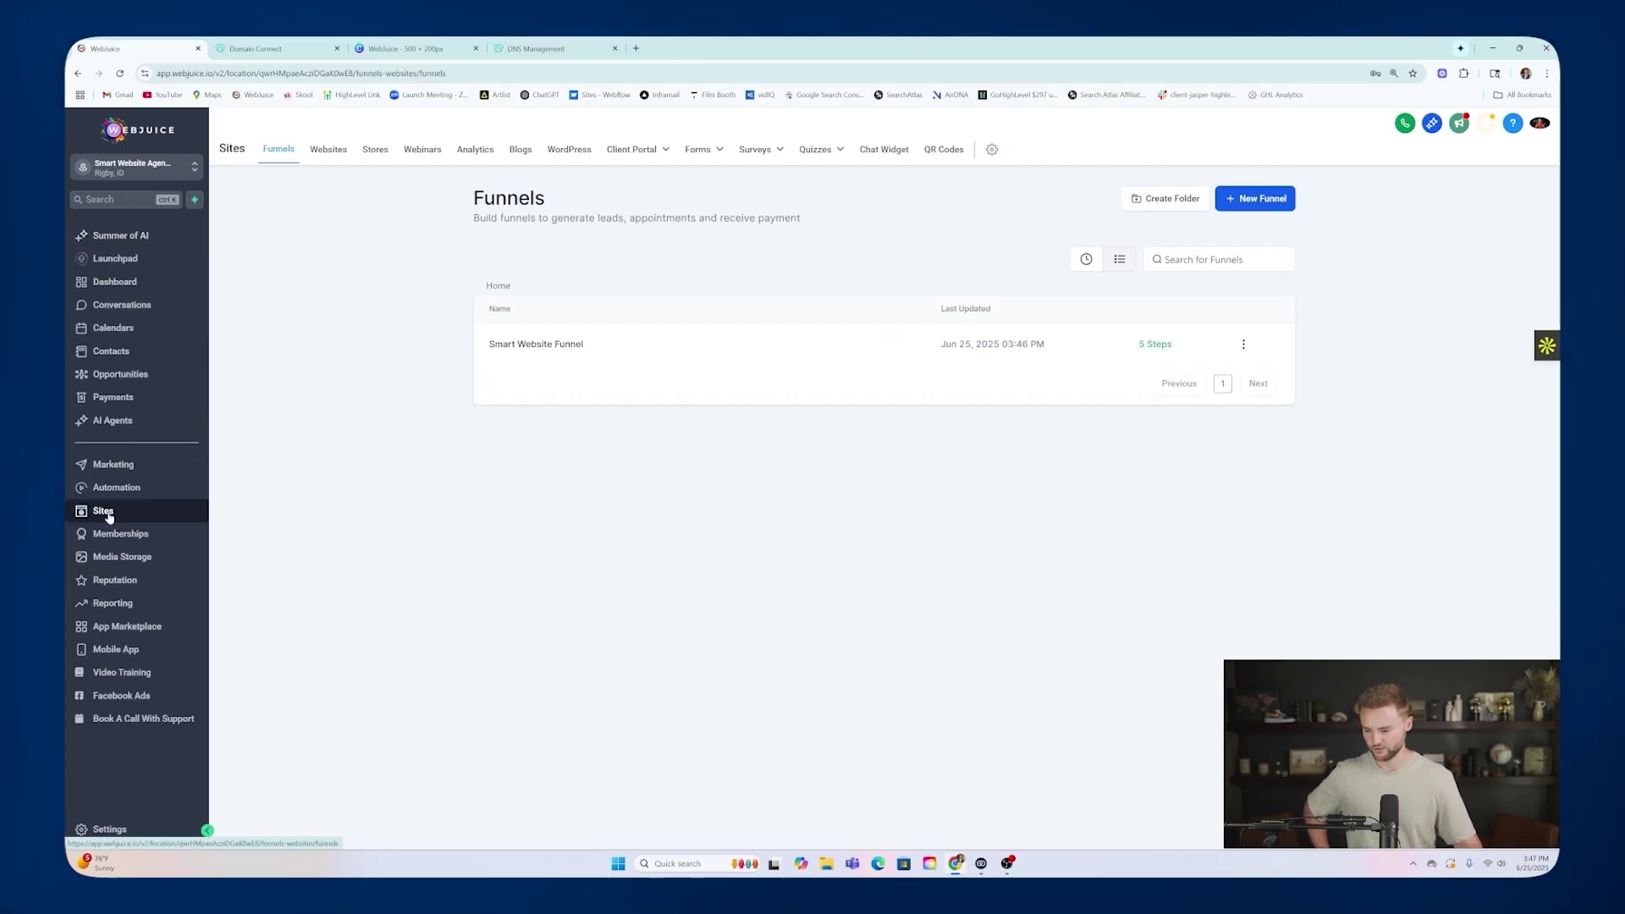
Remove -9307 from the Landing Page step URL, leaving /smartwebsite, and update the step.
{"action": "left_click", "coordinate": [529, 348]}
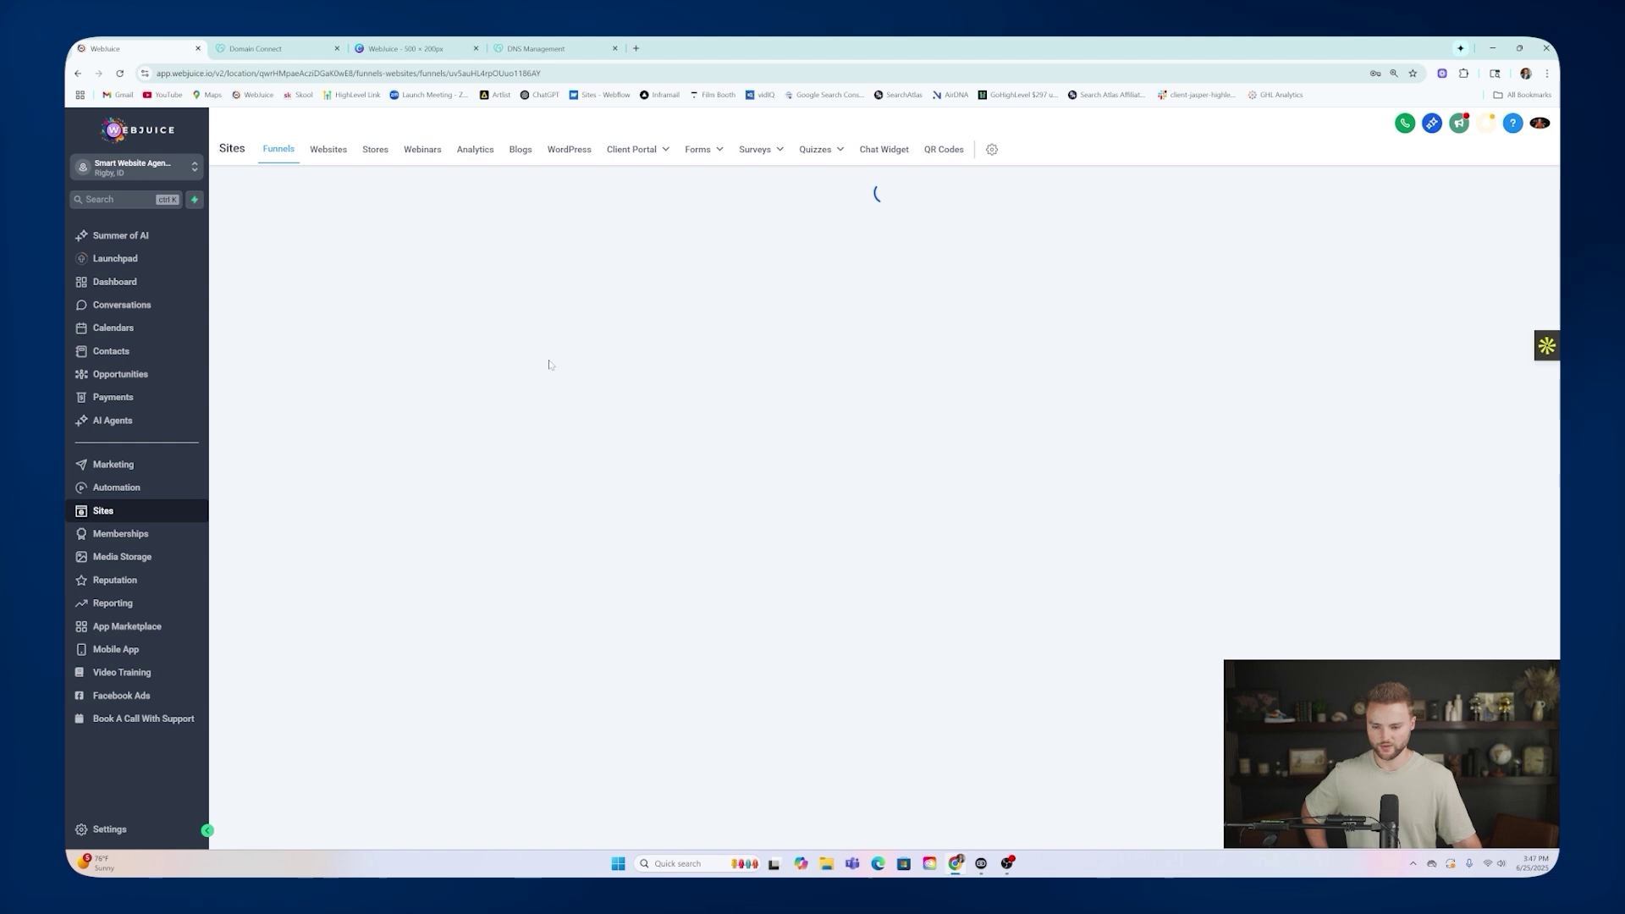
{"action": "left_click", "coordinate": [713, 230]}
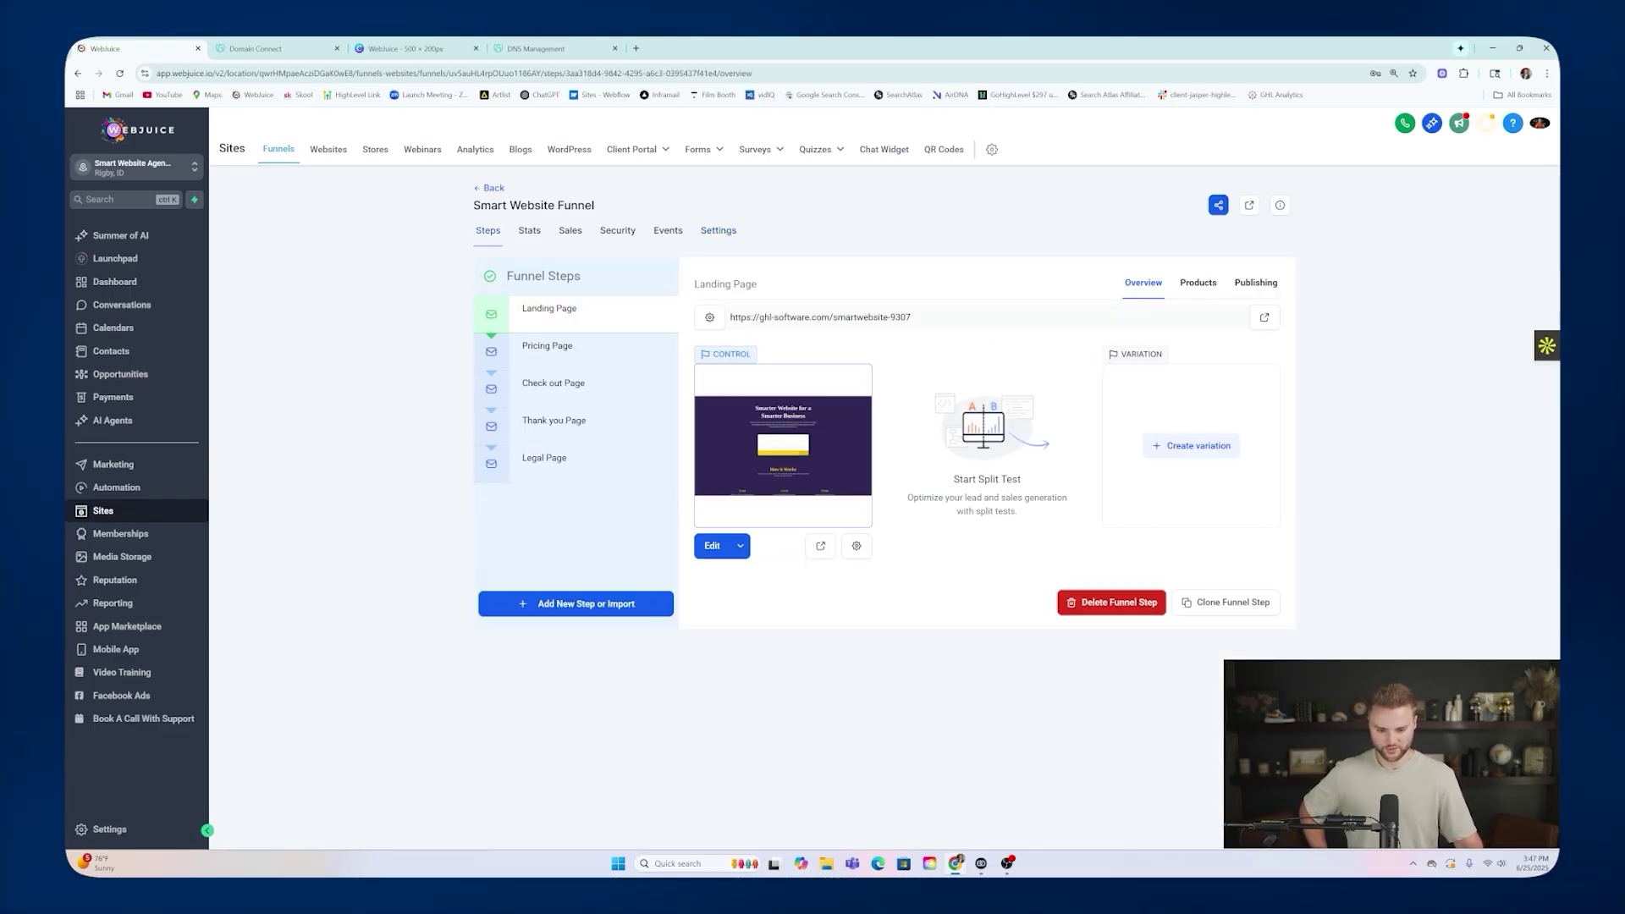
{"action": "left_click_drag", "start_coordinate": [914, 317], "coordinate": [844, 317]}
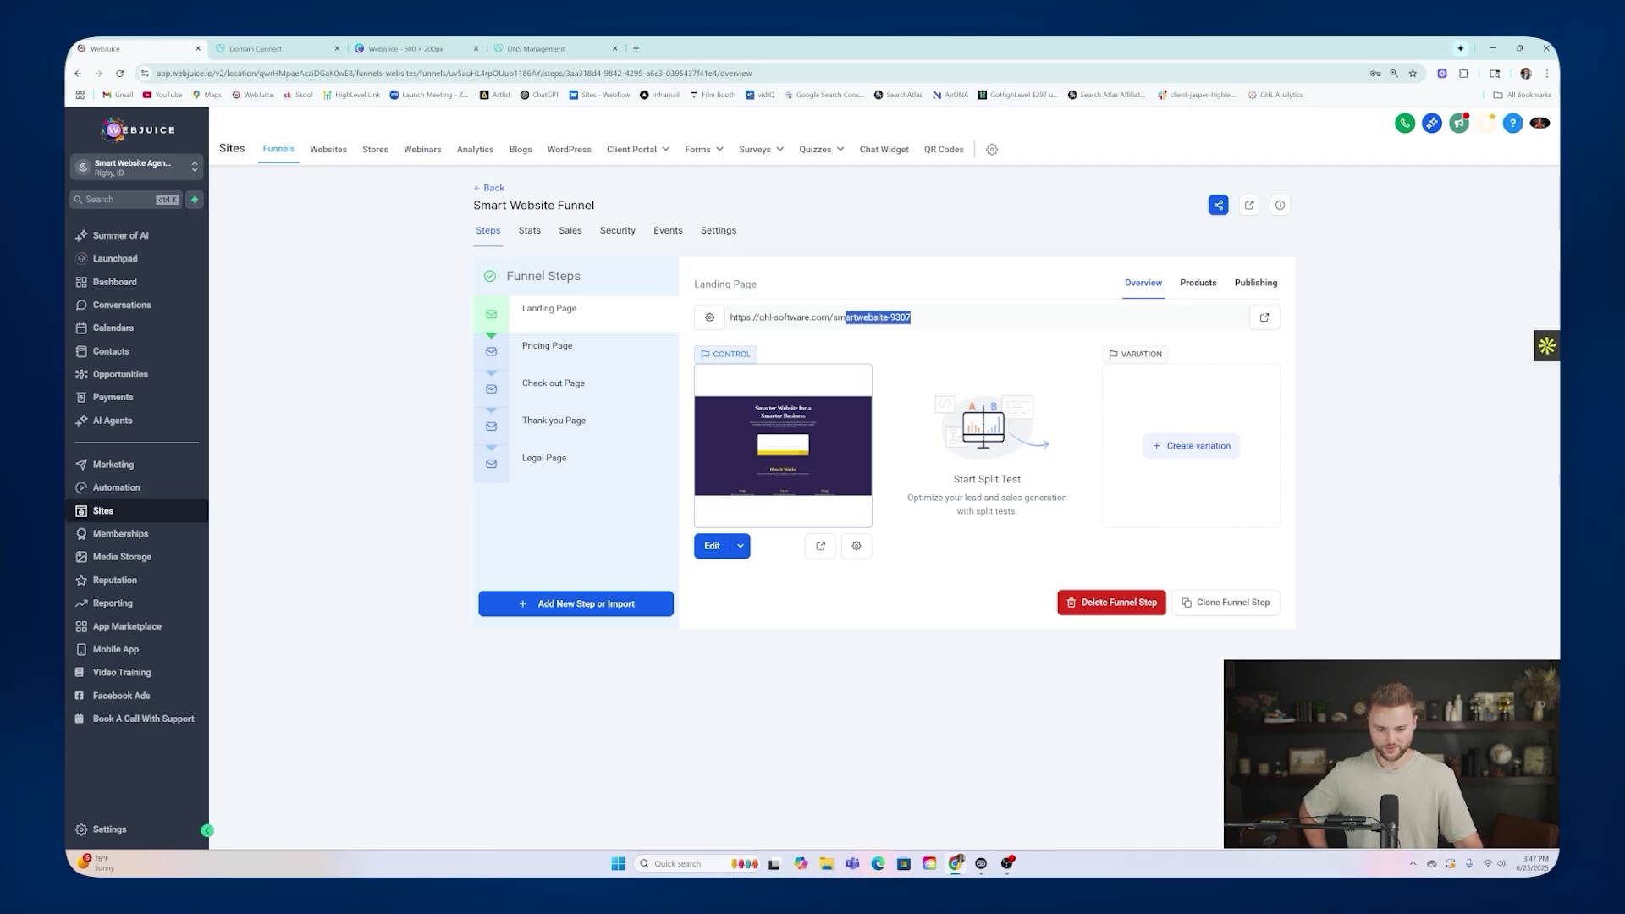
{"action": "left_click", "coordinate": [1255, 284]}
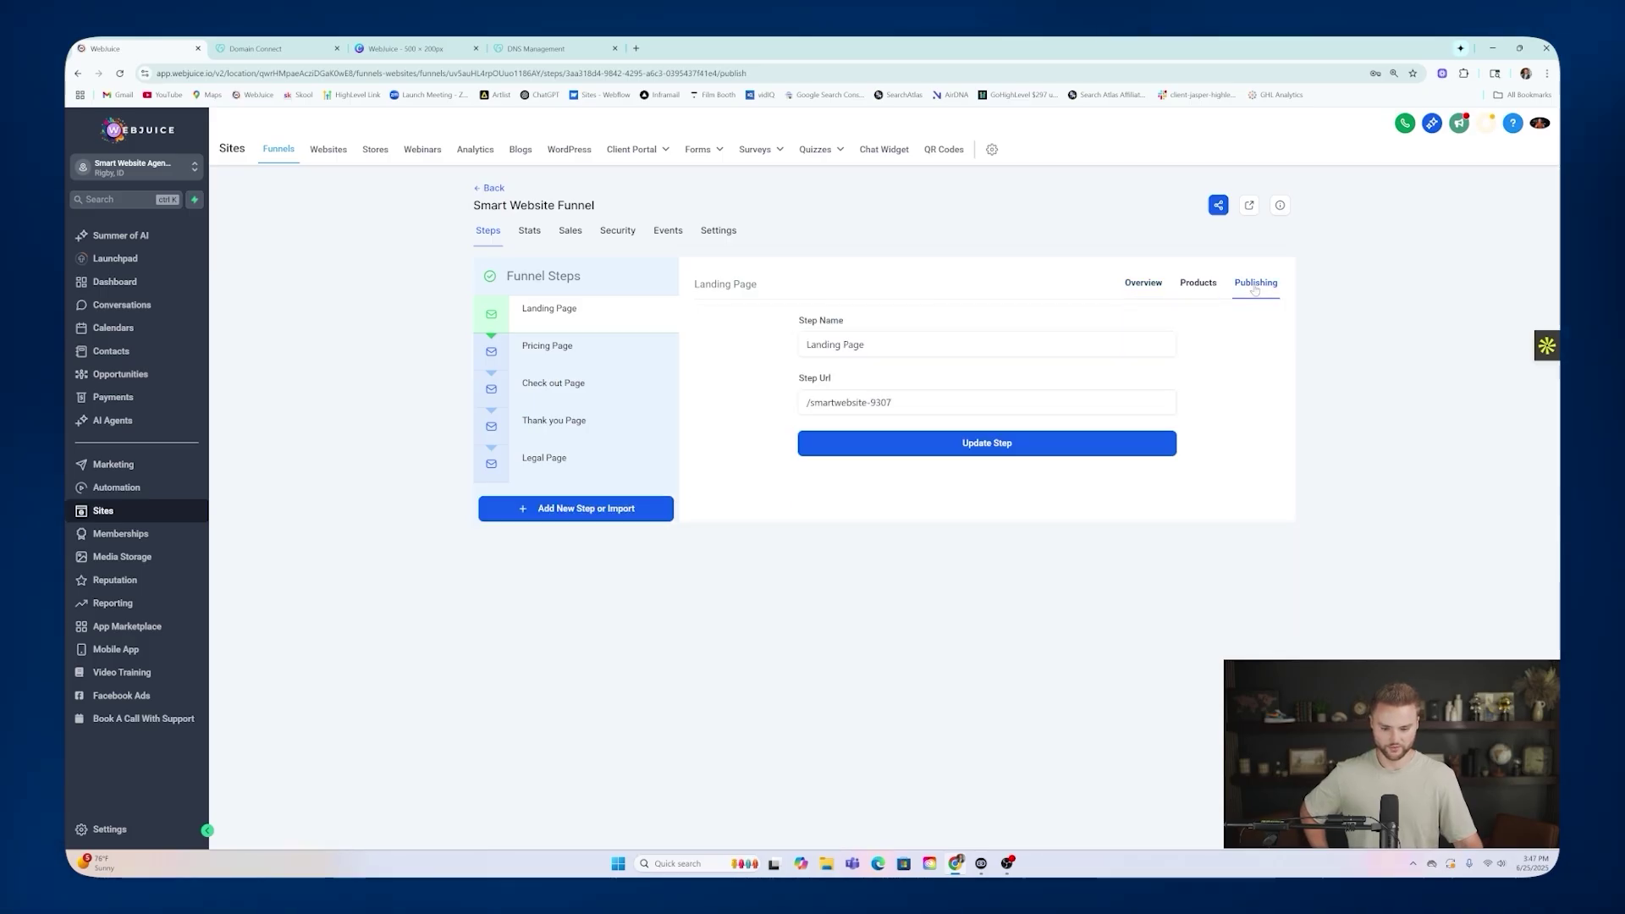
{"action": "left_click", "coordinate": [974, 403]}
{"action": "key", "text": "BackSpace"}
{"action": "key", "text": "BackSpace"}
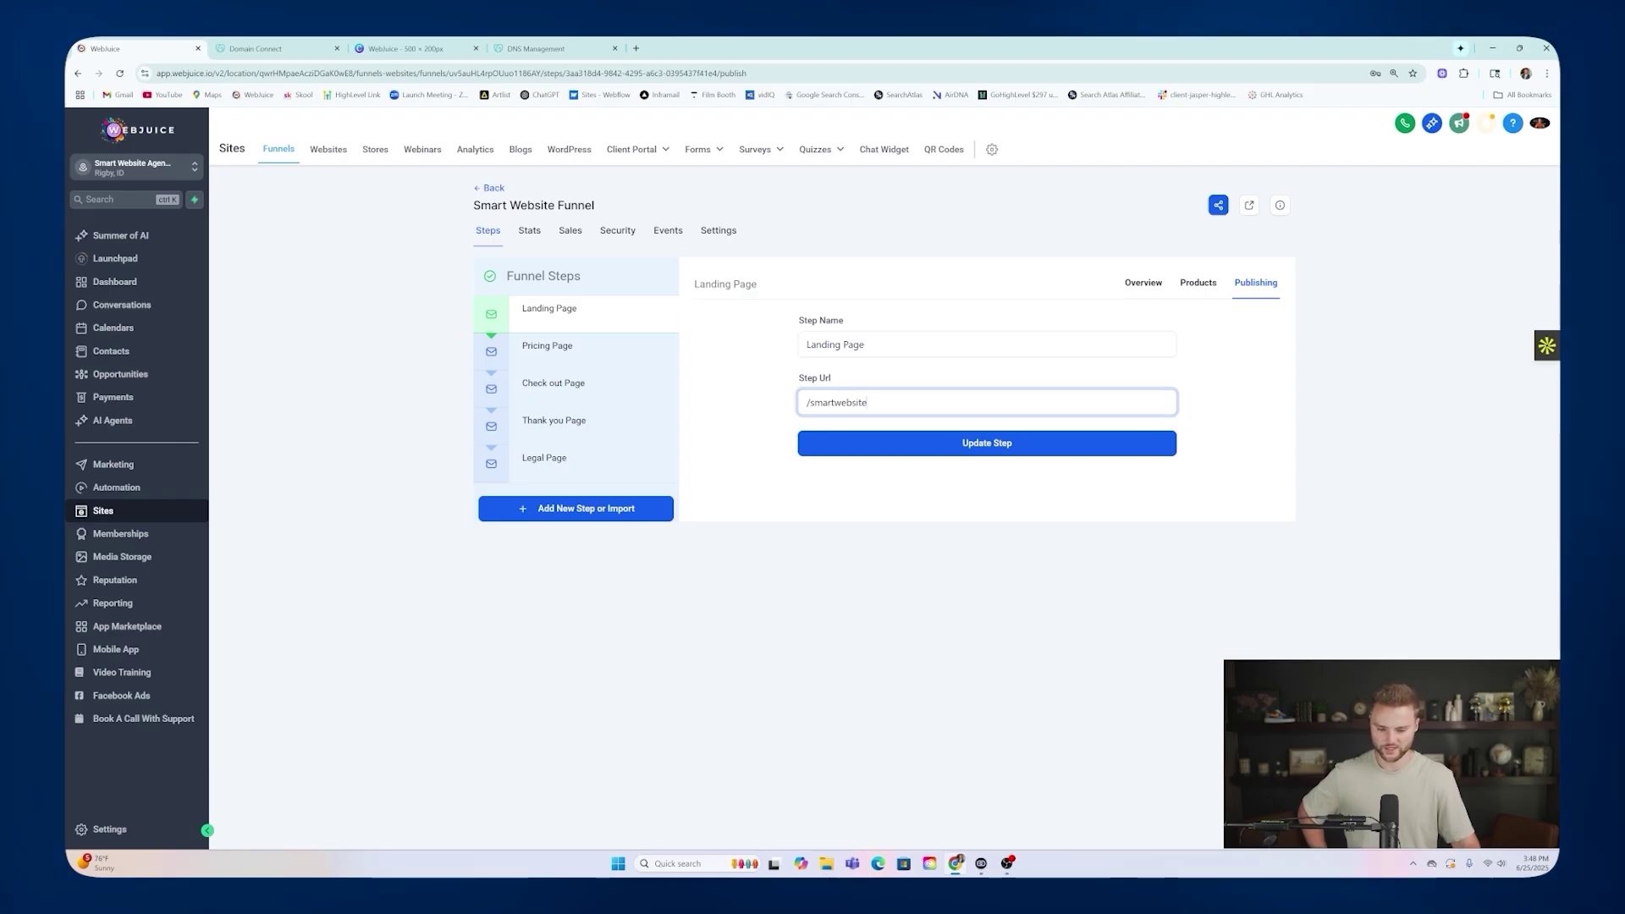
{"action": "left_click", "coordinate": [944, 444]}
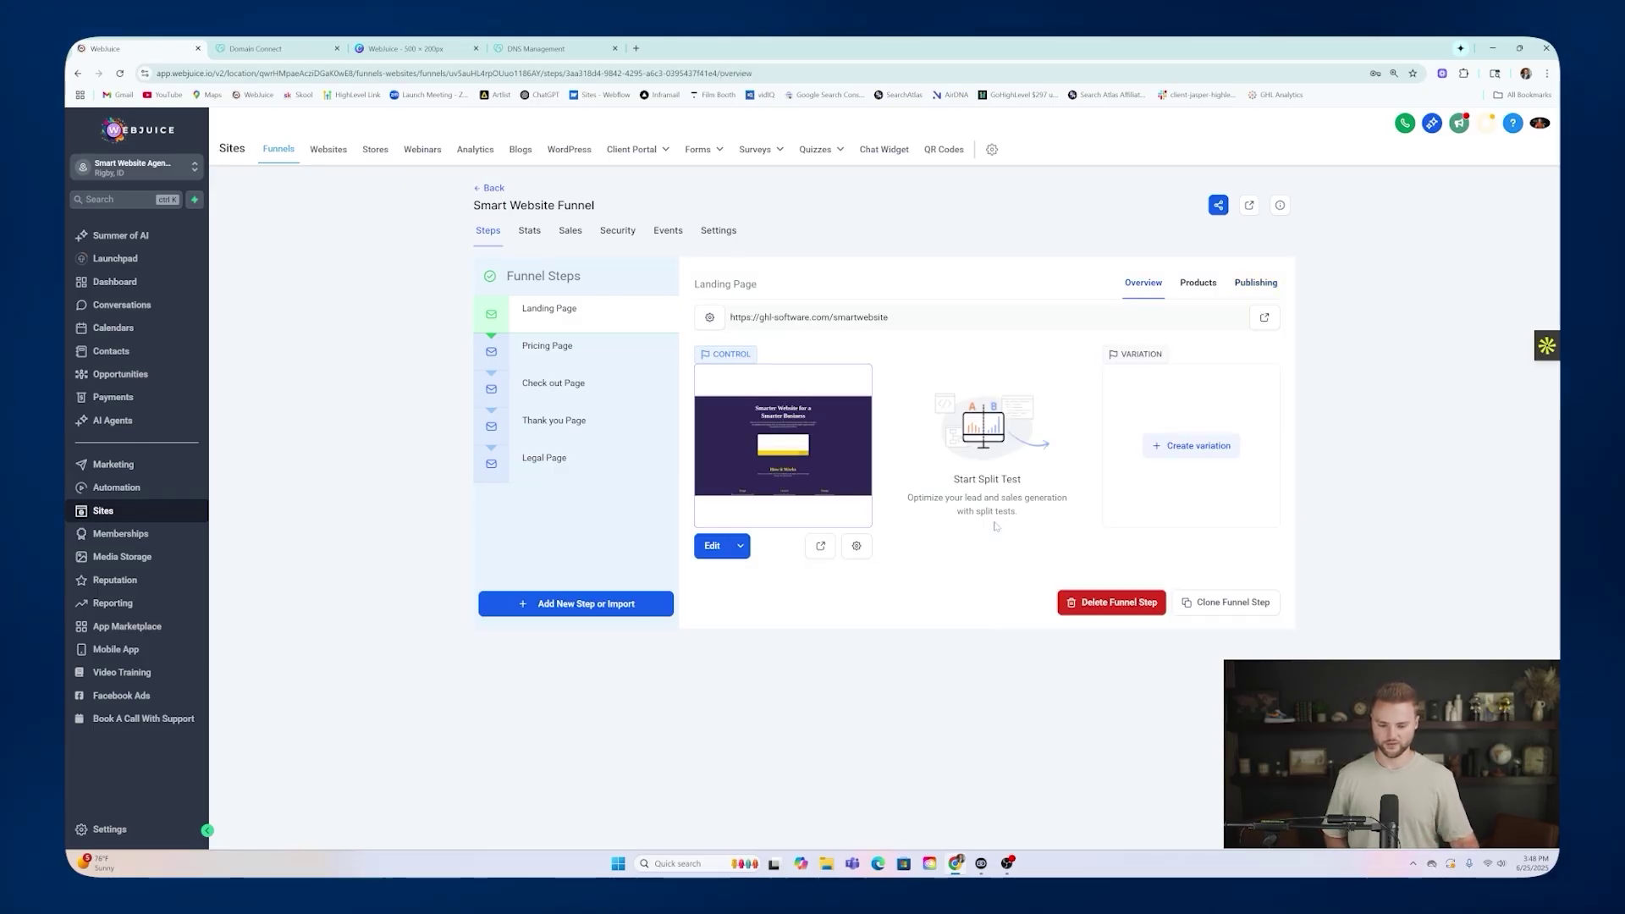
Copy the full new landing page URL, ghl-software.com/smartwebsite.
{"action": "left_click_drag", "start_coordinate": [729, 317], "coordinate": [893, 319]}
{"action": "left_click", "coordinate": [901, 319]}
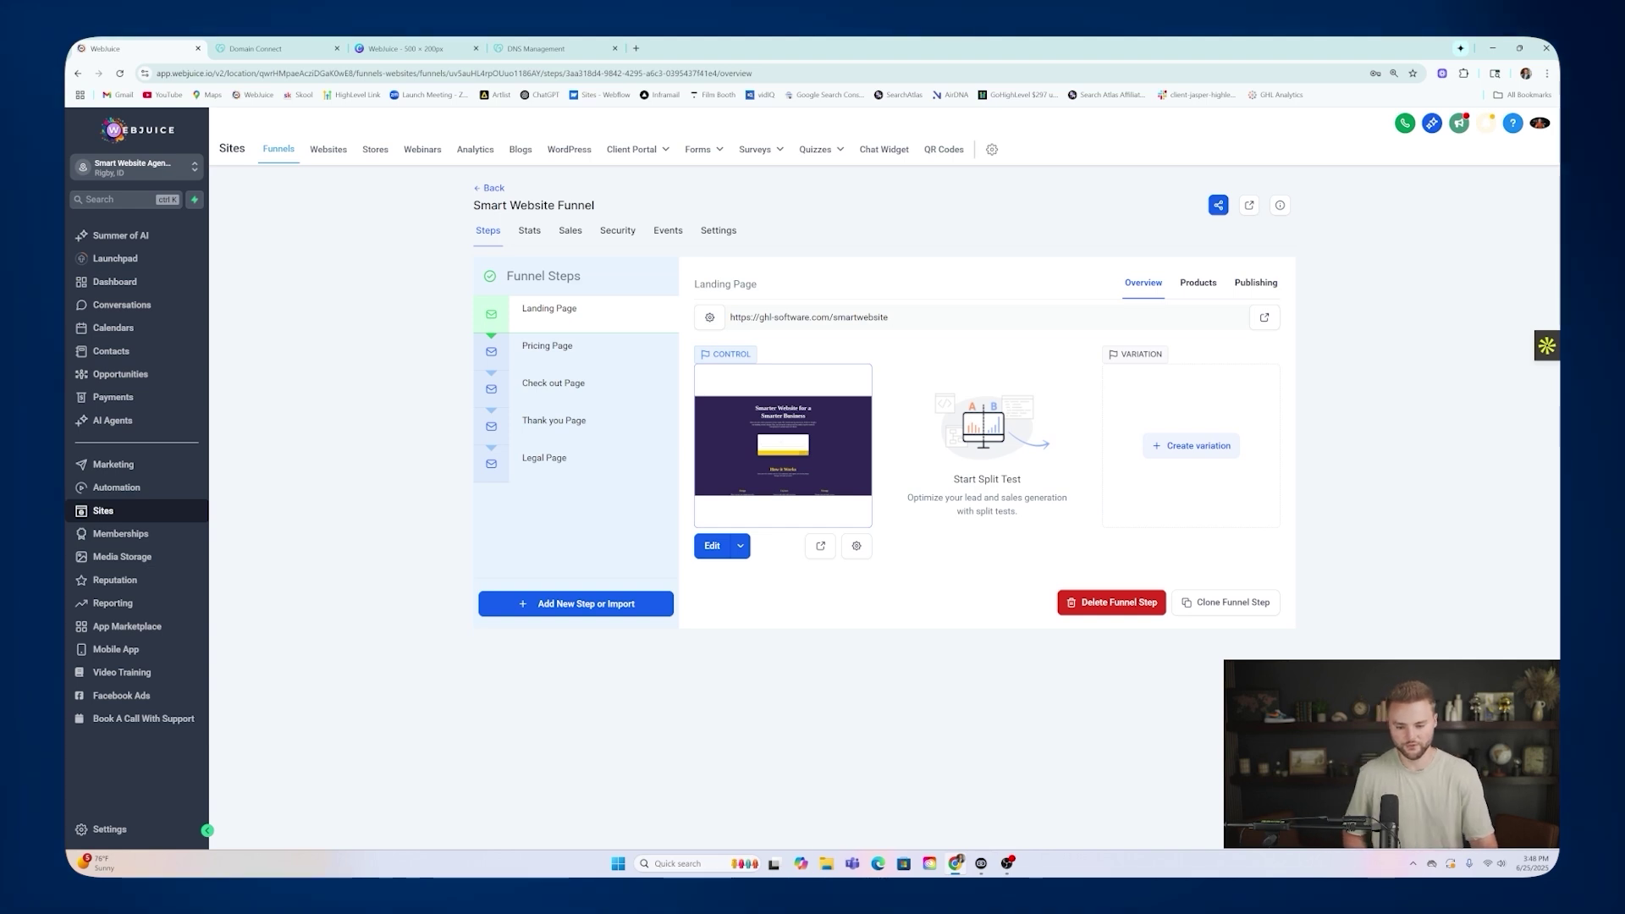
{"action": "left_click_drag", "start_coordinate": [889, 317], "coordinate": [733, 318]}
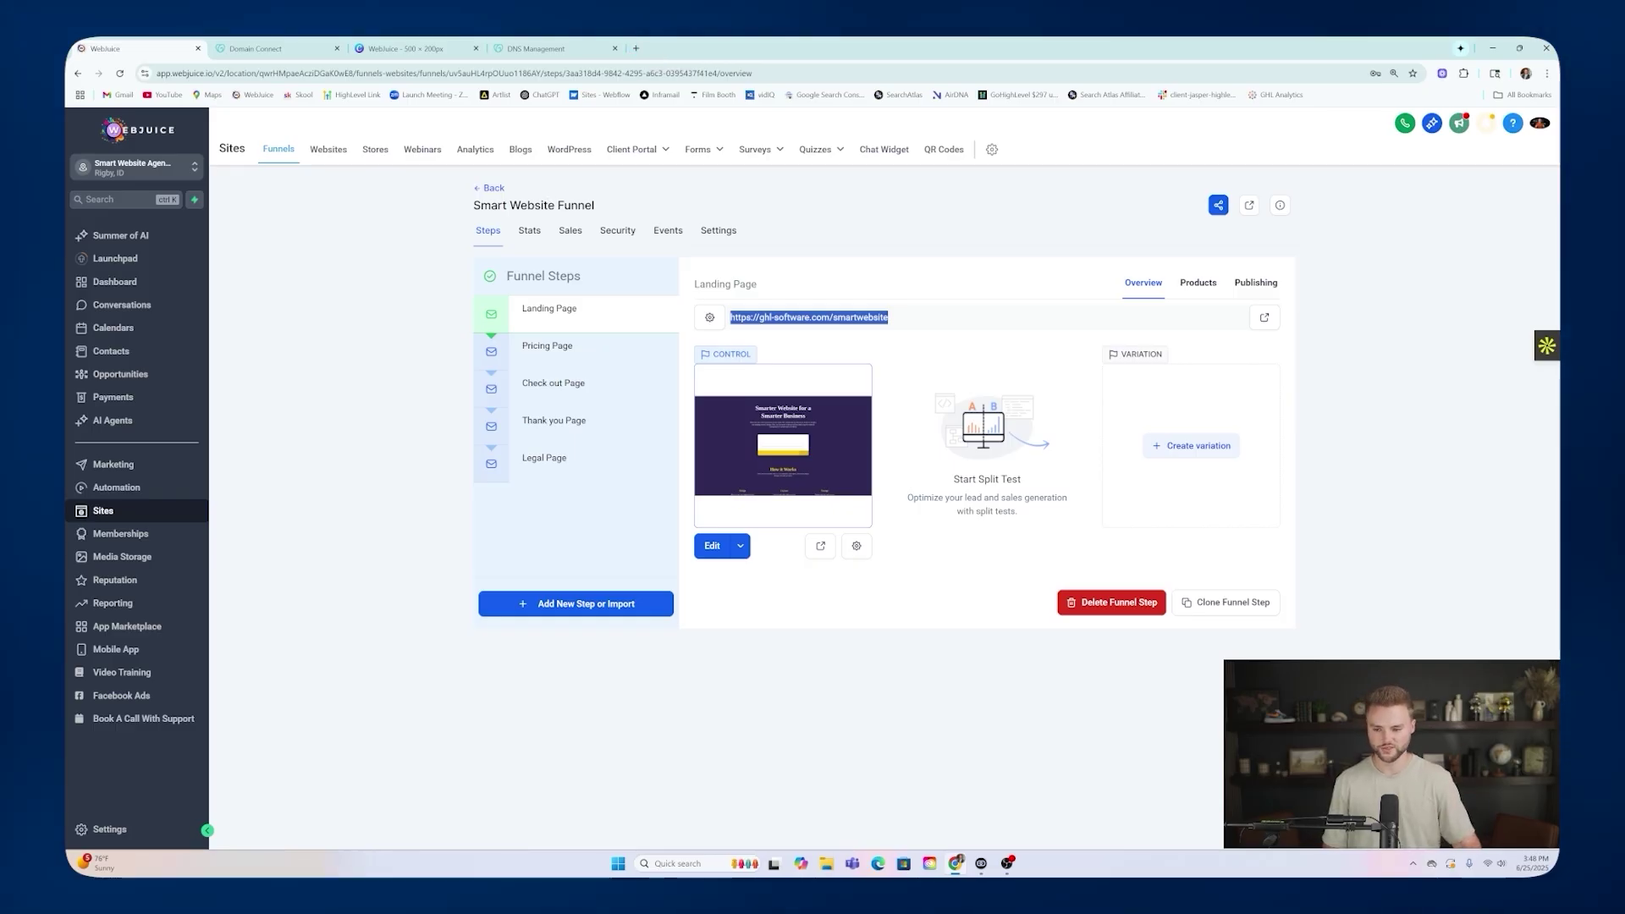
{"action": "left_click", "coordinate": [329, 149]}
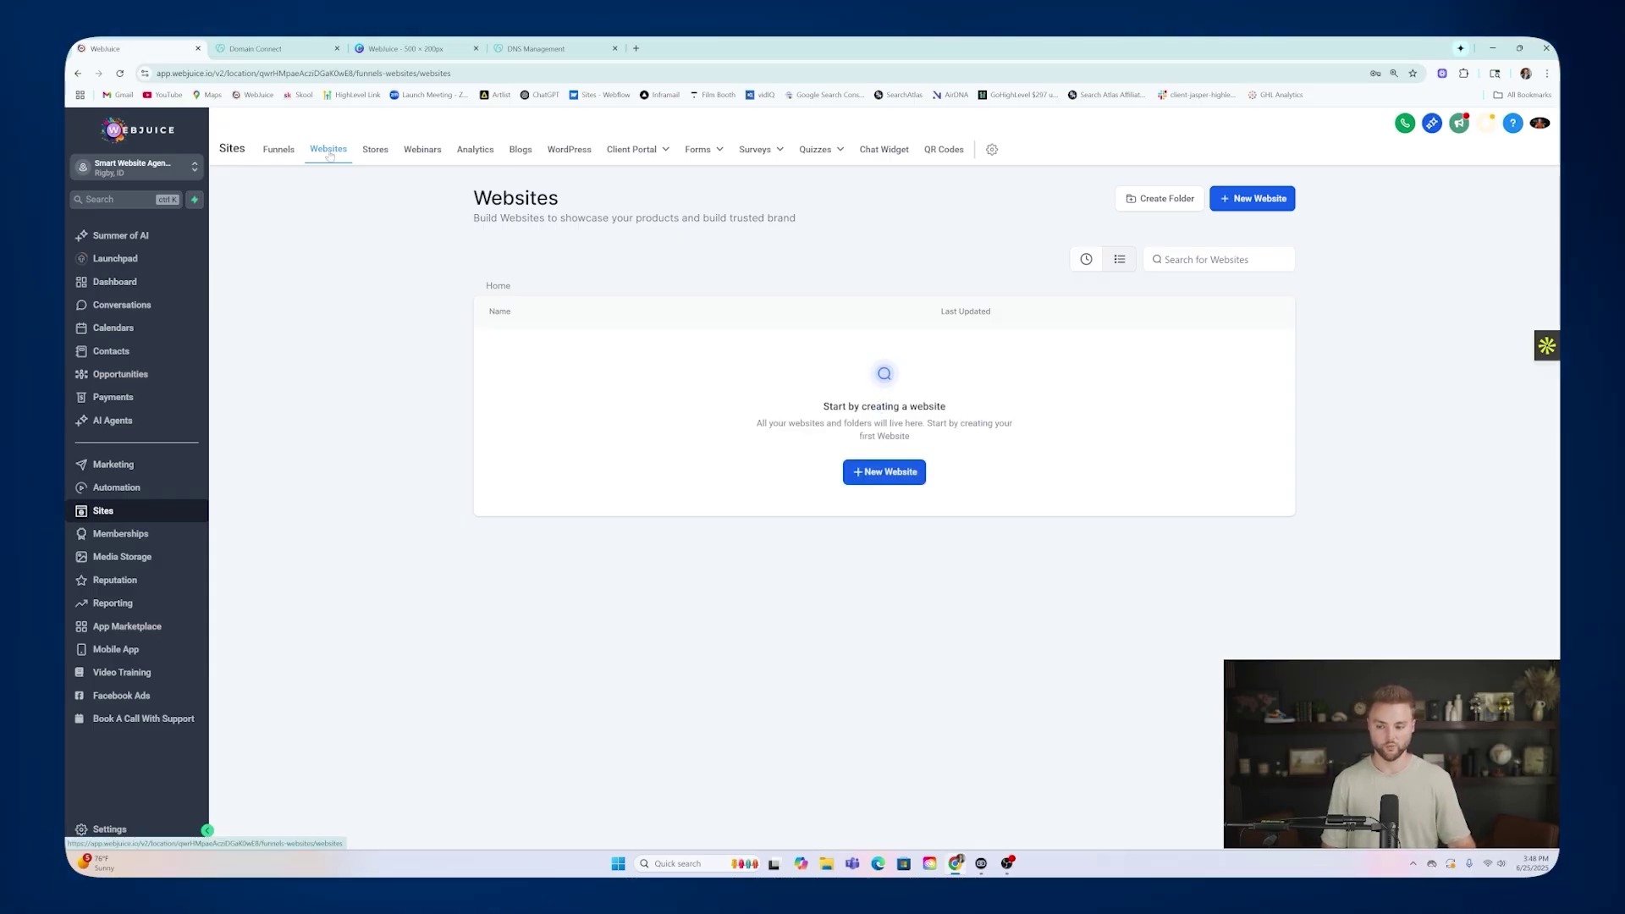
{"action": "left_click", "coordinate": [283, 150]}
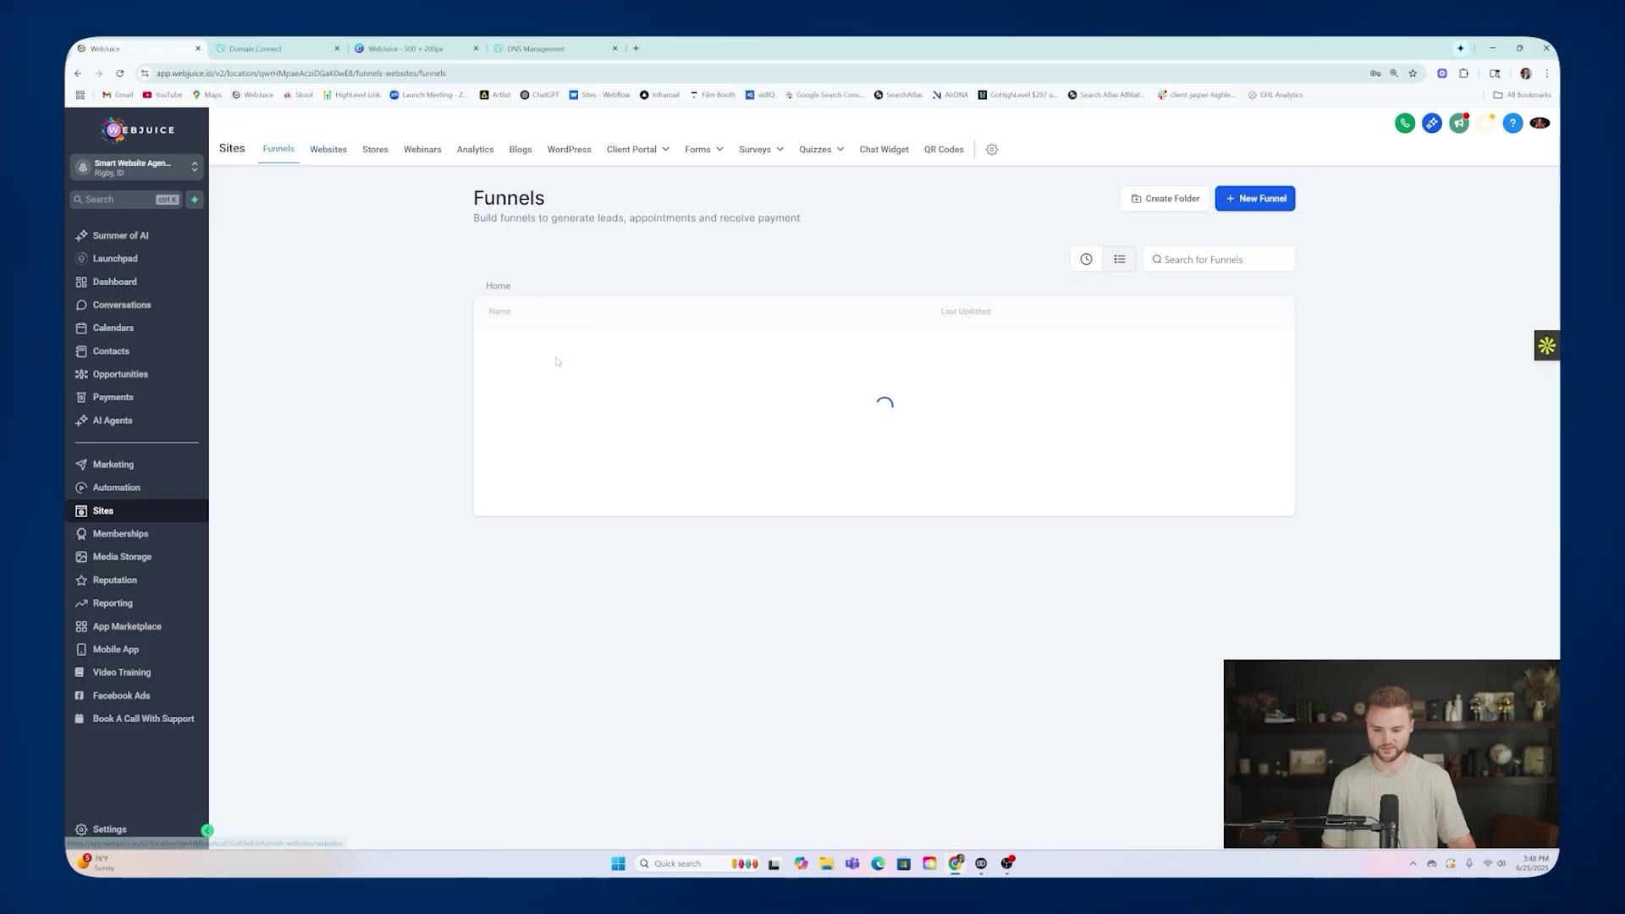
{"action": "left_click", "coordinate": [637, 54]}
{"action": "key", "text": "ctrl+v"}
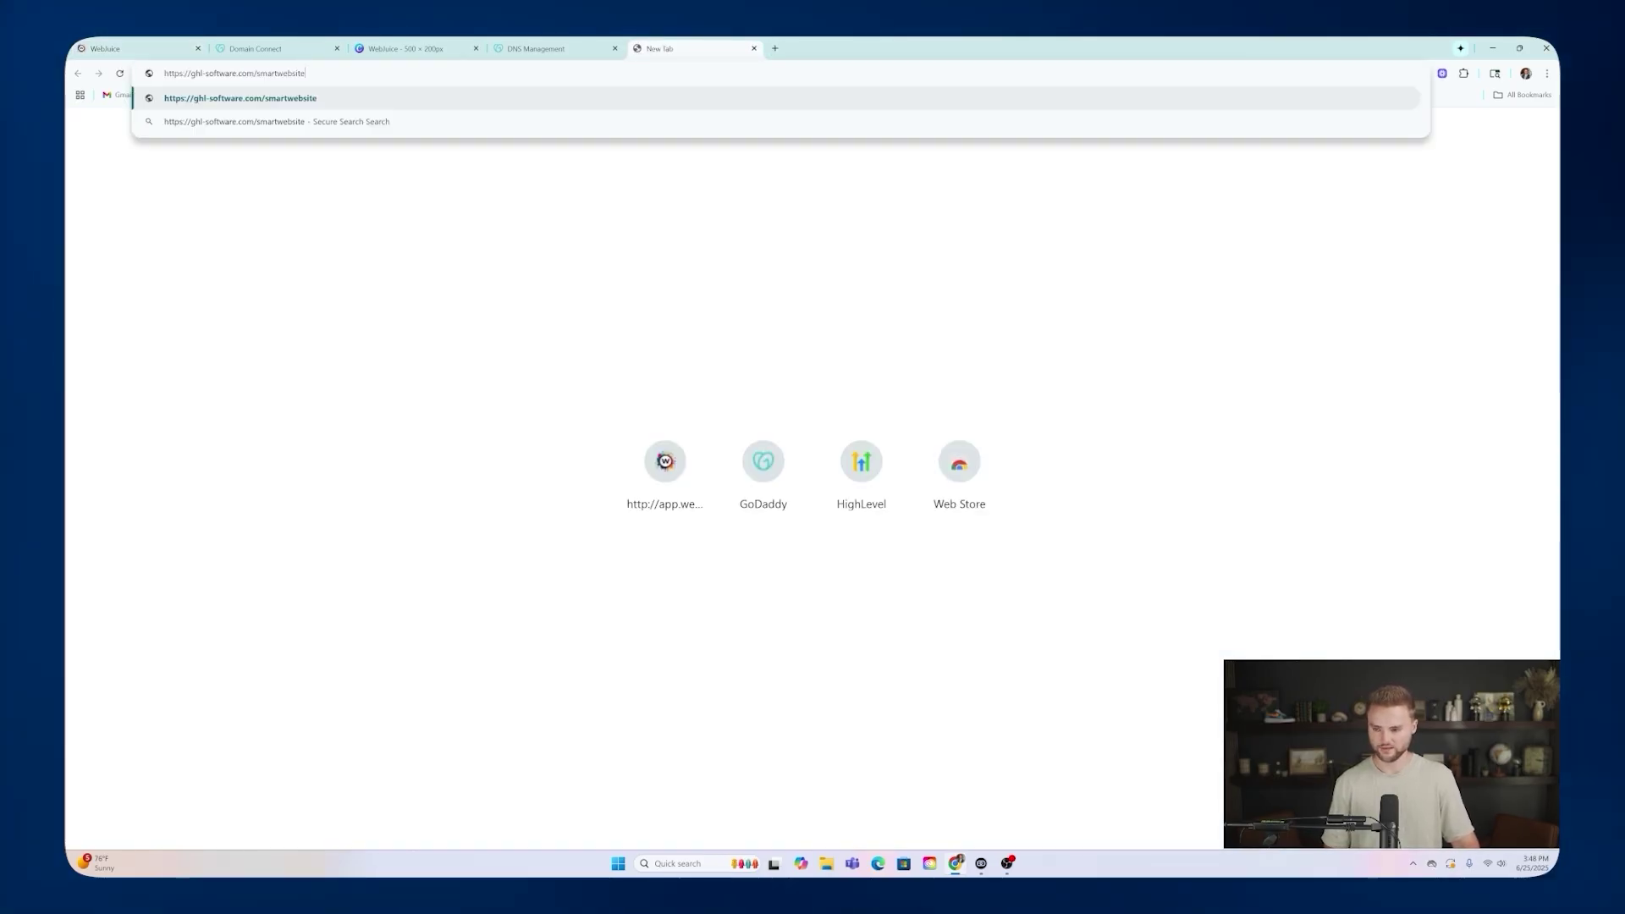
{"action": "key", "text": "Return"}
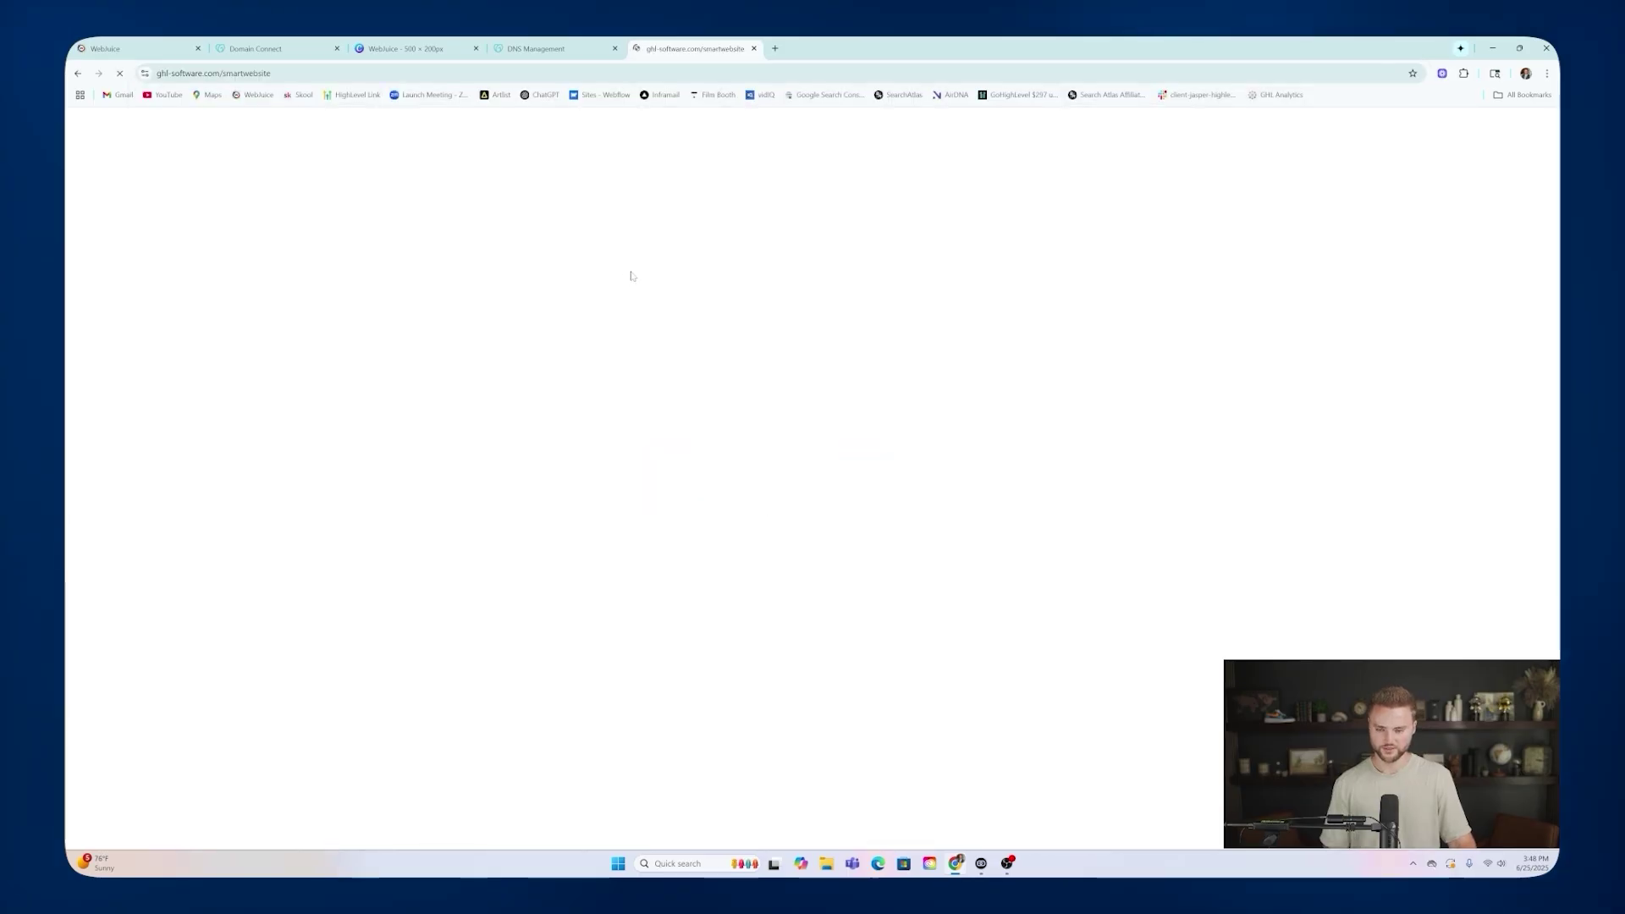
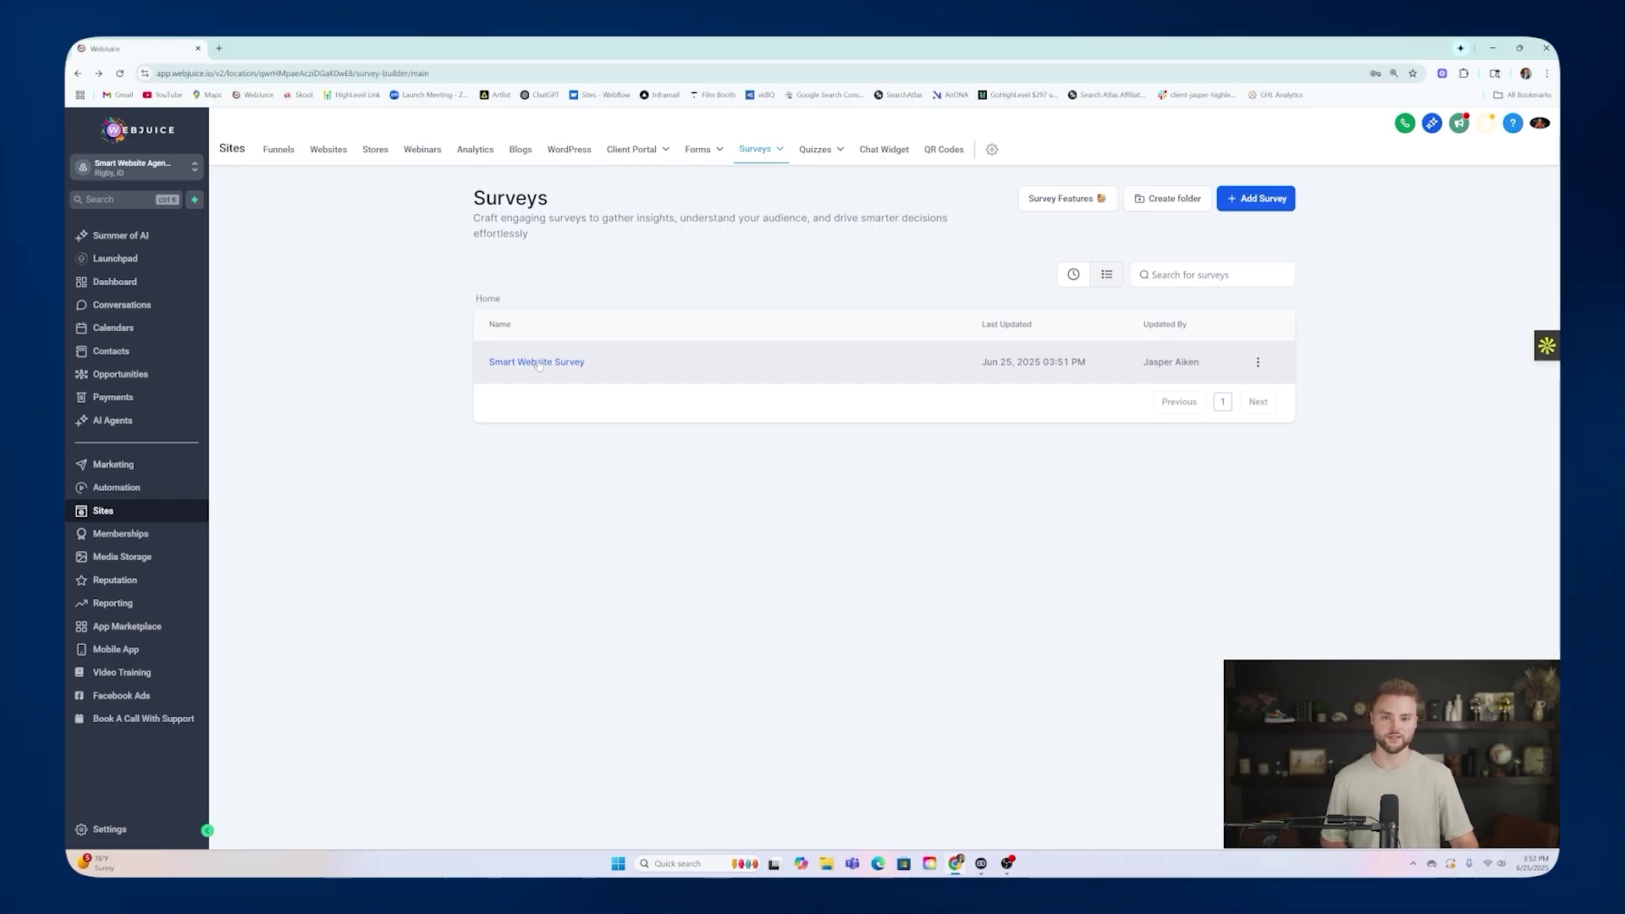
In the Smart Website Survey, change 'this business' to 'Webjuice LLC' in Slide 6's terms consent text.
{"action": "left_click", "coordinate": [538, 363]}
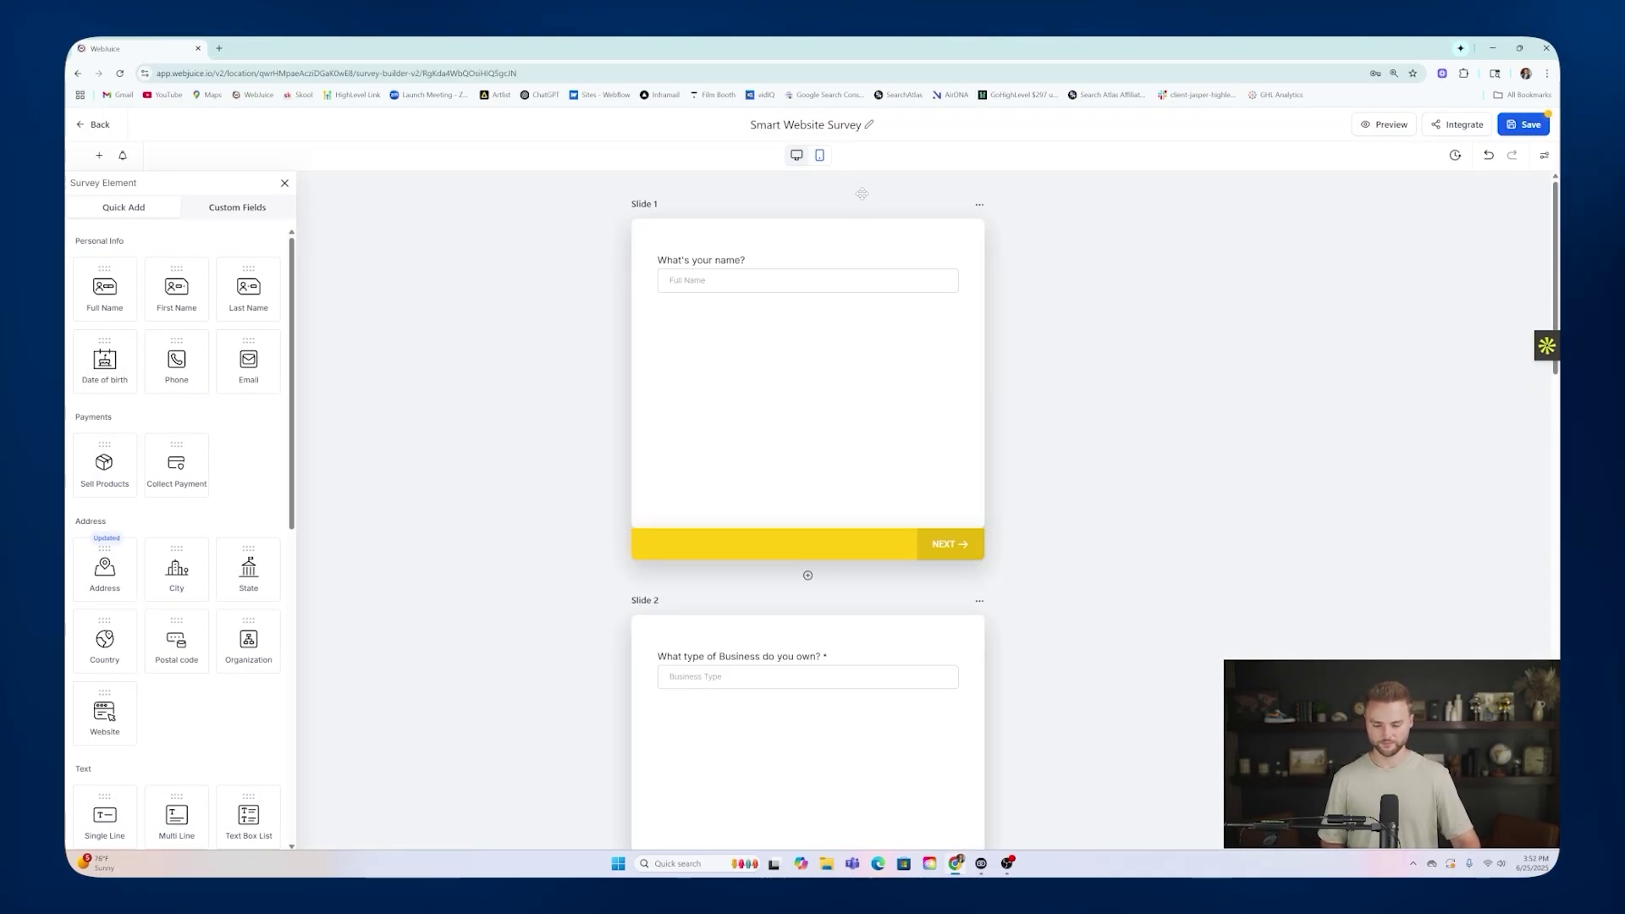
{"action": "scroll", "coordinate": [880, 223], "scroll_direction": "down", "scroll_amount": 3}
{"action": "scroll", "coordinate": [880, 223], "scroll_direction": "down", "scroll_amount": 10}
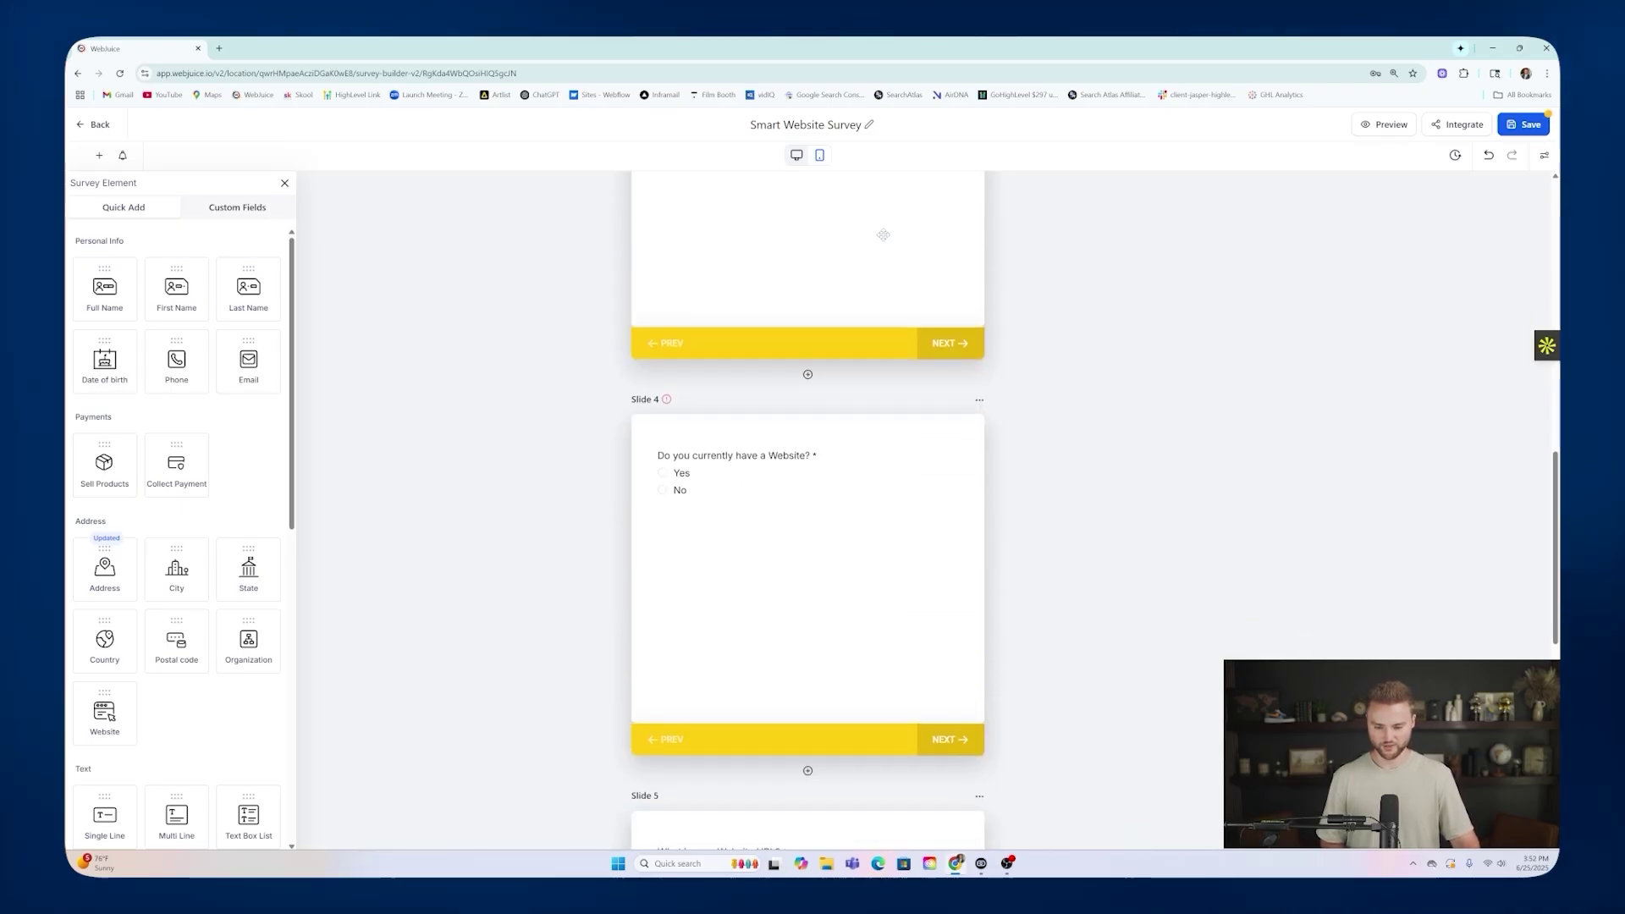
{"action": "scroll", "coordinate": [825, 337], "scroll_direction": "down", "scroll_amount": 2}
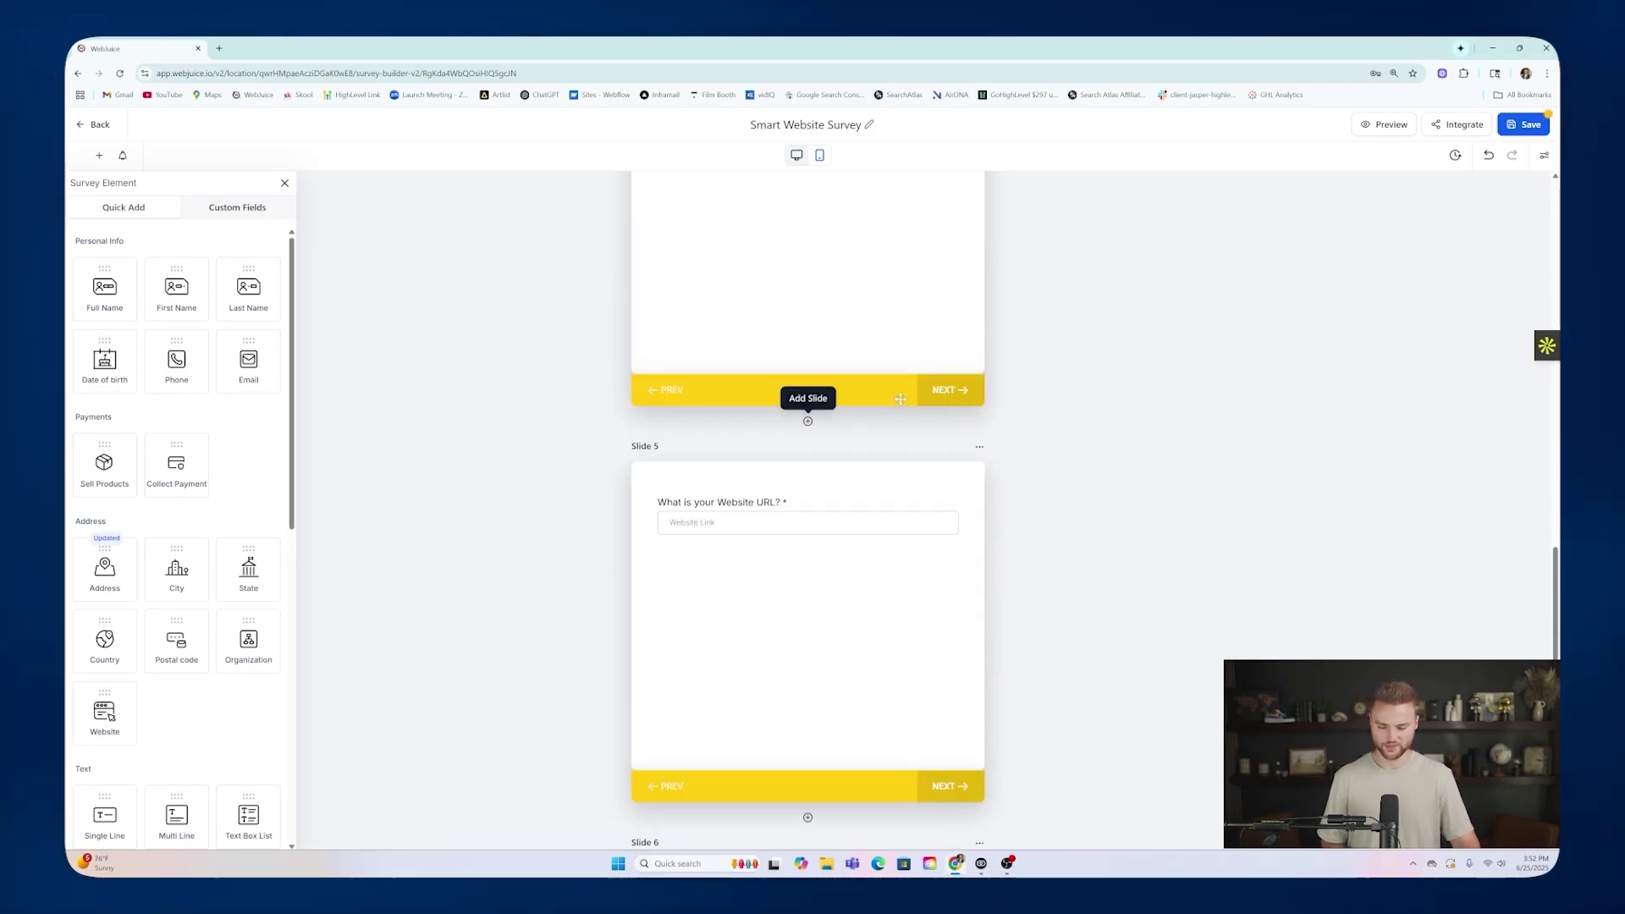
{"action": "scroll", "coordinate": [847, 398], "scroll_direction": "down", "scroll_amount": 2}
{"action": "scroll", "coordinate": [893, 392], "scroll_direction": "down", "scroll_amount": 3}
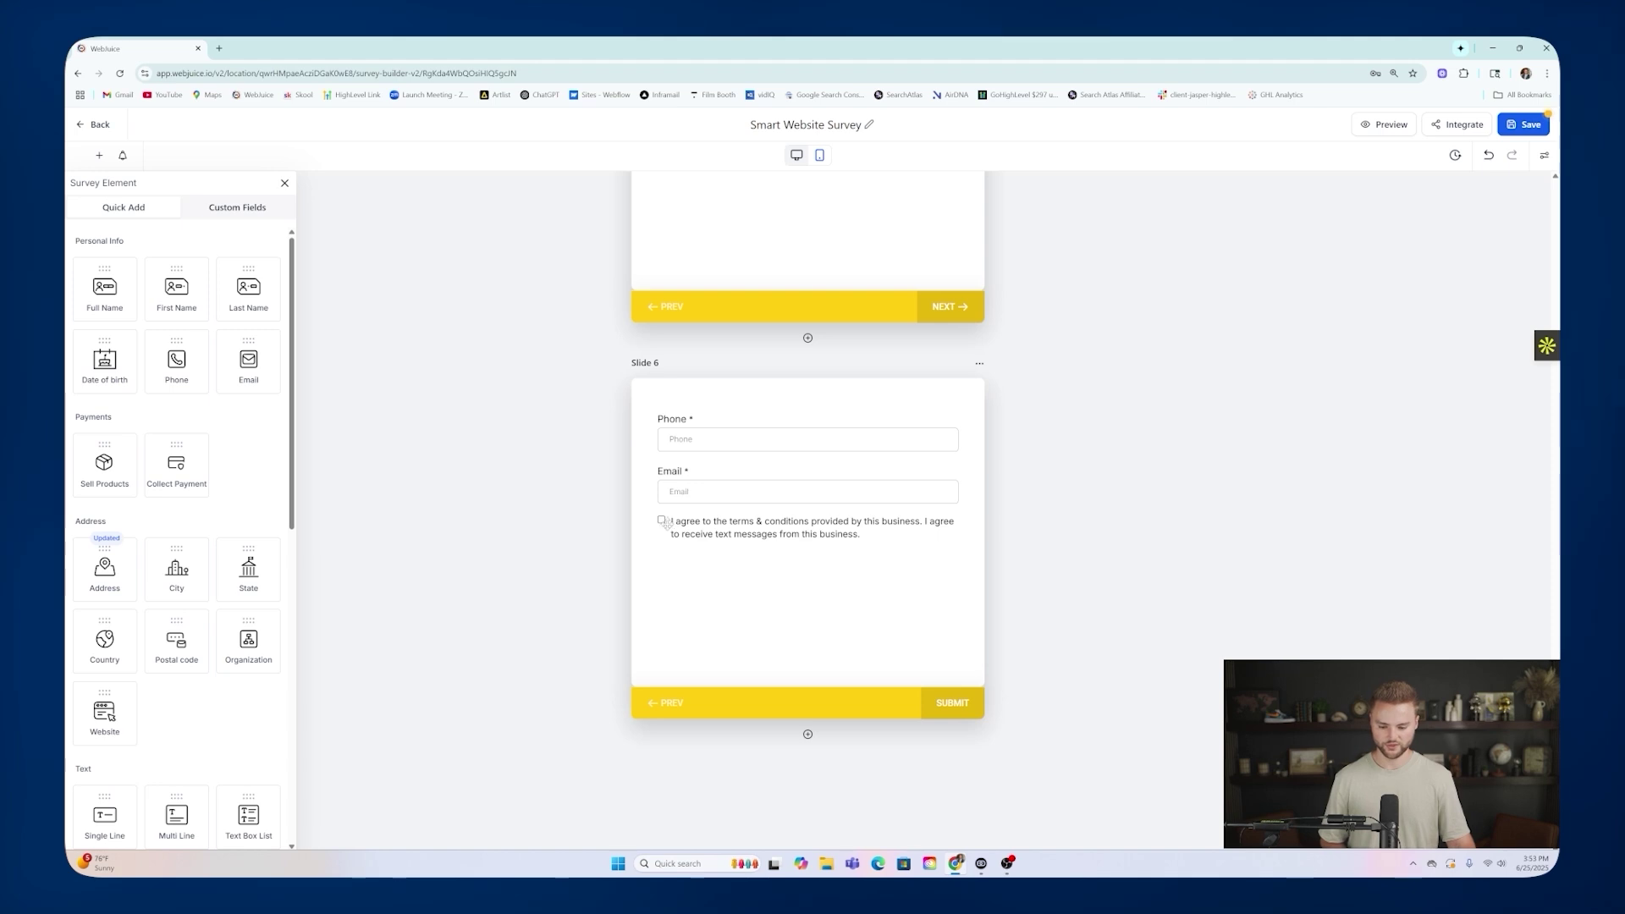
{"action": "left_click", "coordinate": [705, 527]}
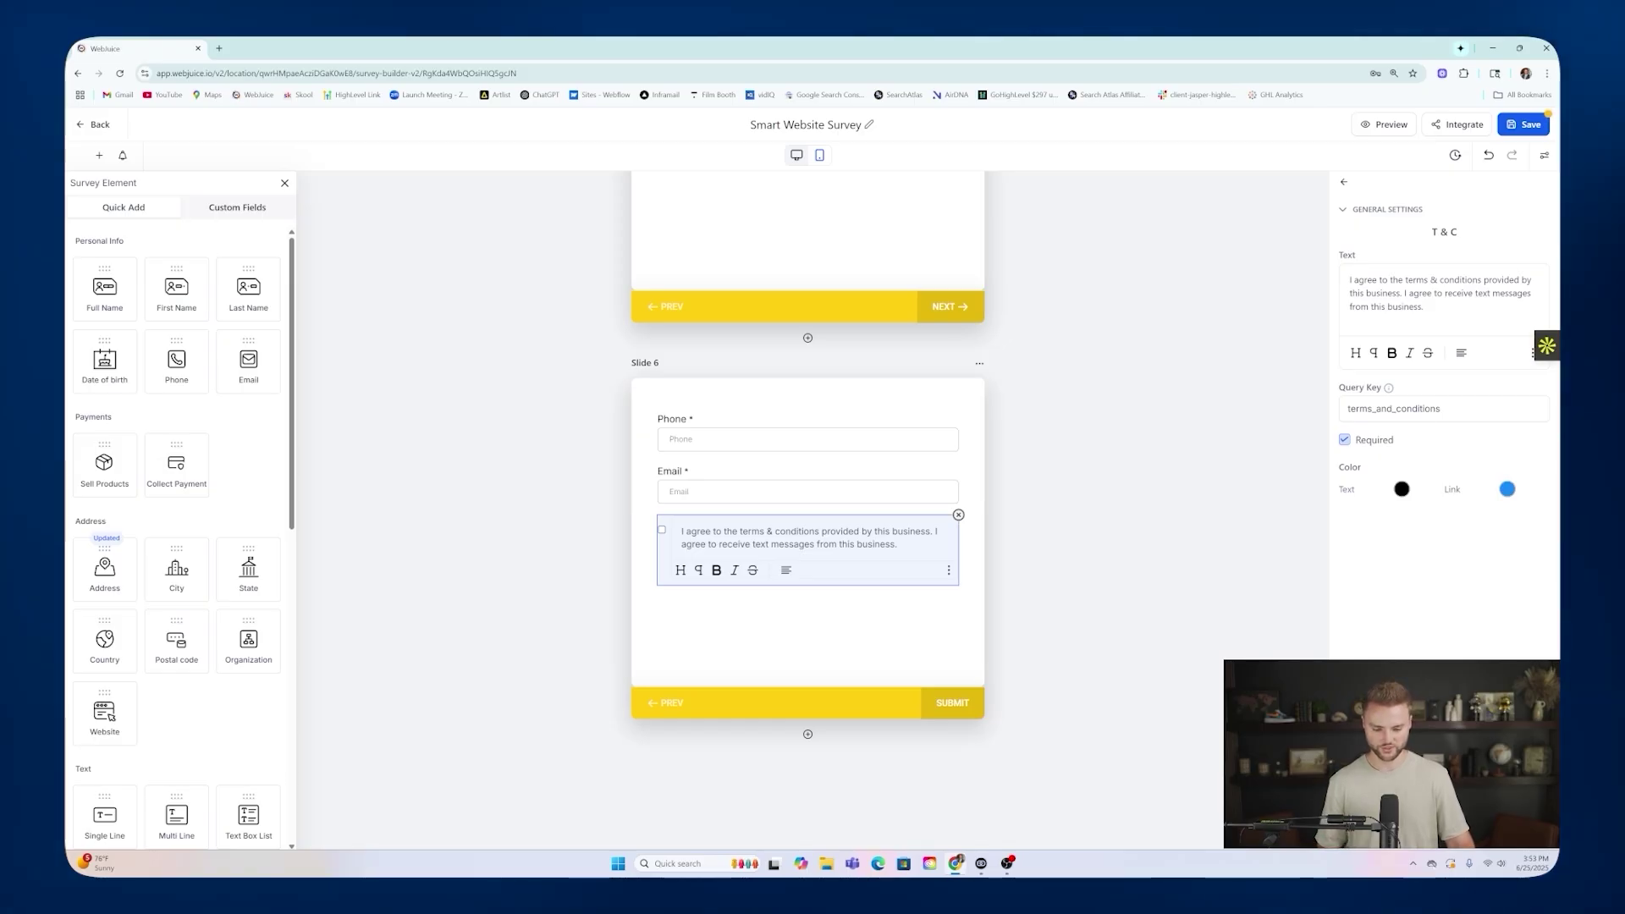
{"action": "left_click_drag", "start_coordinate": [928, 531], "coordinate": [874, 532]}
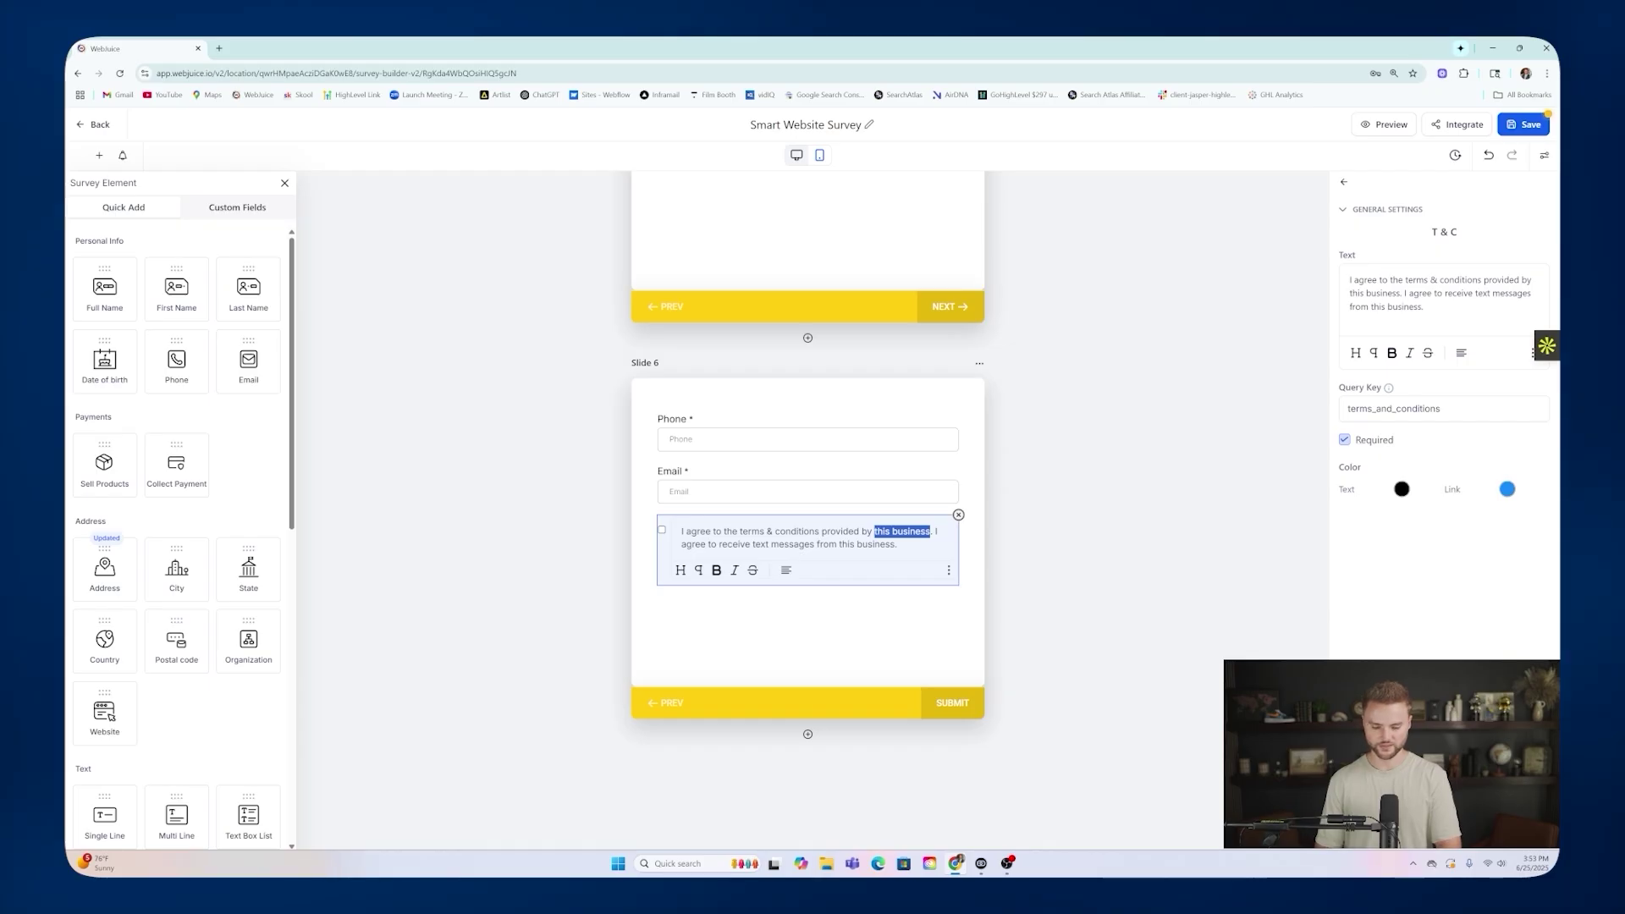
{"action": "type", "text": "Webjuice LLC"}
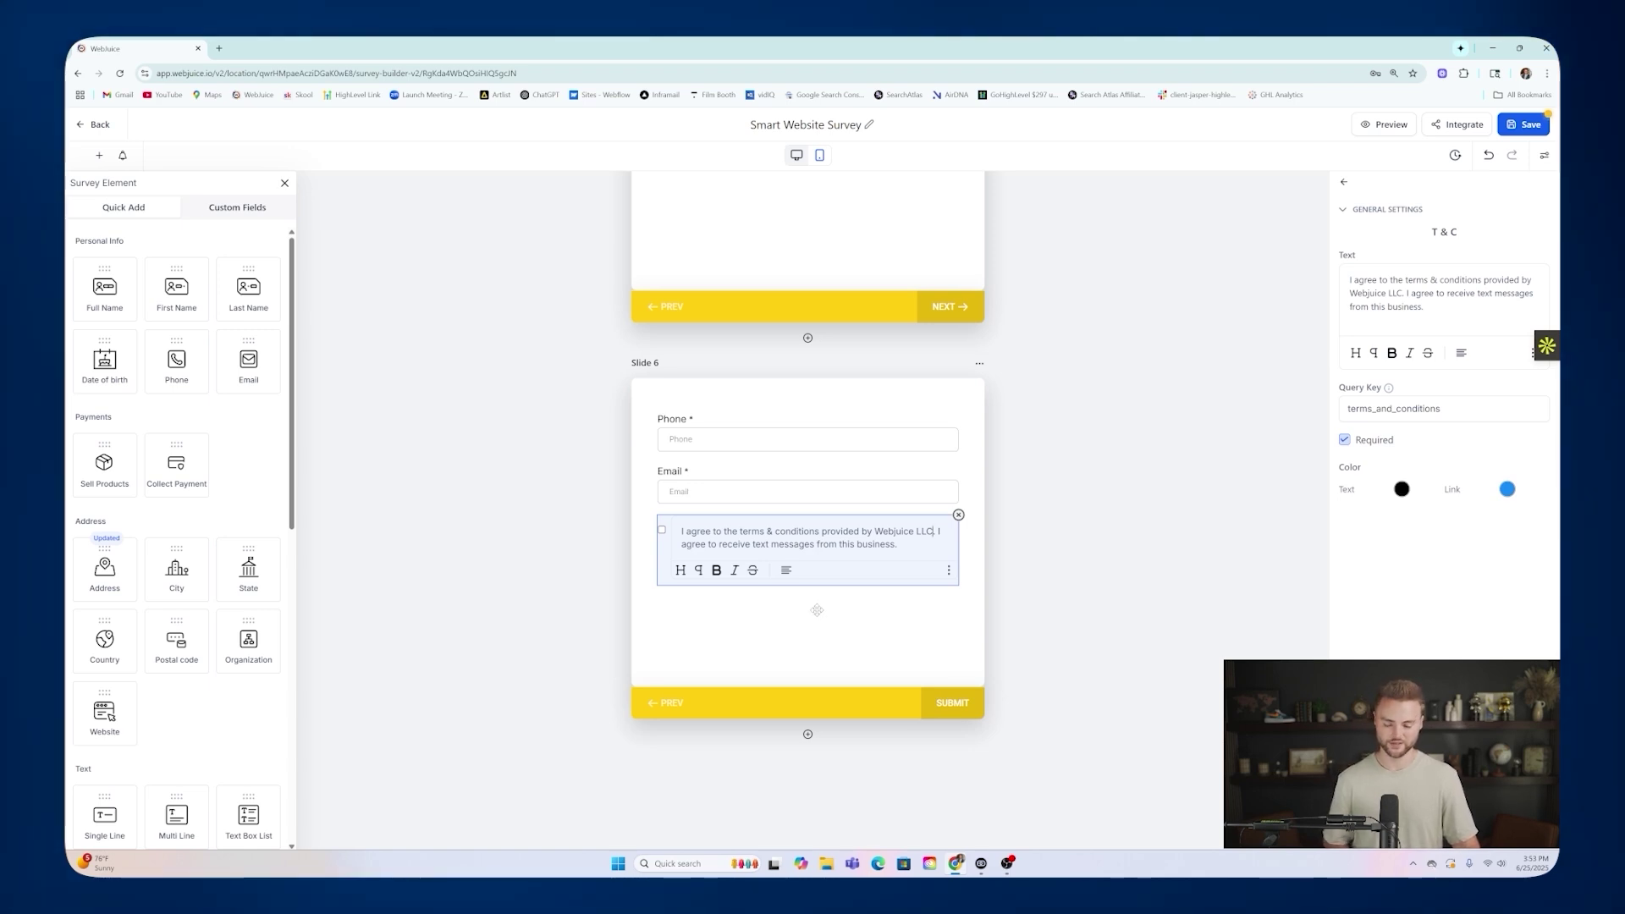
{"action": "left_click", "coordinate": [850, 604]}
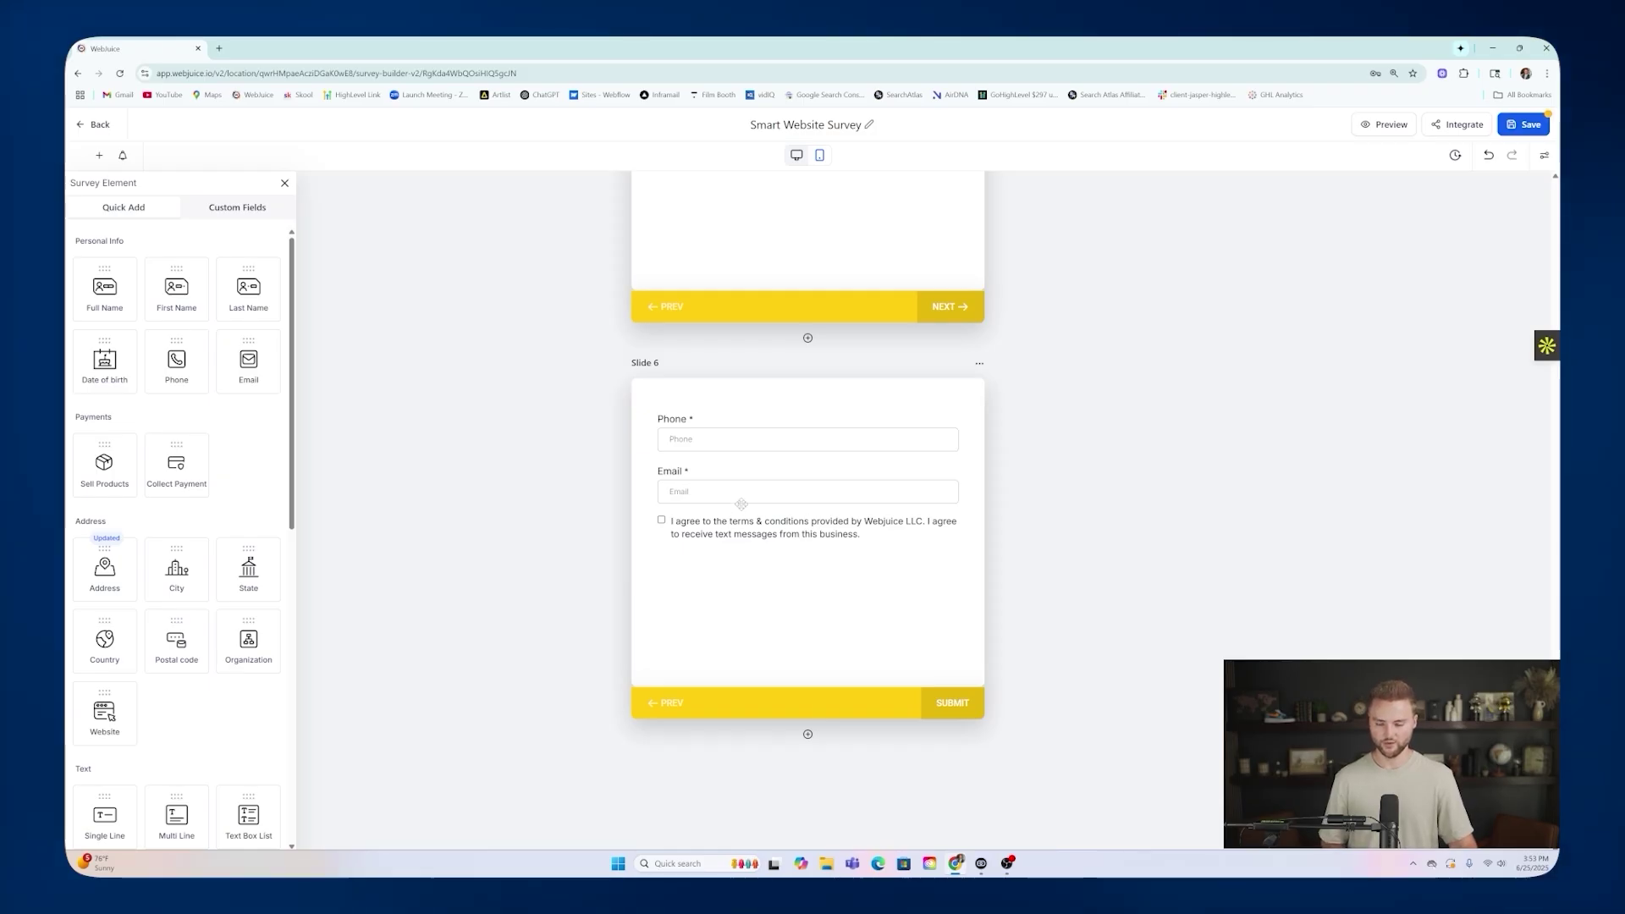
Save the survey and go back to the surveys list.
{"action": "left_click", "coordinate": [103, 127]}
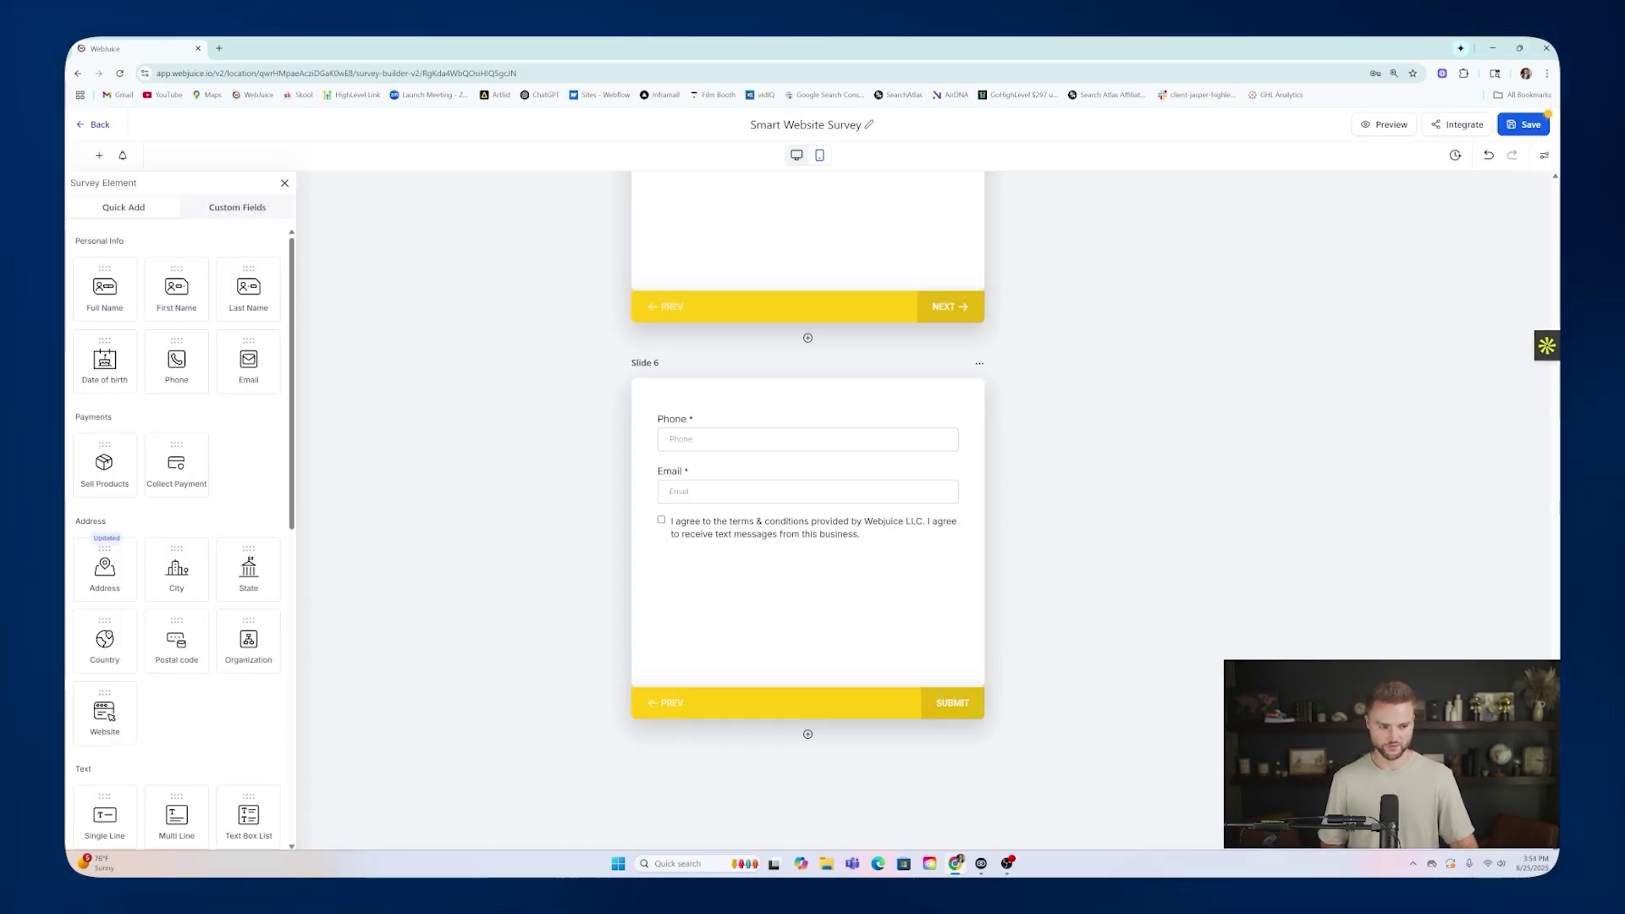
{"action": "left_click", "coordinate": [1524, 132]}
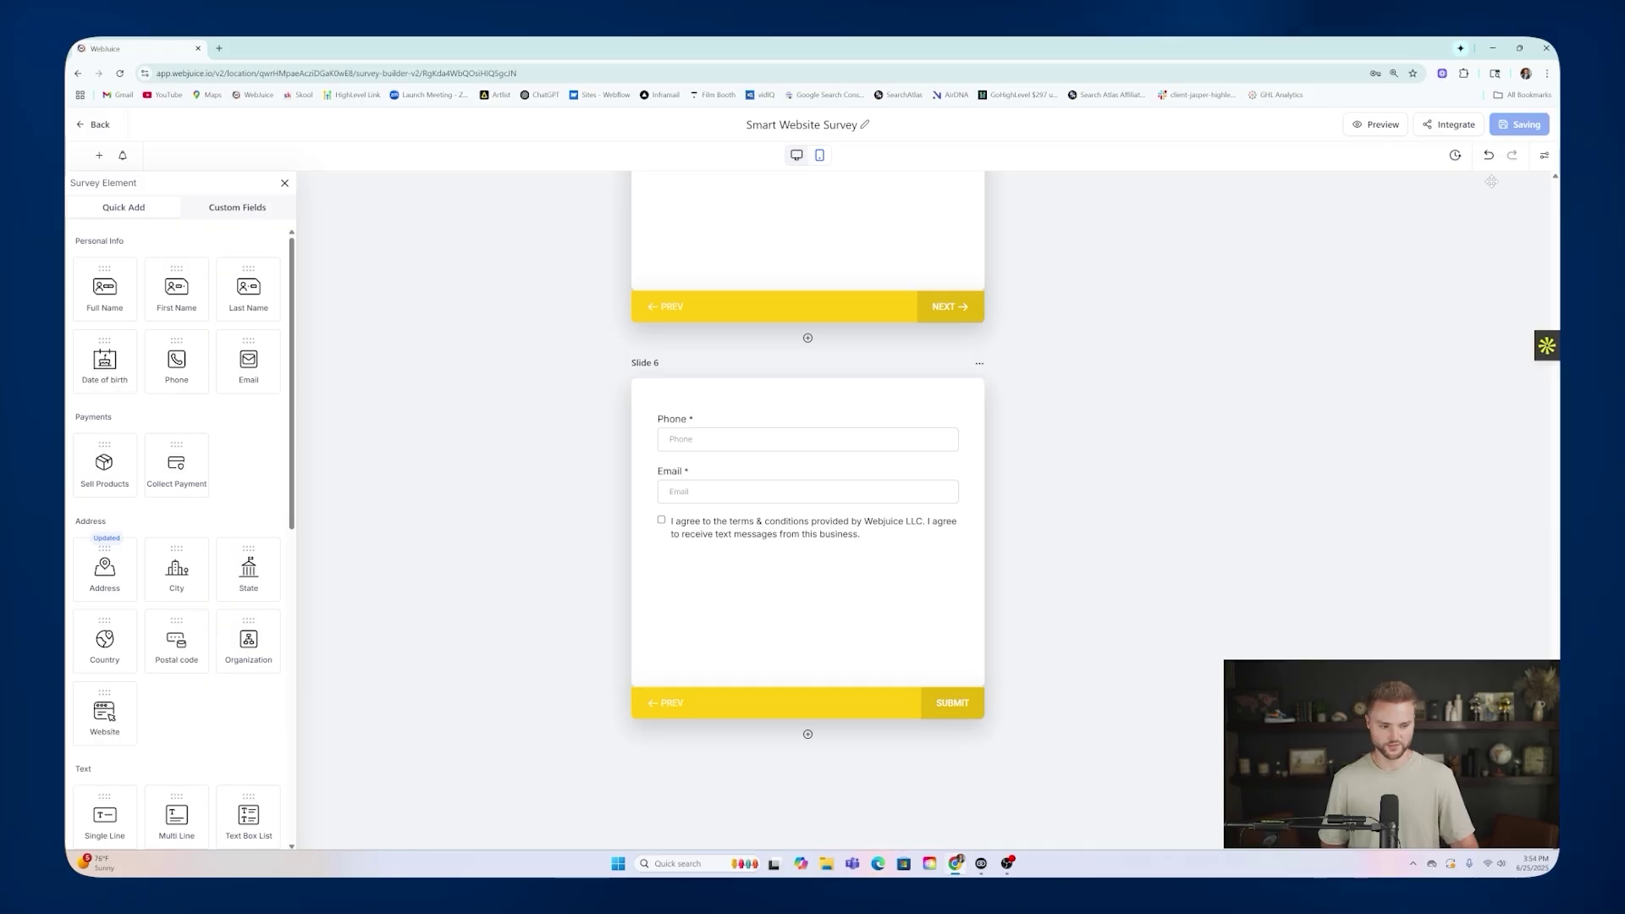
{"action": "left_click", "coordinate": [99, 127]}
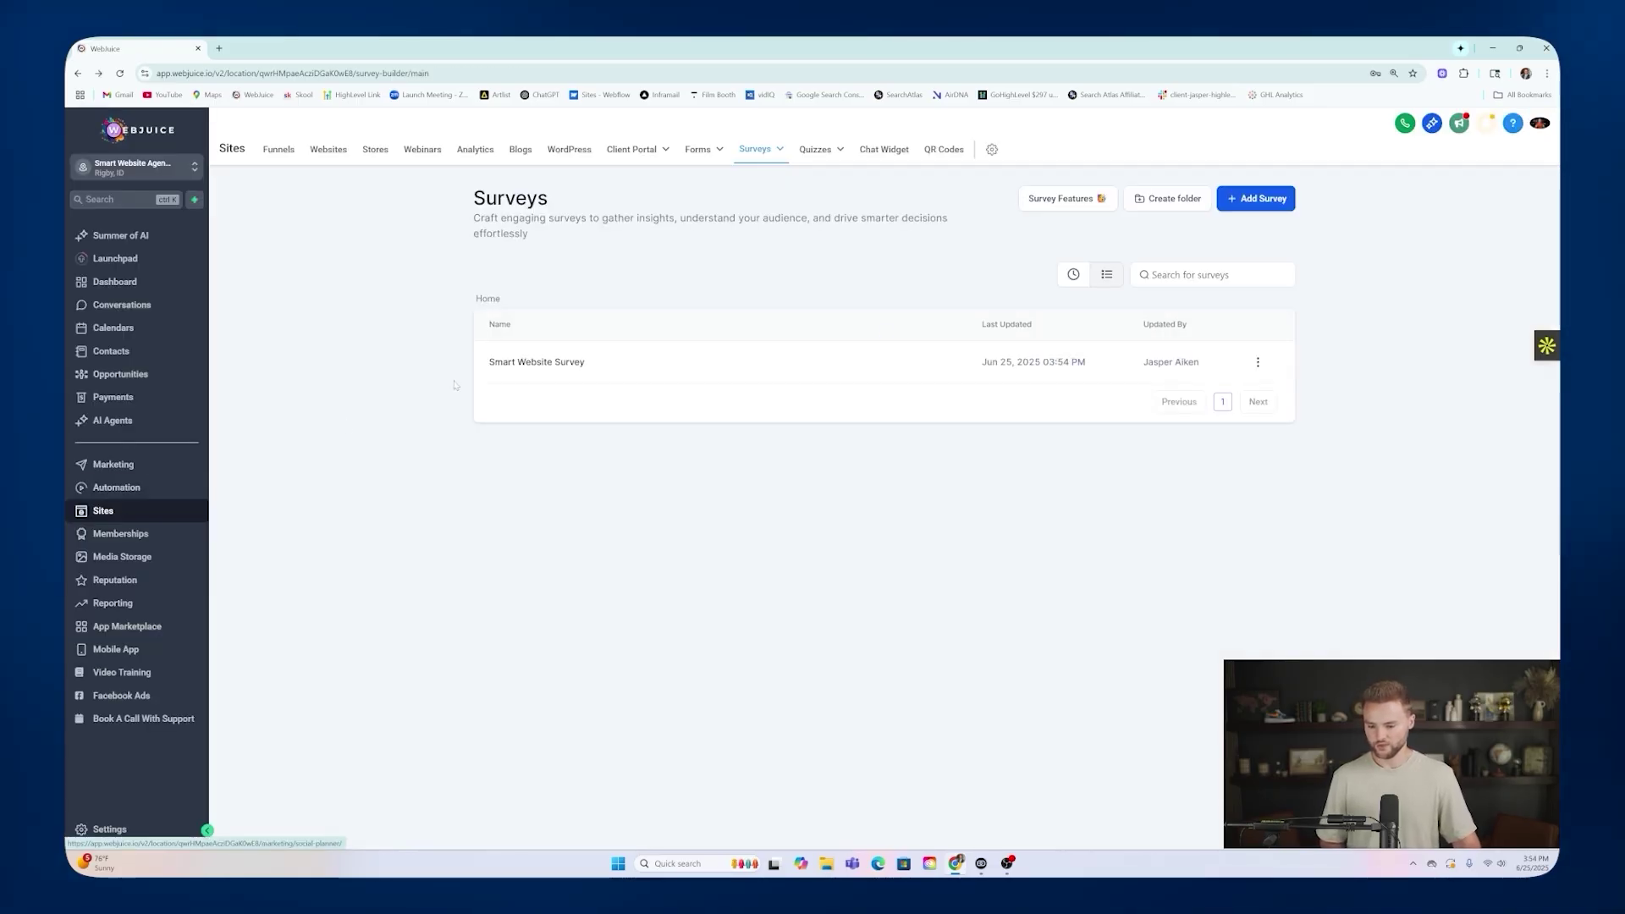
Leave the survey editor and open the Smart Website Funnel's Legal Page step.
{"action": "left_click", "coordinate": [534, 364]}
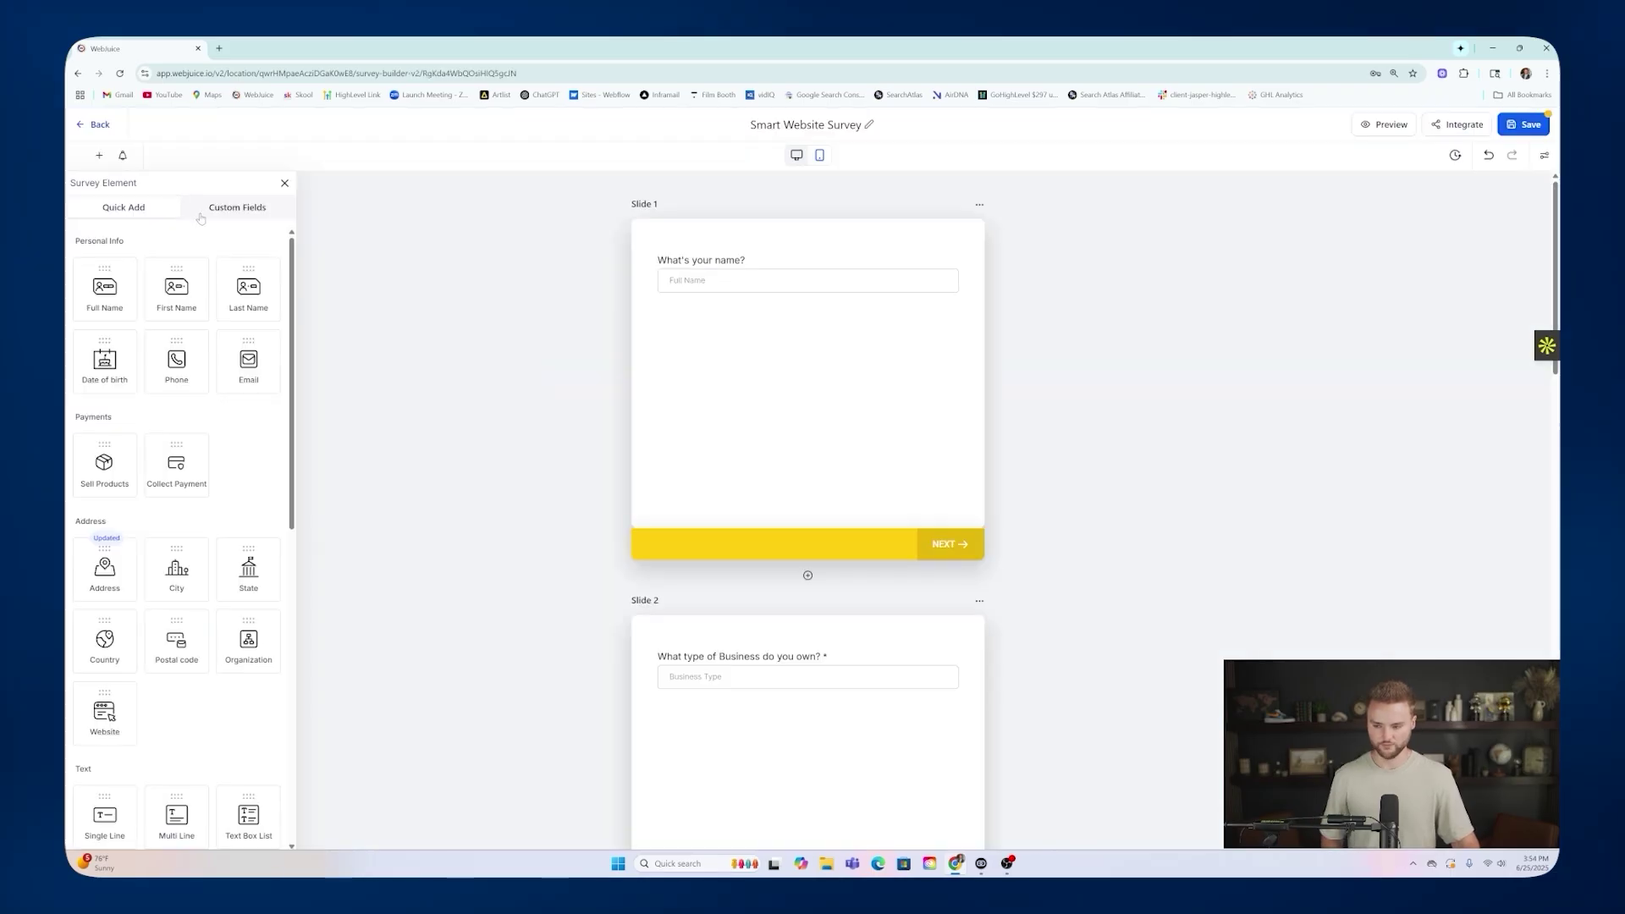
{"action": "left_click", "coordinate": [99, 126]}
{"action": "left_click", "coordinate": [945, 525]}
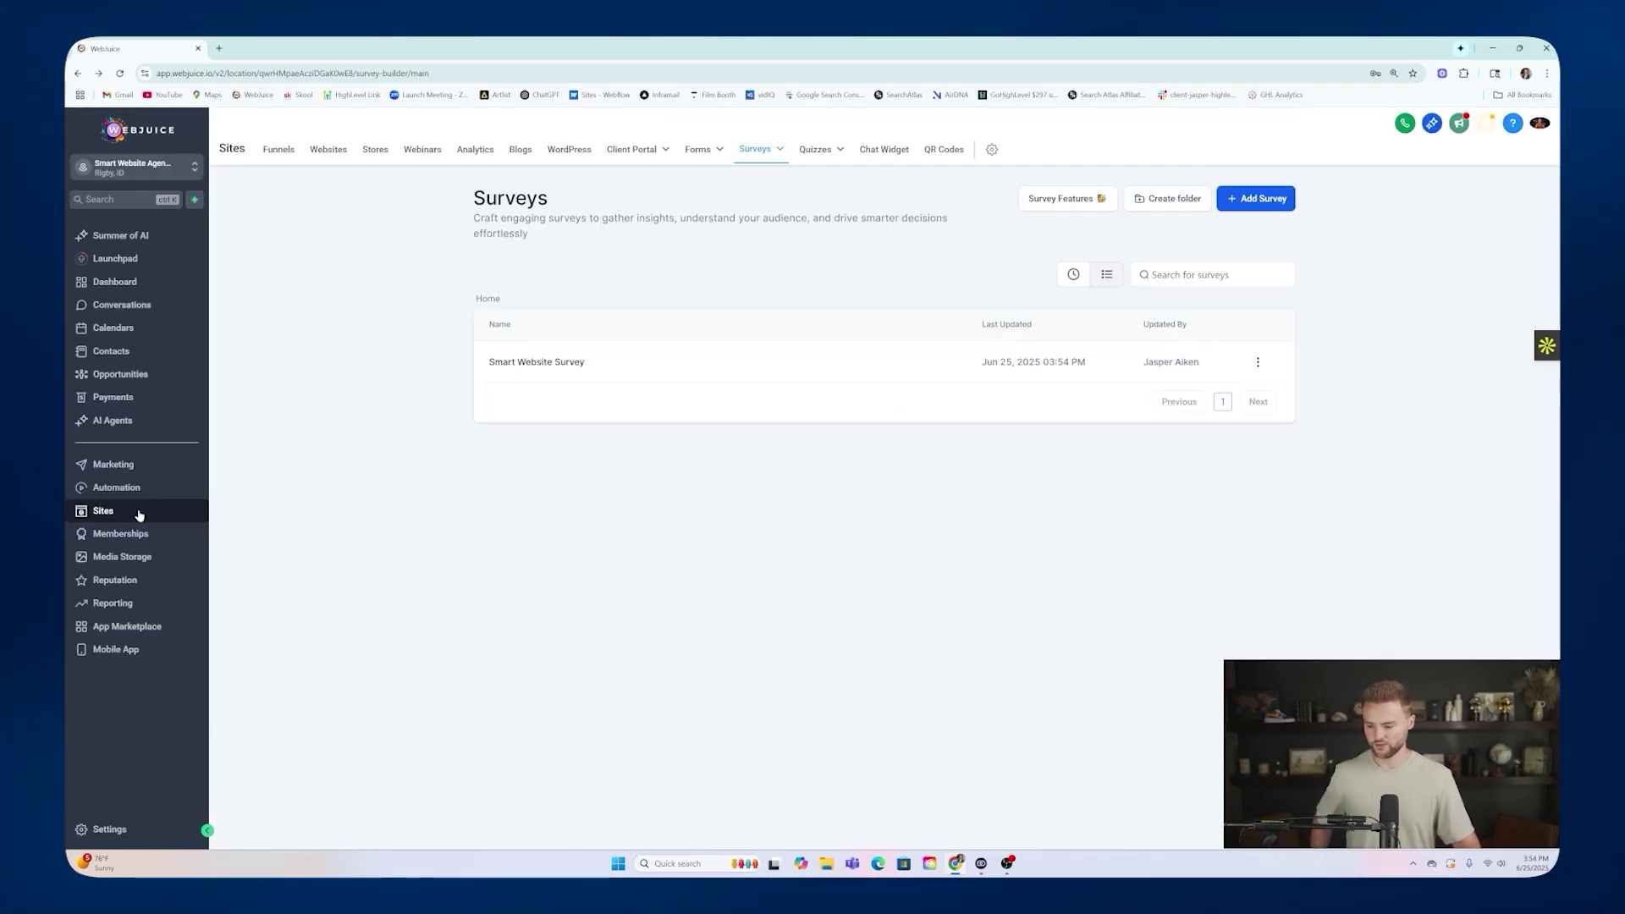
{"action": "left_click", "coordinate": [278, 150]}
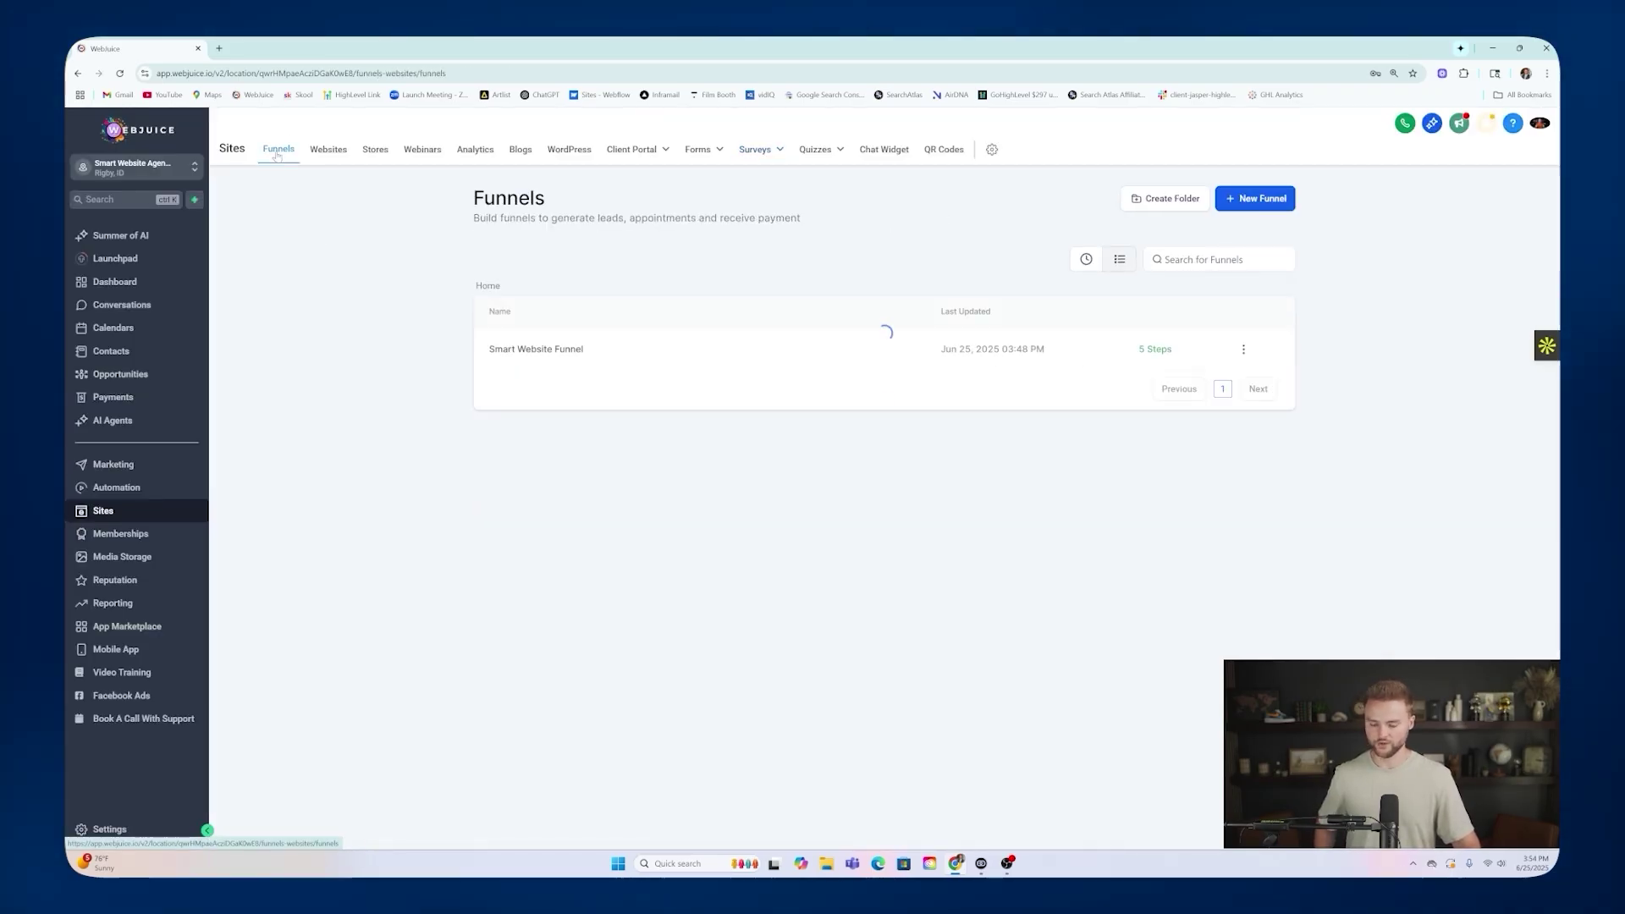
{"action": "left_click", "coordinate": [550, 364]}
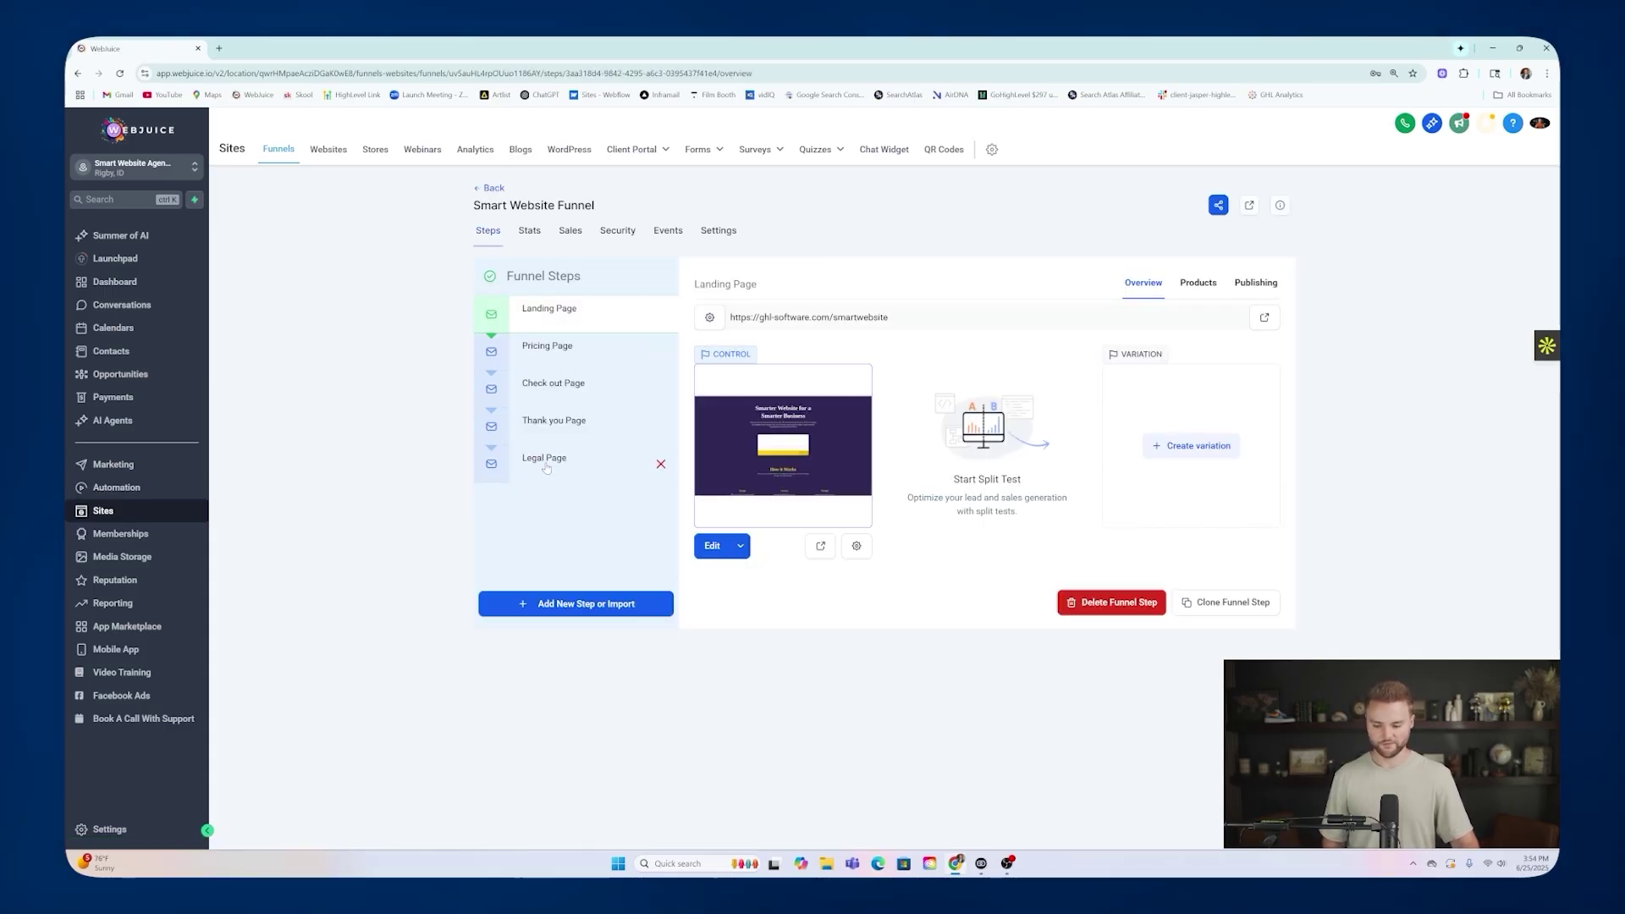
{"action": "left_click", "coordinate": [546, 466]}
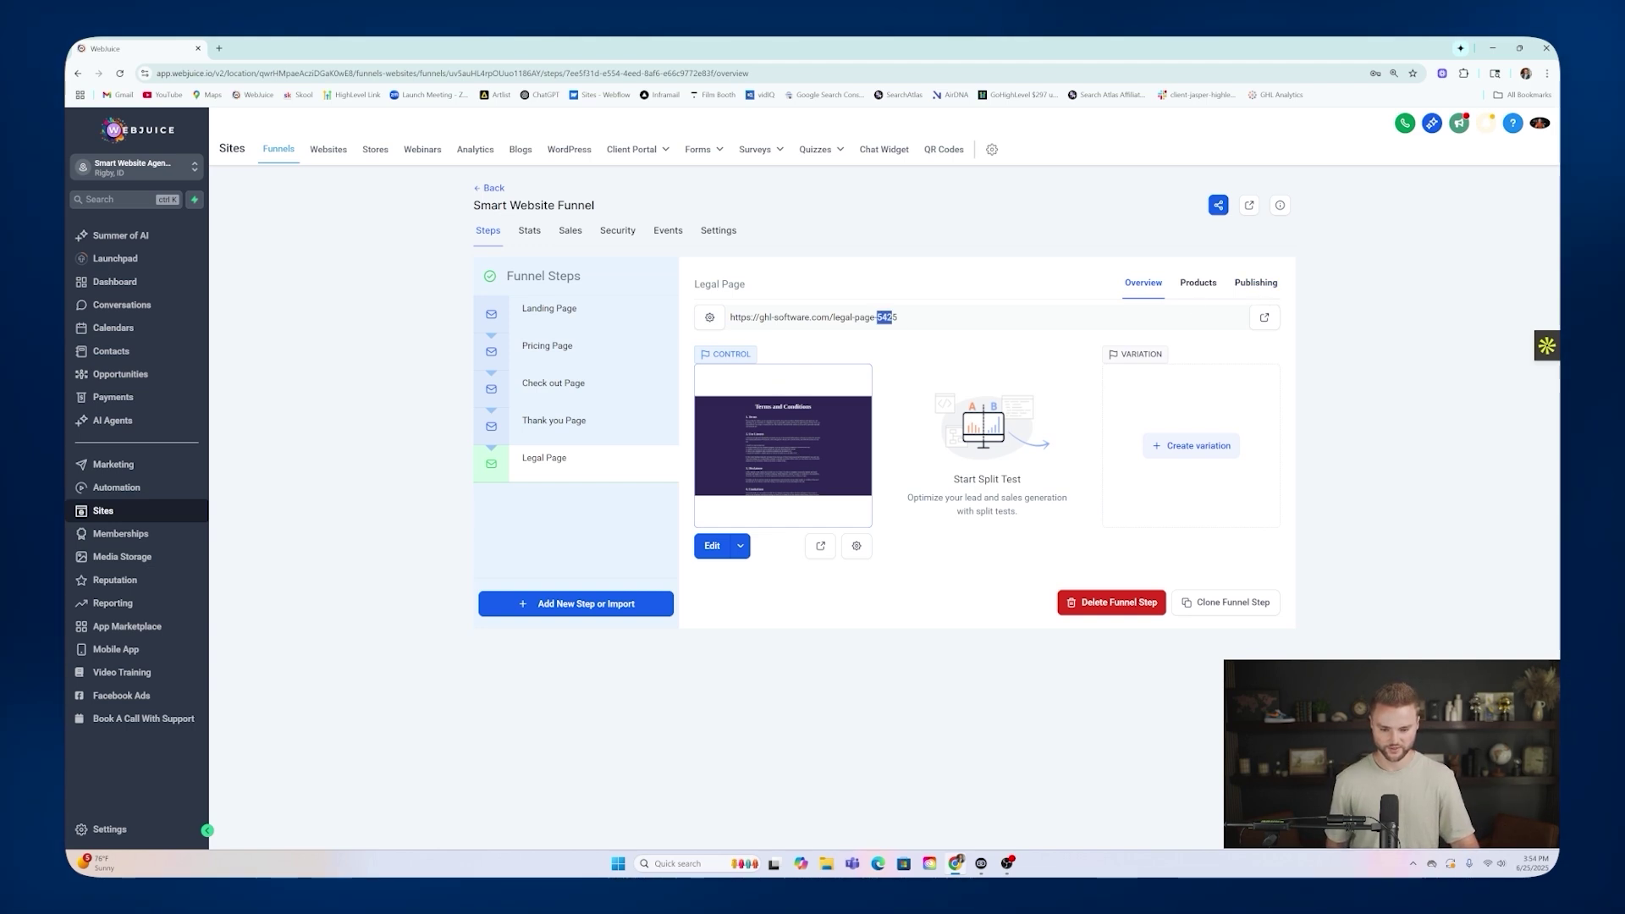
Remove -5425 from the Legal Page step URL, leaving legal-page, and update the step.
{"action": "left_click", "coordinate": [1256, 283]}
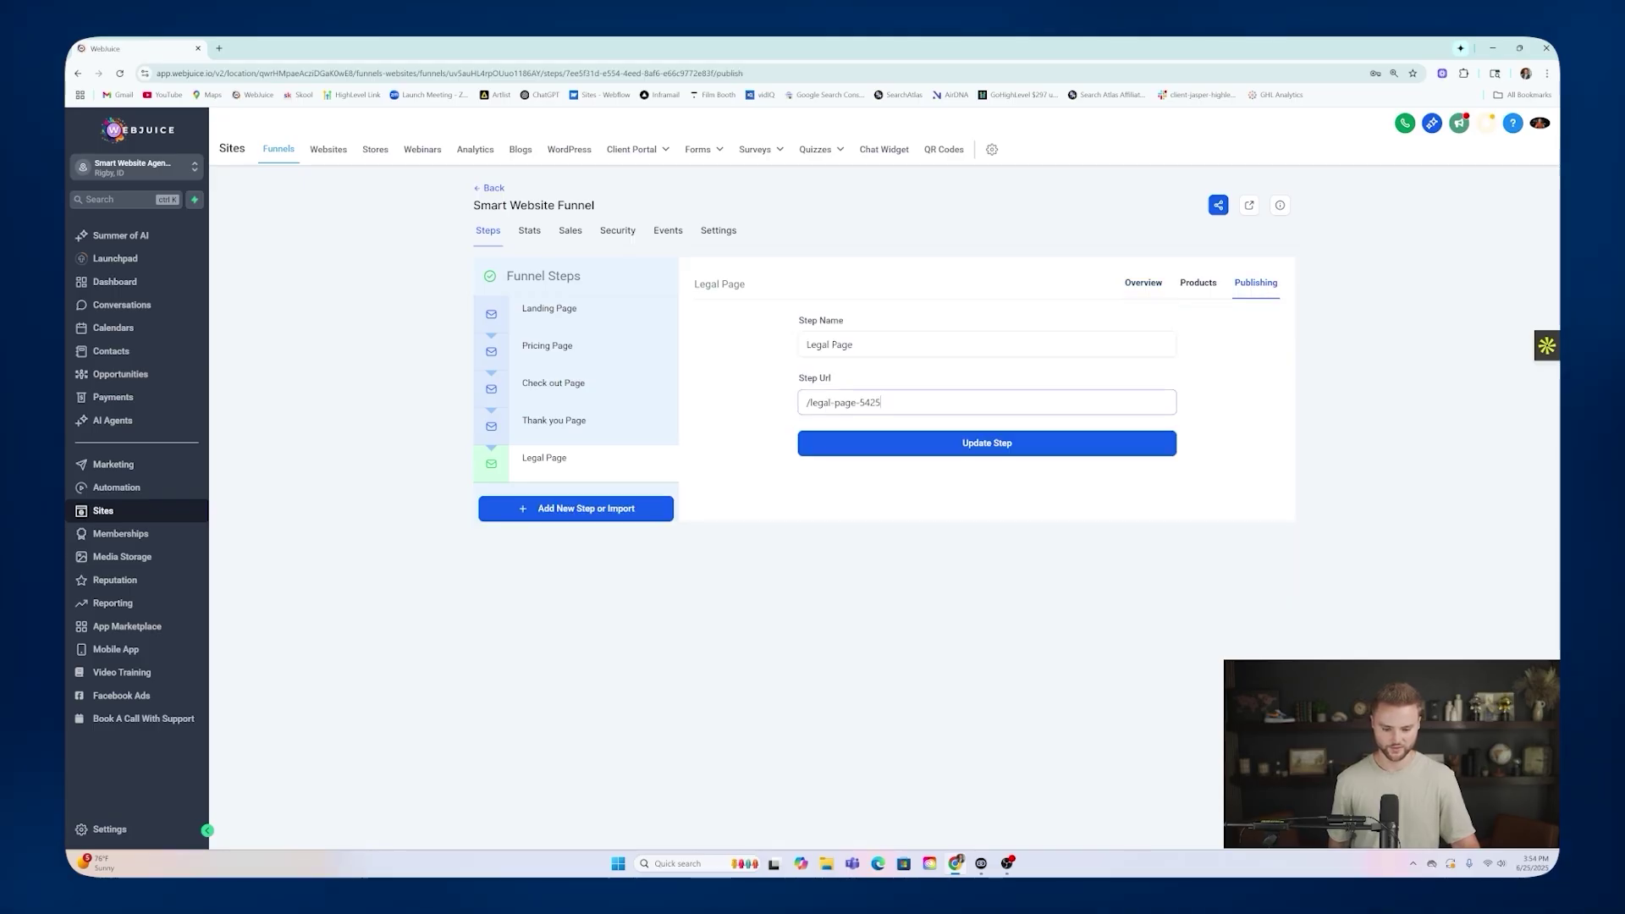
{"action": "left_click", "coordinate": [880, 403]}
{"action": "key", "text": "BackSpace"}
{"action": "key", "text": "BackSpace"}
{"action": "key", "text": "BackSpace"}
{"action": "key", "text": "BackSpace"}
{"action": "key", "text": "BackSpace"}
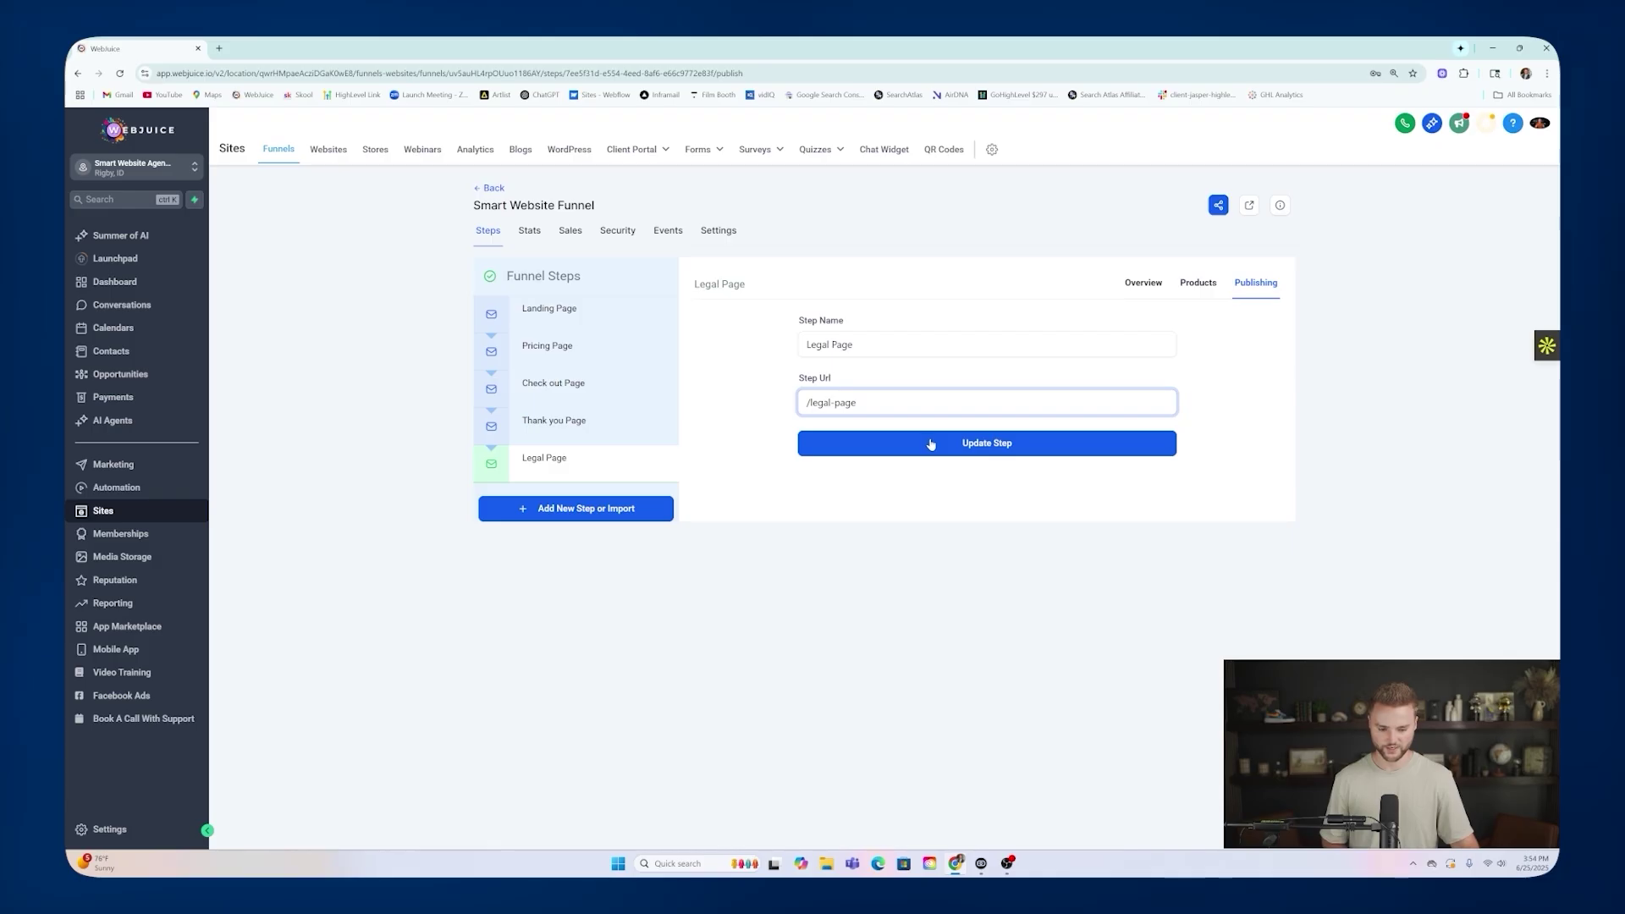
{"action": "left_click", "coordinate": [939, 446]}
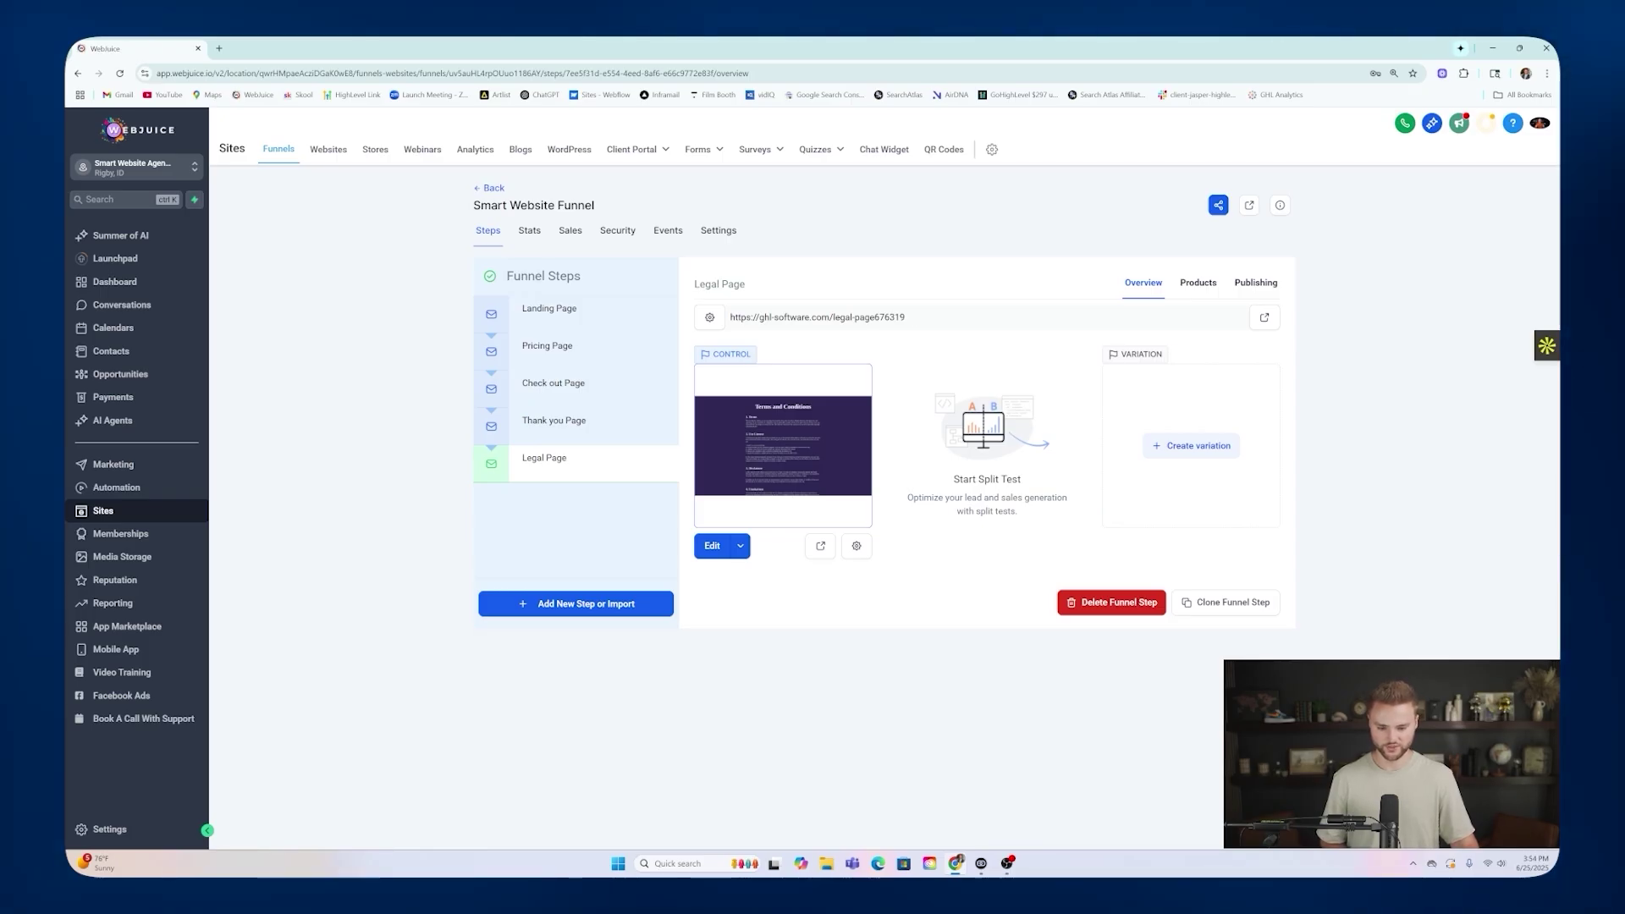
Copy the legal page's full address and head back to Surveys.
{"action": "left_click", "coordinate": [915, 319]}
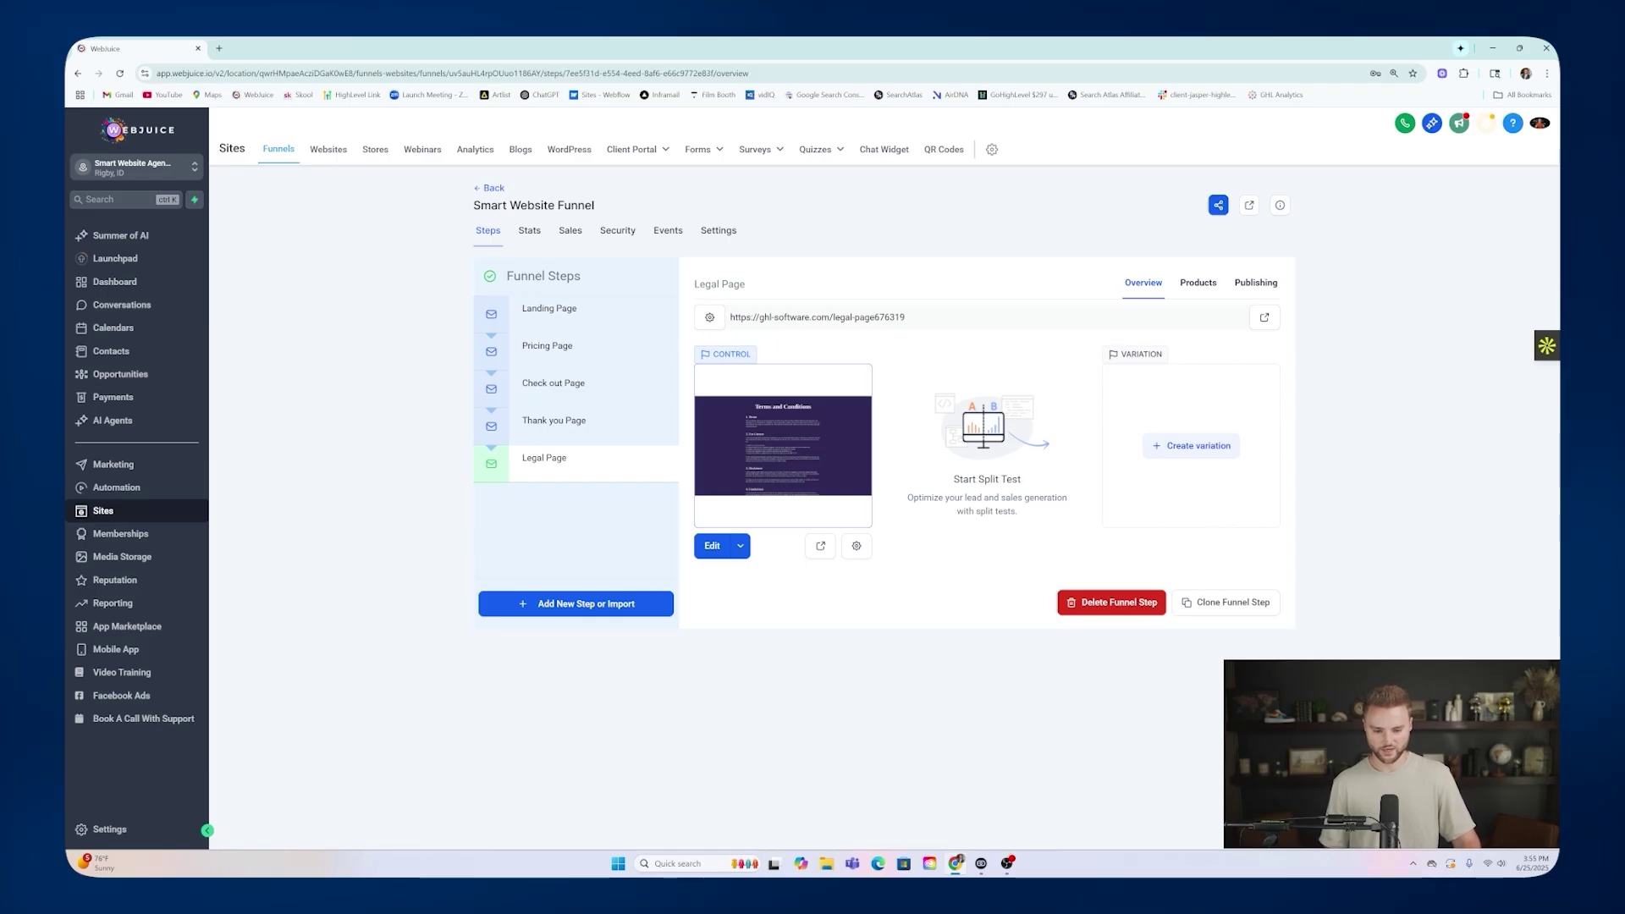
{"action": "left_click_drag", "start_coordinate": [910, 319], "coordinate": [724, 330]}
{"action": "key", "text": "ctrl+c"}
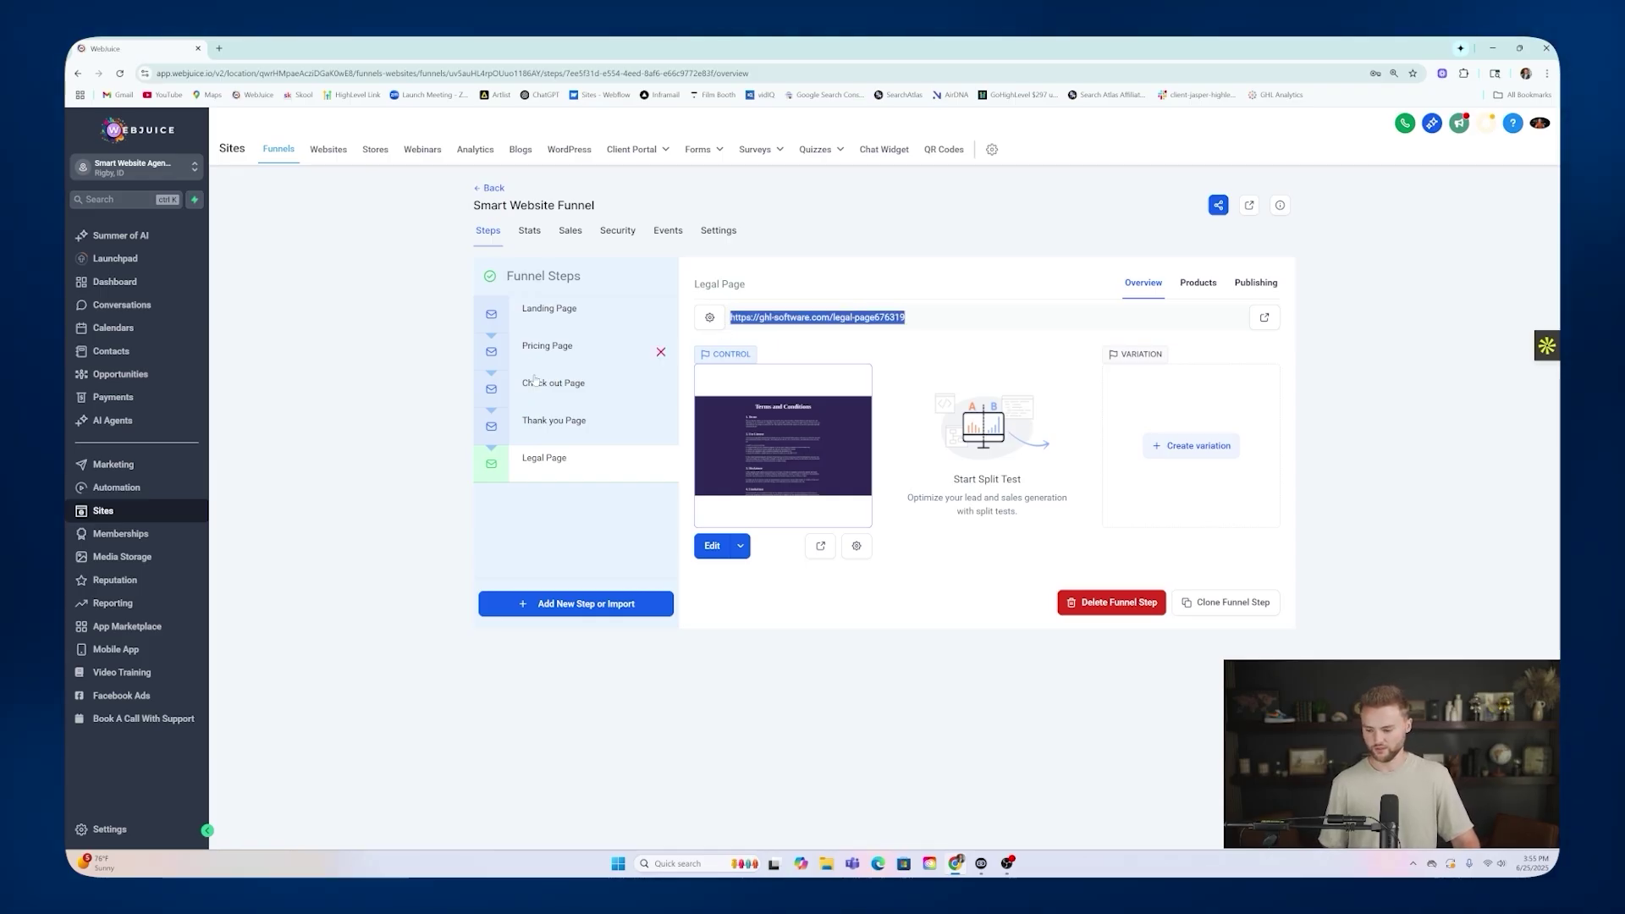
{"action": "left_click", "coordinate": [733, 170]}
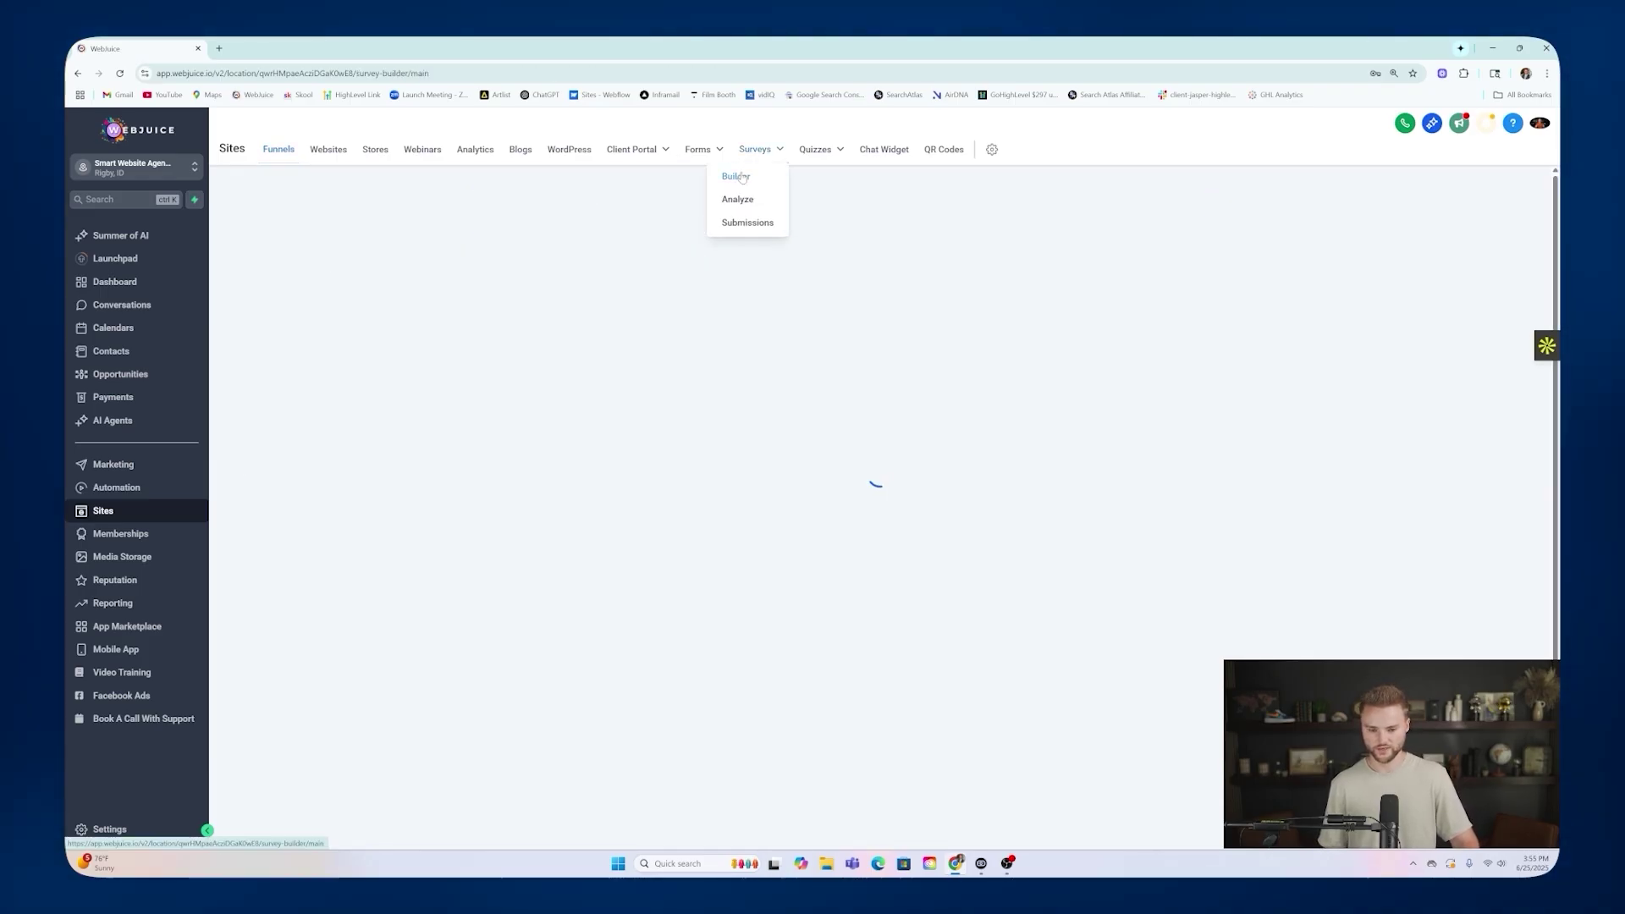
Link 'terms & conditions' in Slide 6's consent text to the pasted legal page URL, then open the link.
{"action": "left_click", "coordinate": [558, 363]}
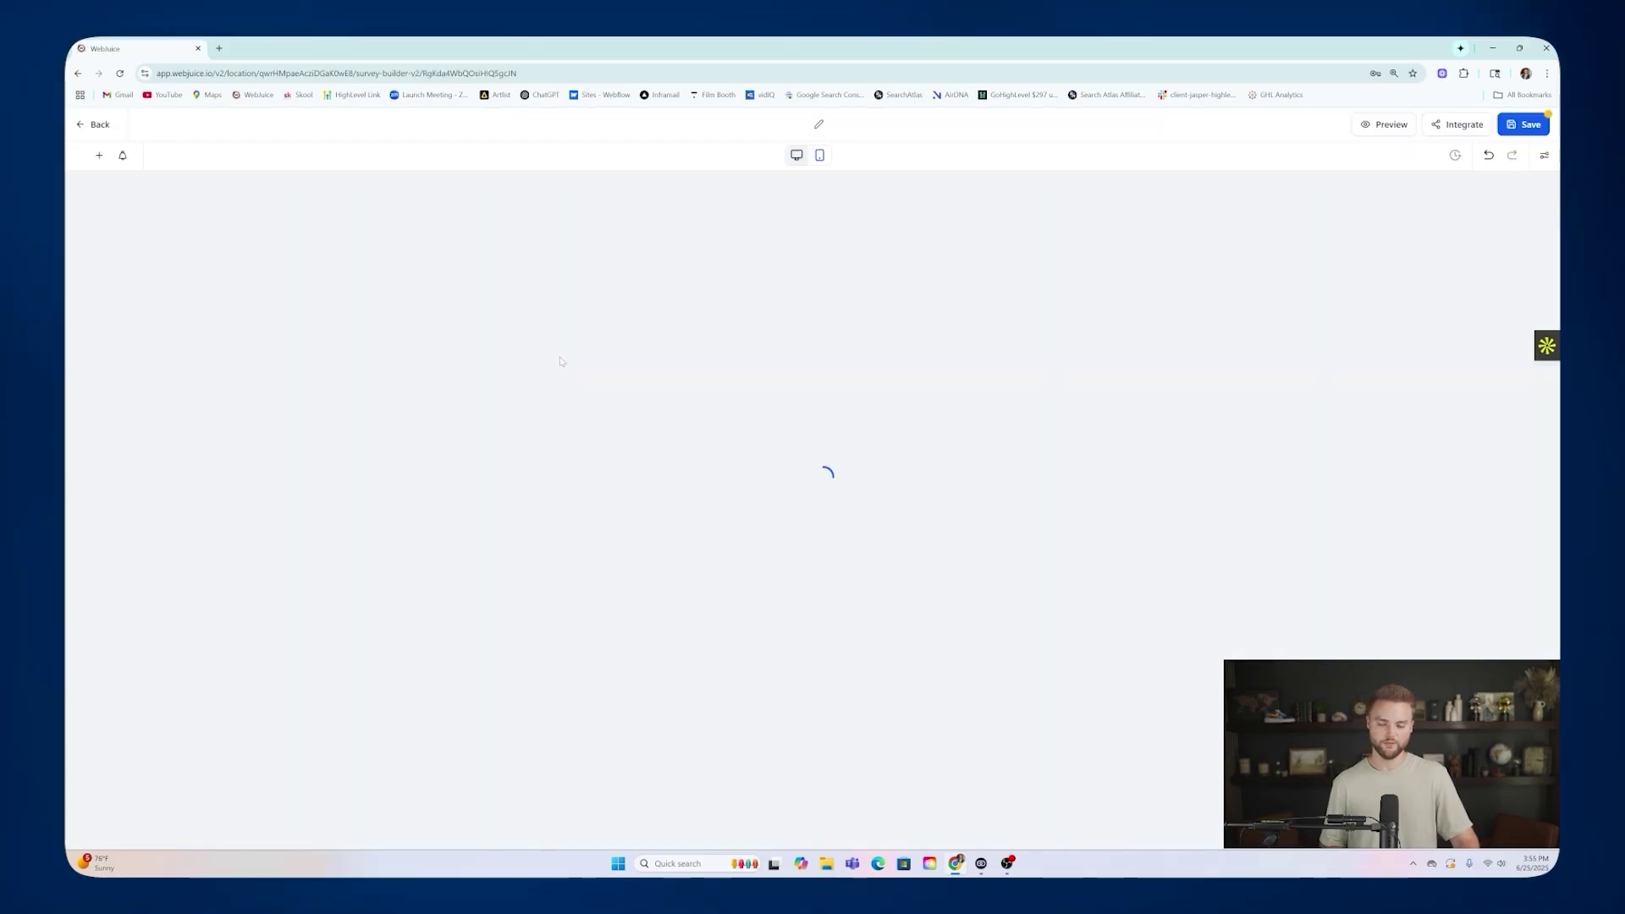
{"action": "scroll", "coordinate": [740, 305], "scroll_direction": "down", "scroll_amount": 7}
{"action": "scroll", "coordinate": [751, 314], "scroll_direction": "down", "scroll_amount": 12}
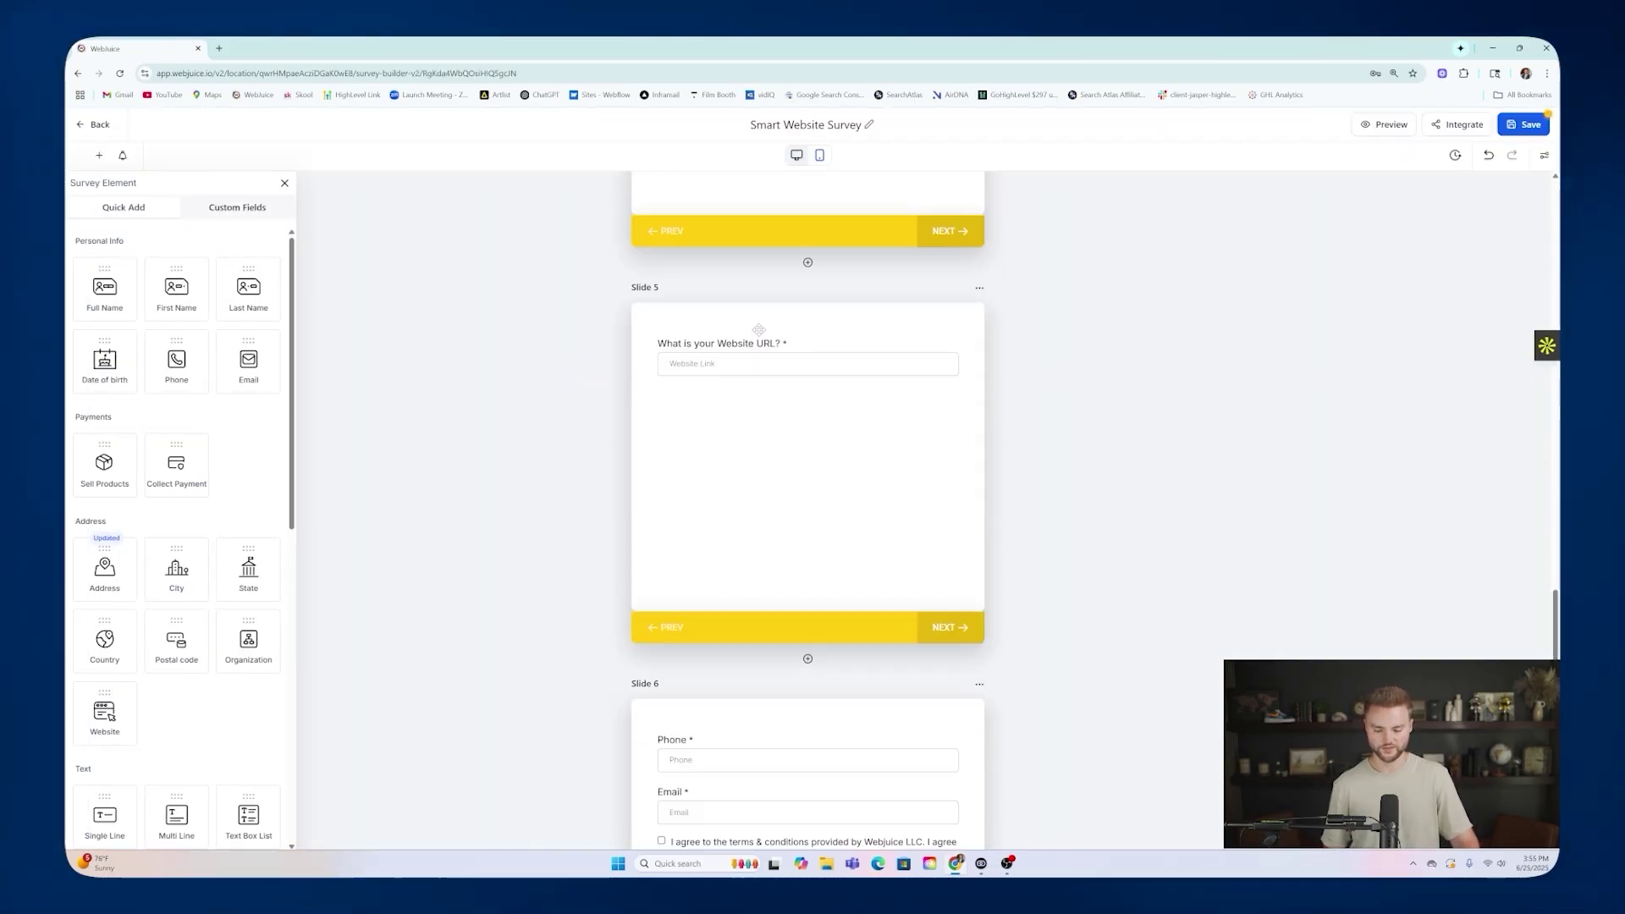
{"action": "scroll", "coordinate": [770, 328], "scroll_direction": "down", "scroll_amount": 1}
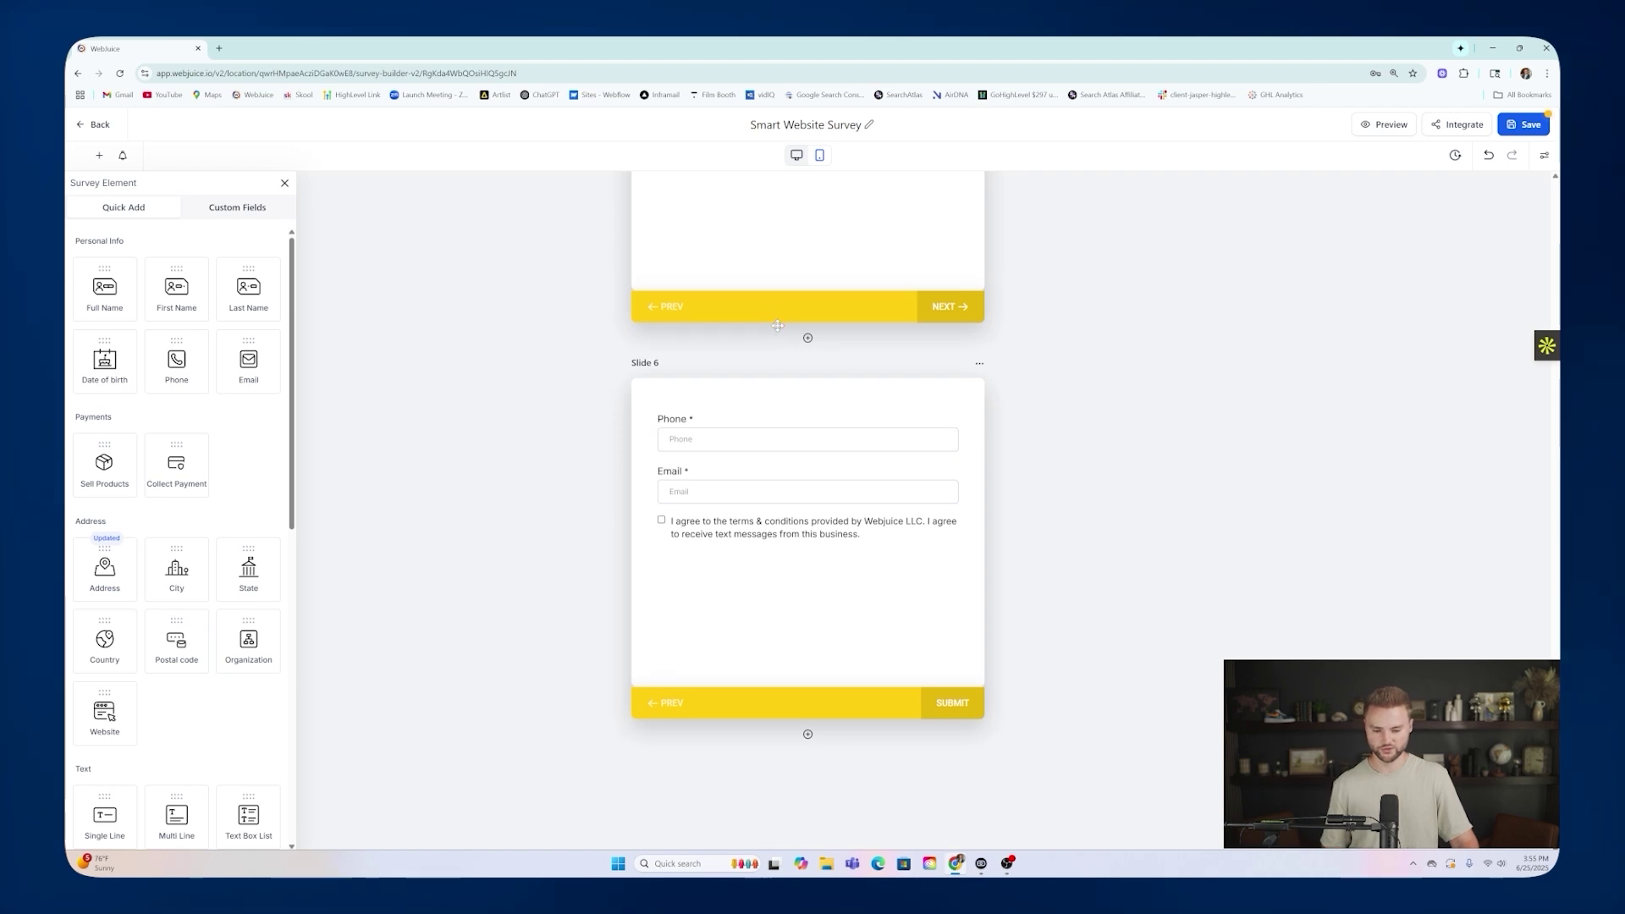
{"action": "left_click", "coordinate": [796, 519]}
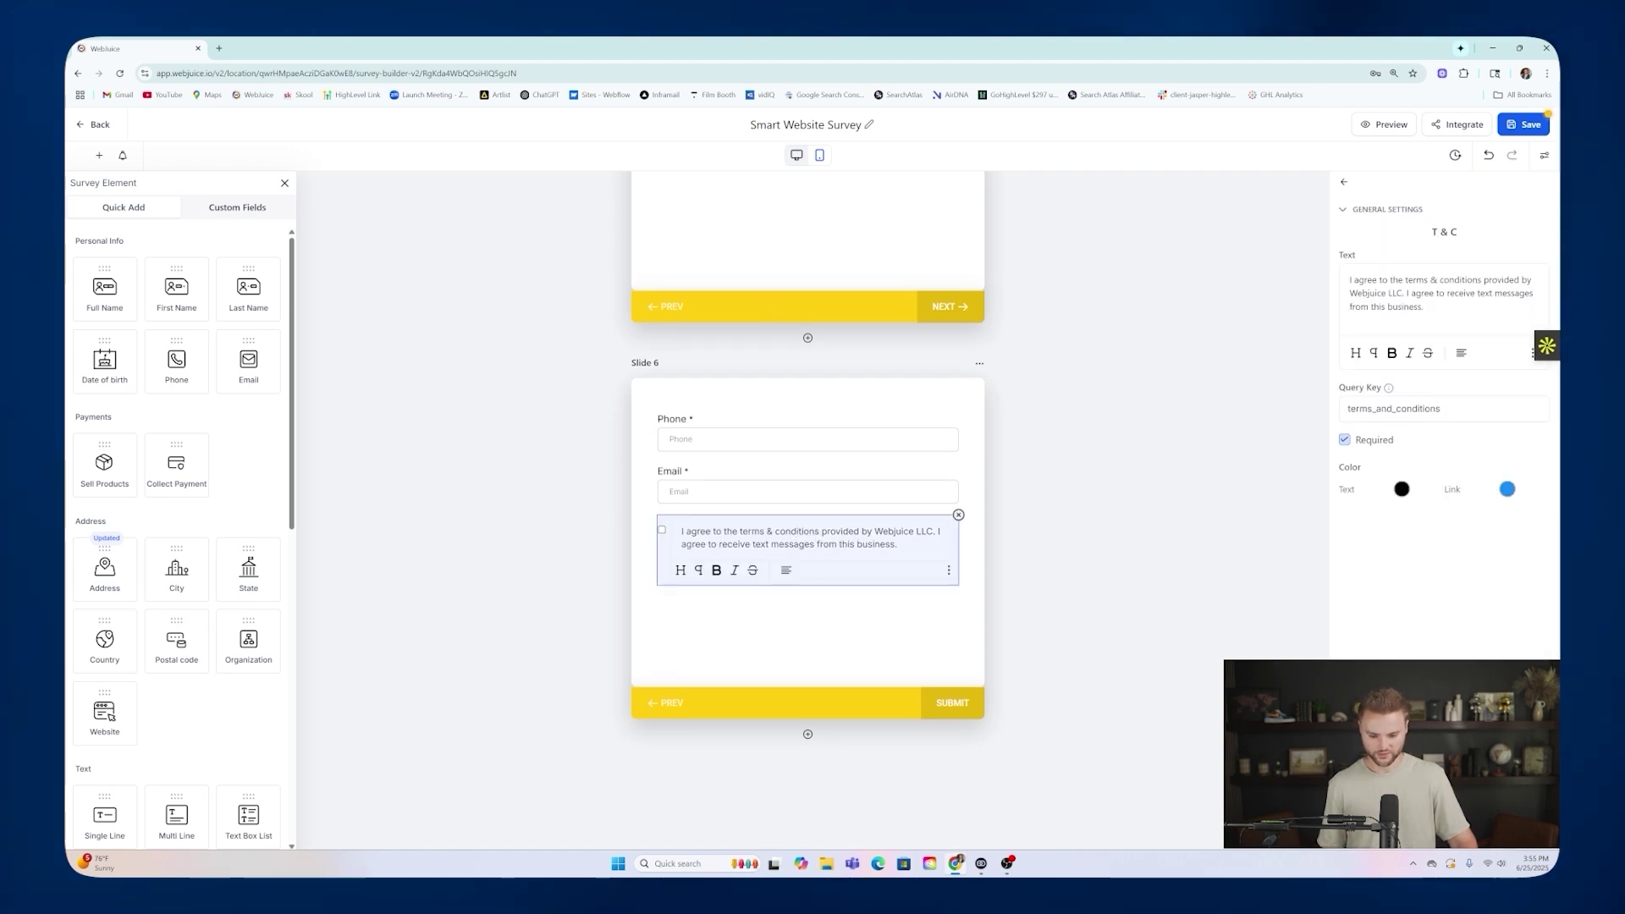
{"action": "left_click_drag", "start_coordinate": [766, 532], "coordinate": [796, 531]}
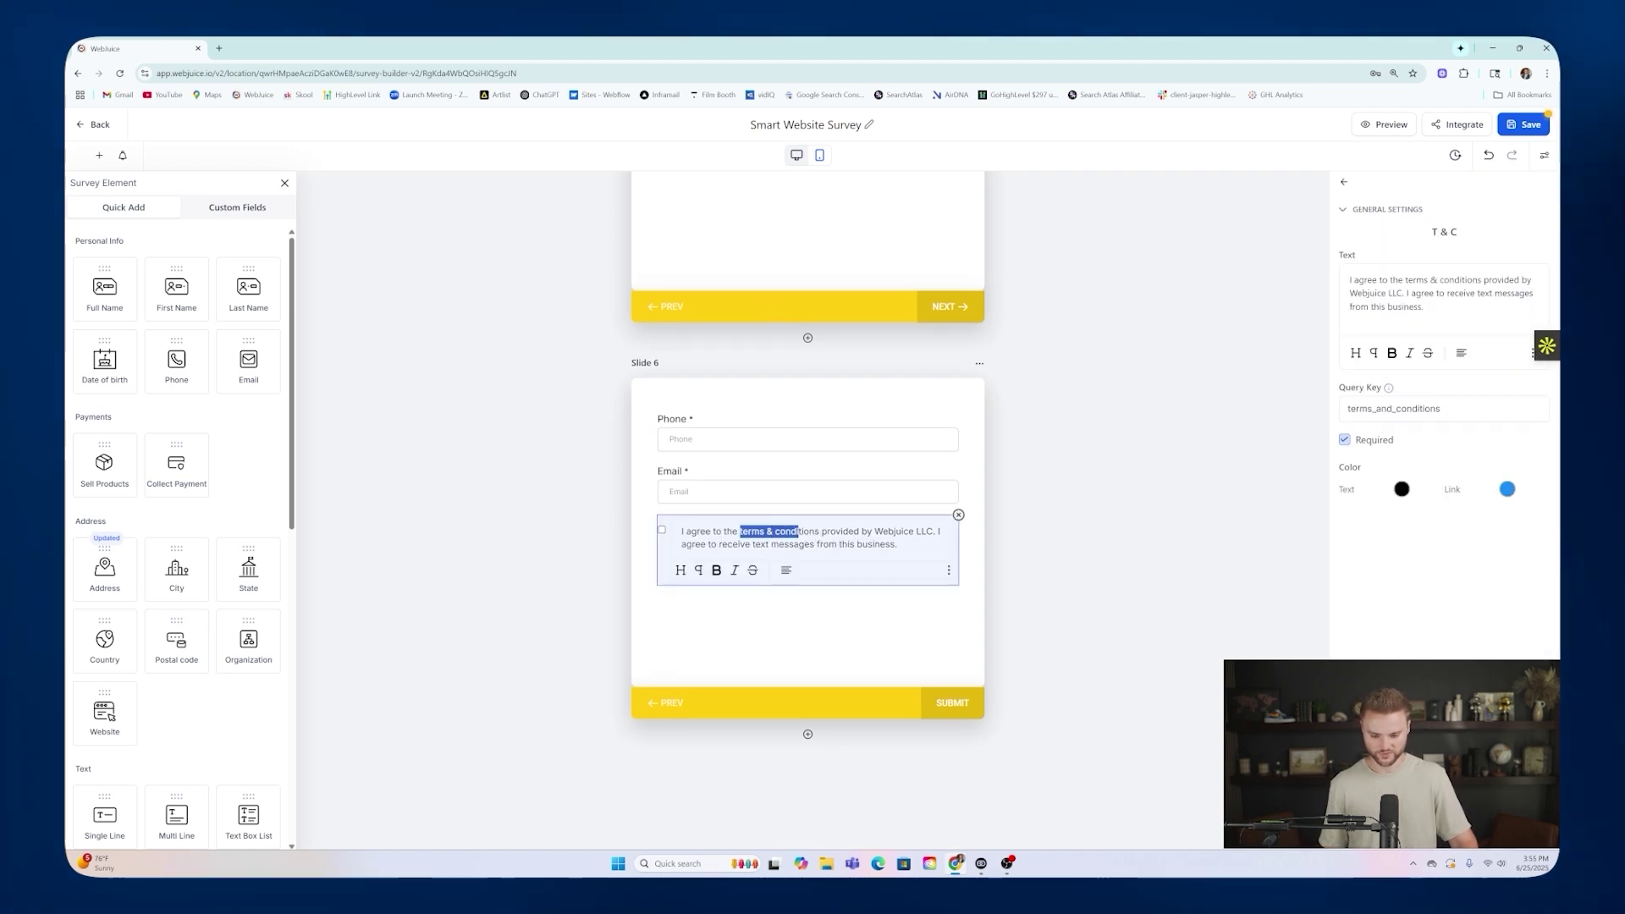
{"action": "left_click", "coordinate": [948, 572]}
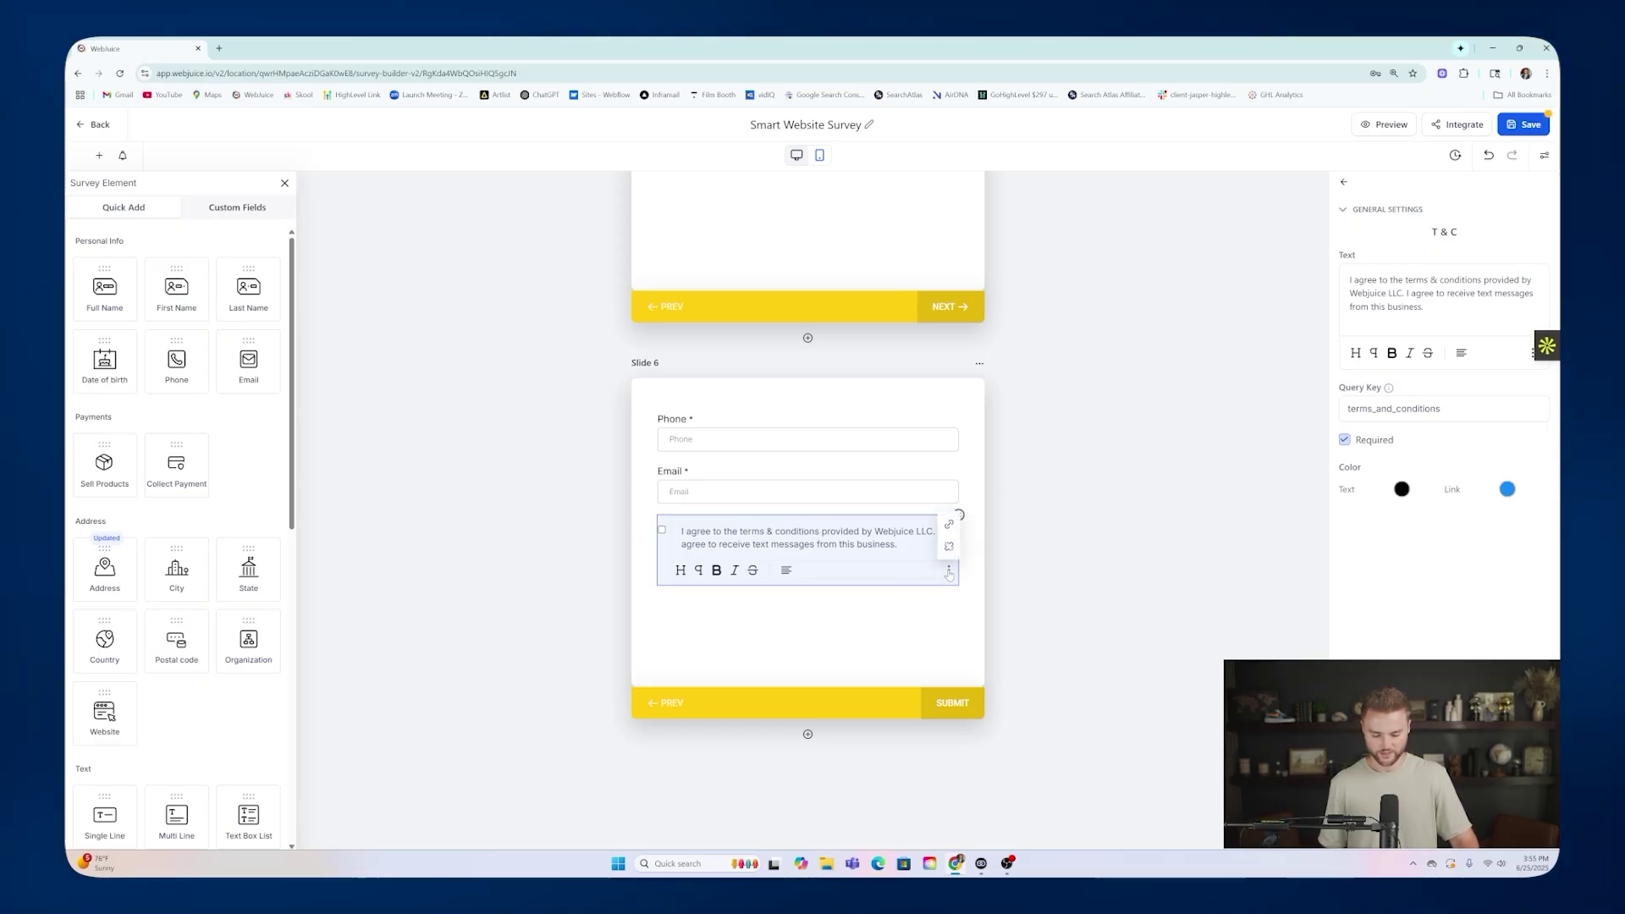
{"action": "left_click", "coordinate": [949, 524]}
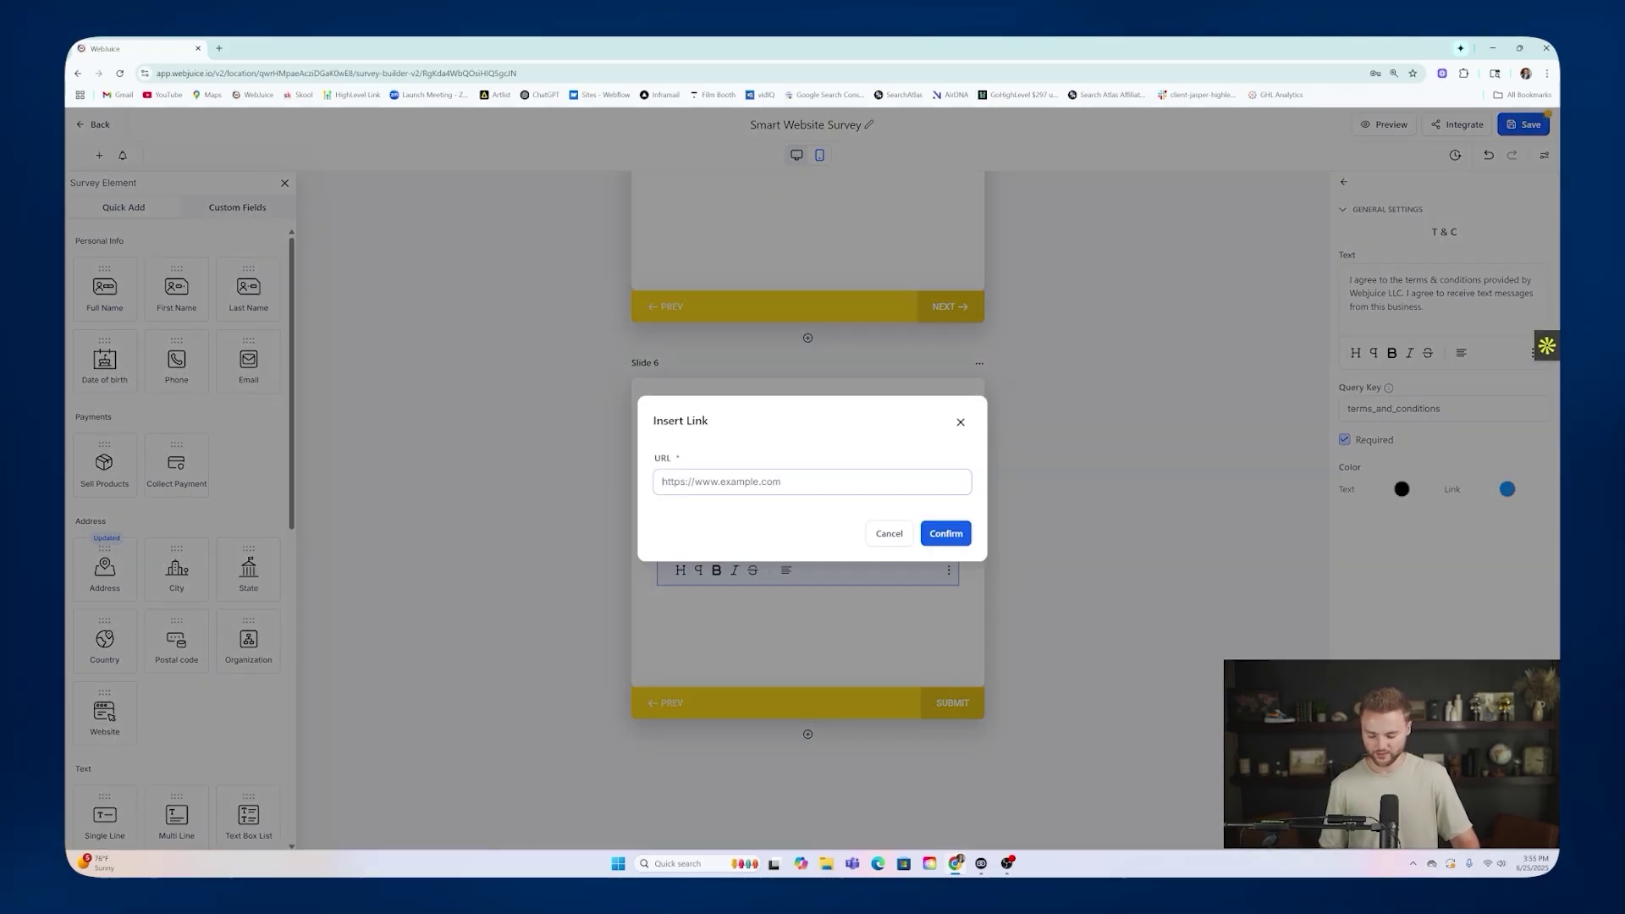
{"action": "key", "text": "ctrl+v"}
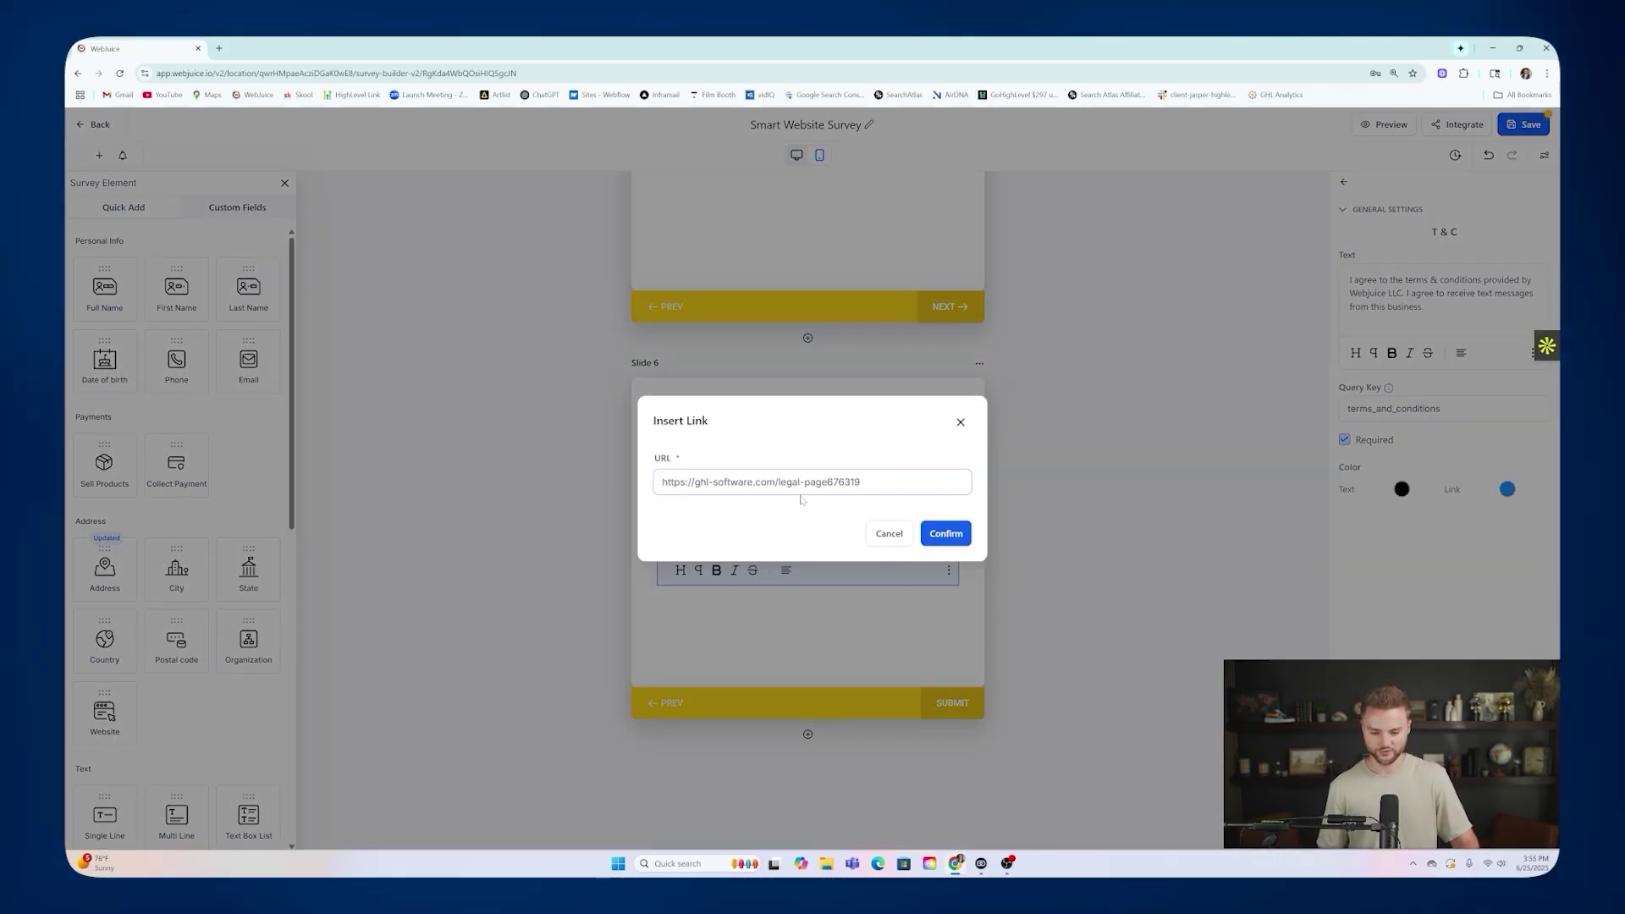
{"action": "left_click", "coordinate": [943, 537]}
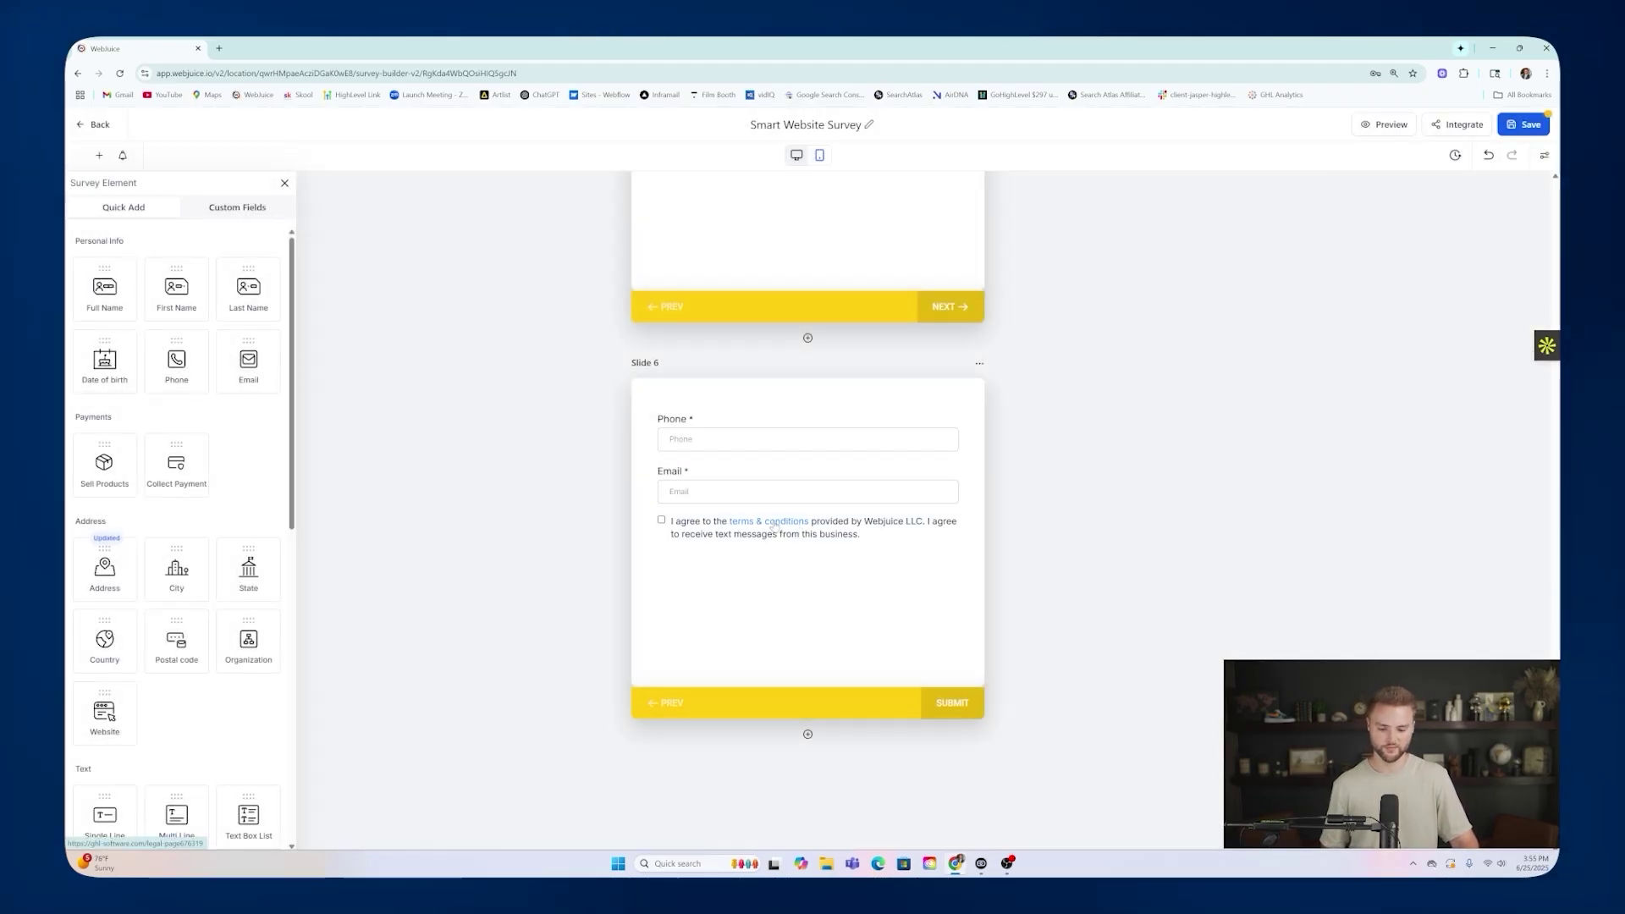
{"action": "left_click", "coordinate": [775, 524]}
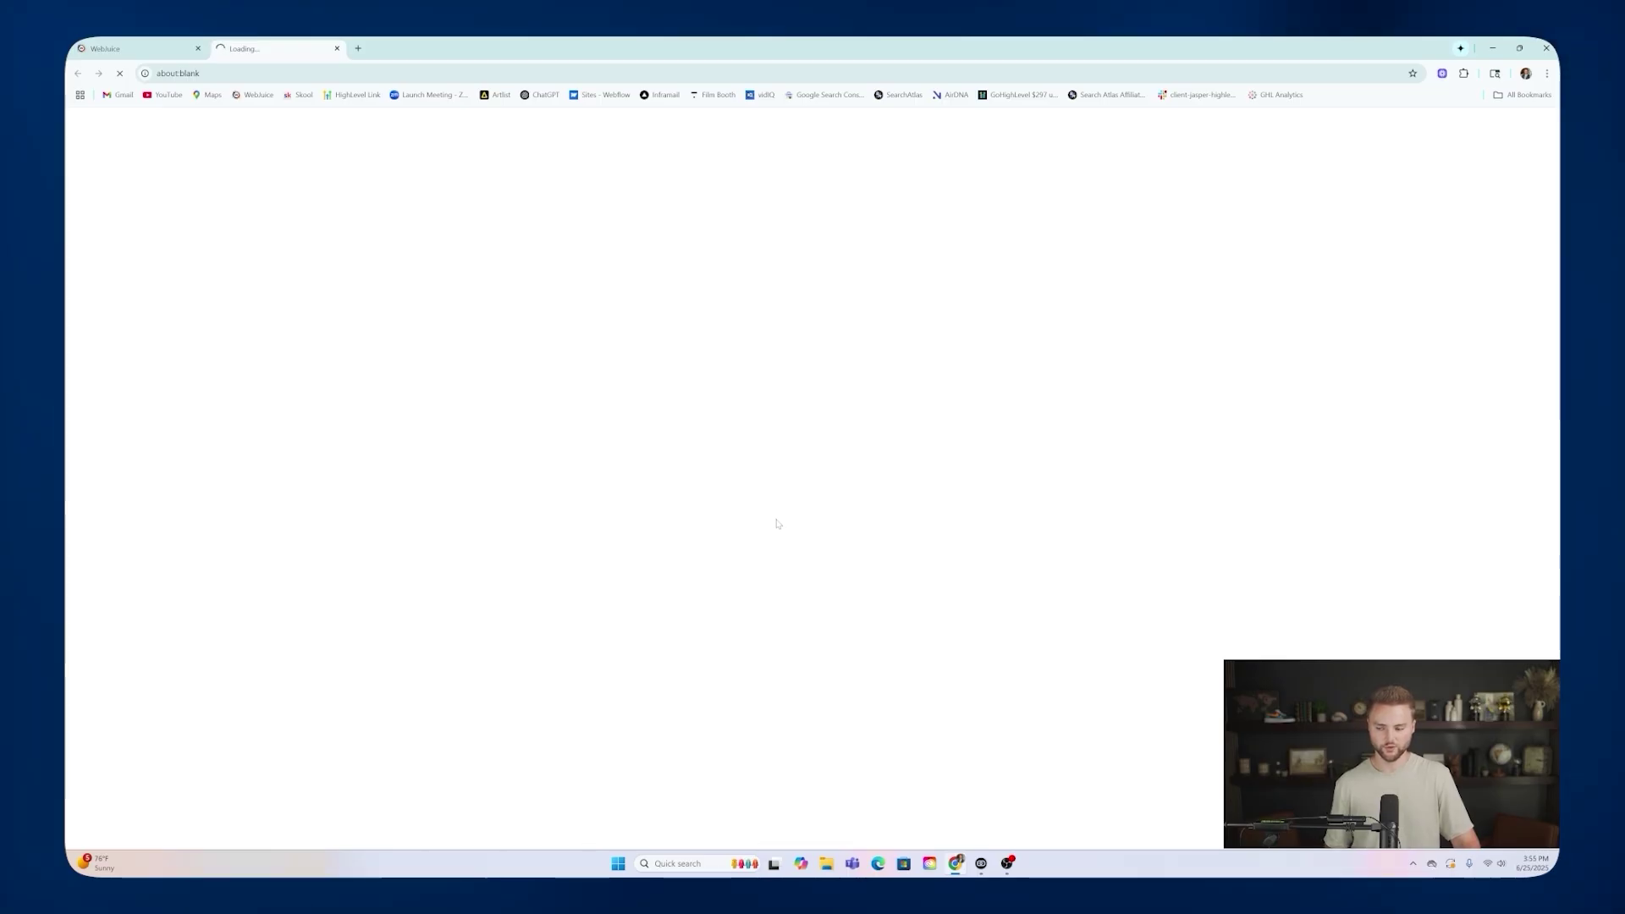
Scroll through the linked Terms and Conditions page in the new tab.
{"action": "scroll", "coordinate": [804, 241], "scroll_direction": "down", "scroll_amount": 3}
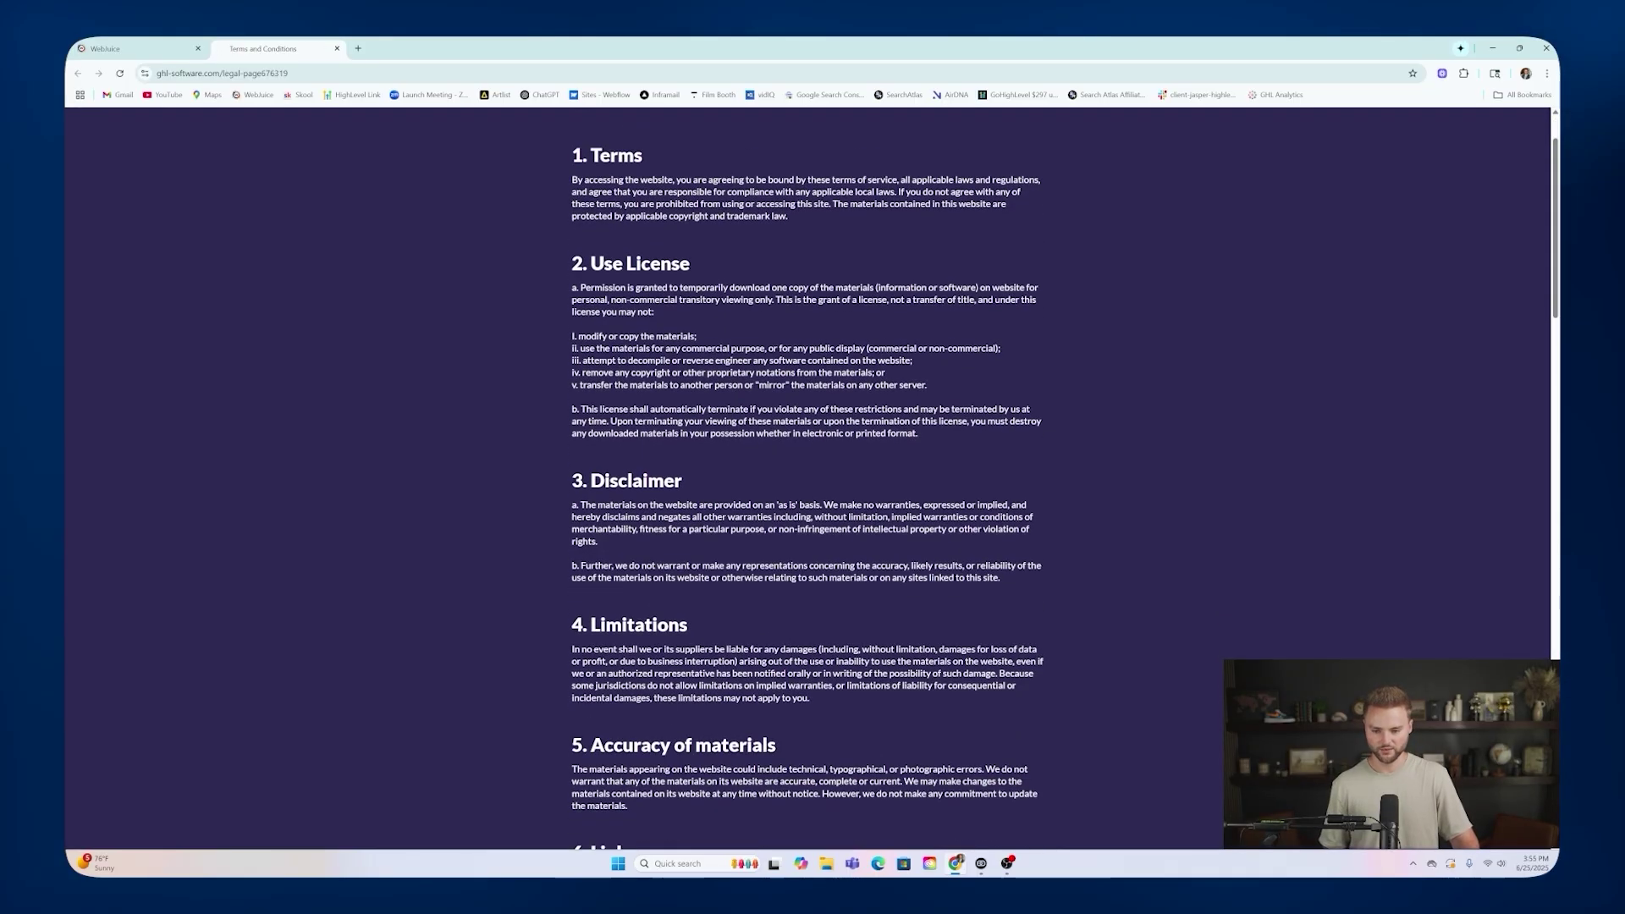
{"action": "scroll", "coordinate": [808, 238], "scroll_direction": "down", "scroll_amount": 10}
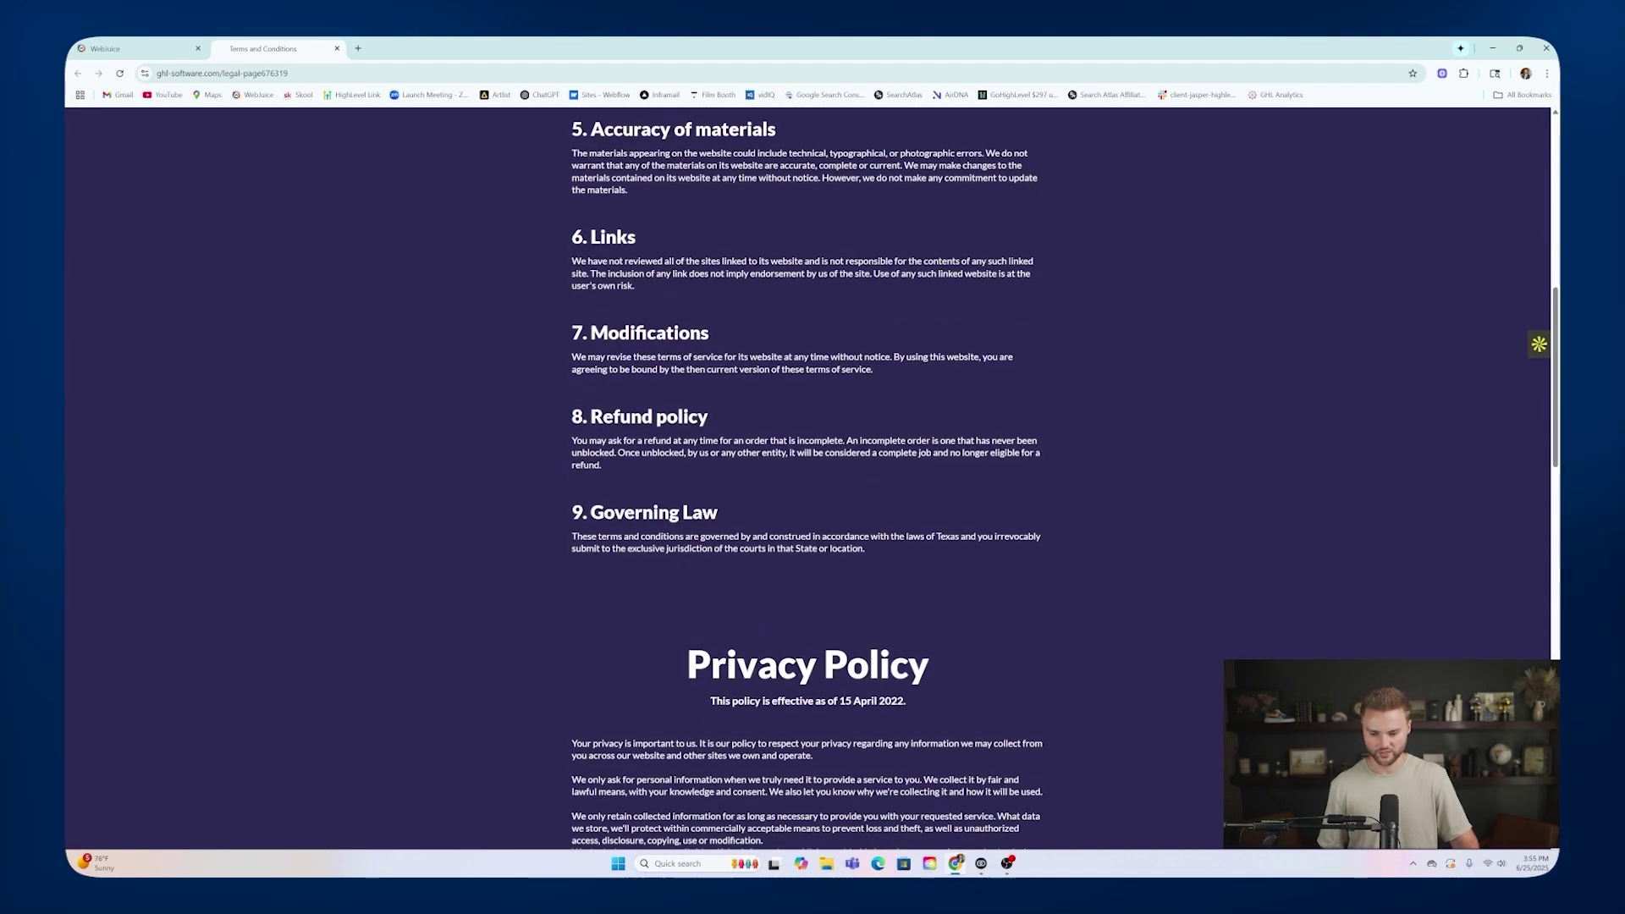
{"action": "scroll", "coordinate": [811, 253], "scroll_direction": "down", "scroll_amount": 8}
{"action": "scroll", "coordinate": [821, 265], "scroll_direction": "up", "scroll_amount": 7}
{"action": "scroll", "coordinate": [809, 478], "scroll_direction": "up", "scroll_amount": 10}
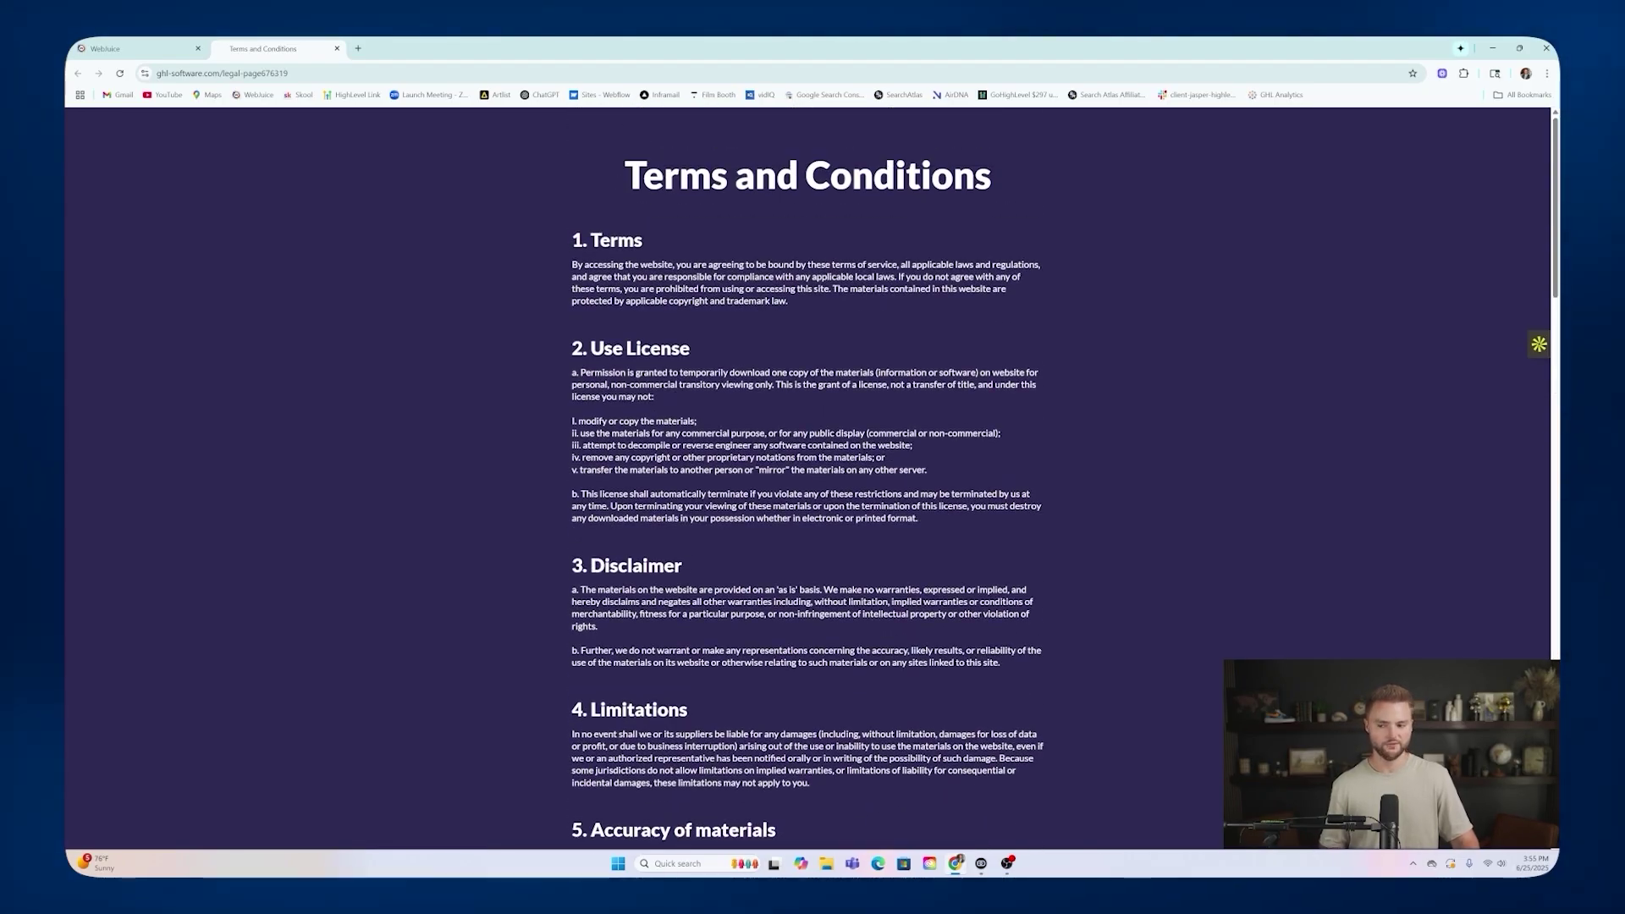
{"action": "scroll", "coordinate": [796, 296], "scroll_direction": "down", "scroll_amount": 8}
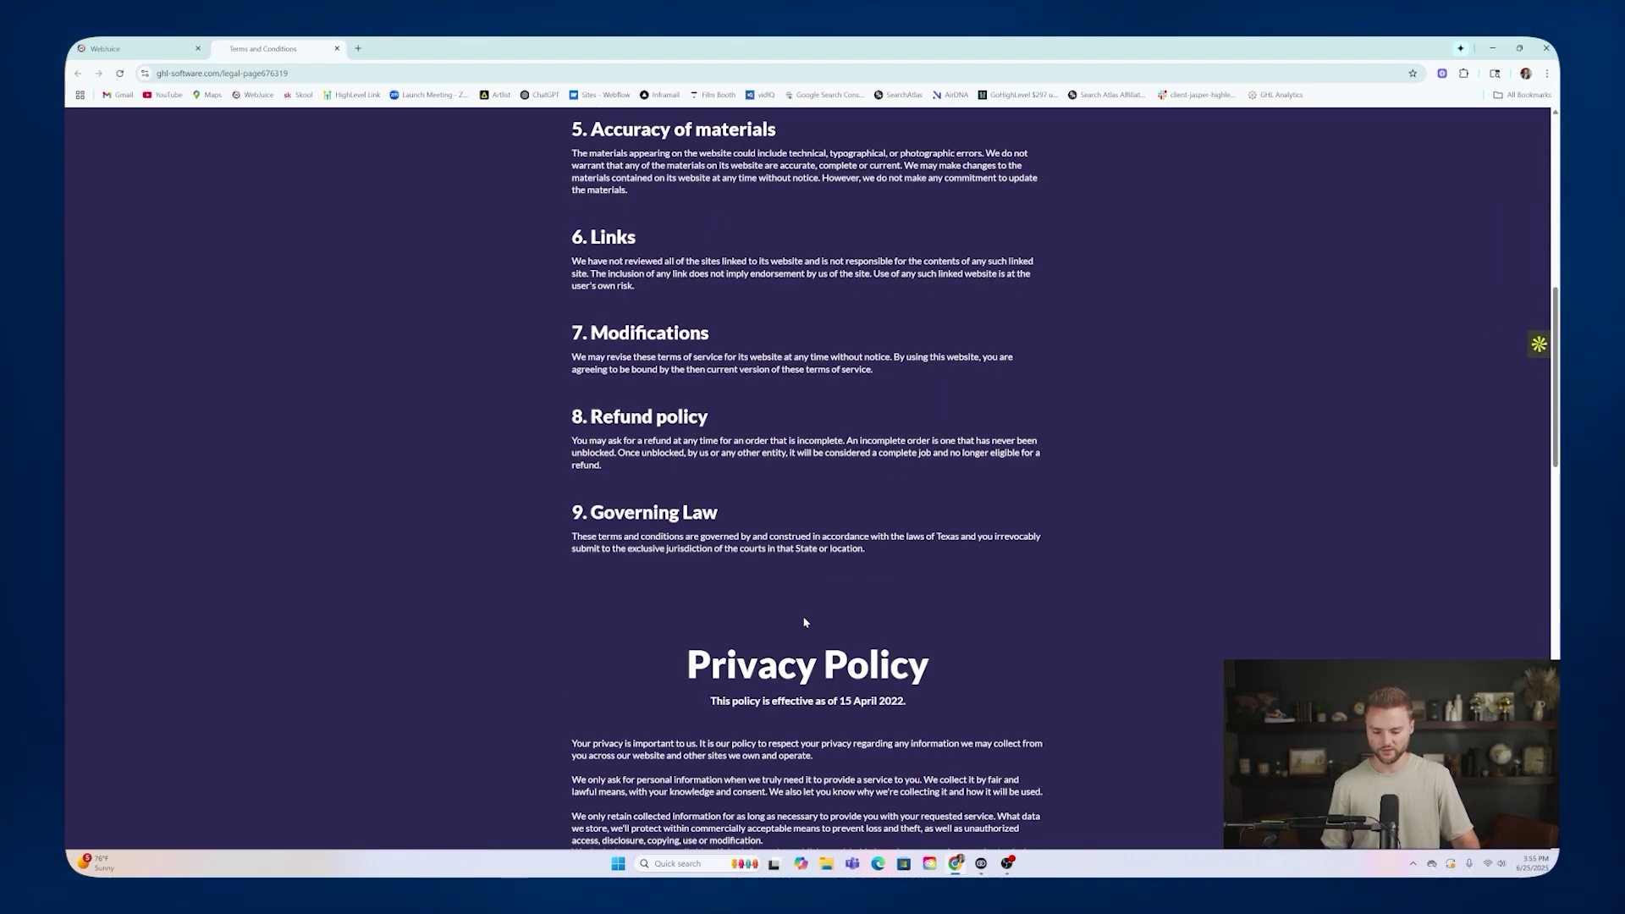
Back in WebJuice, save the Smart Website Survey and leave the builder.
{"action": "left_click", "coordinate": [150, 49]}
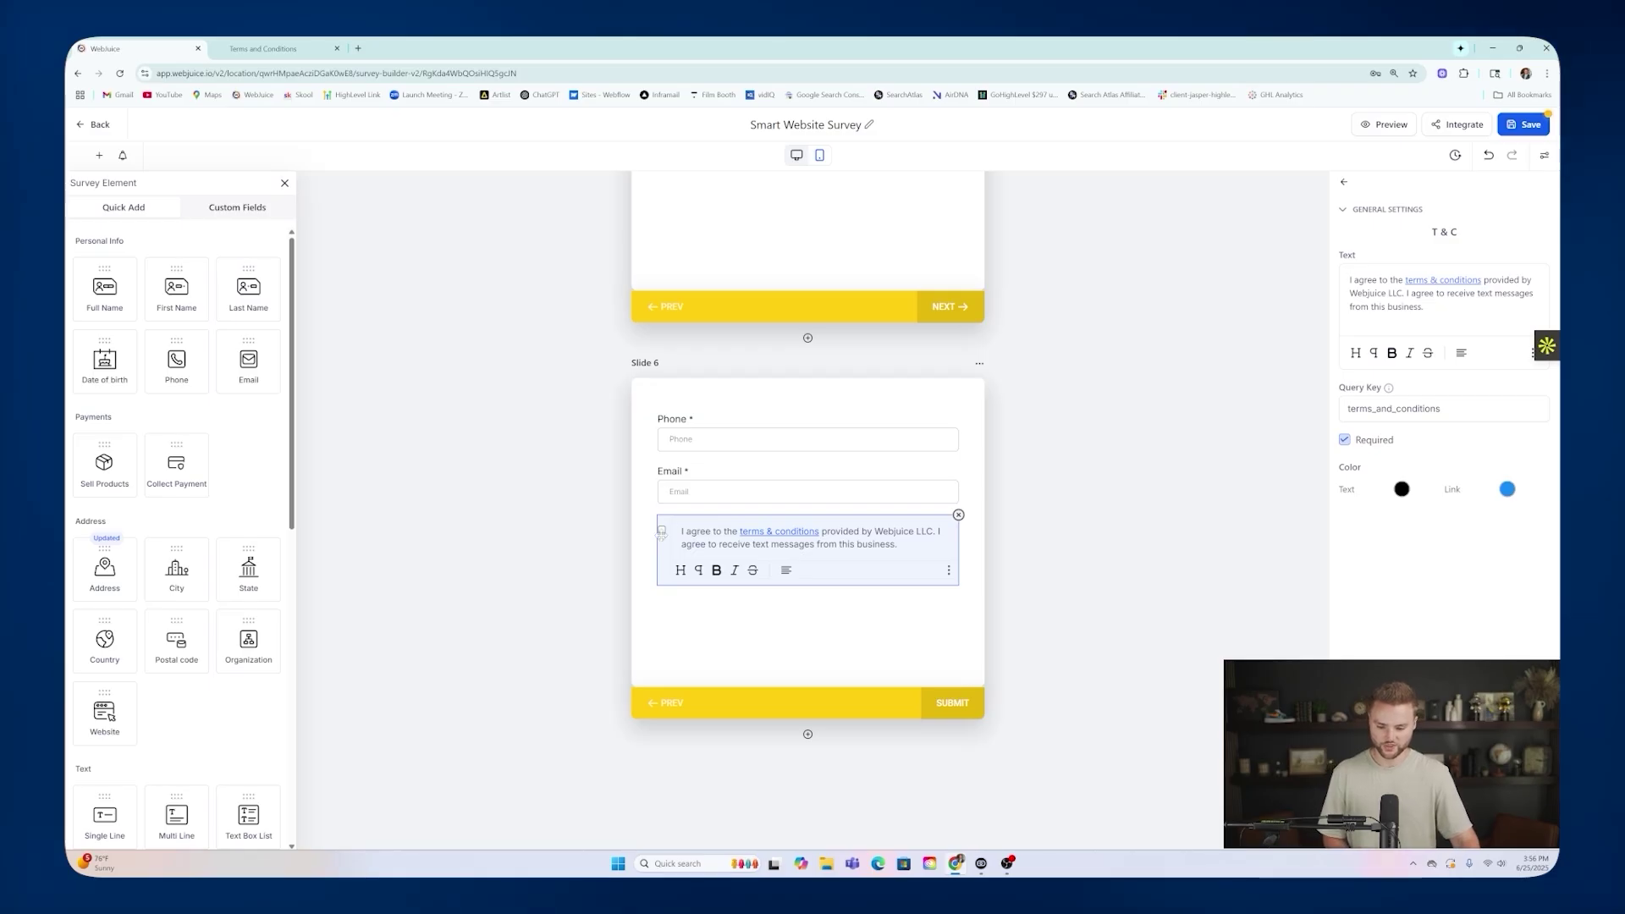
{"action": "left_click", "coordinate": [1531, 125]}
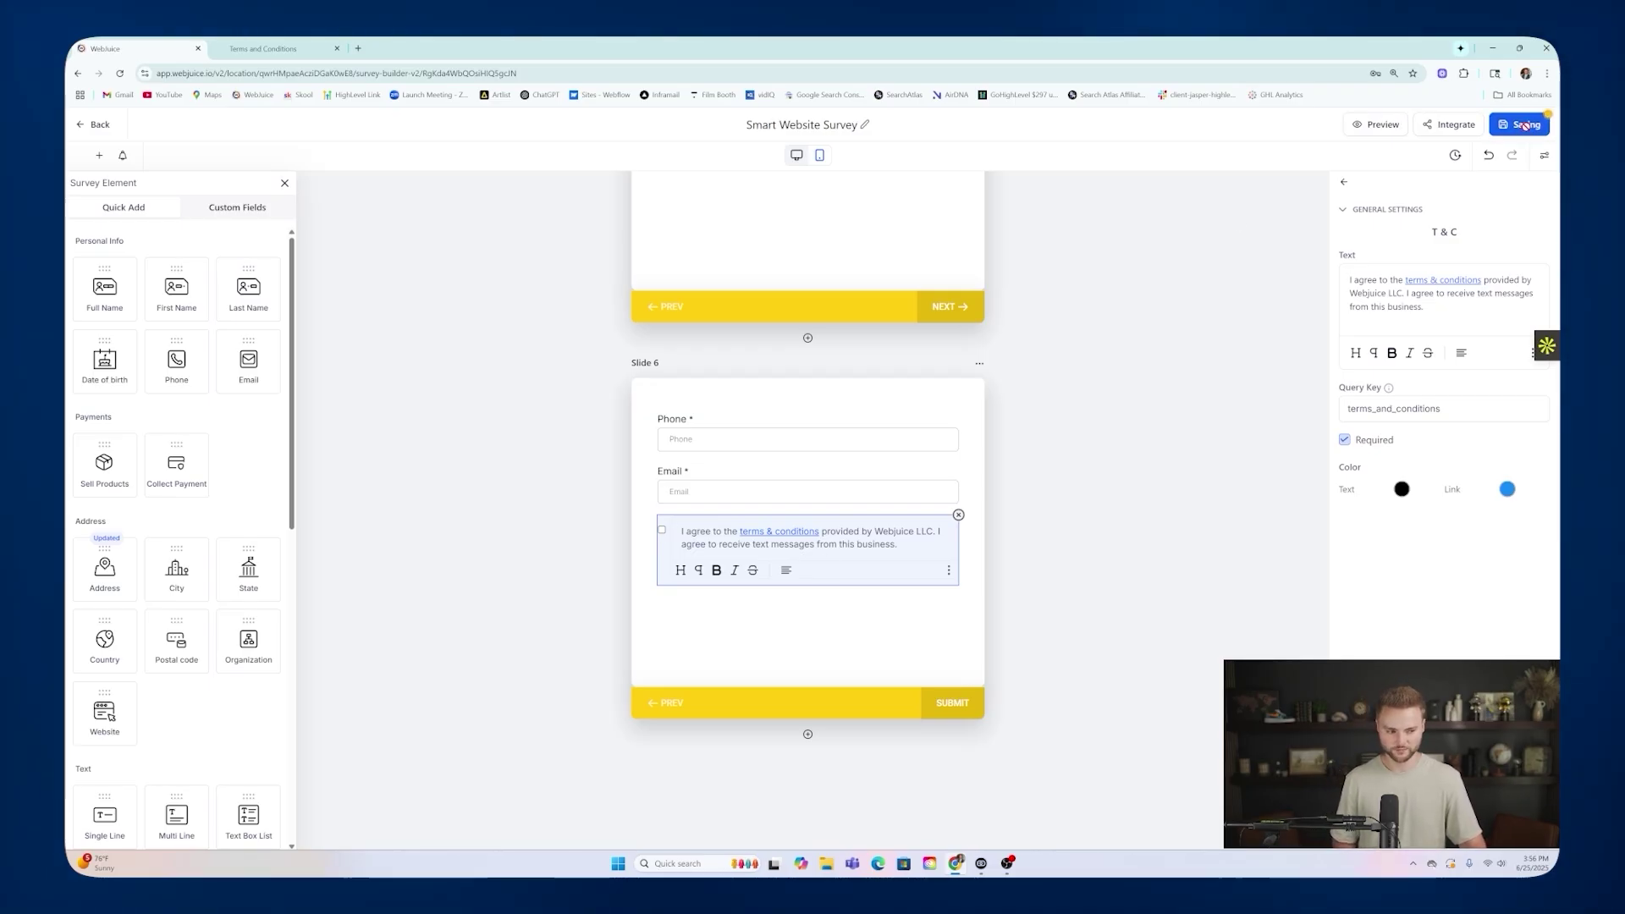
{"action": "left_click", "coordinate": [114, 128]}
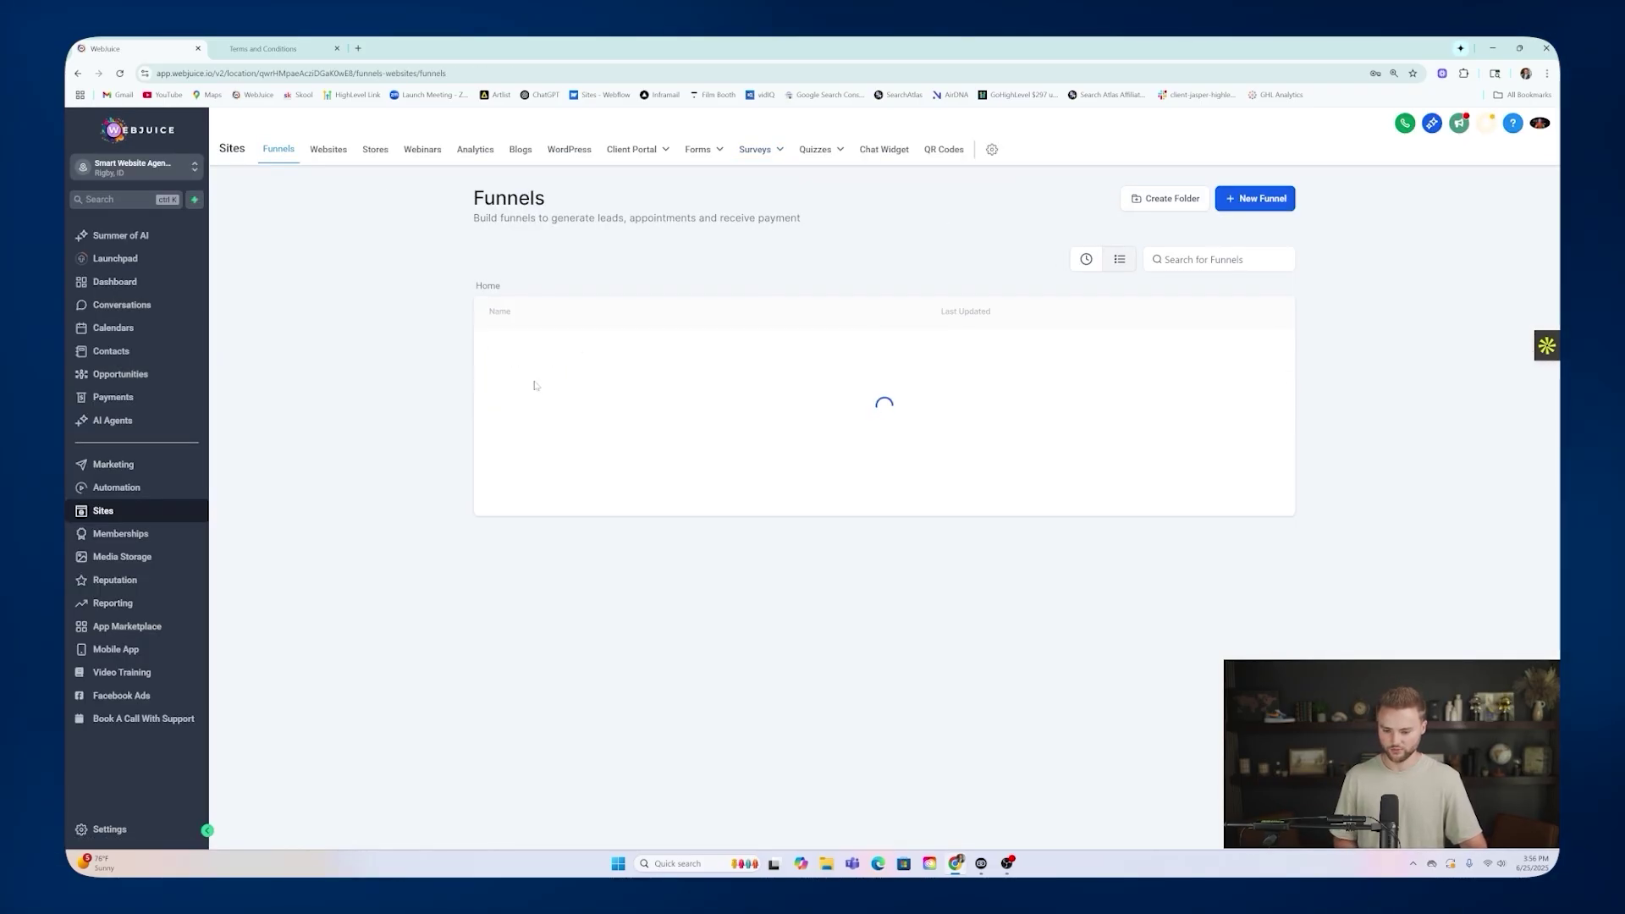
Edit the funnel's landing page and confirm the Terms & Conditions button links to the Legal Page step.
{"action": "left_click", "coordinate": [545, 346]}
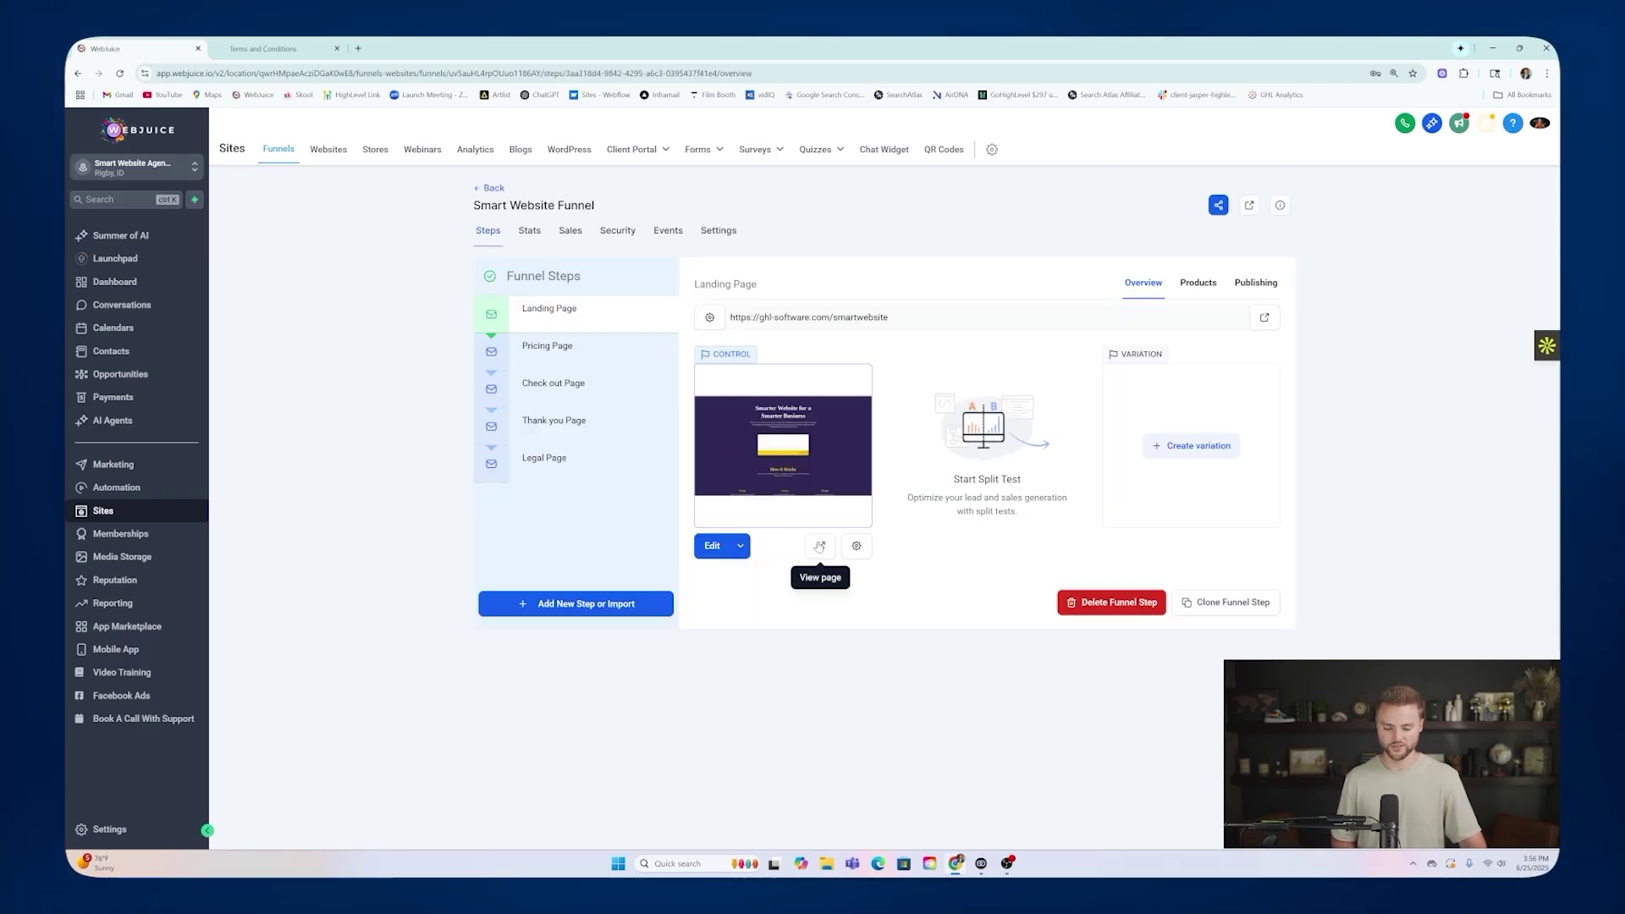
{"action": "left_click", "coordinate": [712, 547]}
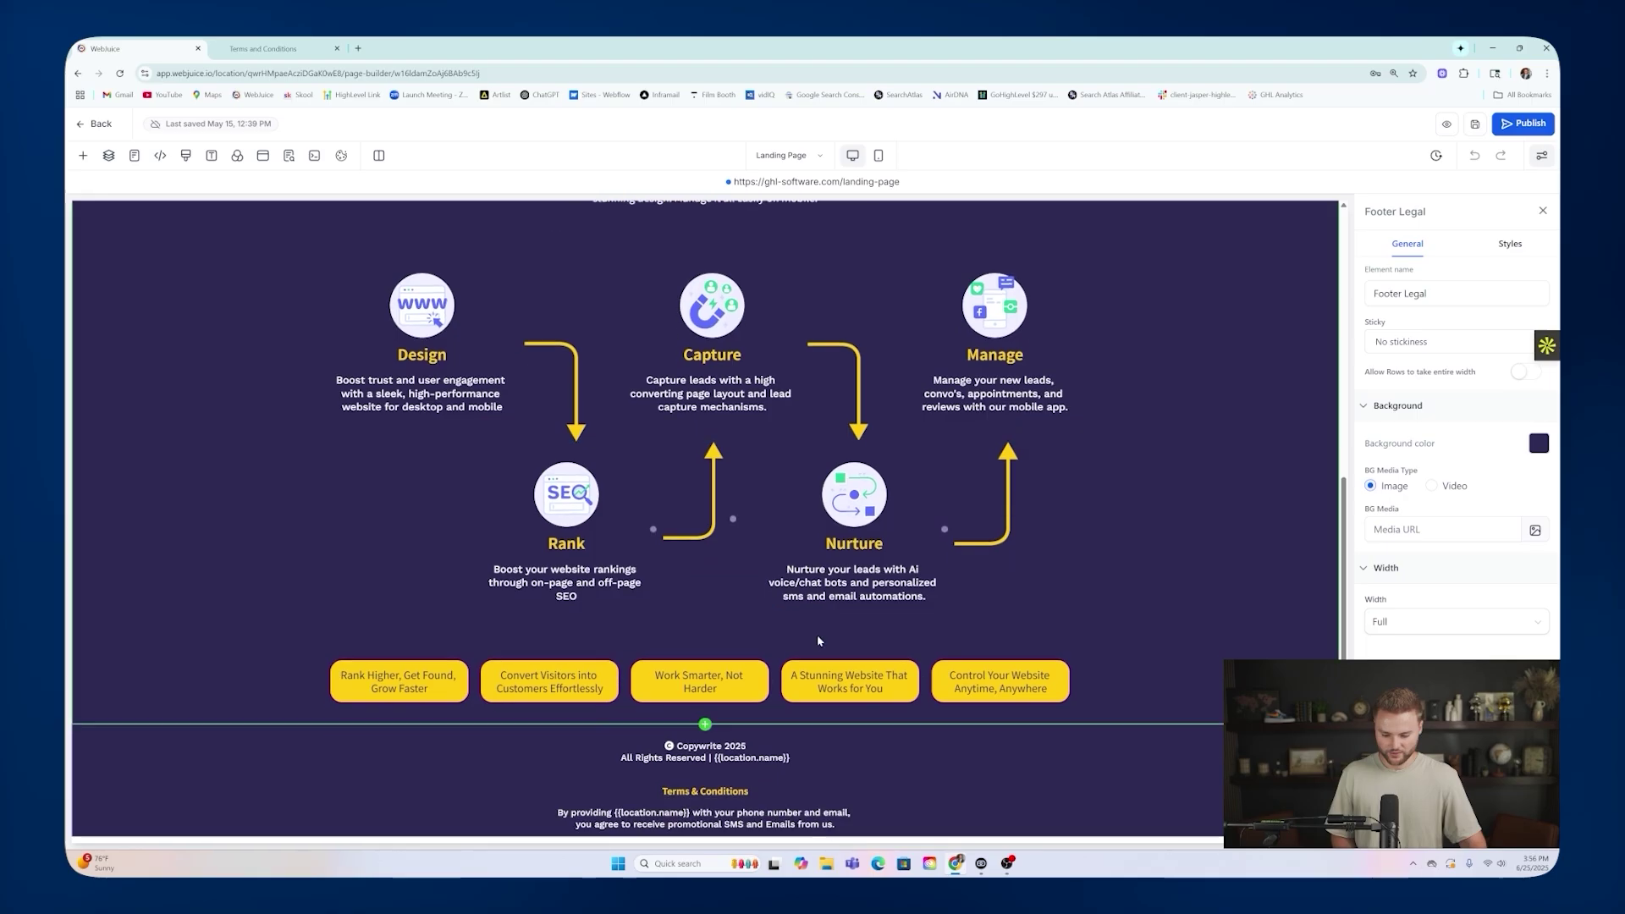
{"action": "scroll", "coordinate": [819, 640], "scroll_direction": "down", "scroll_amount": 1}
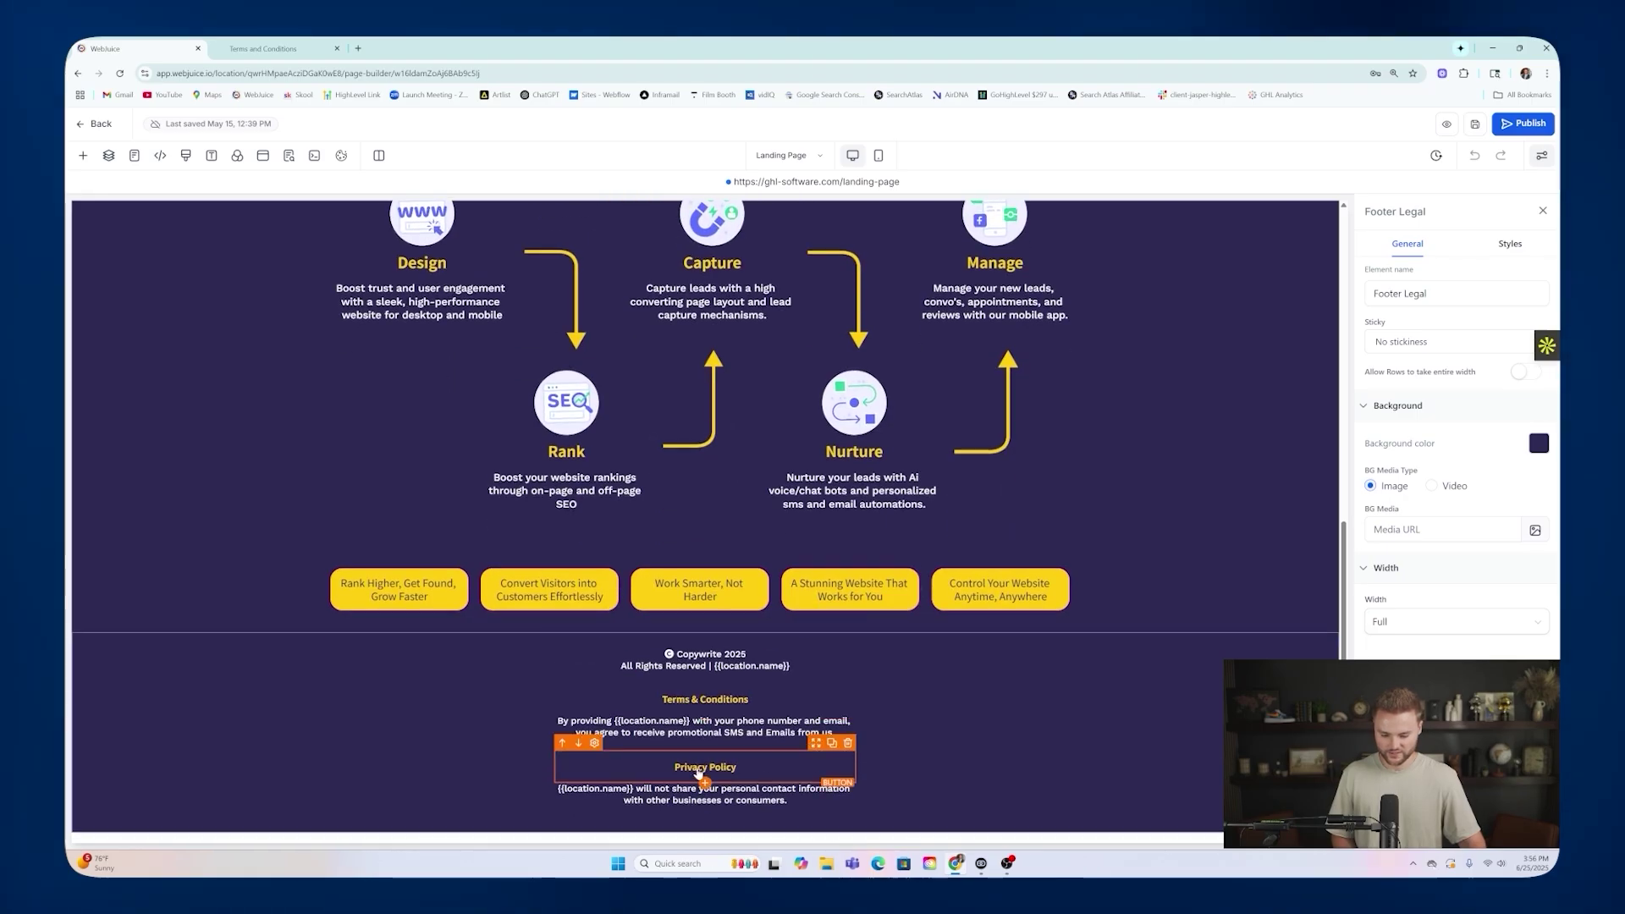
{"action": "left_click", "coordinate": [689, 701]}
{"action": "scroll", "coordinate": [1396, 597], "scroll_direction": "down", "scroll_amount": 5}
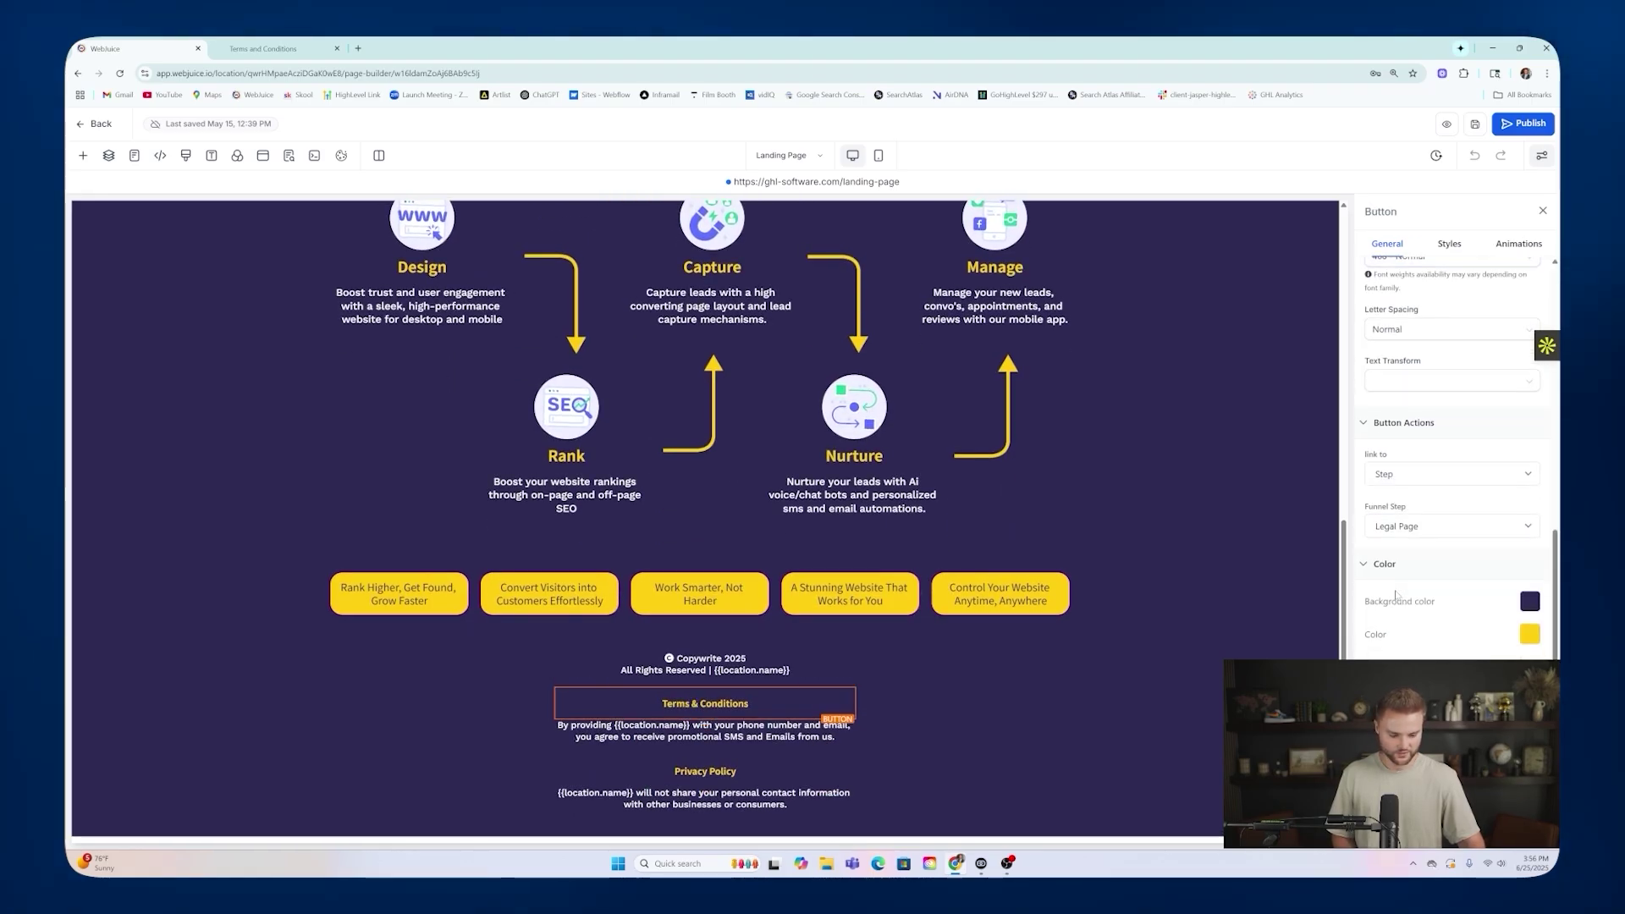
{"action": "left_click", "coordinate": [1420, 477]}
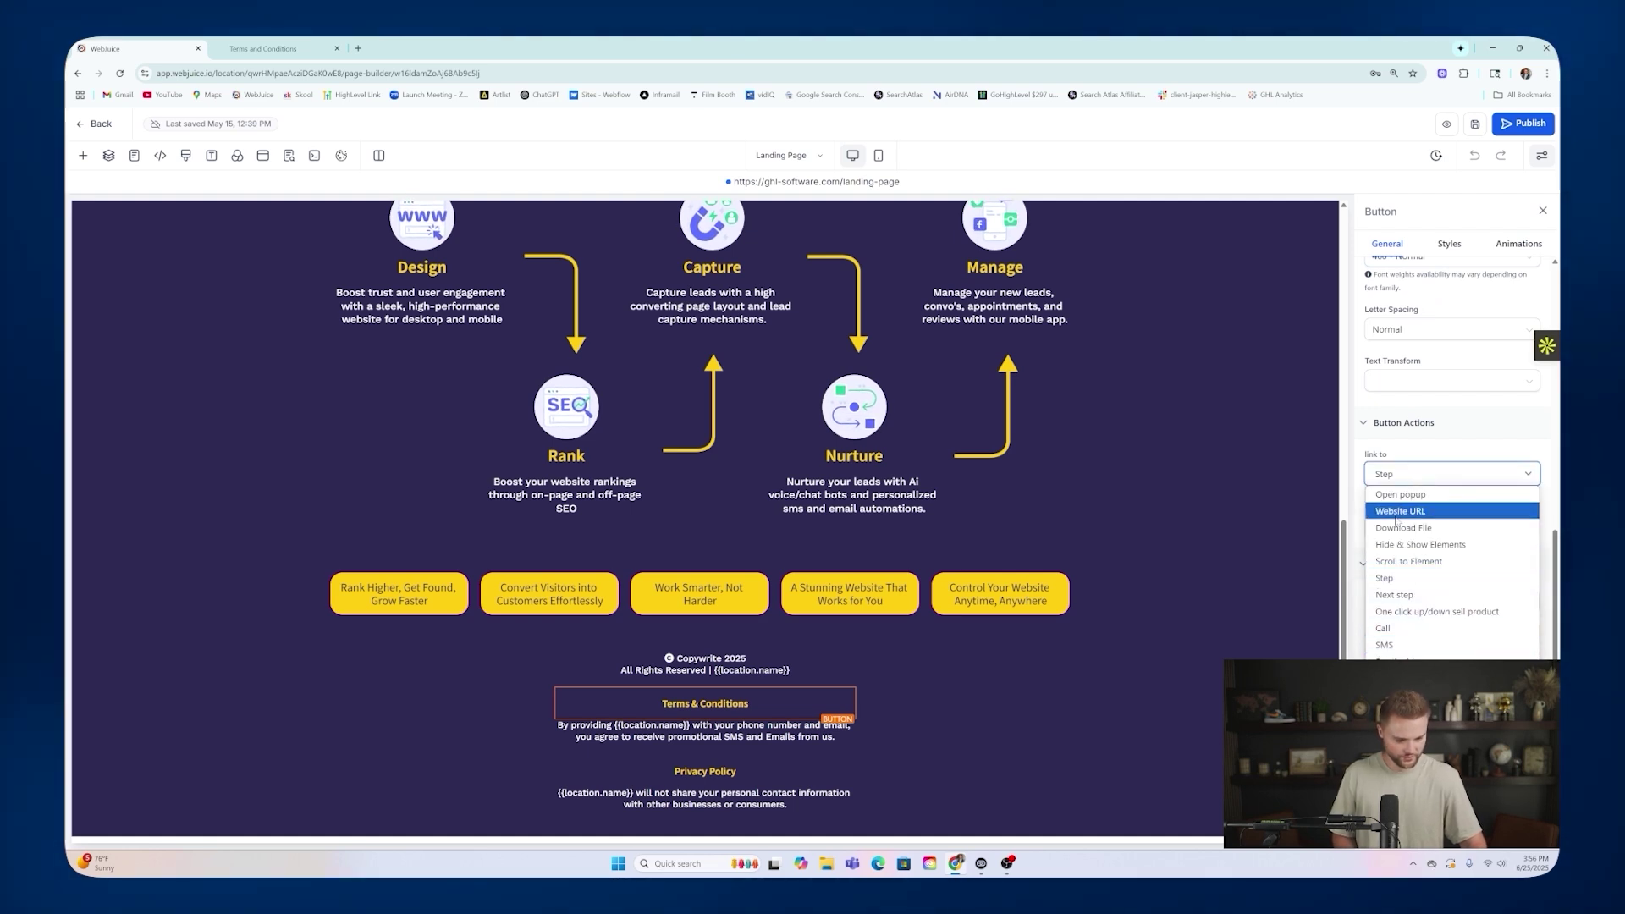
{"action": "left_click", "coordinate": [1396, 477]}
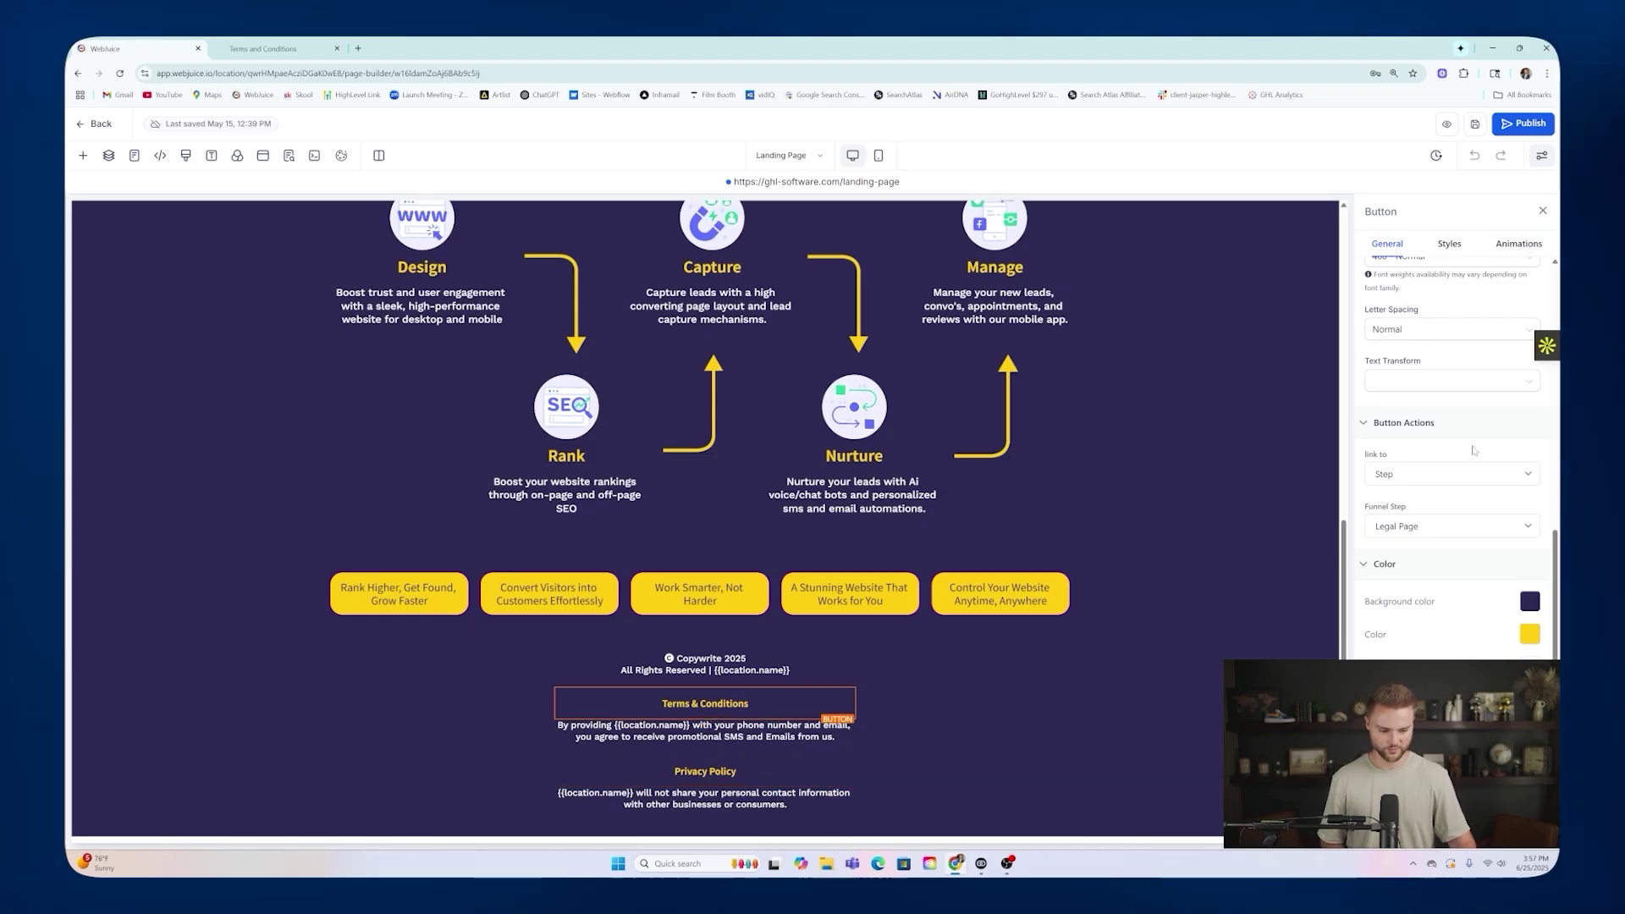
Check the Privacy Policy footer button also links to the Legal Page step, then exit the editor.
{"action": "left_click", "coordinate": [711, 769]}
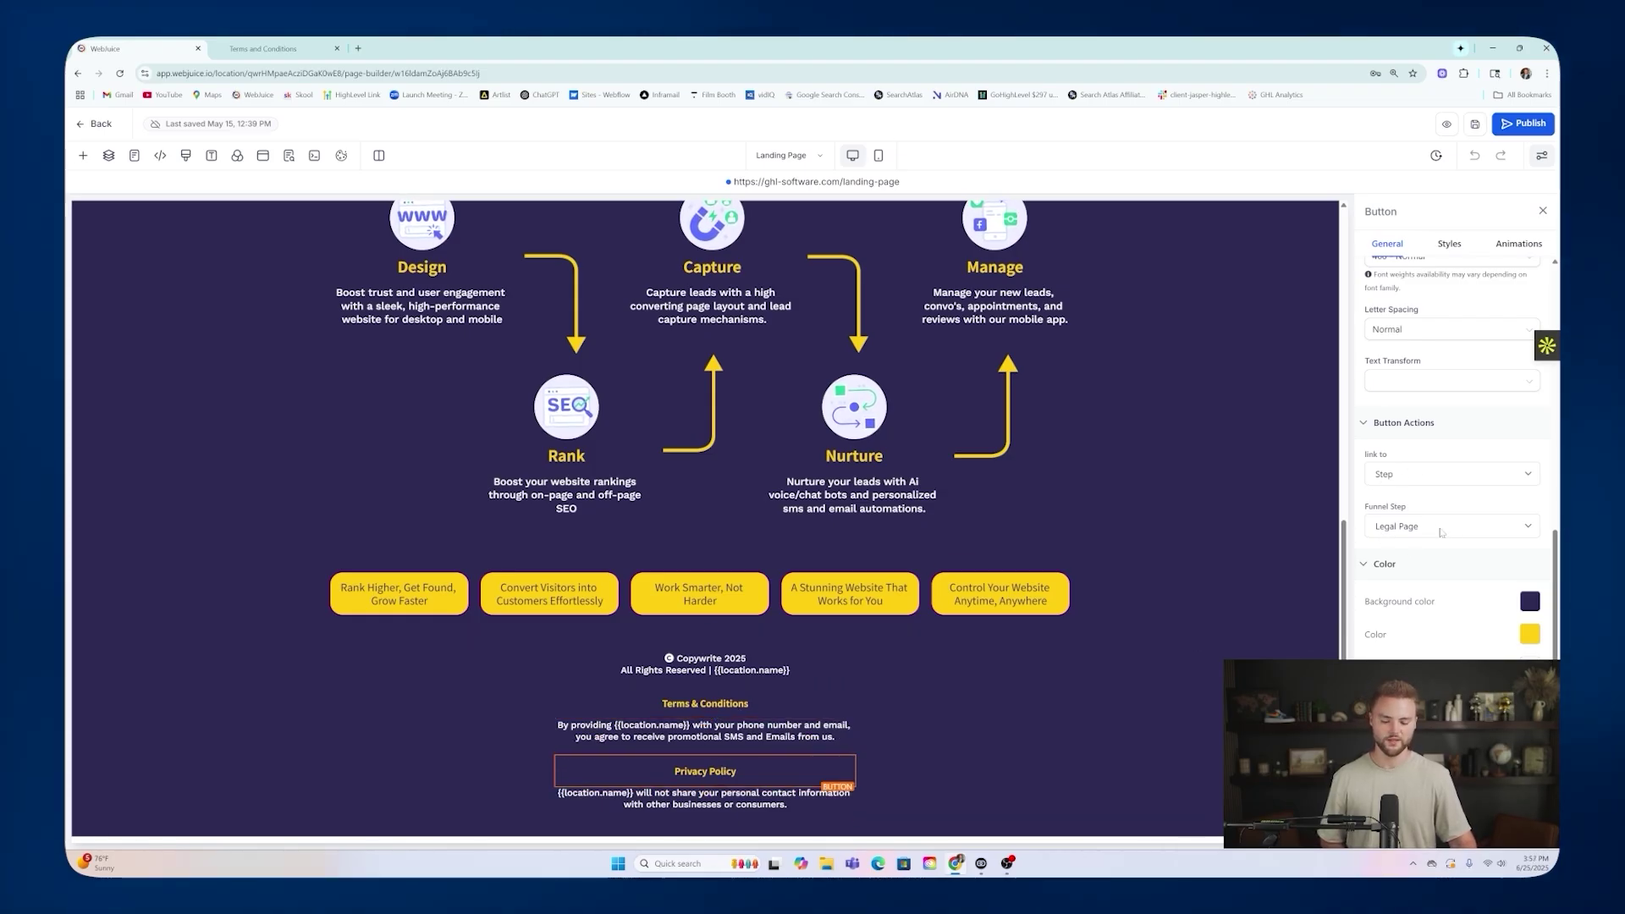
{"action": "scroll", "coordinate": [863, 699], "scroll_direction": "up", "scroll_amount": 5}
{"action": "scroll", "coordinate": [863, 699], "scroll_direction": "down", "scroll_amount": 7}
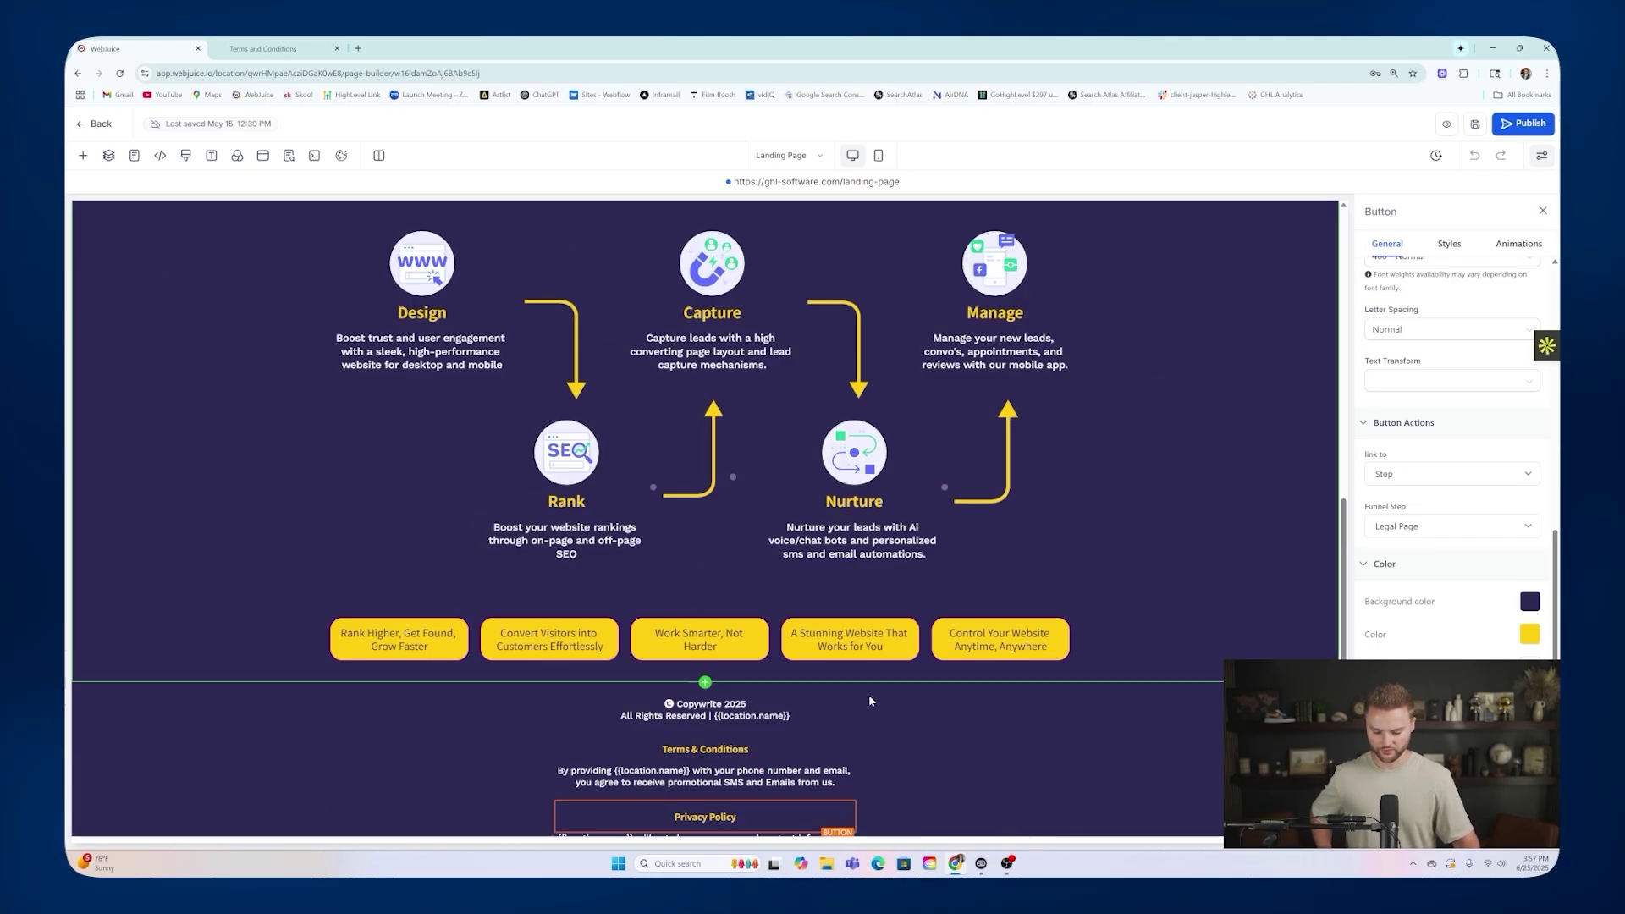
{"action": "scroll", "coordinate": [799, 671], "scroll_direction": "up", "scroll_amount": 6}
{"action": "scroll", "coordinate": [799, 671], "scroll_direction": "up", "scroll_amount": 3}
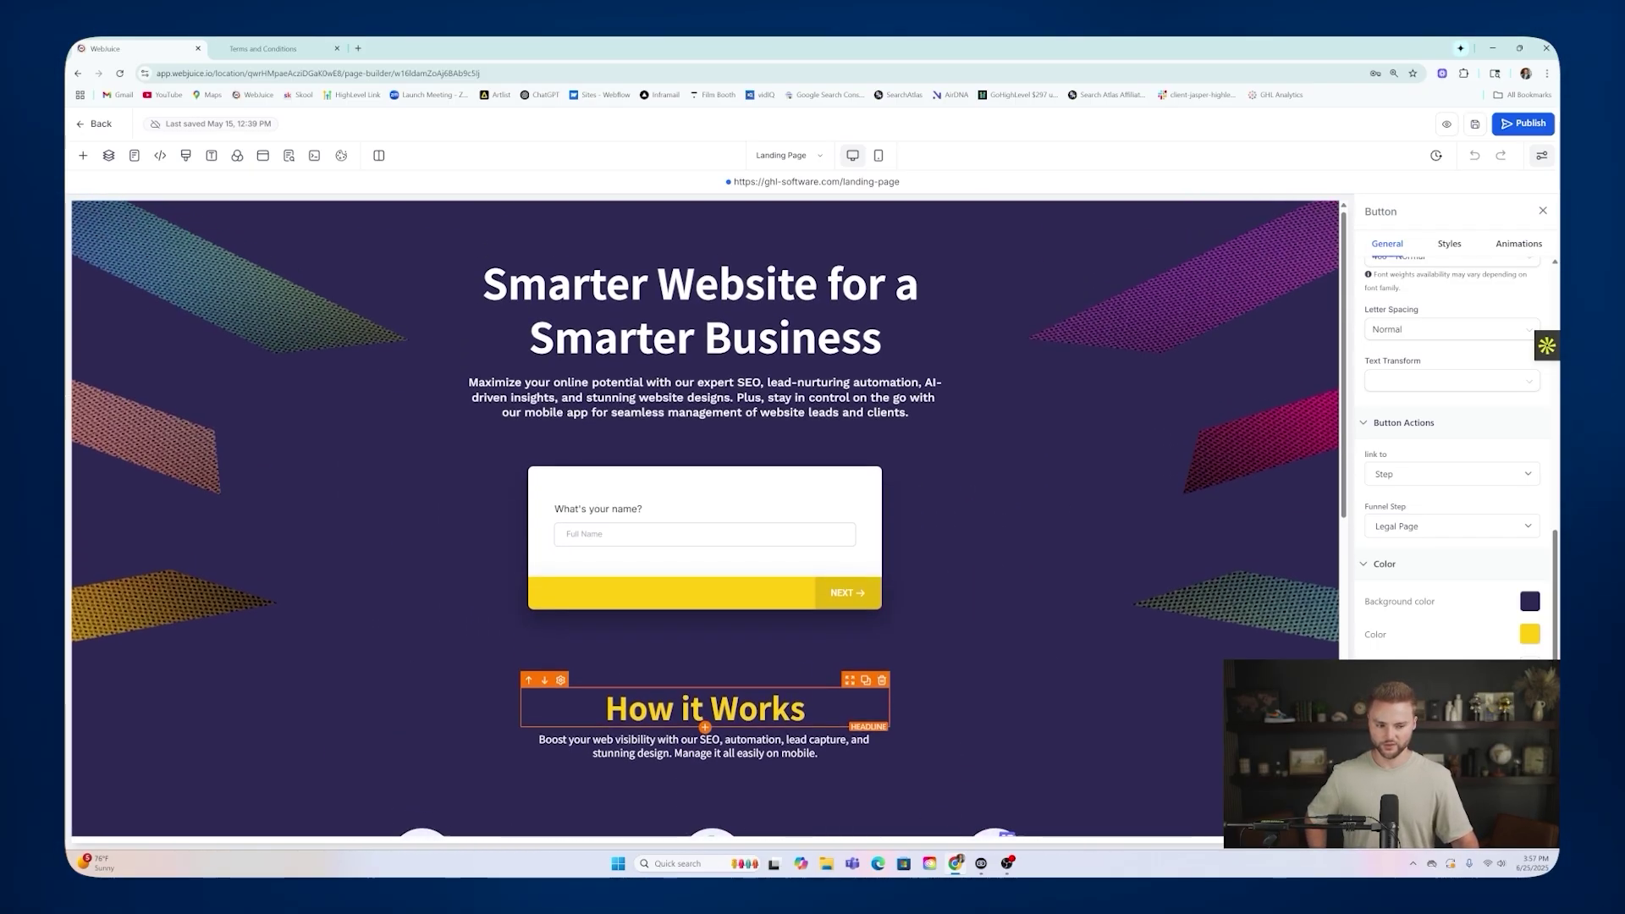
{"action": "left_click", "coordinate": [85, 126]}
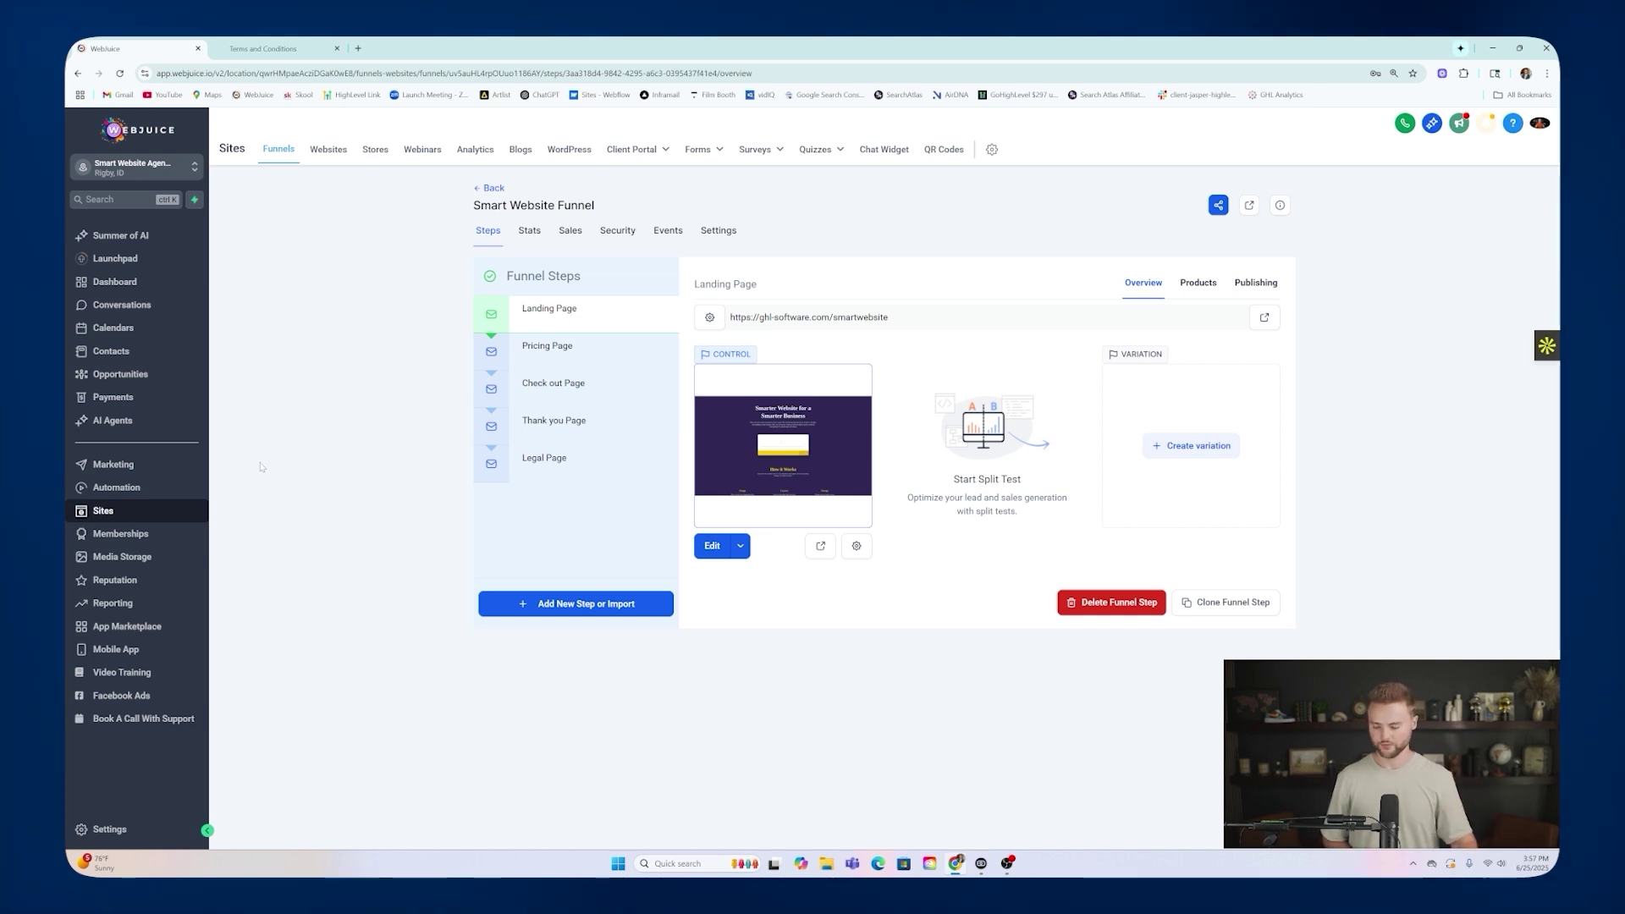
Go to Settings > Phone Numbers and start buying a new number.
{"action": "left_click", "coordinate": [125, 830]}
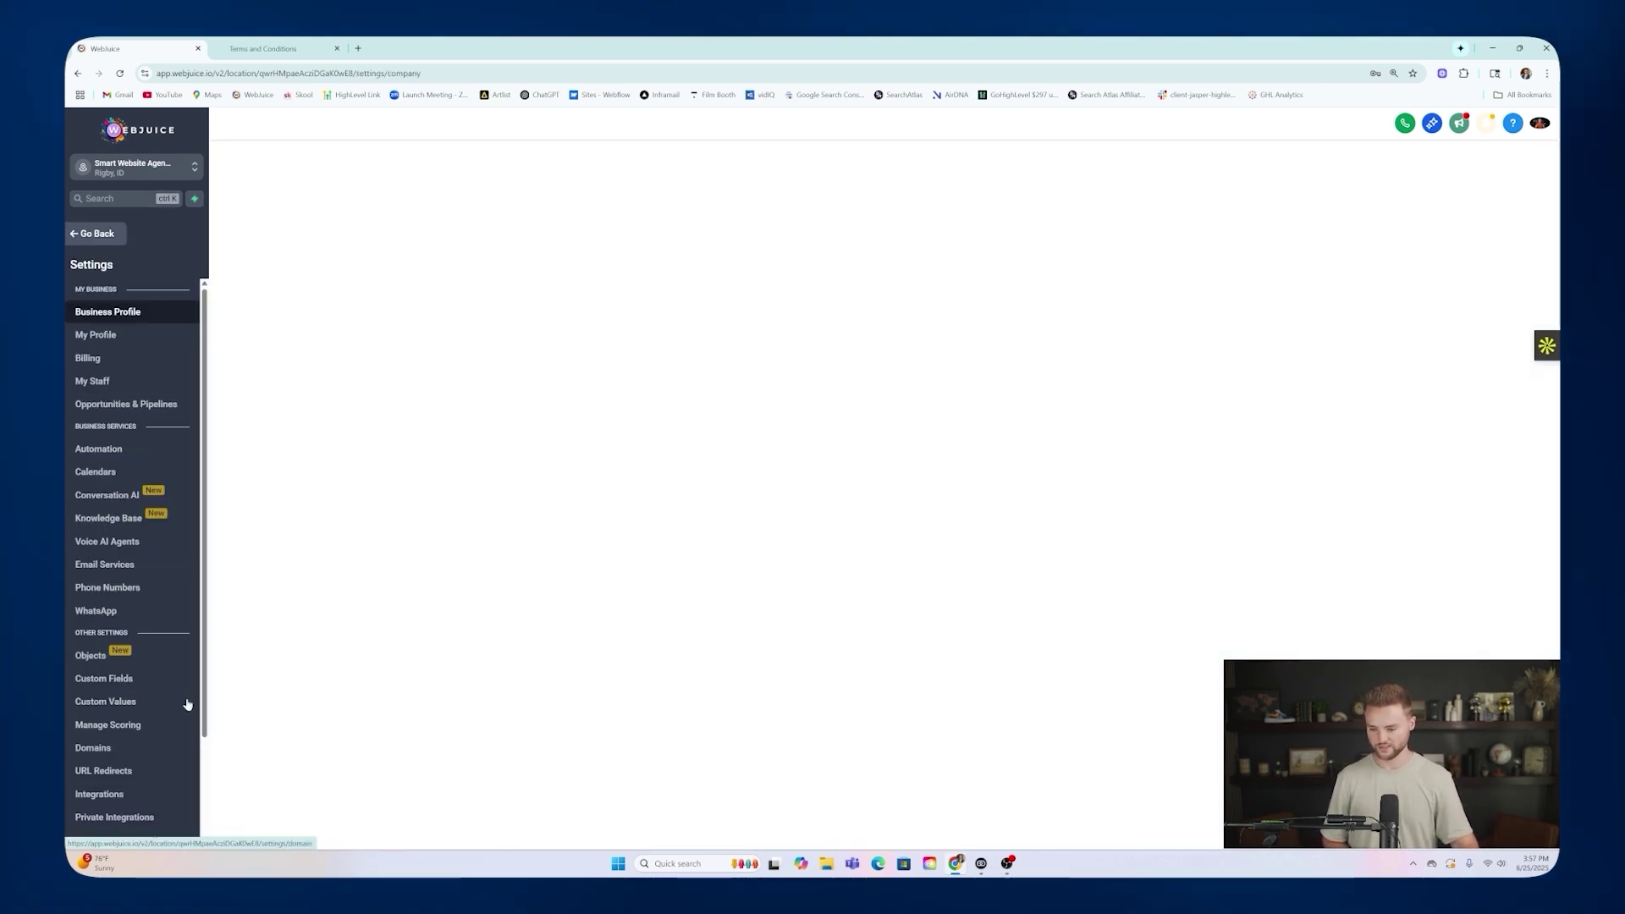
{"action": "scroll", "coordinate": [135, 592], "scroll_direction": "down", "scroll_amount": 2}
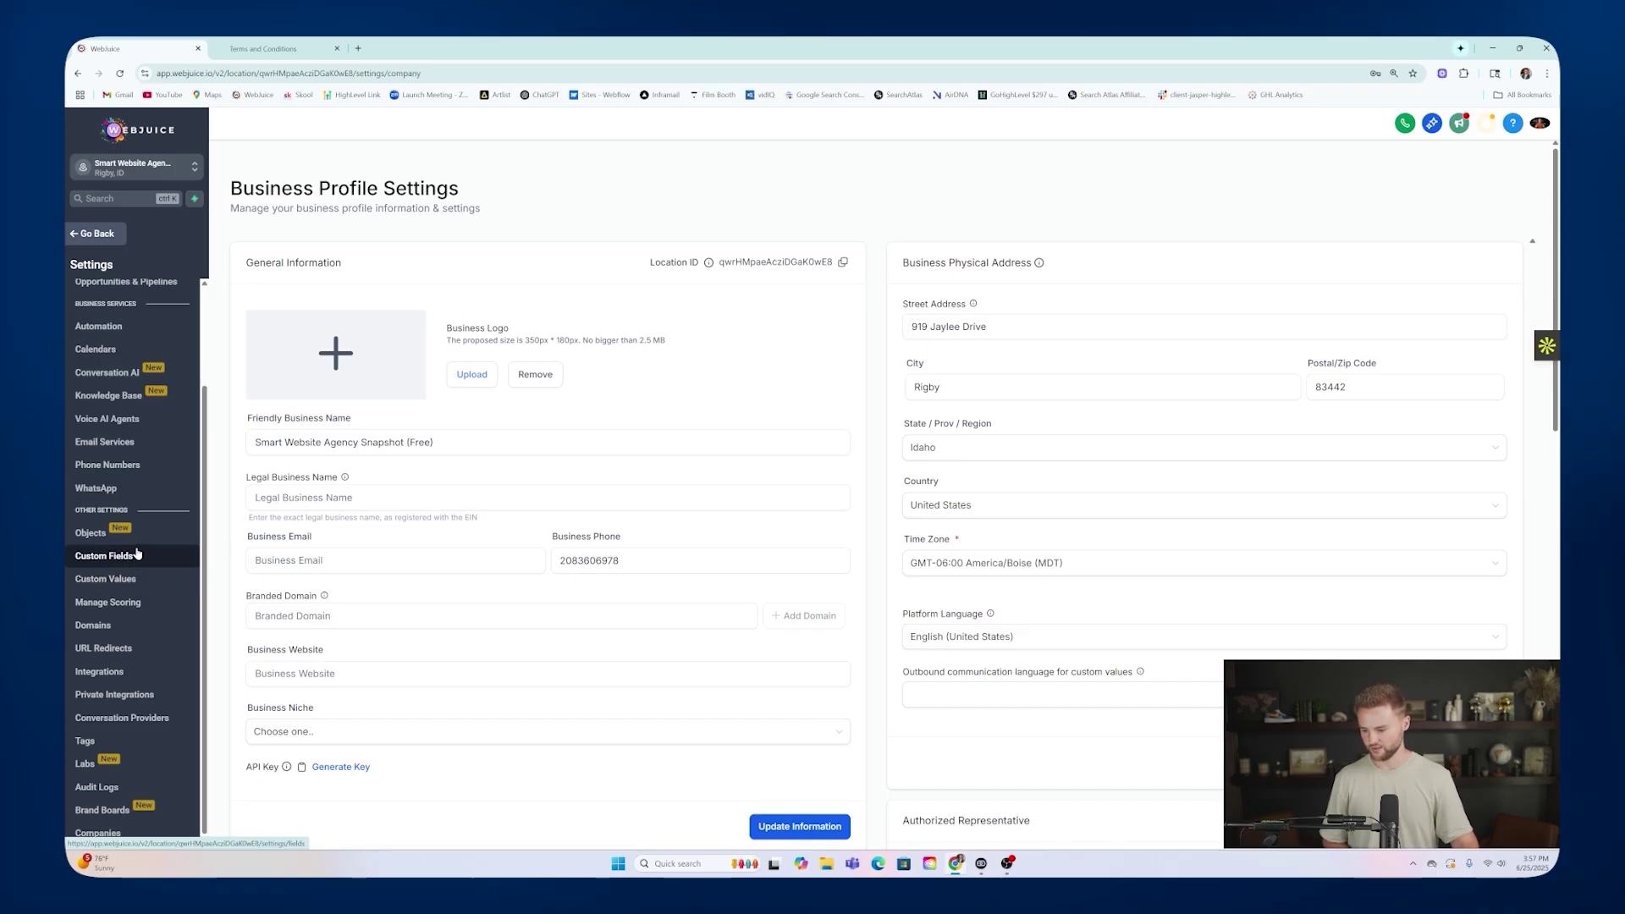
{"action": "left_click", "coordinate": [107, 465]}
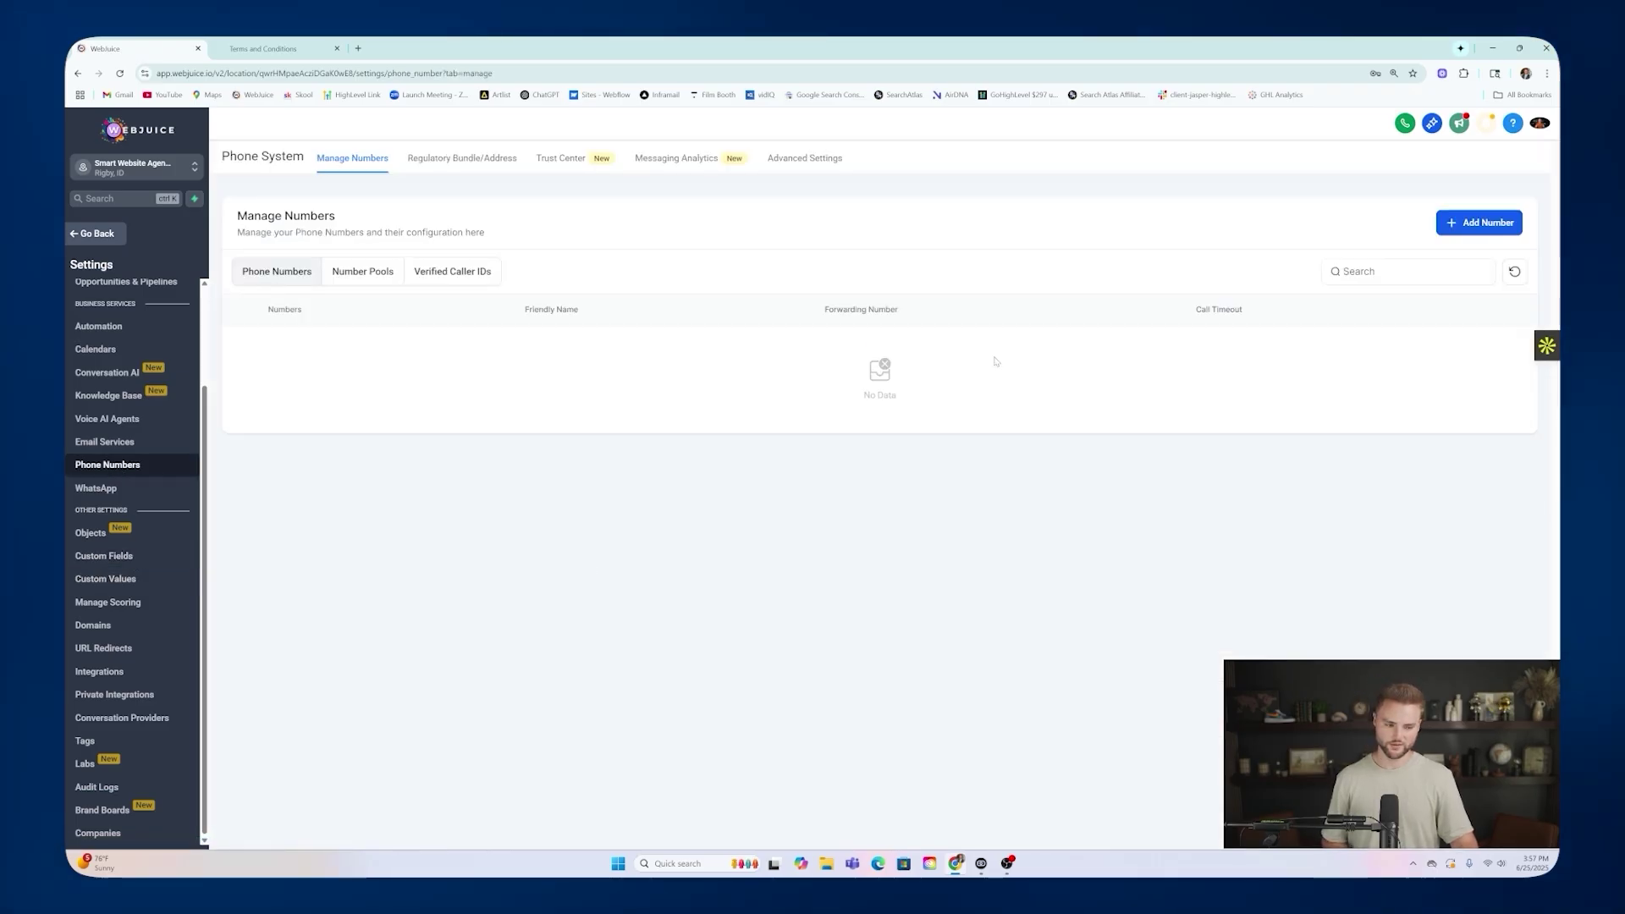
{"action": "left_click", "coordinate": [1468, 225]}
{"action": "left_click", "coordinate": [1467, 260]}
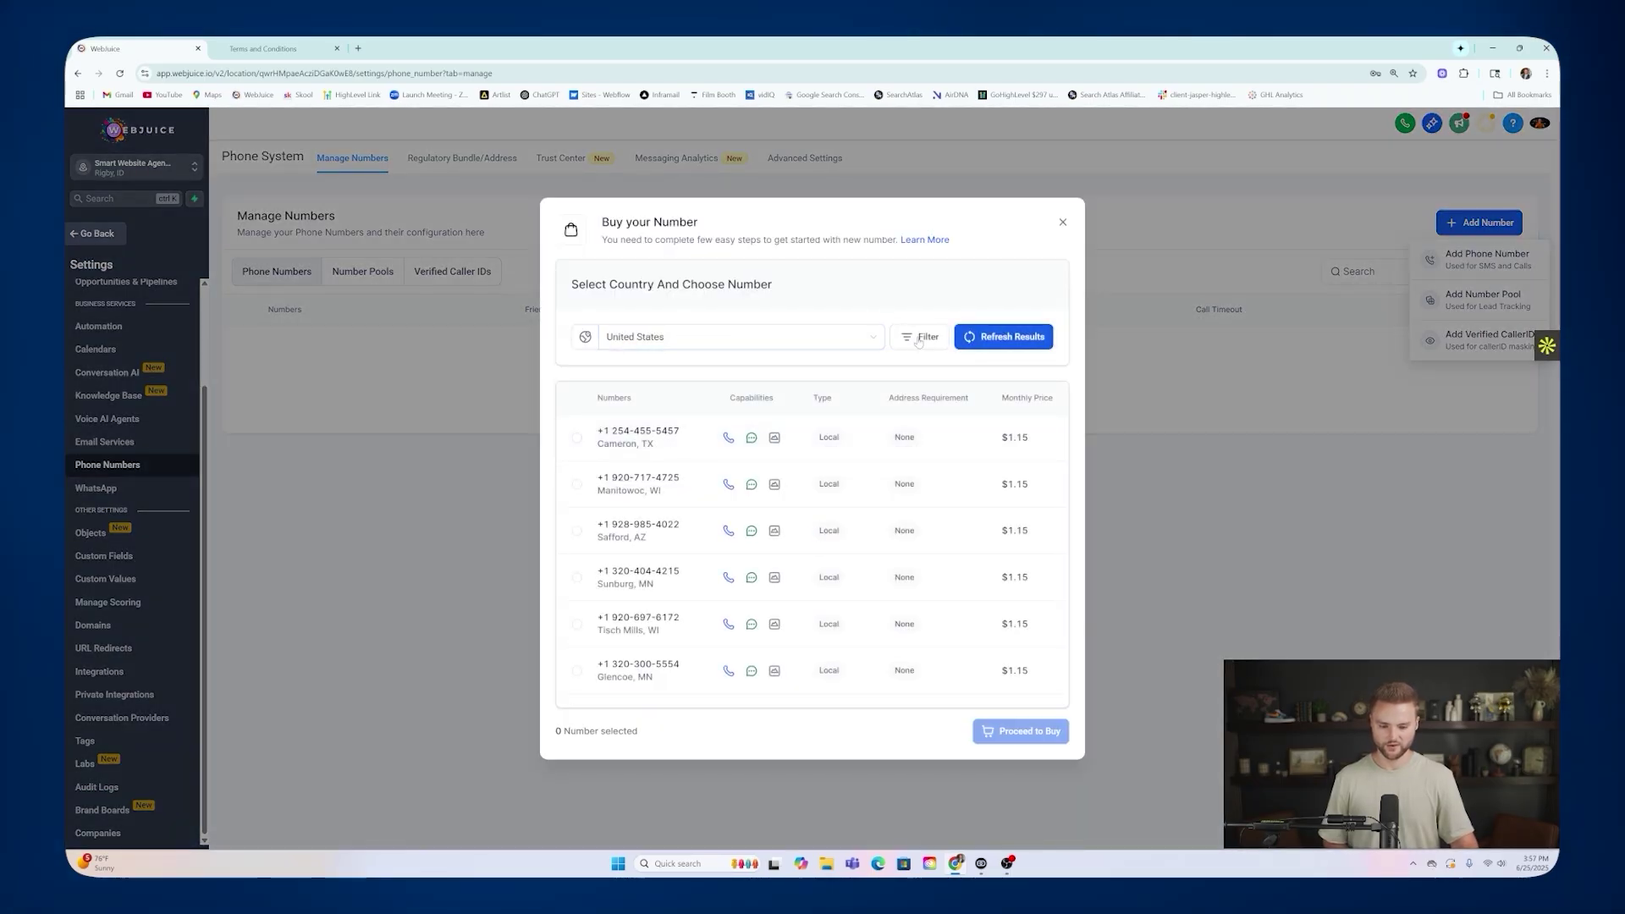
Filter the available numbers to those whose first digits match 2.
{"action": "left_click", "coordinate": [917, 337]}
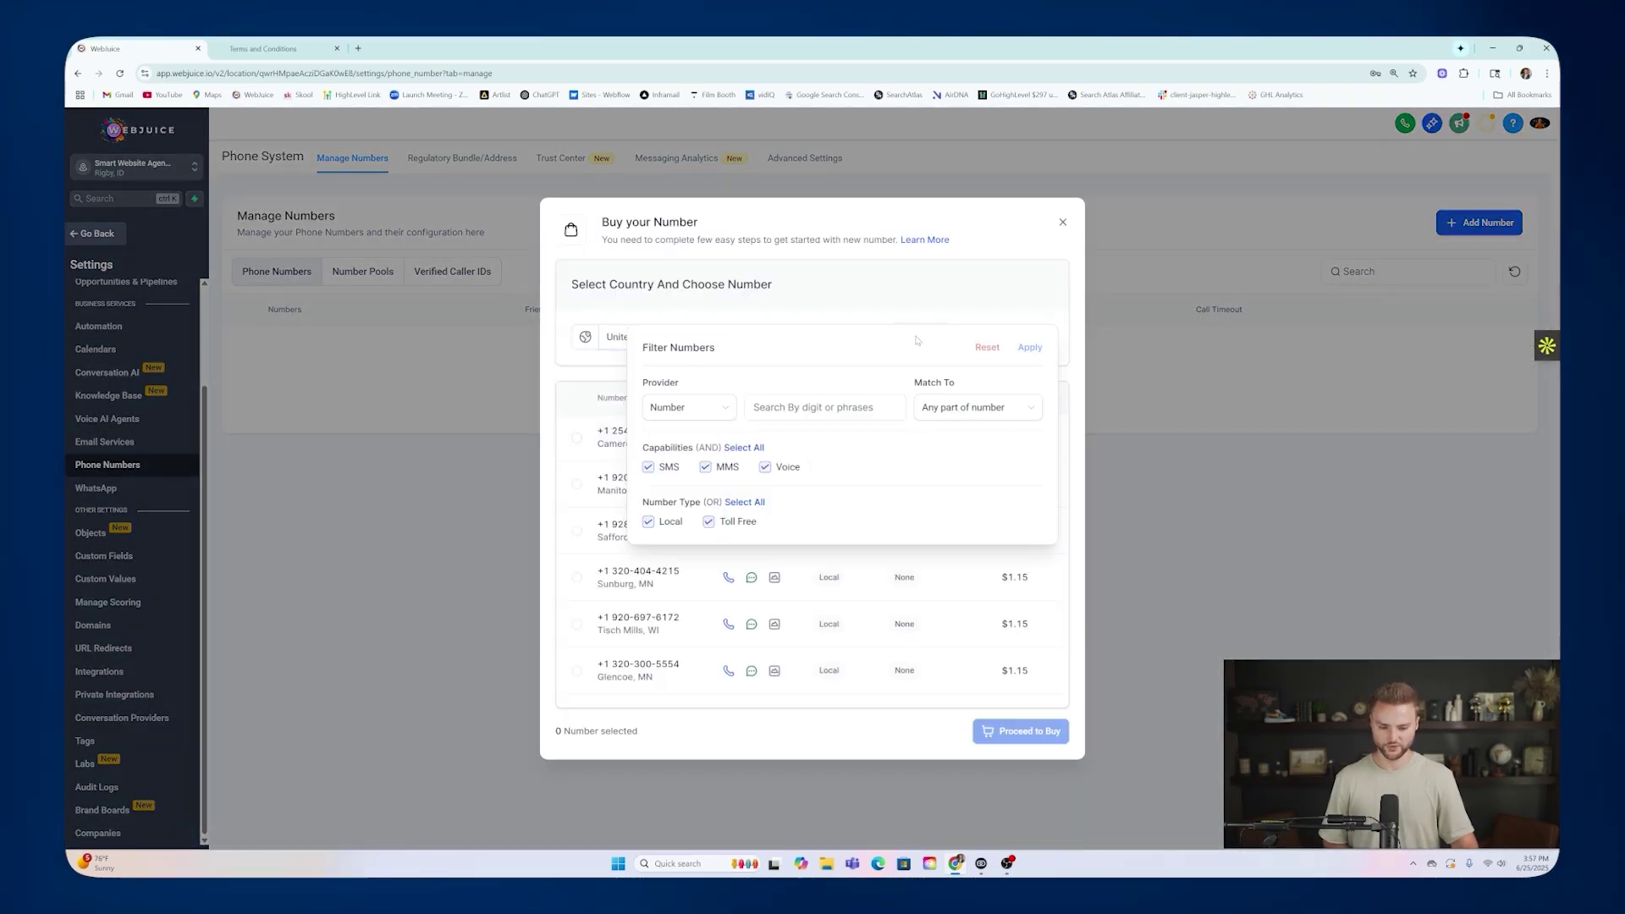
{"action": "left_click", "coordinate": [706, 408]}
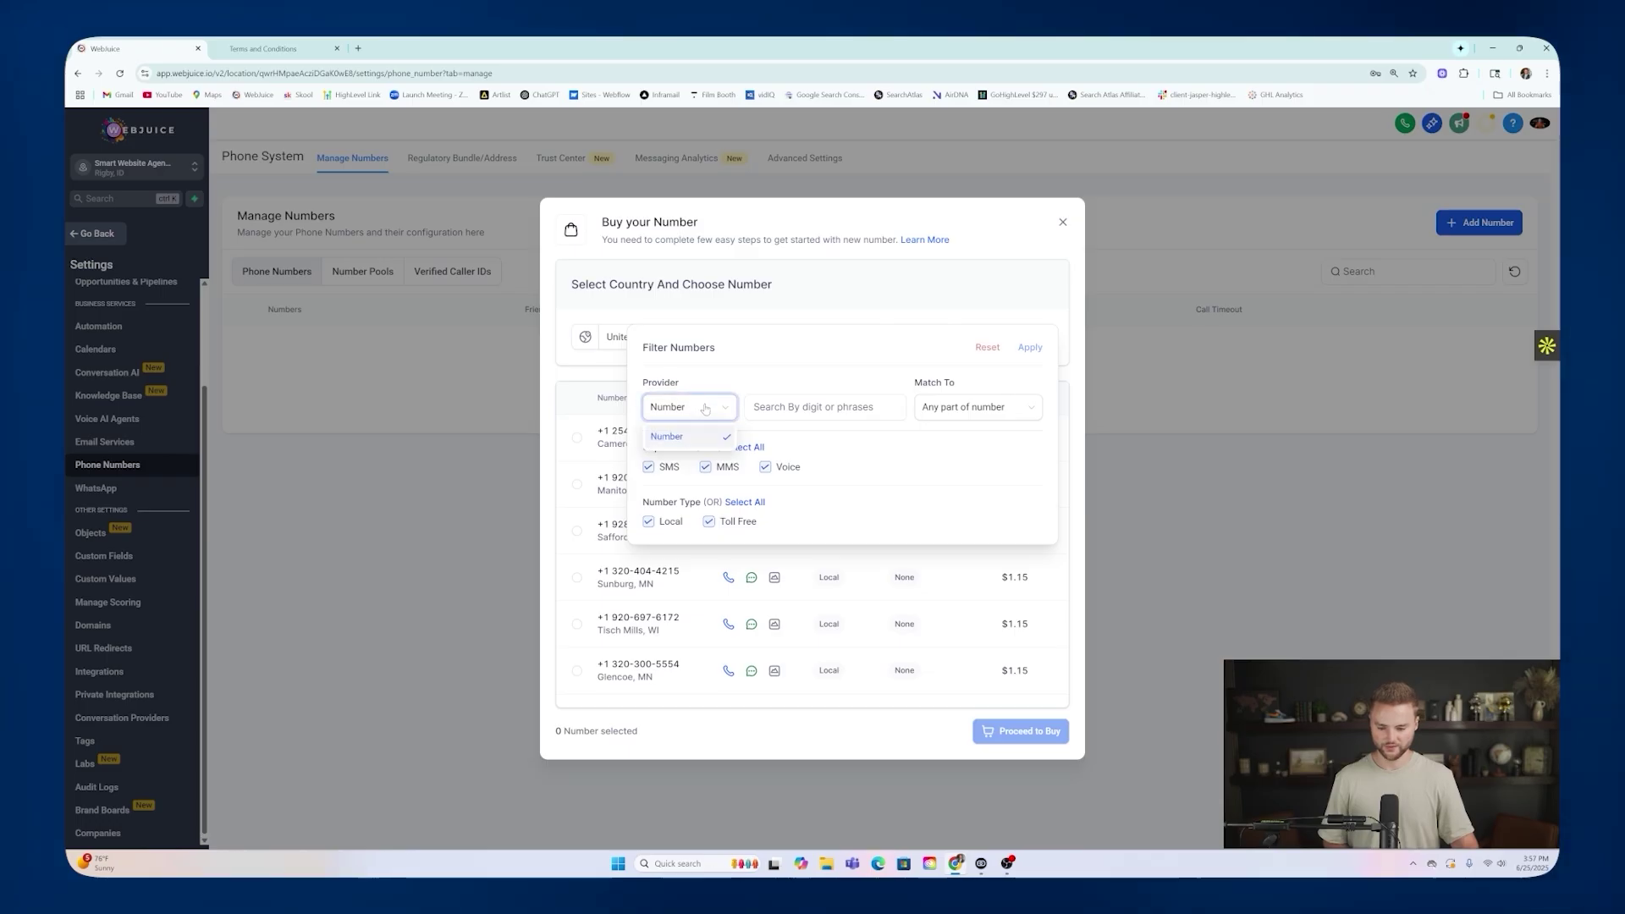
{"action": "left_click", "coordinate": [970, 411]}
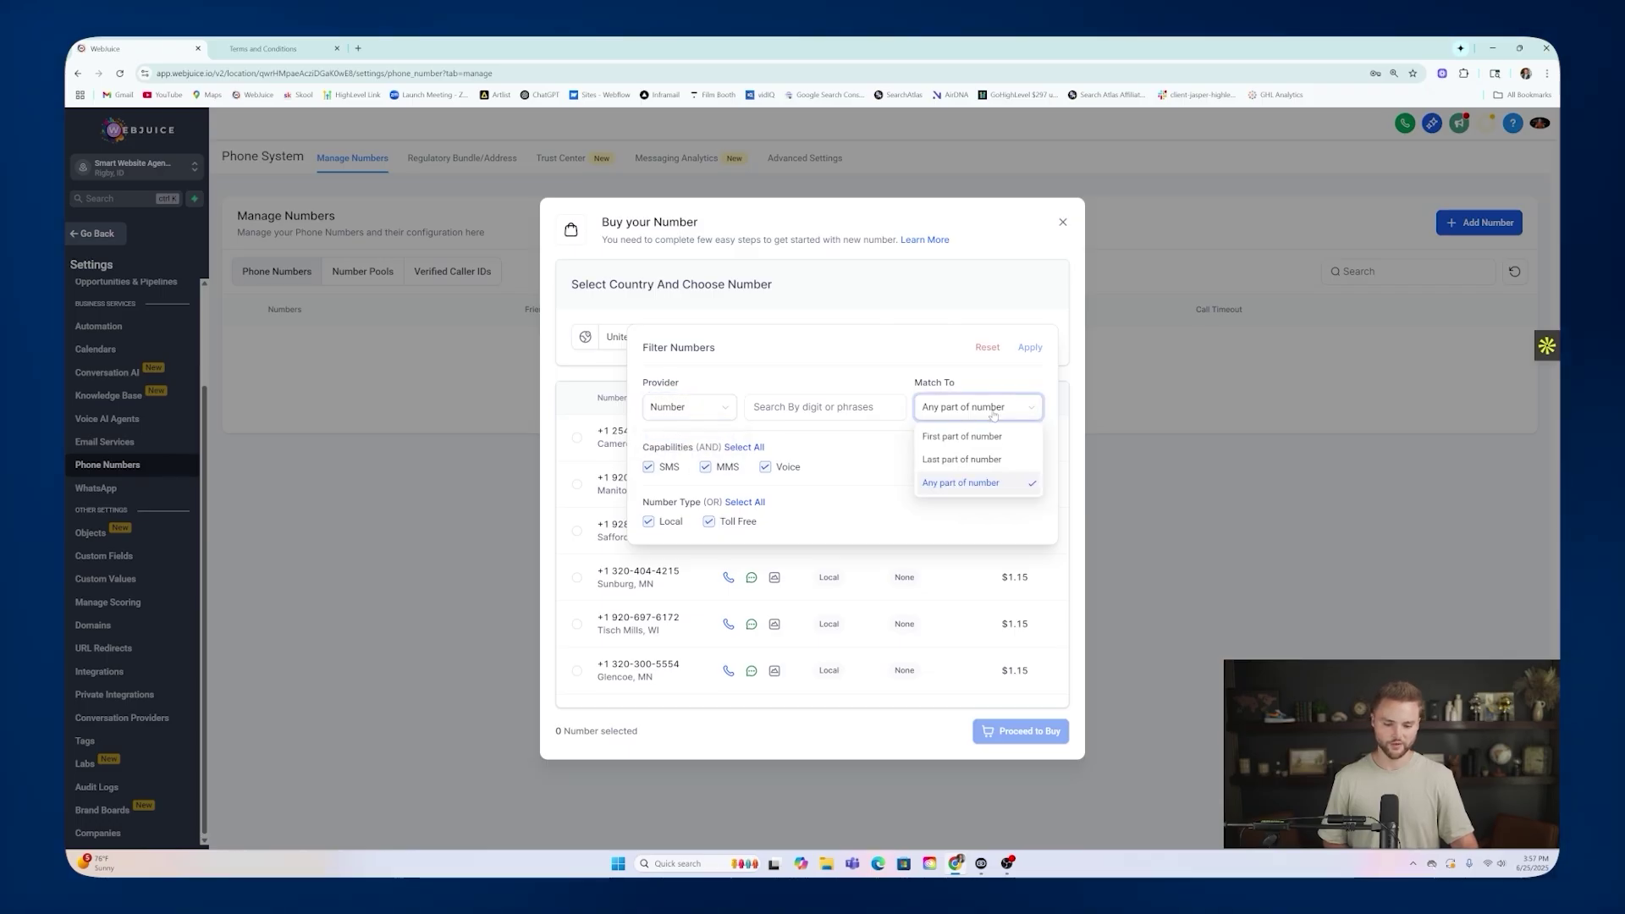
{"action": "left_click", "coordinate": [962, 436]}
{"action": "left_click", "coordinate": [821, 407]}
{"action": "type", "text": "208"}
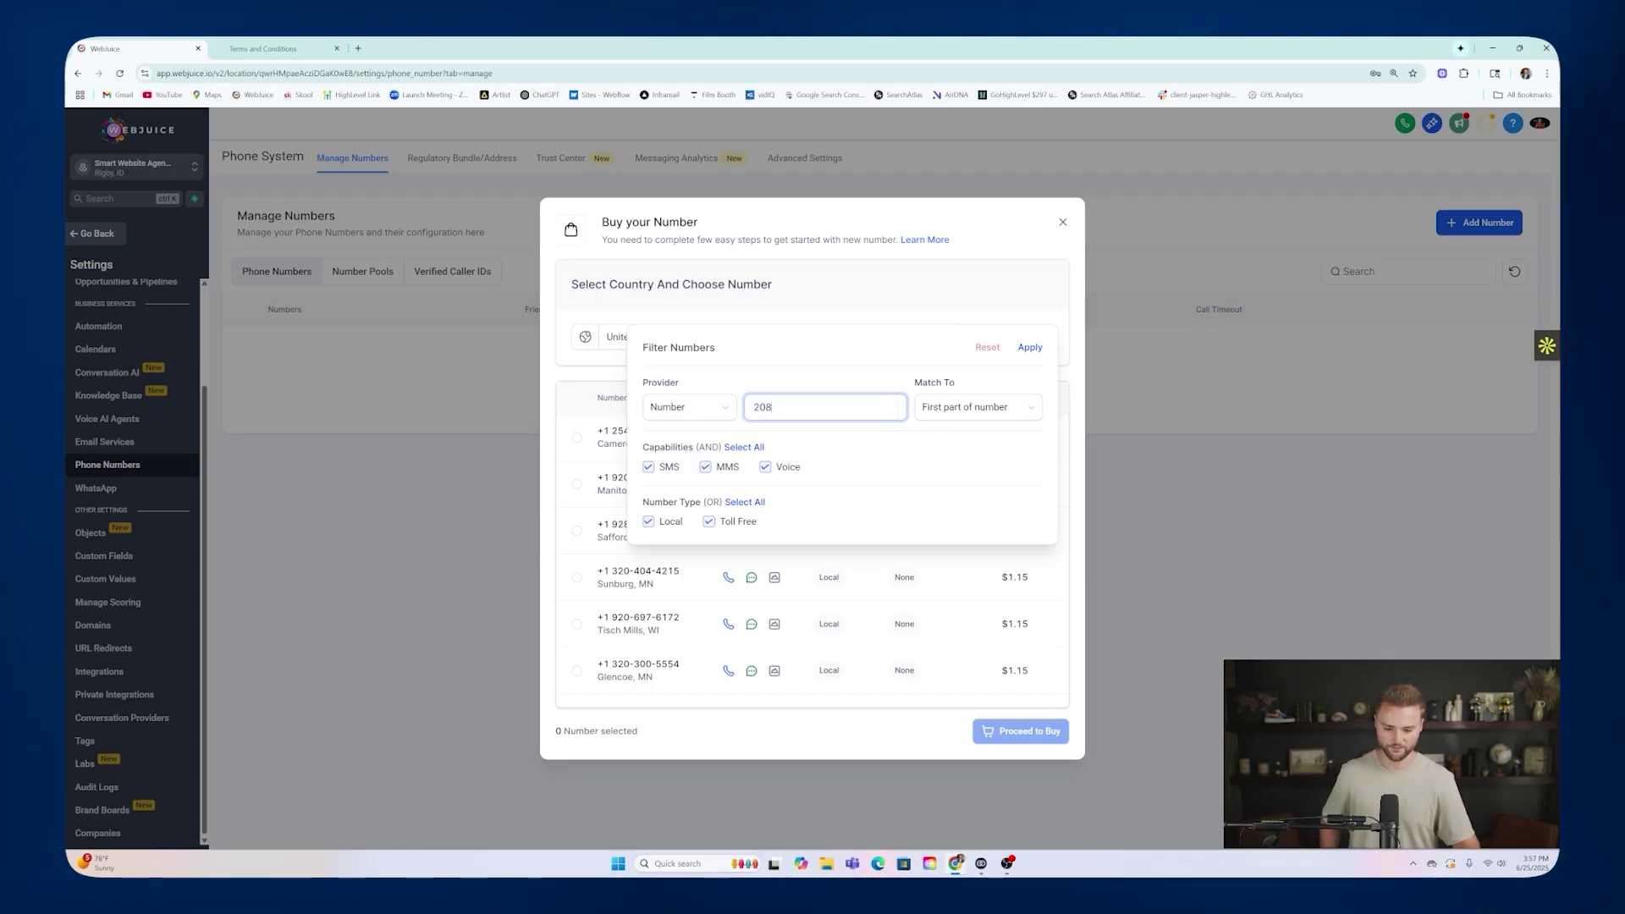
{"action": "left_click", "coordinate": [1028, 347]}
Browse the local numbers, pick the Grangeville, ID number, then close without buying.
{"action": "scroll", "coordinate": [813, 507], "scroll_direction": "down", "scroll_amount": 1}
{"action": "scroll", "coordinate": [686, 507], "scroll_direction": "down", "scroll_amount": 1}
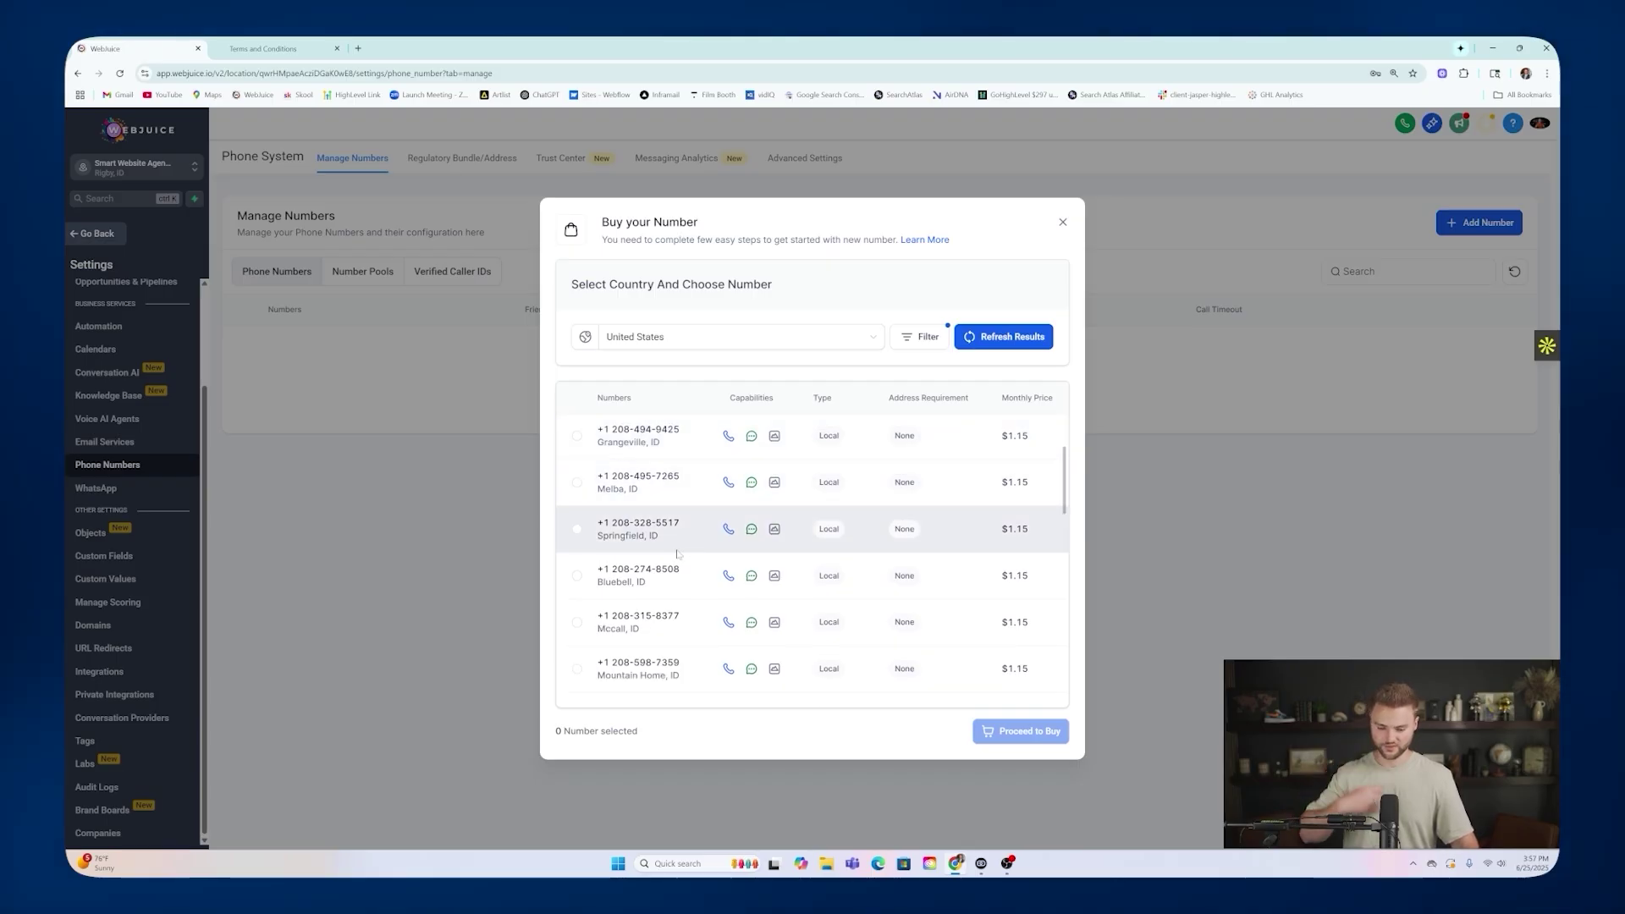
{"action": "scroll", "coordinate": [685, 524], "scroll_direction": "down", "scroll_amount": 1}
{"action": "scroll", "coordinate": [685, 499], "scroll_direction": "down", "scroll_amount": 2}
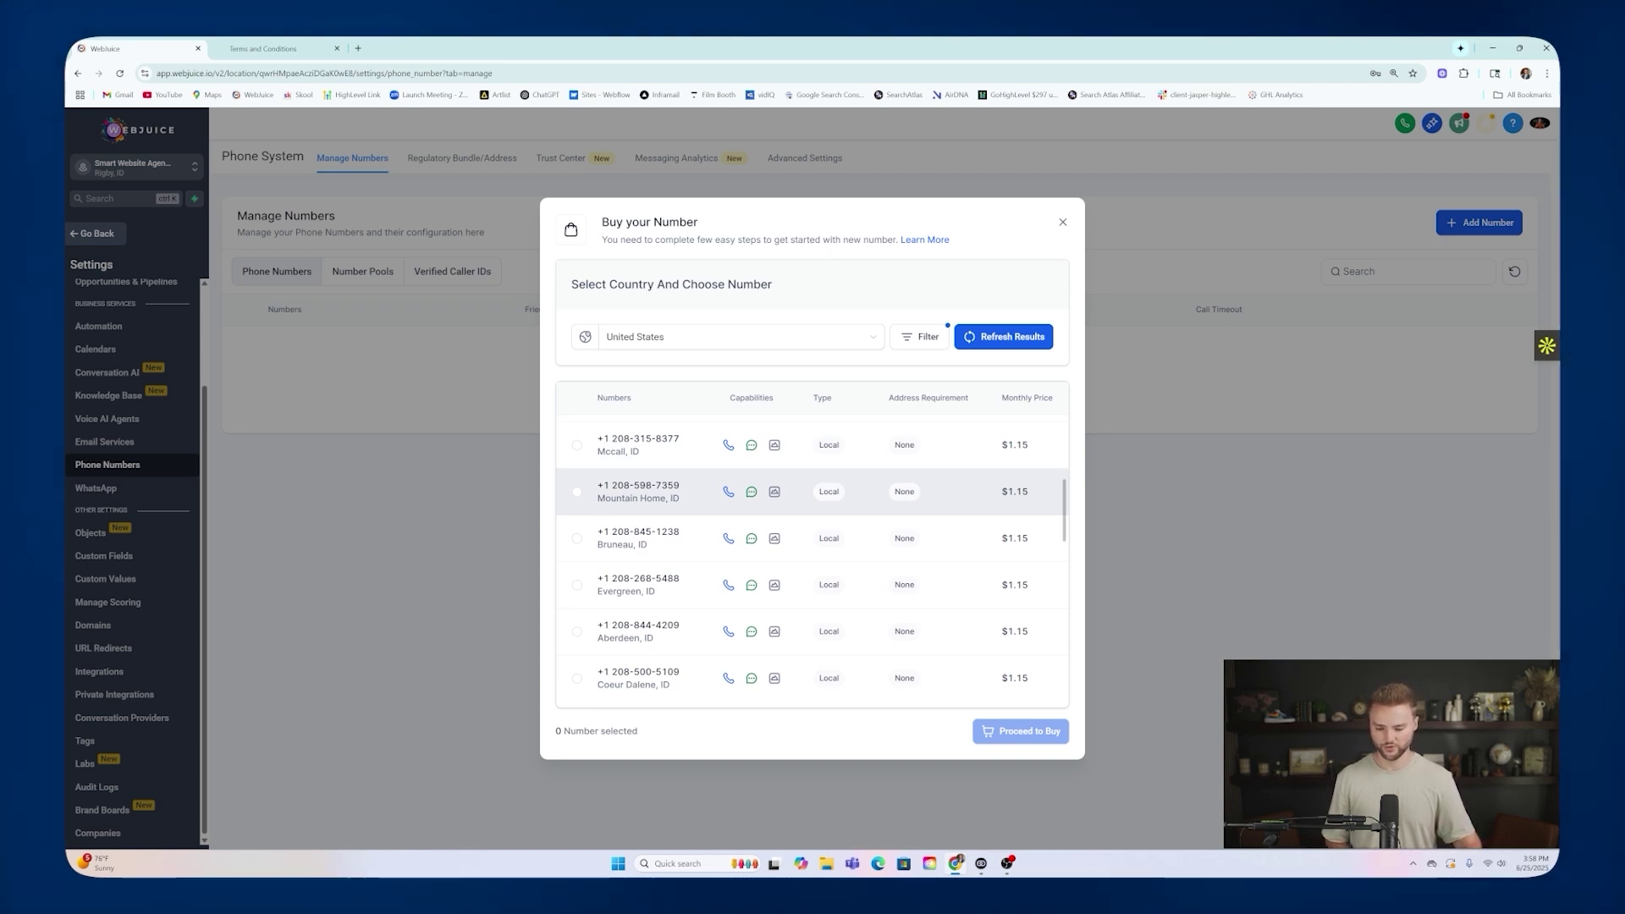
{"action": "scroll", "coordinate": [671, 506], "scroll_direction": "down", "scroll_amount": 4}
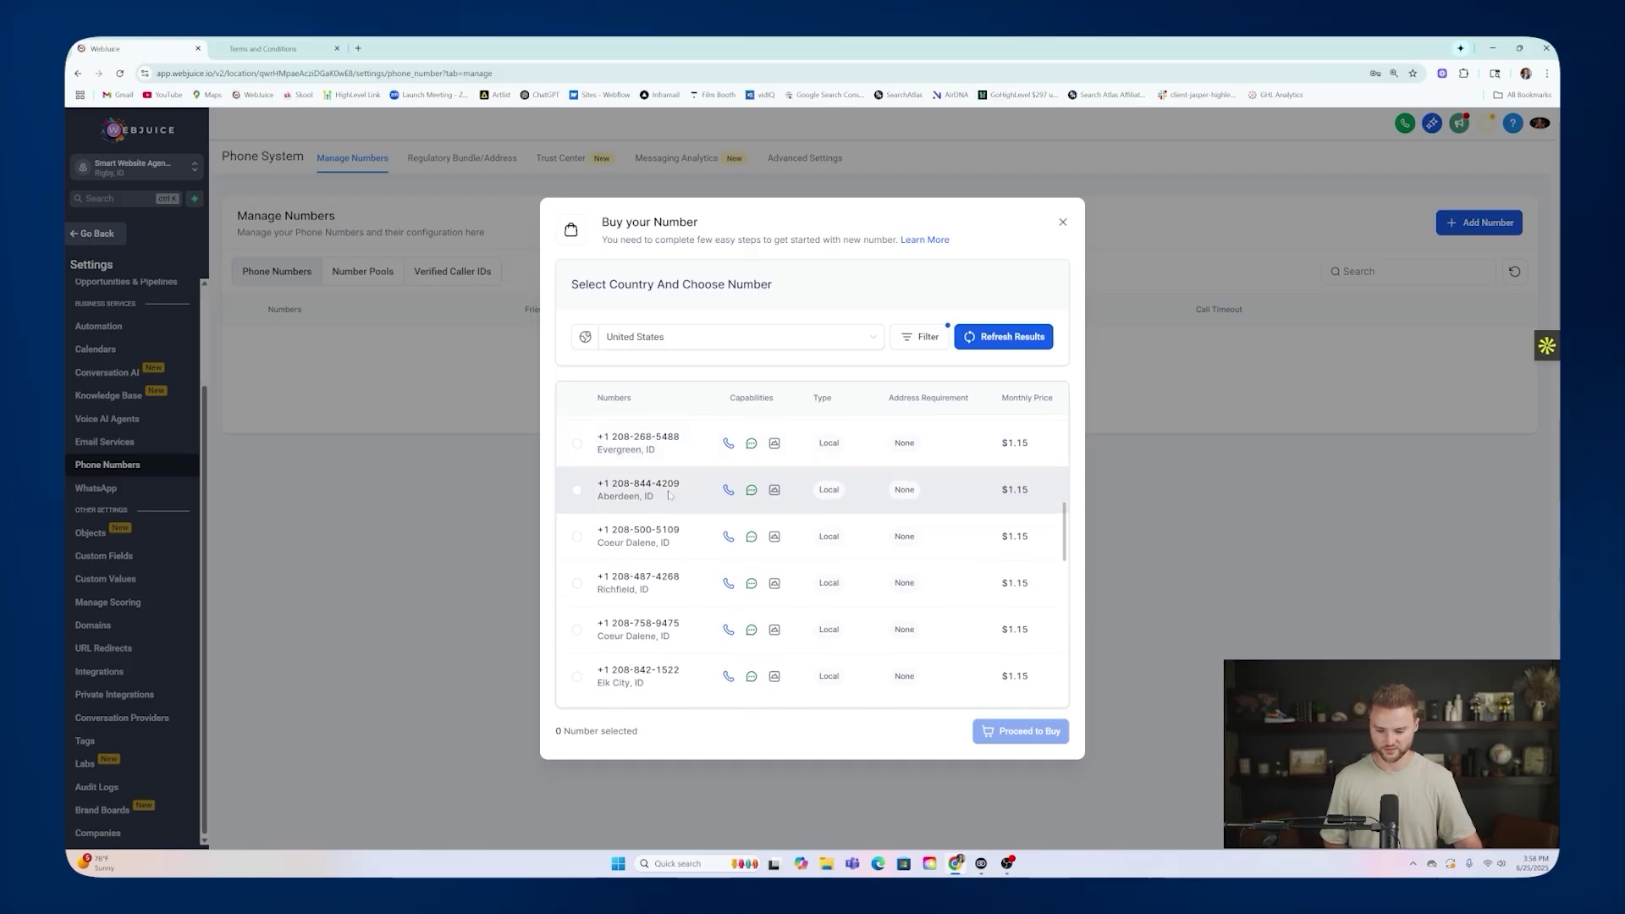
{"action": "scroll", "coordinate": [671, 506], "scroll_direction": "up", "scroll_amount": 5}
{"action": "left_click", "coordinate": [576, 470]}
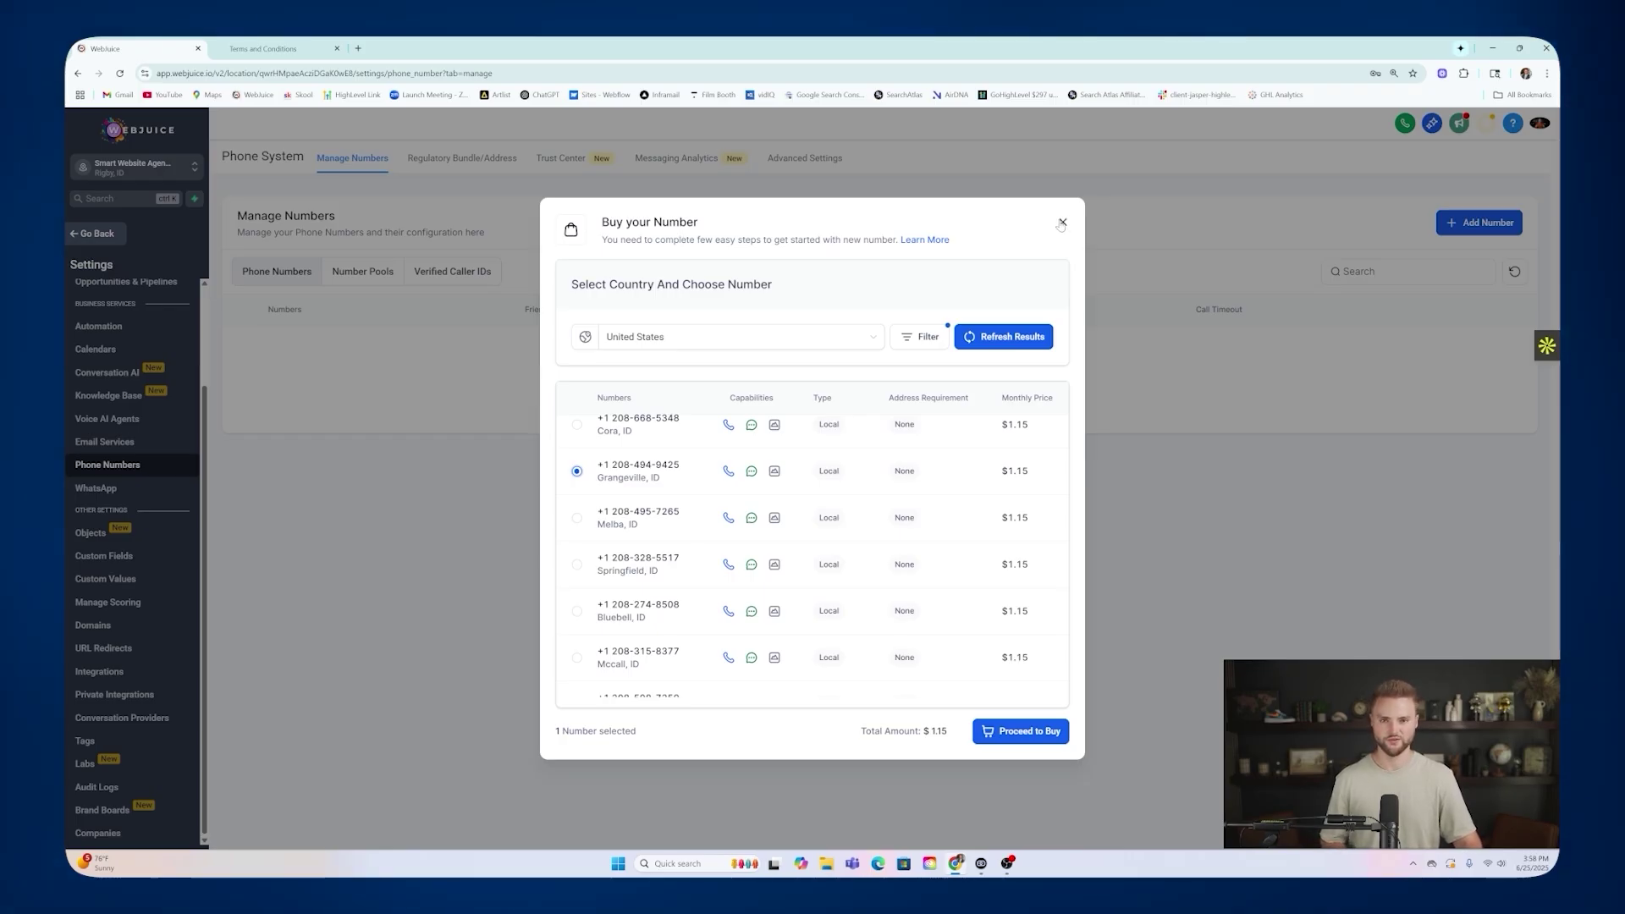
{"action": "left_click", "coordinate": [1062, 223]}
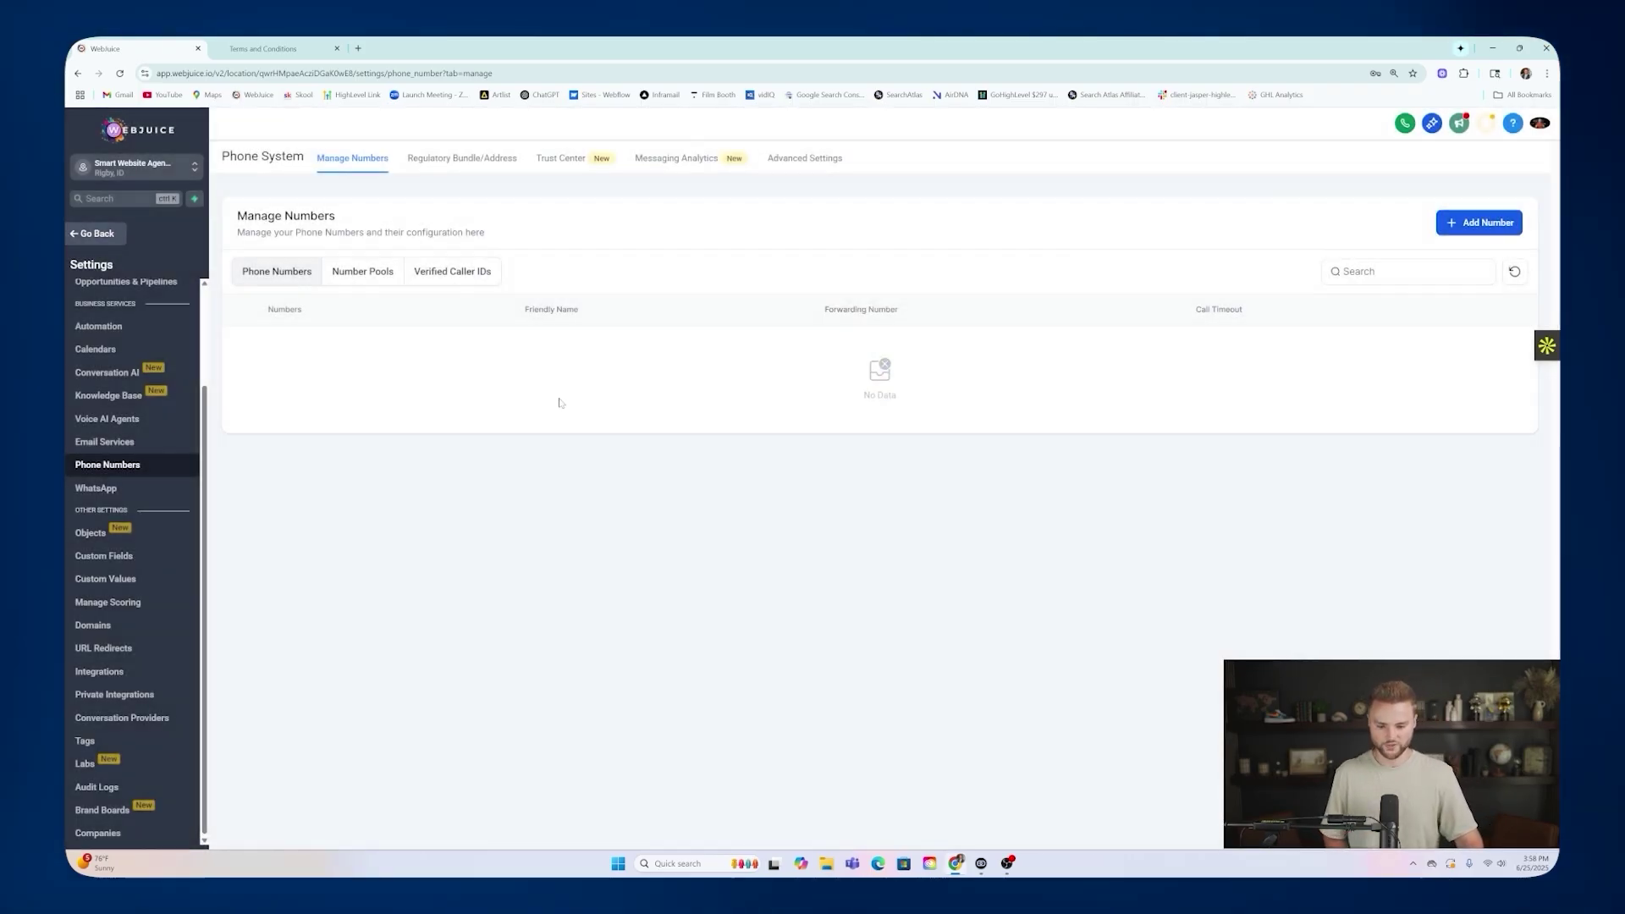
Open the Trust Center and begin A2P registration: Yes to US-based, No to tax ID.
{"action": "left_click", "coordinate": [570, 163]}
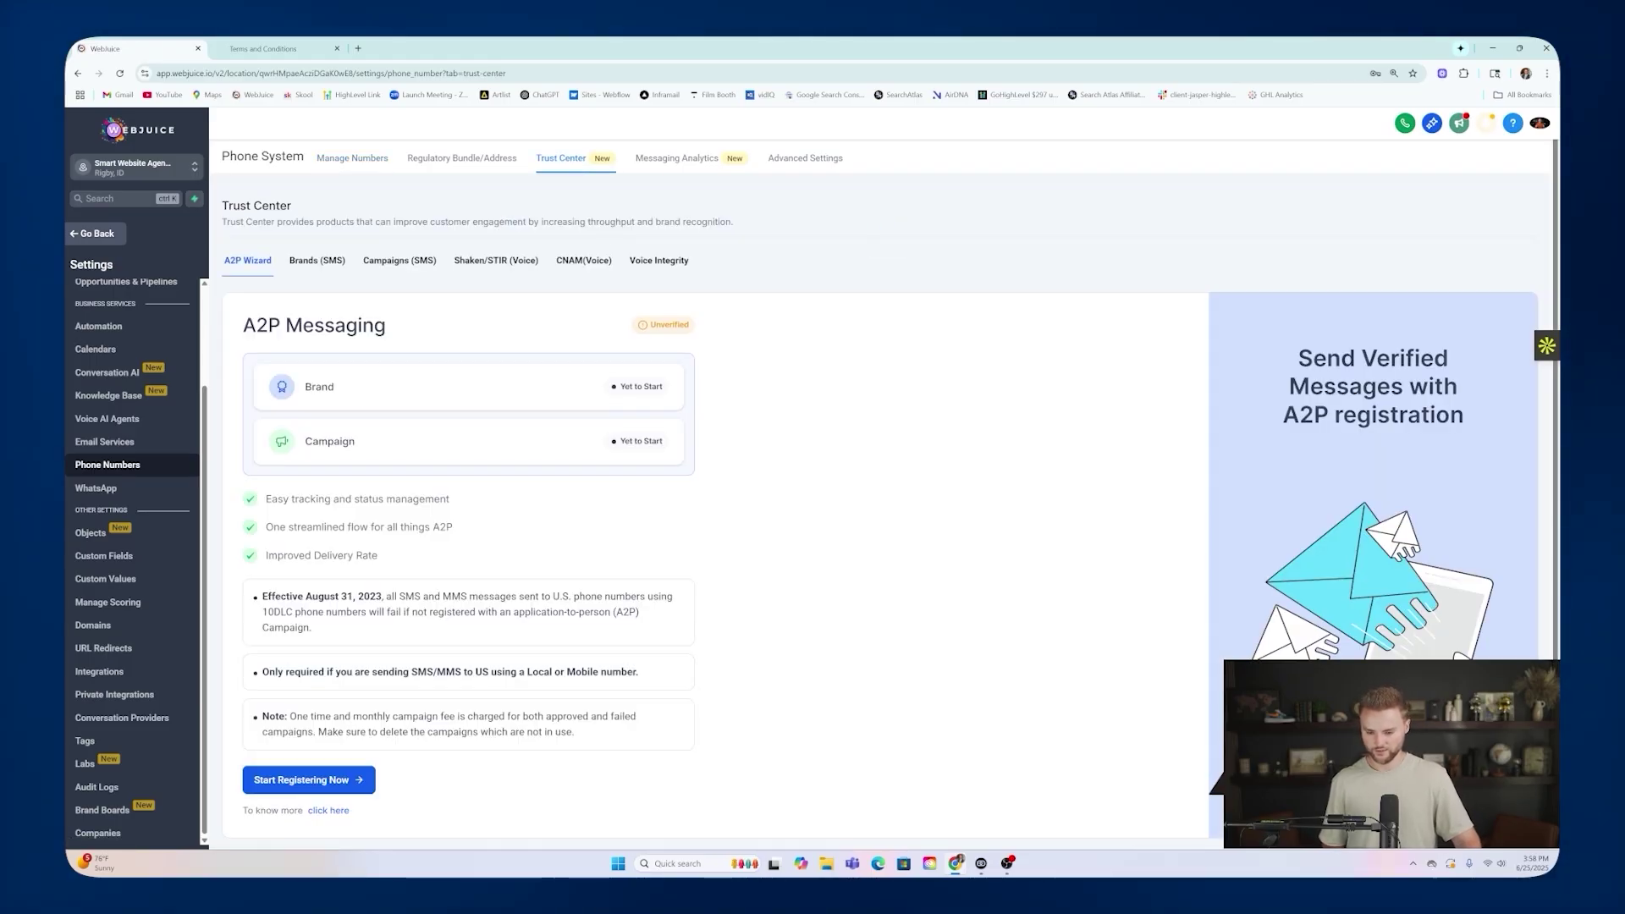
{"action": "left_click", "coordinate": [318, 788]}
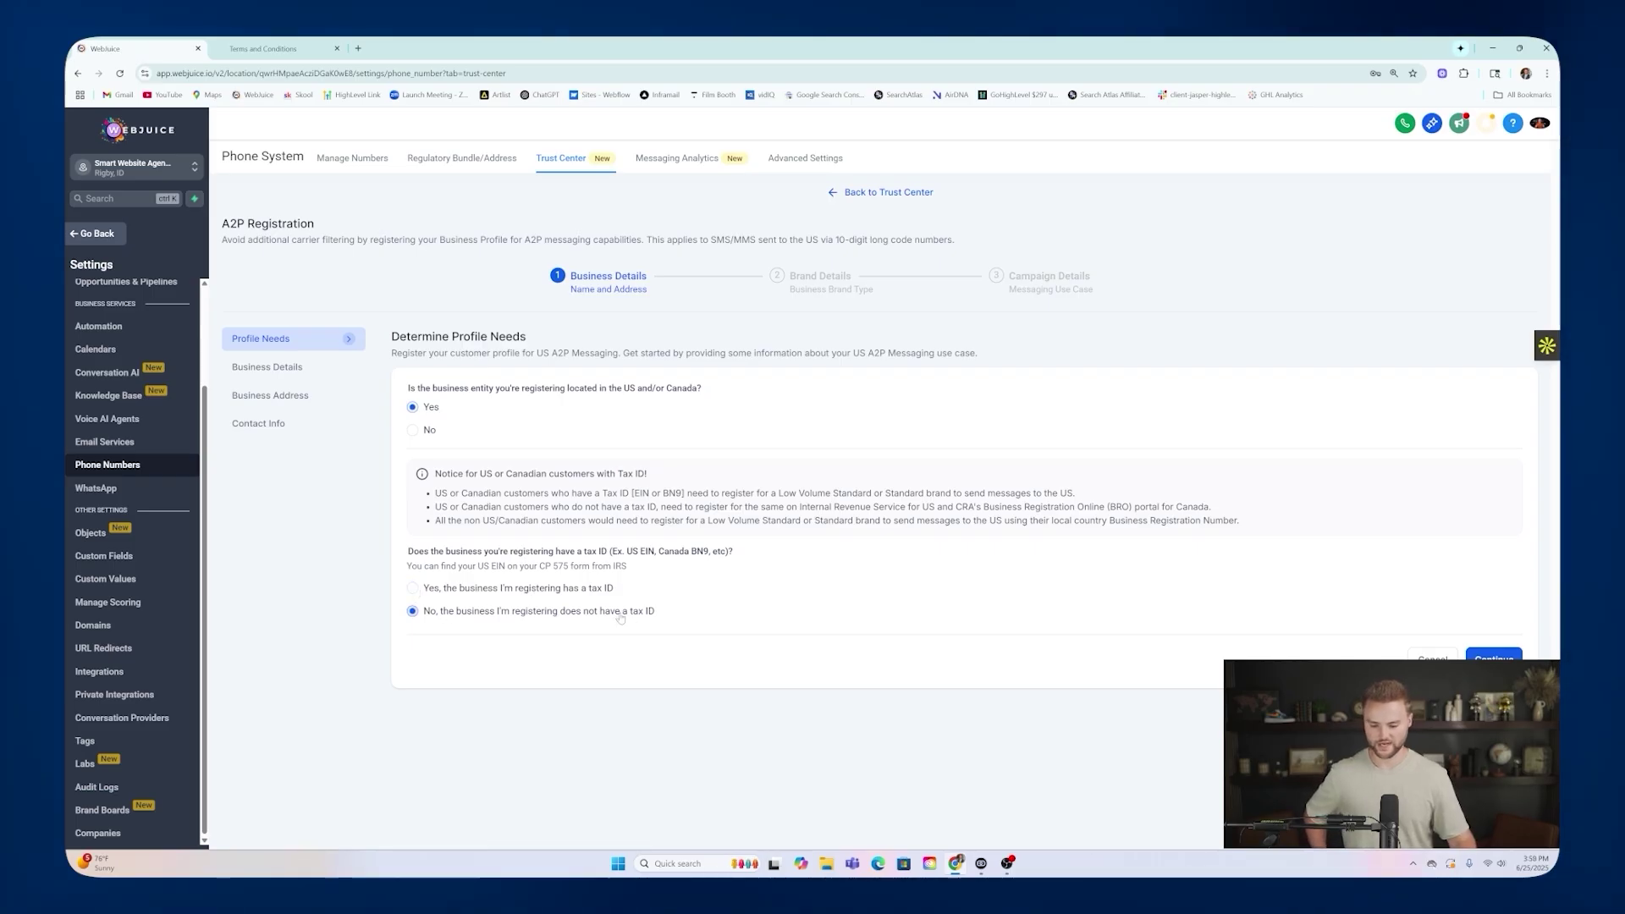
{"action": "left_click", "coordinate": [417, 588]}
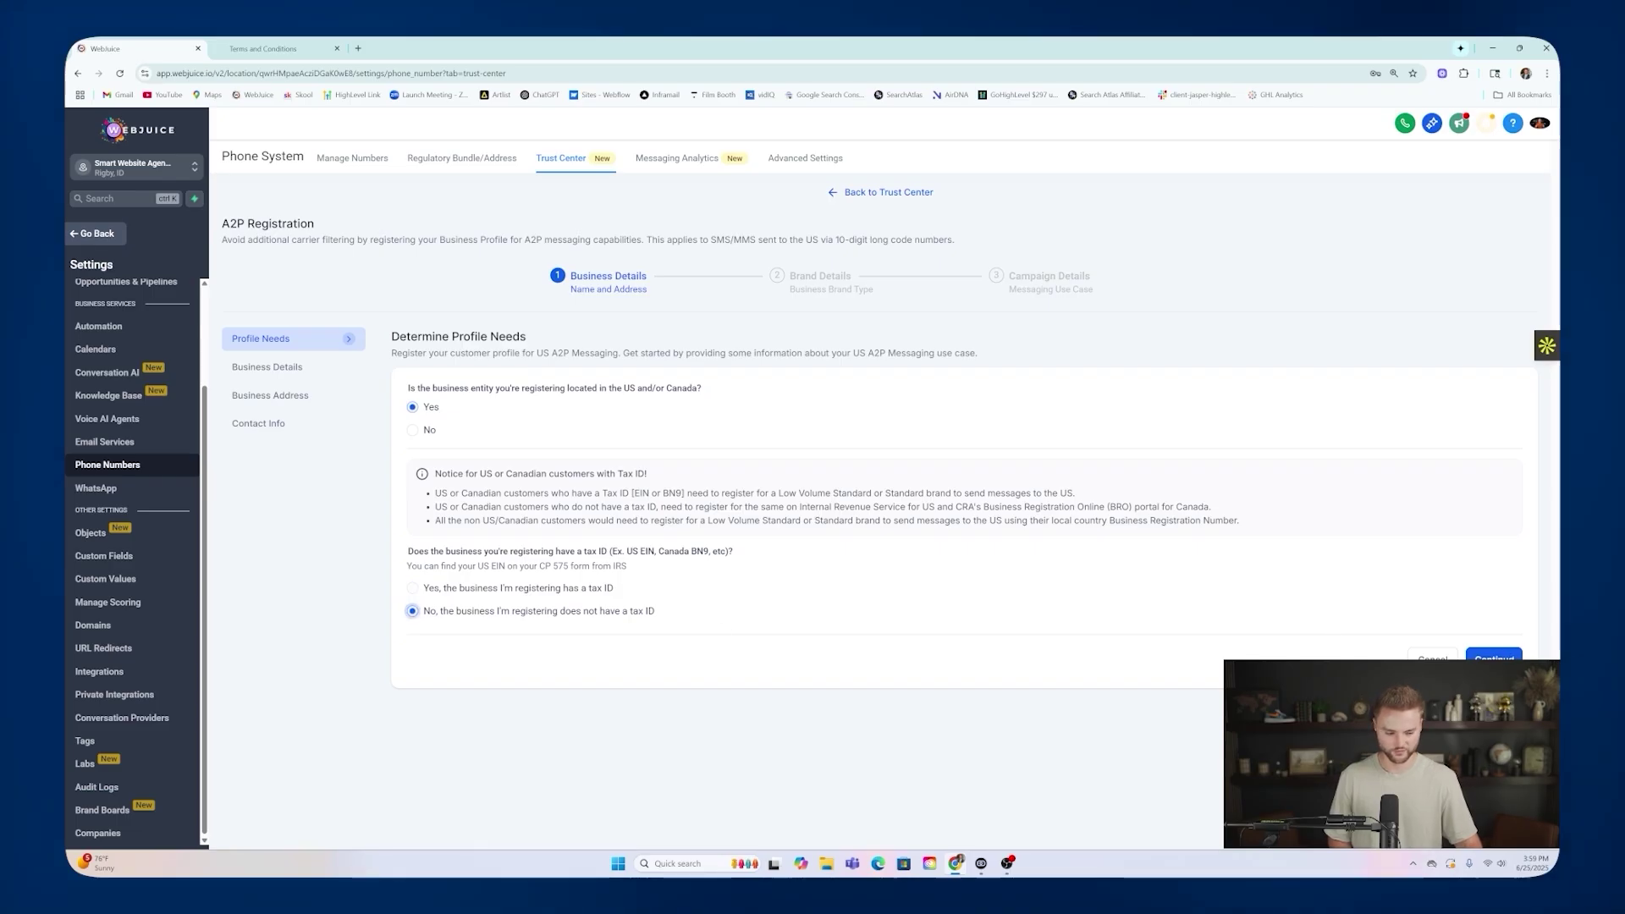
Enter Webjuice LLC as the business name and continue to the address.
{"action": "left_click", "coordinate": [1494, 658]}
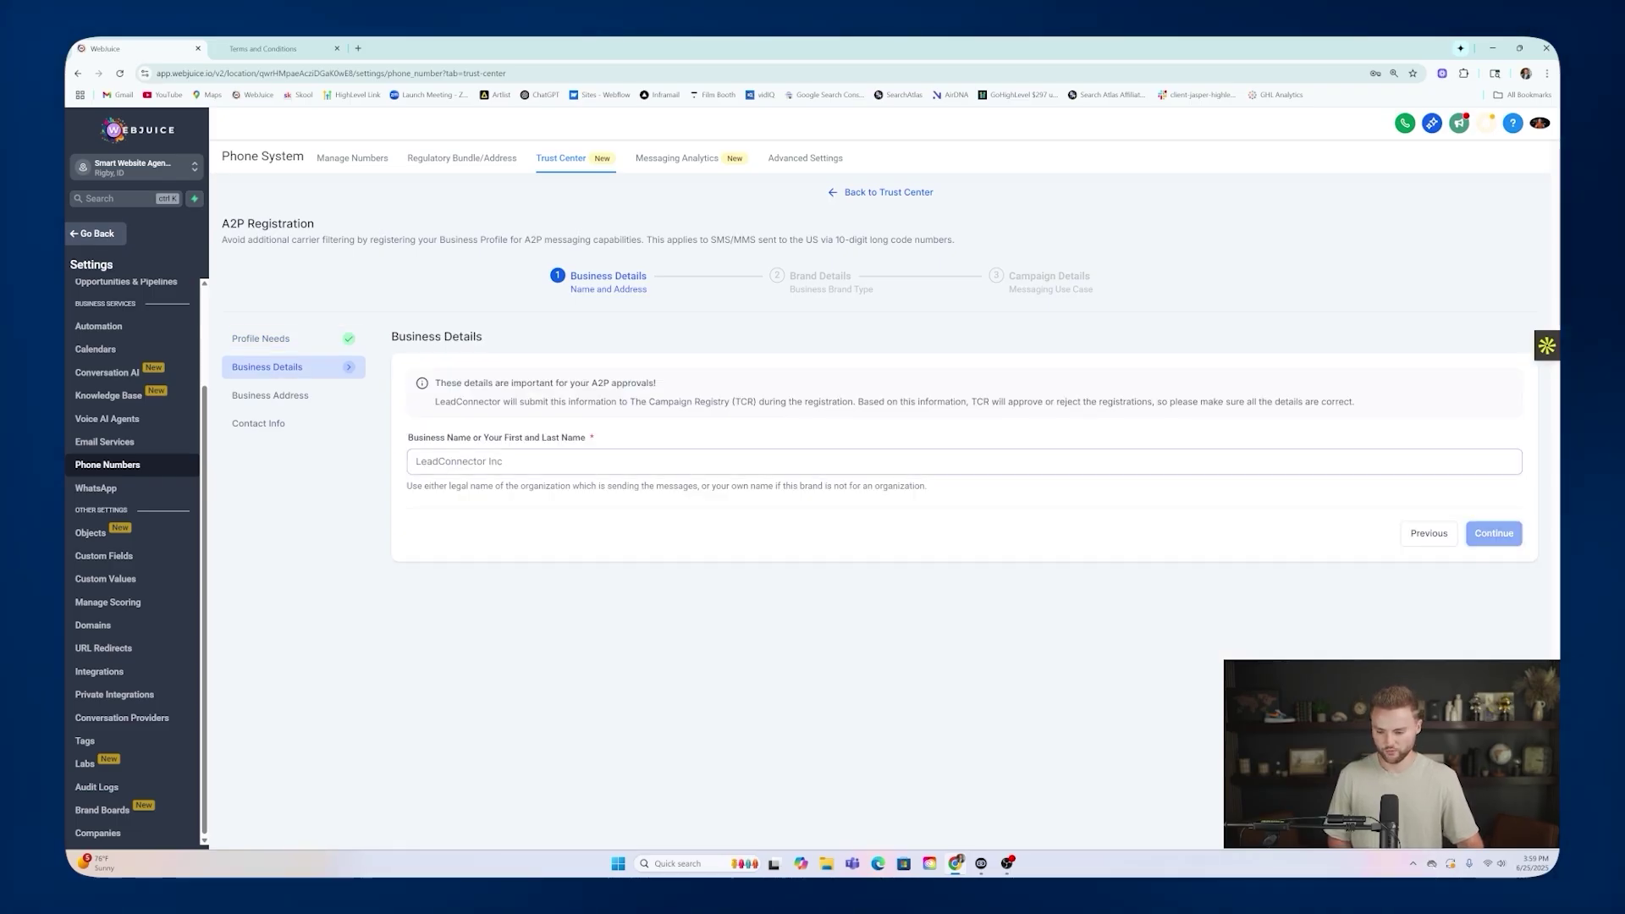
{"action": "type", "text": "WE"}
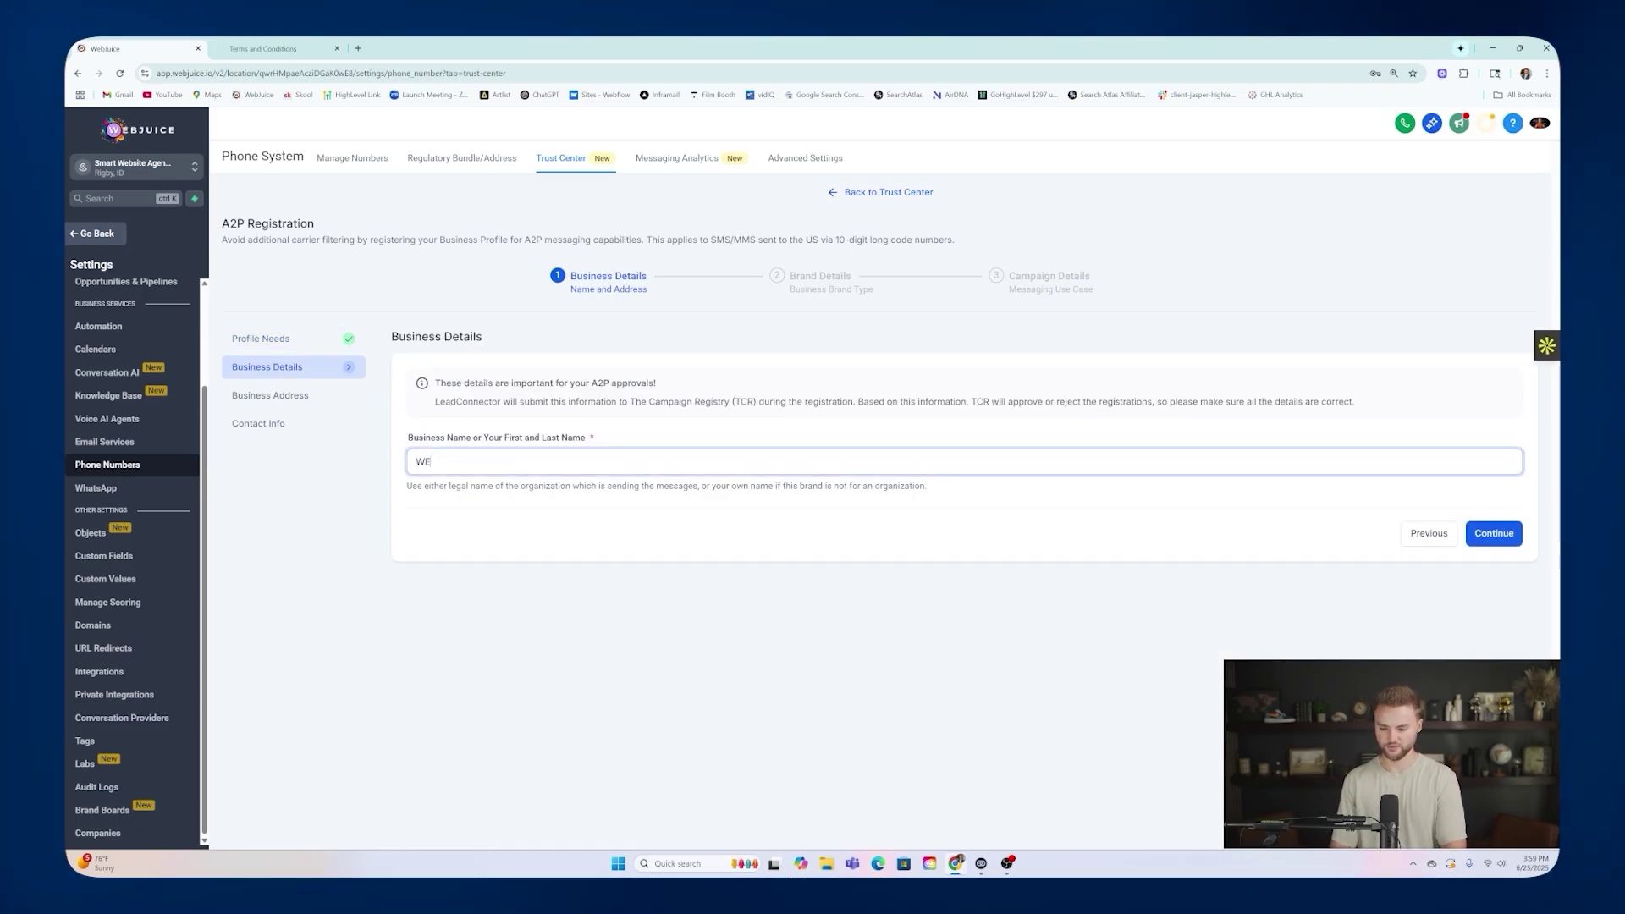
{"action": "key", "text": "BackSpace"}
{"action": "type", "text": "ebjuice"}
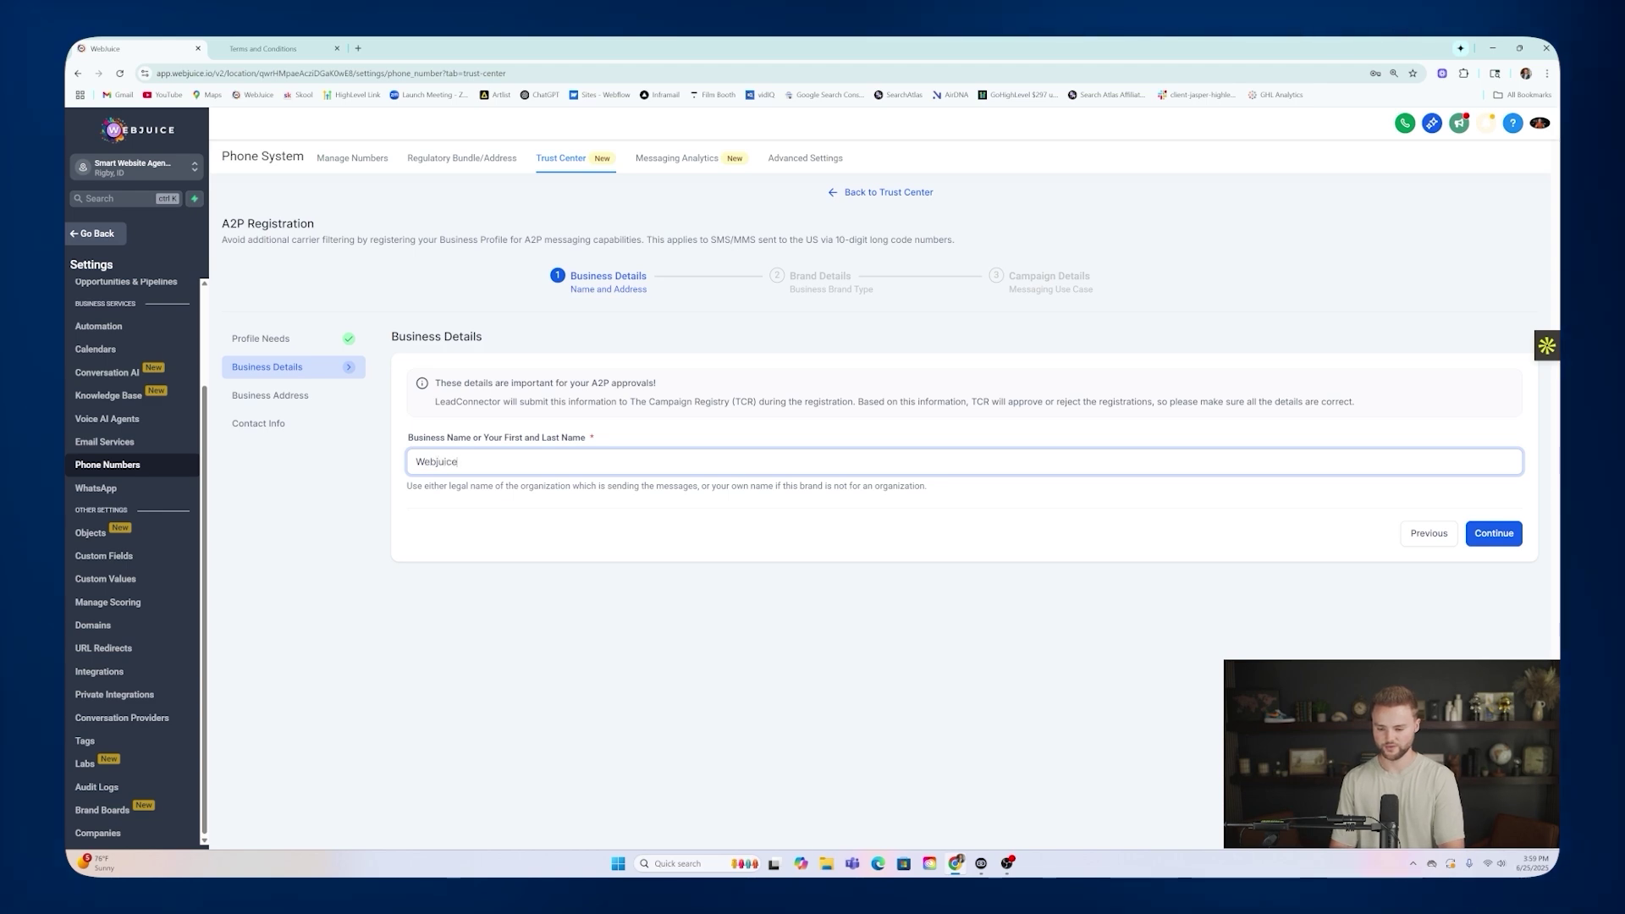
{"action": "type", "text": " LLX"}
{"action": "key", "text": "BackSpace"}
{"action": "type", "text": "C"}
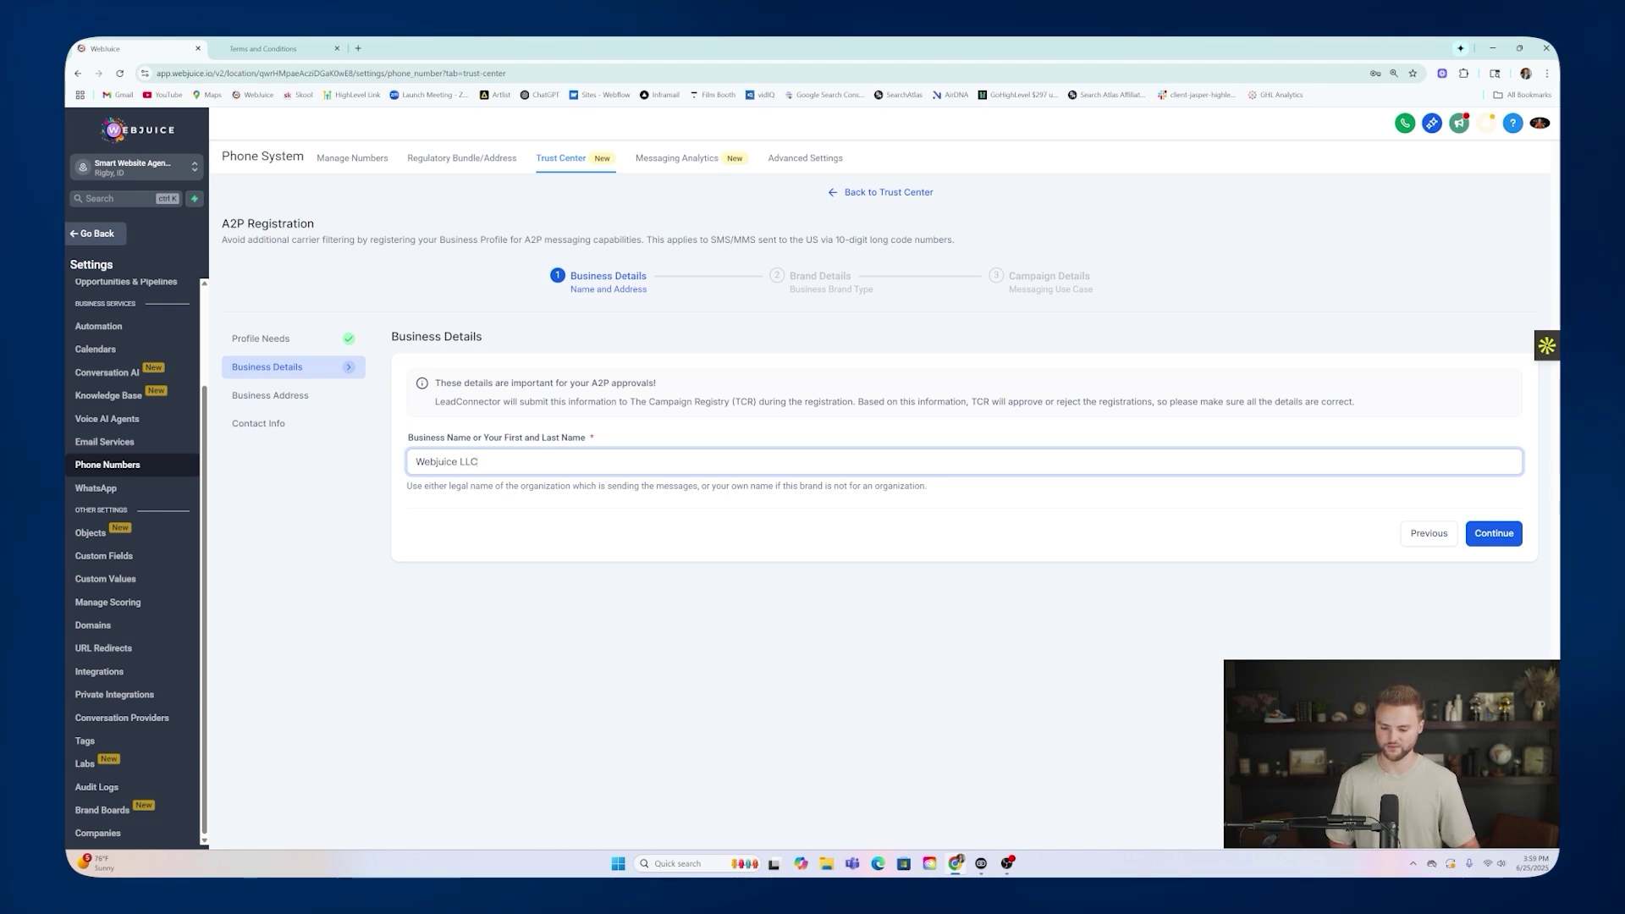
{"action": "left_click_drag", "start_coordinate": [415, 461], "coordinate": [478, 461]}
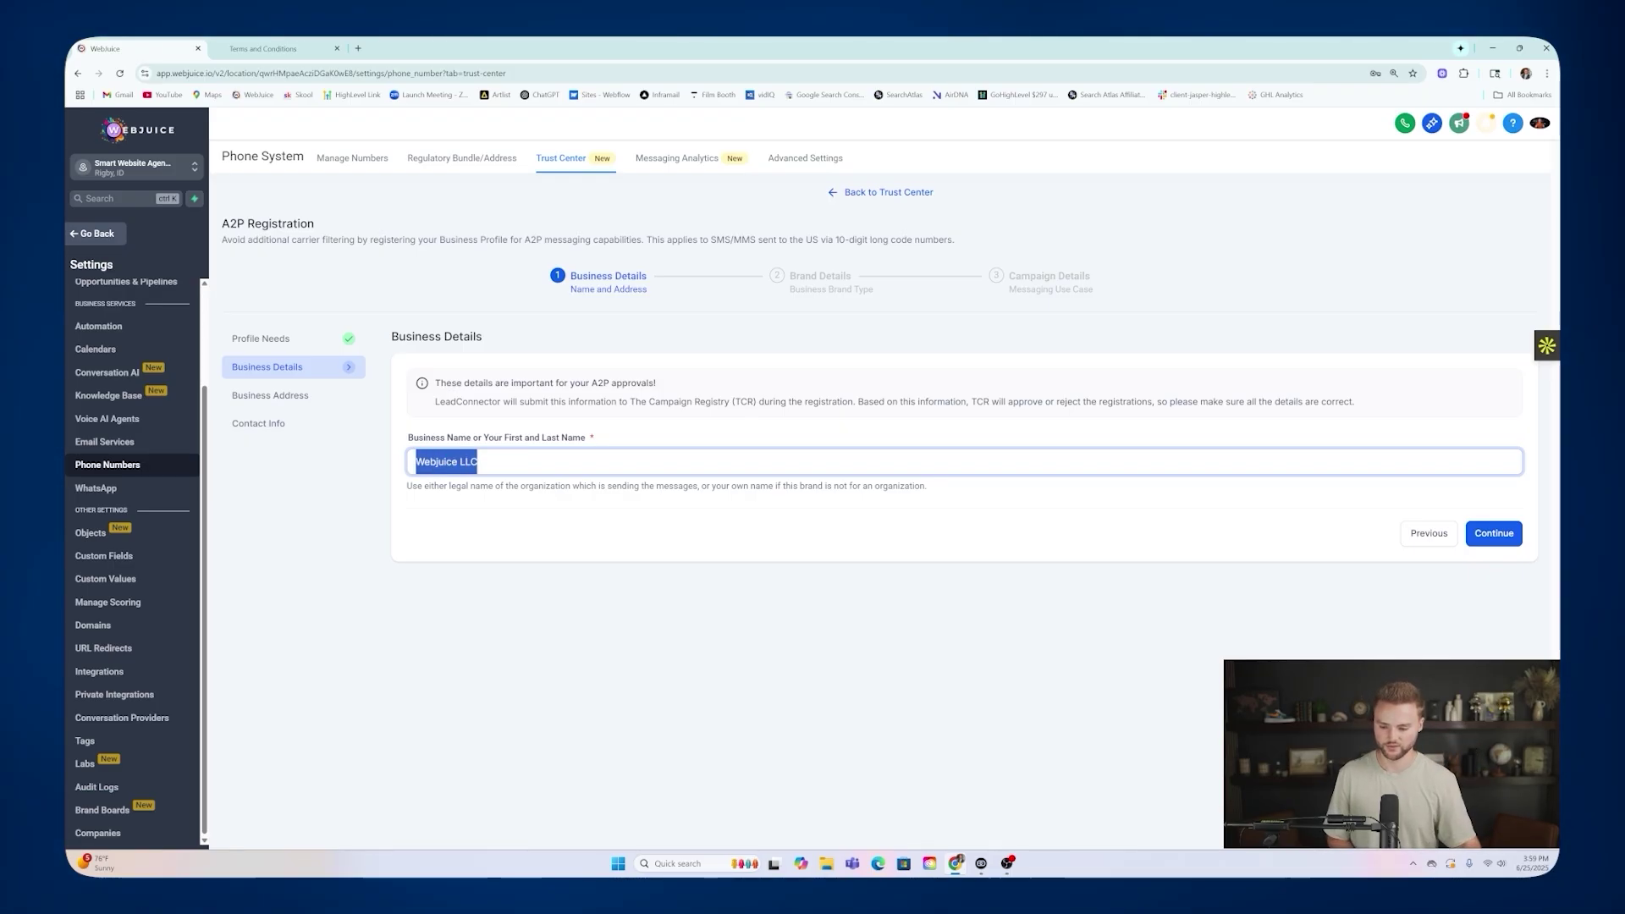
{"action": "left_click", "coordinate": [1506, 535]}
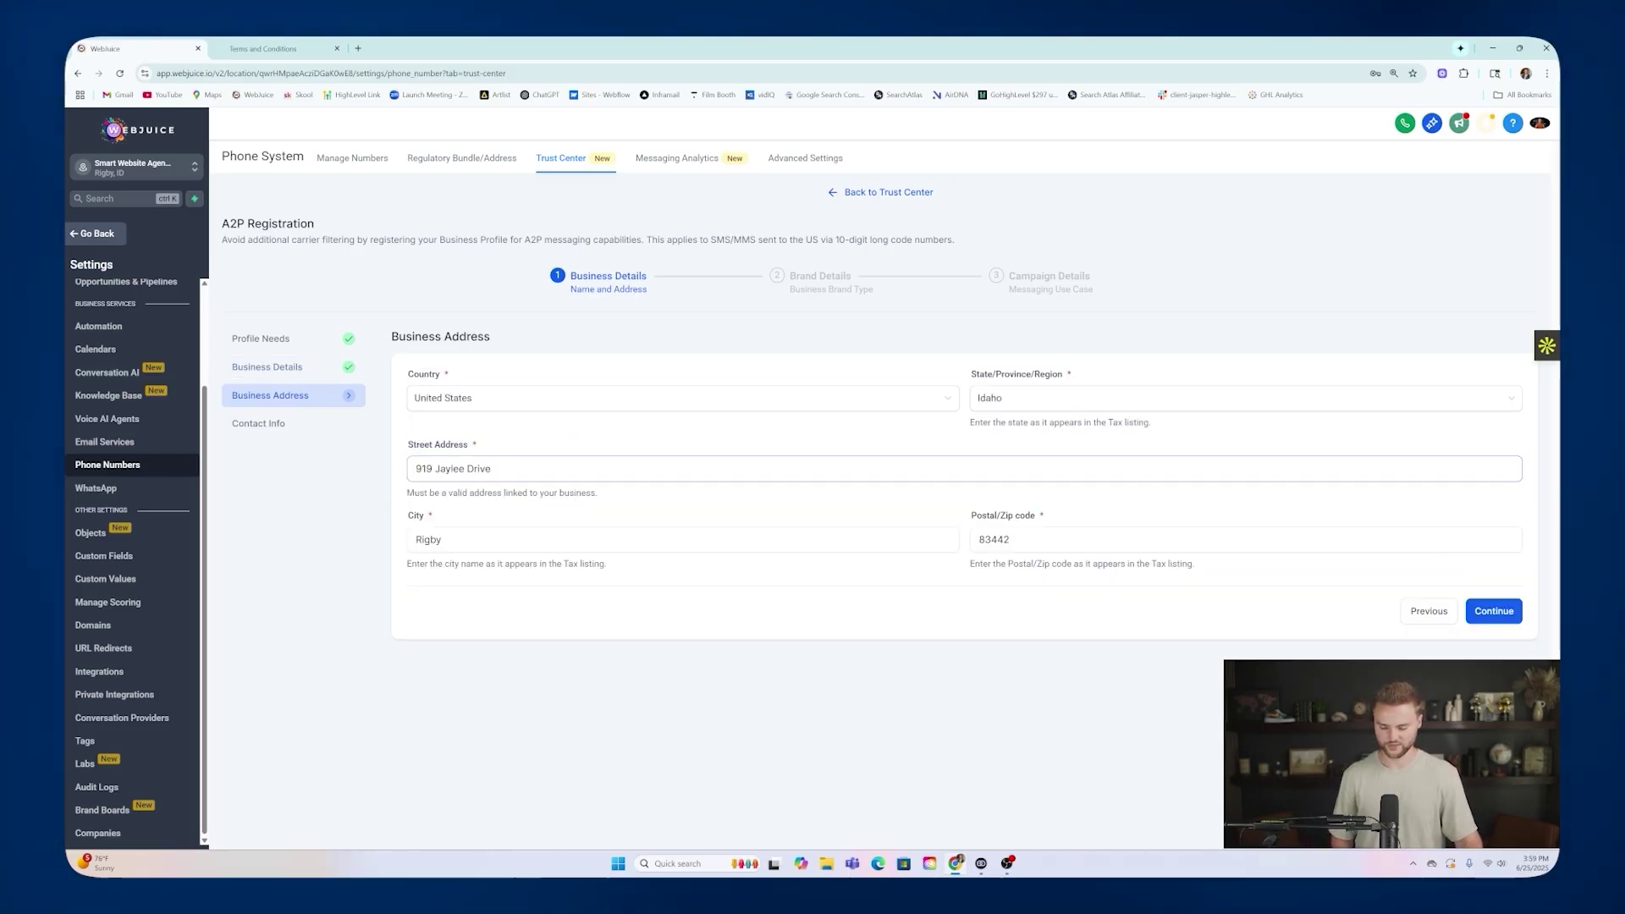
Confirm the address and add an autofilled representative with their phone number and CEO job position.
{"action": "left_click", "coordinate": [1487, 615]}
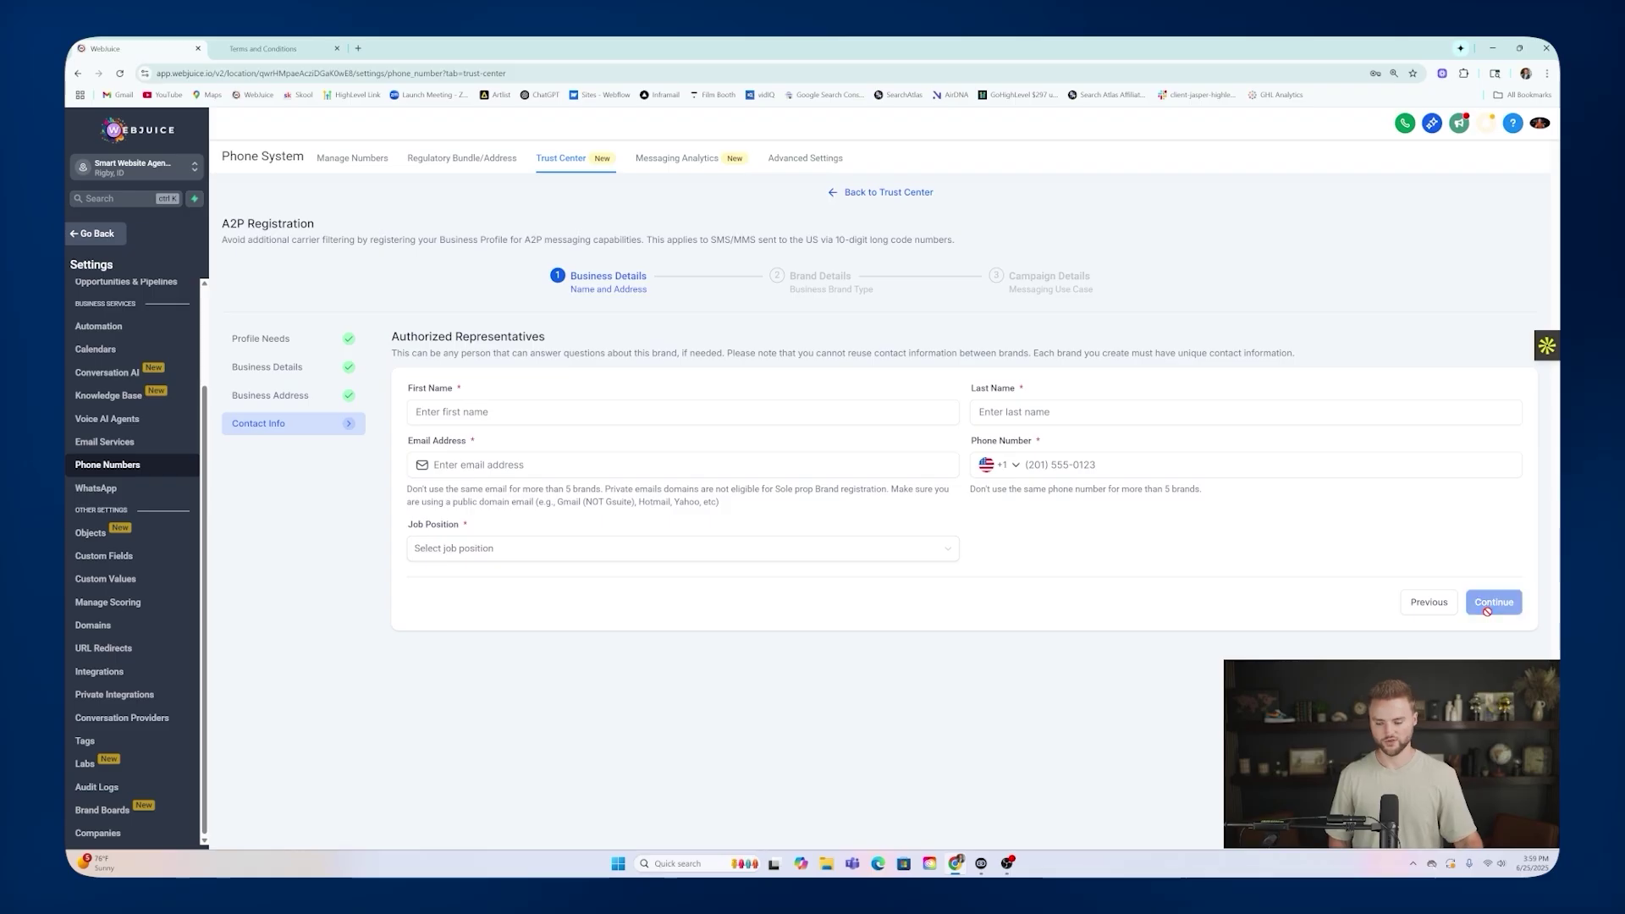
{"action": "left_click", "coordinate": [683, 412]}
{"action": "left_click", "coordinate": [521, 448]}
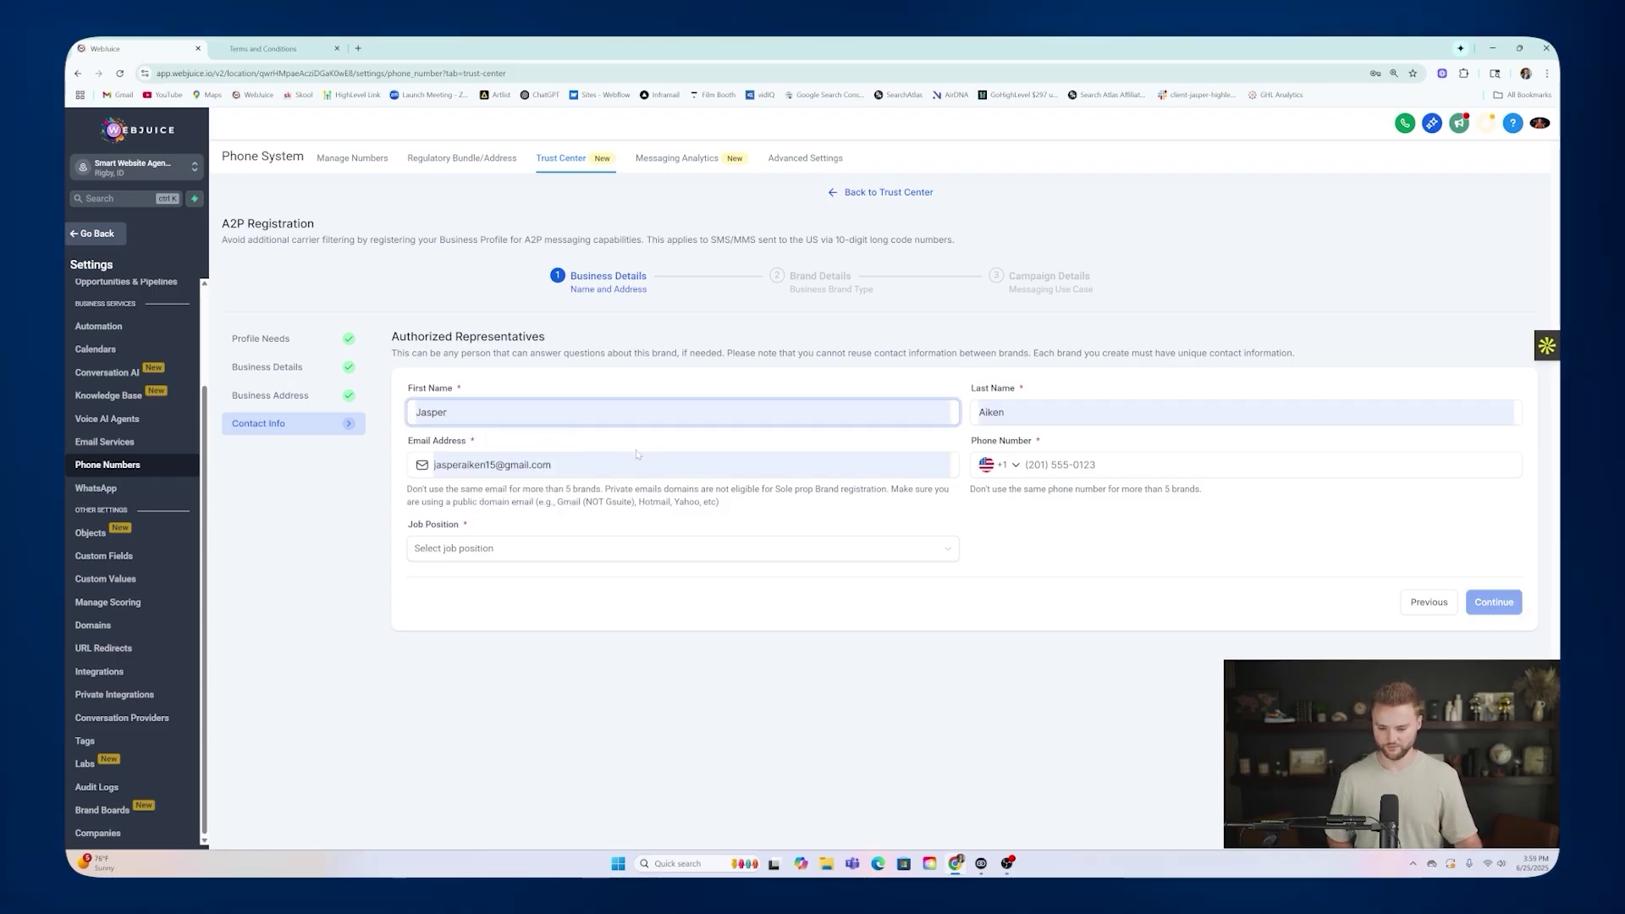
{"action": "left_click", "coordinate": [1100, 464]}
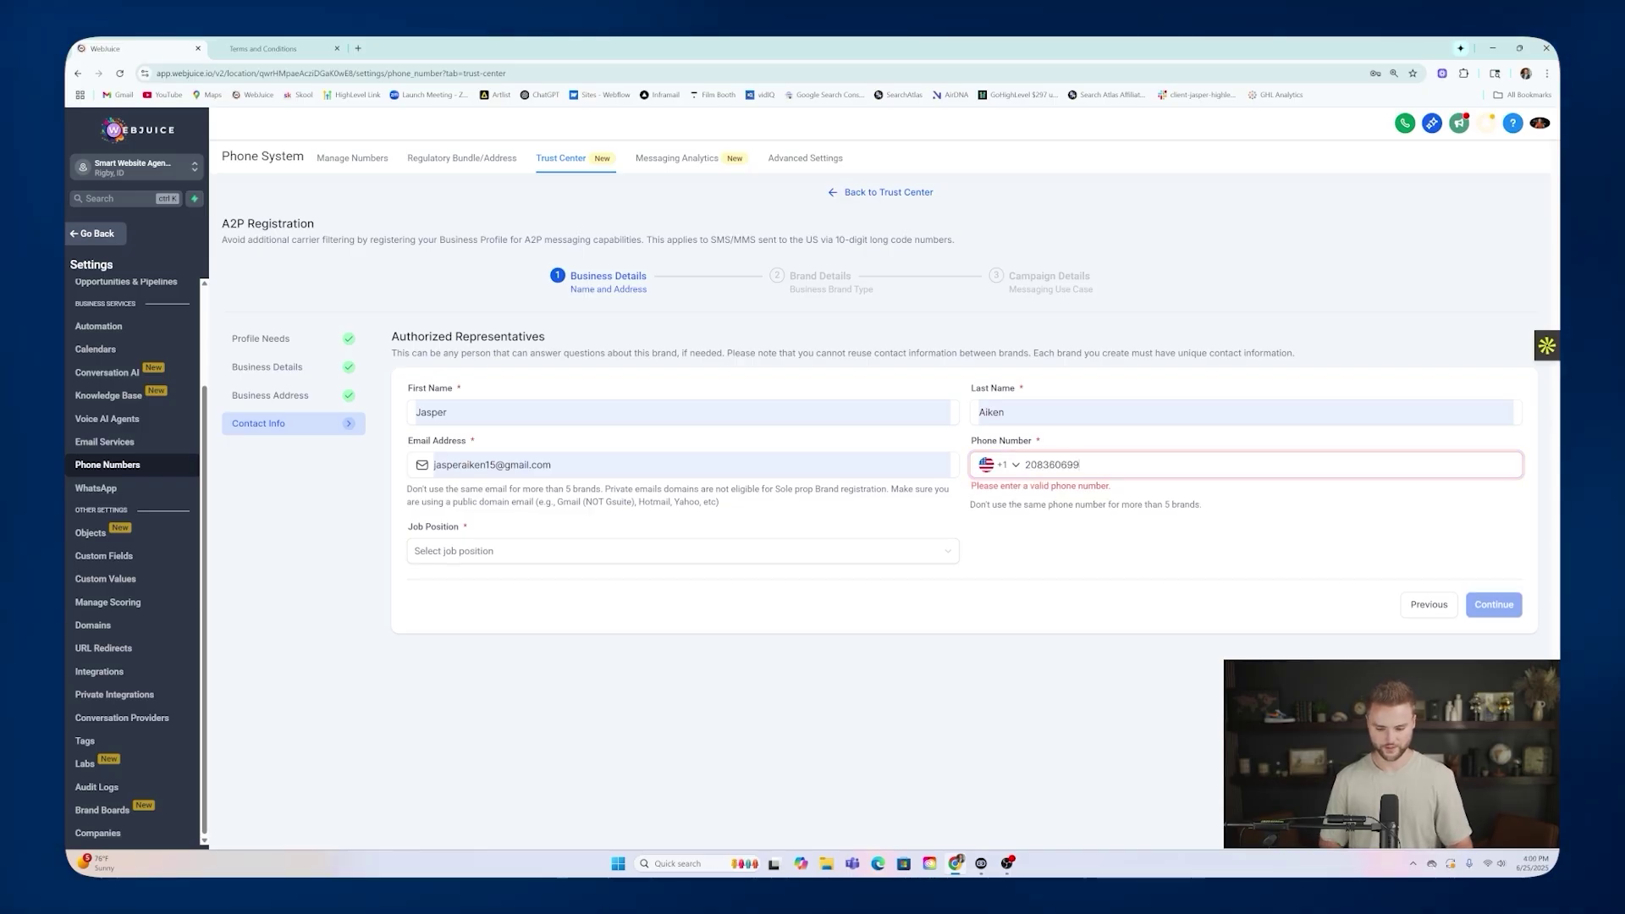
{"action": "left_click", "coordinate": [541, 551]}
{"action": "left_click", "coordinate": [436, 648]}
{"action": "left_click", "coordinate": [1100, 465]}
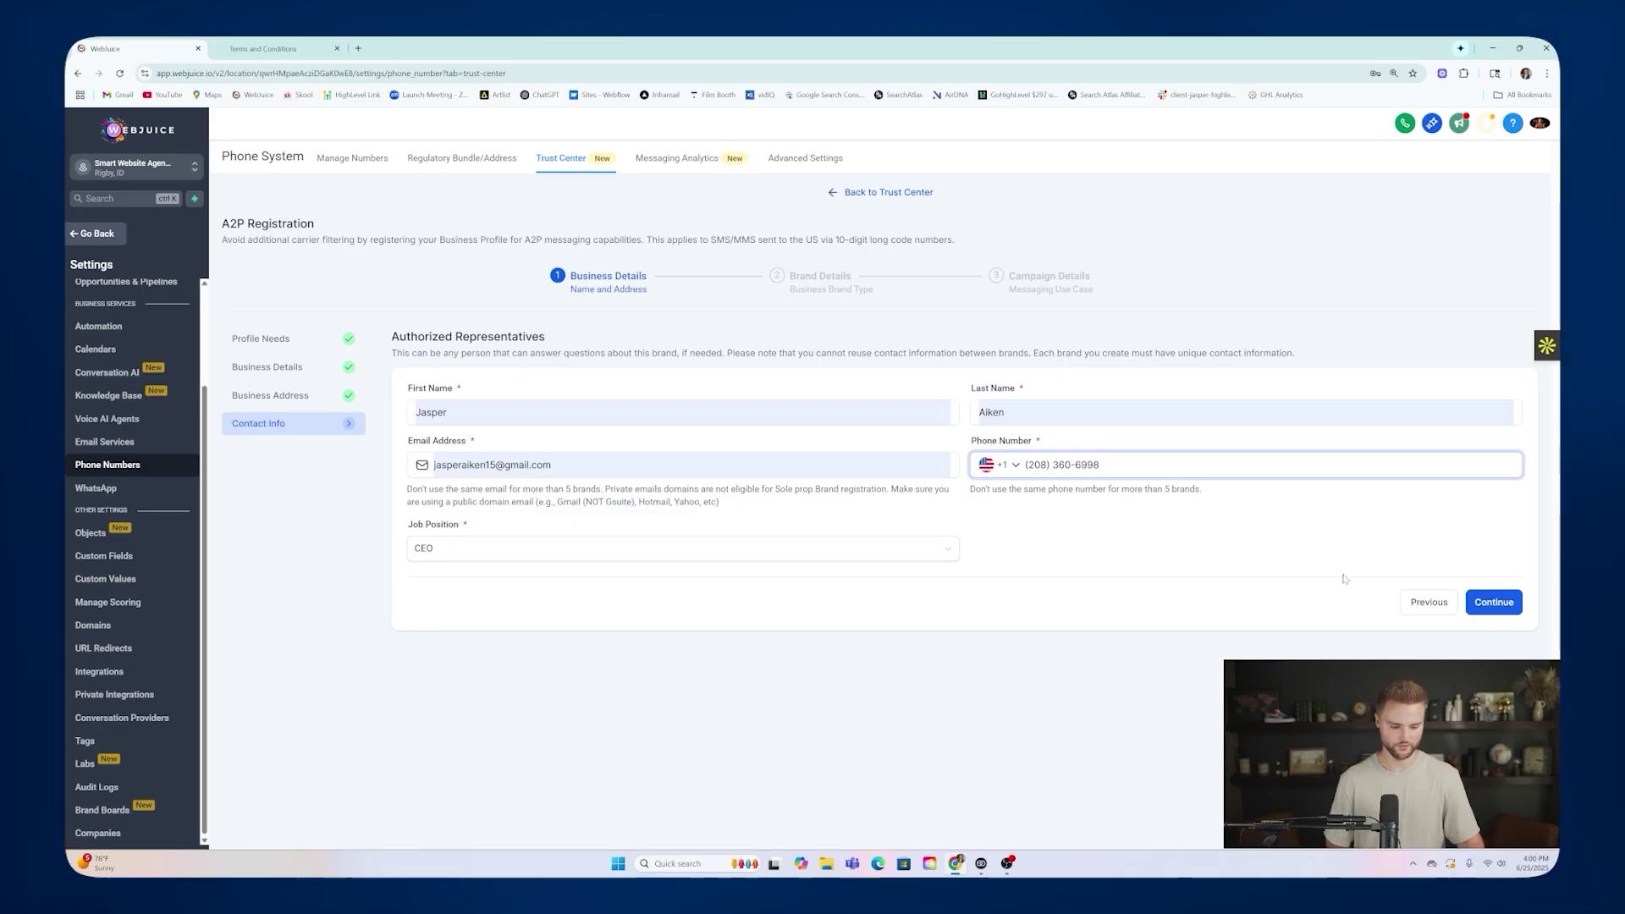
{"action": "left_click", "coordinate": [1492, 601]}
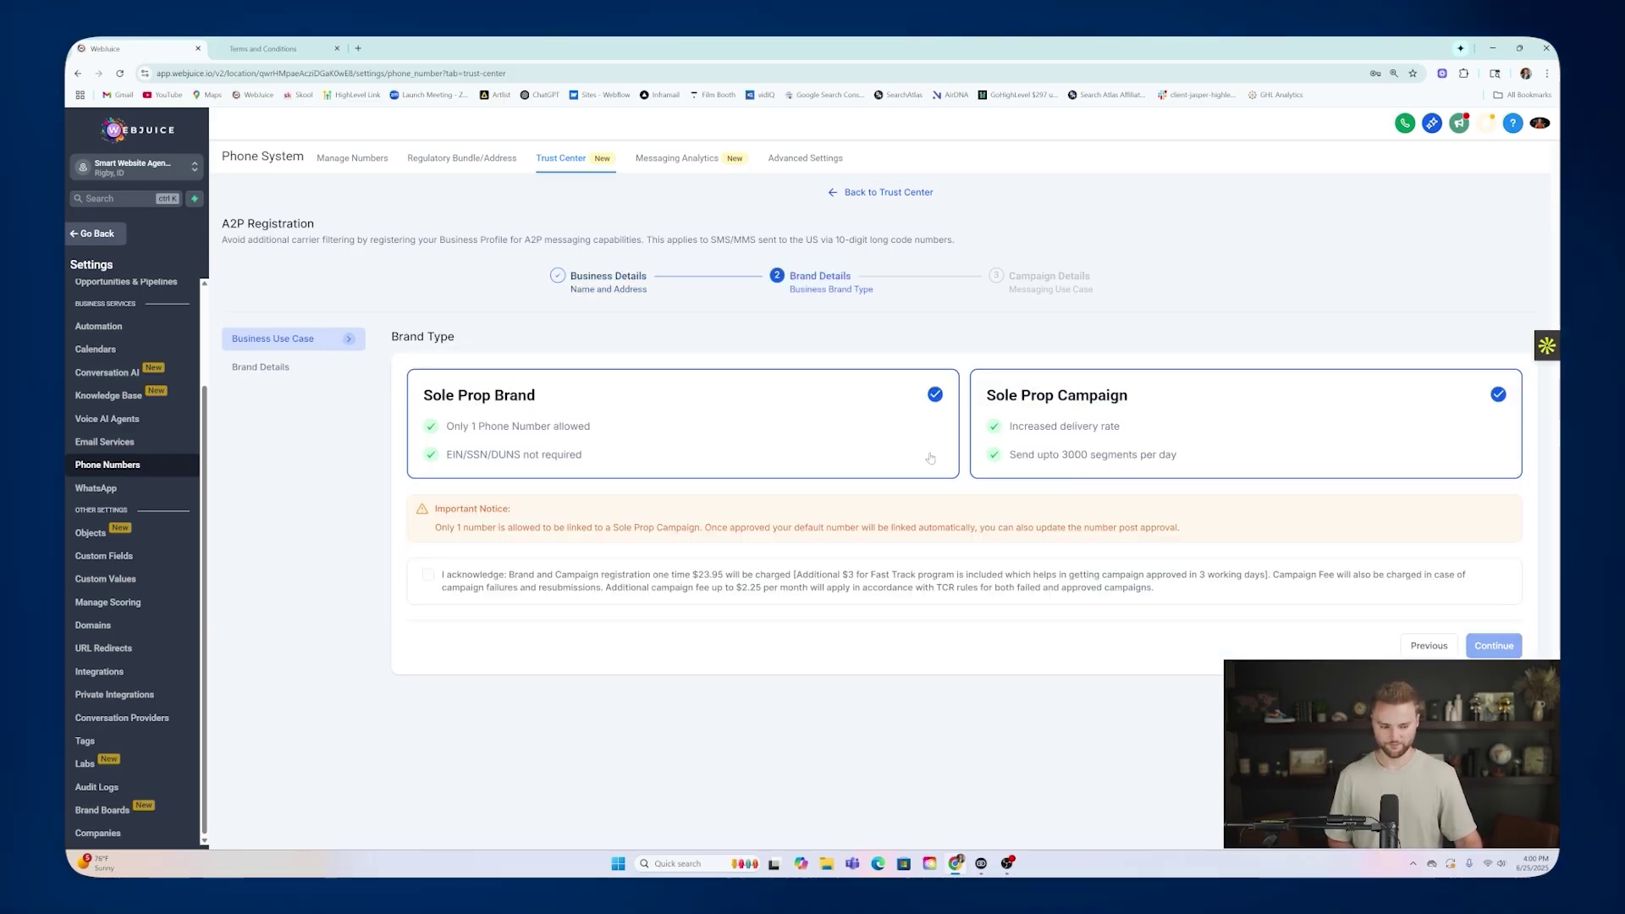
Acknowledge the Sole Prop fees, then enter brand Webjuice LLC, industry Communication and the mobile number.
{"action": "left_click", "coordinate": [428, 575]}
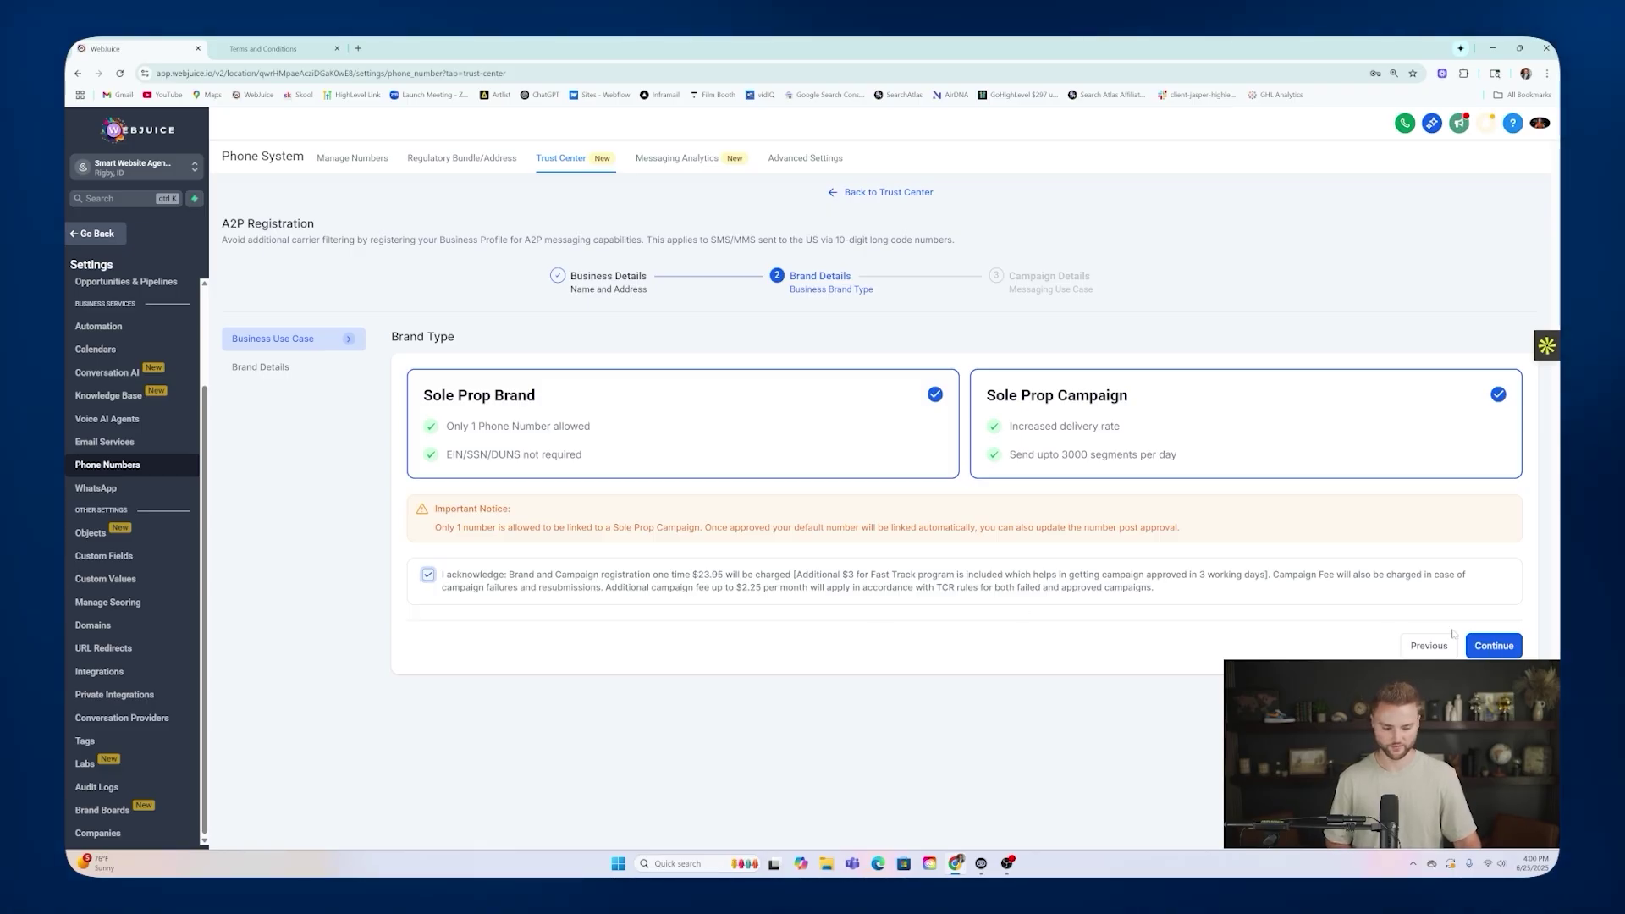
{"action": "left_click", "coordinate": [1494, 646]}
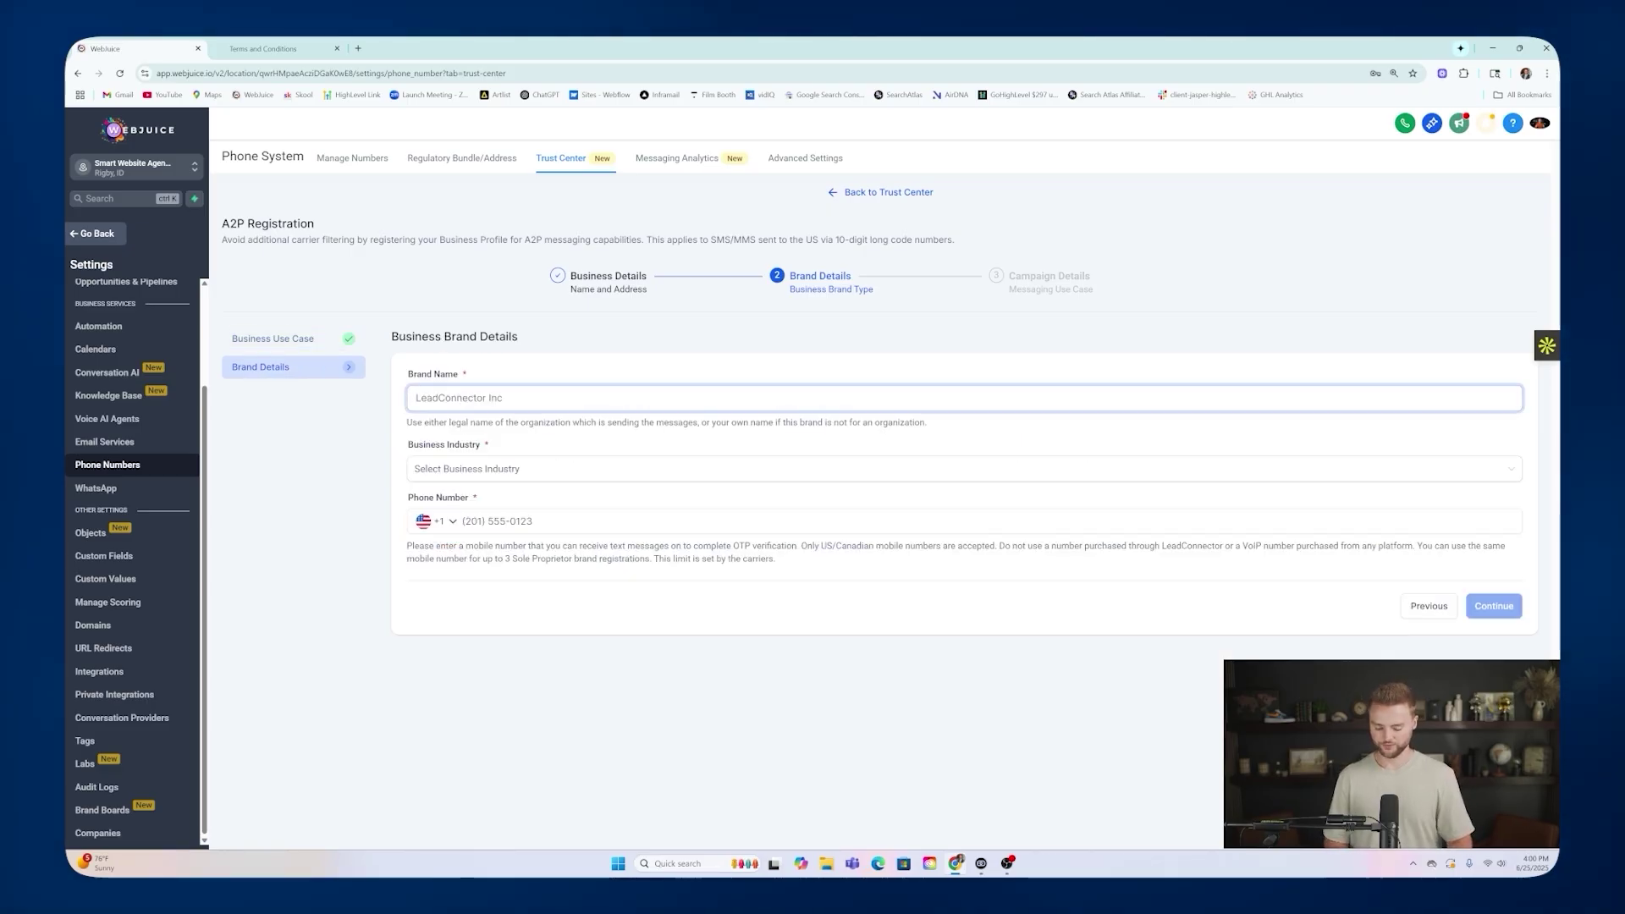
{"action": "type", "text": "Webjuice LLC"}
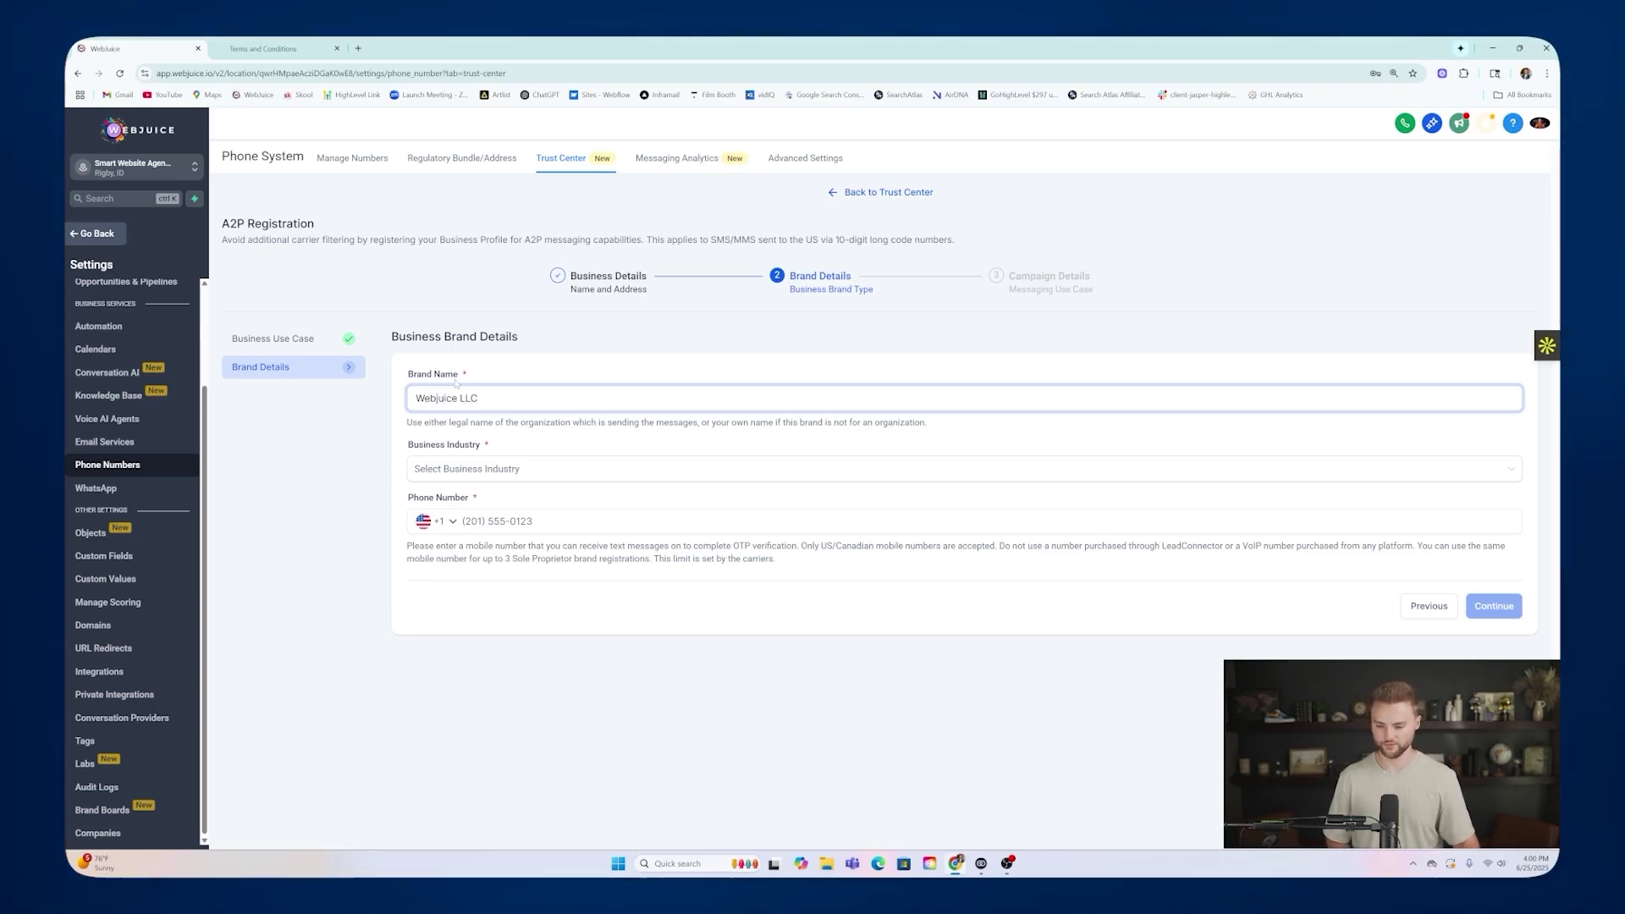
{"action": "left_click", "coordinate": [478, 470]}
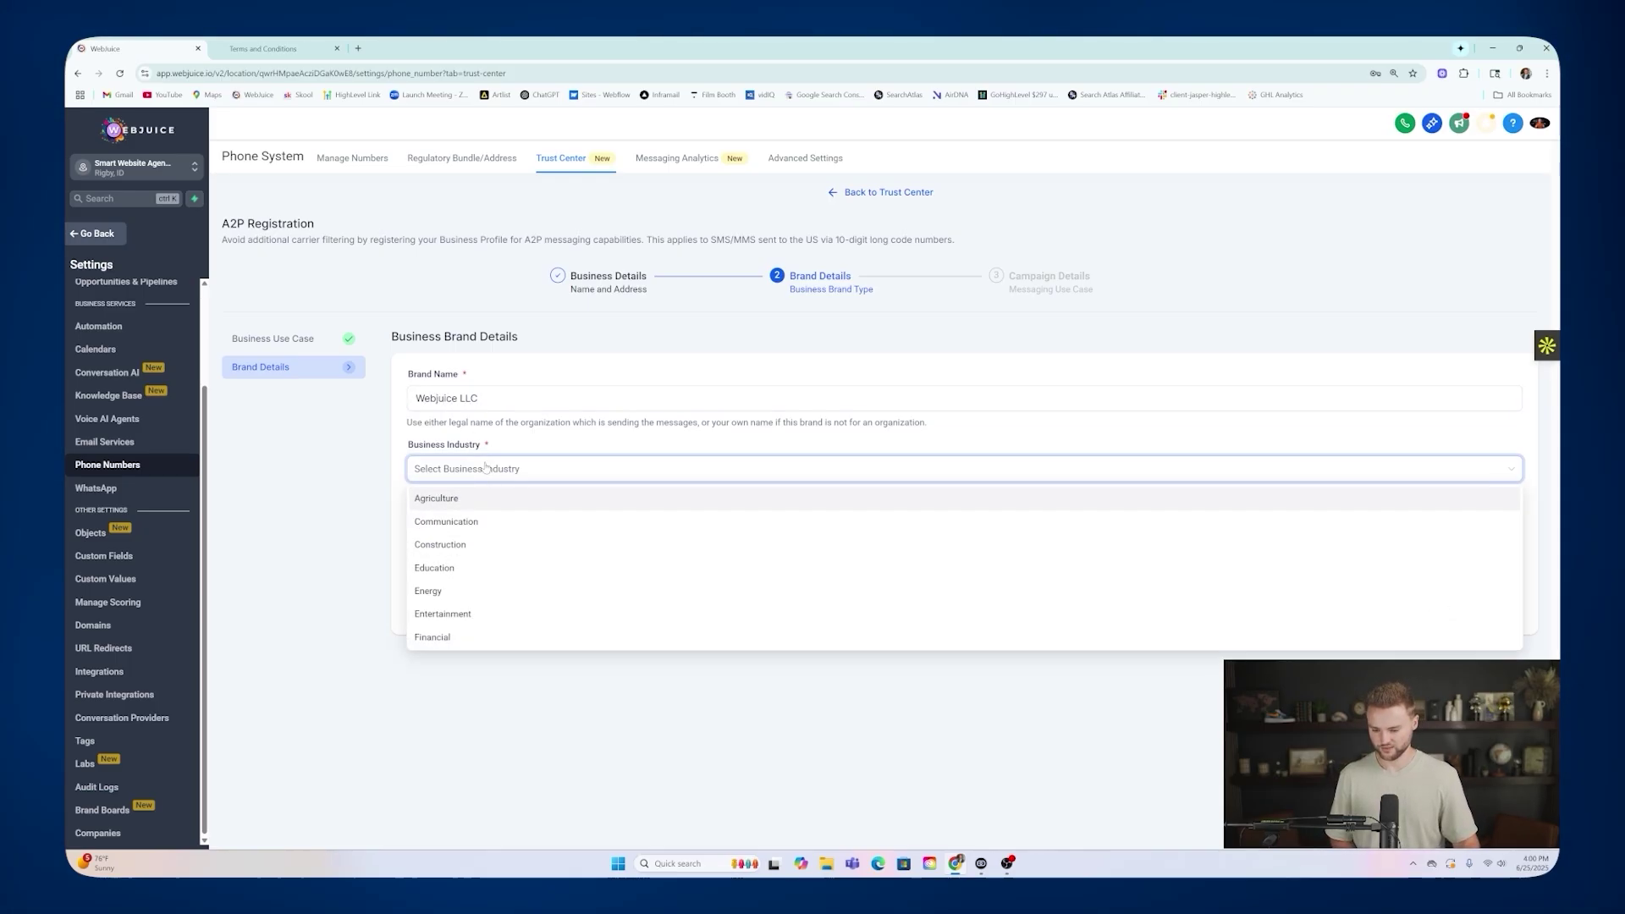
{"action": "left_click", "coordinate": [455, 526]}
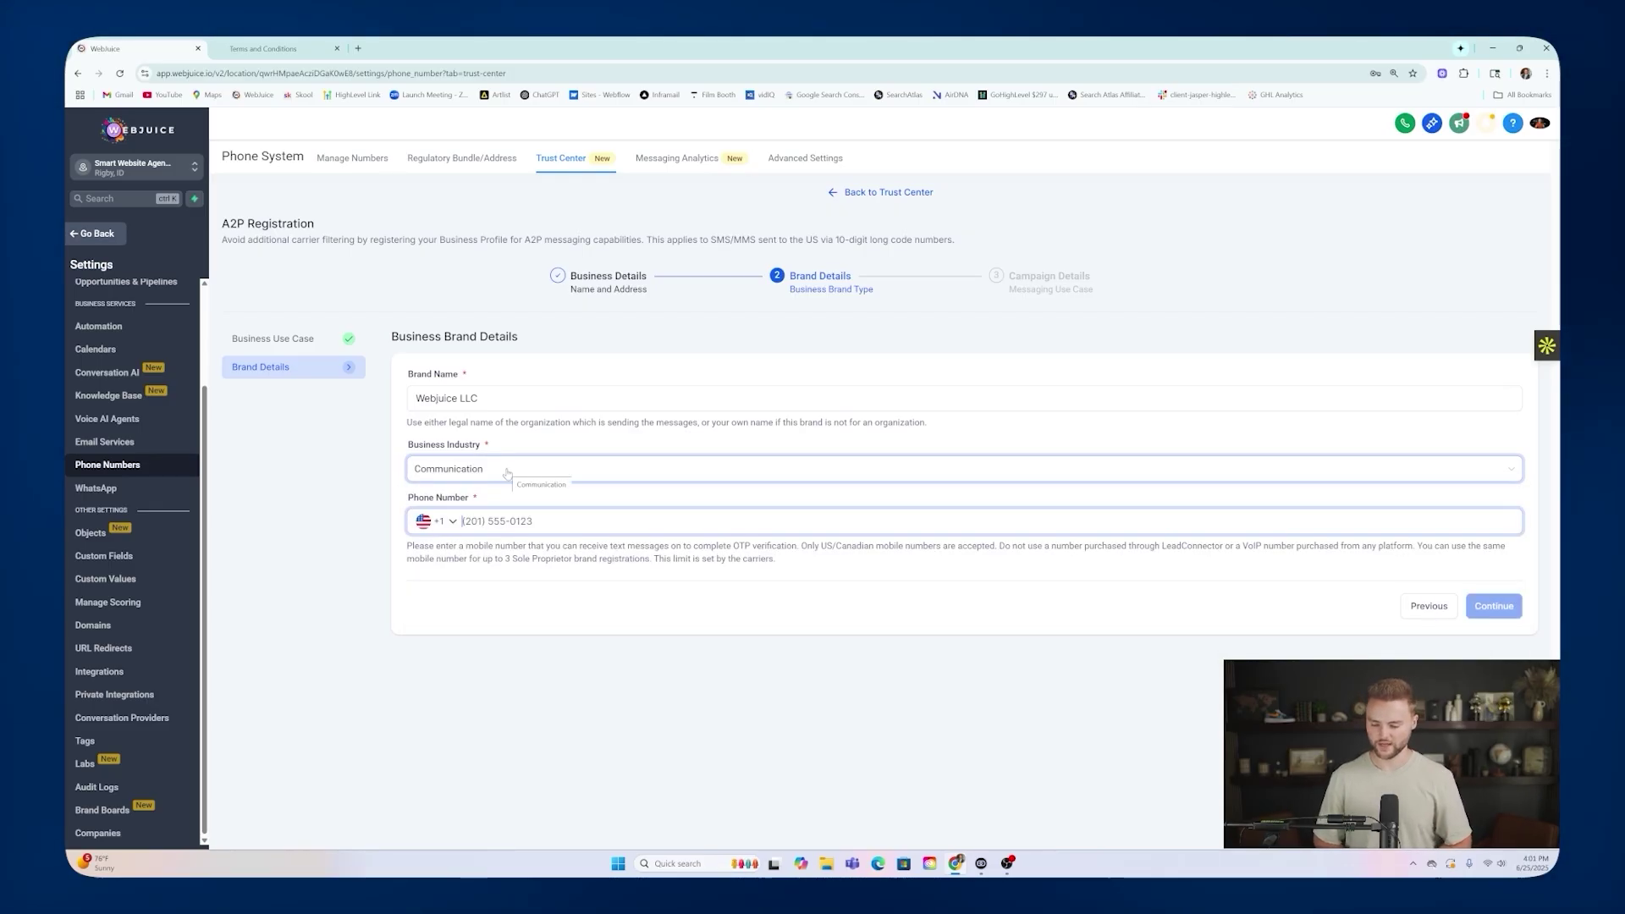
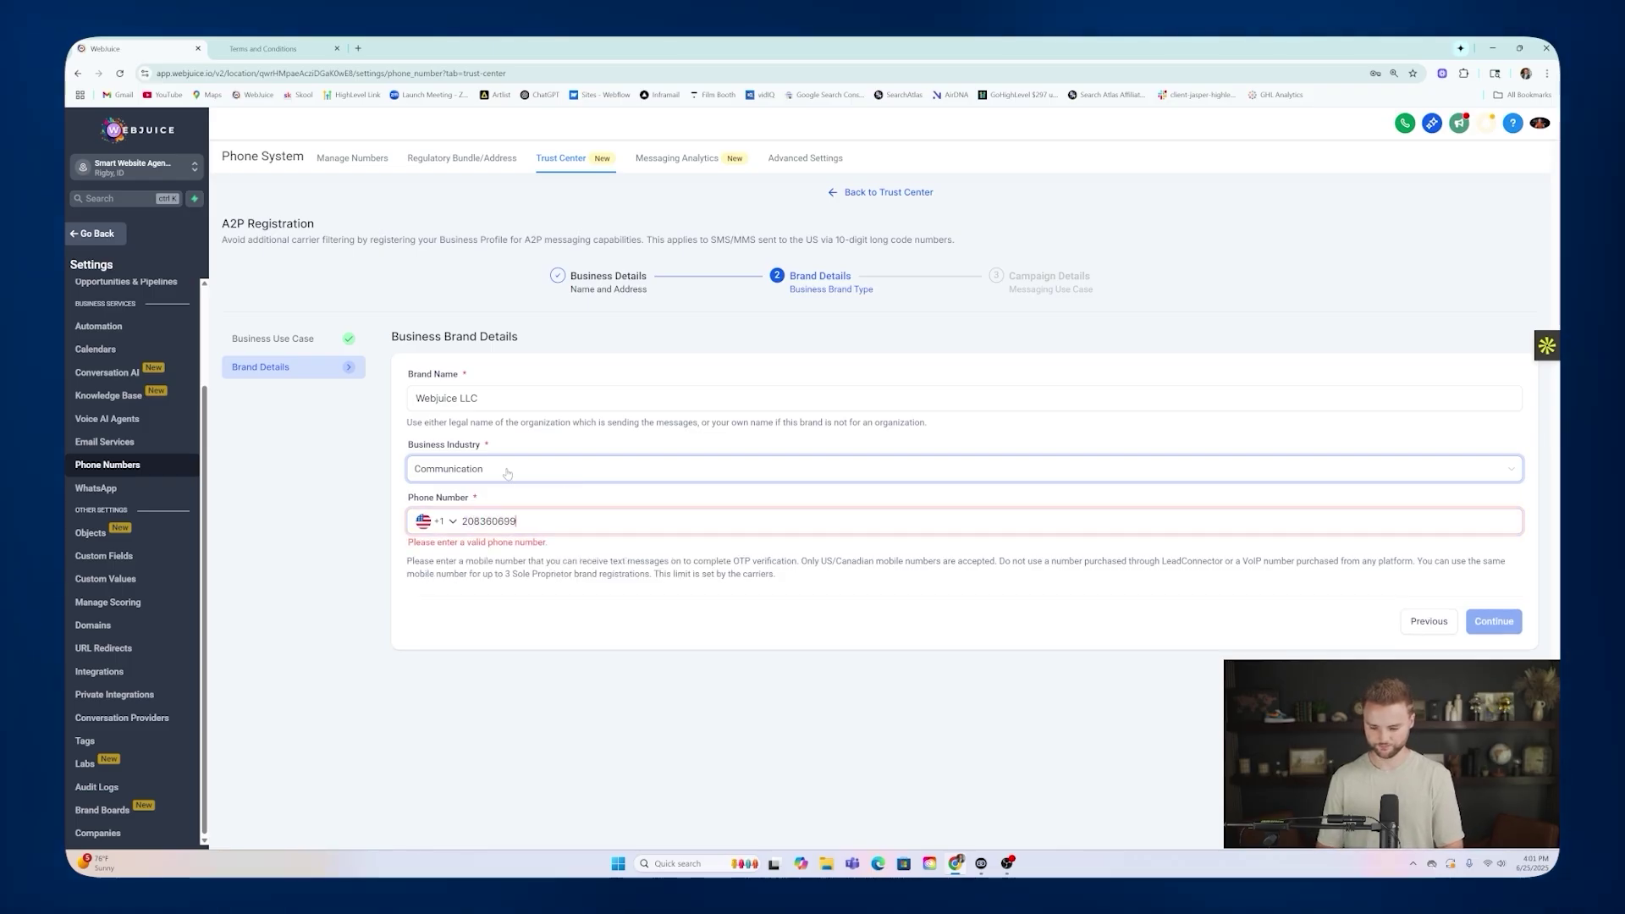
{"action": "left_click", "coordinate": [1479, 613]}
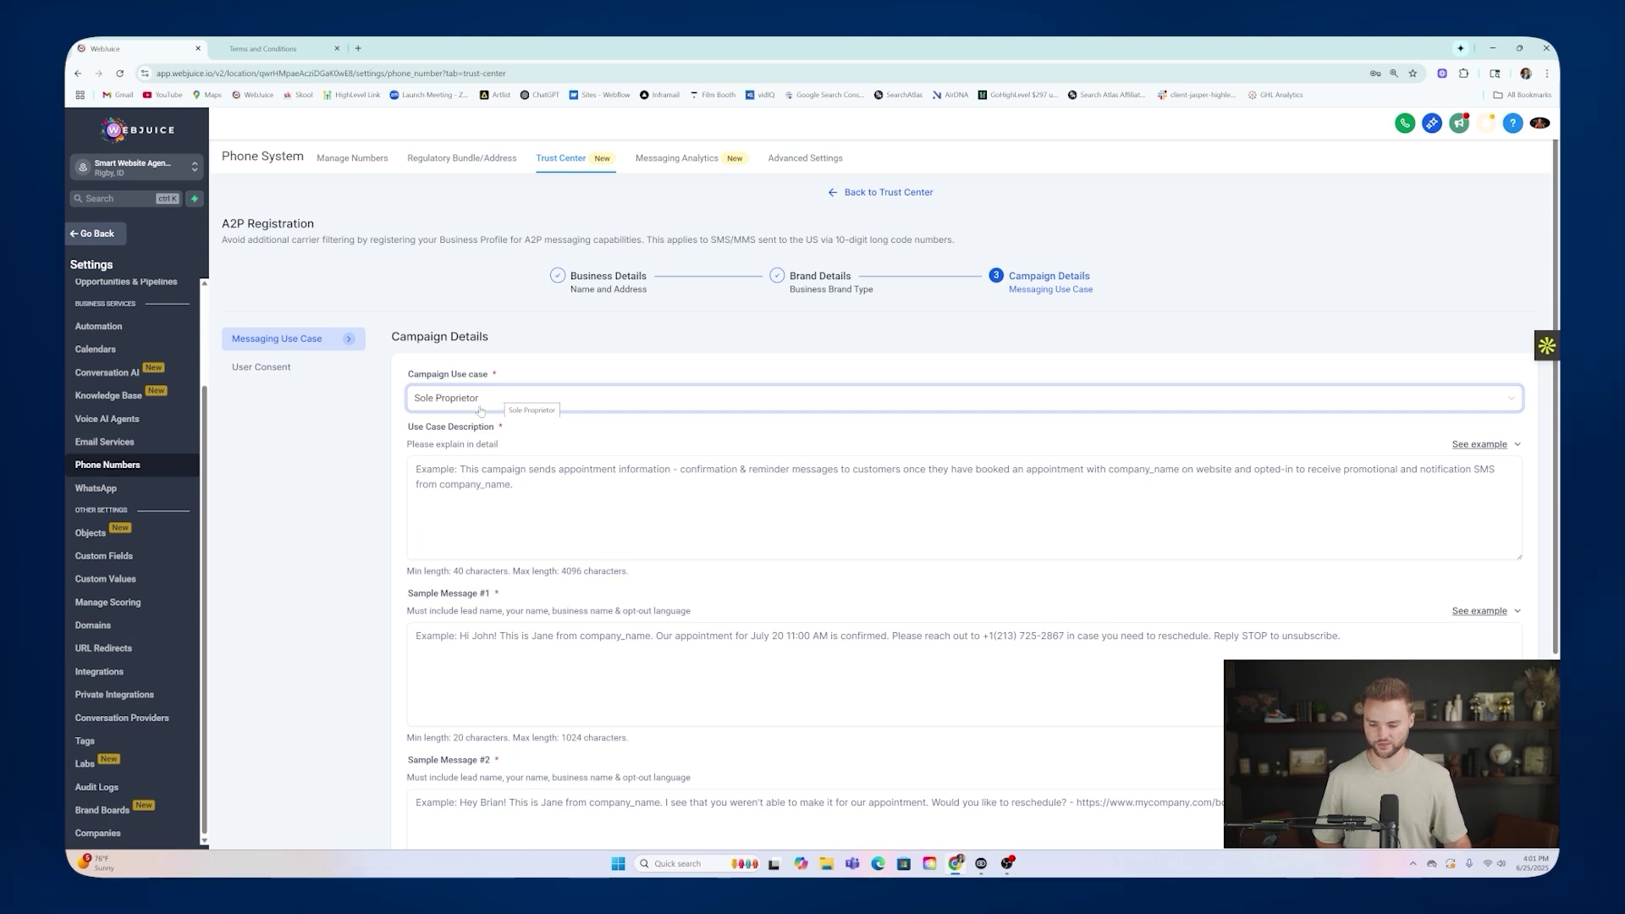
Keep the Sole Proprietor use case and paste the first example into Use Case Description.
{"action": "left_click", "coordinate": [479, 402]}
{"action": "left_click", "coordinate": [482, 431]}
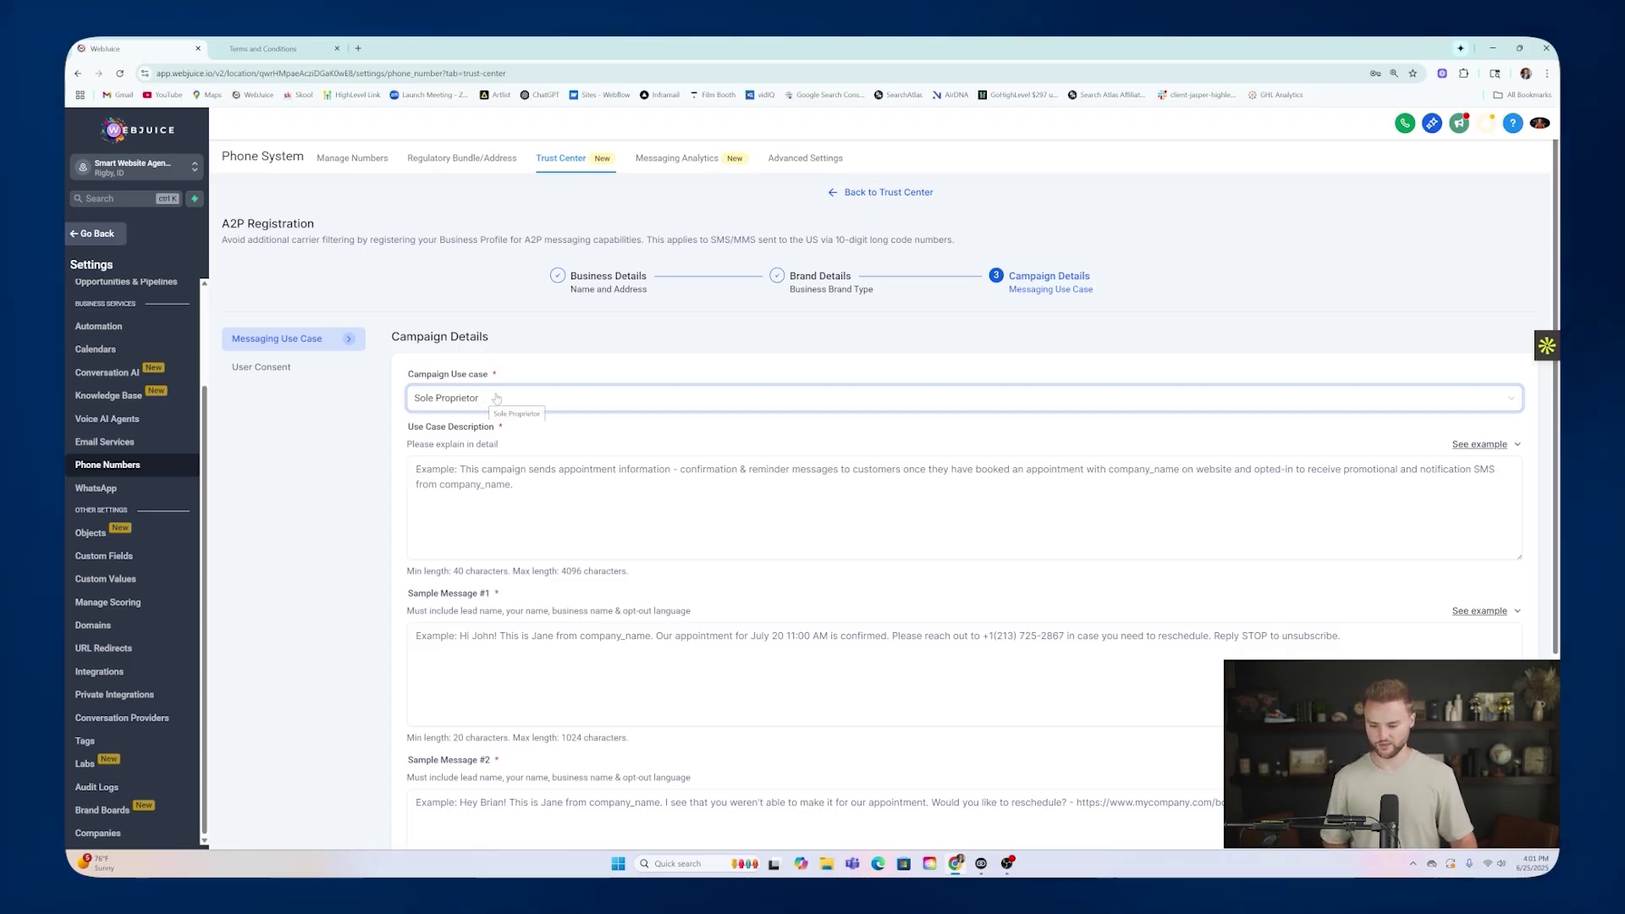
{"action": "scroll", "coordinate": [531, 445], "scroll_direction": "down", "scroll_amount": 1}
{"action": "left_click", "coordinate": [531, 445]}
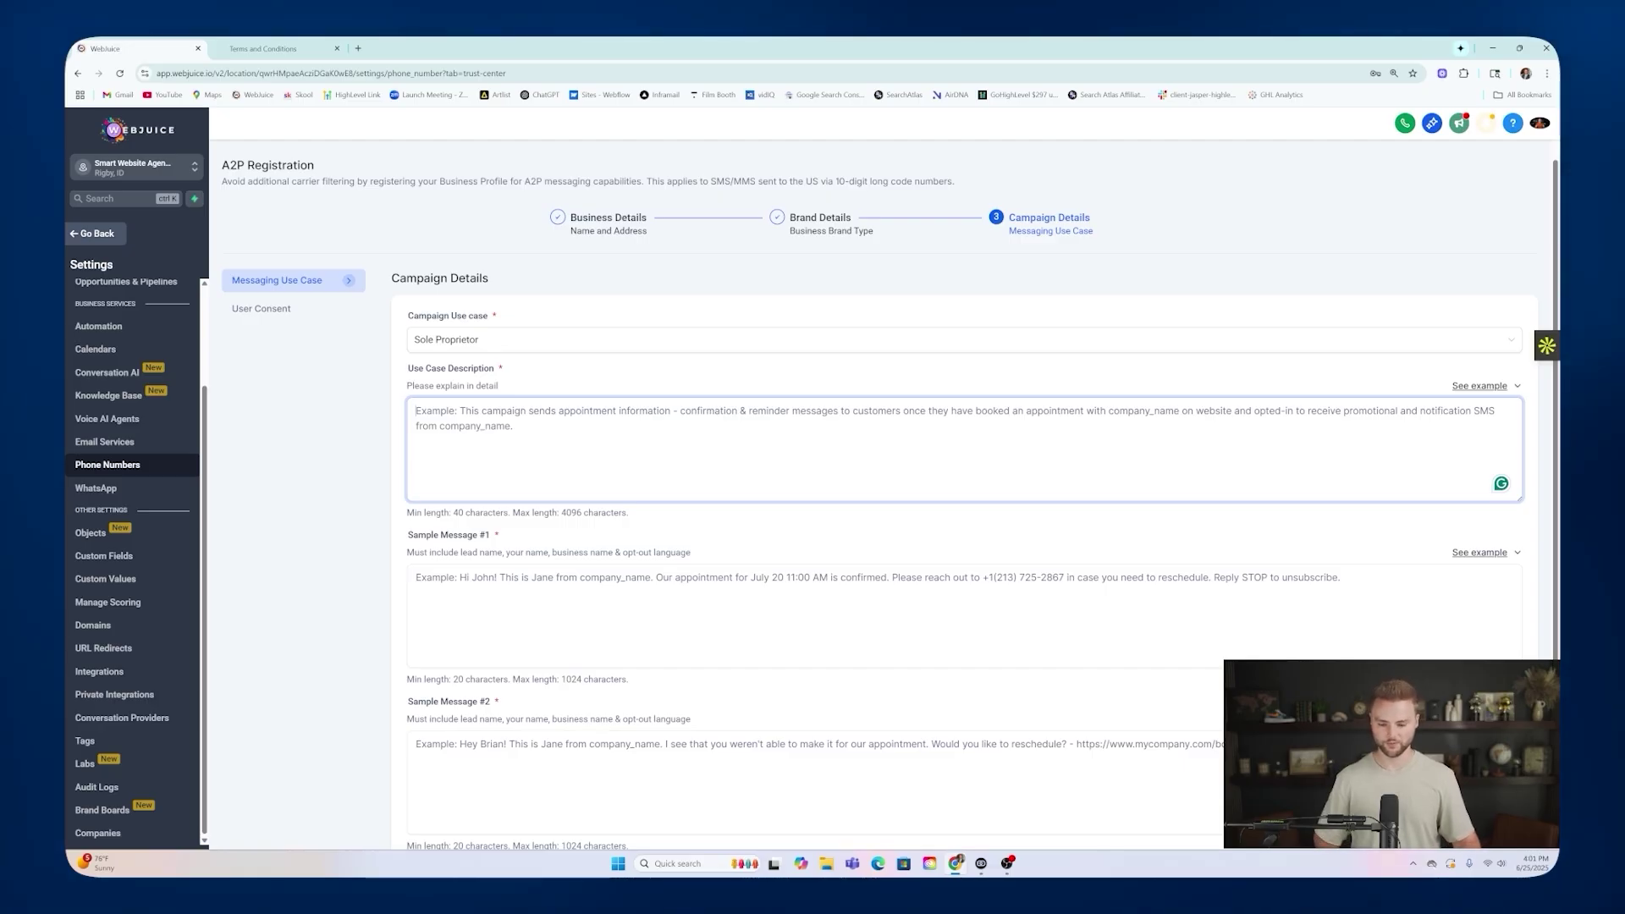
{"action": "left_click", "coordinate": [1516, 388]}
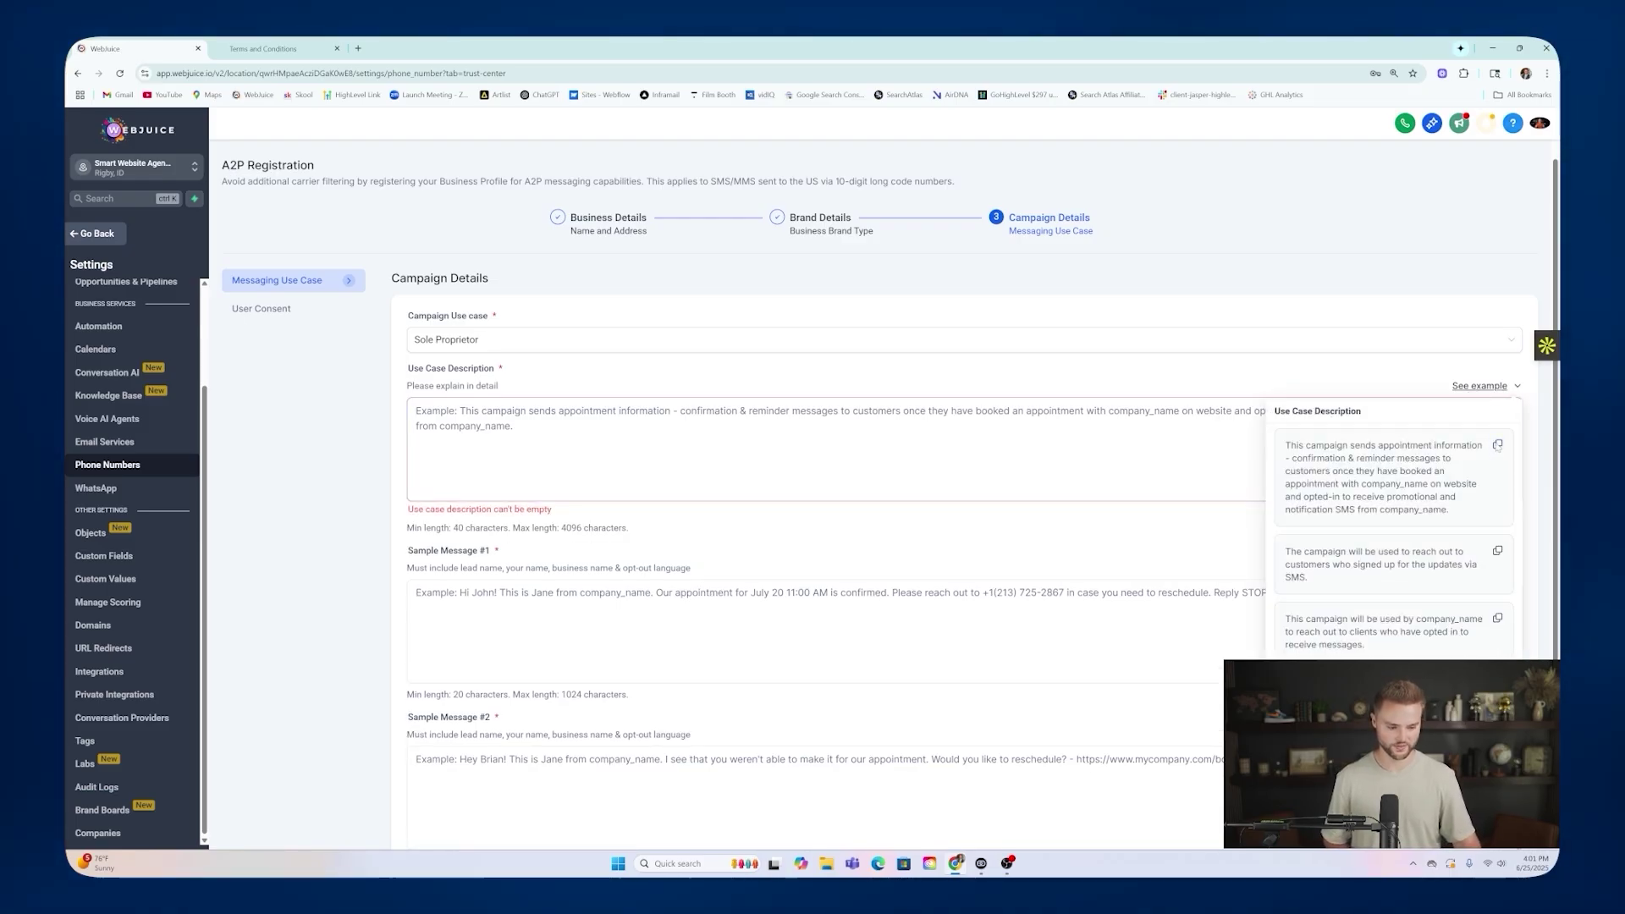
{"action": "left_click", "coordinate": [1497, 444]}
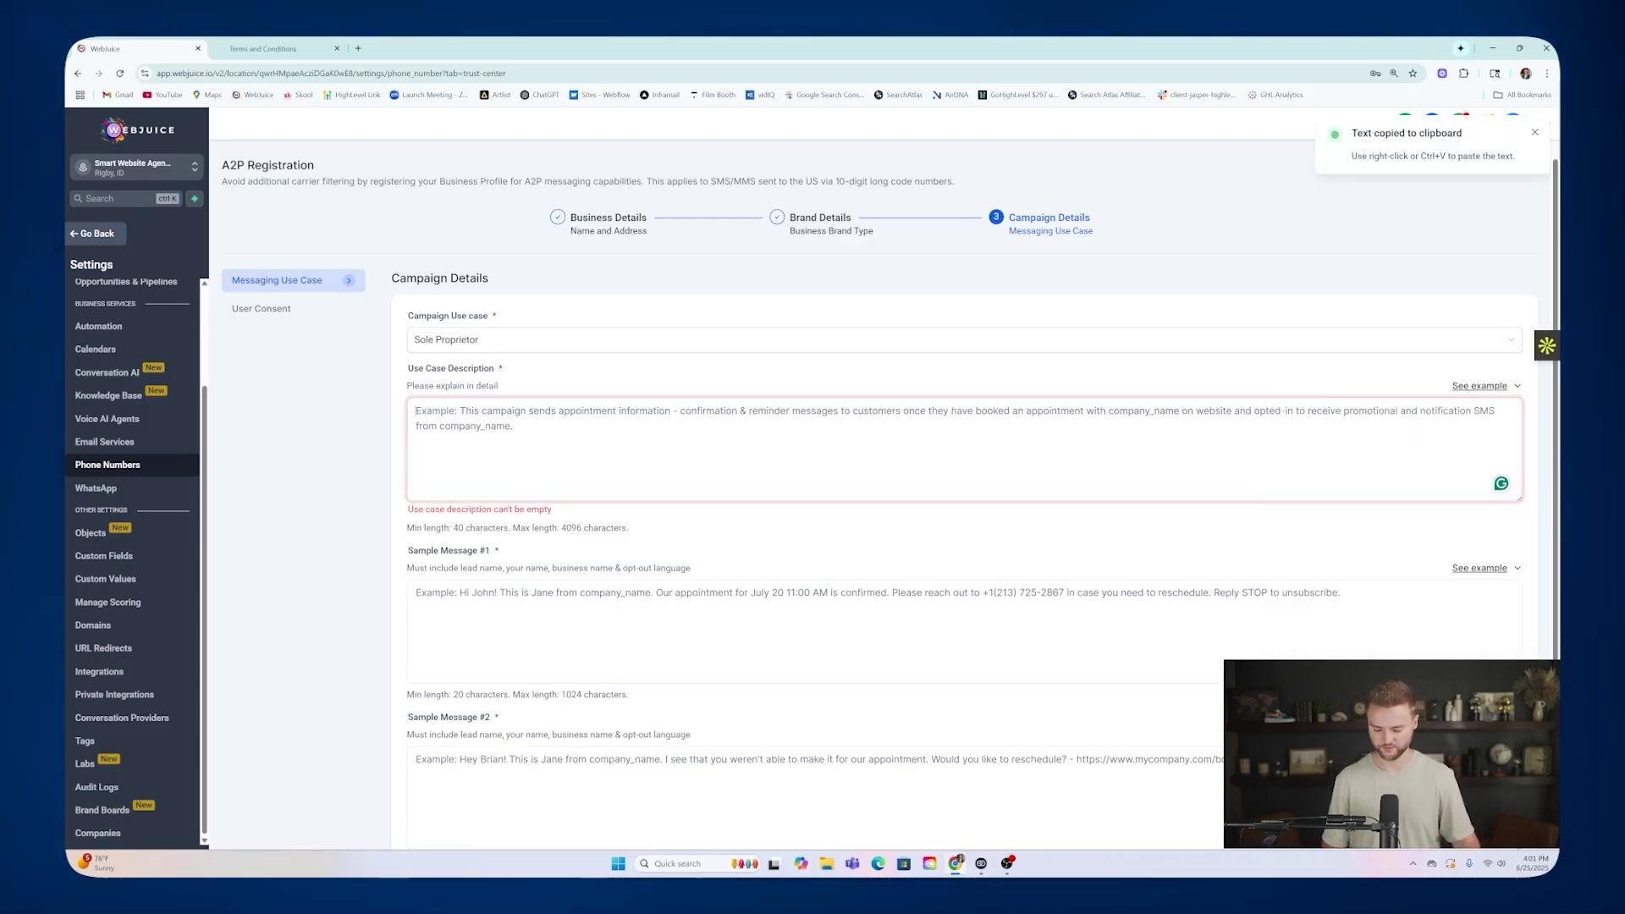
{"action": "key", "text": "ctrl+v"}
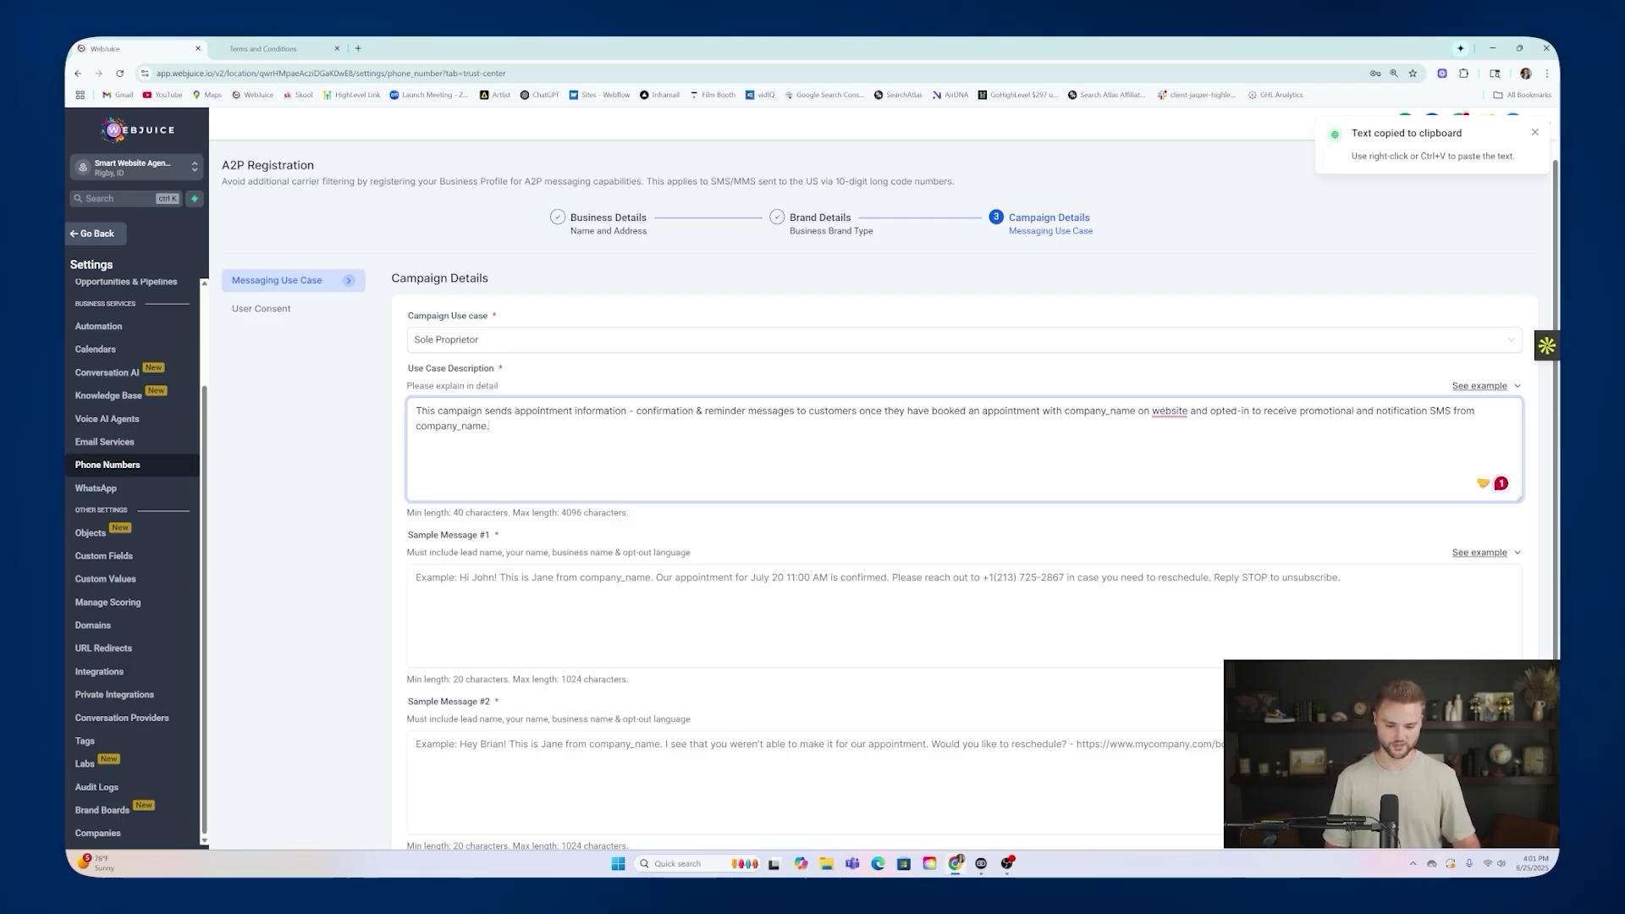
Replace the company_name placeholders with Webjuice LLC and change 'website' to 'our website'.
{"action": "left_click_drag", "start_coordinate": [1136, 411], "coordinate": [1065, 411]}
{"action": "type", "text": "Webjuice"}
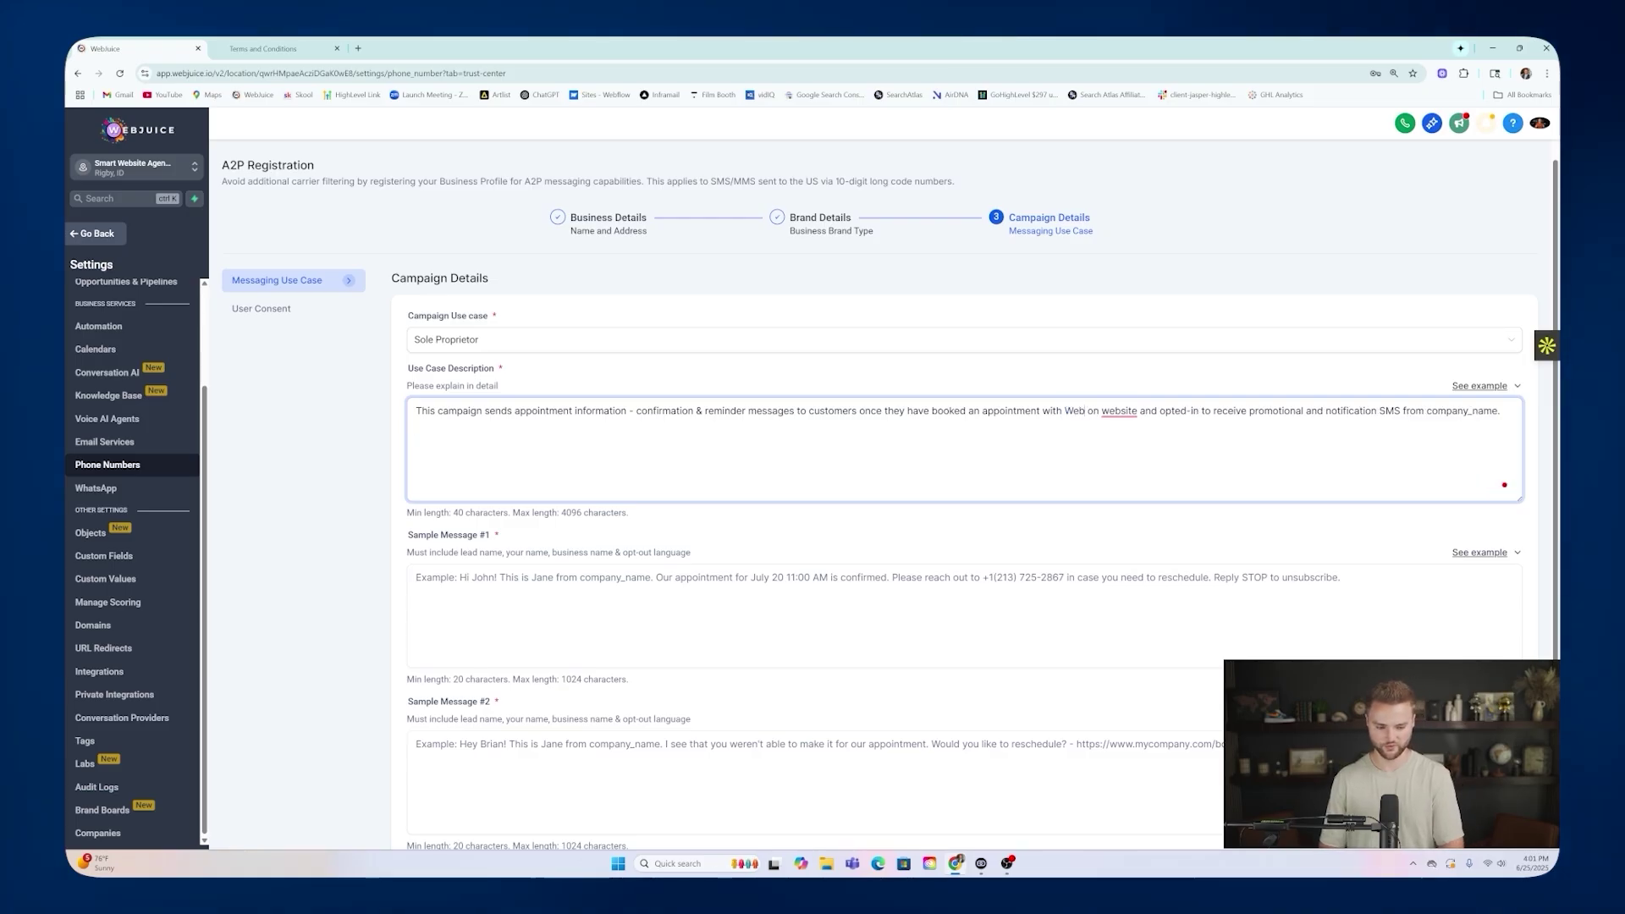
{"action": "type", "text": " LLC"}
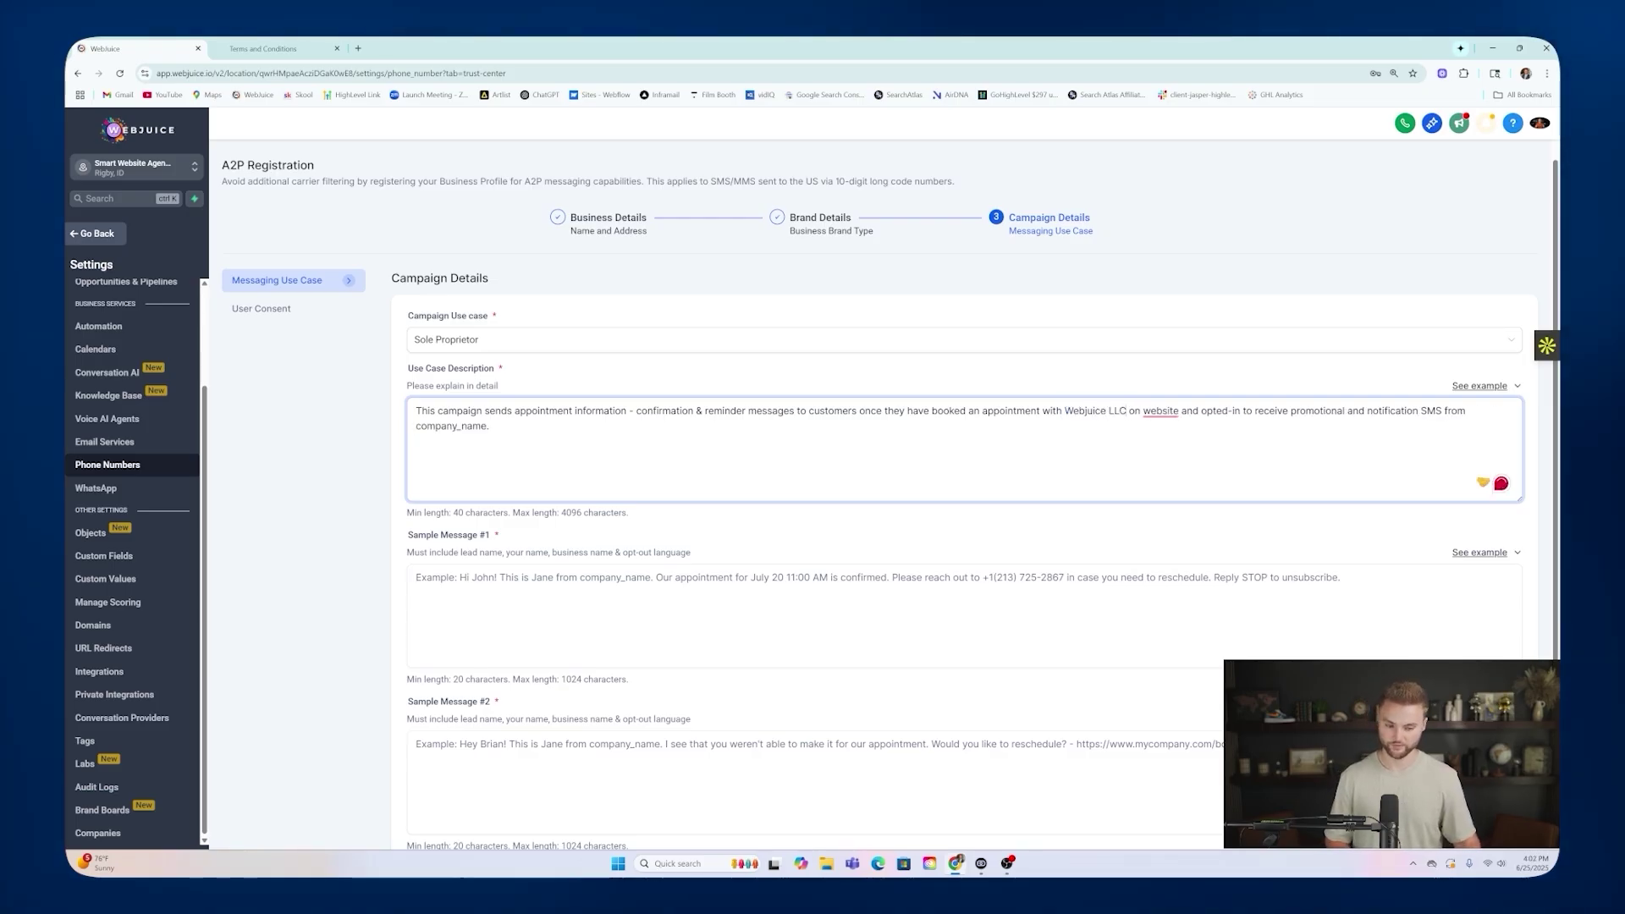
{"action": "double_click", "coordinate": [1161, 411]}
{"action": "type", "text": "our website"}
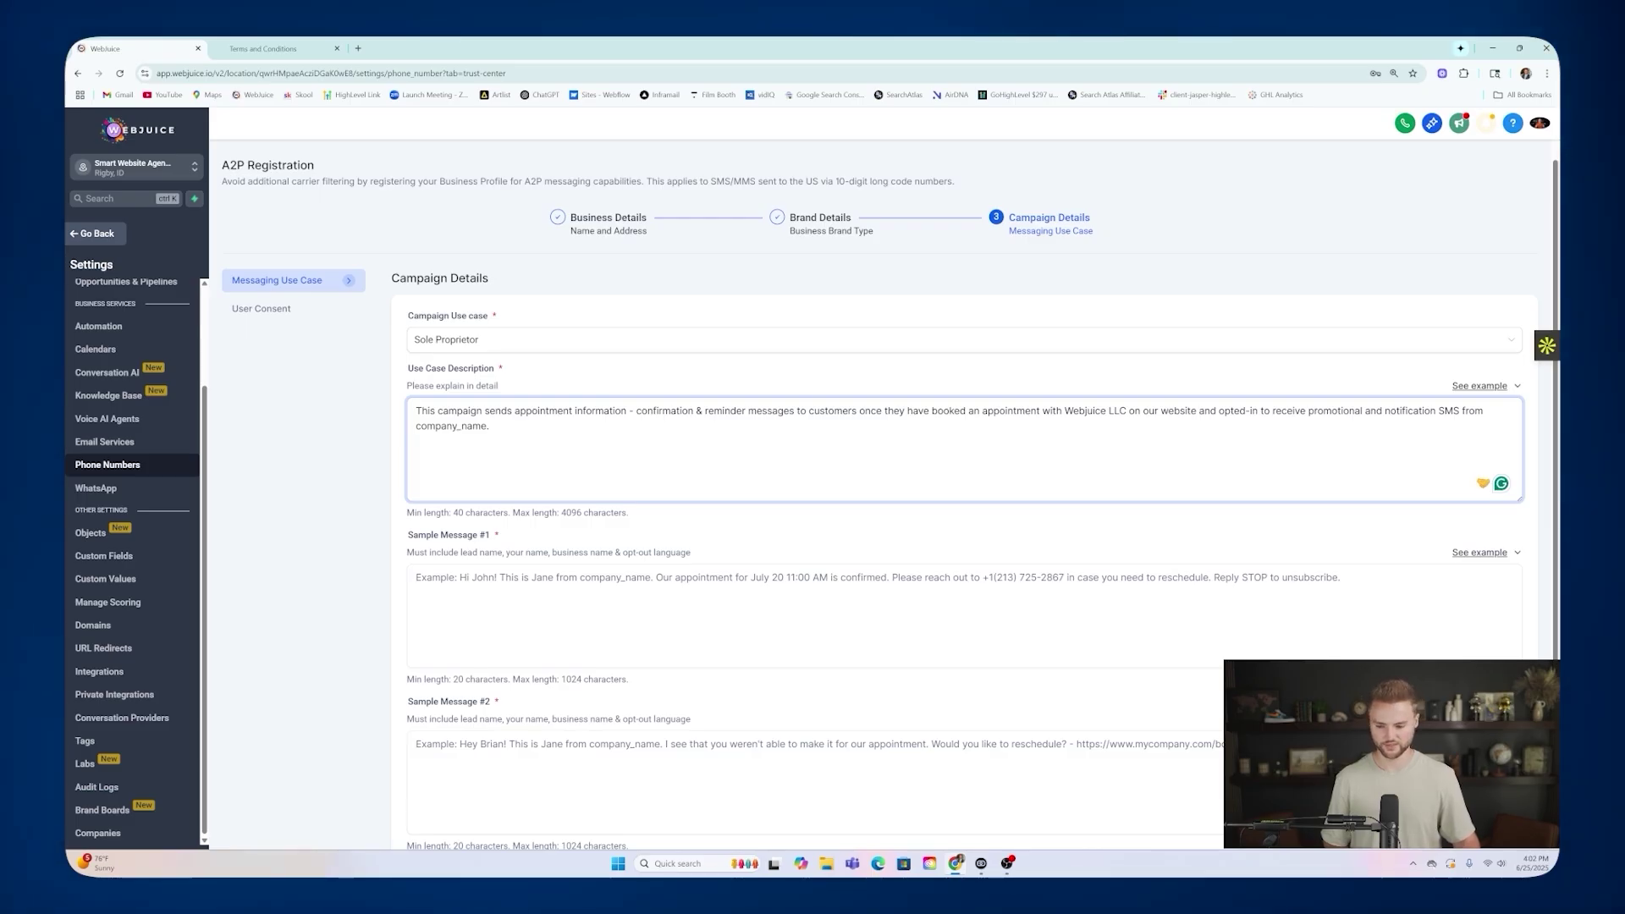
{"action": "left_click_drag", "start_coordinate": [487, 426], "coordinate": [435, 425]}
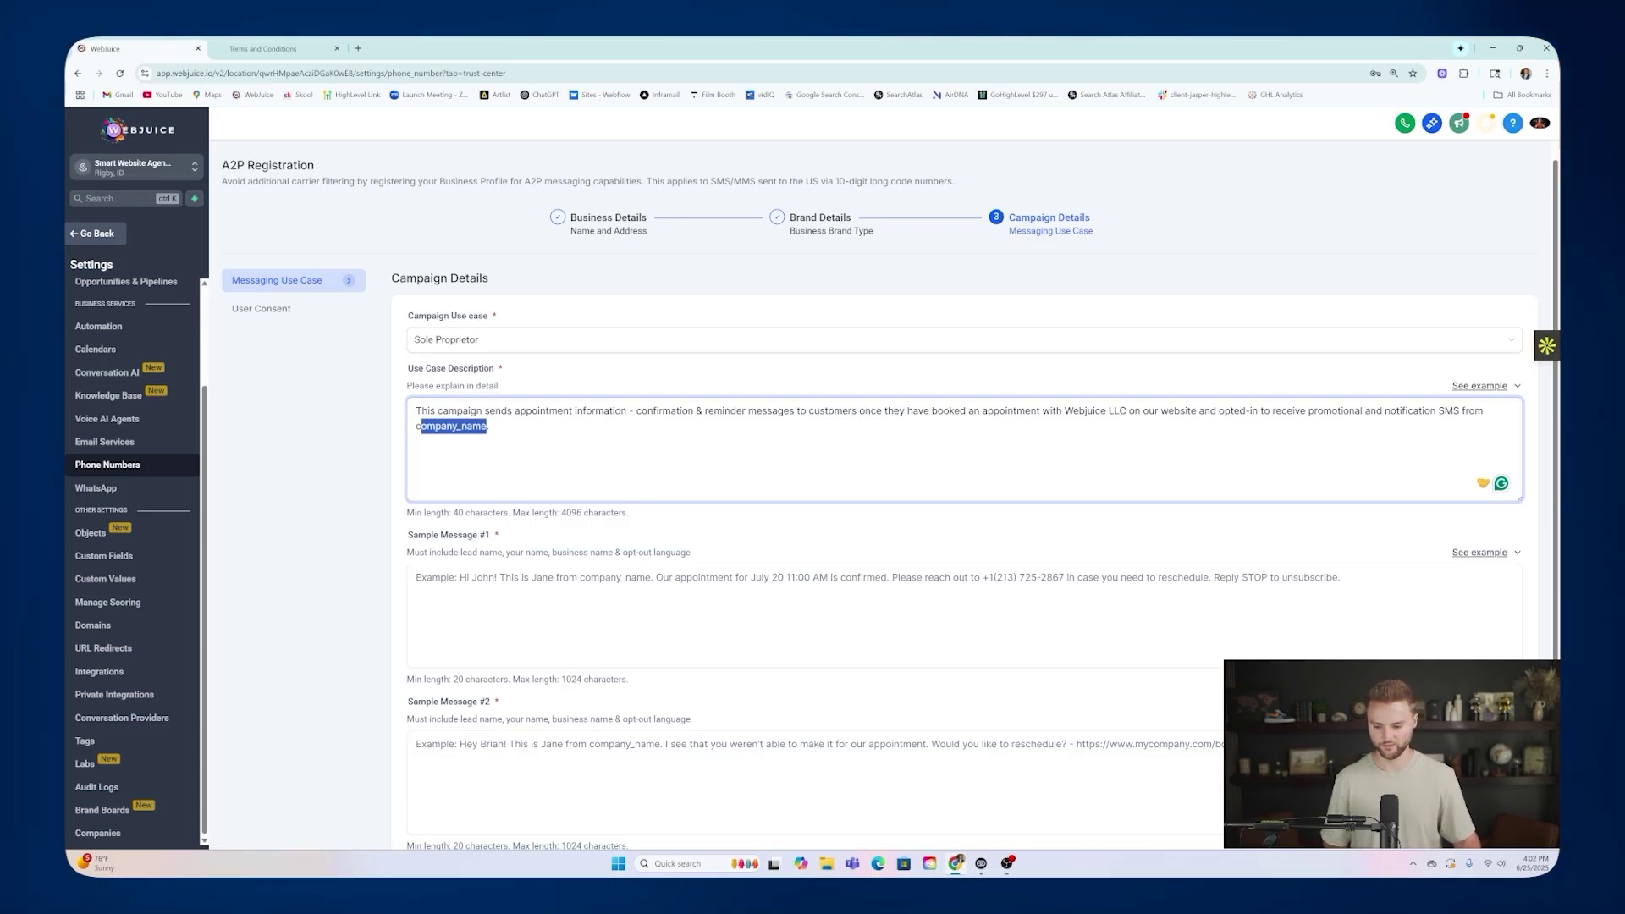
{"action": "key", "text": "BackSpace"}
{"action": "type", "text": "Webjuice LLC."}
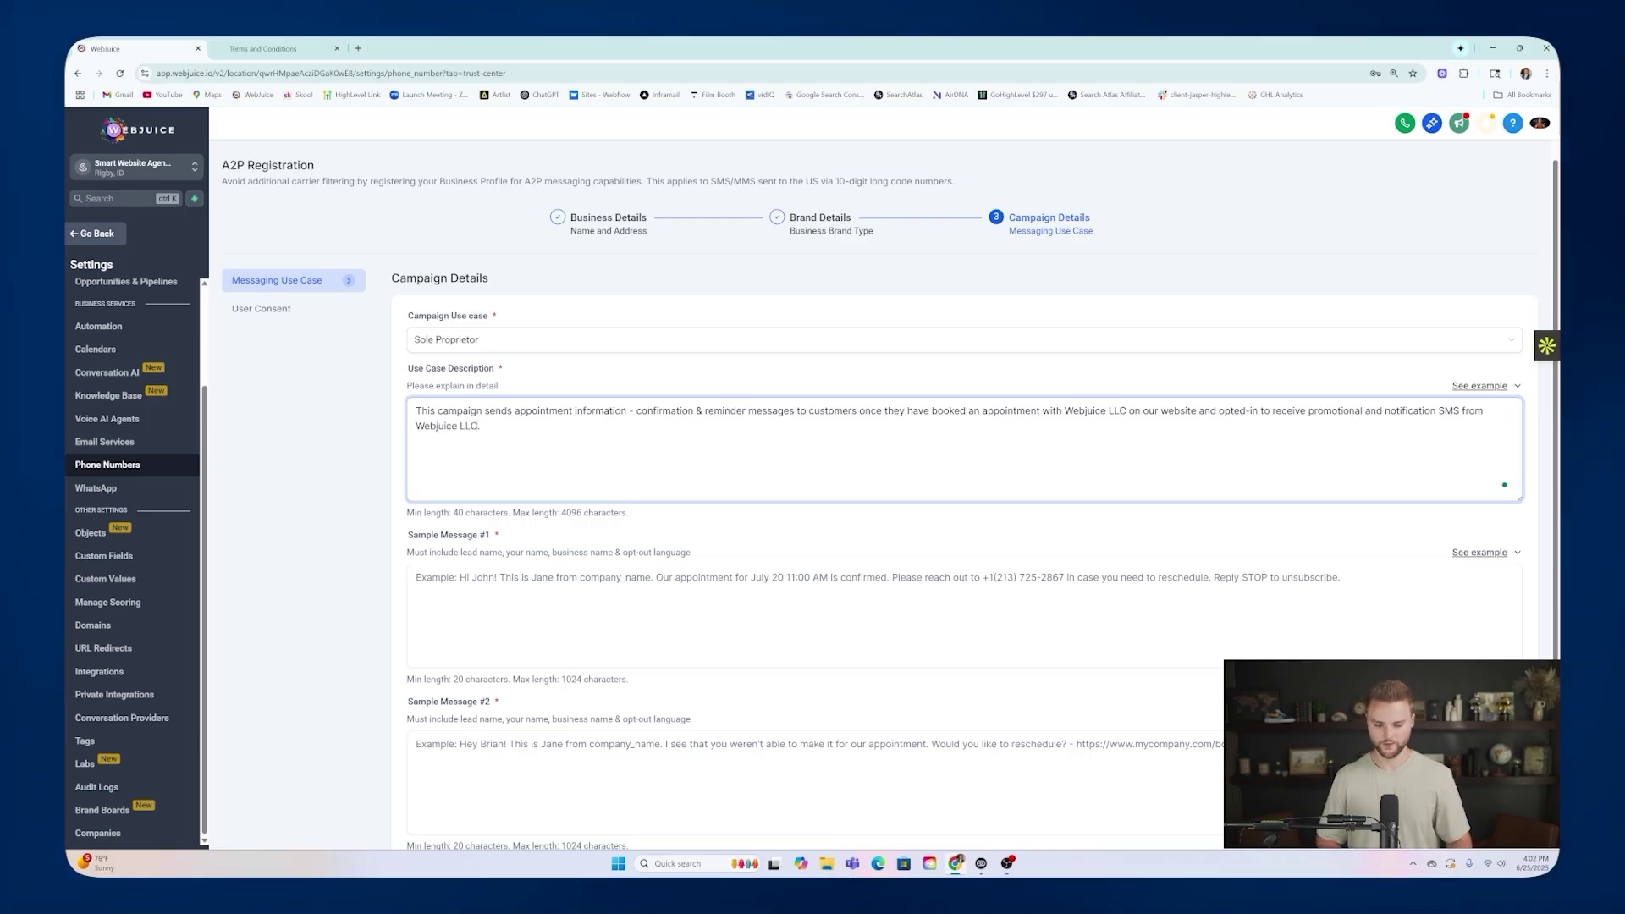
Append the second example sentence about SMS updates to the end of the description.
{"action": "left_click", "coordinate": [1514, 386]}
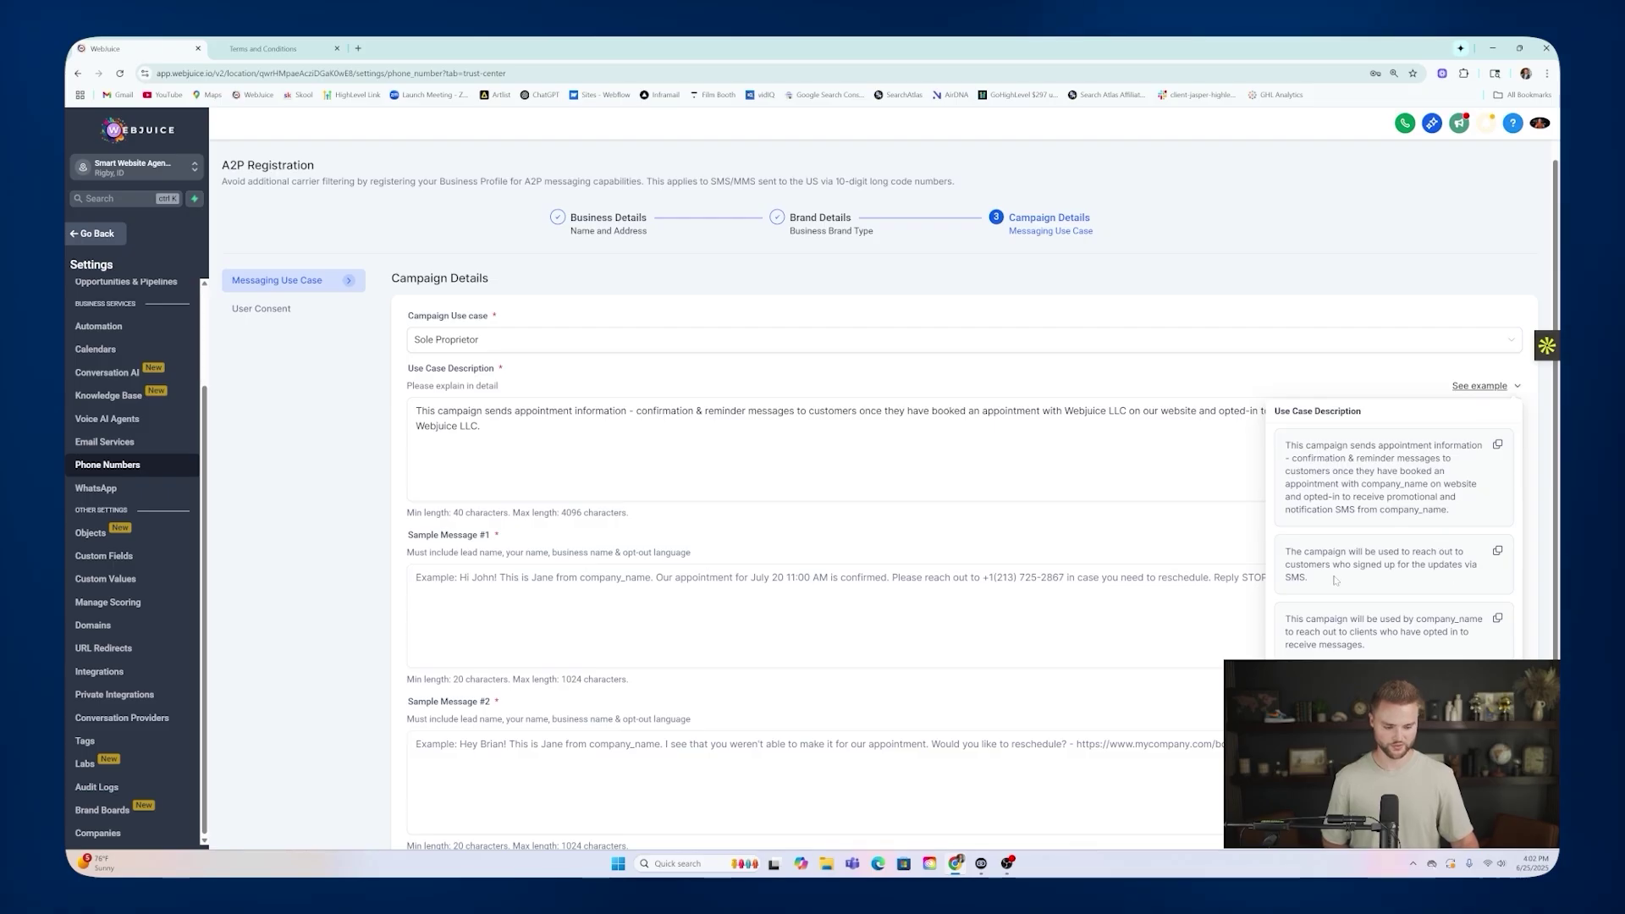
{"action": "left_click", "coordinate": [1497, 552]}
{"action": "left_click", "coordinate": [484, 425]}
{"action": "key", "text": "ctrl+v"}
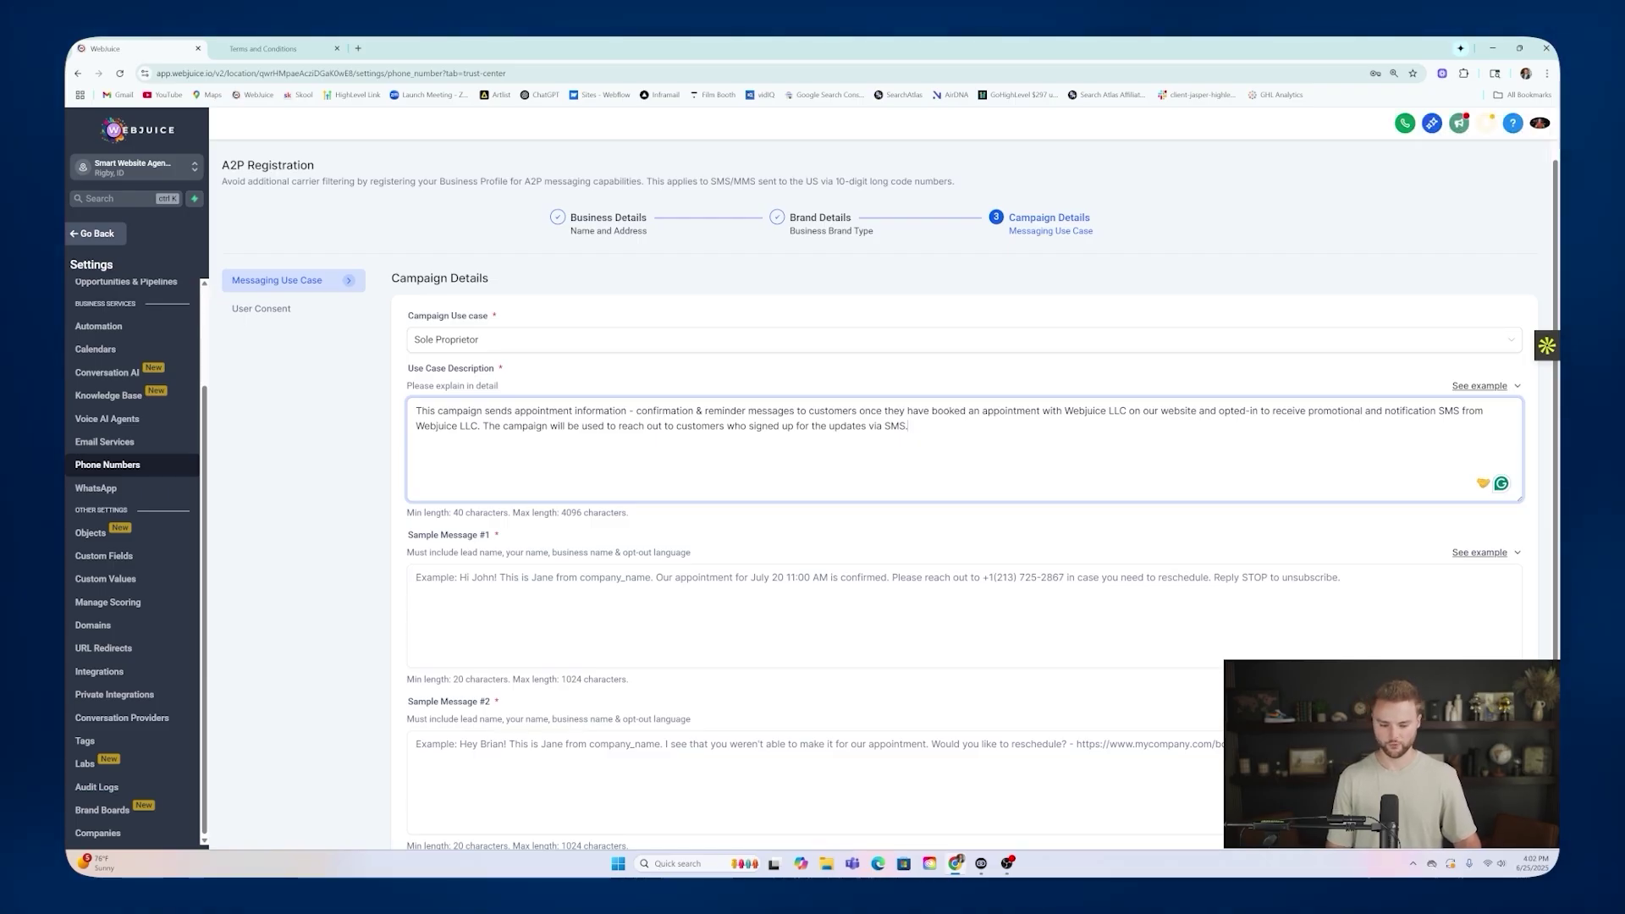
Paste the first example appointment confirmation into Sample Message #1.
{"action": "scroll", "coordinate": [965, 491], "scroll_direction": "down", "scroll_amount": 2}
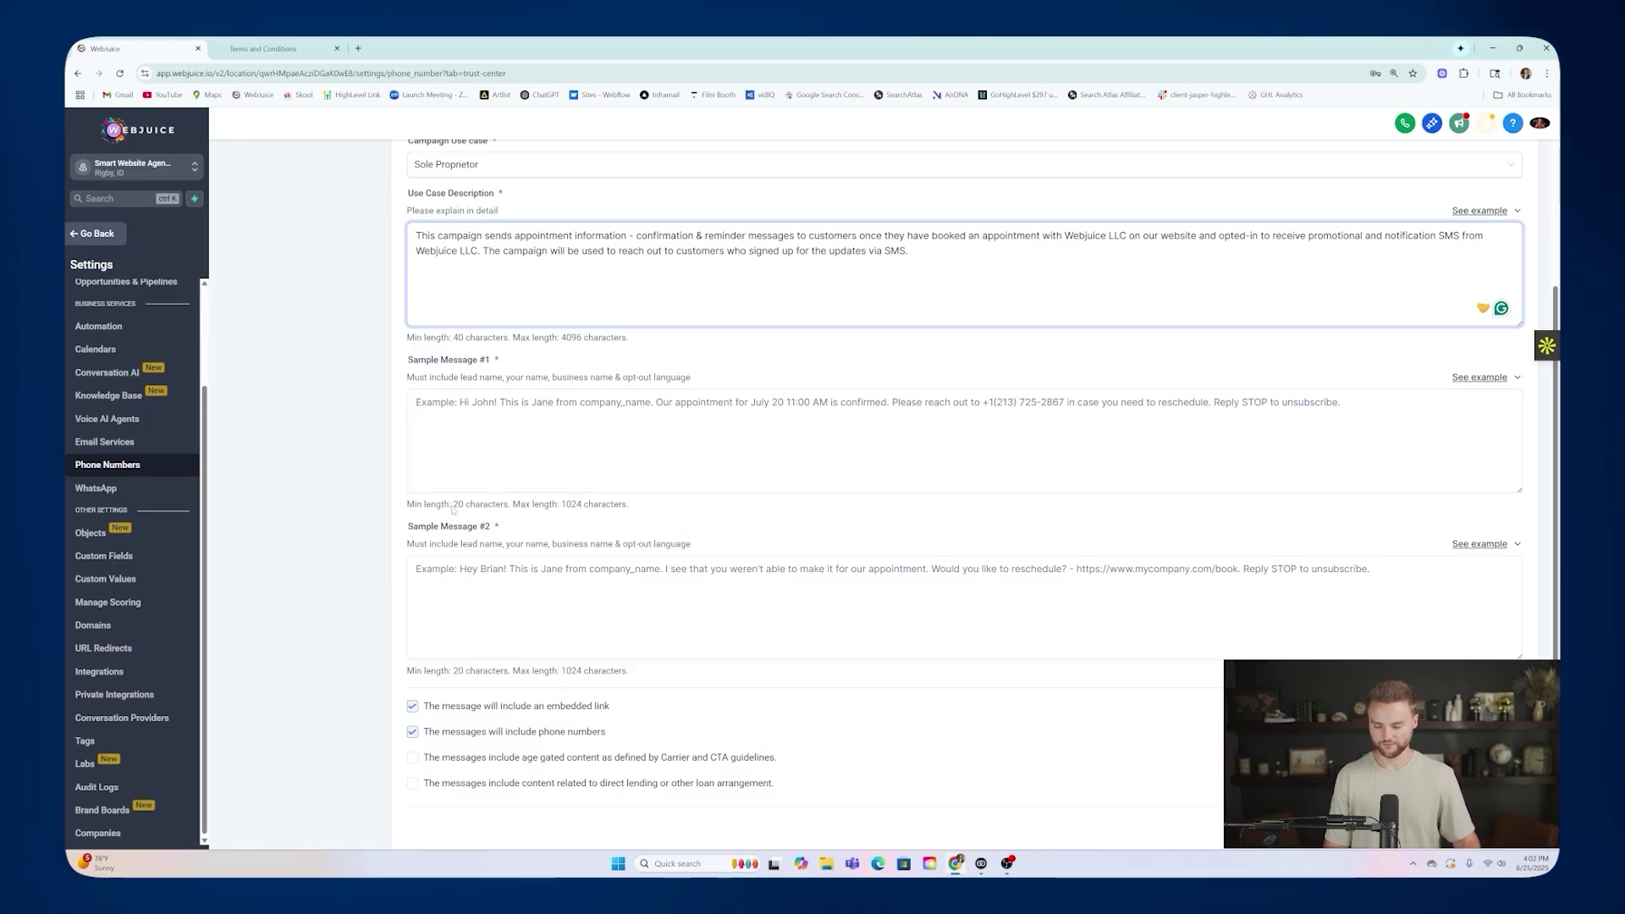
{"action": "left_click", "coordinate": [464, 431]}
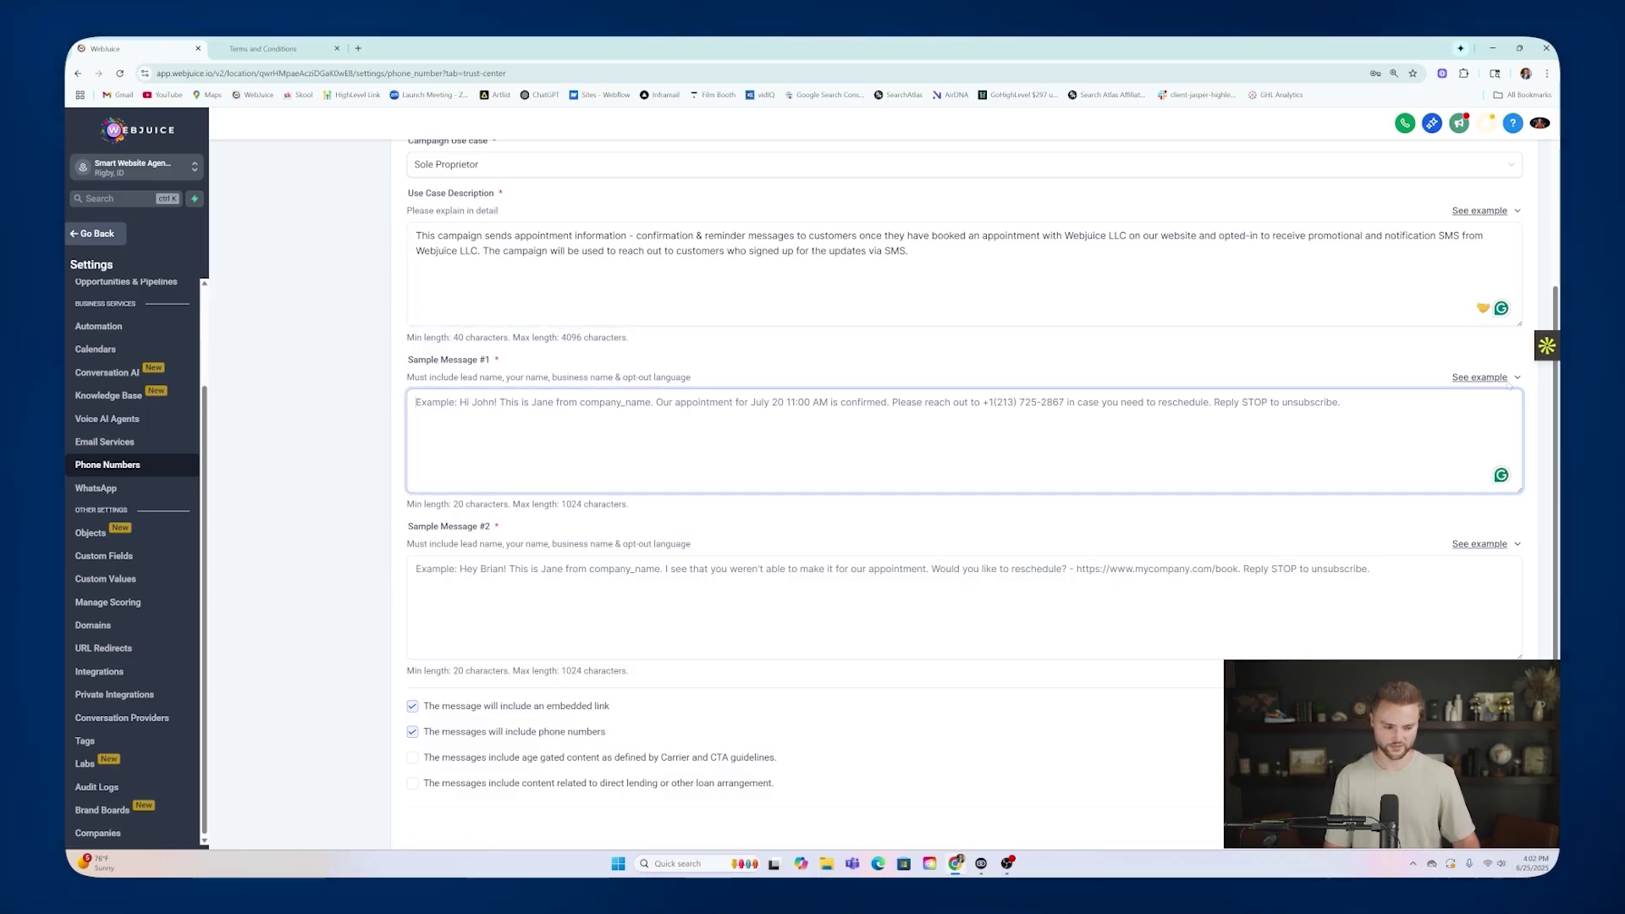
{"action": "left_click", "coordinate": [1517, 377]}
{"action": "left_click", "coordinate": [1454, 237]}
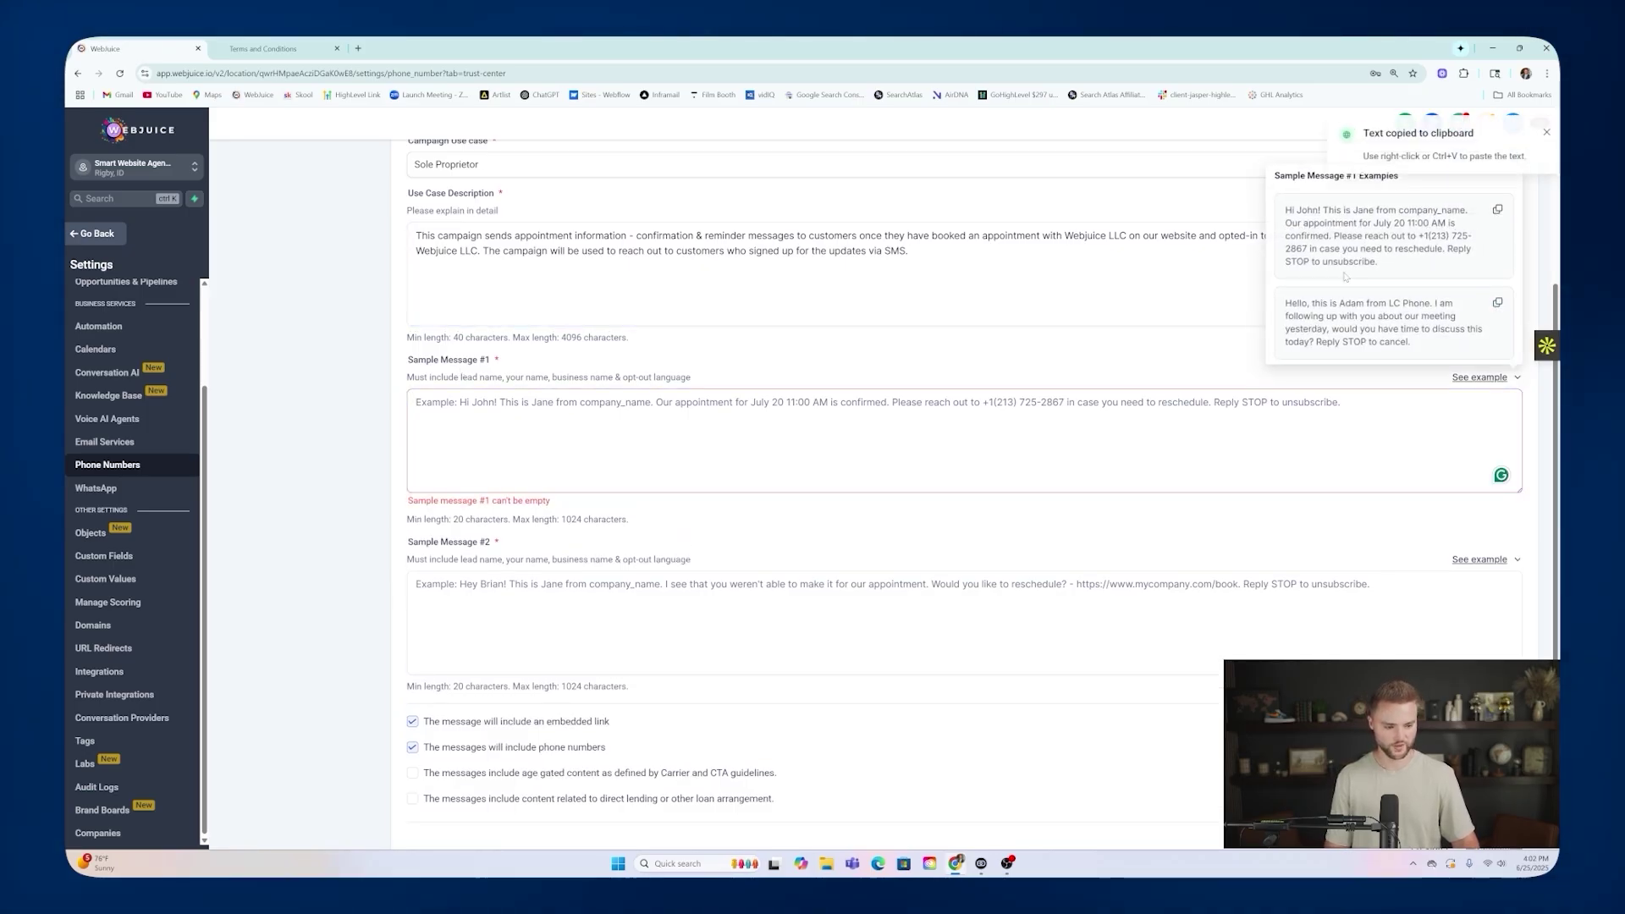
{"action": "left_click", "coordinate": [963, 438]}
{"action": "key", "text": "ctrl+v"}
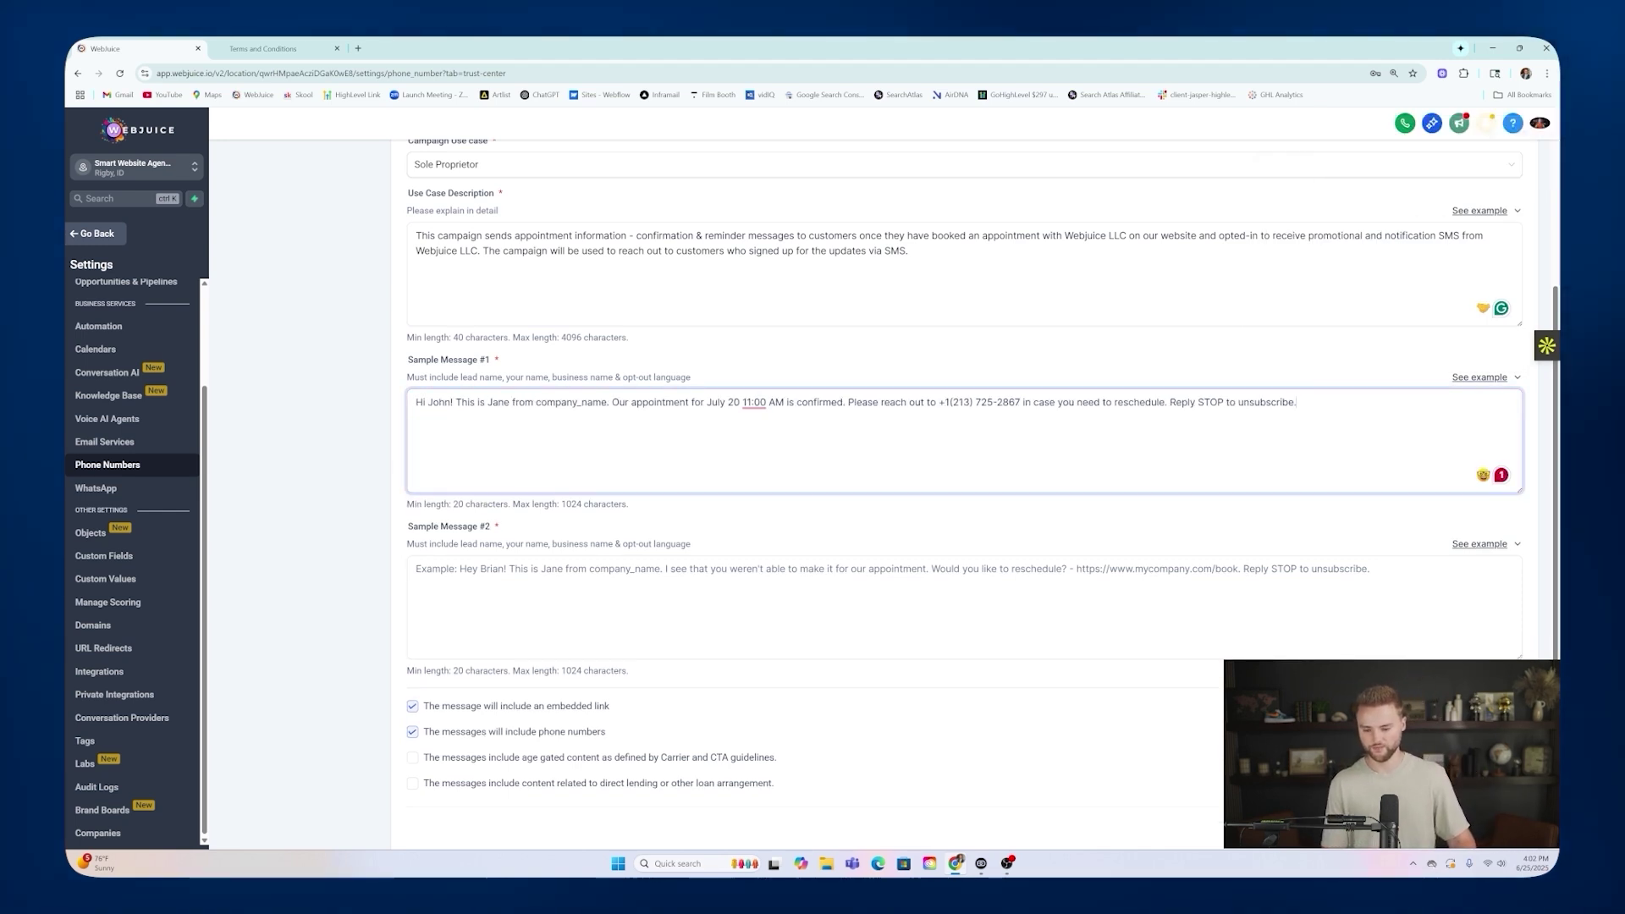
Replace company_name with 'Webjuice LLC' and the phone number with 'this number', keeping the STOP opt-out.
{"action": "left_click_drag", "start_coordinate": [536, 403], "coordinate": [607, 403]}
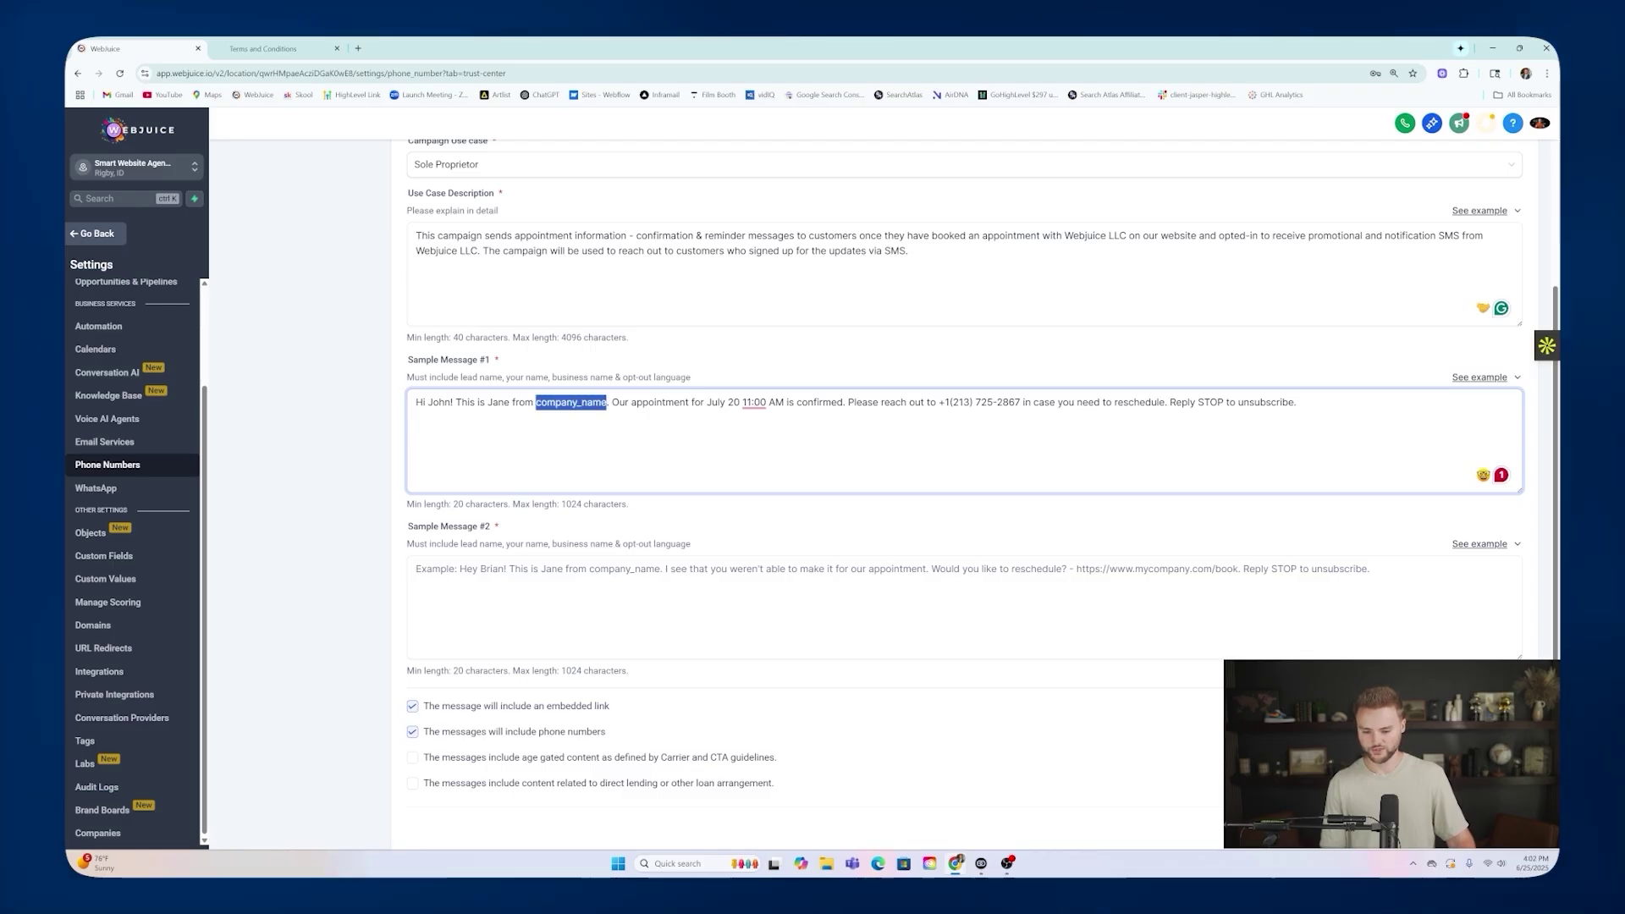
{"action": "type", "text": "Webjuice"}
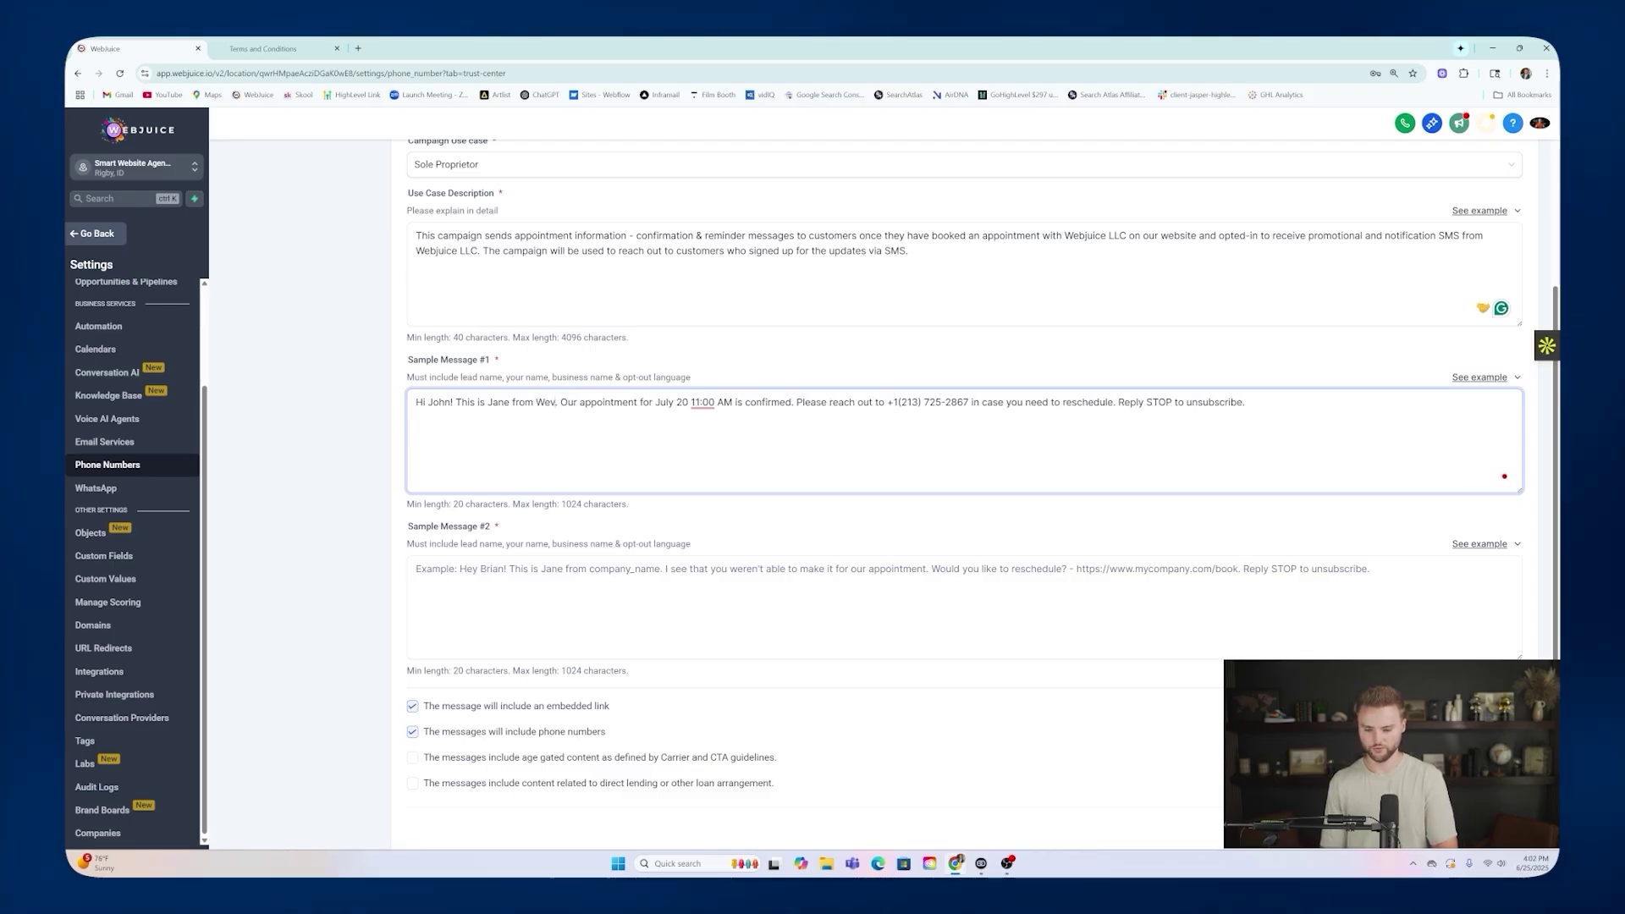
{"action": "type", "text": " LLC"}
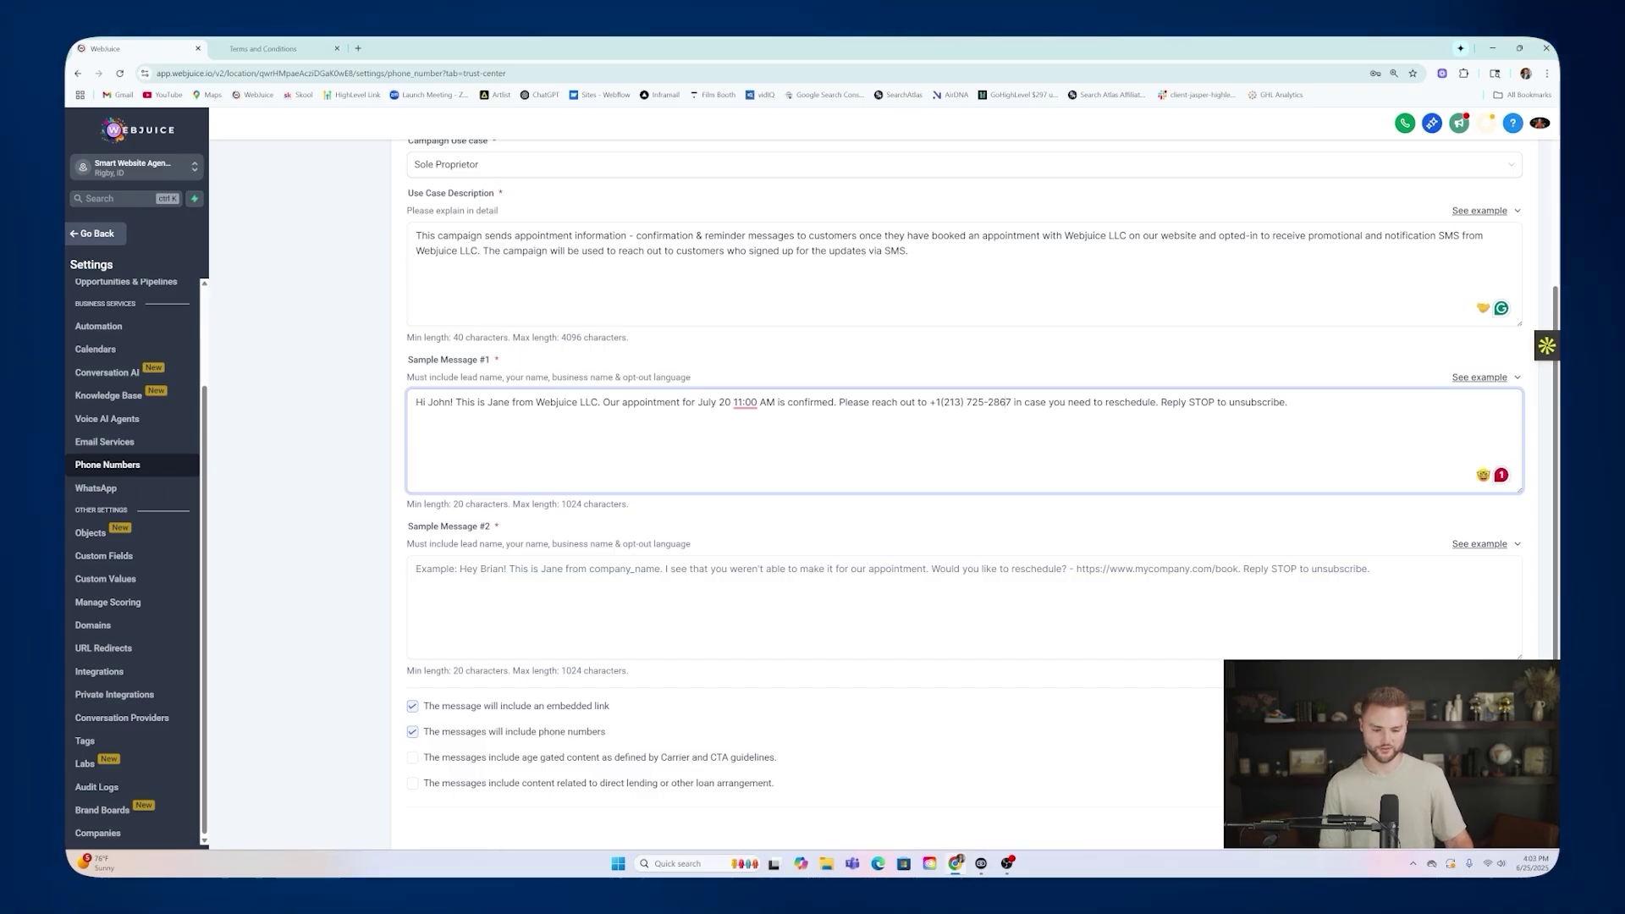
{"action": "left_click_drag", "start_coordinate": [1012, 403], "coordinate": [930, 403]}
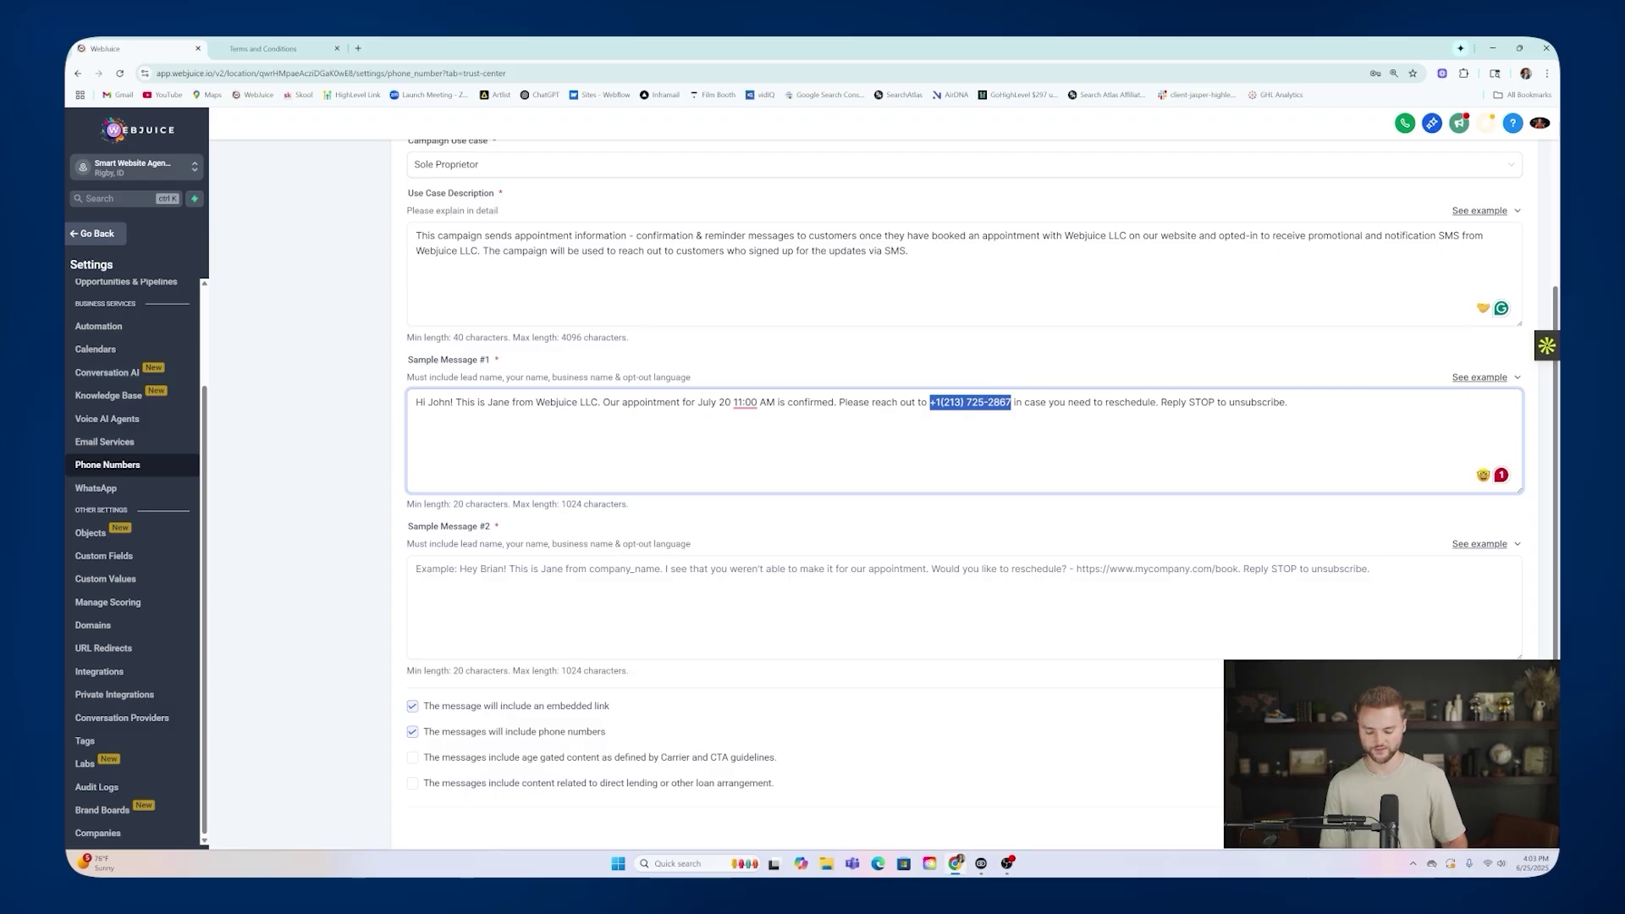
{"action": "type", "text": "this number"}
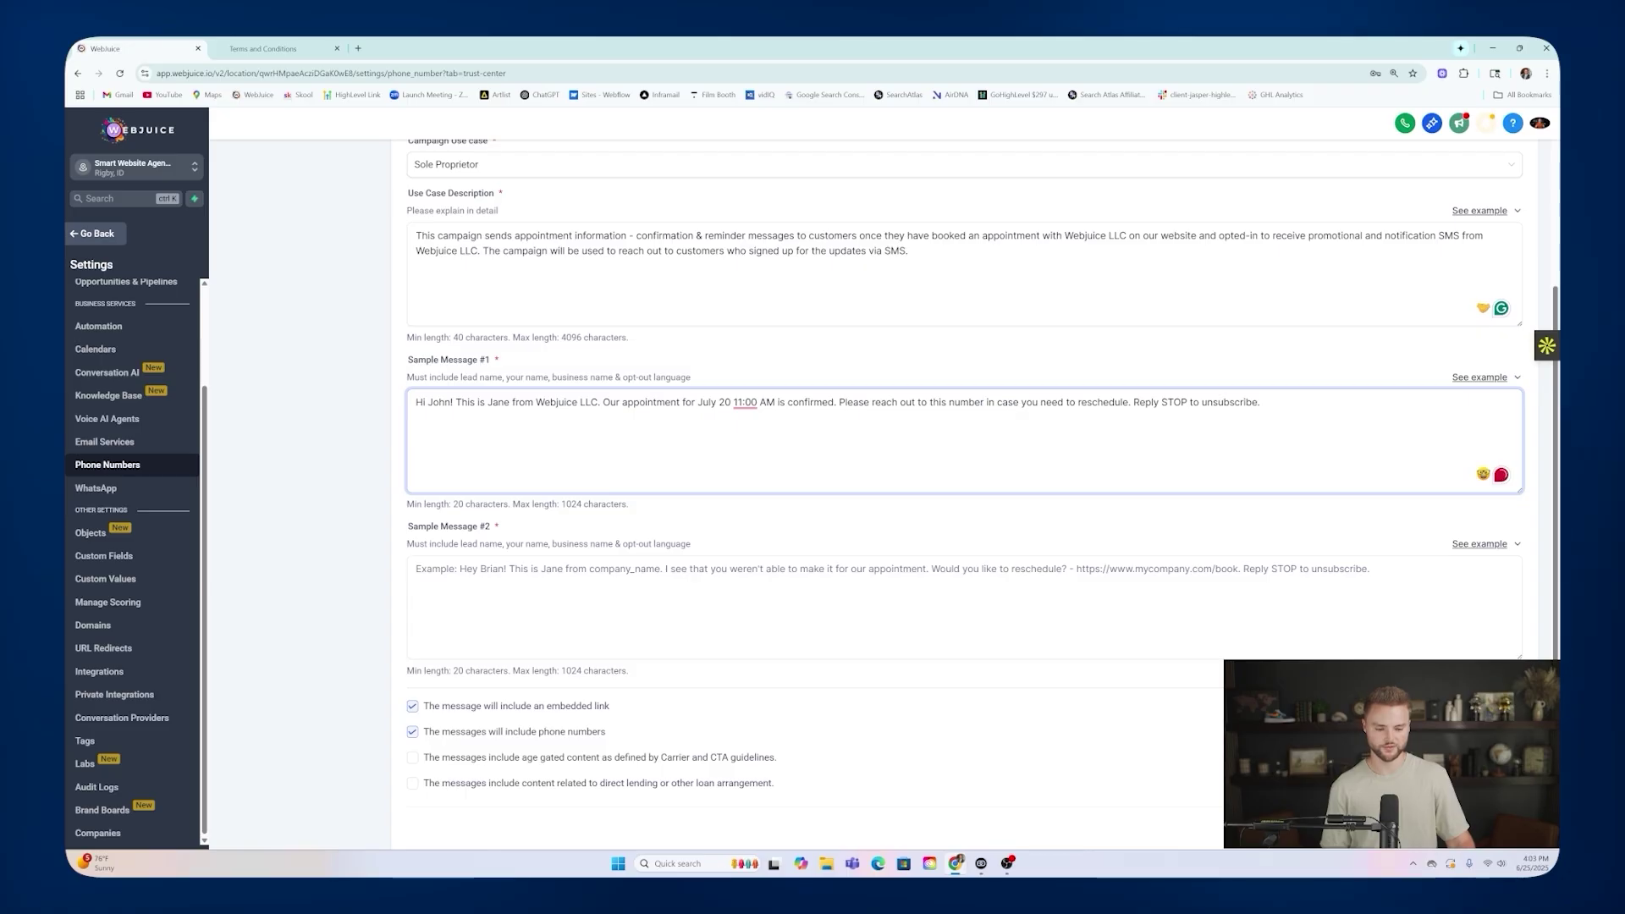
{"action": "left_click_drag", "start_coordinate": [1260, 403], "coordinate": [1138, 403]}
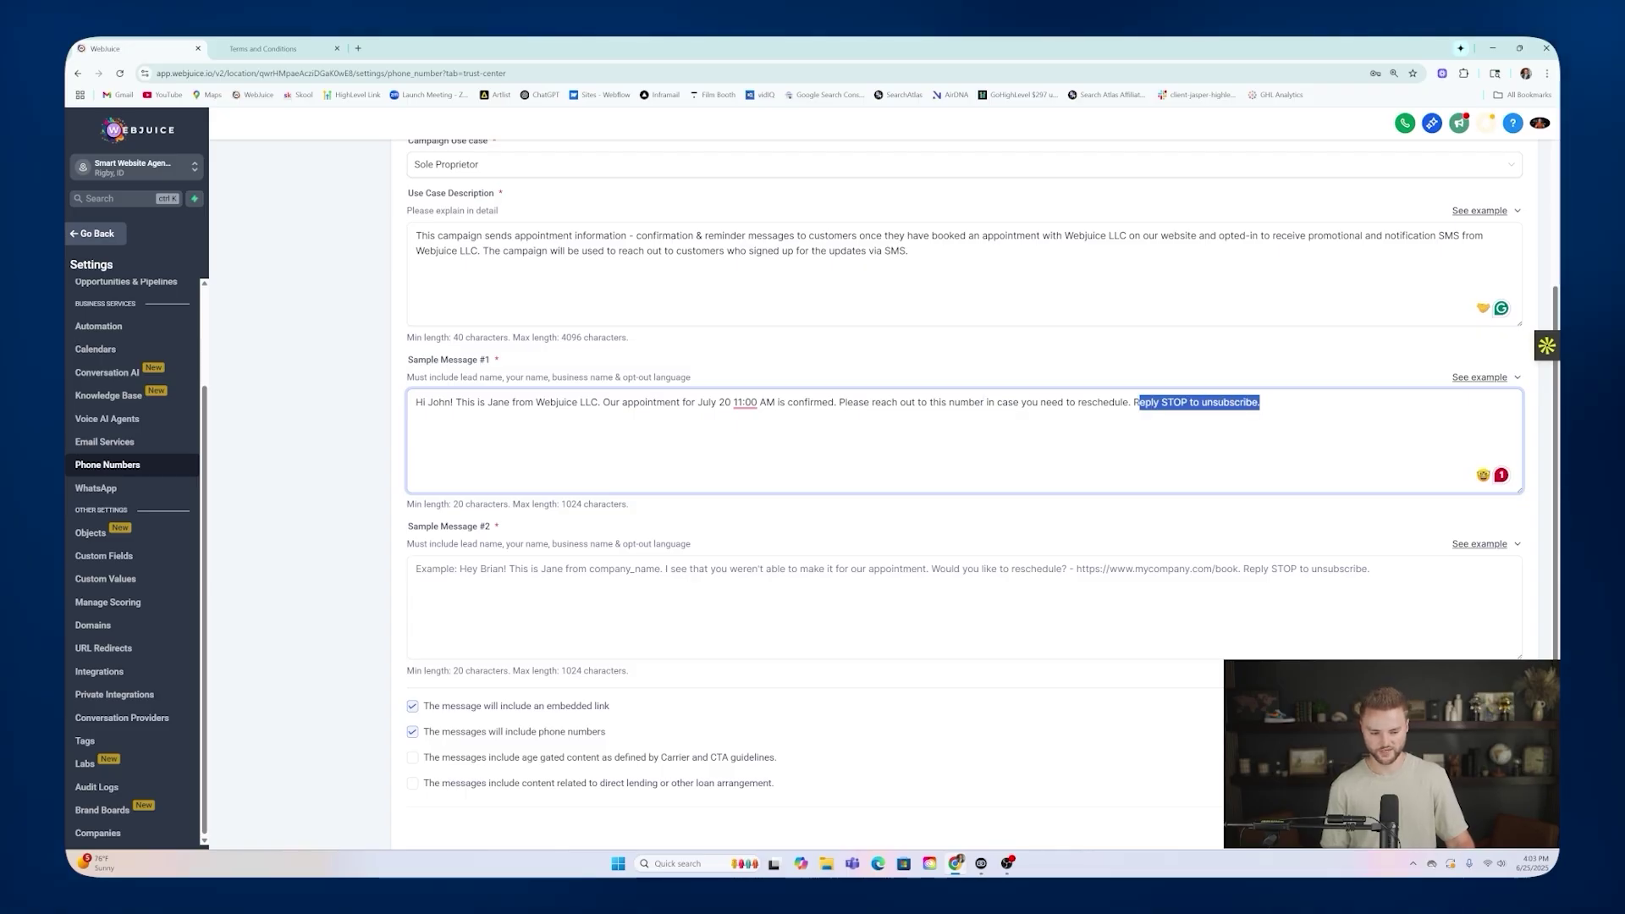
{"action": "left_click", "coordinate": [1103, 403]}
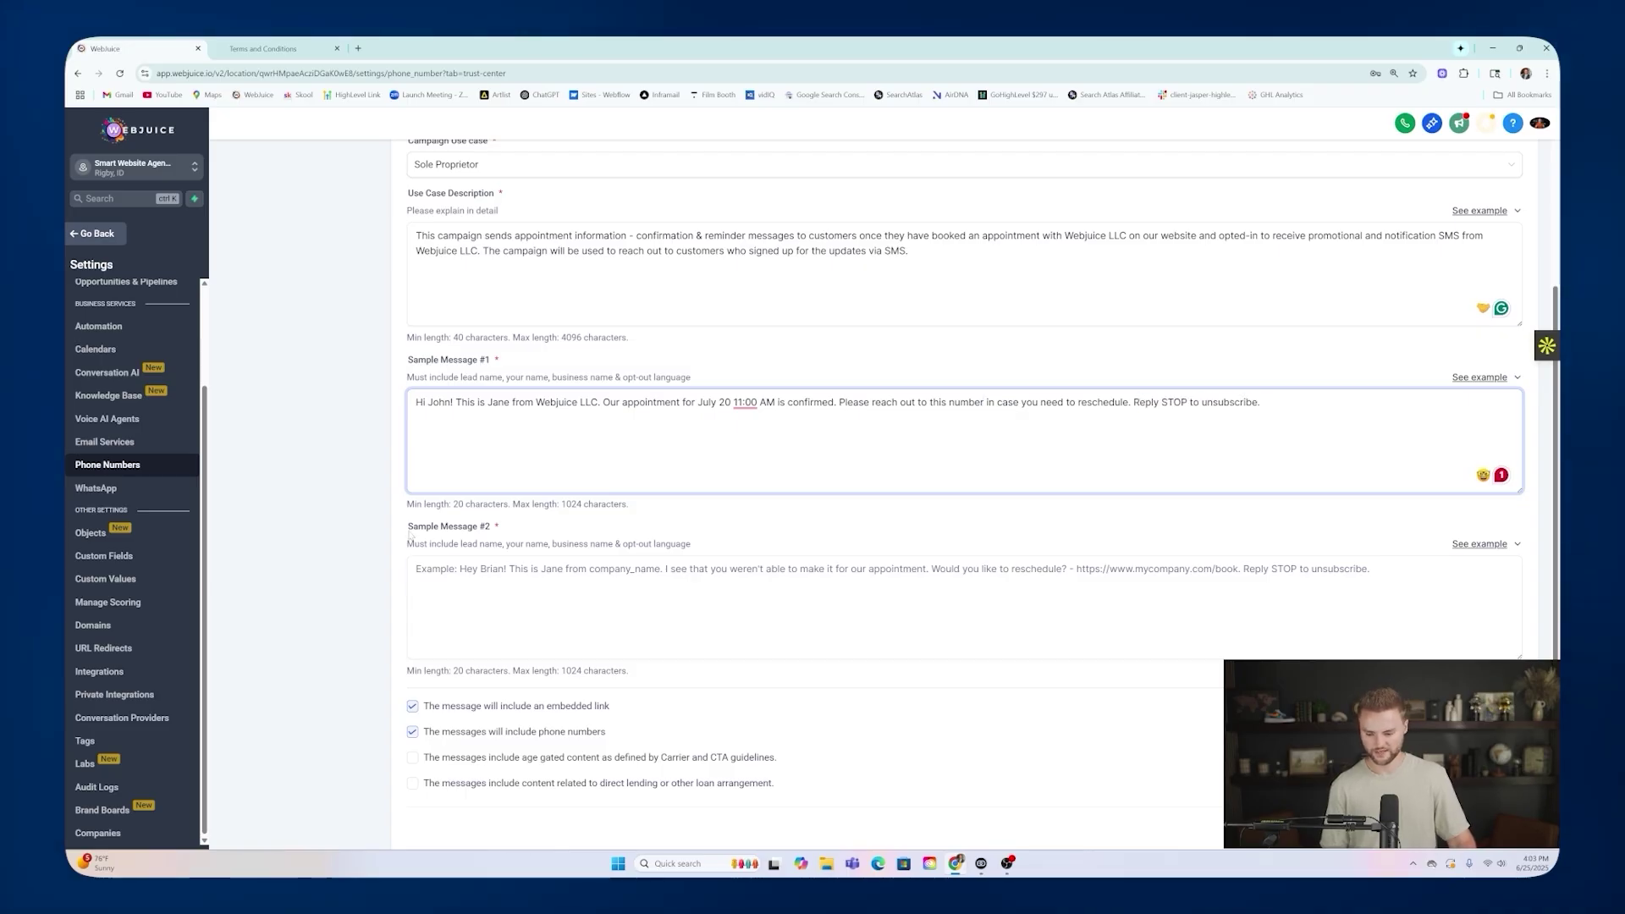
Paste the first missed-appointment example into Sample Message #2, naming Webjuice LLC.
{"action": "left_click", "coordinate": [1465, 545]}
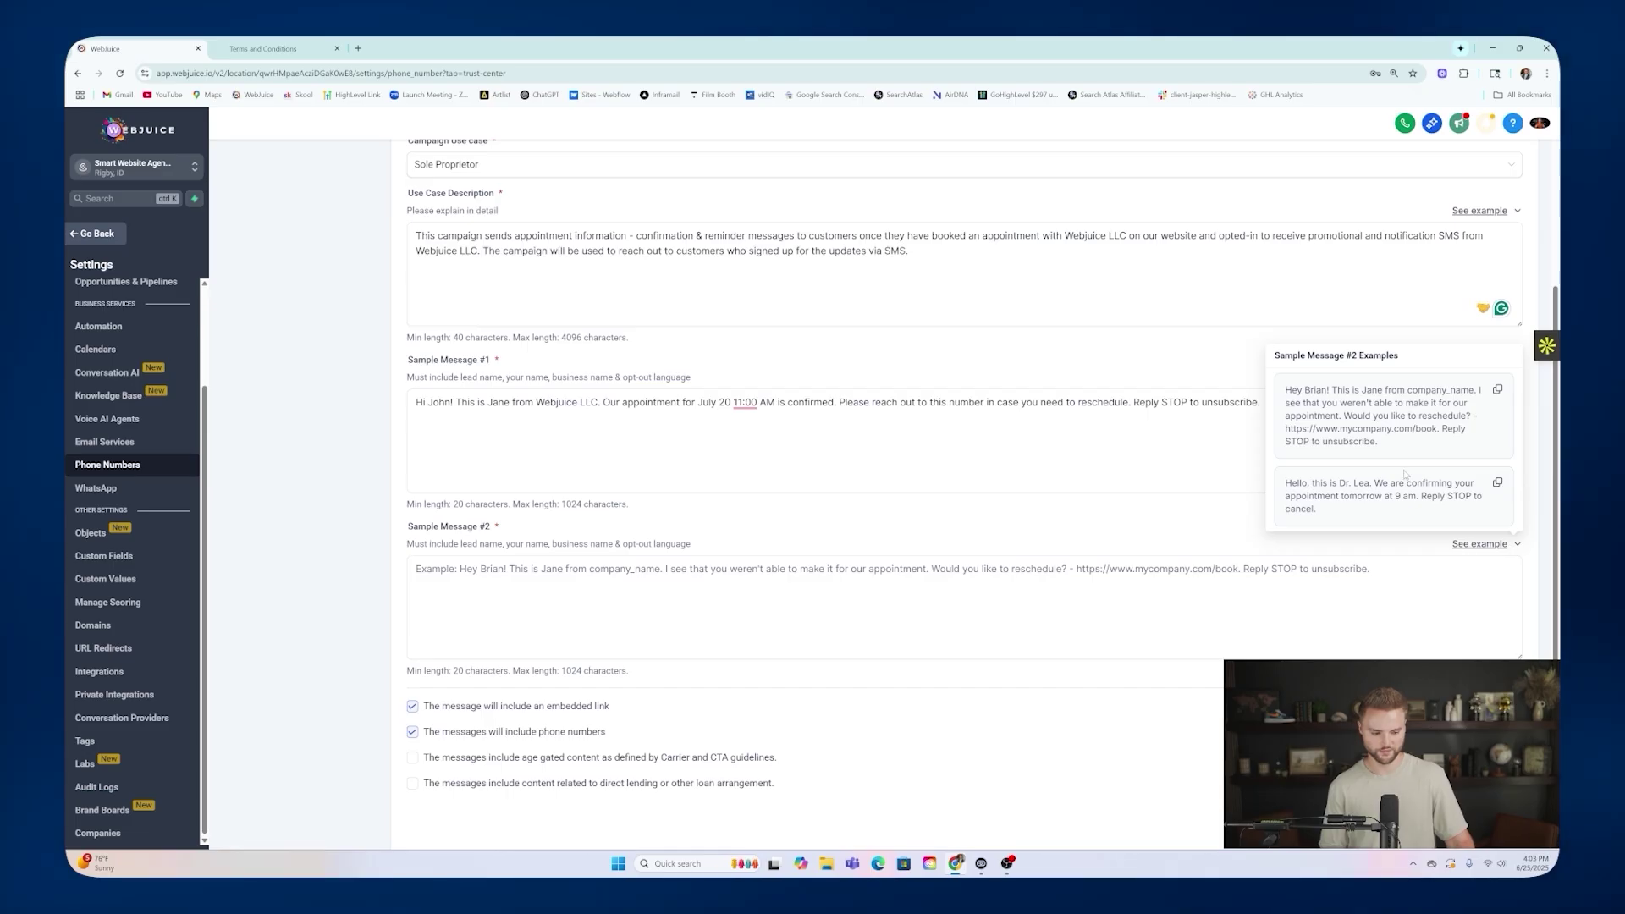
{"action": "left_click", "coordinate": [1497, 390]}
{"action": "left_click", "coordinate": [846, 609]}
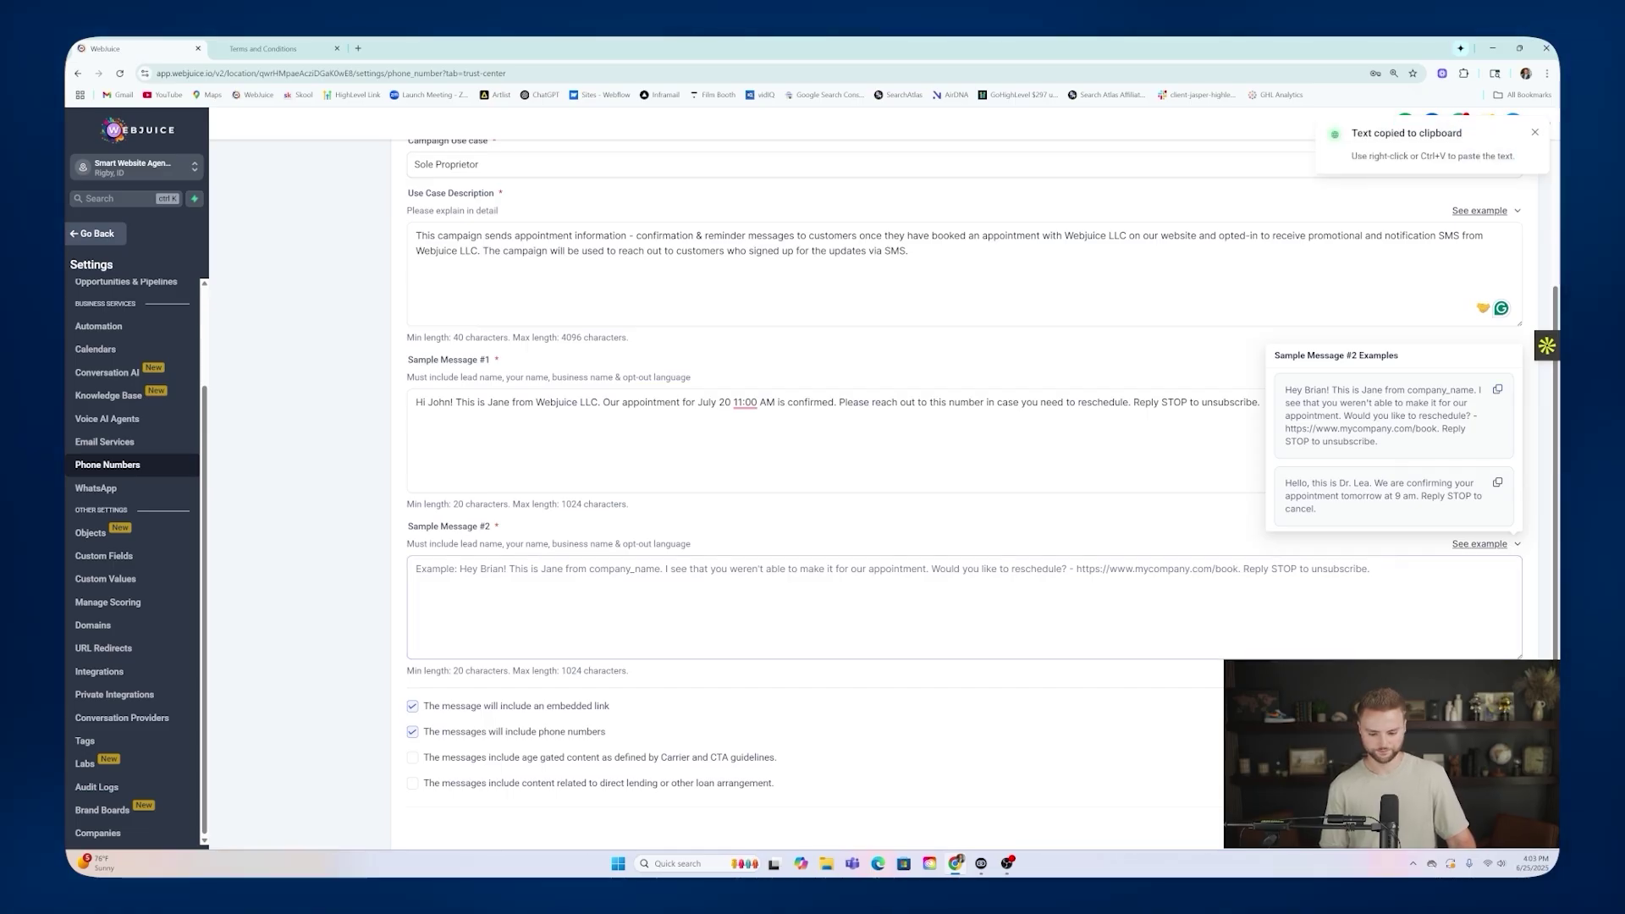
{"action": "key", "text": "ctrl+v"}
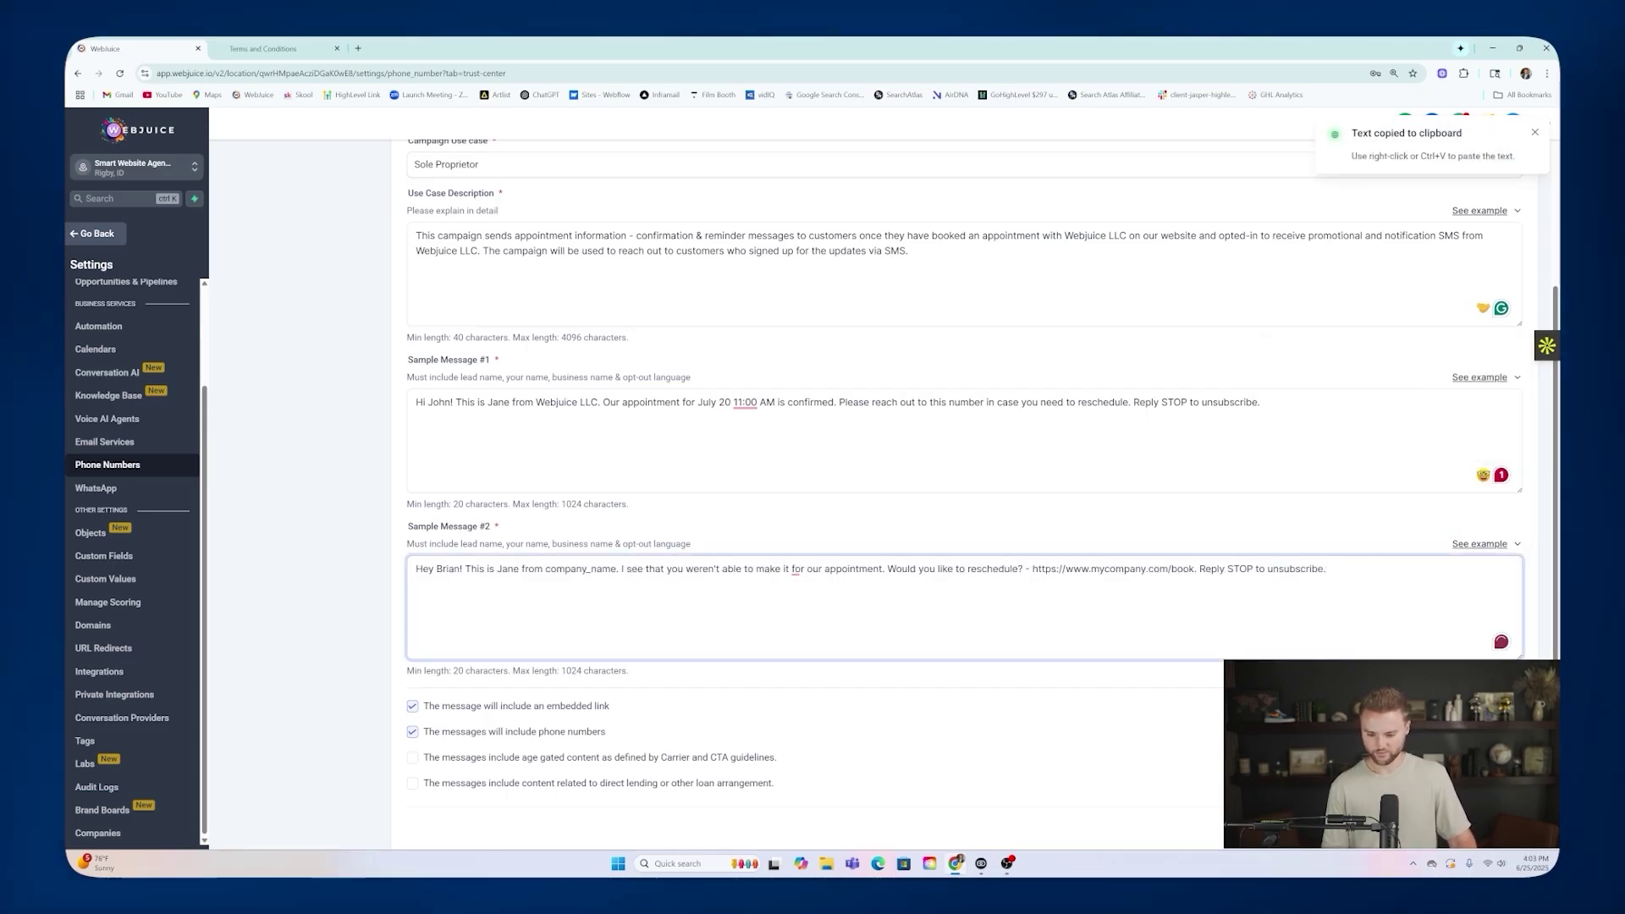
{"action": "left_click_drag", "start_coordinate": [545, 569], "coordinate": [610, 569]}
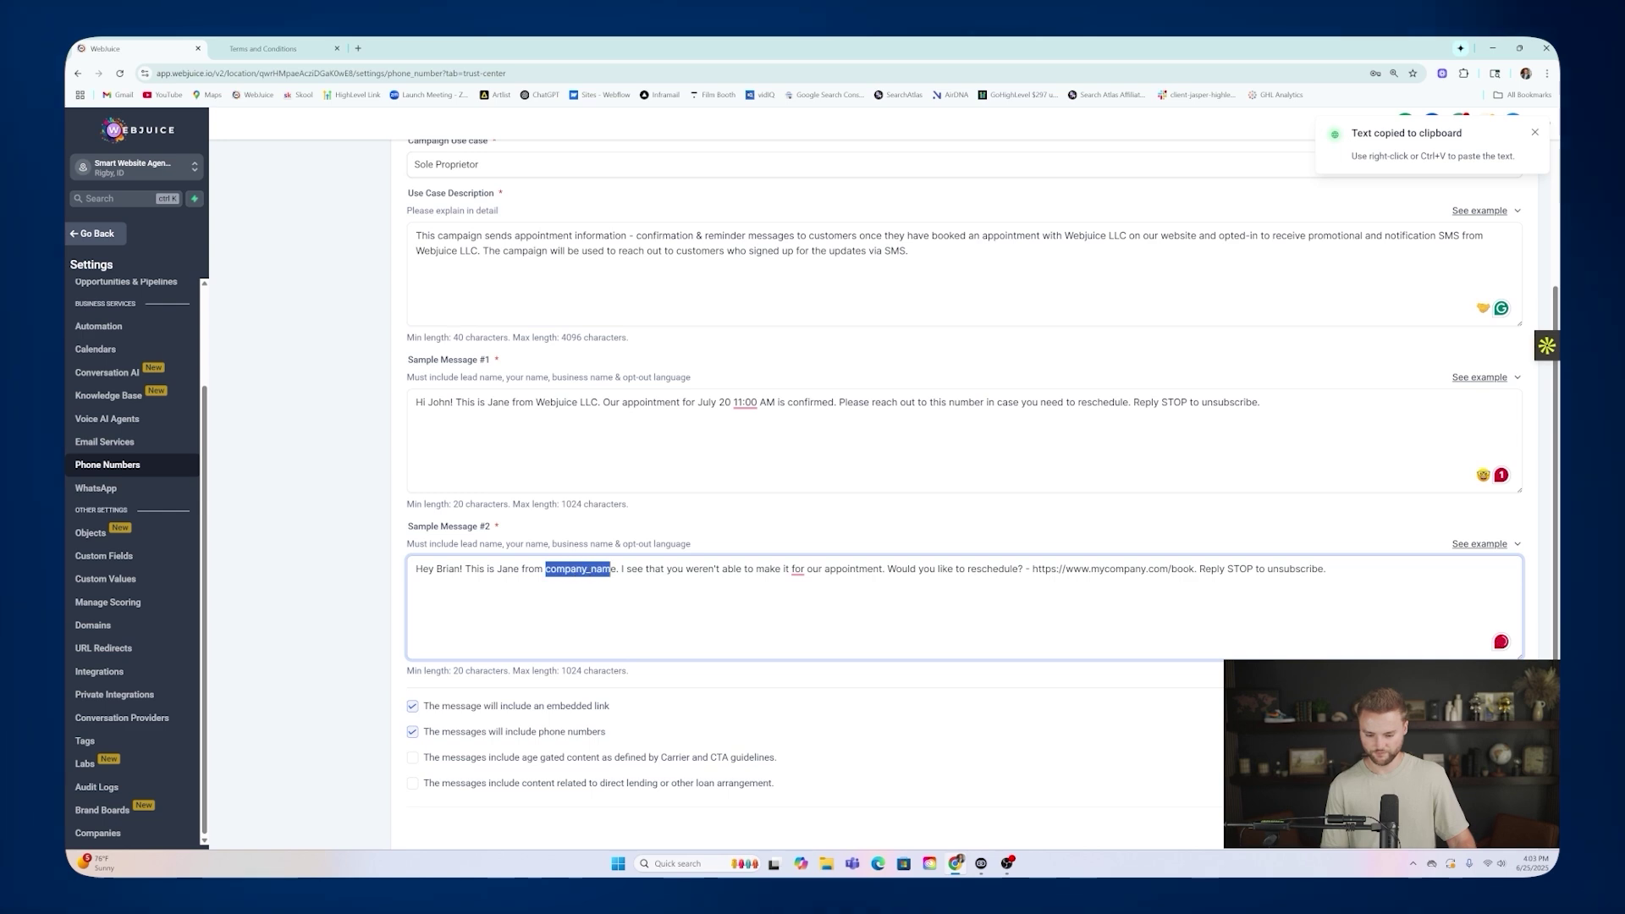
{"action": "type", "text": "Webjuice"}
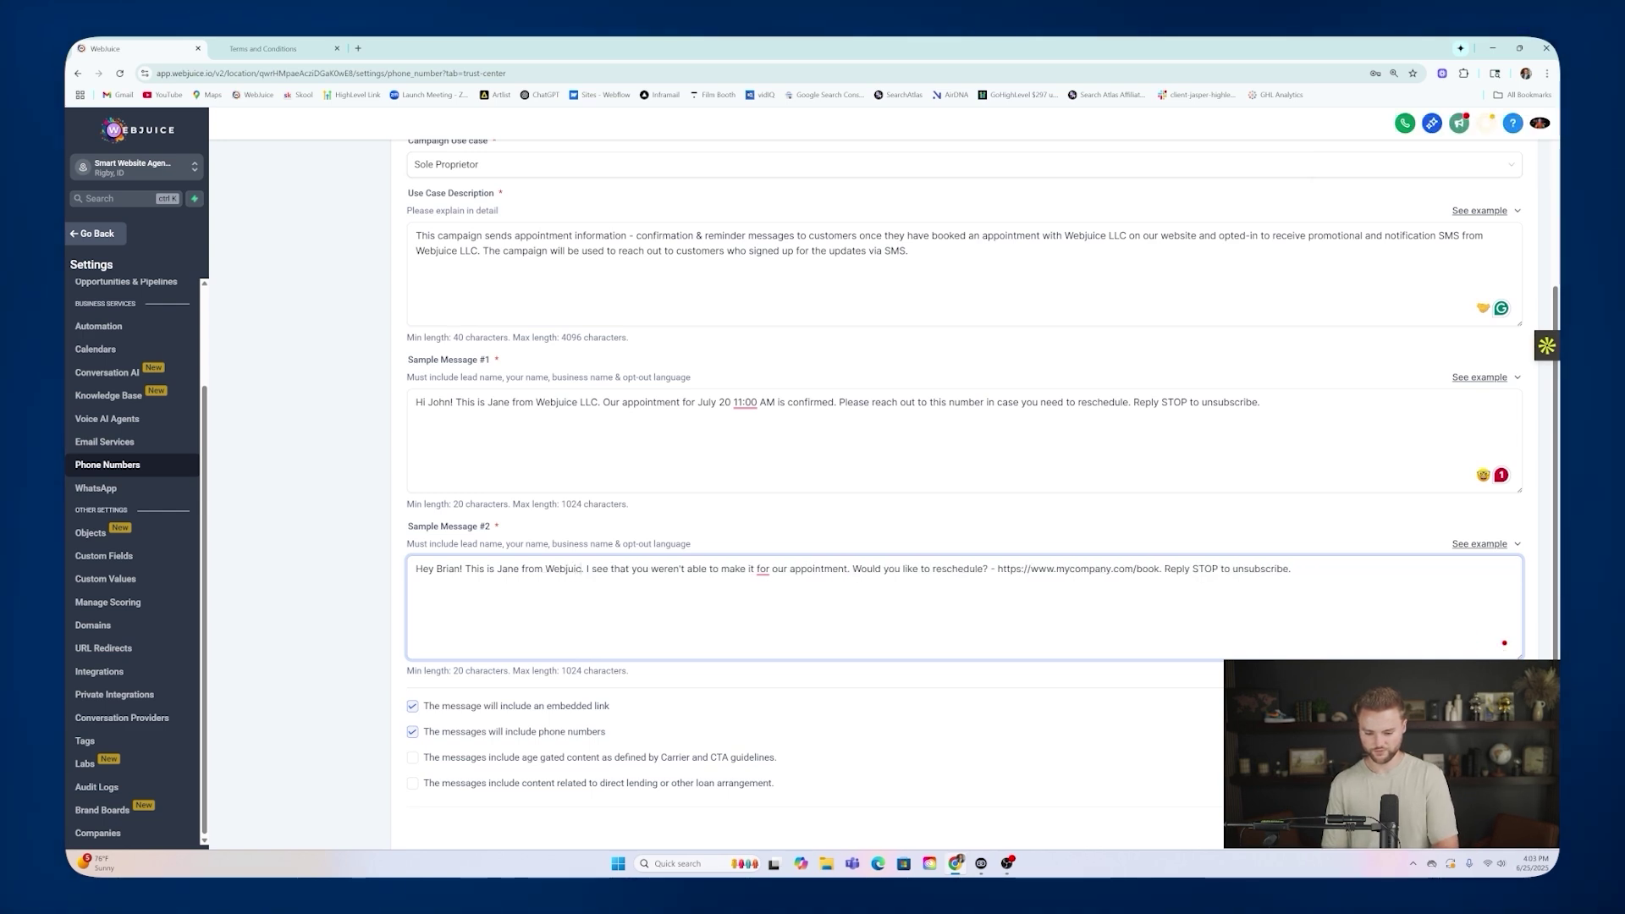
{"action": "type", "text": " LLC"}
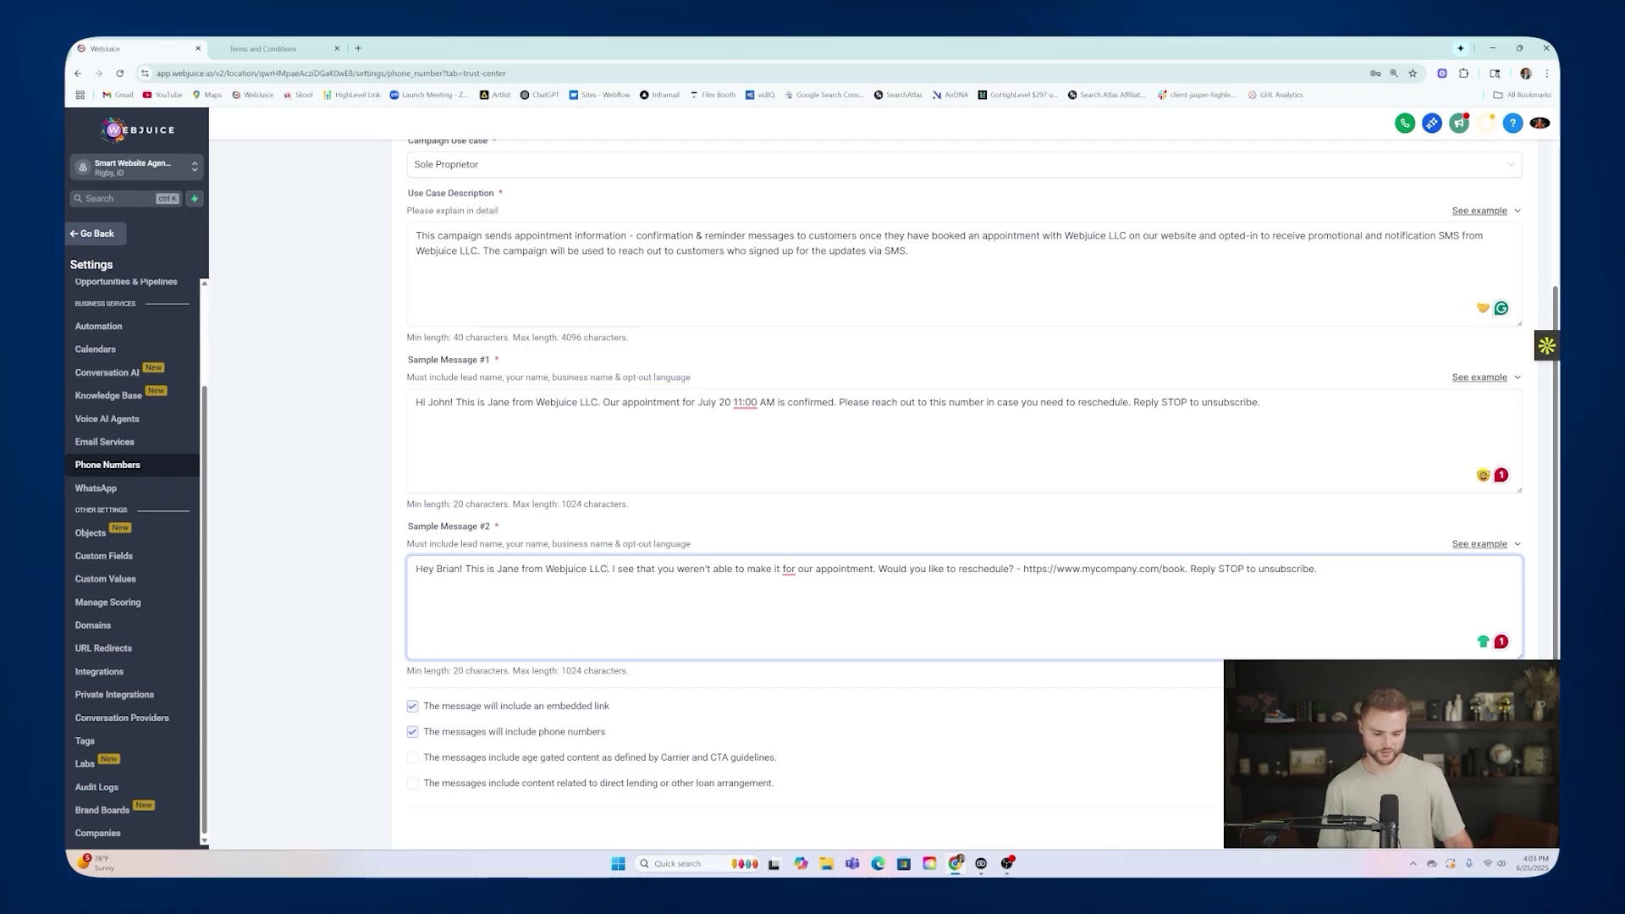
Delete the booking link from Sample Message #2 and continue to User Consent.
{"action": "left_click_drag", "start_coordinate": [1185, 569], "coordinate": [1023, 568]}
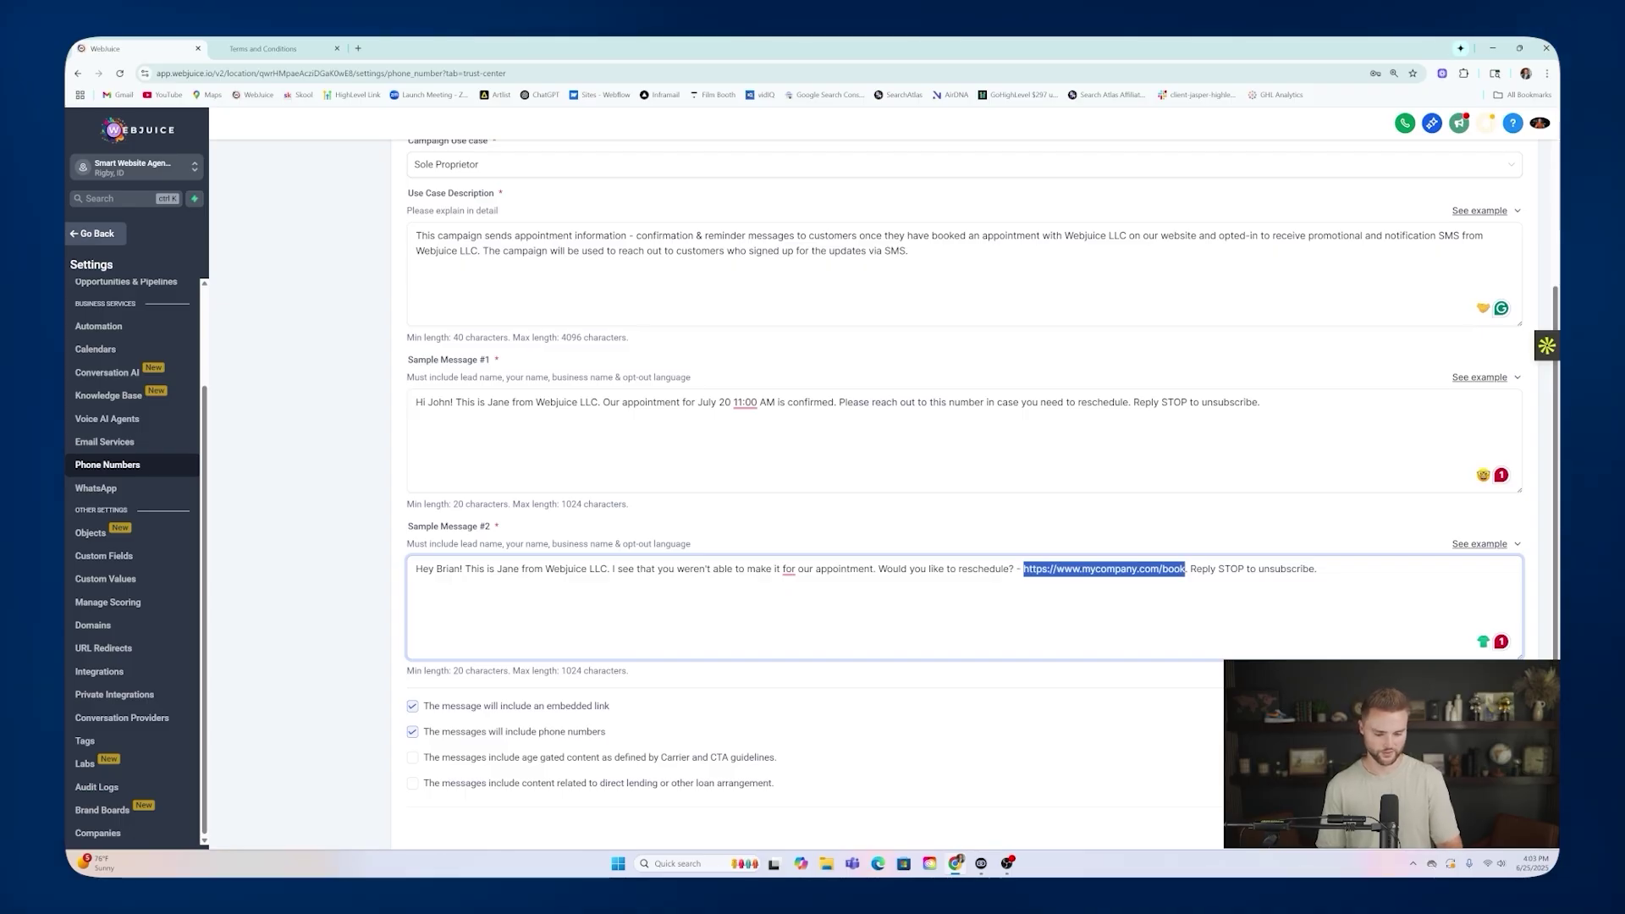
{"action": "key", "text": "BackSpace"}
{"action": "key", "text": "BackSpace"}
{"action": "key", "text": "BackSpace"}
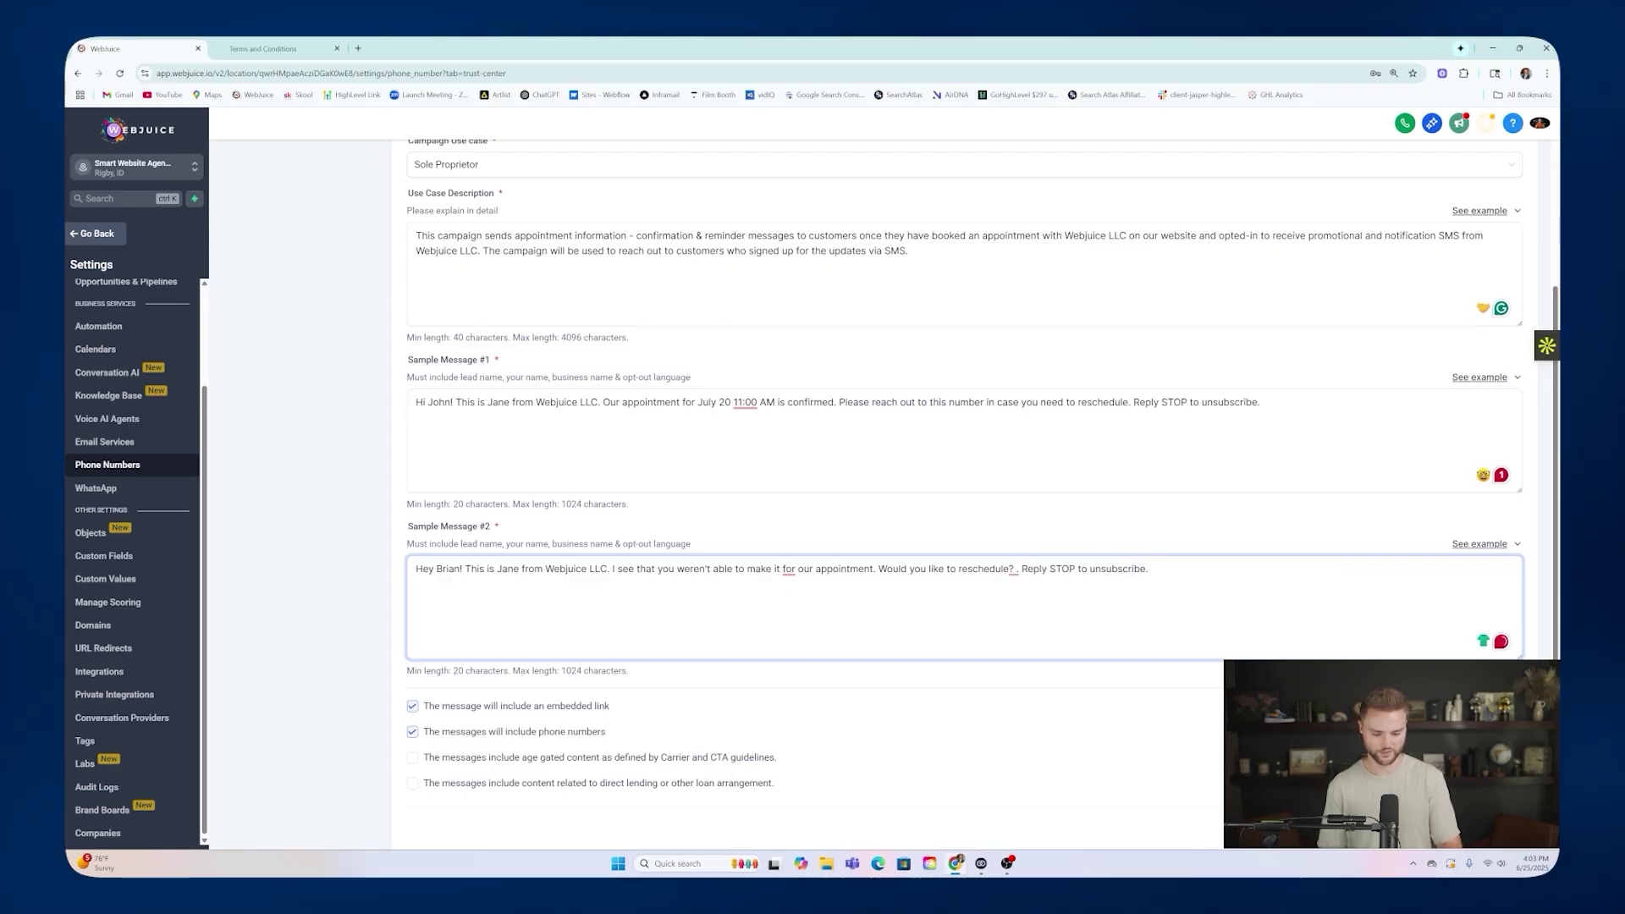
{"action": "key", "text": "BackSpace"}
{"action": "key", "text": "BackSpace"}
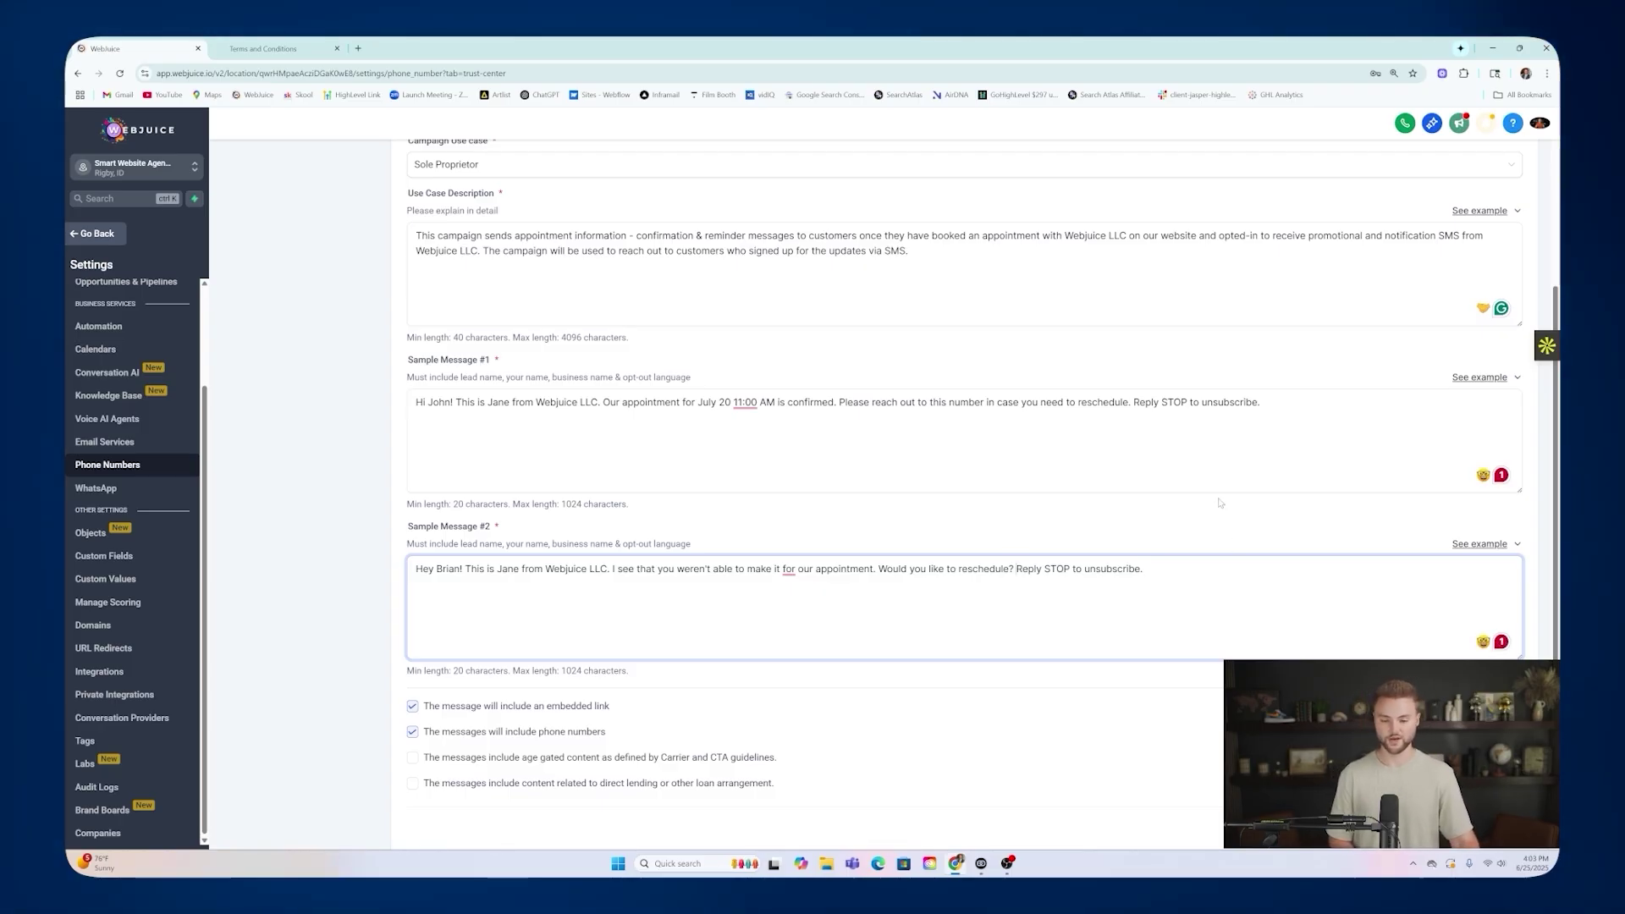
{"action": "scroll", "coordinate": [846, 609], "scroll_direction": "down", "scroll_amount": 1}
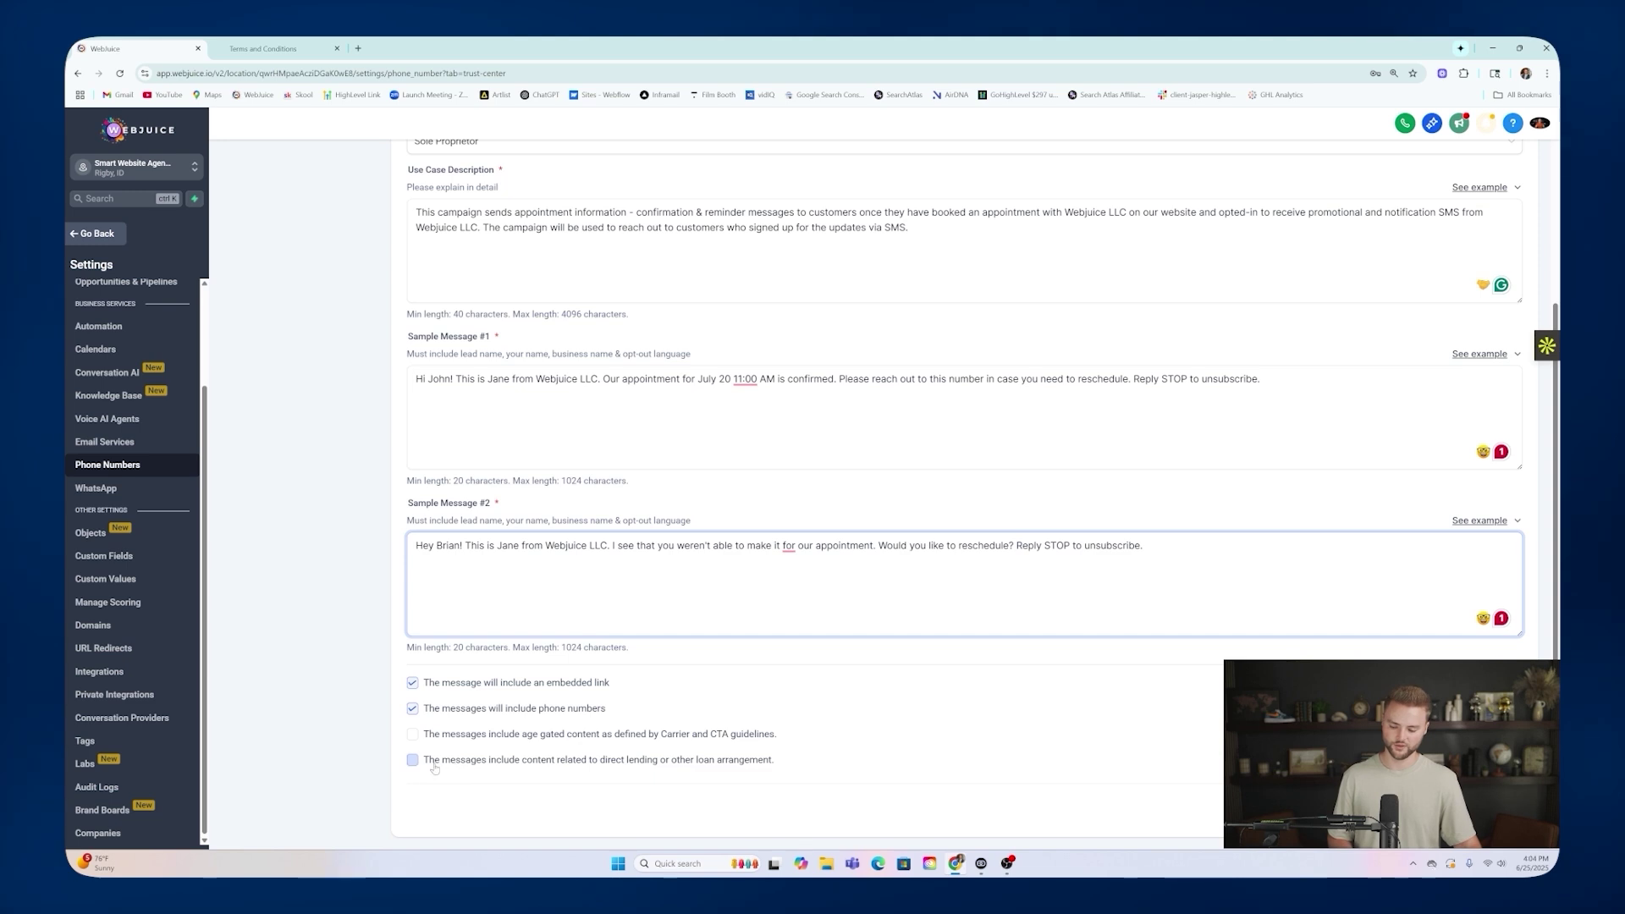
{"action": "left_click", "coordinate": [1493, 809]}
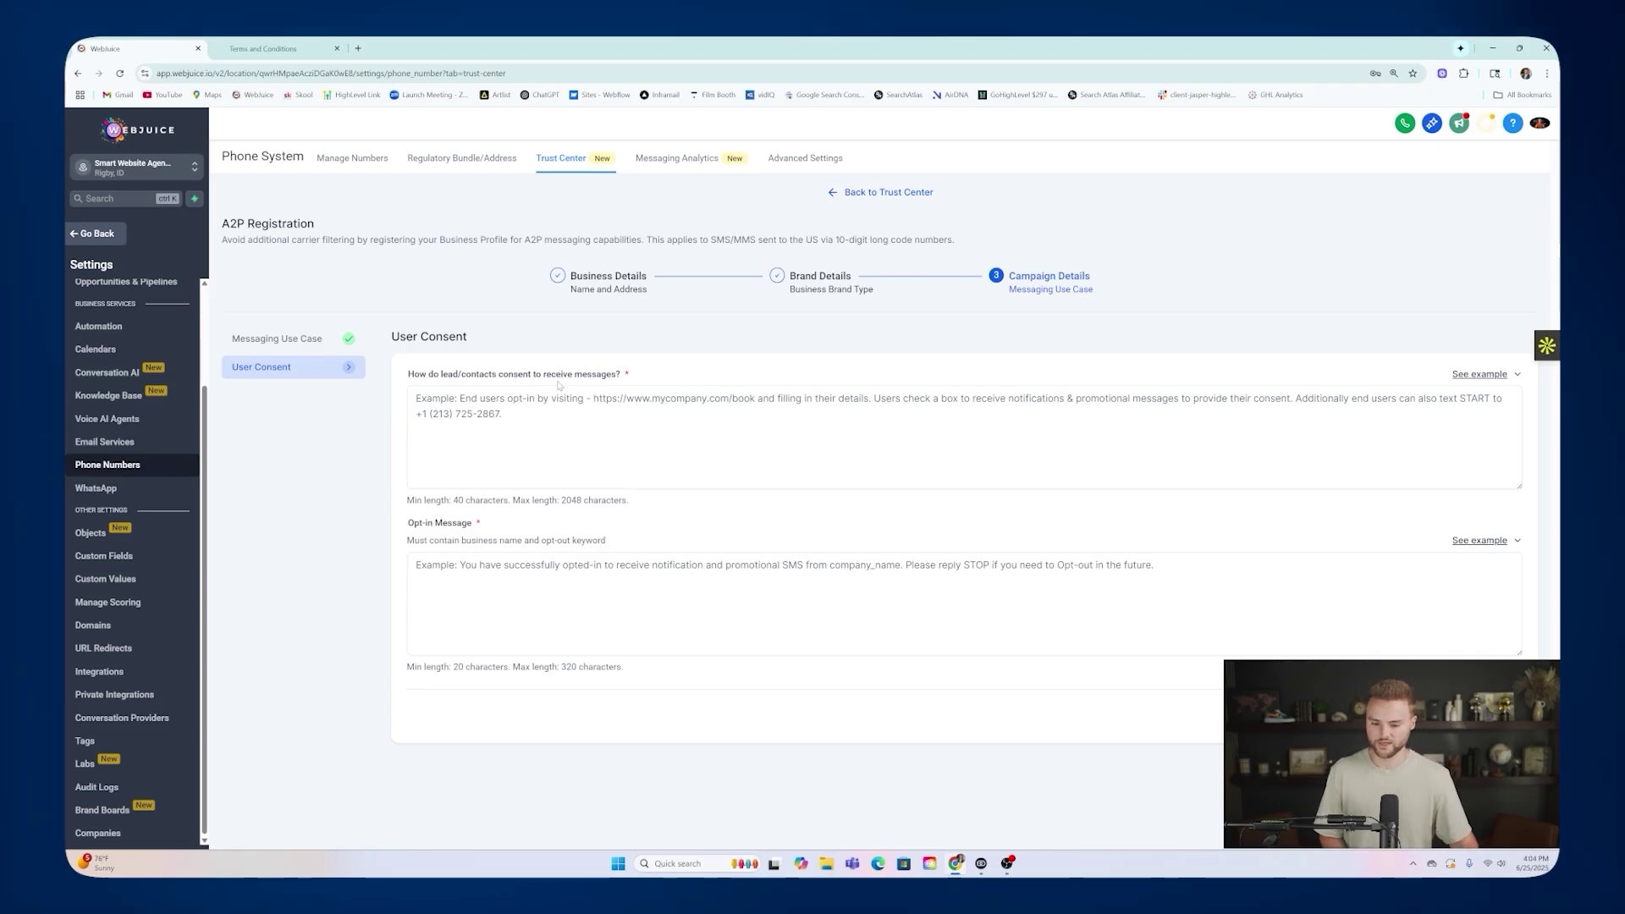
Paste the example consent text, pointing its URL to ghl-software.com/smartwebsite and saying 'our number'.
{"action": "left_click", "coordinate": [1448, 375]}
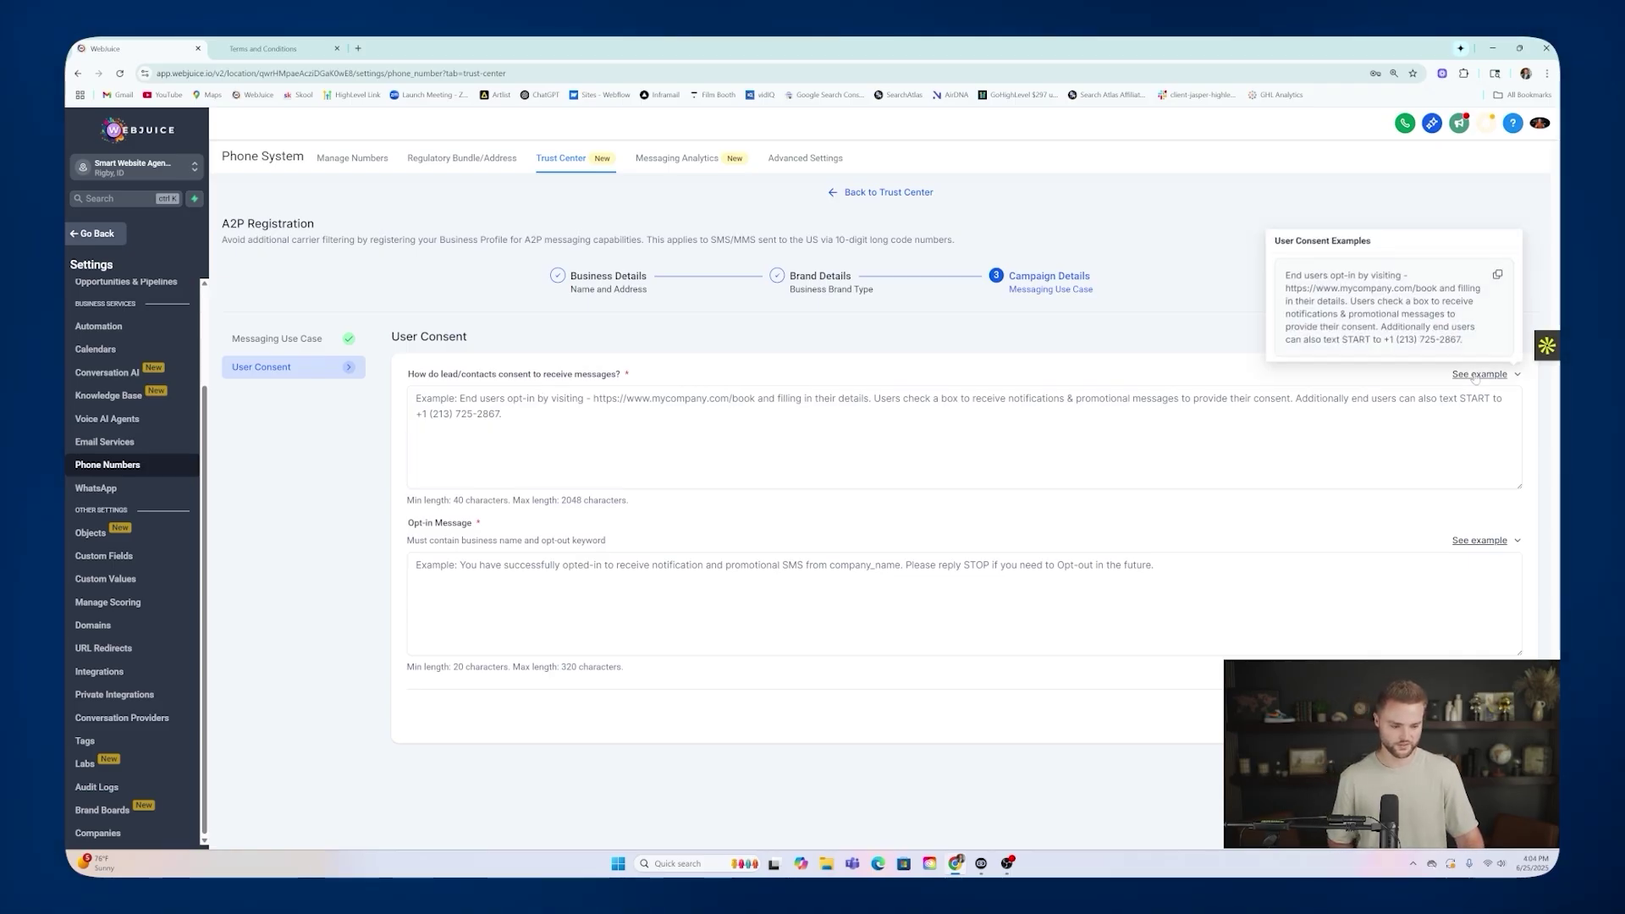
{"action": "left_click", "coordinate": [1496, 277]}
{"action": "left_click", "coordinate": [940, 390]}
{"action": "key", "text": "ctrl+v"}
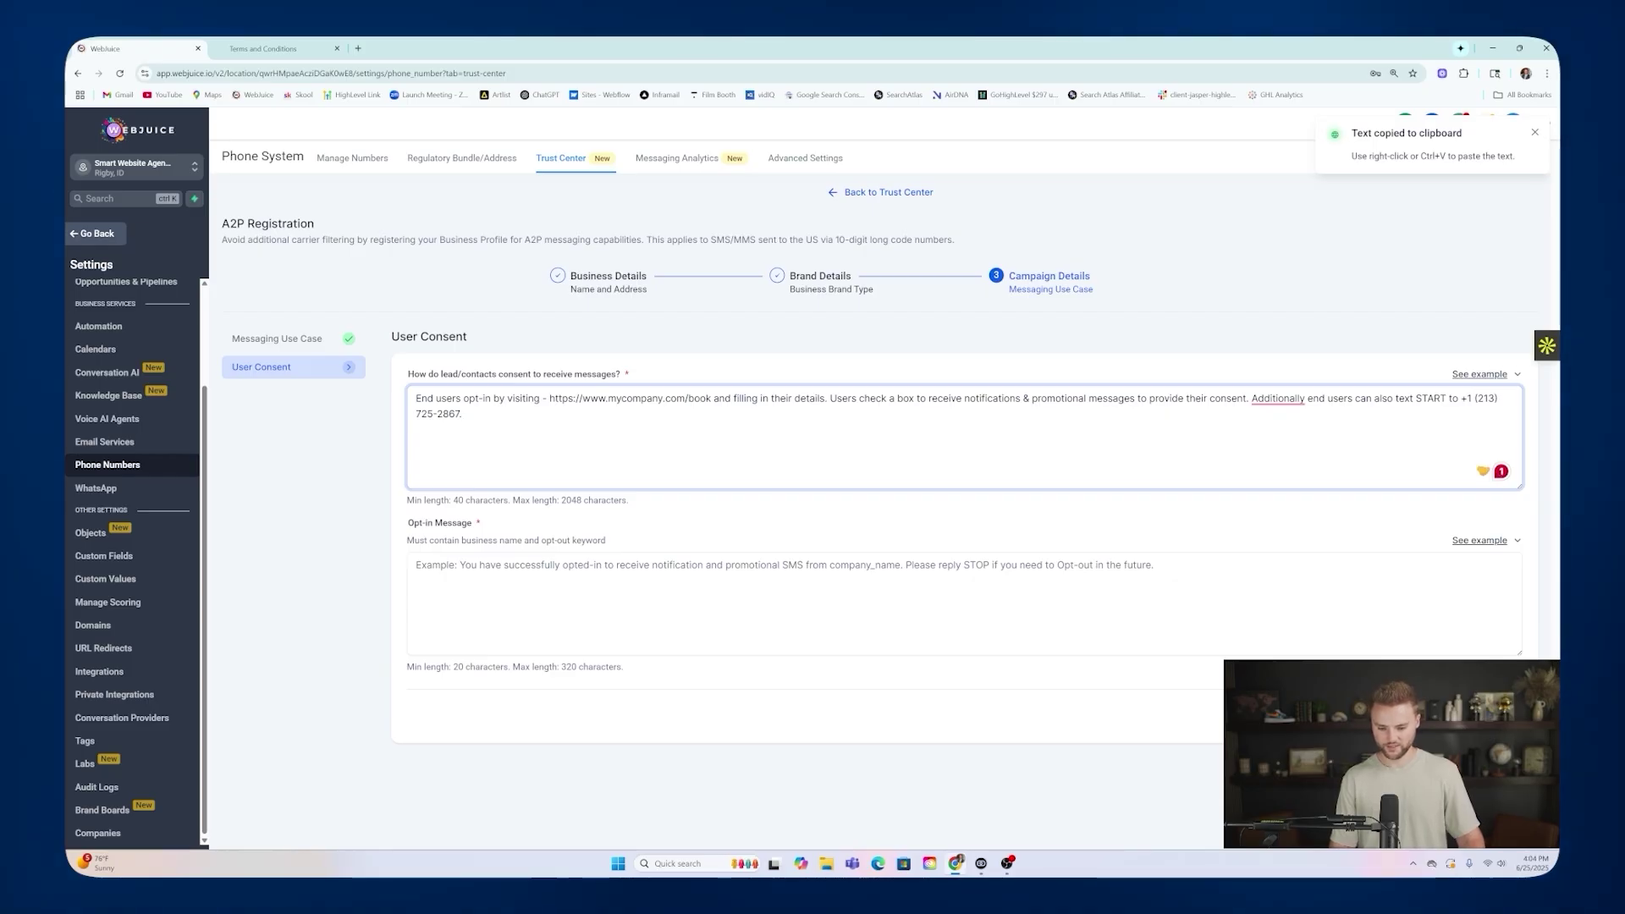
{"action": "left_click_drag", "start_coordinate": [711, 397], "coordinate": [621, 397]}
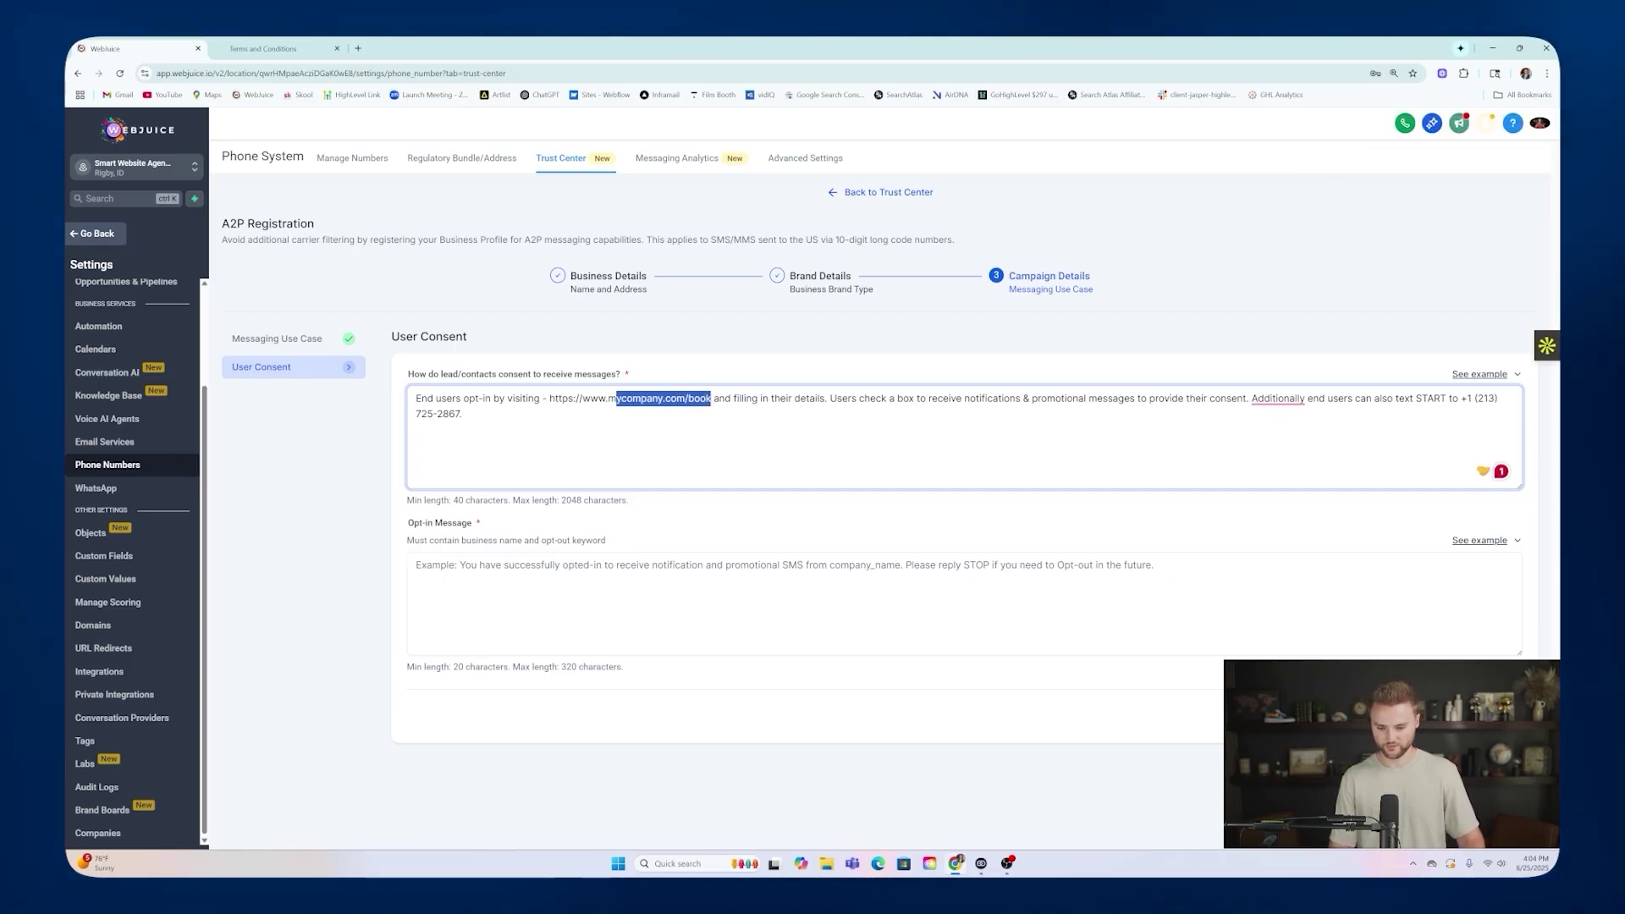
{"action": "type", "text": "ghl"}
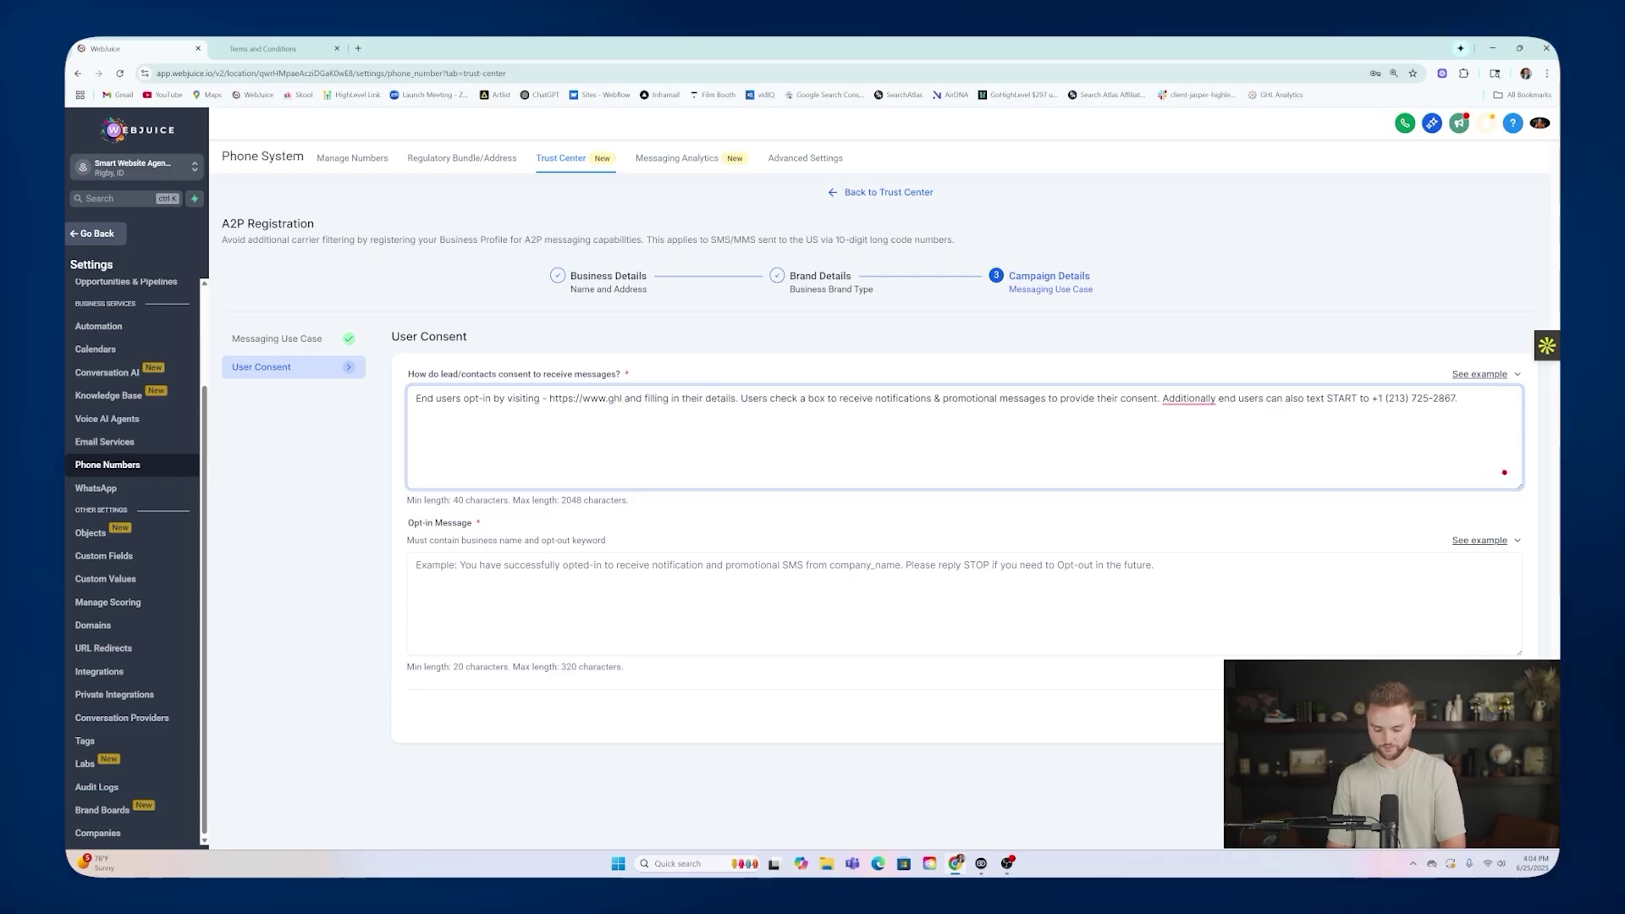
{"action": "type", "text": "-so"}
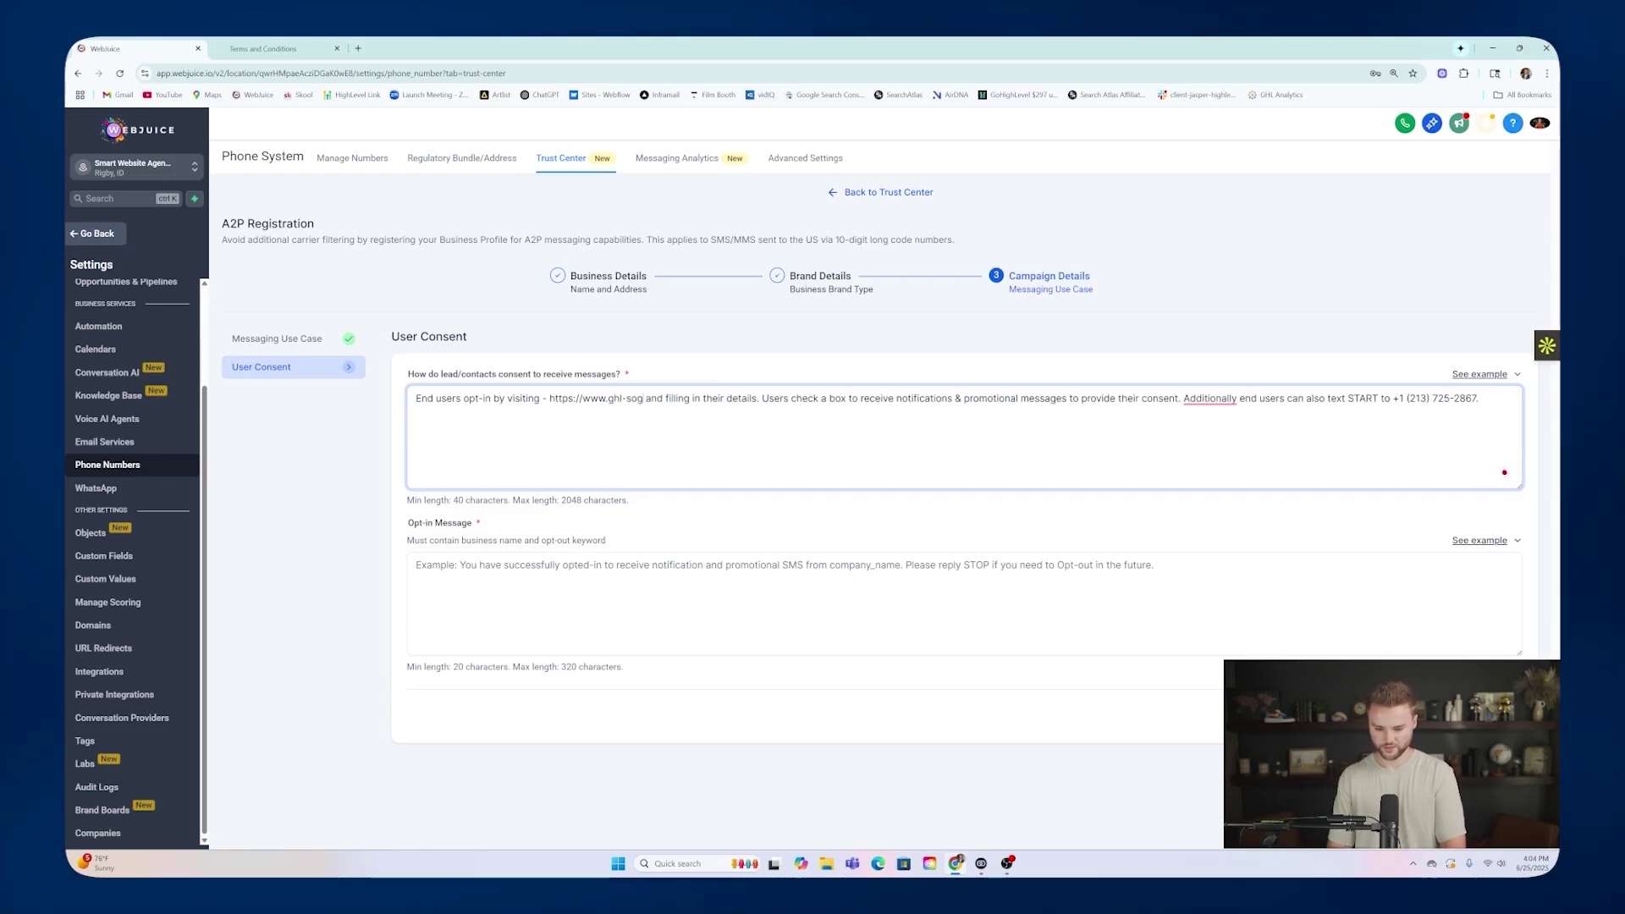
{"action": "type", "text": "ftware.com/s"}
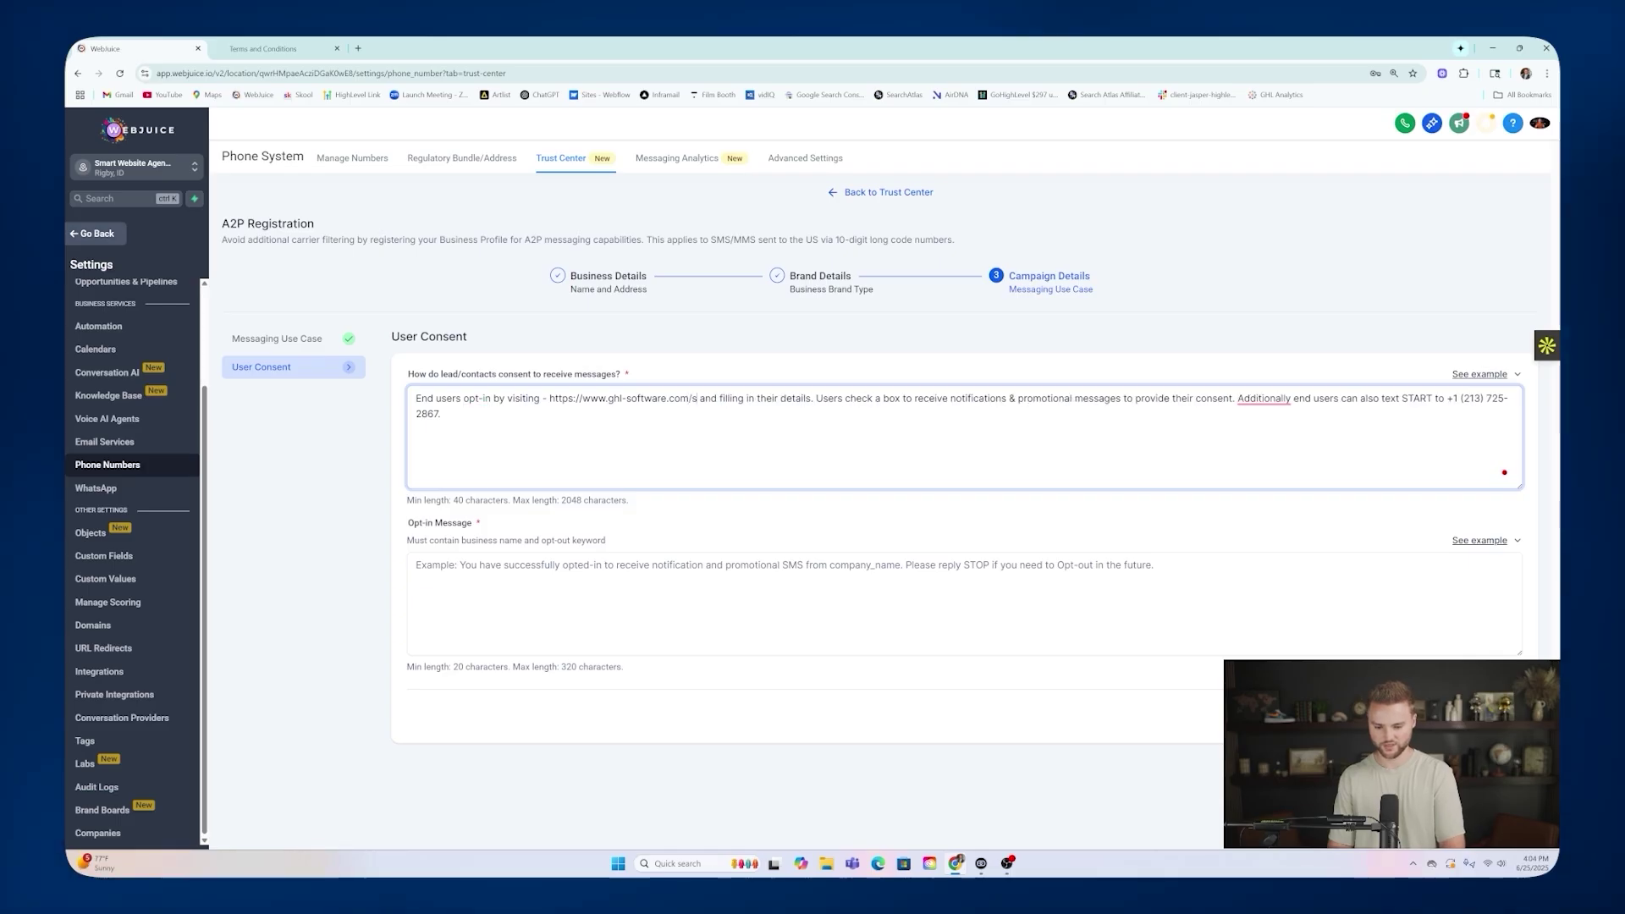
{"action": "type", "text": "martwebsite"}
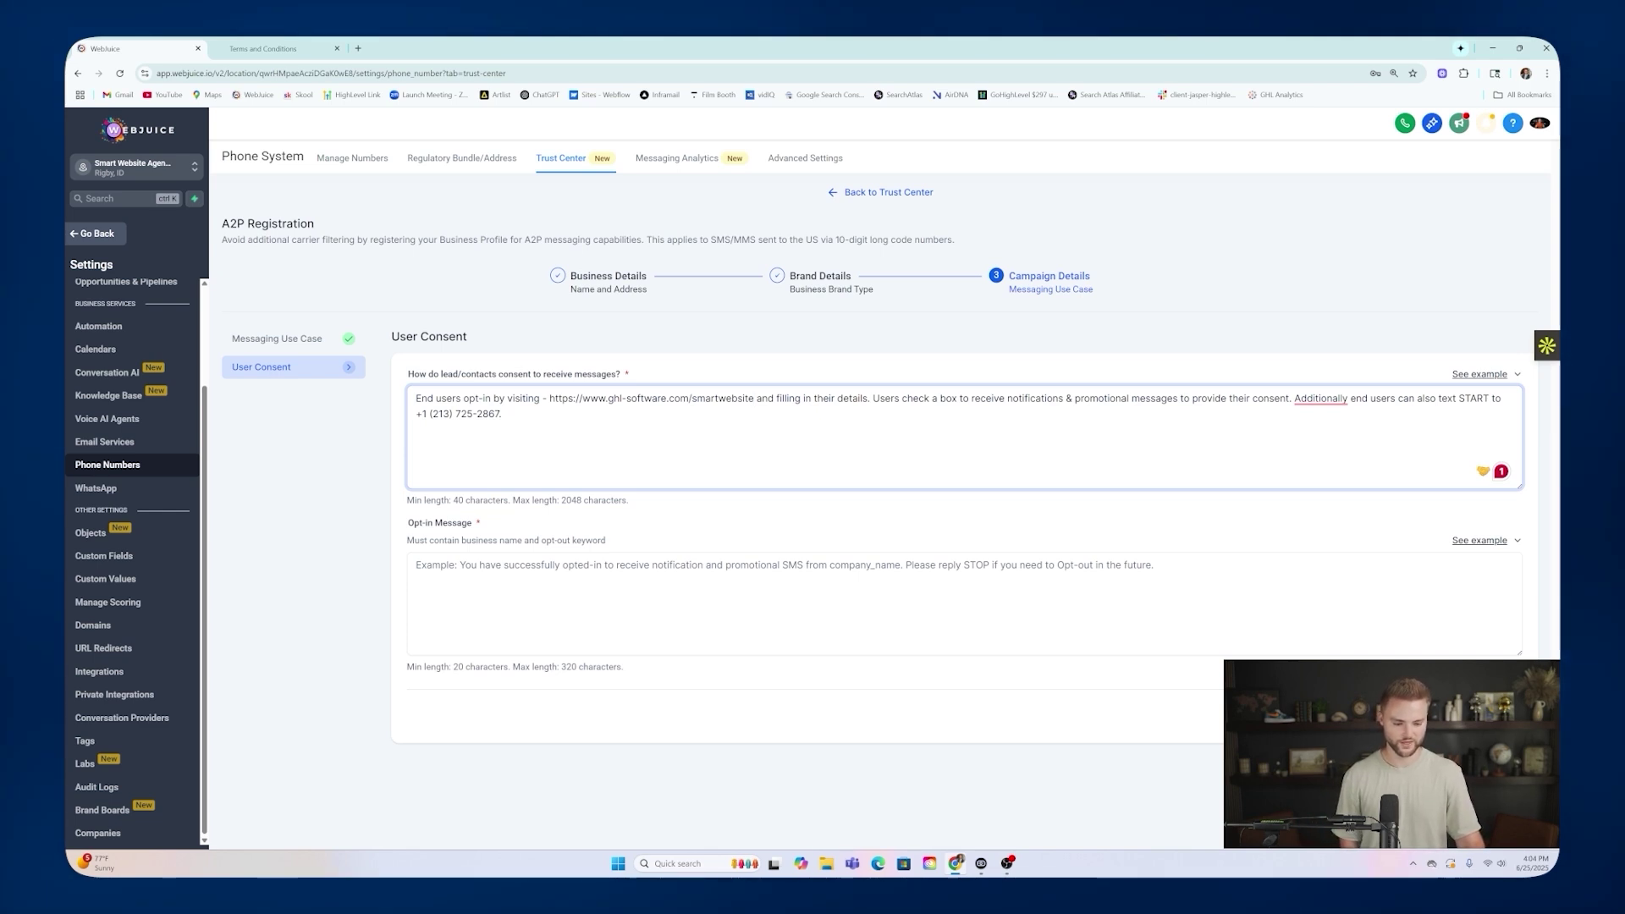
{"action": "mouse_move", "coordinate": [1320, 398]}
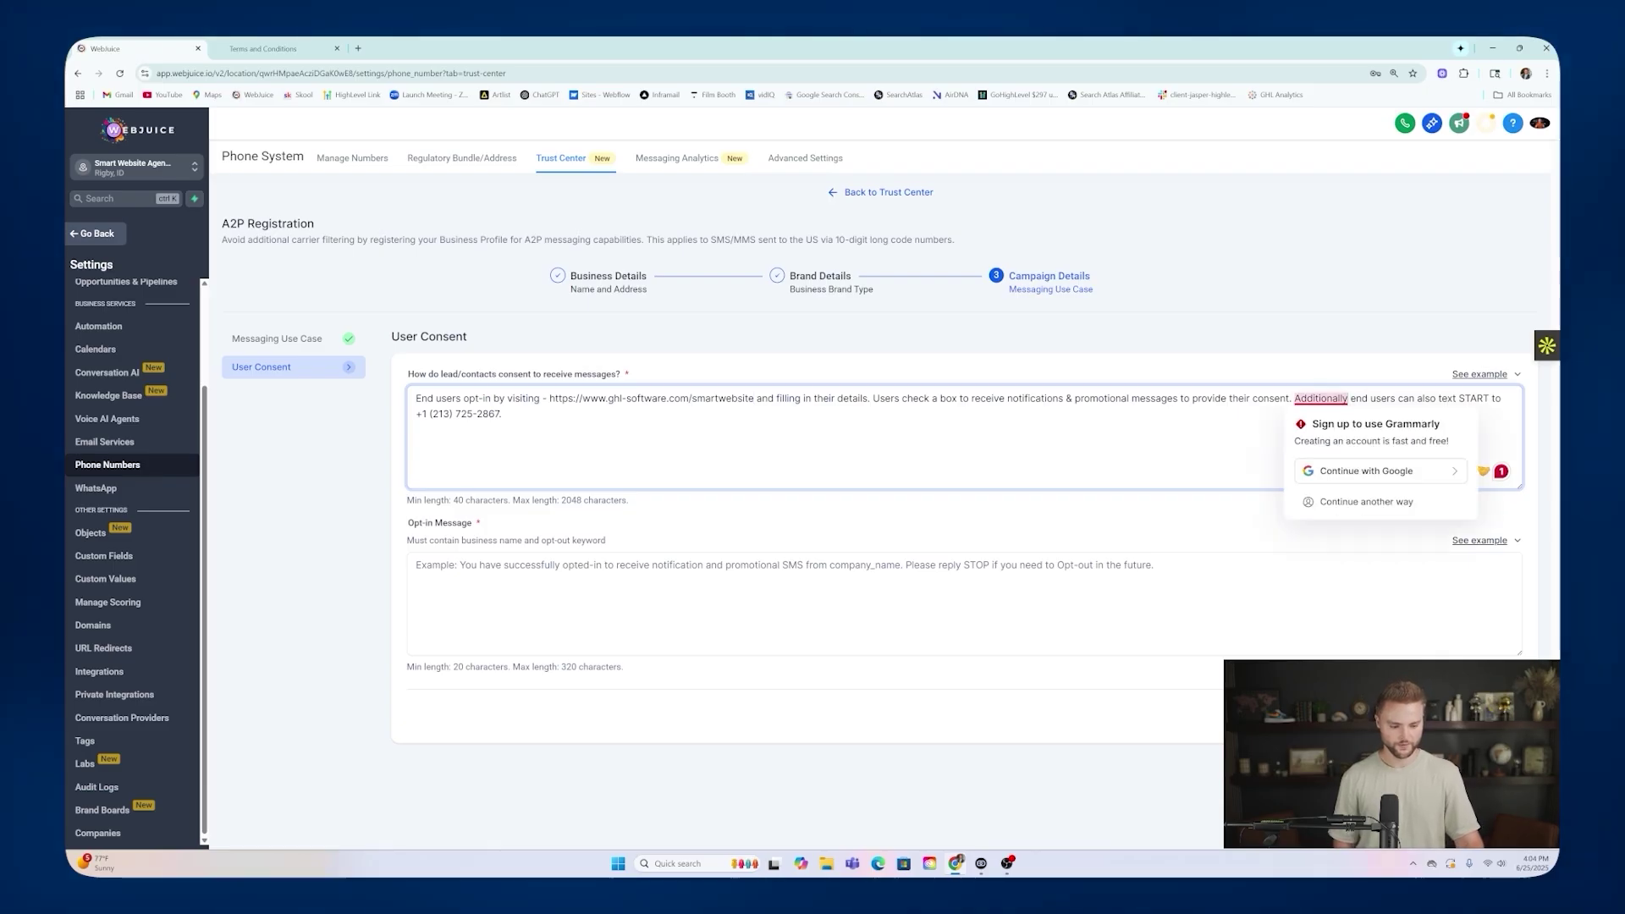
{"action": "type", "text": ","}
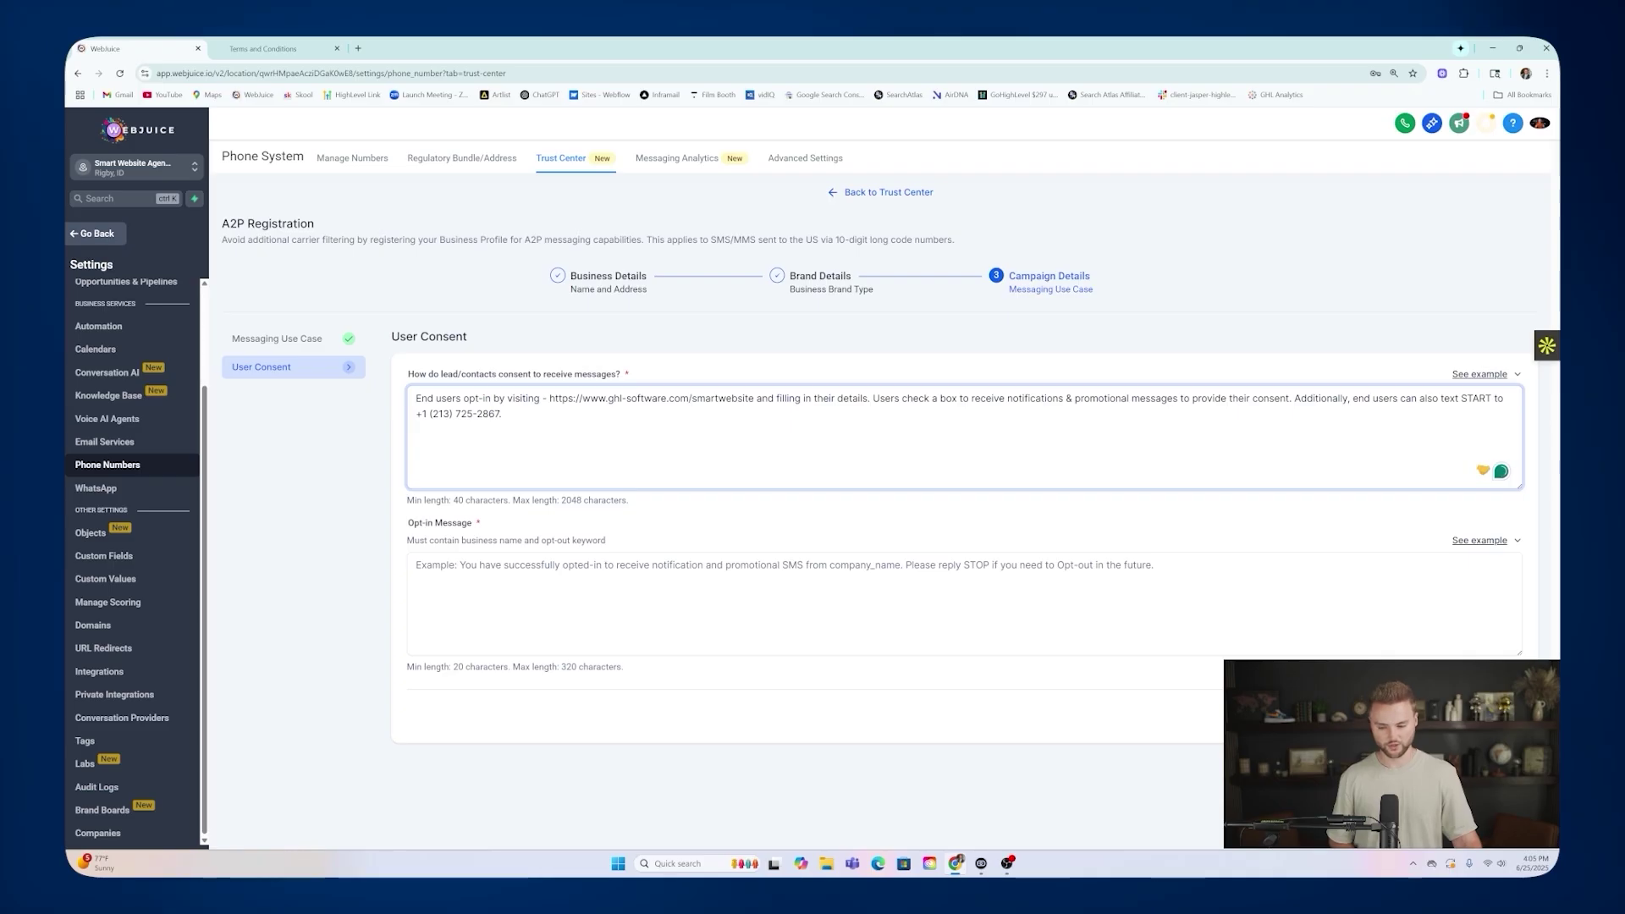
{"action": "left_click_drag", "start_coordinate": [502, 414], "coordinate": [416, 414]}
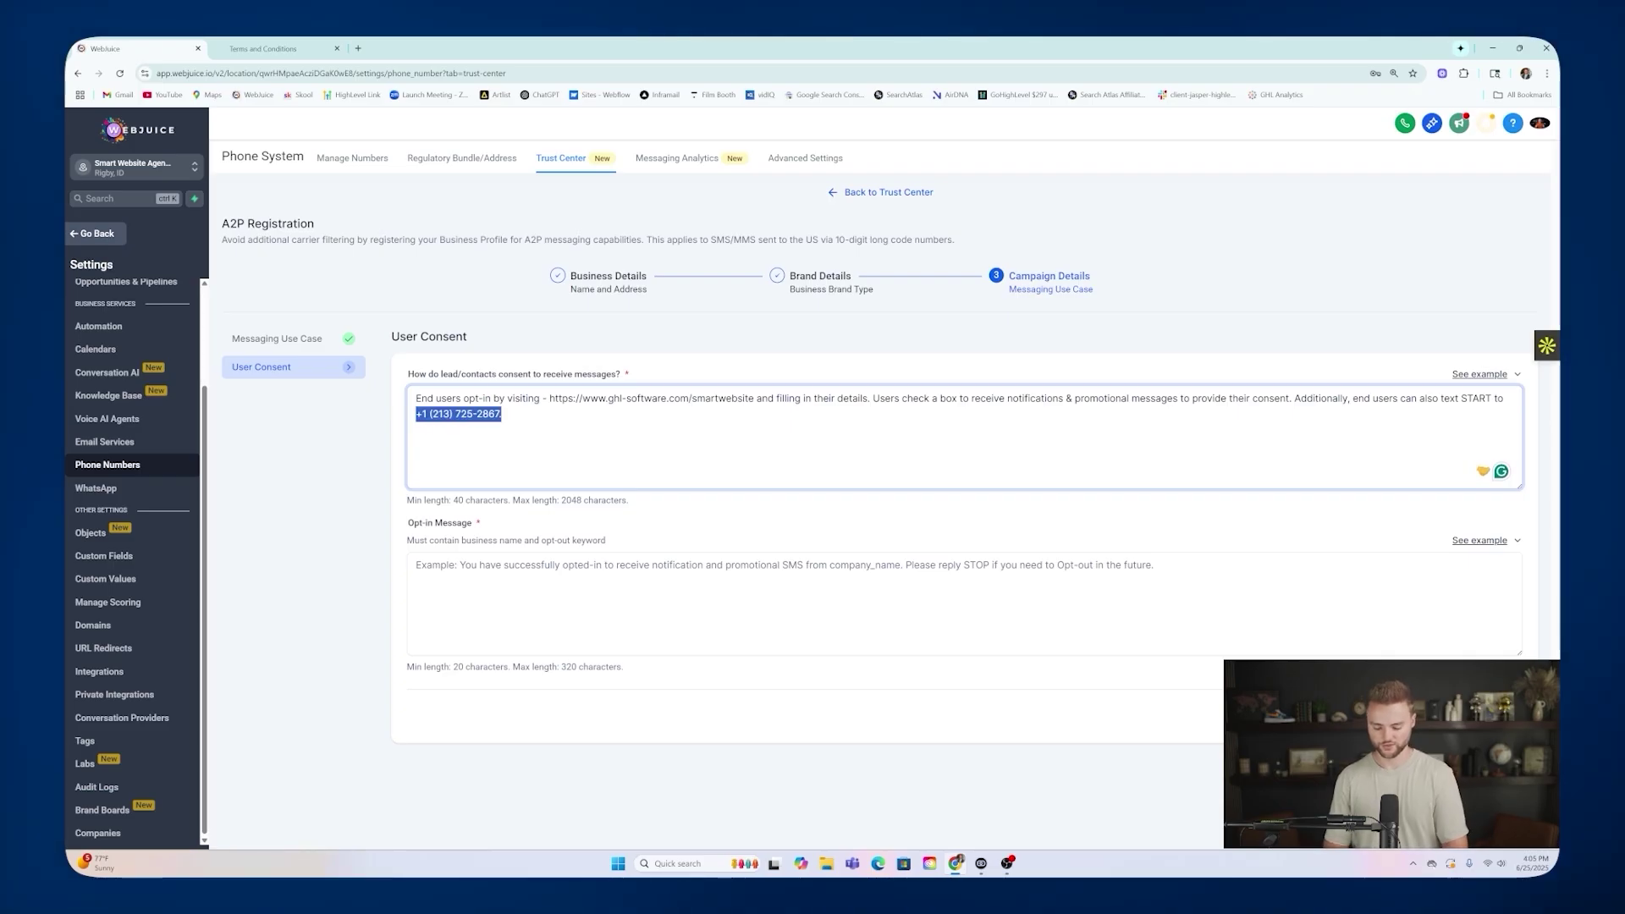
{"action": "type", "text": "our number."}
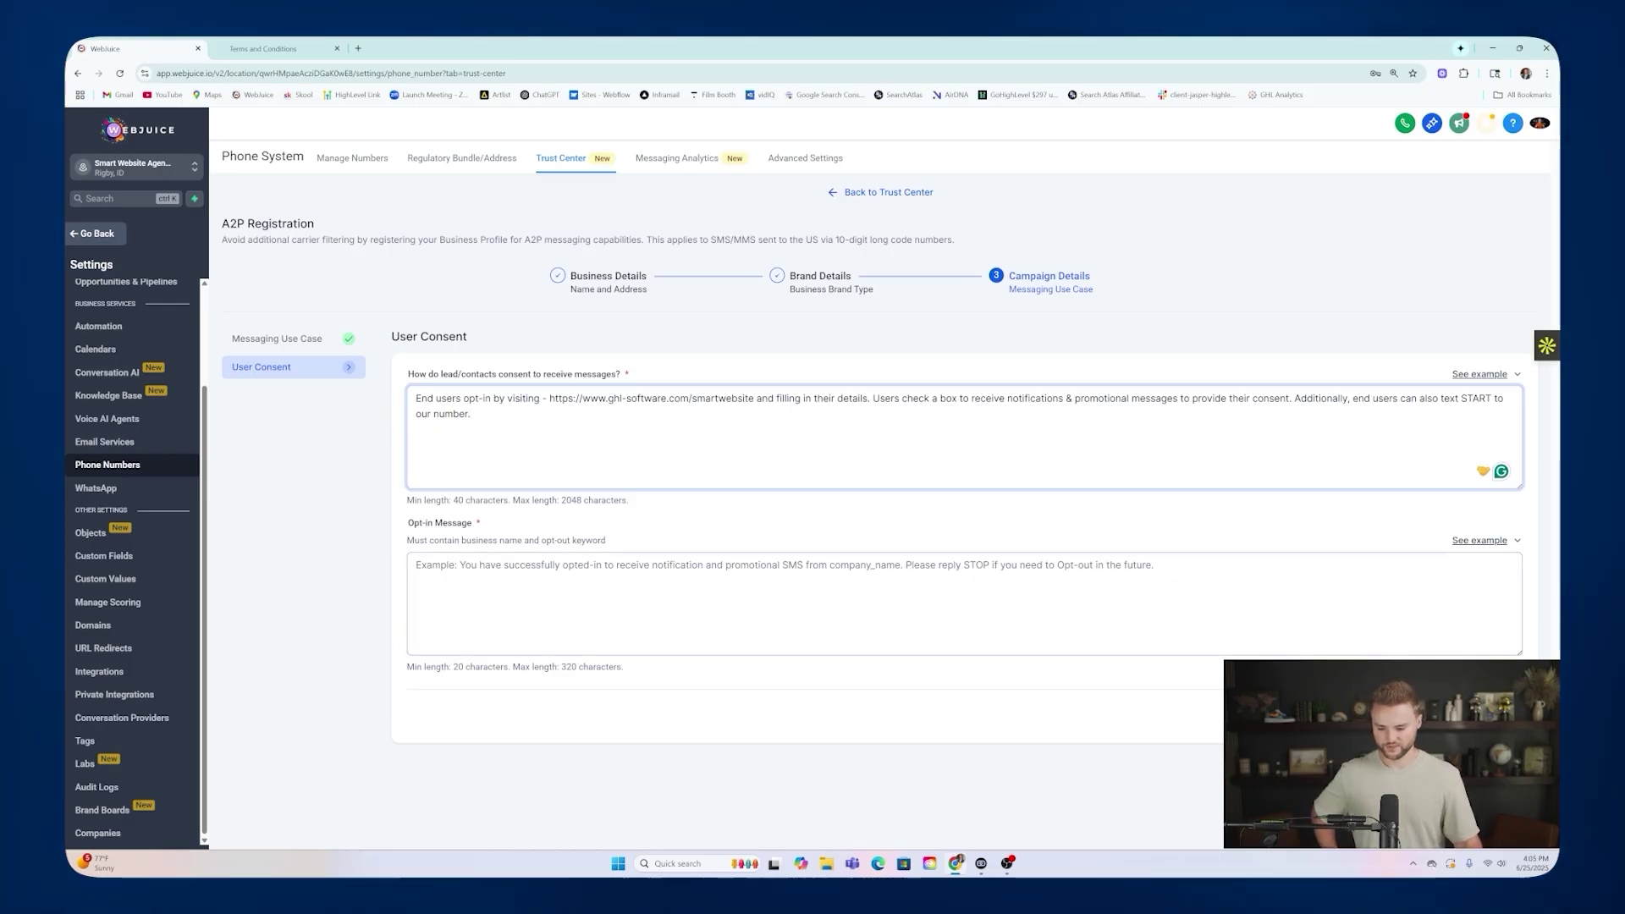
Fill the Opt-in Message with the example text, naming Webjuice LLC.
{"action": "left_click", "coordinate": [1462, 542]}
{"action": "left_click", "coordinate": [1497, 466]}
{"action": "left_click", "coordinate": [1438, 596]}
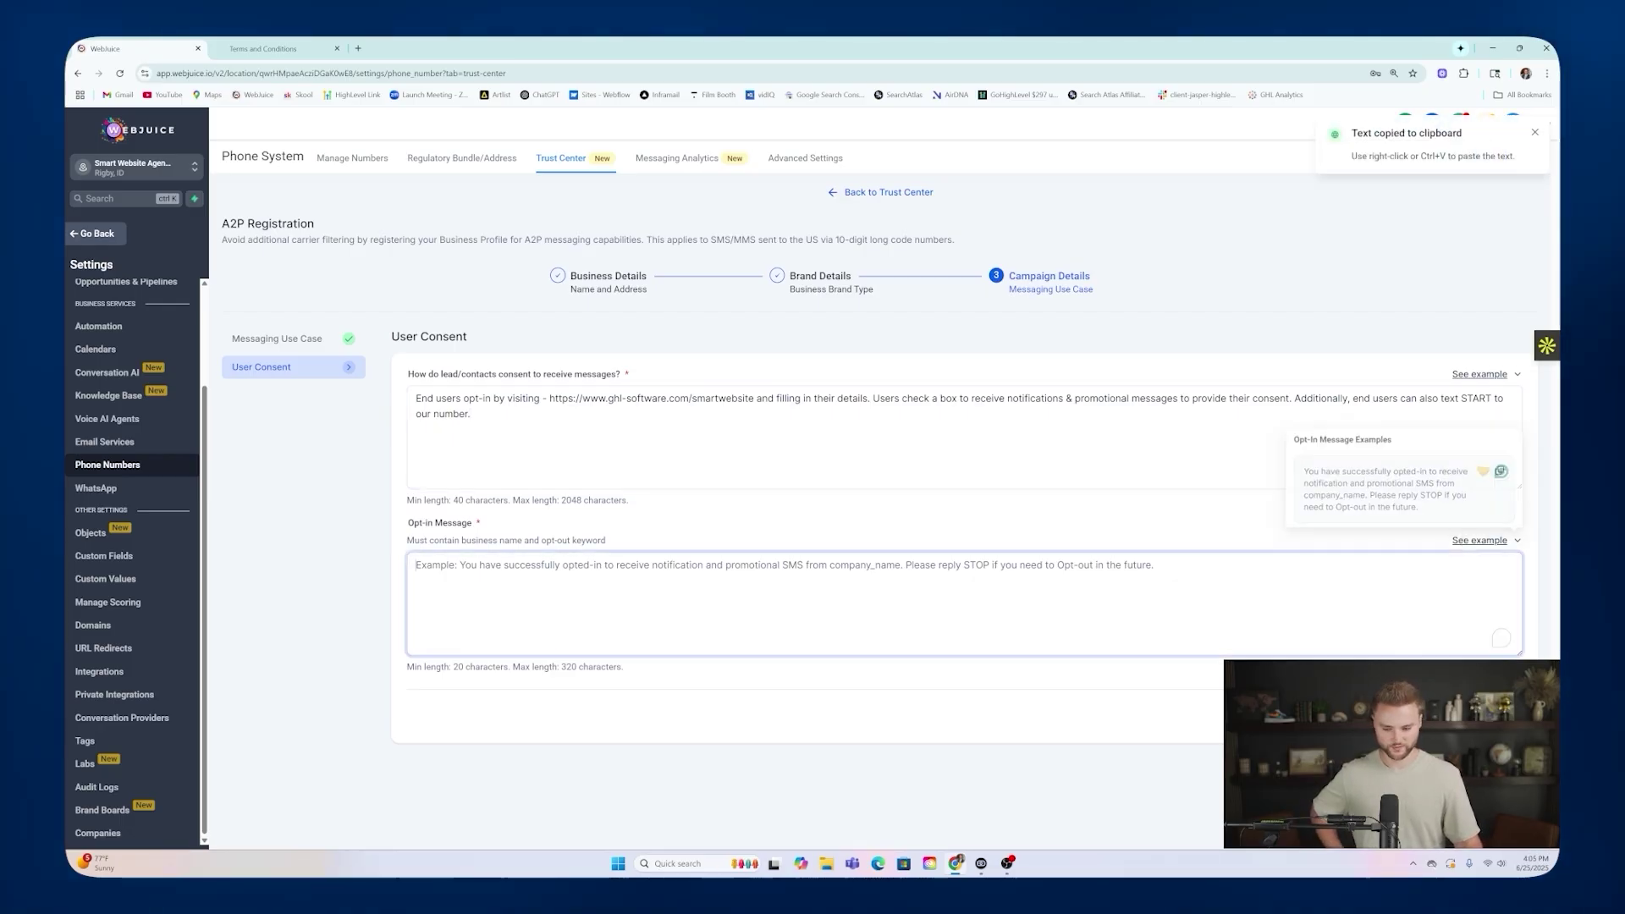
{"action": "key", "text": "ctrl+v"}
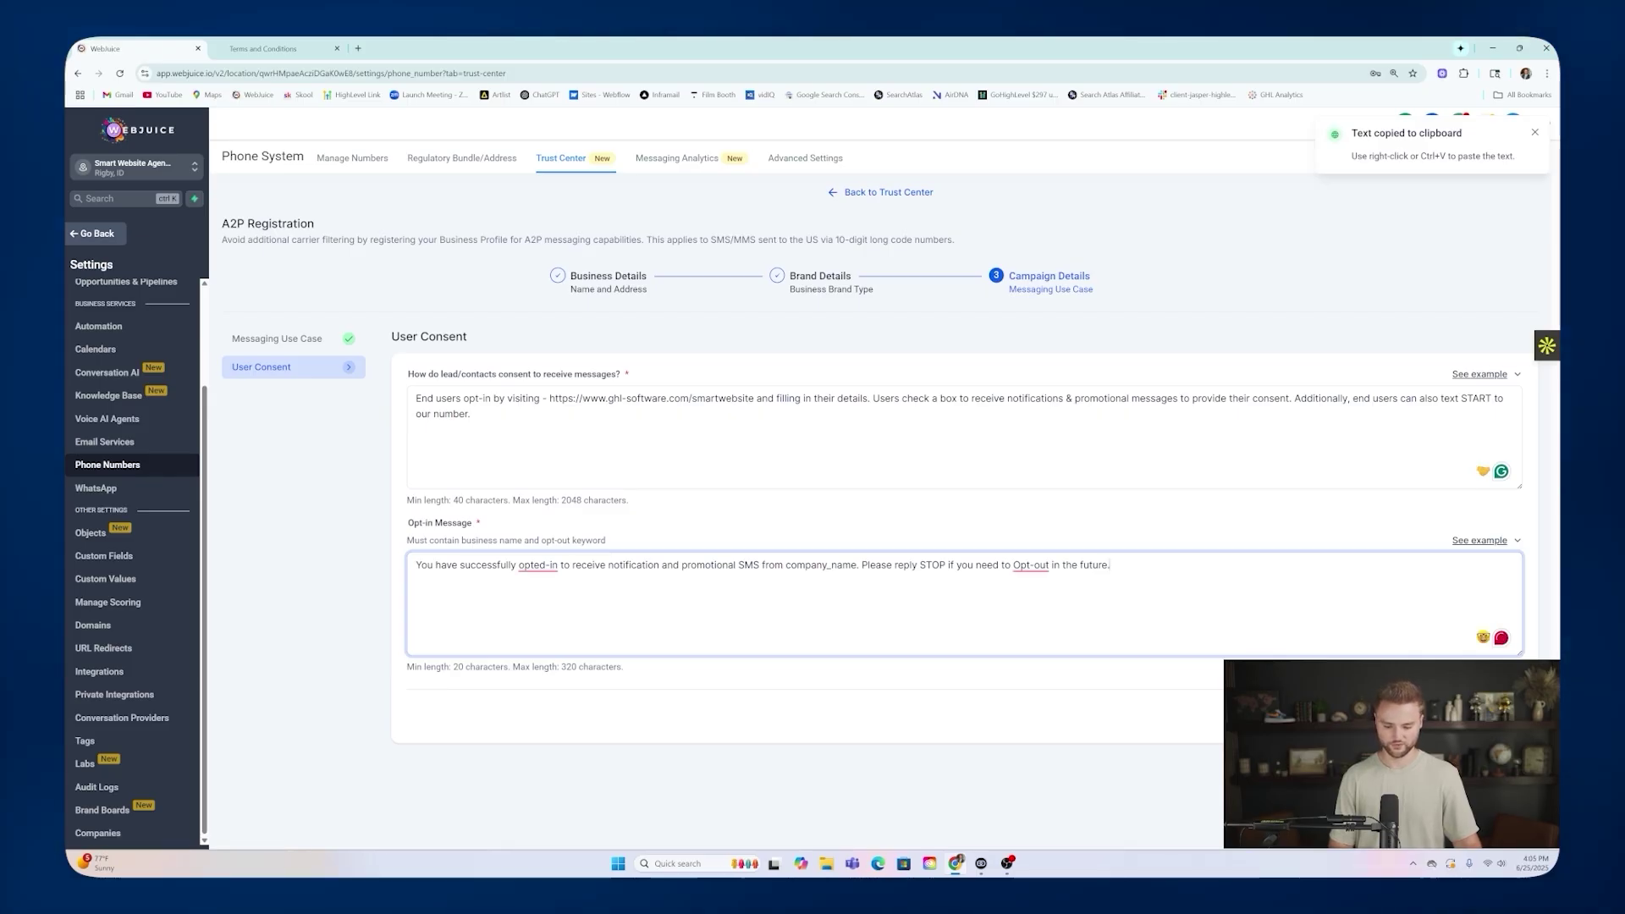
{"action": "left_click_drag", "start_coordinate": [855, 565], "coordinate": [785, 565]}
{"action": "type", "text": "Webjuic"}
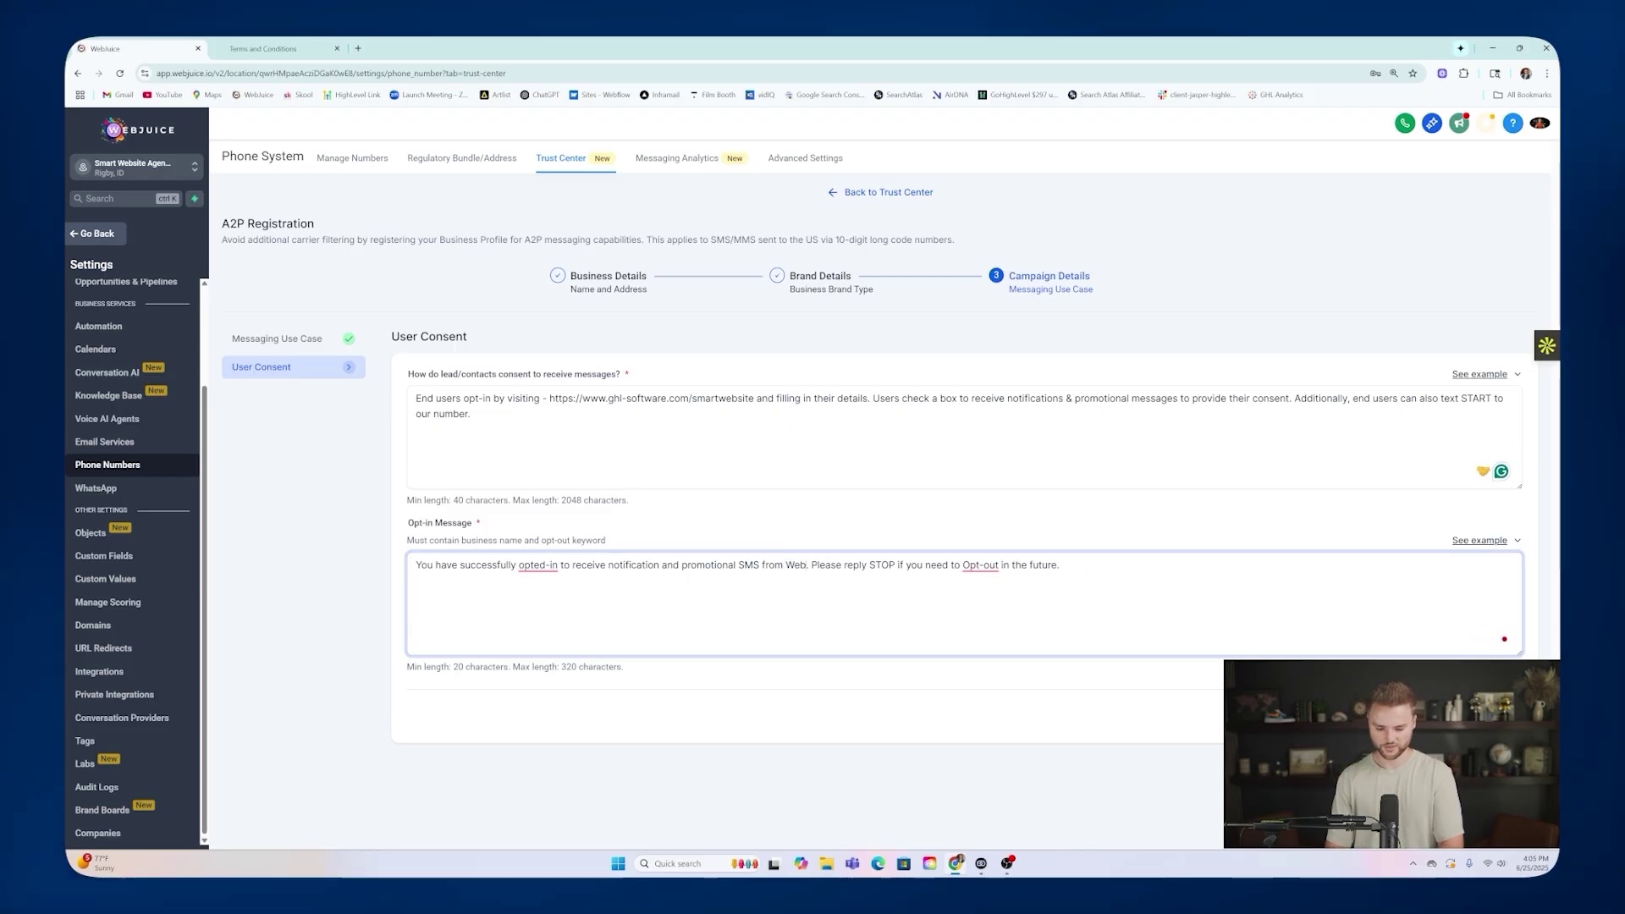
{"action": "type", "text": "e LLC"}
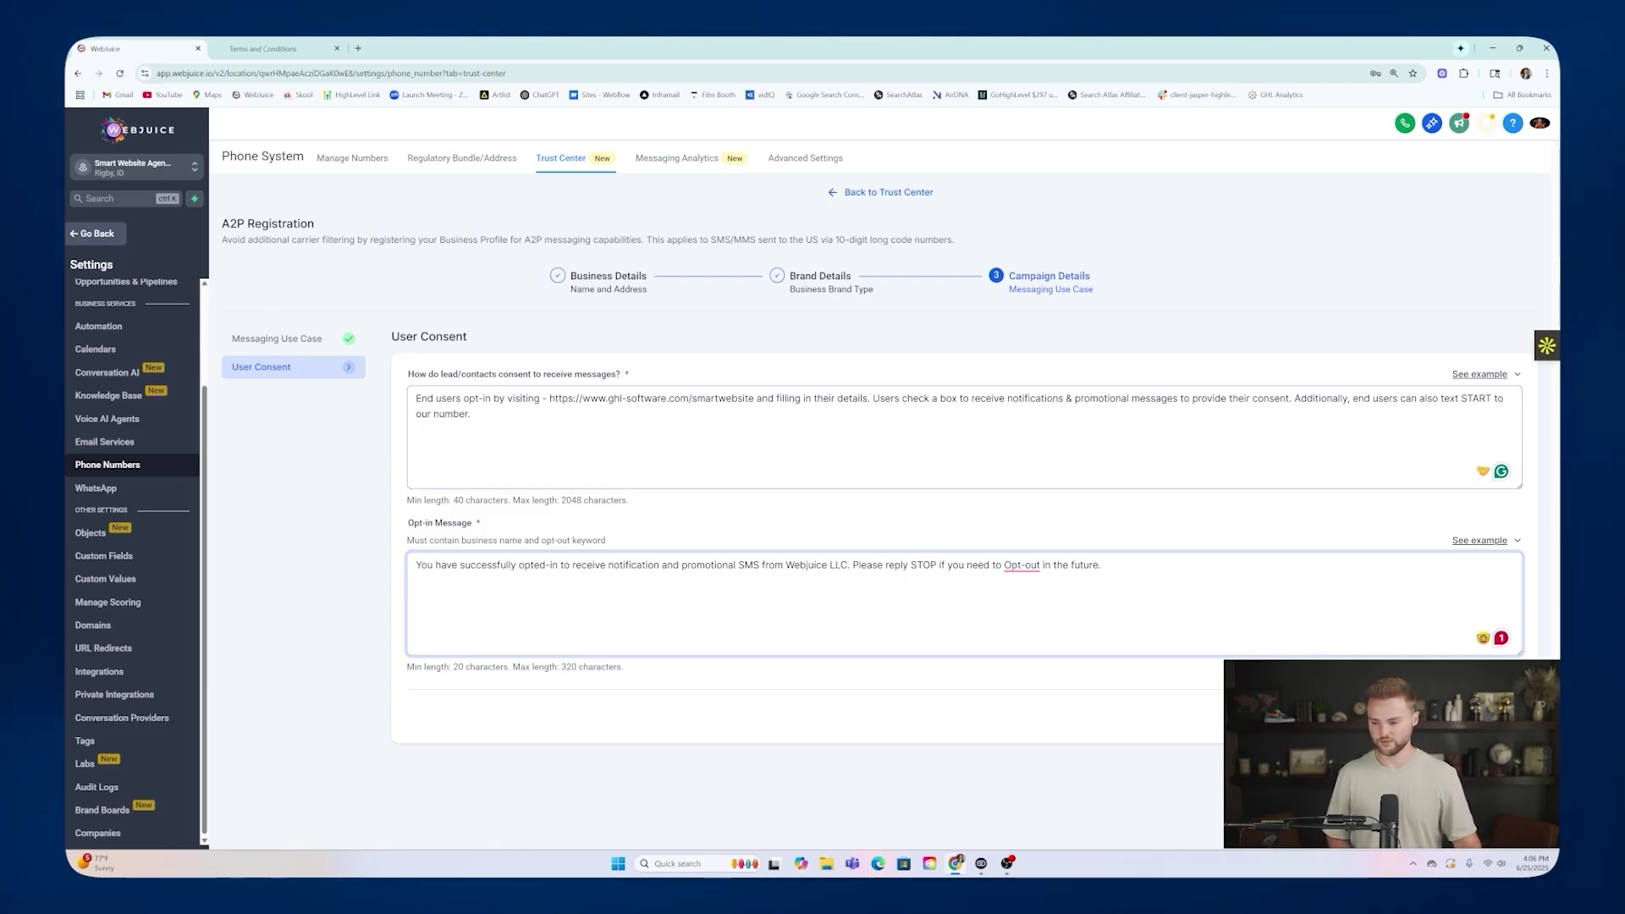
Check the account's phone number settings and return to the main navigation.
{"action": "left_click", "coordinate": [93, 232]}
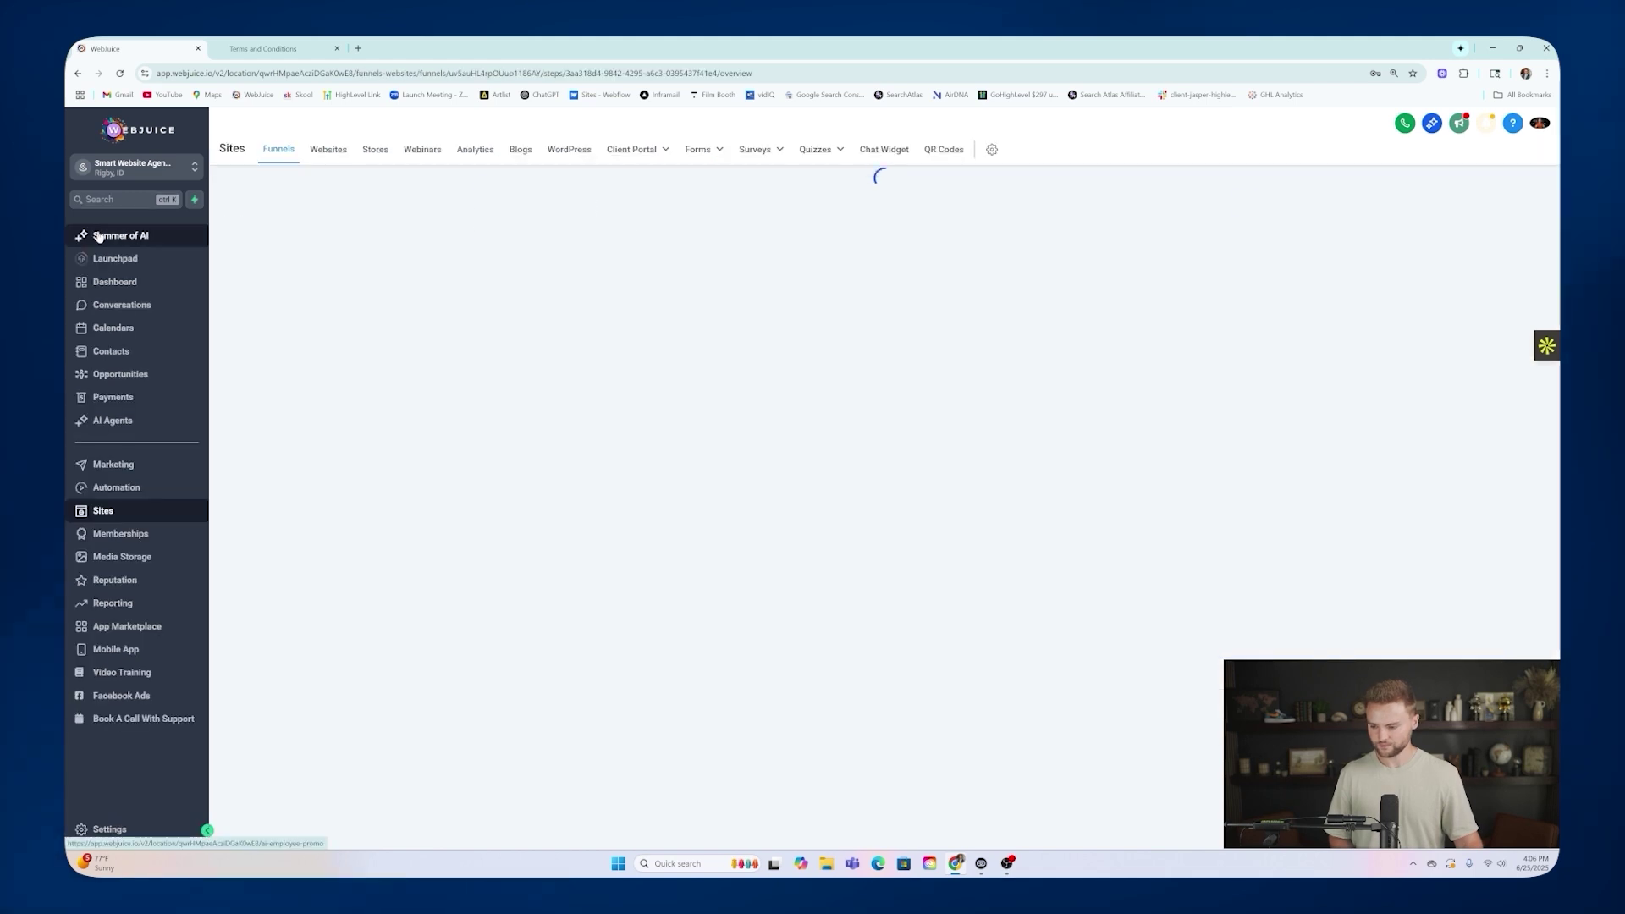
{"action": "left_click", "coordinate": [148, 804]}
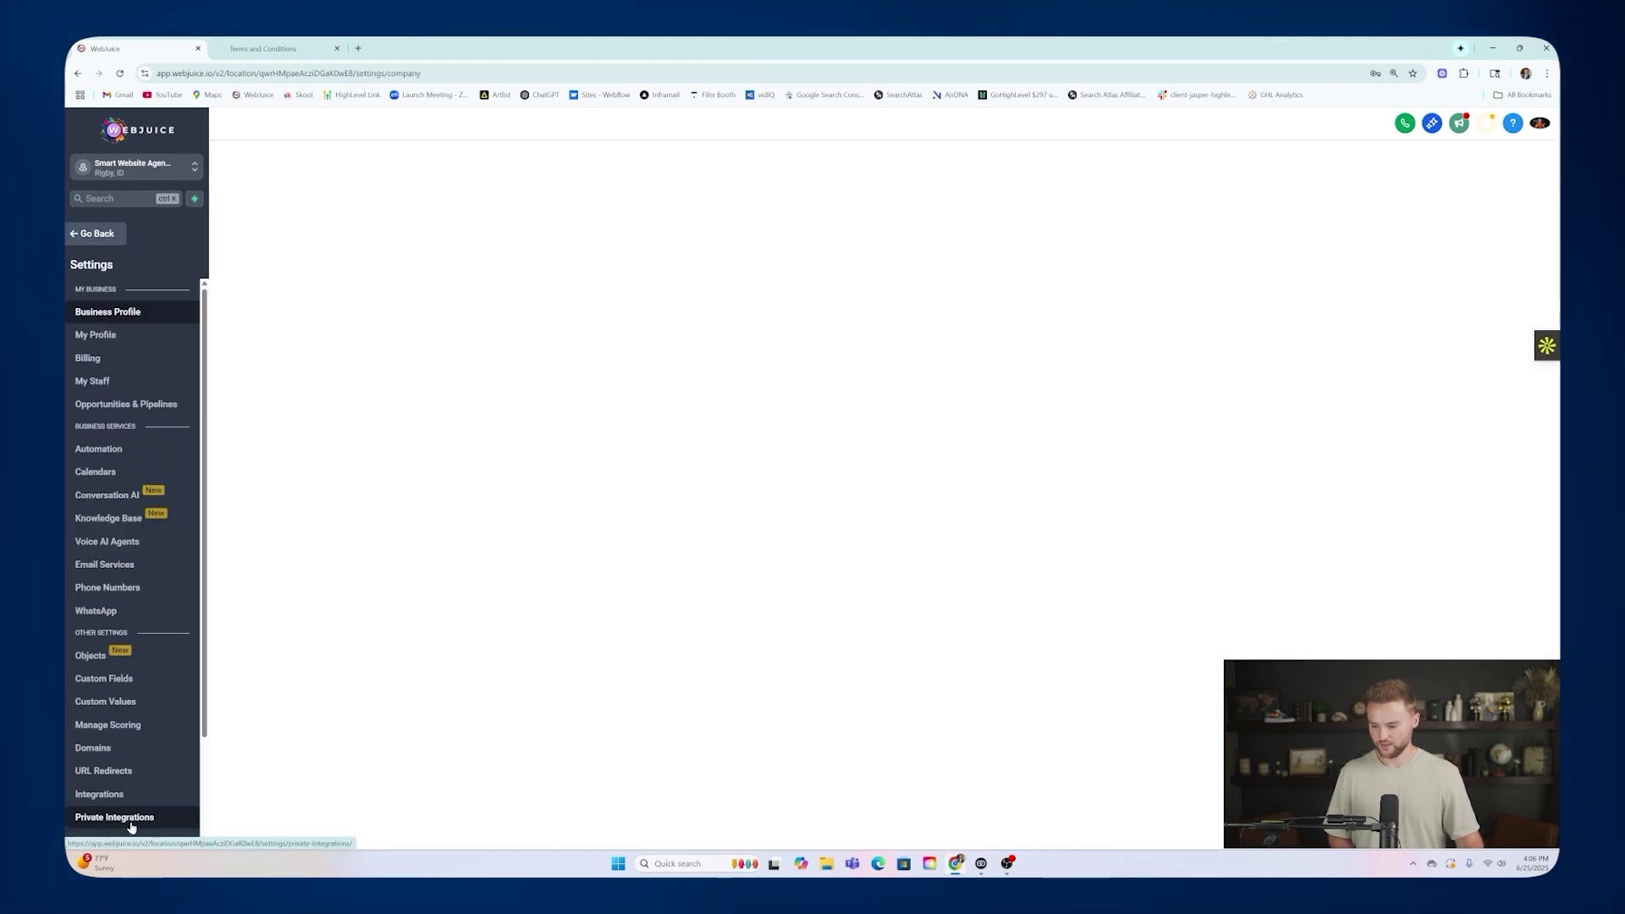
{"action": "left_click", "coordinate": [110, 587]}
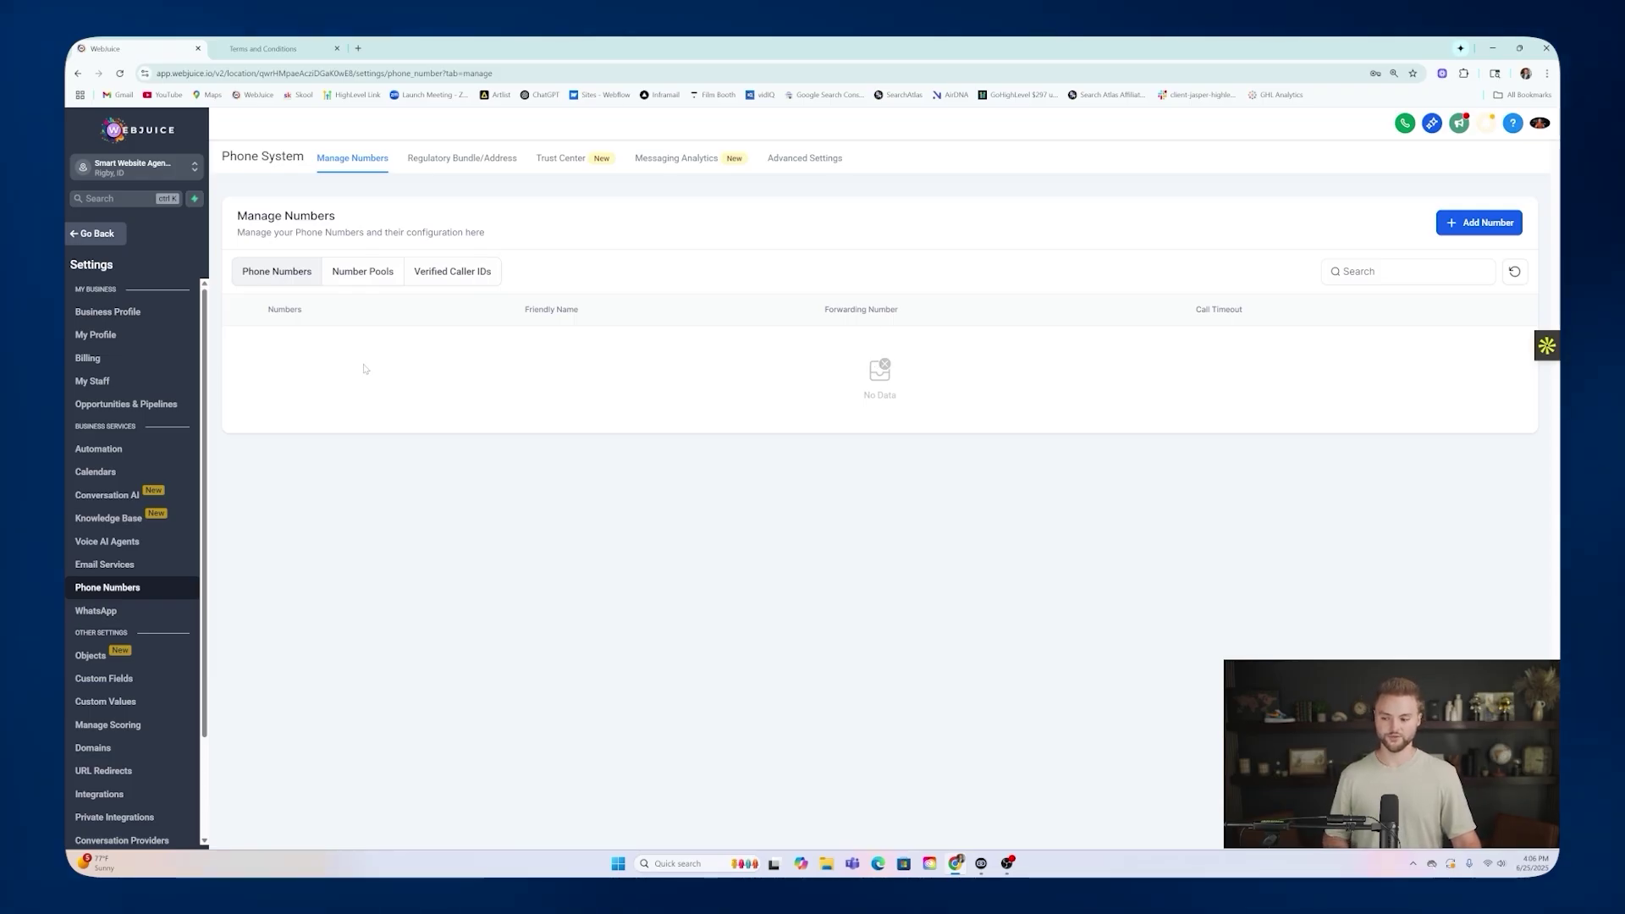
{"action": "left_click", "coordinate": [93, 233]}
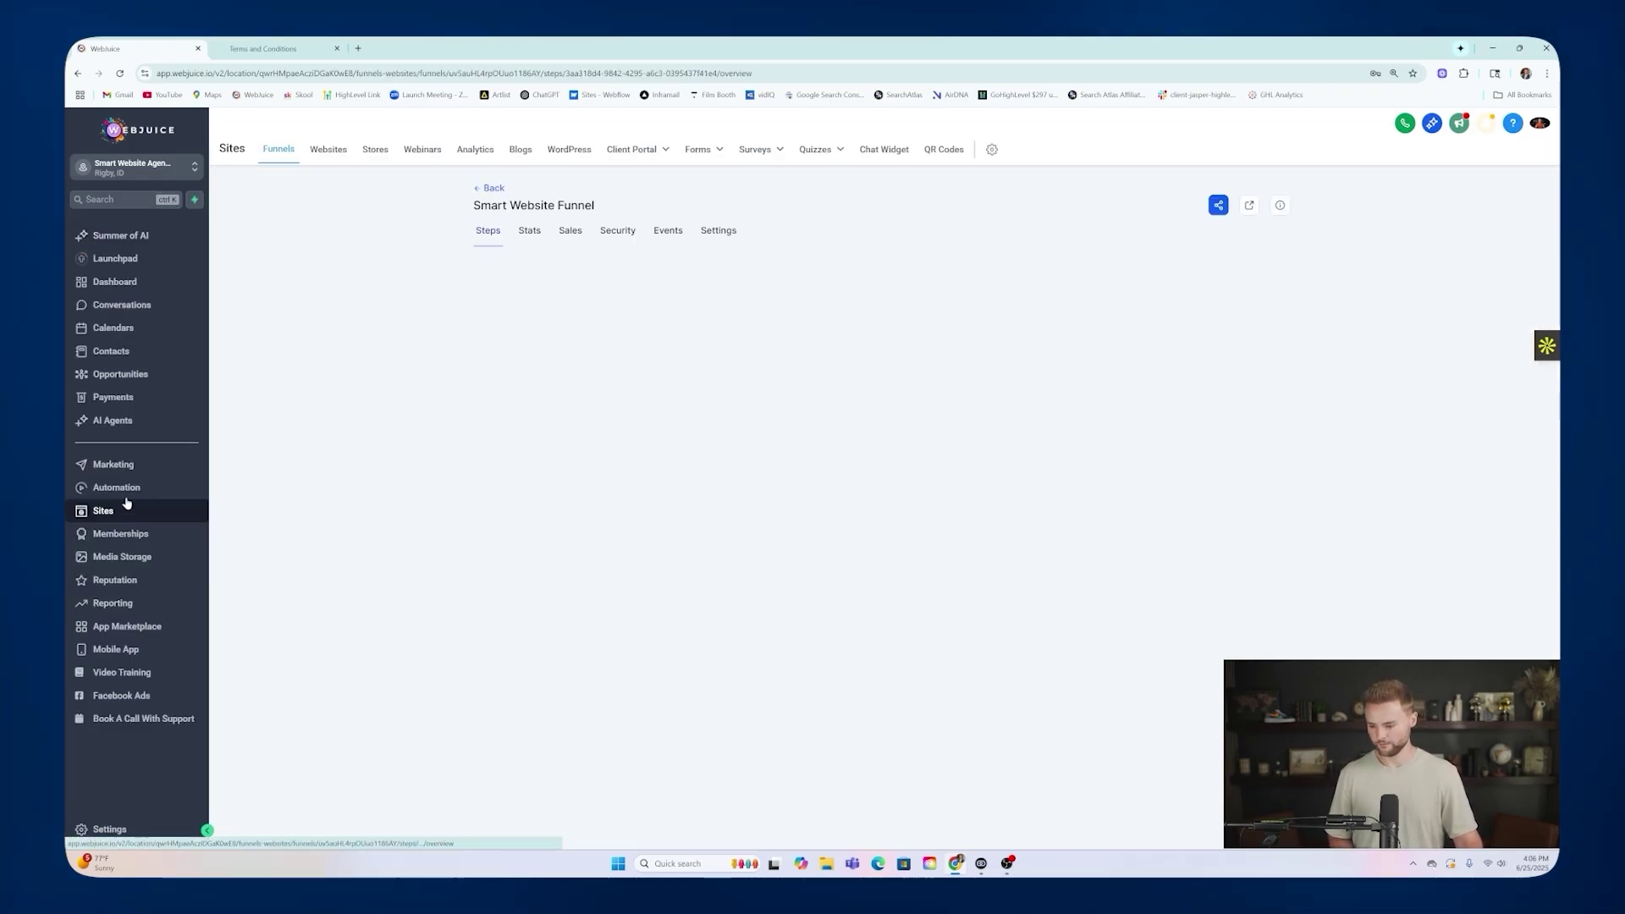
Review the Confirmation SMS text in the Website Appts Confirmation + Reminders workflow.
{"action": "left_click", "coordinate": [126, 488]}
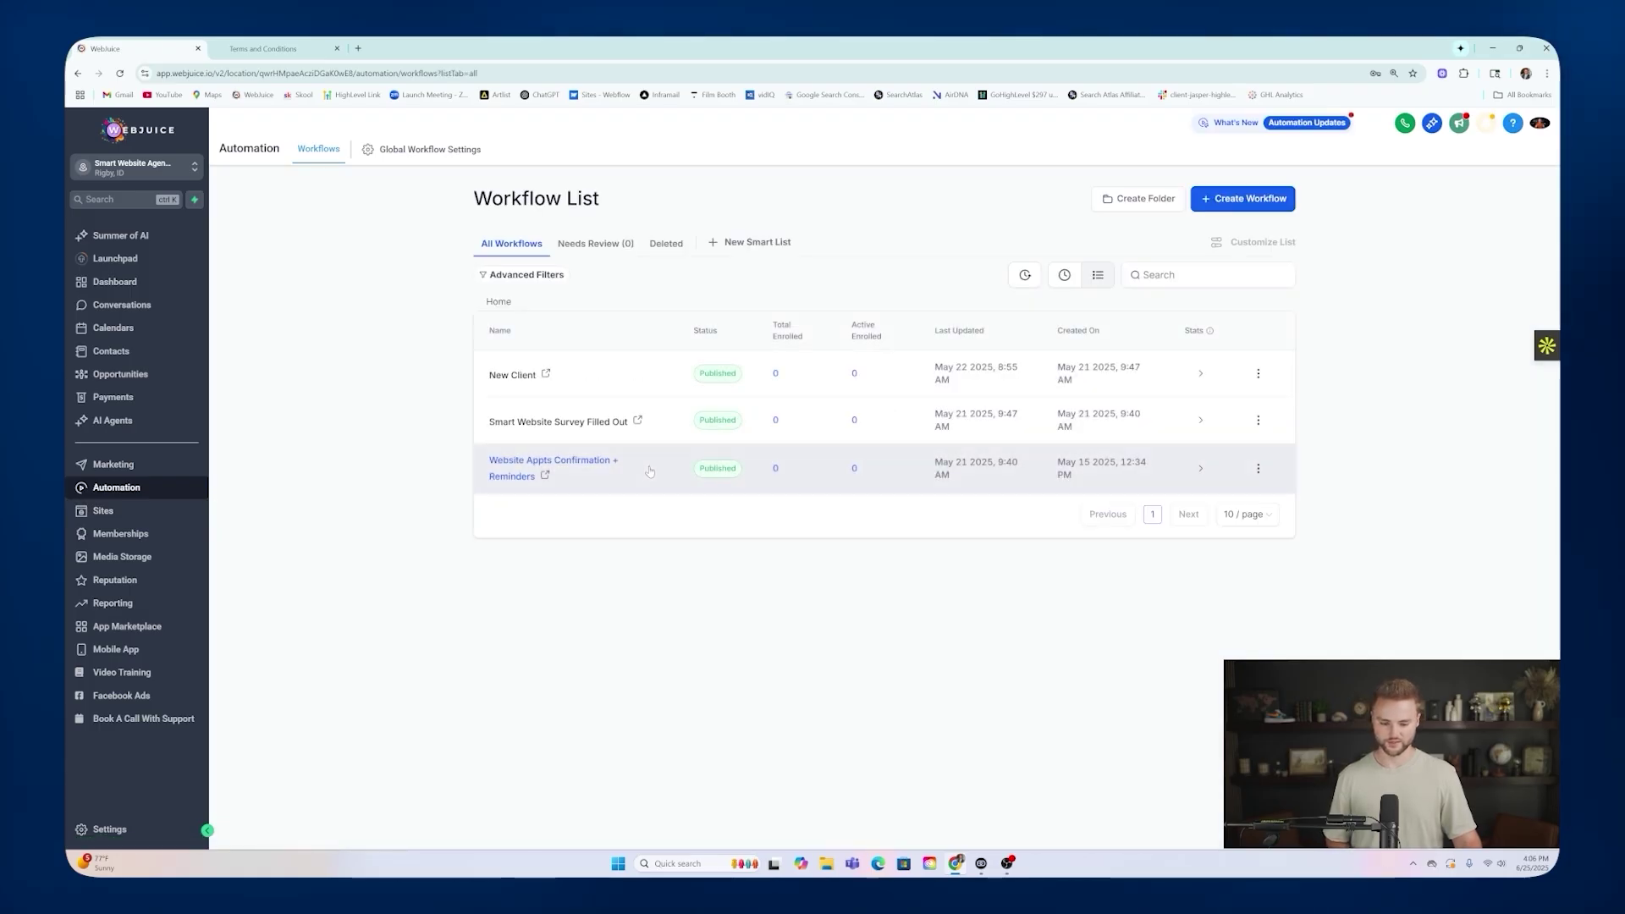
{"action": "left_click", "coordinate": [572, 461]}
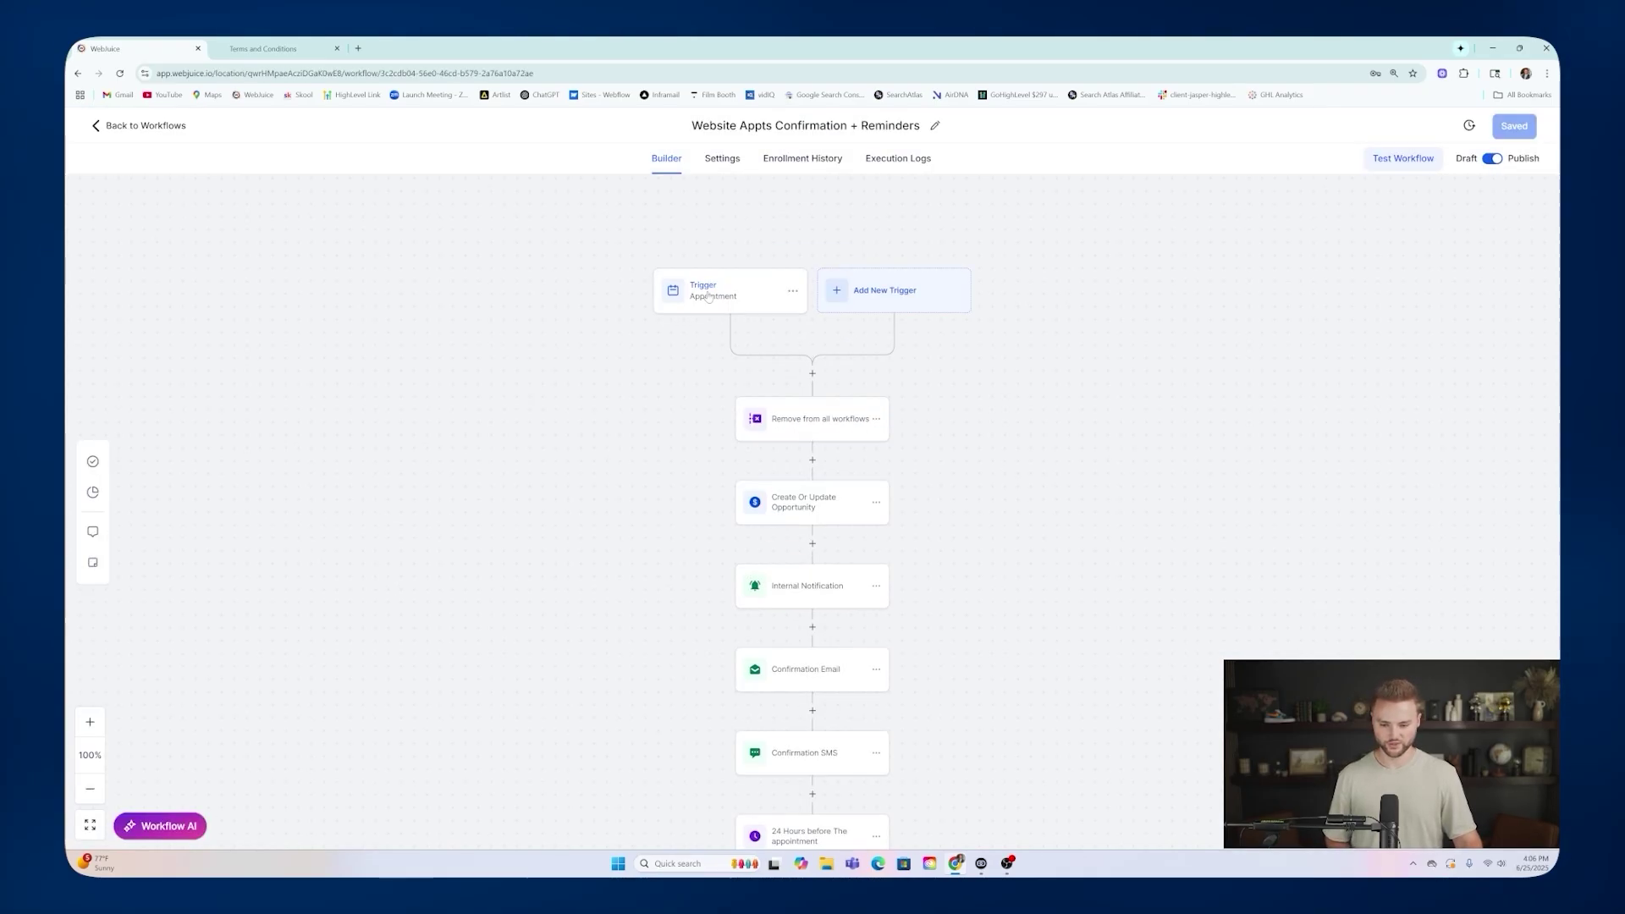
{"action": "scroll", "coordinate": [877, 323], "scroll_direction": "down", "scroll_amount": 3}
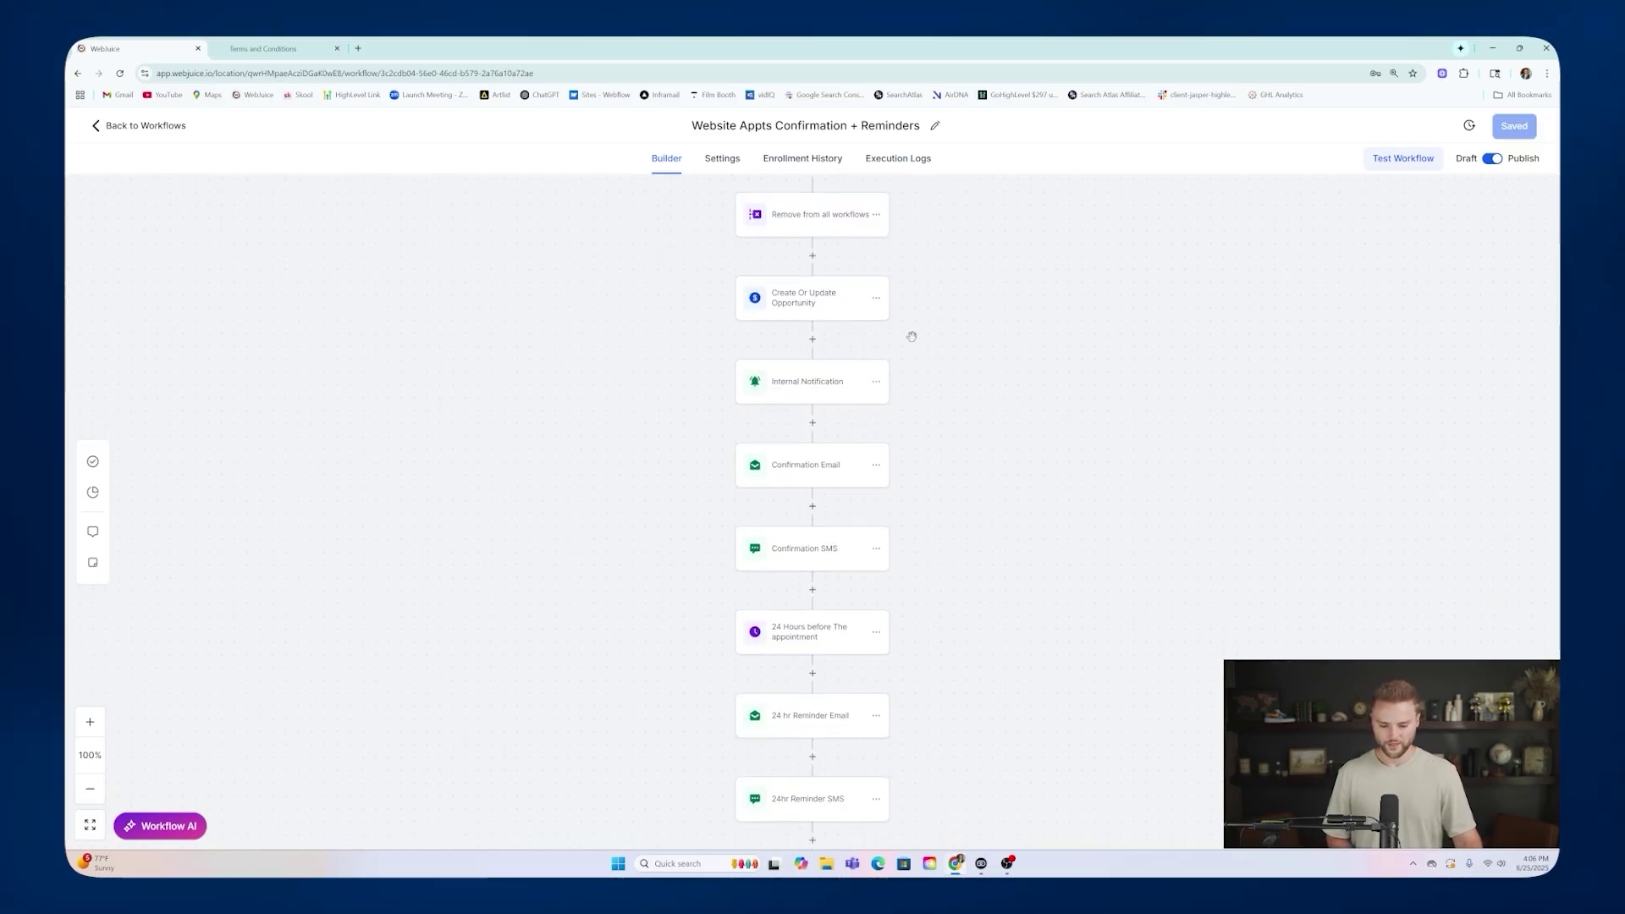
{"action": "left_click", "coordinate": [802, 563]}
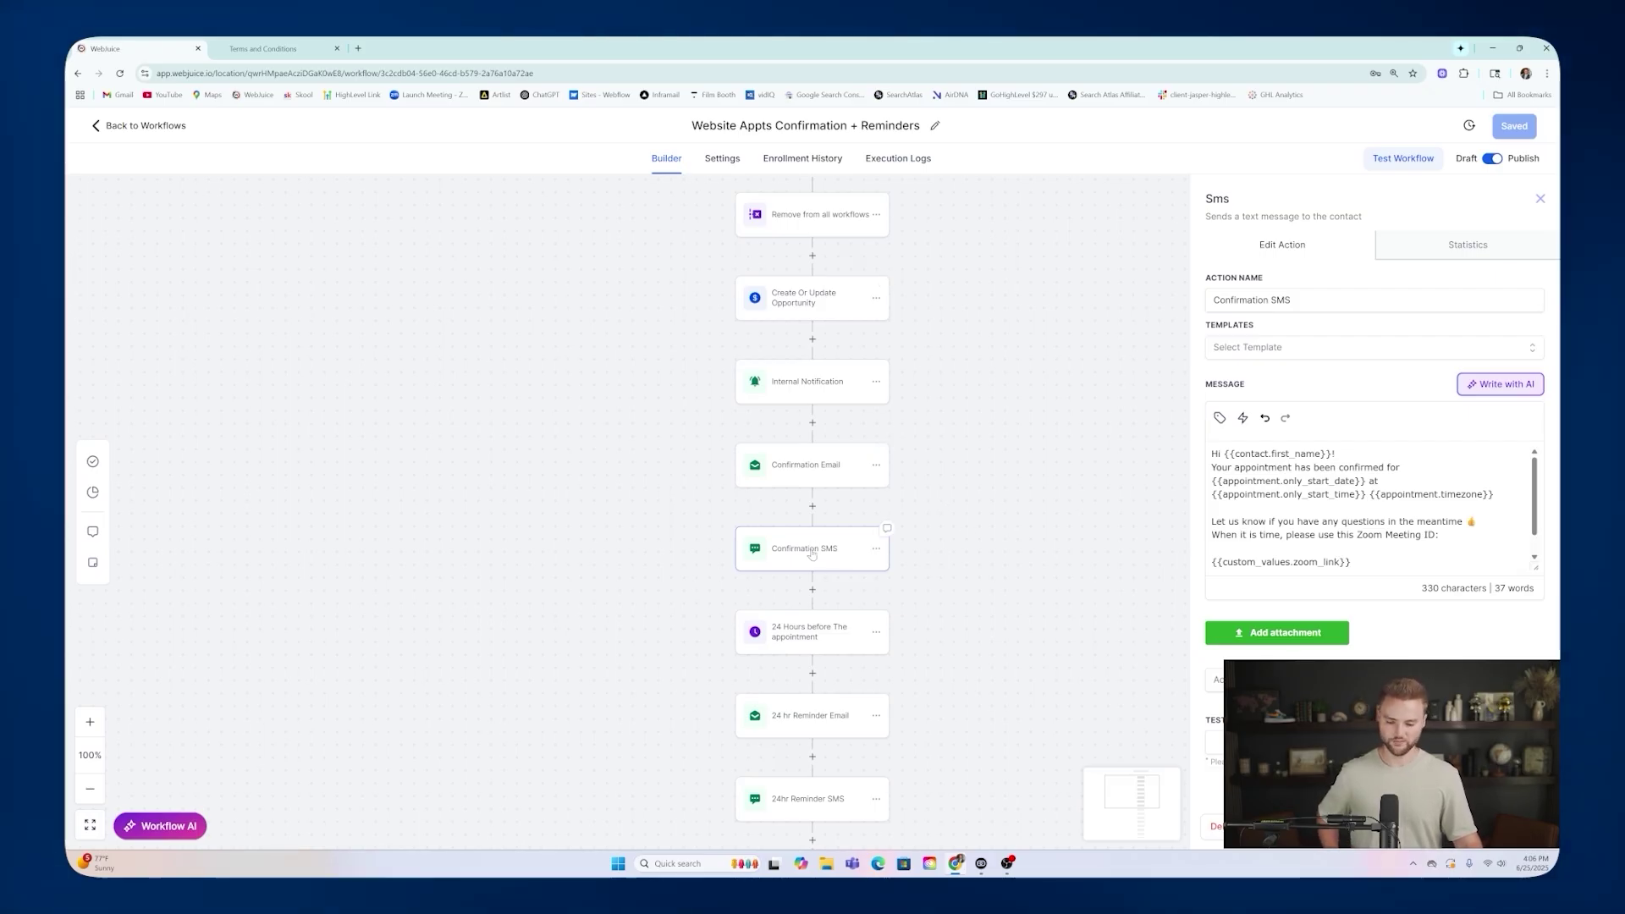
{"action": "scroll", "coordinate": [795, 626], "scroll_direction": "down", "scroll_amount": 3}
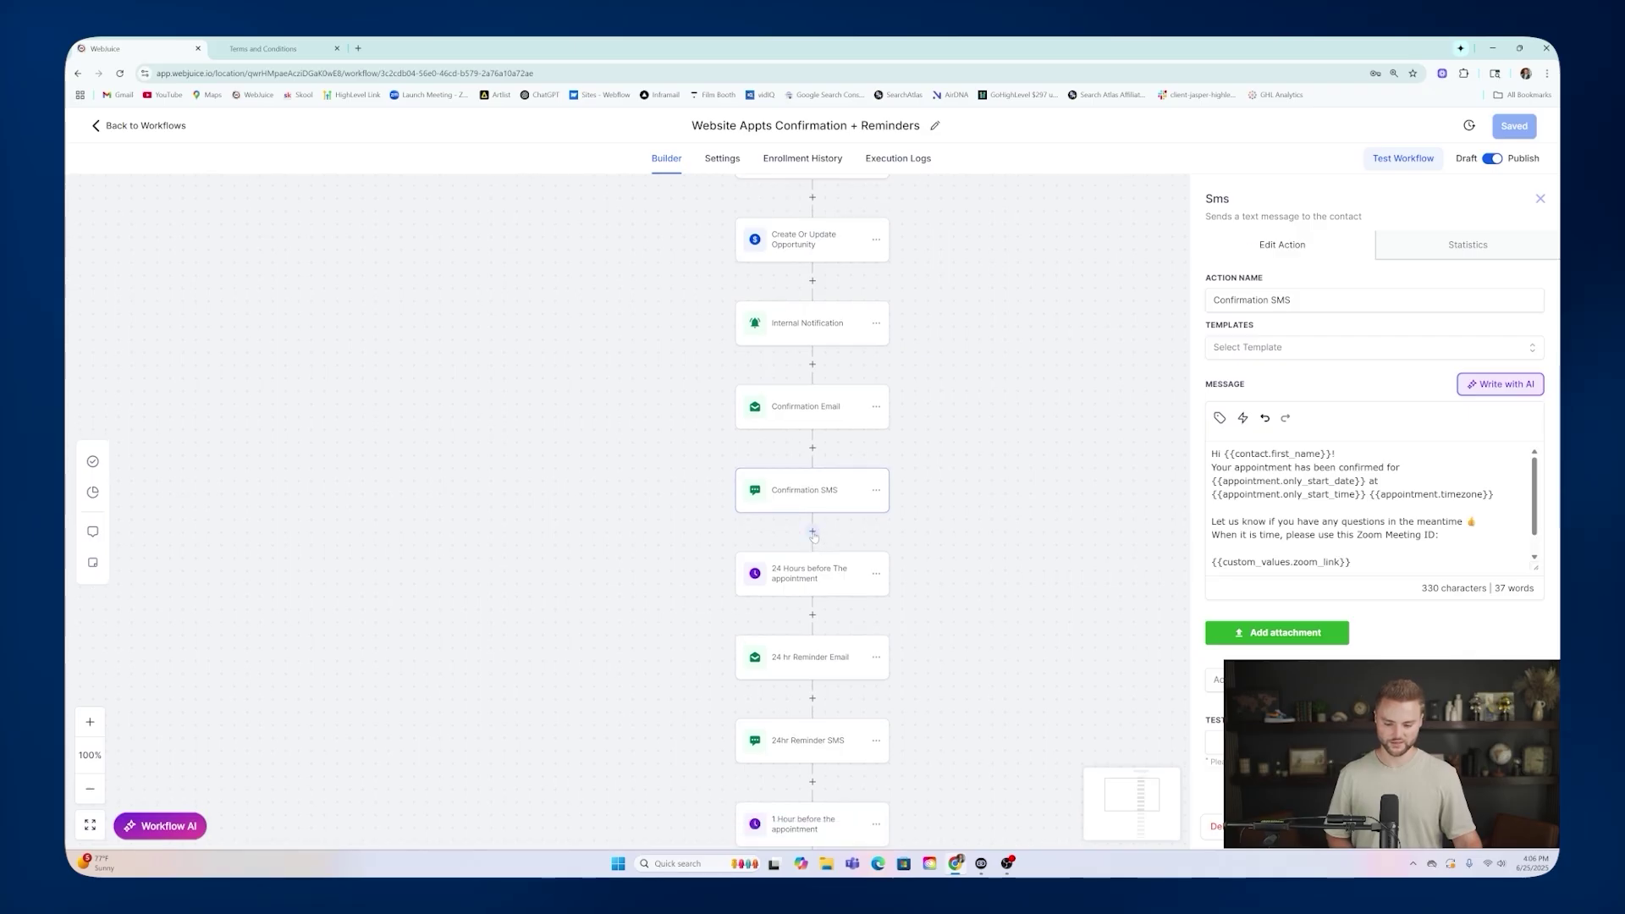
{"action": "scroll", "coordinate": [866, 626], "scroll_direction": "up", "scroll_amount": 8}
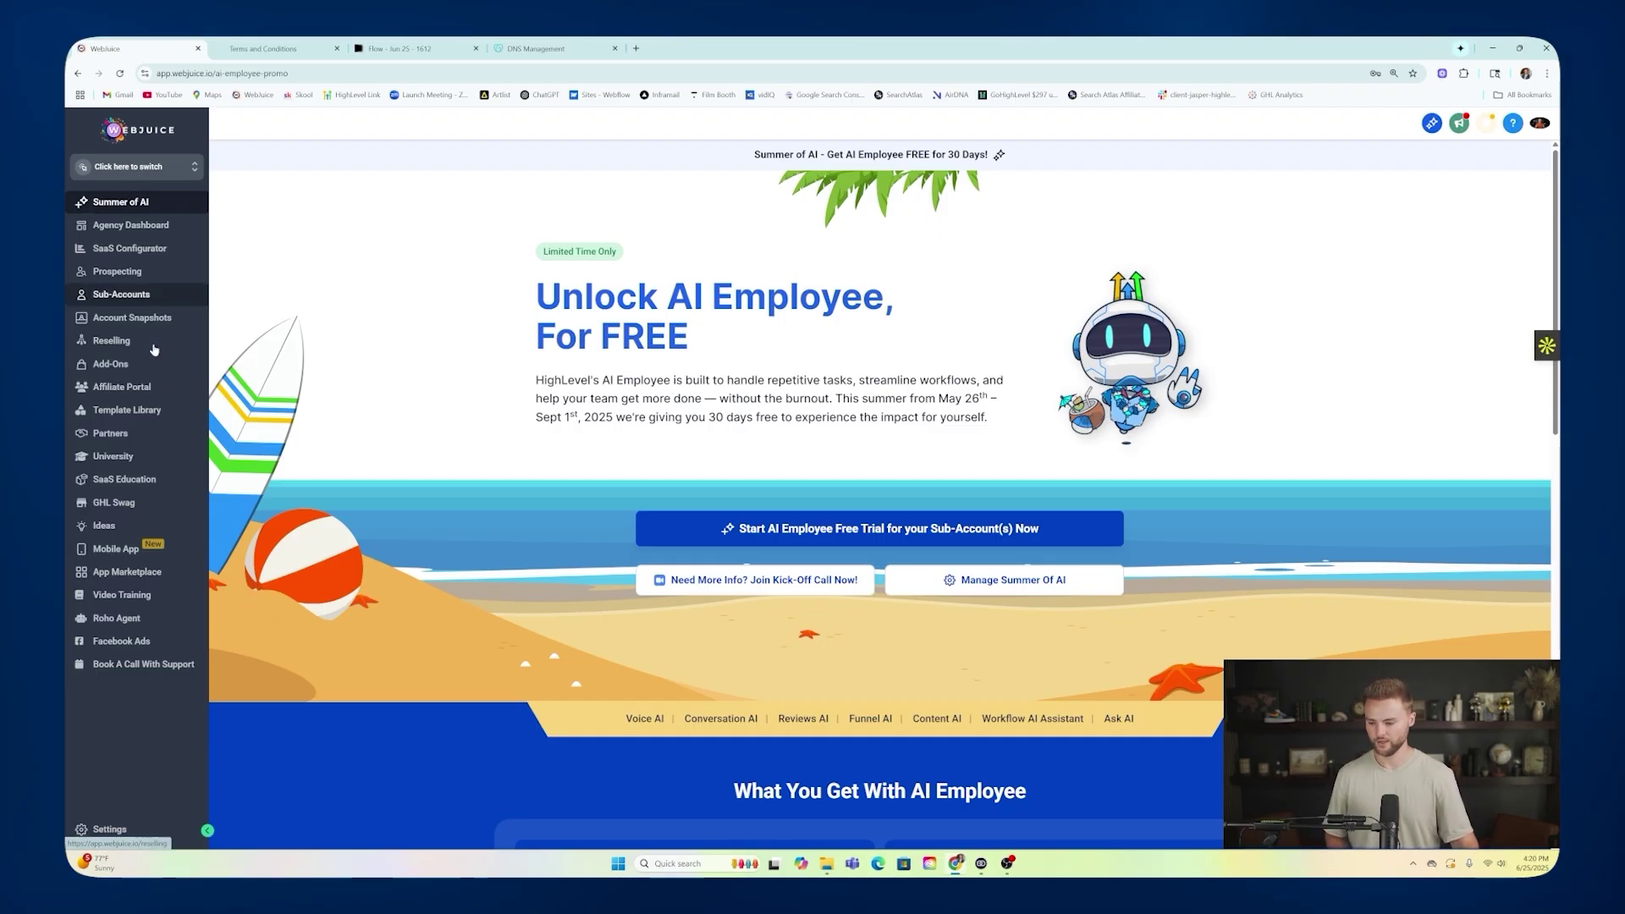
Enter info.ghl-software.com as a new dedicated sending domain in agency Email Services.
{"action": "left_click", "coordinate": [120, 830]}
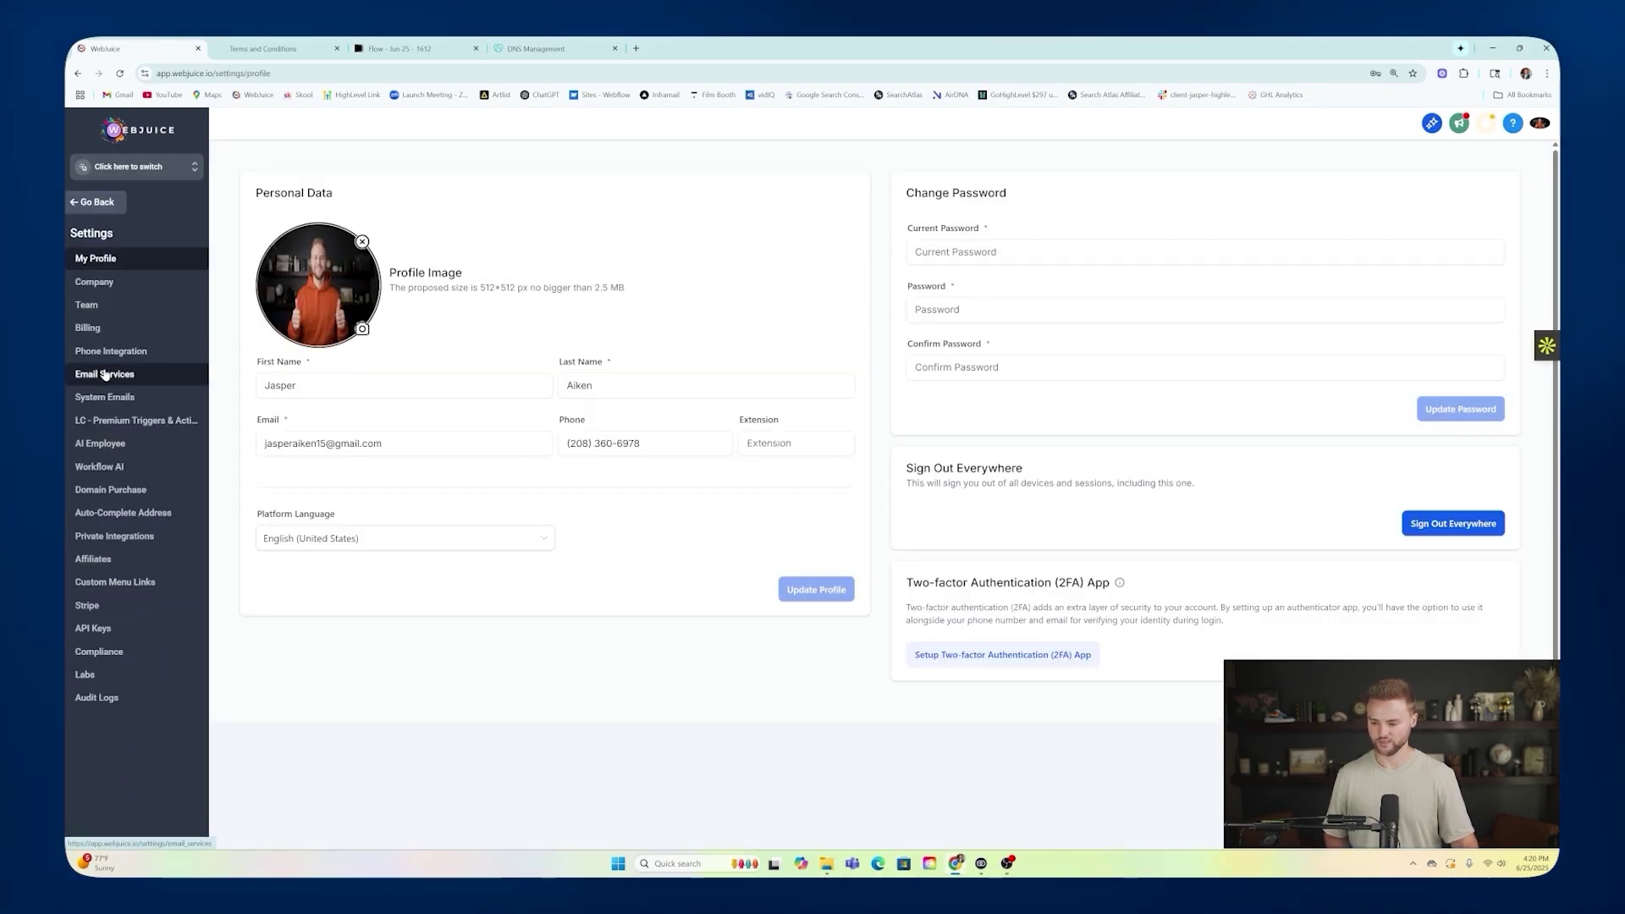
{"action": "left_click", "coordinate": [105, 374]}
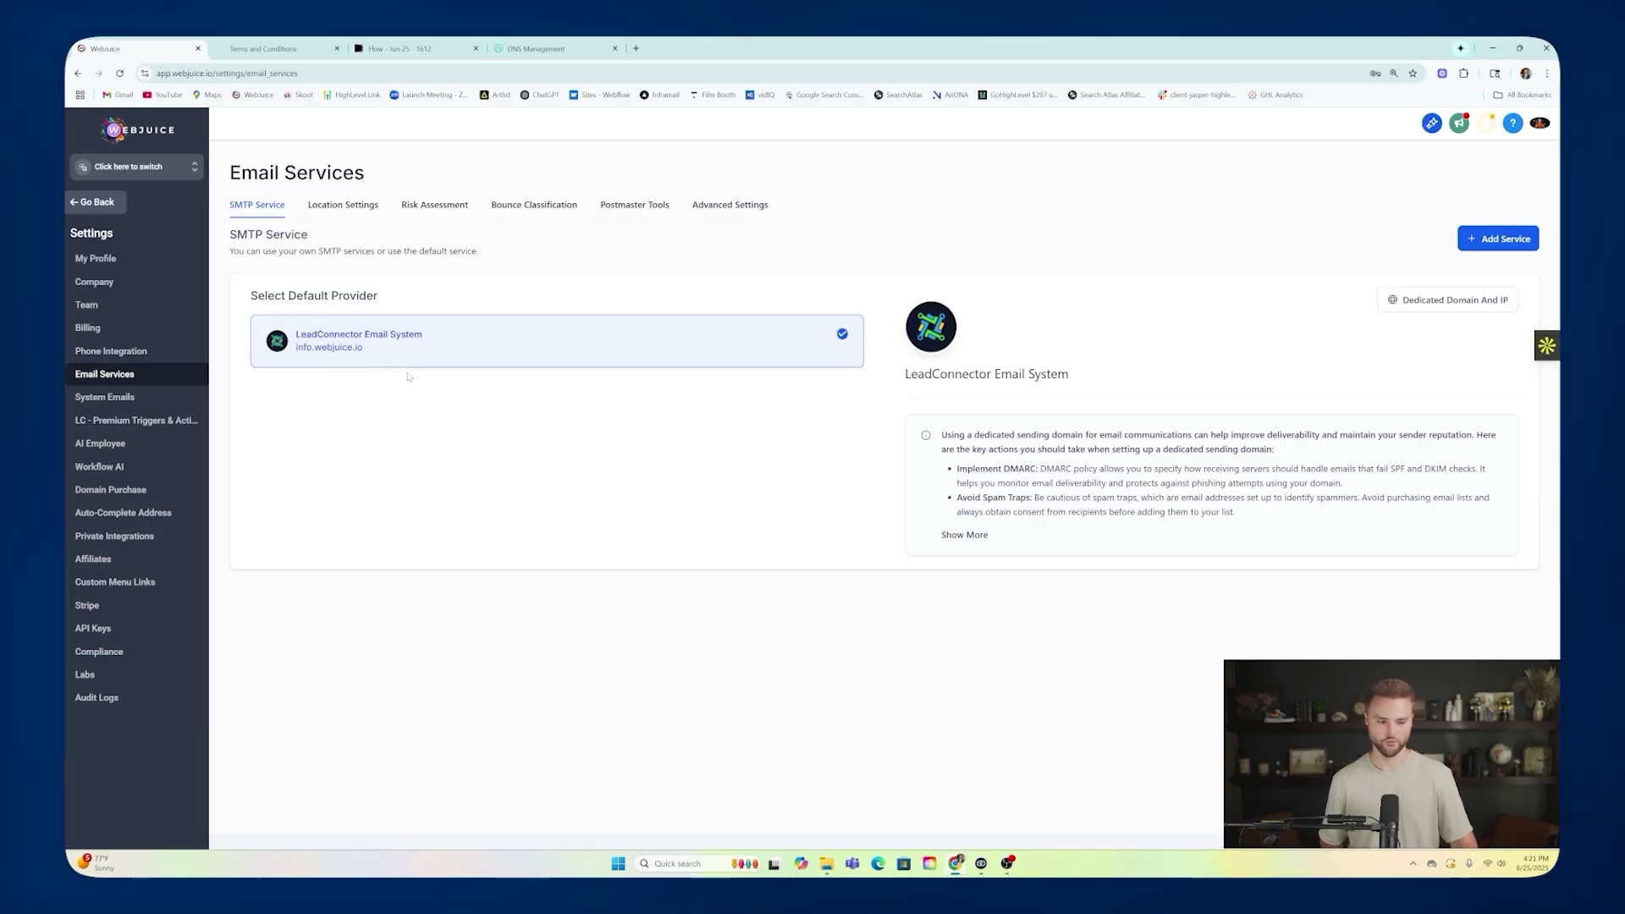
{"action": "left_click", "coordinate": [1466, 303]}
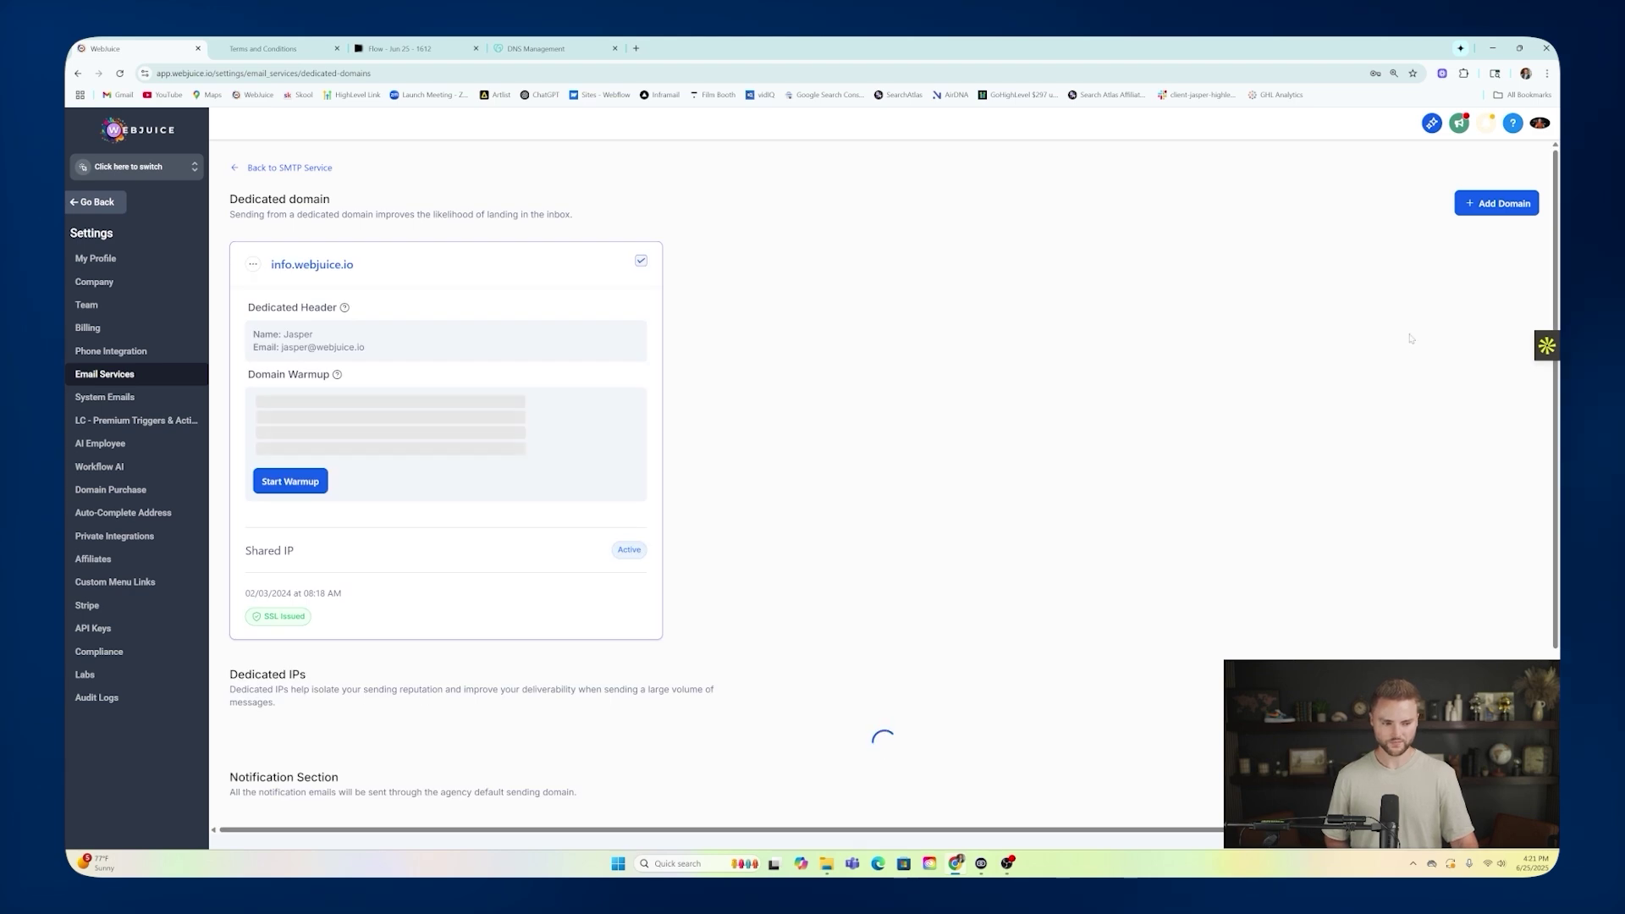
{"action": "left_click", "coordinate": [1497, 204]}
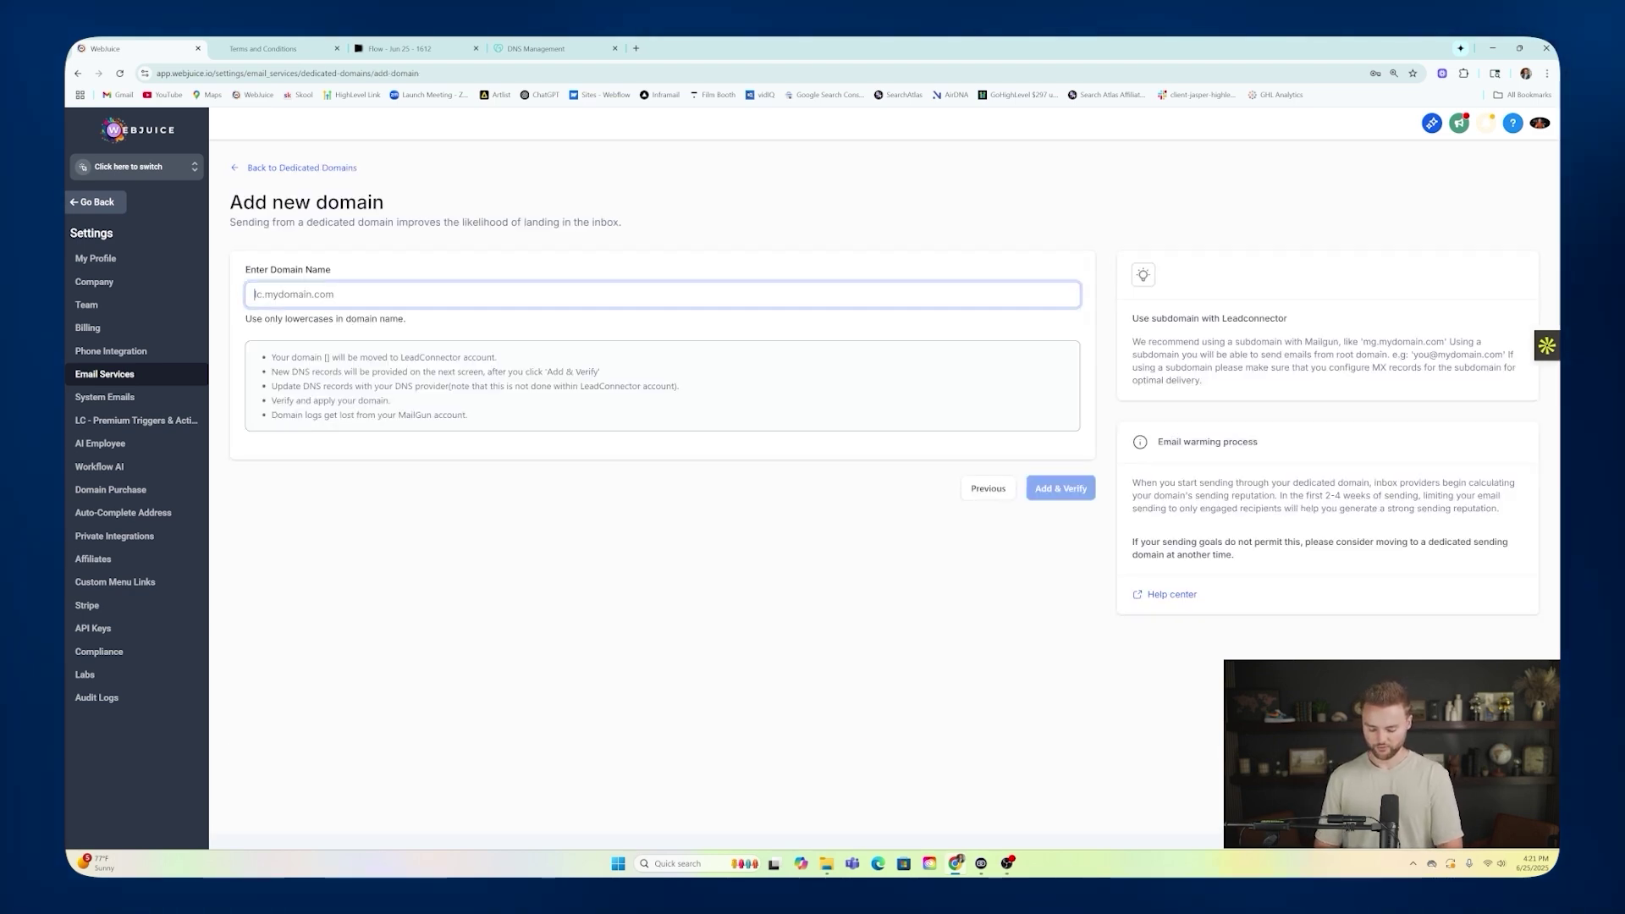
{"action": "type", "text": "ghl"}
{"action": "key", "text": "BackSpace"}
{"action": "key", "text": "BackSpace"}
{"action": "key", "text": "BackSpace"}
{"action": "type", "text": "in"}
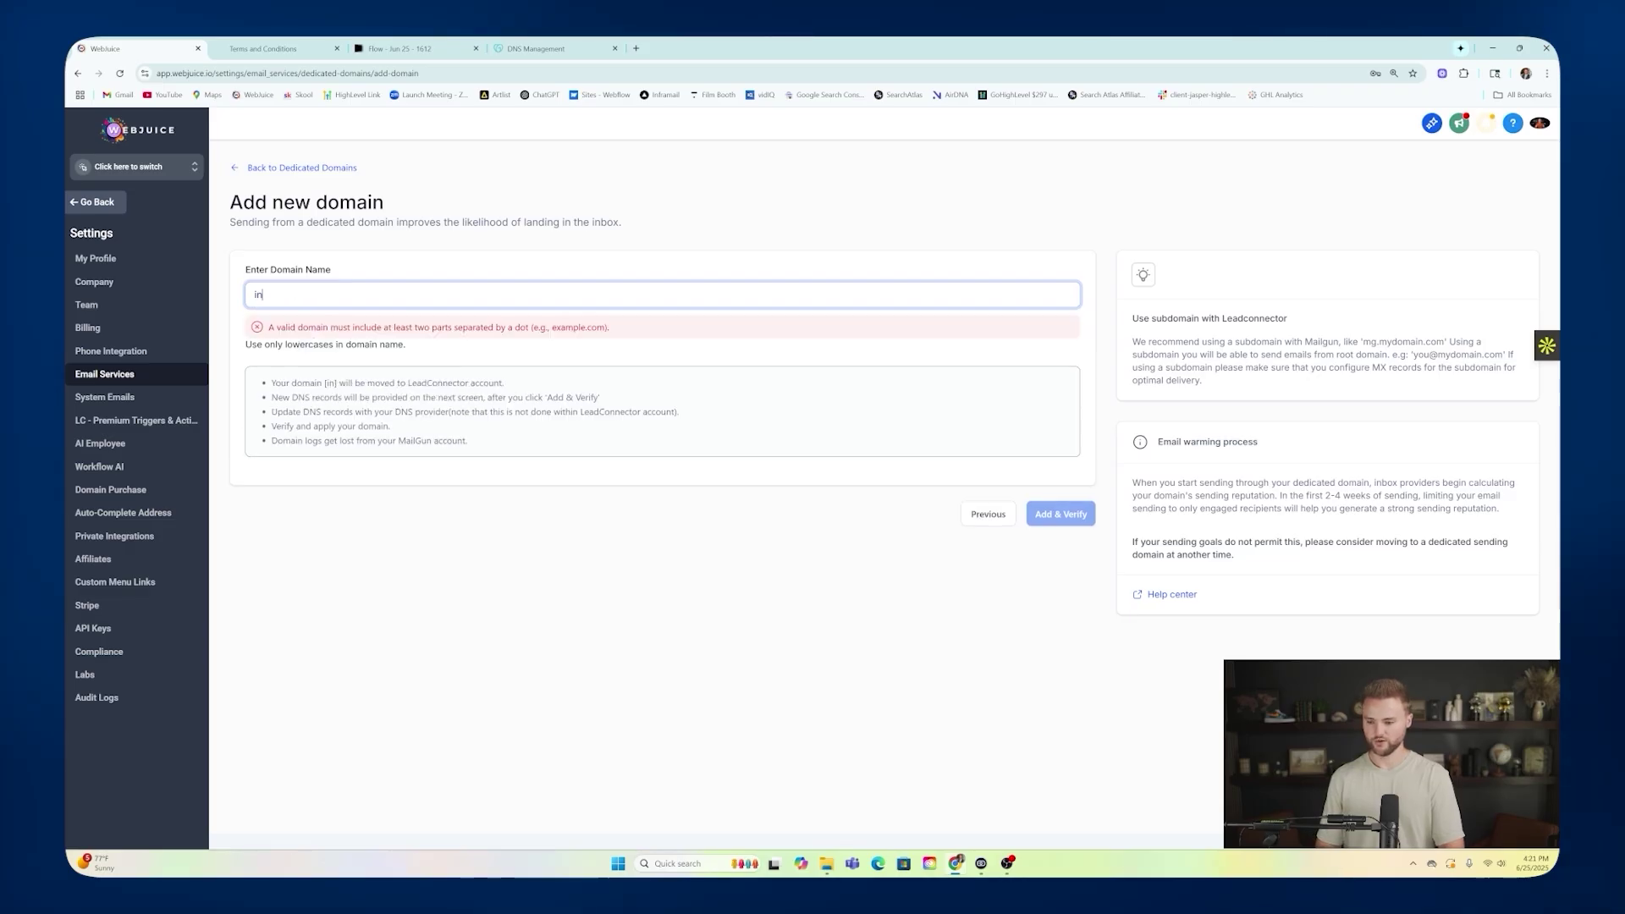
{"action": "type", "text": "fo.ghl"}
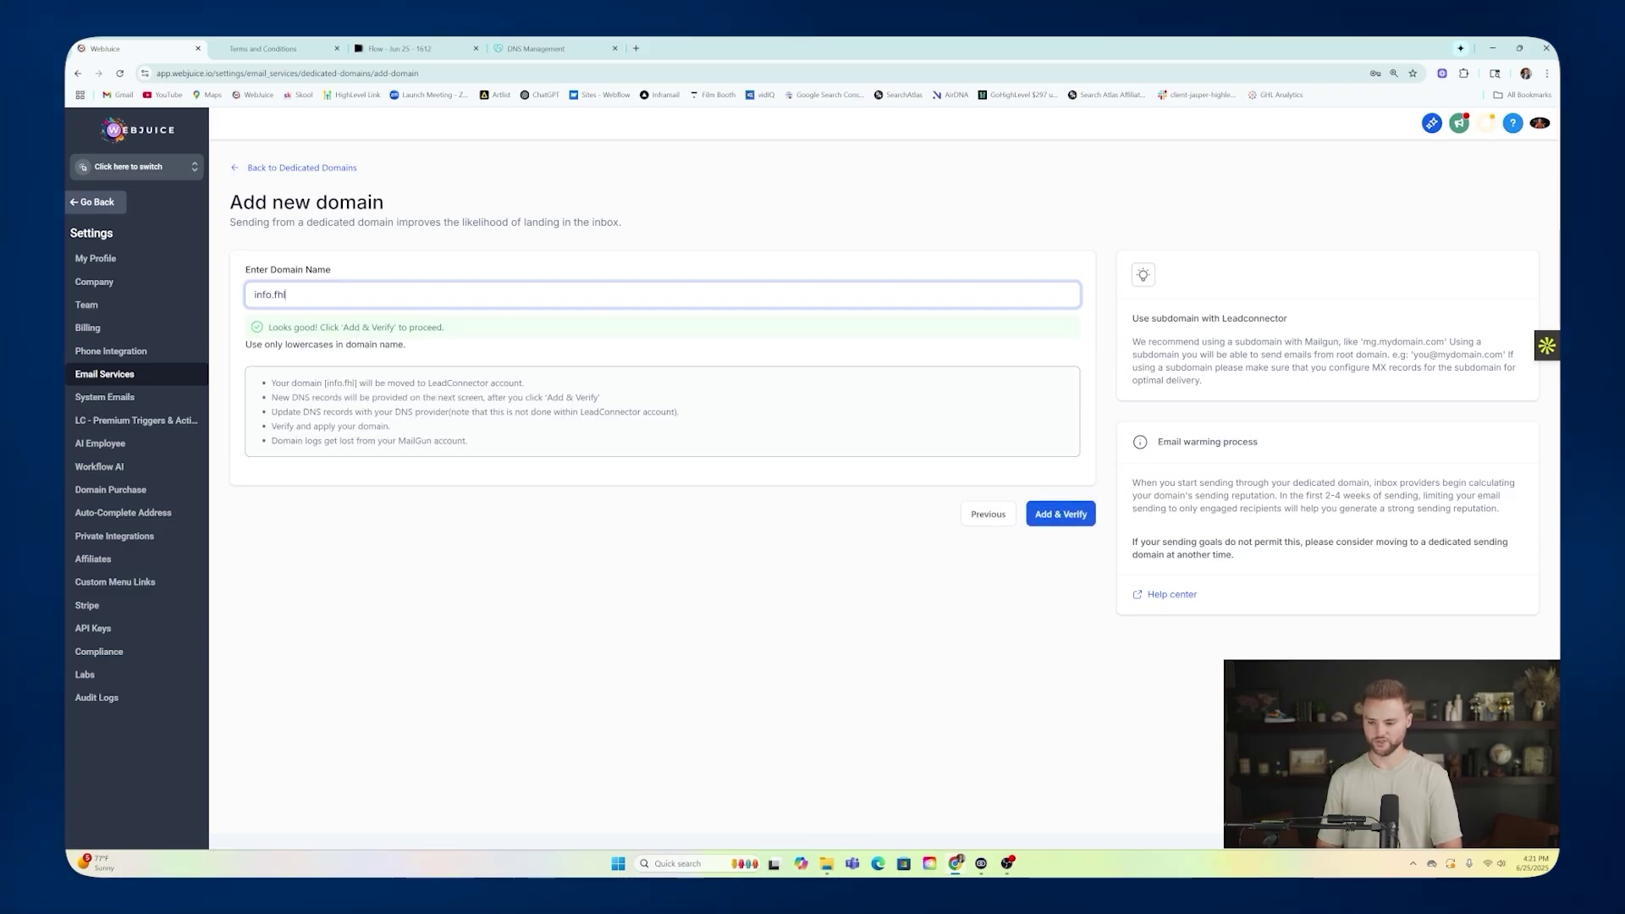
{"action": "type", "text": " util"}
{"action": "key", "text": "BackSpace"}
{"action": "key", "text": "BackSpace"}
{"action": "key", "text": "BackSpace"}
{"action": "key", "text": "BackSpace"}
{"action": "key", "text": "BackSpace"}
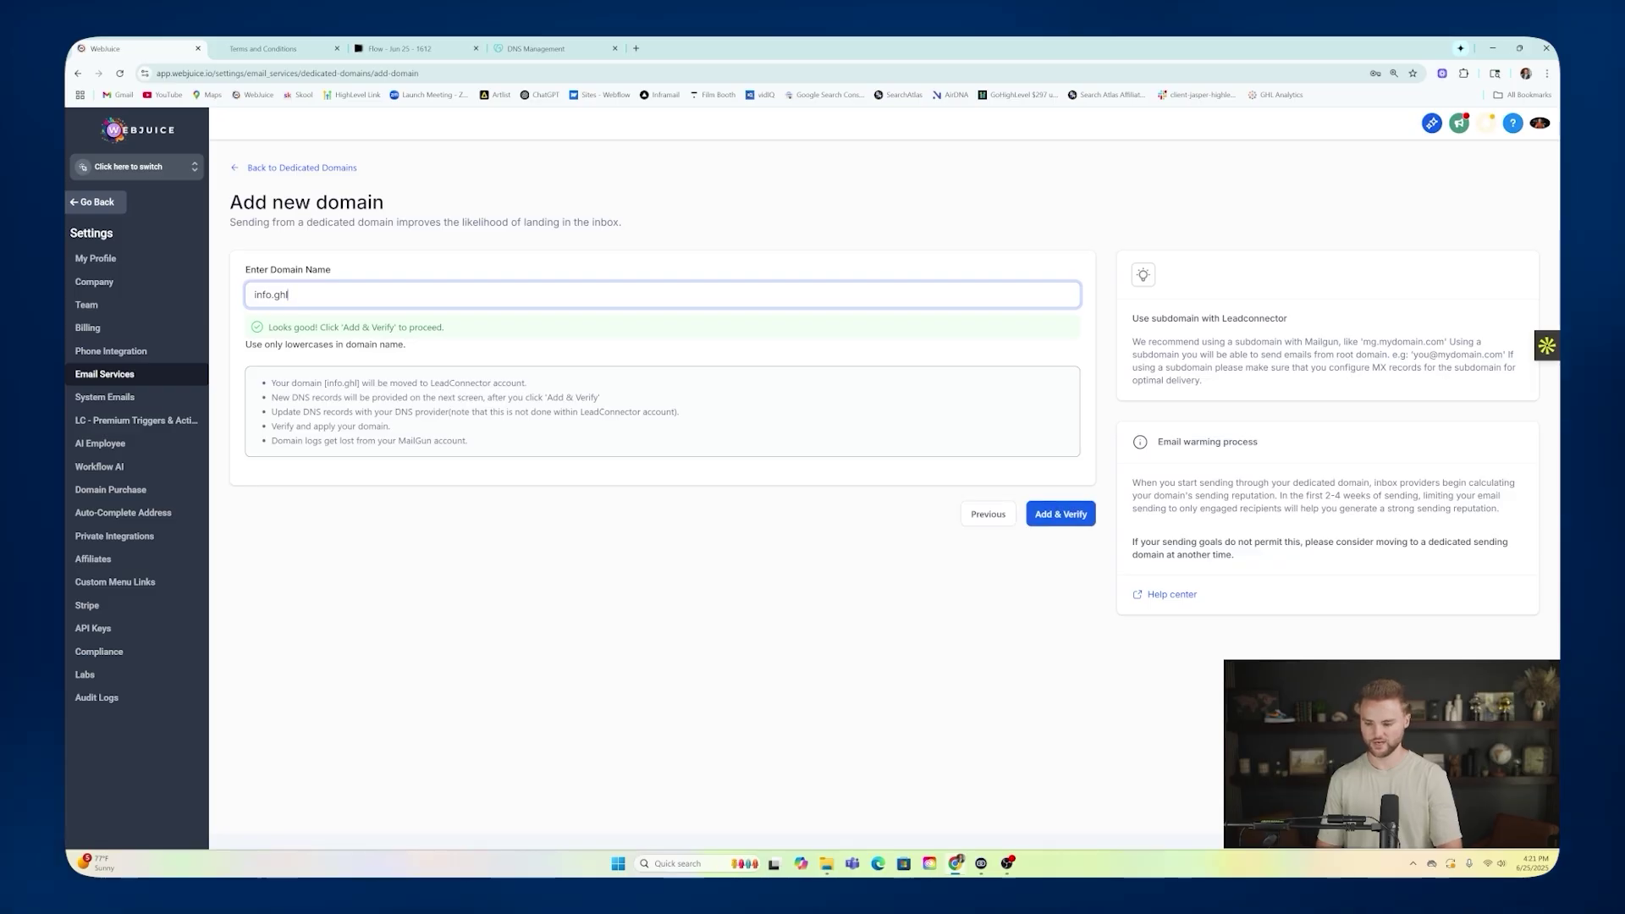
{"action": "type", "text": "-"}
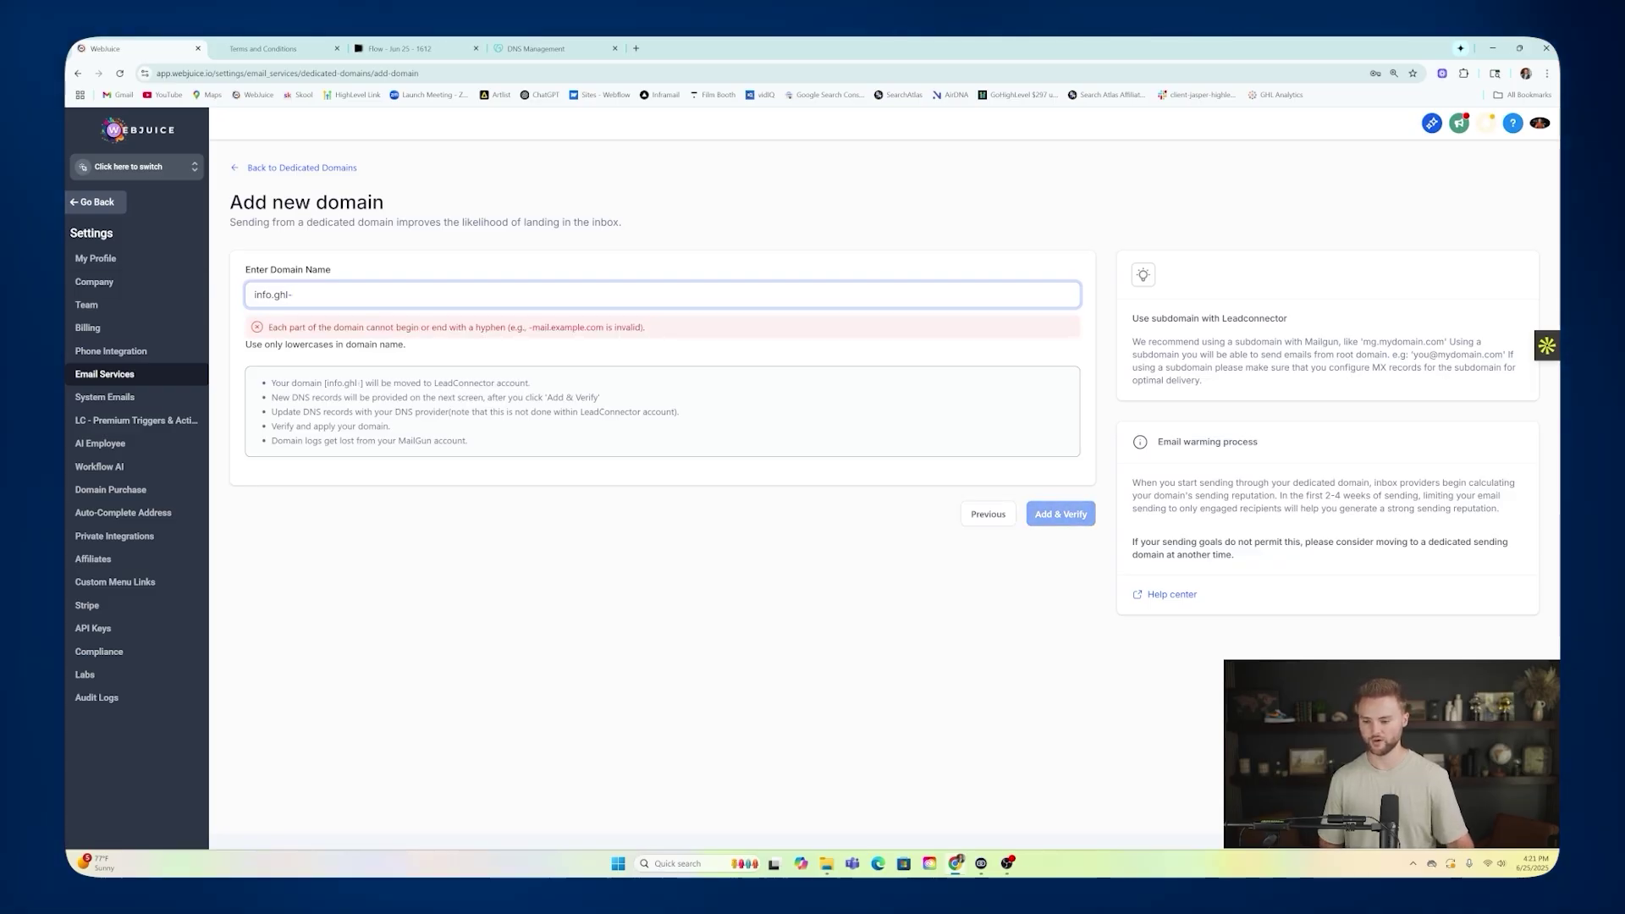
{"action": "type", "text": "software.com"}
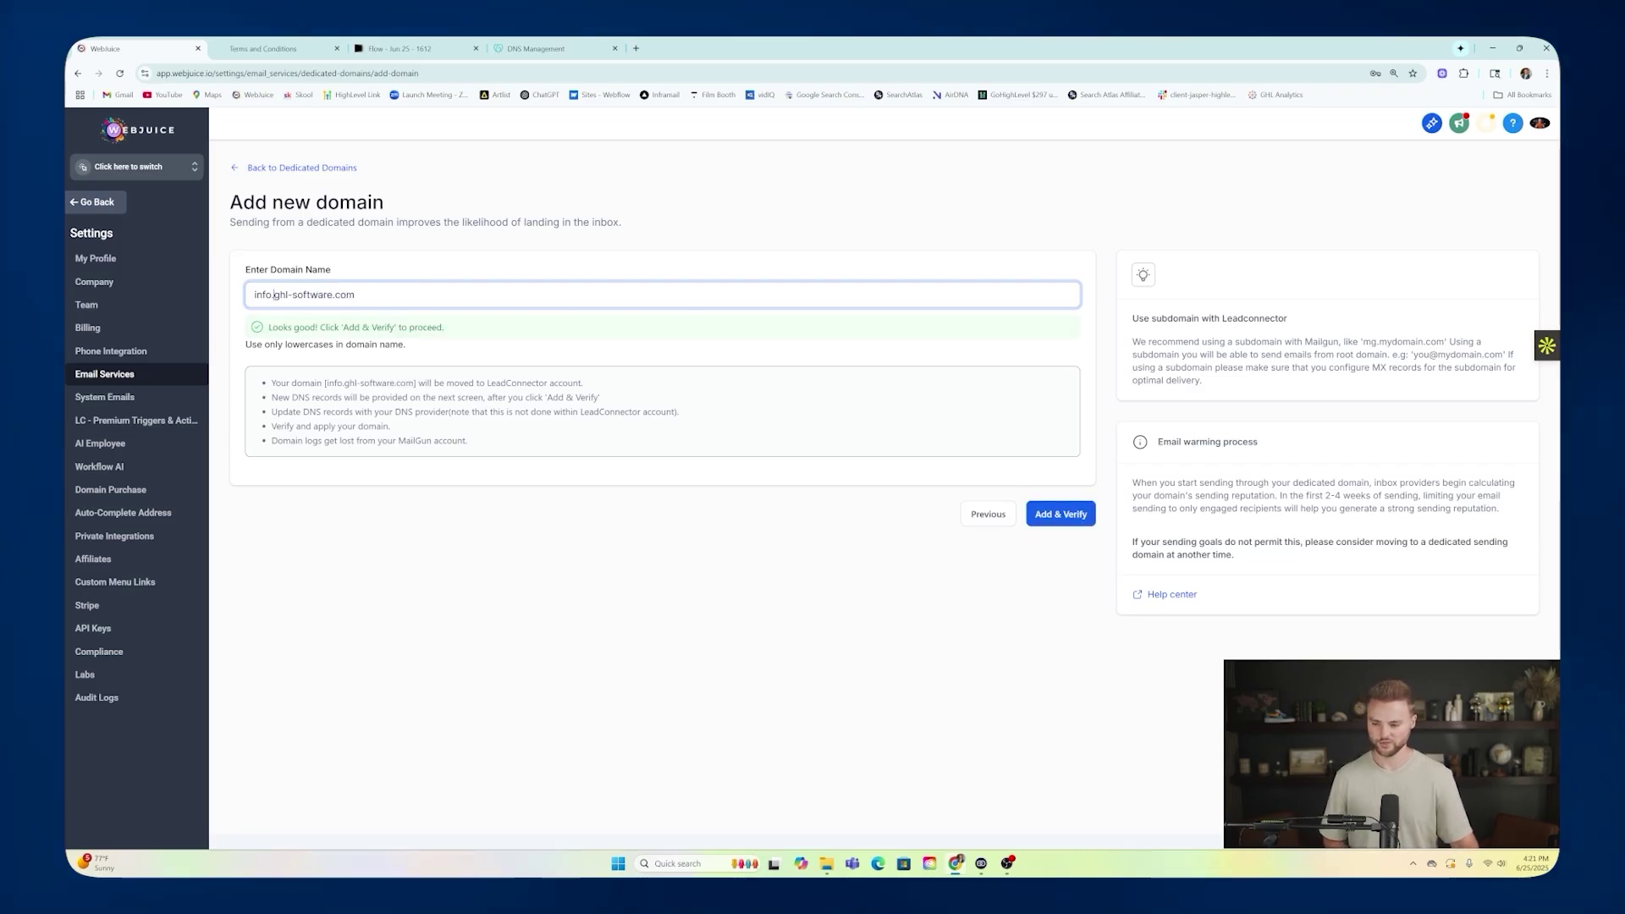
{"action": "left_click_drag", "start_coordinate": [273, 295], "coordinate": [340, 294]}
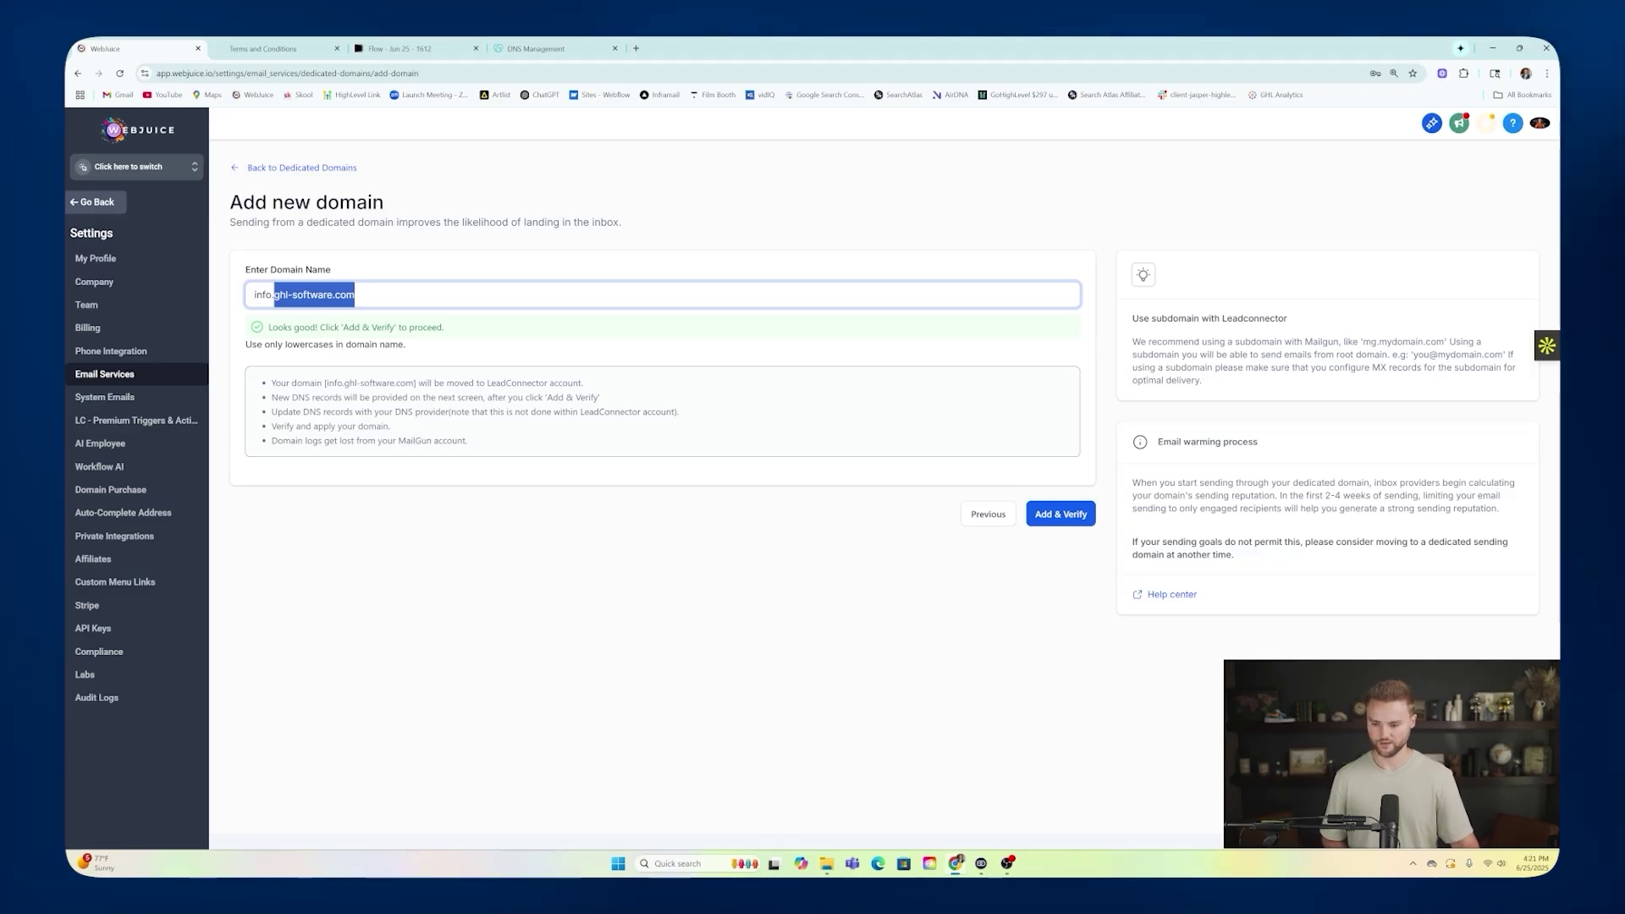
Add and verify the domain, then authorize it through GoDaddy Domain Connect.
{"action": "left_click", "coordinate": [1076, 524]}
{"action": "left_click", "coordinate": [1068, 517]}
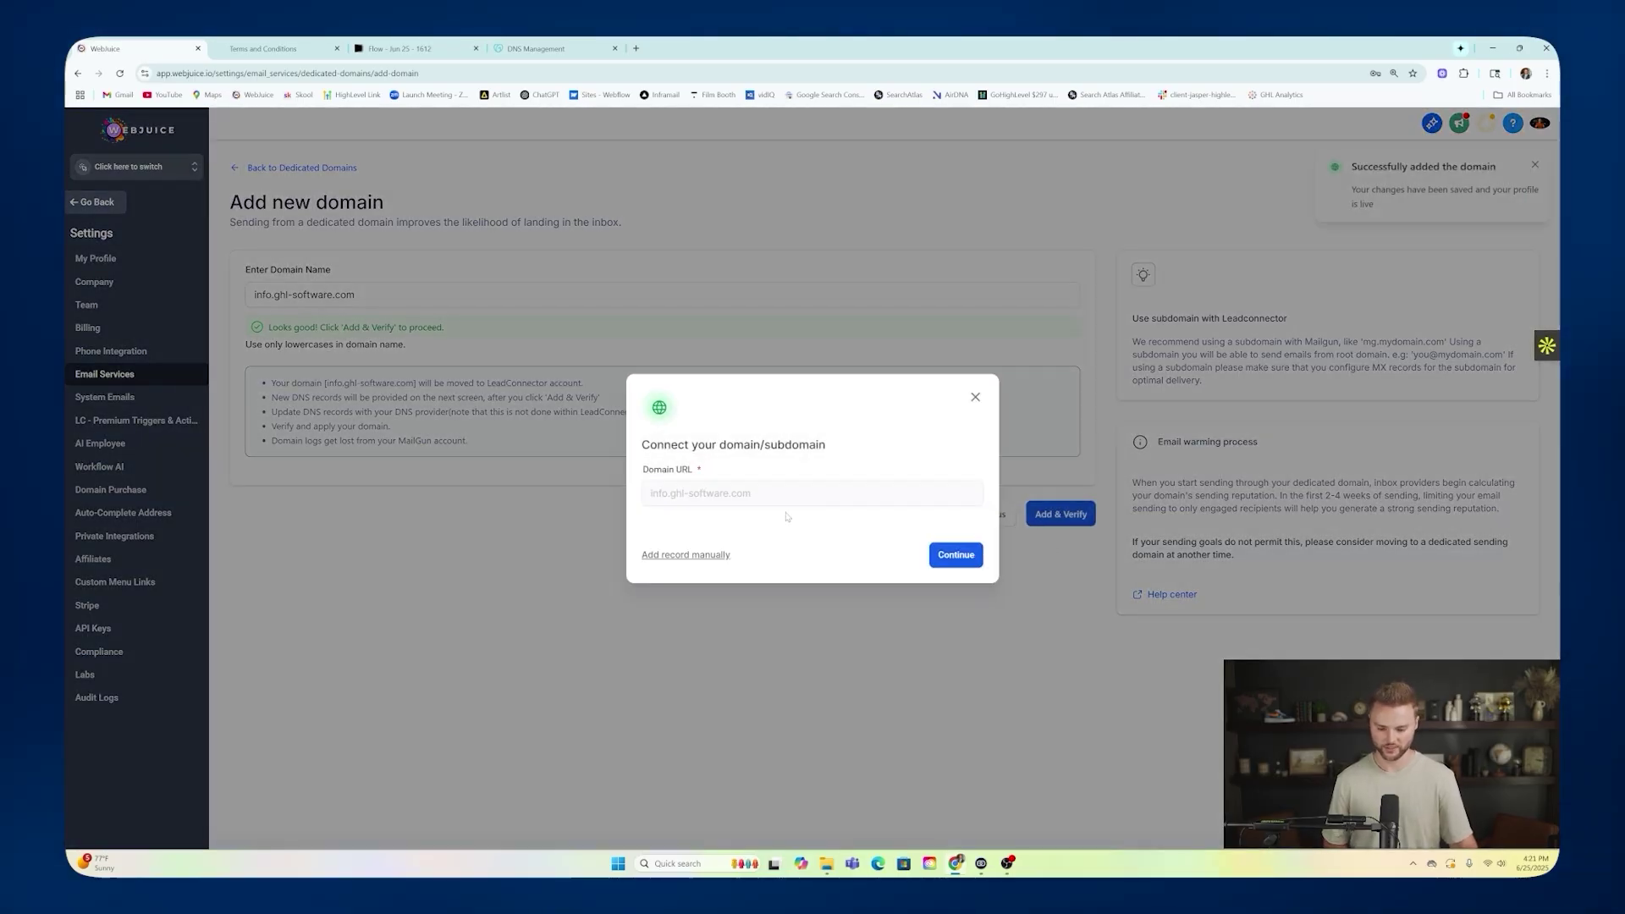
{"action": "left_click", "coordinate": [956, 555]}
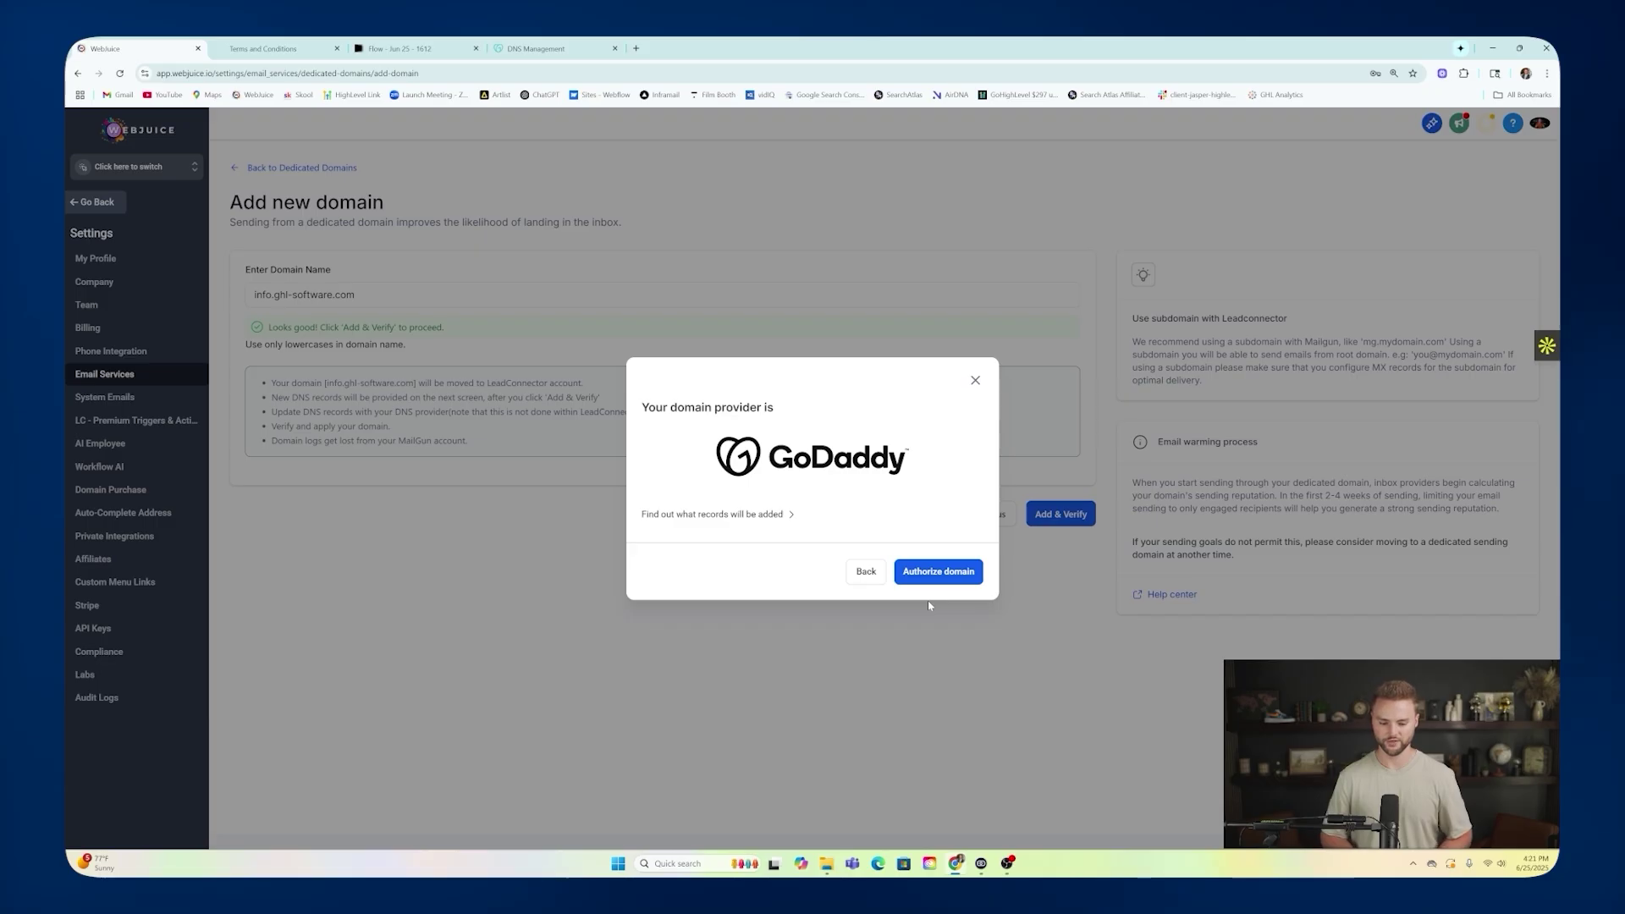
{"action": "left_click", "coordinate": [937, 572]}
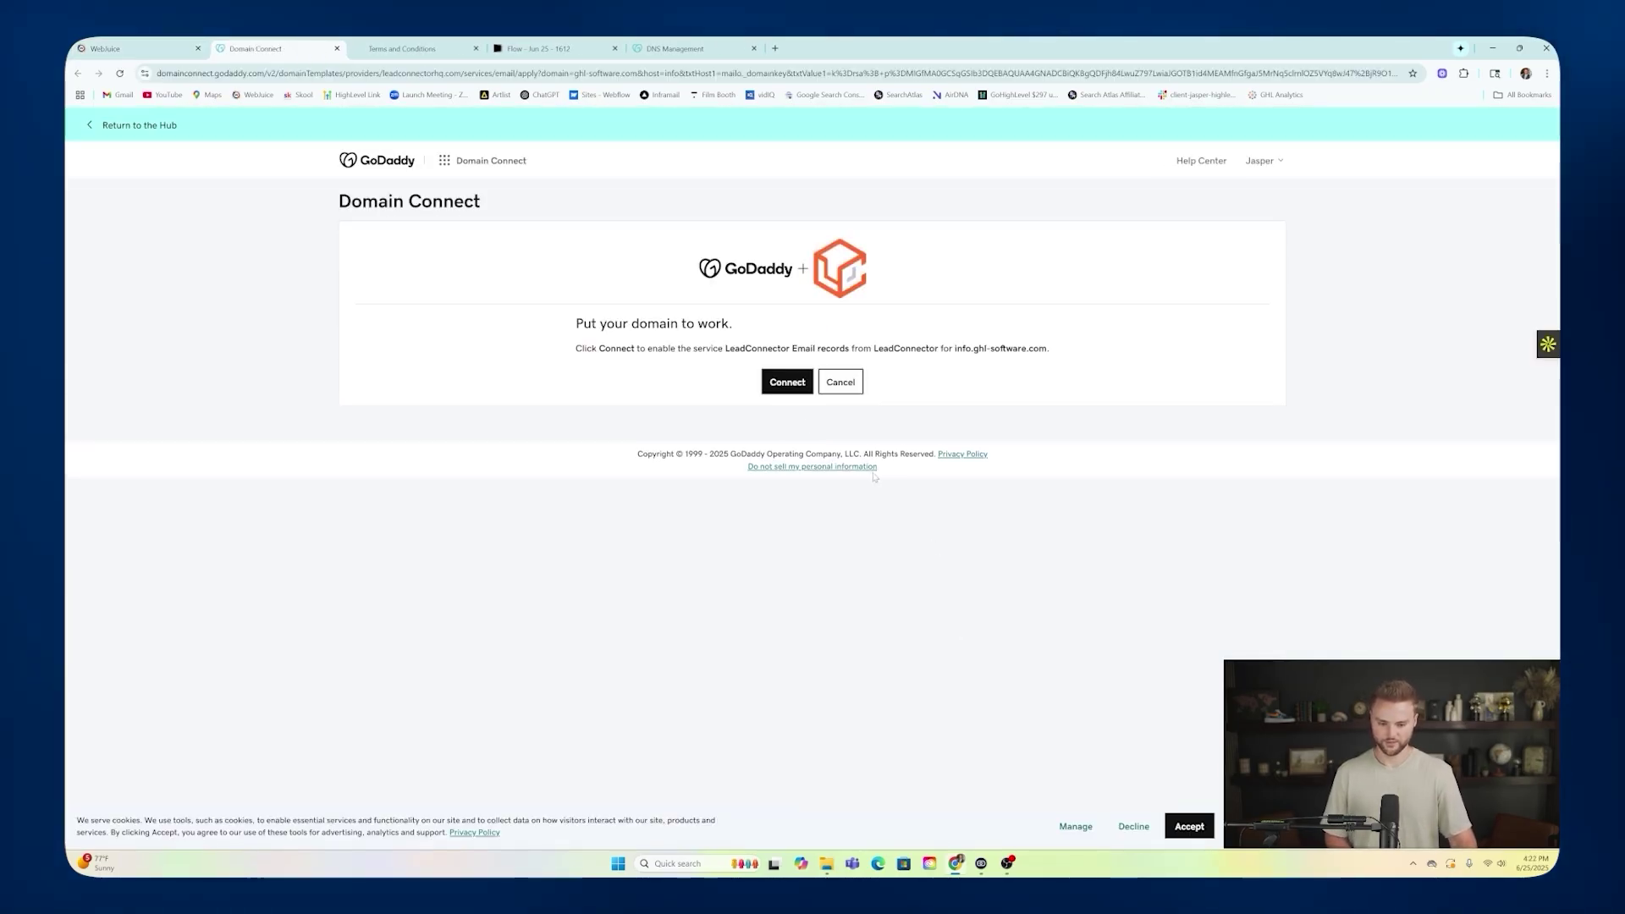
Approve the GoDaddy connection for info.ghl-software.com and return to WebJuice's DNS records.
{"action": "left_click", "coordinate": [787, 382]}
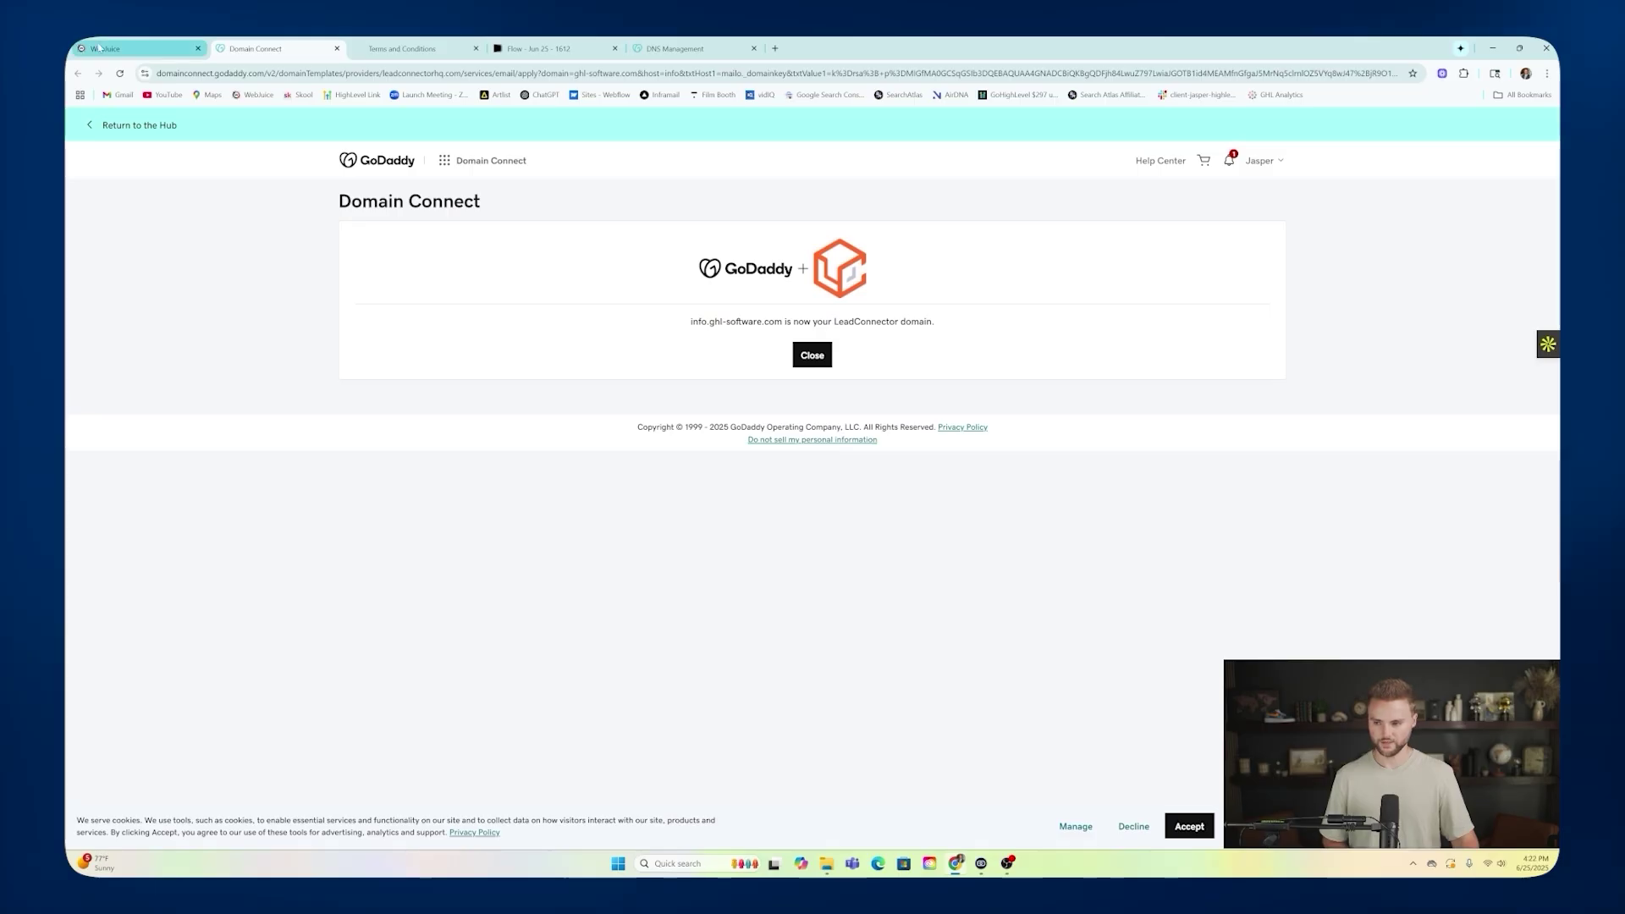
{"action": "left_click", "coordinate": [83, 49]}
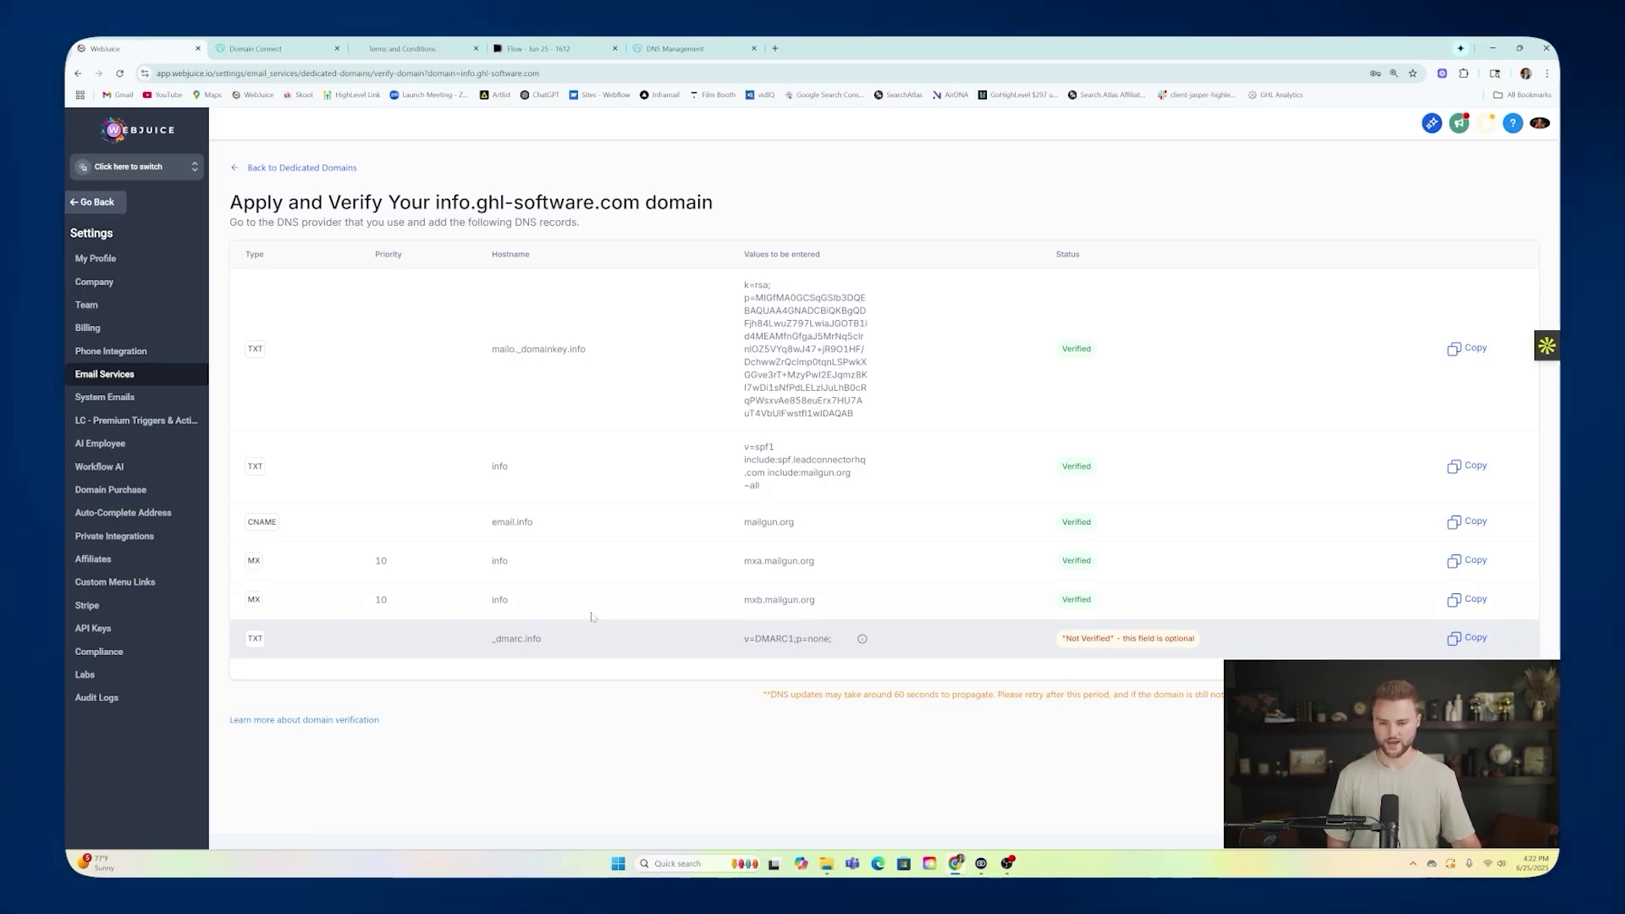
{"action": "left_click", "coordinate": [674, 48]}
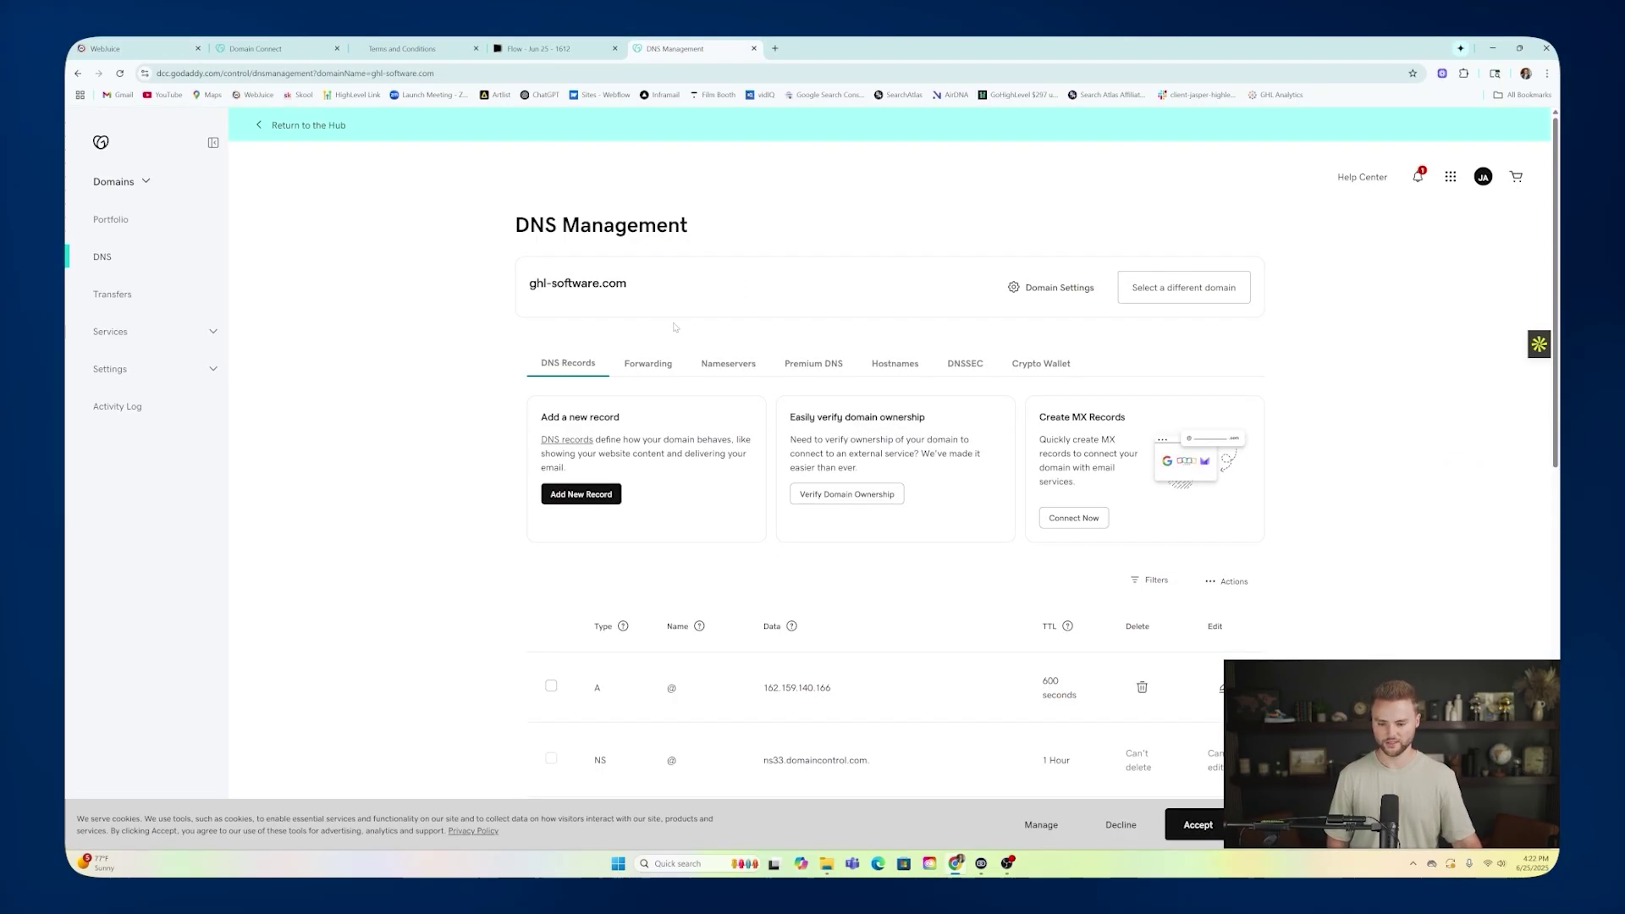
{"action": "left_click_drag", "start_coordinate": [524, 284], "coordinate": [646, 278]}
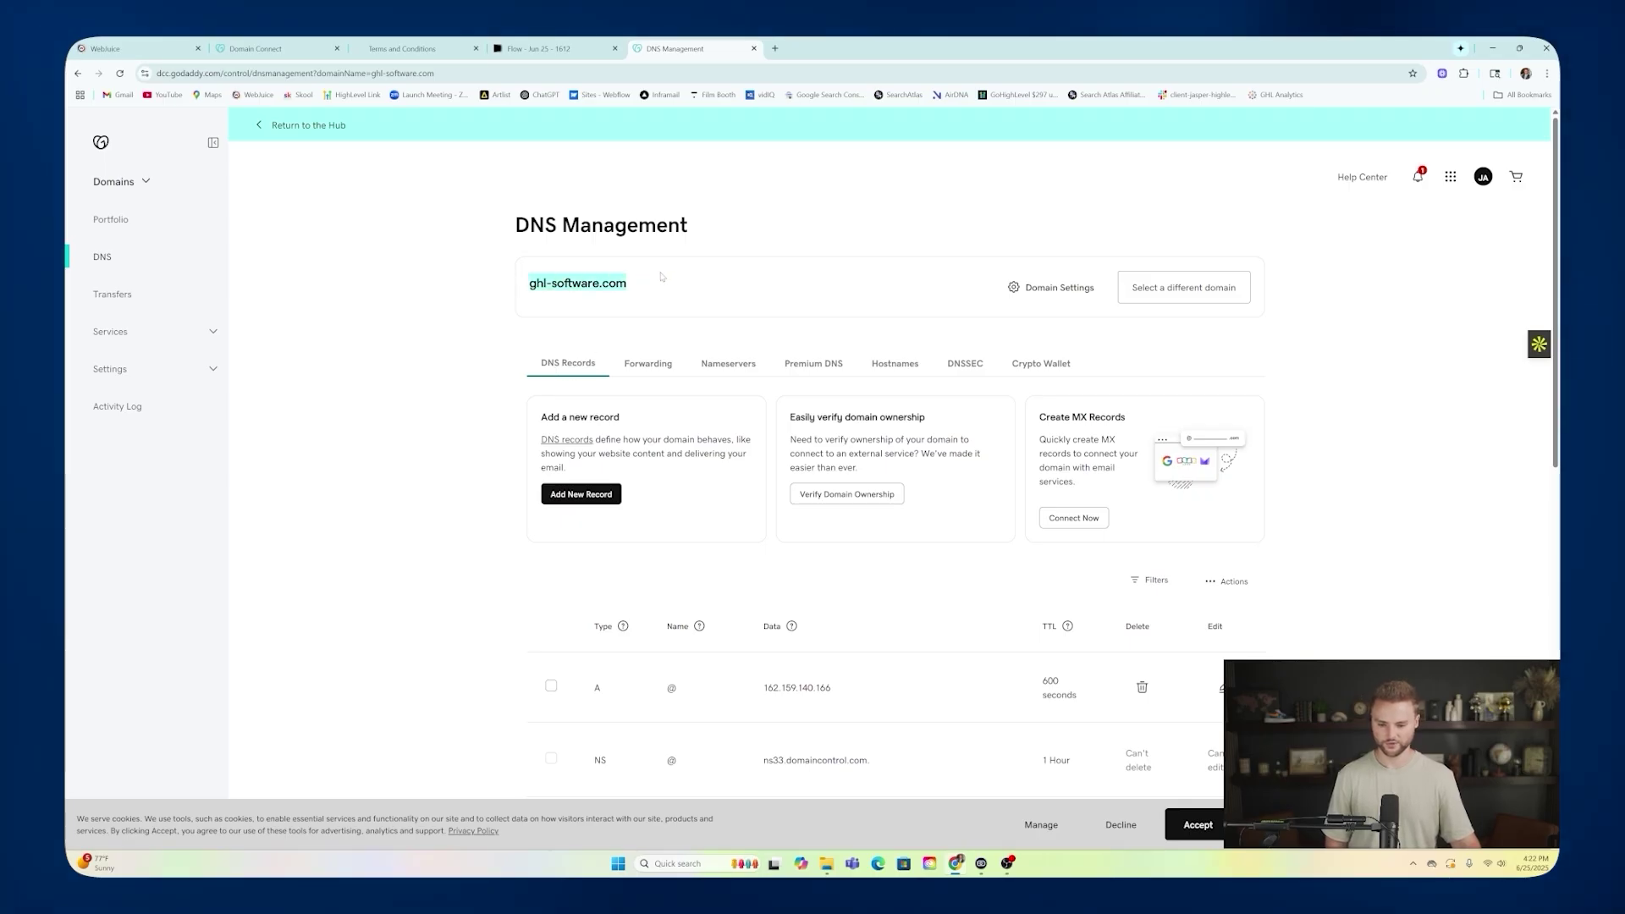
{"action": "scroll", "coordinate": [677, 289], "scroll_direction": "down", "scroll_amount": 7}
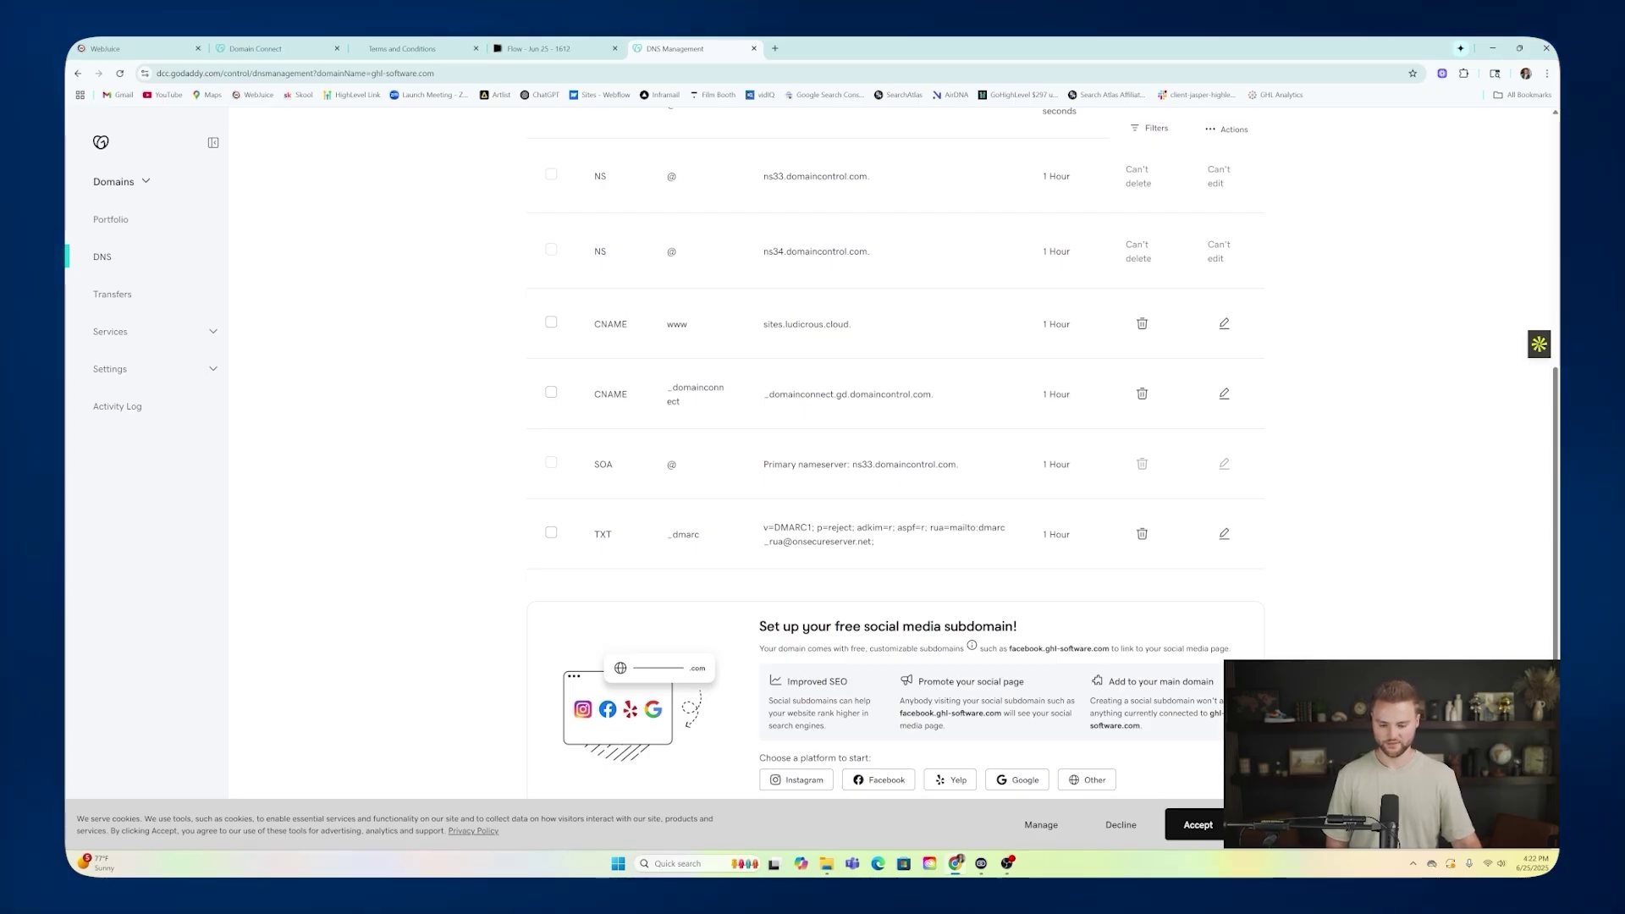
{"action": "scroll", "coordinate": [612, 322], "scroll_direction": "up", "scroll_amount": 5}
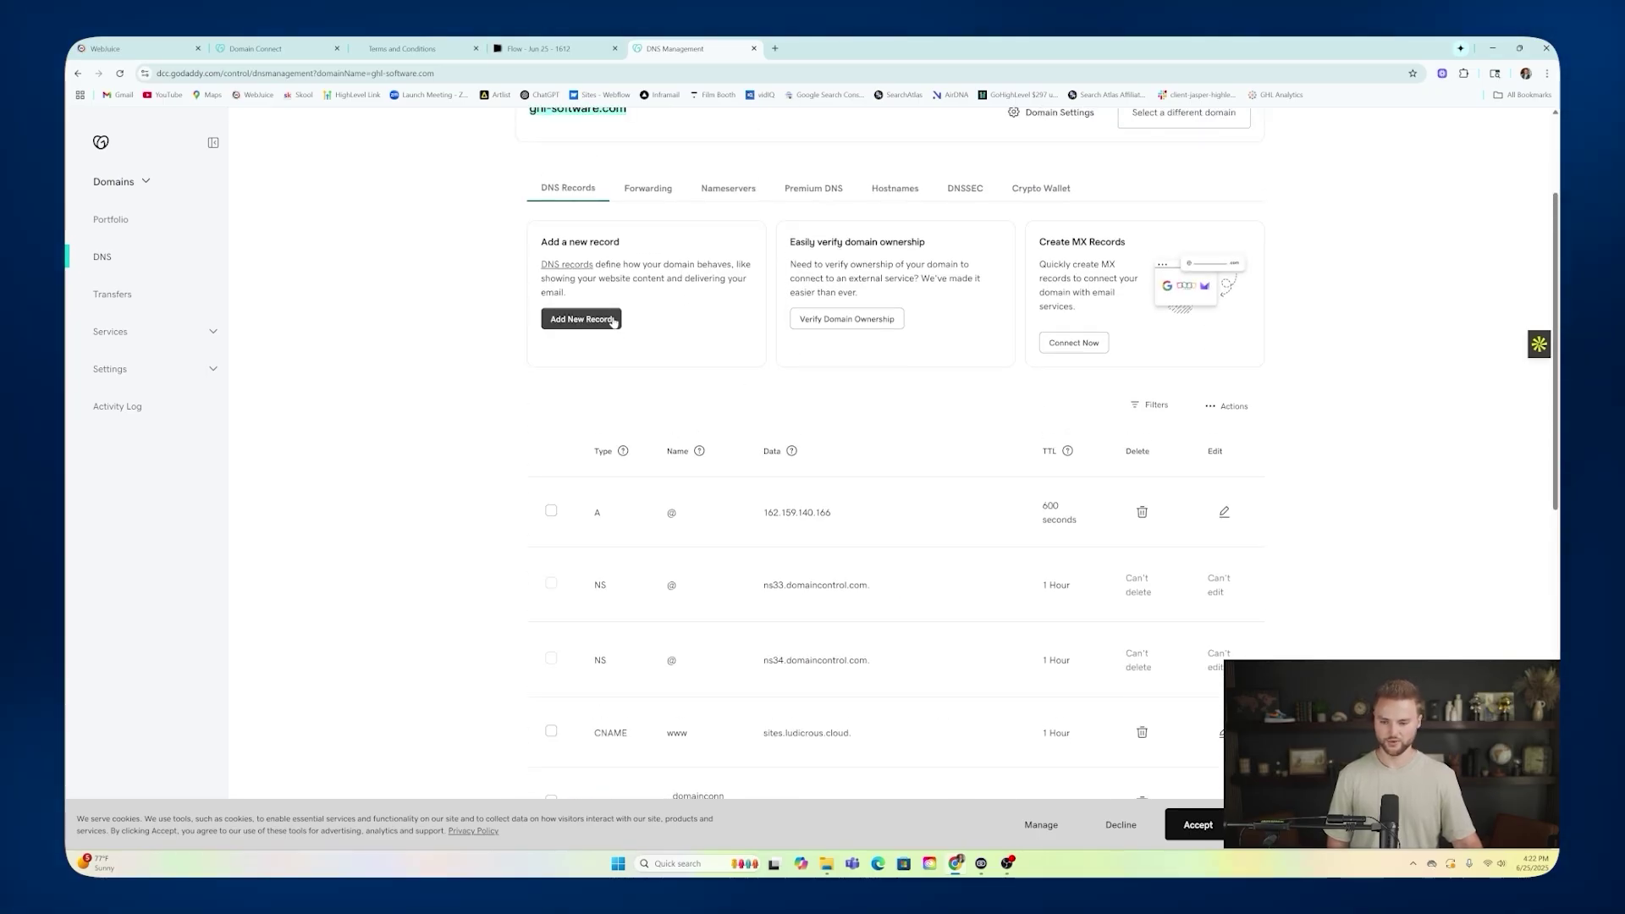
{"action": "left_click", "coordinate": [127, 49]}
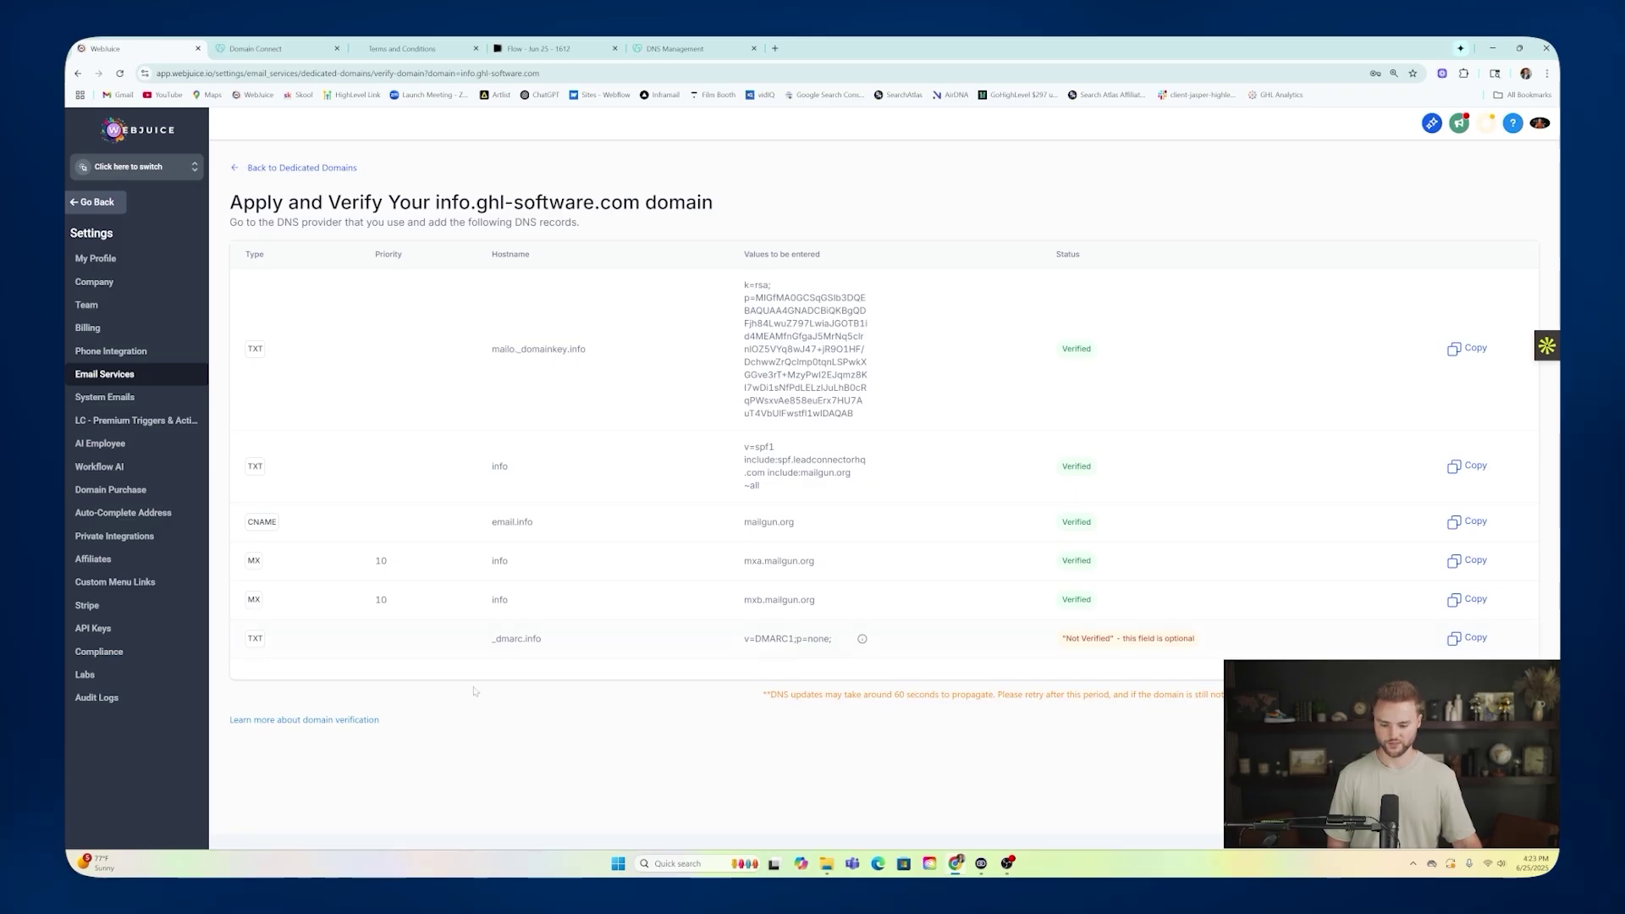
Run Verify Now on info.ghl-software.com's records again, then go back to the dedicated domains list.
{"action": "left_click", "coordinate": [272, 167]}
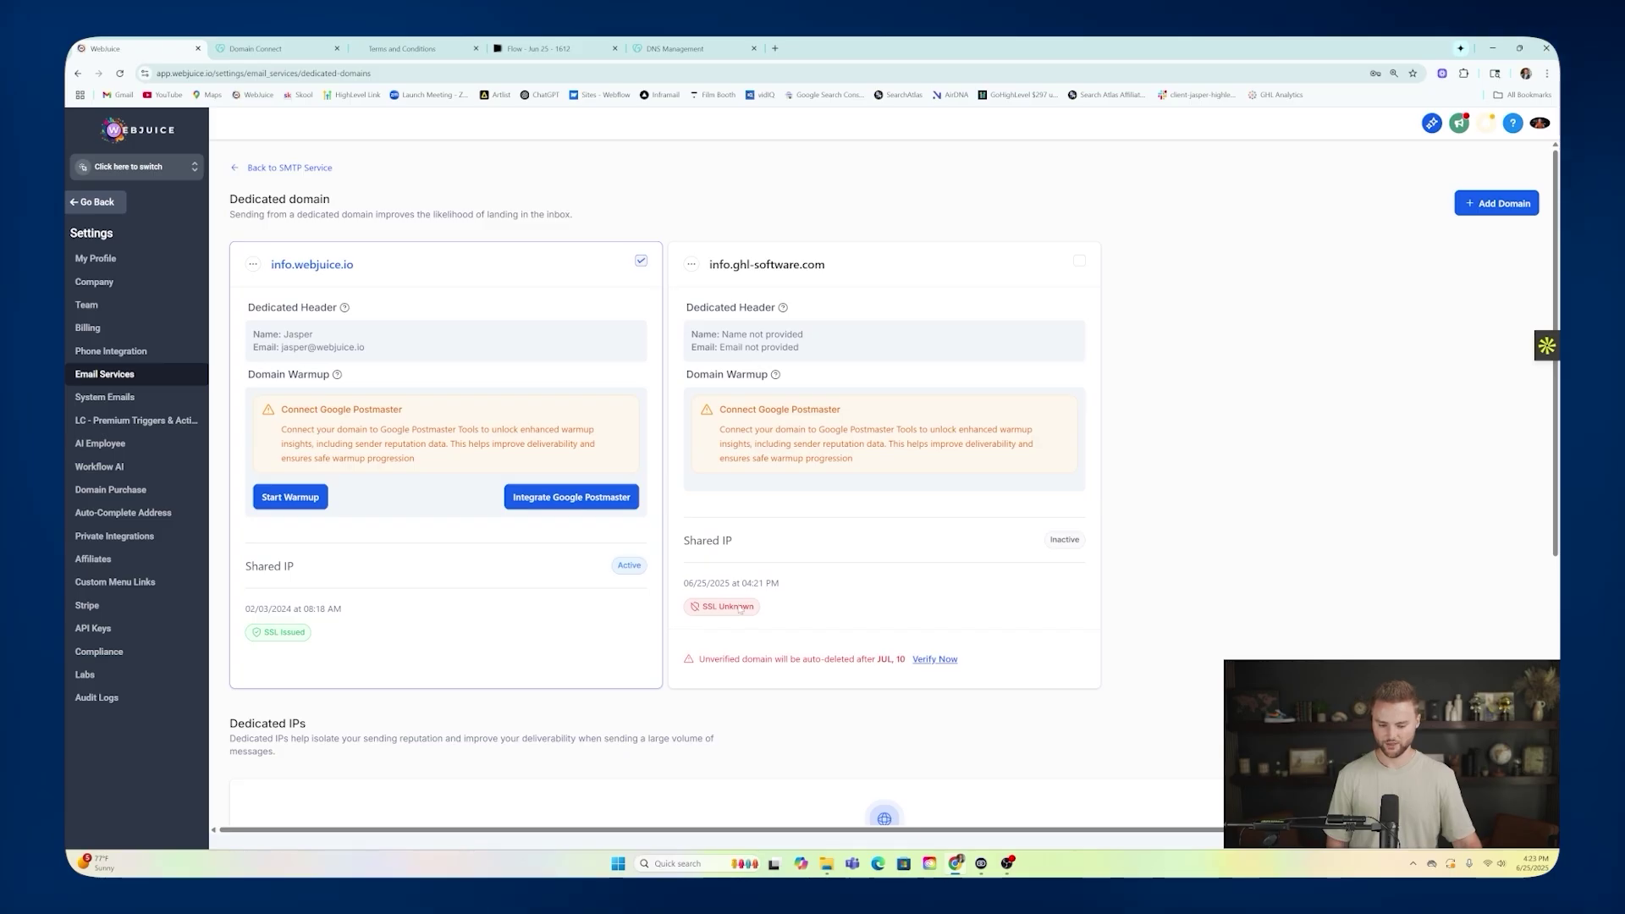
{"action": "left_click", "coordinate": [935, 659]}
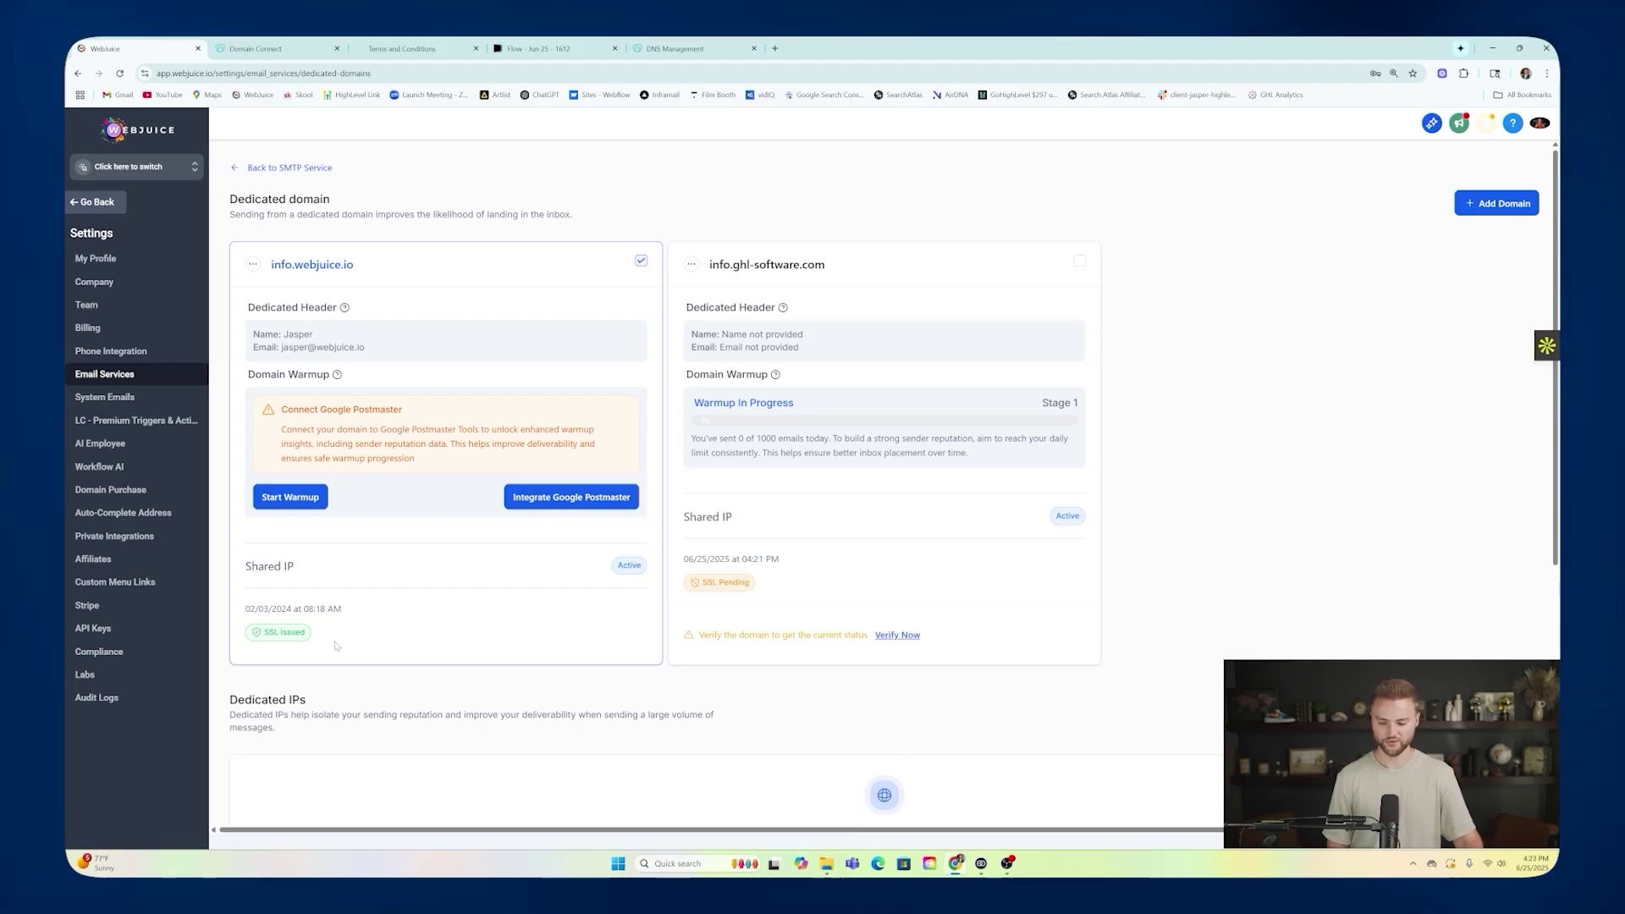
{"action": "left_click", "coordinate": [898, 635]}
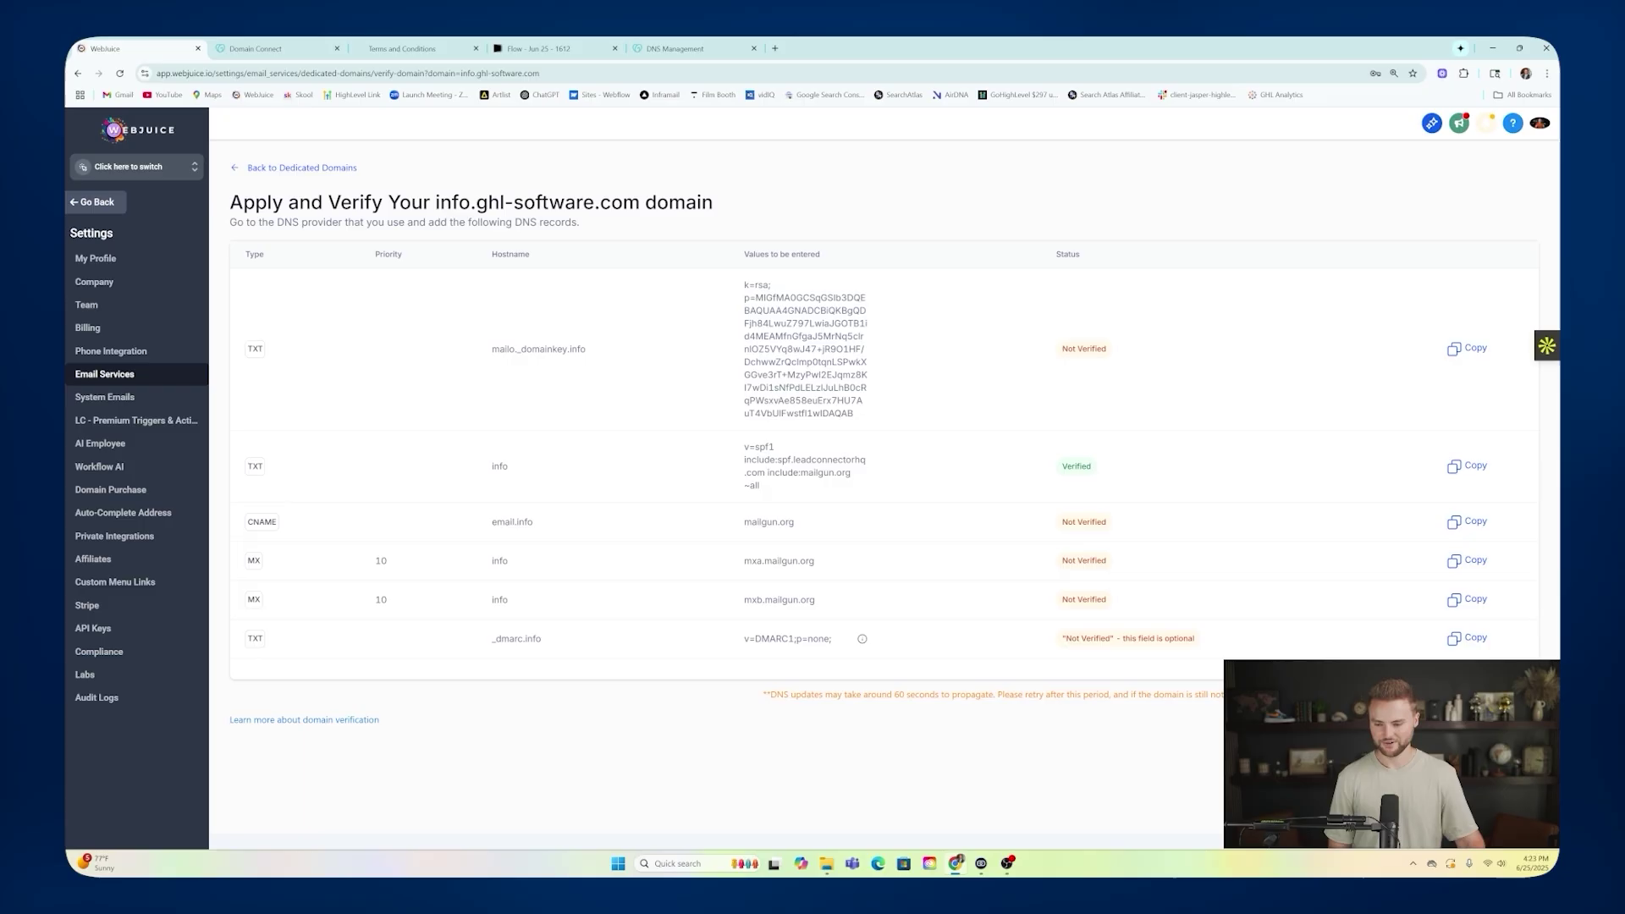
{"action": "left_click", "coordinate": [313, 168]}
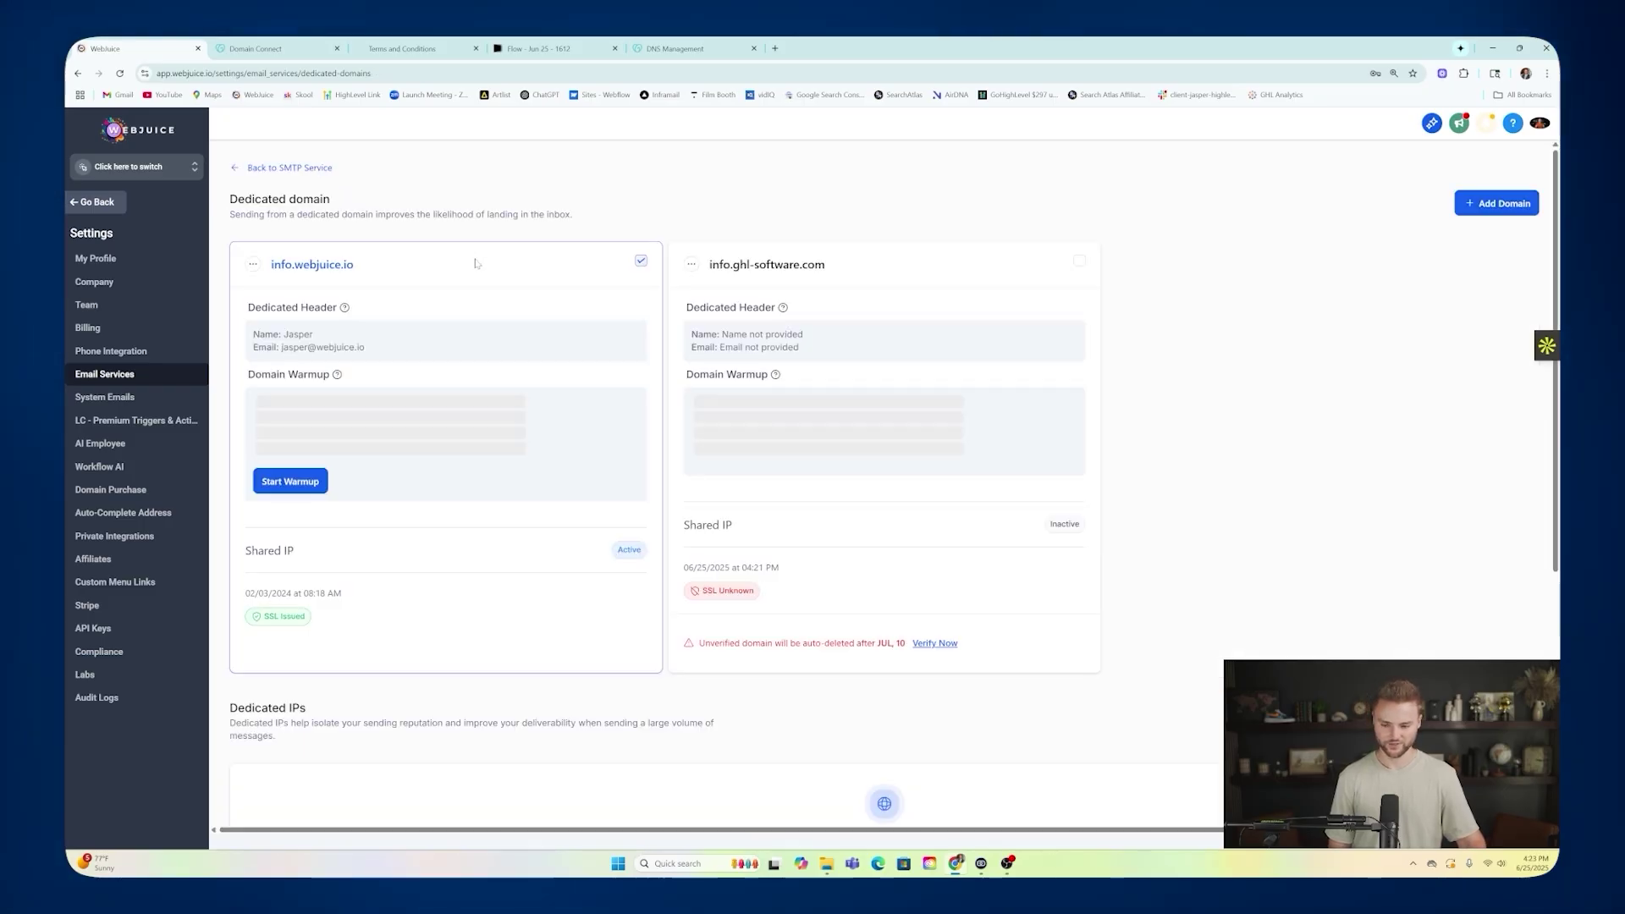
Delete info.ghl-software.com, confirming with 'Delete', then switch to the Smart Website Agency Snapshot sub-account.
{"action": "left_click", "coordinate": [936, 657]}
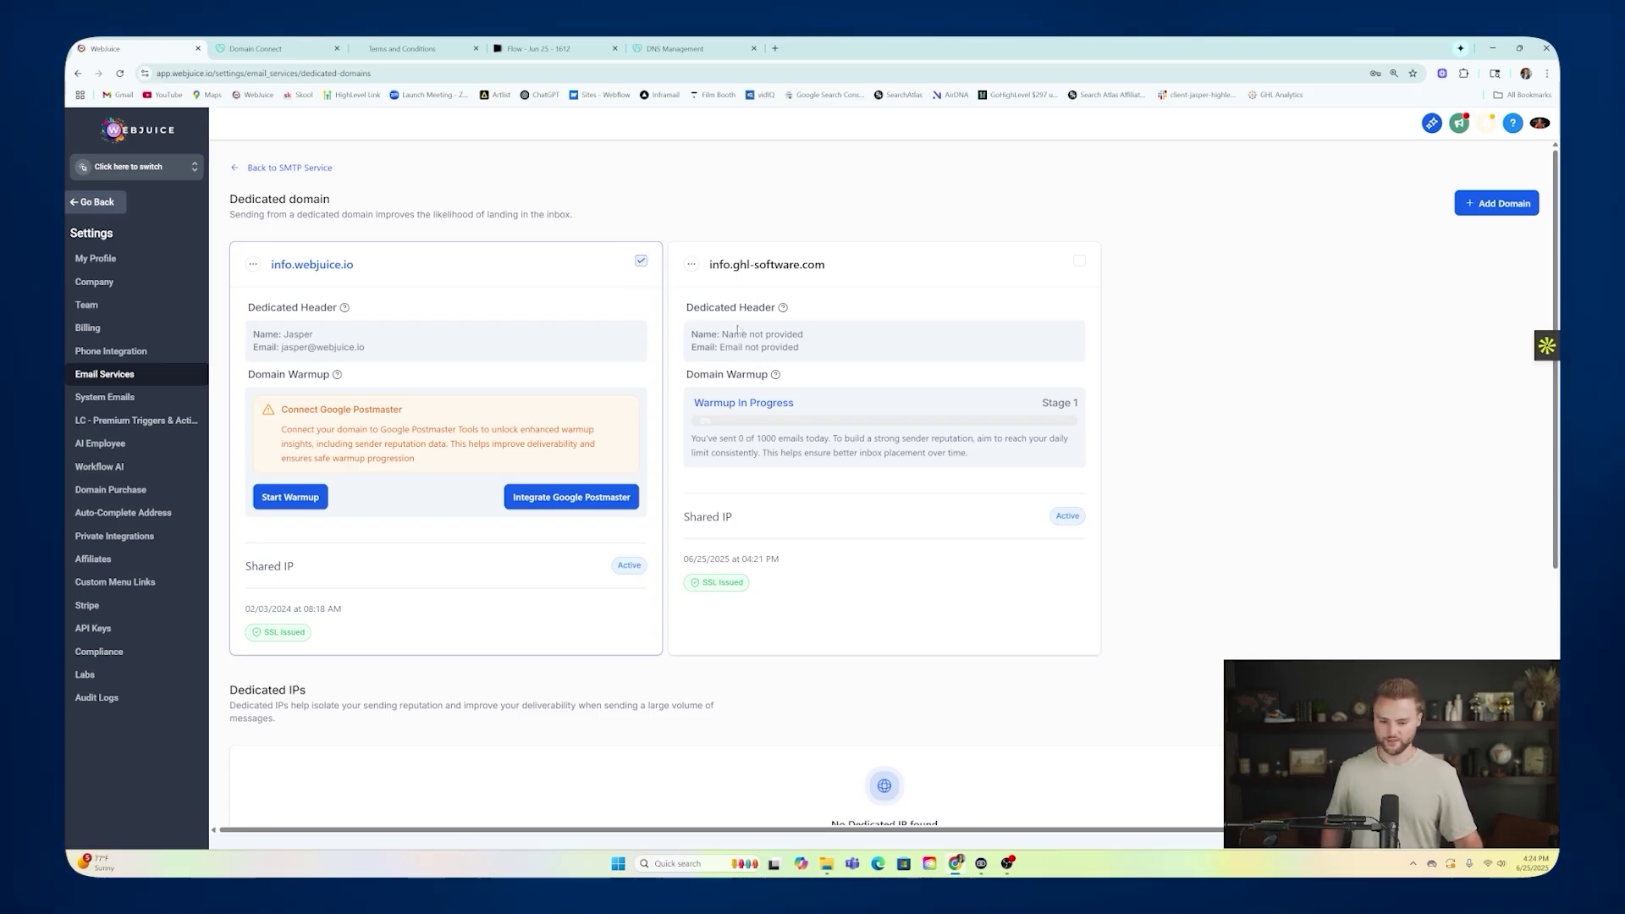
{"action": "left_click", "coordinate": [692, 264]}
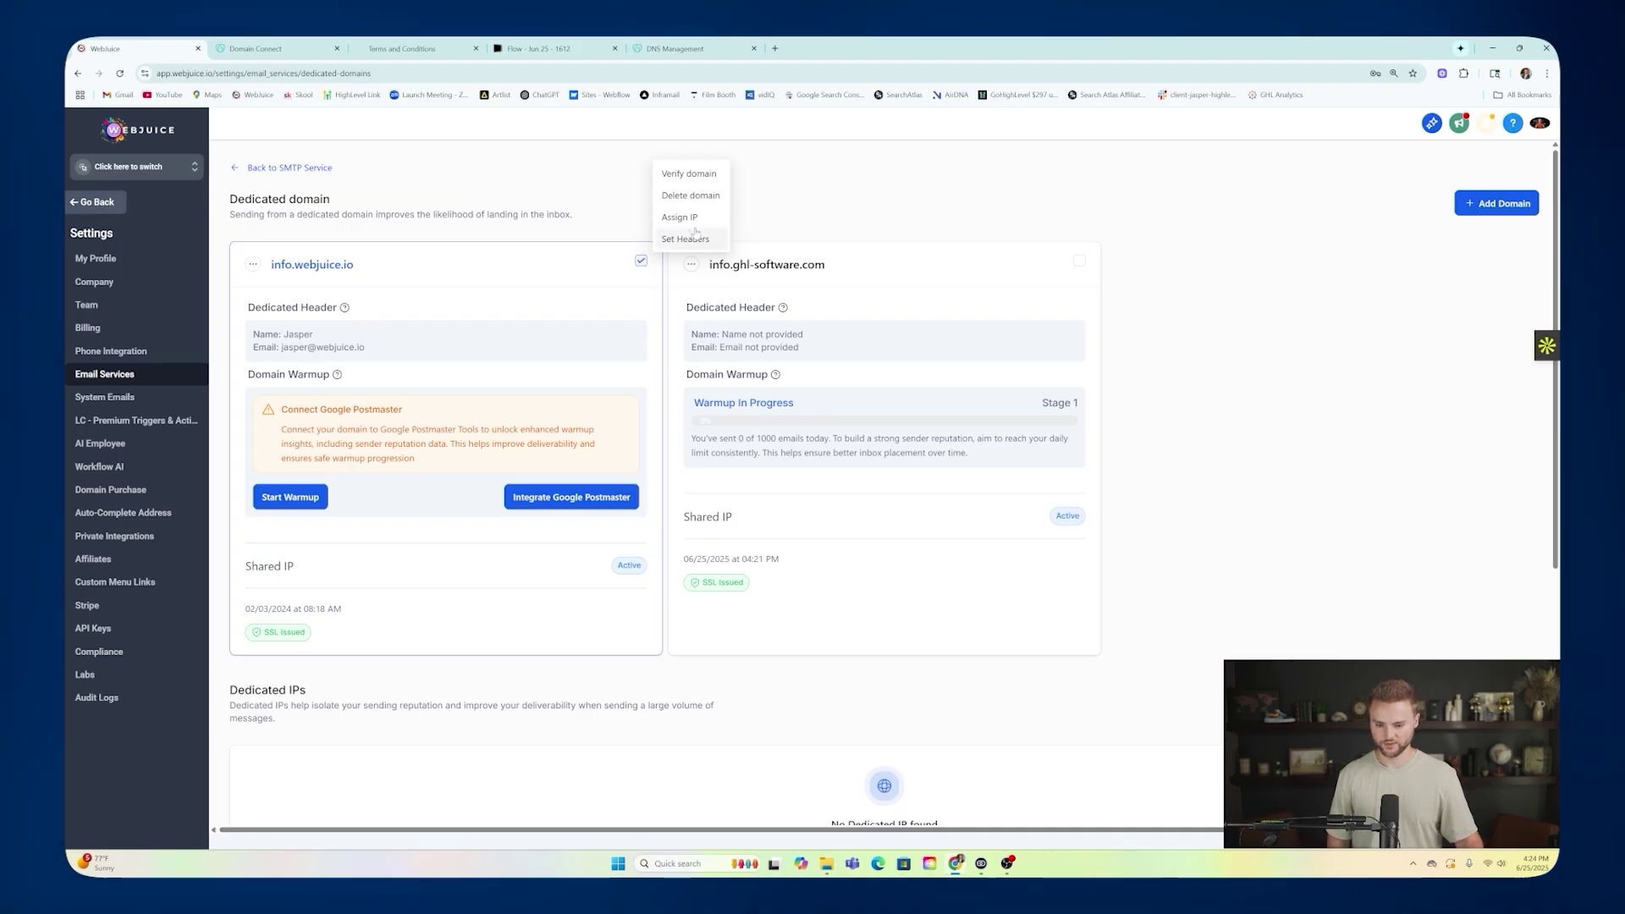
{"action": "left_click", "coordinate": [688, 194]}
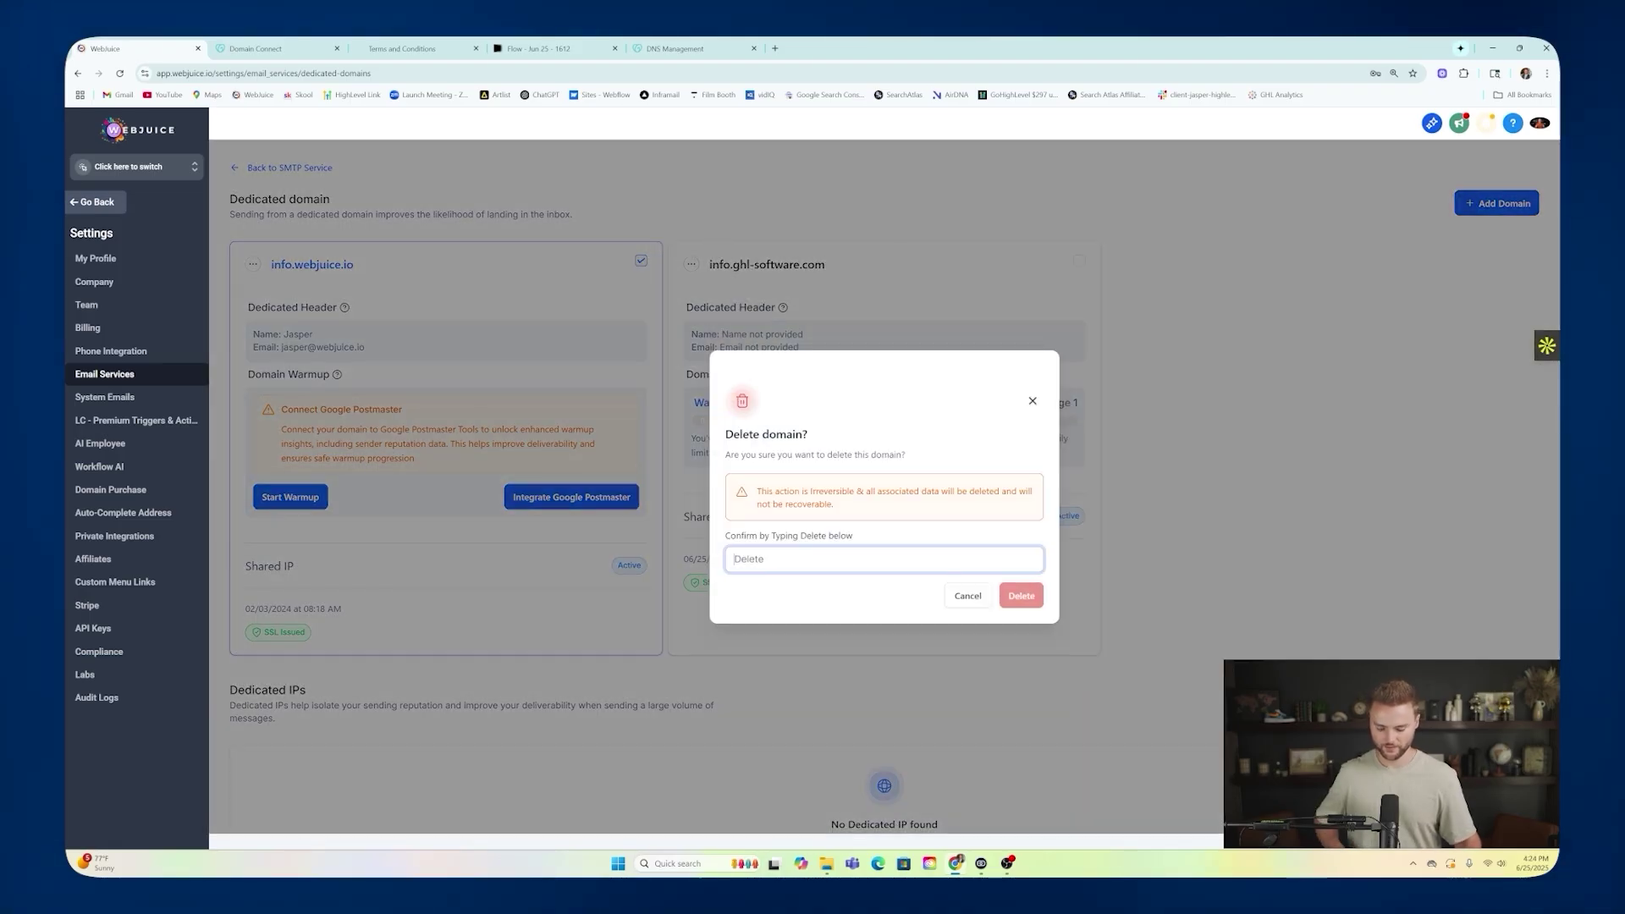
{"action": "type", "text": "Delete"}
{"action": "left_click", "coordinate": [1015, 596]}
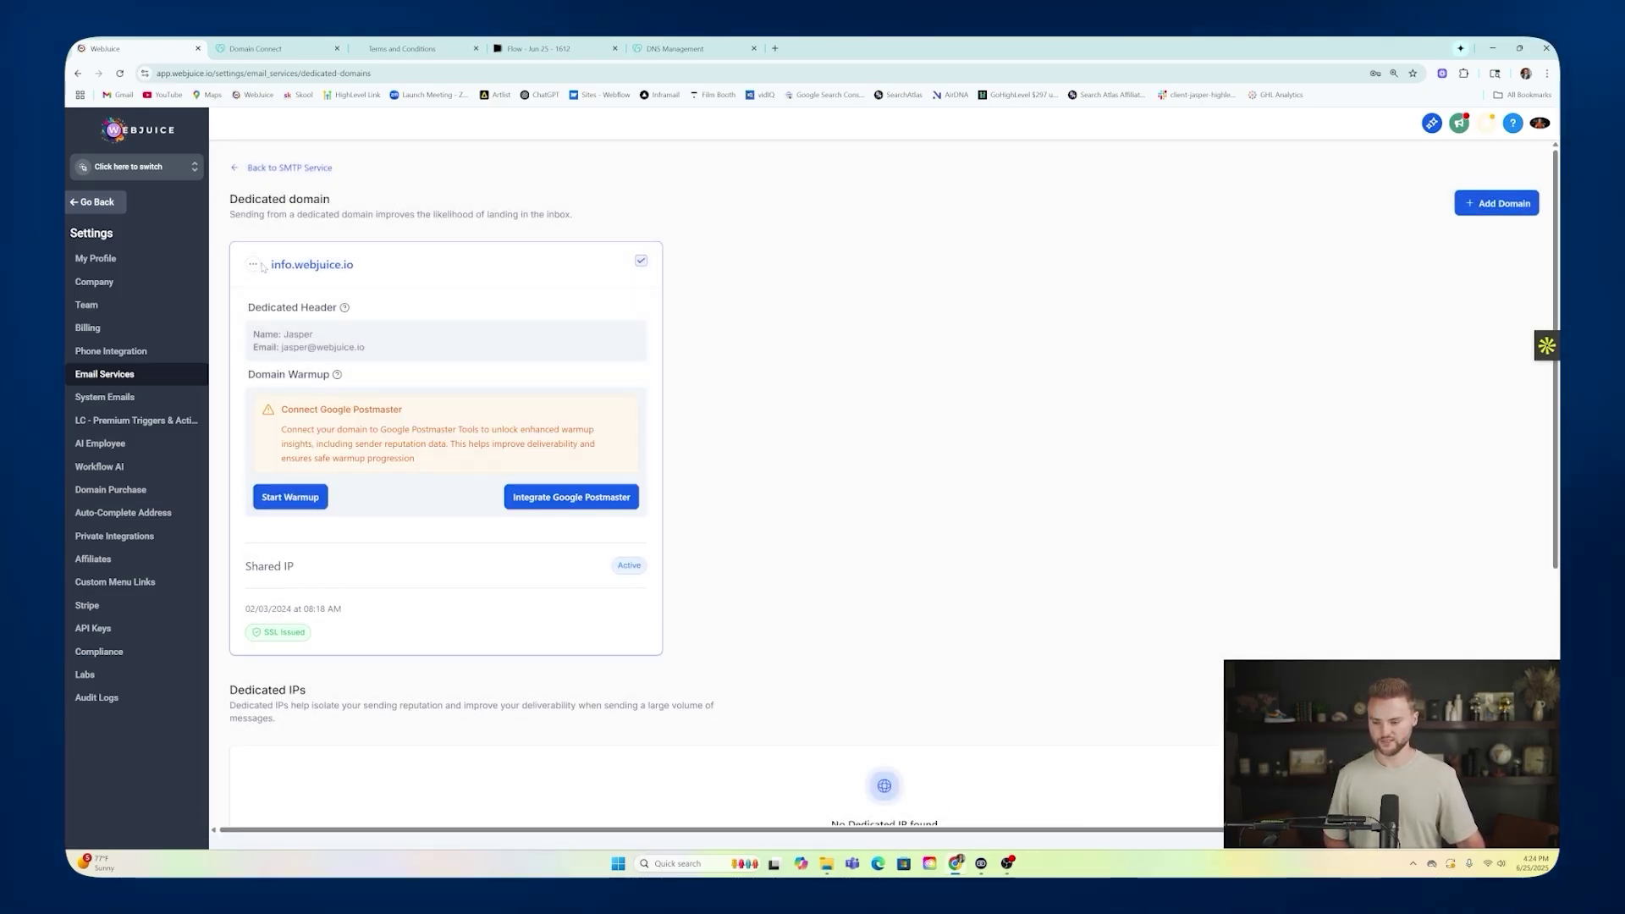
{"action": "left_click", "coordinate": [177, 173]}
{"action": "left_click", "coordinate": [294, 228]}
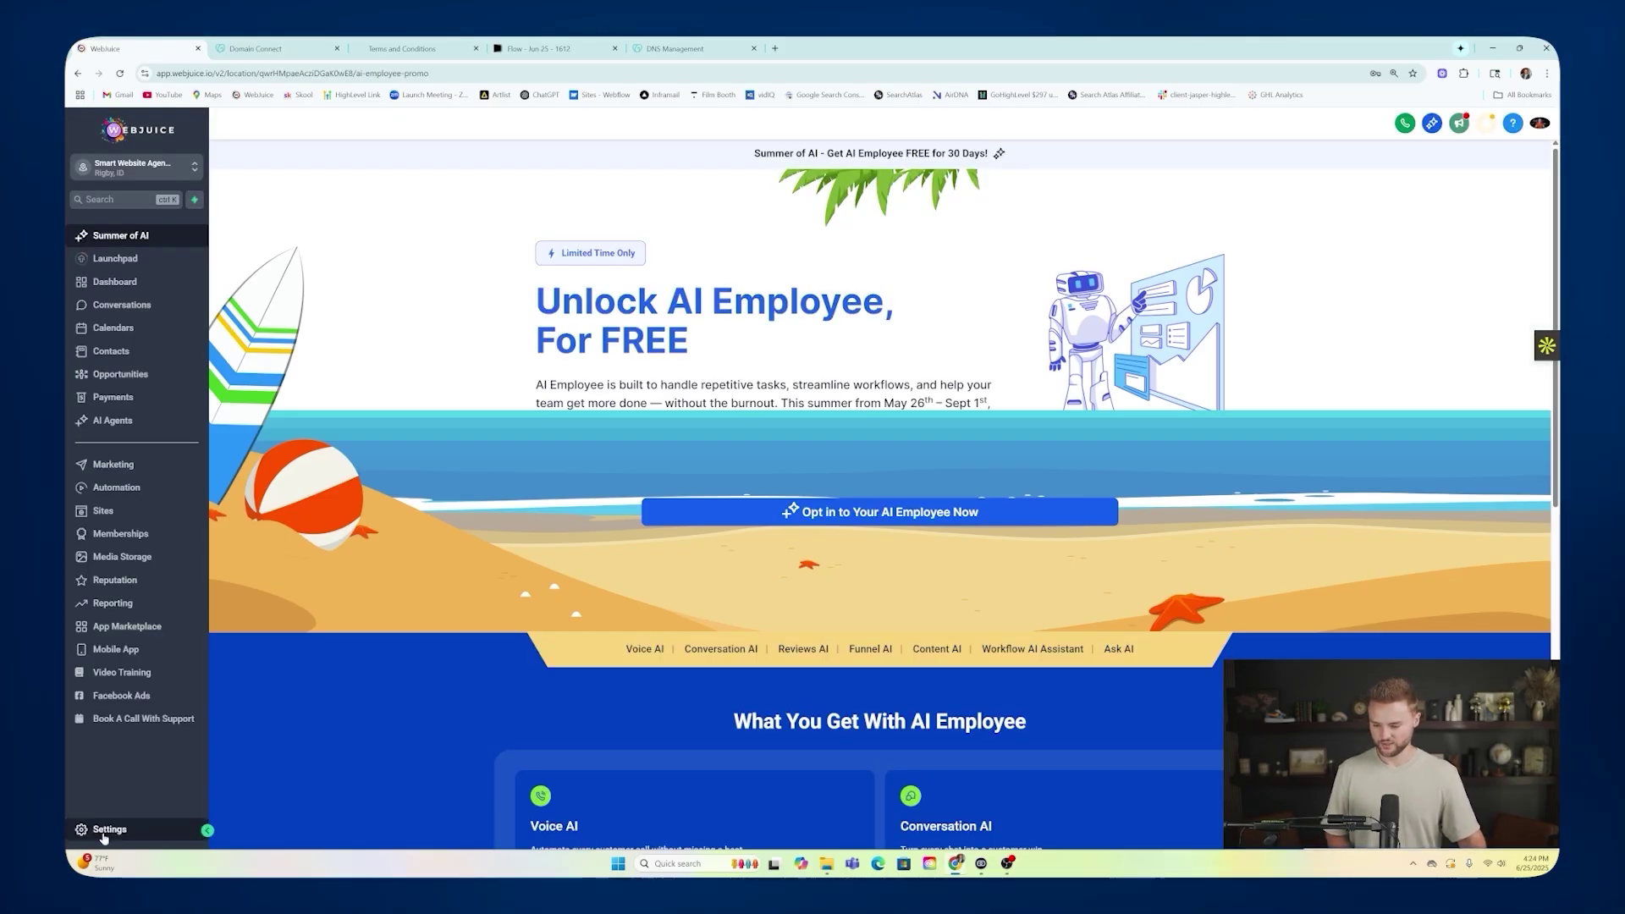
Check the sub-account's default email provider in Email Services, then open its automation workflows.
{"action": "left_click", "coordinate": [104, 833]}
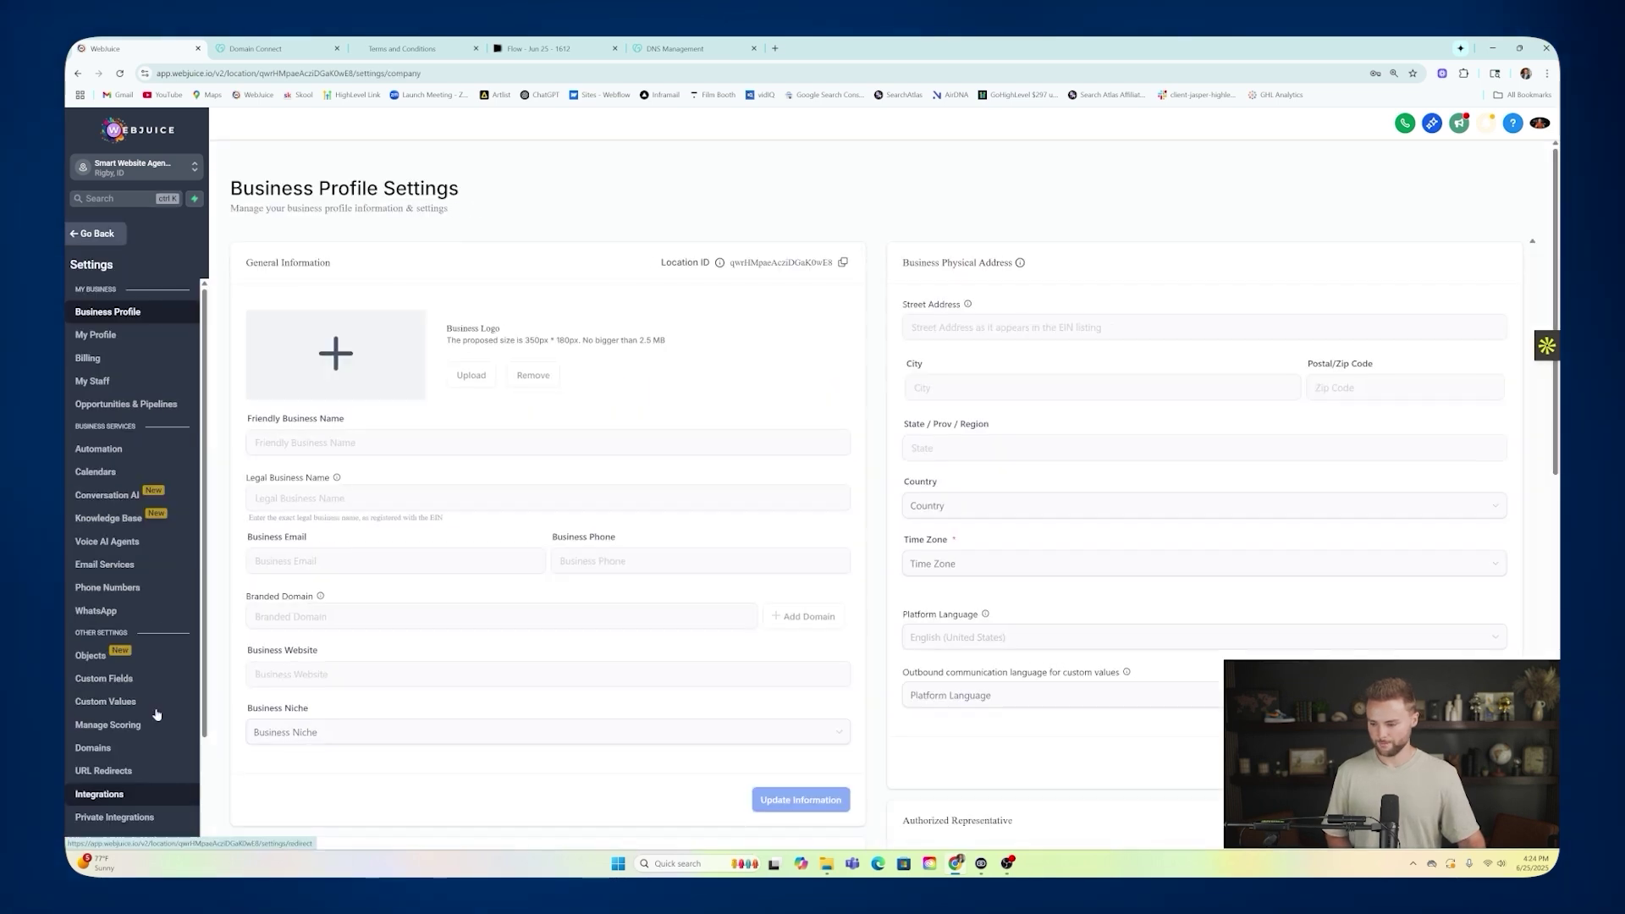
{"action": "left_click", "coordinate": [123, 565]}
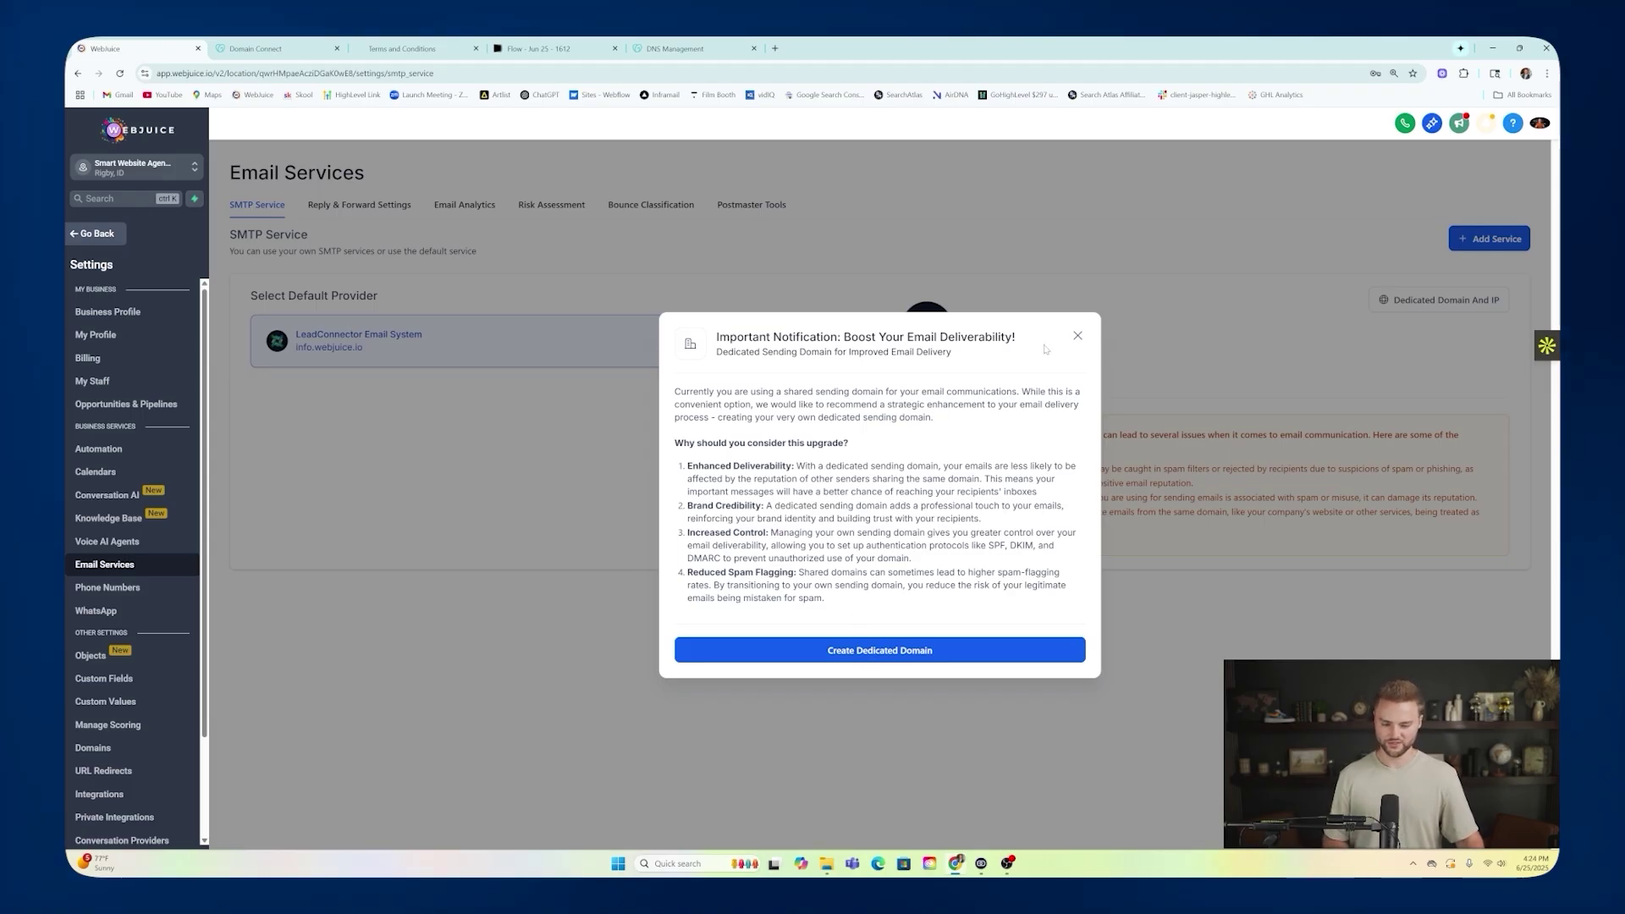
{"action": "left_click", "coordinate": [1078, 337]}
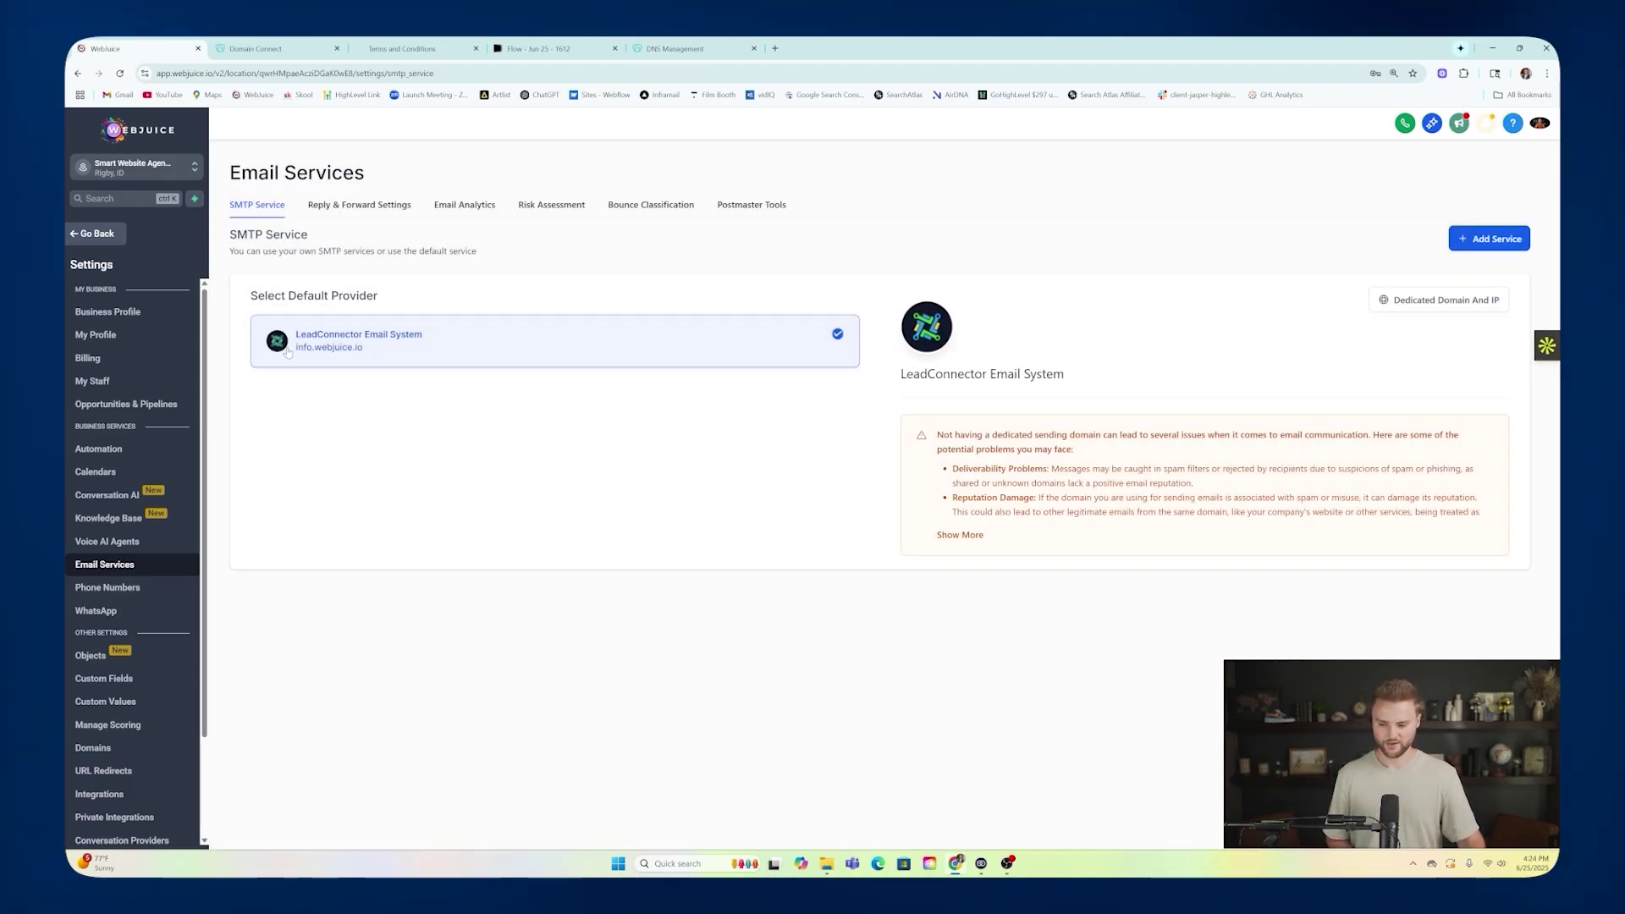
{"action": "left_click_drag", "start_coordinate": [286, 352], "coordinate": [320, 353]}
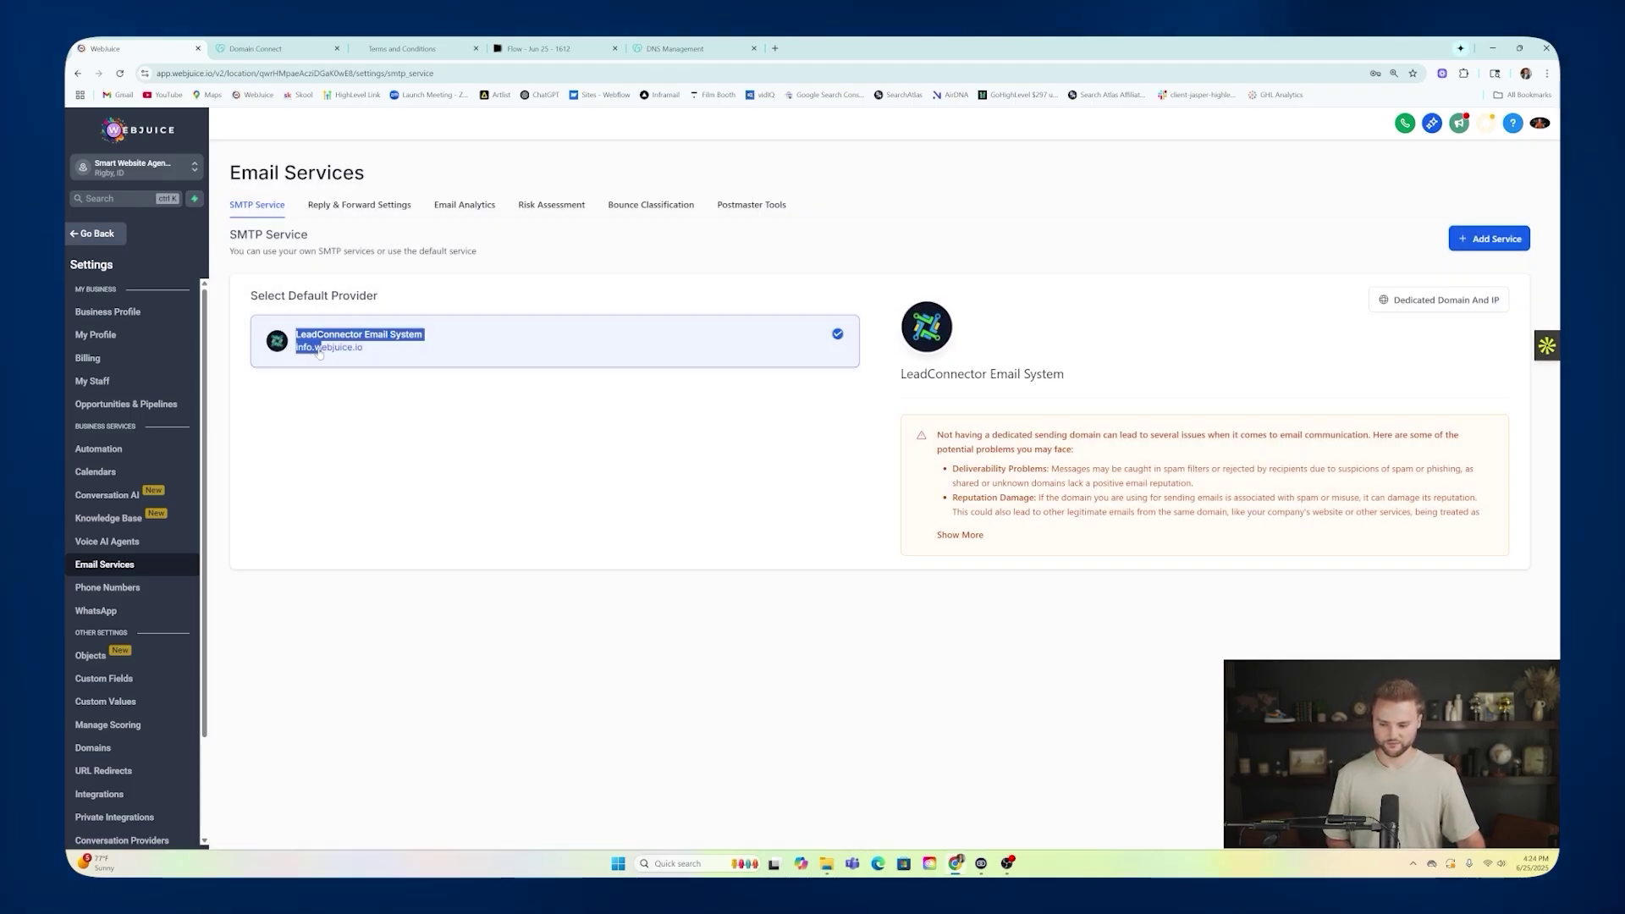
{"action": "left_click", "coordinate": [377, 366]}
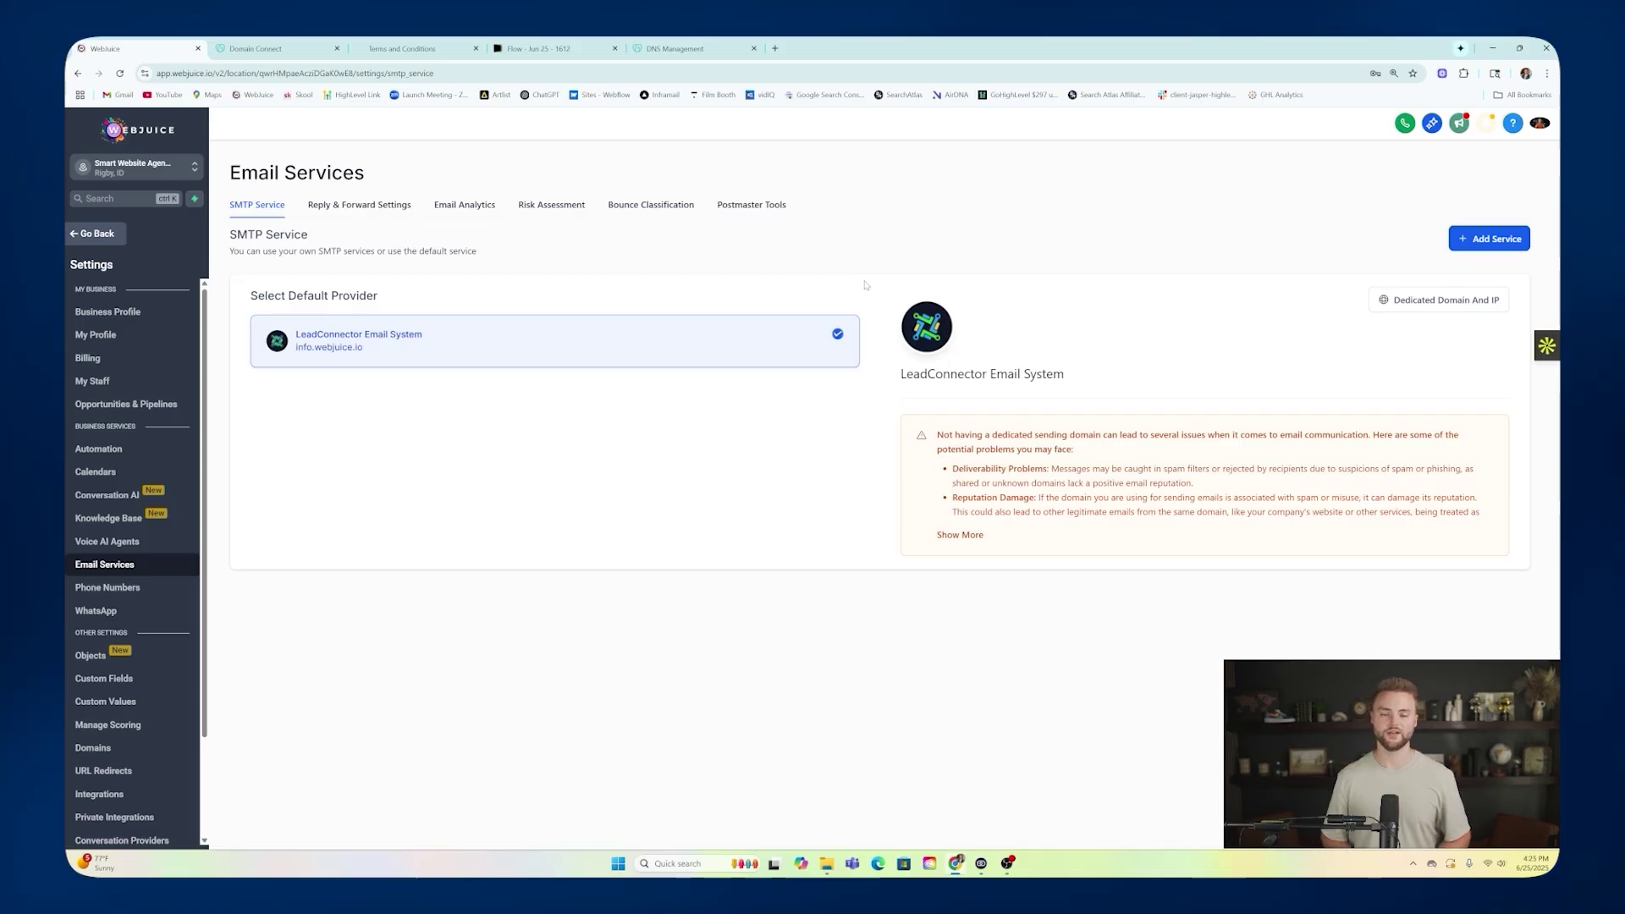
{"action": "left_click", "coordinate": [118, 230]}
{"action": "left_click", "coordinate": [139, 488]}
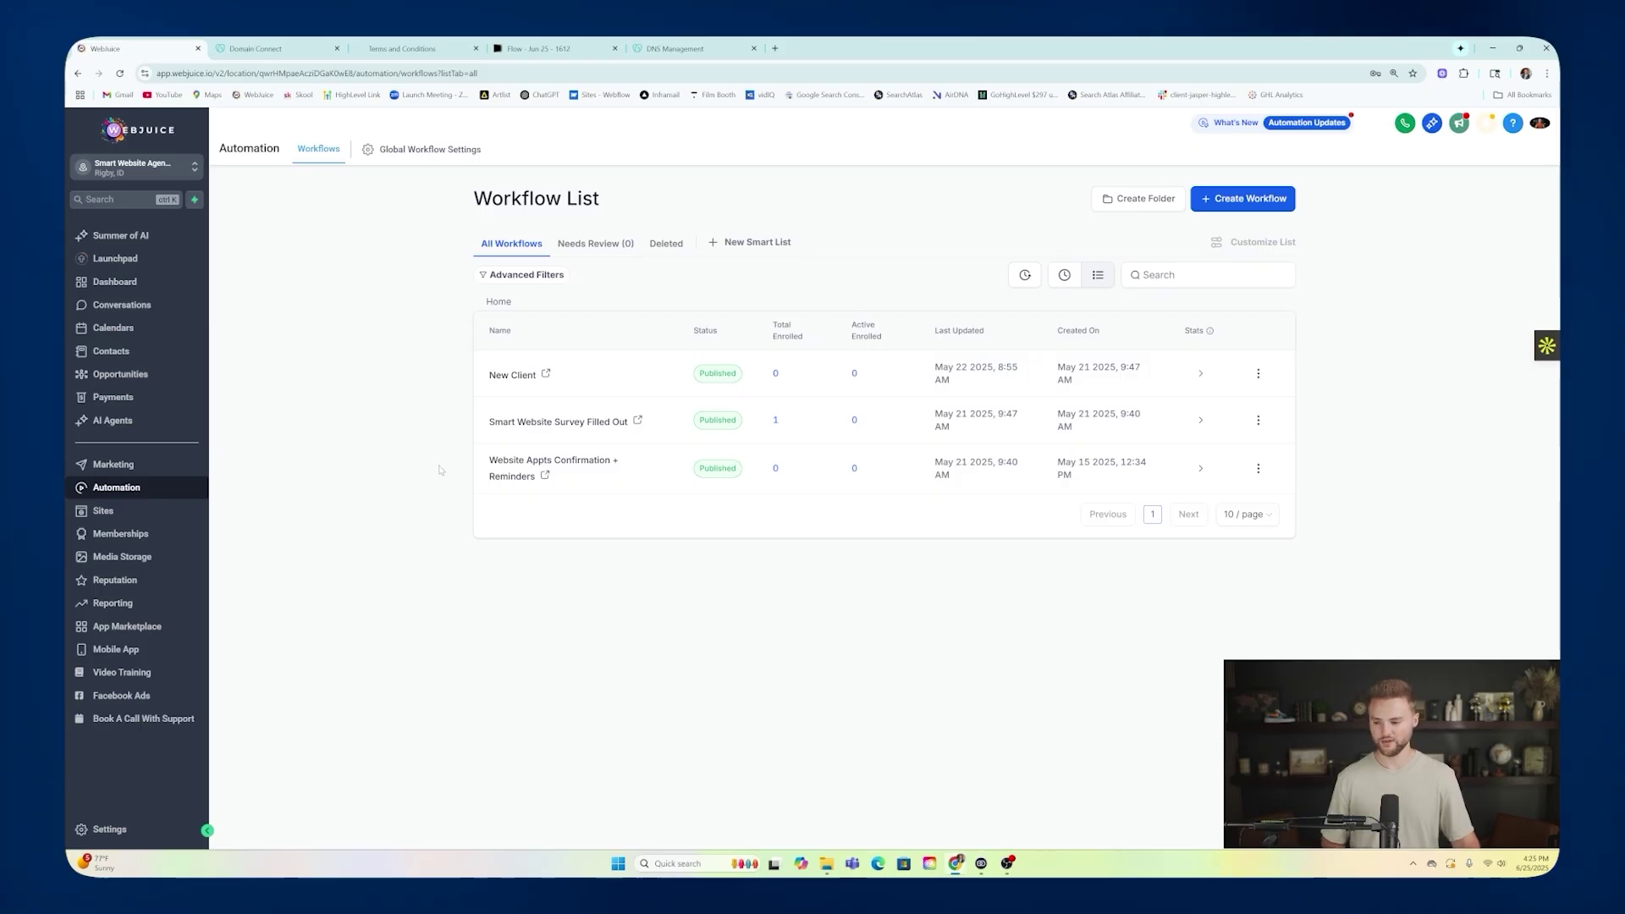
Open a contact, switch the reply to Email and begin the body, then open sub-account Settings.
{"action": "left_click", "coordinate": [111, 351]}
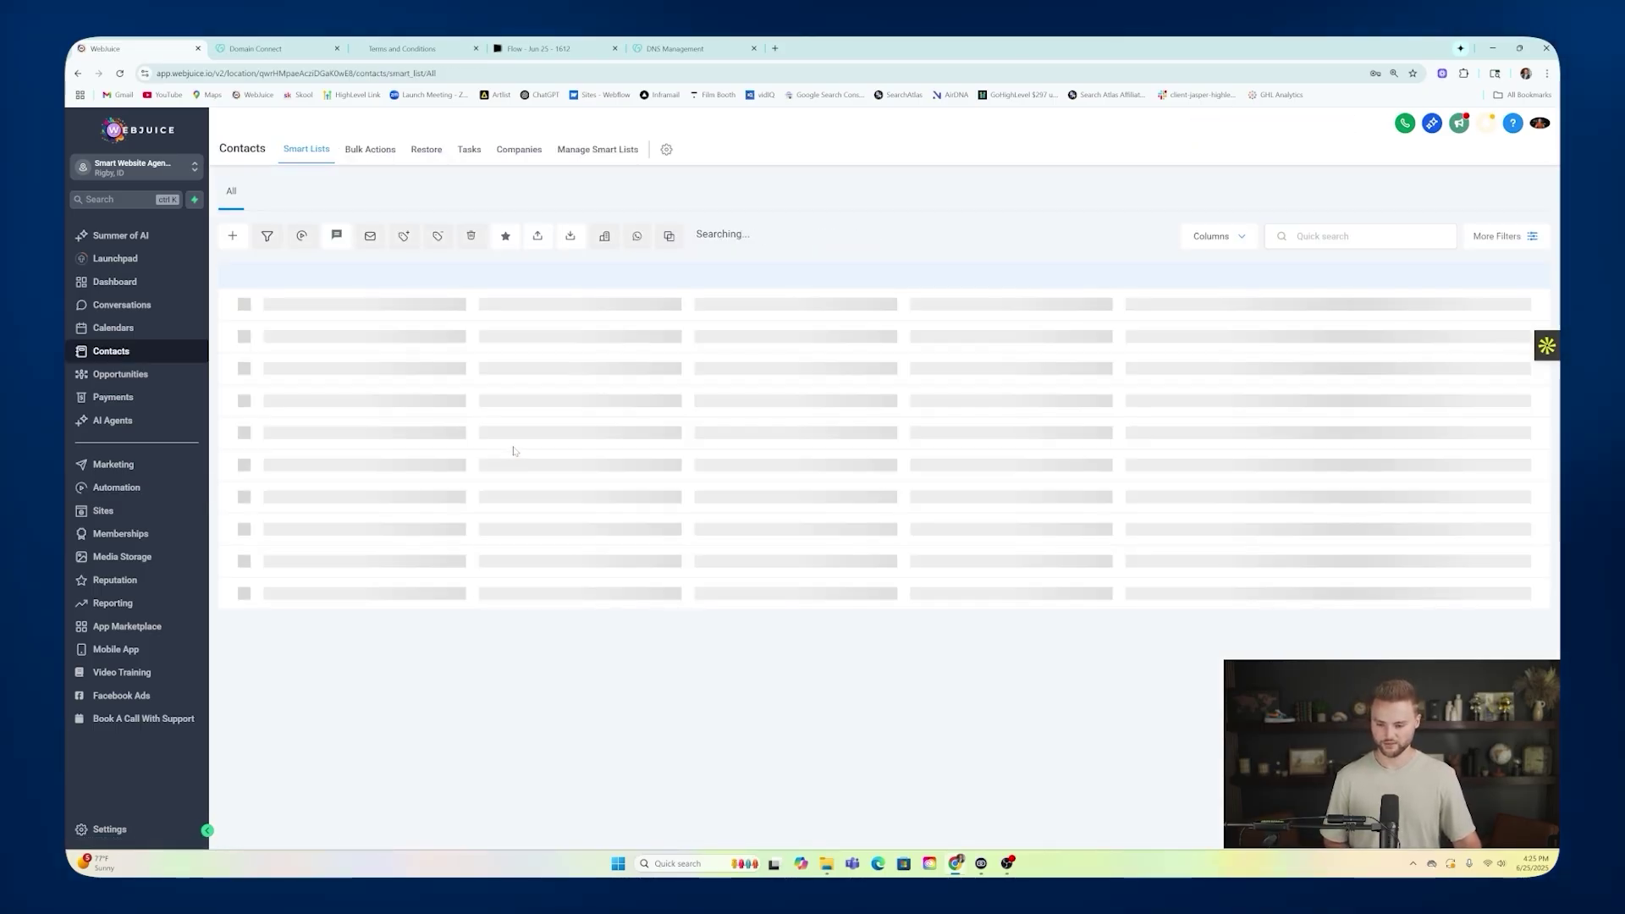
{"action": "left_click", "coordinate": [385, 324]}
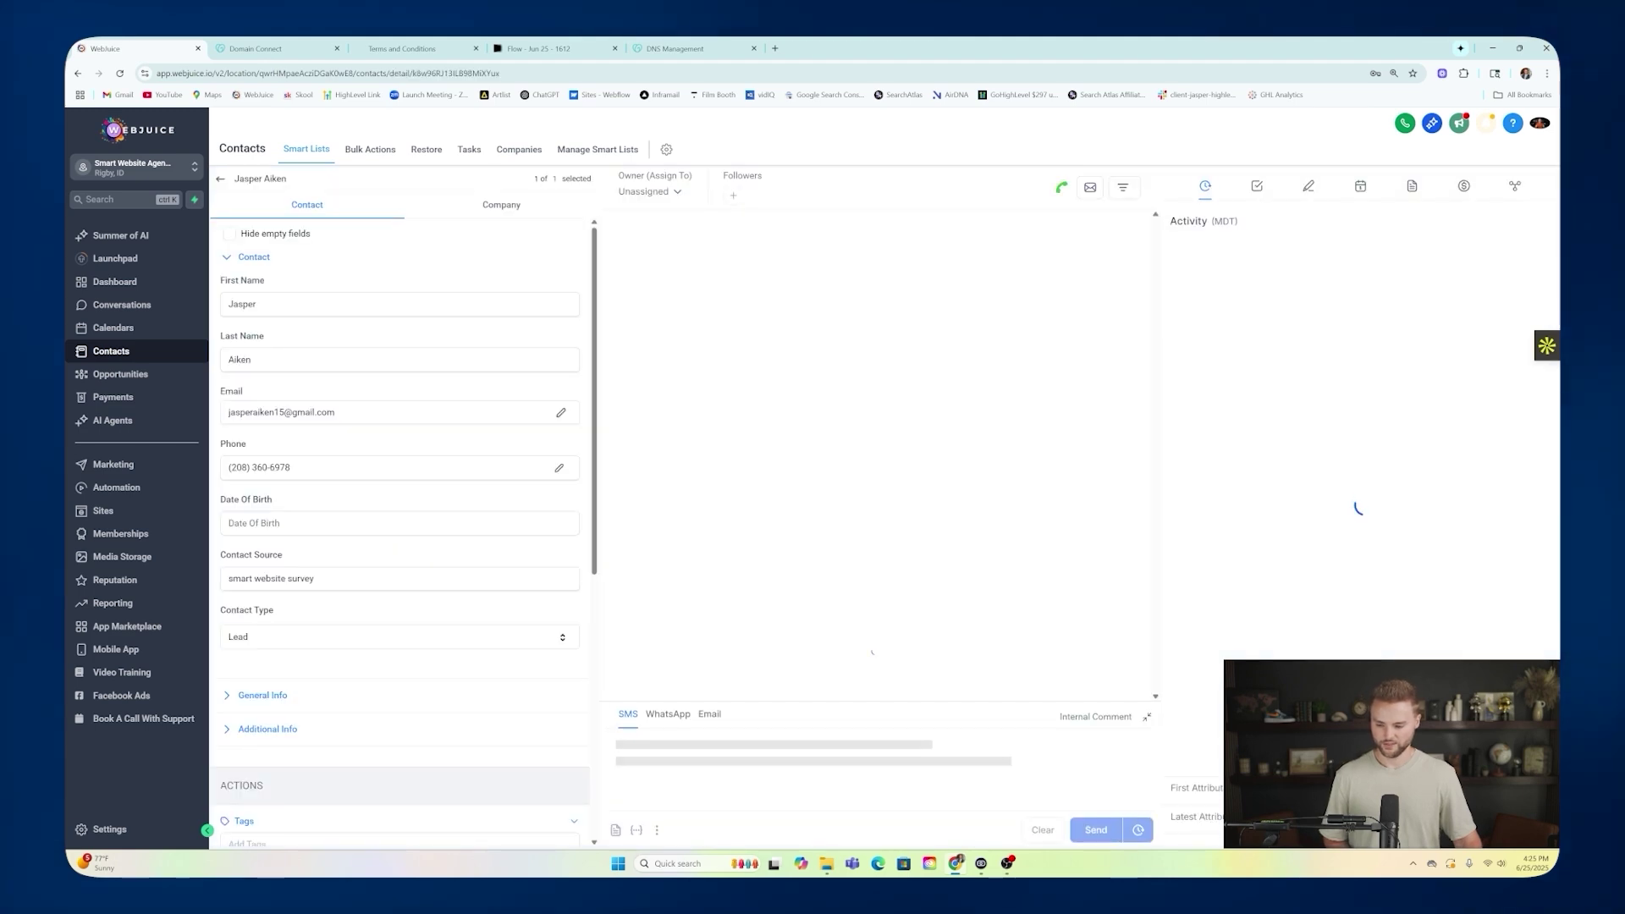
{"action": "left_click", "coordinate": [709, 714]}
{"action": "left_click", "coordinate": [612, 688]}
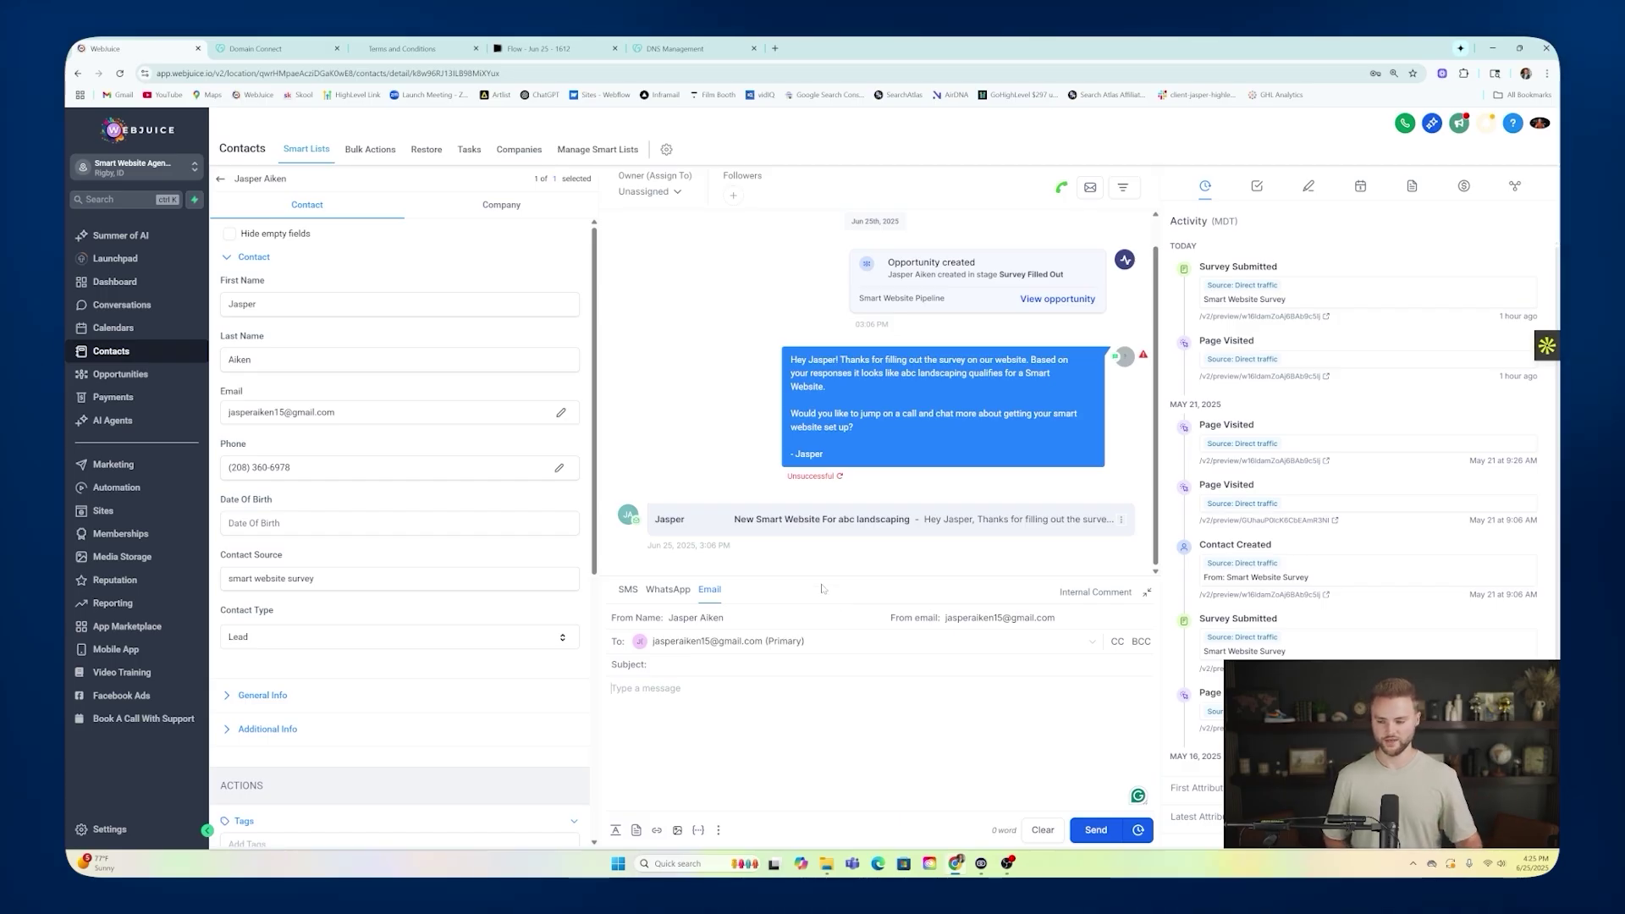
{"action": "left_click", "coordinate": [155, 833]}
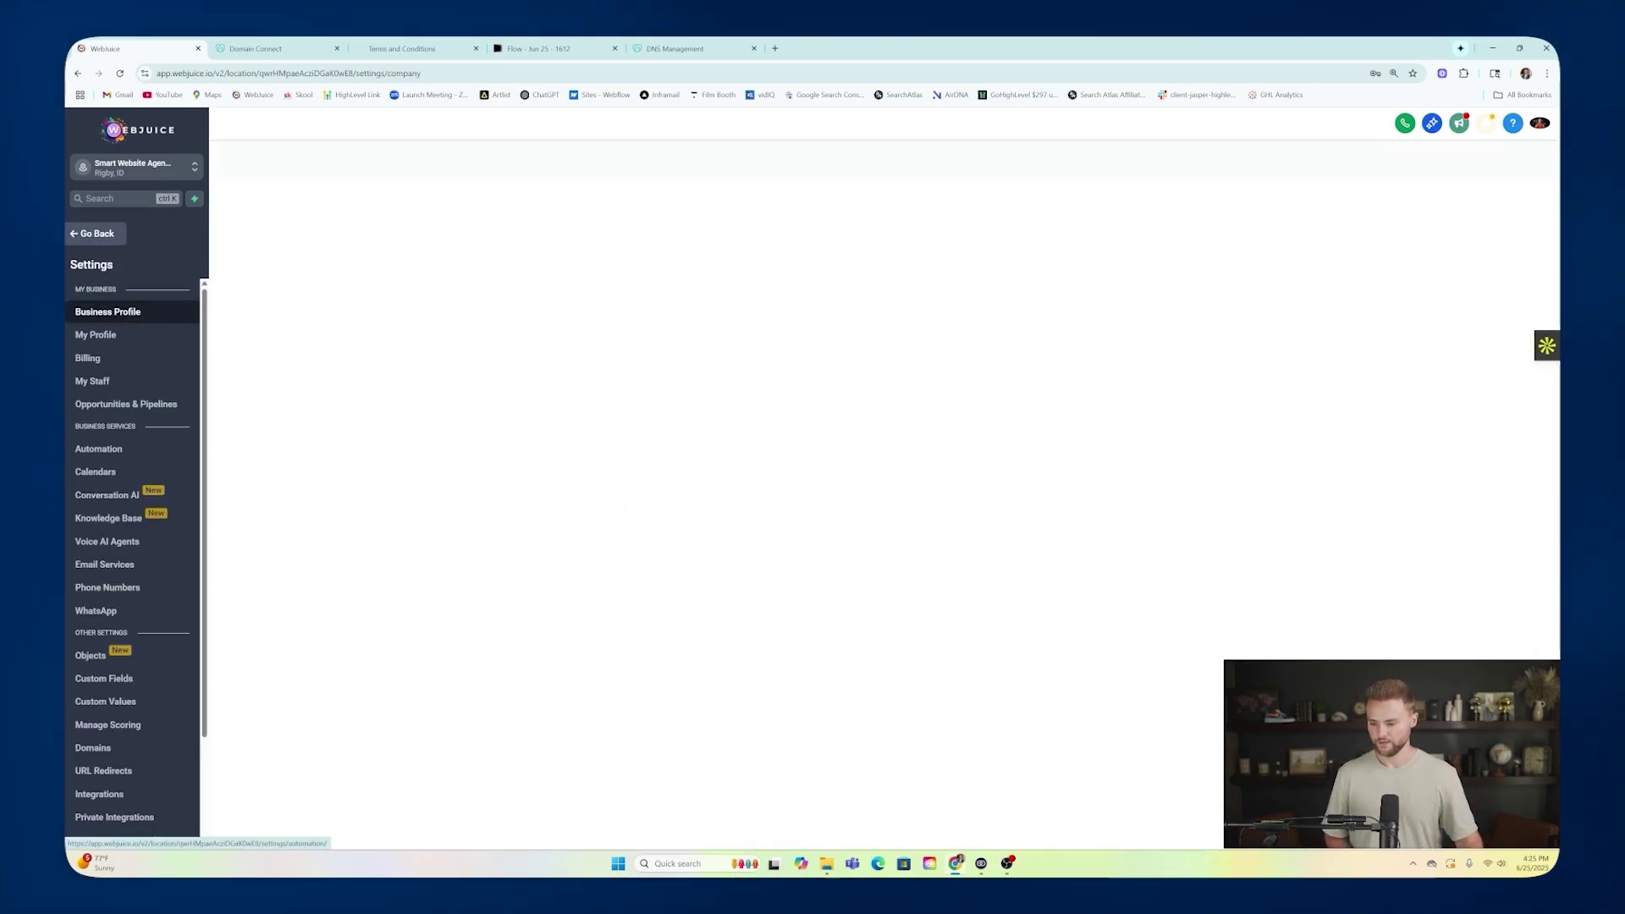
Open the Email Services settings and close the Boost Your Email Deliverability notice.
{"action": "left_click", "coordinate": [106, 564]}
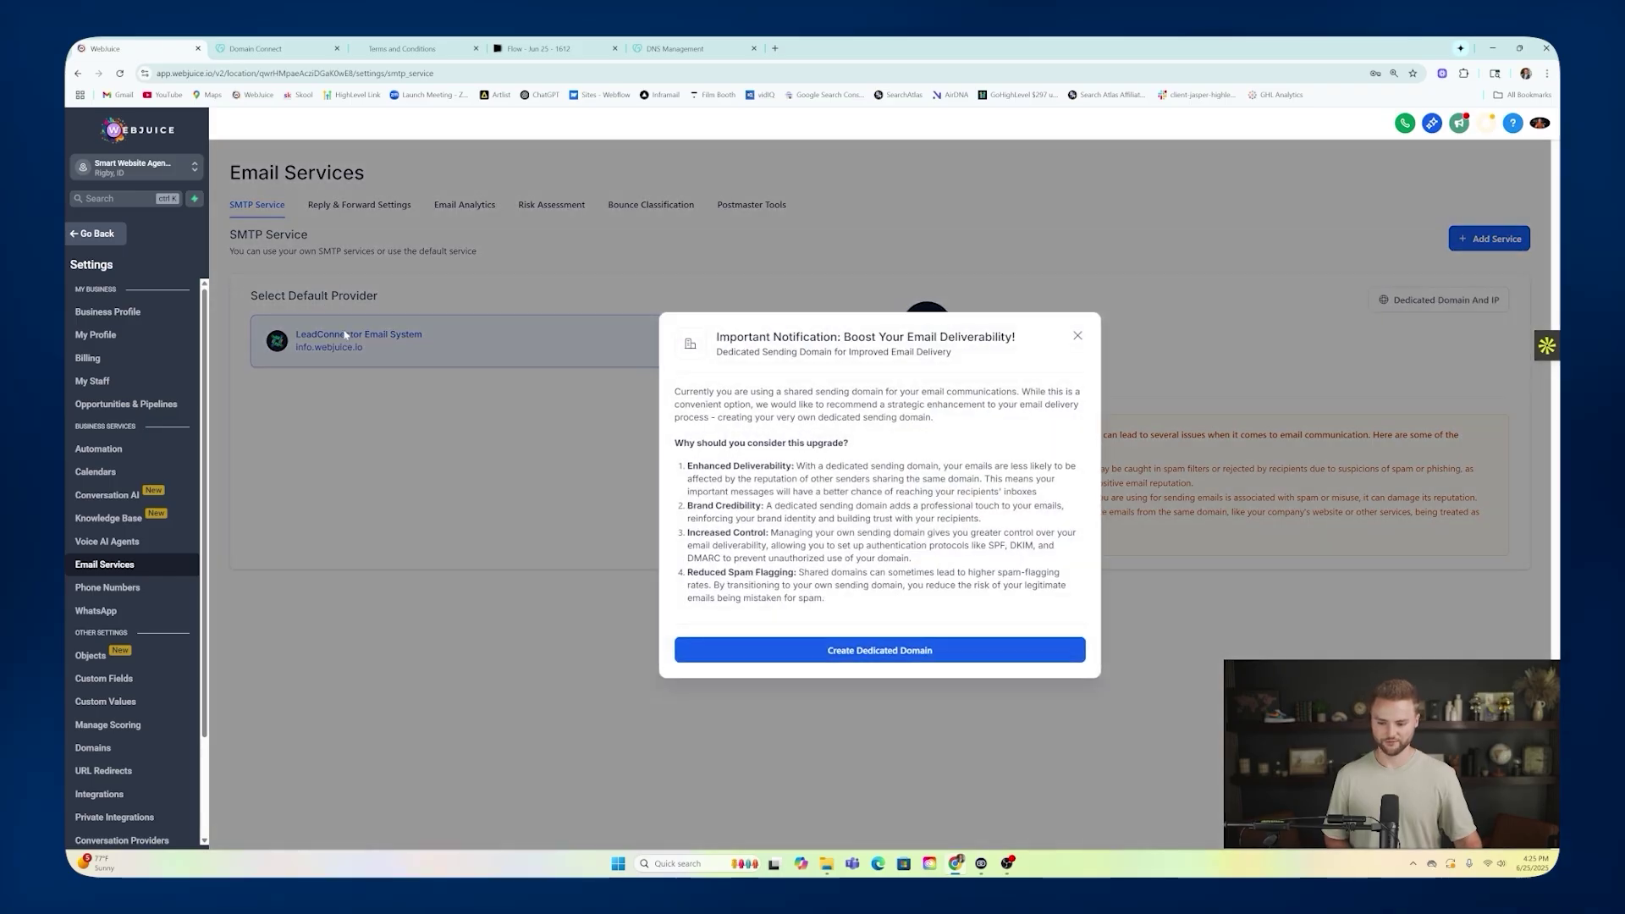
{"action": "left_click", "coordinate": [1078, 335]}
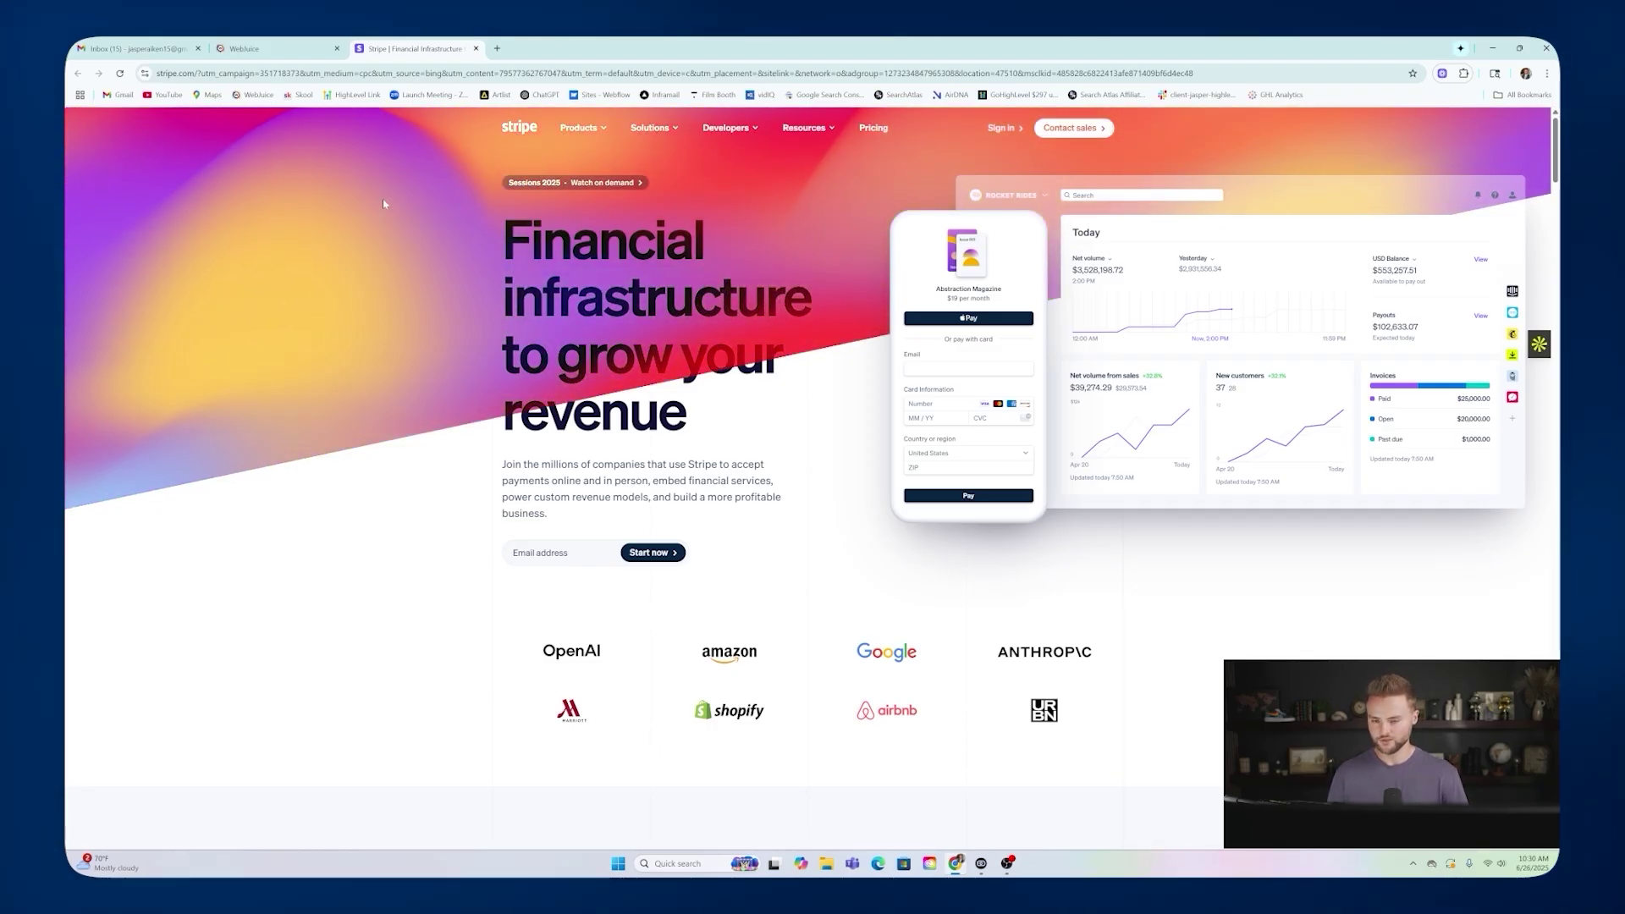
Confirm the agency Stripe is connected as Webjuice LLC, then switch into Smart Website Agency Snapshot (Free).
{"action": "left_click", "coordinate": [286, 52]}
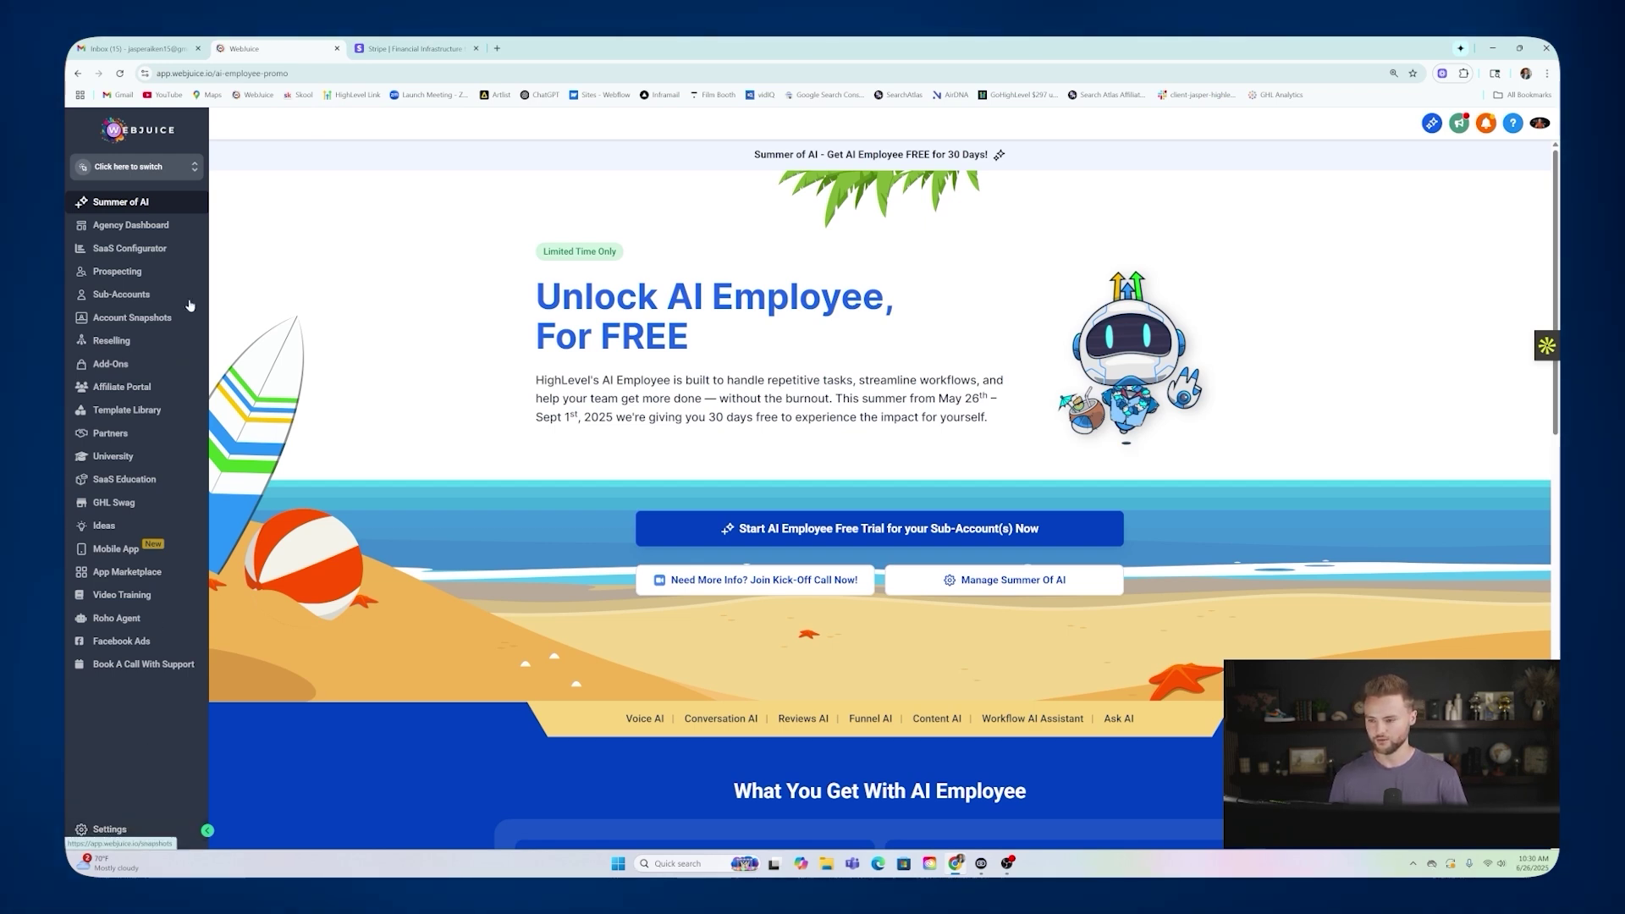
{"action": "left_click", "coordinate": [102, 829]}
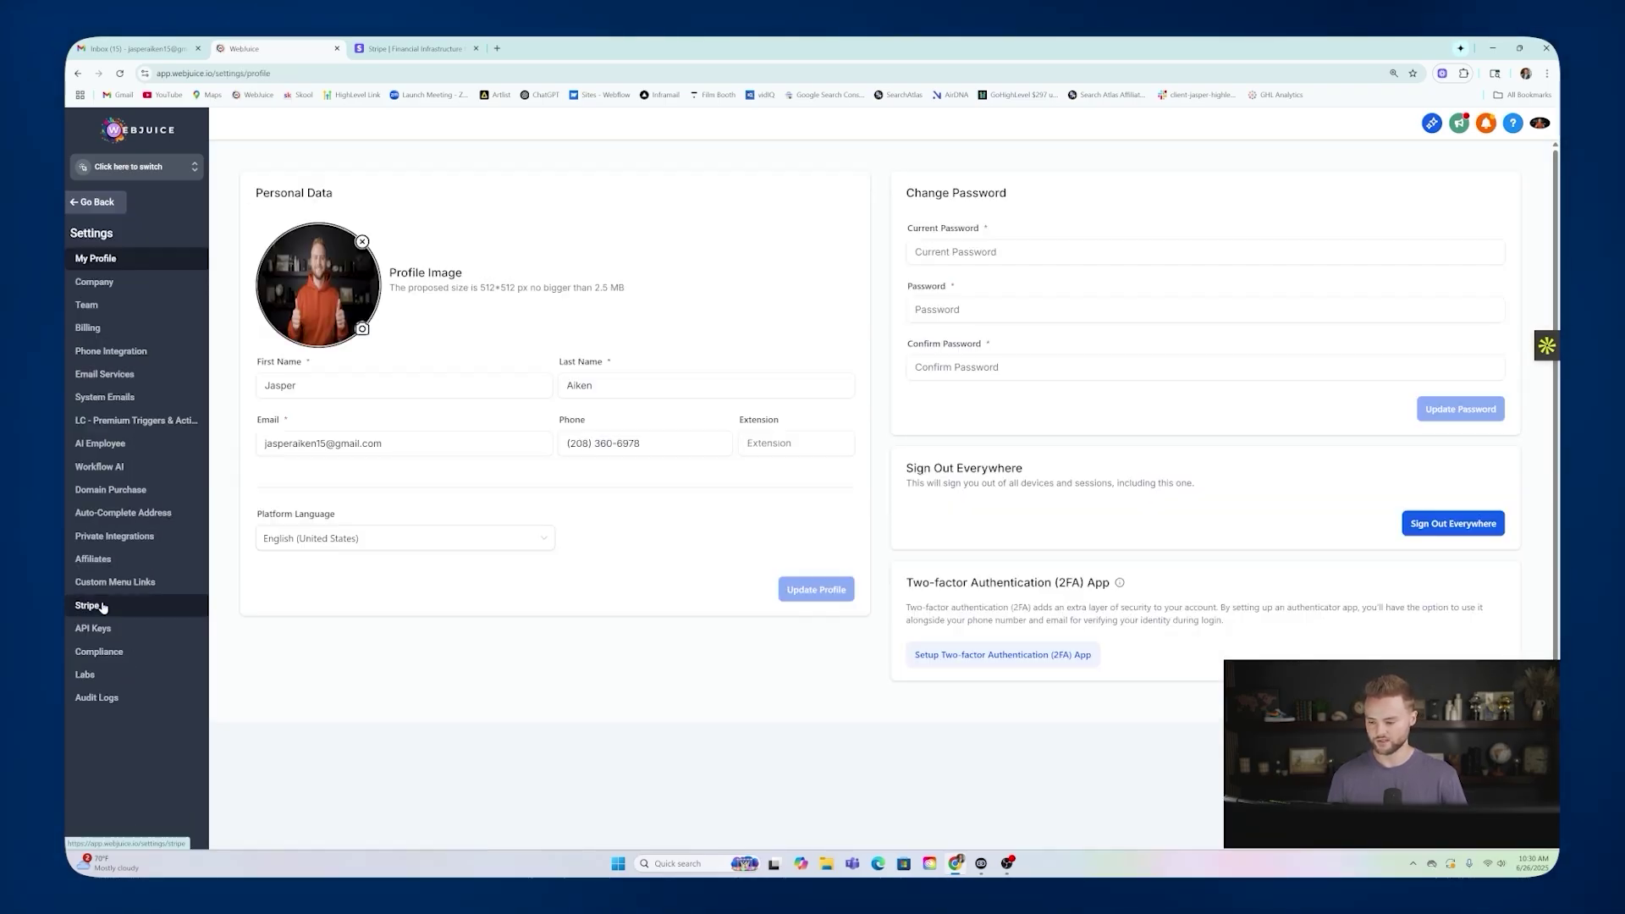
{"action": "left_click", "coordinate": [103, 606]}
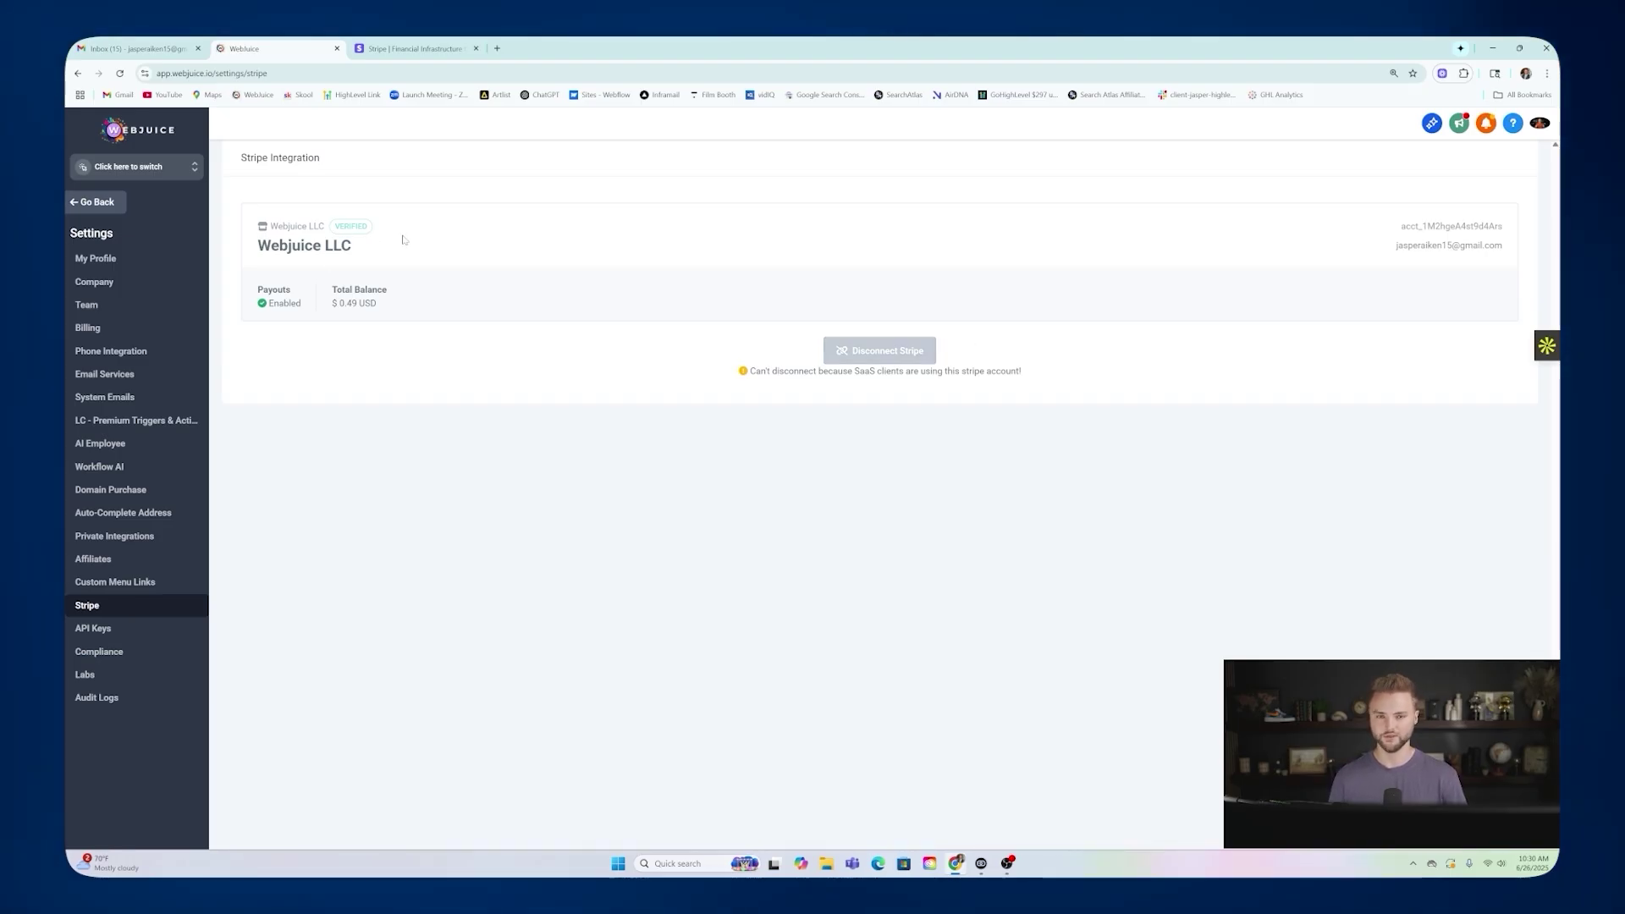
{"action": "left_click", "coordinate": [198, 170]}
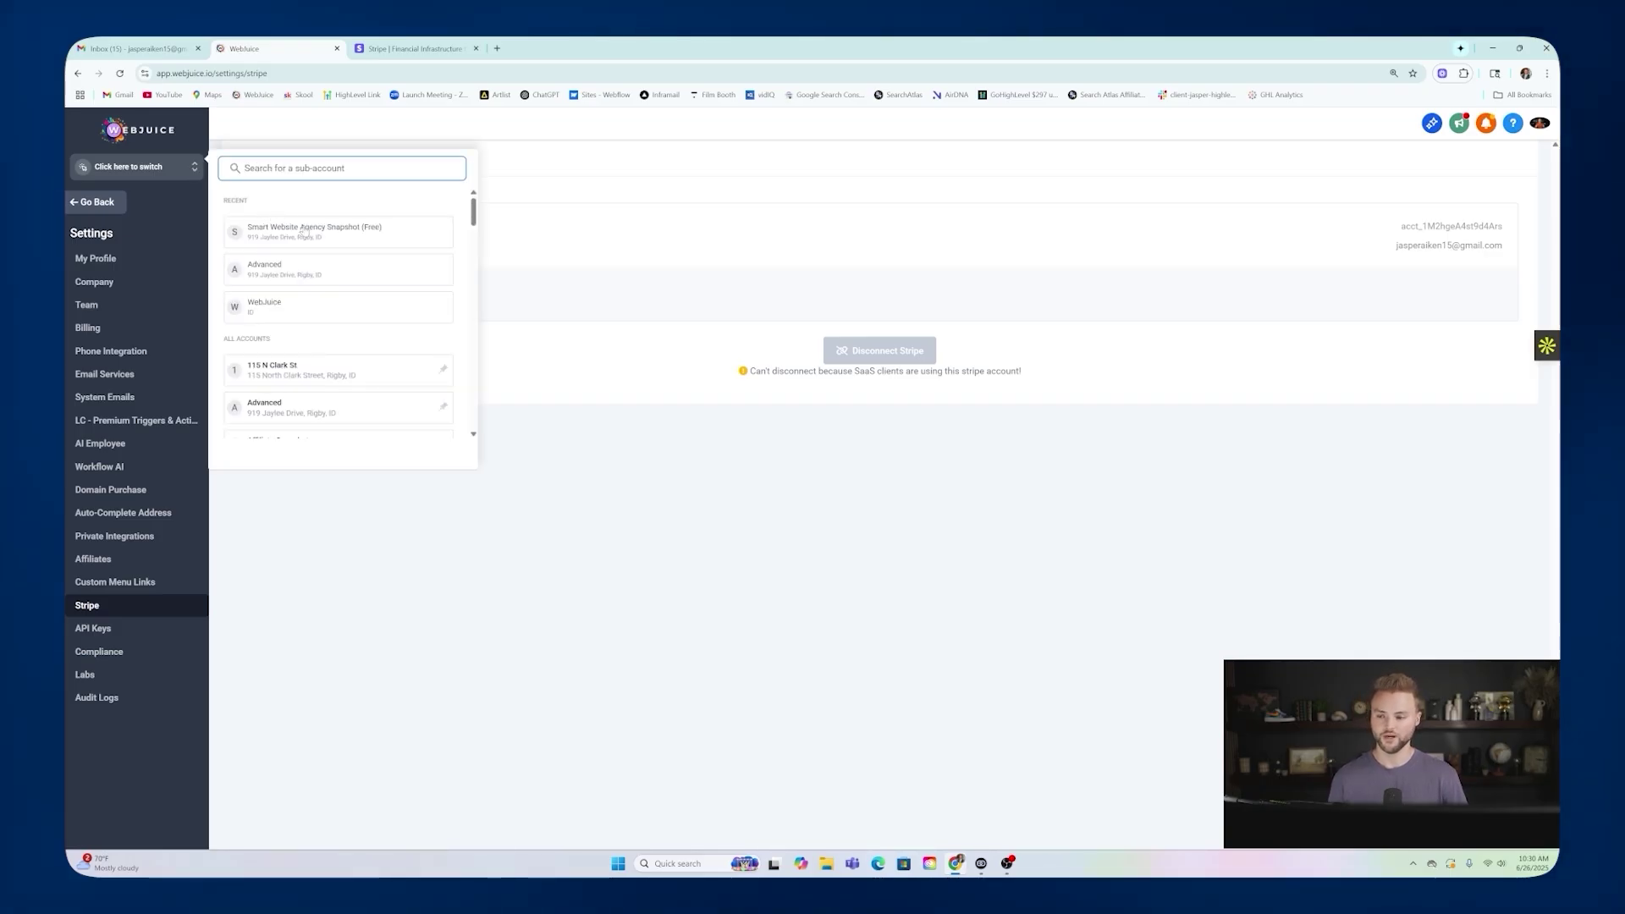
{"action": "left_click", "coordinate": [305, 230]}
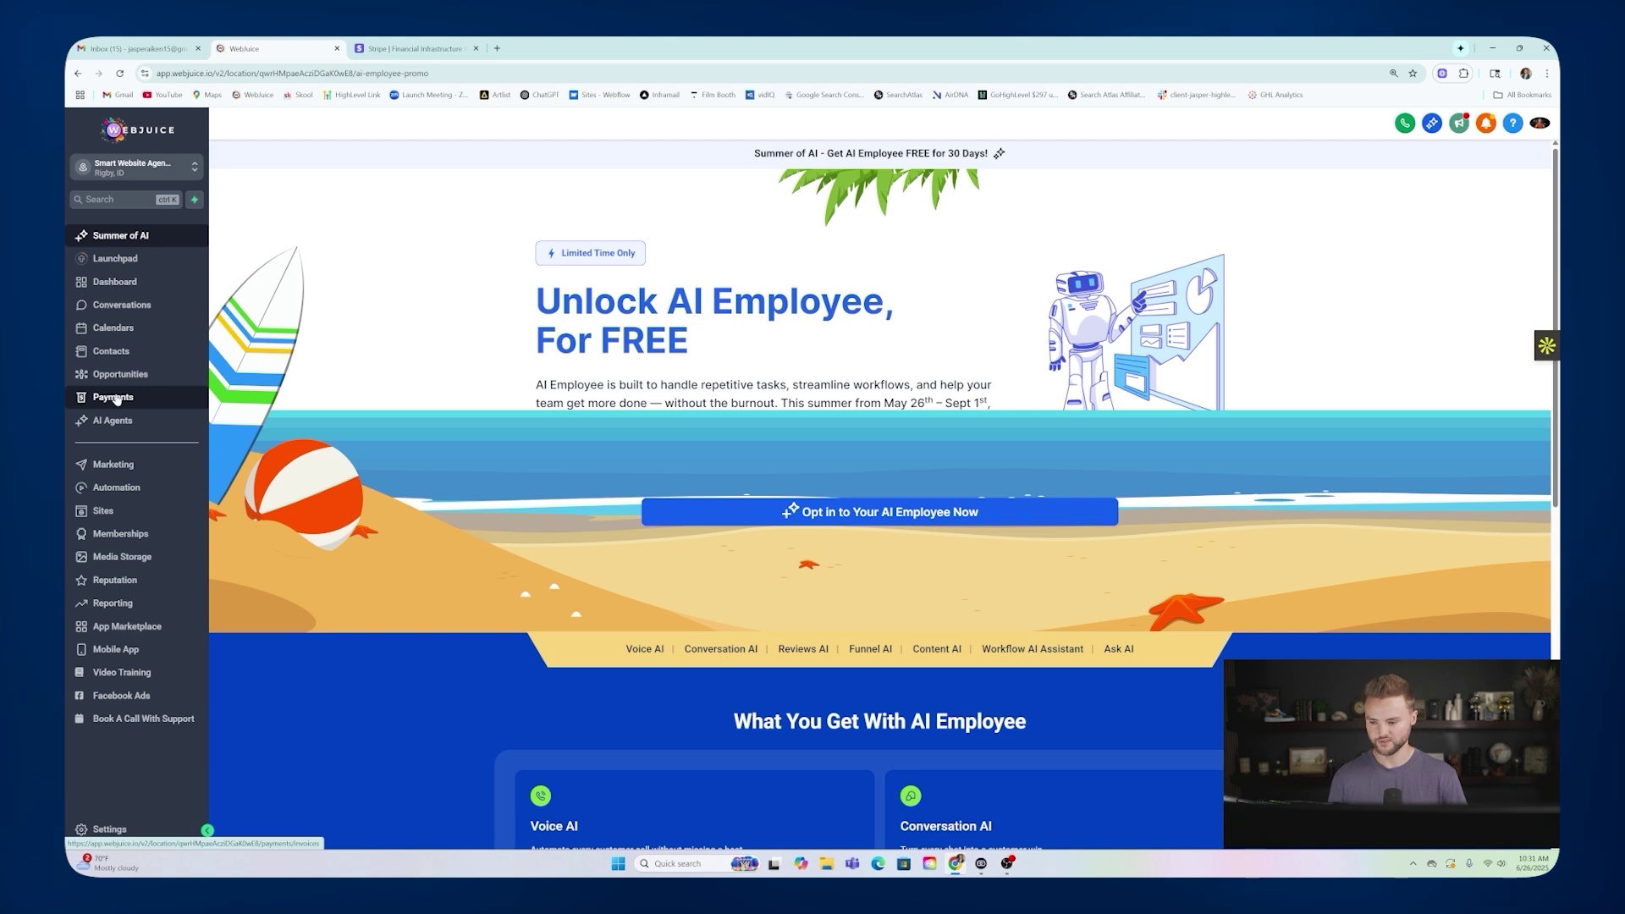
In Payments > Integrations, confirm Stripe has live and test modes, Apple Pay and Link enabled.
{"action": "left_click", "coordinate": [200, 402]}
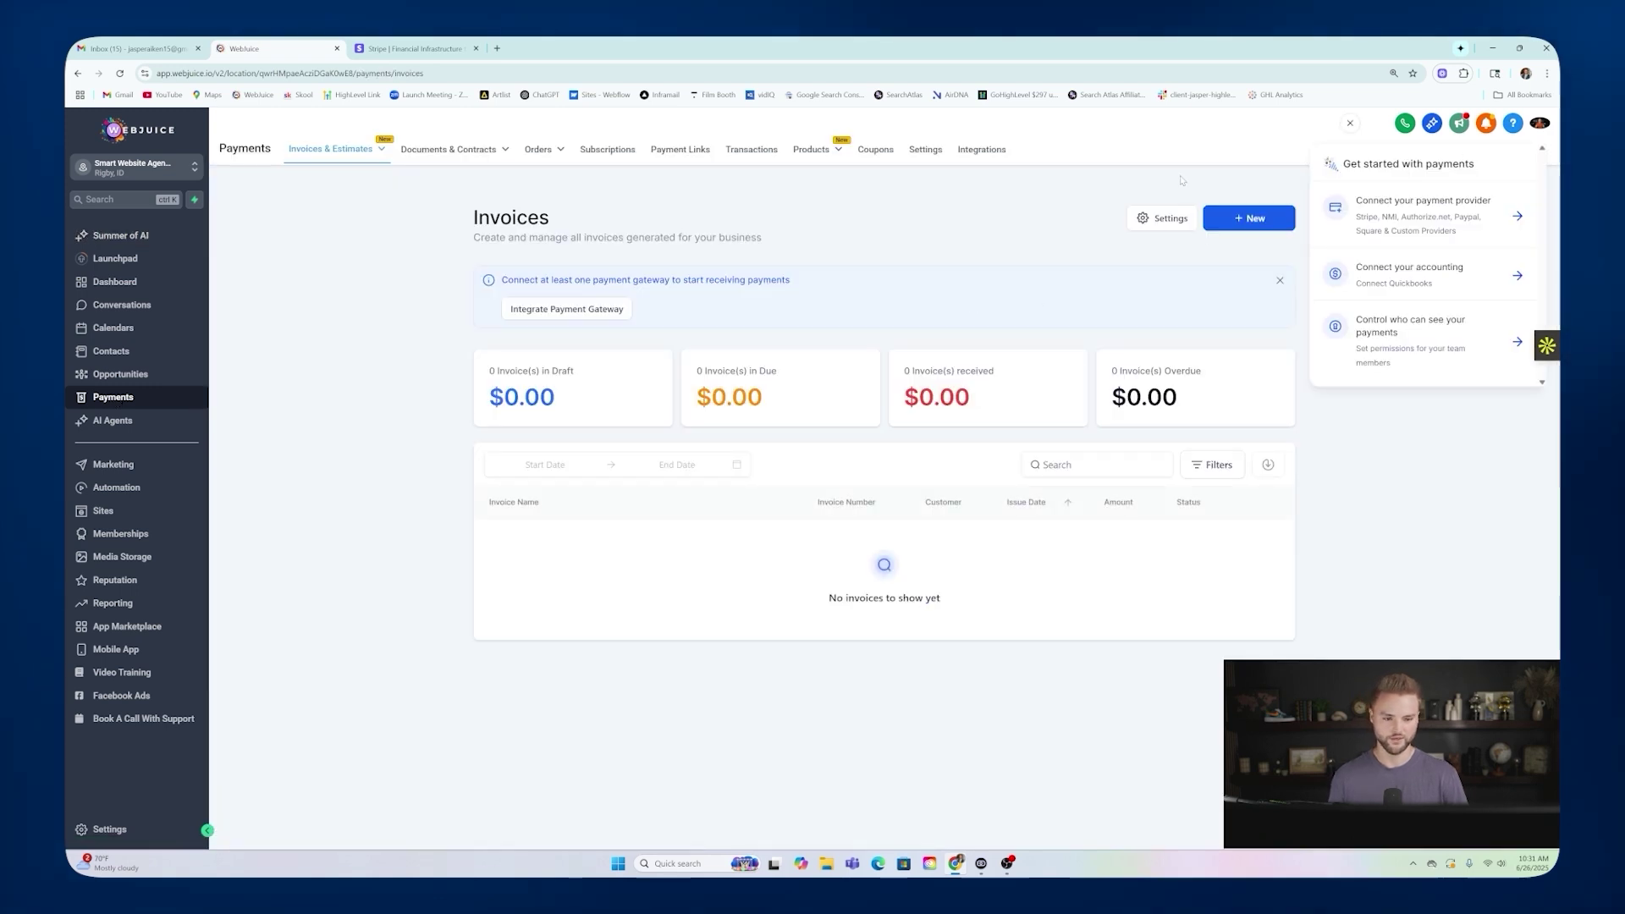
{"action": "left_click", "coordinate": [988, 152]}
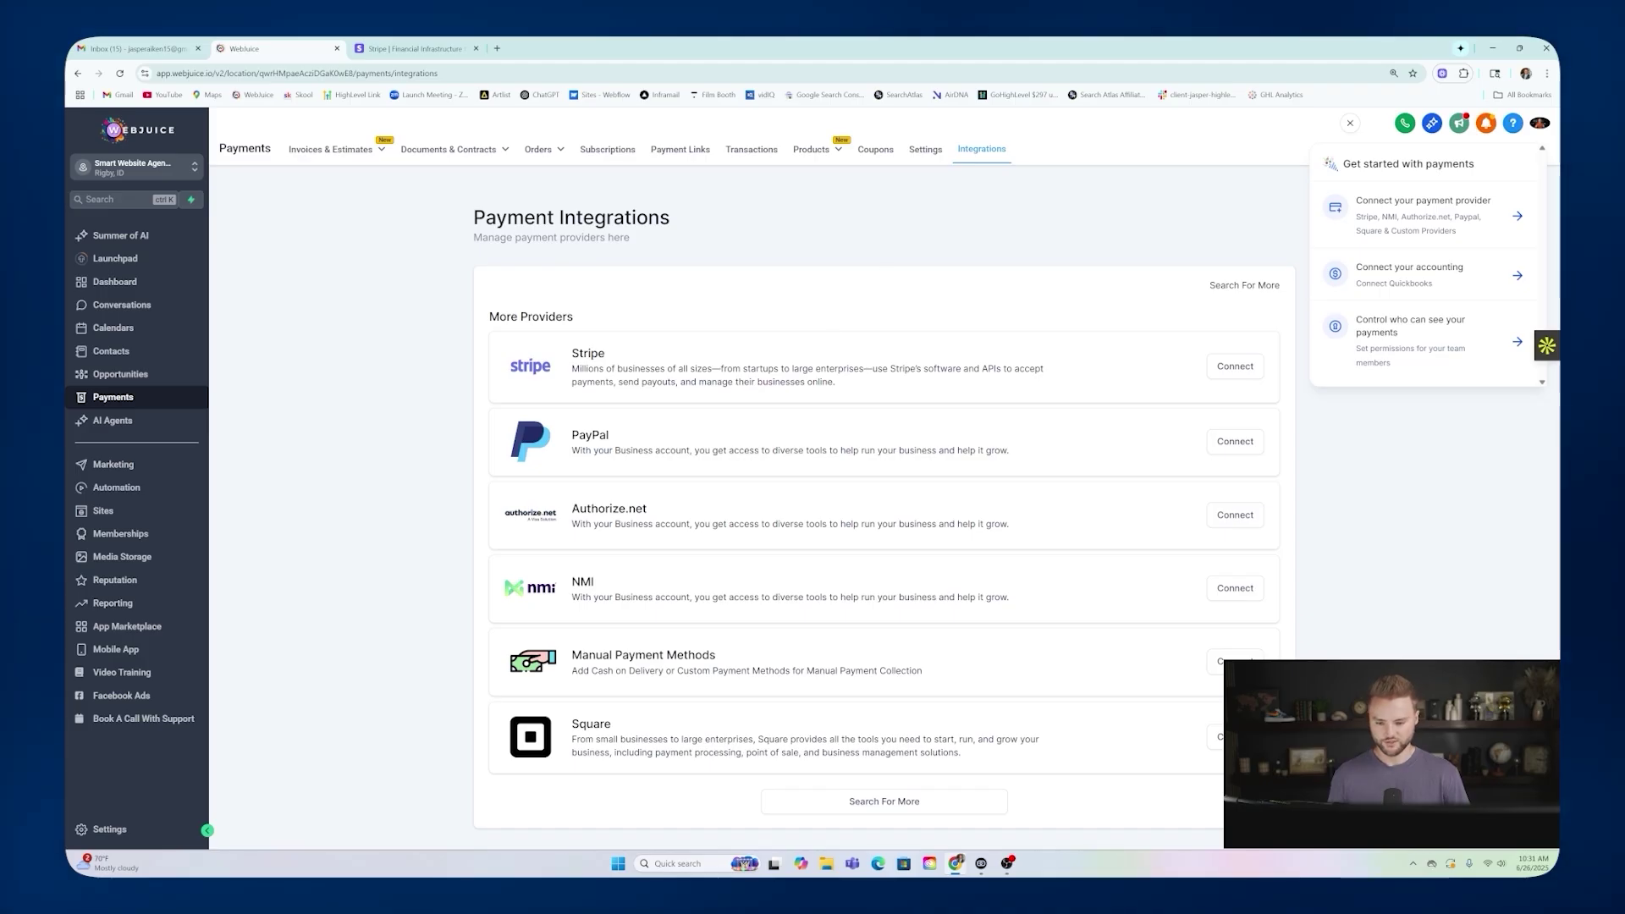
{"action": "left_click_drag", "start_coordinate": [580, 435], "coordinate": [609, 435]}
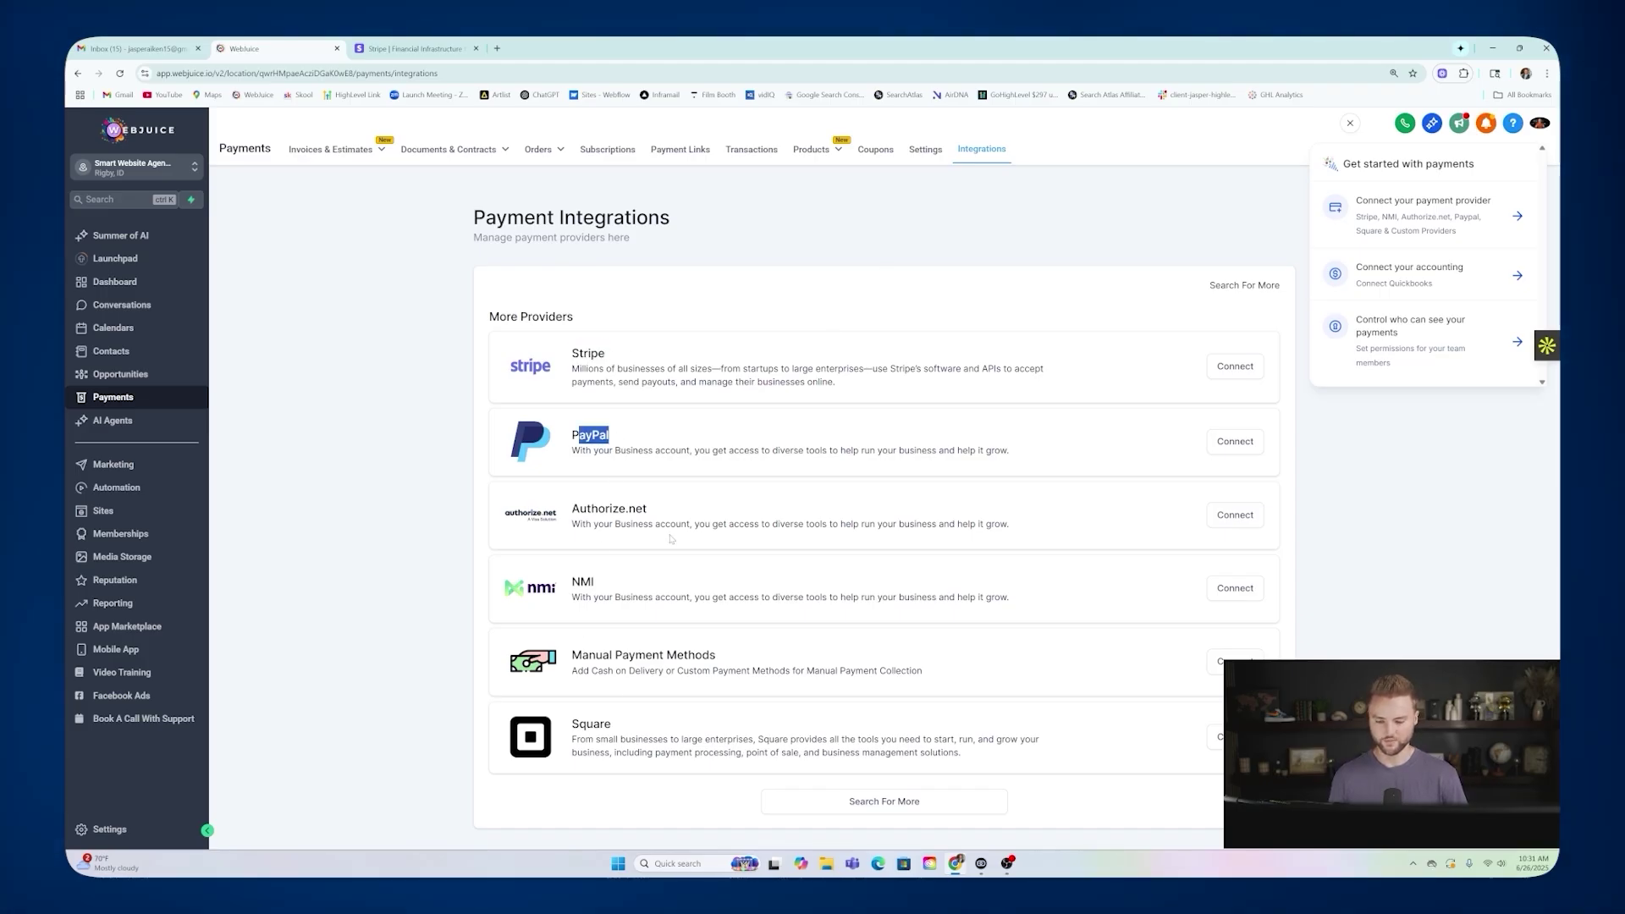
{"action": "left_click", "coordinate": [647, 433]}
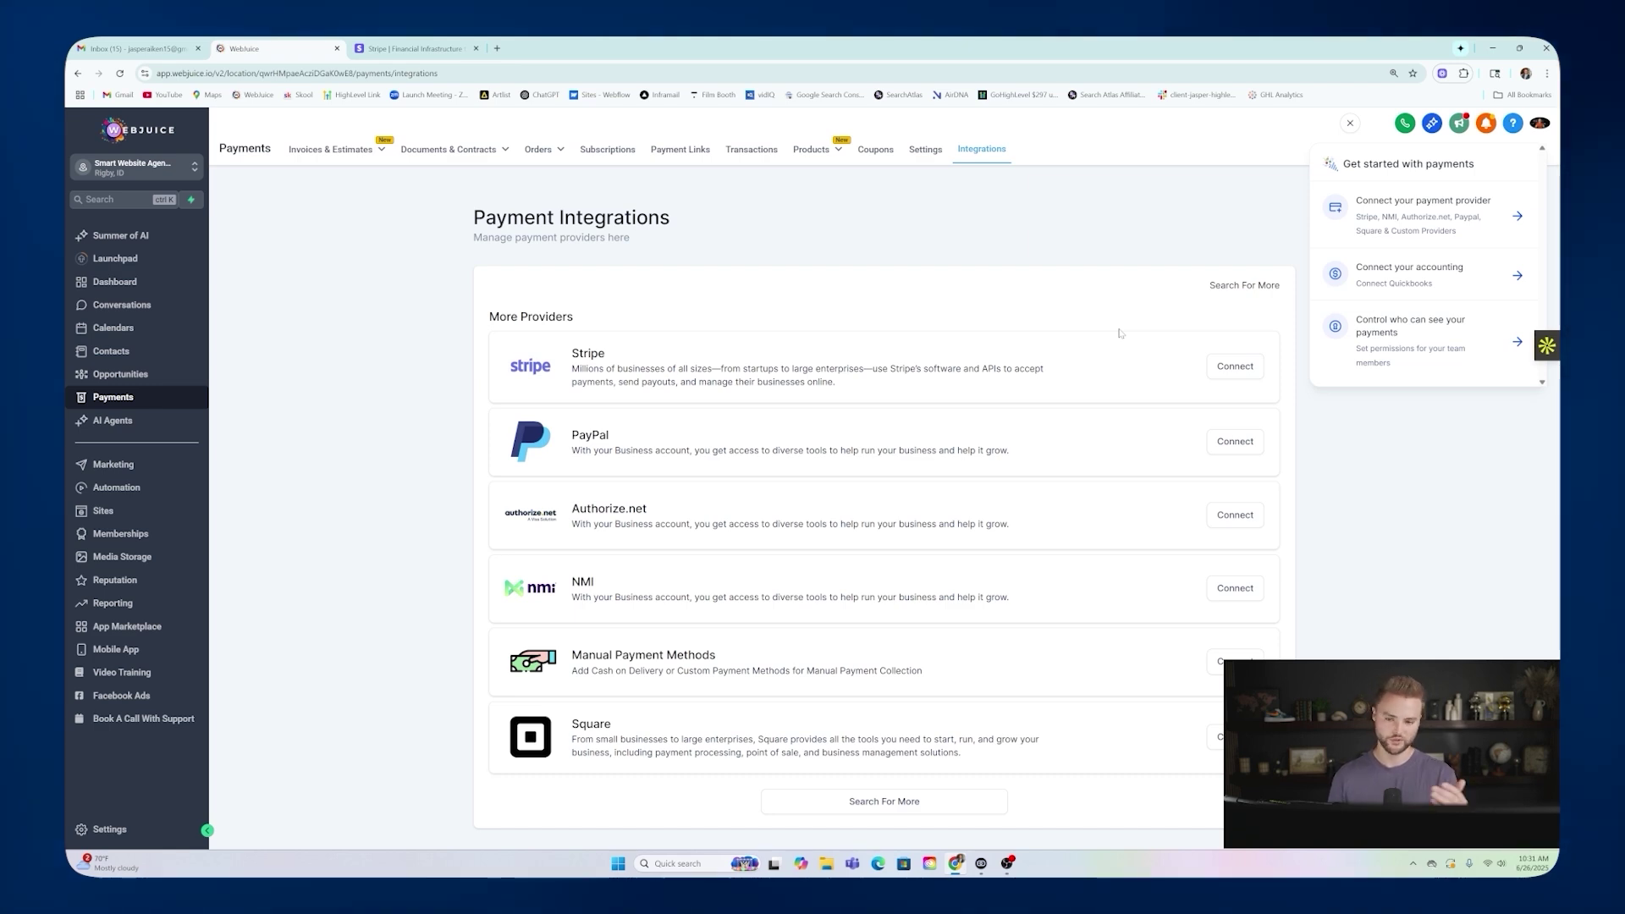
{"action": "mouse_move", "coordinate": [811, 153]}
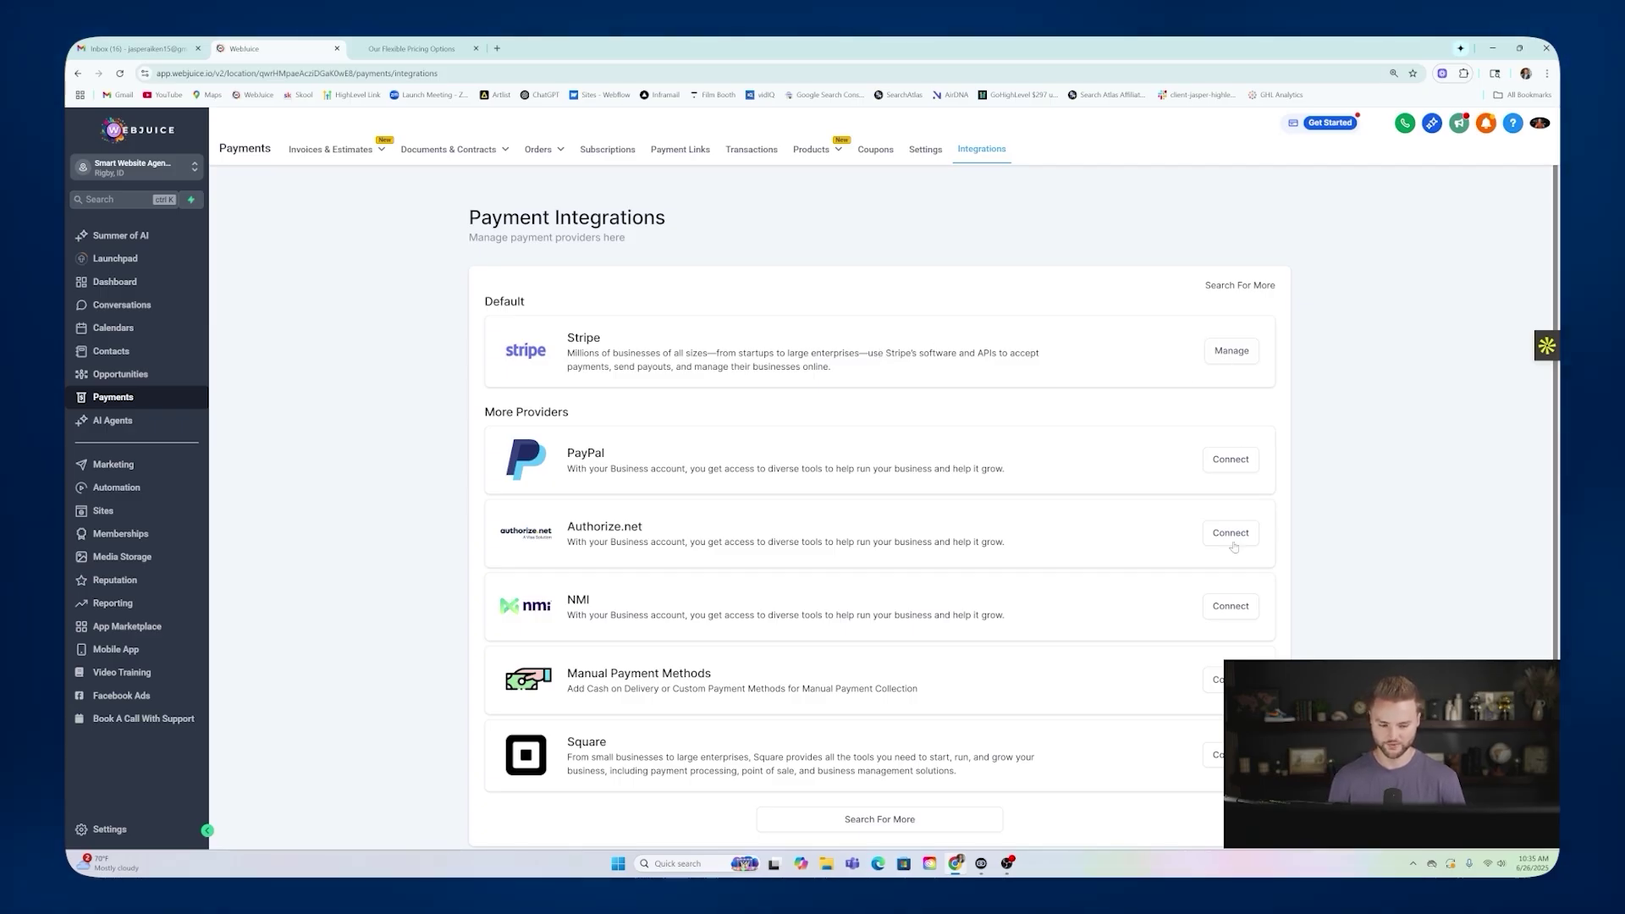
{"action": "left_click", "coordinate": [1219, 356]}
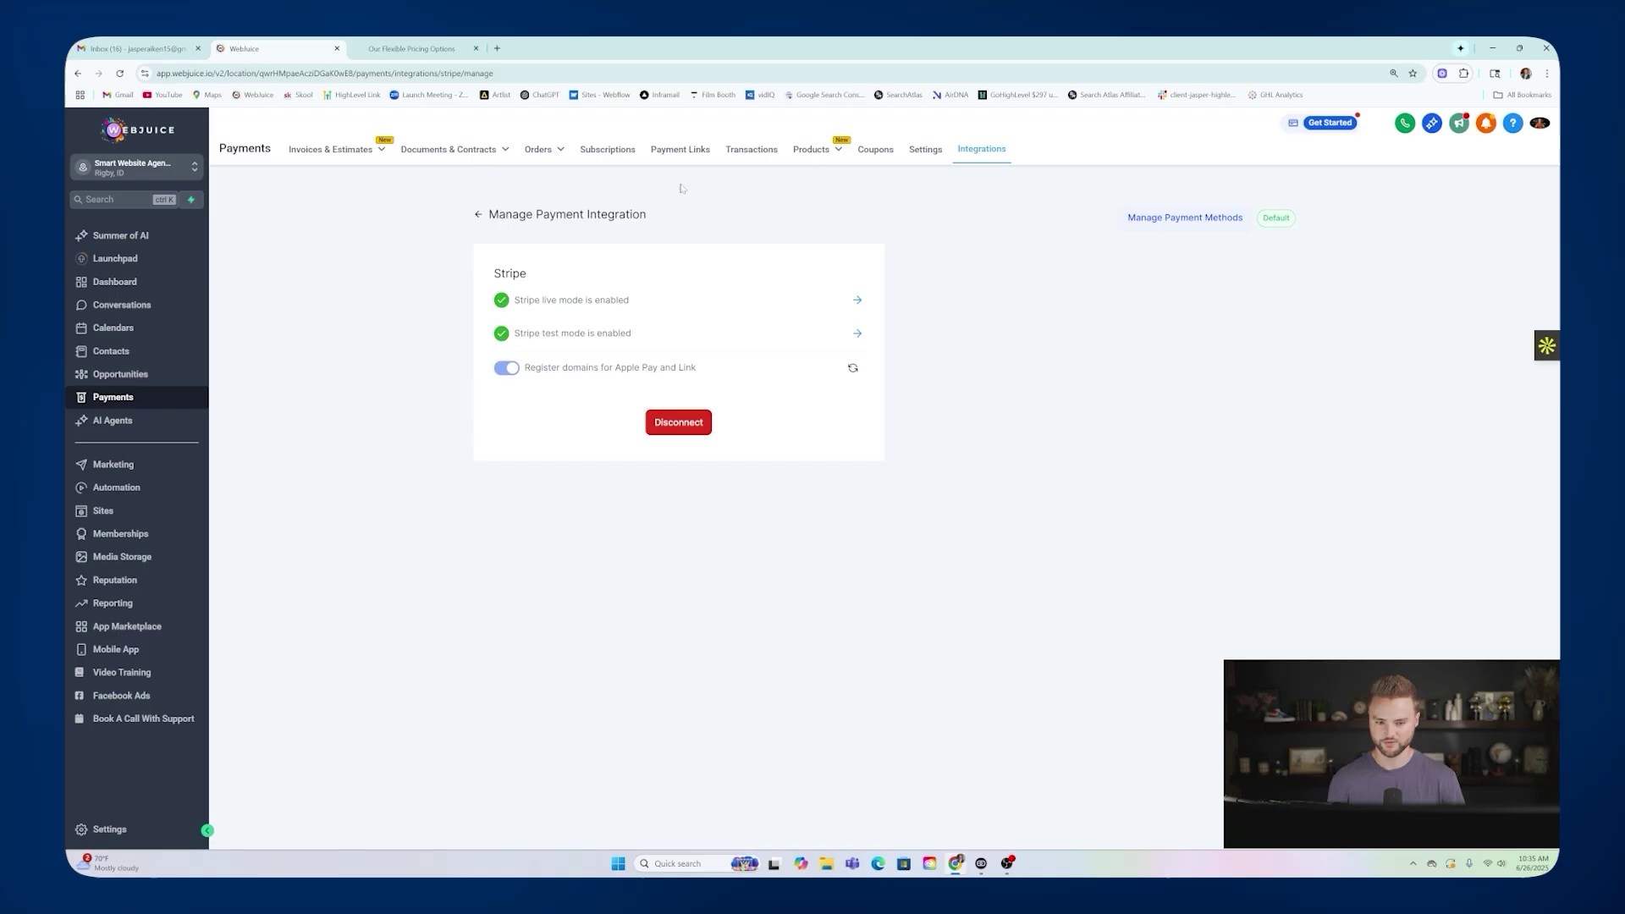
{"action": "mouse_move", "coordinate": [815, 159]}
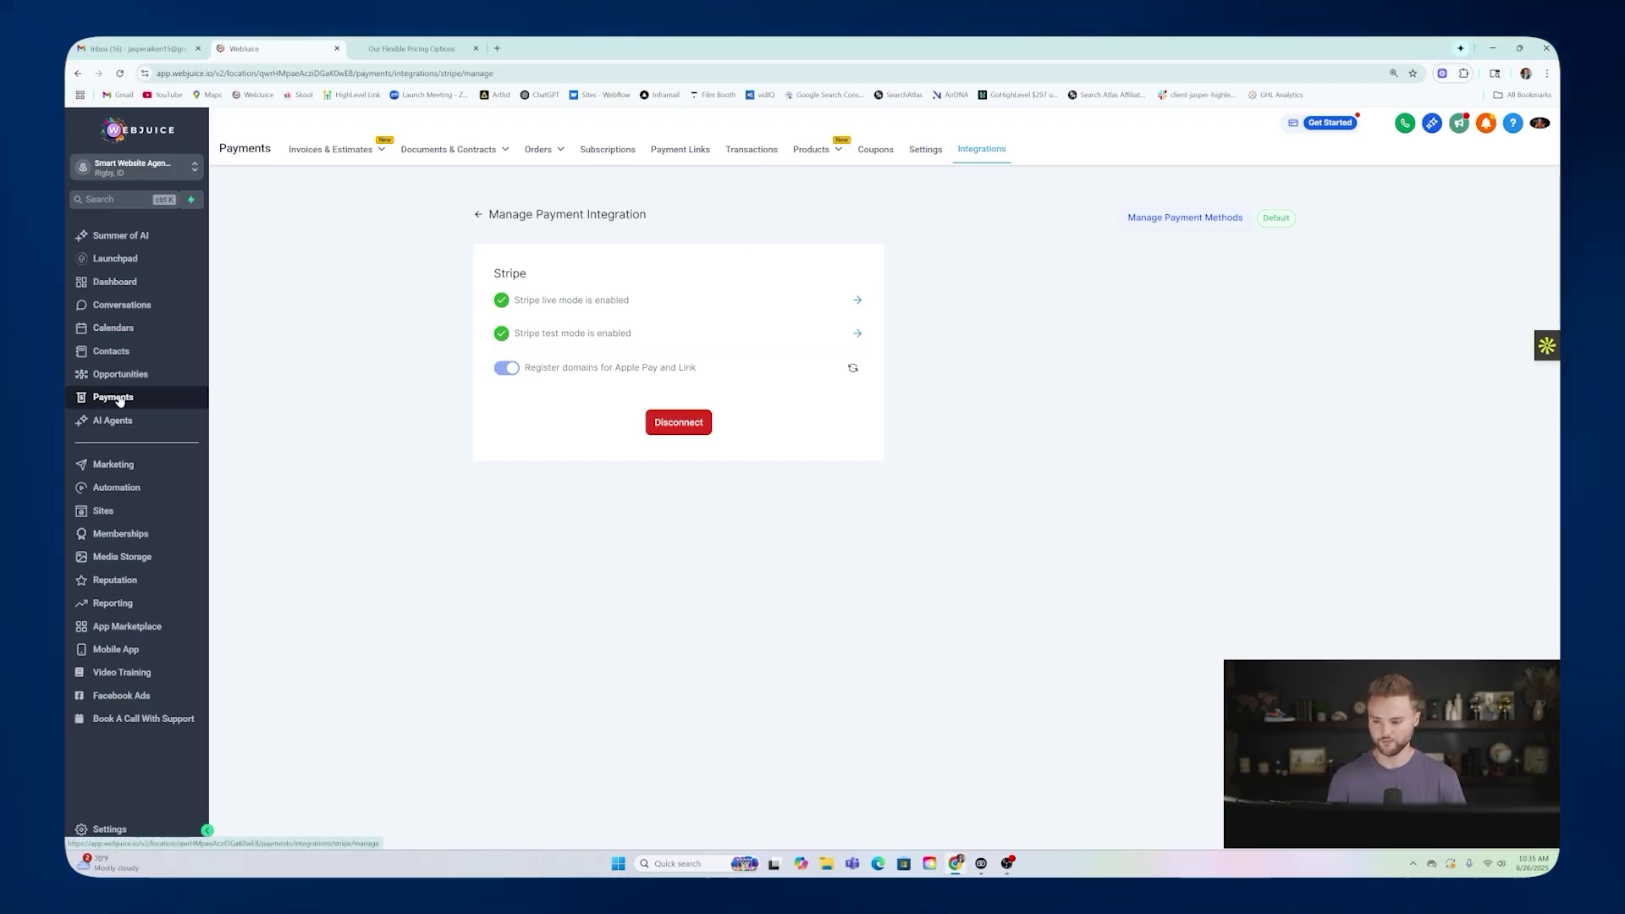
Compare the Starter, Growth and Elite prices on the pricing page, then begin a new product.
{"action": "left_click", "coordinate": [782, 180]}
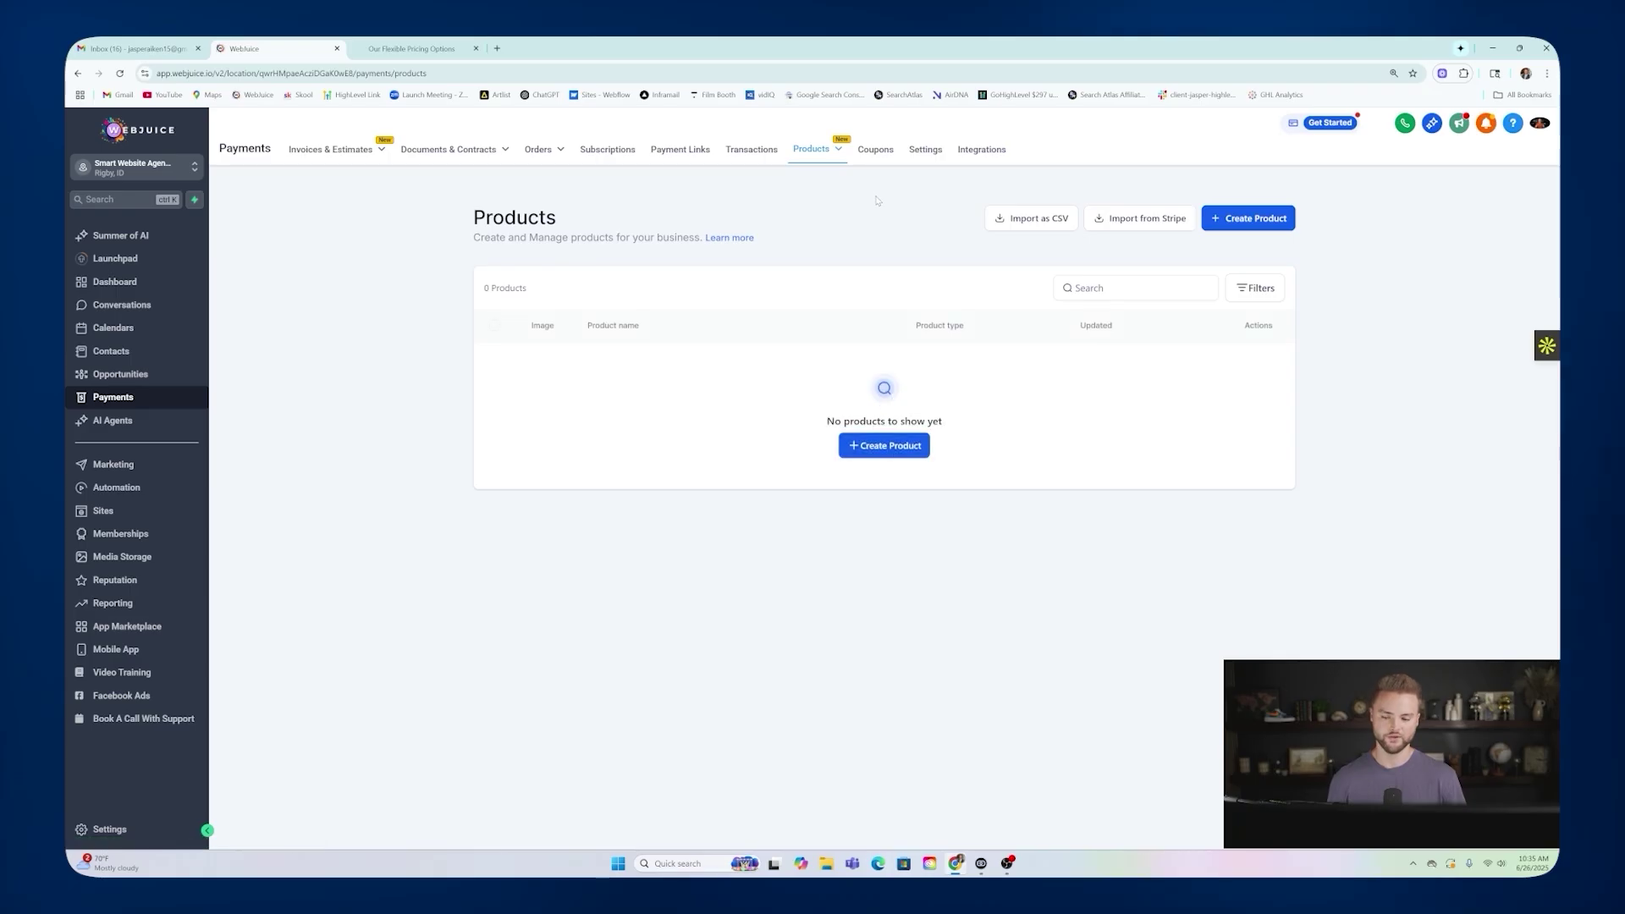
{"action": "left_click", "coordinate": [412, 49]}
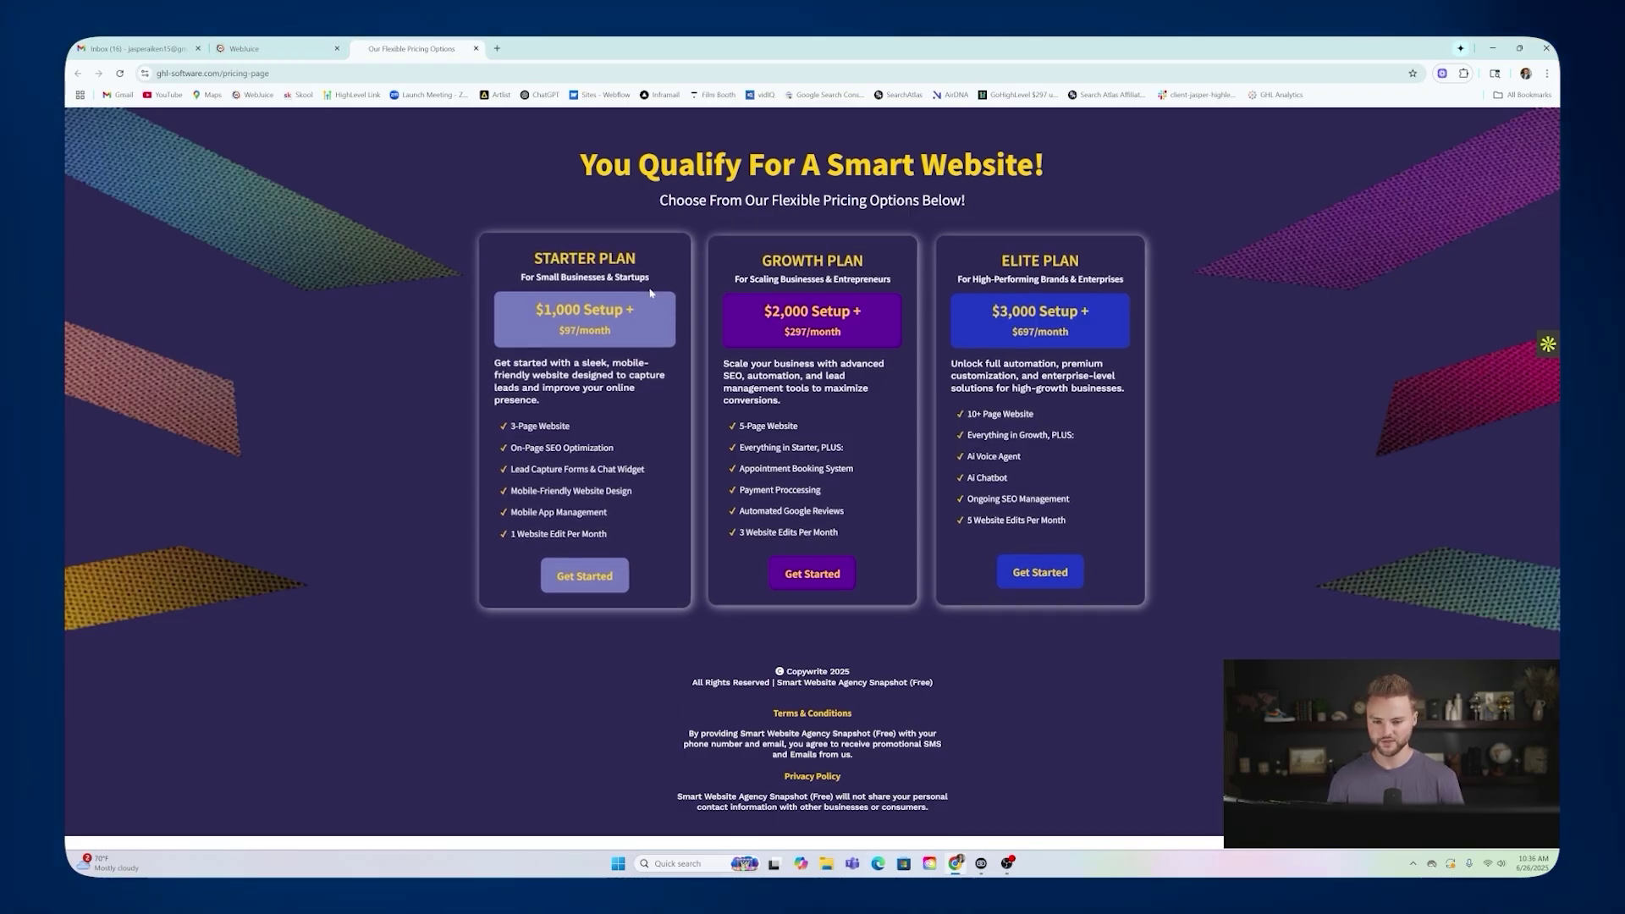
{"action": "left_click", "coordinate": [283, 56]}
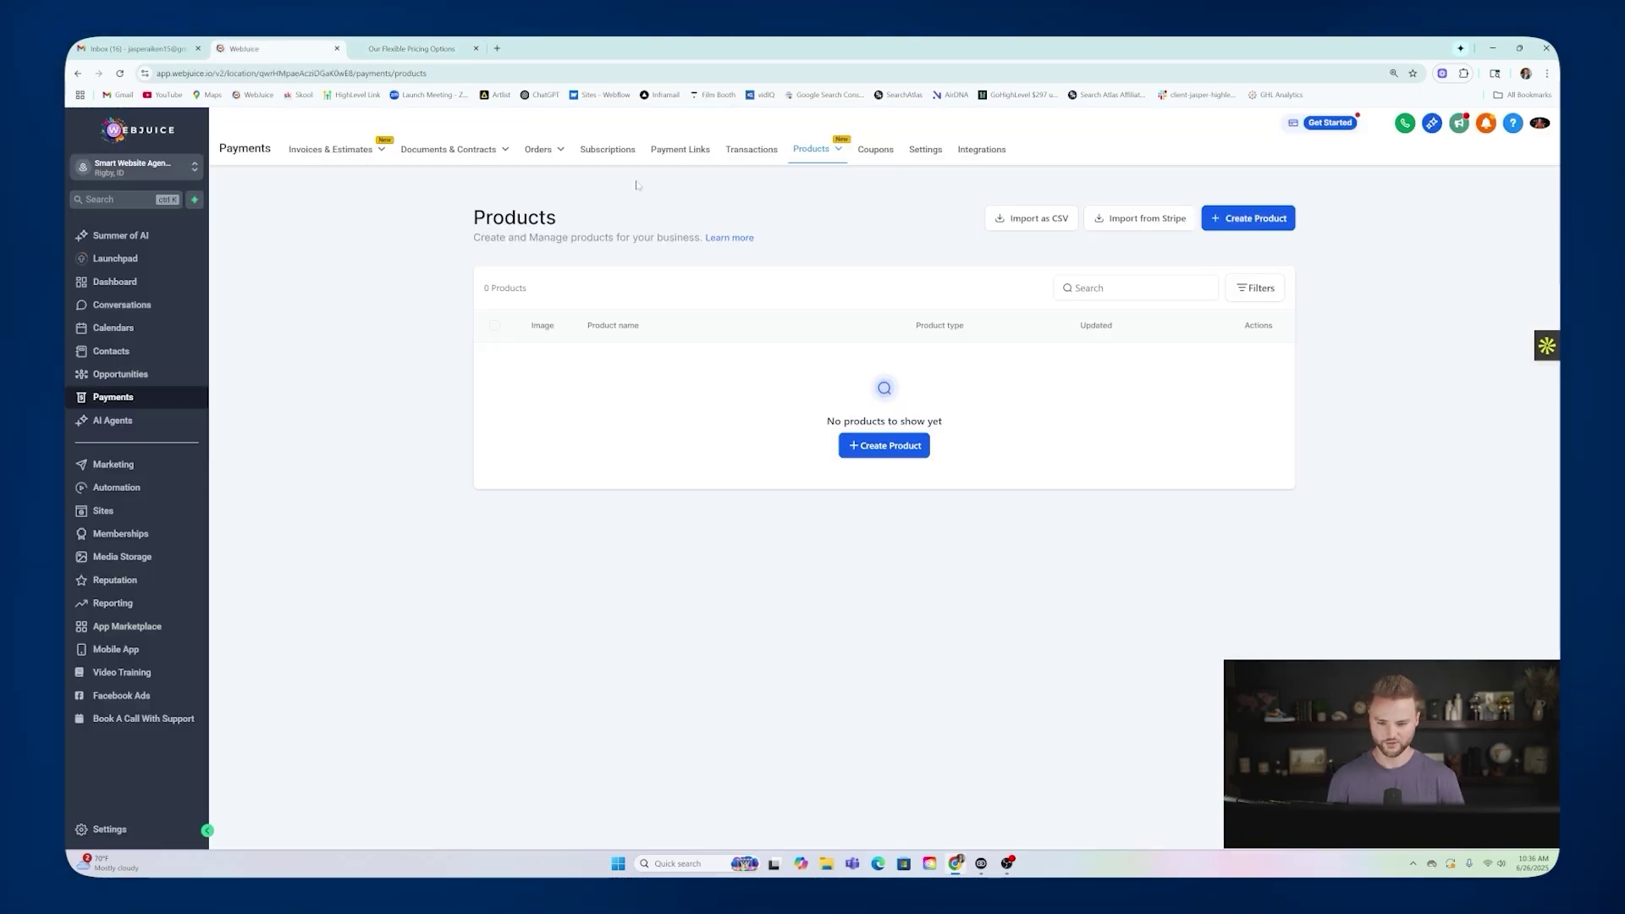
{"action": "left_click", "coordinate": [1256, 220]}
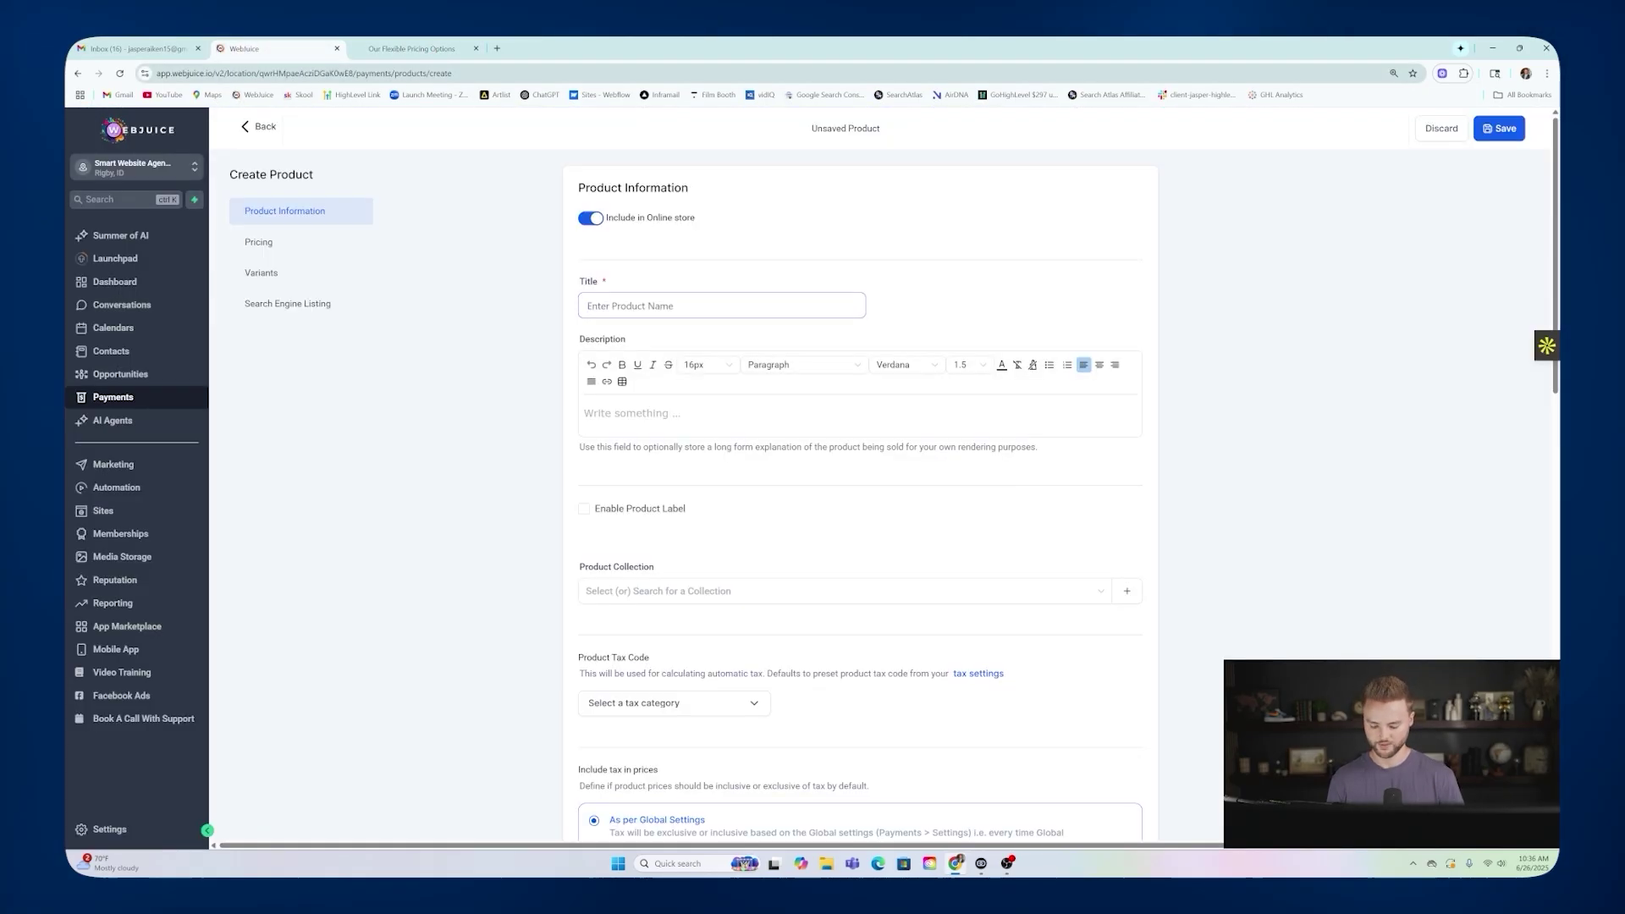
Title the new product 'Stater Plan' after checking the Starter plan on the pricing page.
{"action": "type", "text": "Stater Plan"}
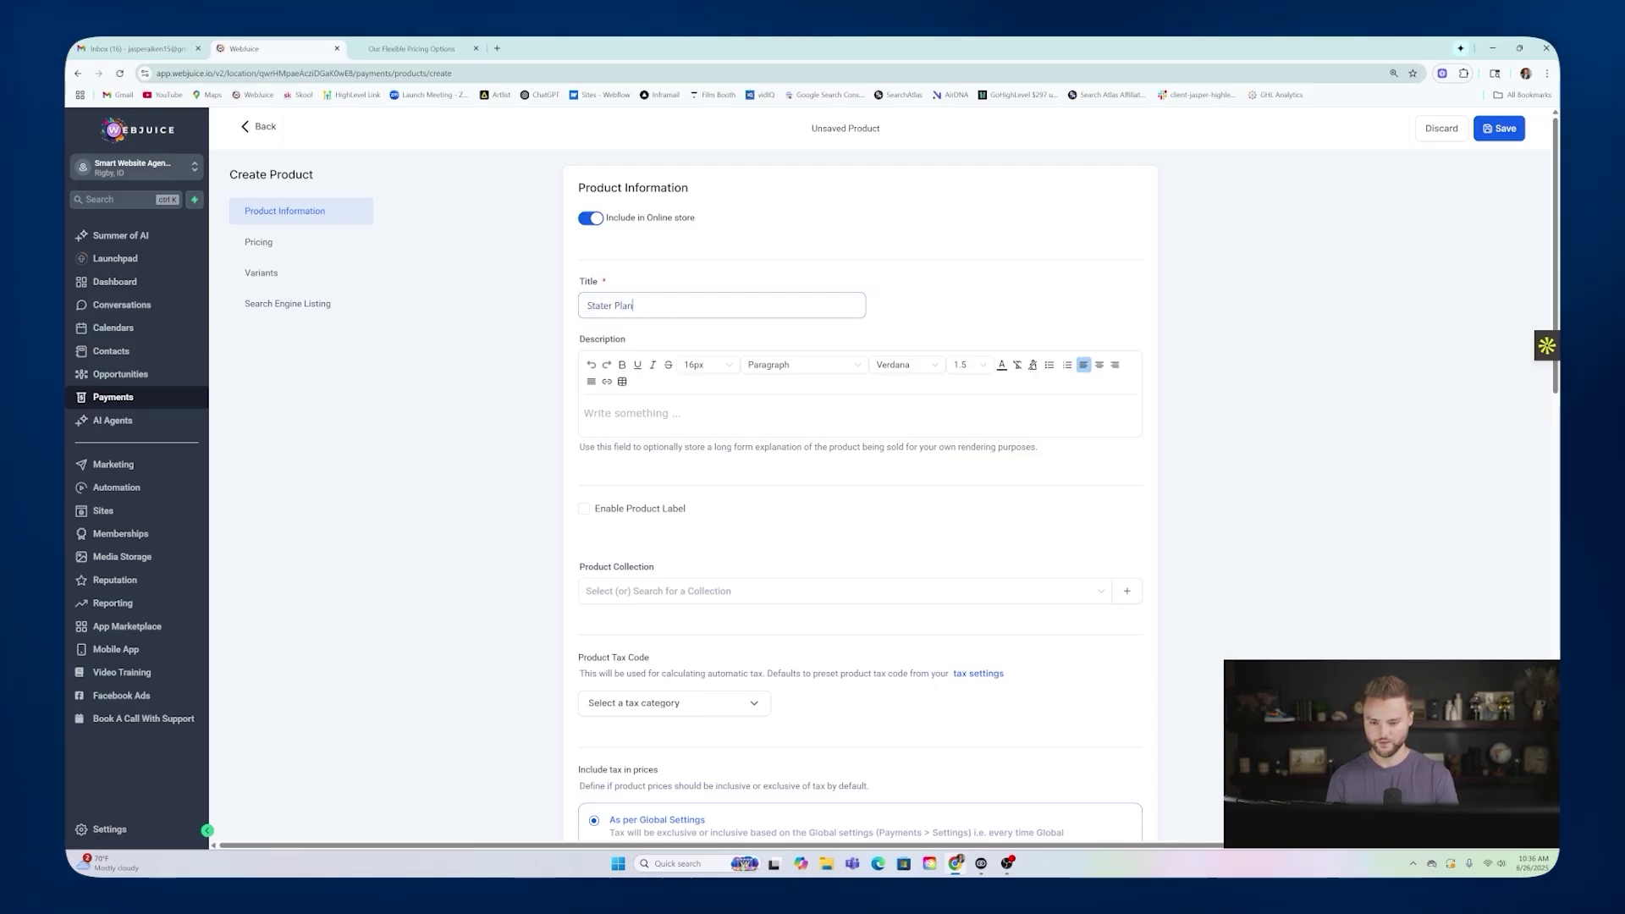
{"action": "left_click", "coordinate": [412, 48]}
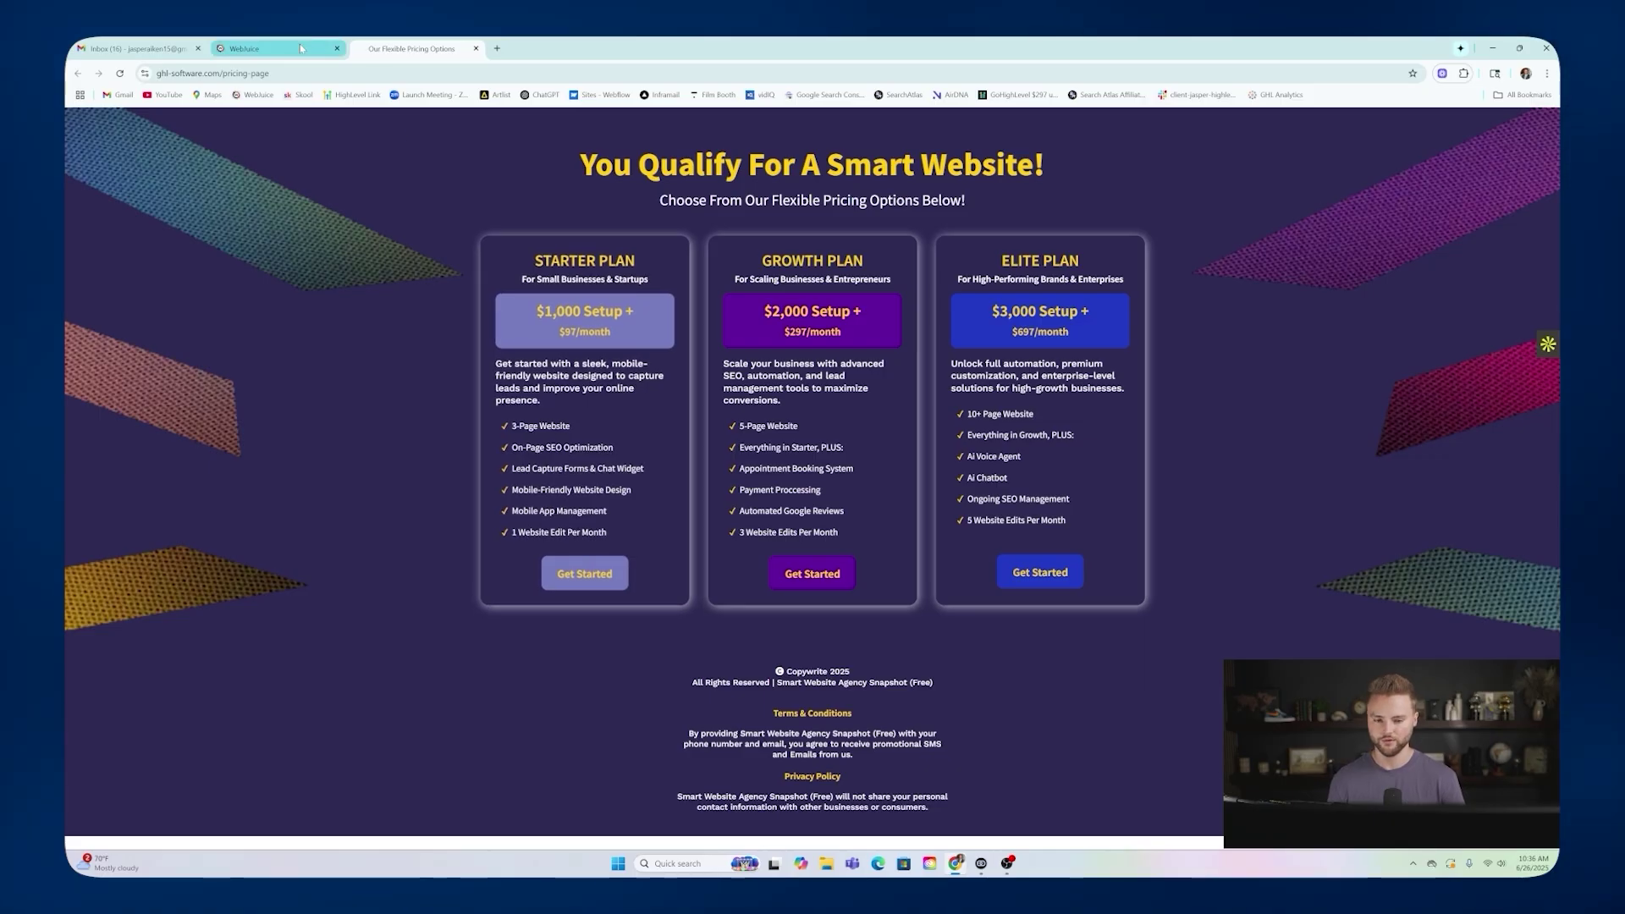
{"action": "left_click", "coordinate": [271, 49]}
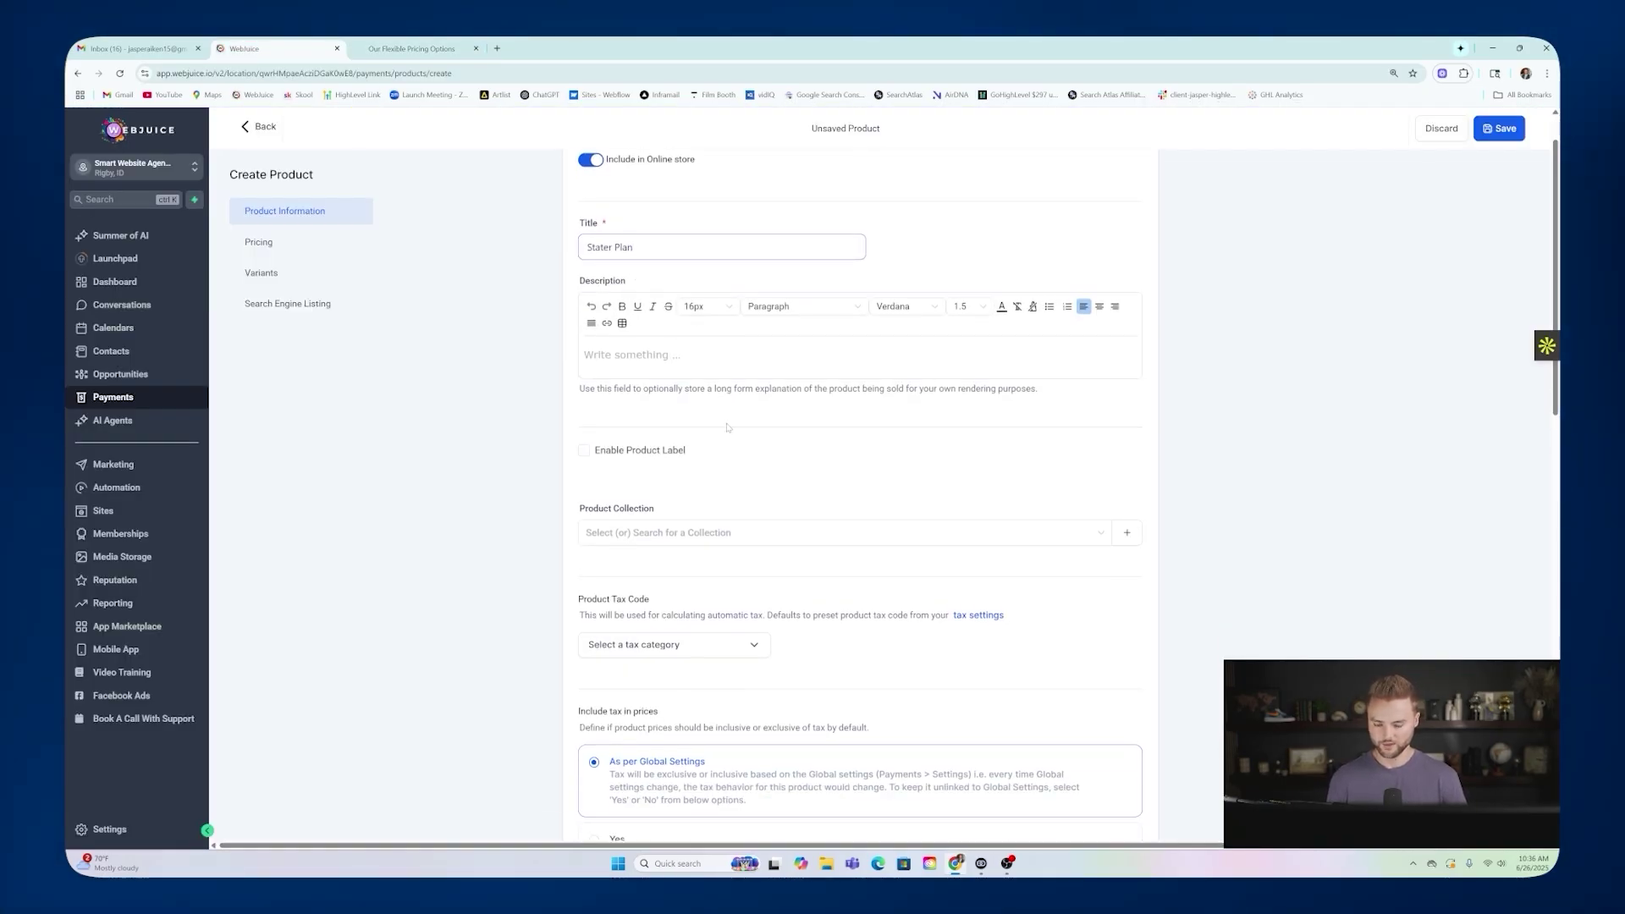
{"action": "scroll", "coordinate": [746, 347], "scroll_direction": "down", "scroll_amount": 5}
{"action": "scroll", "coordinate": [747, 346], "scroll_direction": "down", "scroll_amount": 3}
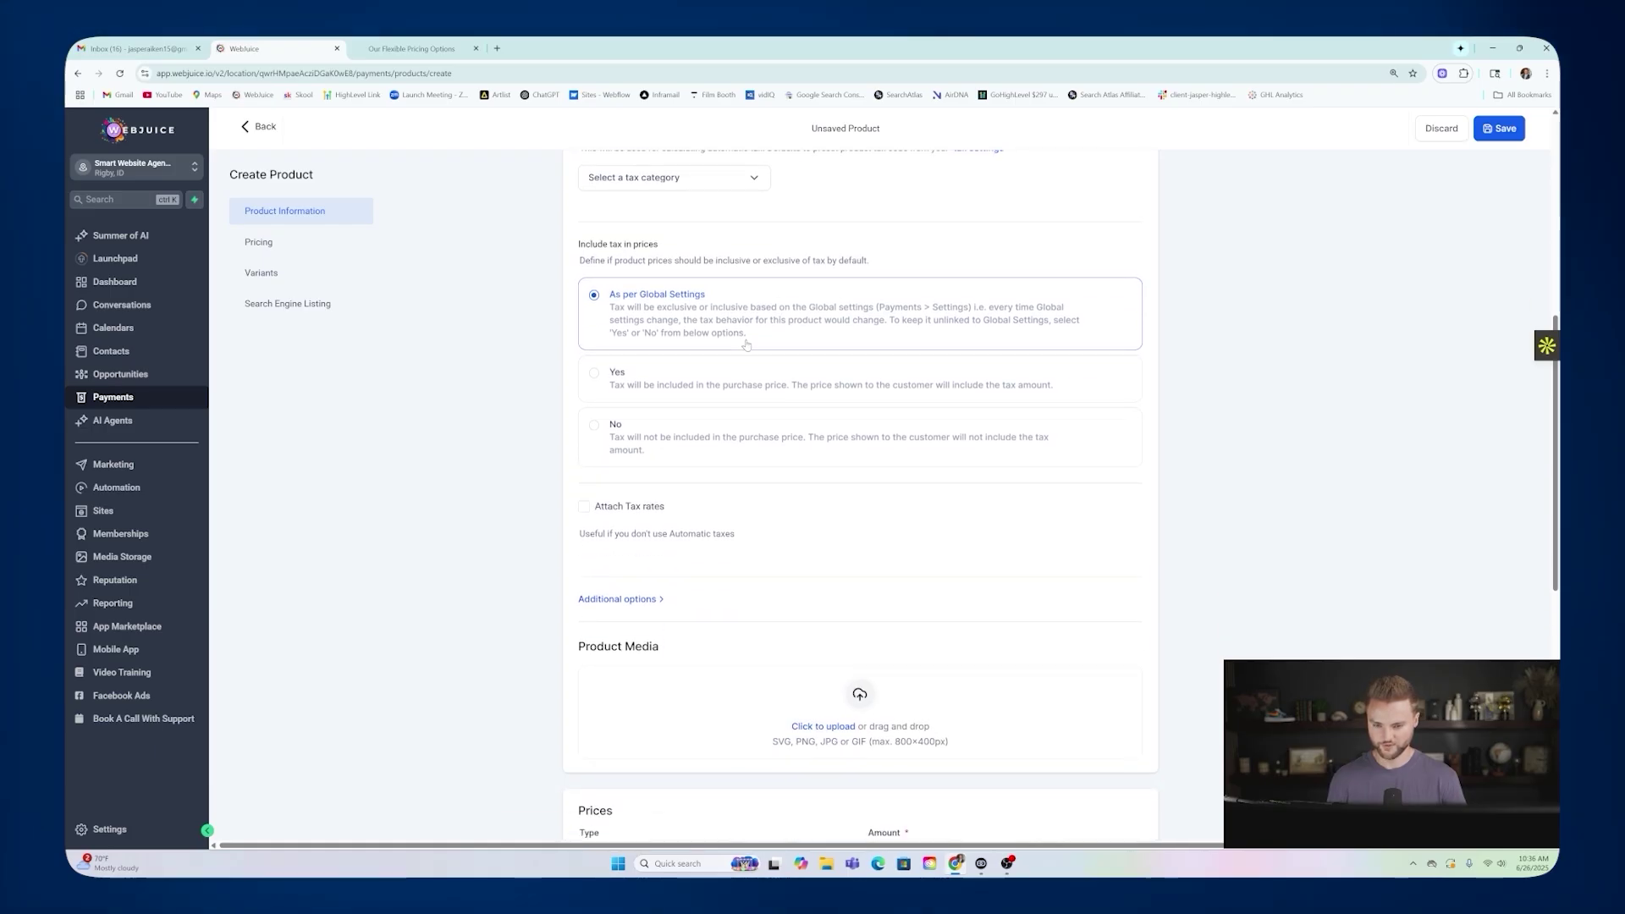
{"action": "scroll", "coordinate": [746, 344], "scroll_direction": "down", "scroll_amount": 5}
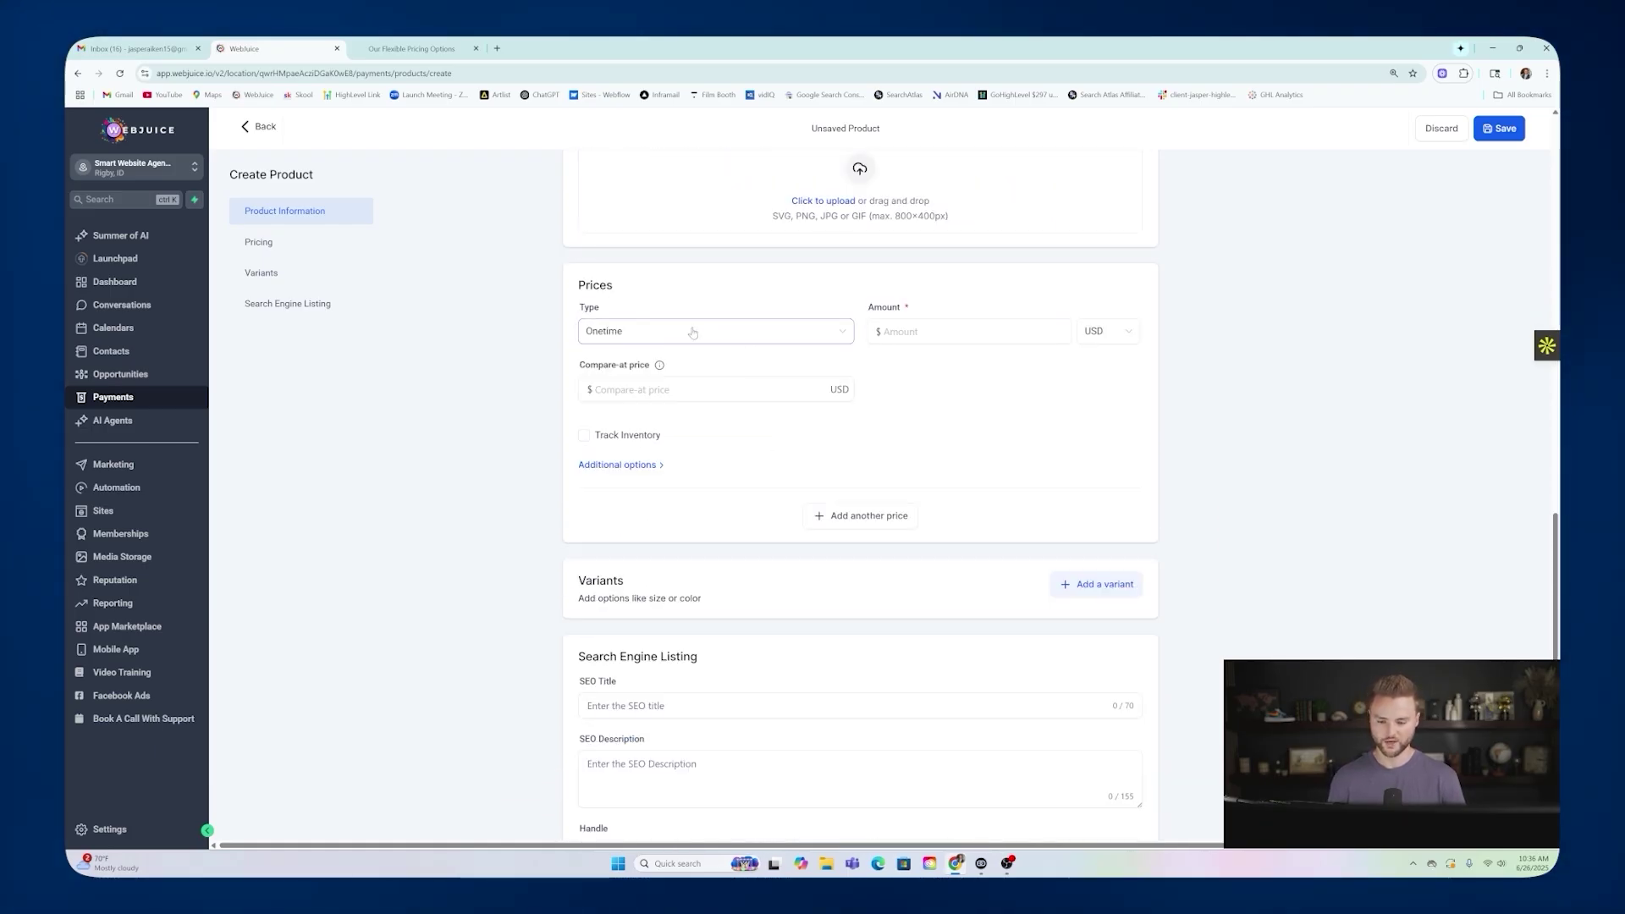
Make the product's price a recurring $97 per month charge.
{"action": "left_click", "coordinate": [659, 333]}
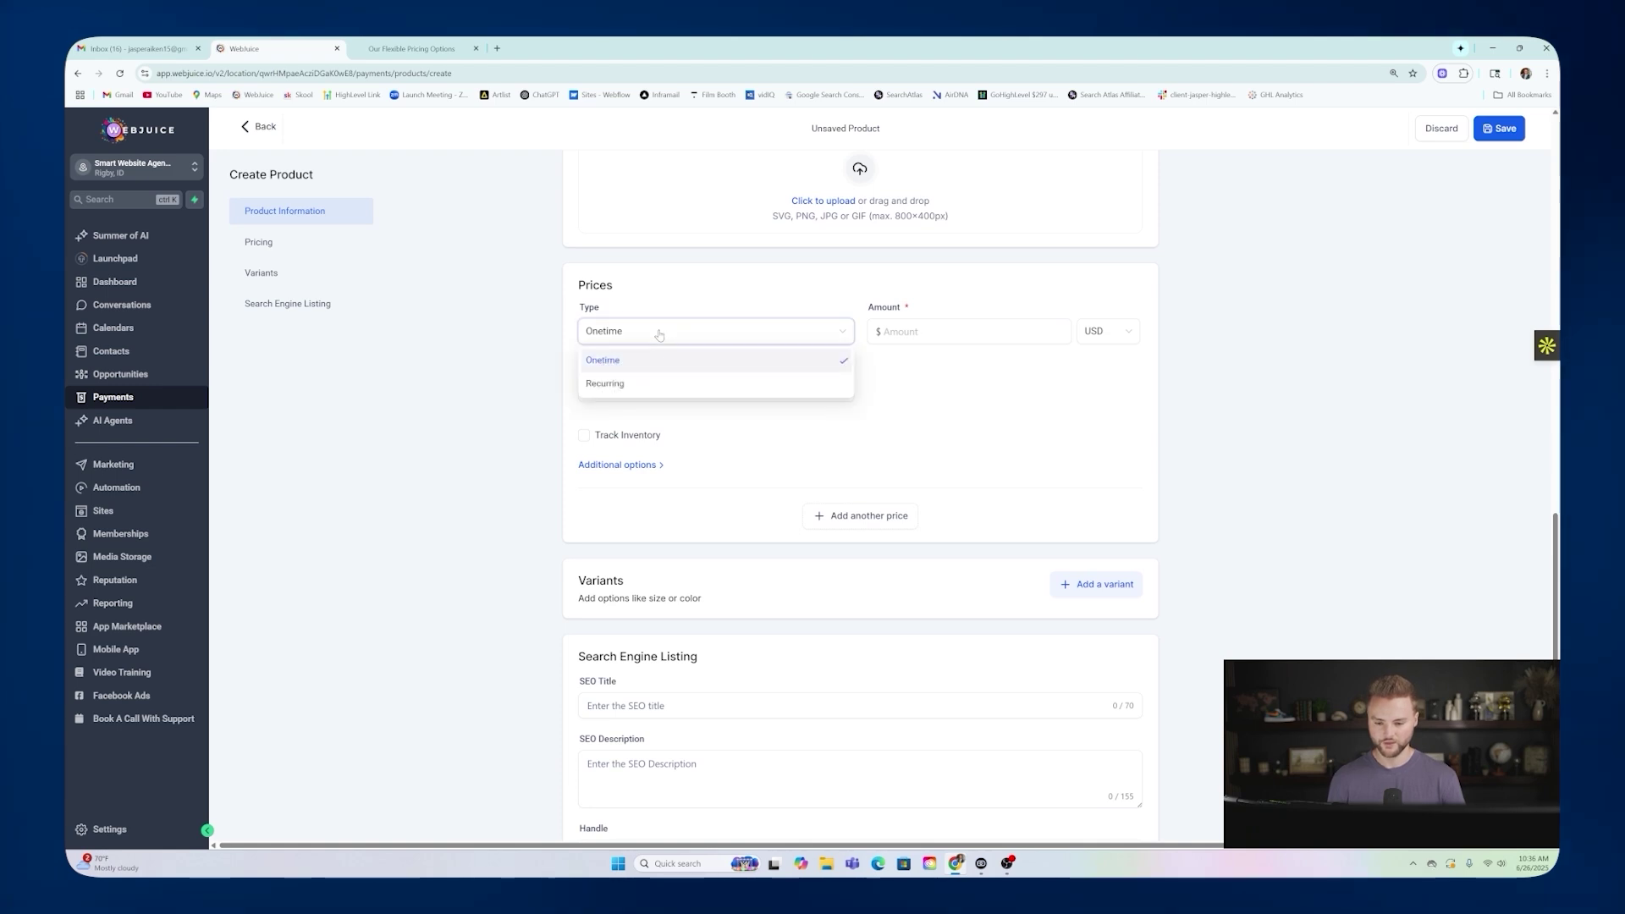
{"action": "left_click", "coordinate": [612, 384]}
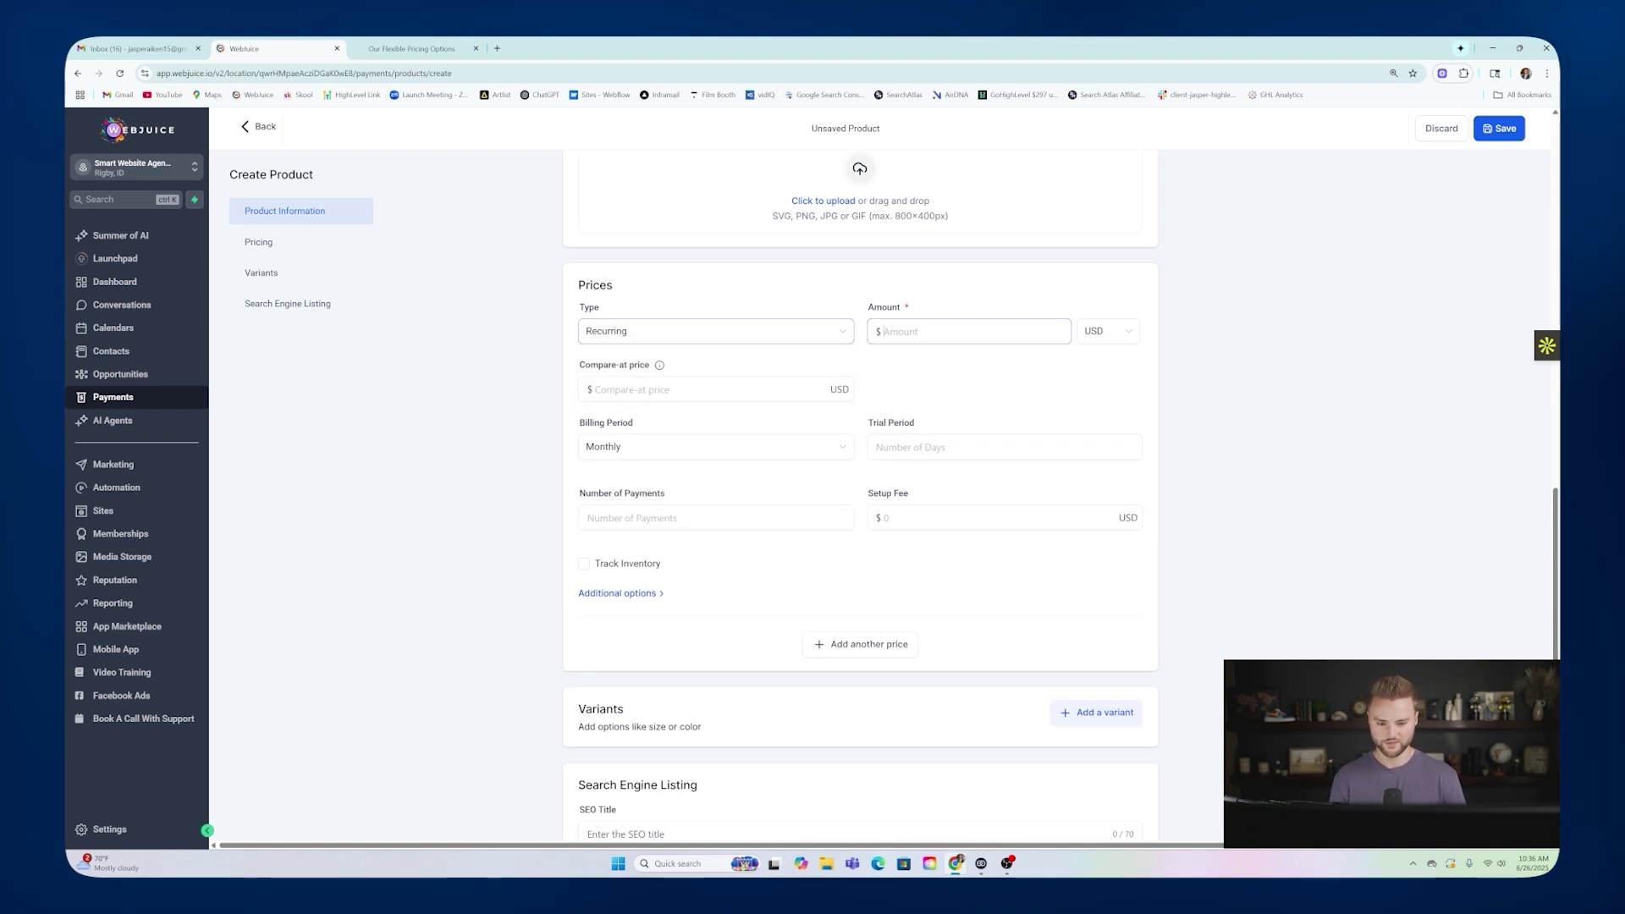
{"action": "type", "text": "97"}
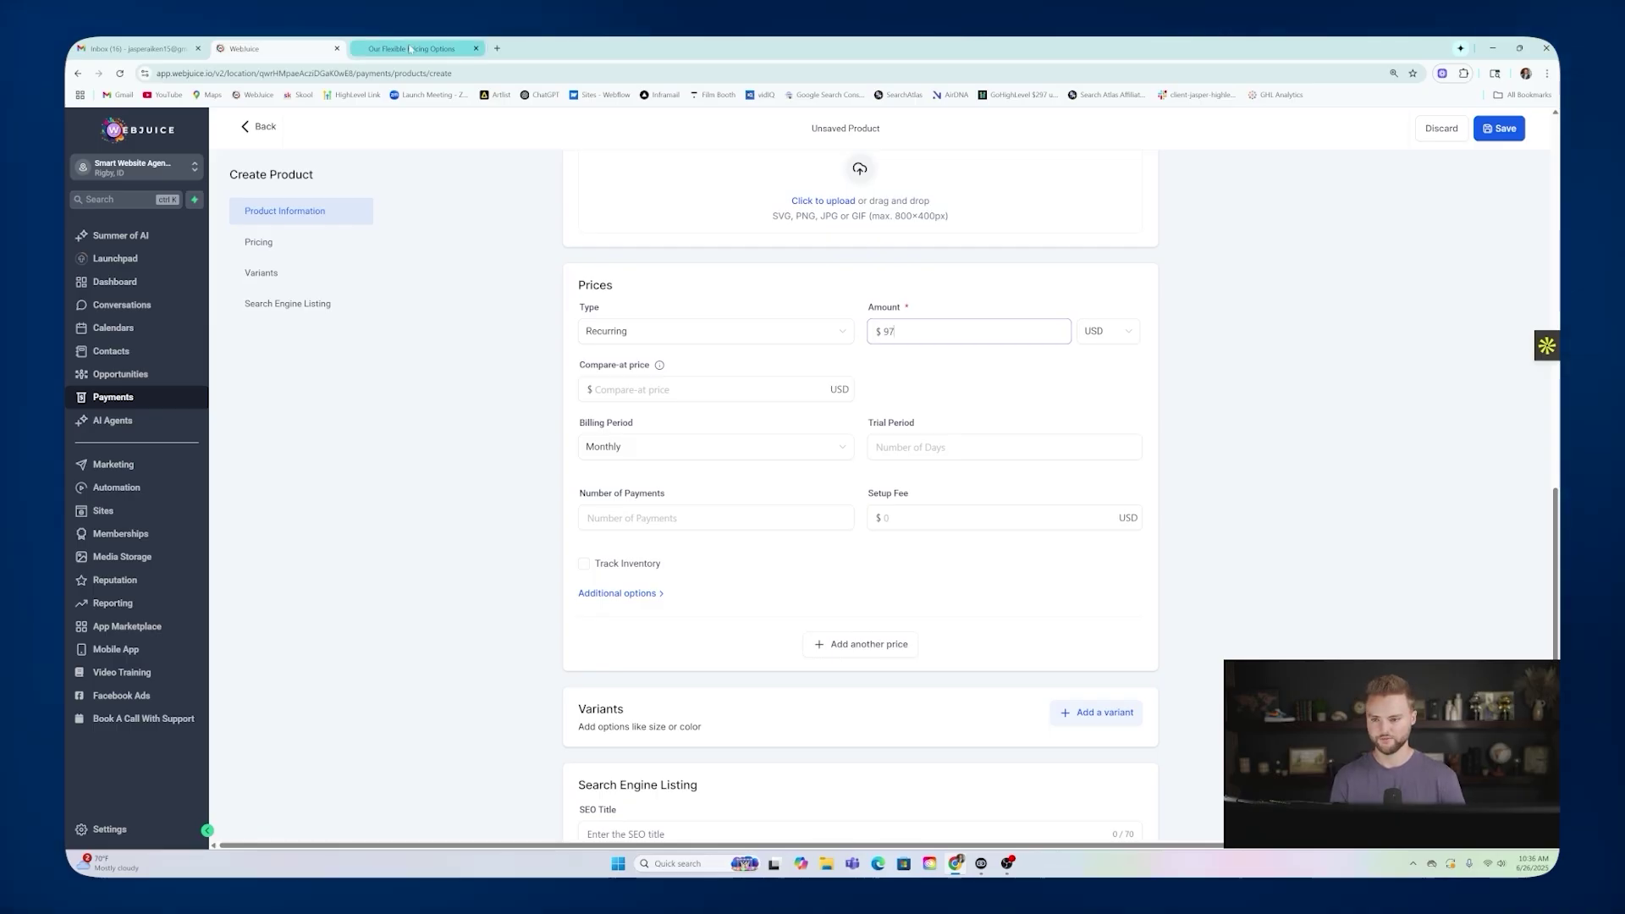
{"action": "left_click", "coordinate": [411, 49]}
{"action": "left_click", "coordinate": [292, 51]}
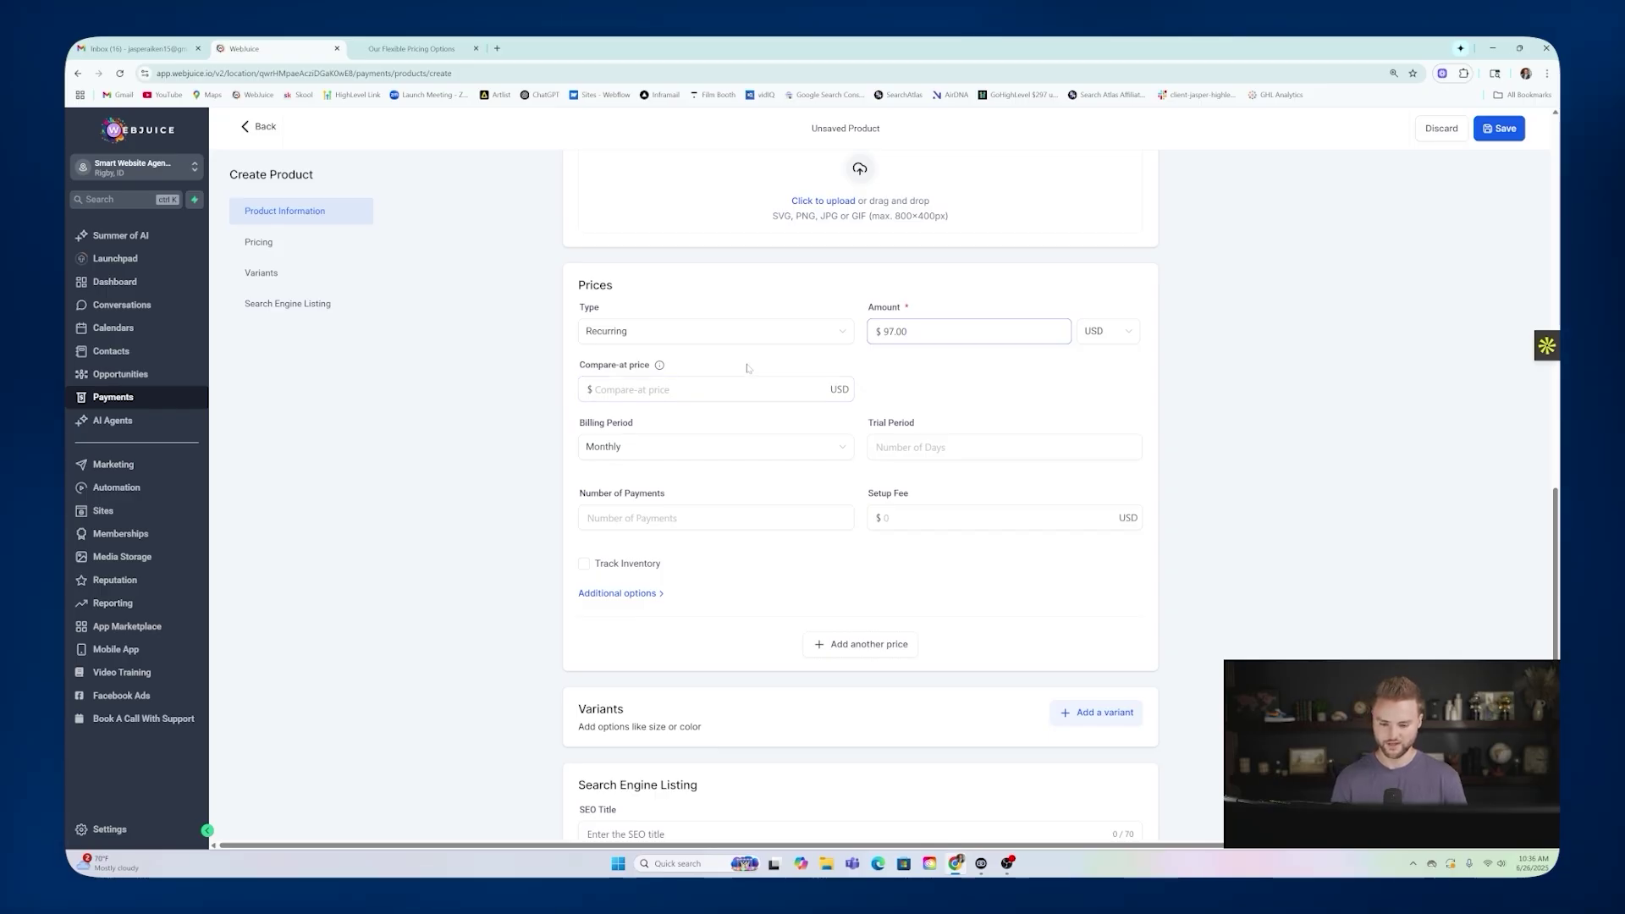
{"action": "scroll", "coordinate": [757, 363], "scroll_direction": "down", "scroll_amount": 1}
Give the price a 30-day trial, then check the pricing page for the setup fee.
{"action": "left_click", "coordinate": [938, 389]}
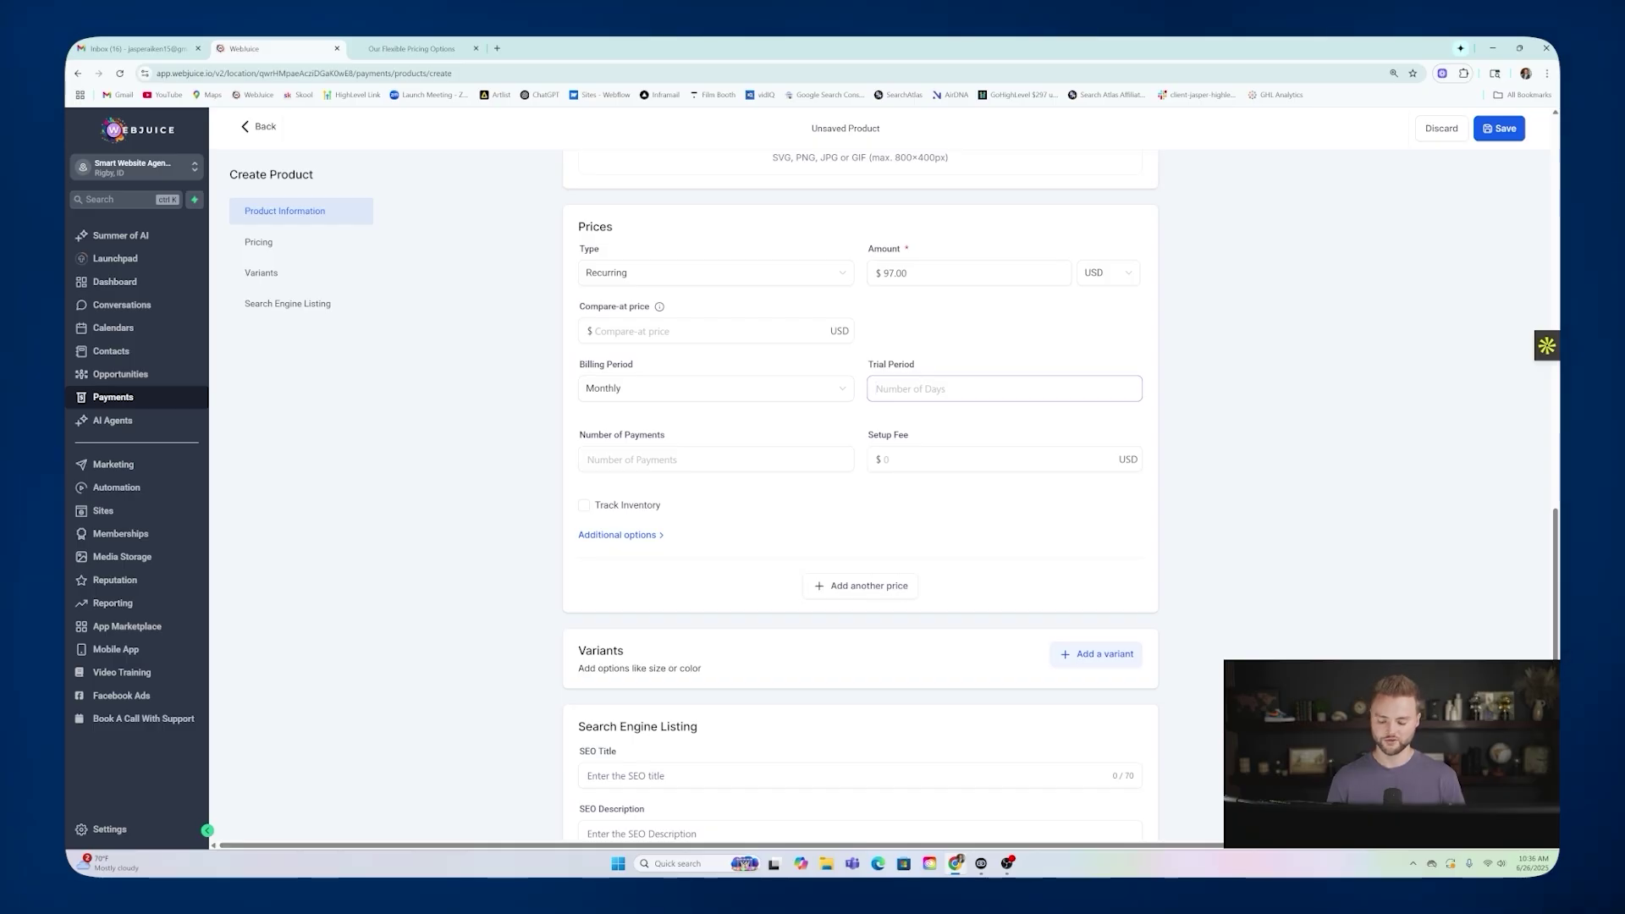
{"action": "type", "text": "30"}
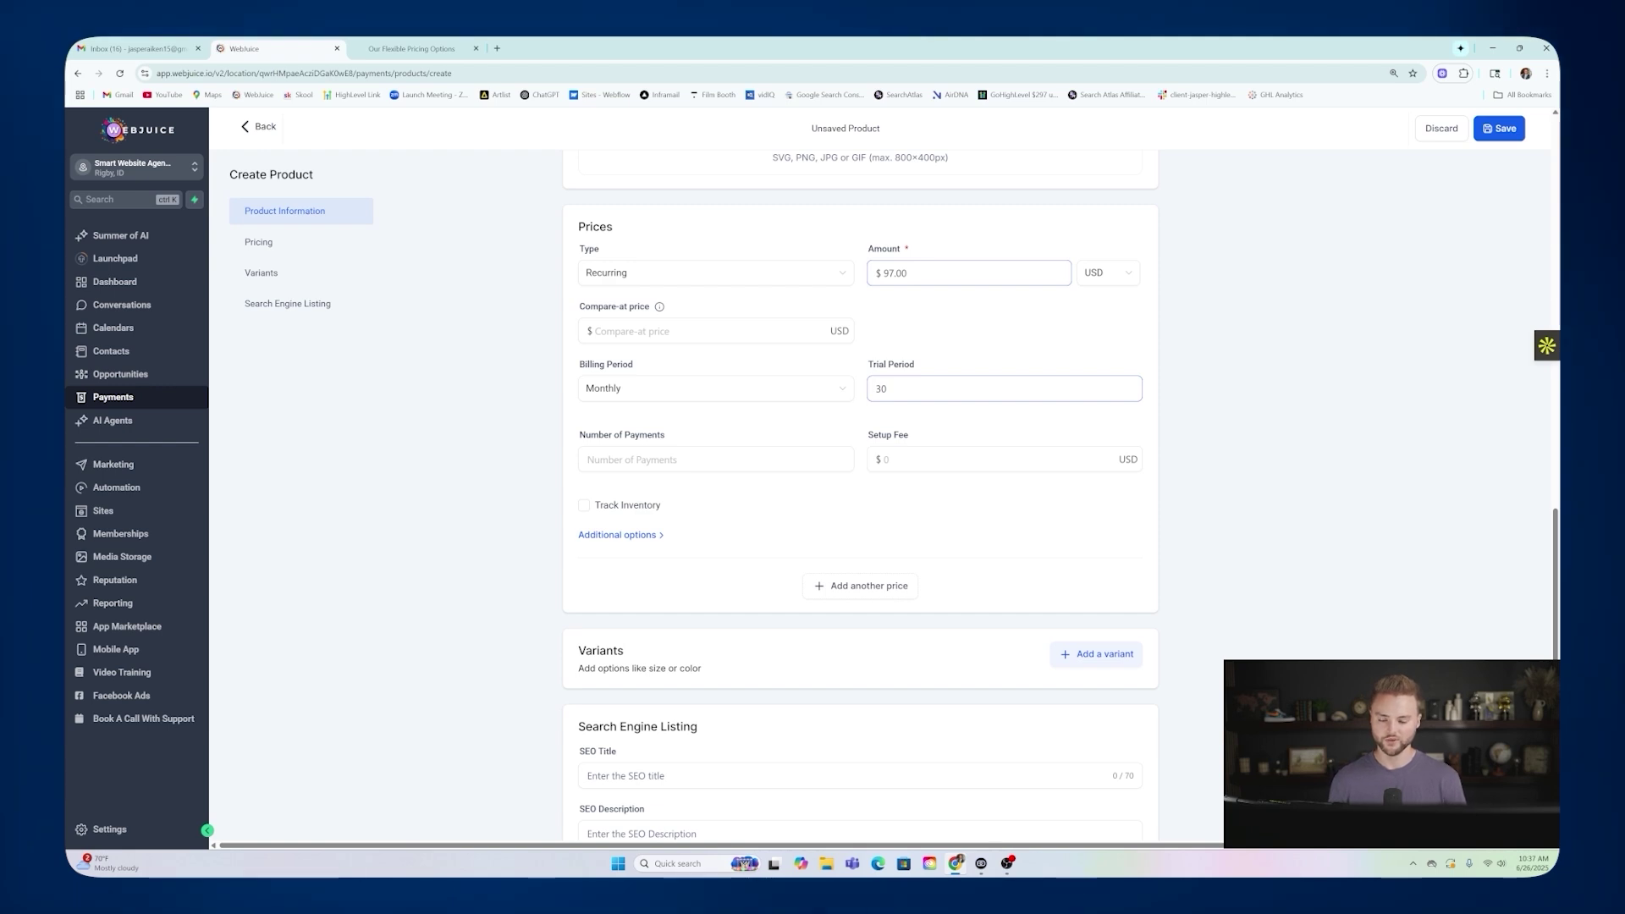
{"action": "left_click", "coordinate": [872, 450]}
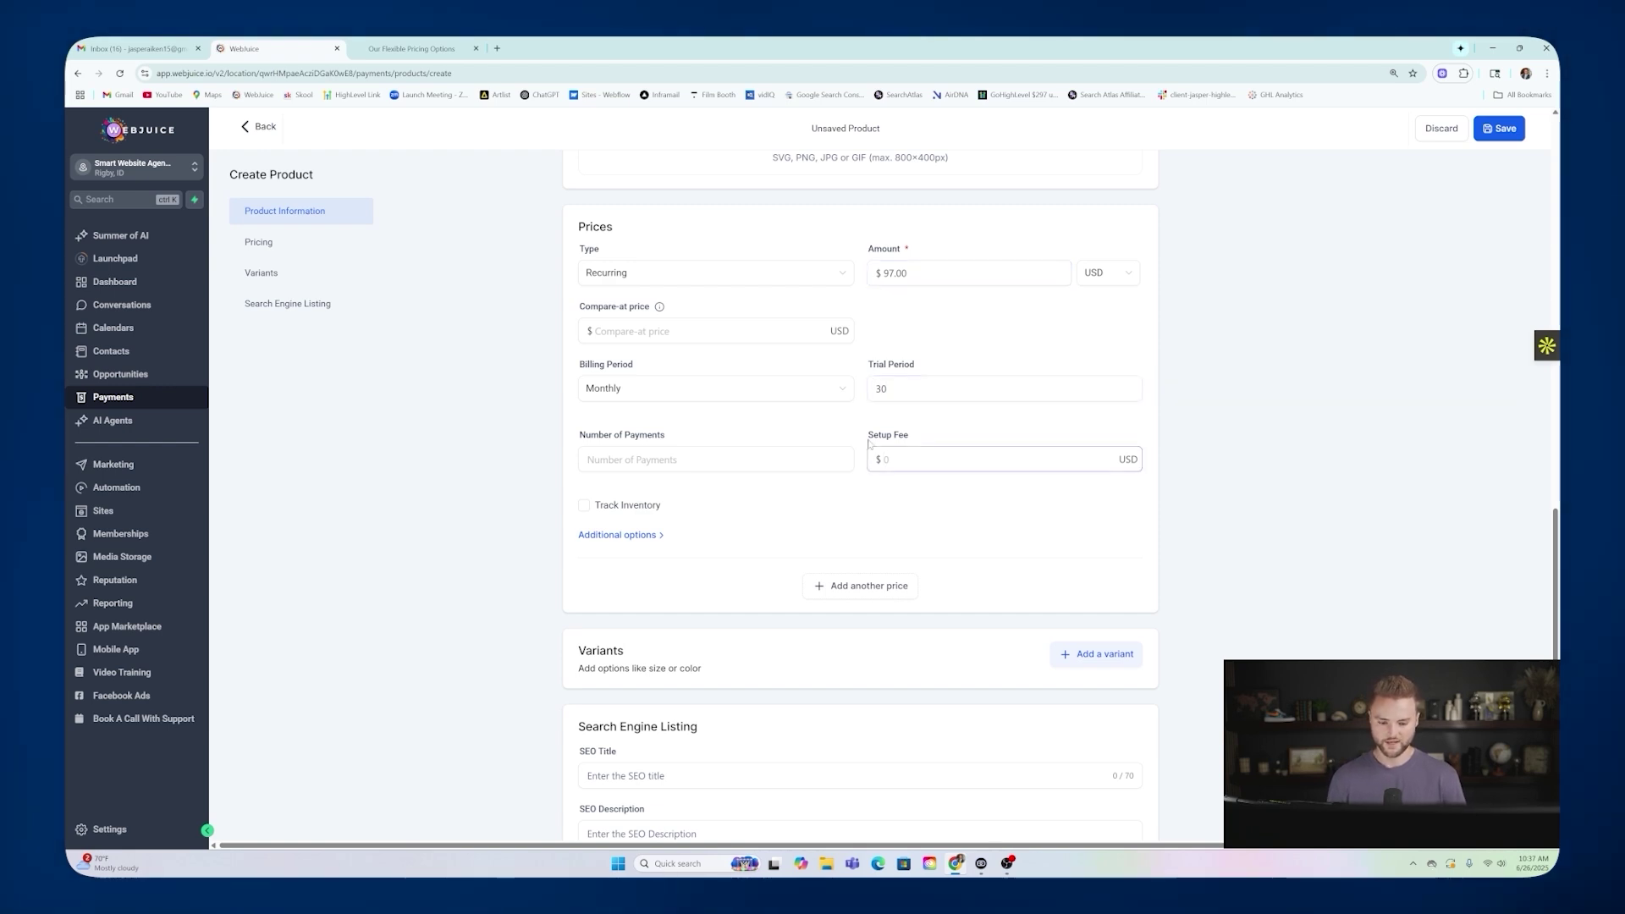
{"action": "left_click", "coordinate": [412, 48]}
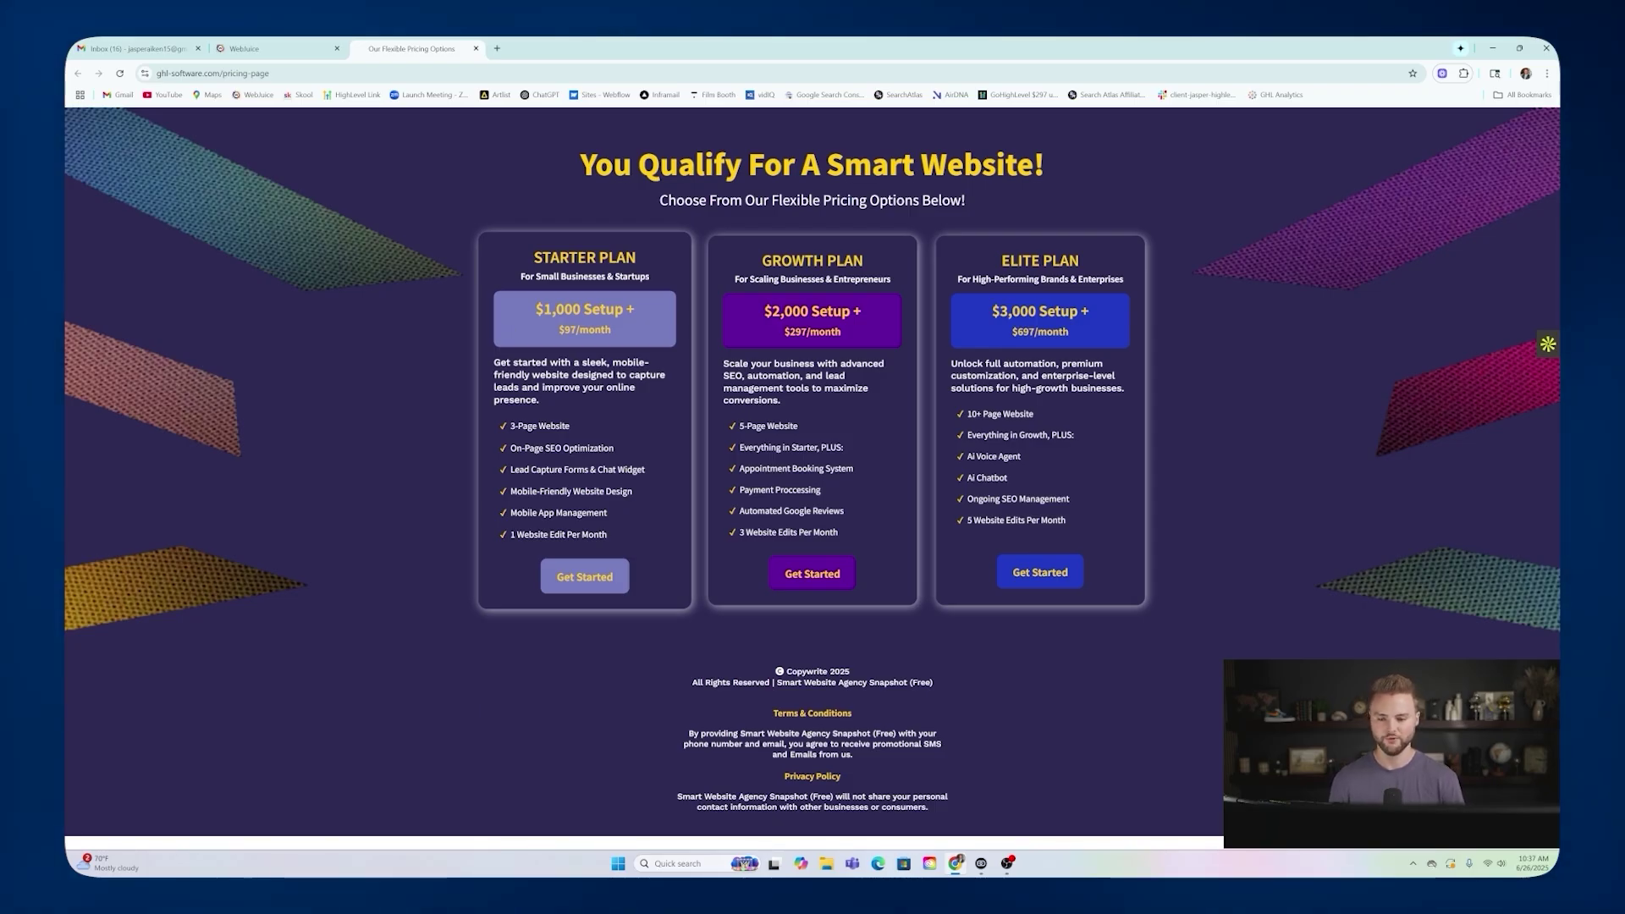
Note the Starter Plan's $500 setup fee and return to the WebJuice product form.
{"action": "left_click", "coordinate": [275, 48]}
Enter a $500 setup fee and scroll to the bottom of the Create Product form.
{"action": "type", "text": "500"}
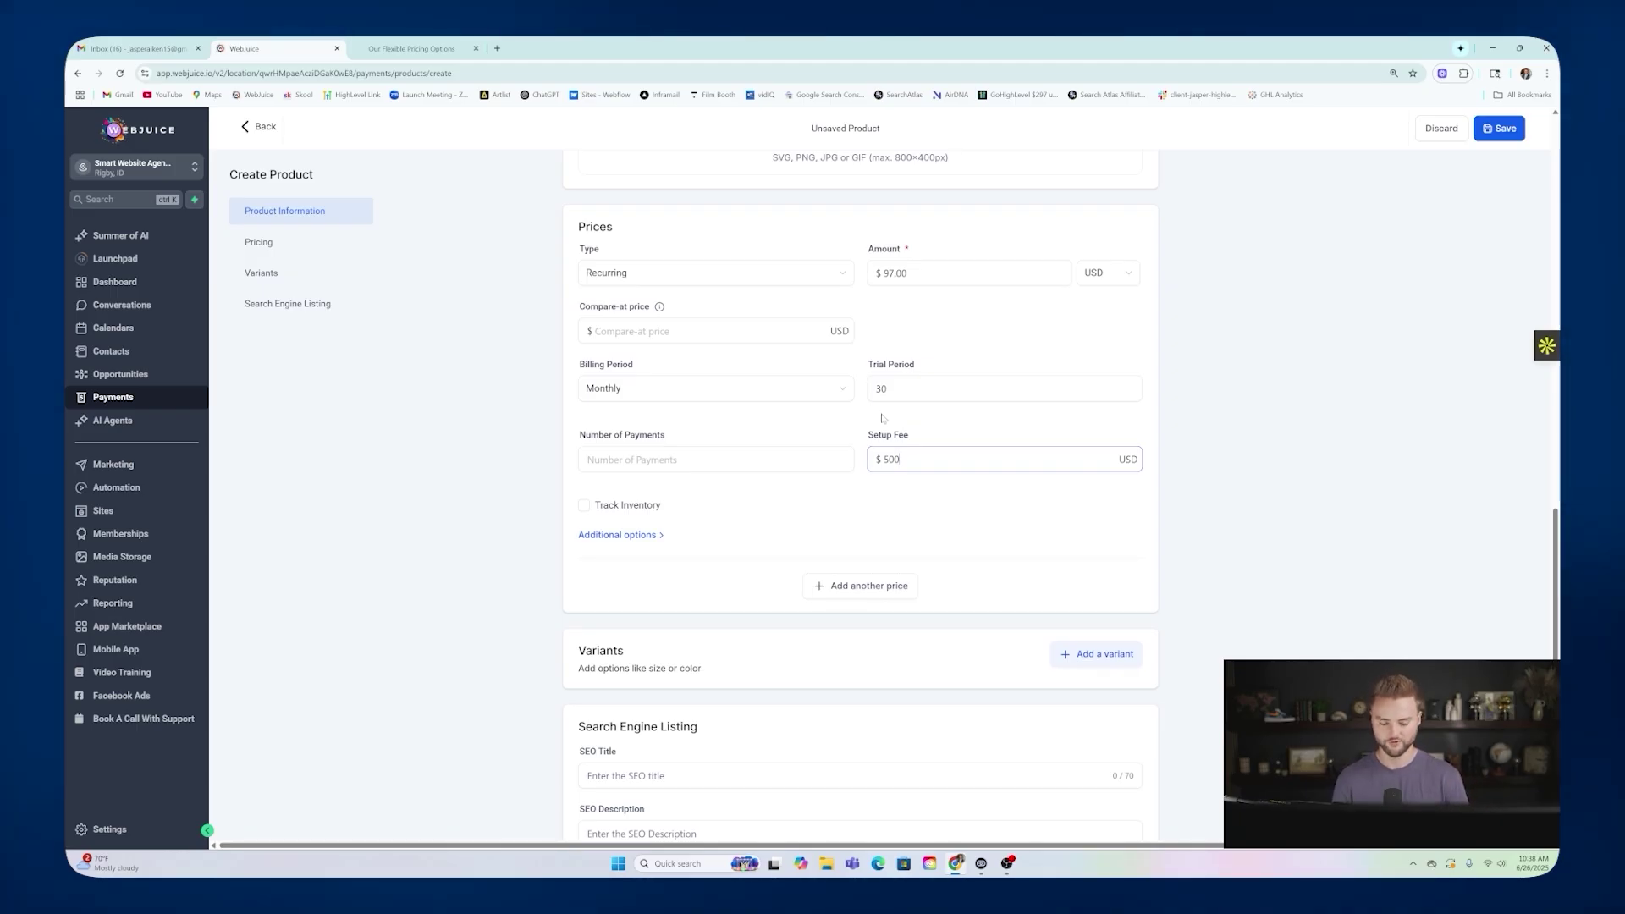
{"action": "scroll", "coordinate": [863, 415], "scroll_direction": "down", "scroll_amount": 2}
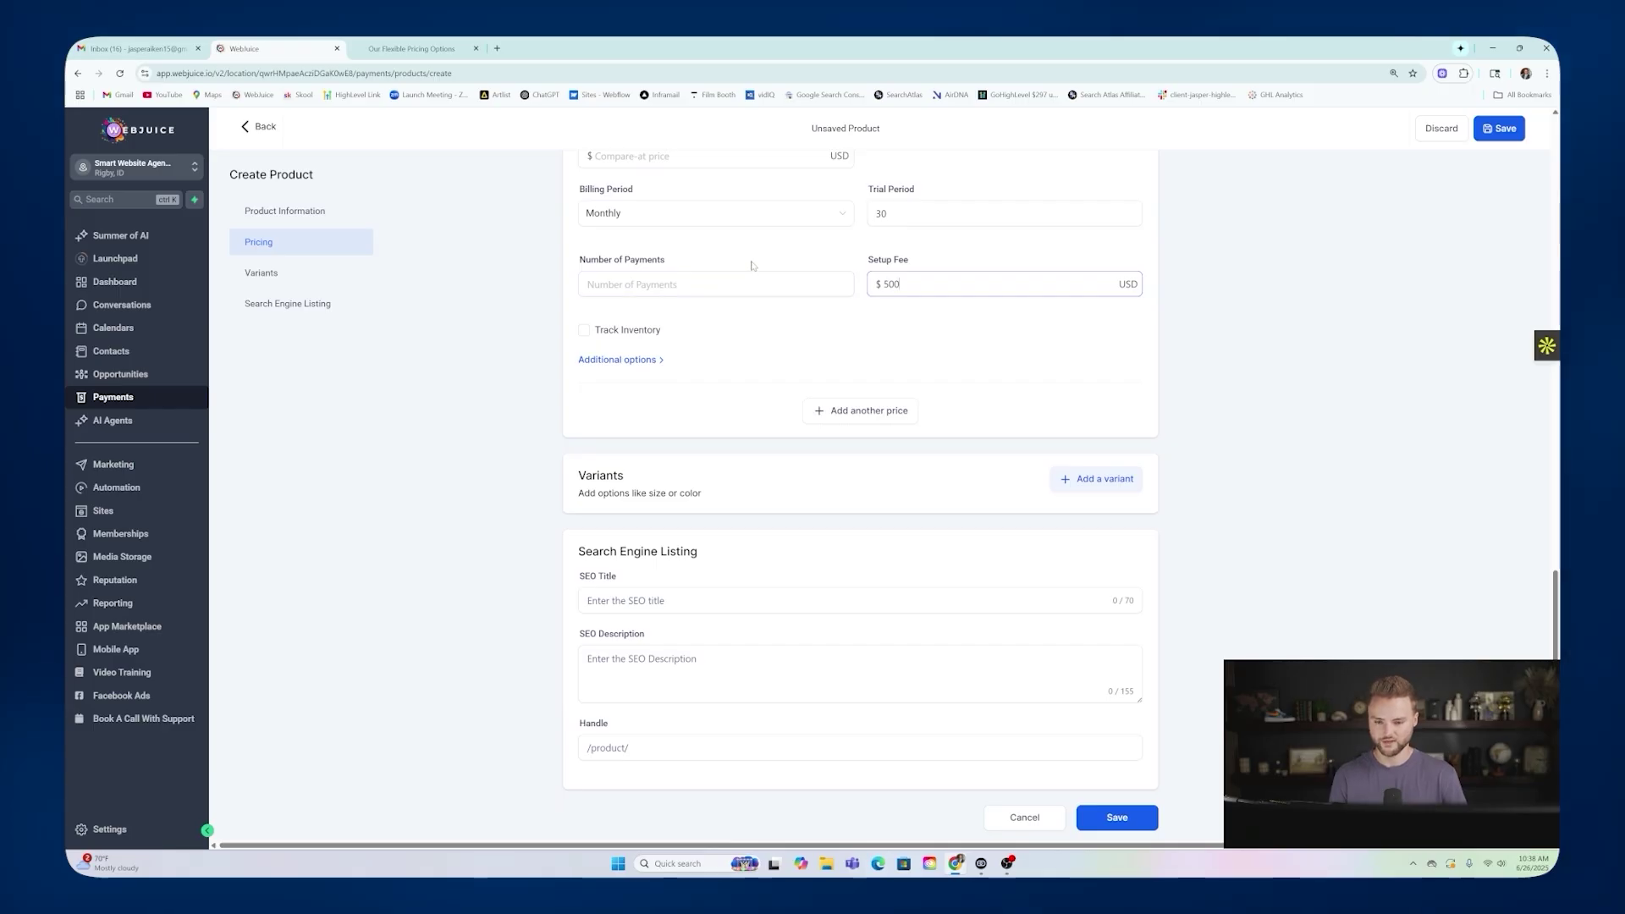
{"action": "scroll", "coordinate": [751, 266], "scroll_direction": "up", "scroll_amount": 1}
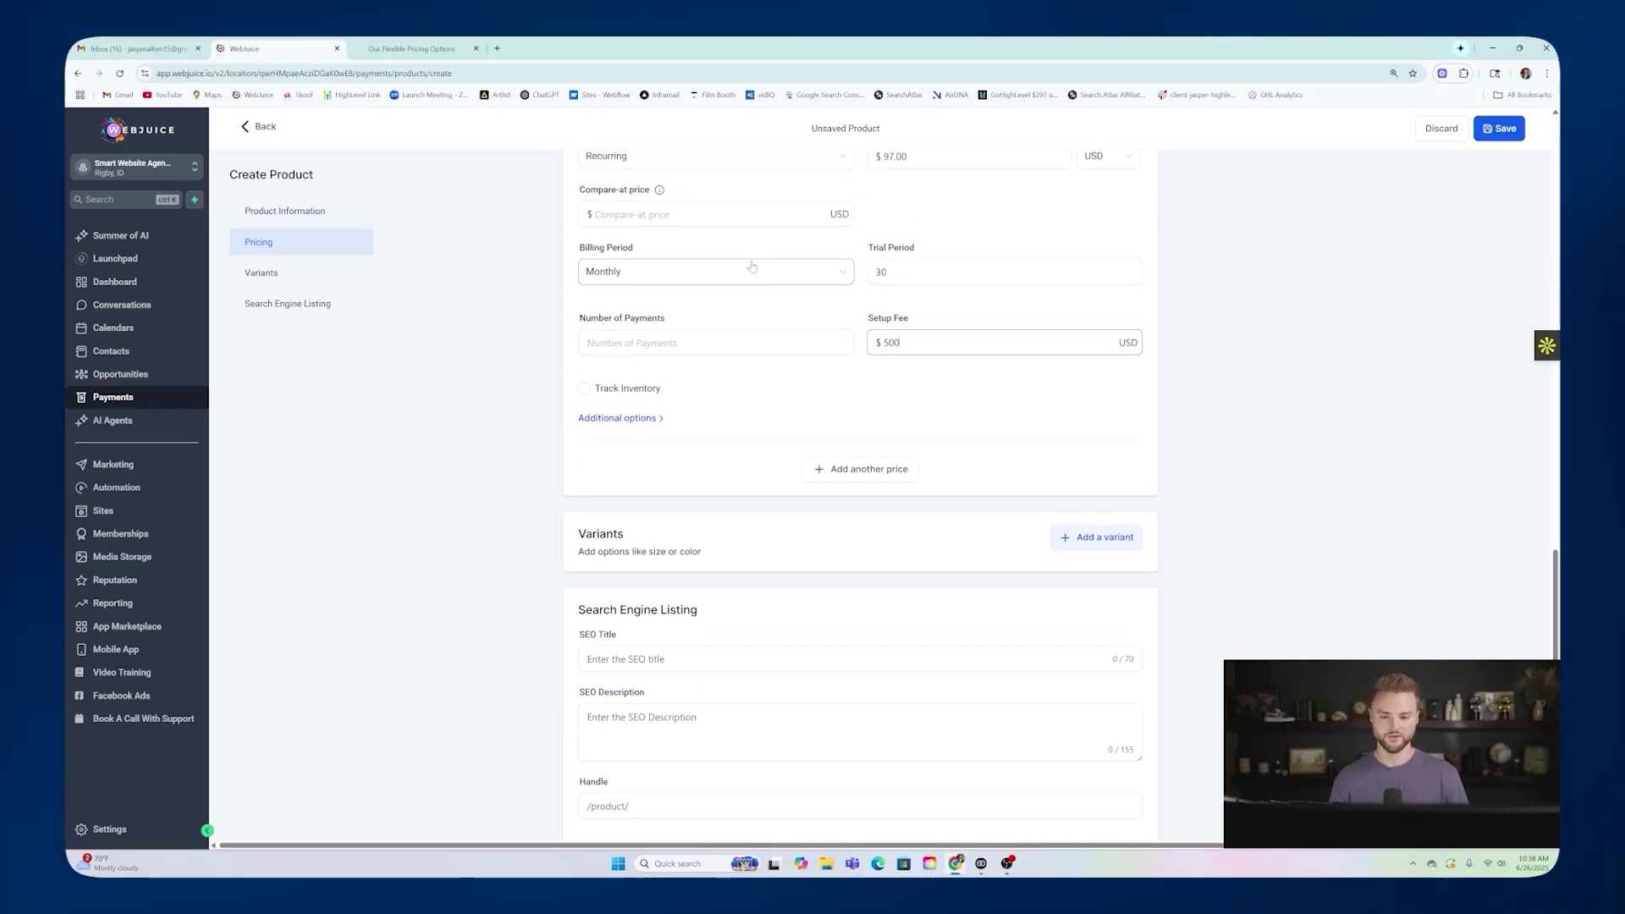
{"action": "scroll", "coordinate": [861, 311], "scroll_direction": "up", "scroll_amount": 2}
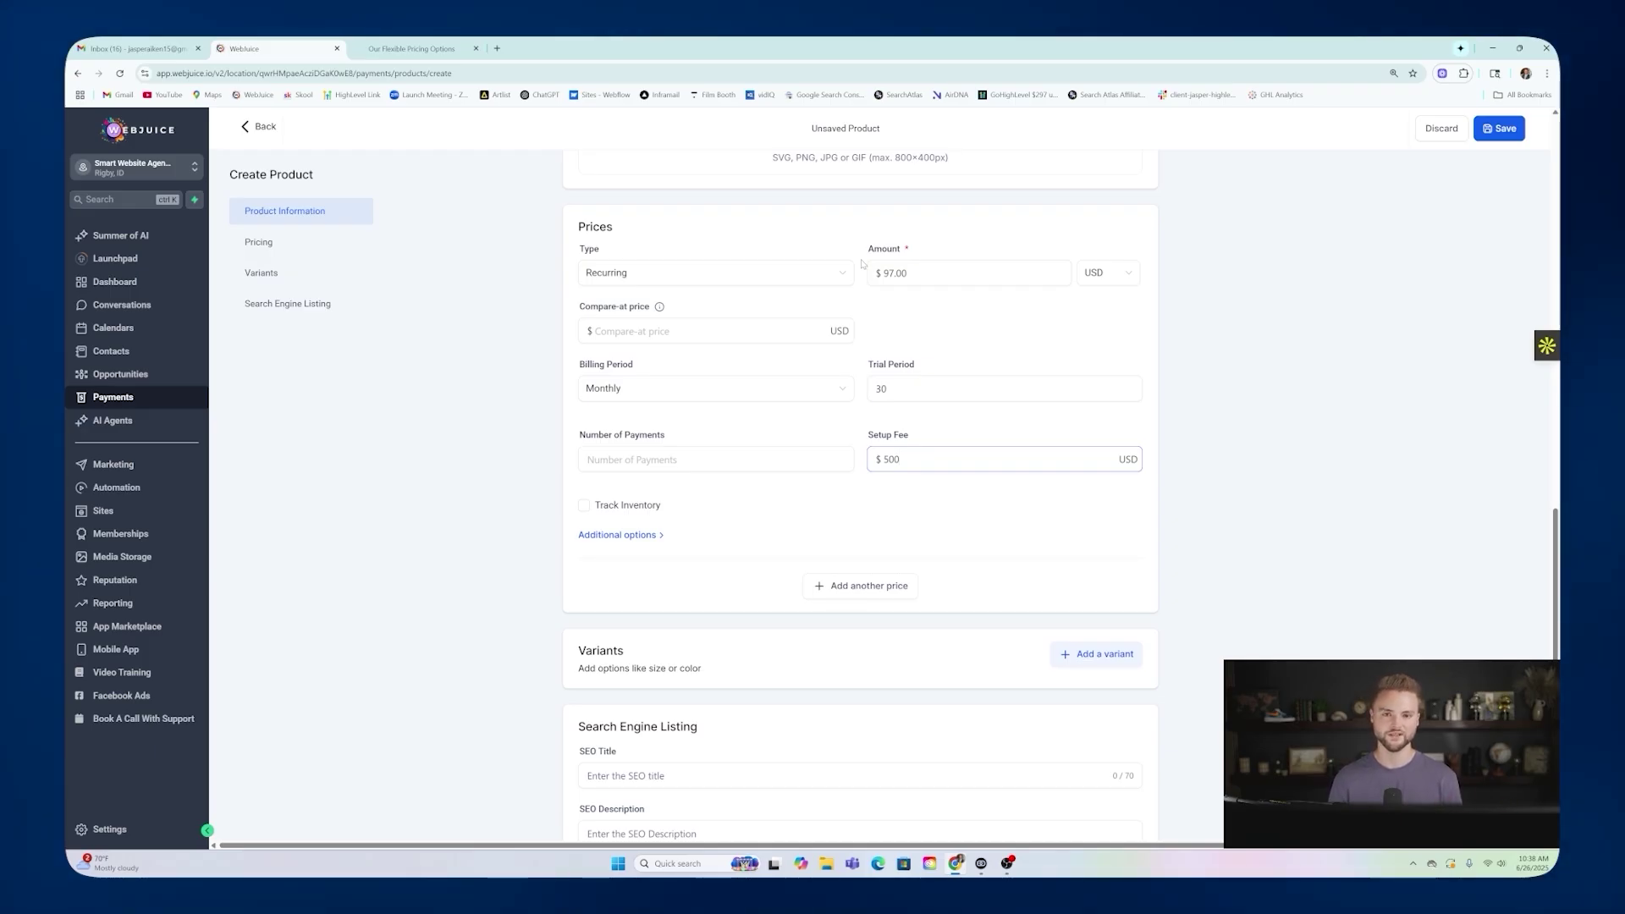
{"action": "scroll", "coordinate": [859, 270], "scroll_direction": "down", "scroll_amount": 2}
{"action": "scroll", "coordinate": [857, 278], "scroll_direction": "down", "scroll_amount": 1}
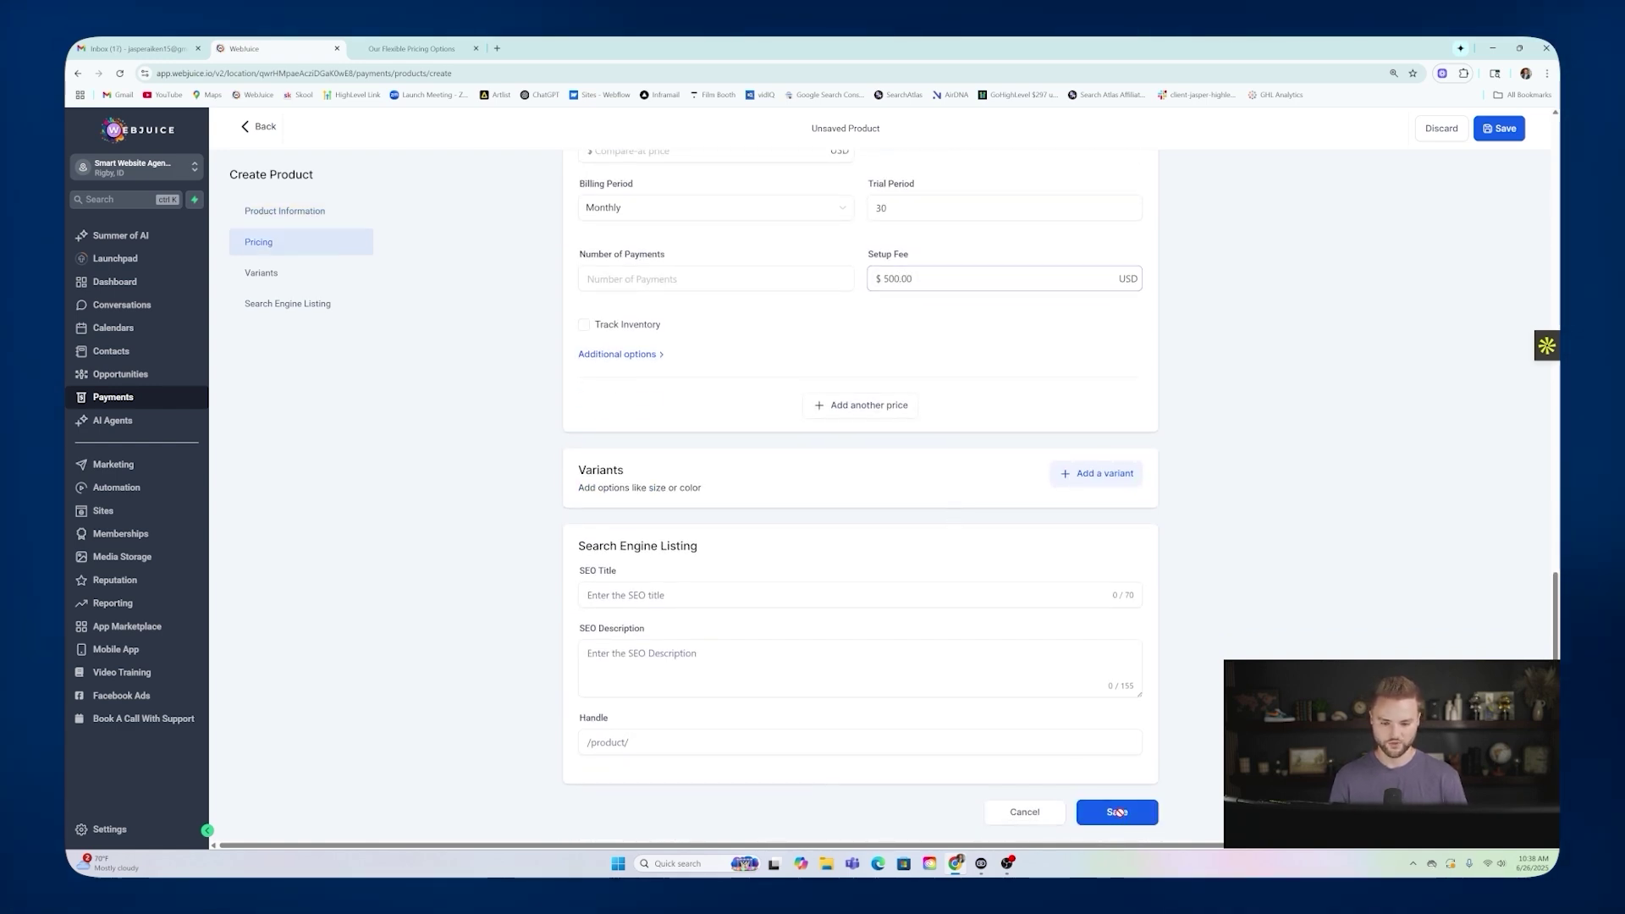
Save the Stater Plan product and reopen it for editing from the products list.
{"action": "left_click", "coordinate": [1117, 811]}
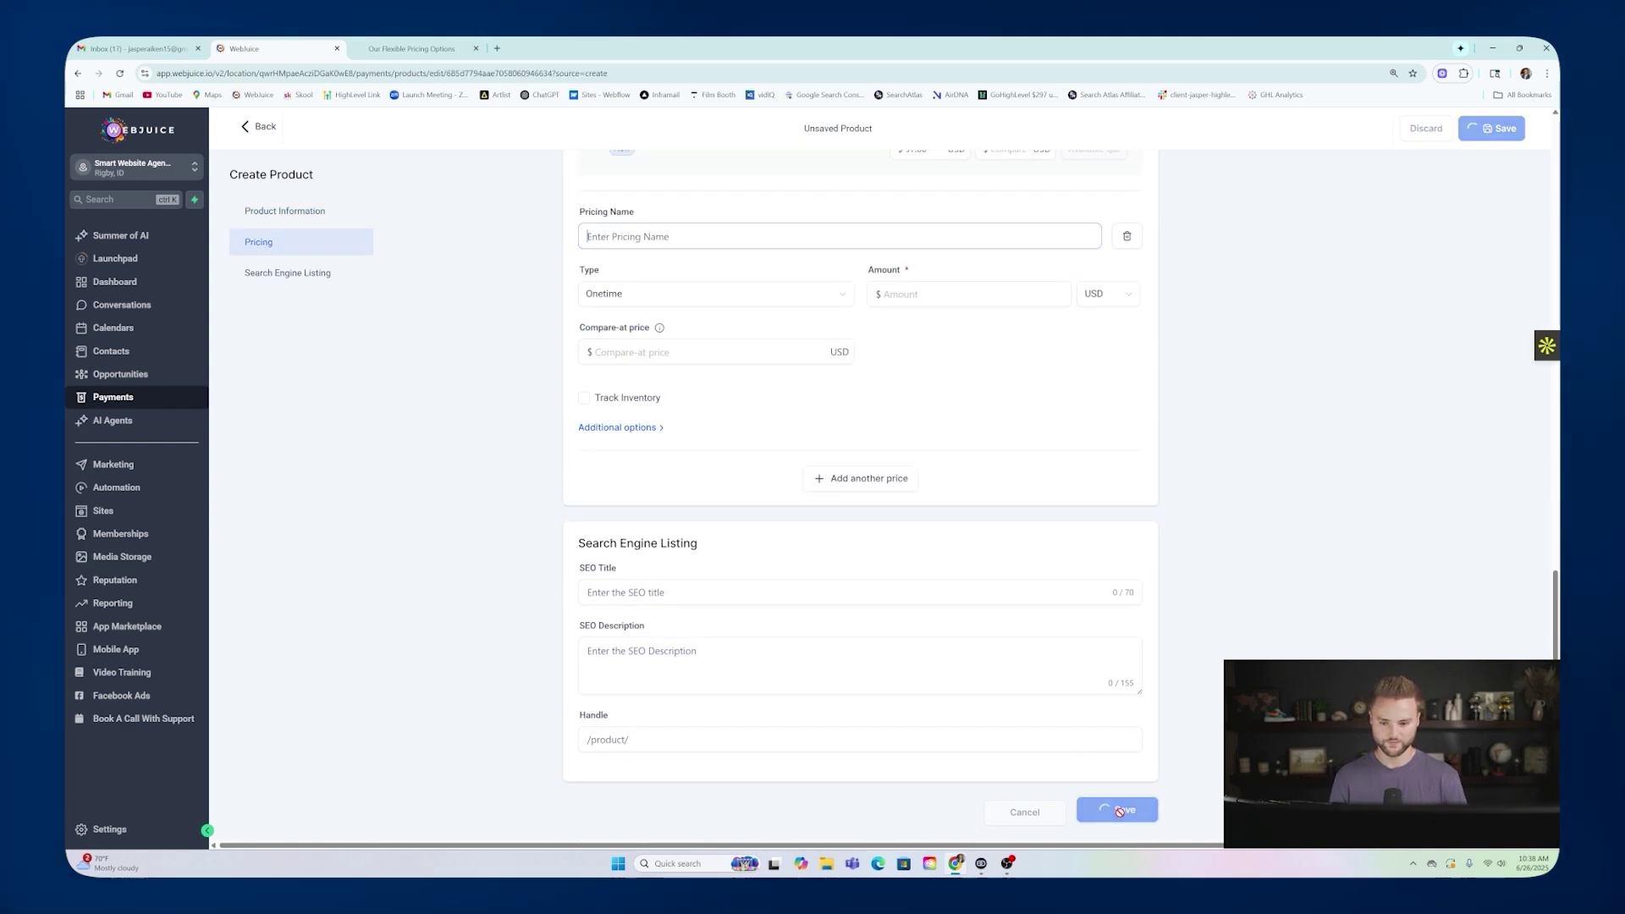
{"action": "left_click", "coordinate": [262, 127]}
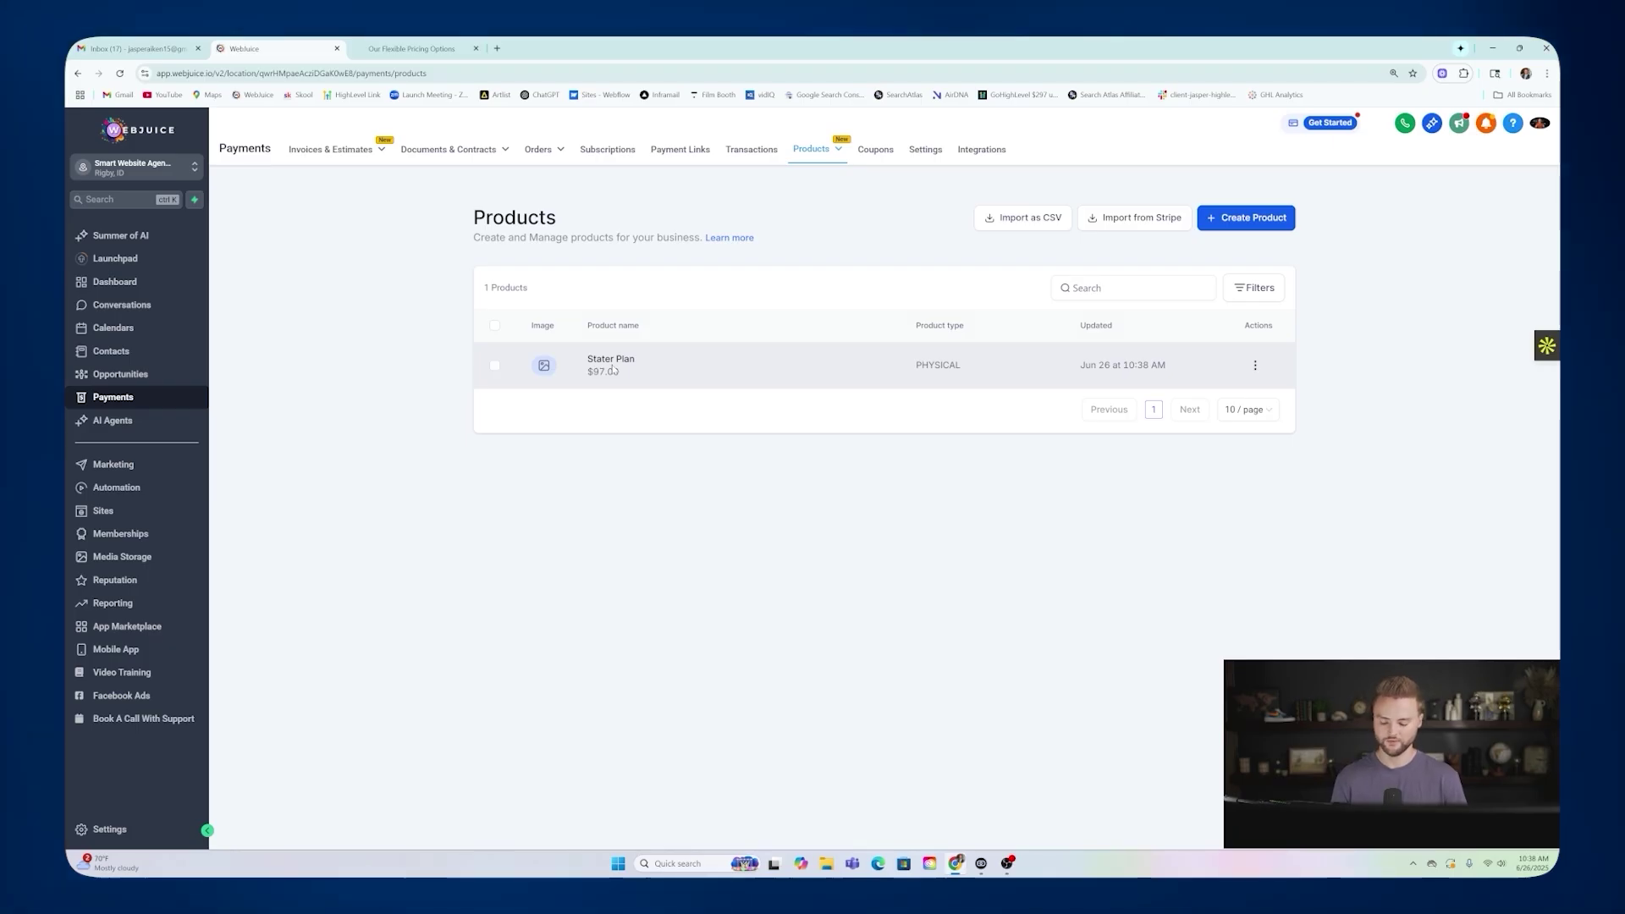
{"action": "double_click", "coordinate": [935, 365]}
{"action": "left_click", "coordinate": [1255, 365]}
{"action": "left_click", "coordinate": [1251, 295]}
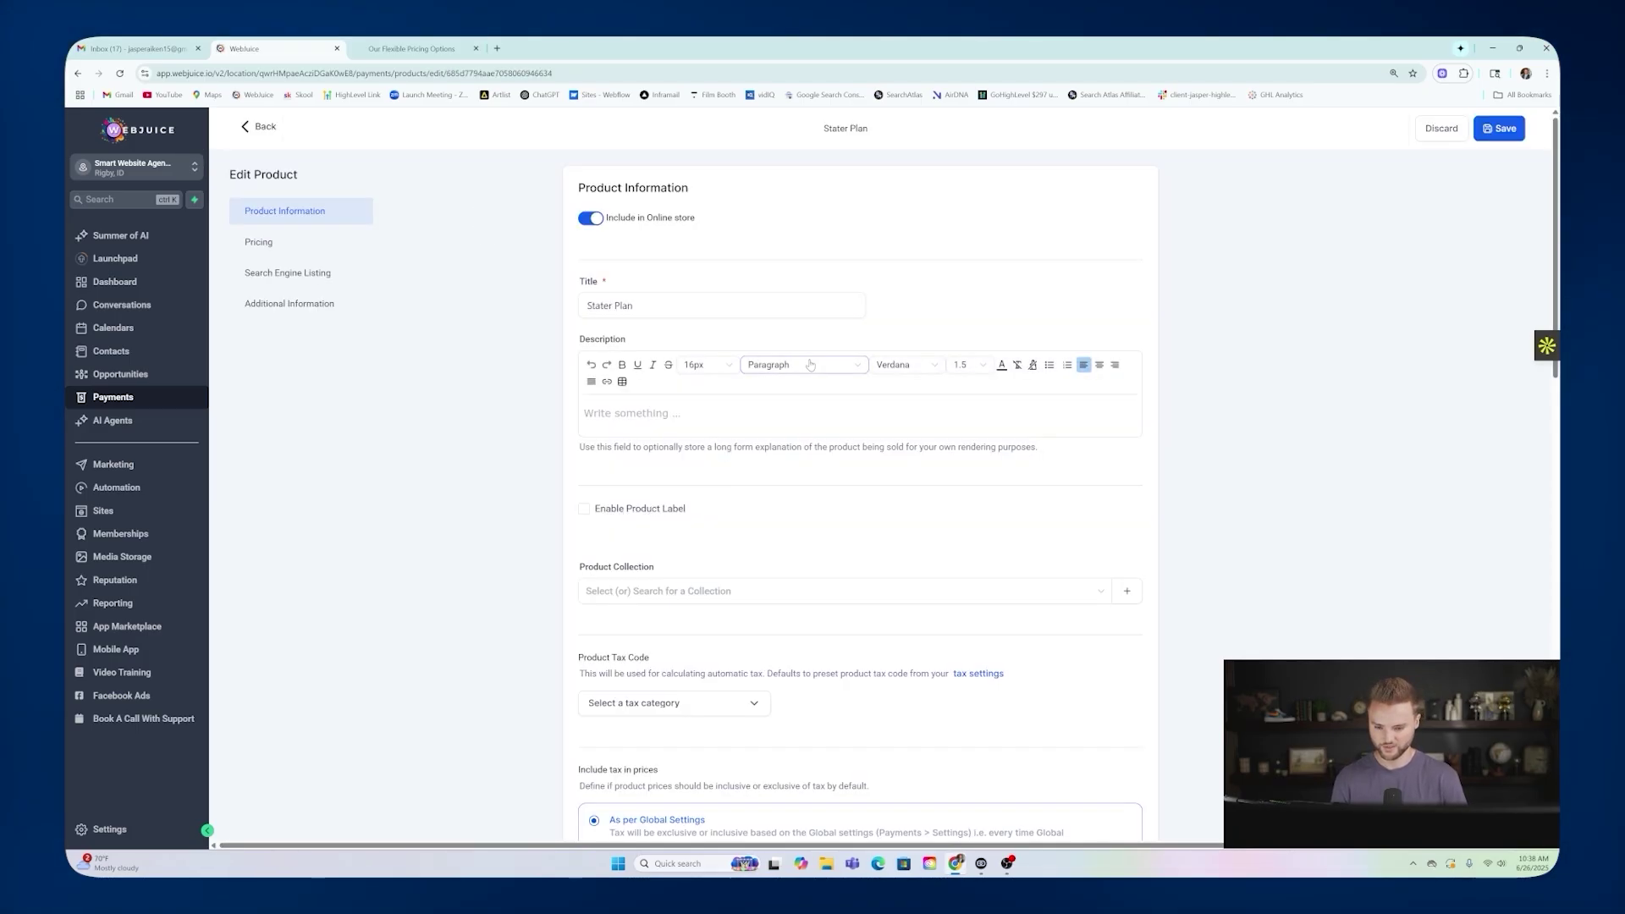
Review the saved $97.00 price and Stripe test/live sync, then return to the products list.
{"action": "scroll", "coordinate": [859, 491], "scroll_direction": "down", "scroll_amount": 3}
{"action": "scroll", "coordinate": [805, 303], "scroll_direction": "down", "scroll_amount": 6}
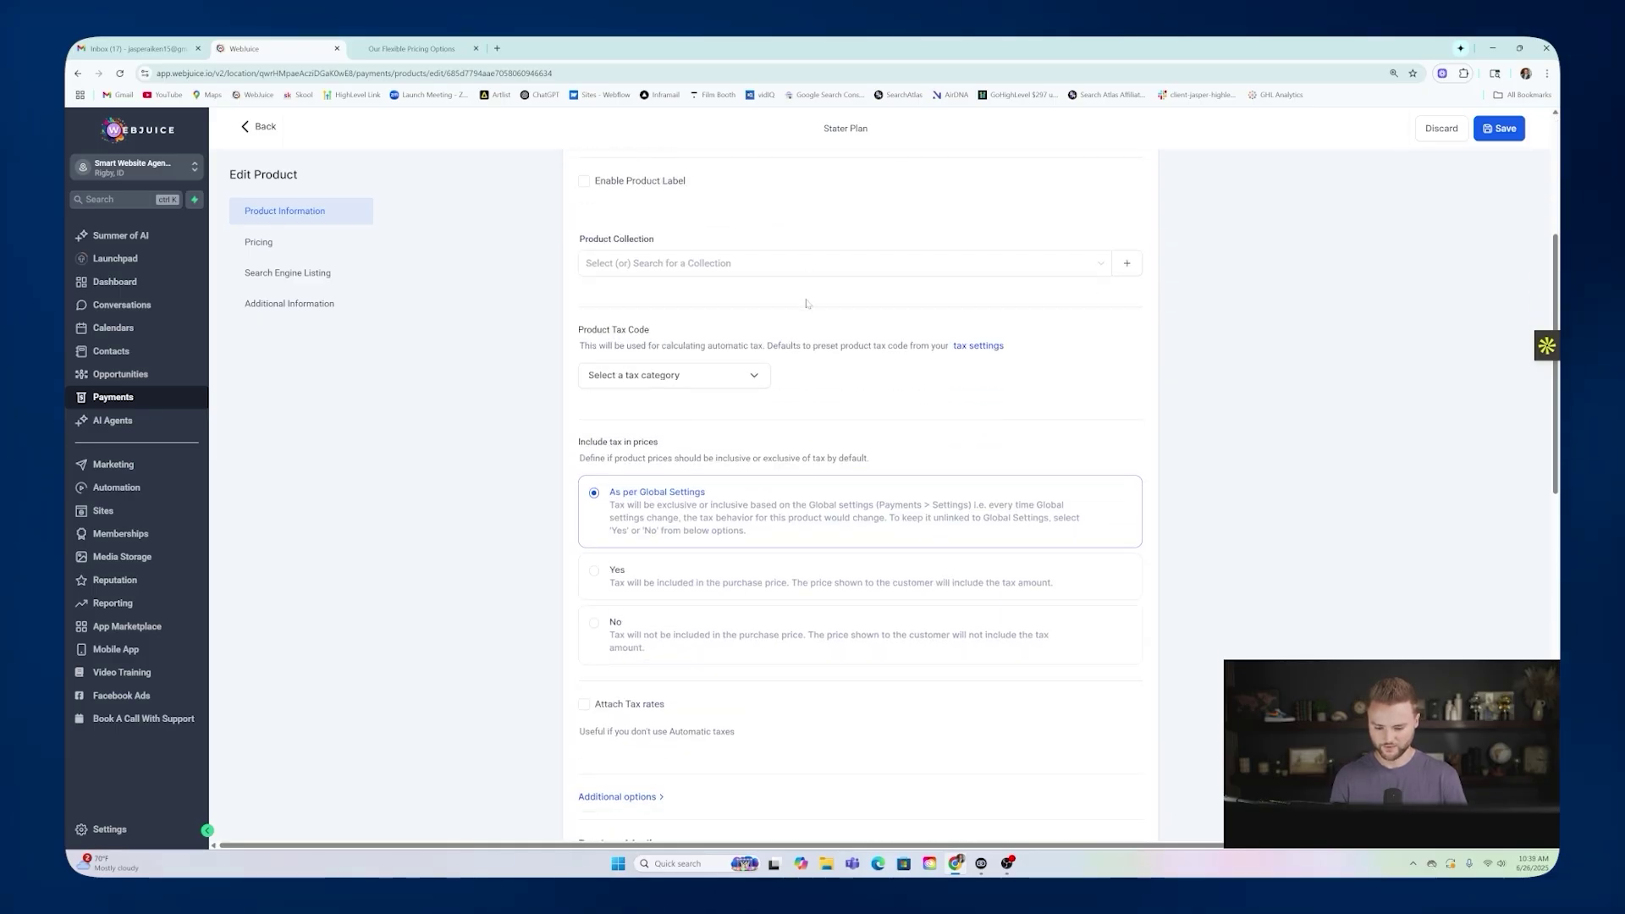
{"action": "scroll", "coordinate": [805, 302], "scroll_direction": "down", "scroll_amount": 6}
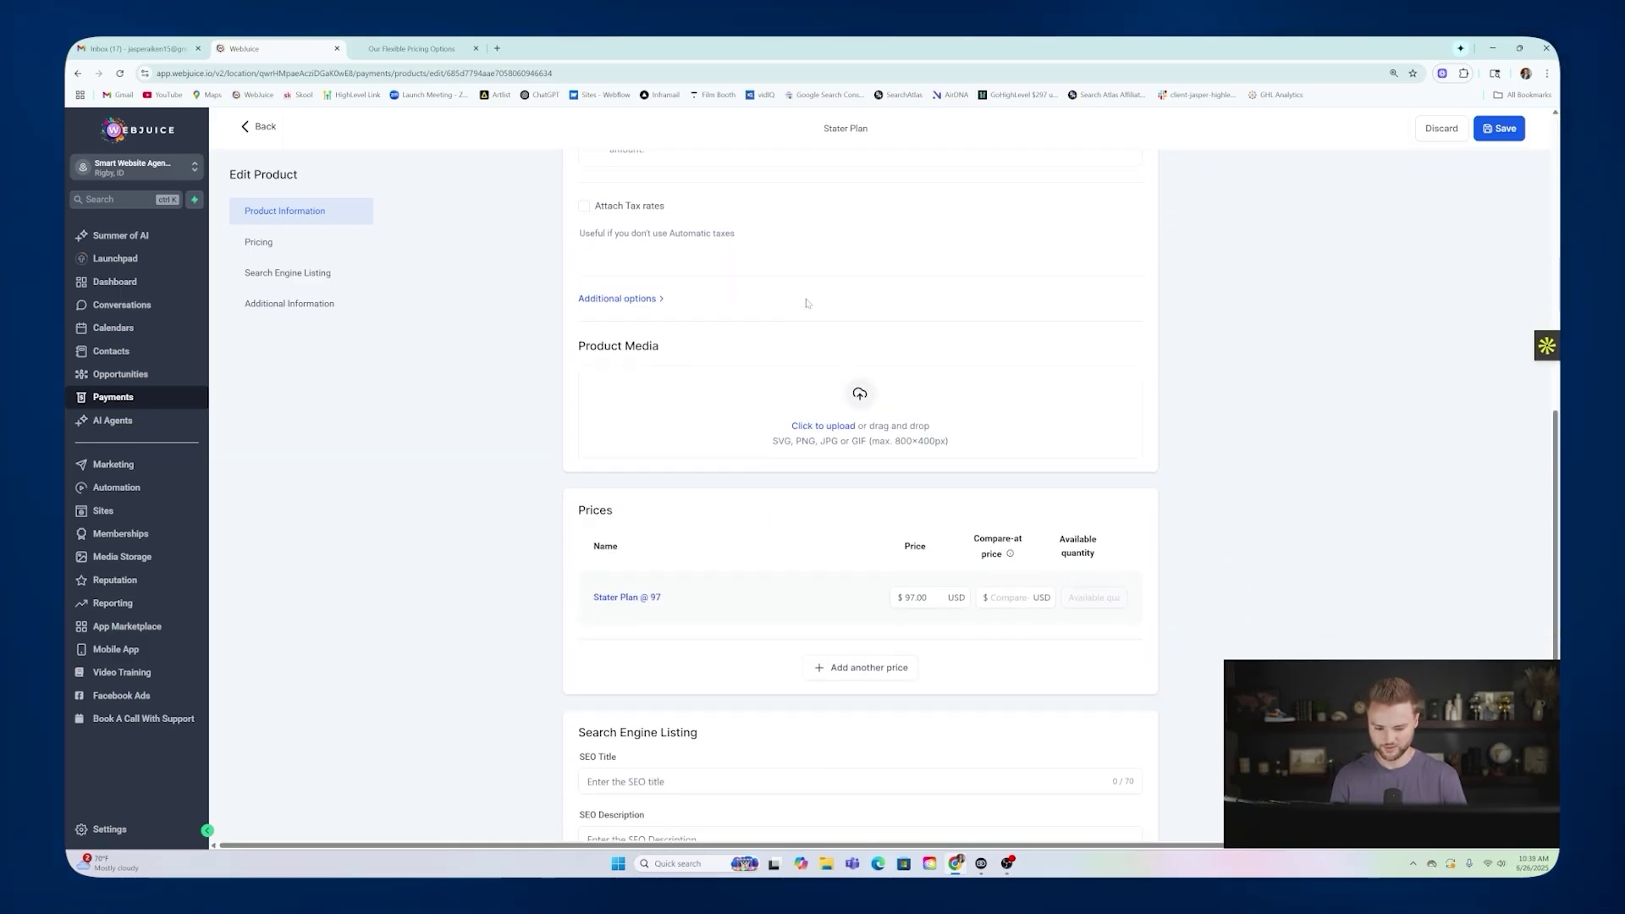
{"action": "scroll", "coordinate": [808, 355], "scroll_direction": "up", "scroll_amount": 8}
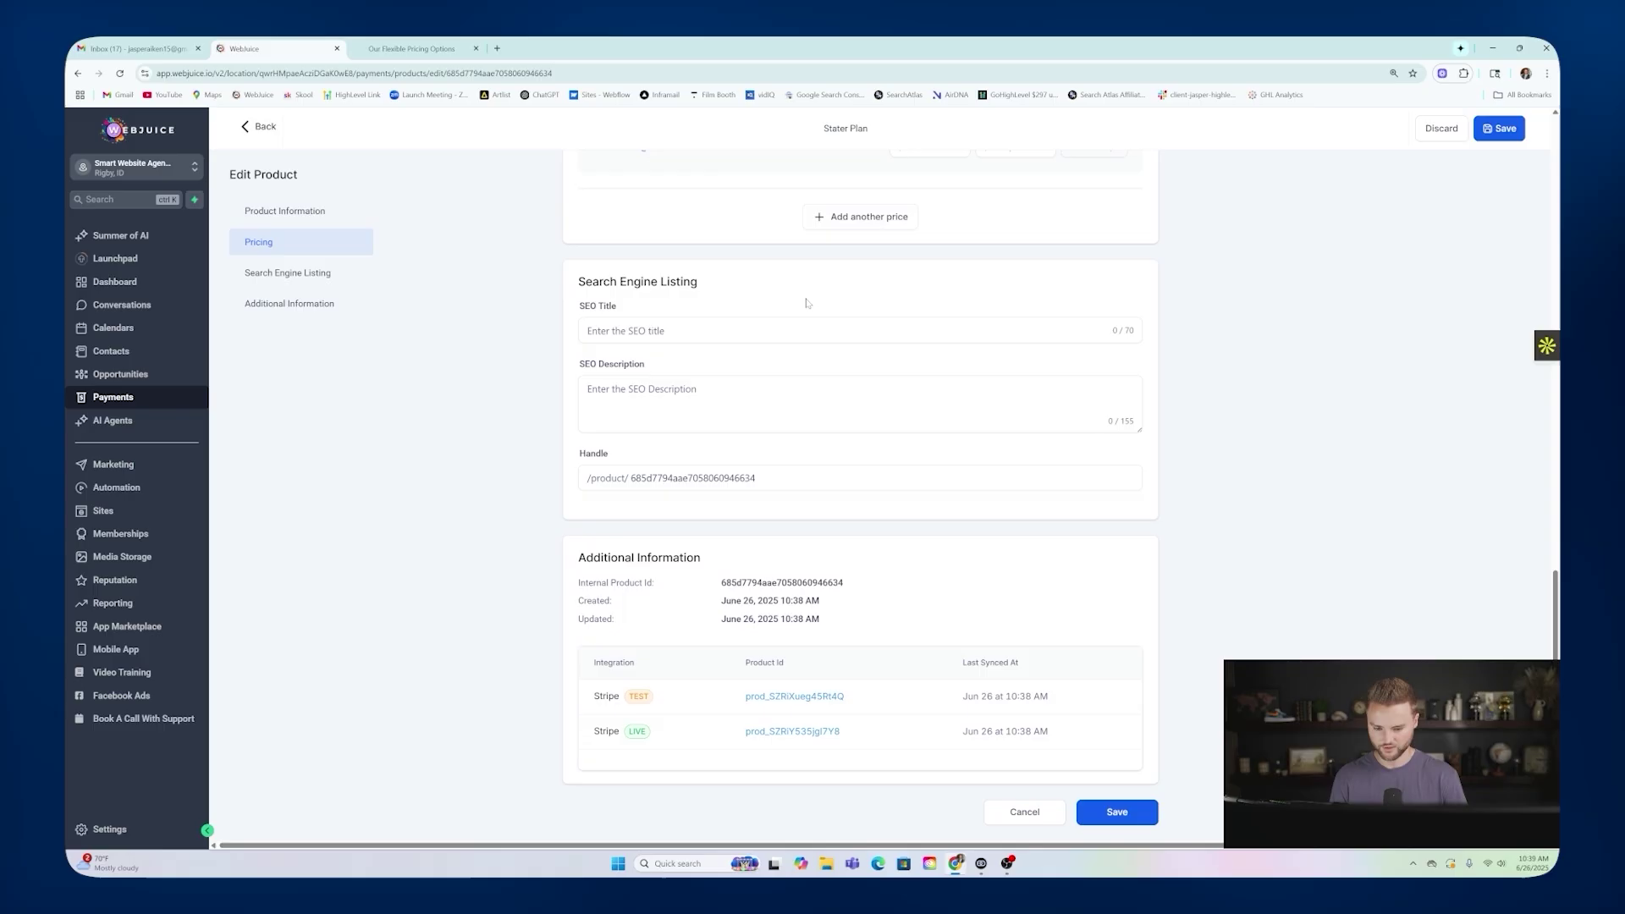
{"action": "scroll", "coordinate": [810, 398], "scroll_direction": "up", "scroll_amount": 6}
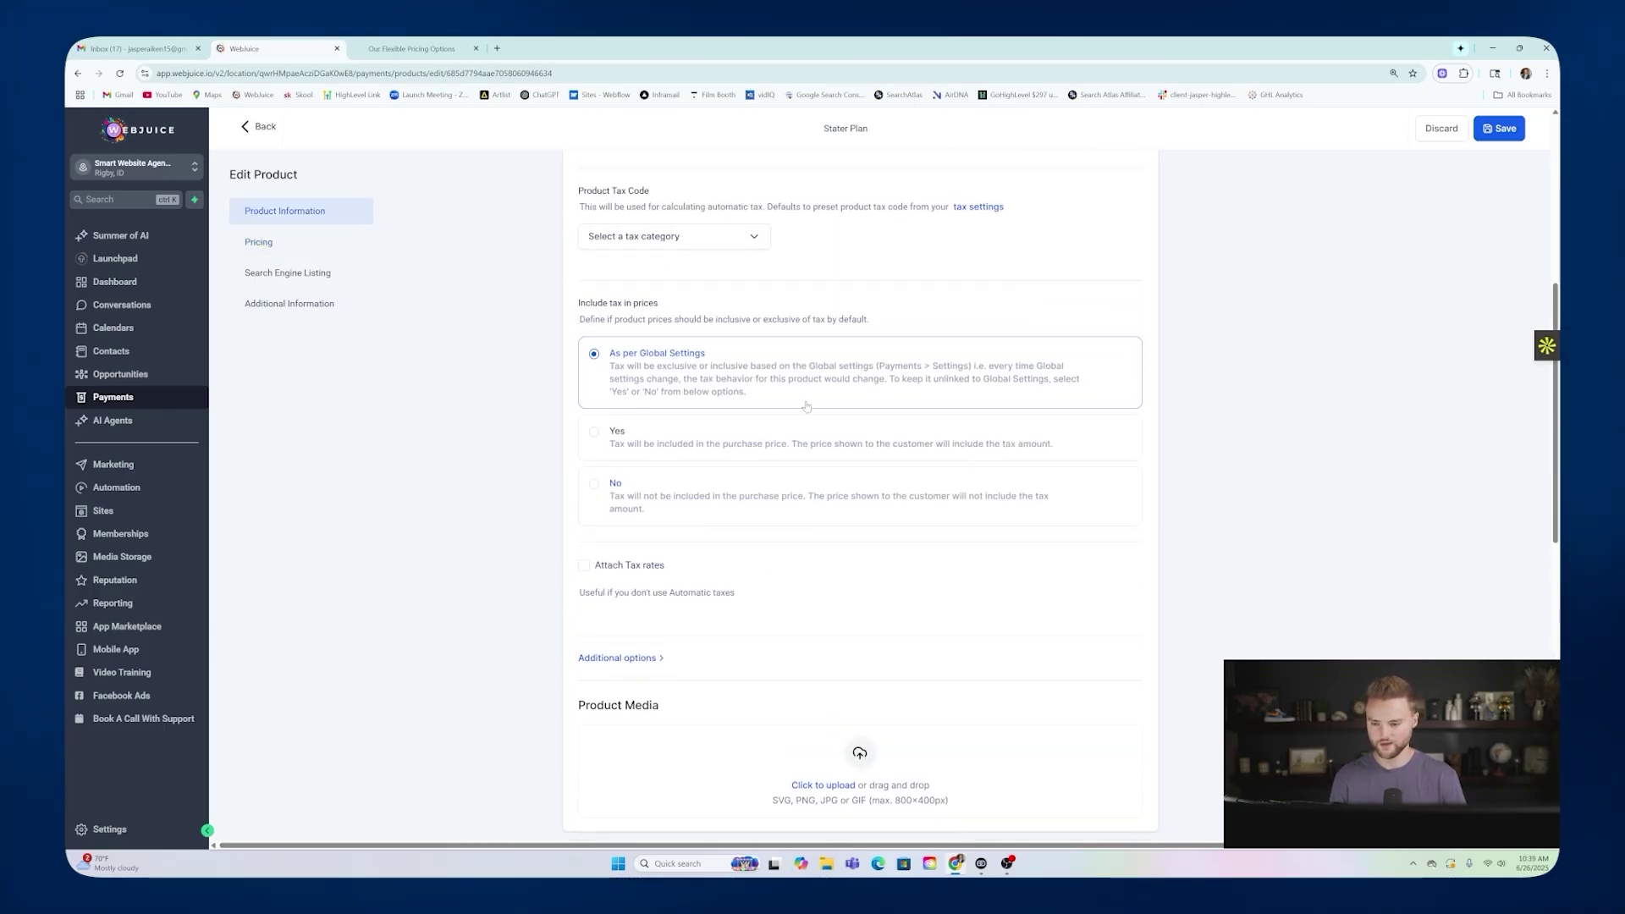
{"action": "scroll", "coordinate": [751, 430], "scroll_direction": "down", "scroll_amount": 10}
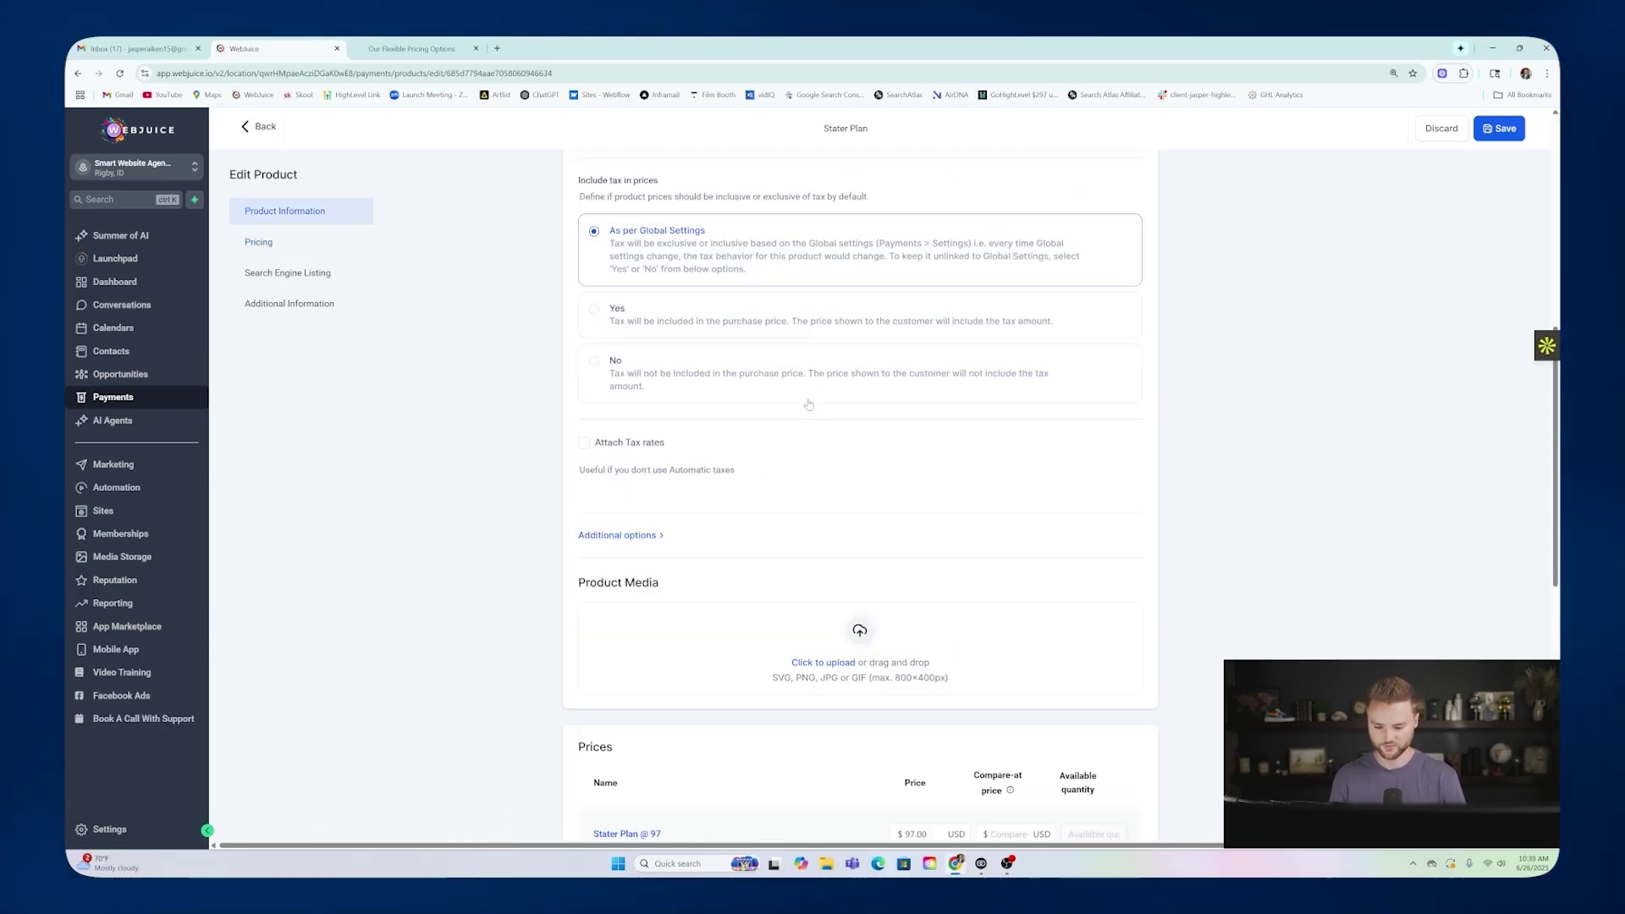
{"action": "scroll", "coordinate": [751, 431], "scroll_direction": "down", "scroll_amount": 4}
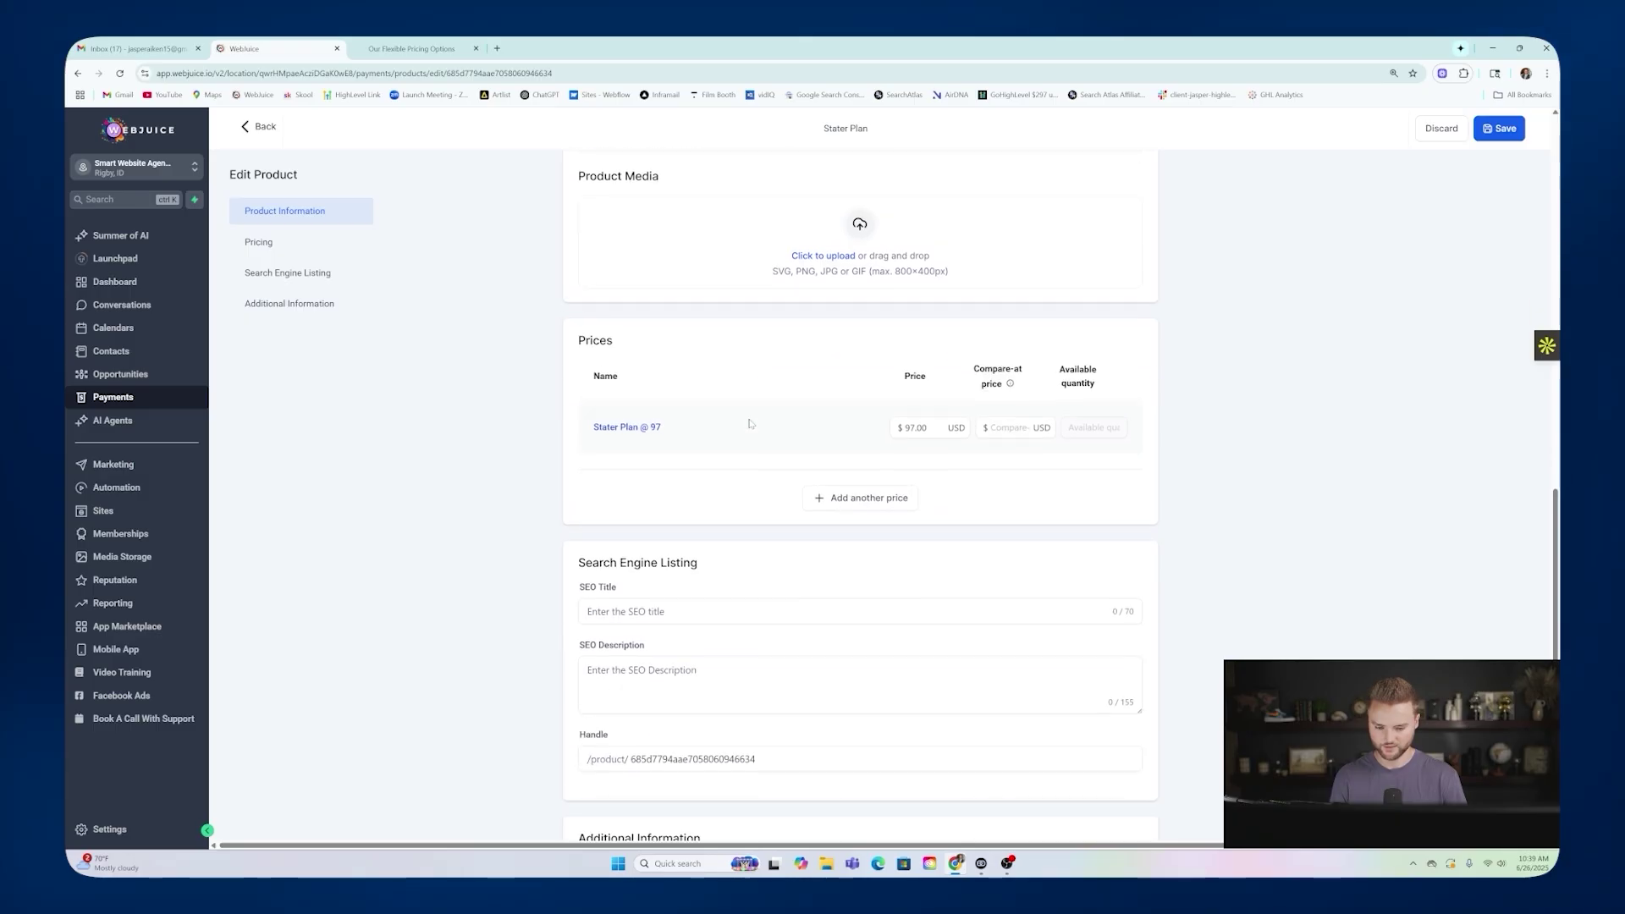
{"action": "scroll", "coordinate": [815, 481], "scroll_direction": "down", "scroll_amount": 4}
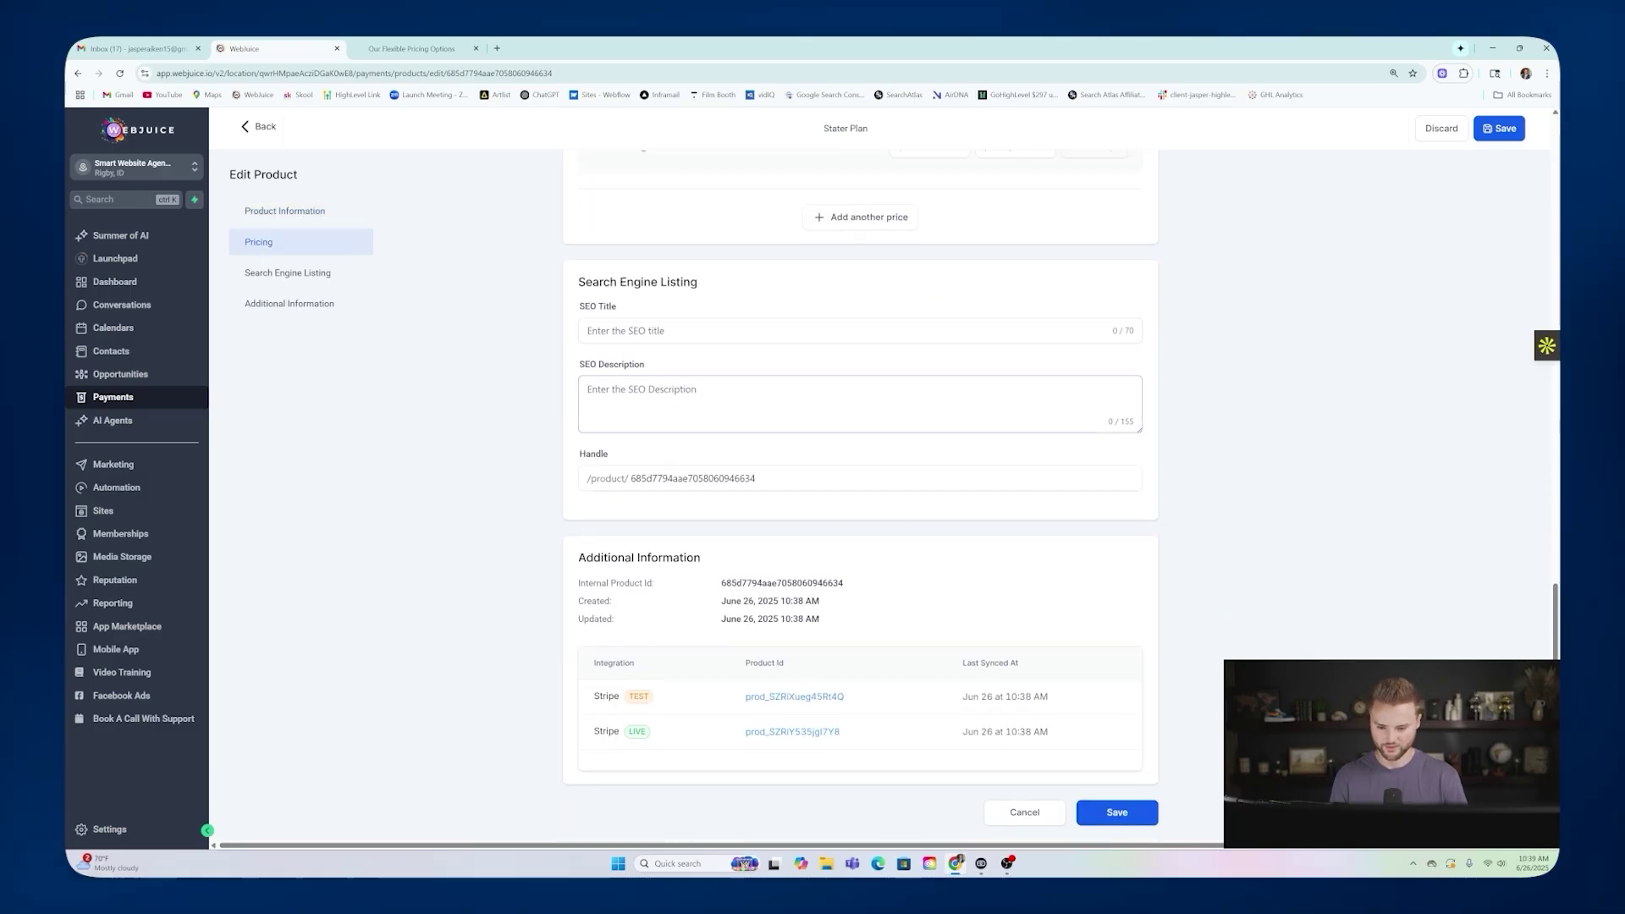
{"action": "scroll", "coordinate": [855, 439], "scroll_direction": "up", "scroll_amount": 18}
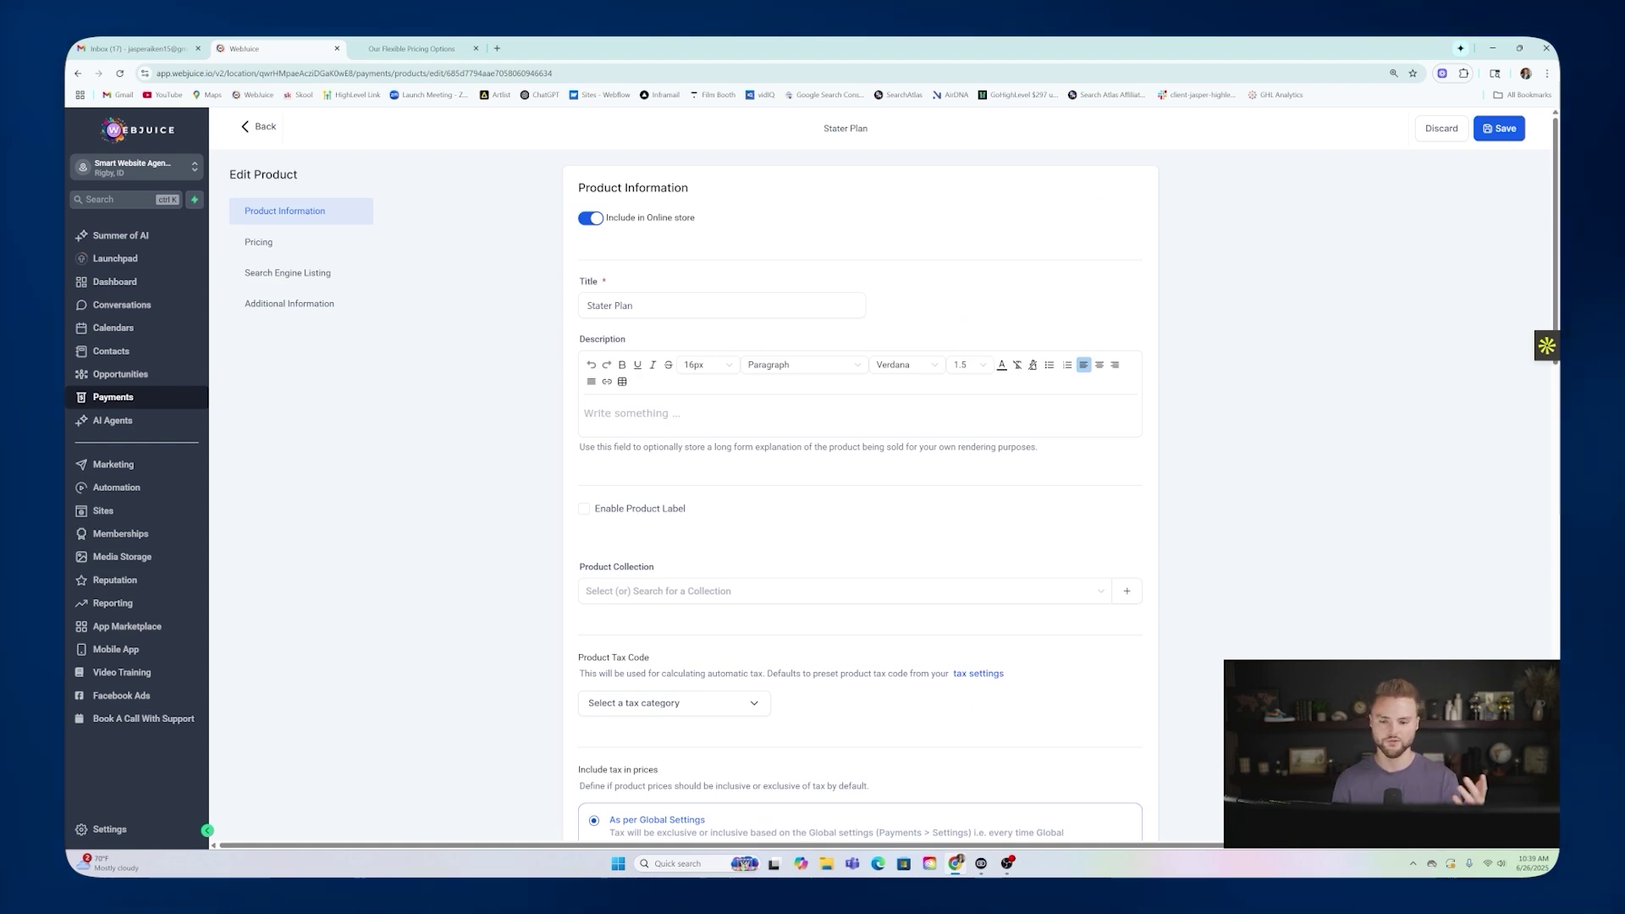
{"action": "left_click", "coordinate": [264, 127]}
{"action": "left_click", "coordinate": [412, 49]}
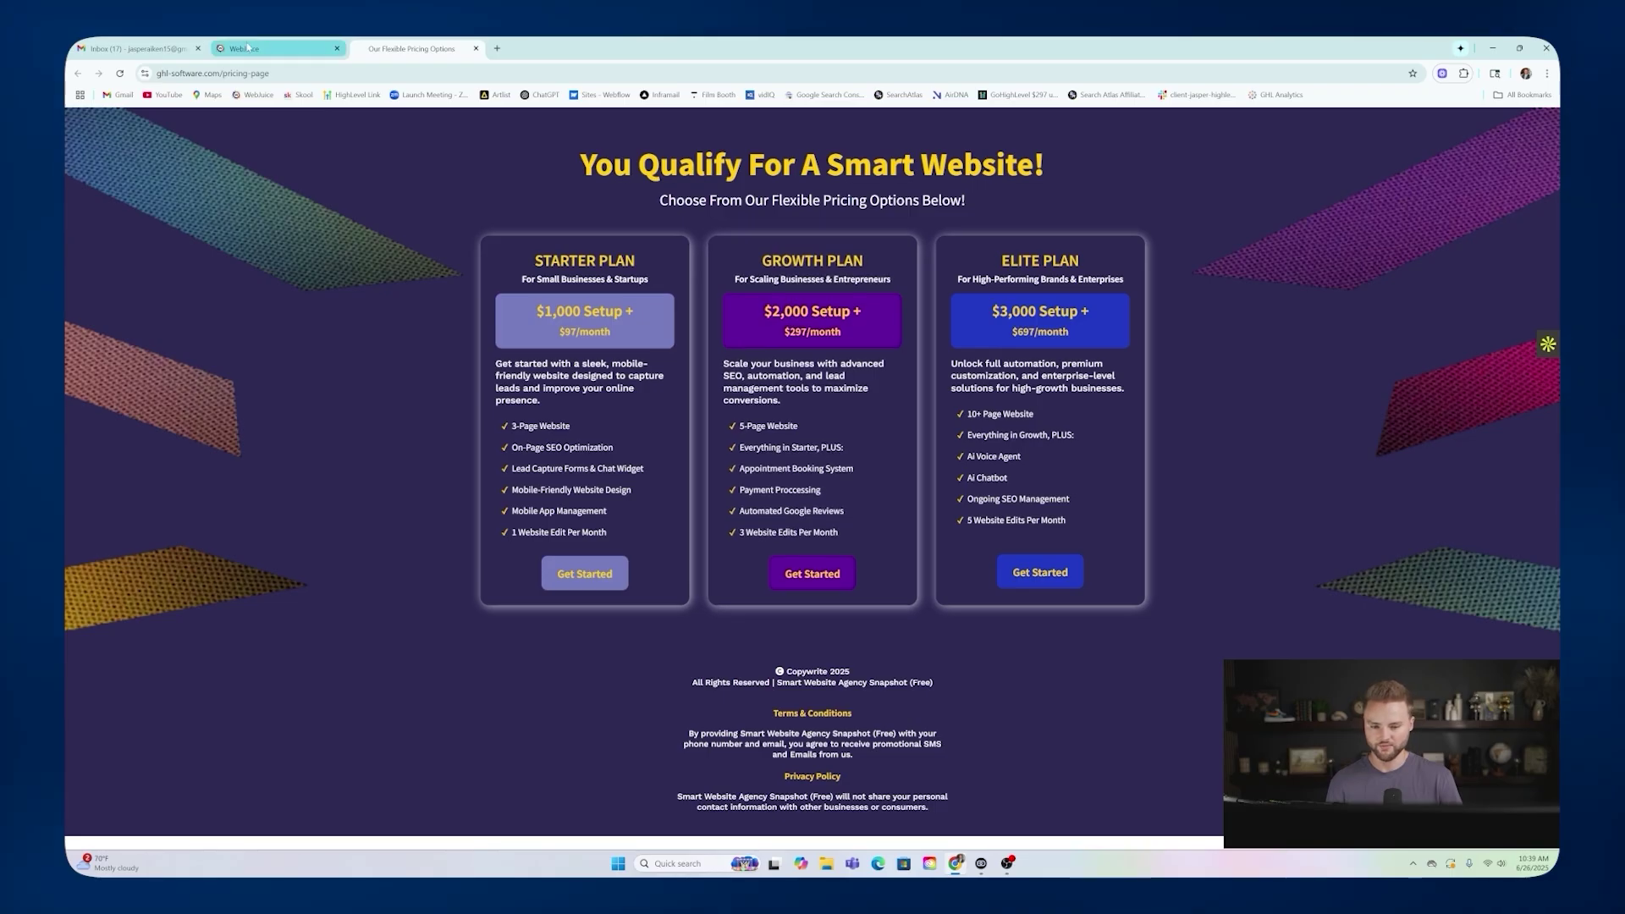
{"action": "key", "text": "ctrl+shift+Tab"}
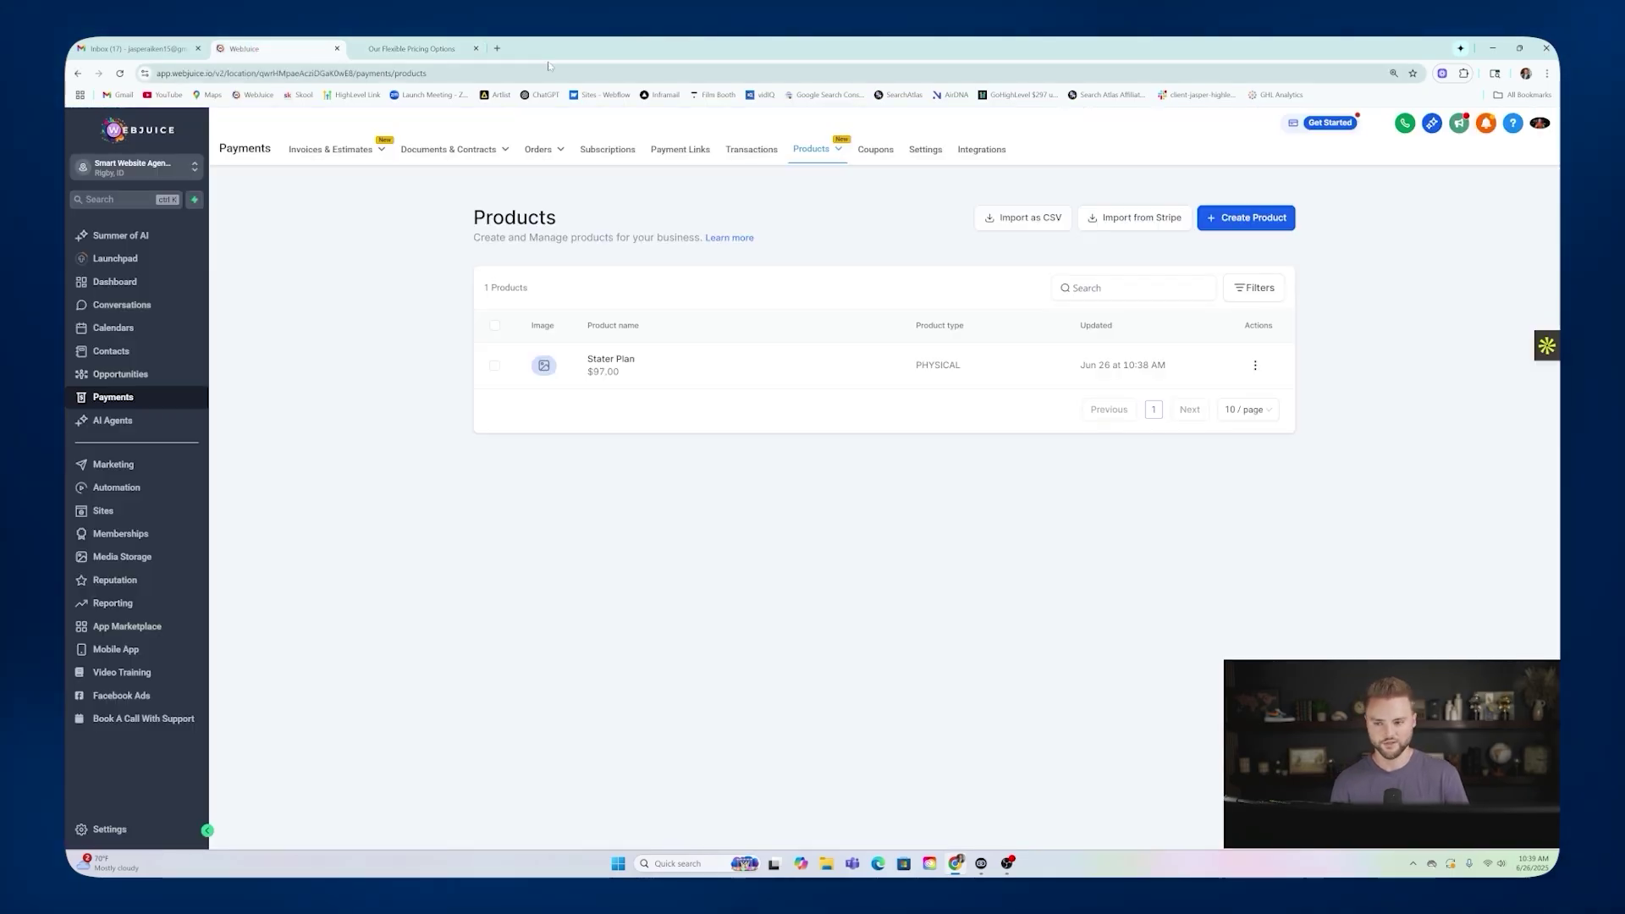
{"action": "left_click", "coordinate": [433, 51]}
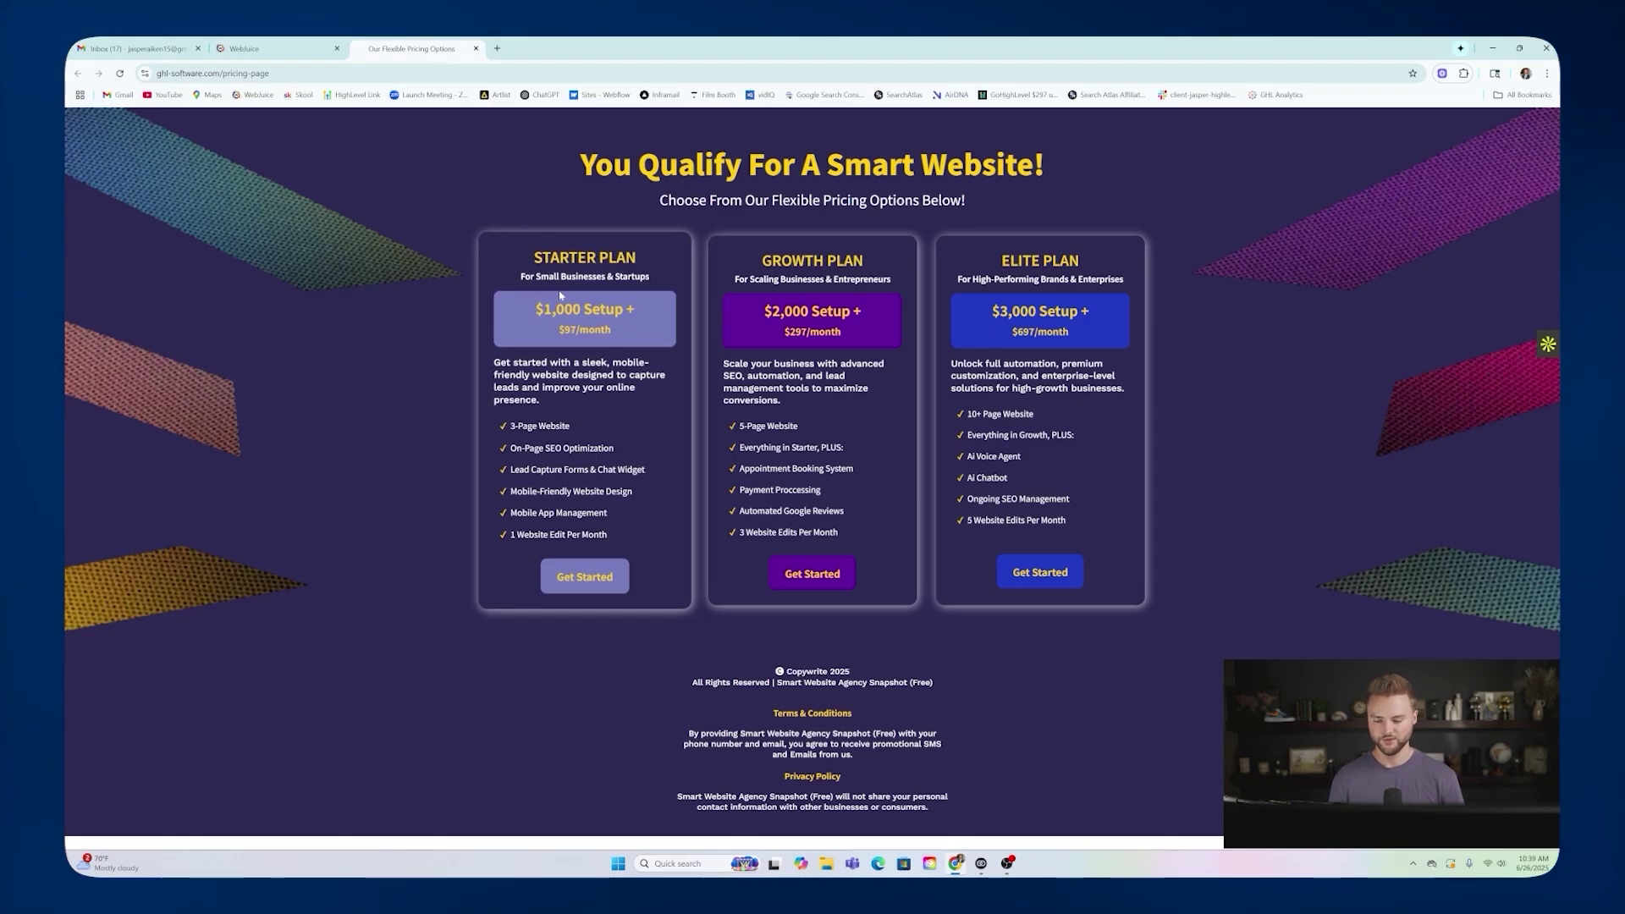
{"action": "left_click", "coordinate": [271, 48]}
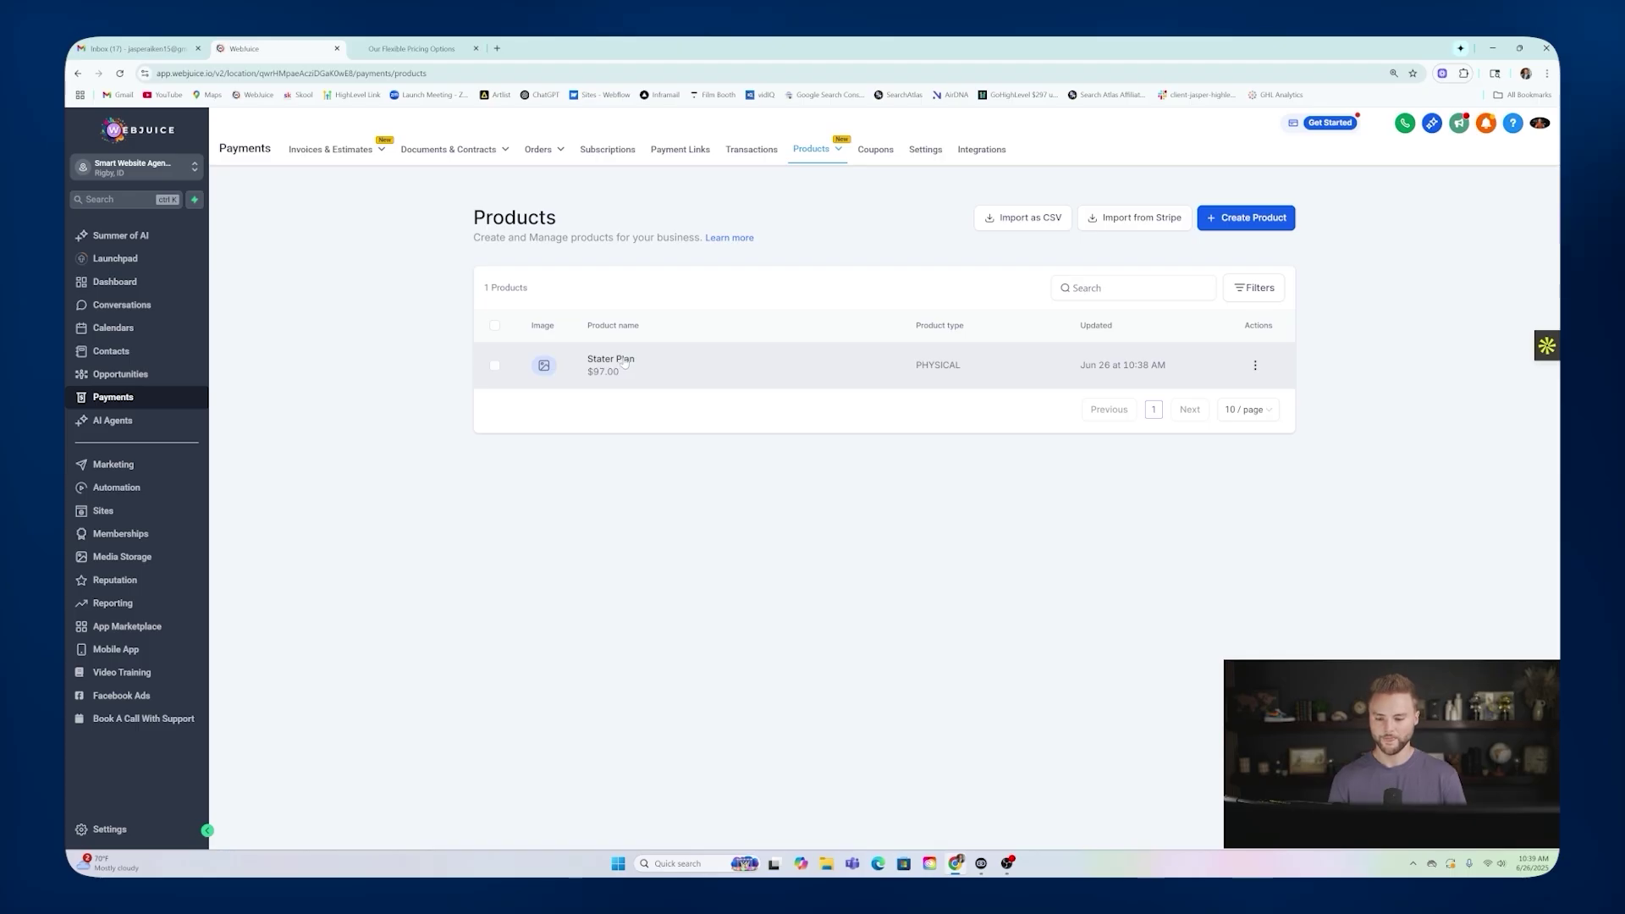
{"action": "left_click", "coordinate": [423, 48]}
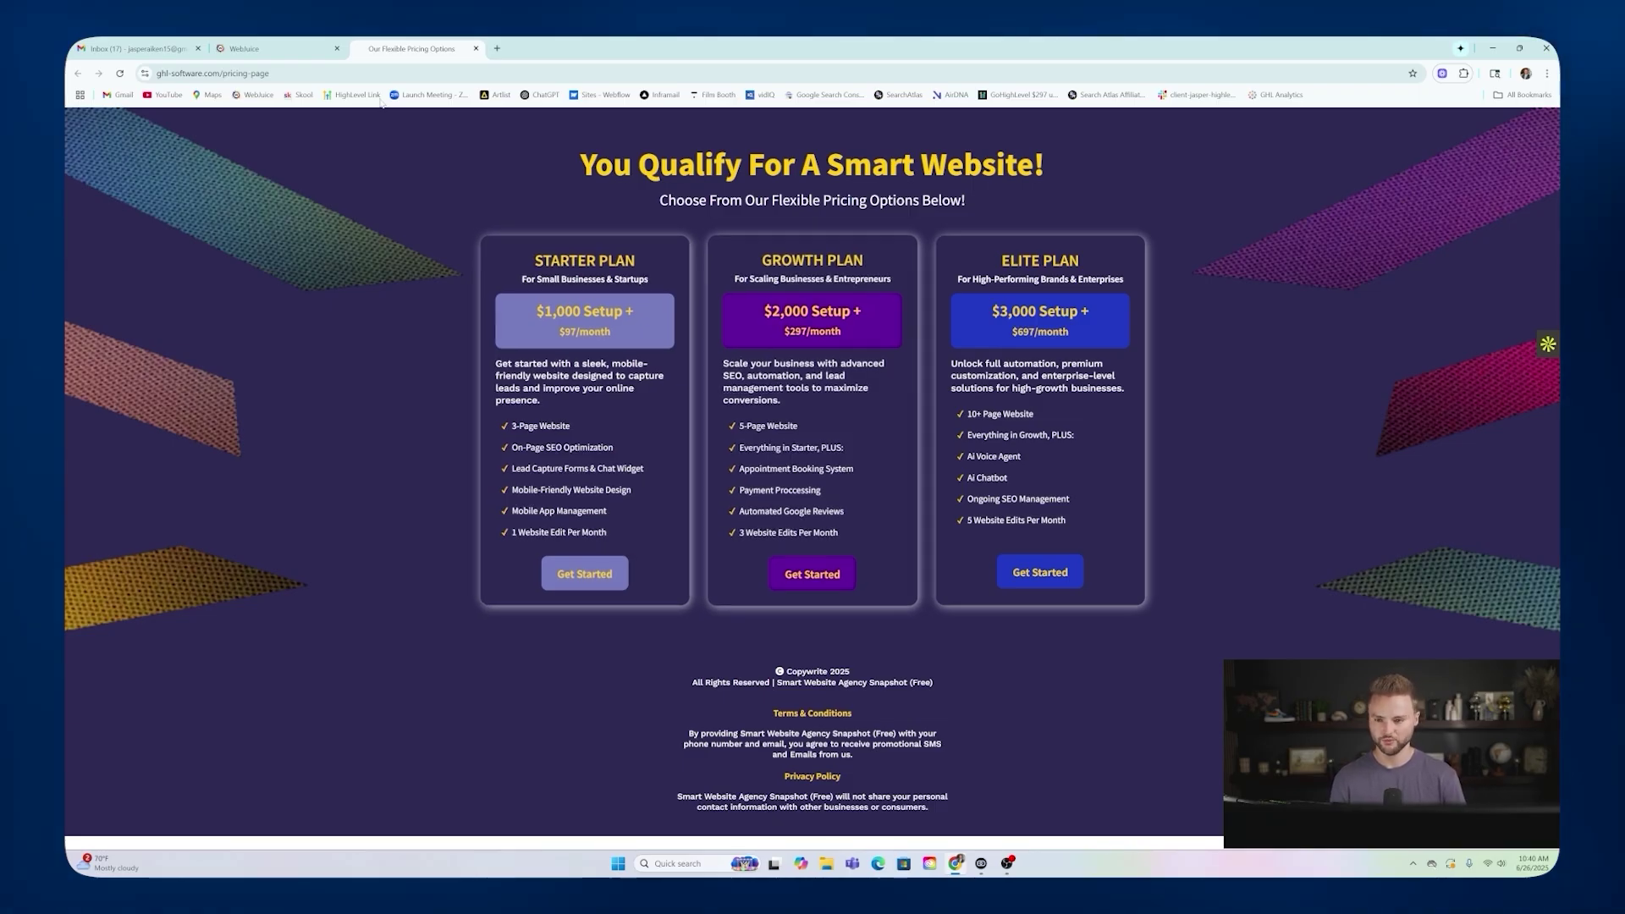
{"action": "left_click", "coordinate": [275, 48]}
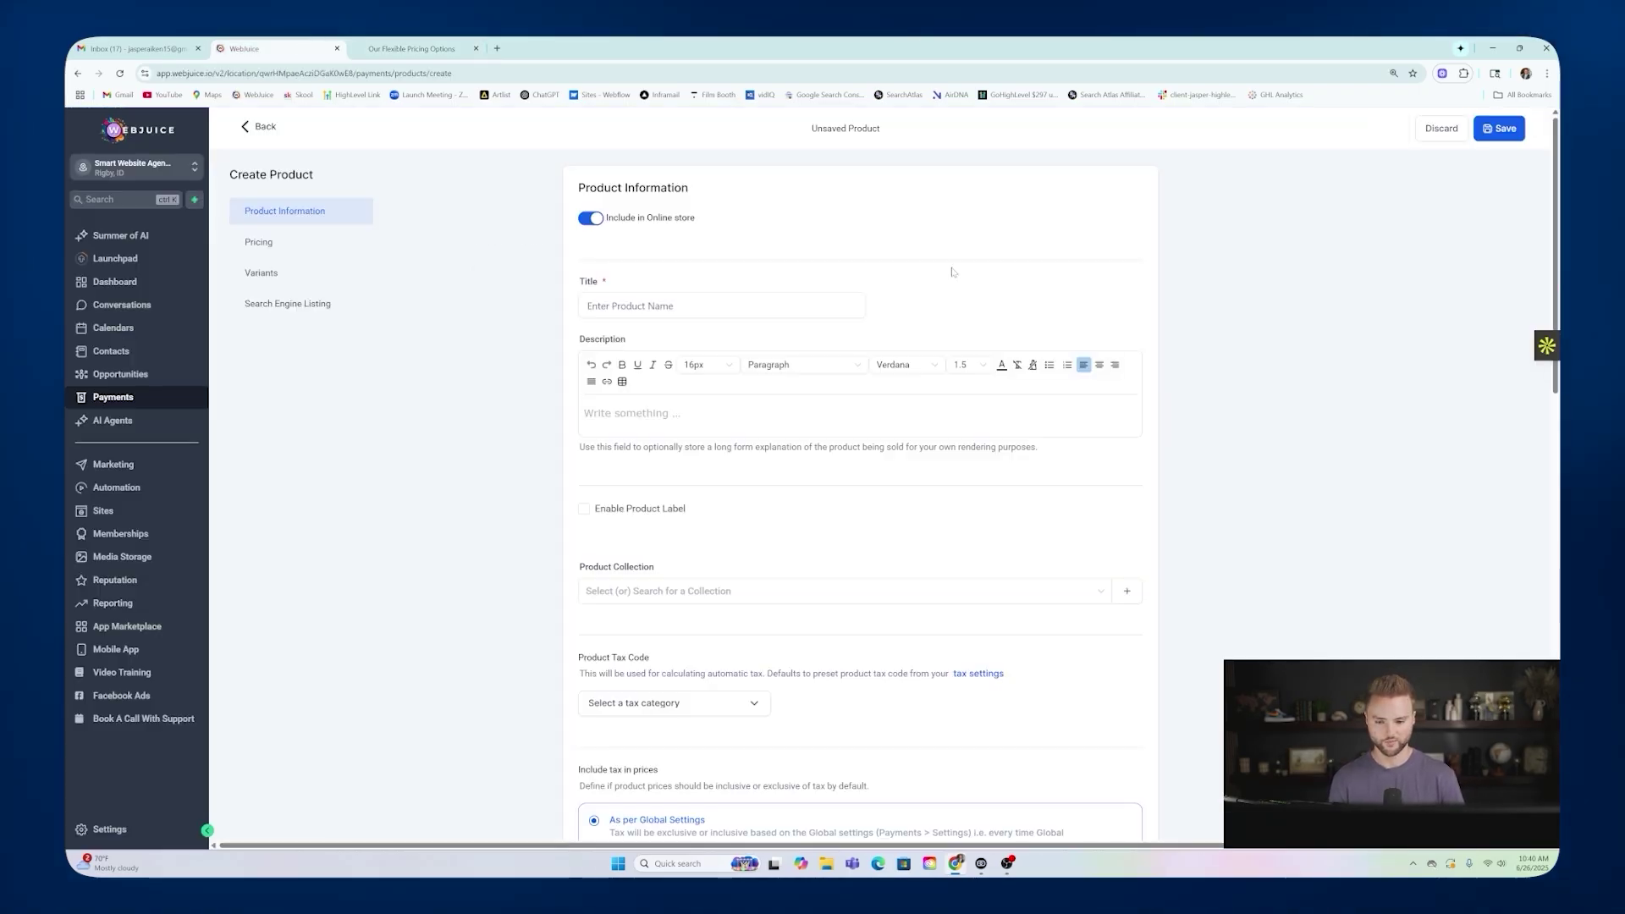
Create a 'Growth Plan' product with a recurring $297 monthly price.
{"action": "left_click", "coordinate": [728, 306]}
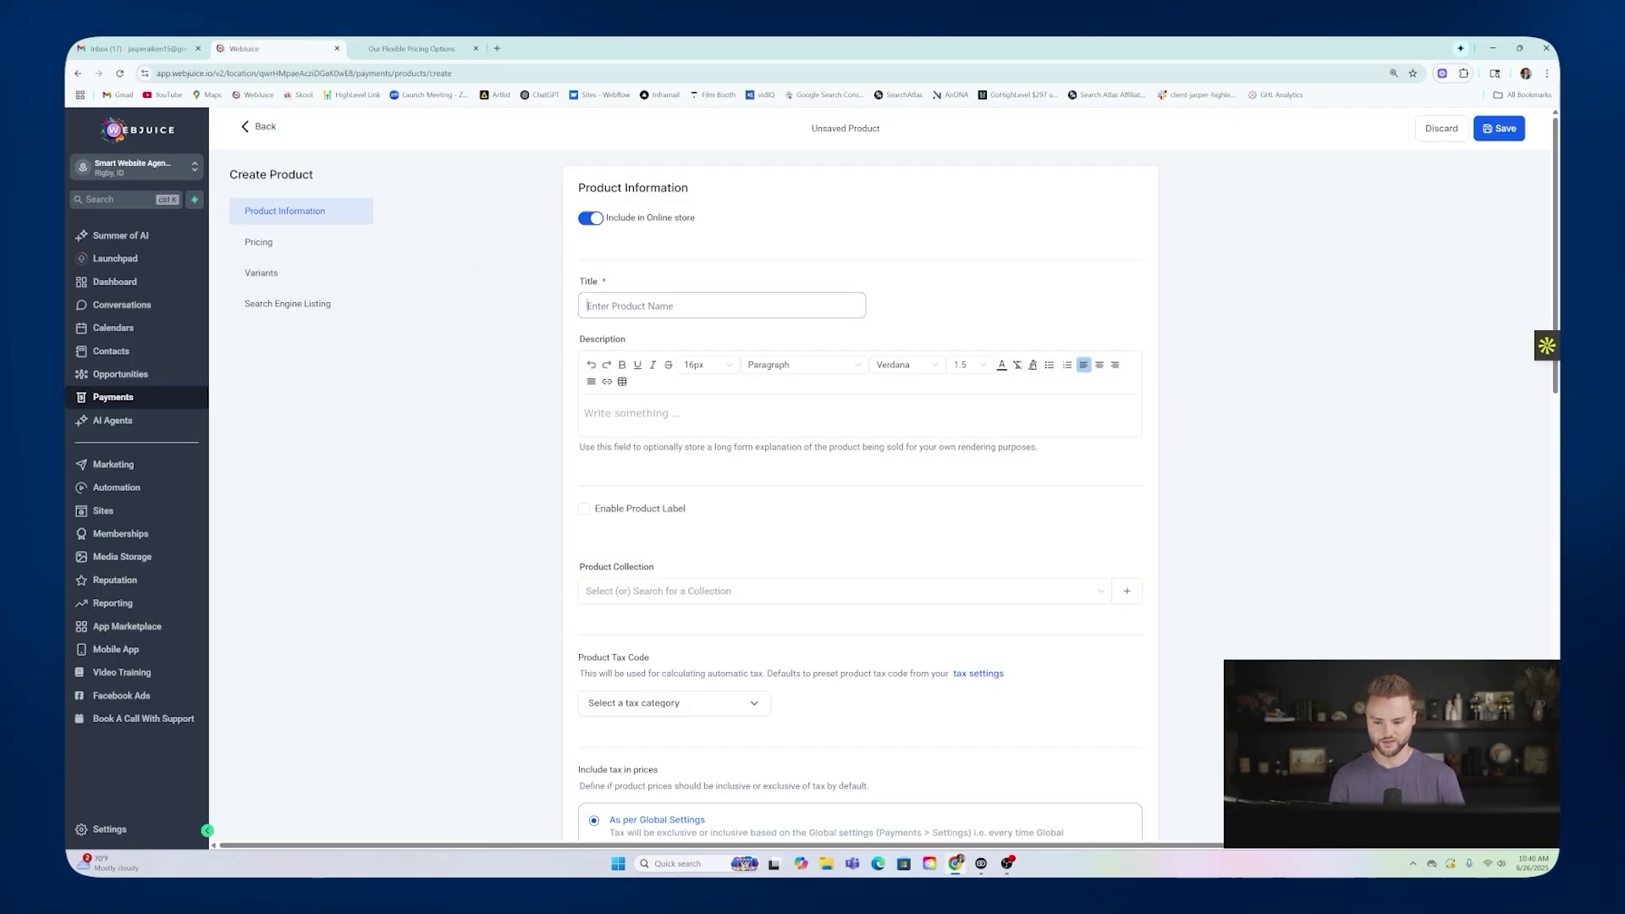
{"action": "type", "text": "Growth Plan"}
{"action": "scroll", "coordinate": [708, 278], "scroll_direction": "down", "scroll_amount": 4}
{"action": "scroll", "coordinate": [708, 279], "scroll_direction": "down", "scroll_amount": 8}
{"action": "left_click", "coordinate": [637, 333]}
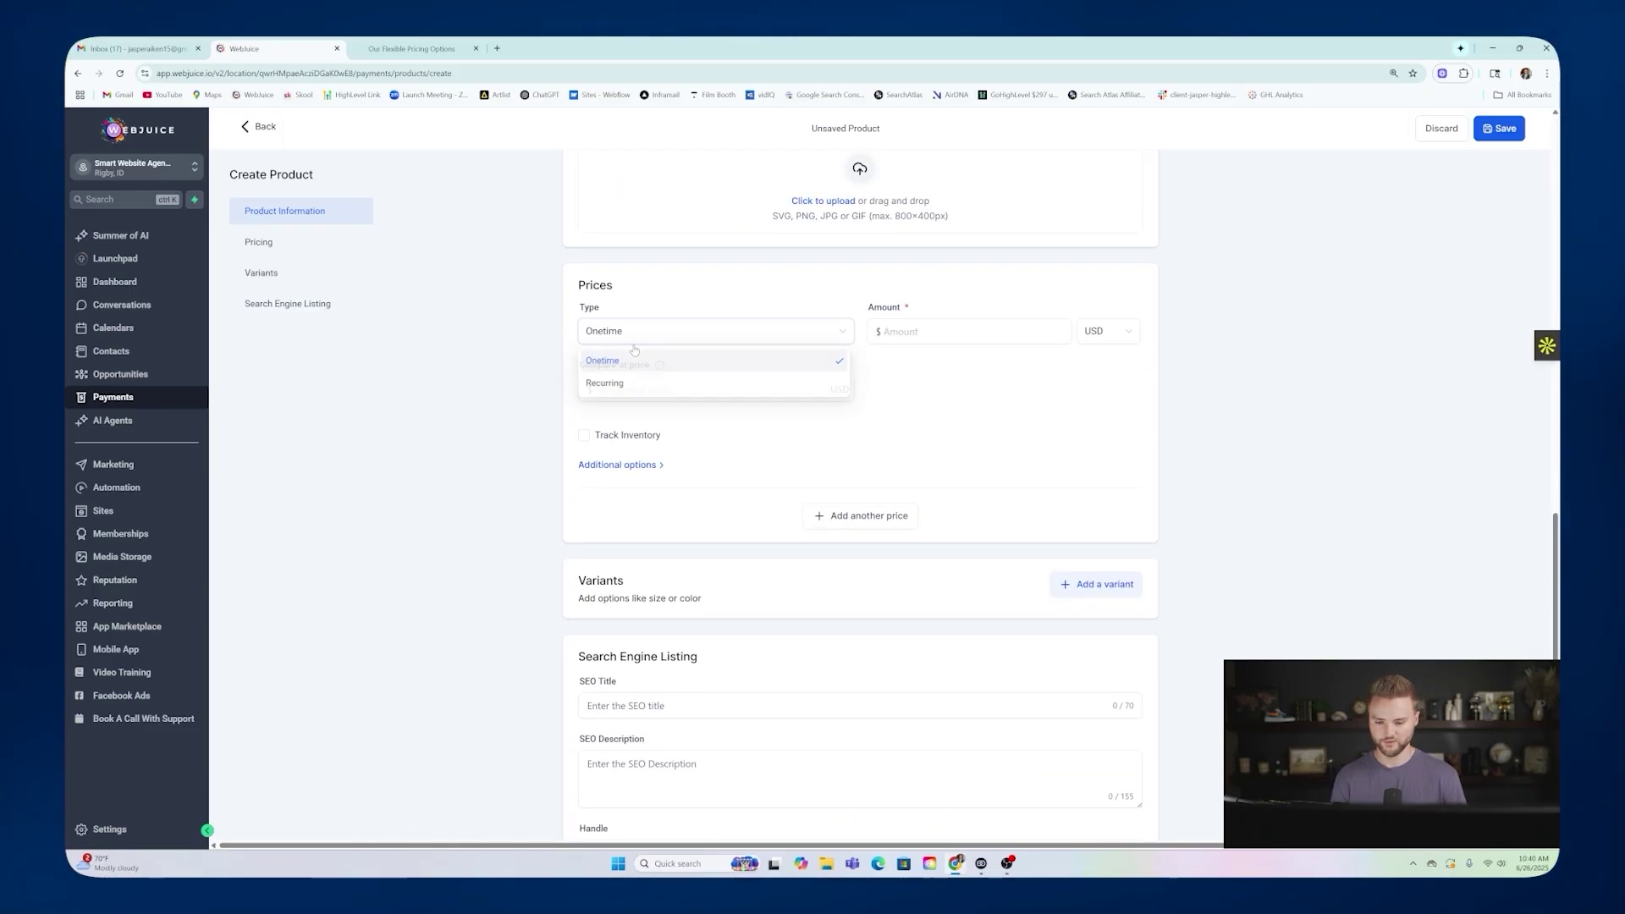
{"action": "left_click", "coordinate": [604, 382]}
{"action": "left_click", "coordinate": [884, 332]}
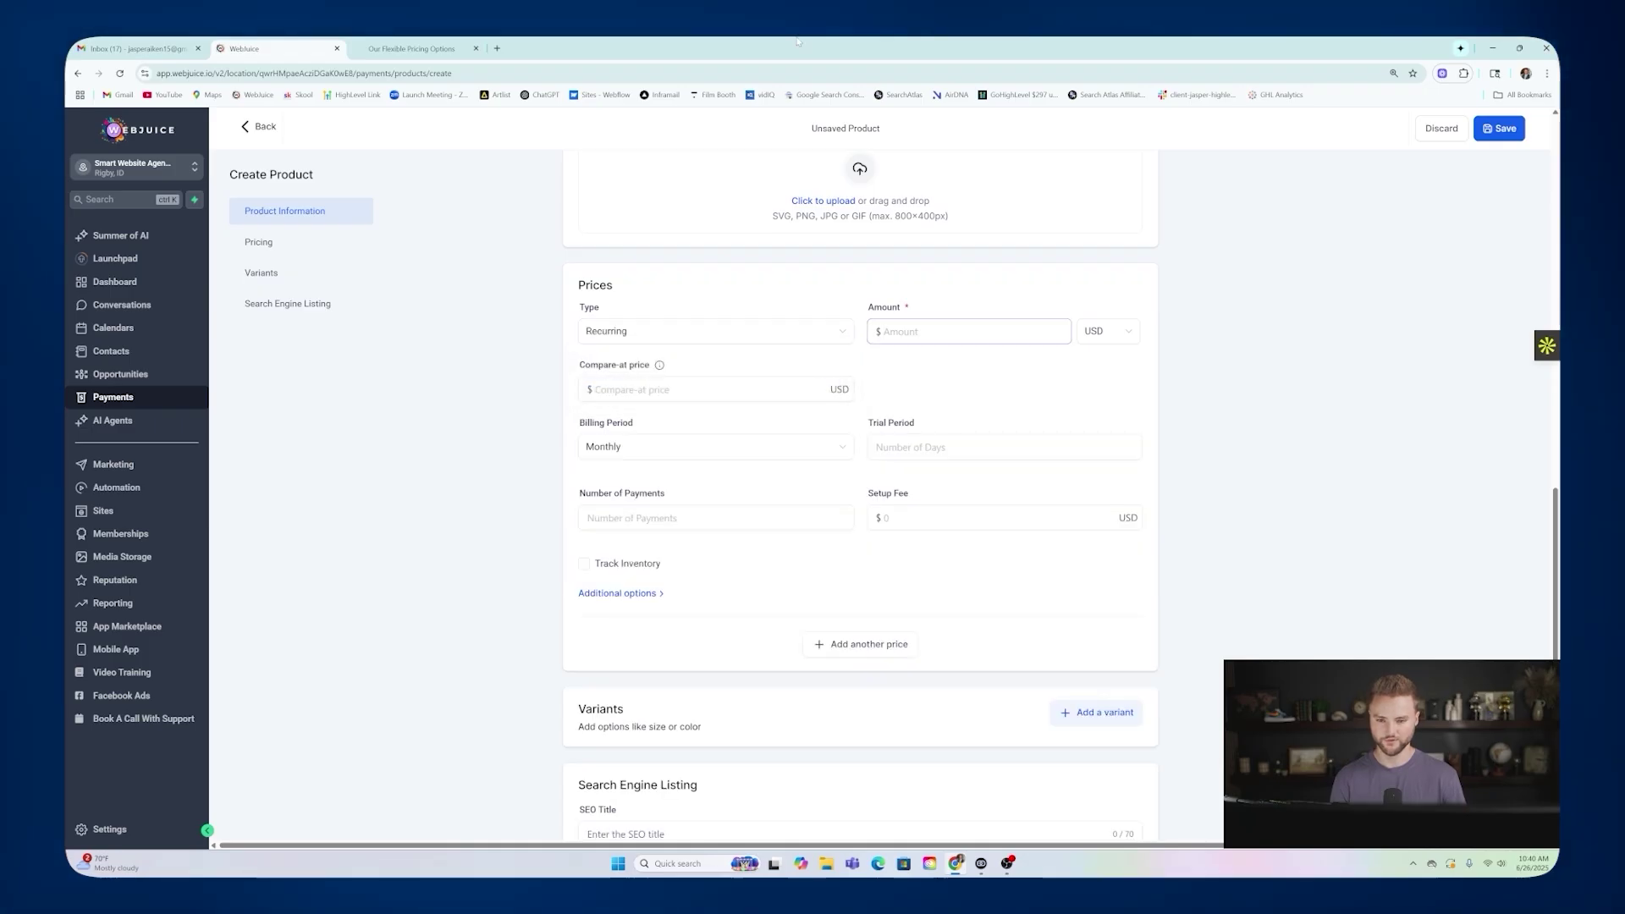
{"action": "left_click", "coordinate": [412, 48]}
{"action": "left_click", "coordinate": [271, 48]}
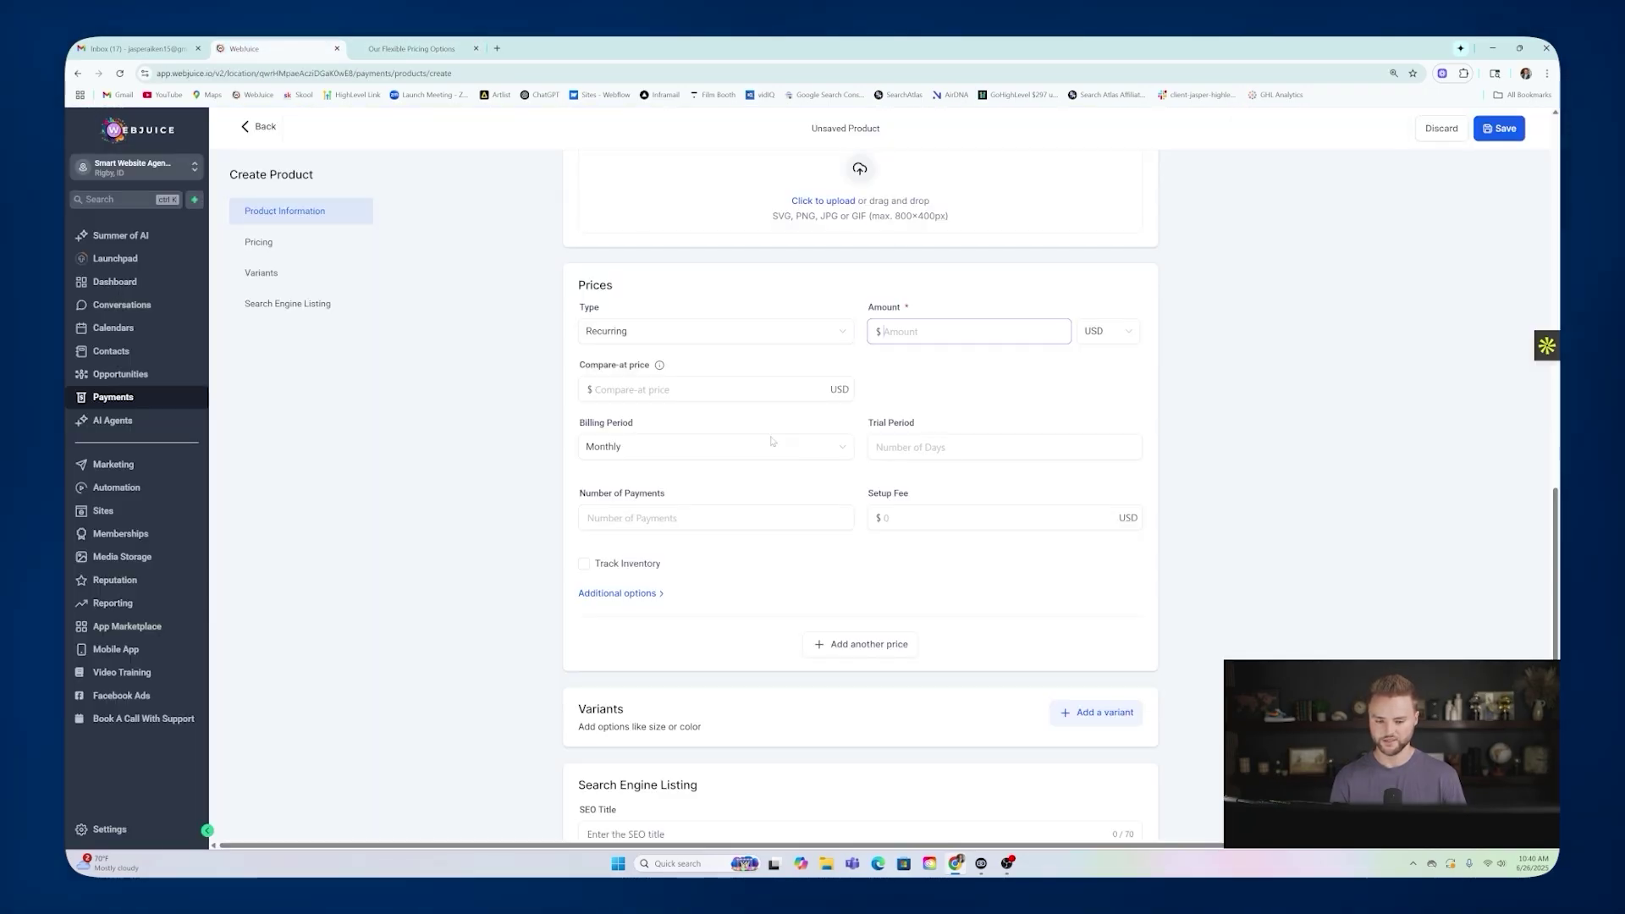
{"action": "type", "text": "297"}
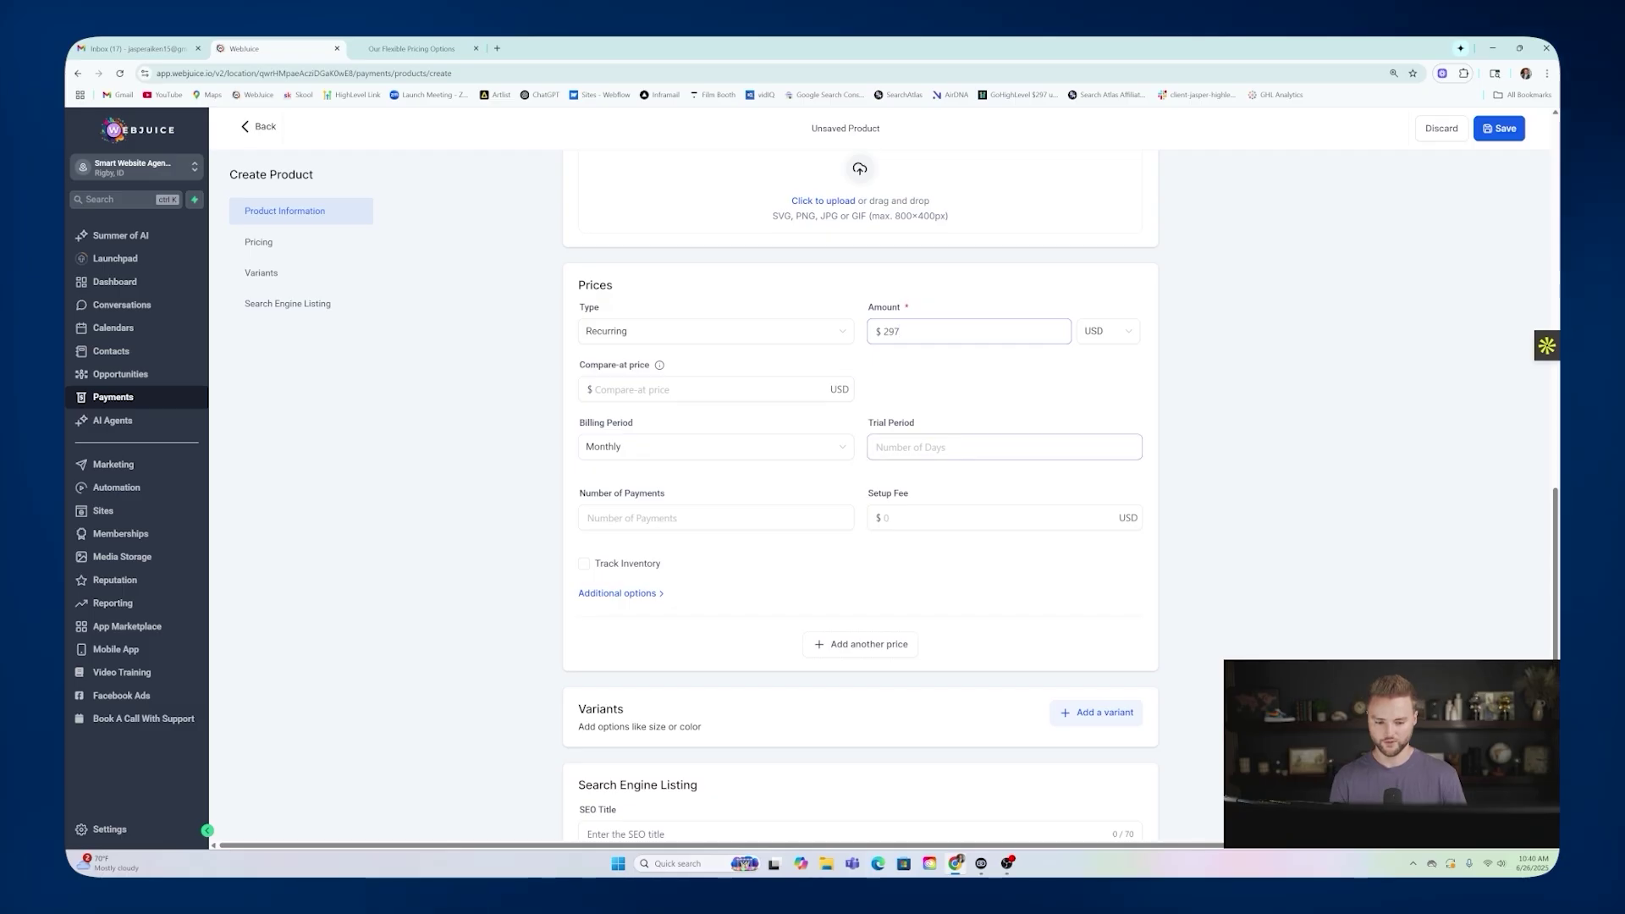
Add a 30-day trial and $1000 setup fee, then save the Growth Plan.
{"action": "left_click", "coordinate": [956, 448]}
{"action": "type", "text": "30"}
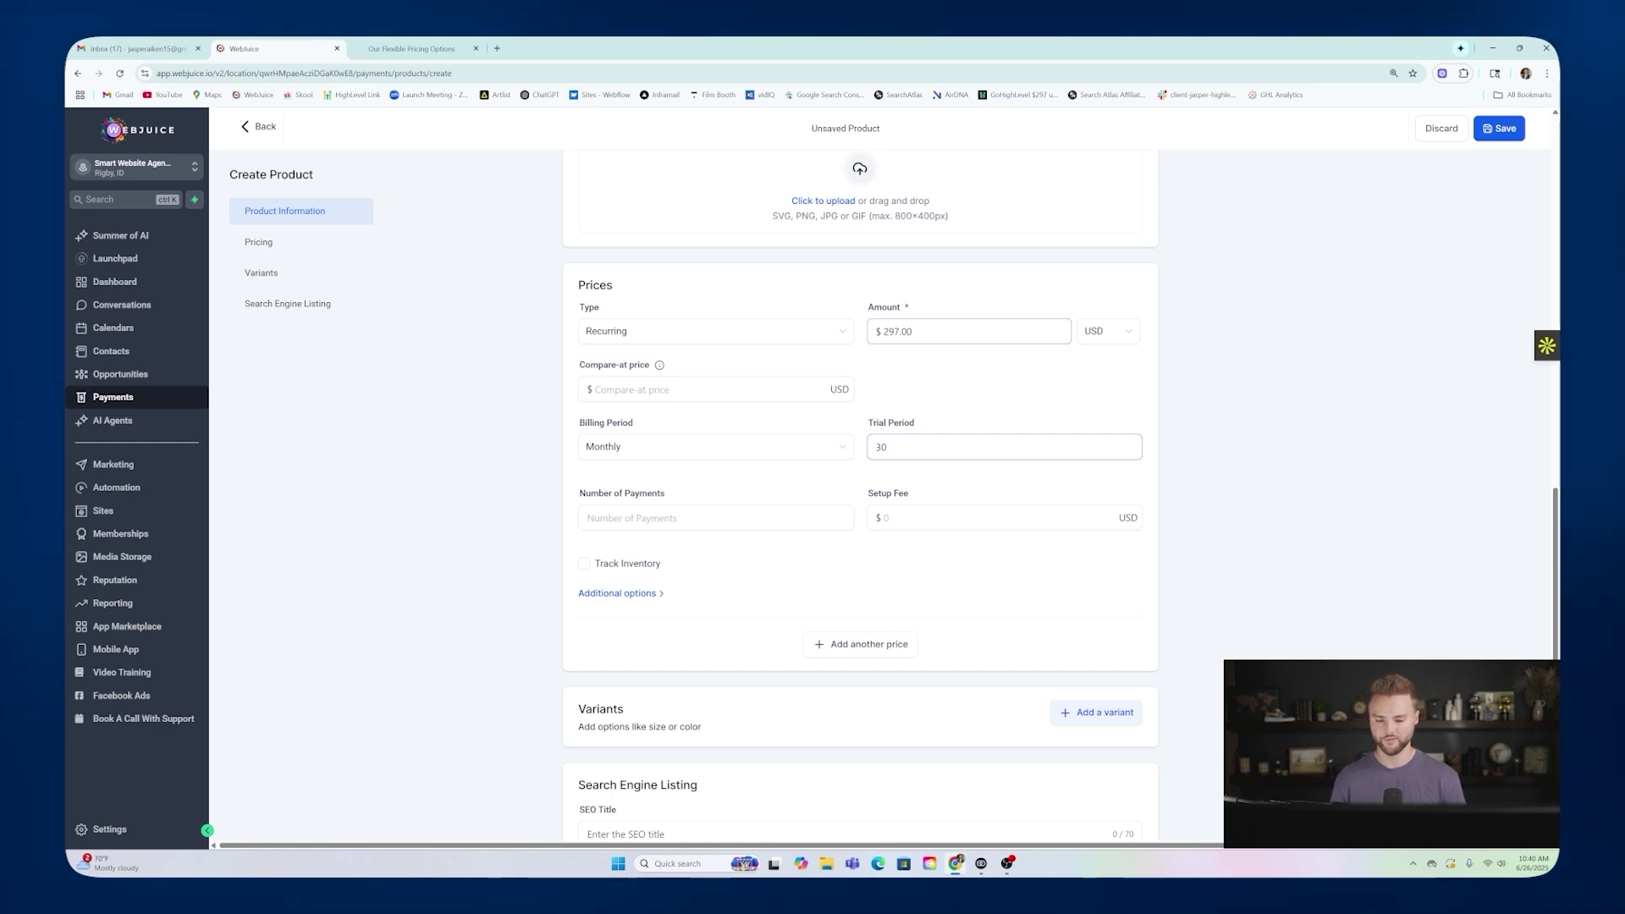
{"action": "type", "text": "1000"}
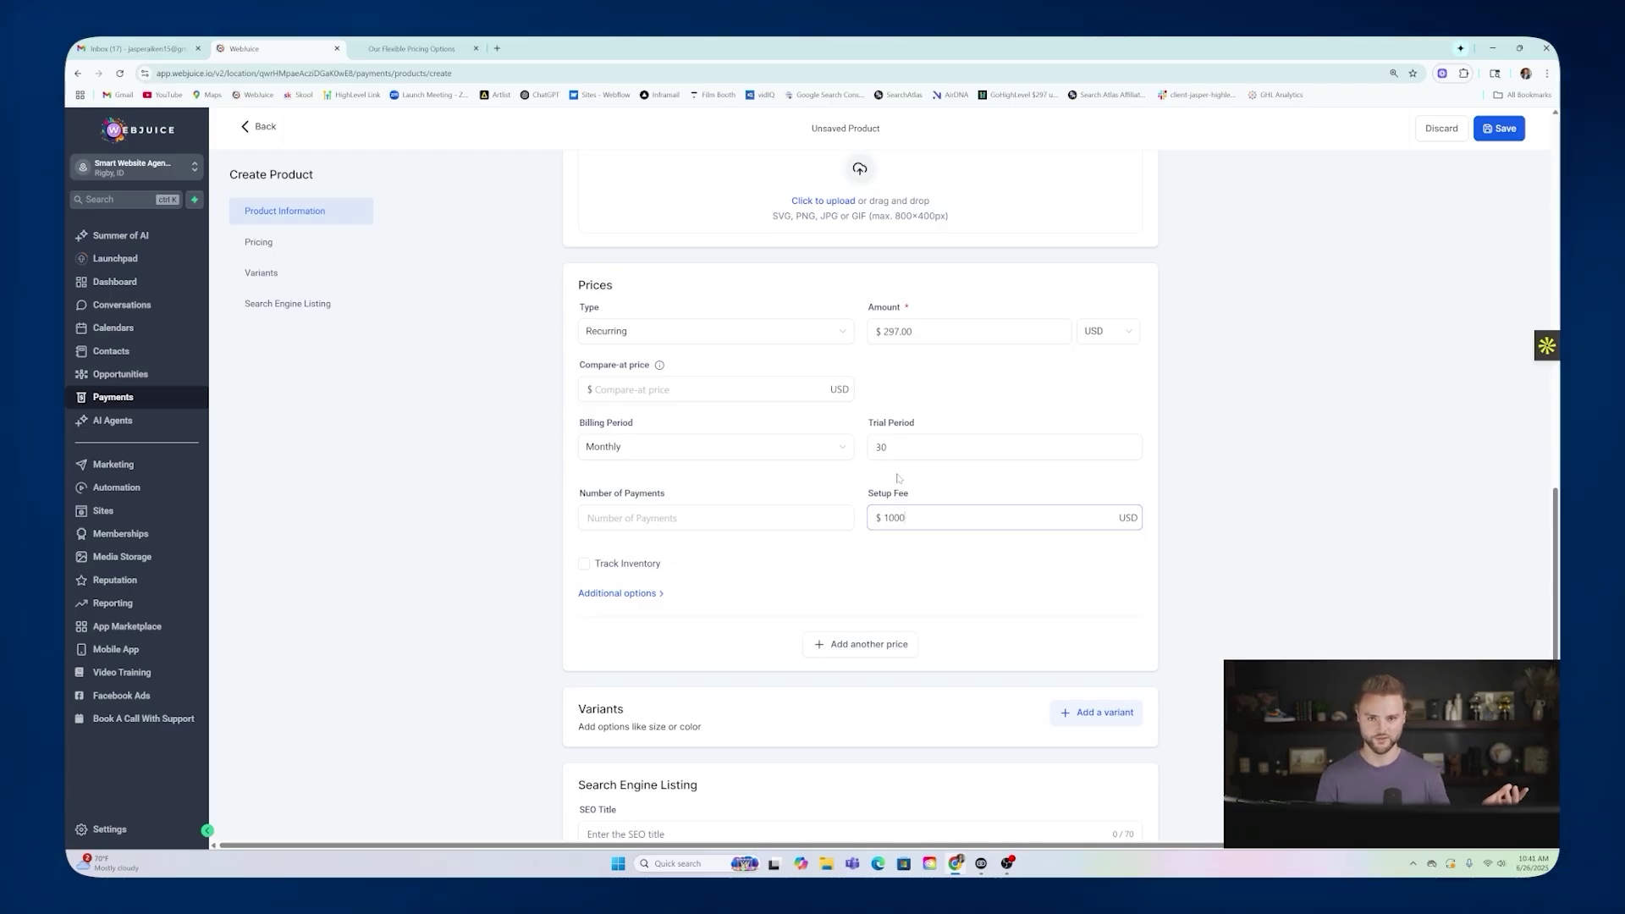
{"action": "scroll", "coordinate": [899, 478], "scroll_direction": "down", "scroll_amount": 3}
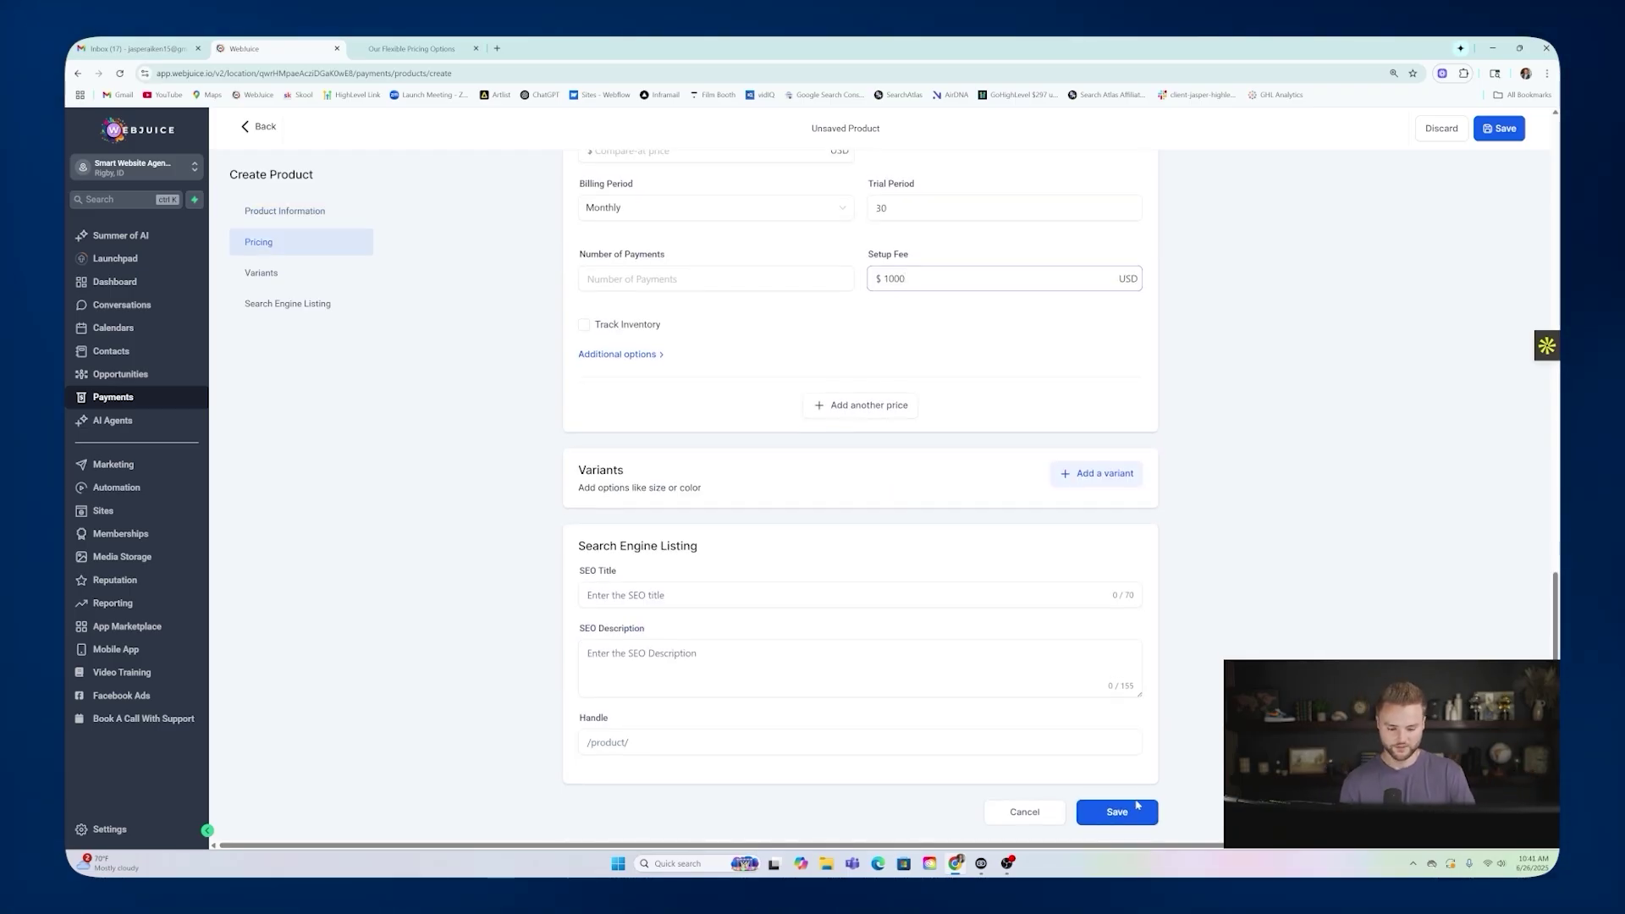
{"action": "left_click", "coordinate": [1125, 809]}
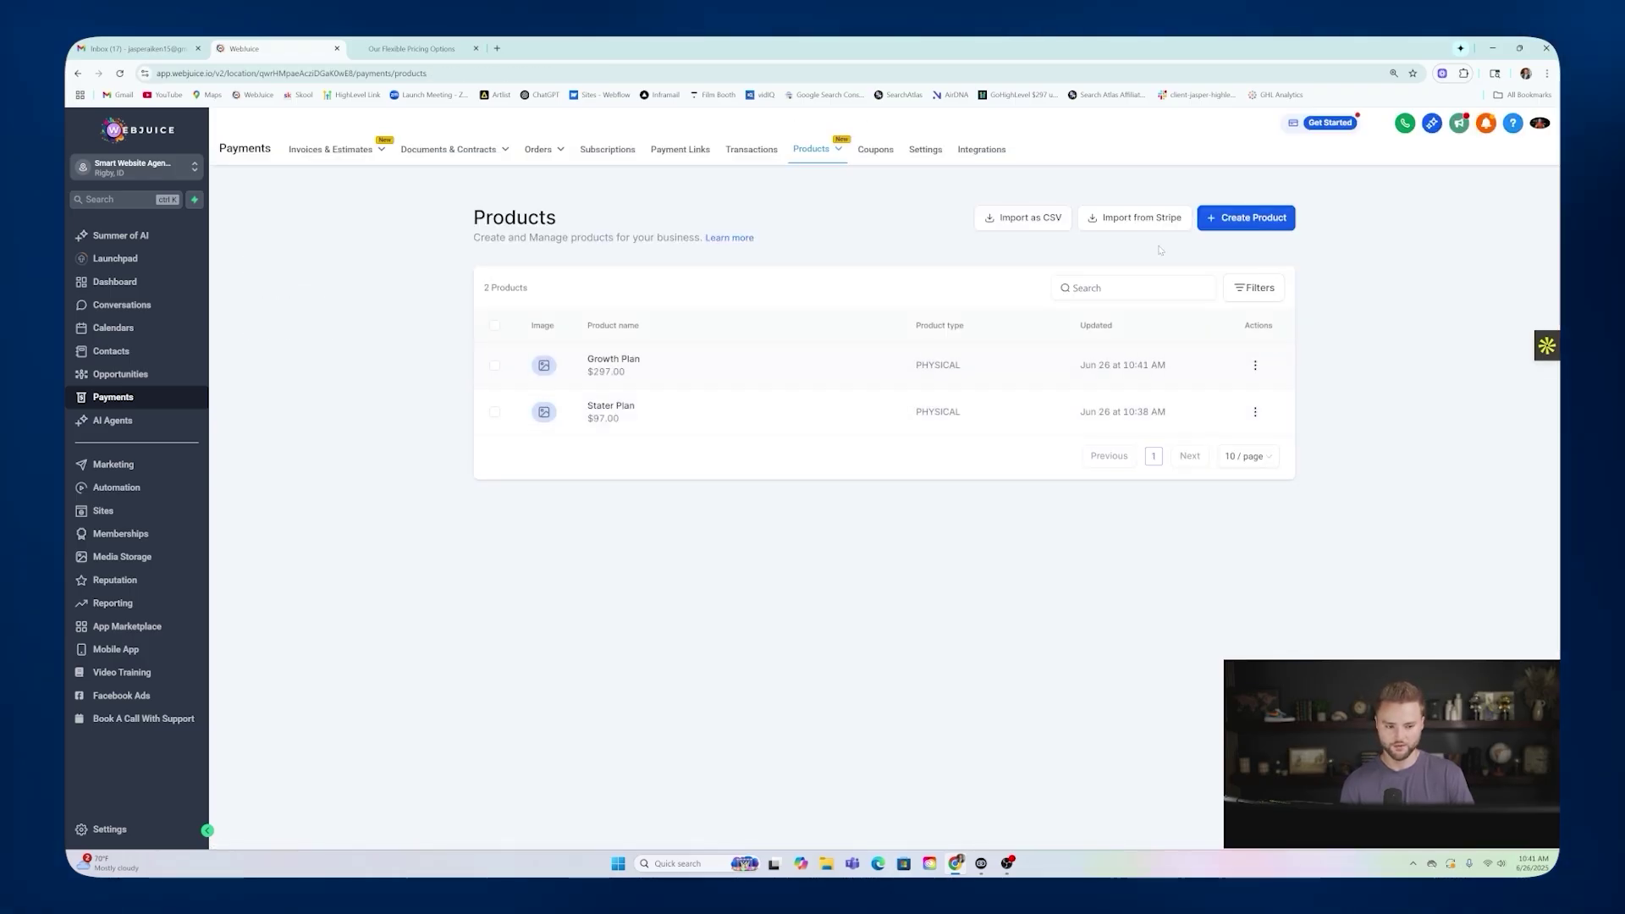
Start an 'Elite Plan' product, reviewing the Elite plan's AI features on the pricing page.
{"action": "left_click", "coordinate": [1256, 222]}
{"action": "left_click", "coordinate": [719, 306]}
{"action": "type", "text": "Elit"}
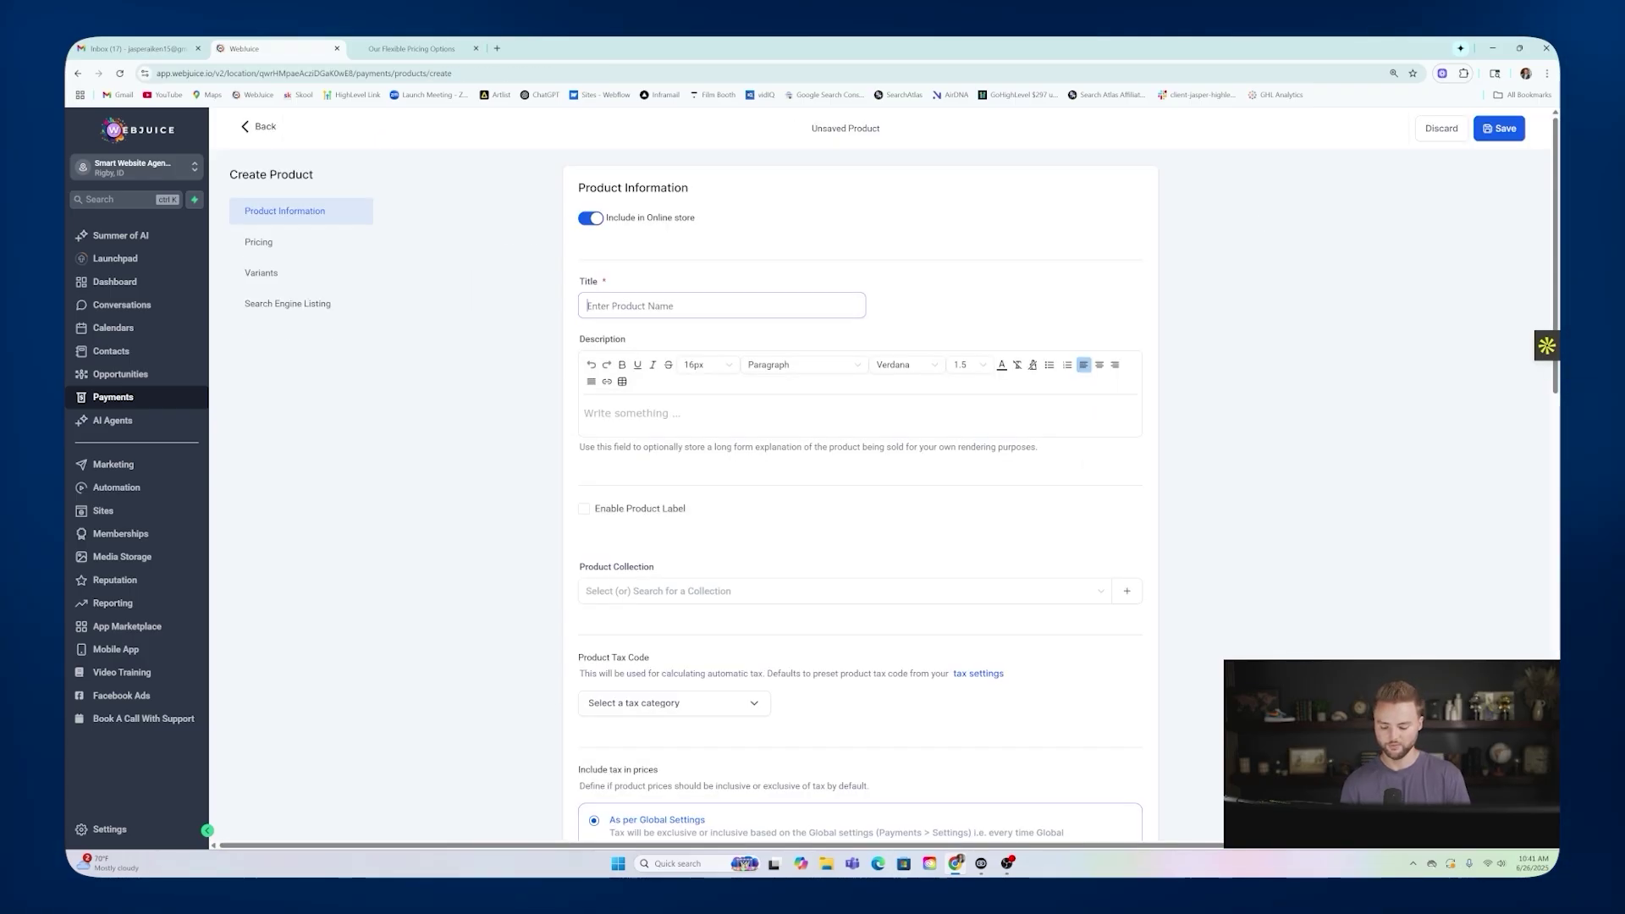
{"action": "type", "text": "e"}
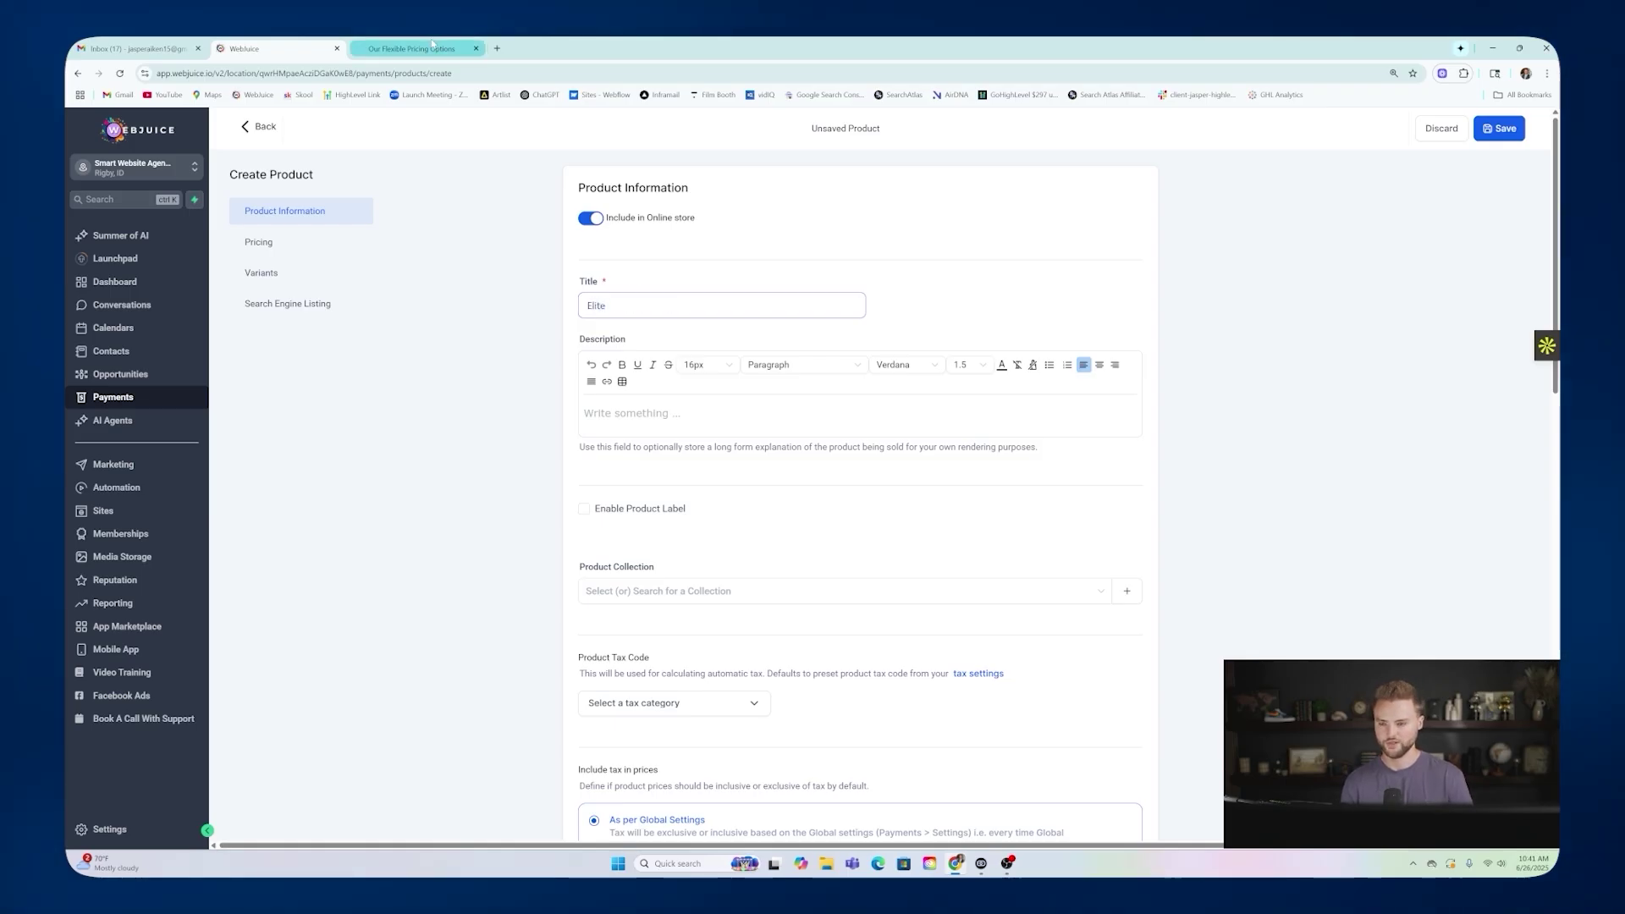
{"action": "left_click", "coordinate": [412, 48]}
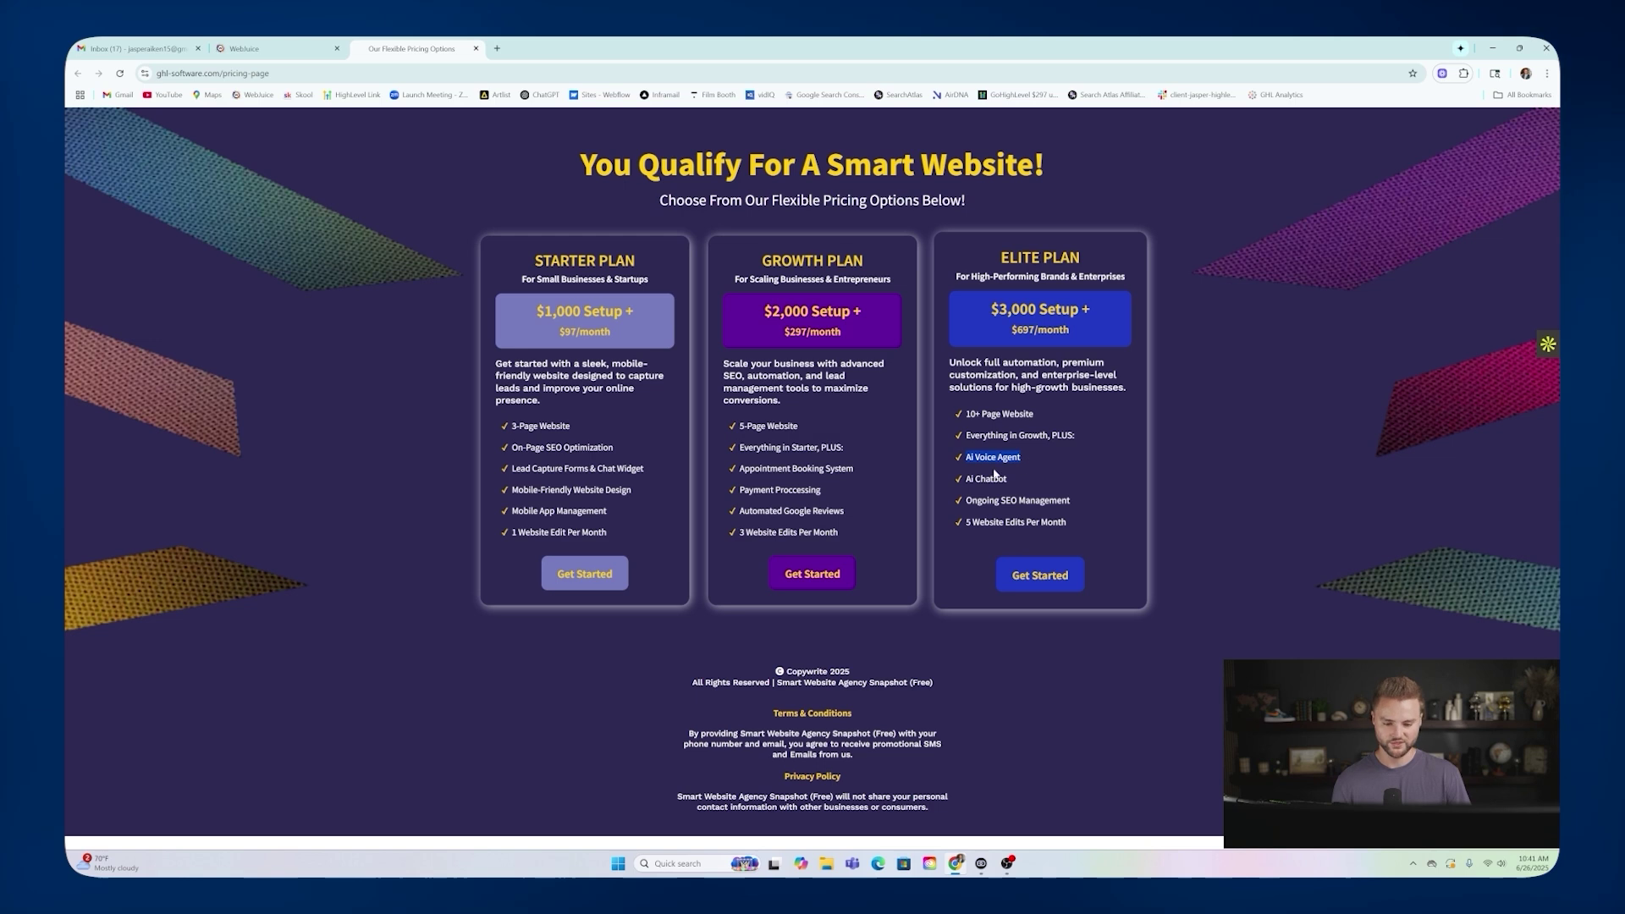
{"action": "left_click_drag", "start_coordinate": [966, 479], "coordinate": [1017, 501]}
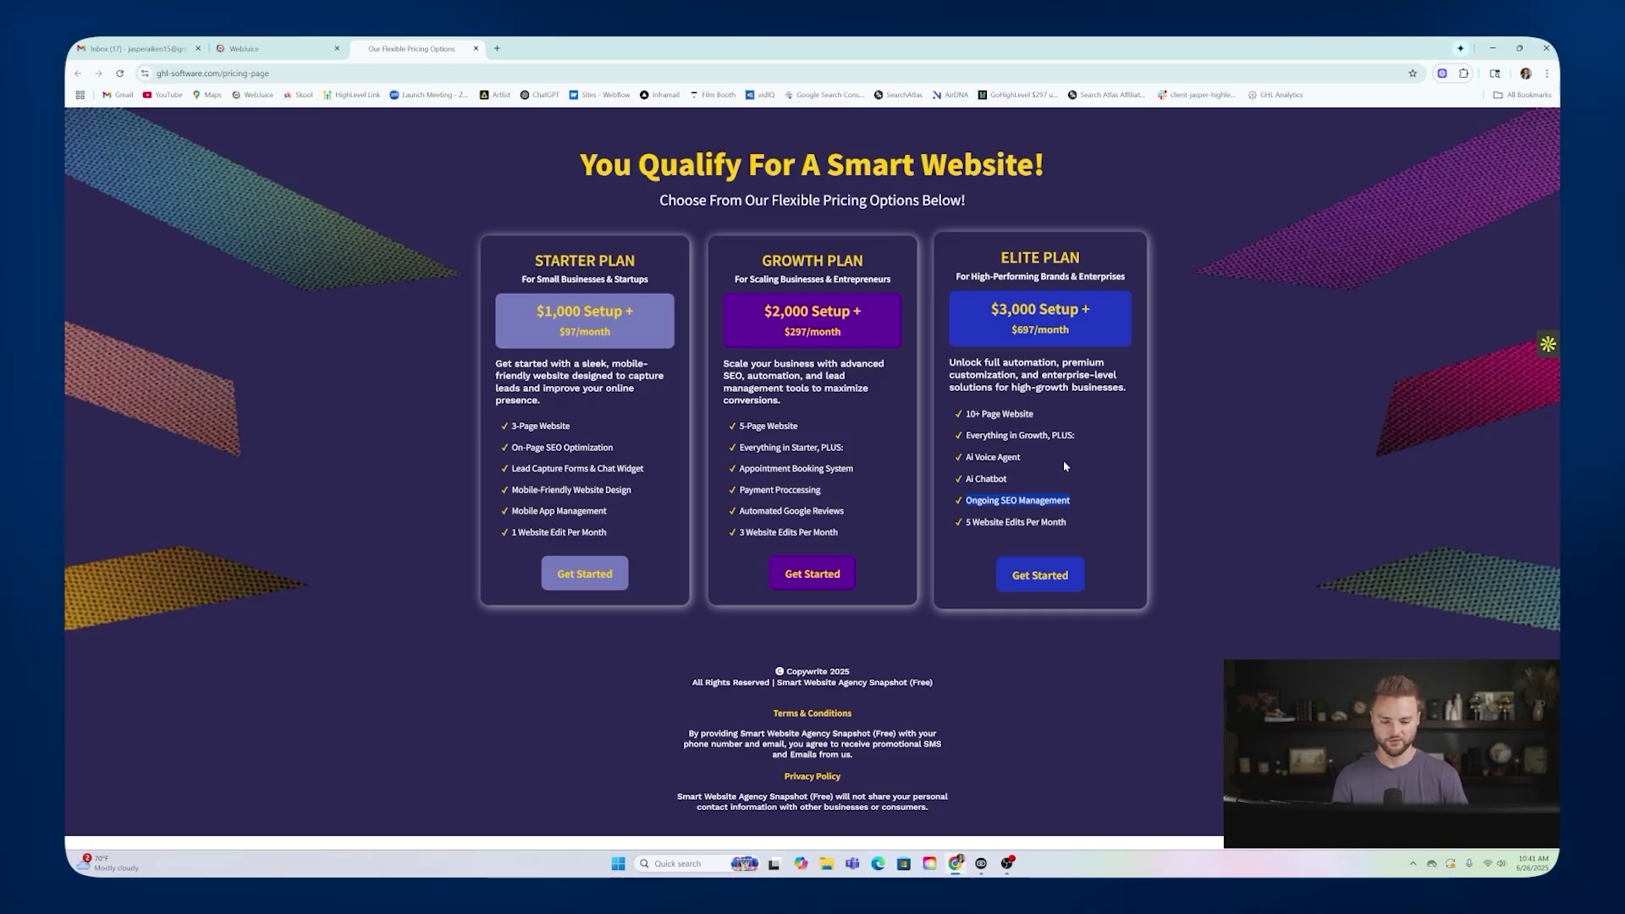
{"action": "left_click_drag", "start_coordinate": [964, 522], "coordinate": [971, 522]}
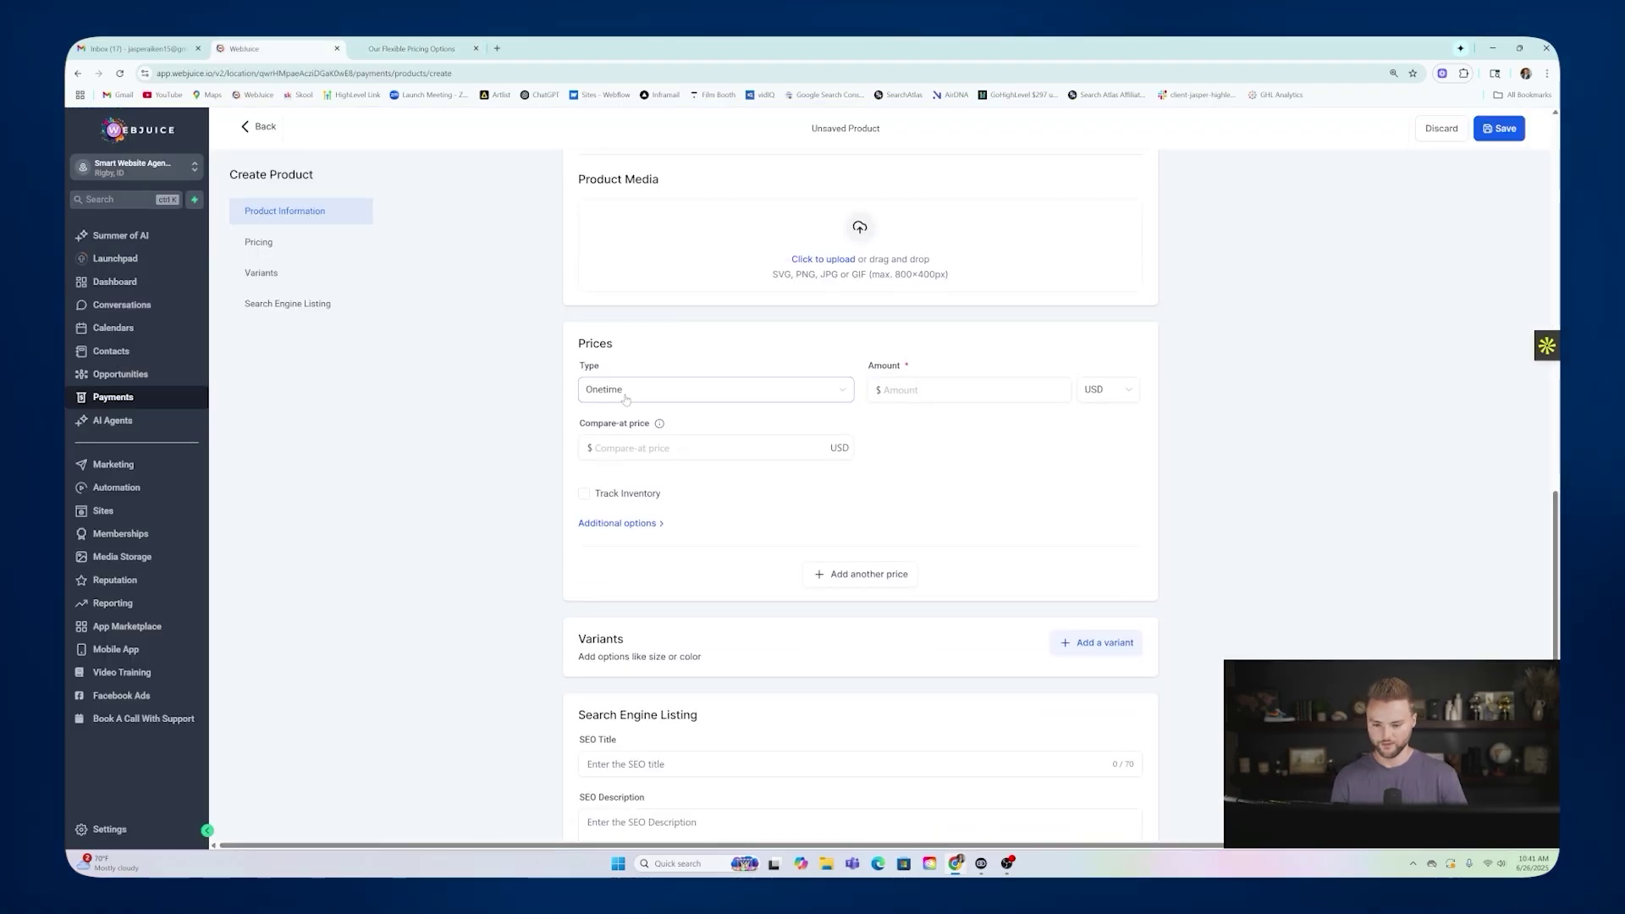
Make the price recurring at $697 with a 30-day trial and $1500 setup fee, then save.
{"action": "left_click", "coordinate": [715, 389]}
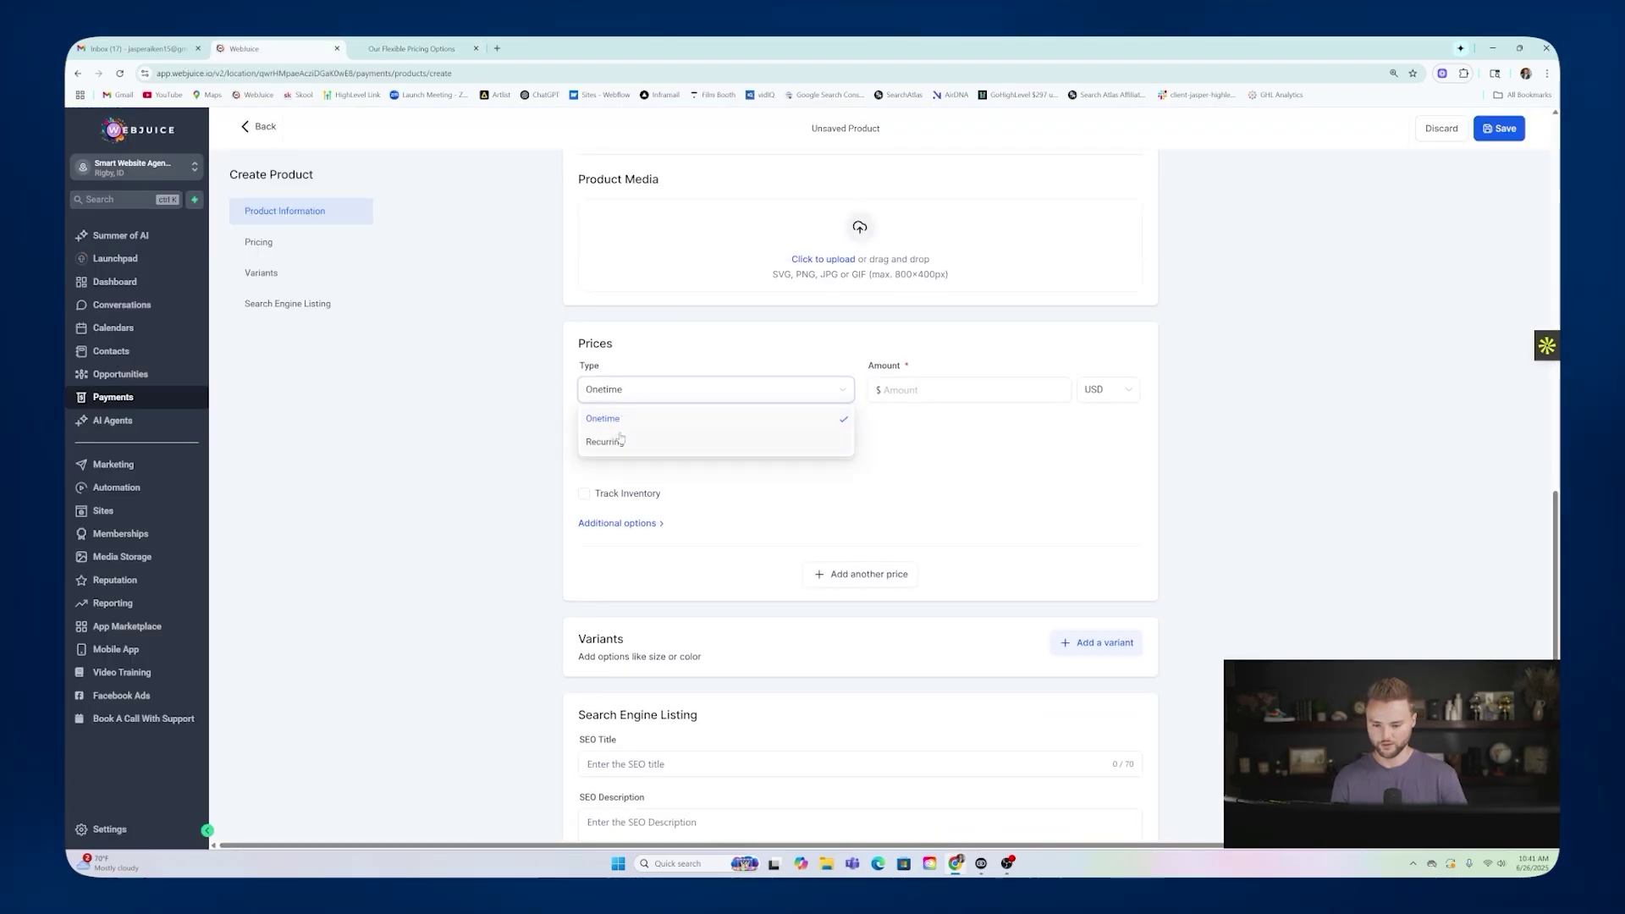
{"action": "left_click", "coordinate": [676, 439]}
{"action": "left_click", "coordinate": [897, 389]}
{"action": "type", "text": "697"}
{"action": "left_click", "coordinate": [872, 506]}
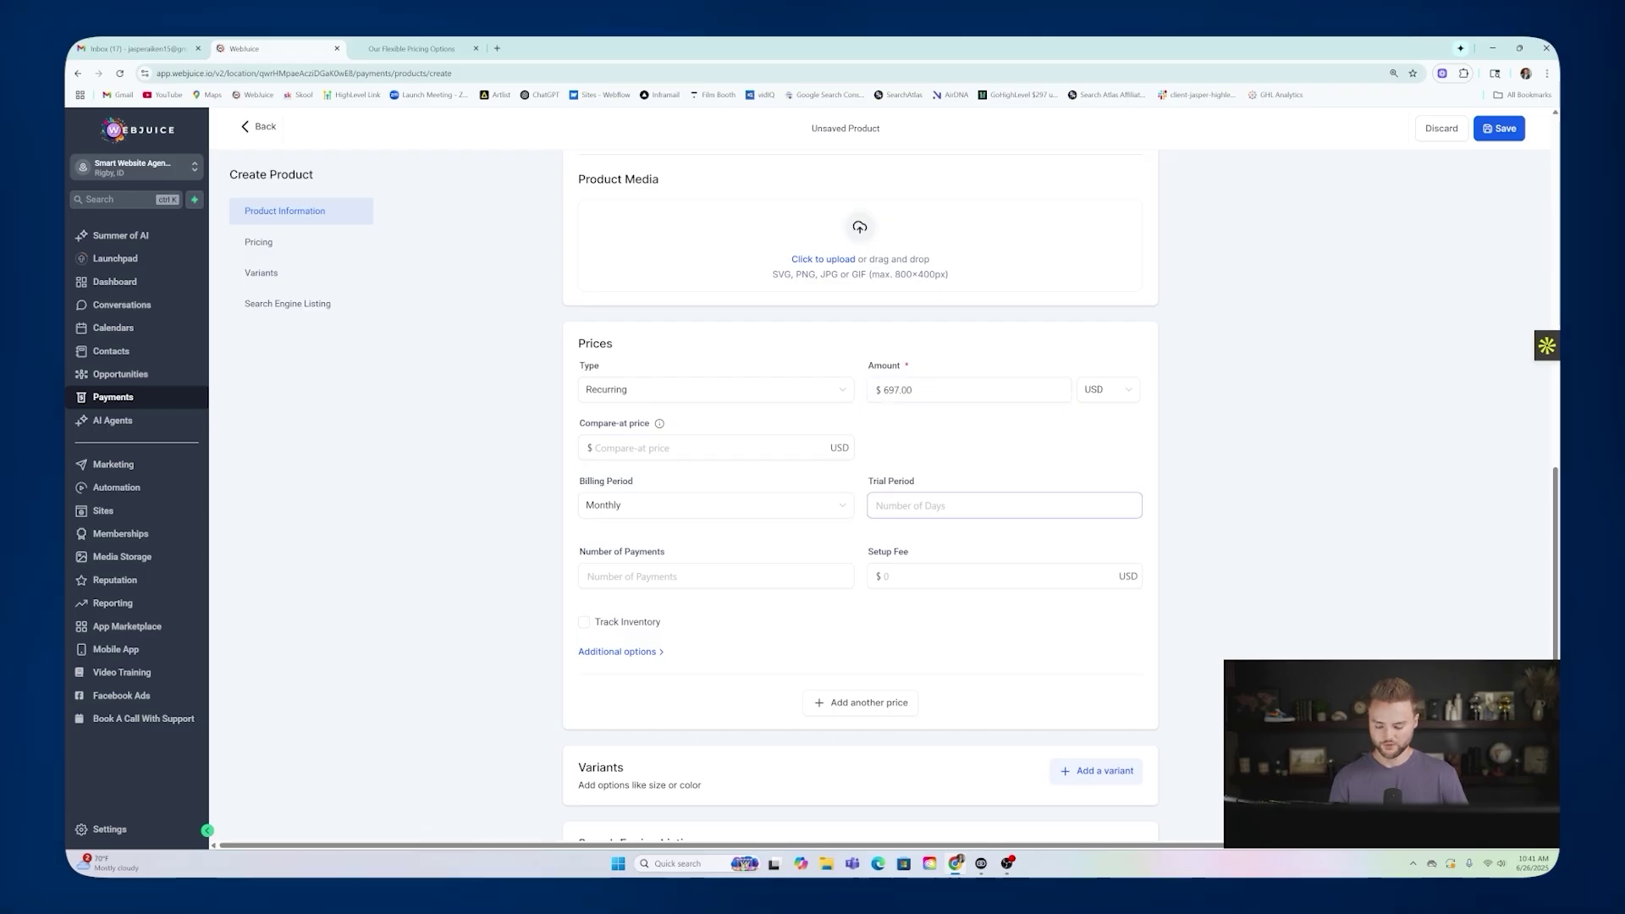
{"action": "type", "text": "30"}
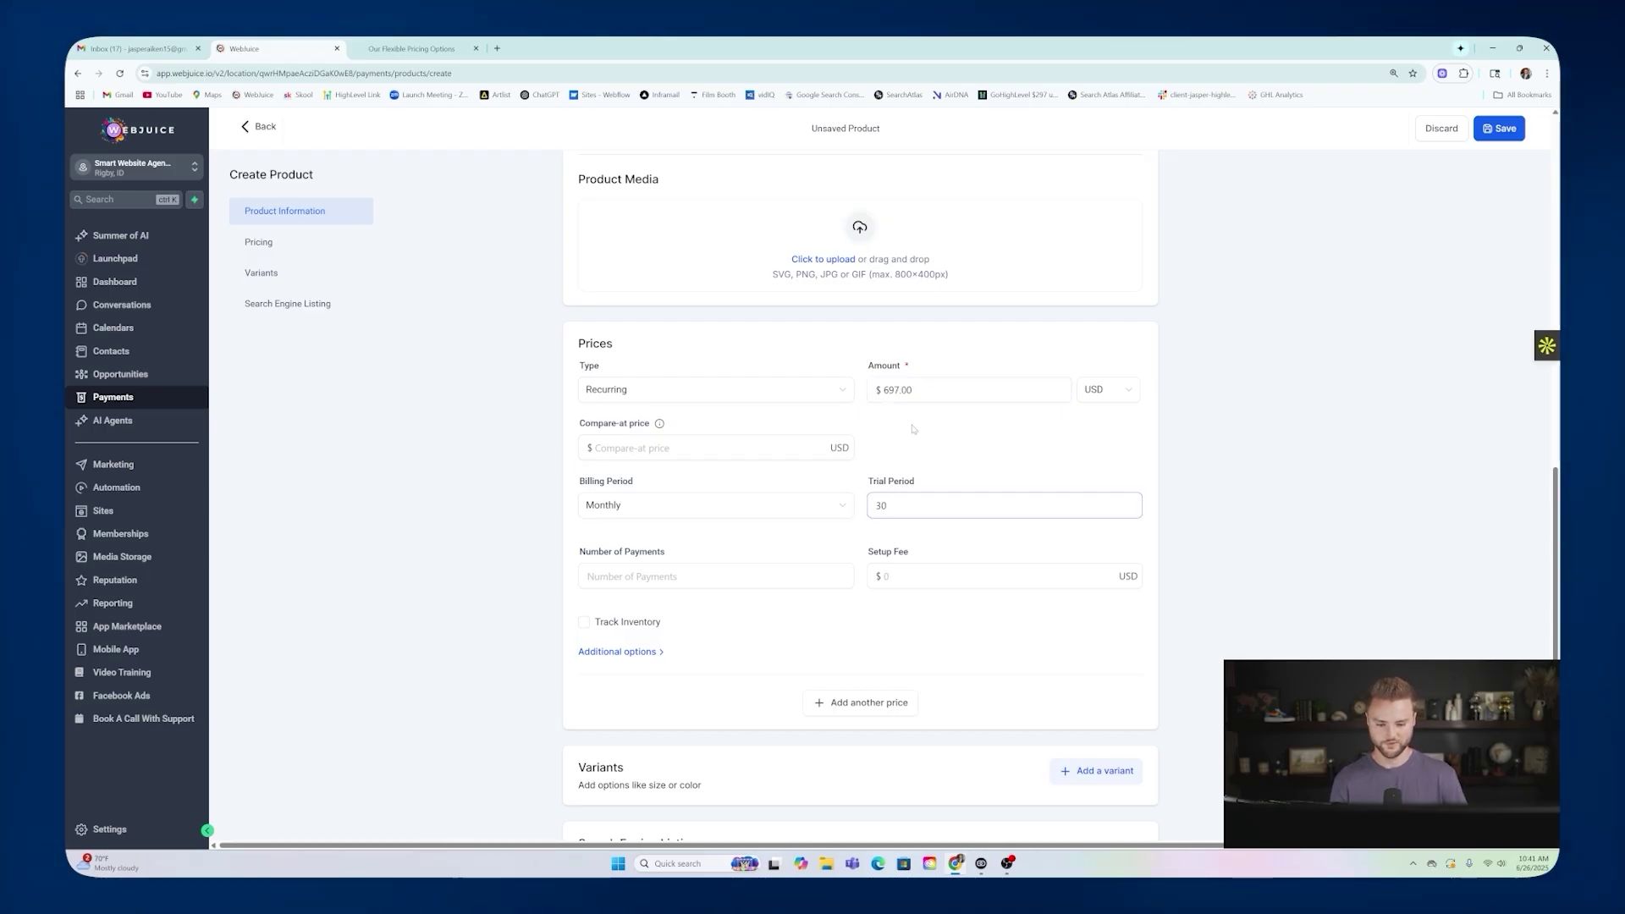
{"action": "scroll", "coordinate": [913, 429], "scroll_direction": "down", "scroll_amount": 1}
{"action": "key", "text": "Tab"}
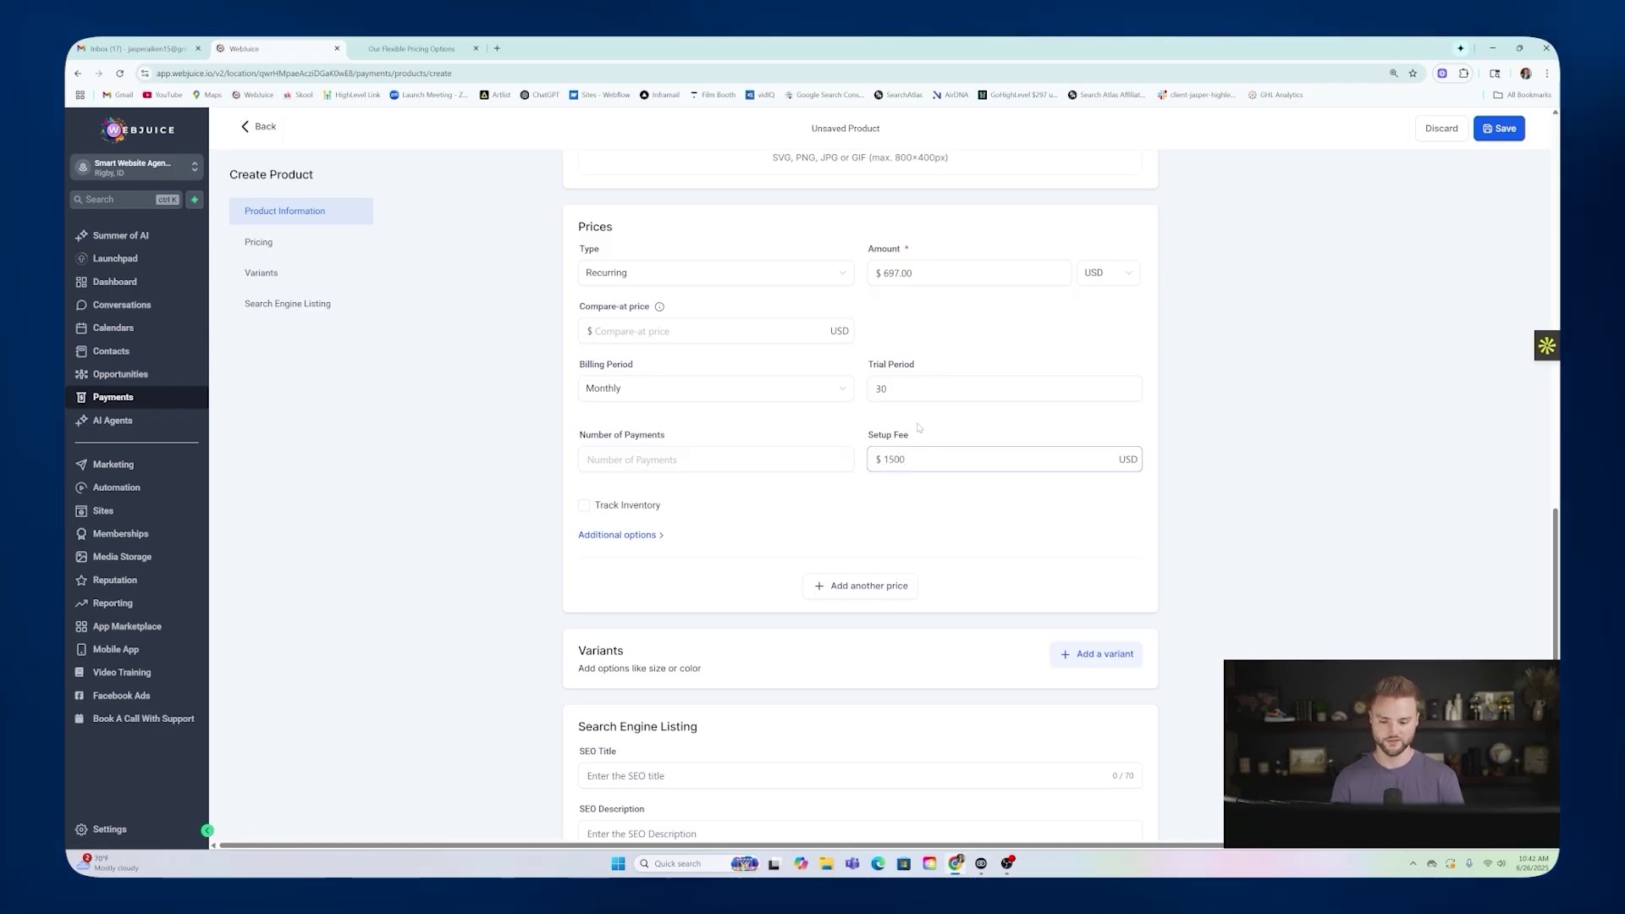
{"action": "scroll", "coordinate": [837, 508], "scroll_direction": "down", "scroll_amount": 2}
{"action": "left_click", "coordinate": [1115, 811]}
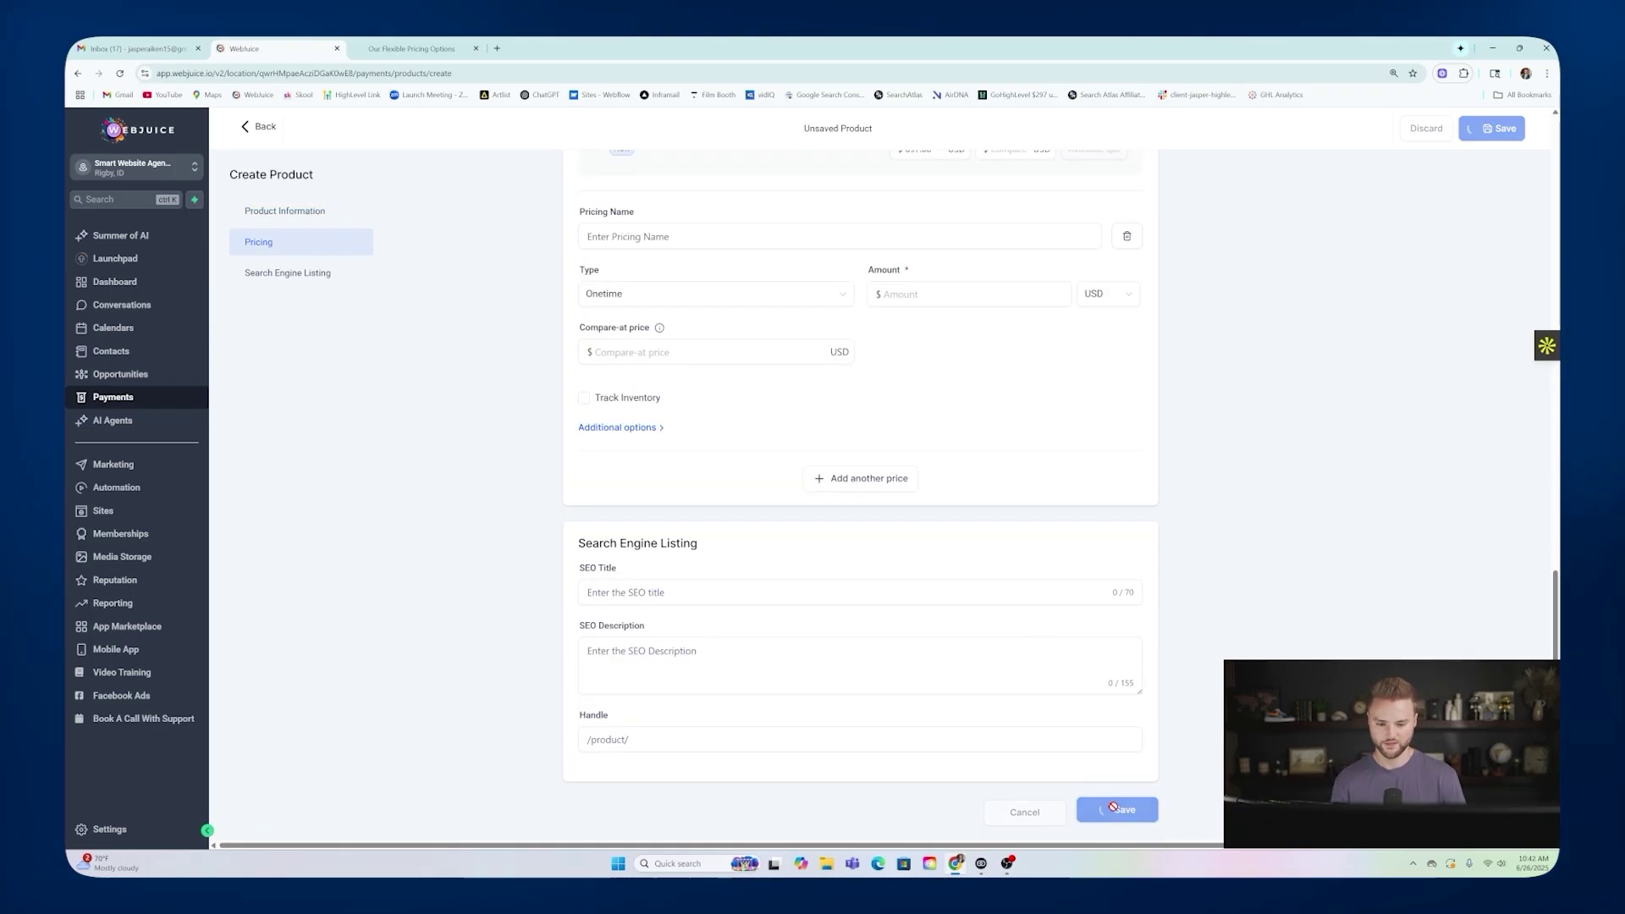
{"action": "left_click", "coordinate": [271, 129]}
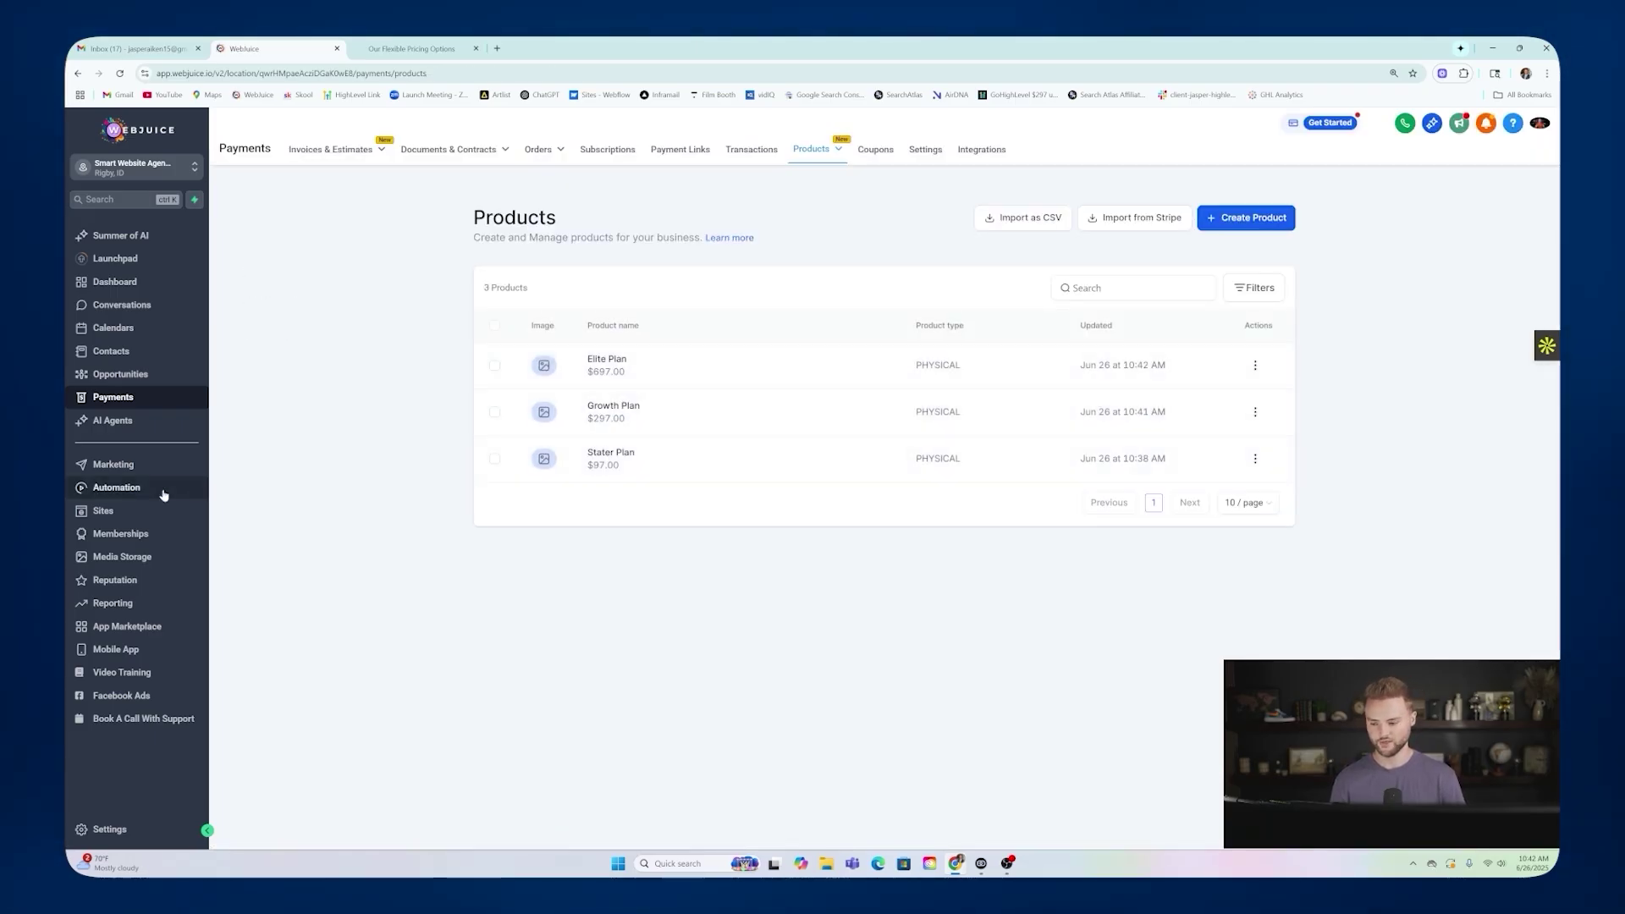
Open the Smart Website Funnel's Check out Page step and show its attached products.
{"action": "left_click", "coordinate": [105, 513]}
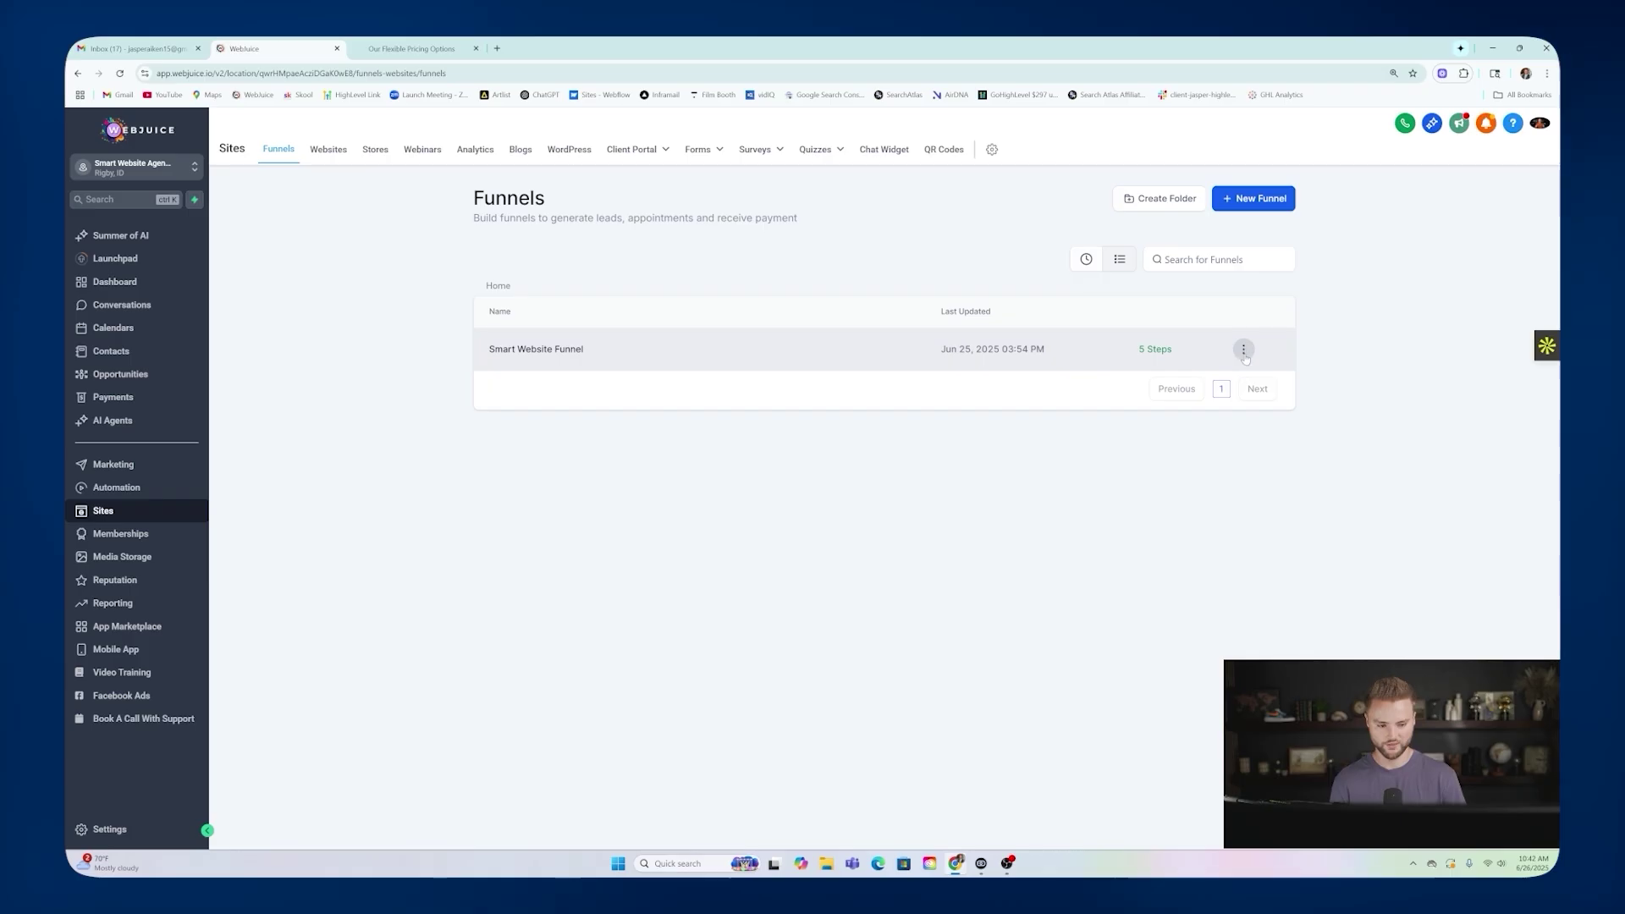
{"action": "left_click", "coordinate": [547, 350]}
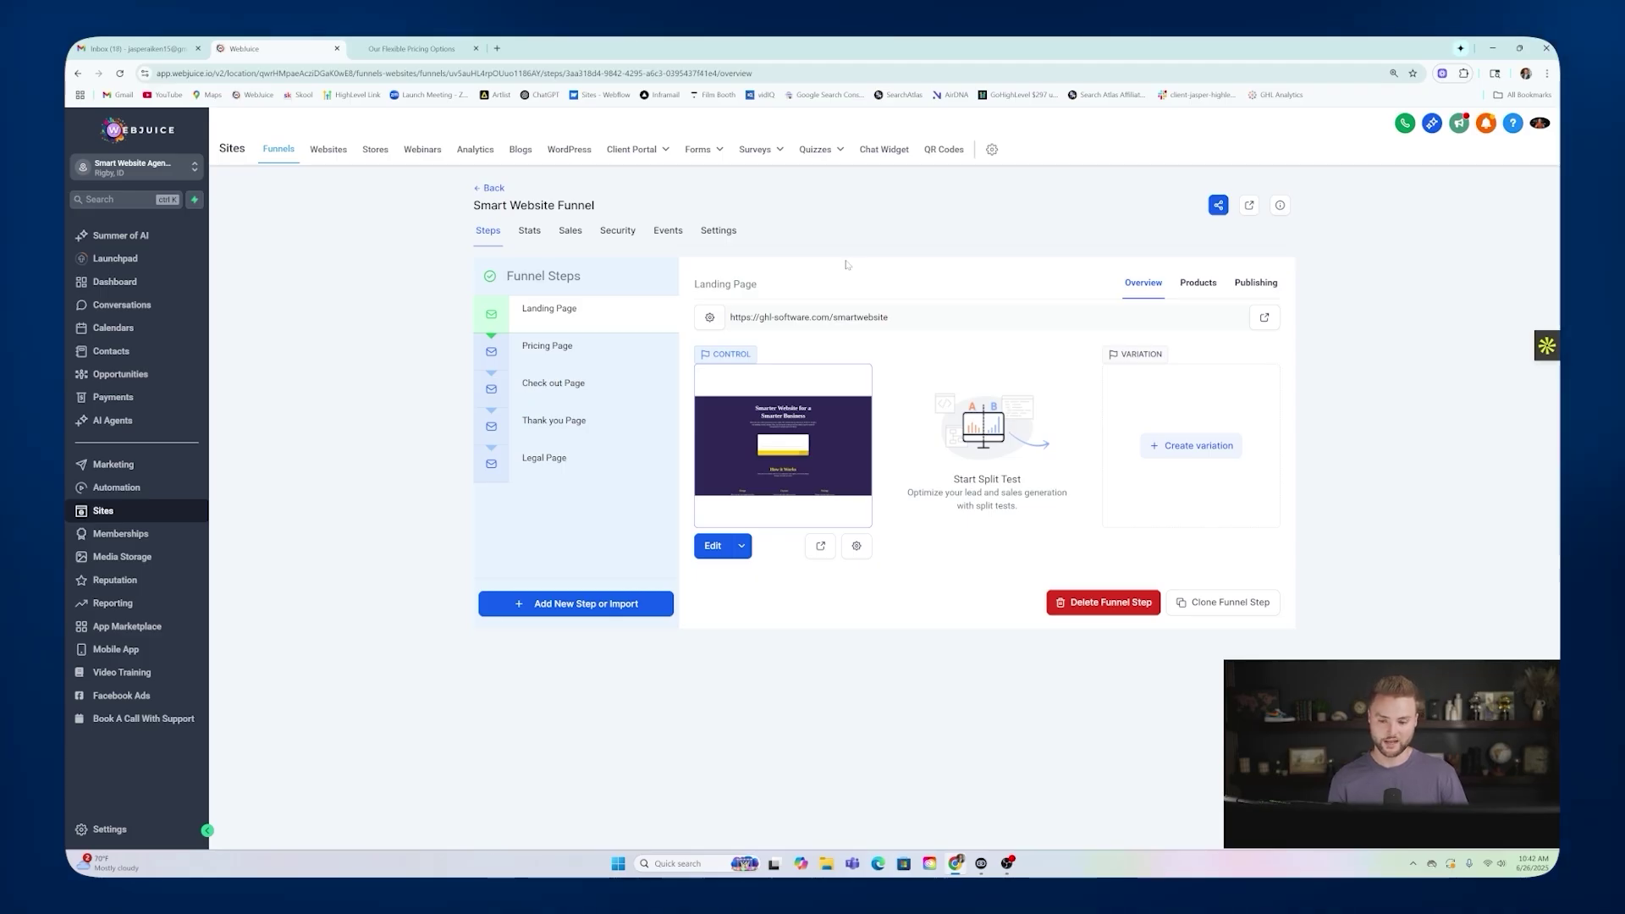
{"action": "left_click", "coordinate": [573, 389]}
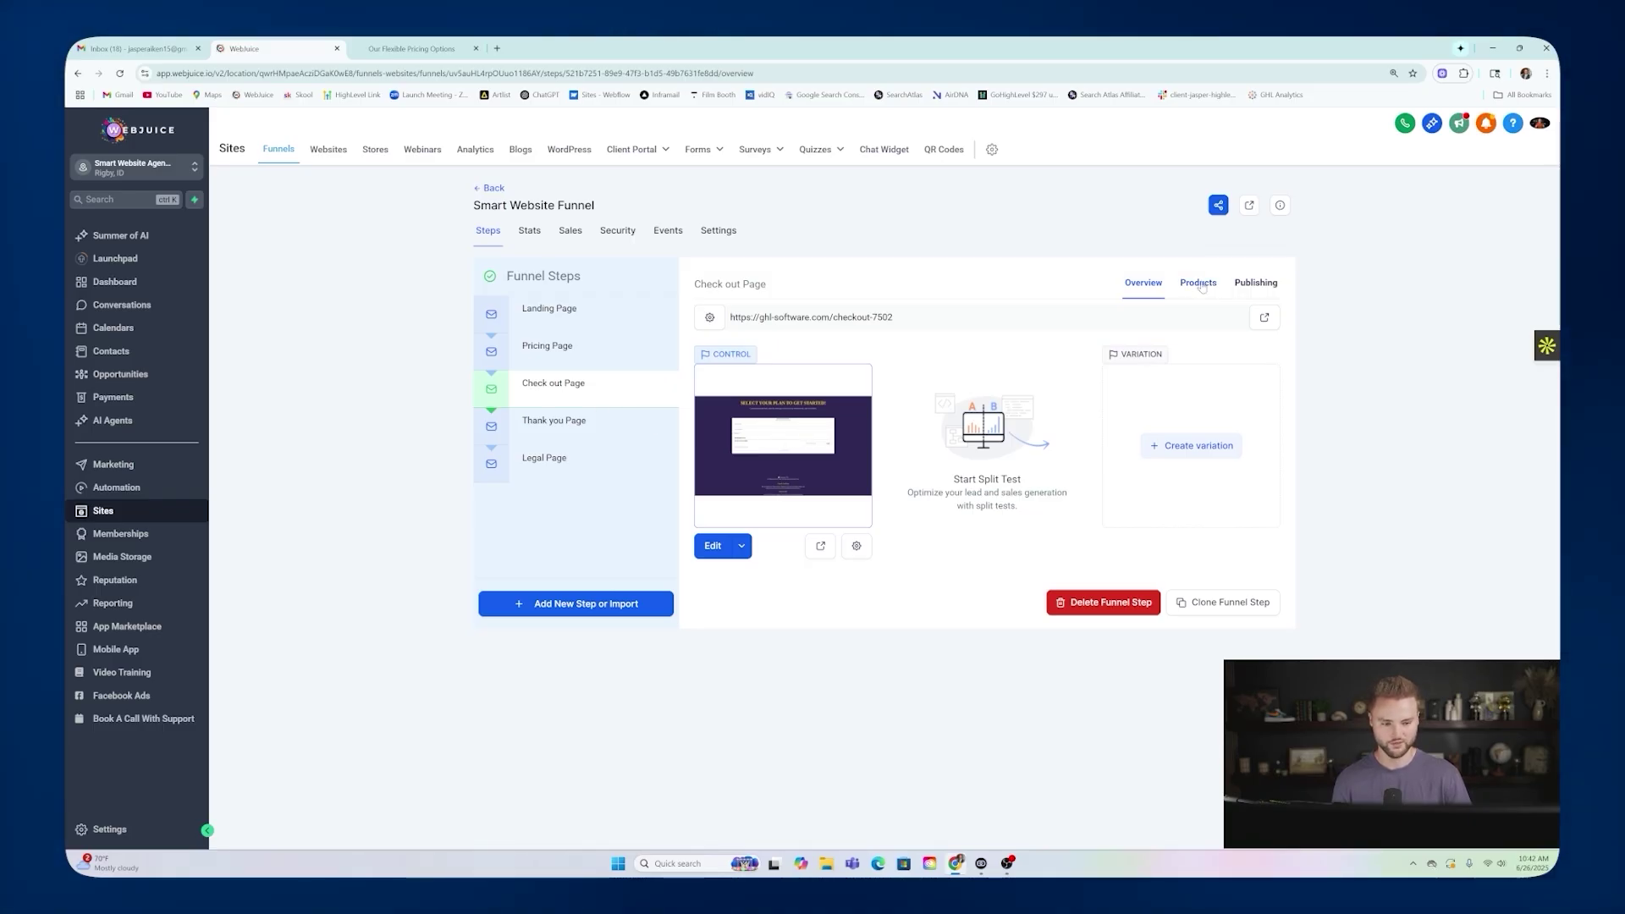
{"action": "left_click", "coordinate": [1200, 284]}
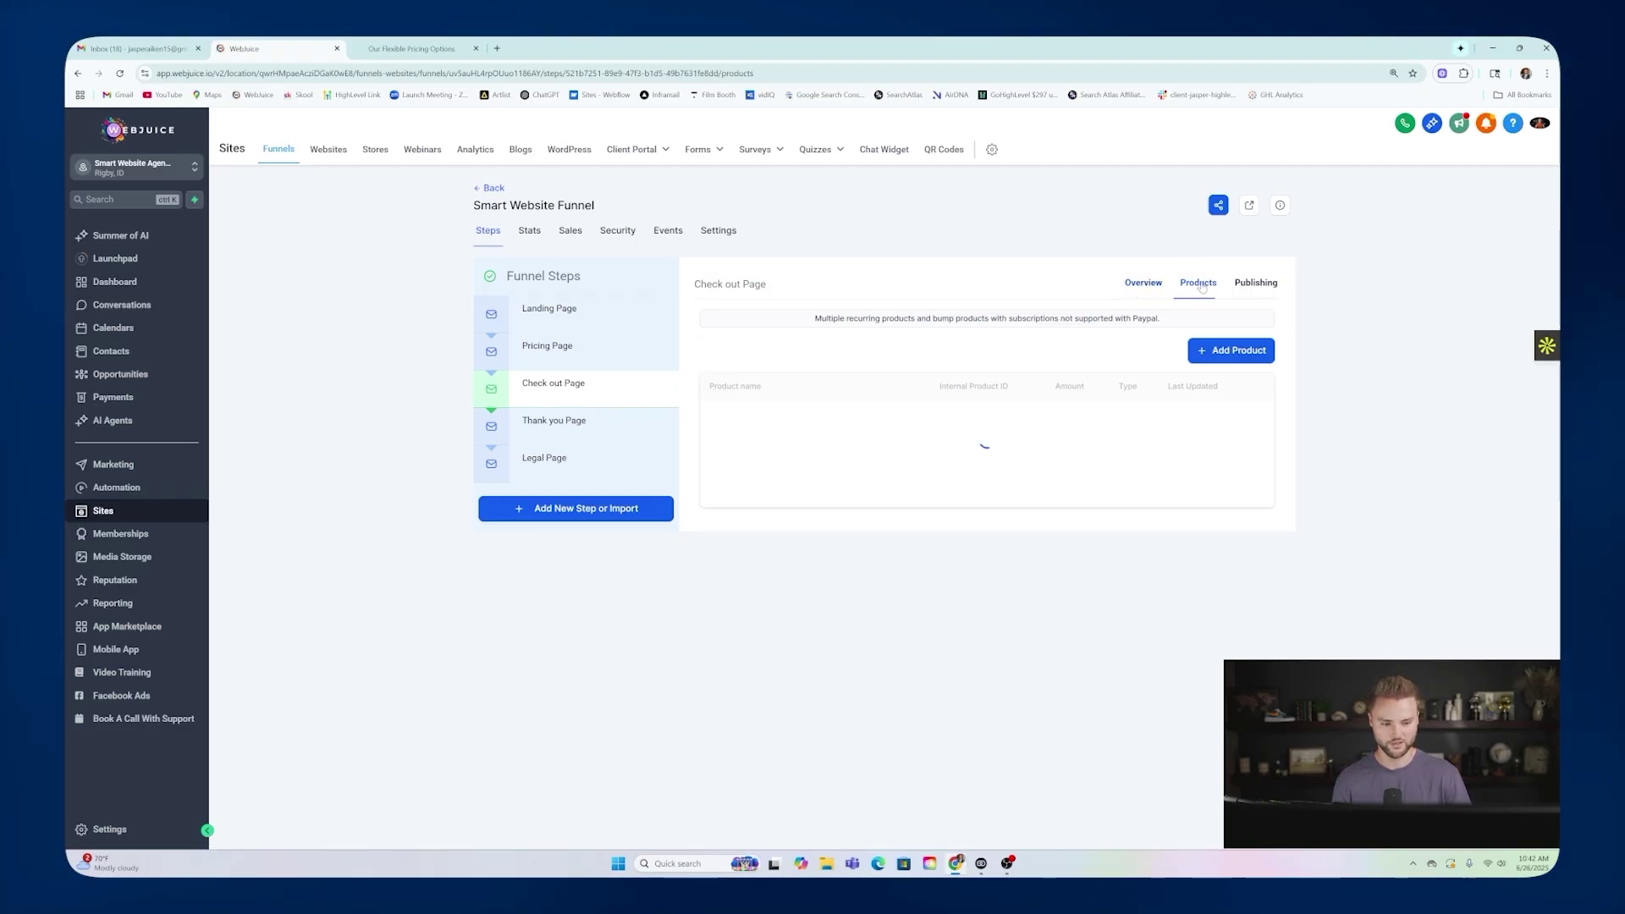
Attach the Stater Plan at the $97 price to the checkout step.
{"action": "left_click", "coordinate": [1222, 350]}
{"action": "left_click", "coordinate": [852, 395]}
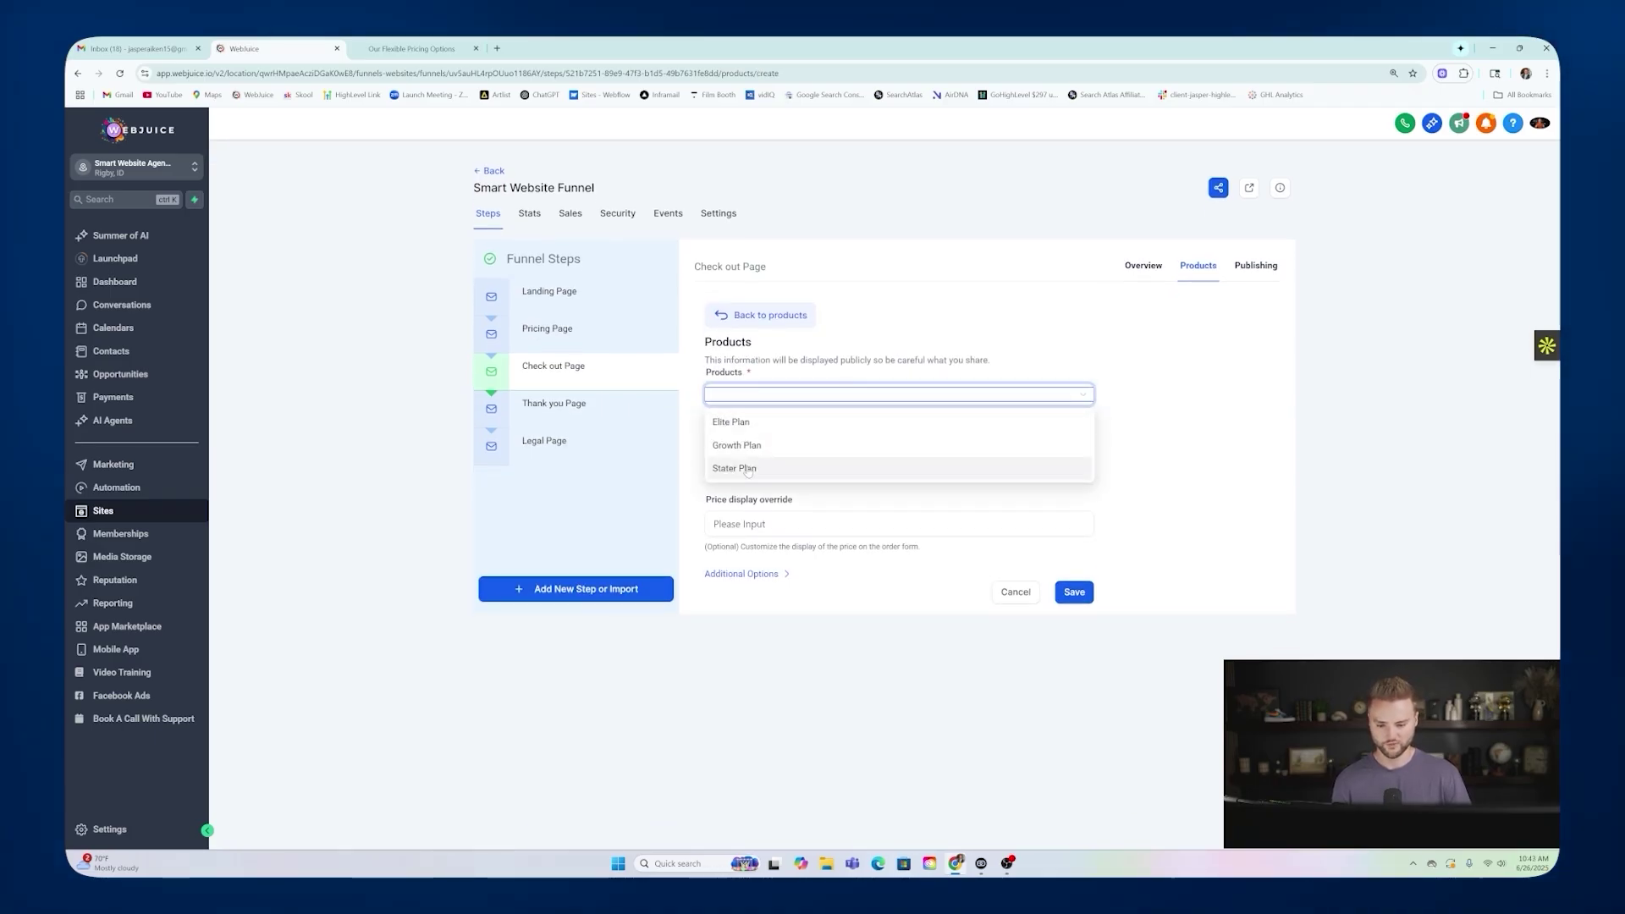
{"action": "left_click", "coordinate": [734, 468]}
{"action": "left_click", "coordinate": [782, 470]}
{"action": "left_click", "coordinate": [795, 491]}
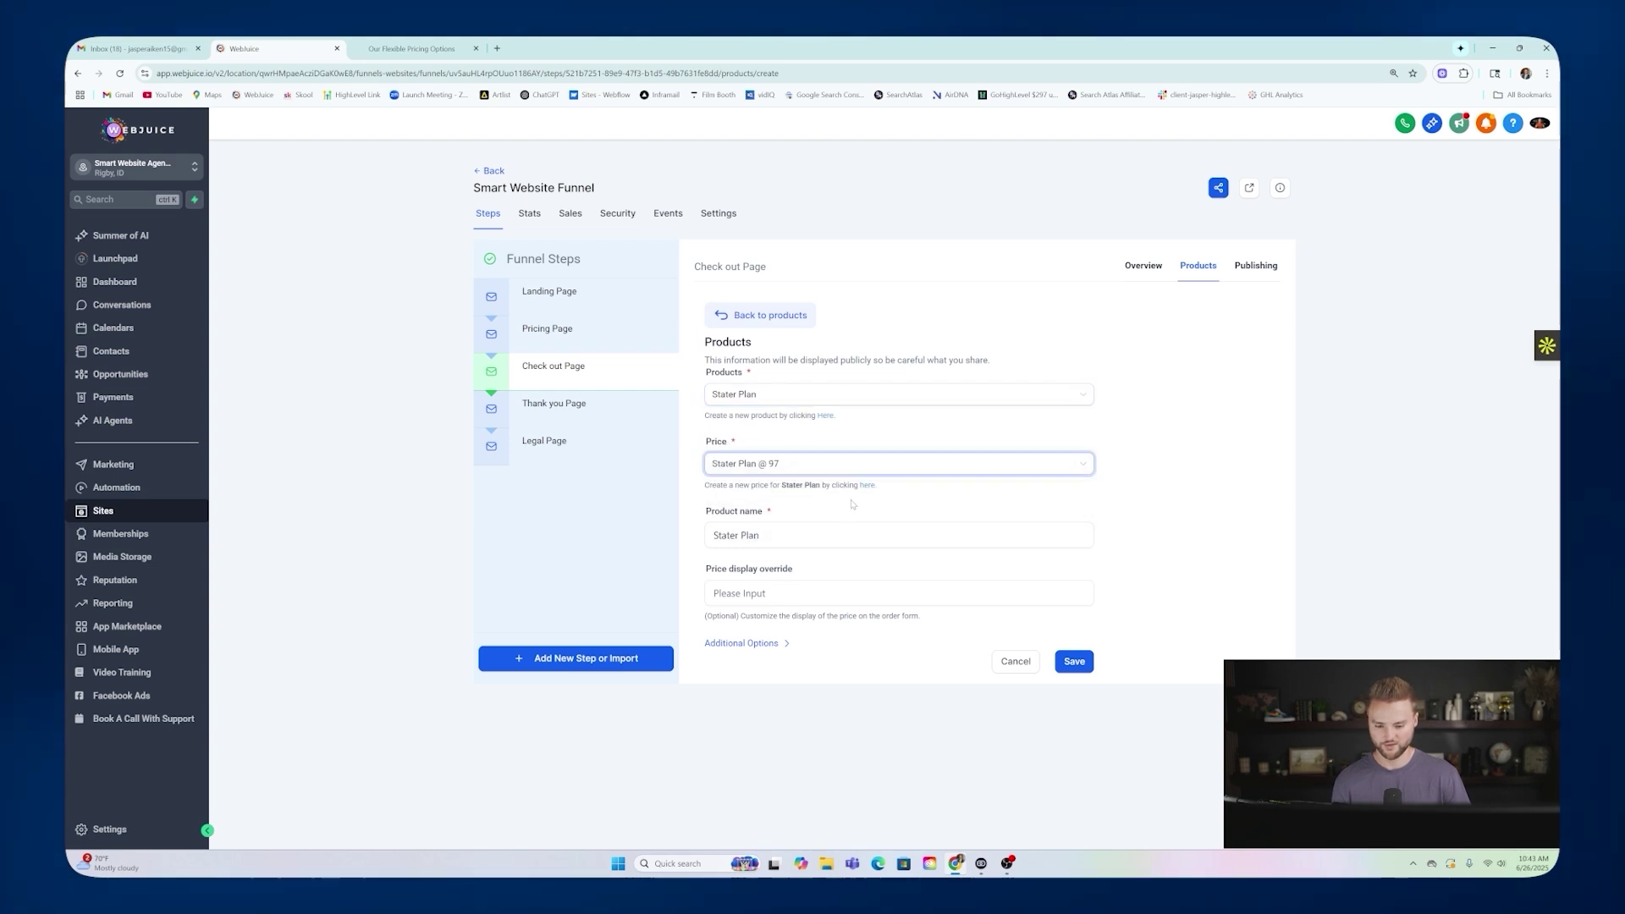
{"action": "left_click", "coordinate": [1073, 662]}
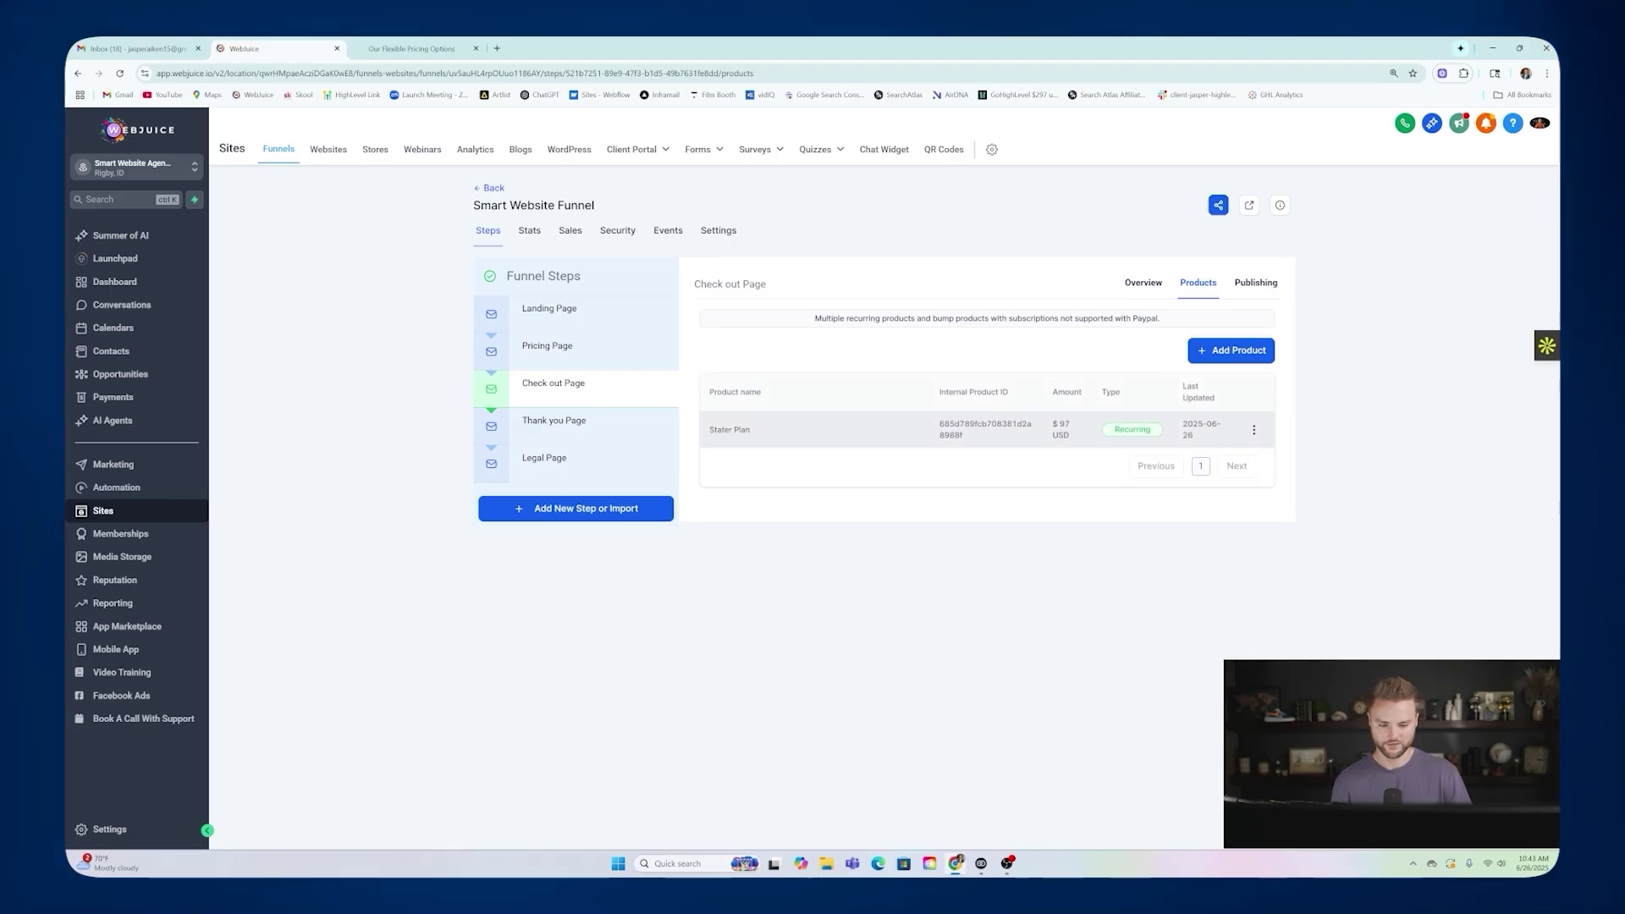
Attach the Growth Plan at the $297 price to the checkout step.
{"action": "left_click", "coordinate": [1232, 350]}
{"action": "left_click", "coordinate": [802, 394]}
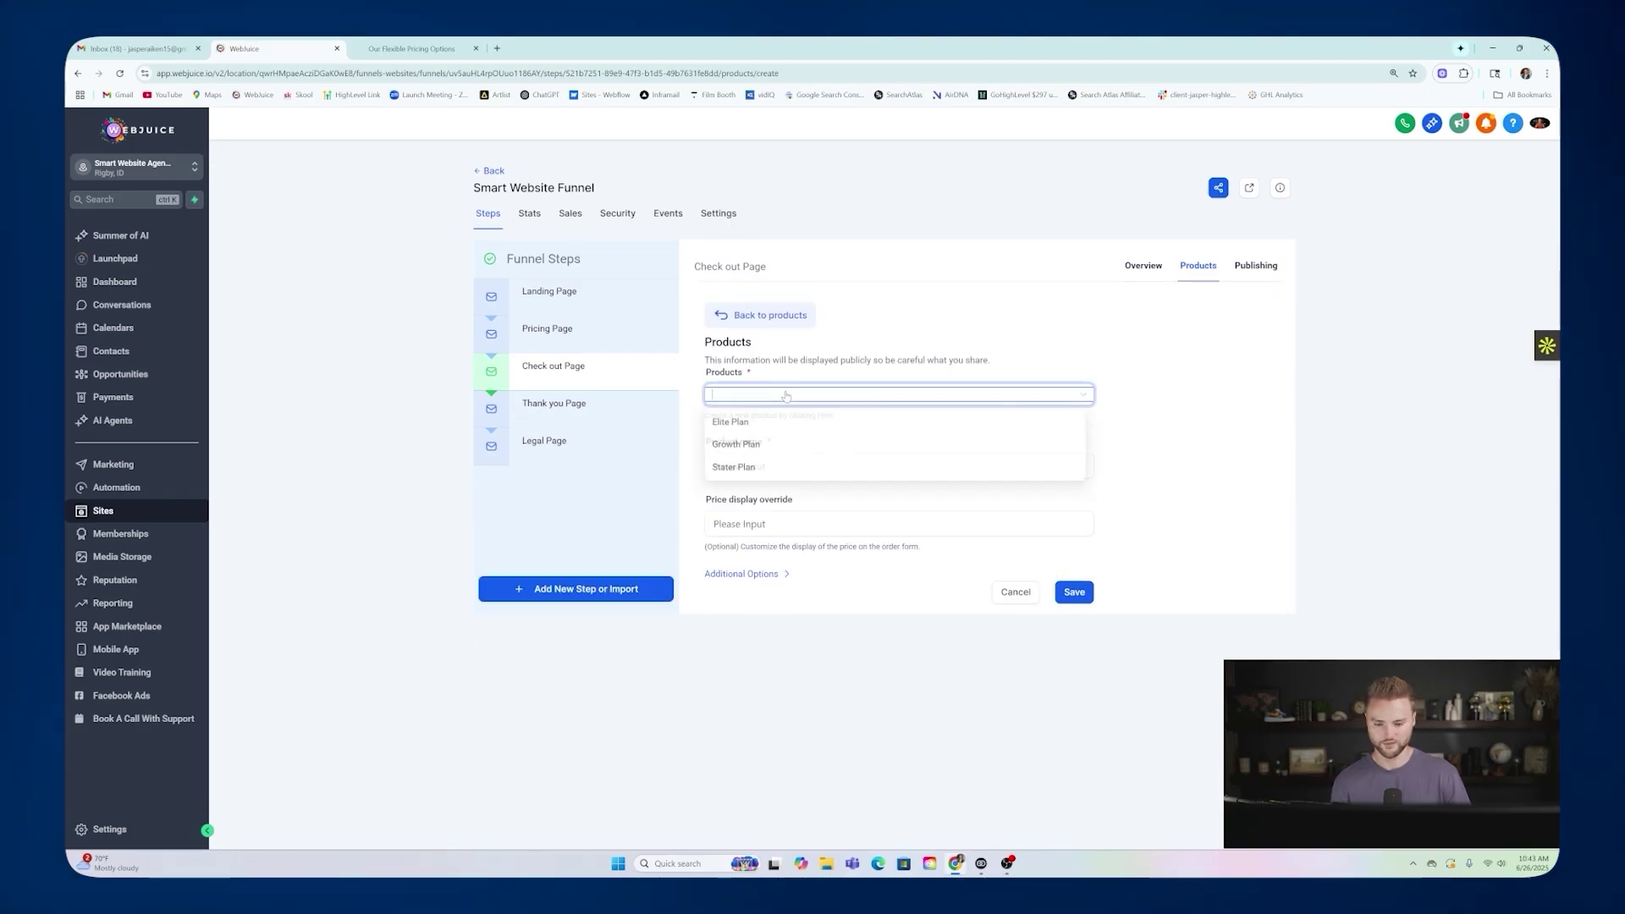
{"action": "left_click", "coordinate": [744, 445]}
{"action": "left_click", "coordinate": [766, 465]}
{"action": "left_click", "coordinate": [784, 493]}
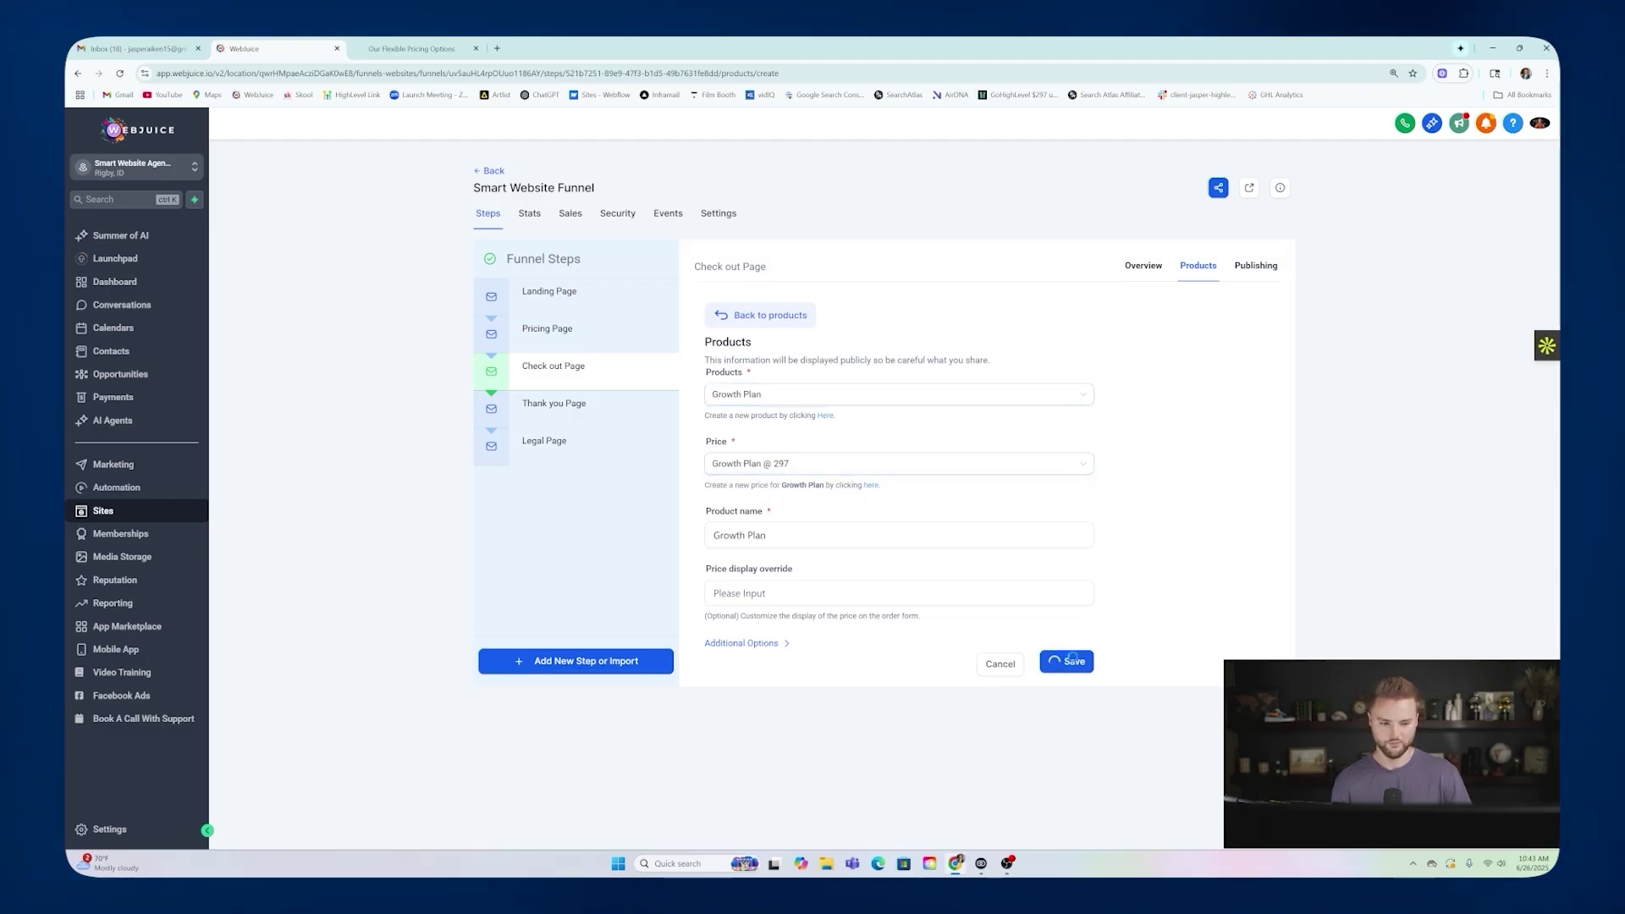
{"action": "left_click", "coordinate": [1072, 661]}
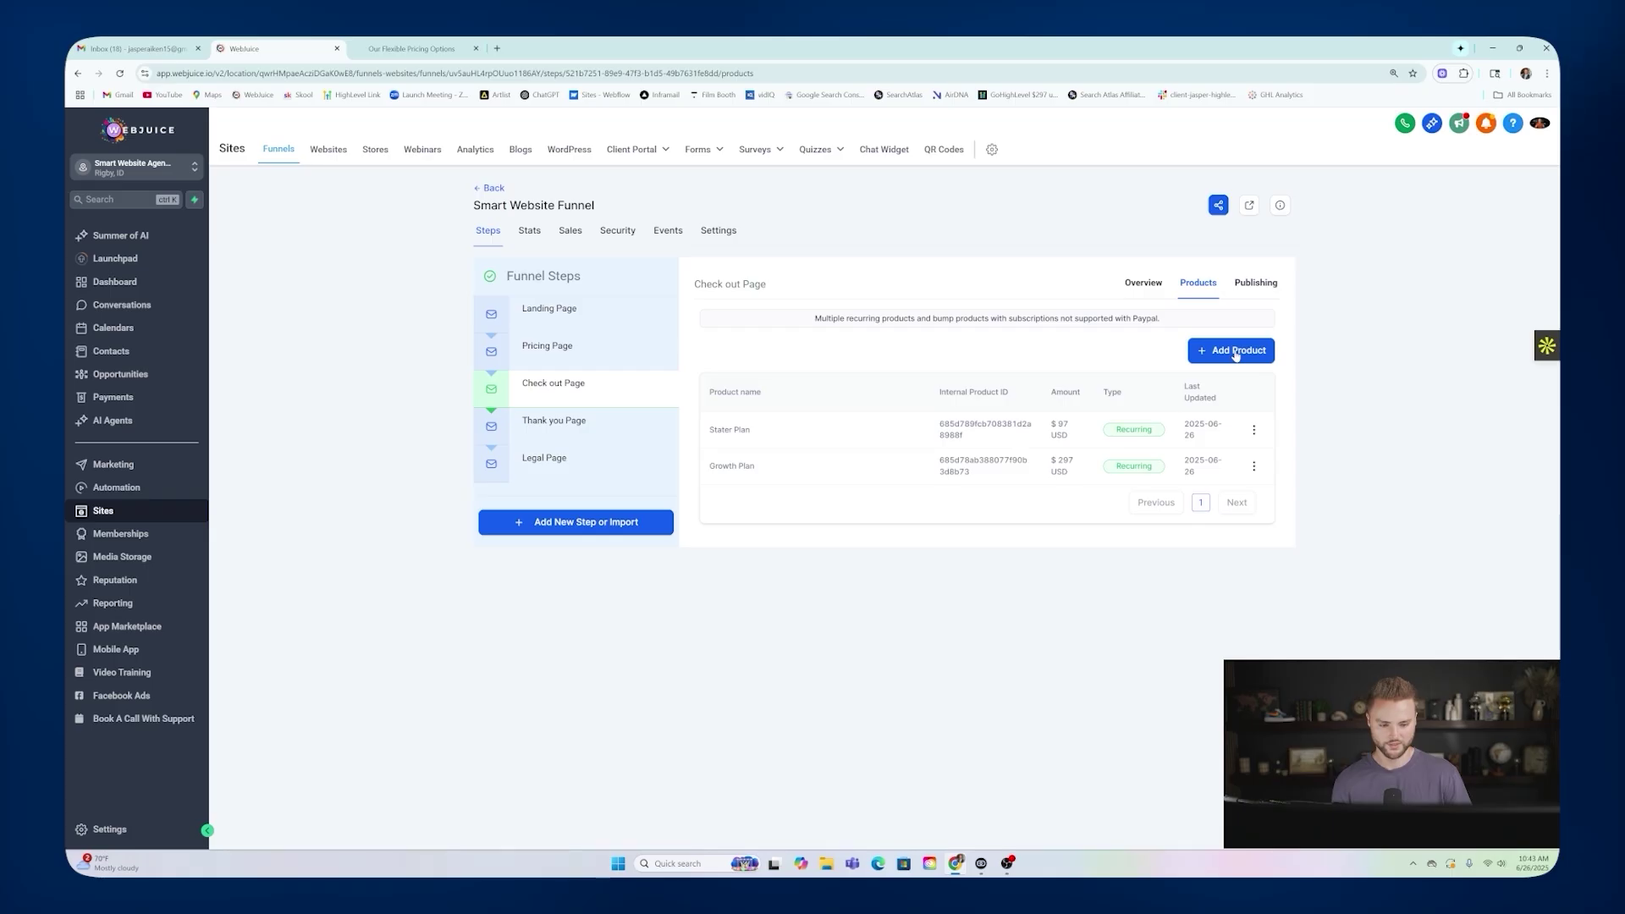
Attach the Elite Plan at the $697 price to the checkout step.
{"action": "left_click", "coordinate": [1235, 356]}
{"action": "left_click", "coordinate": [743, 396]}
{"action": "left_click", "coordinate": [744, 421]}
{"action": "left_click", "coordinate": [779, 463]}
{"action": "left_click", "coordinate": [781, 491]}
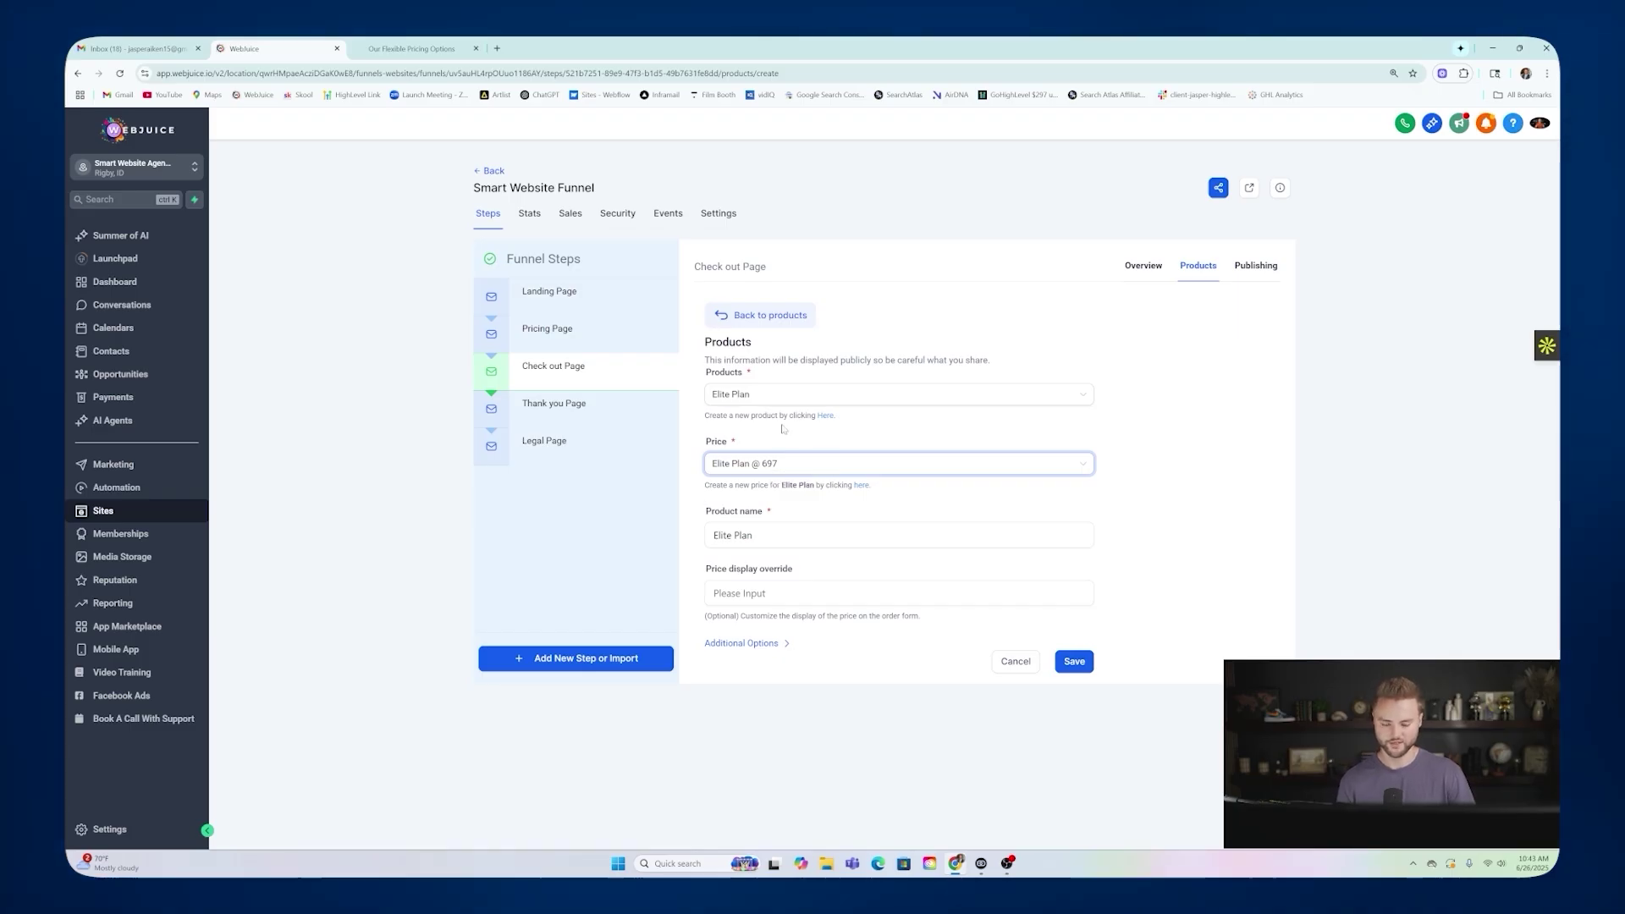
{"action": "left_click", "coordinate": [1074, 663]}
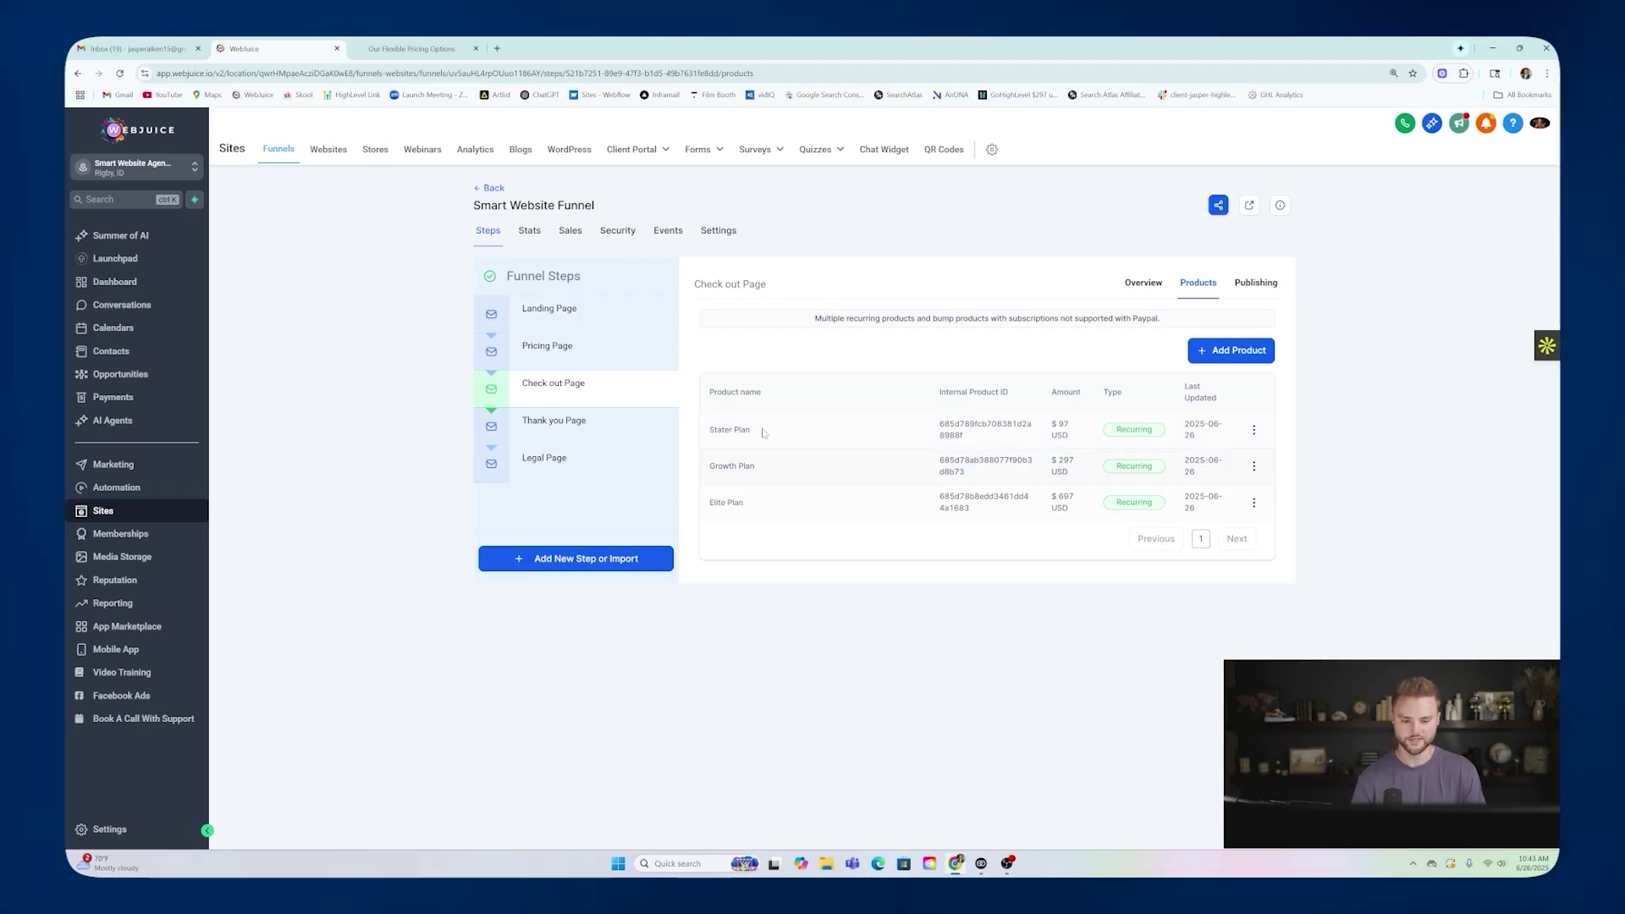
On the live pricing page, choose Get Started under the Growth plan to reach checkout.
{"action": "left_click", "coordinate": [493, 189]}
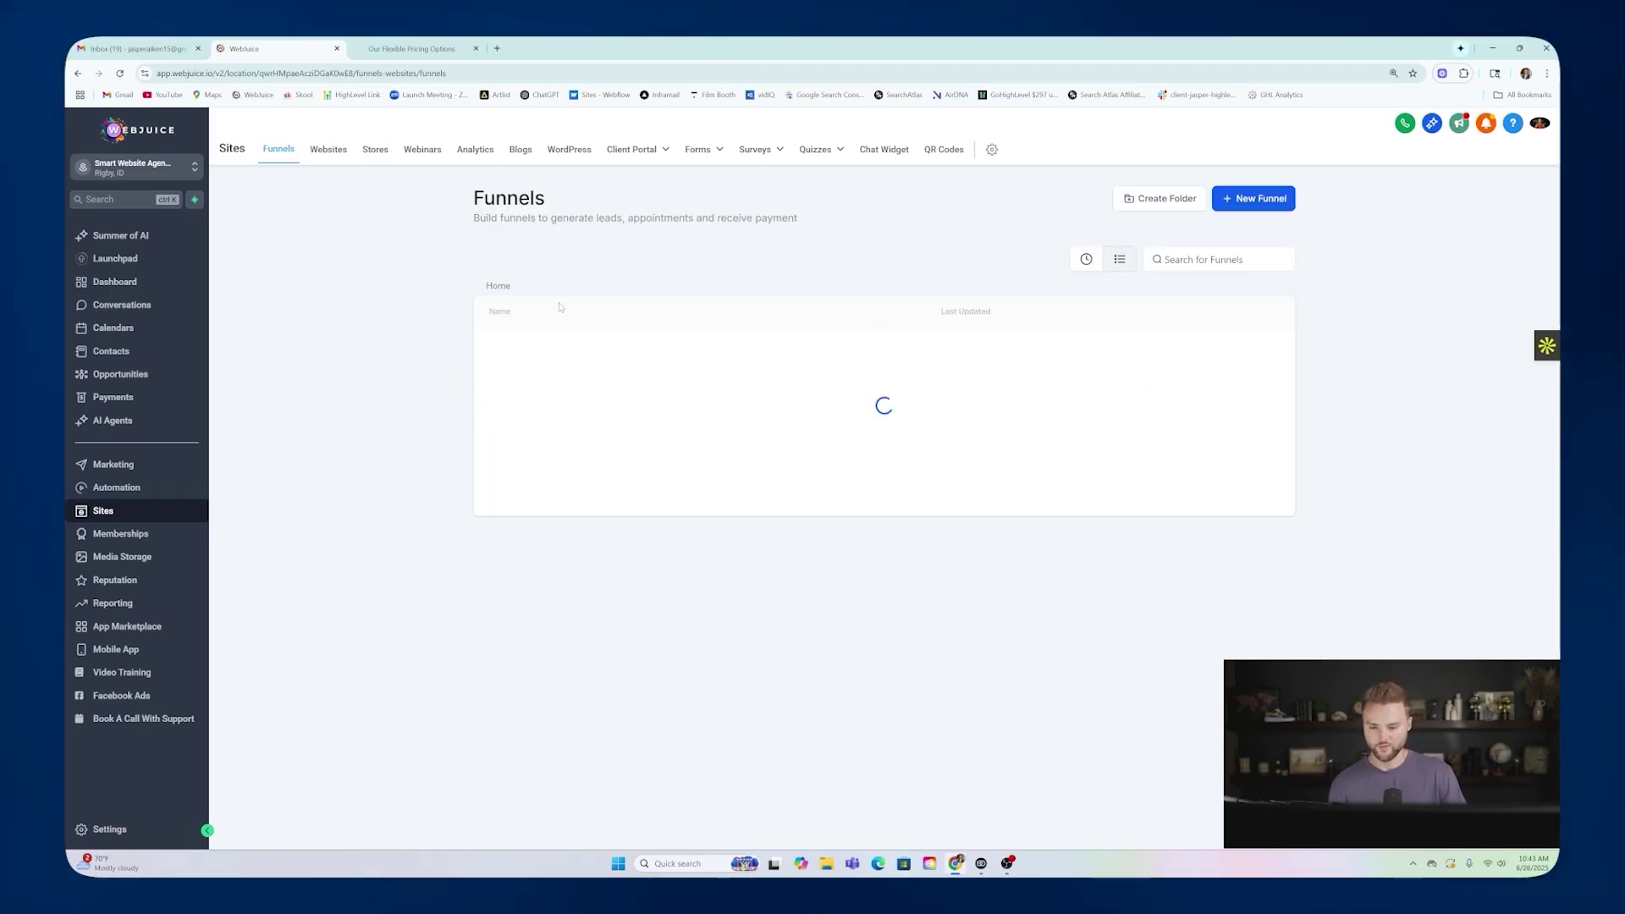
{"action": "left_click", "coordinate": [430, 49]}
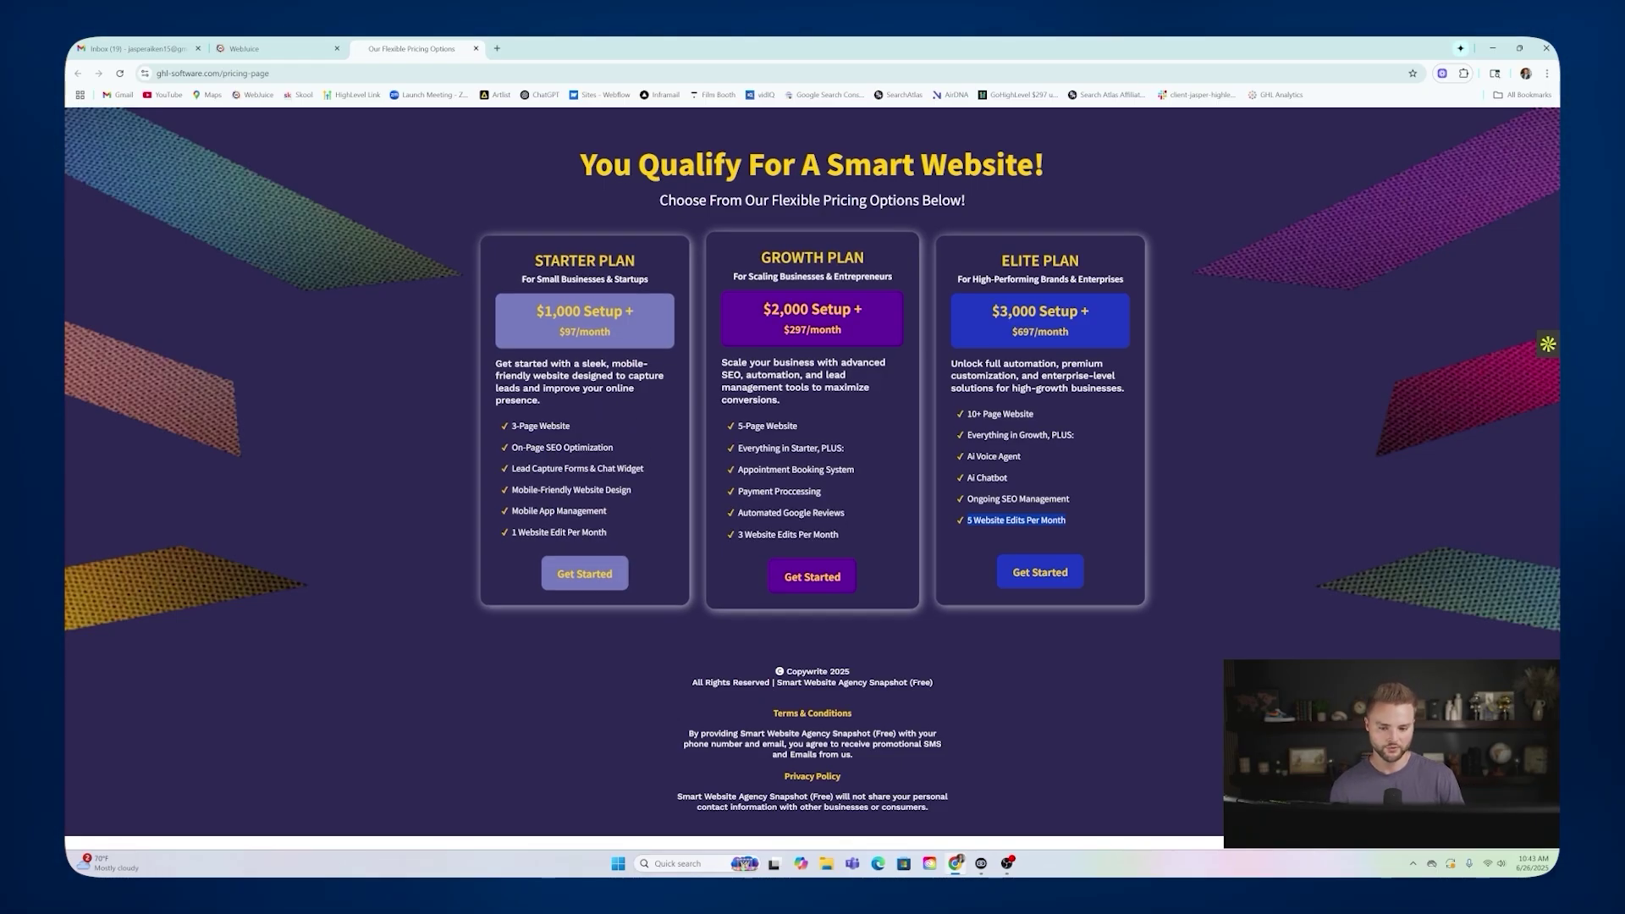
{"action": "left_click", "coordinate": [817, 578]}
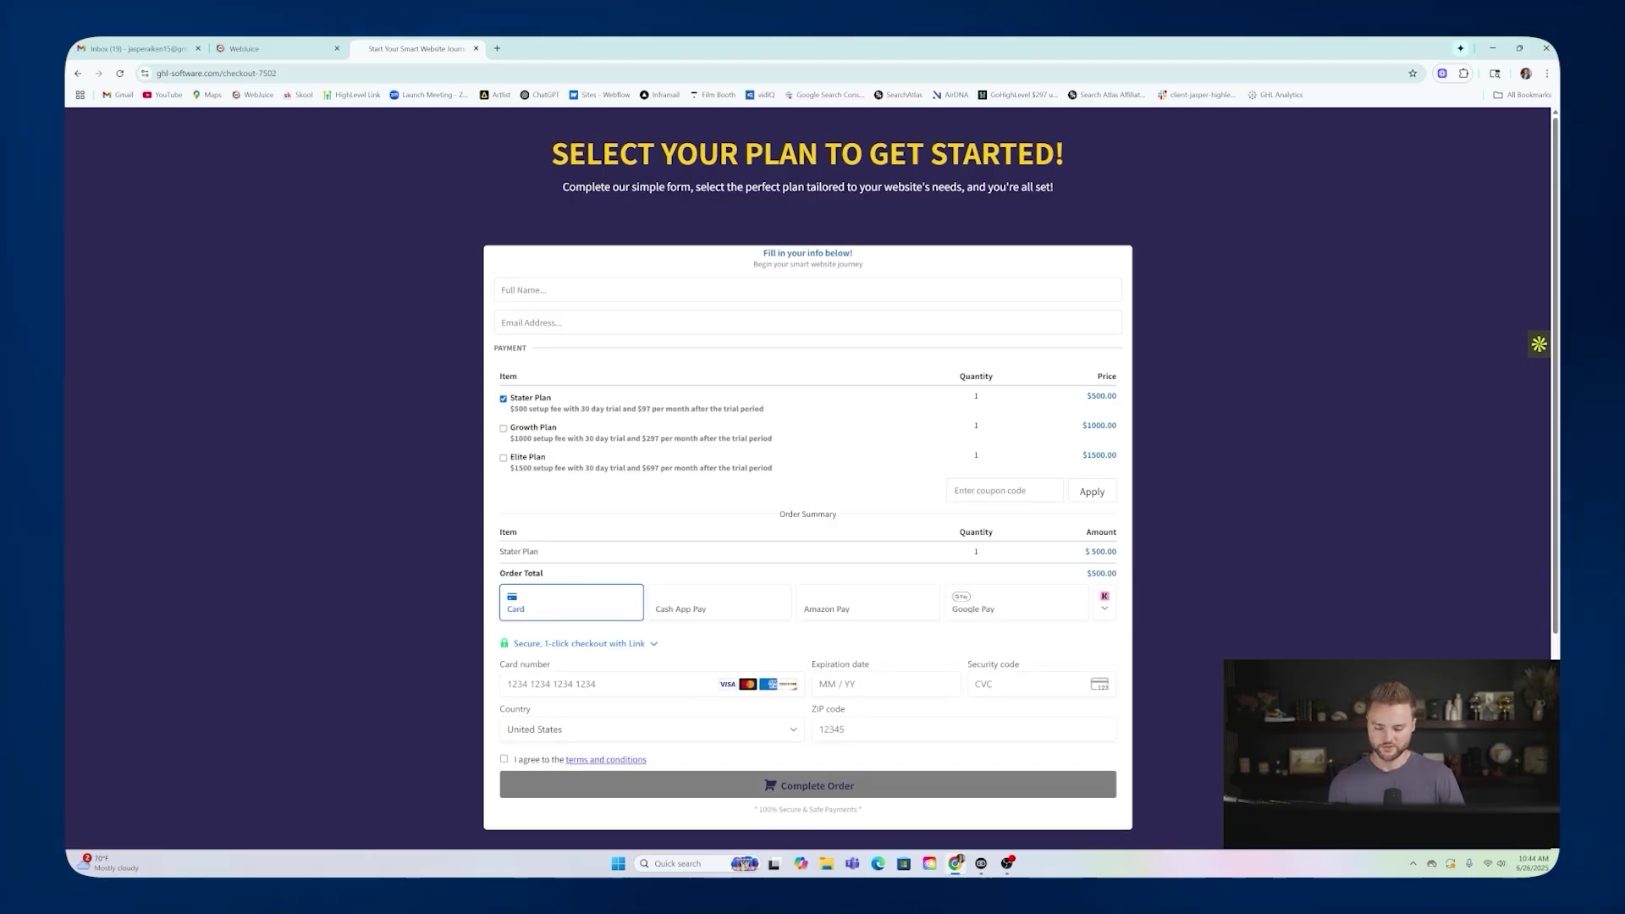
Try the Full Name and Email fields, then swap the Stater Plan for the Growth Plan.
{"action": "left_click", "coordinate": [560, 290]}
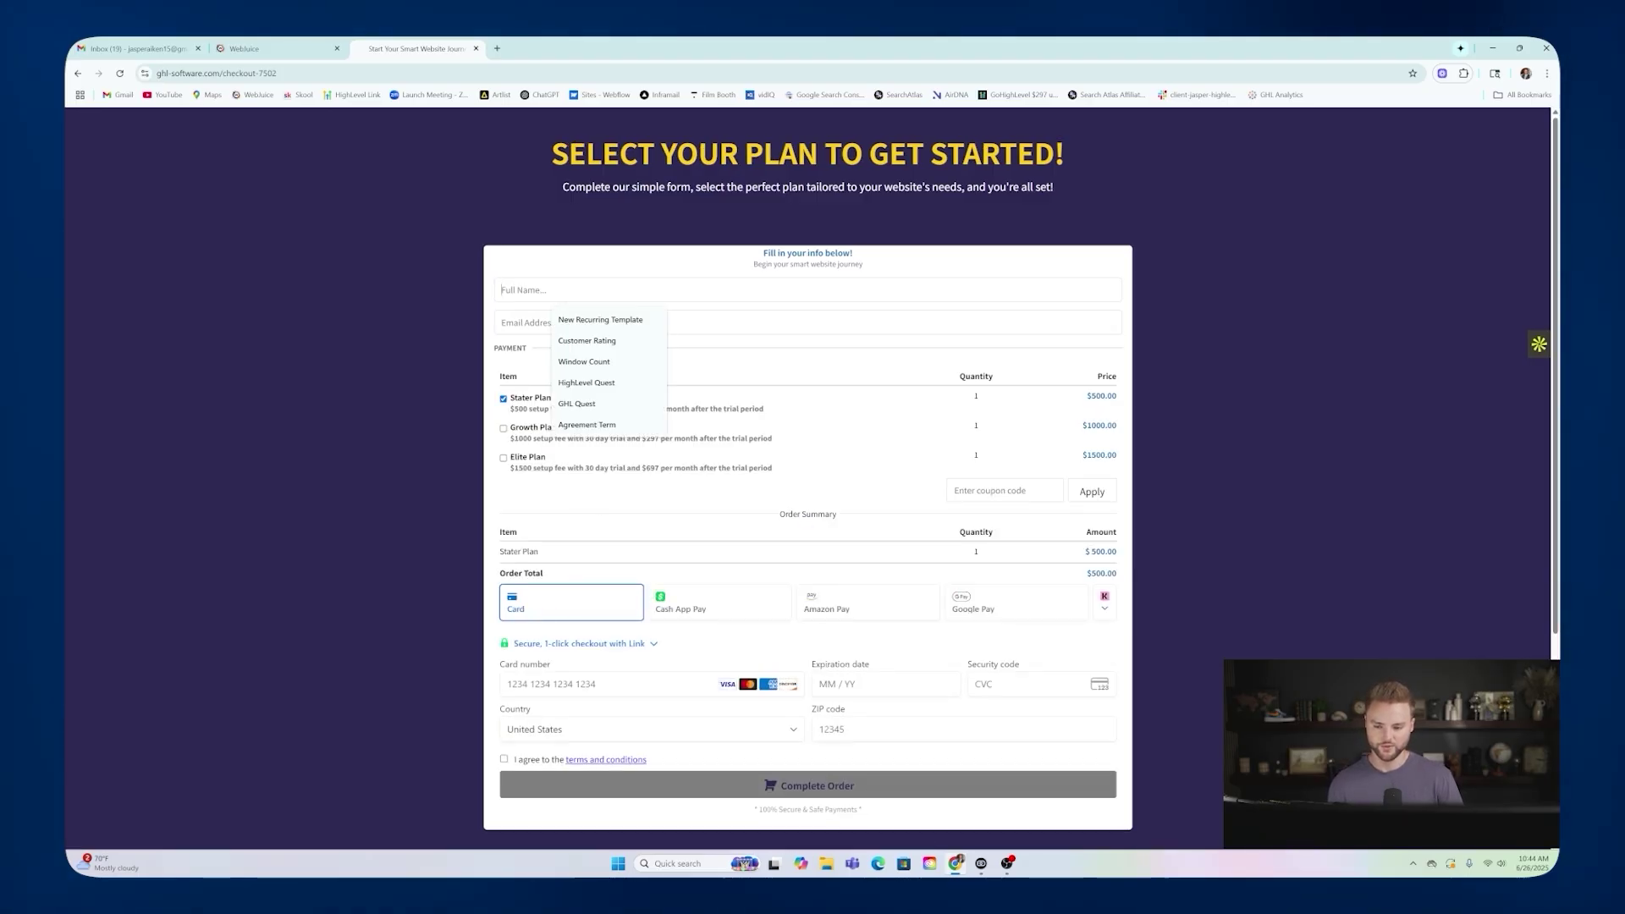
{"action": "left_click", "coordinate": [572, 322]}
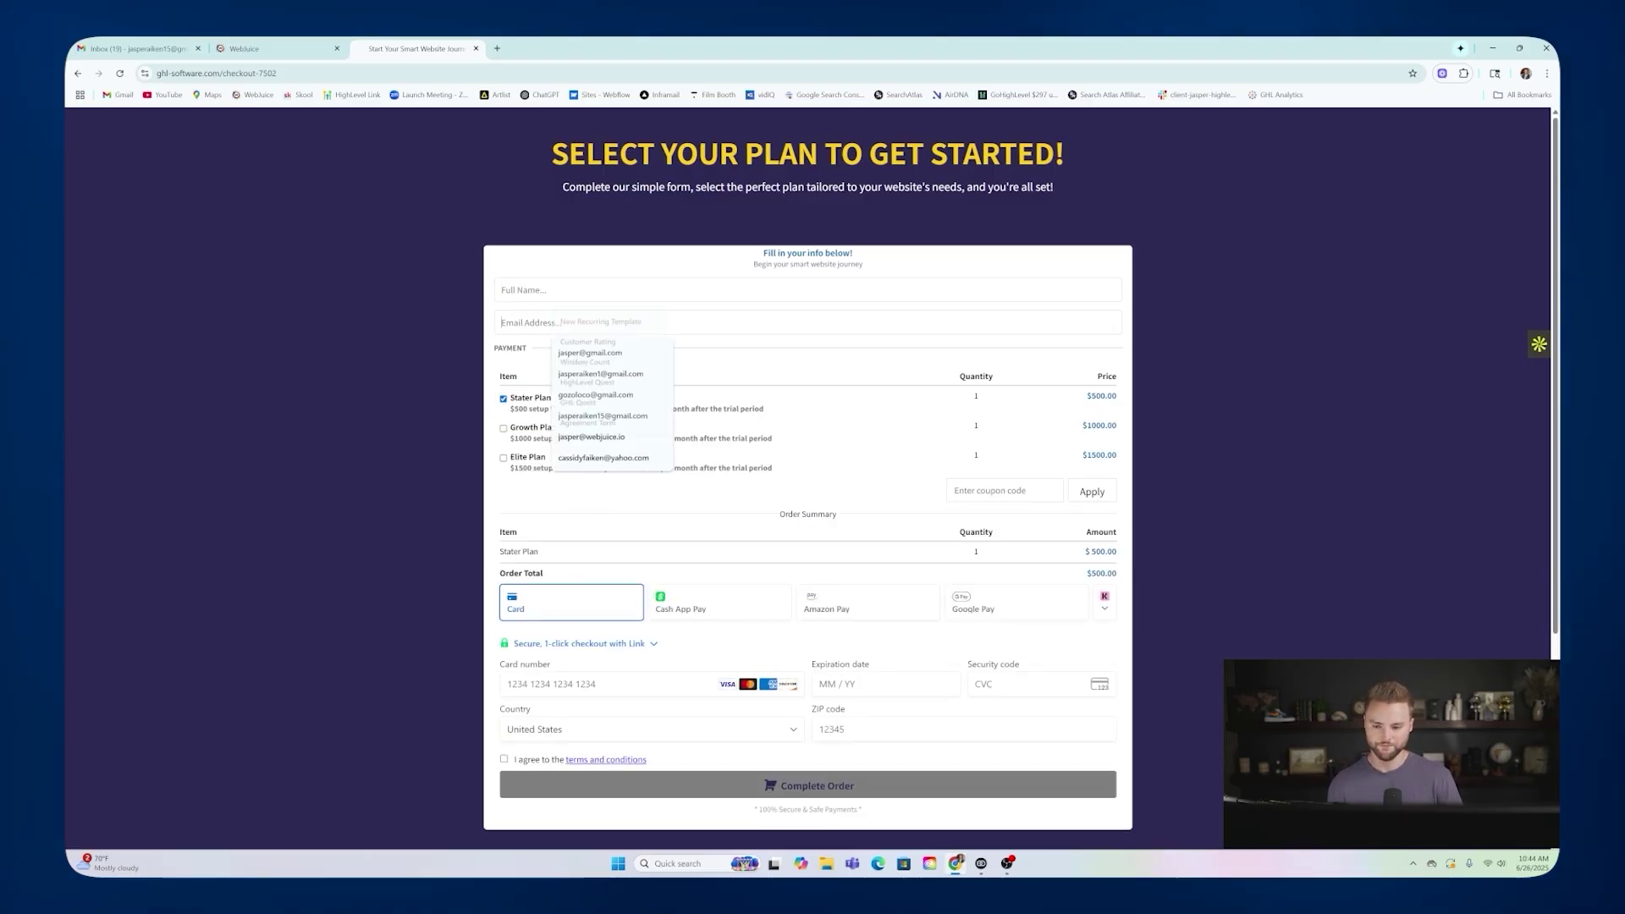
{"action": "left_click", "coordinate": [743, 367]}
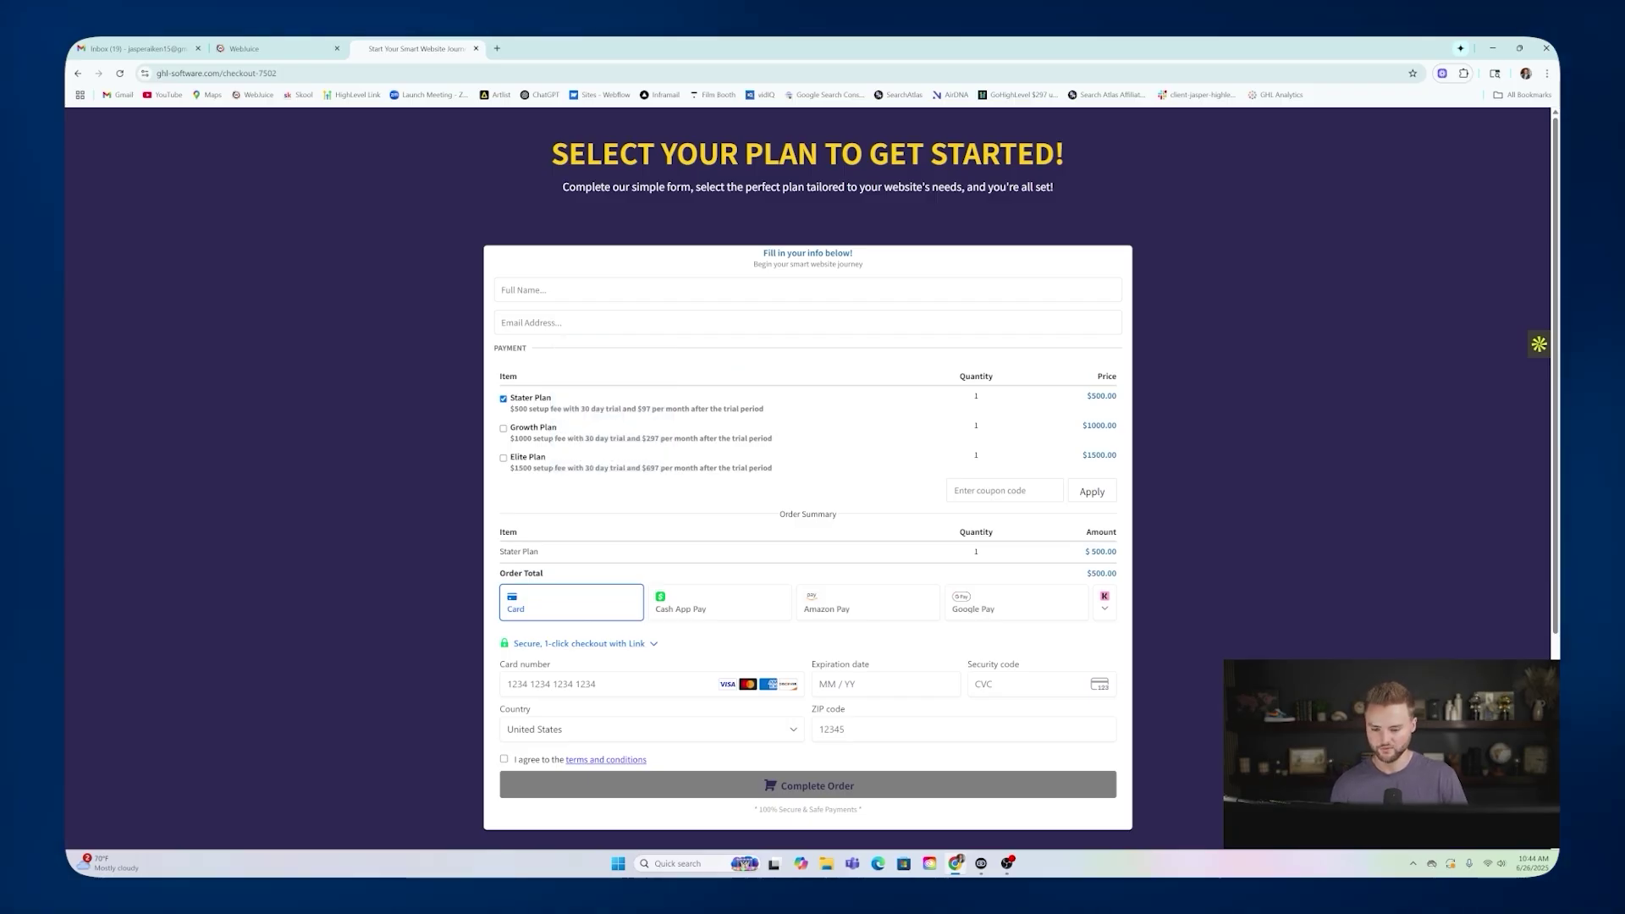
{"action": "left_click", "coordinate": [505, 429]}
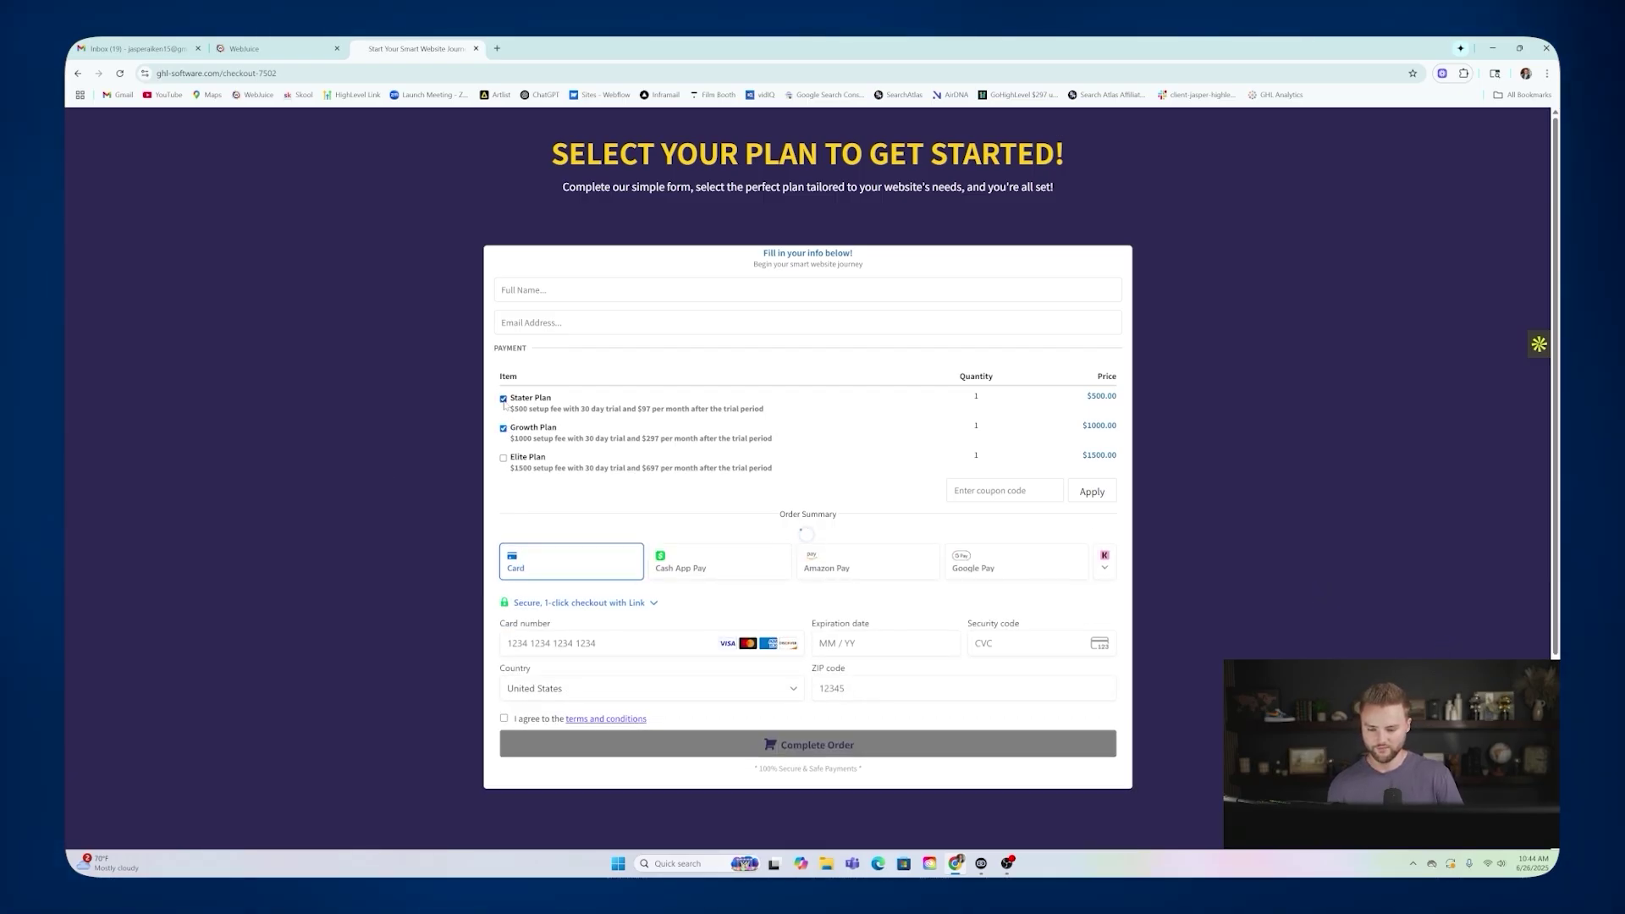
{"action": "left_click", "coordinate": [503, 398]}
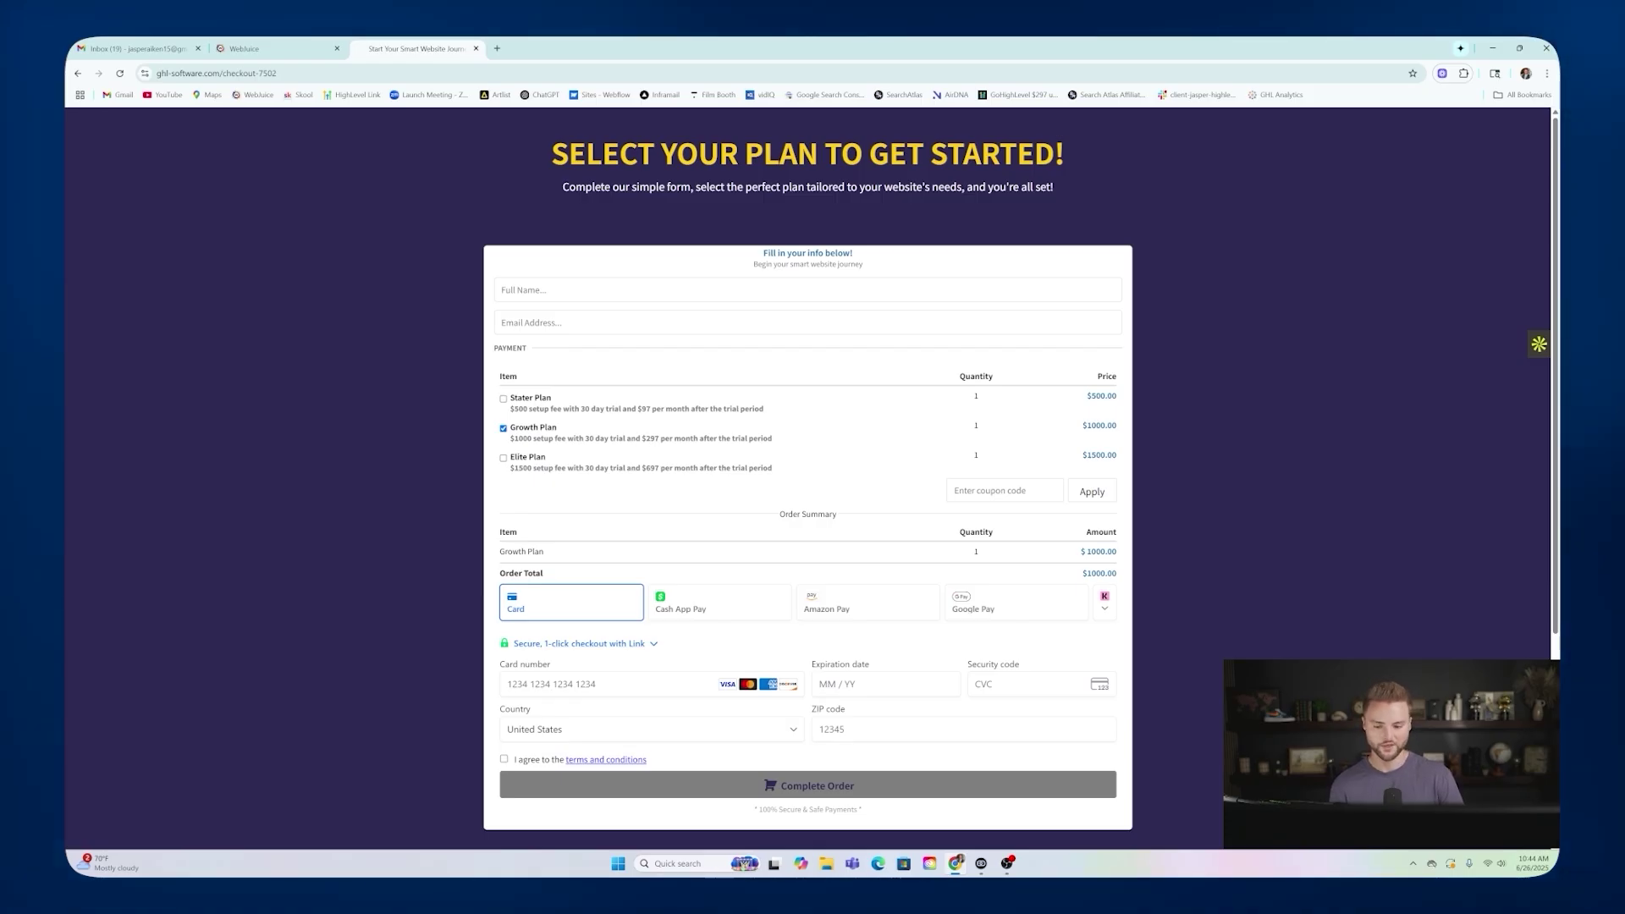
Check the Growth Plan's 1000 fee and $1000.00 total, and try the card number field.
{"action": "double_click", "coordinate": [522, 438]}
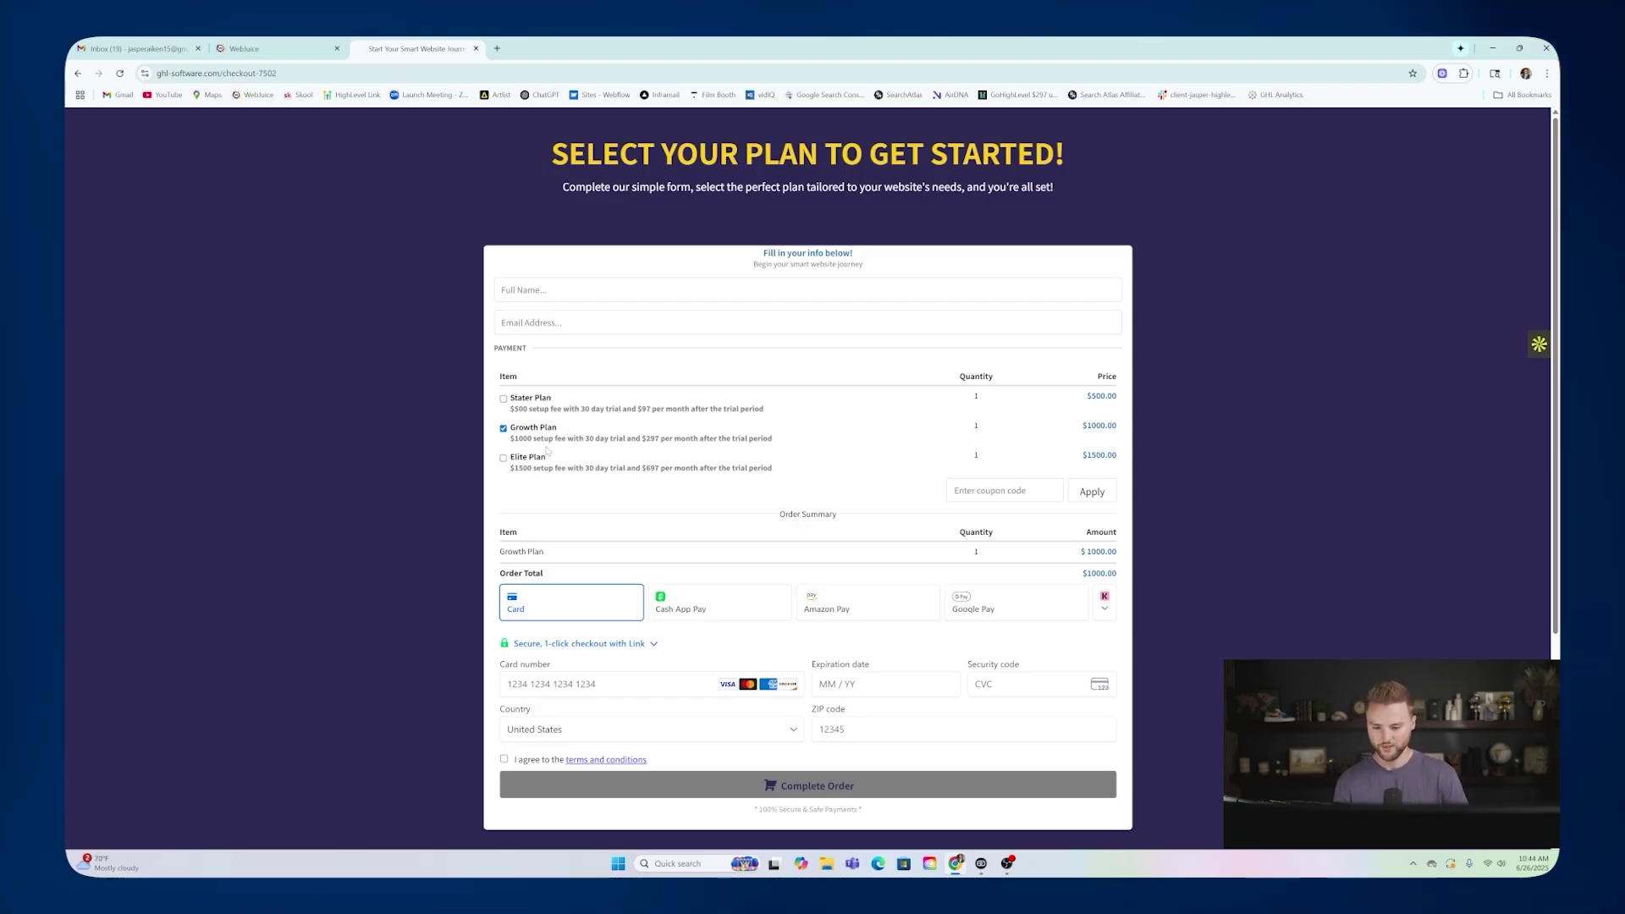
{"action": "scroll", "coordinate": [633, 458], "scroll_direction": "down", "scroll_amount": 1}
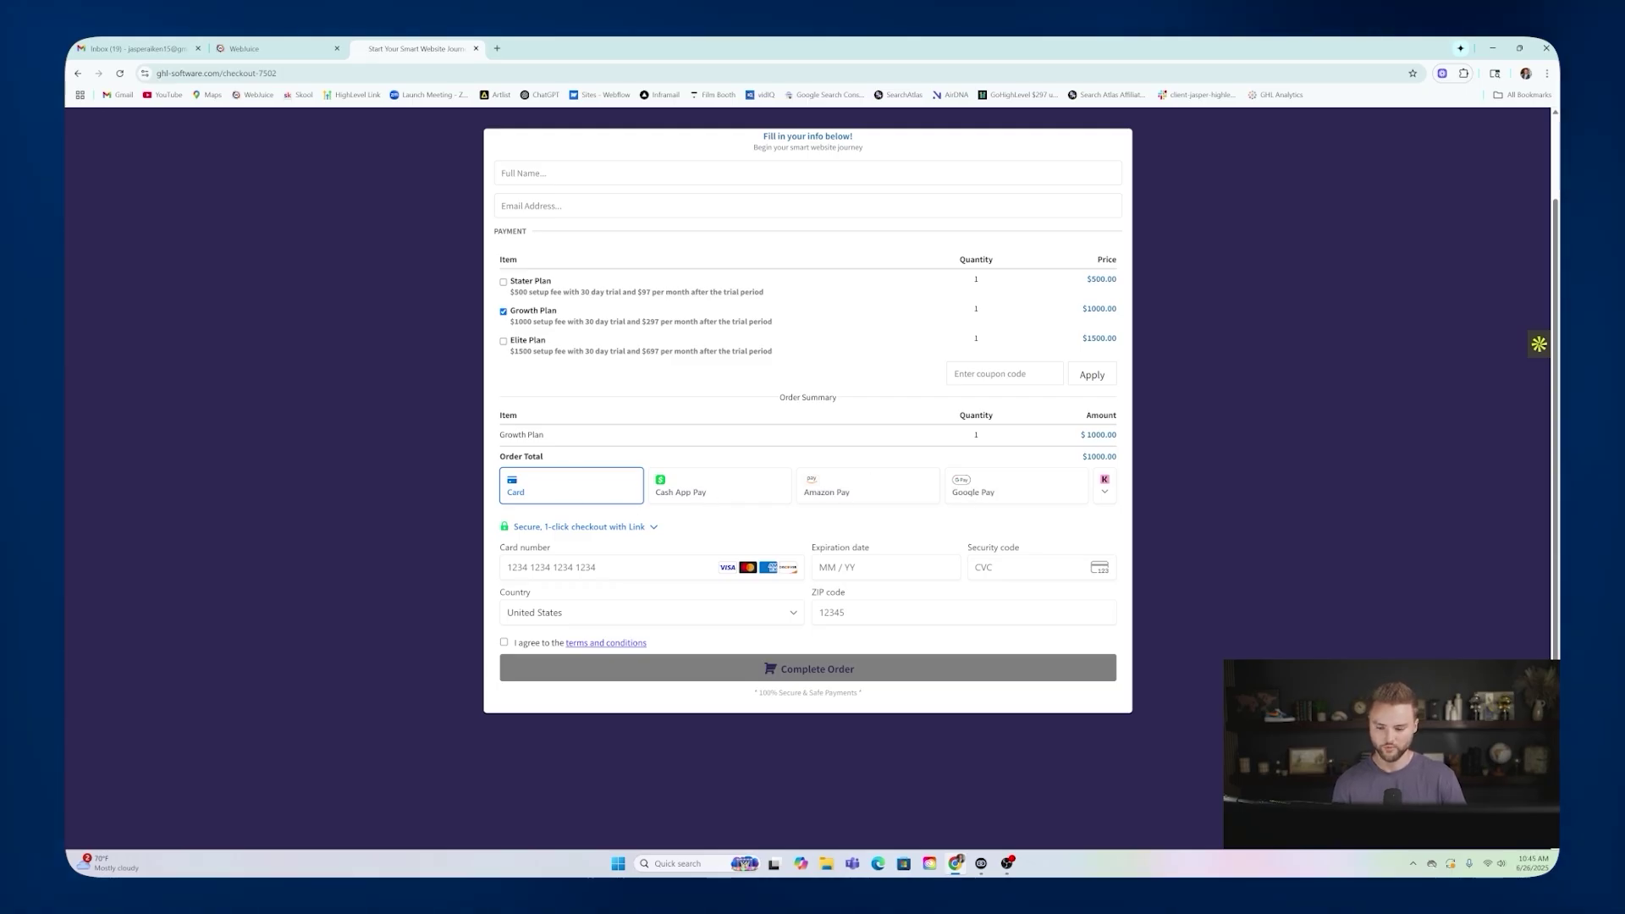
{"action": "left_click", "coordinate": [635, 565]}
{"action": "left_click", "coordinate": [683, 540]}
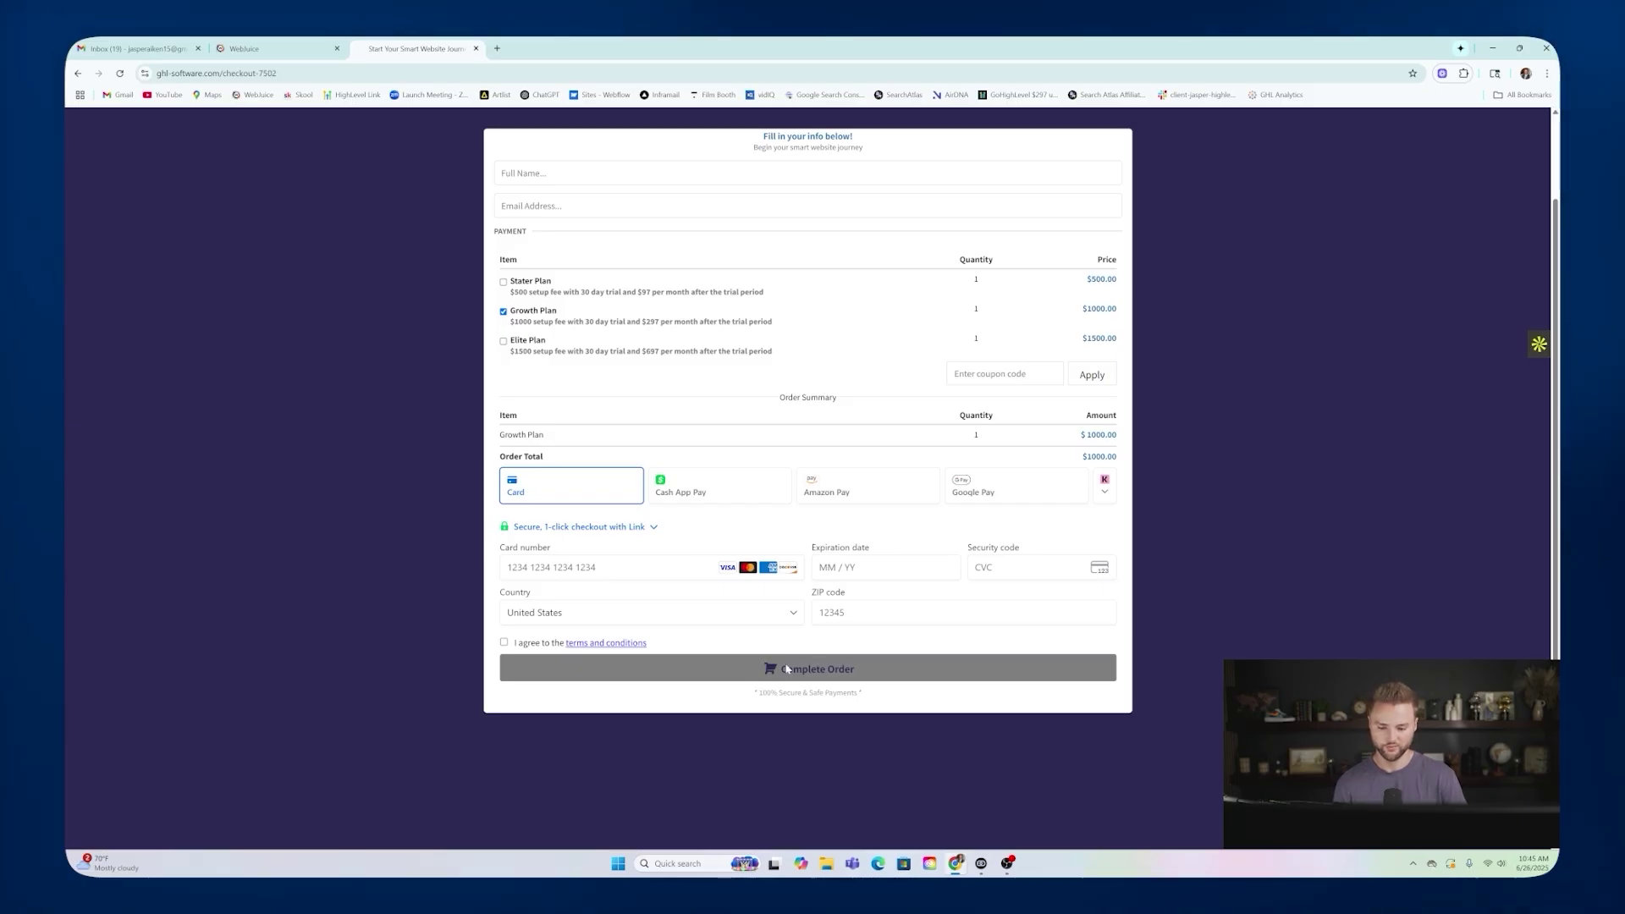
{"action": "scroll", "coordinate": [812, 670], "scroll_direction": "up", "scroll_amount": 2}
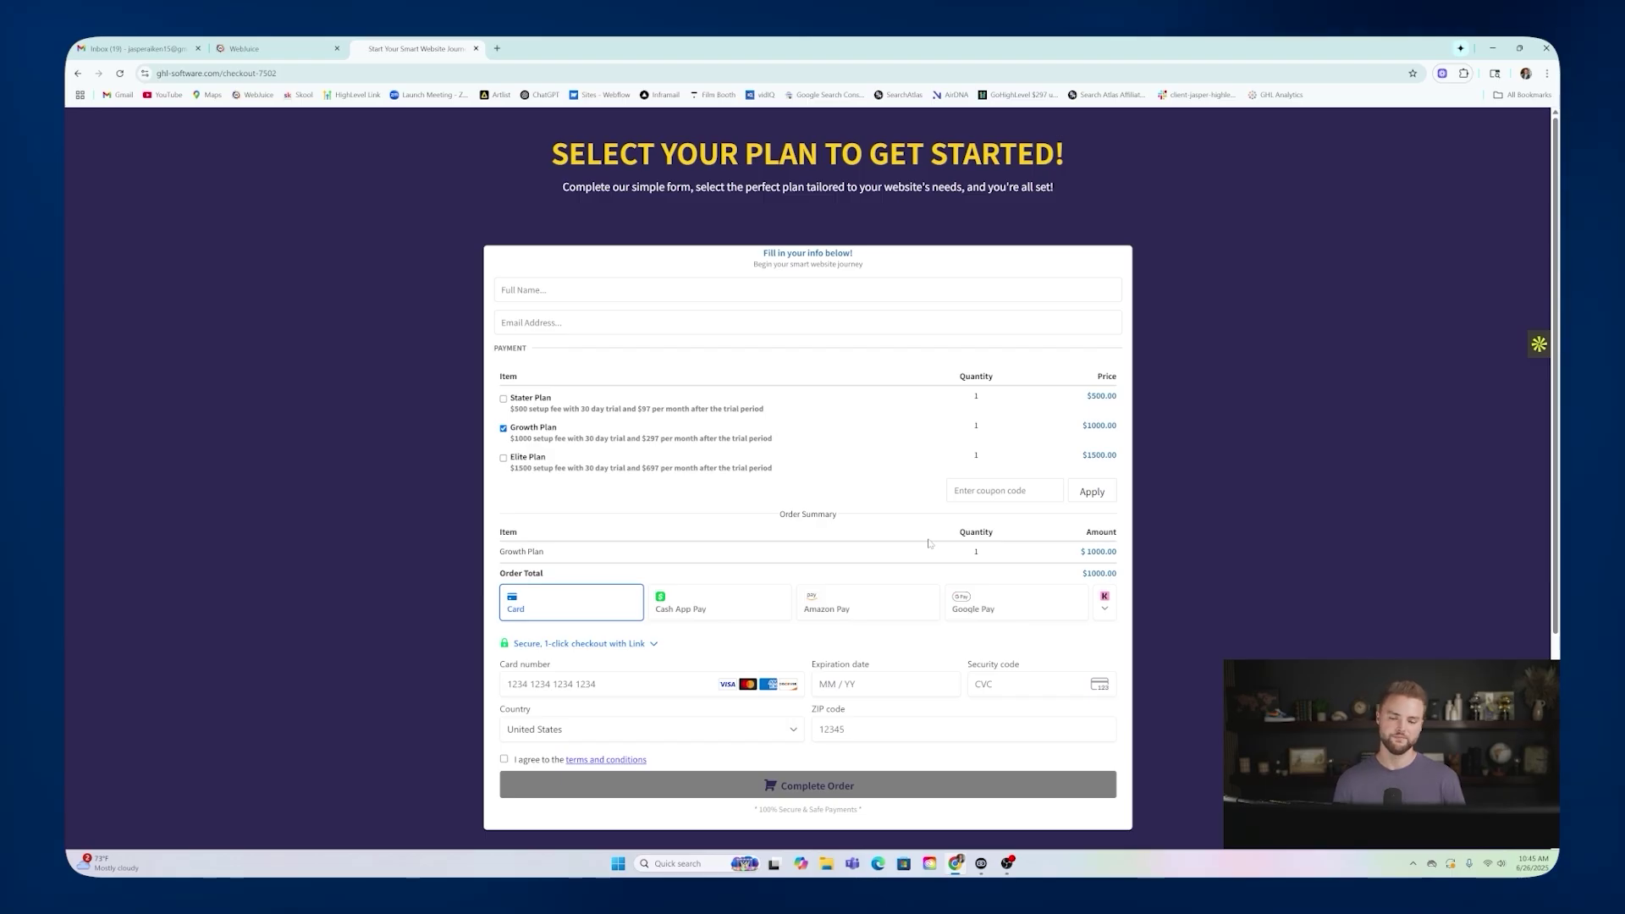
Scroll the live checkout page down and back up for a final look.
{"action": "scroll", "coordinate": [850, 355], "scroll_direction": "down", "scroll_amount": 1}
{"action": "scroll", "coordinate": [850, 353], "scroll_direction": "up", "scroll_amount": 1}
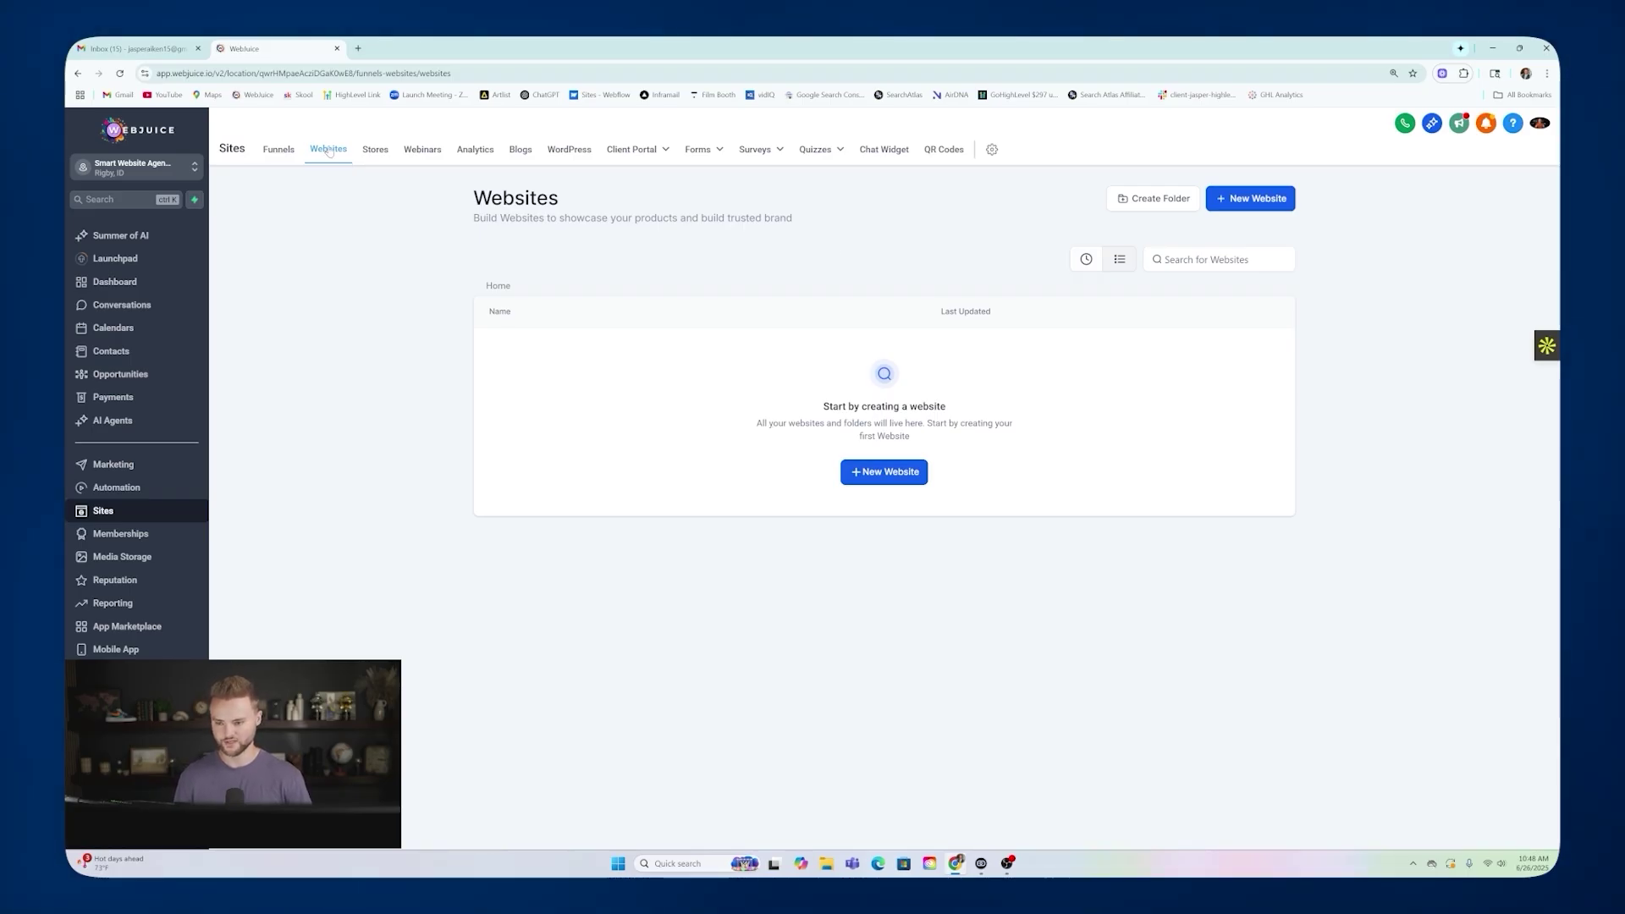
From the Websites list, create a New Website using 'From templates' and continue to the Template Library.
{"action": "left_click", "coordinate": [275, 151]}
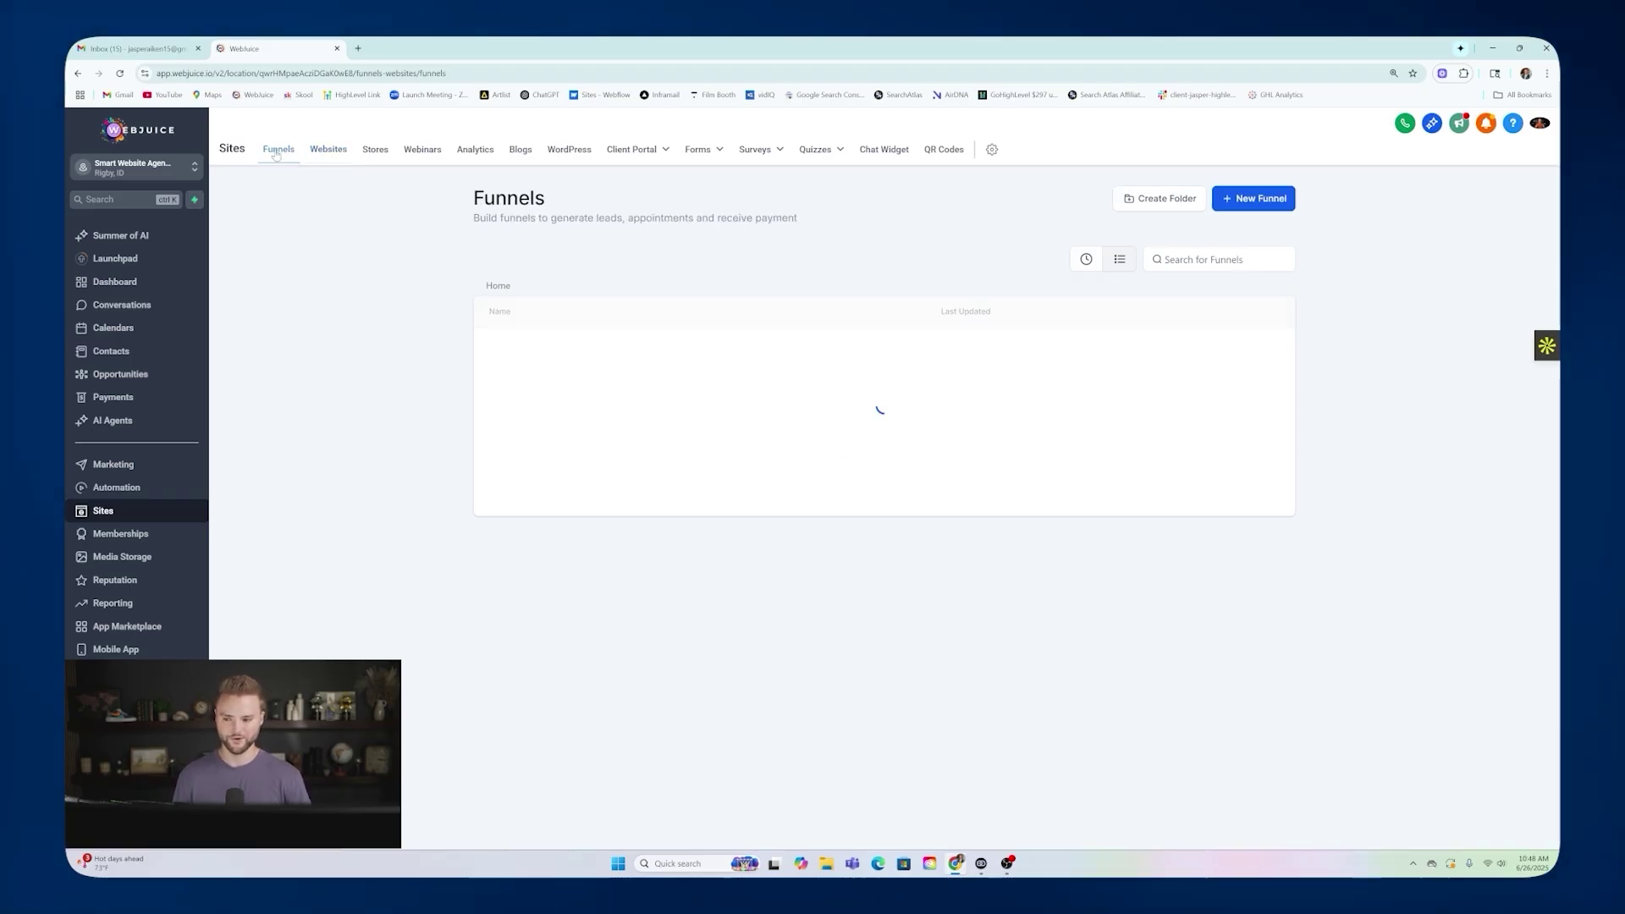
{"action": "left_click", "coordinate": [346, 150]}
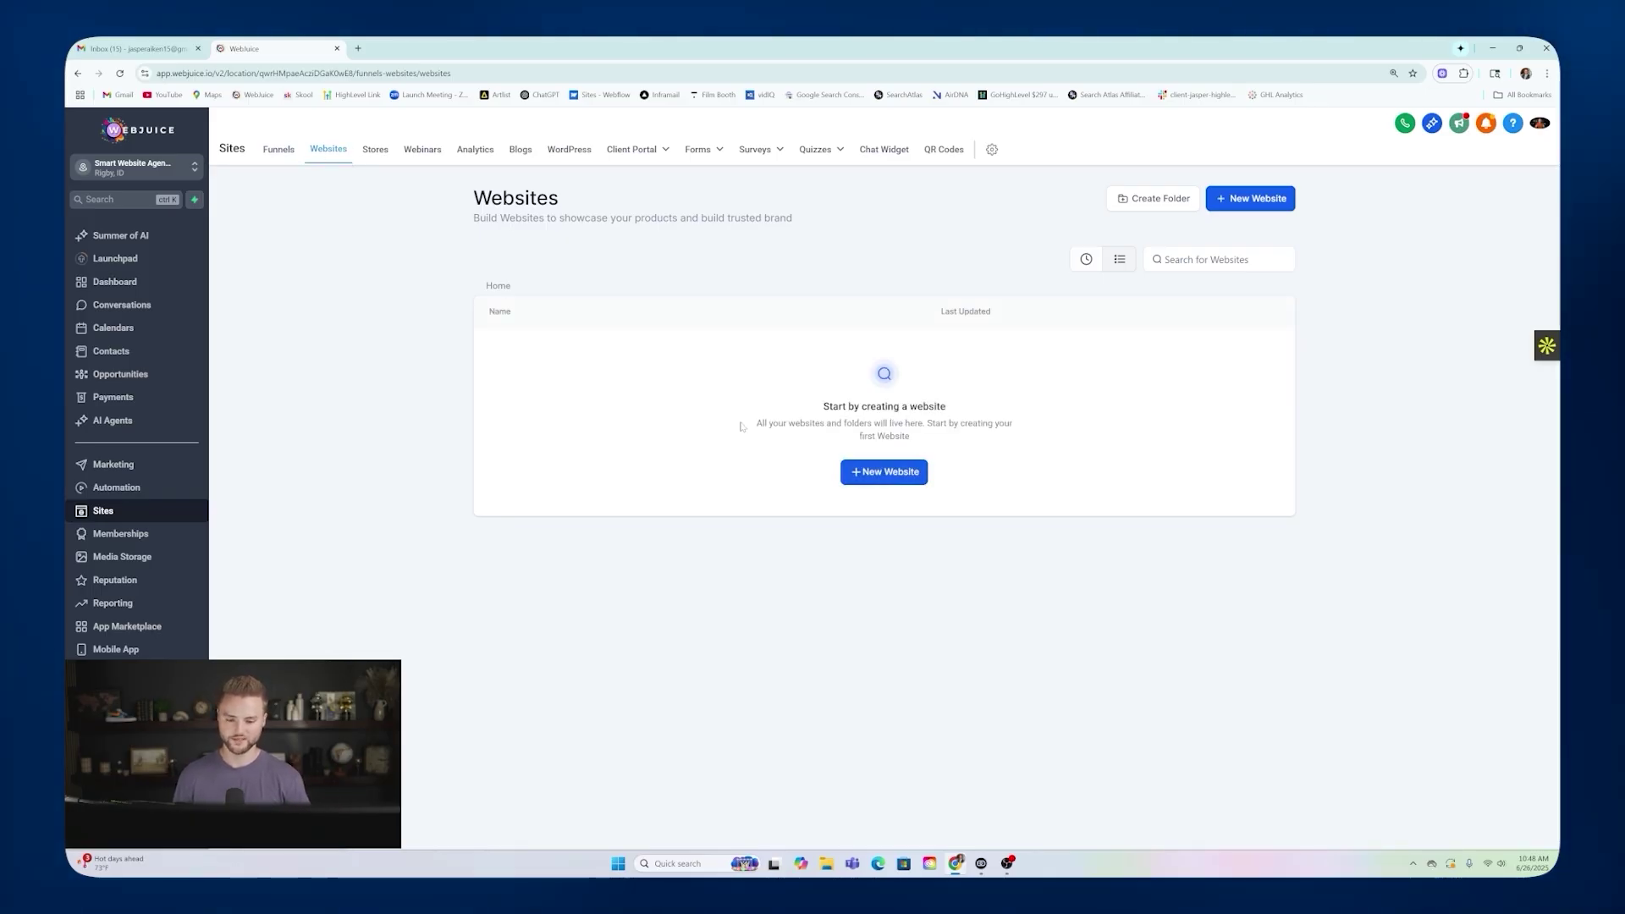
{"action": "left_click", "coordinate": [881, 475]}
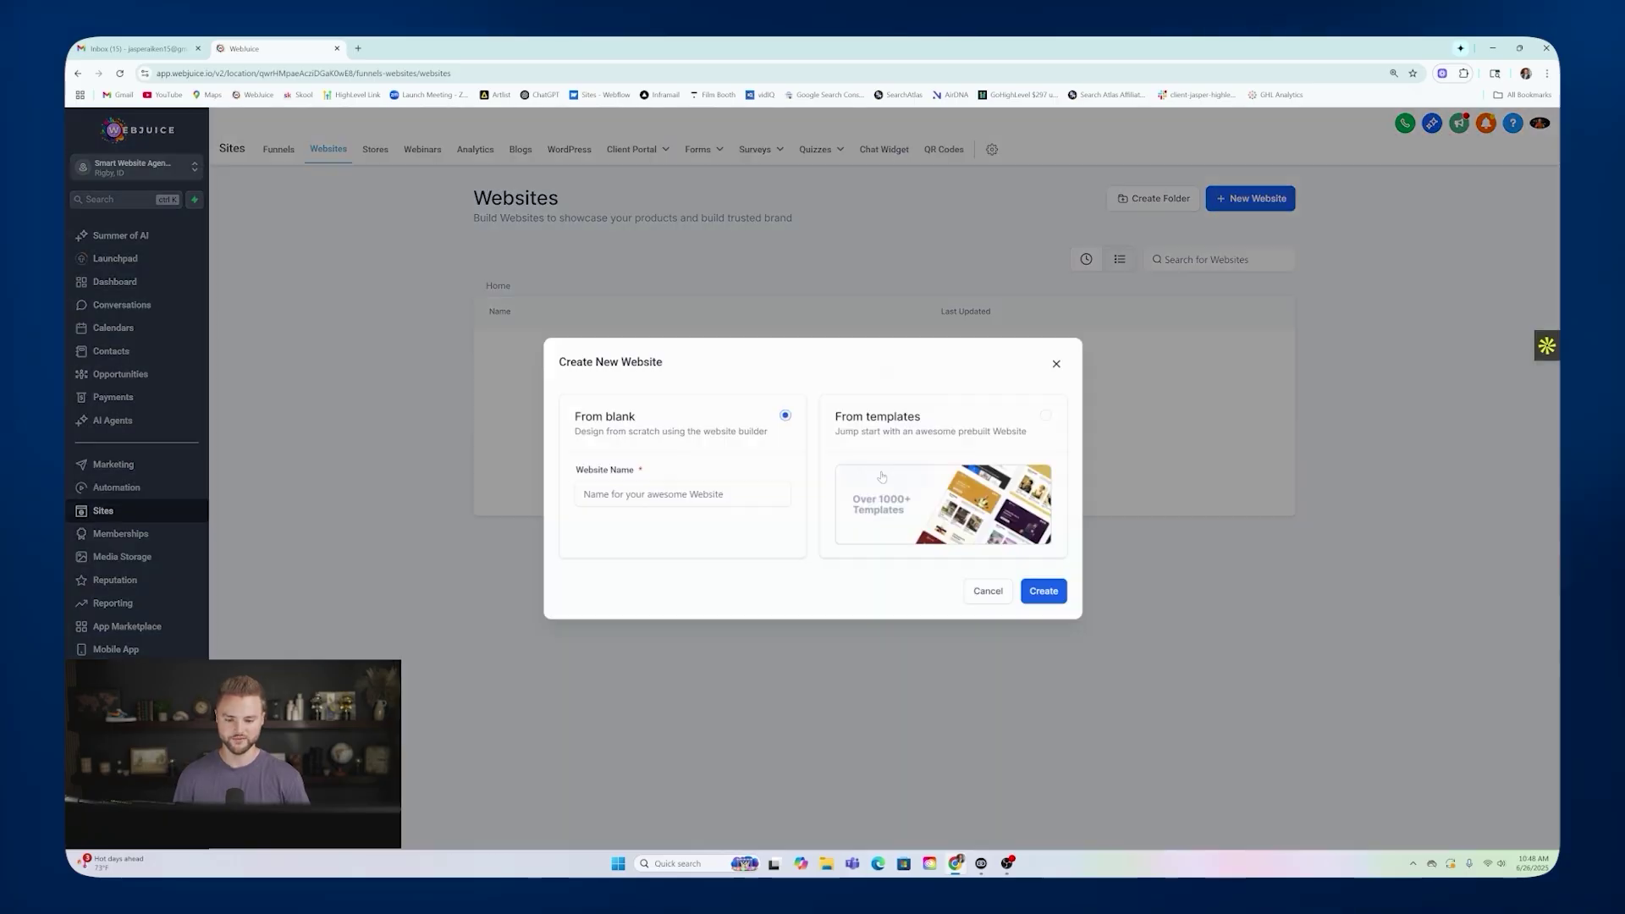
{"action": "left_click", "coordinate": [888, 423]}
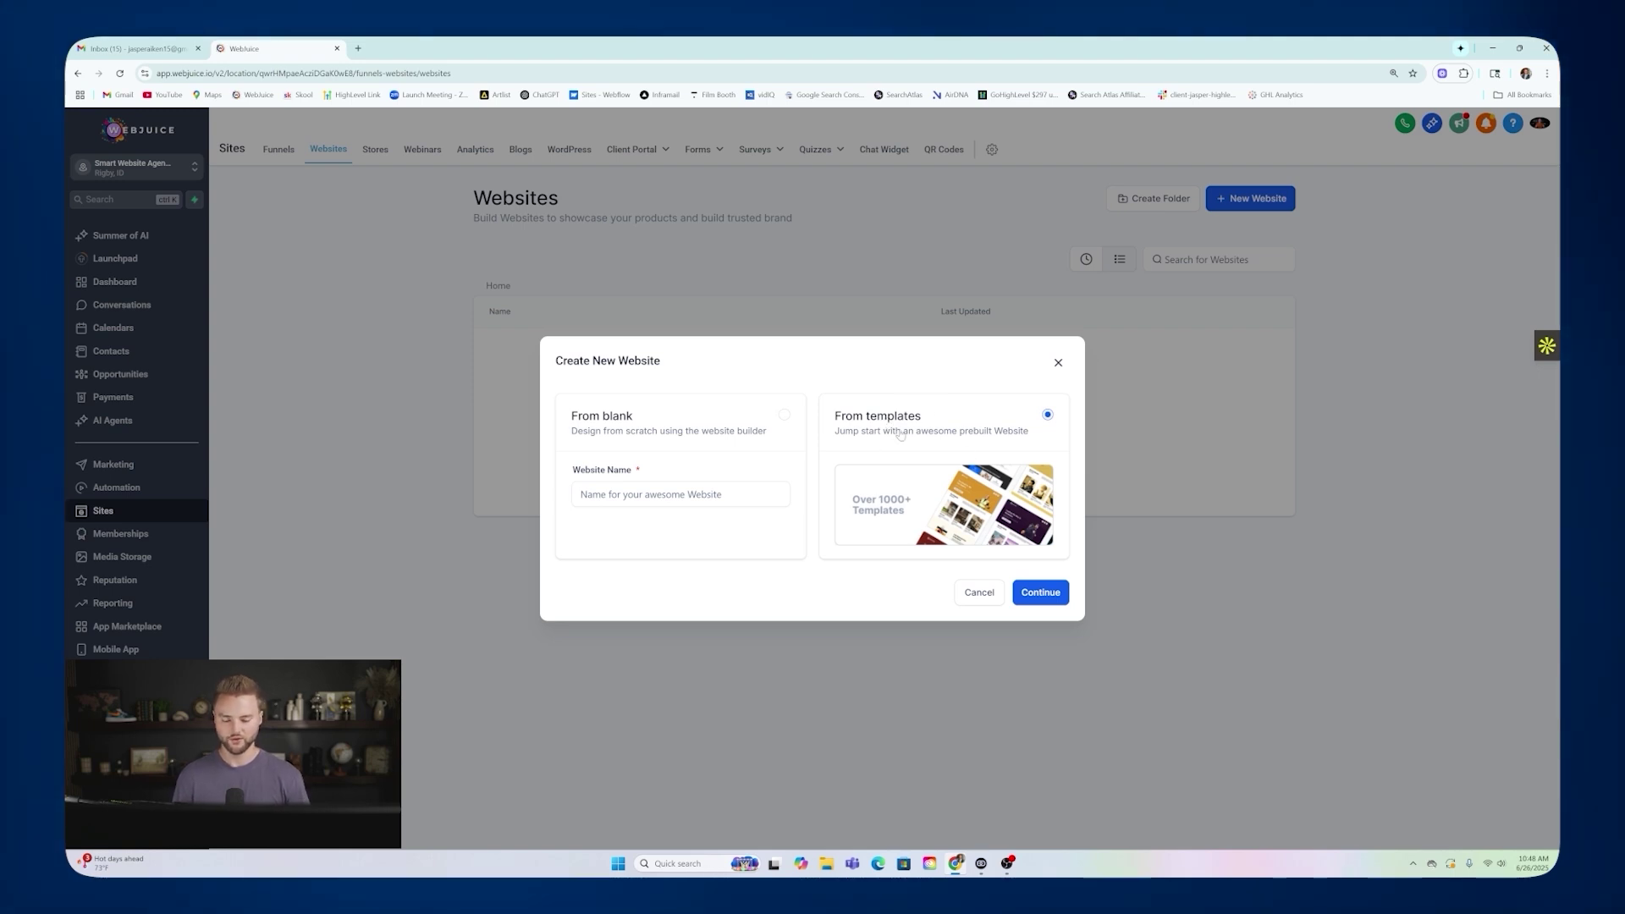
{"action": "left_click", "coordinate": [1050, 594]}
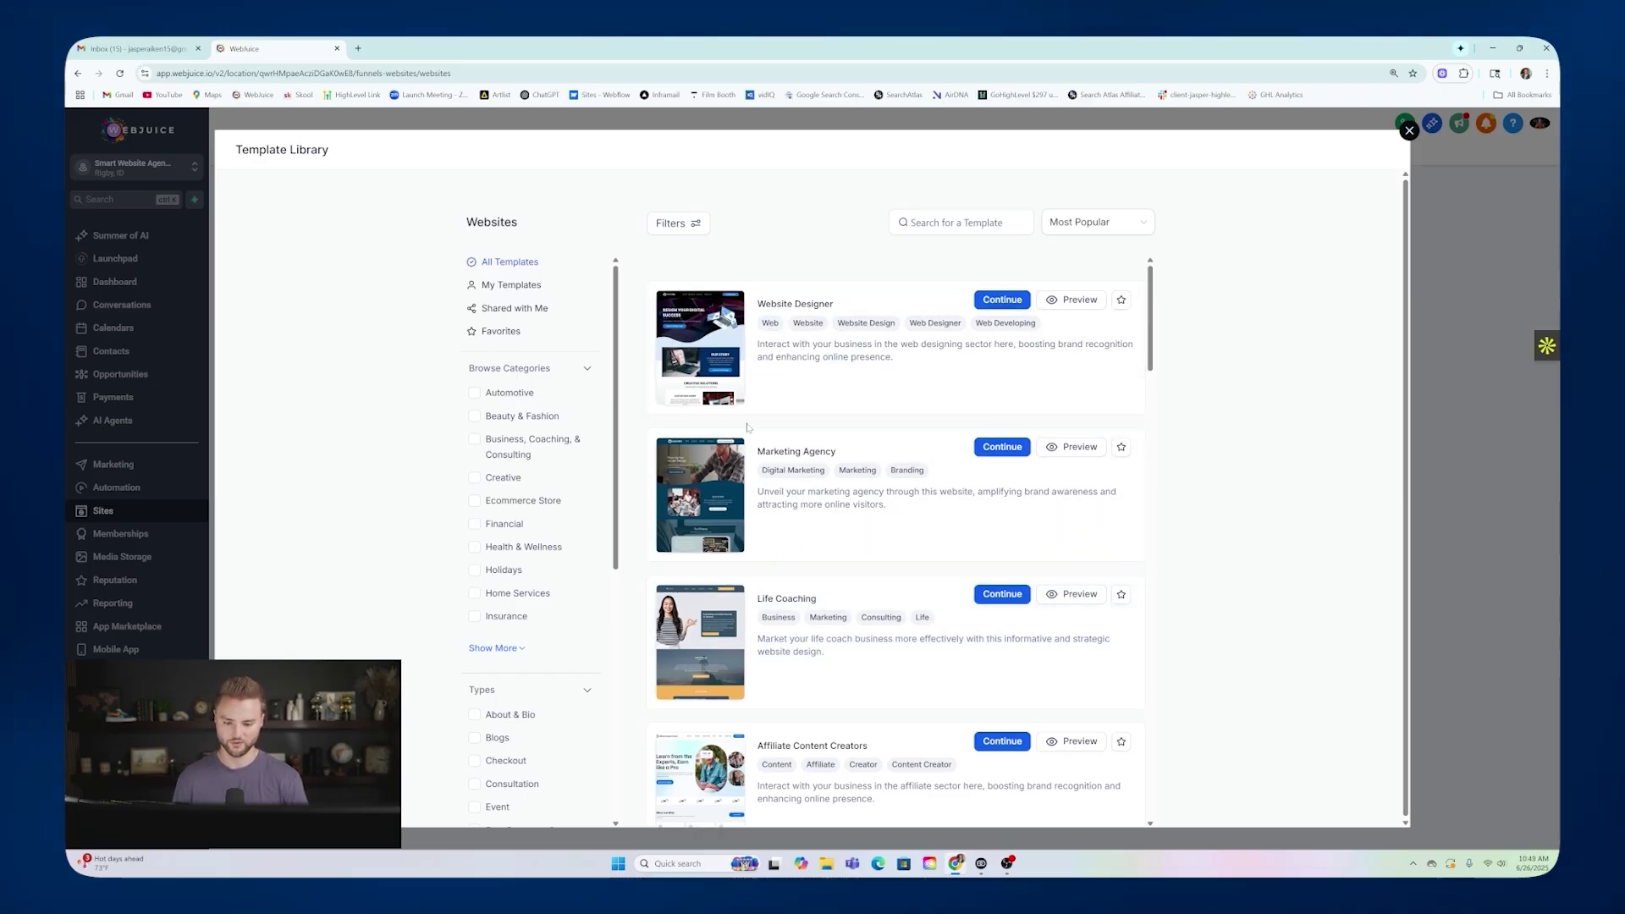
Search the Template Library for landscaping and preview the Landscape template.
{"action": "scroll", "coordinate": [748, 427], "scroll_direction": "down", "scroll_amount": 5}
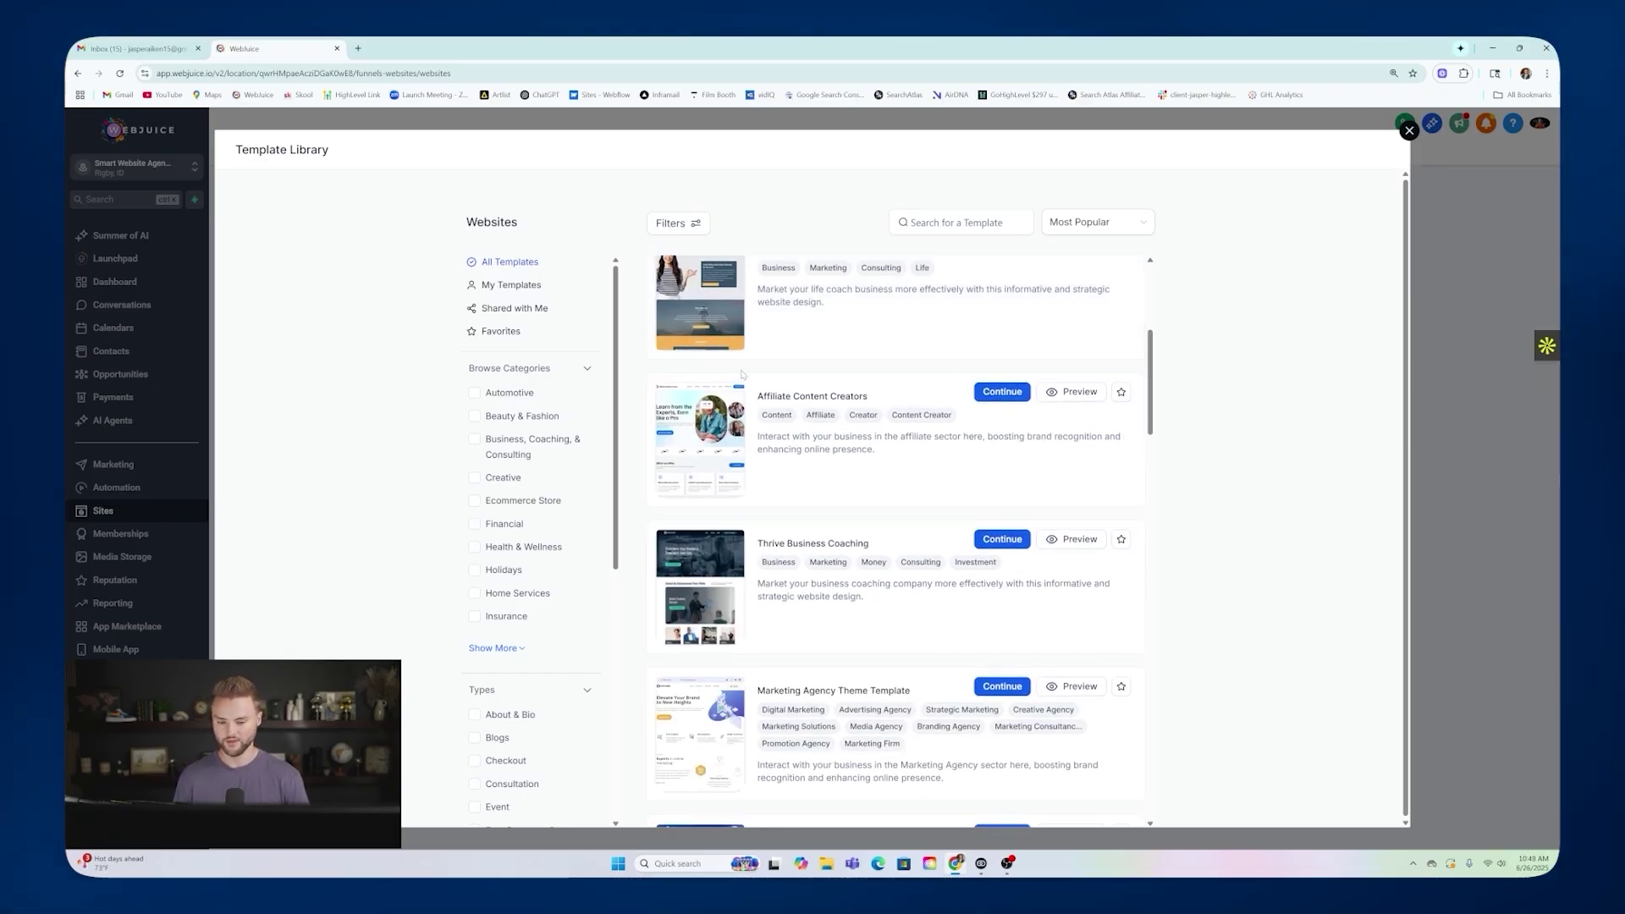
{"action": "scroll", "coordinate": [731, 368], "scroll_direction": "down", "scroll_amount": 1}
{"action": "scroll", "coordinate": [728, 368], "scroll_direction": "down", "scroll_amount": 4}
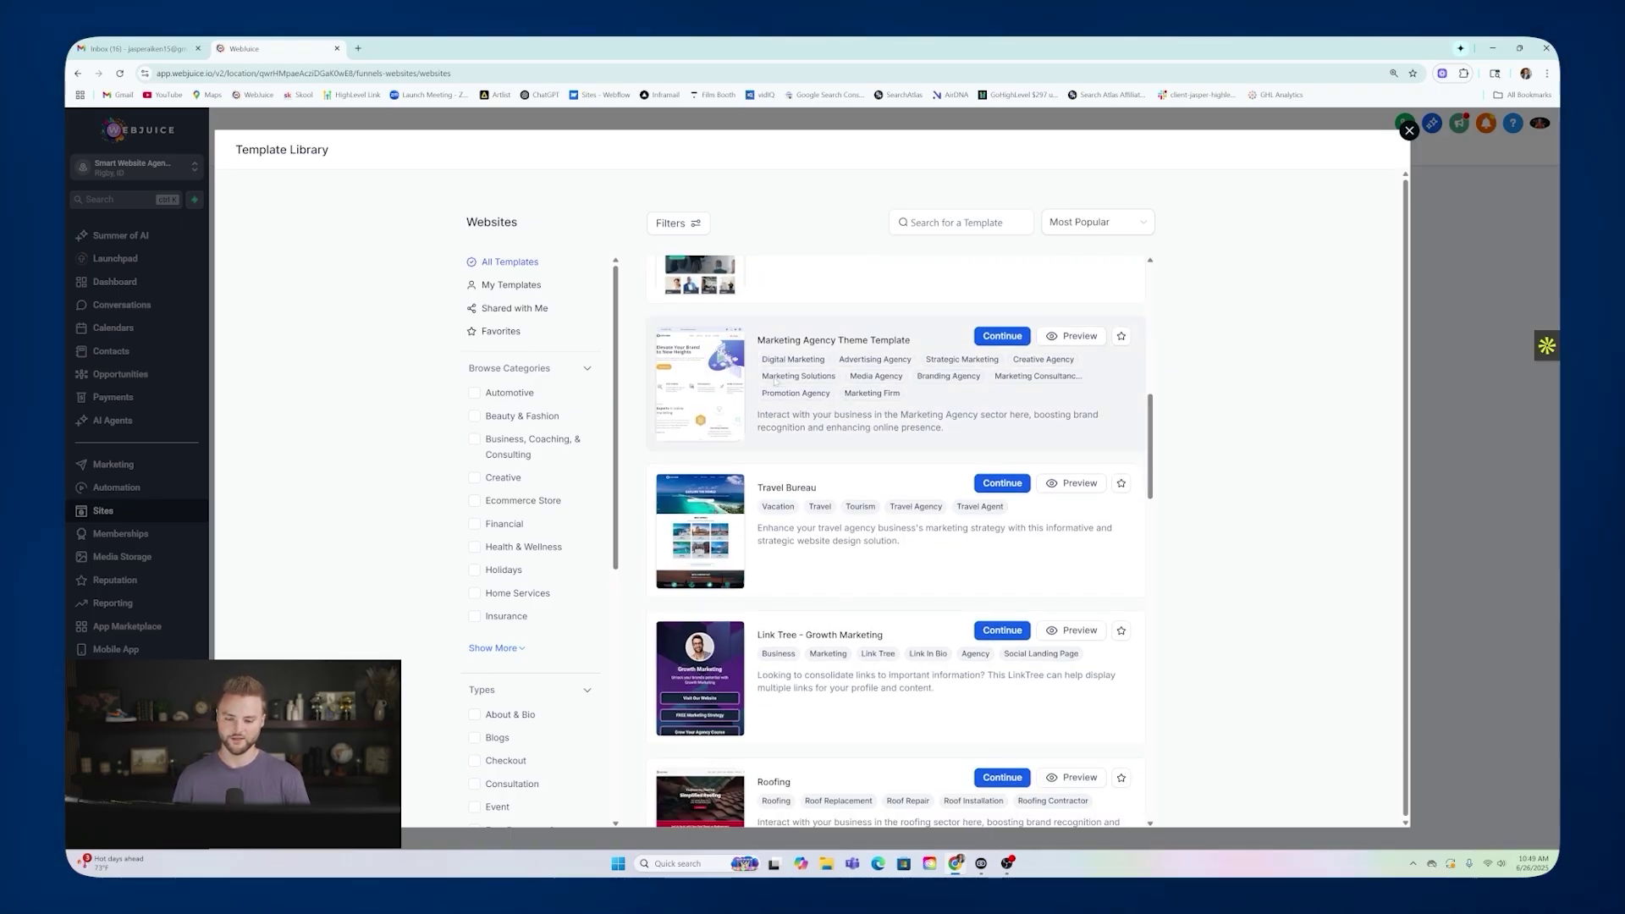
{"action": "scroll", "coordinate": [799, 383], "scroll_direction": "up", "scroll_amount": 9}
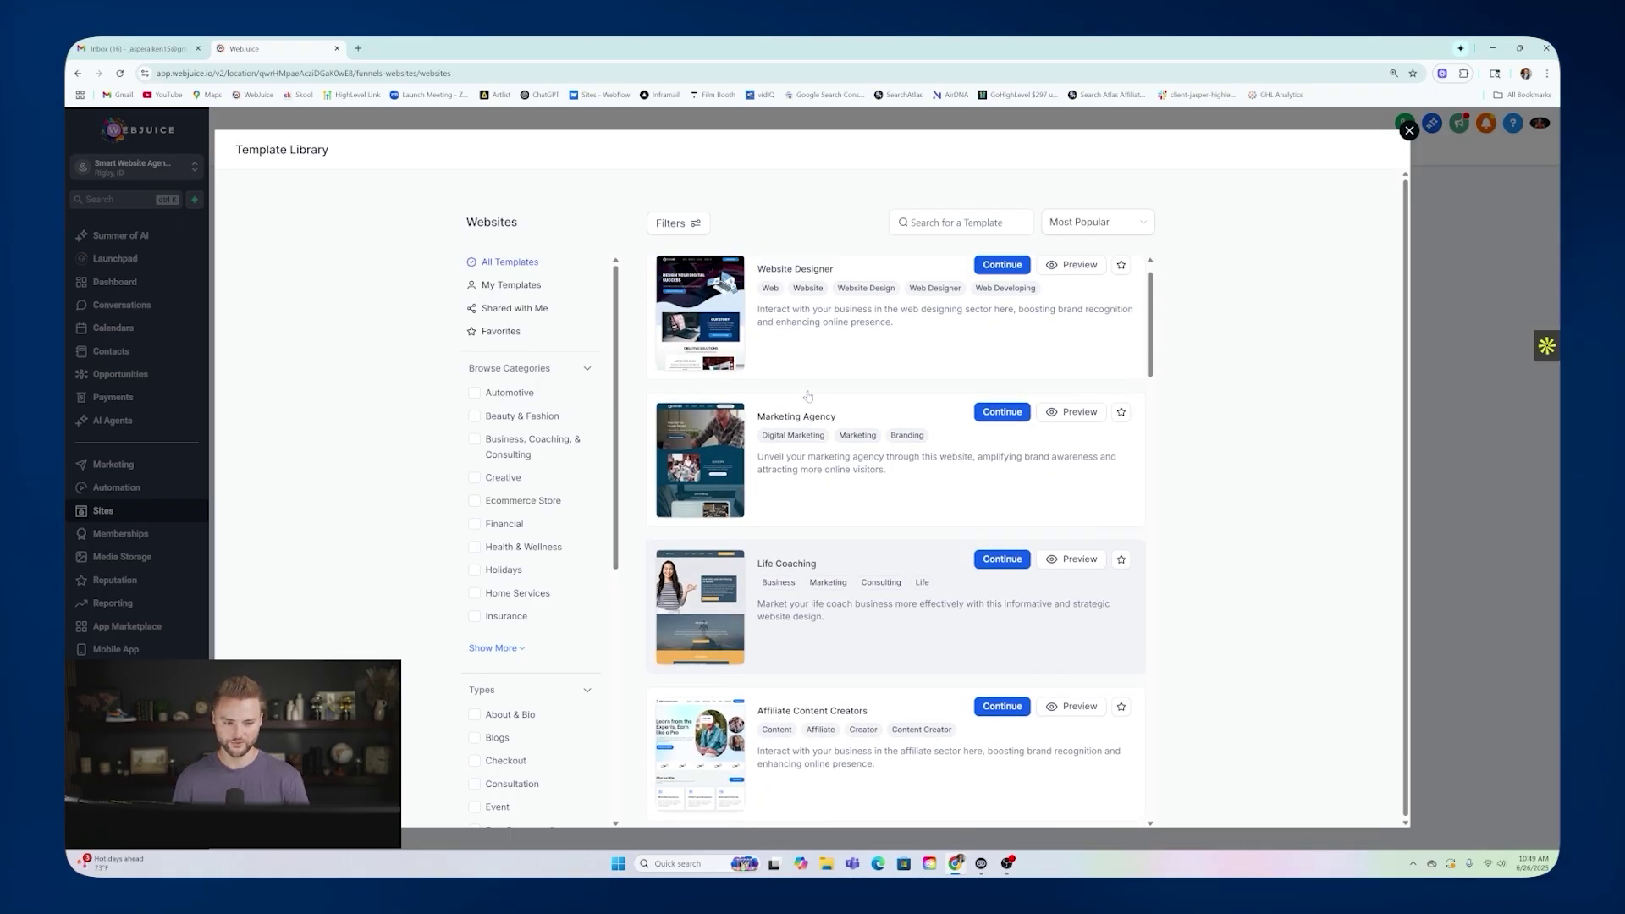
{"action": "left_click", "coordinate": [912, 223]}
{"action": "type", "text": "lans"}
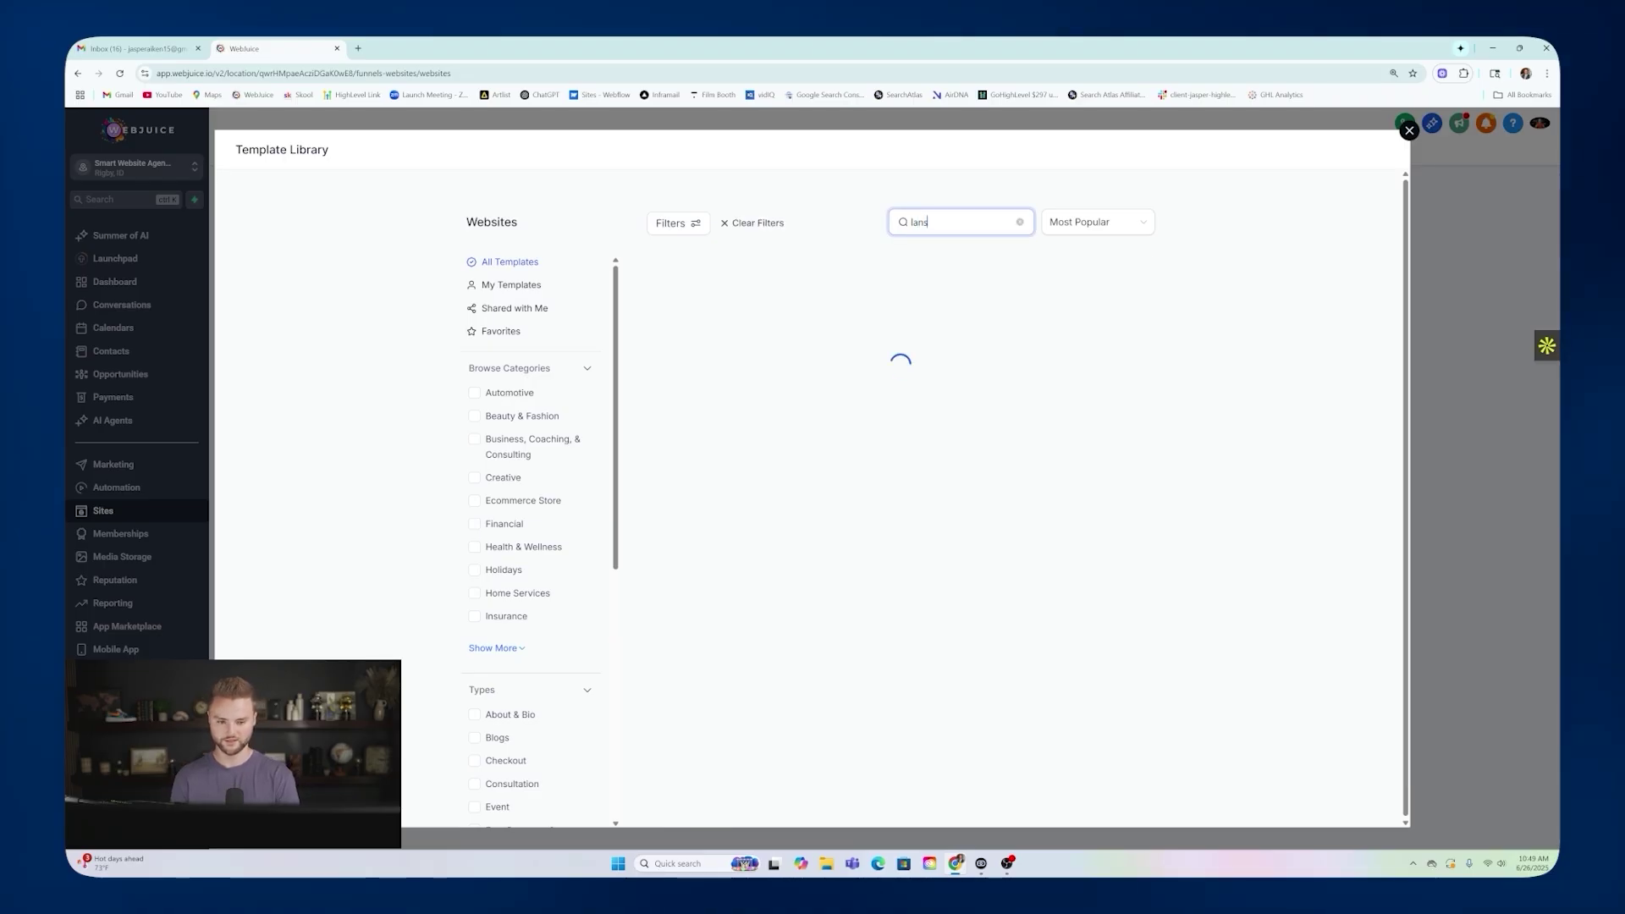
{"action": "key", "text": "BackSpace"}
{"action": "type", "text": "dscaping"}
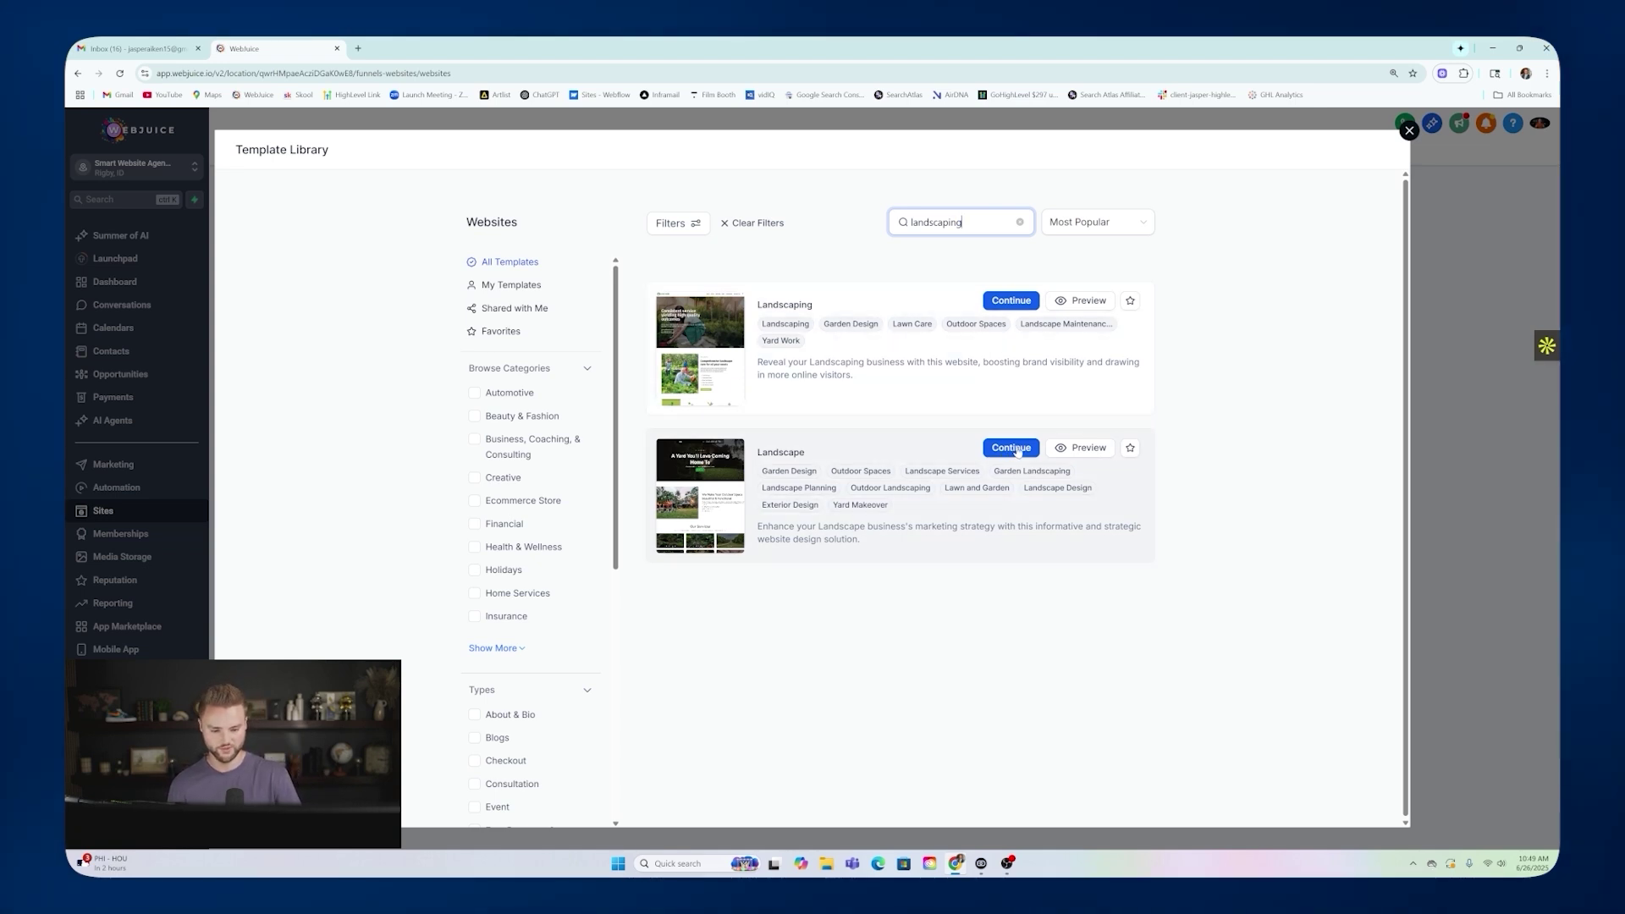
{"action": "left_click", "coordinate": [1088, 449]}
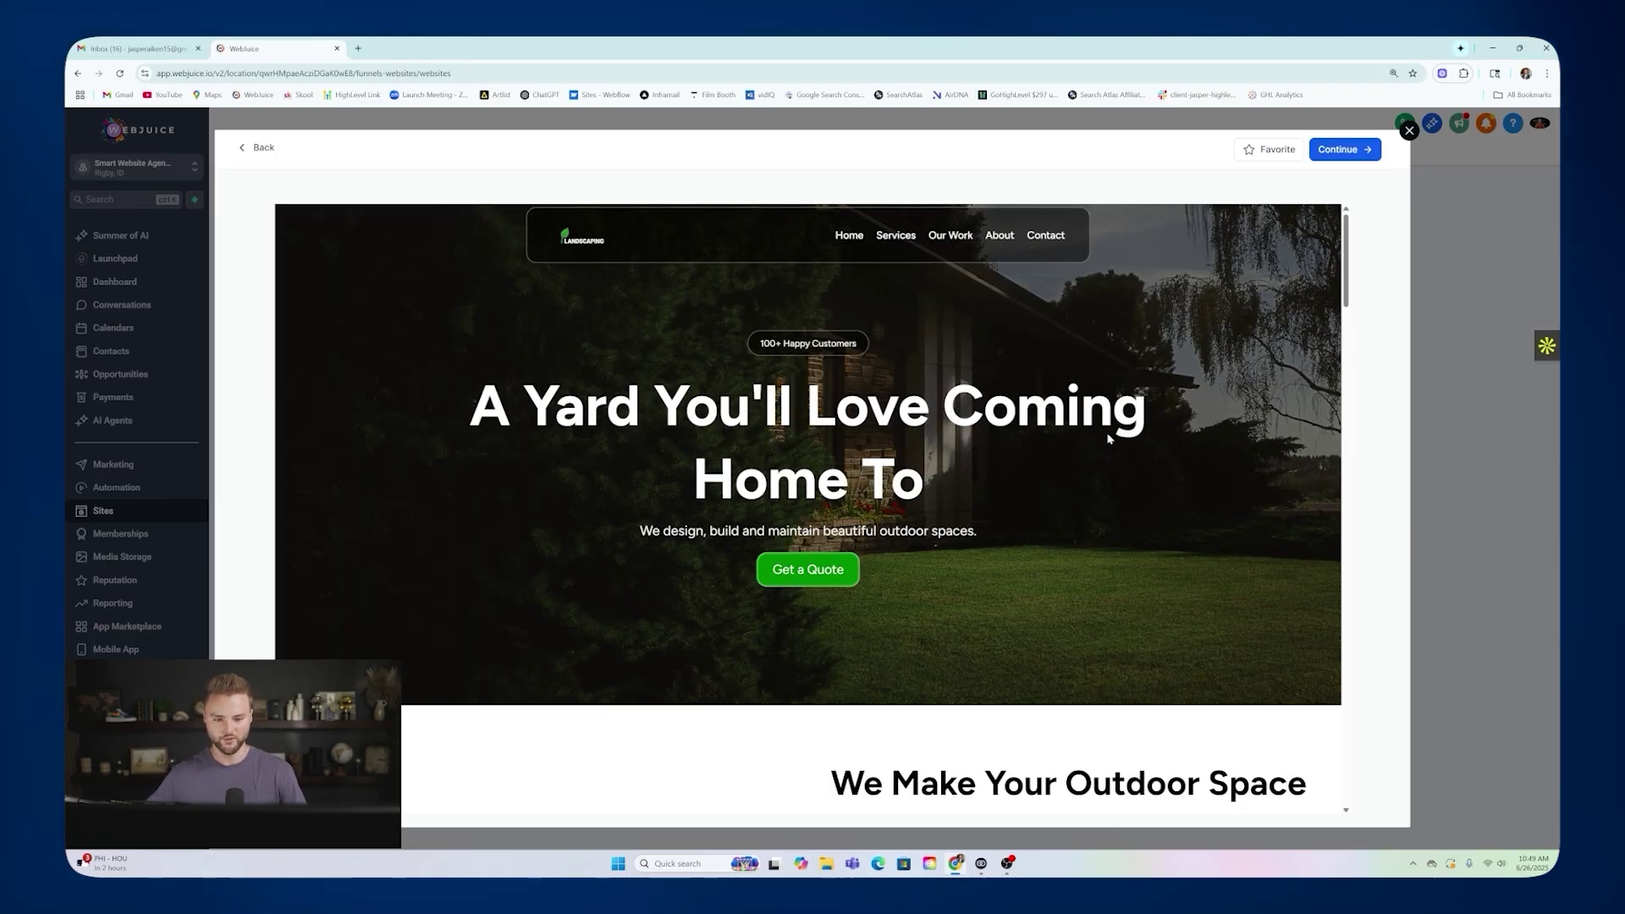
Look through the Landscape template preview's sections, then add it as the new website.
{"action": "scroll", "coordinate": [1042, 347], "scroll_direction": "down", "scroll_amount": 4}
{"action": "scroll", "coordinate": [1042, 345], "scroll_direction": "down", "scroll_amount": 10}
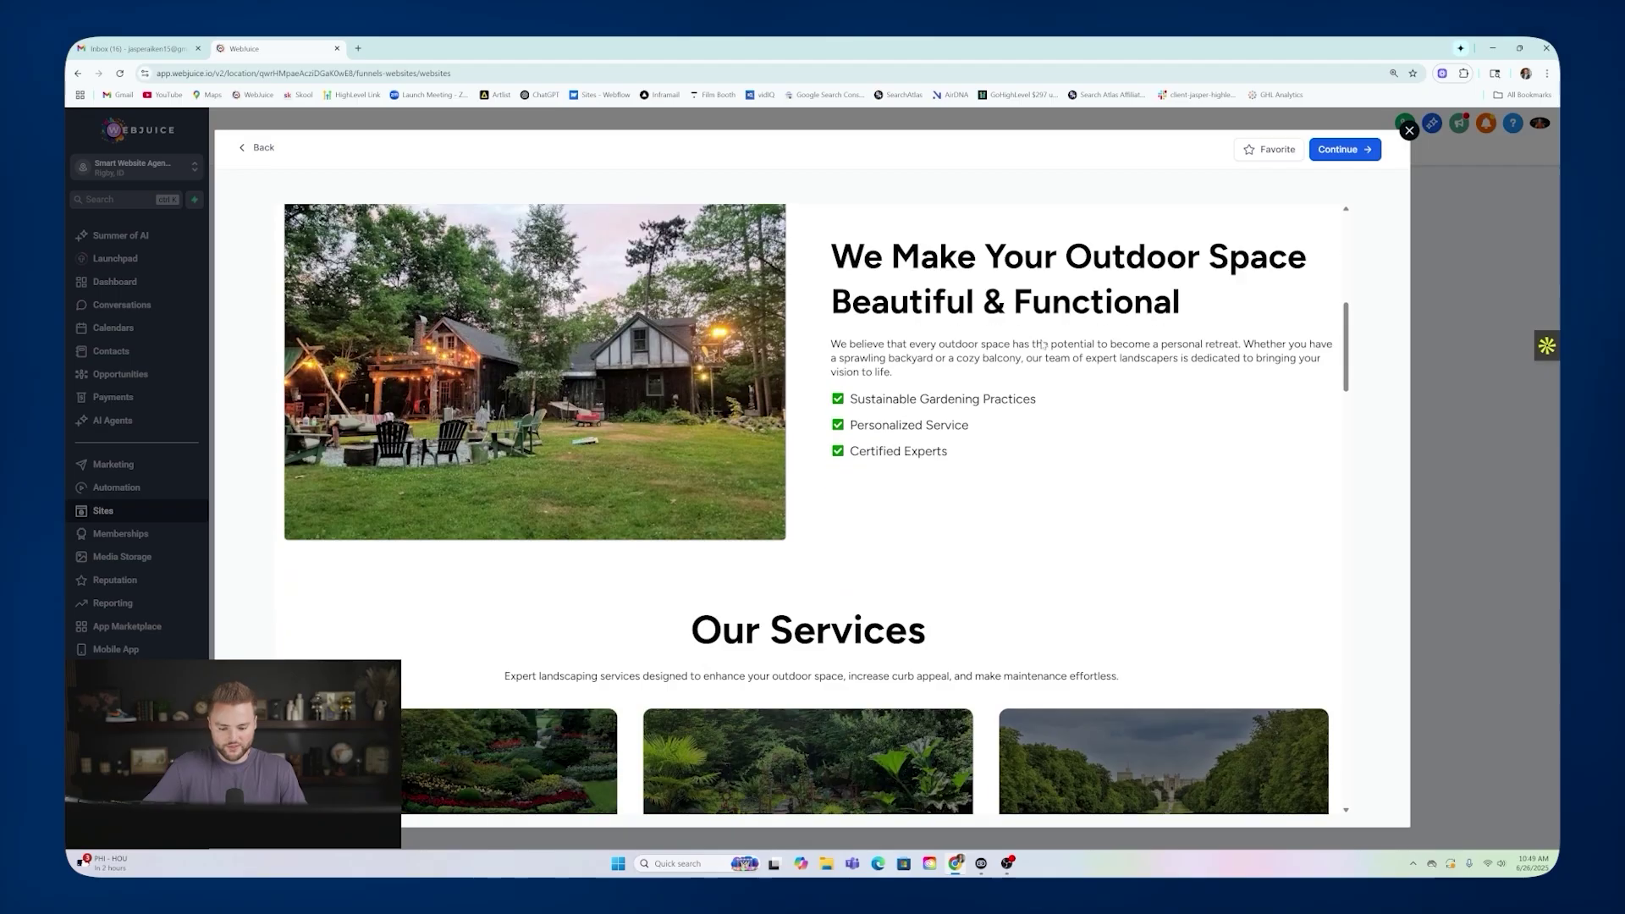
{"action": "scroll", "coordinate": [1045, 336], "scroll_direction": "down", "scroll_amount": 4}
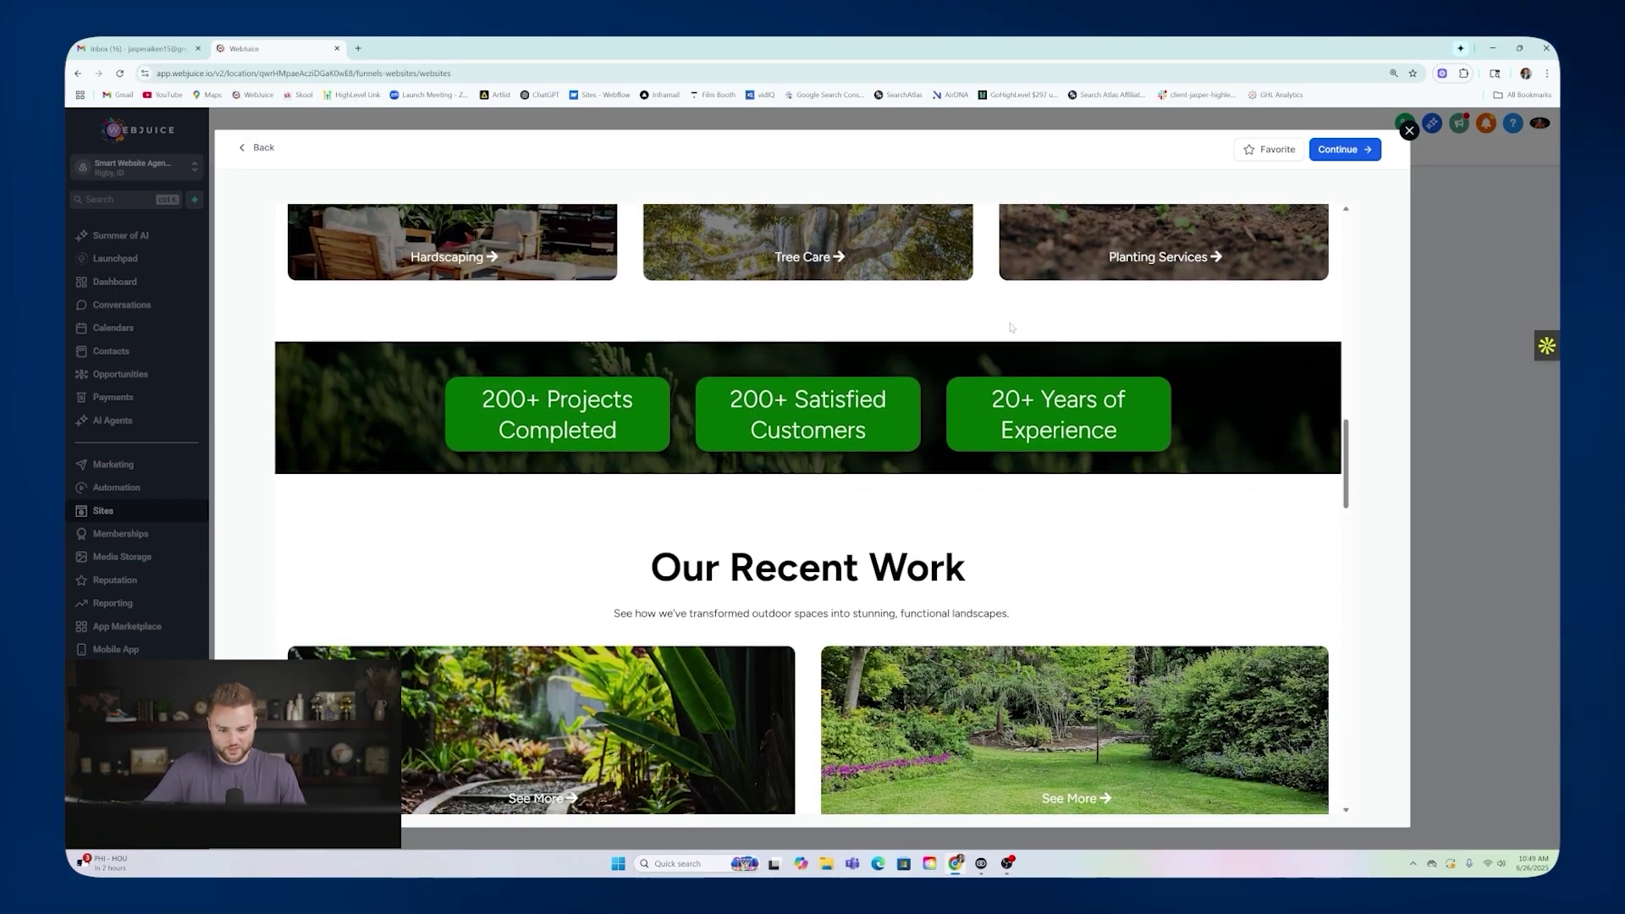
{"action": "scroll", "coordinate": [999, 331], "scroll_direction": "down", "scroll_amount": 10}
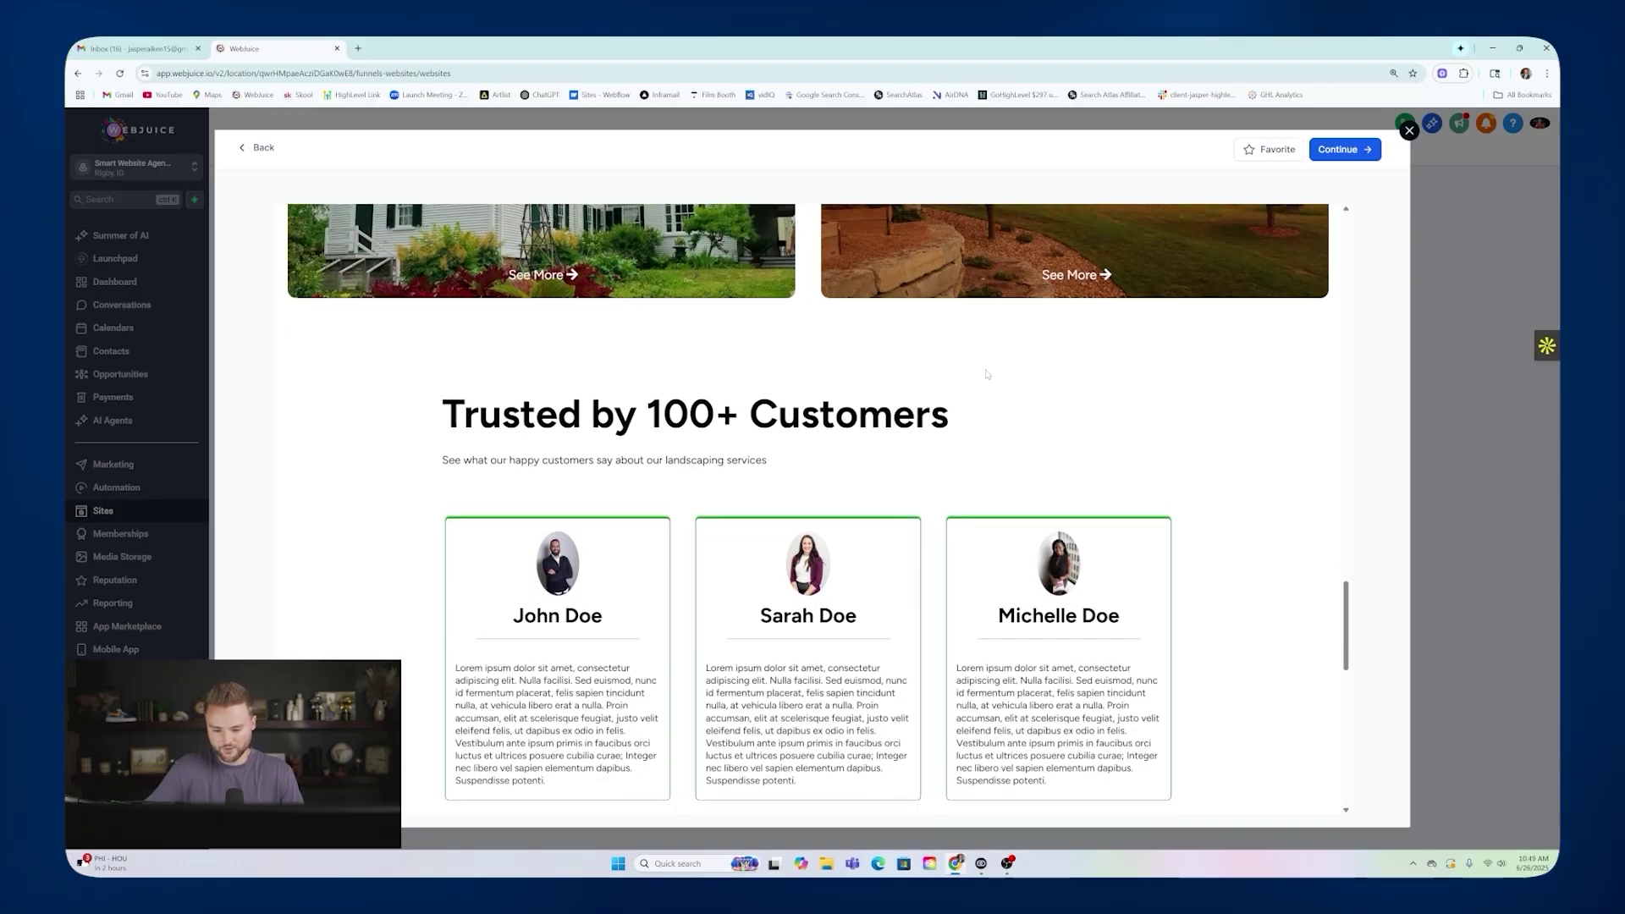
{"action": "scroll", "coordinate": [931, 355], "scroll_direction": "up", "scroll_amount": 6}
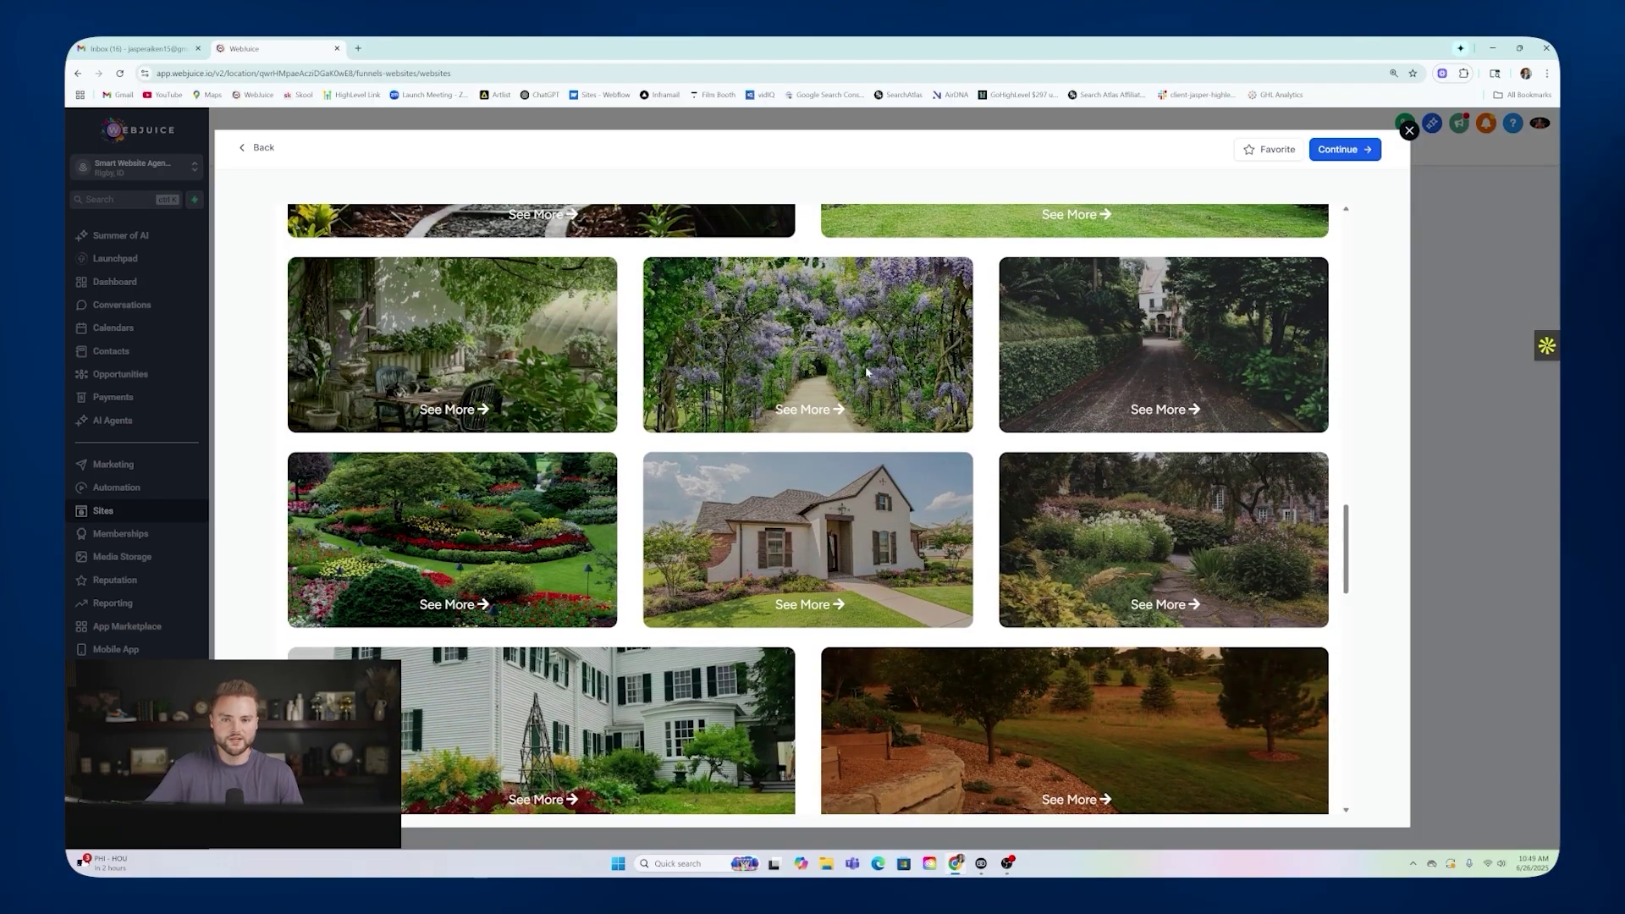
{"action": "scroll", "coordinate": [867, 370], "scroll_direction": "up", "scroll_amount": 3}
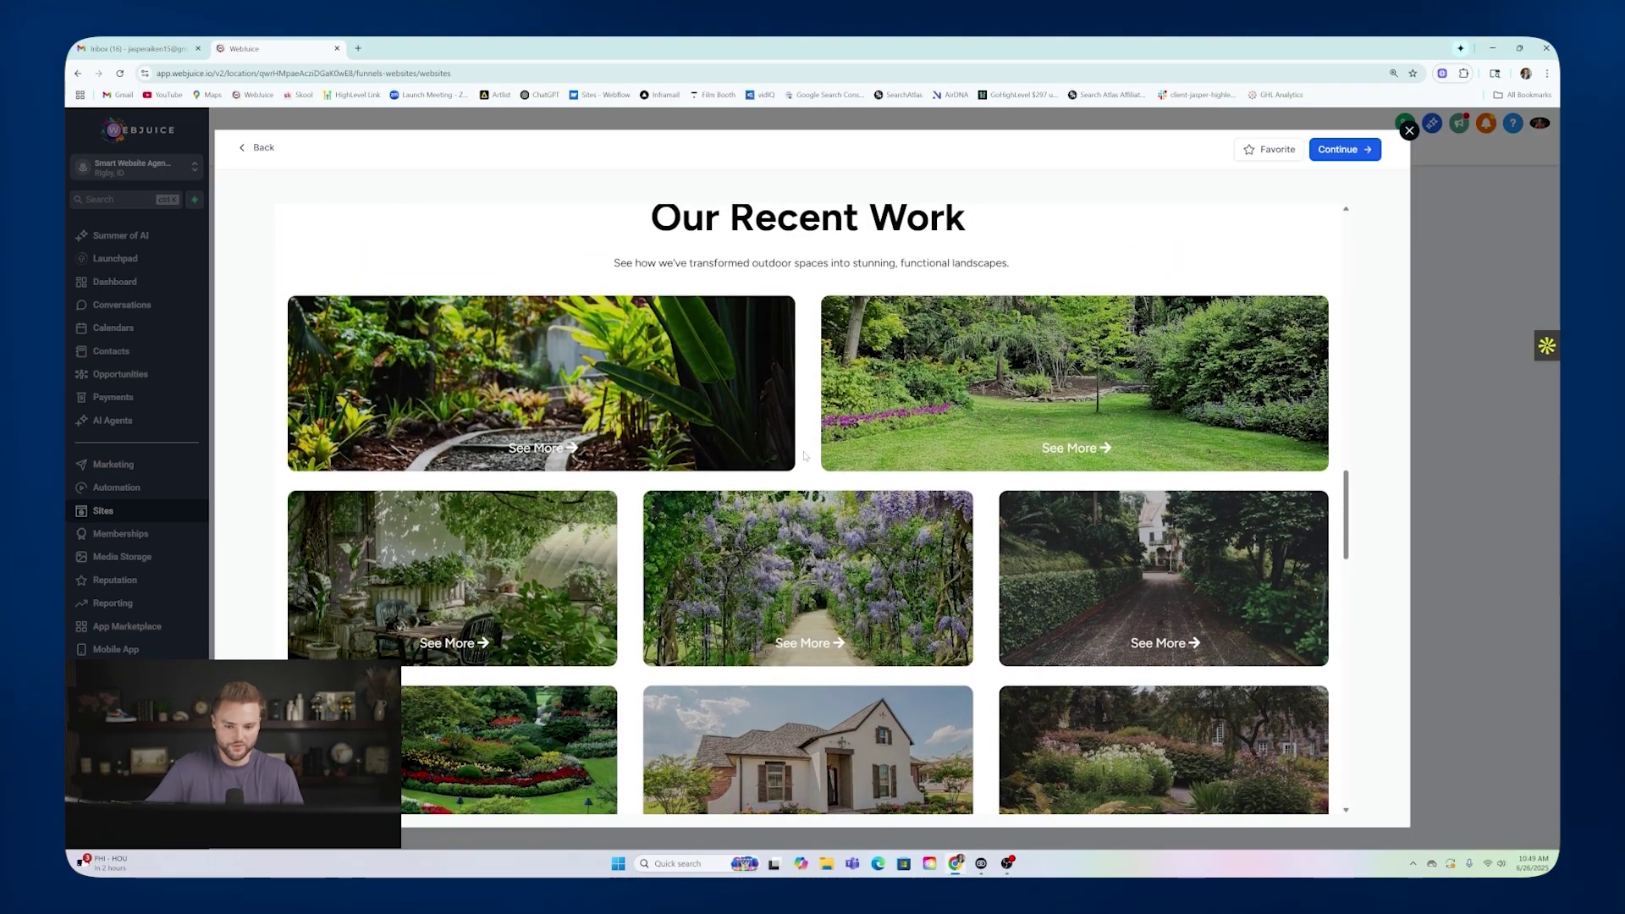
{"action": "scroll", "coordinate": [804, 455], "scroll_direction": "up", "scroll_amount": 1}
{"action": "scroll", "coordinate": [812, 444], "scroll_direction": "up", "scroll_amount": 6}
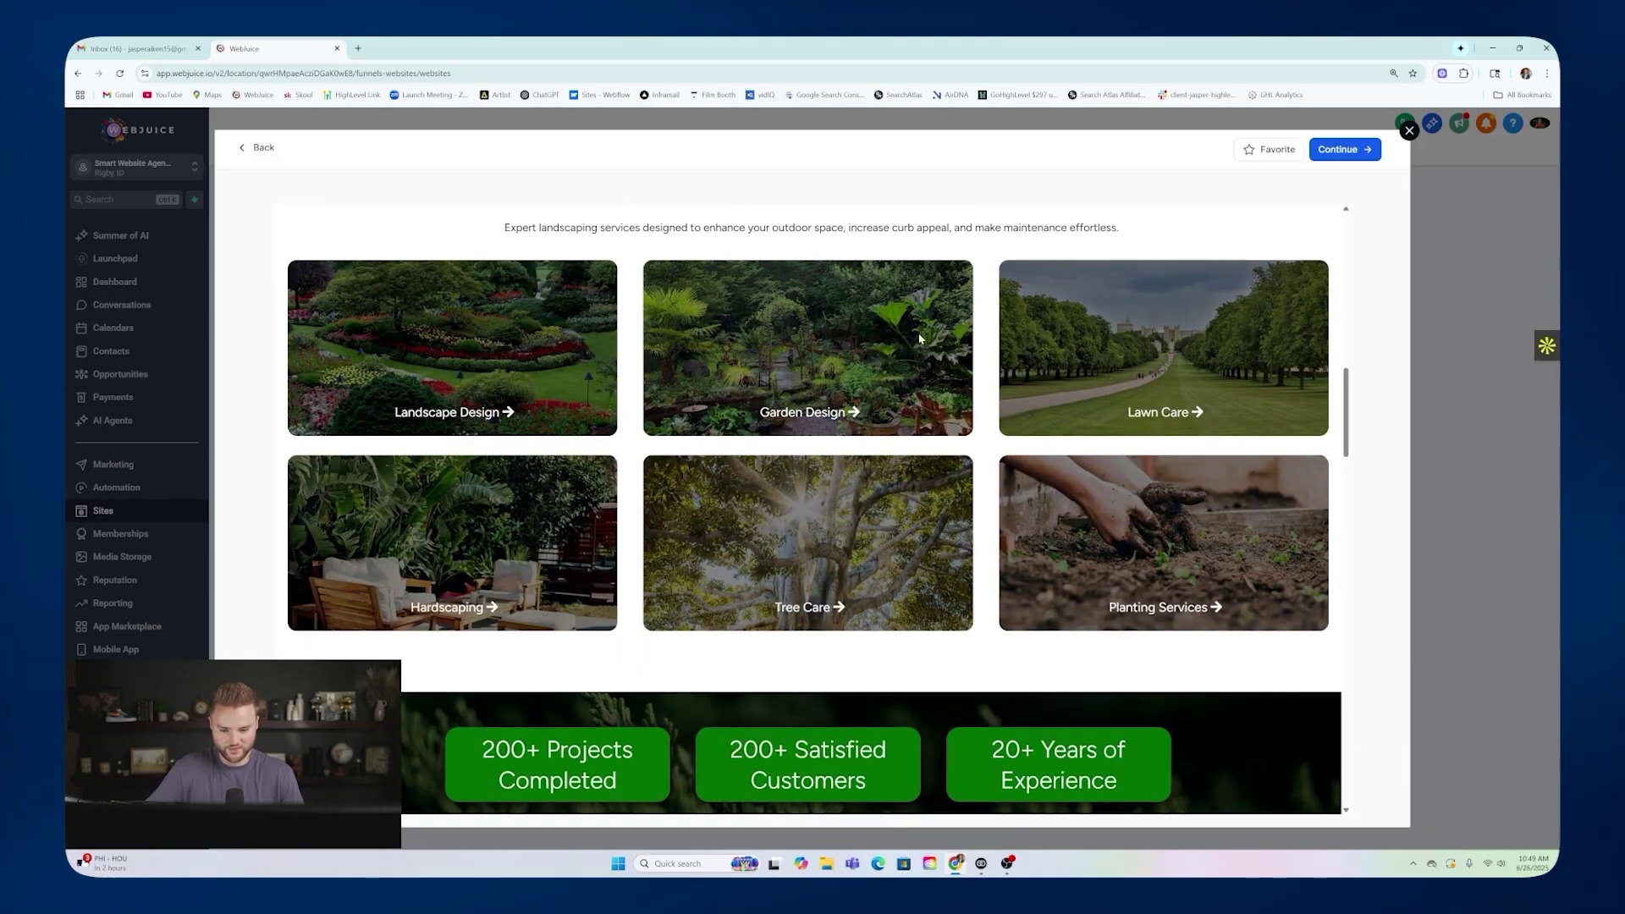
{"action": "scroll", "coordinate": [838, 430], "scroll_direction": "up", "scroll_amount": 10}
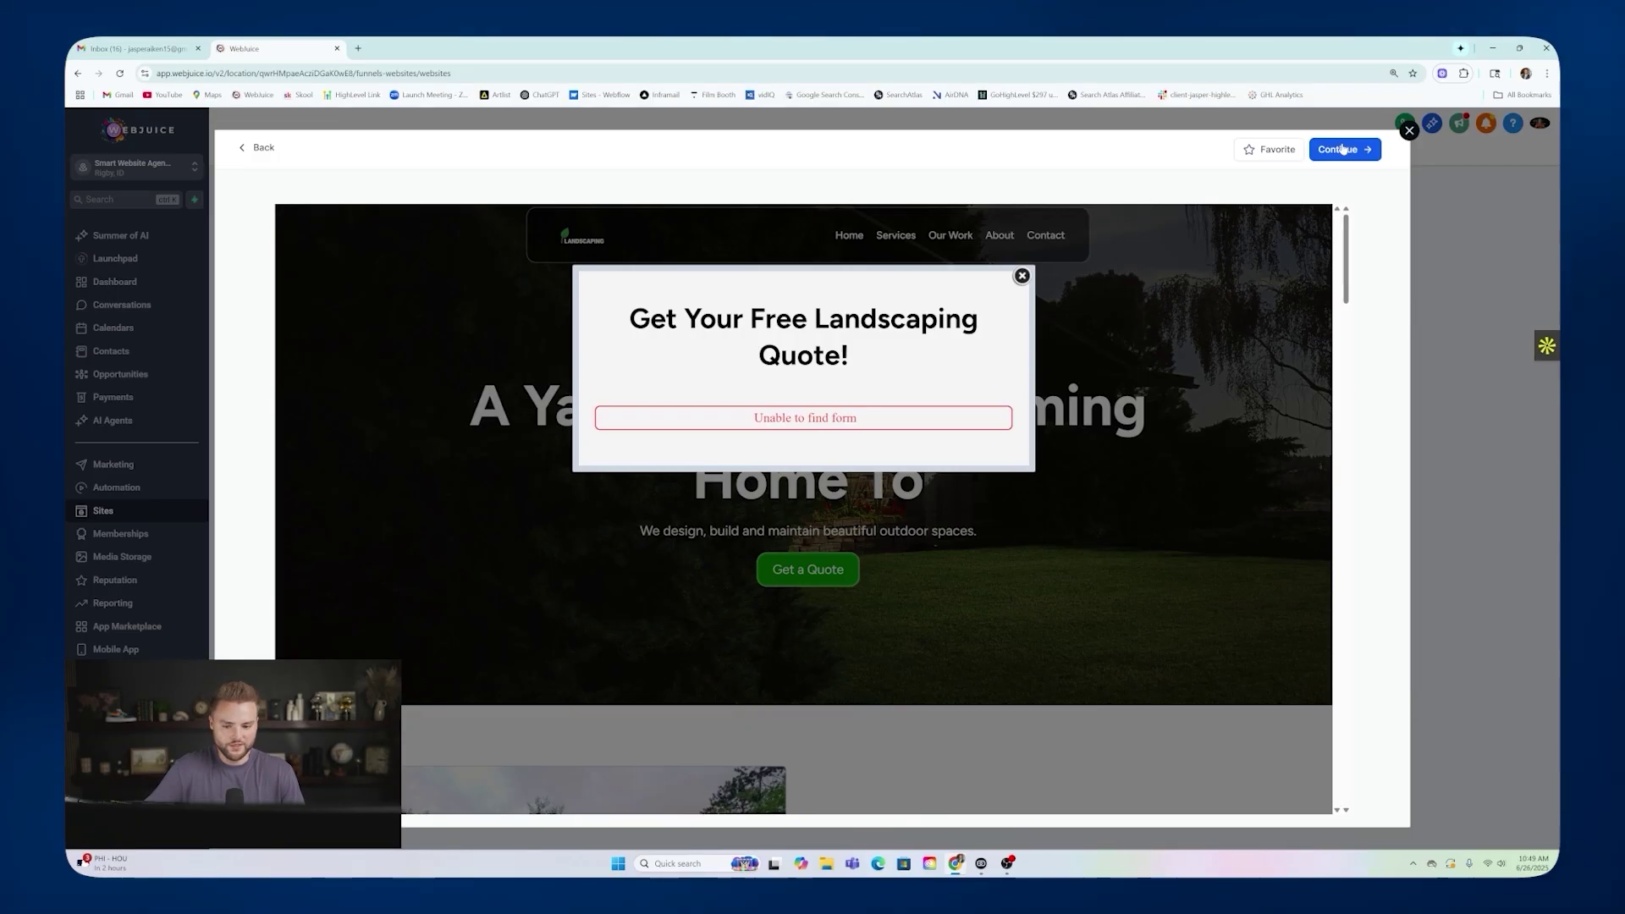
{"action": "left_click", "coordinate": [1342, 150]}
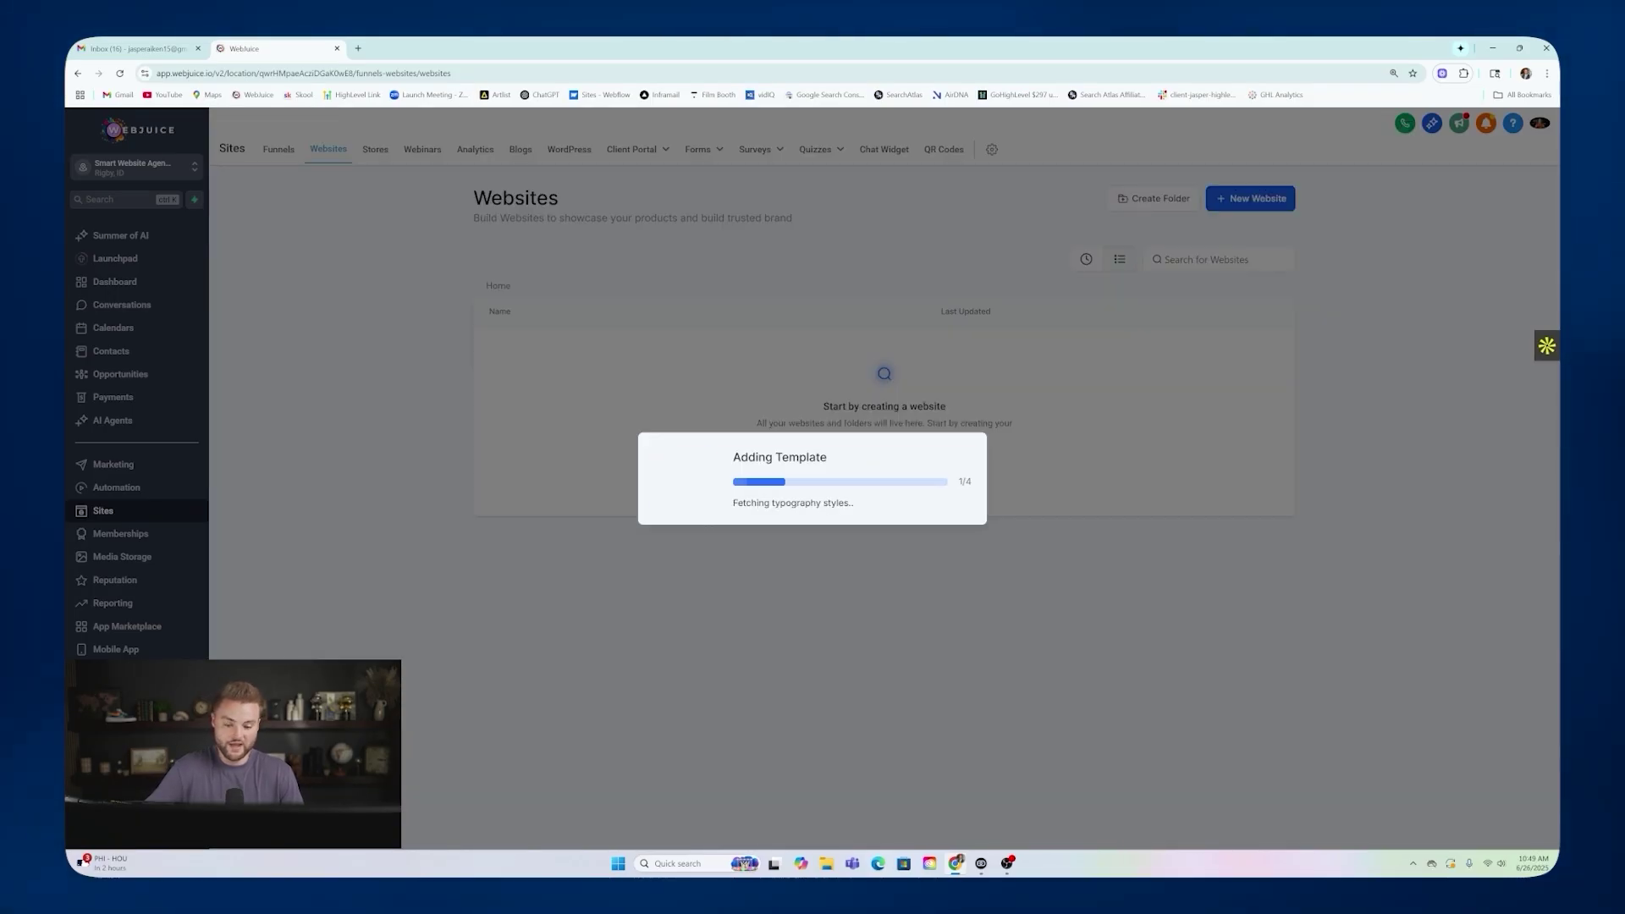
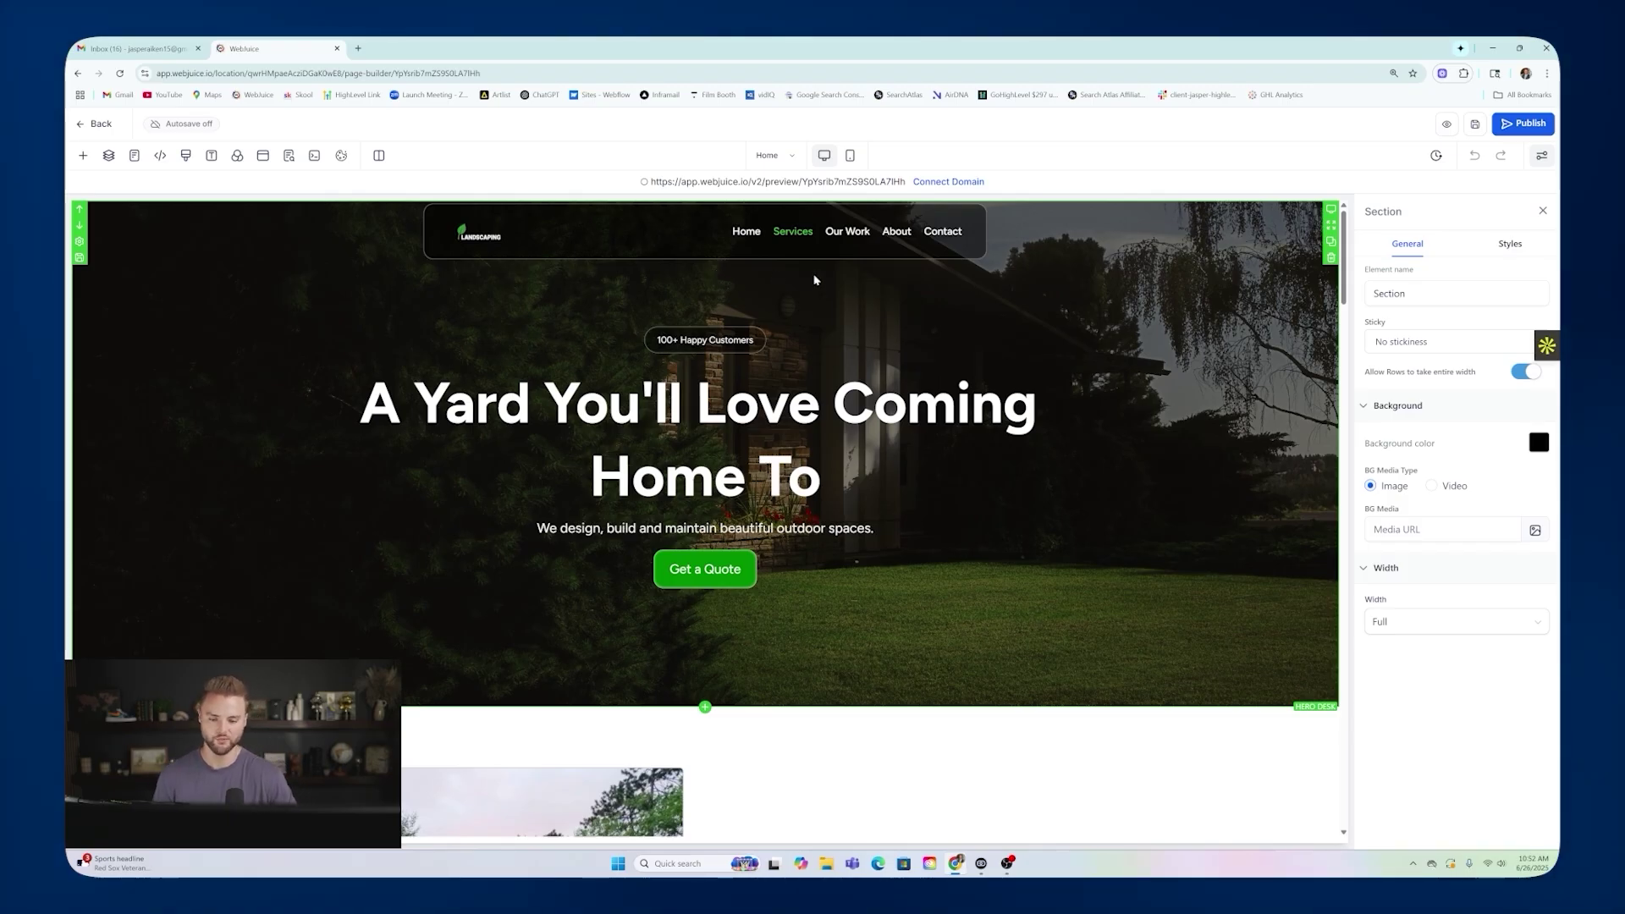
Inspect the hero by selecting its logo, column, row, section, headline, sub headline and menu.
{"action": "scroll", "coordinate": [1023, 278], "scroll_direction": "down", "scroll_amount": 4}
{"action": "scroll", "coordinate": [1063, 309], "scroll_direction": "up", "scroll_amount": 4}
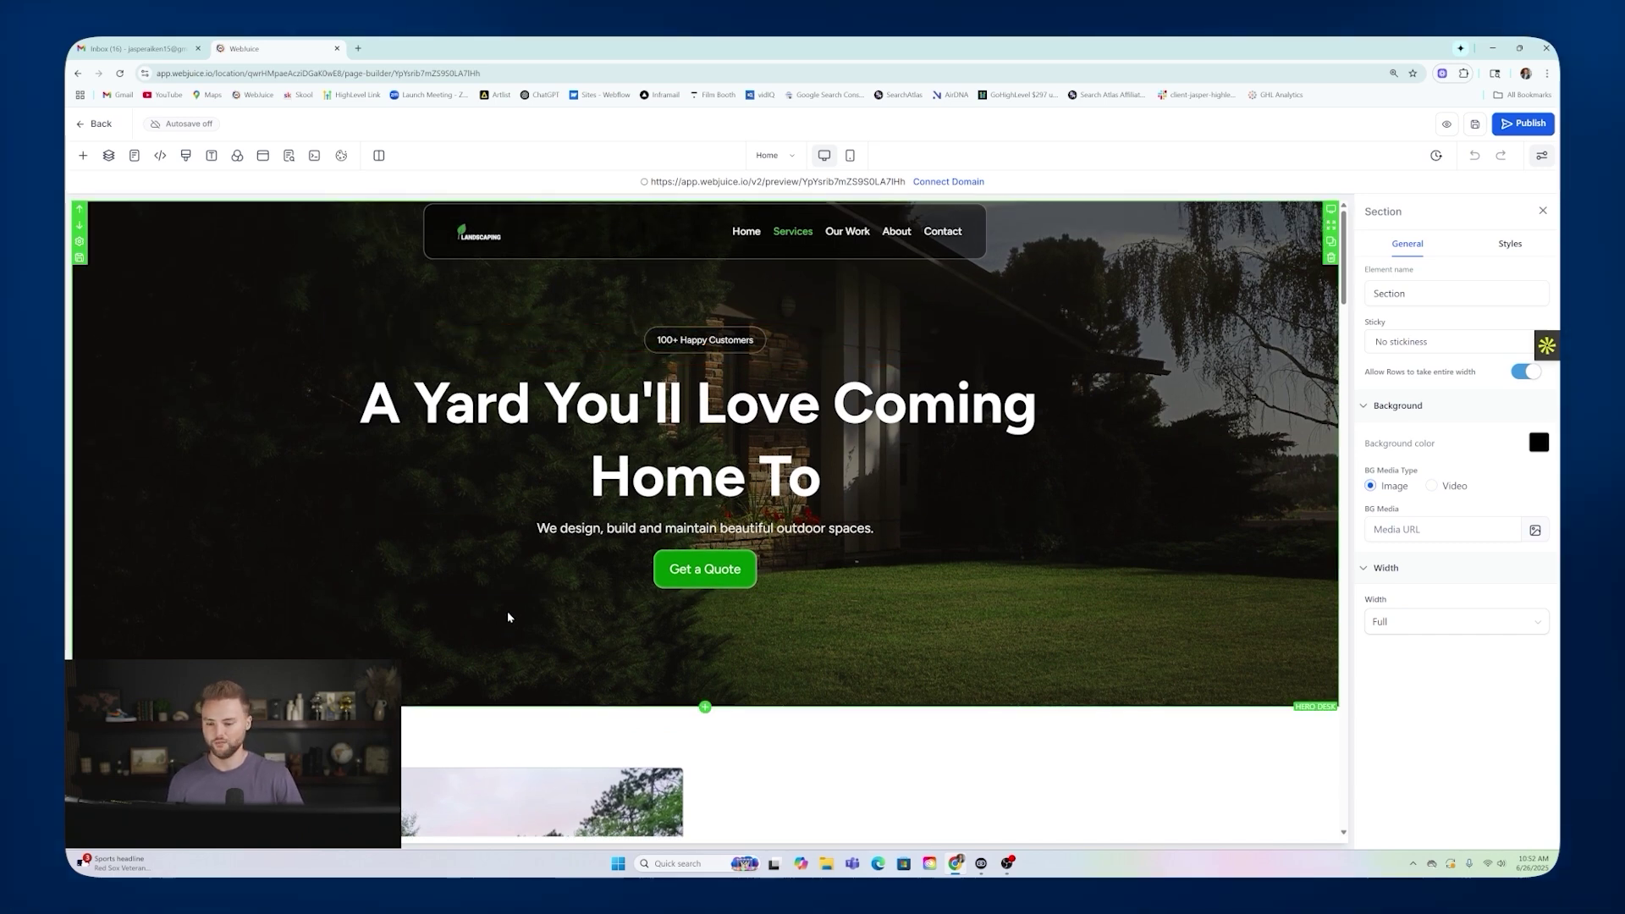
{"action": "left_click", "coordinate": [519, 234]}
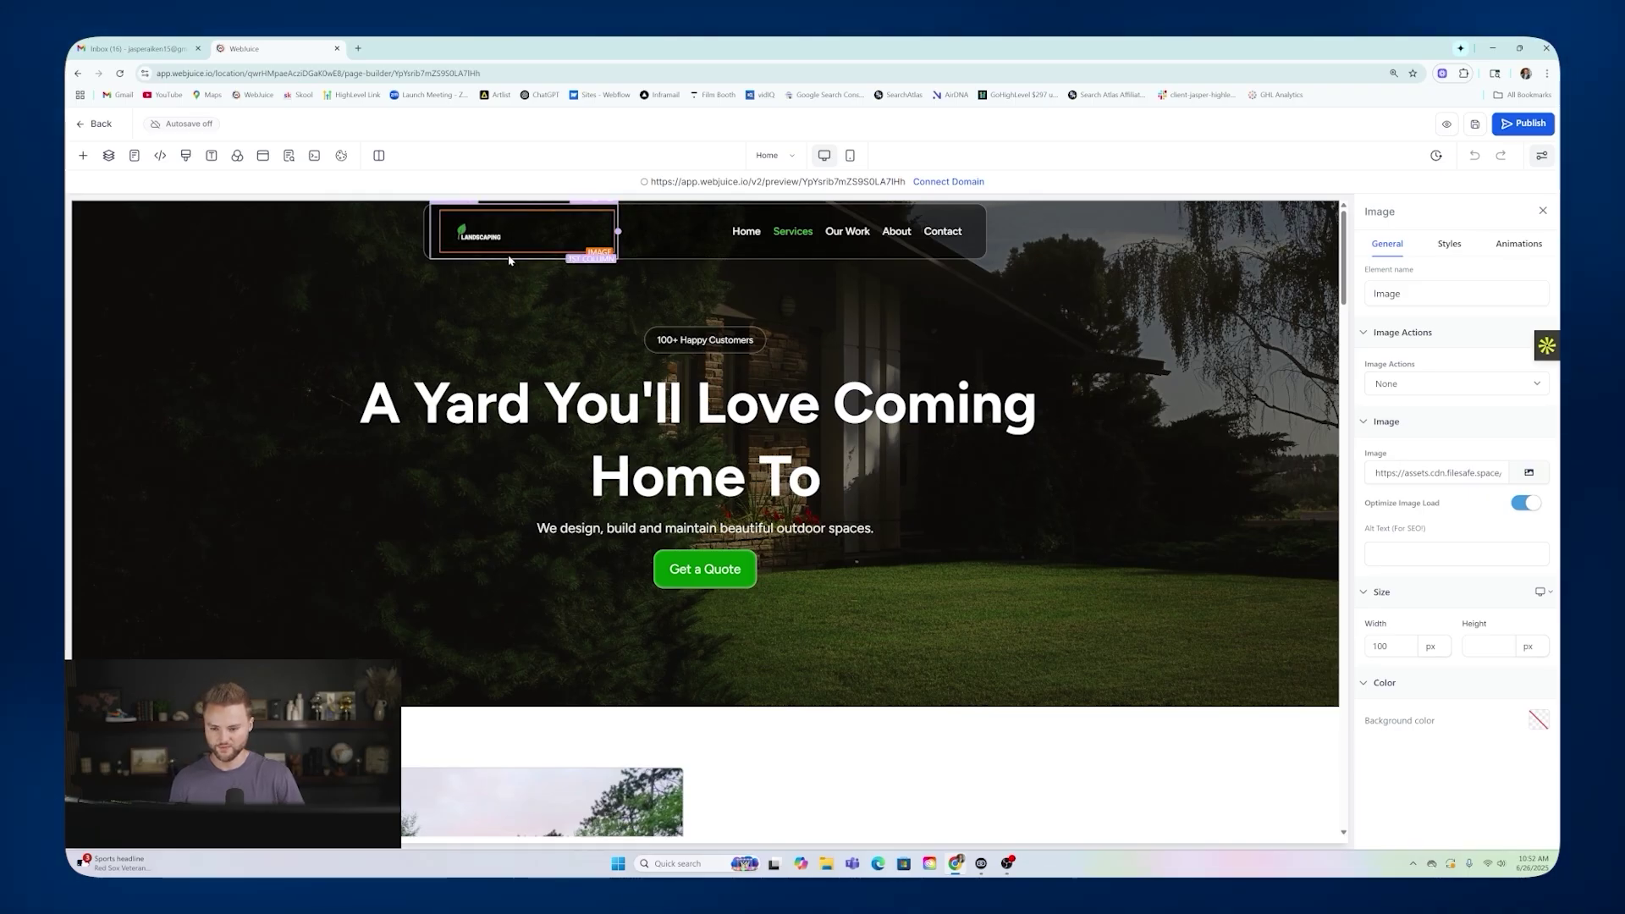
{"action": "left_click", "coordinate": [509, 260]}
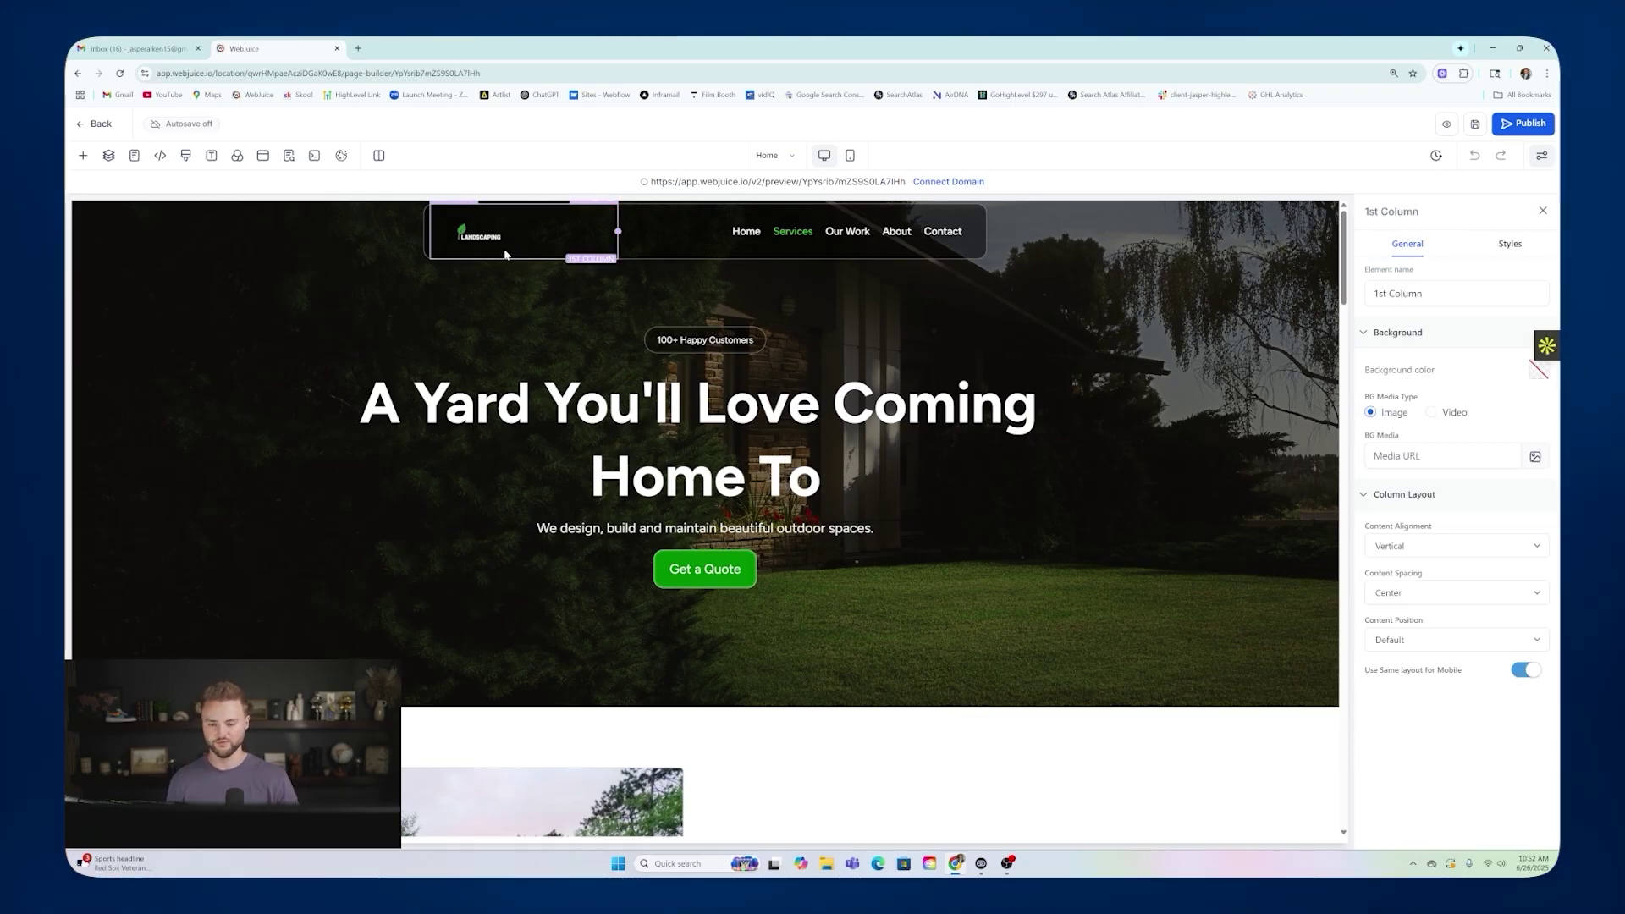
{"action": "left_click", "coordinate": [427, 241]}
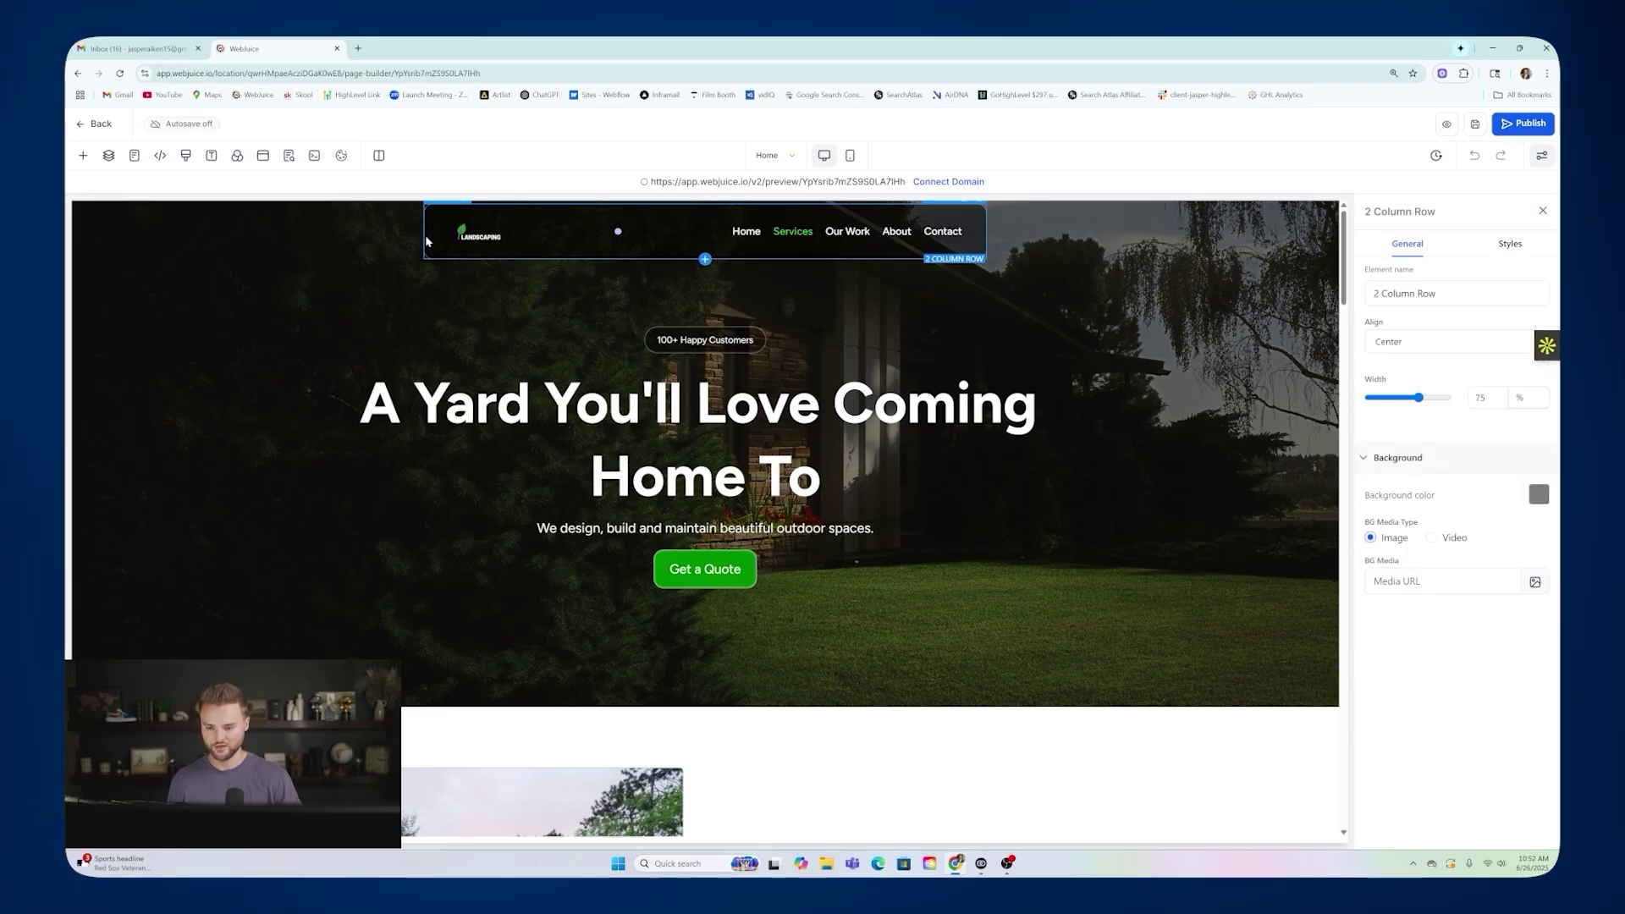
{"action": "left_click", "coordinate": [320, 234]}
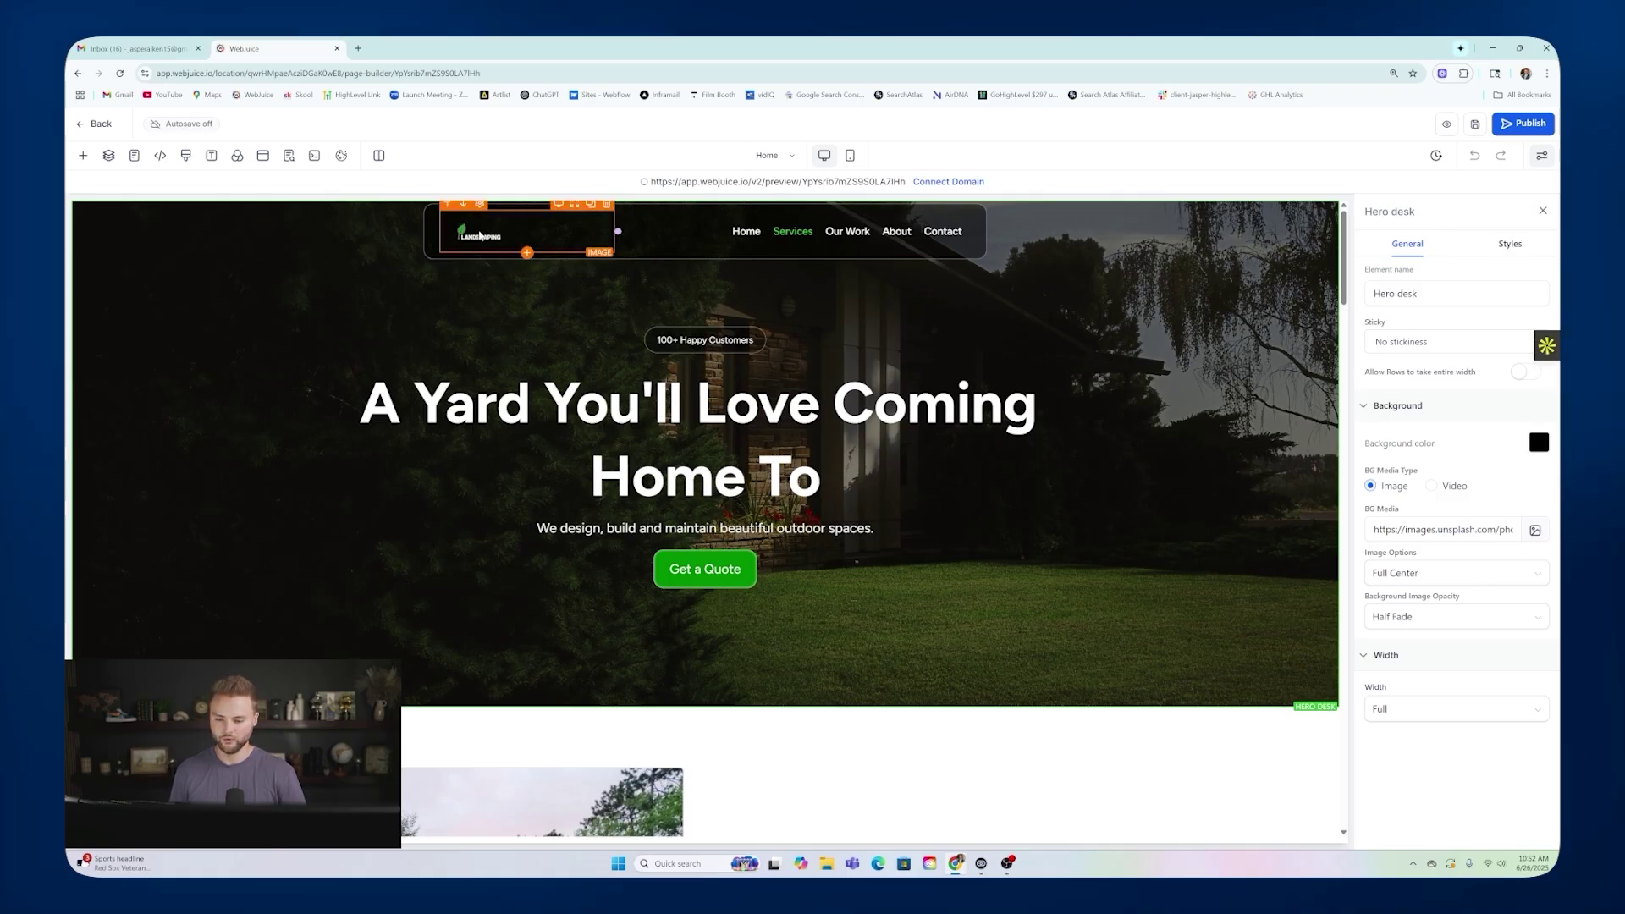
{"action": "left_click", "coordinate": [480, 236]}
{"action": "left_click", "coordinate": [703, 483]}
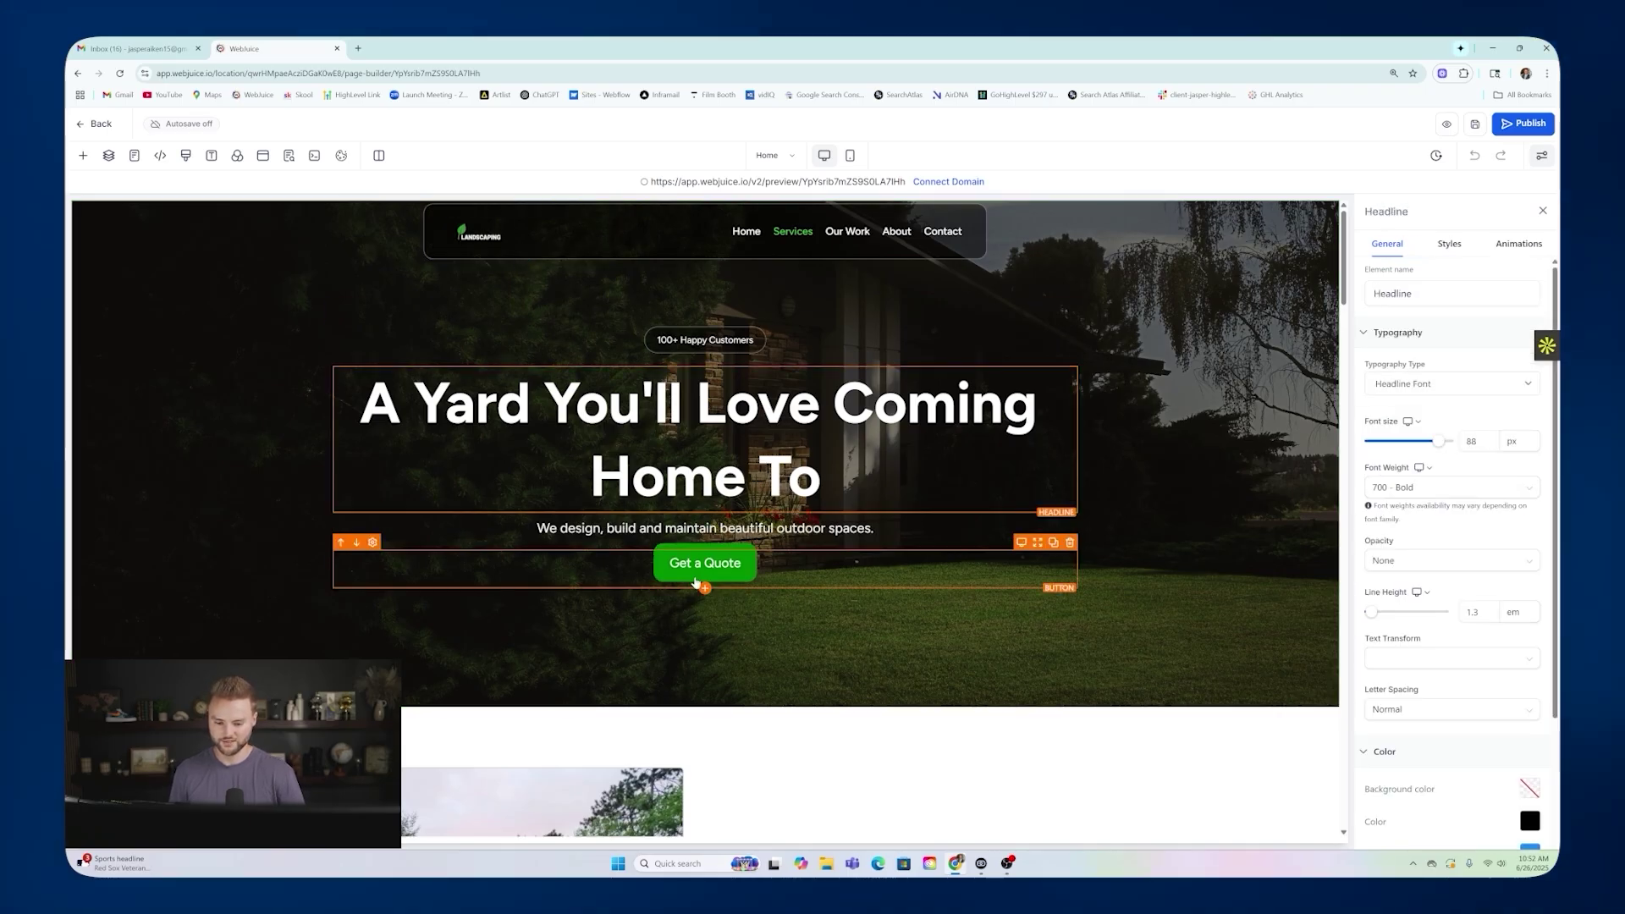
{"action": "left_click", "coordinate": [707, 528]}
{"action": "left_click", "coordinate": [802, 245]}
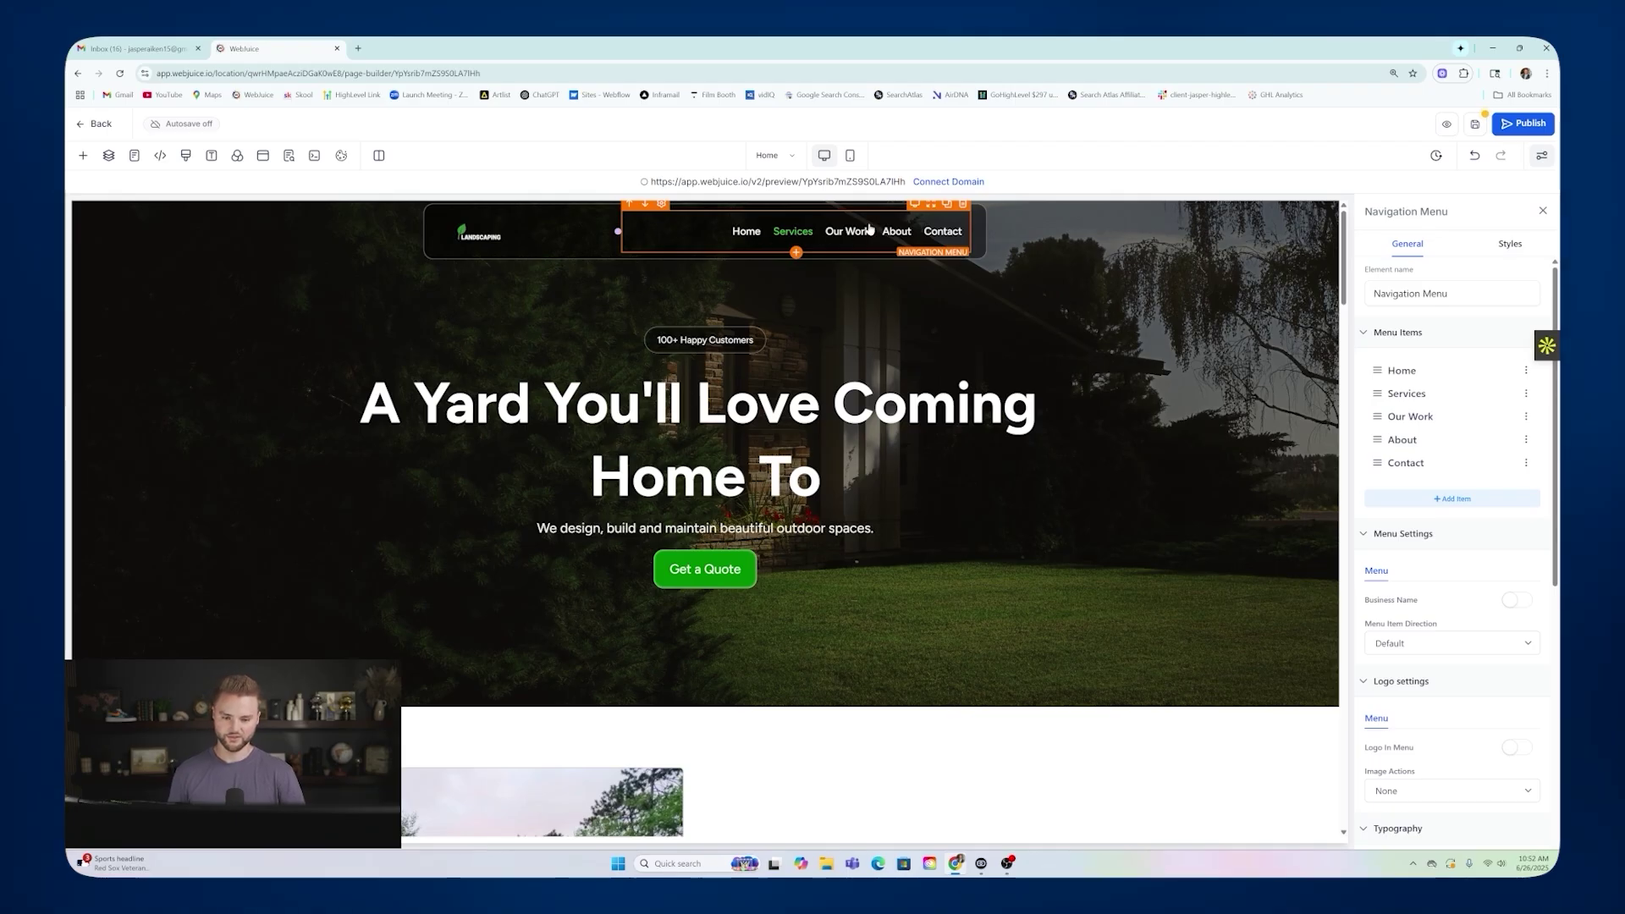
{"action": "left_click", "coordinate": [1056, 247]}
Swap the header logo for the email marketing thumbnail, then undo the swap.
{"action": "scroll", "coordinate": [1095, 265], "scroll_direction": "down", "scroll_amount": 4}
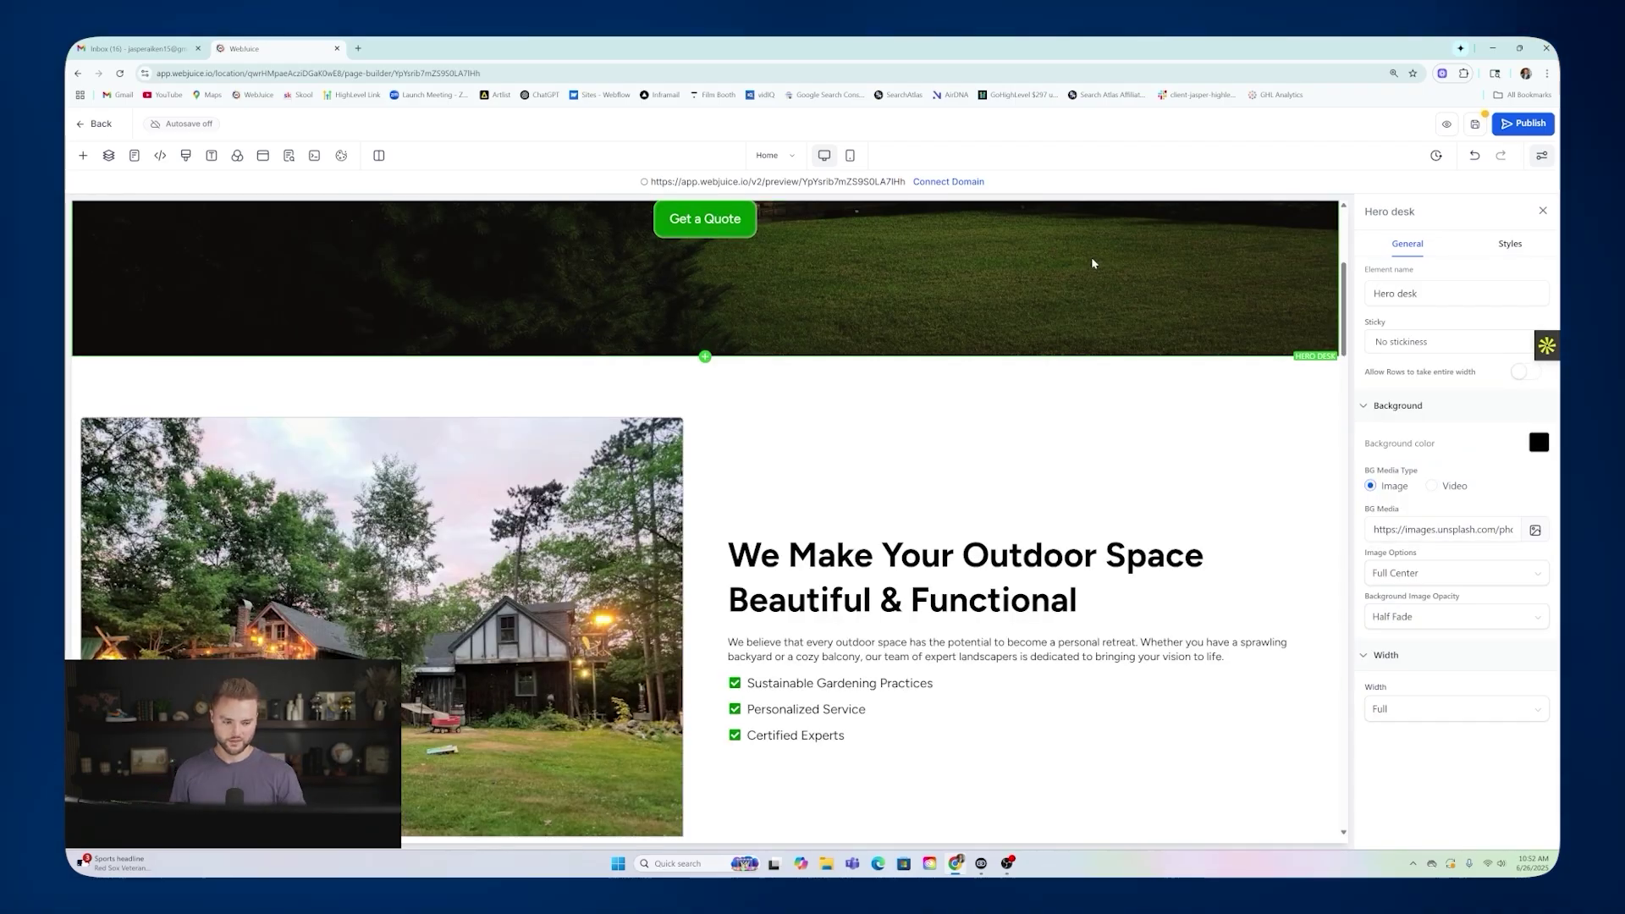
{"action": "scroll", "coordinate": [1090, 261], "scroll_direction": "up", "scroll_amount": 4}
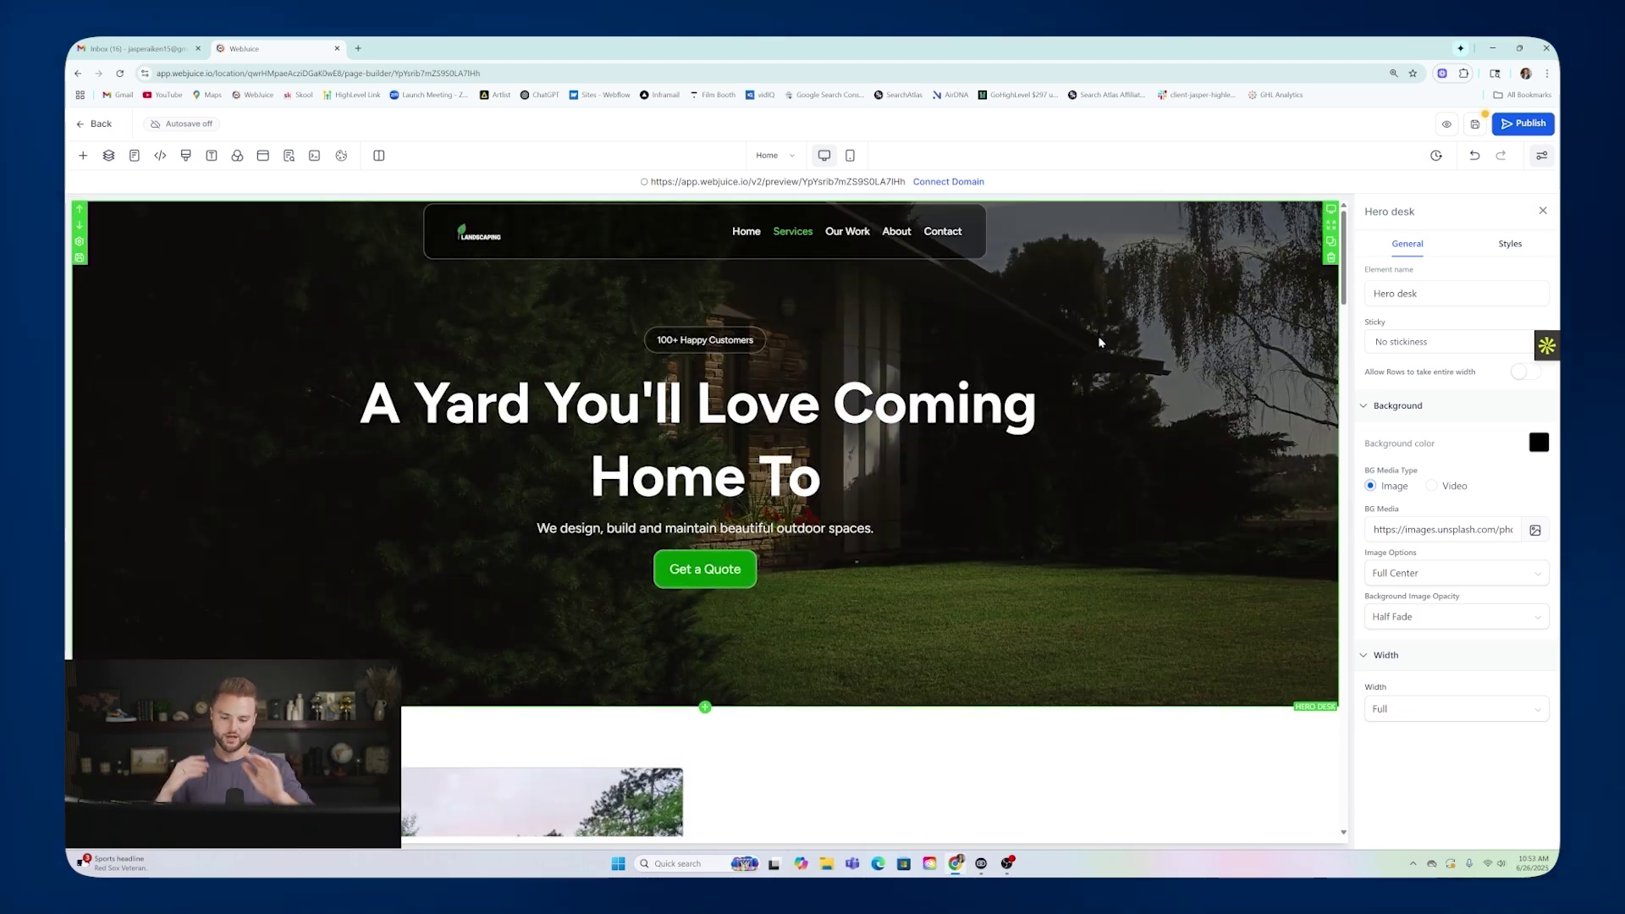
{"action": "scroll", "coordinate": [1098, 341], "scroll_direction": "down", "scroll_amount": 2}
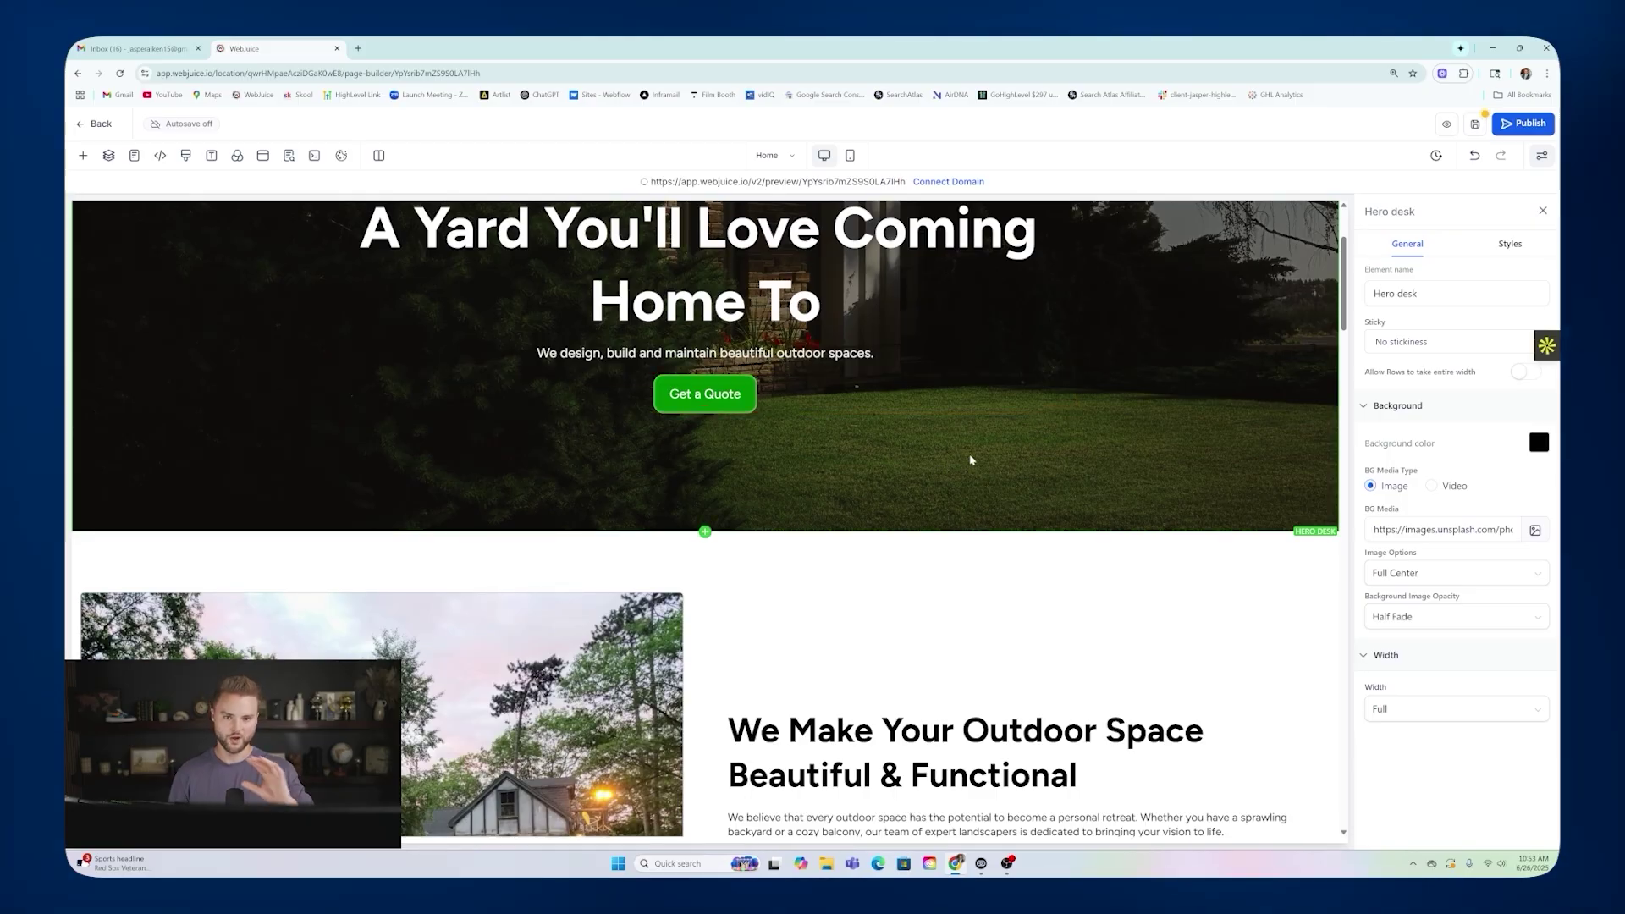
{"action": "scroll", "coordinate": [974, 396], "scroll_direction": "down", "scroll_amount": 3}
{"action": "scroll", "coordinate": [977, 399], "scroll_direction": "down", "scroll_amount": 1}
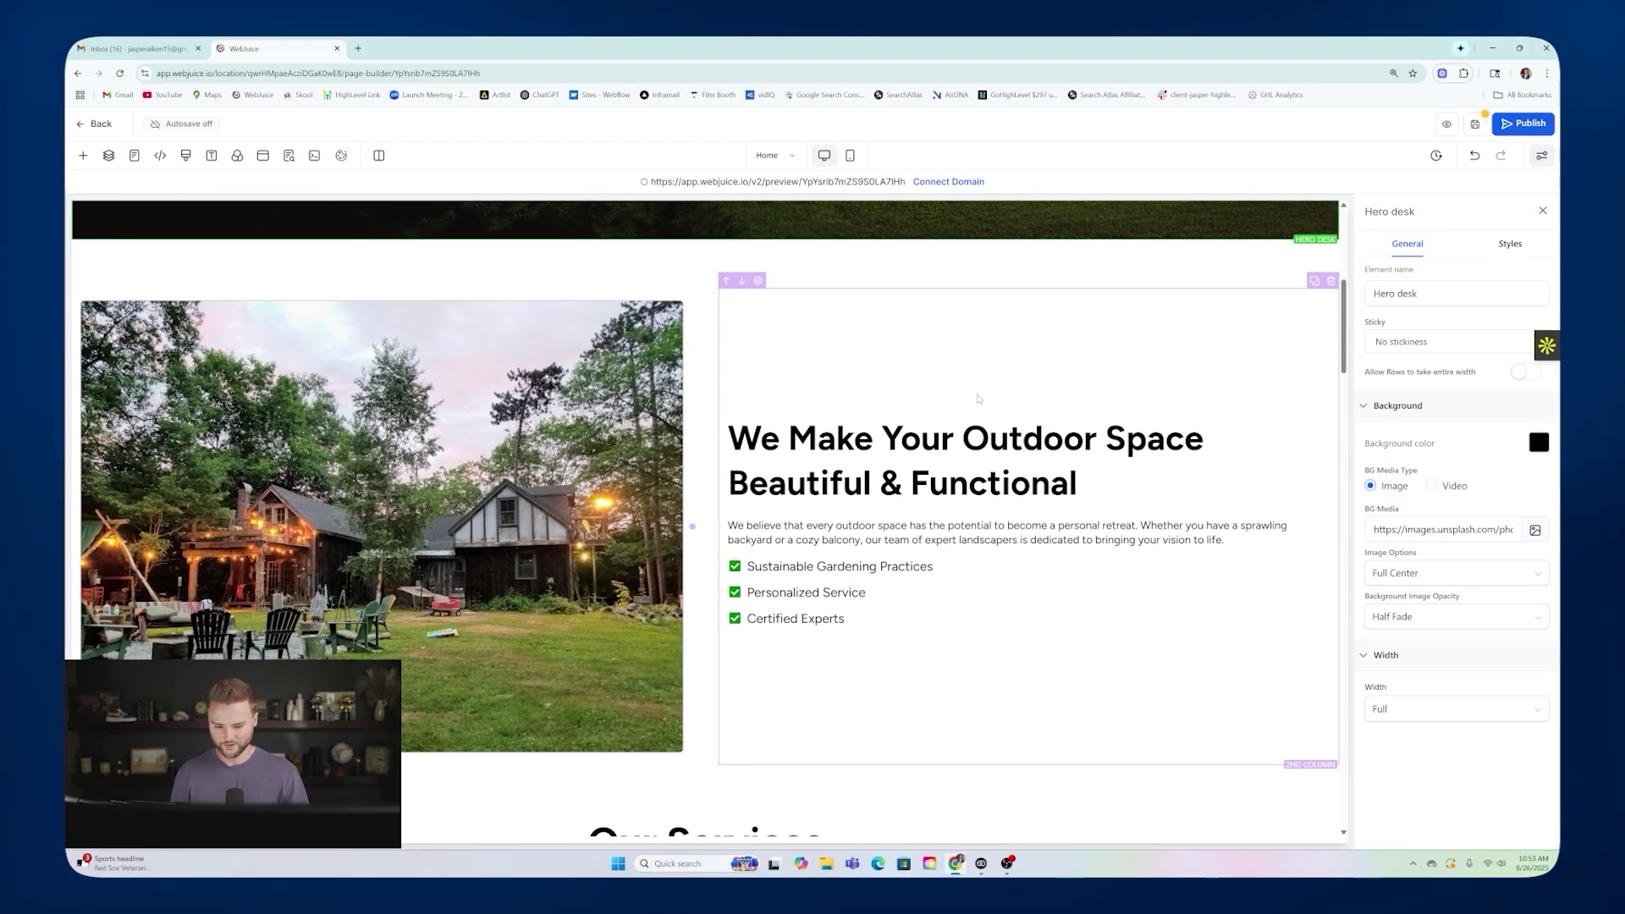
{"action": "scroll", "coordinate": [883, 386], "scroll_direction": "down", "scroll_amount": 1}
{"action": "scroll", "coordinate": [882, 387], "scroll_direction": "up", "scroll_amount": 8}
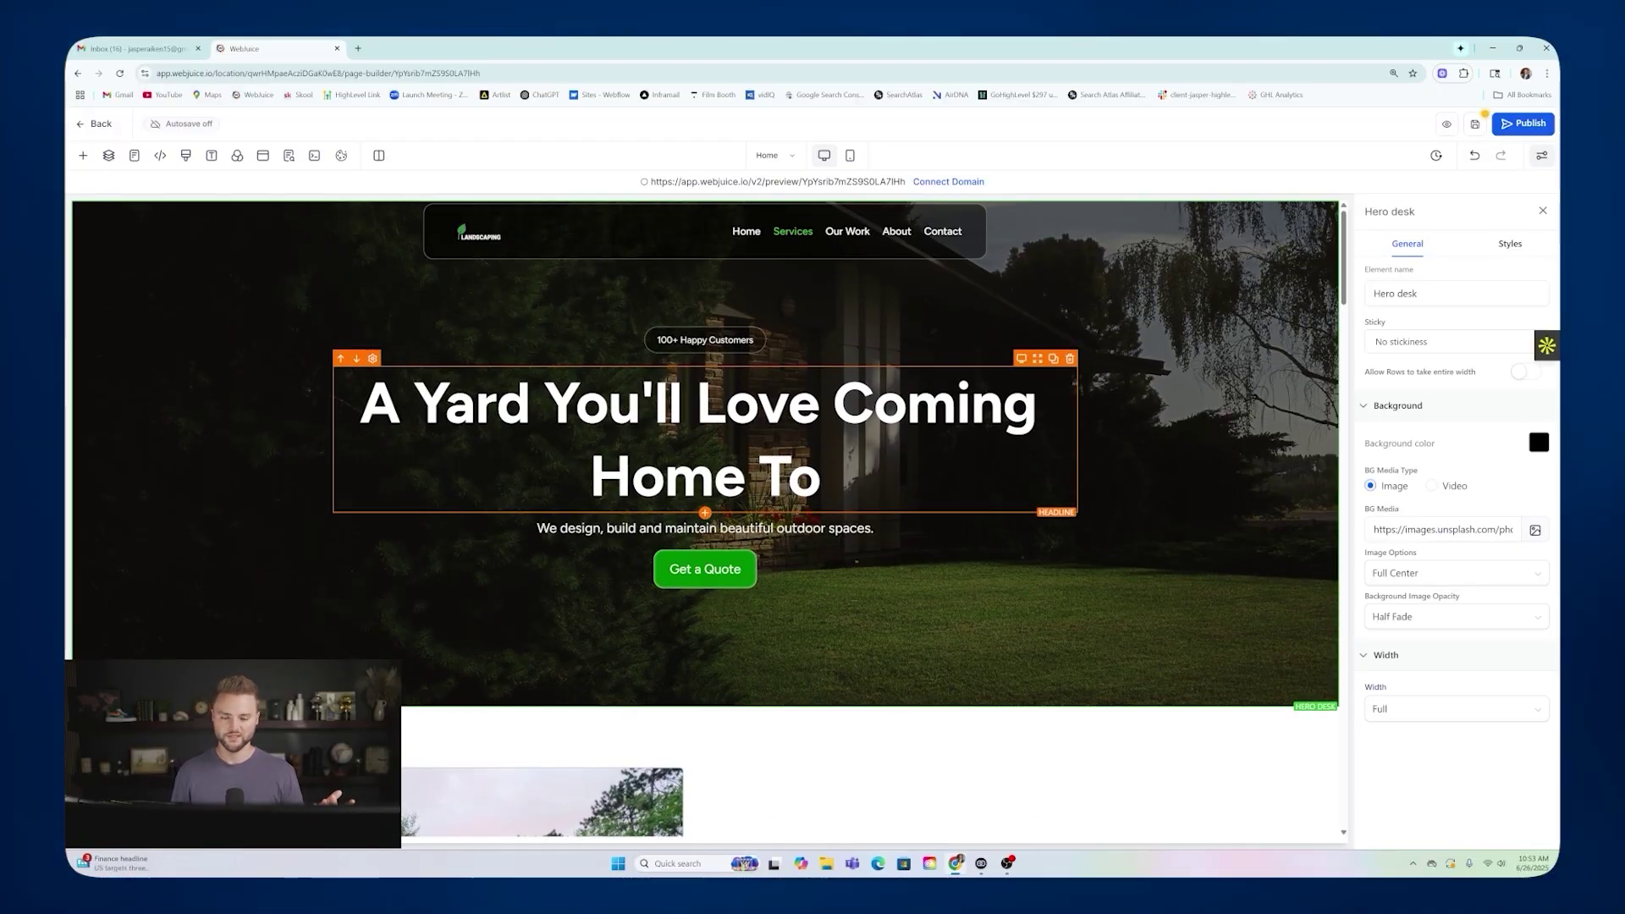
{"action": "left_click", "coordinate": [474, 235]}
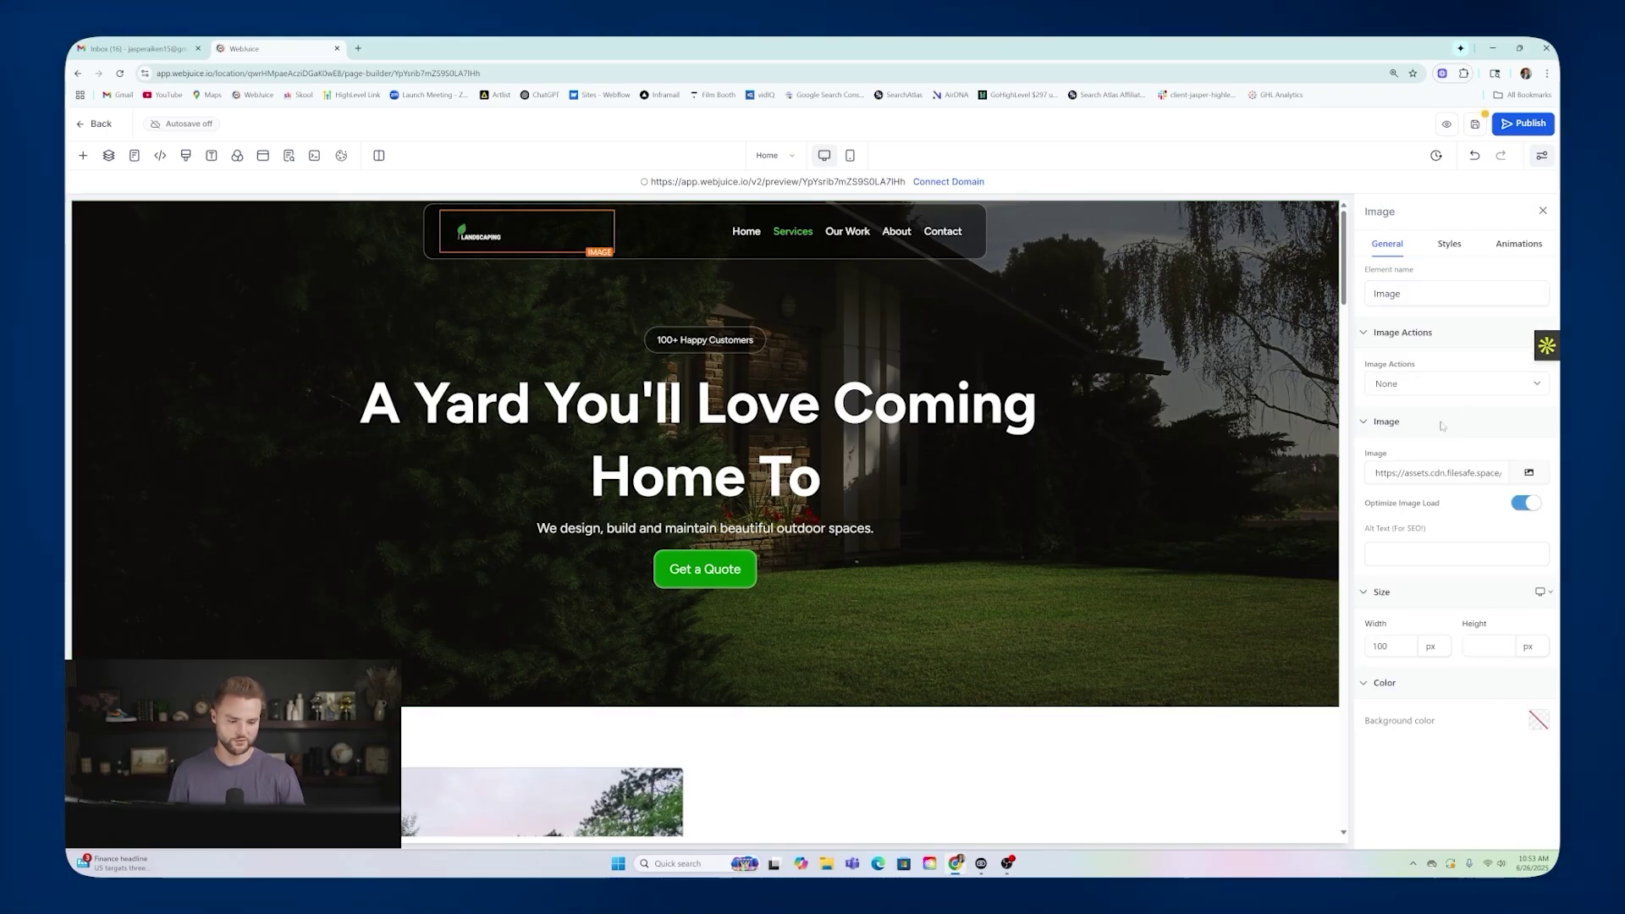
{"action": "left_click", "coordinate": [757, 405]}
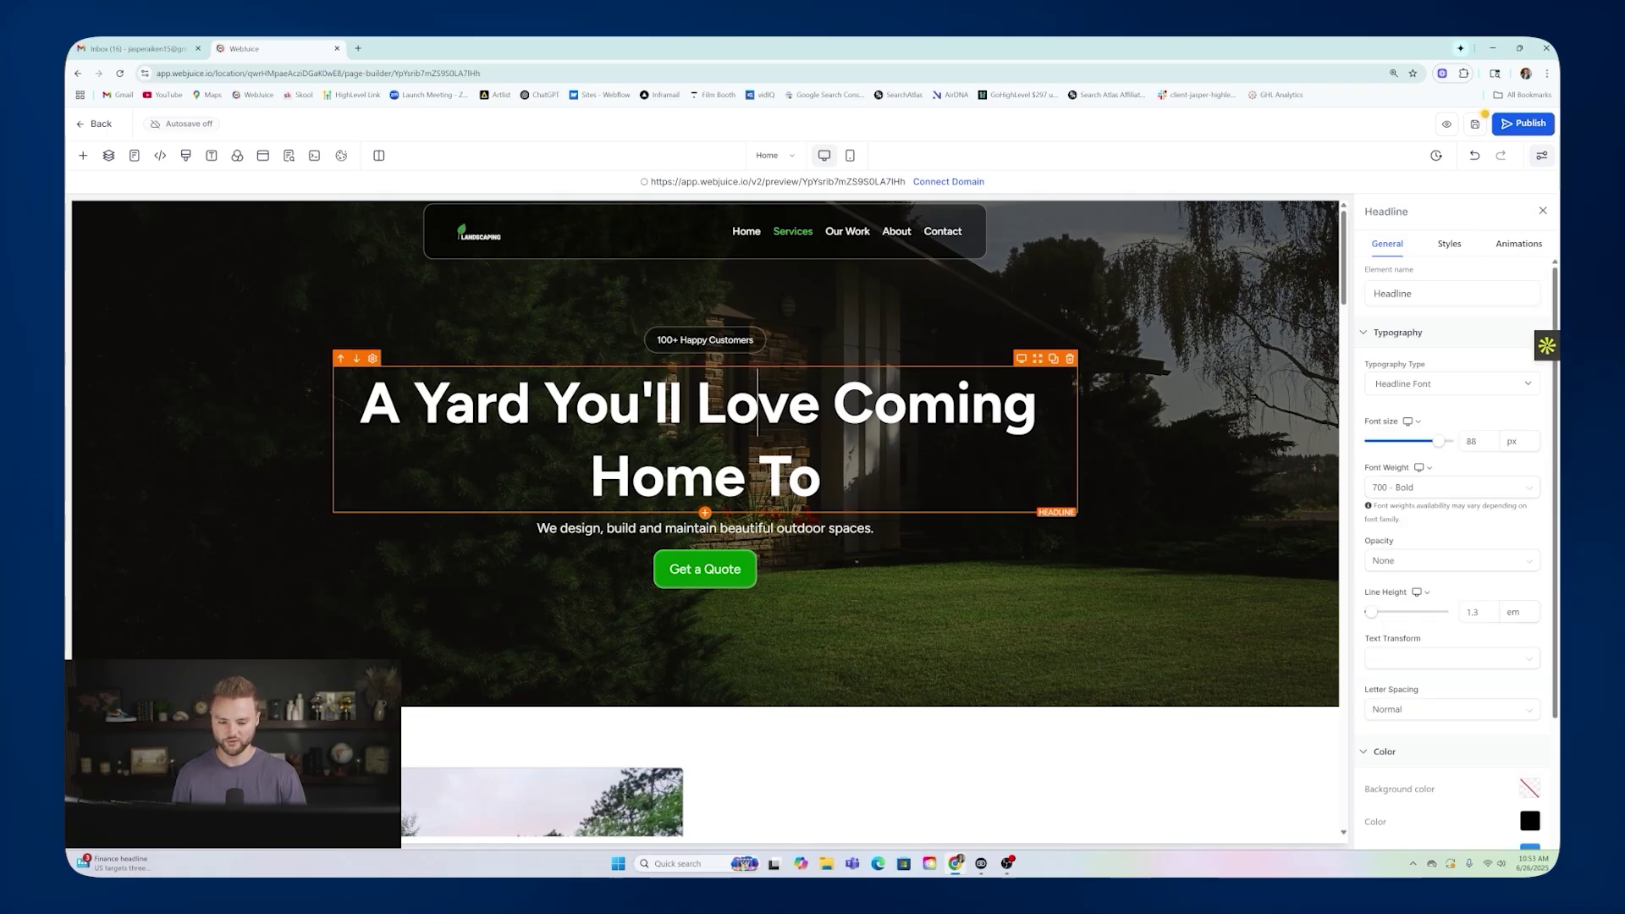
{"action": "left_click", "coordinate": [478, 242]}
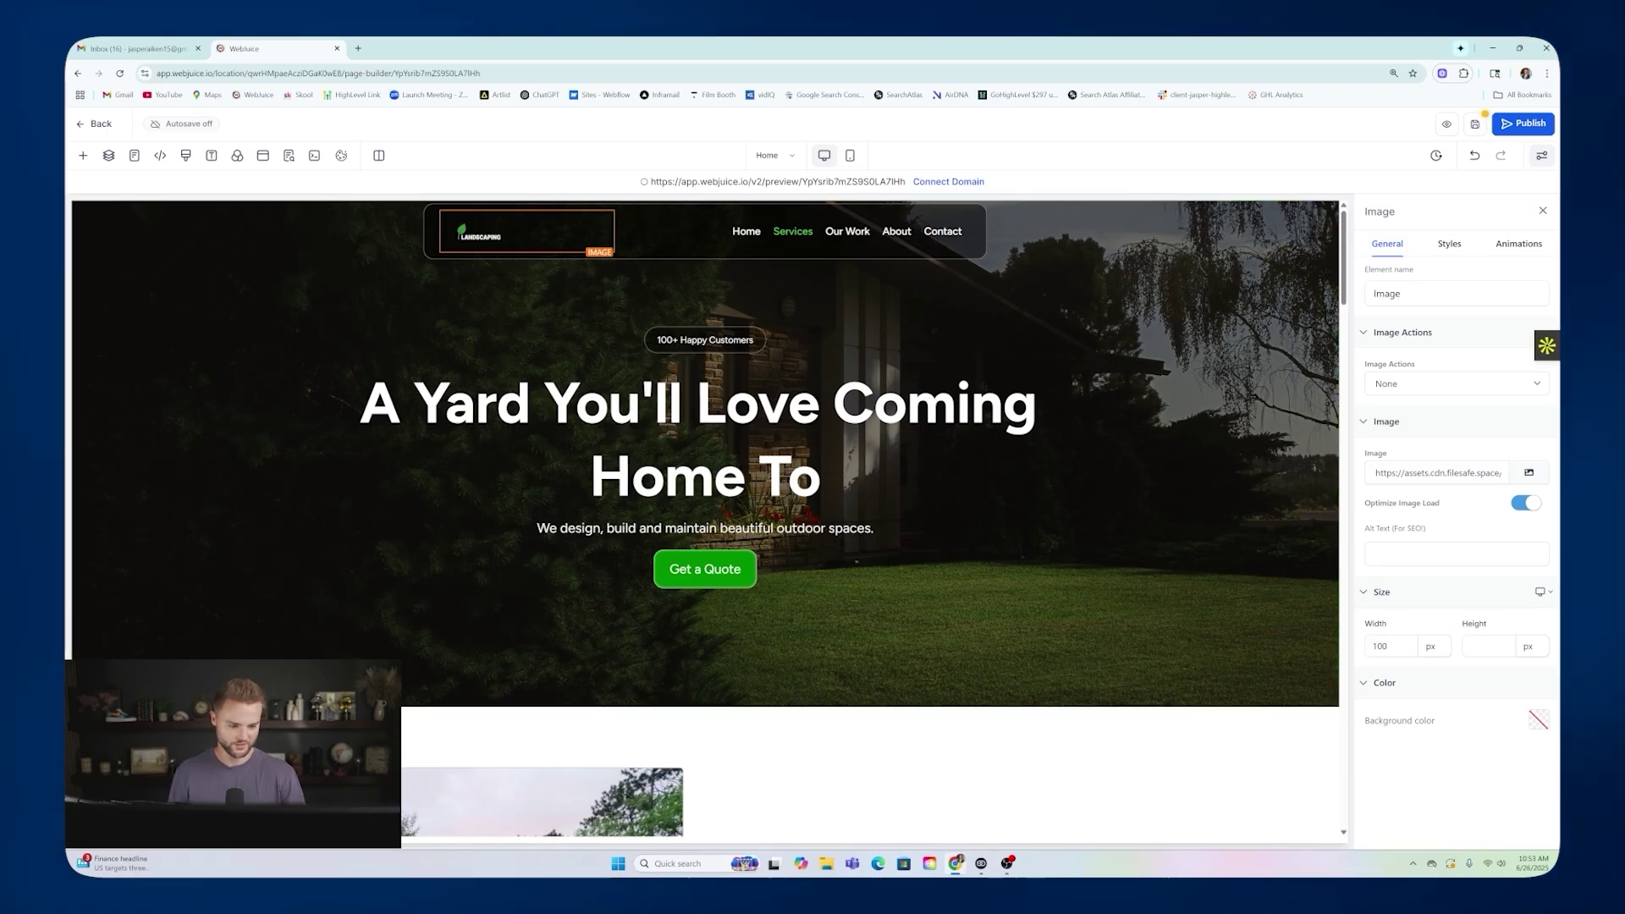
{"action": "left_click", "coordinate": [1530, 475]}
{"action": "mouse_move", "coordinate": [290, 419]}
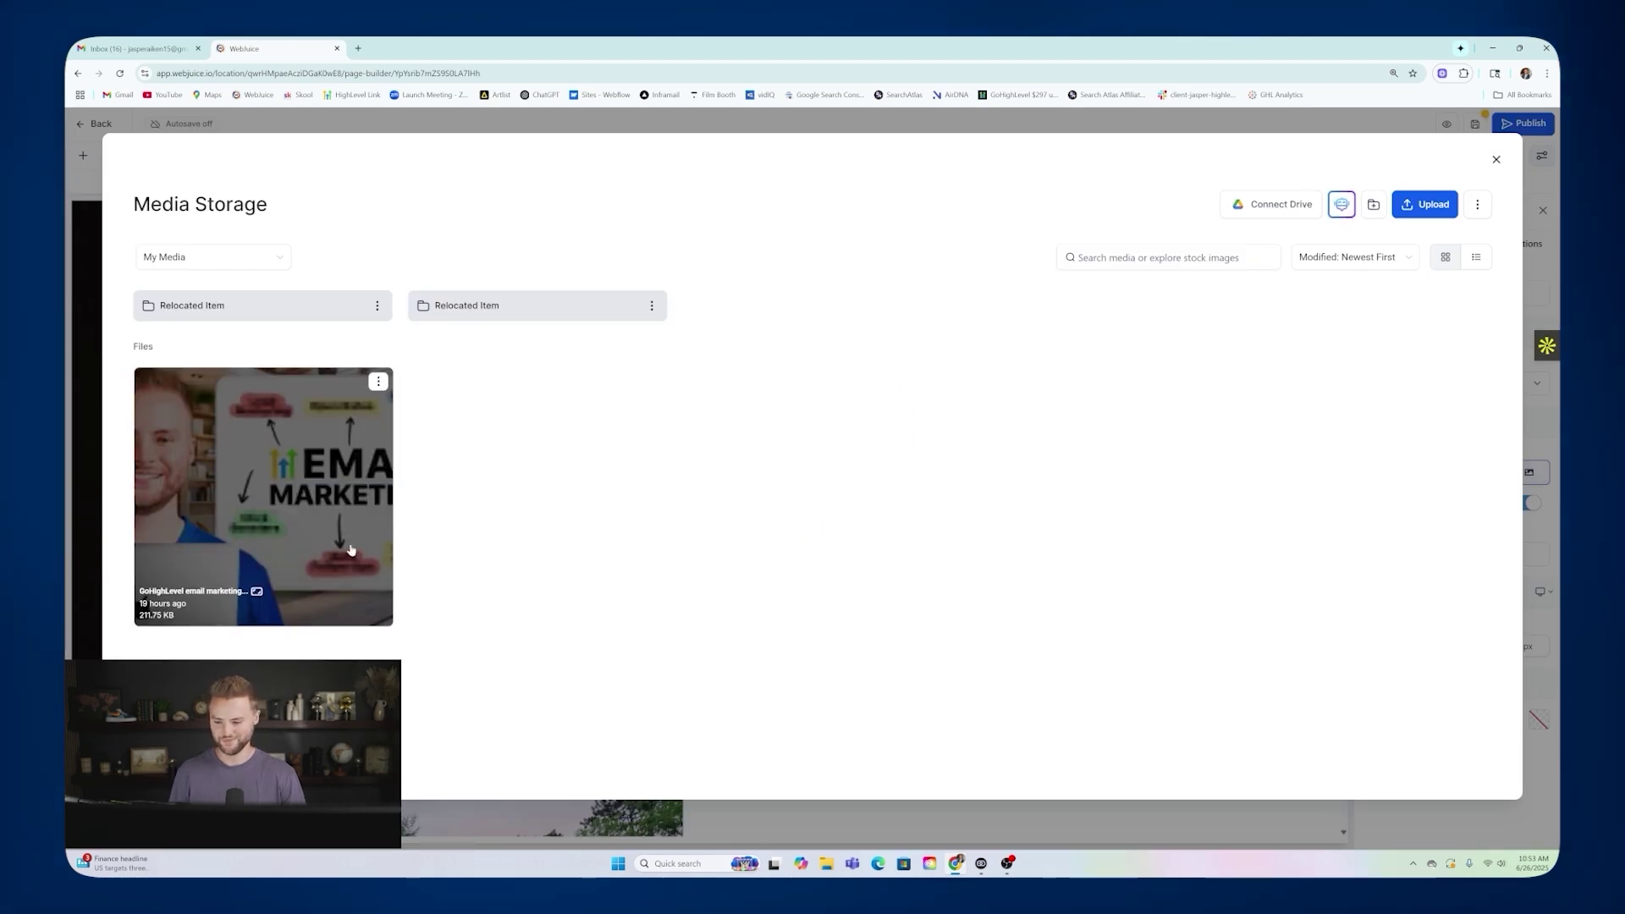
{"action": "left_click", "coordinate": [256, 465]}
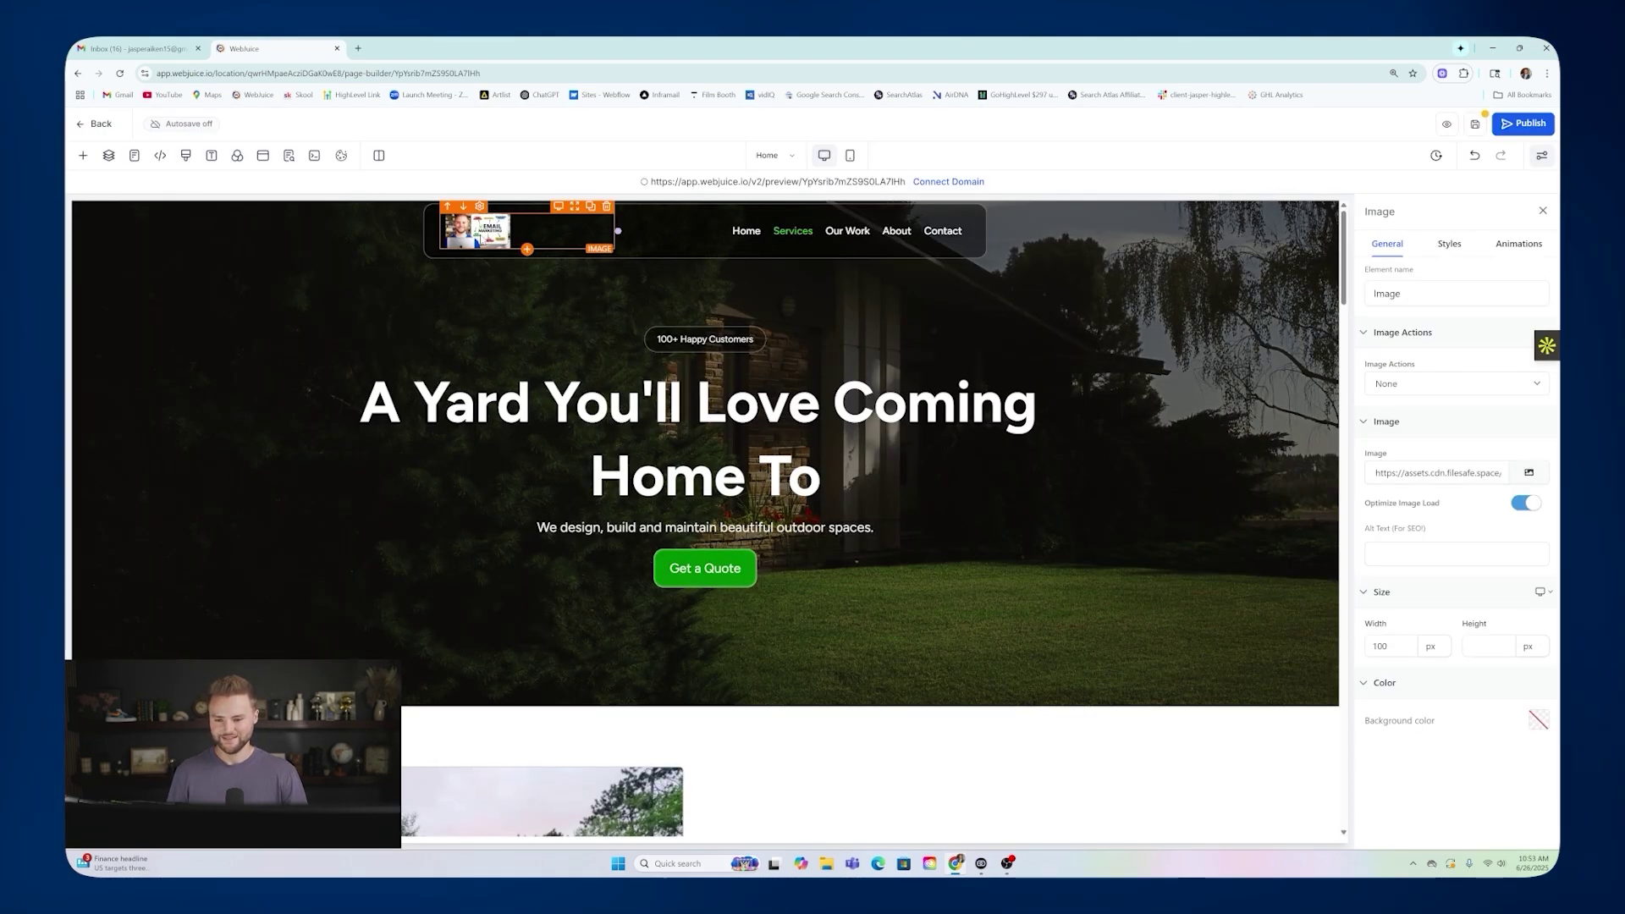
{"action": "left_click", "coordinate": [1474, 160]}
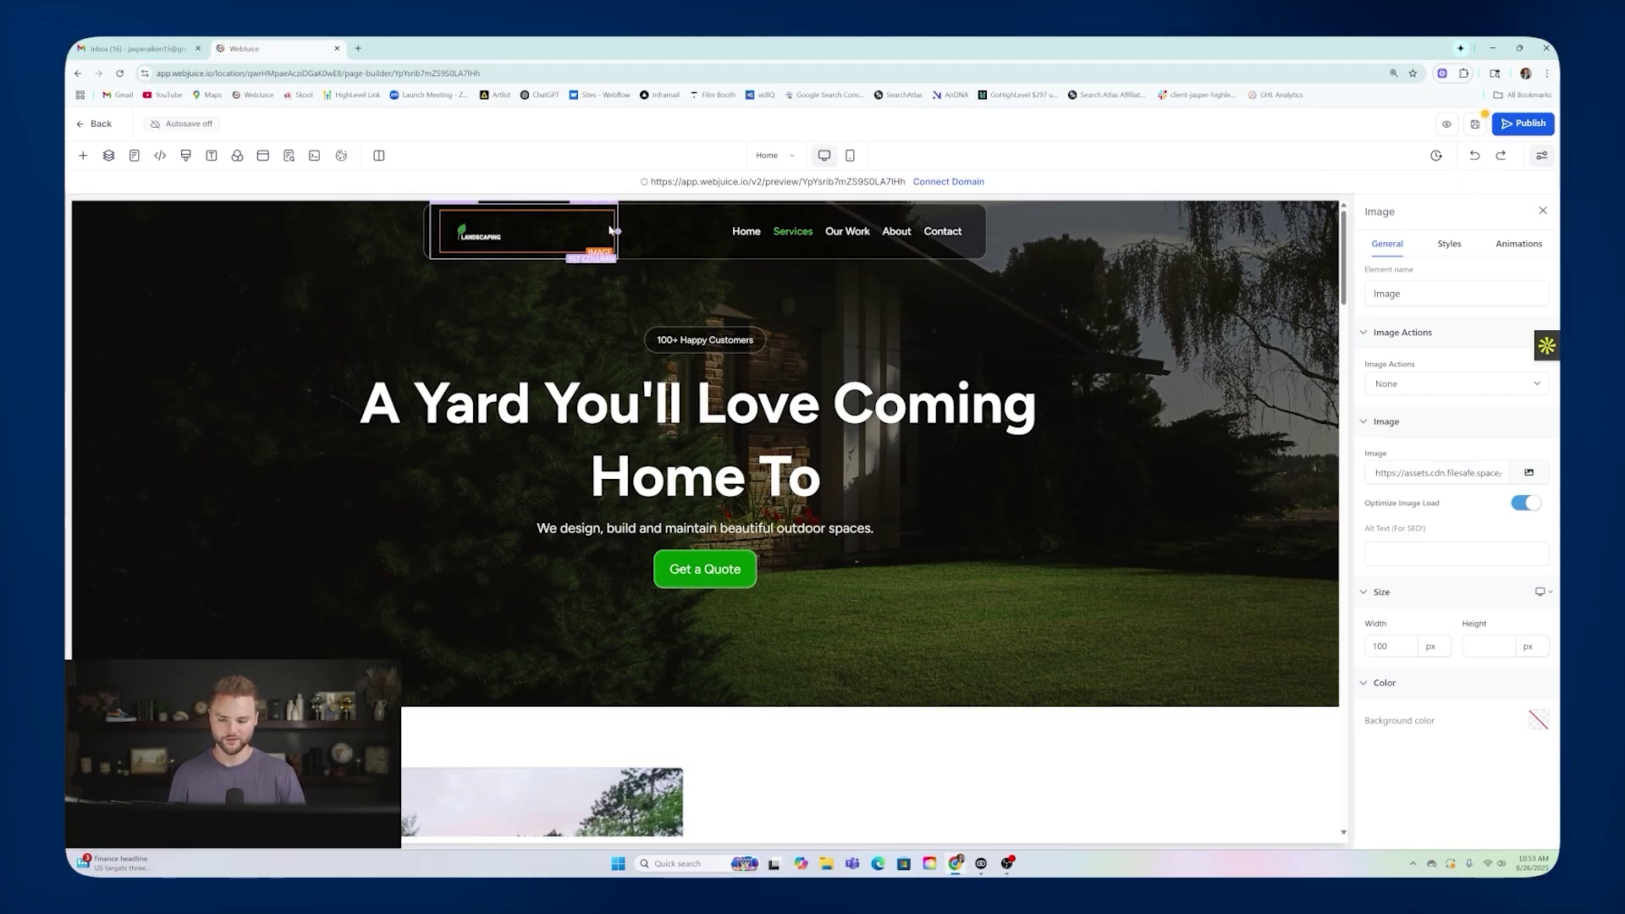
Set the hero headline's font weight to 100 - Thin, then back to 700 - Bold.
{"action": "left_click", "coordinate": [726, 403]}
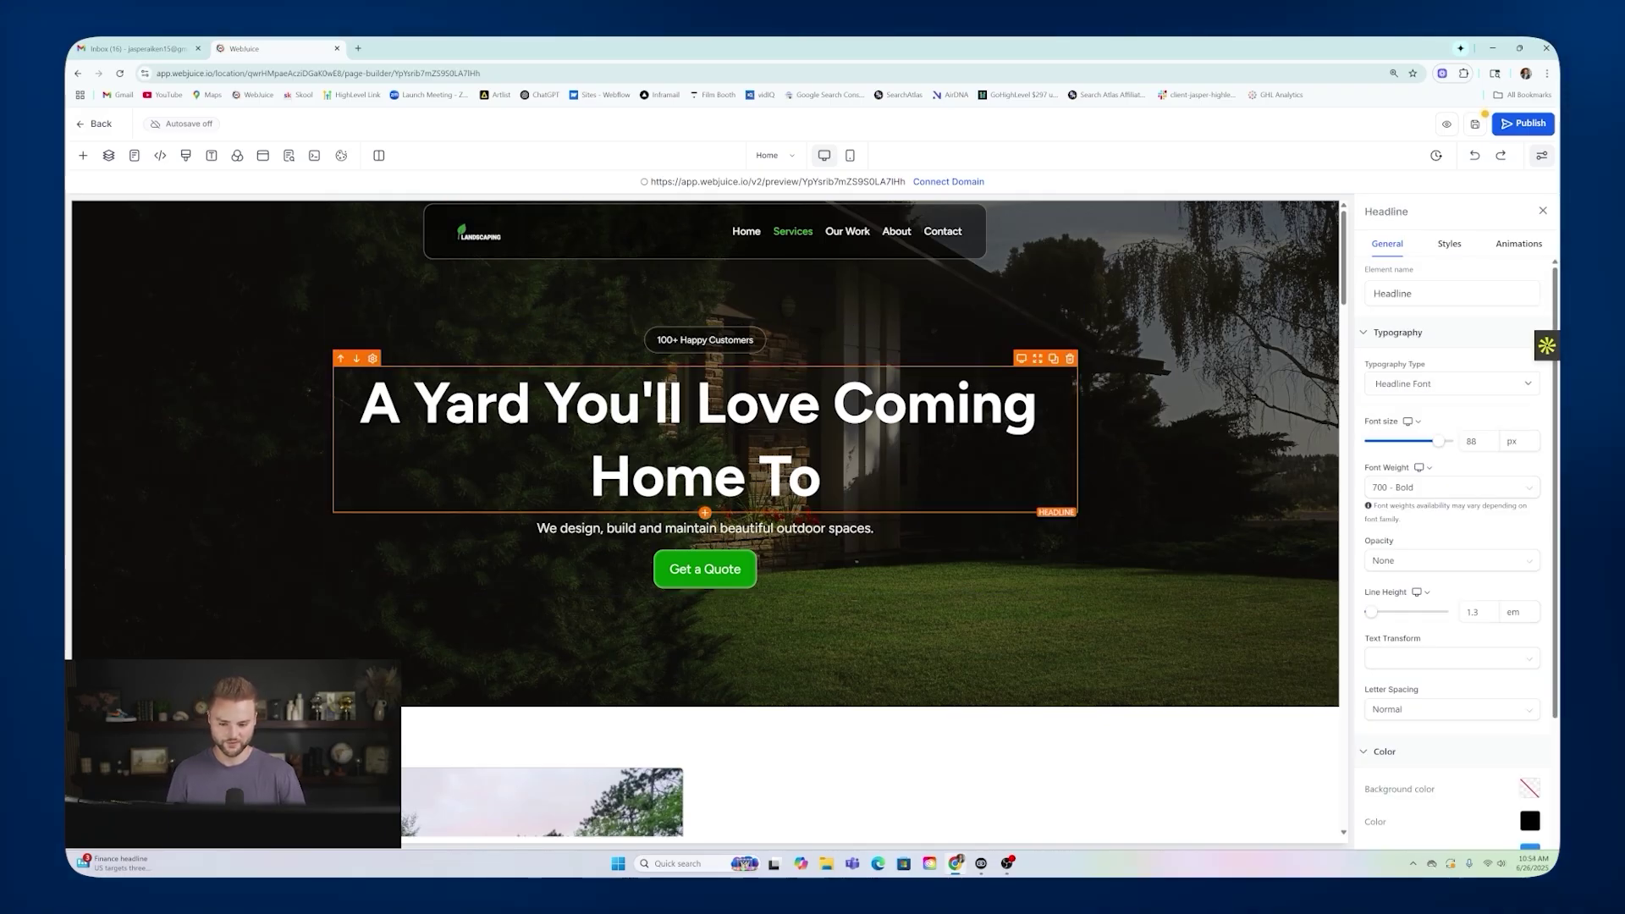
{"action": "left_click", "coordinate": [1430, 498]}
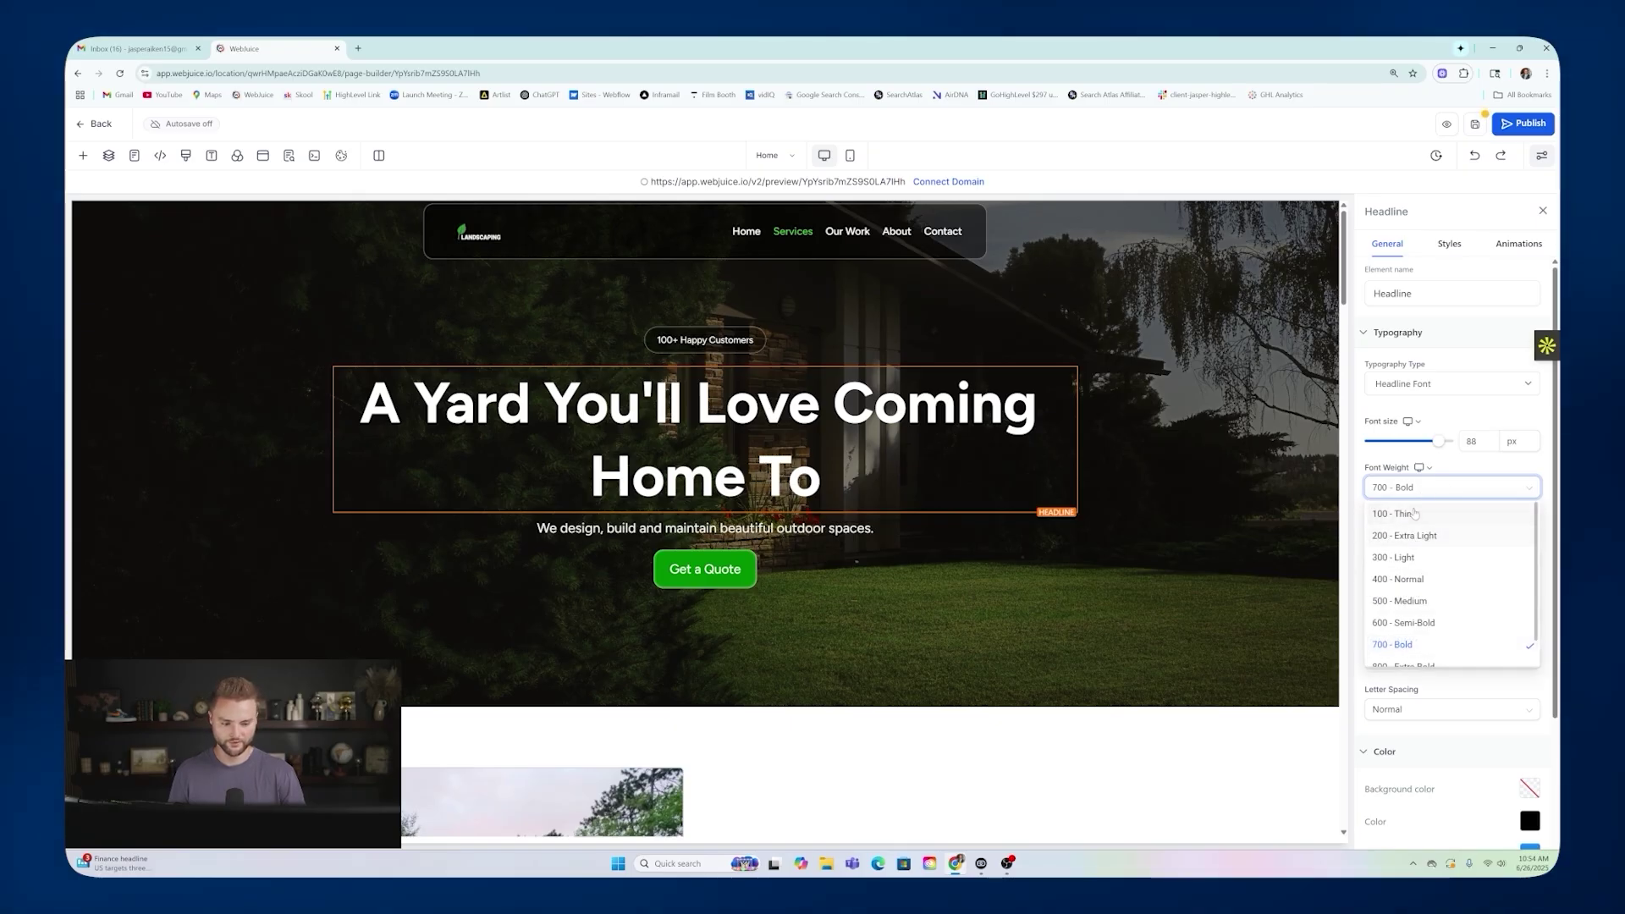
{"action": "left_click", "coordinate": [1420, 515]}
{"action": "left_click", "coordinate": [1415, 488]}
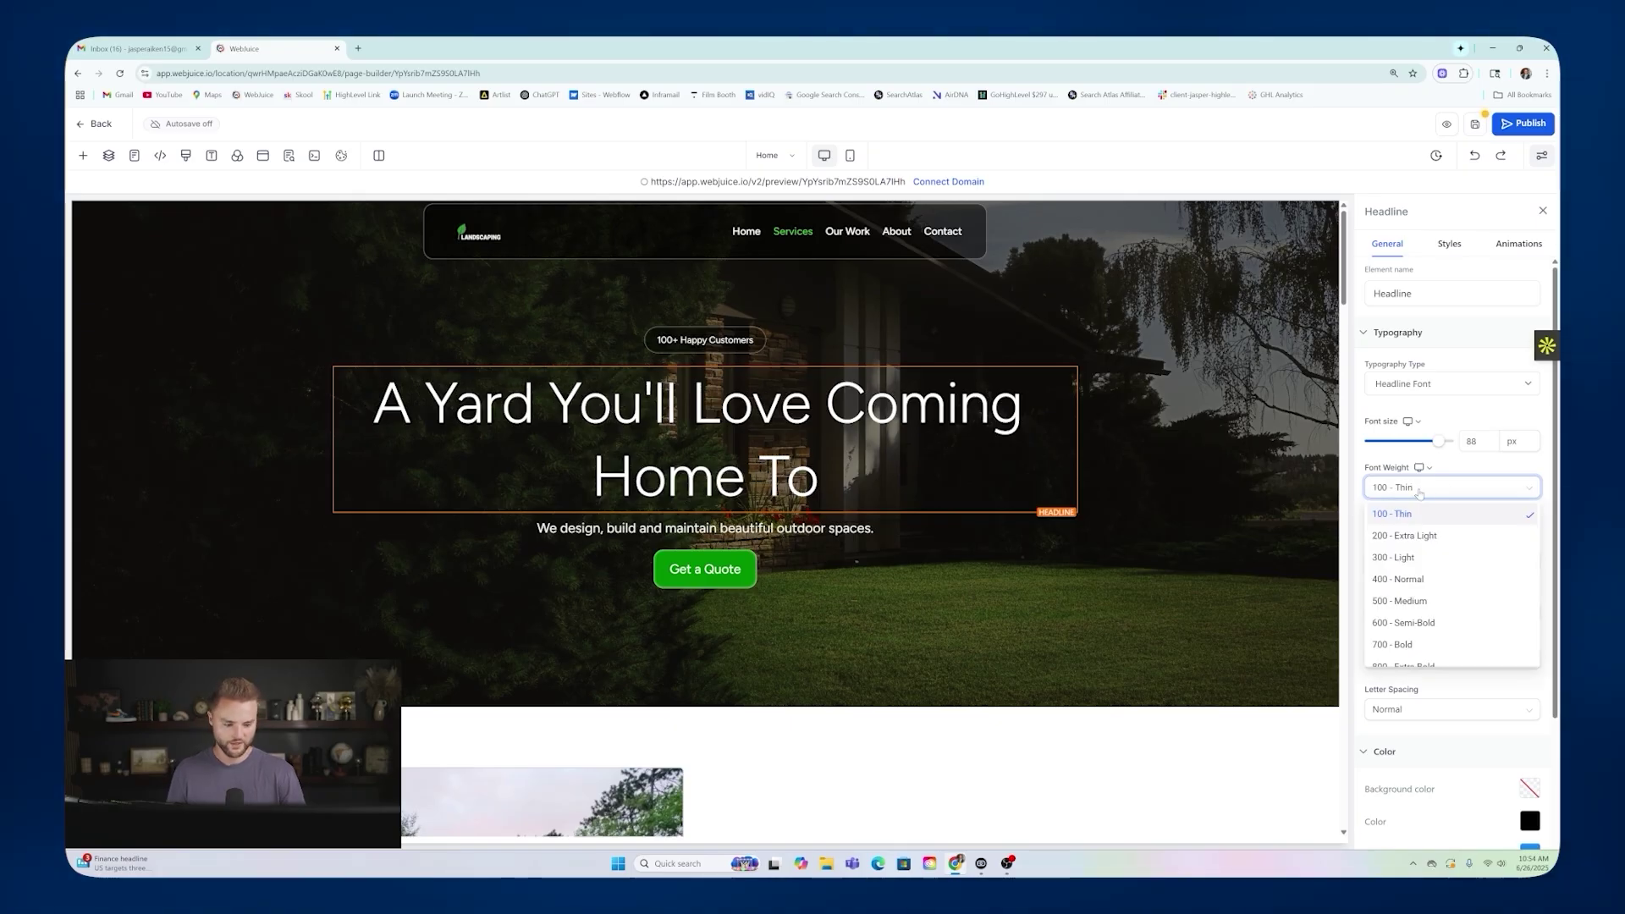
{"action": "left_click", "coordinate": [1404, 643]}
Switch the homepage between mobile and desktop previews several times.
{"action": "left_click", "coordinate": [1447, 471]}
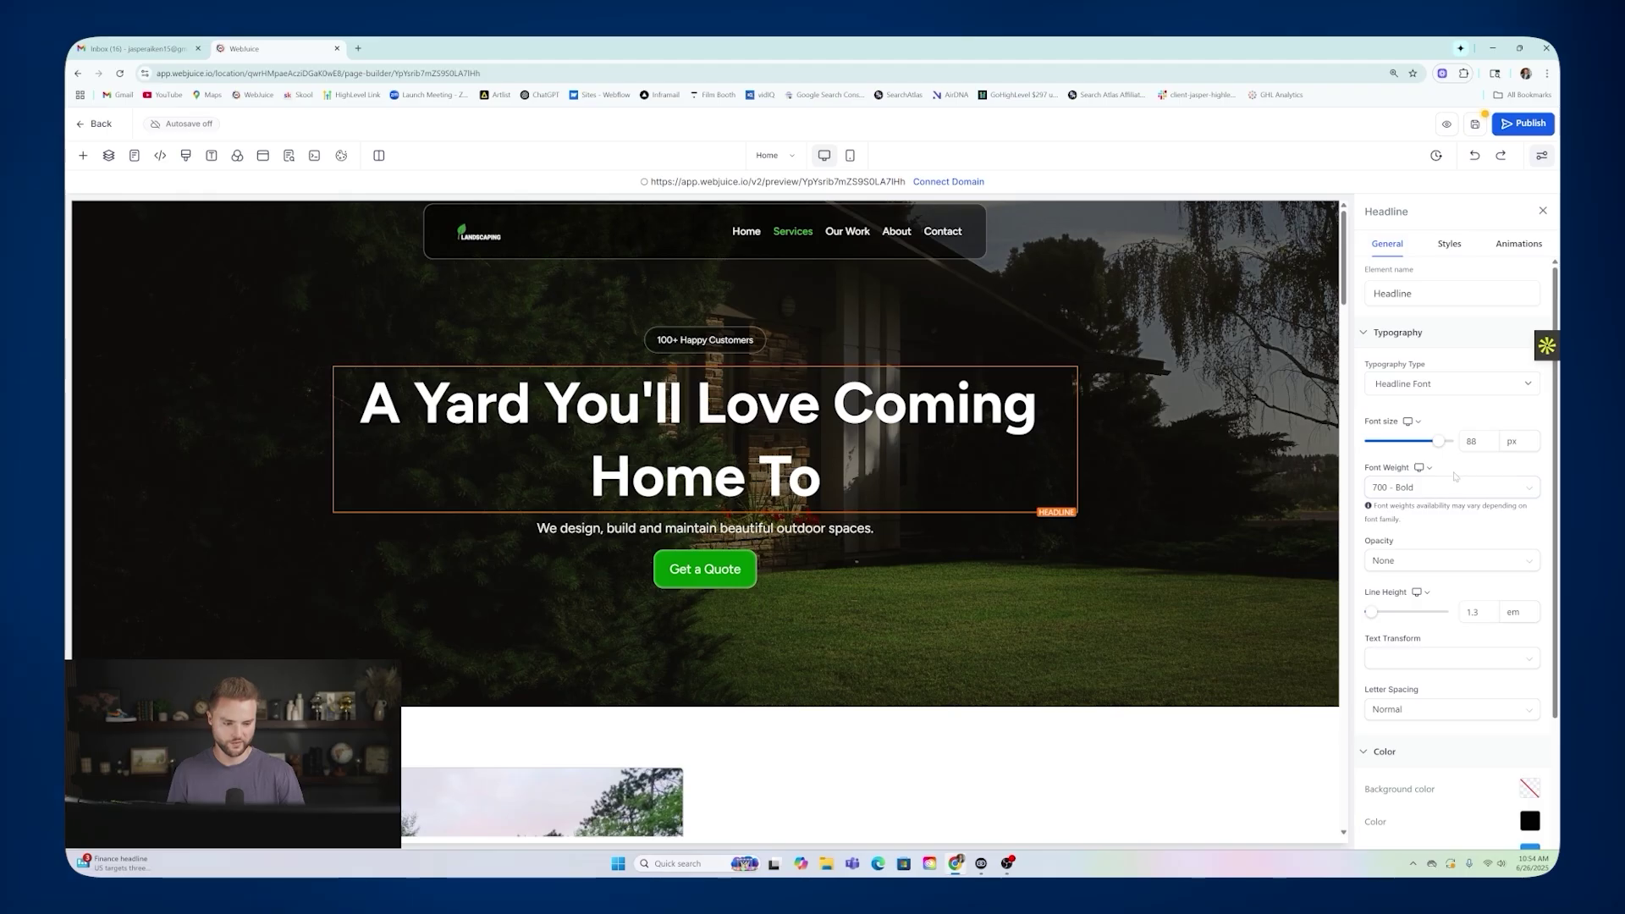
{"action": "left_click", "coordinate": [1418, 422]}
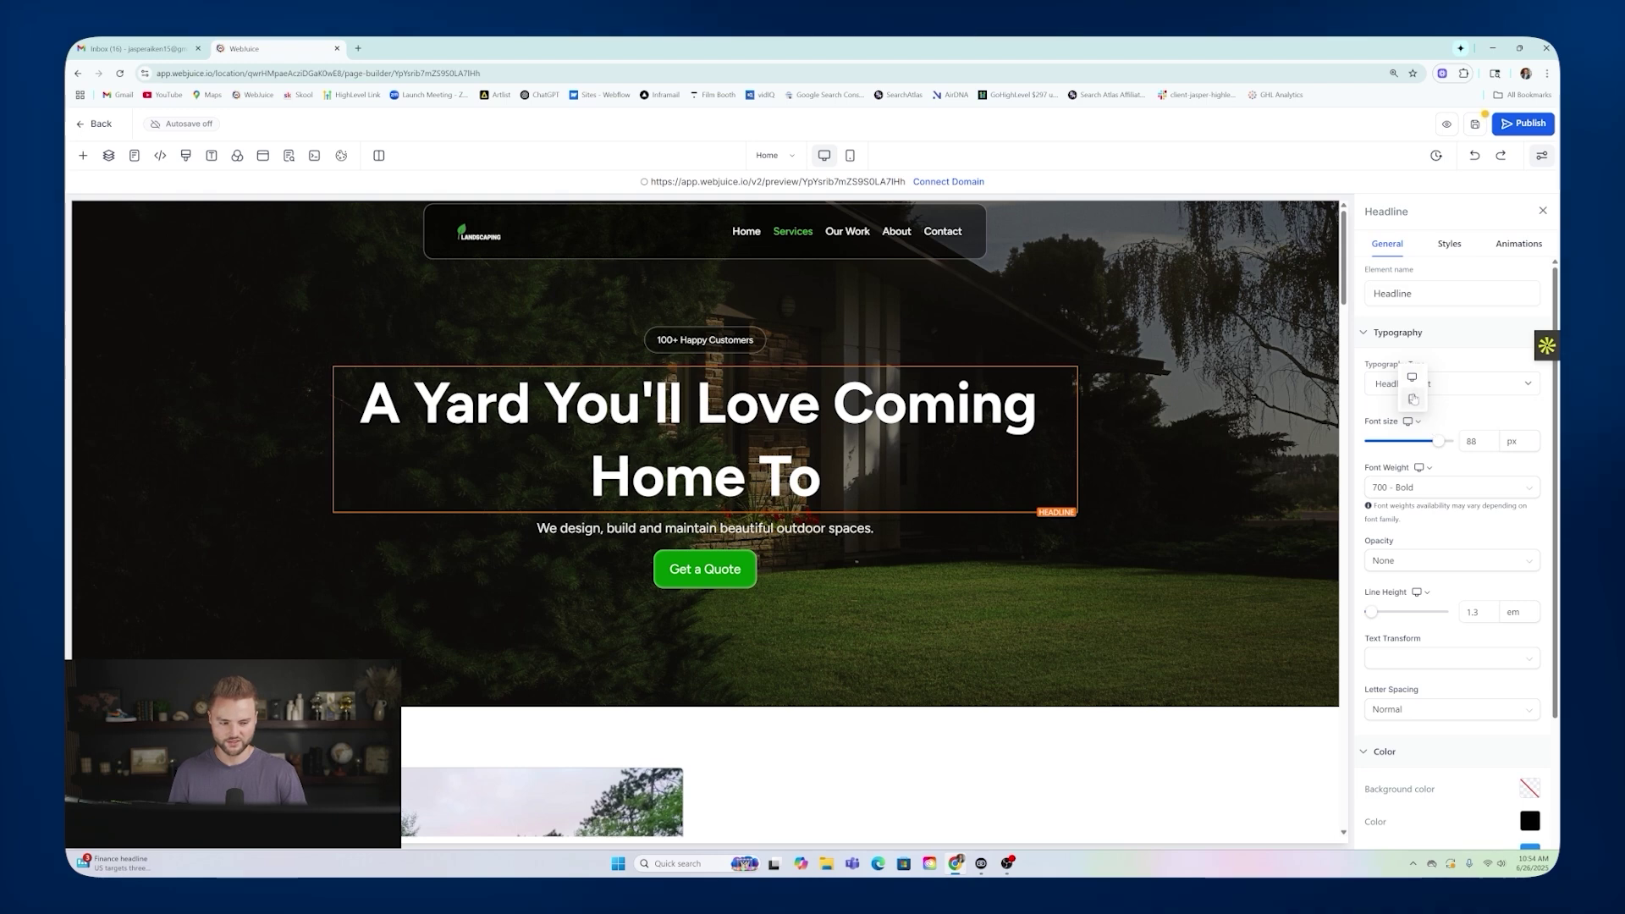
{"action": "left_click", "coordinate": [1412, 399]}
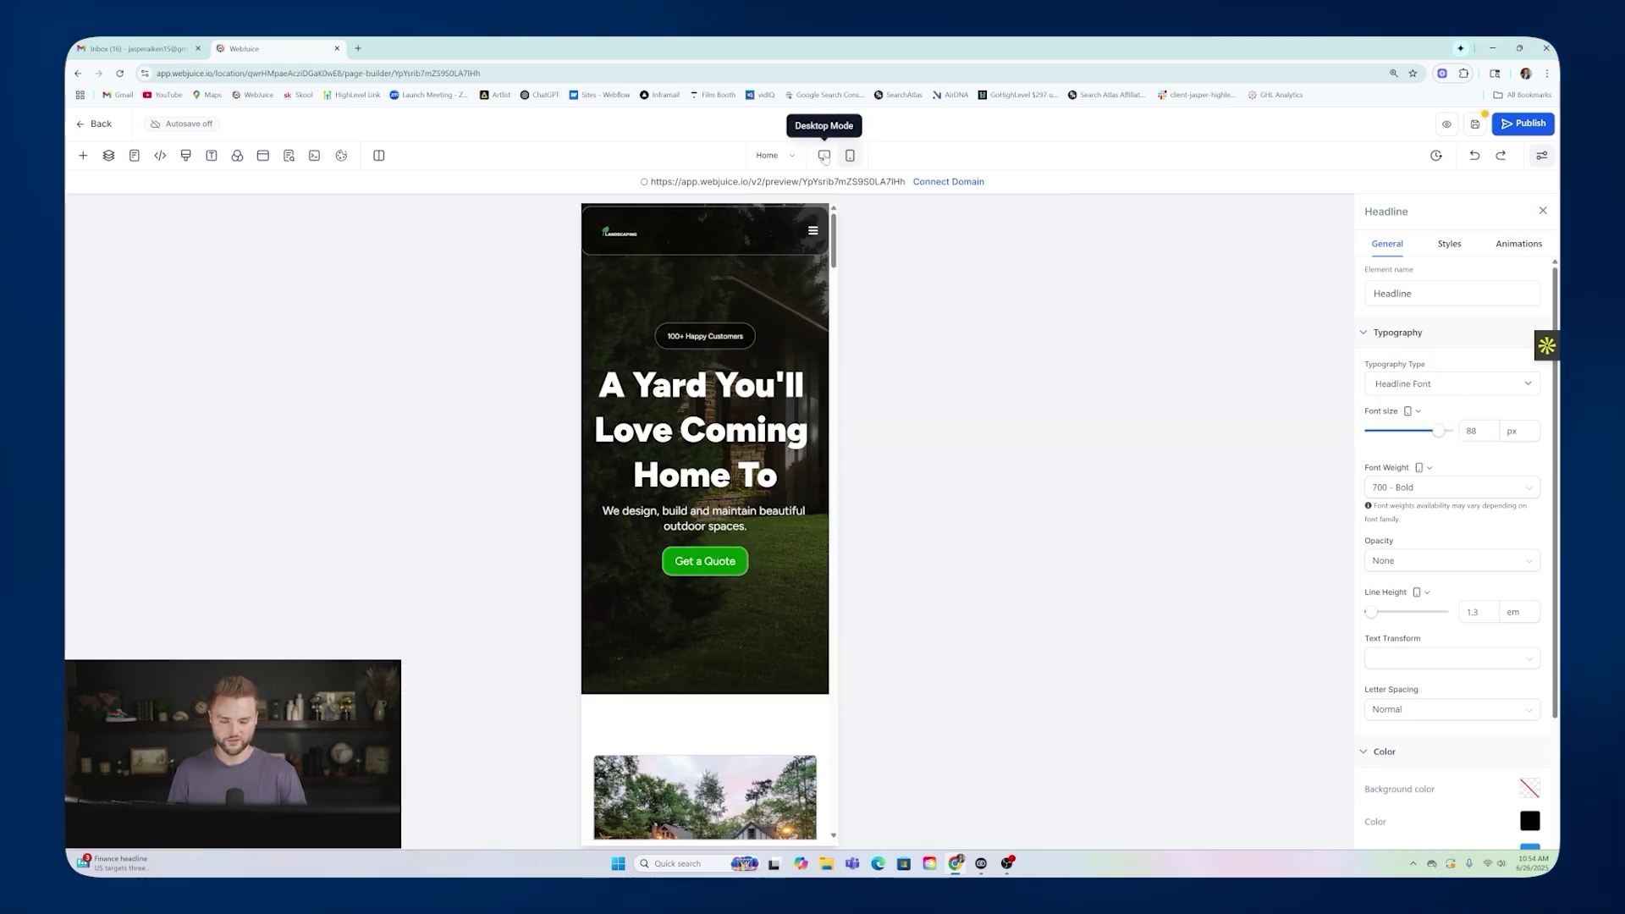
{"action": "left_click", "coordinate": [824, 157]}
{"action": "left_click", "coordinate": [849, 156]}
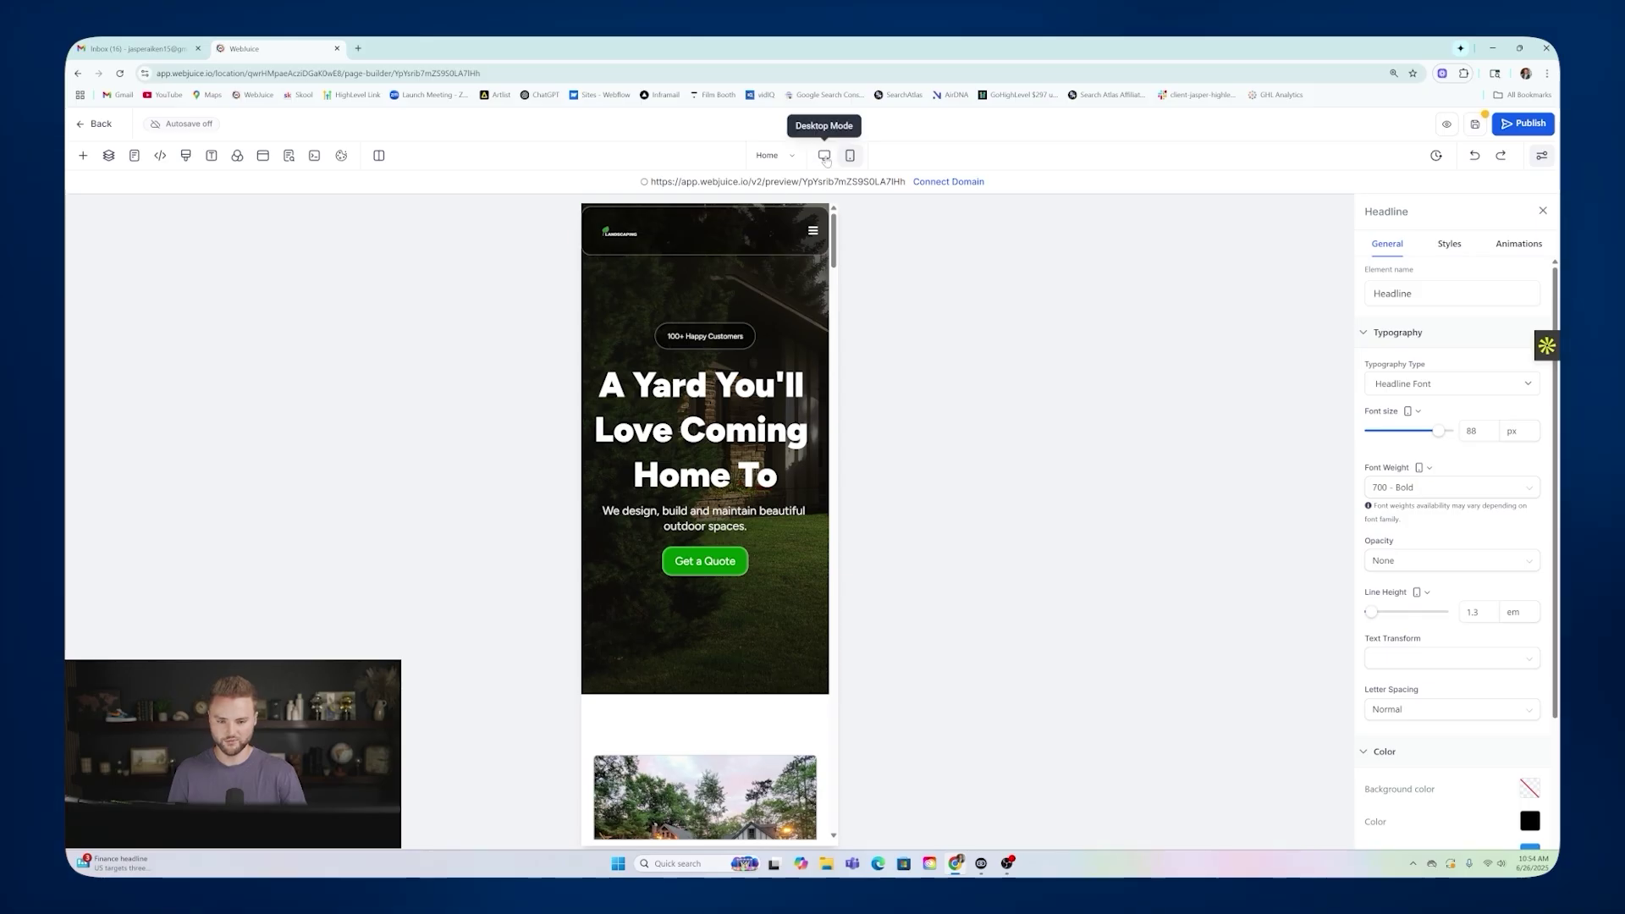
{"action": "left_click", "coordinate": [824, 156]}
{"action": "left_click", "coordinate": [851, 158]}
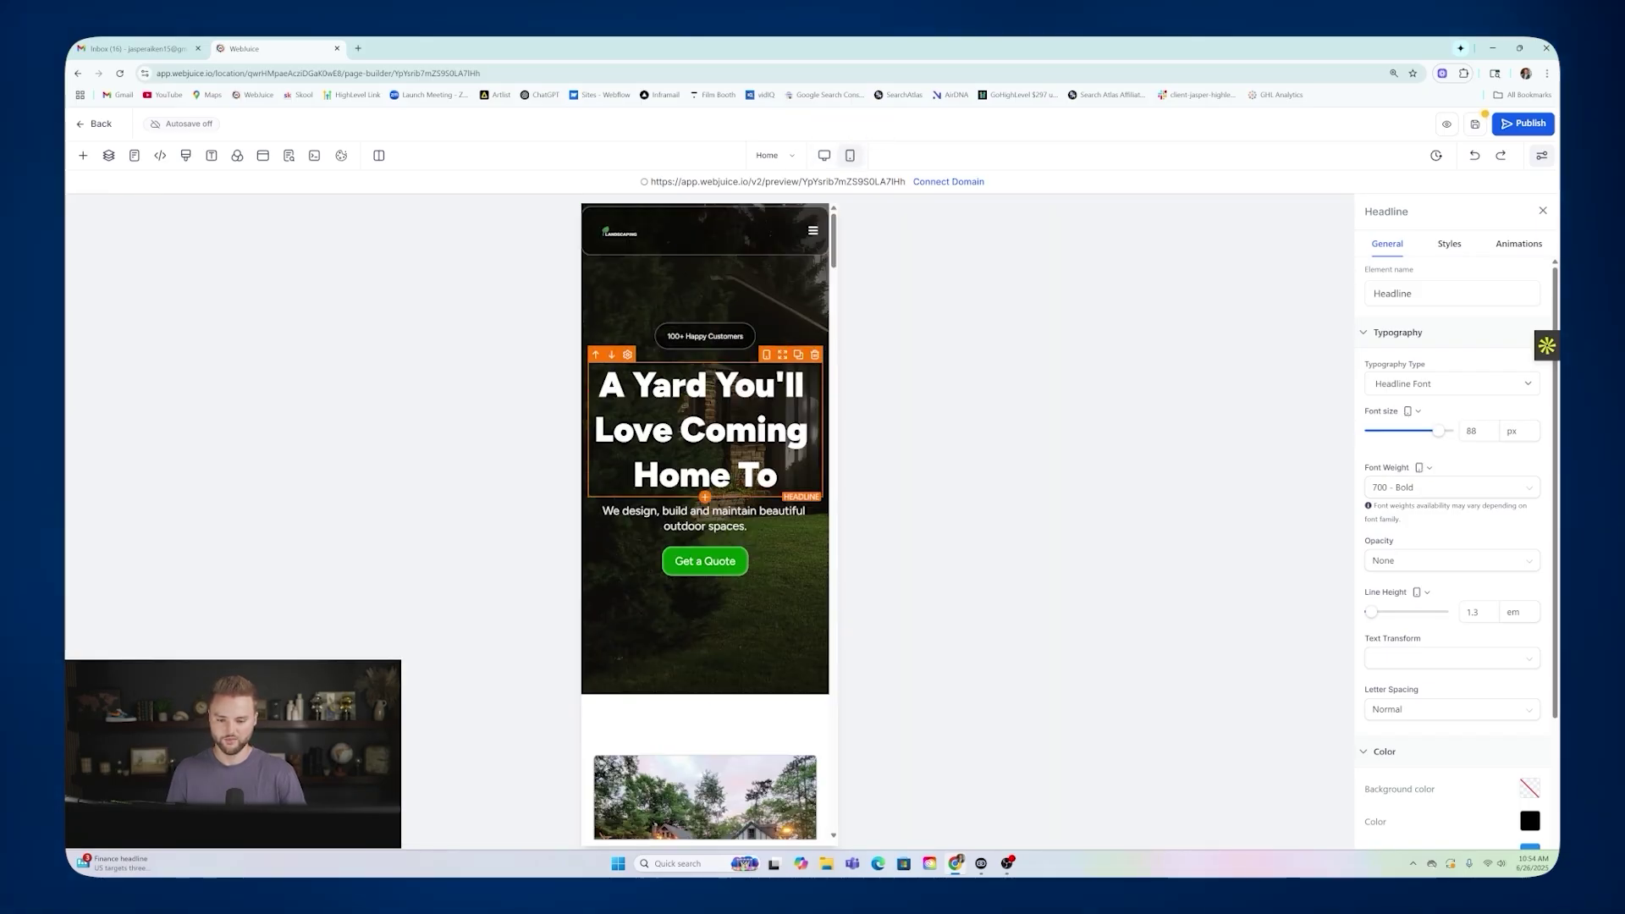
{"action": "left_click", "coordinate": [824, 158]}
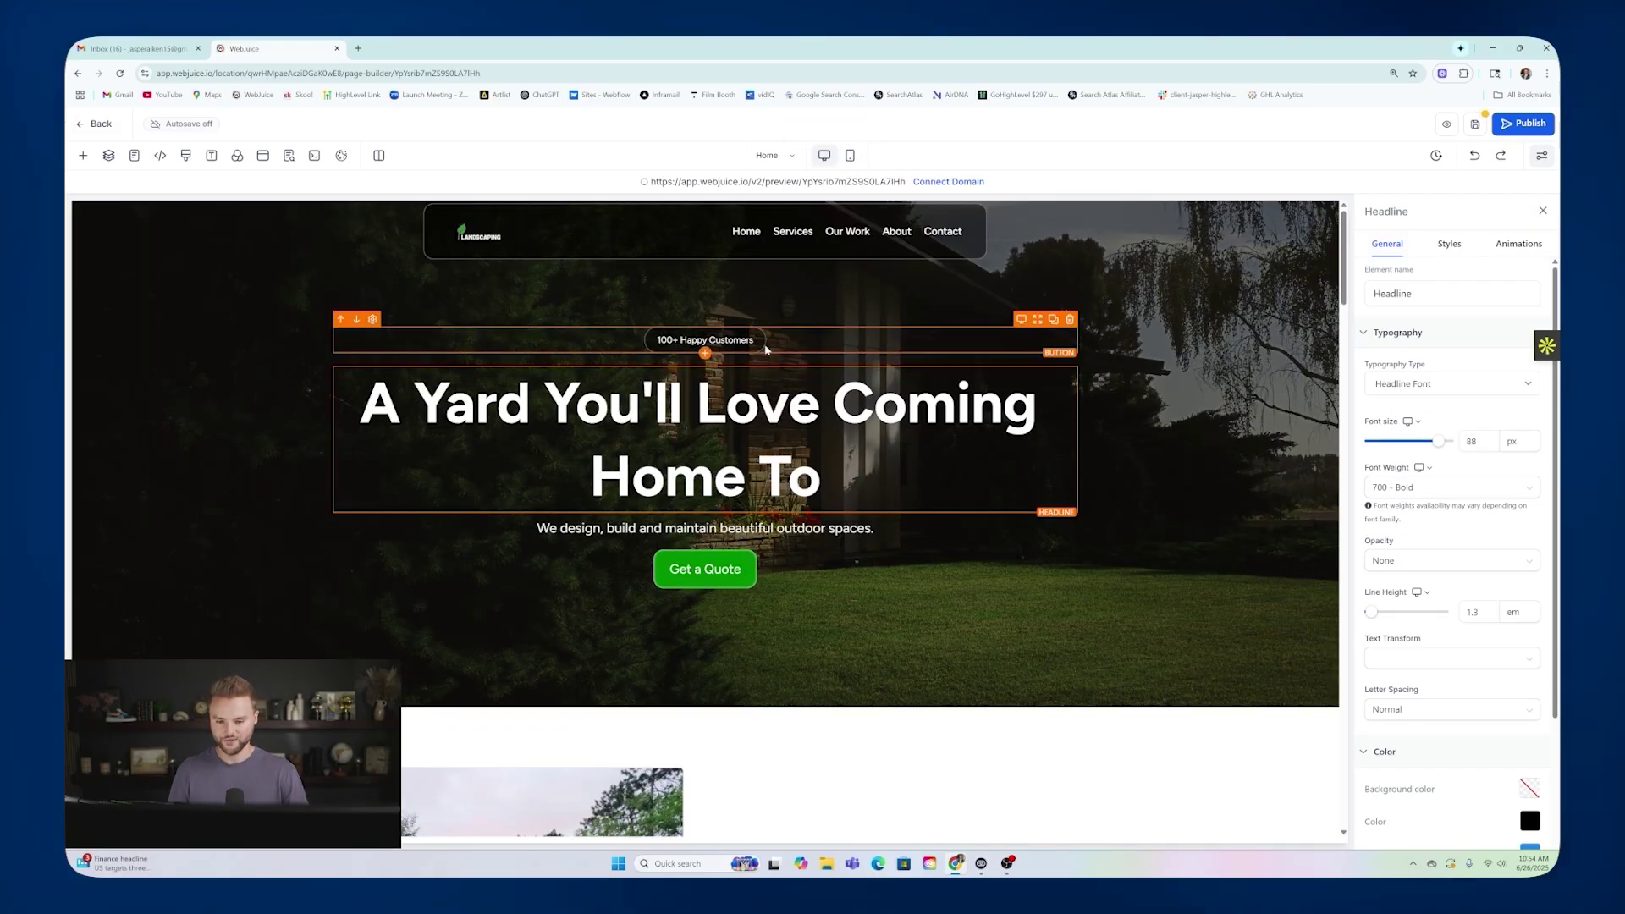
{"action": "left_click", "coordinate": [850, 156]}
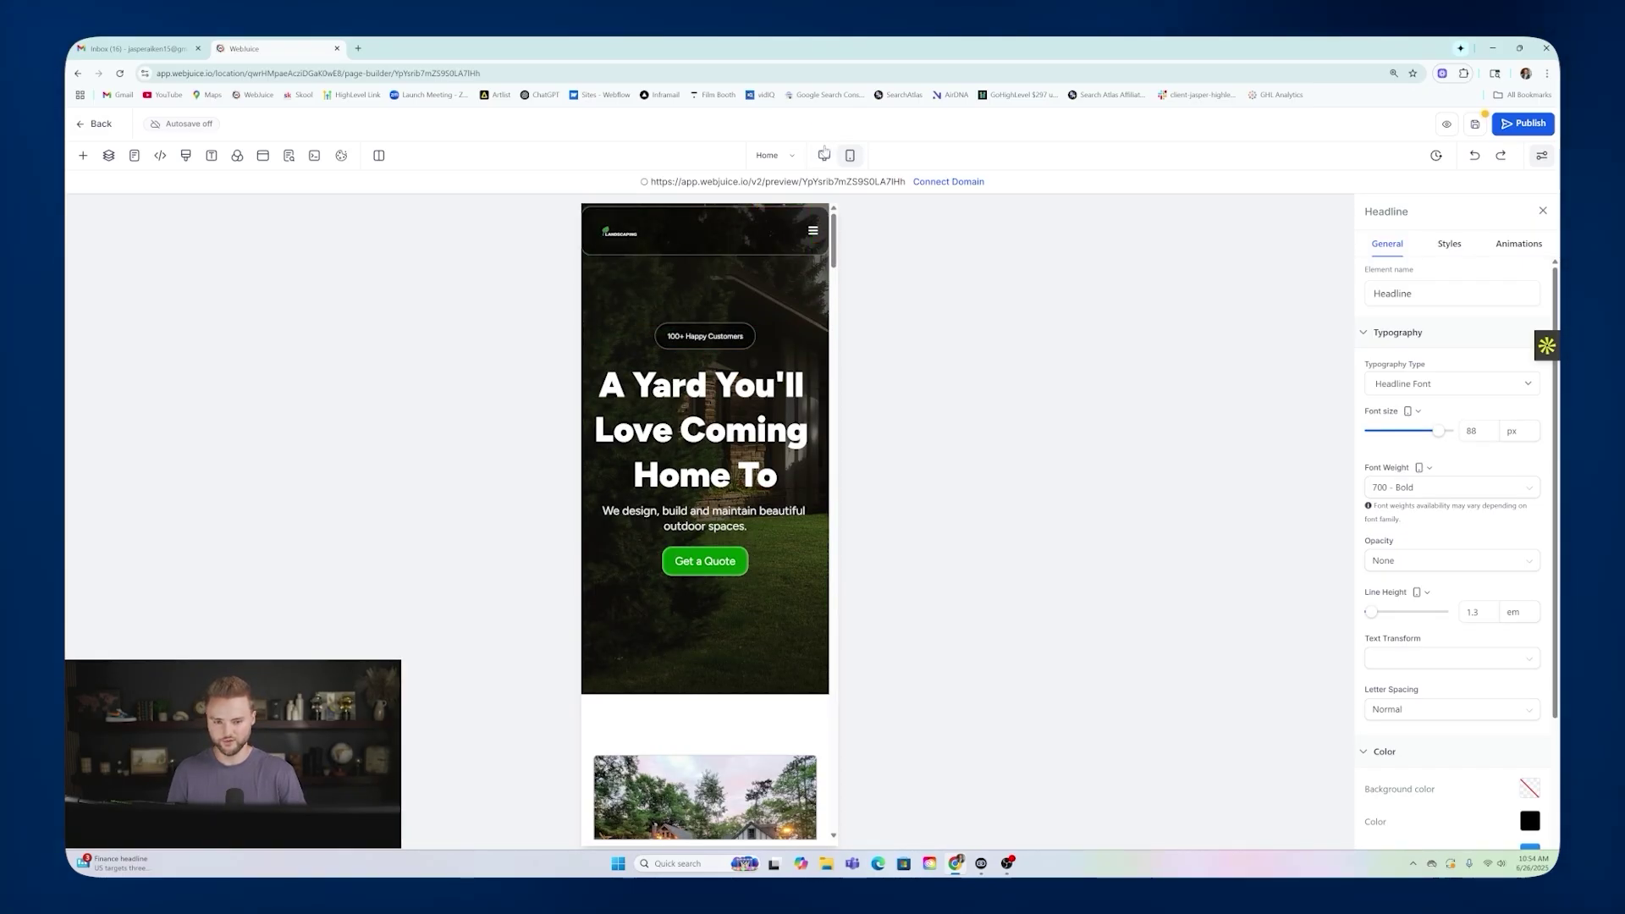
{"action": "left_click", "coordinate": [824, 156]}
Select the 100+ Happy Customers badge and look over its animation options.
{"action": "left_click", "coordinate": [683, 339]}
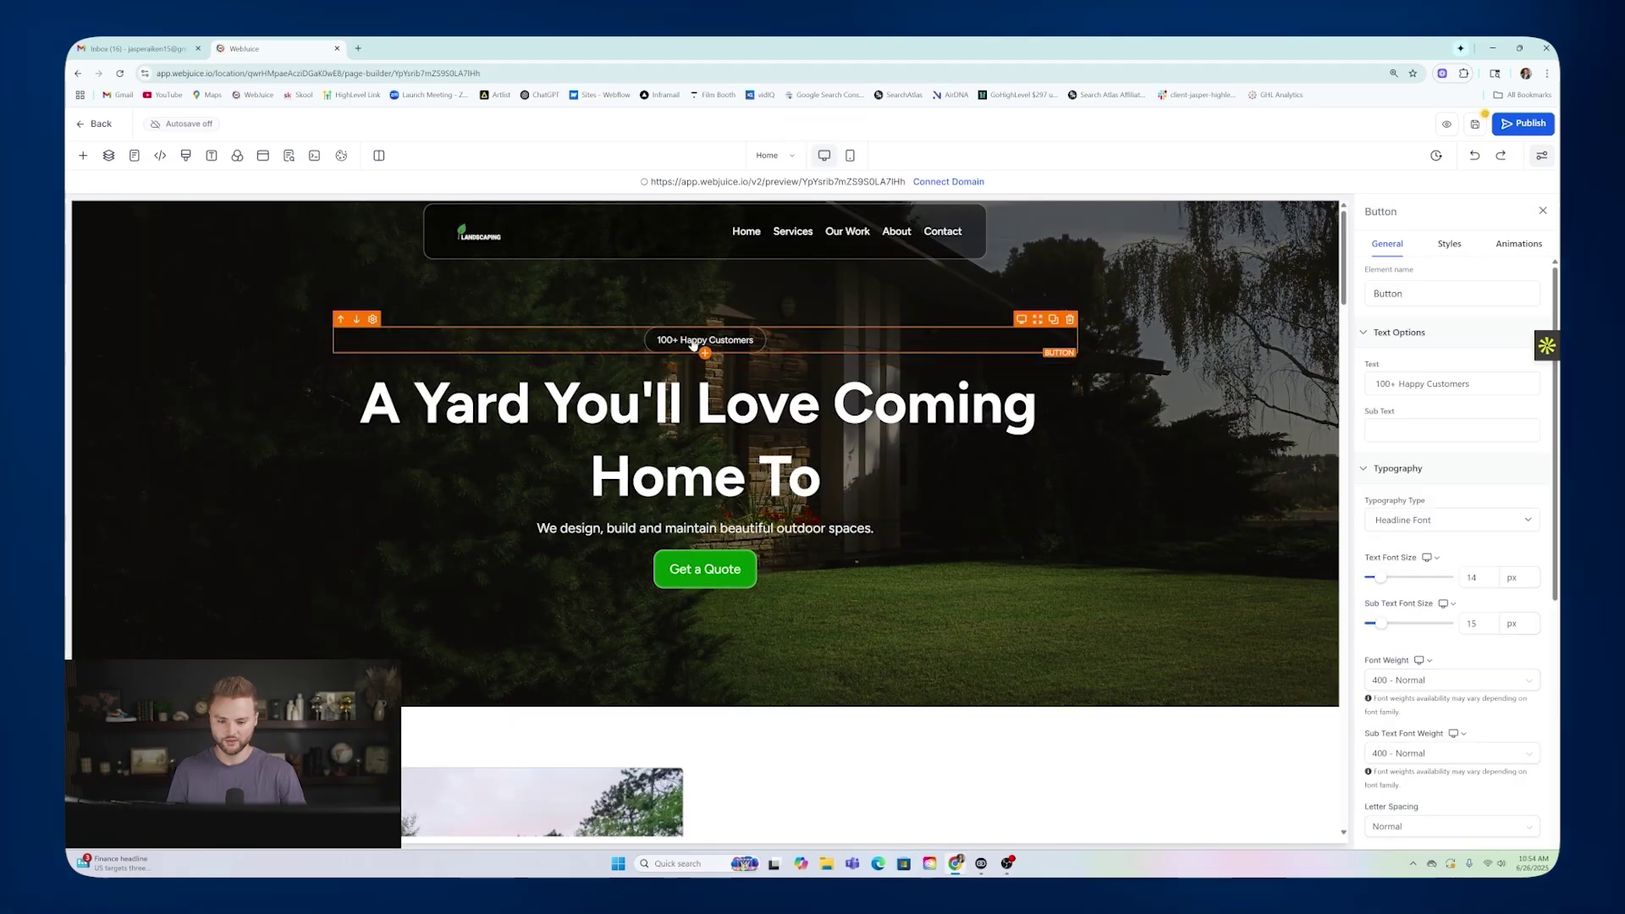
{"action": "scroll", "coordinate": [1550, 549], "scroll_direction": "down", "scroll_amount": 5}
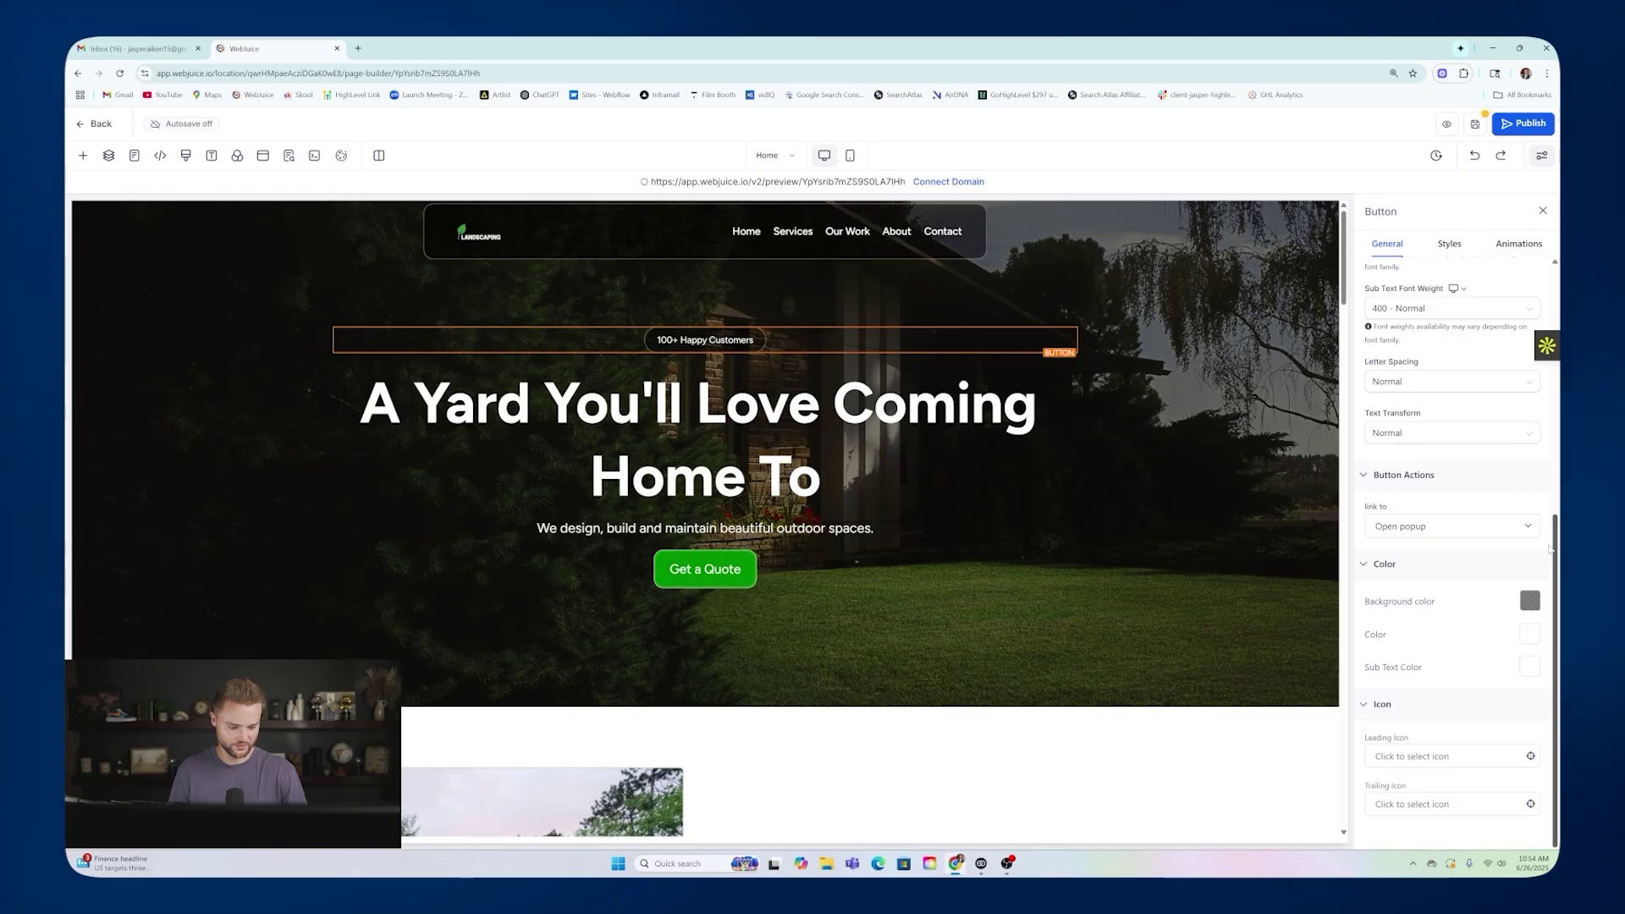
{"action": "left_click", "coordinate": [1448, 244]}
{"action": "left_click", "coordinate": [1505, 247]}
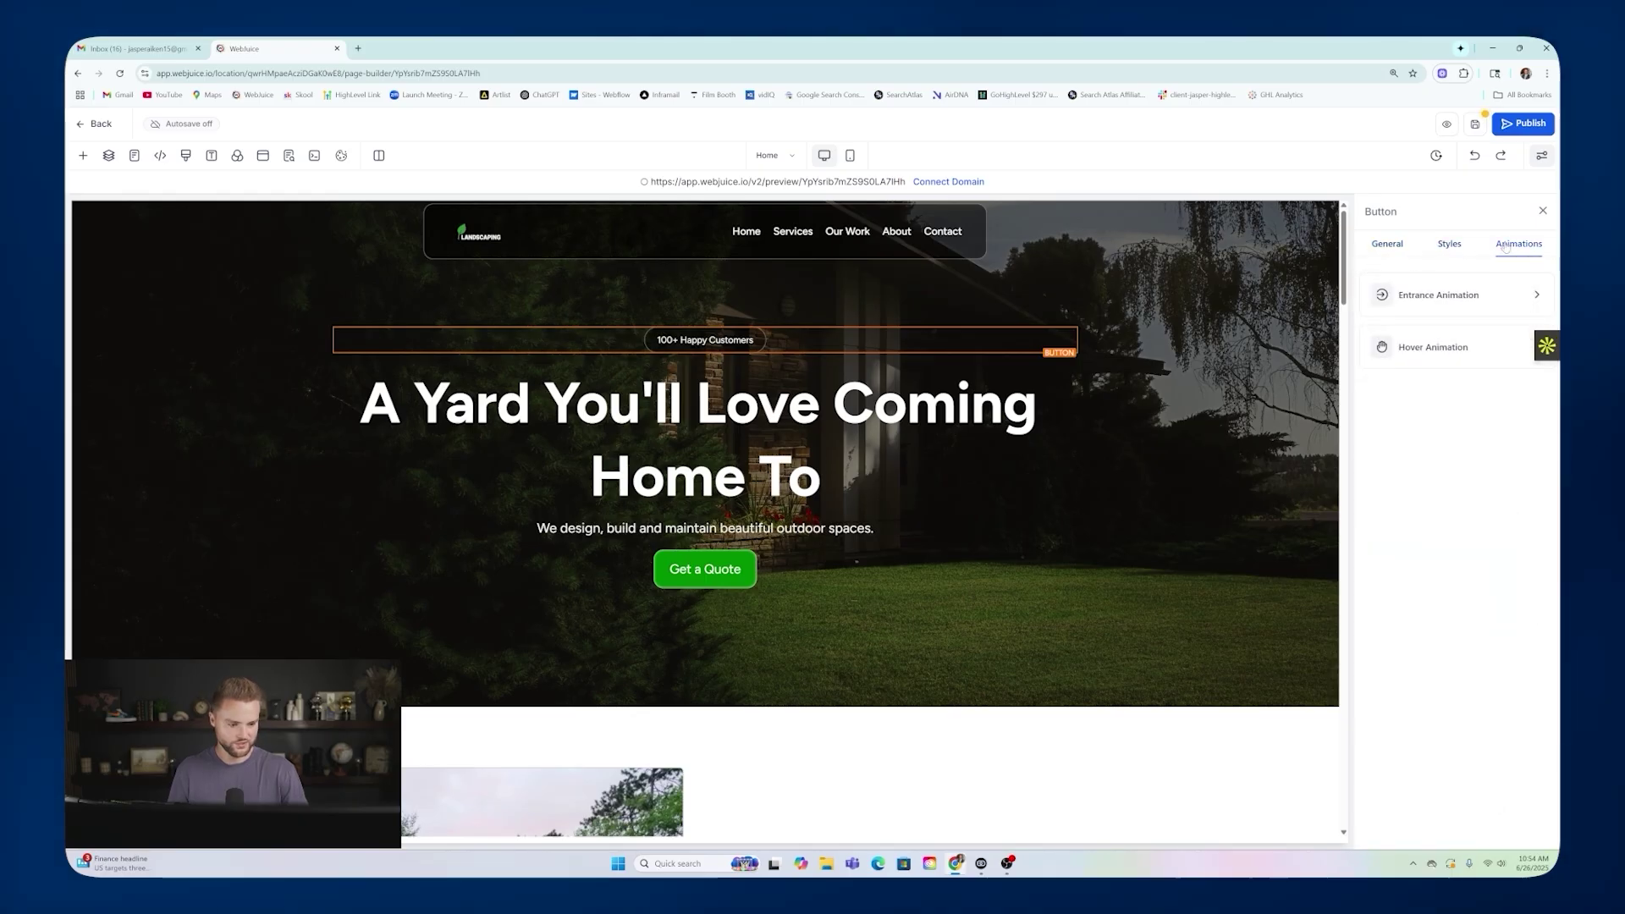
{"action": "left_click", "coordinate": [757, 406]}
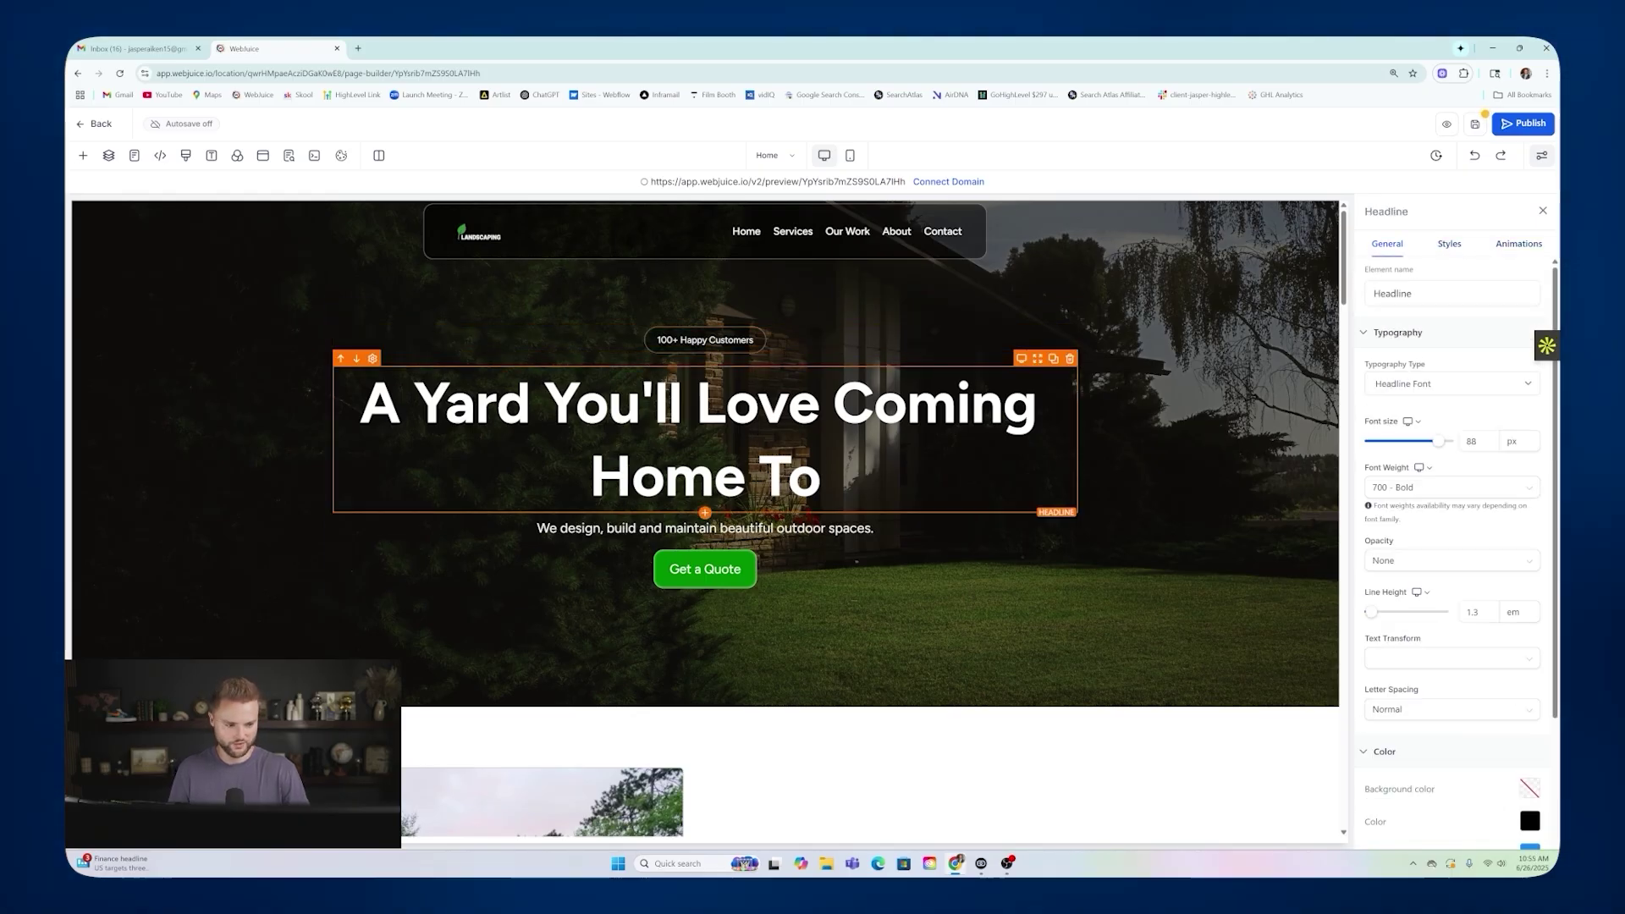
{"action": "left_click", "coordinate": [726, 347]}
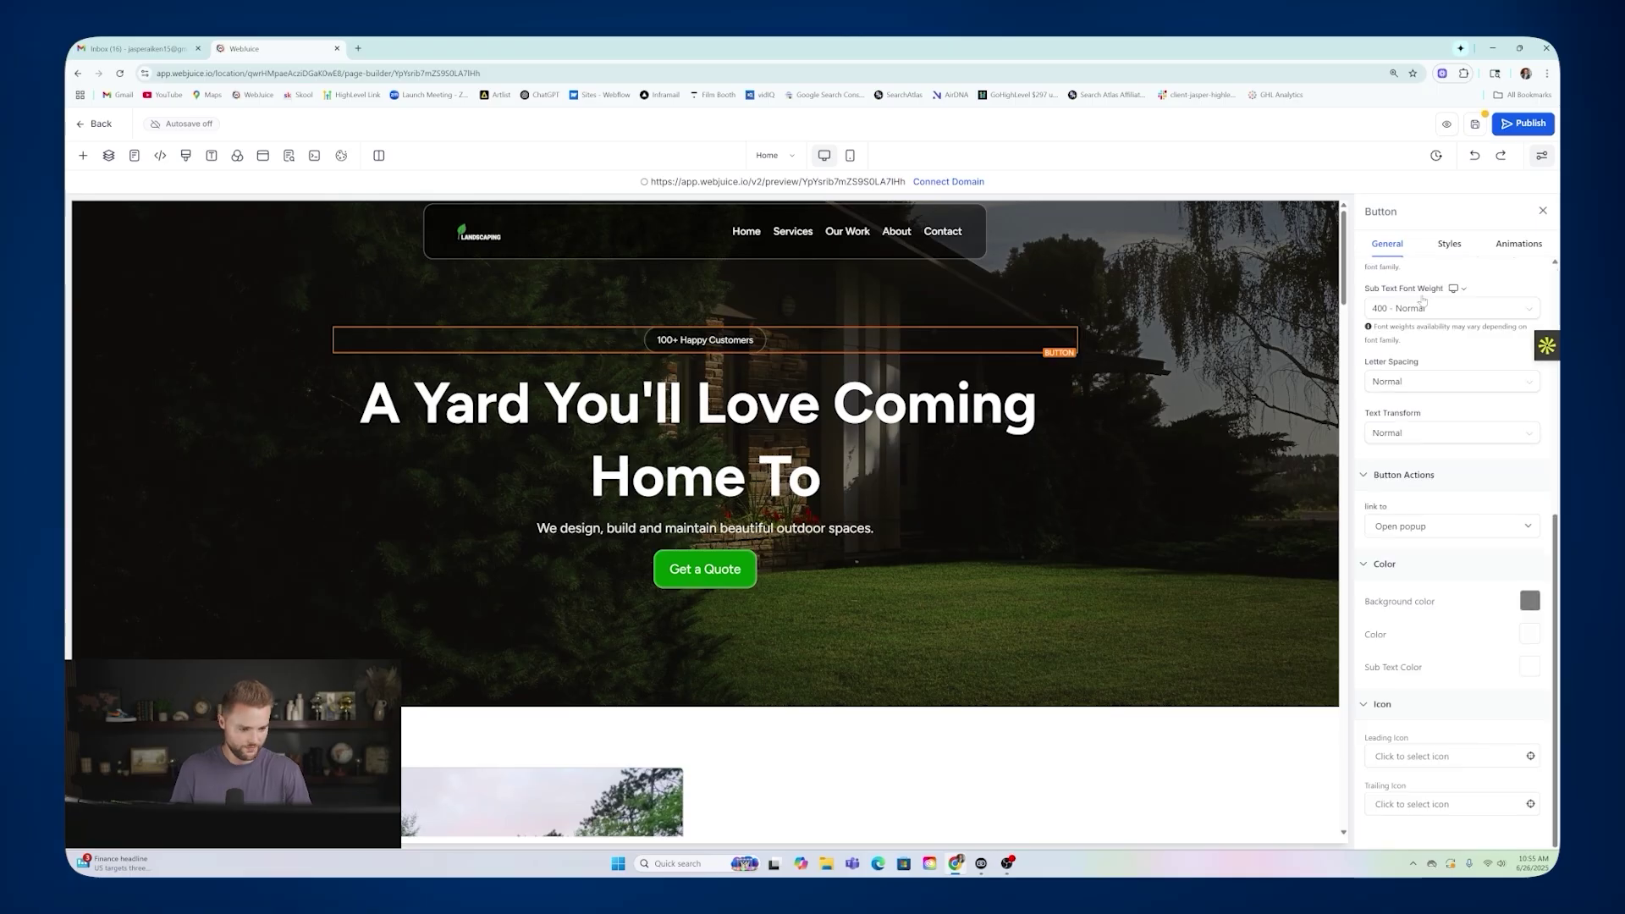
Toggle the badge's mobile visibility off and on in mobile preview, then return to desktop.
{"action": "left_click", "coordinate": [1448, 246]}
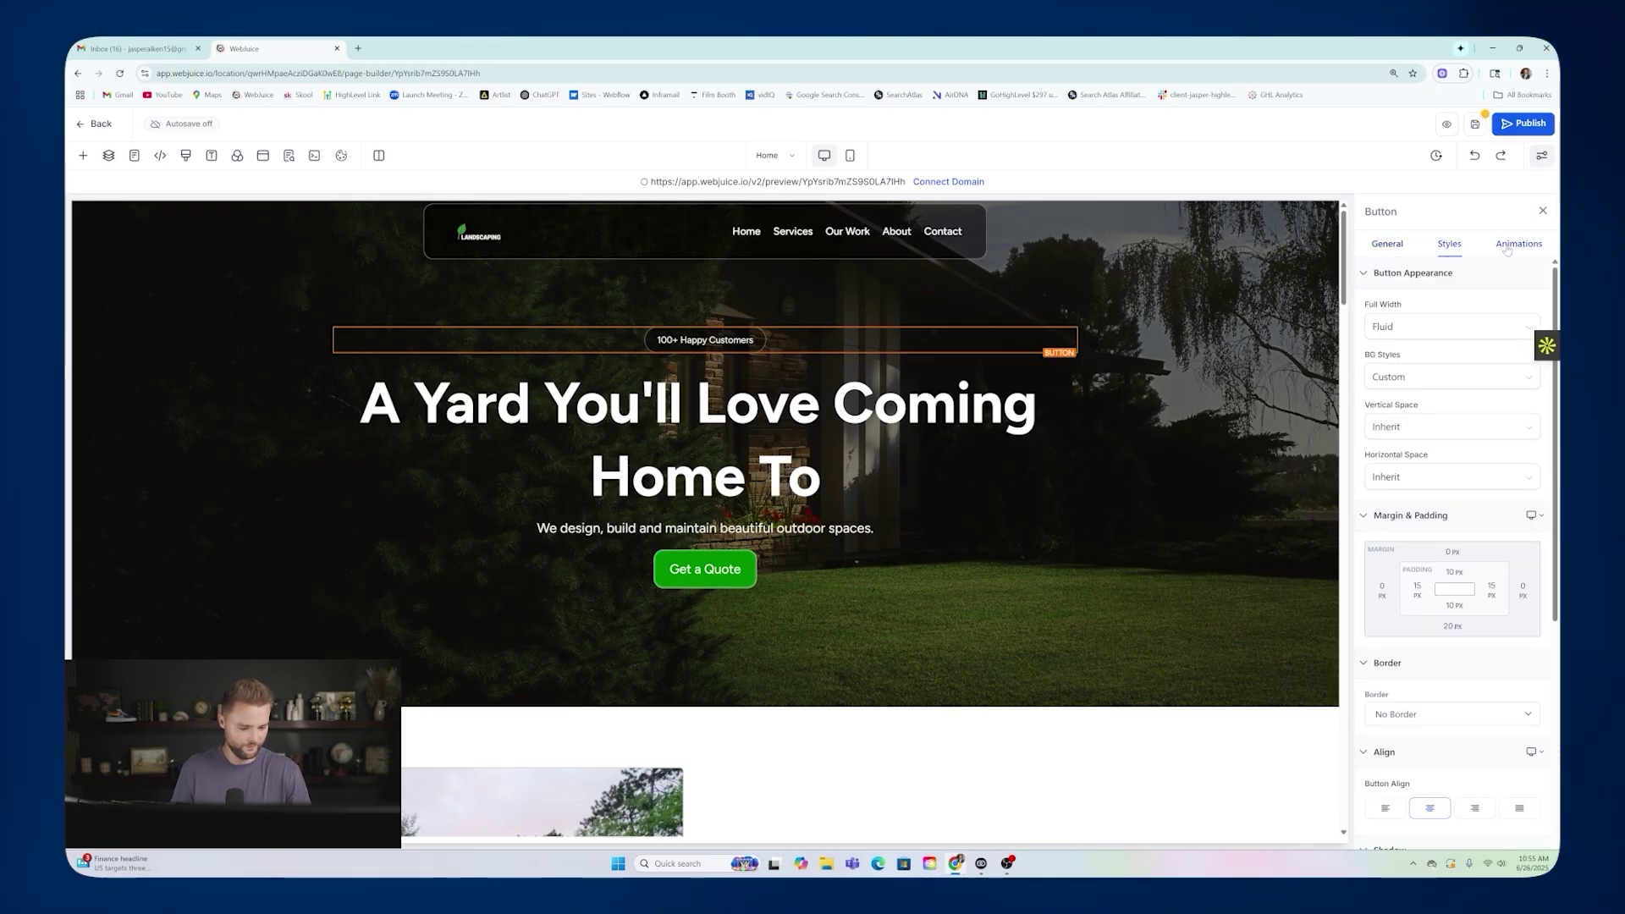
{"action": "scroll", "coordinate": [1513, 434], "scroll_direction": "down", "scroll_amount": 5}
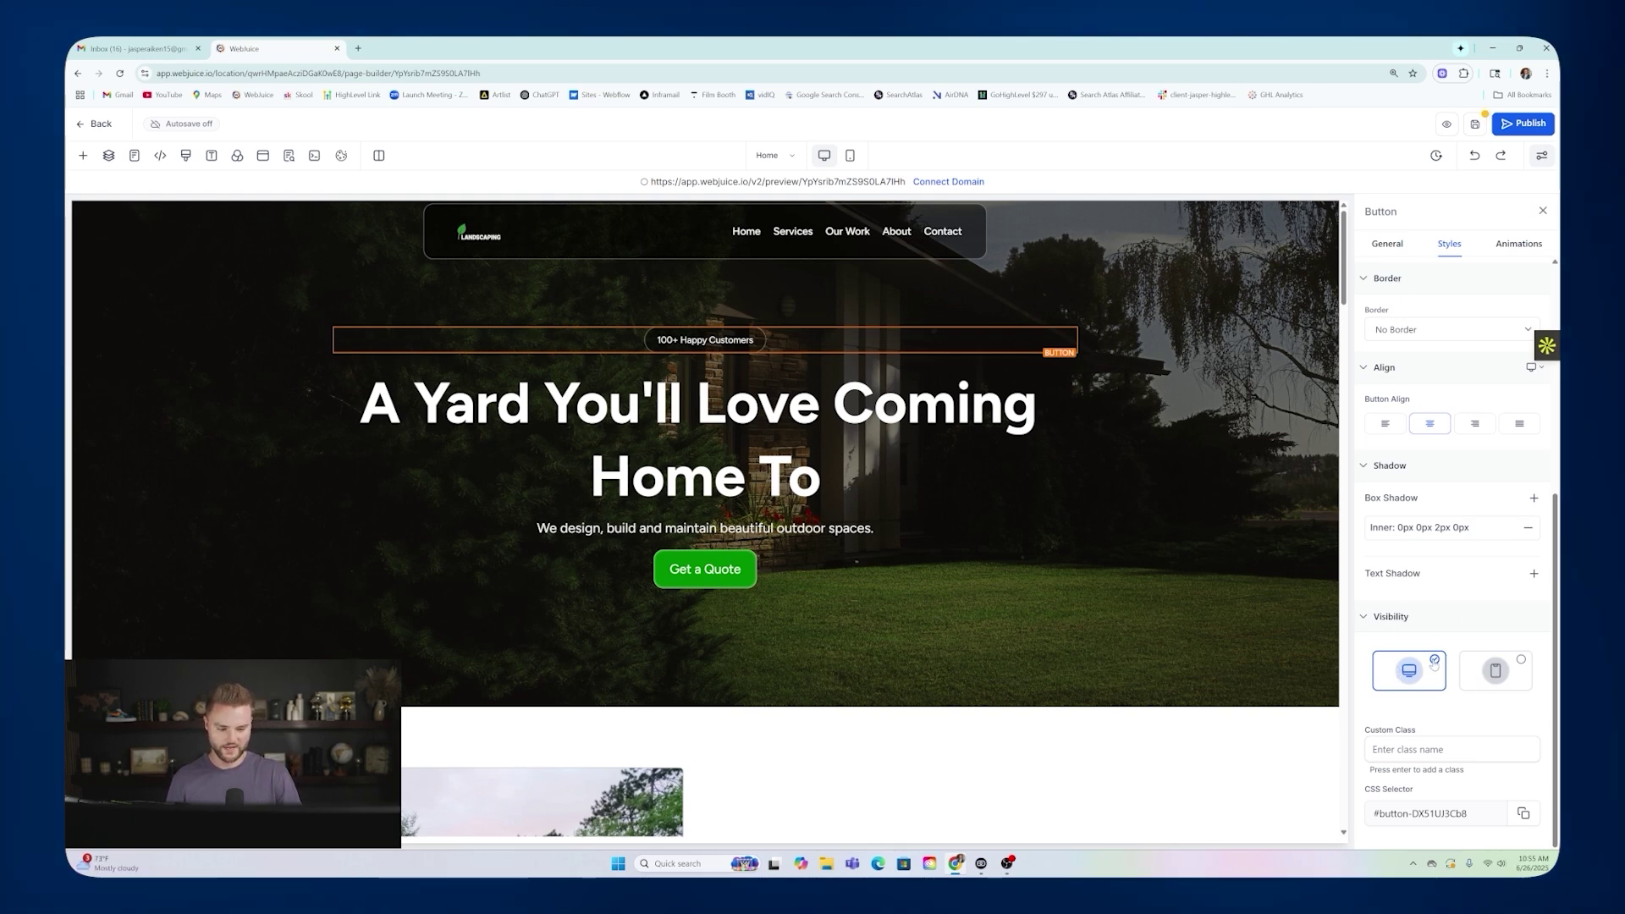
{"action": "mouse_move", "coordinate": [713, 341]}
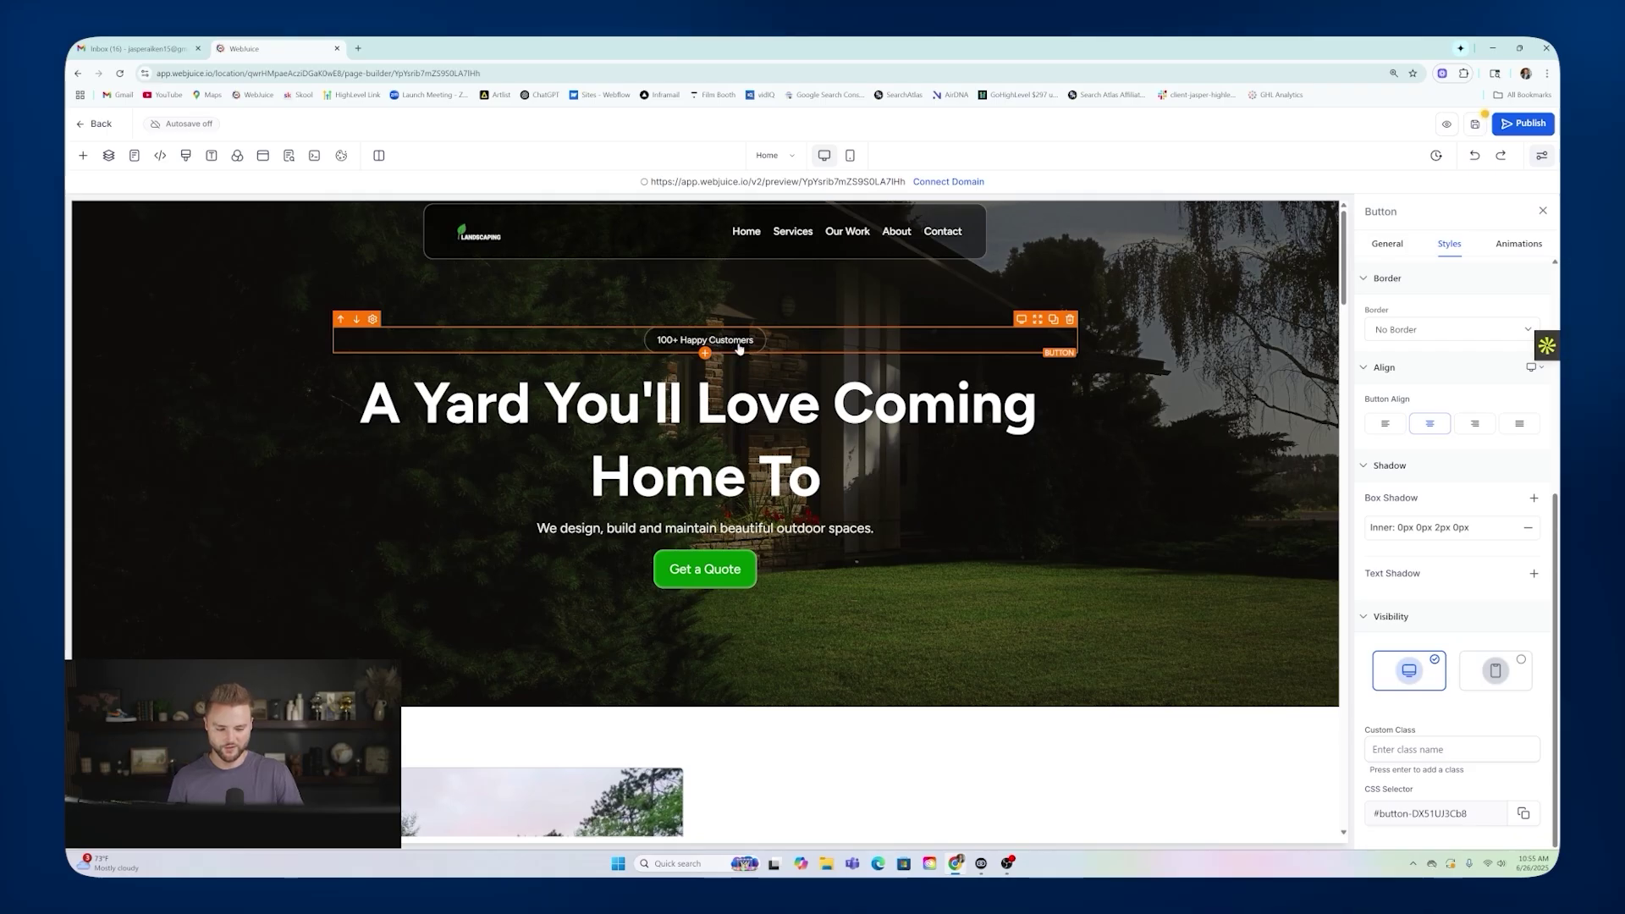
{"action": "left_click", "coordinate": [1528, 680]}
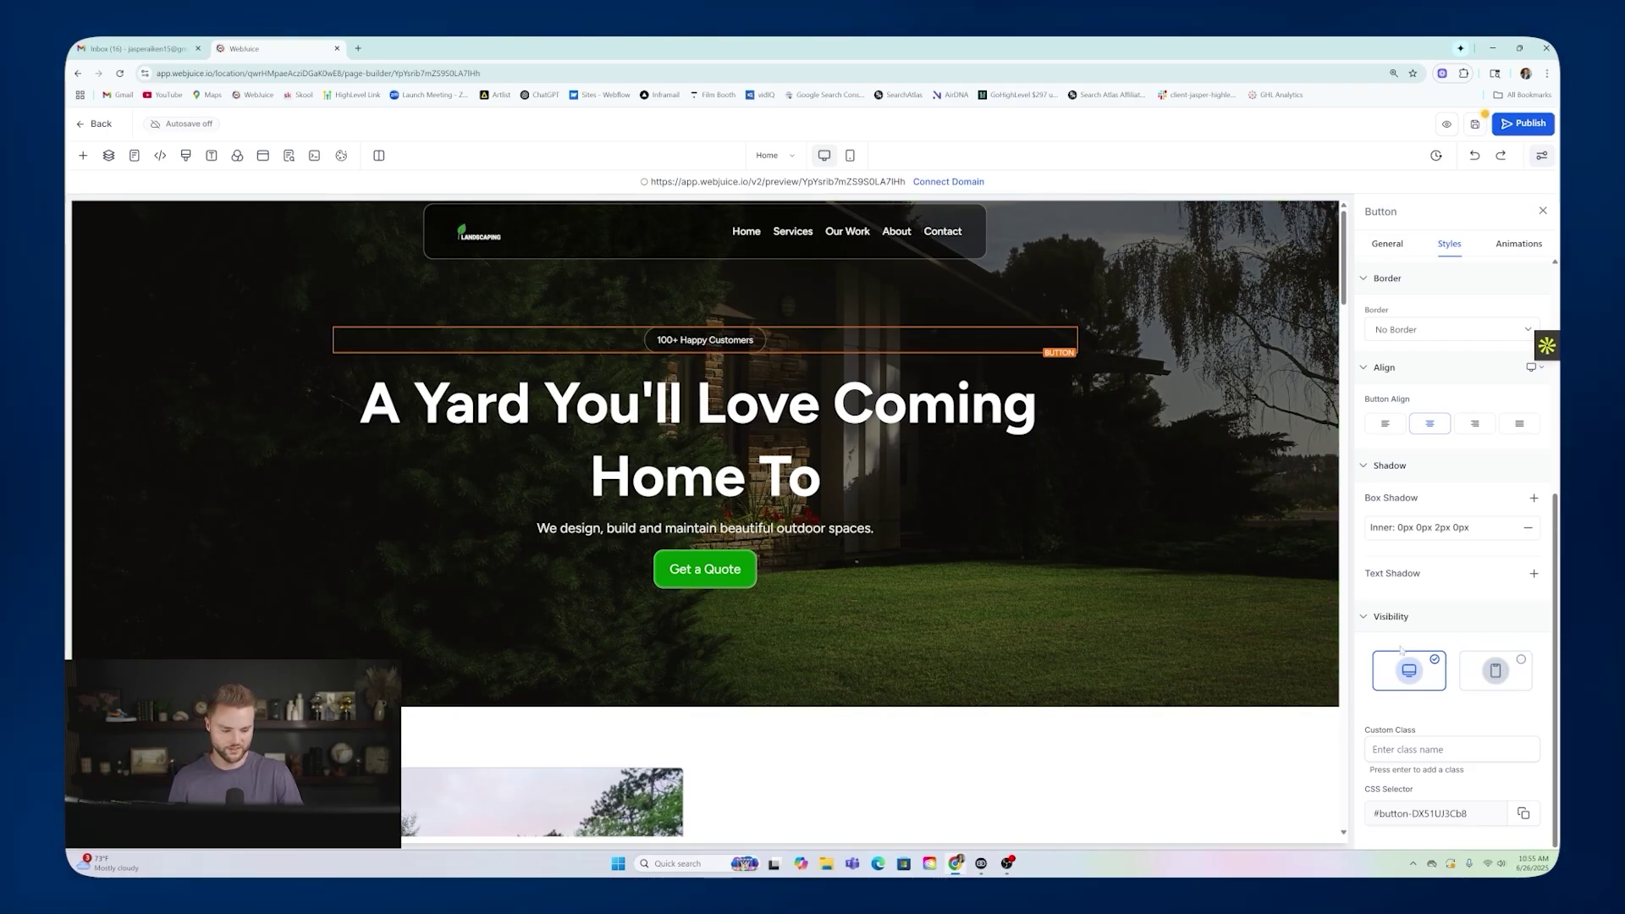
{"action": "left_click", "coordinate": [850, 155]}
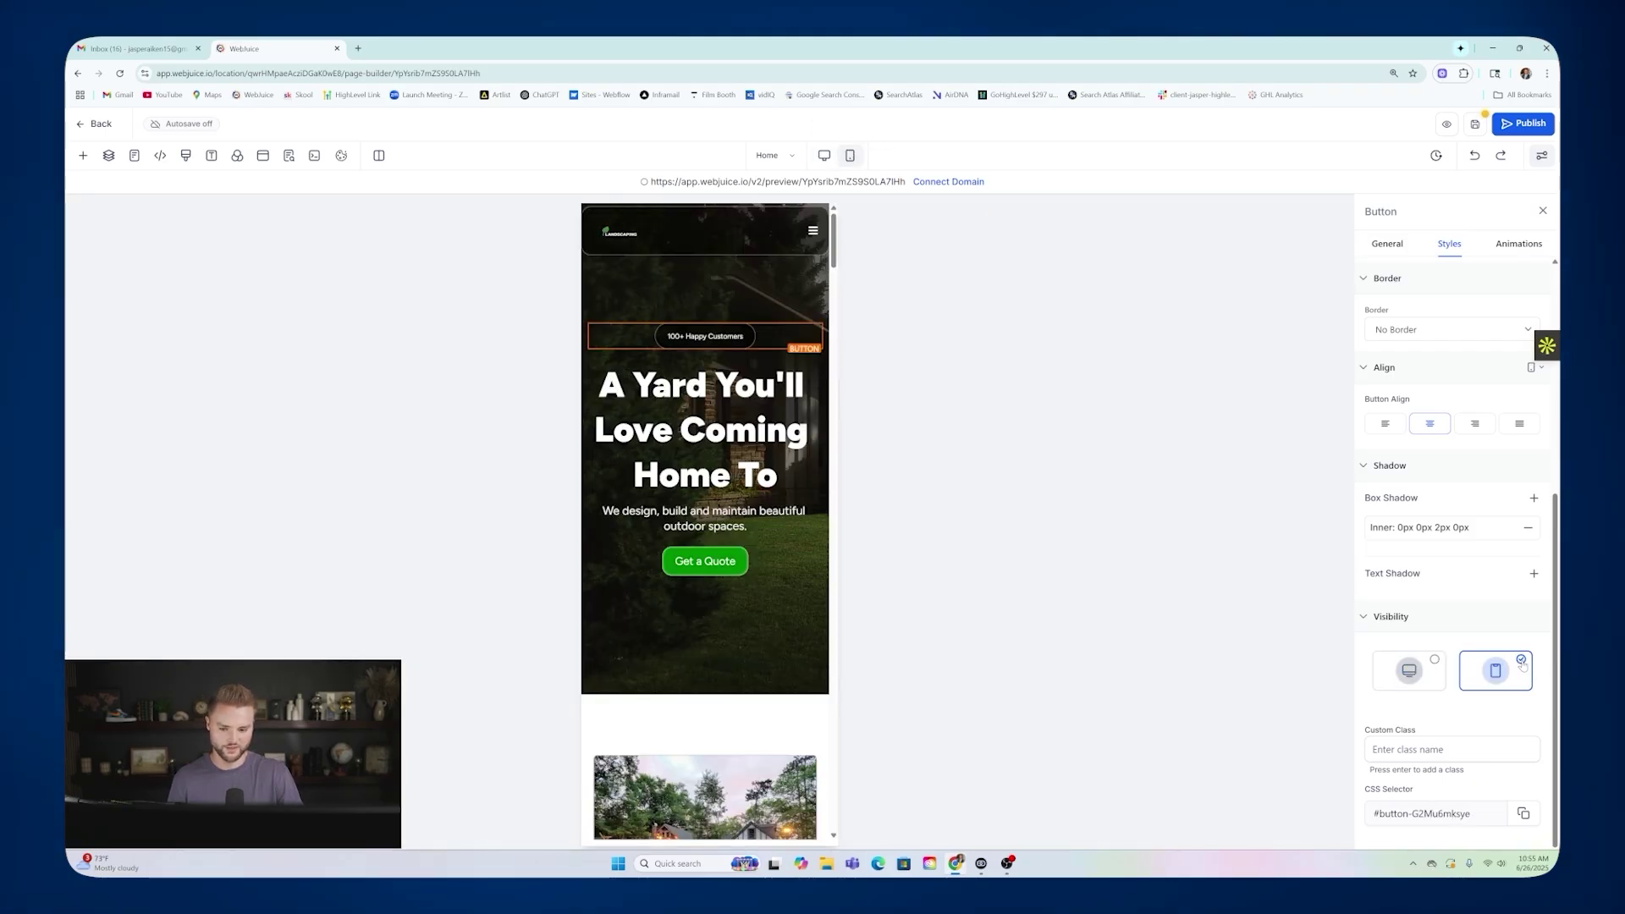
{"action": "left_click", "coordinate": [1522, 661]}
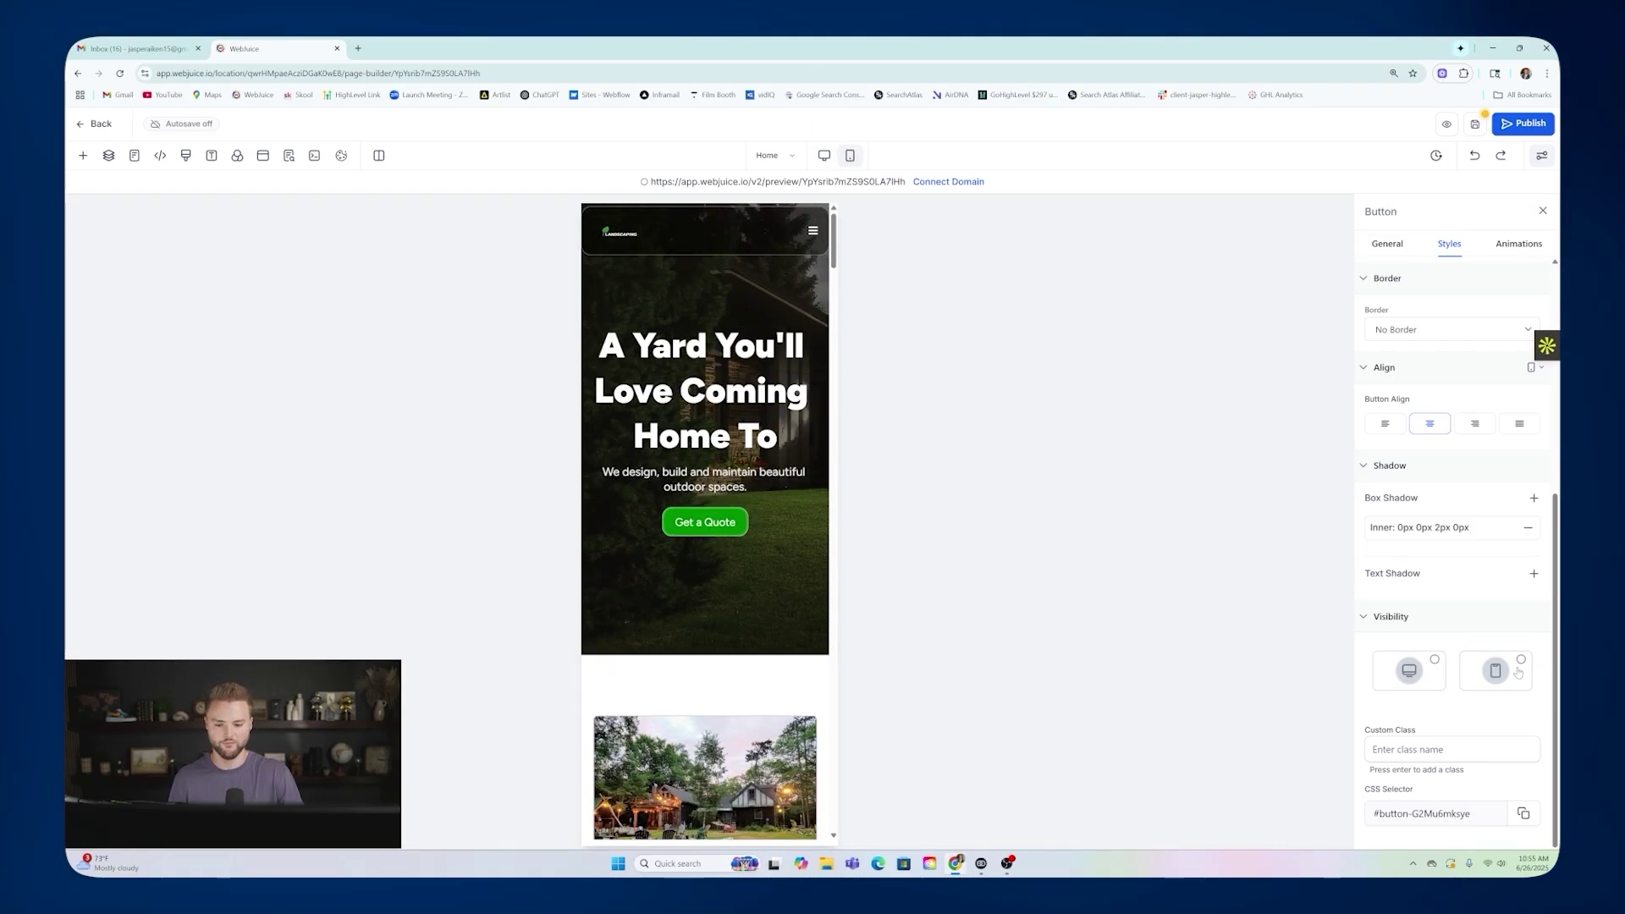
{"action": "left_click", "coordinate": [1520, 660]}
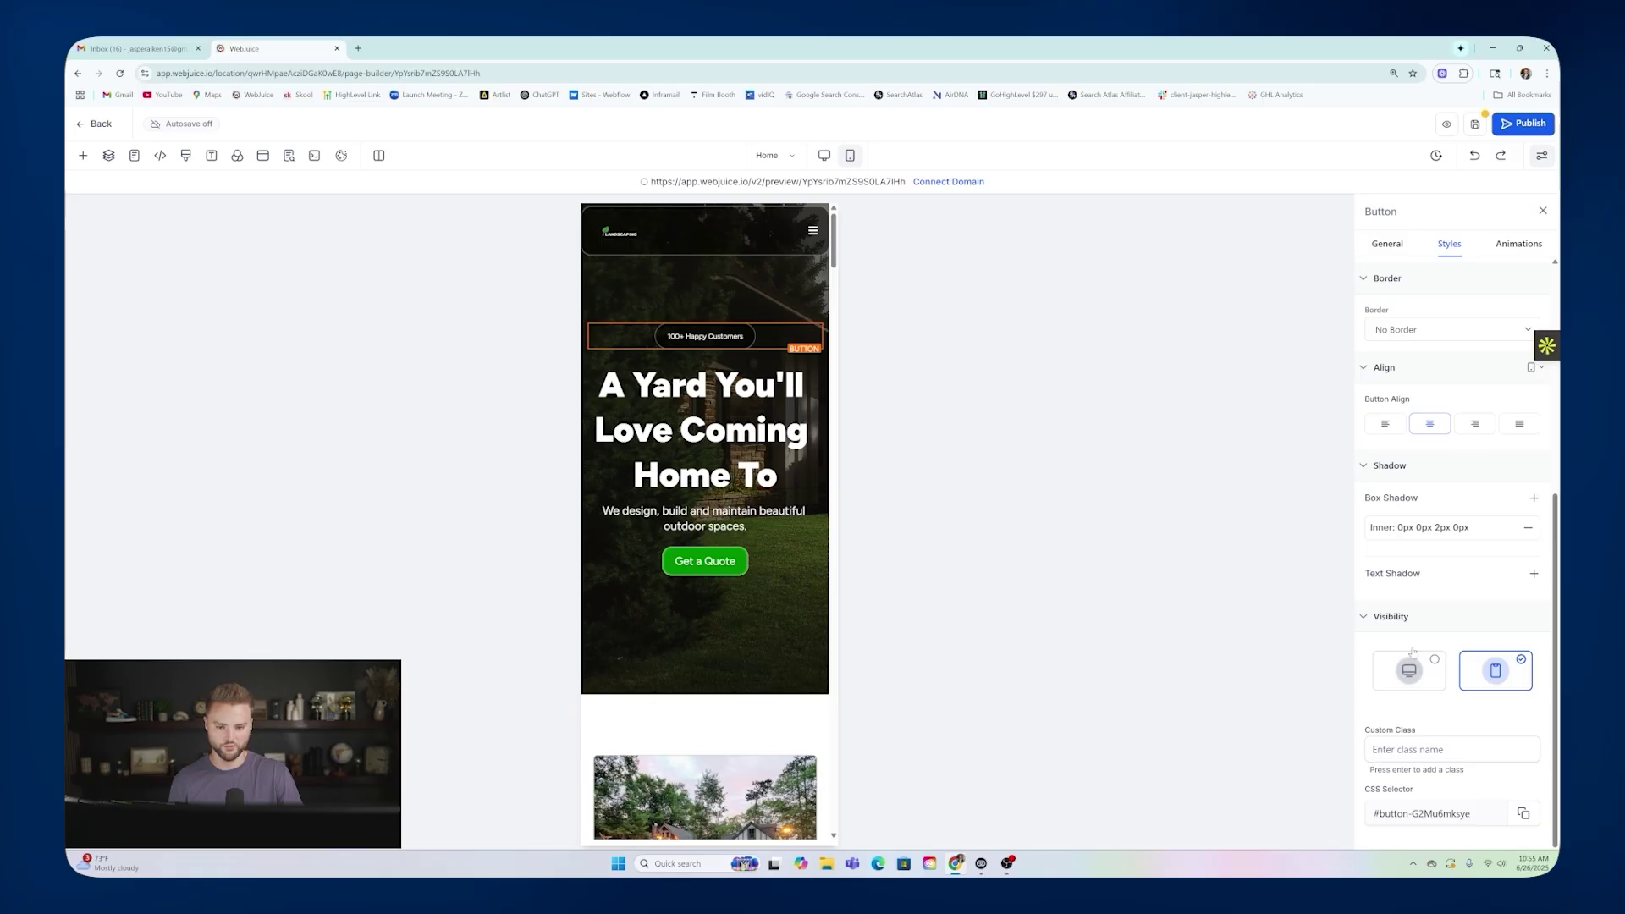
{"action": "left_click", "coordinate": [823, 155]}
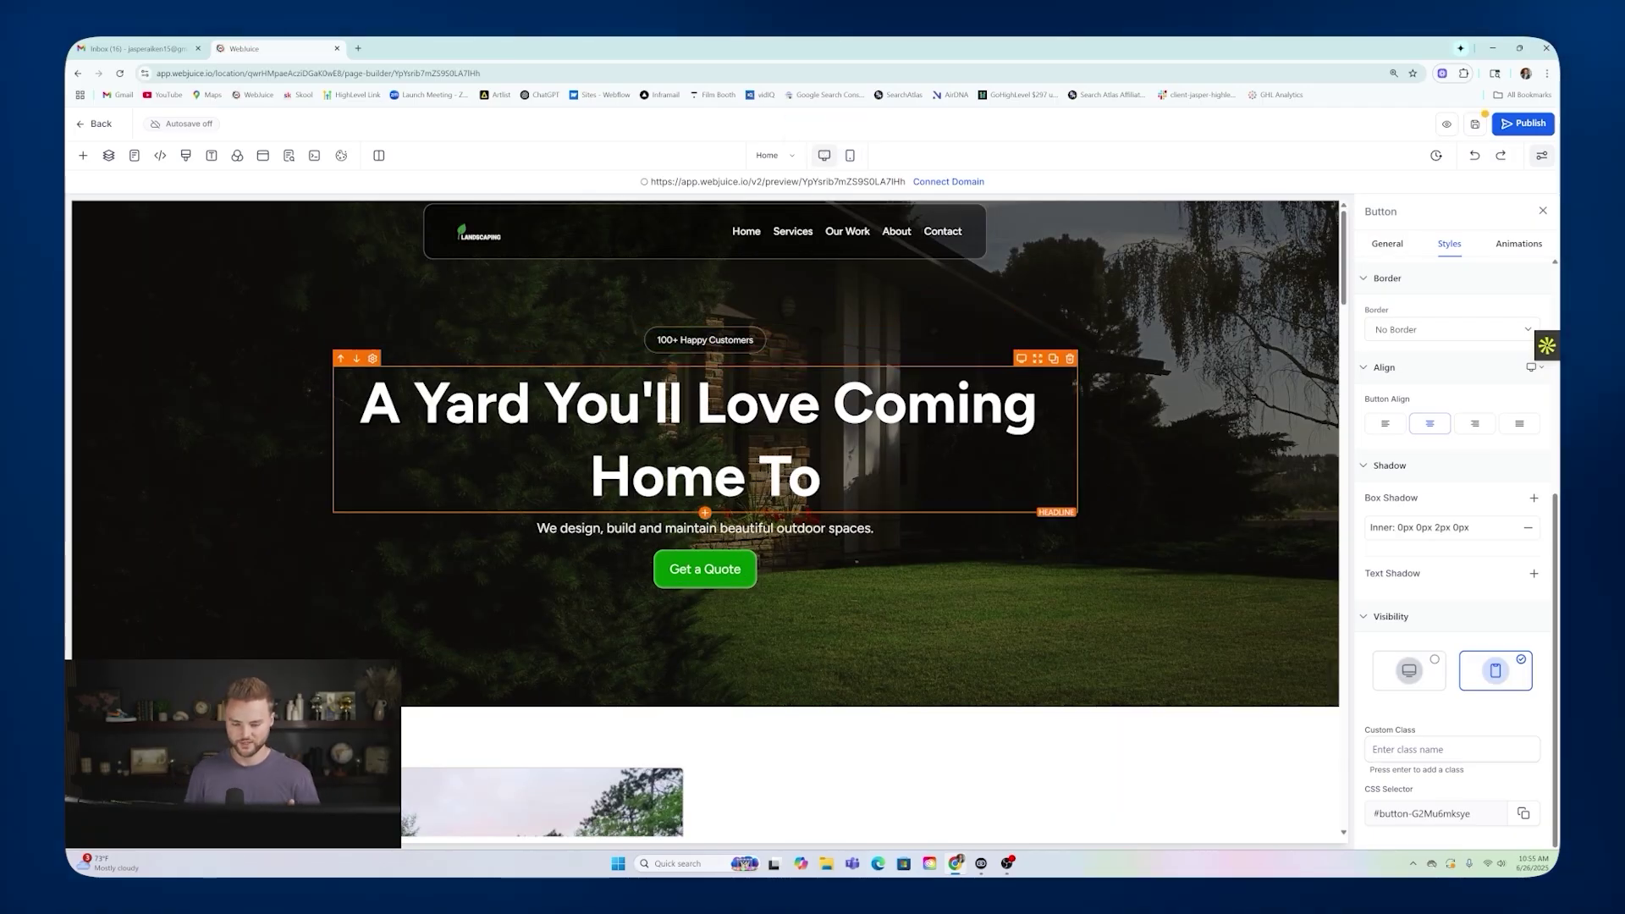
{"action": "left_click", "coordinate": [717, 568]}
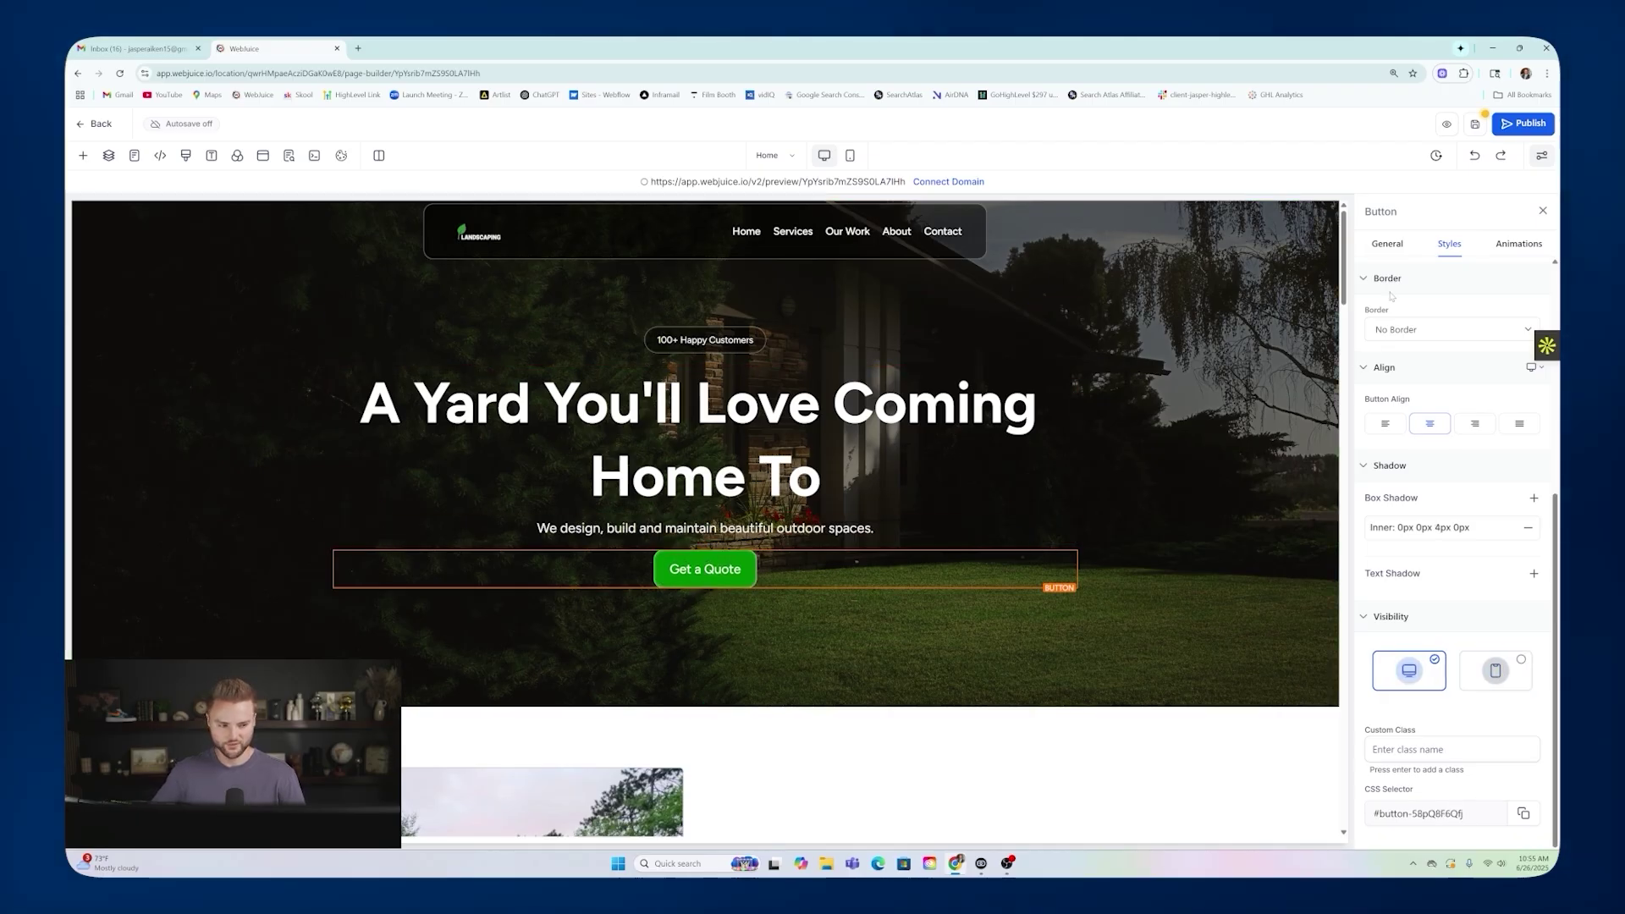
Try left alignment on Get a Quote, keep it centred, and add a text shadow.
{"action": "left_click", "coordinate": [1382, 425]}
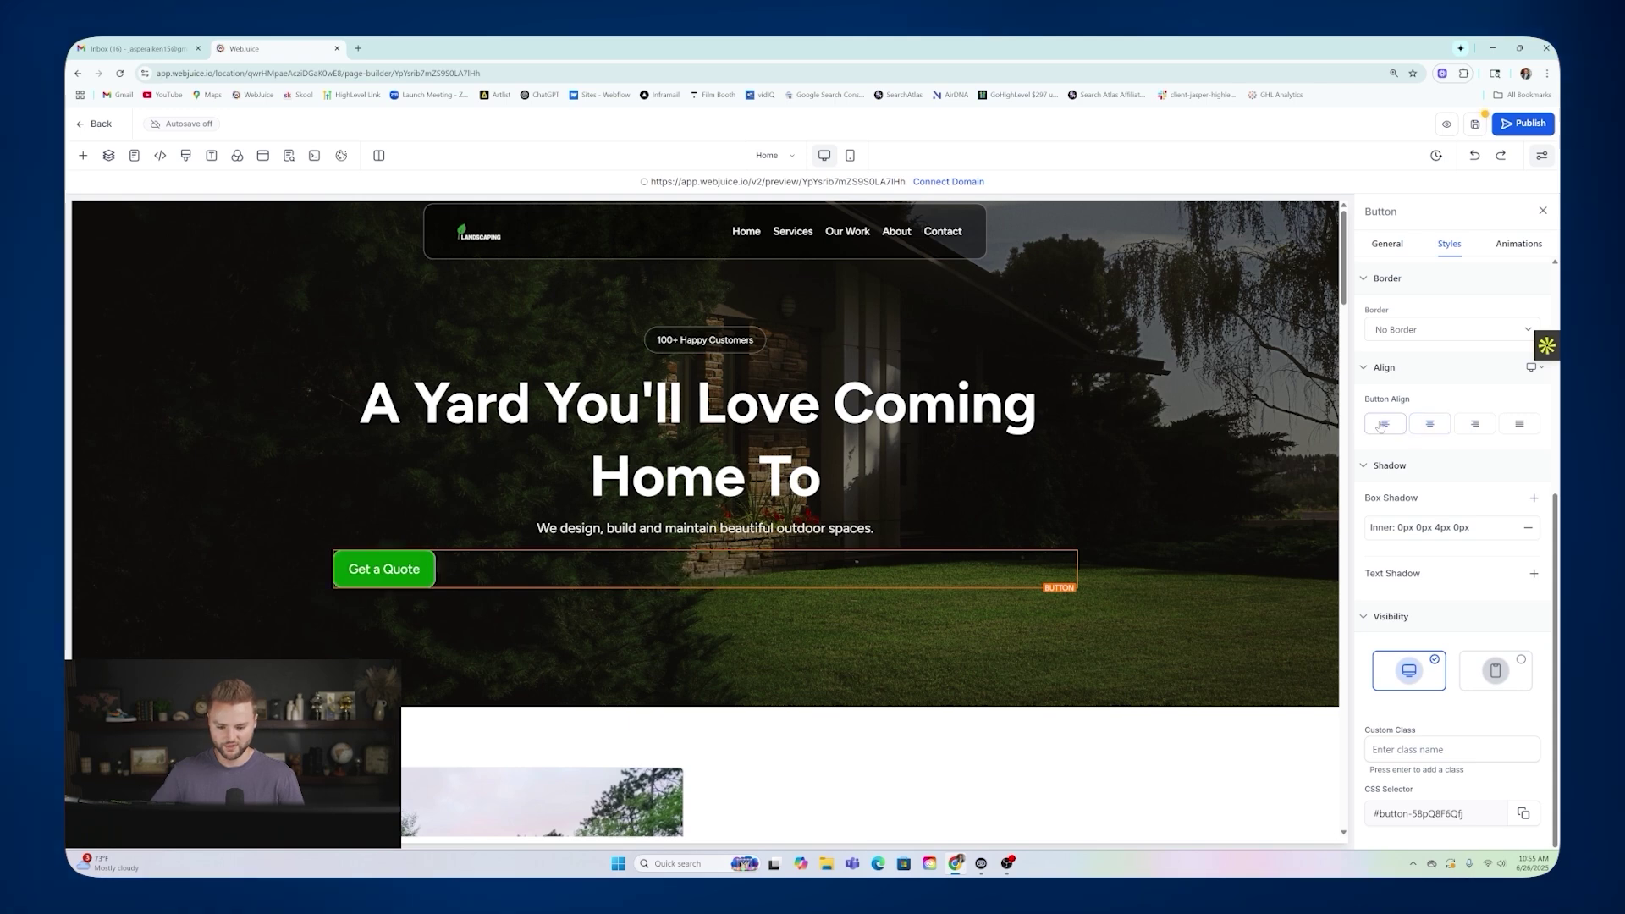
{"action": "left_click", "coordinate": [1430, 425]}
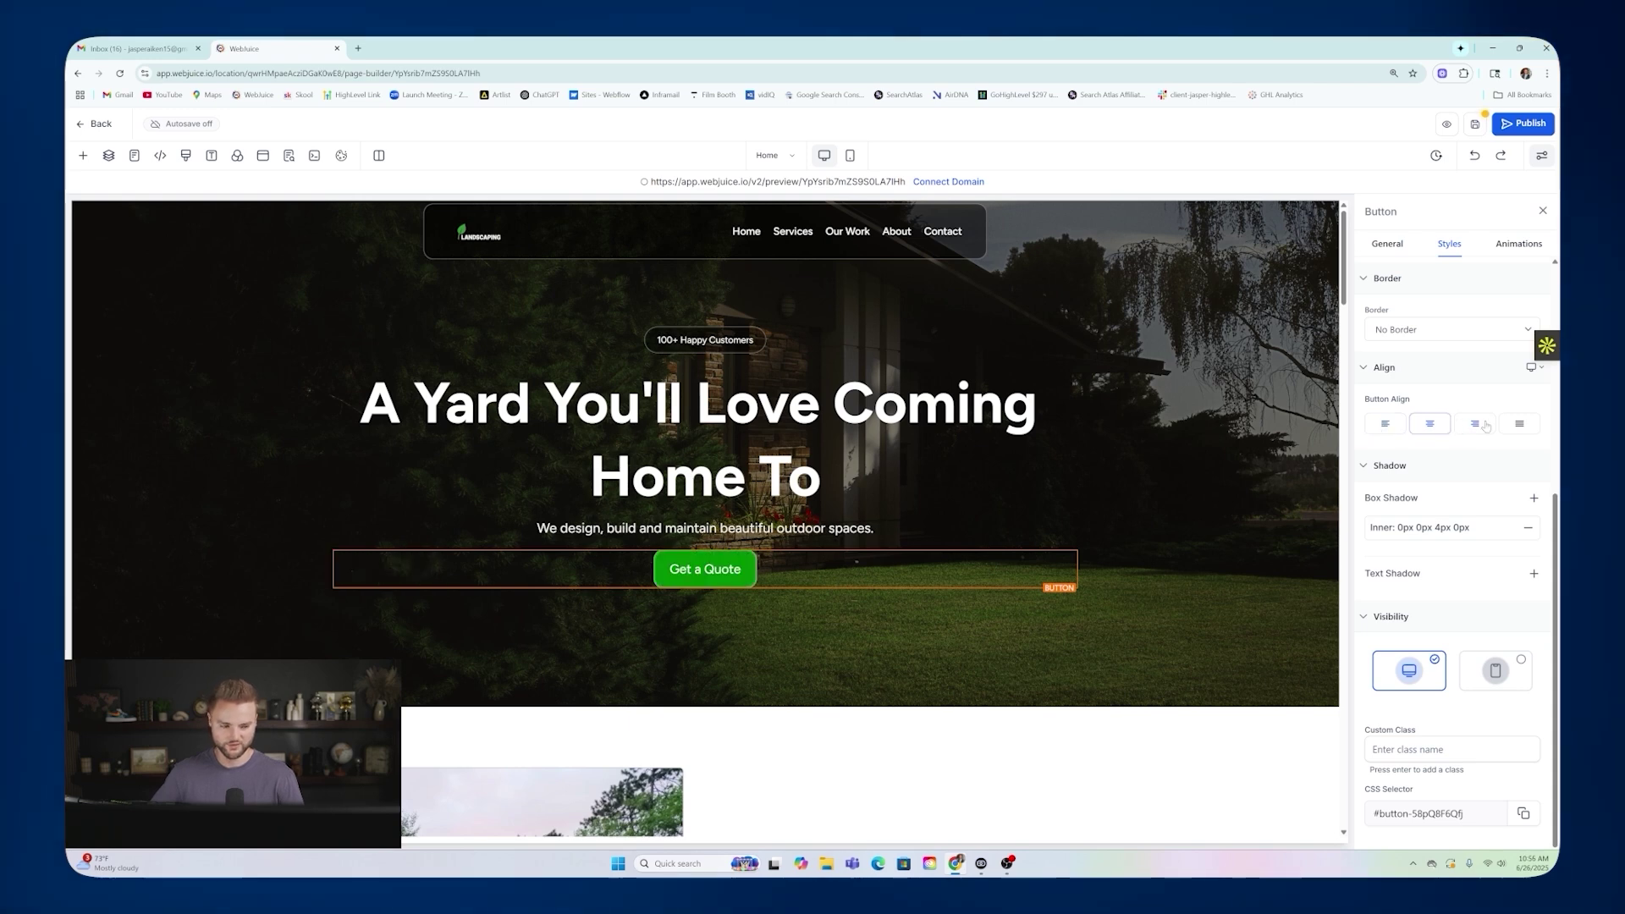
{"action": "left_click", "coordinate": [1533, 575]}
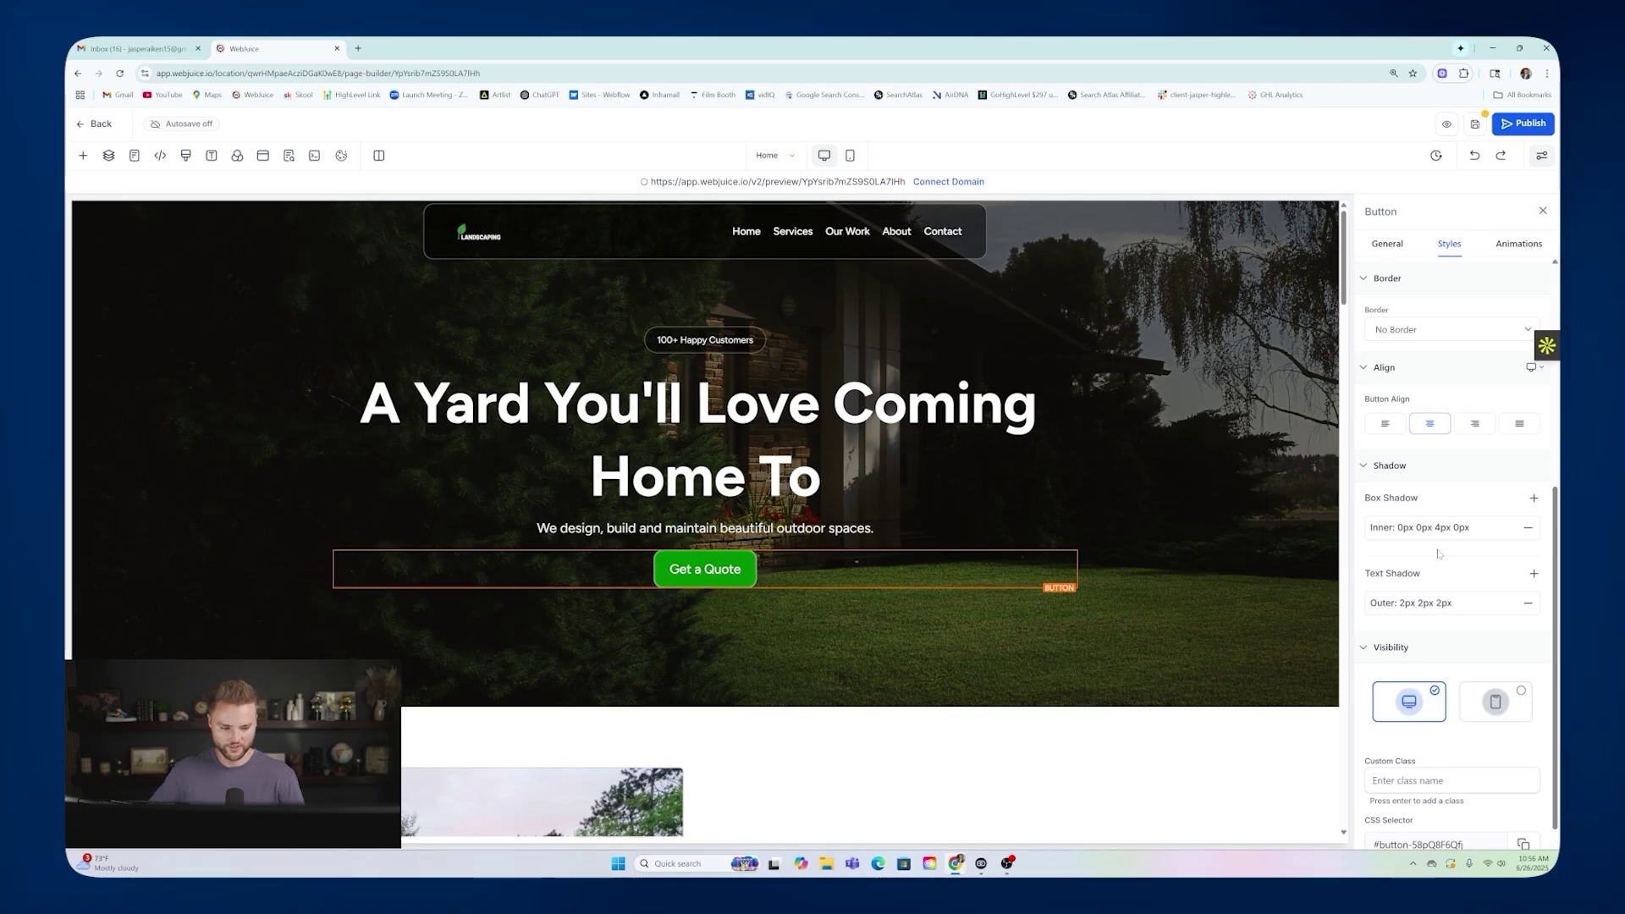
Adjust the button's margin and padding, then restore 20 px margin and 15 px padding.
{"action": "scroll", "coordinate": [1439, 554], "scroll_direction": "up", "scroll_amount": 5}
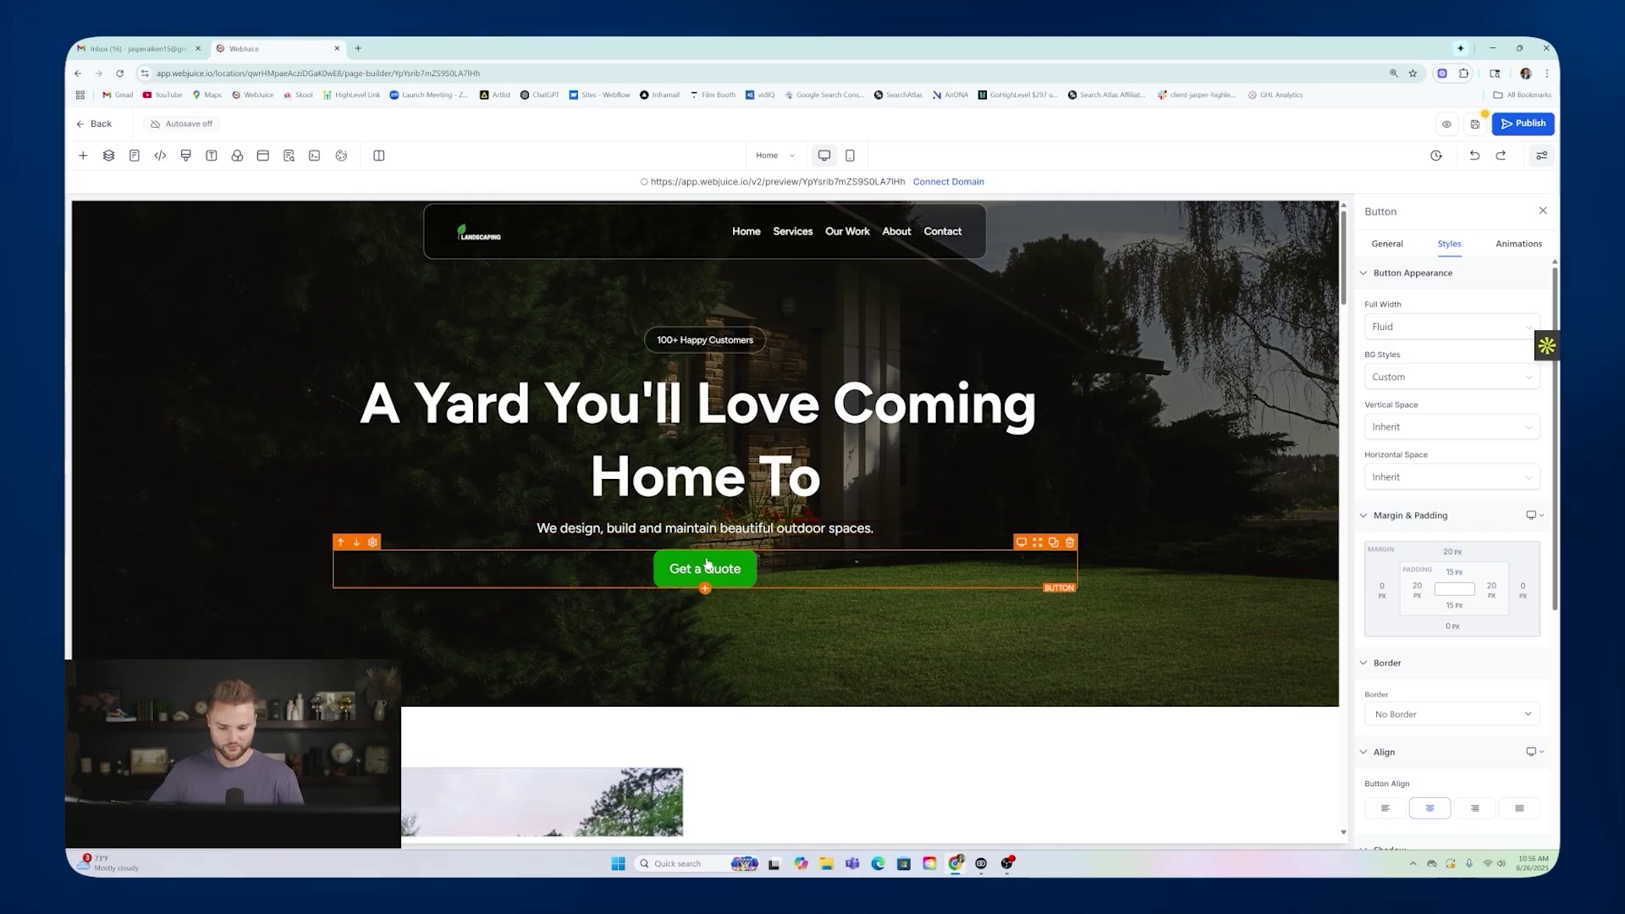
{"action": "left_click", "coordinate": [1409, 557]}
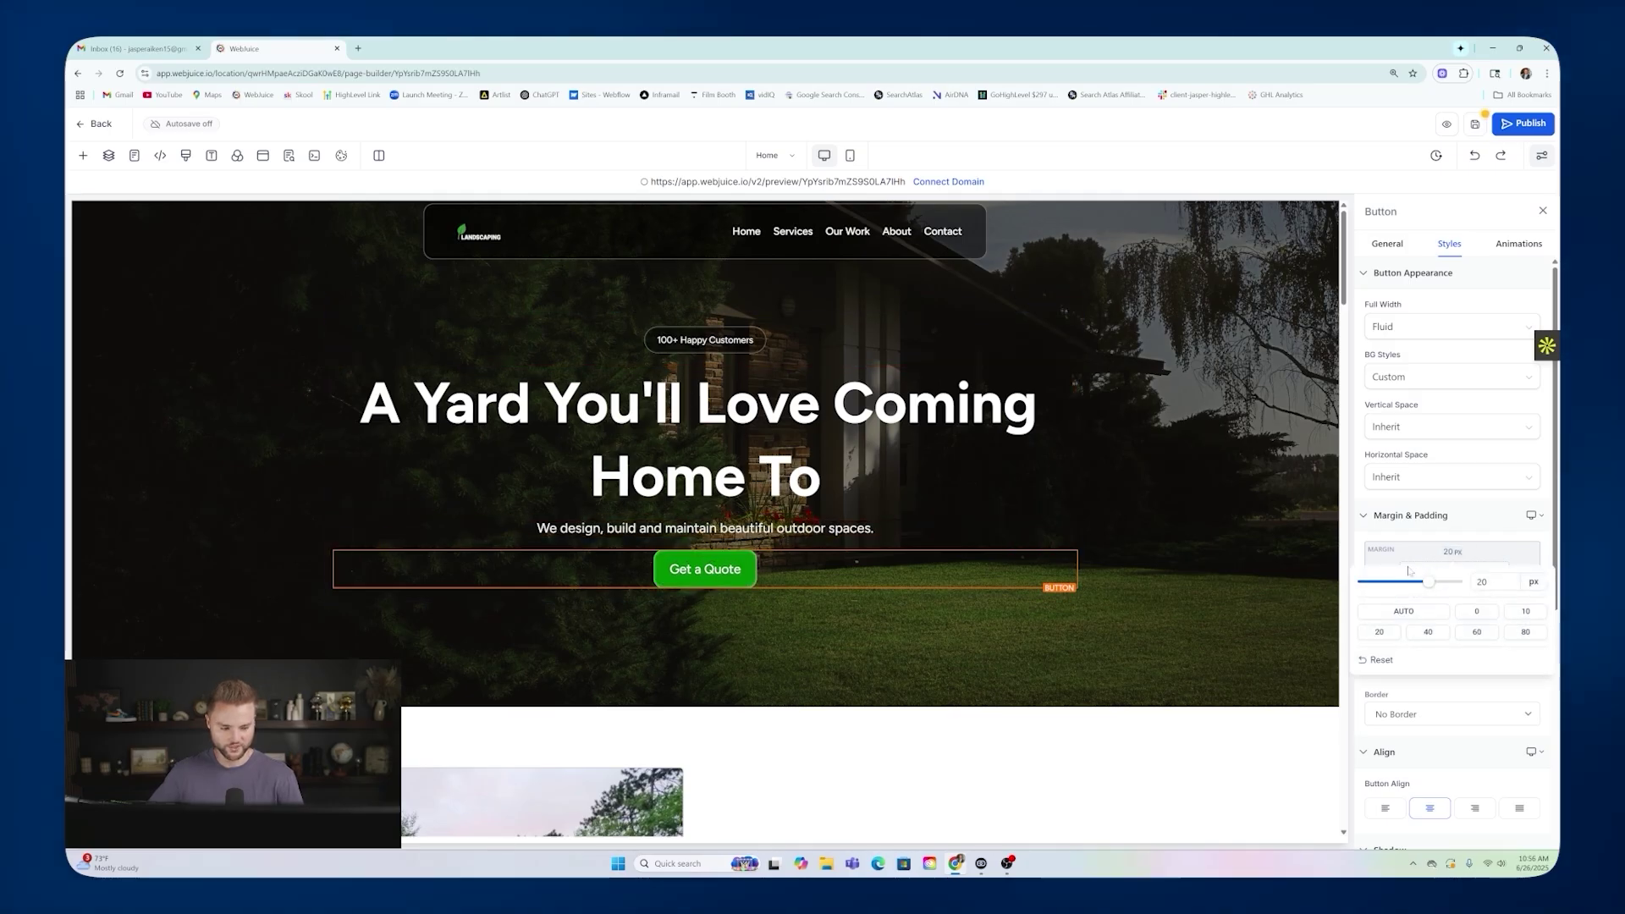
{"action": "left_click_drag", "start_coordinate": [1428, 582], "coordinate": [1443, 590]}
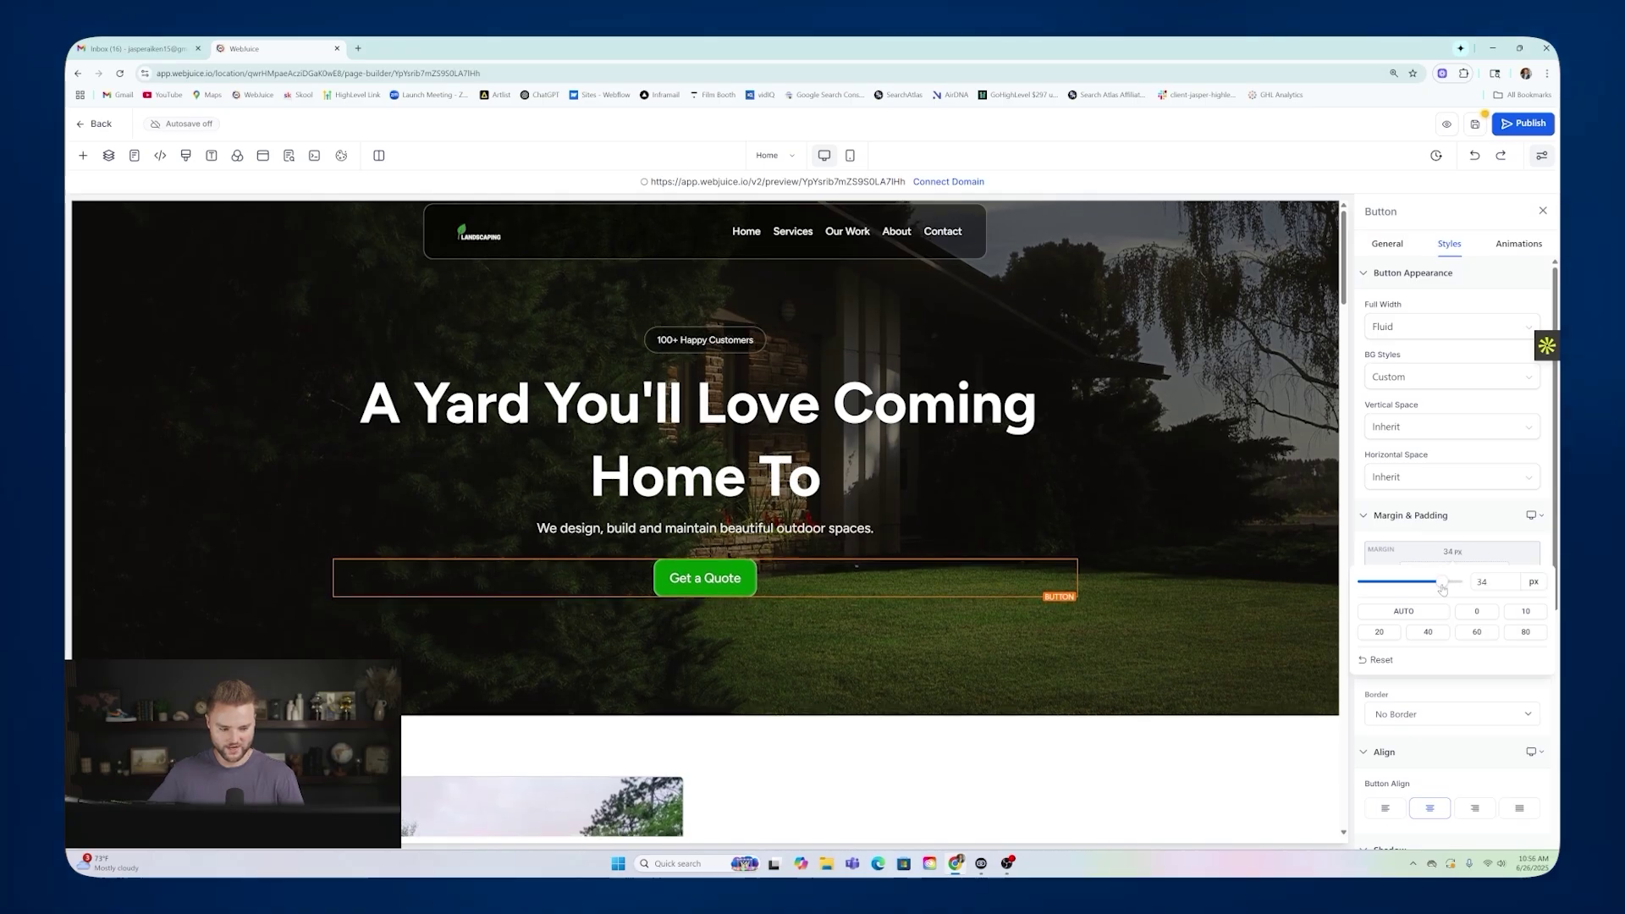
{"action": "left_click", "coordinate": [1378, 632]}
{"action": "left_click", "coordinate": [1386, 575]}
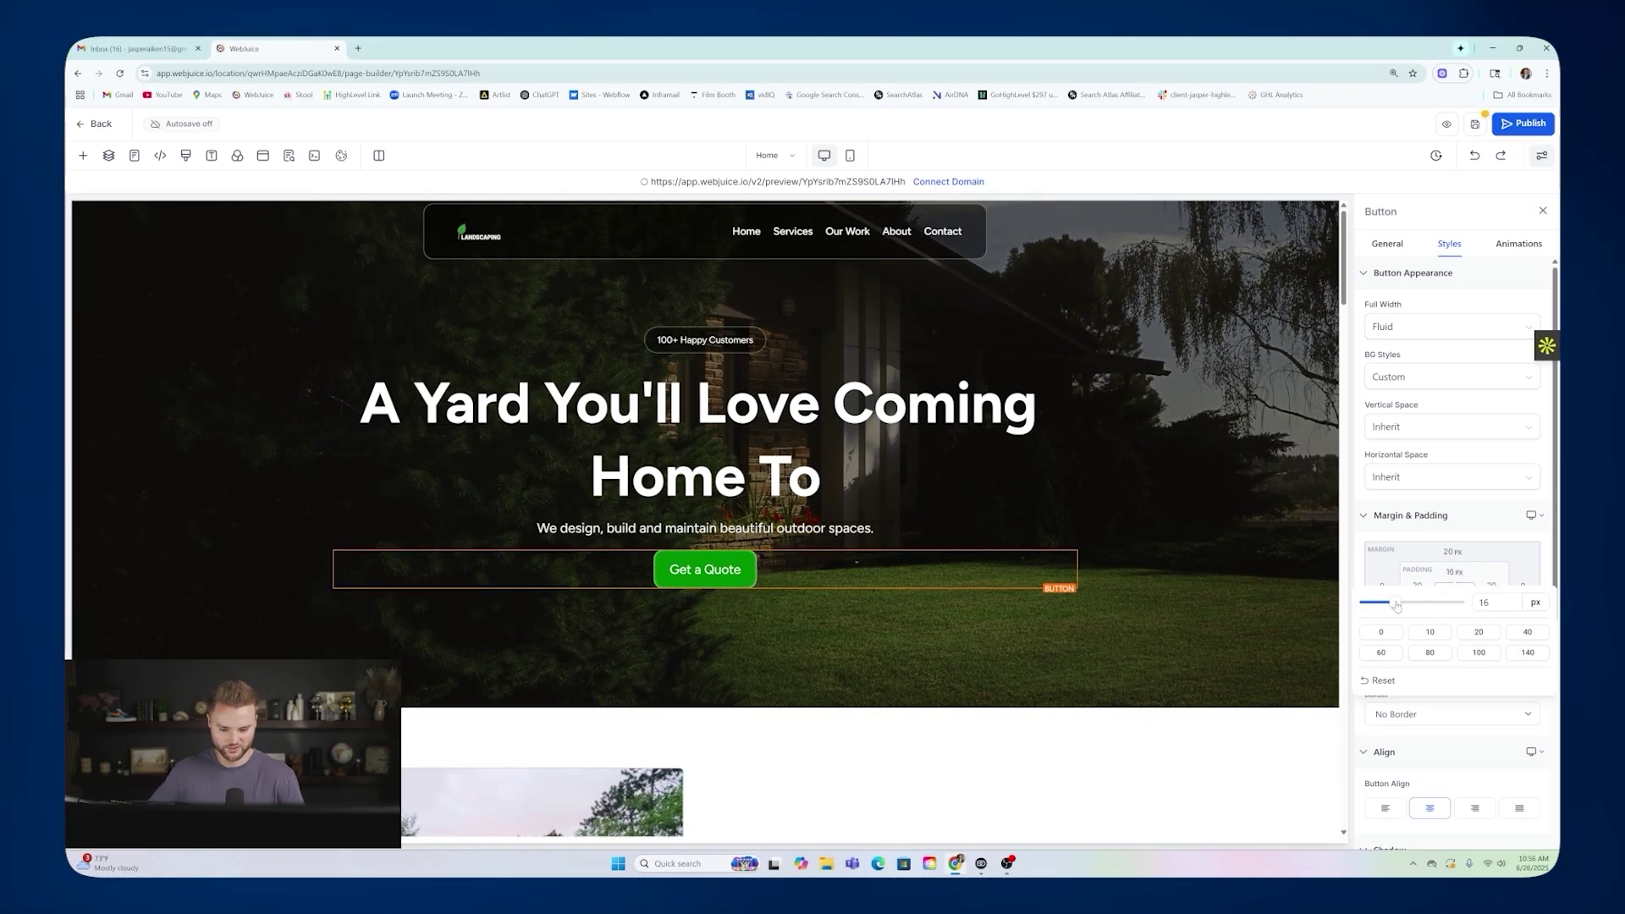
{"action": "left_click_drag", "start_coordinate": [1395, 606], "coordinate": [1395, 607]}
{"action": "left_click_drag", "start_coordinate": [1393, 607], "coordinate": [1392, 607]}
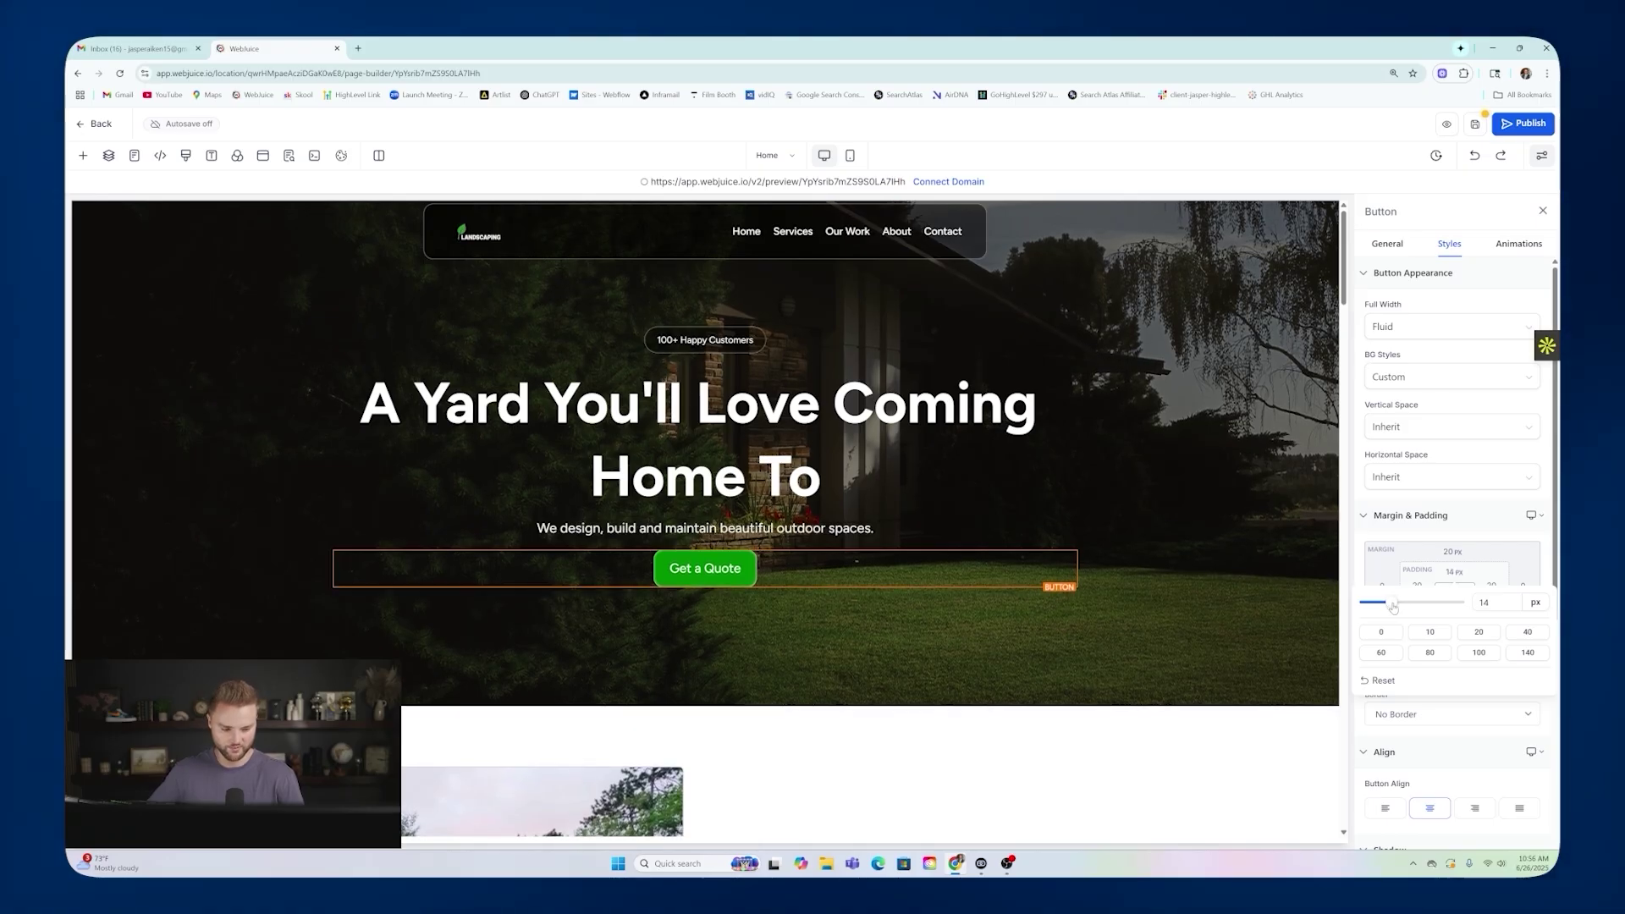
{"action": "left_click", "coordinate": [1428, 538]}
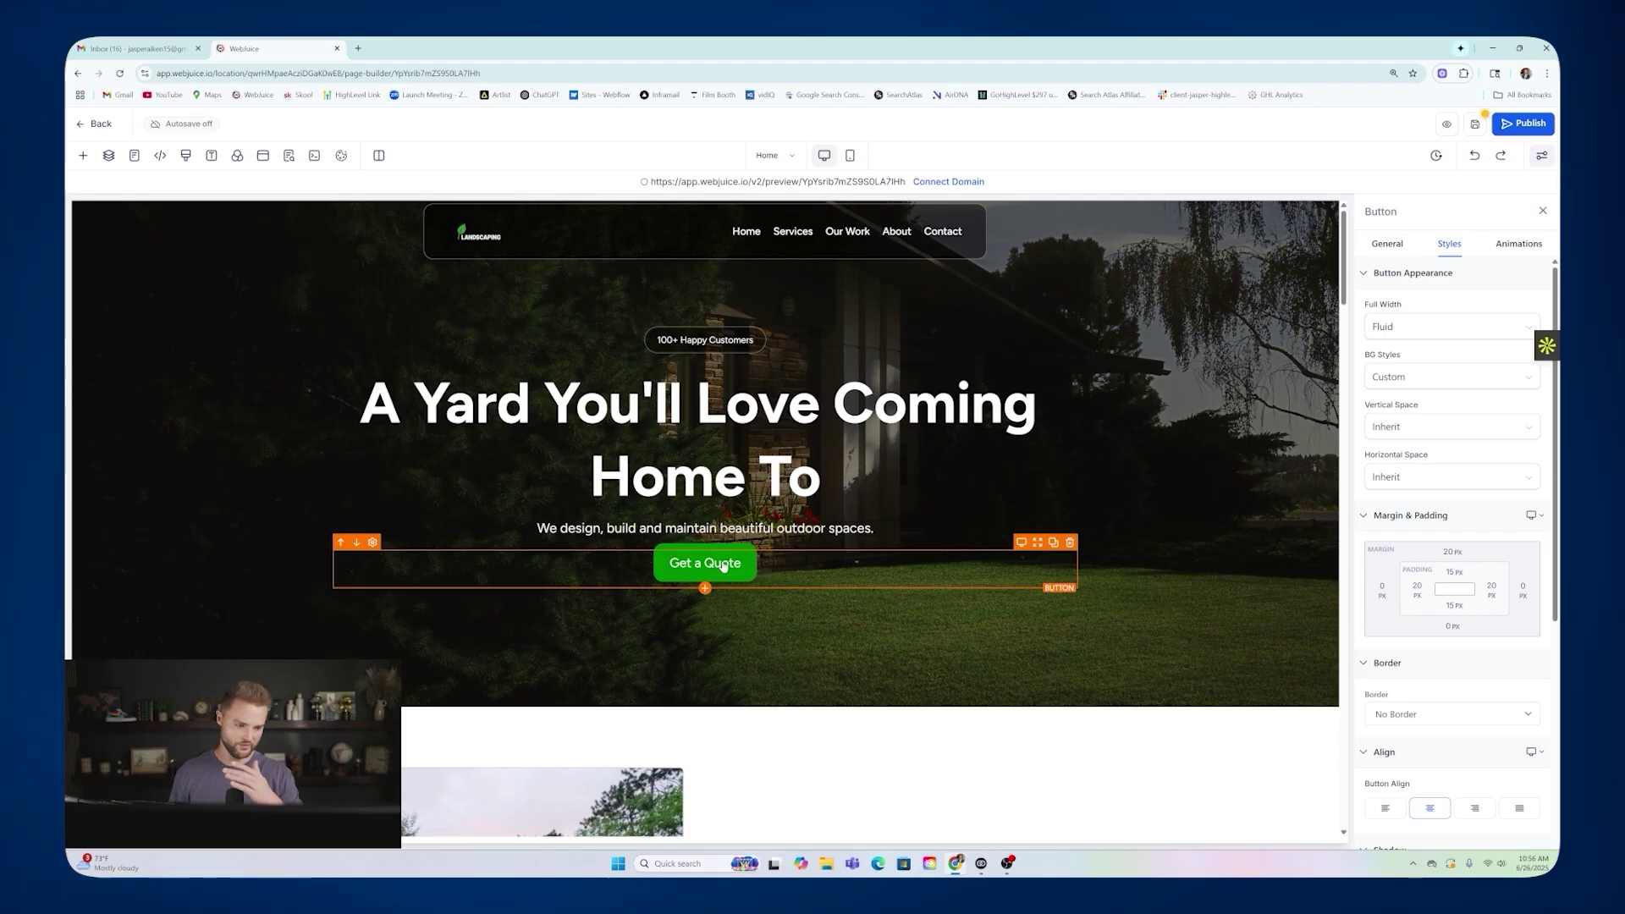
{"action": "left_click", "coordinate": [1515, 246]}
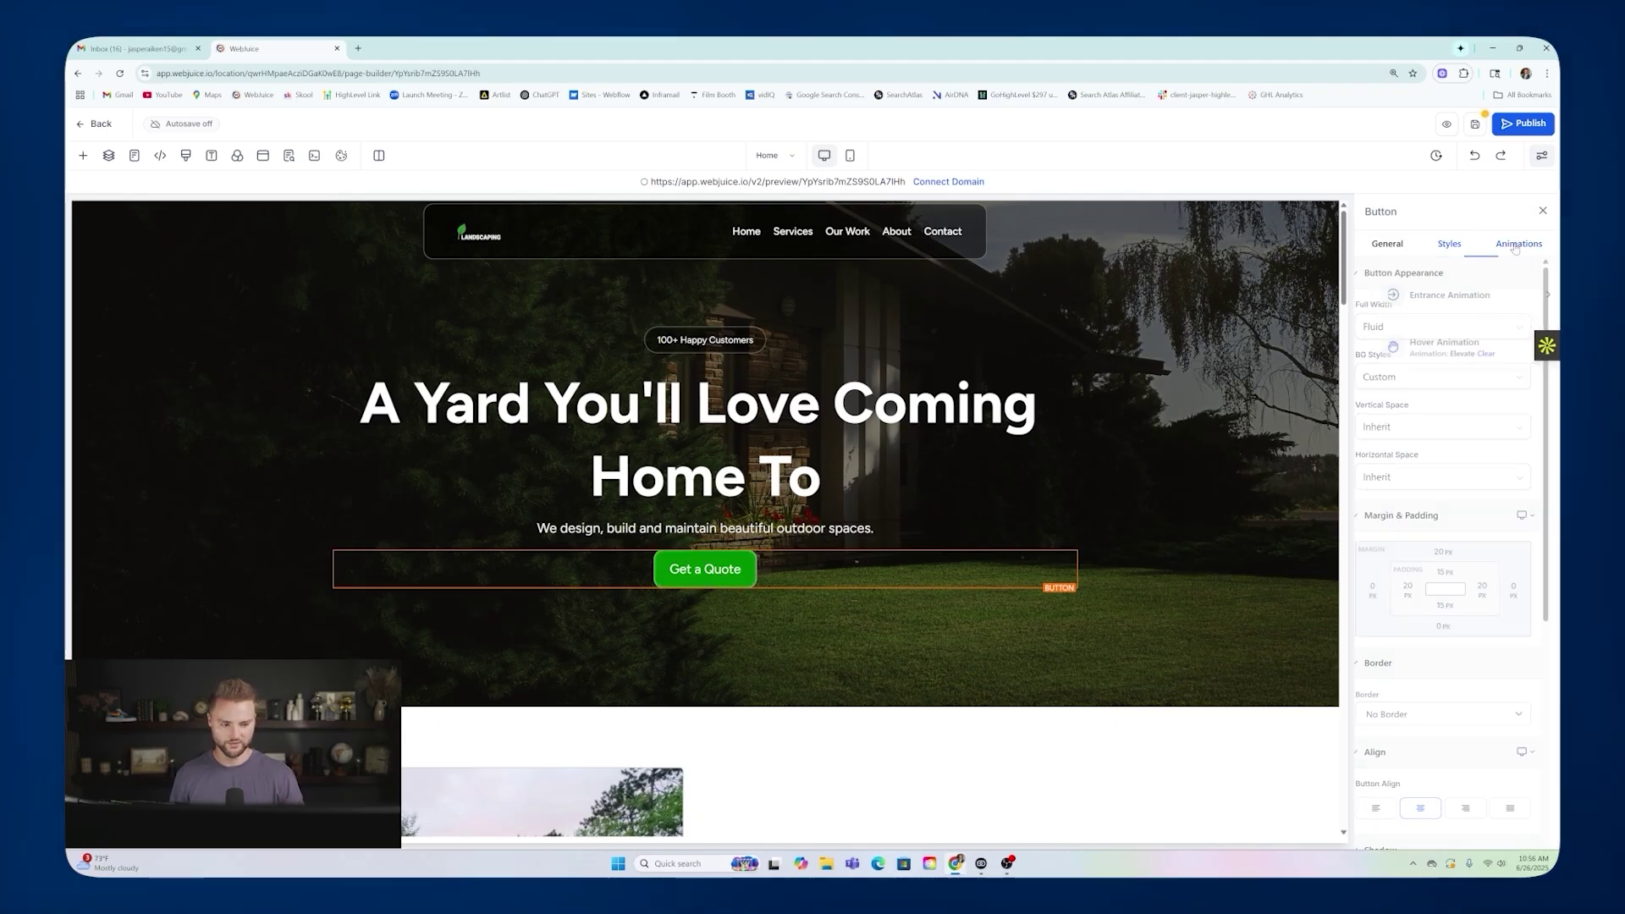
Try several fade and slide entrances on Get a Quote, settling on Slide Left.
{"action": "left_click", "coordinate": [1520, 296]}
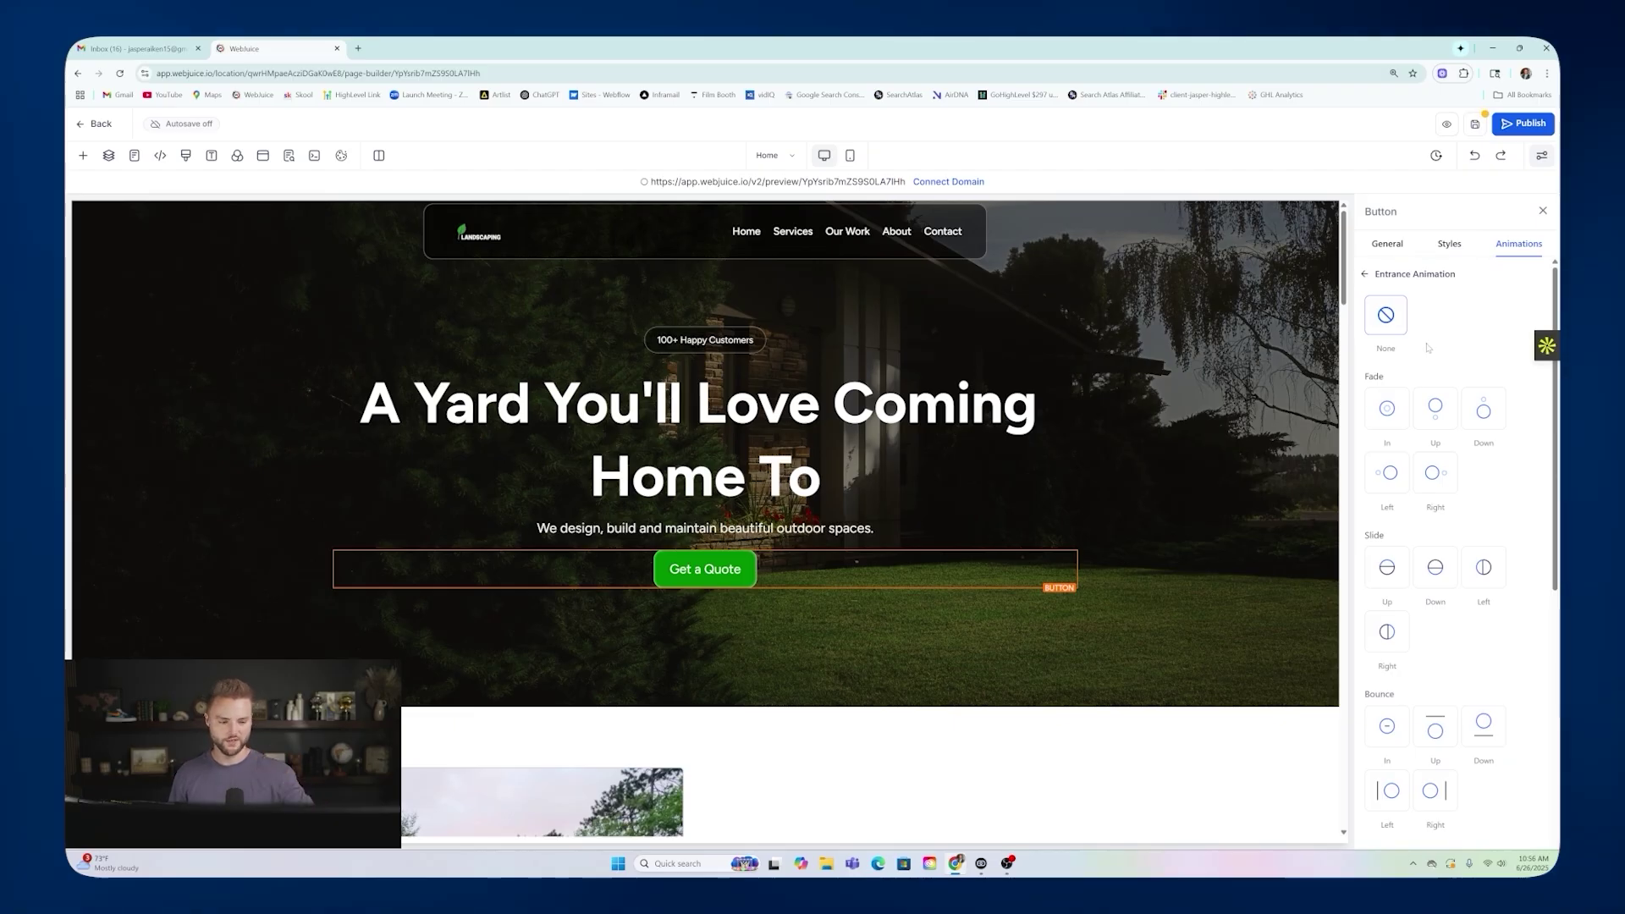
{"action": "left_click", "coordinate": [1396, 412]}
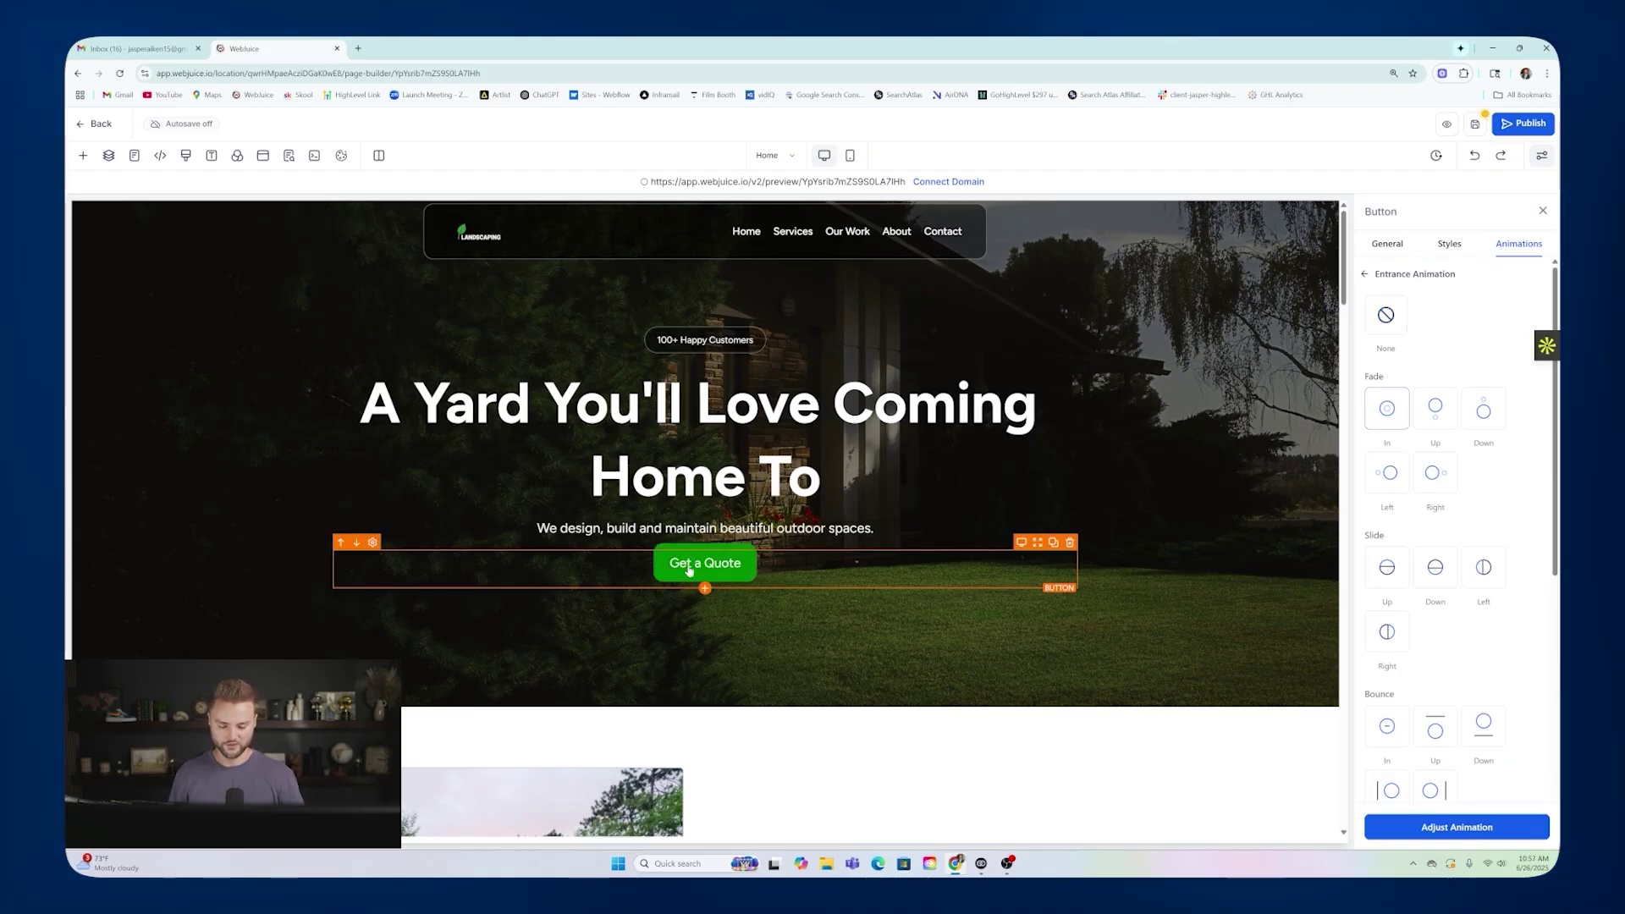
{"action": "left_click", "coordinate": [1430, 412]}
{"action": "left_click", "coordinate": [1485, 412]}
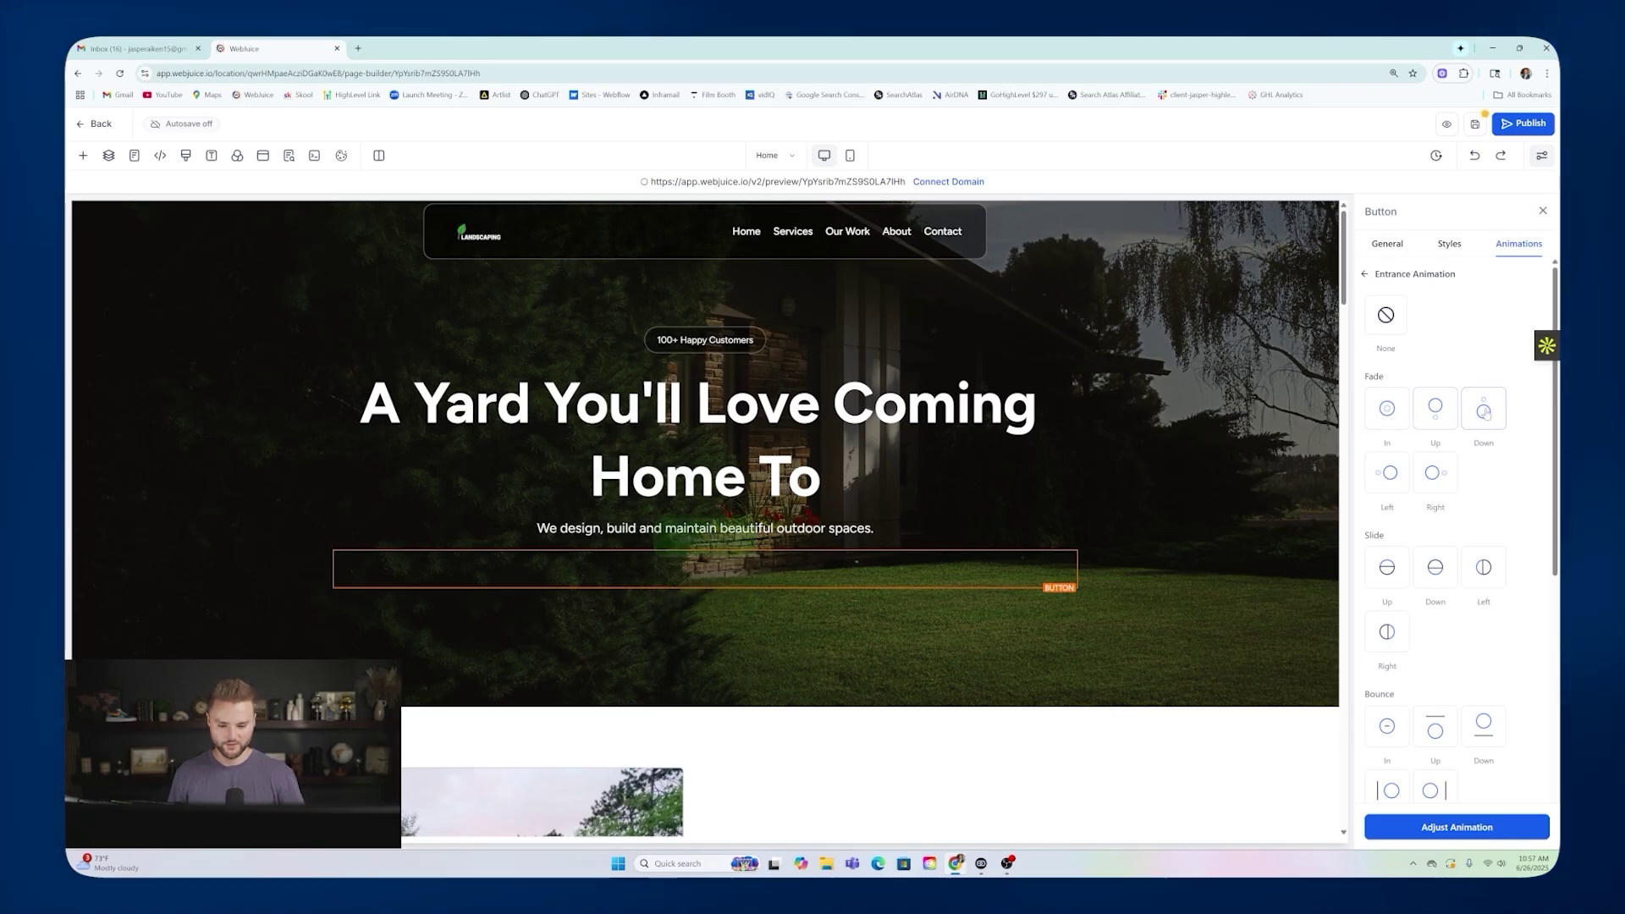
{"action": "left_click", "coordinate": [1388, 472]}
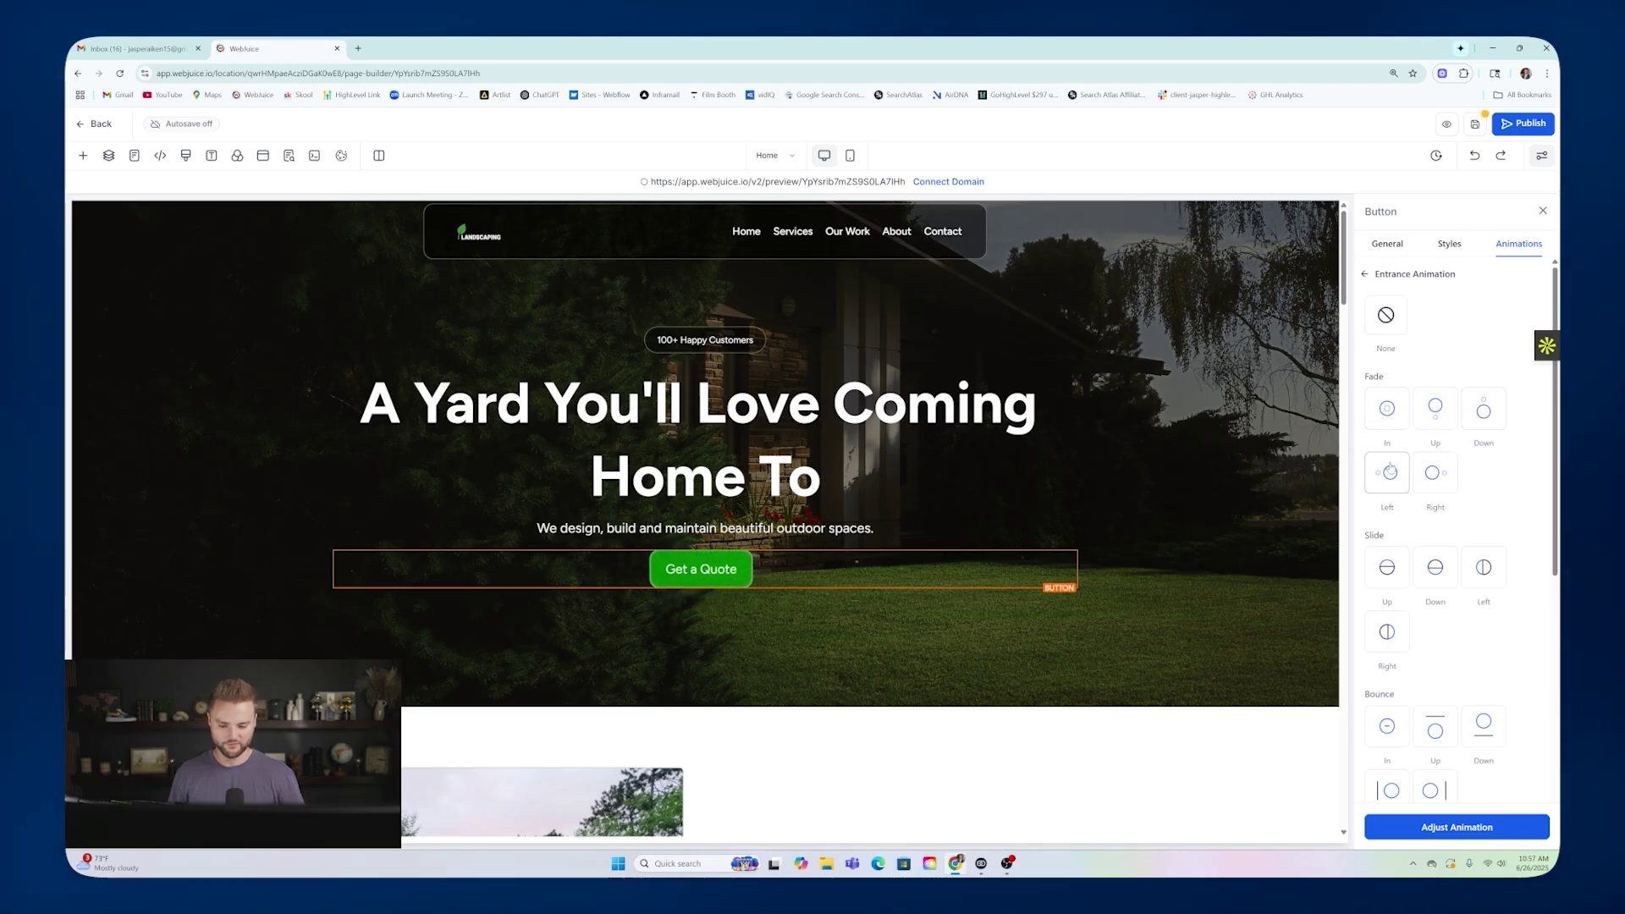
{"action": "left_click", "coordinate": [1436, 478]}
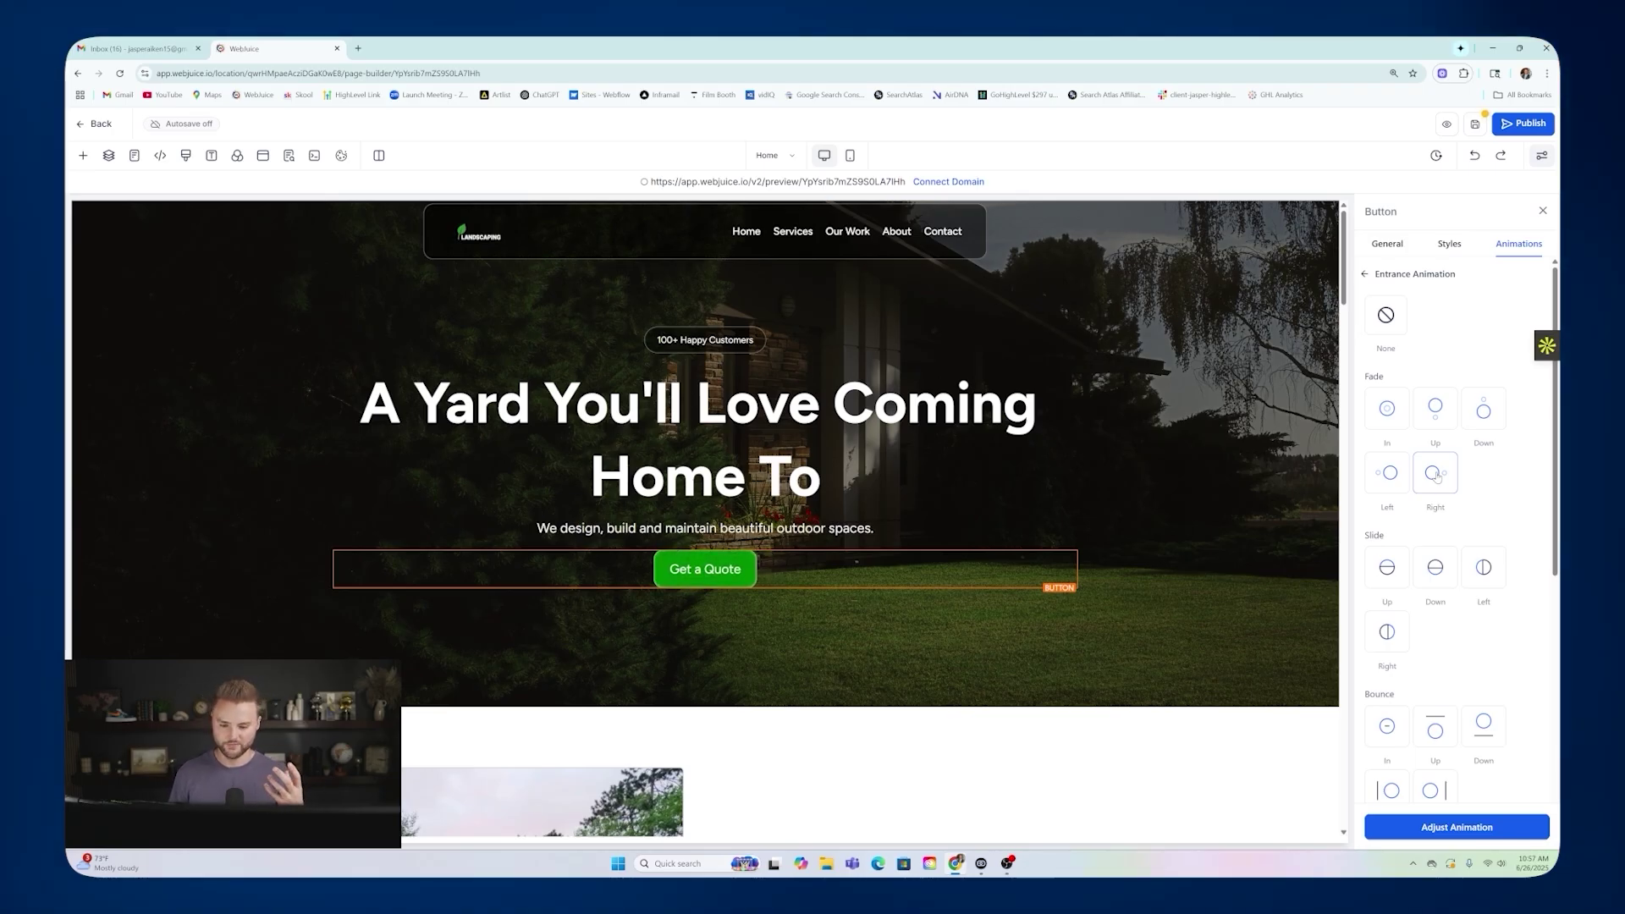
{"action": "scroll", "coordinate": [1437, 471], "scroll_direction": "down", "scroll_amount": 1}
{"action": "left_click", "coordinate": [1389, 456]}
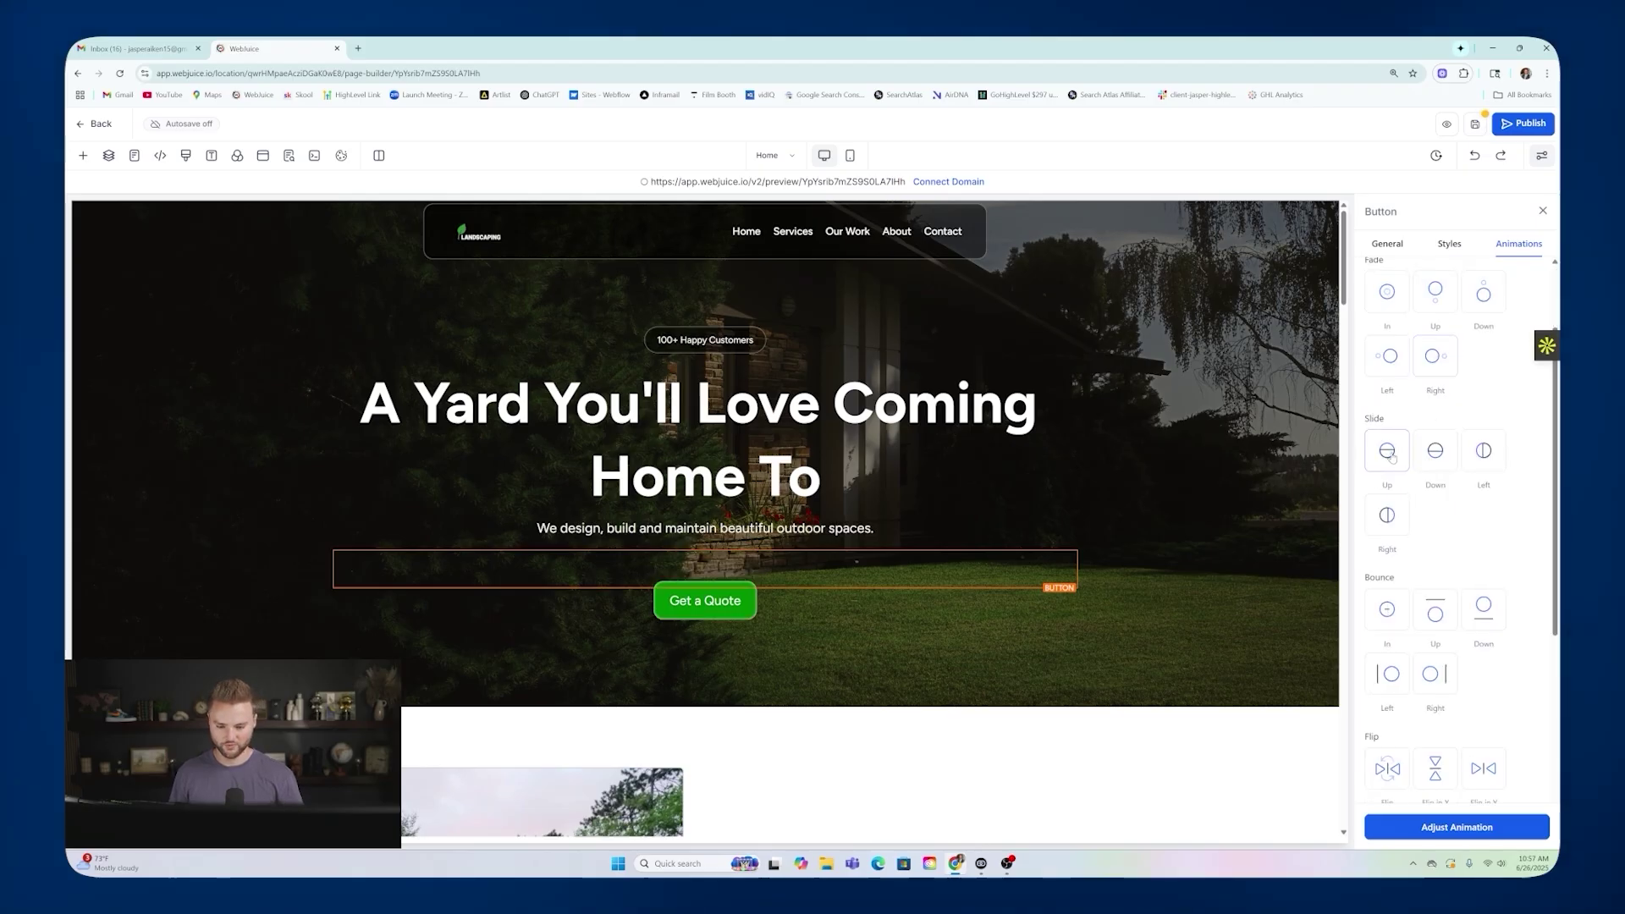
{"action": "left_click", "coordinate": [1435, 451]}
{"action": "left_click", "coordinate": [1478, 452]}
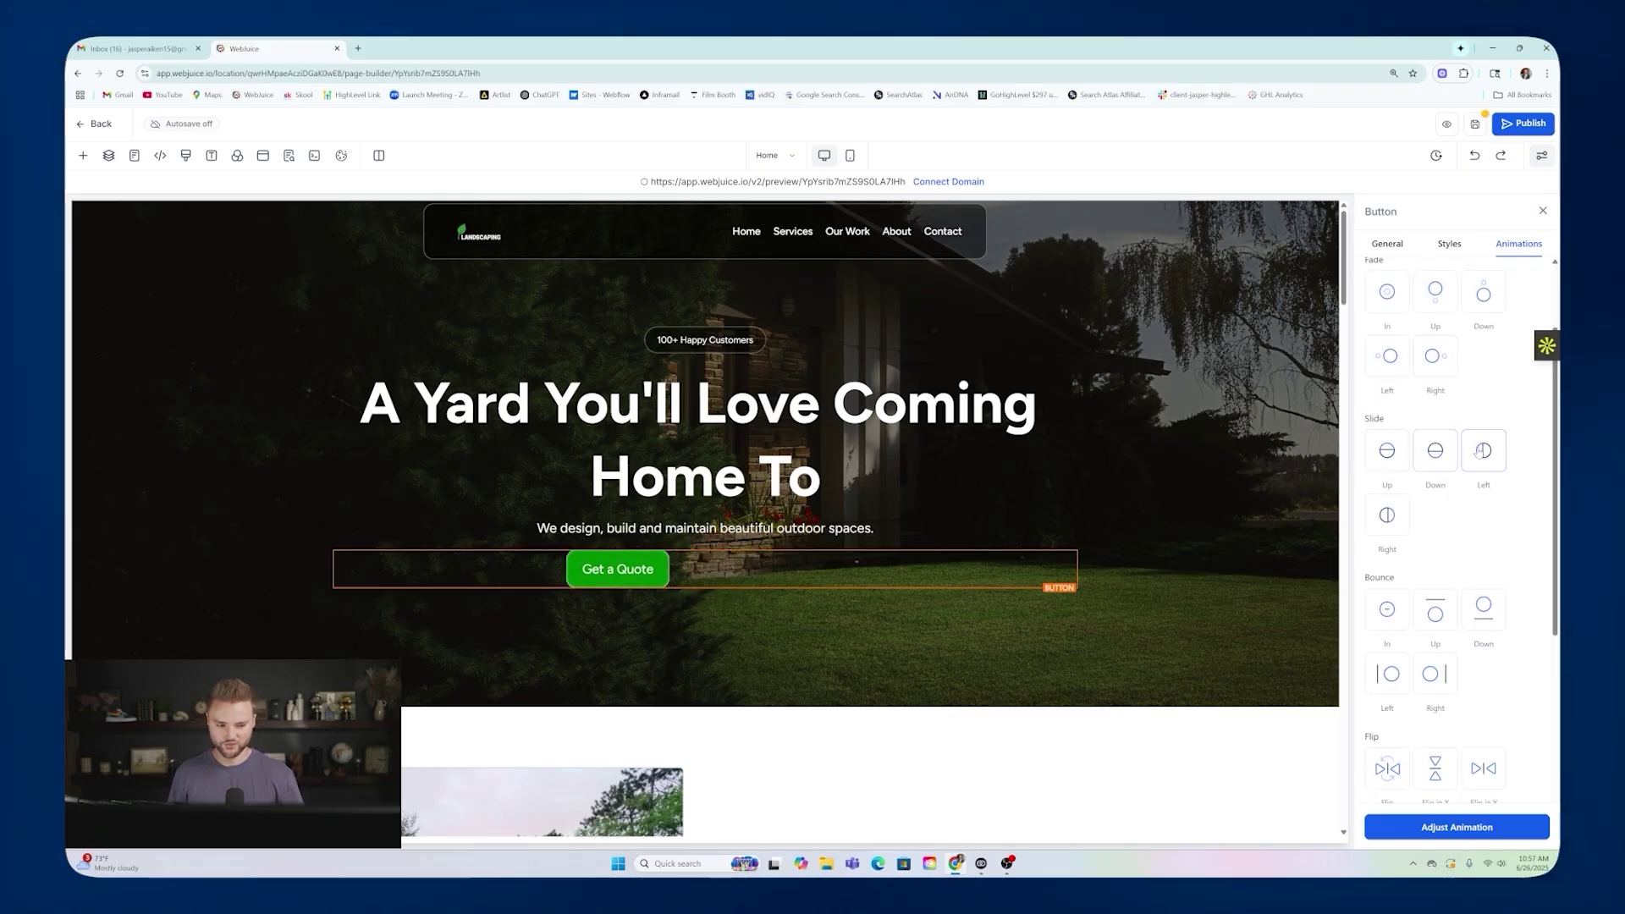
{"action": "scroll", "coordinate": [1388, 413], "scroll_direction": "up", "scroll_amount": 1}
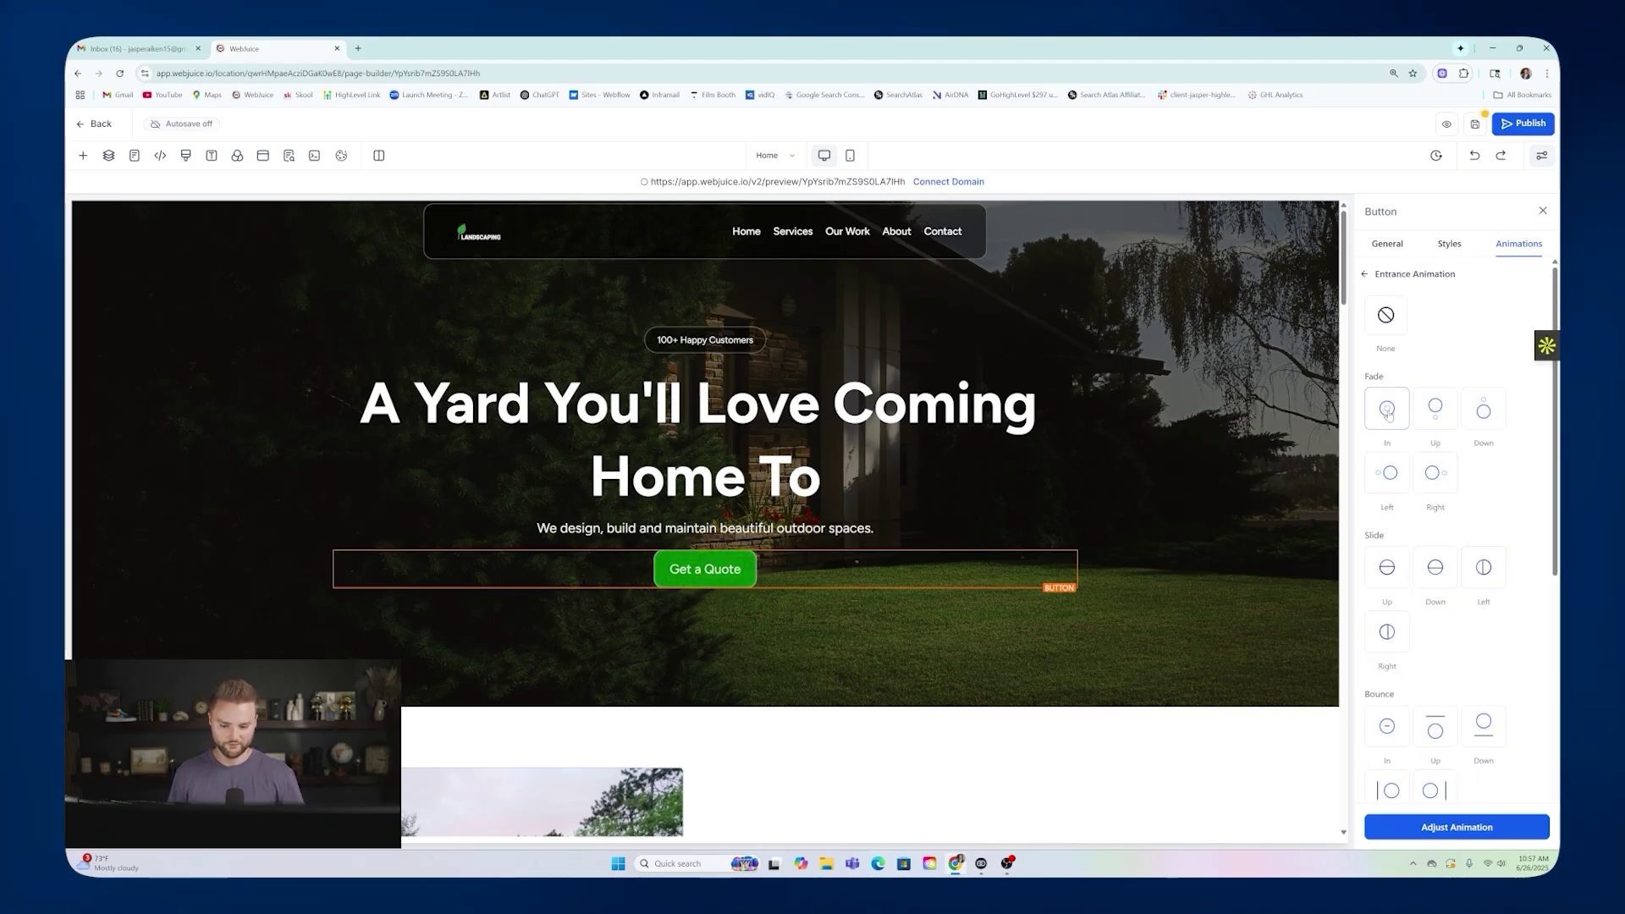
Give the hero headline and sub-headline a Fade In entrance.
{"action": "left_click", "coordinate": [758, 407]}
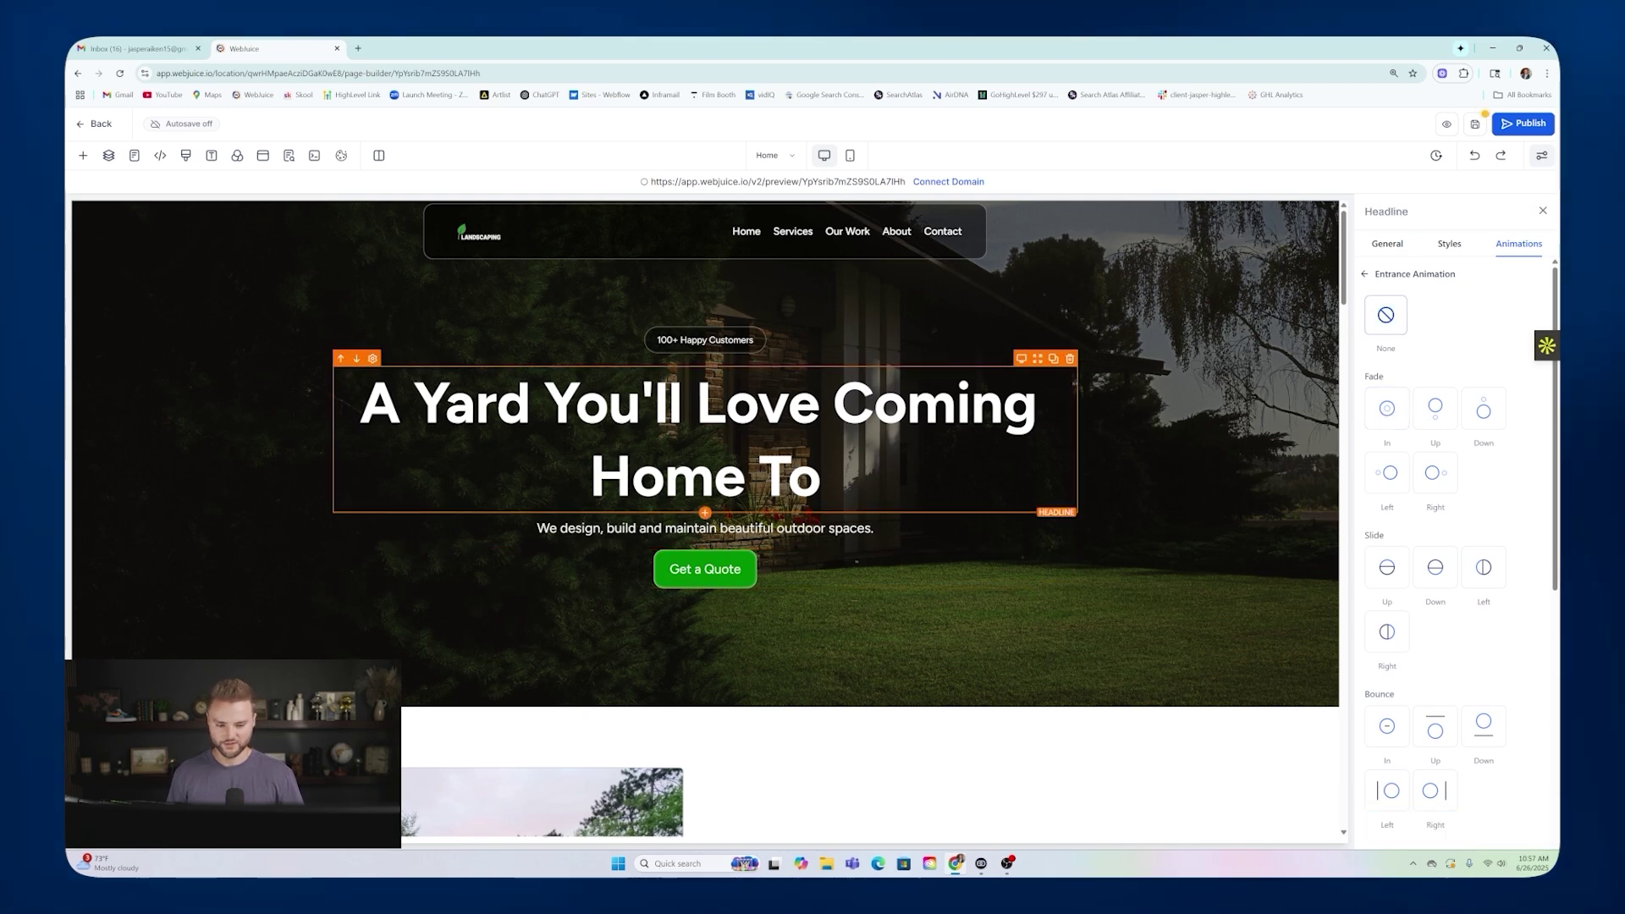
{"action": "left_click", "coordinate": [1388, 409]}
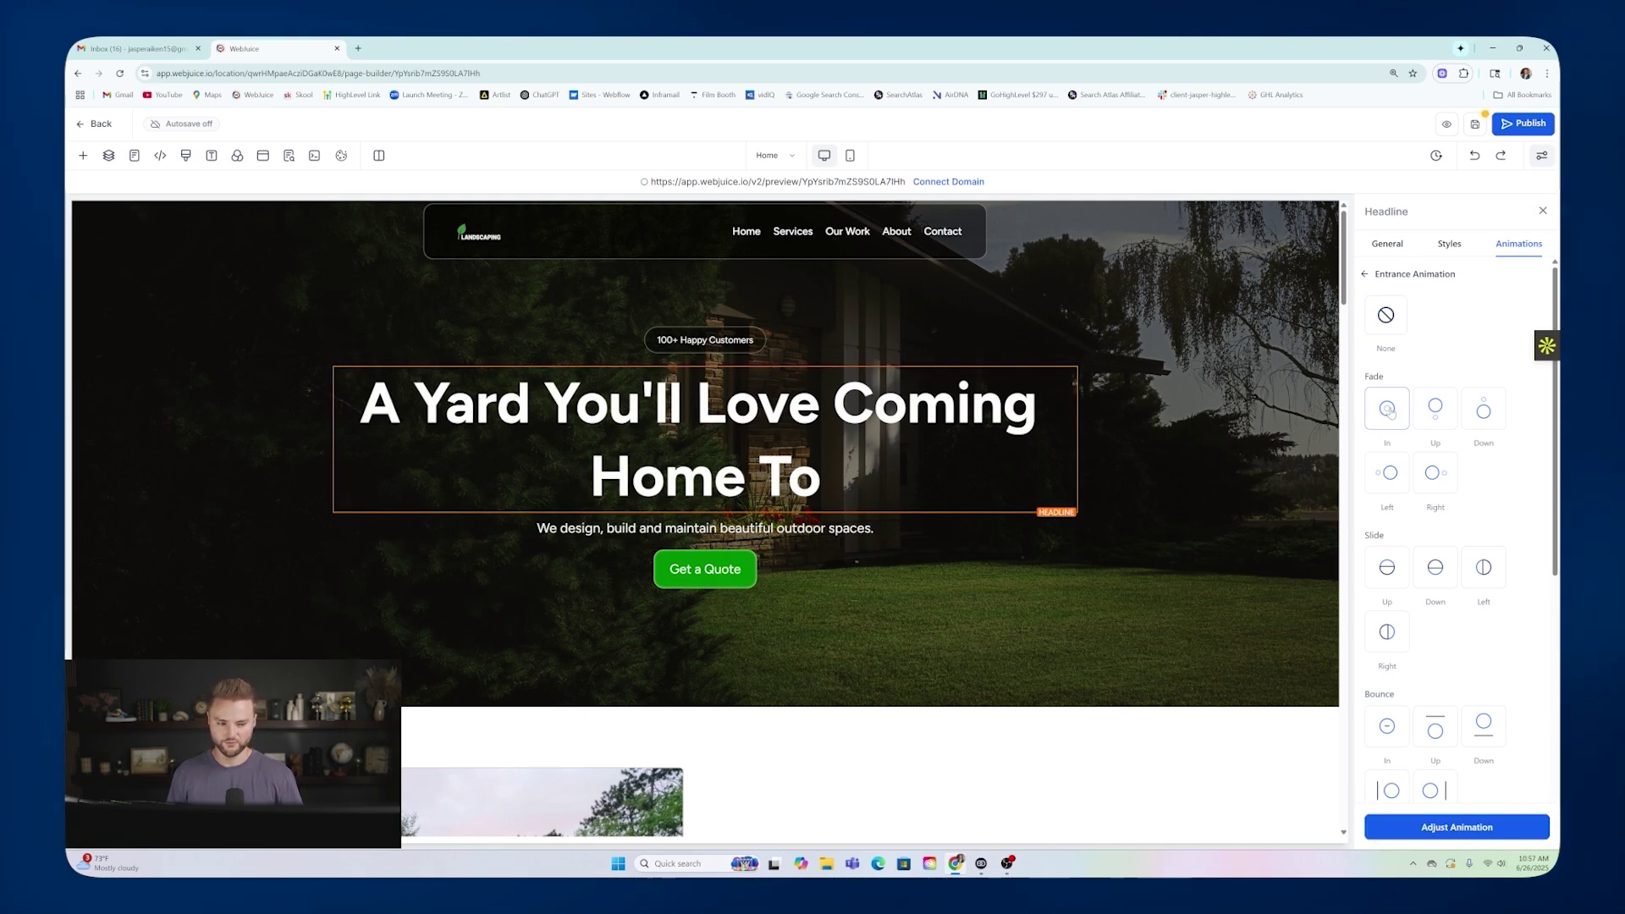
{"action": "left_click", "coordinate": [718, 529]}
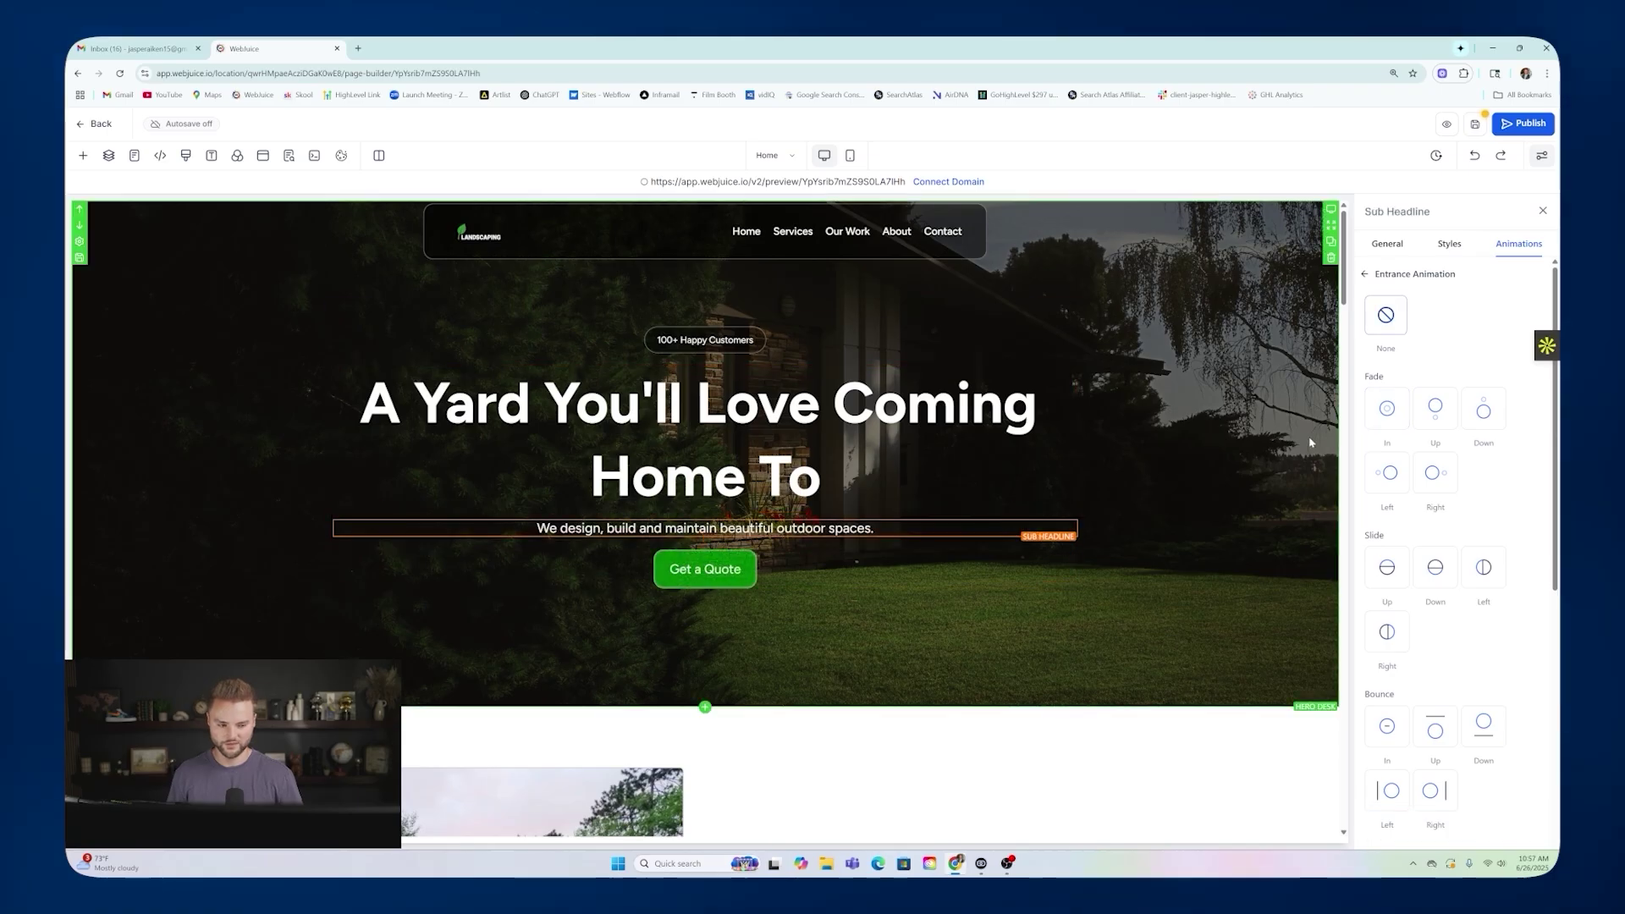
{"action": "left_click", "coordinate": [1388, 410]}
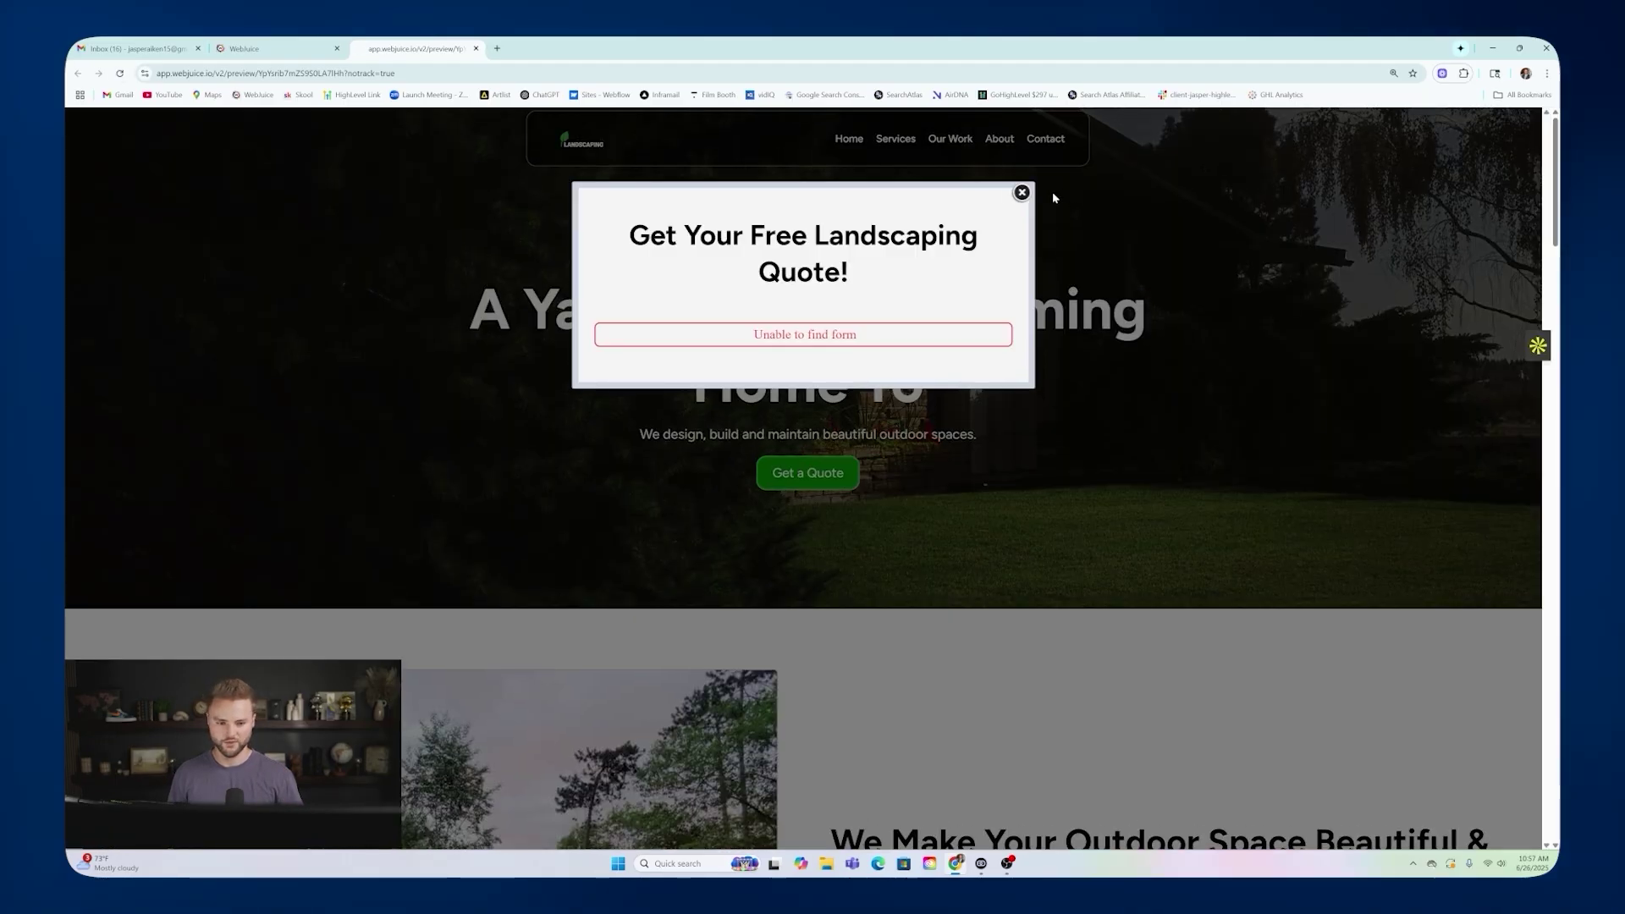
Close the free landscaping quote popup in the live preview and return to the builder.
{"action": "left_click", "coordinate": [1021, 193]}
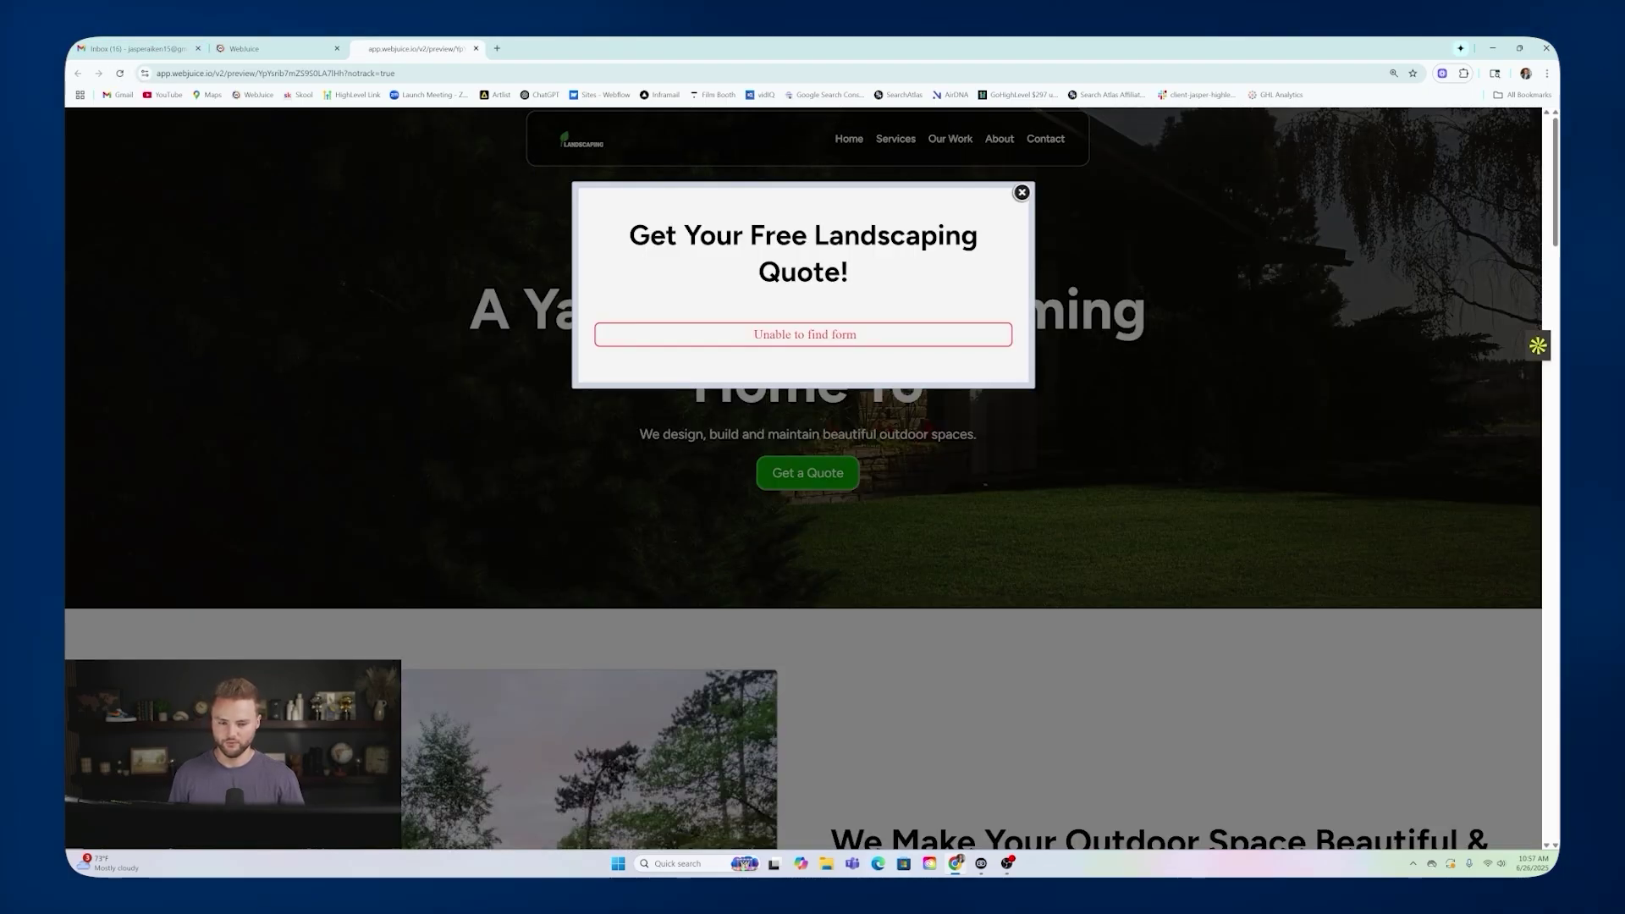
{"action": "left_click", "coordinate": [1023, 192]}
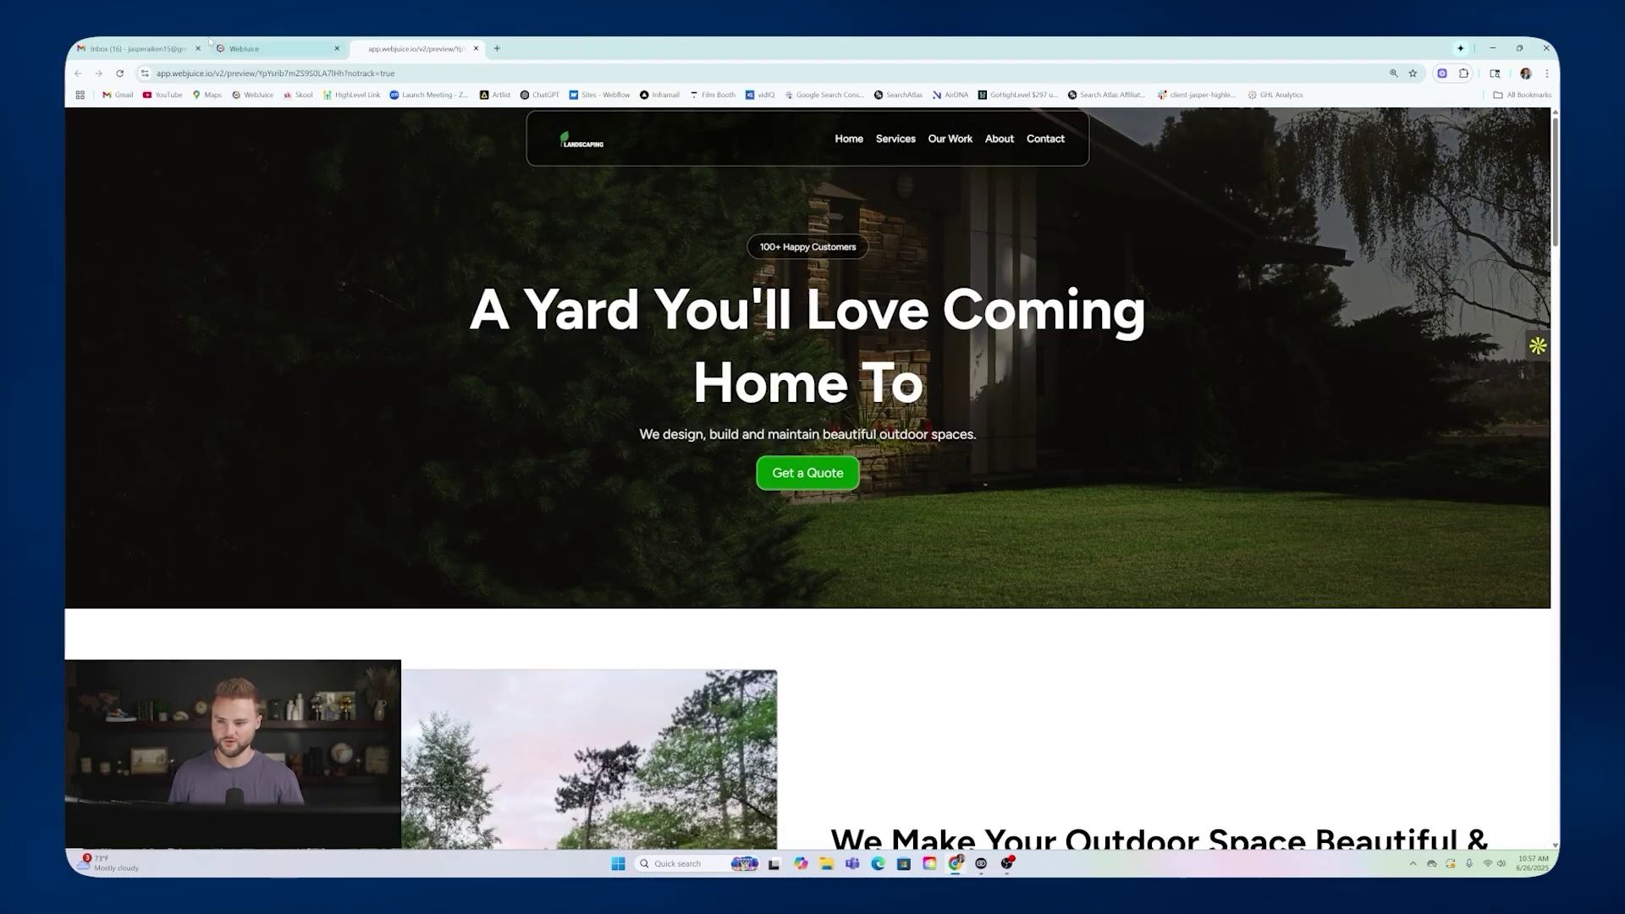
{"action": "left_click", "coordinate": [254, 49]}
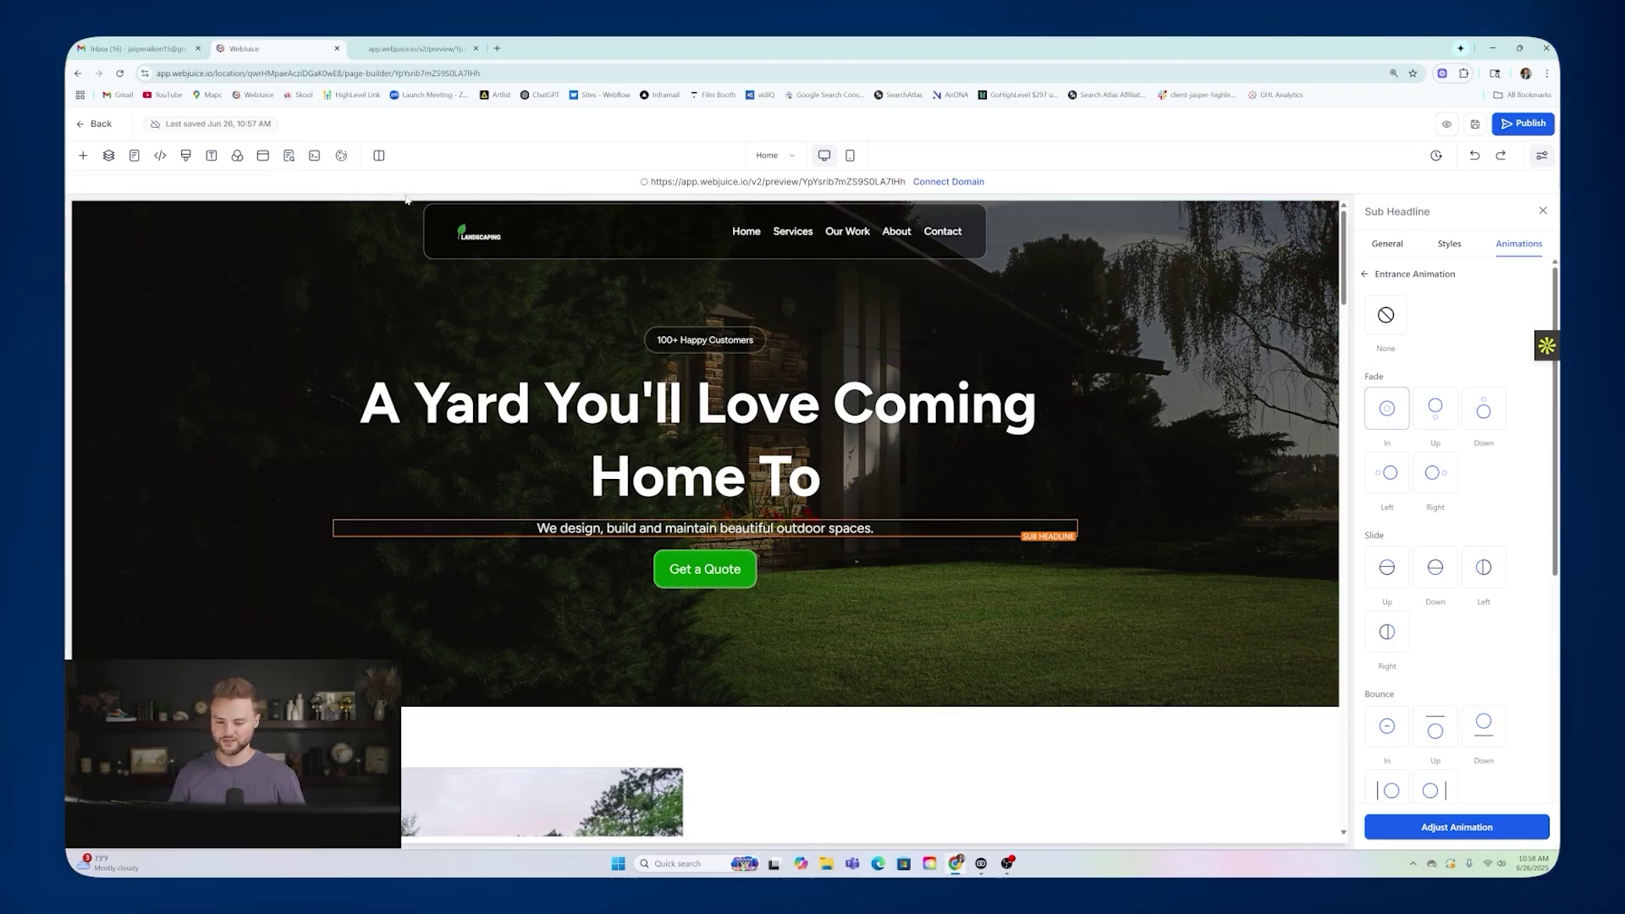
Review the quote popup's settings, close the popup editor, and select the header navigation menu.
{"action": "left_click", "coordinate": [263, 159]}
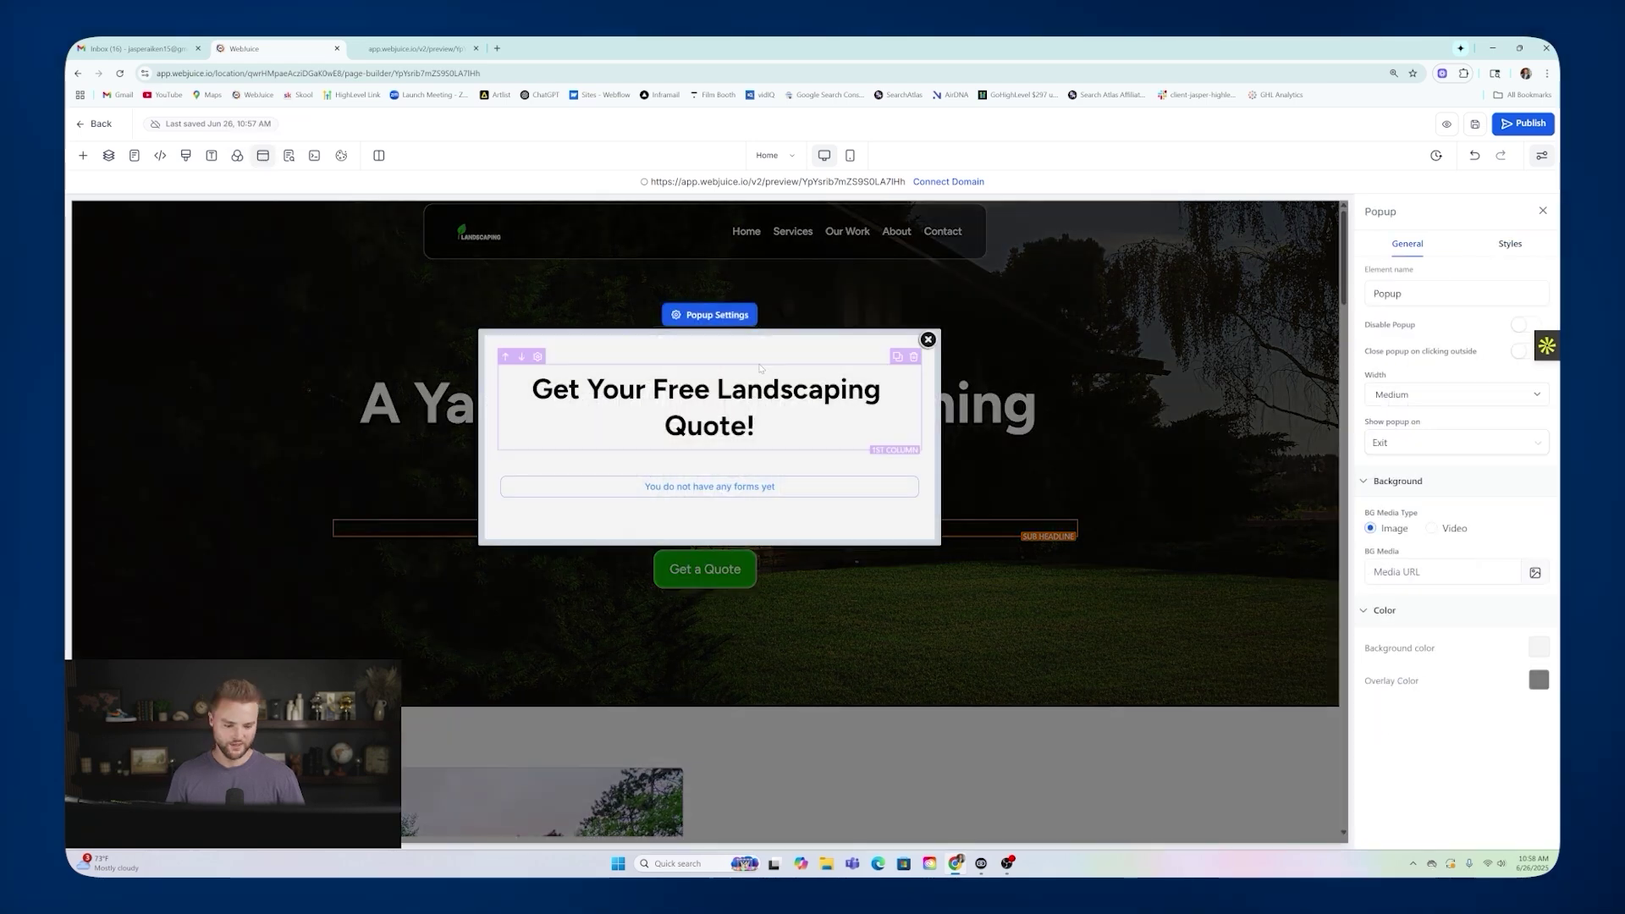
{"action": "left_click", "coordinate": [928, 341]}
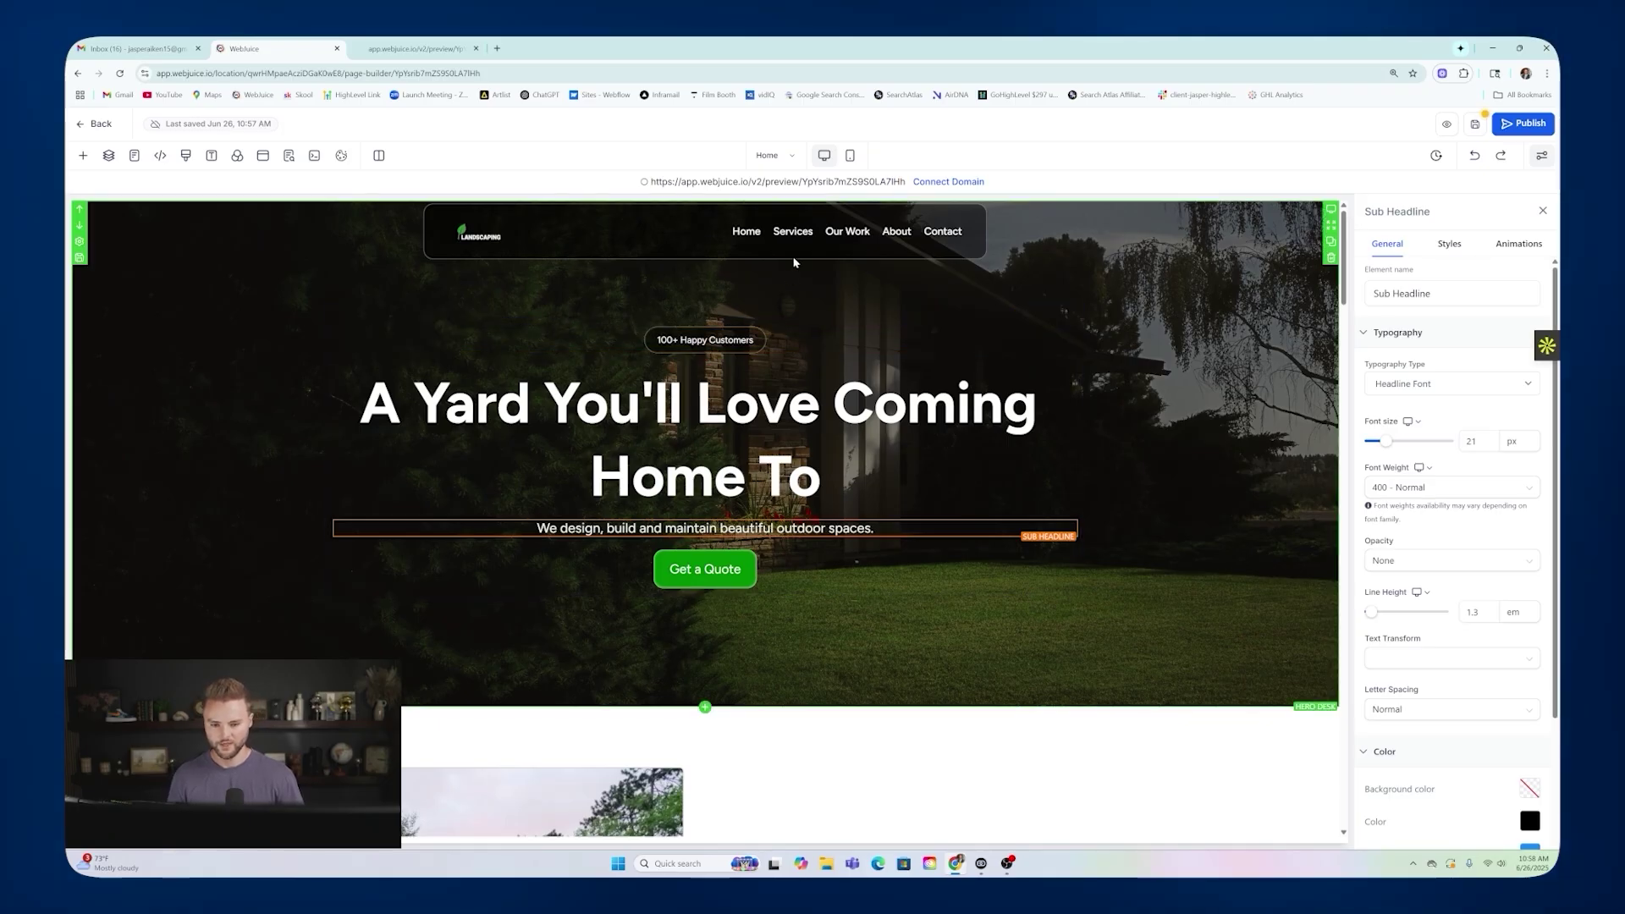
{"action": "left_click", "coordinate": [785, 222]}
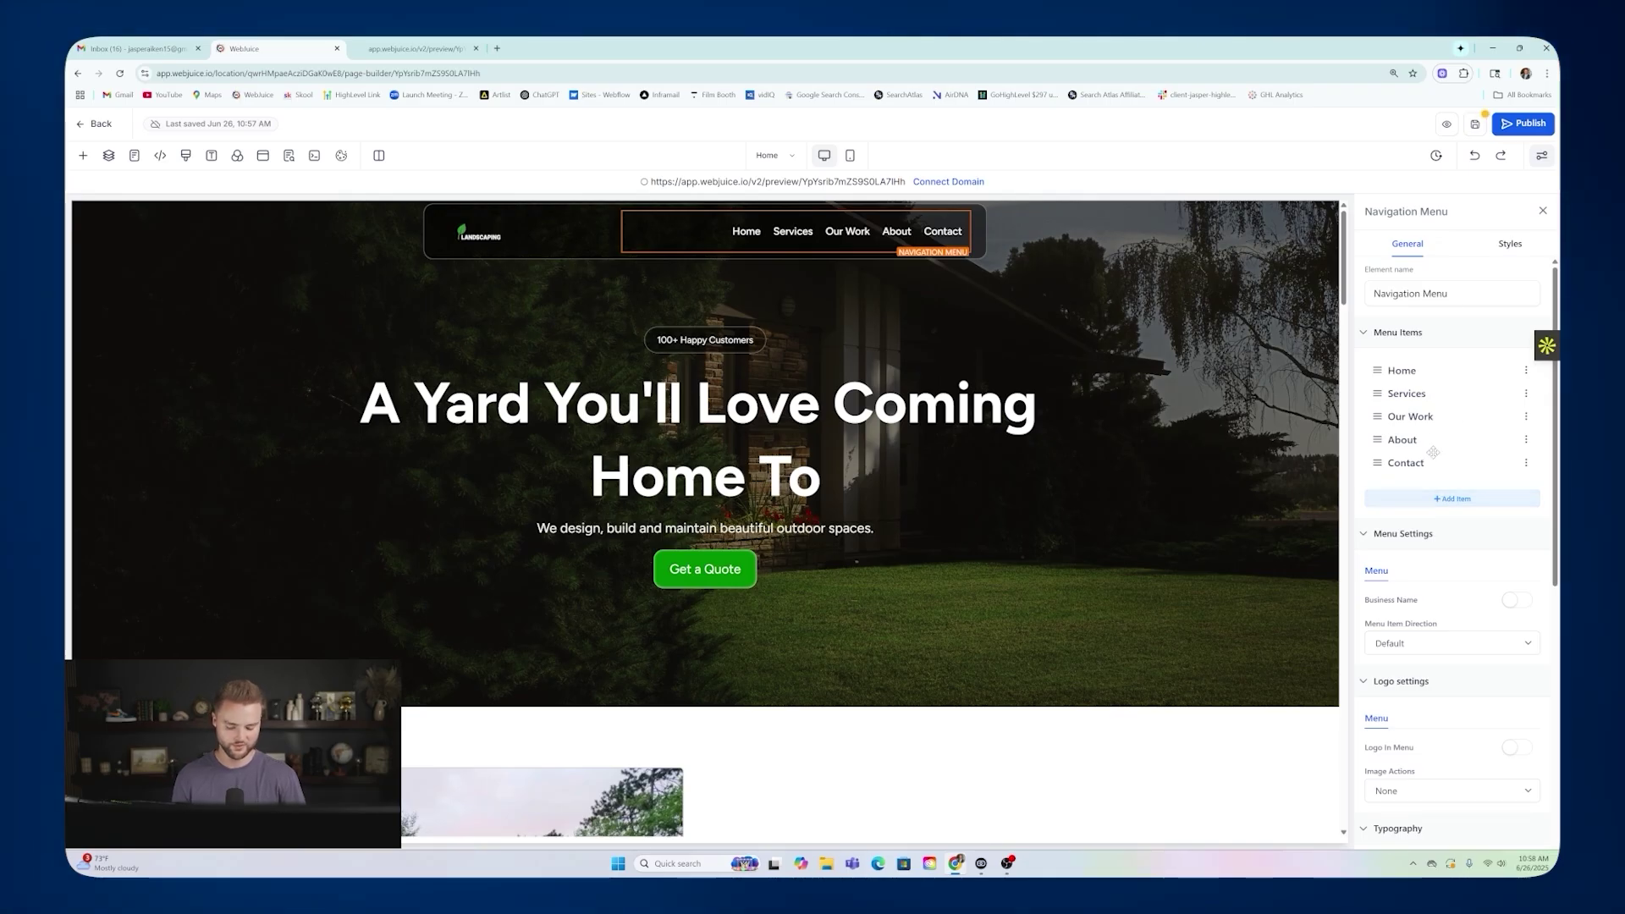
Add a new menu link titled Blog, set to Go to Page with Home, and submit.
{"action": "left_click", "coordinate": [1451, 498]}
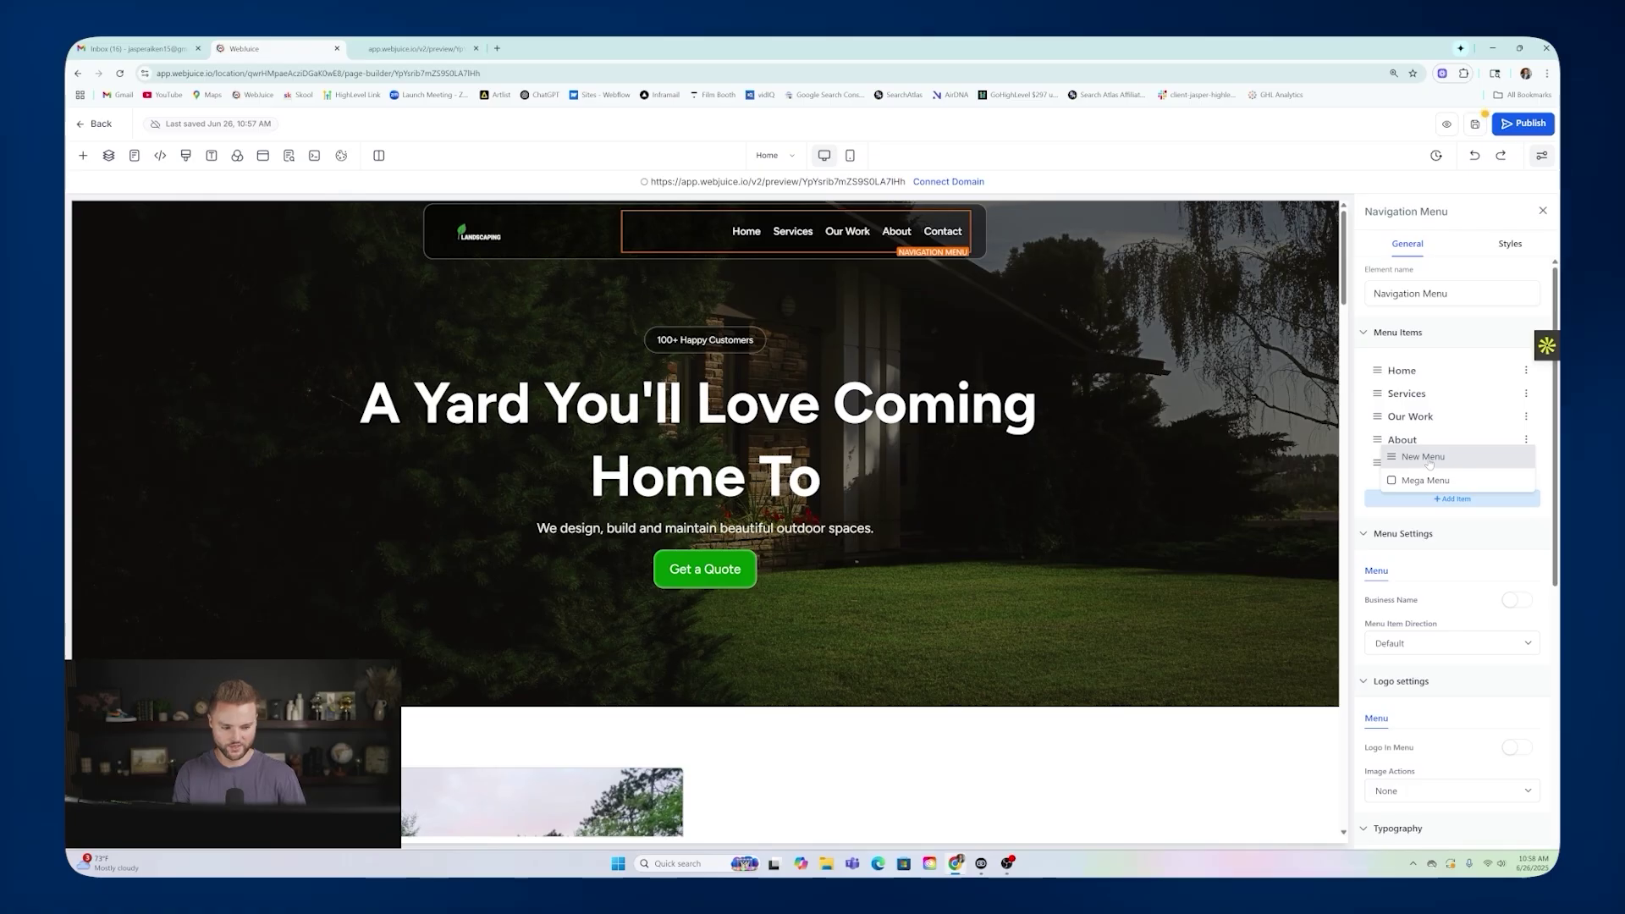
{"action": "left_click", "coordinate": [1429, 458]}
{"action": "left_click", "coordinate": [726, 429]}
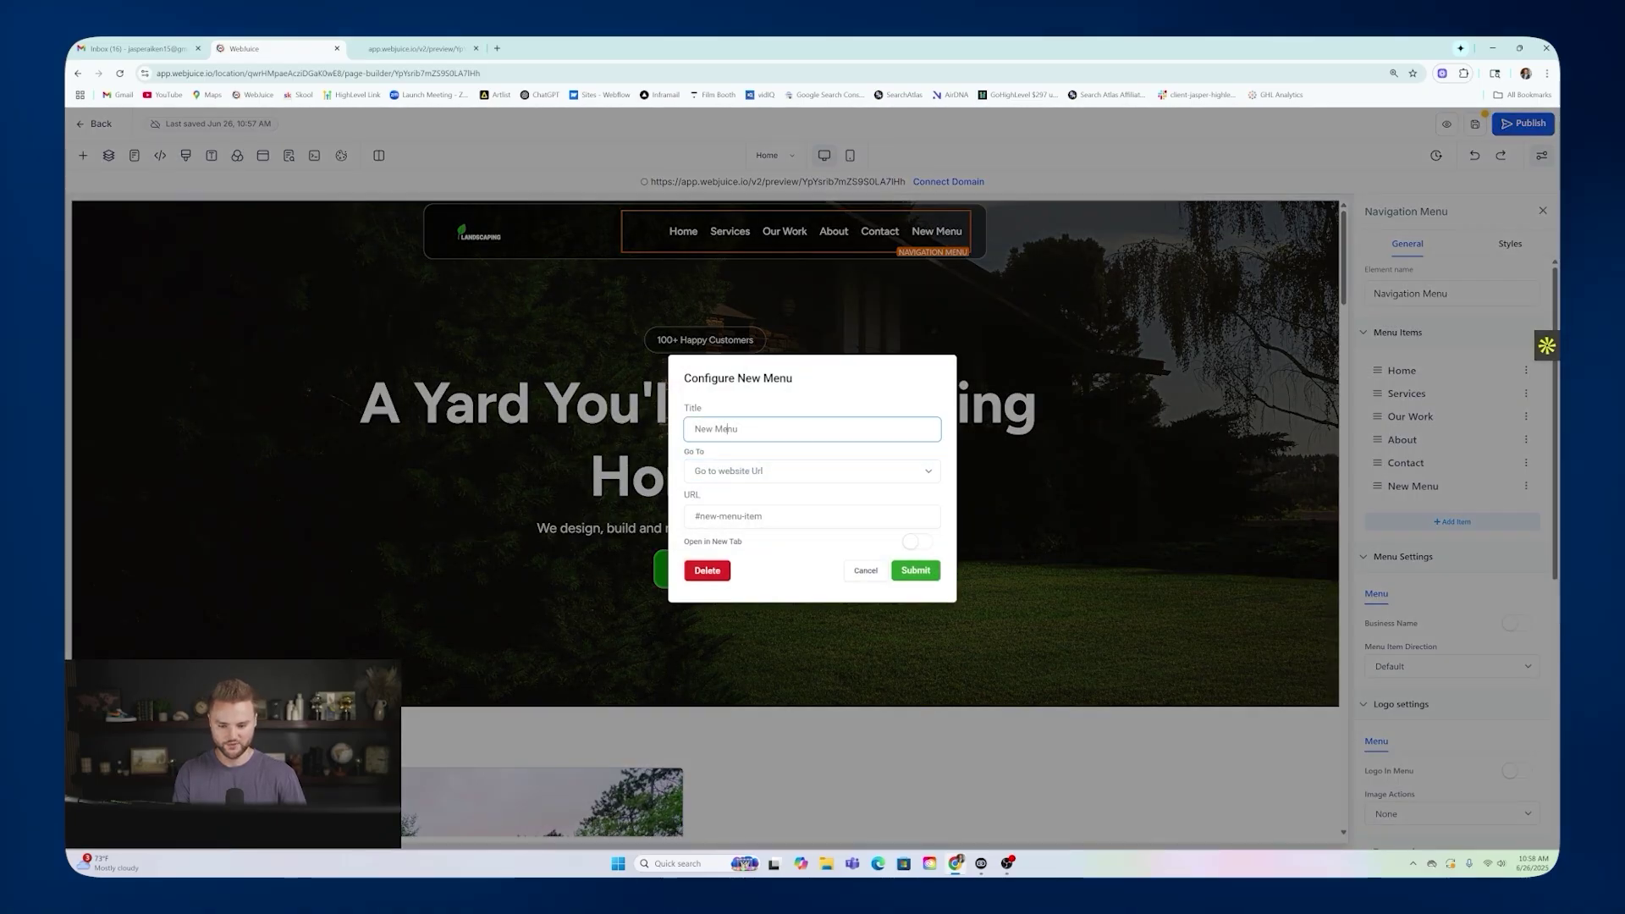
{"action": "type", "text": "Blog"}
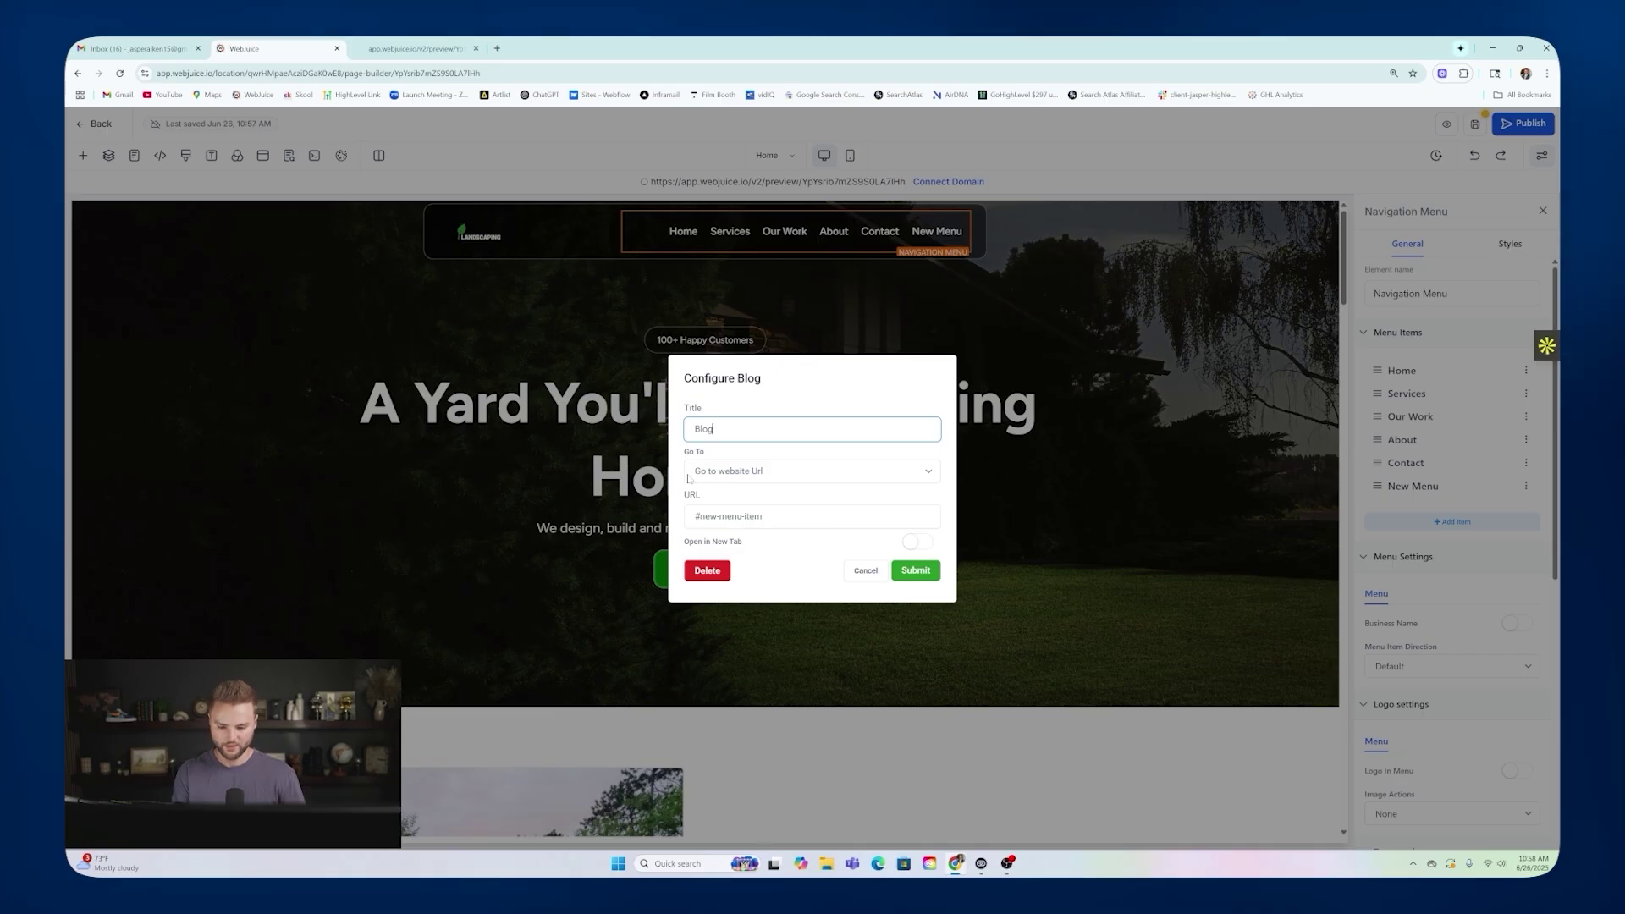
{"action": "left_click", "coordinate": [747, 471]}
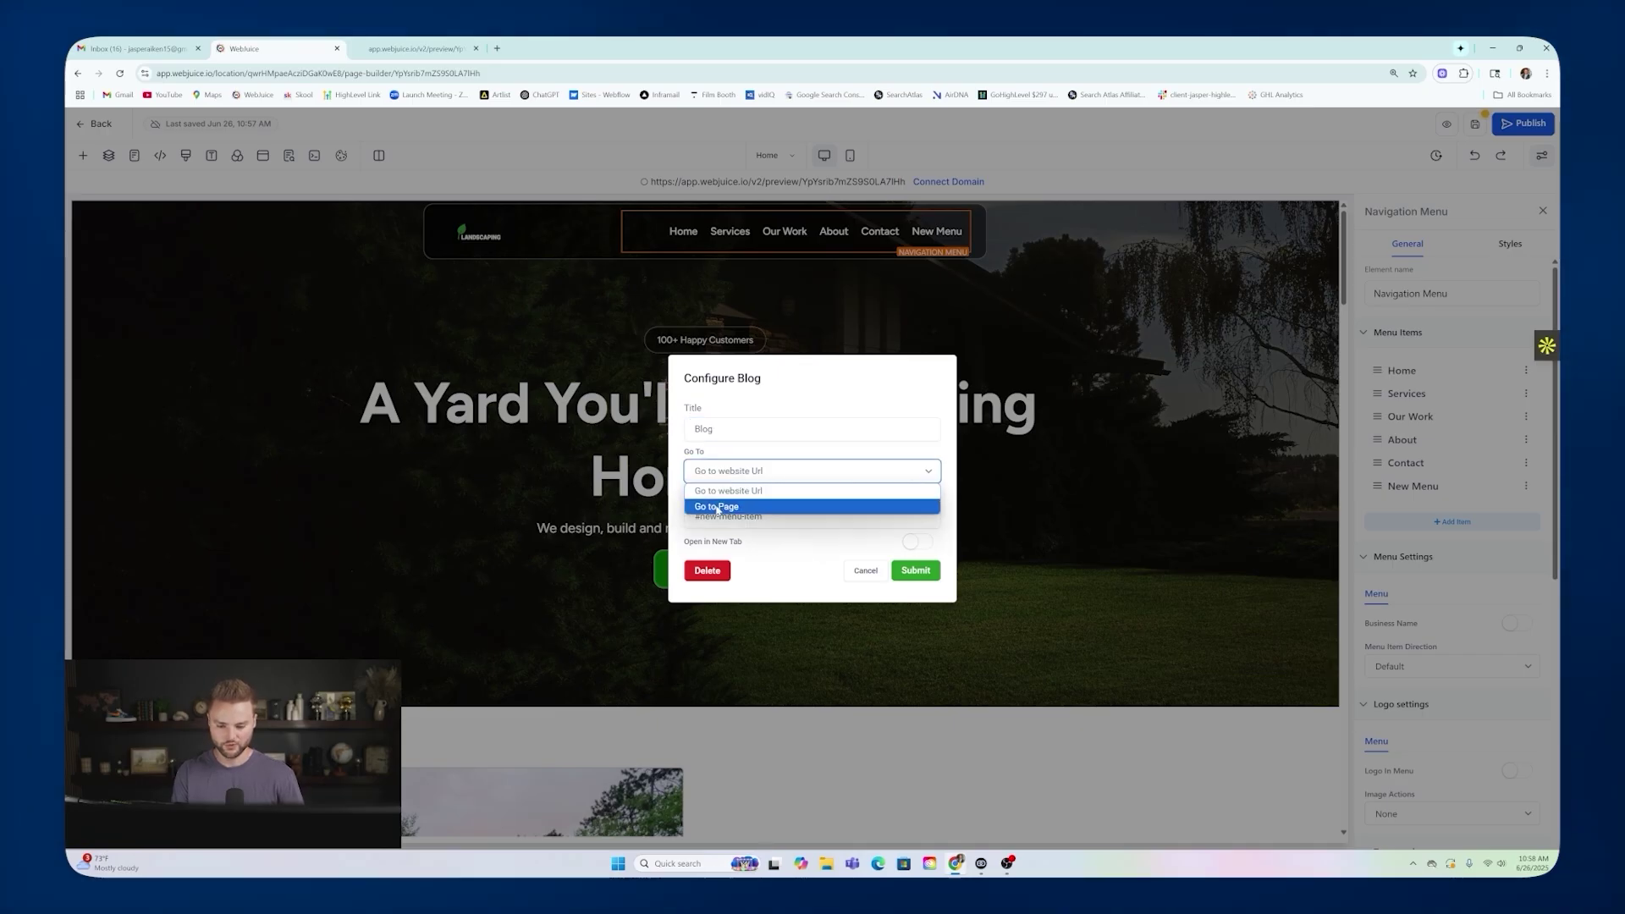
{"action": "left_click", "coordinate": [718, 507]}
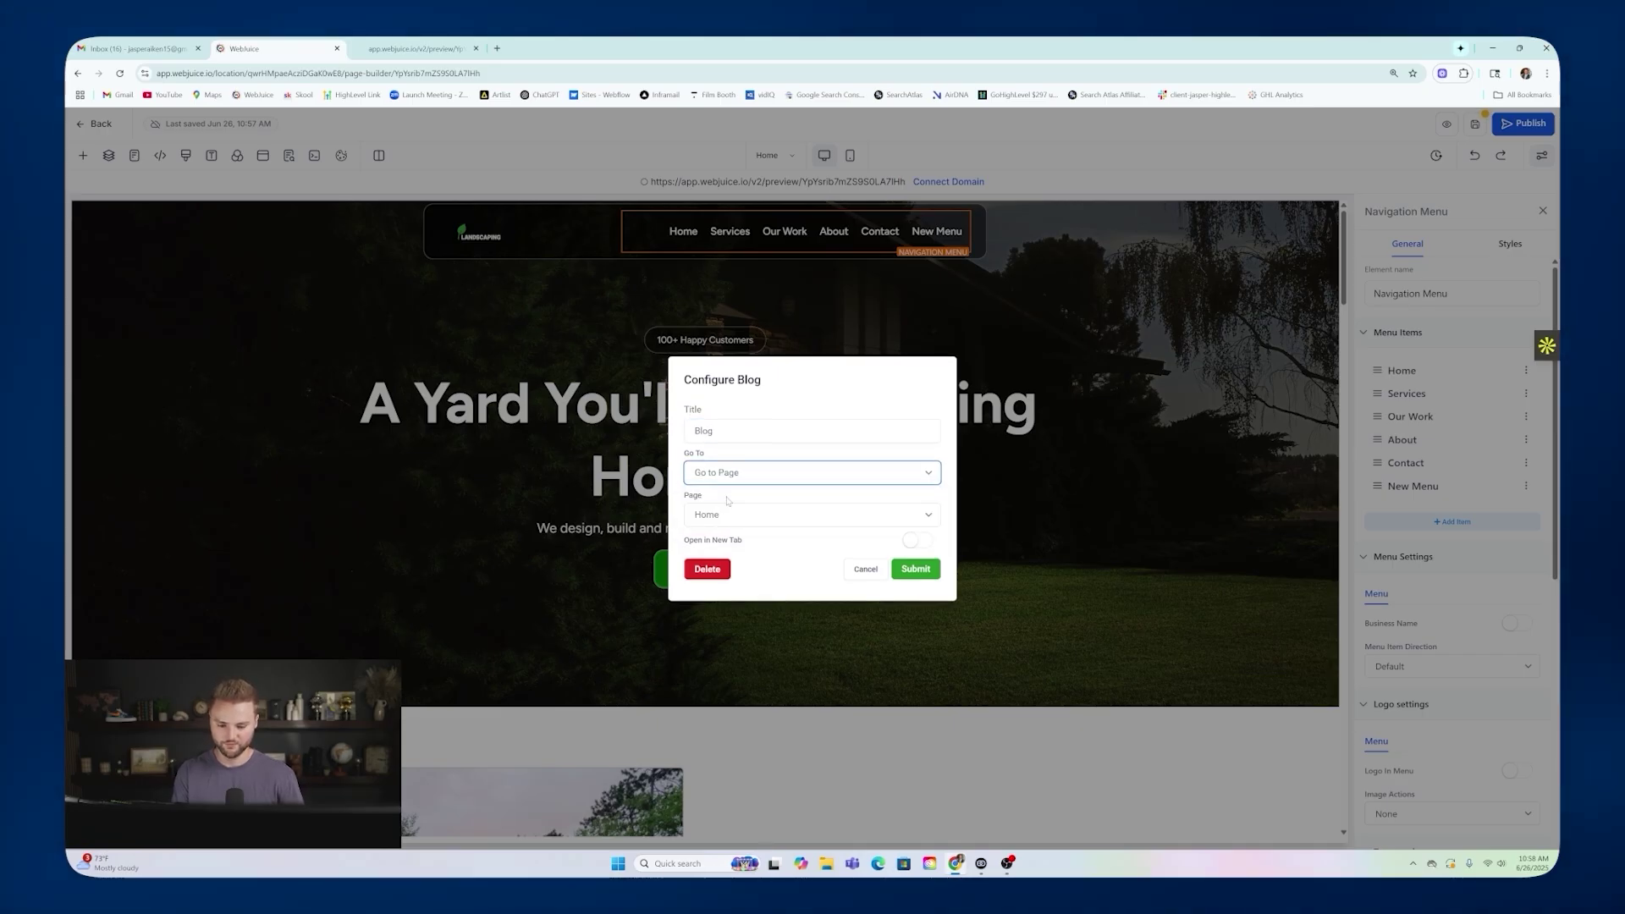
{"action": "left_click", "coordinate": [718, 515]}
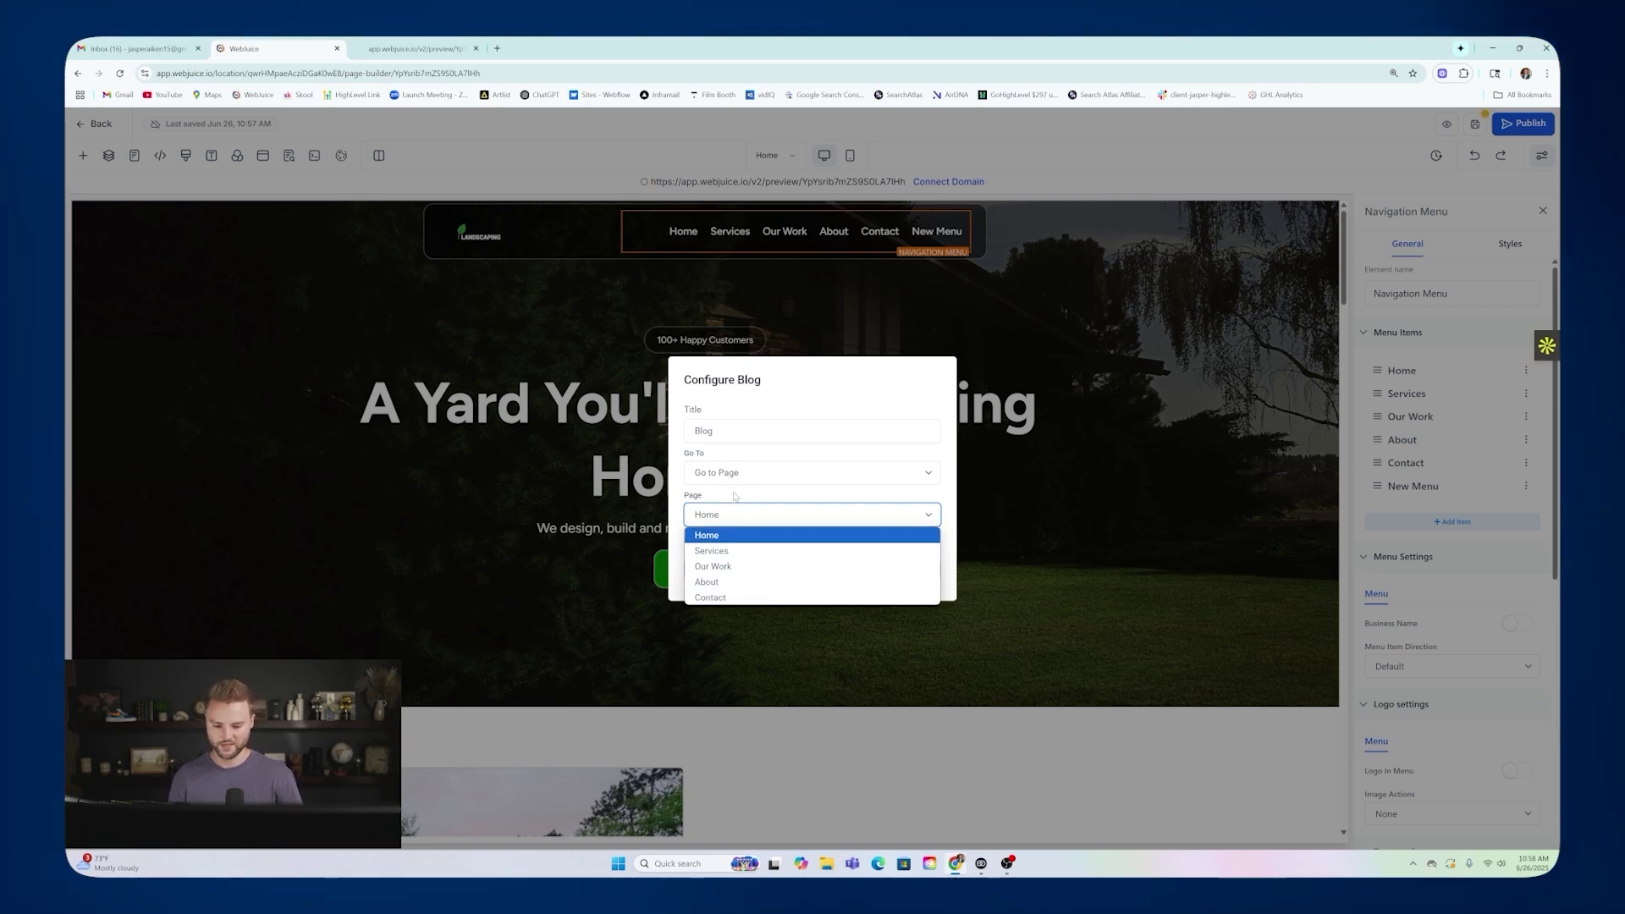
{"action": "left_click", "coordinate": [732, 499]}
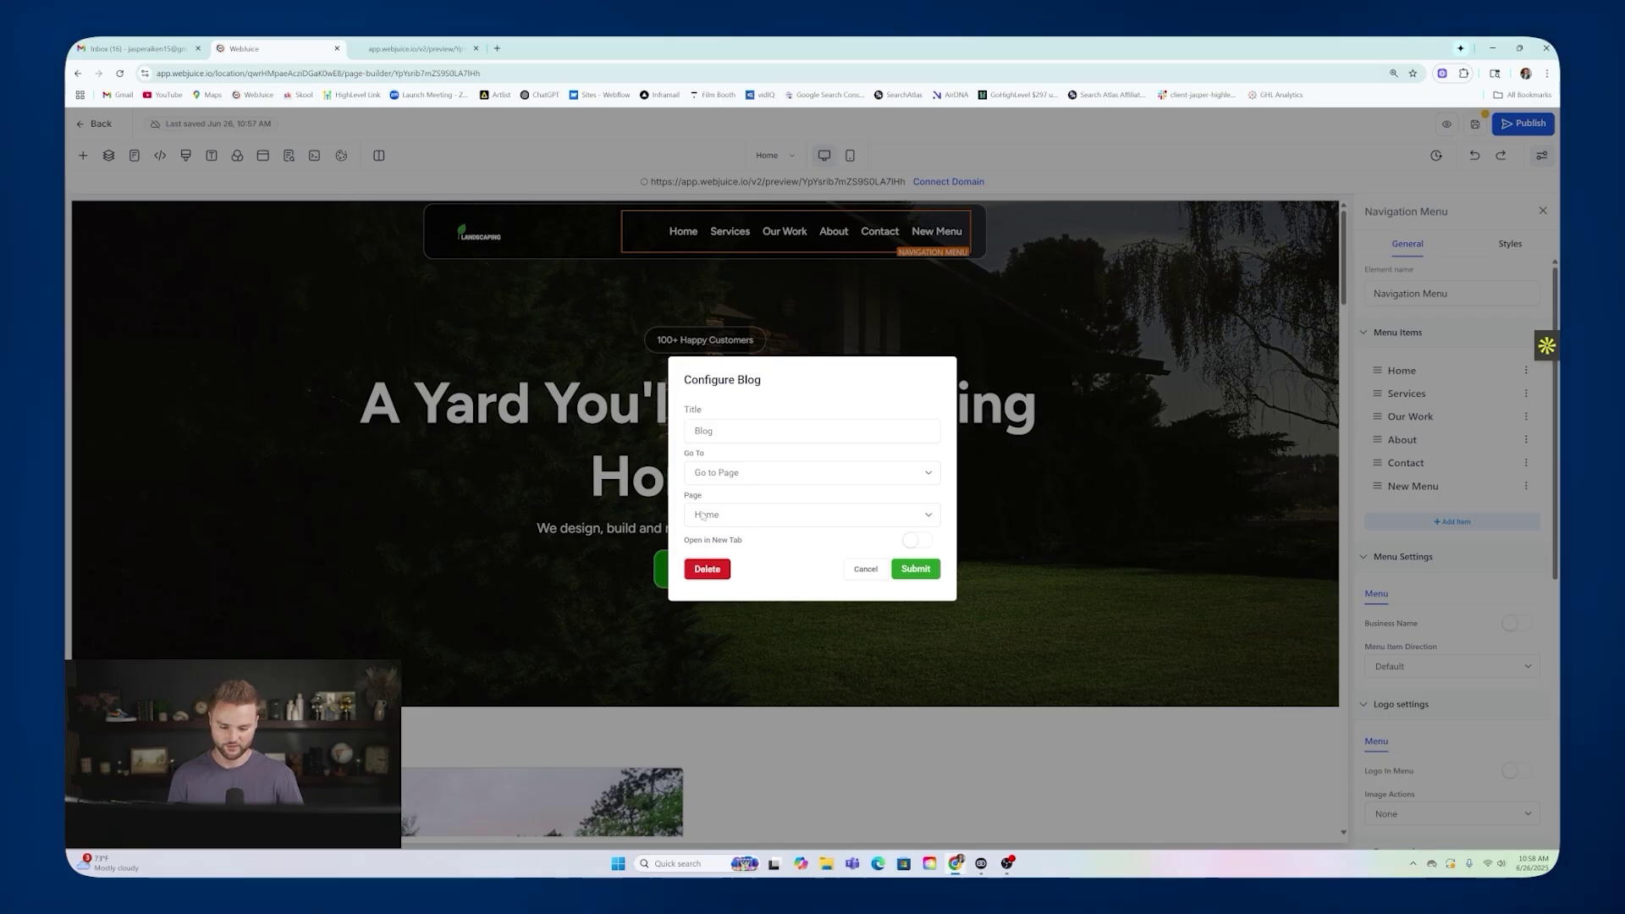
{"action": "left_click", "coordinate": [915, 568]}
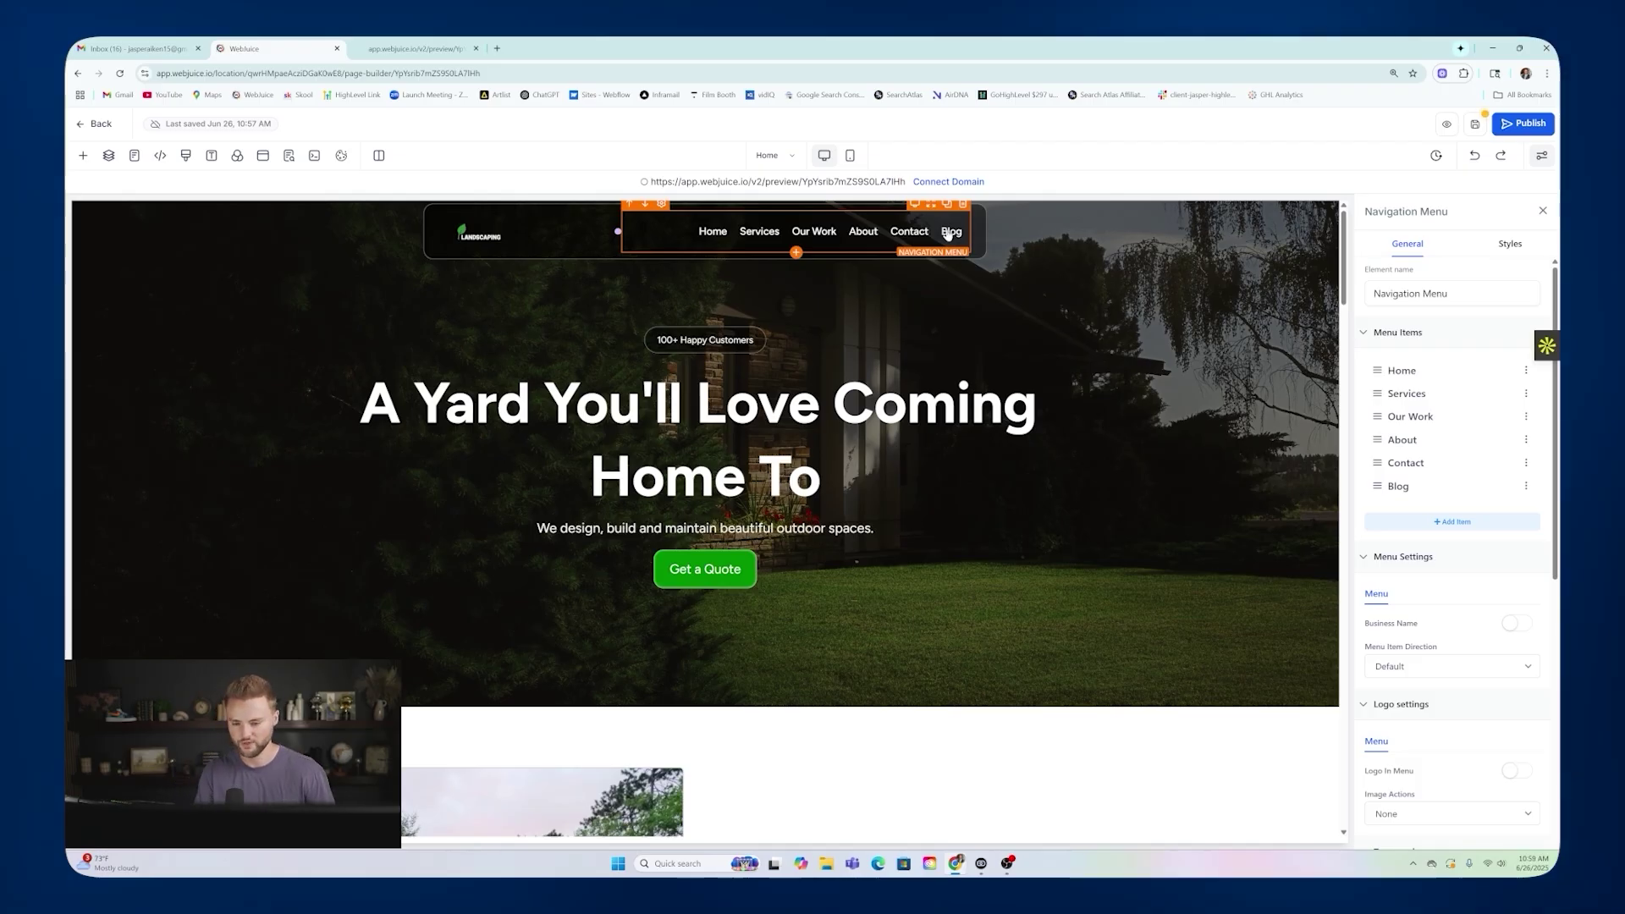
{"action": "scroll", "coordinate": [1448, 388], "scroll_direction": "down", "scroll_amount": 2}
{"action": "scroll", "coordinate": [1448, 387], "scroll_direction": "down", "scroll_amount": 5}
{"action": "scroll", "coordinate": [846, 440], "scroll_direction": "down", "scroll_amount": 1}
{"action": "scroll", "coordinate": [796, 429], "scroll_direction": "down", "scroll_amount": 5}
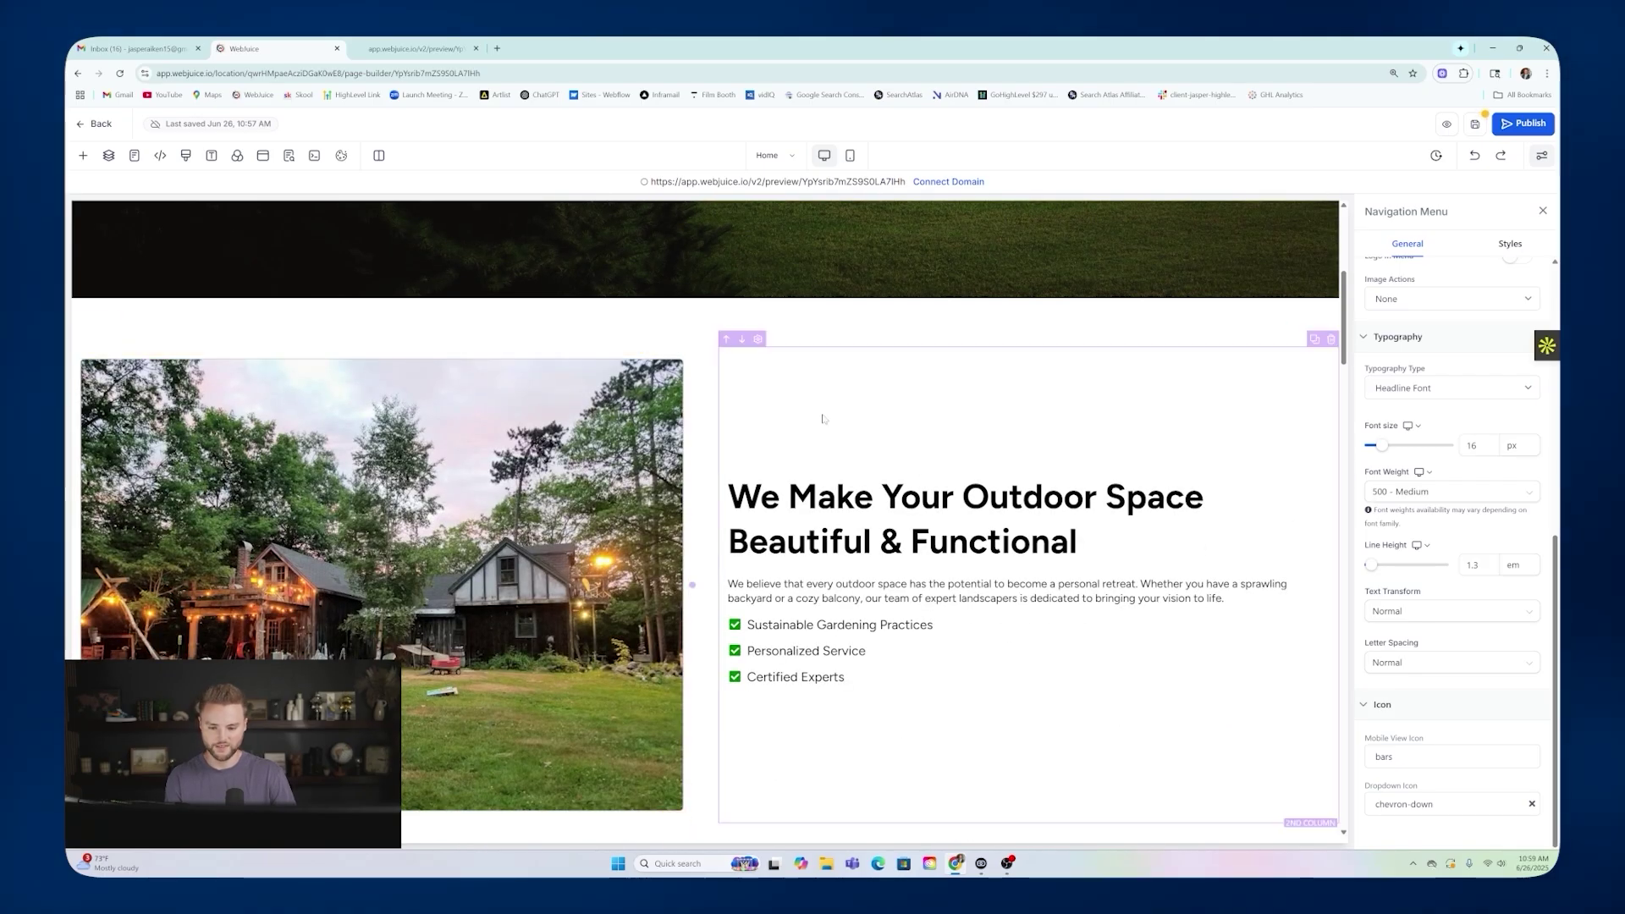
{"action": "scroll", "coordinate": [796, 429], "scroll_direction": "down", "scroll_amount": 2}
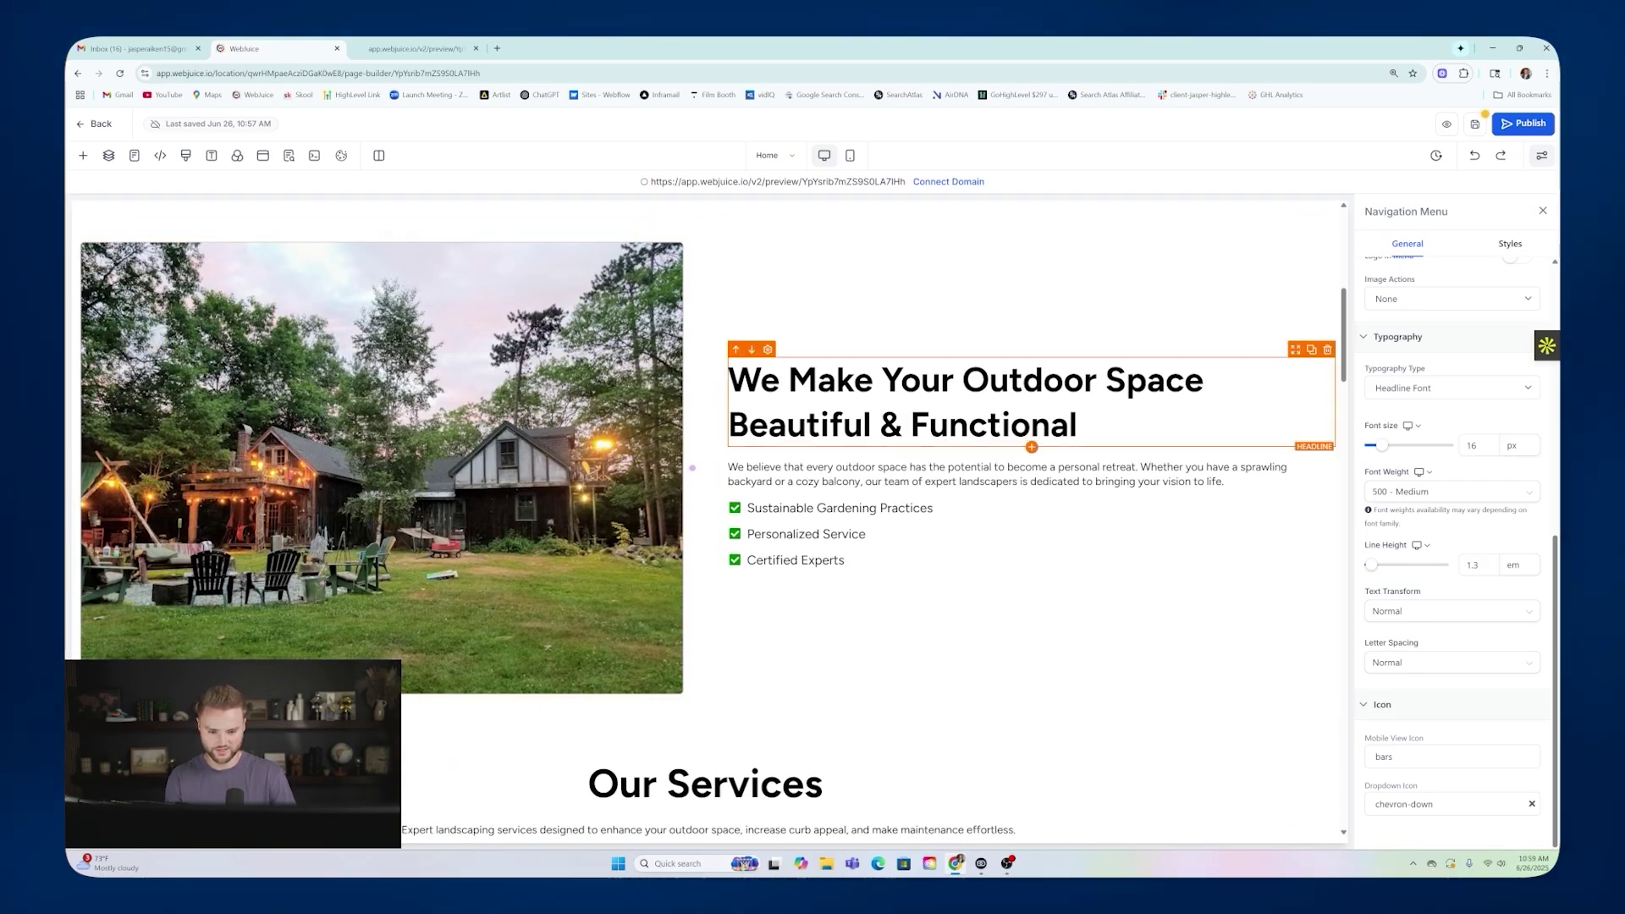
{"action": "scroll", "coordinate": [795, 429], "scroll_direction": "down", "scroll_amount": 3}
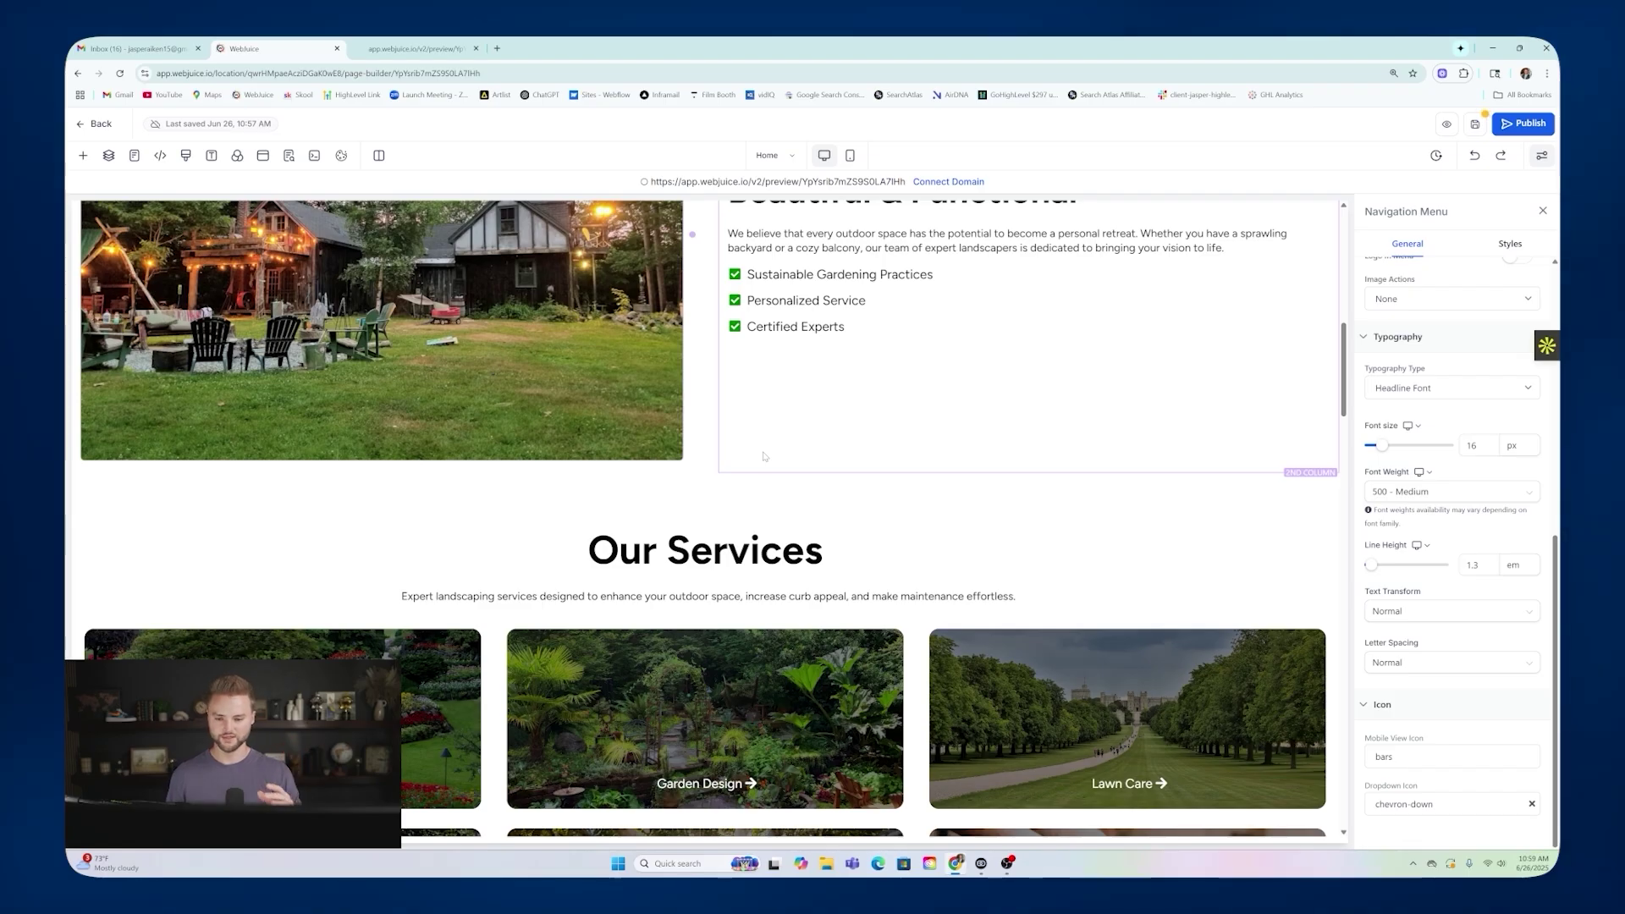
{"action": "scroll", "coordinate": [786, 420], "scroll_direction": "down", "scroll_amount": 4}
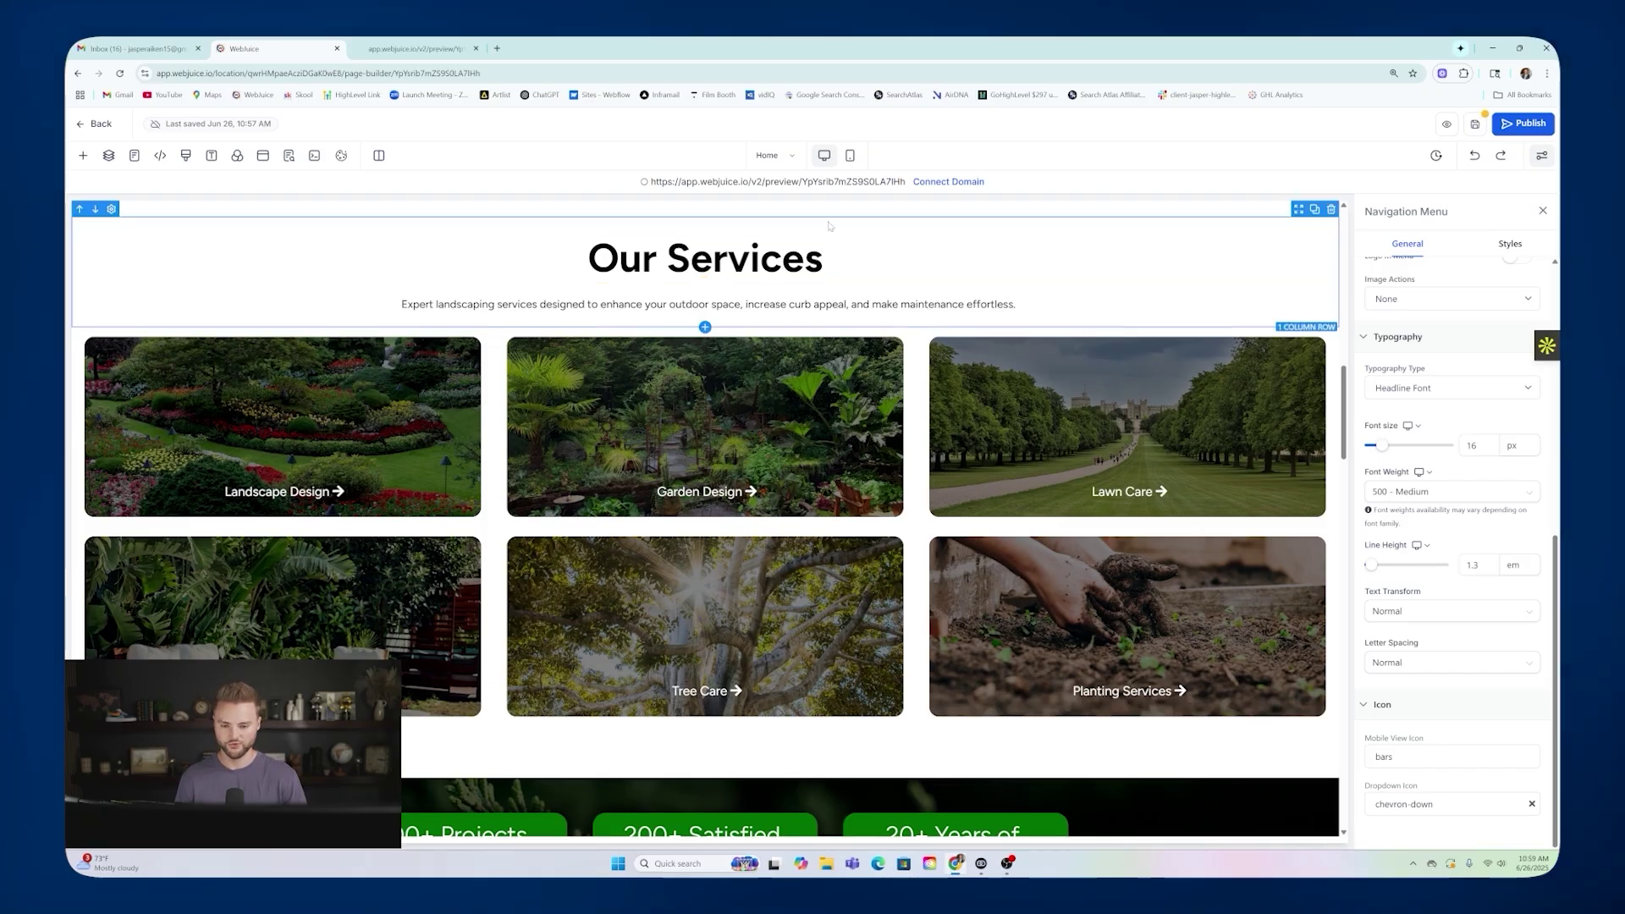
{"action": "scroll", "coordinate": [829, 226], "scroll_direction": "down", "scroll_amount": 4}
{"action": "scroll", "coordinate": [796, 339], "scroll_direction": "up", "scroll_amount": 16}
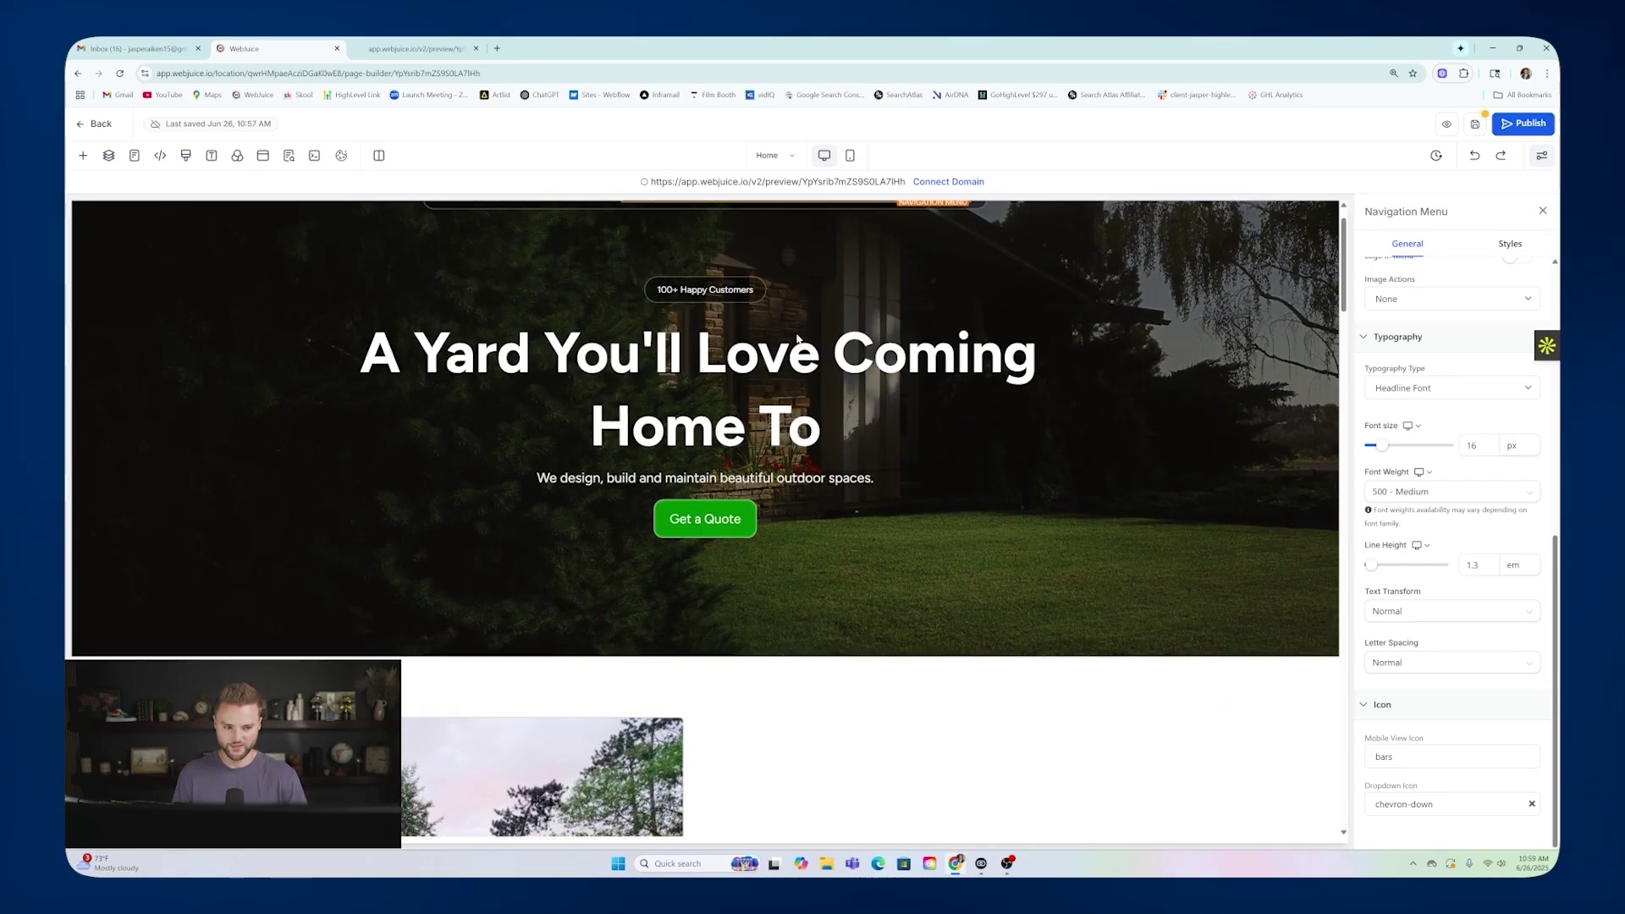
{"action": "scroll", "coordinate": [796, 338], "scroll_direction": "up", "scroll_amount": 1}
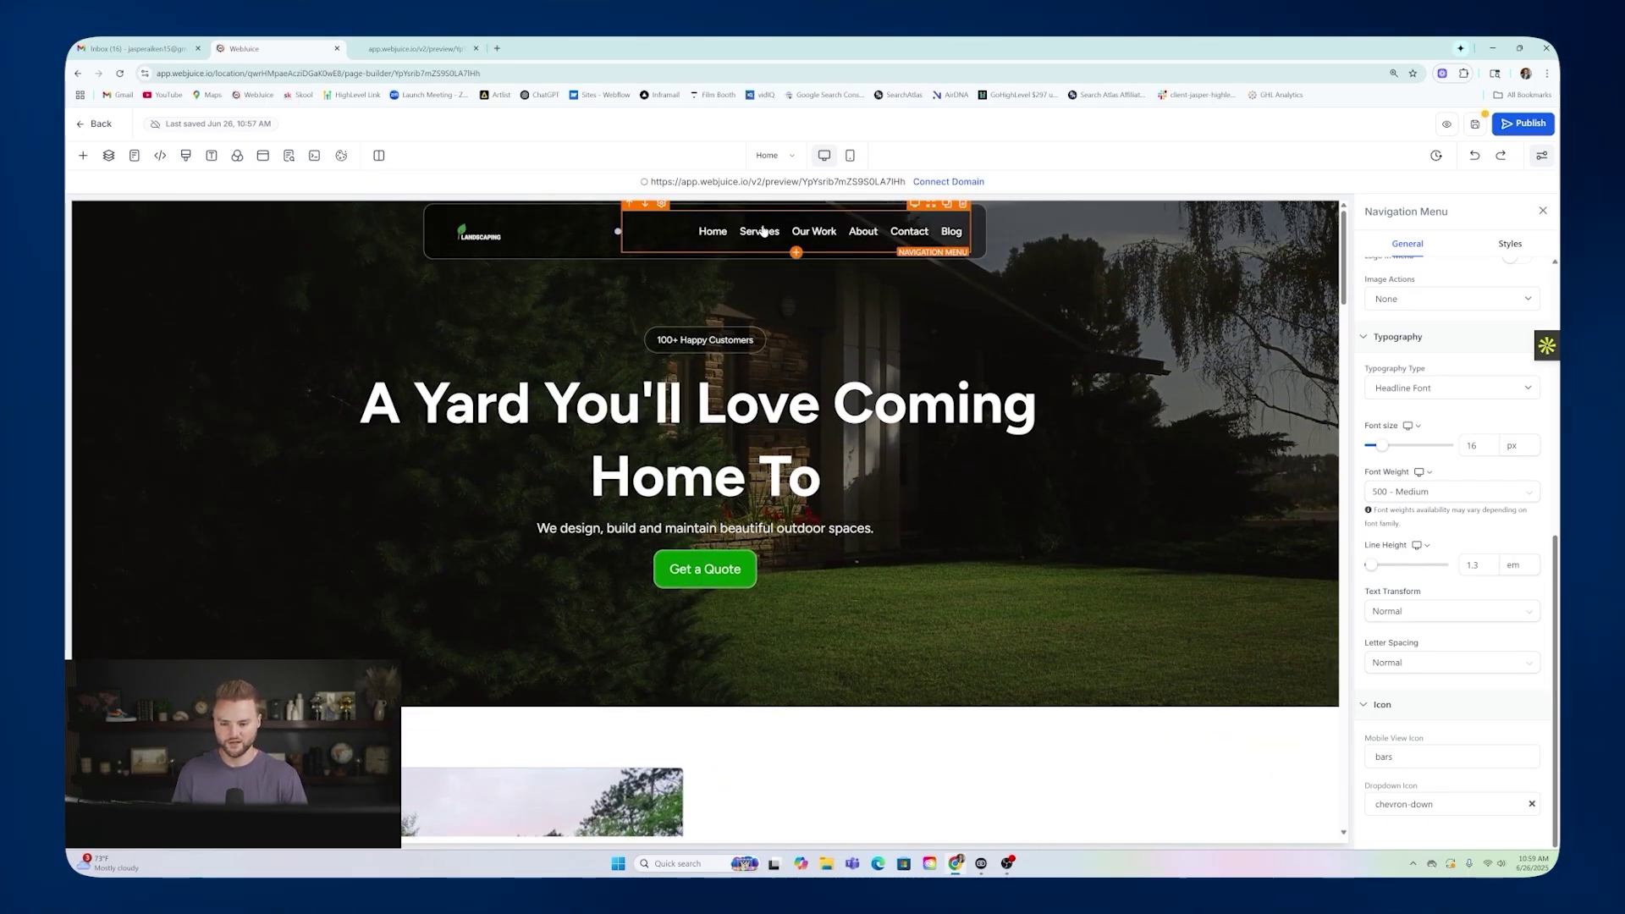
{"action": "scroll", "coordinate": [576, 375], "scroll_direction": "down", "scroll_amount": 5}
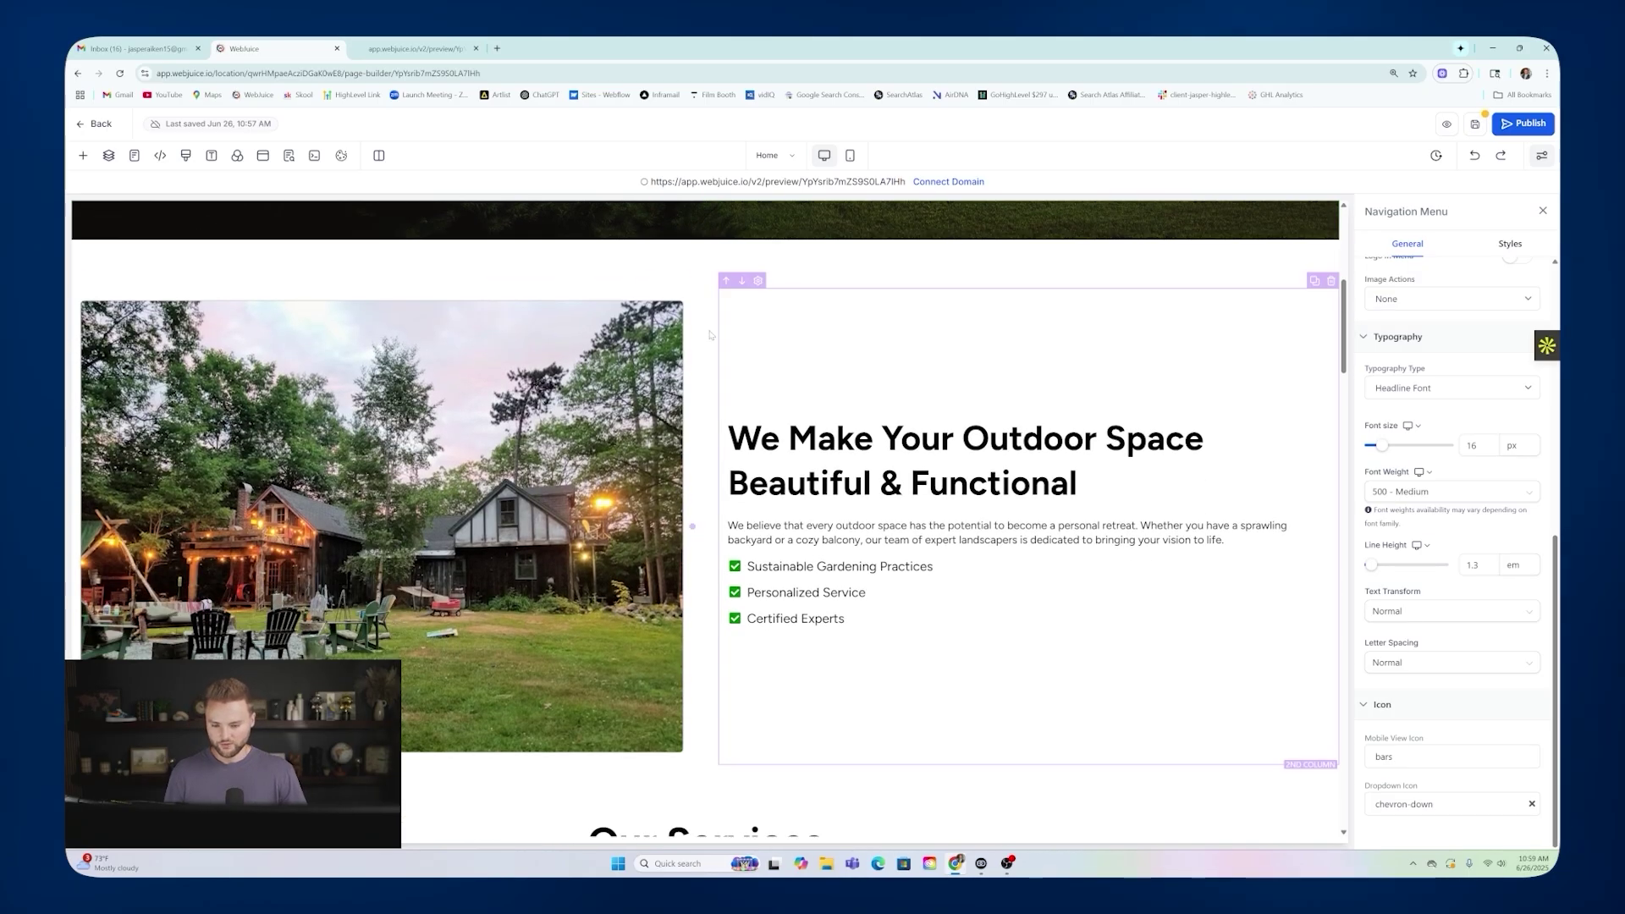
{"action": "scroll", "coordinate": [805, 507], "scroll_direction": "down", "scroll_amount": 2}
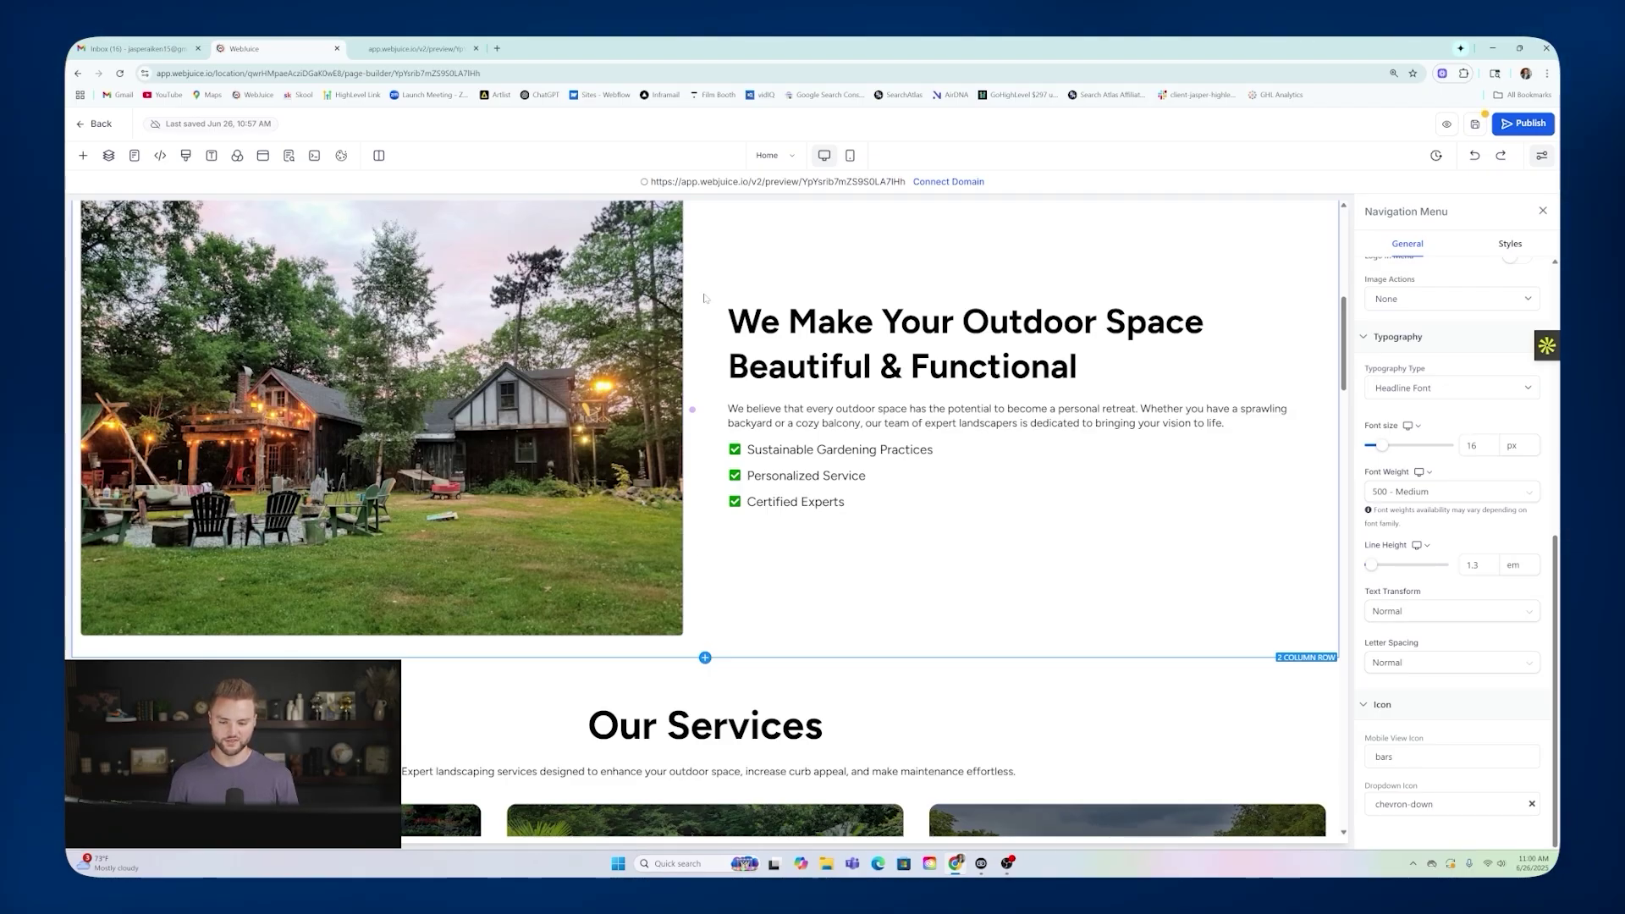
{"action": "scroll", "coordinate": [704, 282], "scroll_direction": "up", "scroll_amount": 6}
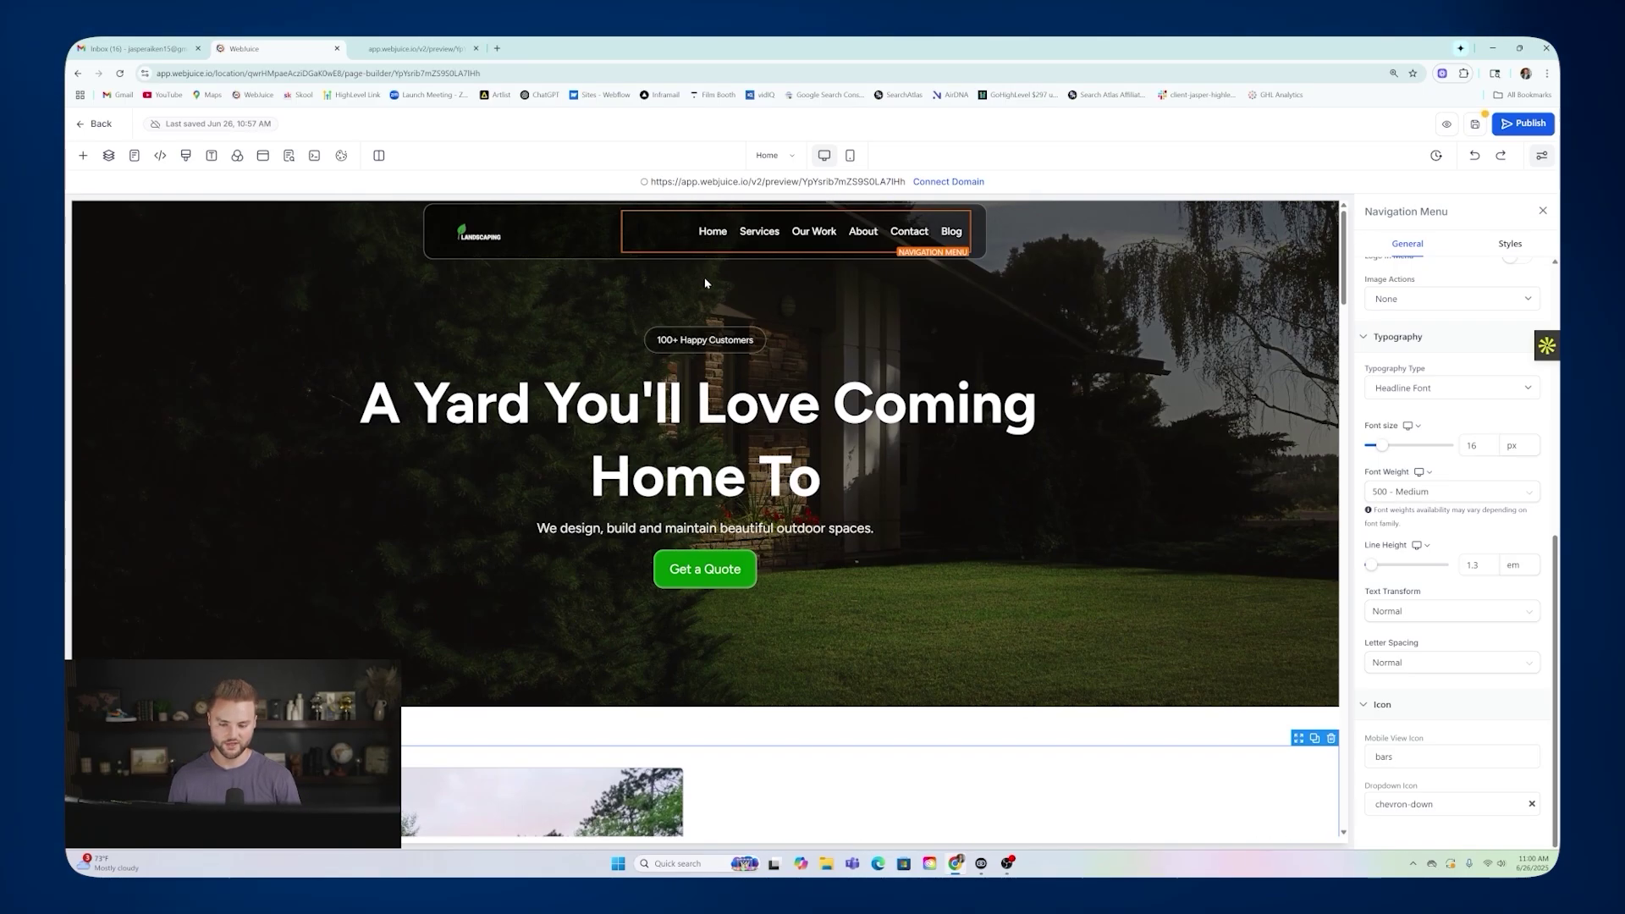
{"action": "scroll", "coordinate": [905, 287], "scroll_direction": "down", "scroll_amount": 5}
{"action": "scroll", "coordinate": [695, 370], "scroll_direction": "up", "scroll_amount": 5}
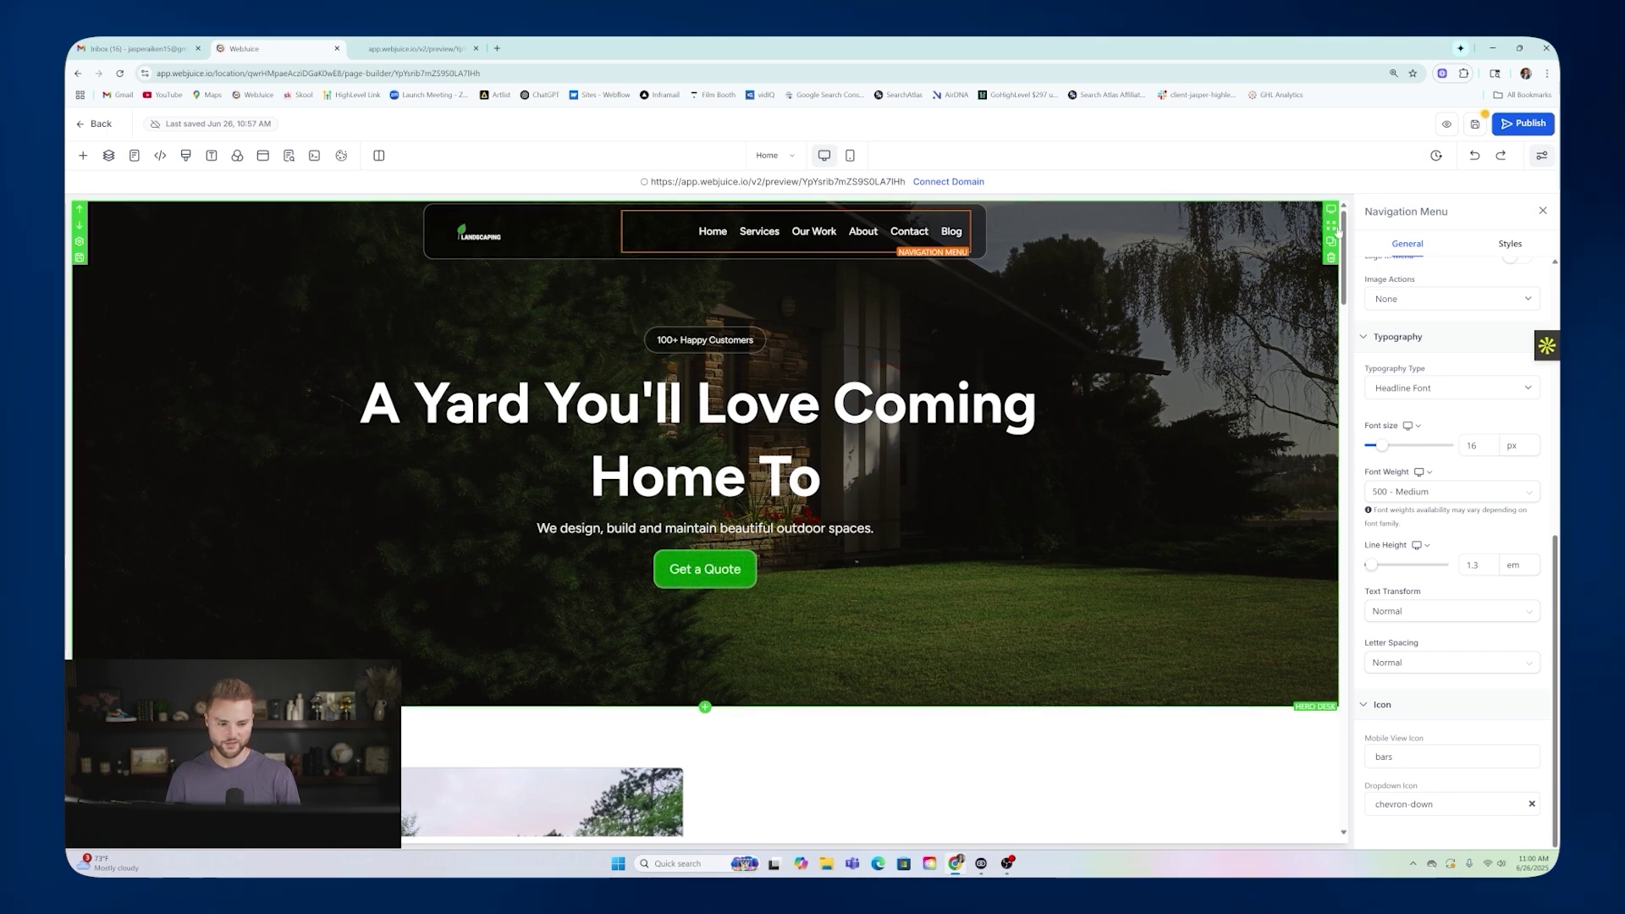
{"action": "scroll", "coordinate": [1236, 761], "scroll_direction": "down", "scroll_amount": 15}
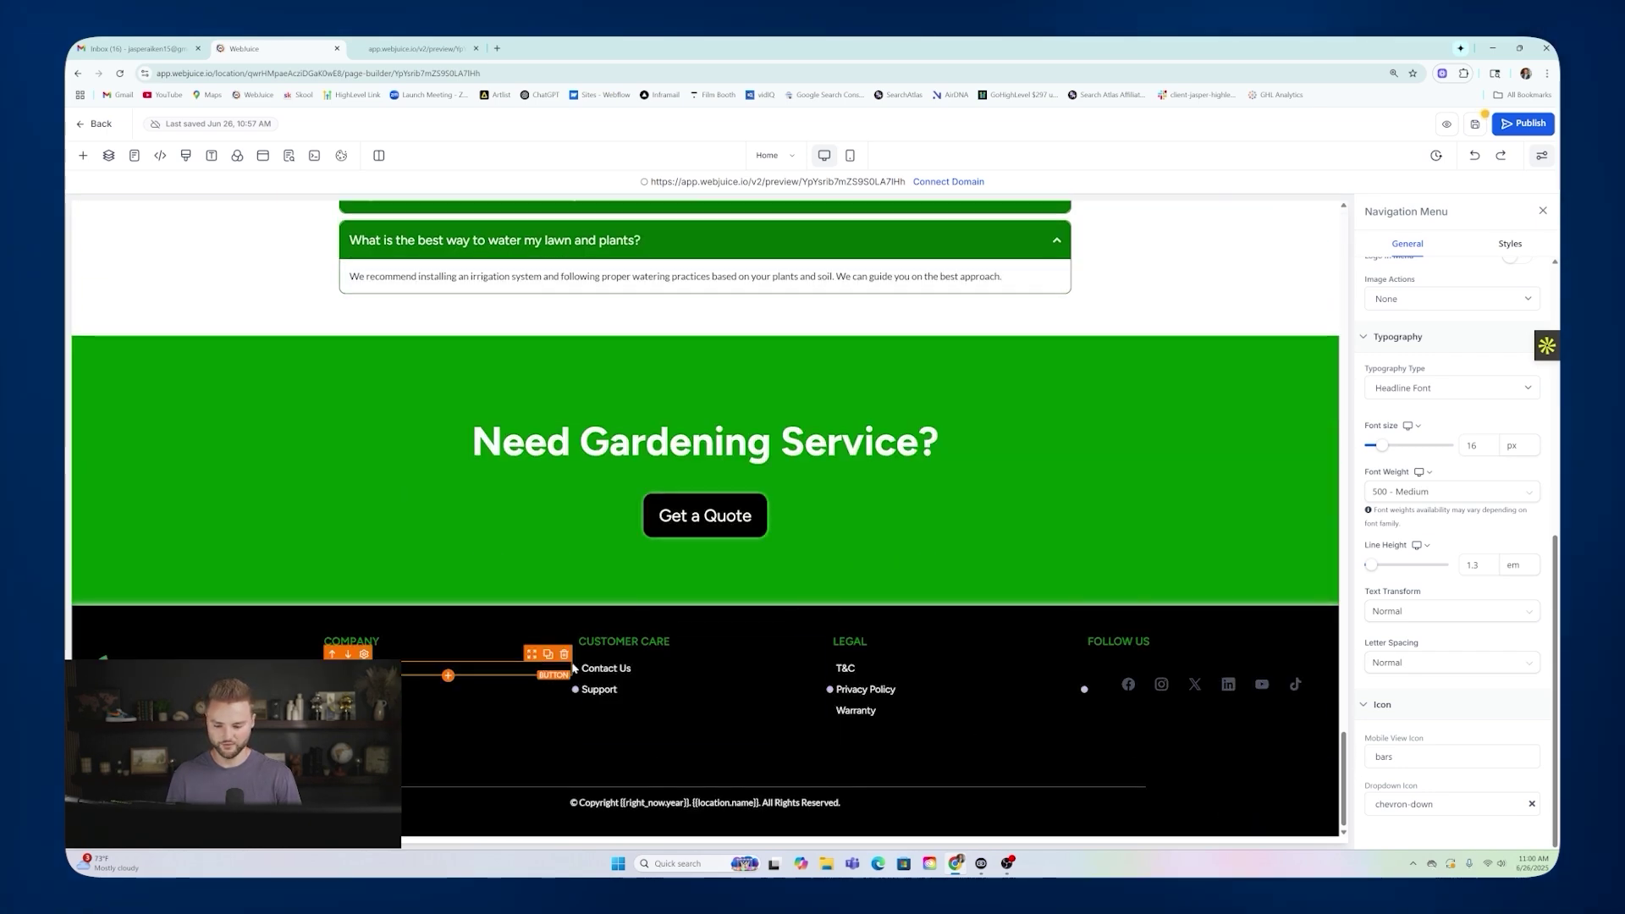
{"action": "scroll", "coordinate": [851, 569], "scroll_direction": "up", "scroll_amount": 4}
{"action": "scroll", "coordinate": [851, 569], "scroll_direction": "up", "scroll_amount": 10}
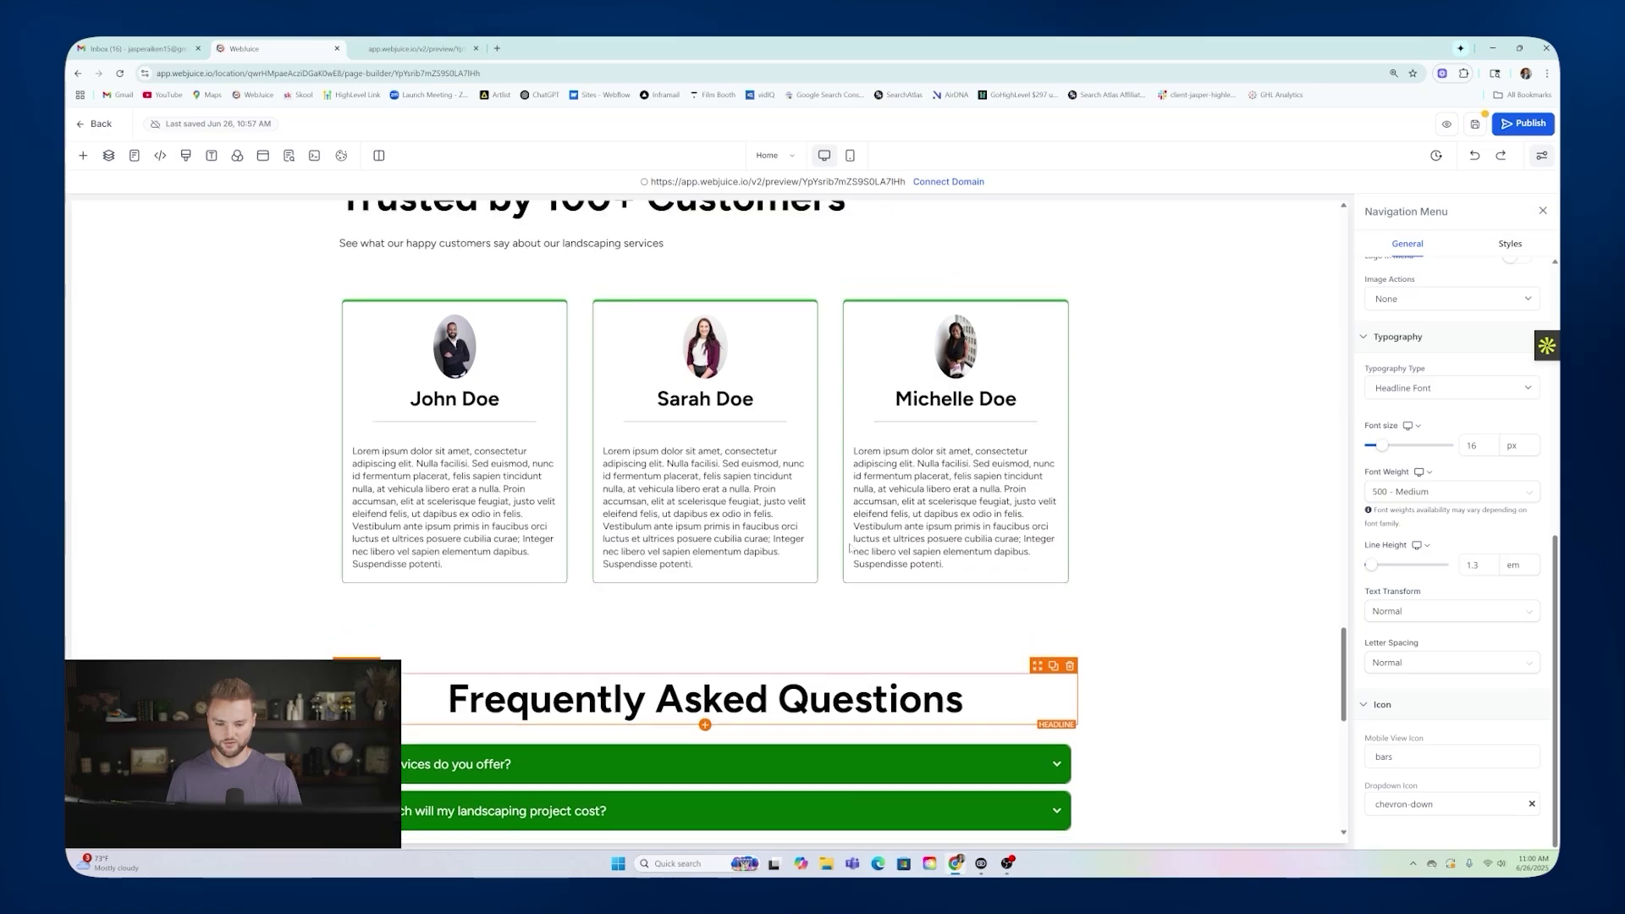
{"action": "scroll", "coordinate": [839, 512], "scroll_direction": "up", "scroll_amount": 12}
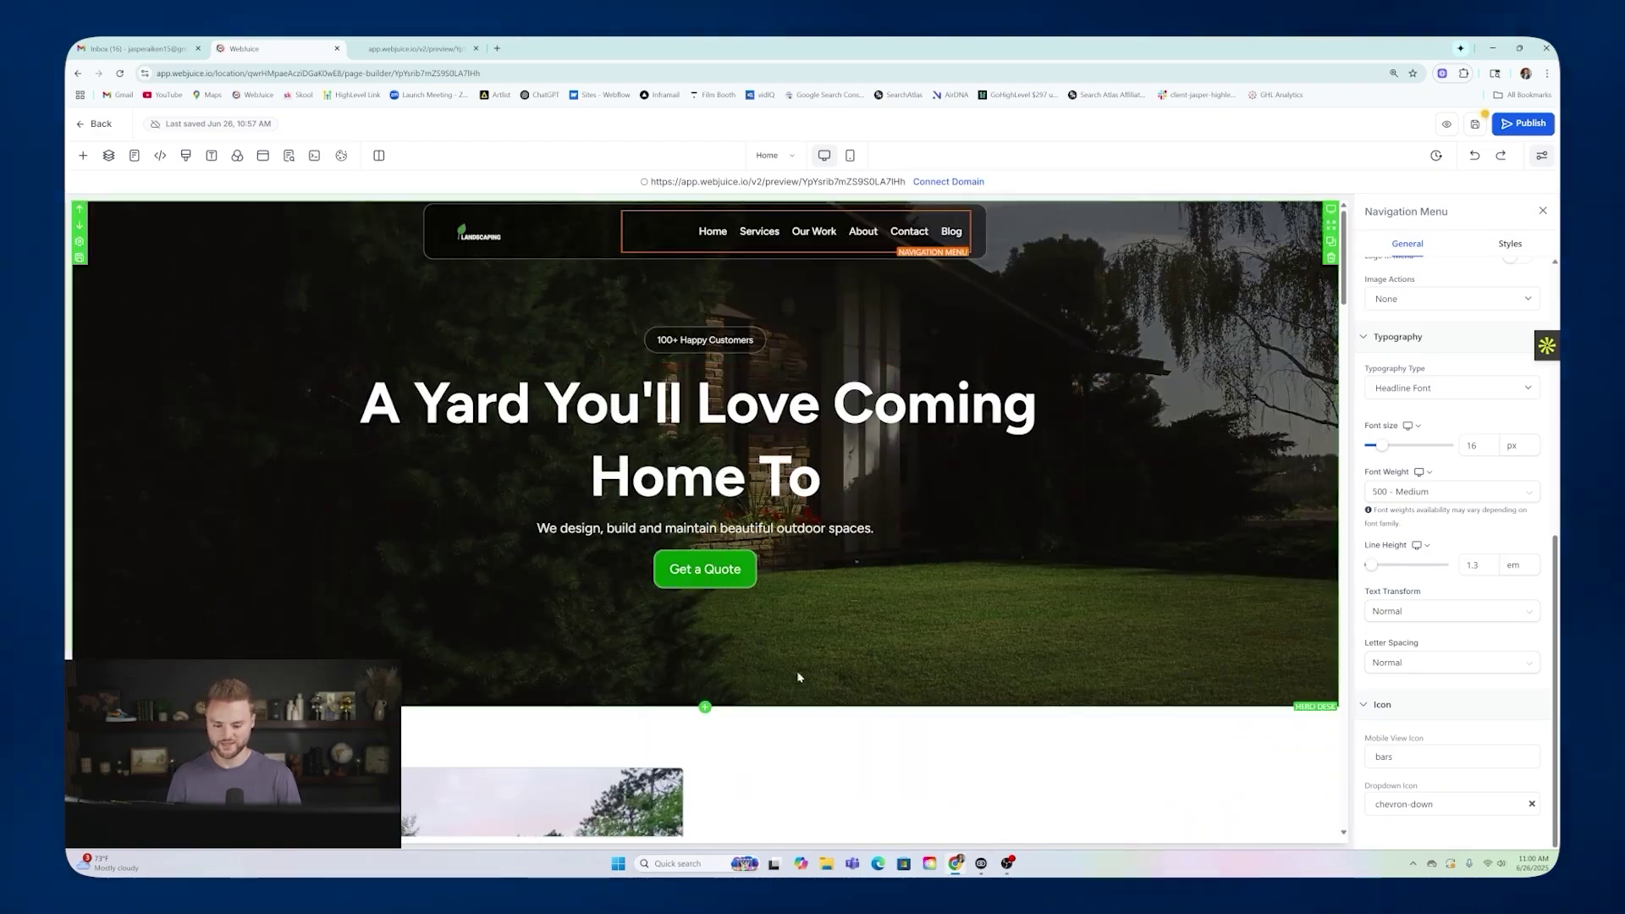
Insert a full-width section below the hero containing a two-column row.
{"action": "left_click", "coordinate": [704, 708]}
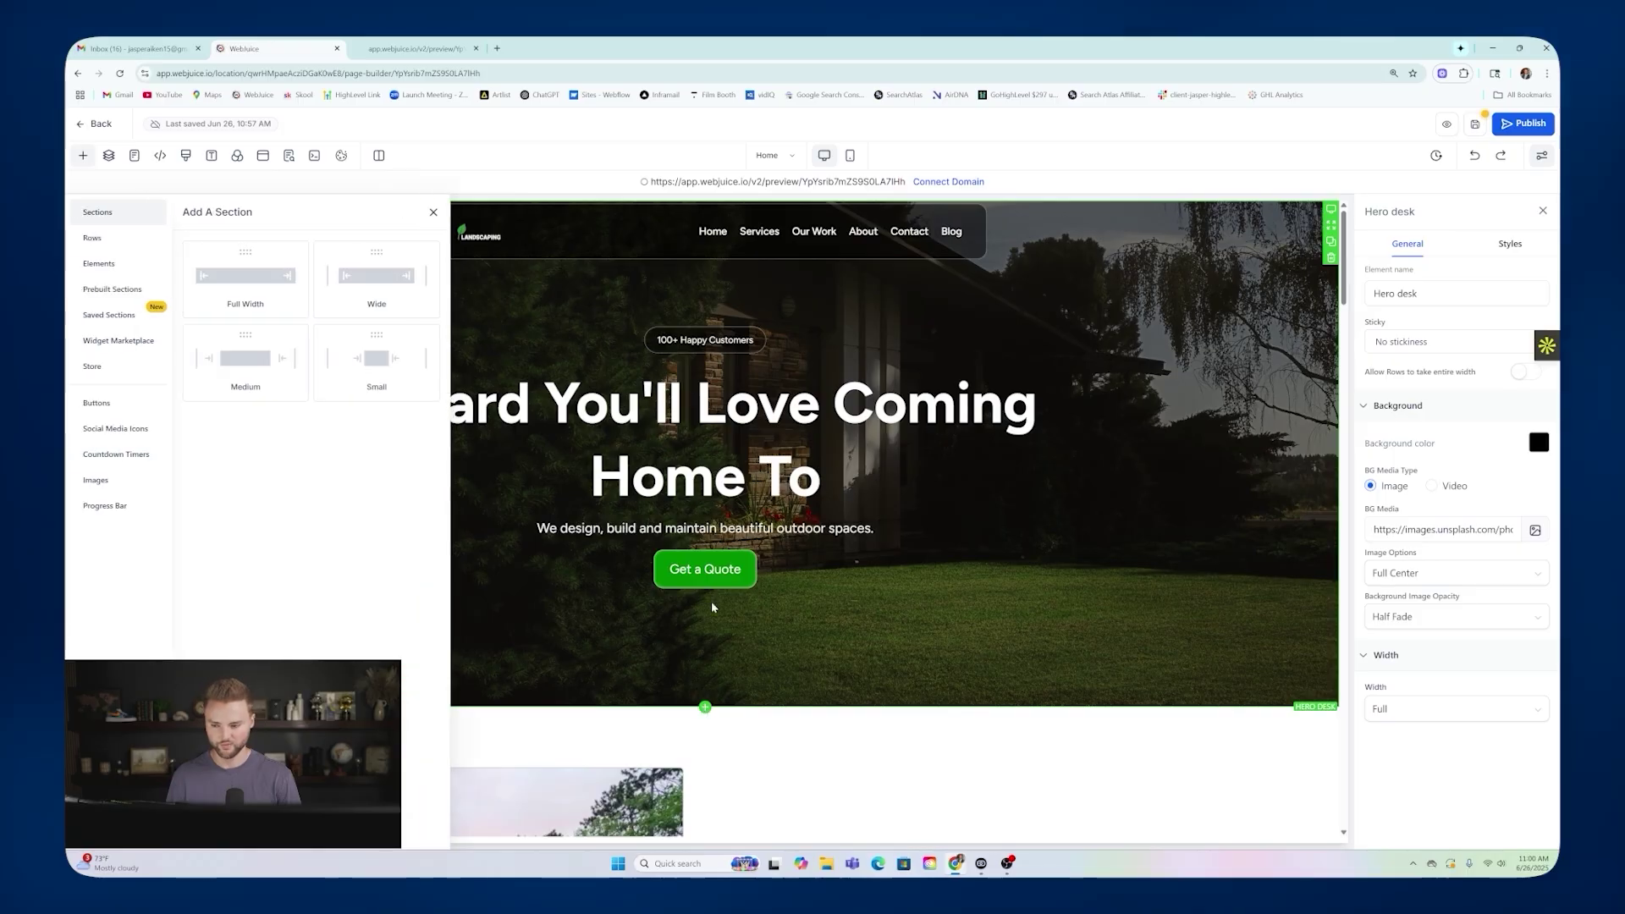
{"action": "left_click", "coordinate": [254, 283]}
{"action": "scroll", "coordinate": [735, 566], "scroll_direction": "down", "scroll_amount": 2}
{"action": "left_click", "coordinate": [731, 574]}
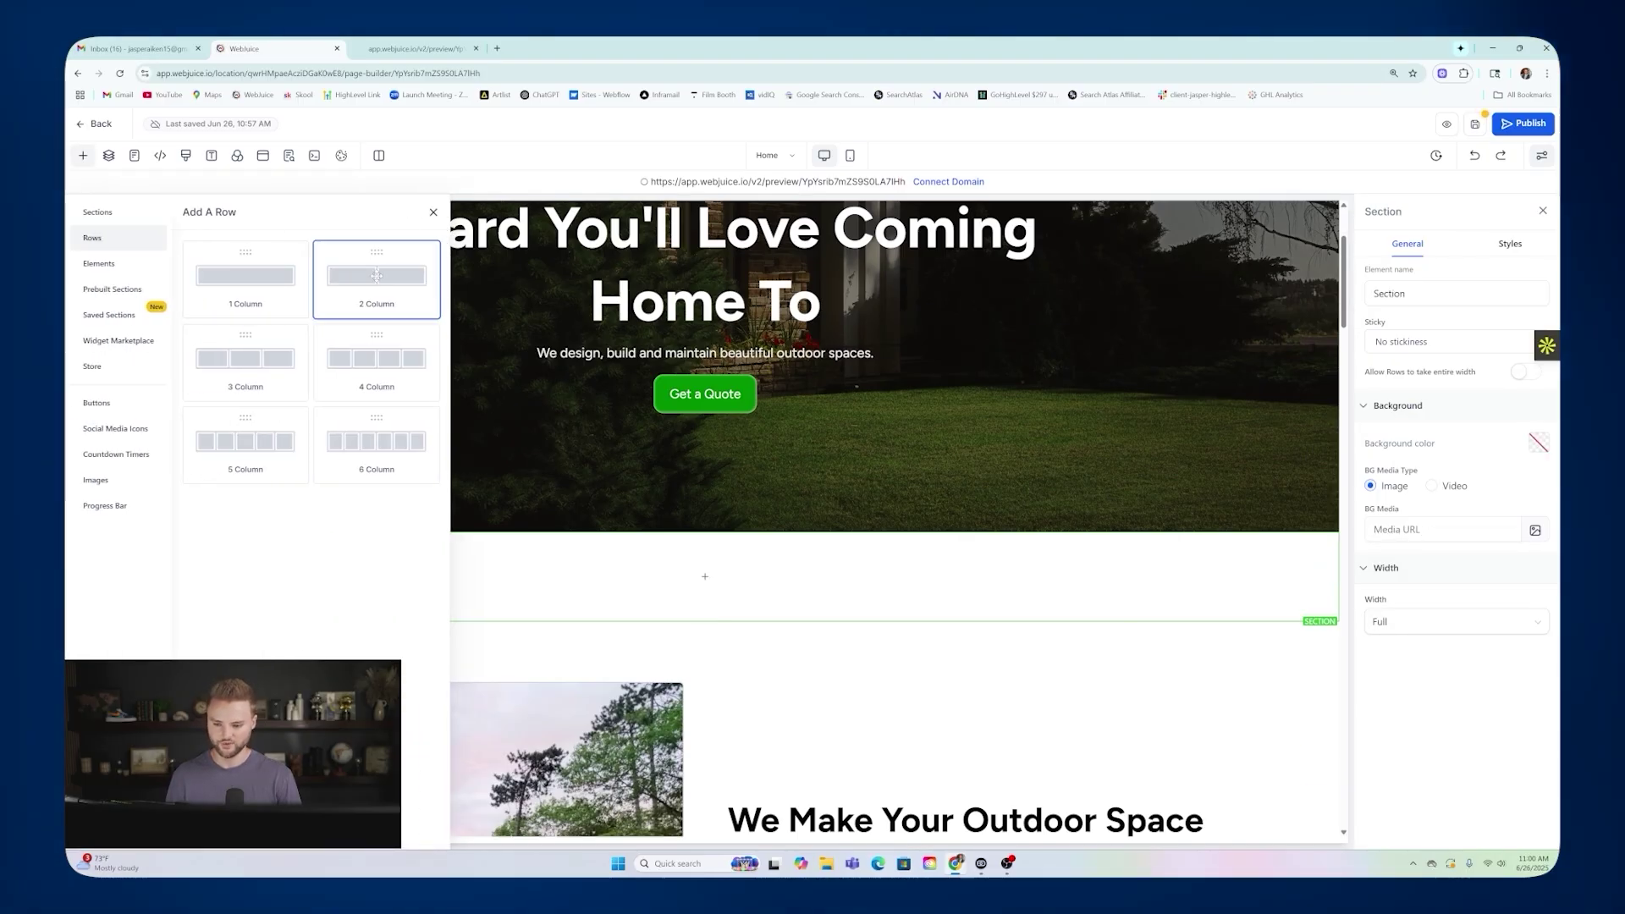
{"action": "left_click", "coordinate": [377, 275]}
{"action": "left_click", "coordinate": [517, 593]}
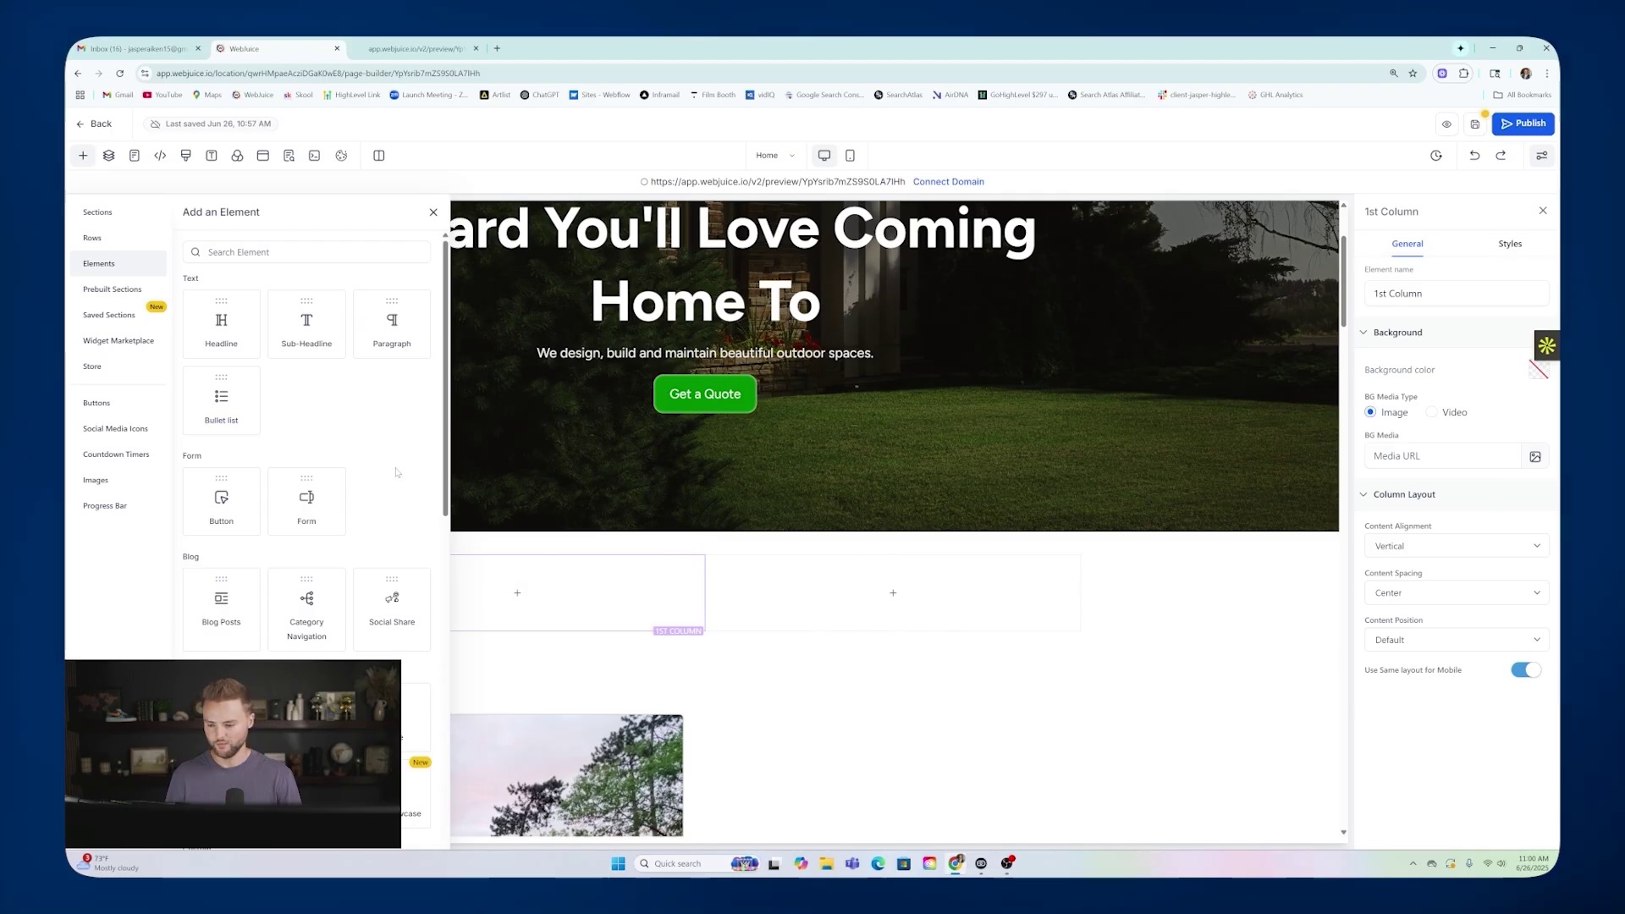
{"action": "scroll", "coordinate": [264, 506], "scroll_direction": "down", "scroll_amount": 3}
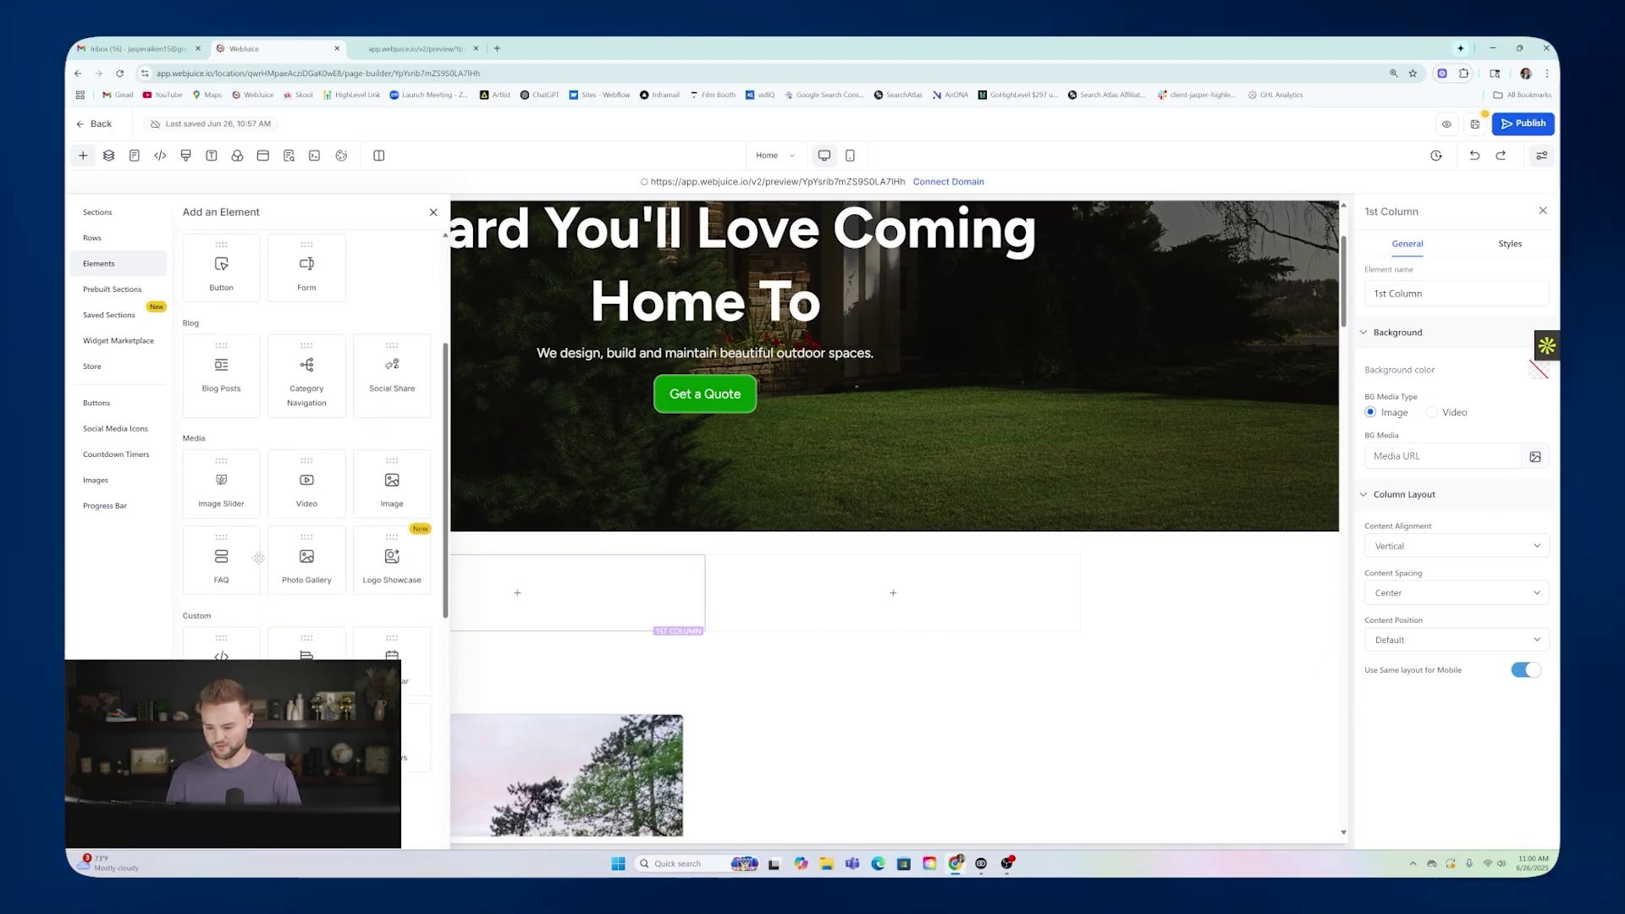
{"action": "scroll", "coordinate": [338, 560], "scroll_direction": "down", "scroll_amount": 2}
{"action": "scroll", "coordinate": [367, 563], "scroll_direction": "down", "scroll_amount": 1}
{"action": "scroll", "coordinate": [368, 564], "scroll_direction": "up", "scroll_amount": 1}
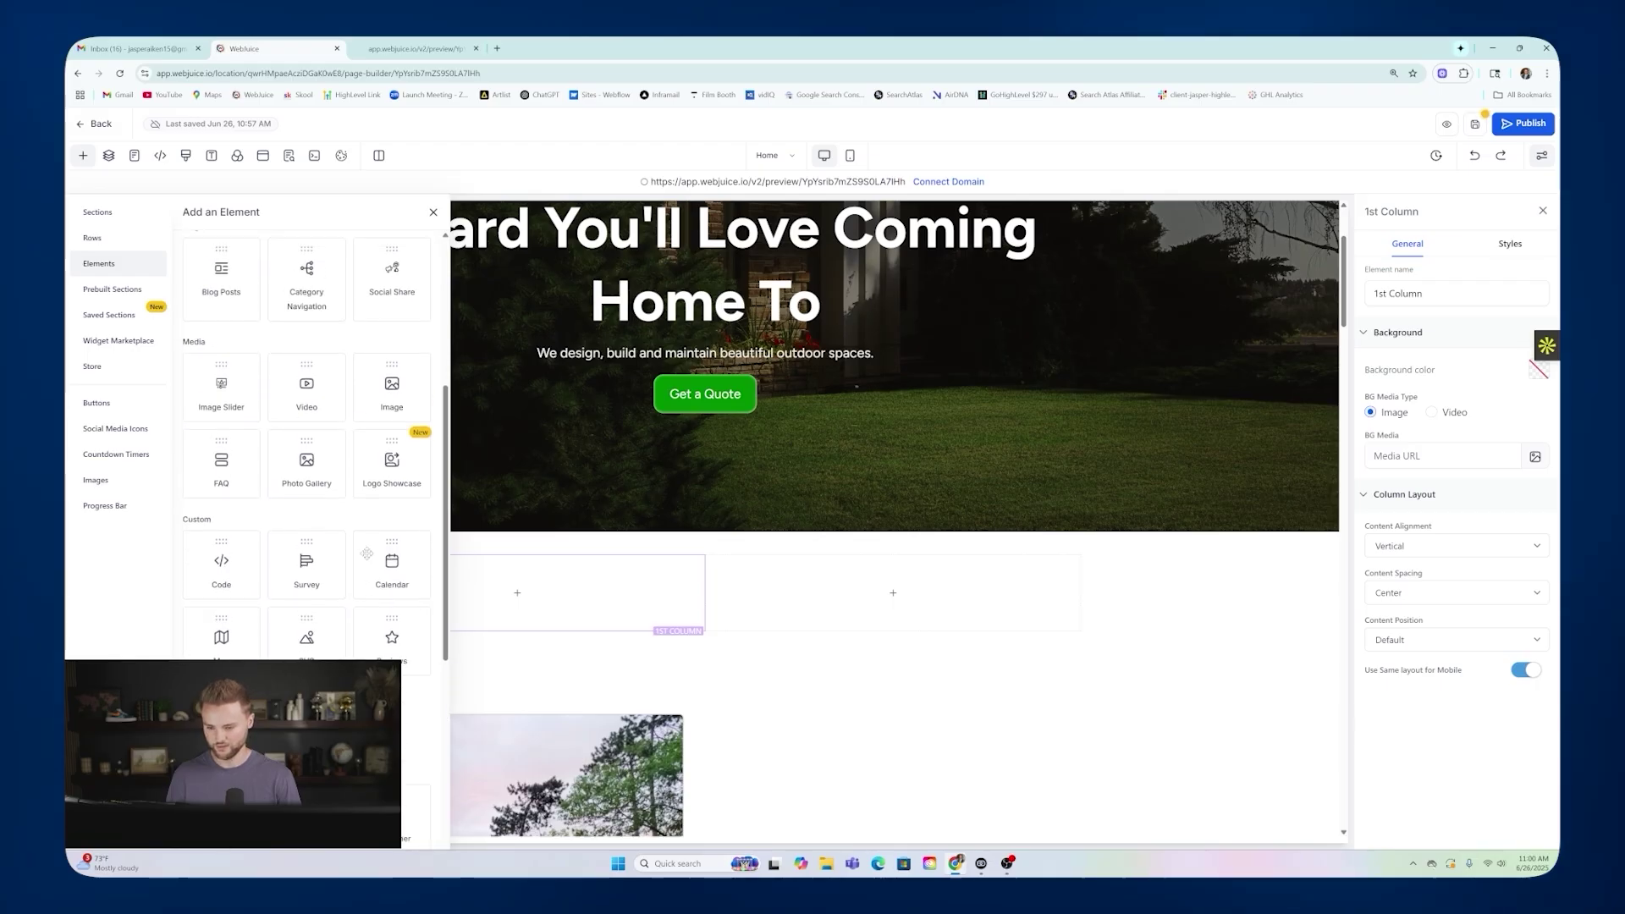
Place the Email Marketing image from media storage in the first column.
{"action": "left_click", "coordinate": [392, 373]}
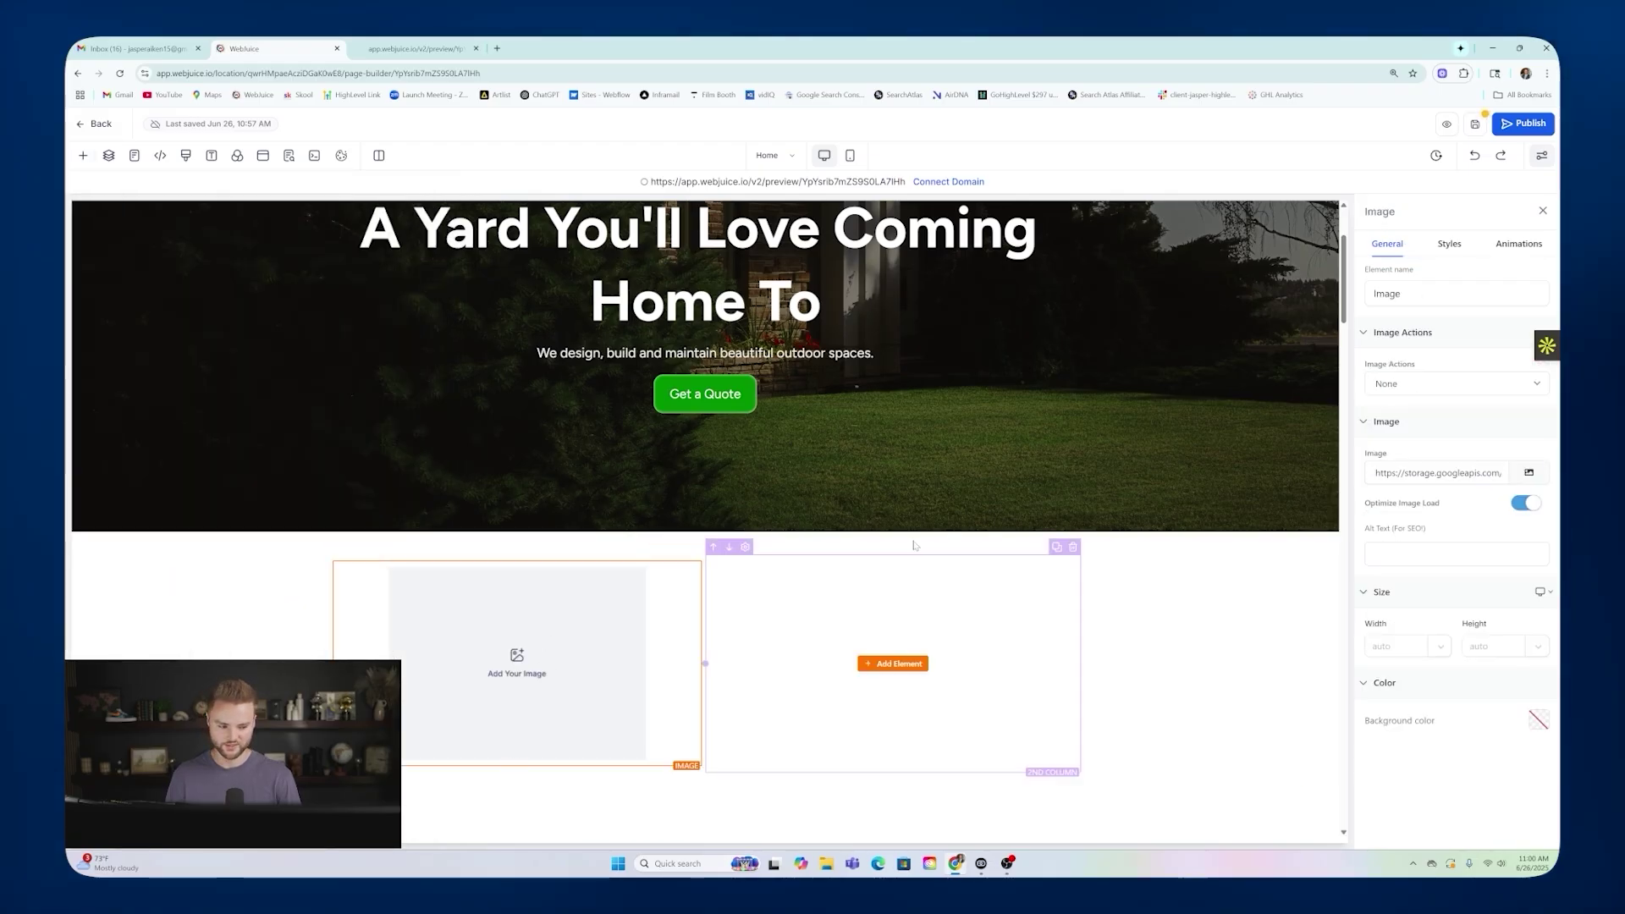
{"action": "left_click", "coordinate": [1526, 474]}
{"action": "left_click", "coordinate": [312, 436]}
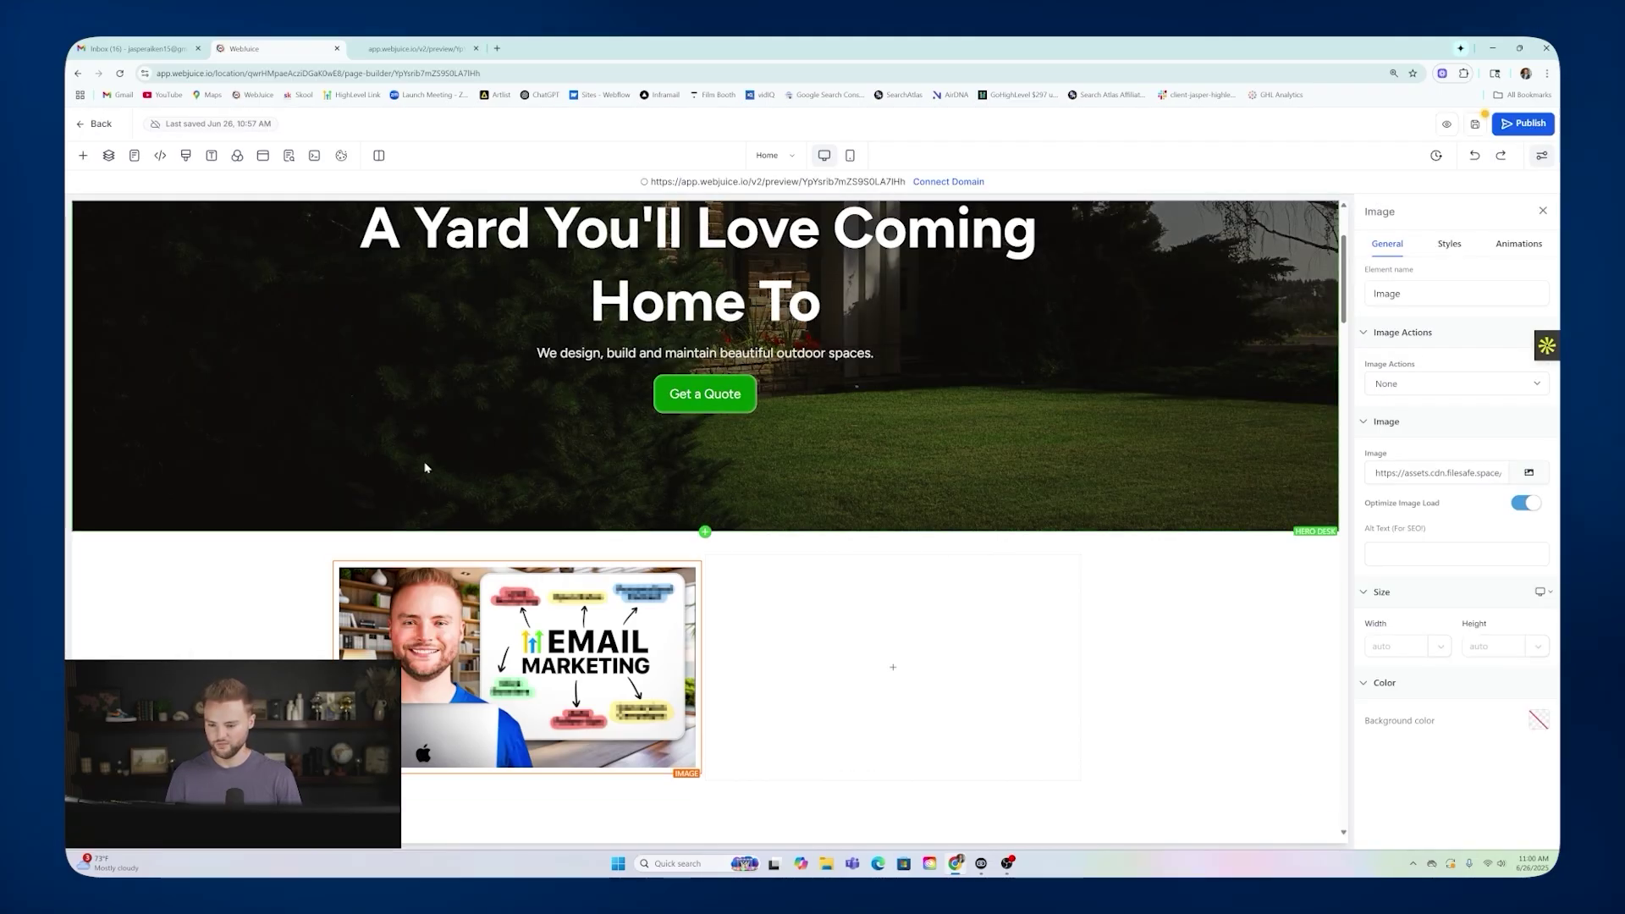
Add a headline, sub-headline and paragraph to the second column.
{"action": "left_click", "coordinate": [917, 671]}
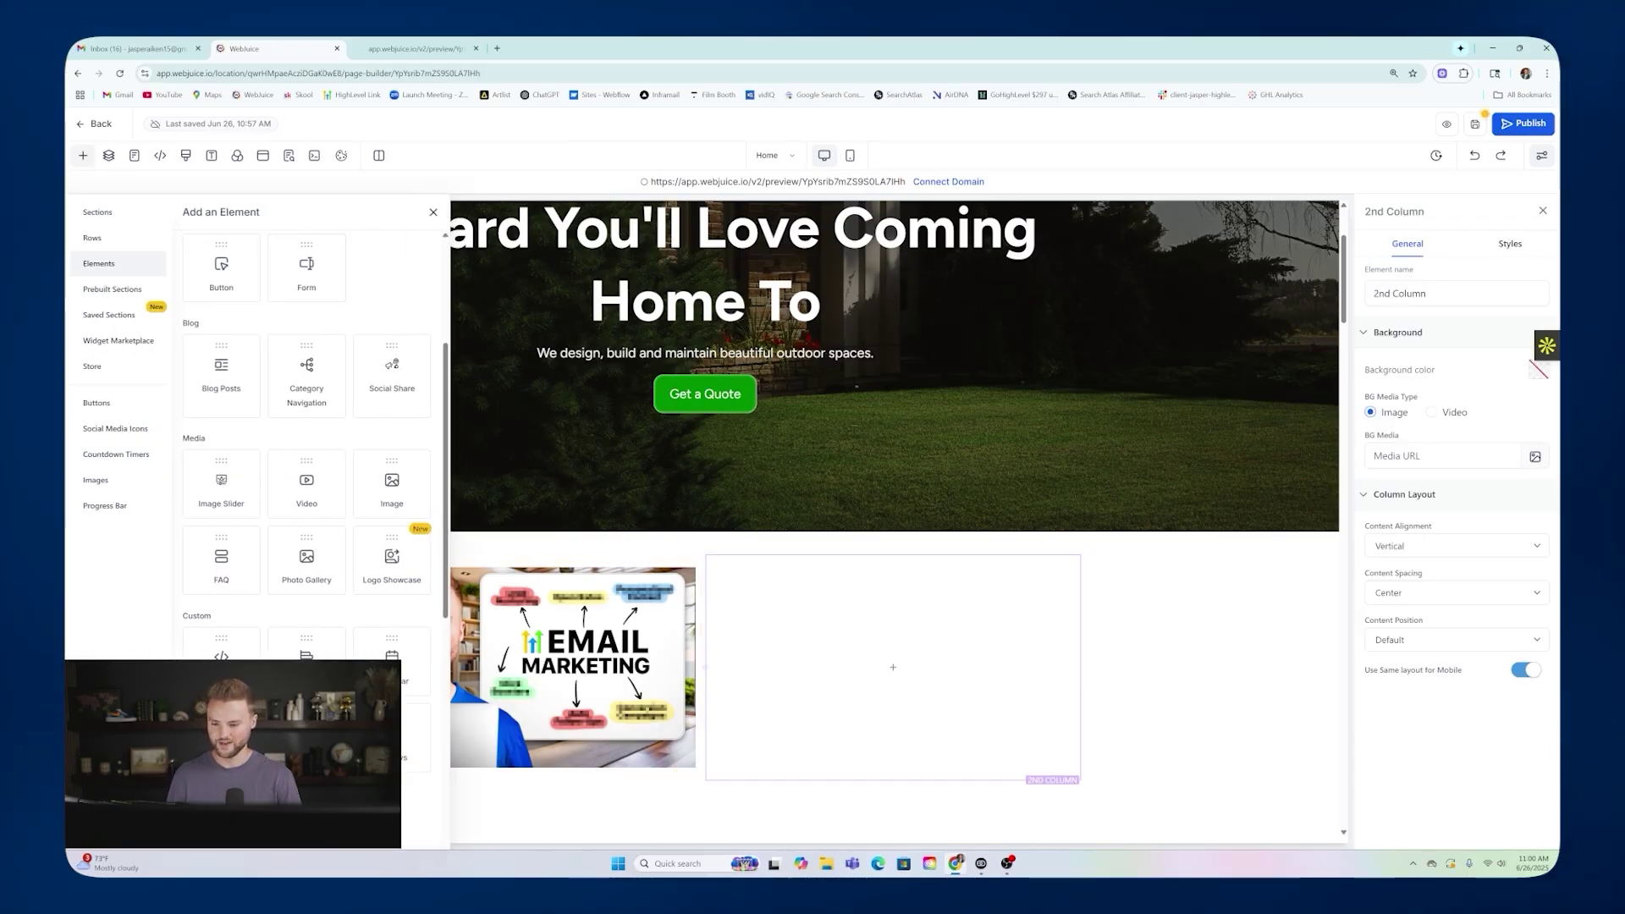
{"action": "scroll", "coordinate": [280, 356], "scroll_direction": "up", "scroll_amount": 3}
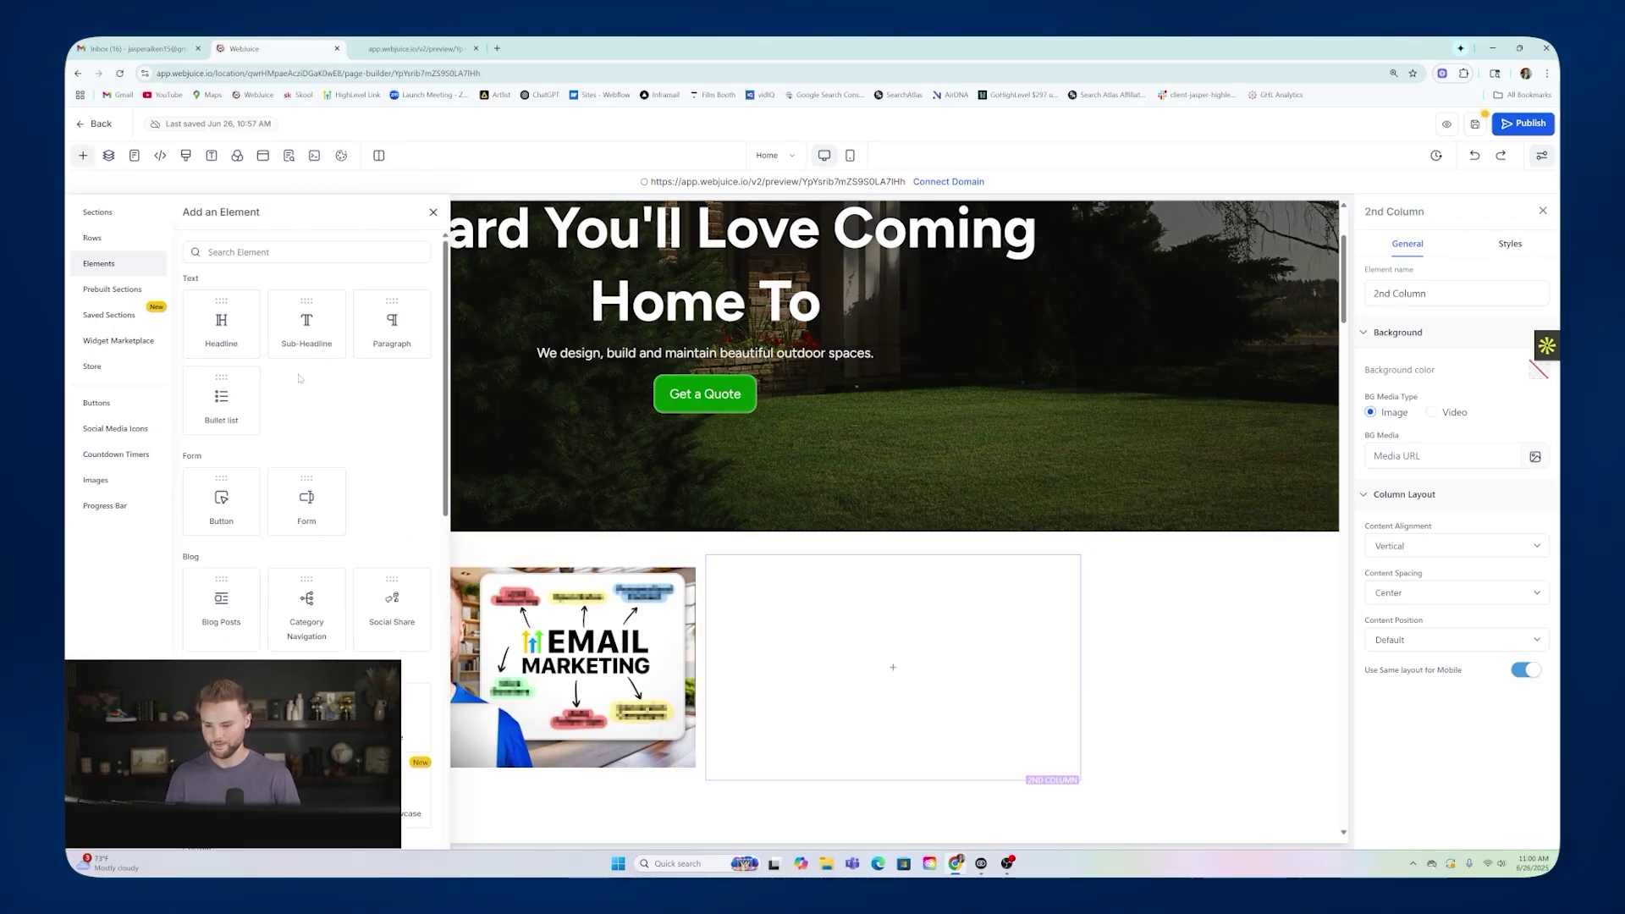
{"action": "left_click", "coordinate": [233, 325]}
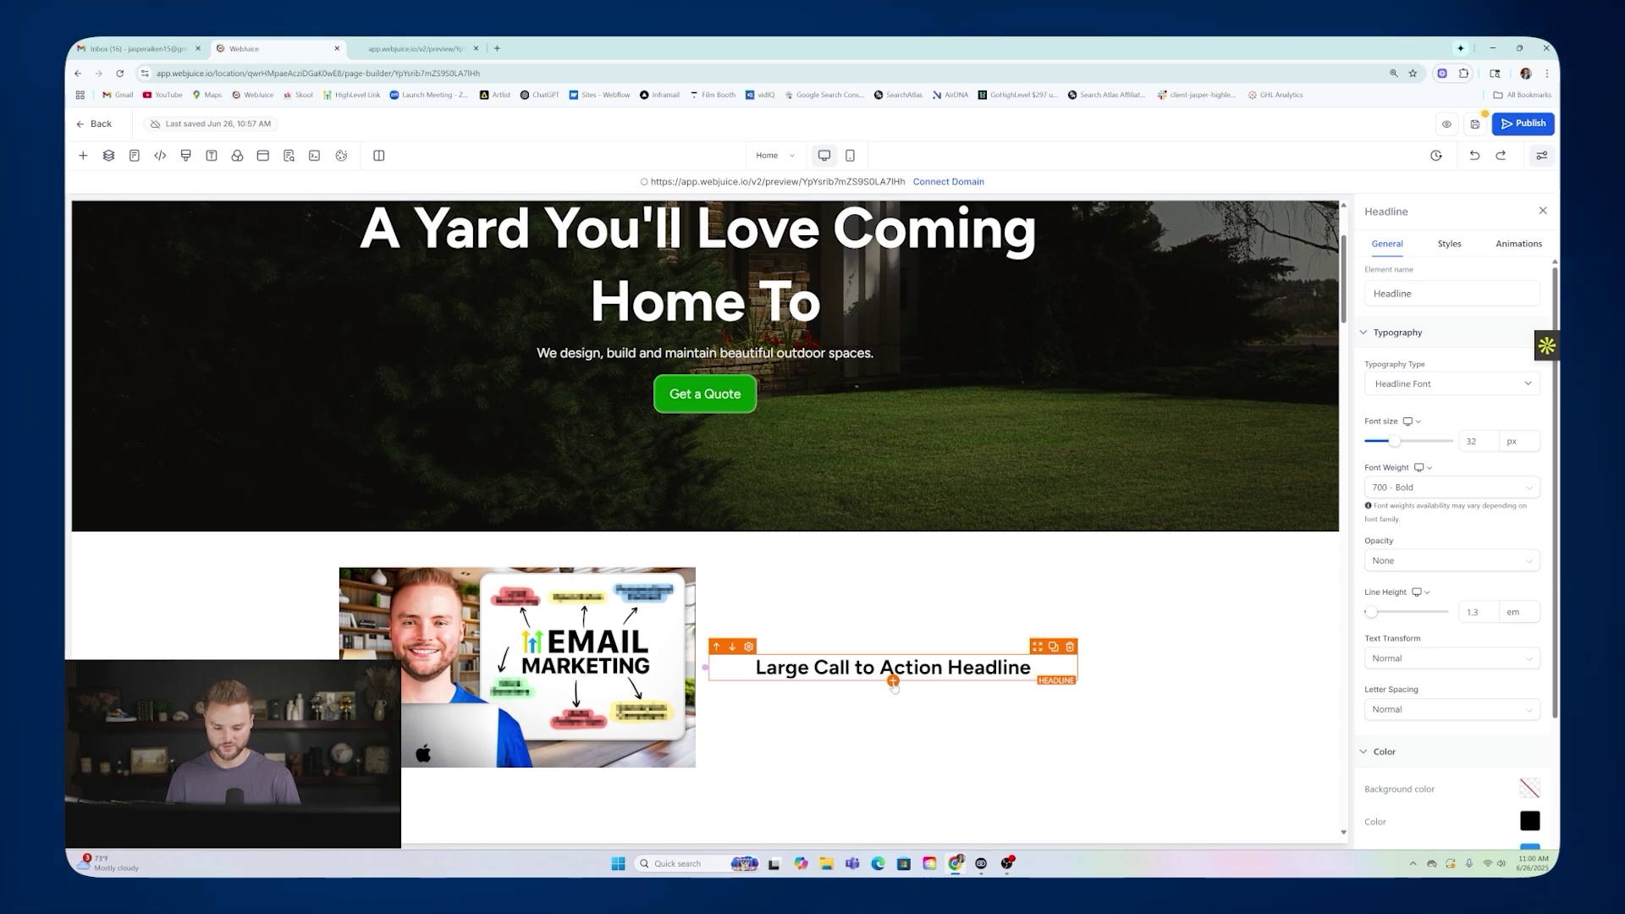
{"action": "left_click", "coordinate": [894, 682]}
{"action": "left_click", "coordinate": [311, 325]}
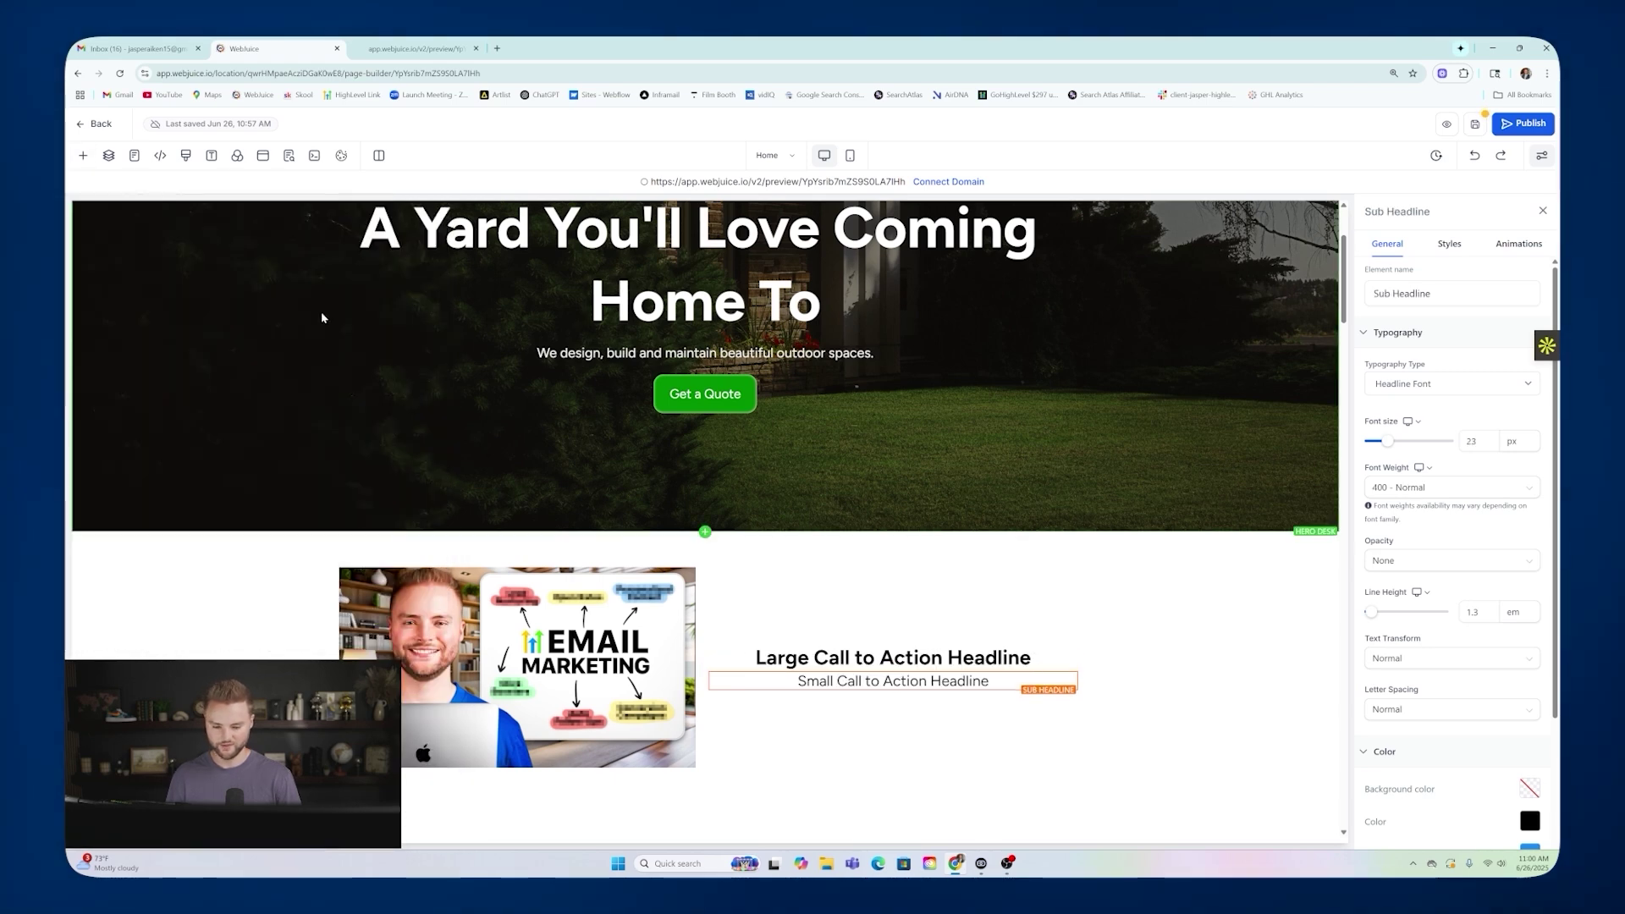
{"action": "left_click", "coordinate": [893, 690]}
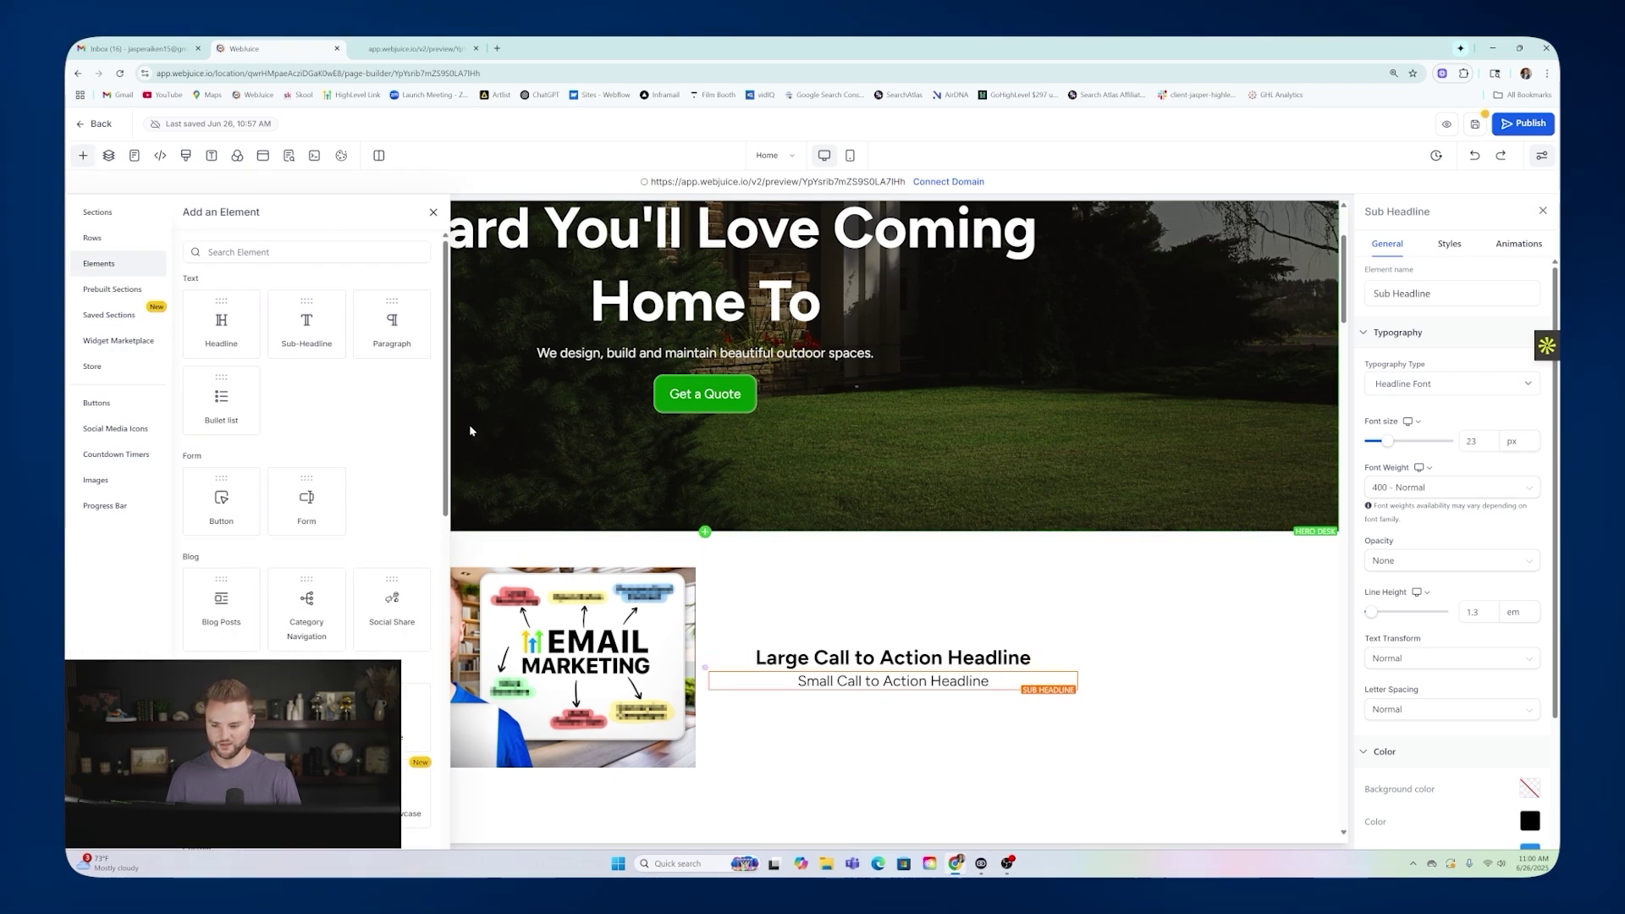
{"action": "left_click", "coordinate": [398, 325]}
{"action": "scroll", "coordinate": [917, 626], "scroll_direction": "up", "scroll_amount": 2}
{"action": "scroll", "coordinate": [825, 499], "scroll_direction": "down", "scroll_amount": 4}
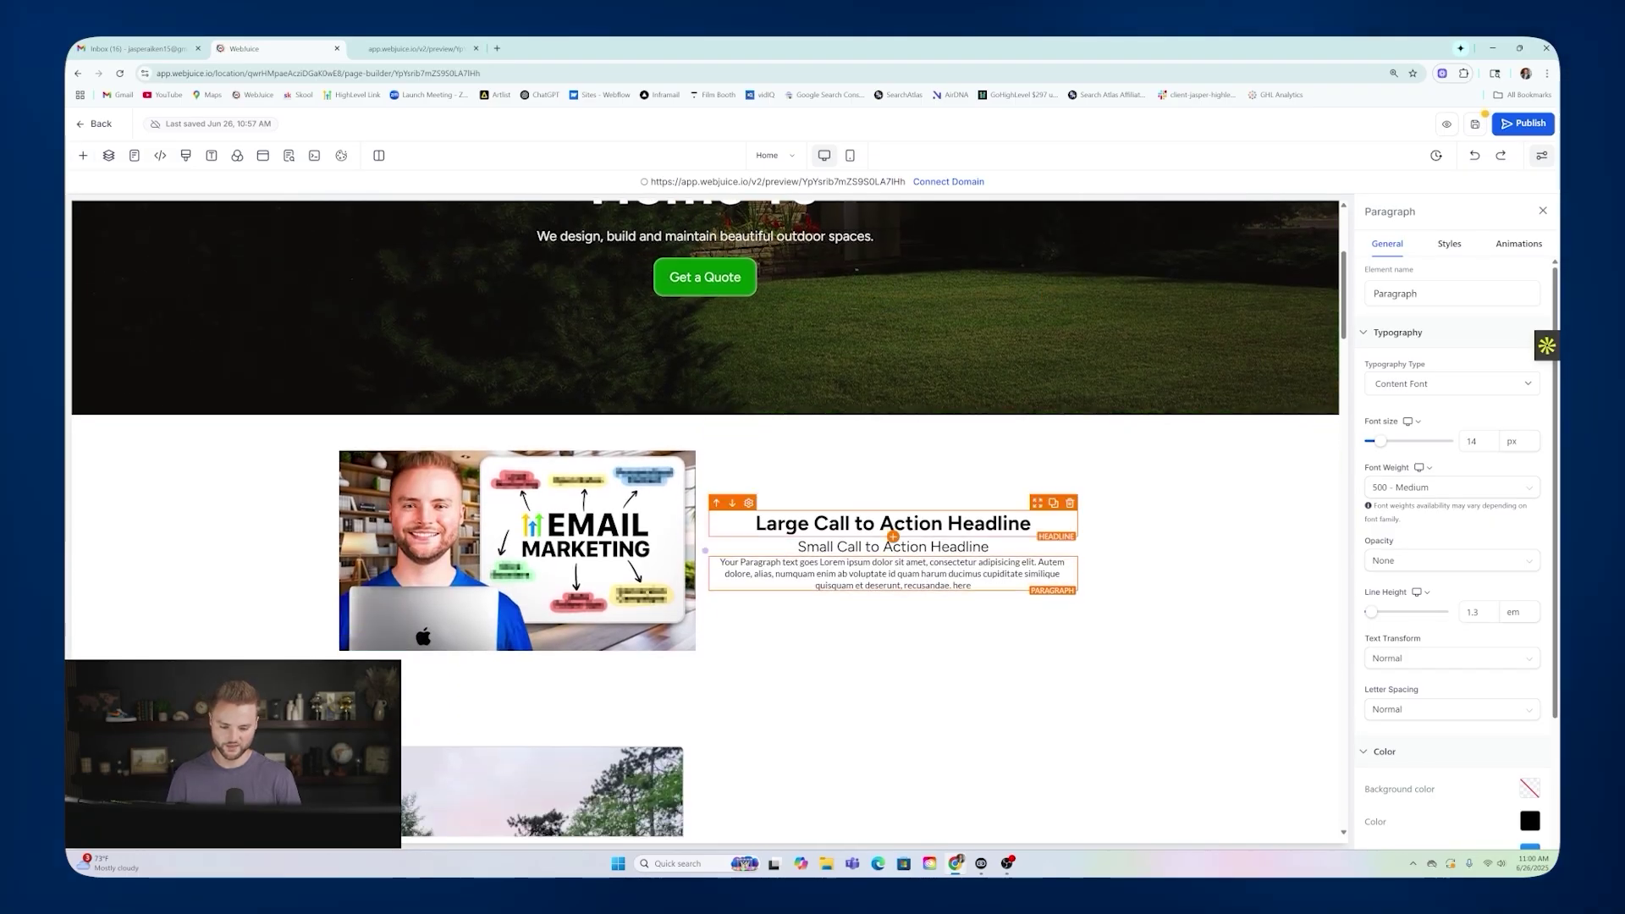
{"action": "scroll", "coordinate": [926, 629], "scroll_direction": "down", "scroll_amount": 2}
{"action": "scroll", "coordinate": [925, 628], "scroll_direction": "down", "scroll_amount": 3}
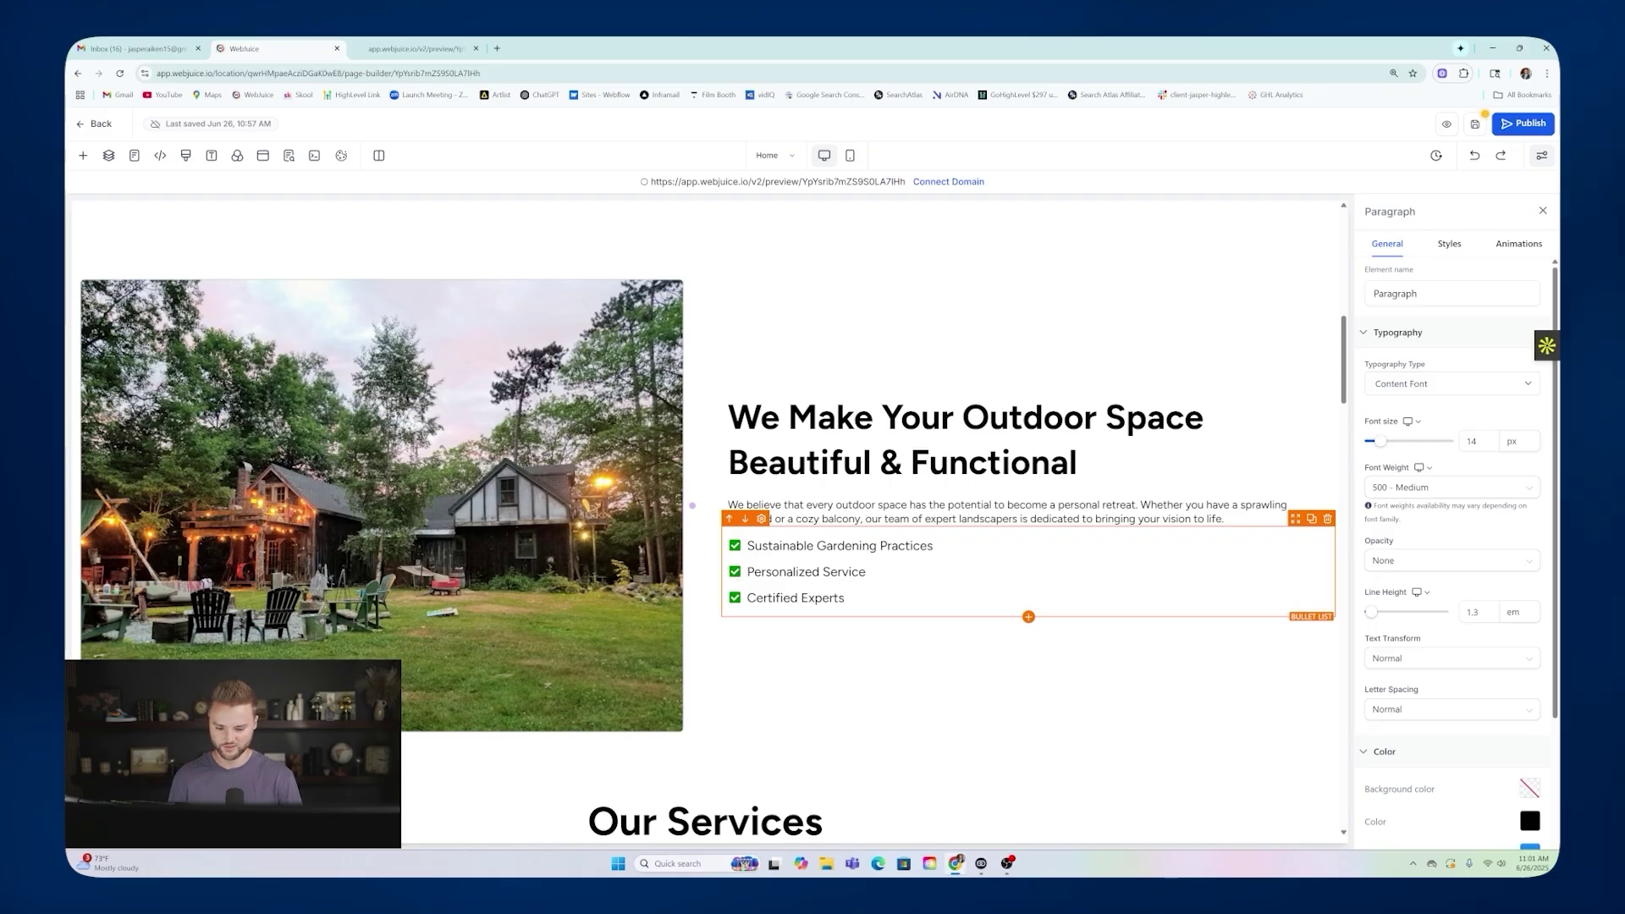
{"action": "scroll", "coordinate": [926, 584], "scroll_direction": "up", "scroll_amount": 1}
{"action": "scroll", "coordinate": [1156, 531], "scroll_direction": "up", "scroll_amount": 7}
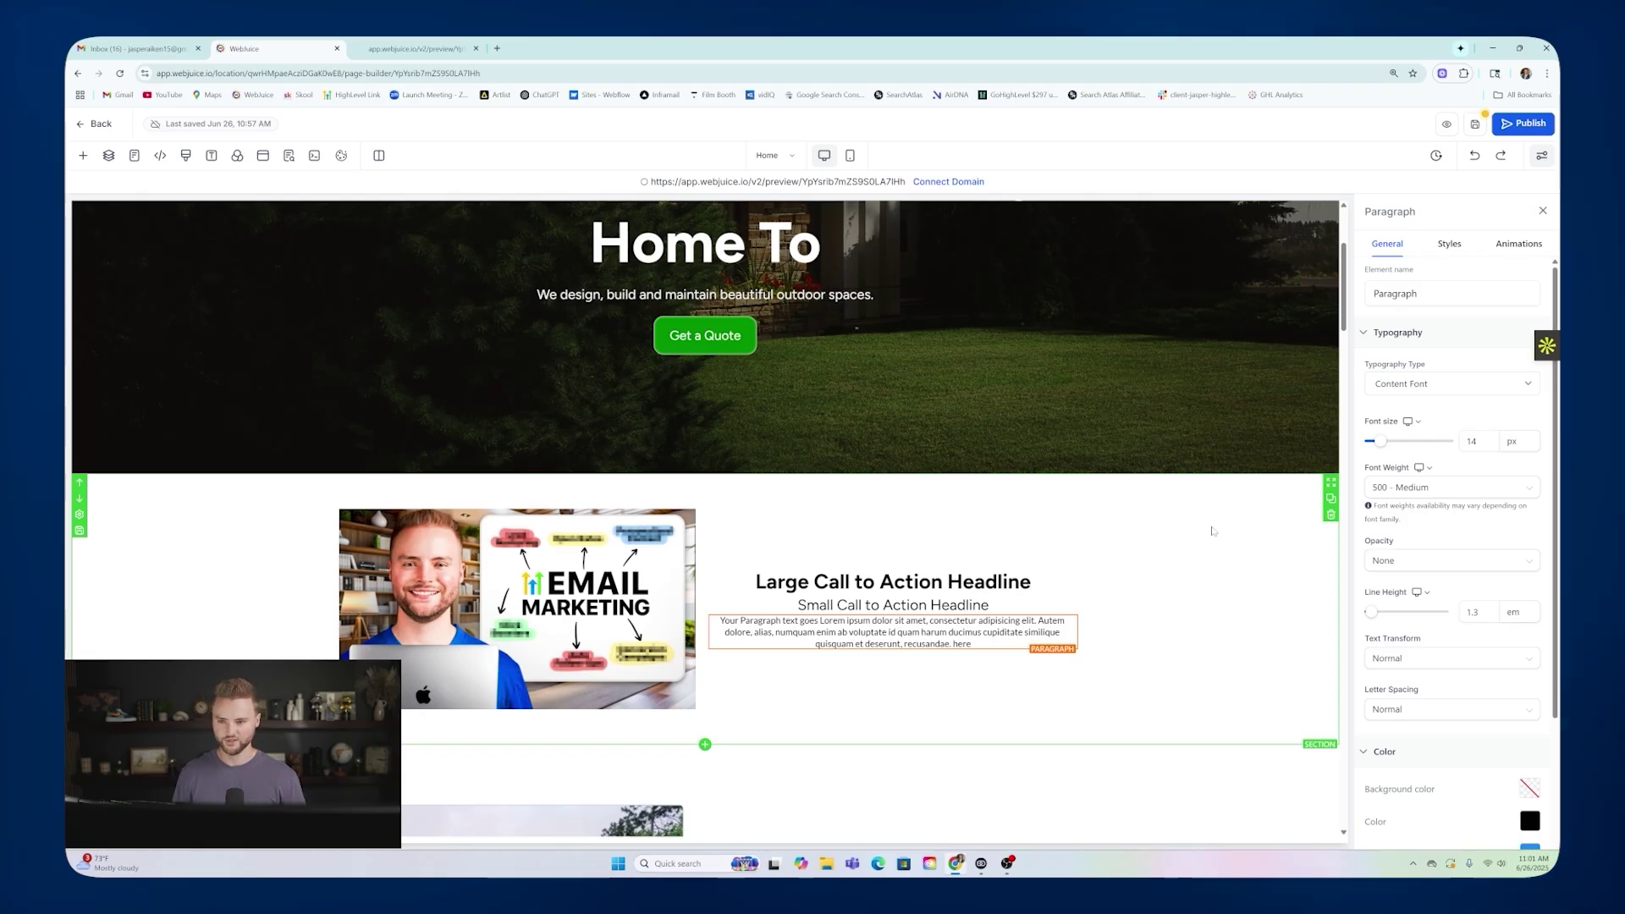
Delete the new call-to-action section, save the page, and leave the editor.
{"action": "left_click", "coordinate": [1331, 515]}
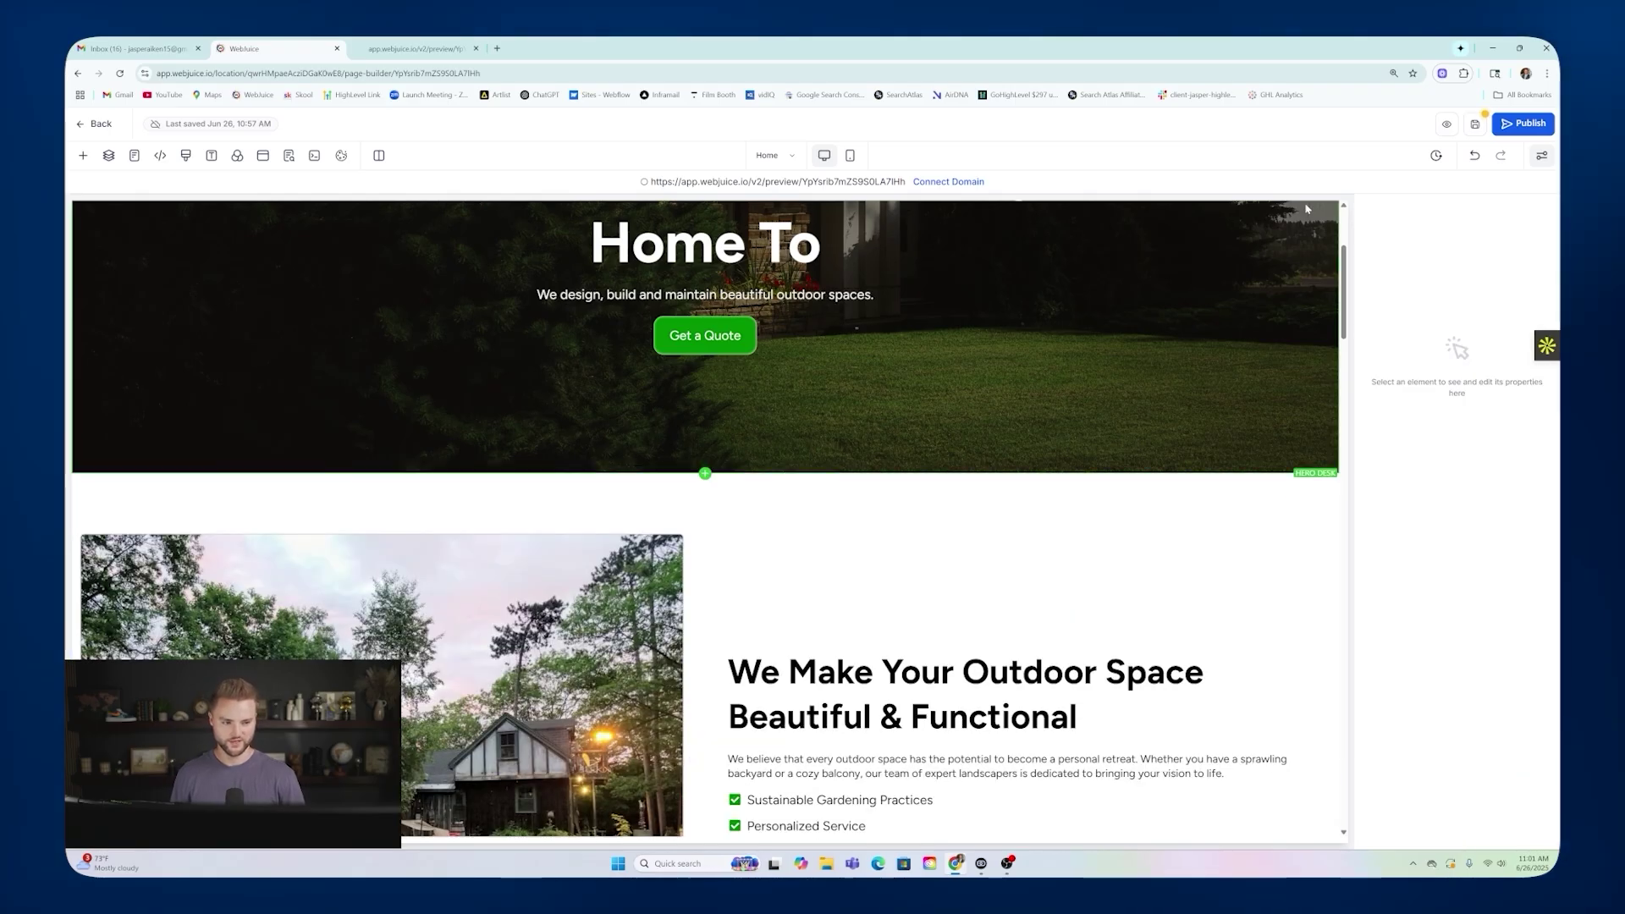
{"action": "left_click", "coordinate": [1478, 125]}
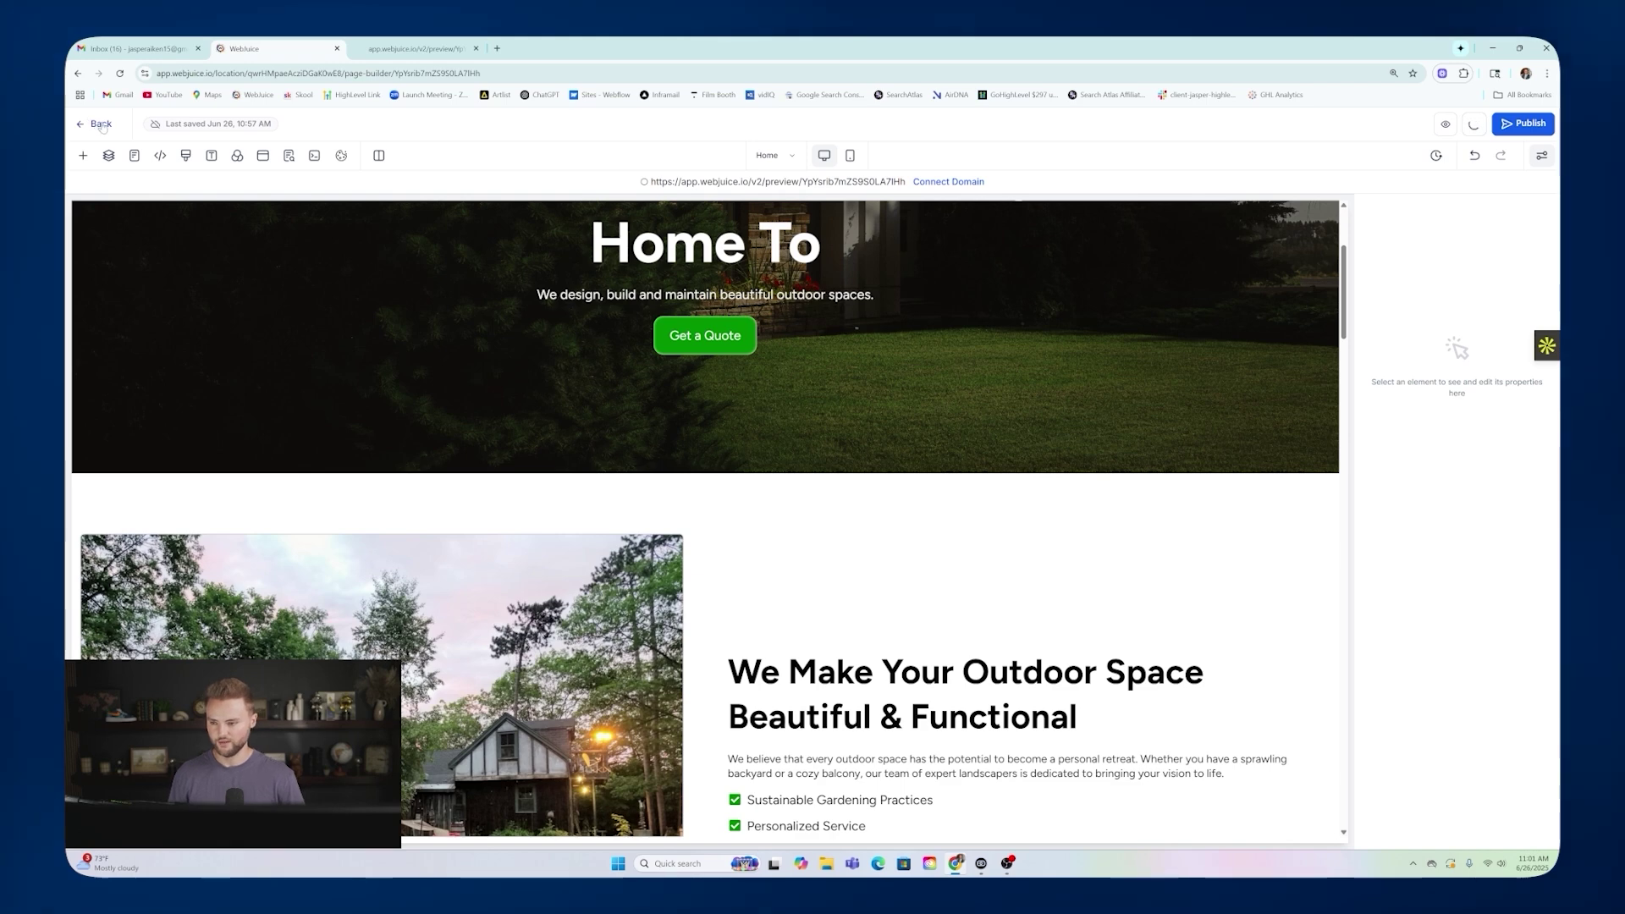
{"action": "left_click", "coordinate": [101, 124]}
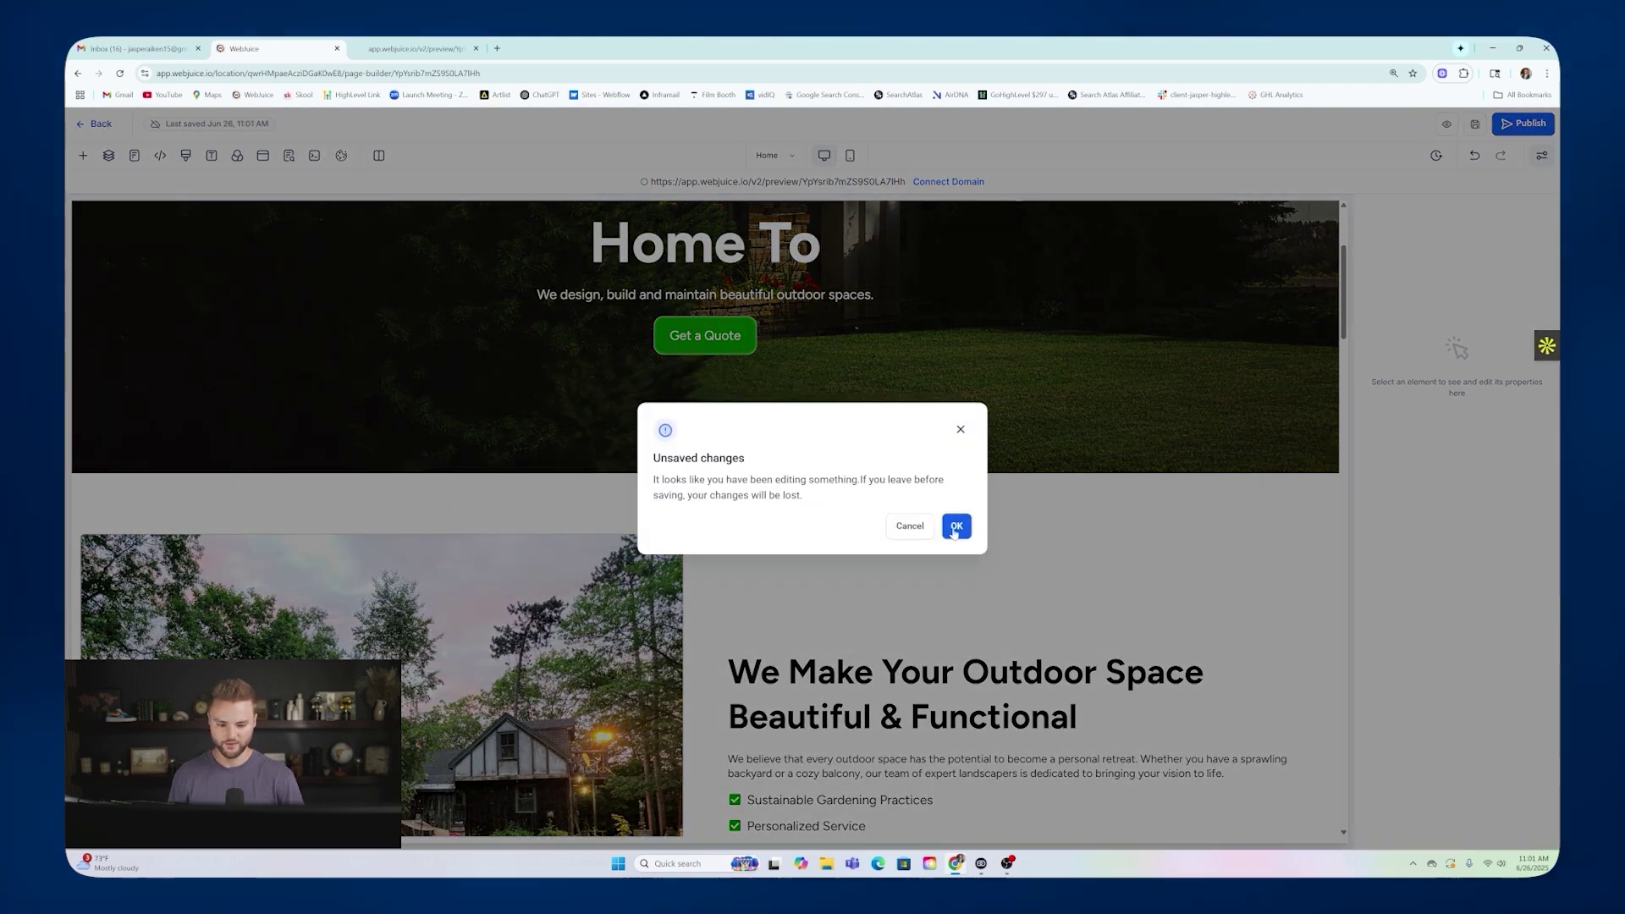
{"action": "left_click", "coordinate": [956, 525]}
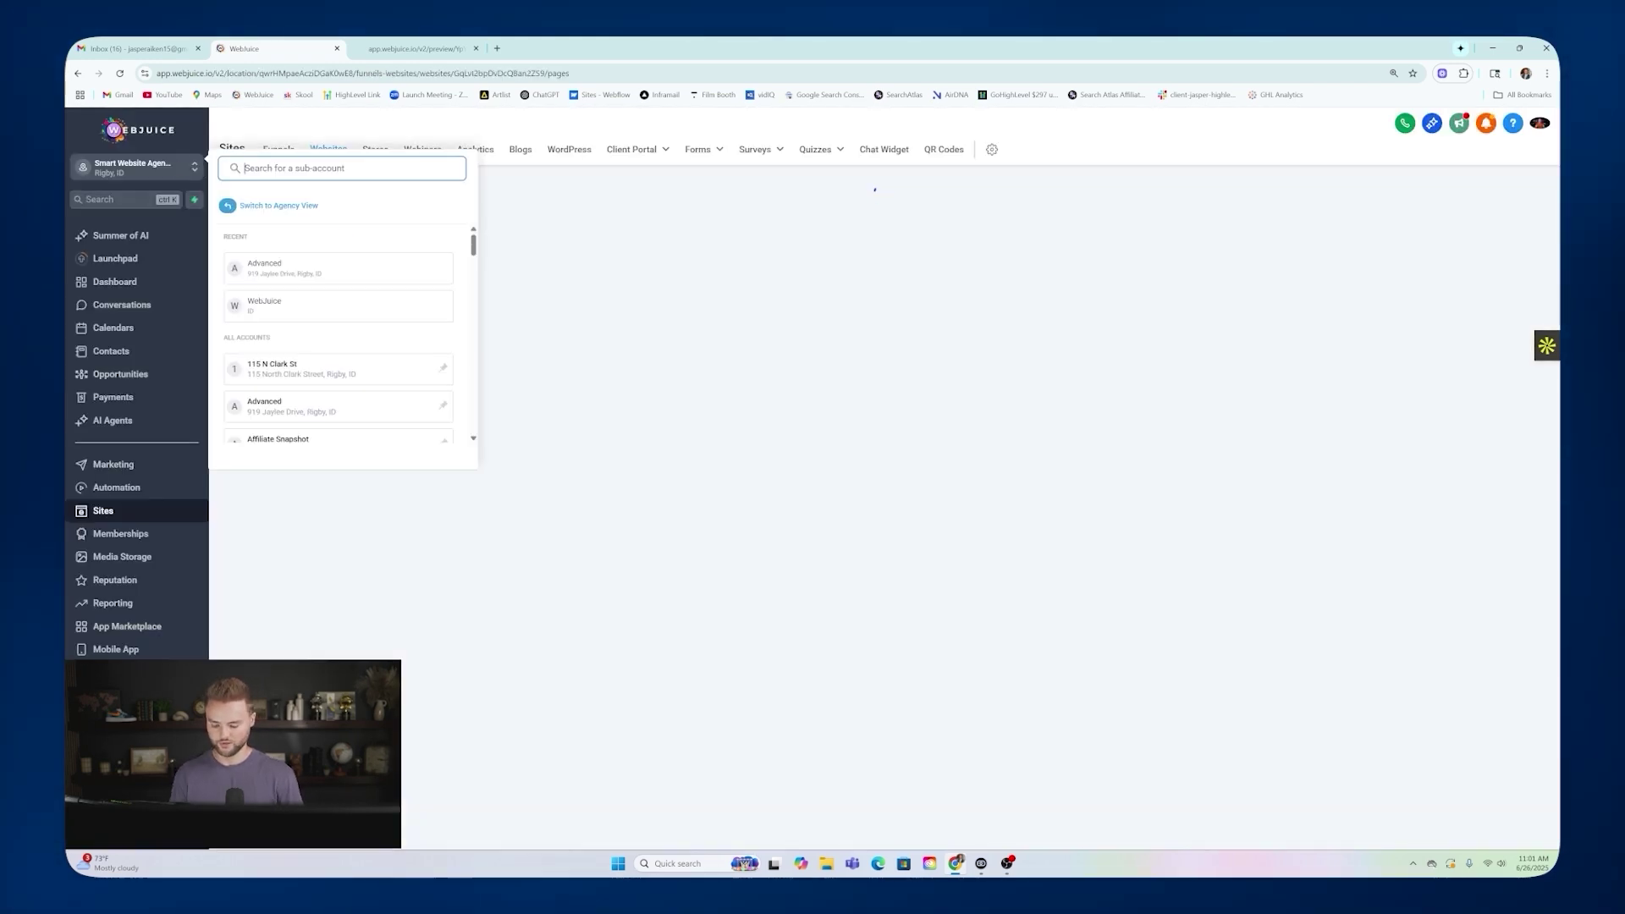
Switch to the Webjuice Websites sub-account and open the Arborist and Tree Care Template.
{"action": "type", "text": "webju"}
{"action": "left_click", "coordinate": [307, 381]}
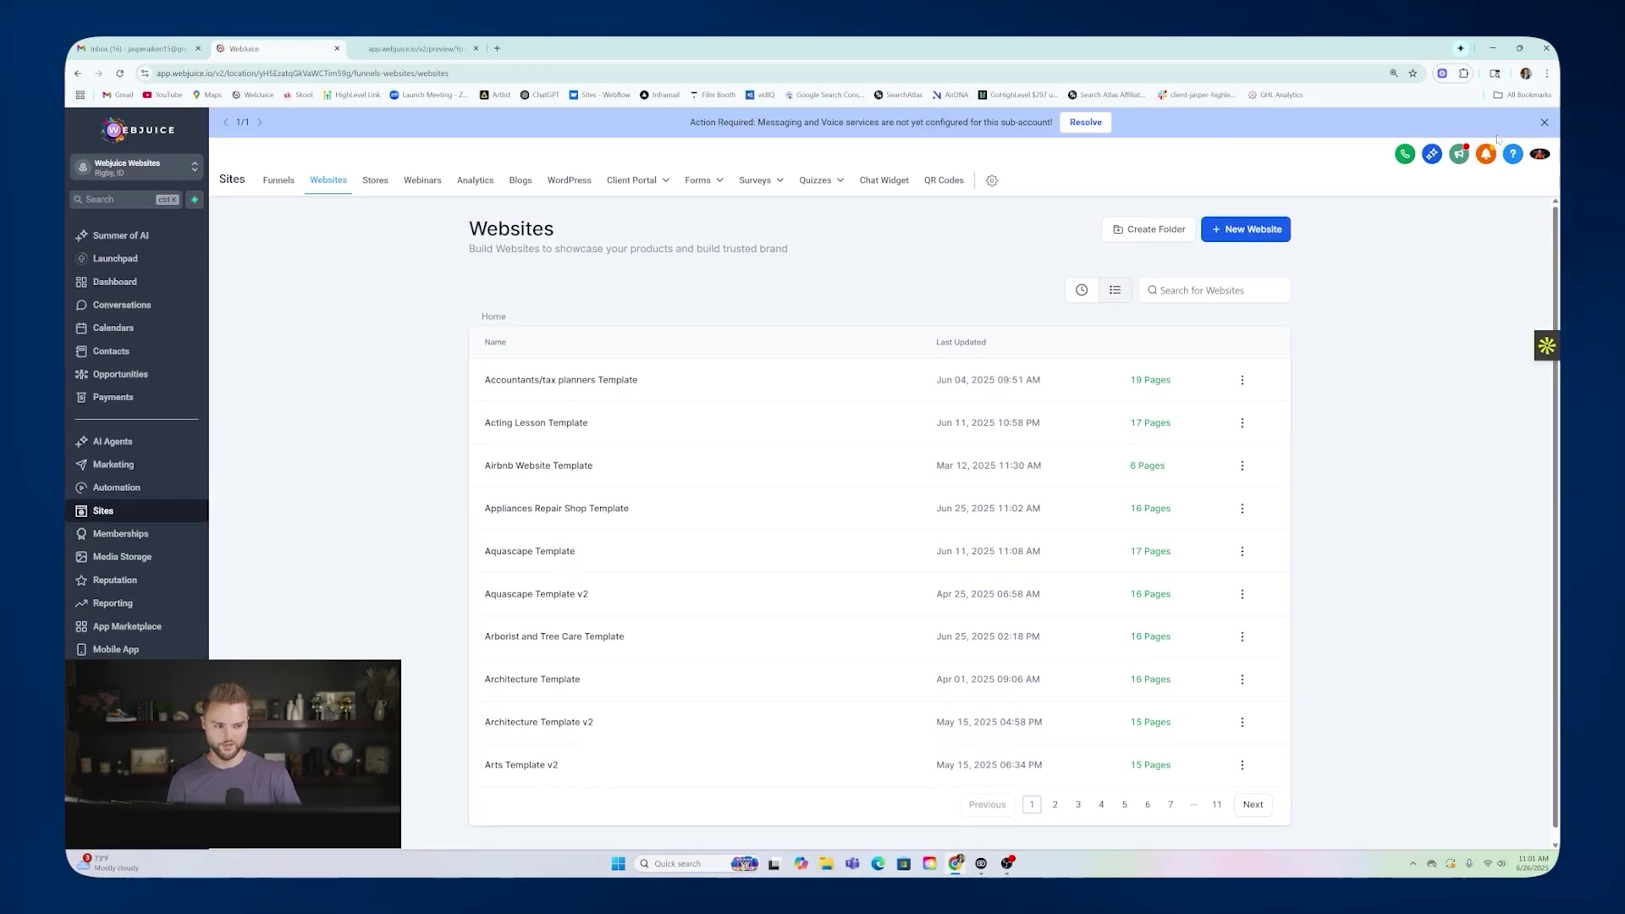
{"action": "left_click", "coordinate": [1542, 124]}
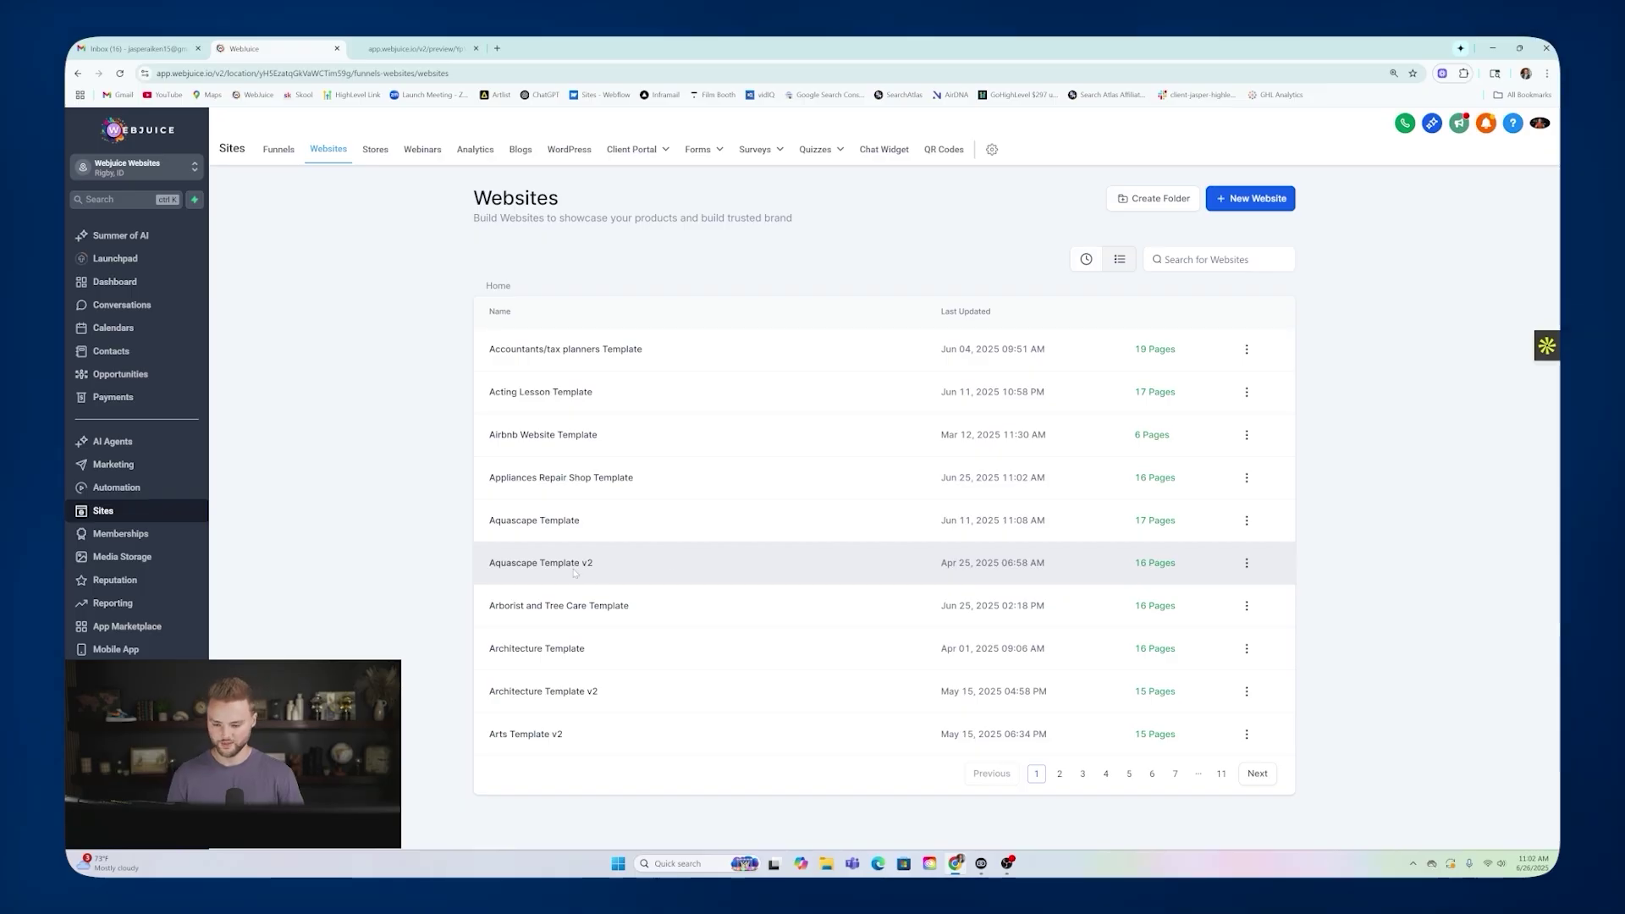
{"action": "left_click", "coordinate": [528, 607]}
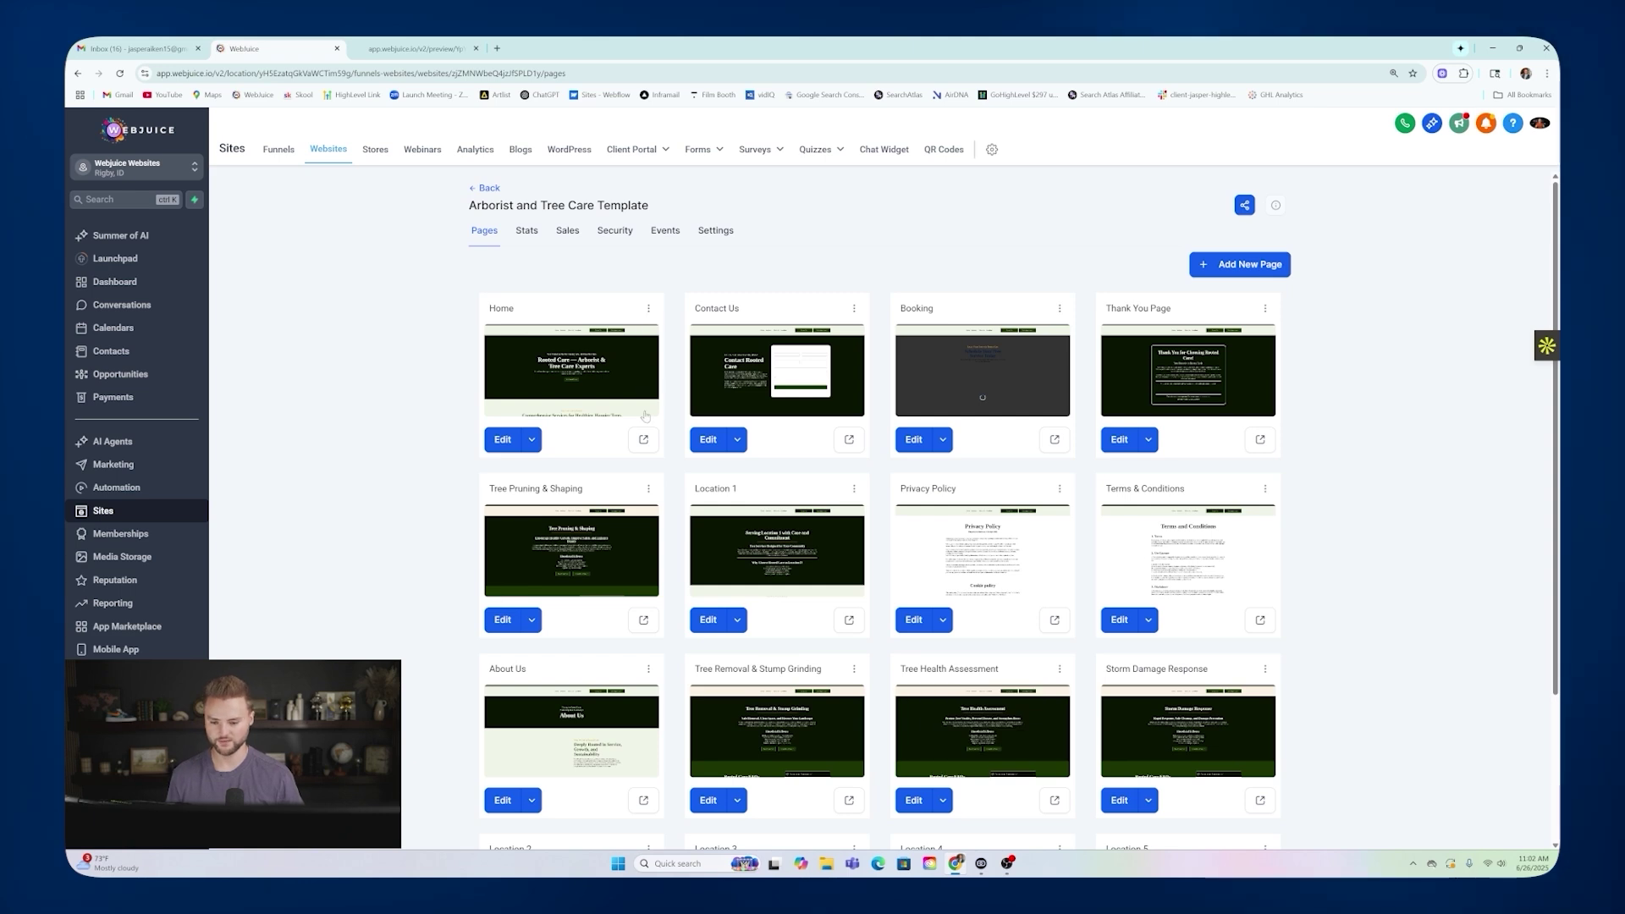
Preview the template's Home page in a new tab, scroll through it, and return to the WebJuice builder.
{"action": "left_click", "coordinate": [644, 440]}
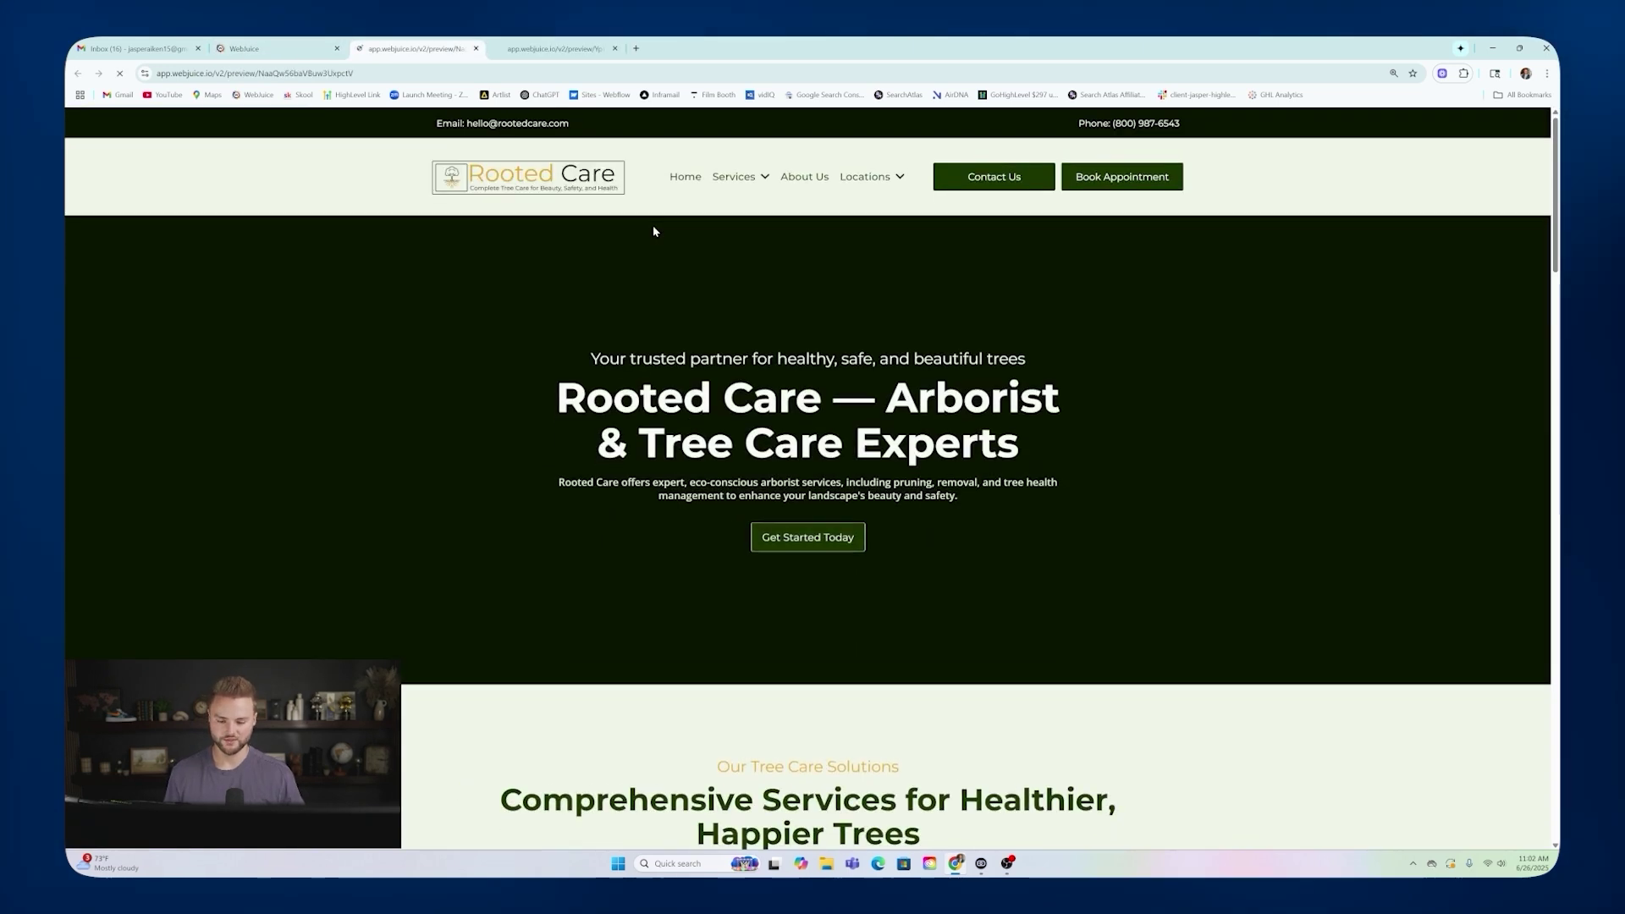
{"action": "scroll", "coordinate": [1042, 252], "scroll_direction": "down", "scroll_amount": 1}
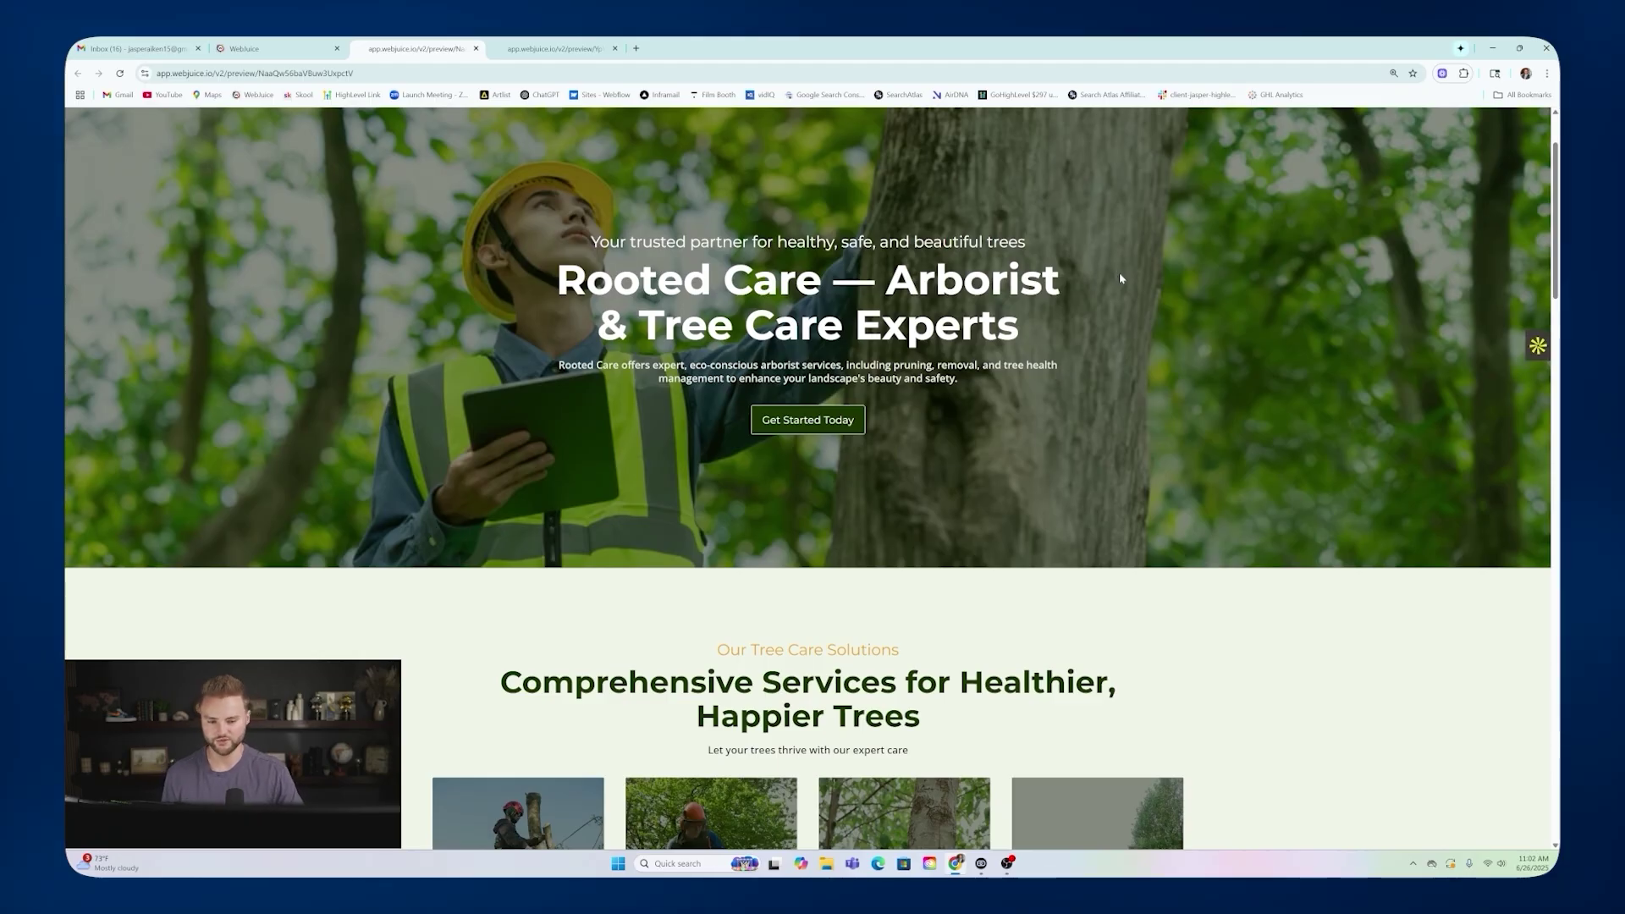
{"action": "scroll", "coordinate": [1118, 271], "scroll_direction": "down", "scroll_amount": 4}
{"action": "scroll", "coordinate": [1176, 229], "scroll_direction": "down", "scroll_amount": 6}
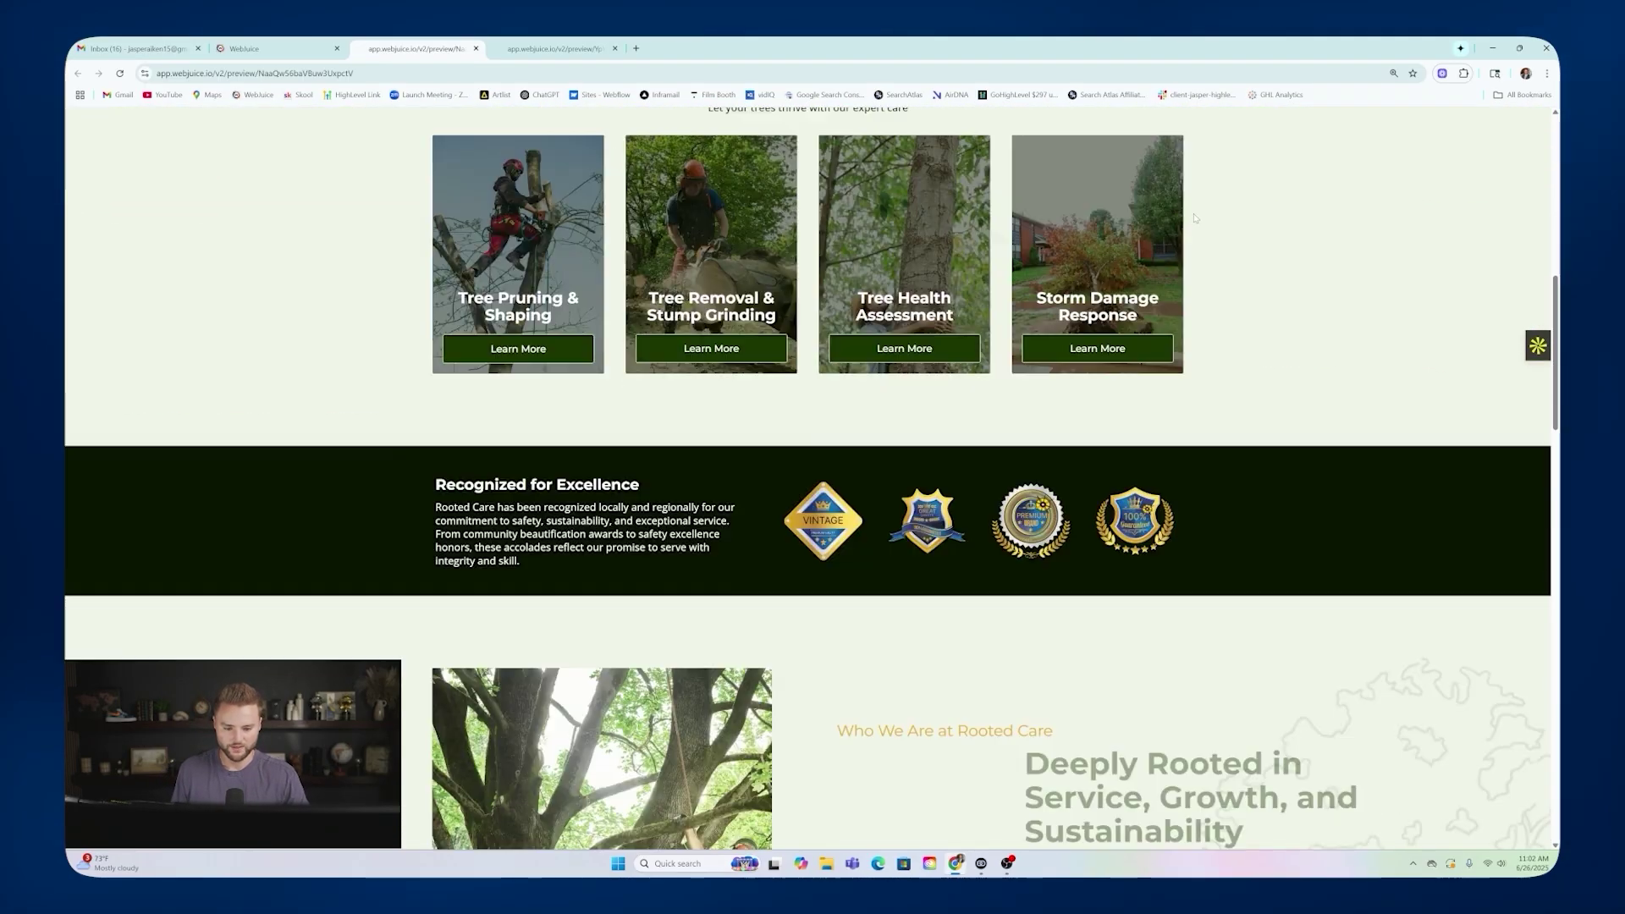
{"action": "scroll", "coordinate": [1194, 218], "scroll_direction": "down", "scroll_amount": 5}
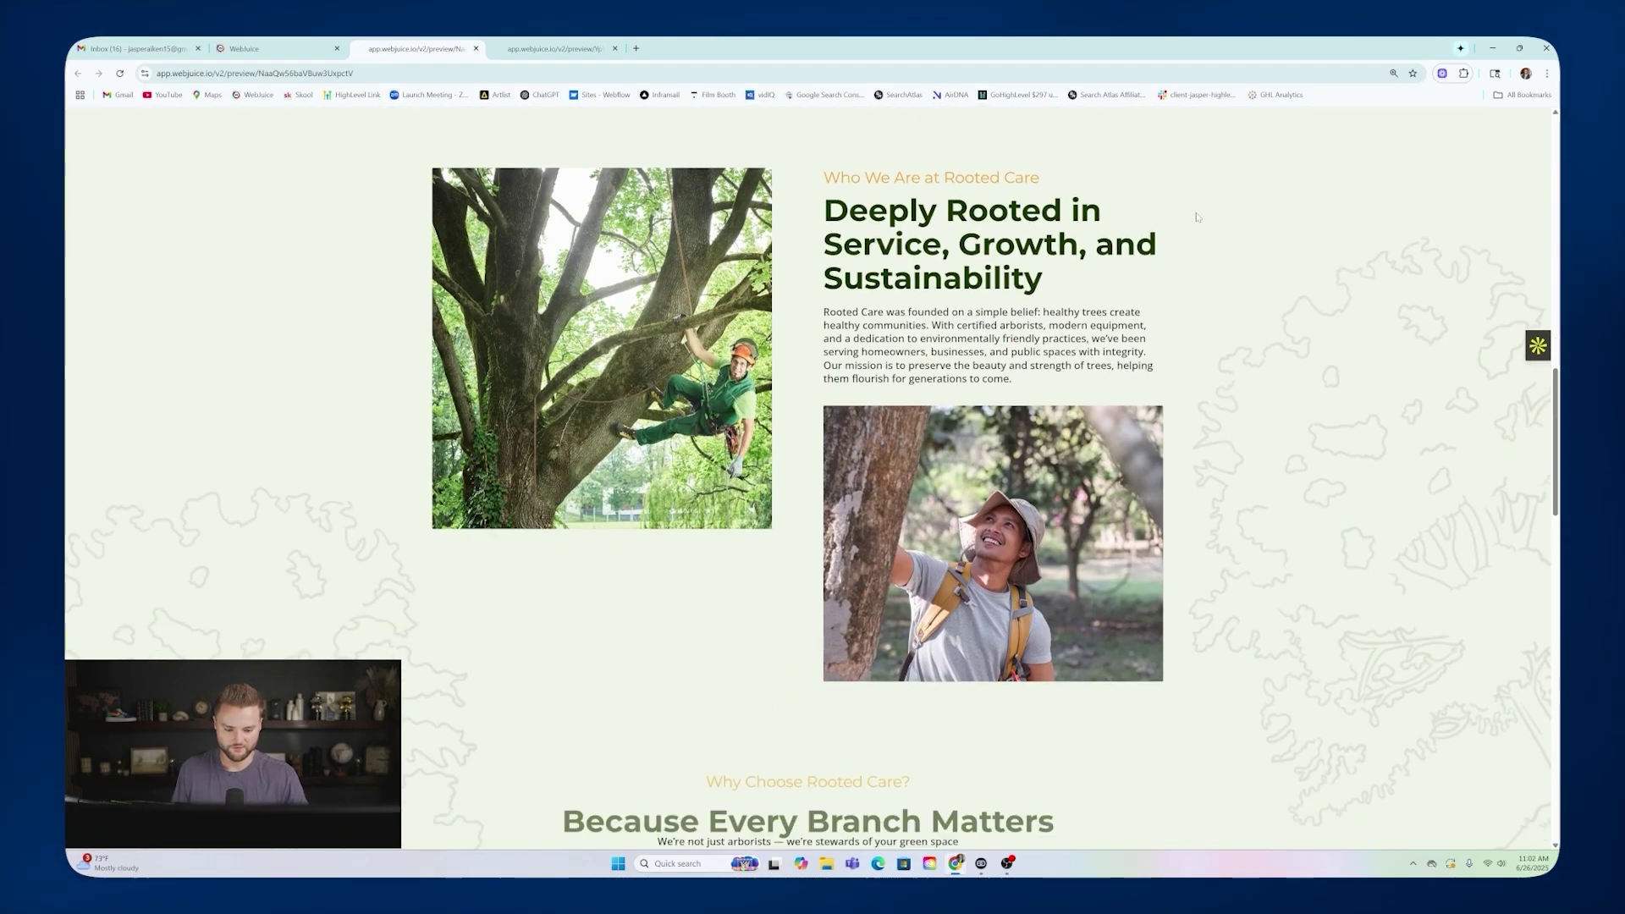
{"action": "scroll", "coordinate": [1197, 217], "scroll_direction": "down", "scroll_amount": 12}
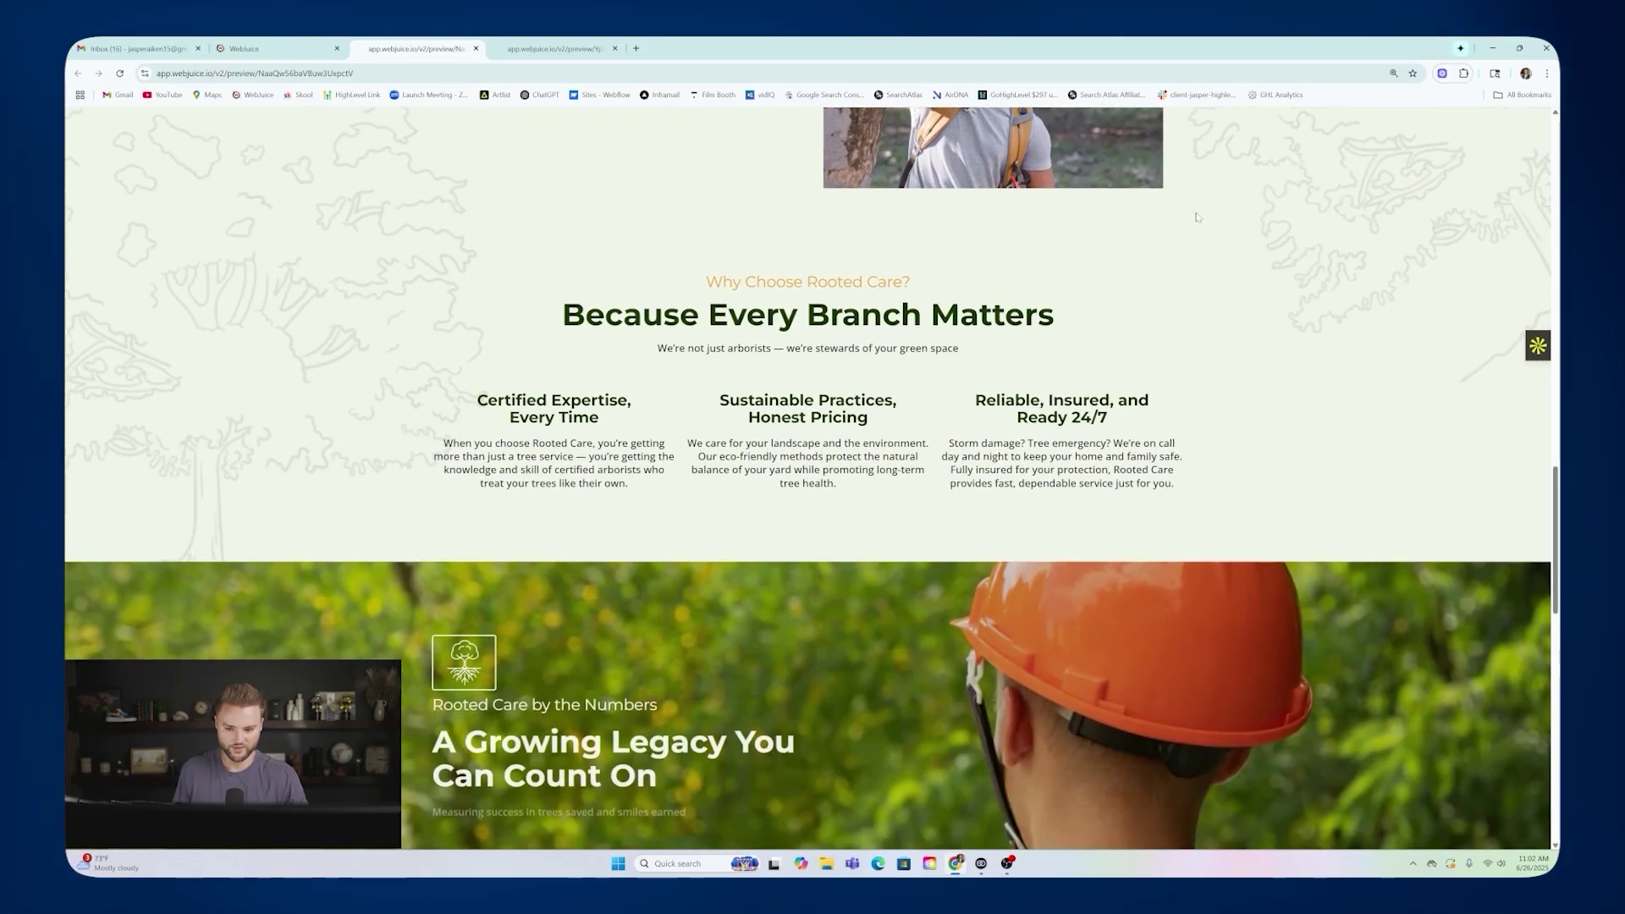
{"action": "scroll", "coordinate": [1197, 219], "scroll_direction": "down", "scroll_amount": 2}
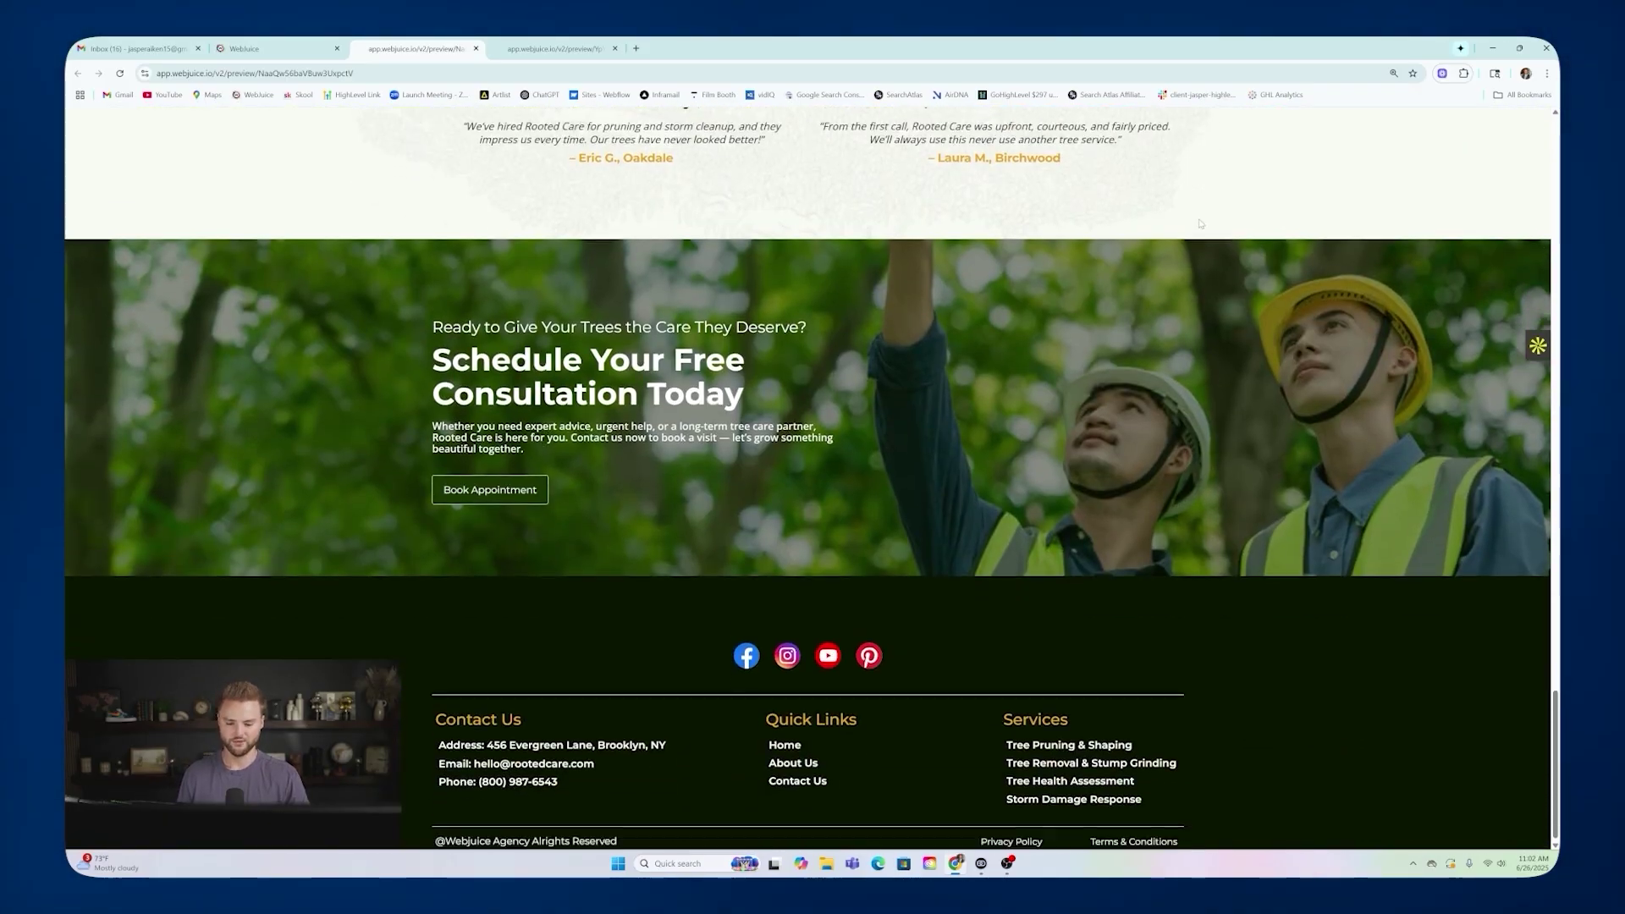
{"action": "scroll", "coordinate": [1188, 283], "scroll_direction": "up", "scroll_amount": 20}
{"action": "scroll", "coordinate": [1188, 283], "scroll_direction": "up", "scroll_amount": 7}
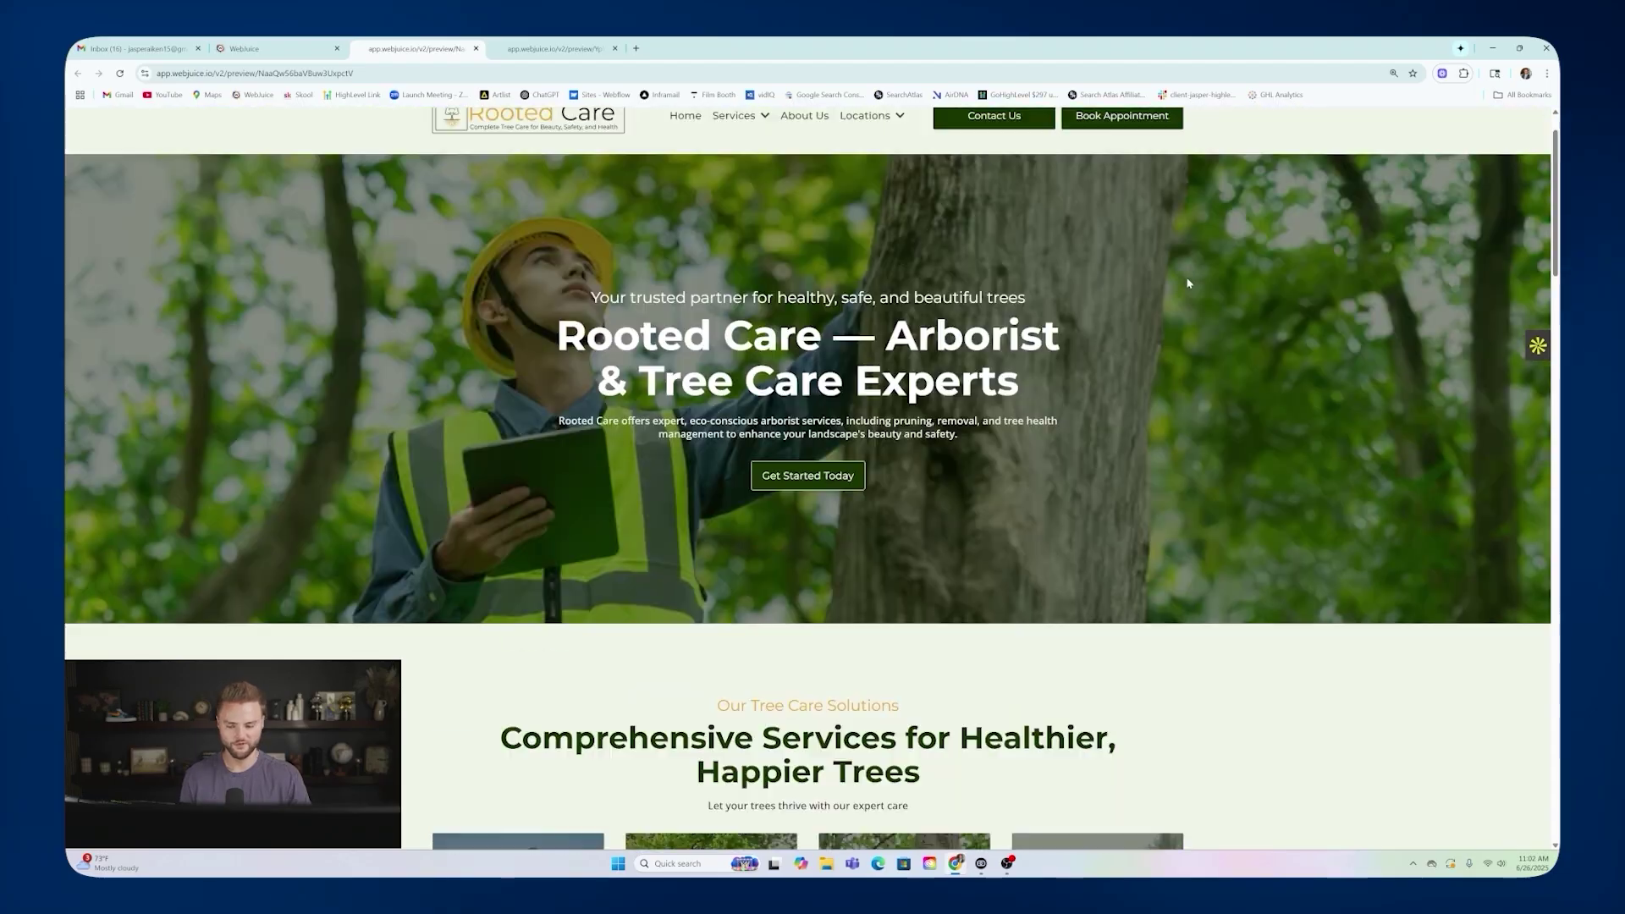
{"action": "left_click", "coordinate": [254, 49]}
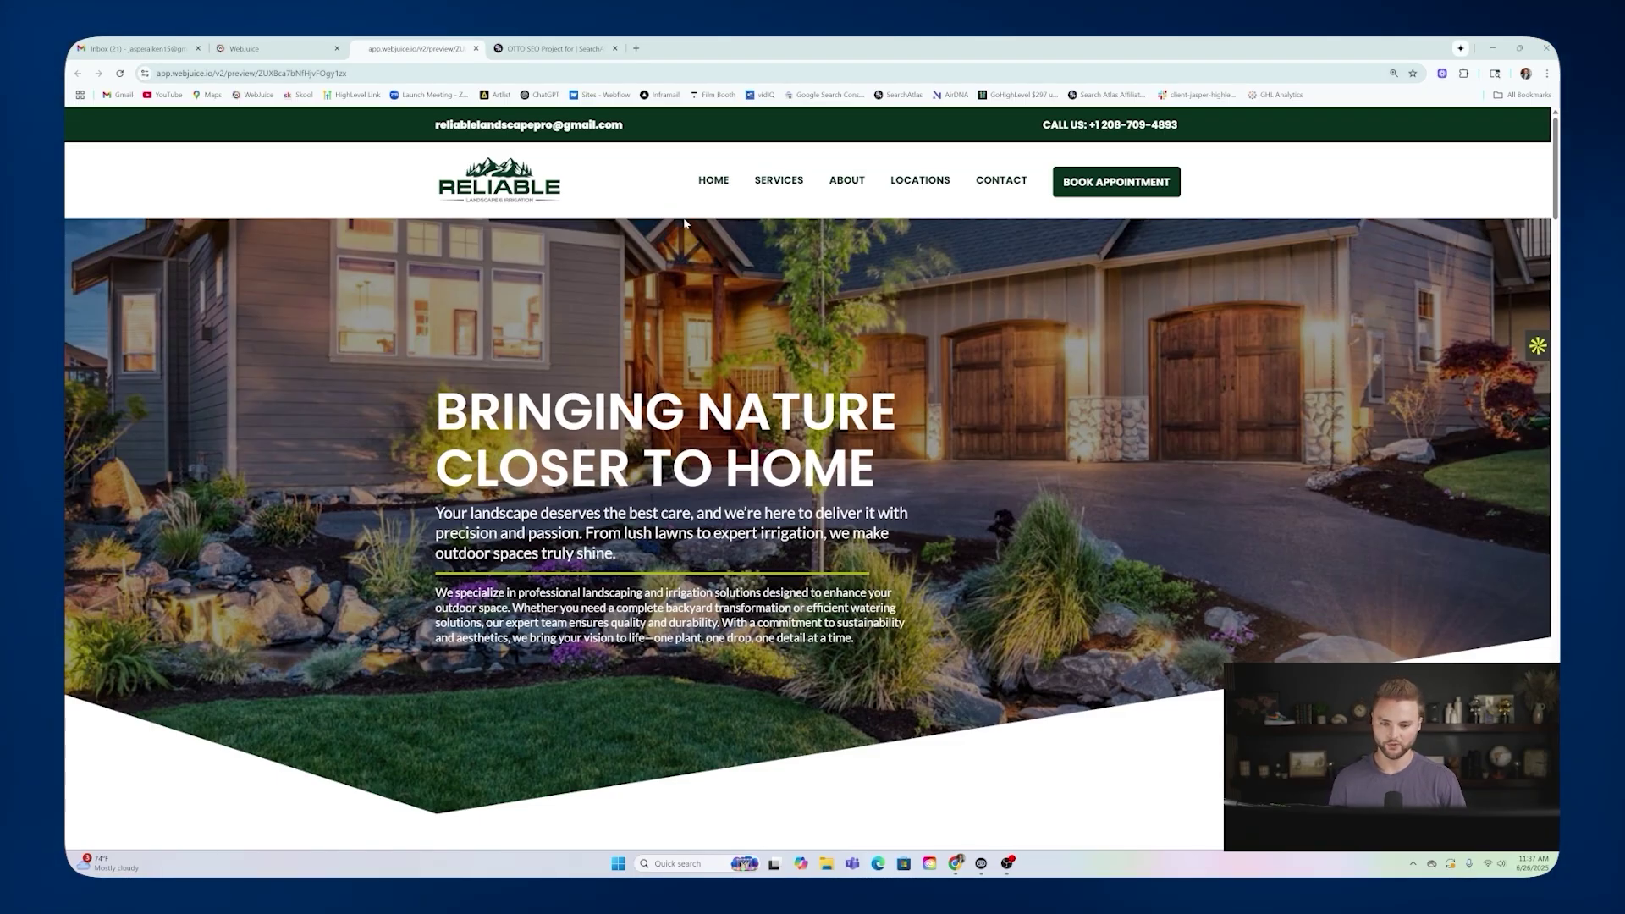
{"action": "mouse_move", "coordinate": [779, 180]}
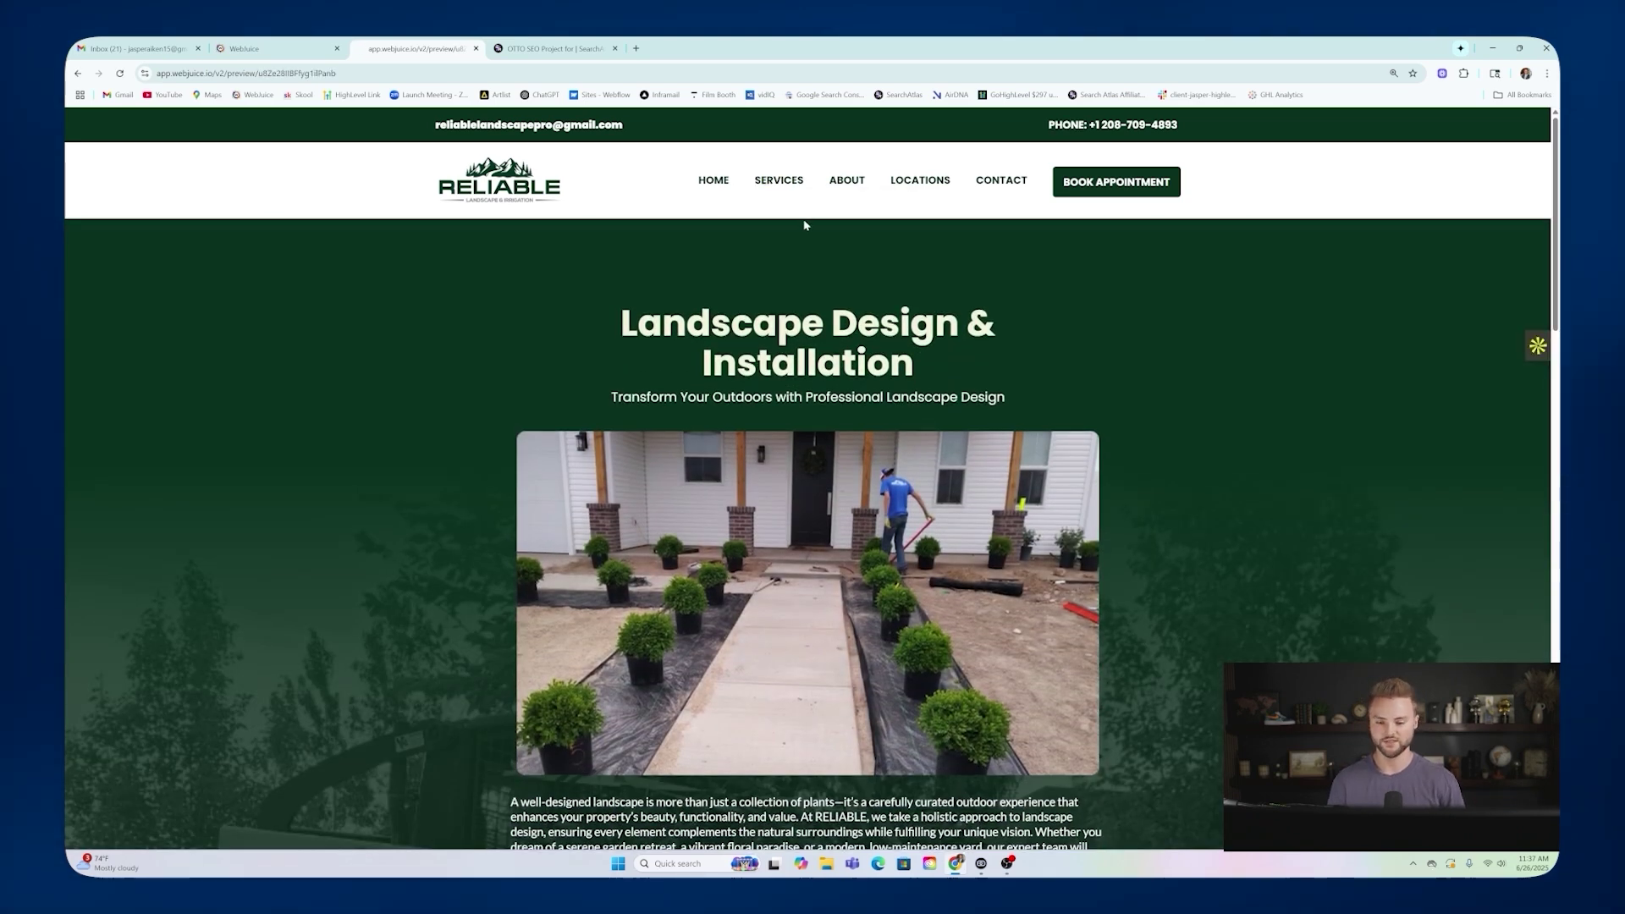
{"action": "scroll", "coordinate": [619, 215], "scroll_direction": "down", "scroll_amount": 1}
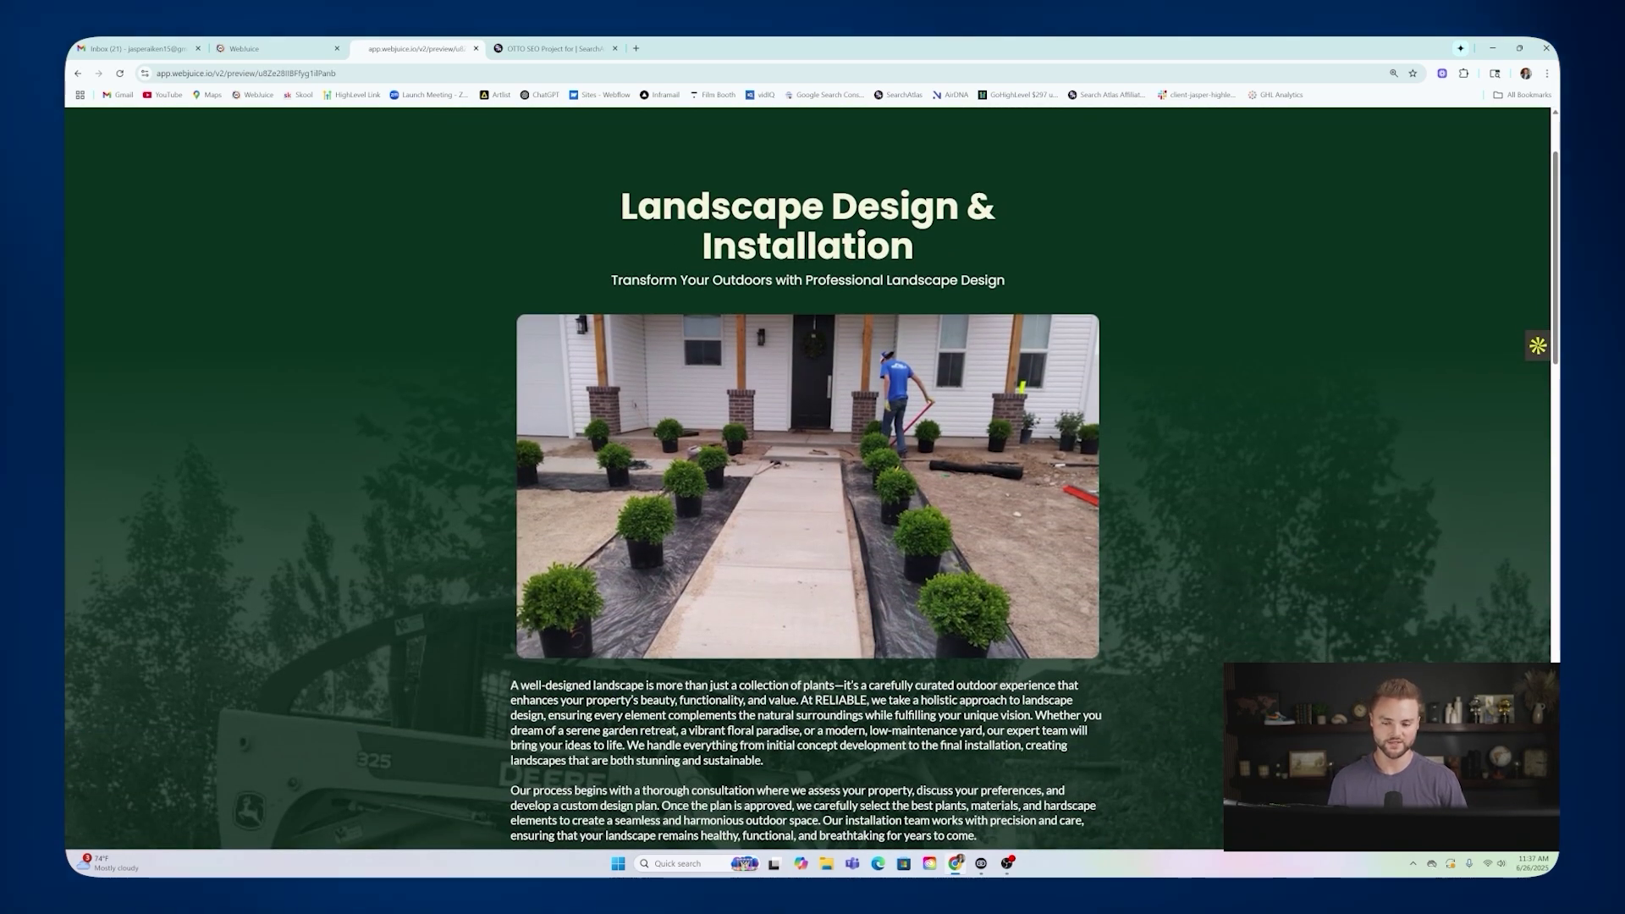
{"action": "left_click_drag", "start_coordinate": [622, 208], "coordinate": [924, 249]}
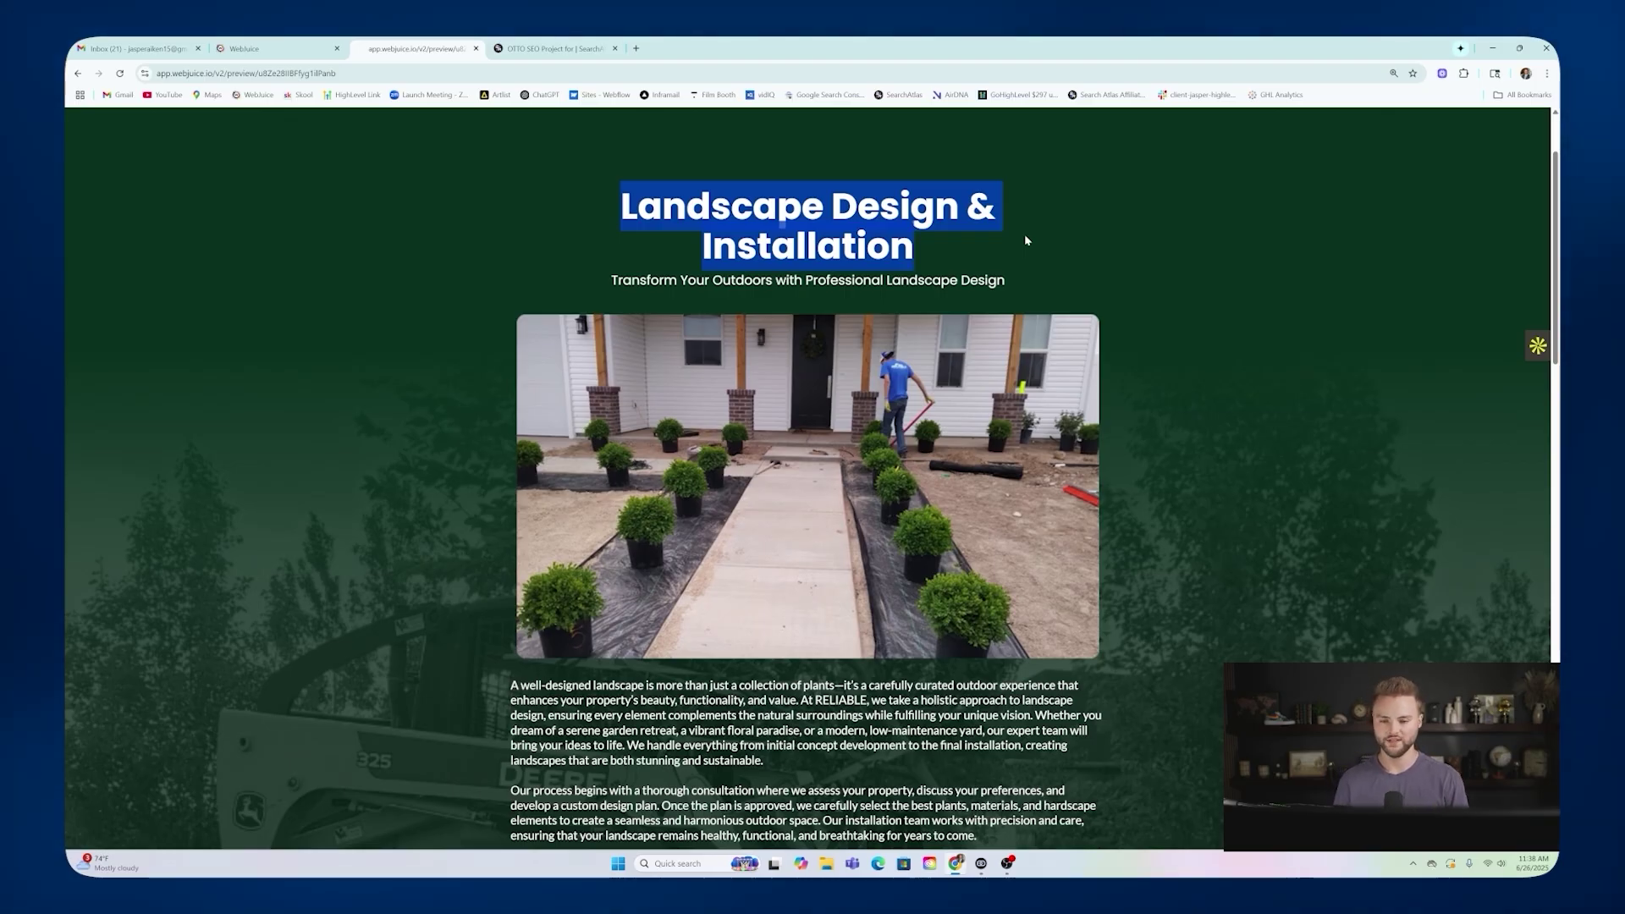
{"action": "left_click", "coordinate": [1024, 234]}
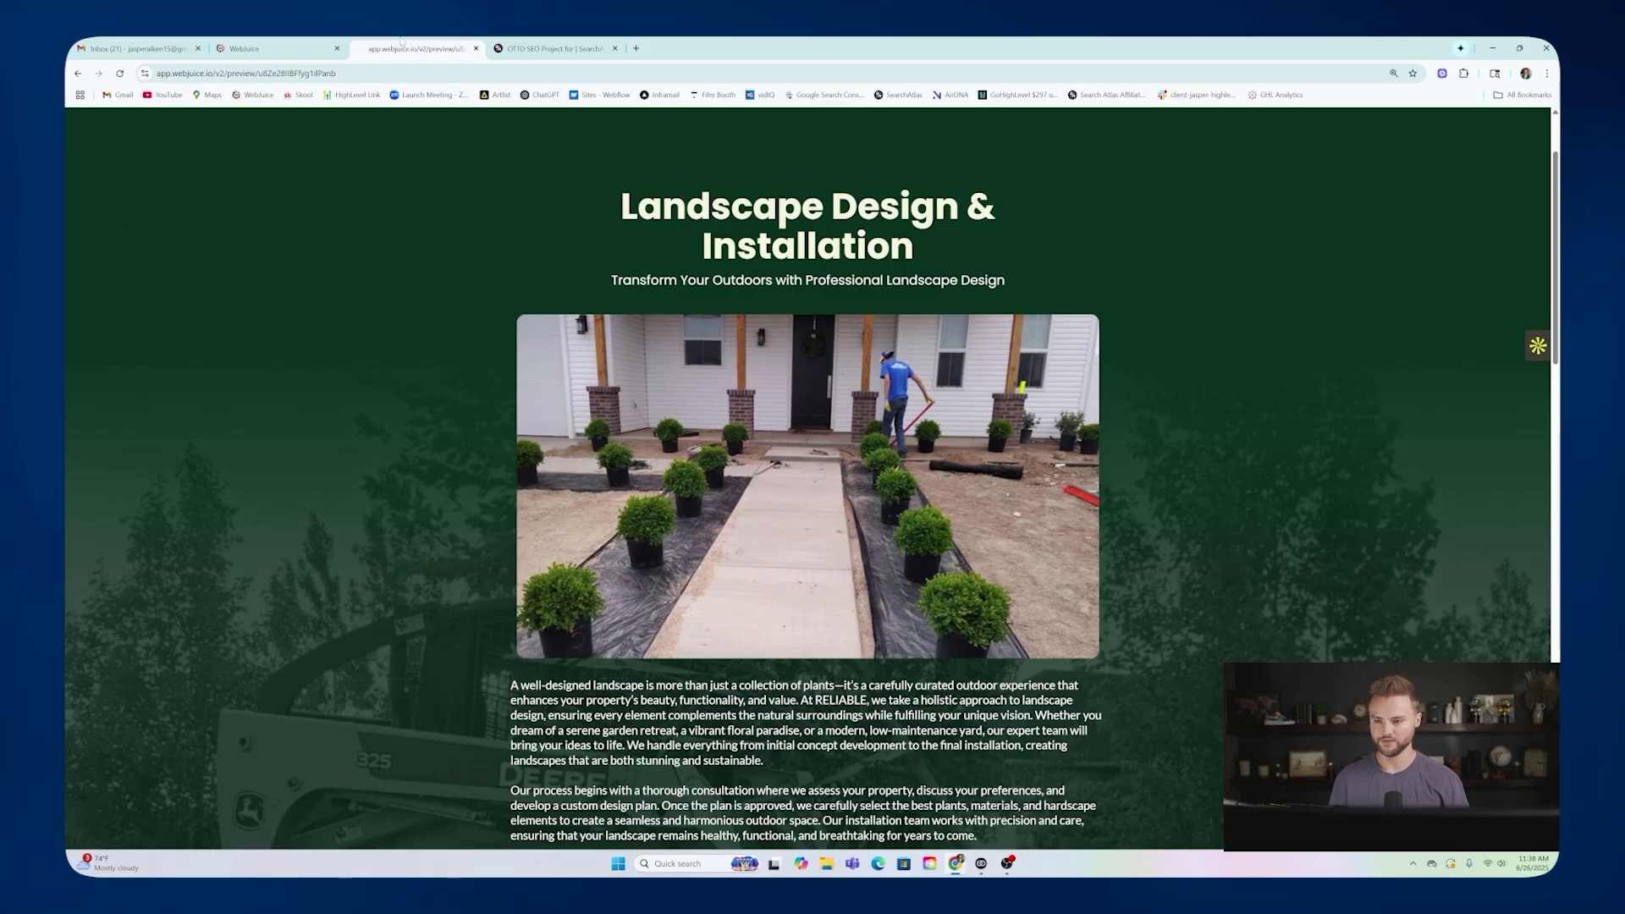
{"action": "left_click", "coordinate": [78, 73]}
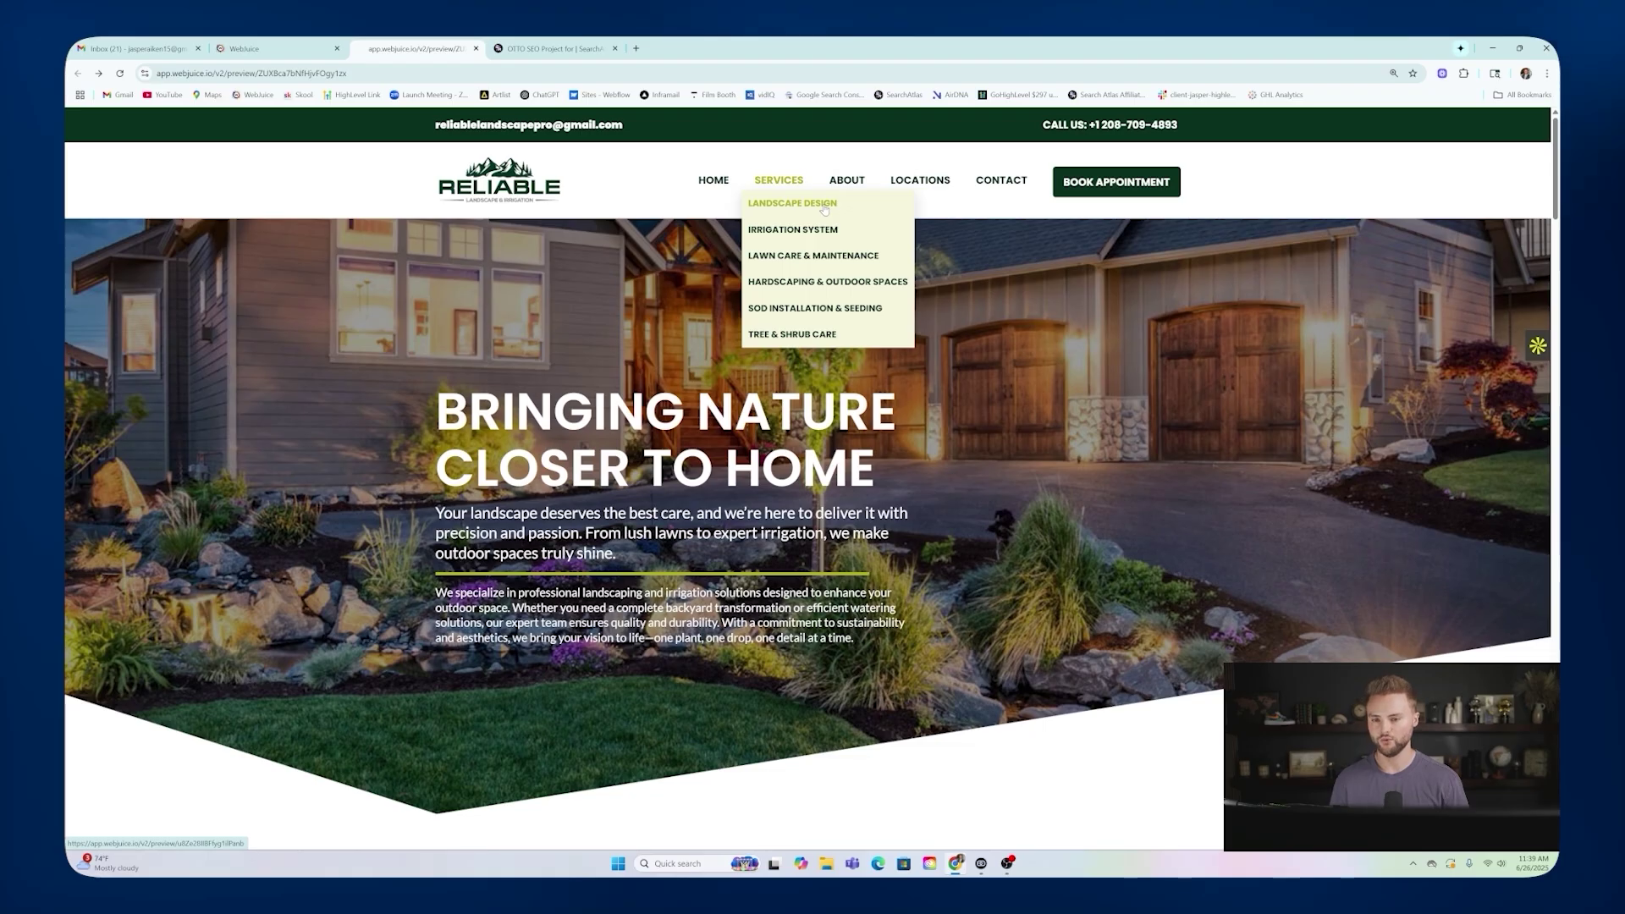
Open the SearchAtlas dashboard in a new tab and enter 'landscaping' in its search field.
{"action": "left_click", "coordinate": [636, 49]}
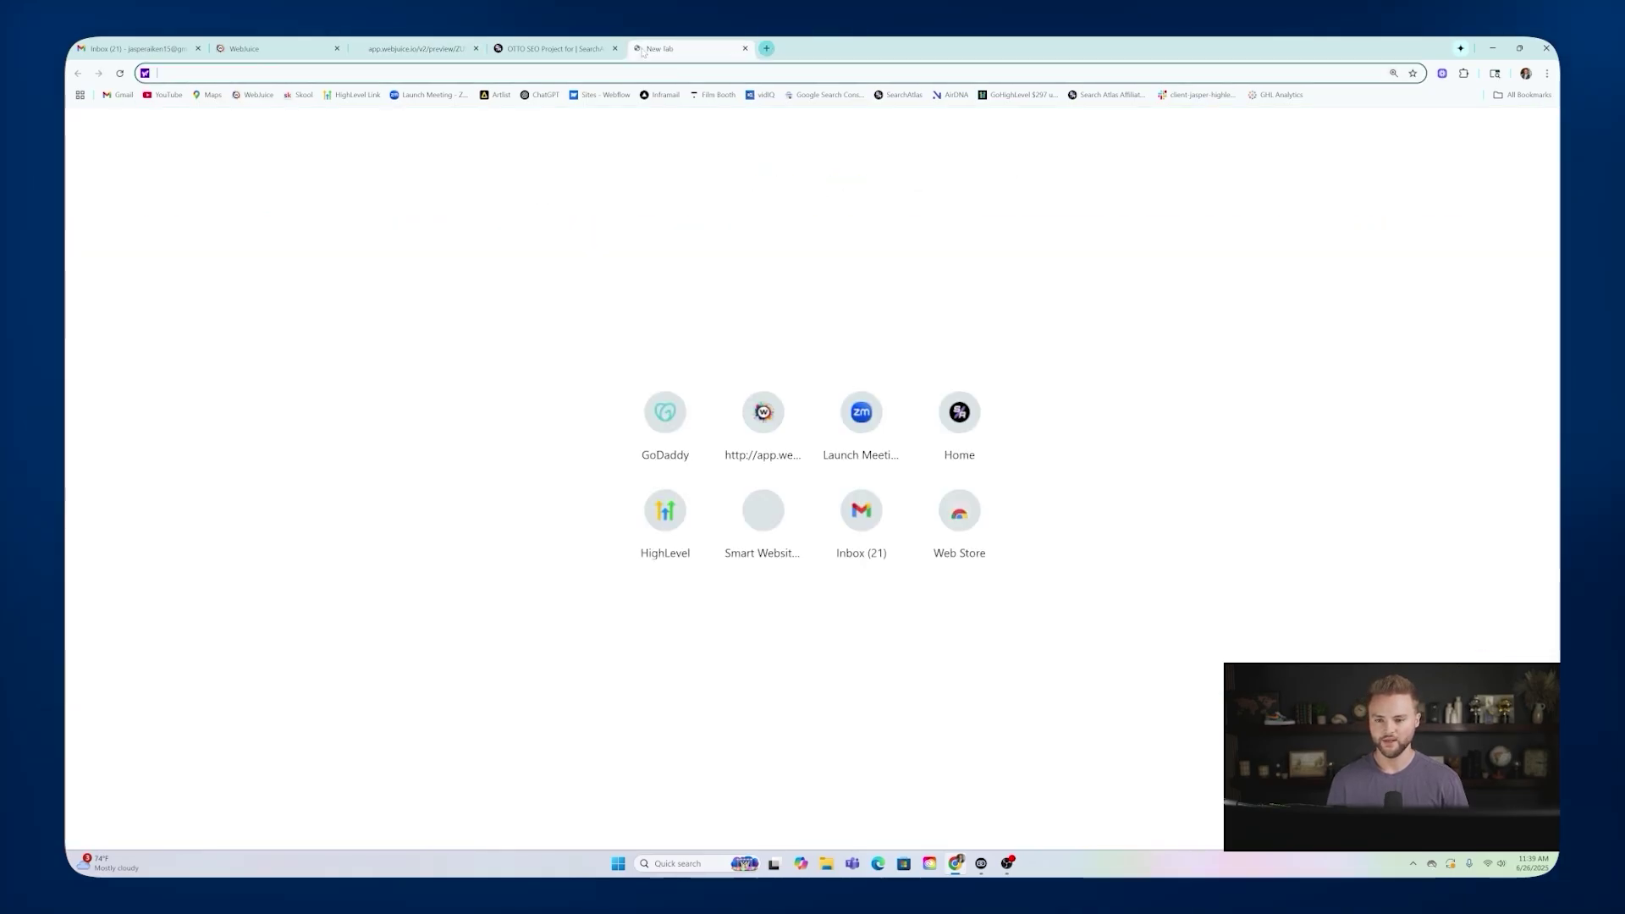
{"action": "left_click", "coordinate": [898, 98]}
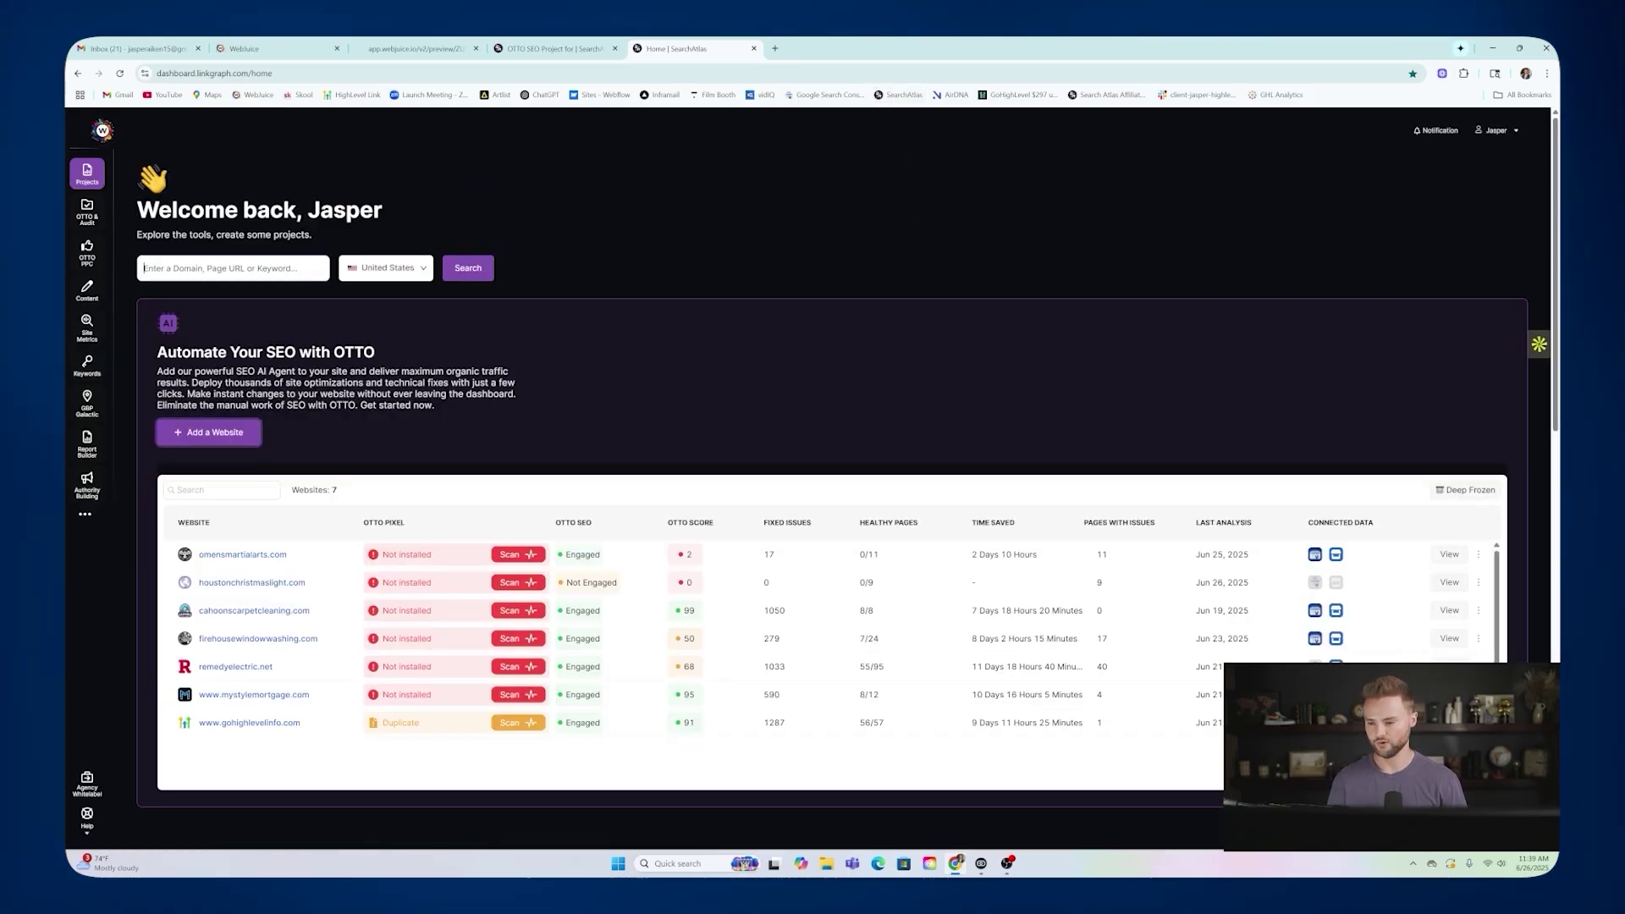
{"action": "type", "text": "lands"}
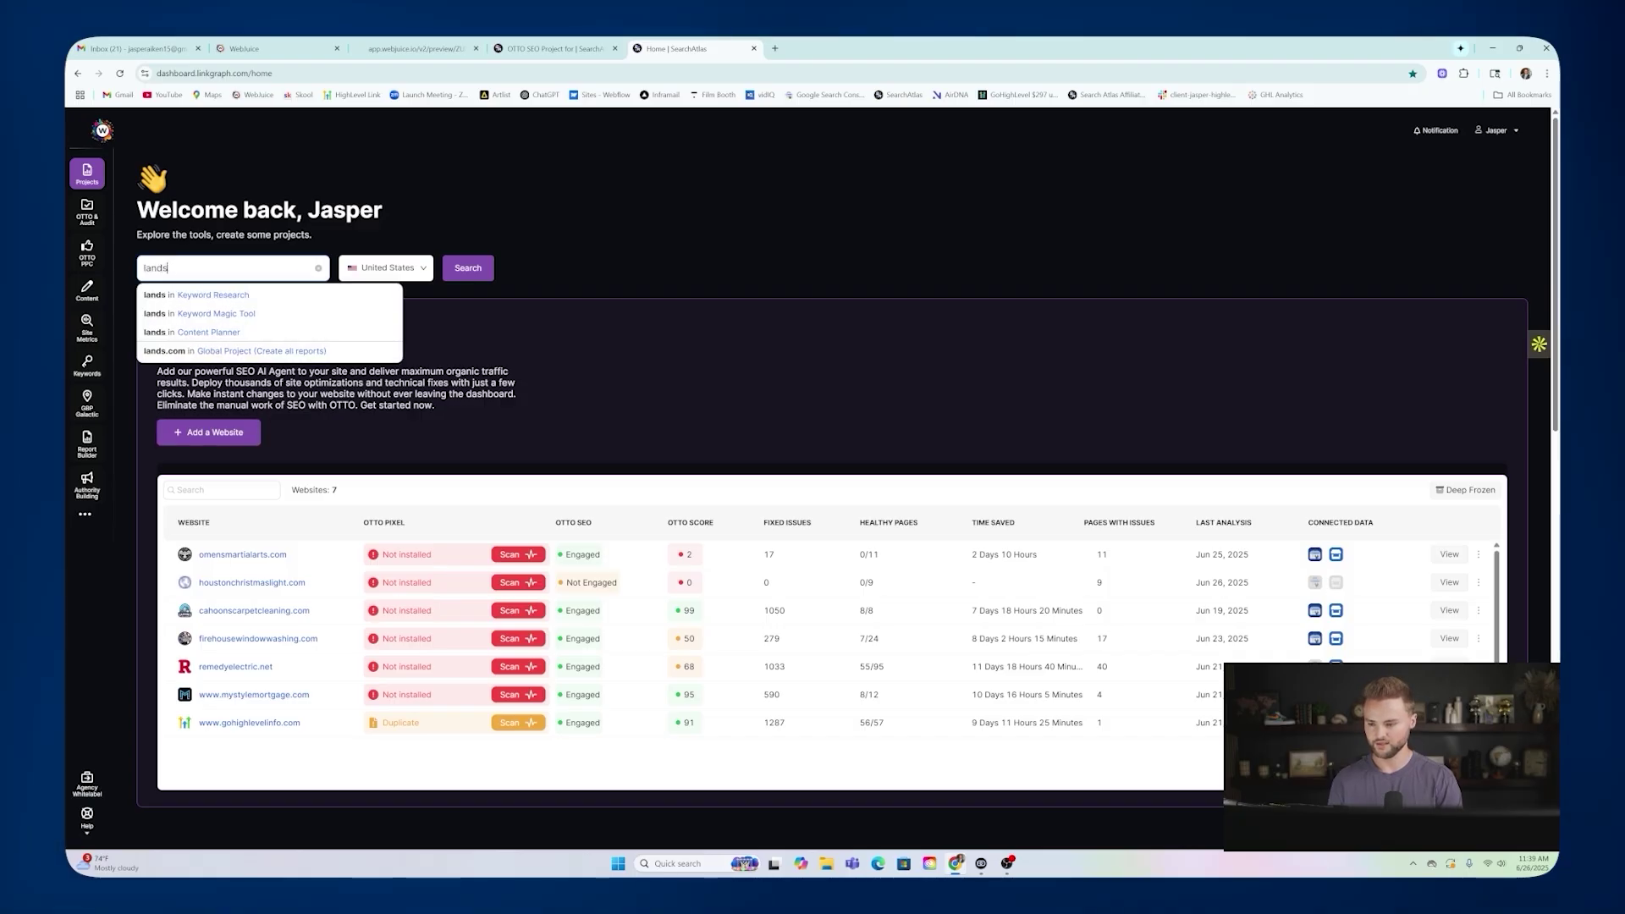
{"action": "type", "text": "caping"}
Run the 'landscaping' keyword search and review the US results: difficulty 12, 201K monthly searches, $5 CPC.
{"action": "left_click", "coordinate": [457, 271]}
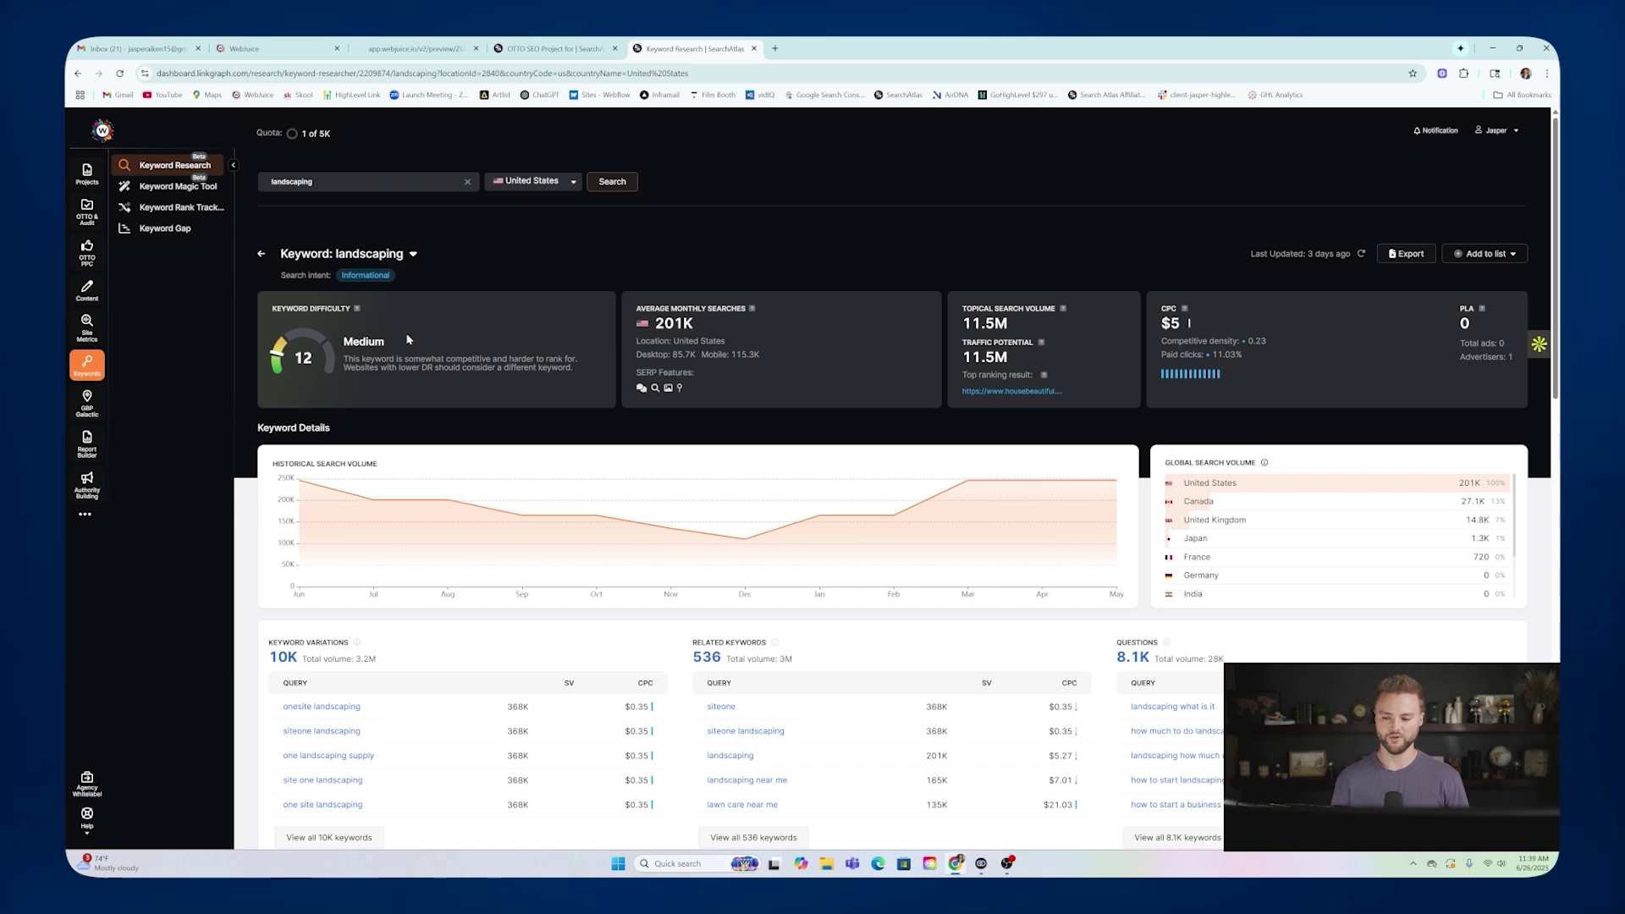
{"action": "scroll", "coordinate": [641, 295], "scroll_direction": "down", "scroll_amount": 3}
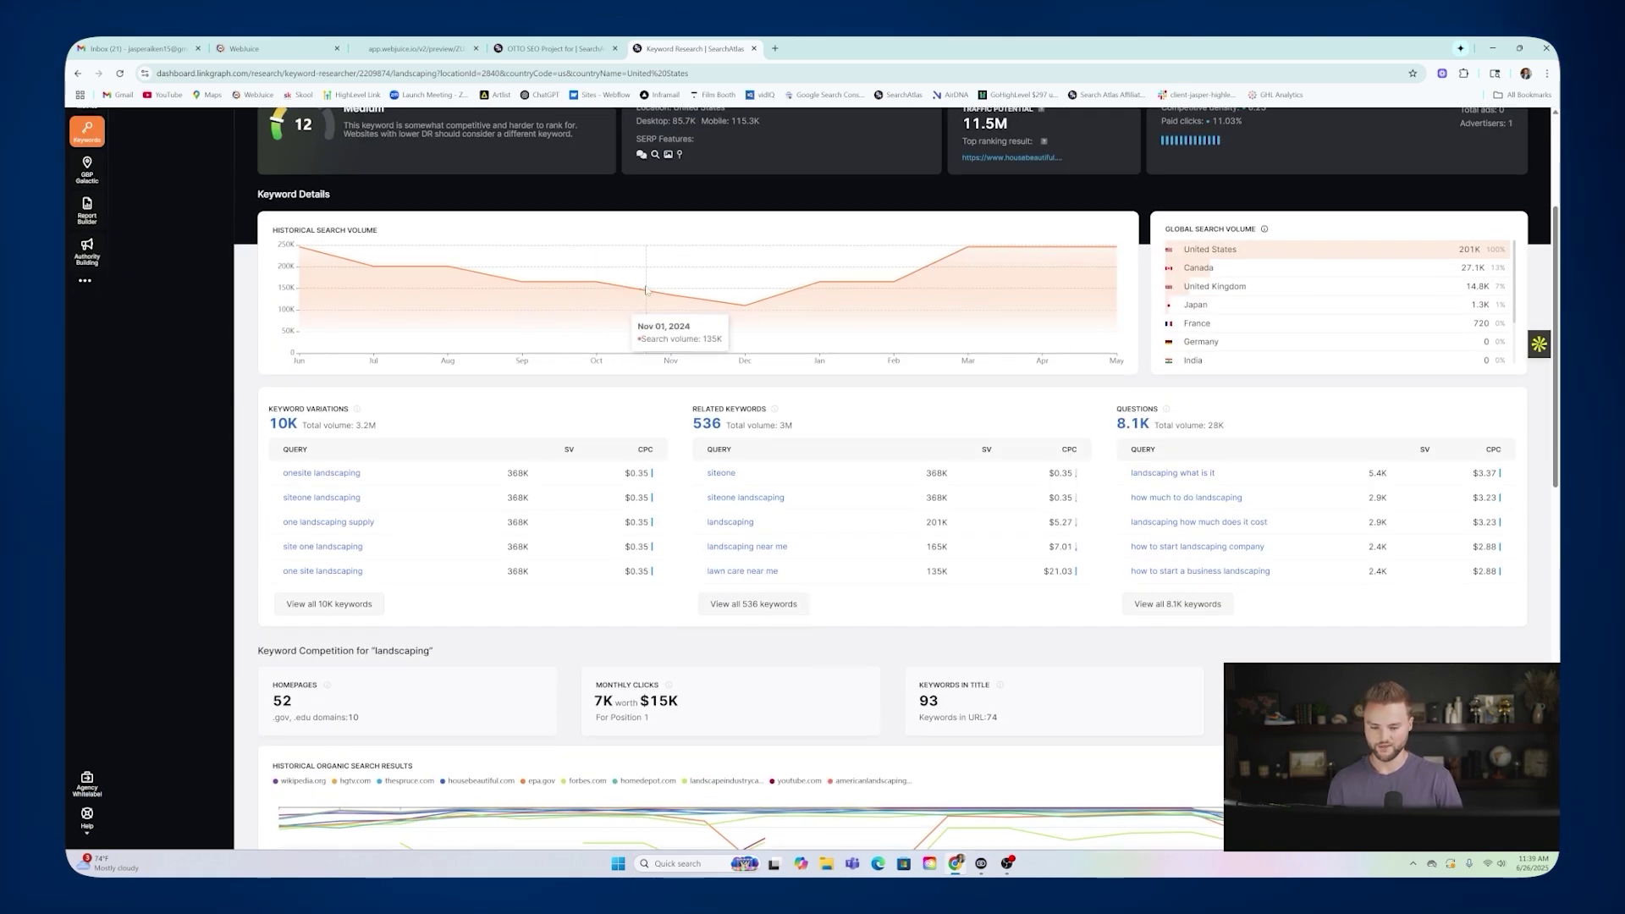
{"action": "scroll", "coordinate": [641, 296], "scroll_direction": "down", "scroll_amount": 2}
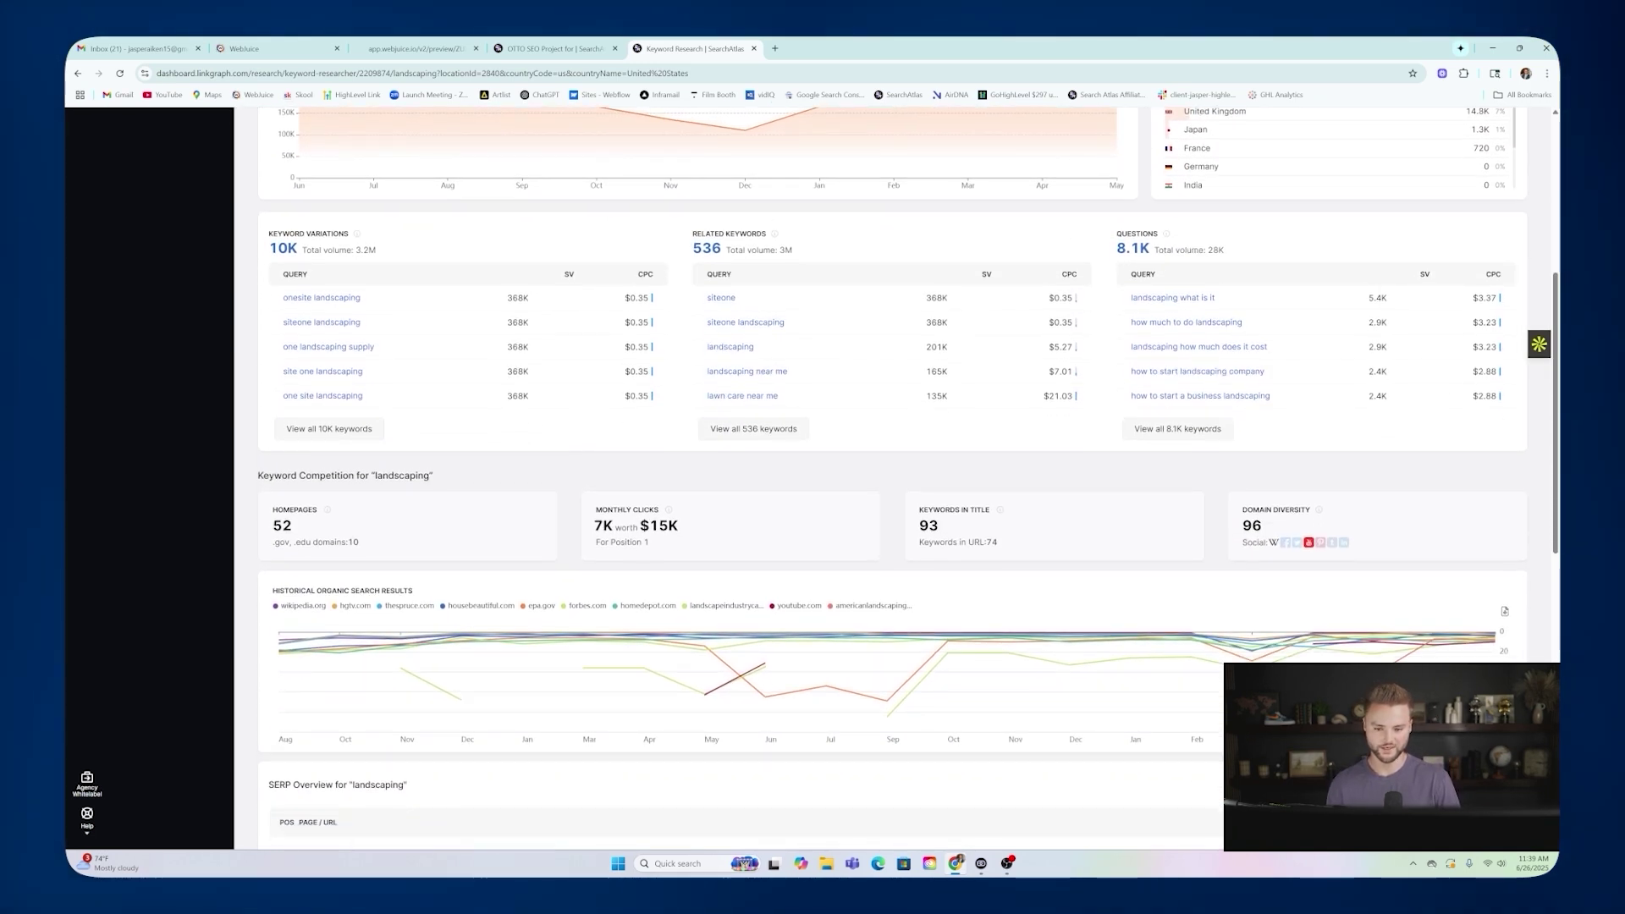
Open all 536 related landscaping keywords in the Keyword Magic Tool and check lawncare's 110K volume.
{"action": "left_click", "coordinate": [754, 429]}
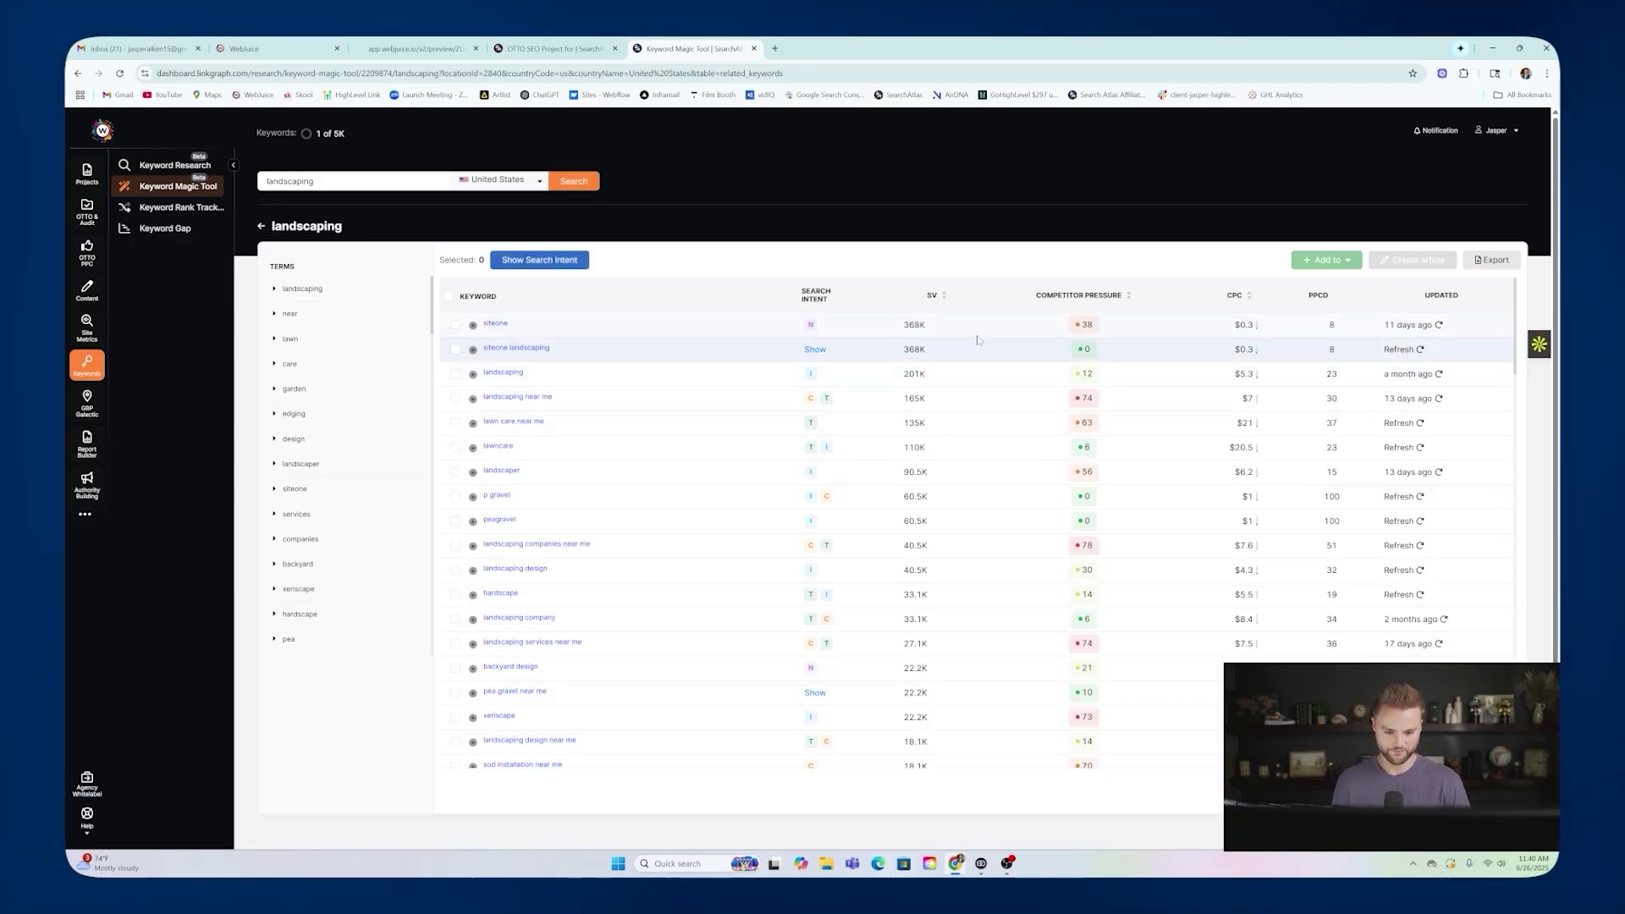
{"action": "mouse_move", "coordinate": [931, 297]}
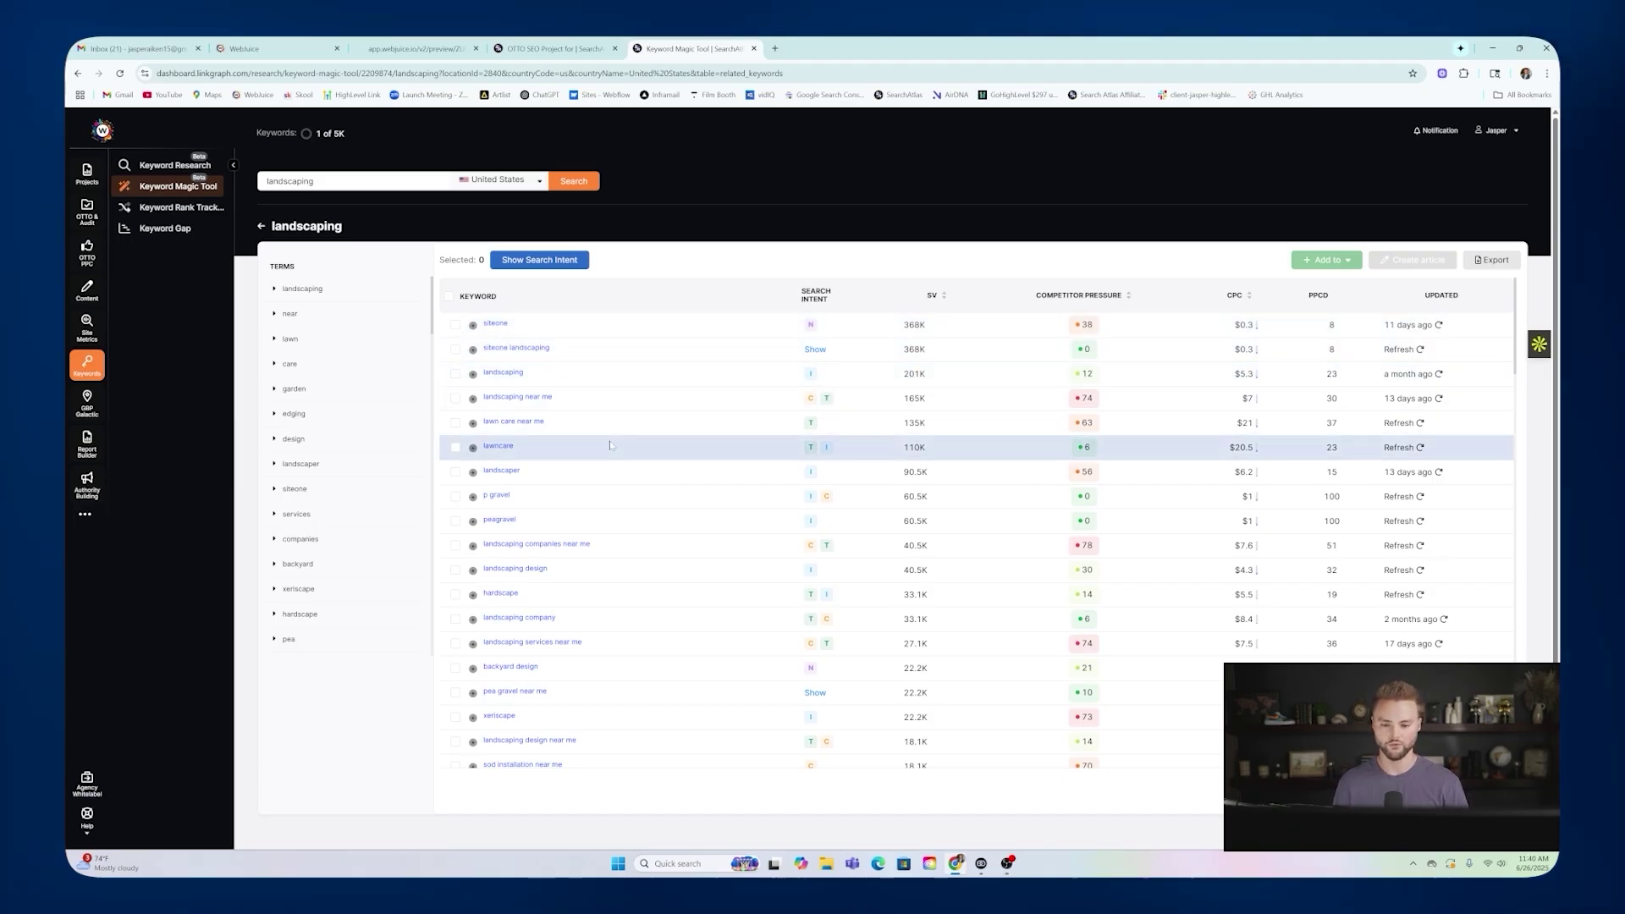
{"action": "mouse_move", "coordinate": [1092, 303]}
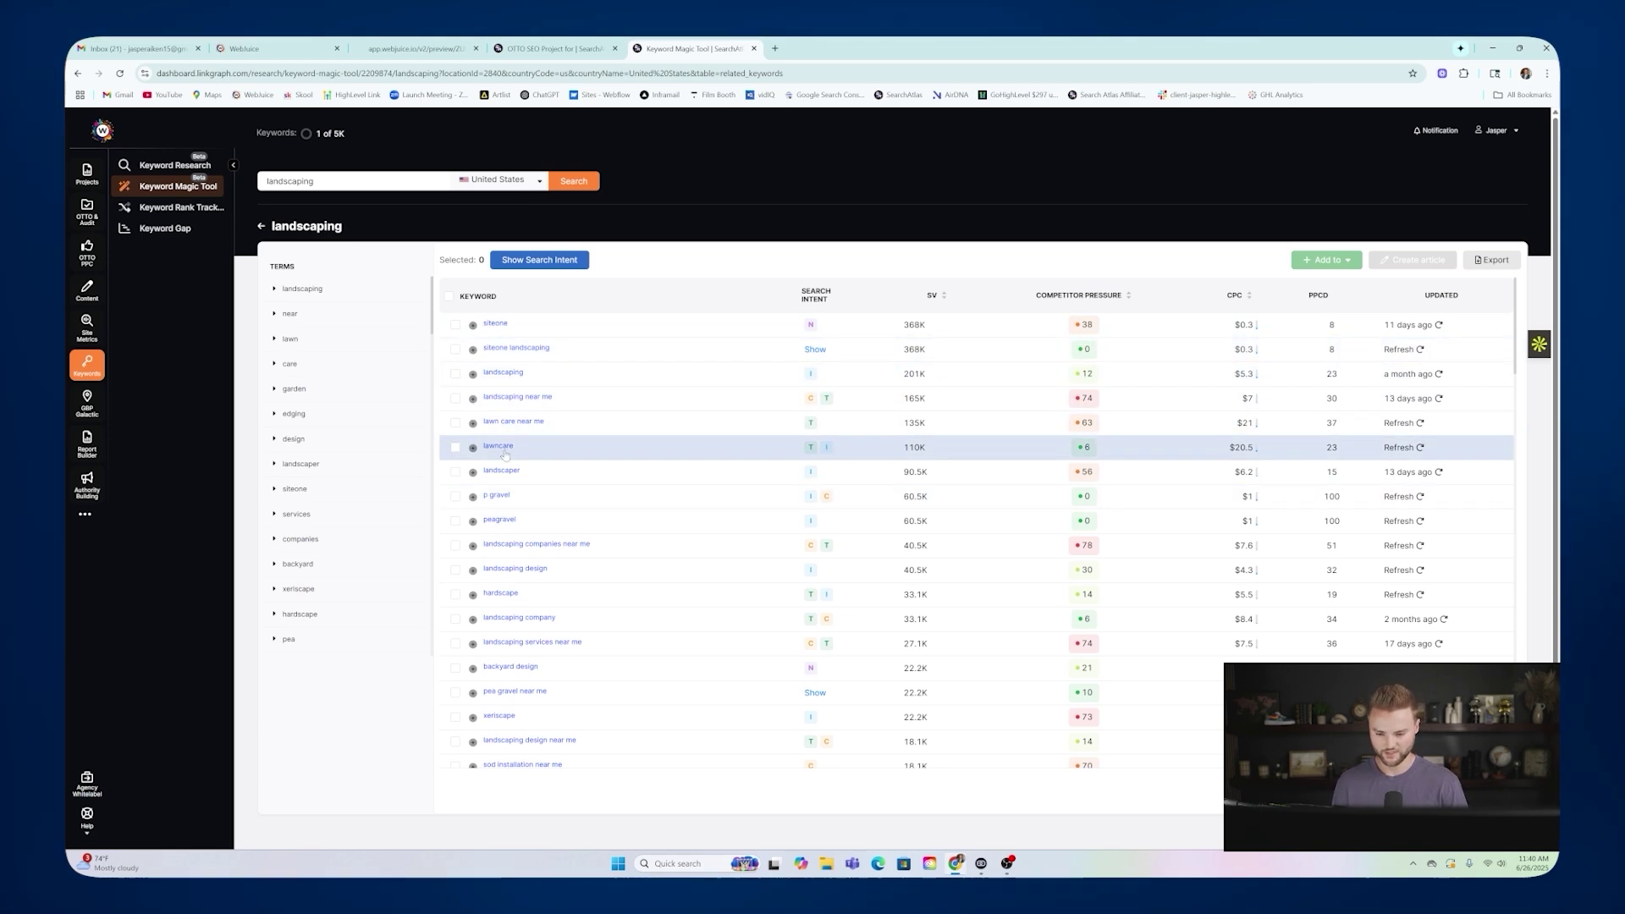
{"action": "left_click_drag", "start_coordinate": [902, 448], "coordinate": [926, 453]}
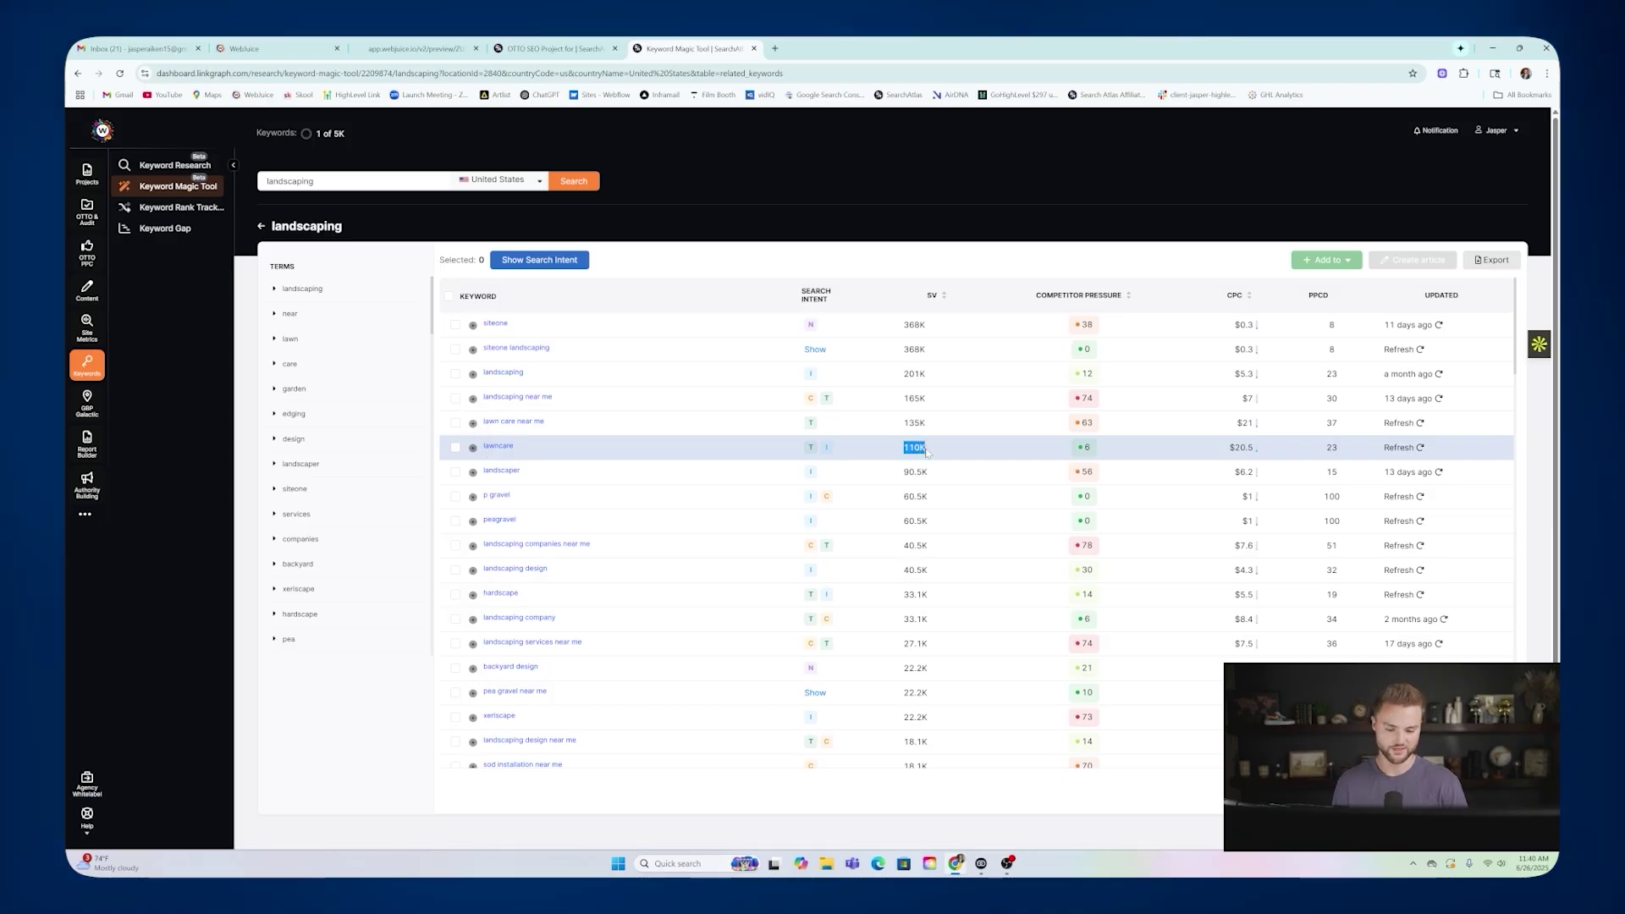
{"action": "left_click", "coordinate": [924, 263]}
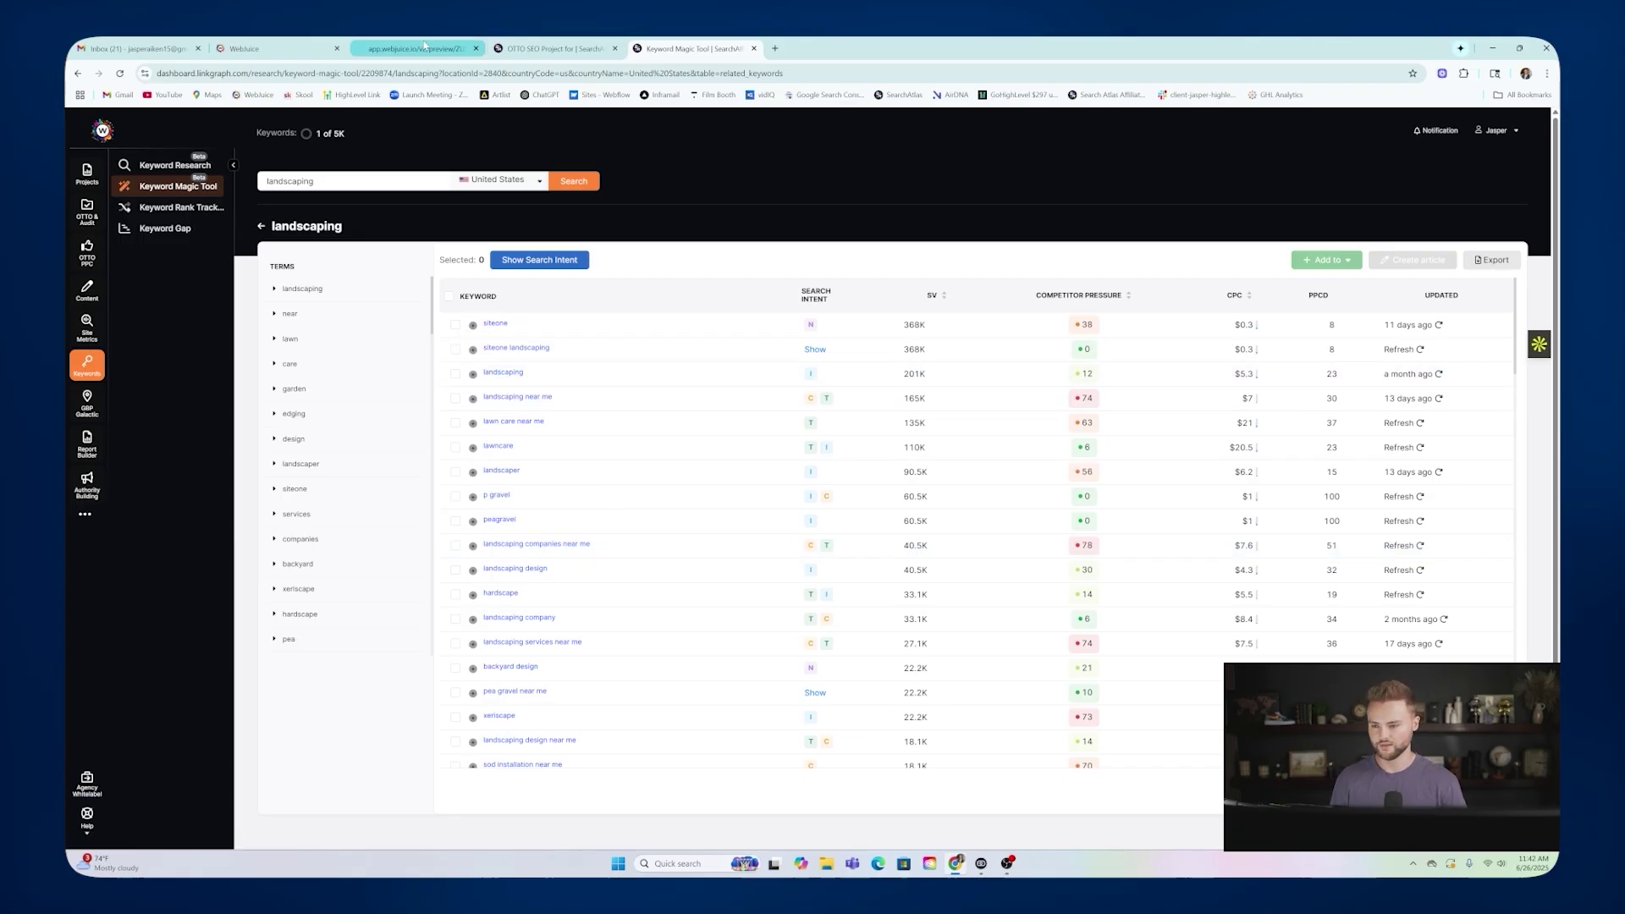
From the builder's Pages panel, open the Landscape Design & Installation page for editing.
{"action": "left_click", "coordinate": [398, 49]}
{"action": "mouse_move", "coordinate": [778, 181]}
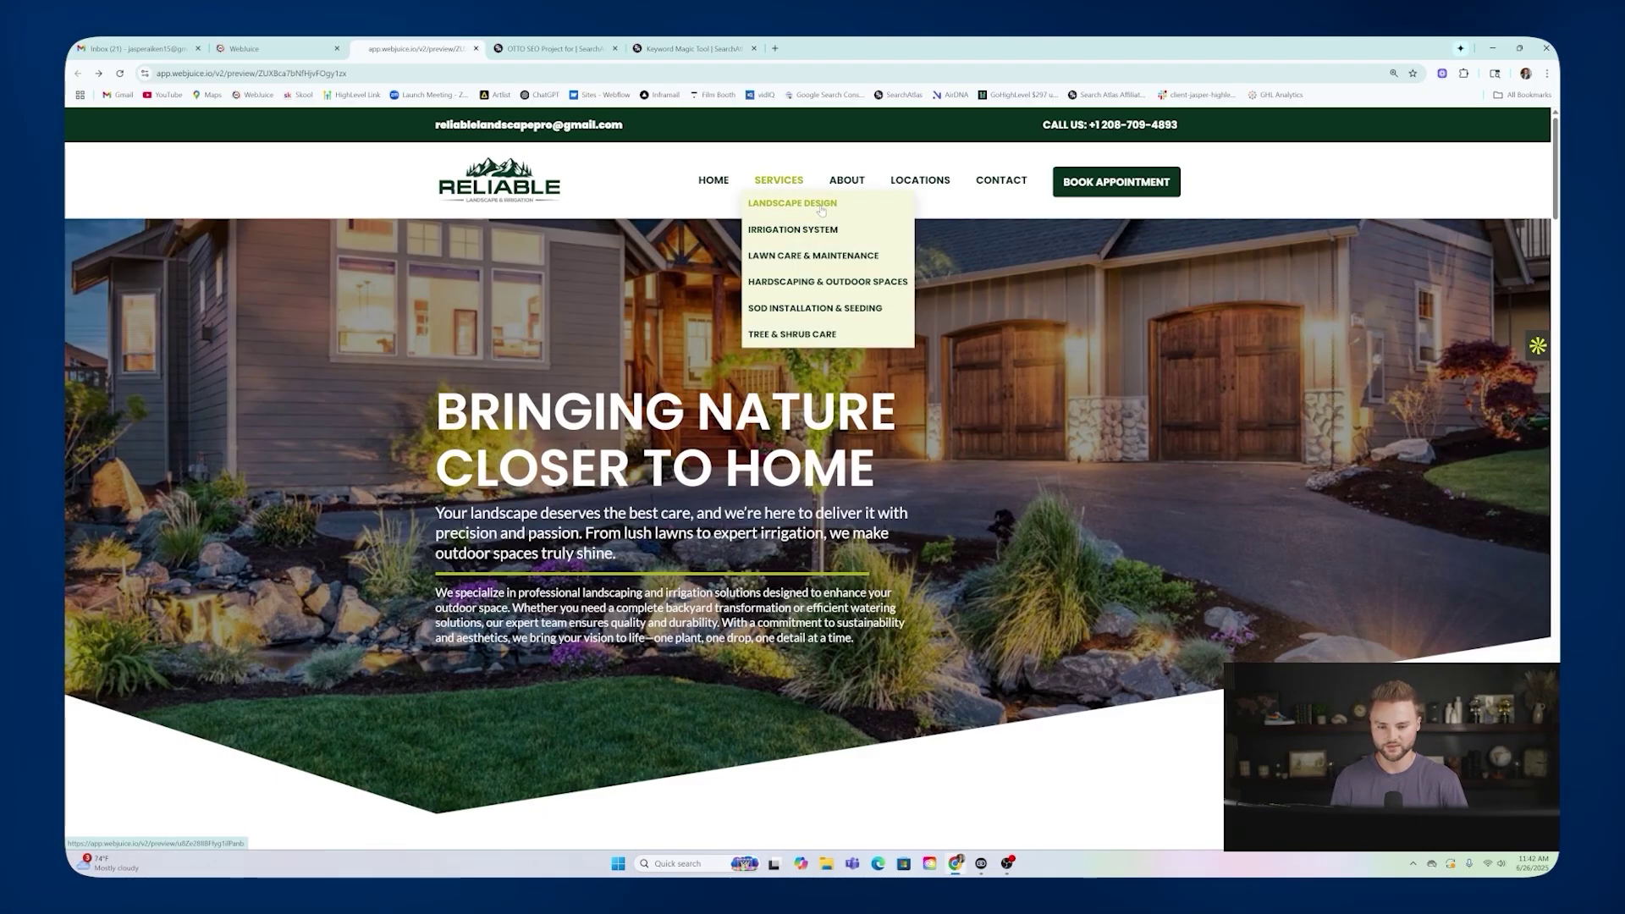
{"action": "left_click", "coordinate": [254, 49]}
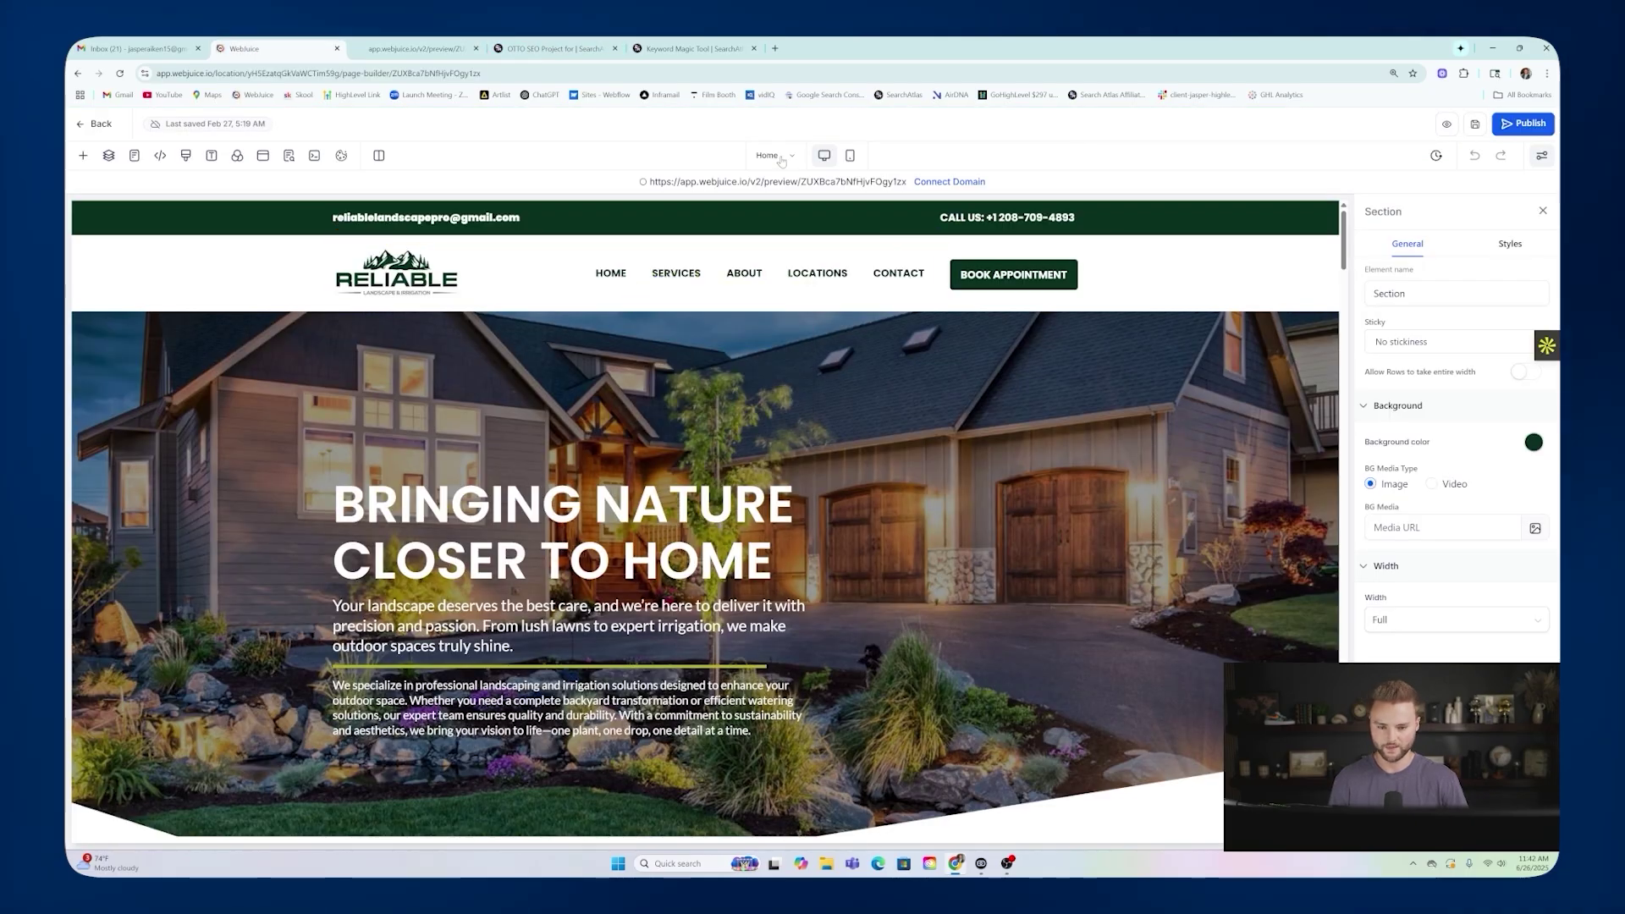
{"action": "left_click", "coordinate": [133, 154]}
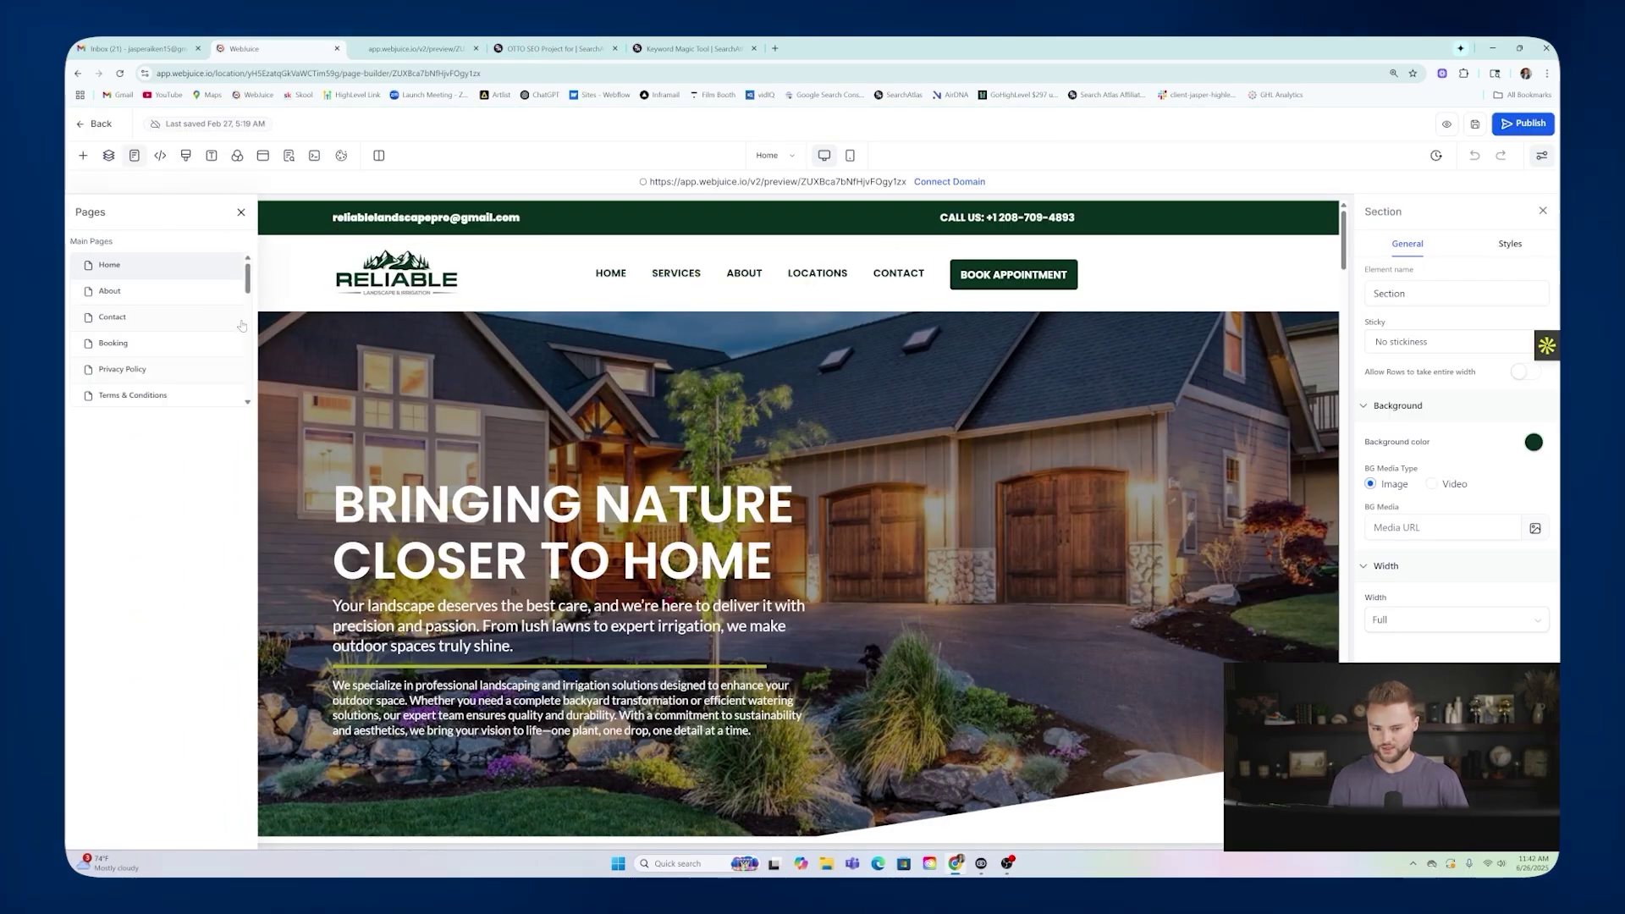
{"action": "left_click_drag", "start_coordinate": [249, 276], "coordinate": [251, 304]}
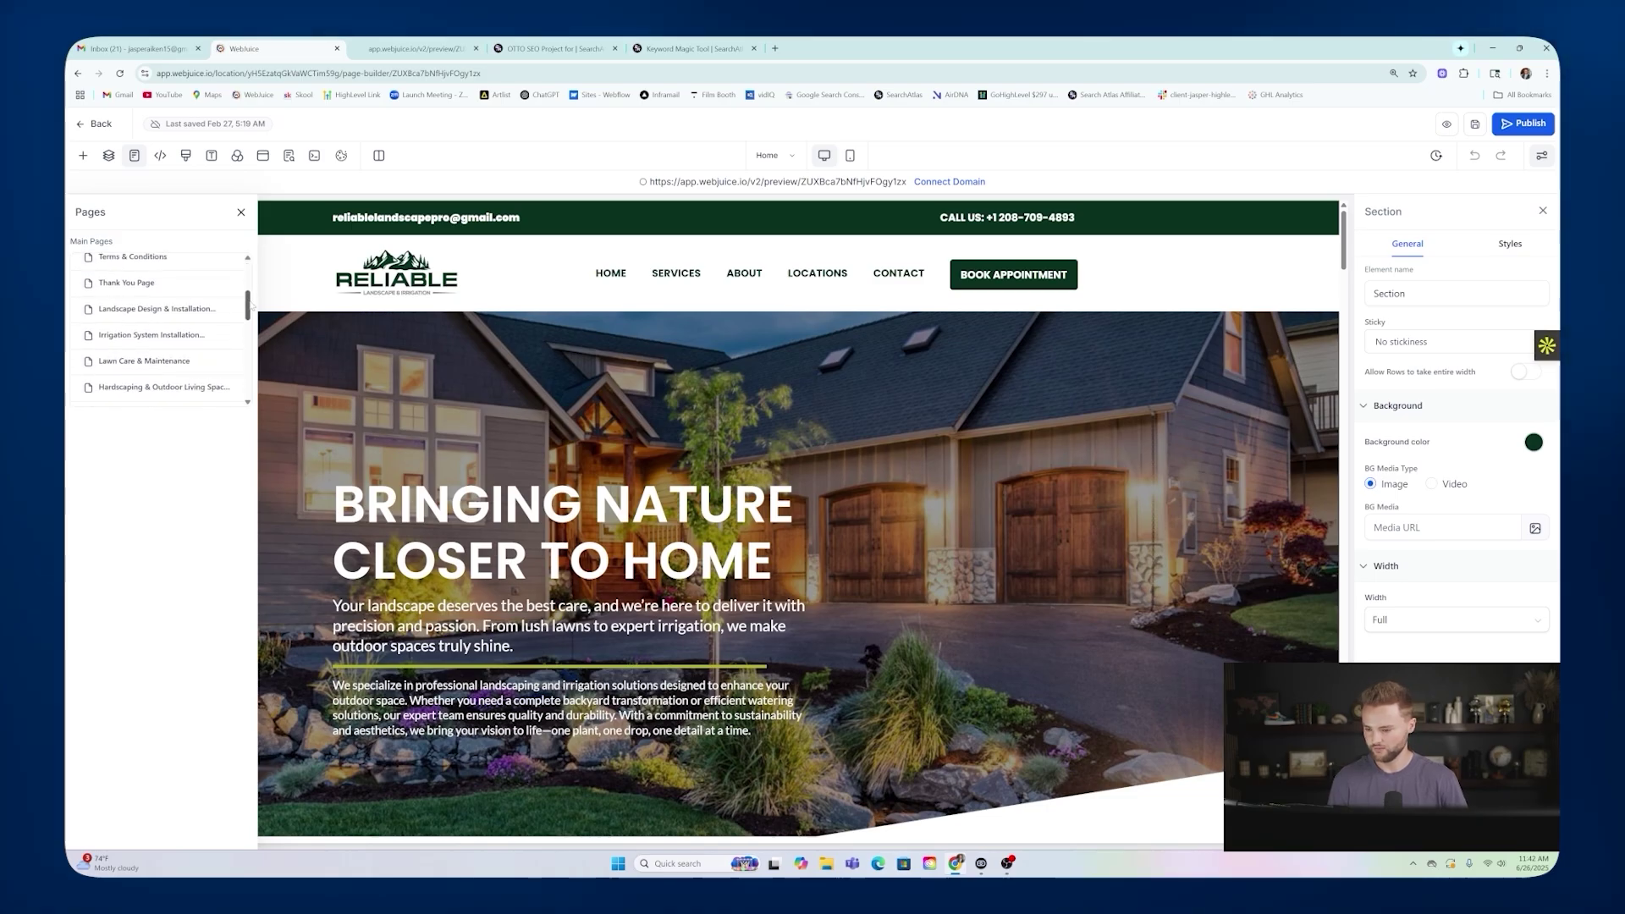
{"action": "left_click", "coordinate": [164, 310]}
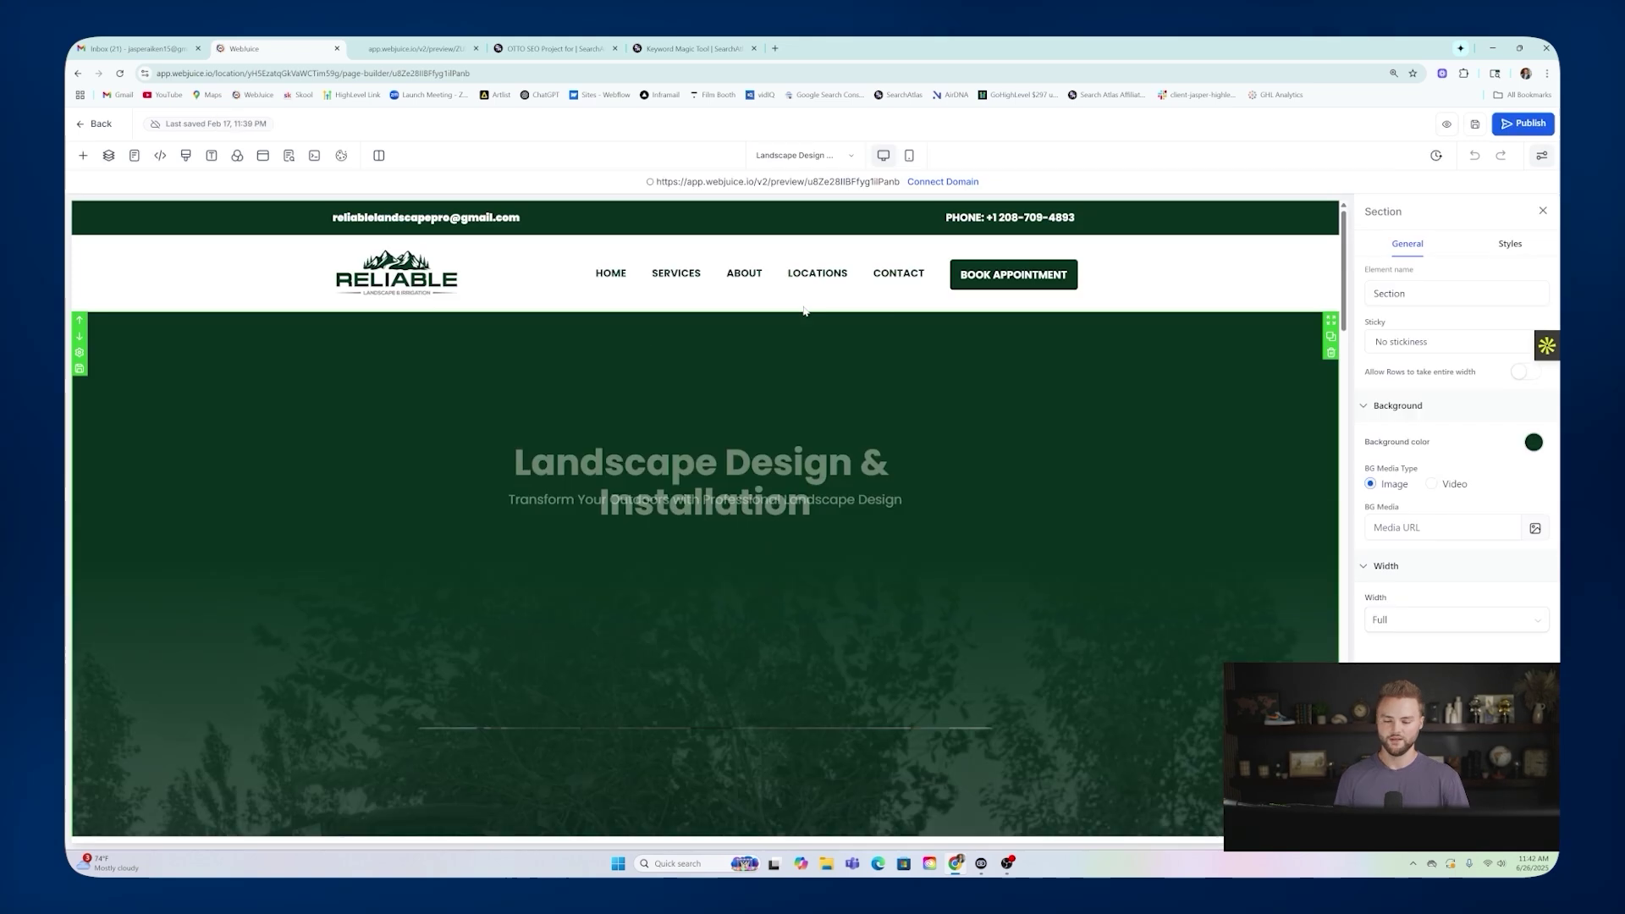
Change 'Landscape' to 'Landscaping' in the hero headline.
{"action": "left_click", "coordinate": [718, 416]}
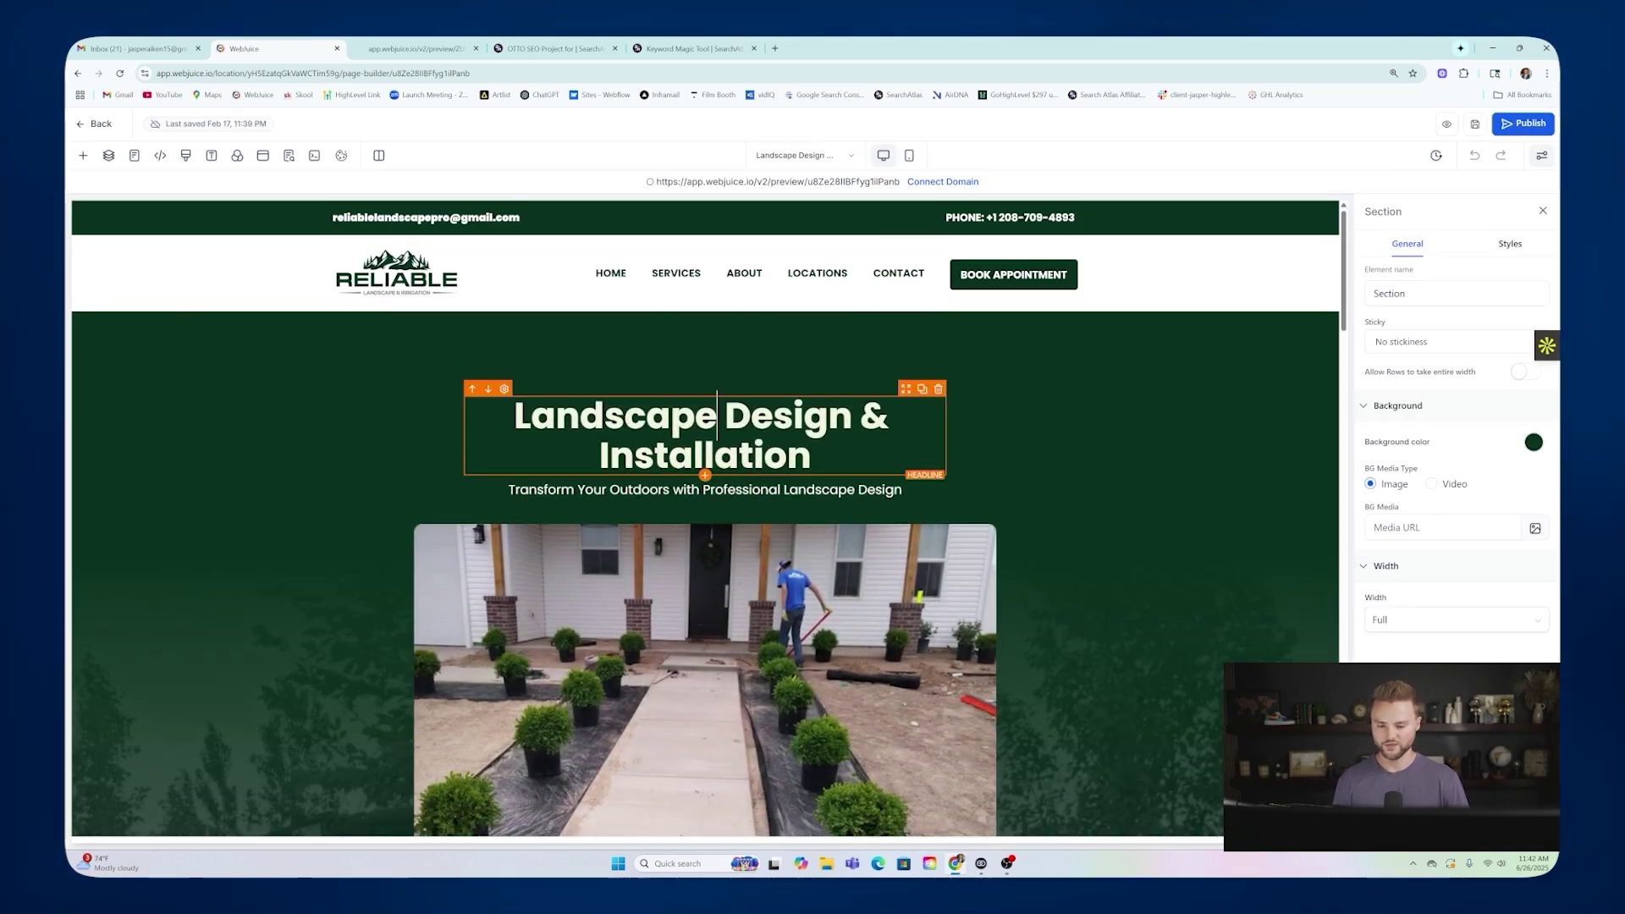
{"action": "key", "text": "BackSpace"}
{"action": "type", "text": "ing"}
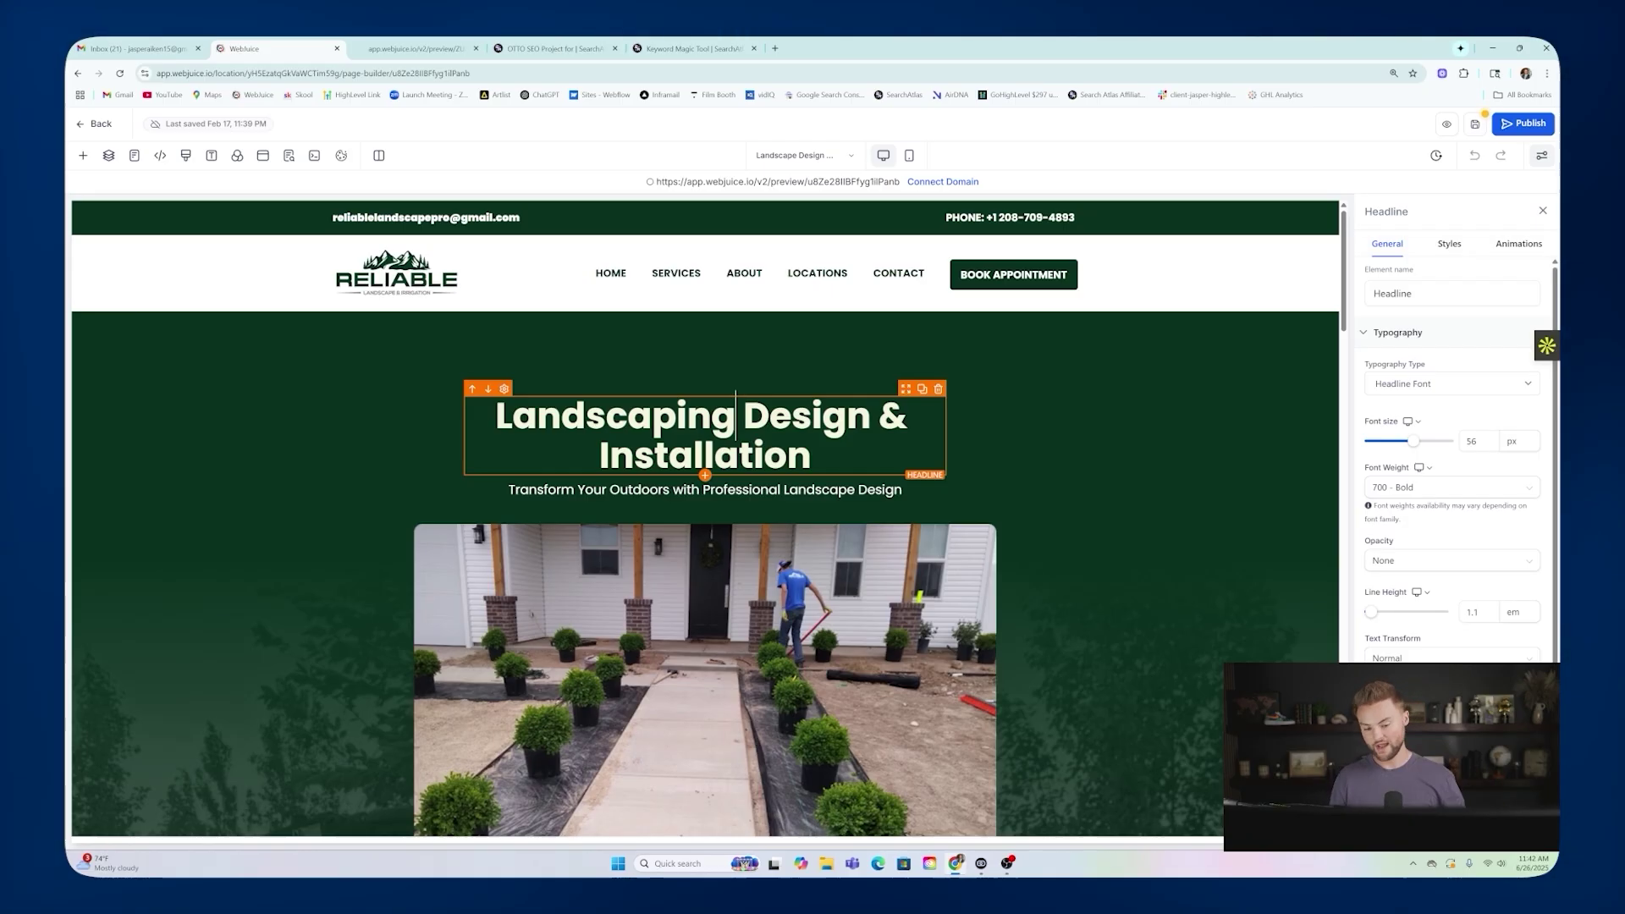
{"action": "left_click_drag", "start_coordinate": [496, 419], "coordinate": [736, 420]}
{"action": "left_click", "coordinate": [749, 374]}
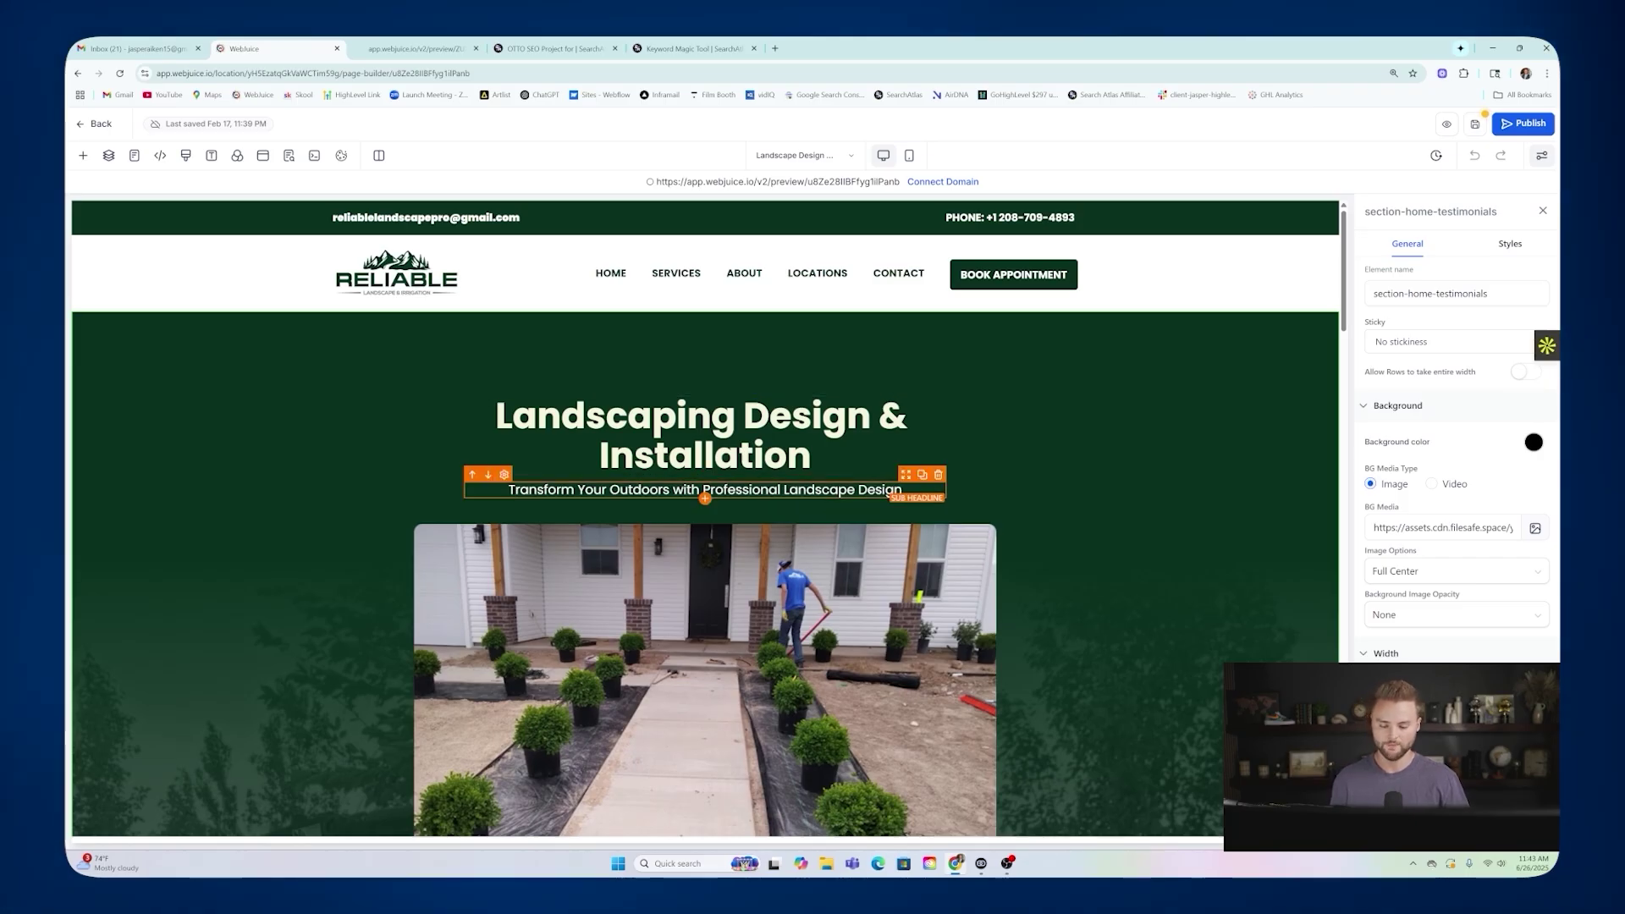
Make the sub headline read 'Transform Your Outdoors with Professional Landscaping Design'.
{"action": "left_click", "coordinate": [703, 489]}
{"action": "key", "text": "BackSpace"}
{"action": "type", "text": "ing"}
{"action": "scroll", "coordinate": [826, 500], "scroll_direction": "down", "scroll_amount": 6}
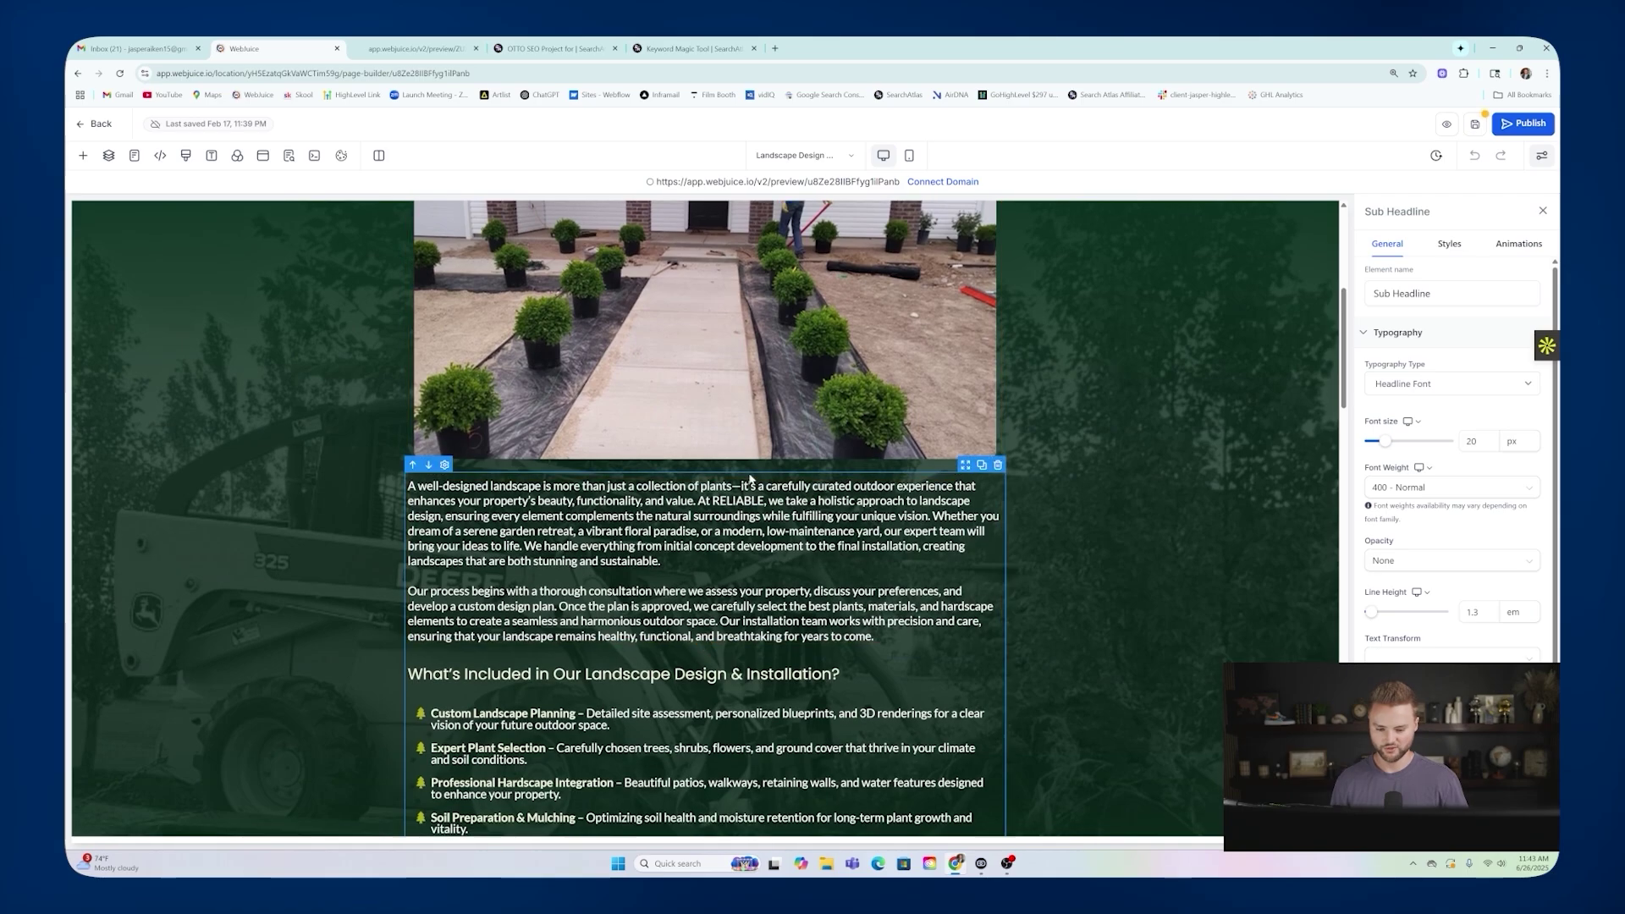
{"action": "scroll", "coordinate": [705, 424], "scroll_direction": "down", "scroll_amount": 2}
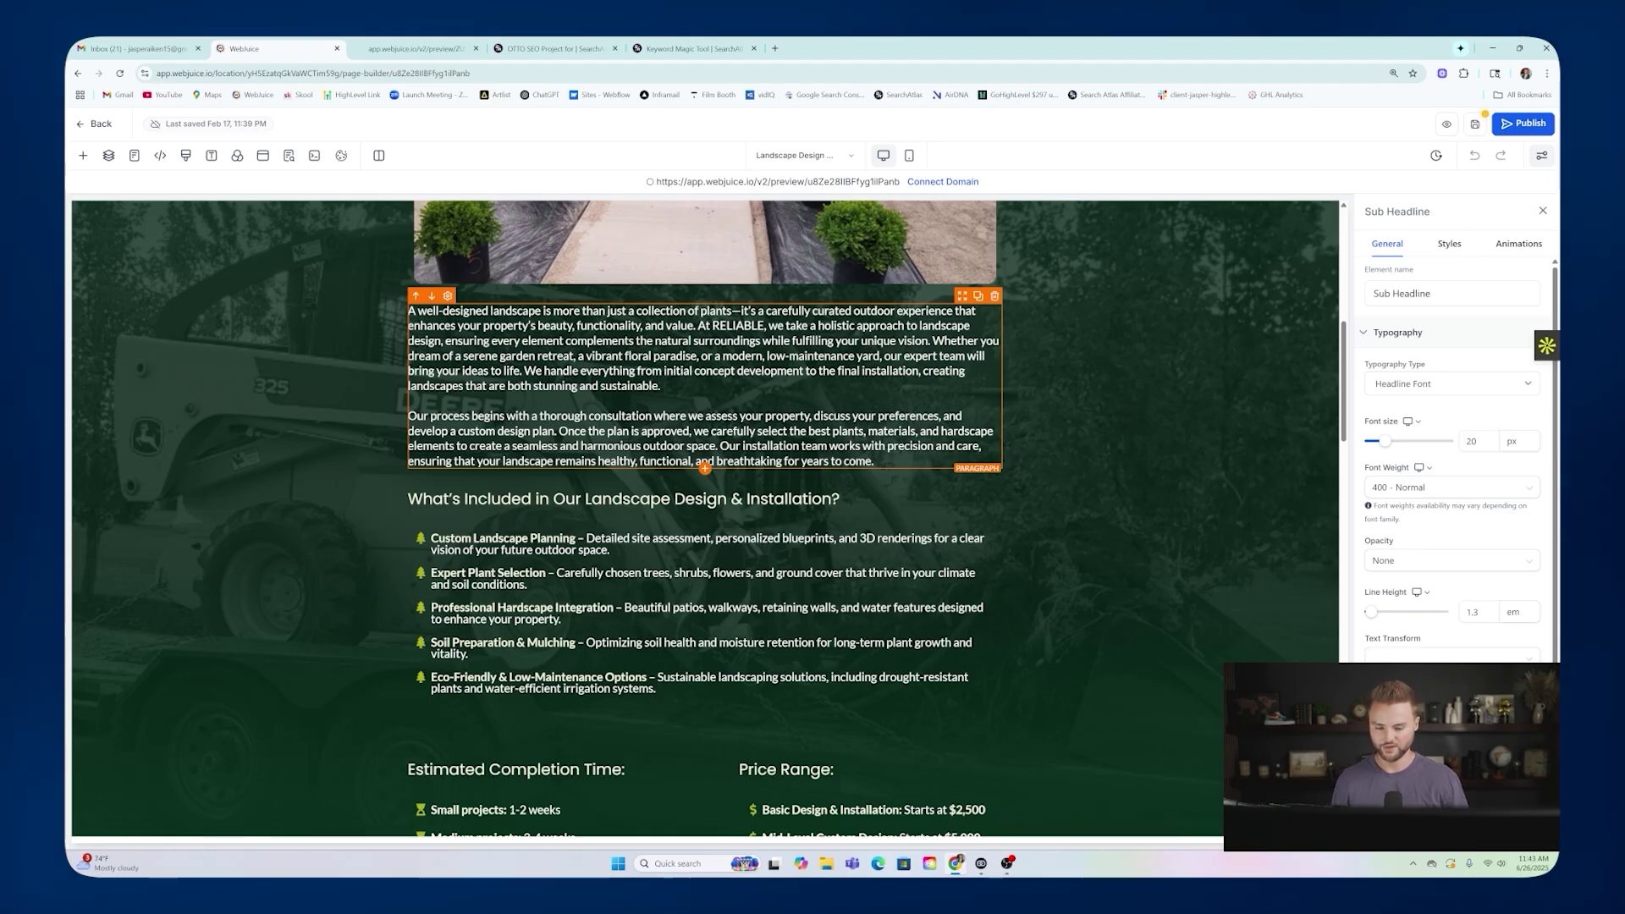
{"action": "scroll", "coordinate": [853, 336], "scroll_direction": "up", "scroll_amount": 8}
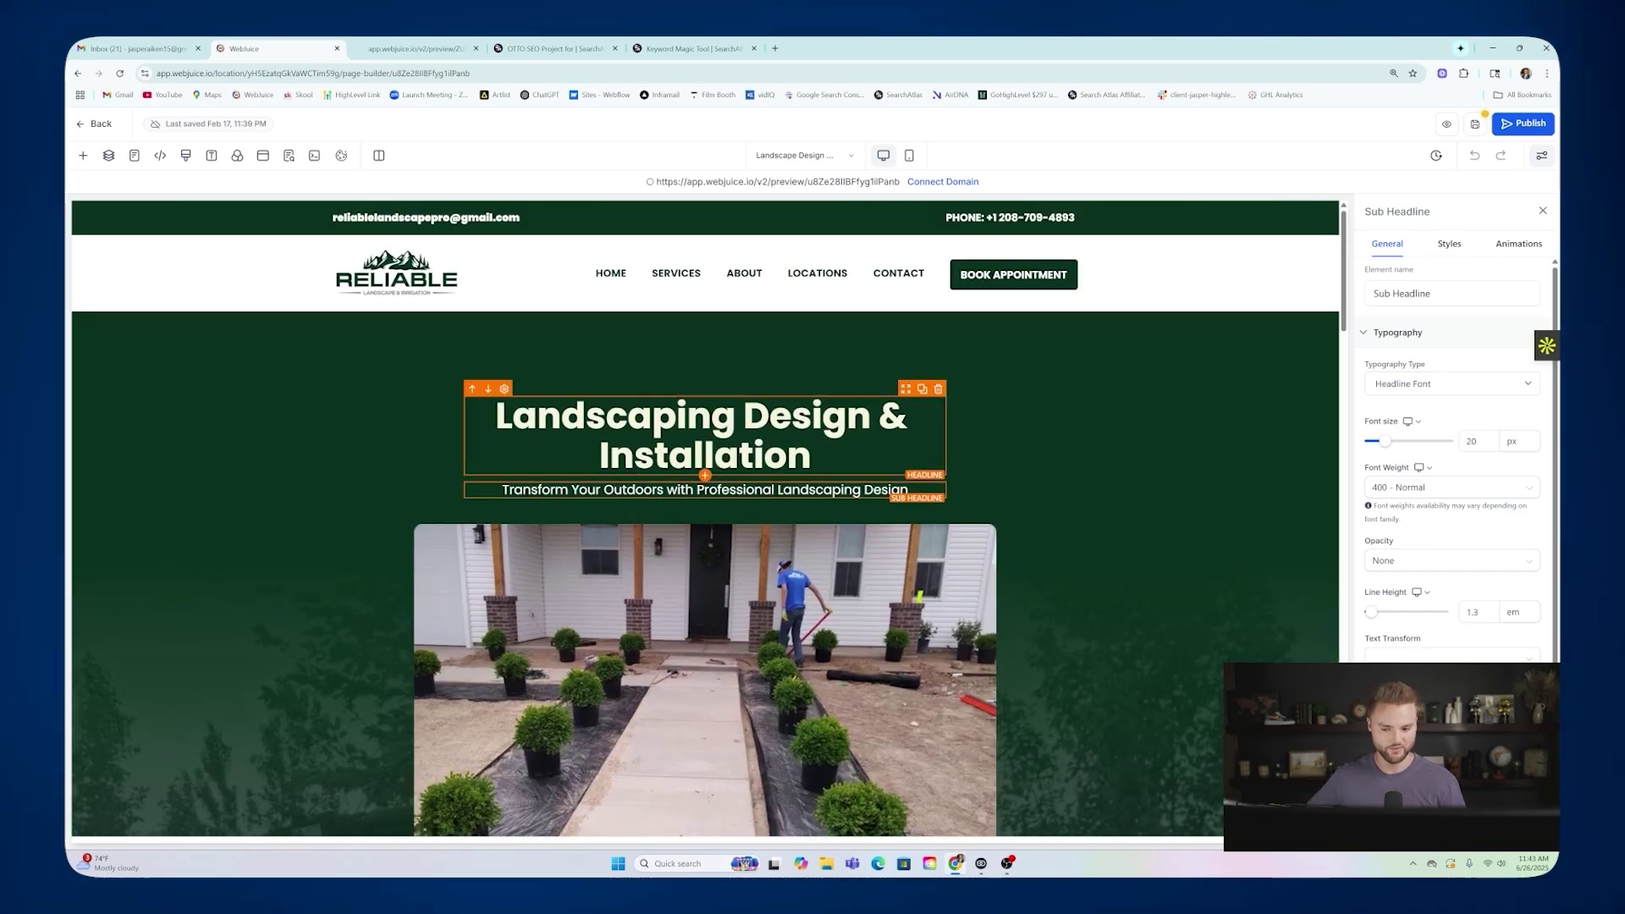
{"action": "scroll", "coordinate": [789, 431], "scroll_direction": "down", "scroll_amount": 5}
{"action": "scroll", "coordinate": [789, 432], "scroll_direction": "up", "scroll_amount": 2}
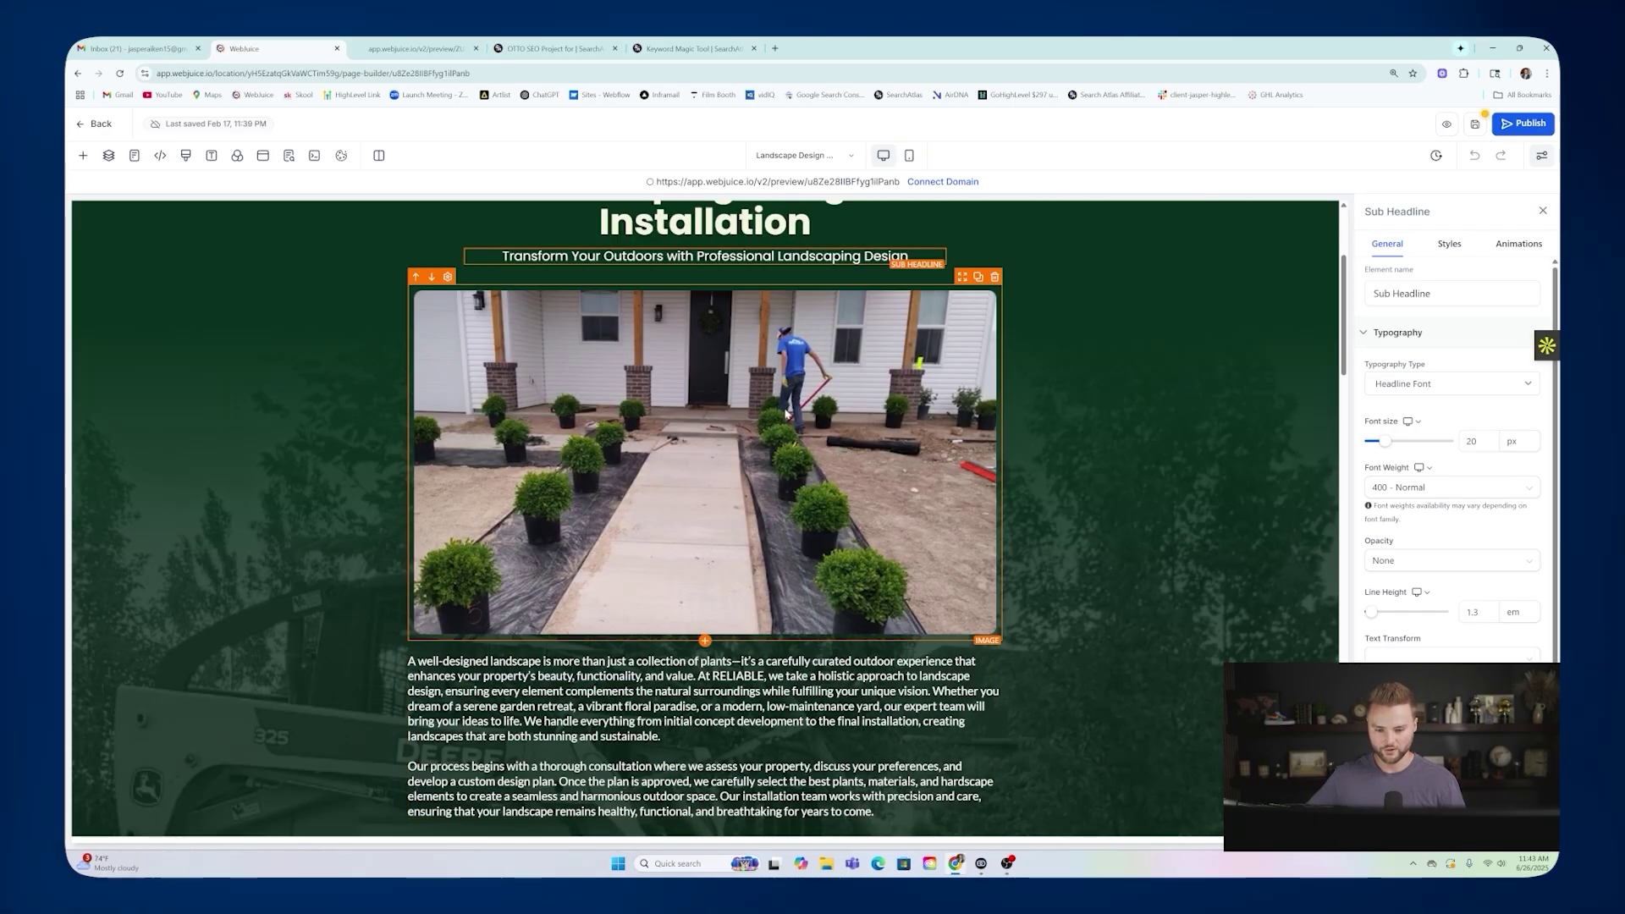
Set the hero photo's Alt Text (For SEO!) field to 'landscaping'.
{"action": "left_click", "coordinate": [726, 359]}
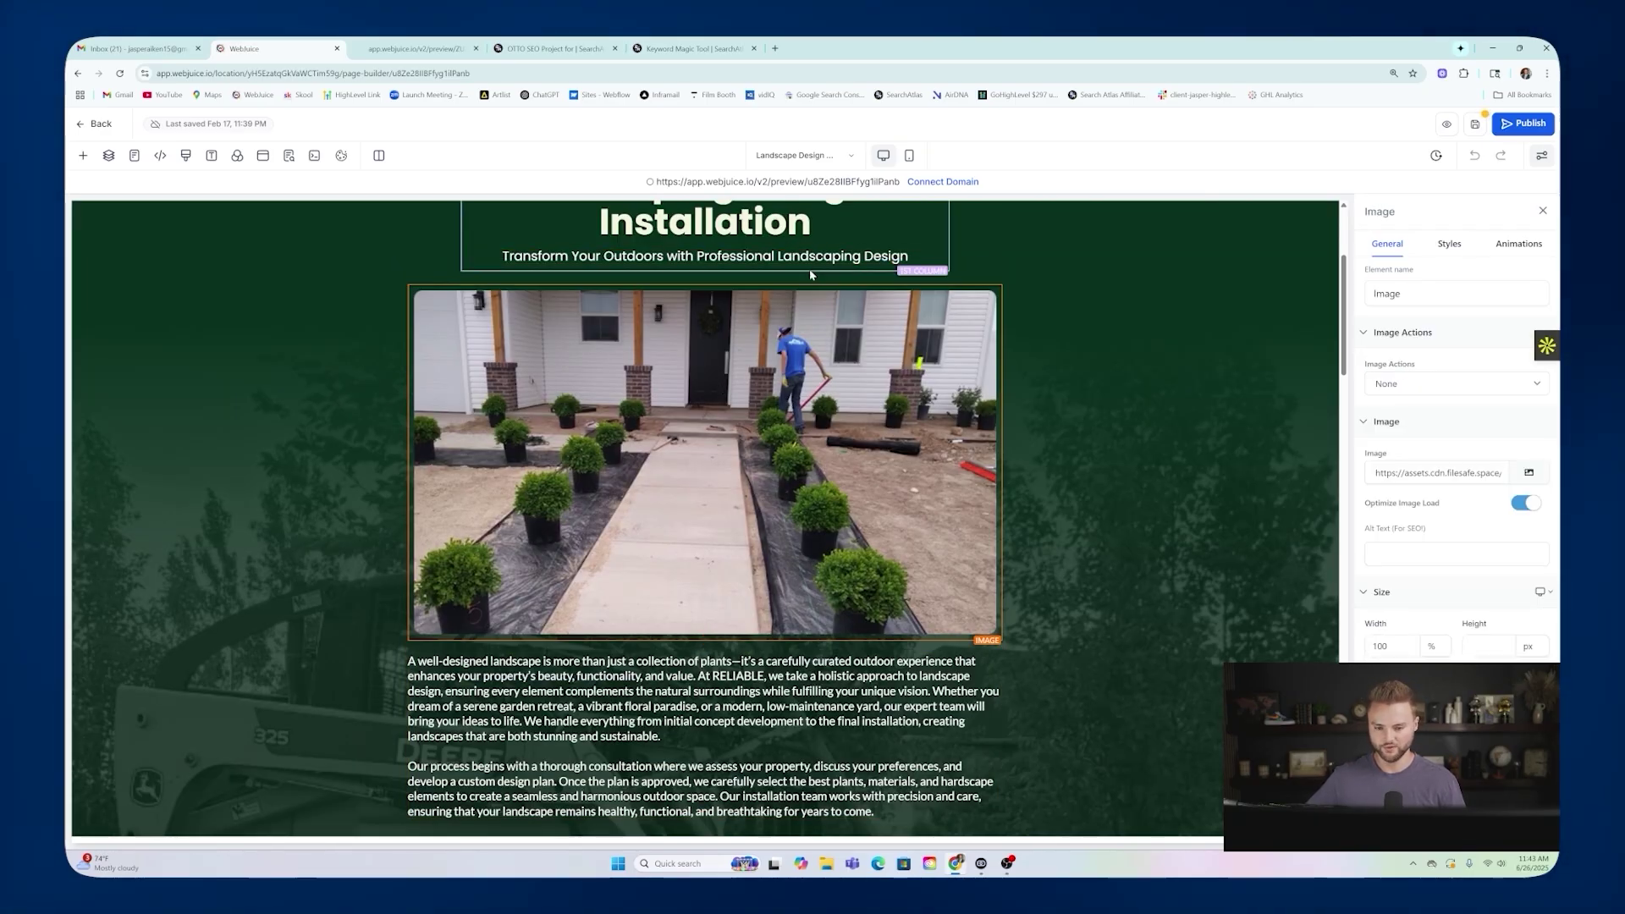
{"action": "left_click", "coordinate": [1369, 552]}
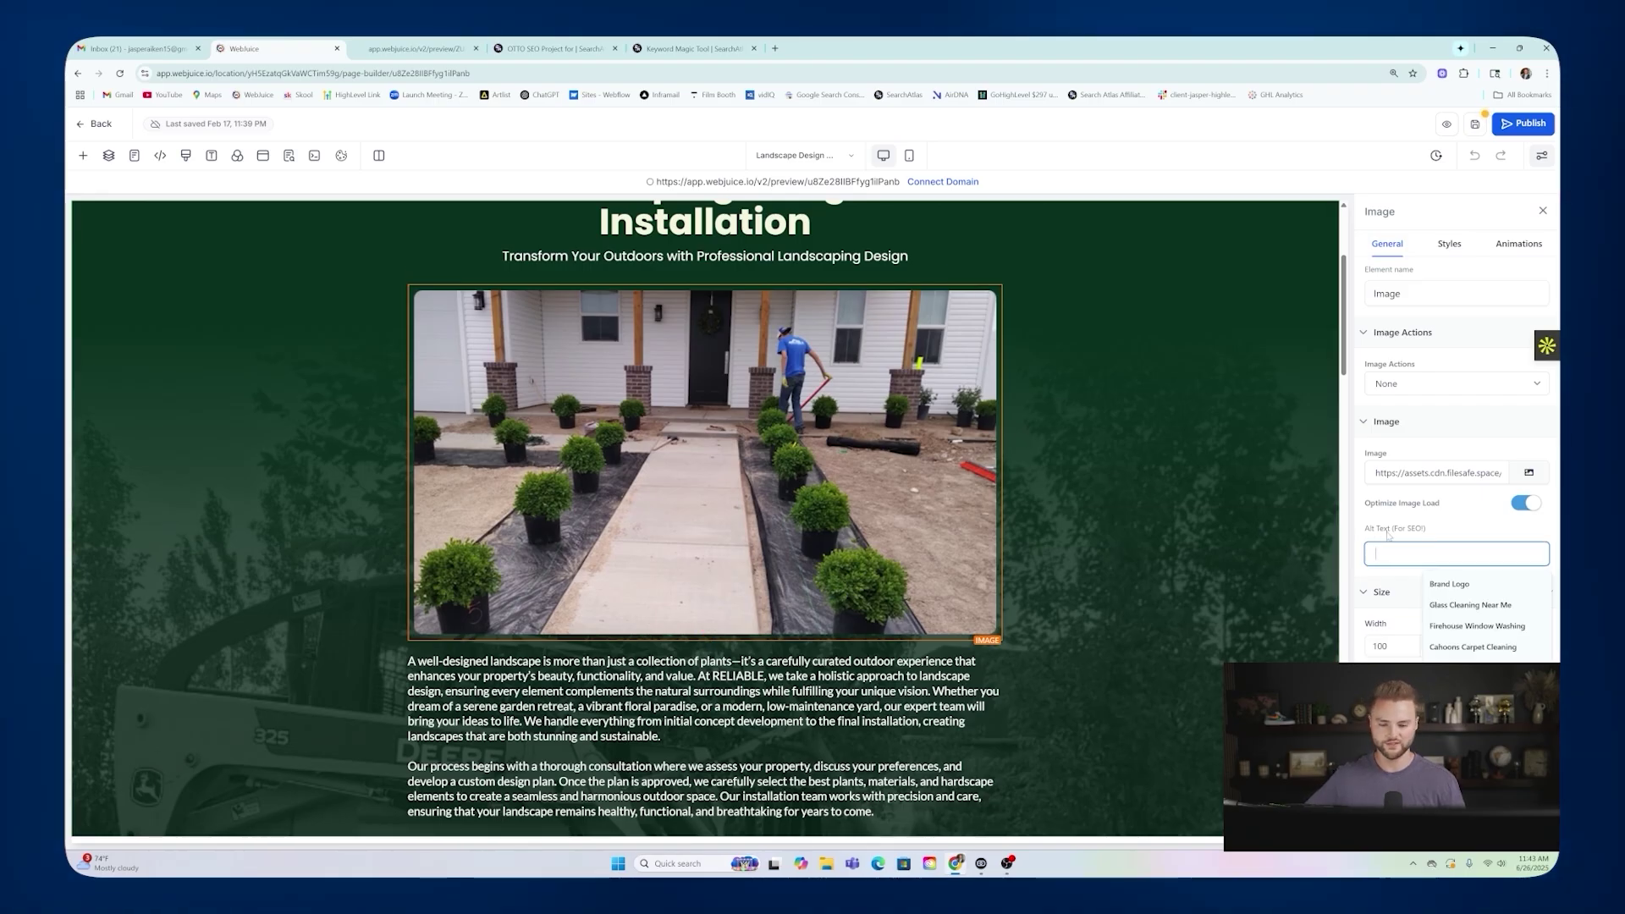
{"action": "type", "text": "lan"}
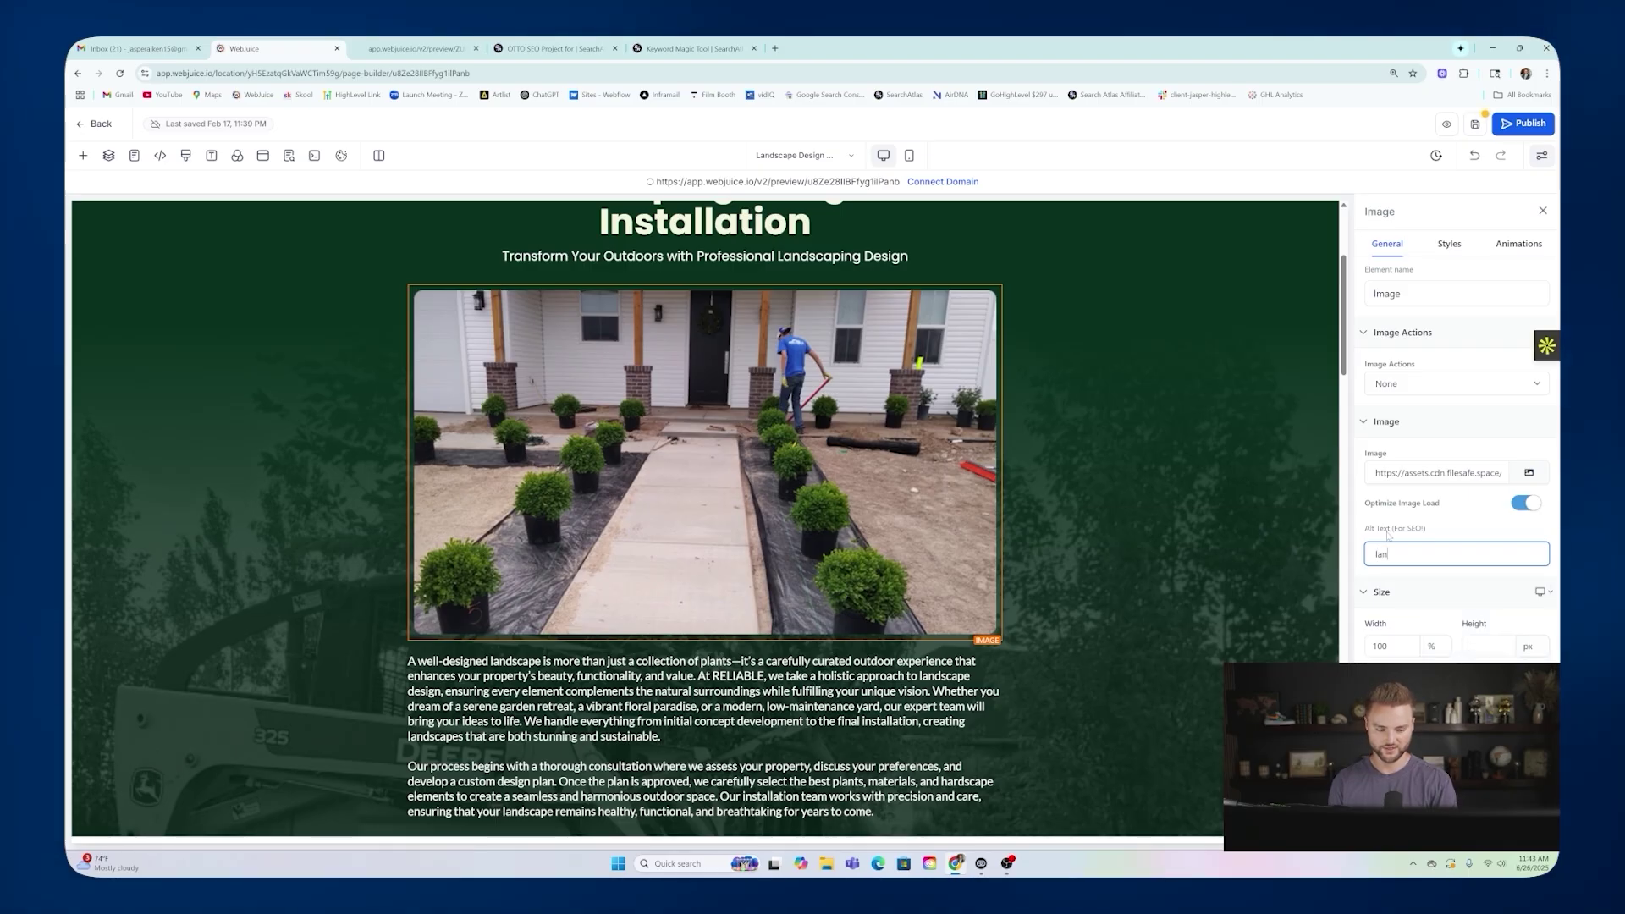
{"action": "type", "text": "dscaping"}
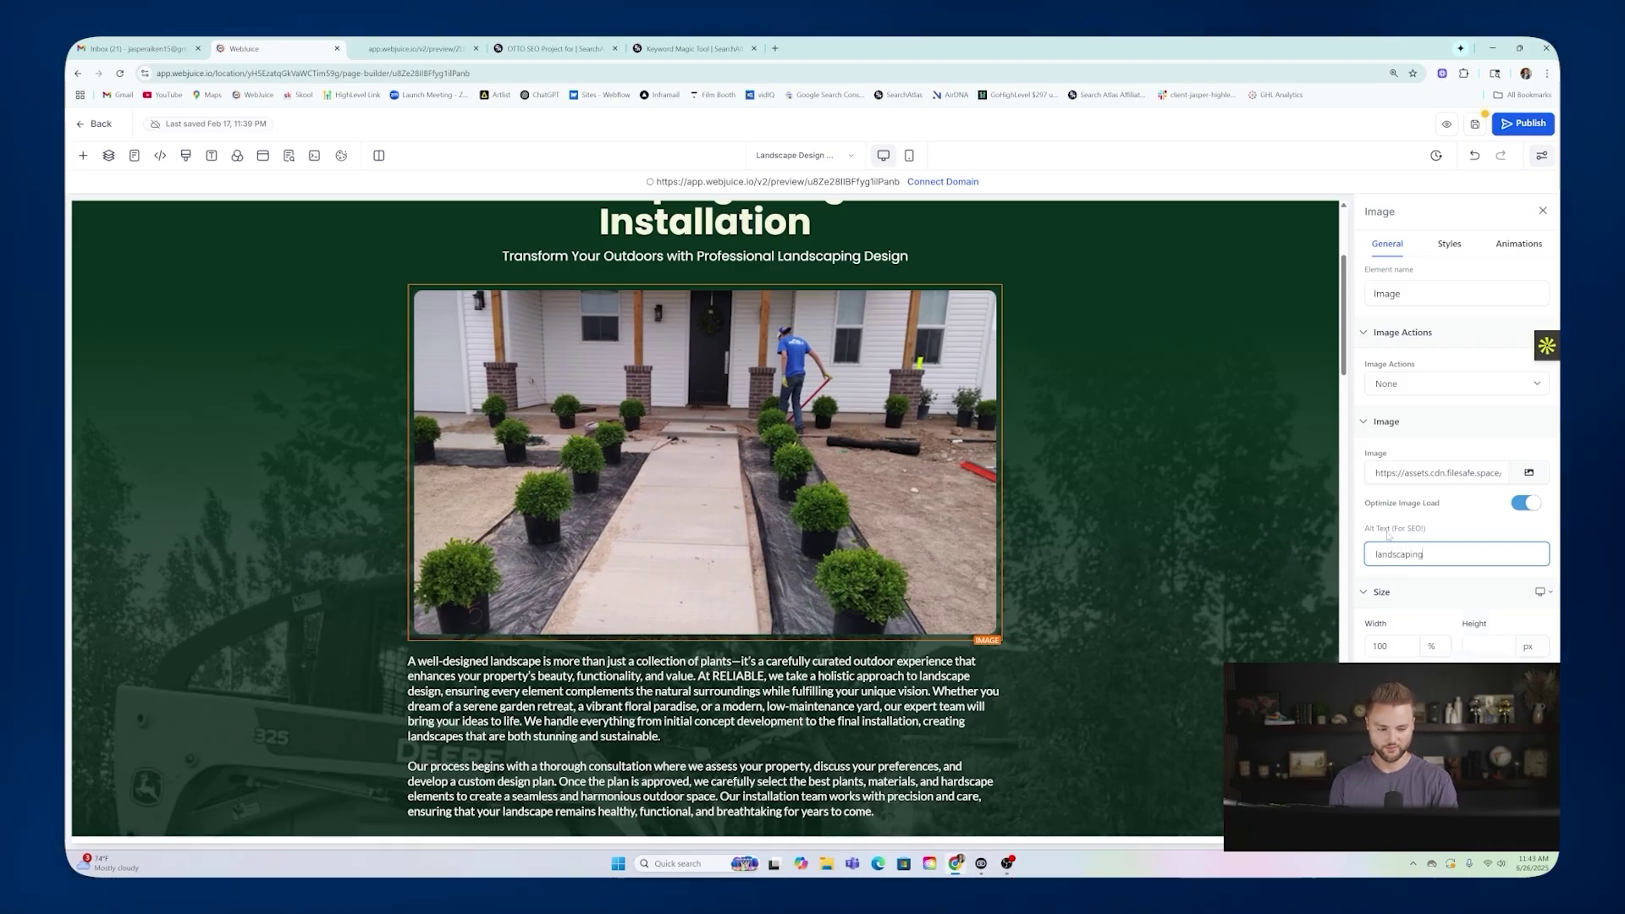
{"action": "left_click", "coordinate": [1440, 524]}
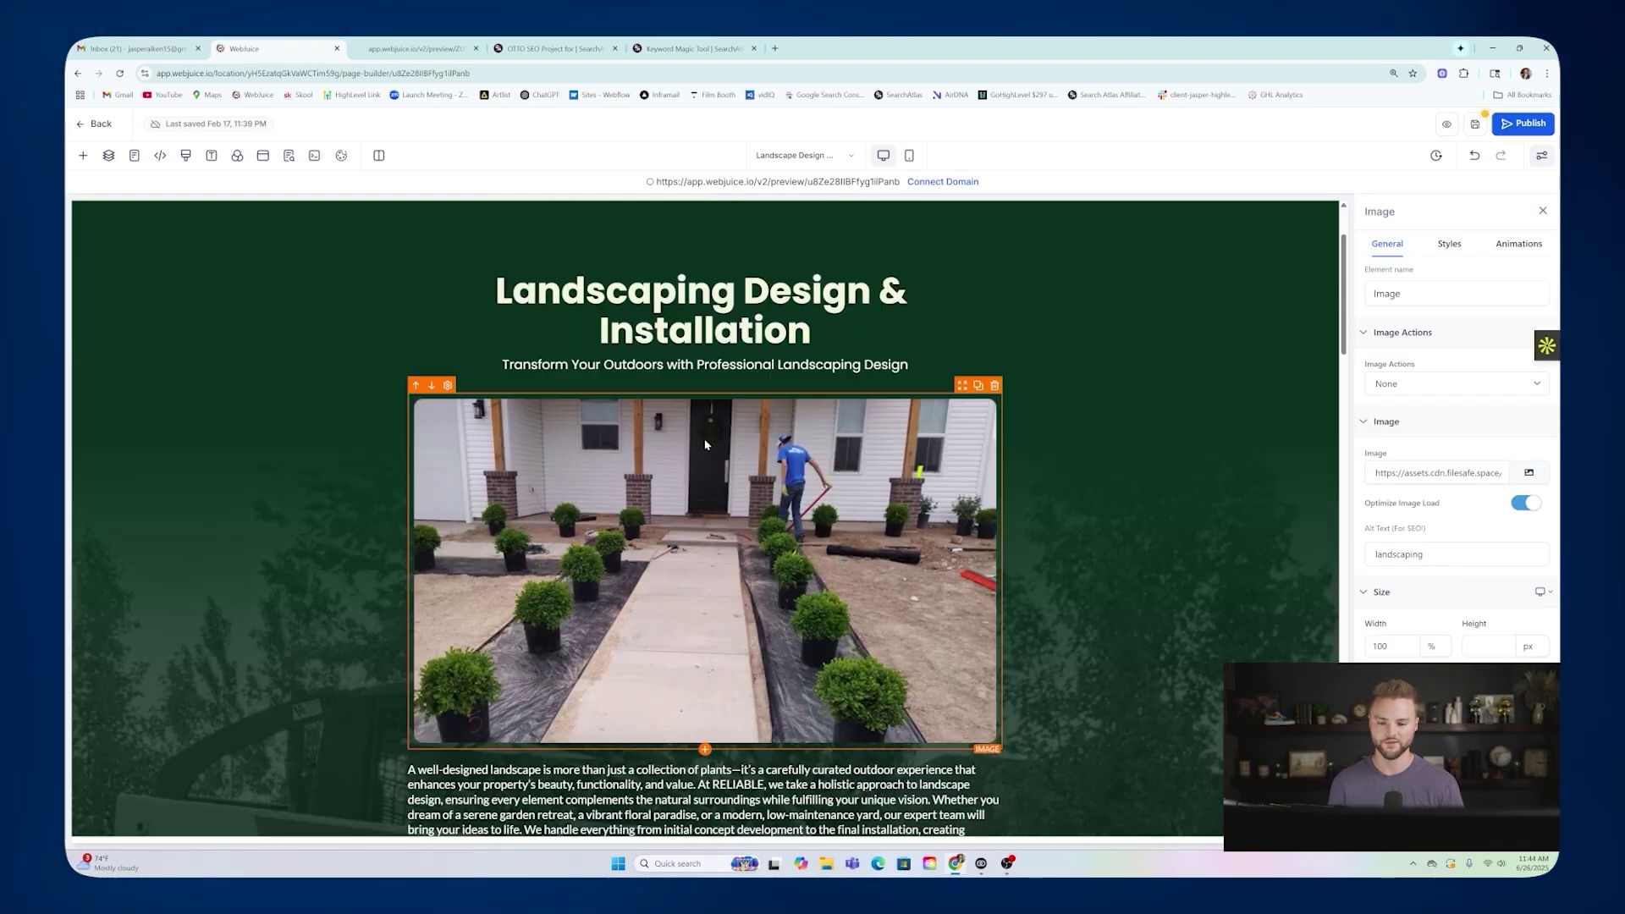
{"action": "scroll", "coordinate": [704, 439], "scroll_direction": "up", "scroll_amount": 3}
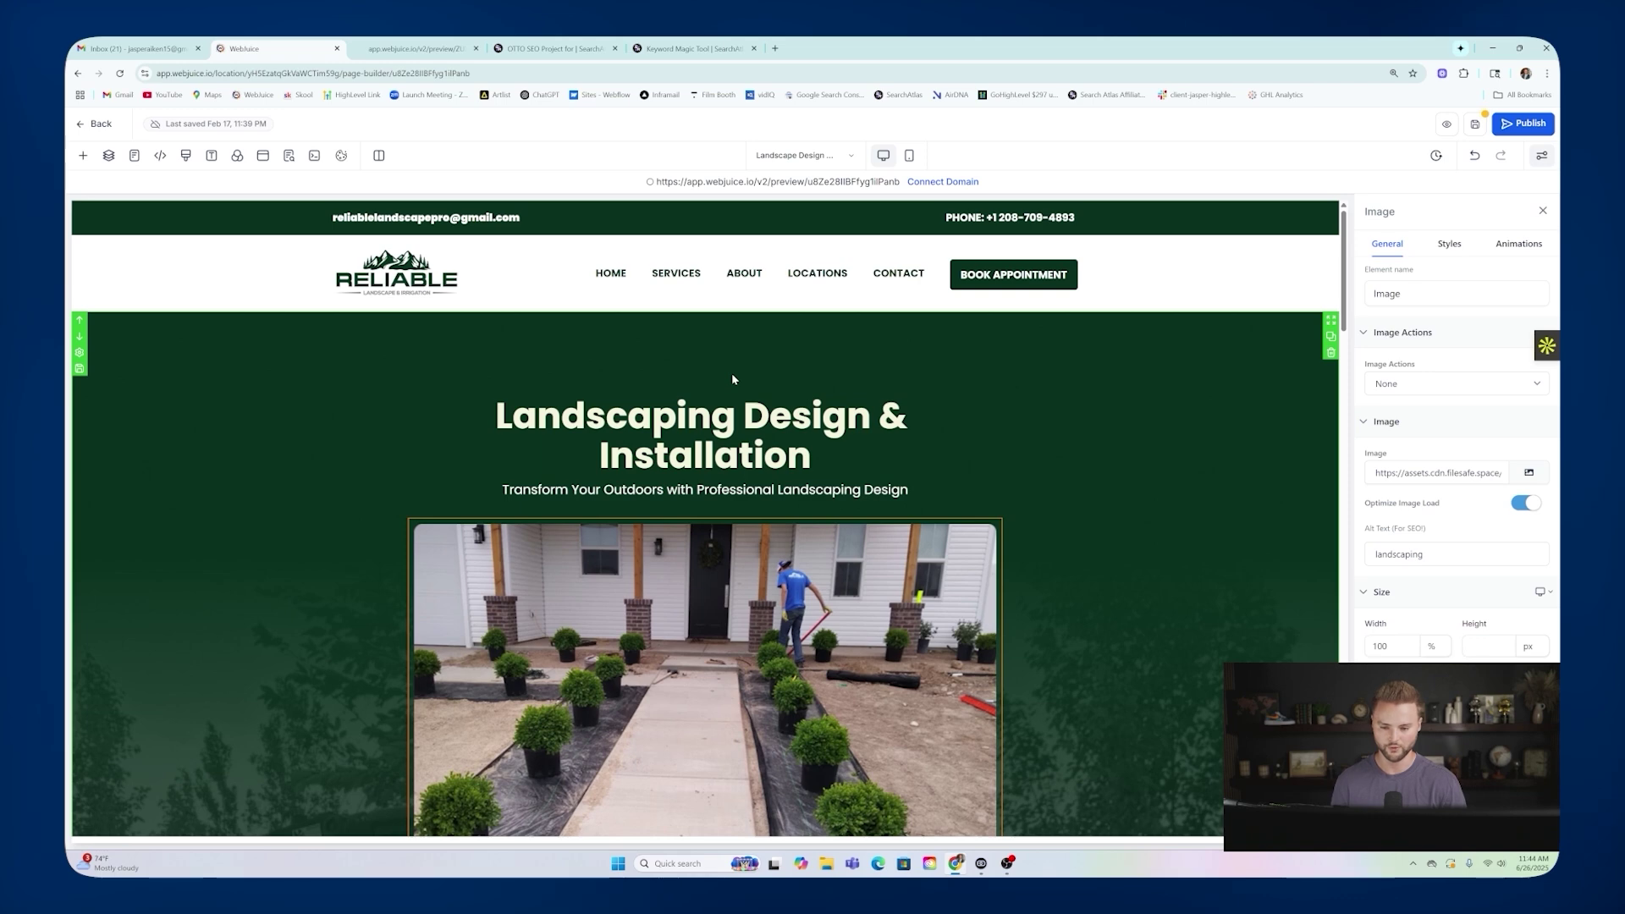
{"action": "mouse_move", "coordinate": [676, 272]}
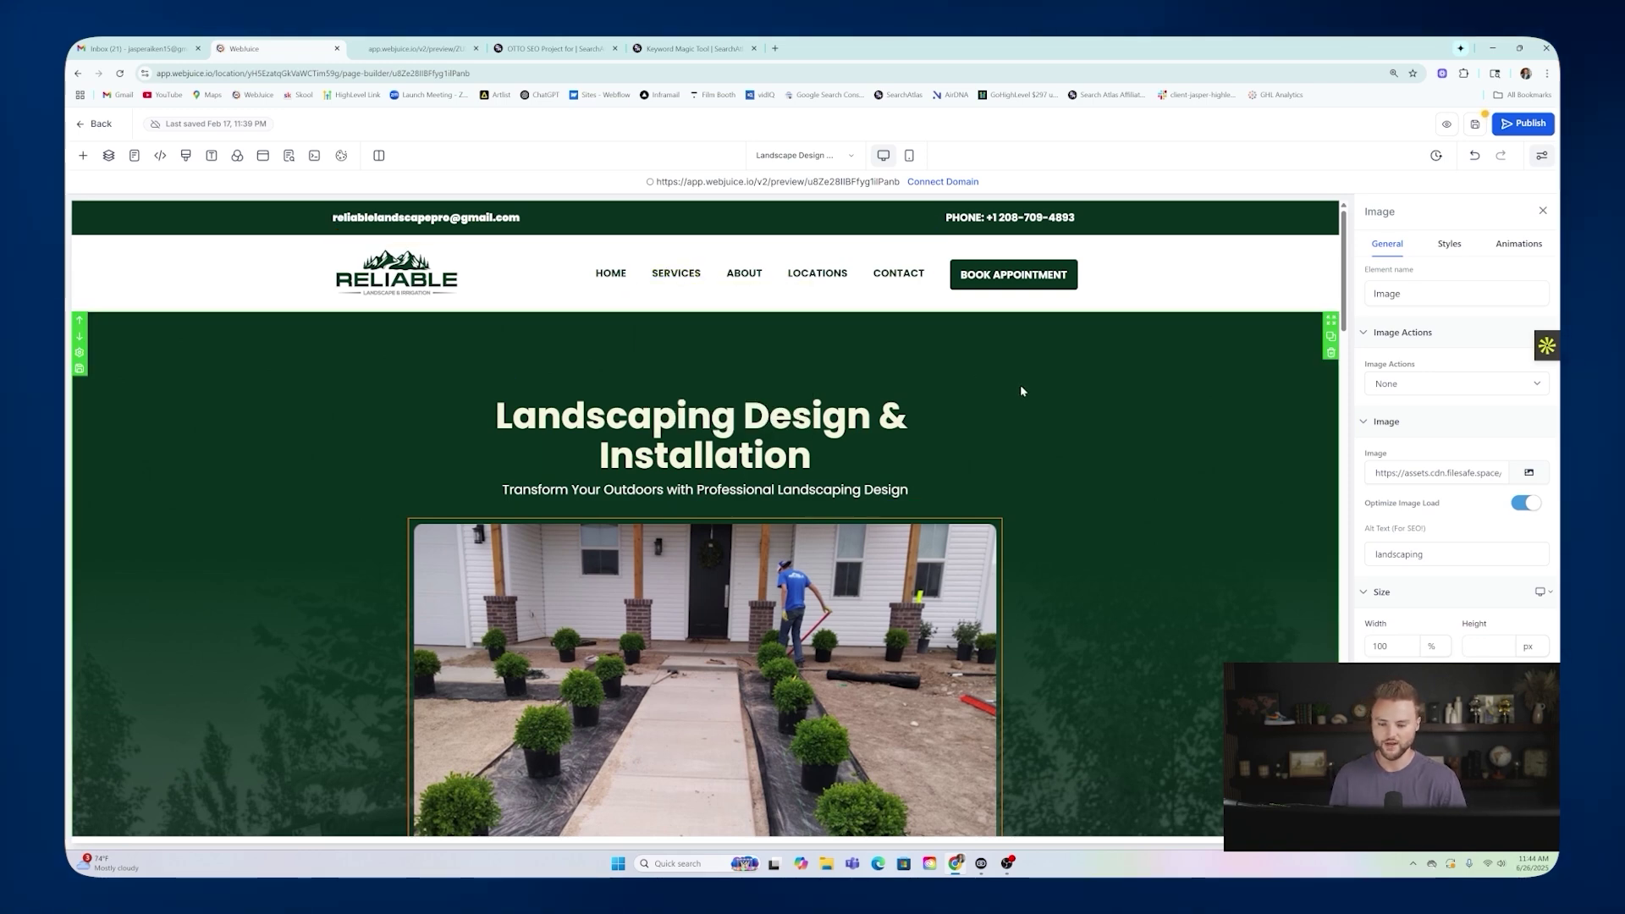
{"action": "scroll", "coordinate": [716, 338], "scroll_direction": "down", "scroll_amount": 1}
{"action": "scroll", "coordinate": [715, 296], "scroll_direction": "down", "scroll_amount": 1}
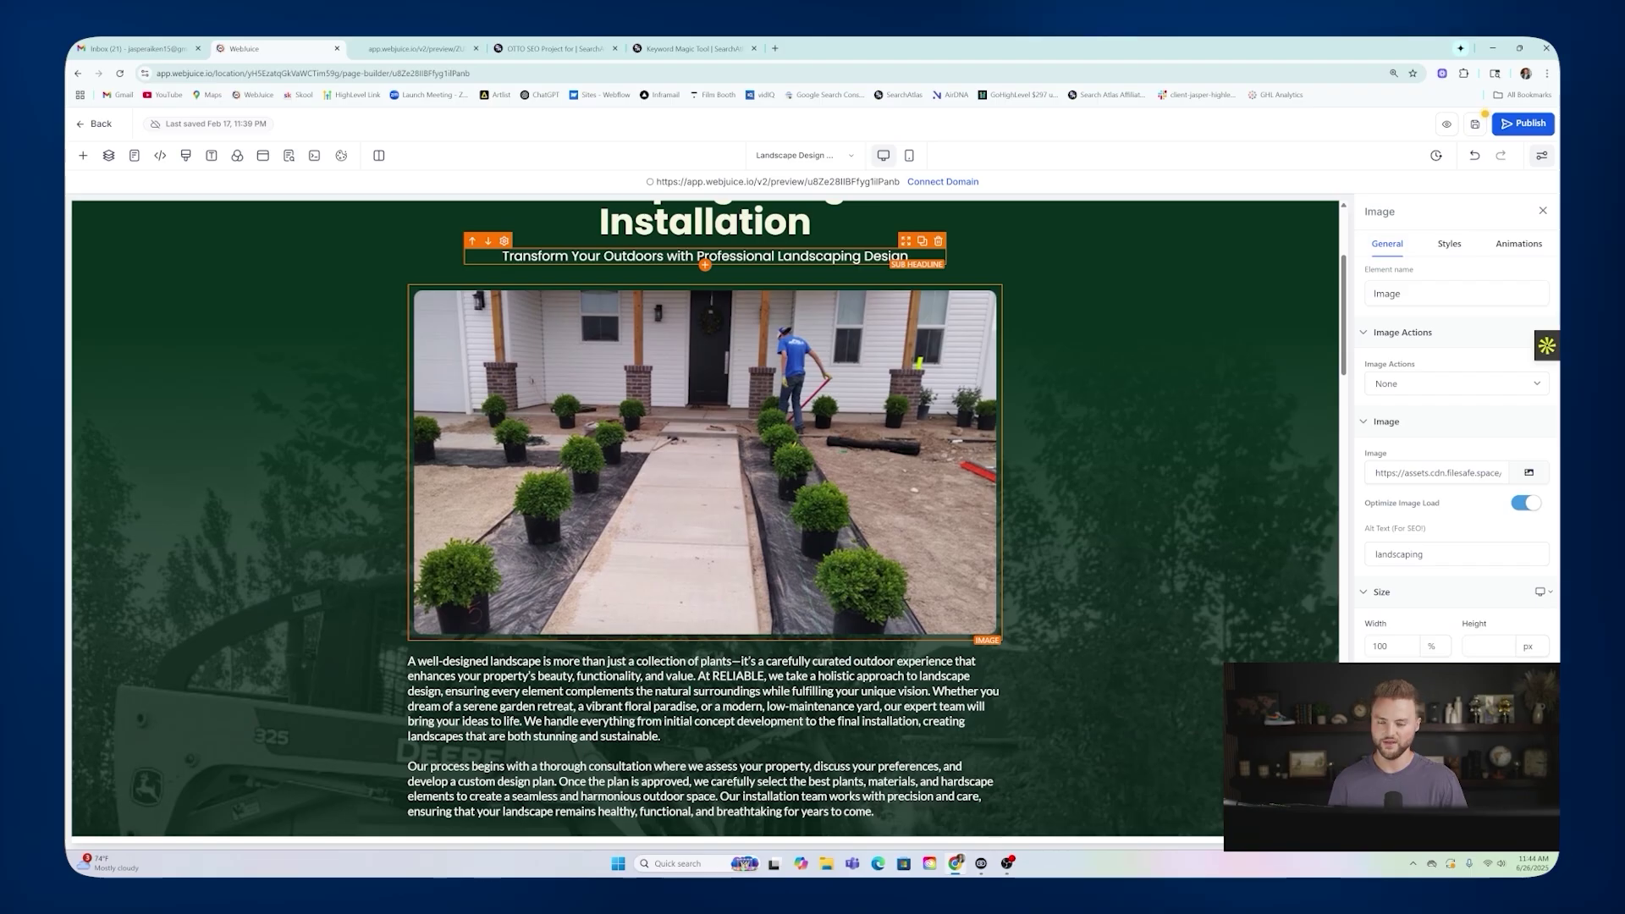
{"action": "scroll", "coordinate": [648, 258], "scroll_direction": "up", "scroll_amount": 1}
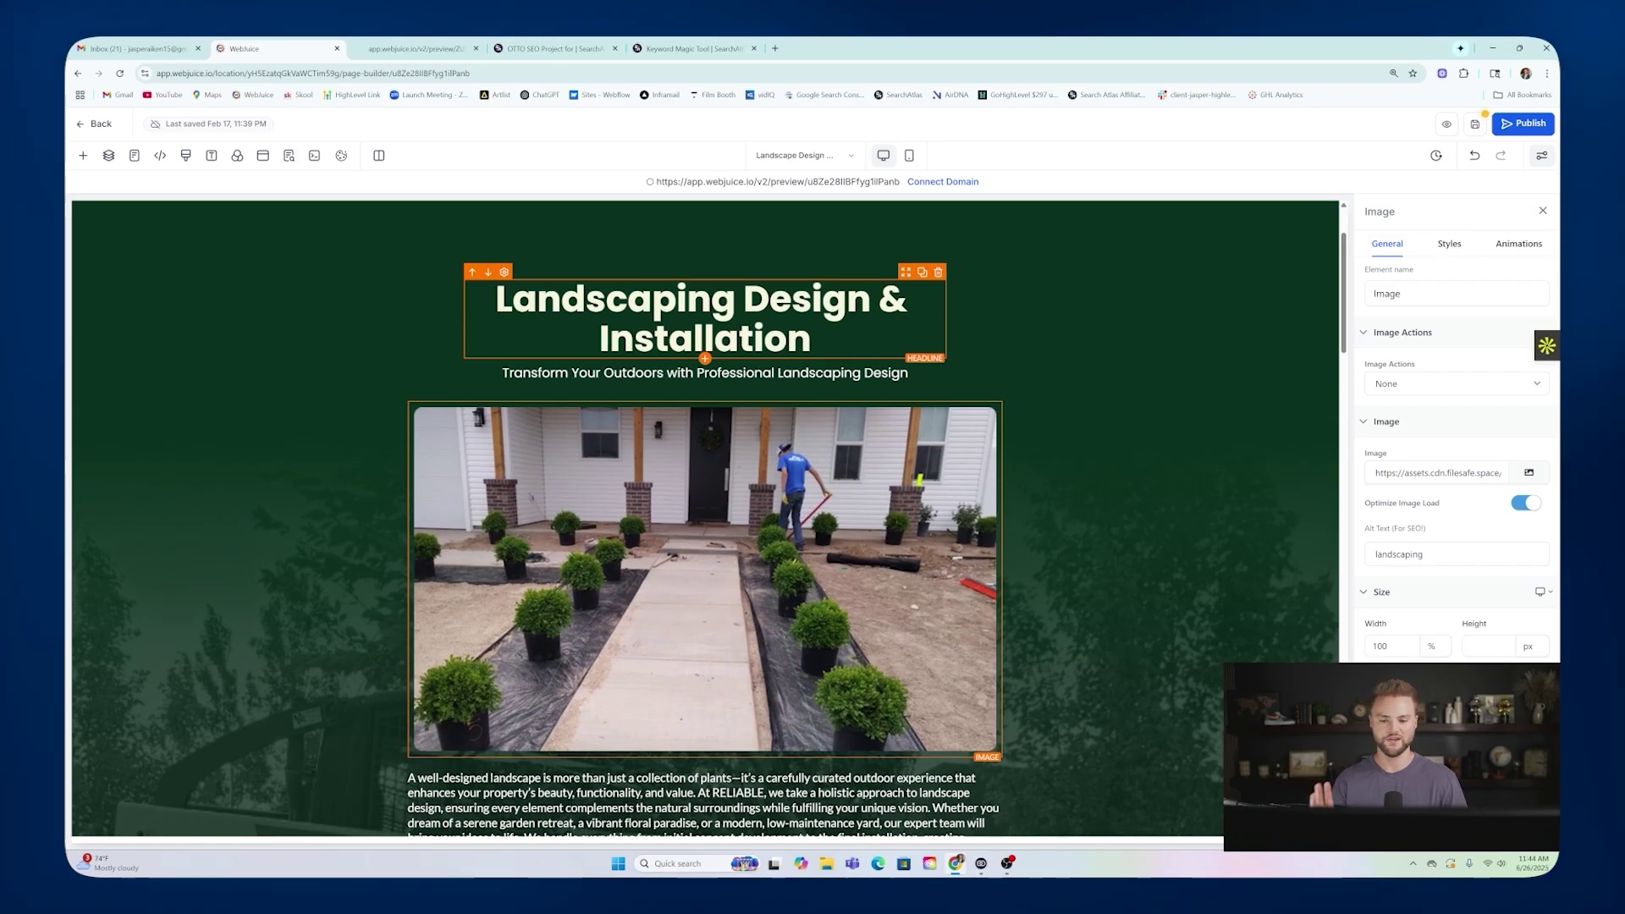
{"action": "scroll", "coordinate": [705, 360], "scroll_direction": "down", "scroll_amount": 4}
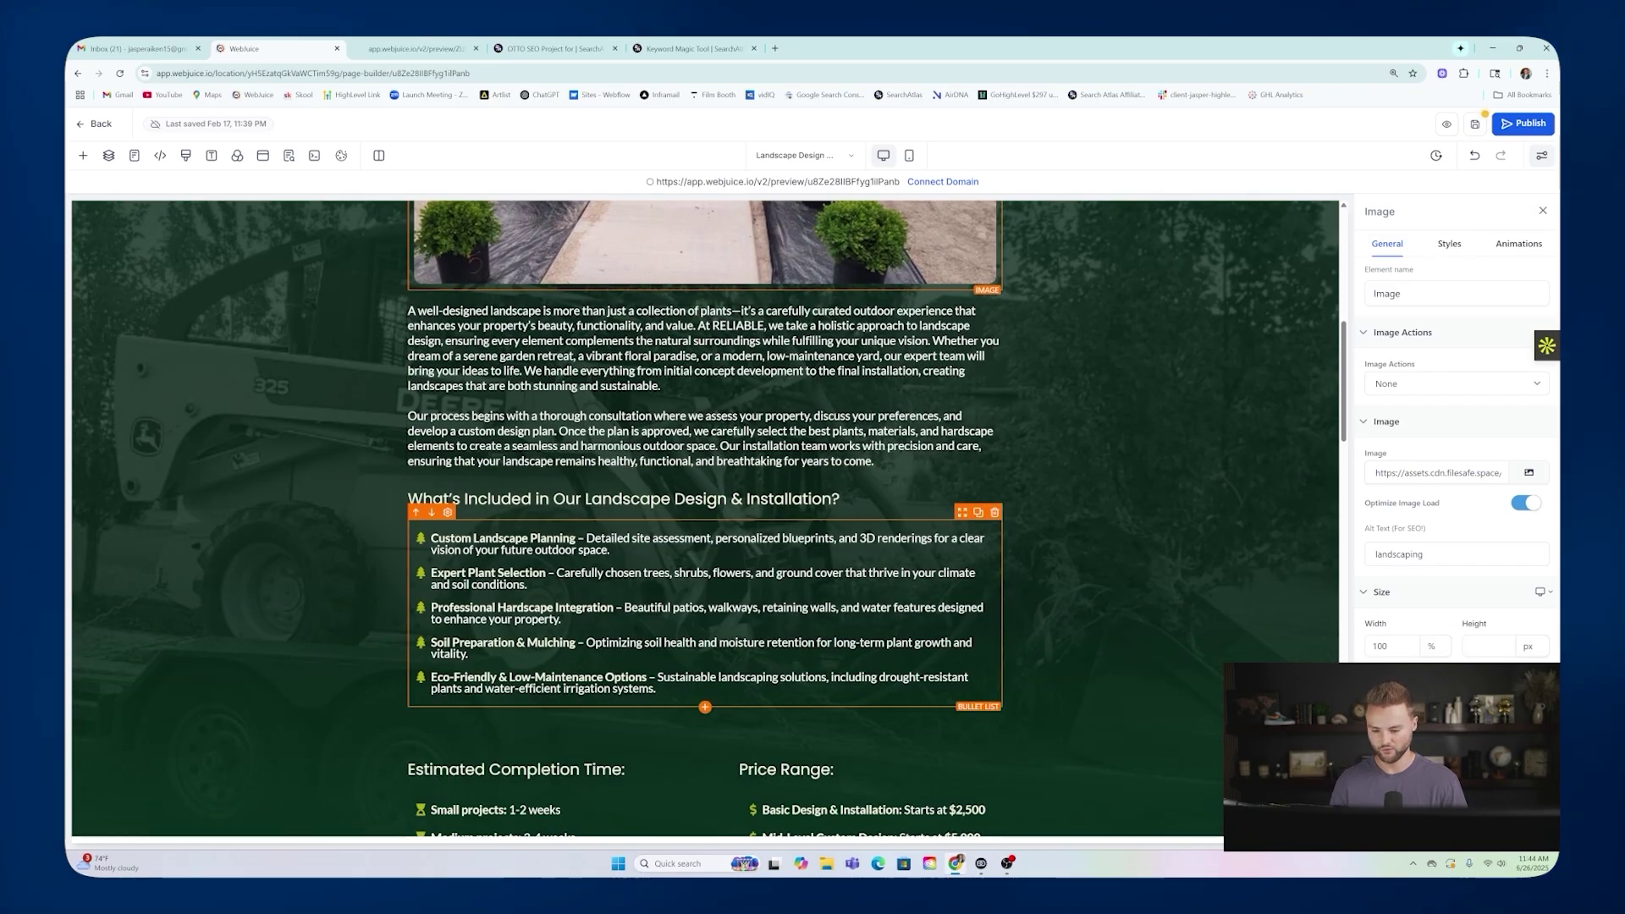
{"action": "scroll", "coordinate": [695, 423], "scroll_direction": "up", "scroll_amount": 5}
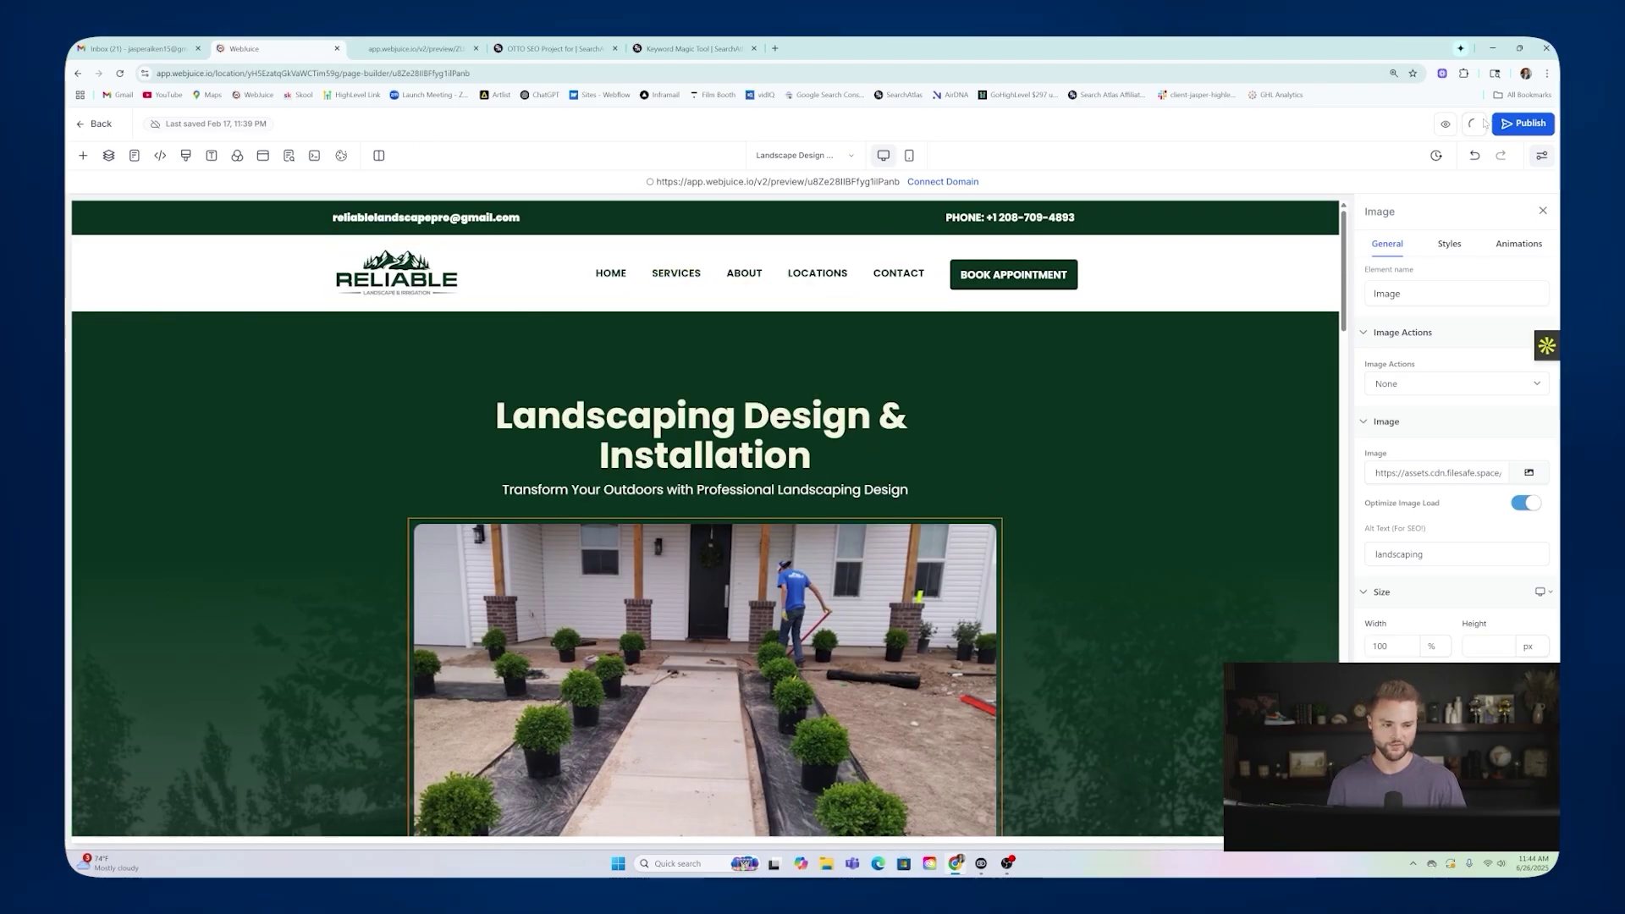
Open and close the page's SEO Meta Data panel, then go back to the pages list.
{"action": "left_click", "coordinate": [288, 155]}
{"action": "left_click", "coordinate": [272, 212]}
{"action": "left_click", "coordinate": [95, 124]}
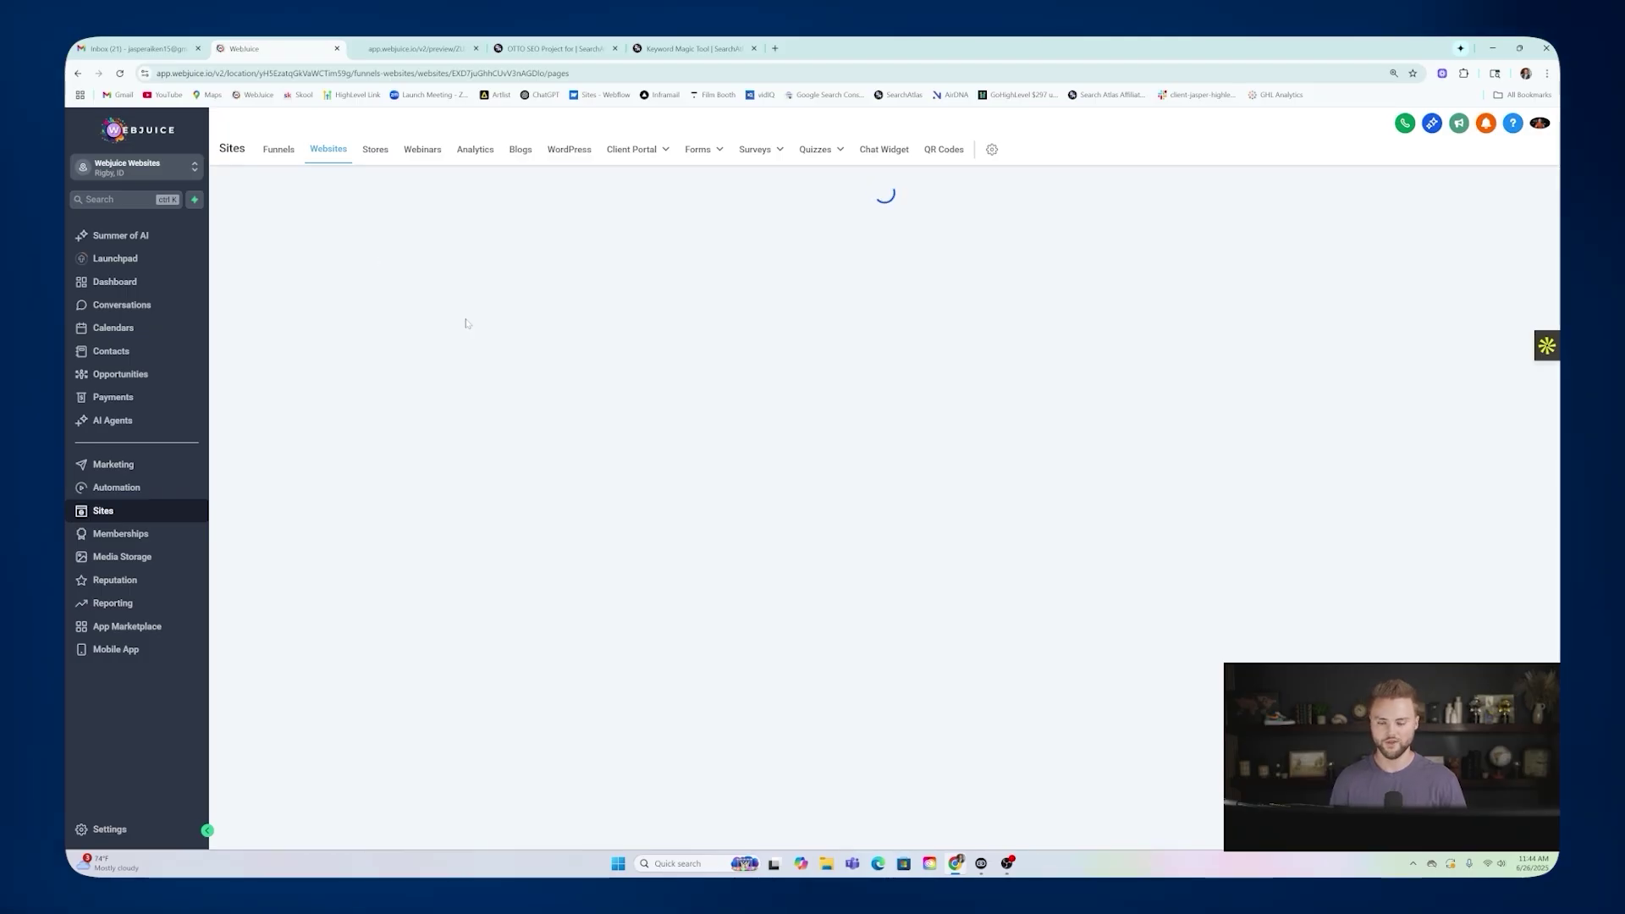
Preview the Irrigation System Installation and Lawn Care & Maintenance service pages in the live site.
{"action": "left_click", "coordinate": [416, 49]}
{"action": "mouse_move", "coordinate": [768, 193]}
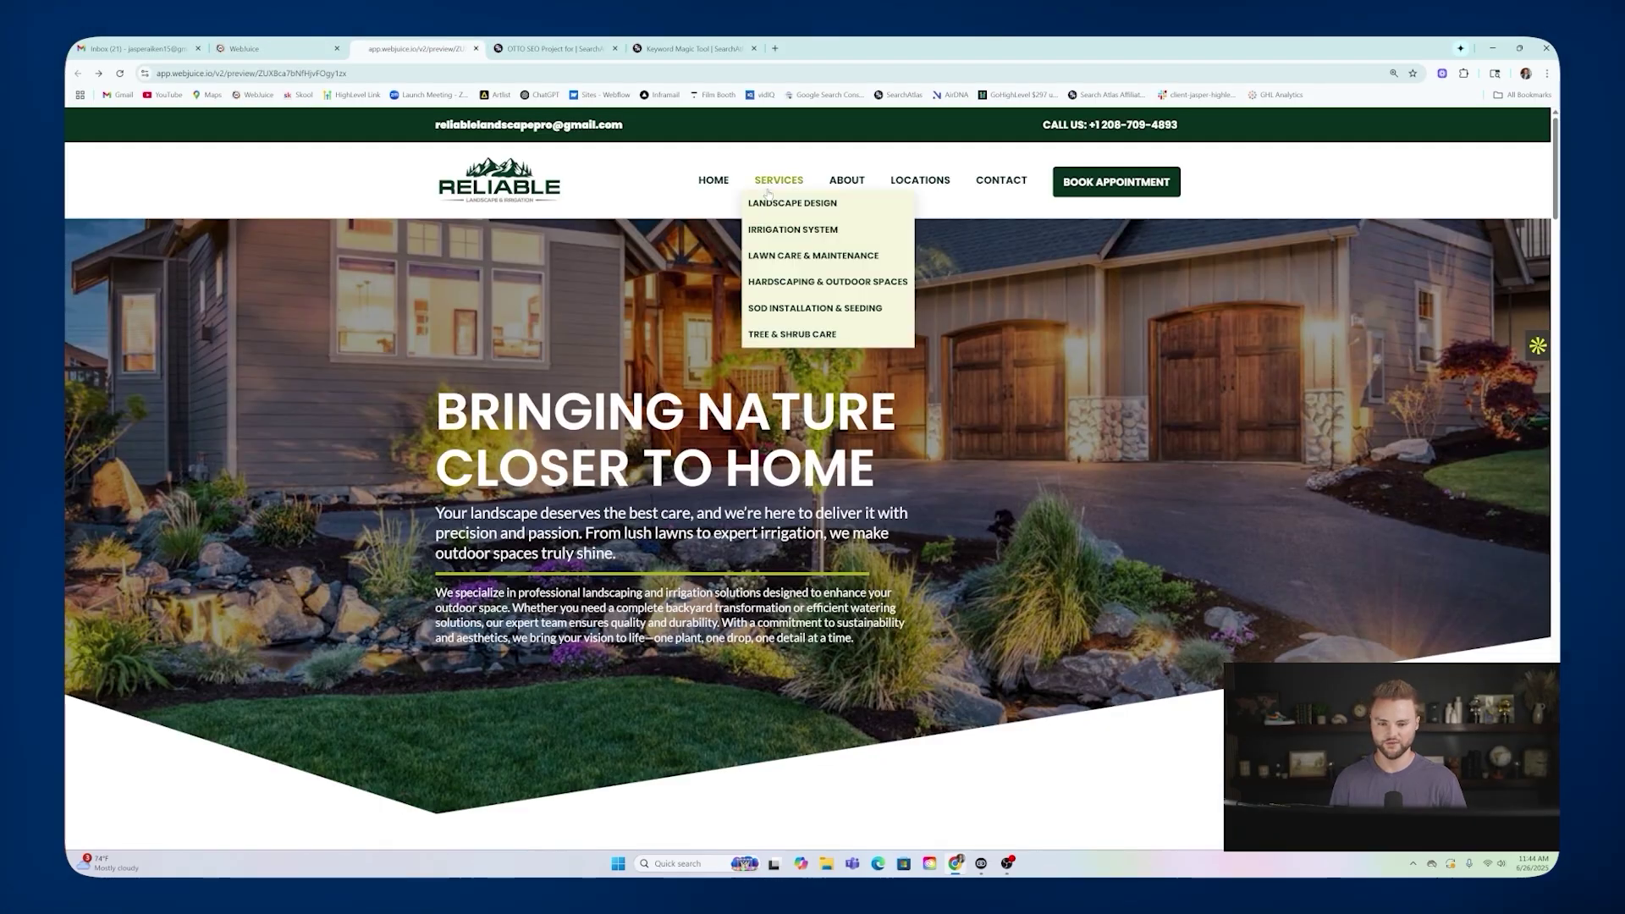
{"action": "left_click", "coordinate": [786, 231]}
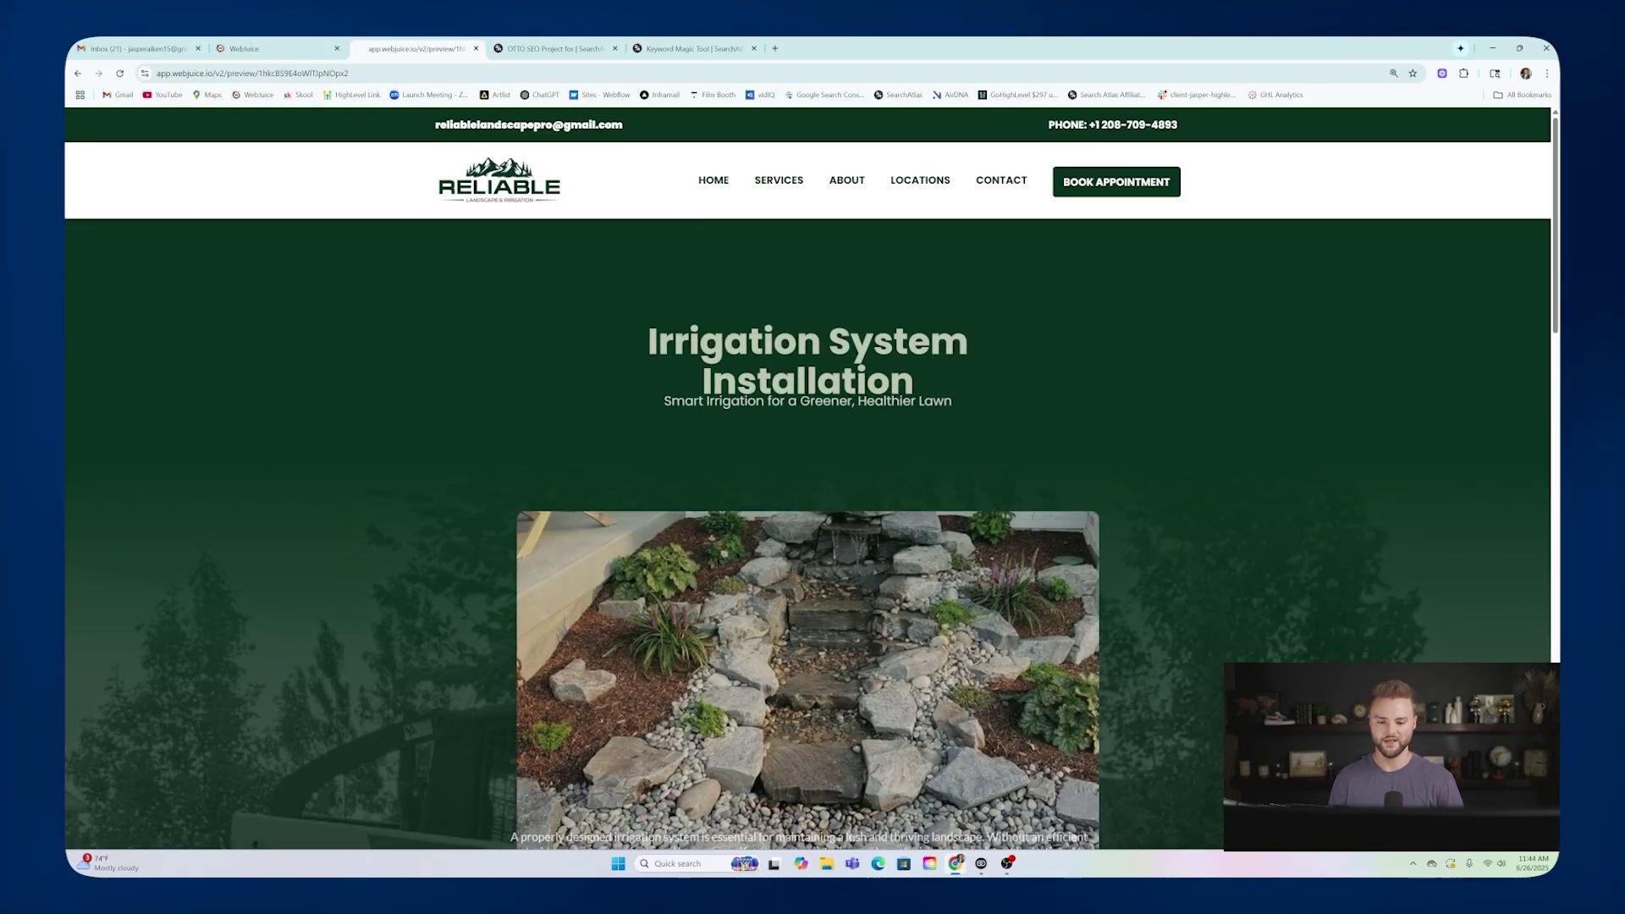
{"action": "scroll", "coordinate": [815, 527], "scroll_direction": "down", "scroll_amount": 4}
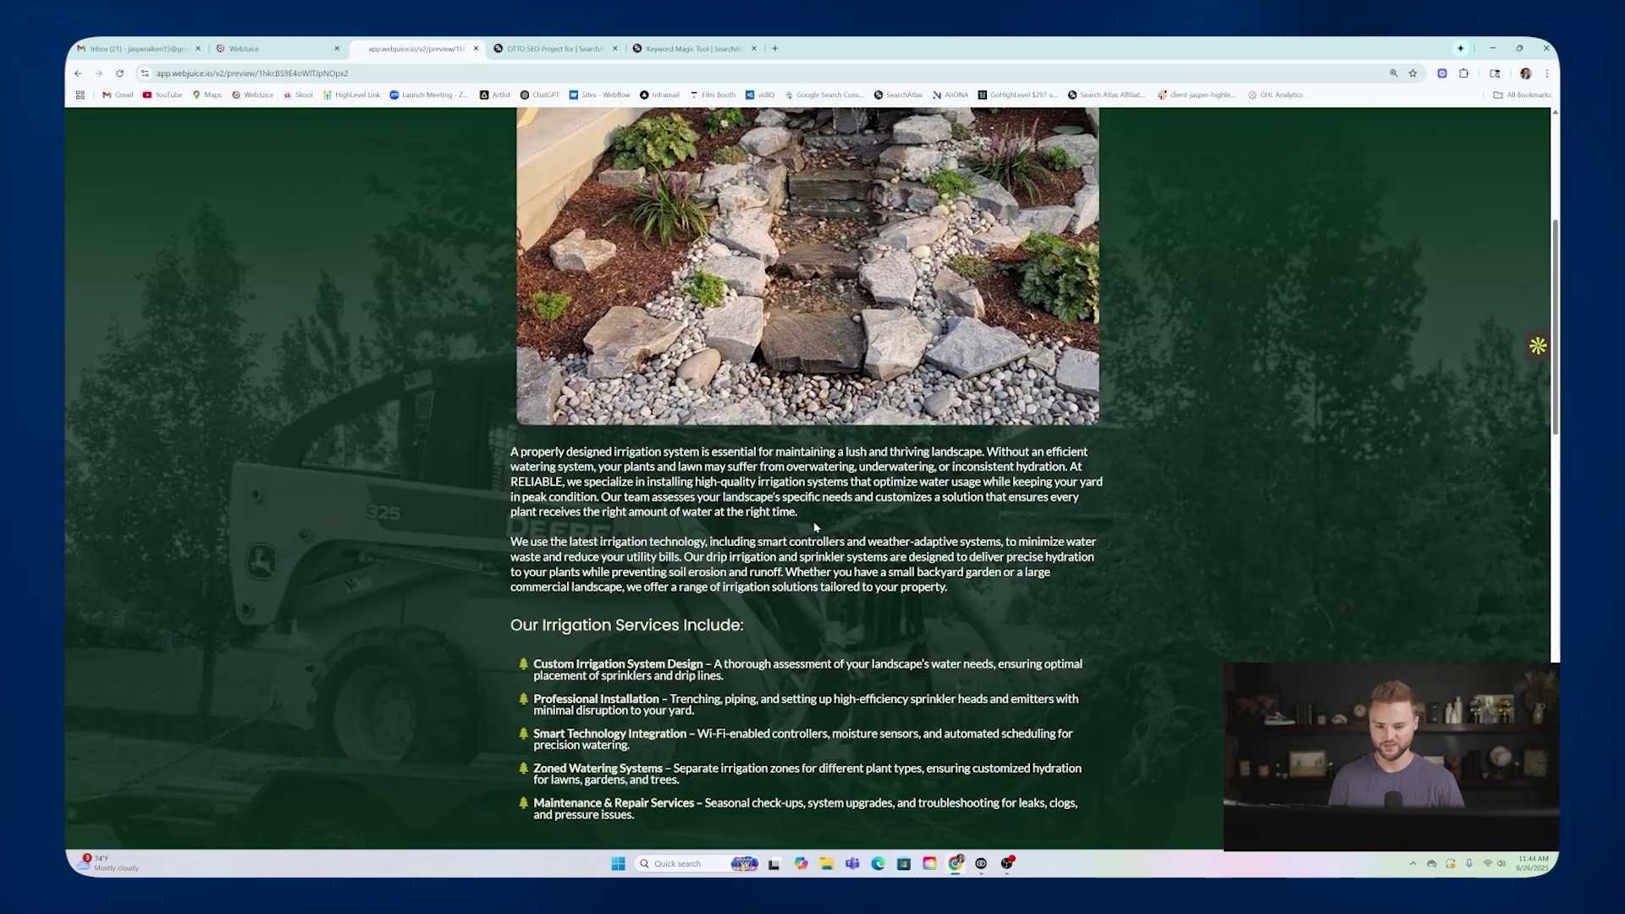
{"action": "scroll", "coordinate": [815, 526], "scroll_direction": "up", "scroll_amount": 5}
{"action": "mouse_move", "coordinate": [778, 181]}
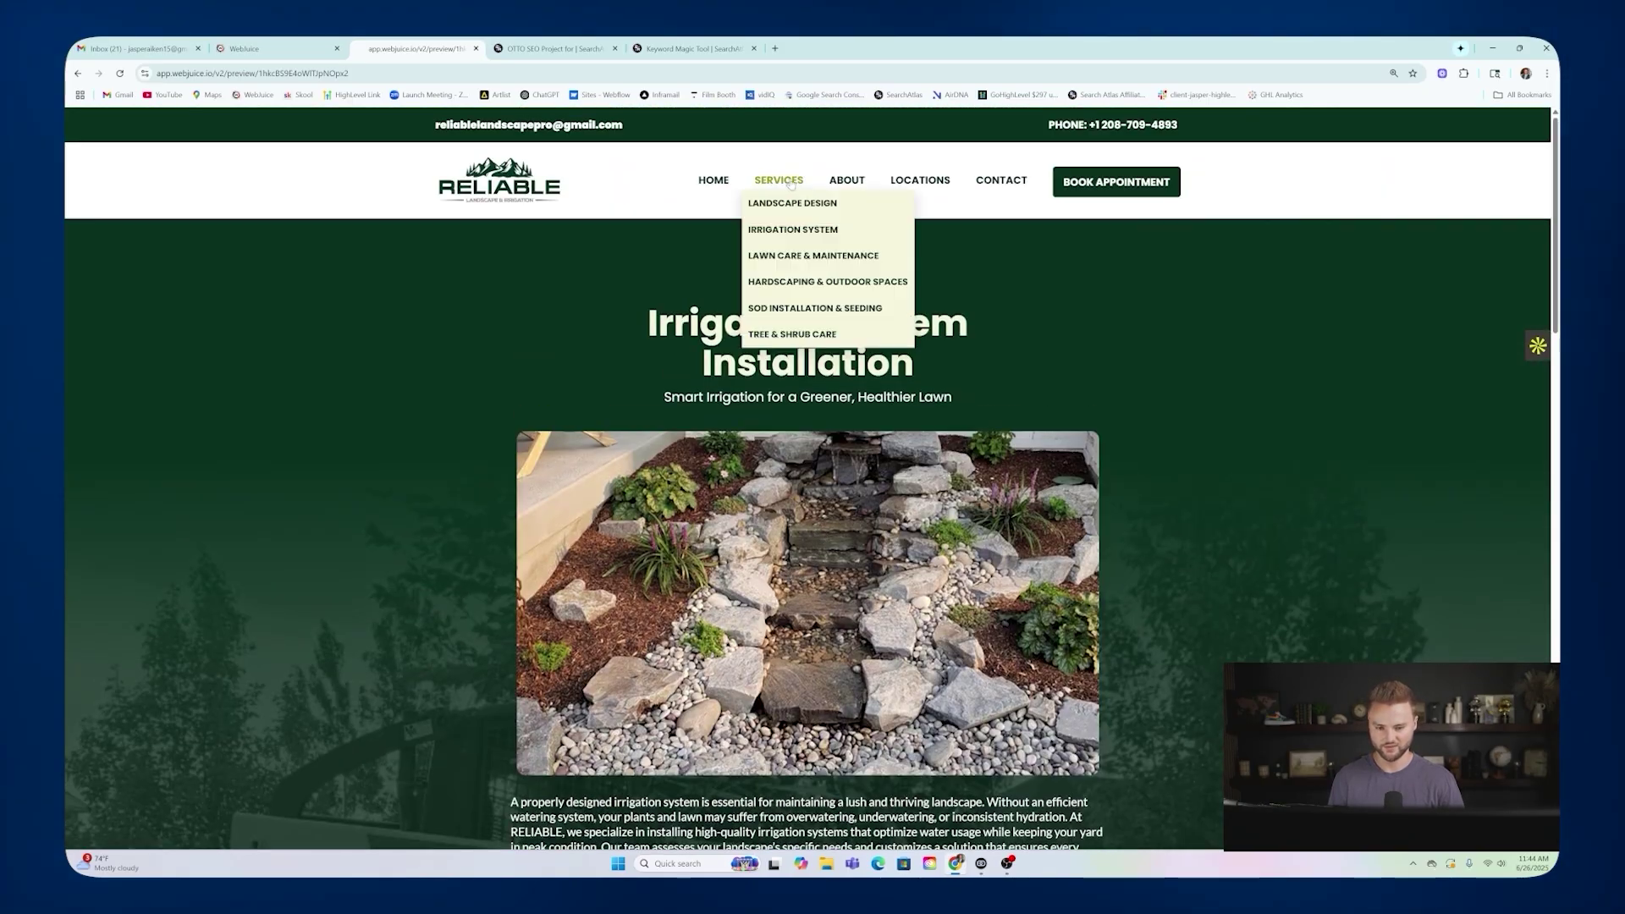
{"action": "left_click", "coordinate": [808, 256]}
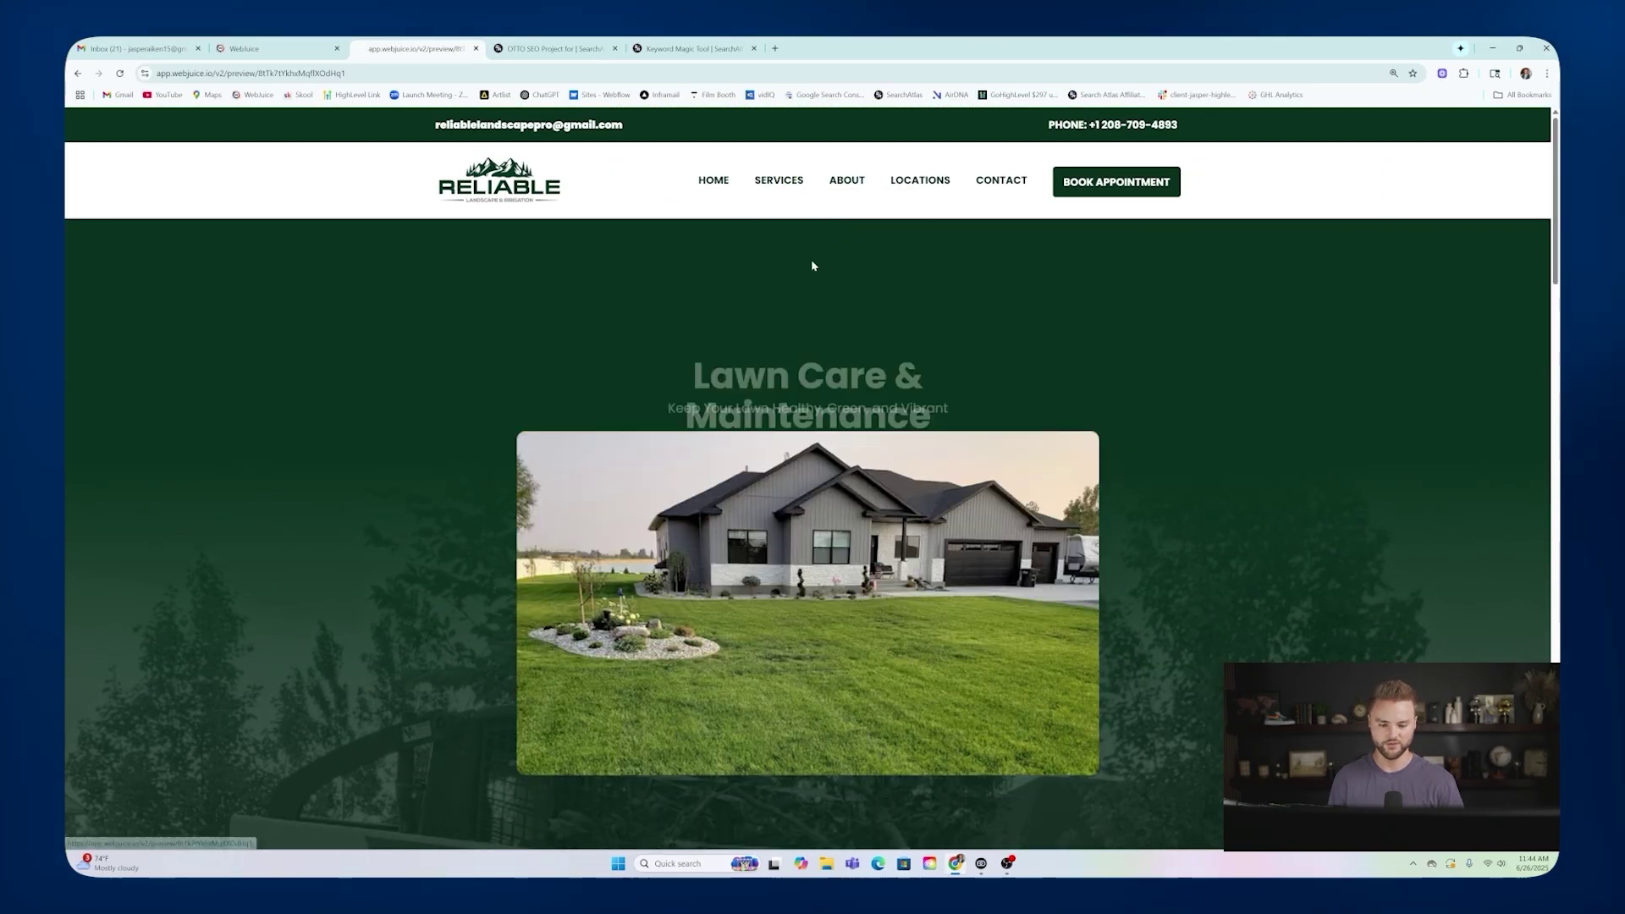
{"action": "left_click_drag", "start_coordinate": [694, 322], "coordinate": [930, 364]}
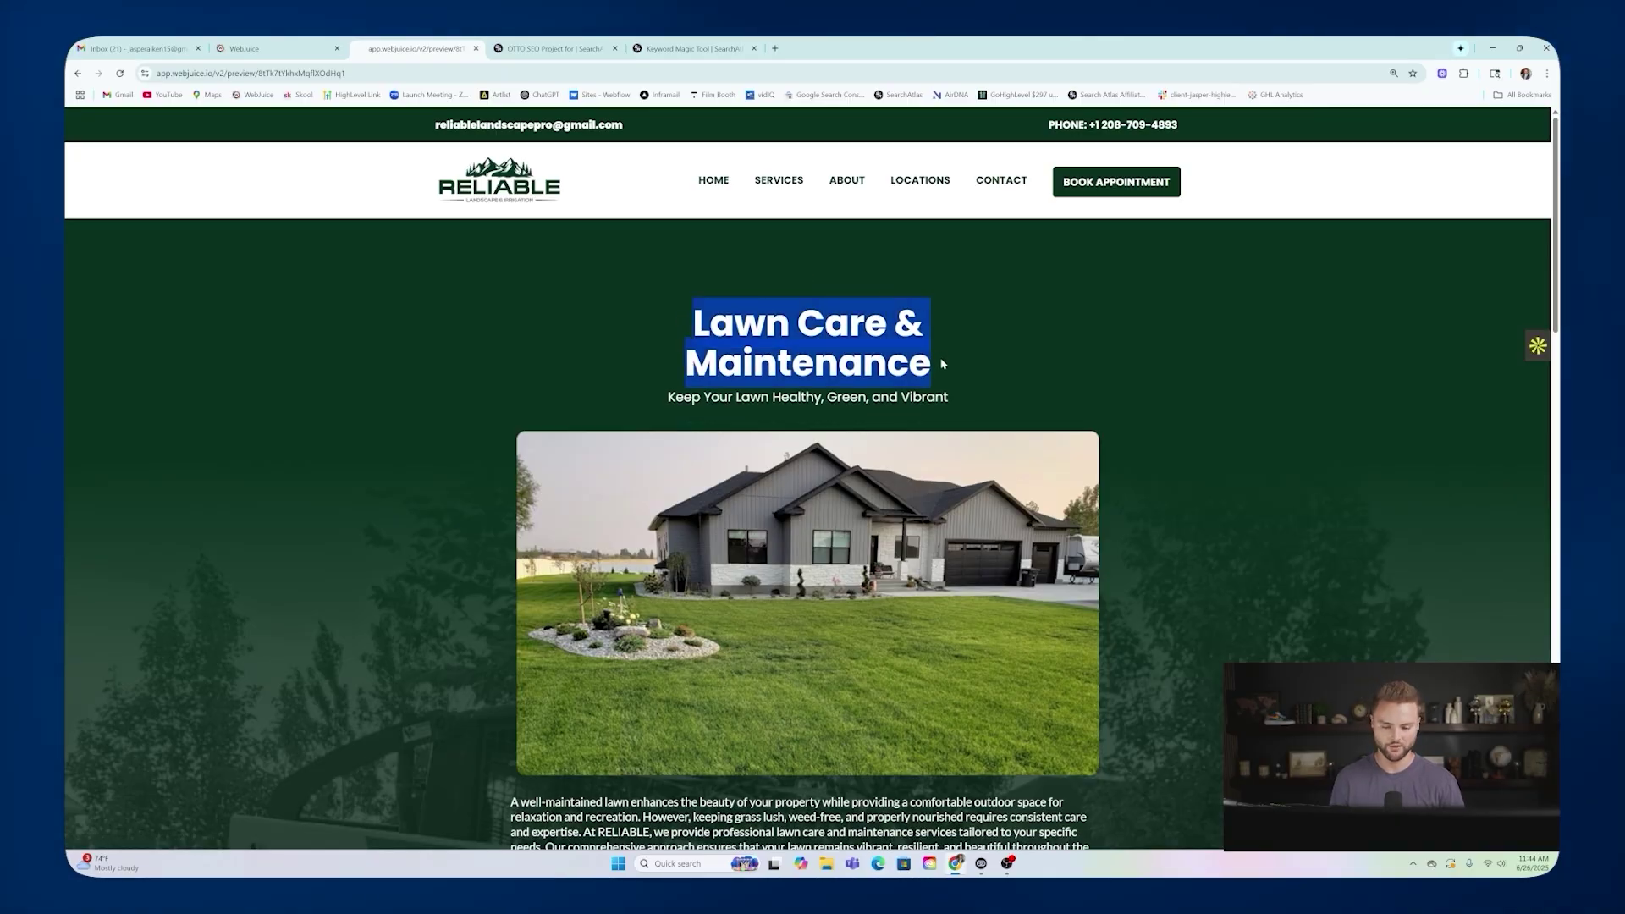
{"action": "scroll", "coordinate": [931, 363], "scroll_direction": "down", "scroll_amount": 3}
{"action": "scroll", "coordinate": [930, 364], "scroll_direction": "up", "scroll_amount": 3}
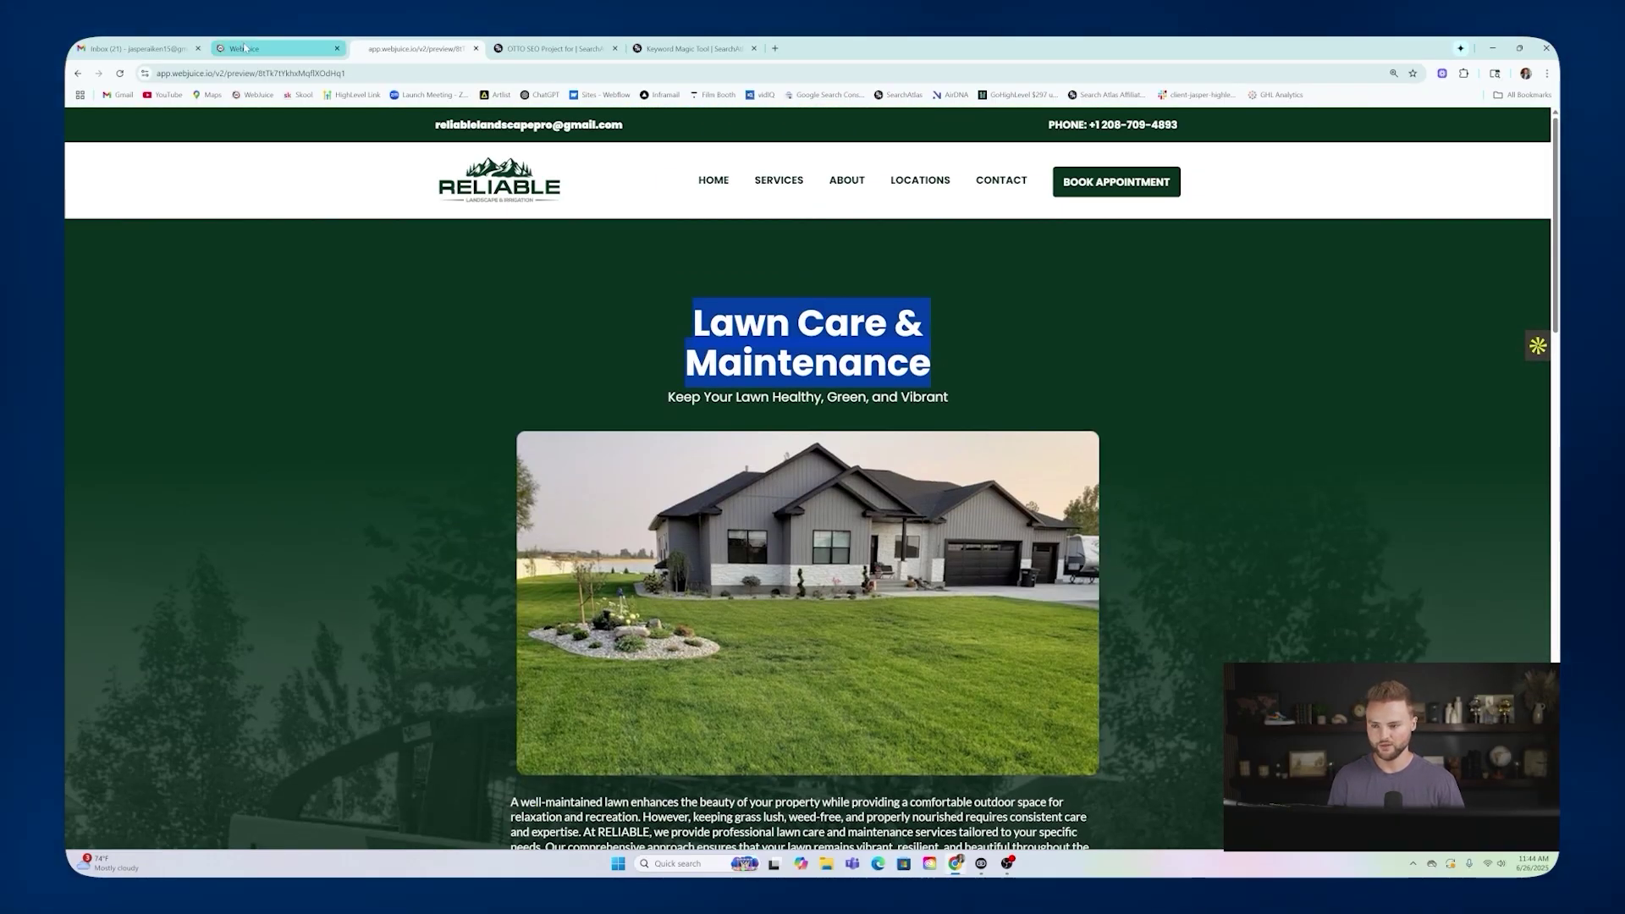
Back in the pages grid, open and close the Lawn Care & Maintenance page's options.
{"action": "left_click", "coordinate": [271, 49]}
{"action": "scroll", "coordinate": [659, 302], "scroll_direction": "down", "scroll_amount": 3}
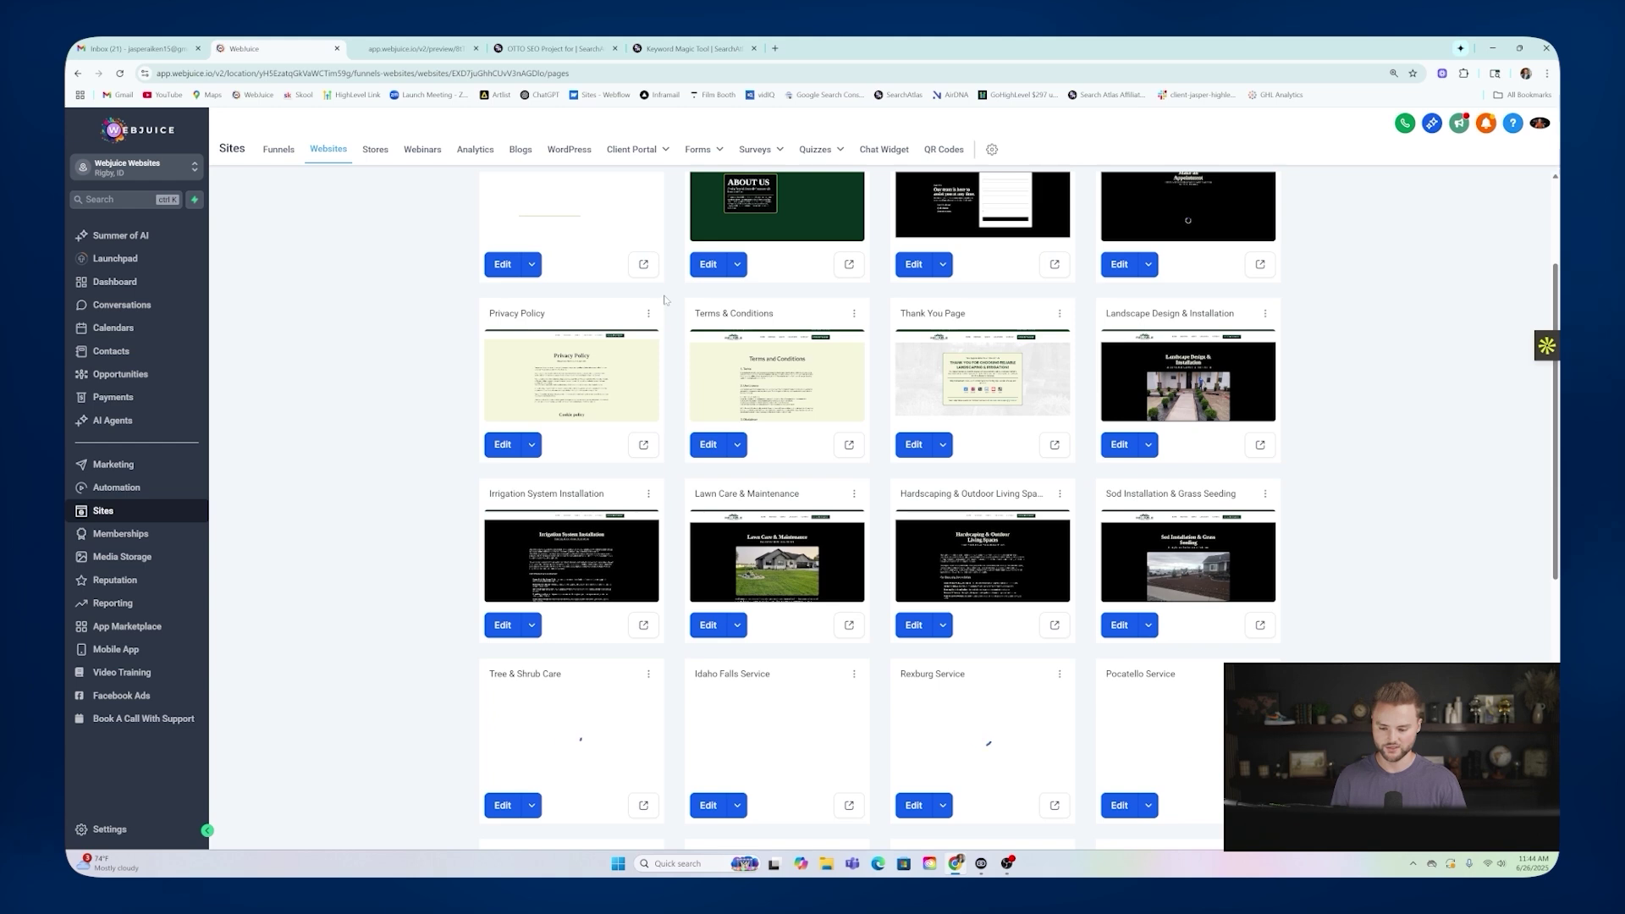
{"action": "scroll", "coordinate": [659, 302], "scroll_direction": "down", "scroll_amount": 1}
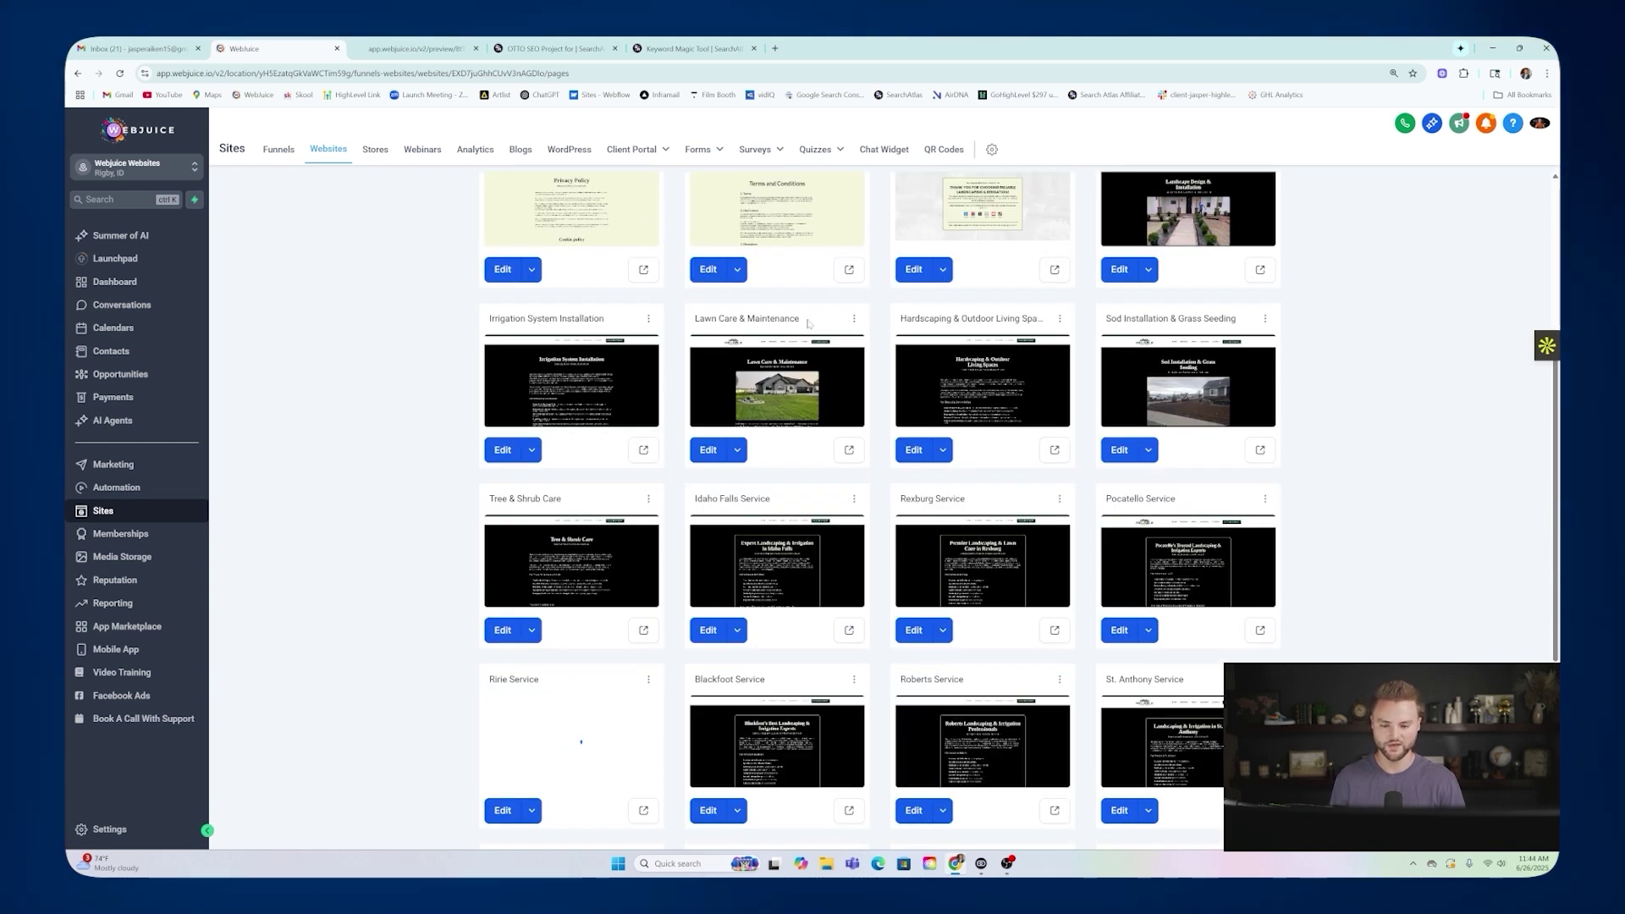
{"action": "left_click", "coordinate": [854, 319]}
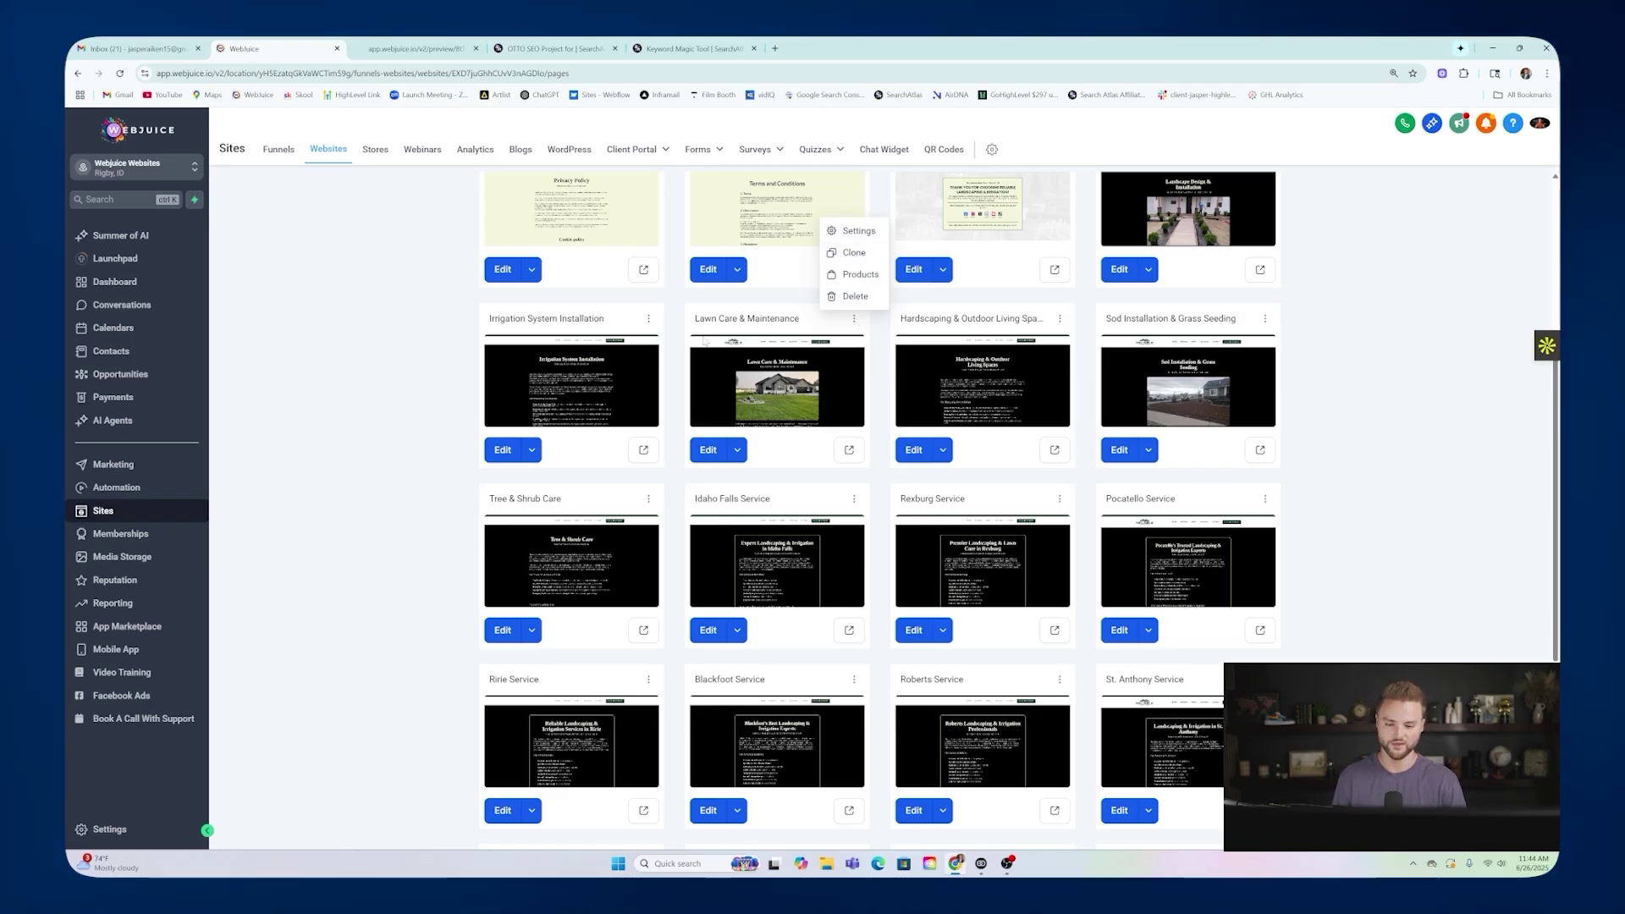
{"action": "left_click", "coordinate": [789, 304]}
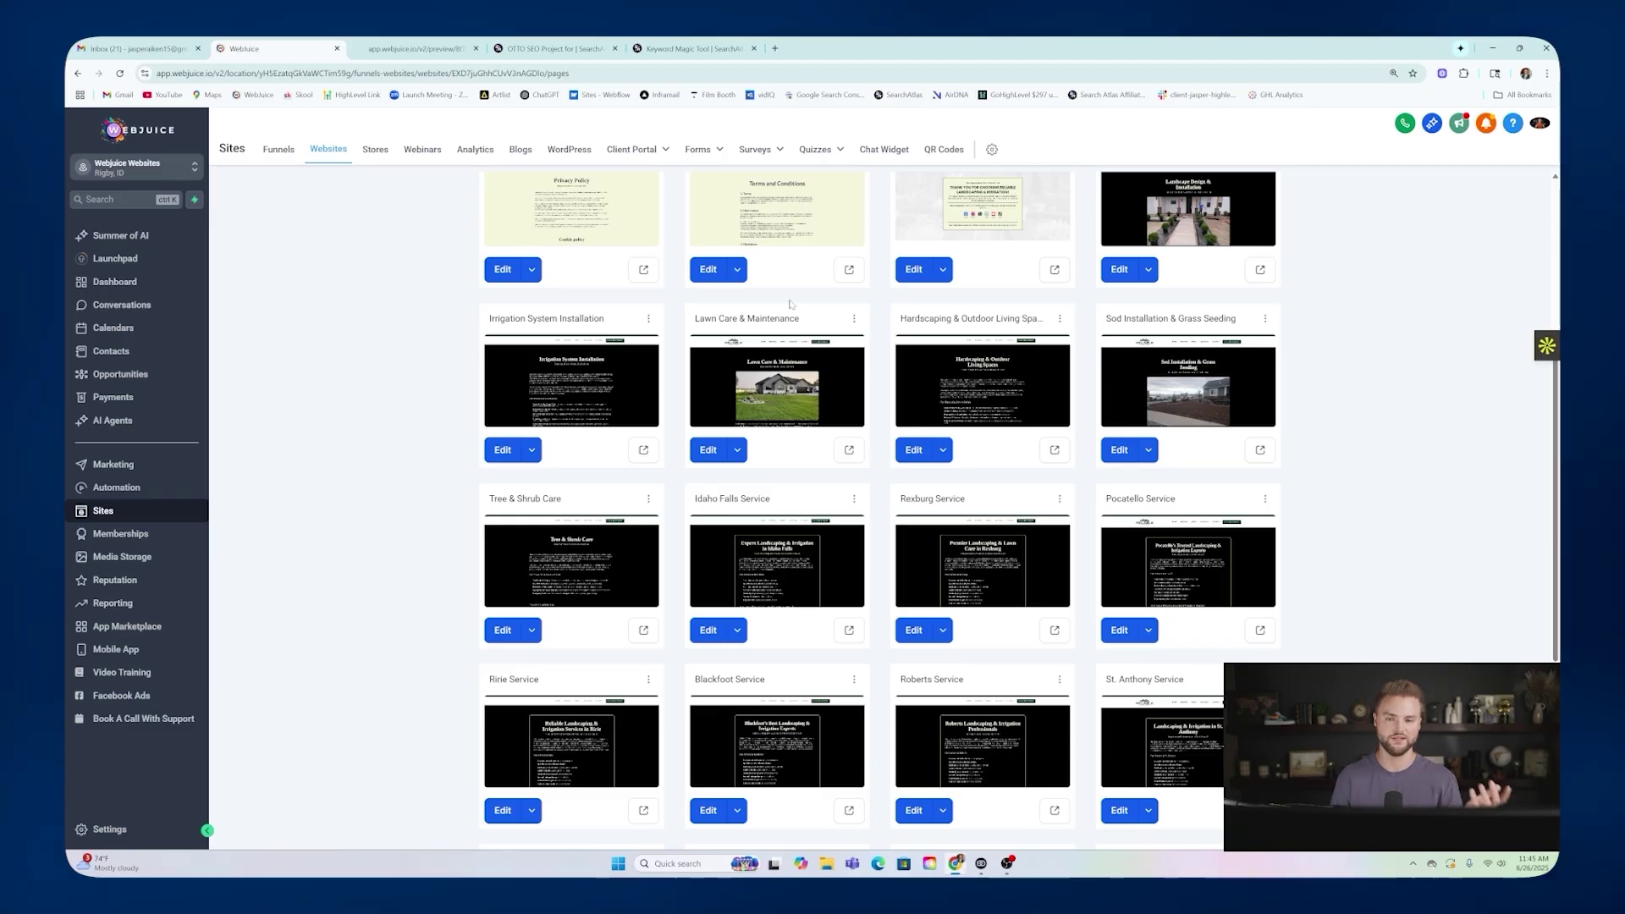
{"action": "left_click", "coordinate": [433, 49]}
{"action": "scroll", "coordinate": [786, 164], "scroll_direction": "down", "scroll_amount": 3}
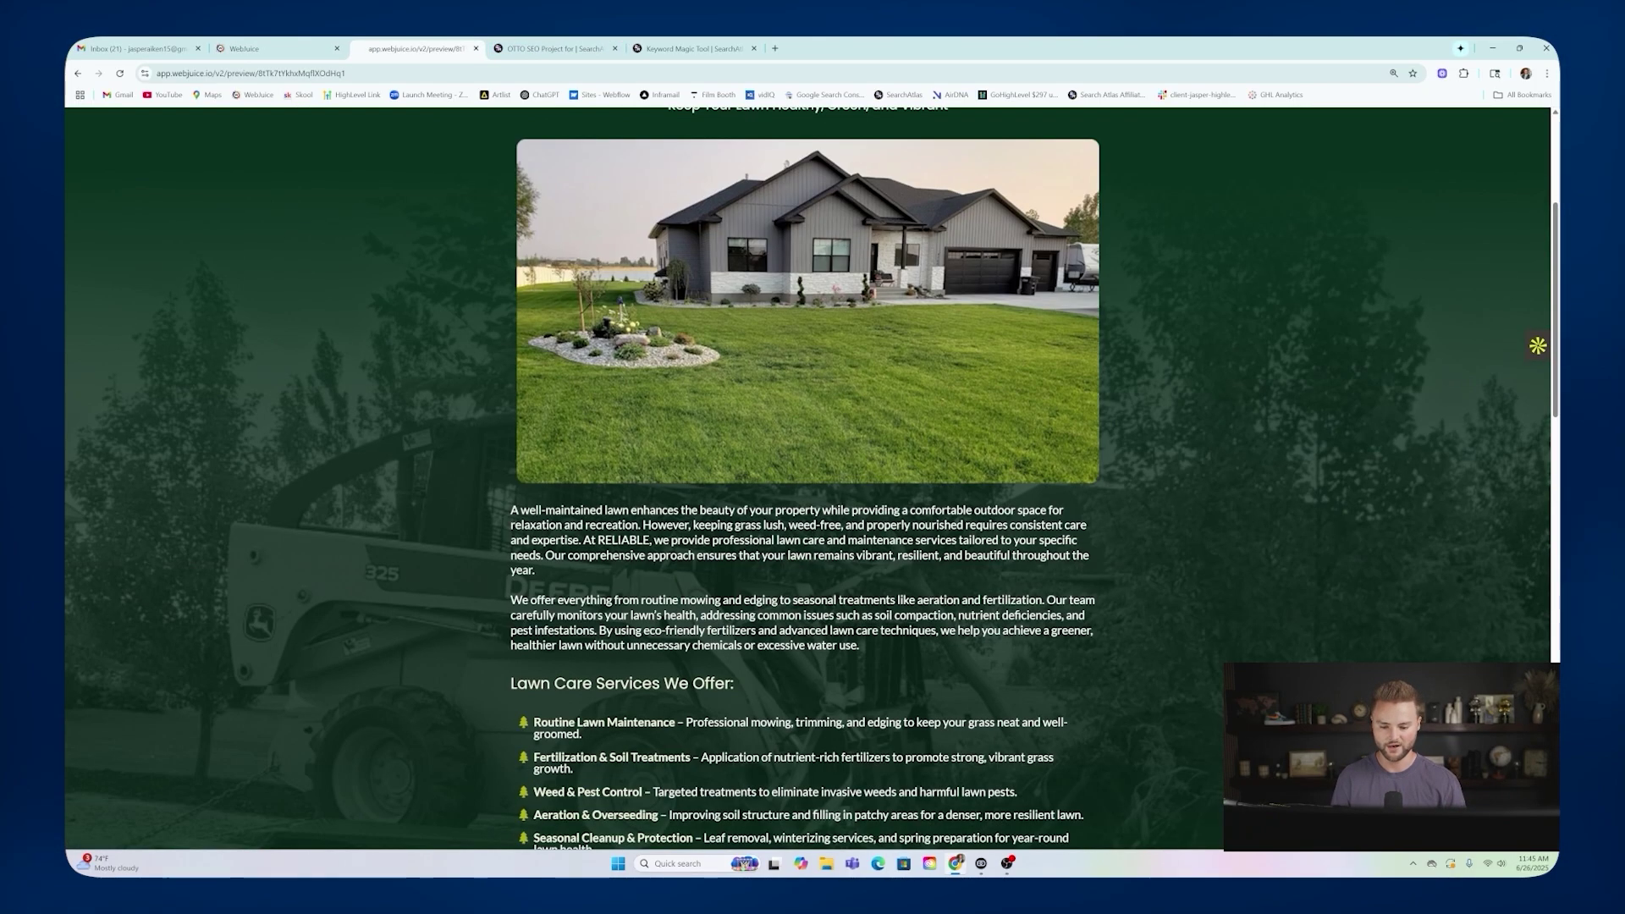
{"action": "left_click_drag", "start_coordinate": [510, 509], "coordinate": [883, 635]}
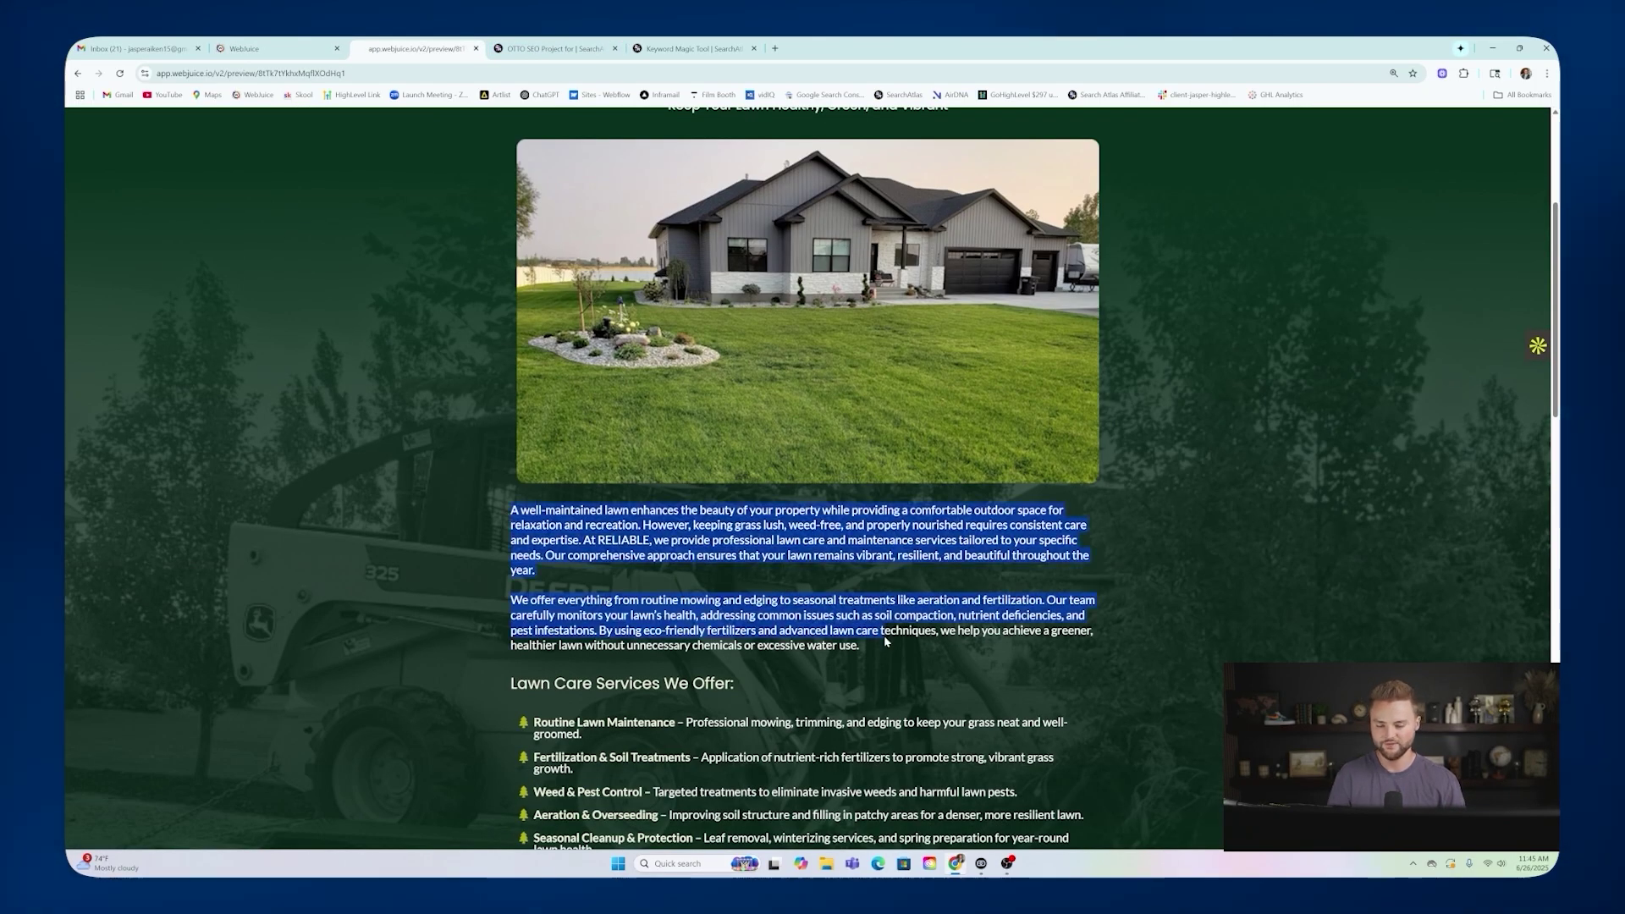
{"action": "left_click", "coordinate": [865, 577]}
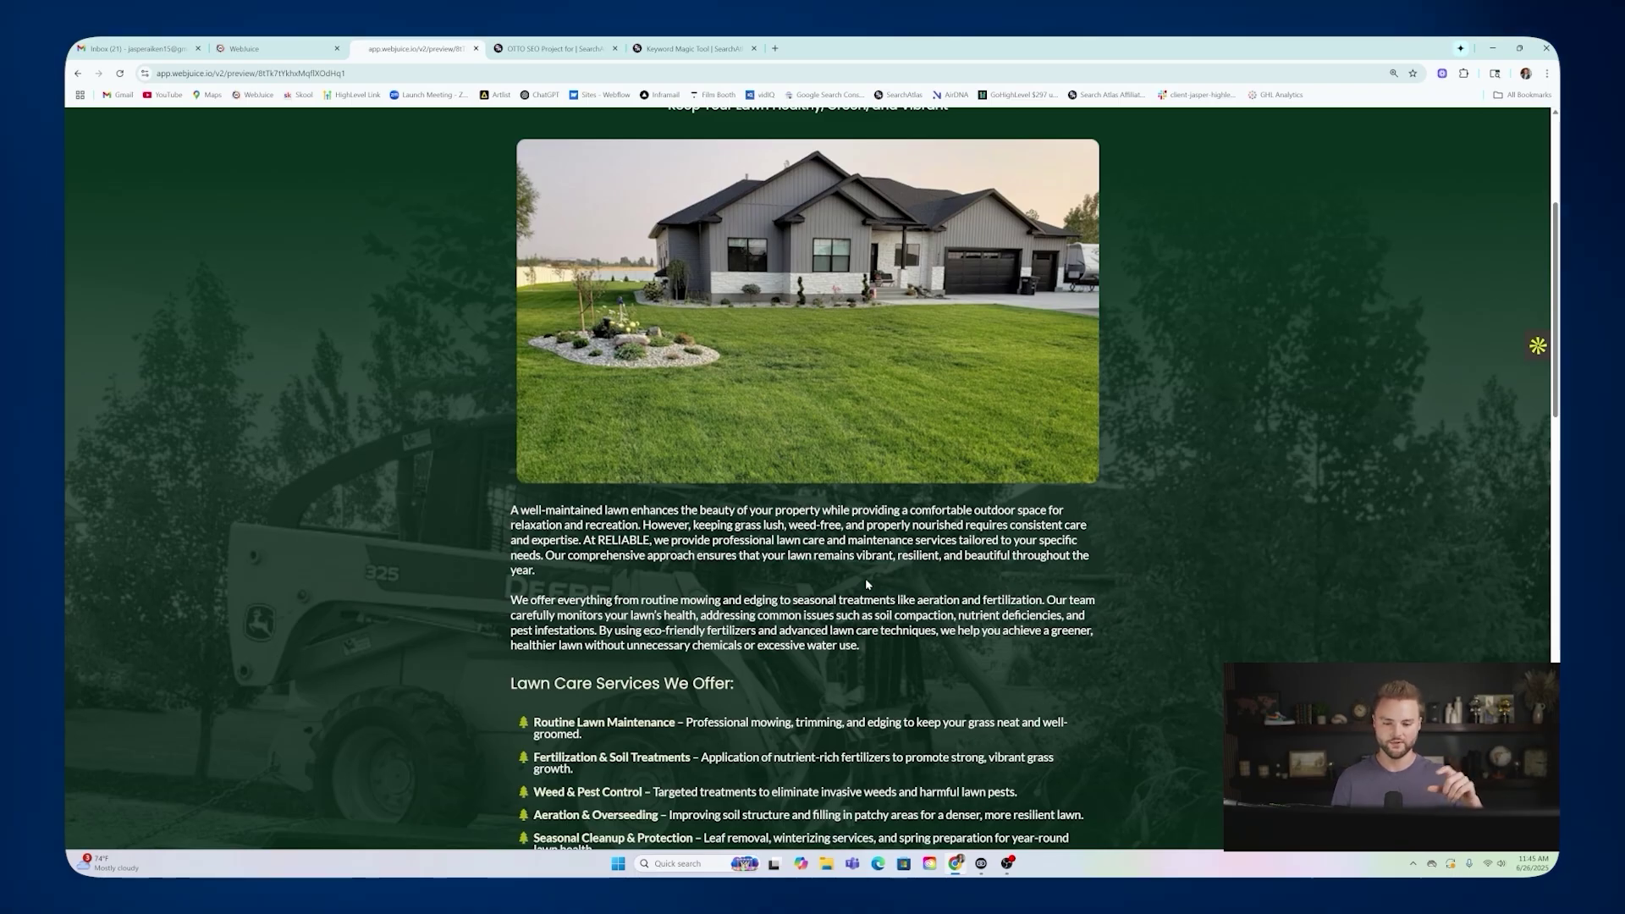
{"action": "scroll", "coordinate": [864, 582], "scroll_direction": "up", "scroll_amount": 4}
{"action": "left_click_drag", "start_coordinate": [711, 323], "coordinate": [923, 324]}
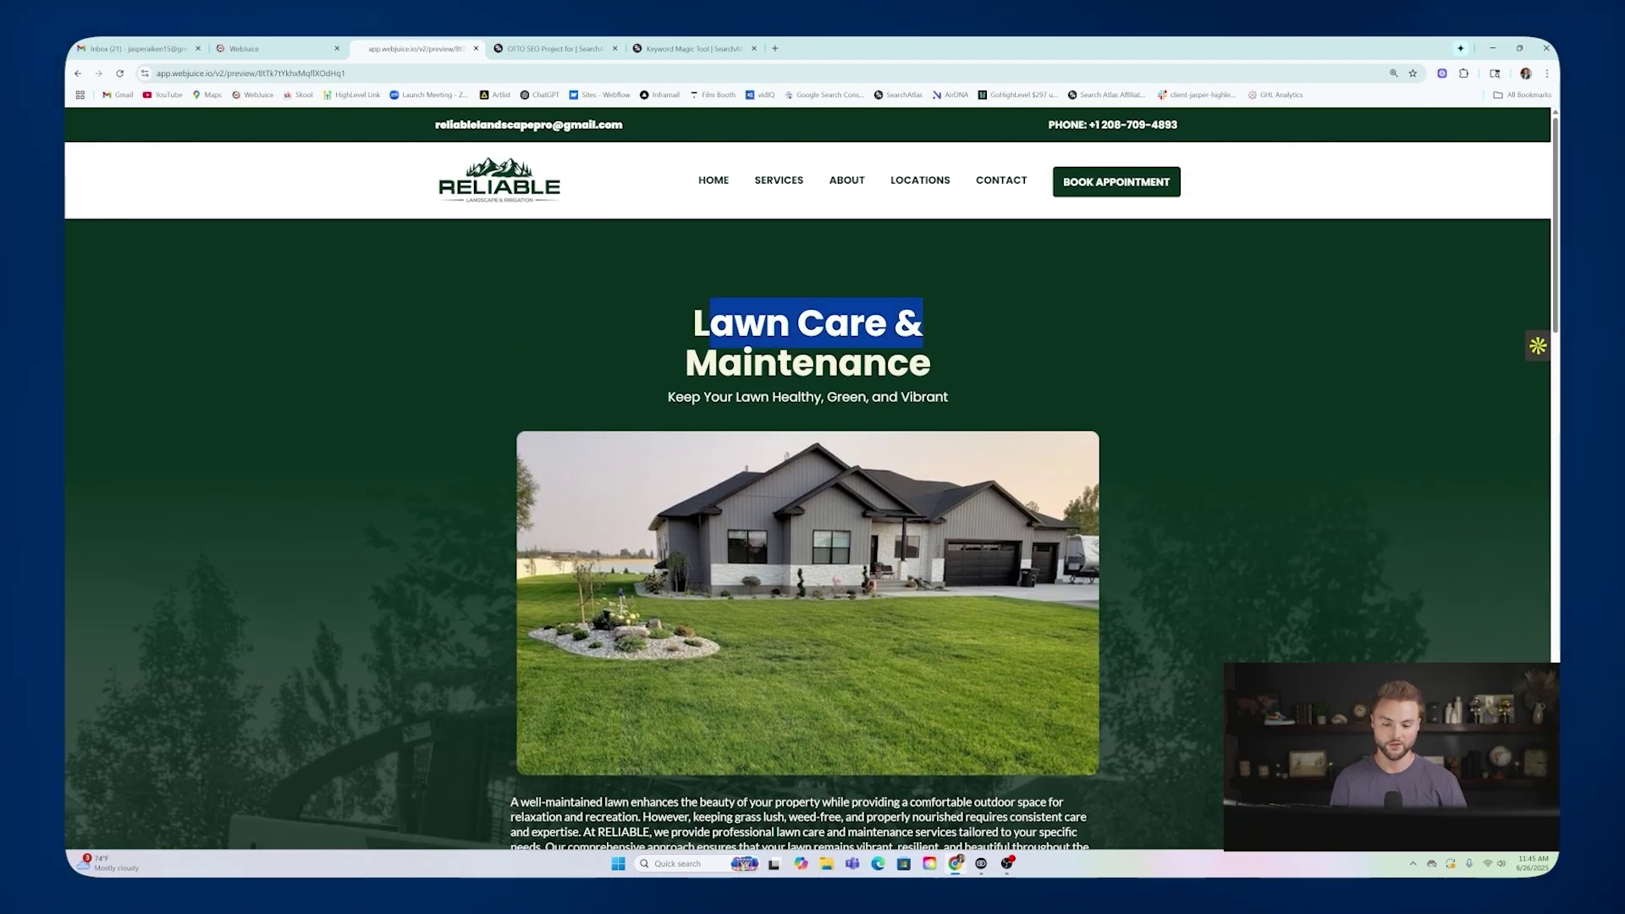
{"action": "left_click", "coordinate": [942, 355]}
{"action": "scroll", "coordinate": [750, 452], "scroll_direction": "down", "scroll_amount": 5}
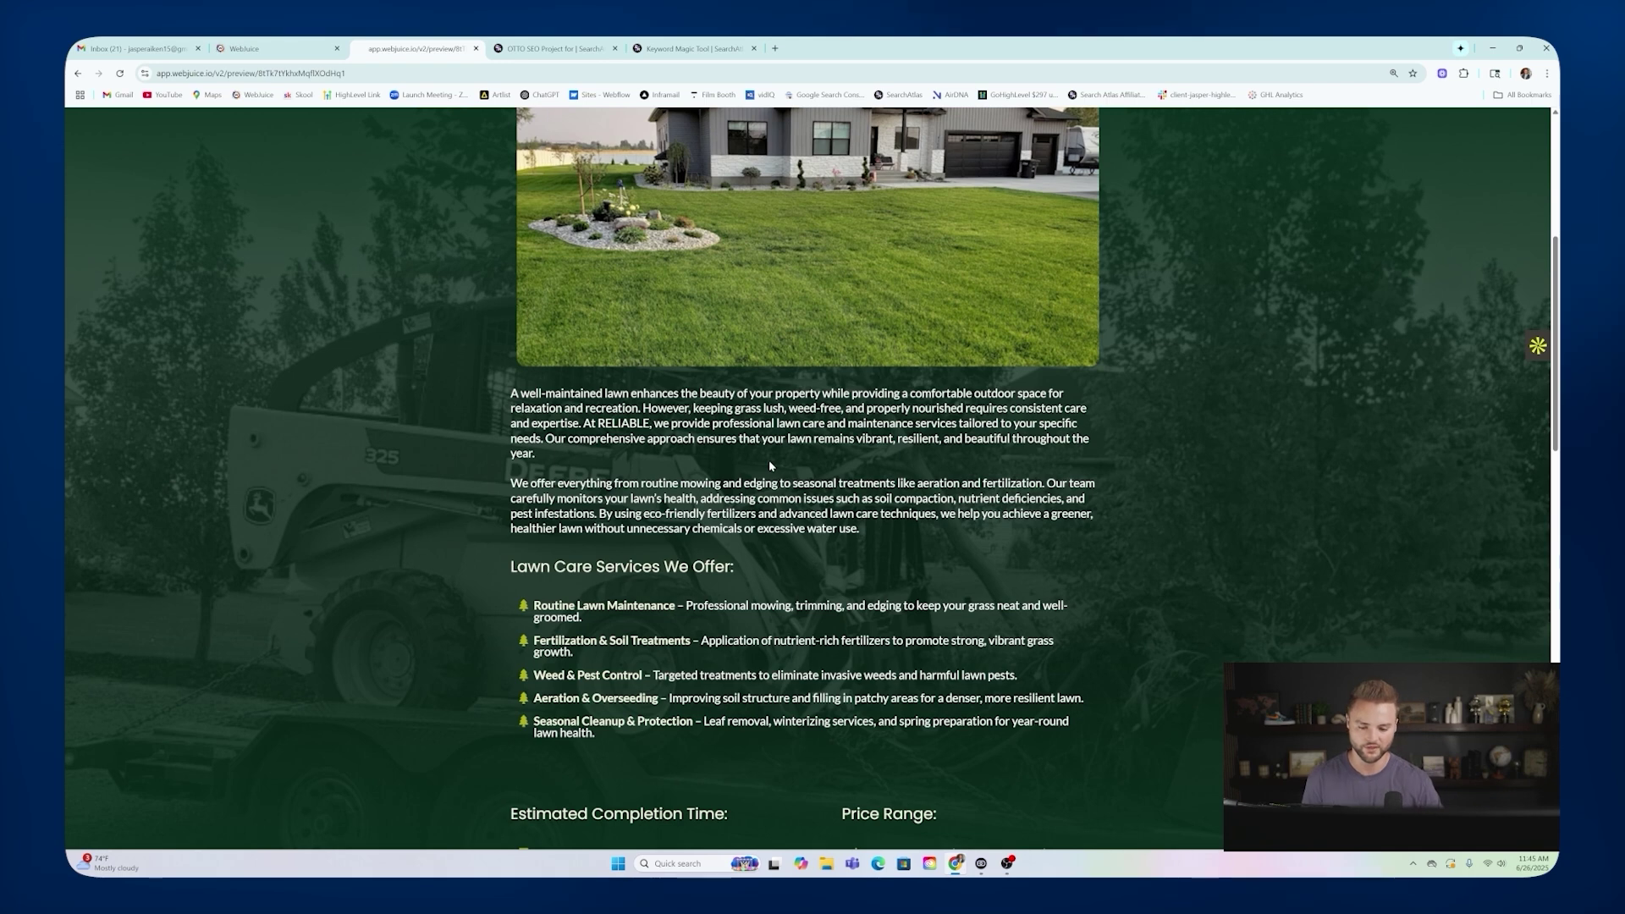
{"action": "scroll", "coordinate": [784, 172], "scroll_direction": "up", "scroll_amount": 5}
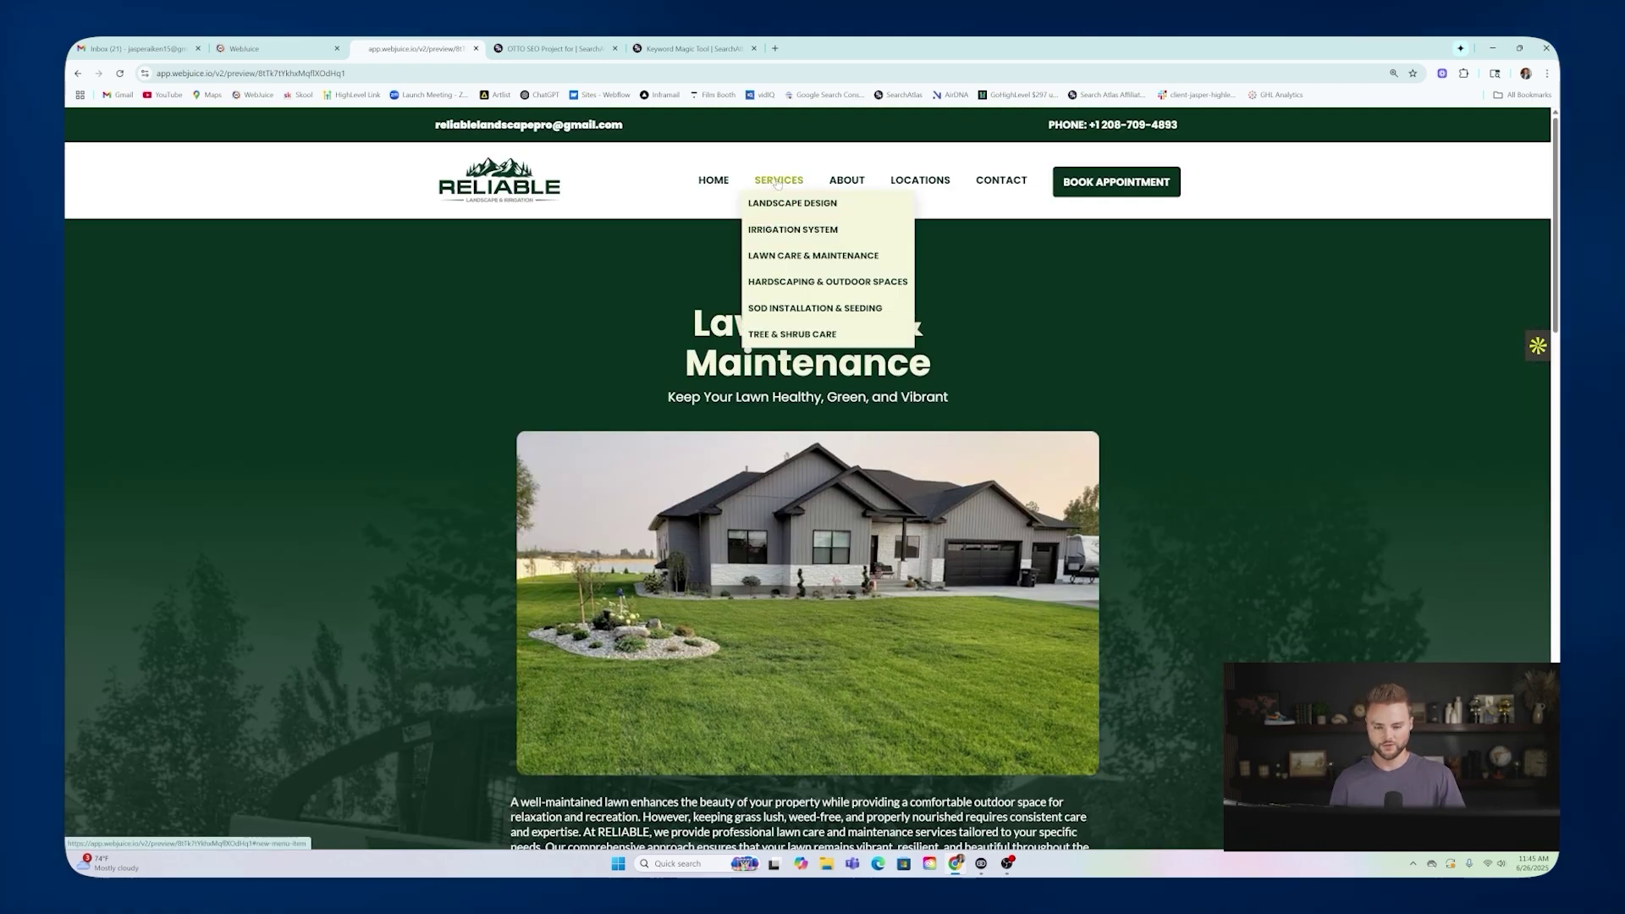
{"action": "mouse_move", "coordinate": [786, 177]}
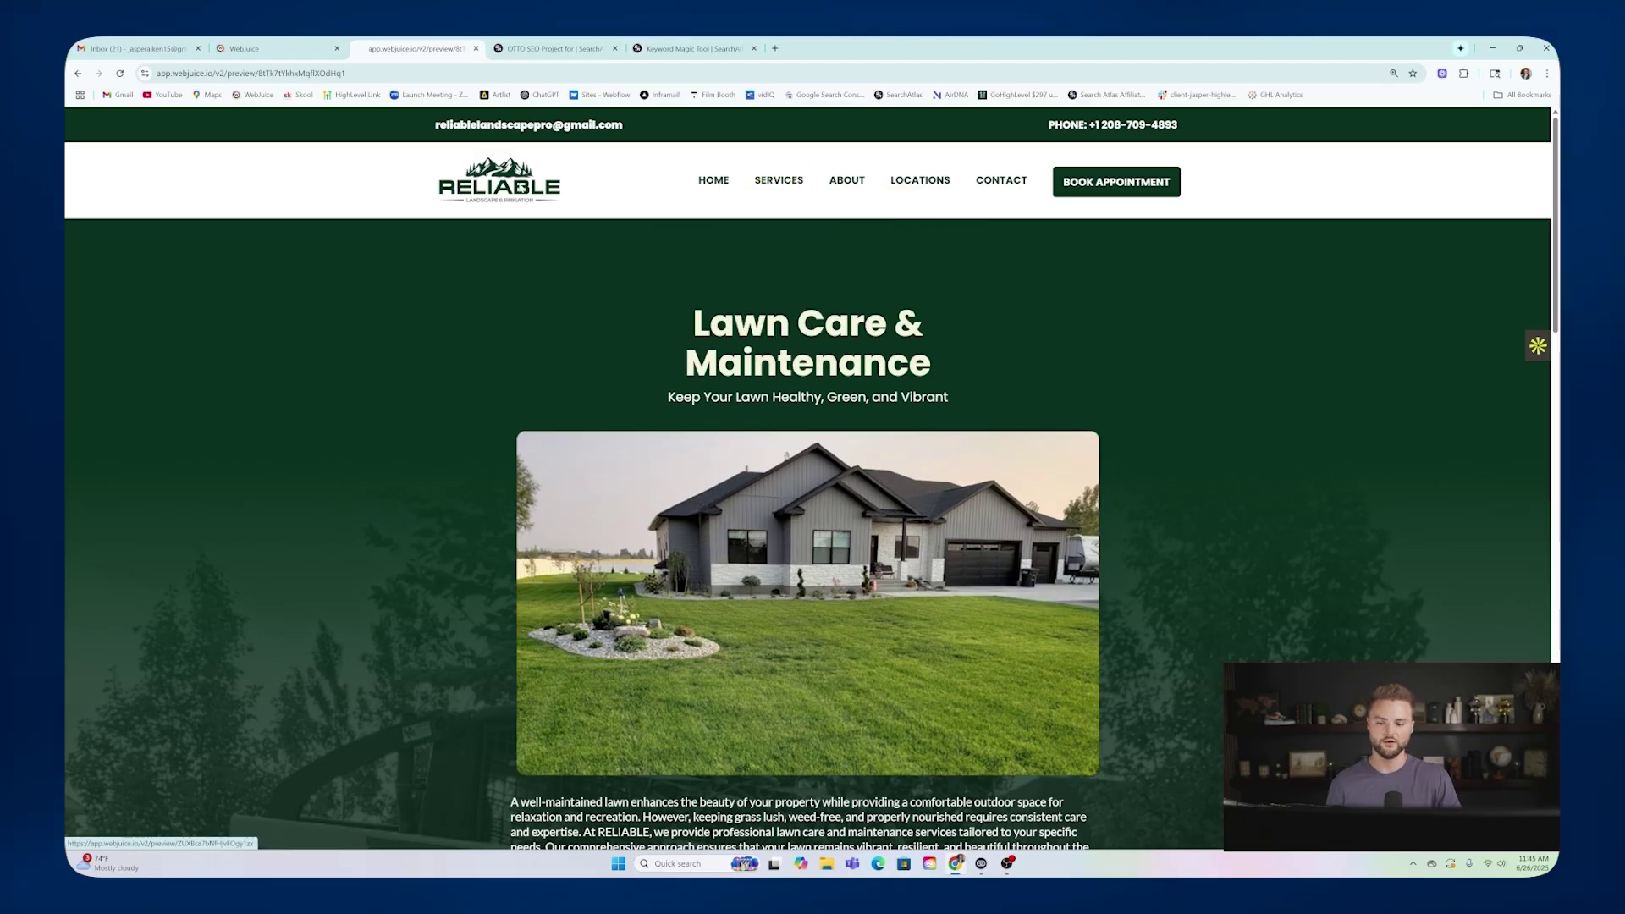
{"action": "mouse_move", "coordinate": [914, 186]}
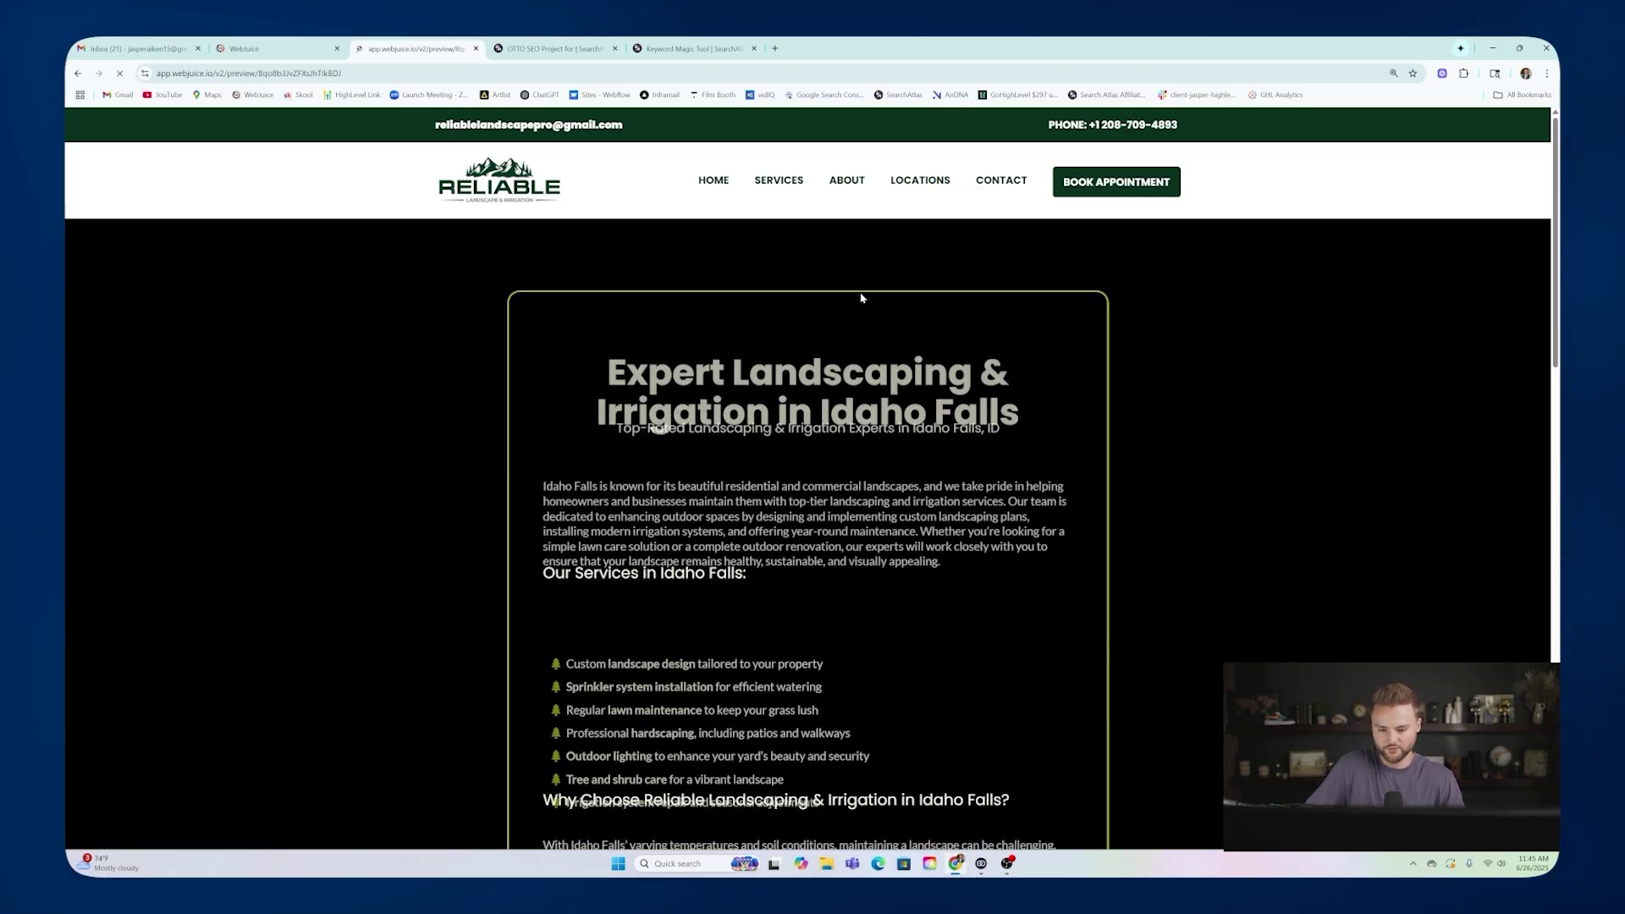
Scroll through the Idaho Falls location page, checking its heading.
{"action": "scroll", "coordinate": [872, 279], "scroll_direction": "down", "scroll_amount": 1}
{"action": "scroll", "coordinate": [871, 281], "scroll_direction": "down", "scroll_amount": 1}
{"action": "scroll", "coordinate": [887, 296], "scroll_direction": "up", "scroll_amount": 2}
{"action": "scroll", "coordinate": [887, 297], "scroll_direction": "down", "scroll_amount": 3}
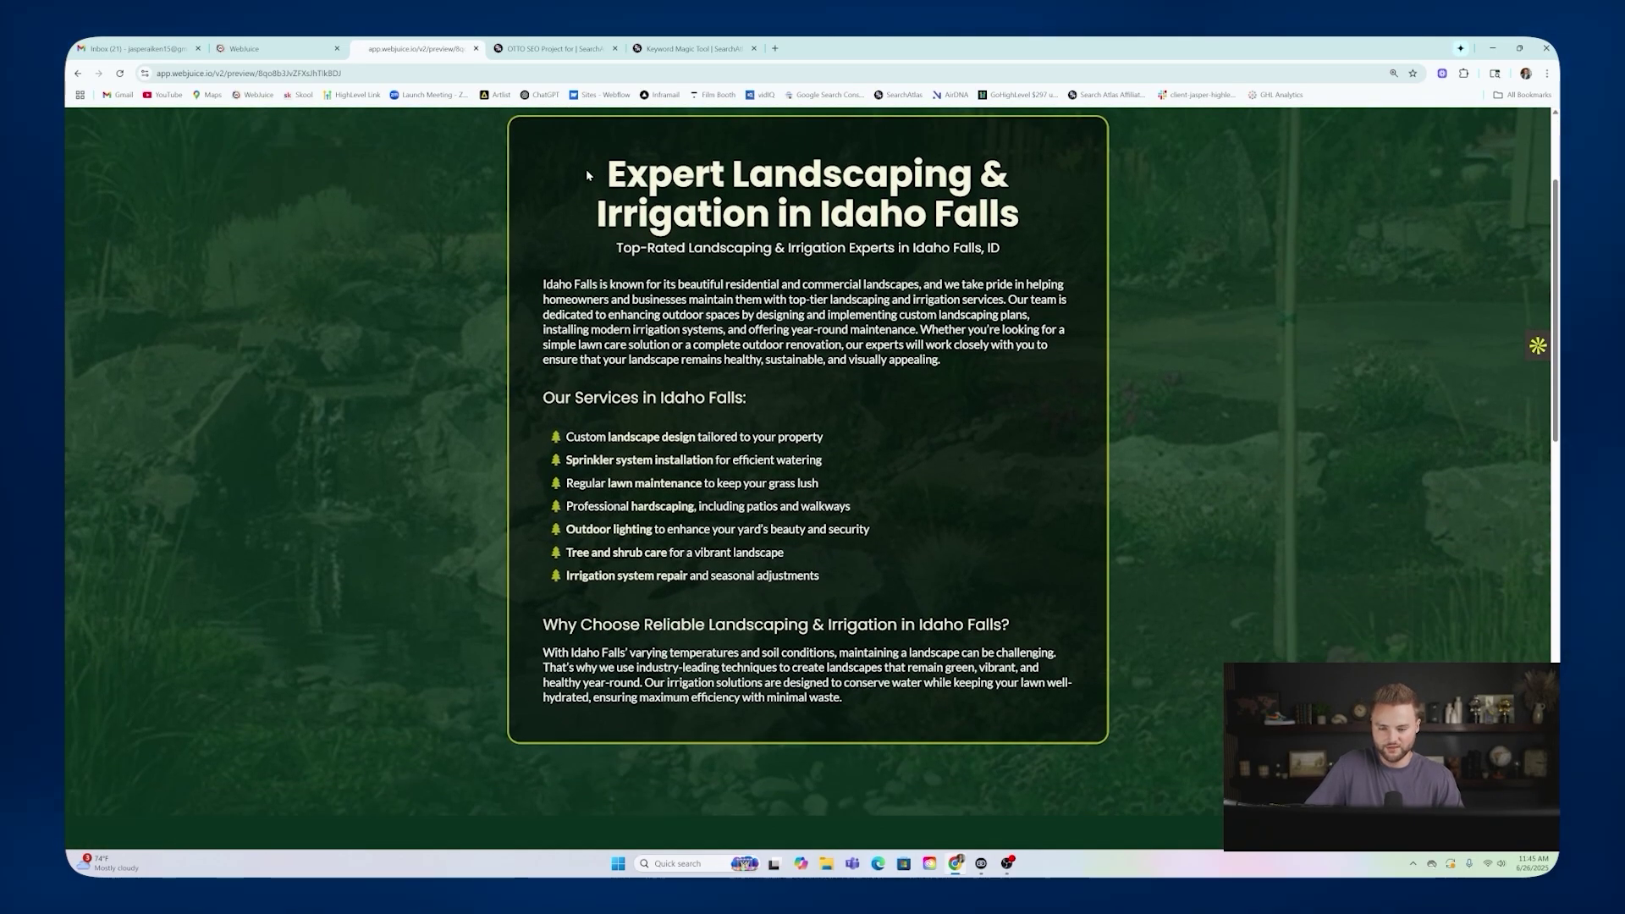
{"action": "left_click_drag", "start_coordinate": [820, 213], "coordinate": [1021, 218]}
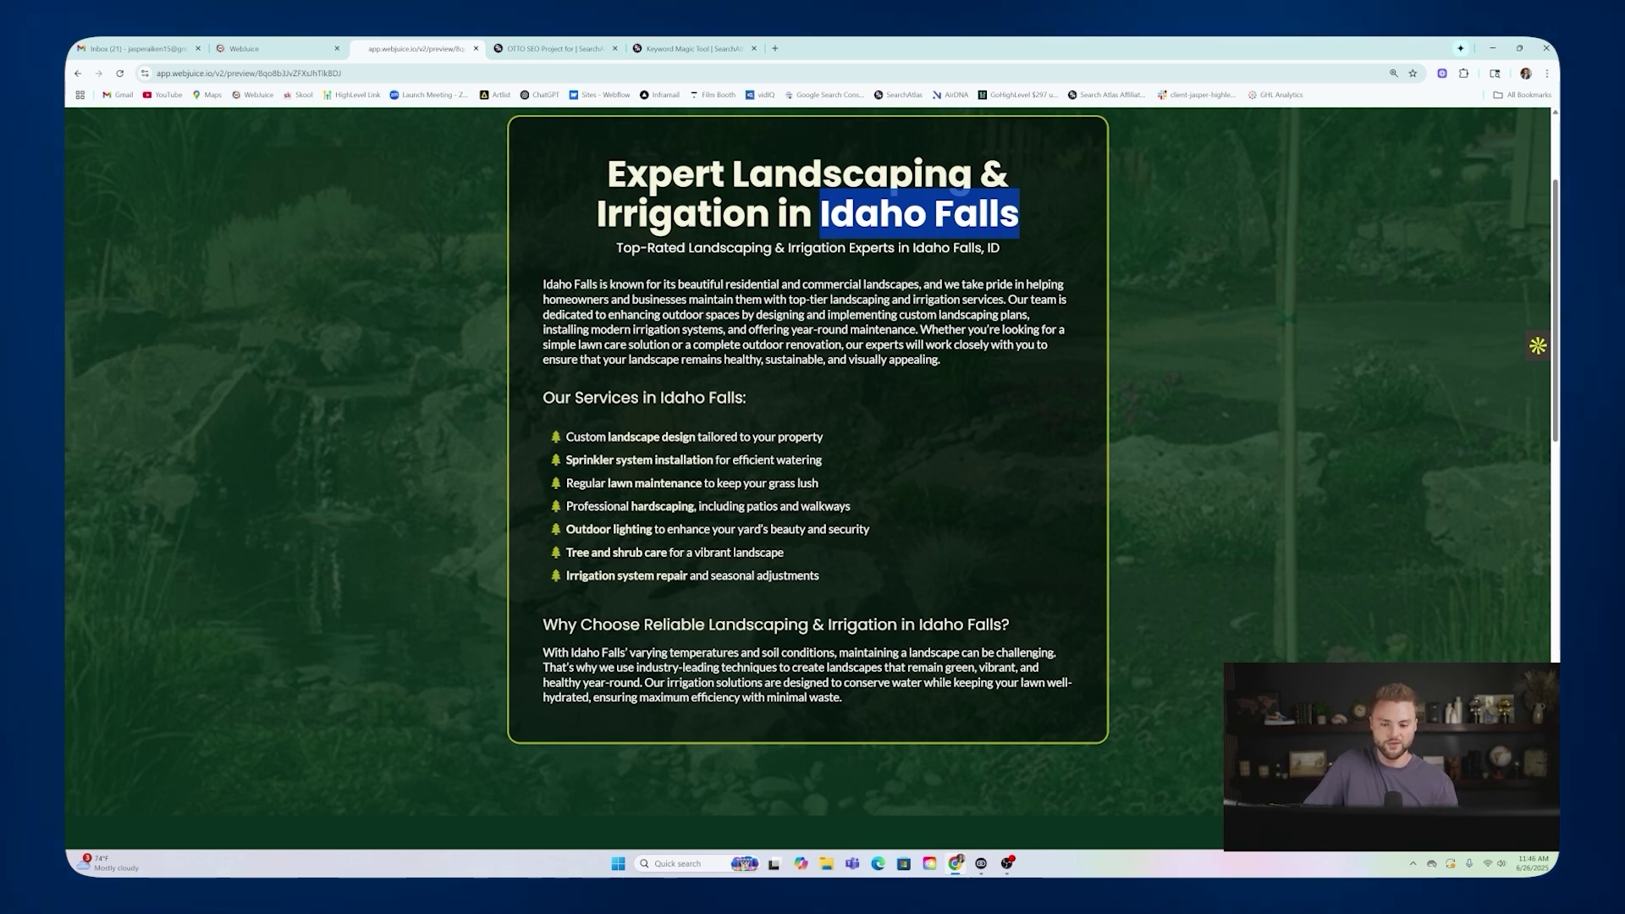
{"action": "left_click", "coordinate": [1032, 207]}
{"action": "scroll", "coordinate": [1032, 207], "scroll_direction": "down", "scroll_amount": 3}
{"action": "scroll", "coordinate": [1032, 207], "scroll_direction": "up", "scroll_amount": 3}
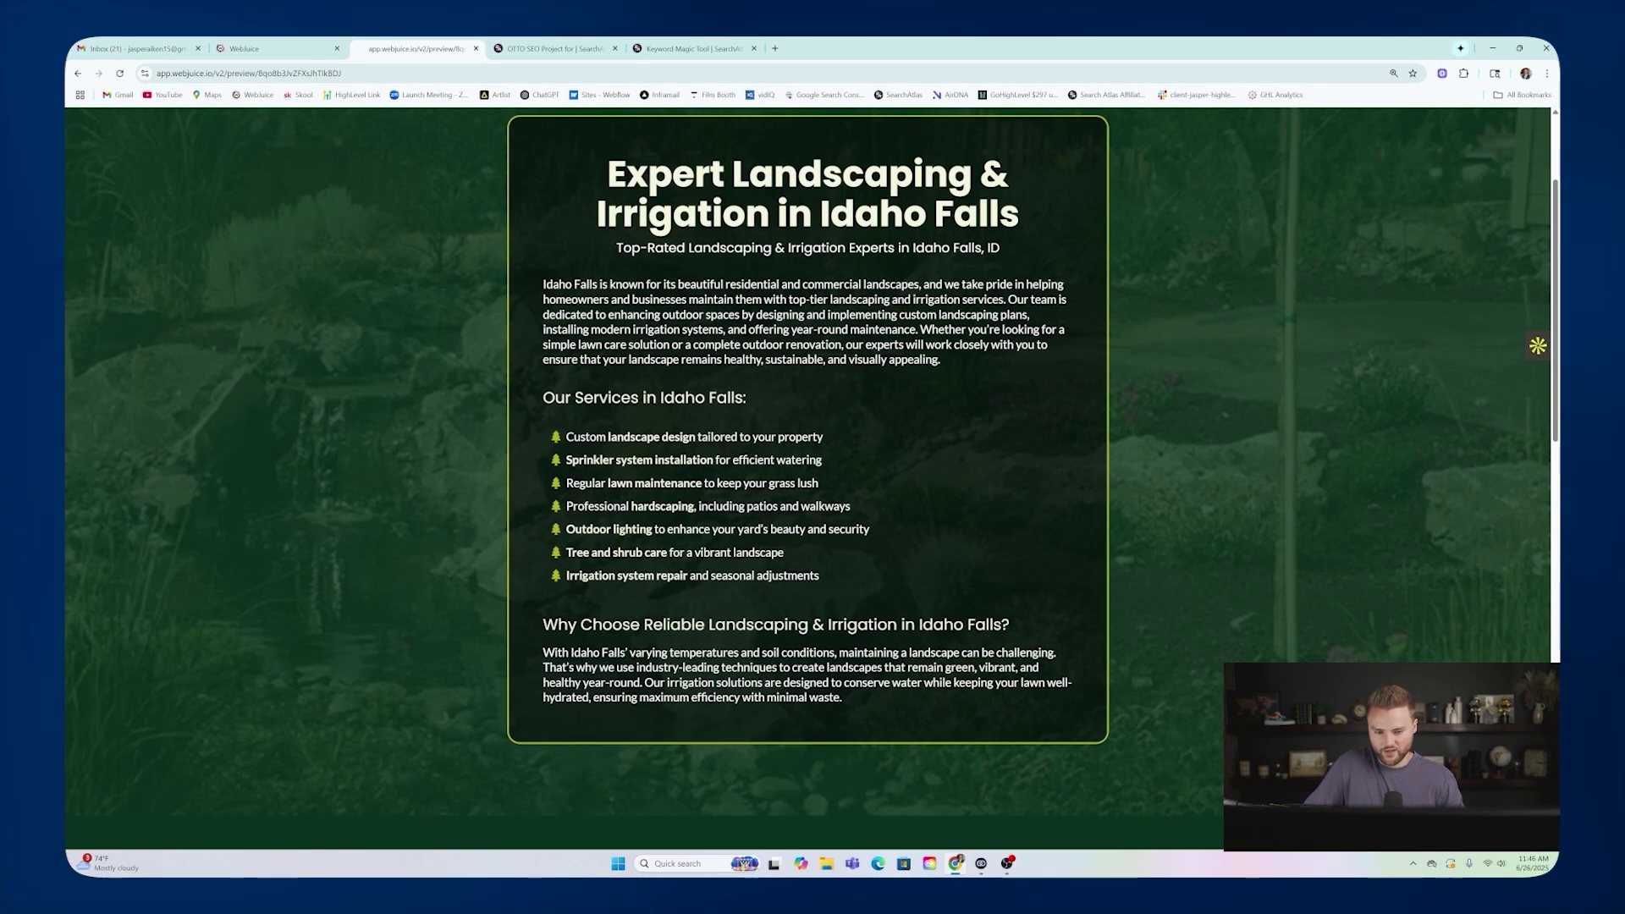
{"action": "scroll", "coordinate": [914, 254], "scroll_direction": "up", "scroll_amount": 2}
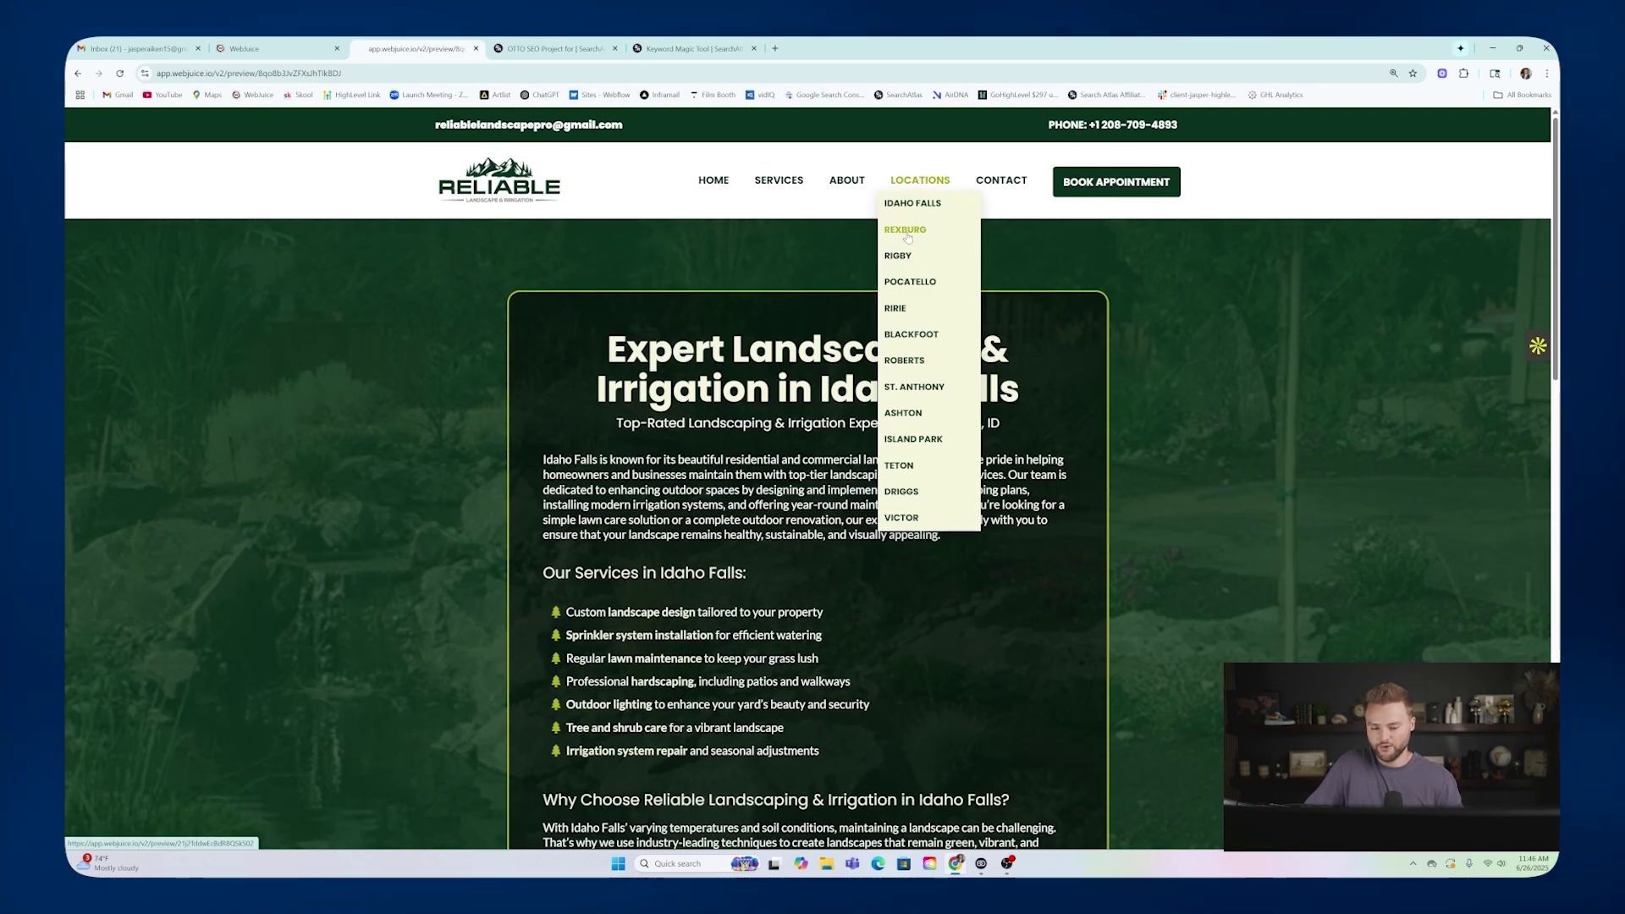
Open the Rexburg location page and read its 'Rexburg, ID' subheading and paragraph.
{"action": "left_click", "coordinate": [907, 237]}
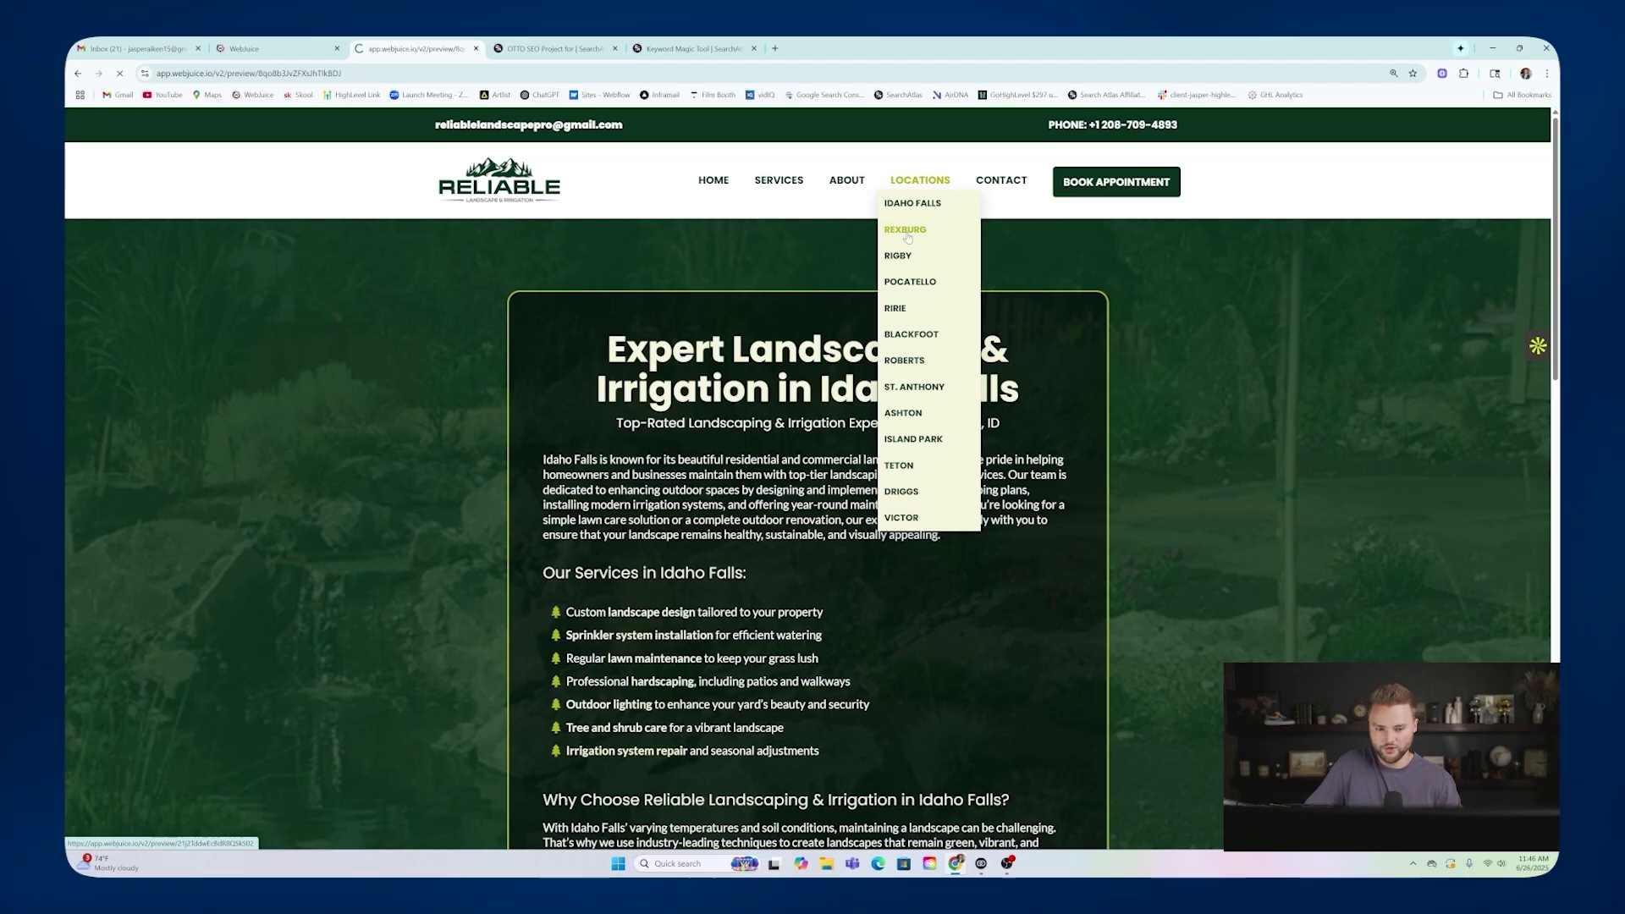
{"action": "left_click_drag", "start_coordinate": [852, 391], "coordinate": [1007, 391]}
{"action": "scroll", "coordinate": [1007, 391], "scroll_direction": "down", "scroll_amount": 1}
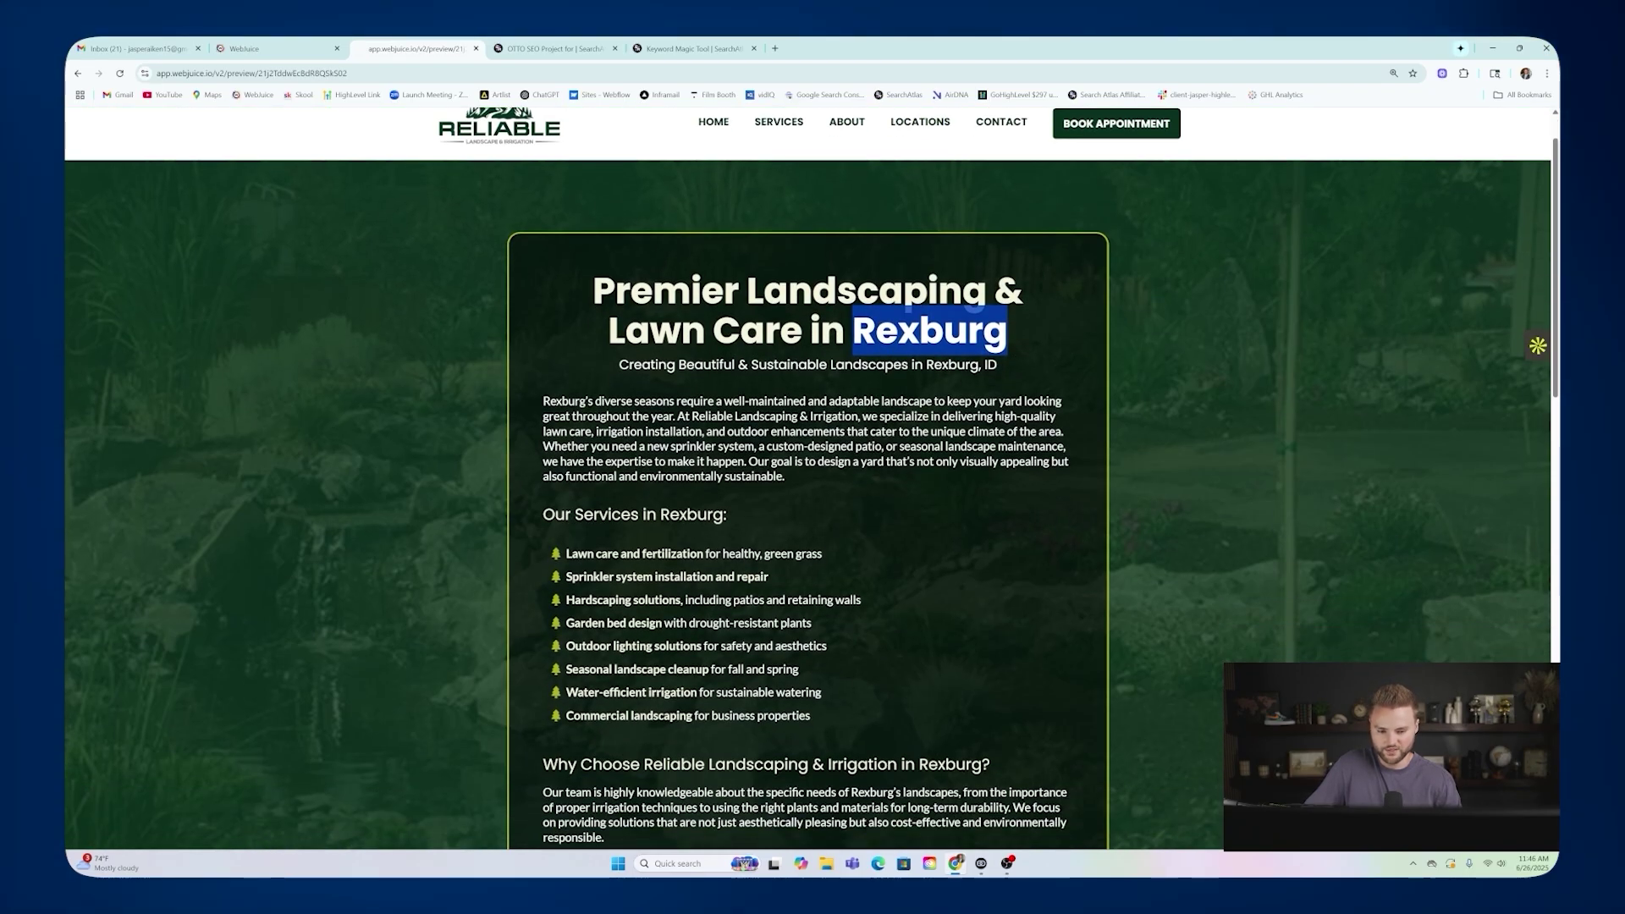
{"action": "left_click_drag", "start_coordinate": [926, 365], "coordinate": [1007, 365]}
{"action": "left_click_drag", "start_coordinate": [542, 401], "coordinate": [622, 401]}
{"action": "scroll", "coordinate": [843, 235], "scroll_direction": "up", "scroll_amount": 1}
{"action": "left_click_drag", "start_coordinate": [623, 490], "coordinate": [775, 490]}
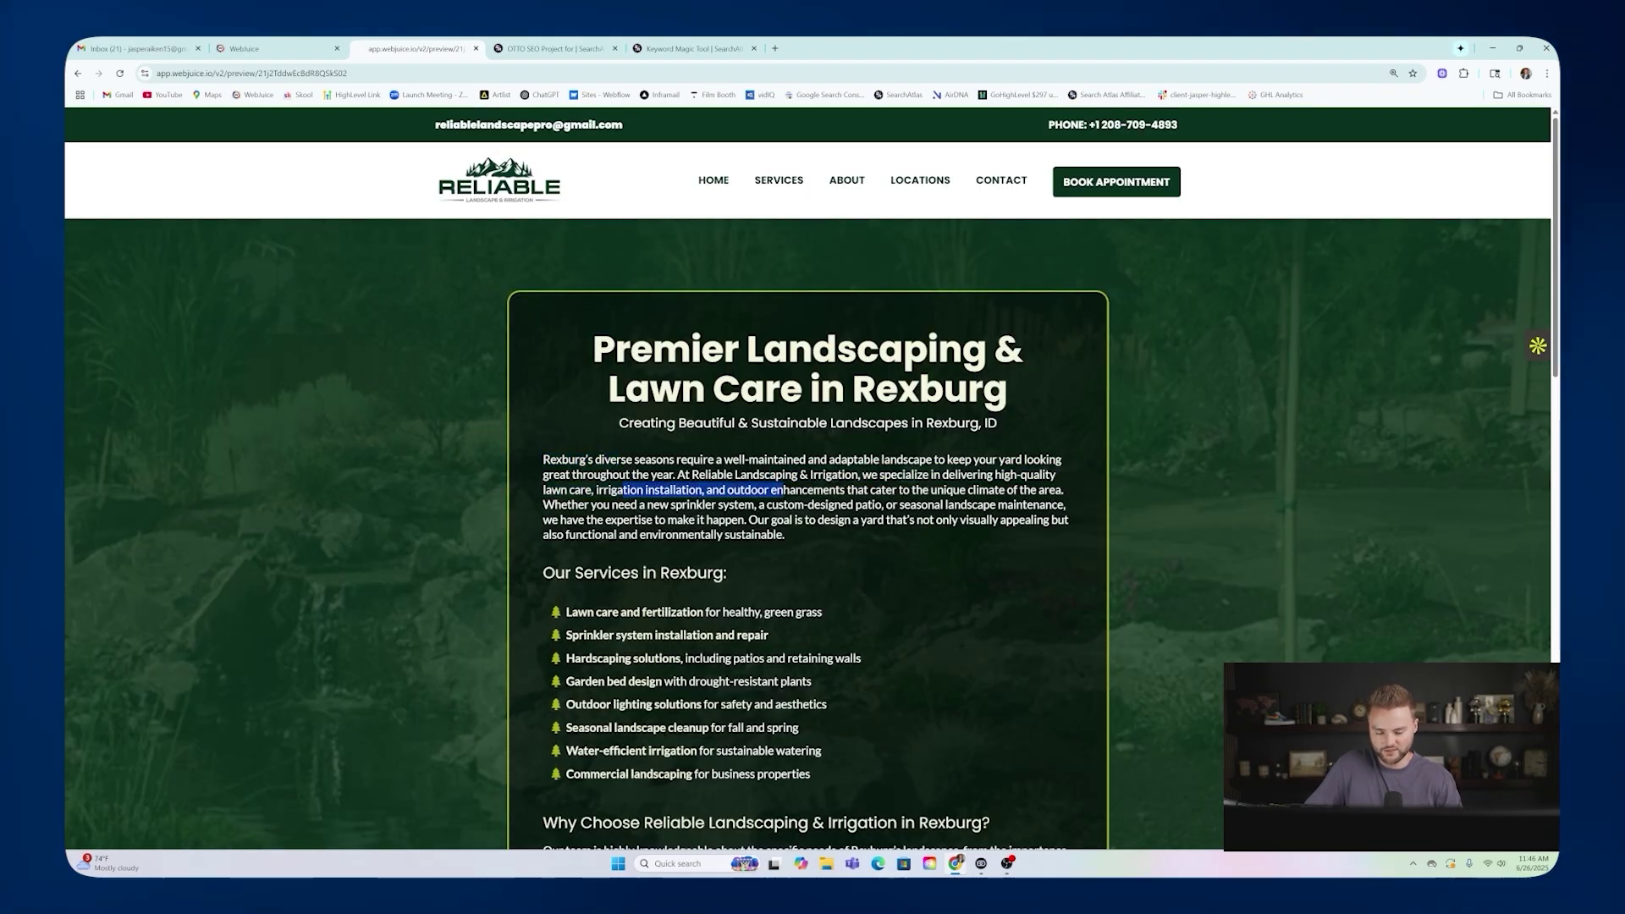
{"action": "left_click", "coordinate": [784, 490]}
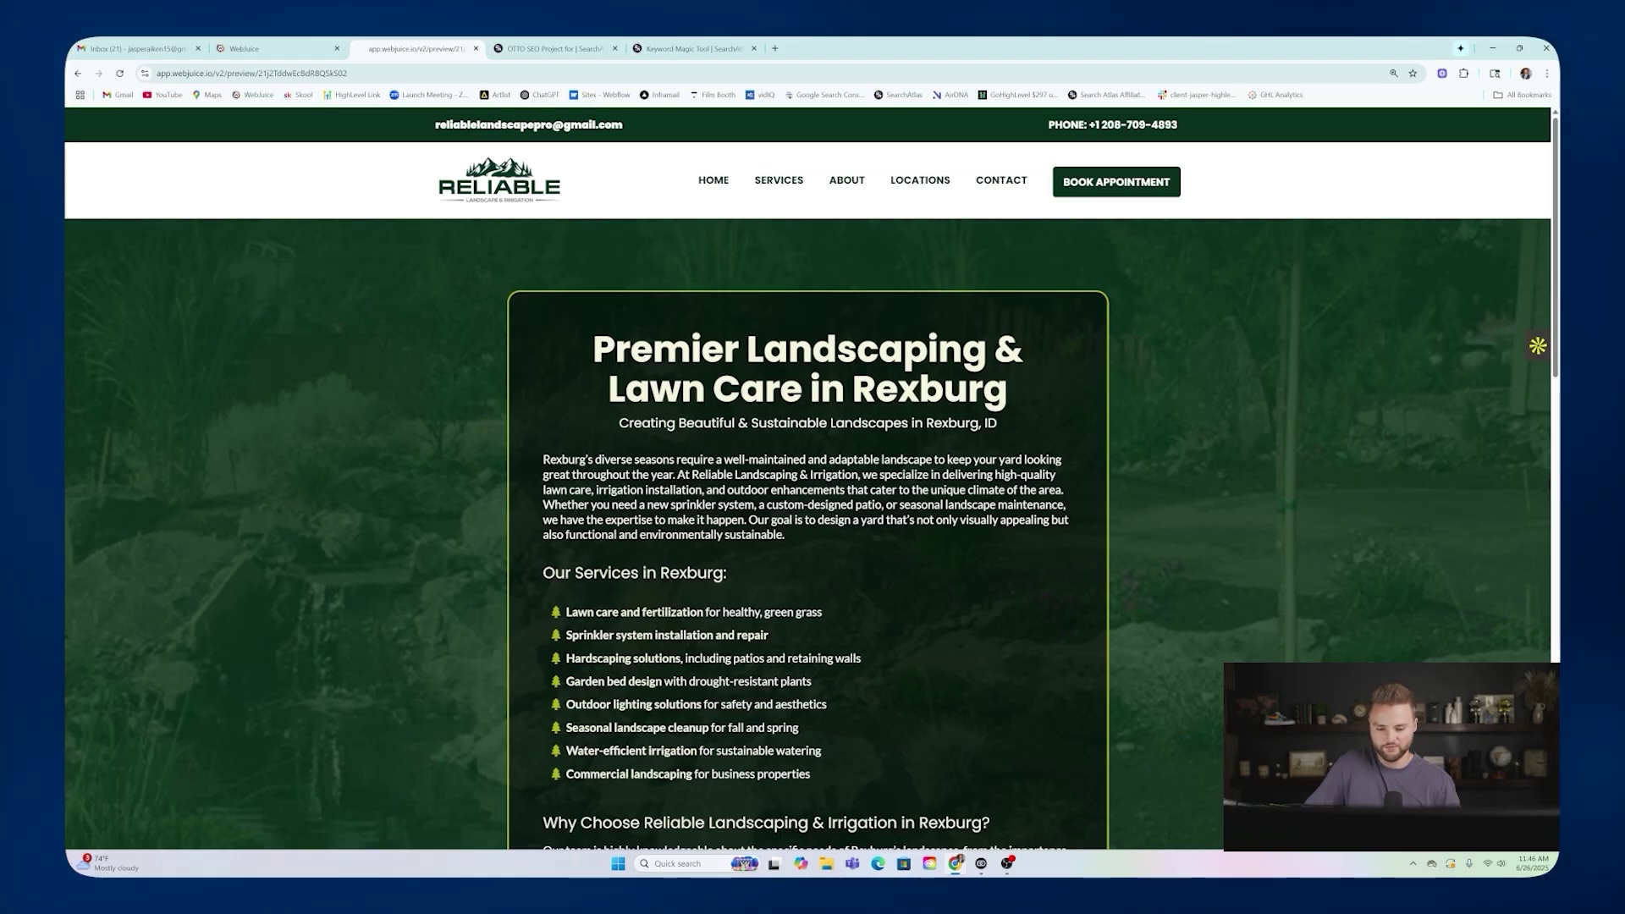
{"action": "mouse_move", "coordinate": [920, 180]}
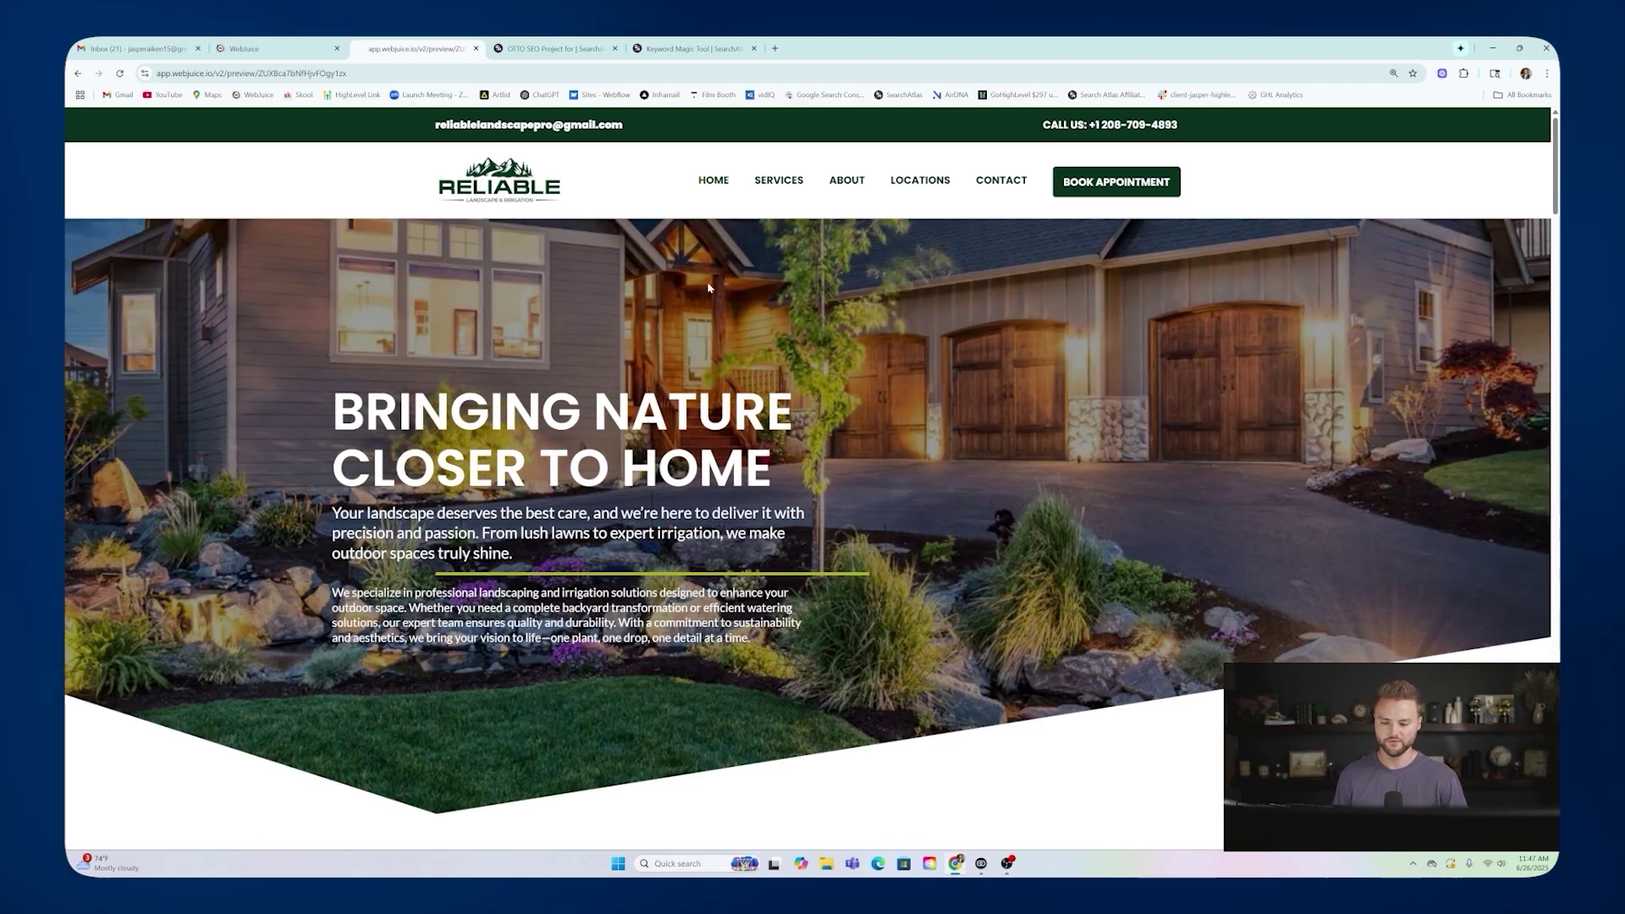
Scroll through the Home page preview from top to bottom.
{"action": "scroll", "coordinate": [741, 236], "scroll_direction": "down", "scroll_amount": 2}
{"action": "scroll", "coordinate": [723, 317], "scroll_direction": "down", "scroll_amount": 2}
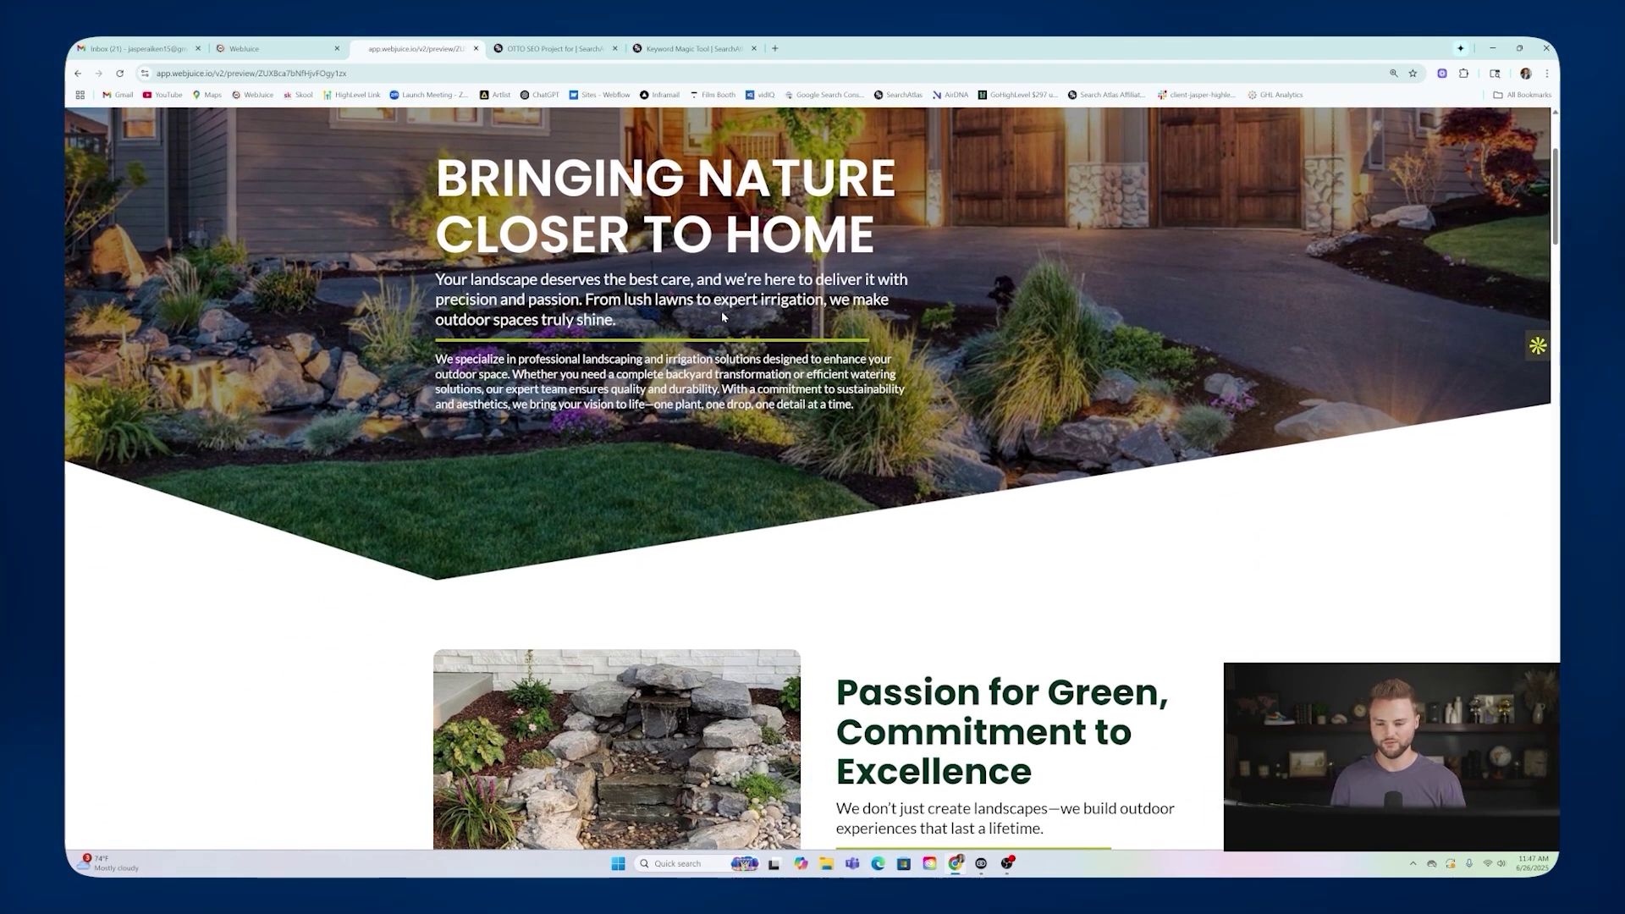
{"action": "scroll", "coordinate": [955, 337], "scroll_direction": "down", "scroll_amount": 10}
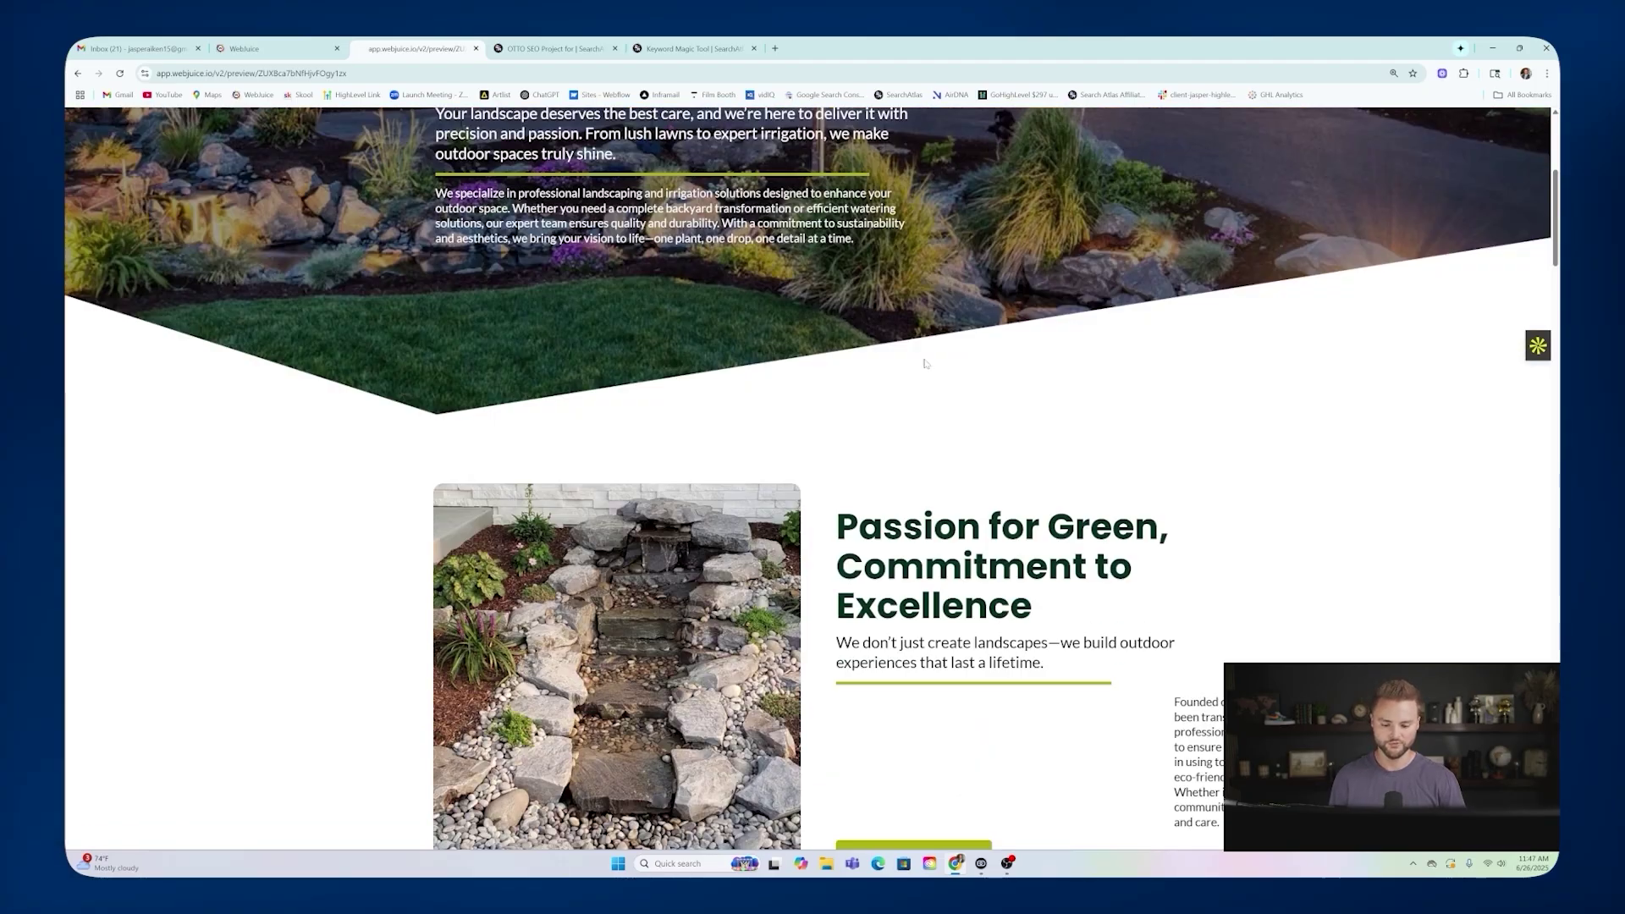
{"action": "scroll", "coordinate": [955, 337], "scroll_direction": "down", "scroll_amount": 9}
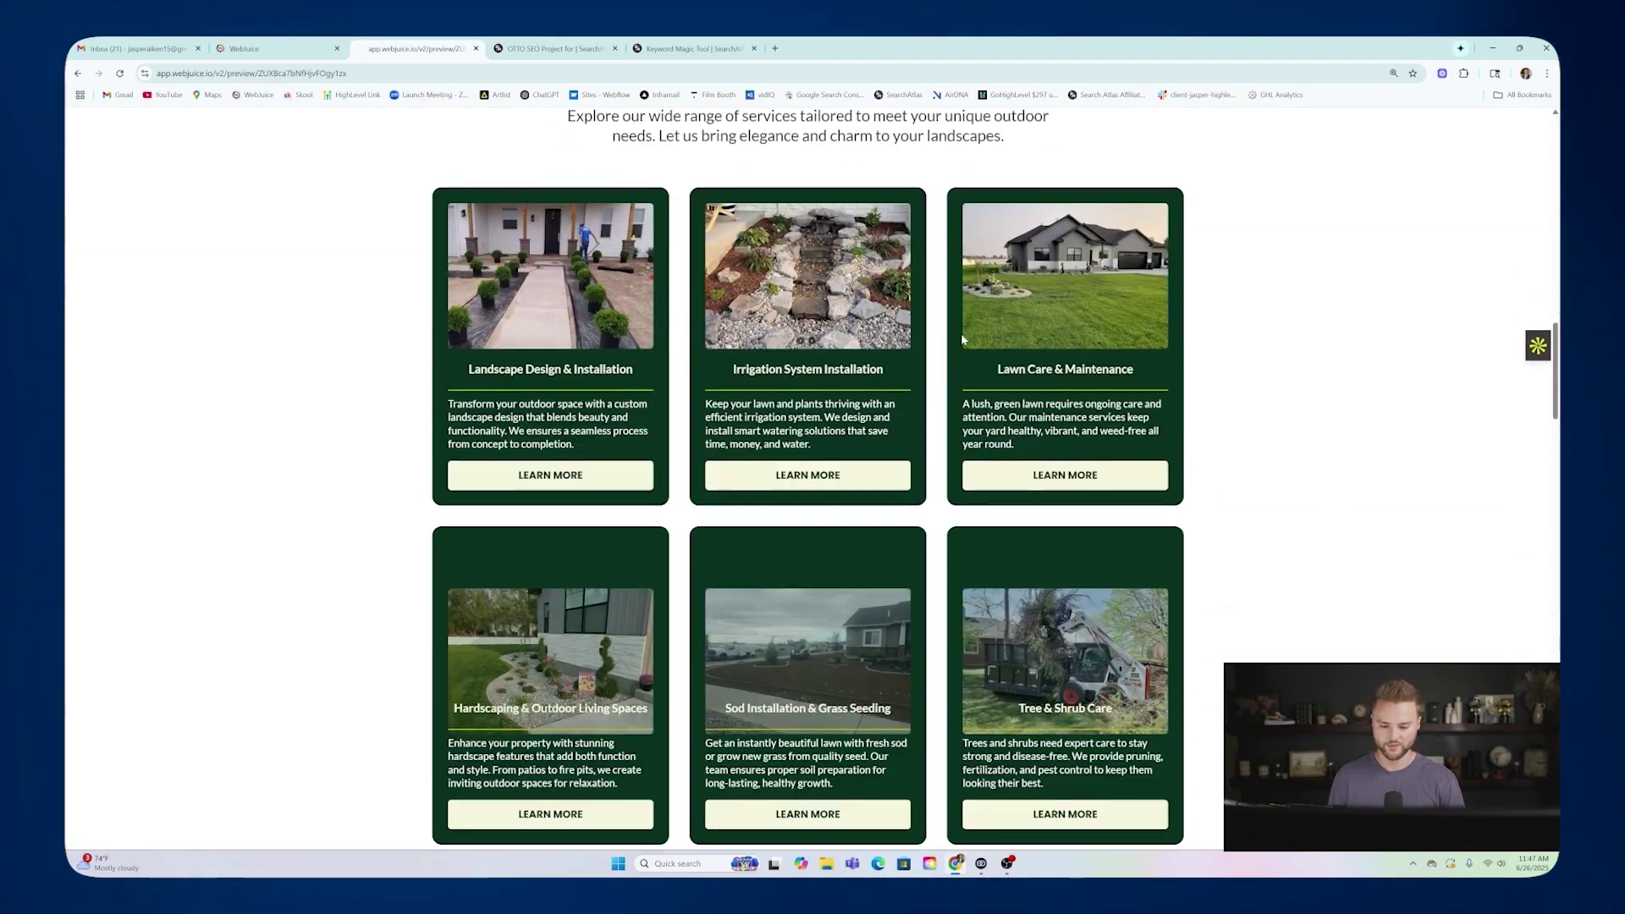
{"action": "scroll", "coordinate": [999, 359], "scroll_direction": "down", "scroll_amount": 2}
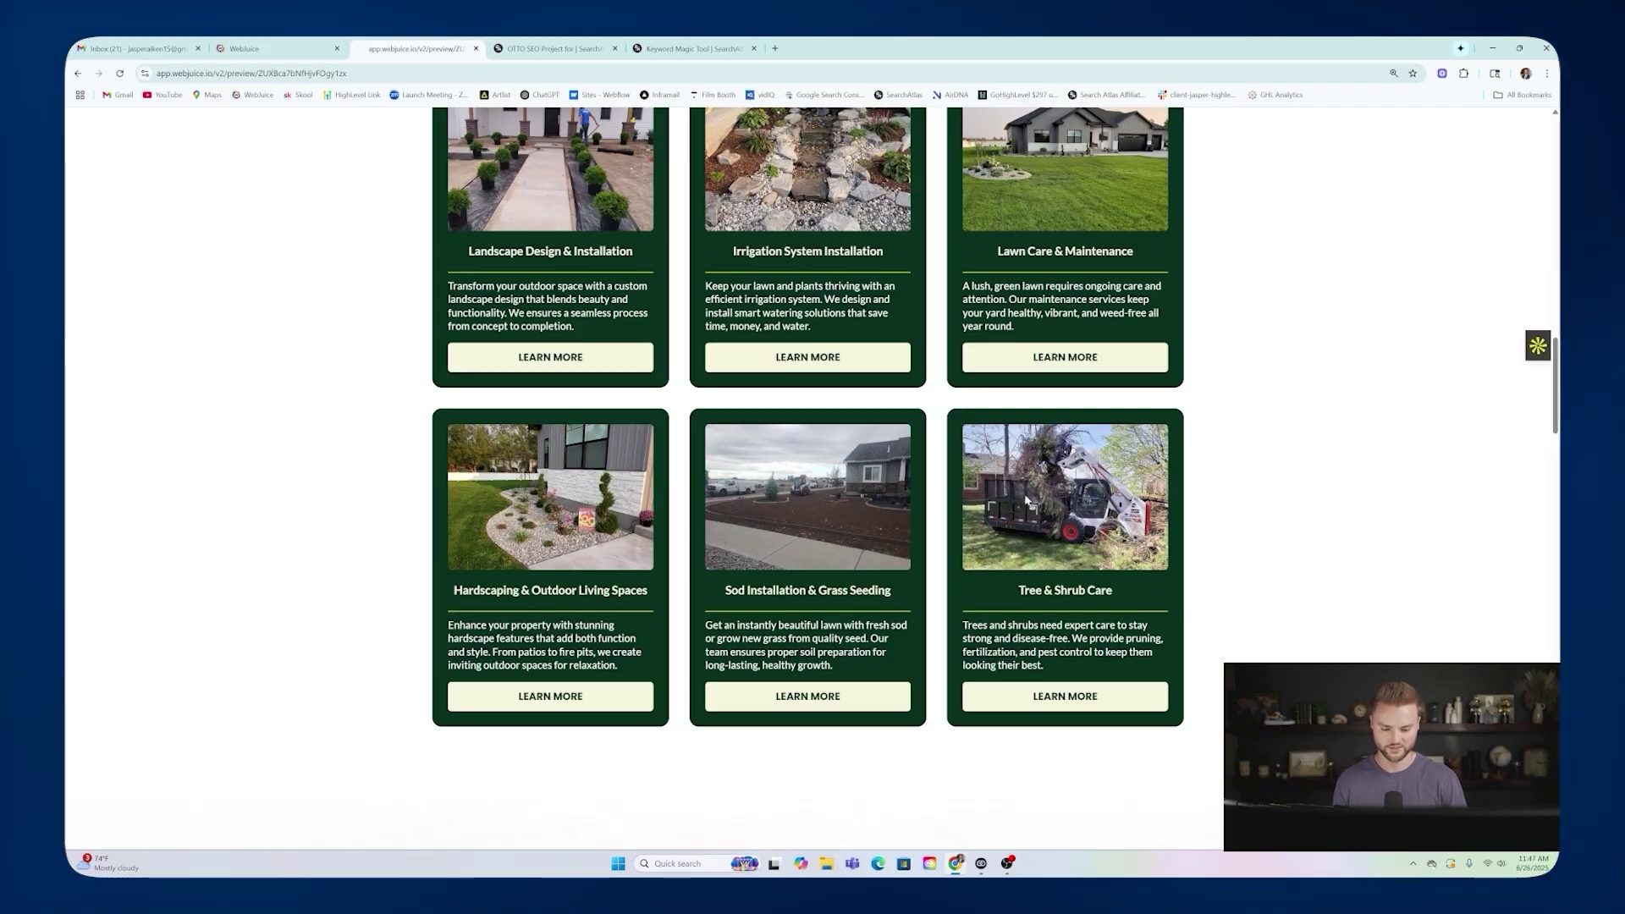
{"action": "scroll", "coordinate": [1027, 500], "scroll_direction": "down", "scroll_amount": 12}
{"action": "scroll", "coordinate": [812, 491], "scroll_direction": "down", "scroll_amount": 9}
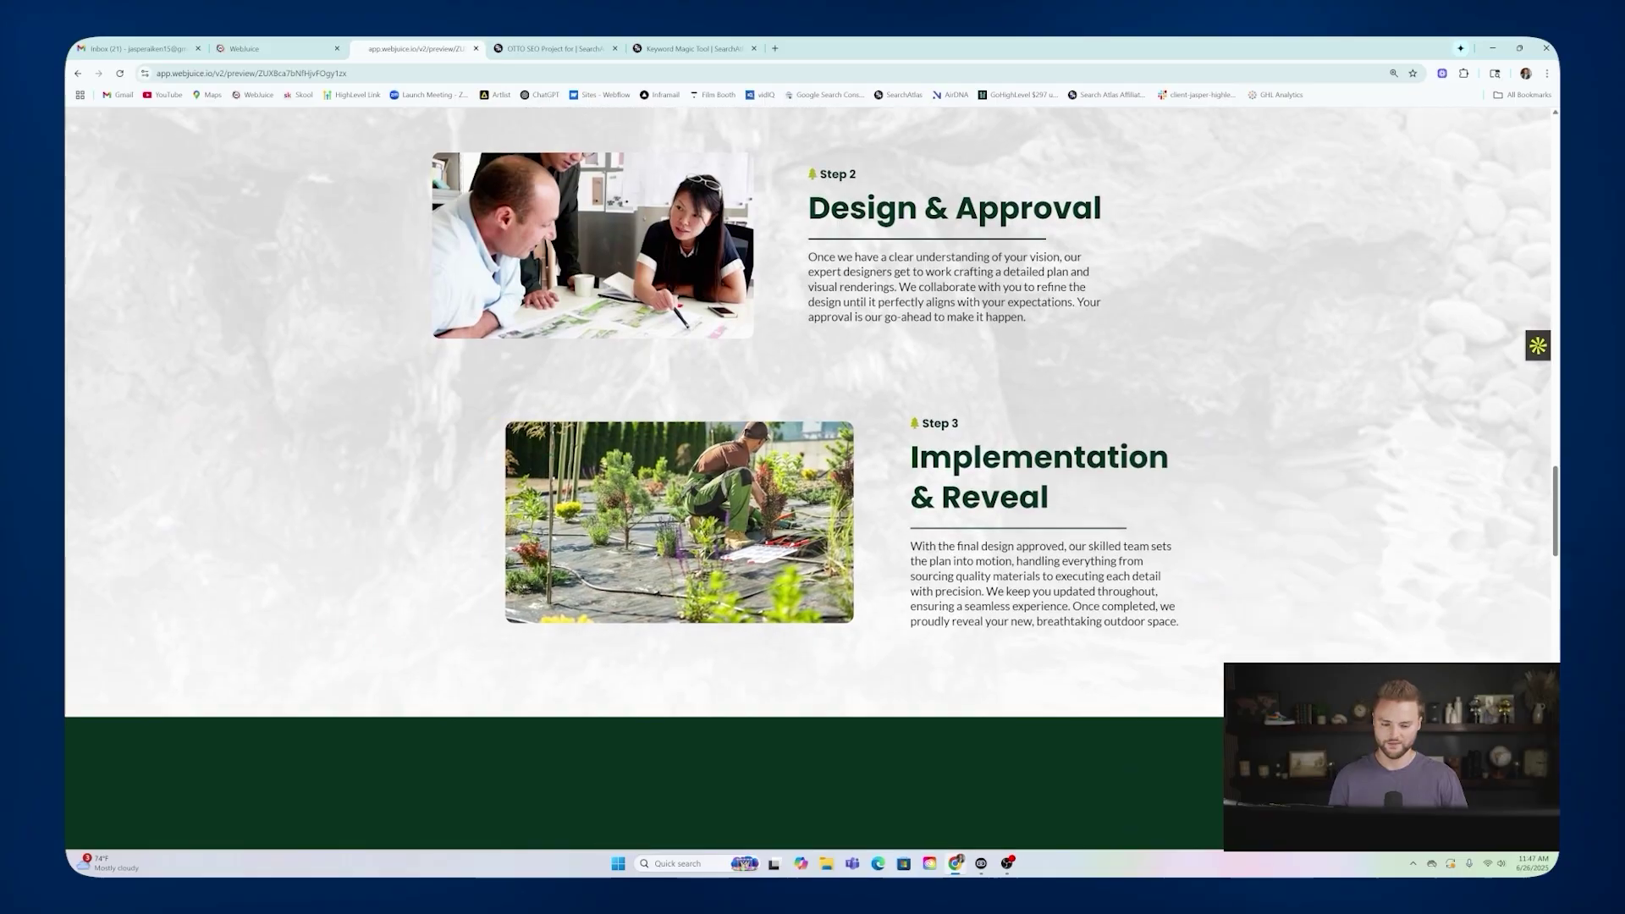
{"action": "scroll", "coordinate": [871, 282], "scroll_direction": "down", "scroll_amount": 6}
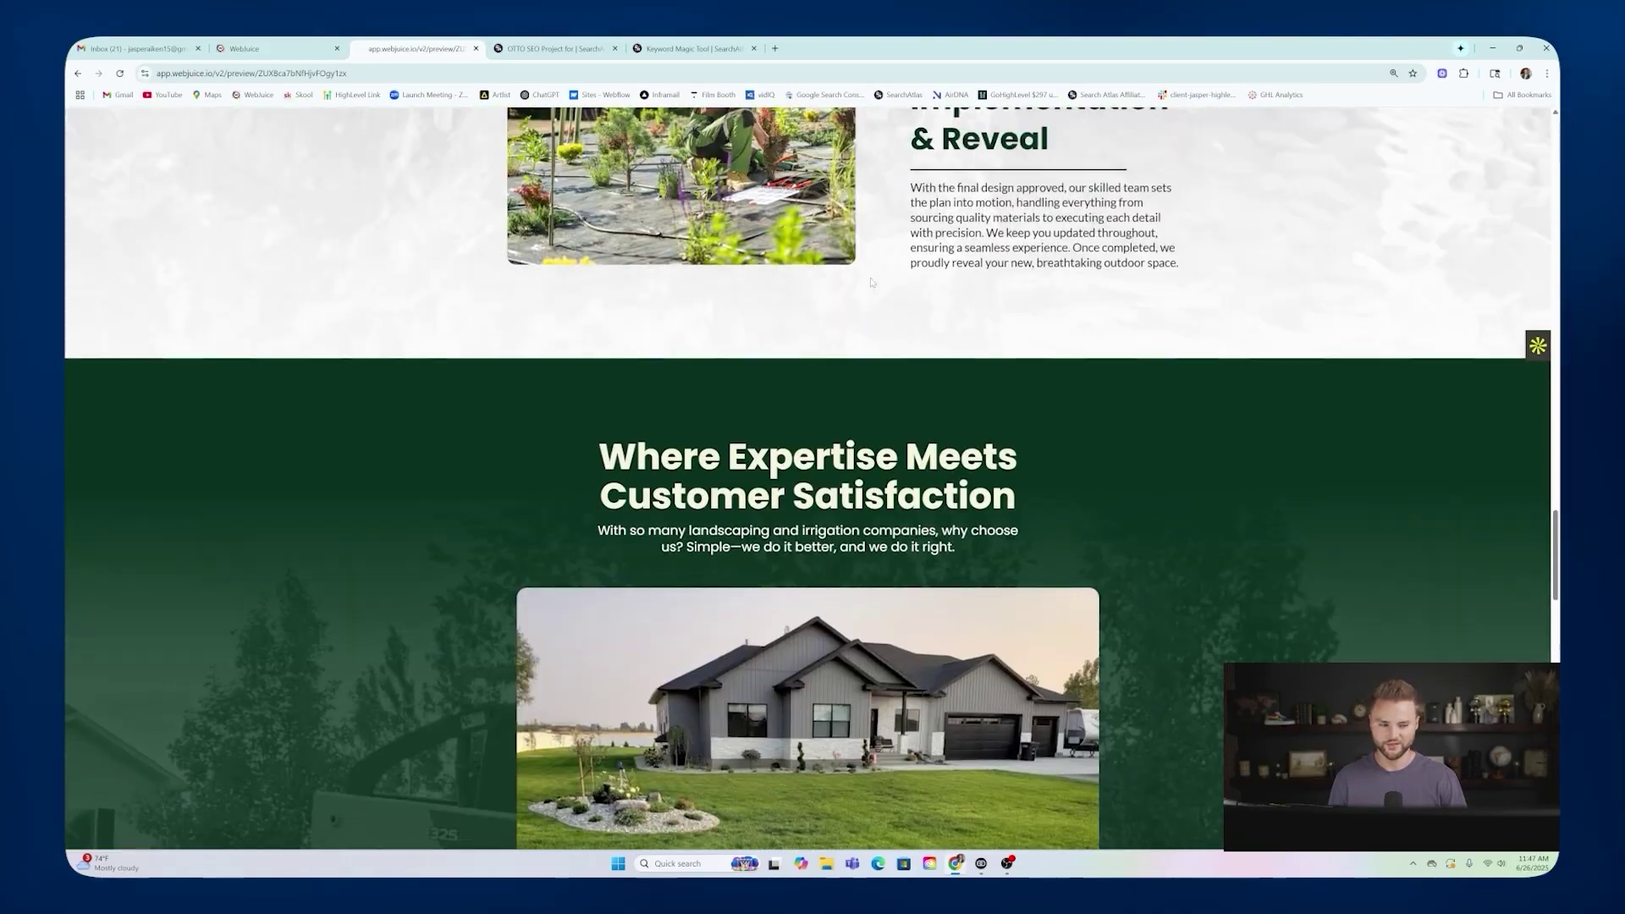
{"action": "scroll", "coordinate": [870, 282], "scroll_direction": "up", "scroll_amount": 20}
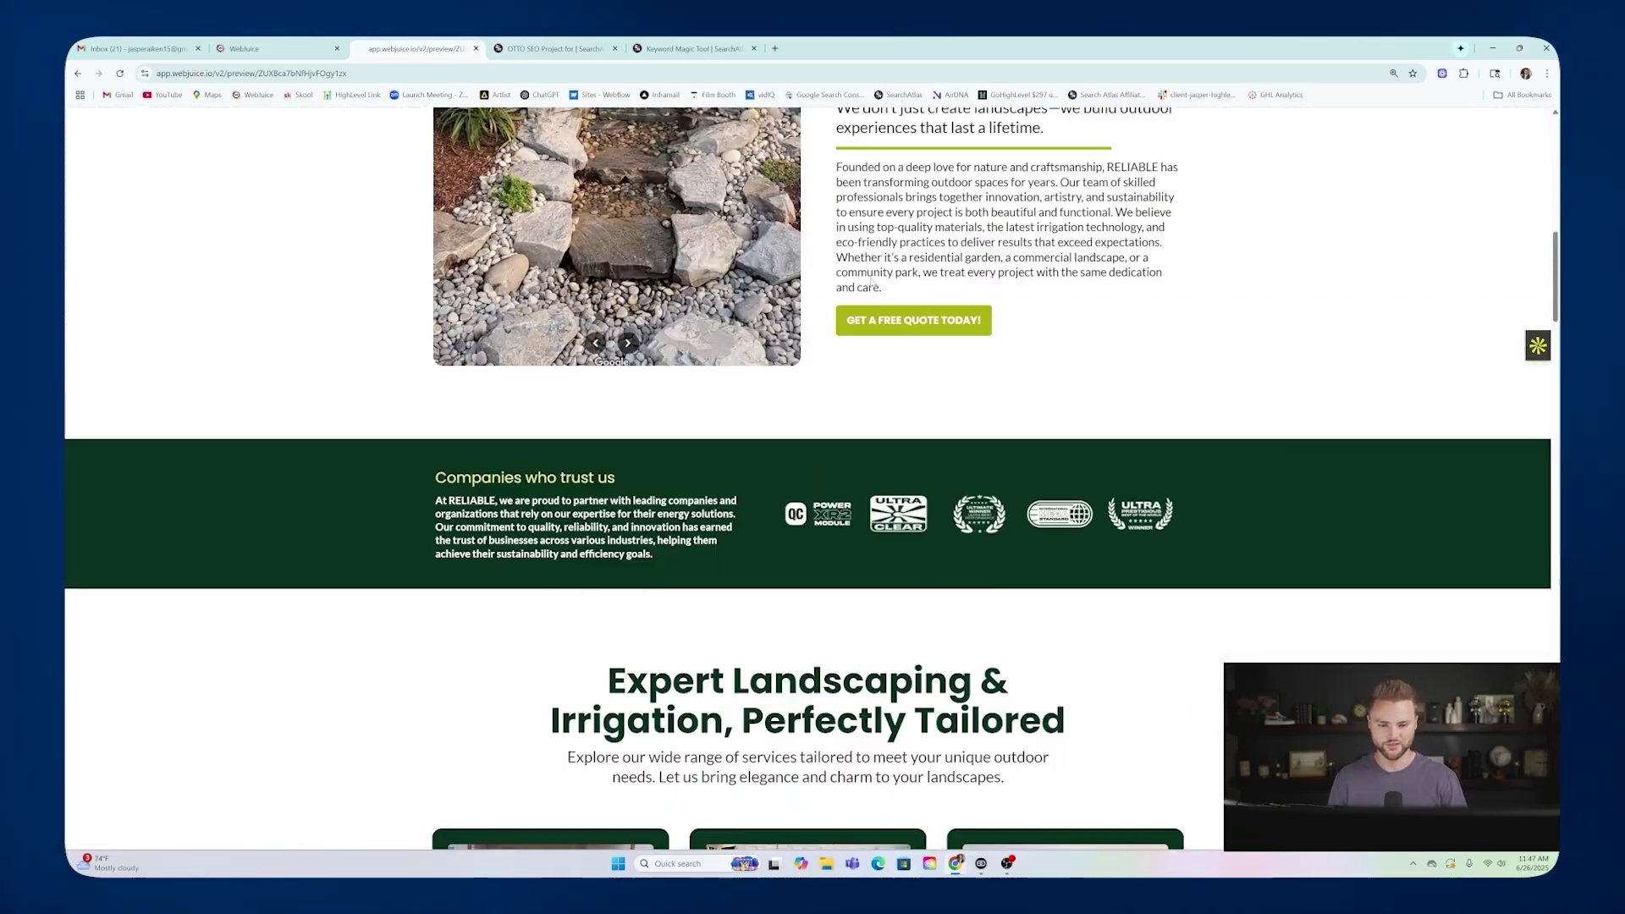
{"action": "scroll", "coordinate": [872, 281], "scroll_direction": "up", "scroll_amount": 10}
View the About Us page, then return to the WebJuice pages list.
{"action": "left_click", "coordinate": [834, 177]}
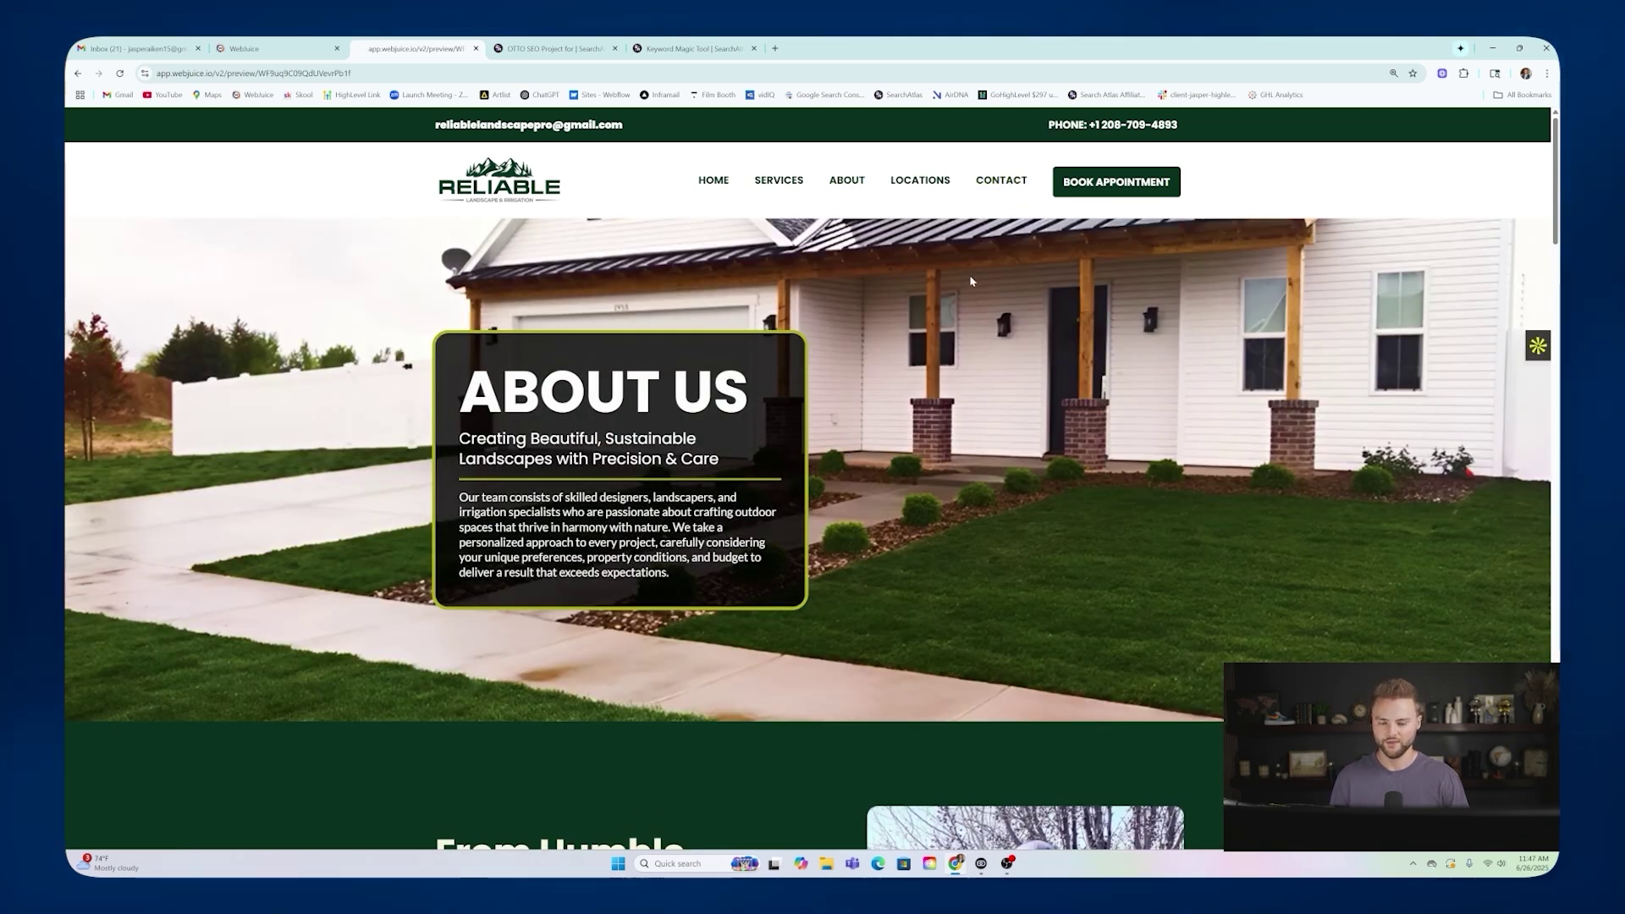
{"action": "mouse_move", "coordinate": [890, 193]}
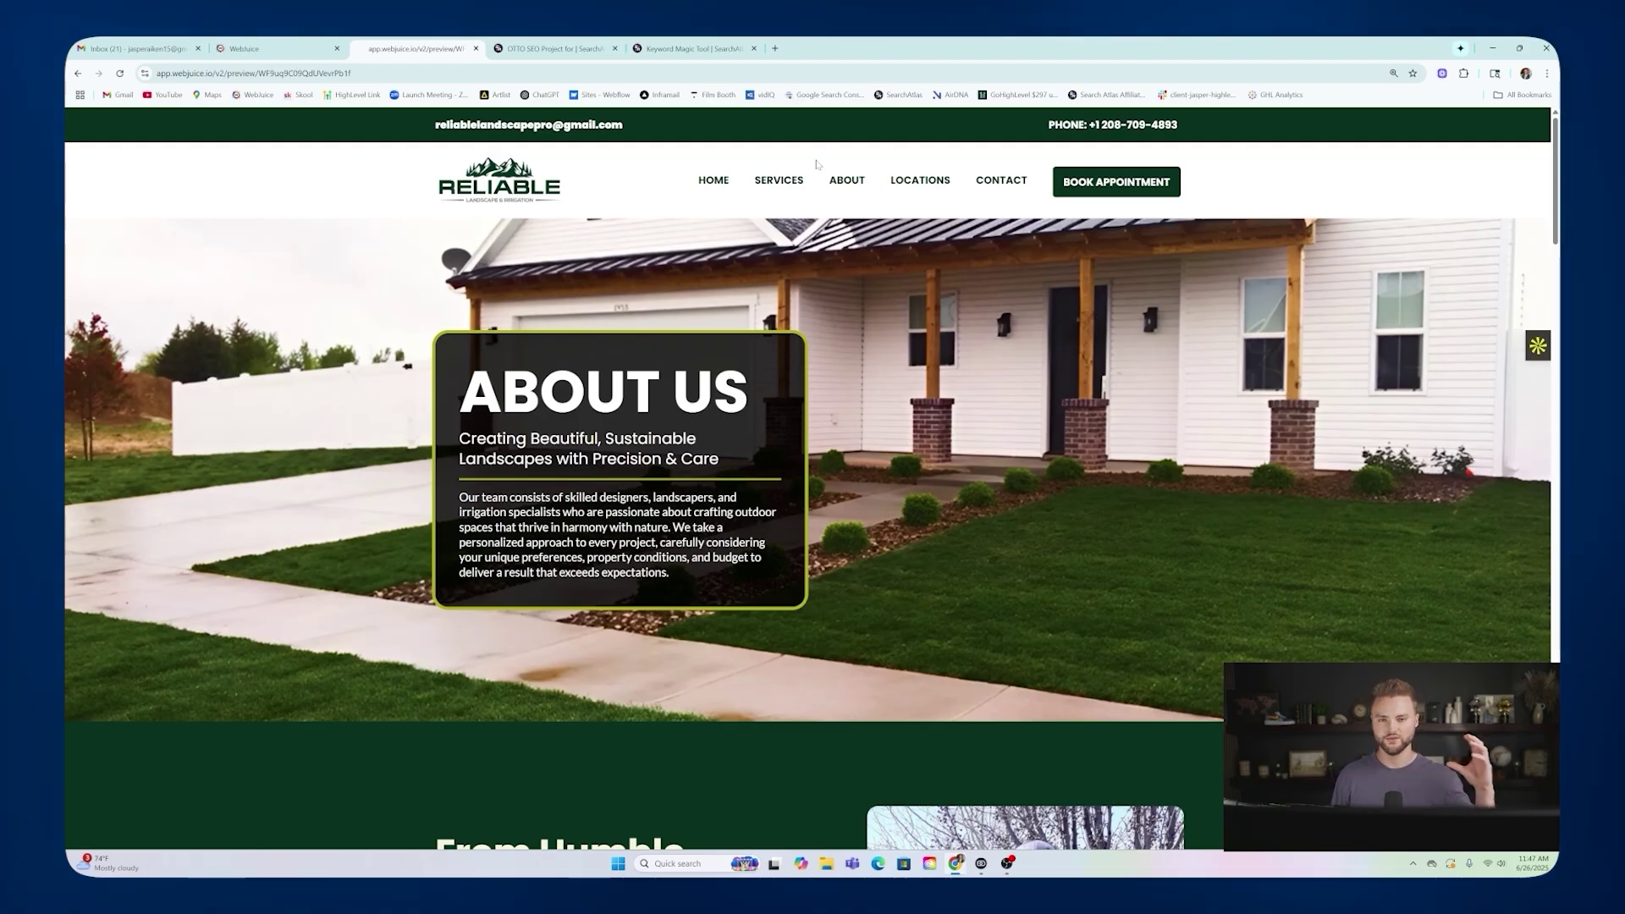
{"action": "left_click", "coordinate": [279, 48]}
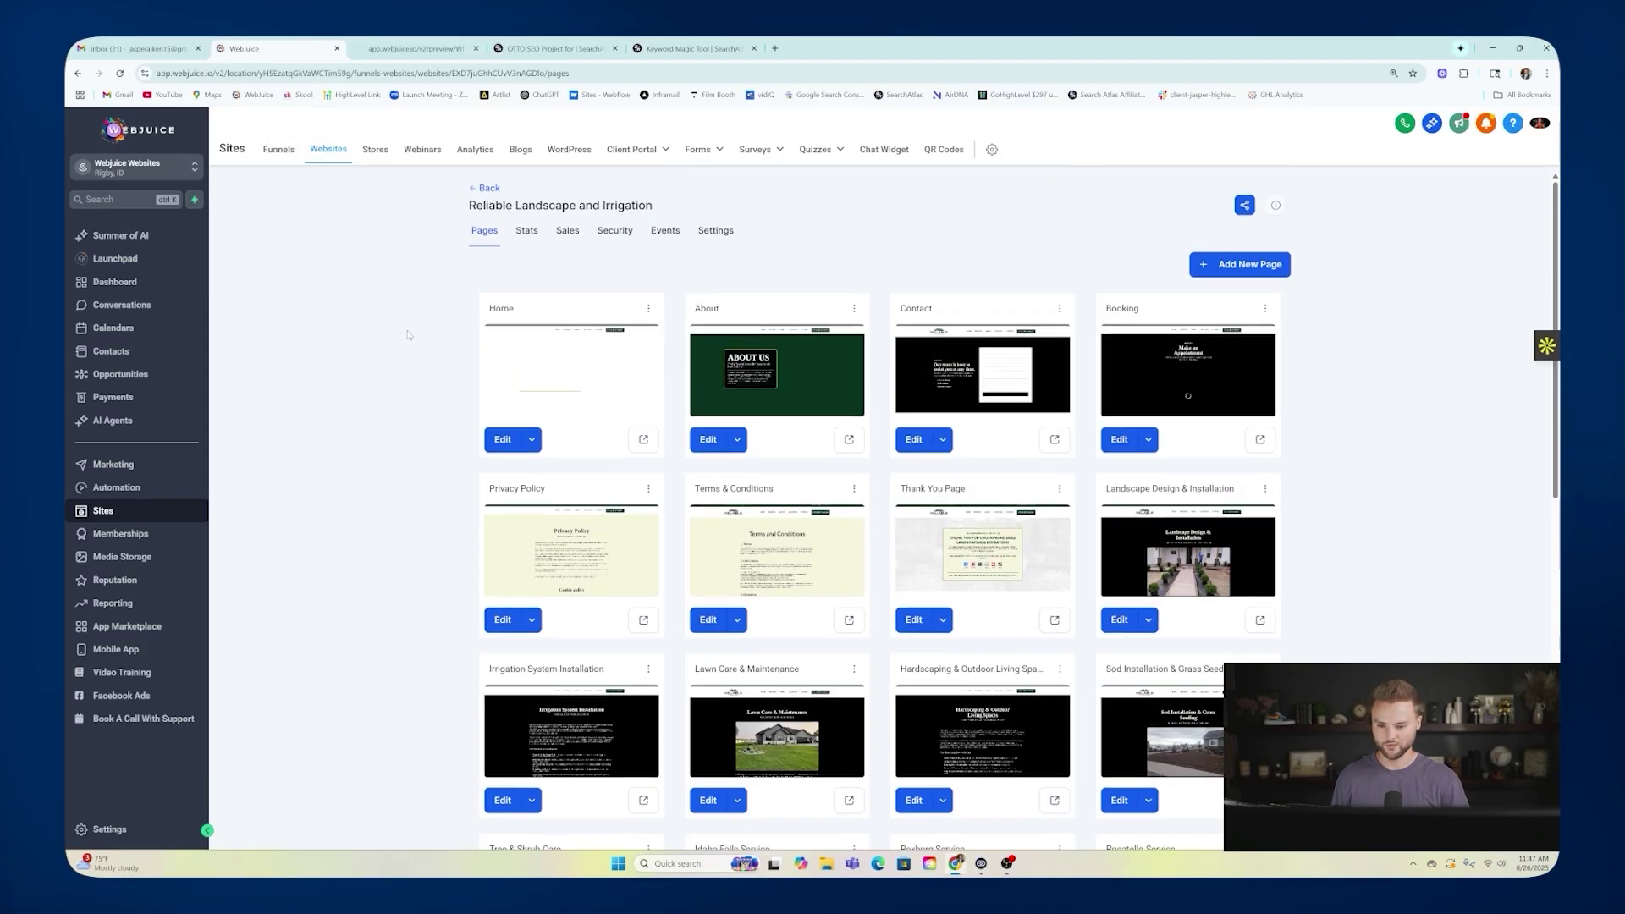
Open the Home page in the builder and expand its SEO meta data Content section.
{"action": "left_click", "coordinate": [568, 353]}
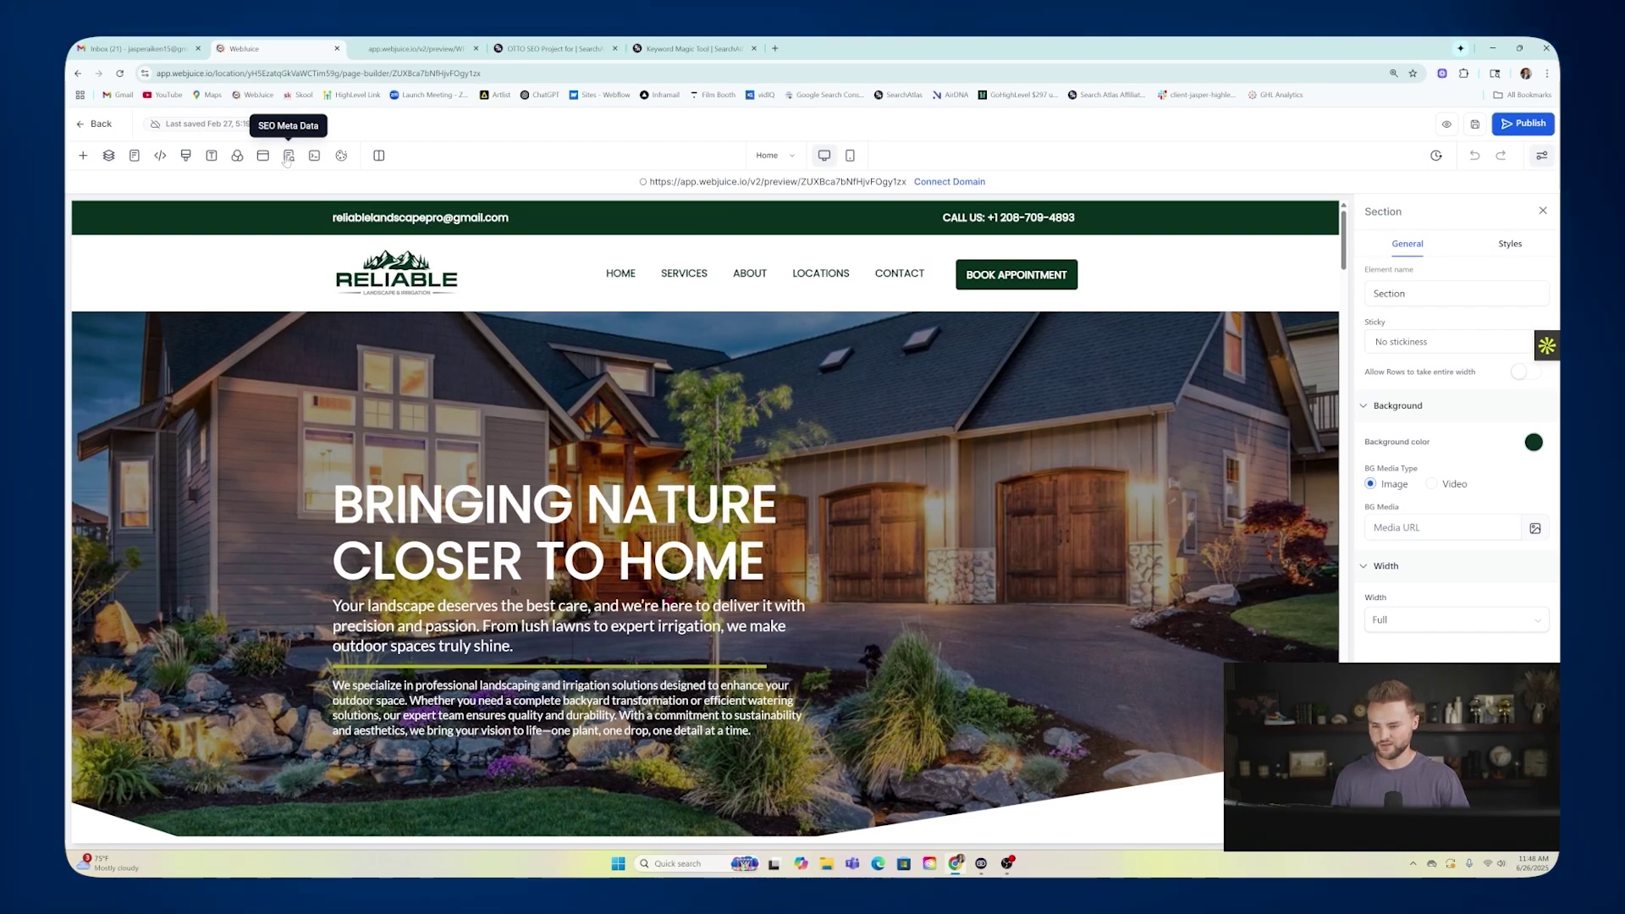
{"action": "left_click", "coordinate": [288, 155]}
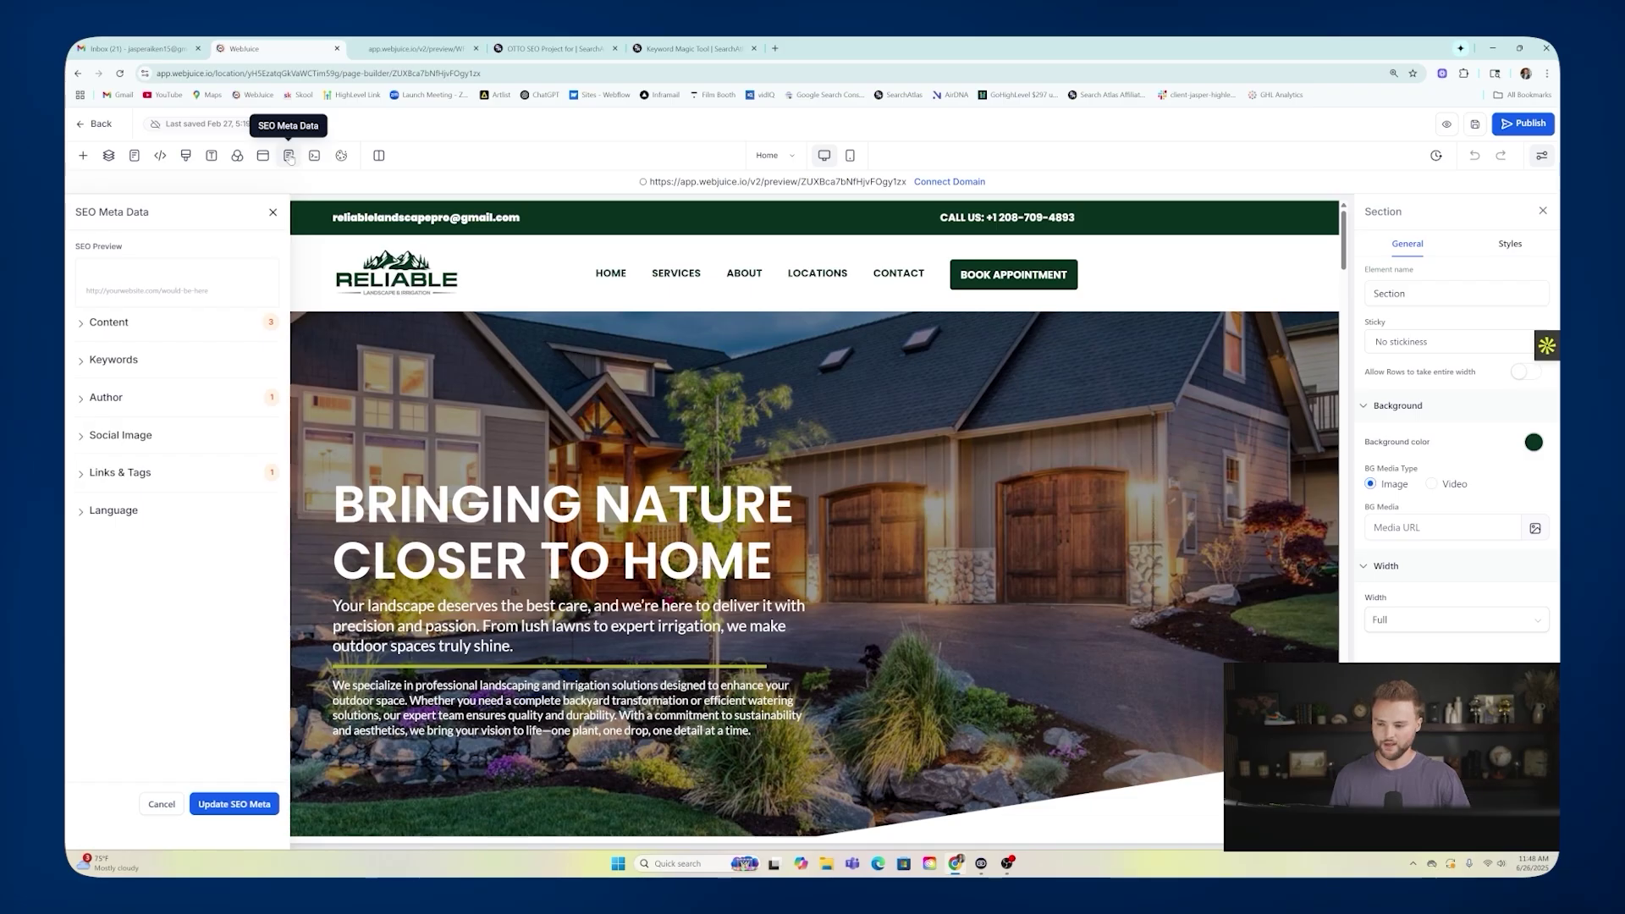
{"action": "left_click", "coordinate": [108, 322]}
Enter the title 'Reliable Landscape and Irrigation - Home' and description 'We offer Landscaping services in Idaho Falls, Rexburg'.
{"action": "left_click", "coordinate": [142, 352]}
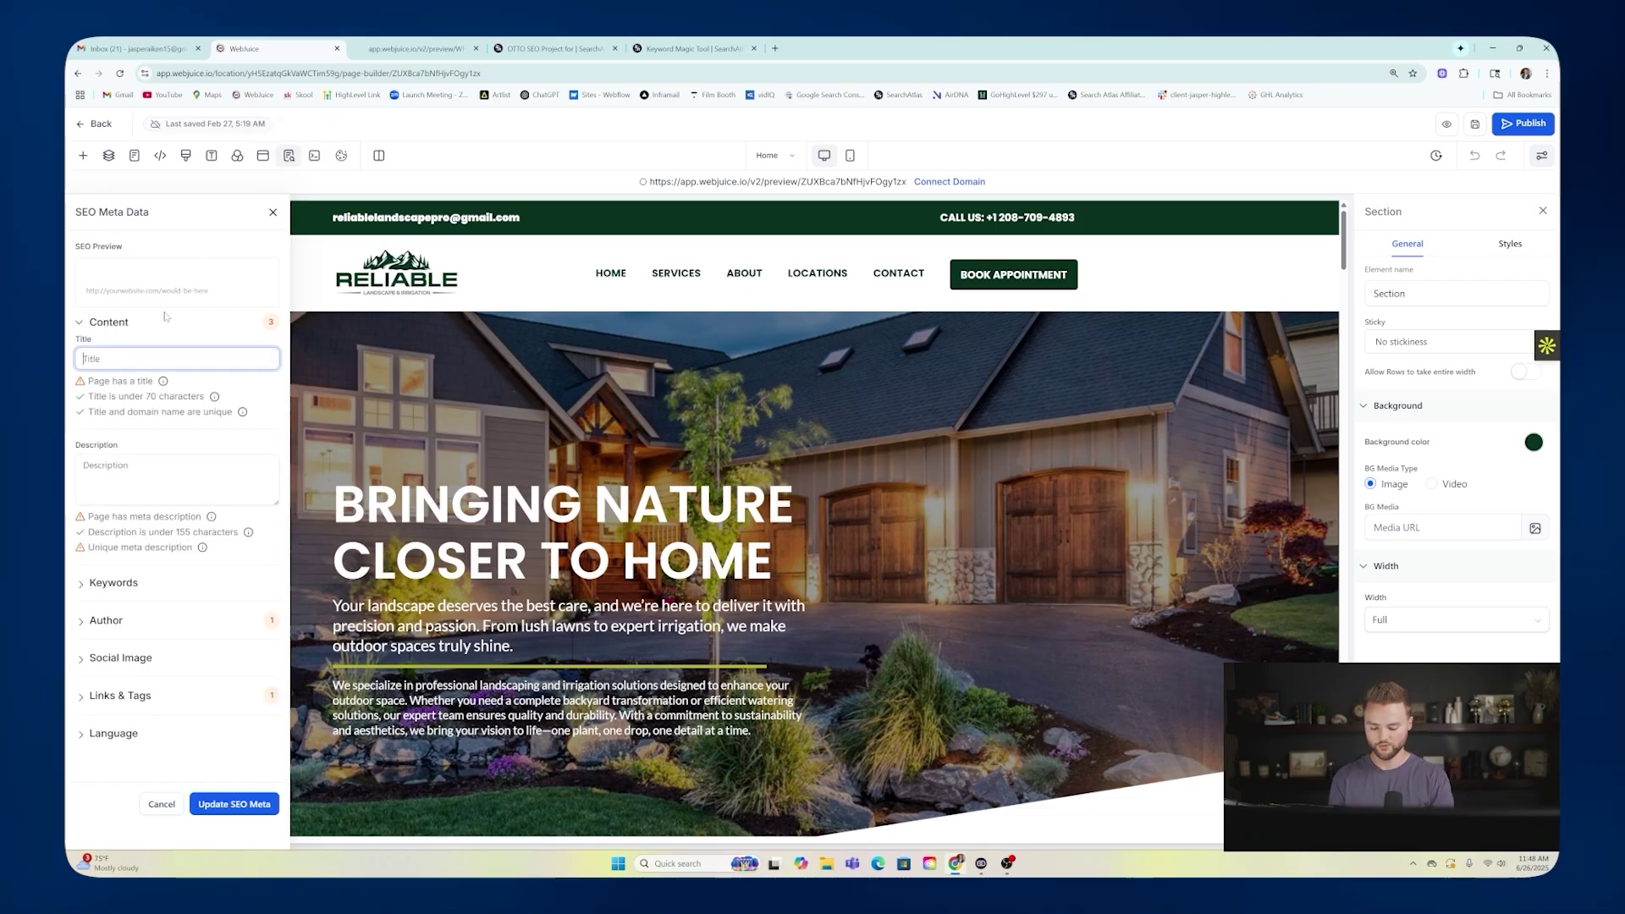
{"action": "type", "text": "Re"}
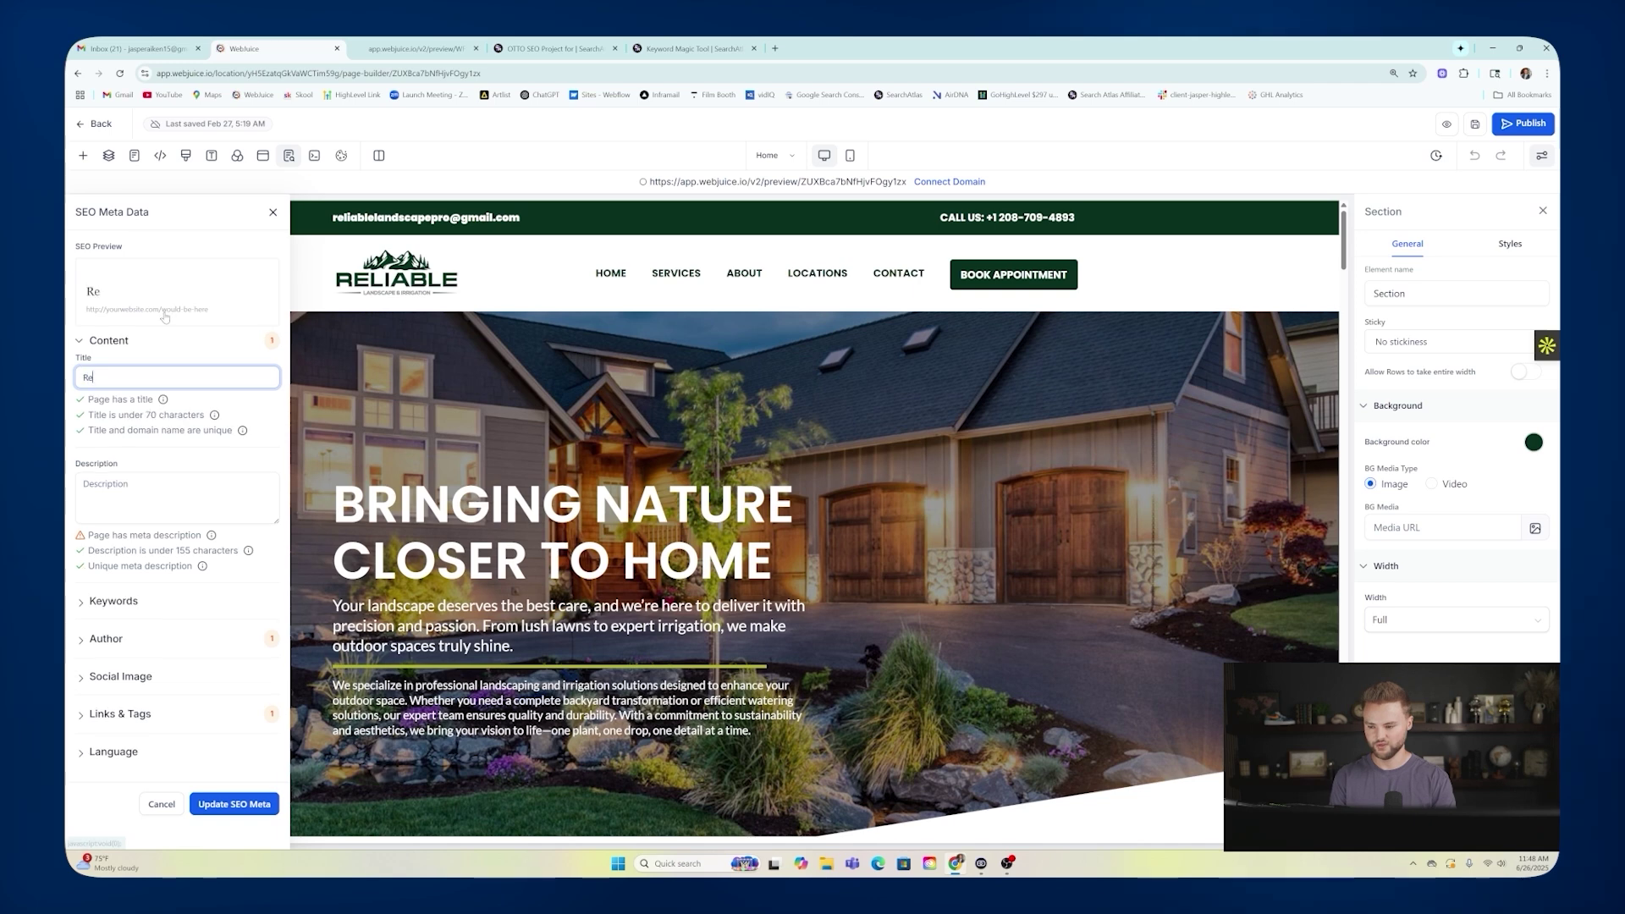
{"action": "type", "text": "liable Landscape and Irrig"}
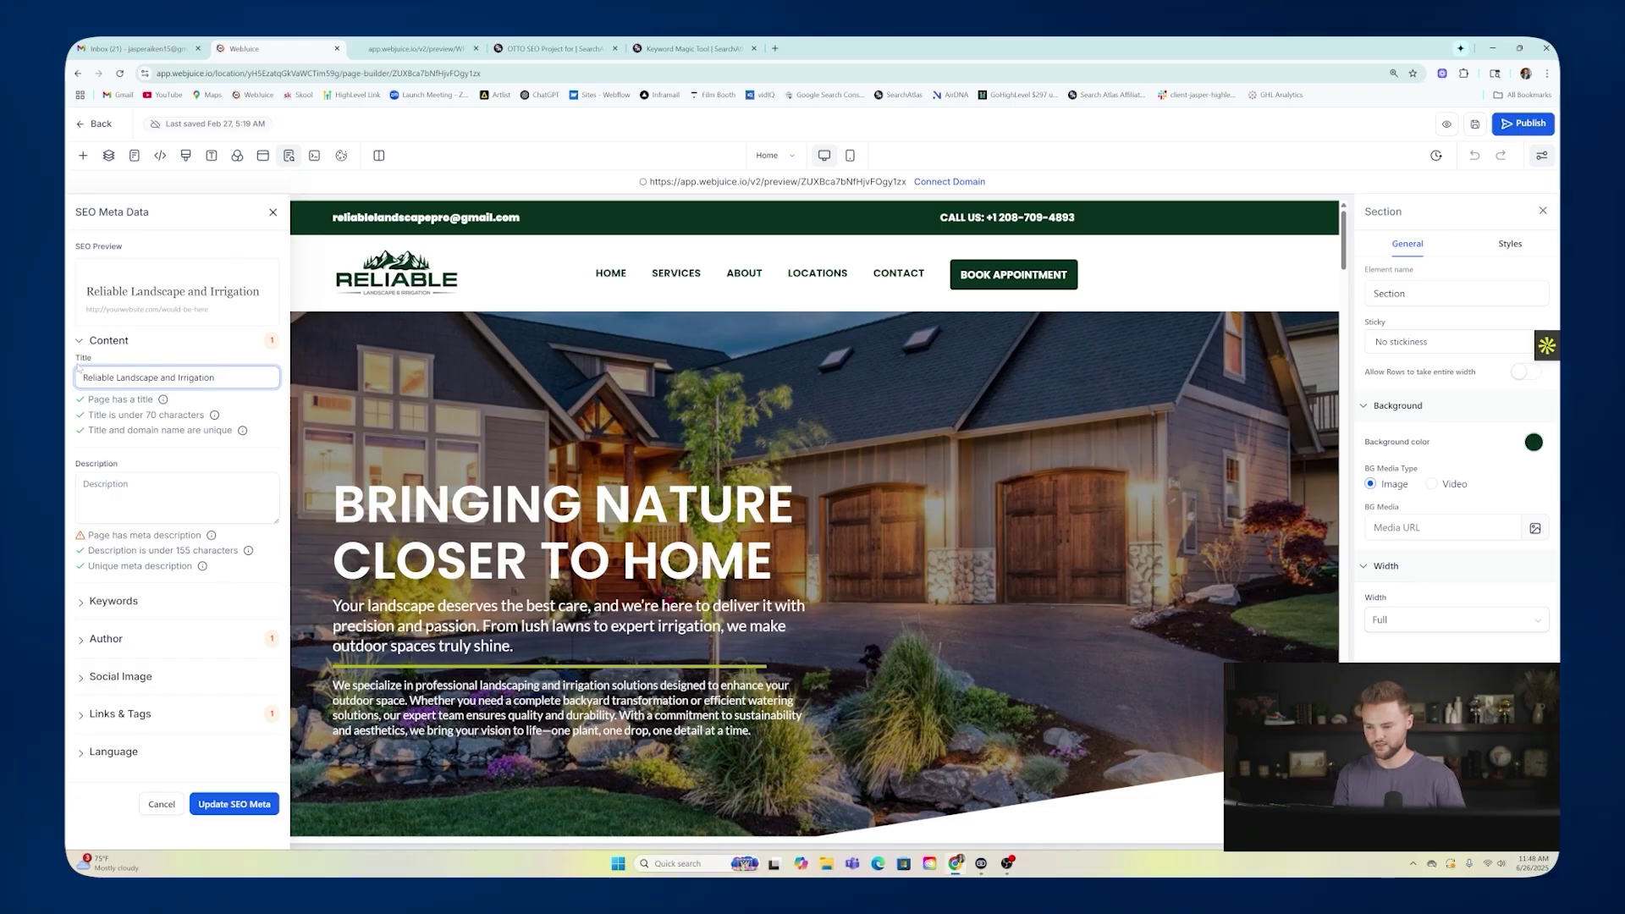
{"action": "type", "text": "ation"}
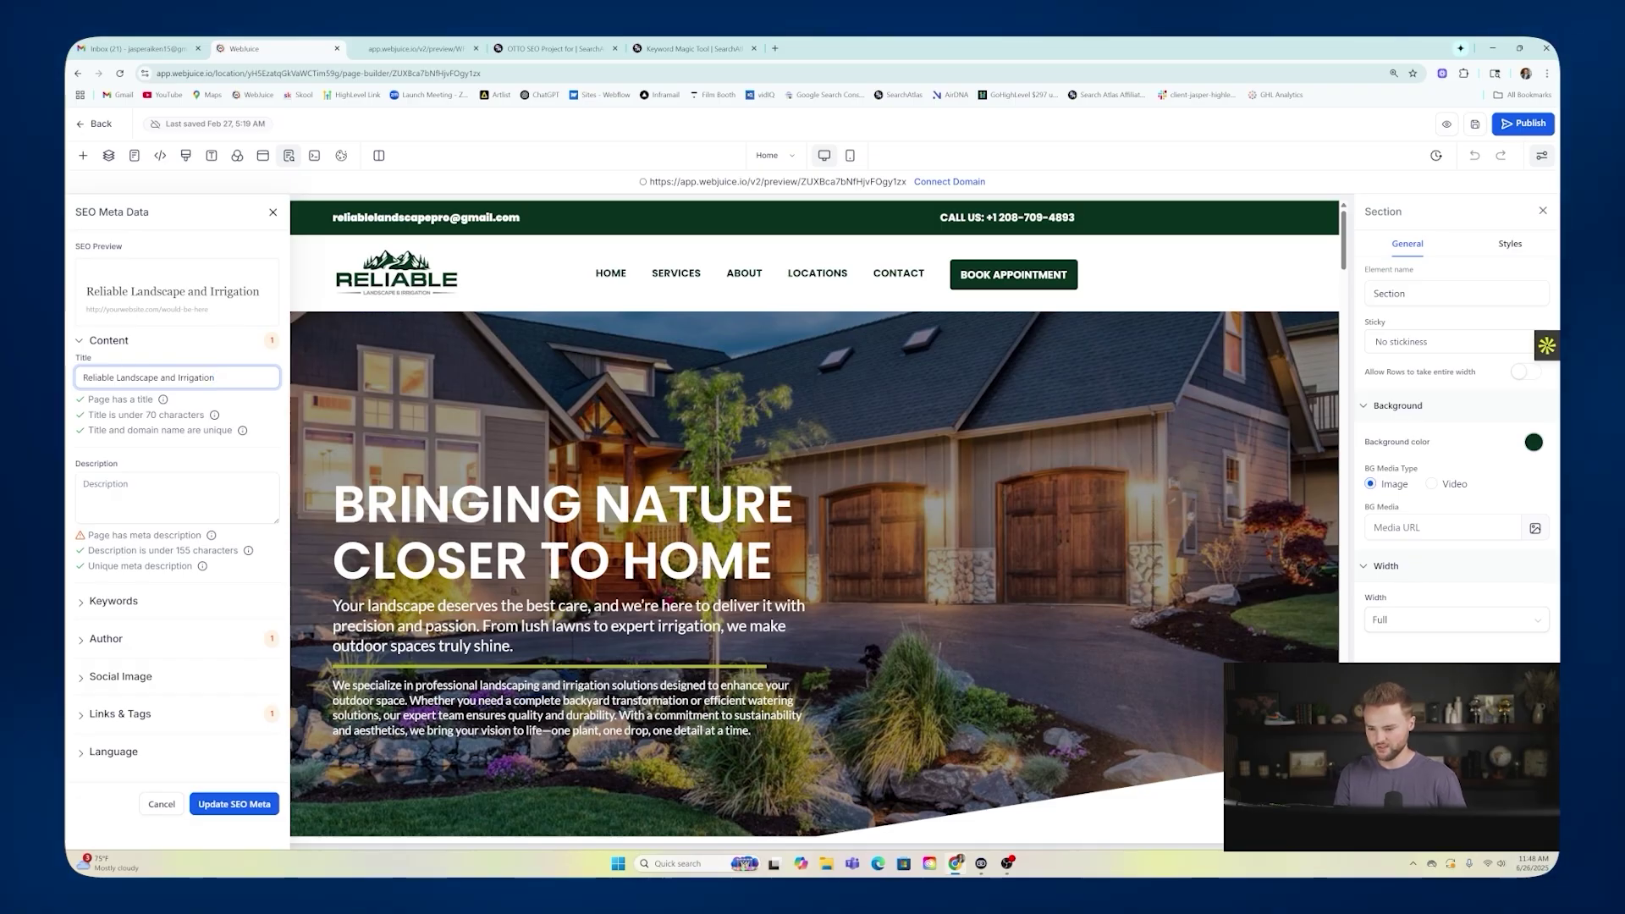
{"action": "type", "text": " - Home"}
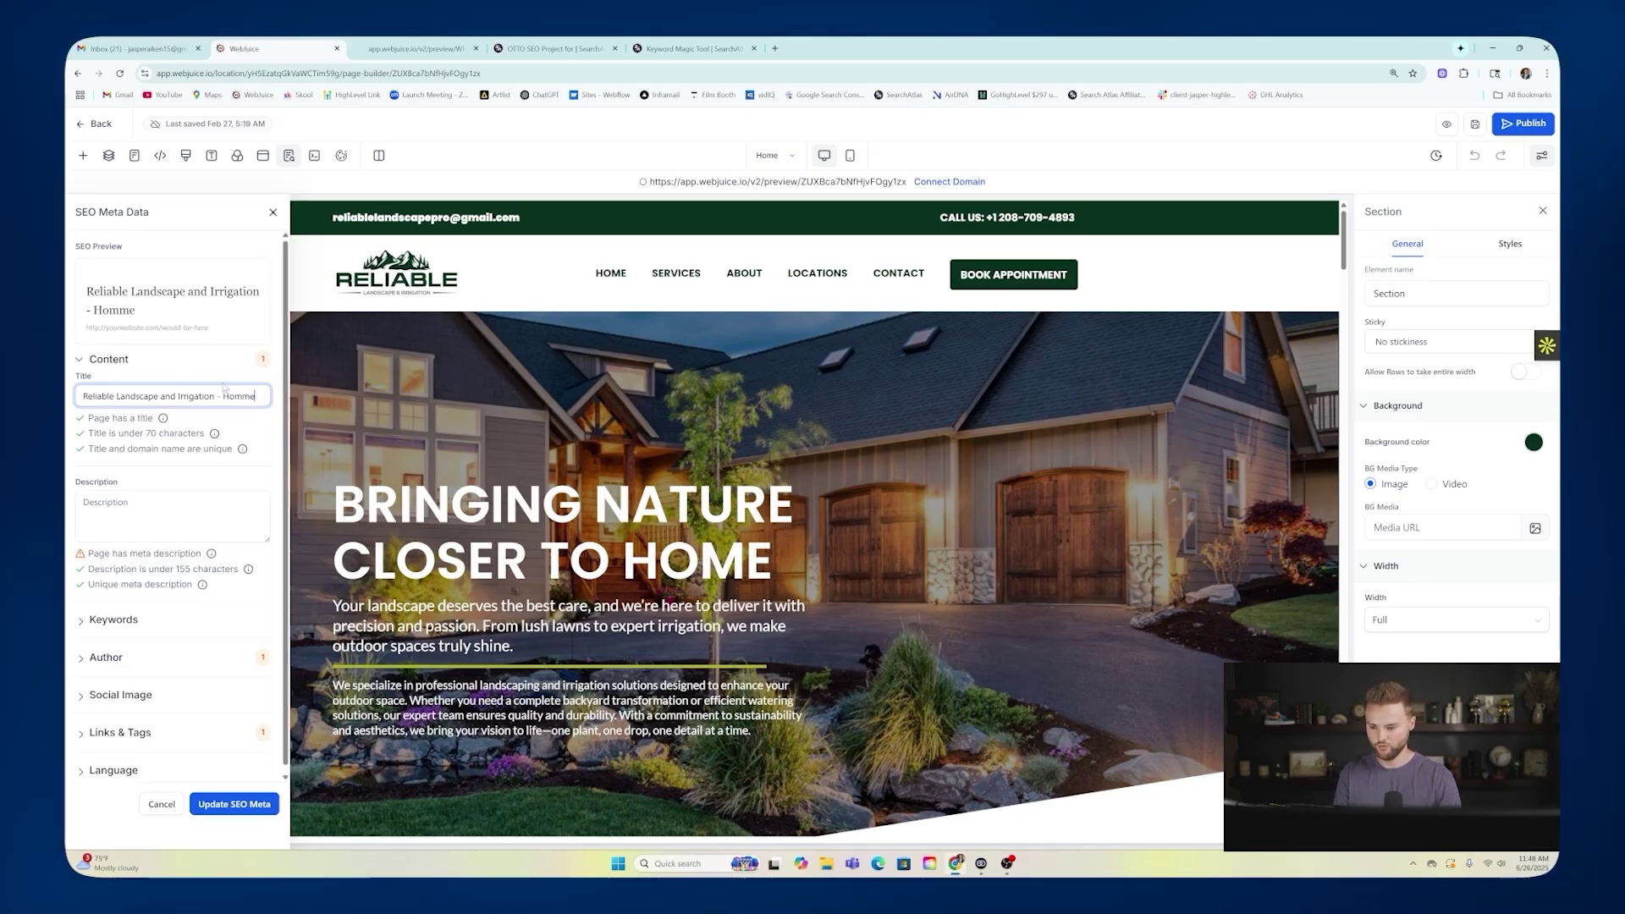
{"action": "key", "text": "Tab"}
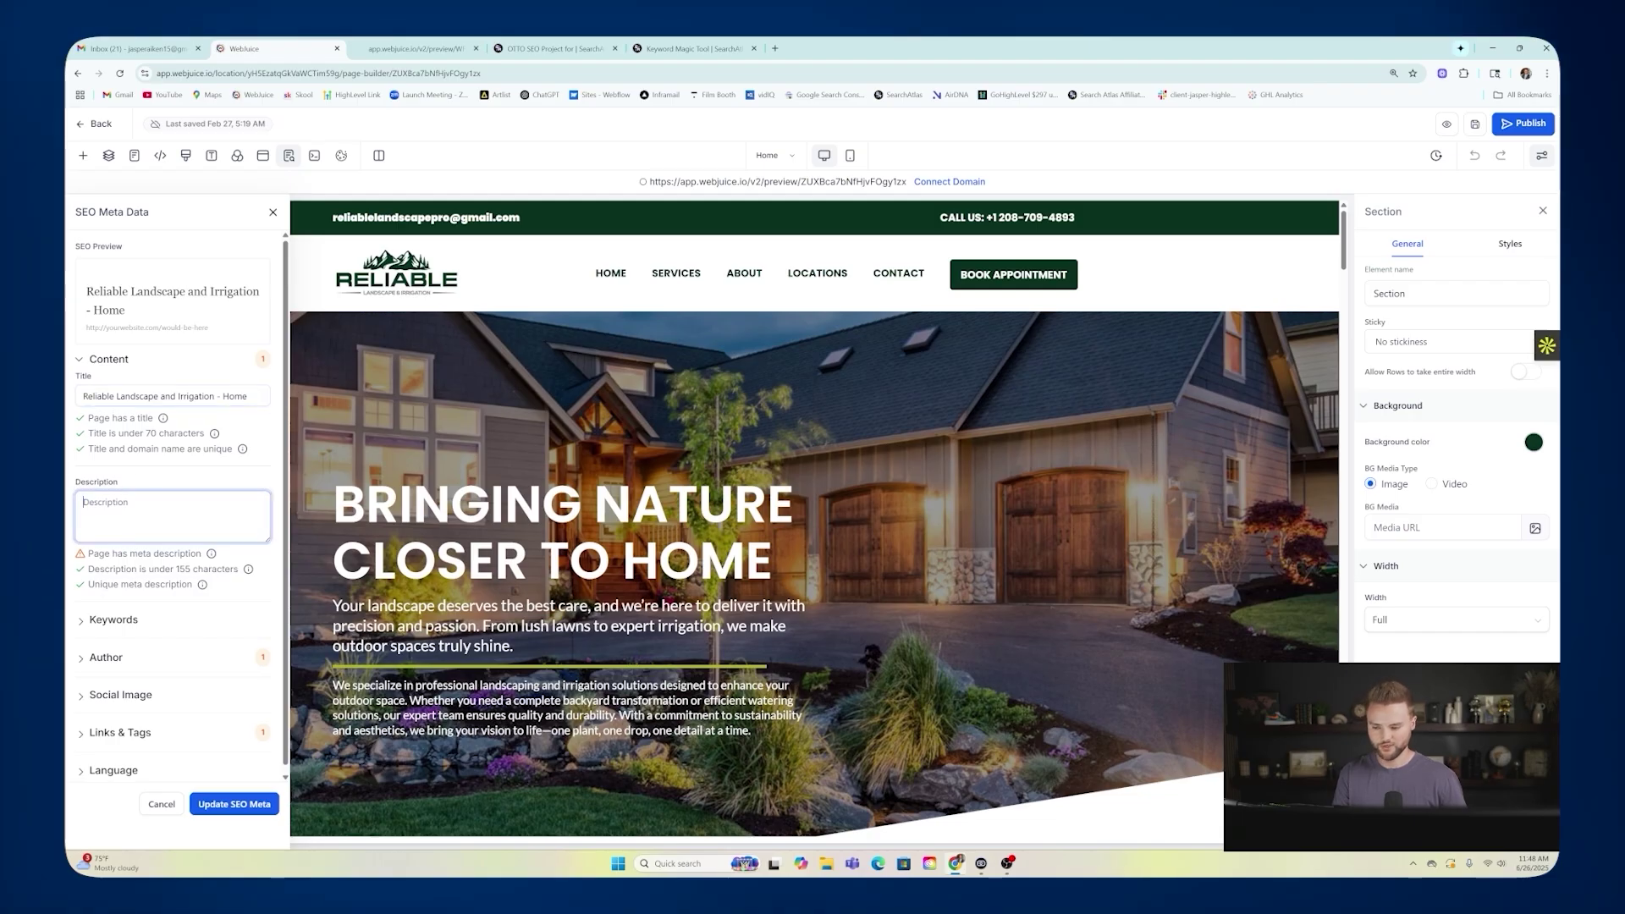
{"action": "type", "text": "We"}
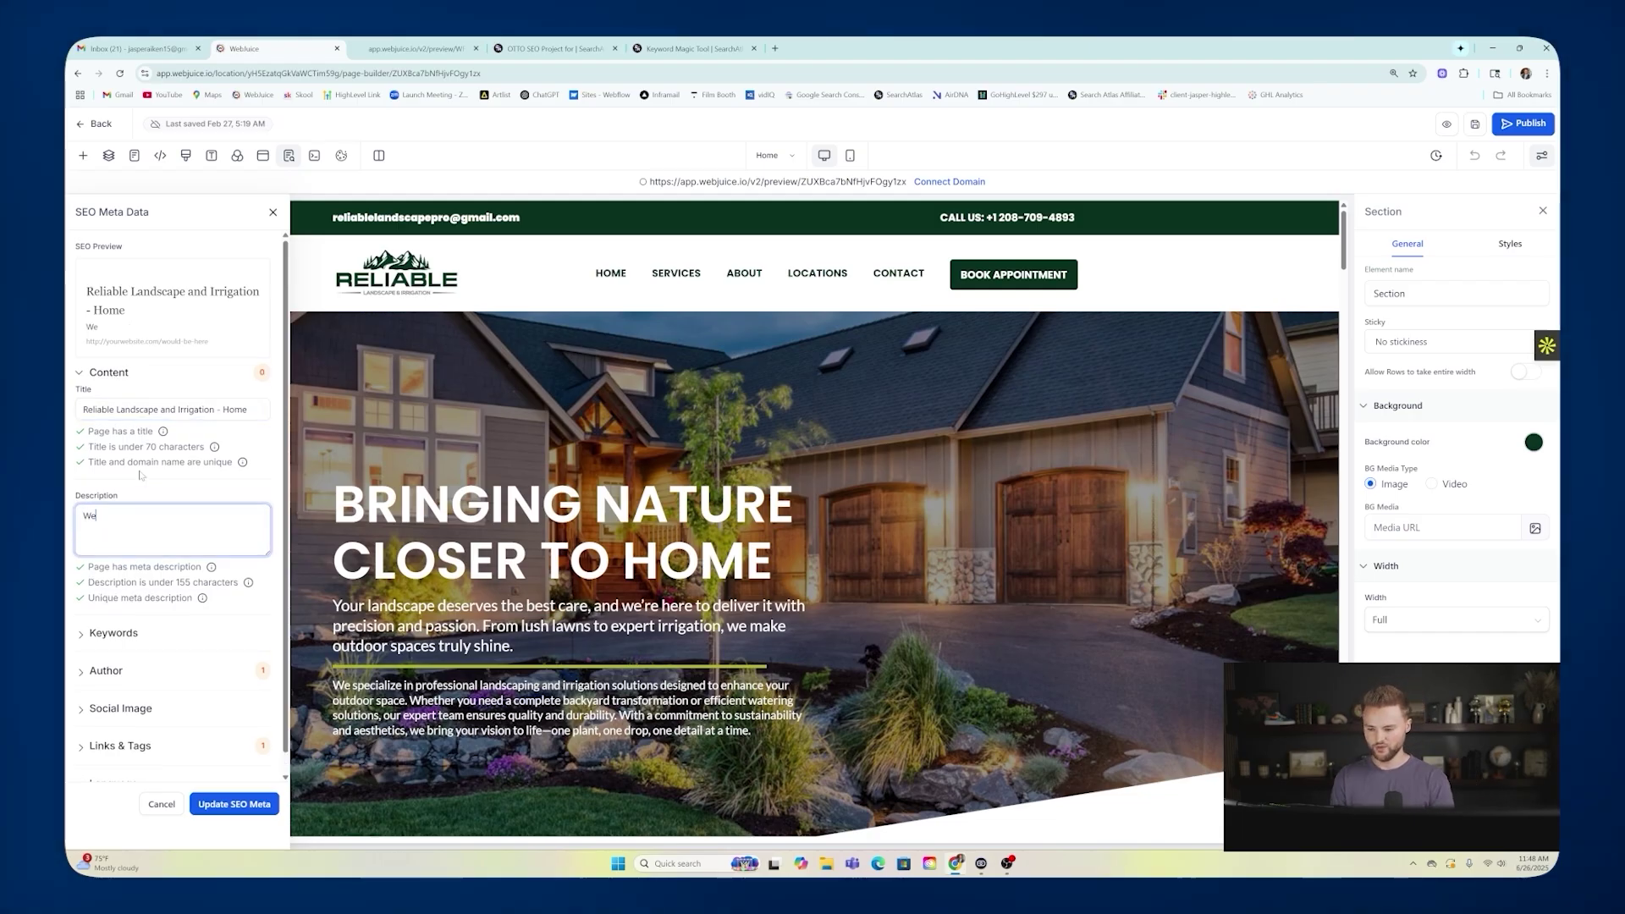
{"action": "type", "text": " offer Landscaping services in Idaho Falls, Rexburg"}
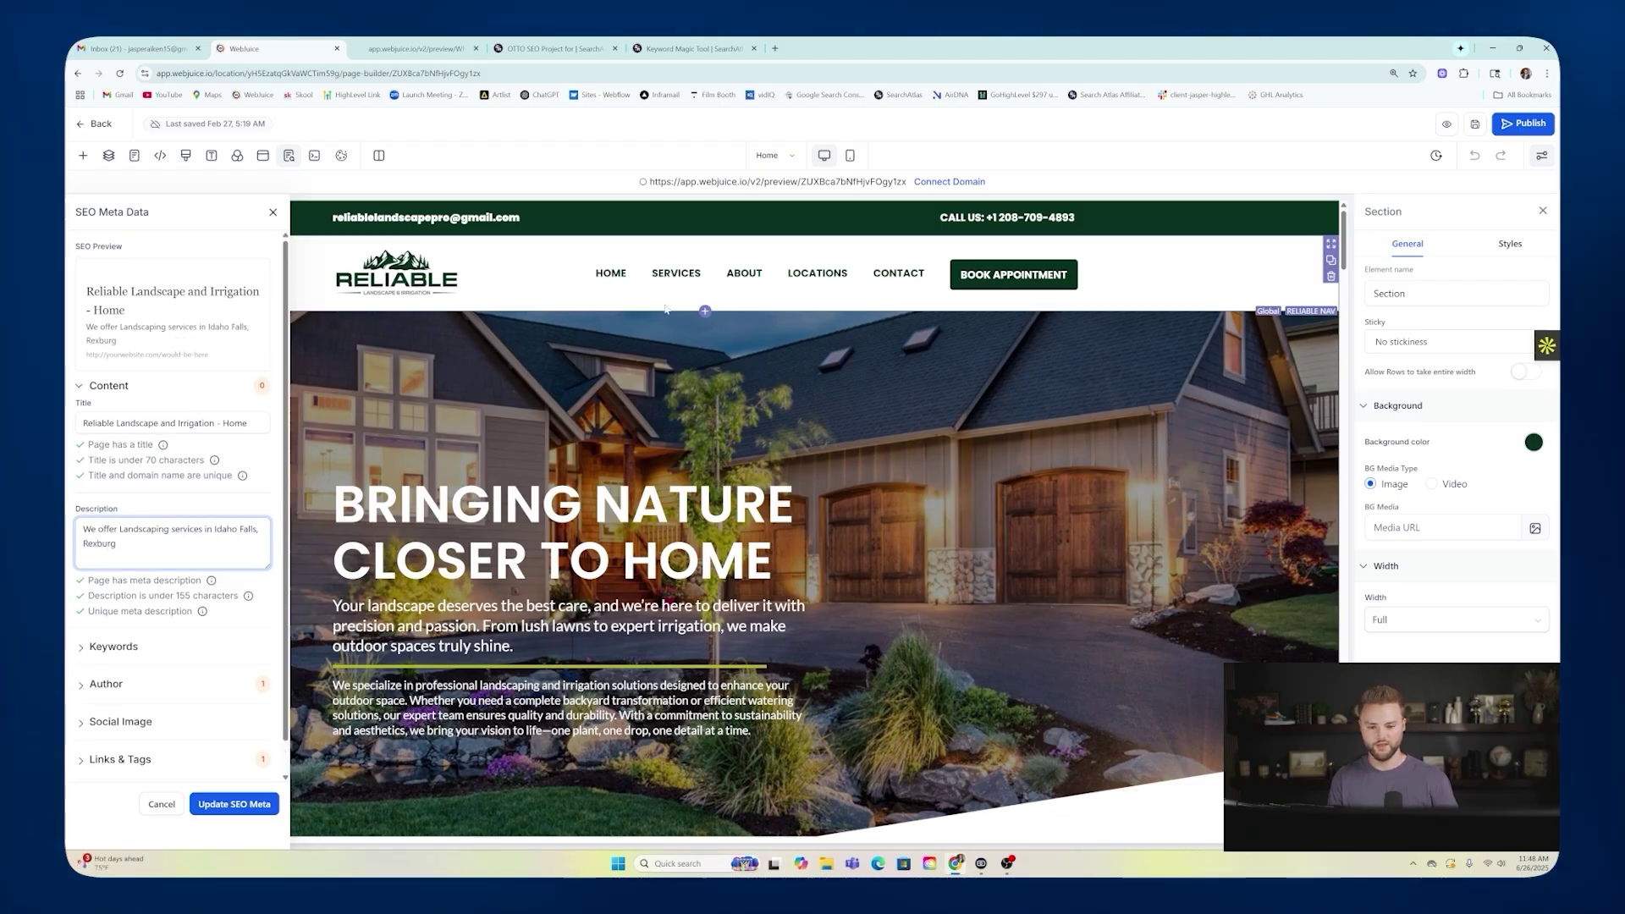
{"action": "mouse_move", "coordinate": [822, 276]}
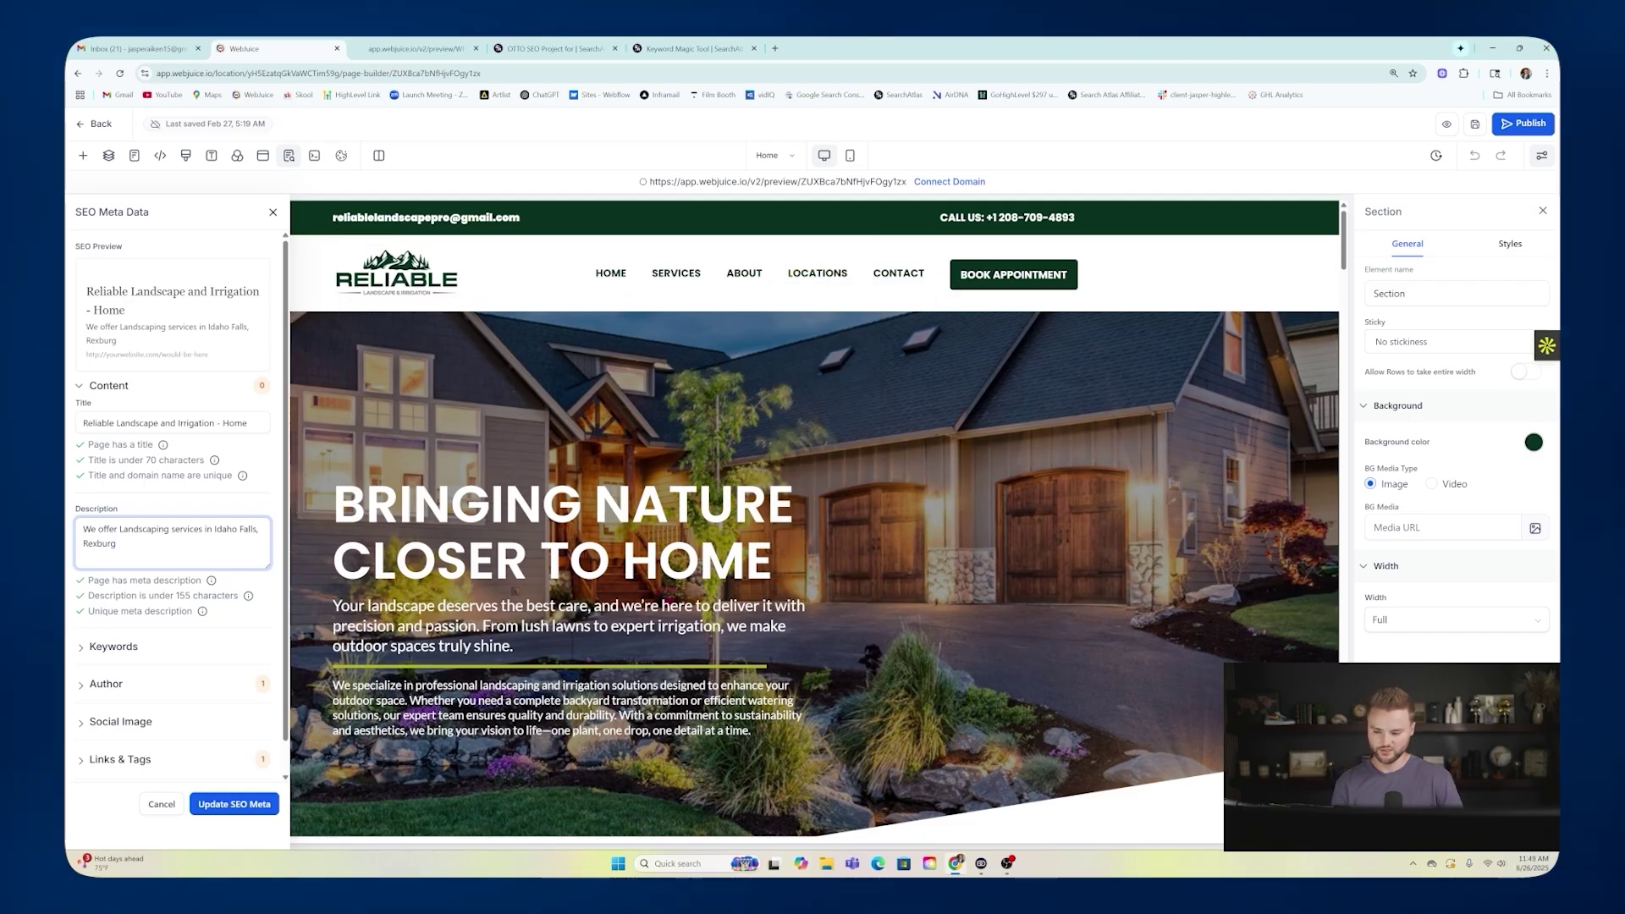
{"action": "scroll", "coordinate": [173, 507], "scroll_direction": "down", "scroll_amount": 1}
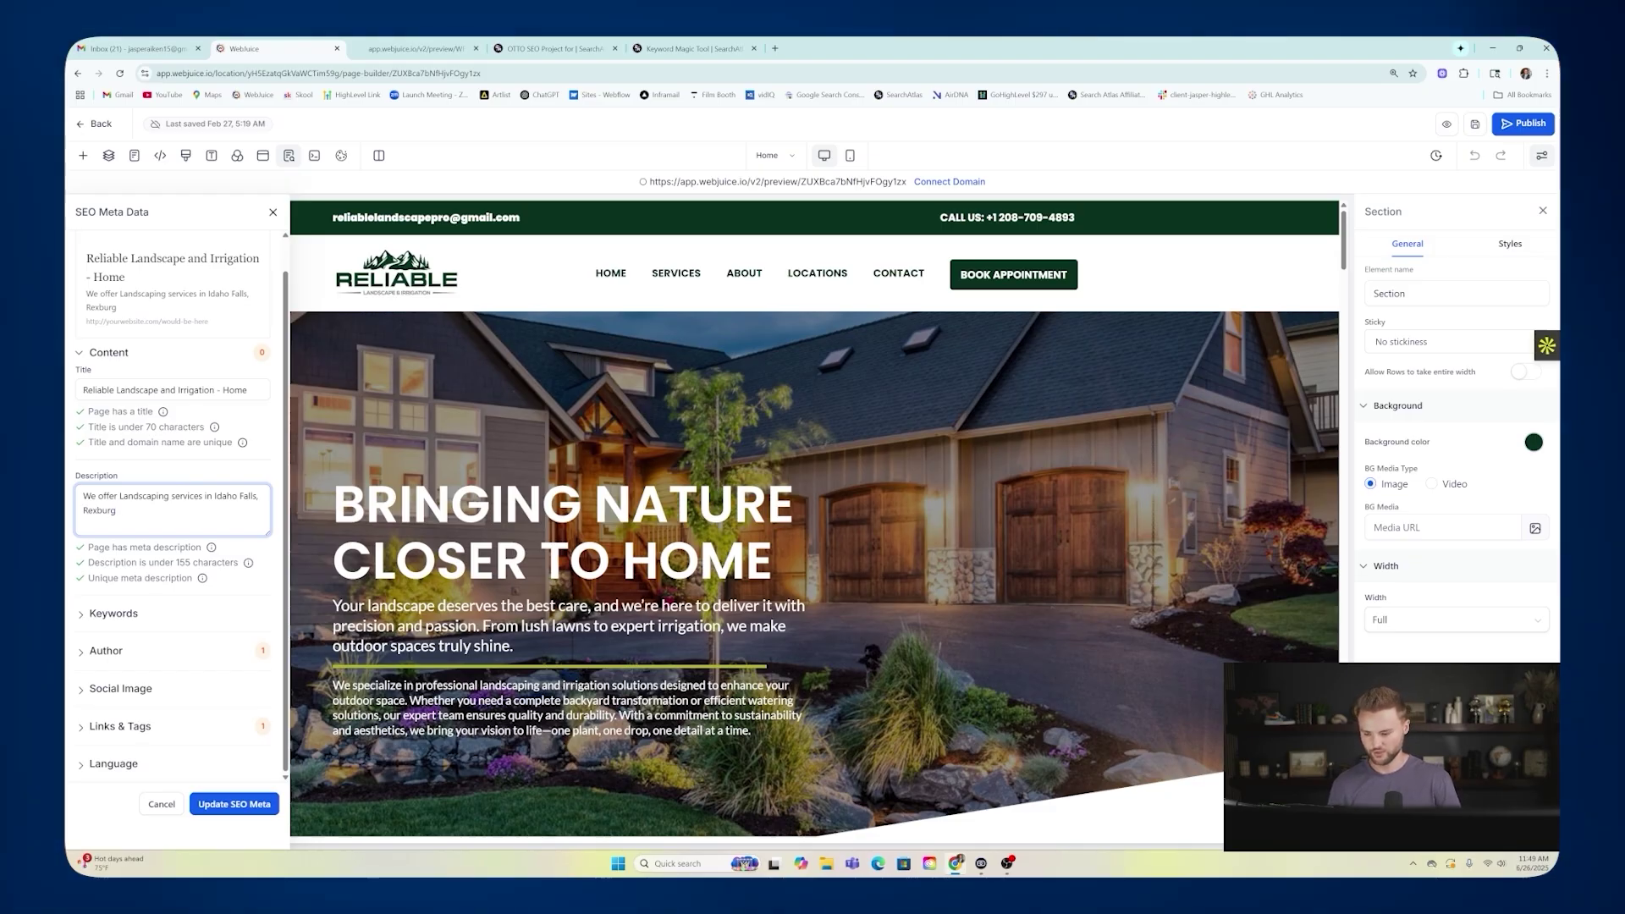
Add a landscaping keyword and fill in the author's name.
{"action": "mouse_move", "coordinate": [676, 273]}
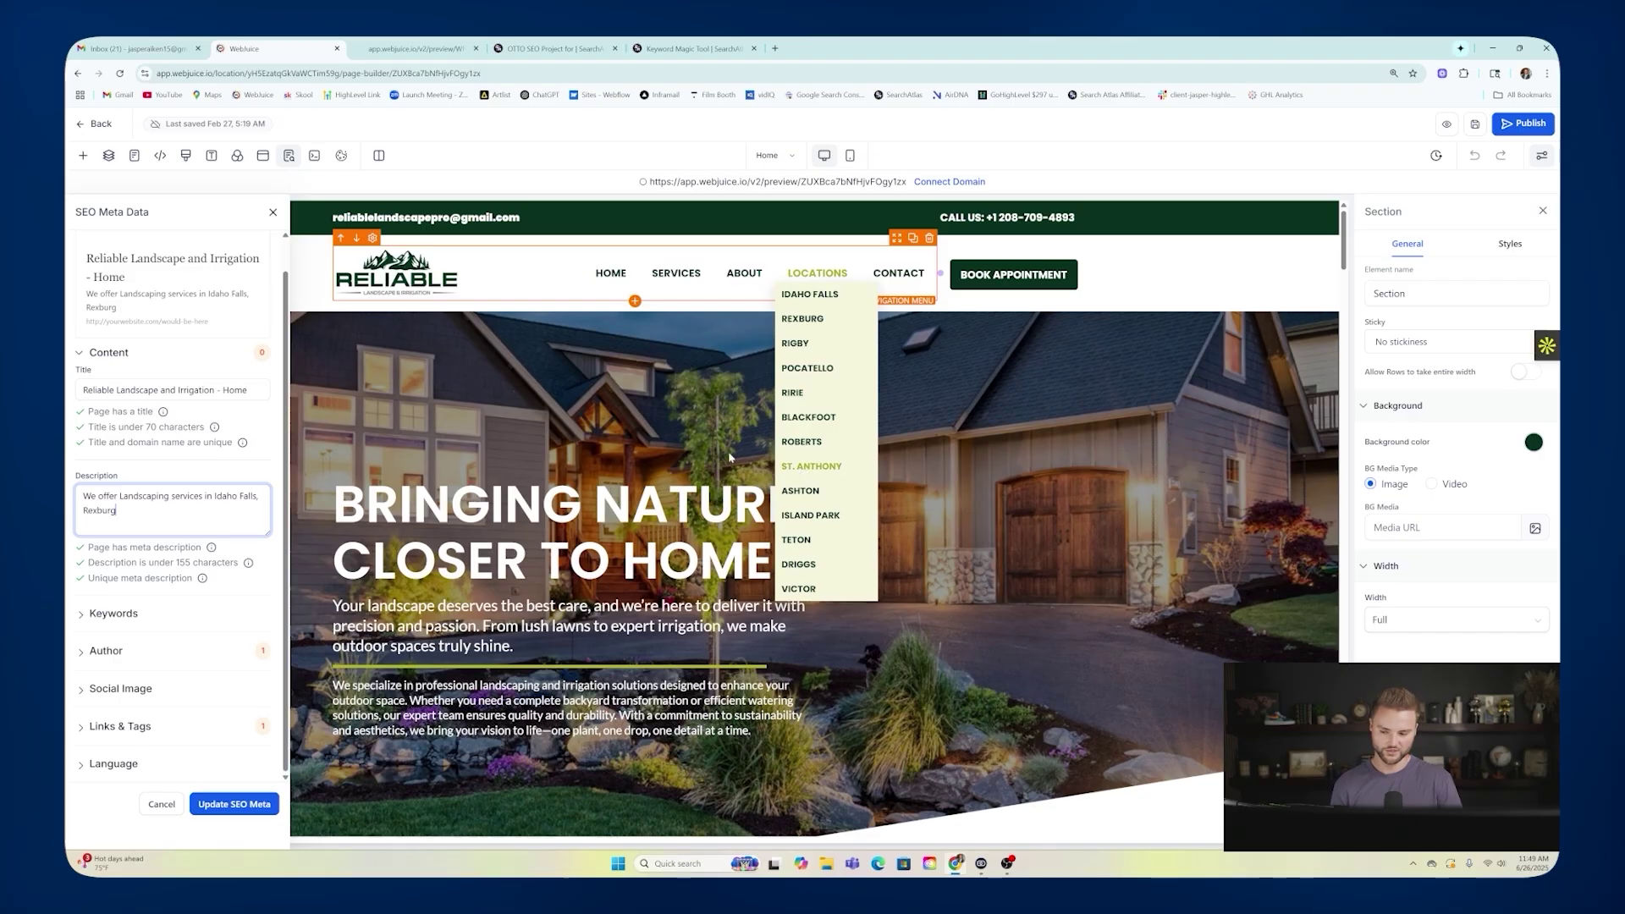
{"action": "left_click", "coordinate": [135, 613]}
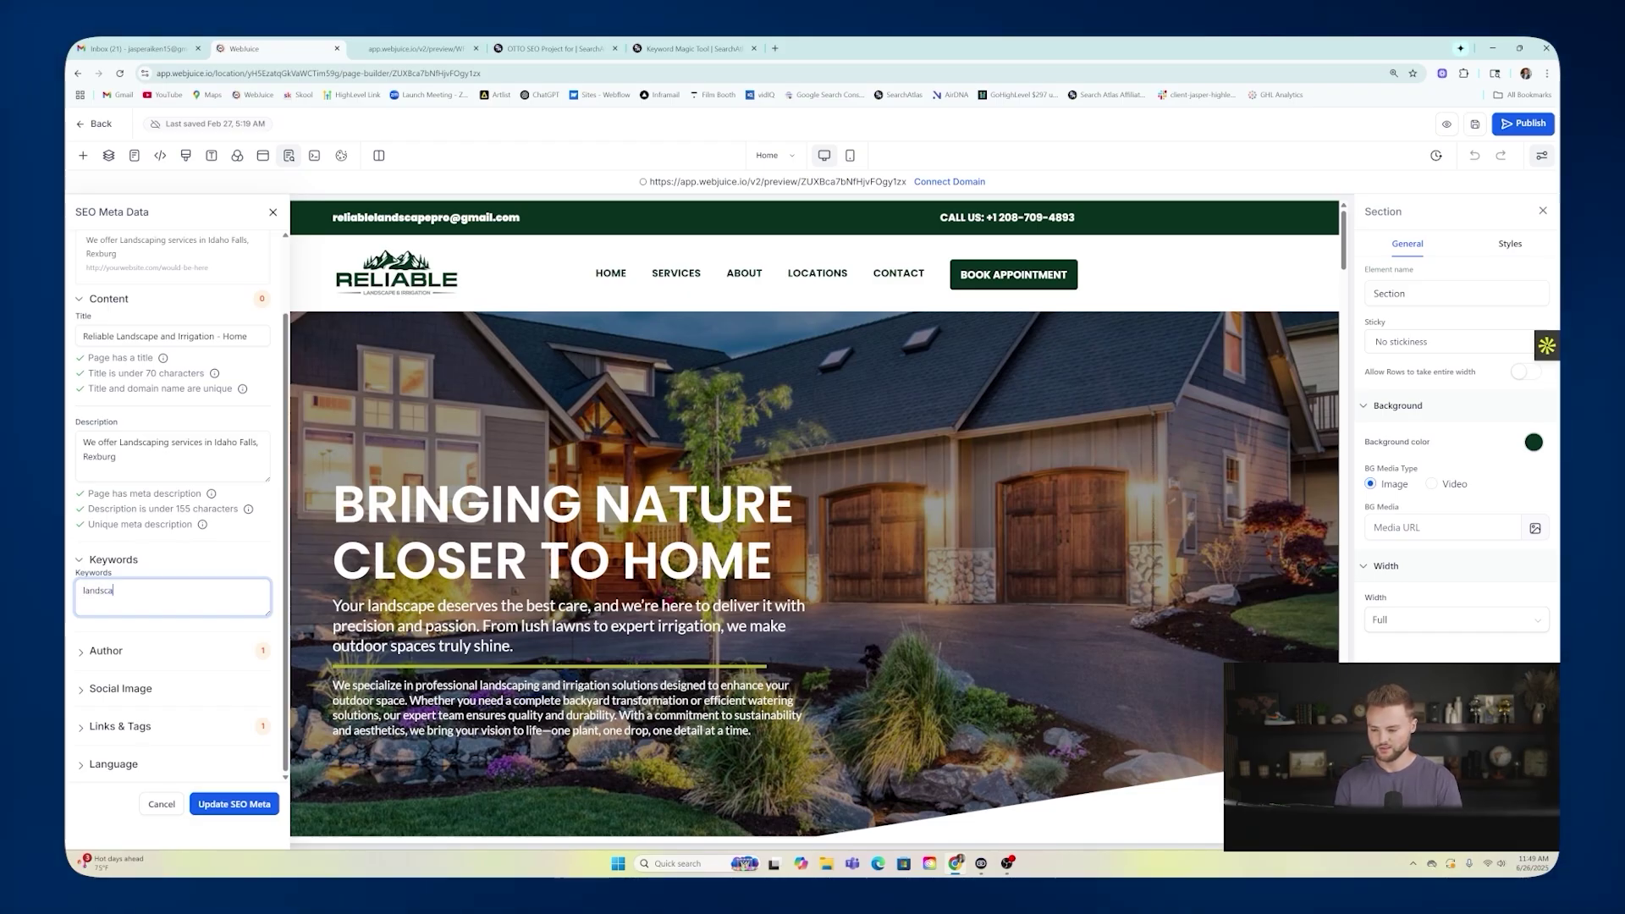
{"action": "type", "text": ","}
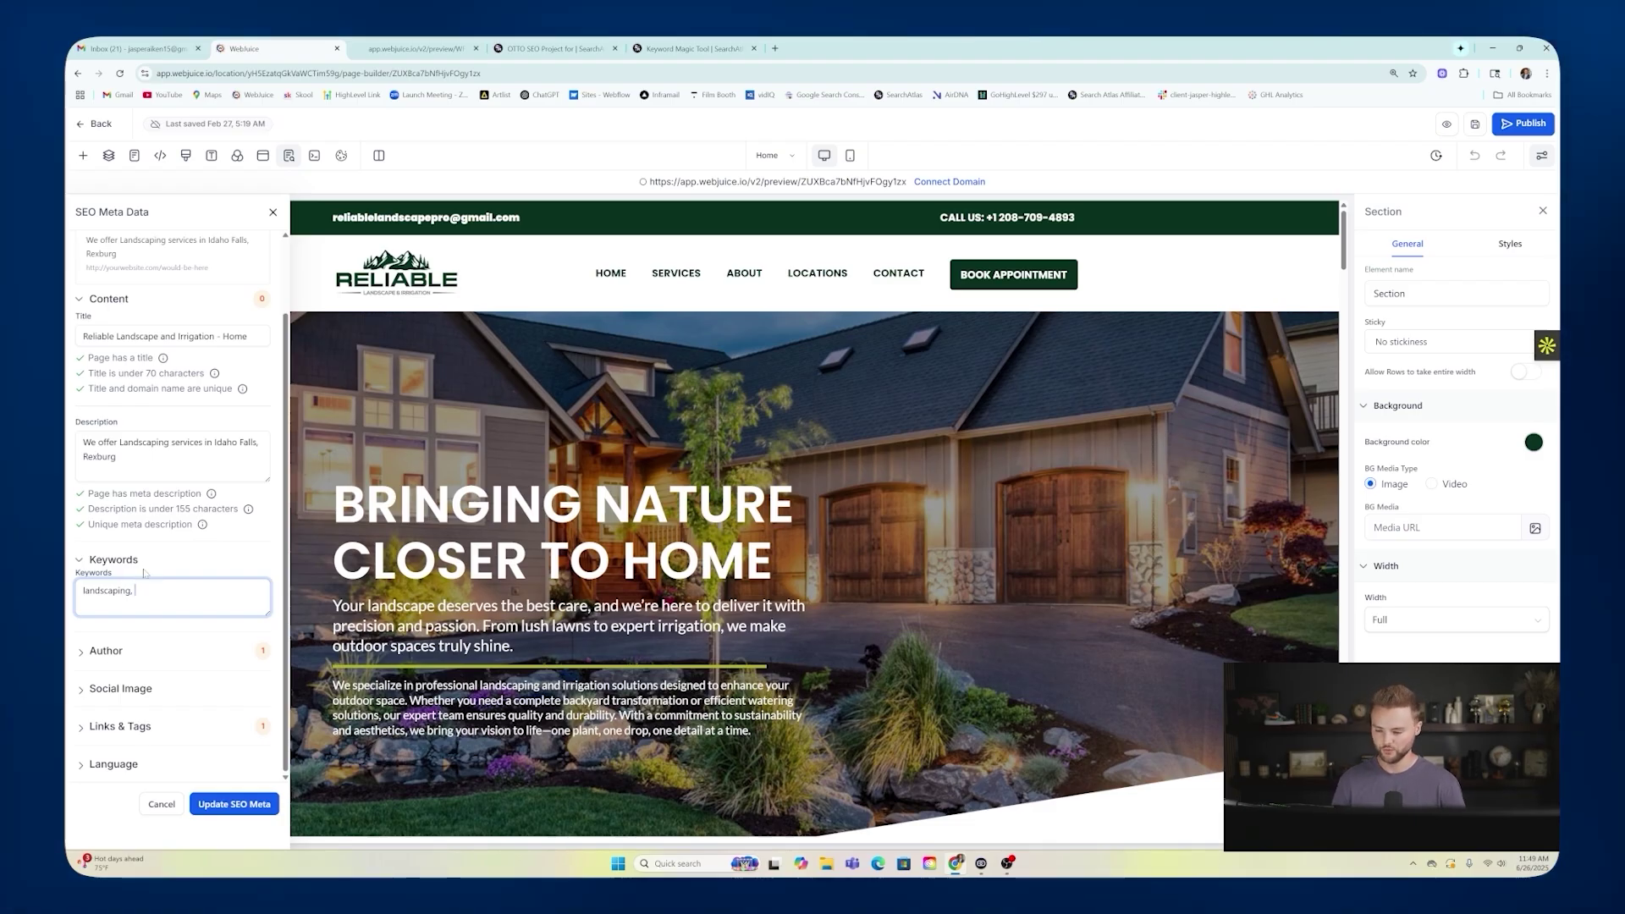
{"action": "left_click", "coordinate": [106, 650]}
{"action": "scroll", "coordinate": [170, 660], "scroll_direction": "down", "scroll_amount": 1}
{"action": "left_click", "coordinate": [169, 633]}
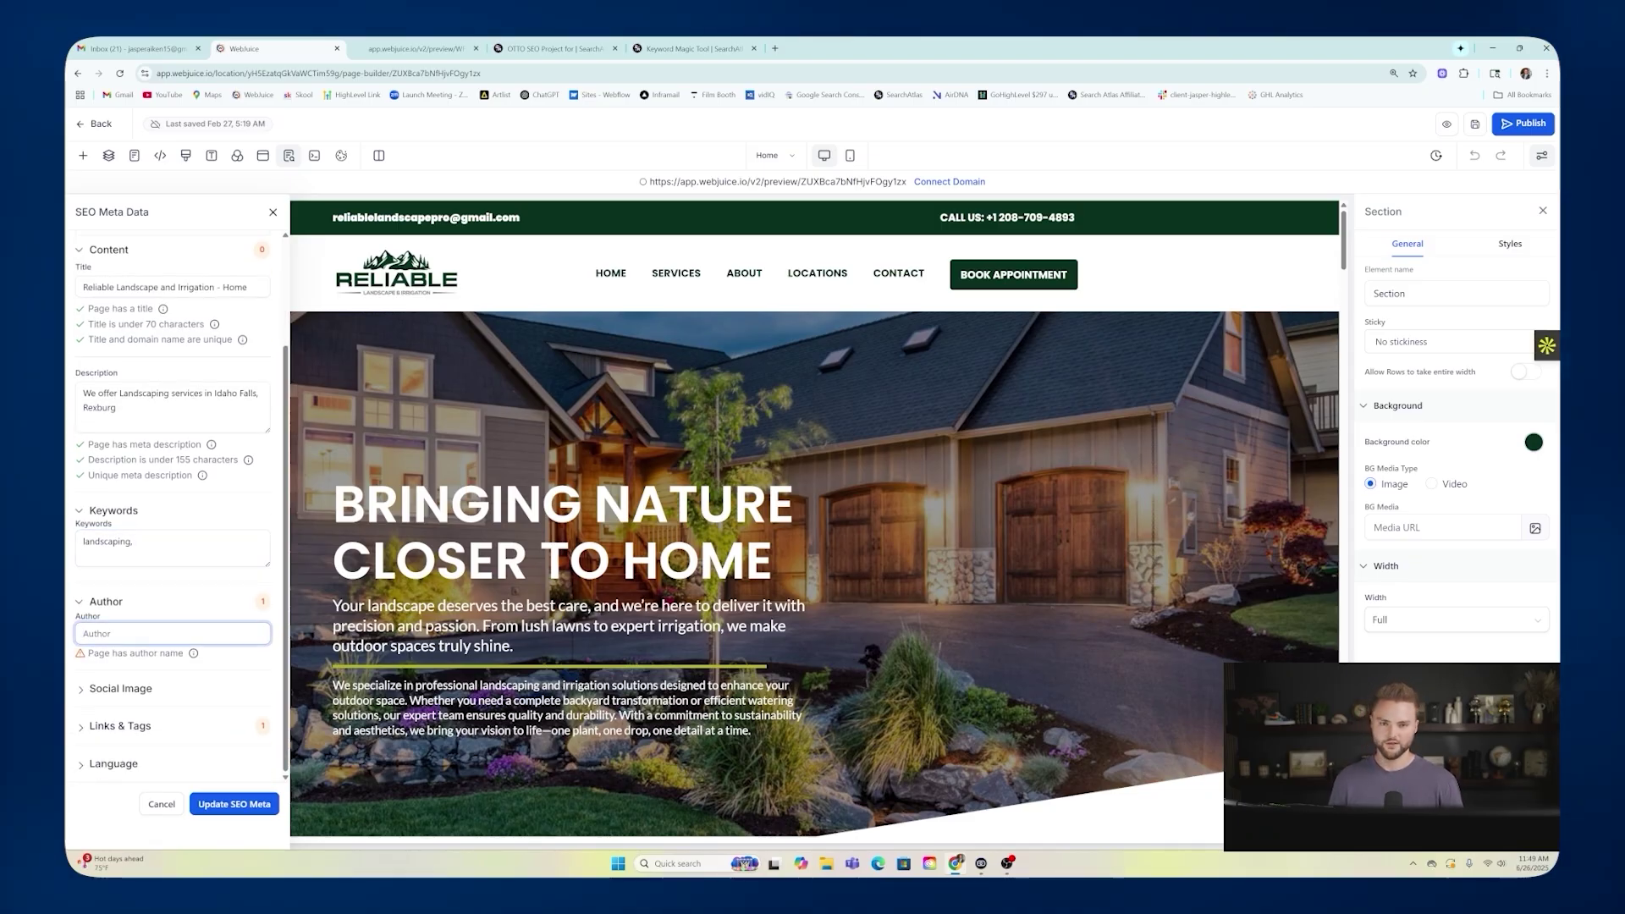
{"action": "type", "text": "John Cena"}
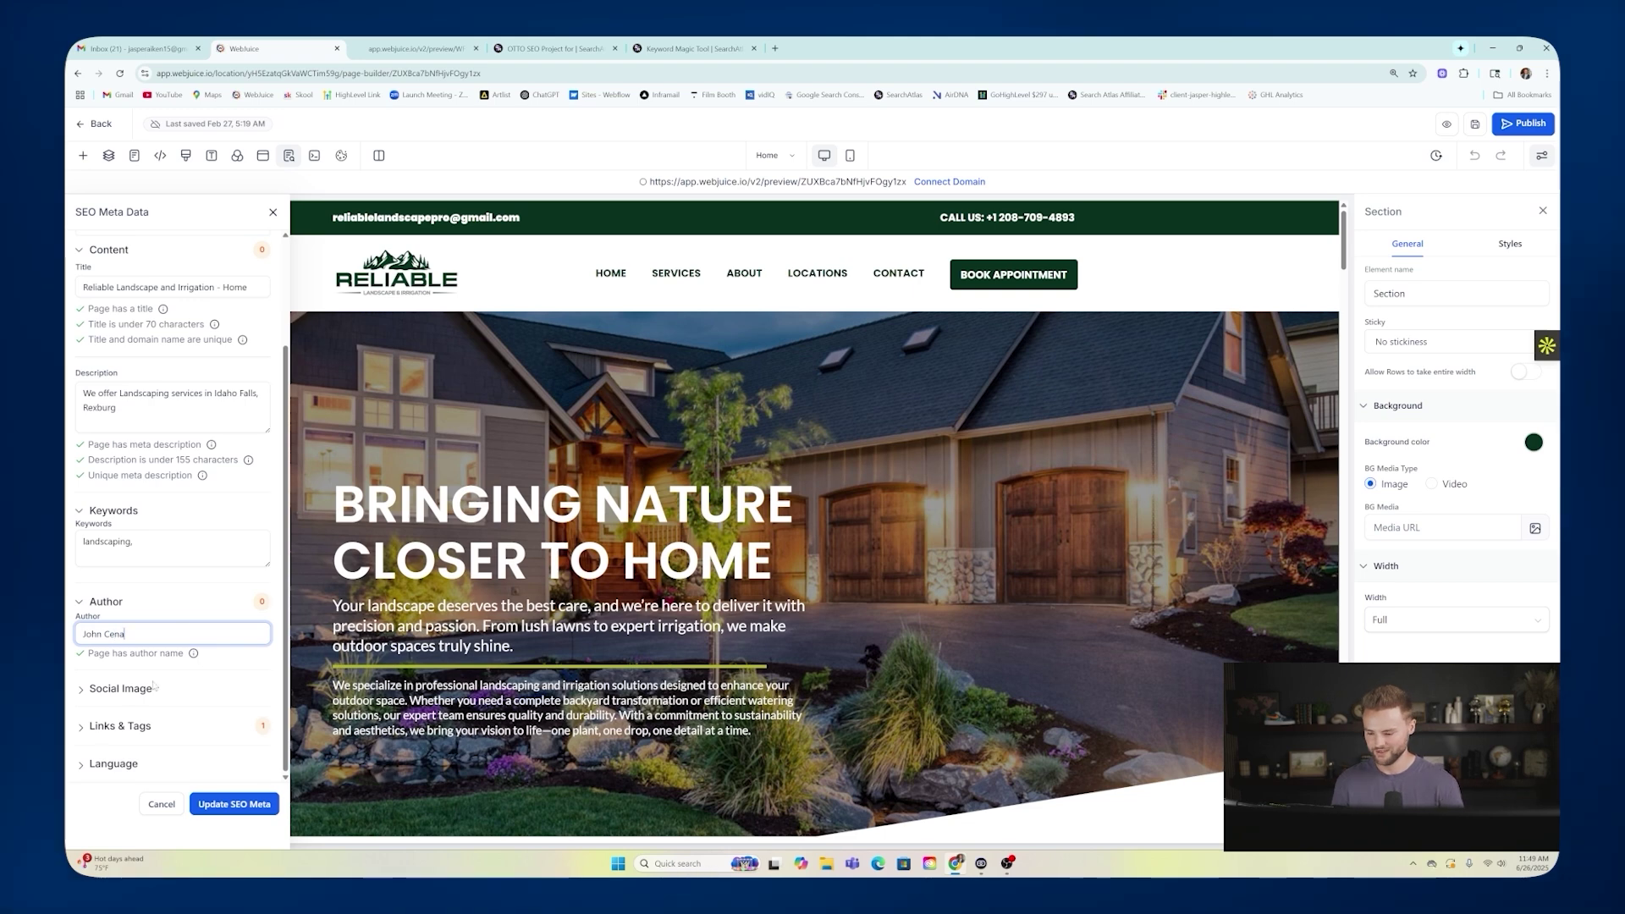
Expand the Social Image and Links & Tags sections of the SEO meta data.
{"action": "left_click", "coordinate": [154, 687]}
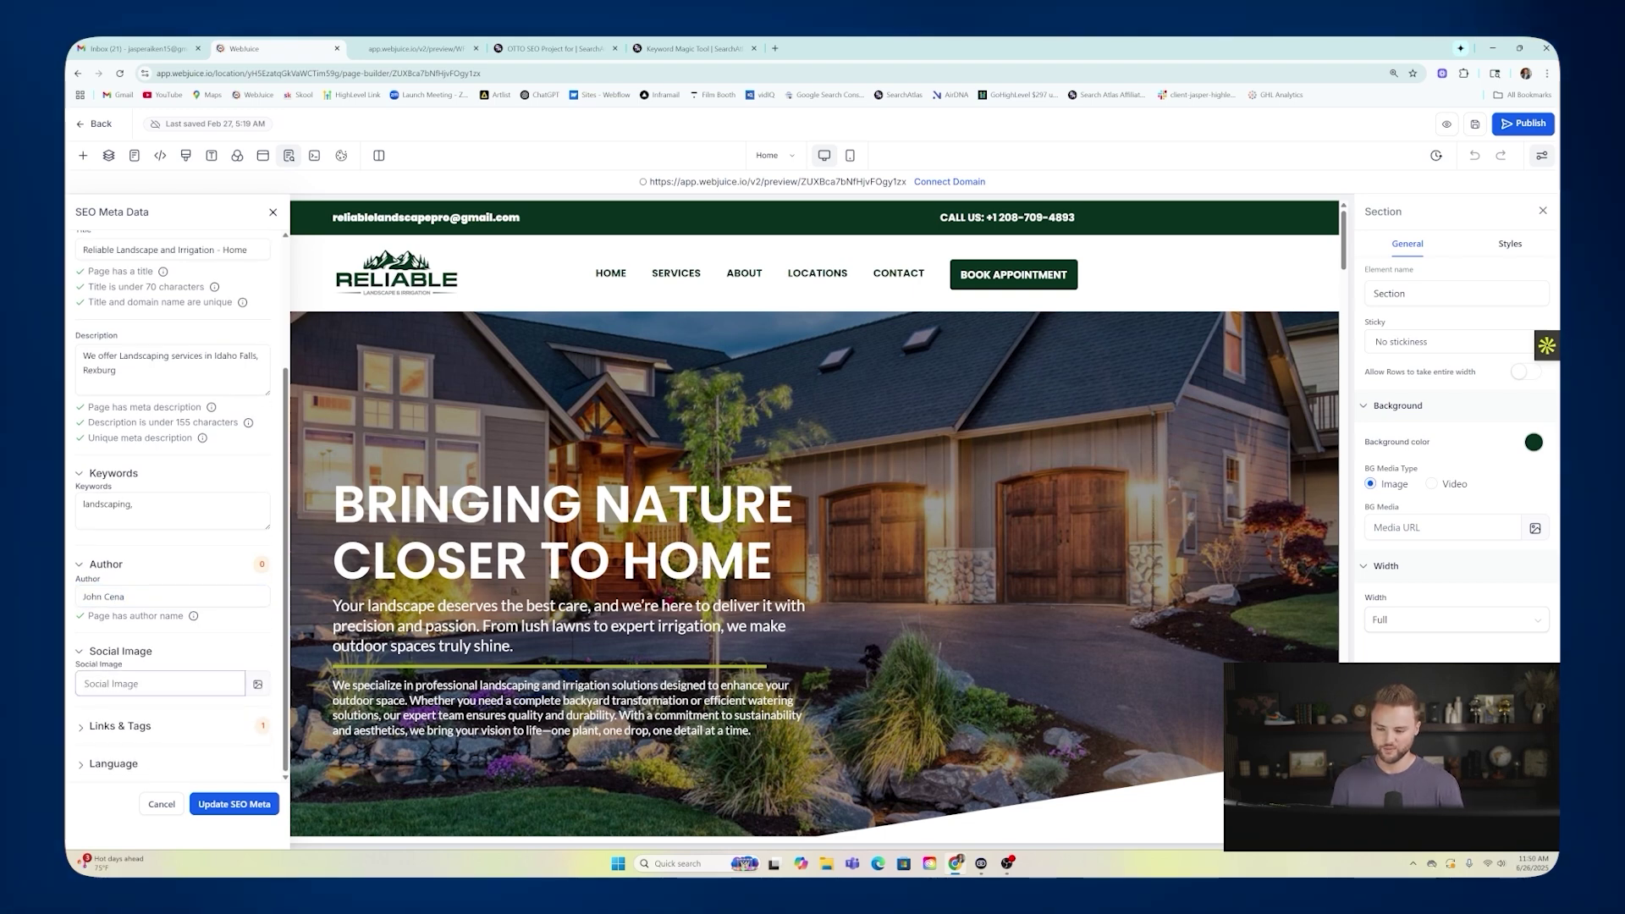
{"action": "left_click", "coordinate": [392, 276]}
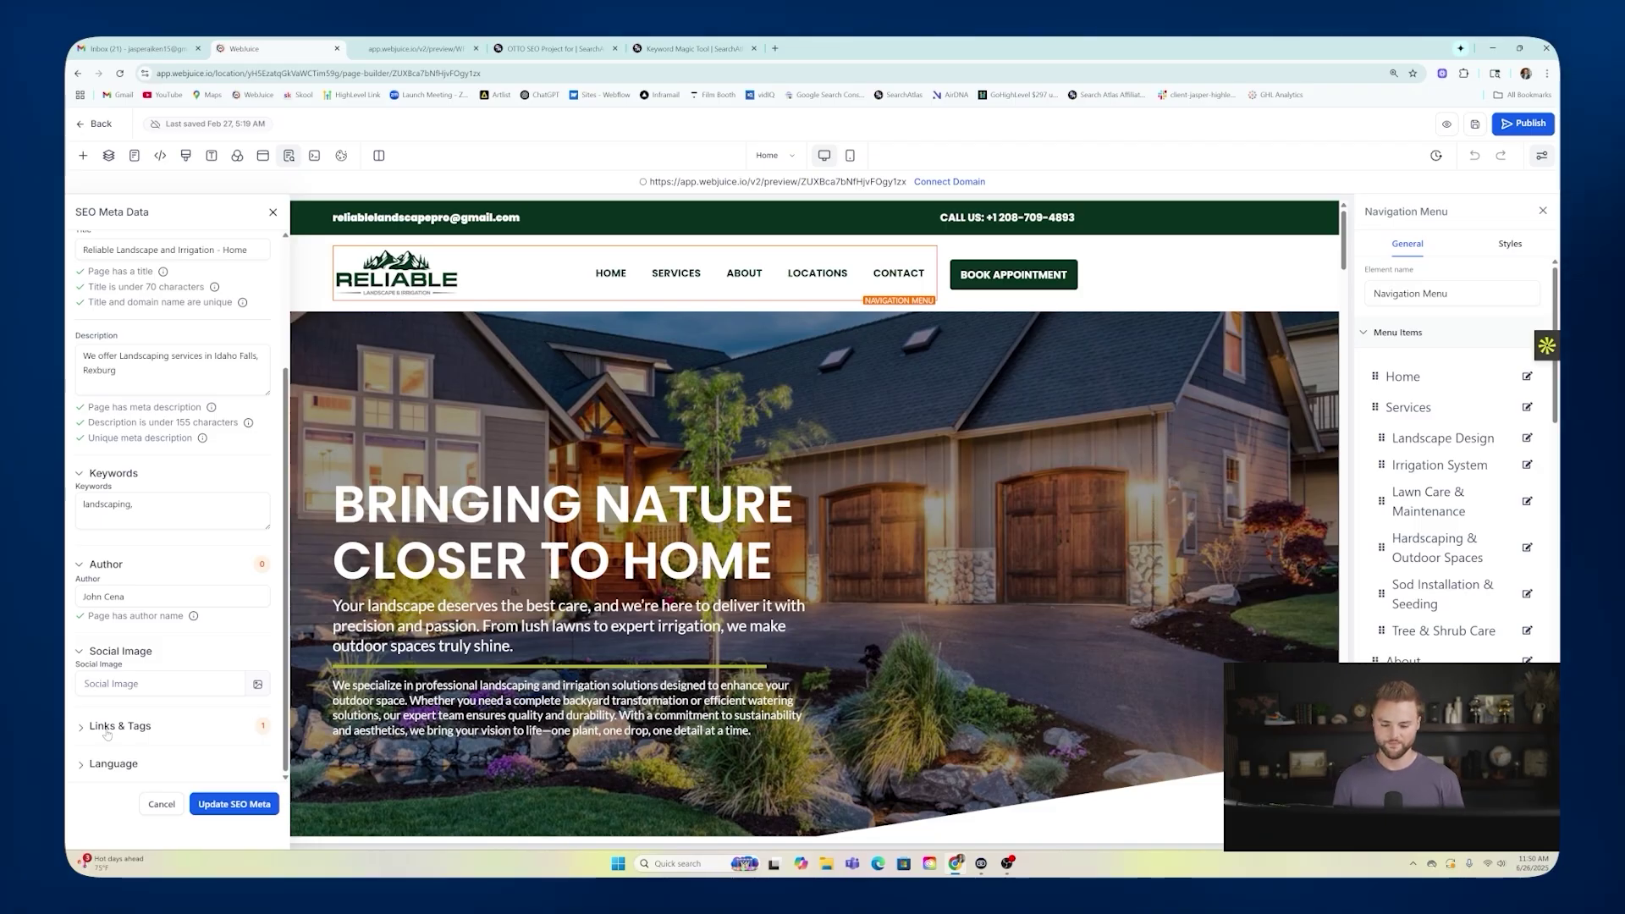
{"action": "left_click", "coordinate": [107, 727]}
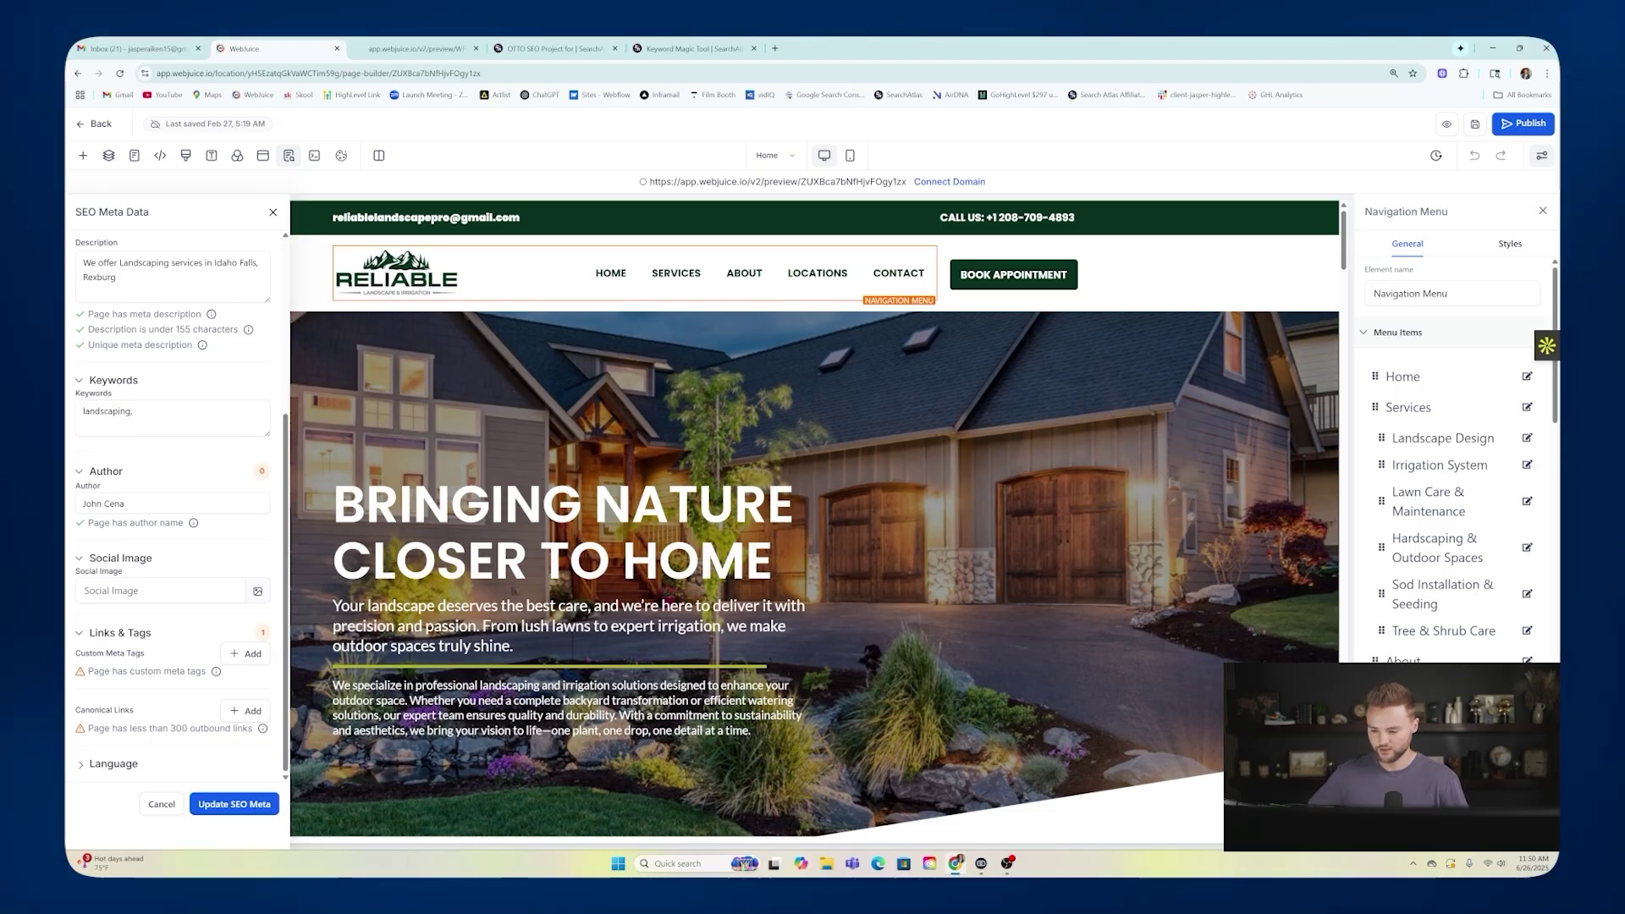
Add reliablelandscape&irrigation.com as the Home page's canonical link.
{"action": "left_click", "coordinate": [250, 713]}
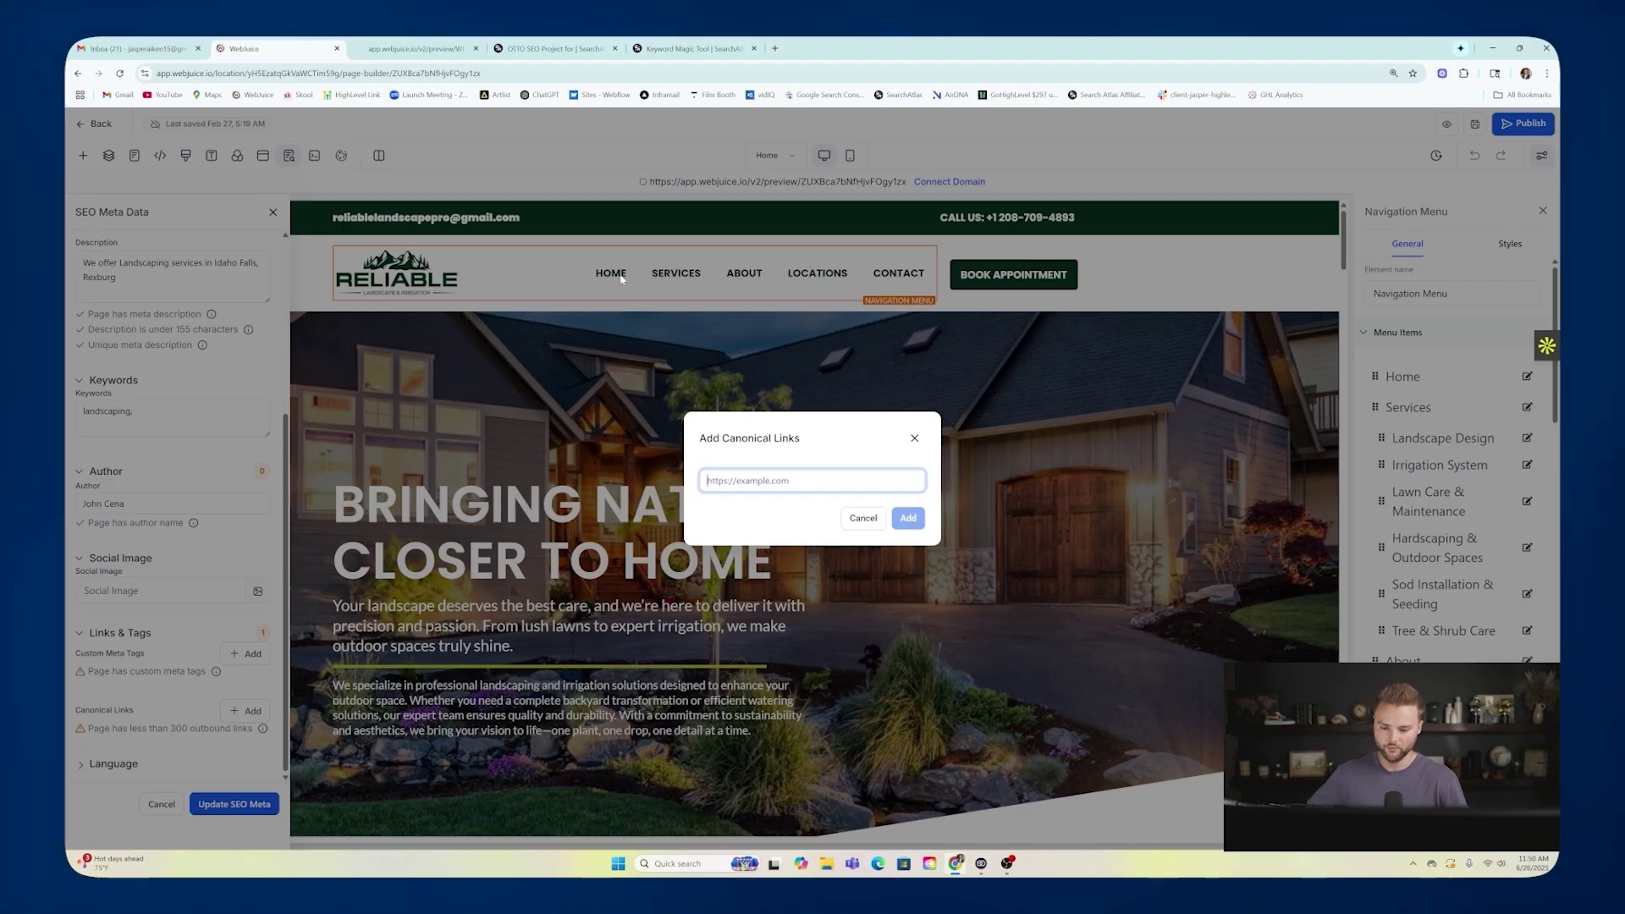
{"action": "type", "text": "reliabl"}
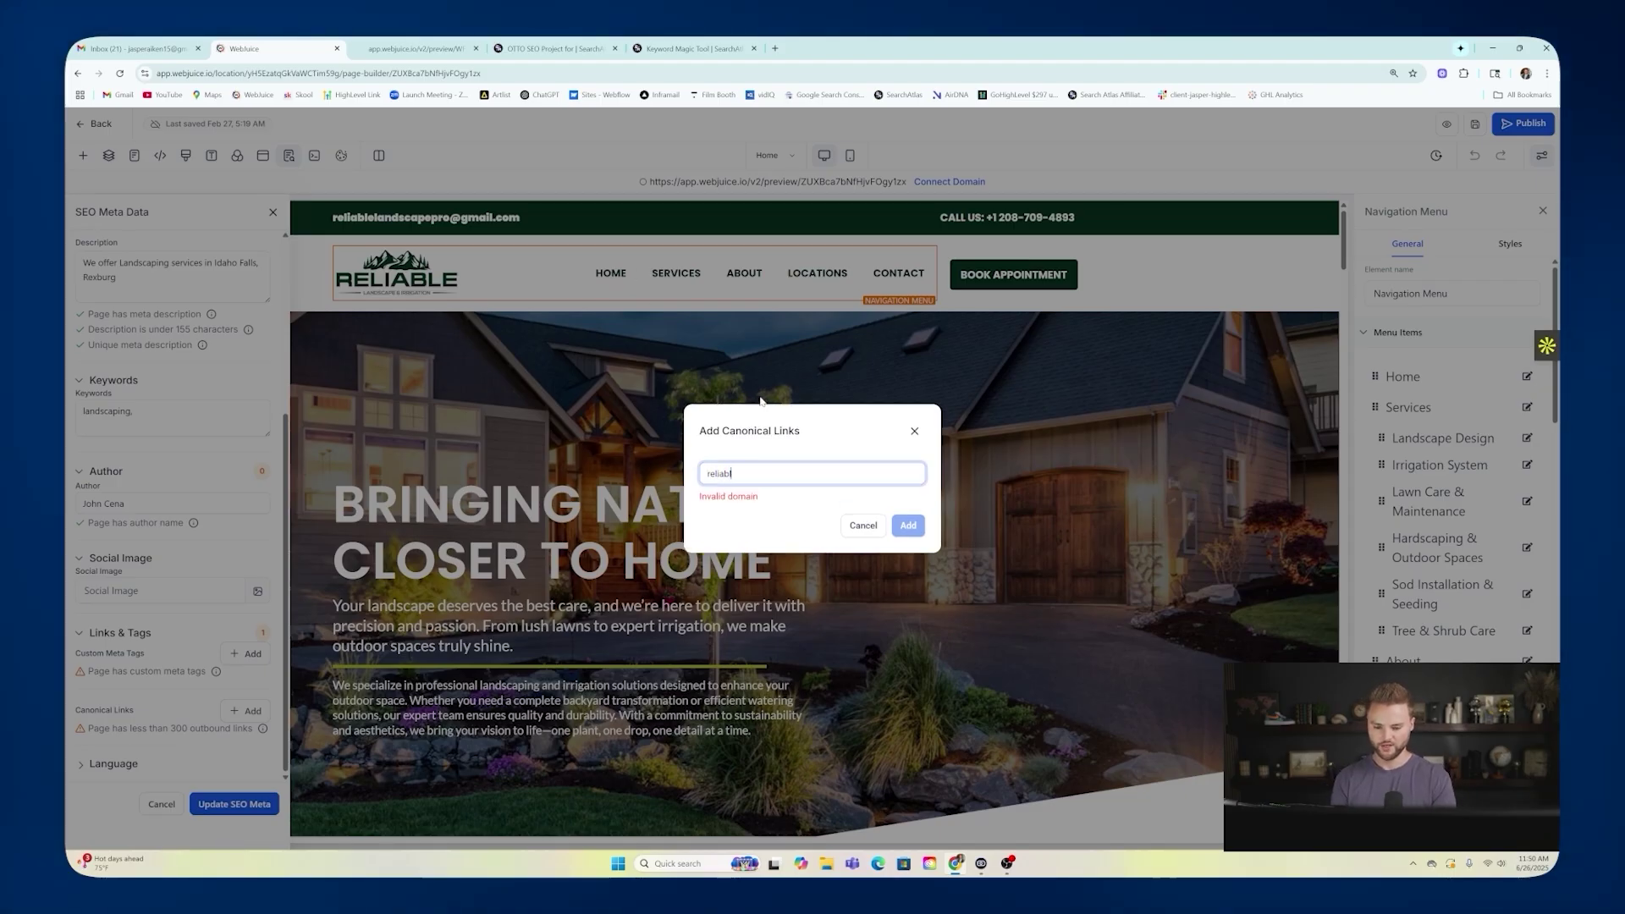
{"action": "type", "text": "elandscape"}
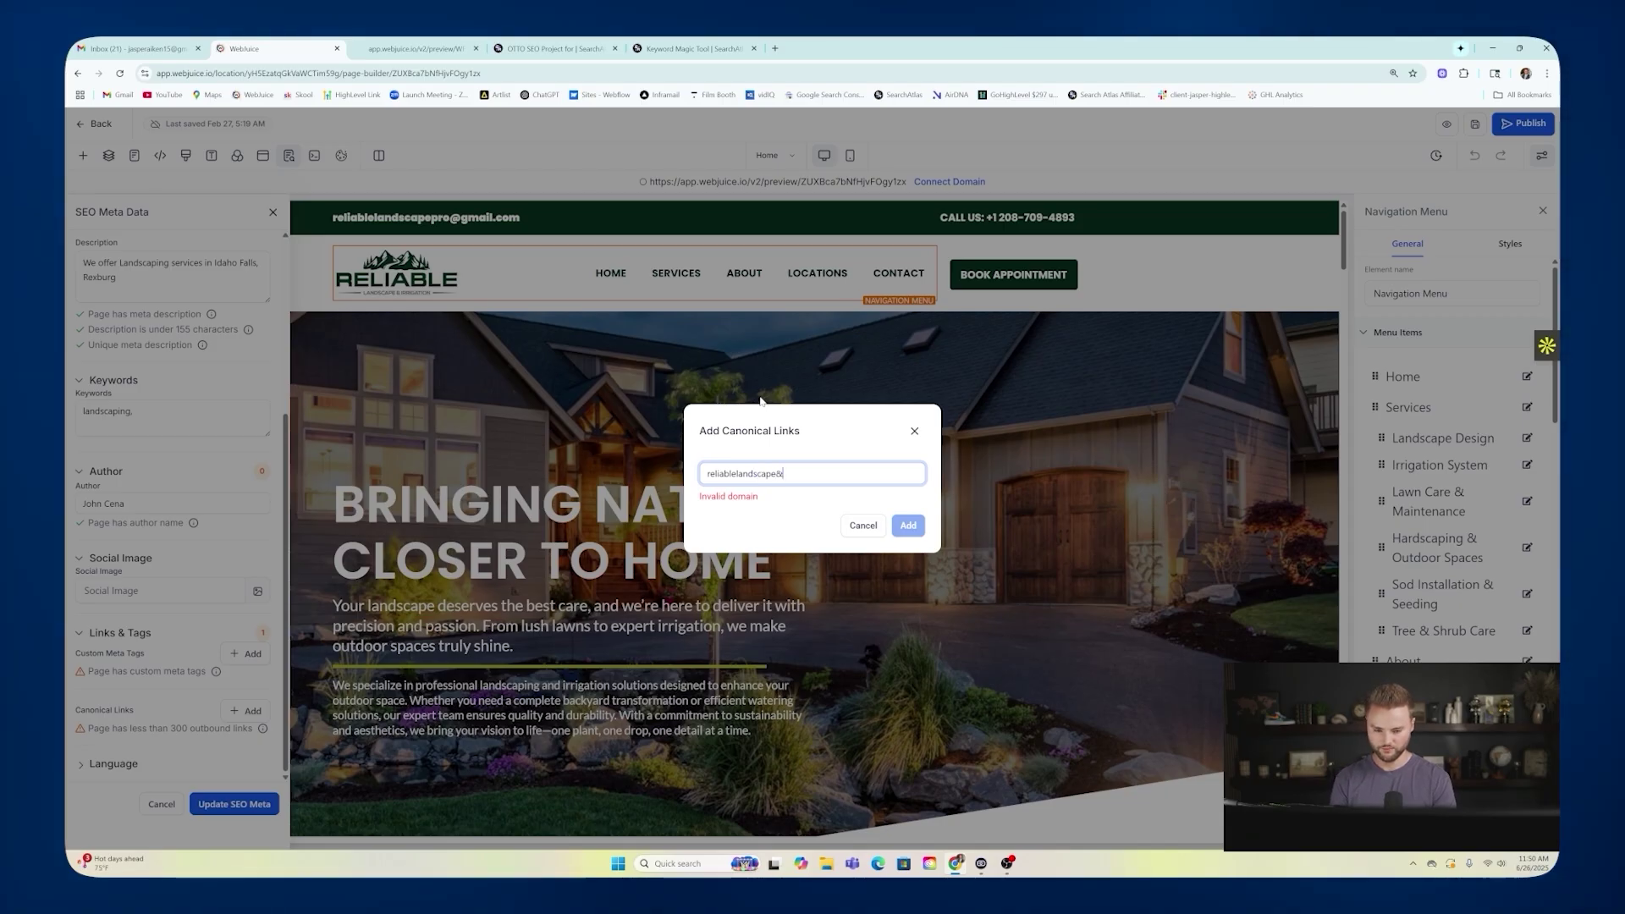
{"action": "type", "text": "&irrigation.com"}
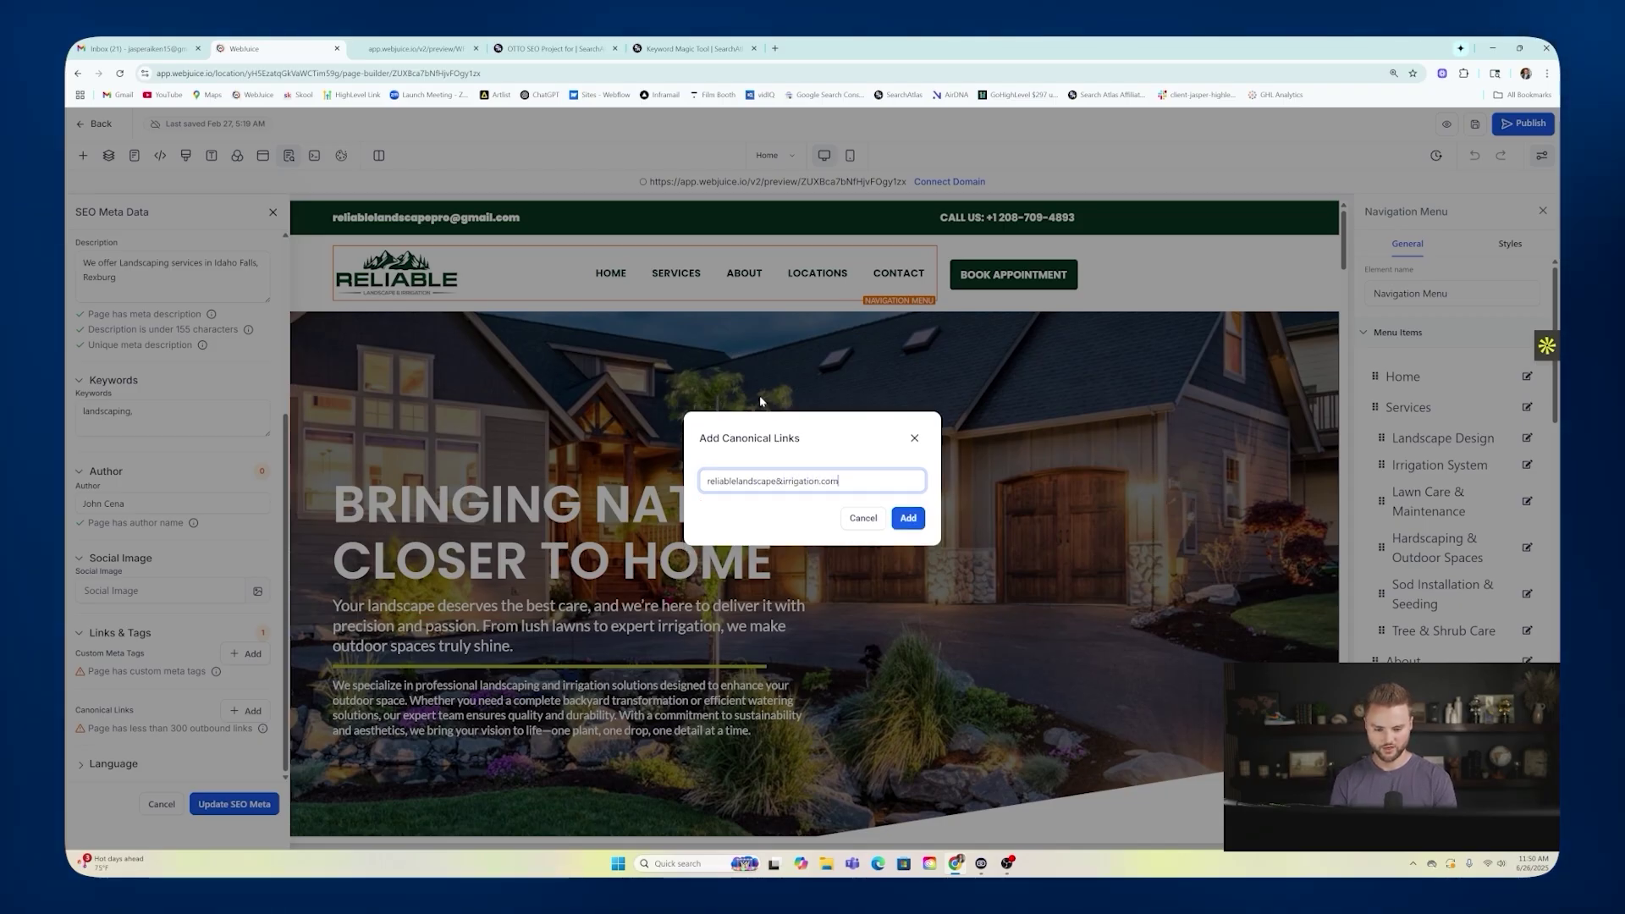
{"action": "left_click", "coordinate": [907, 517]}
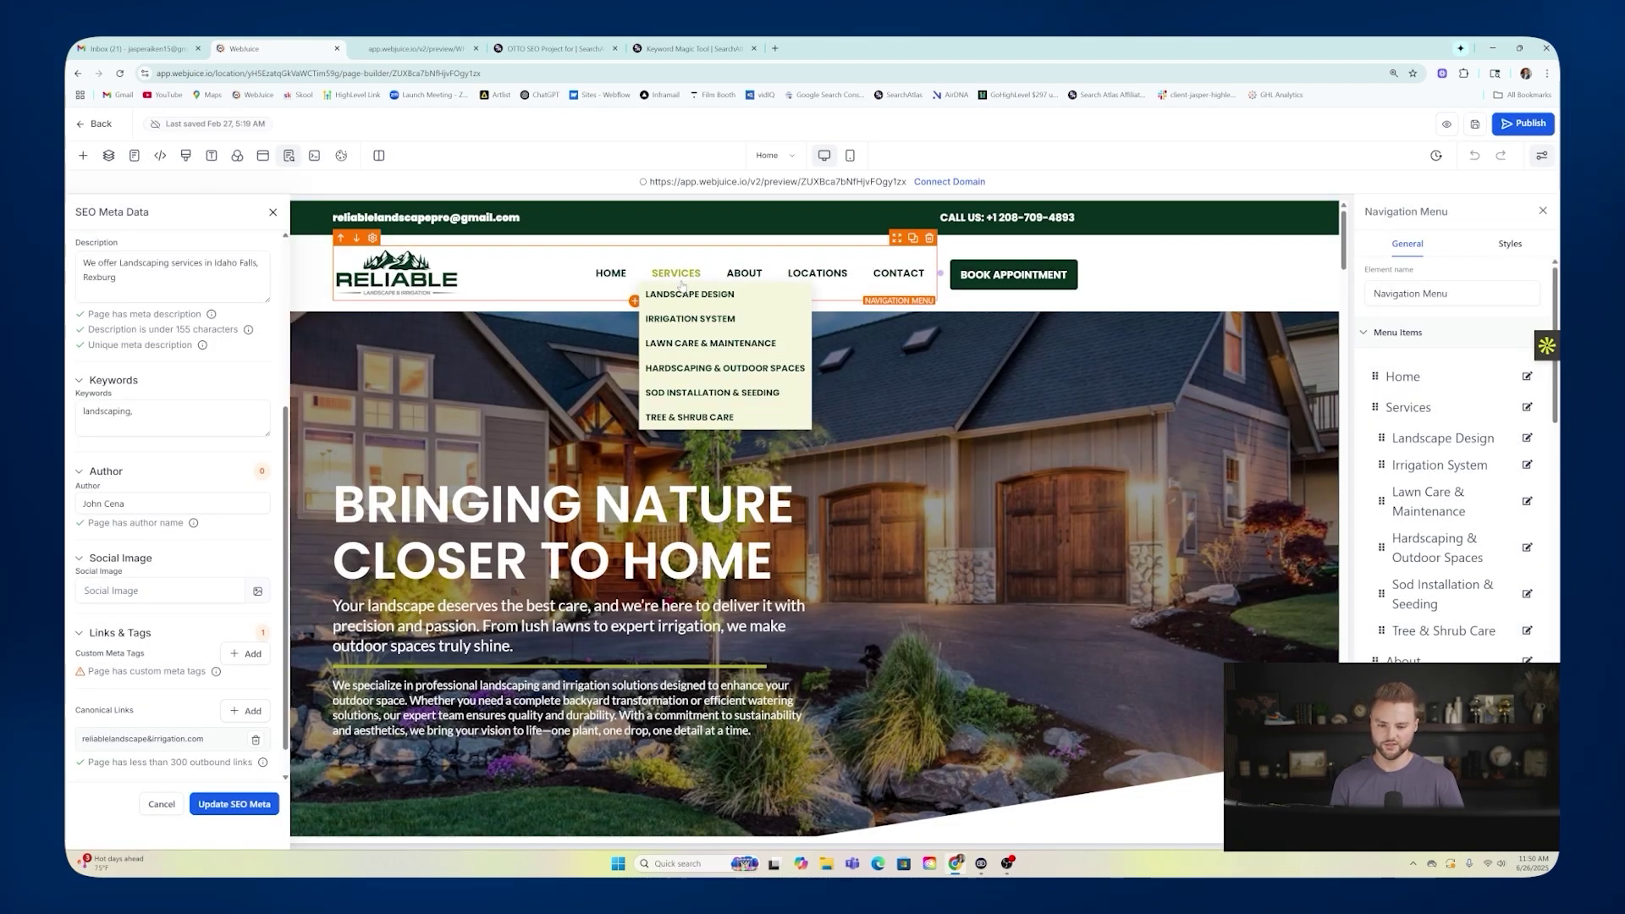
Set the language to en - English and bring up the site's pages list.
{"action": "mouse_move", "coordinate": [801, 278]}
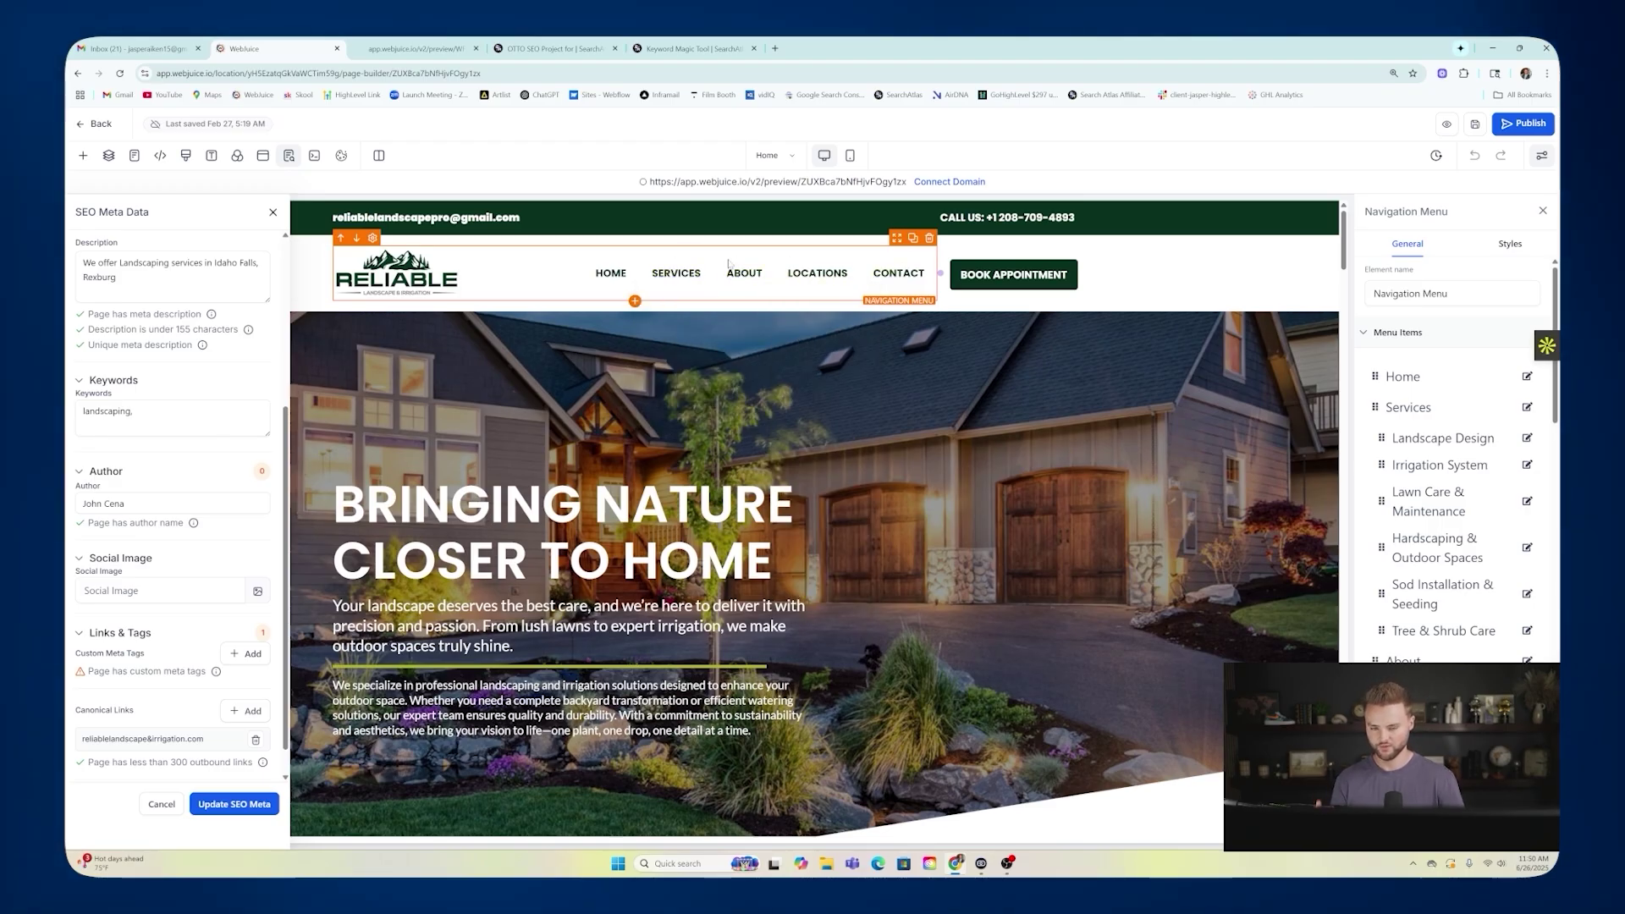
{"action": "scroll", "coordinate": [180, 654], "scroll_direction": "down", "scroll_amount": 2}
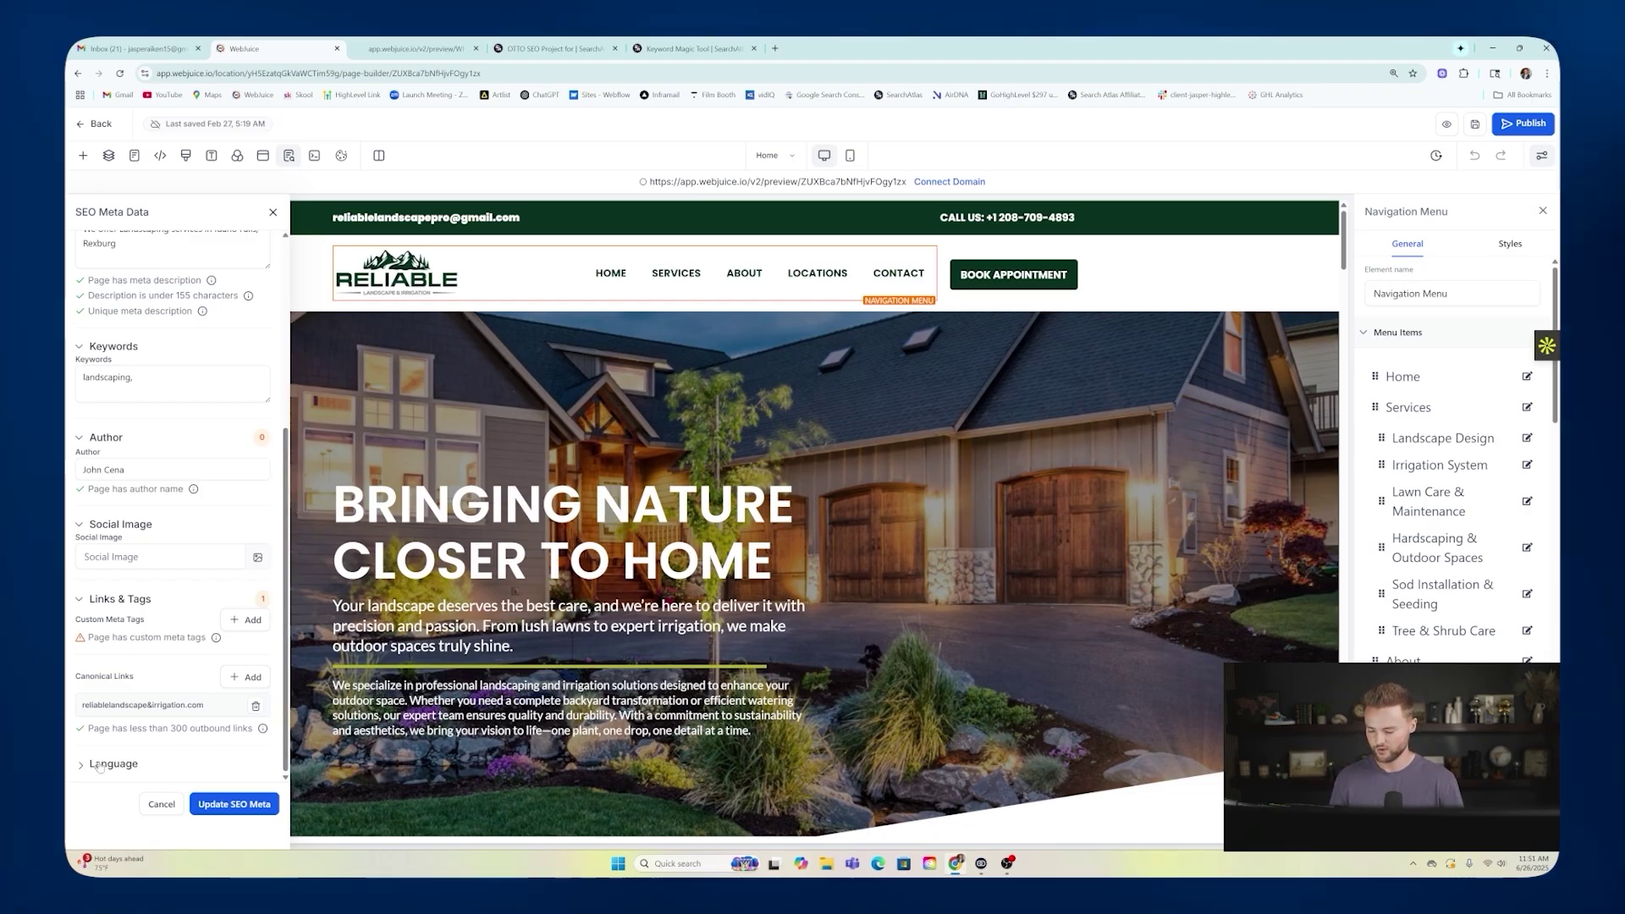
{"action": "left_click", "coordinate": [106, 764]}
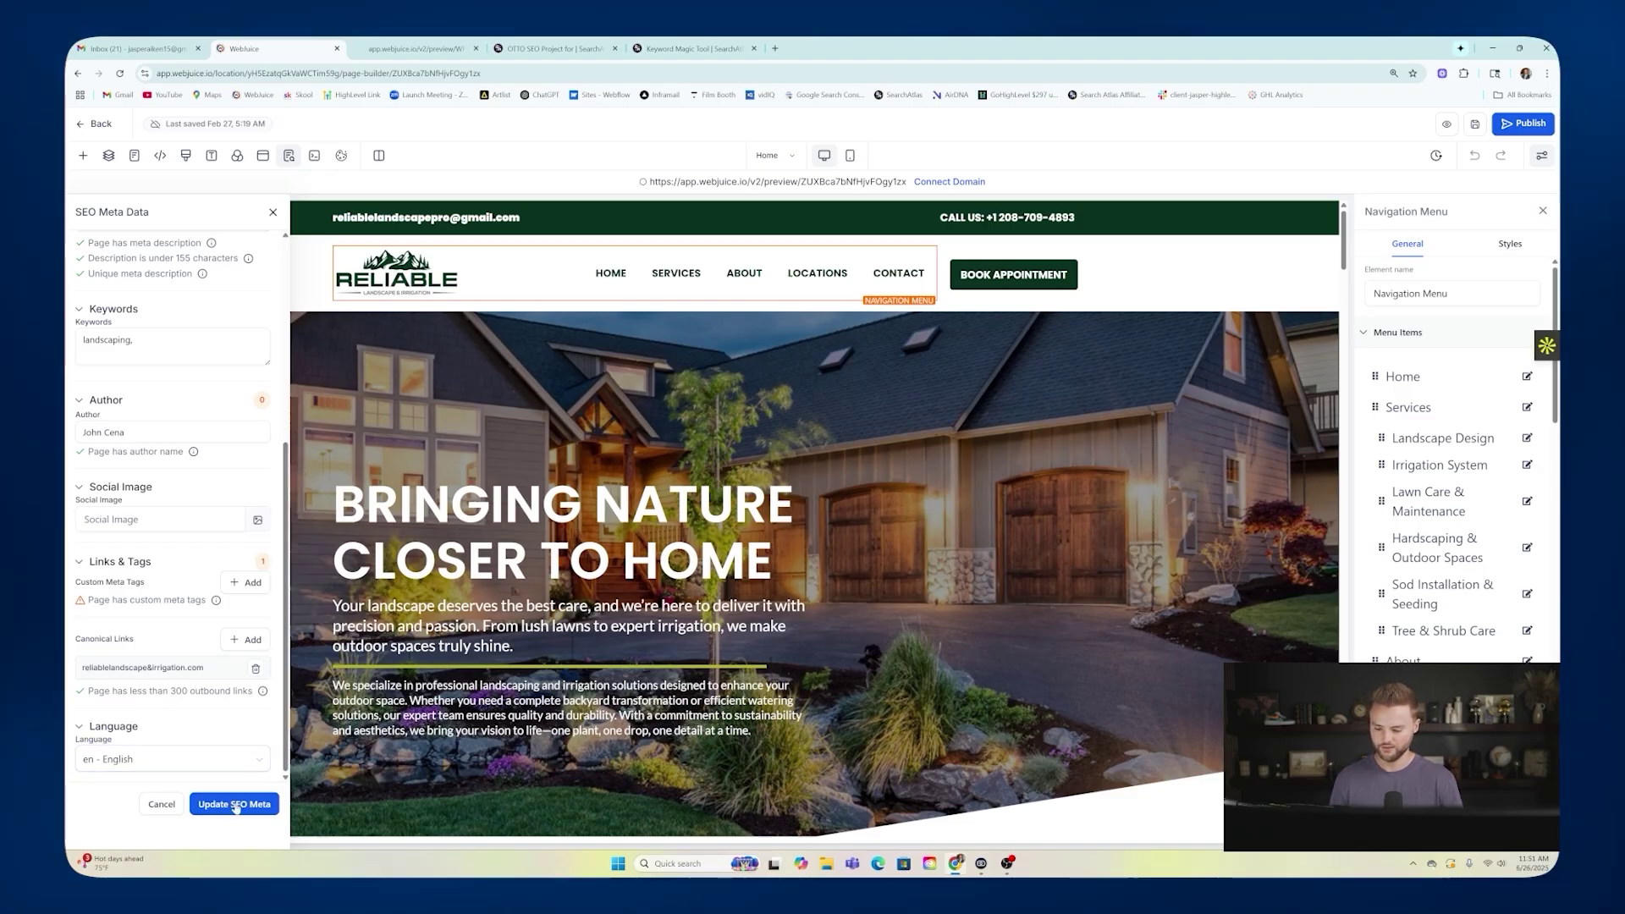
{"action": "scroll", "coordinate": [172, 489], "scroll_direction": "up", "scroll_amount": 5}
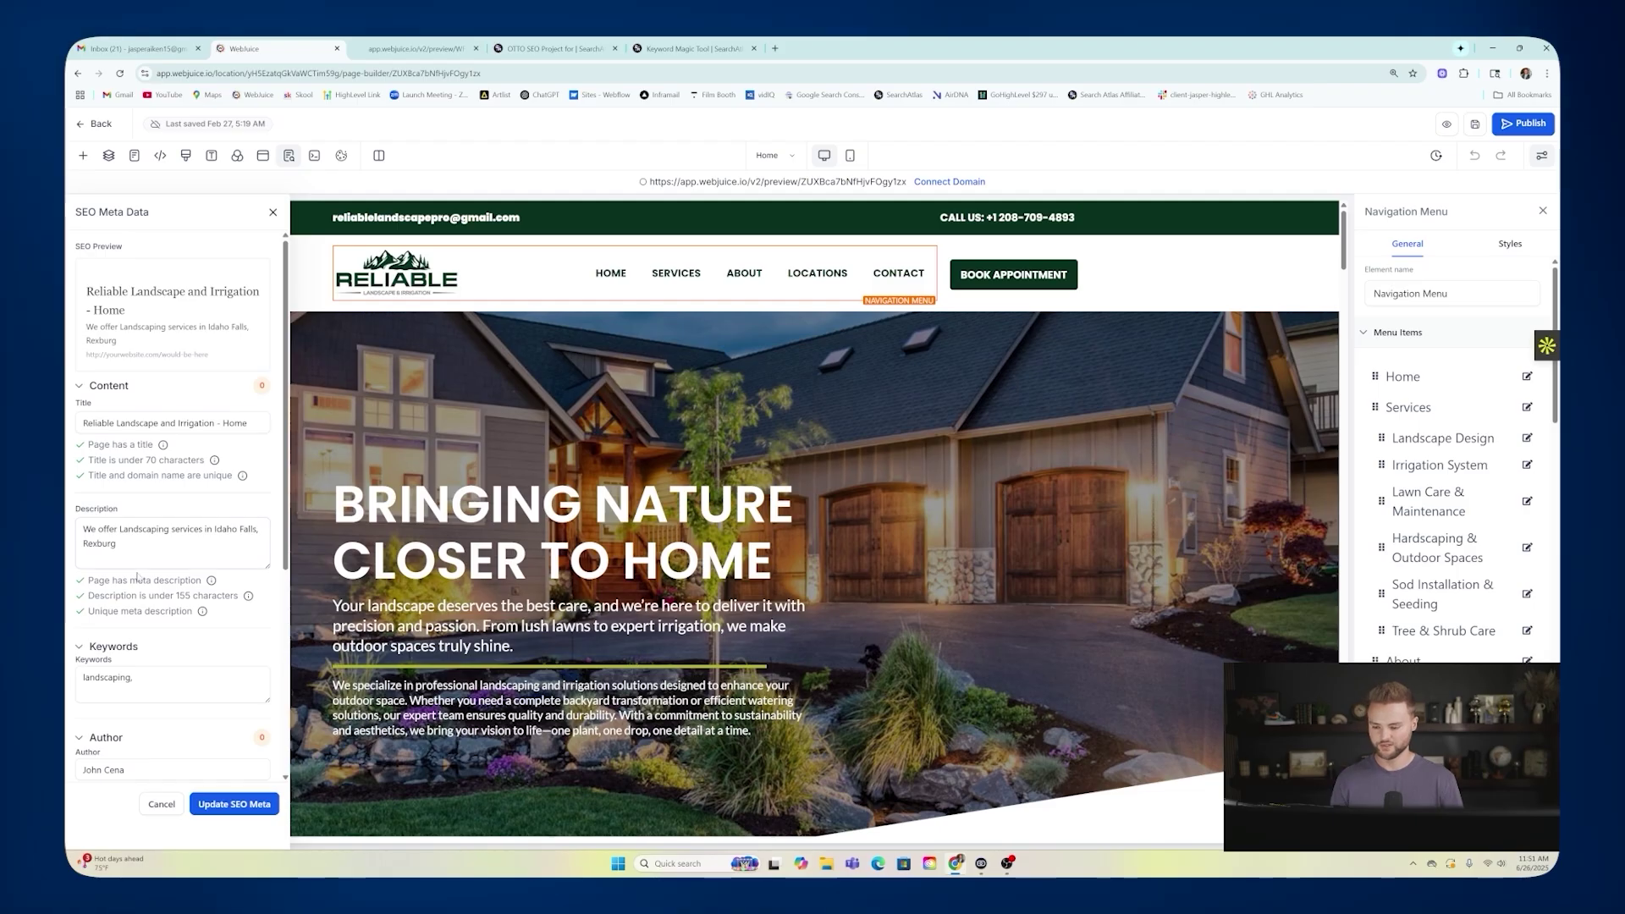
{"action": "left_click", "coordinate": [777, 156]}
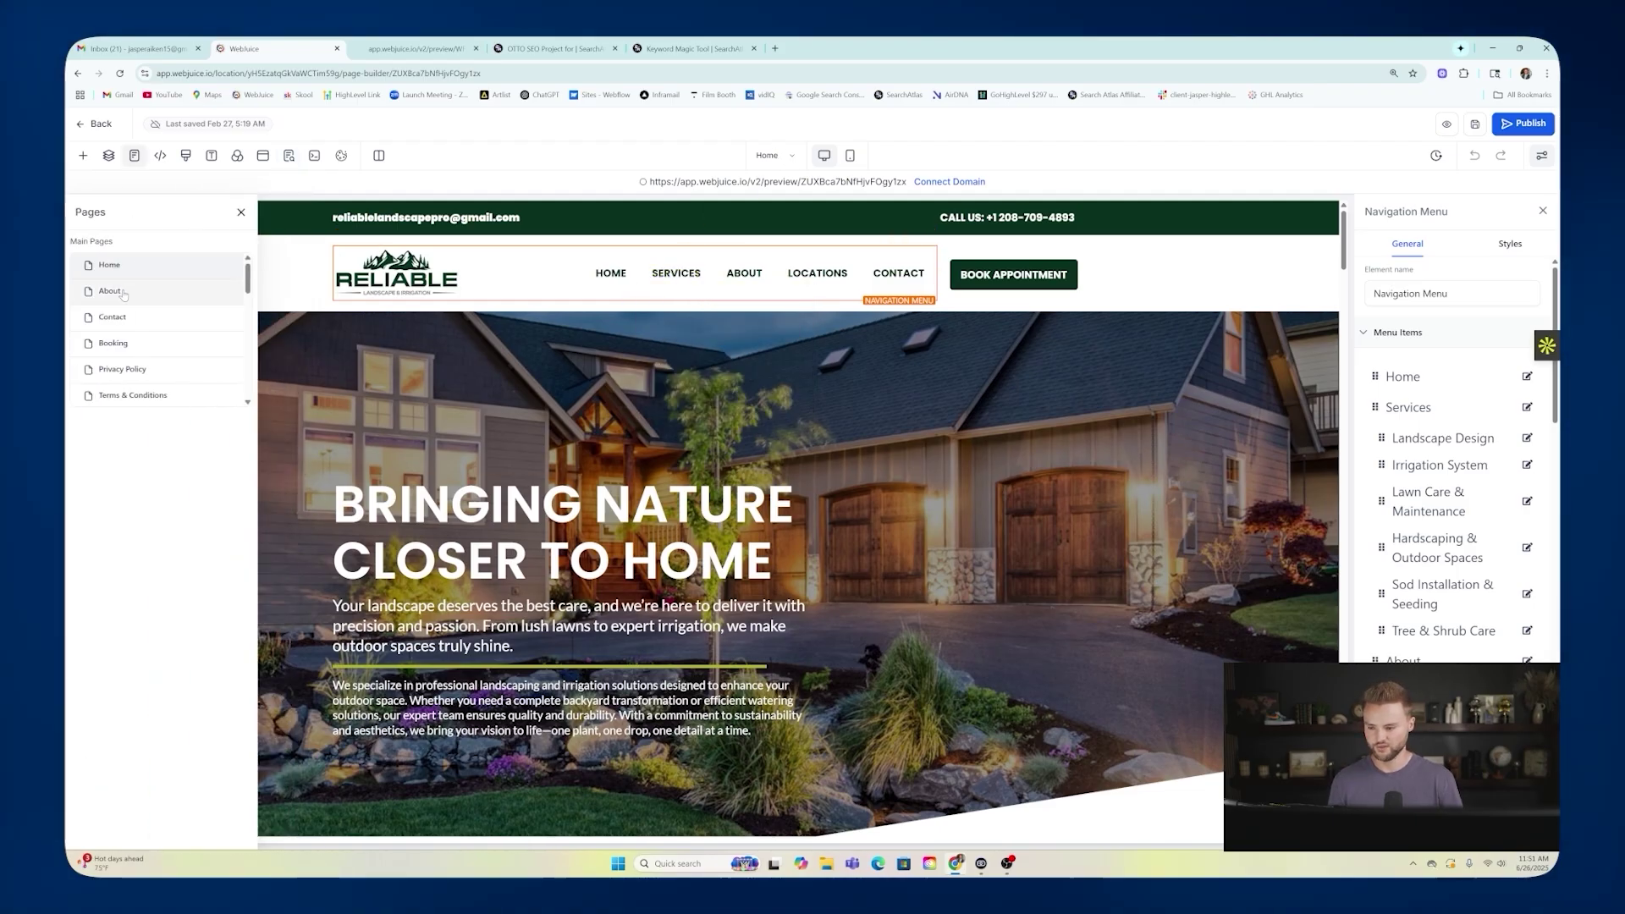
Switch to the About page and bring up its SEO meta data.
{"action": "left_click", "coordinate": [124, 295]}
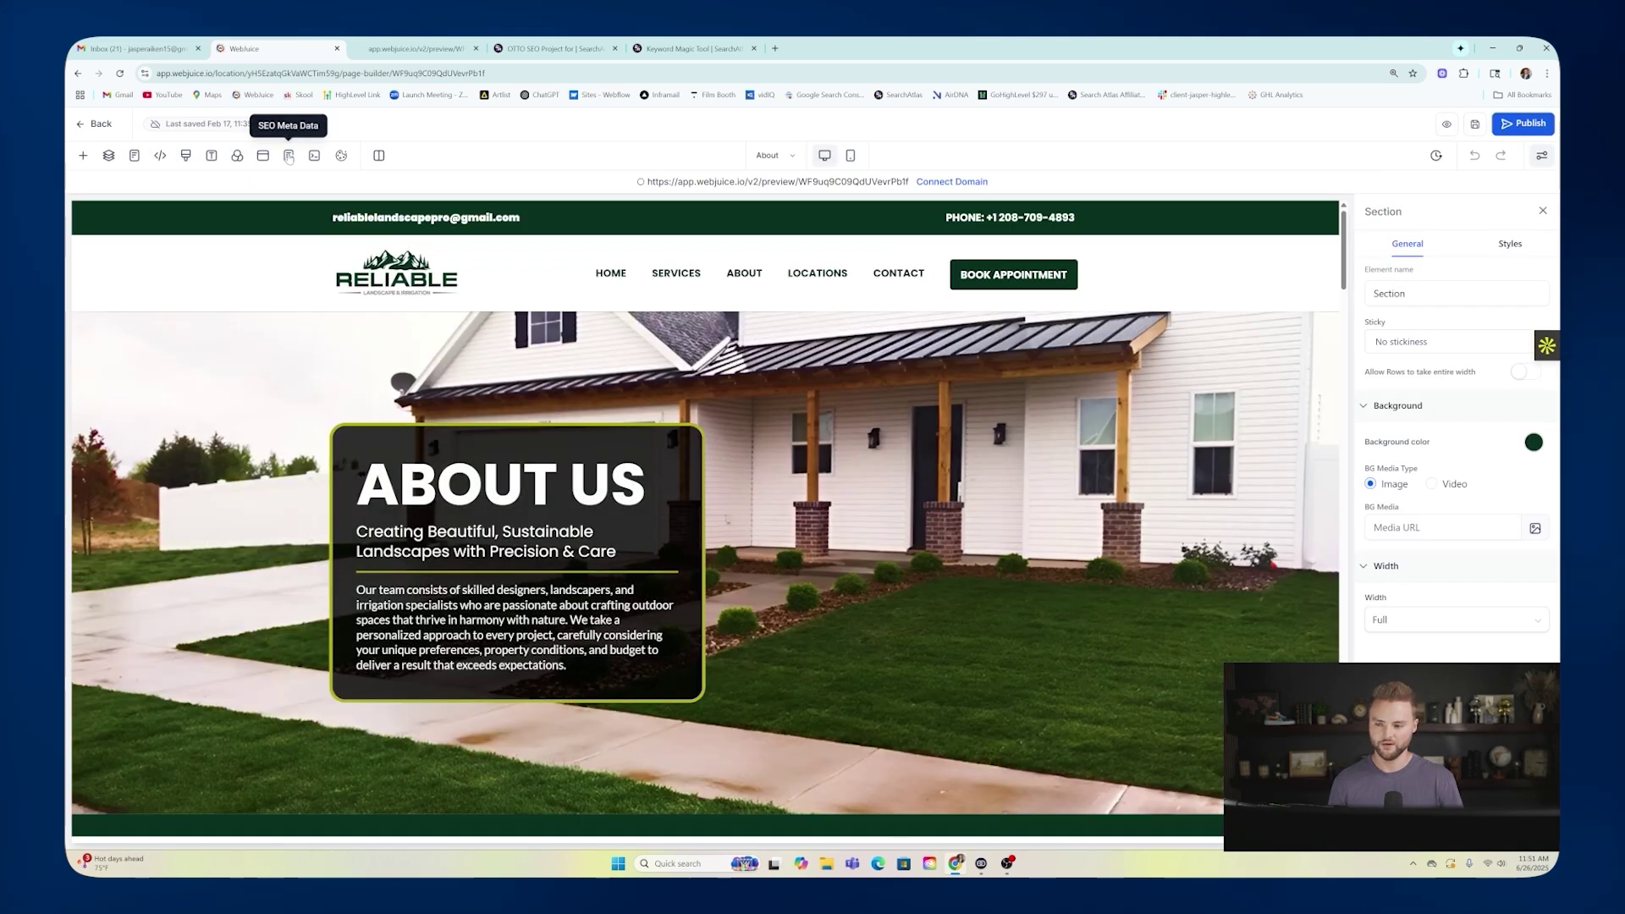
{"action": "left_click", "coordinate": [289, 156]}
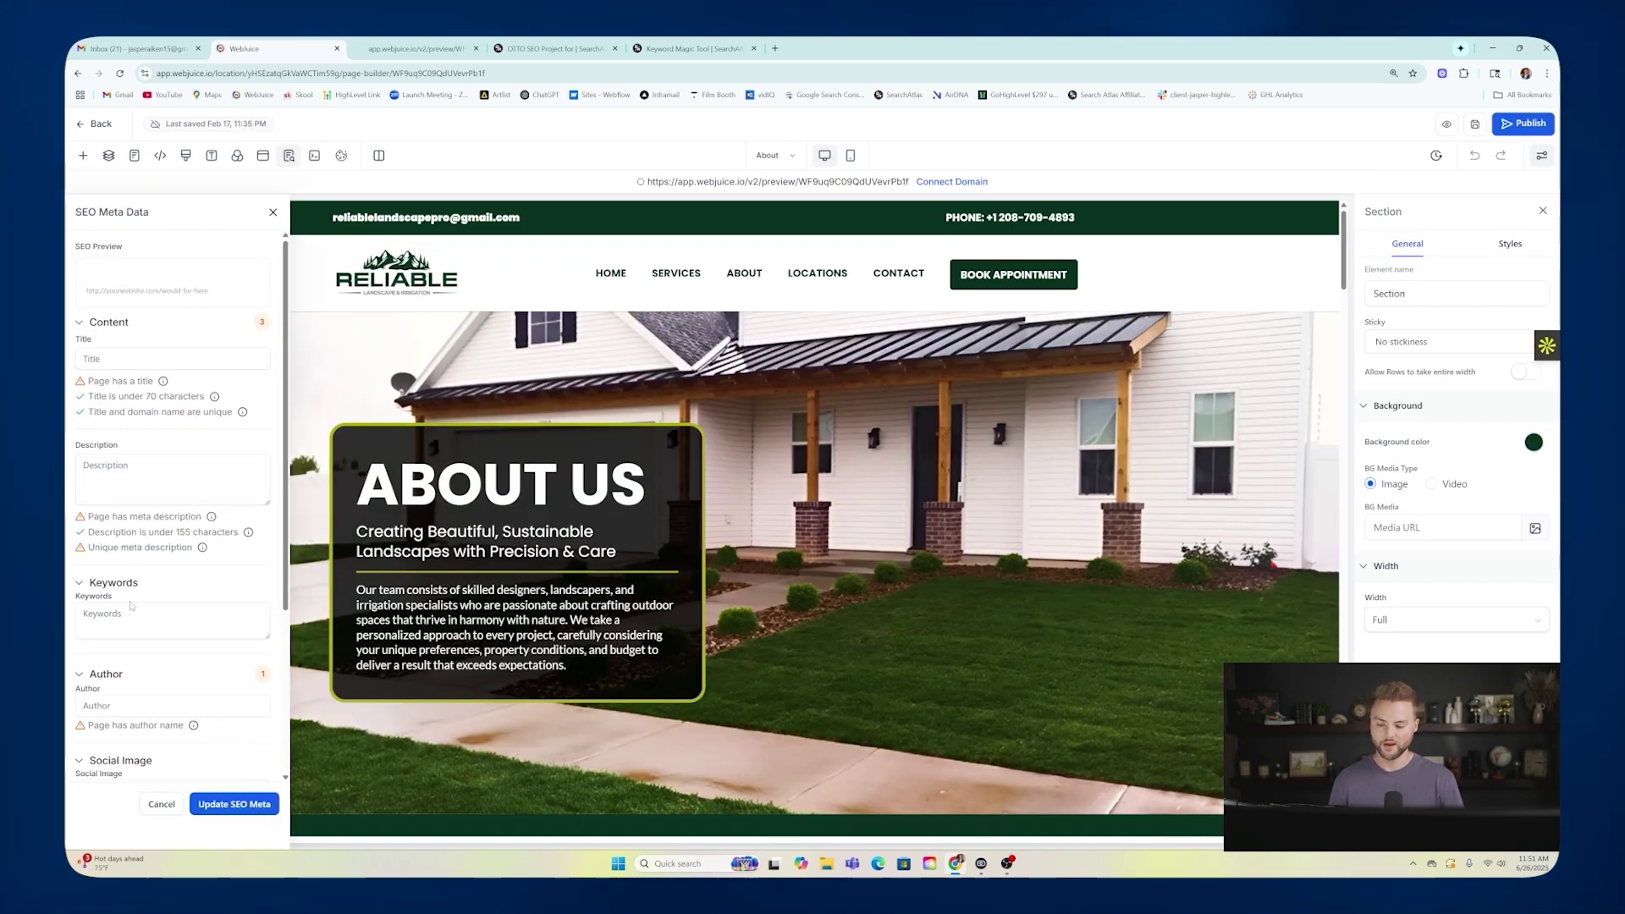
{"action": "mouse_move", "coordinate": [676, 275]}
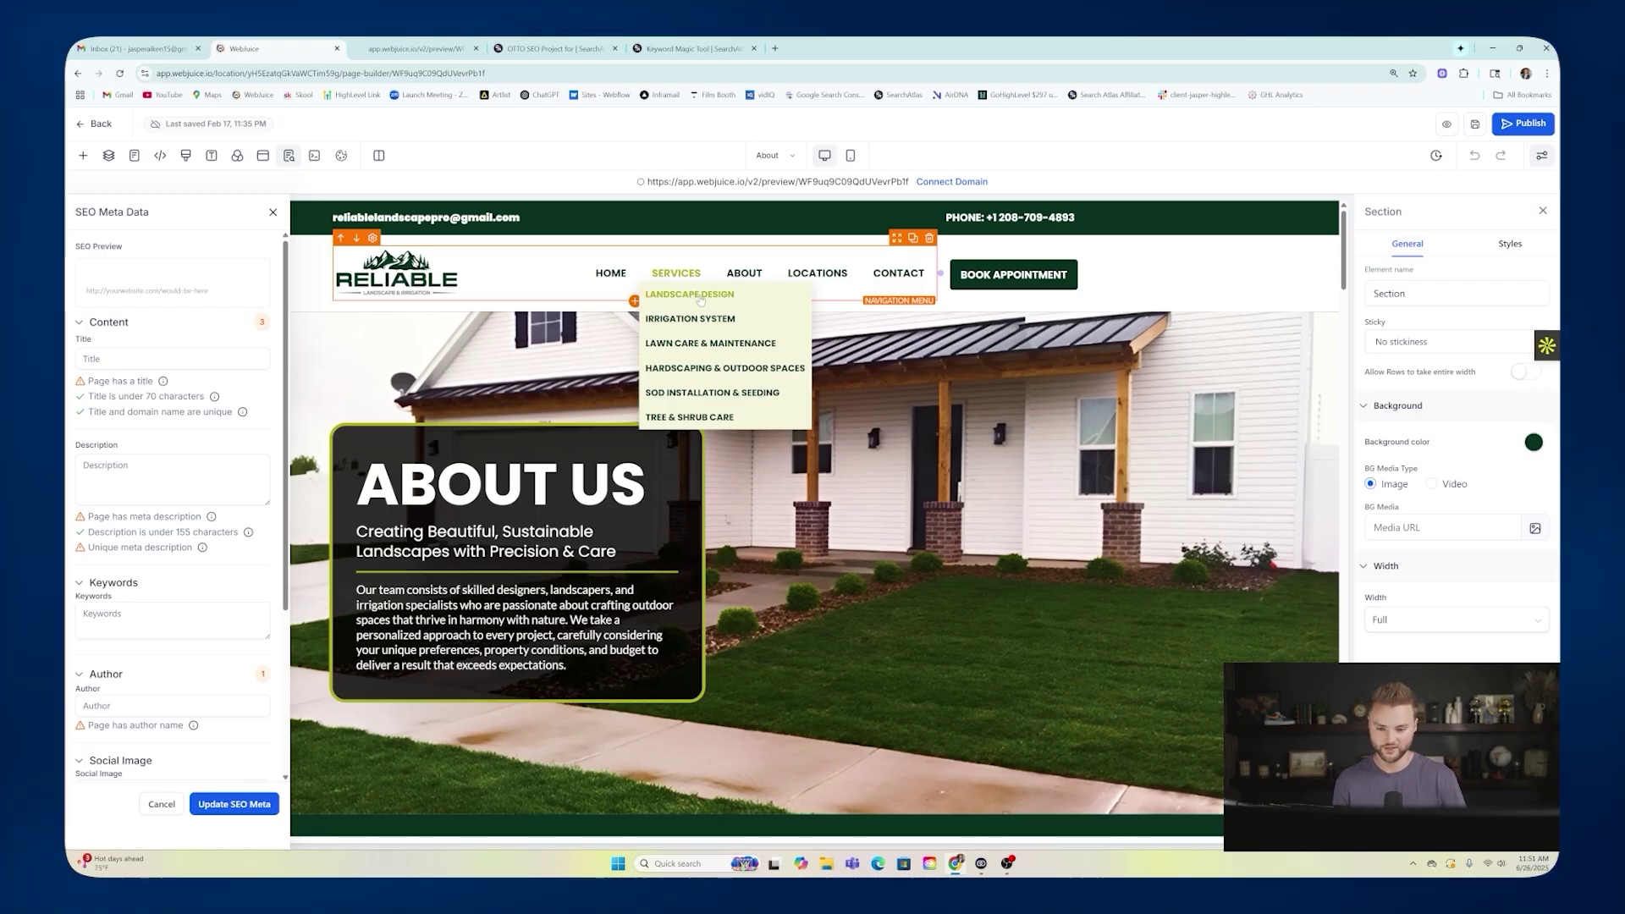
{"action": "mouse_move", "coordinate": [808, 272]}
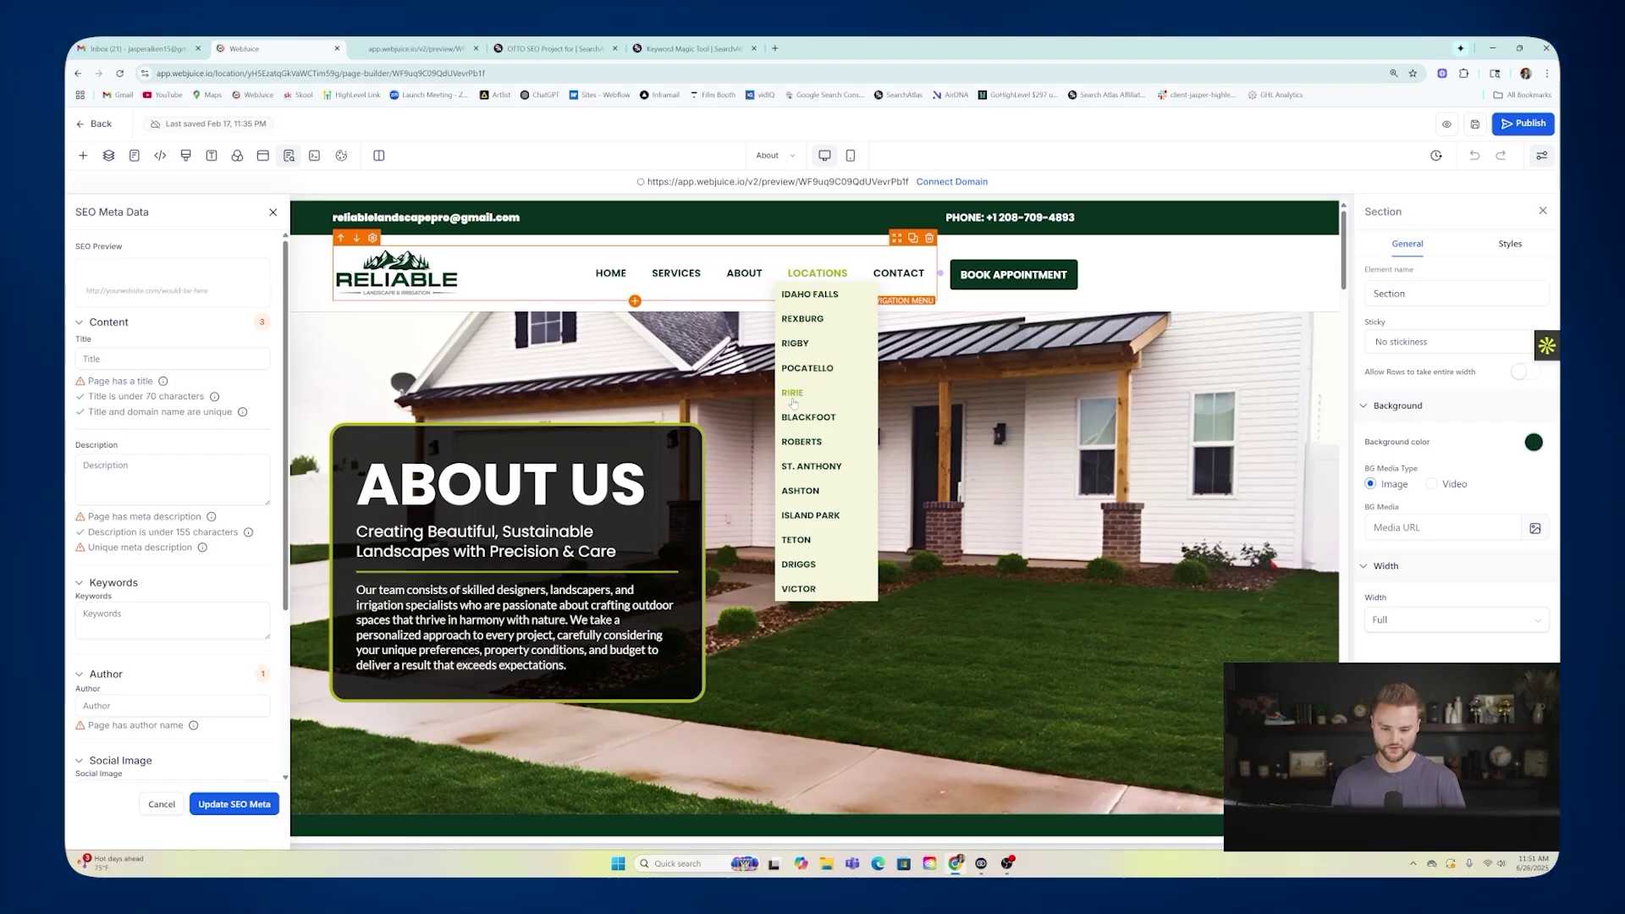
Close the SEO meta data panel and return to the SearchAtlas Keyword Magic Tool.
{"action": "scroll", "coordinate": [167, 274], "scroll_direction": "down", "scroll_amount": 1}
{"action": "scroll", "coordinate": [167, 275], "scroll_direction": "down", "scroll_amount": 5}
{"action": "scroll", "coordinate": [212, 271], "scroll_direction": "up", "scroll_amount": 6}
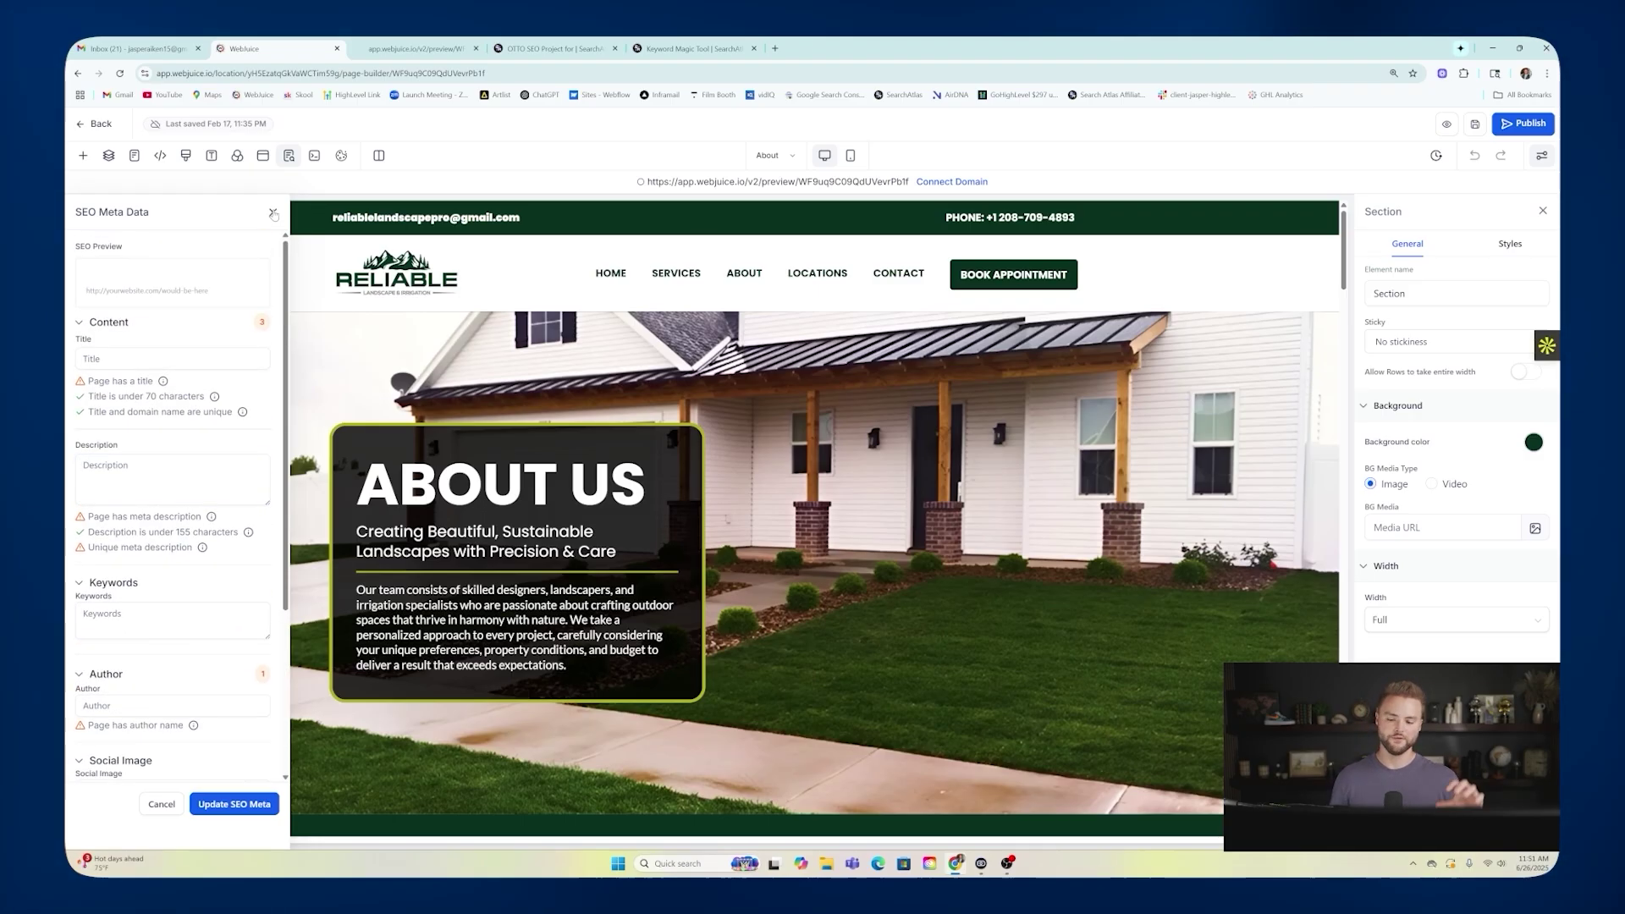
{"action": "left_click", "coordinate": [272, 214]}
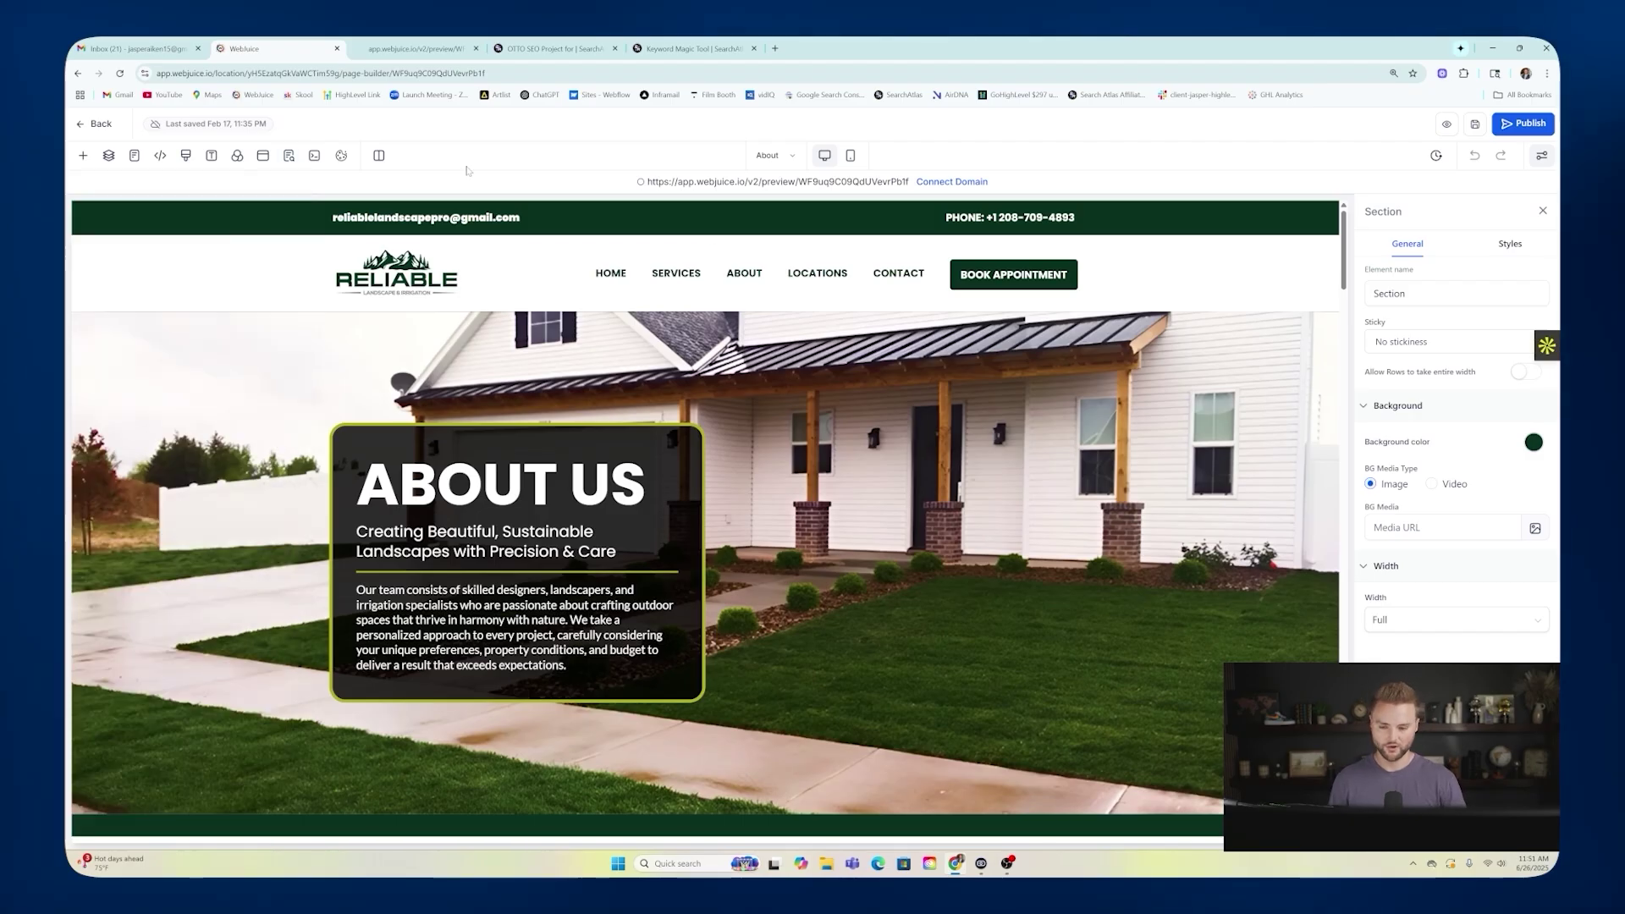
{"action": "left_click", "coordinate": [675, 49]}
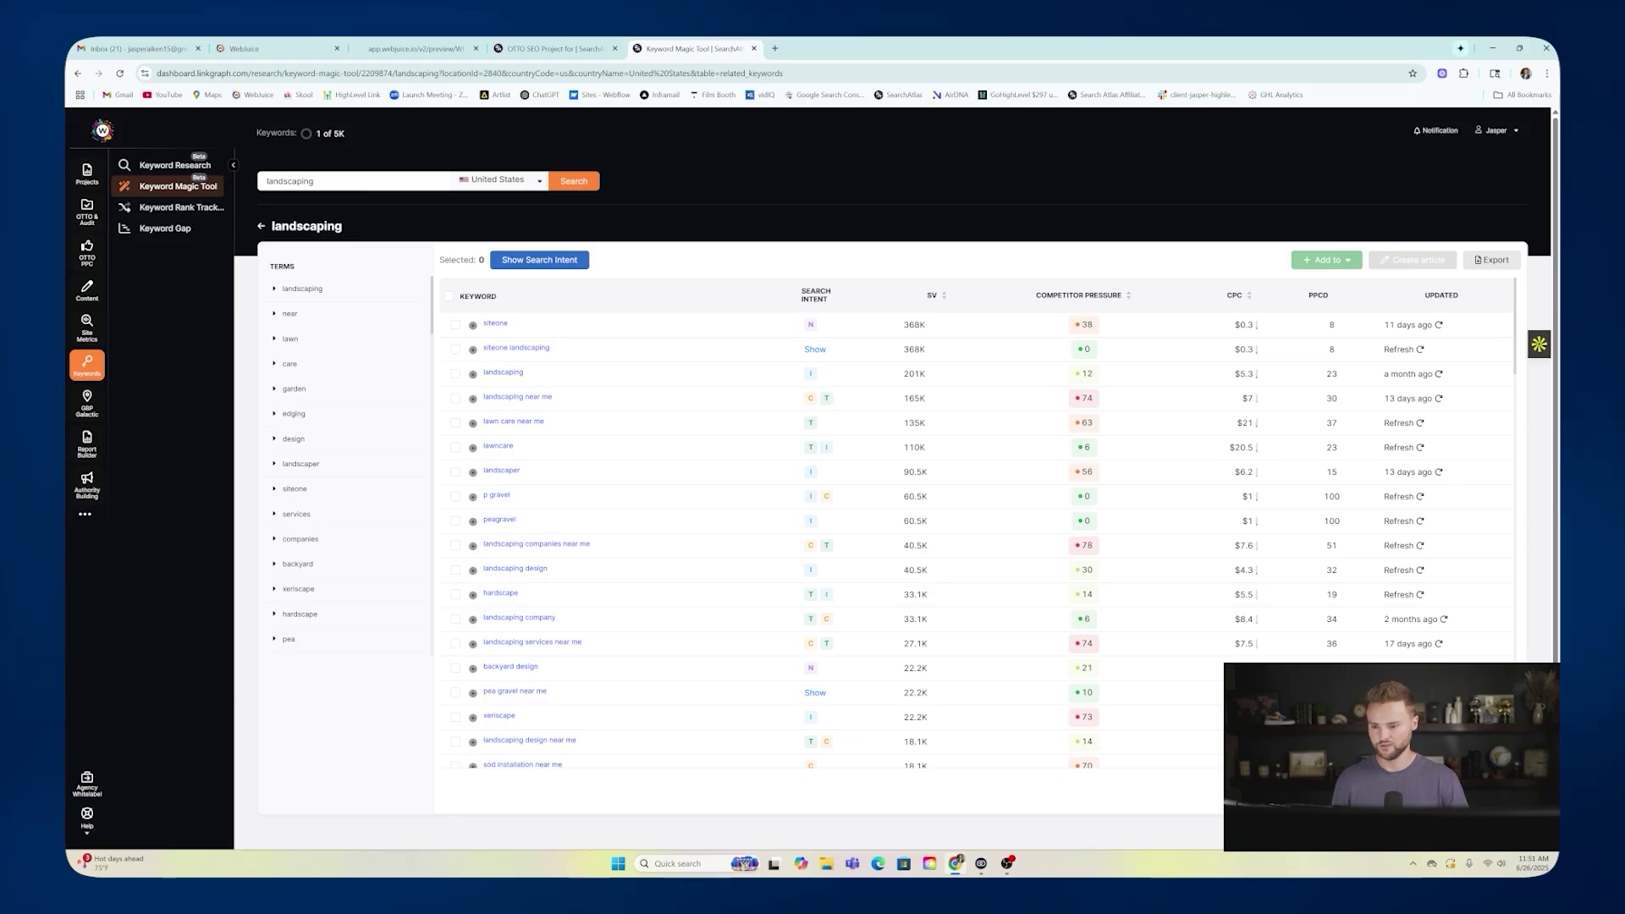
Open the firehousewindowwashing.com project from the OTTO site list.
{"action": "left_click", "coordinate": [87, 210]}
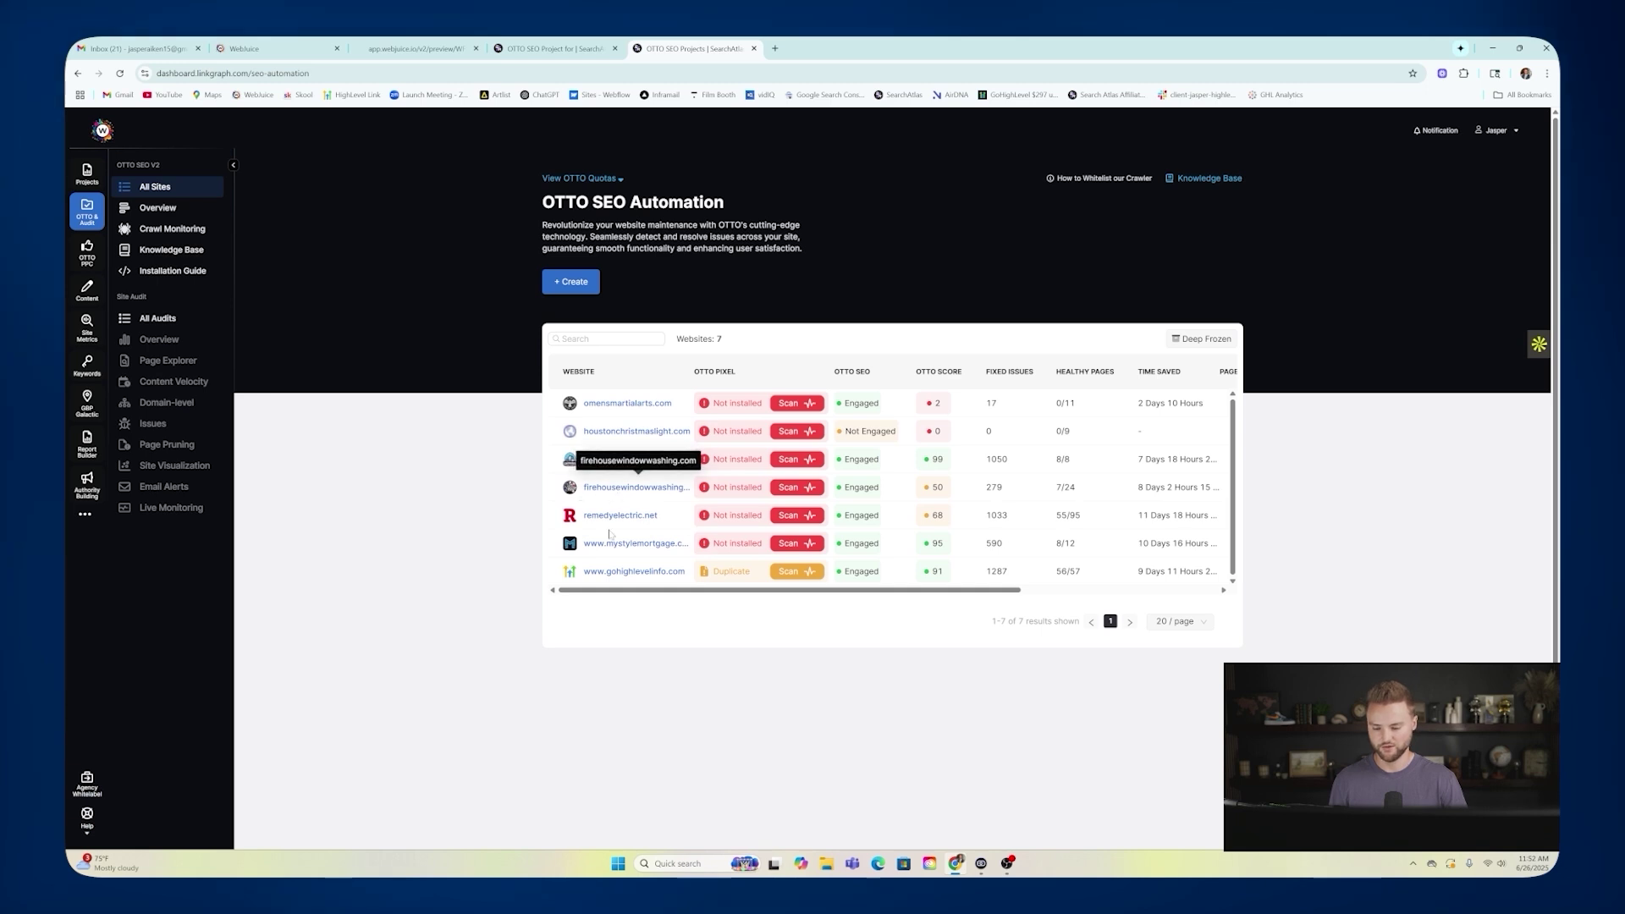
{"action": "left_click", "coordinate": [618, 488]}
{"action": "scroll", "coordinate": [813, 507], "scroll_direction": "down", "scroll_amount": 4}
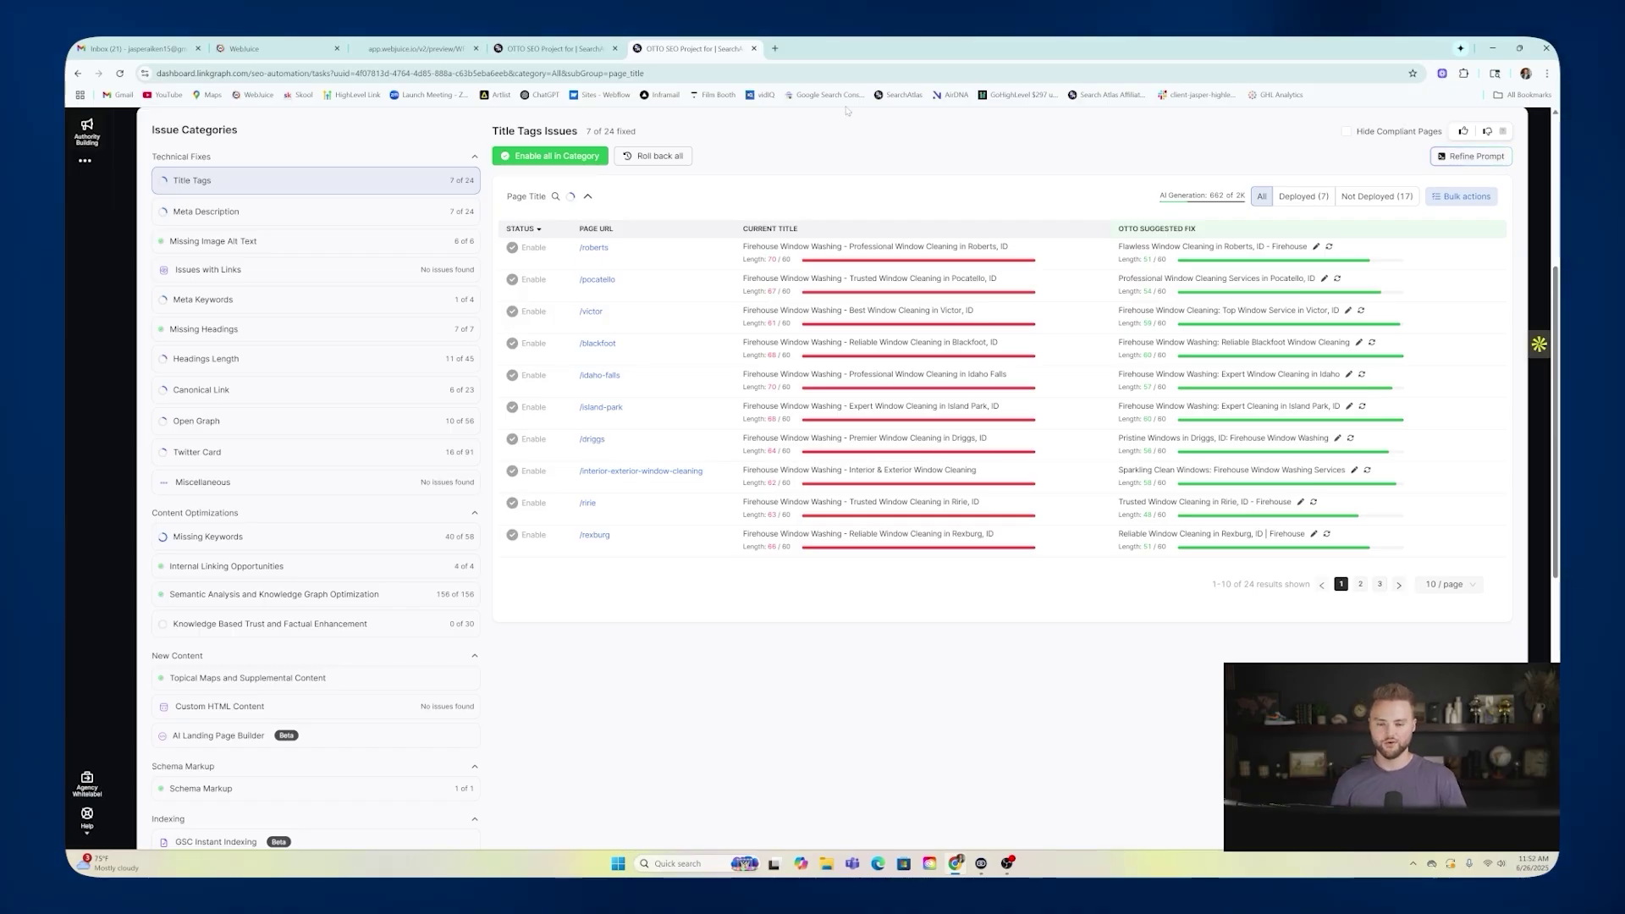
{"action": "scroll", "coordinate": [832, 166], "scroll_direction": "up", "scroll_amount": 4}
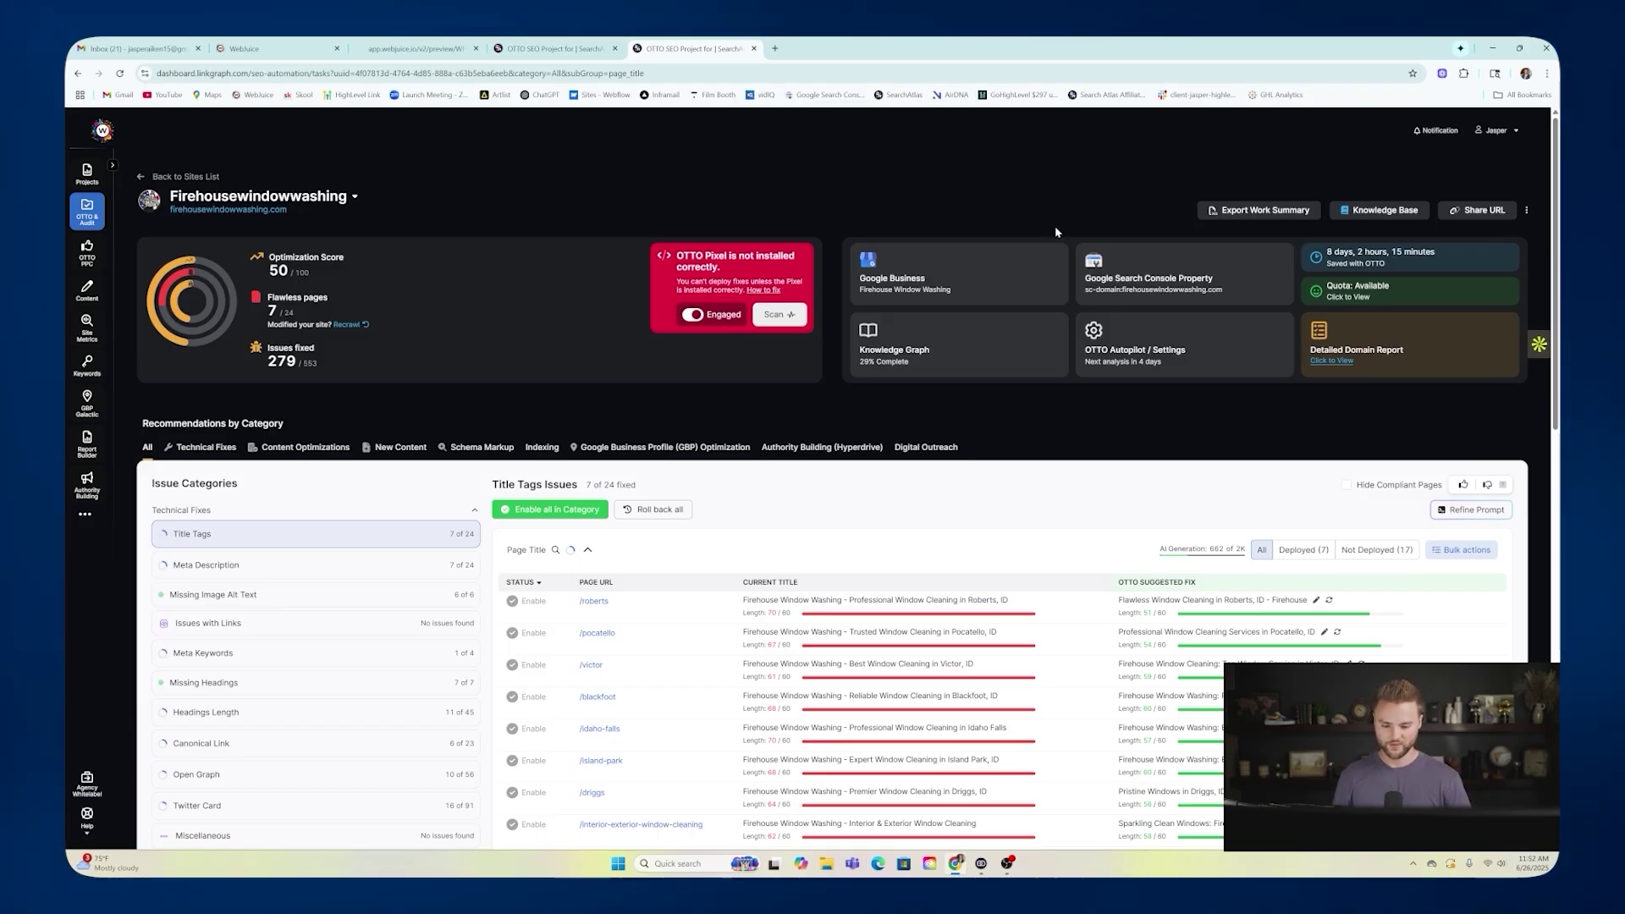
{"action": "scroll", "coordinate": [924, 156], "scroll_direction": "down", "scroll_amount": 3}
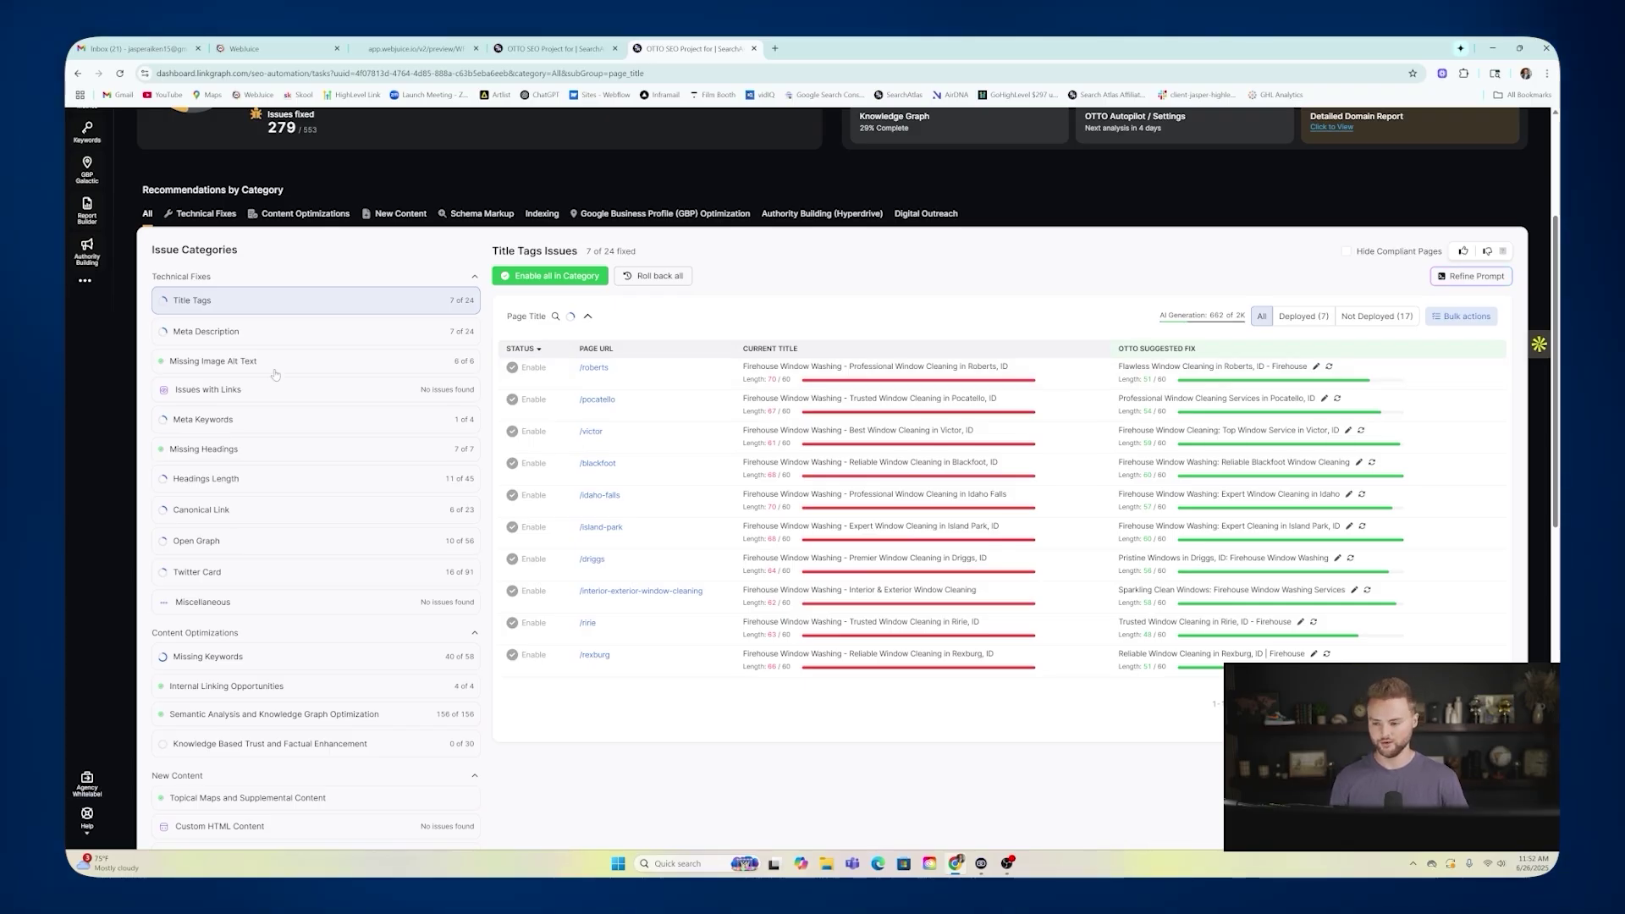
{"action": "scroll", "coordinate": [375, 339], "scroll_direction": "down", "scroll_amount": 2}
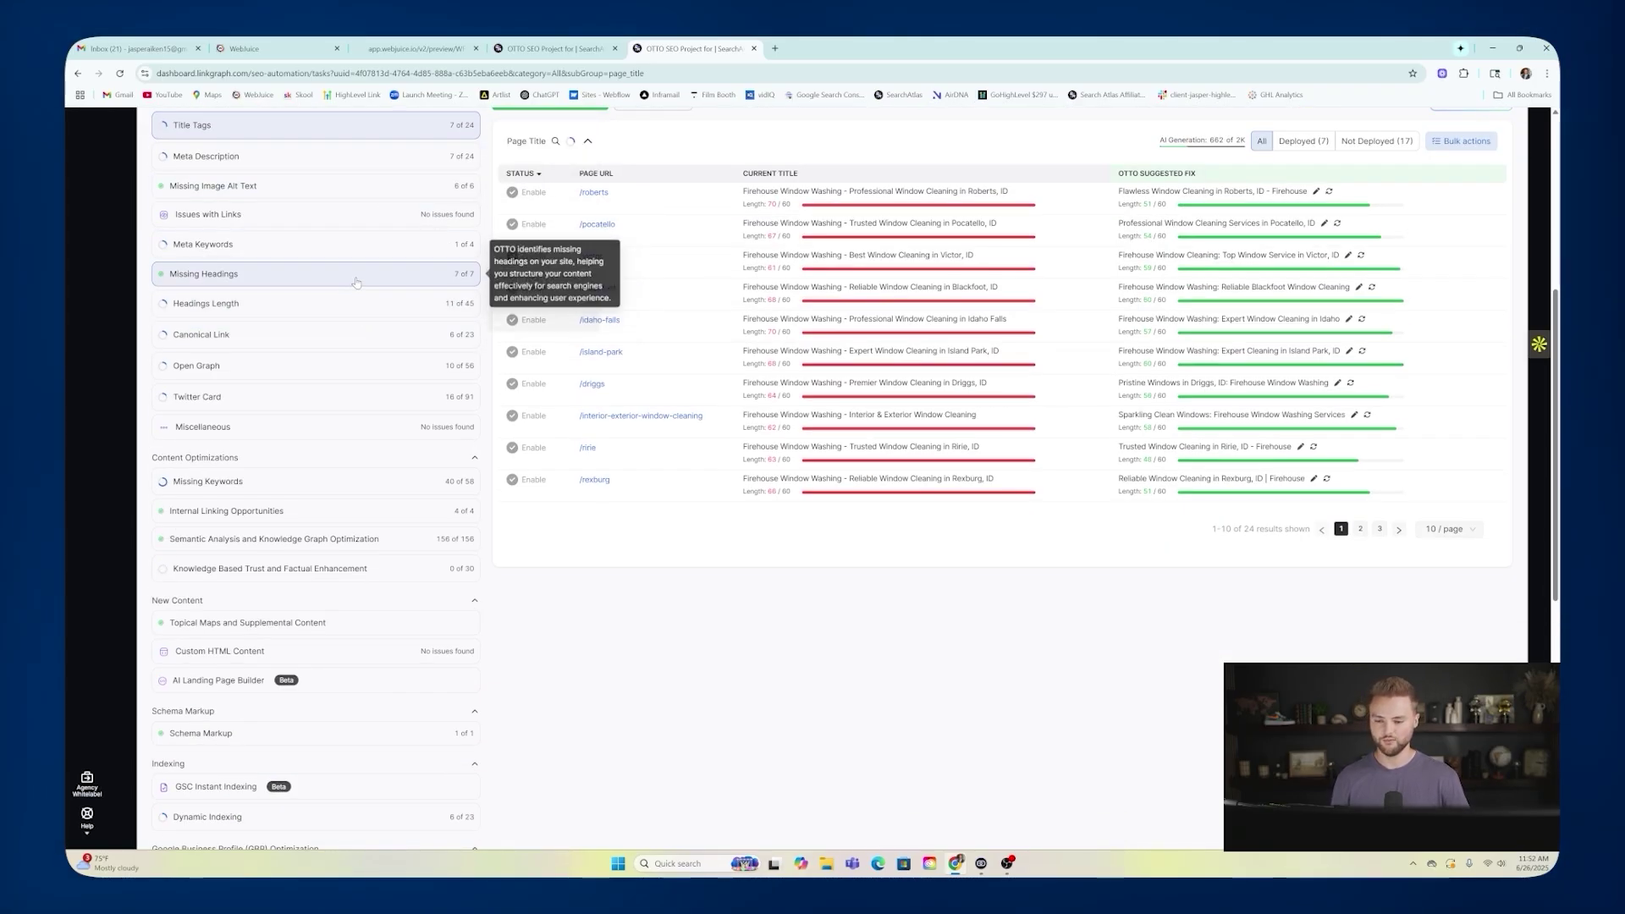
{"action": "scroll", "coordinate": [624, 345], "scroll_direction": "up", "scroll_amount": 3}
{"action": "scroll", "coordinate": [625, 345], "scroll_direction": "up", "scroll_amount": 2}
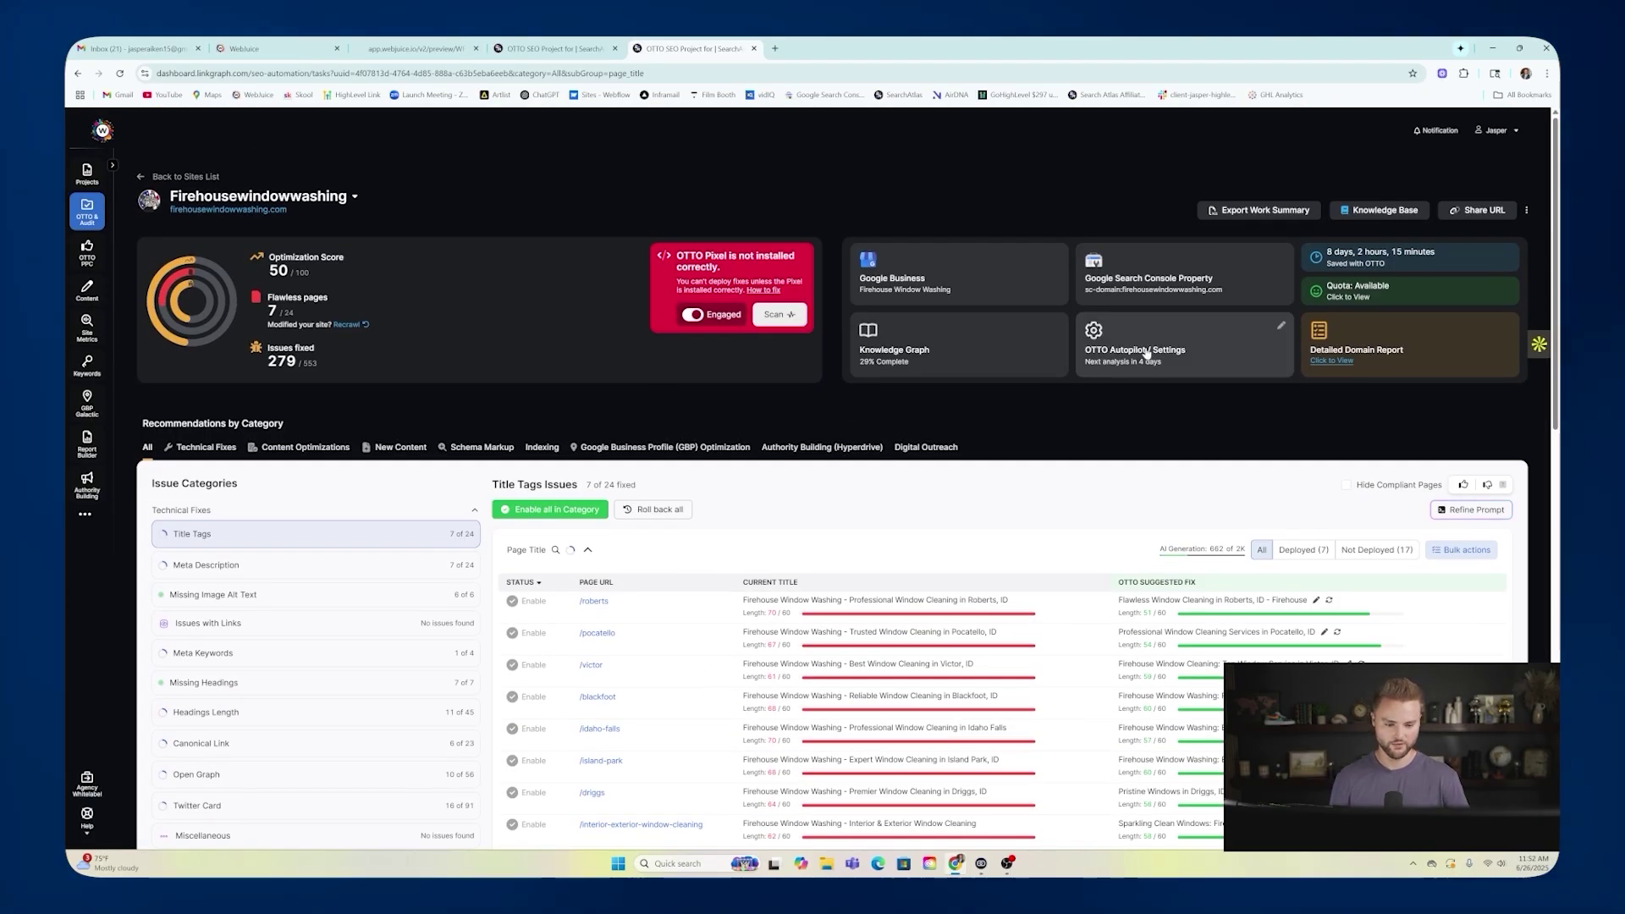
Copy the OTTO pixel integration script from the project's settings and return to WebJuice.
{"action": "left_click", "coordinate": [1269, 332]}
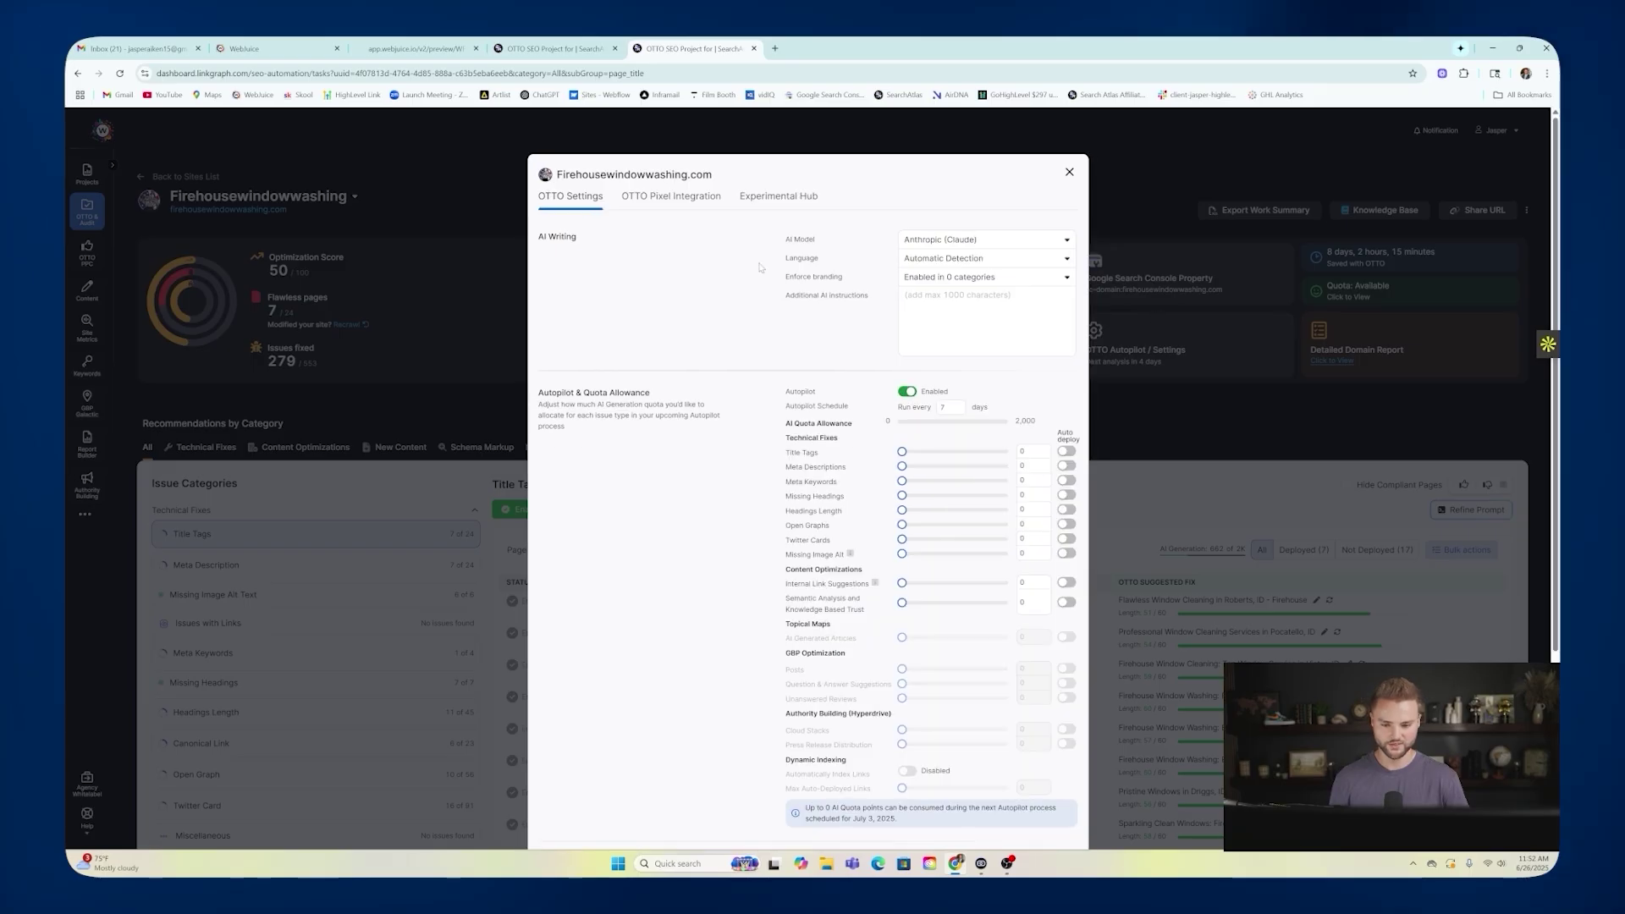
{"action": "left_click", "coordinate": [675, 195]}
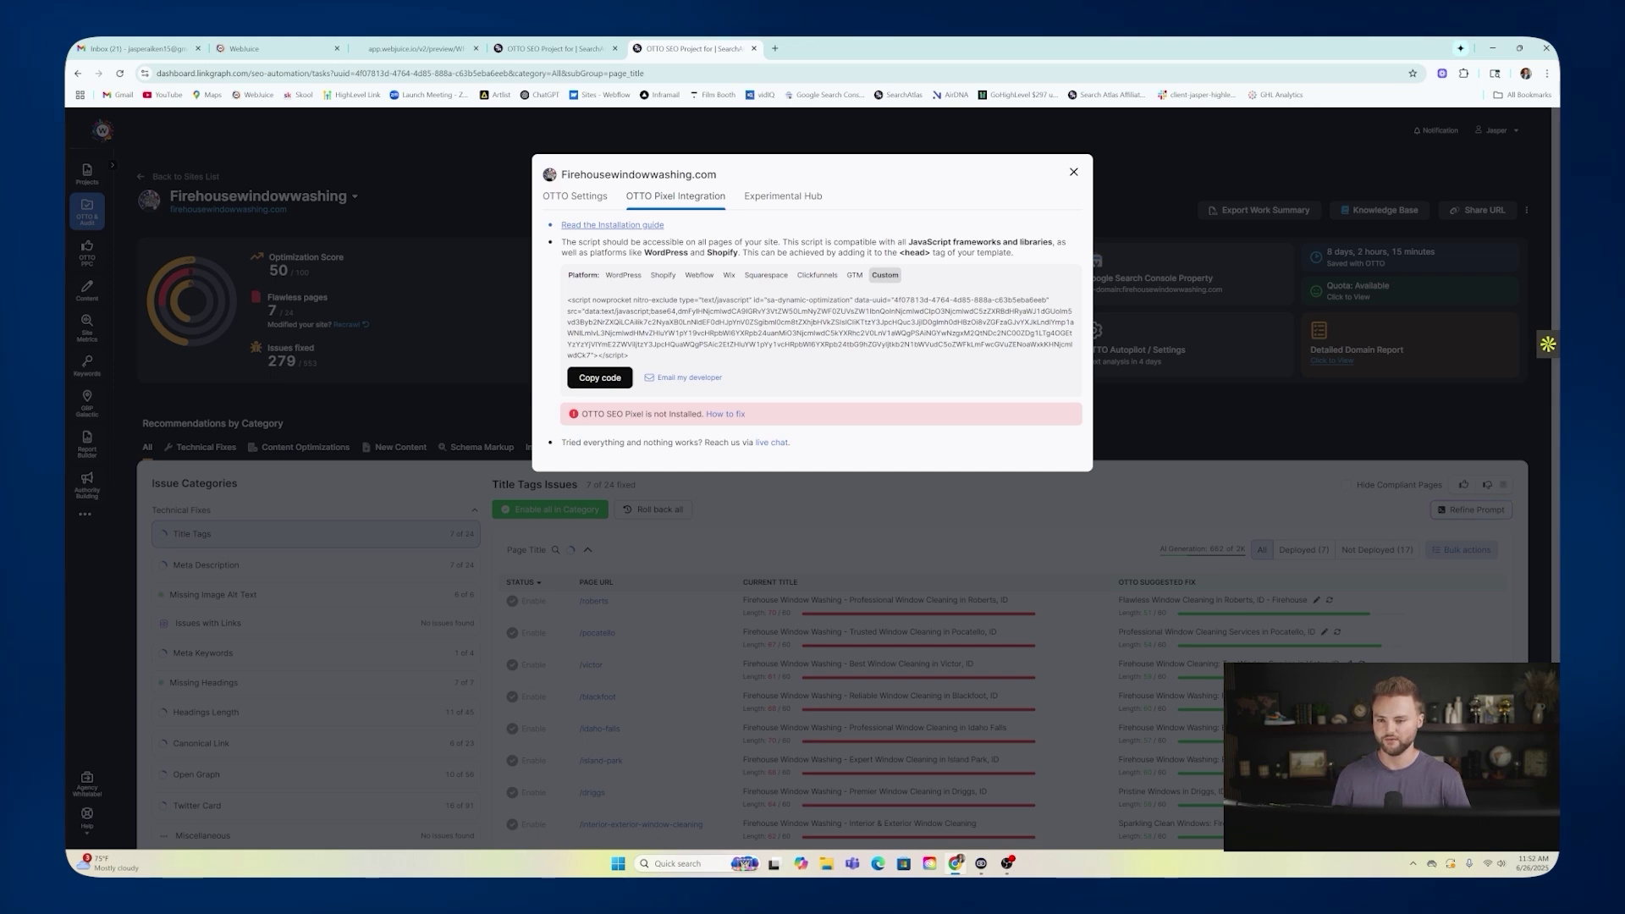
{"action": "left_click", "coordinate": [275, 48]}
{"action": "left_click", "coordinate": [98, 123]}
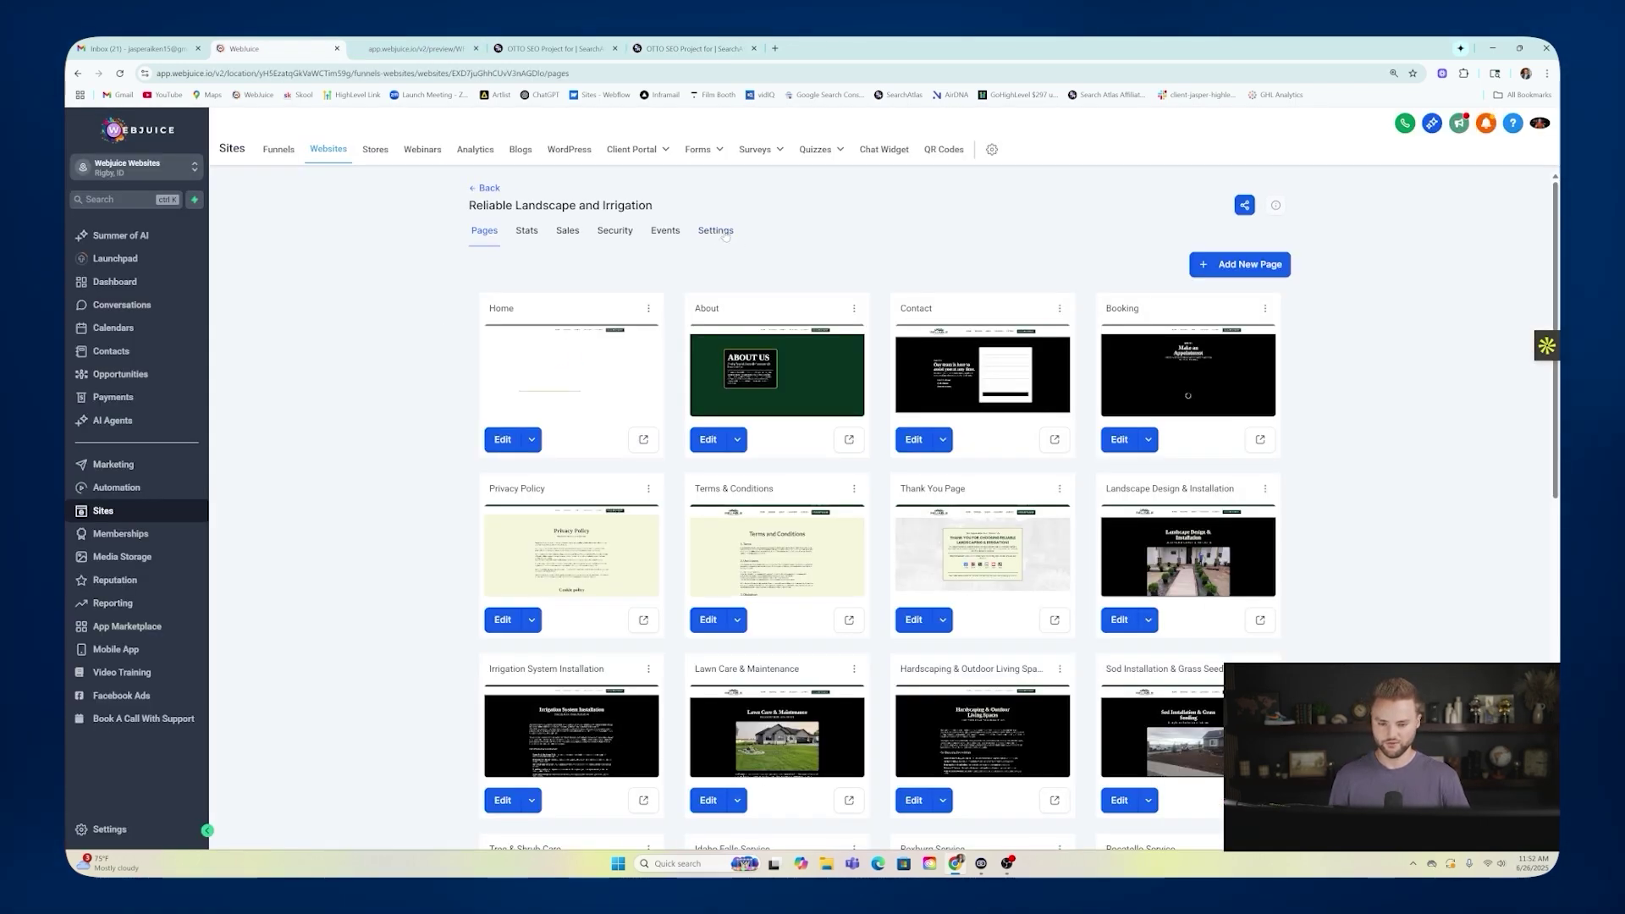
Paste the OTTO pixel script into the site settings' head tracking code.
{"action": "left_click", "coordinate": [723, 231]}
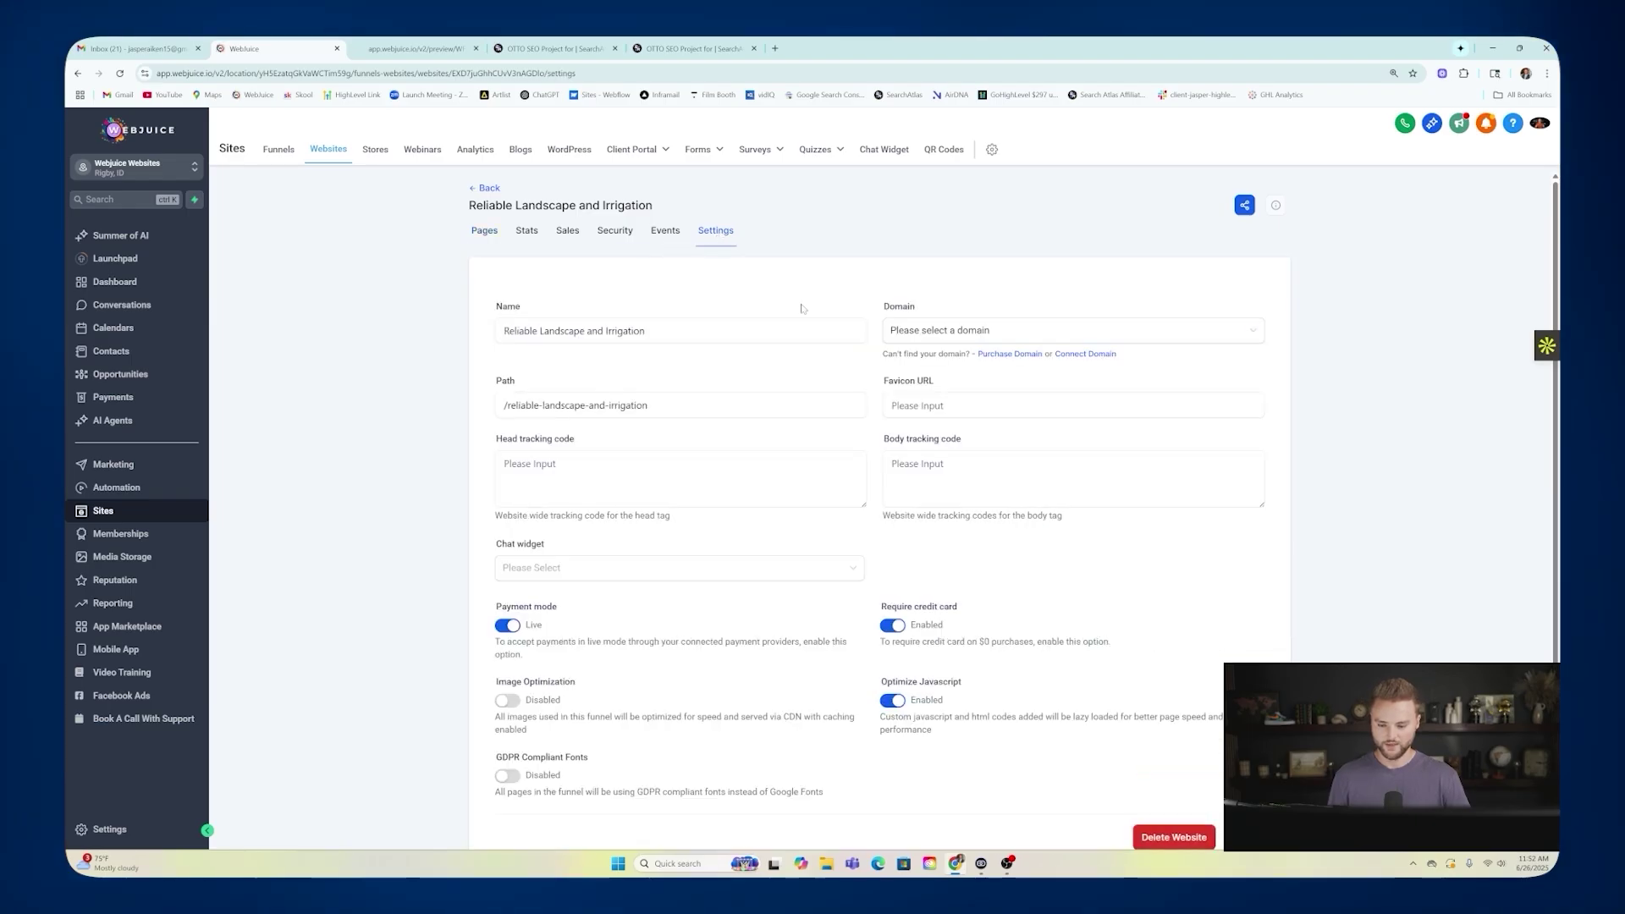
{"action": "scroll", "coordinate": [803, 309], "scroll_direction": "down", "scroll_amount": 2}
{"action": "left_click", "coordinate": [682, 396]}
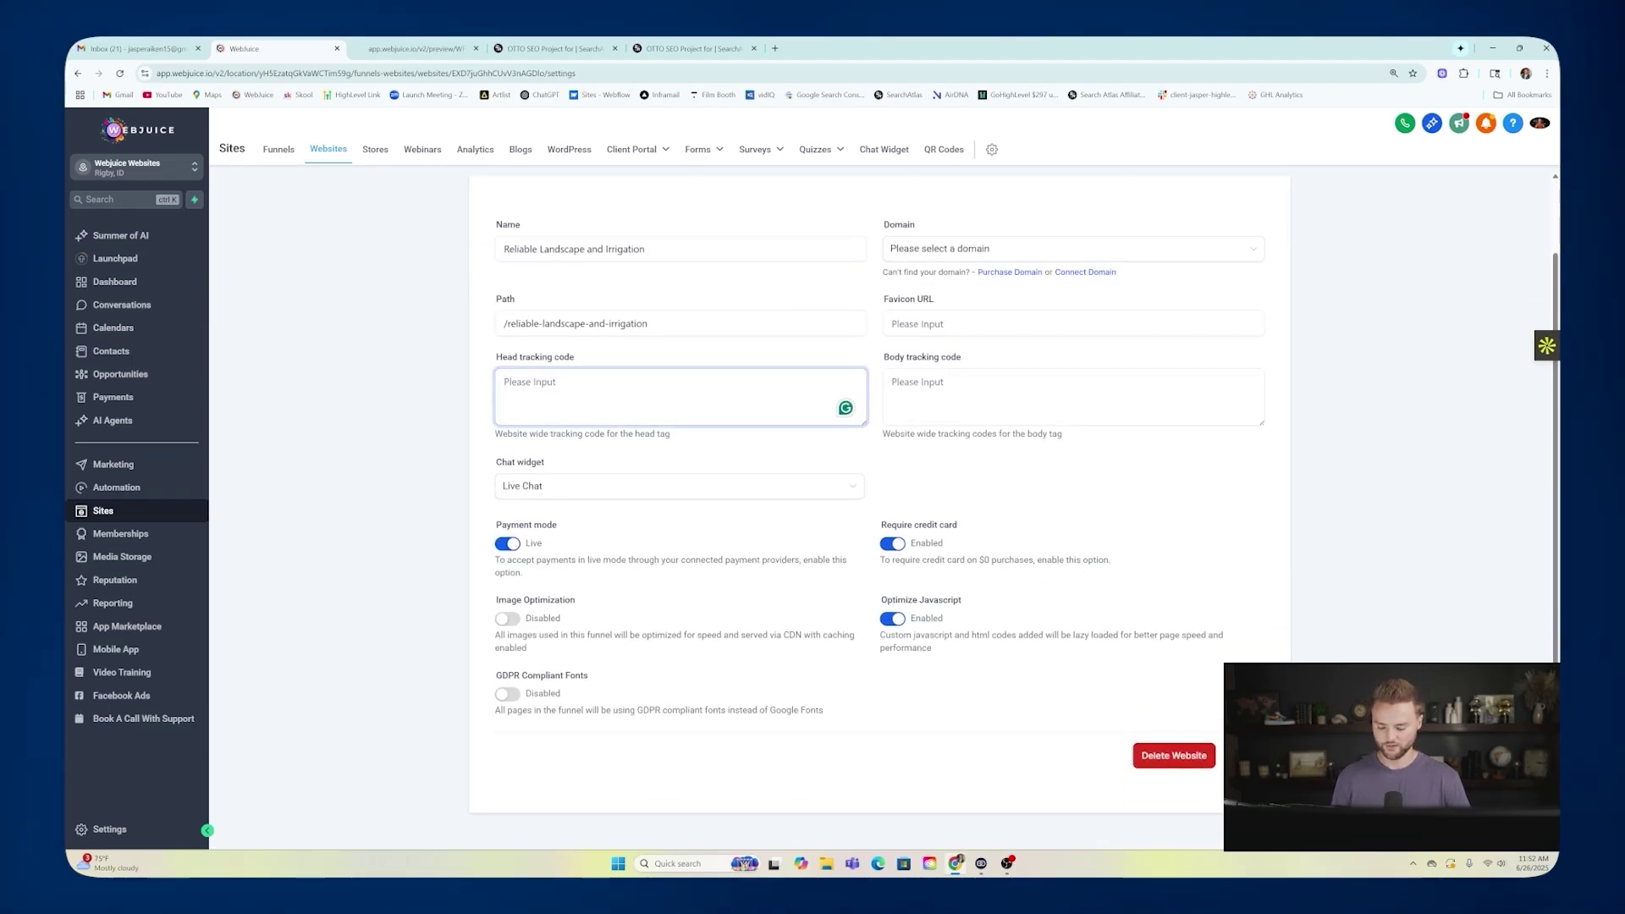
{"action": "key", "text": "ctrl+v"}
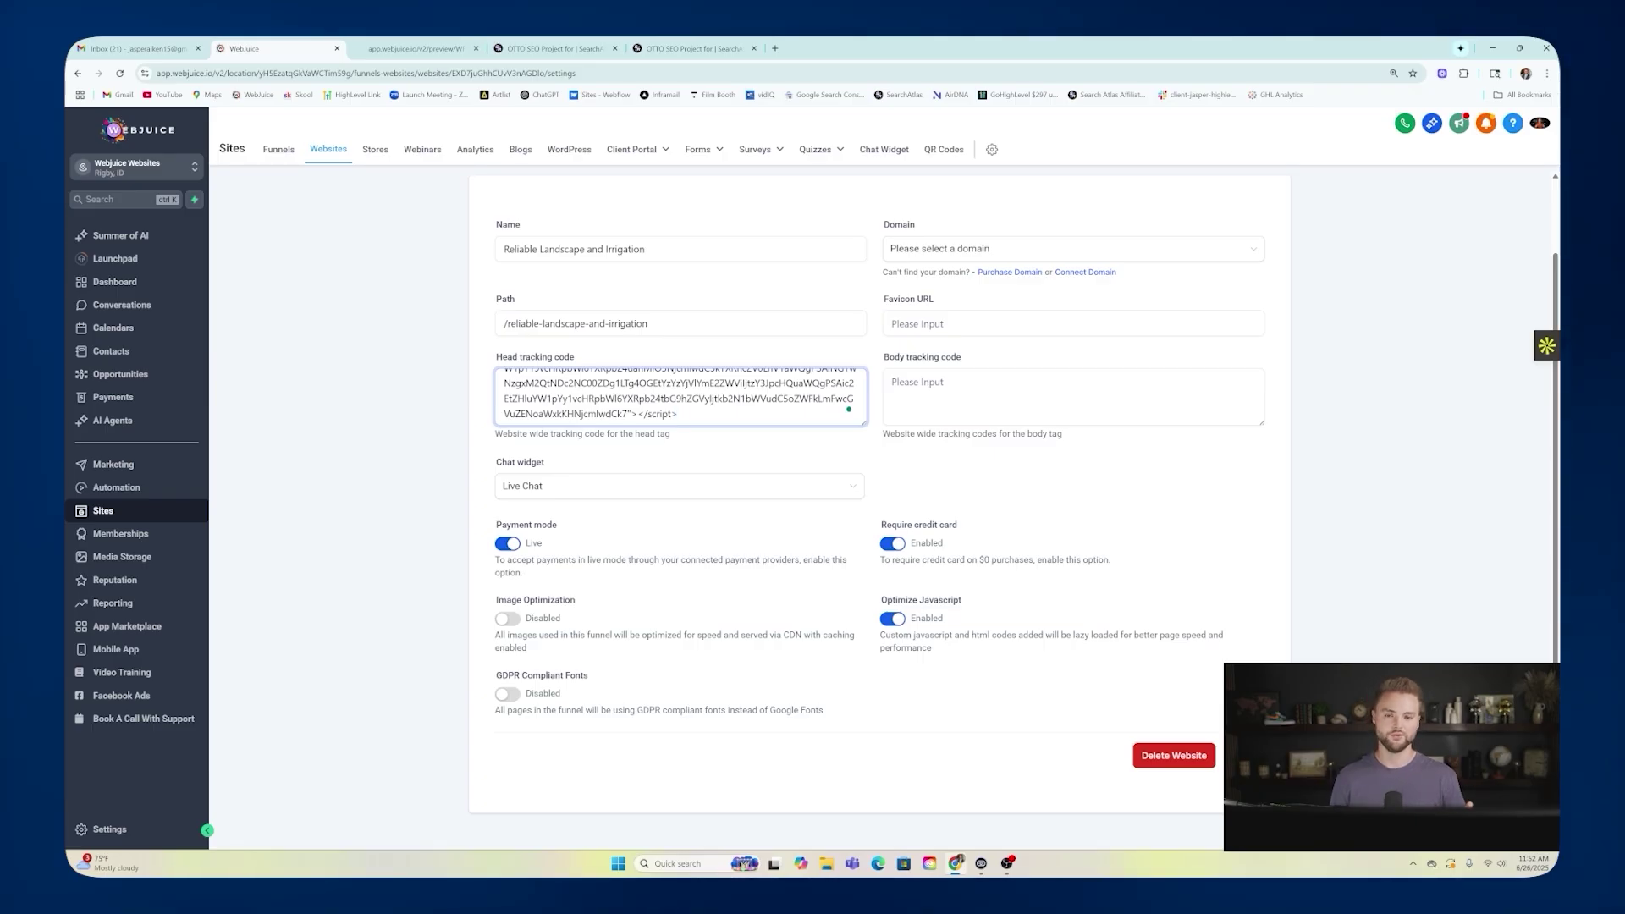
Clear the pasted script from the head tracking code and return to SearchAtlas.
{"action": "scroll", "coordinate": [680, 396], "scroll_direction": "up", "scroll_amount": 4}
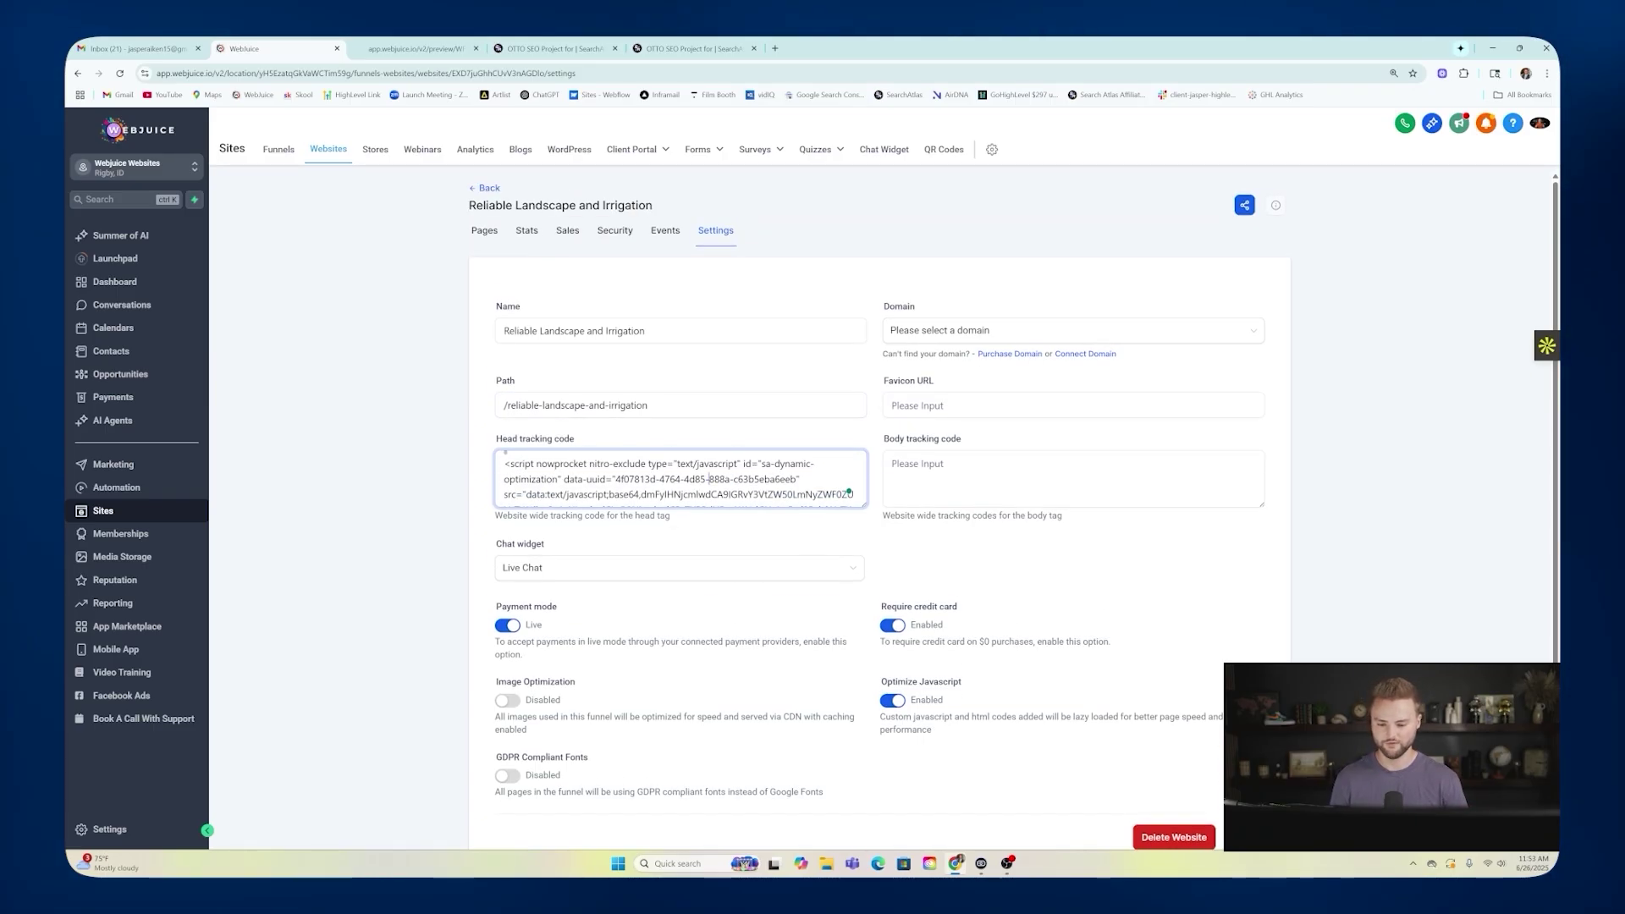
{"action": "key", "text": "ctrl+a"}
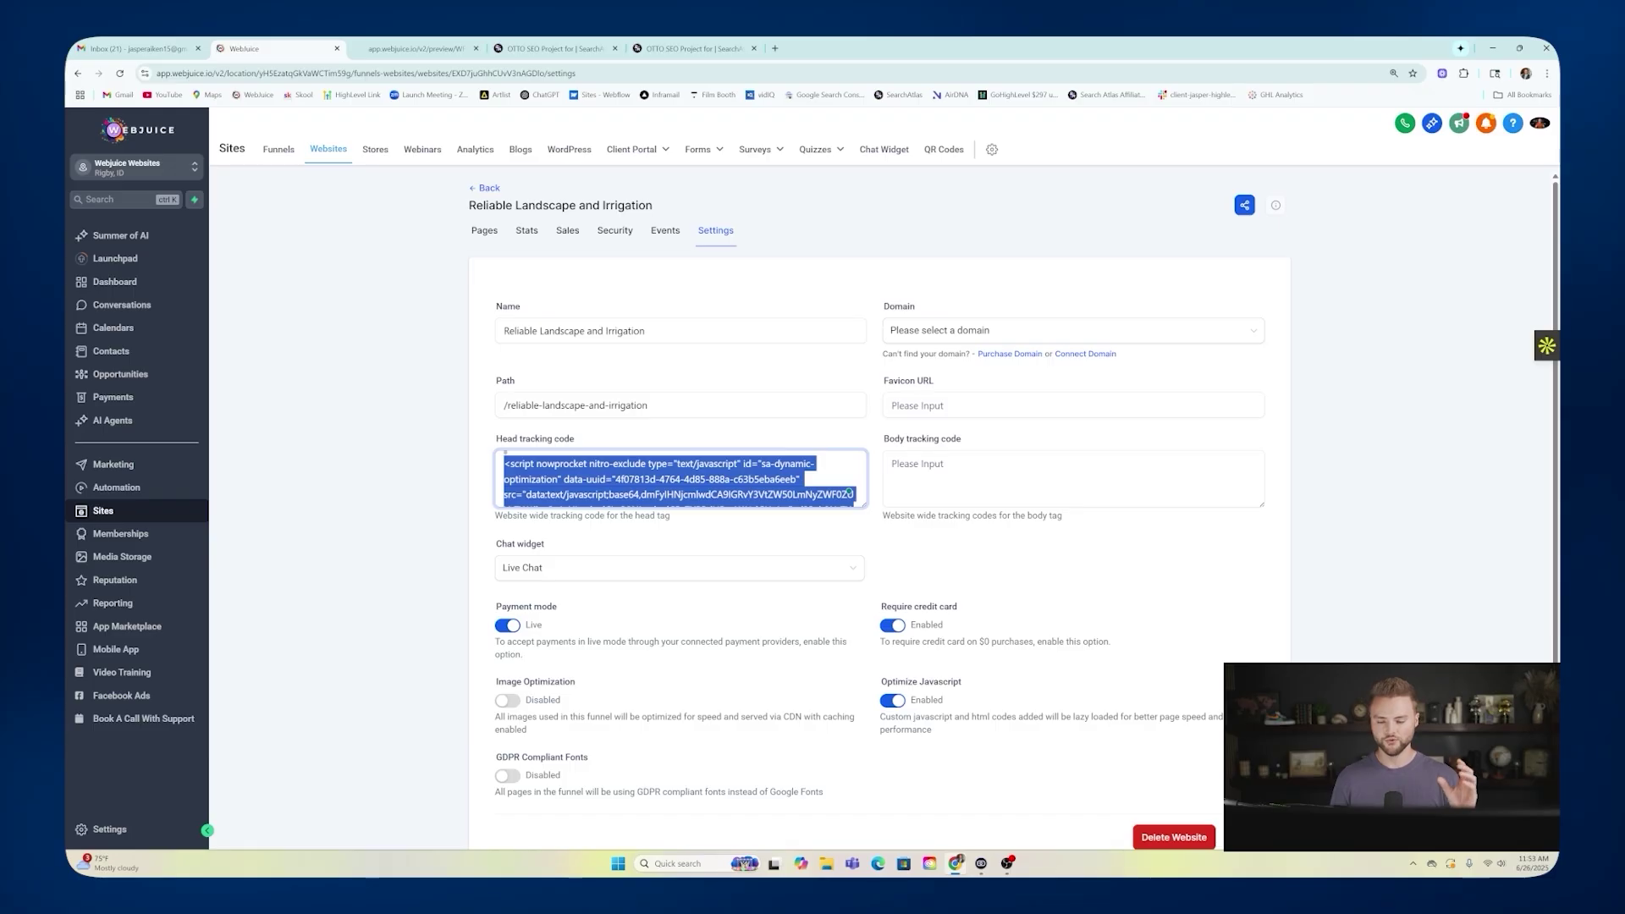
{"action": "key", "text": "BackSpace"}
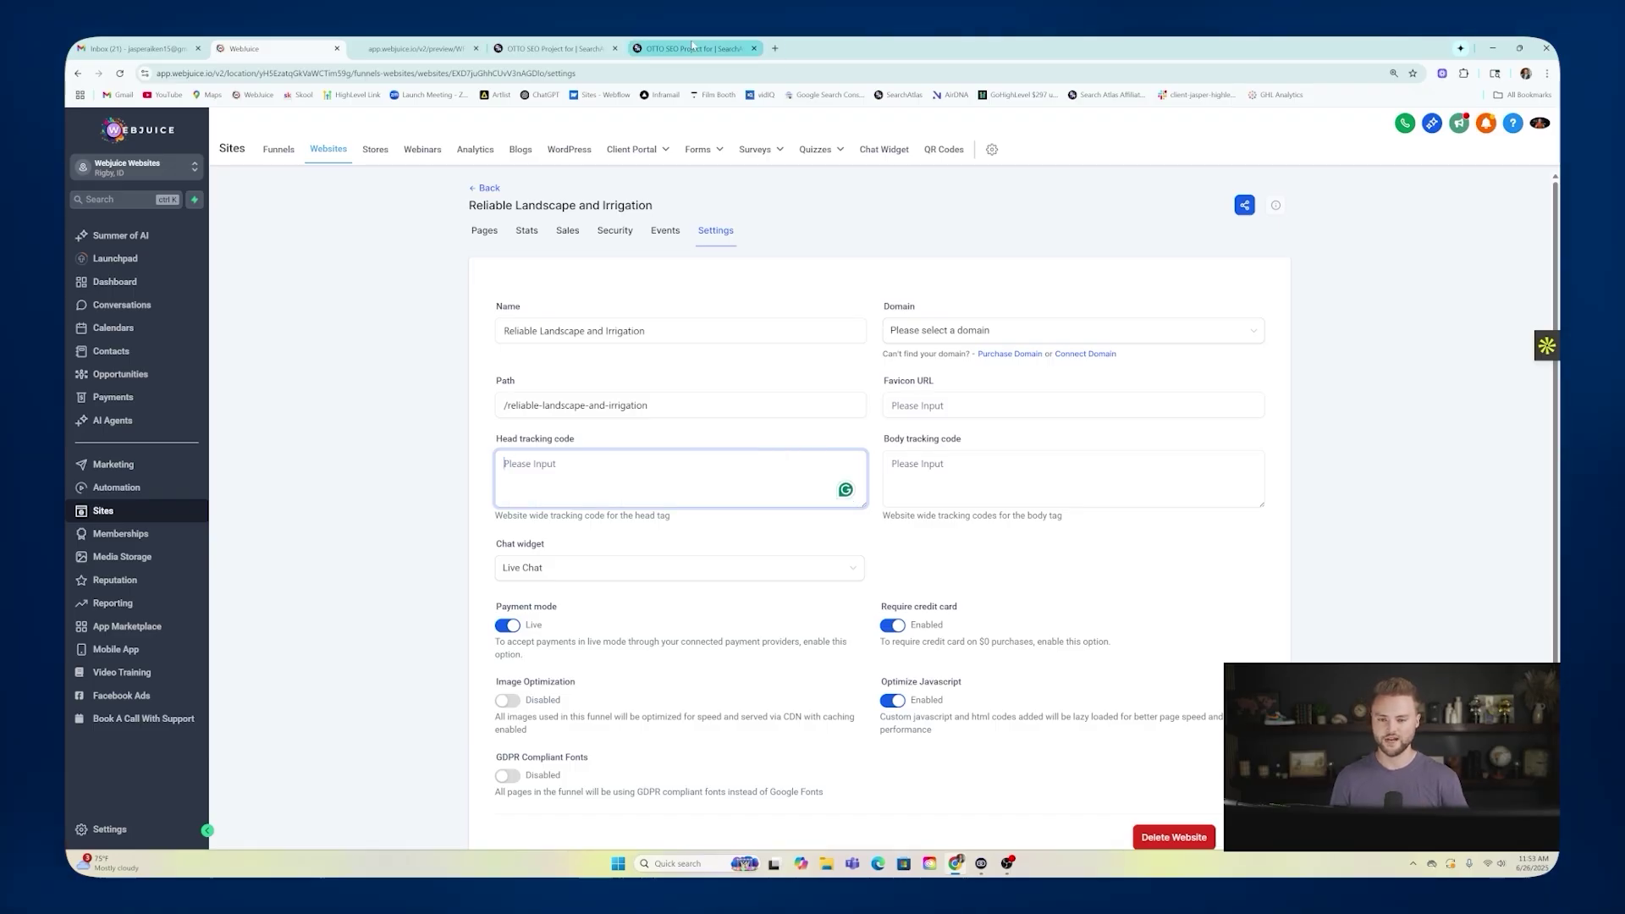
{"action": "left_click", "coordinate": [692, 49]}
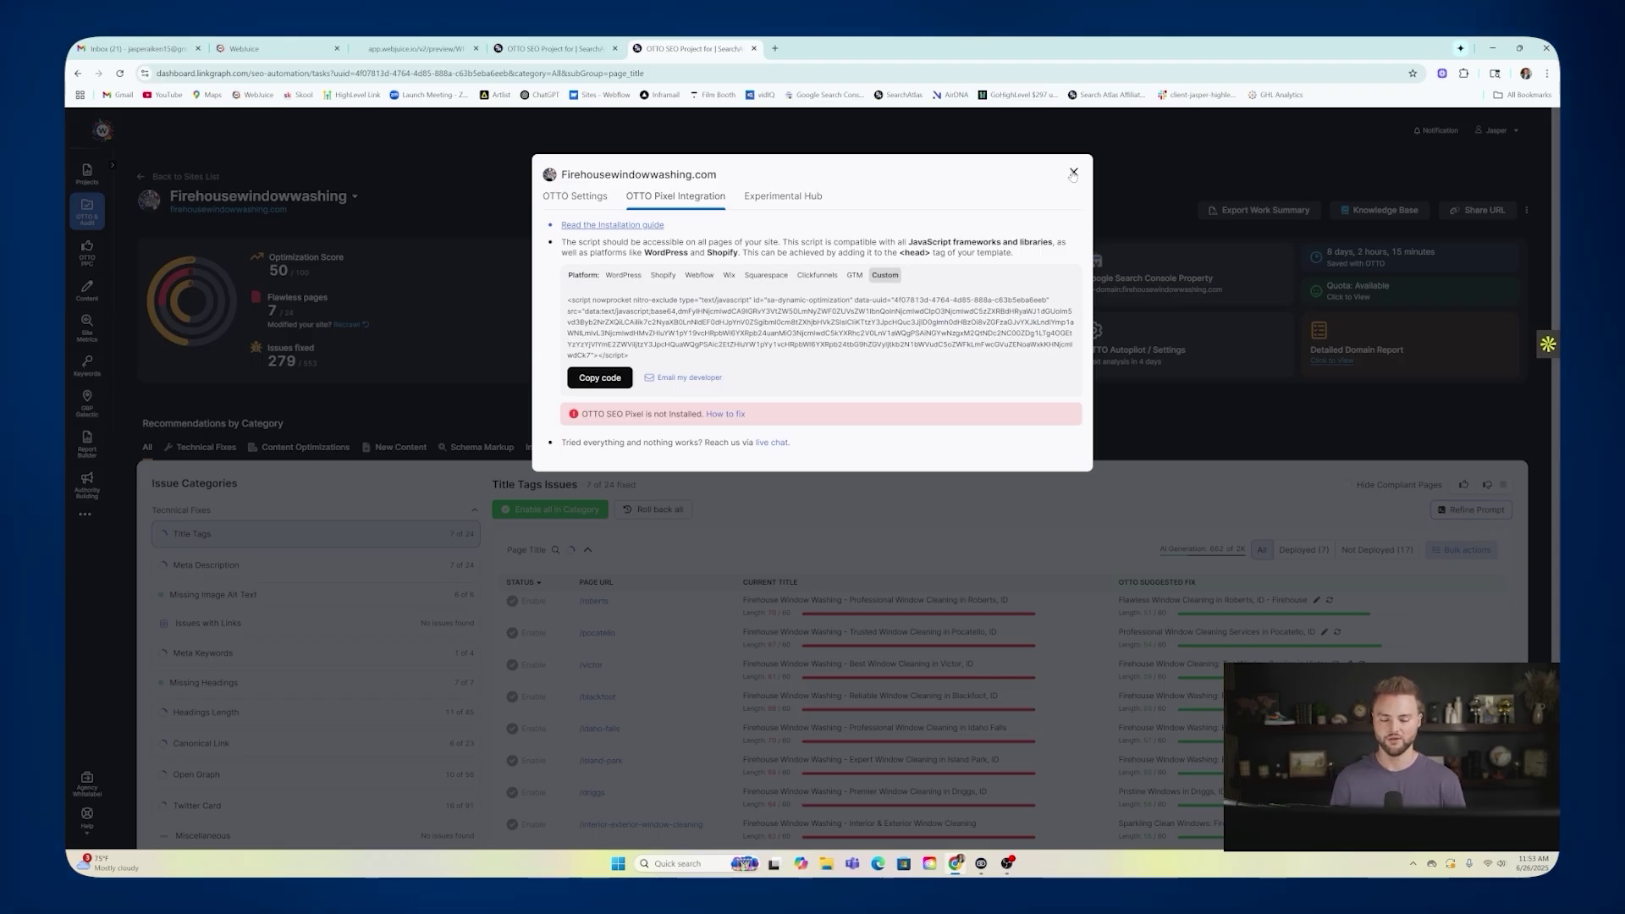
Close the Firehousewindowwashing.com pixel settings modal and scroll through the OTTO dashboard.
{"action": "left_click", "coordinate": [1073, 173]}
{"action": "scroll", "coordinate": [650, 458], "scroll_direction": "down", "scroll_amount": 3}
{"action": "scroll", "coordinate": [649, 457], "scroll_direction": "up", "scroll_amount": 2}
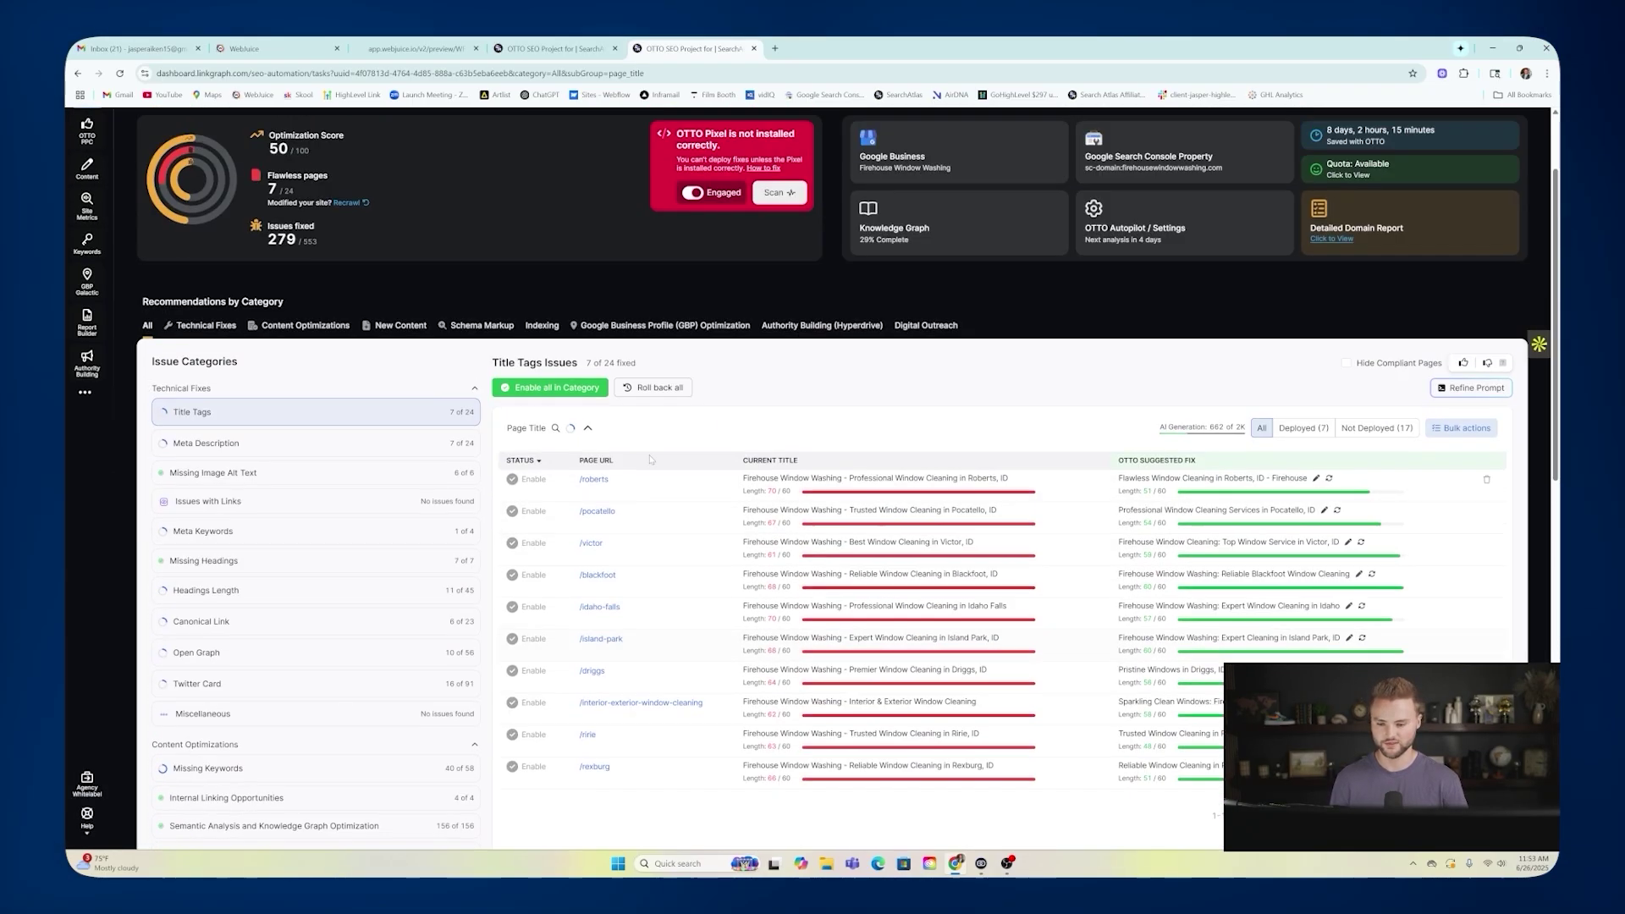
{"action": "scroll", "coordinate": [650, 458], "scroll_direction": "up", "scroll_amount": 2}
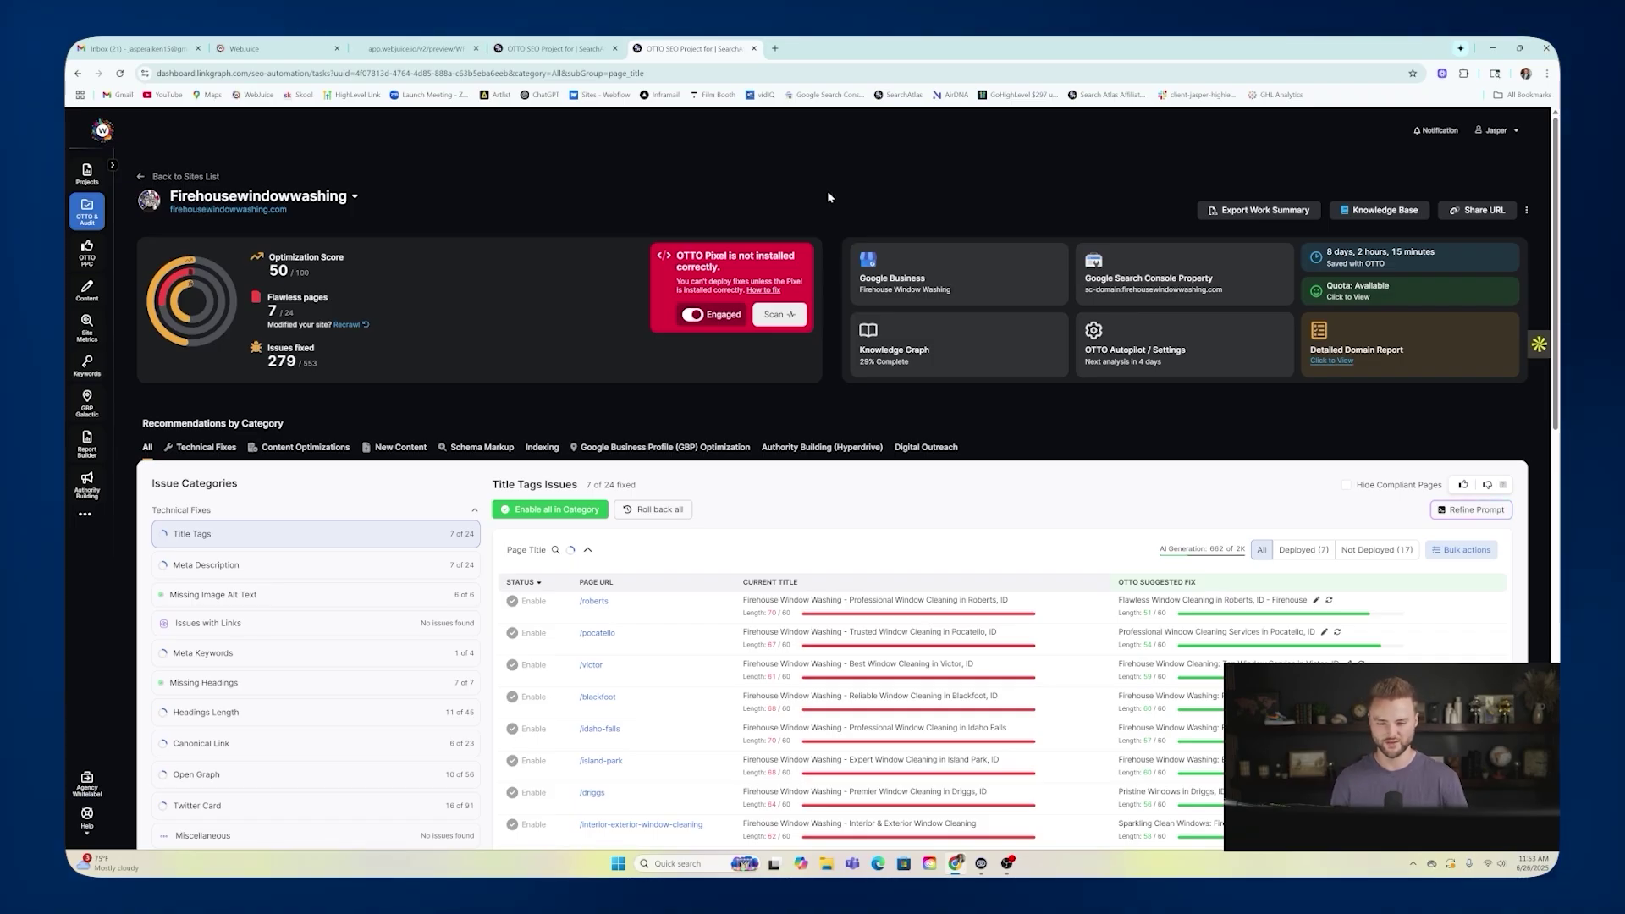
{"action": "scroll", "coordinate": [827, 197], "scroll_direction": "down", "scroll_amount": 2}
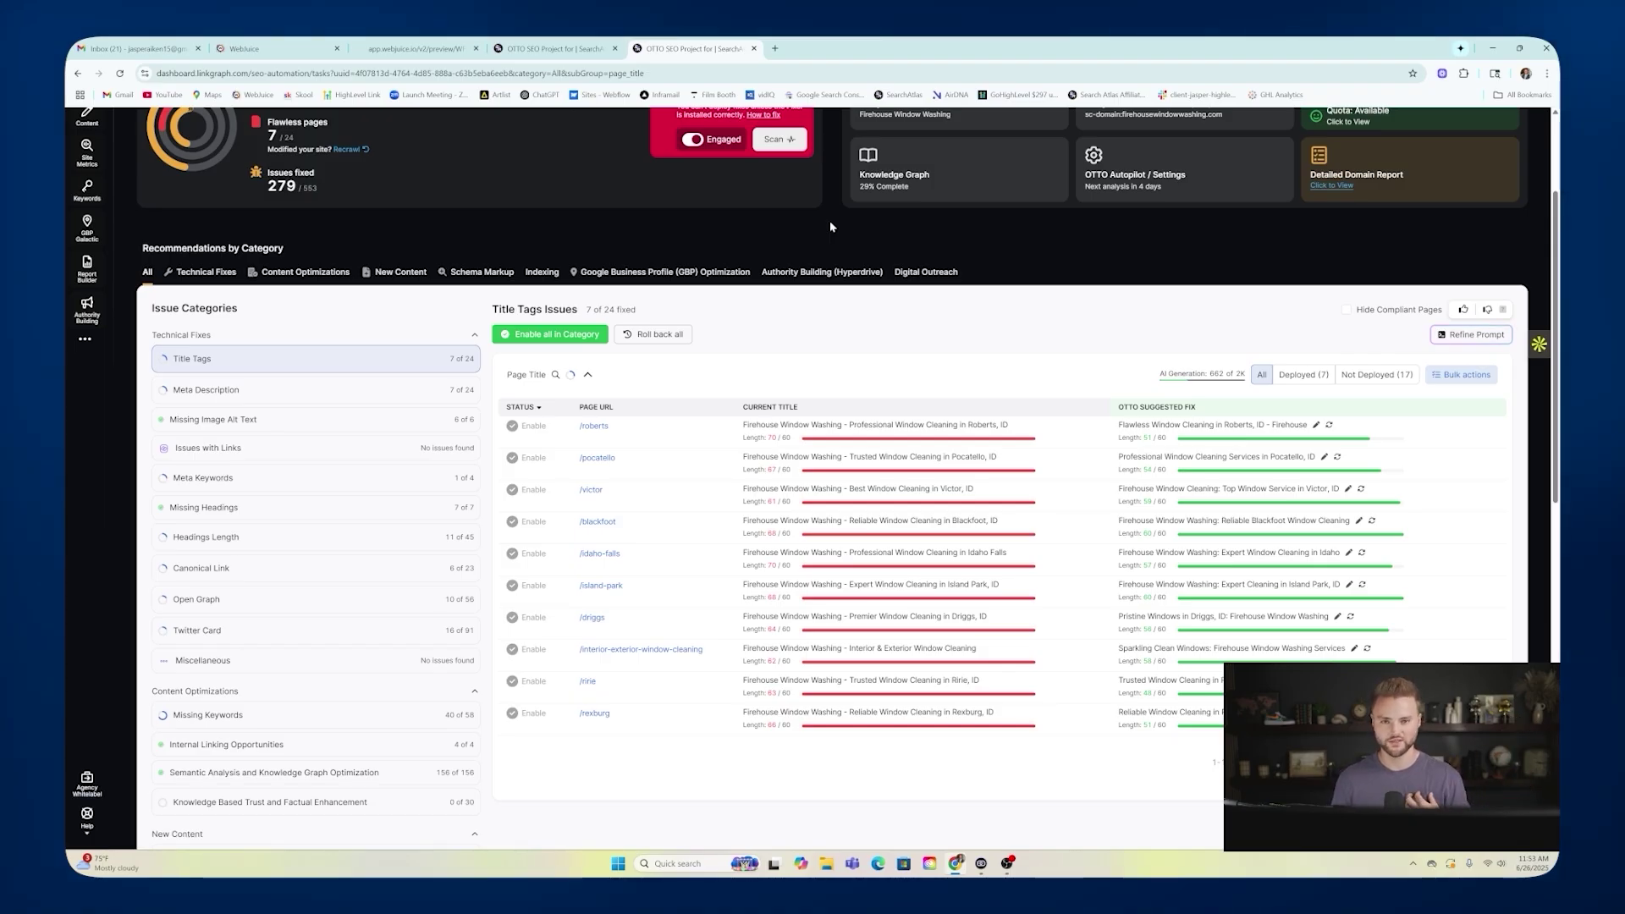
{"action": "scroll", "coordinate": [830, 220], "scroll_direction": "up", "scroll_amount": 2}
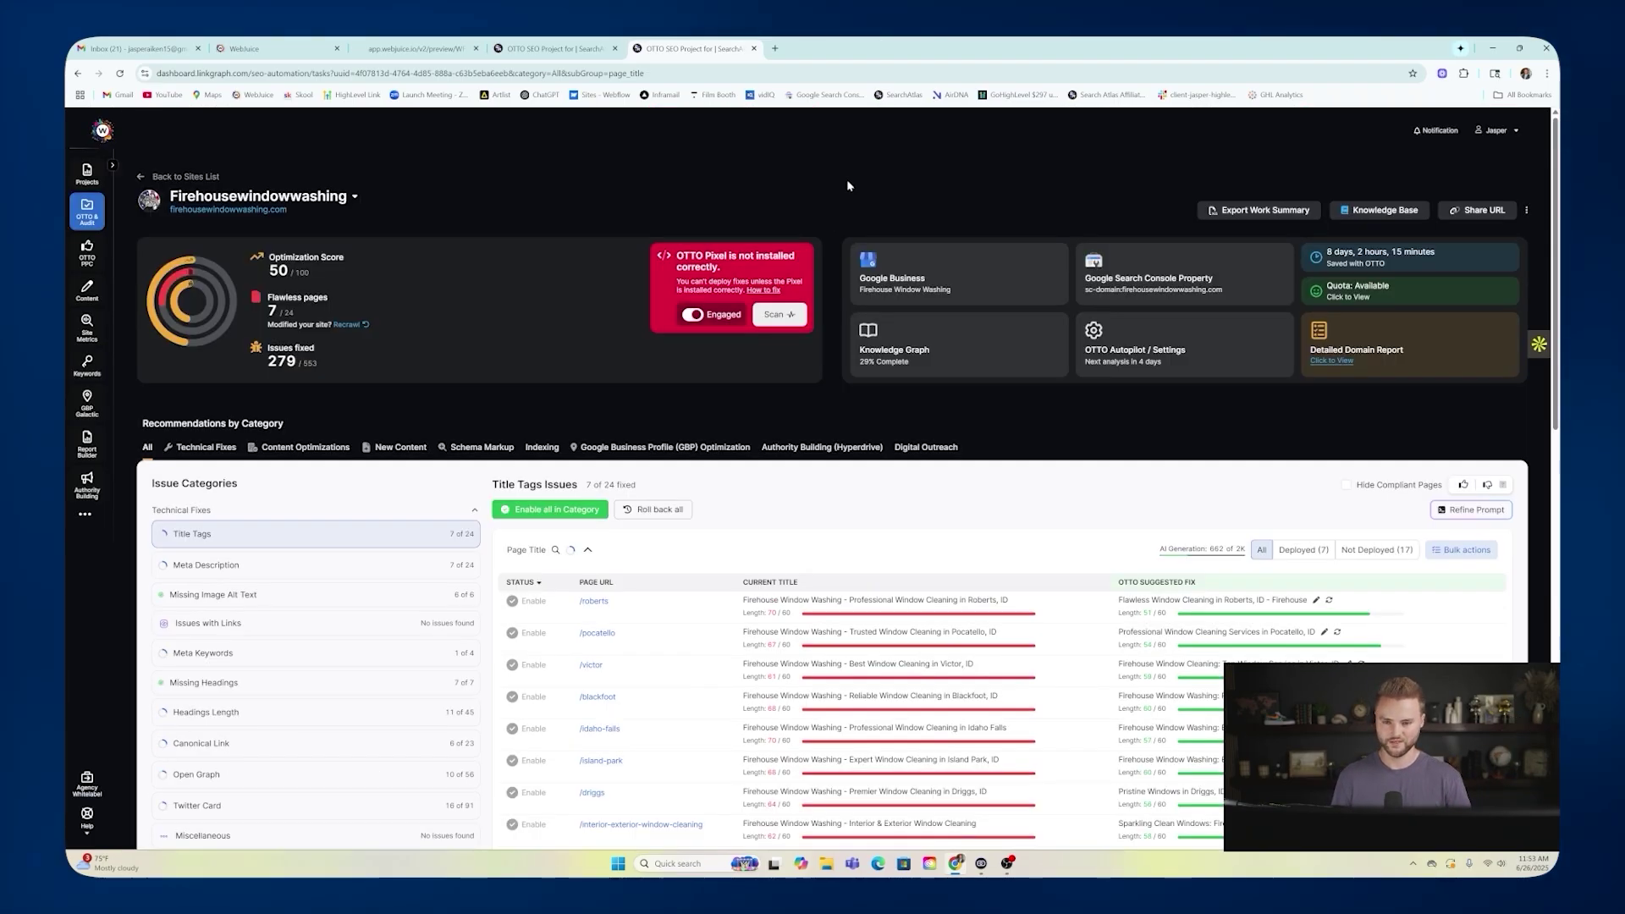
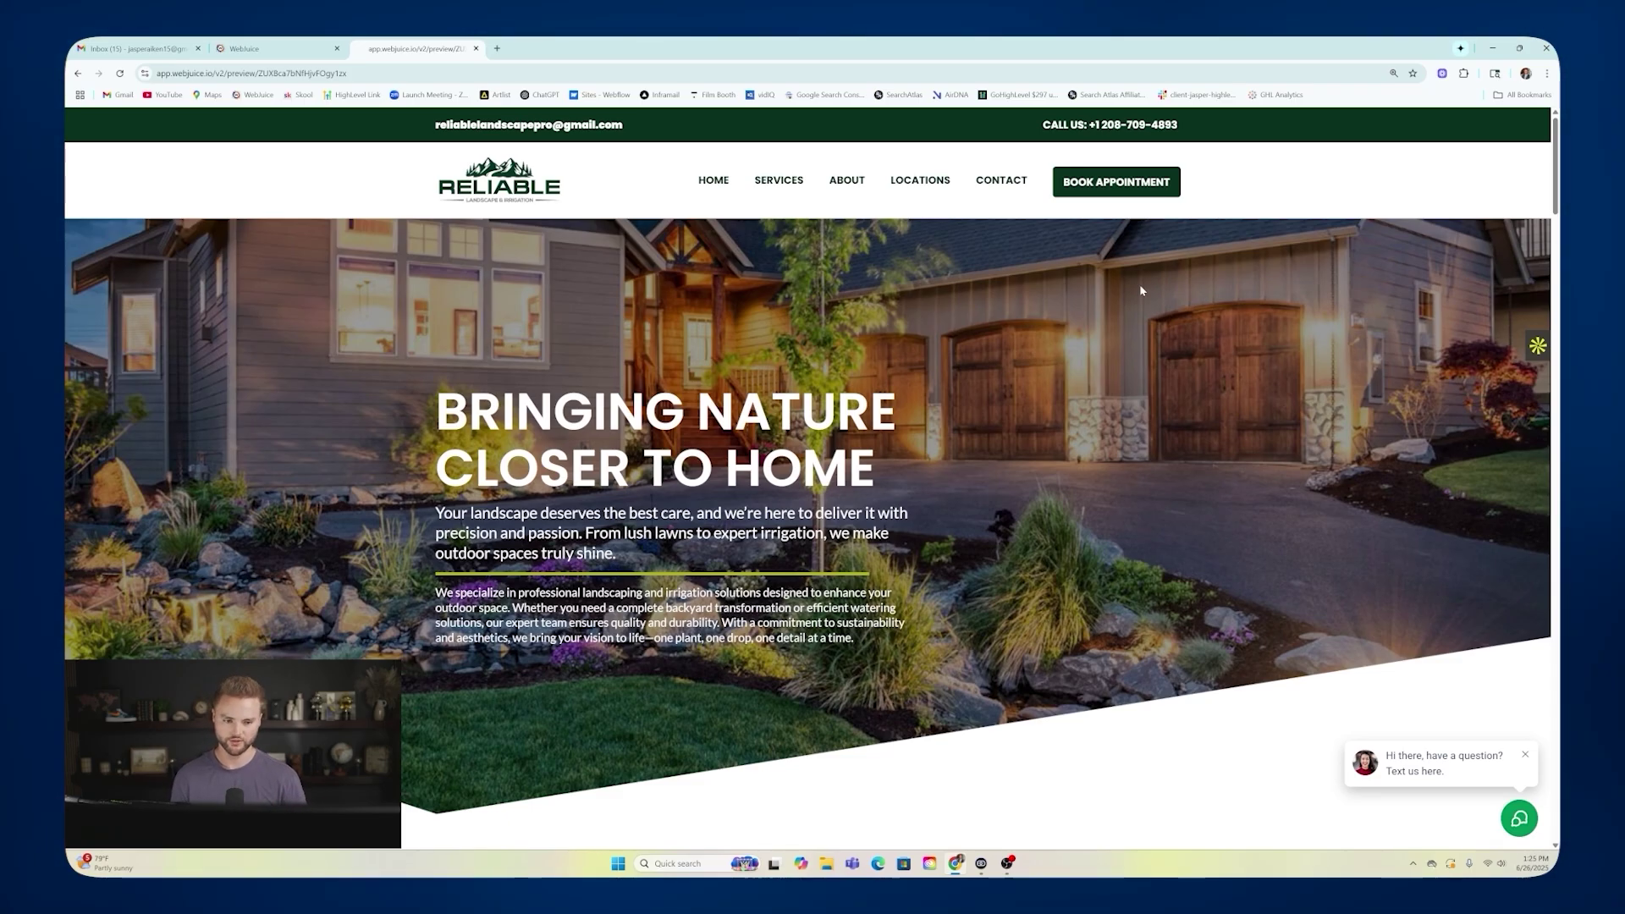
Check the preview's chat widget, Book Appointment page and Contact form, then go back to Sites > Websites.
{"action": "left_click", "coordinate": [1519, 820]}
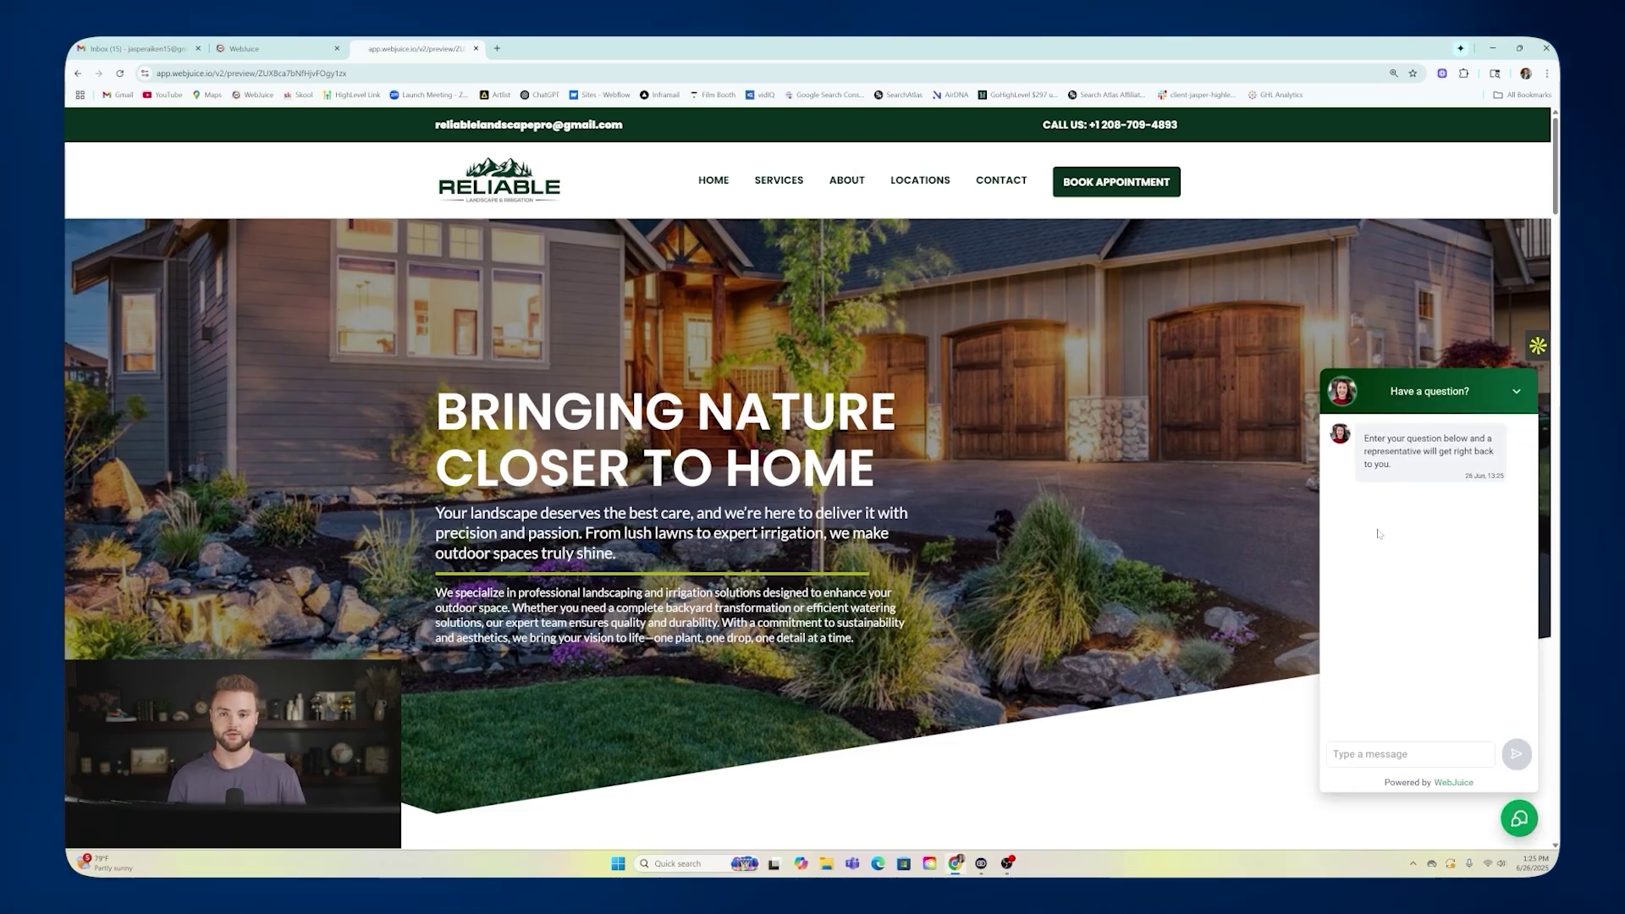
{"action": "left_click", "coordinate": [1515, 395]}
{"action": "left_click", "coordinate": [1111, 182]}
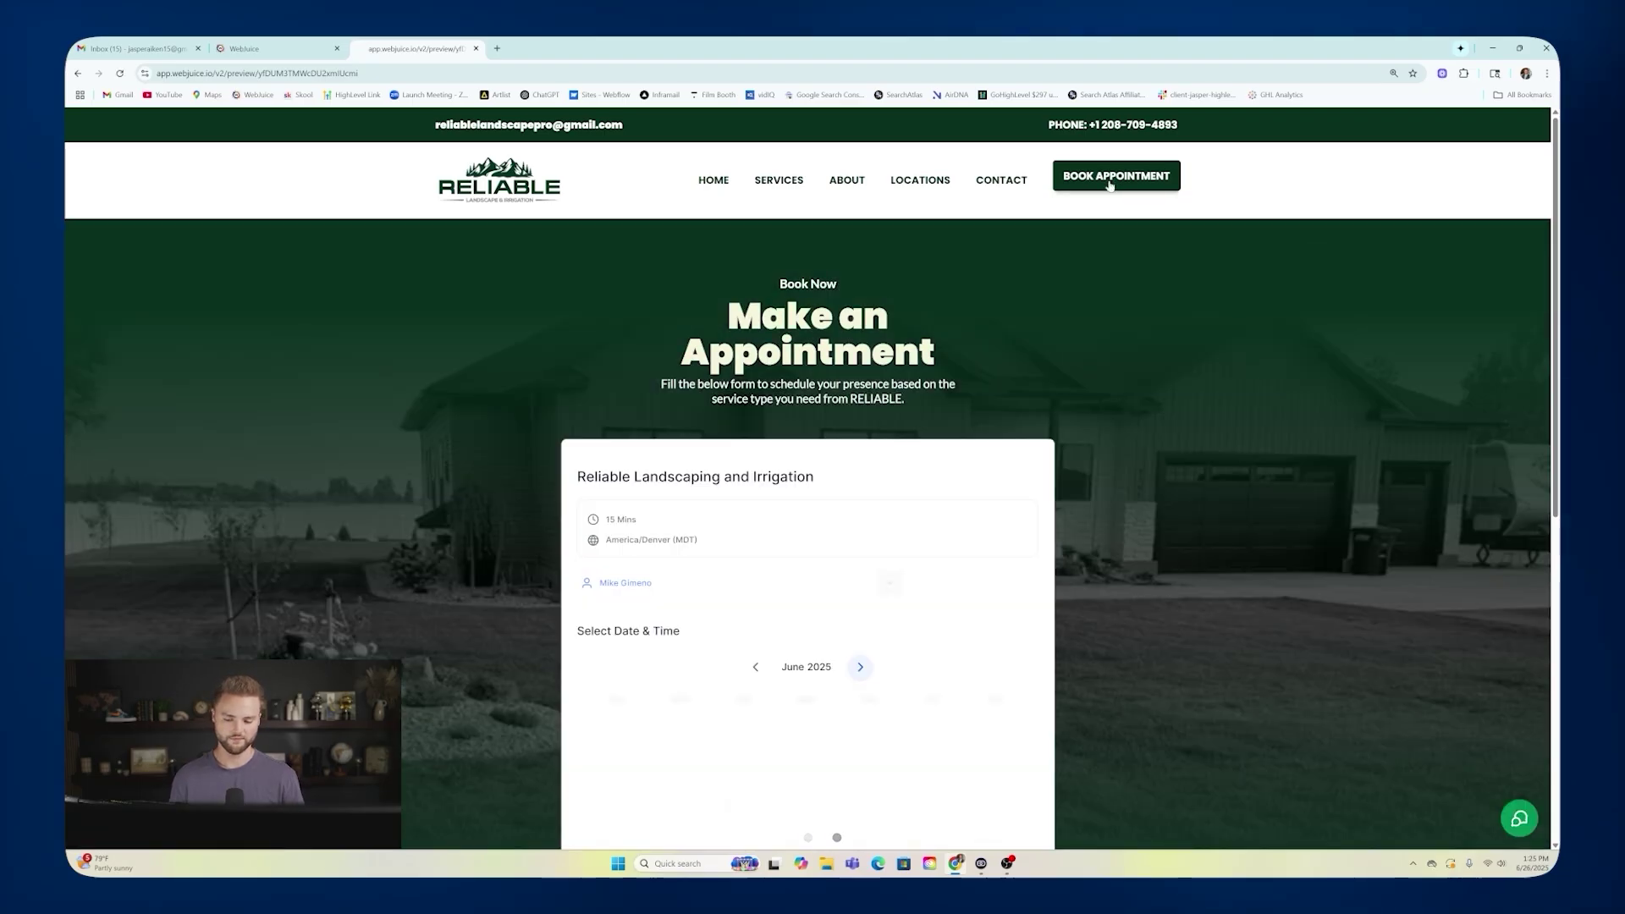
{"action": "scroll", "coordinate": [952, 343], "scroll_direction": "down", "scroll_amount": 2}
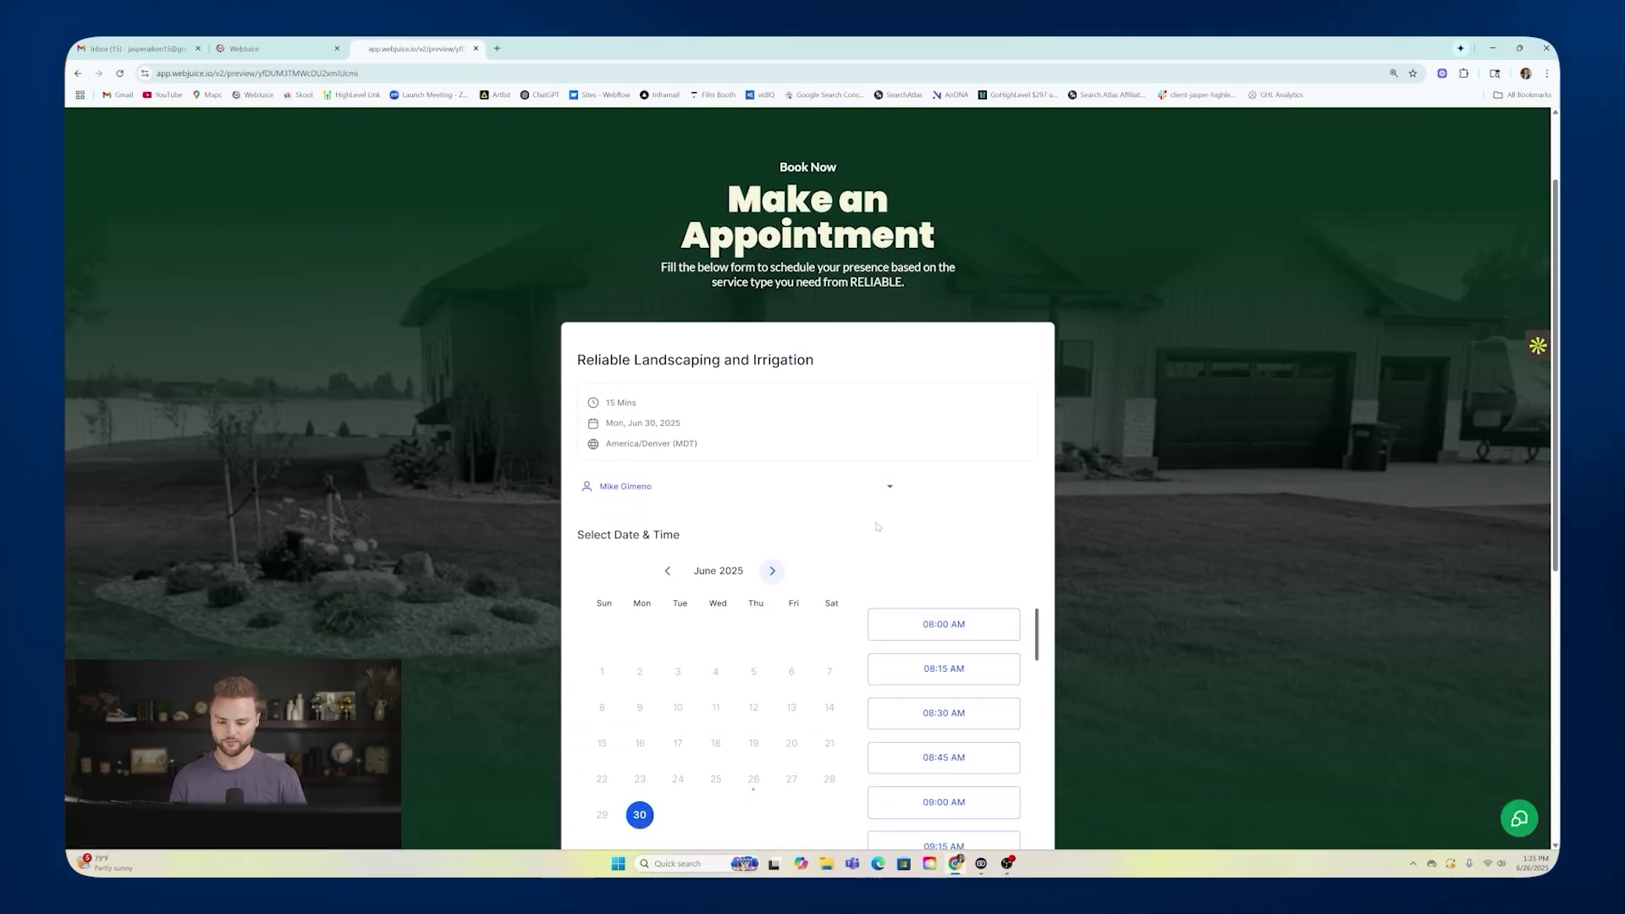
{"action": "scroll", "coordinate": [877, 529], "scroll_direction": "down", "scroll_amount": 3}
{"action": "scroll", "coordinate": [836, 513], "scroll_direction": "up", "scroll_amount": 4}
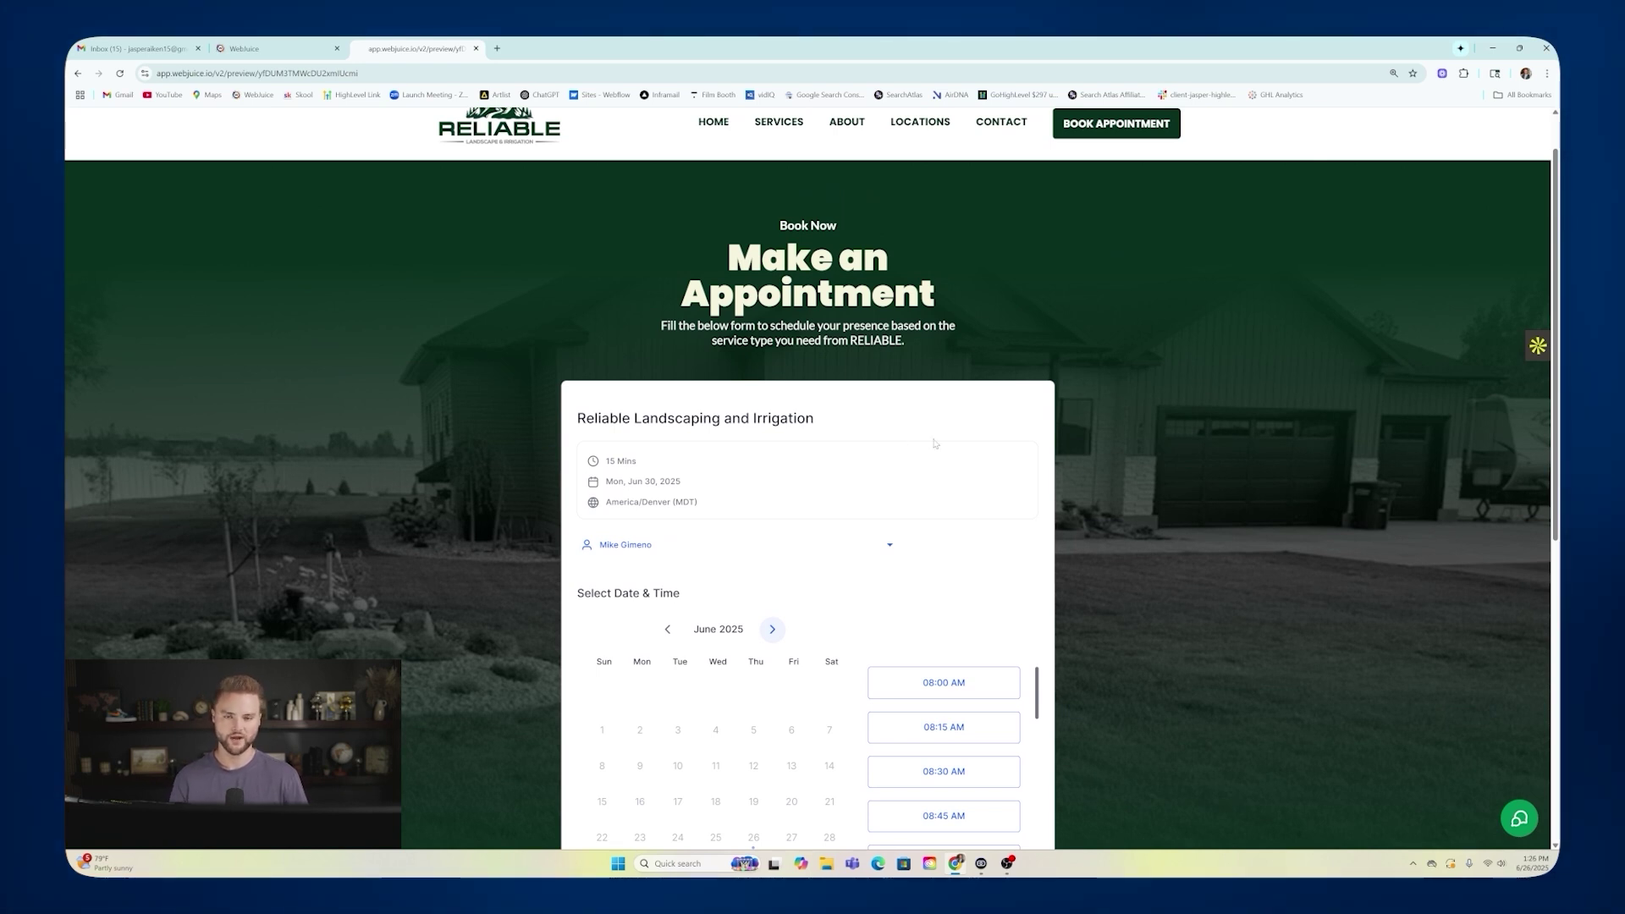
{"action": "scroll", "coordinate": [992, 249], "scroll_direction": "up", "scroll_amount": 1}
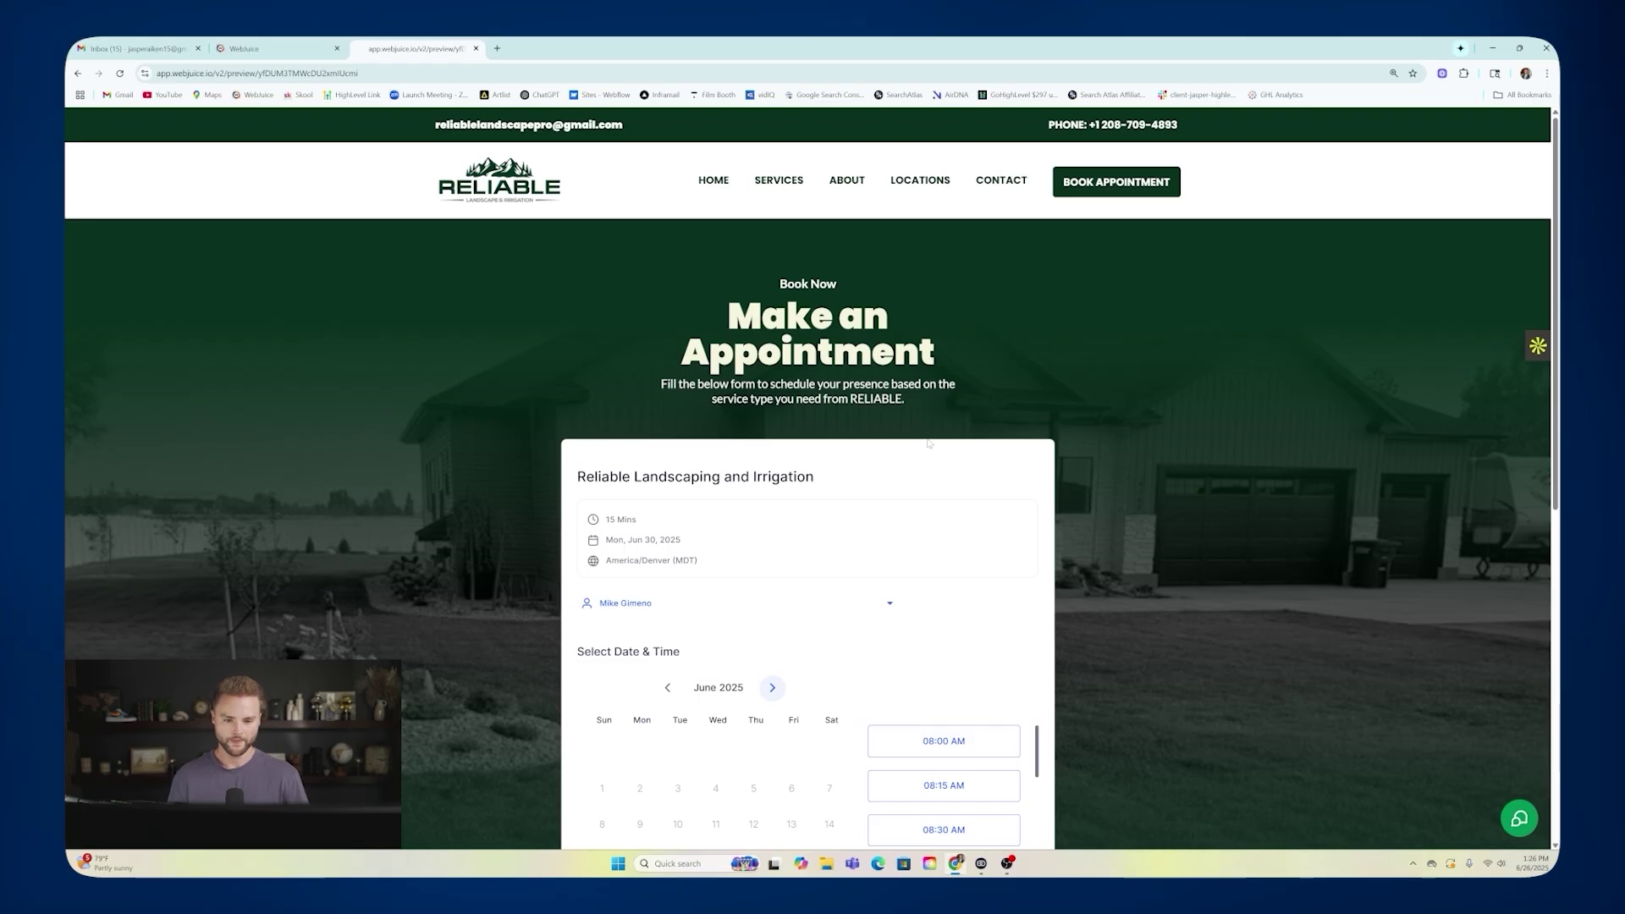
{"action": "left_click", "coordinate": [990, 190]}
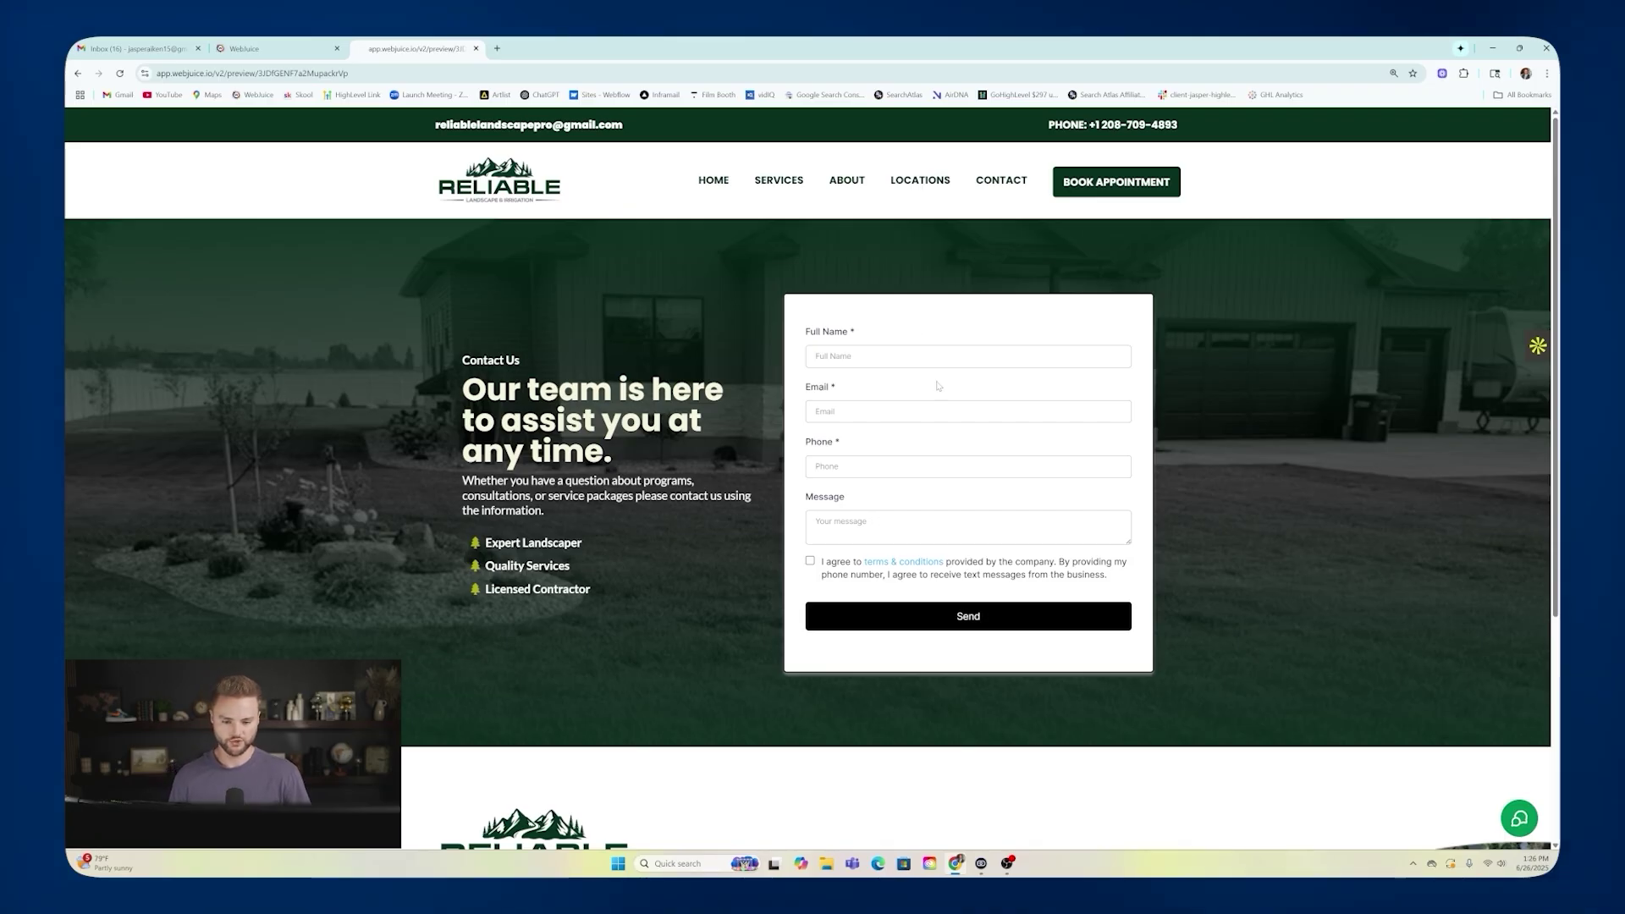
{"action": "left_click", "coordinate": [280, 50]}
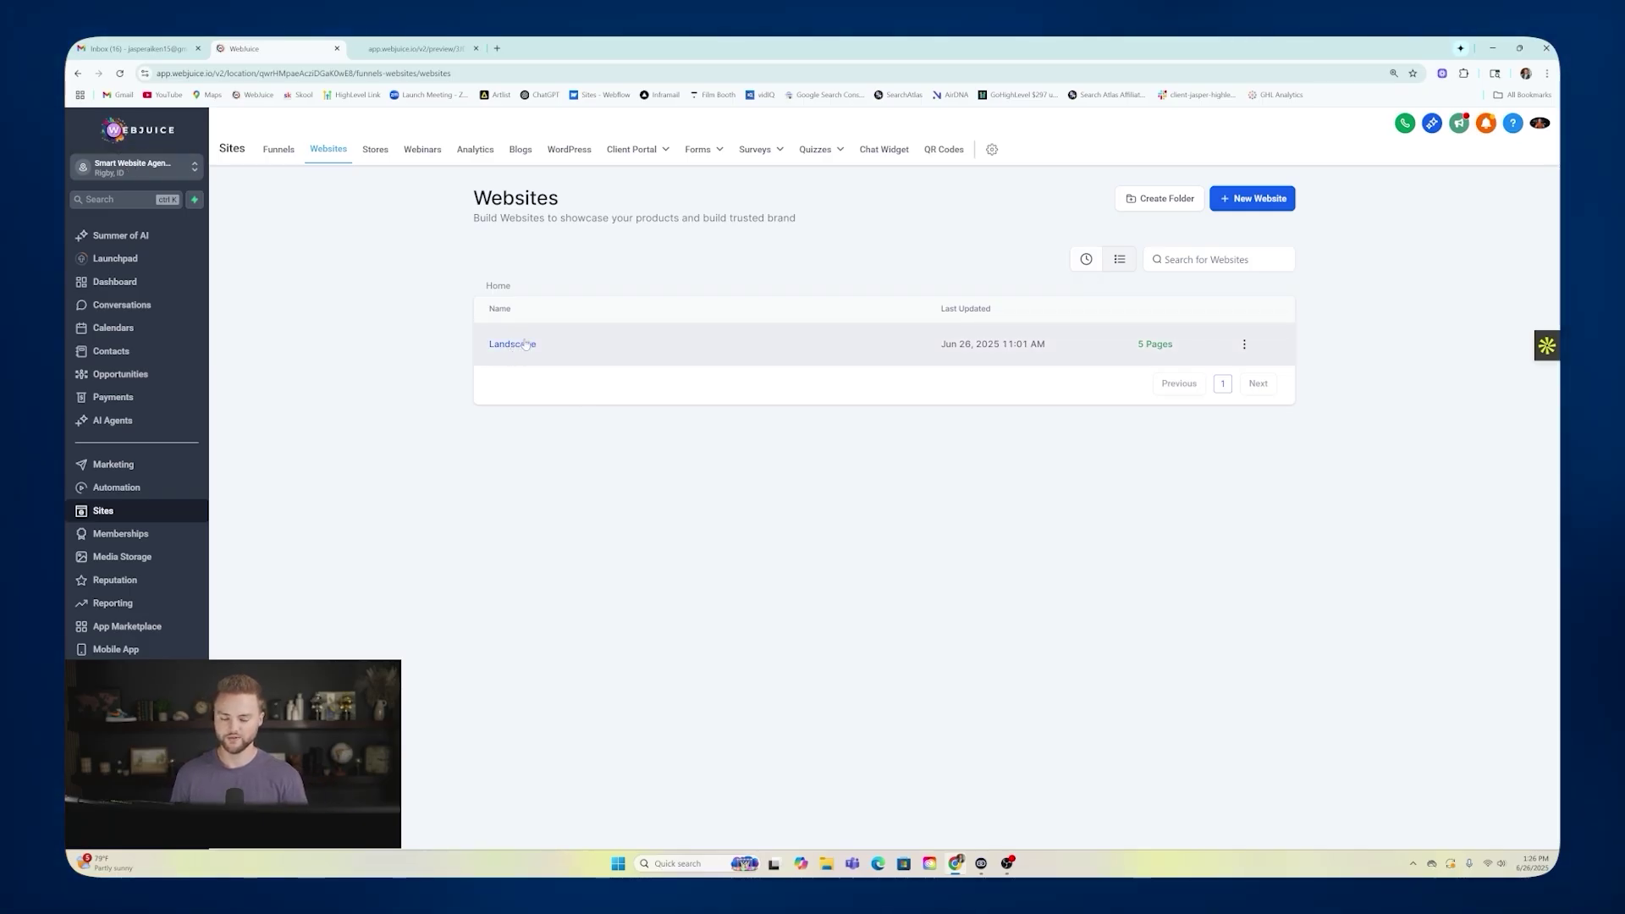
Open Sites > Forms > Builder and create a new blank Form 0.
{"action": "left_click", "coordinate": [704, 151]}
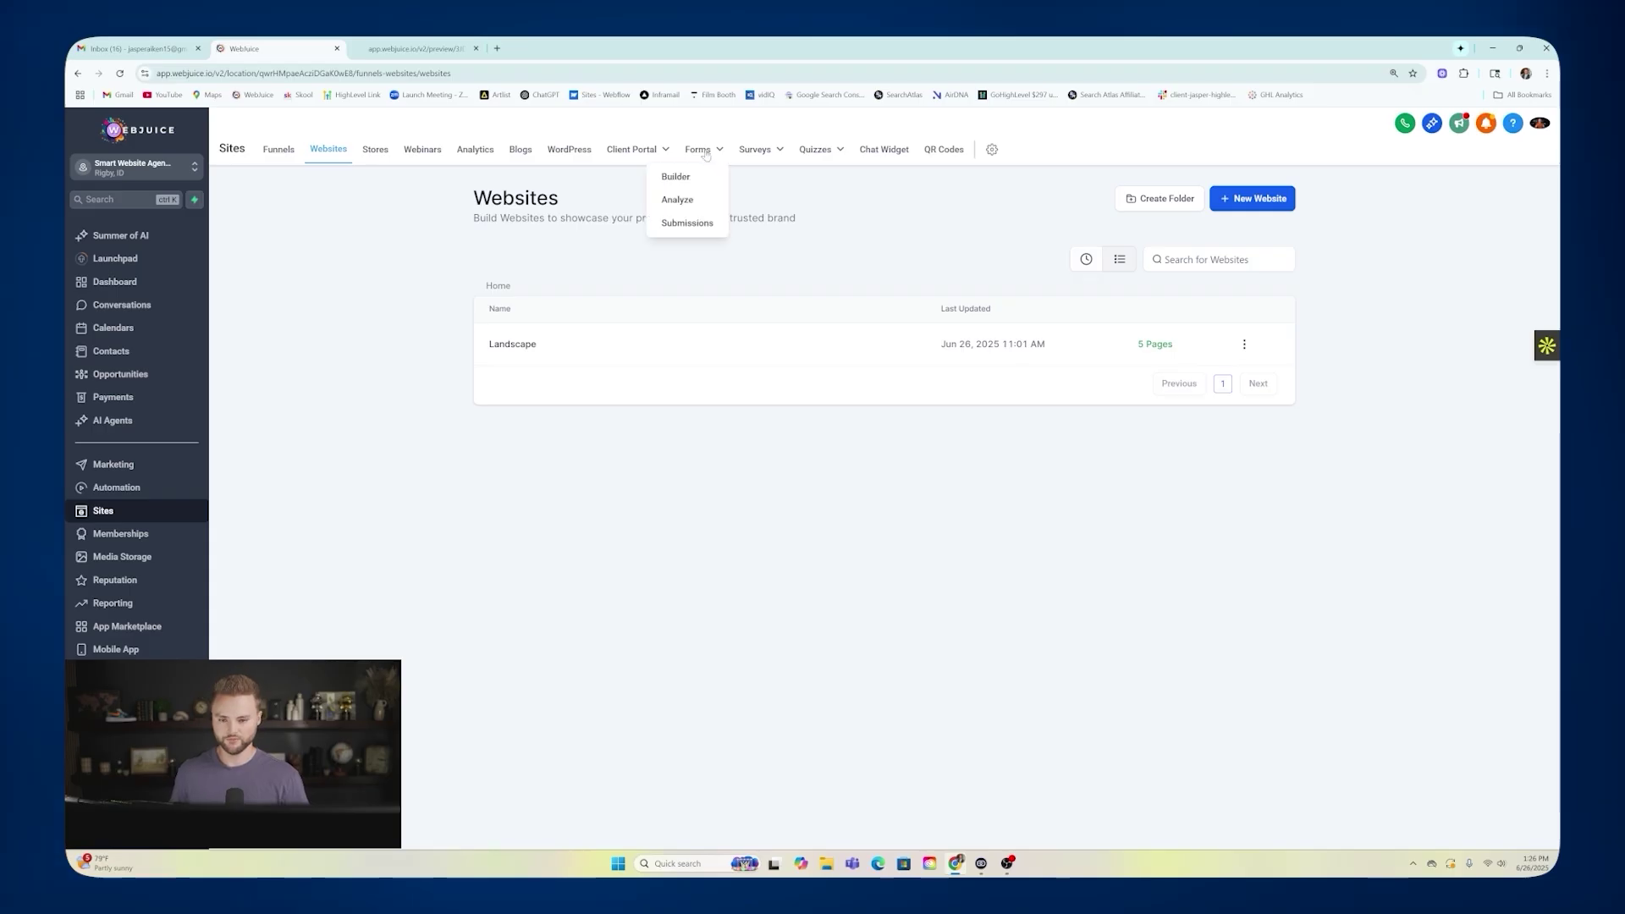
{"action": "left_click", "coordinate": [691, 183]}
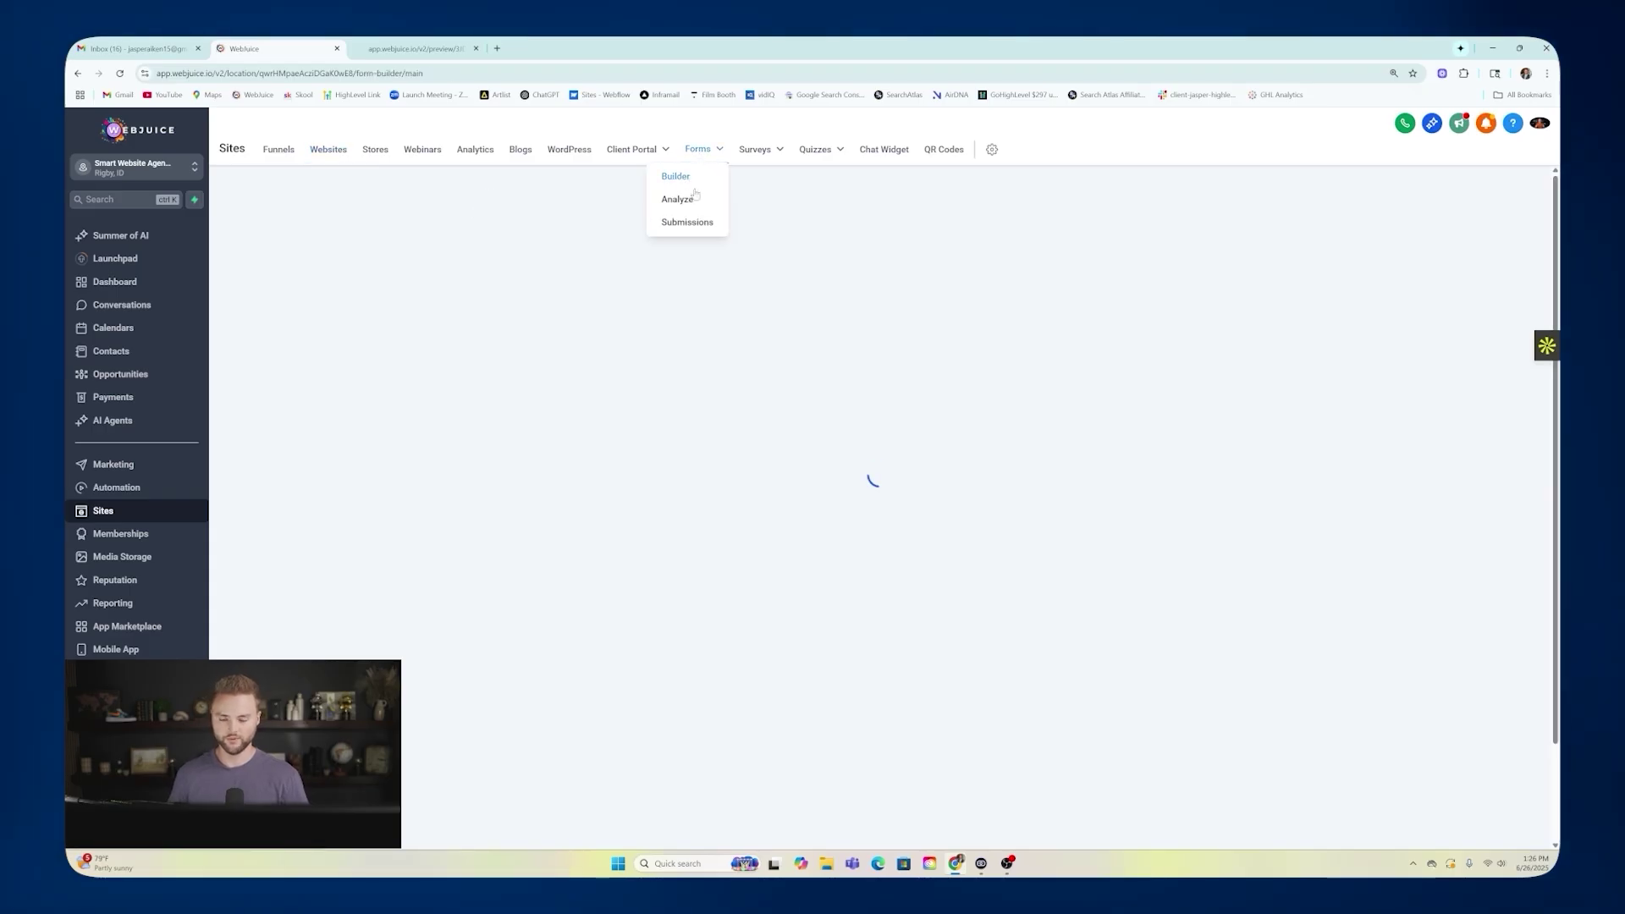
{"action": "left_click", "coordinate": [526, 374]}
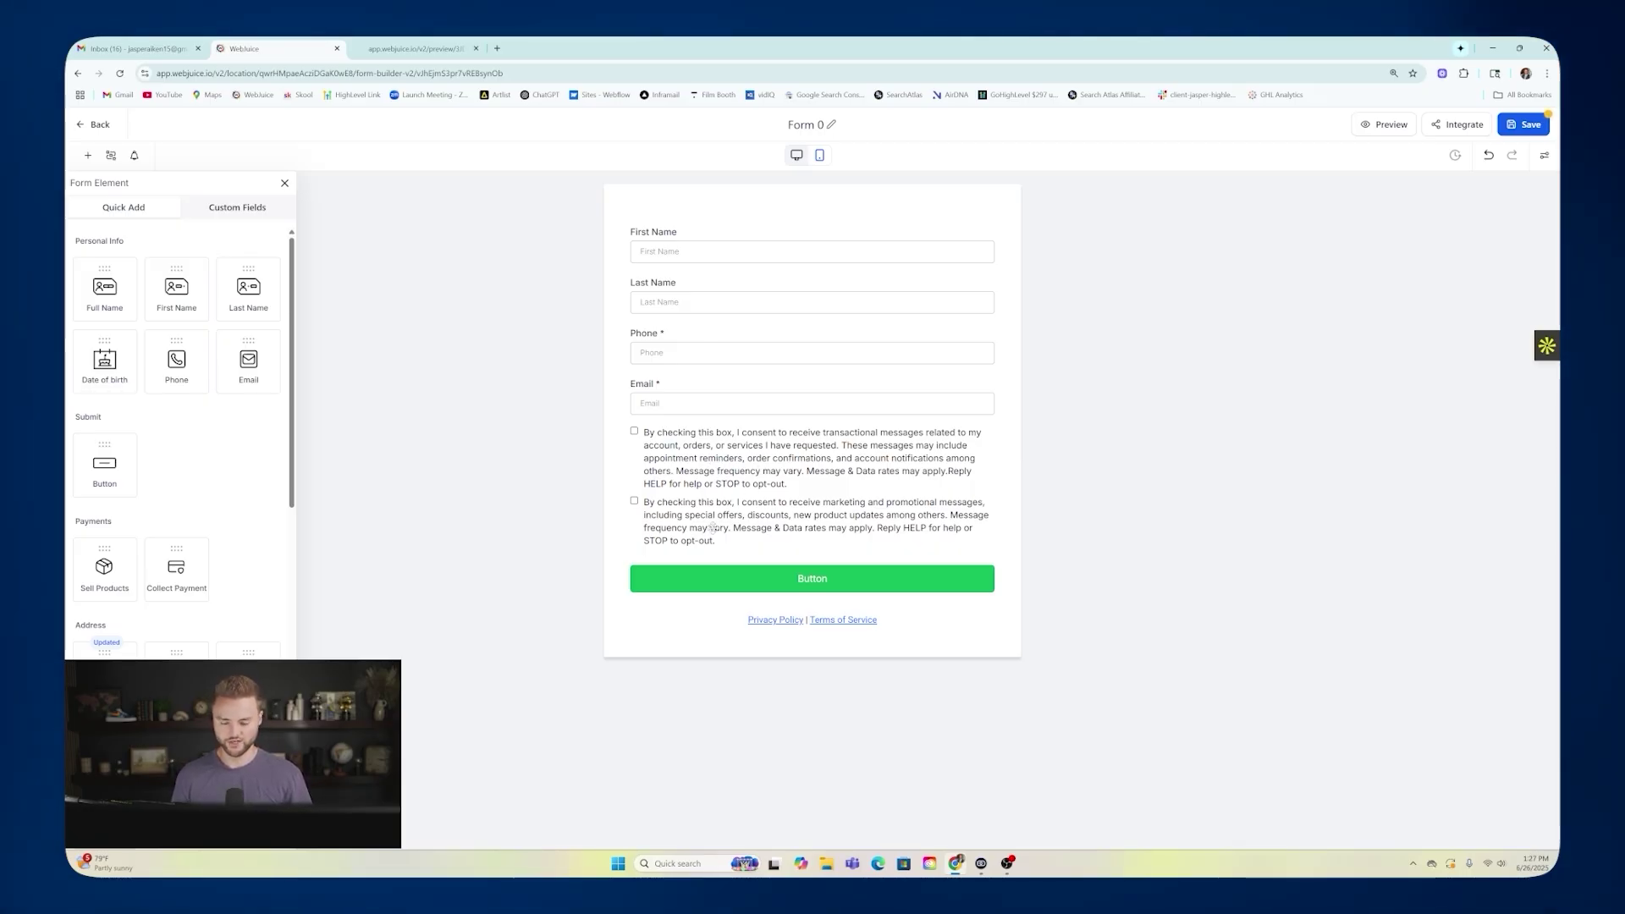
Change the form button's label to Submit.
{"action": "left_click", "coordinate": [803, 582]}
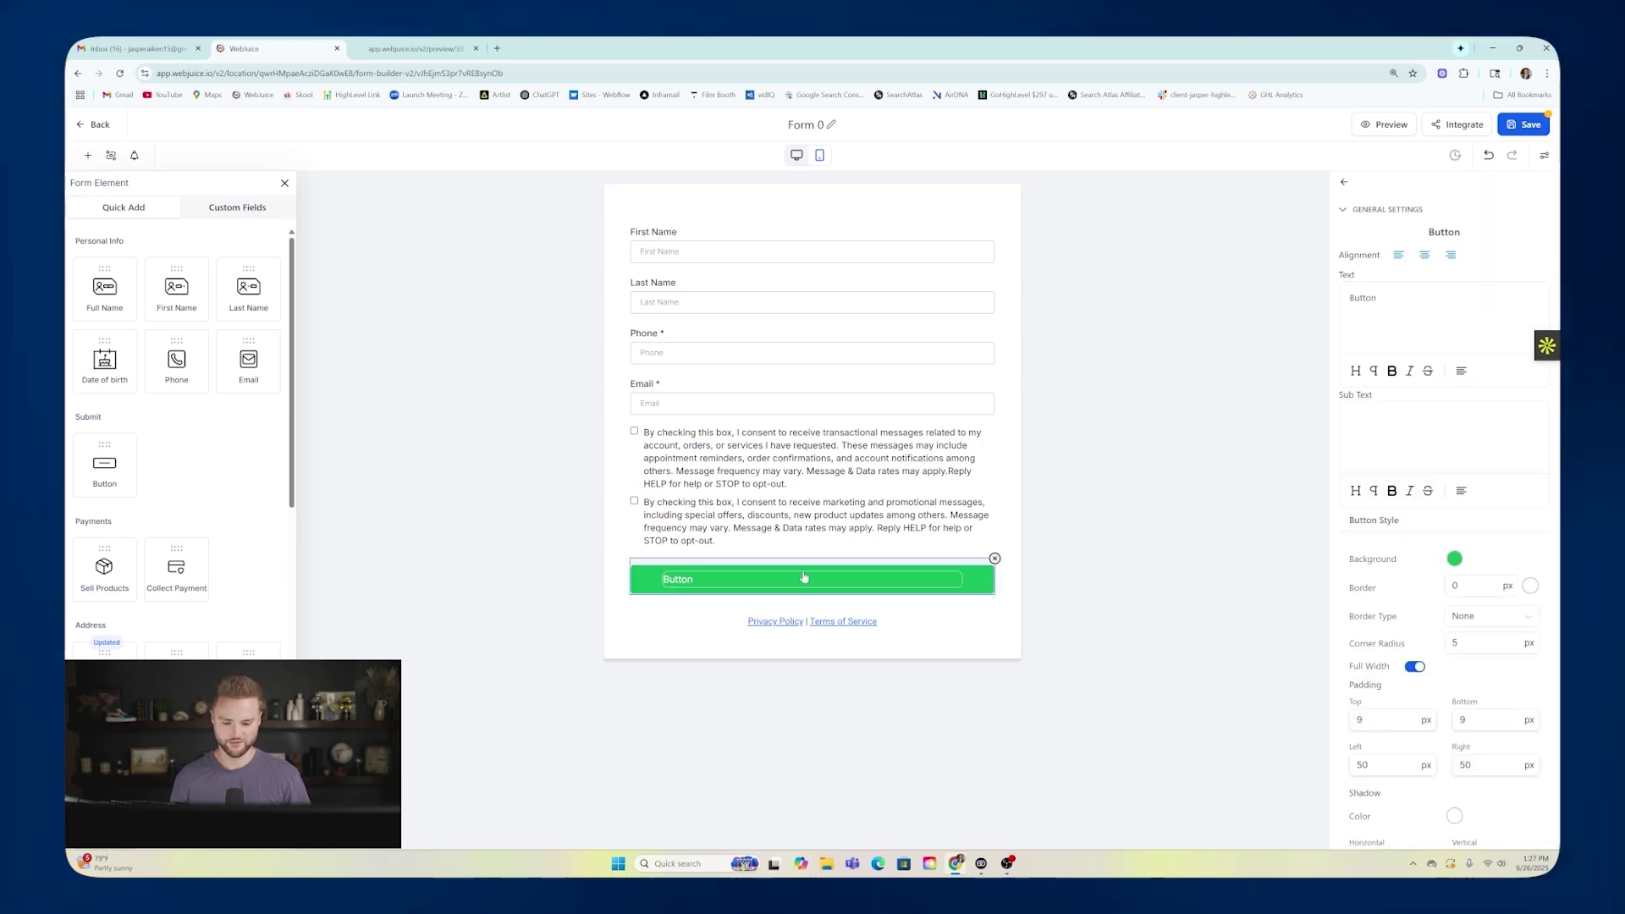
{"action": "double_click", "coordinate": [1362, 298]}
{"action": "type", "text": "Submit"}
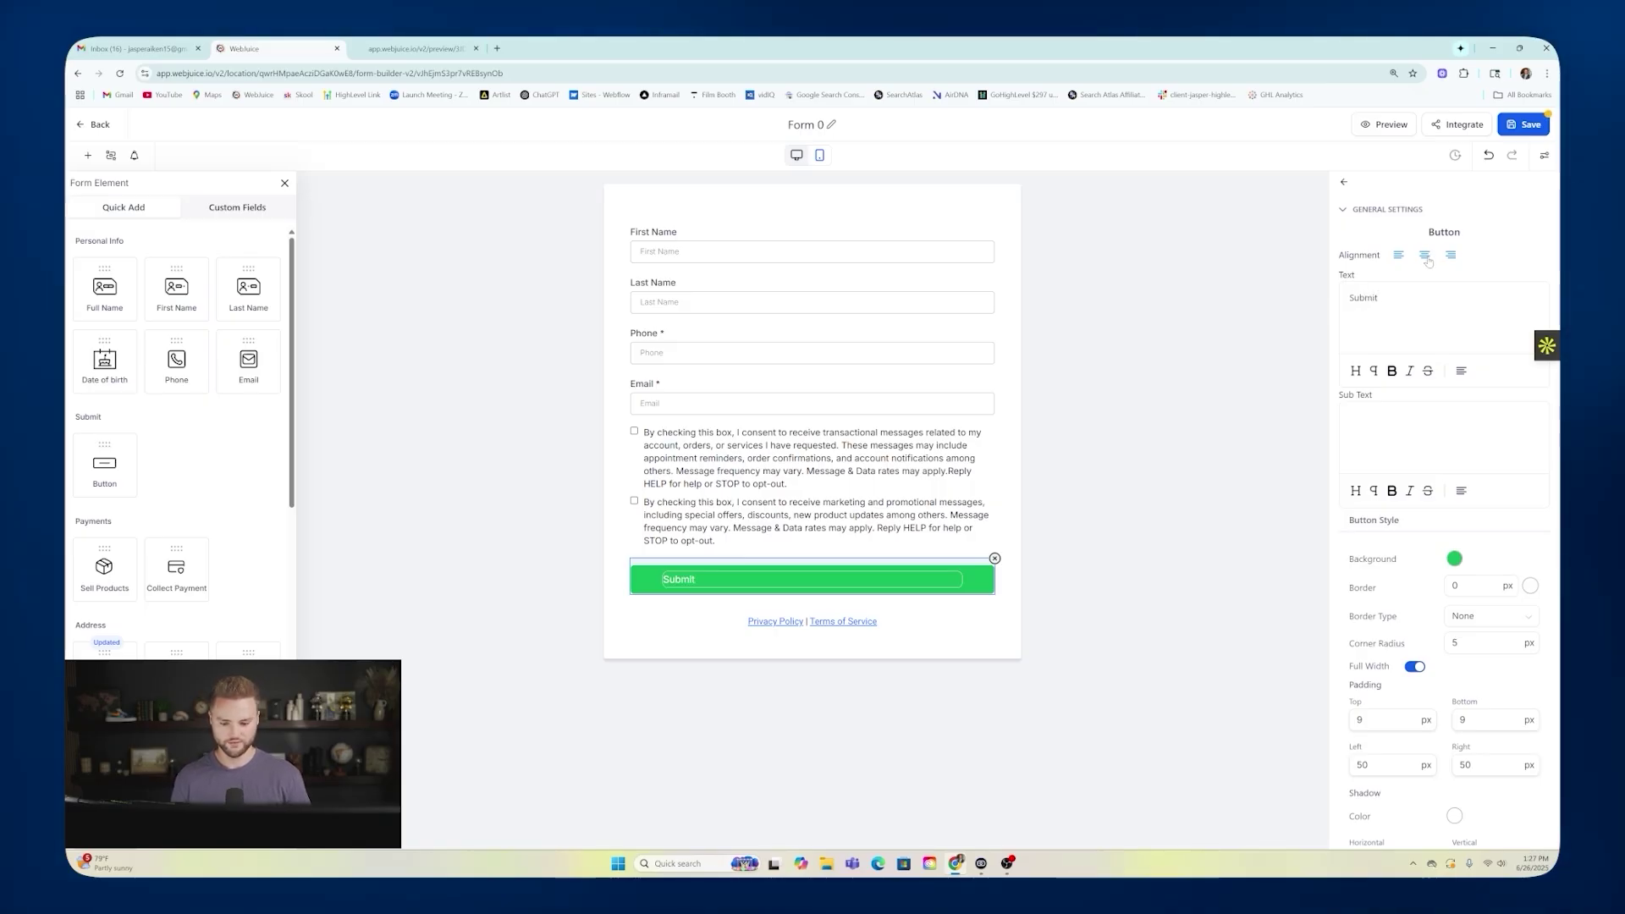
{"action": "left_click", "coordinate": [1185, 416]}
Rename the form to 'Landsacping Lead Form'.
{"action": "left_click", "coordinate": [831, 125]}
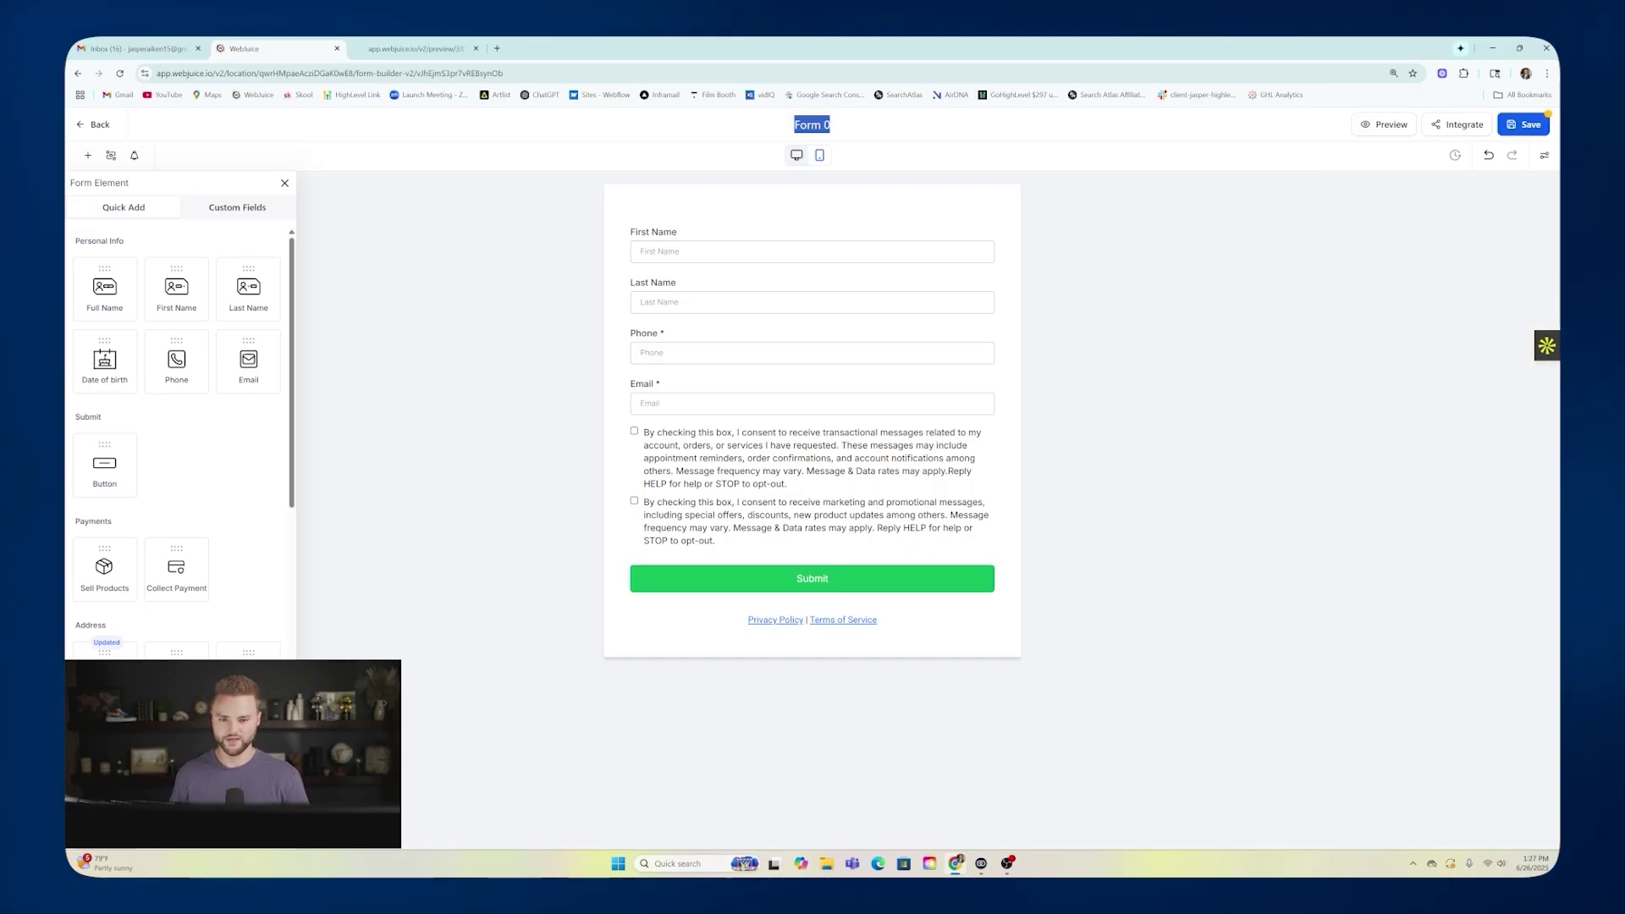
{"action": "type", "text": "Land"}
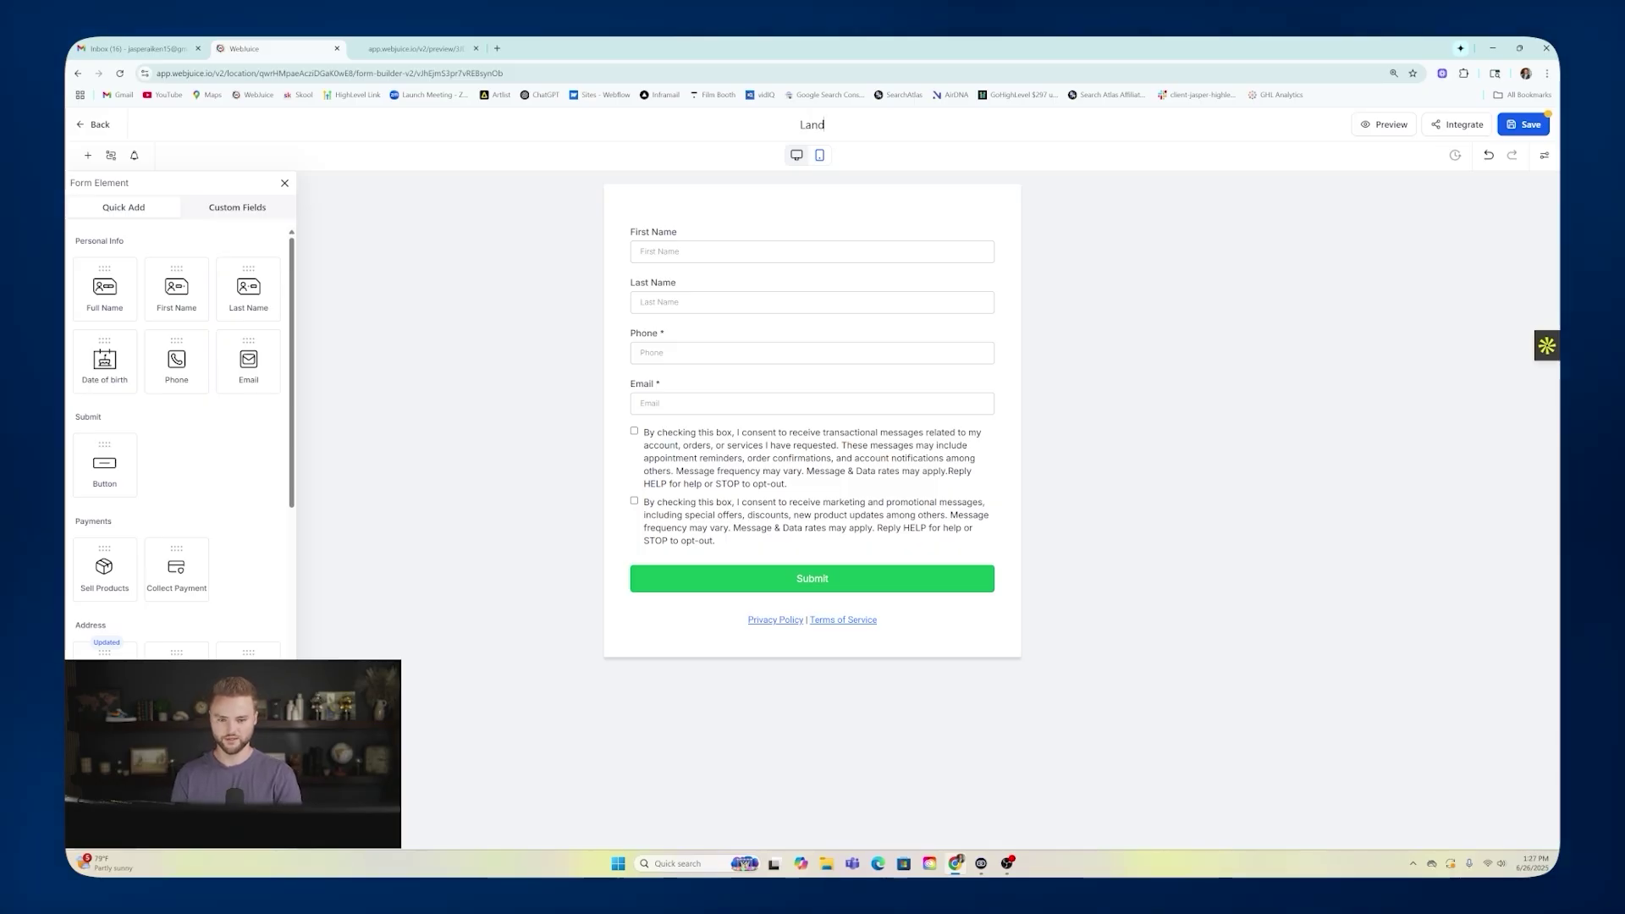
{"action": "type", "text": "sacping Lead Form"}
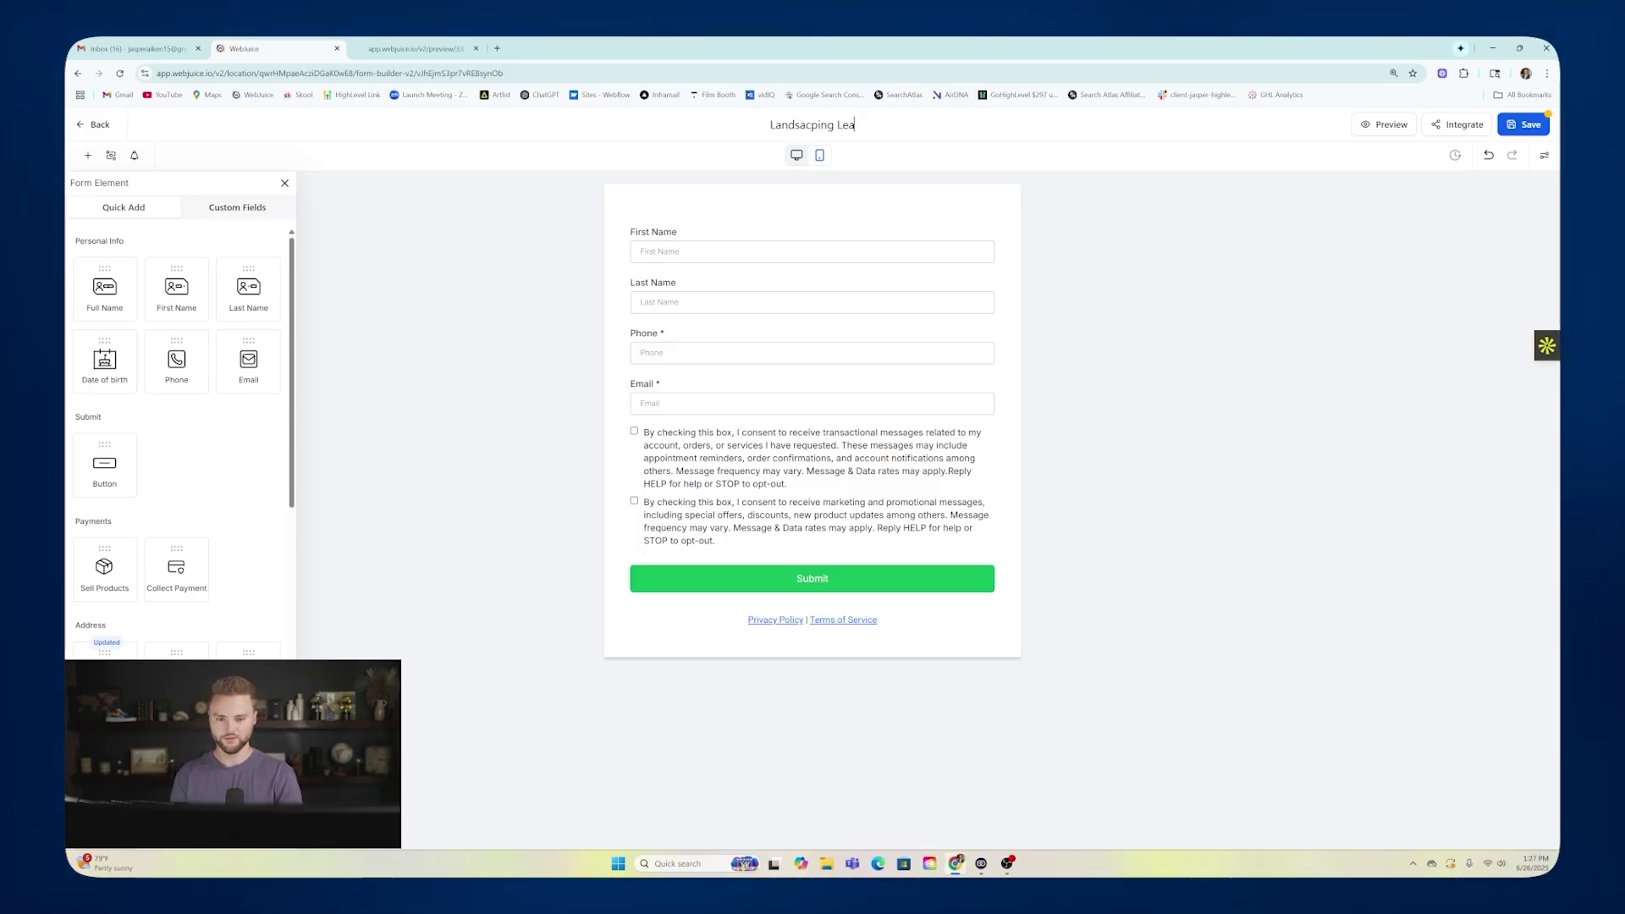
{"action": "key", "text": "Return"}
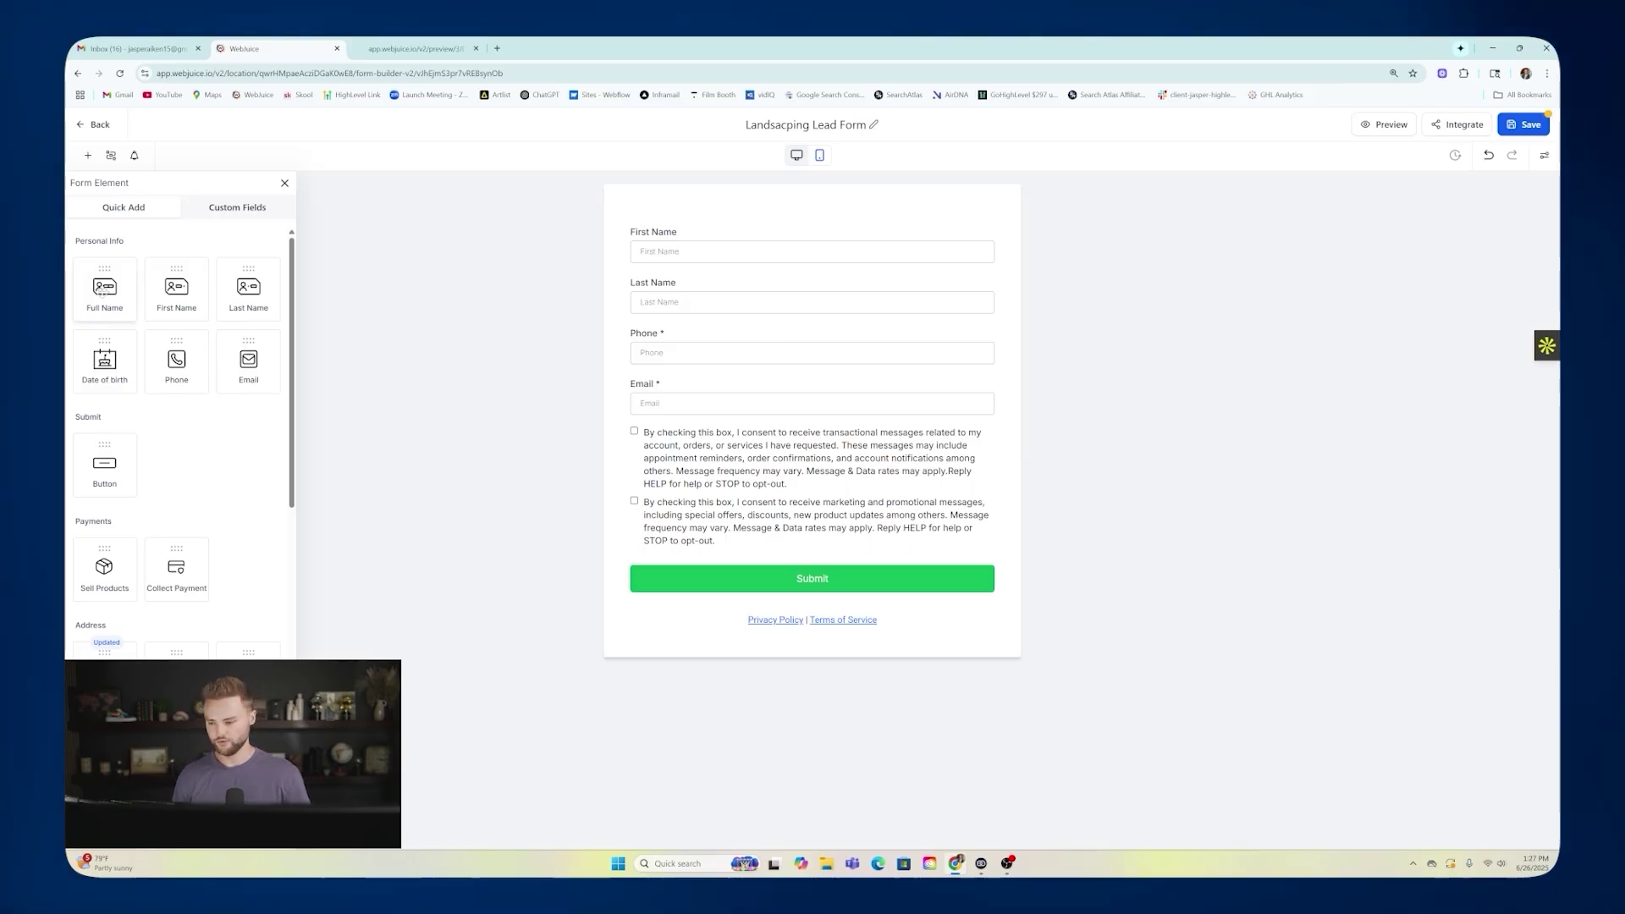
Try an address block below Email, delete it again, and bring up the Custom Fields list.
{"action": "scroll", "coordinate": [152, 298], "scroll_direction": "down", "scroll_amount": 3}
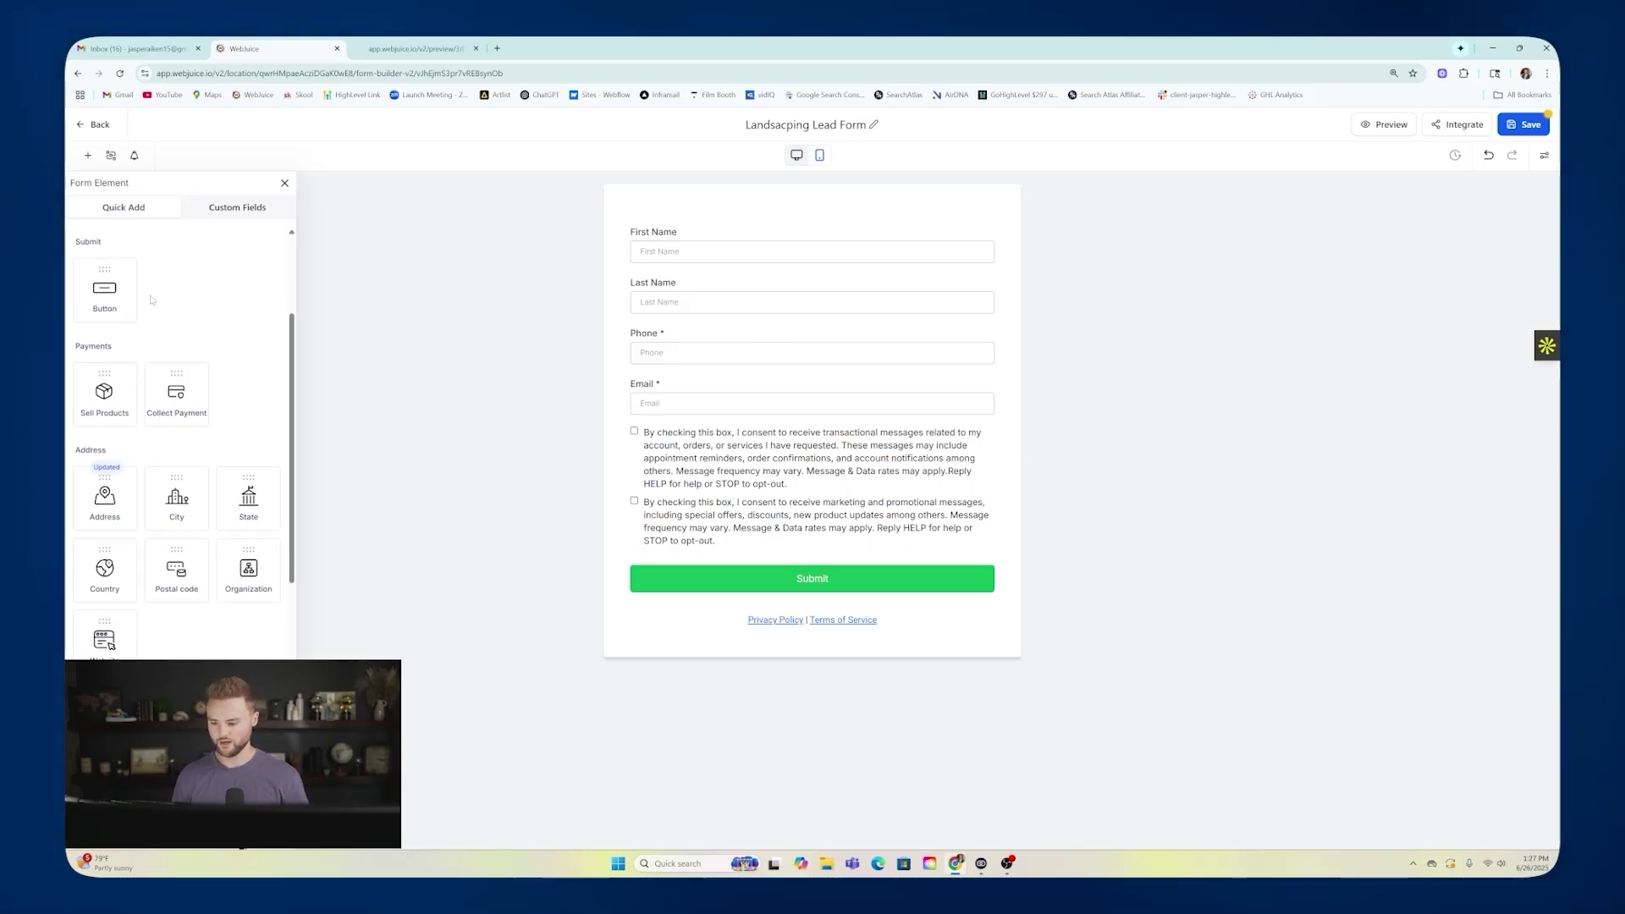
{"action": "scroll", "coordinate": [152, 299], "scroll_direction": "down", "scroll_amount": 2}
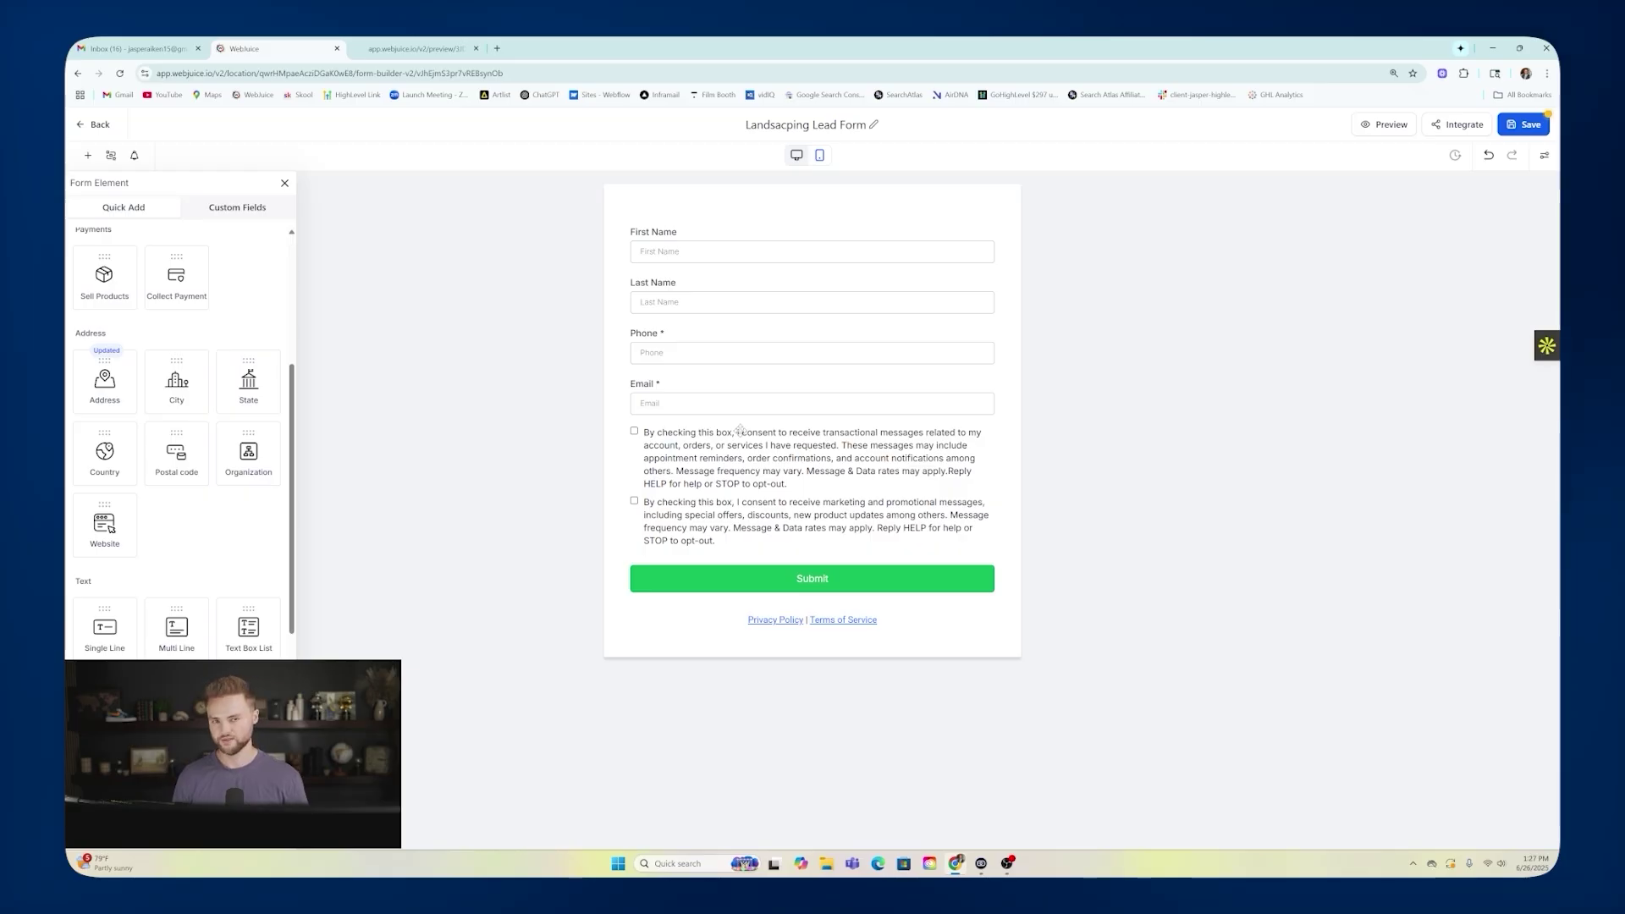
{"action": "left_click_drag", "start_coordinate": [105, 380], "coordinate": [720, 430]}
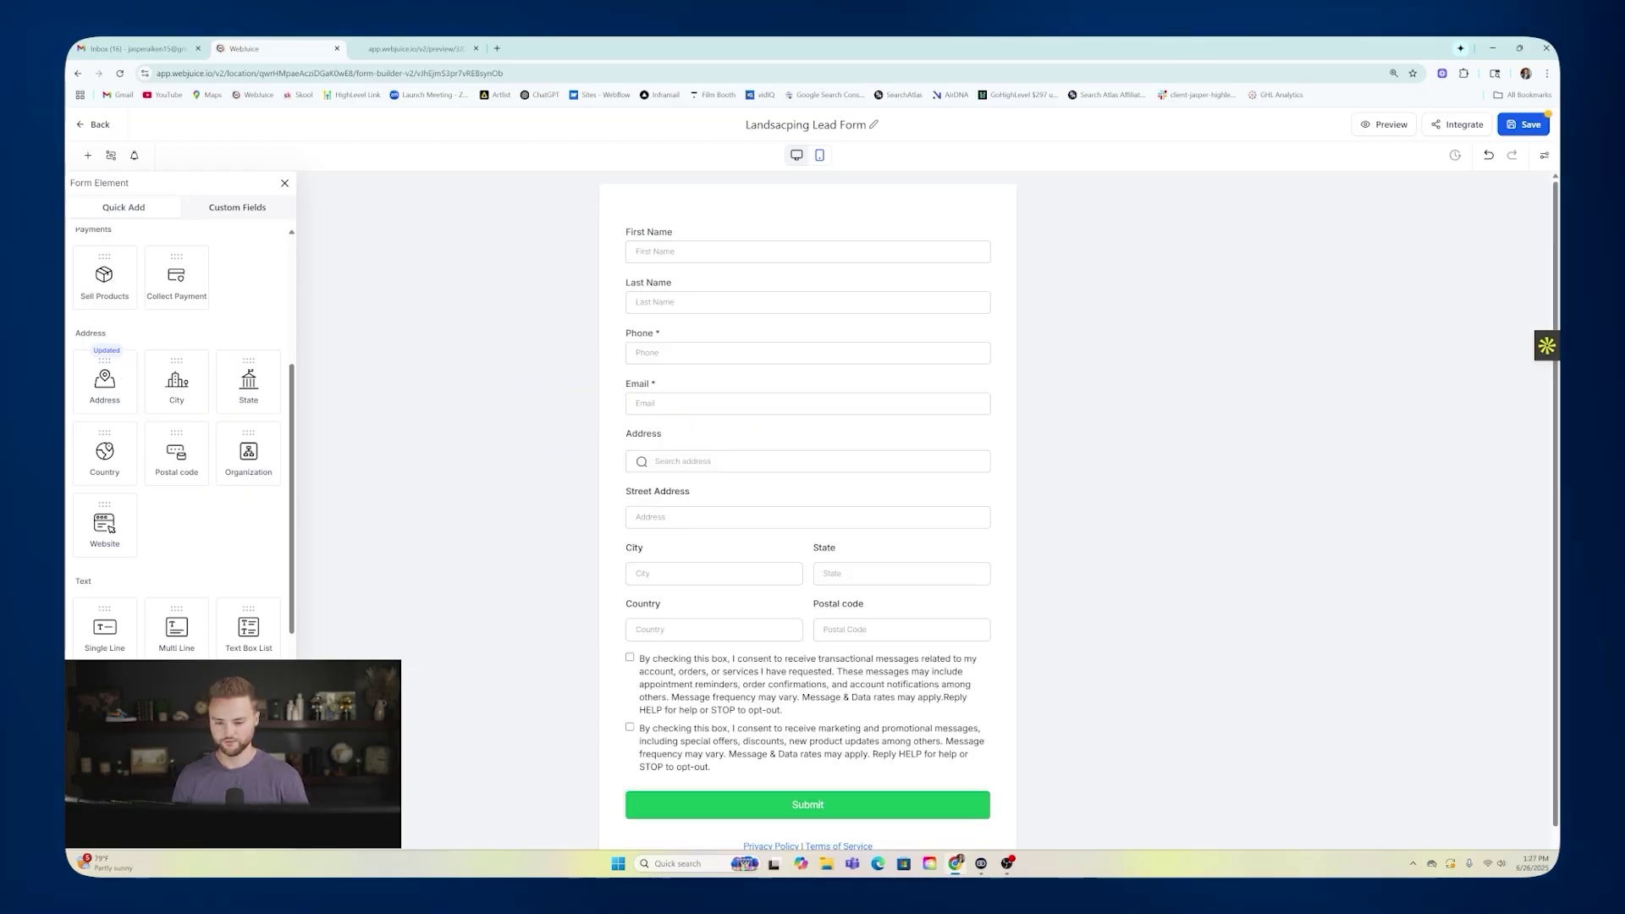
{"action": "left_click", "coordinate": [689, 480]}
{"action": "key", "text": "Delete"}
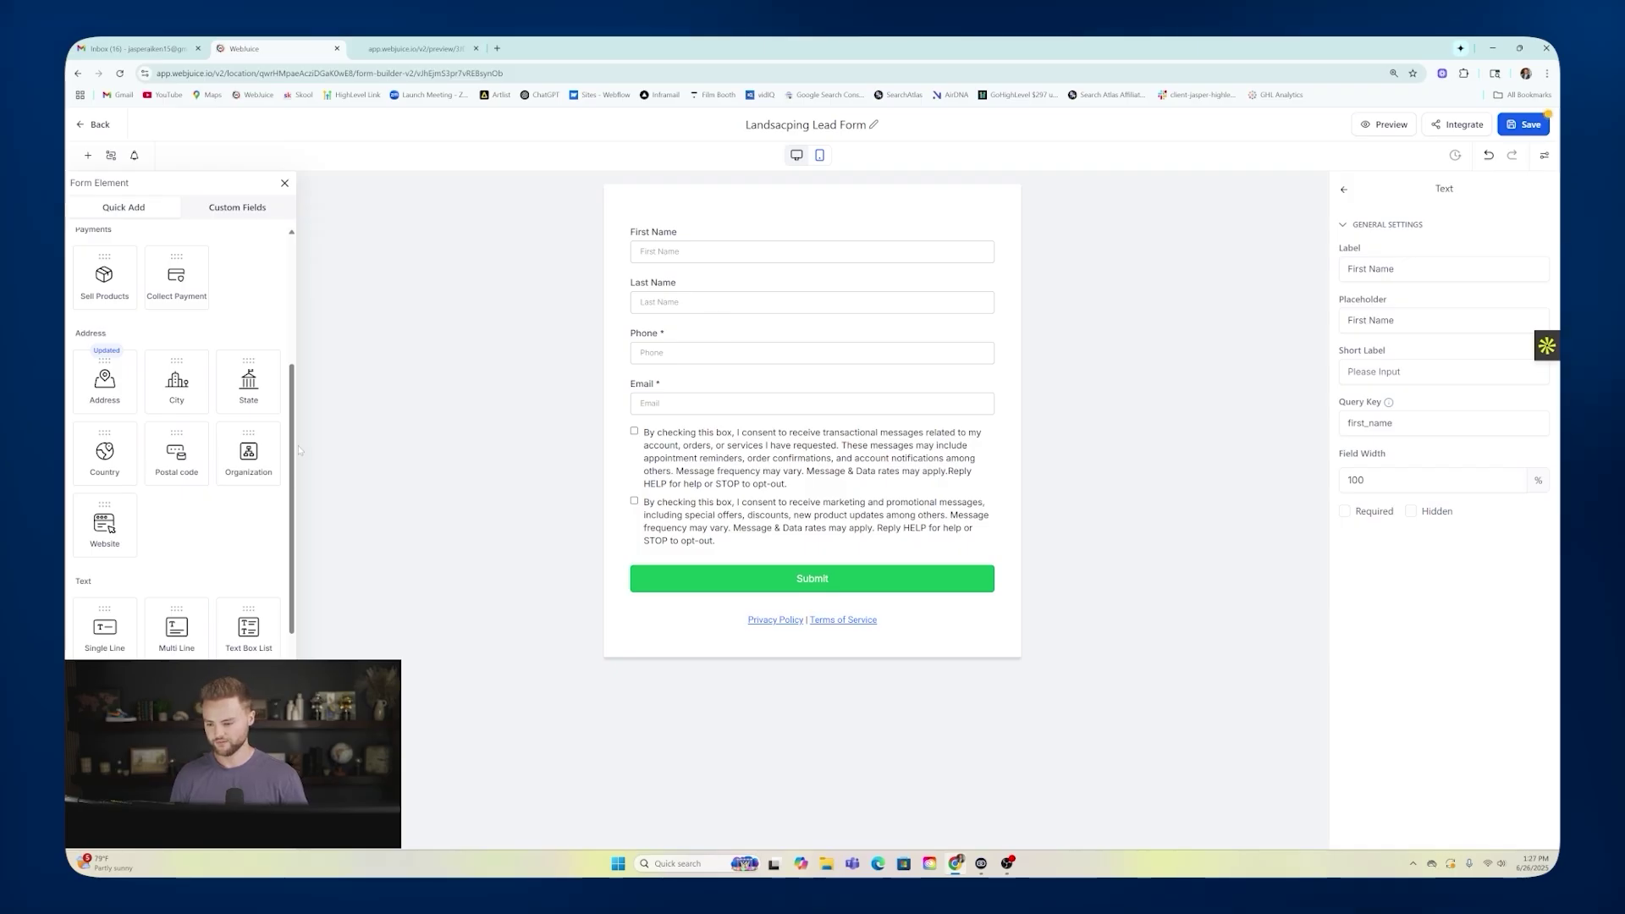
{"action": "scroll", "coordinate": [284, 511], "scroll_direction": "down", "scroll_amount": 3}
{"action": "scroll", "coordinate": [284, 511], "scroll_direction": "up", "scroll_amount": 10}
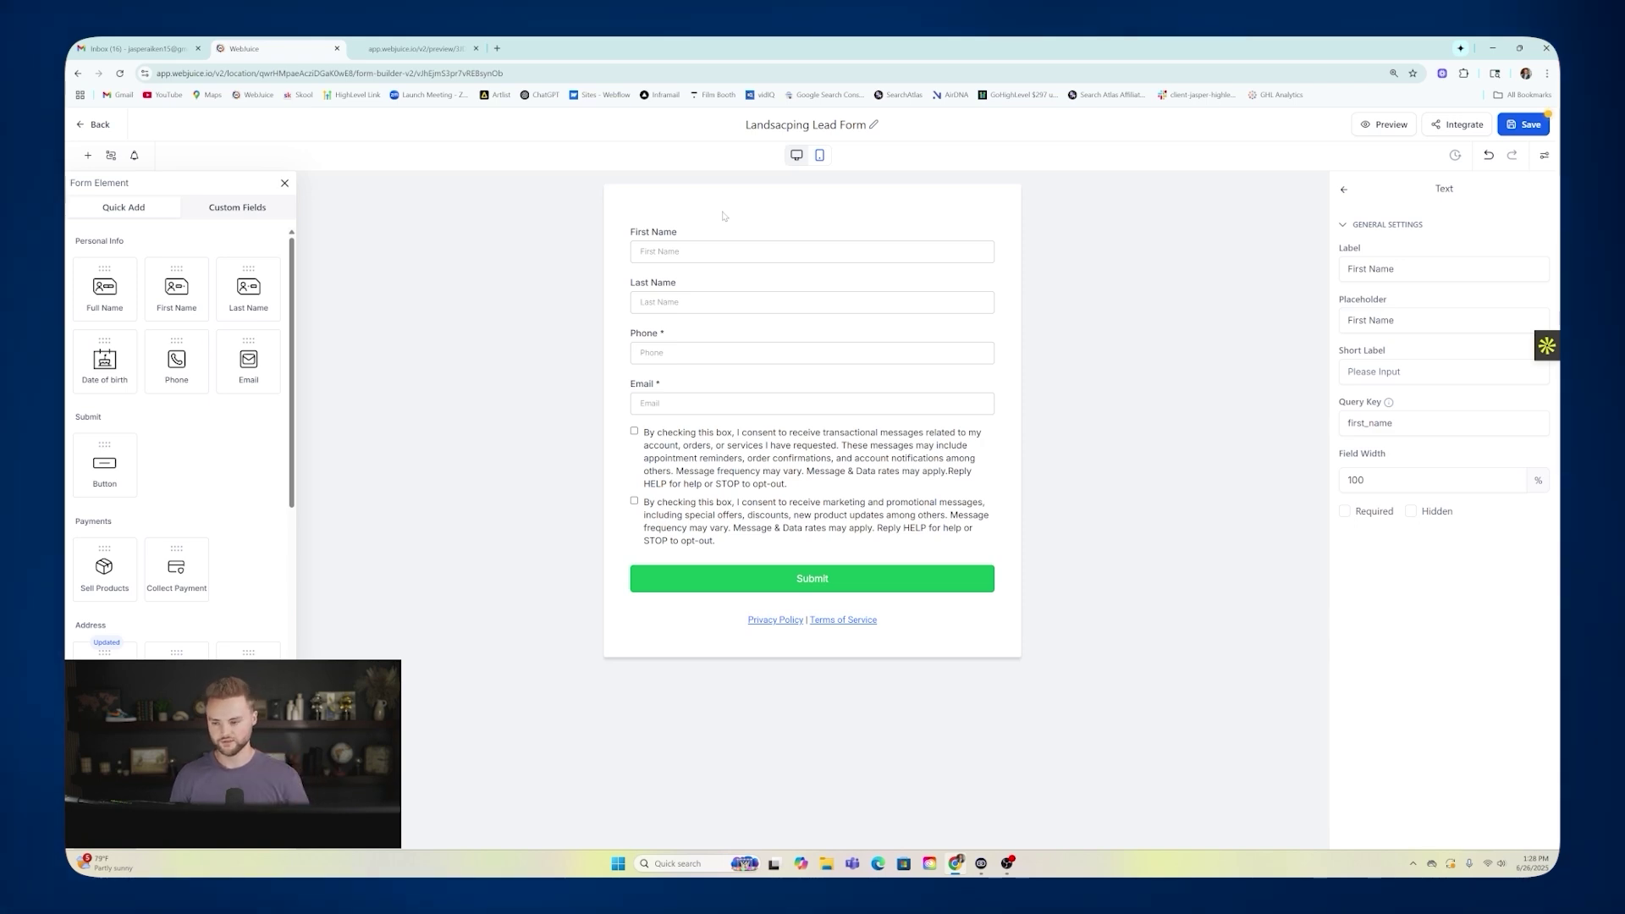
{"action": "left_click", "coordinate": [241, 207]}
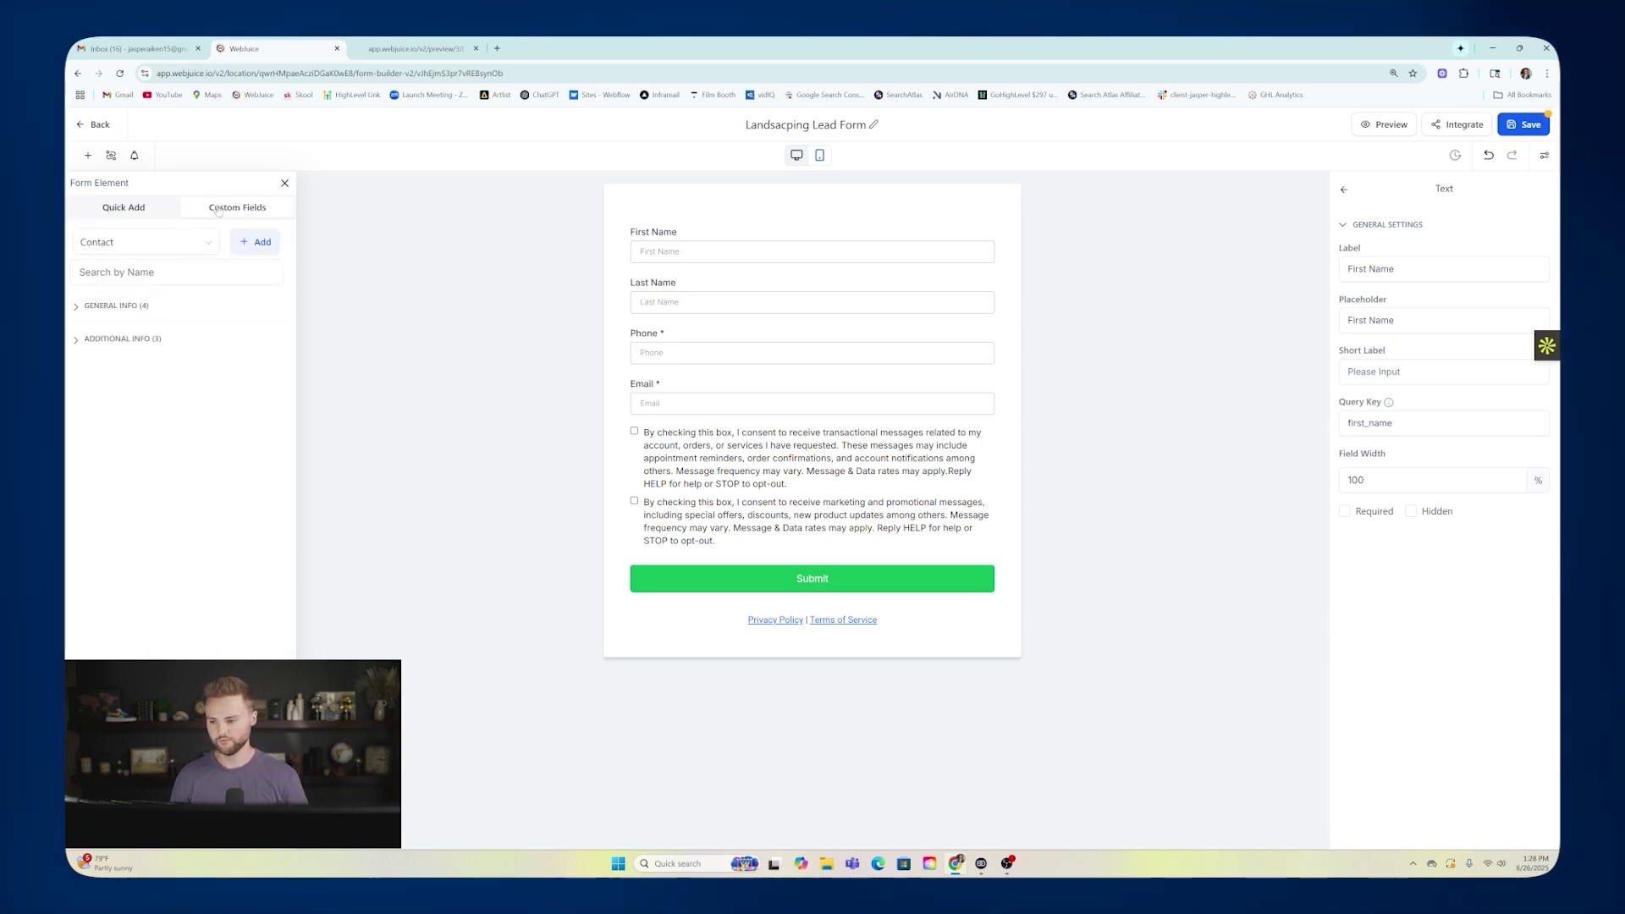
Create a multi-select dropdown field 'What services are you looking for?' in the Contact group.
{"action": "left_click", "coordinate": [259, 242]}
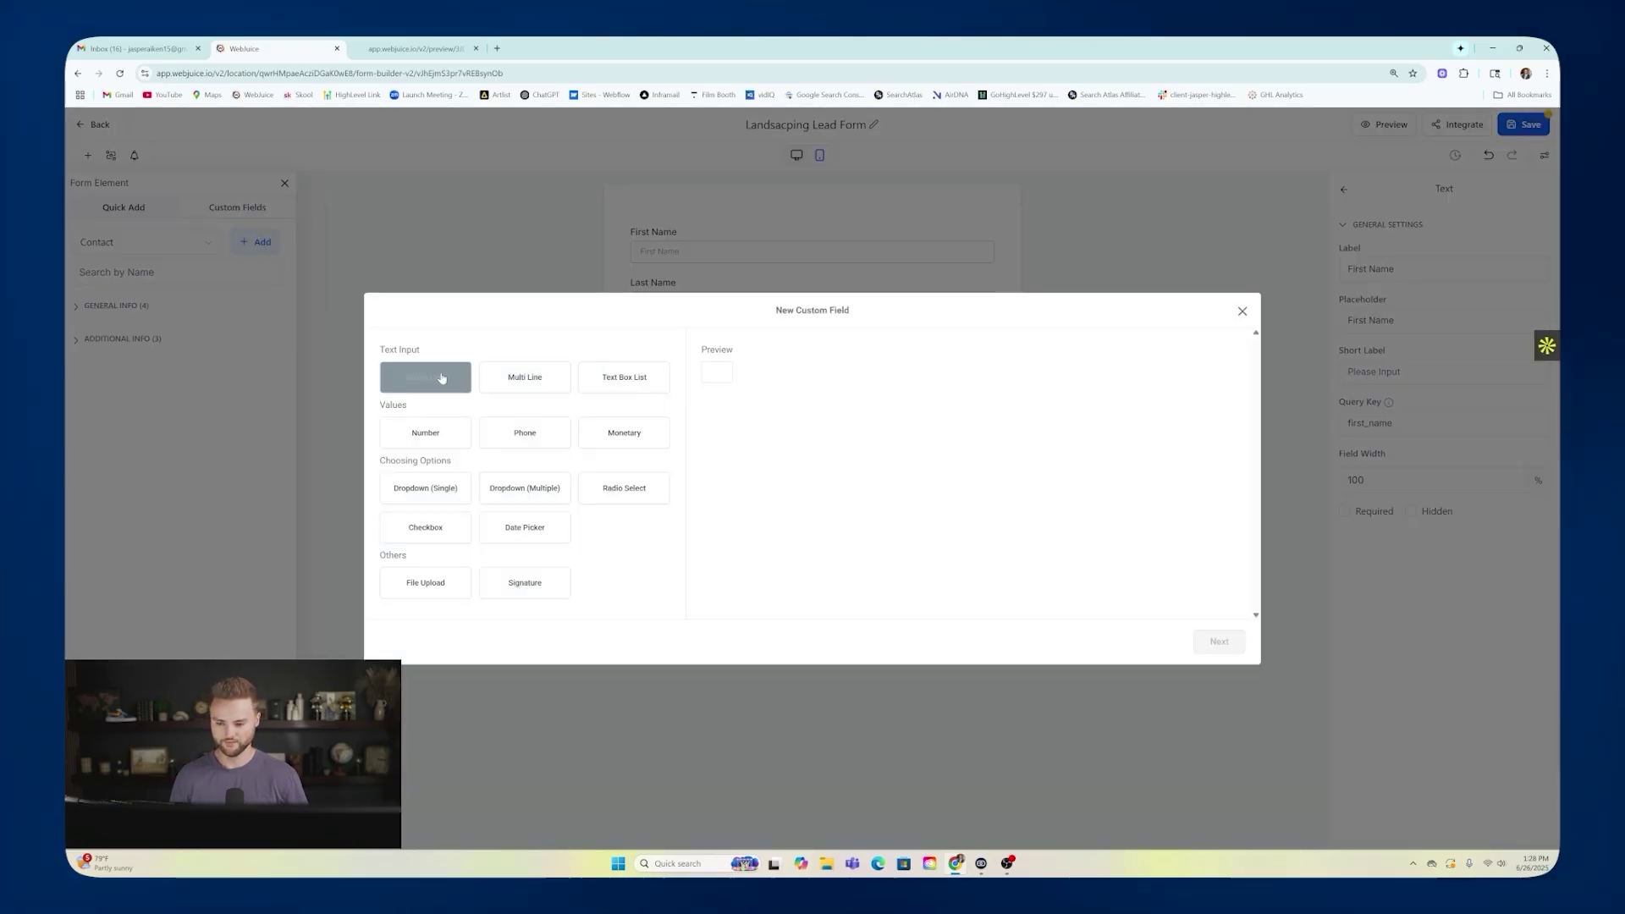
{"action": "left_click", "coordinate": [521, 493]}
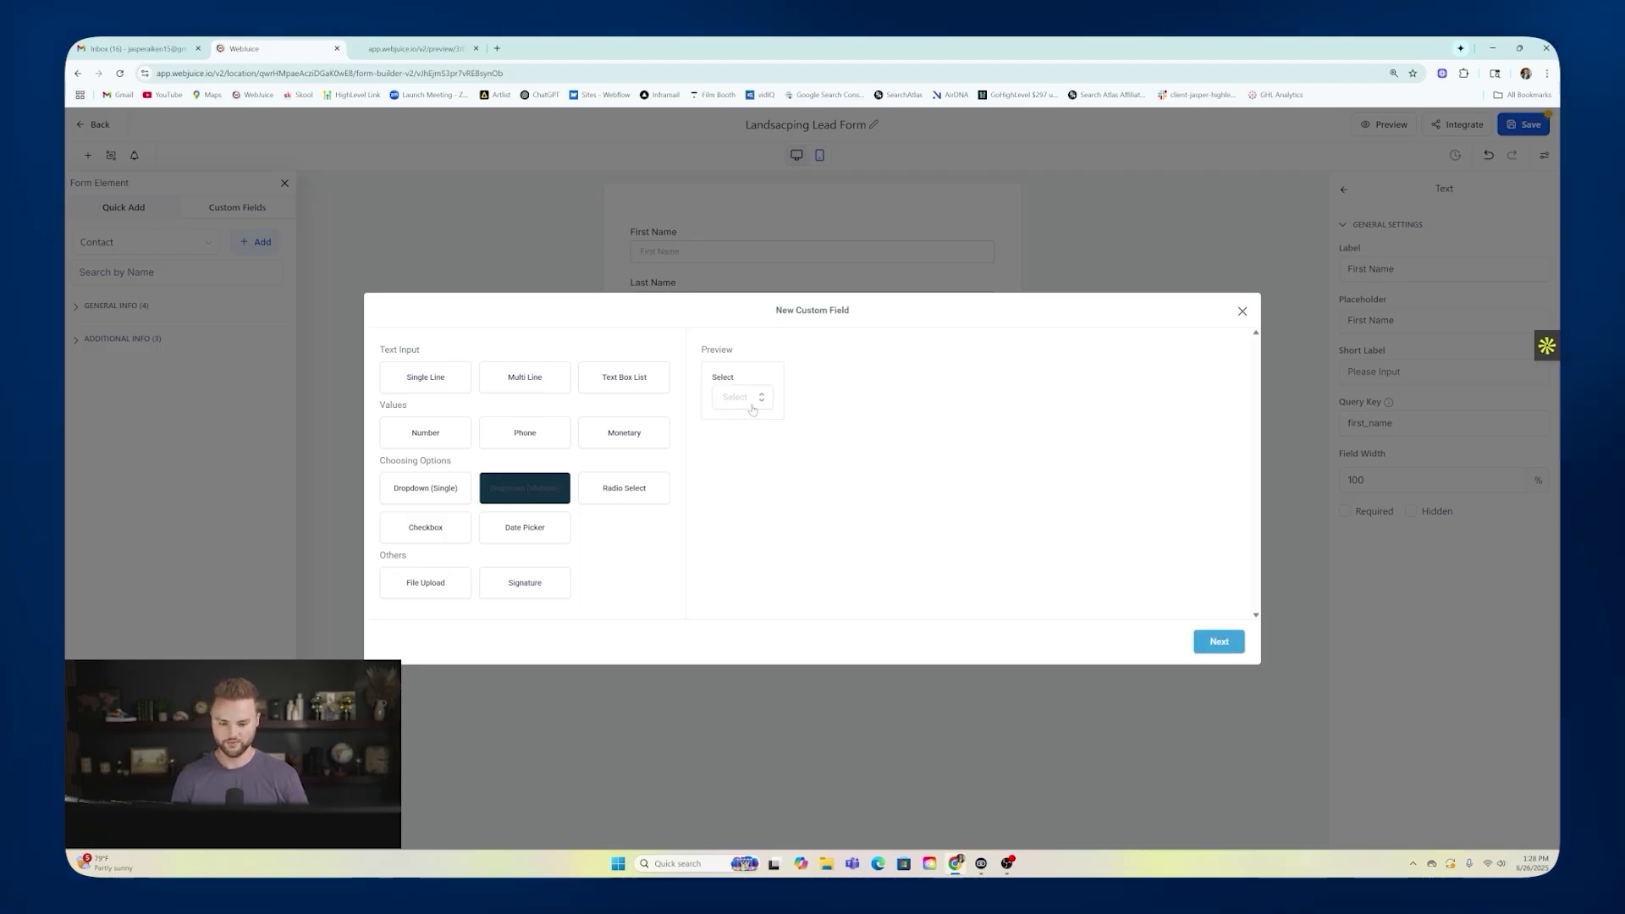
{"action": "left_click", "coordinate": [1231, 648]}
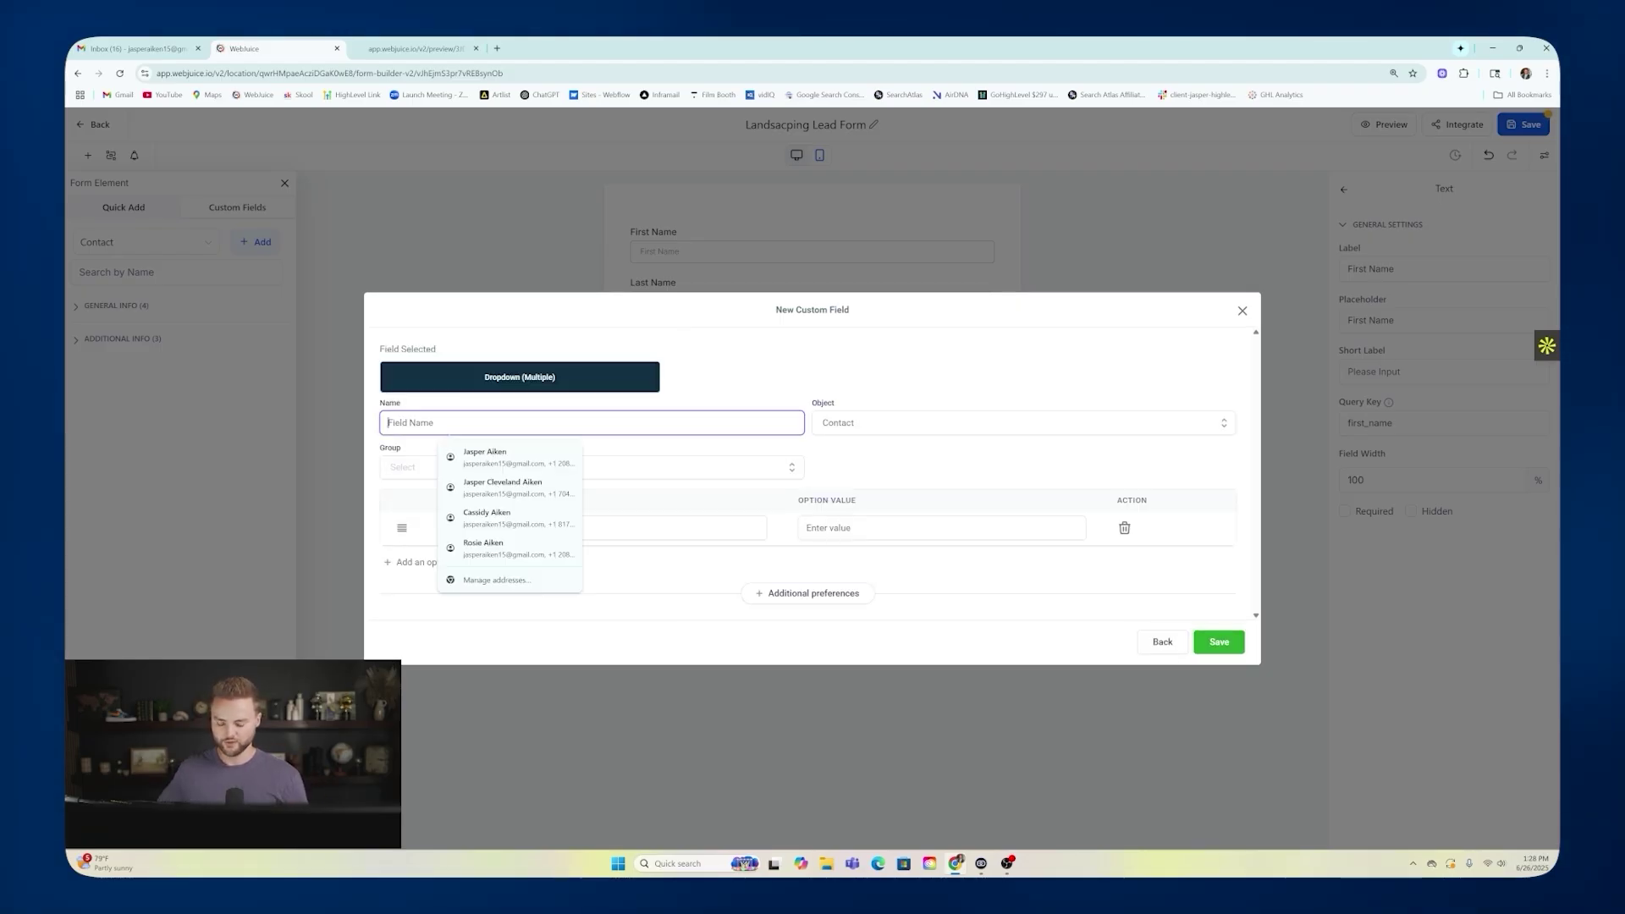
{"action": "type", "text": "What "}
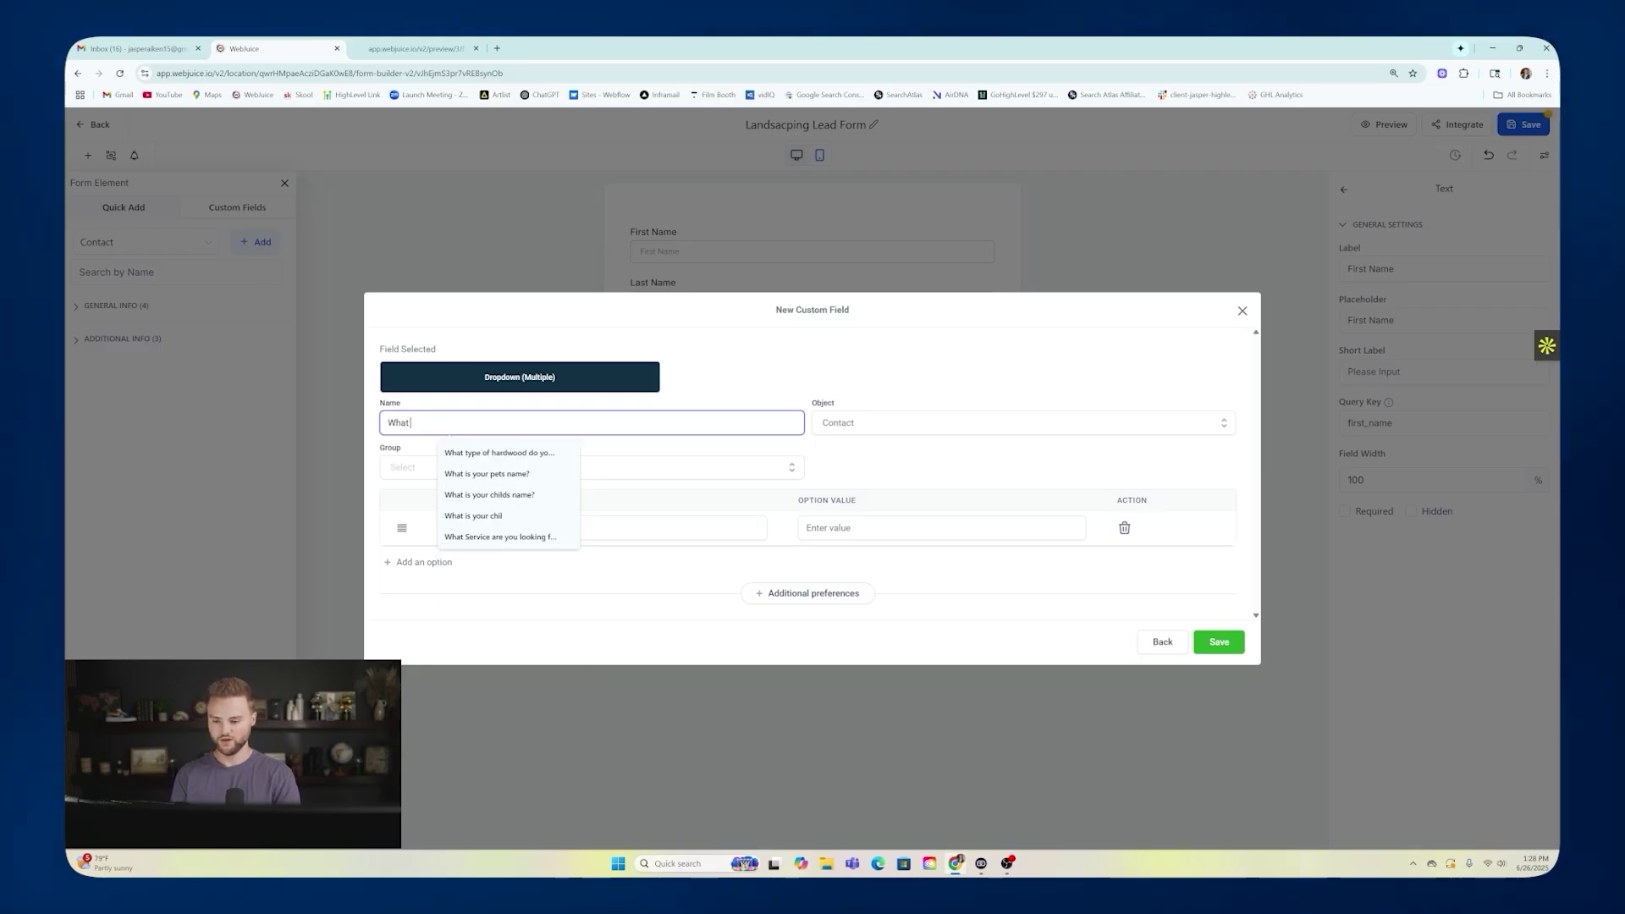
{"action": "type", "text": "services are you looking for?"}
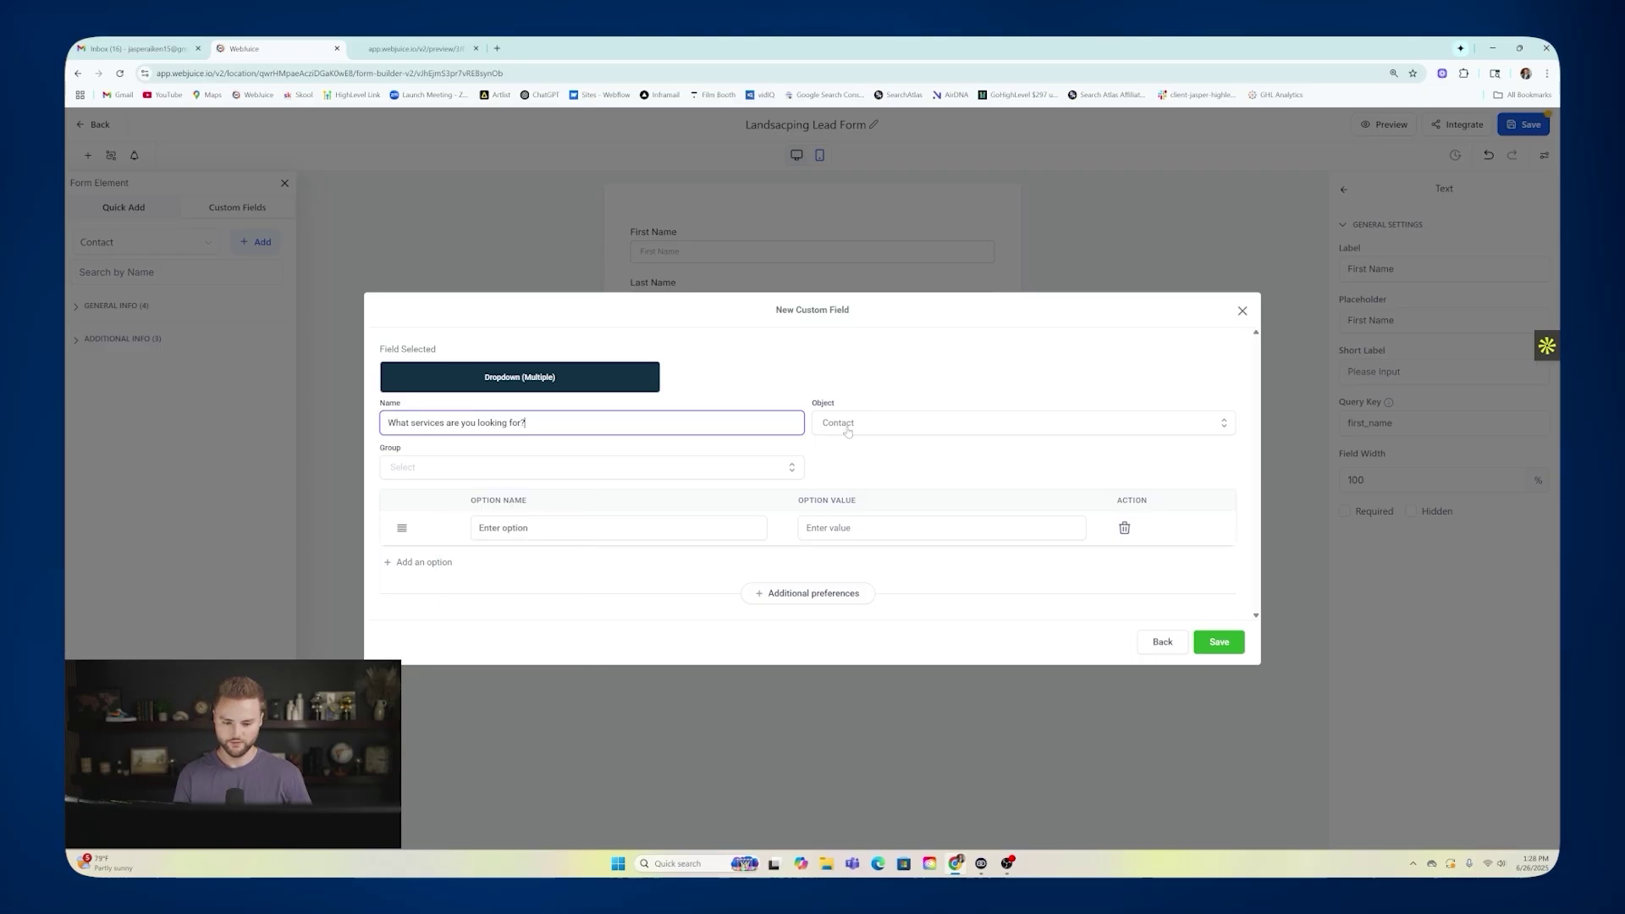
{"action": "left_click", "coordinate": [444, 470]}
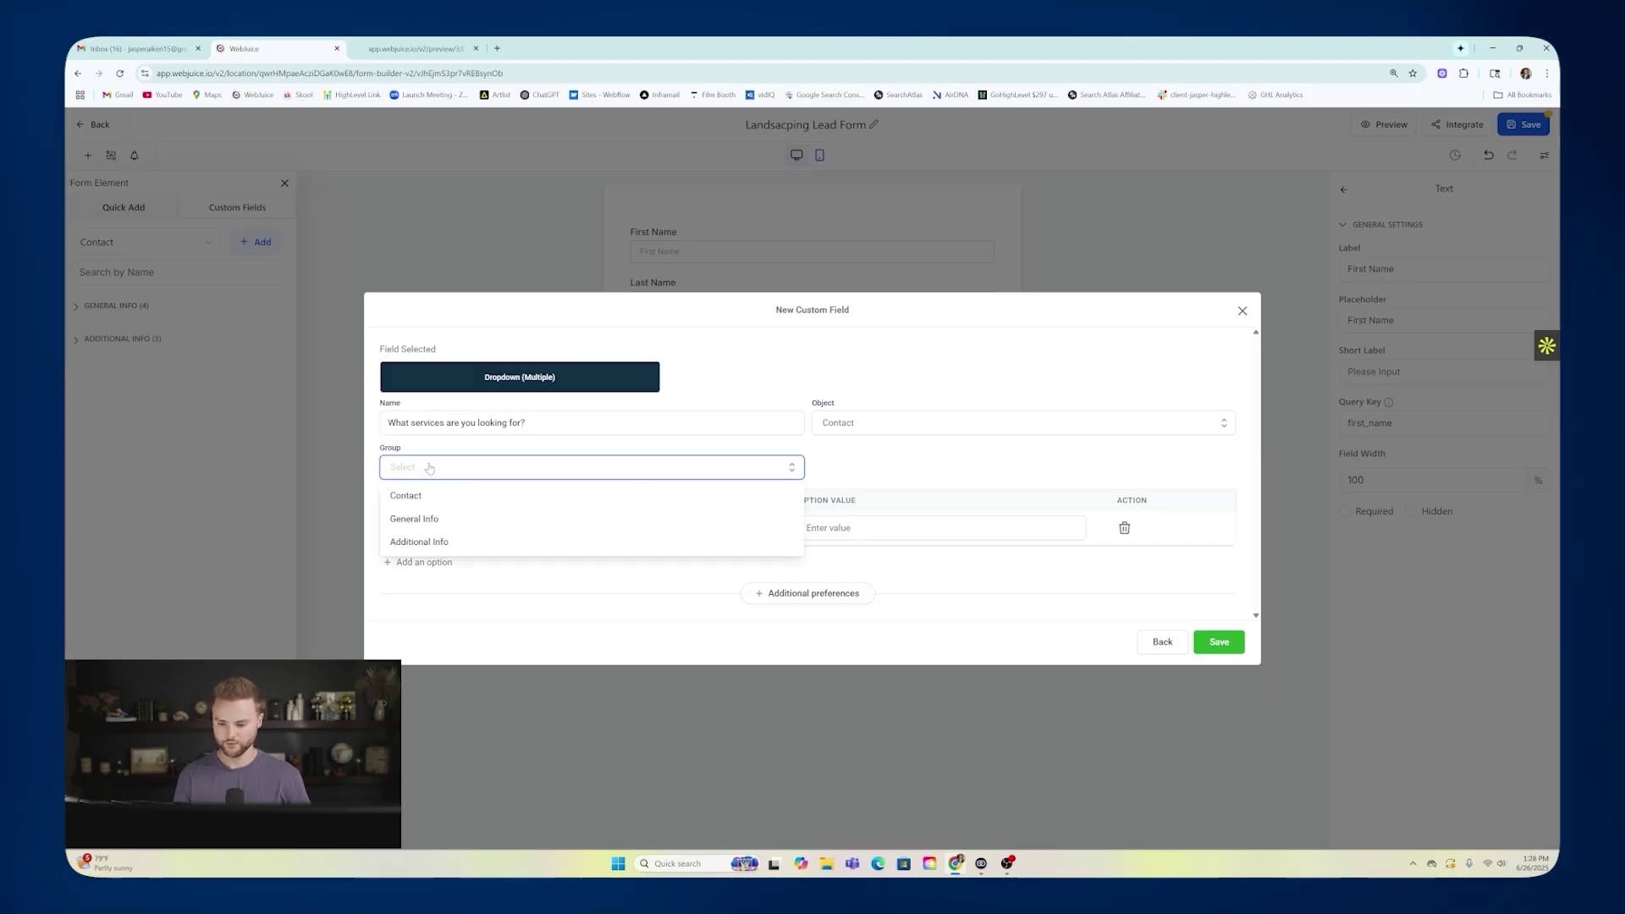
{"action": "left_click", "coordinate": [426, 497]}
Enter Lawn Care as the field's first option.
{"action": "left_click", "coordinate": [513, 523]}
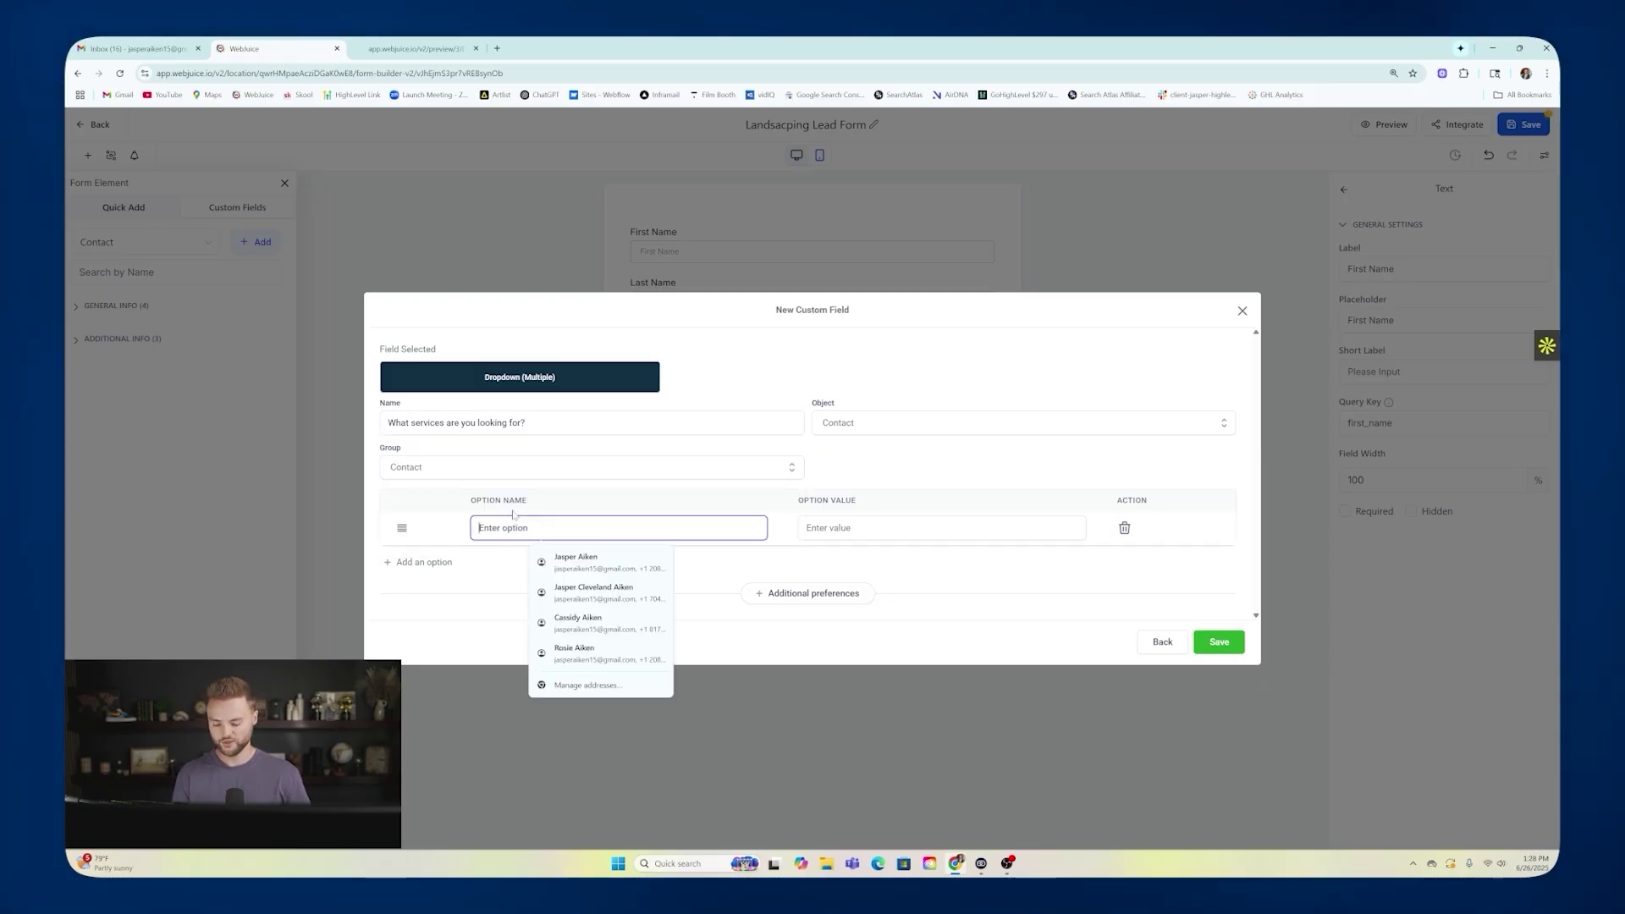
{"action": "type", "text": "Laws"}
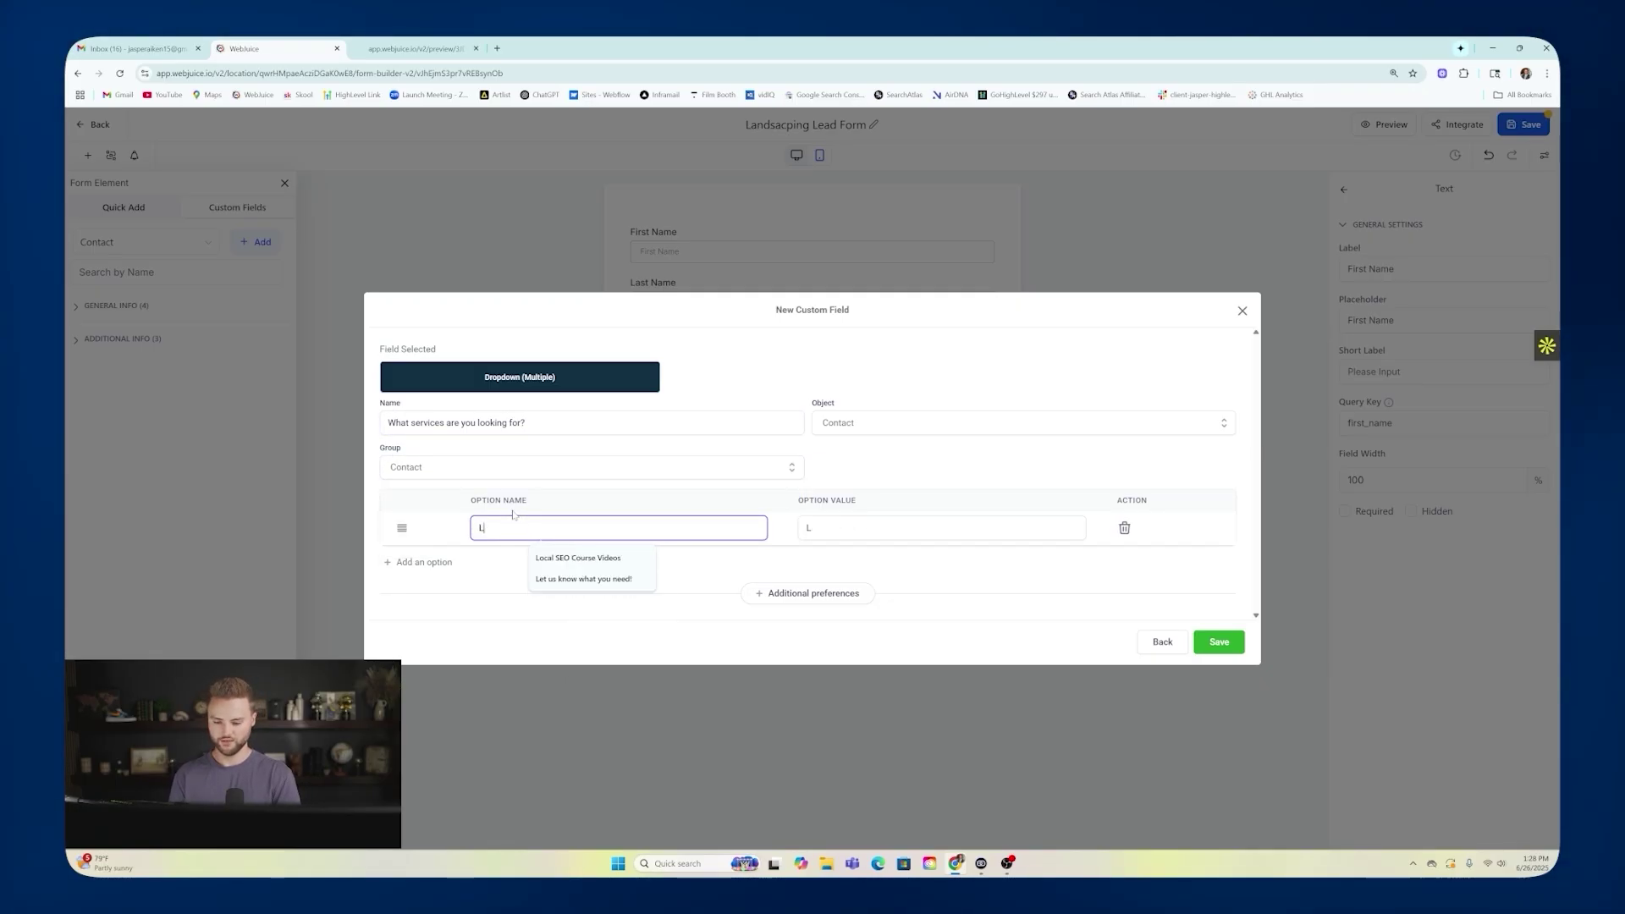
{"action": "key", "text": "BackSpace"}
{"action": "key", "text": "BackSpace"}
{"action": "type", "text": "n Care"}
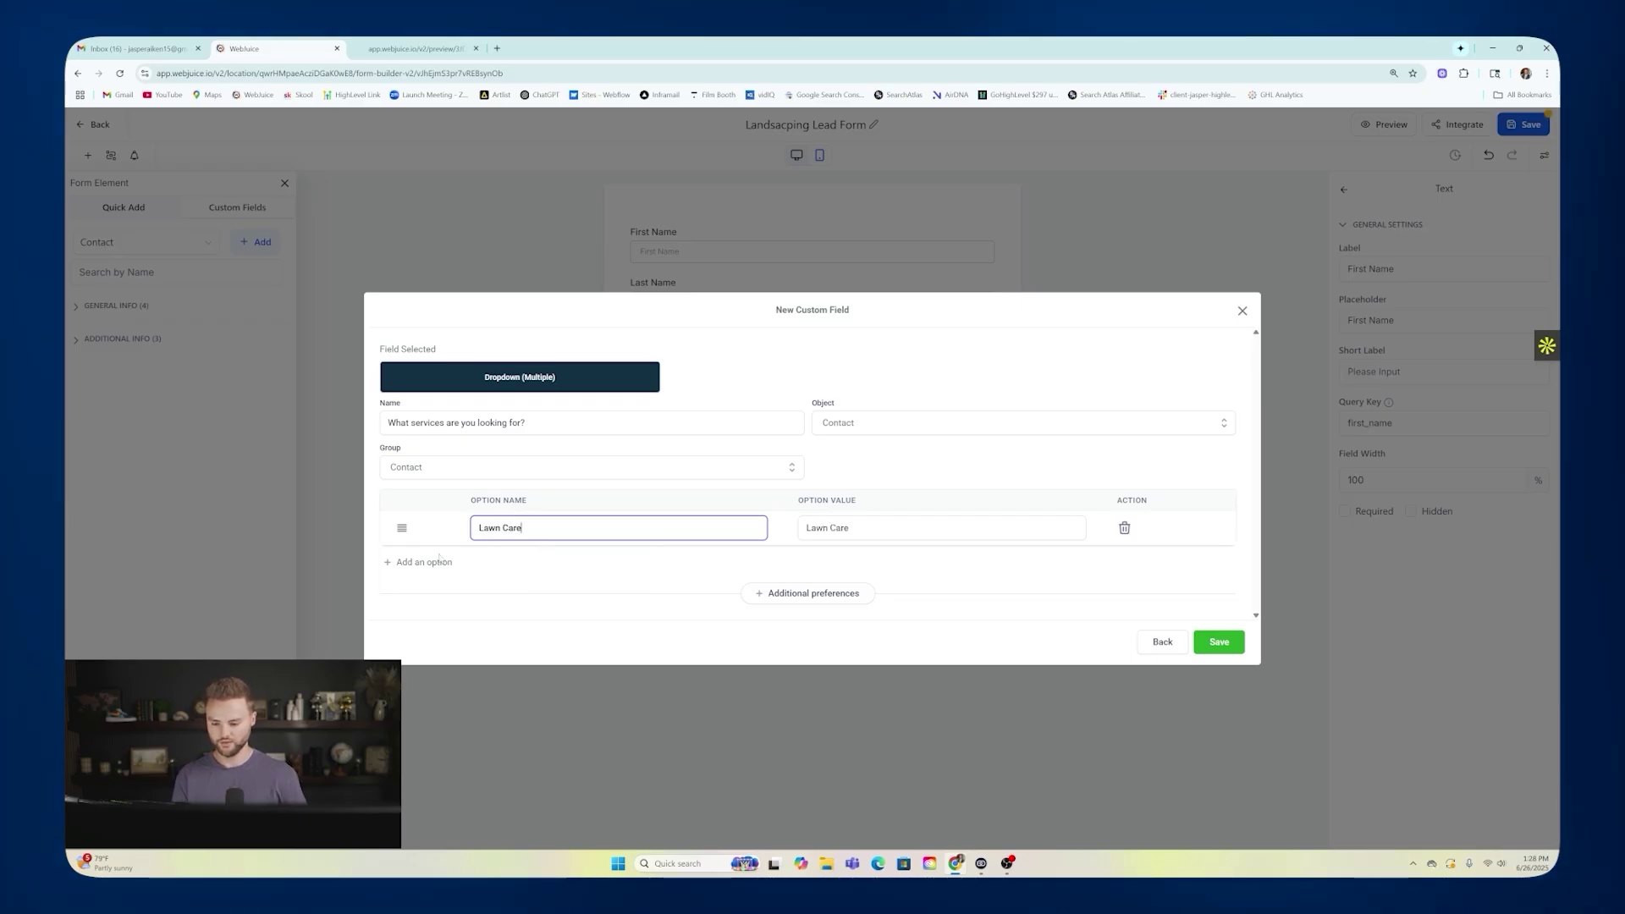
Add Sprinkler System and Hardscaping as further options and save the field.
{"action": "left_click", "coordinate": [423, 561]}
{"action": "left_click", "coordinate": [533, 545]}
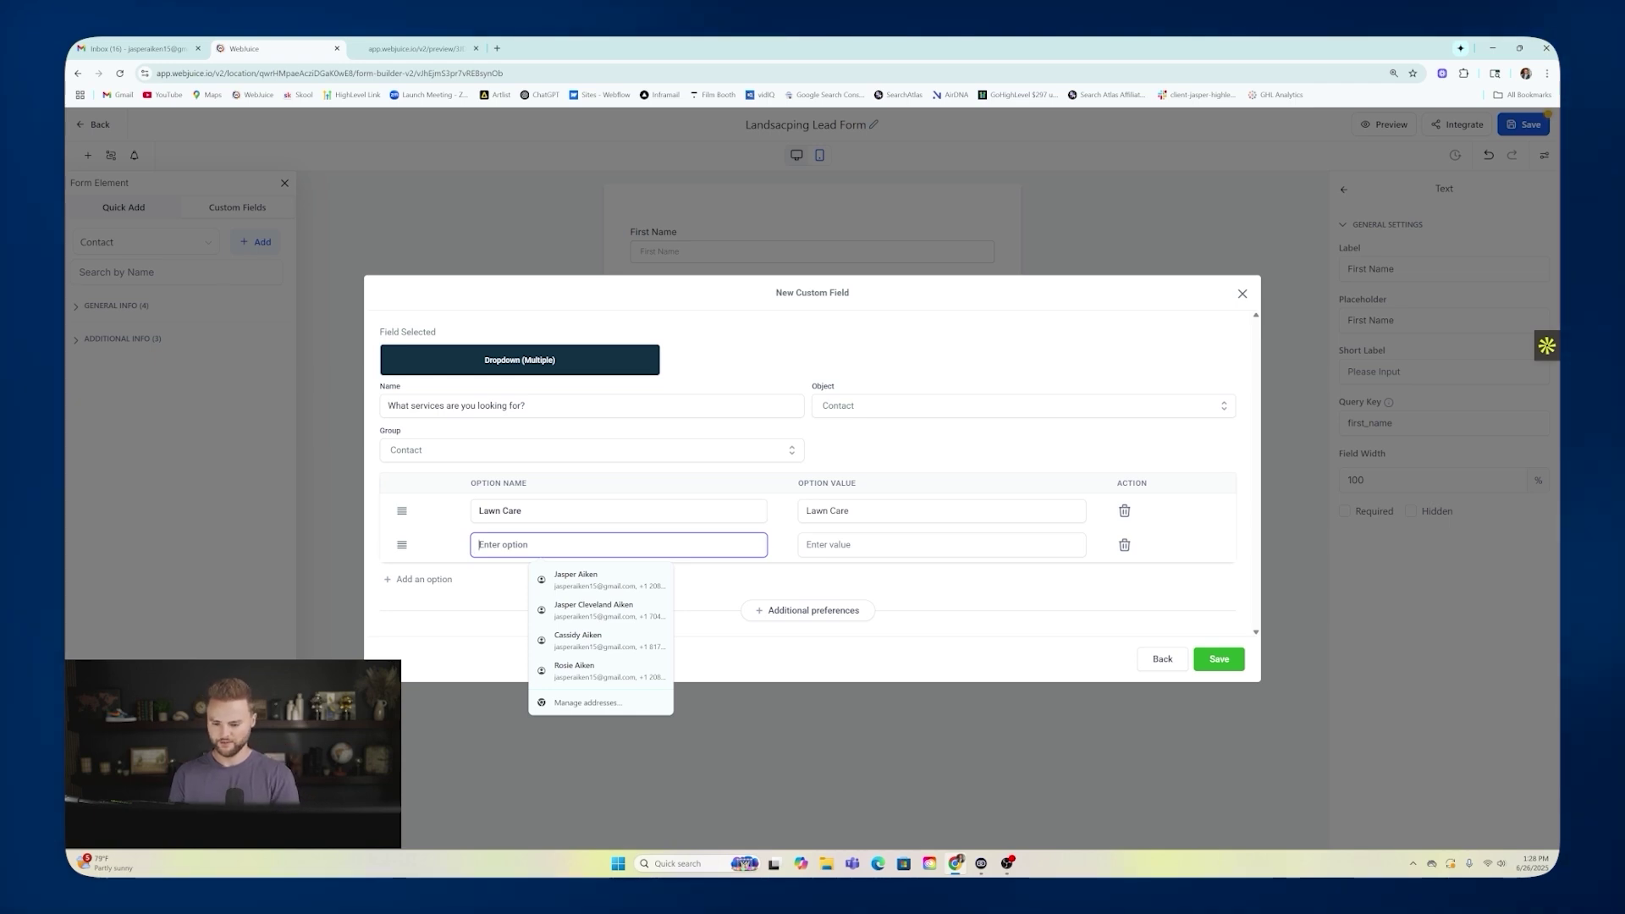
{"action": "type", "text": "S"}
{"action": "key", "text": "BackSpace"}
{"action": "type", "text": "Sprinkler Syst"}
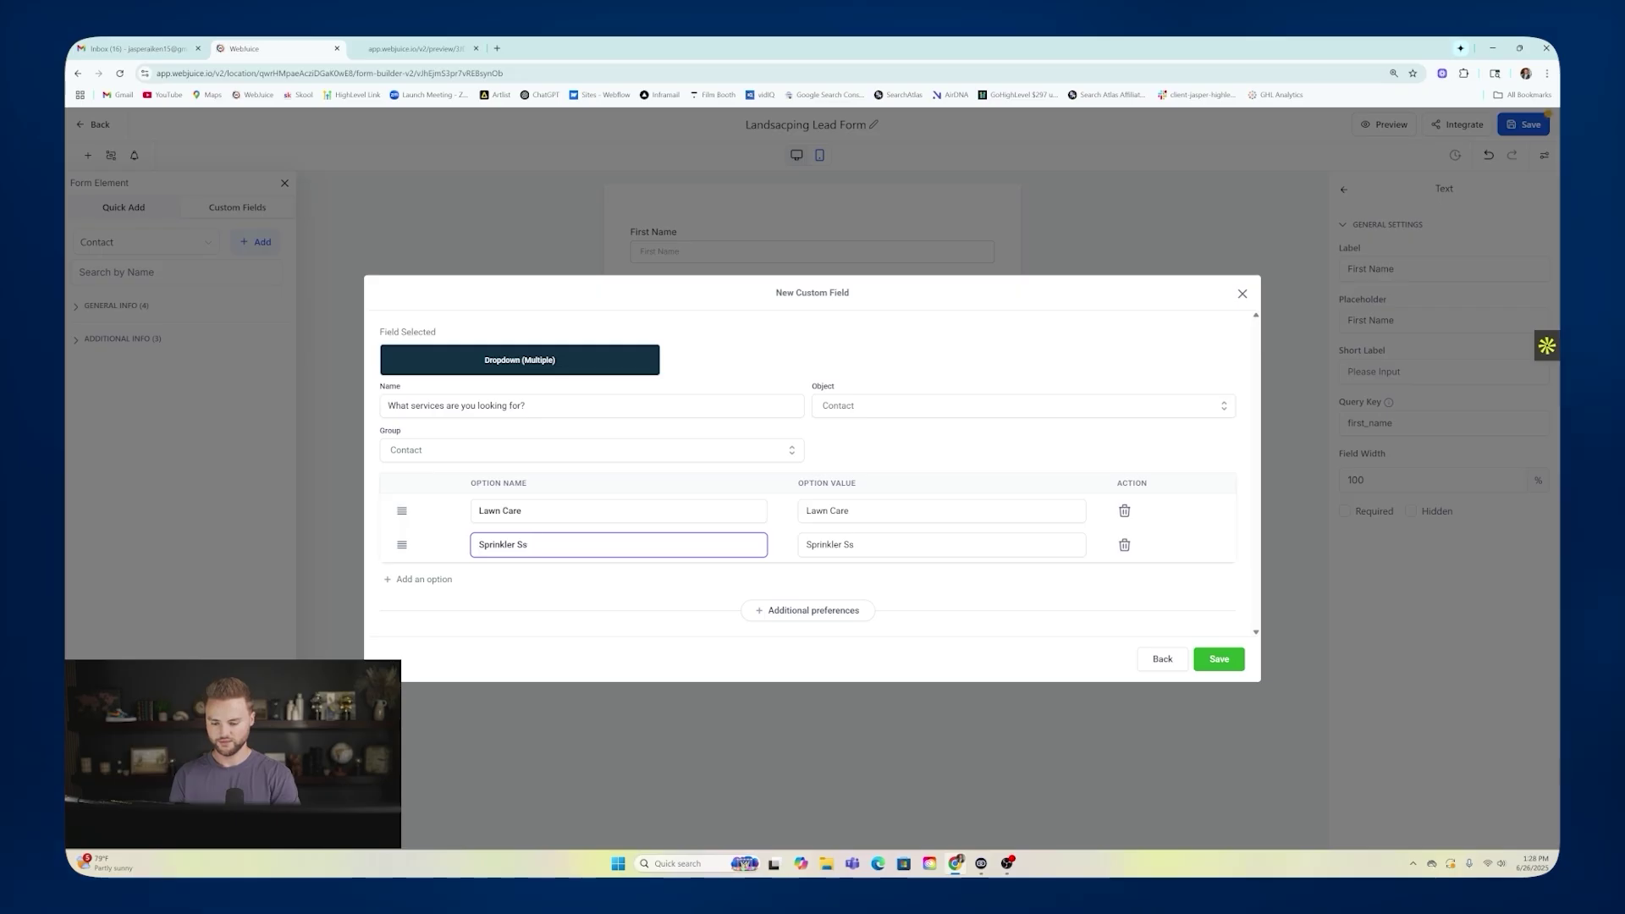
{"action": "type", "text": "em"}
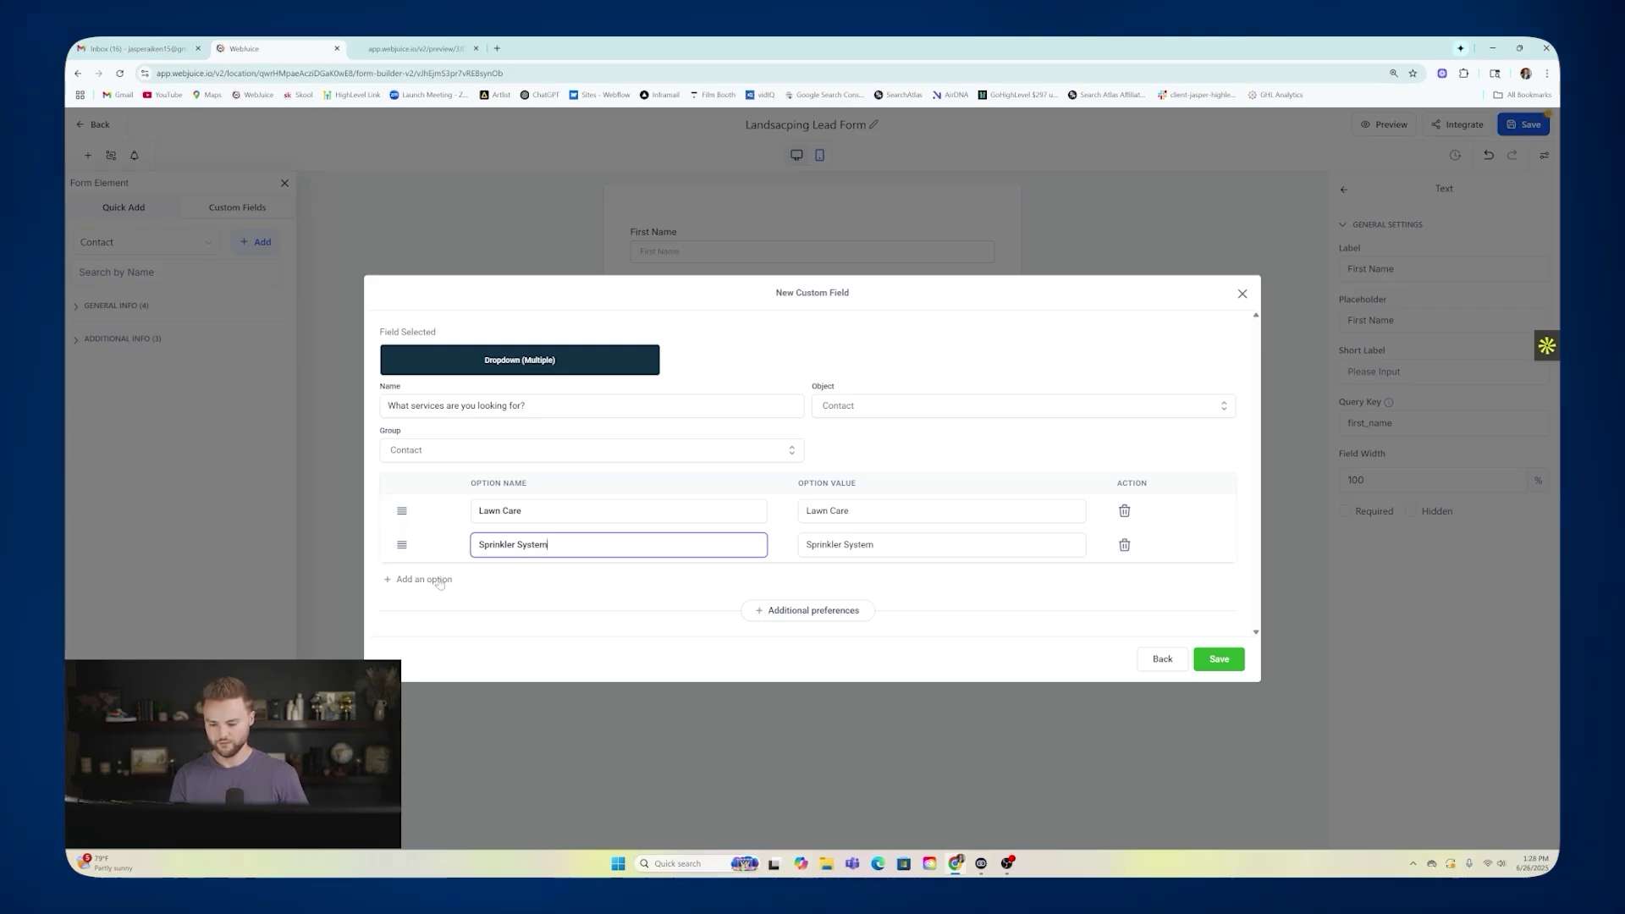
{"action": "key", "text": "Return"}
{"action": "left_click", "coordinate": [619, 562]}
{"action": "type", "text": "Hardscaping"}
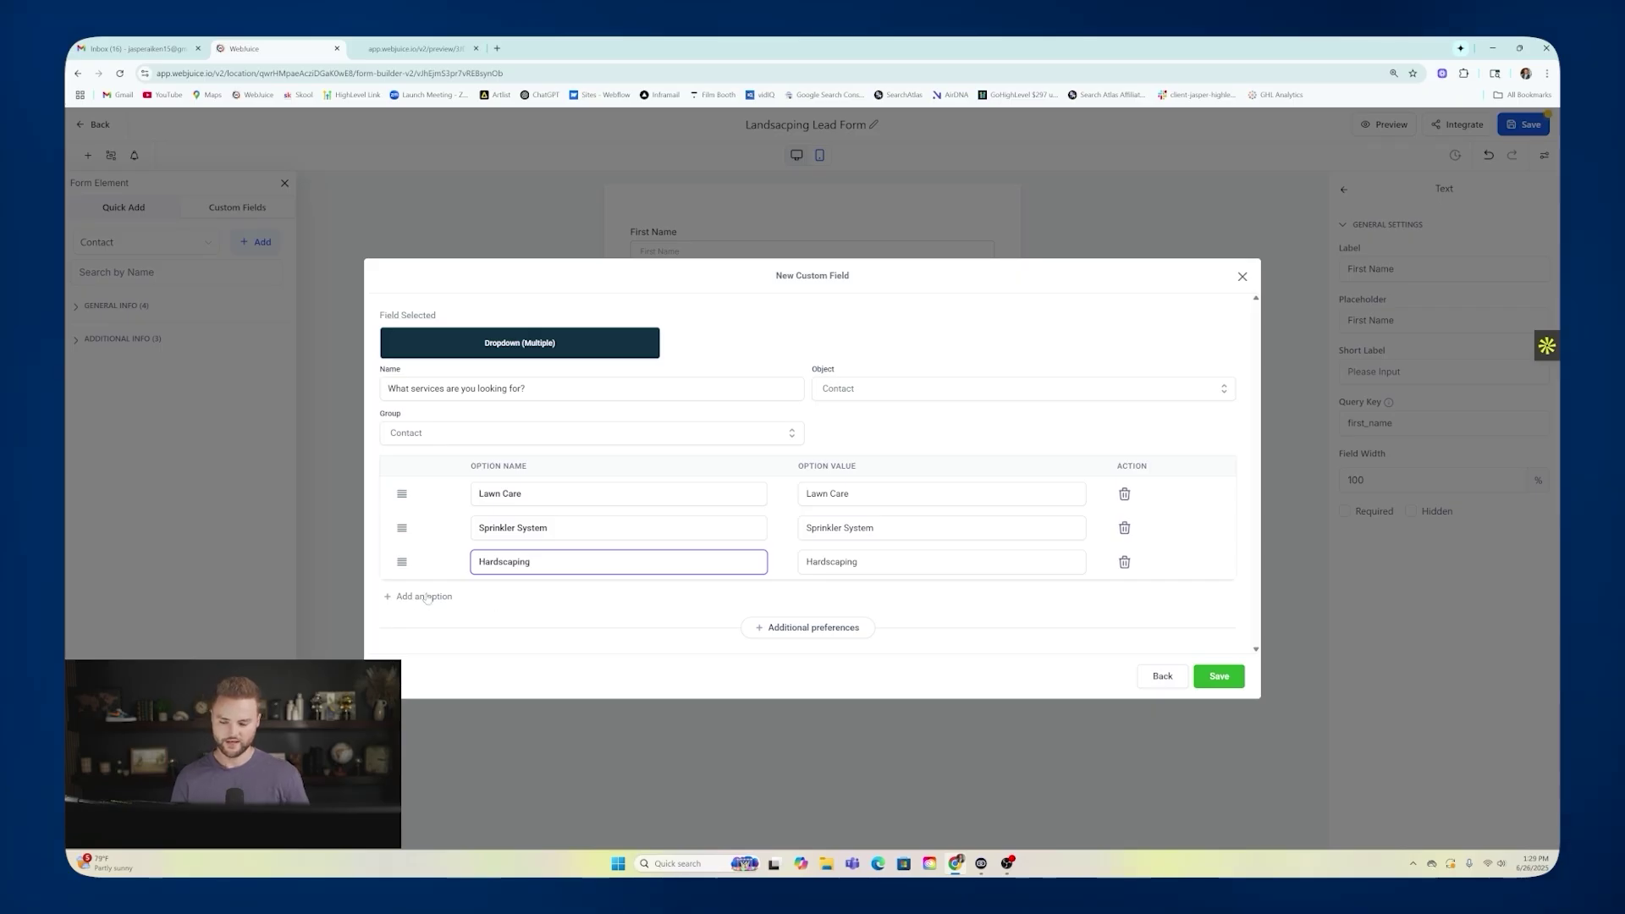
{"action": "left_click", "coordinate": [435, 599]}
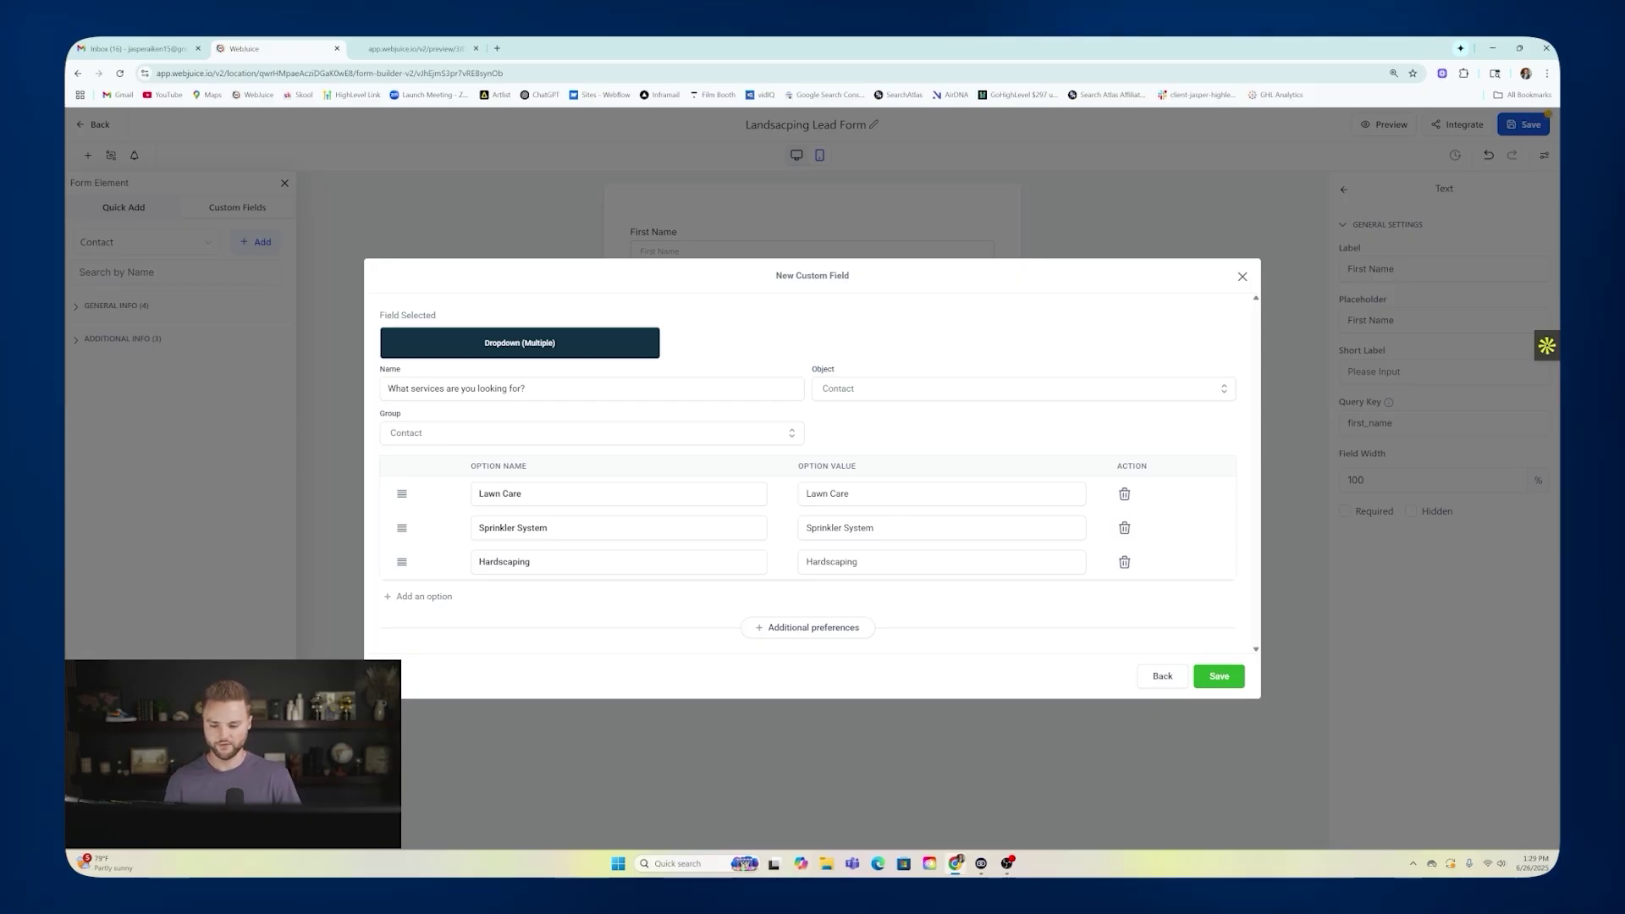
{"action": "left_click", "coordinate": [1223, 676]}
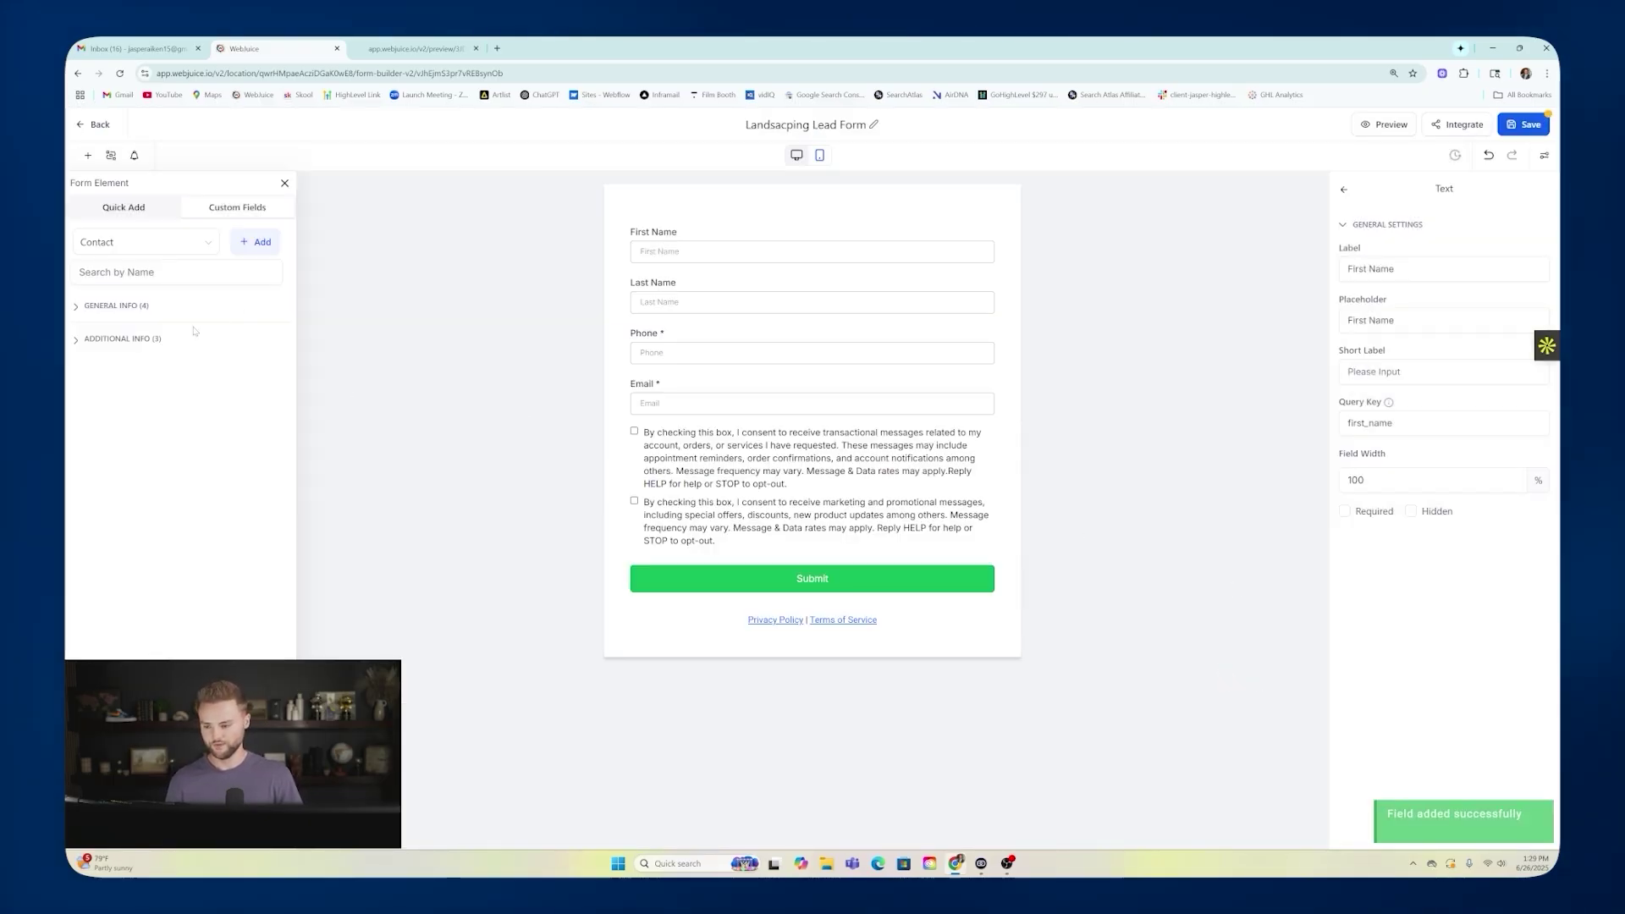
Place the services dropdown below Email with placeholder Services, and preview the form.
{"action": "left_click", "coordinate": [104, 308]}
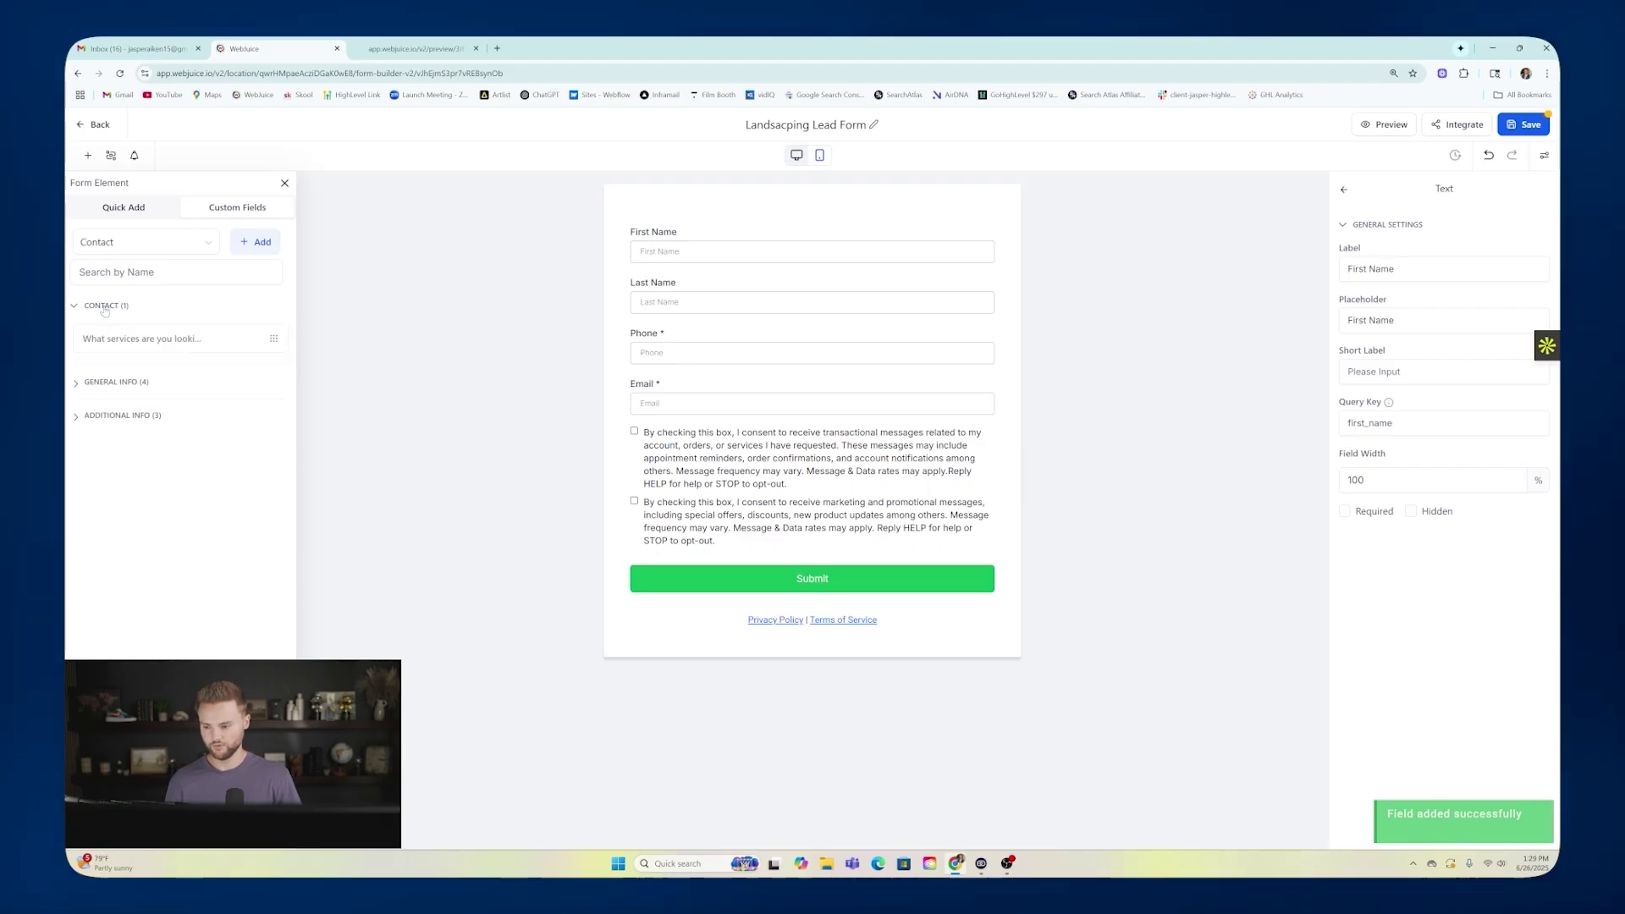
{"action": "left_click_drag", "start_coordinate": [199, 336], "coordinate": [710, 440]}
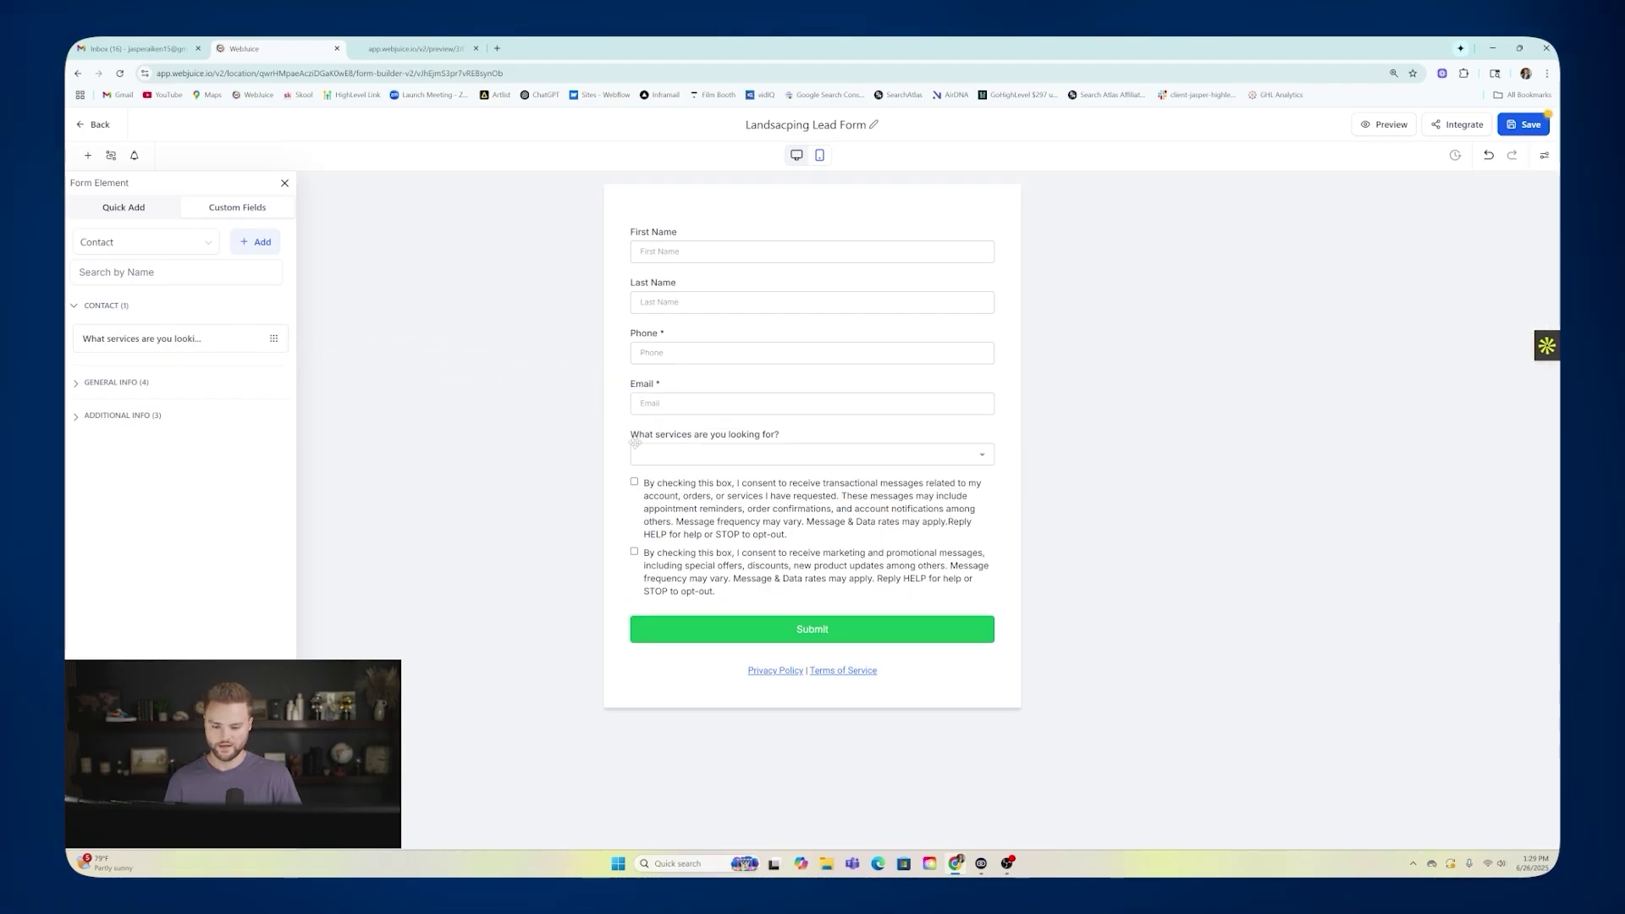
{"action": "left_click", "coordinate": [762, 451]}
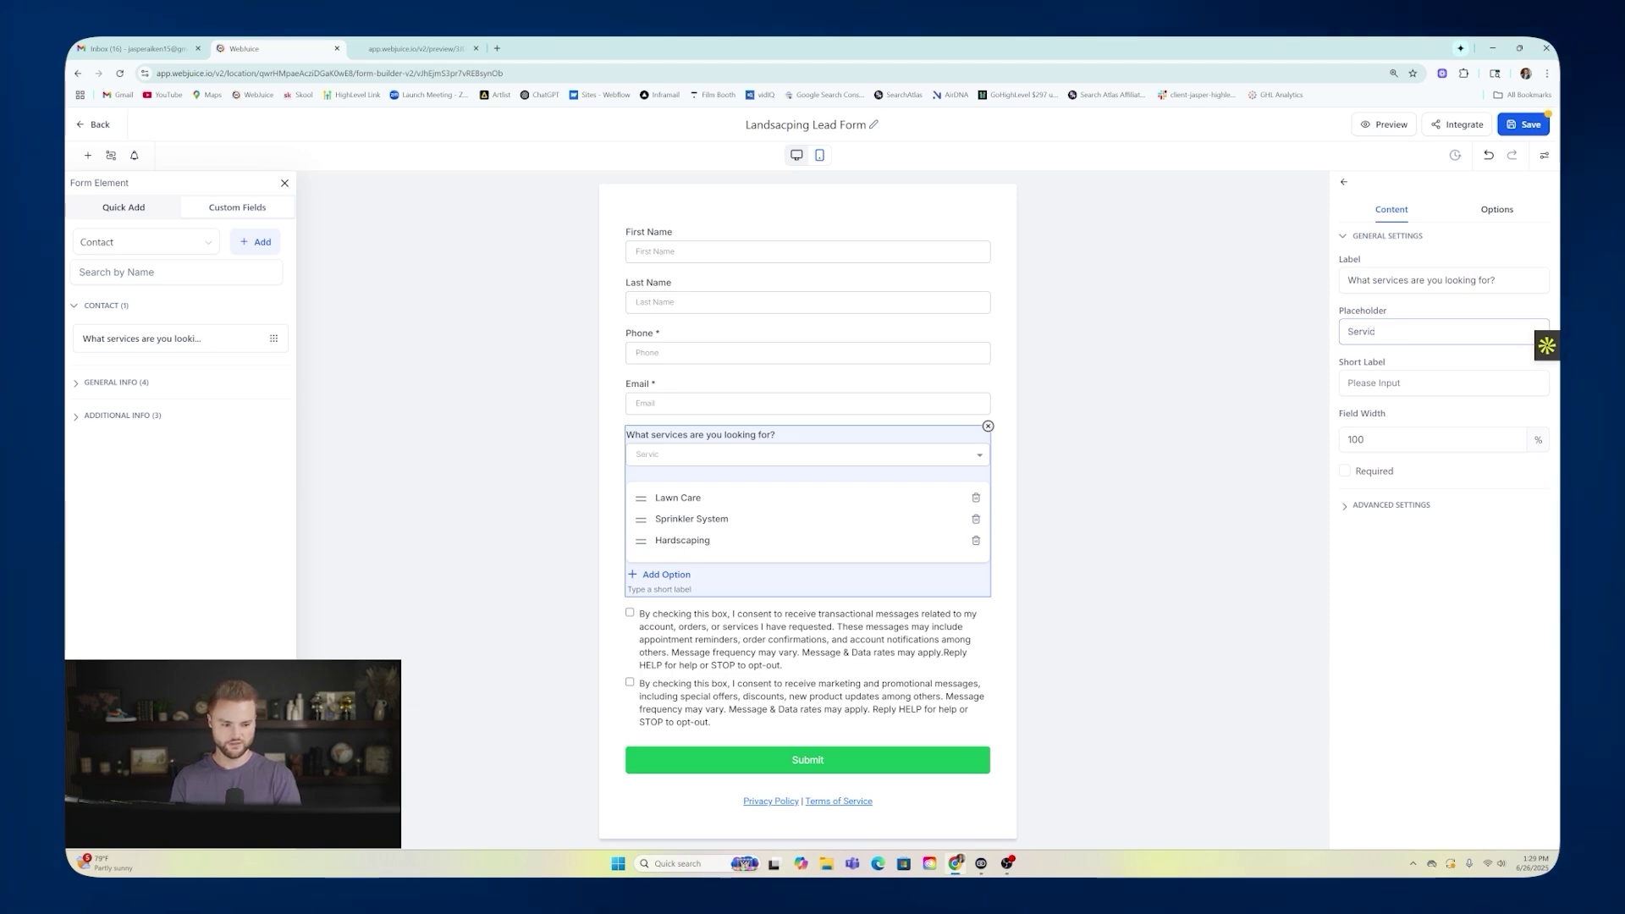
{"action": "left_click", "coordinate": [1247, 443]}
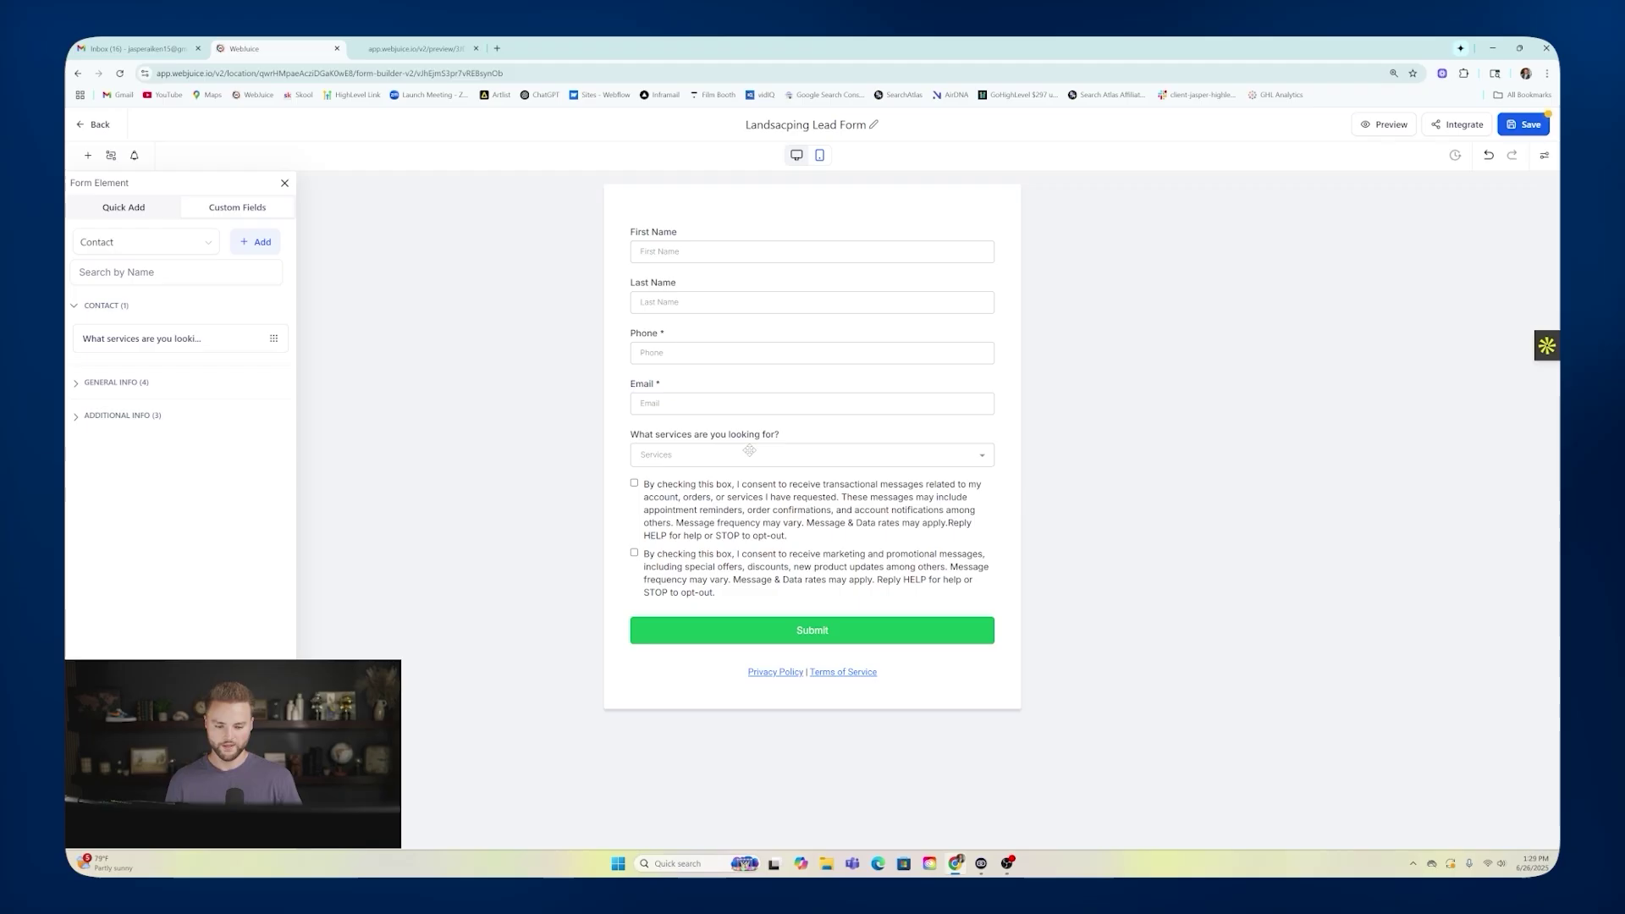
{"action": "left_click", "coordinate": [765, 454]}
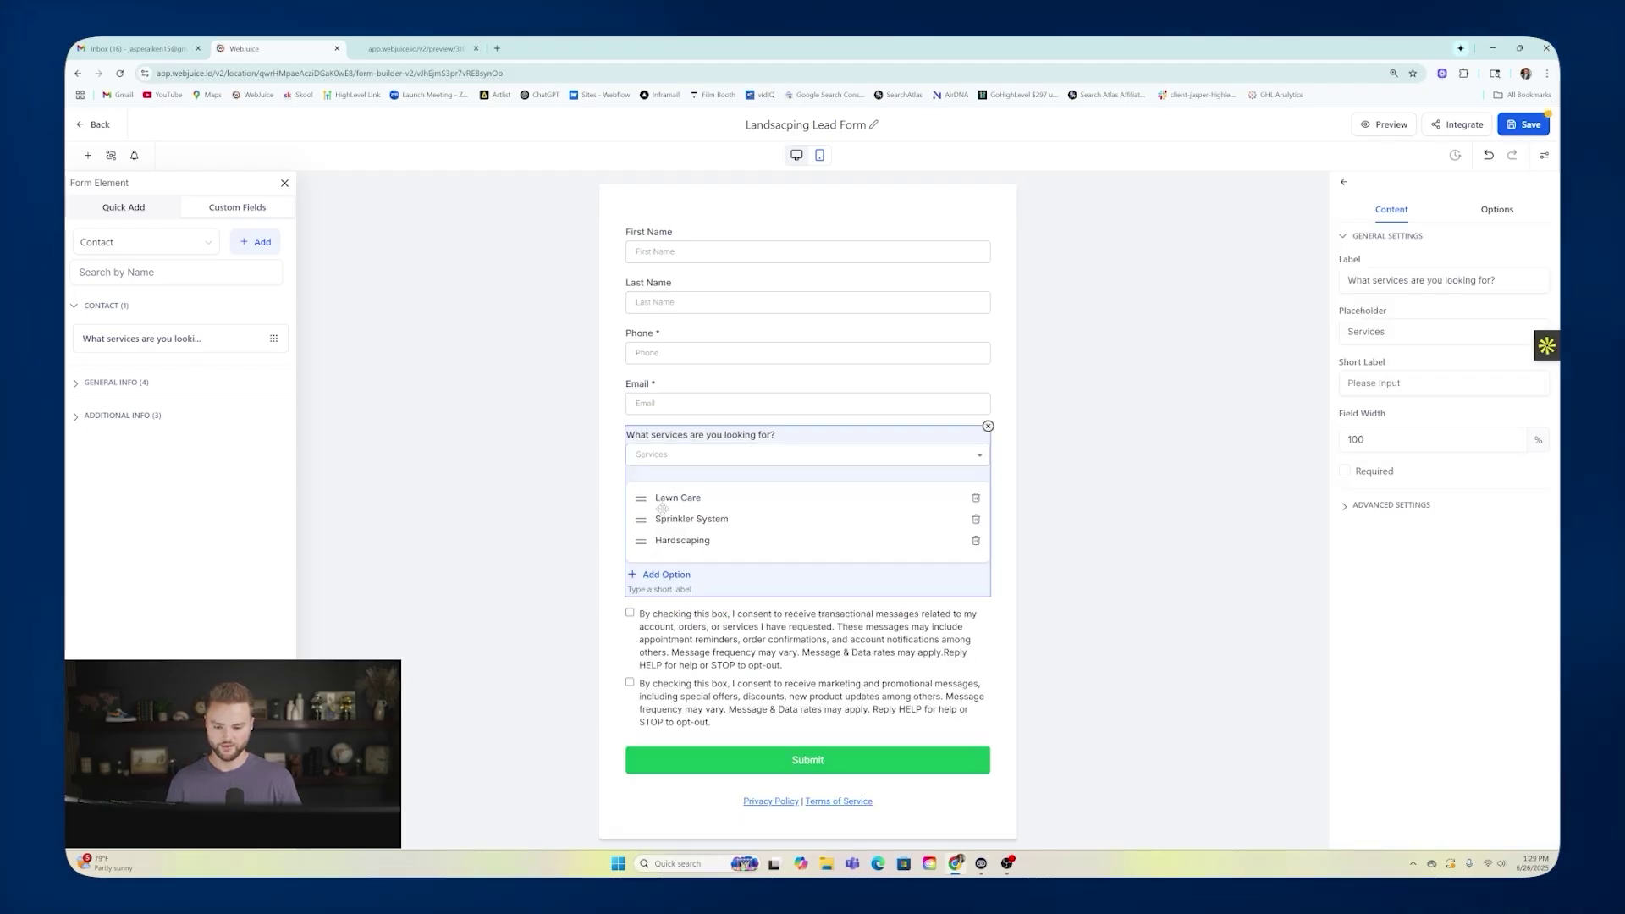
{"action": "left_click", "coordinate": [1033, 446]}
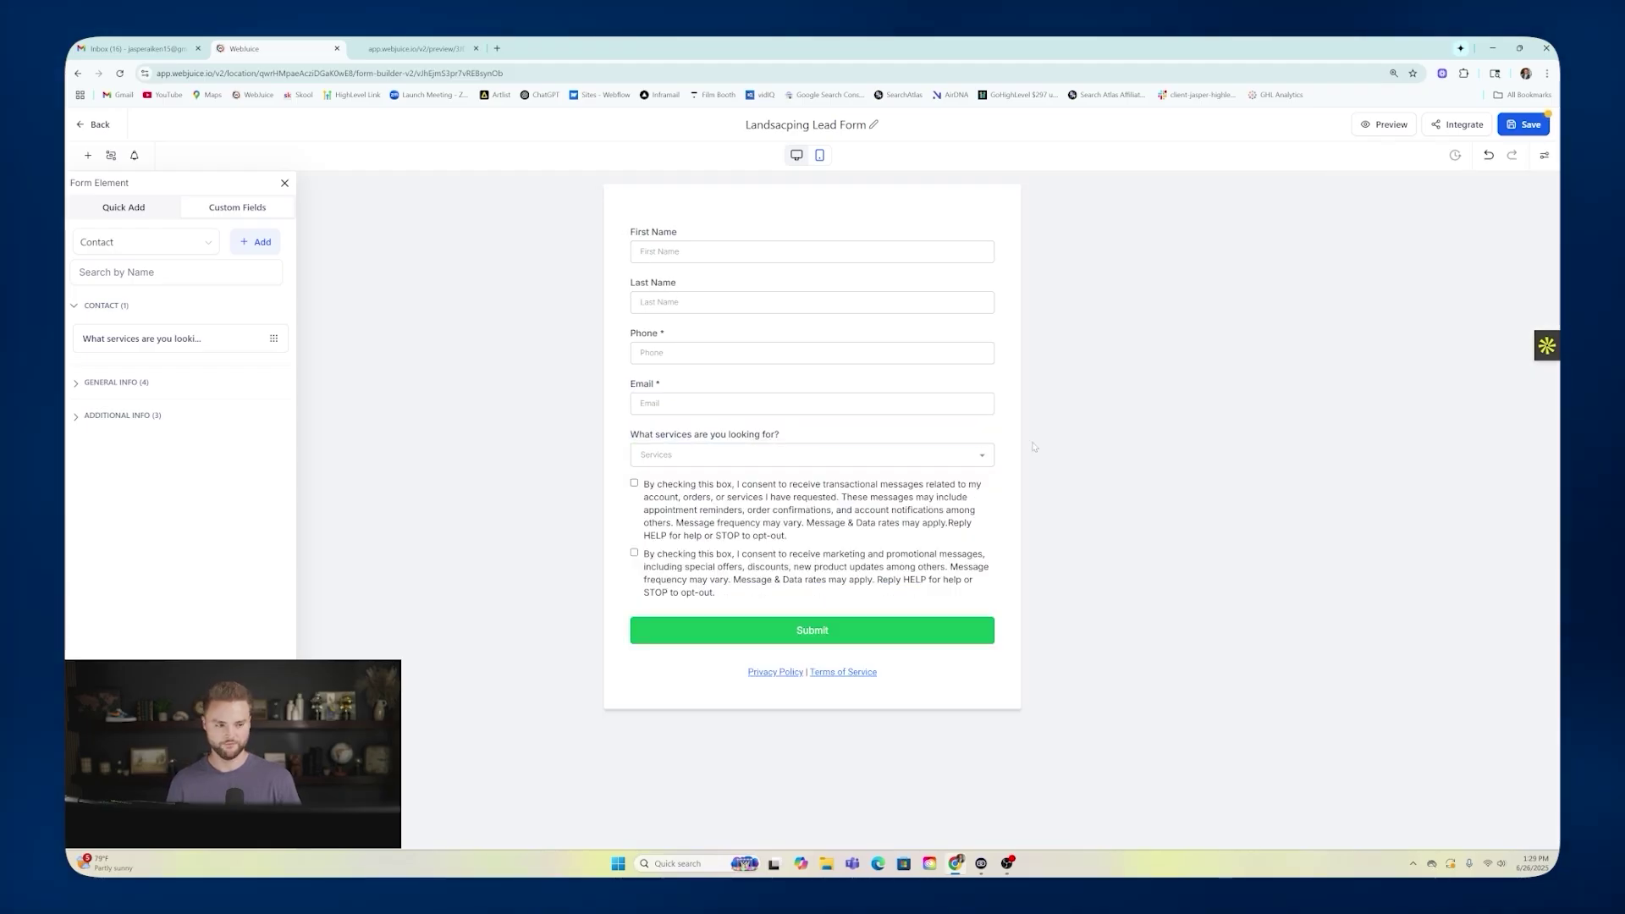
{"action": "left_click", "coordinate": [1385, 130]}
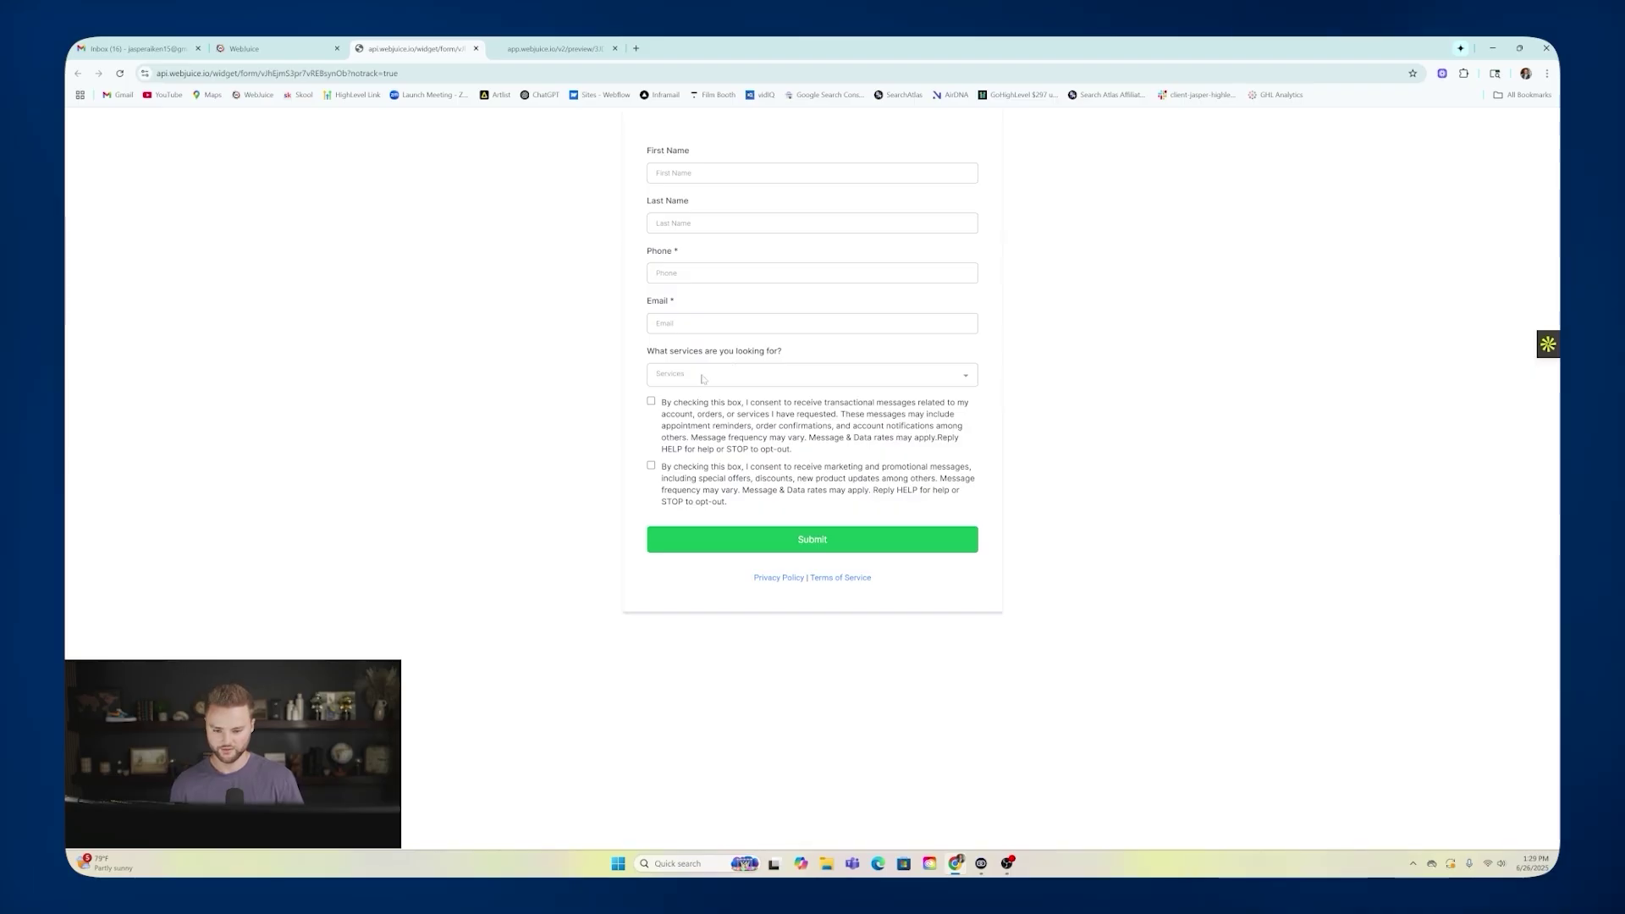
Pick Lawn Care, Sprinkler System and Hardscaping in the preview's services dropdown, then return to the builder.
{"action": "left_click", "coordinate": [669, 374]}
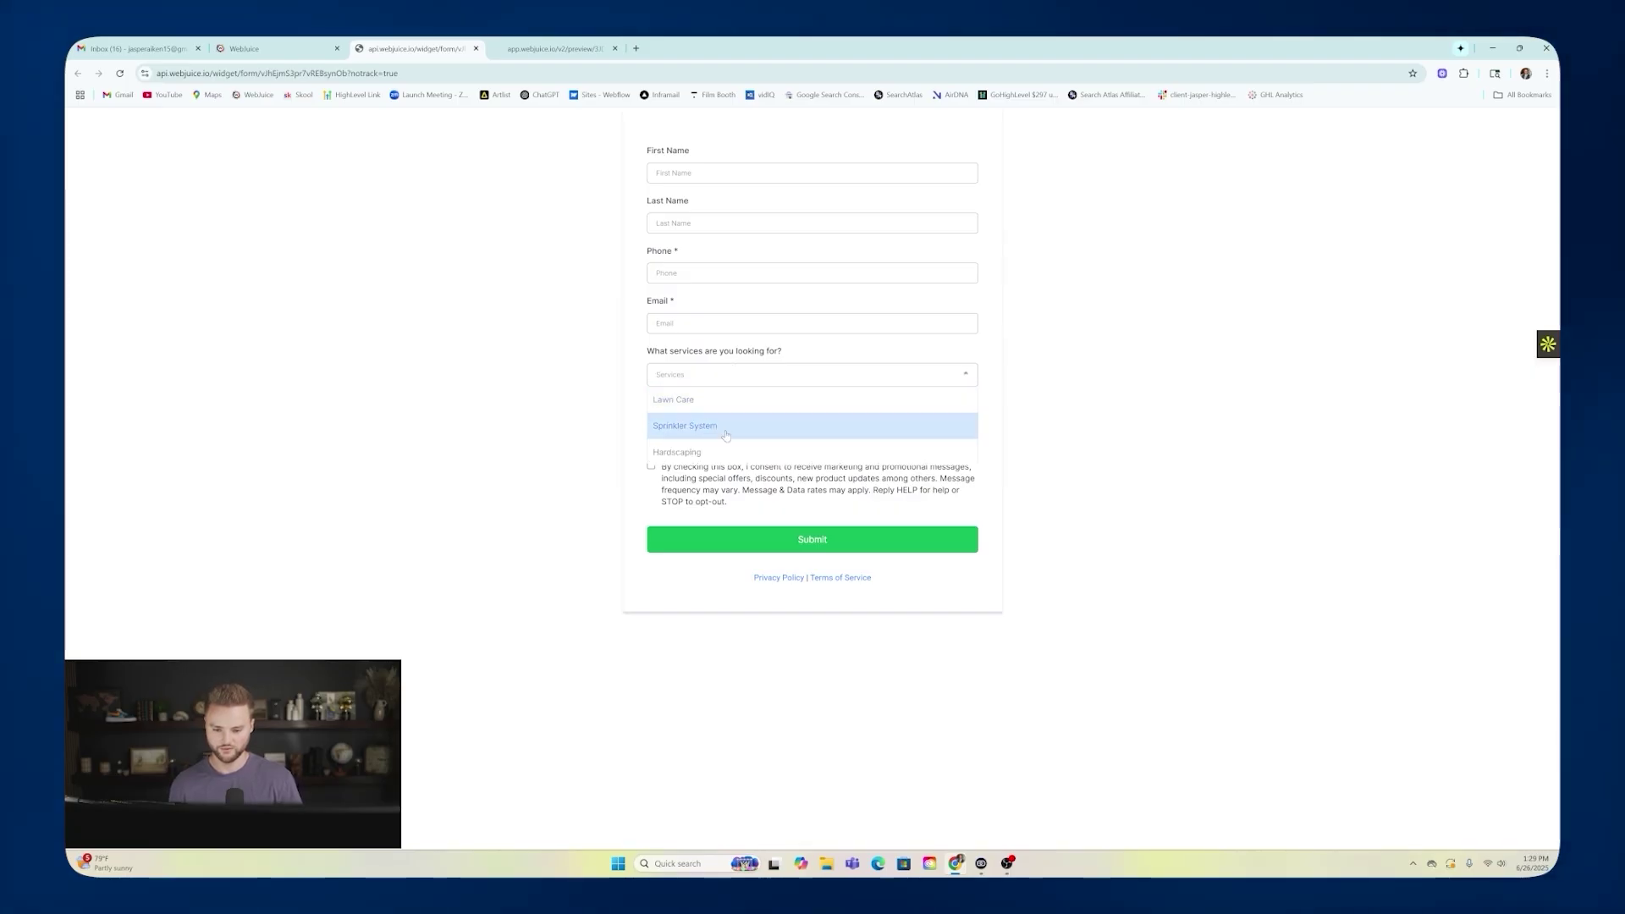
{"action": "left_click", "coordinate": [710, 397]}
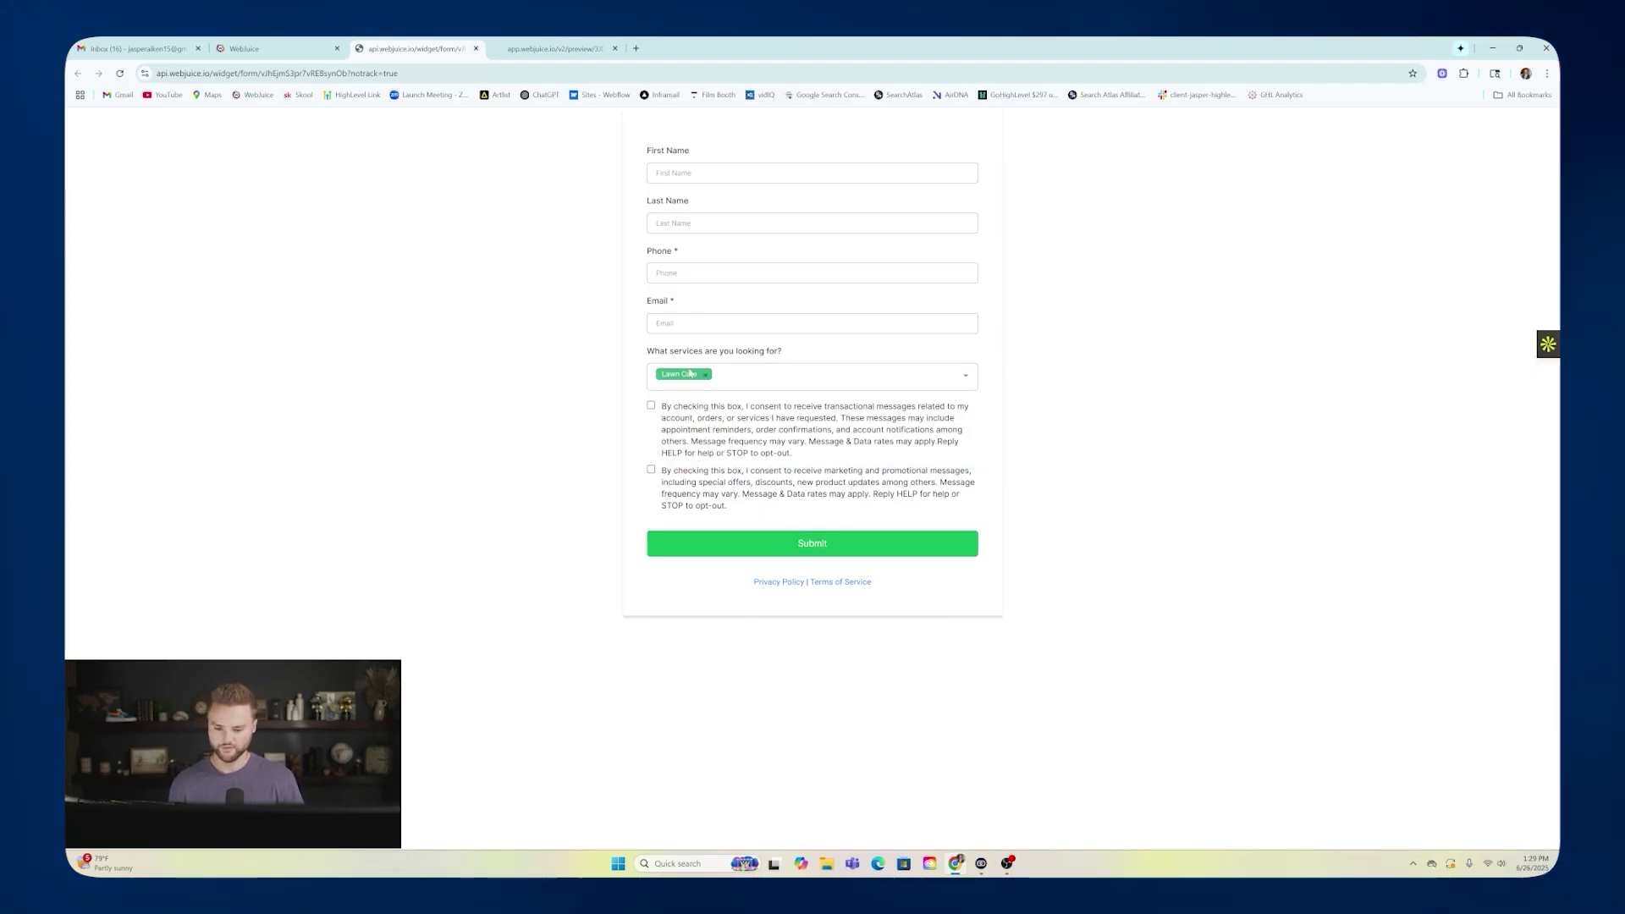
{"action": "left_click", "coordinate": [773, 377]}
{"action": "left_click", "coordinate": [773, 404]}
{"action": "left_click", "coordinate": [772, 376]}
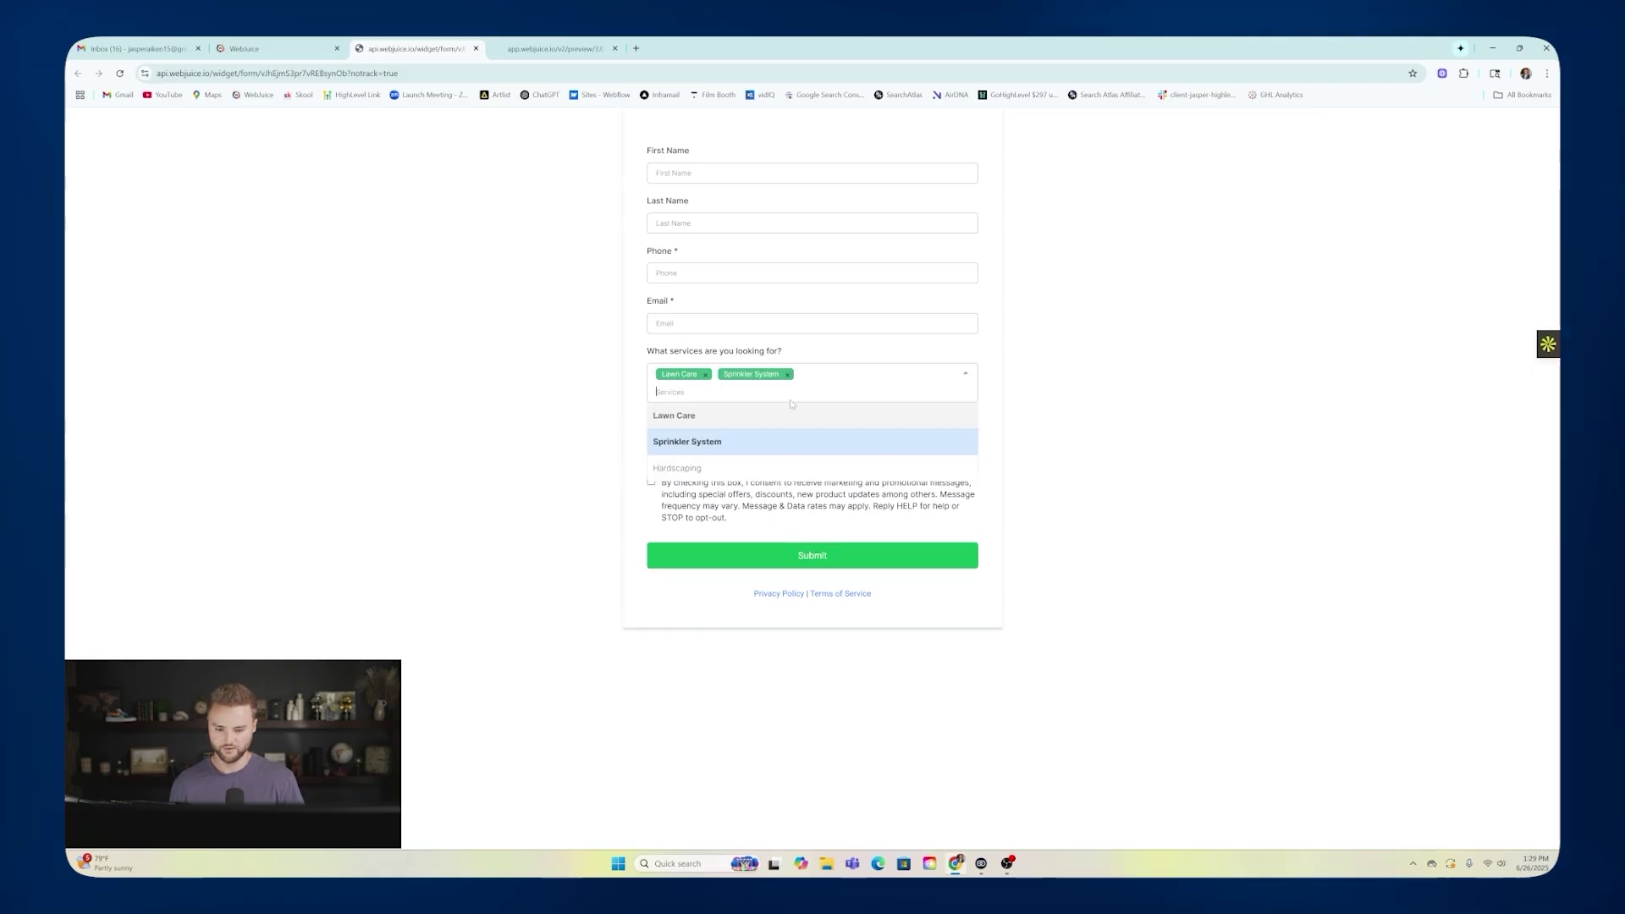
{"action": "left_click", "coordinate": [727, 462]}
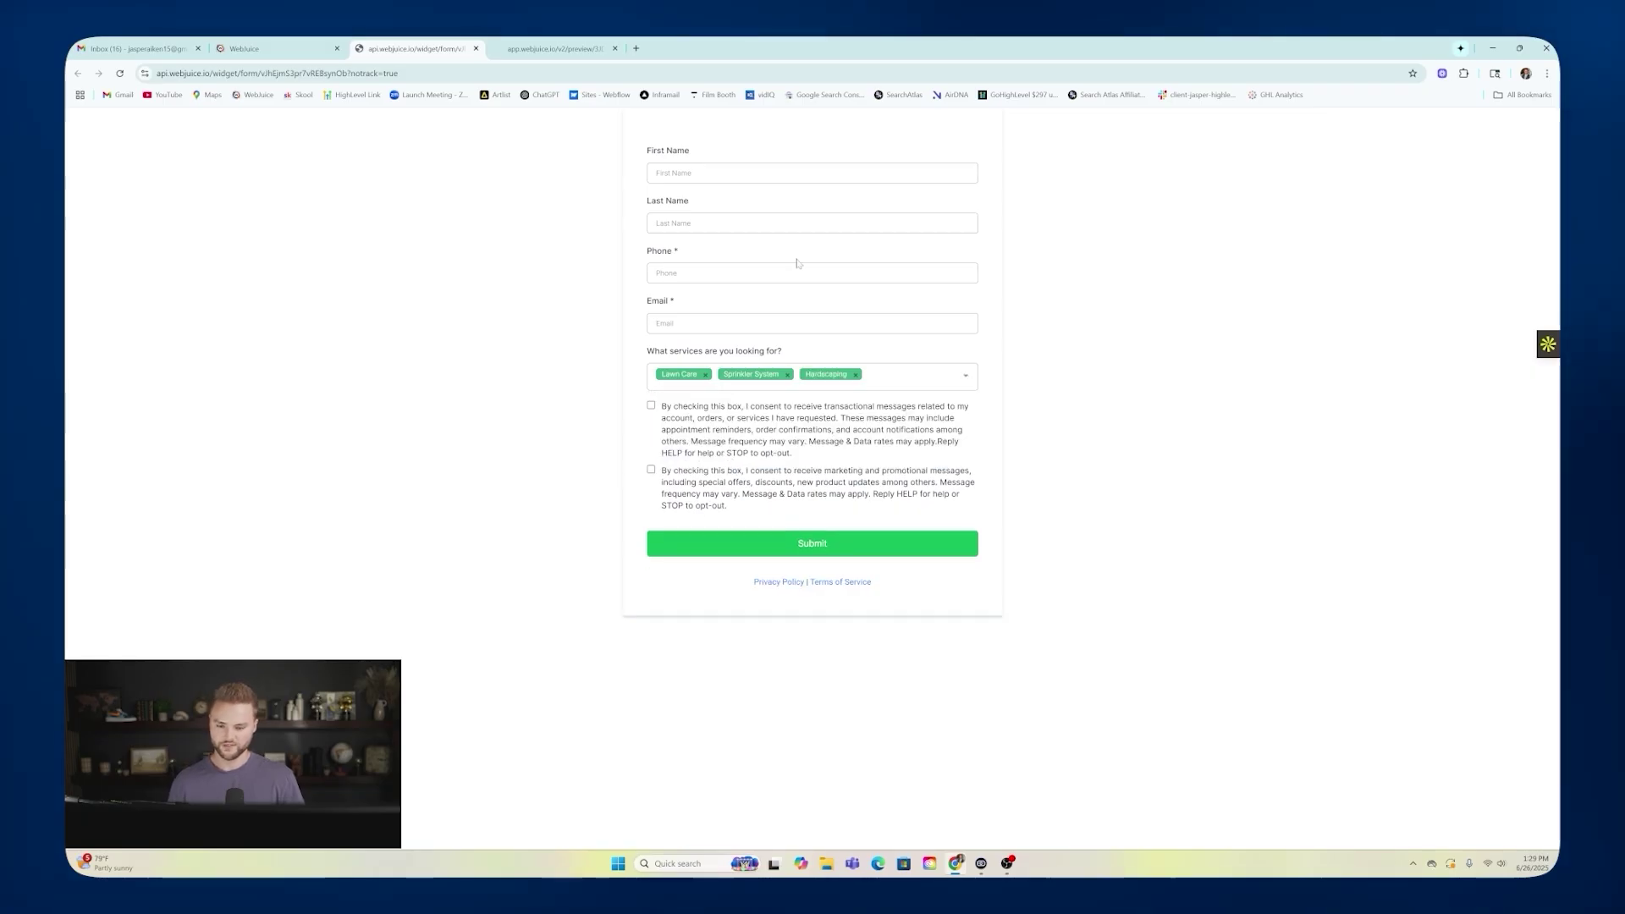
{"action": "left_click", "coordinate": [275, 49]}
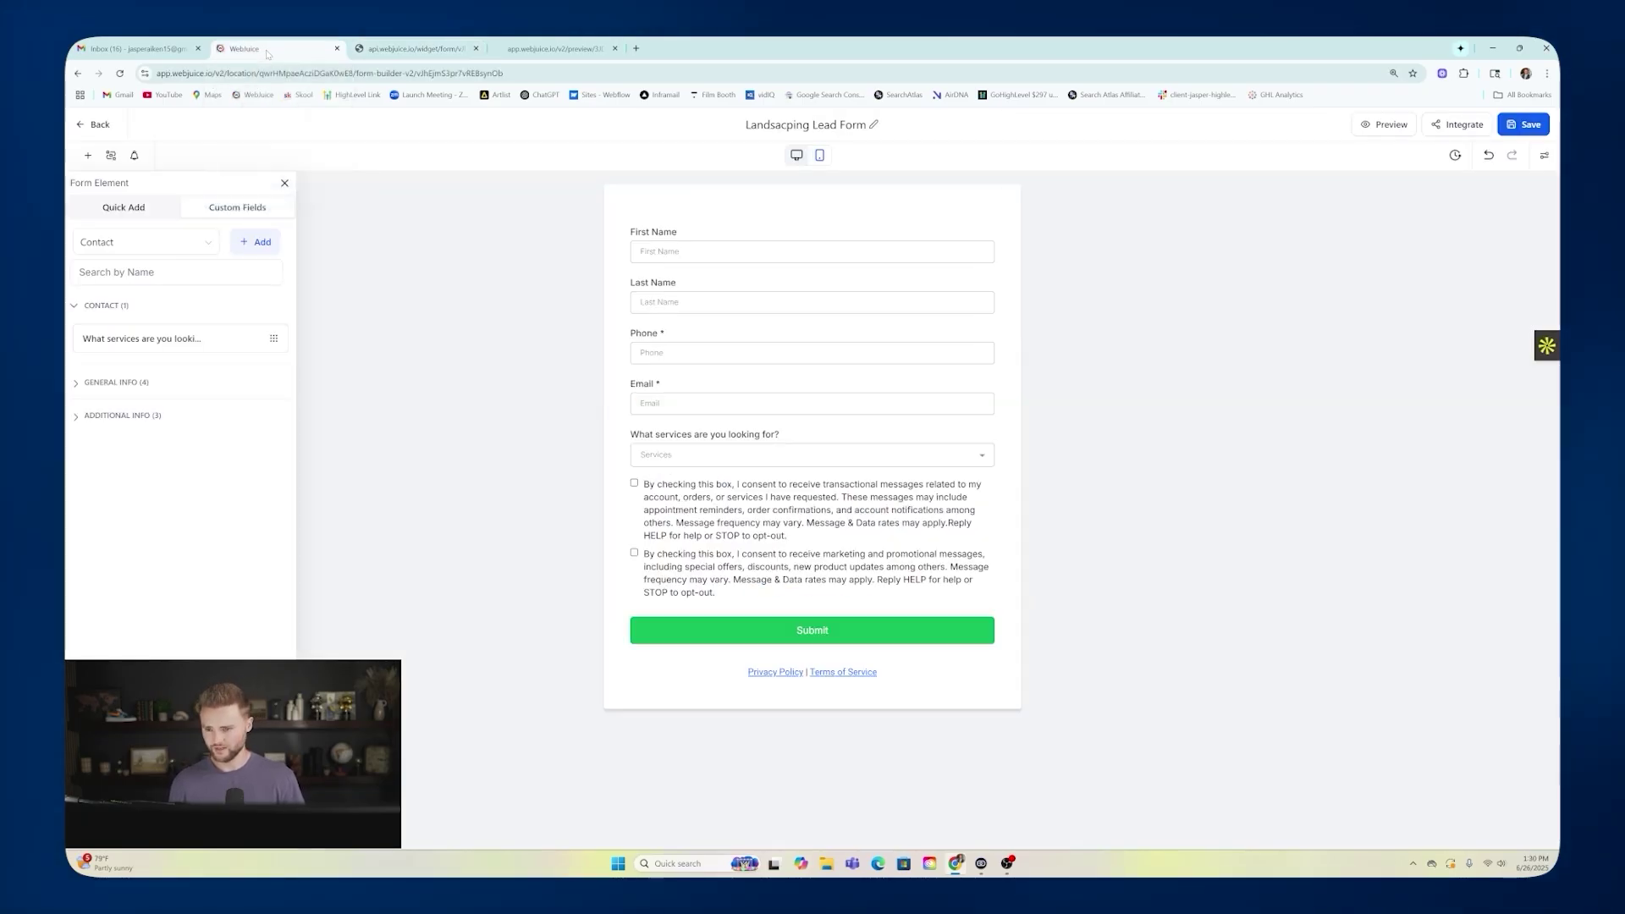
Go from the Forms list to Sites > Websites and open the Landscape site's Contact page in the builder.
{"action": "left_click", "coordinate": [94, 124]}
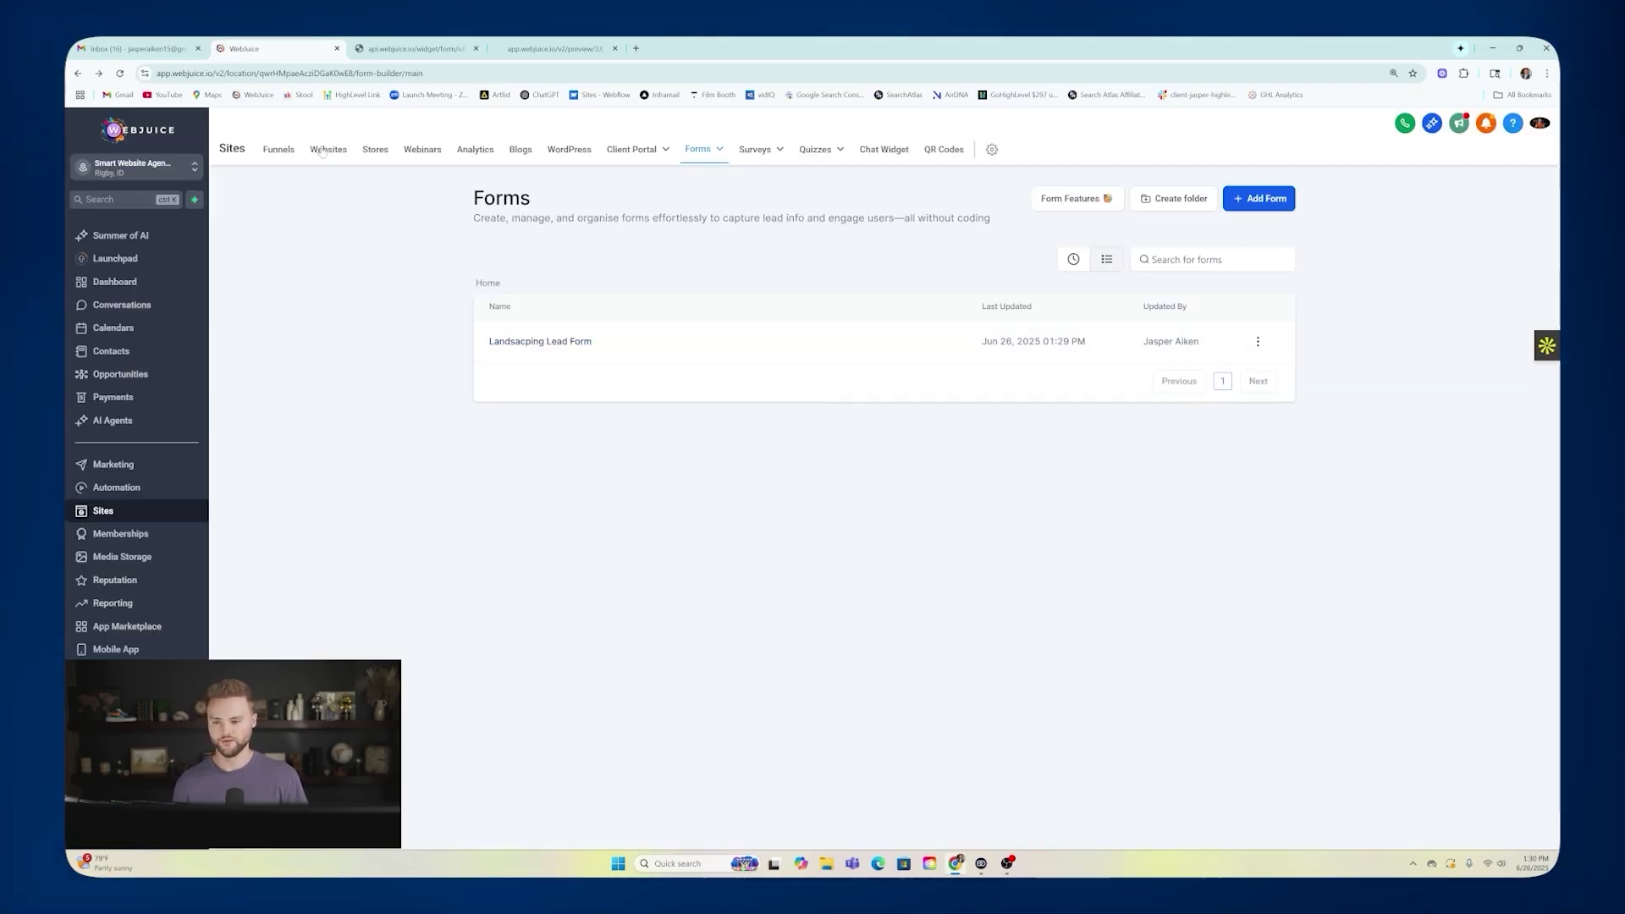
{"action": "left_click", "coordinate": [325, 149]}
{"action": "left_click", "coordinate": [528, 340]}
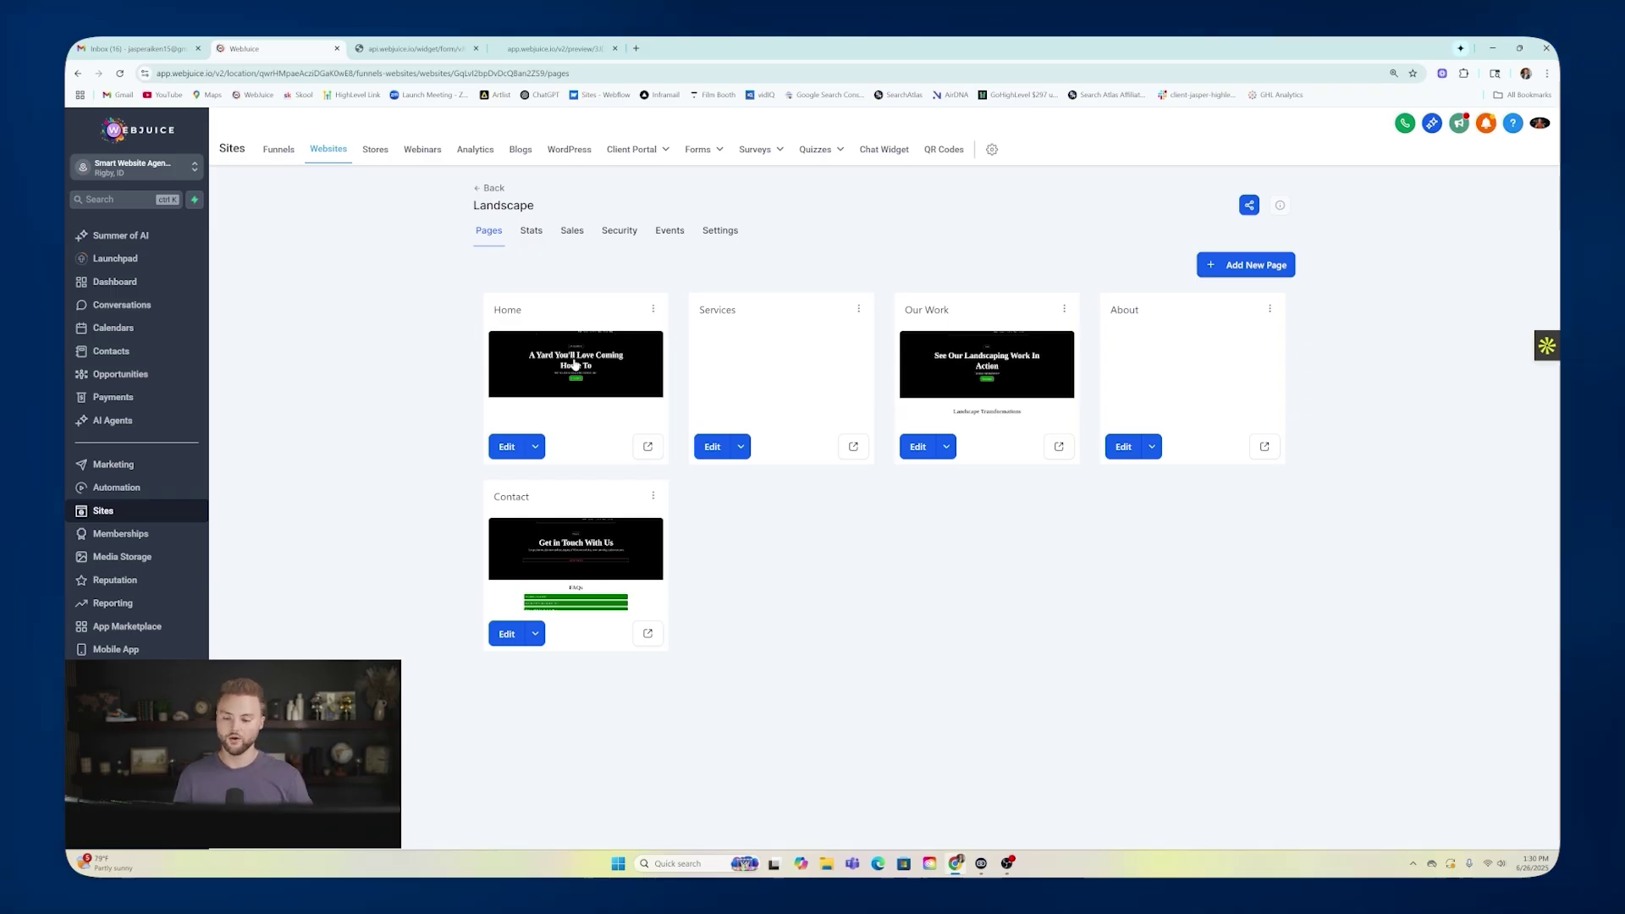
{"action": "left_click", "coordinate": [581, 566]}
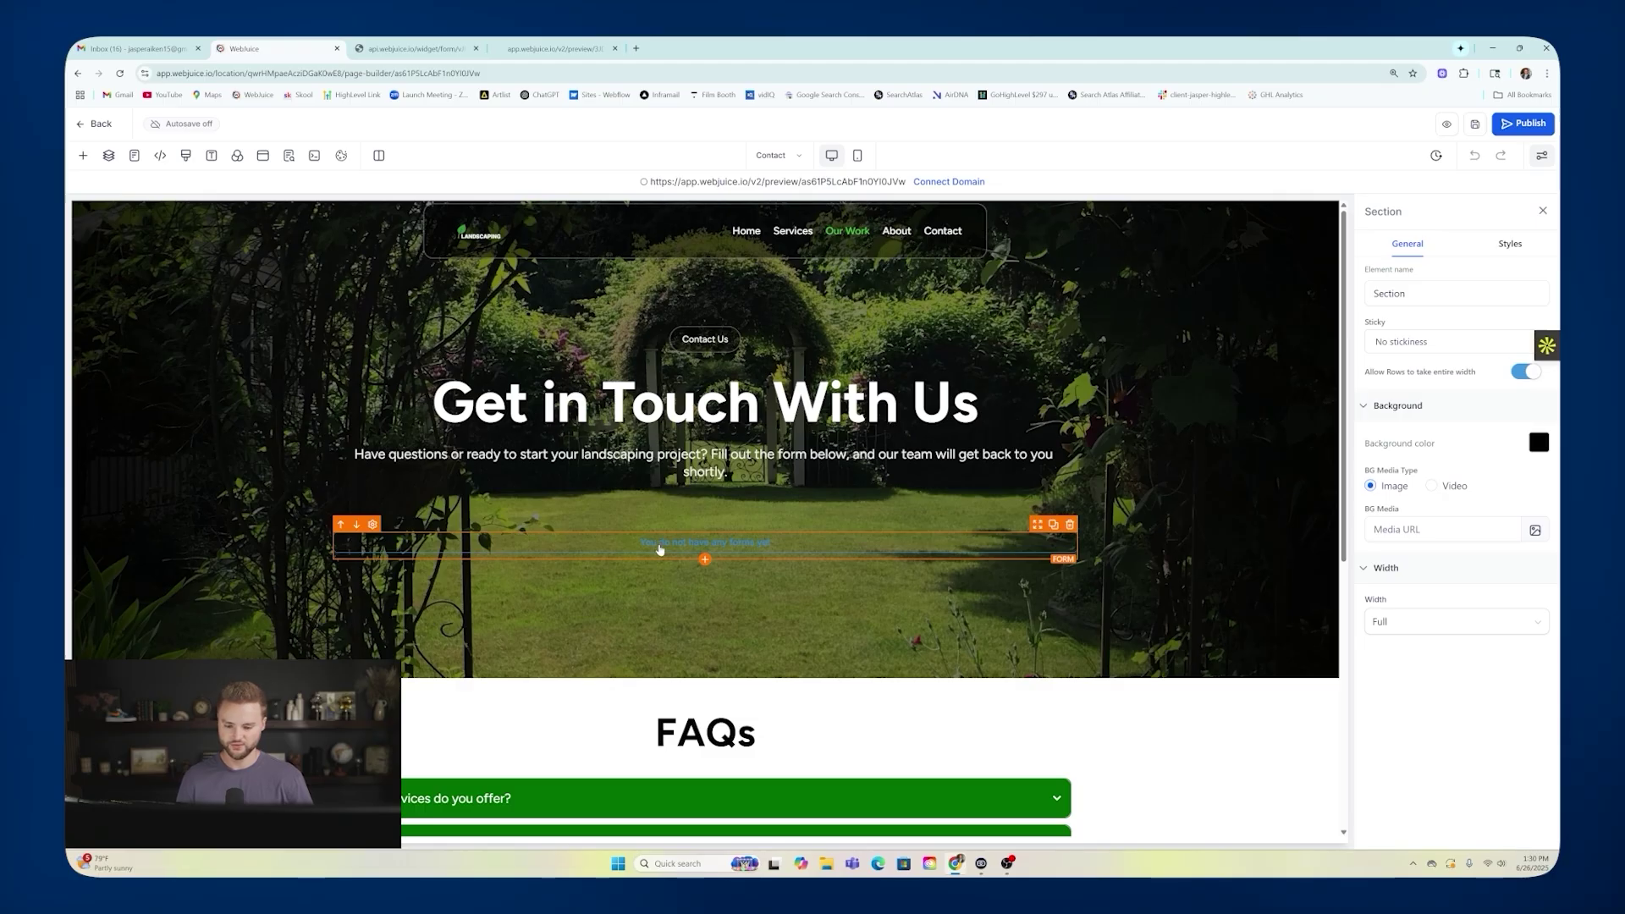
Delete the hero's empty form and add a Form element set to the Landscaping Lead Form.
{"action": "left_click", "coordinate": [1070, 525]}
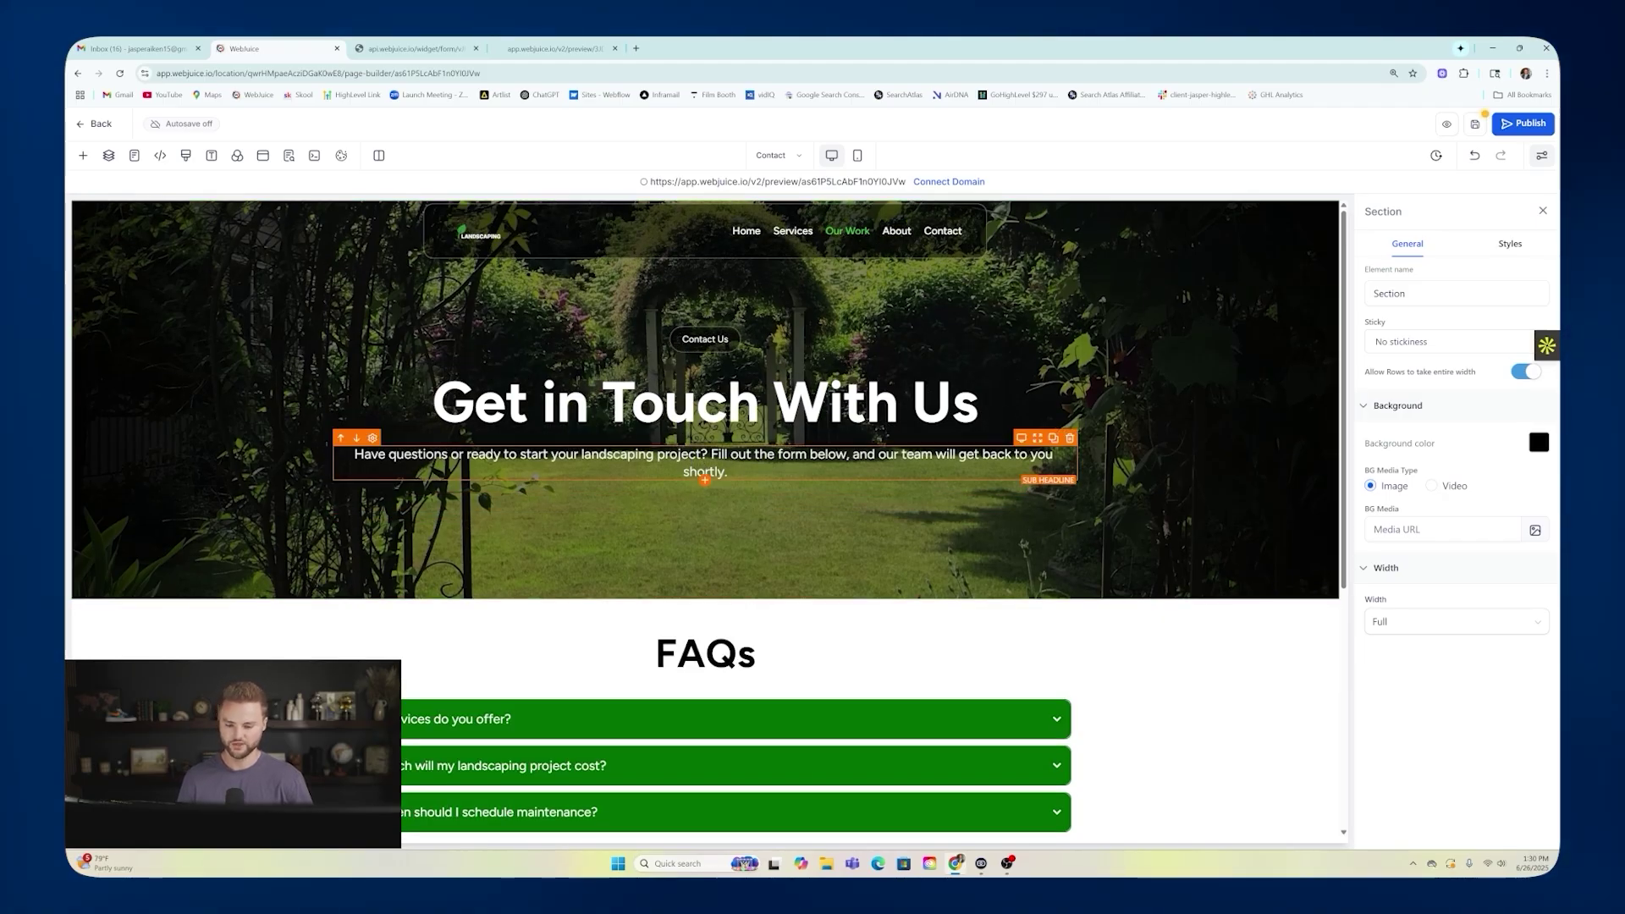
{"action": "left_click", "coordinate": [83, 155]}
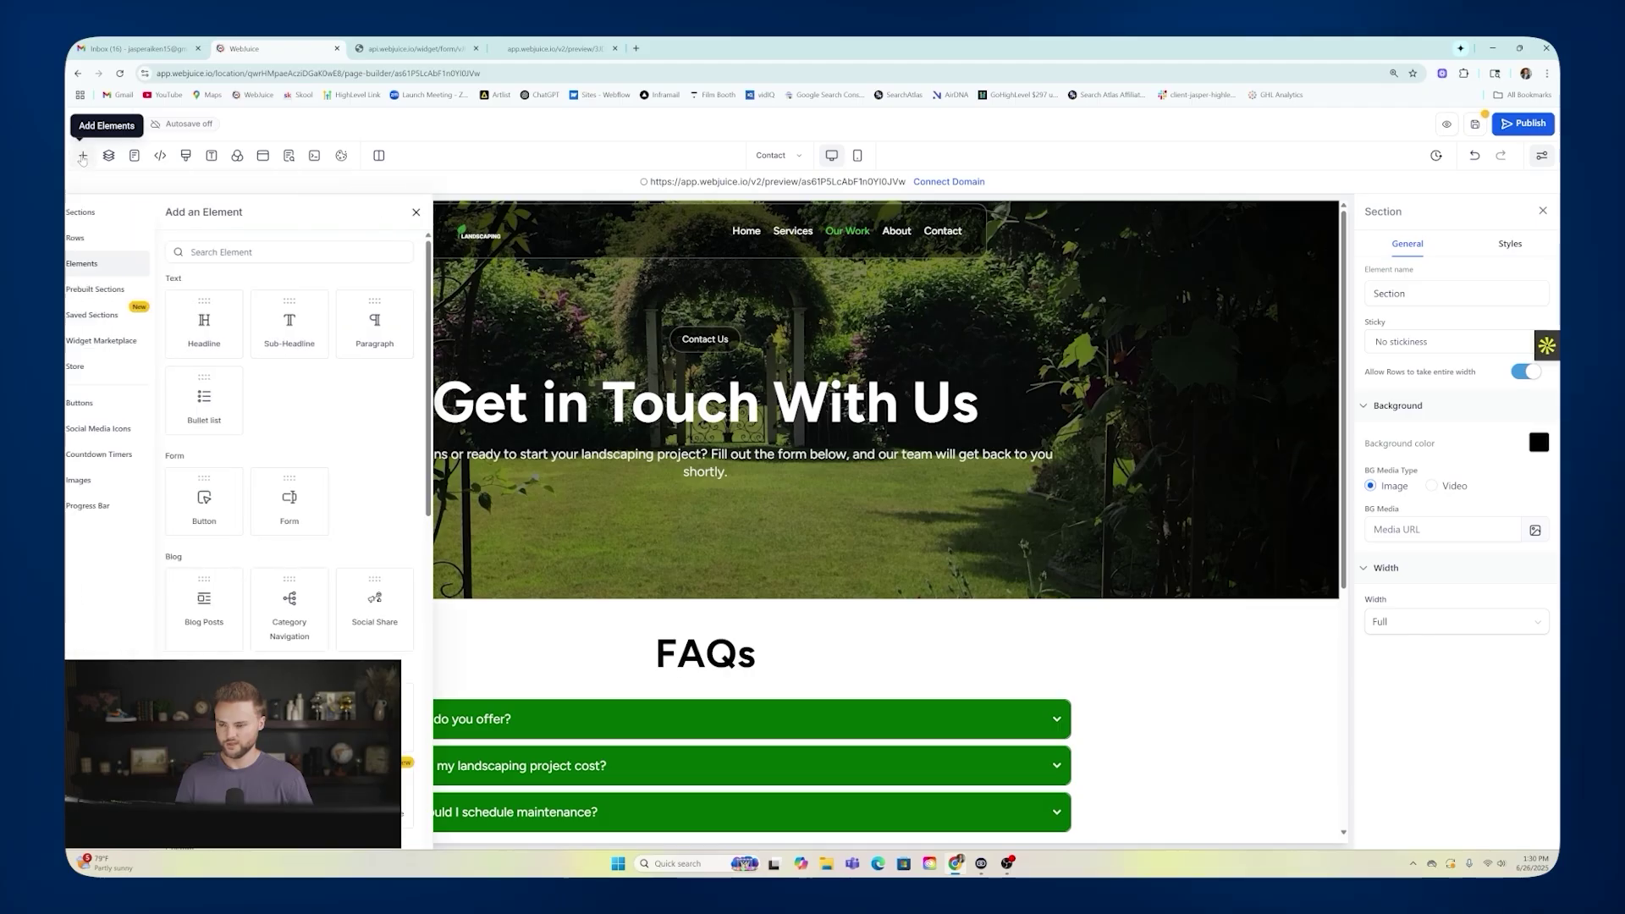
{"action": "scroll", "coordinate": [330, 326], "scroll_direction": "down", "scroll_amount": 4}
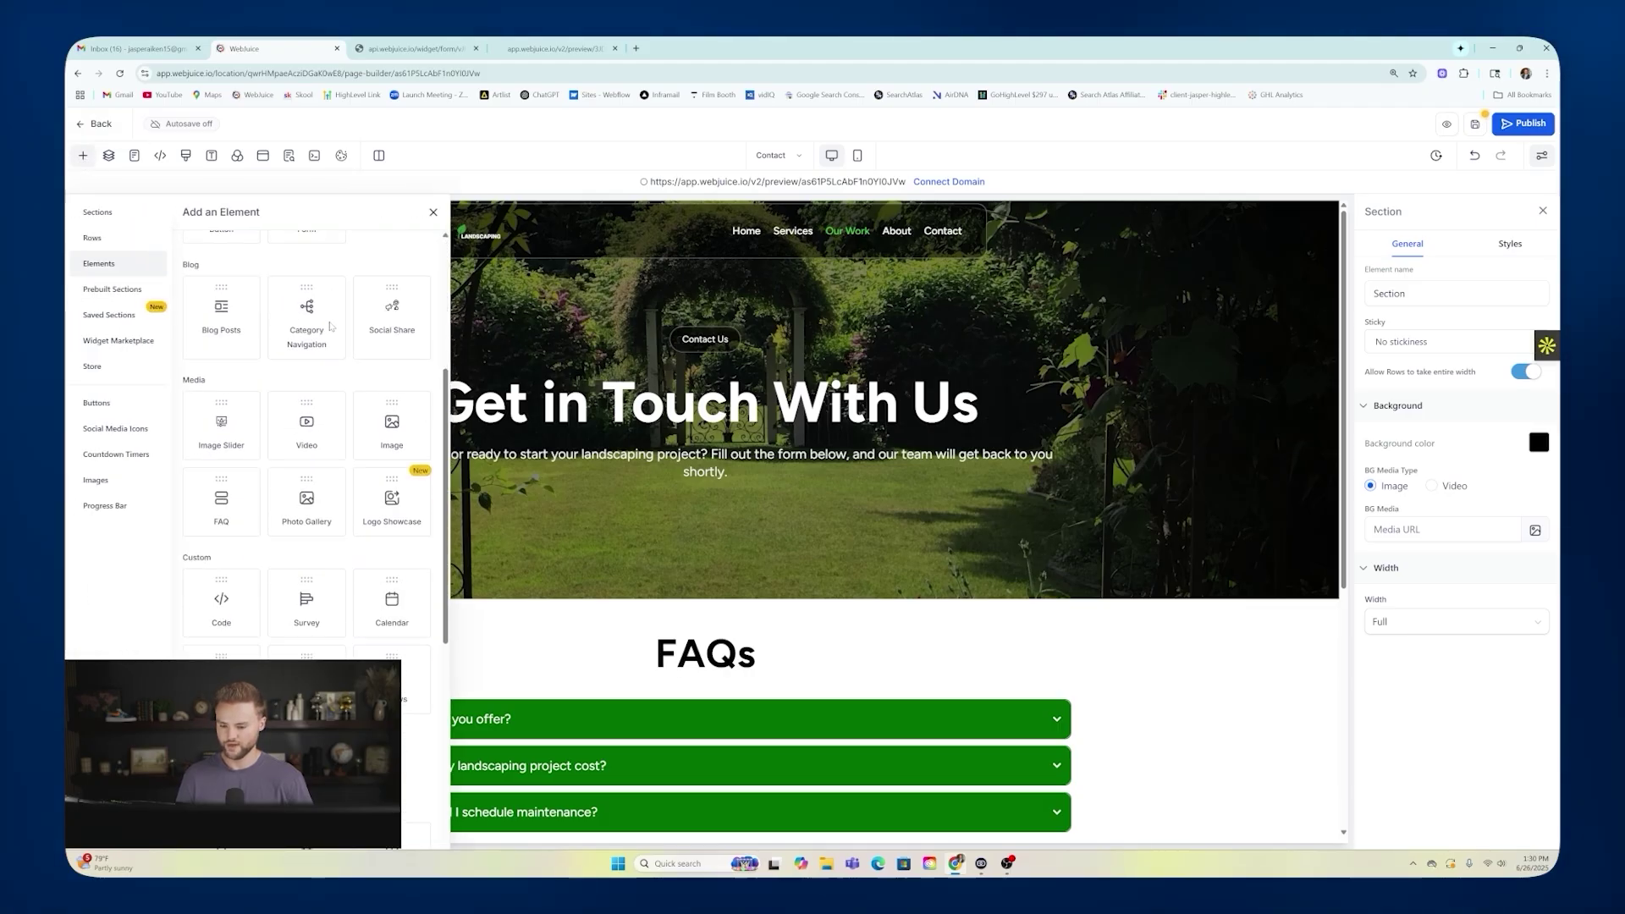
{"action": "scroll", "coordinate": [330, 327], "scroll_direction": "up", "scroll_amount": 5}
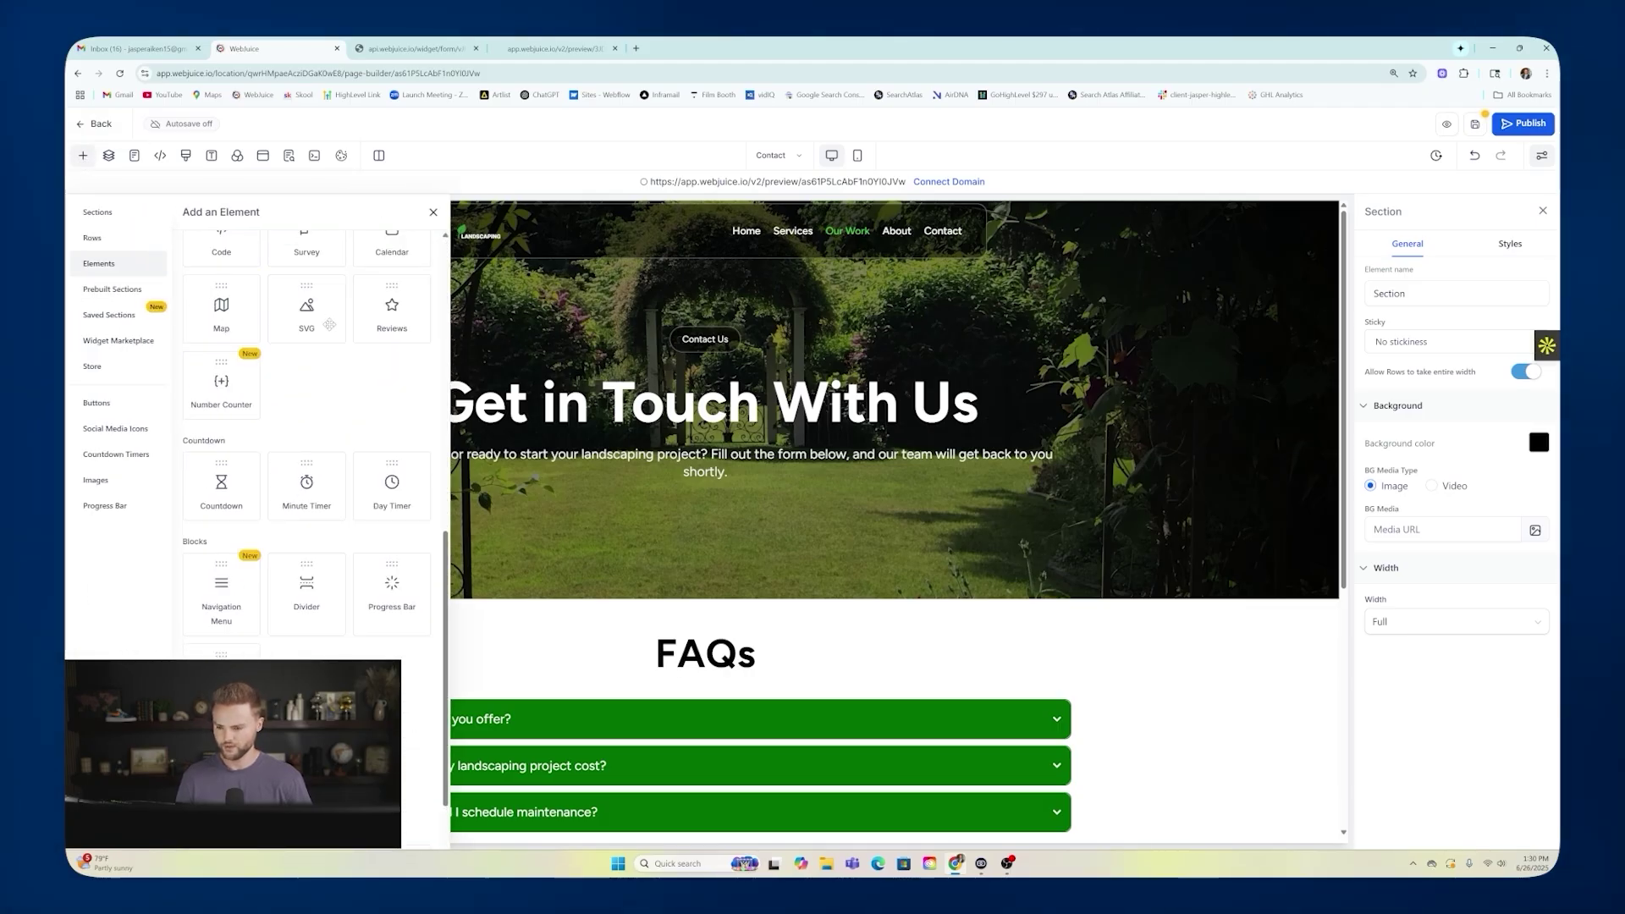
{"action": "left_click_drag", "start_coordinate": [310, 505], "coordinate": [721, 532]}
{"action": "left_click", "coordinate": [766, 428]}
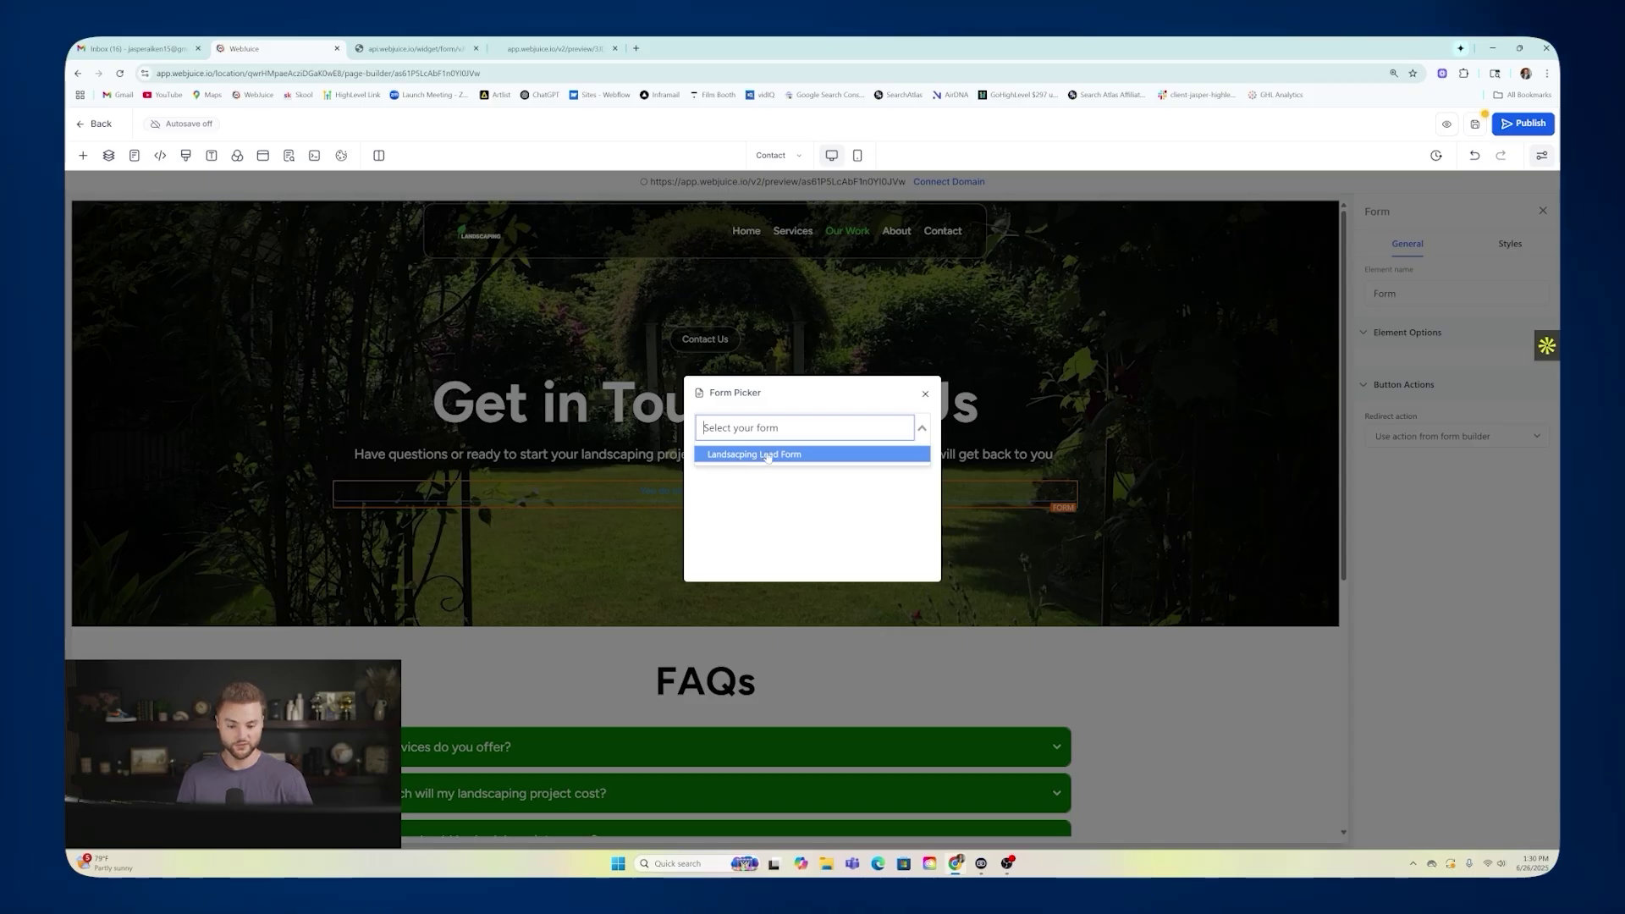
{"action": "left_click", "coordinate": [768, 456]}
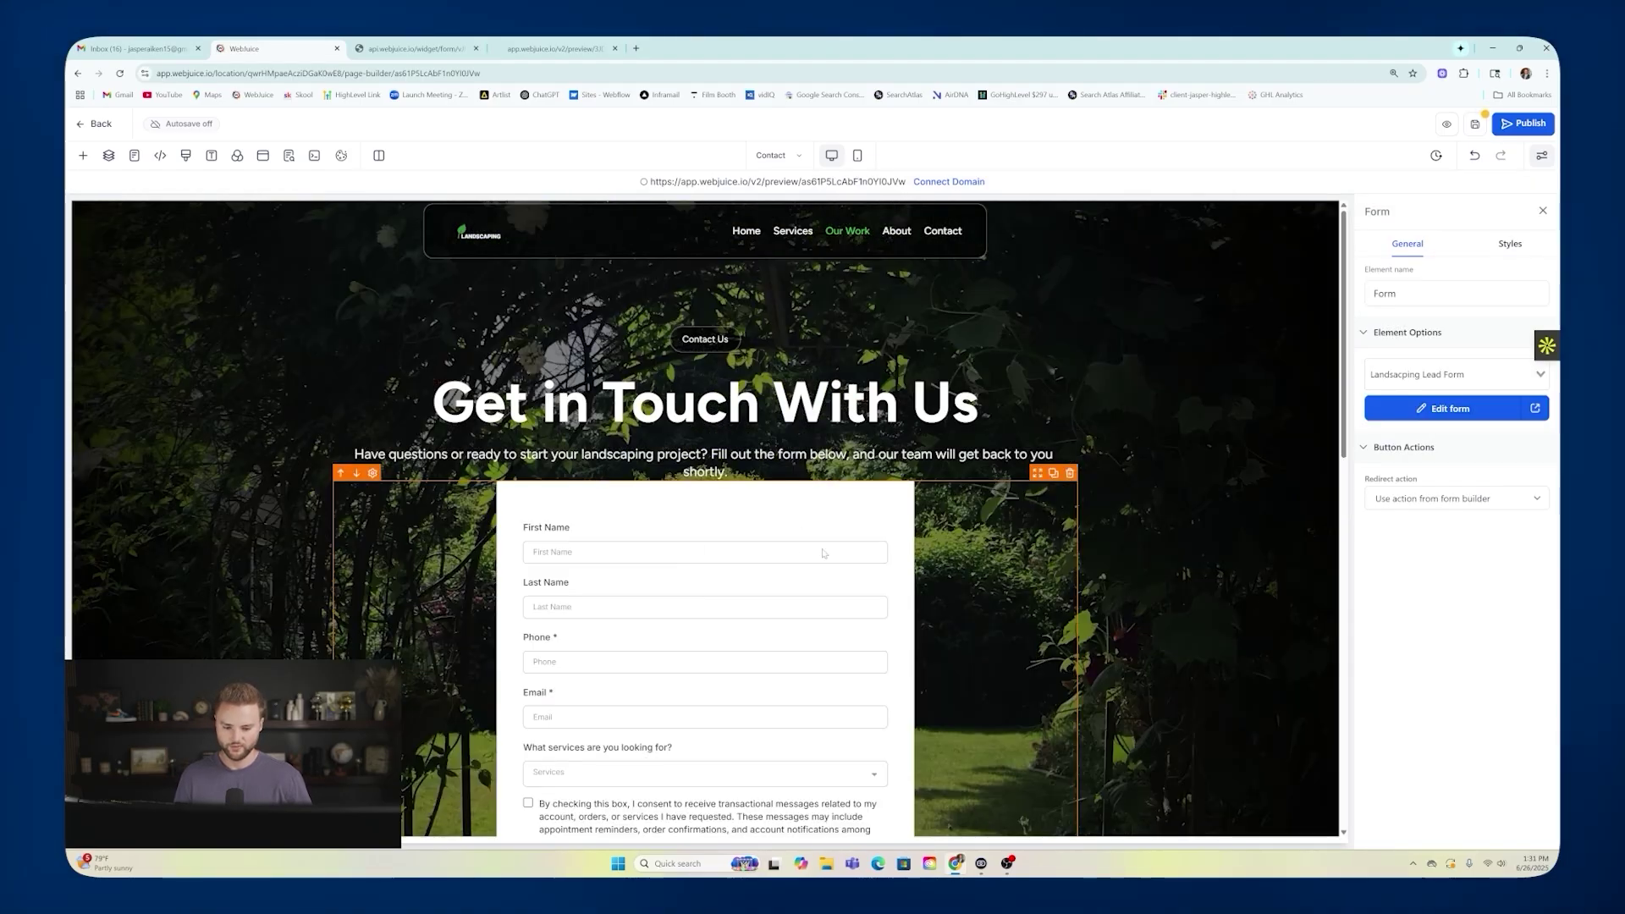
Exit the Contact page editor back to the Landscape page list, confirming with OK.
{"action": "scroll", "coordinate": [821, 553], "scroll_direction": "down", "scroll_amount": 4}
{"action": "scroll", "coordinate": [810, 331], "scroll_direction": "up", "scroll_amount": 2}
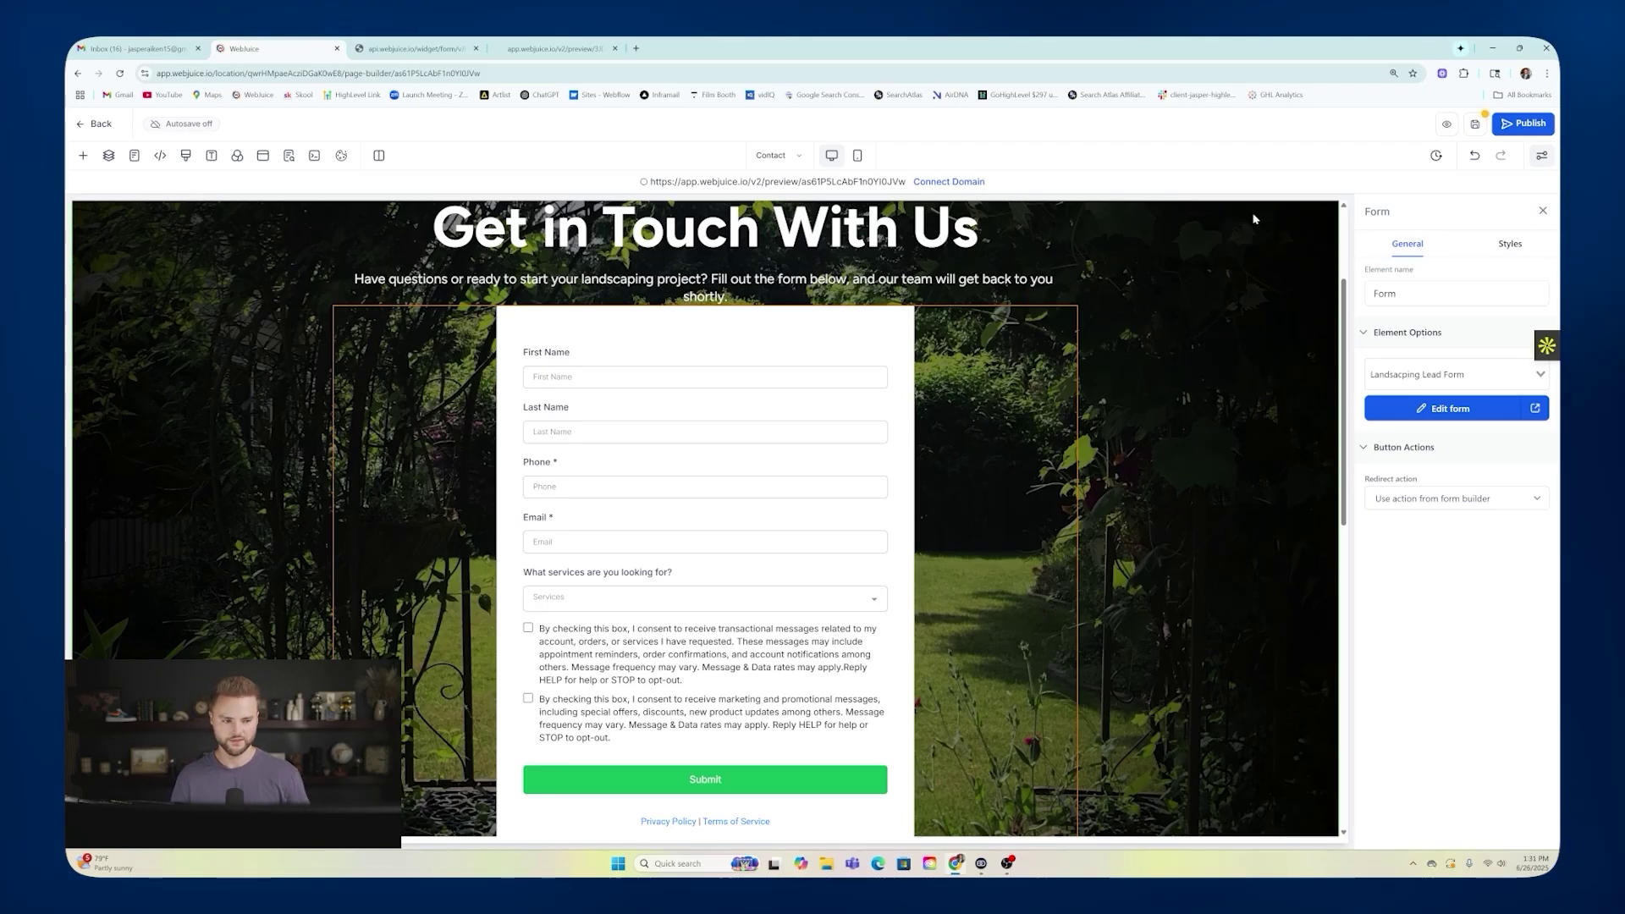
{"action": "left_click", "coordinate": [94, 125]}
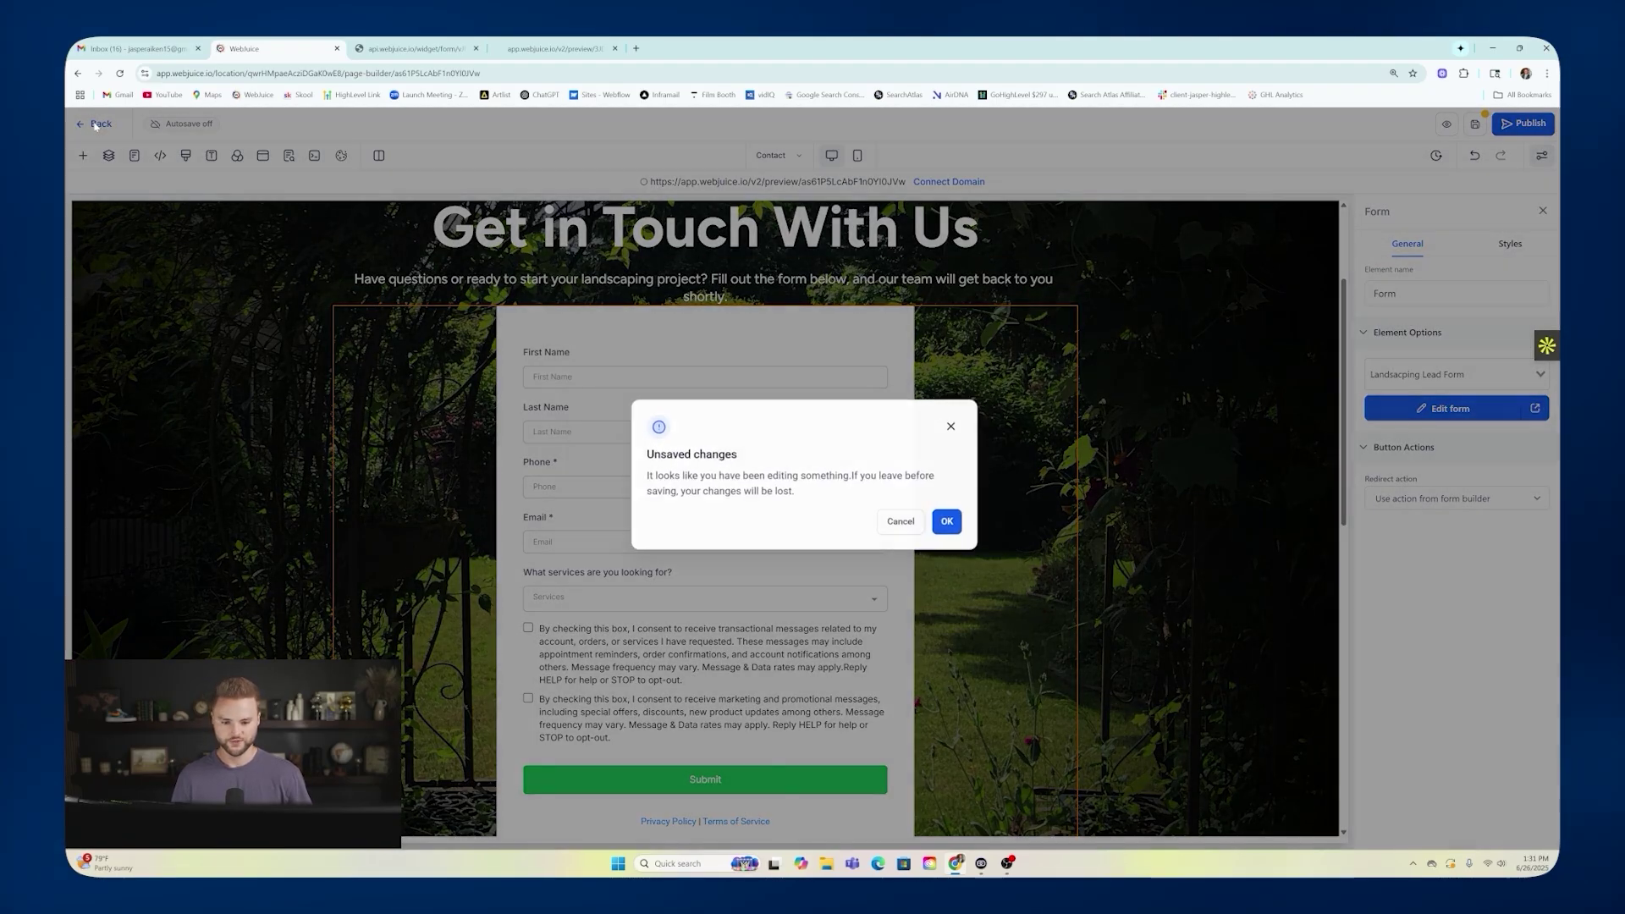
{"action": "left_click", "coordinate": [956, 527]}
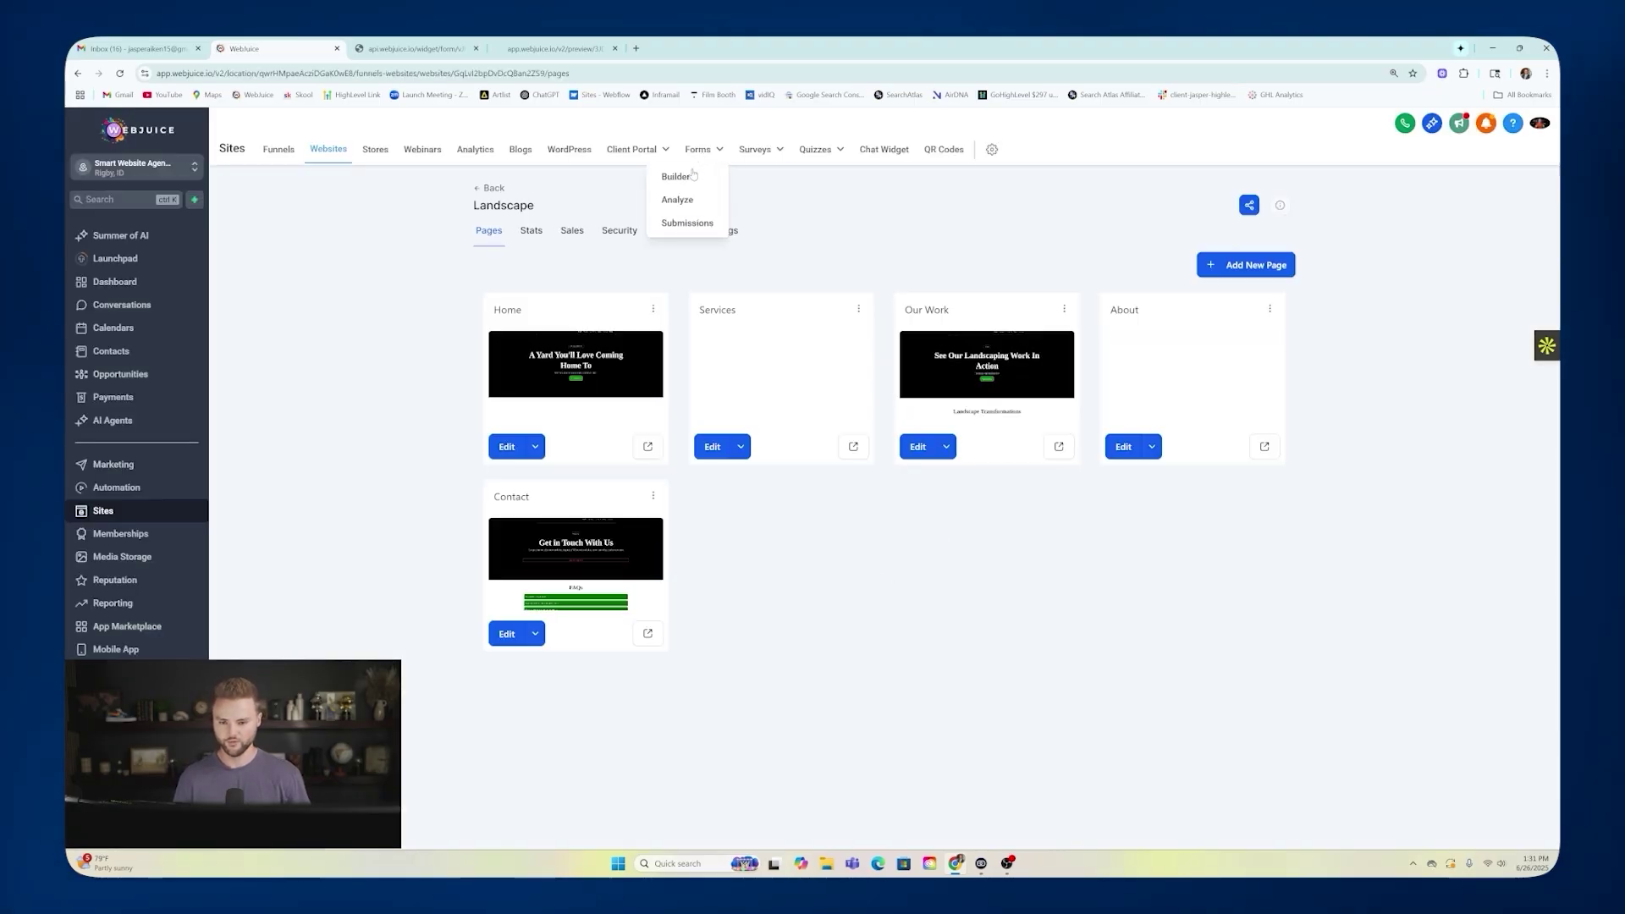
Open the Landsacping Lead Form and set its background colour to muted green #536E52FF.
{"action": "left_click", "coordinate": [675, 176]}
{"action": "left_click", "coordinate": [540, 362]}
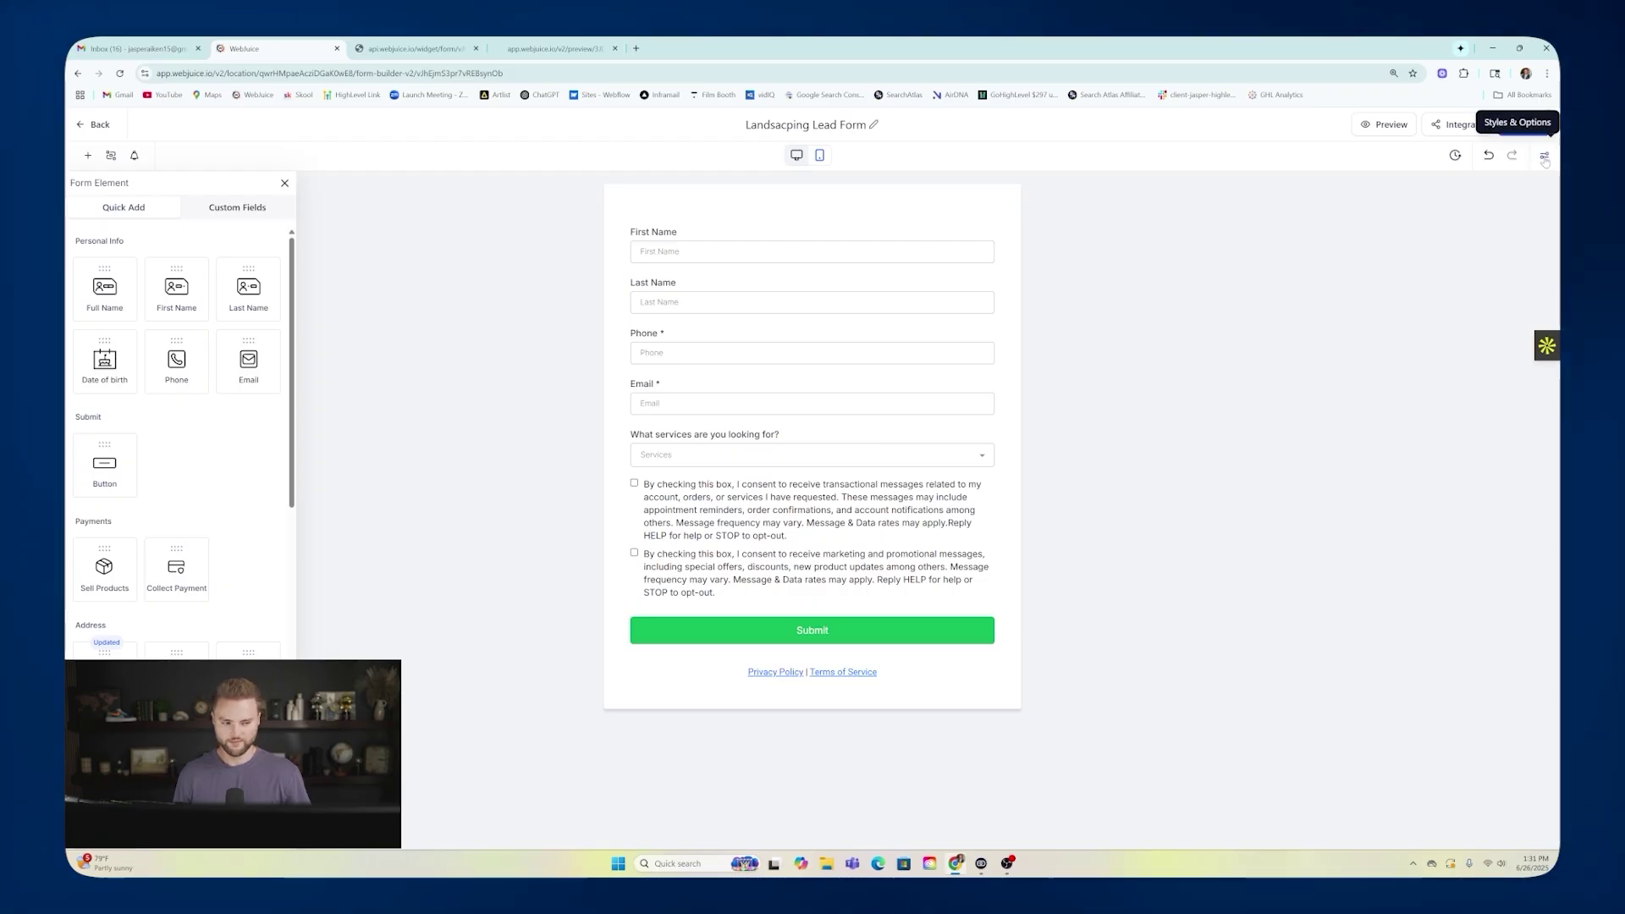
{"action": "left_click", "coordinate": [1543, 158]}
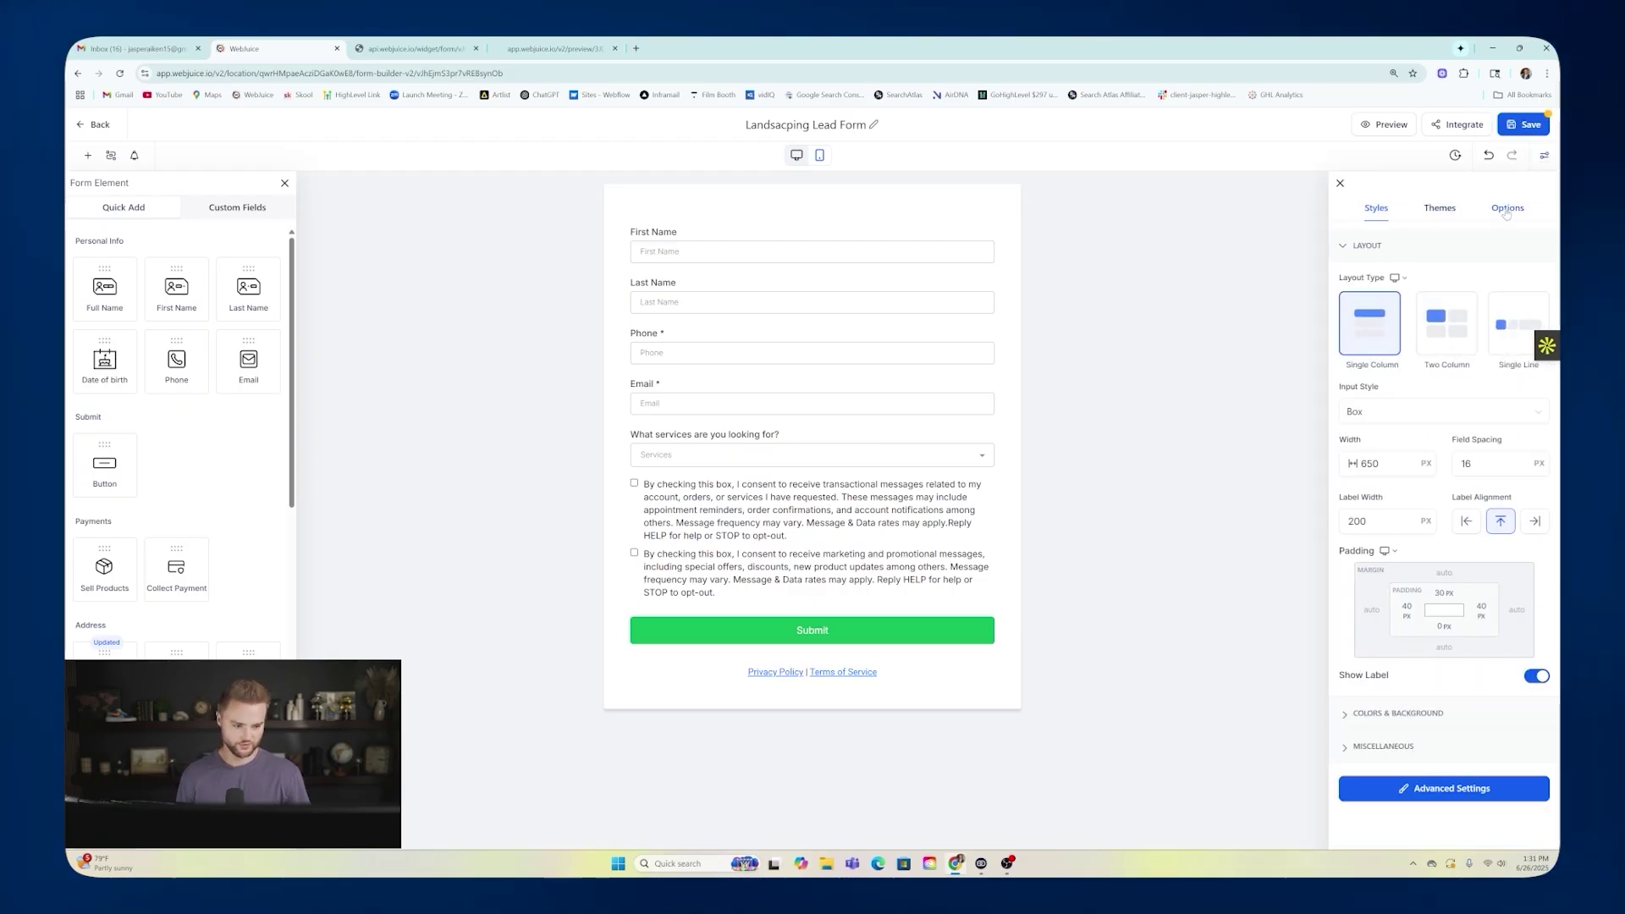
{"action": "left_click", "coordinate": [1398, 714]}
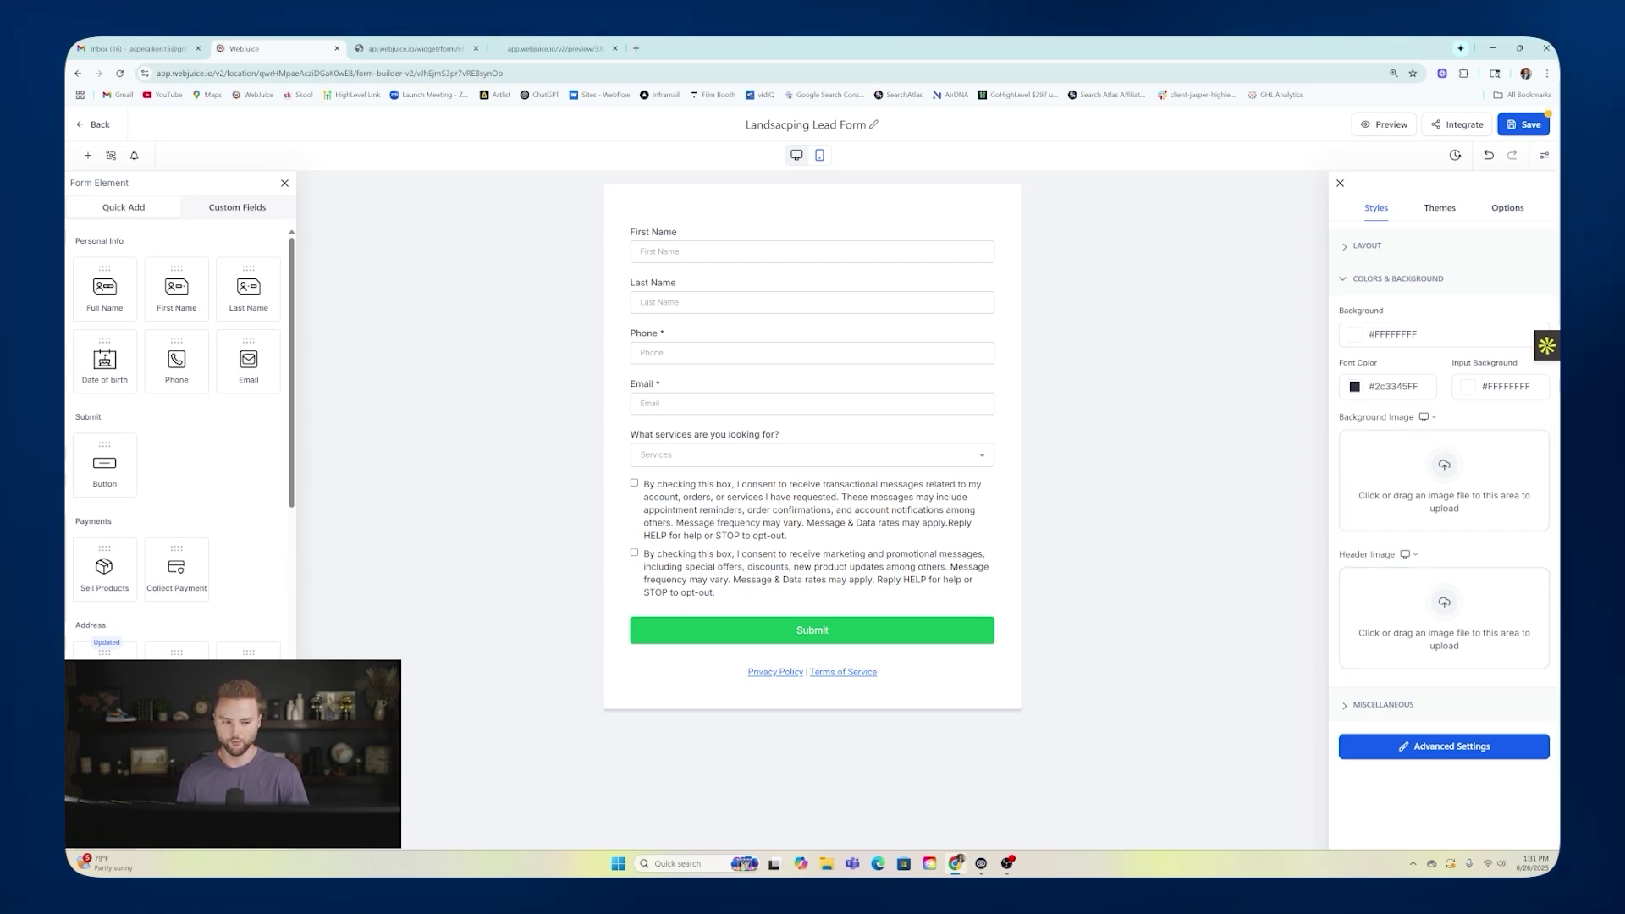
{"action": "left_click", "coordinate": [1360, 340]}
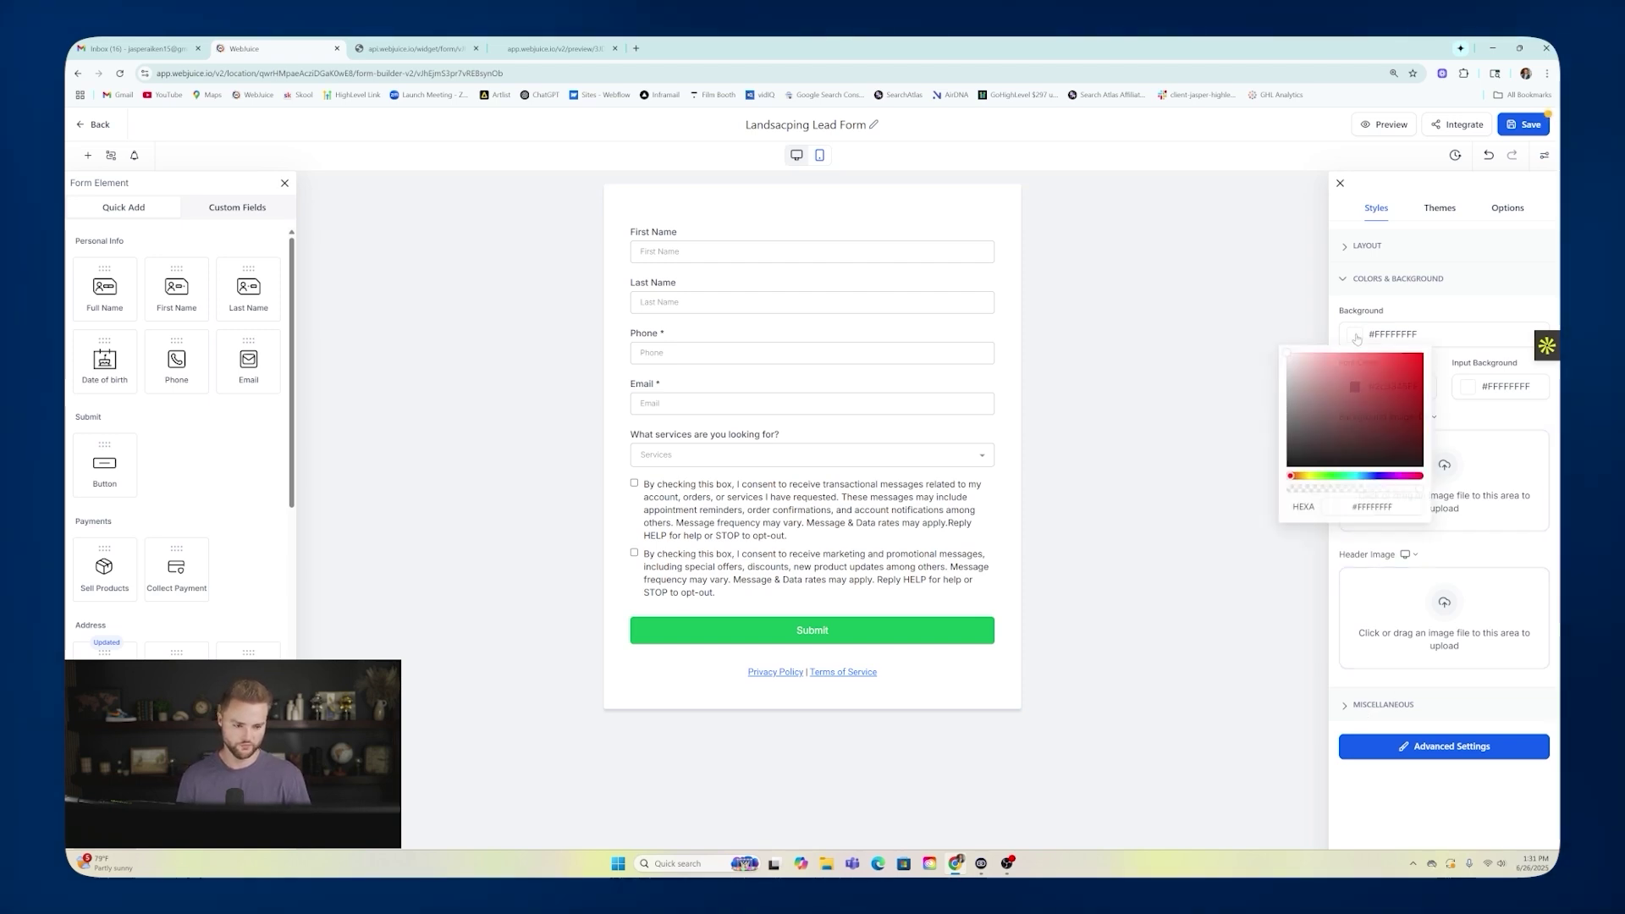
{"action": "left_click", "coordinate": [1332, 478]}
{"action": "left_click", "coordinate": [1325, 428]}
{"action": "left_click_drag", "start_coordinate": [1322, 427], "coordinate": [1321, 418]}
{"action": "left_click", "coordinate": [1429, 326]}
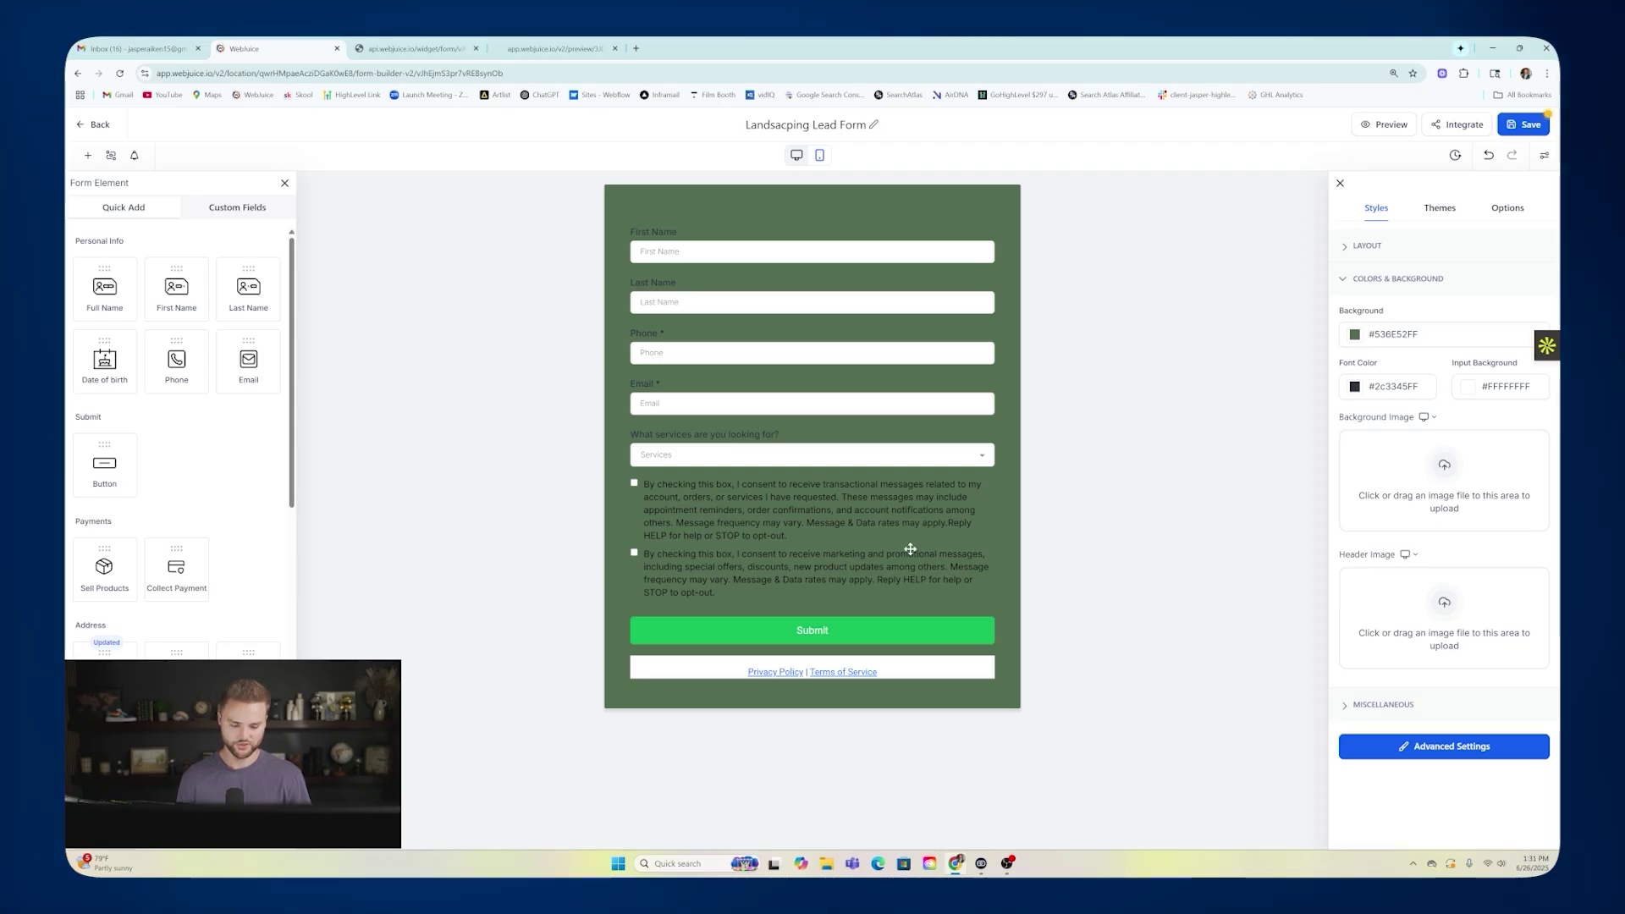
{"action": "left_click", "coordinate": [1393, 706]}
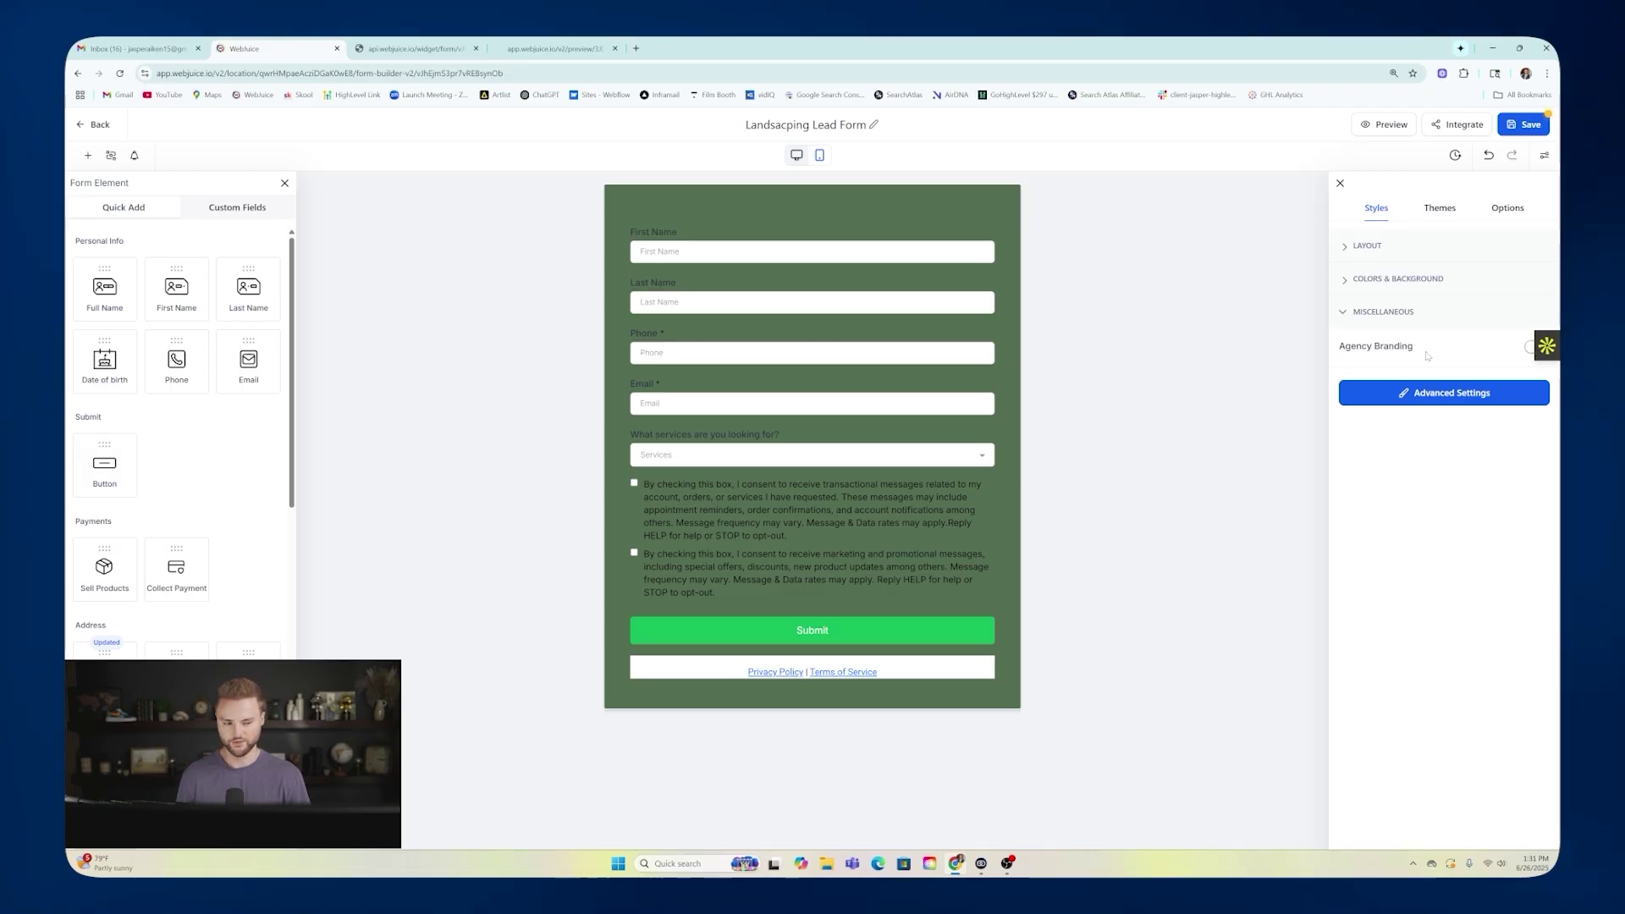
Set the Privacy Policy | Terms of Service text background to matching green #556E53FF.
{"action": "left_click", "coordinate": [989, 670]}
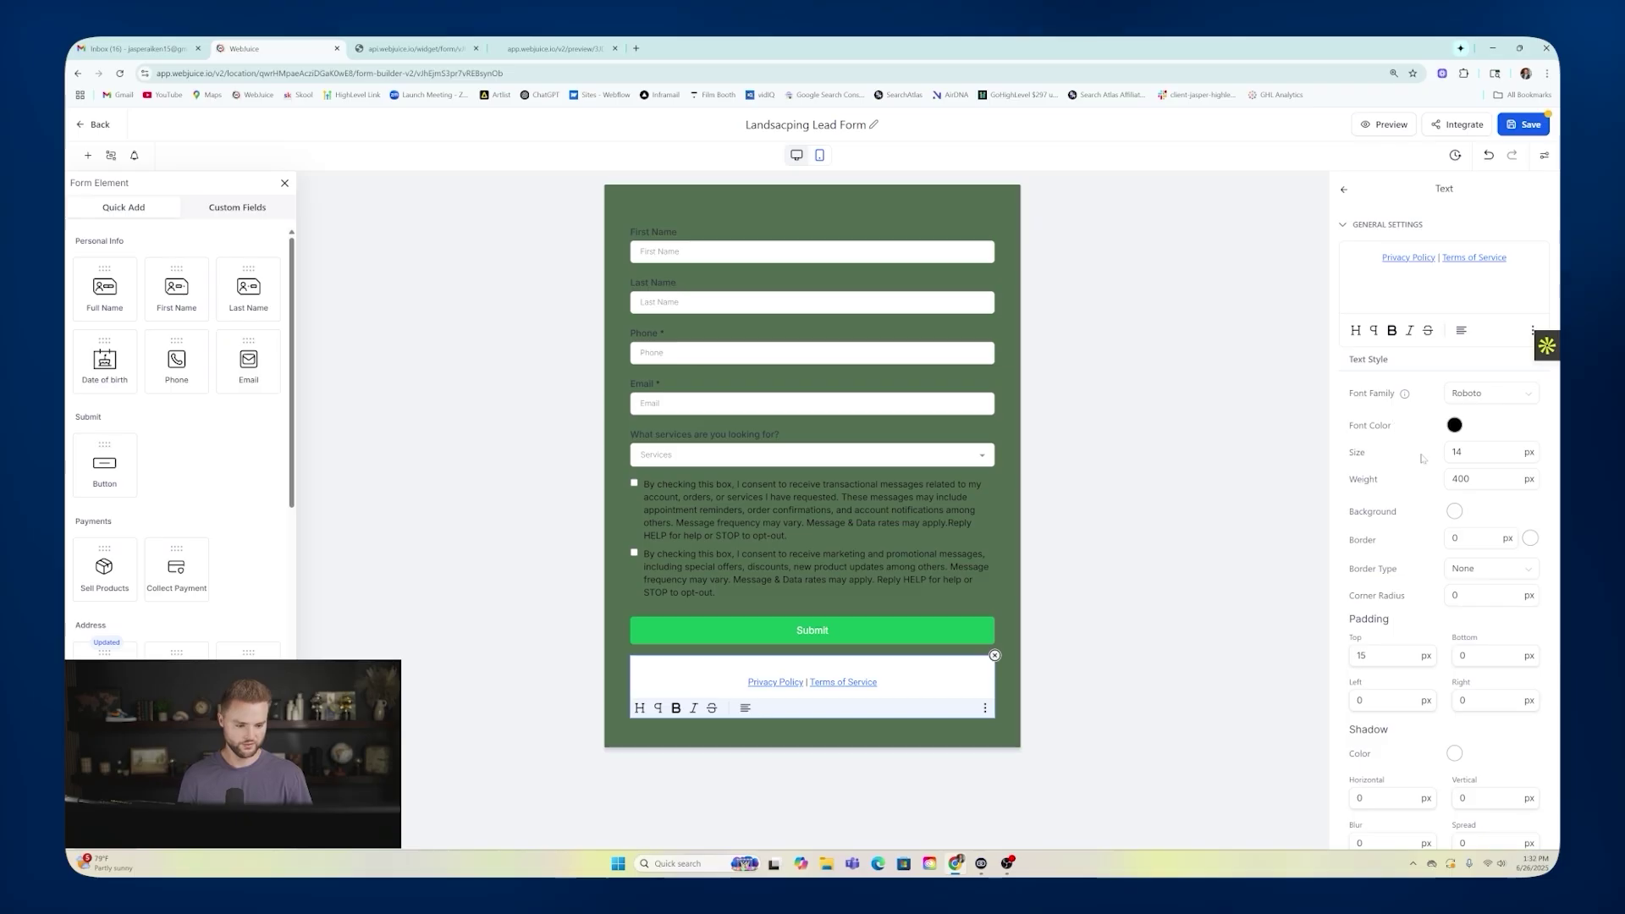
{"action": "left_click", "coordinate": [1454, 510]}
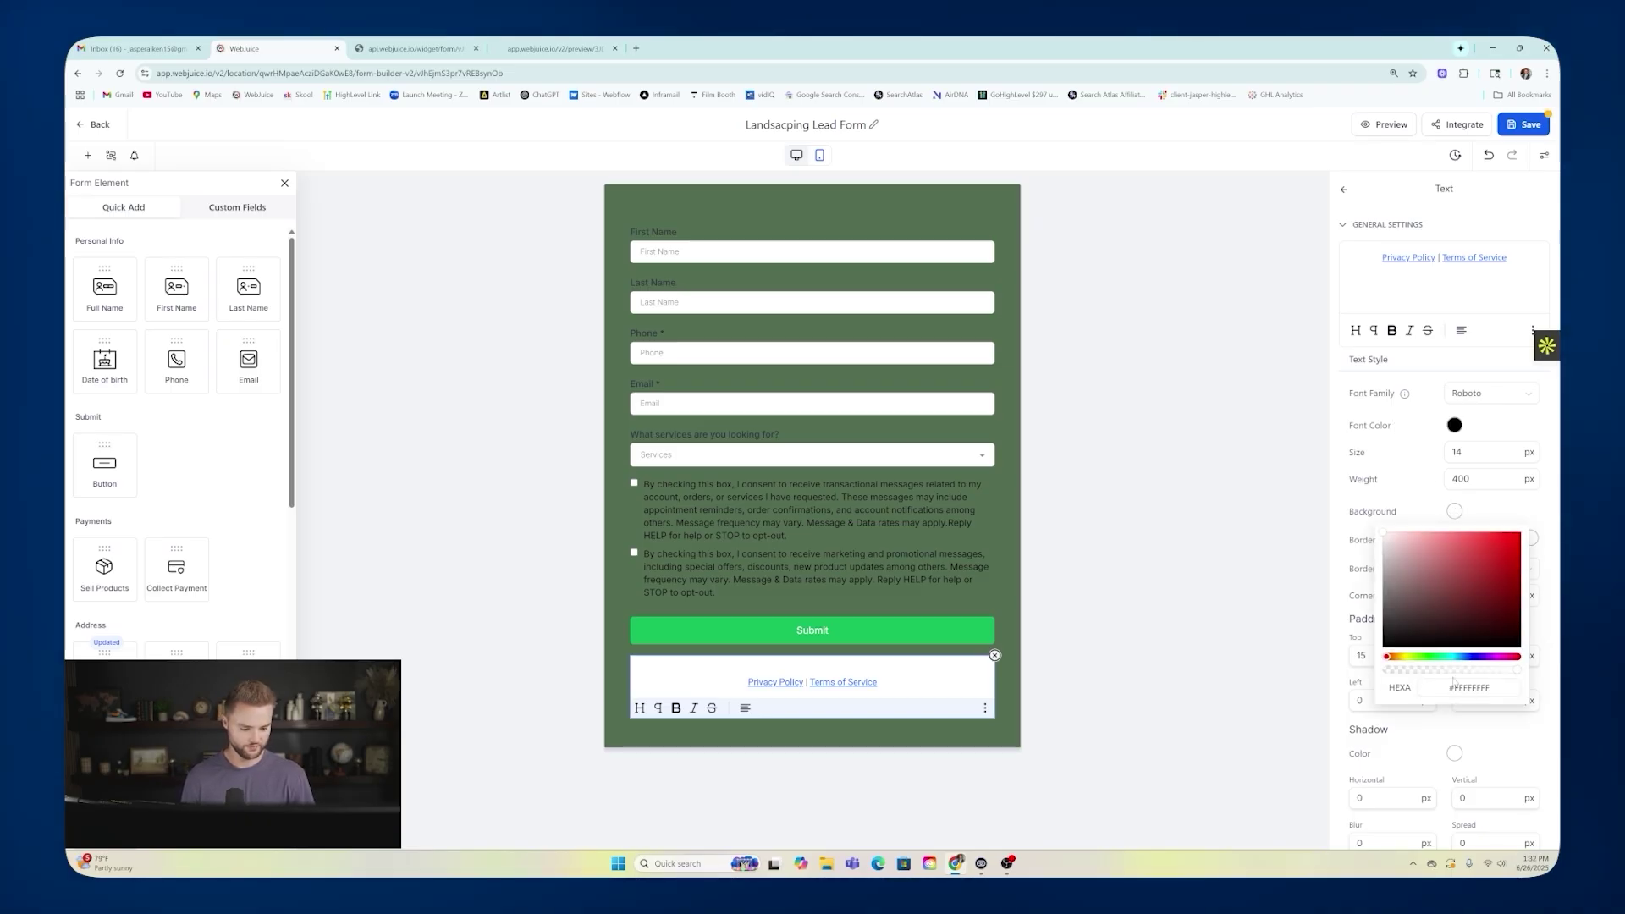
{"action": "left_click", "coordinate": [1428, 657]}
{"action": "left_click", "coordinate": [1420, 624]}
{"action": "left_click_drag", "start_coordinate": [1421, 624], "coordinate": [1417, 598]}
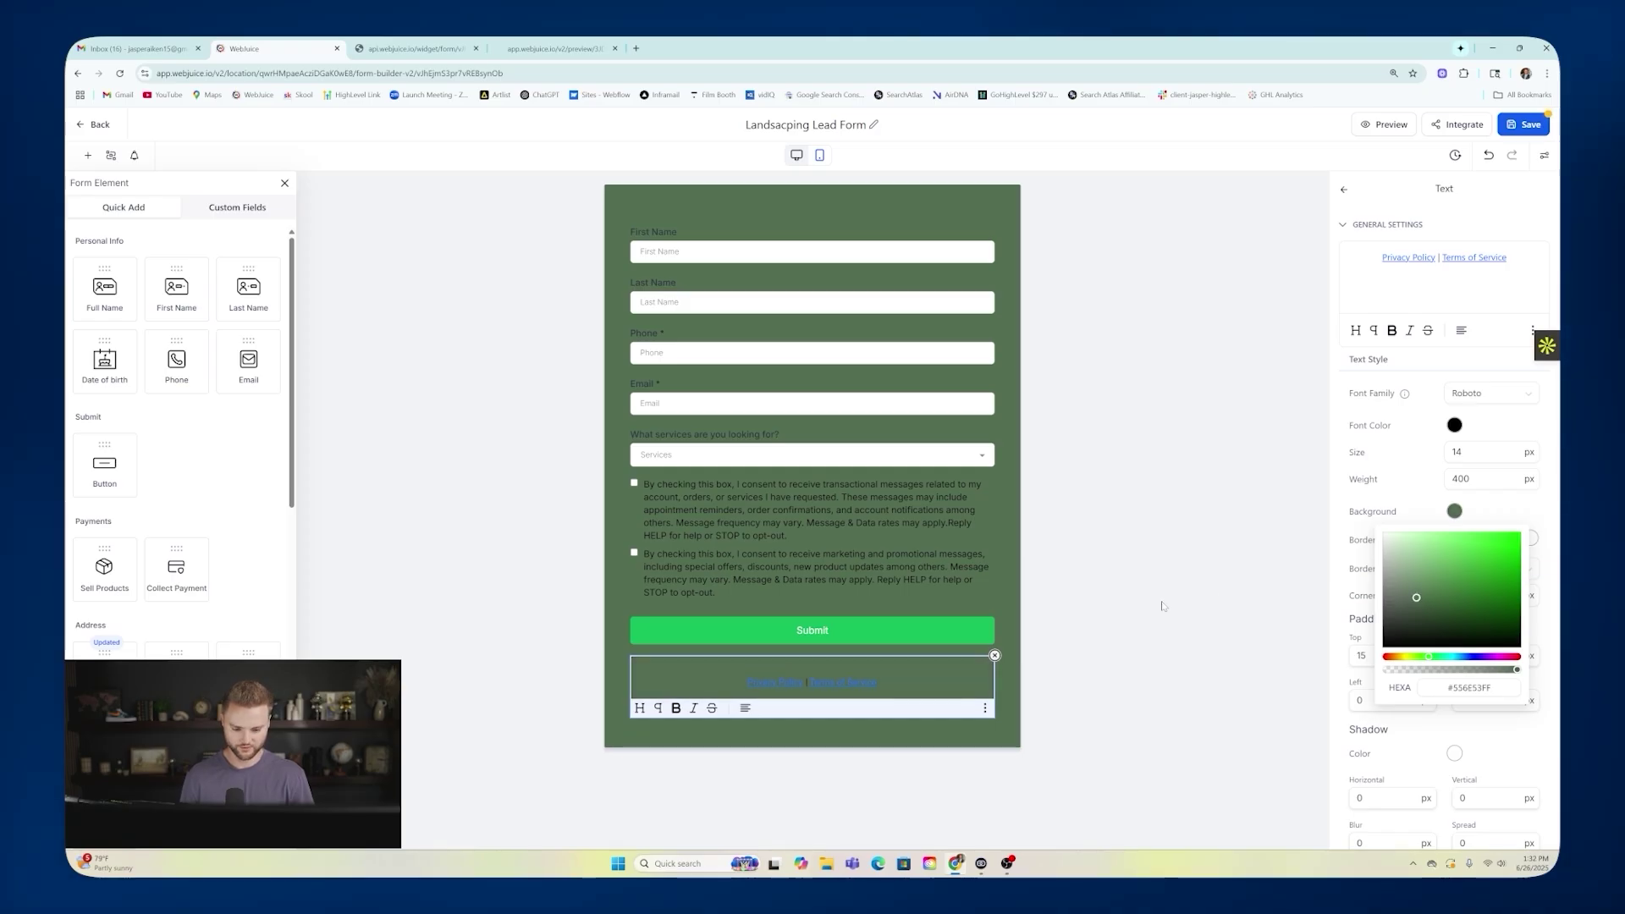
{"action": "left_click", "coordinate": [1124, 713]}
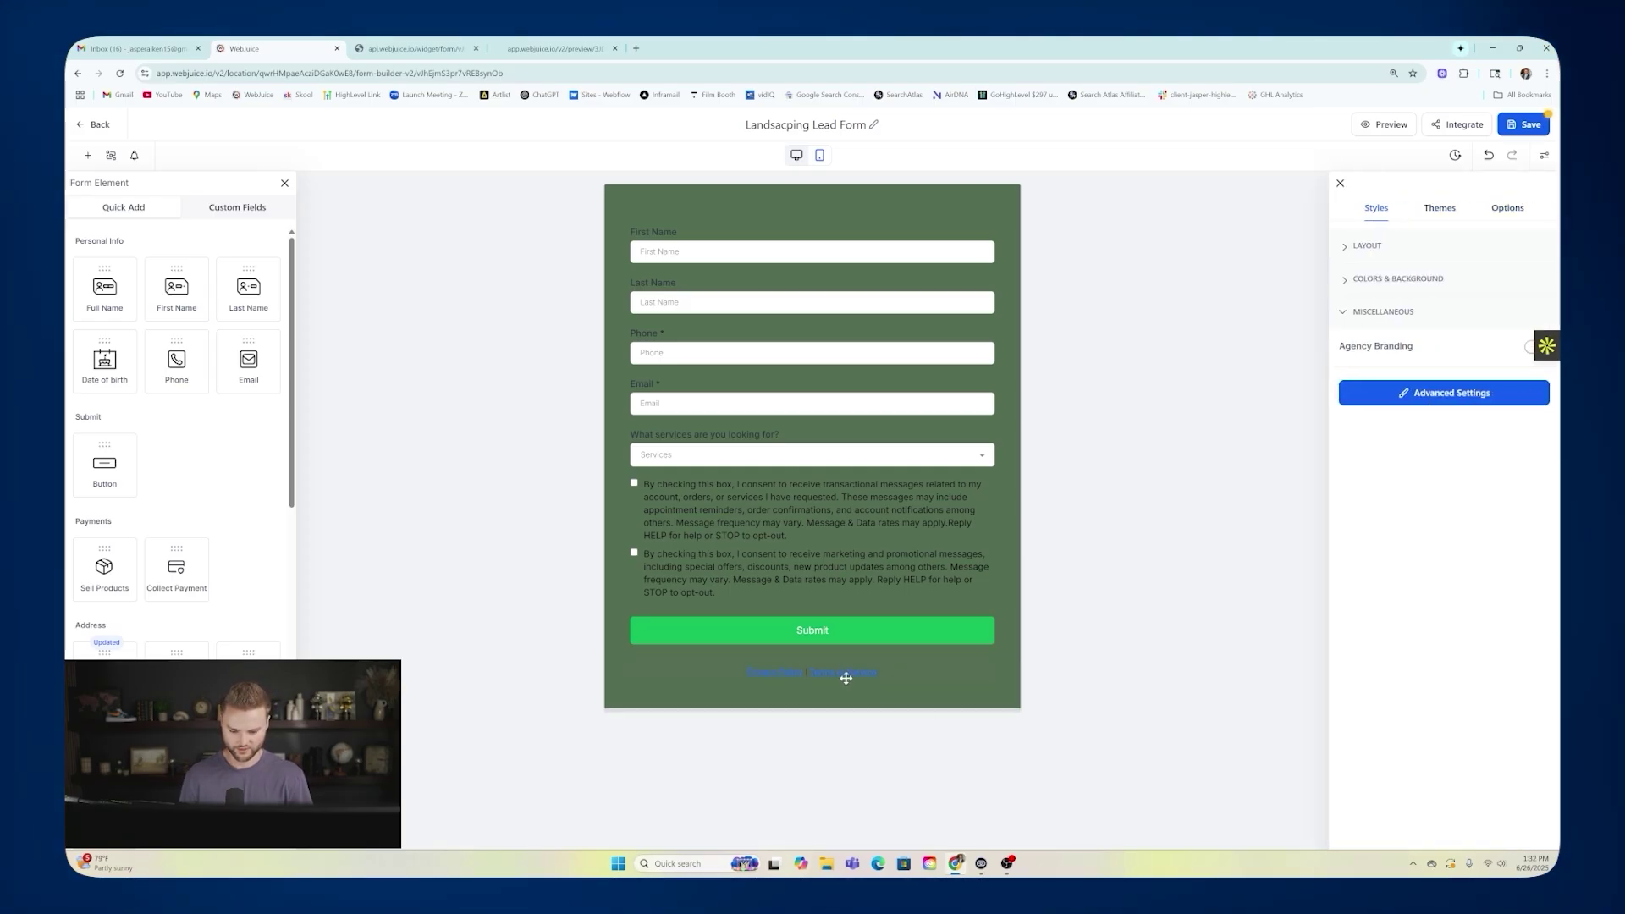
Review the Options > Form Settings toggles, then go back to Styles.
{"action": "left_click", "coordinate": [1503, 210]}
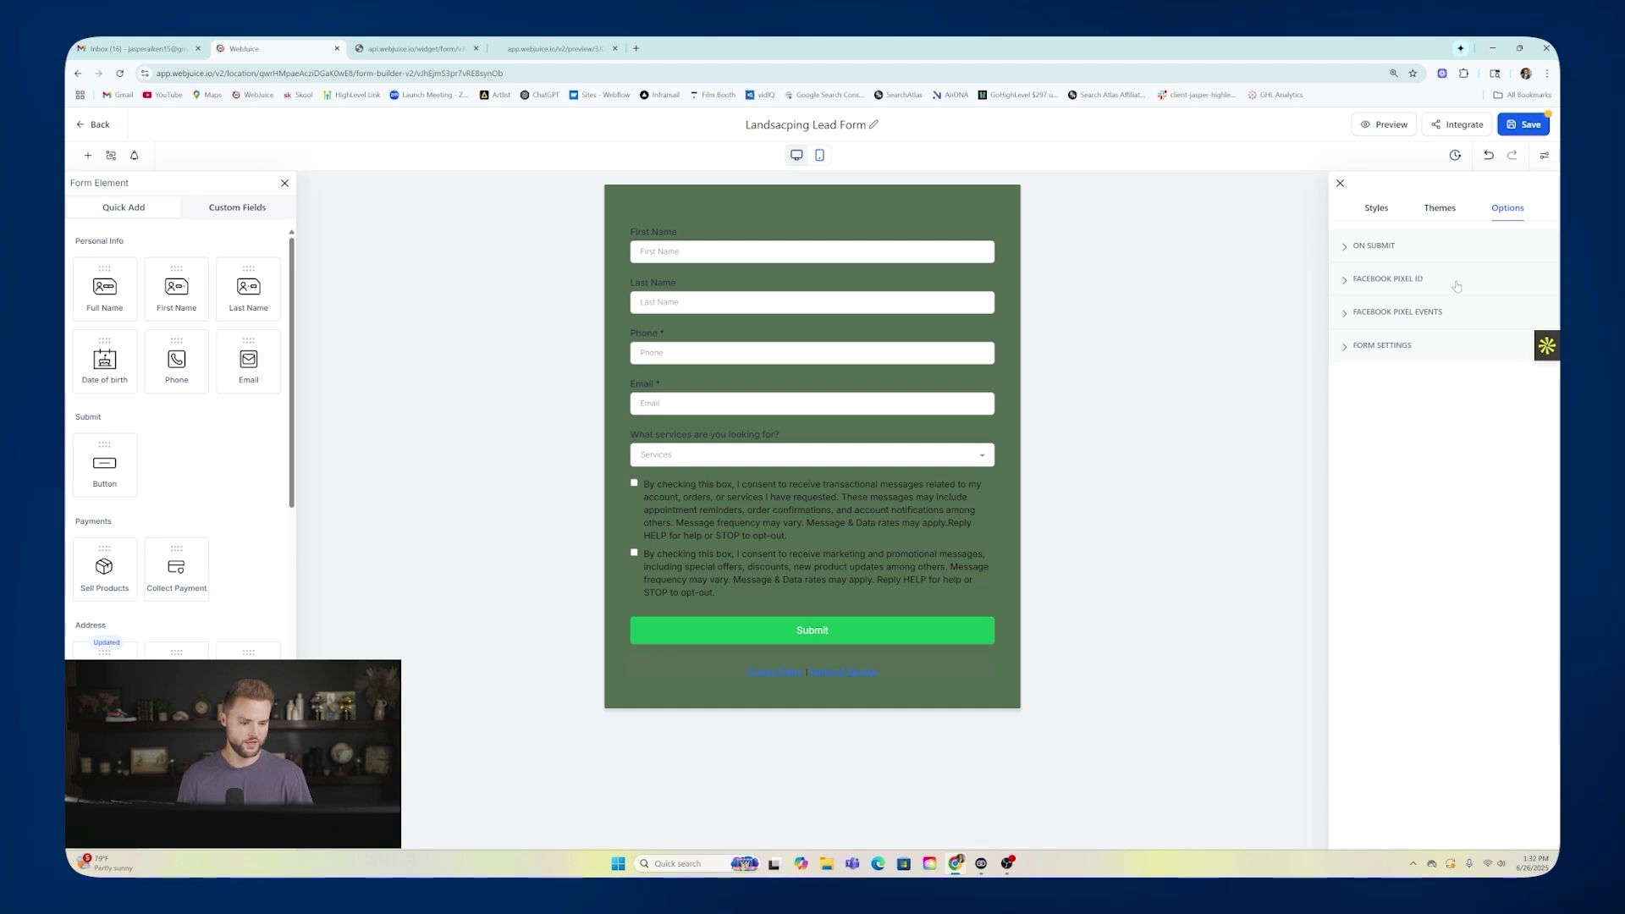
{"action": "left_click", "coordinate": [1381, 347]}
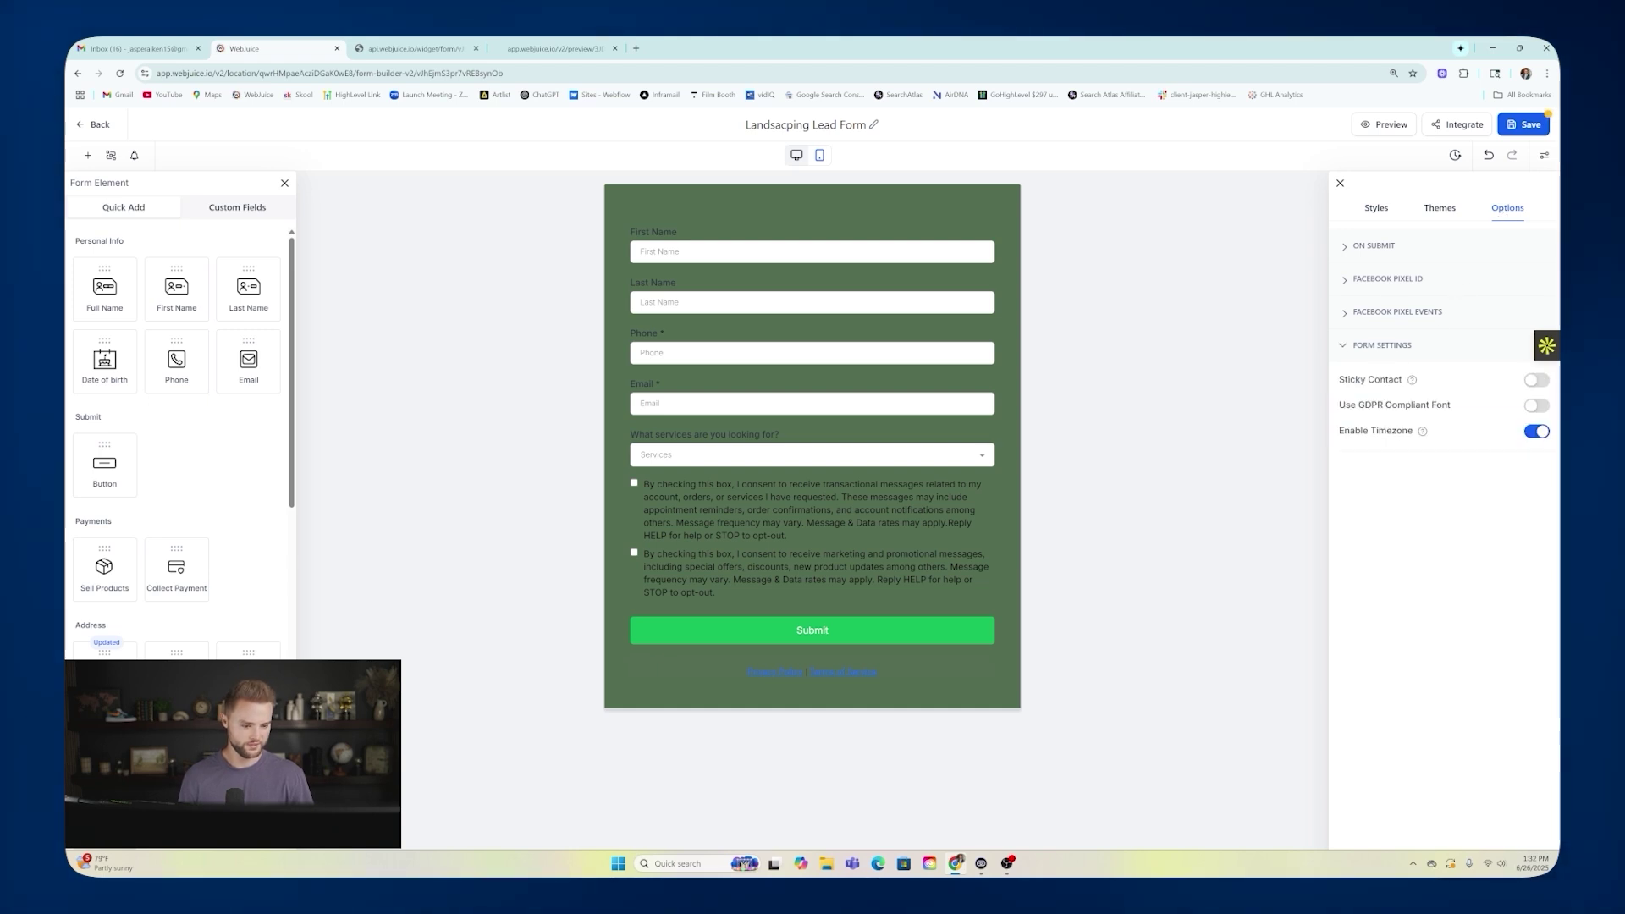
{"action": "left_click", "coordinate": [1379, 212]}
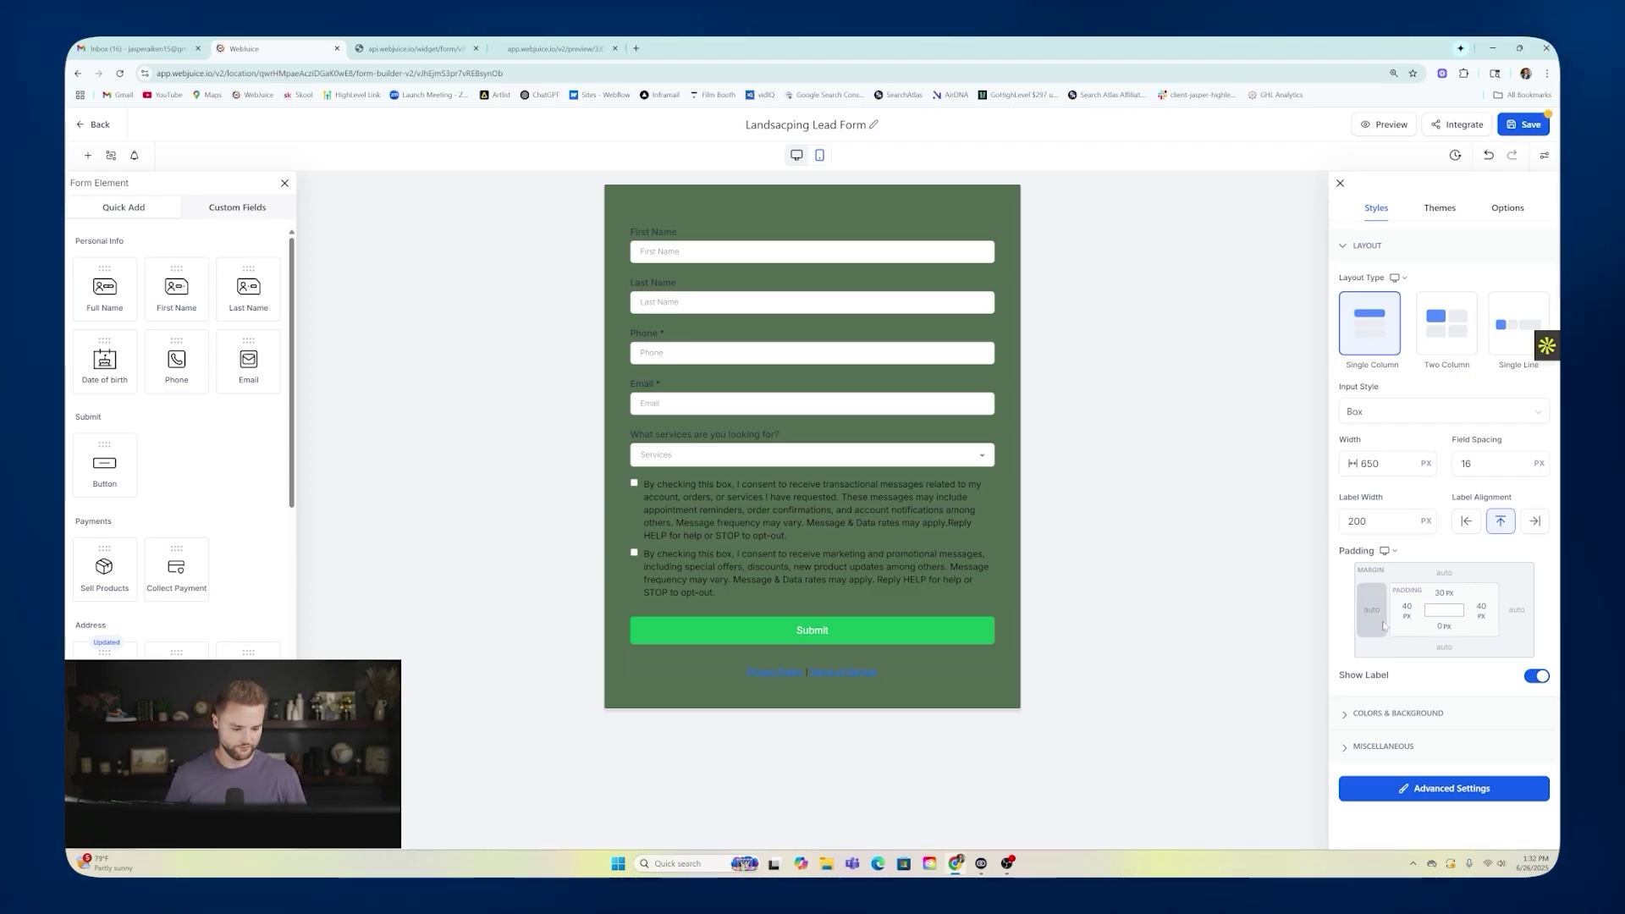
Set the form's shadow colour to black (#00000036) with a spread of 3.
{"action": "left_click", "coordinate": [1398, 714]}
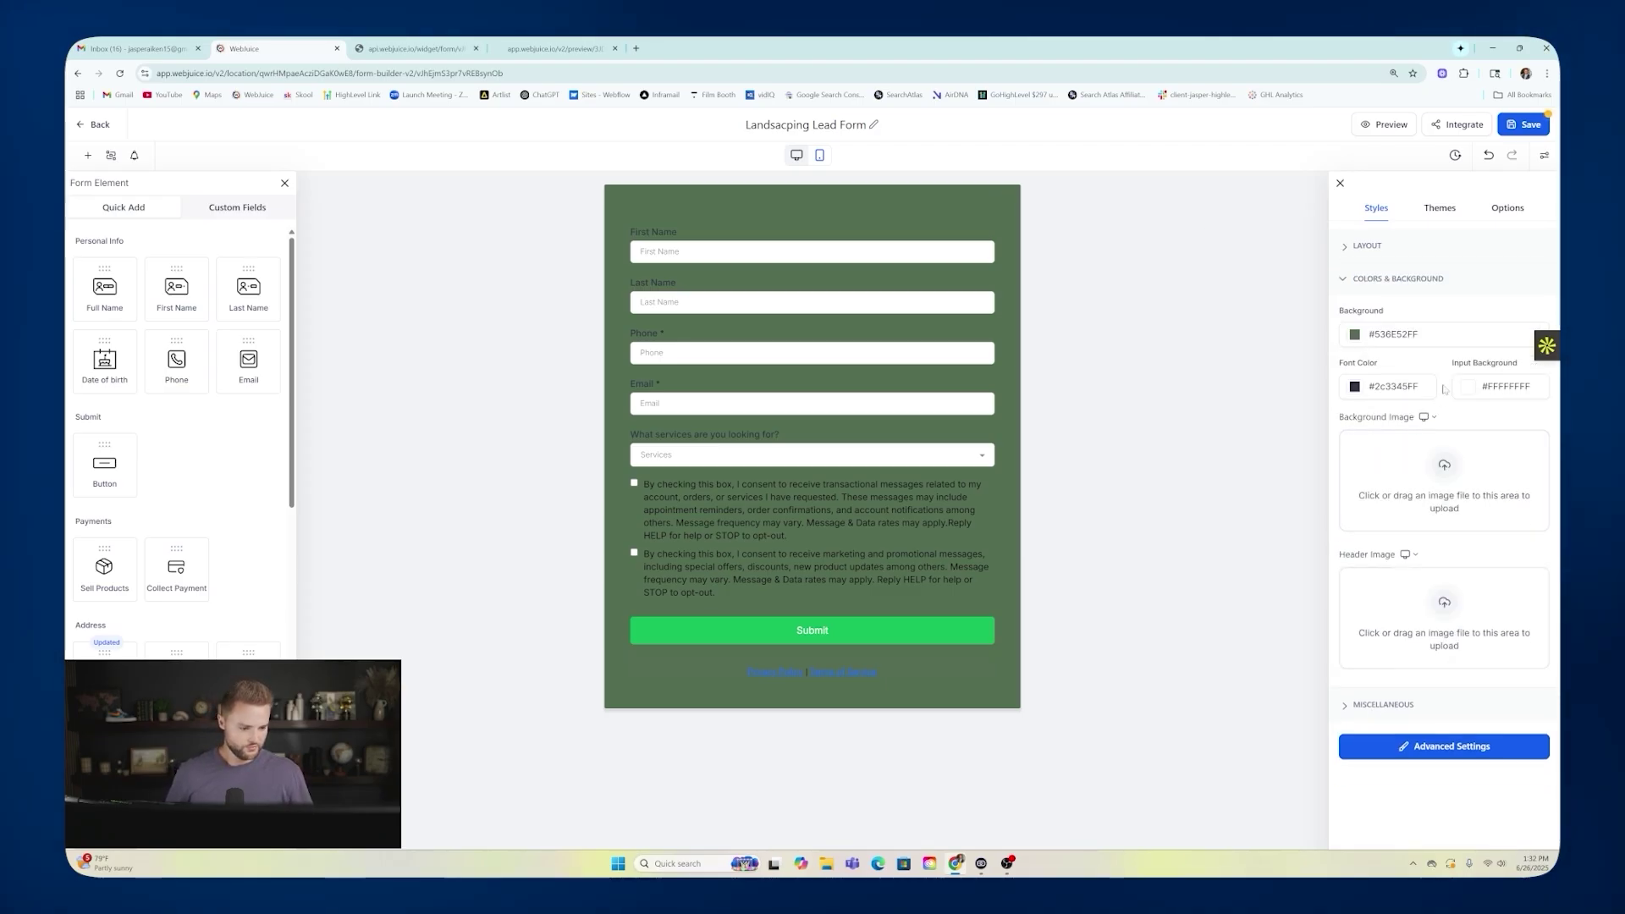
{"action": "left_click", "coordinate": [1462, 745]}
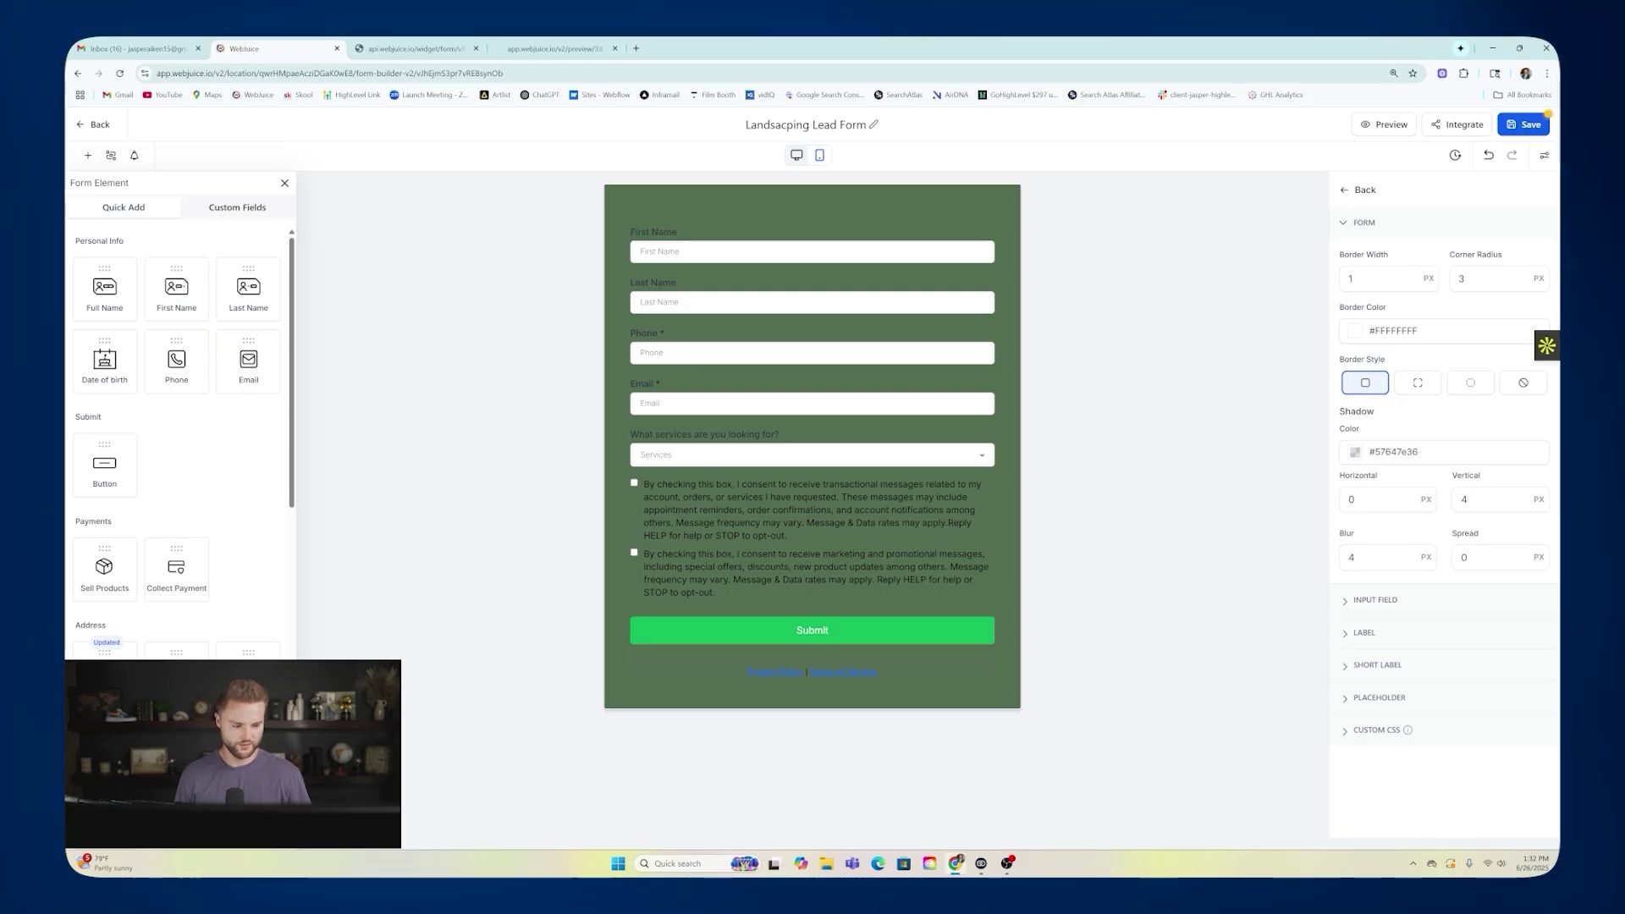
{"action": "left_click", "coordinate": [1355, 457]}
{"action": "left_click_drag", "start_coordinate": [1330, 523], "coordinate": [1278, 601]}
{"action": "left_click", "coordinate": [1241, 465]}
{"action": "left_click", "coordinate": [1355, 451]}
{"action": "left_click", "coordinate": [1294, 582]}
{"action": "left_click", "coordinate": [1409, 427]}
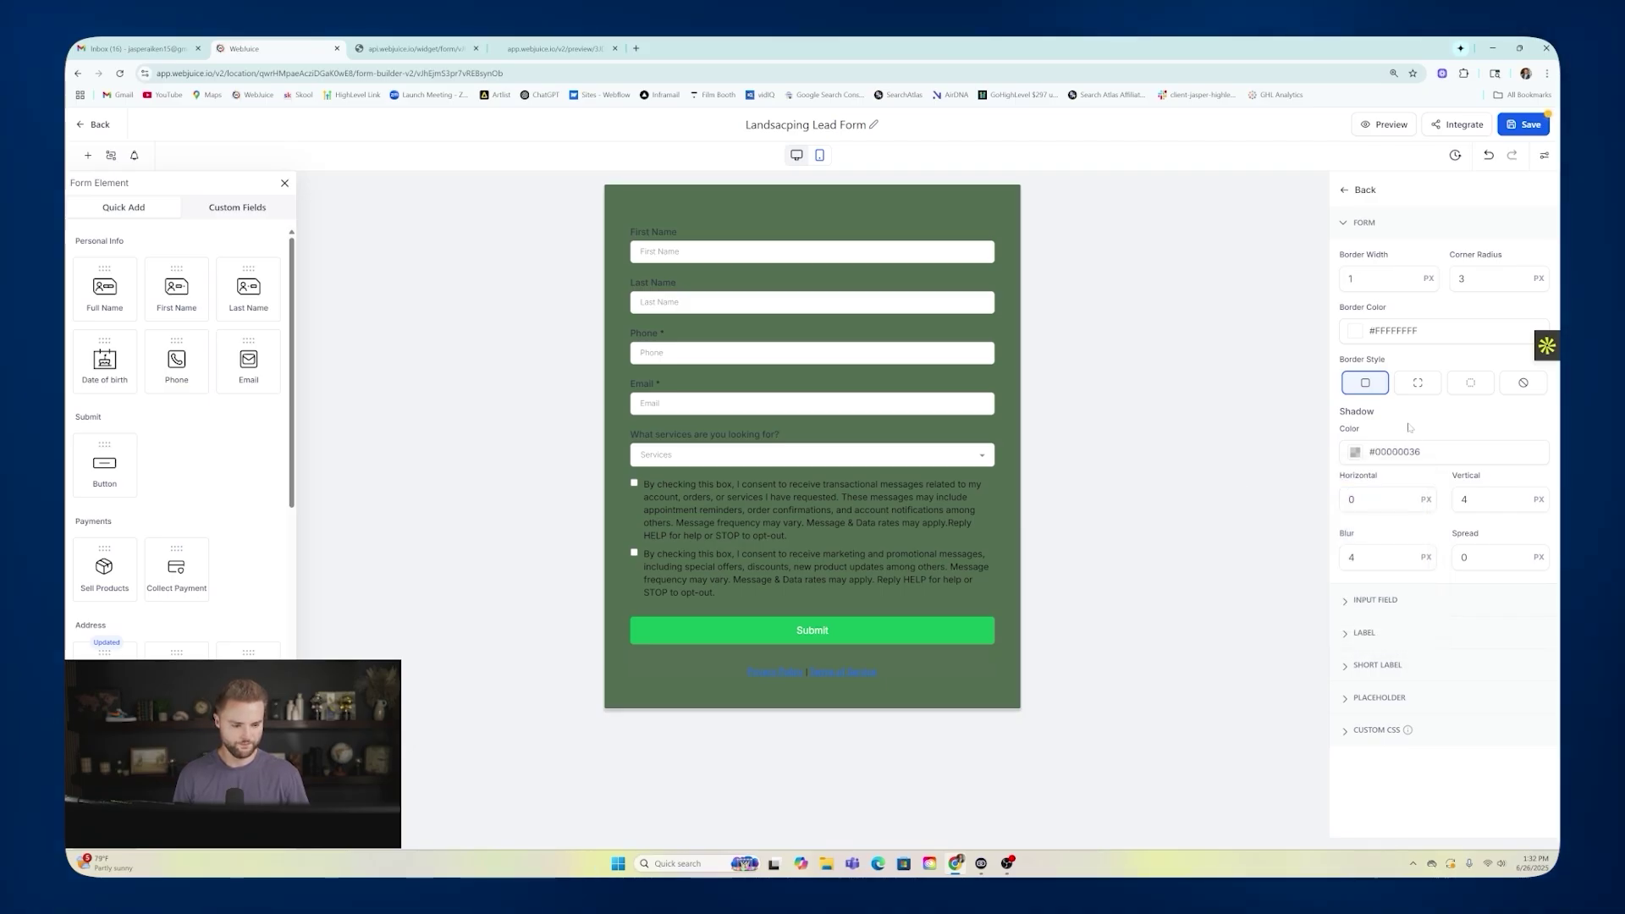
{"action": "double_click", "coordinate": [1463, 558]}
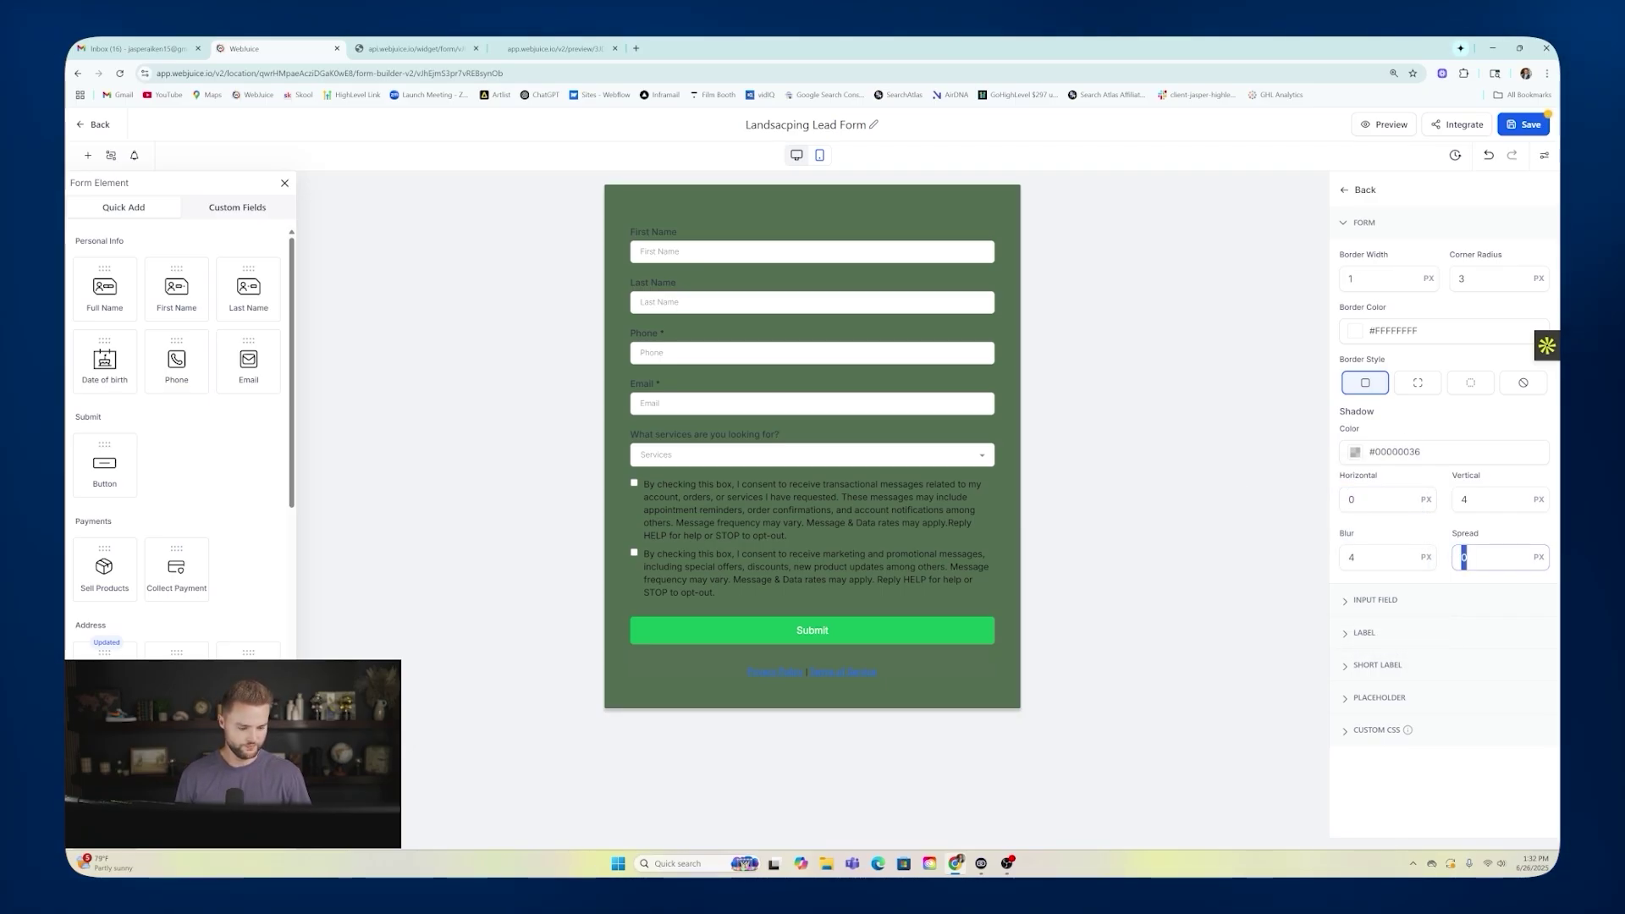
{"action": "type", "text": "3"}
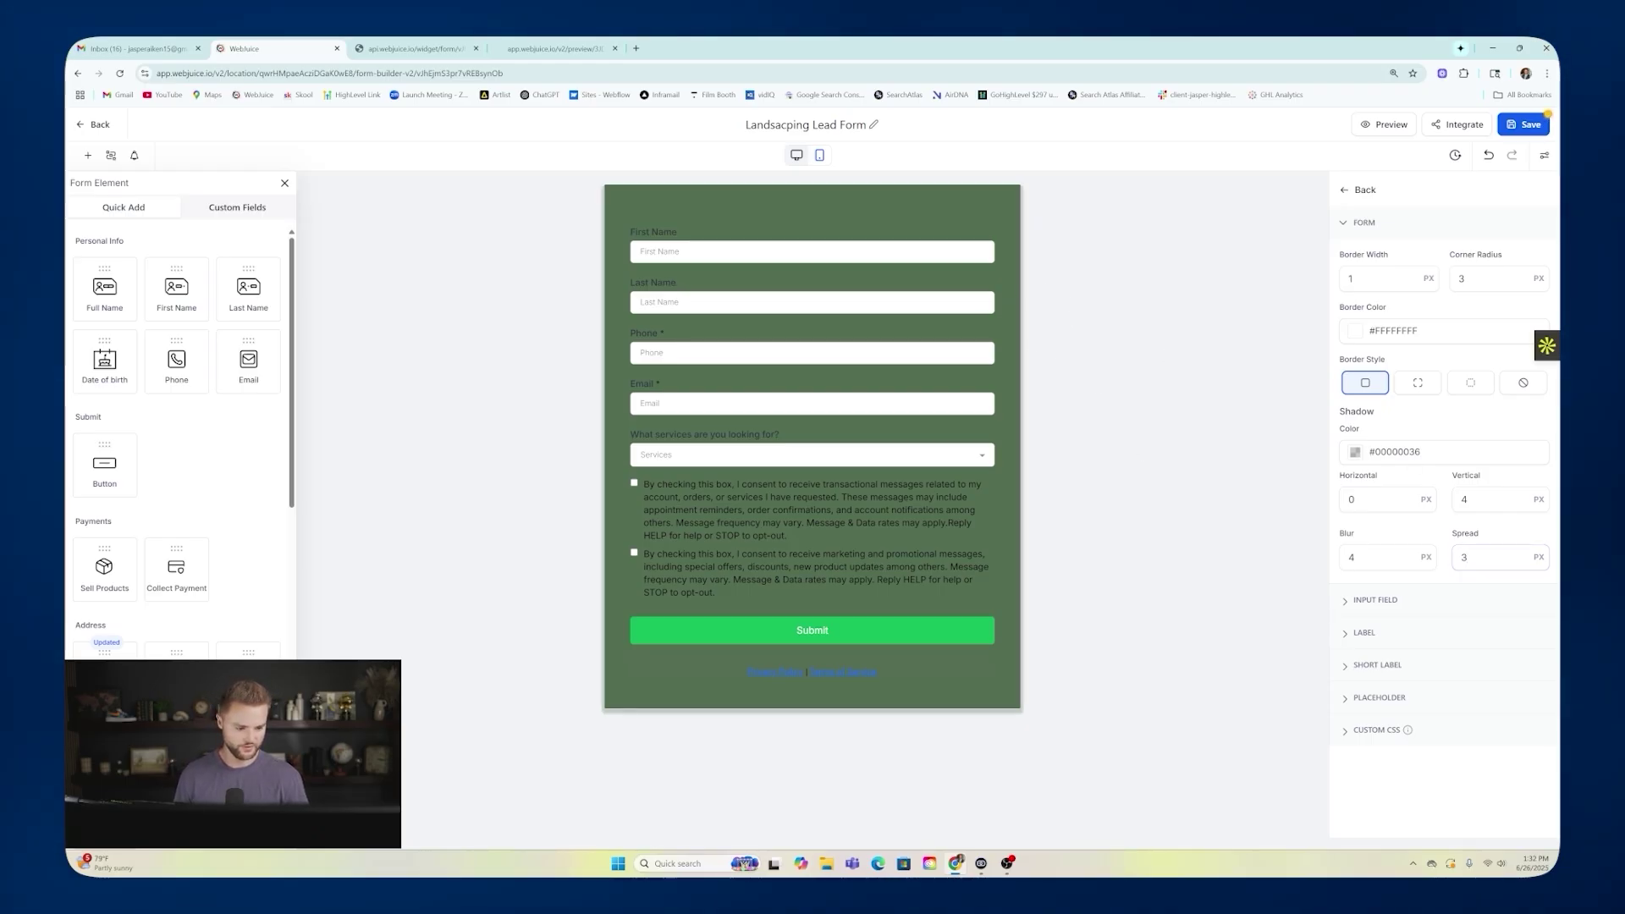
{"action": "left_click", "coordinate": [1355, 452]}
{"action": "left_click", "coordinate": [1293, 582]}
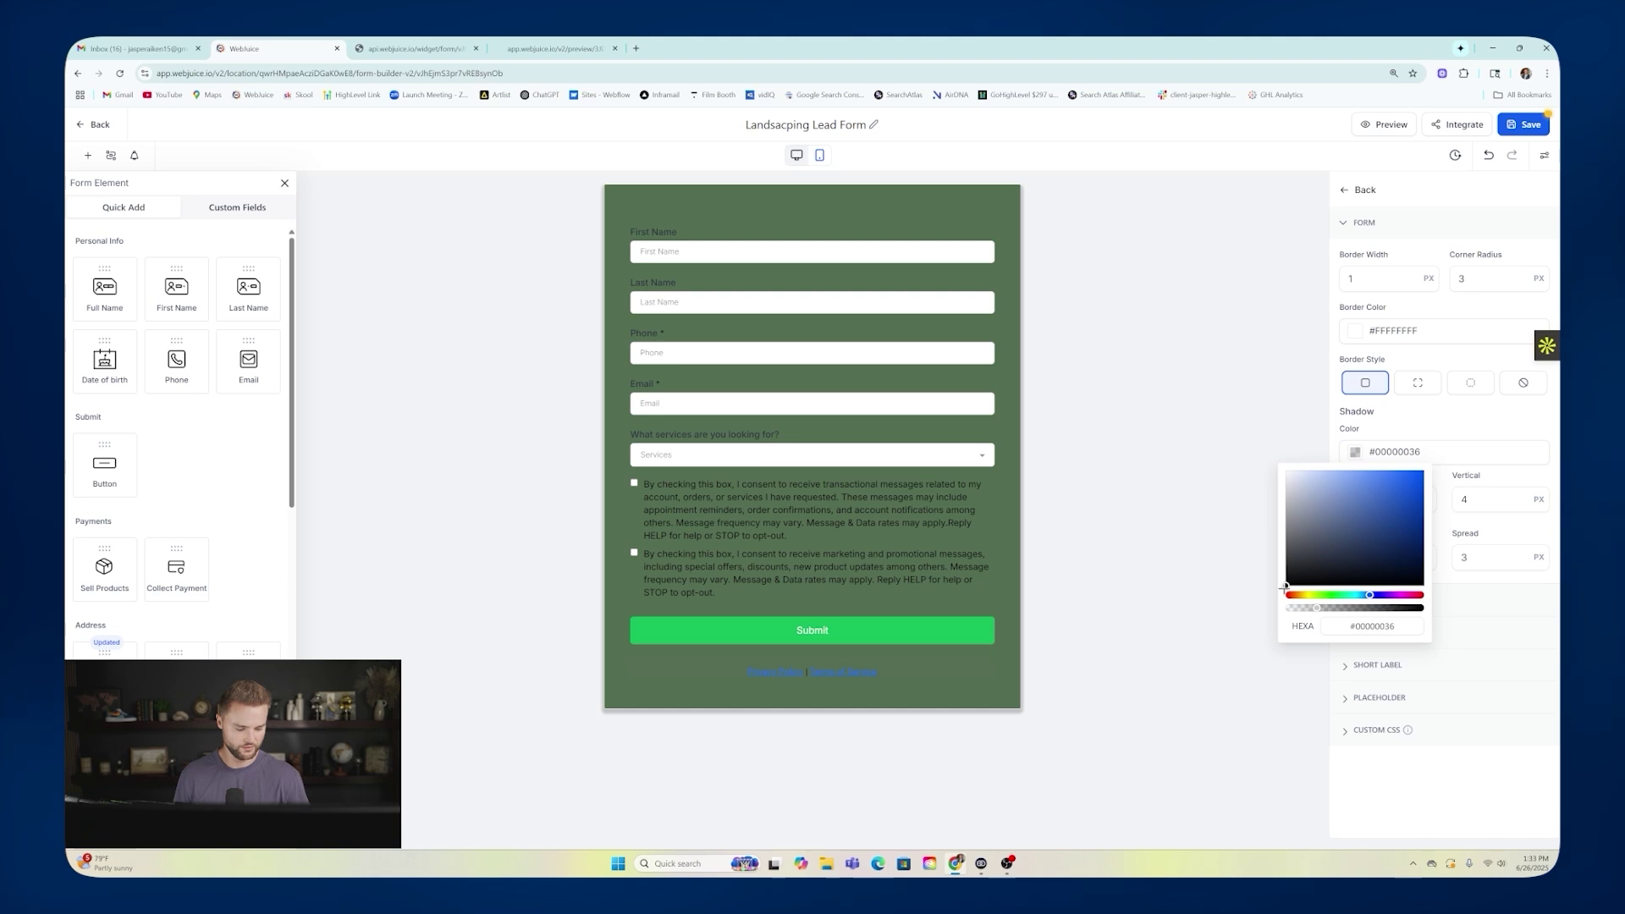
{"action": "left_click", "coordinate": [1433, 436]}
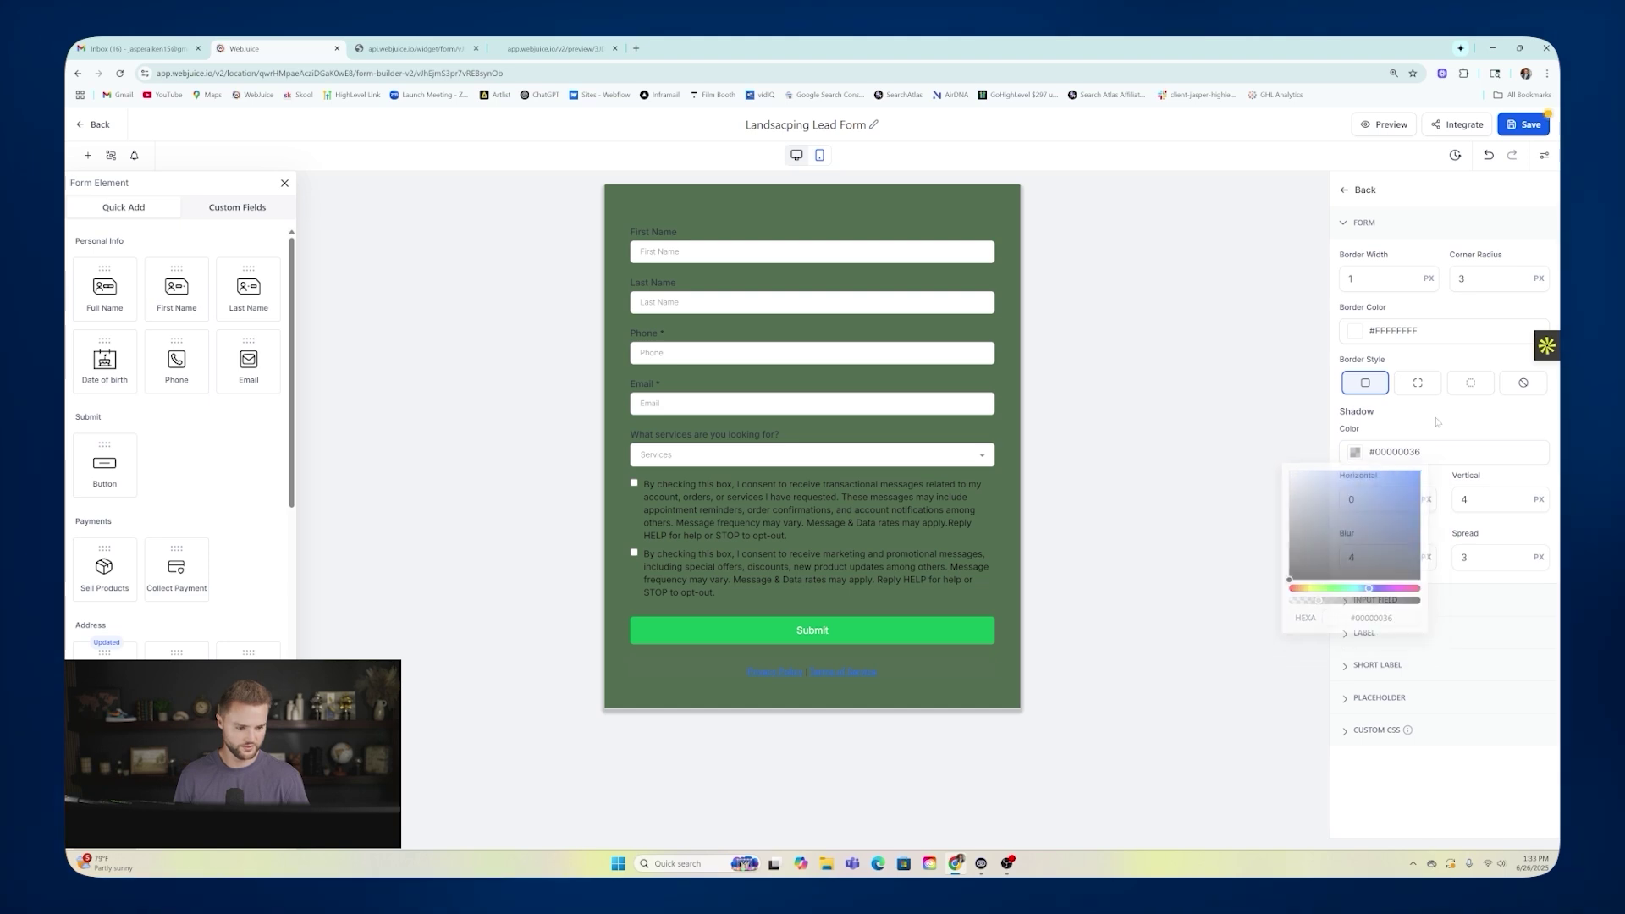
Give the form a black border 3 px wide.
{"action": "left_click", "coordinate": [1355, 330]}
{"action": "left_click_drag", "start_coordinate": [1307, 419], "coordinate": [1282, 474]}
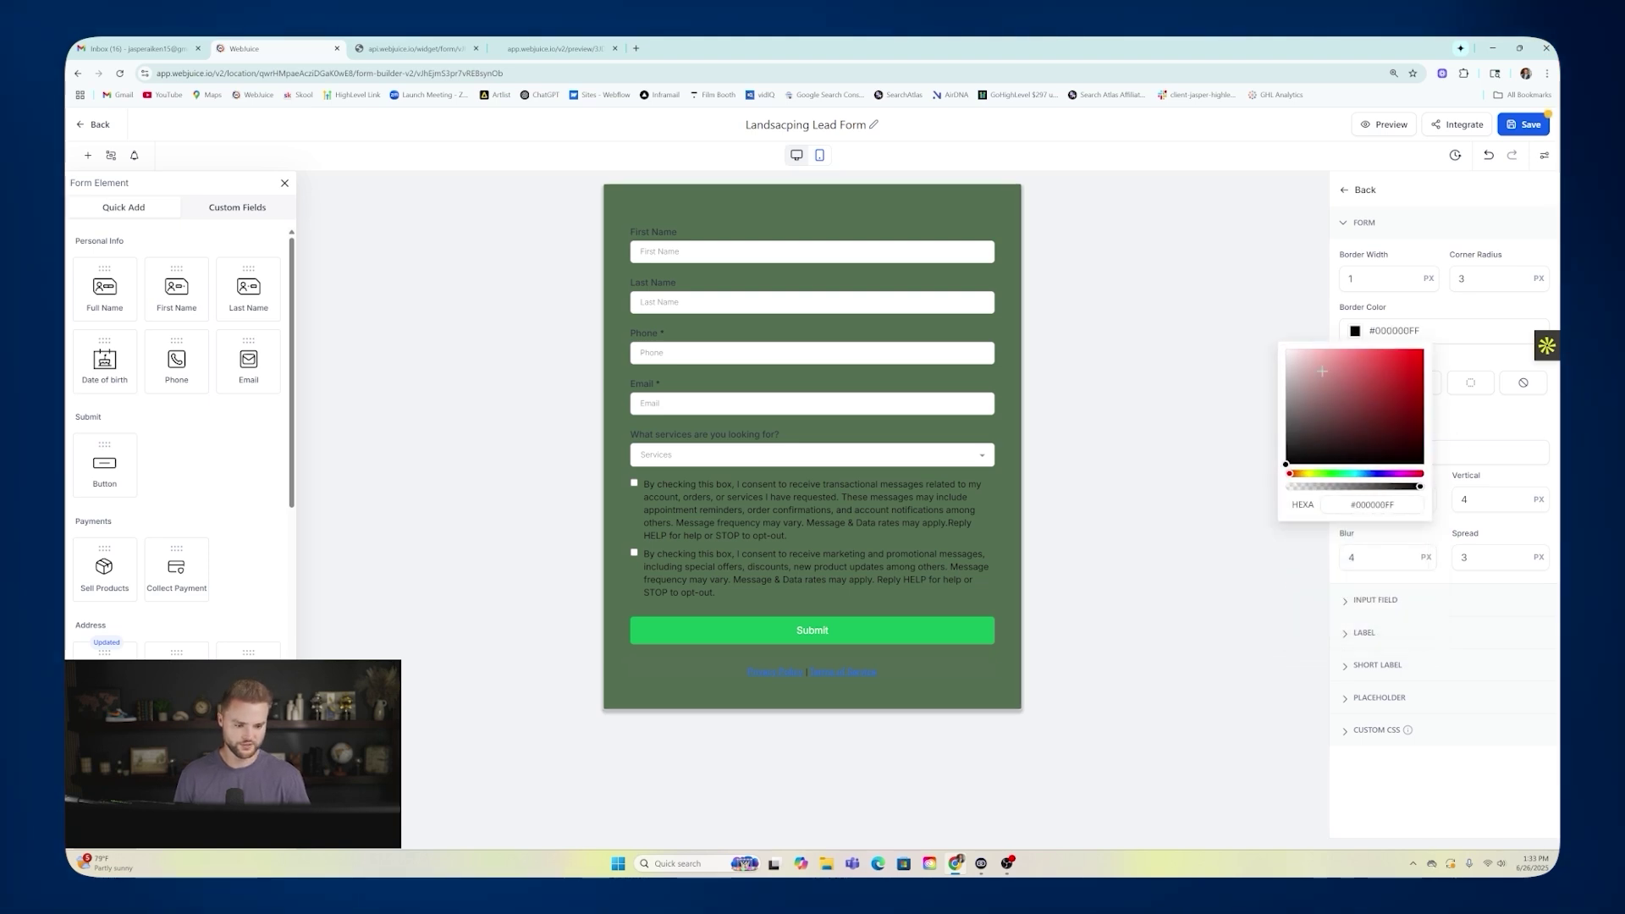
{"action": "double_click", "coordinate": [1396, 278]}
{"action": "type", "text": "3"}
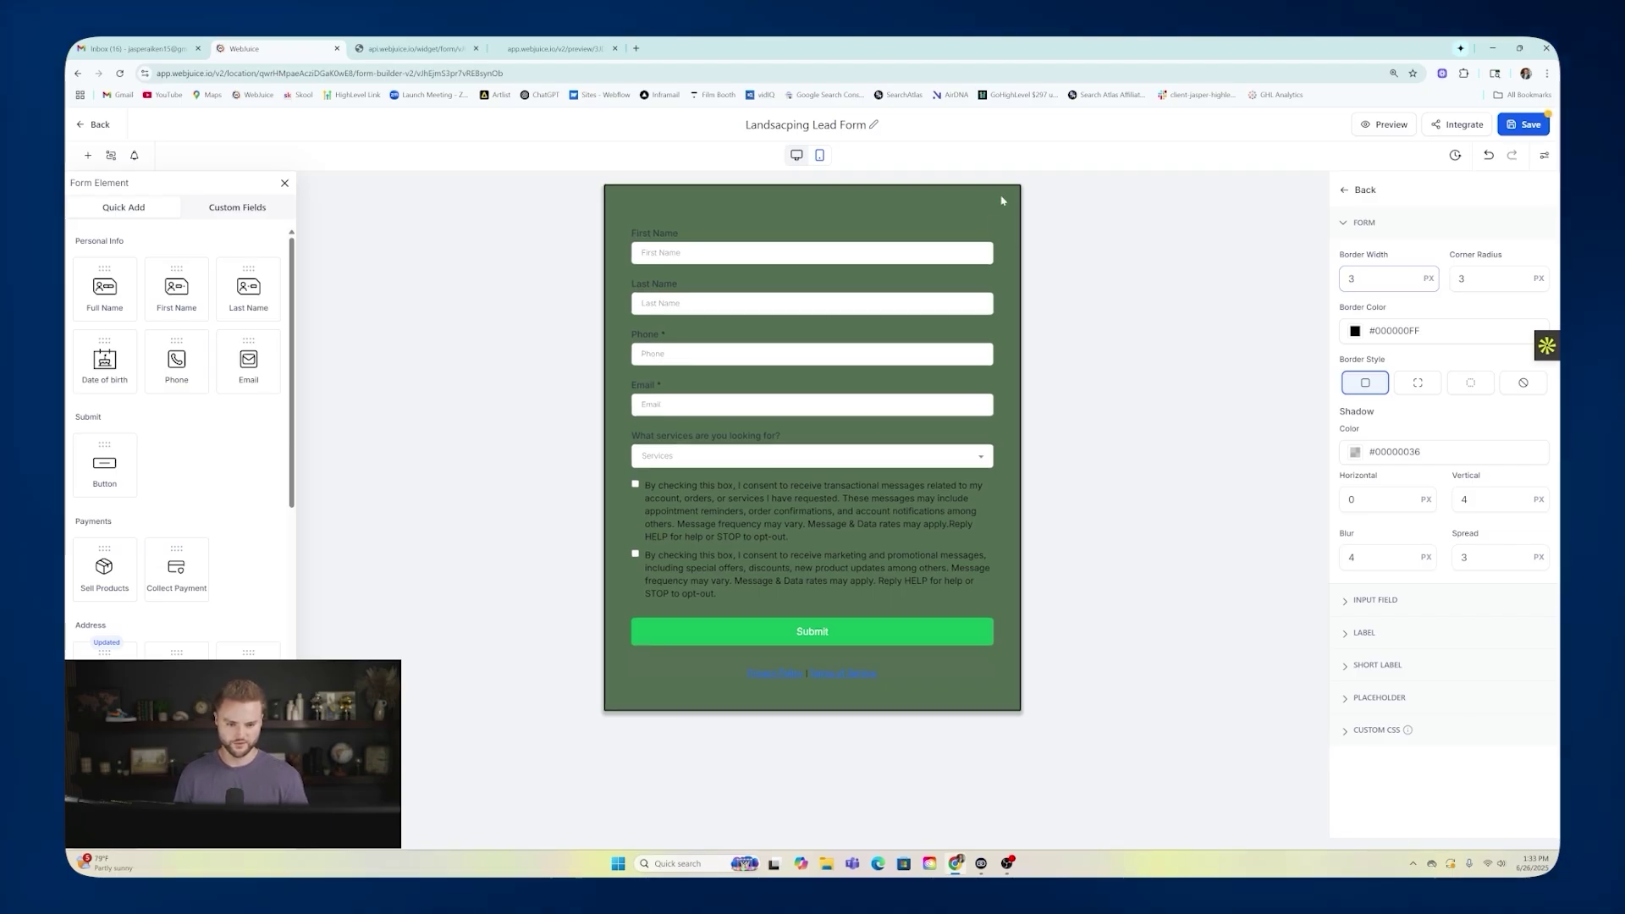
{"action": "left_click", "coordinate": [828, 635]}
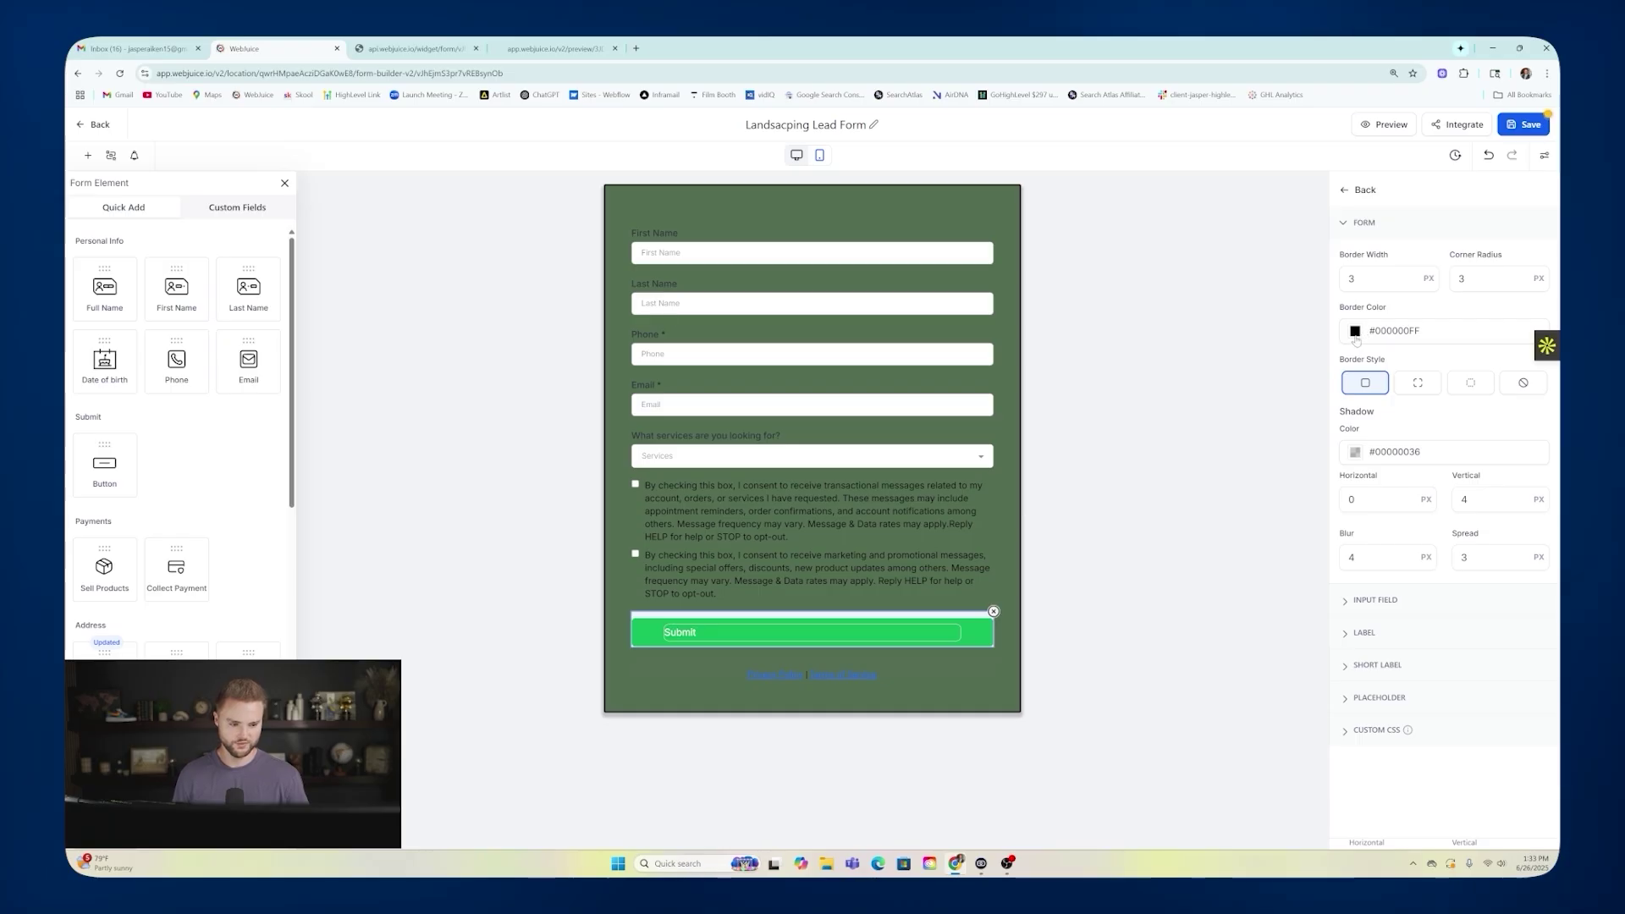
{"action": "left_click", "coordinate": [1346, 189]}
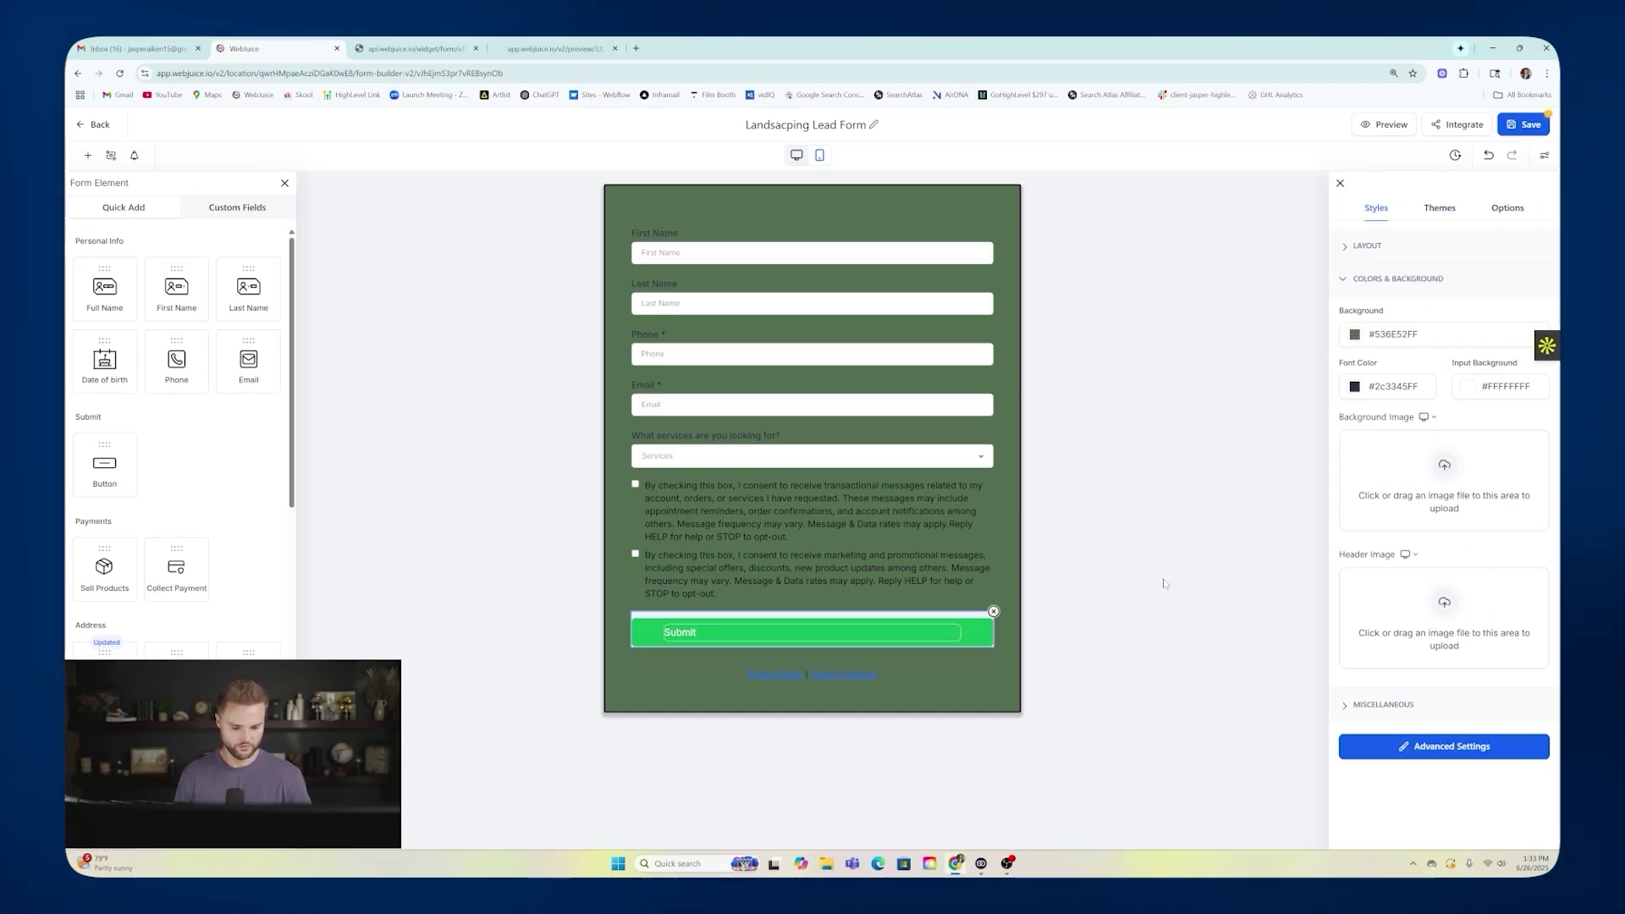
Change the Submit button's background from green to black, then save the Landscaping Lead Form.
{"action": "left_click", "coordinate": [922, 631]}
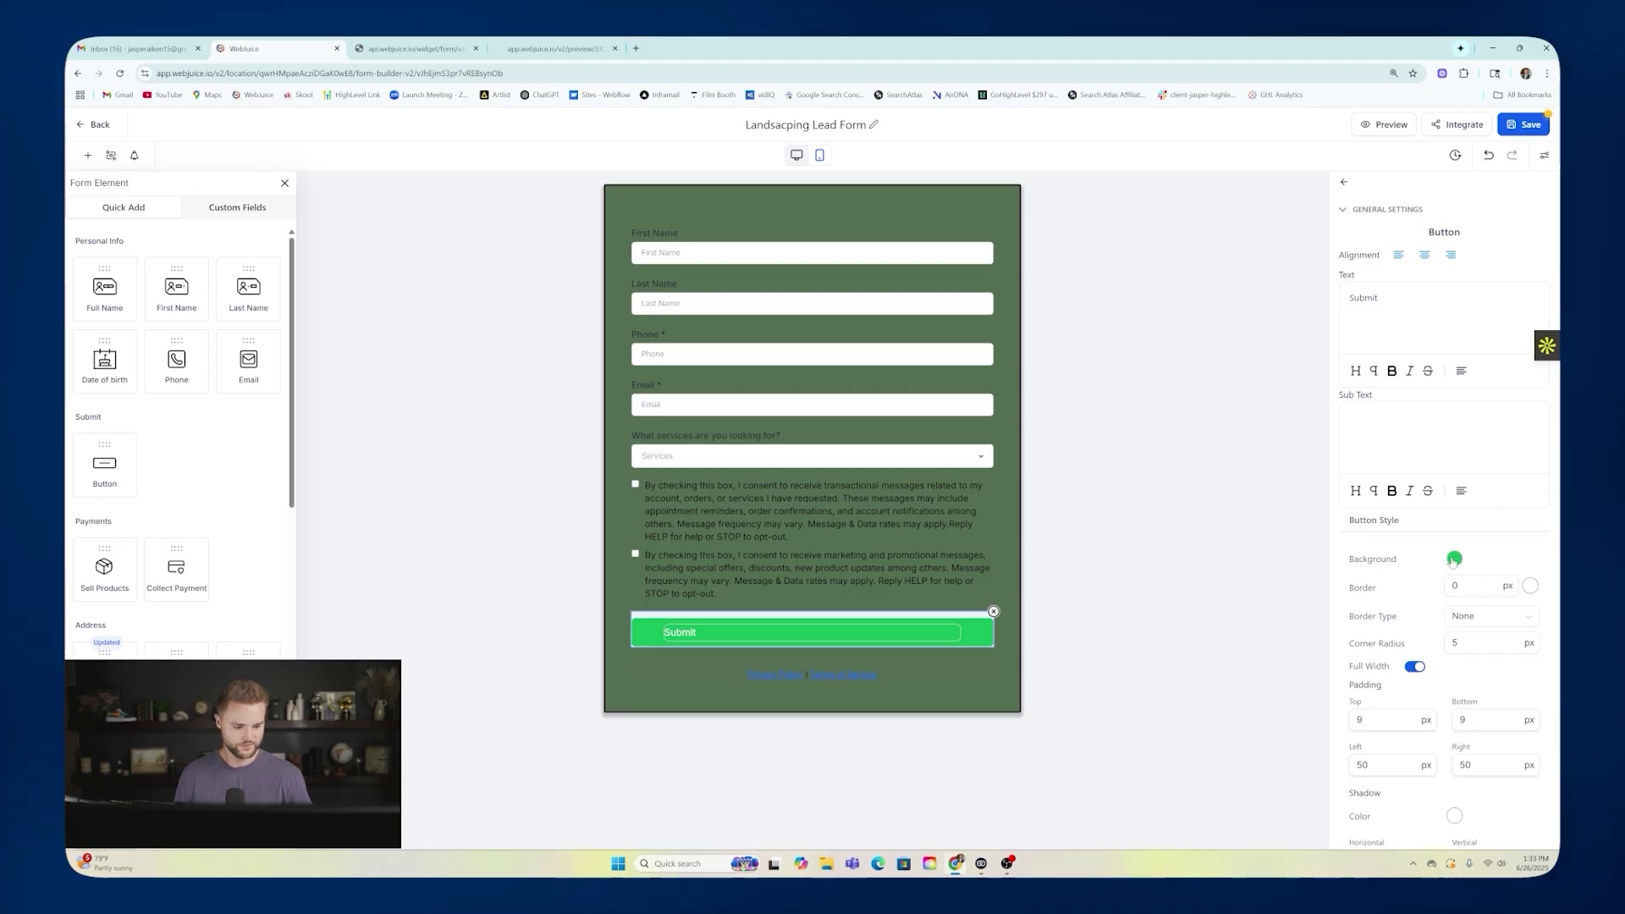
{"action": "left_click", "coordinate": [1453, 559]}
{"action": "left_click_drag", "start_coordinate": [1503, 609], "coordinate": [1383, 692]}
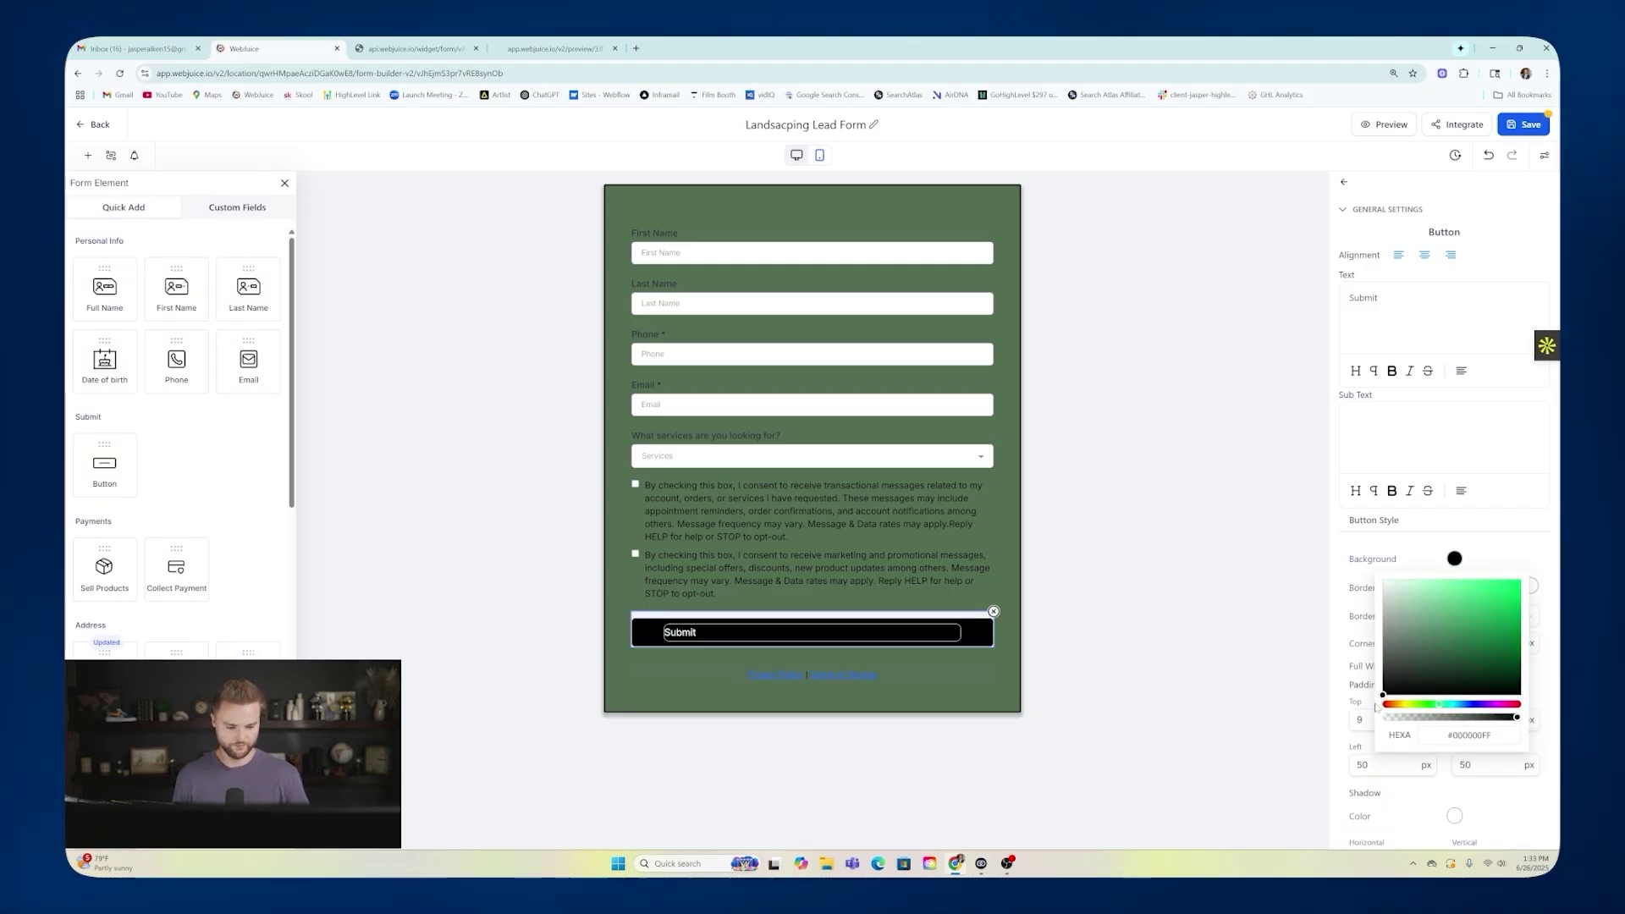
{"action": "left_click", "coordinate": [1204, 554]}
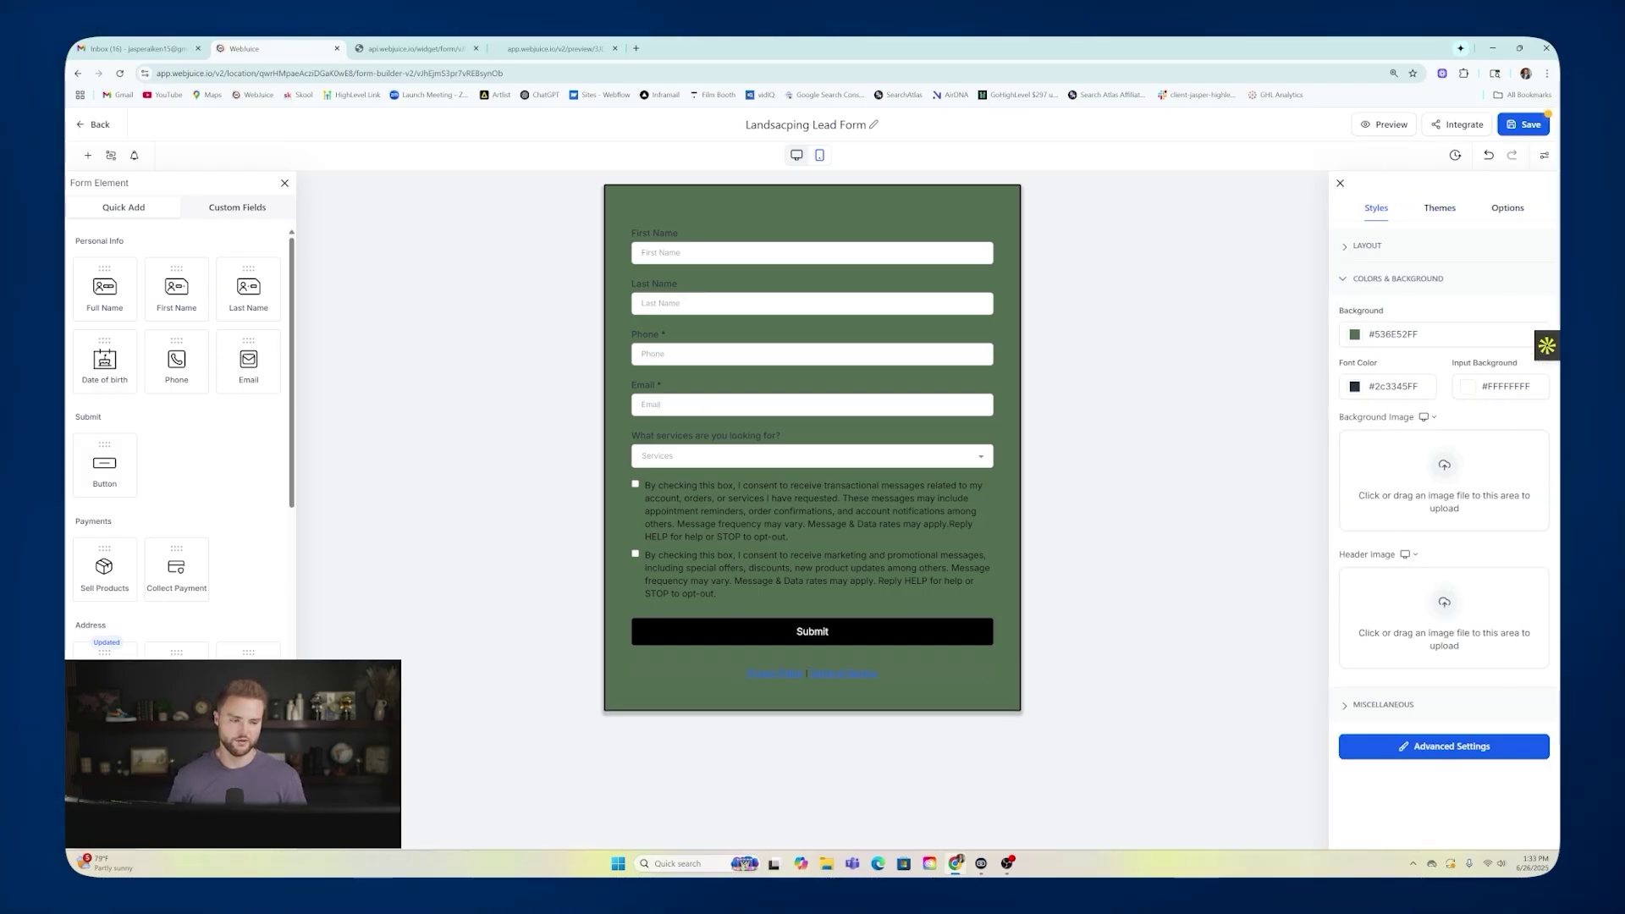
{"action": "left_click", "coordinate": [1514, 125]}
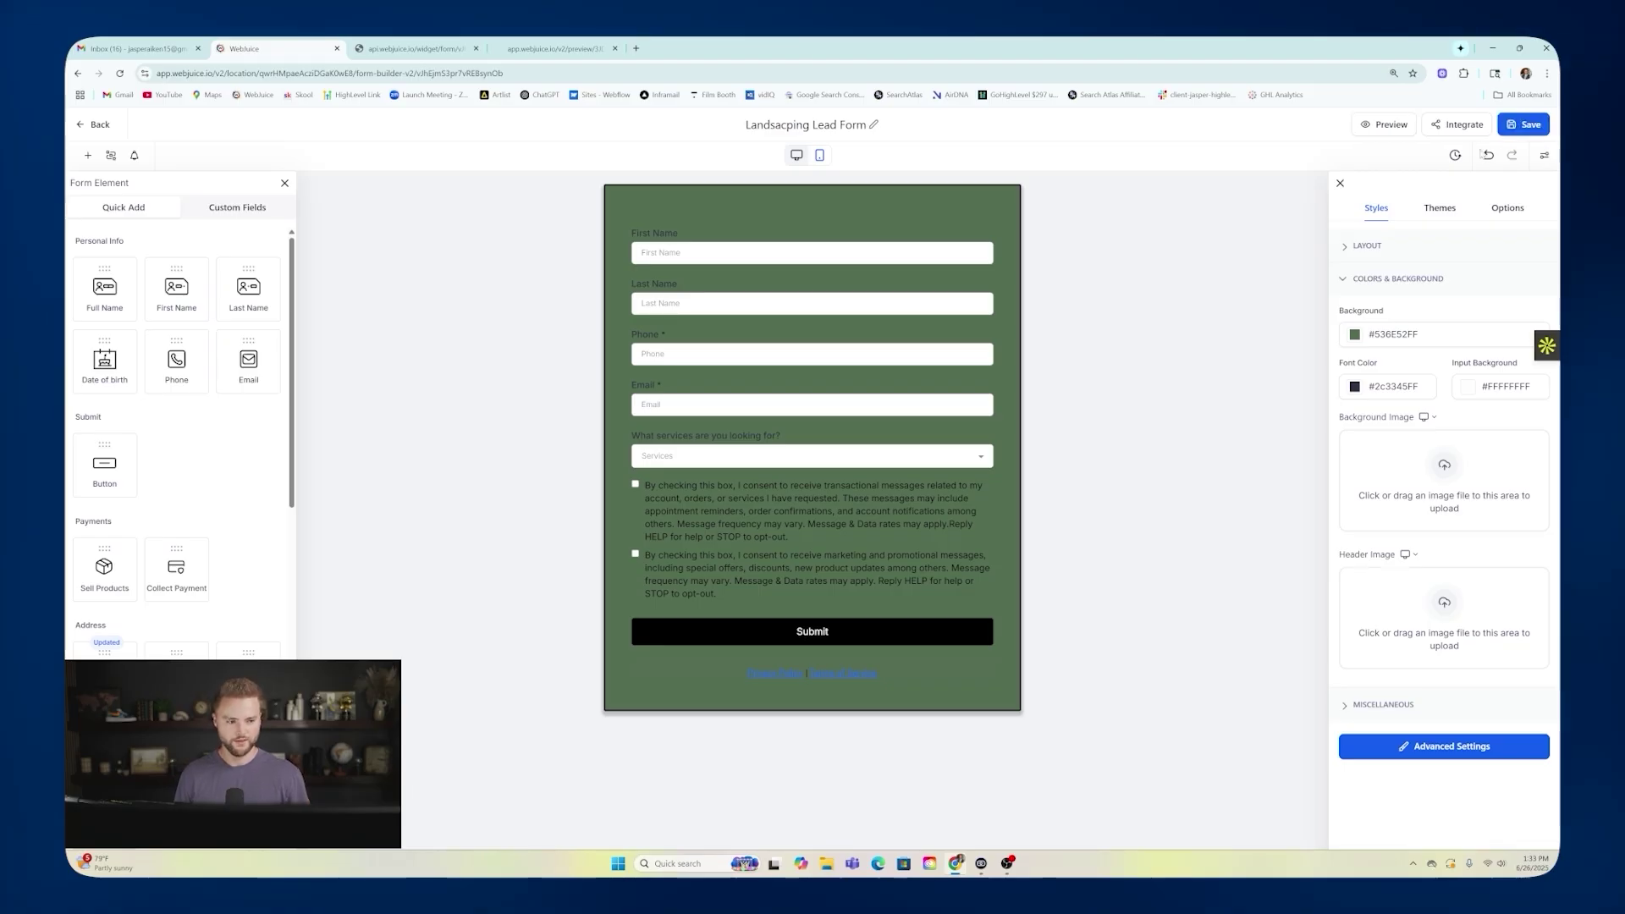
Open the Landscape site's Contact page in the page editor.
{"action": "left_click", "coordinate": [98, 127]}
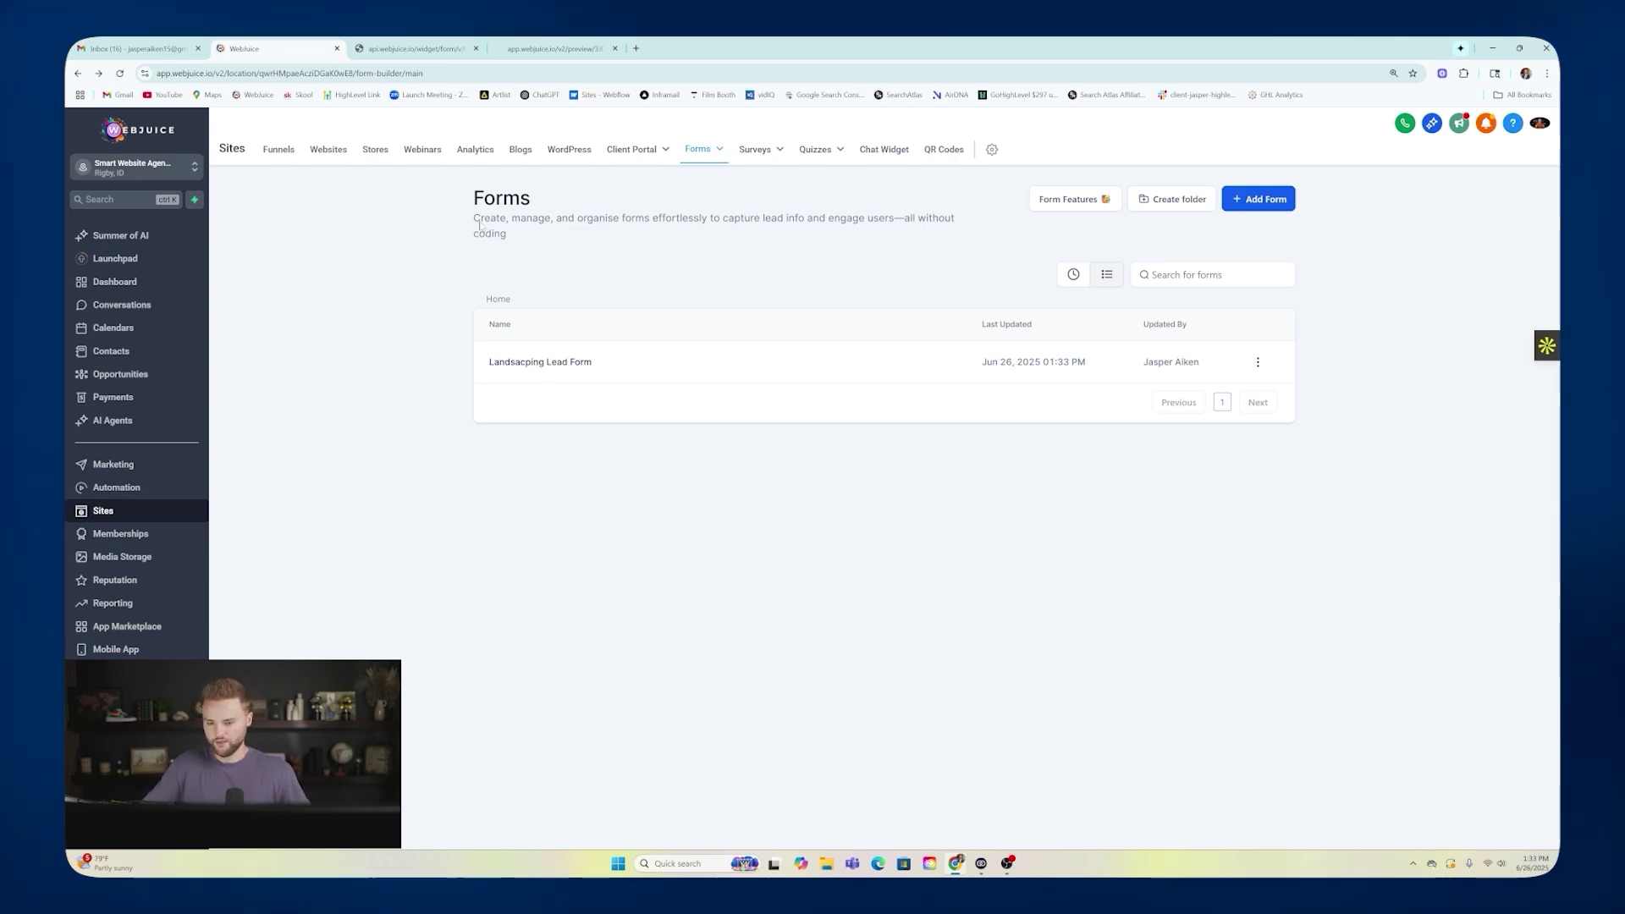
{"action": "left_click", "coordinate": [329, 148]}
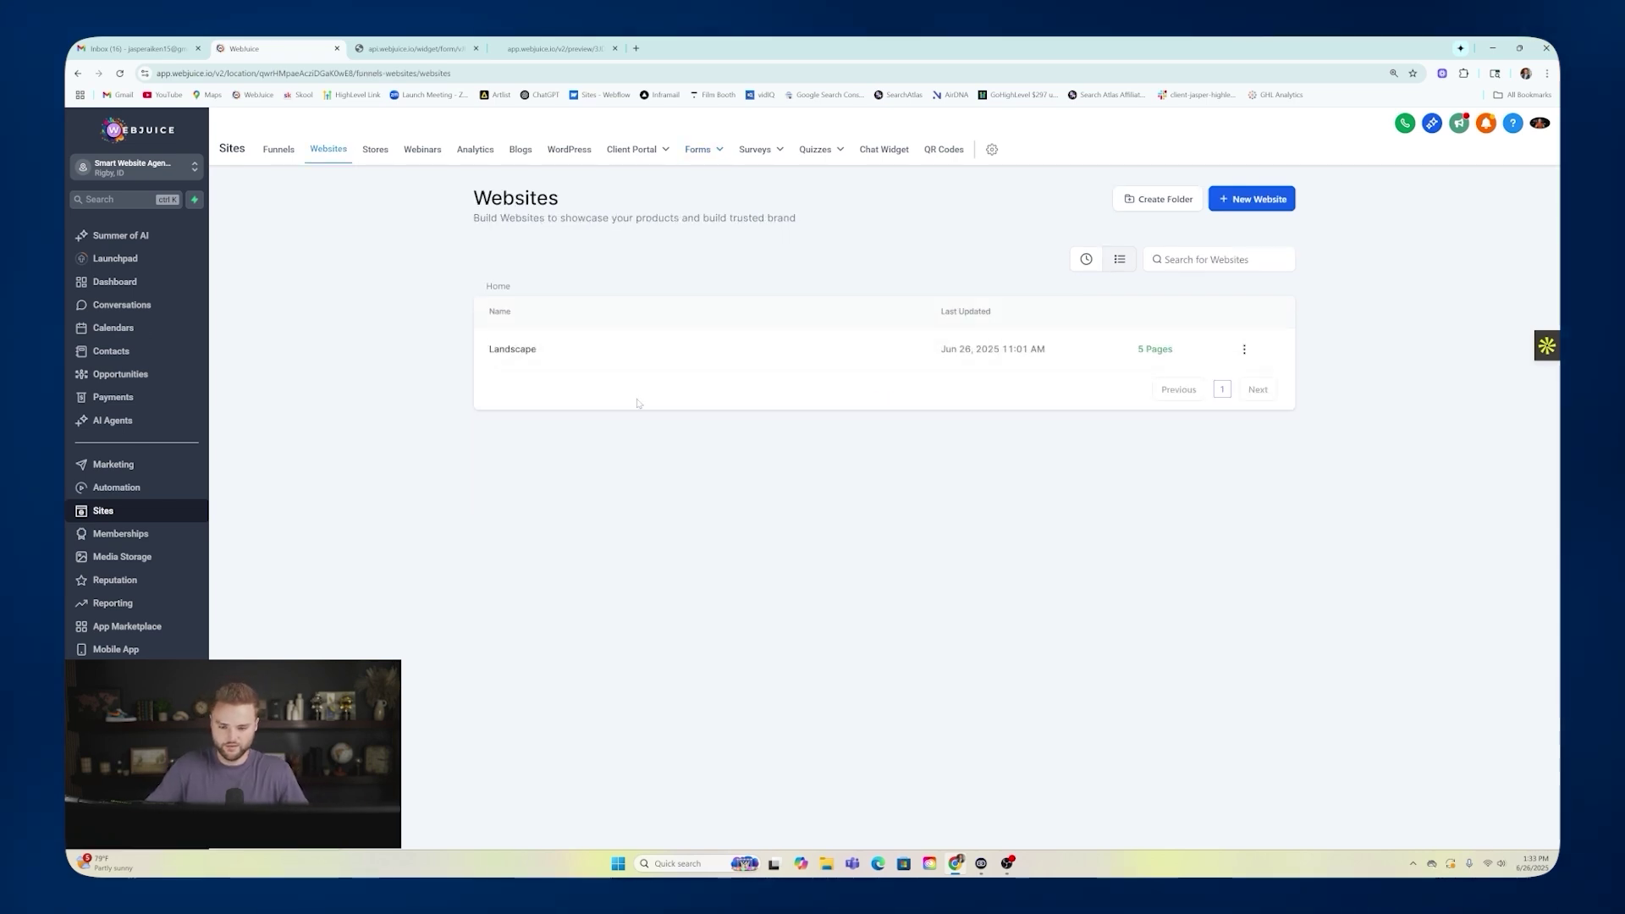
{"action": "left_click", "coordinate": [512, 350]}
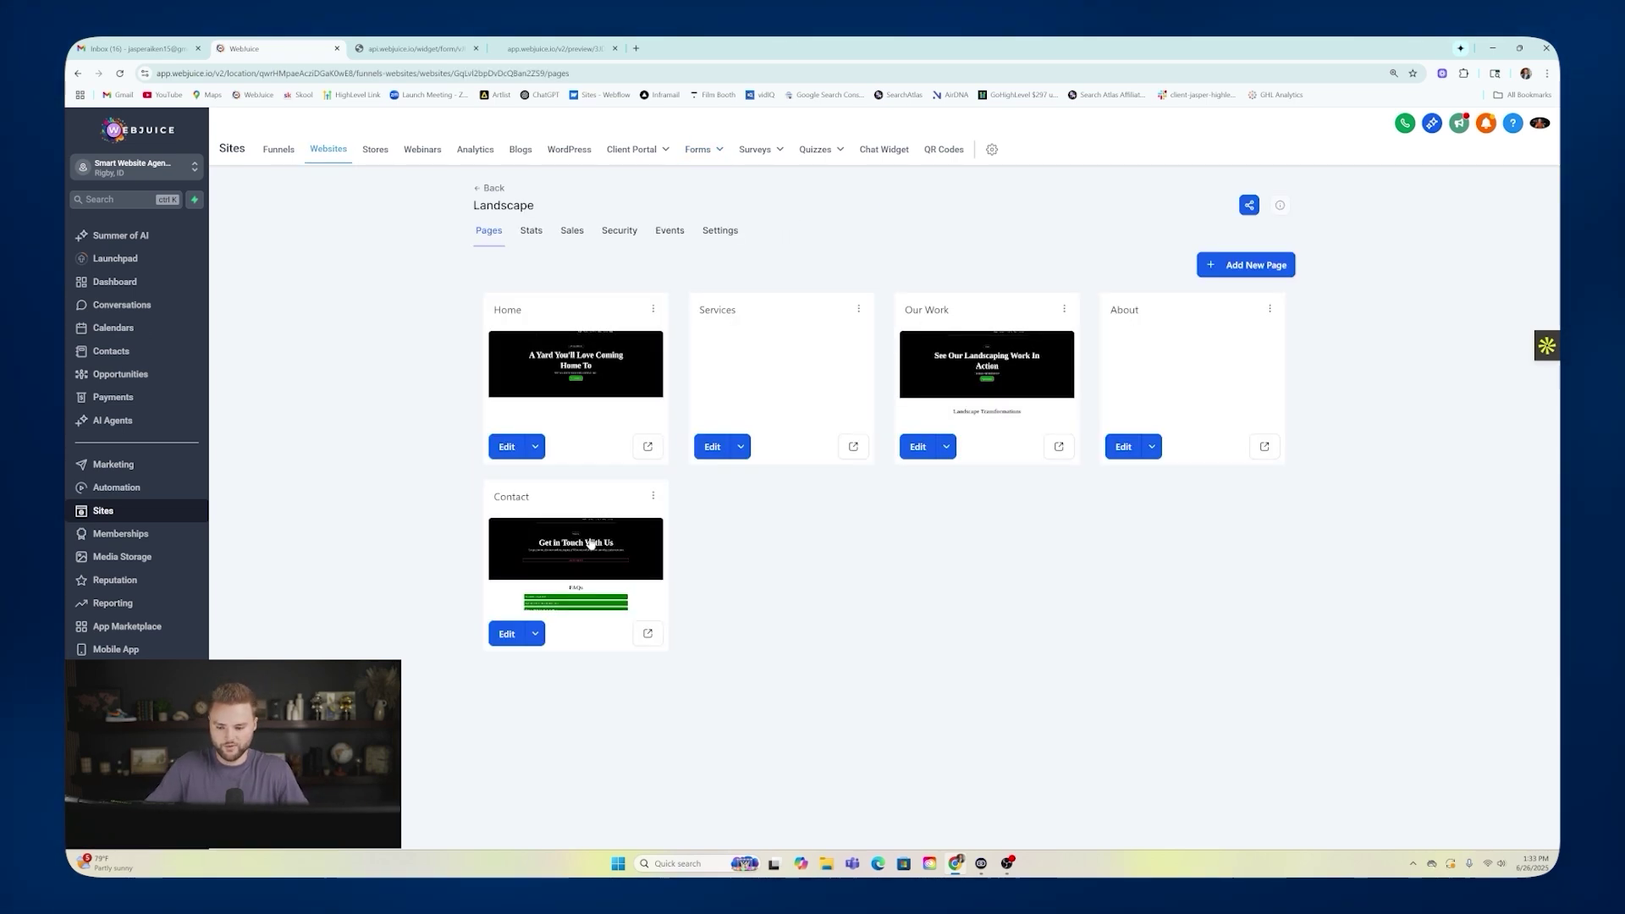
{"action": "left_click", "coordinate": [591, 544]}
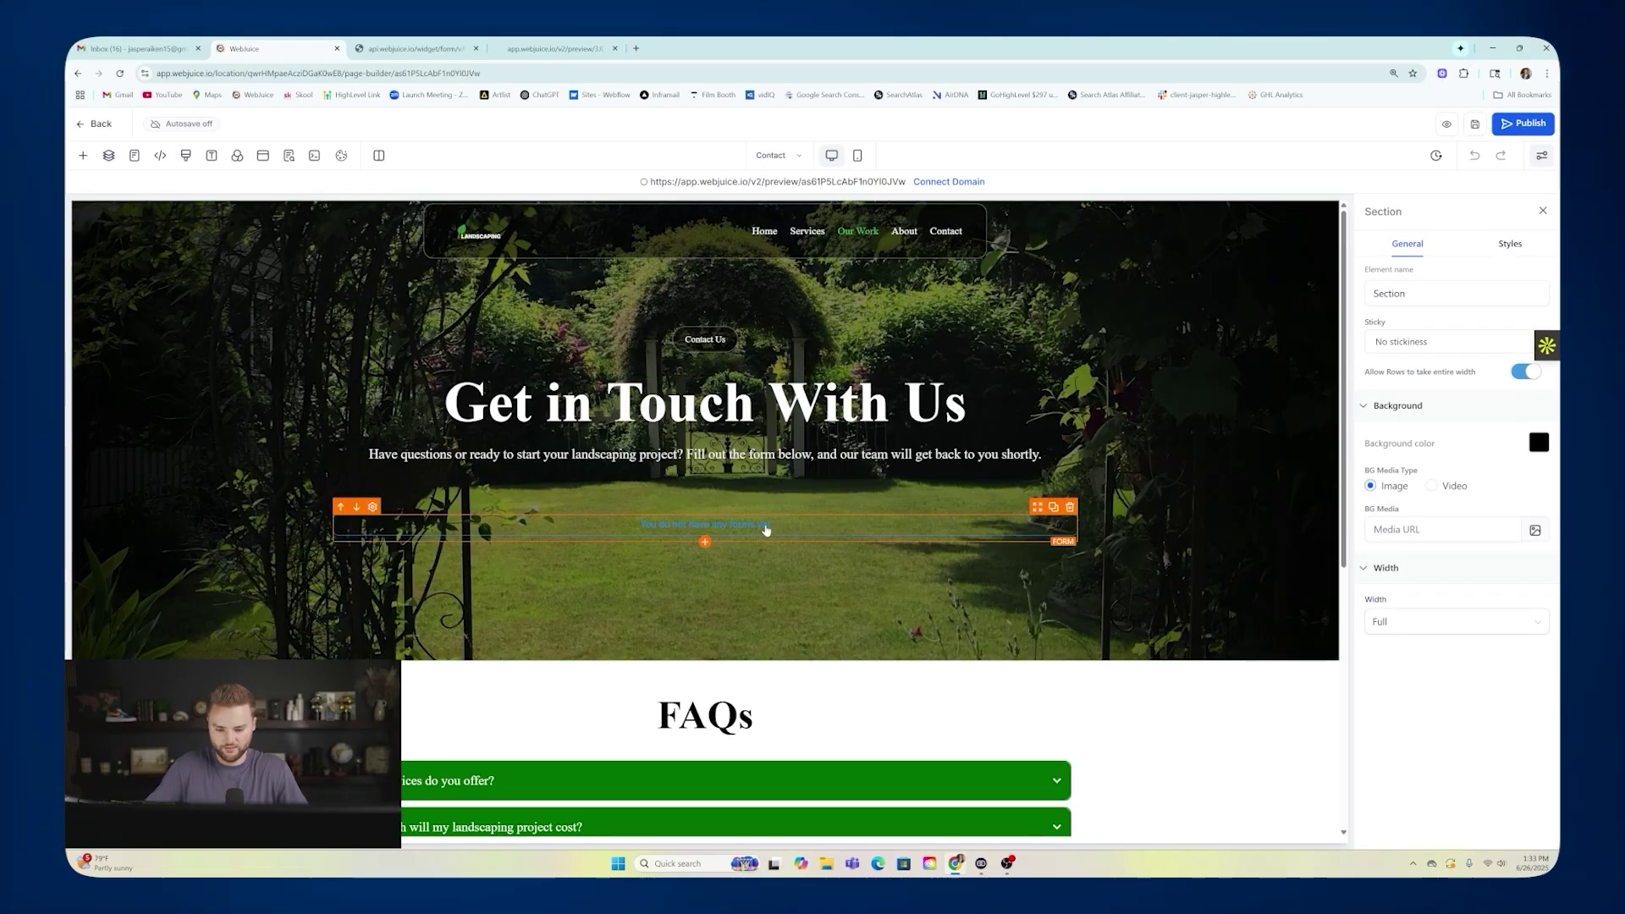
Attach the Landscaping Lead Form to the Contact page's form block, save, and return to pages.
{"action": "left_click", "coordinate": [766, 530]}
{"action": "left_click", "coordinate": [1494, 469]}
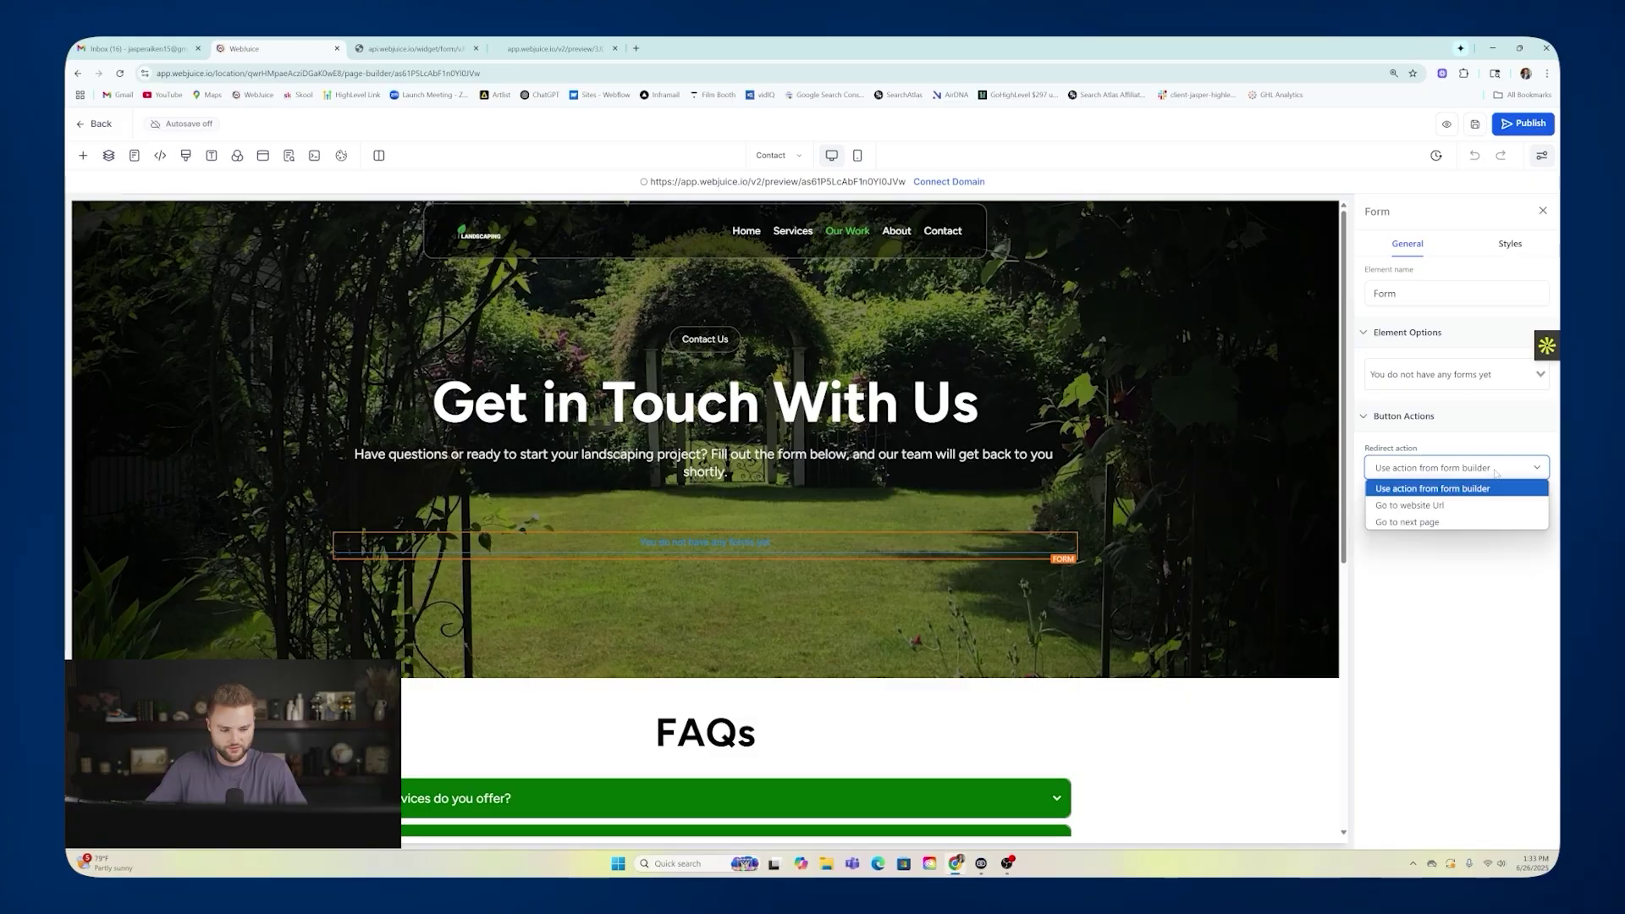
{"action": "left_click", "coordinate": [1494, 469]}
{"action": "left_click", "coordinate": [1438, 374]}
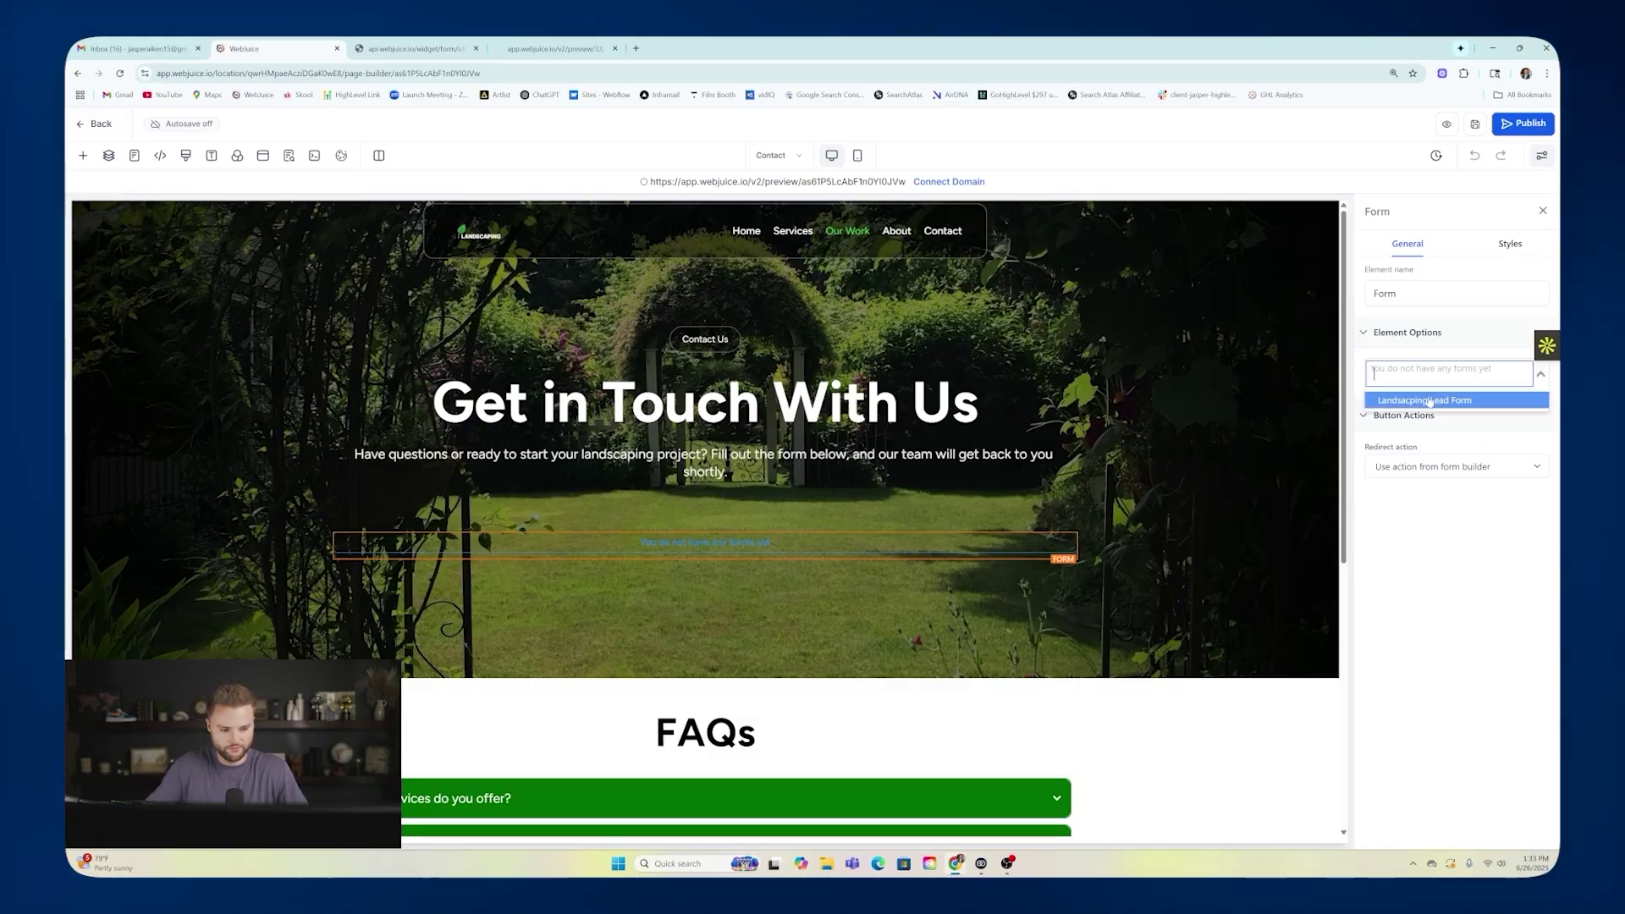
{"action": "left_click", "coordinate": [1452, 401]}
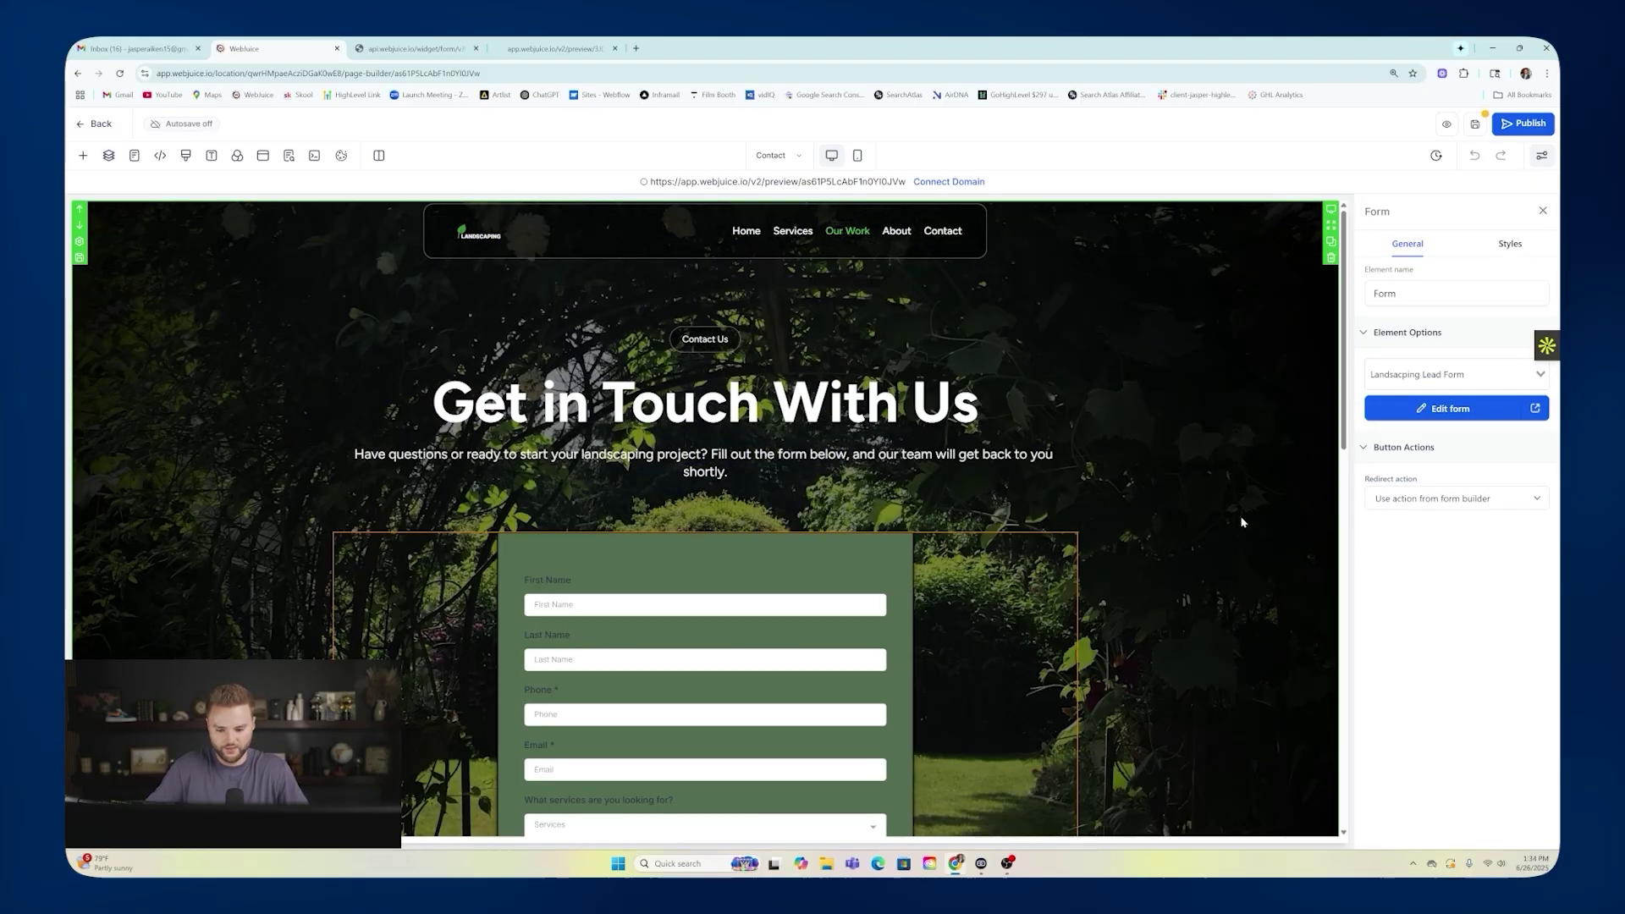
{"action": "scroll", "coordinate": [1126, 406], "scroll_direction": "down", "scroll_amount": 5}
{"action": "scroll", "coordinate": [780, 565], "scroll_direction": "up", "scroll_amount": 2}
{"action": "scroll", "coordinate": [780, 565], "scroll_direction": "down", "scroll_amount": 3}
{"action": "scroll", "coordinate": [780, 472], "scroll_direction": "up", "scroll_amount": 5}
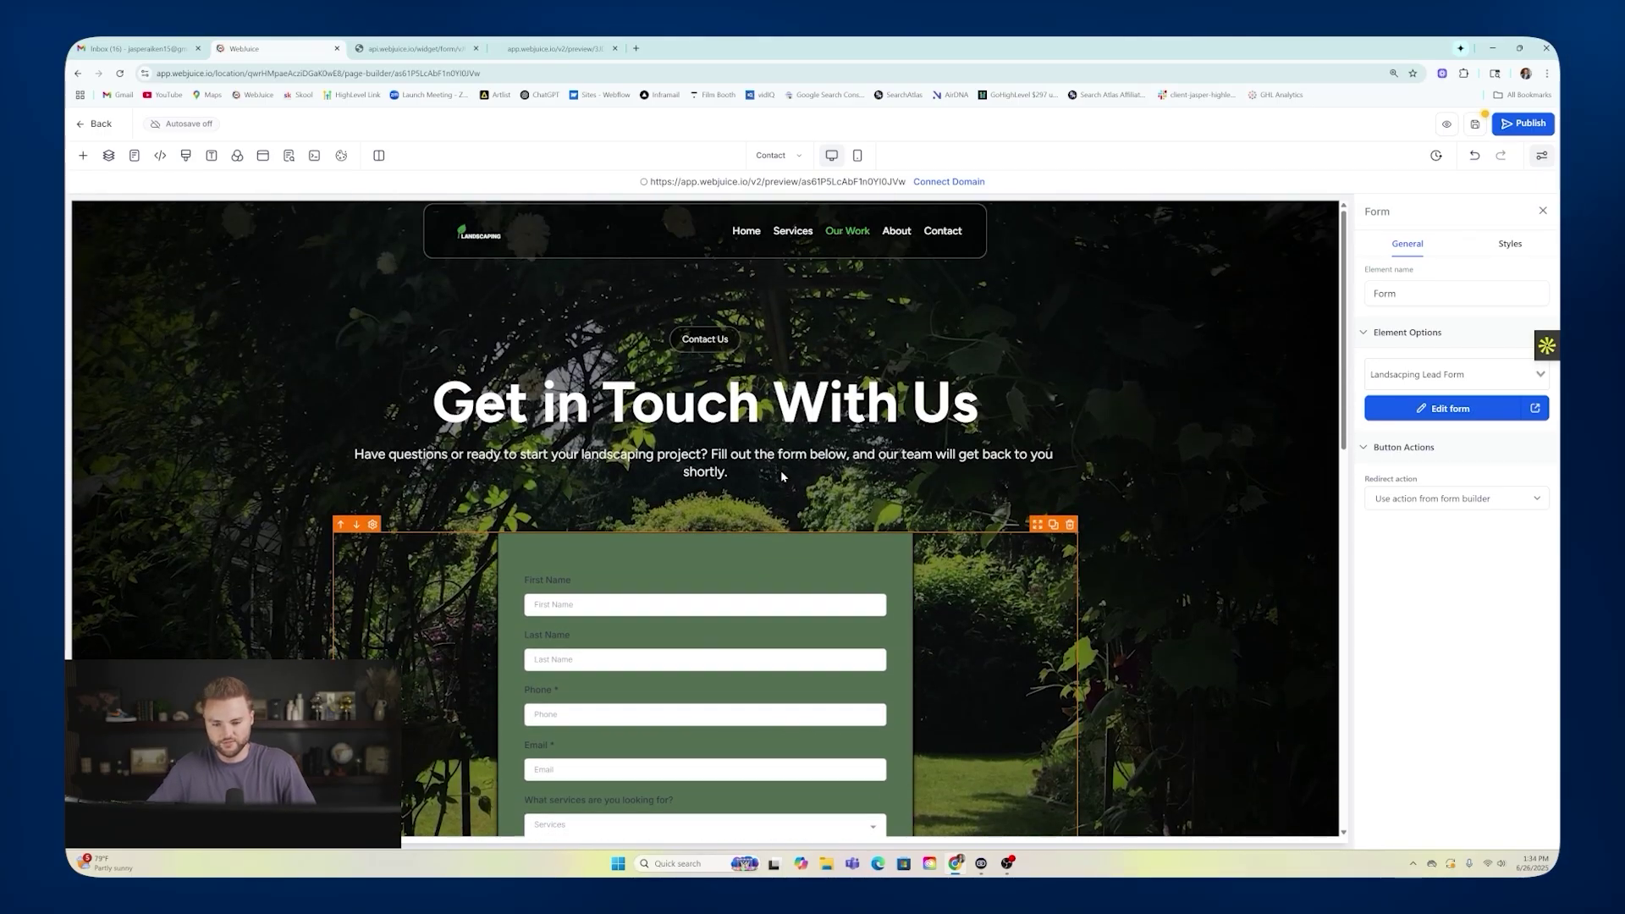
{"action": "left_click", "coordinate": [1473, 127]}
{"action": "left_click", "coordinate": [289, 156]}
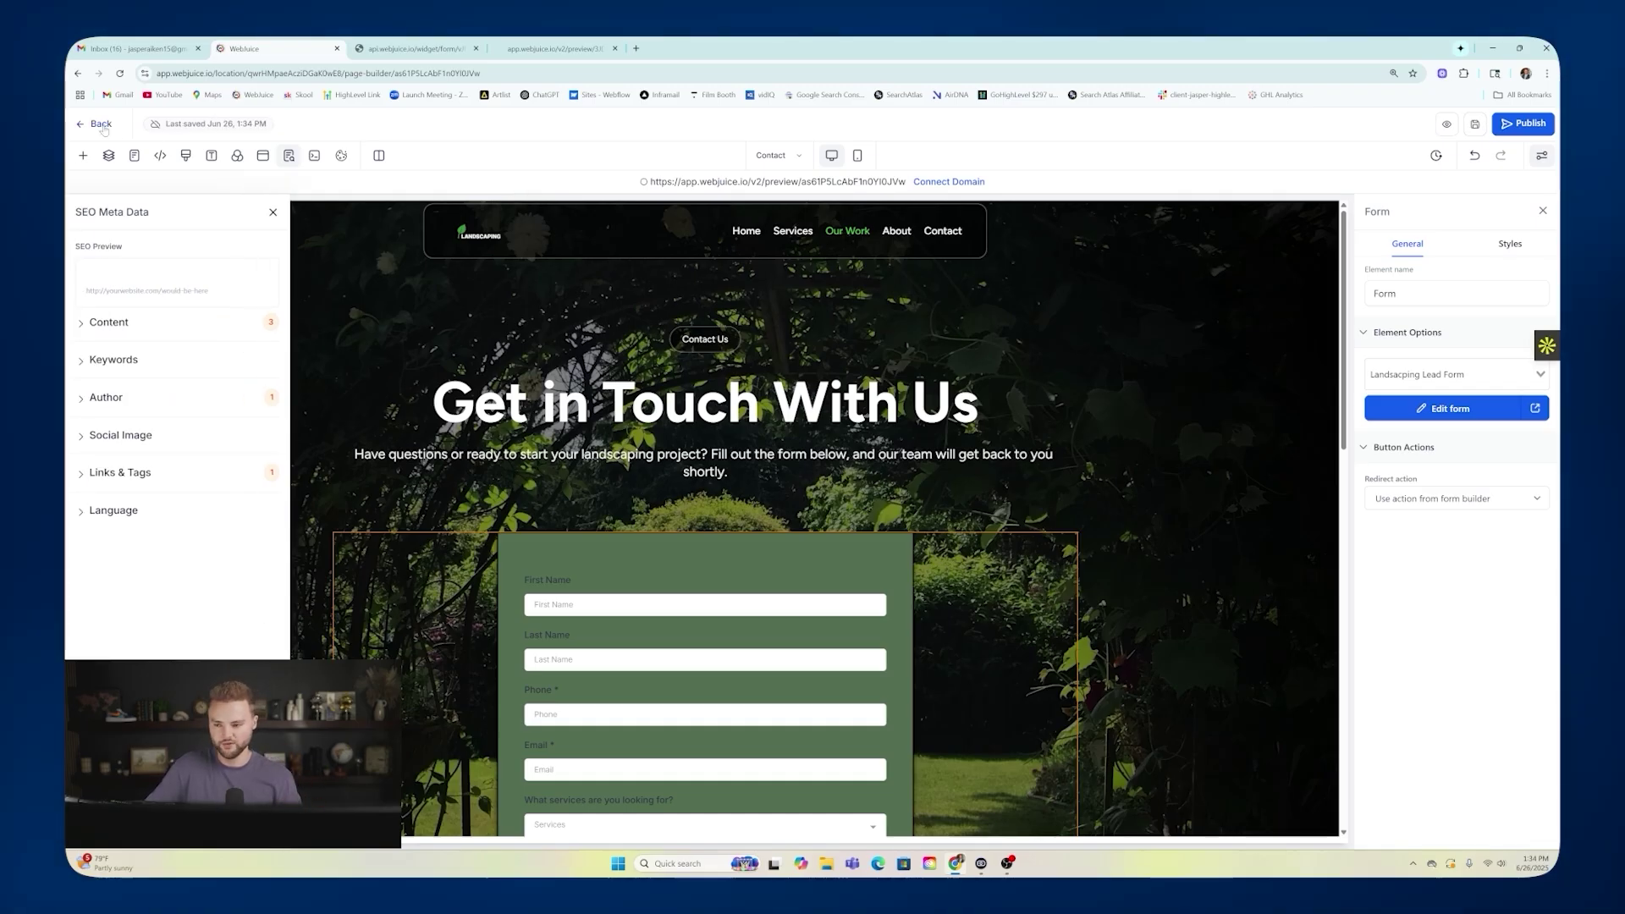
{"action": "left_click", "coordinate": [102, 127]}
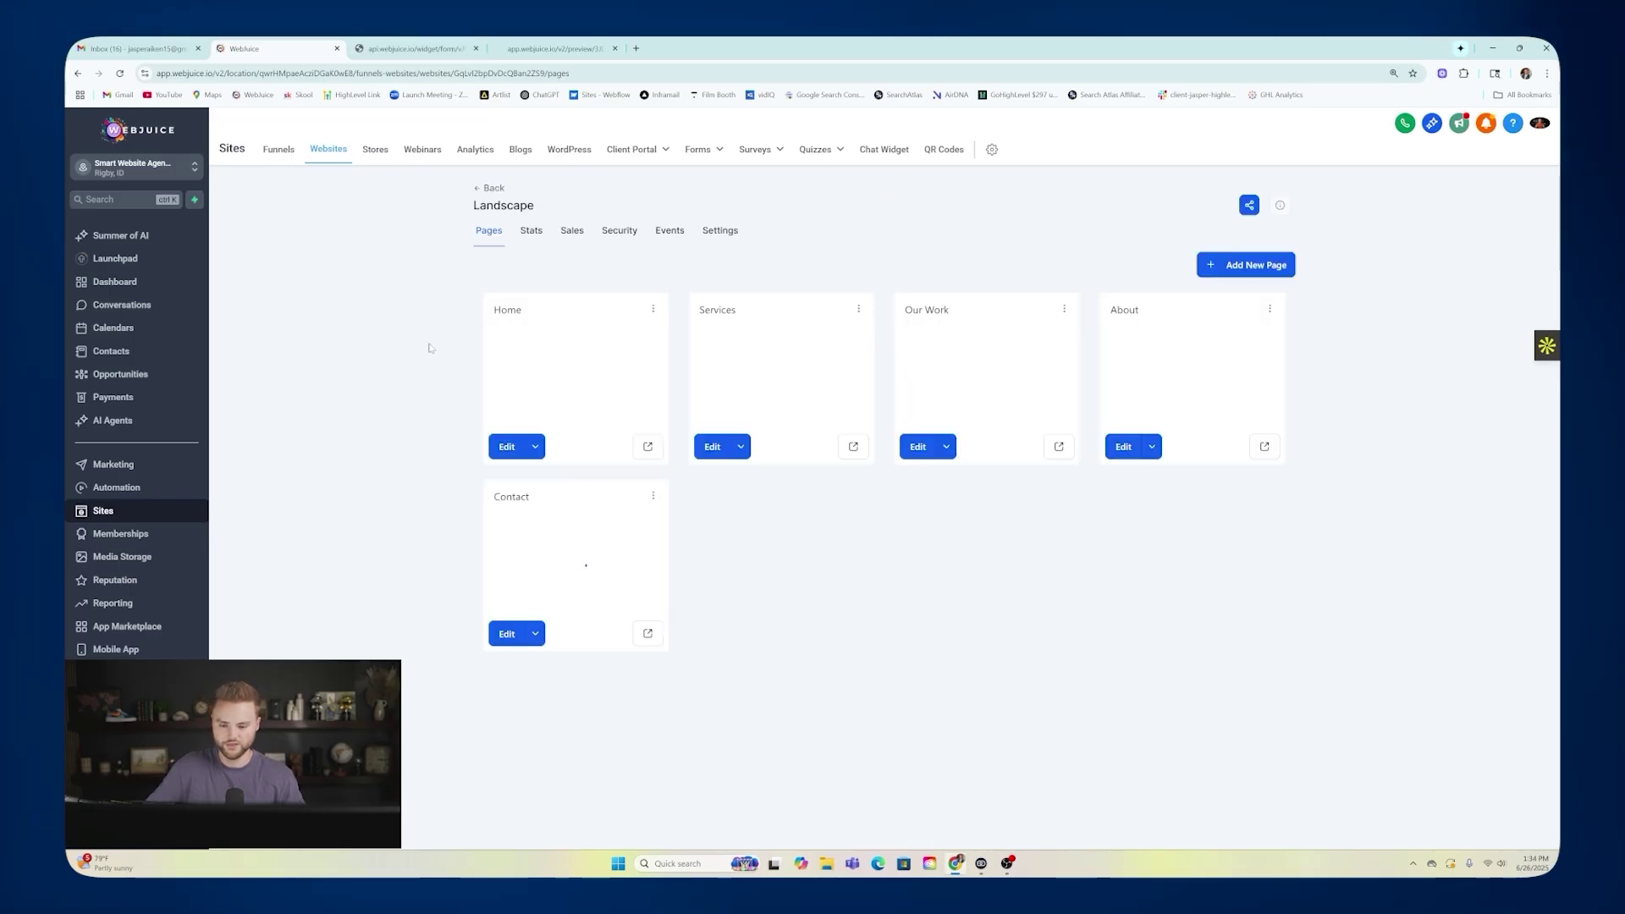
Open the Form & Chat Widget Submission workflow in the Smart Website Automations for Clients folder.
{"action": "left_click", "coordinate": [140, 489]}
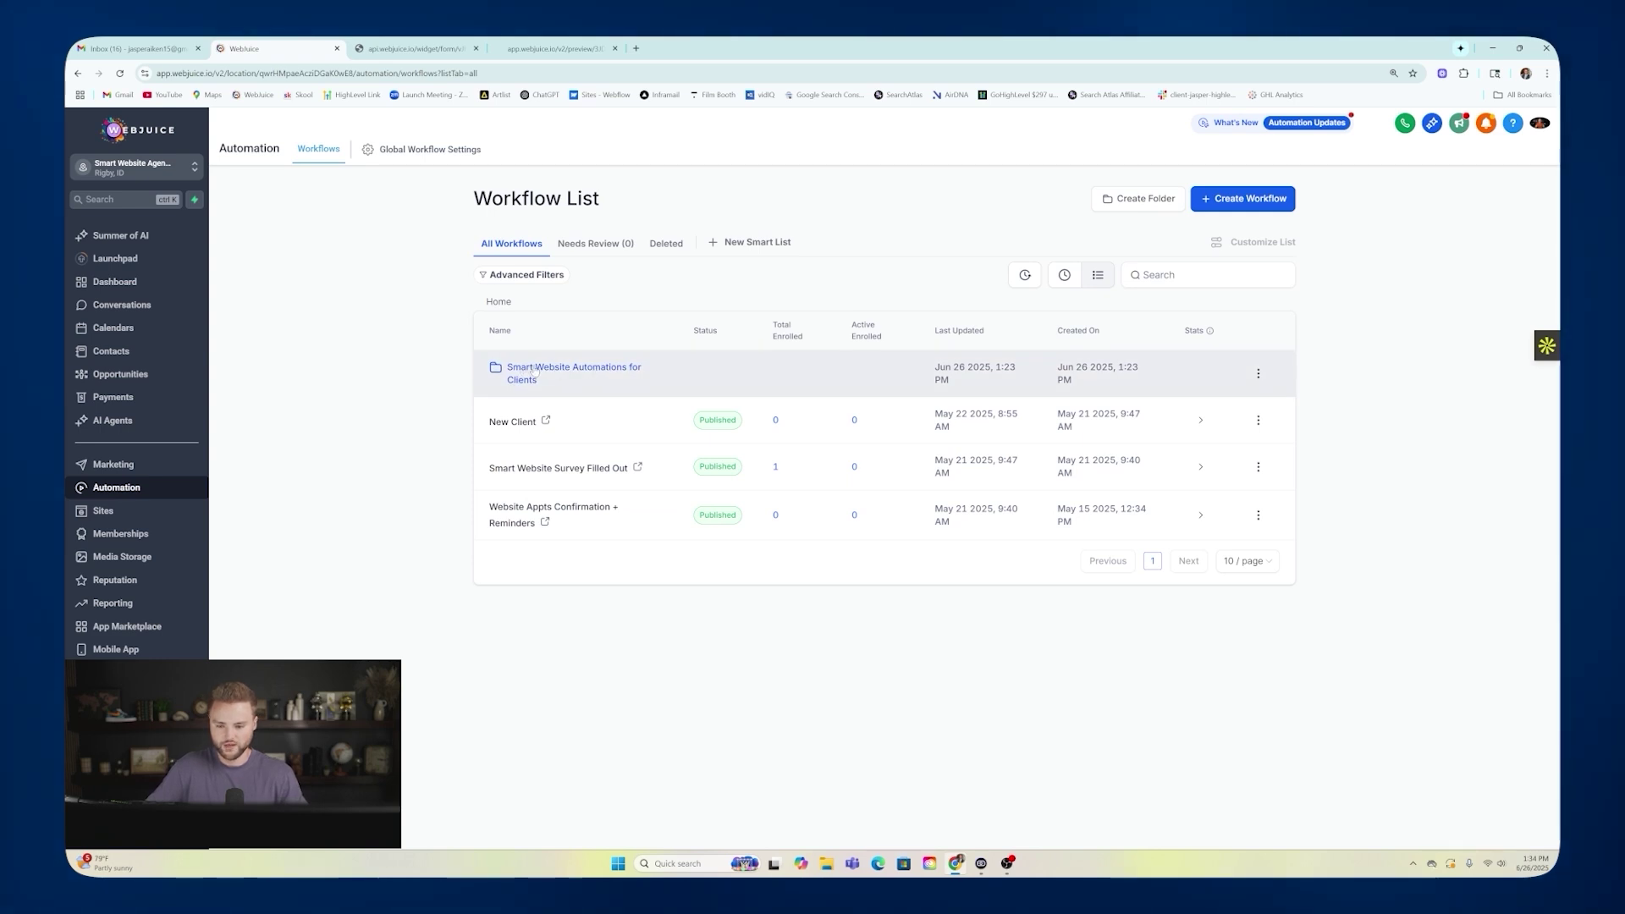
{"action": "left_click", "coordinate": [533, 370]}
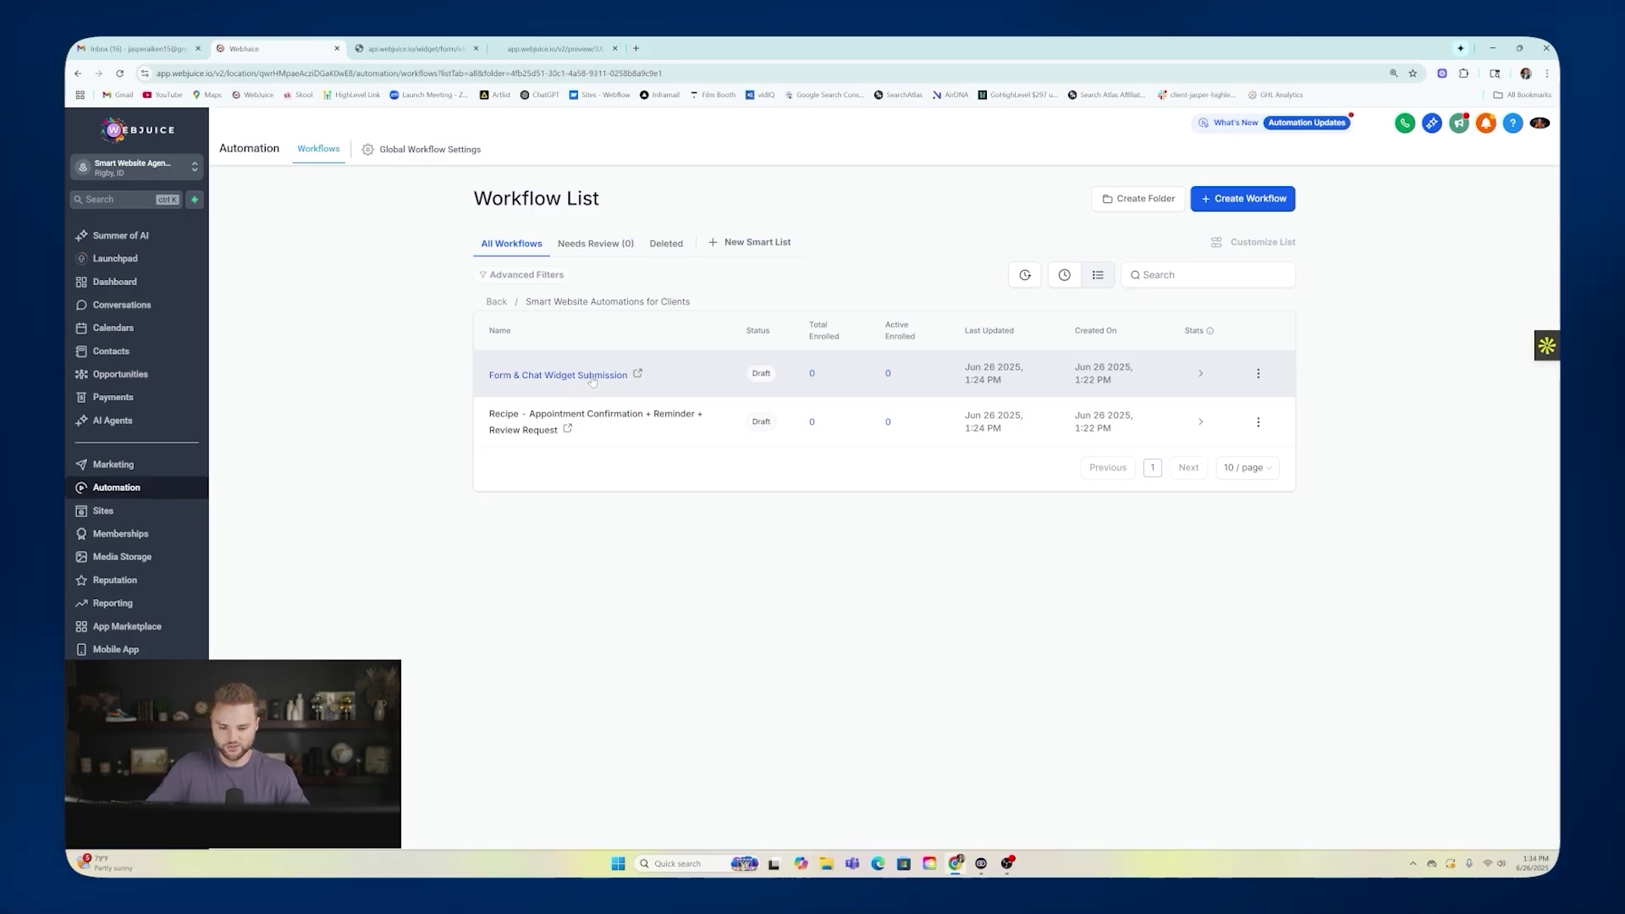
{"action": "left_click", "coordinate": [592, 380]}
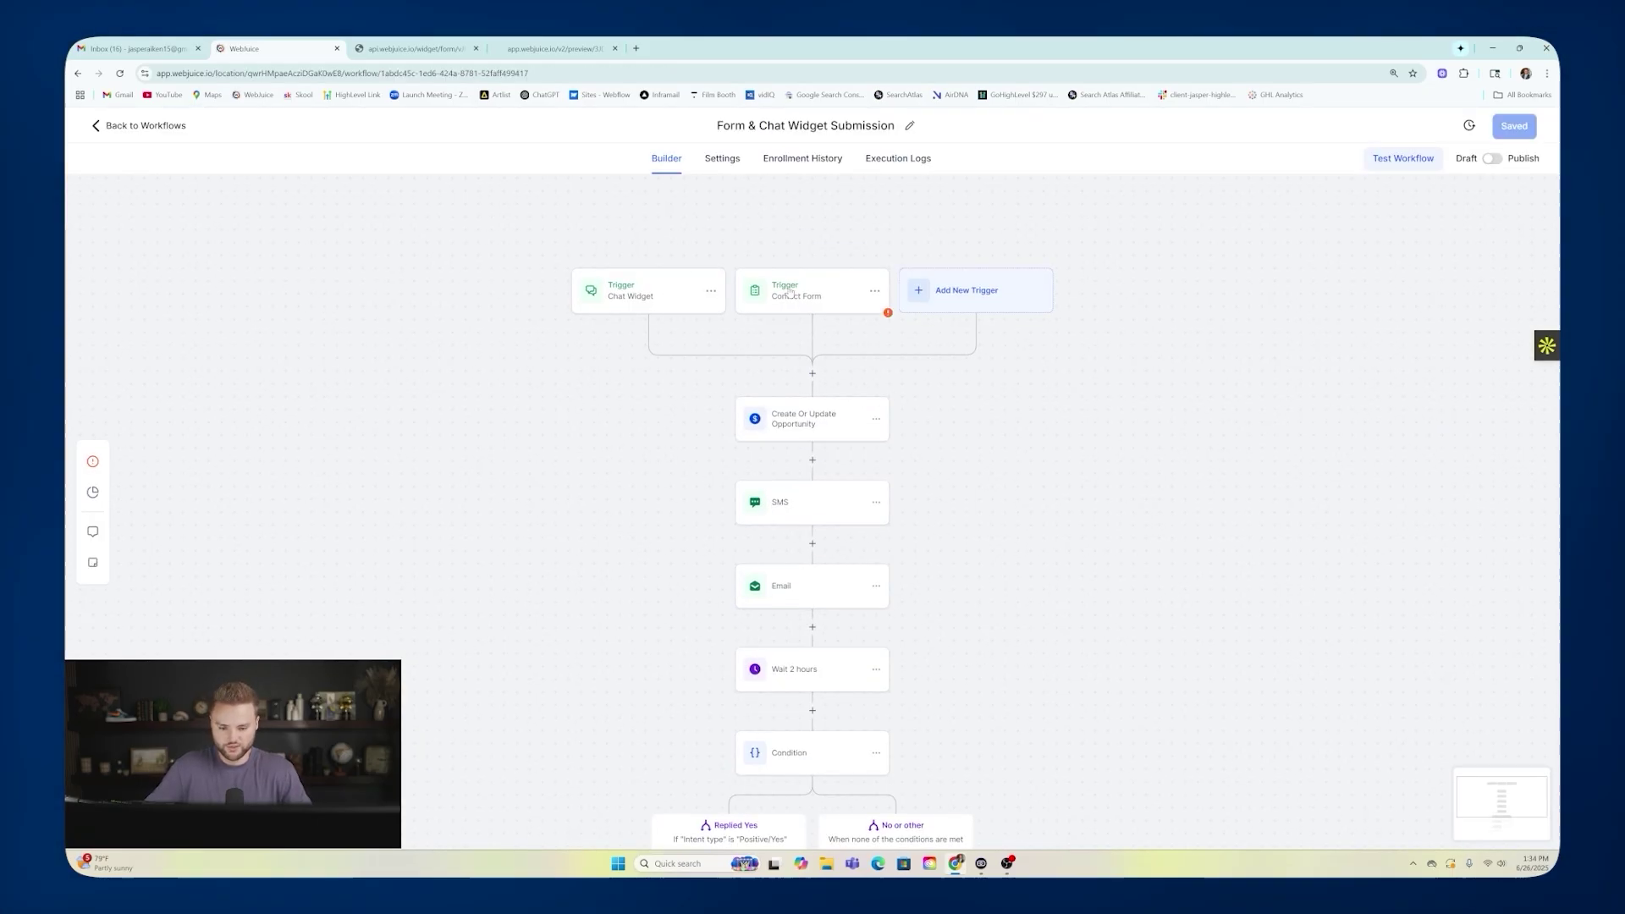
{"action": "scroll", "coordinate": [990, 319], "scroll_direction": "down", "scroll_amount": 2}
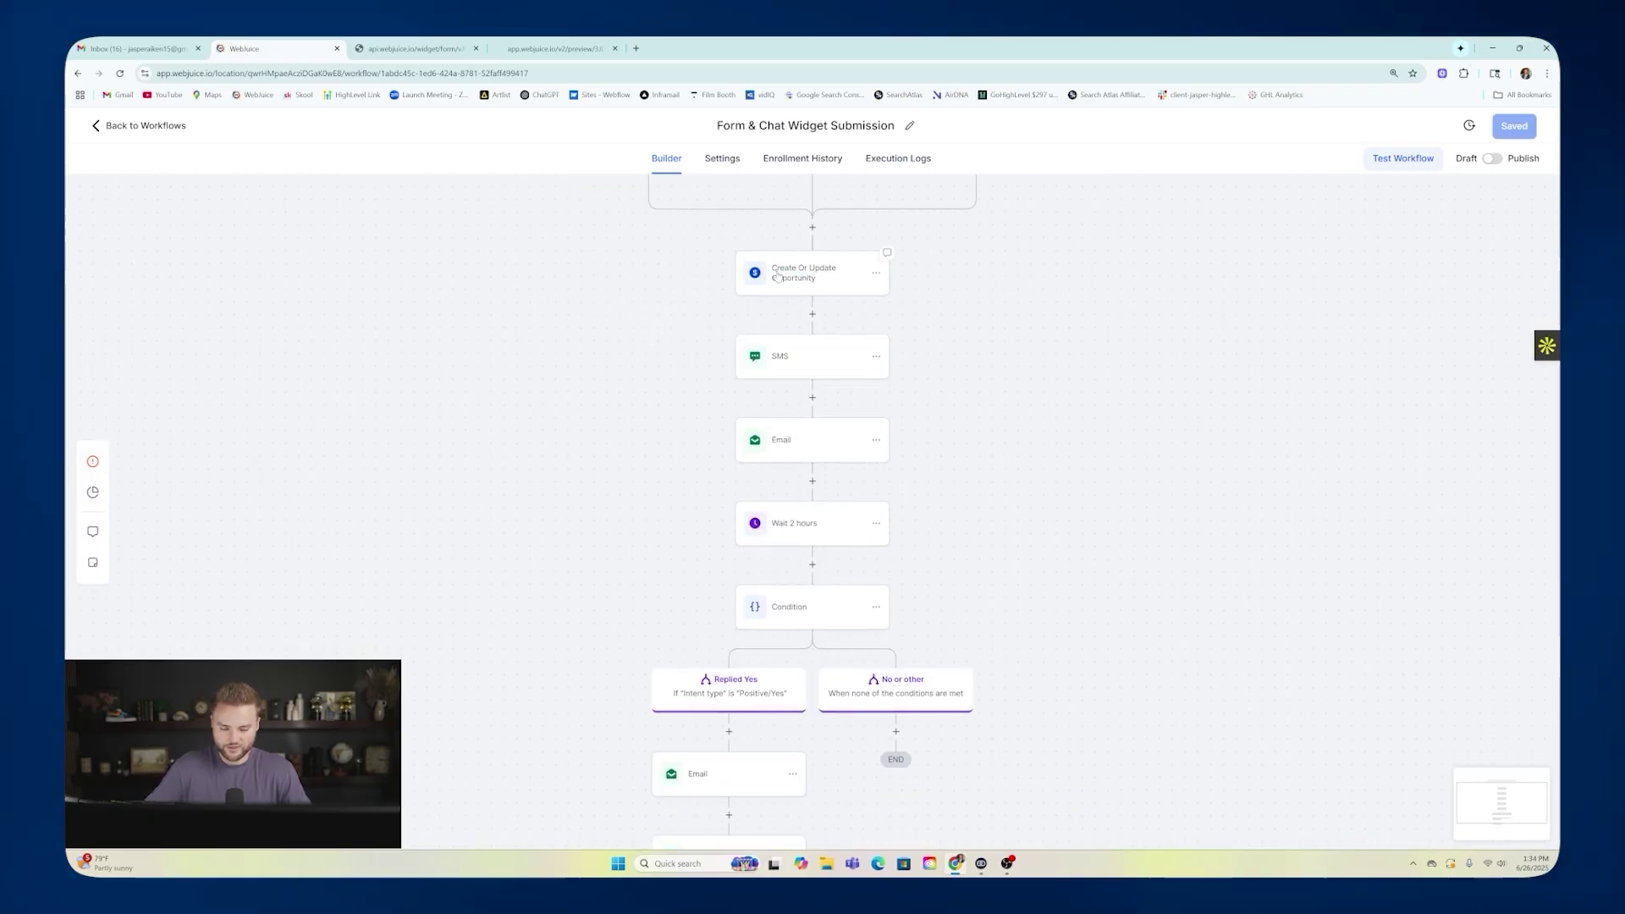
{"action": "scroll", "coordinate": [1000, 357], "scroll_direction": "up", "scroll_amount": 2}
Filter the Contact Form trigger to the Landscaping Lead Form and save the trigger.
{"action": "left_click", "coordinate": [801, 293]}
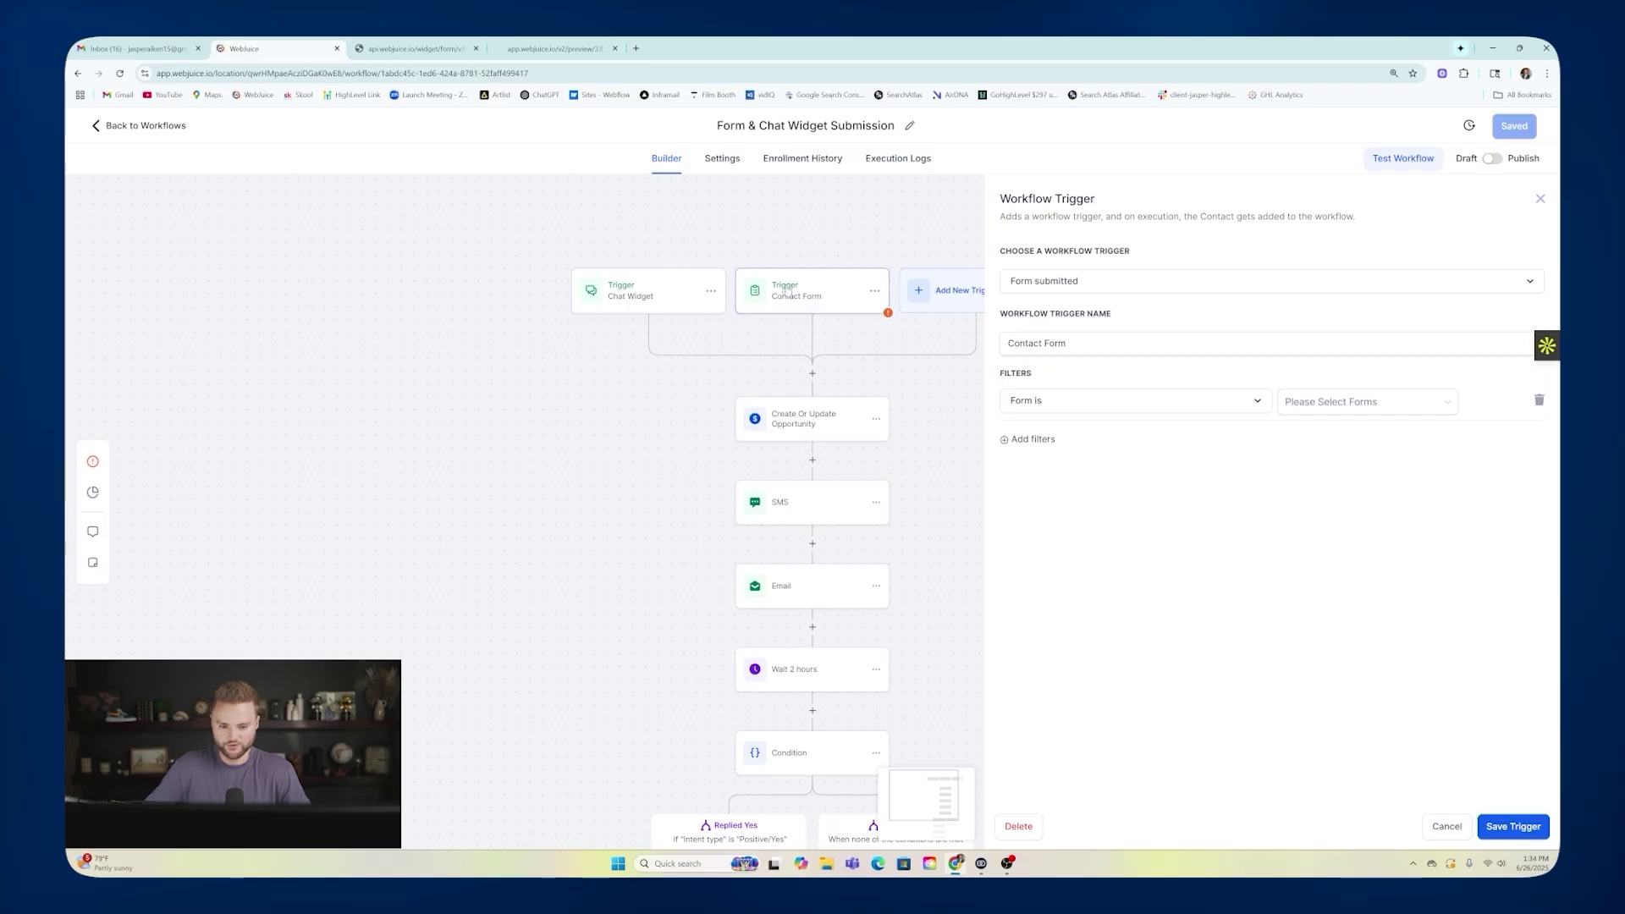
{"action": "left_click", "coordinate": [1337, 402]}
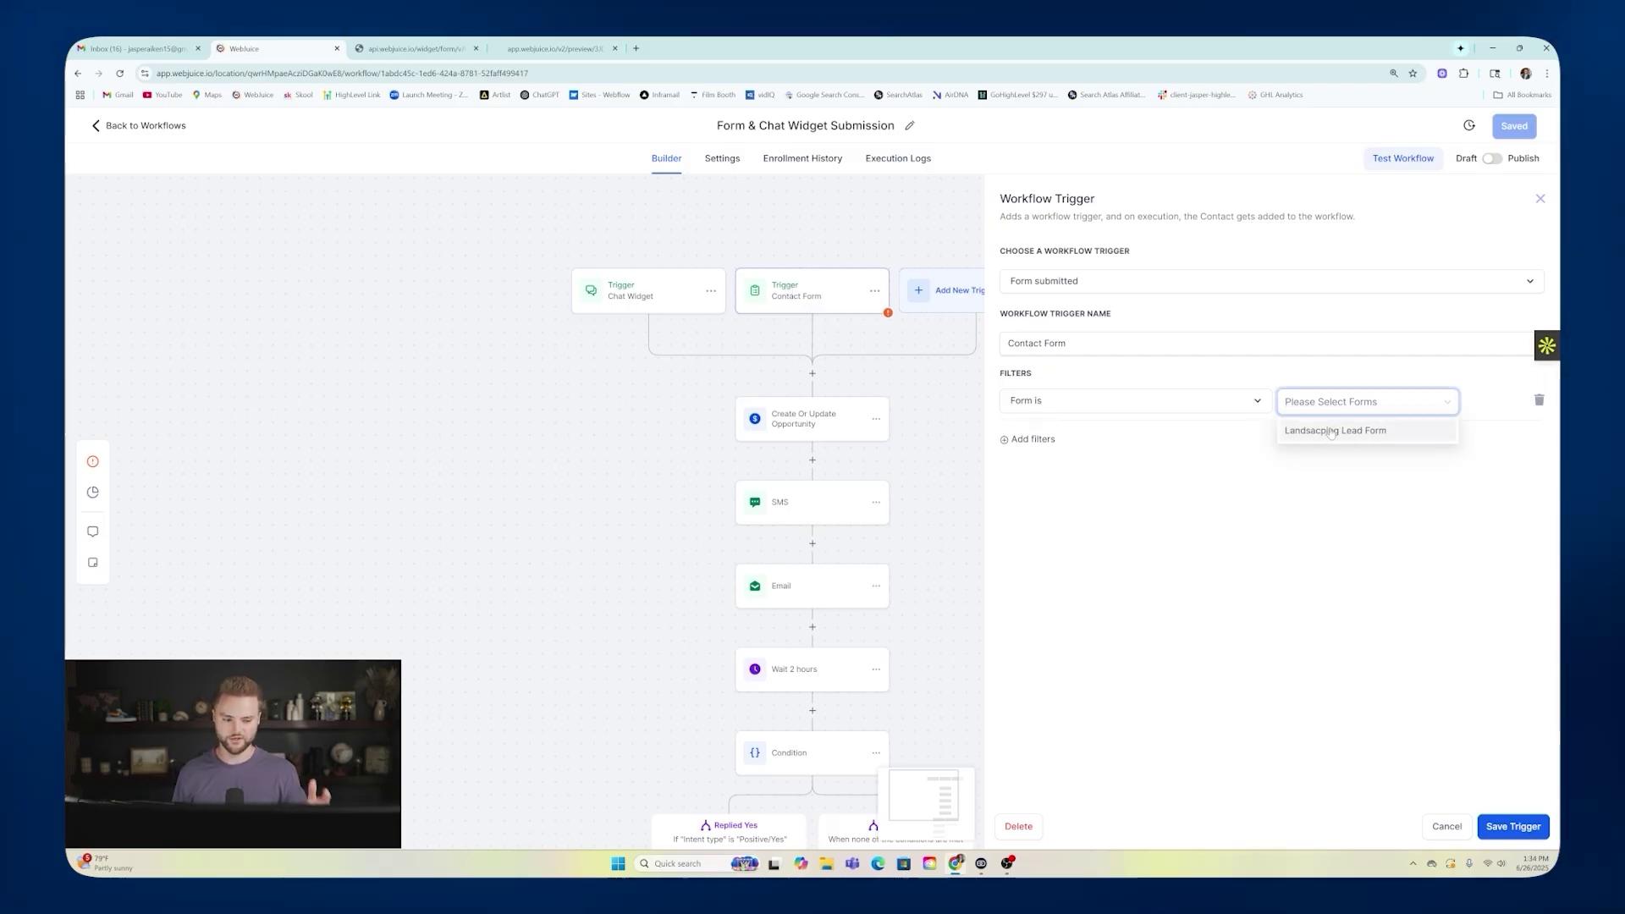
{"action": "left_click", "coordinate": [1331, 430]}
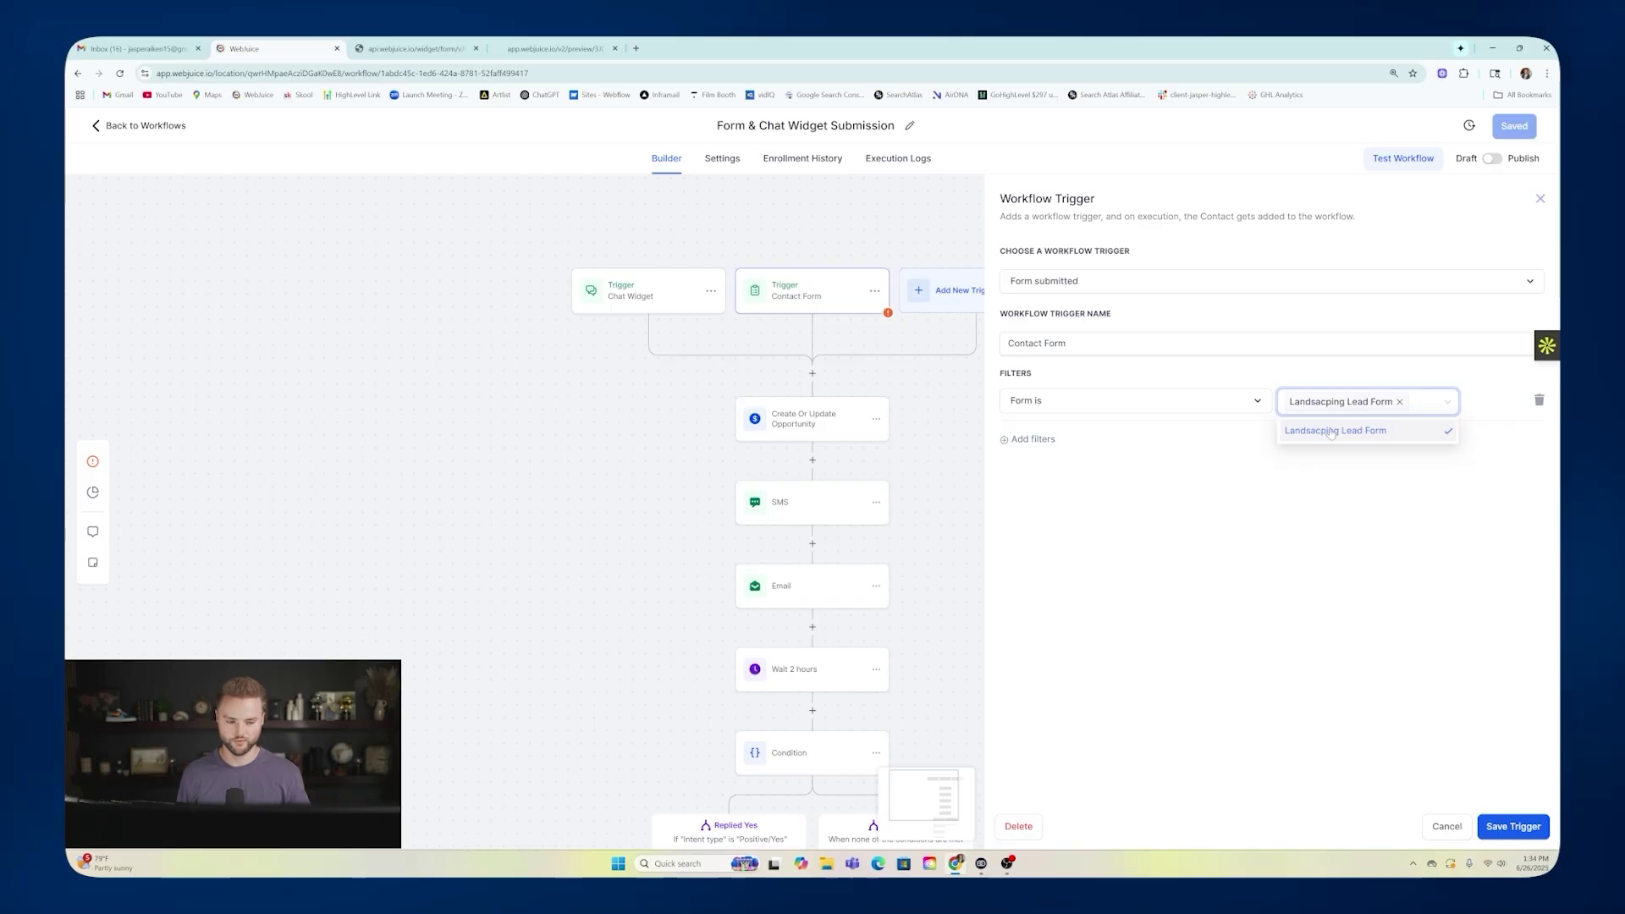
{"action": "left_click", "coordinate": [1349, 482]}
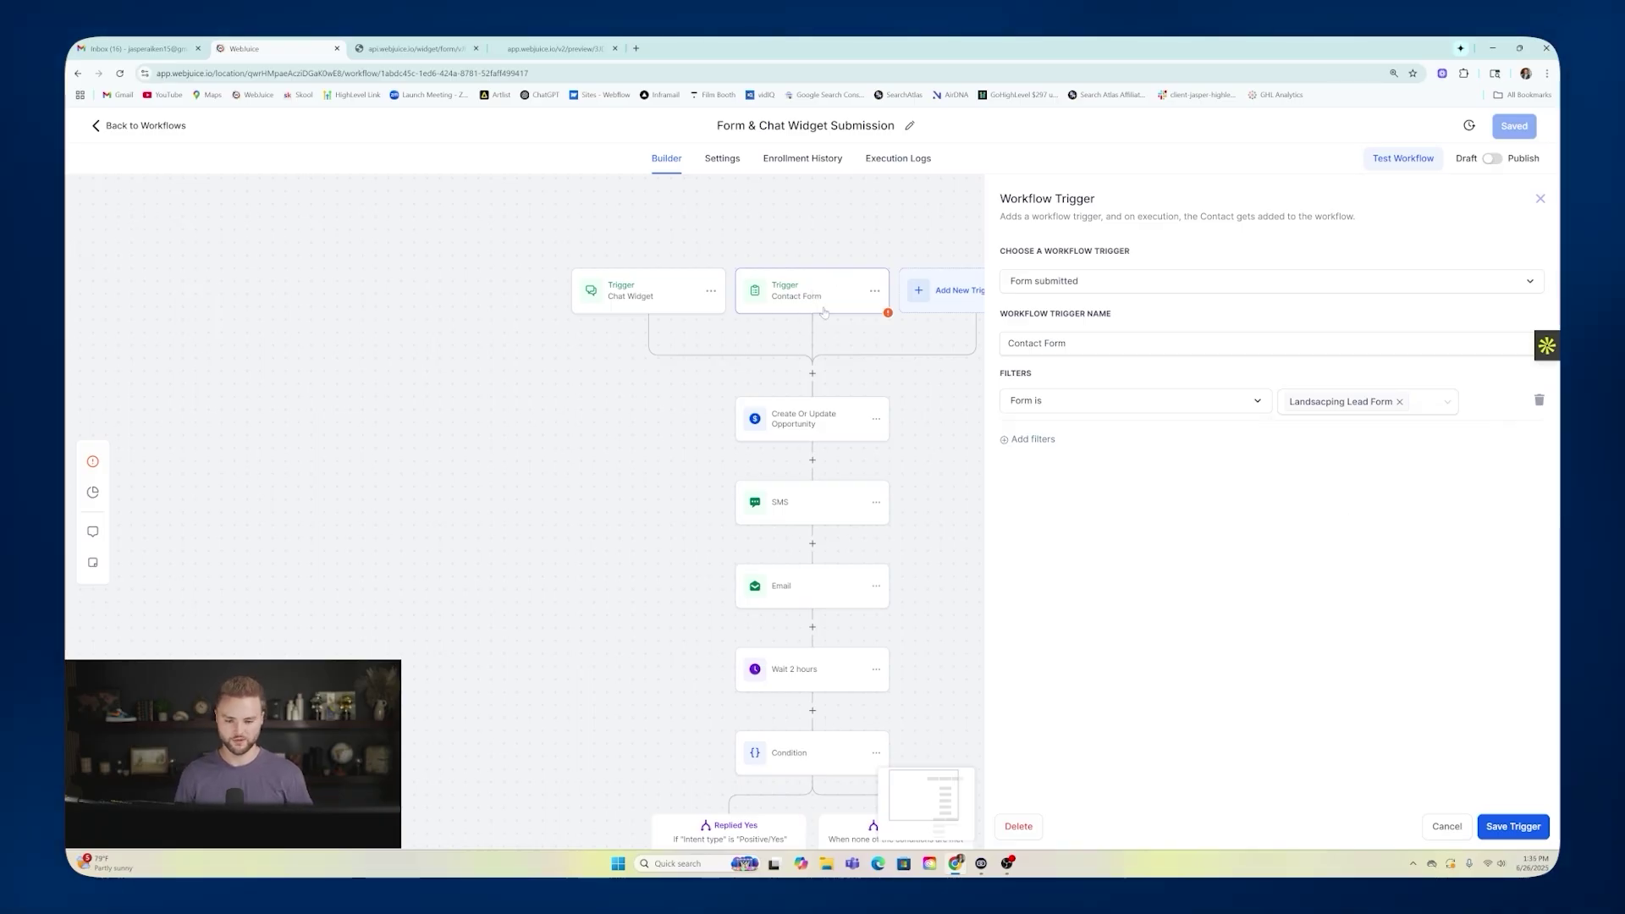
{"action": "left_click", "coordinate": [1513, 826]}
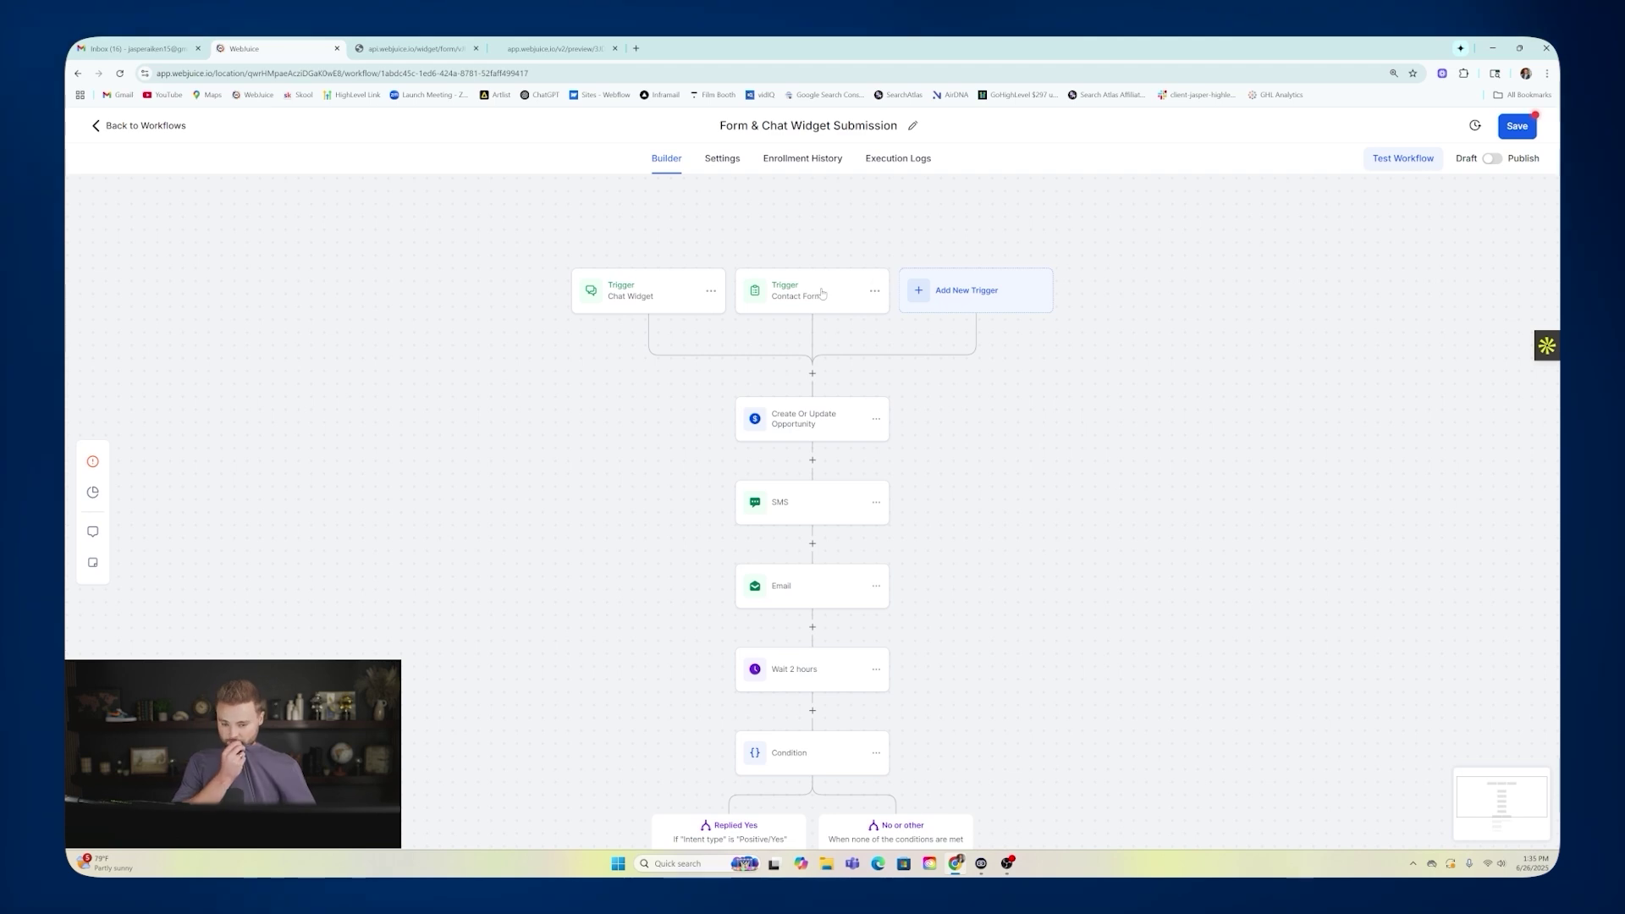
Review the Create Or Update Opportunity, SMS and Email steps of the workflow.
{"action": "scroll", "coordinate": [937, 374], "scroll_direction": "down", "scroll_amount": 1}
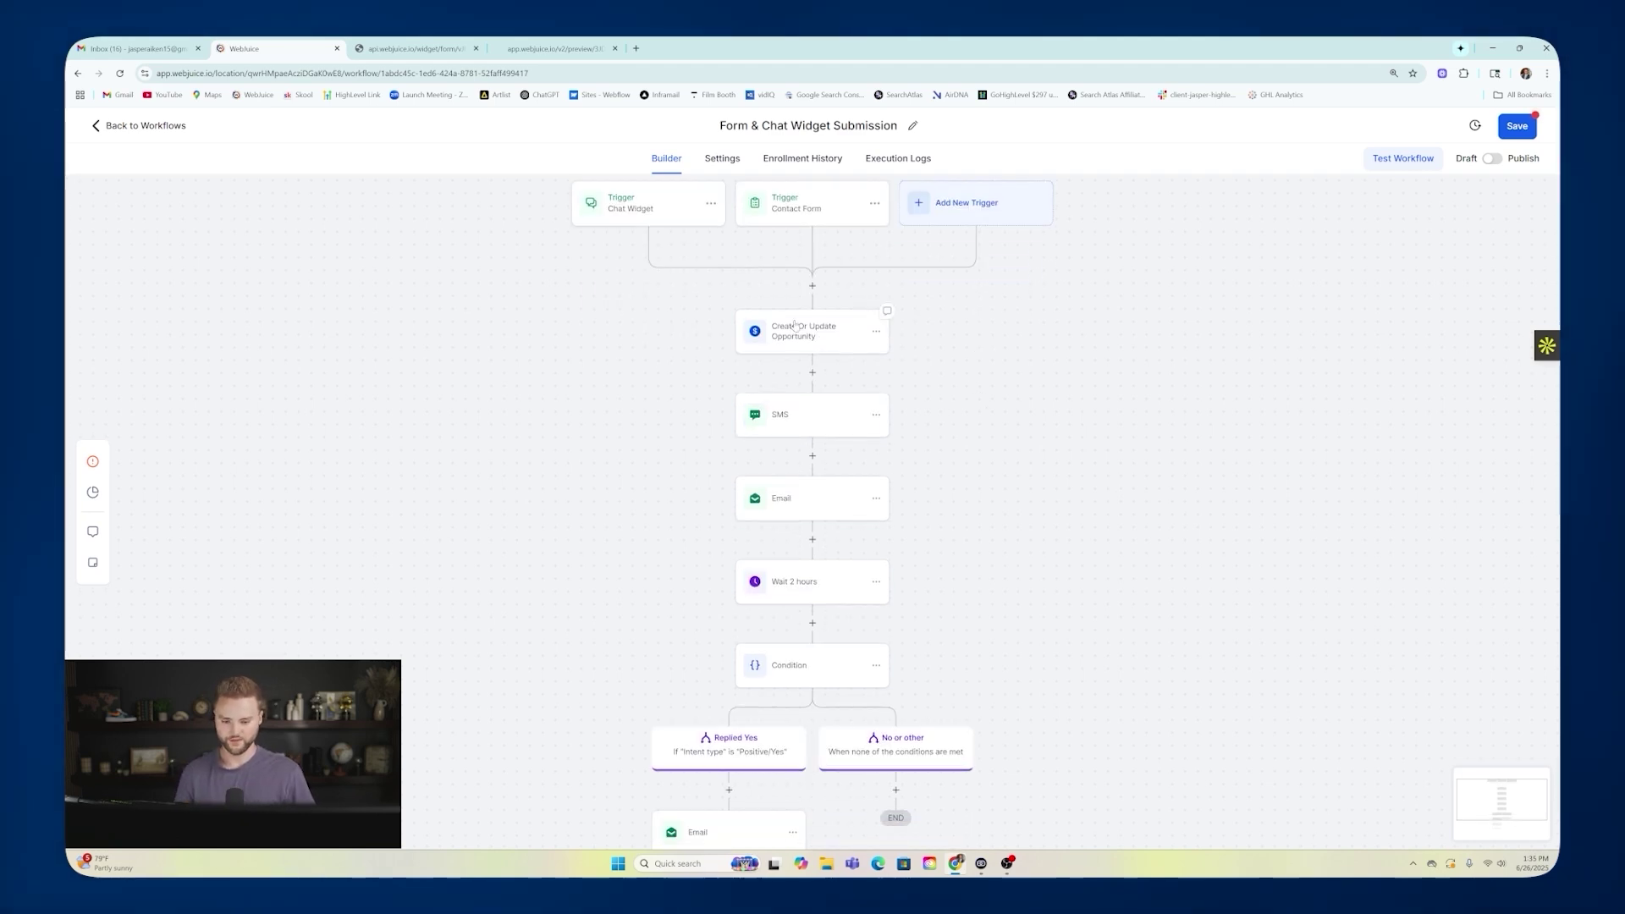
{"action": "left_click", "coordinate": [797, 330]}
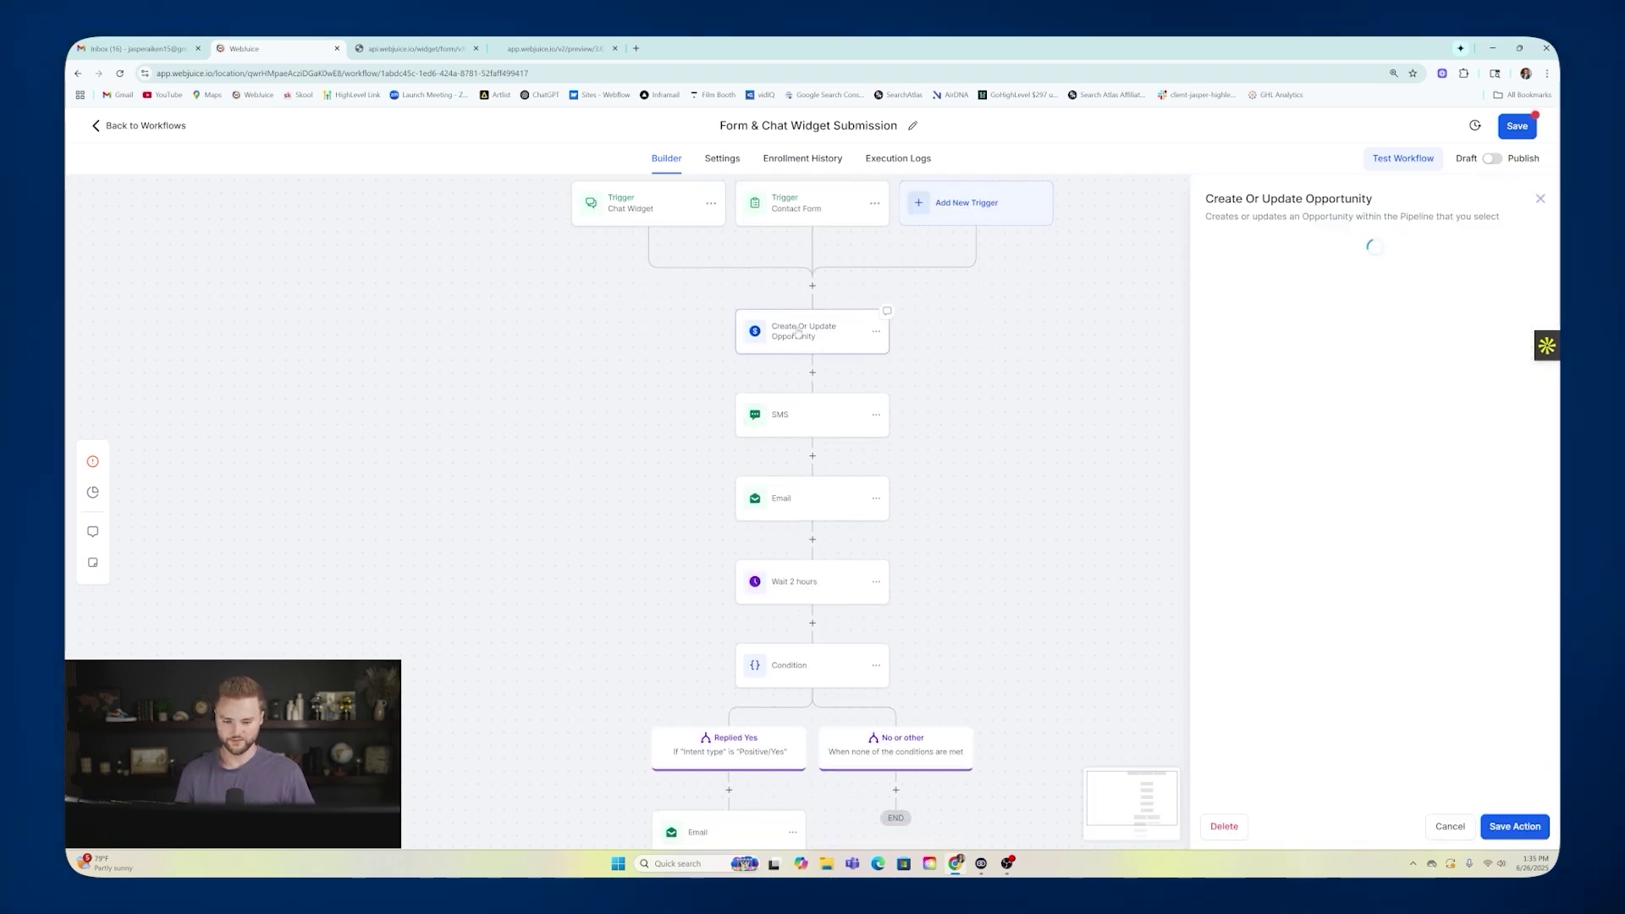
{"action": "left_click", "coordinate": [1538, 199]}
{"action": "left_click", "coordinate": [880, 419]}
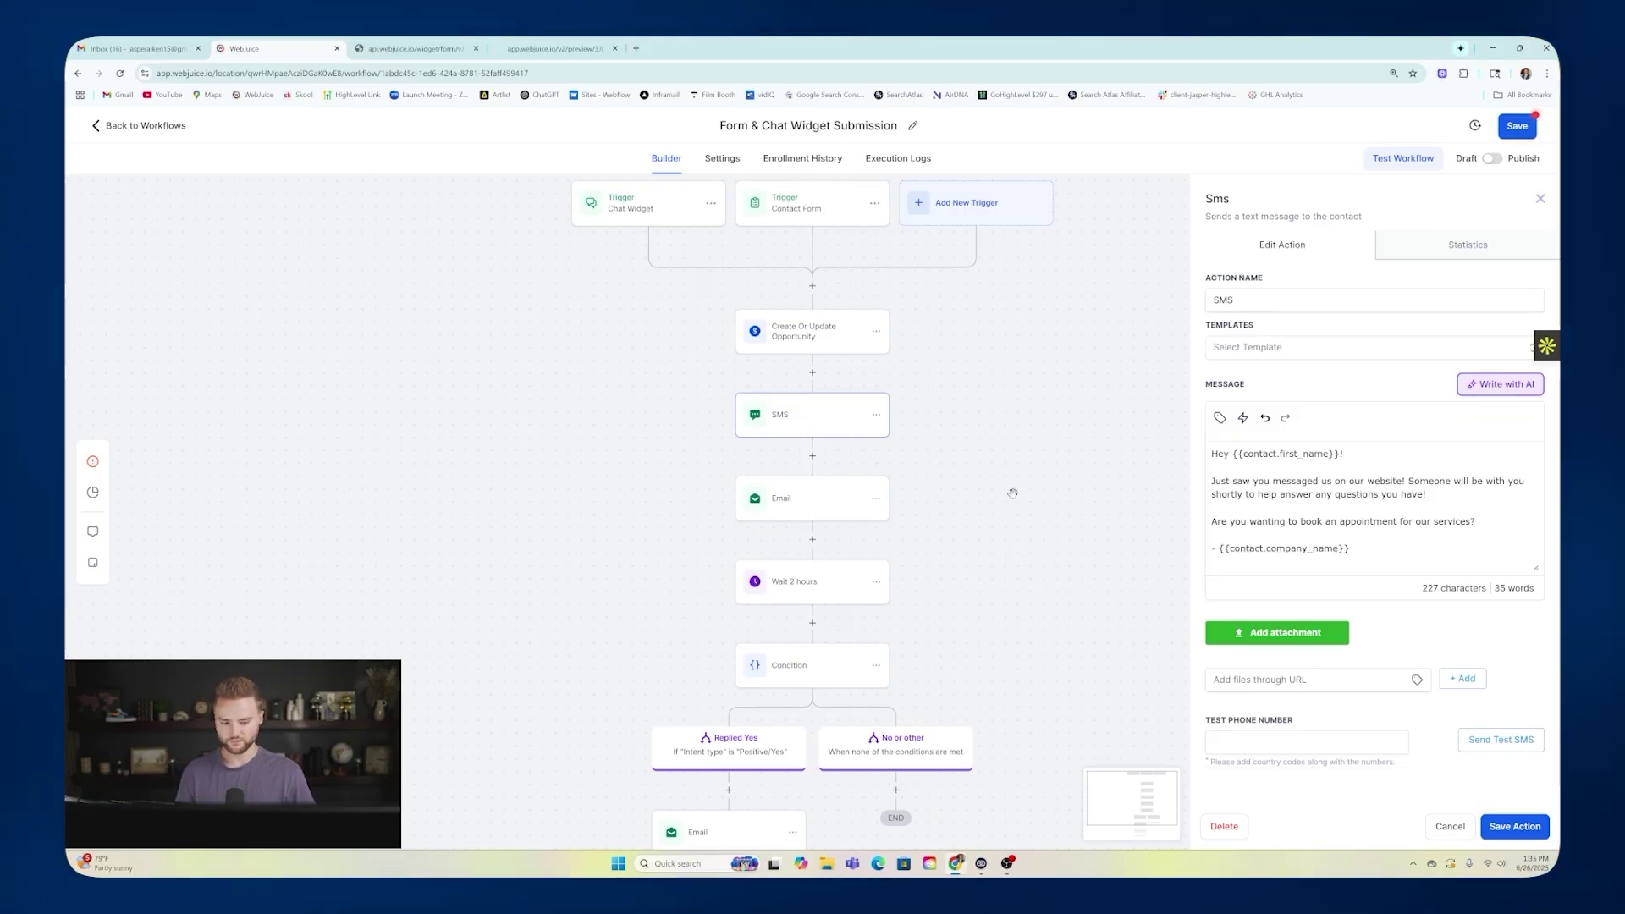
{"action": "left_click", "coordinate": [1432, 827]}
{"action": "left_click", "coordinate": [825, 497]}
{"action": "scroll", "coordinate": [1249, 477], "scroll_direction": "down", "scroll_amount": 3}
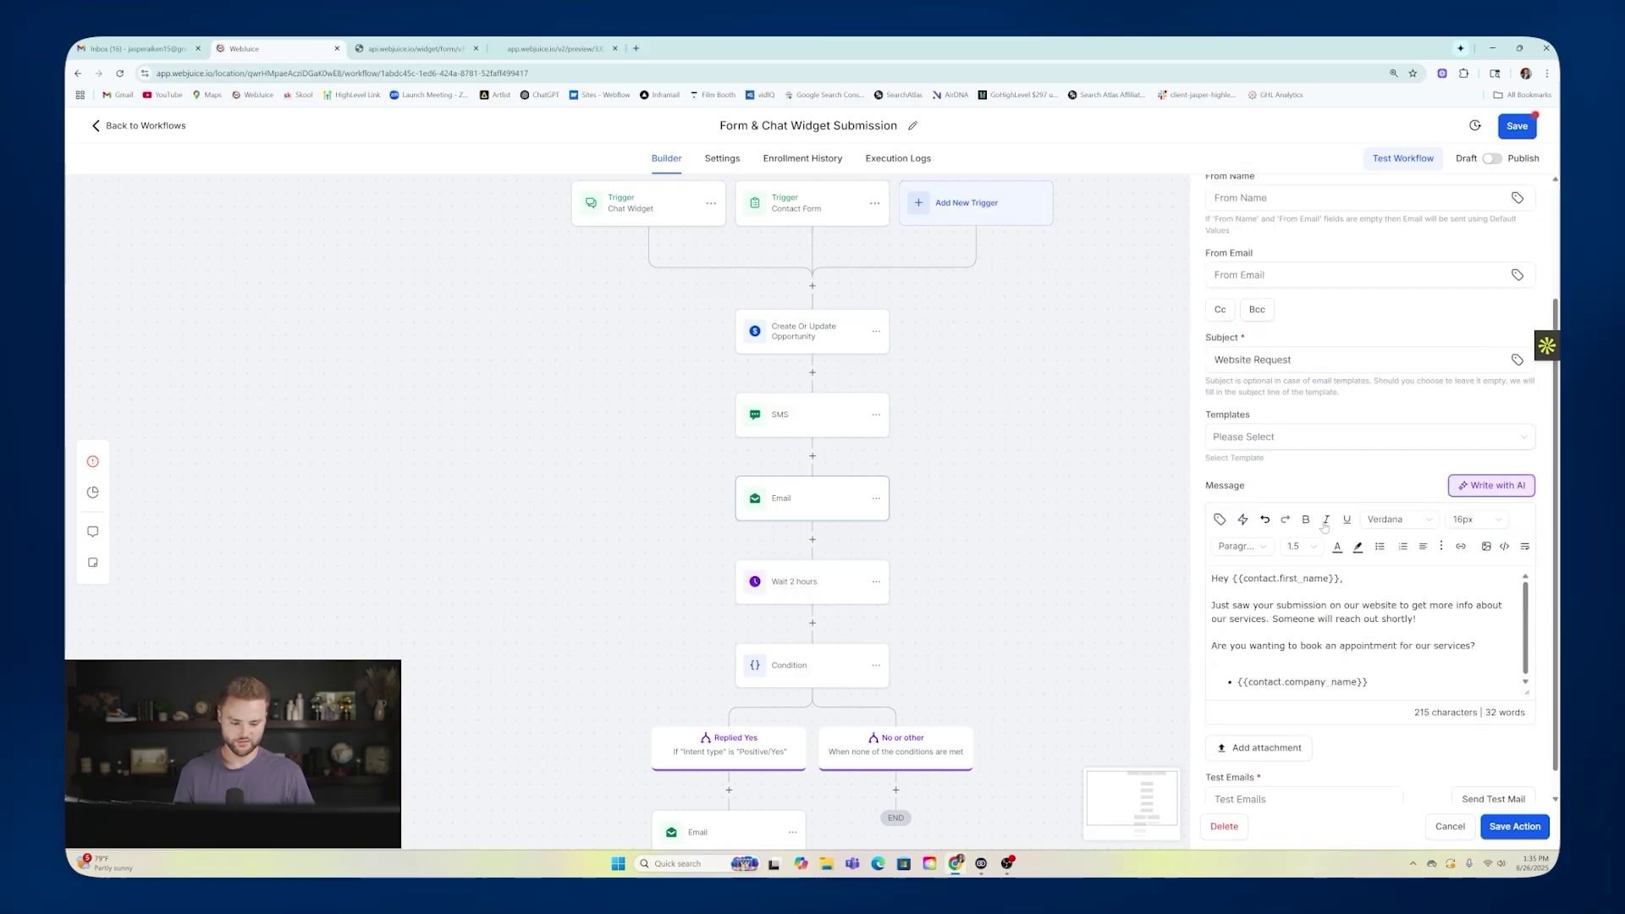
{"action": "scroll", "coordinate": [982, 504], "scroll_direction": "down", "scroll_amount": 1}
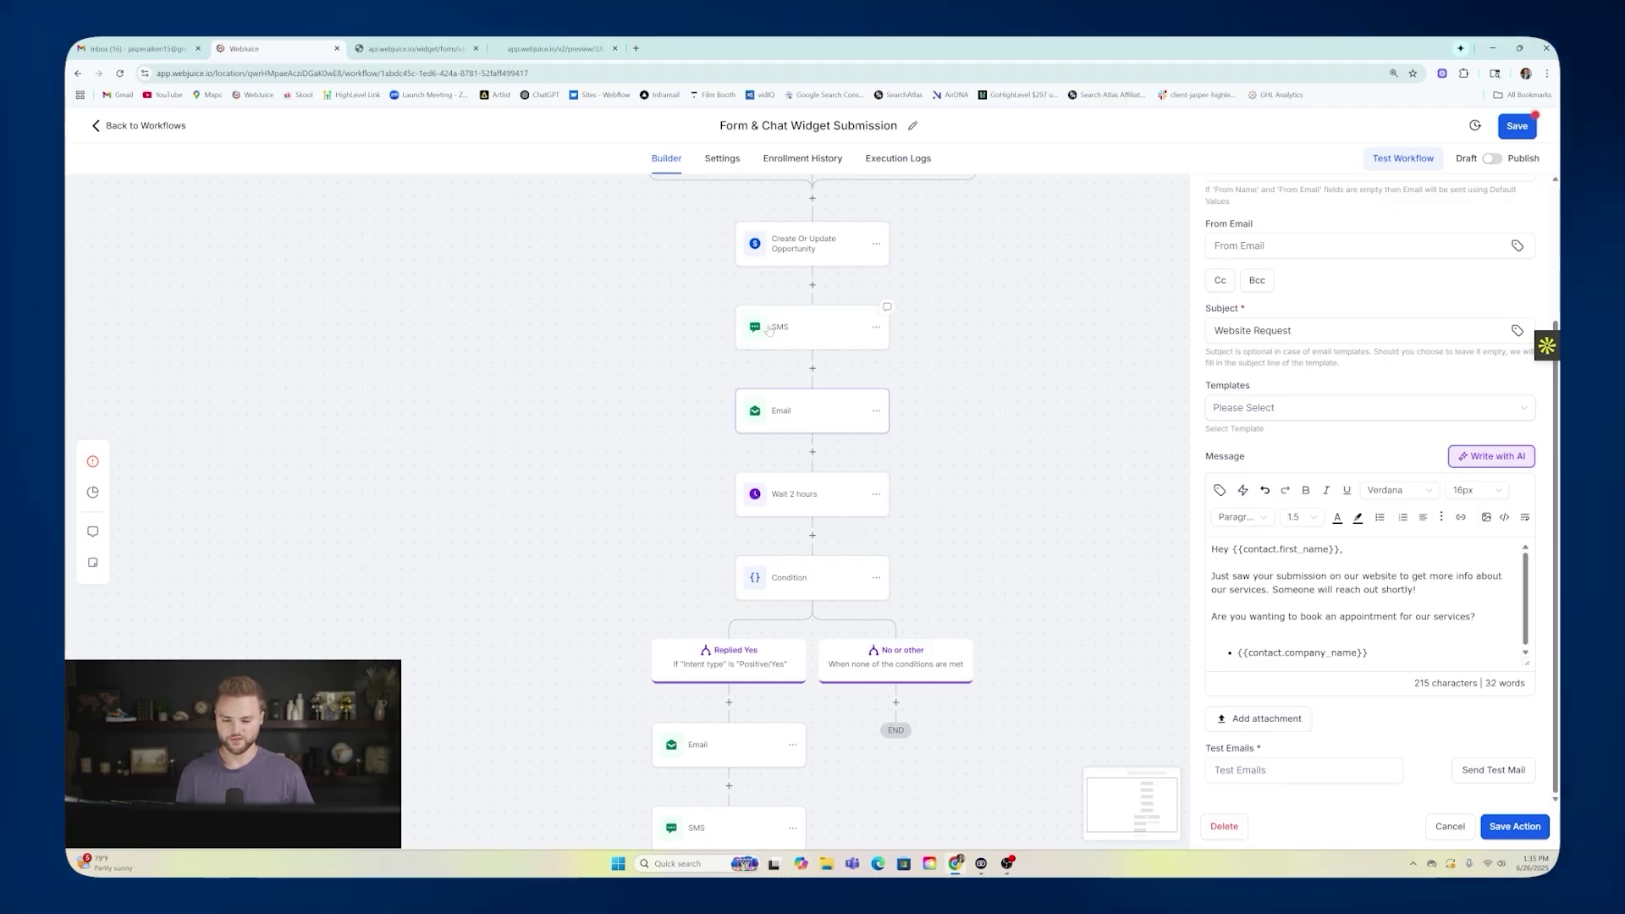
{"action": "left_click", "coordinate": [1449, 825]}
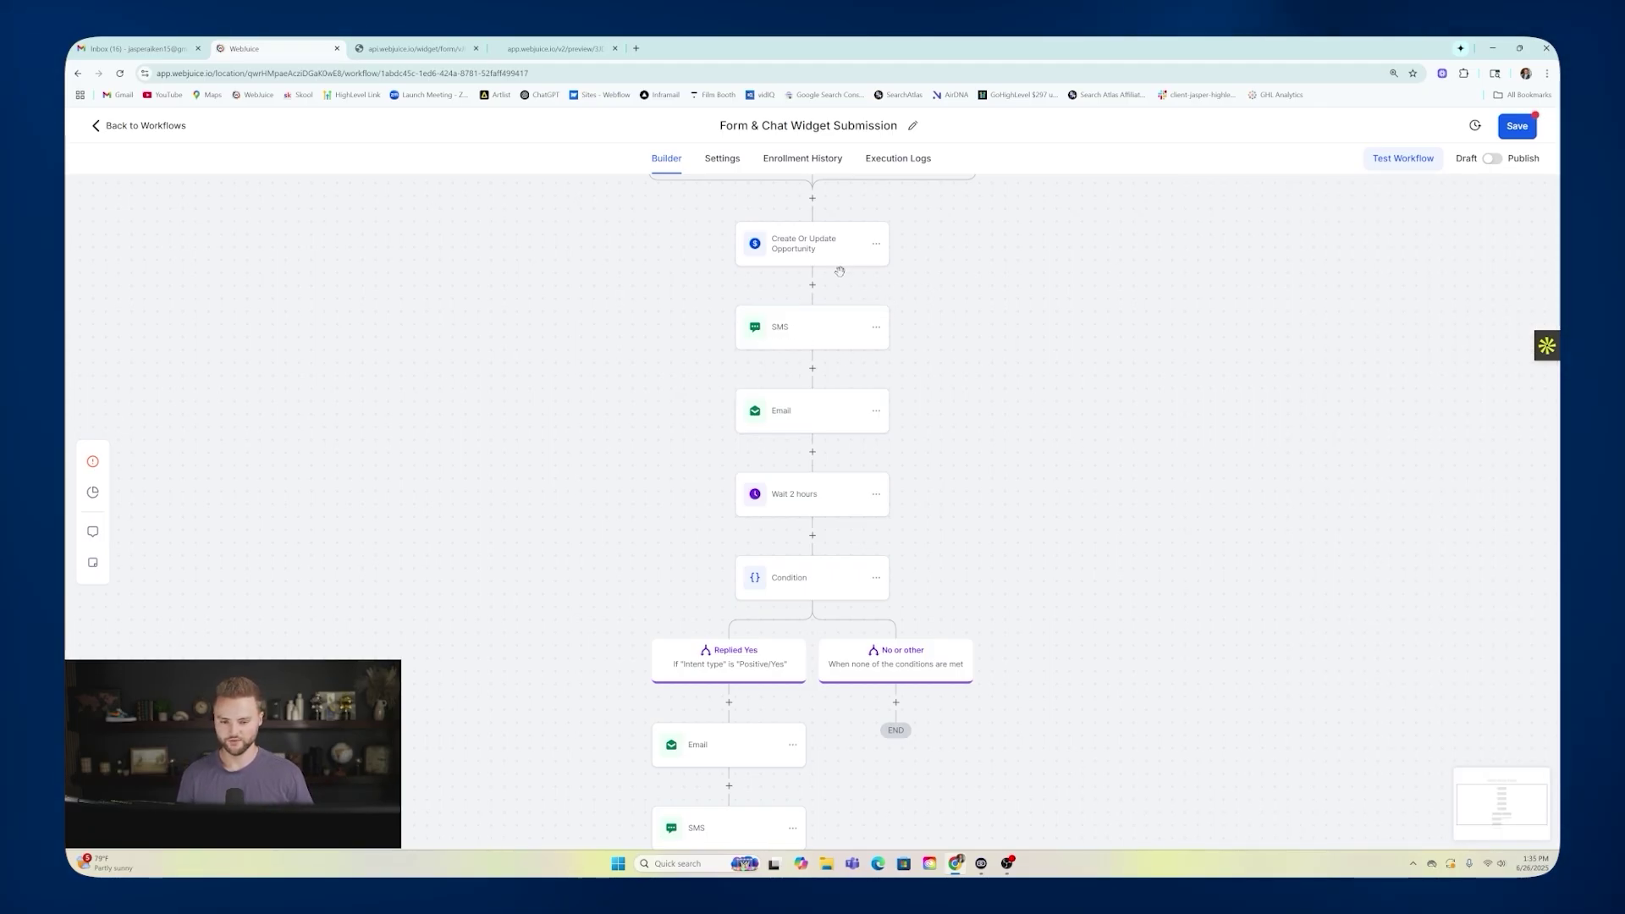
Review the Email and SMS steps sent after a yes reply.
{"action": "scroll", "coordinate": [802, 403], "scroll_direction": "down", "scroll_amount": 2}
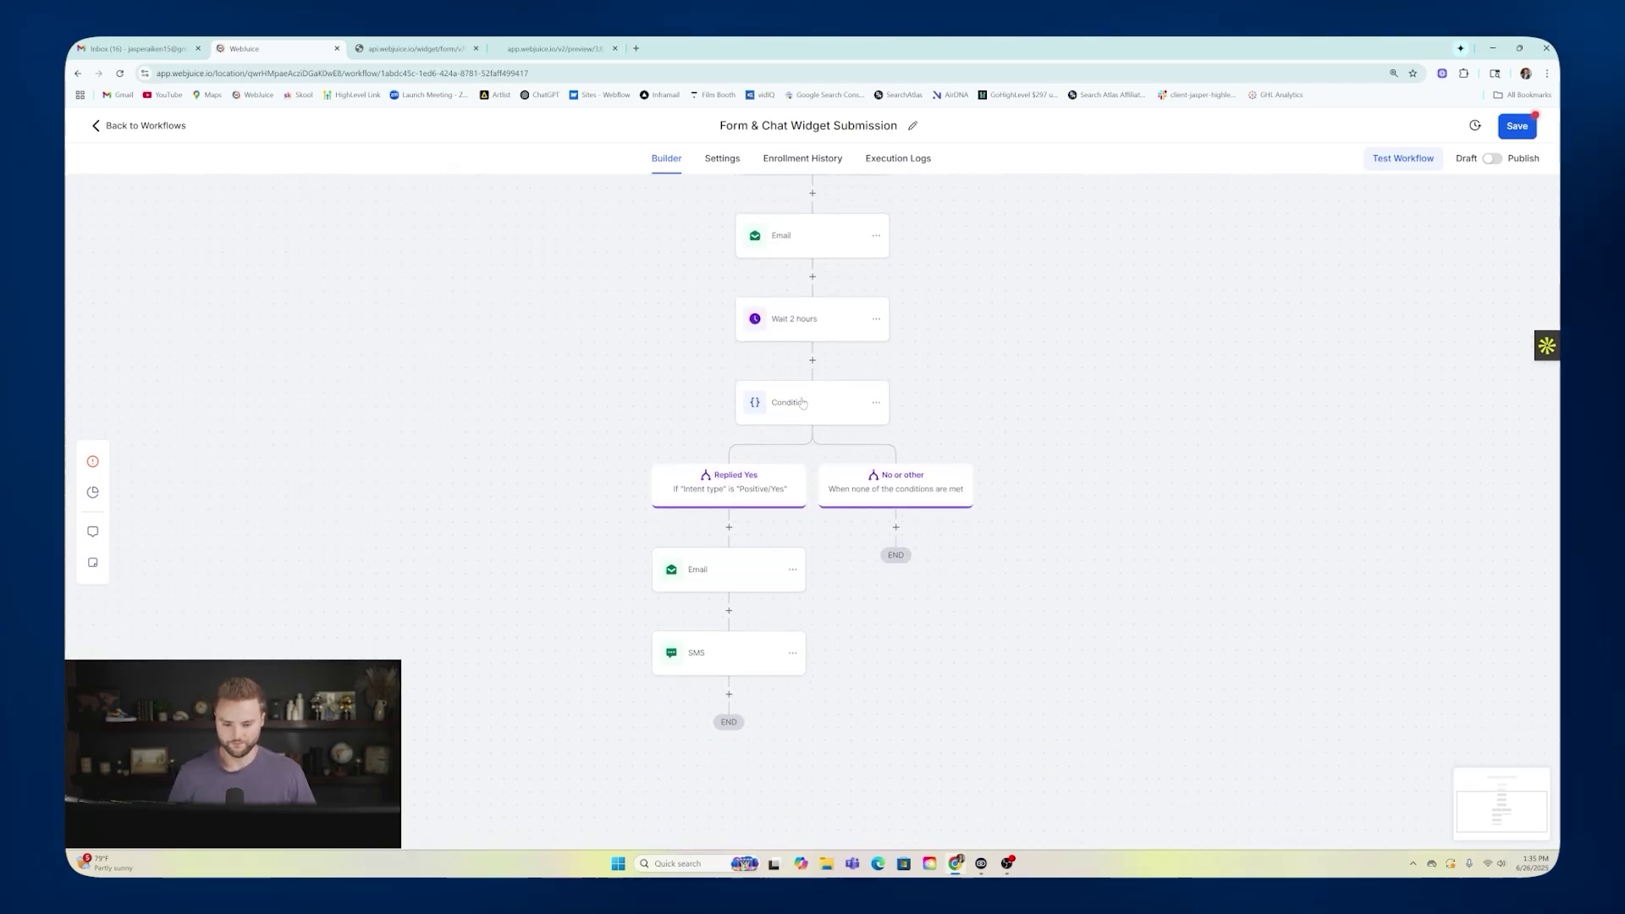
{"action": "scroll", "coordinate": [802, 403], "scroll_direction": "down", "scroll_amount": 1}
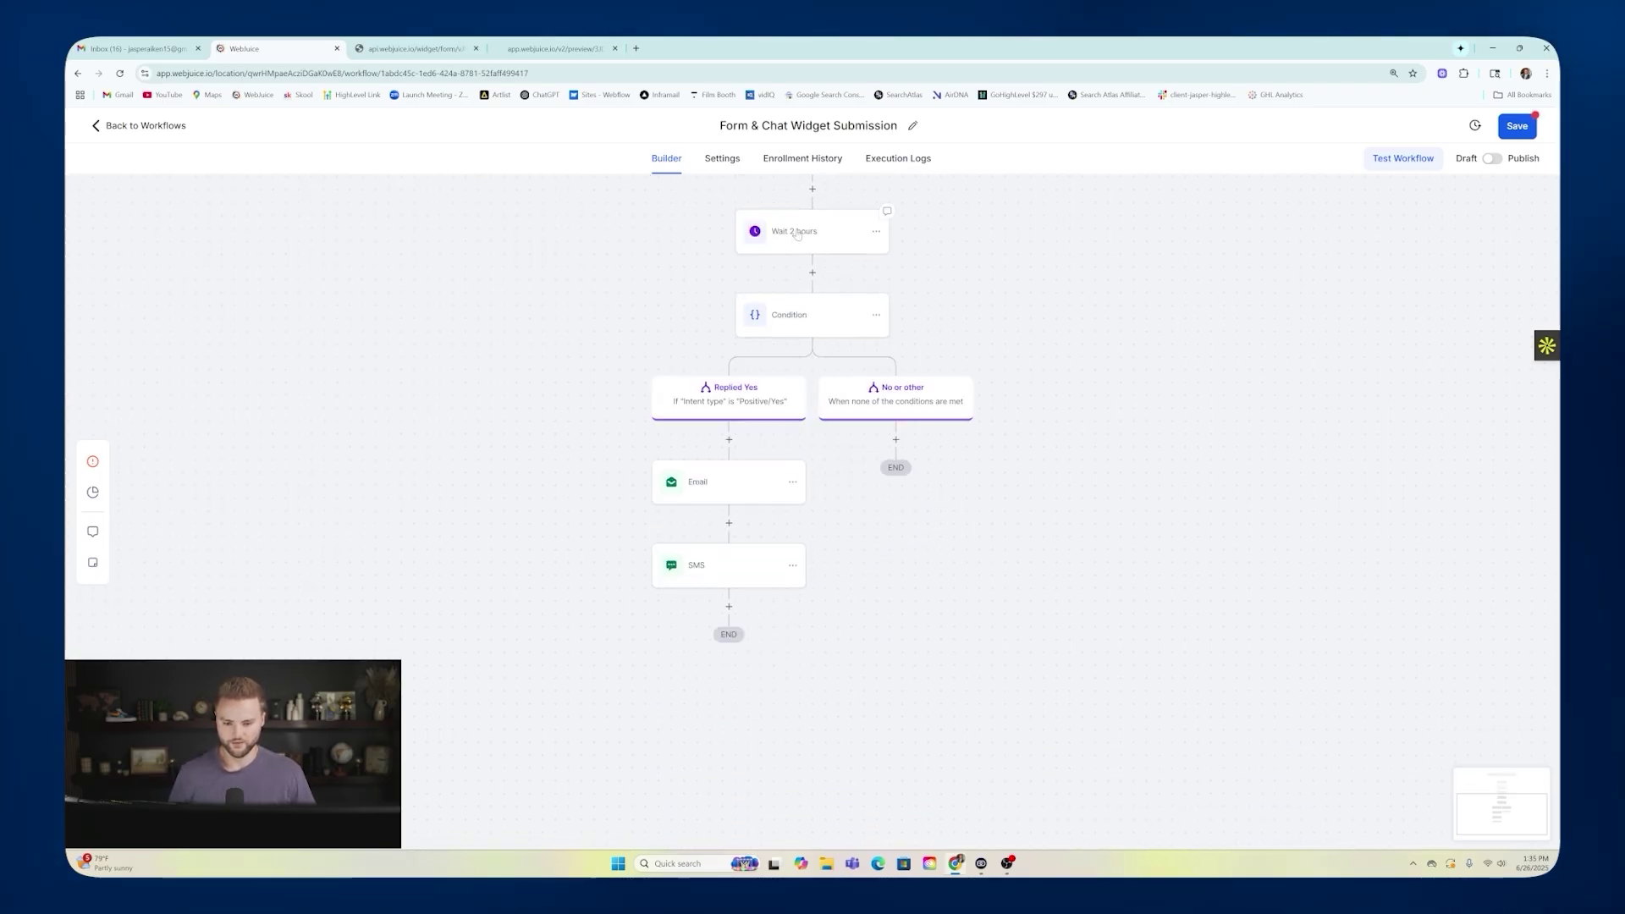
{"action": "left_click", "coordinate": [720, 489]}
{"action": "scroll", "coordinate": [1371, 508], "scroll_direction": "down", "scroll_amount": 2}
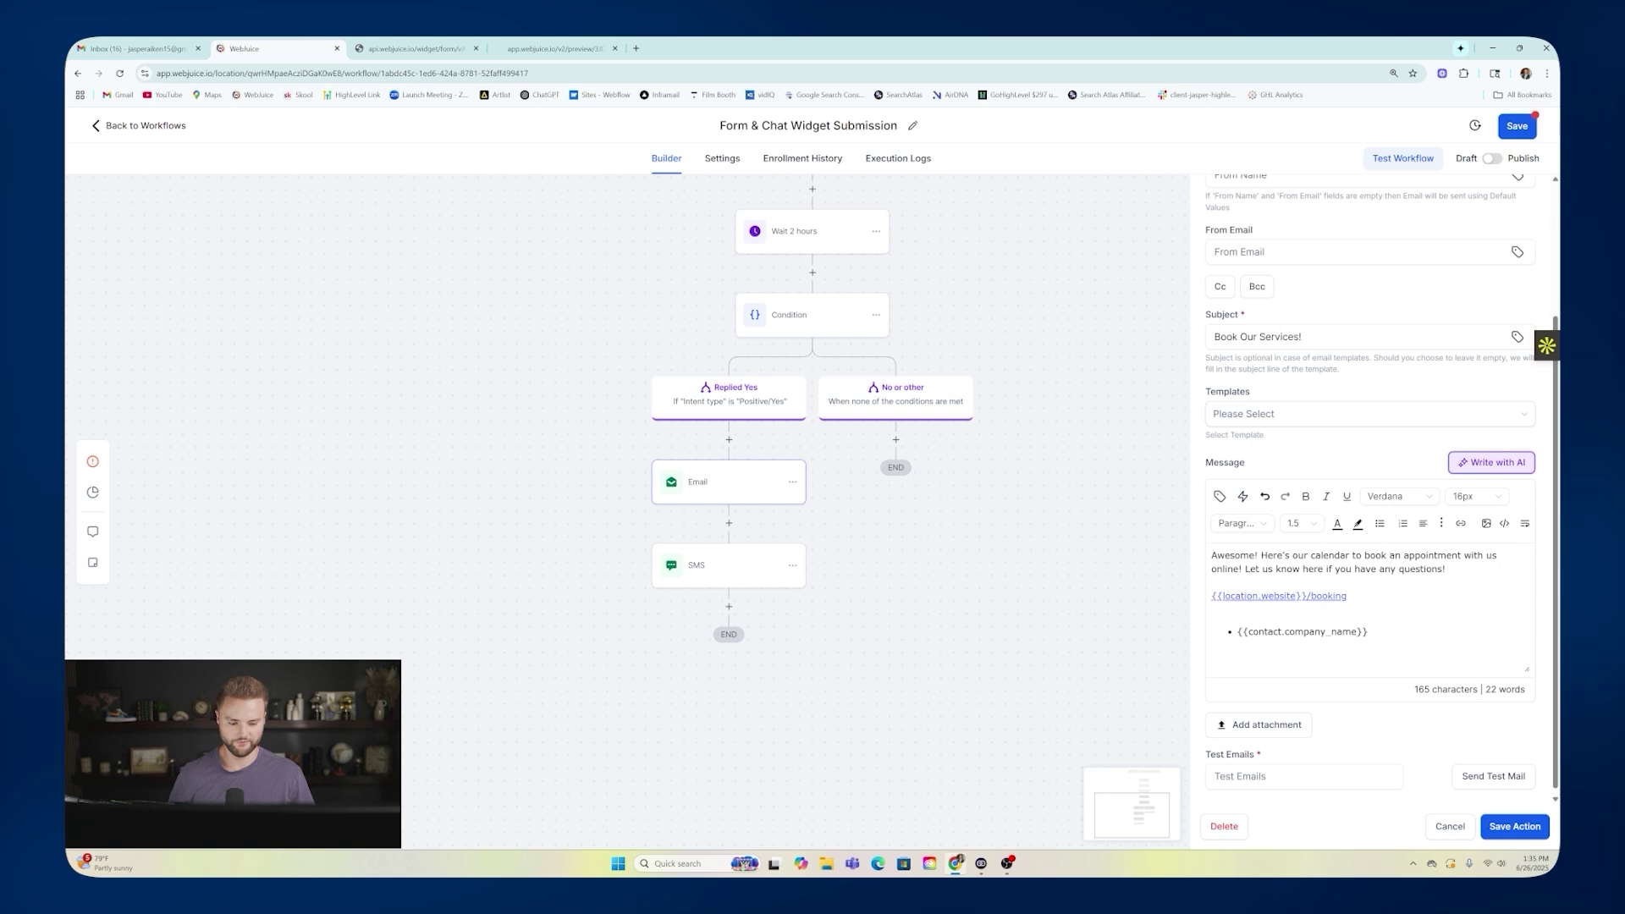
{"action": "left_click", "coordinate": [694, 565]}
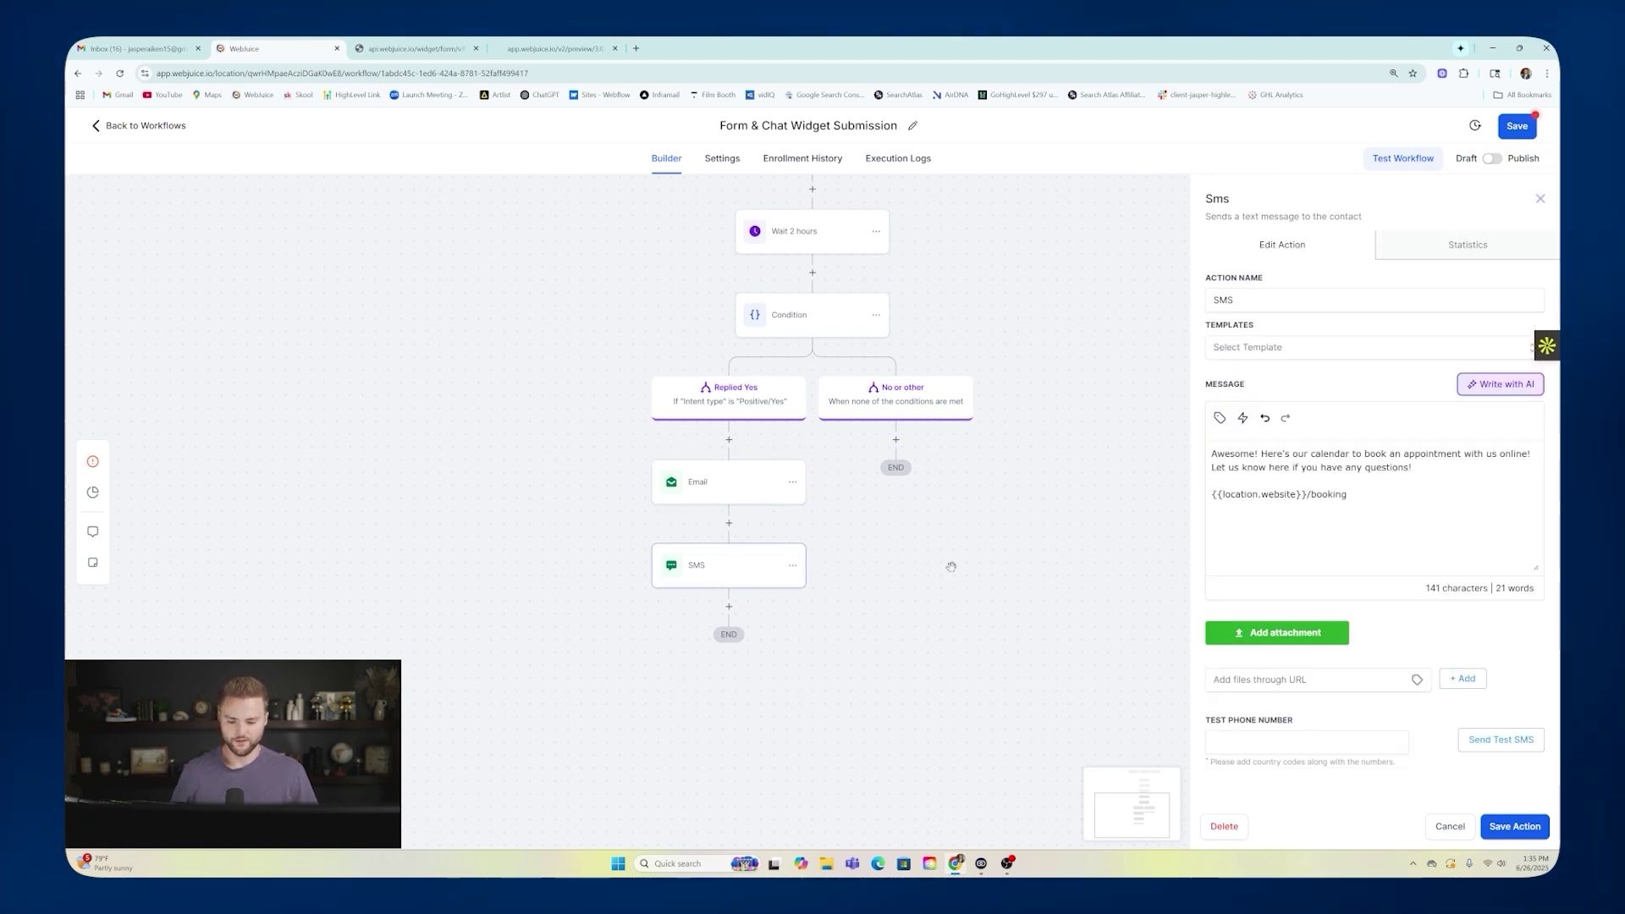
{"action": "scroll", "coordinate": [899, 543], "scroll_direction": "up", "scroll_amount": 1}
{"action": "scroll", "coordinate": [899, 542], "scroll_direction": "up", "scroll_amount": 3}
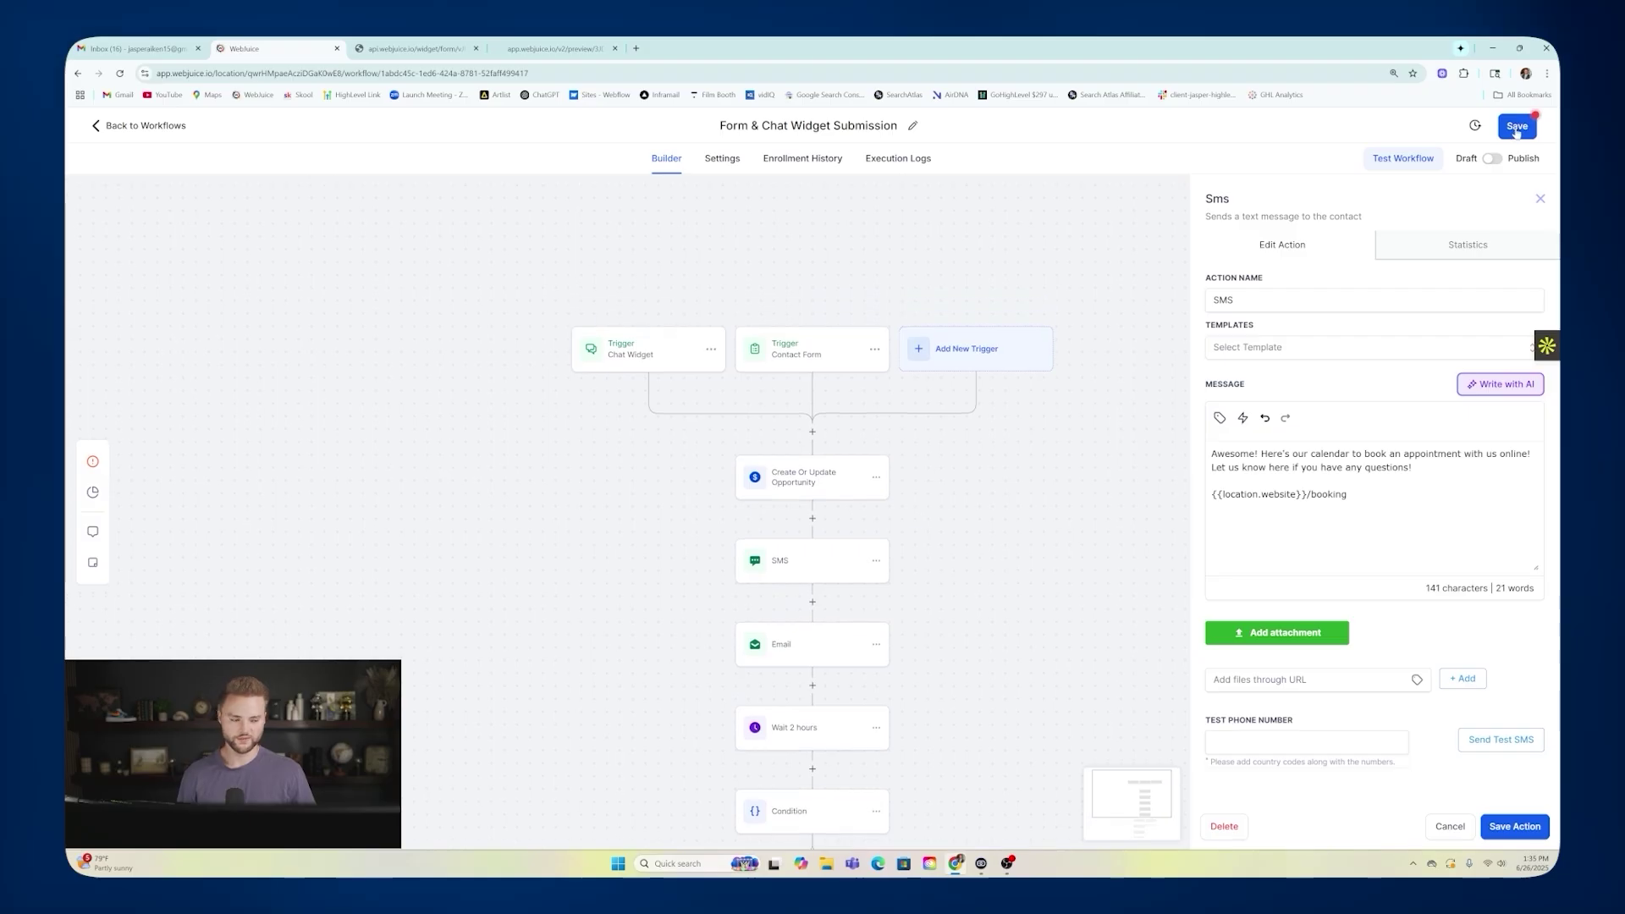
{"action": "left_click", "coordinate": [1539, 198]}
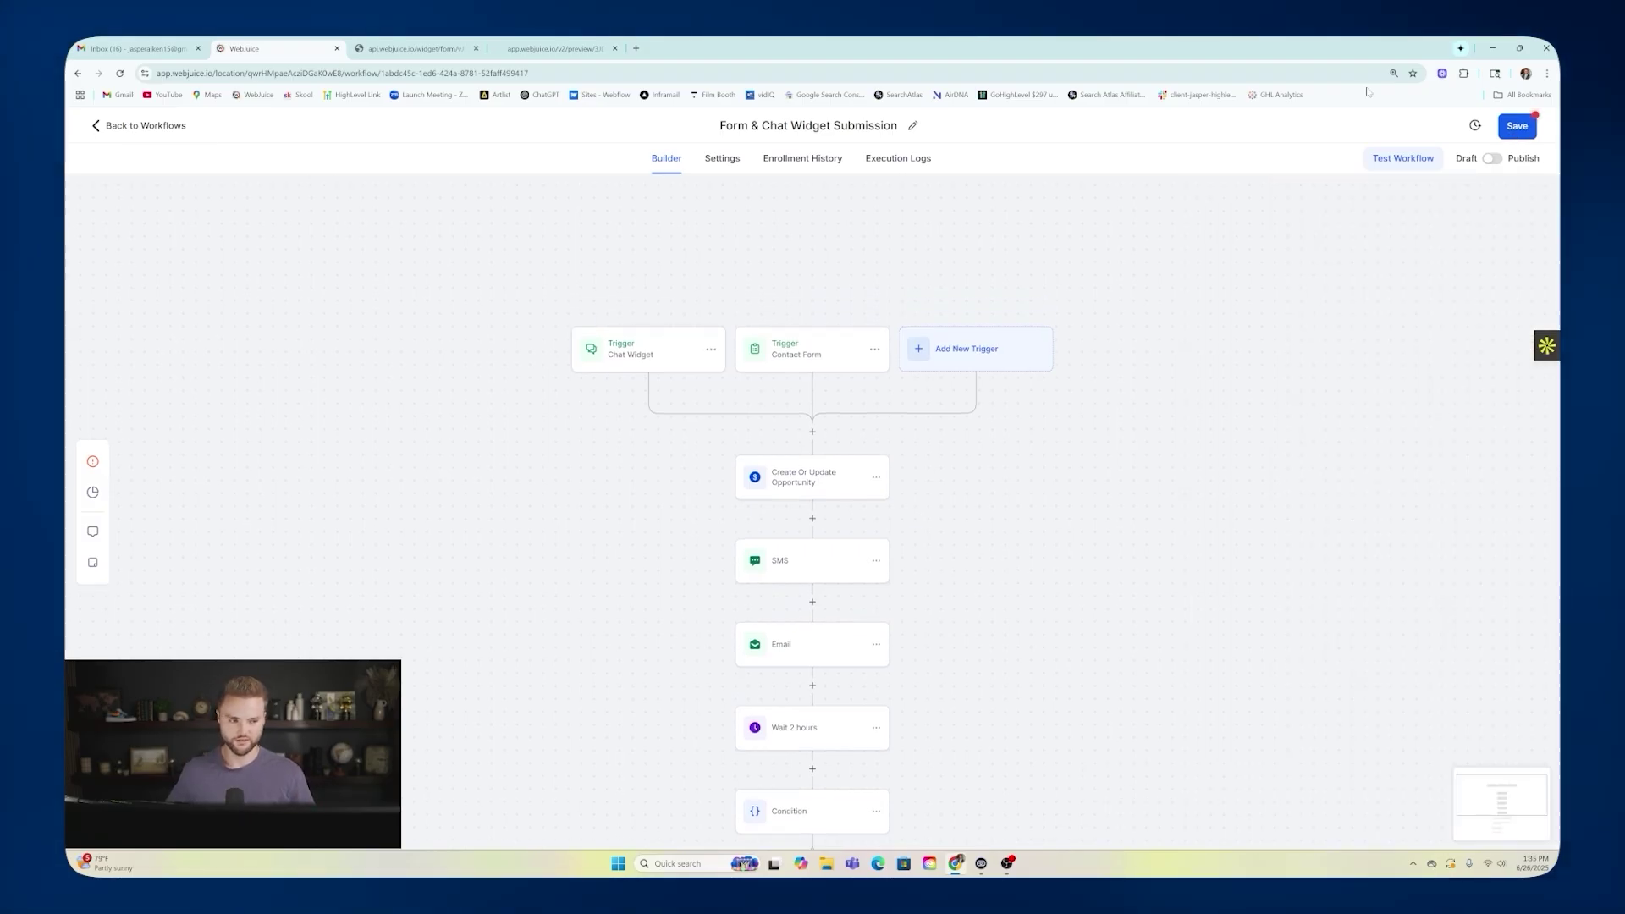
Discard the workflow changes and return to the workflow list.
{"action": "left_click", "coordinate": [147, 127]}
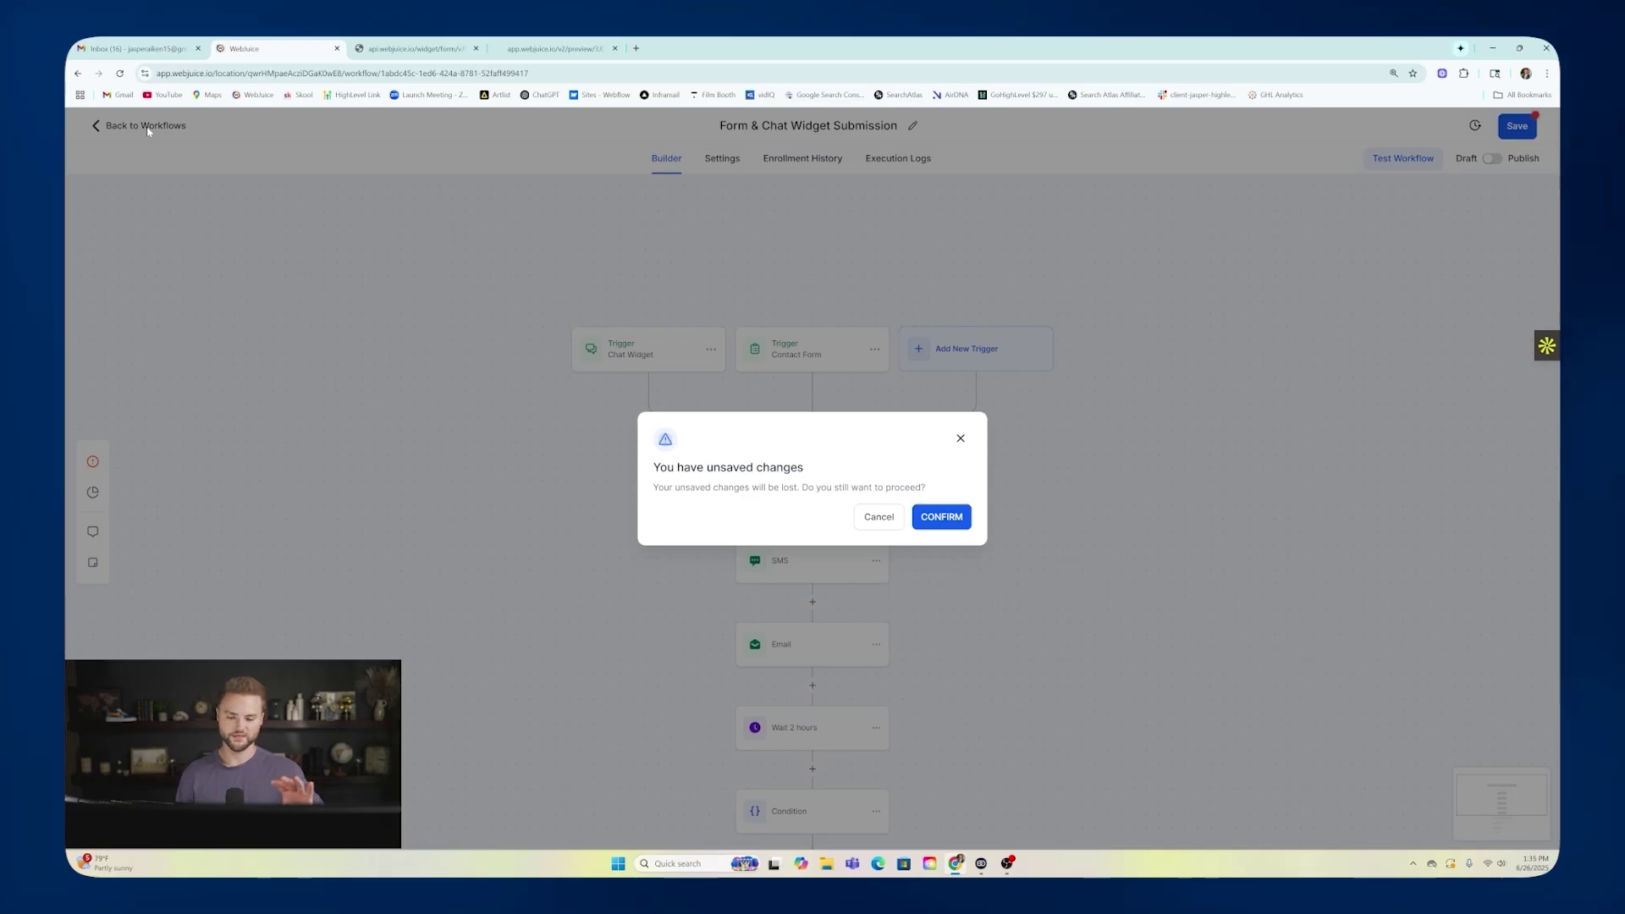
{"action": "left_click", "coordinate": [941, 517]}
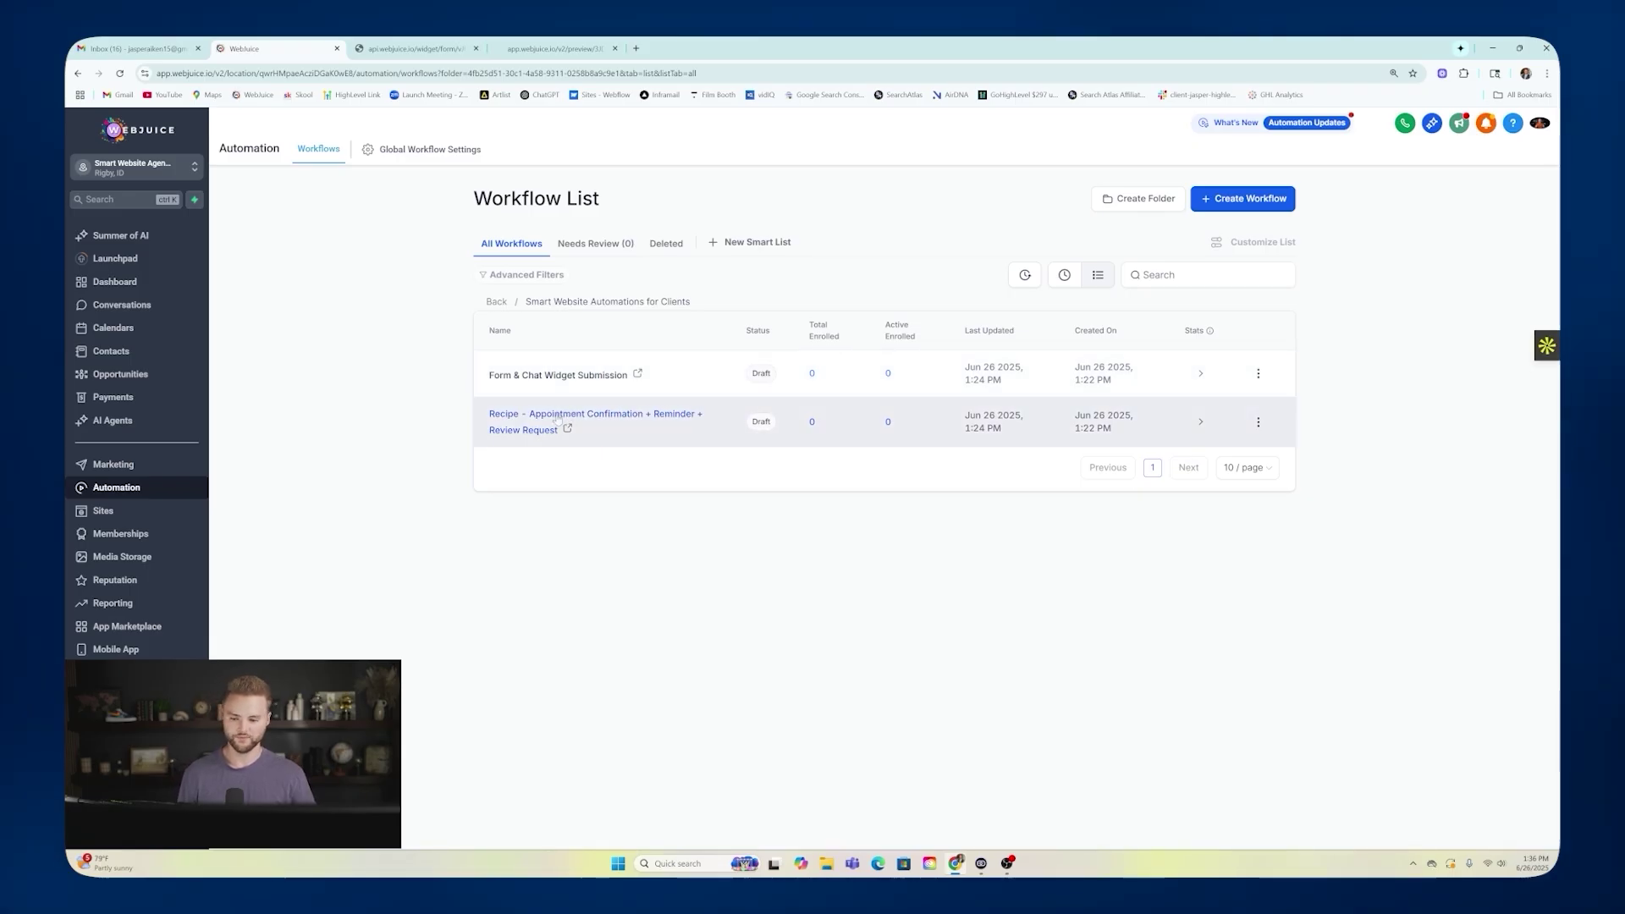
{"action": "left_click", "coordinate": [201, 166]}
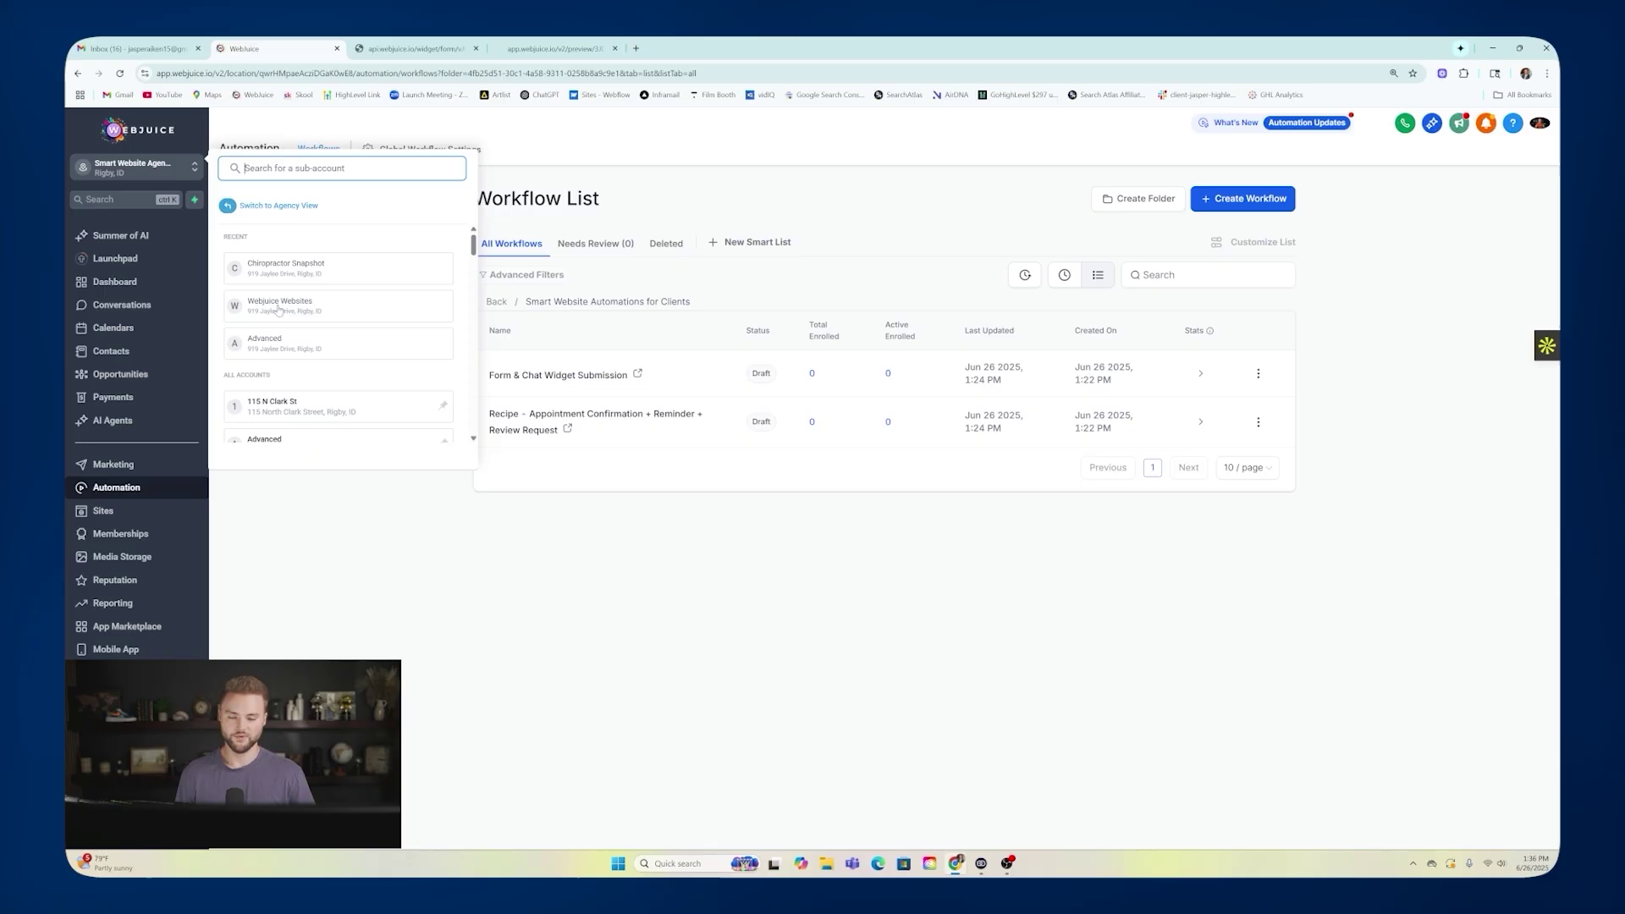
Cancel copying Form & Chat Widget Submission to a sub-account, then switch to the lead form preview.
{"action": "left_click", "coordinate": [810, 204]}
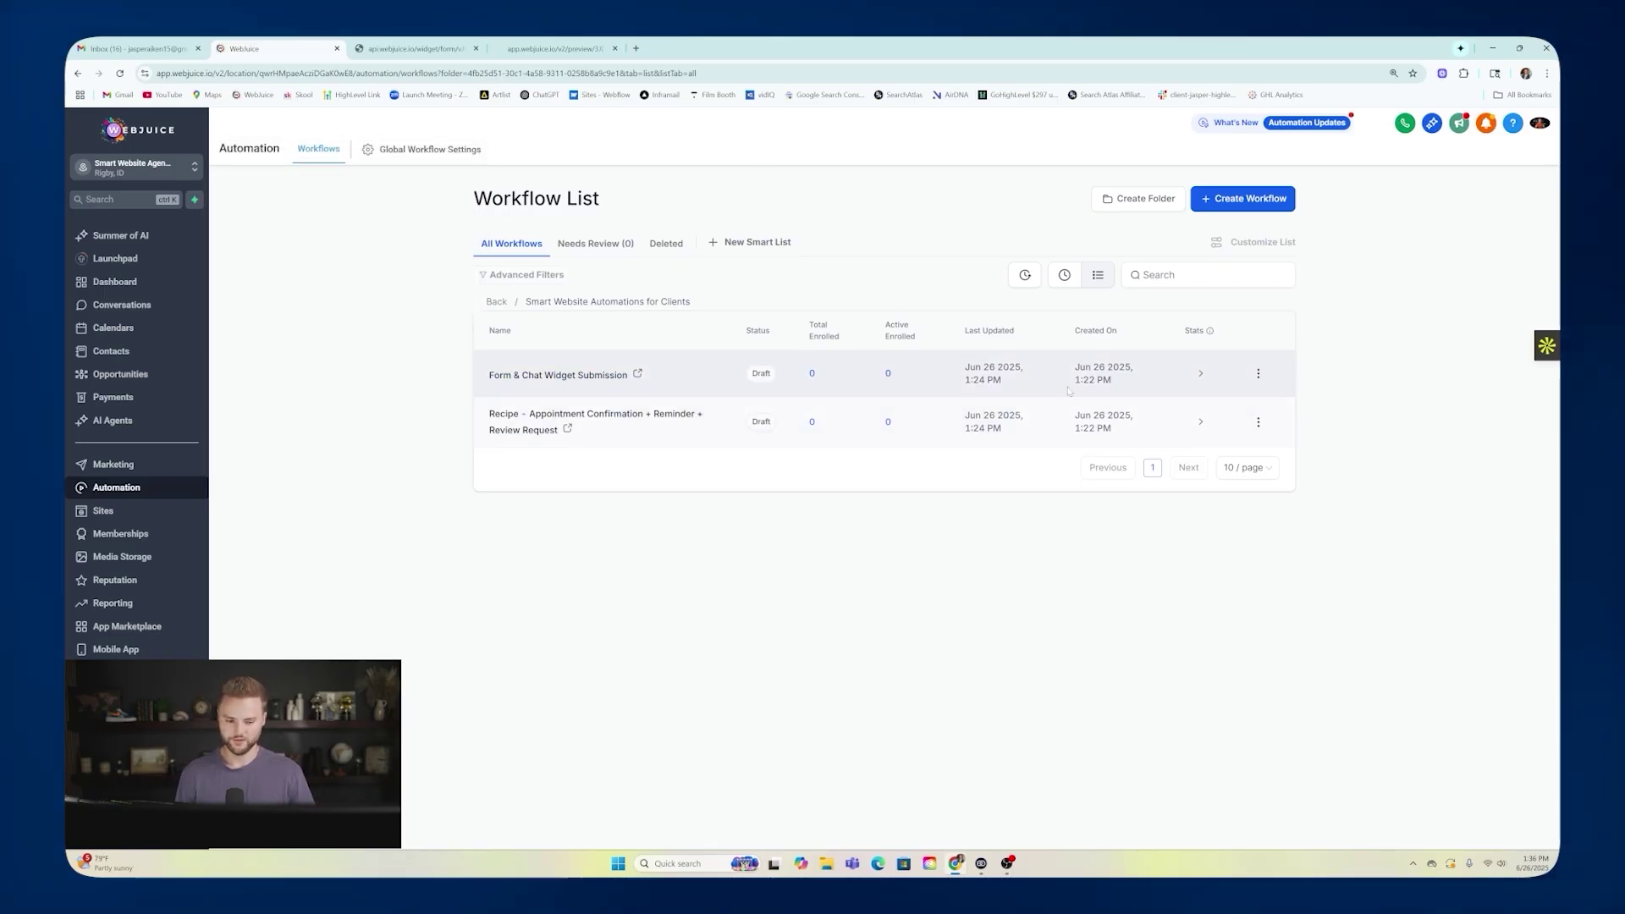
{"action": "left_click", "coordinate": [1257, 373]}
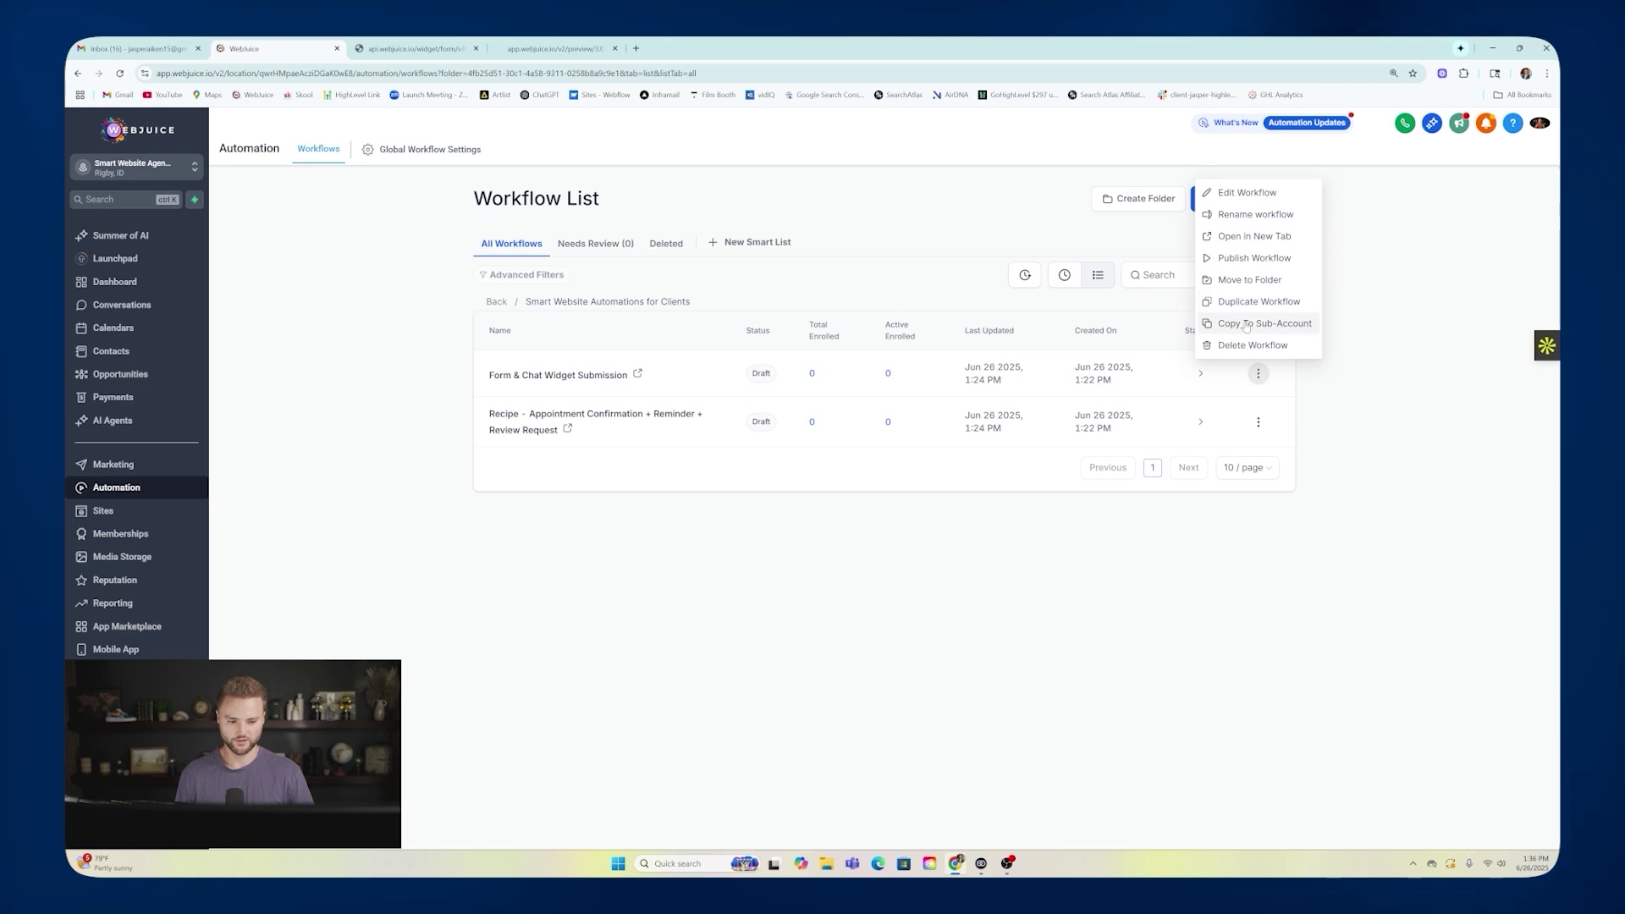
{"action": "left_click", "coordinate": [1261, 325]}
{"action": "left_click", "coordinate": [810, 543]}
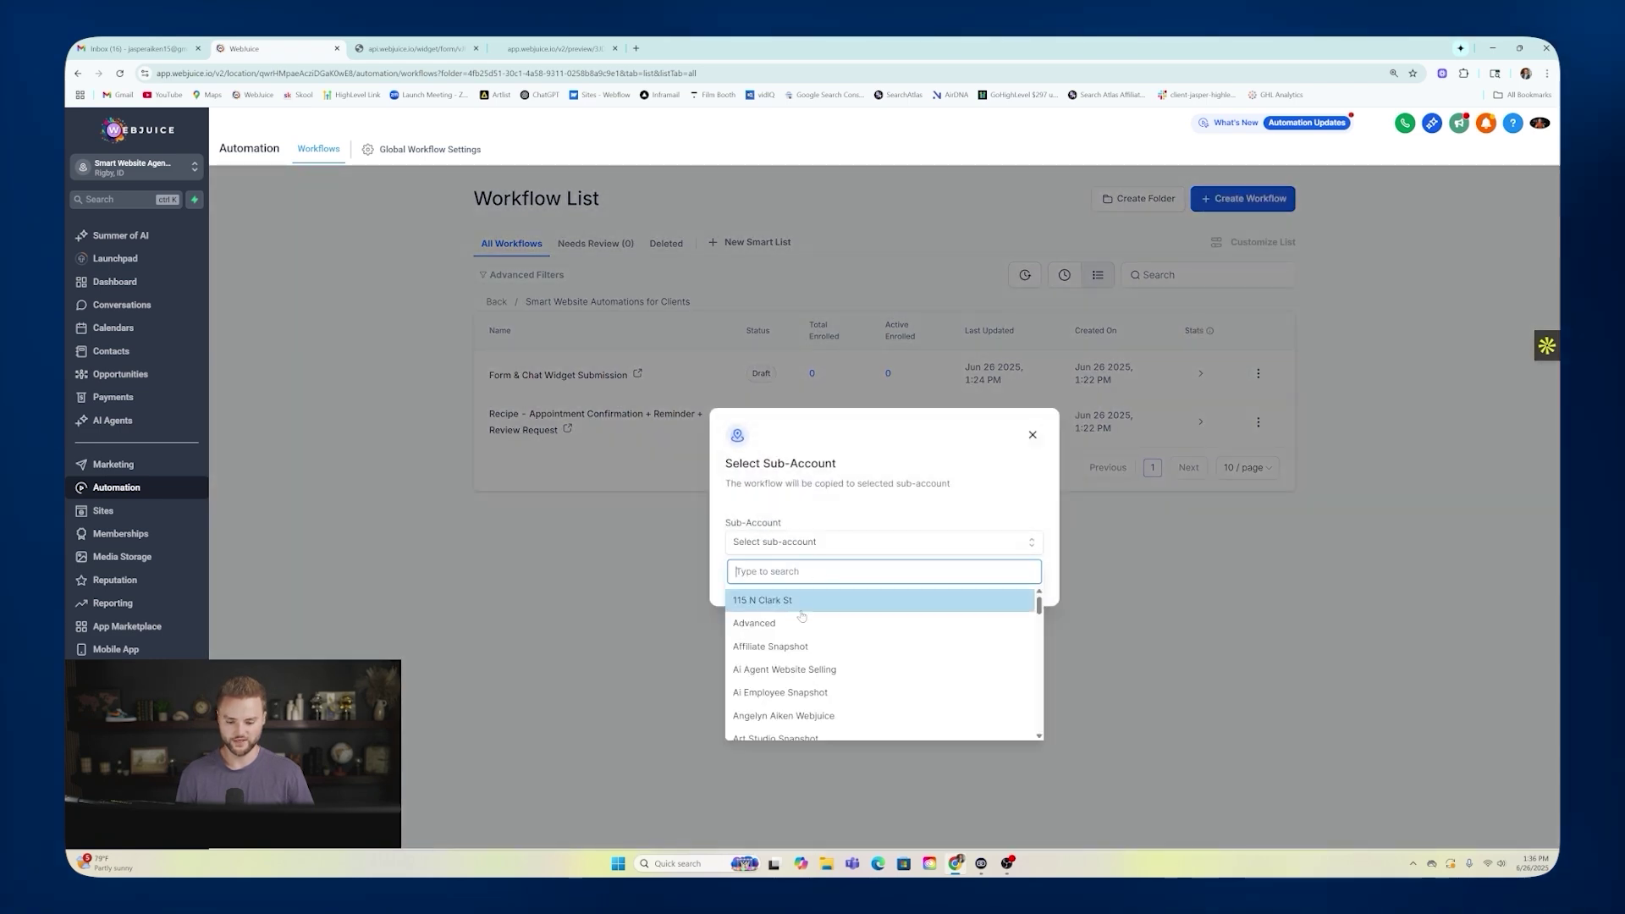
{"action": "left_click", "coordinate": [1033, 435]}
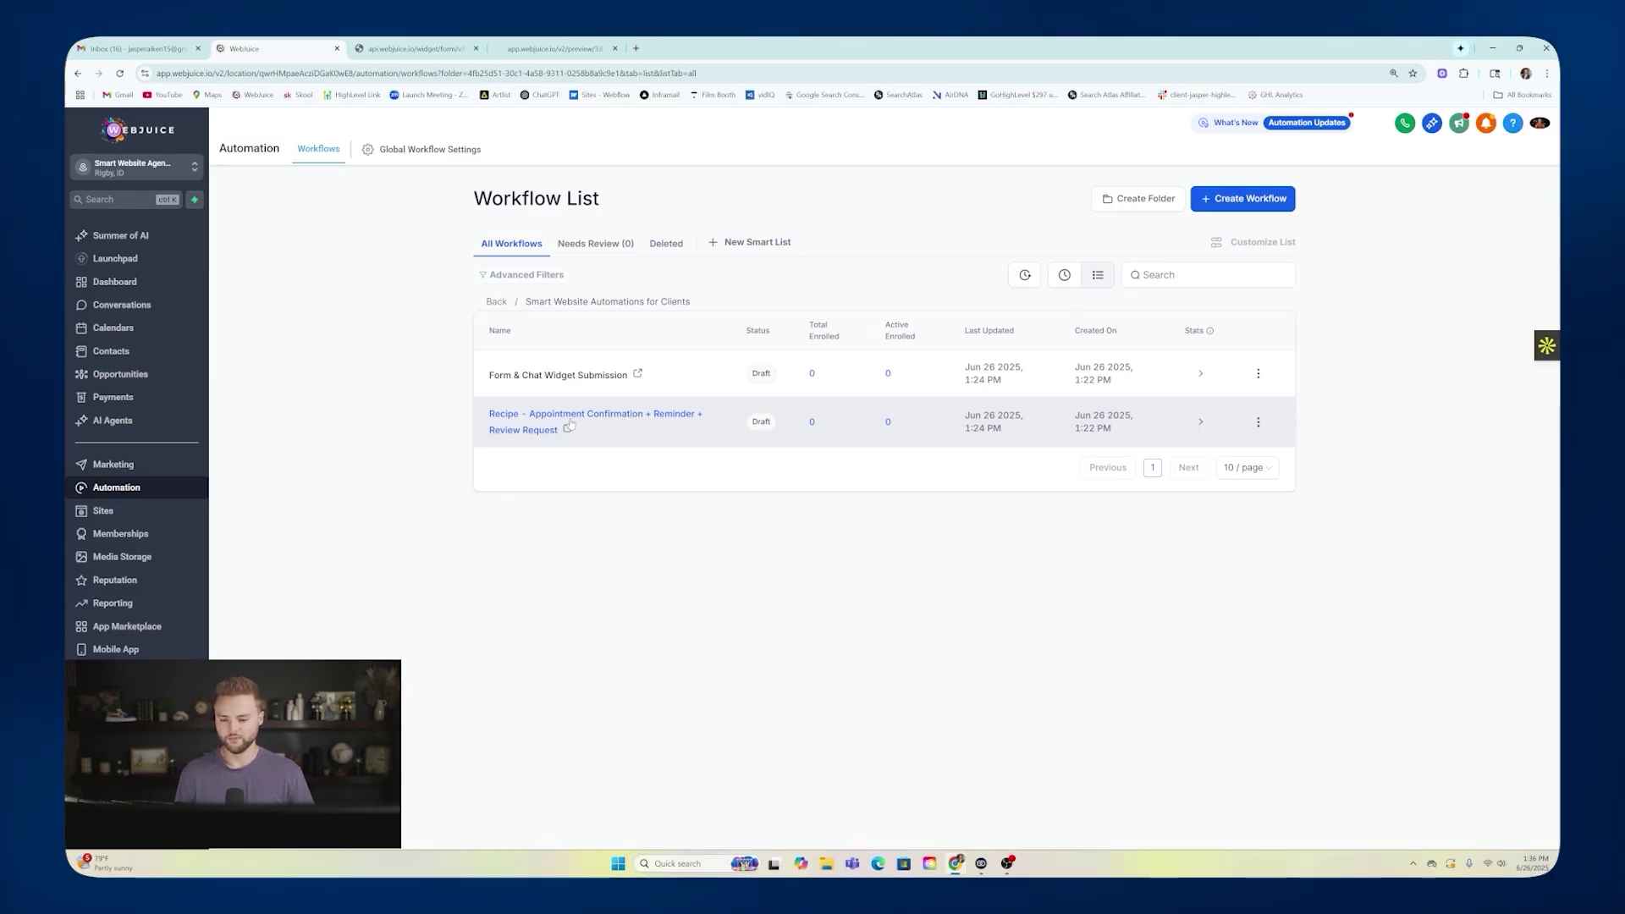
{"action": "left_click", "coordinate": [414, 49]}
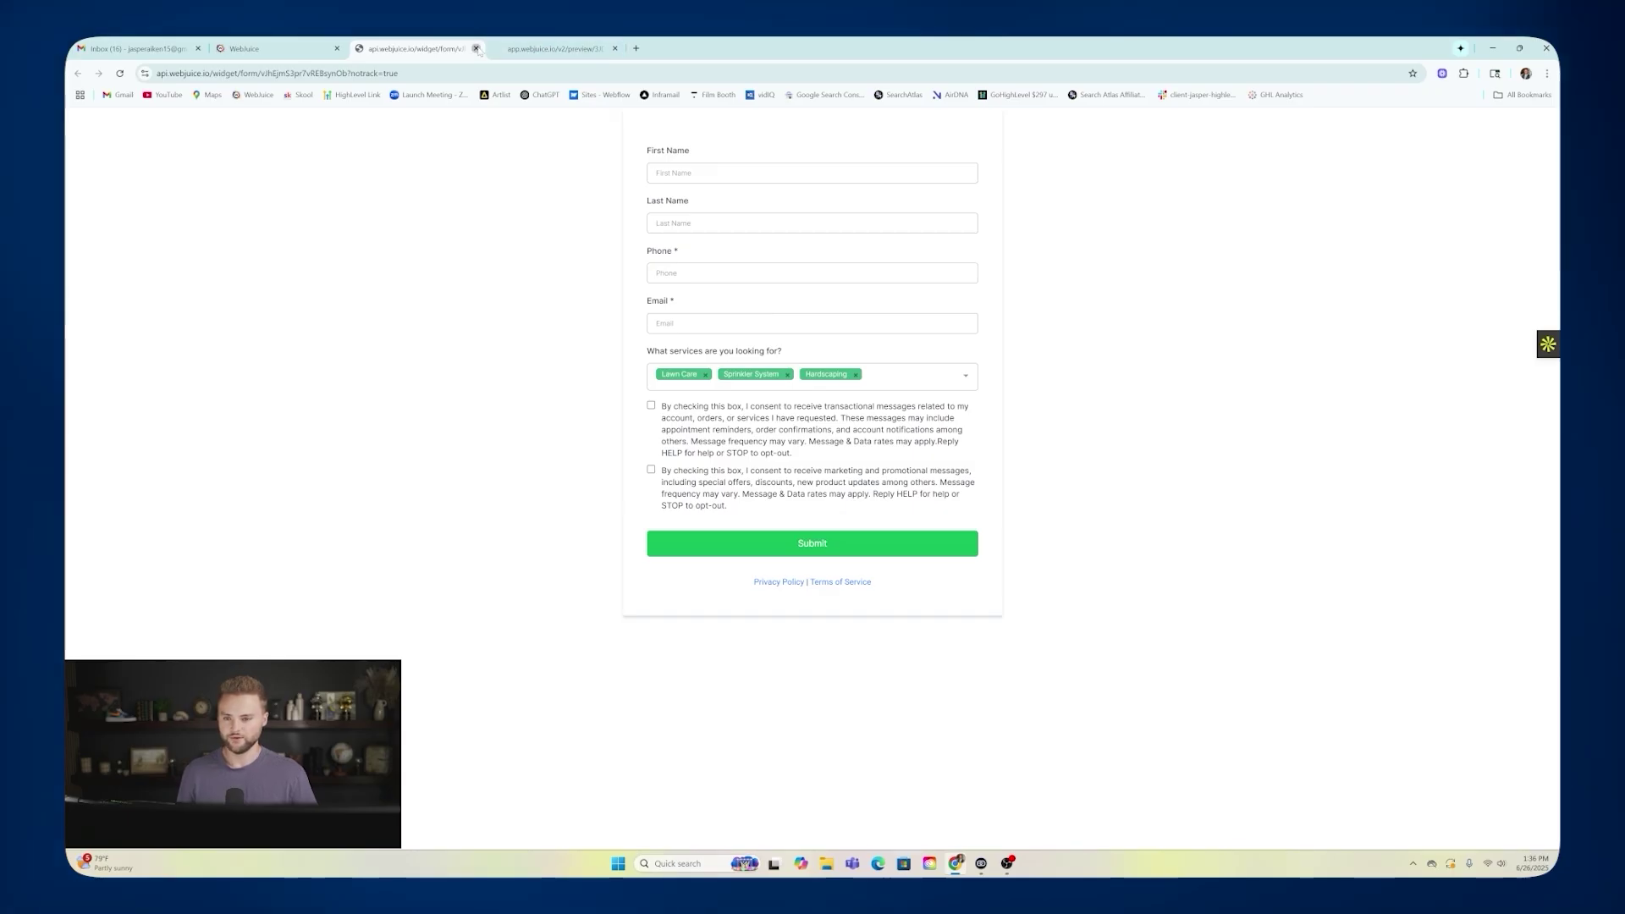
Close the form preview, check the Smart Website Consultations calendar settings, then open Sites > Websites.
{"action": "left_click", "coordinate": [476, 48]}
{"action": "left_click", "coordinate": [126, 329]}
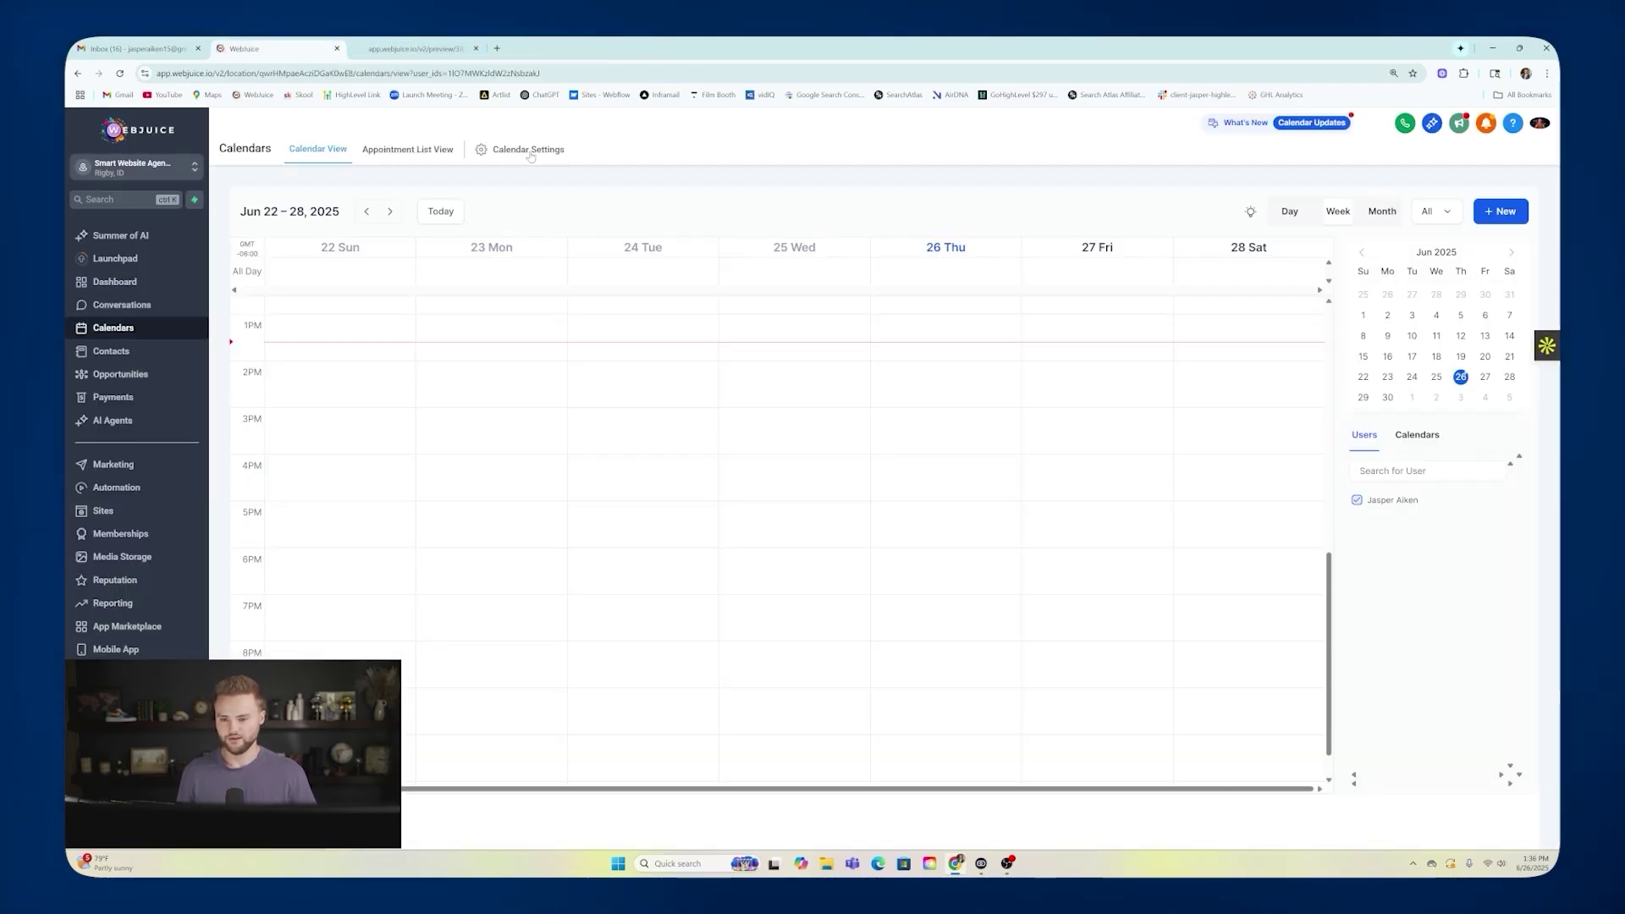
{"action": "left_click", "coordinate": [529, 150]}
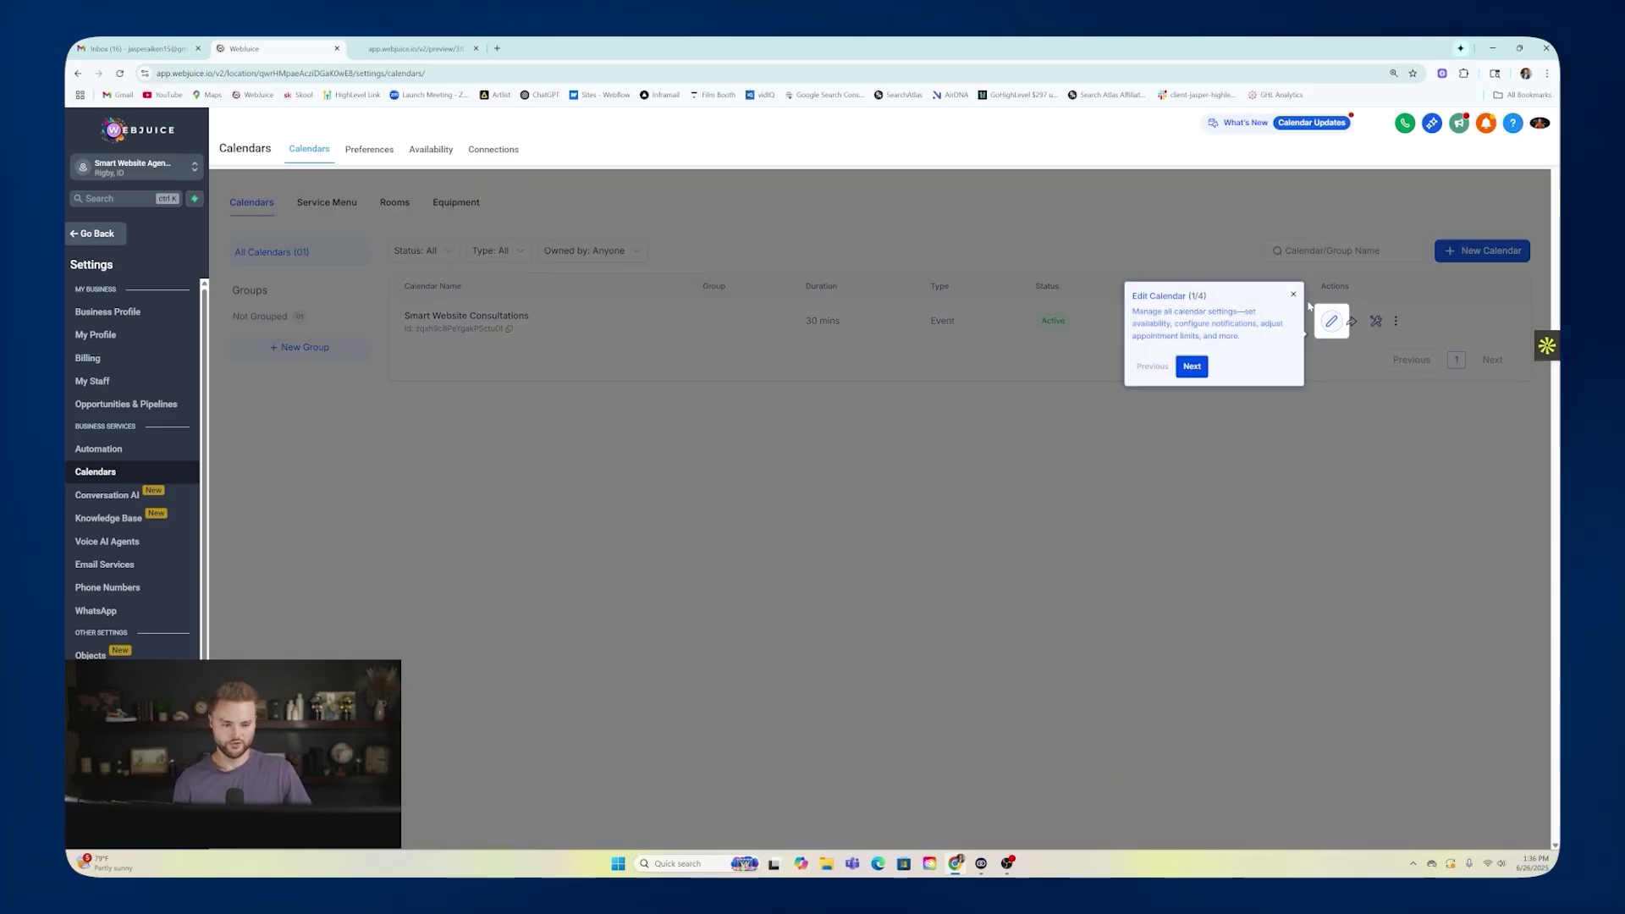
{"action": "left_click", "coordinate": [1293, 294]}
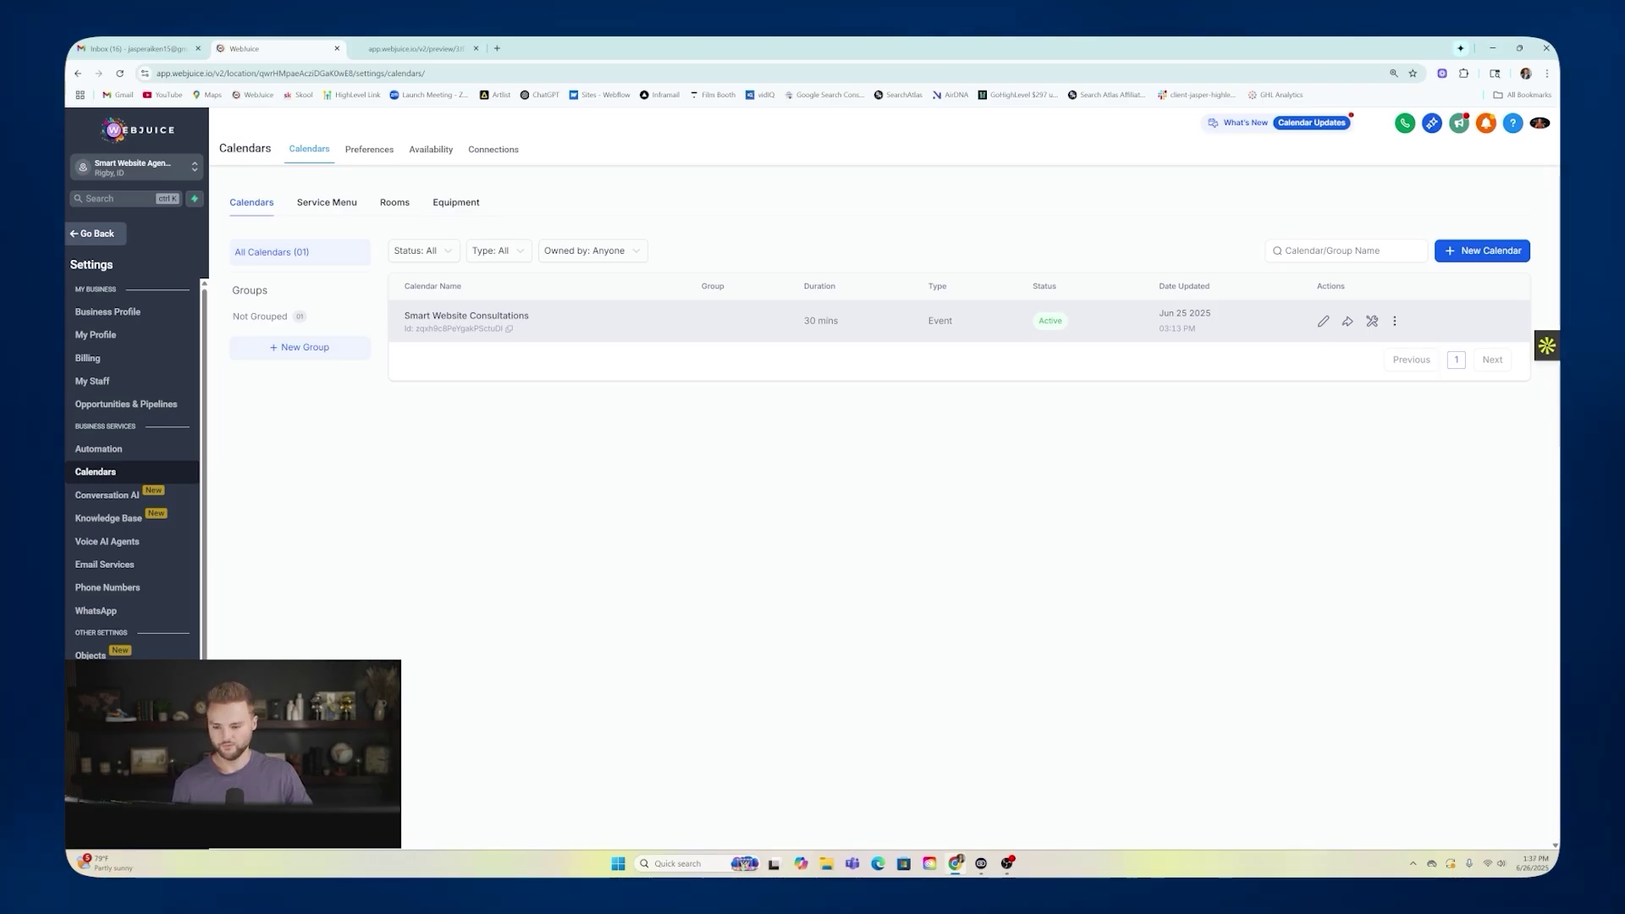
{"action": "left_click", "coordinate": [110, 234]}
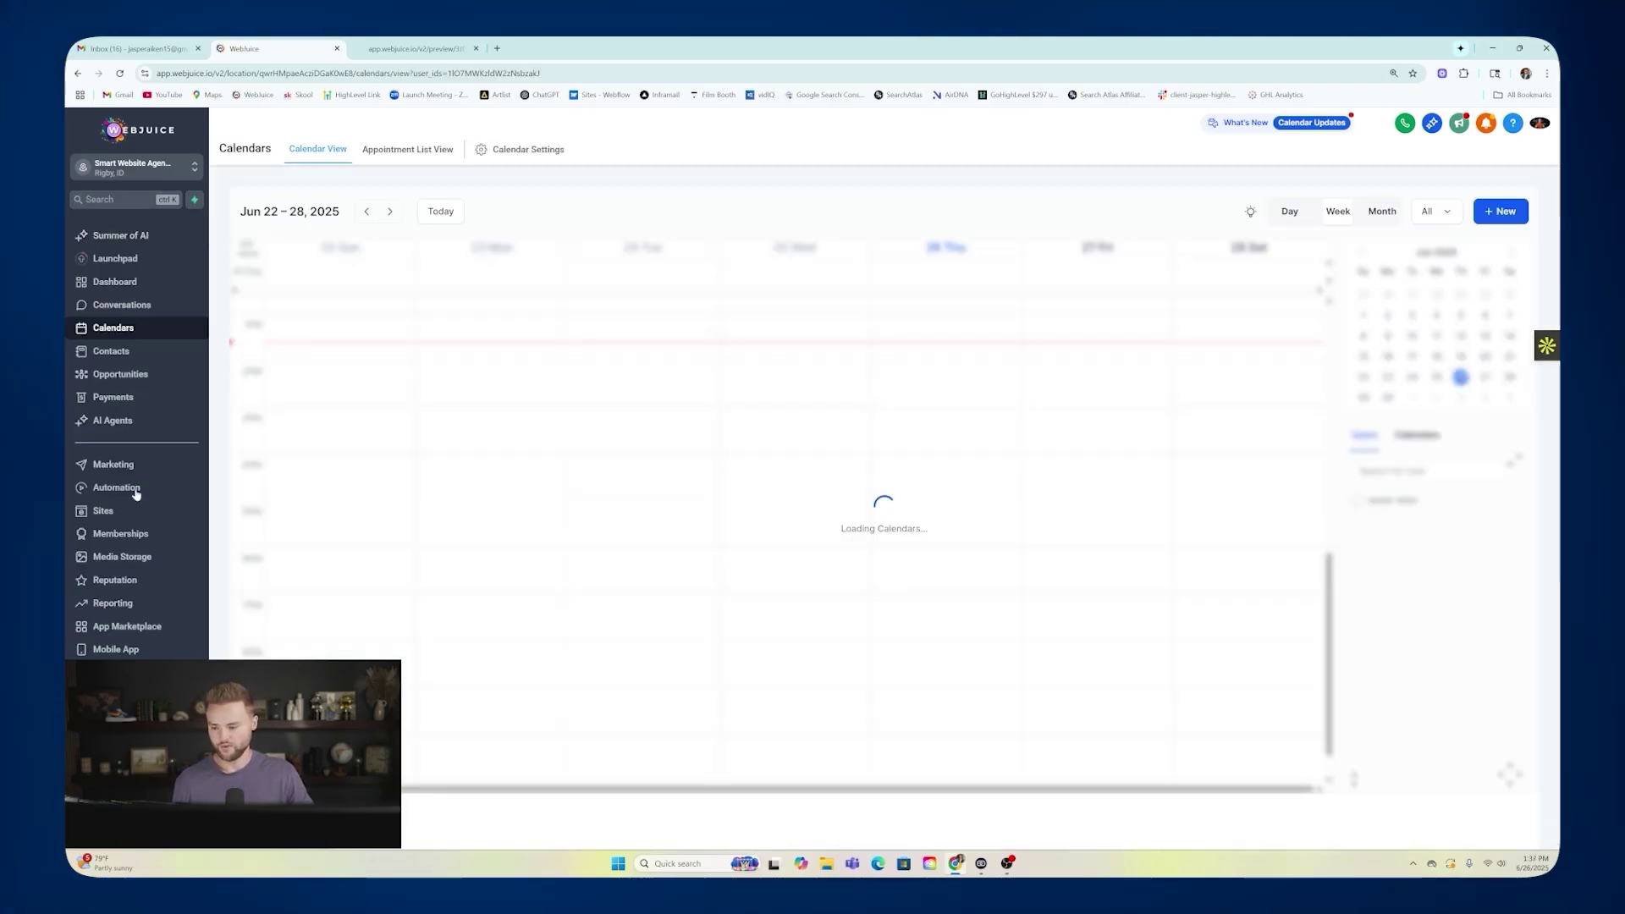
{"action": "left_click", "coordinate": [103, 511]}
{"action": "left_click", "coordinate": [323, 148]}
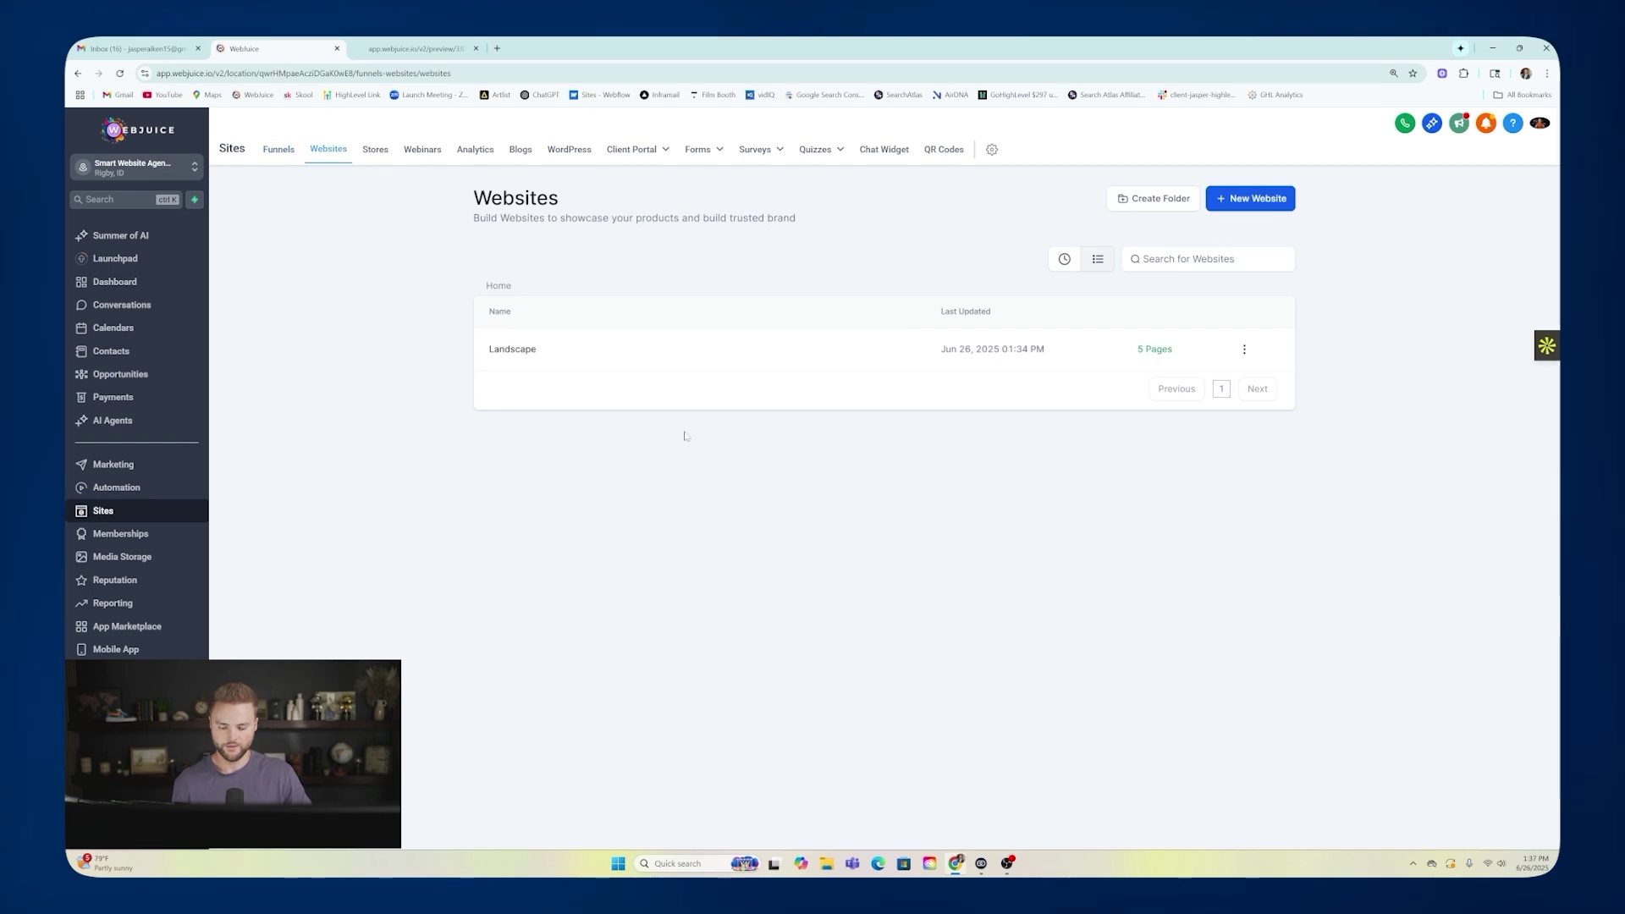
Open the Landscape site's About page in the page builder.
{"action": "left_click", "coordinate": [513, 350]}
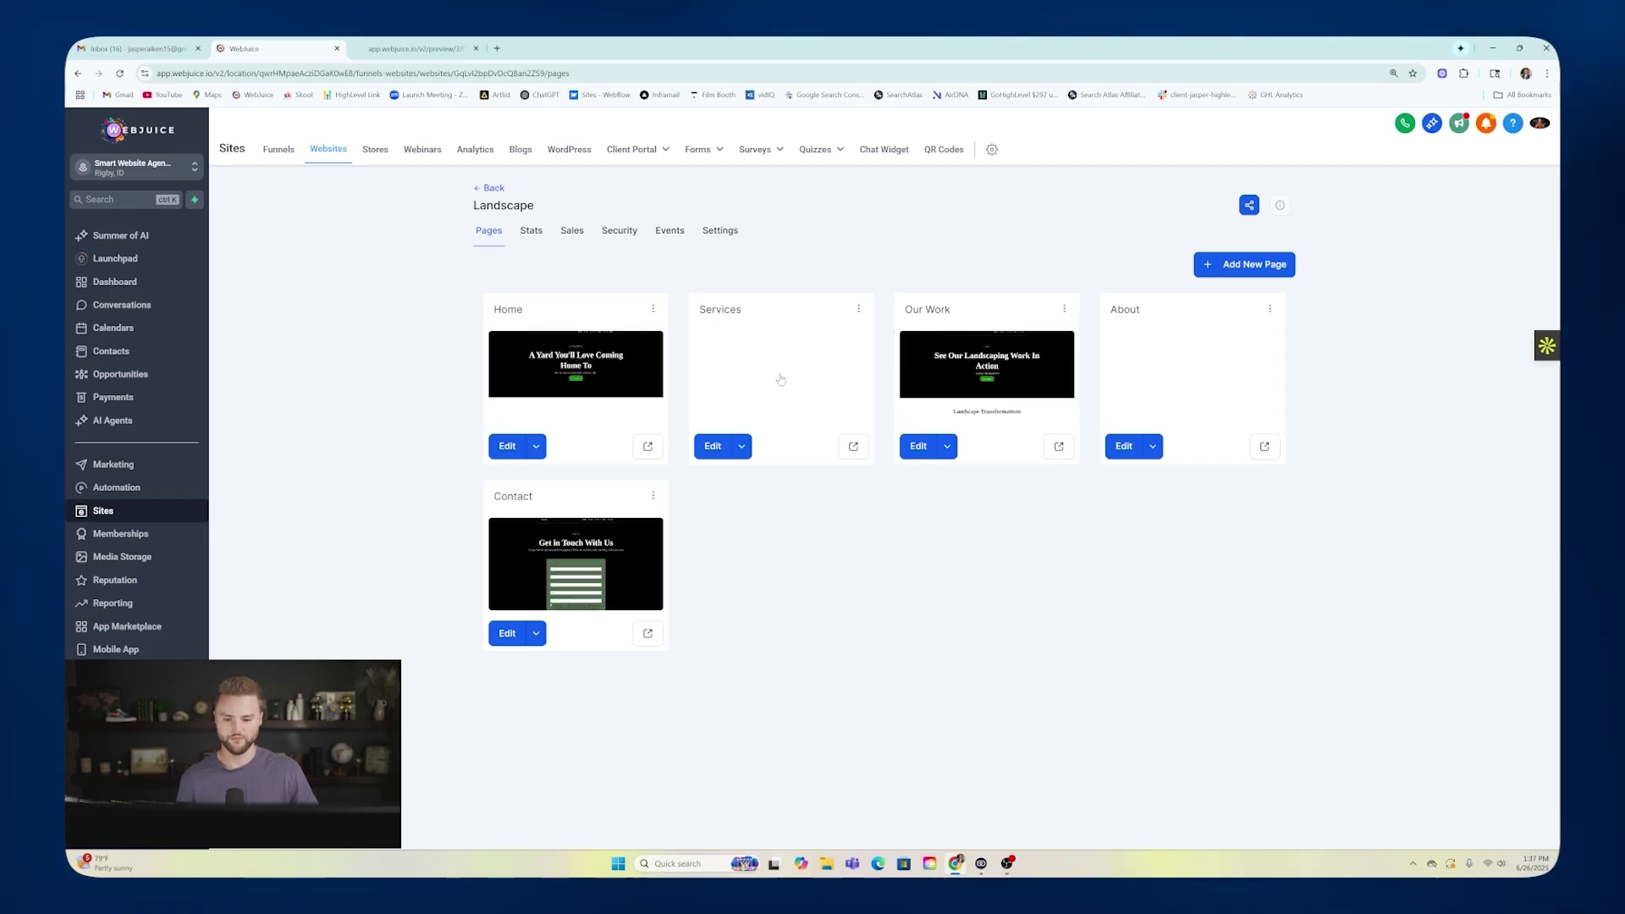
{"action": "left_click", "coordinate": [1193, 372]}
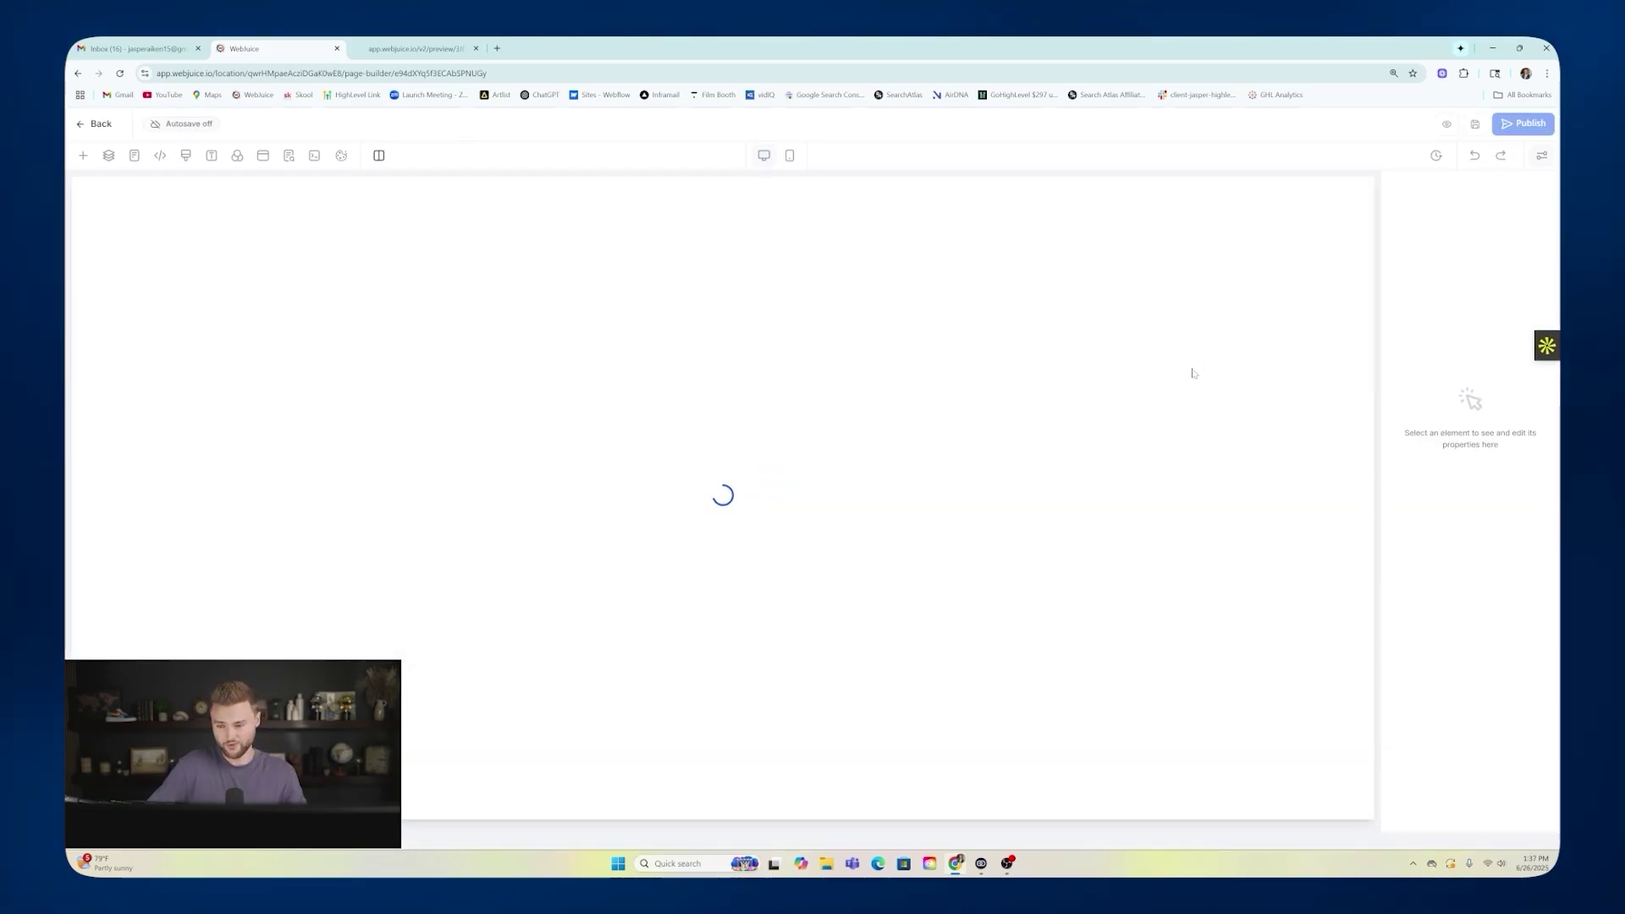
{"action": "scroll", "coordinate": [859, 377], "scroll_direction": "down", "scroll_amount": 3}
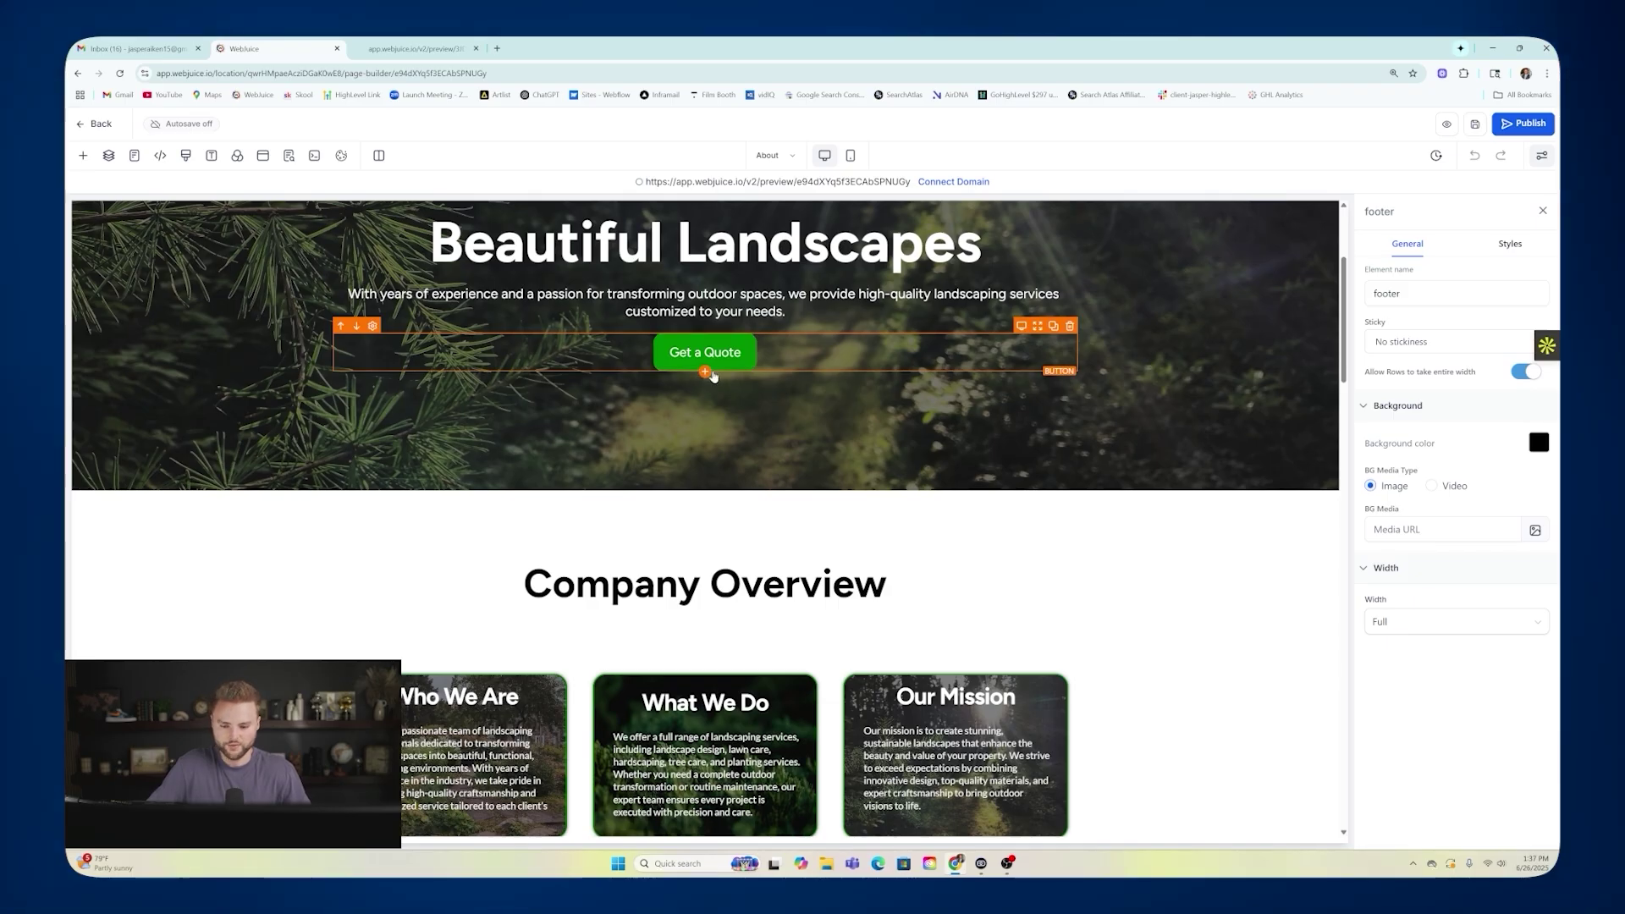
Add a Smart Website Consultations calendar element below the Get a Quote button.
{"action": "left_click", "coordinate": [704, 373]}
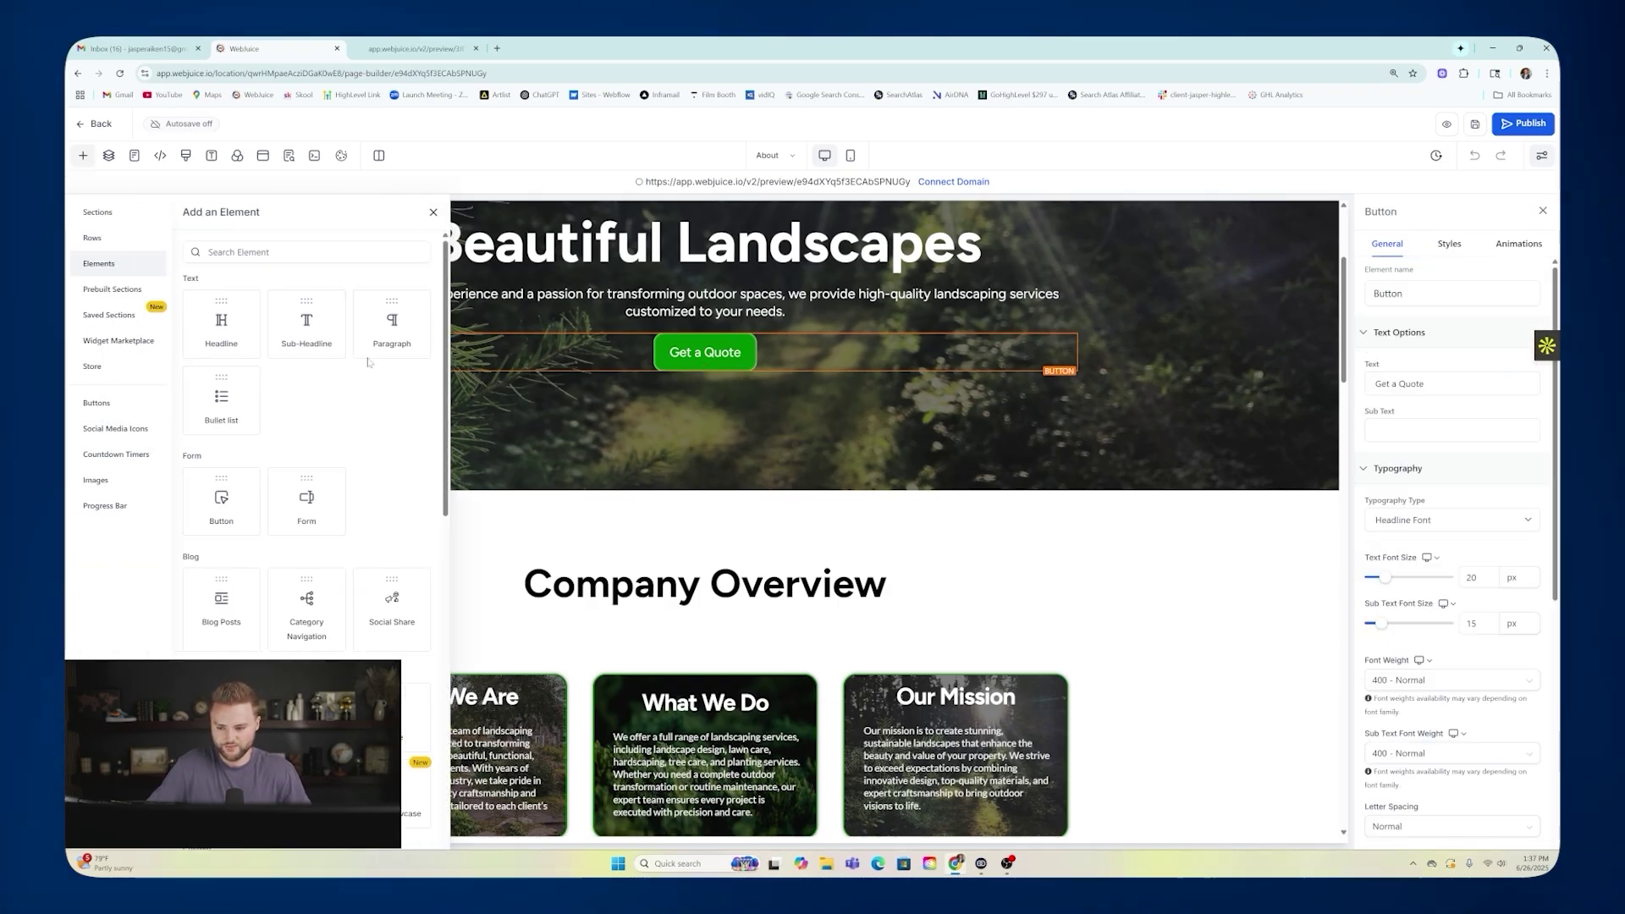
{"action": "scroll", "coordinate": [376, 354], "scroll_direction": "down", "scroll_amount": 5}
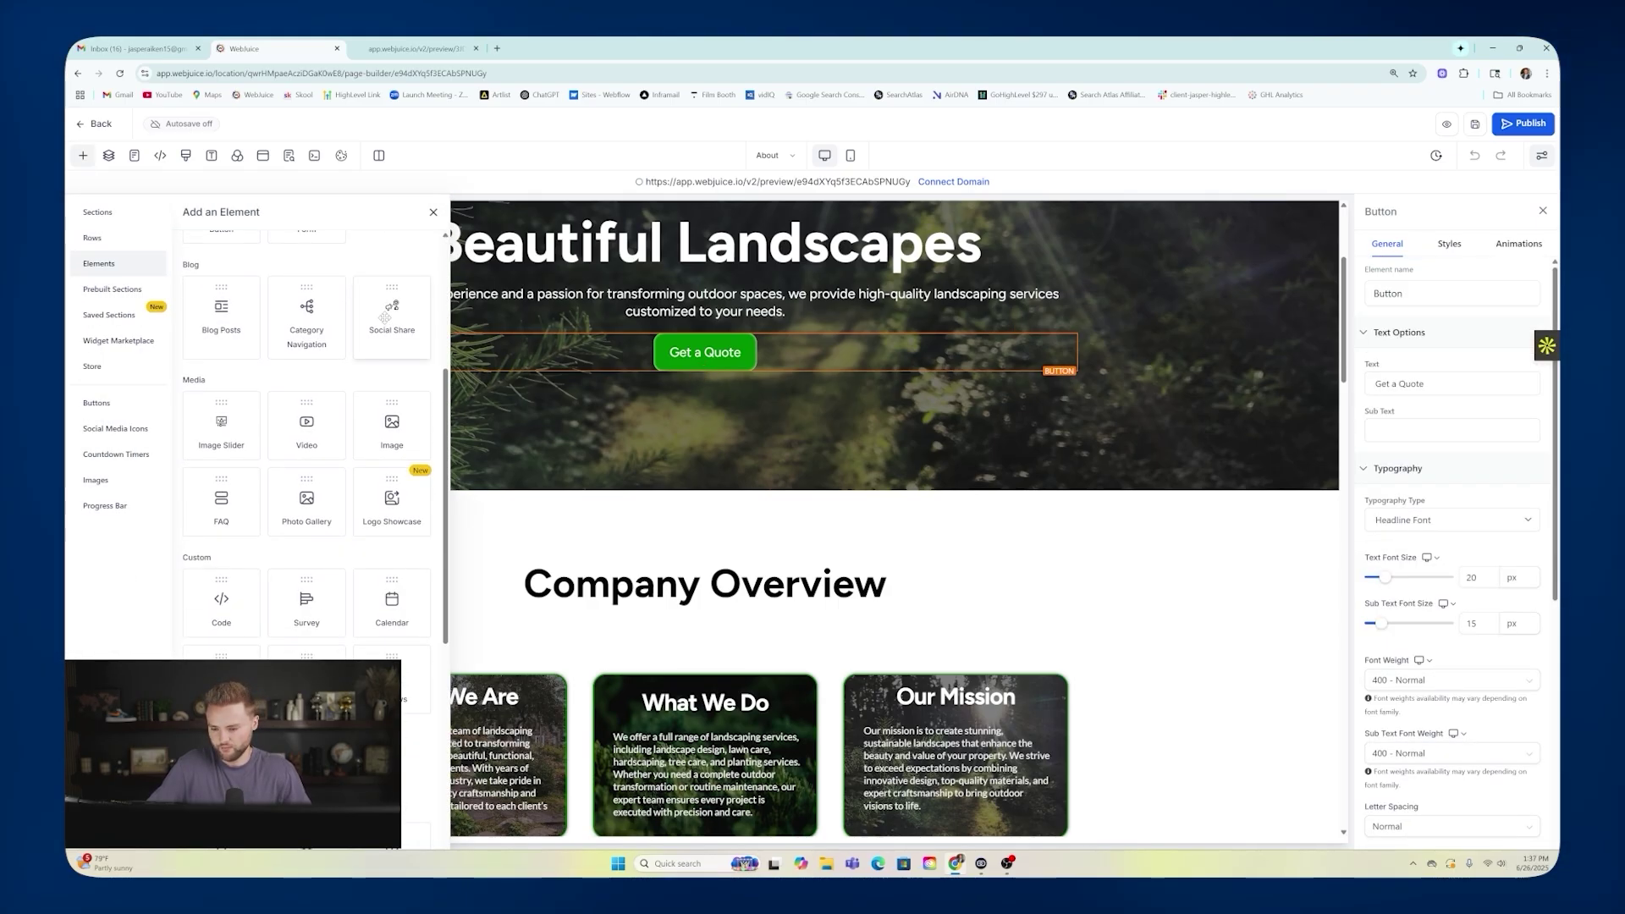
{"action": "left_click", "coordinate": [393, 433]}
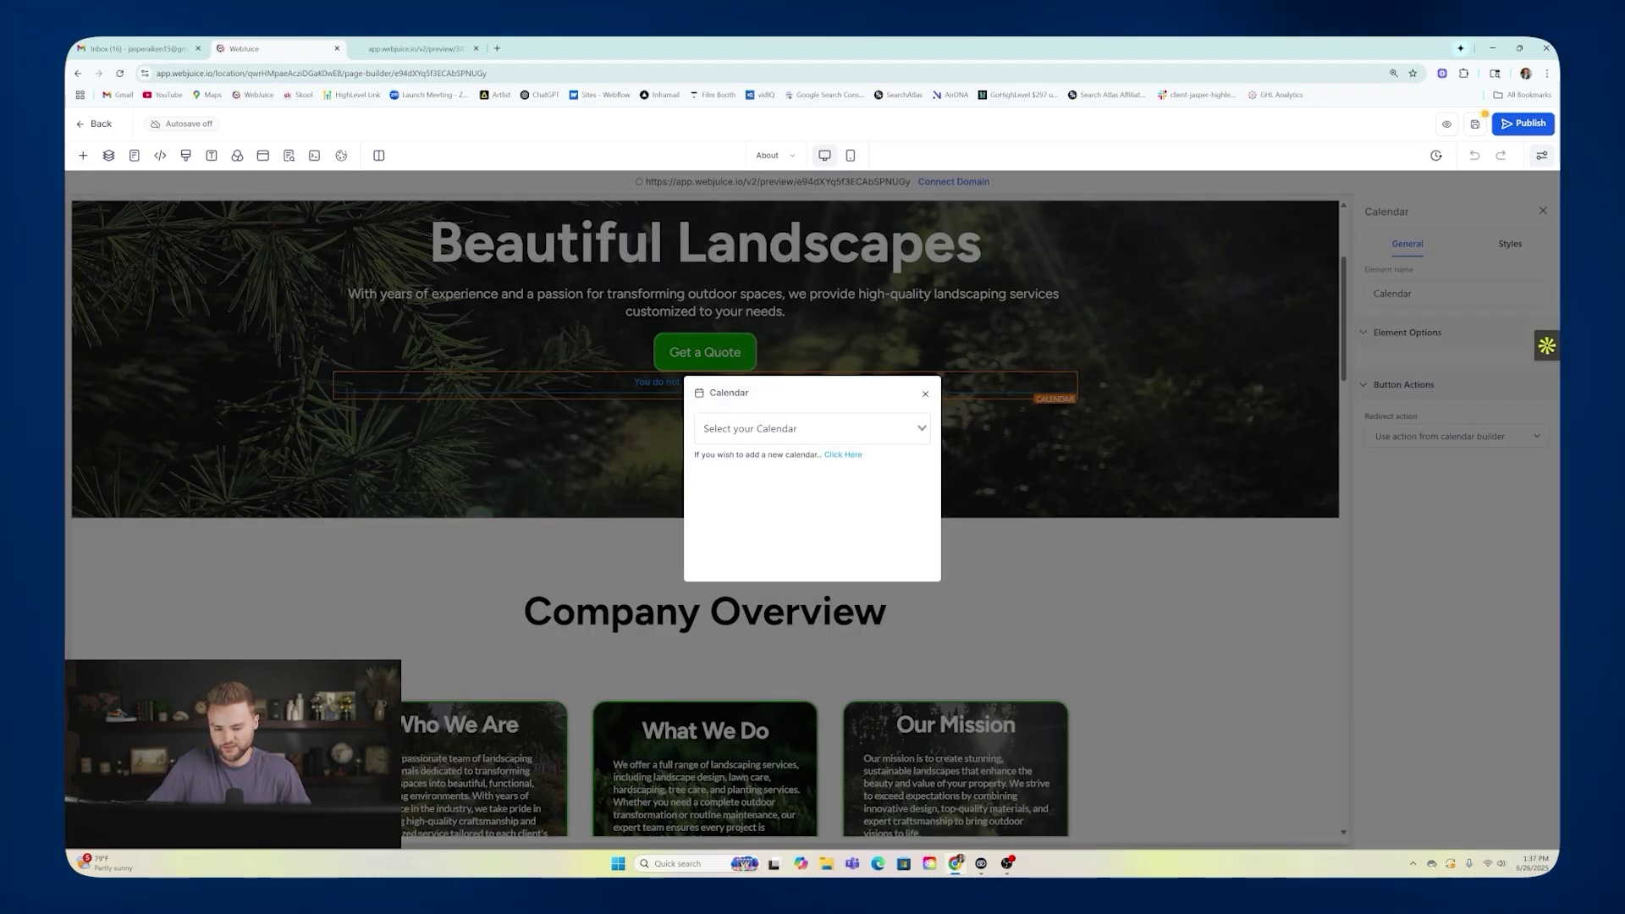
{"action": "left_click", "coordinate": [745, 429]}
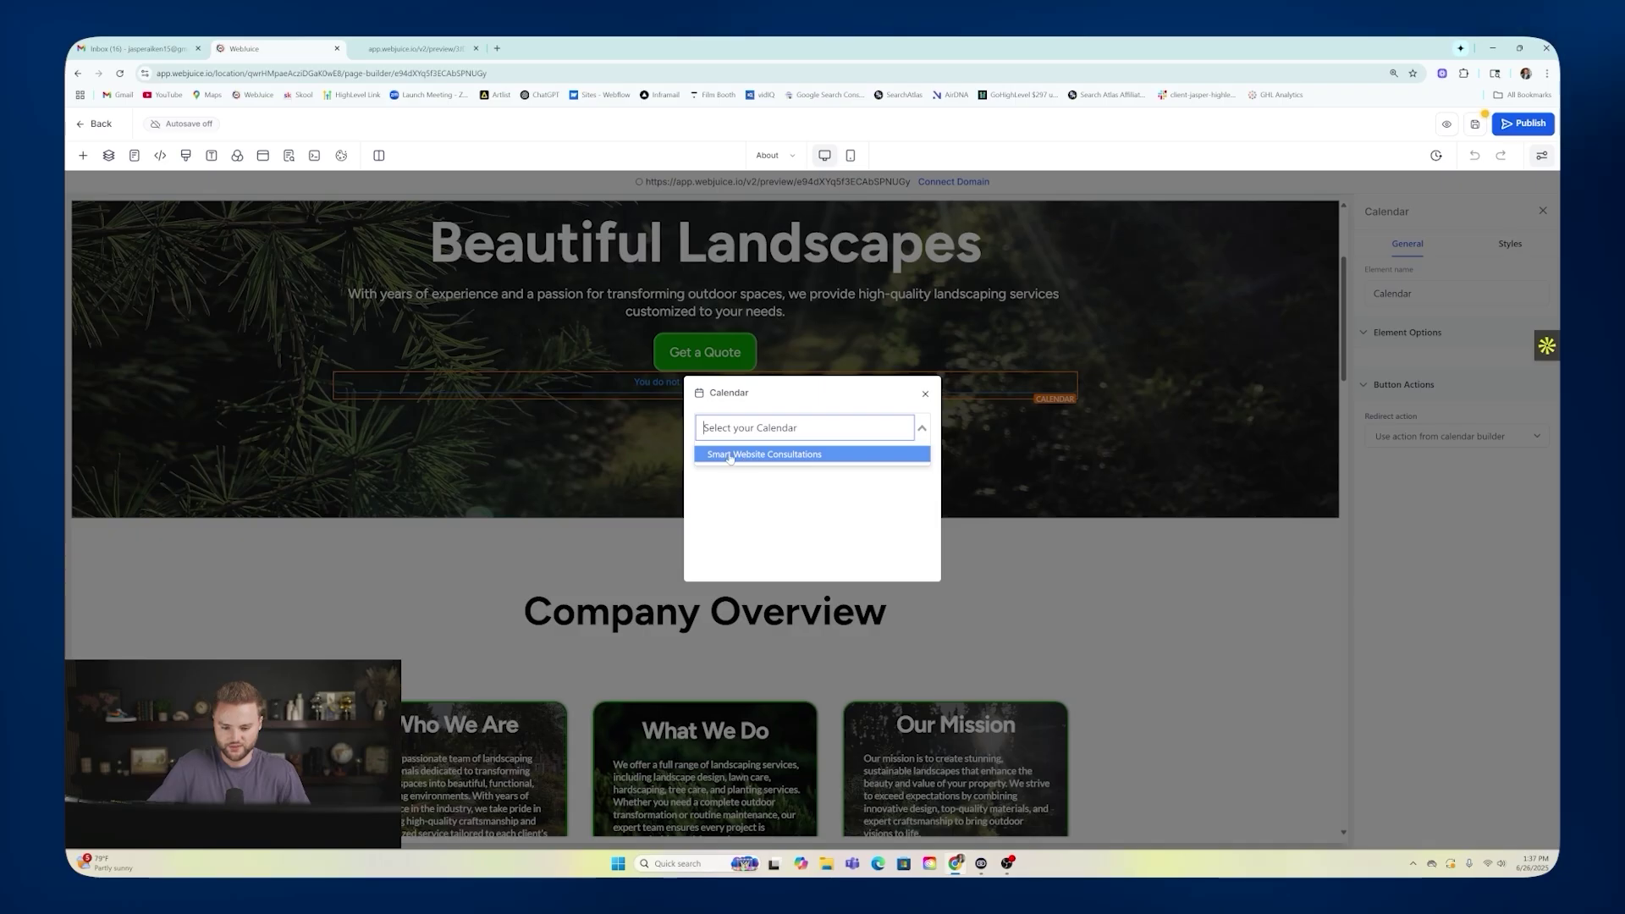
{"action": "left_click", "coordinate": [779, 455]}
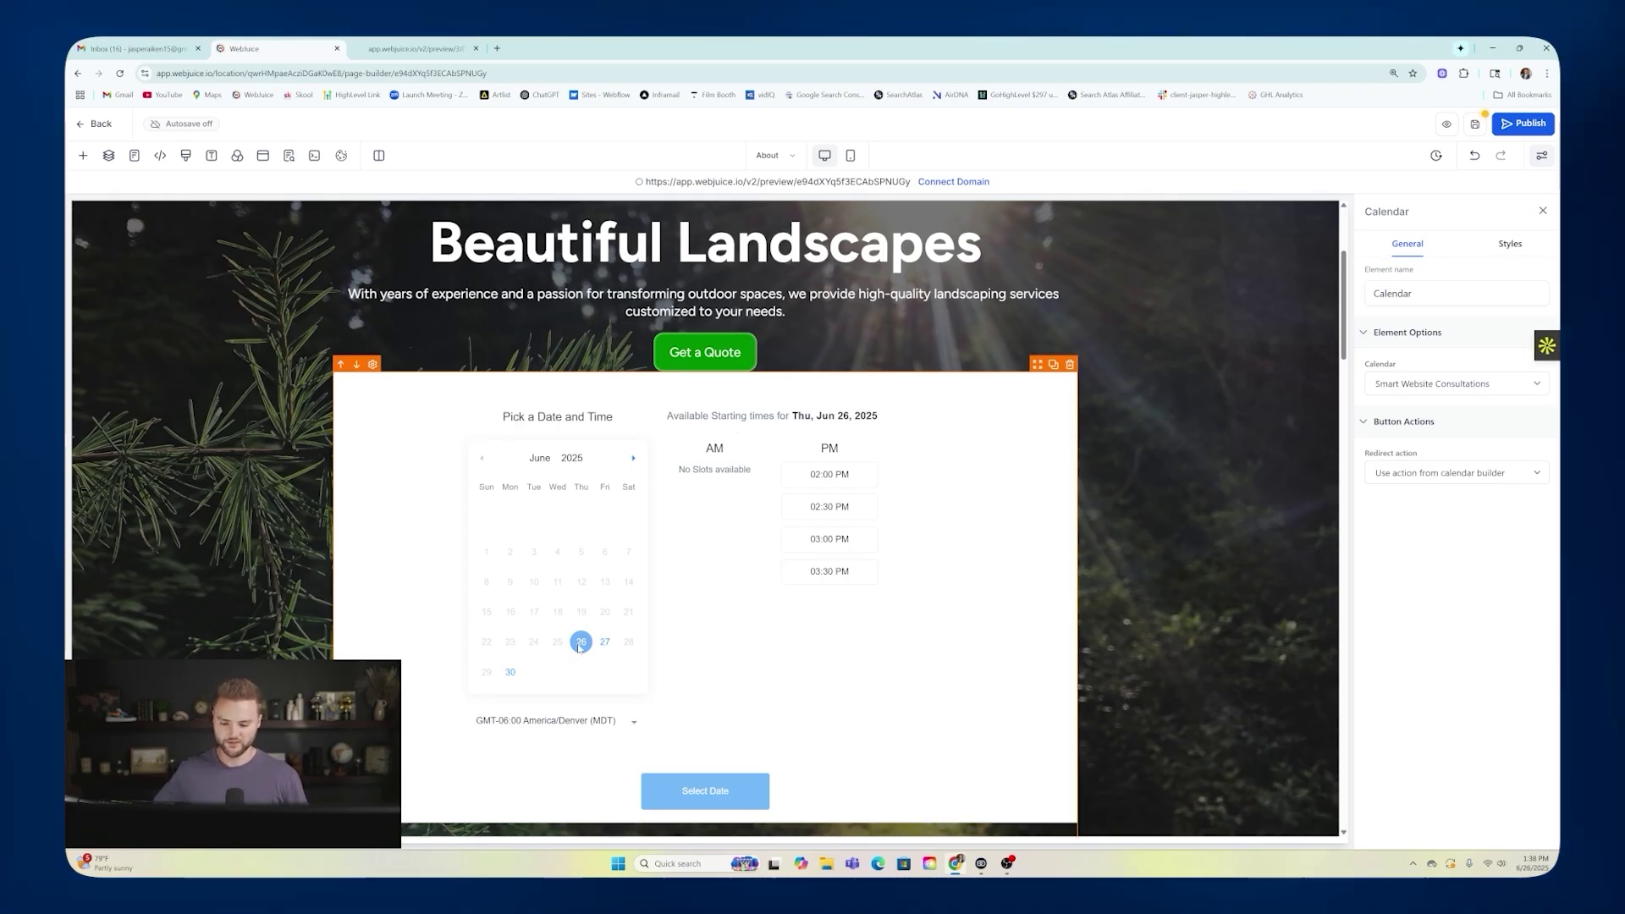
{"action": "scroll", "coordinate": [606, 526], "scroll_direction": "down", "scroll_amount": 2}
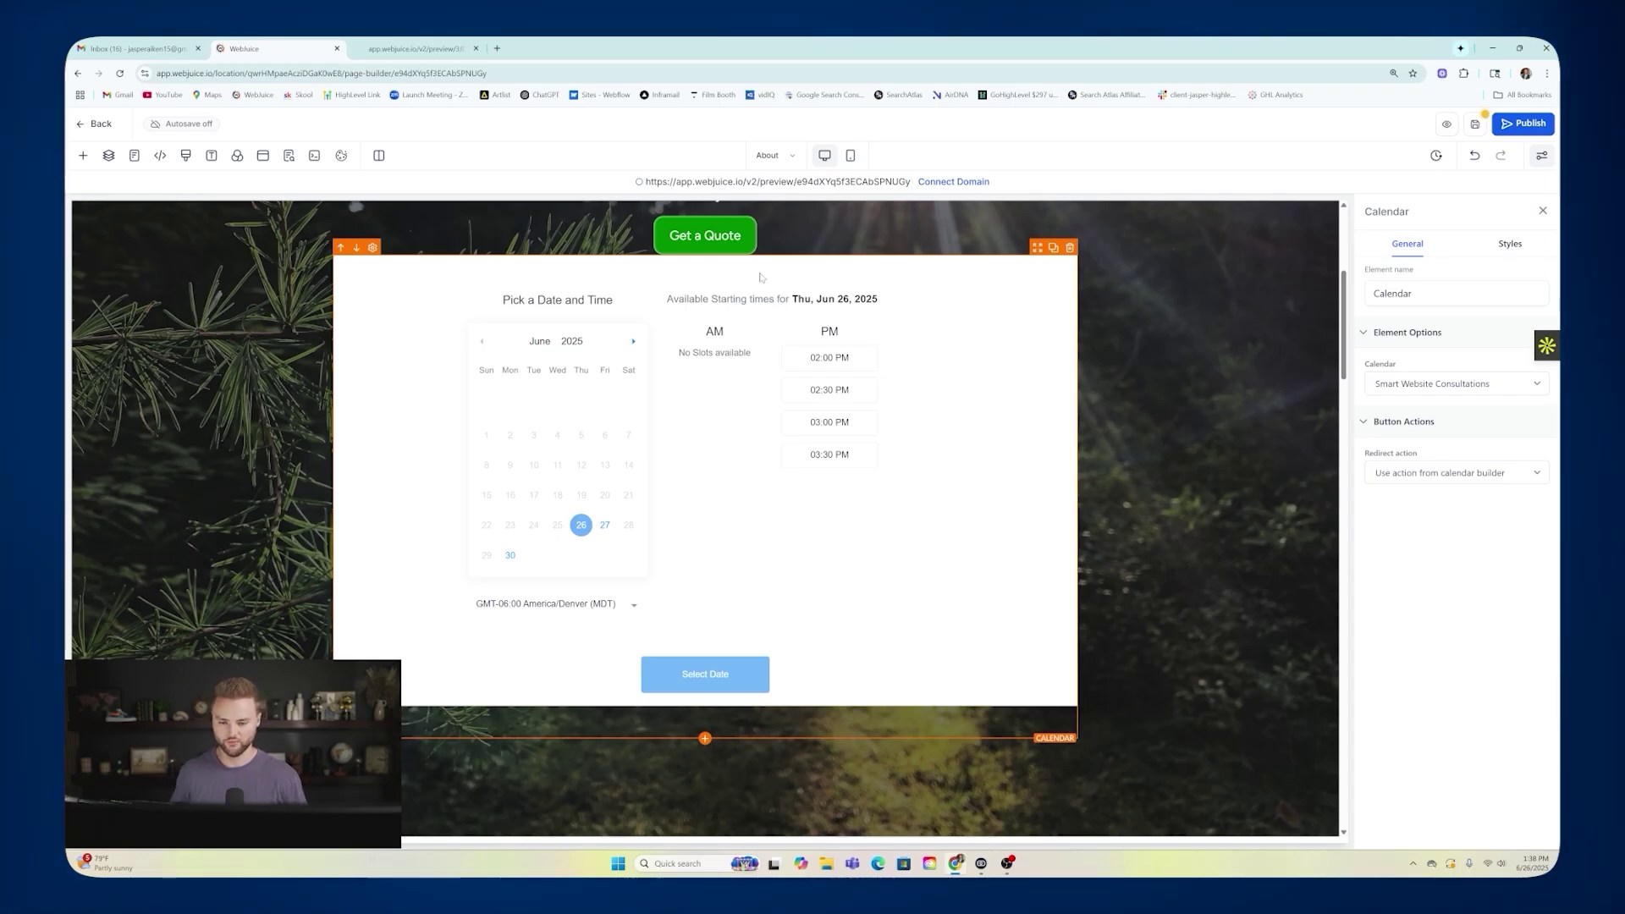
{"action": "scroll", "coordinate": [761, 275], "scroll_direction": "up", "scroll_amount": 3}
{"action": "scroll", "coordinate": [766, 508], "scroll_direction": "down", "scroll_amount": 2}
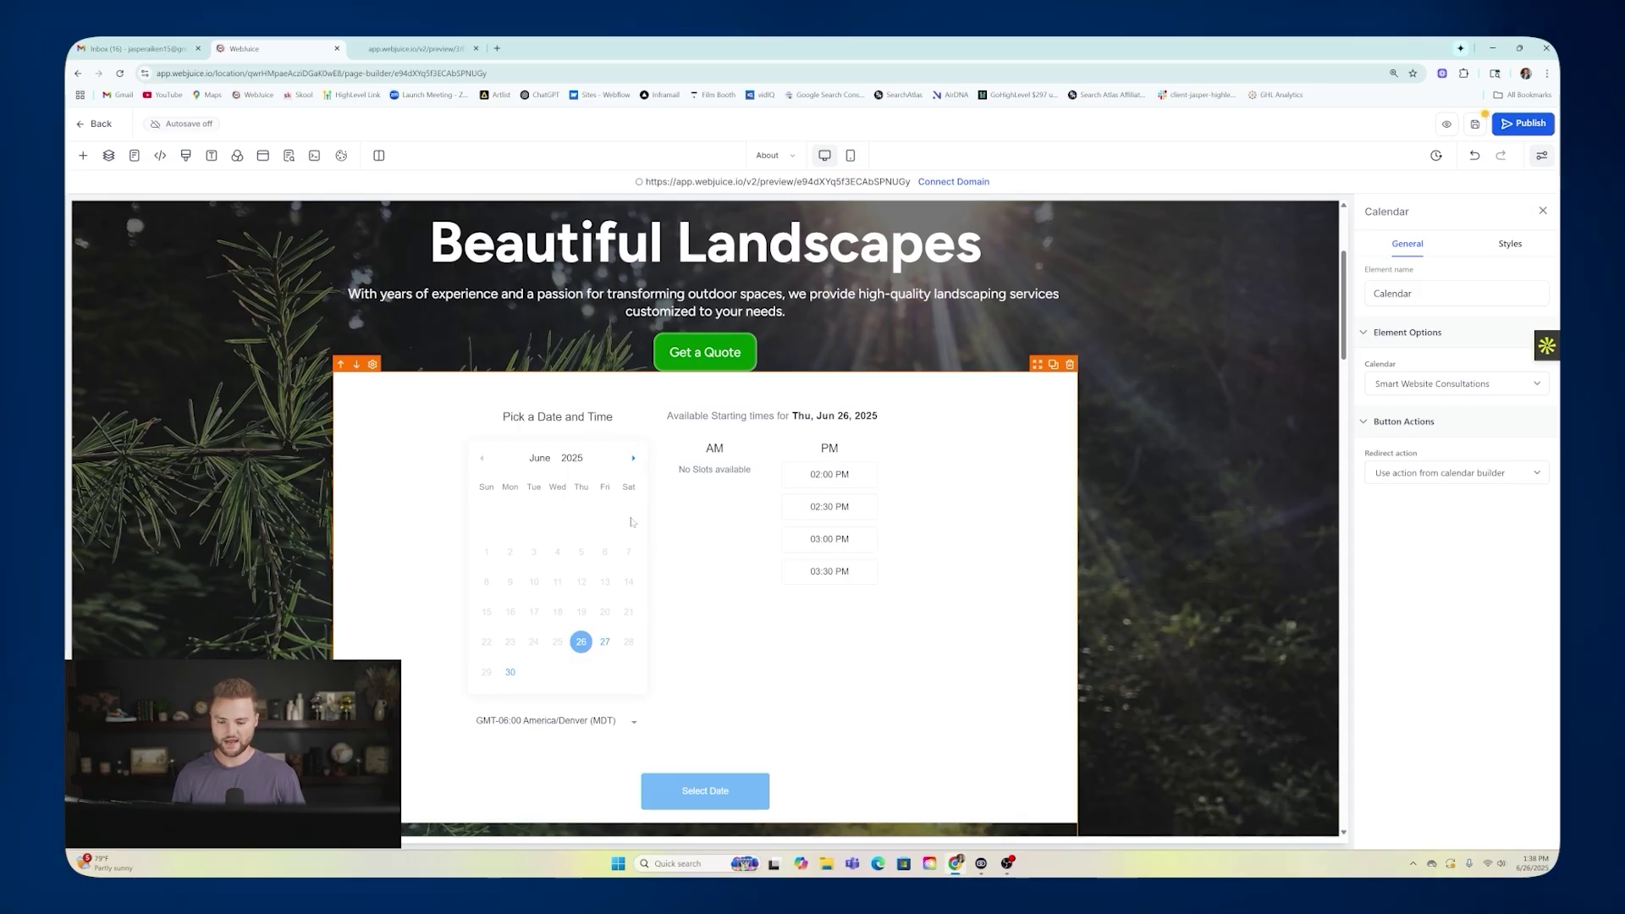
{"action": "left_click", "coordinate": [95, 124]}
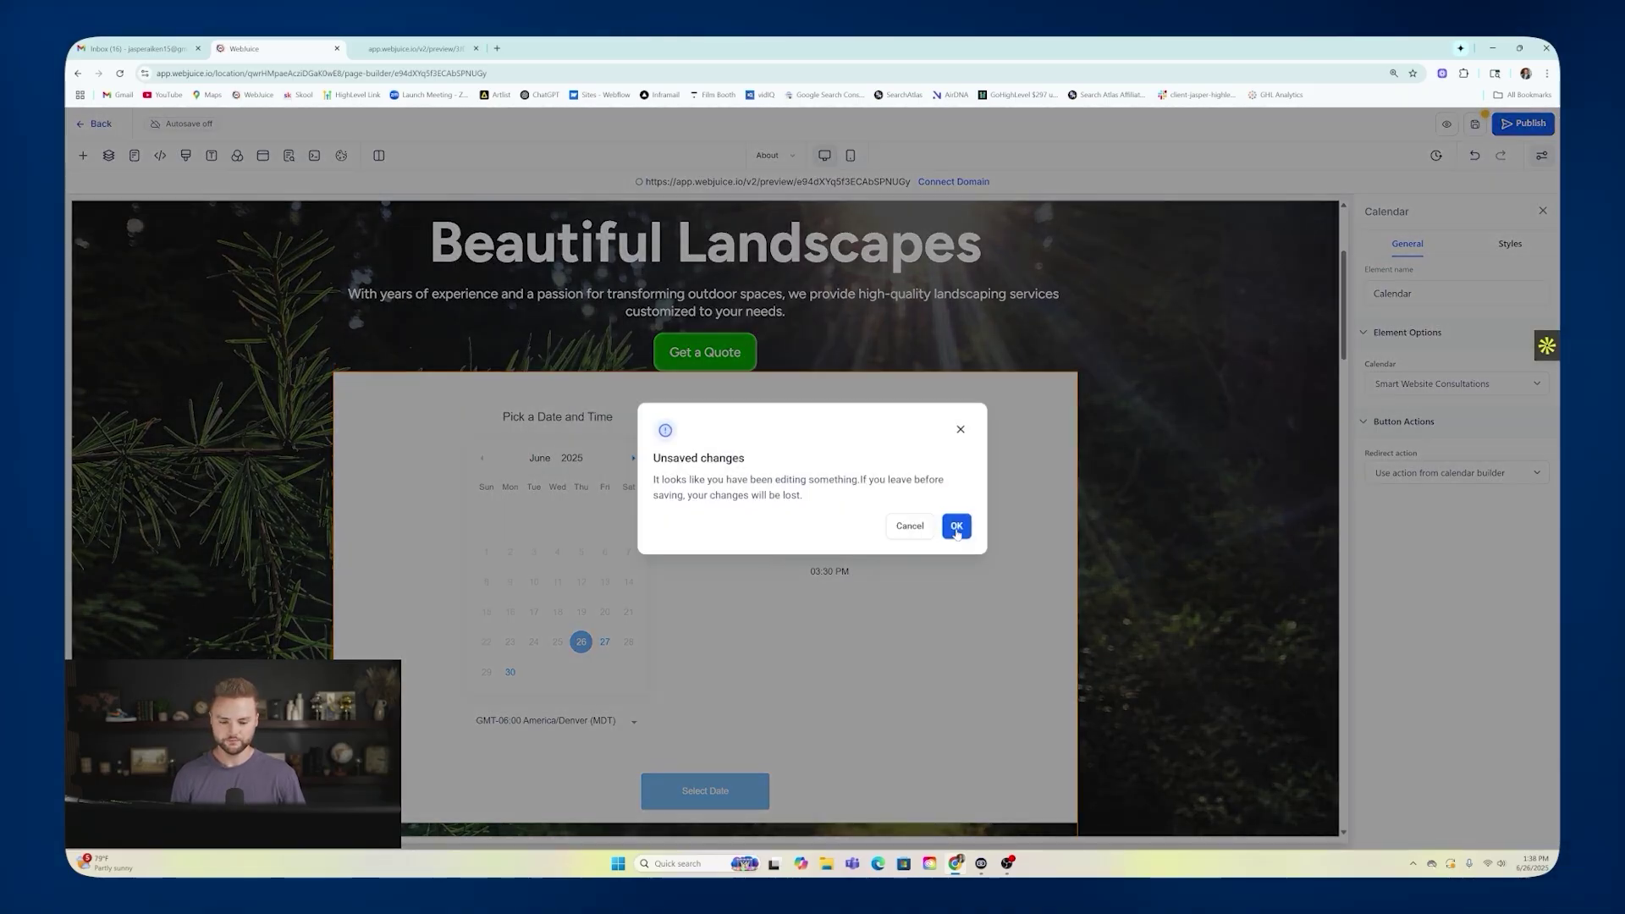
Leave the page builder unsaved and open the Recipe appointment workflow's Appointment trigger.
{"action": "left_click", "coordinate": [956, 526]}
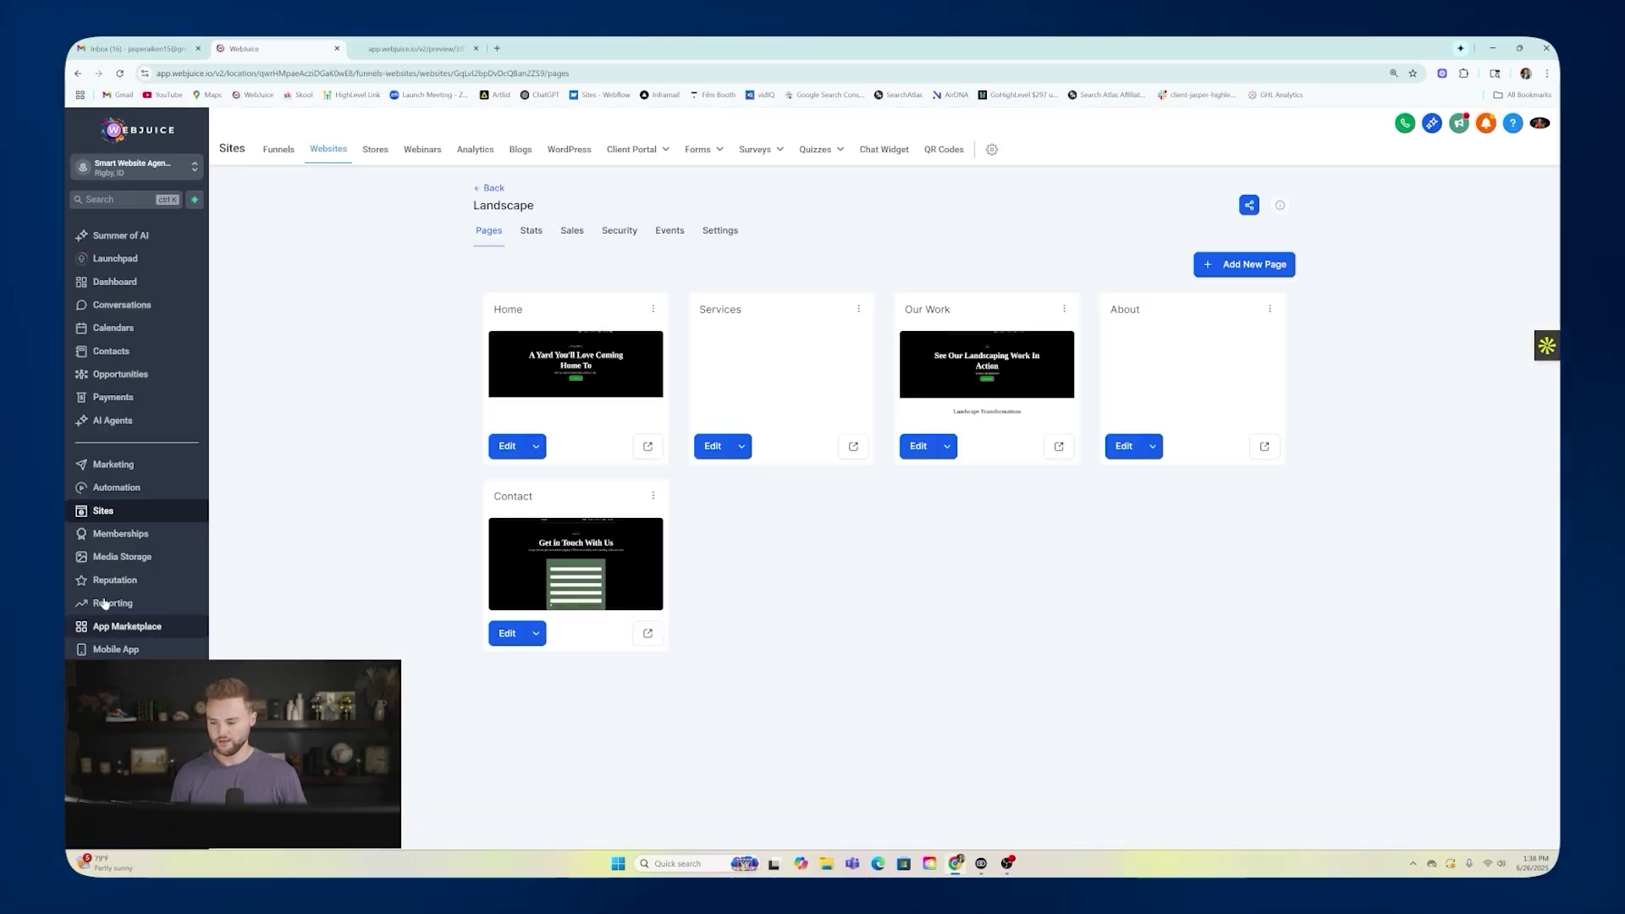
{"action": "left_click", "coordinate": [139, 489]}
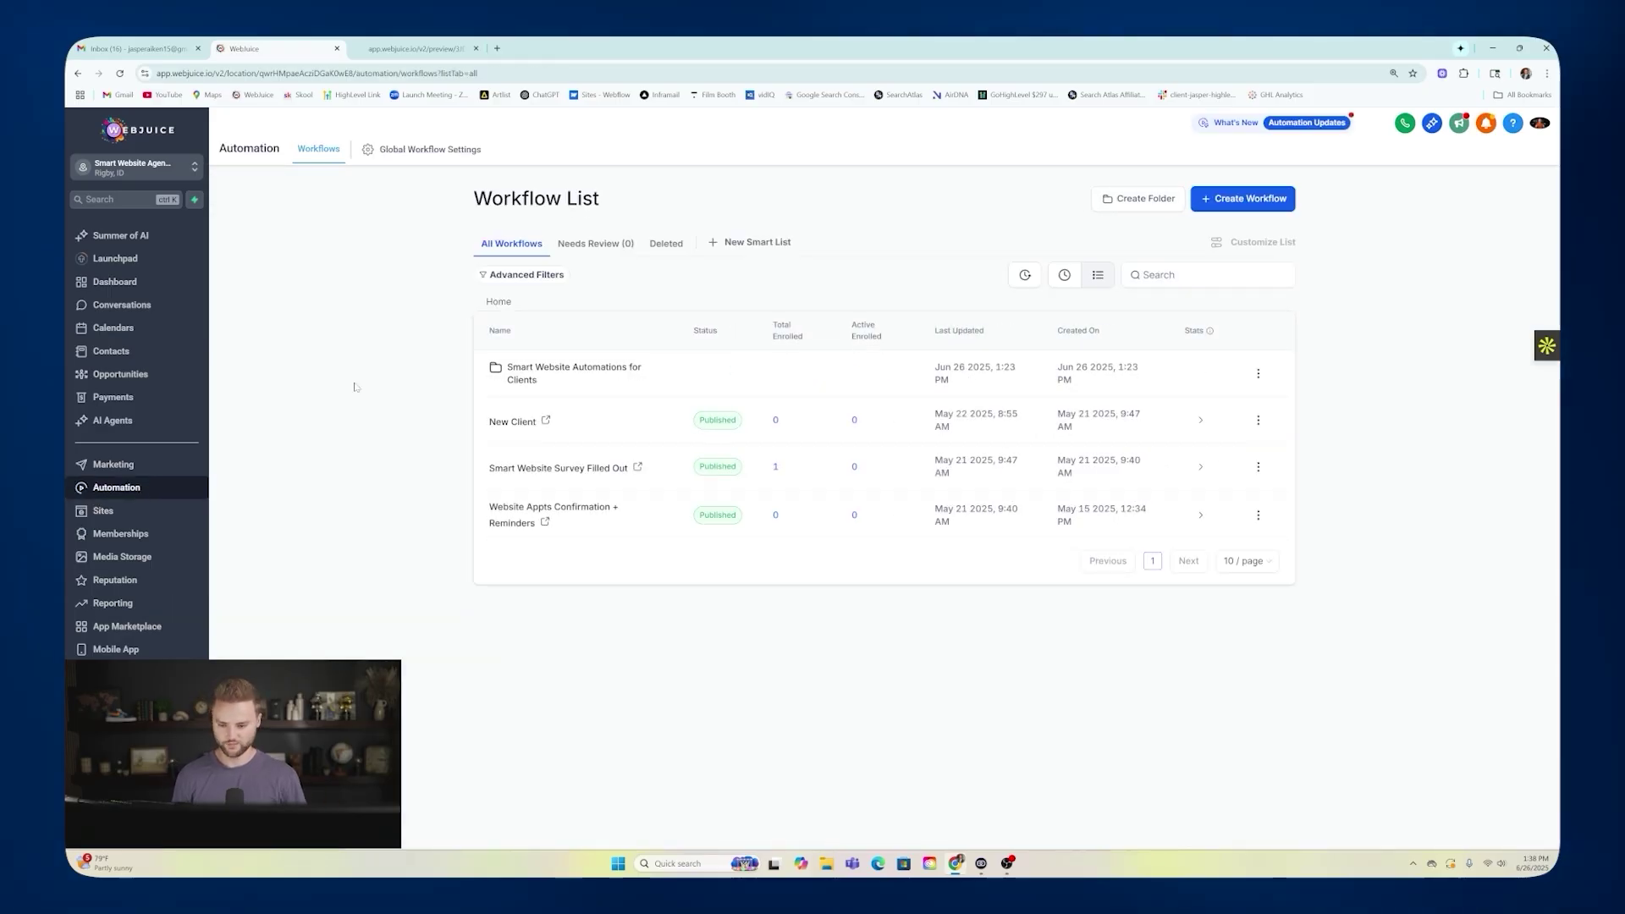
{"action": "left_click", "coordinate": [531, 373]}
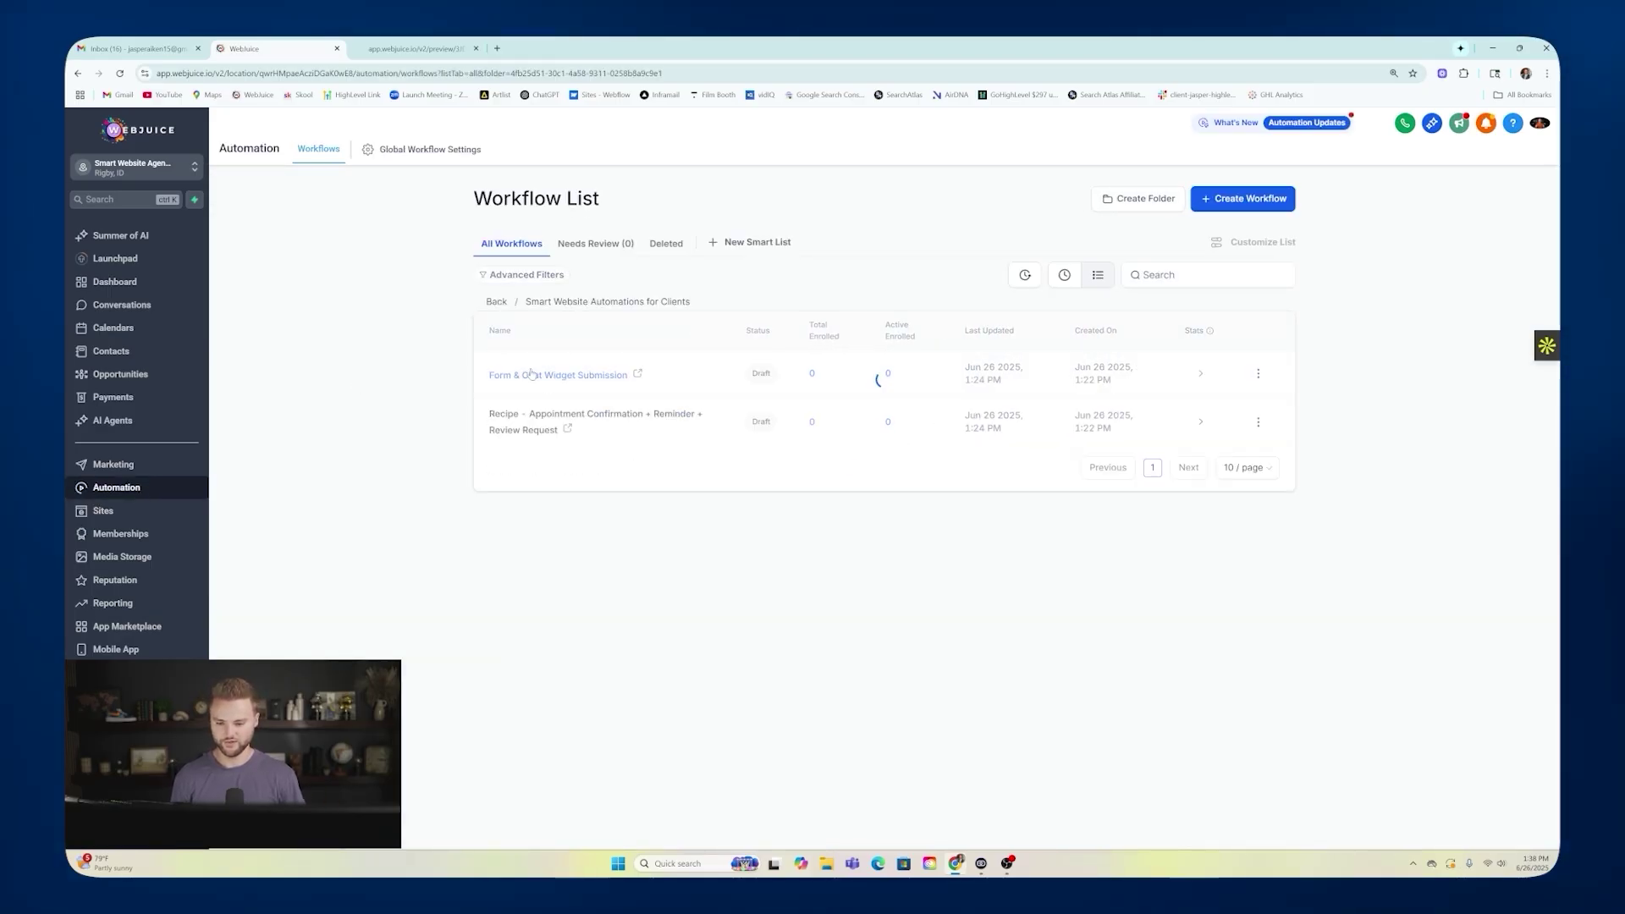
{"action": "left_click", "coordinate": [551, 421]}
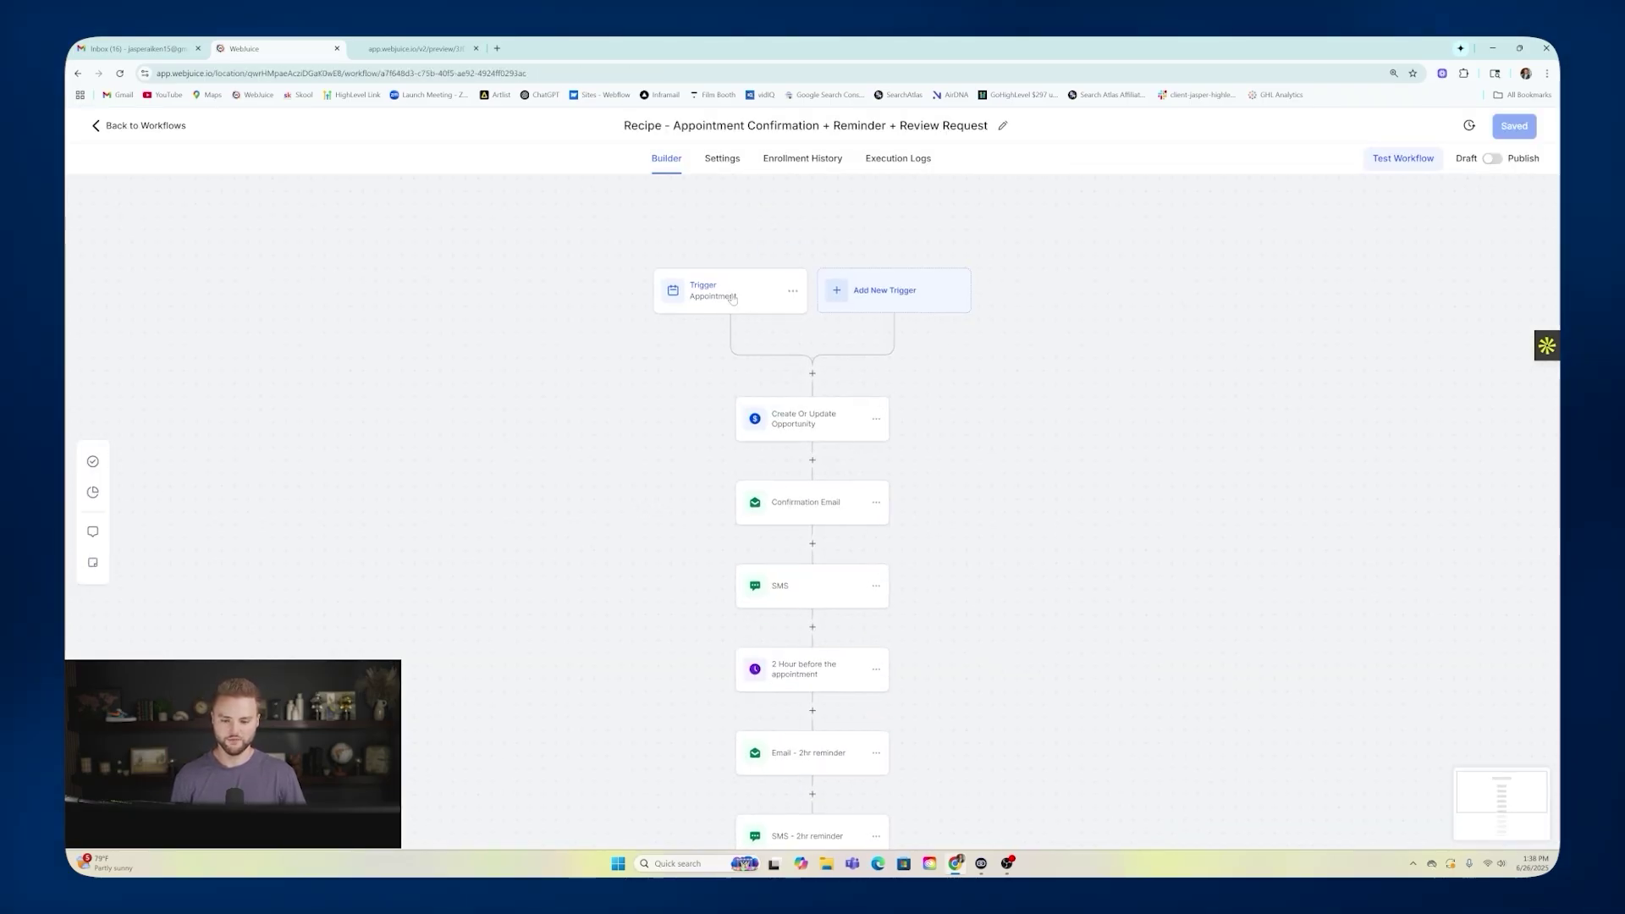
{"action": "left_click", "coordinate": [733, 297]}
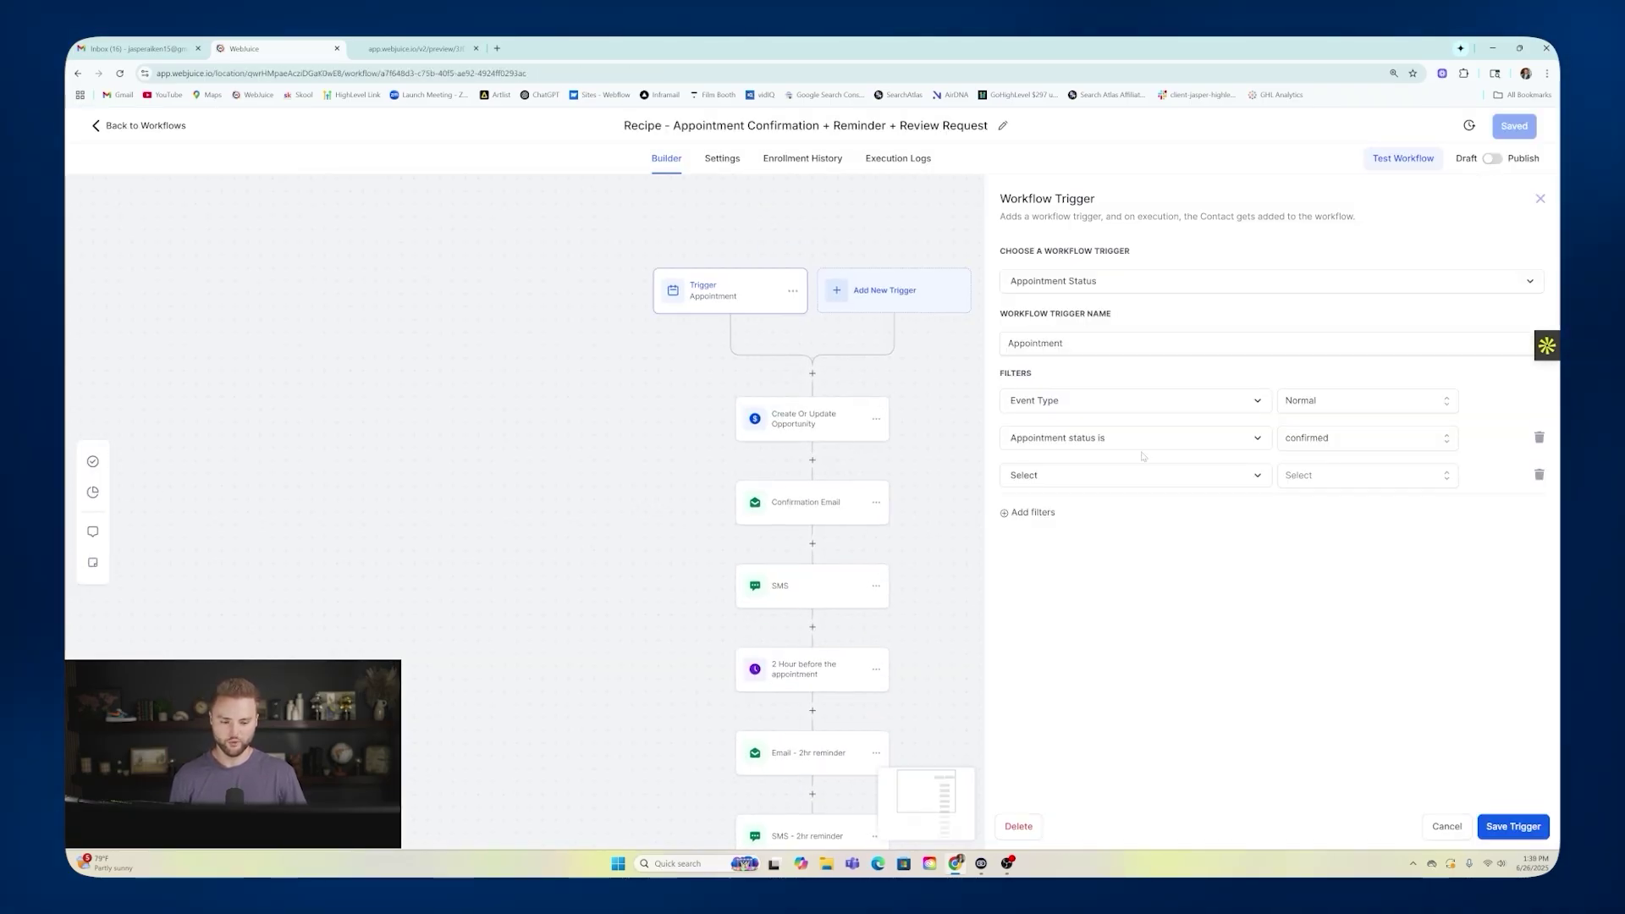
Add an In calendar = Smart Website Consultations filter to the trigger and save it.
{"action": "left_click", "coordinate": [1047, 479]}
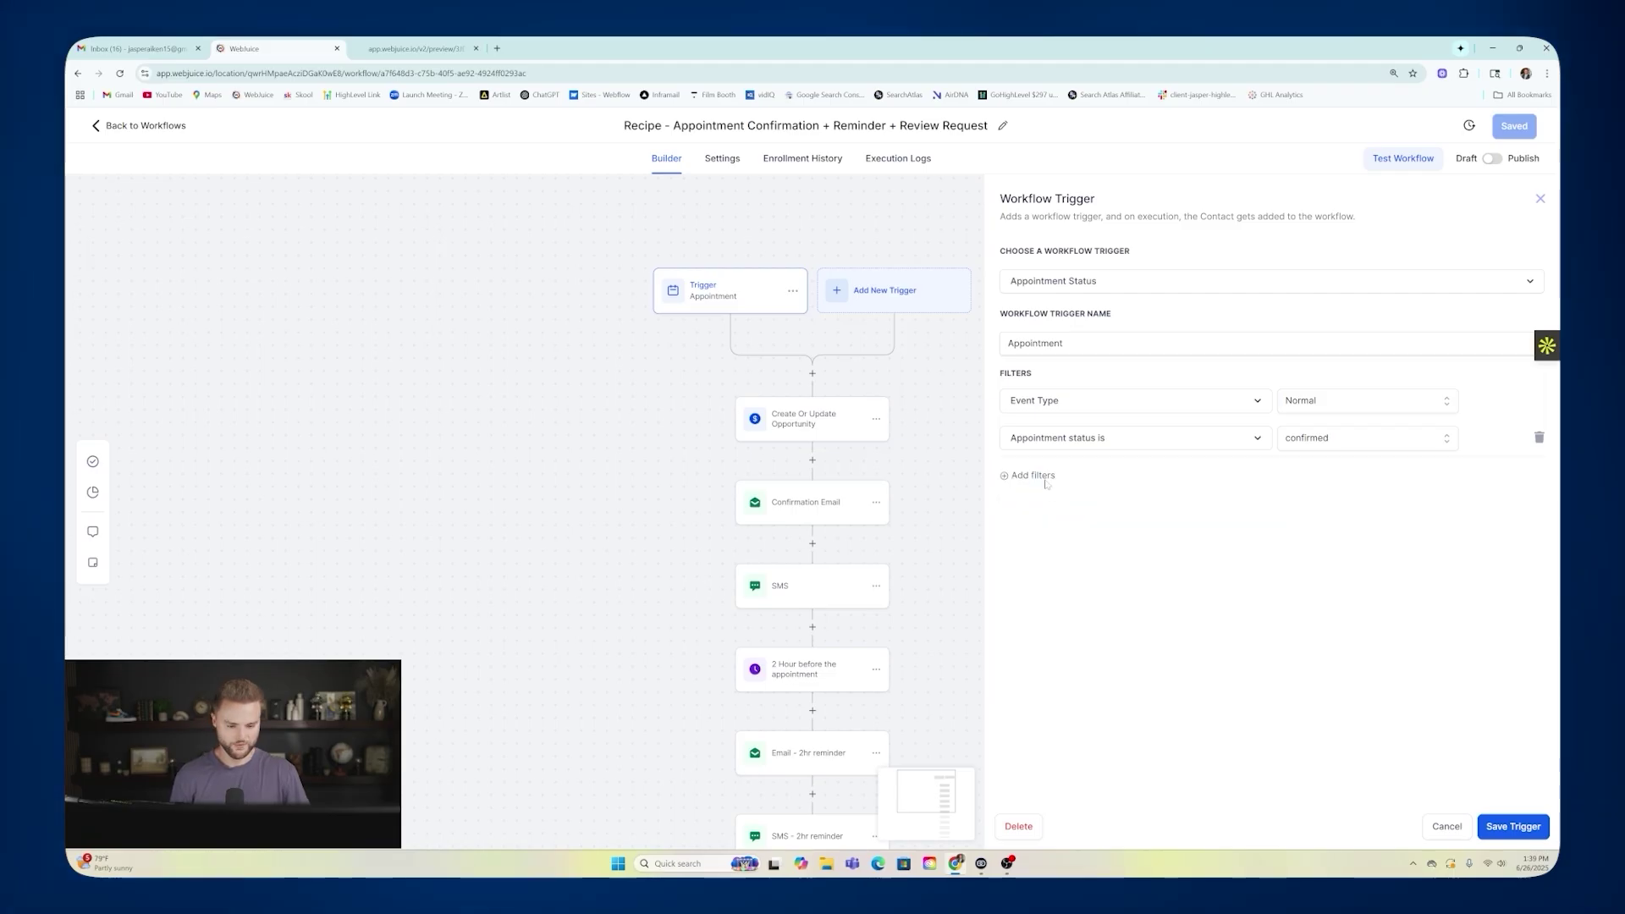
{"action": "left_click", "coordinate": [1044, 477]}
{"action": "left_click", "coordinate": [1060, 481]}
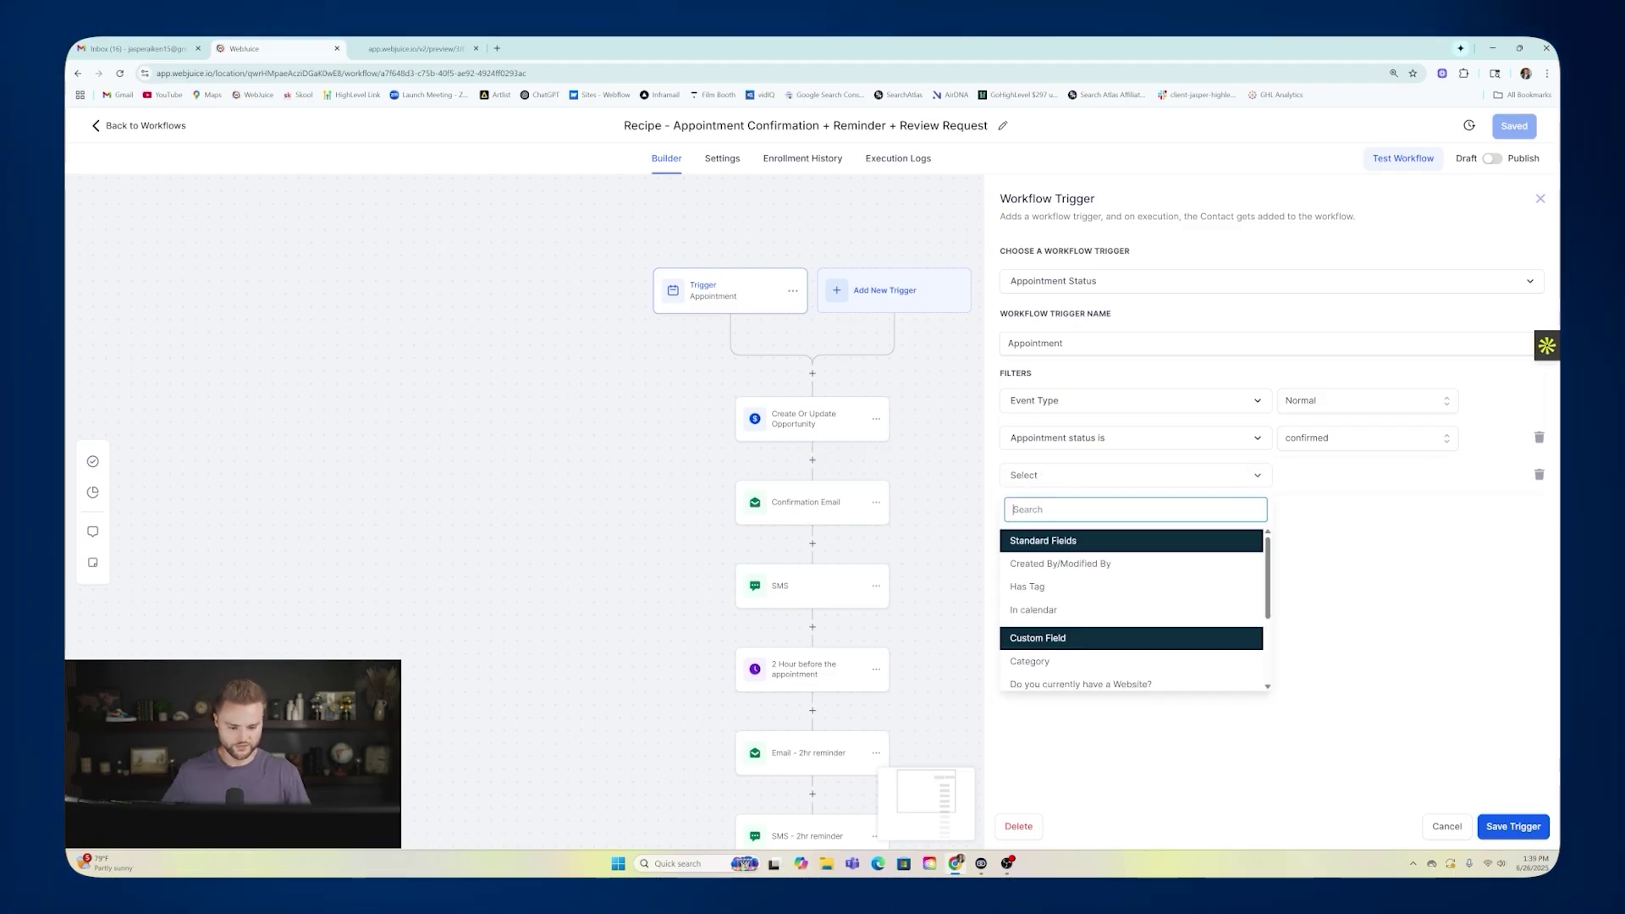
{"action": "left_click", "coordinate": [1018, 611]}
{"action": "left_click", "coordinate": [1346, 475]}
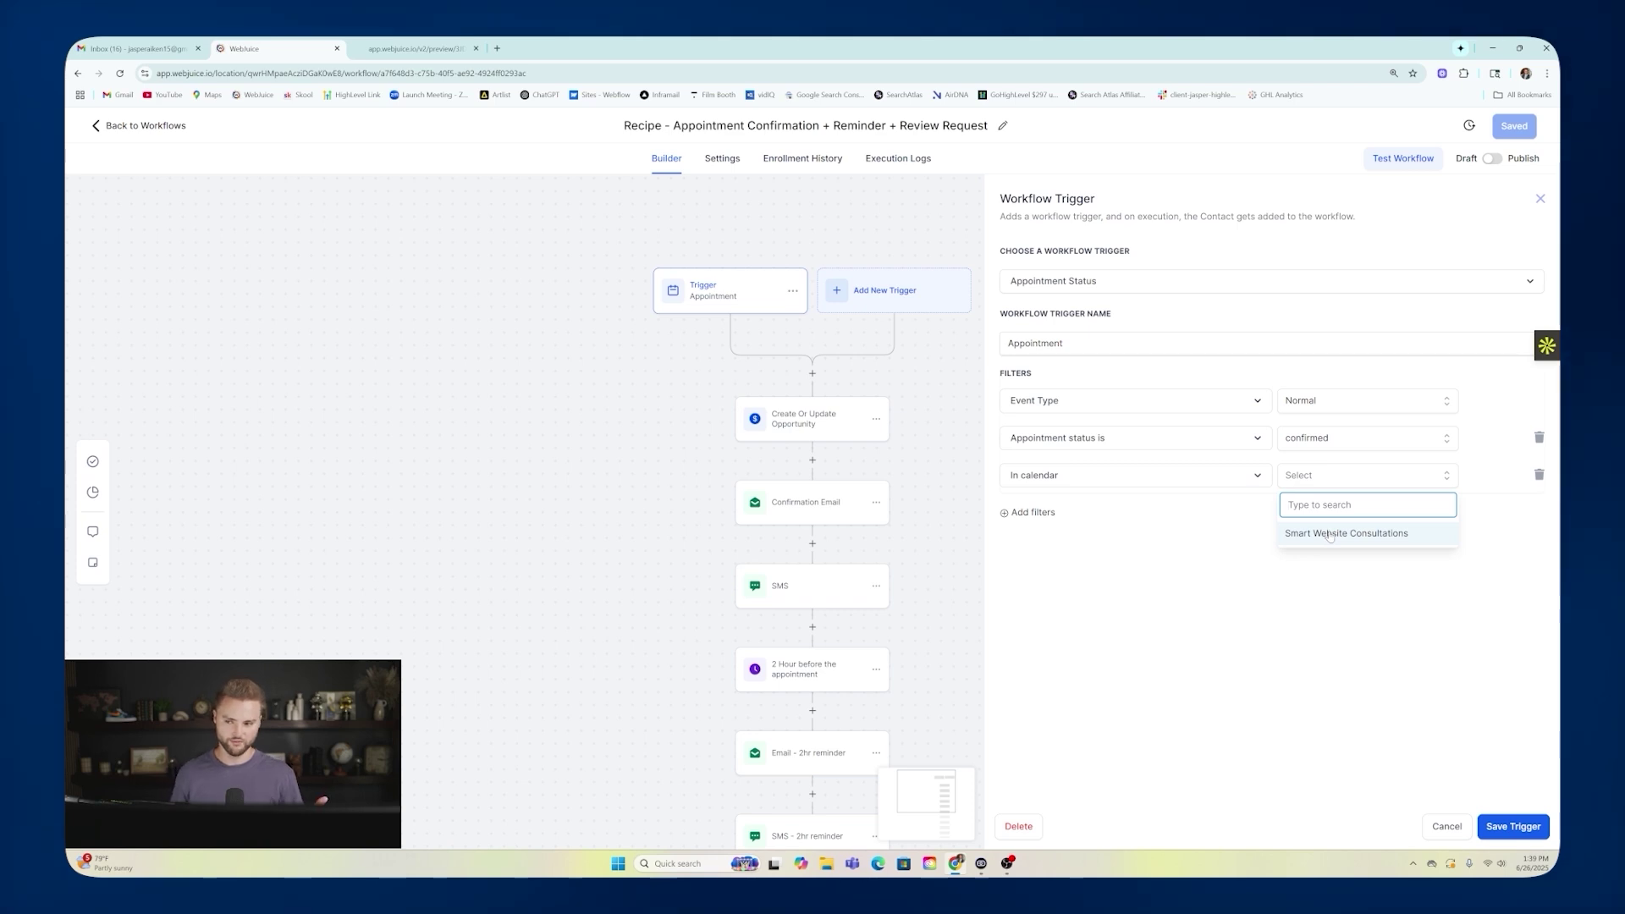
{"action": "left_click", "coordinate": [1330, 534]}
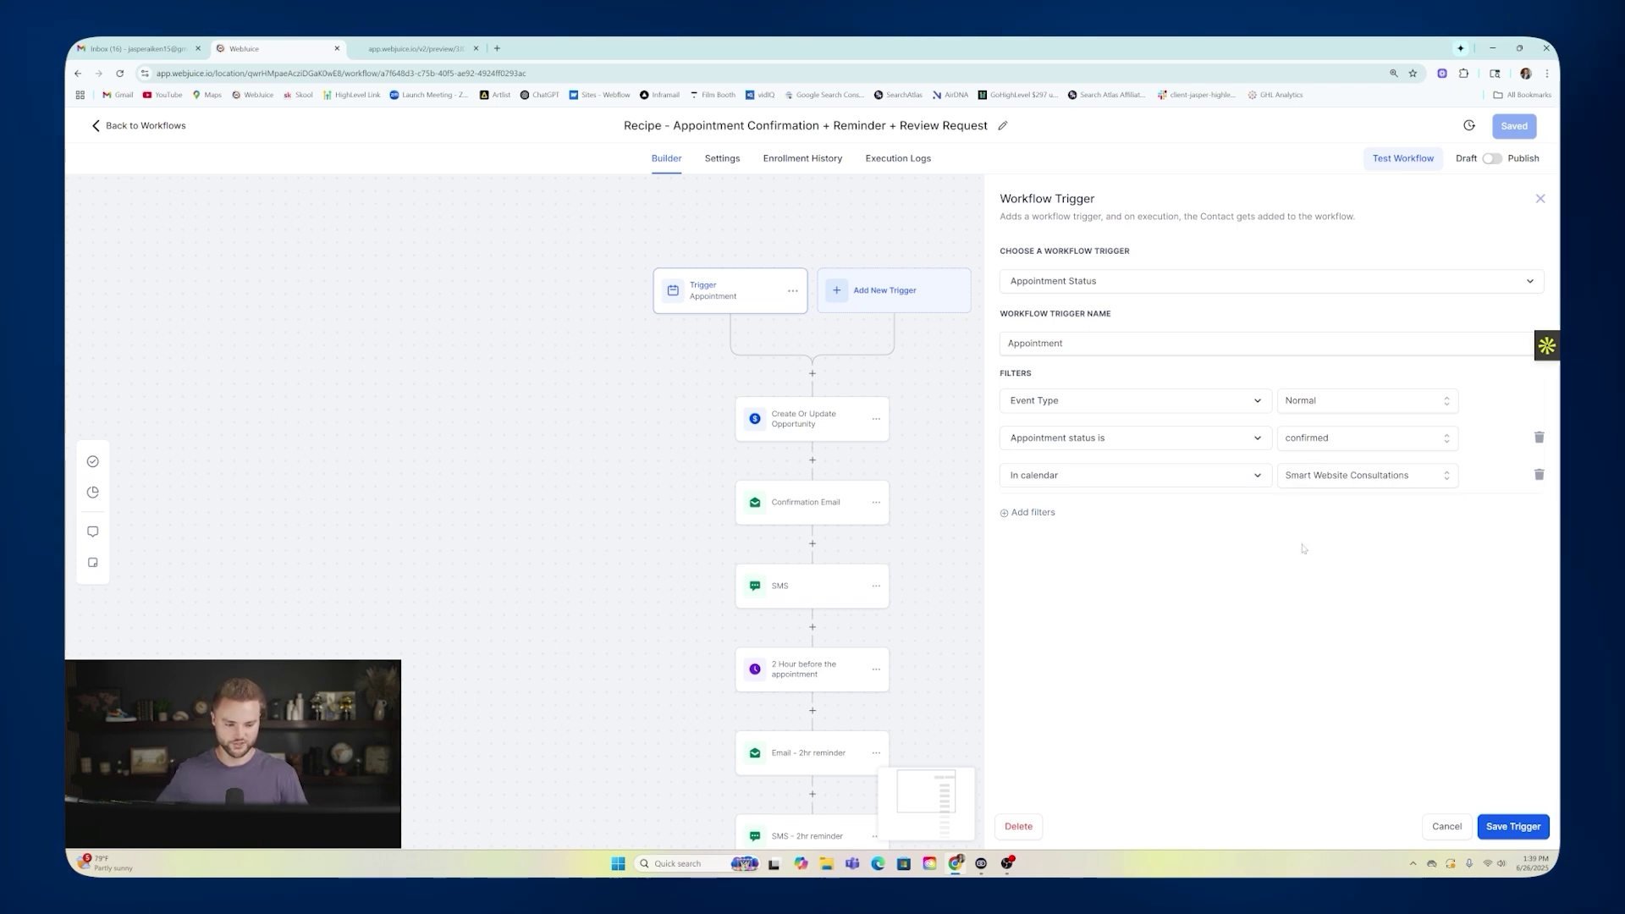
{"action": "left_click", "coordinate": [1512, 826]}
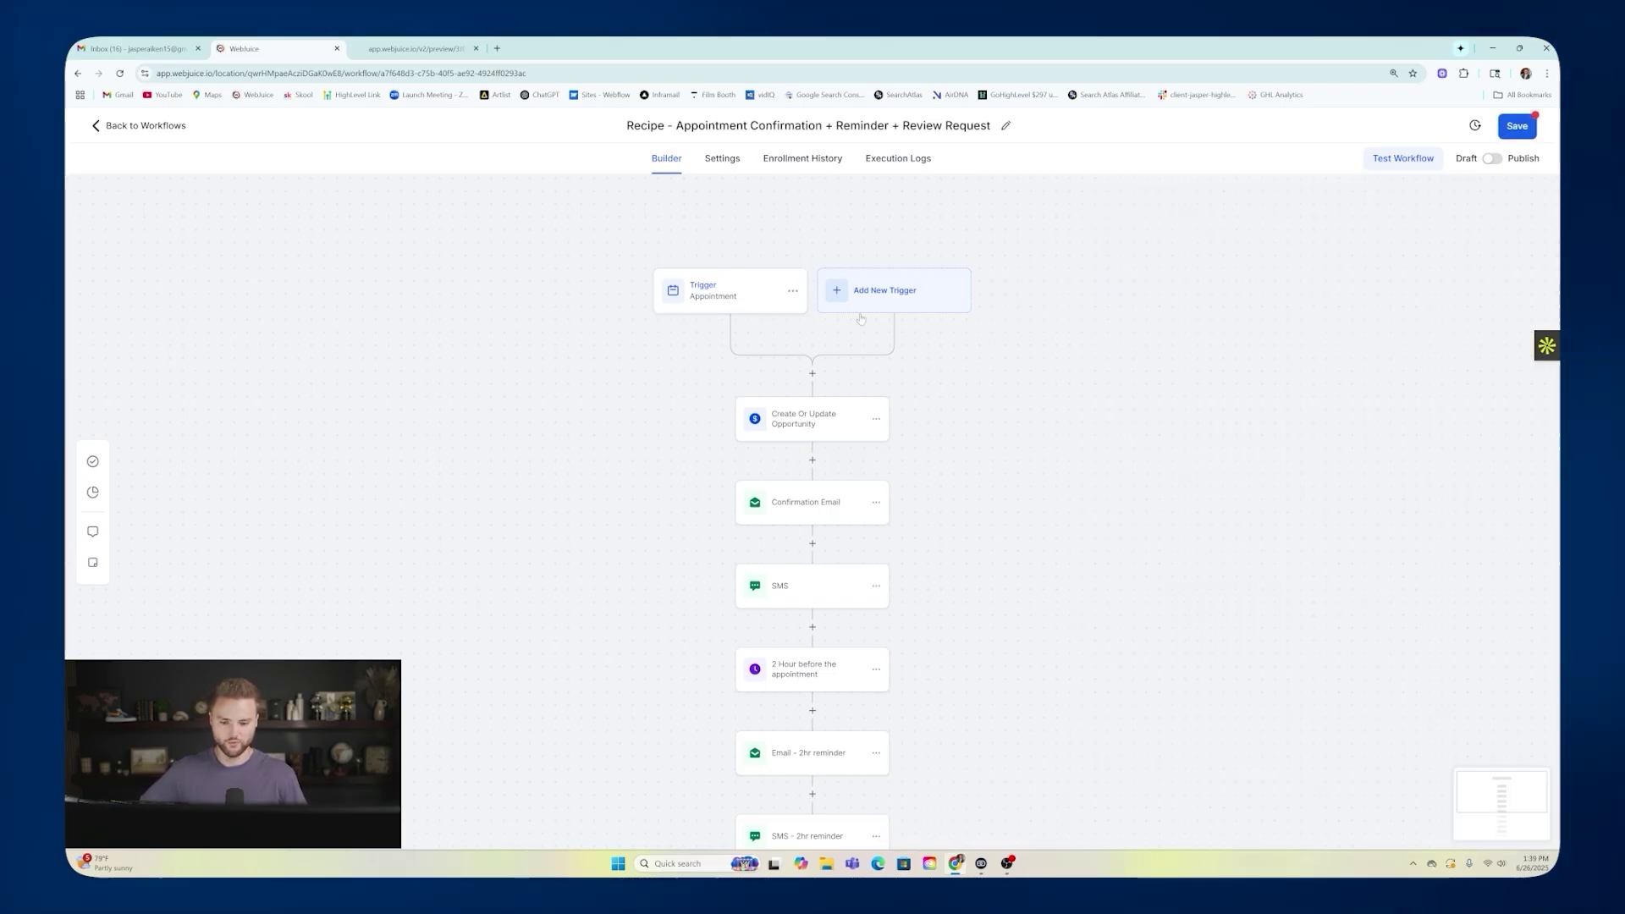
Inspect the Opportunity, Confirmation Email, first SMS, 2-hour wait and 2-hour reminder email steps.
{"action": "left_click", "coordinate": [796, 427]}
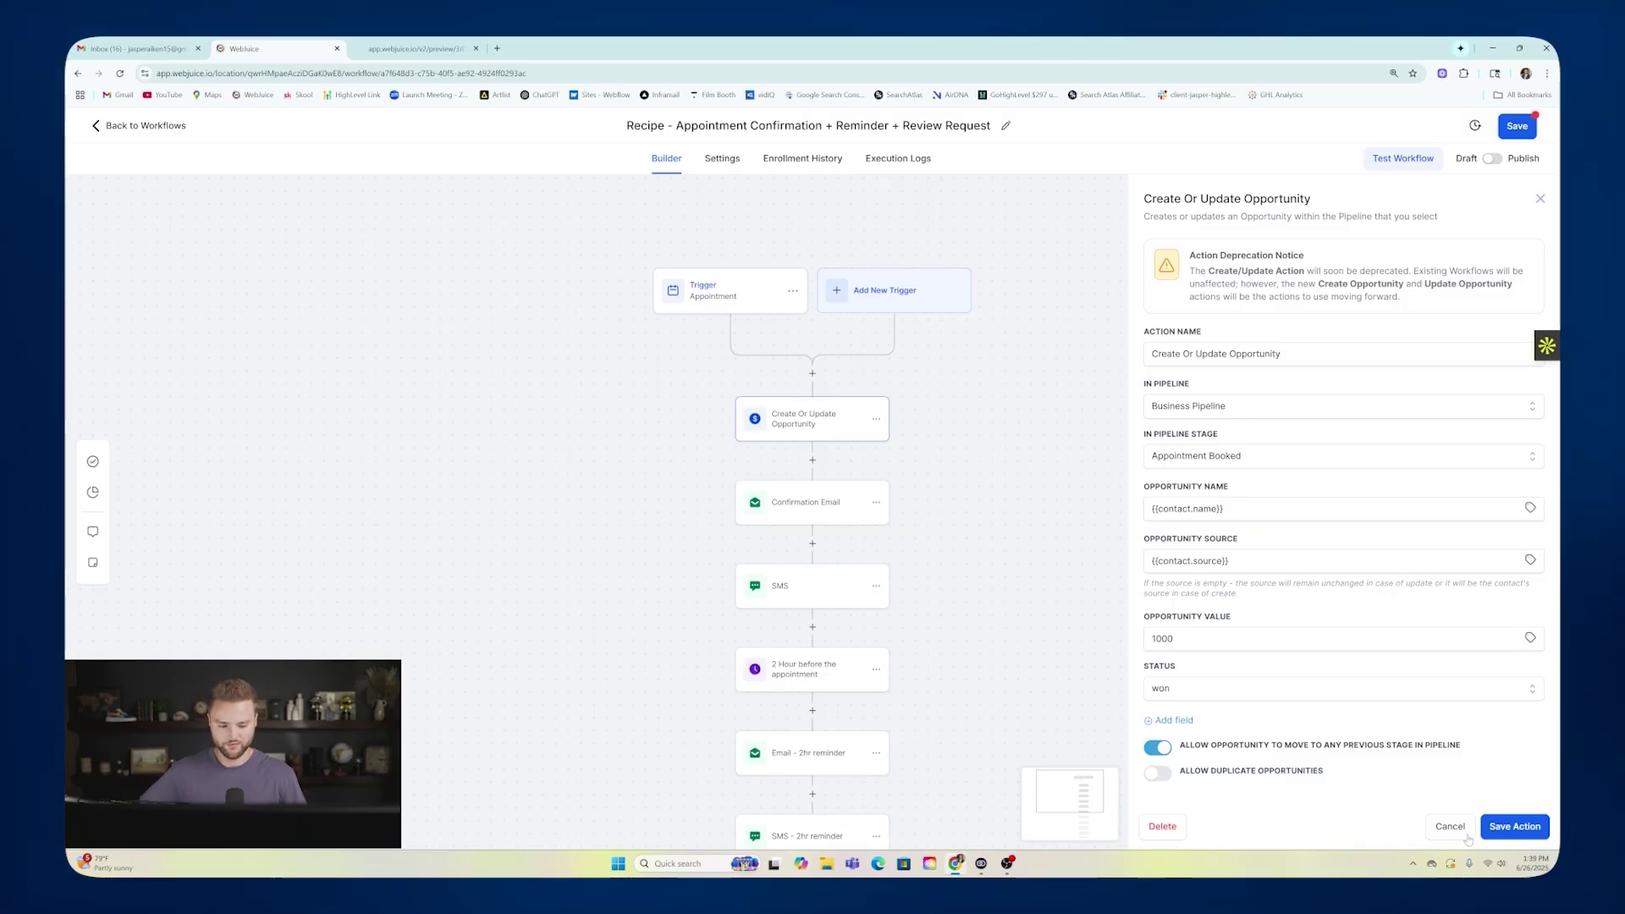
{"action": "left_click", "coordinate": [804, 502]}
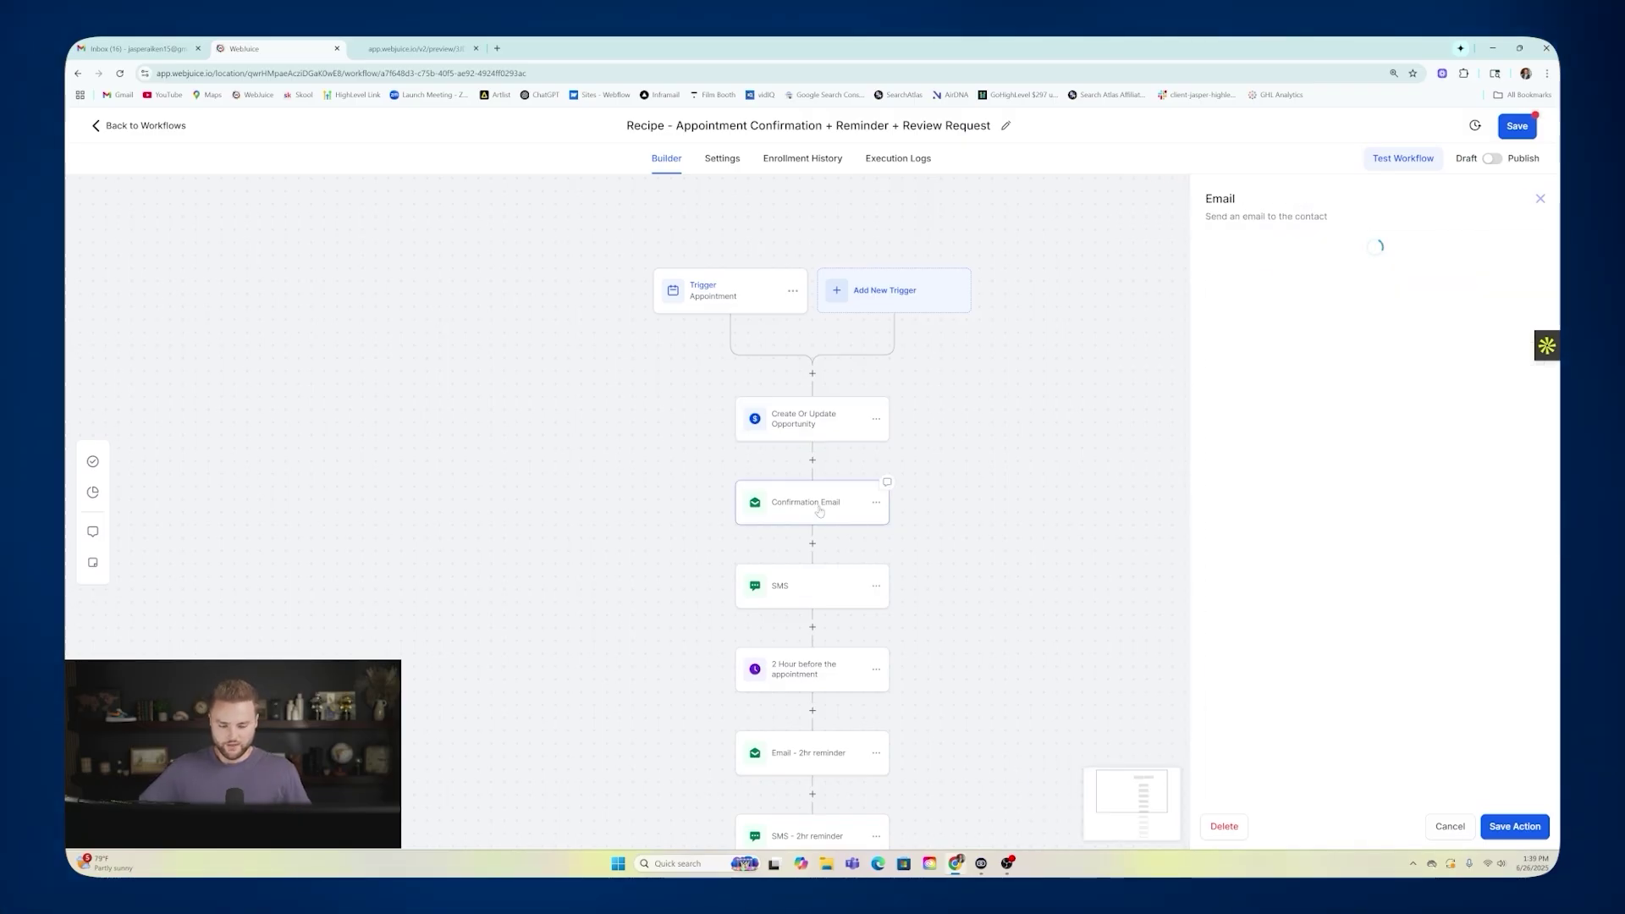
{"action": "left_click", "coordinate": [791, 593]}
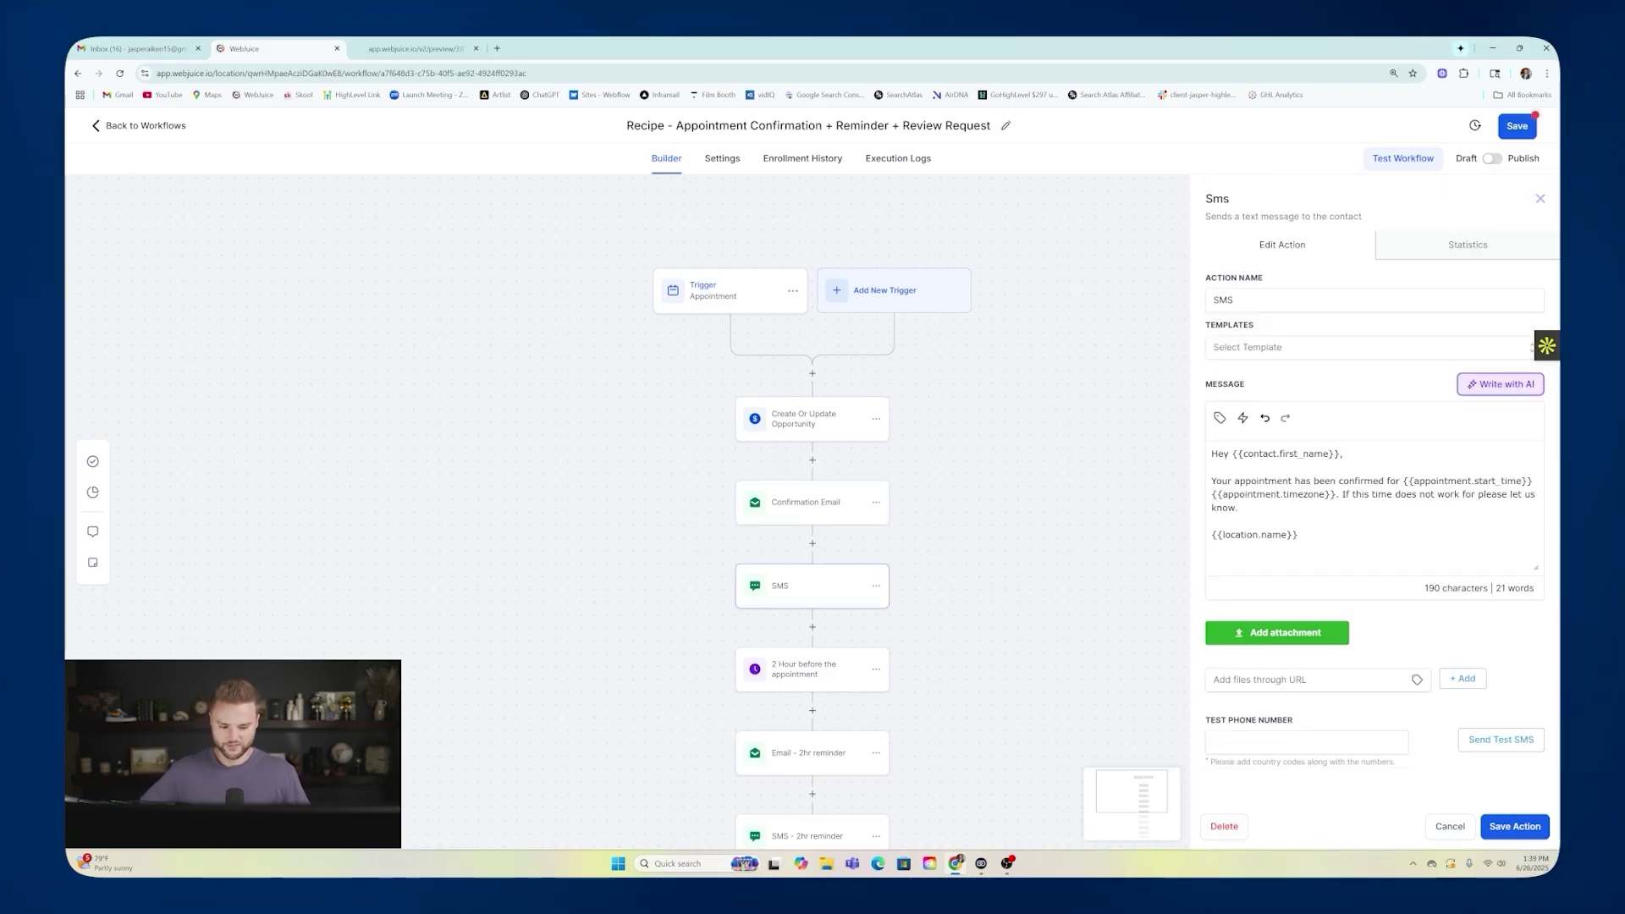
{"action": "scroll", "coordinate": [794, 560], "scroll_direction": "down", "scroll_amount": 1}
{"action": "left_click", "coordinate": [794, 558]}
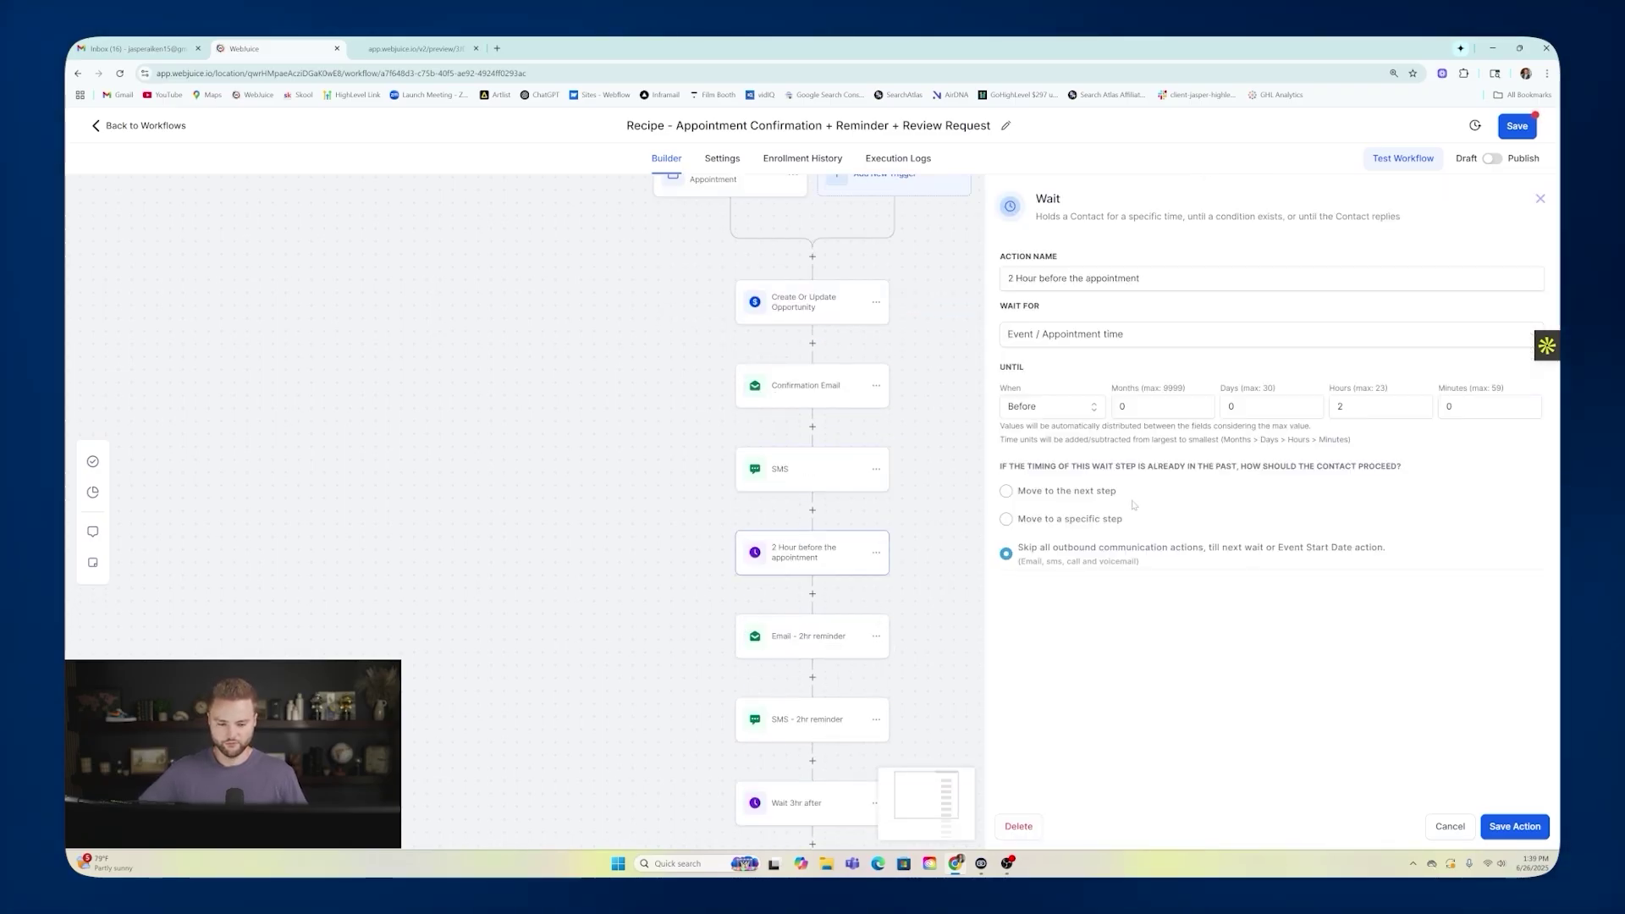
{"action": "left_click", "coordinate": [808, 635]}
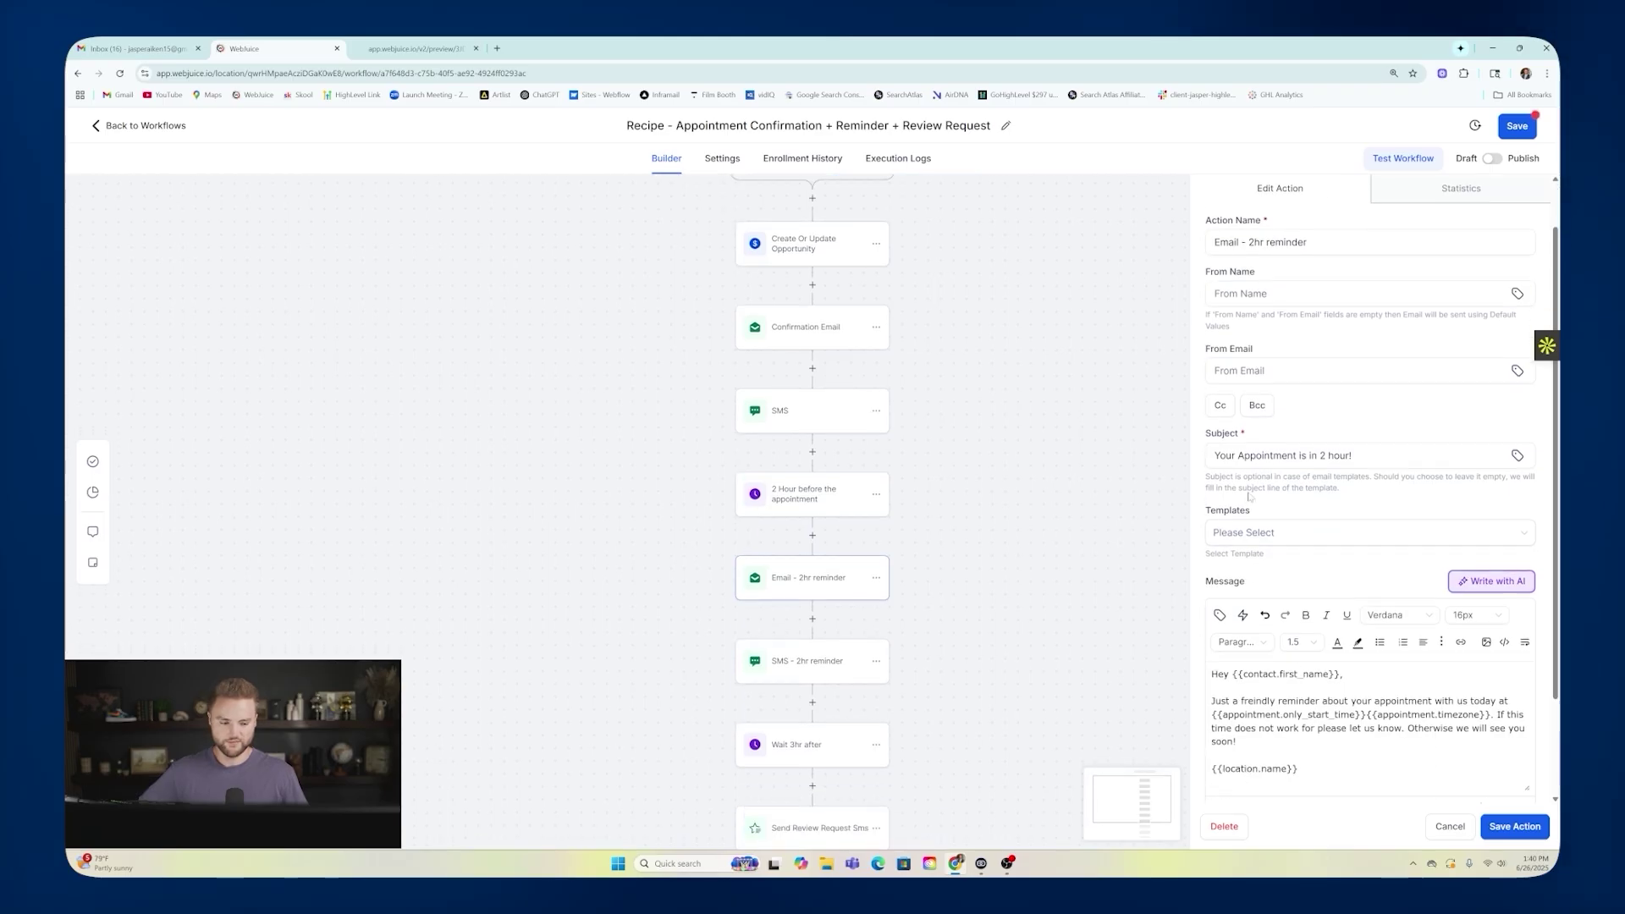
Inspect the 2-hour reminder SMS, 3-hour wait, and review request SMS and Email steps.
{"action": "scroll", "coordinate": [1371, 508], "scroll_direction": "down", "scroll_amount": 5}
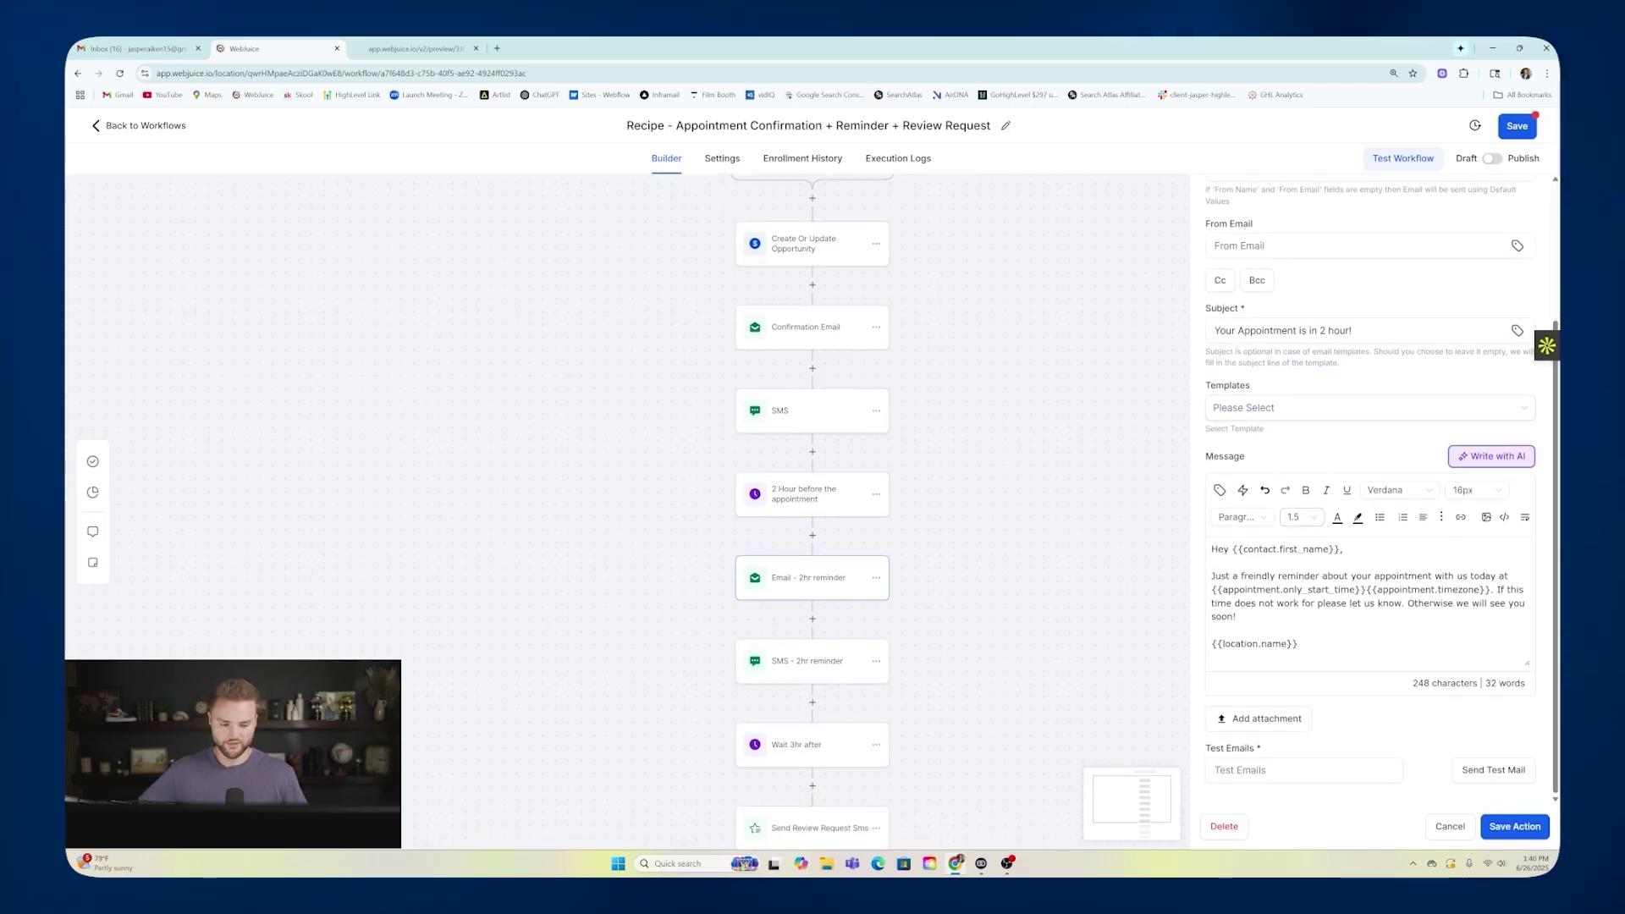
{"action": "left_click", "coordinate": [794, 671]}
{"action": "scroll", "coordinate": [812, 668], "scroll_direction": "down", "scroll_amount": 1}
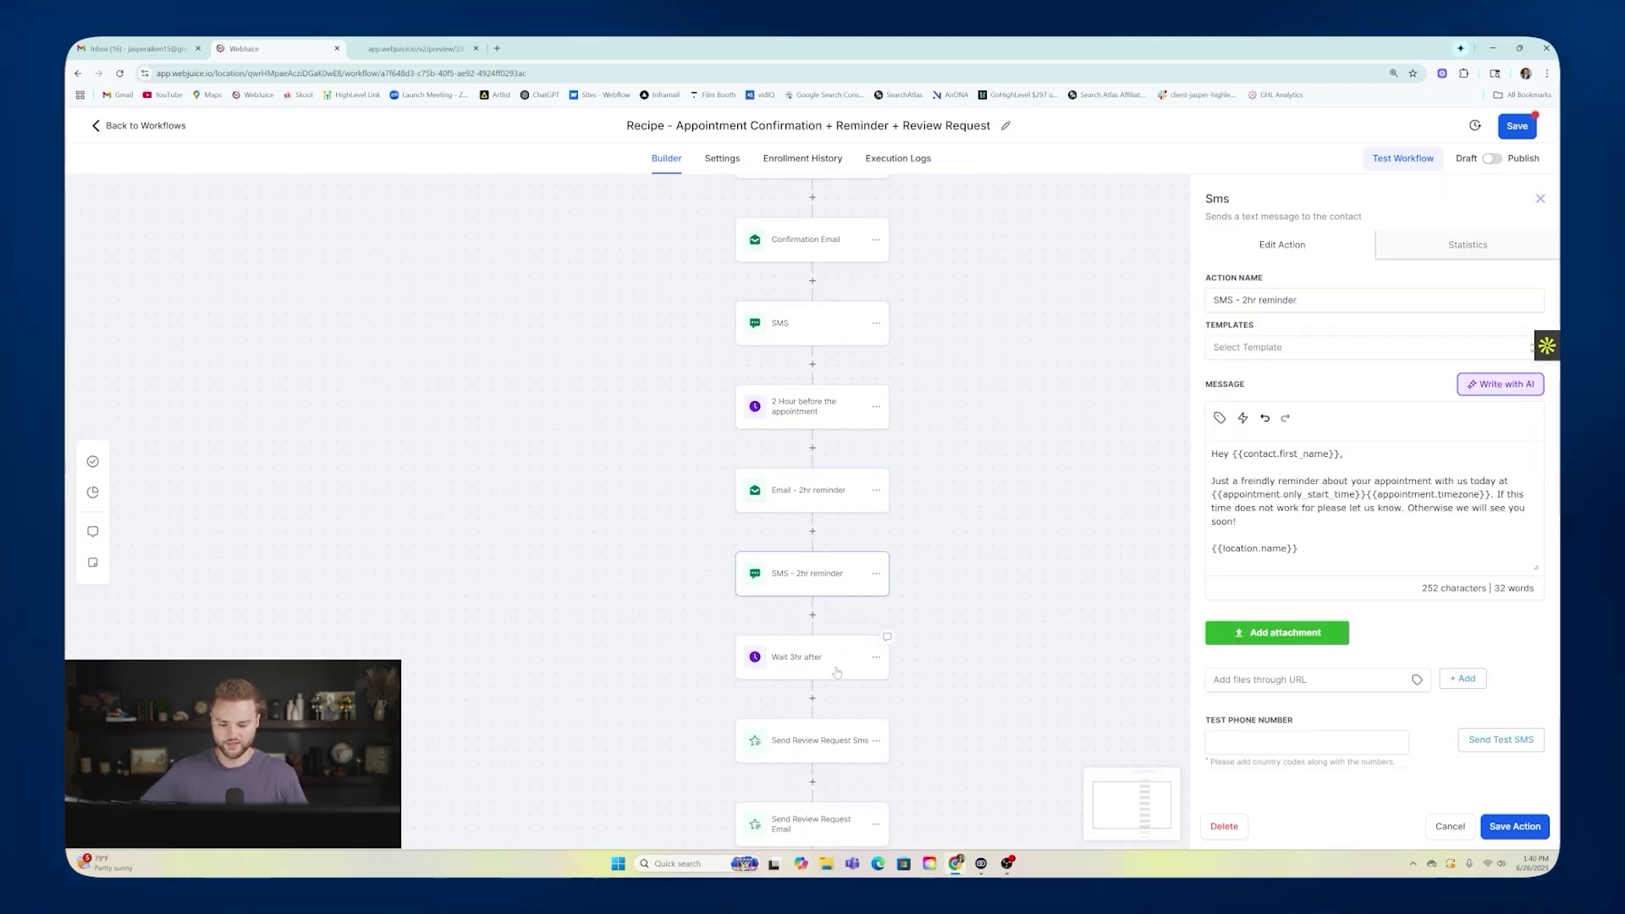
{"action": "left_click", "coordinate": [817, 665]}
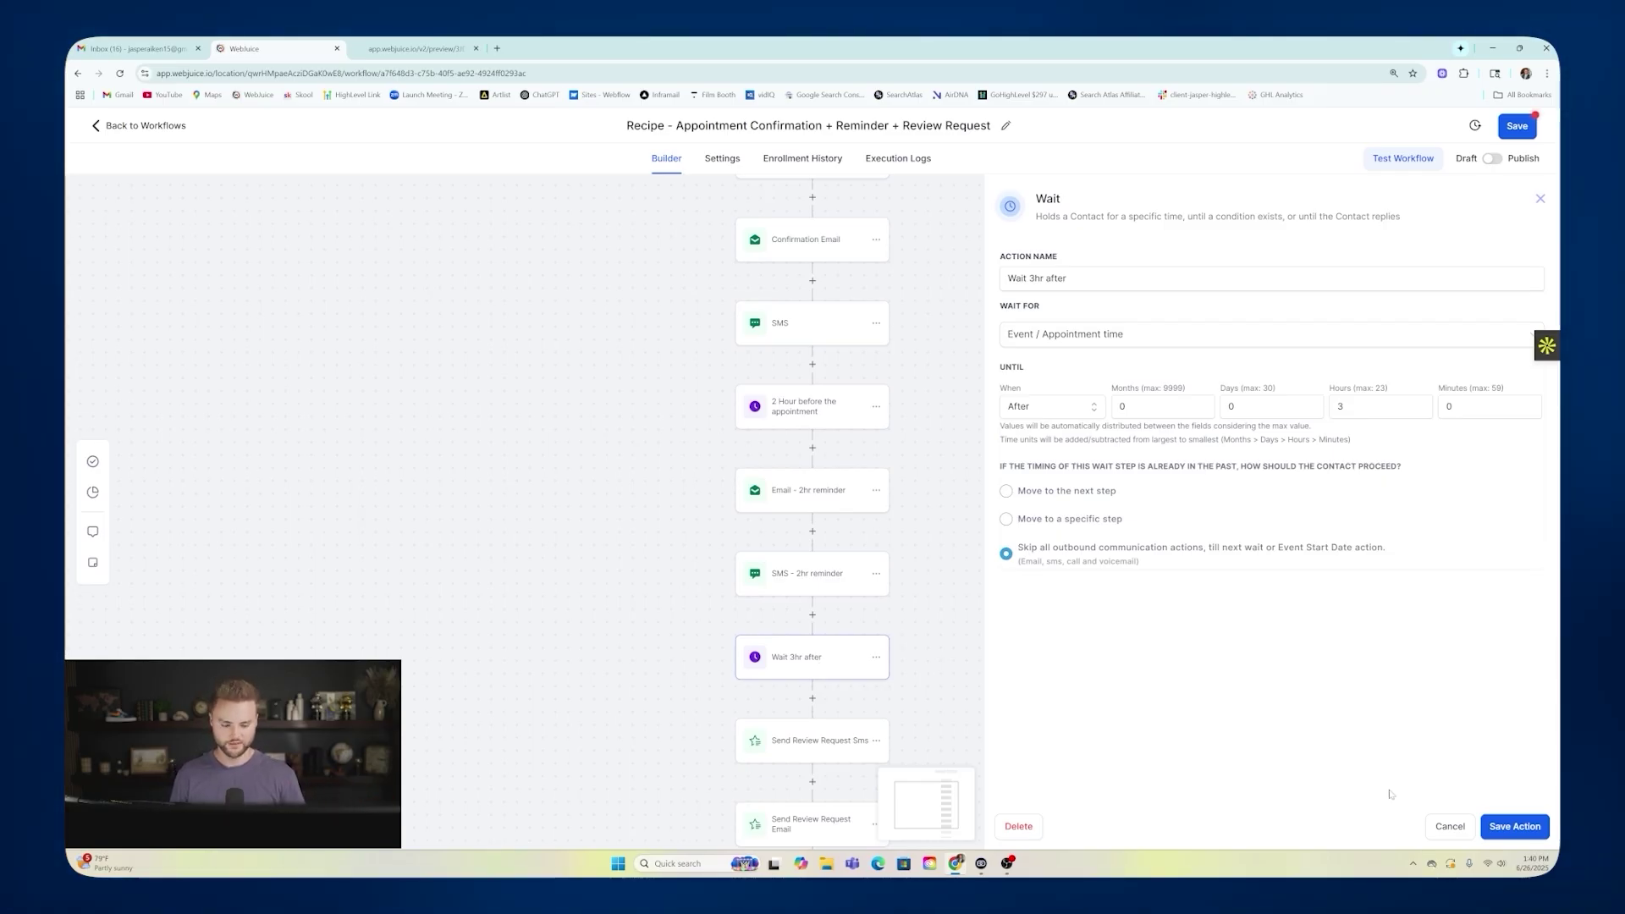
{"action": "left_click", "coordinate": [1439, 823]}
{"action": "scroll", "coordinate": [976, 475], "scroll_direction": "down", "scroll_amount": 2}
{"action": "left_click", "coordinate": [812, 594]}
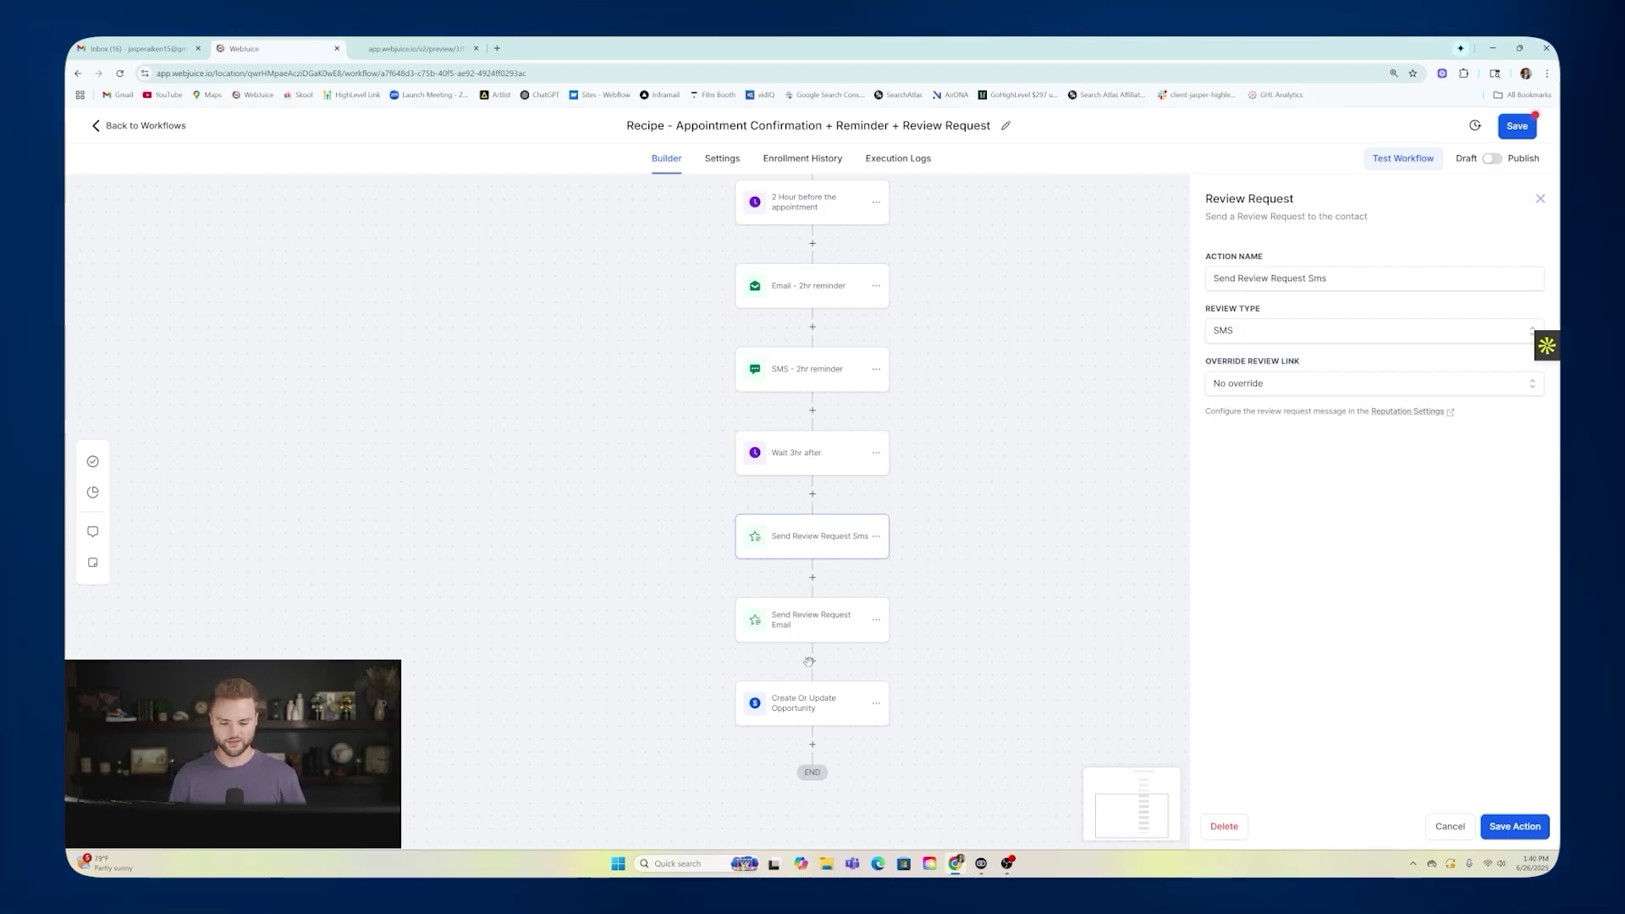
{"action": "left_click", "coordinate": [808, 624]}
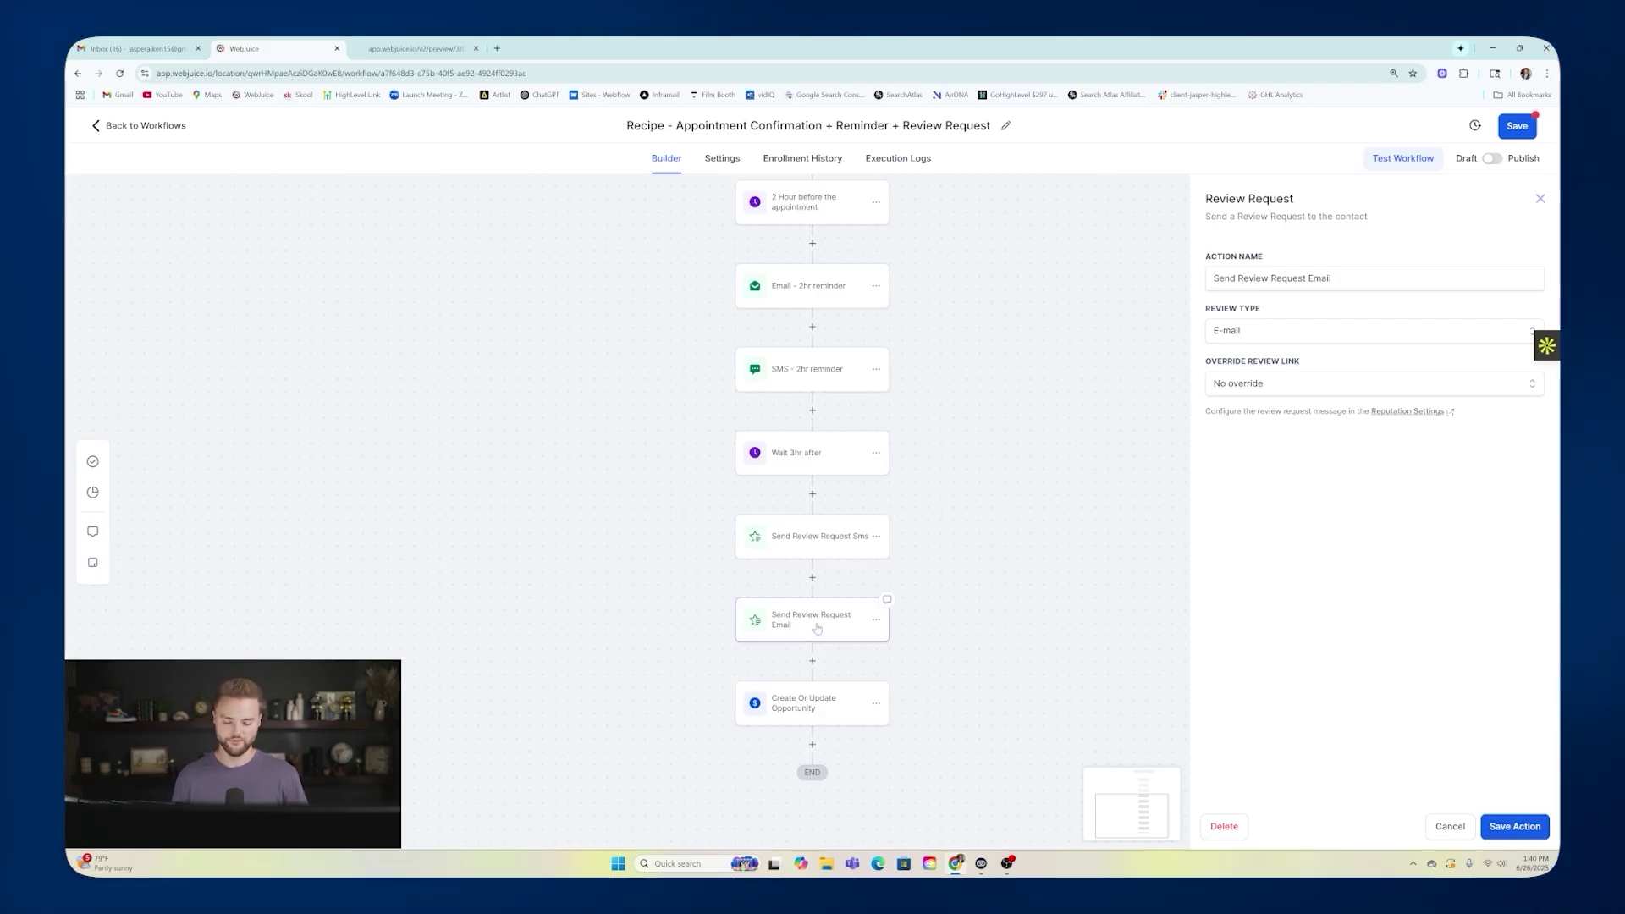
Inspect the final Create Or Update Opportunity step, then leave the workflow discarding changes.
{"action": "left_click", "coordinate": [953, 701]}
{"action": "left_click", "coordinate": [856, 521]}
{"action": "left_click", "coordinate": [827, 707]}
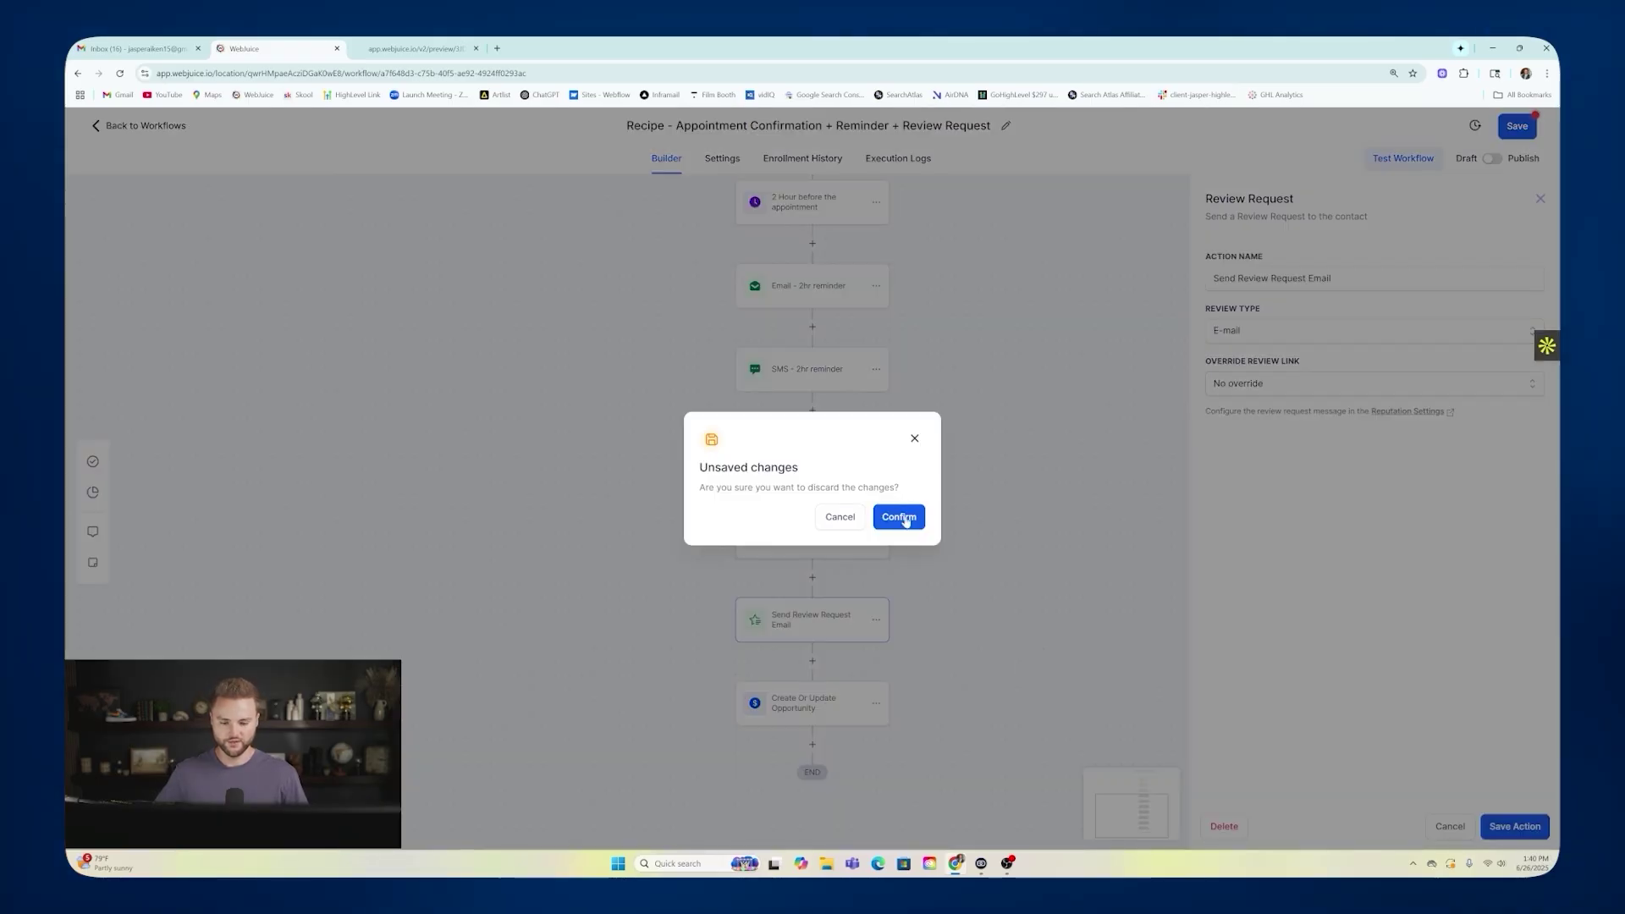
{"action": "left_click", "coordinate": [895, 516]}
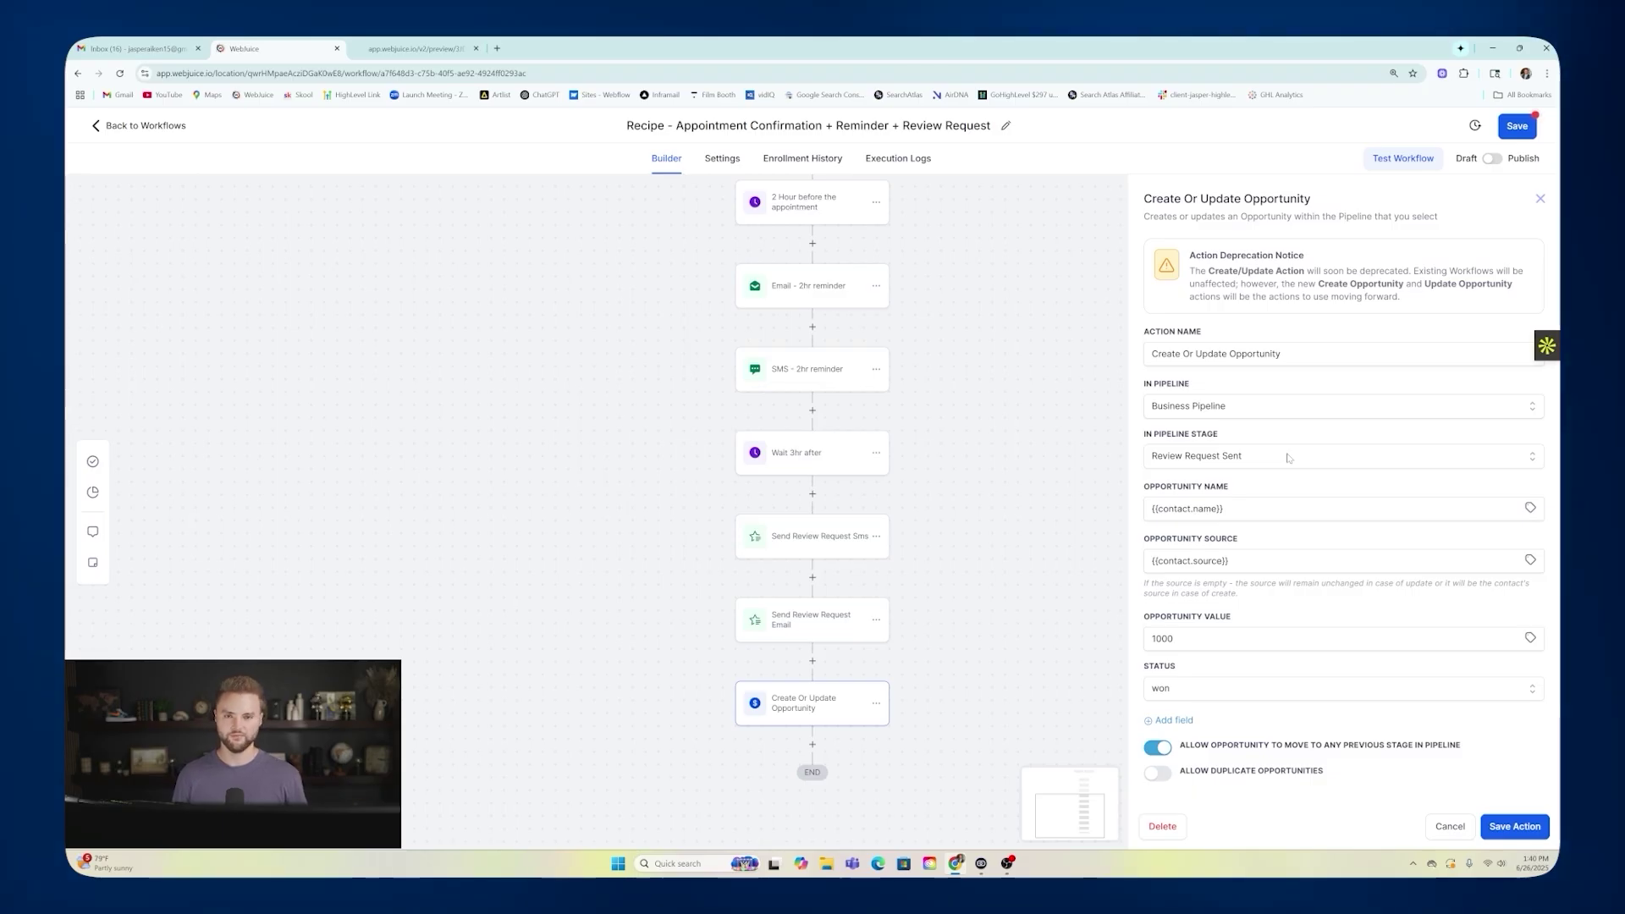
{"action": "left_click", "coordinate": [1541, 200]}
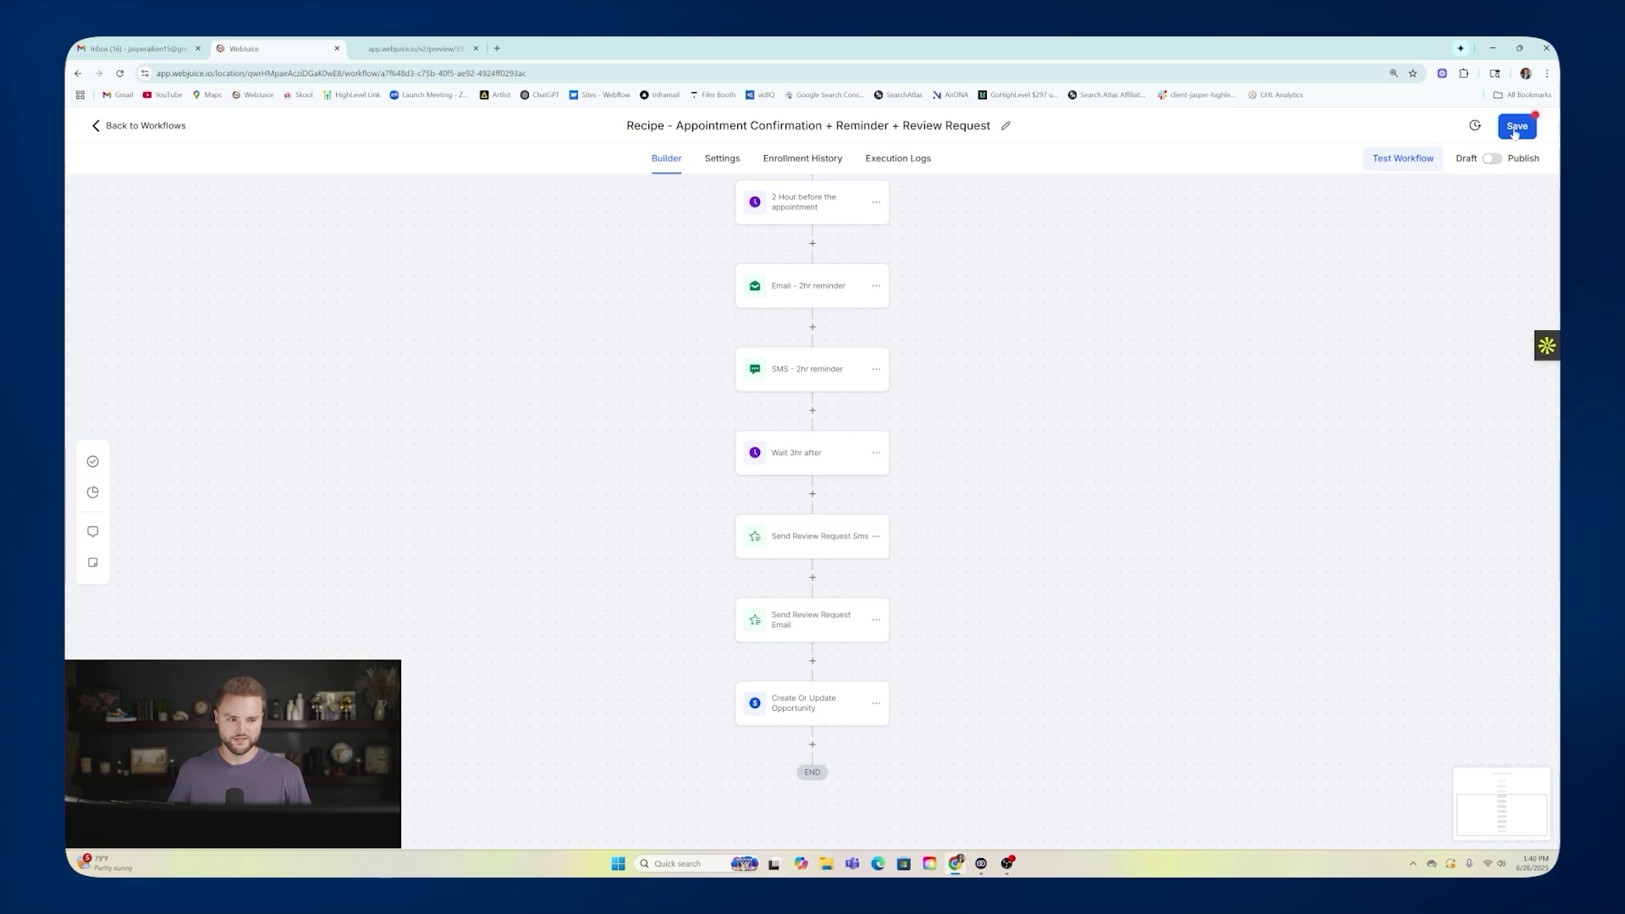
{"action": "scroll", "coordinate": [936, 397], "scroll_direction": "up", "scroll_amount": 5}
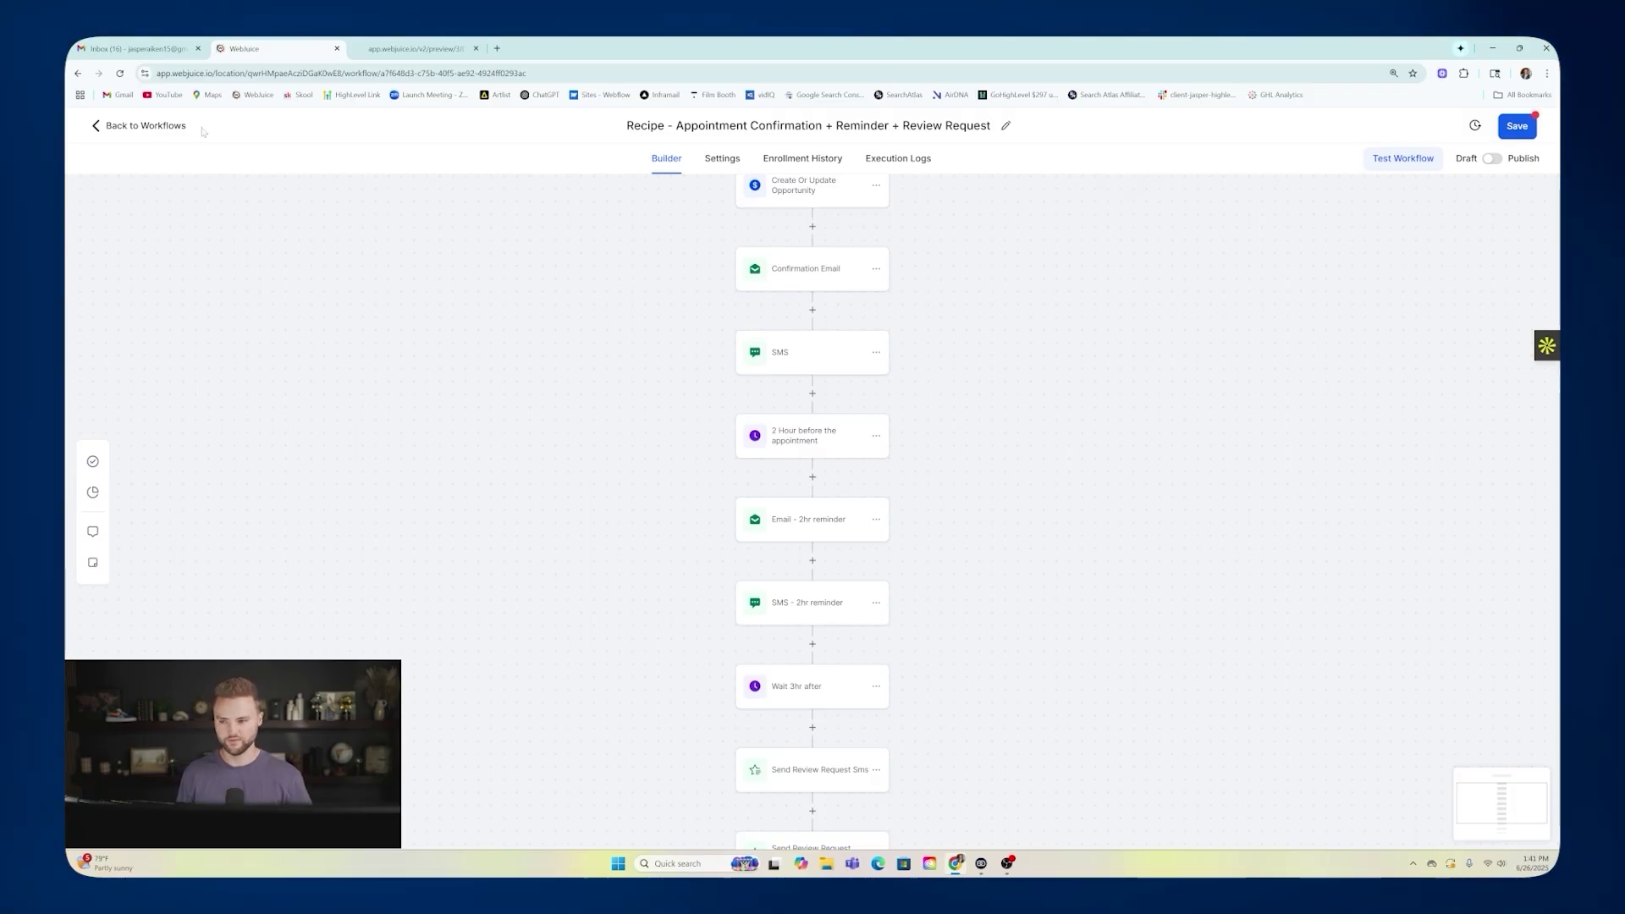
{"action": "left_click", "coordinate": [161, 127]}
{"action": "left_click", "coordinate": [924, 518]}
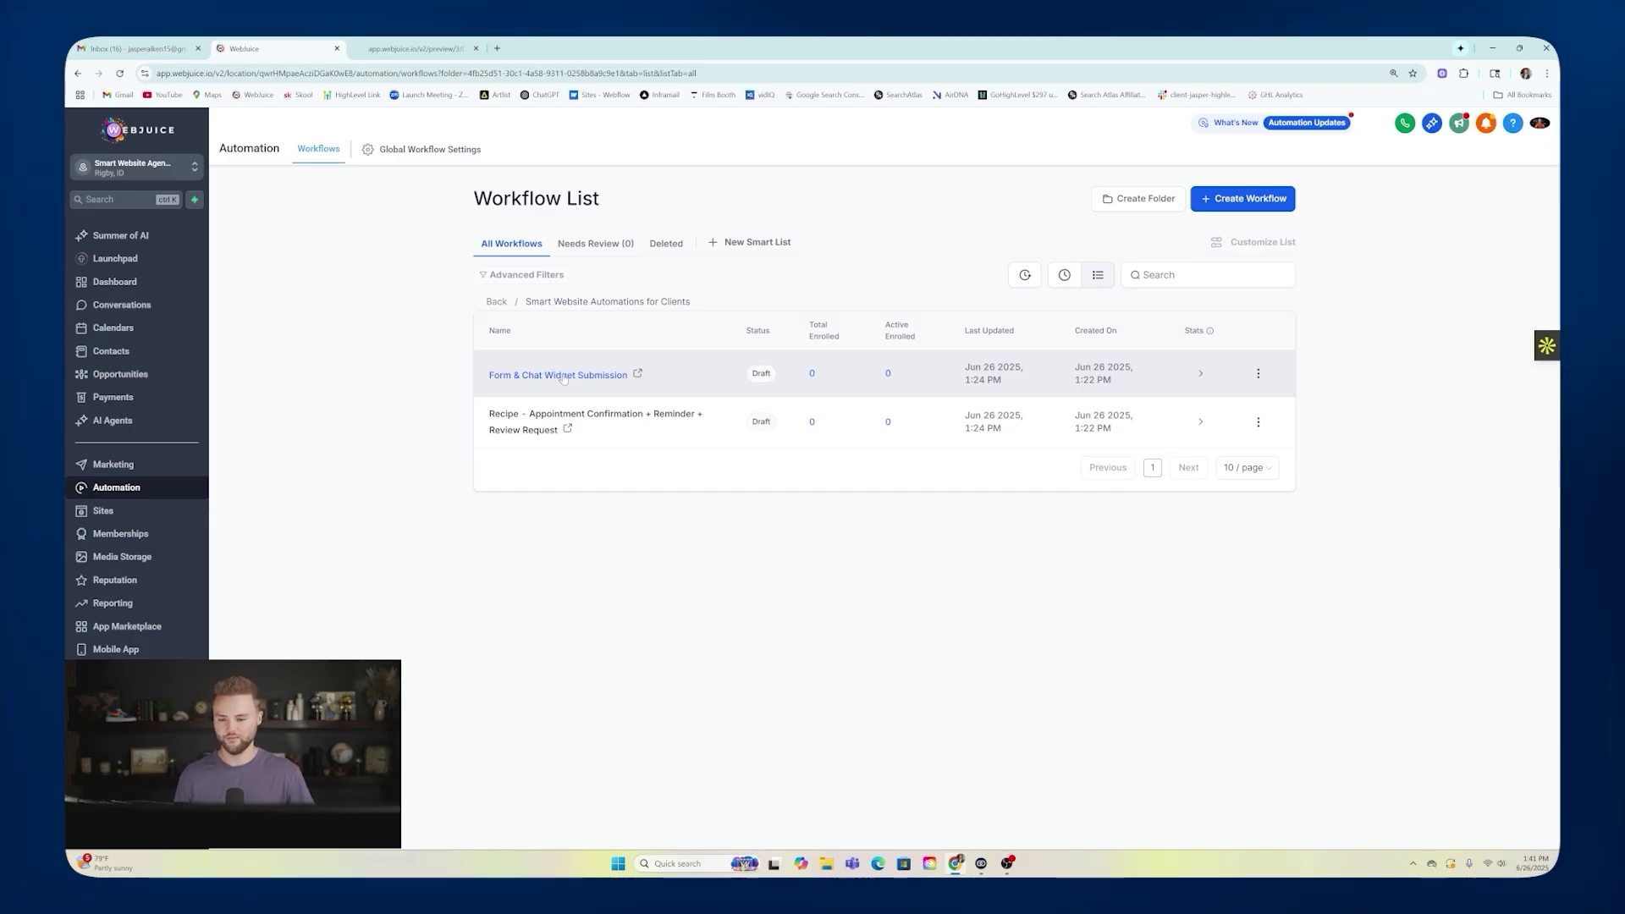
Create a new SMS / Email Chat widget in Sites and name it 'Landscaping Chat Widget'.
{"action": "left_click", "coordinate": [124, 514]}
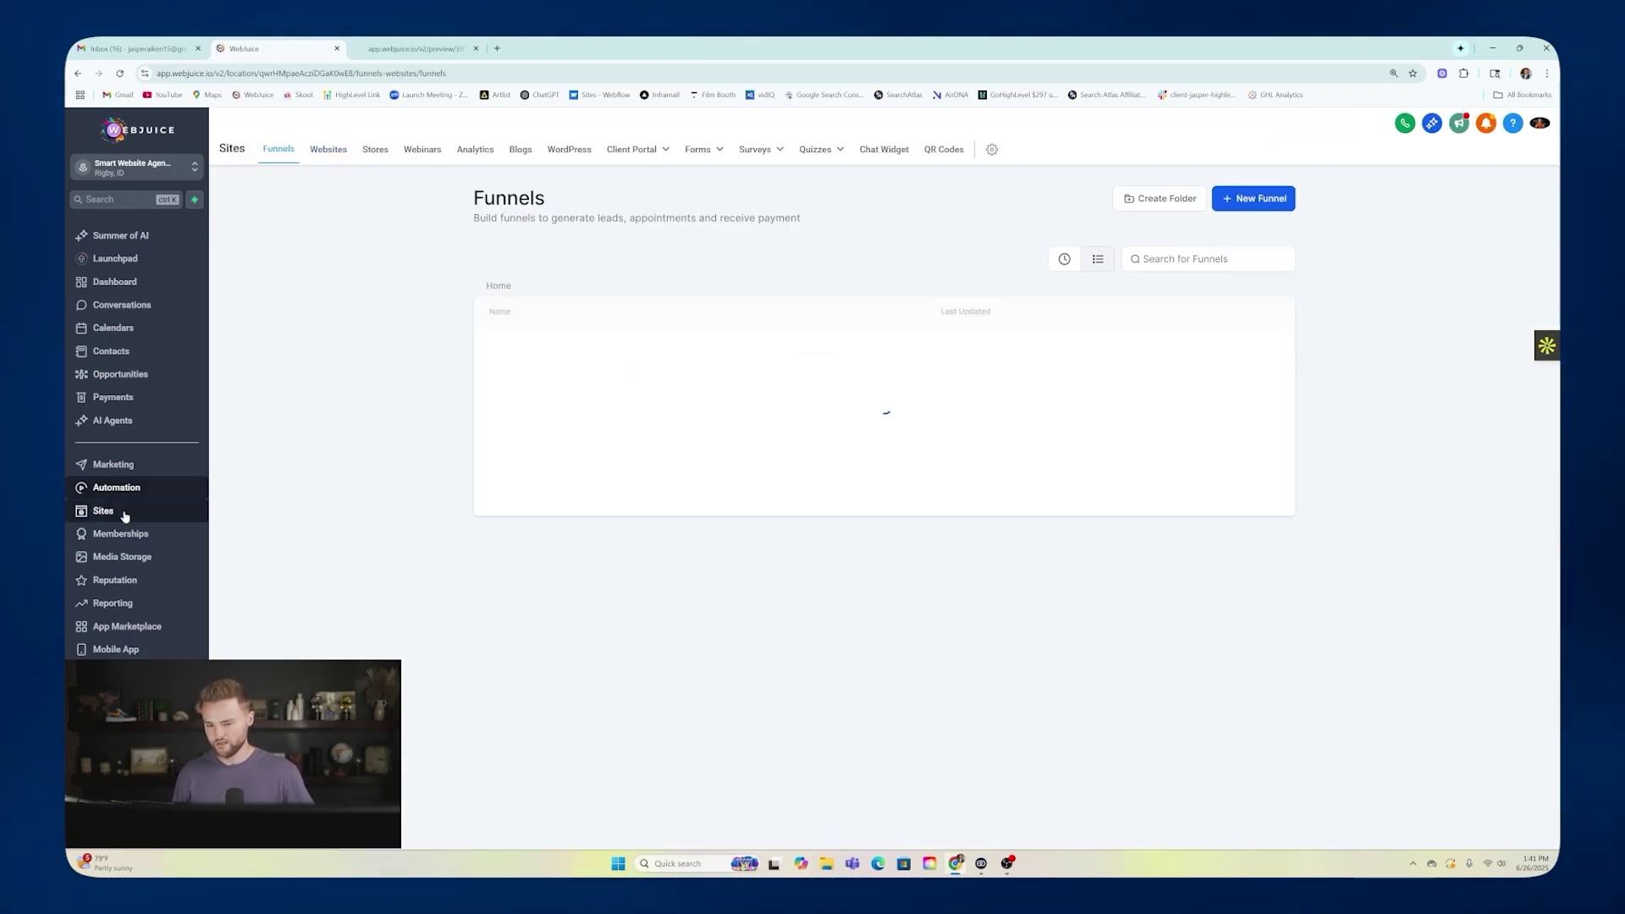
{"action": "left_click", "coordinate": [897, 152]}
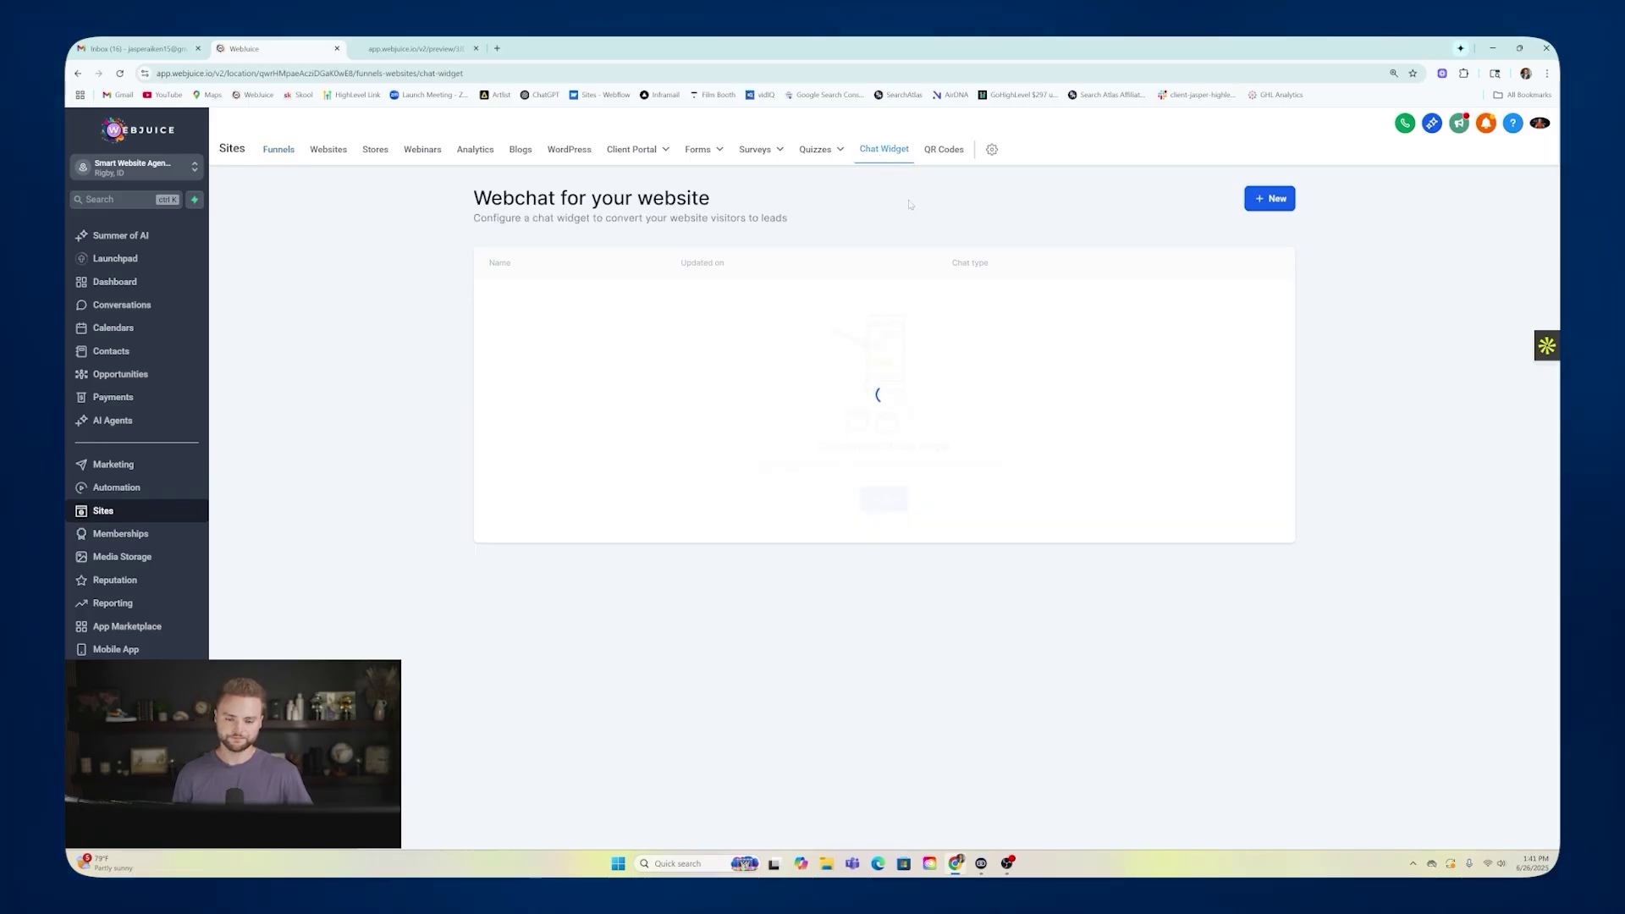
{"action": "left_click", "coordinate": [881, 503]}
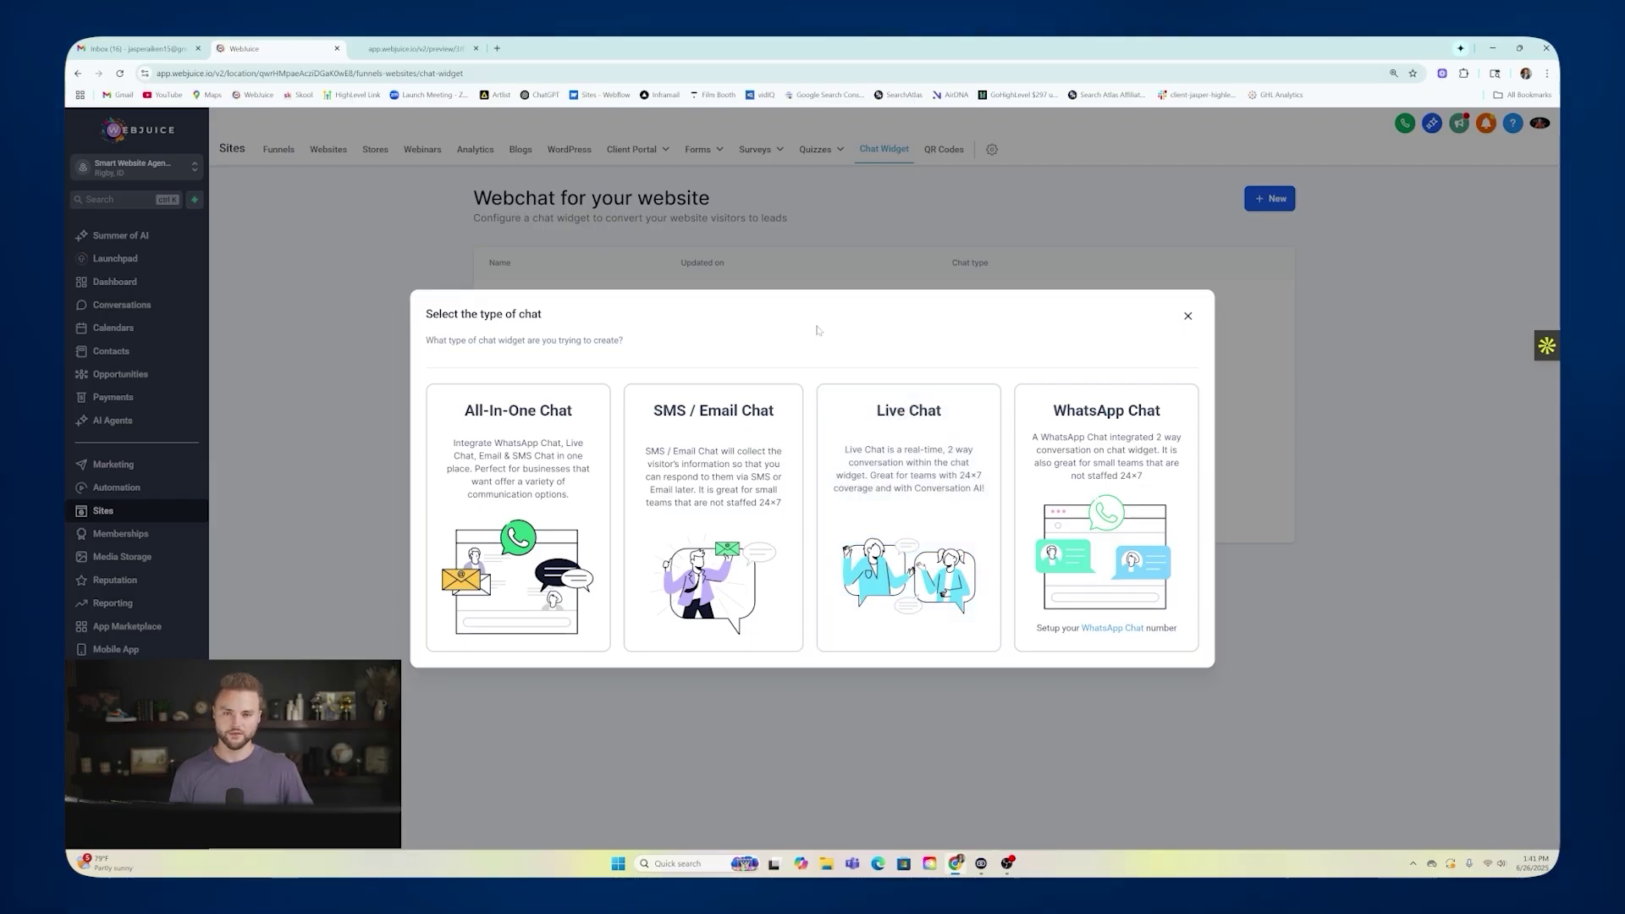
{"action": "left_click", "coordinate": [702, 435]}
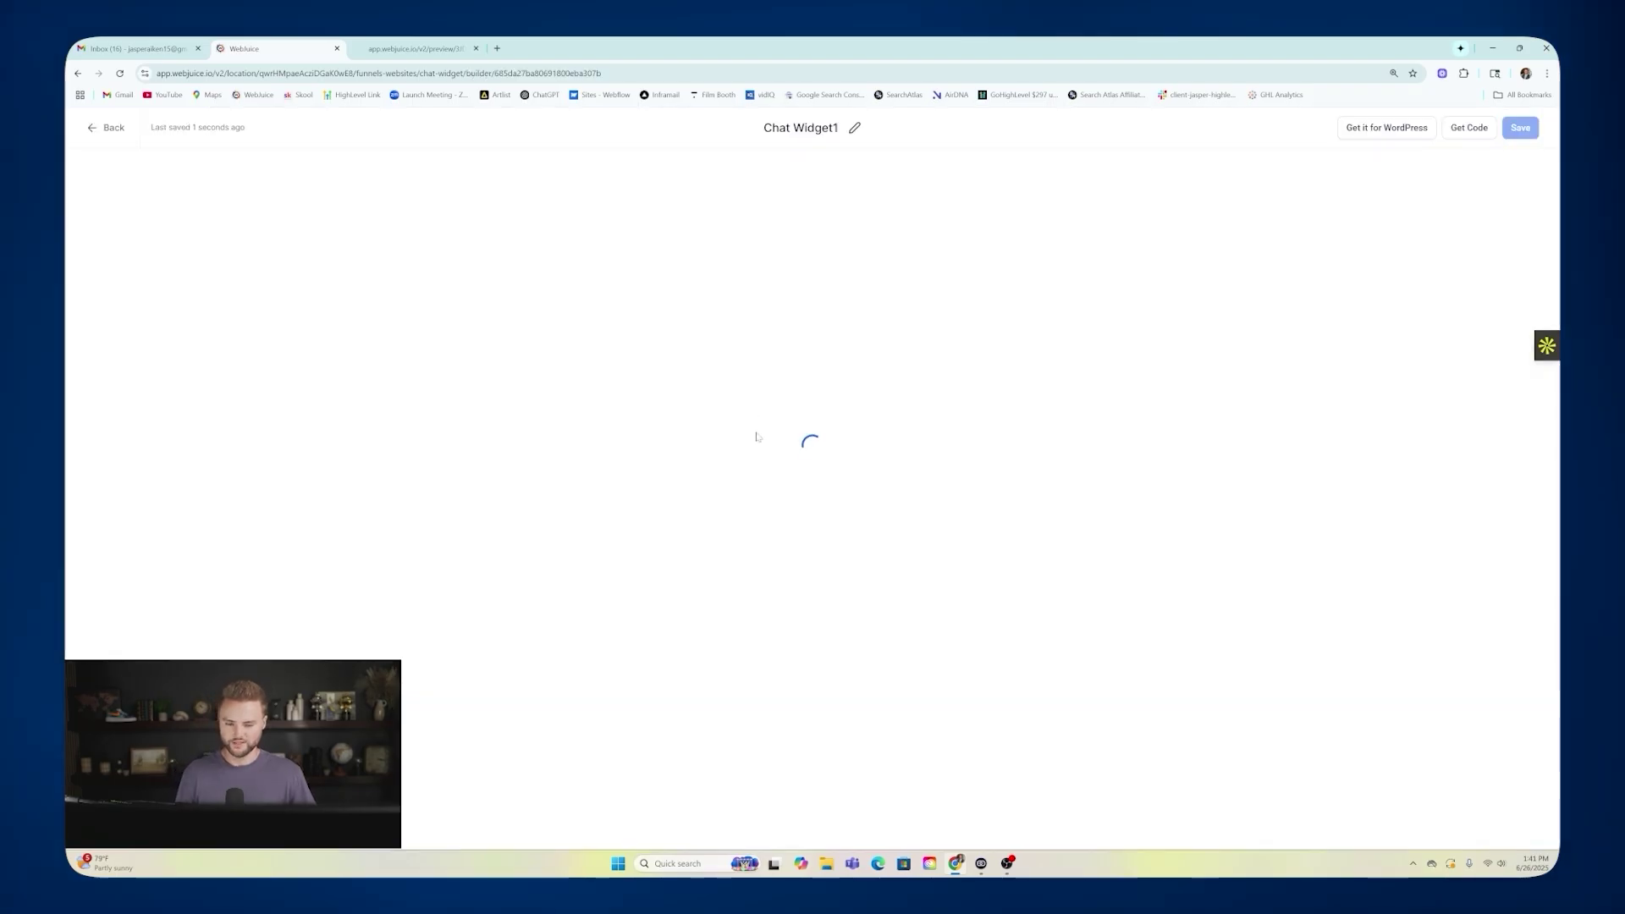
{"action": "type", "text": "Landscaping Chat Widget"}
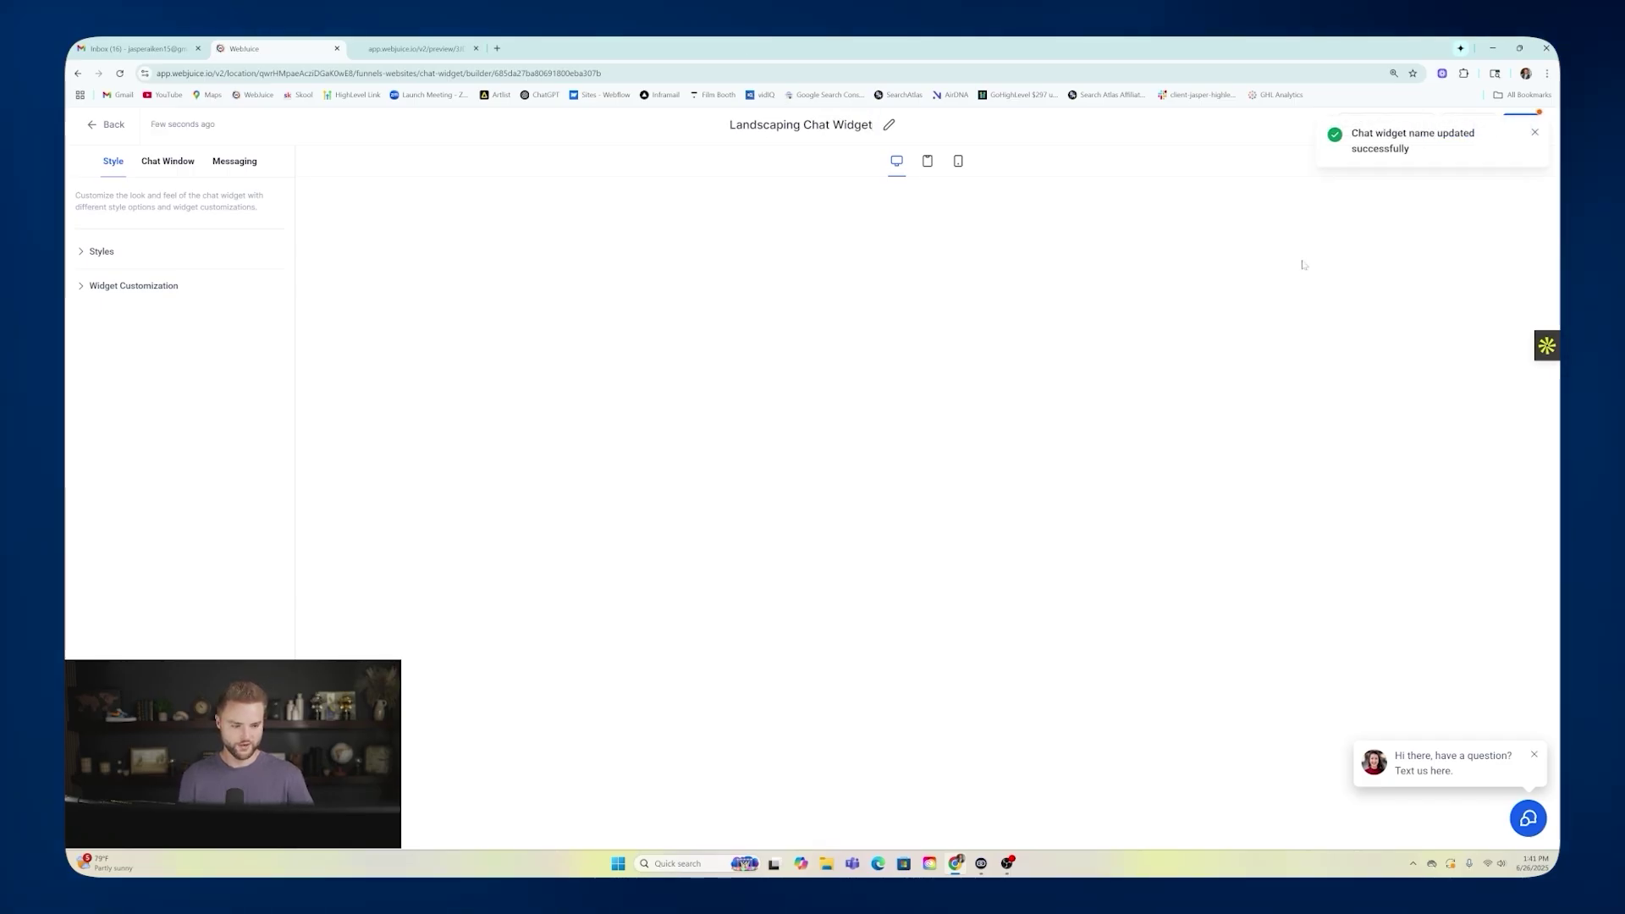
Give the widget the dots-bubble chat icon and the green theme.
{"action": "left_click", "coordinate": [101, 251]}
{"action": "left_click", "coordinate": [122, 416]}
{"action": "left_click", "coordinate": [156, 416]}
{"action": "left_click", "coordinate": [190, 417]}
{"action": "left_click", "coordinate": [223, 418]}
{"action": "left_click", "coordinate": [192, 418]}
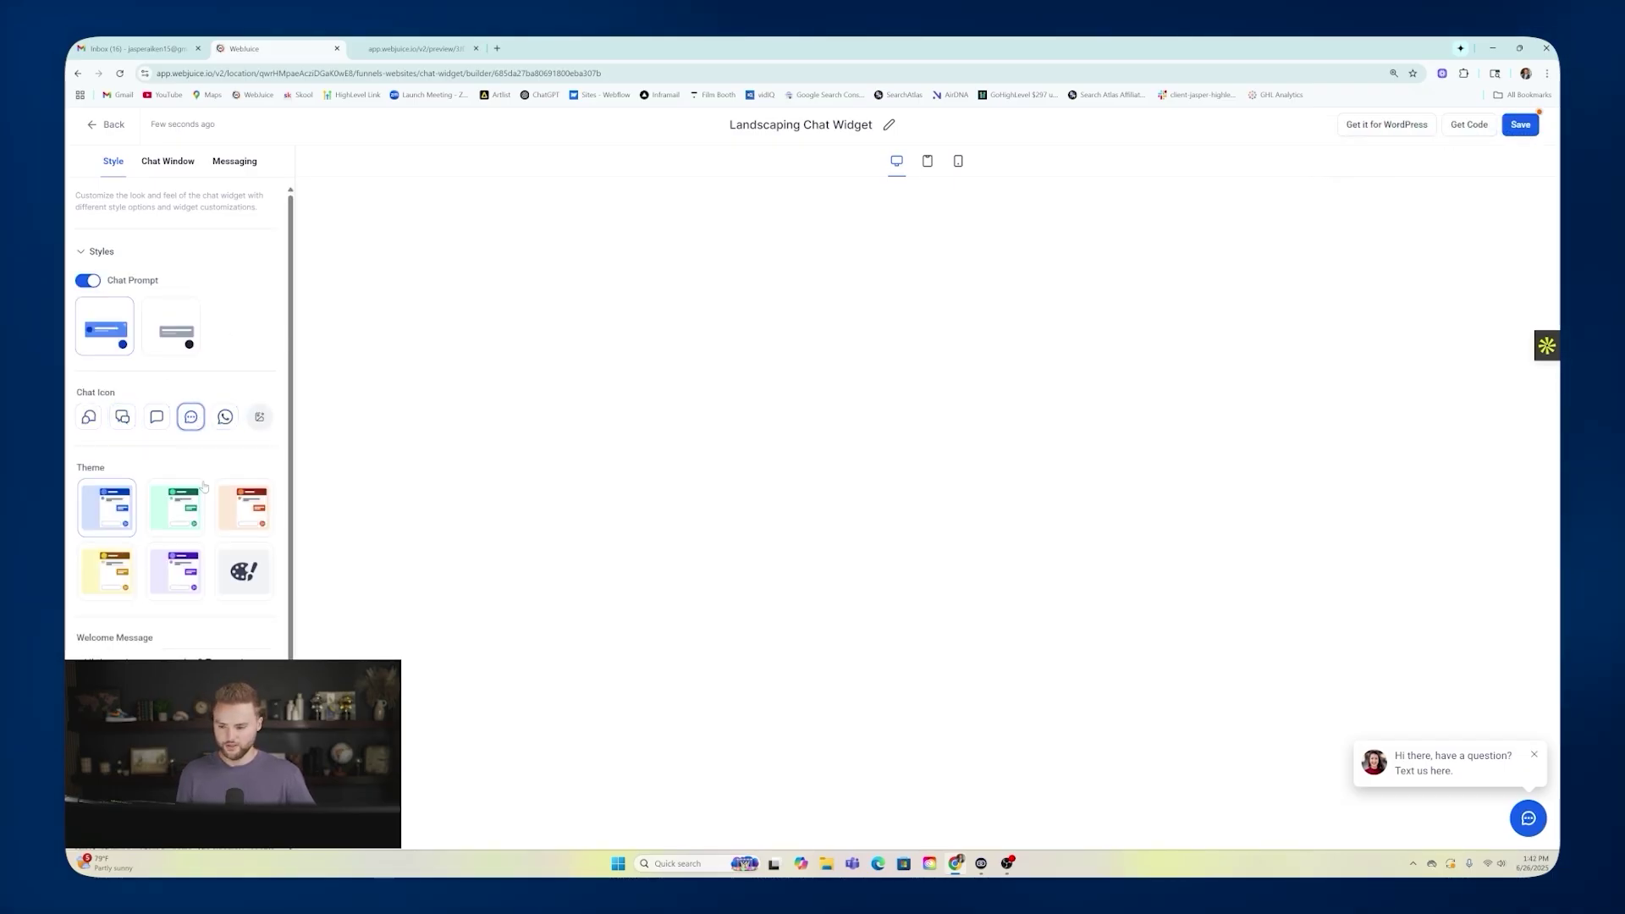
{"action": "scroll", "coordinate": [220, 414], "scroll_direction": "down", "scroll_amount": 1}
{"action": "left_click", "coordinate": [188, 456]}
{"action": "left_click", "coordinate": [243, 452]}
{"action": "left_click", "coordinate": [189, 457]}
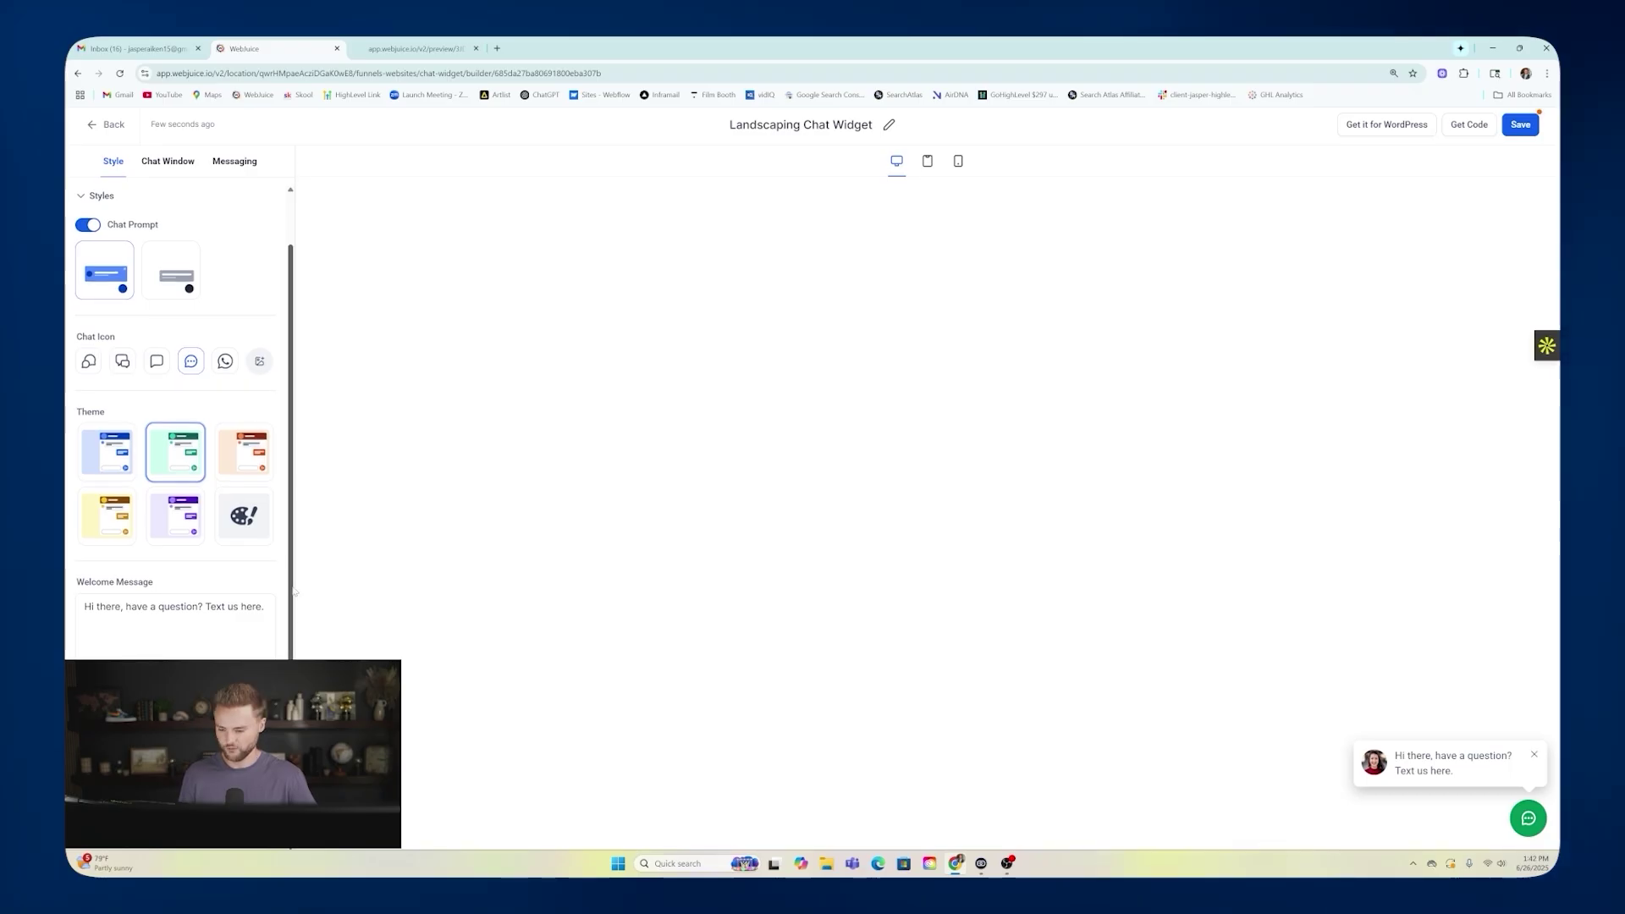
Keep the widget positioned in the bottom-right corner under Widget Customization.
{"action": "left_click", "coordinate": [134, 808]}
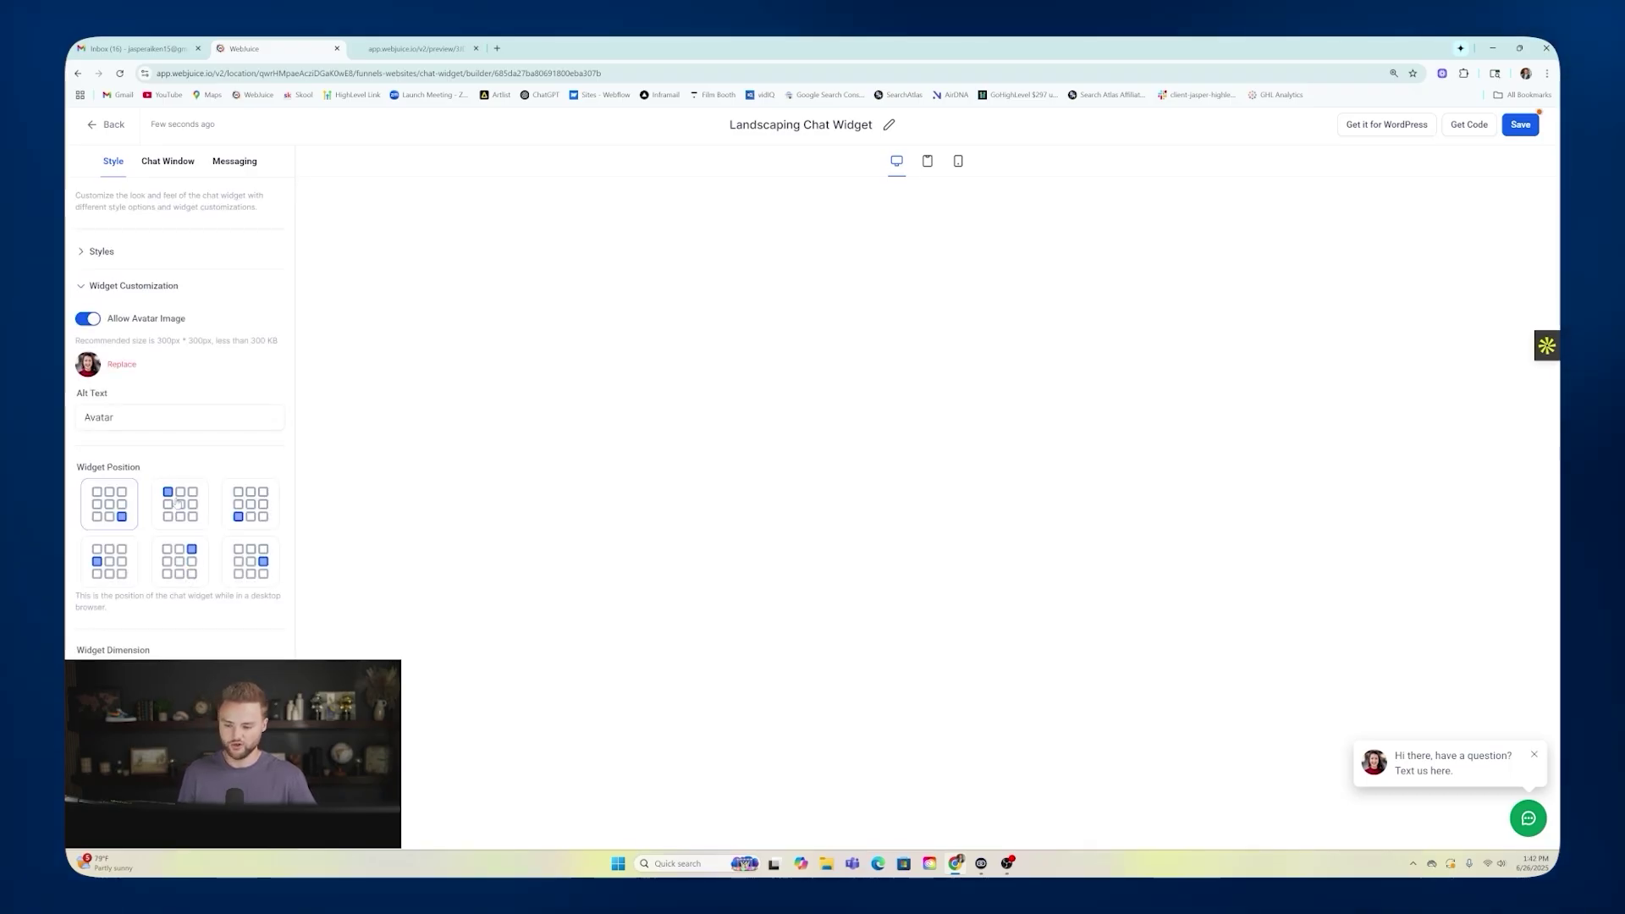
{"action": "left_click", "coordinate": [179, 561]}
{"action": "left_click", "coordinate": [188, 509]}
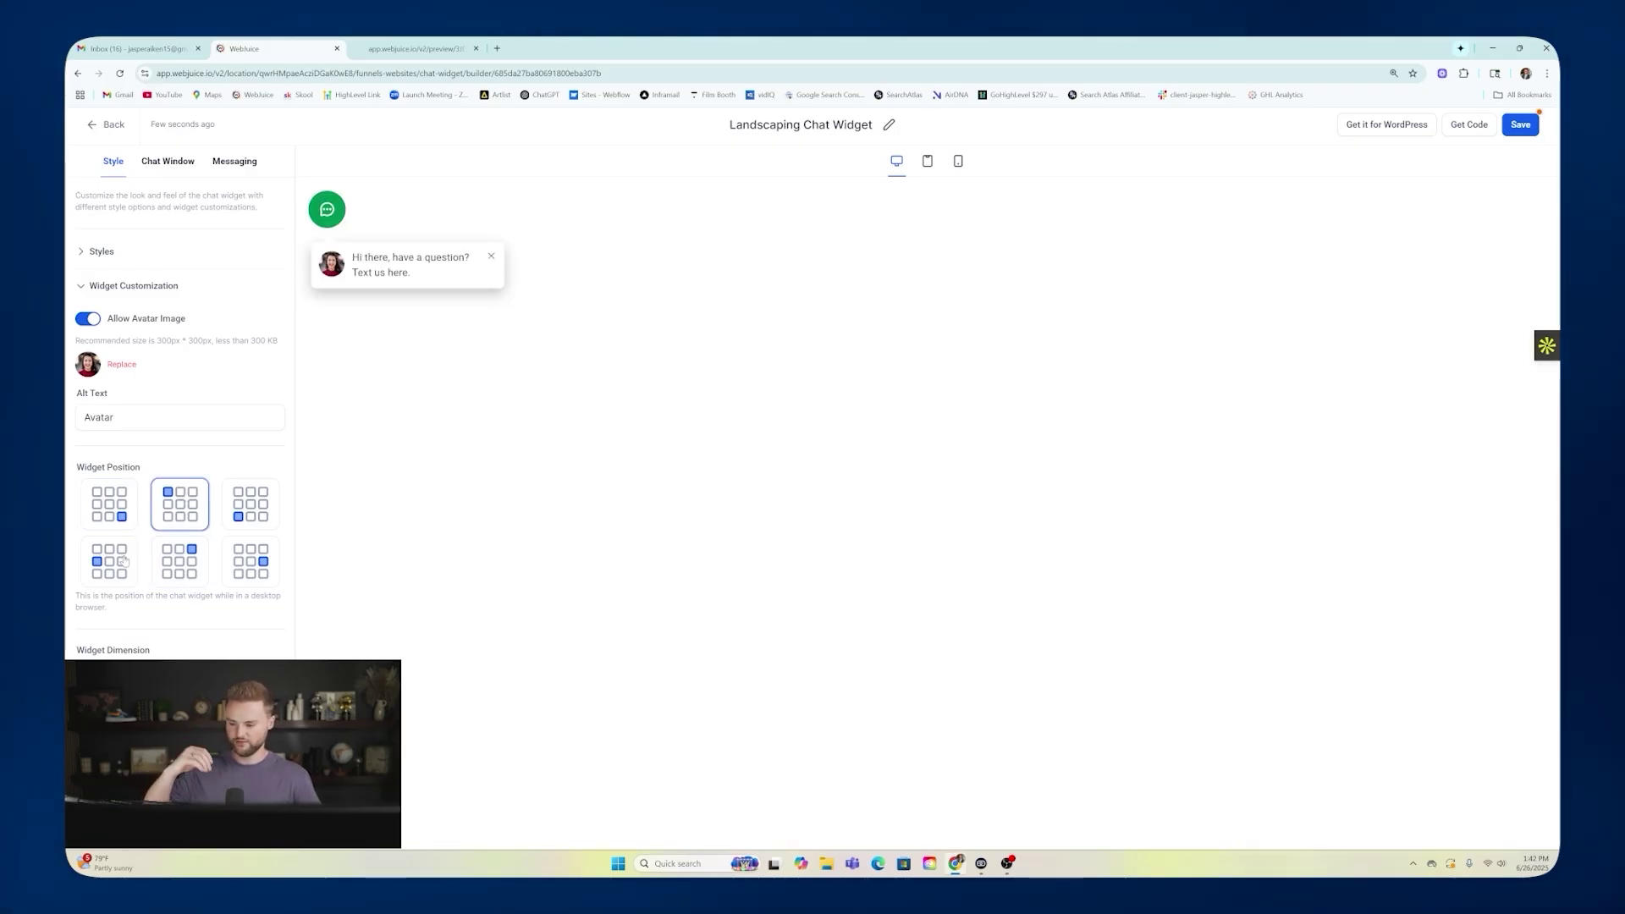
{"action": "left_click", "coordinate": [121, 495]}
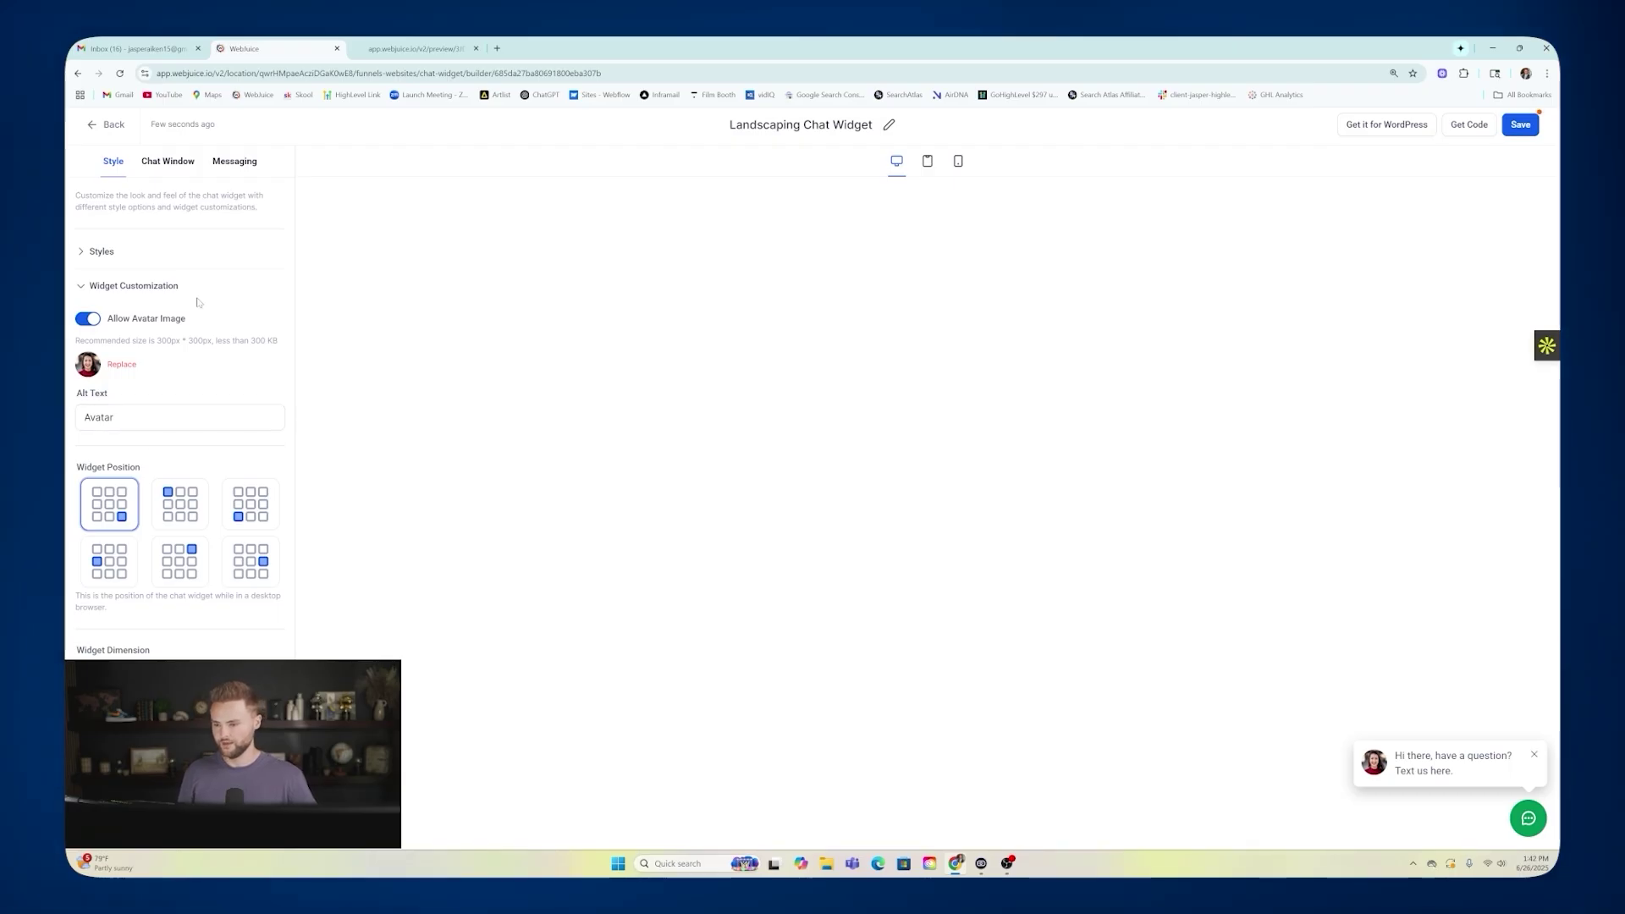
{"action": "left_click", "coordinate": [168, 161]}
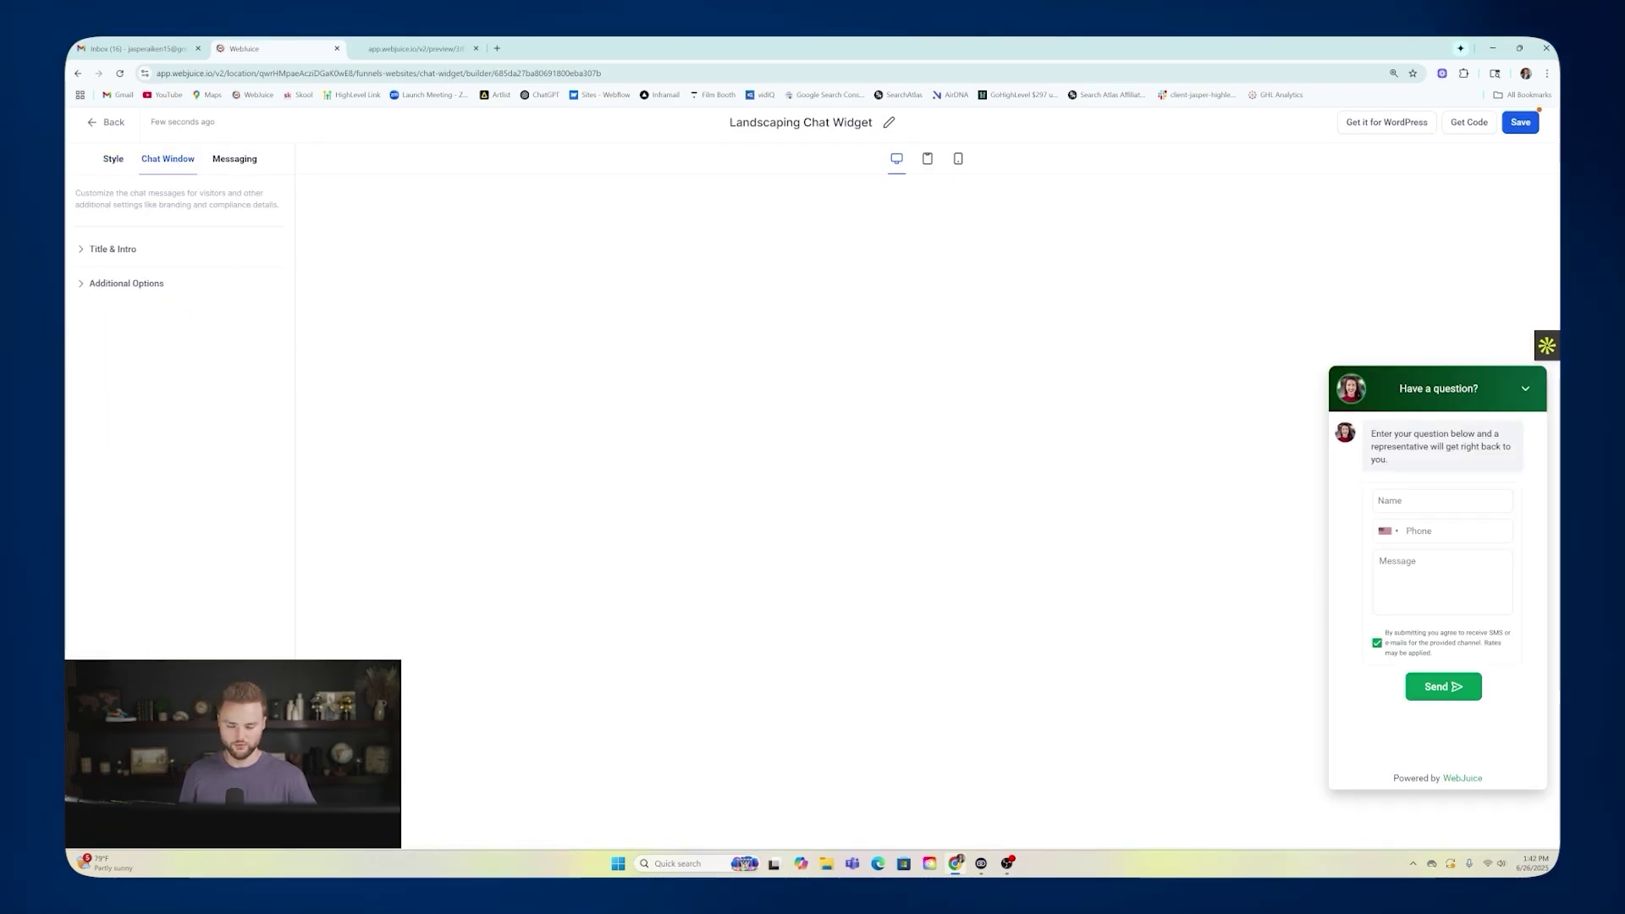
Add an Email field to the chat window's contact form options.
{"action": "left_click", "coordinate": [112, 250]}
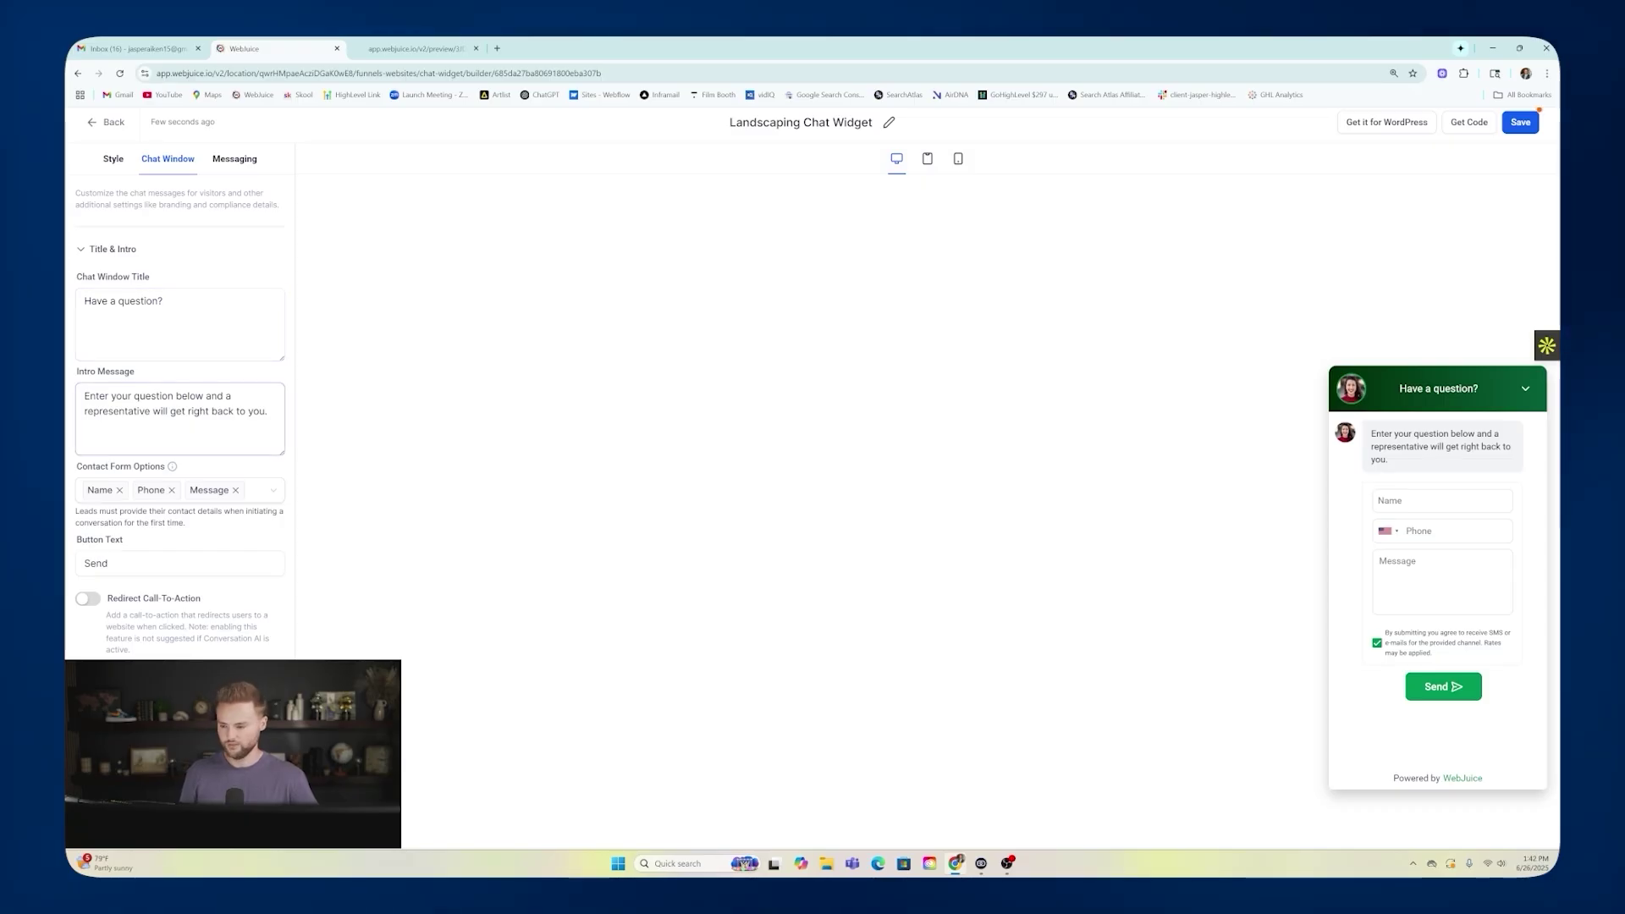
{"action": "left_click", "coordinate": [91, 495]}
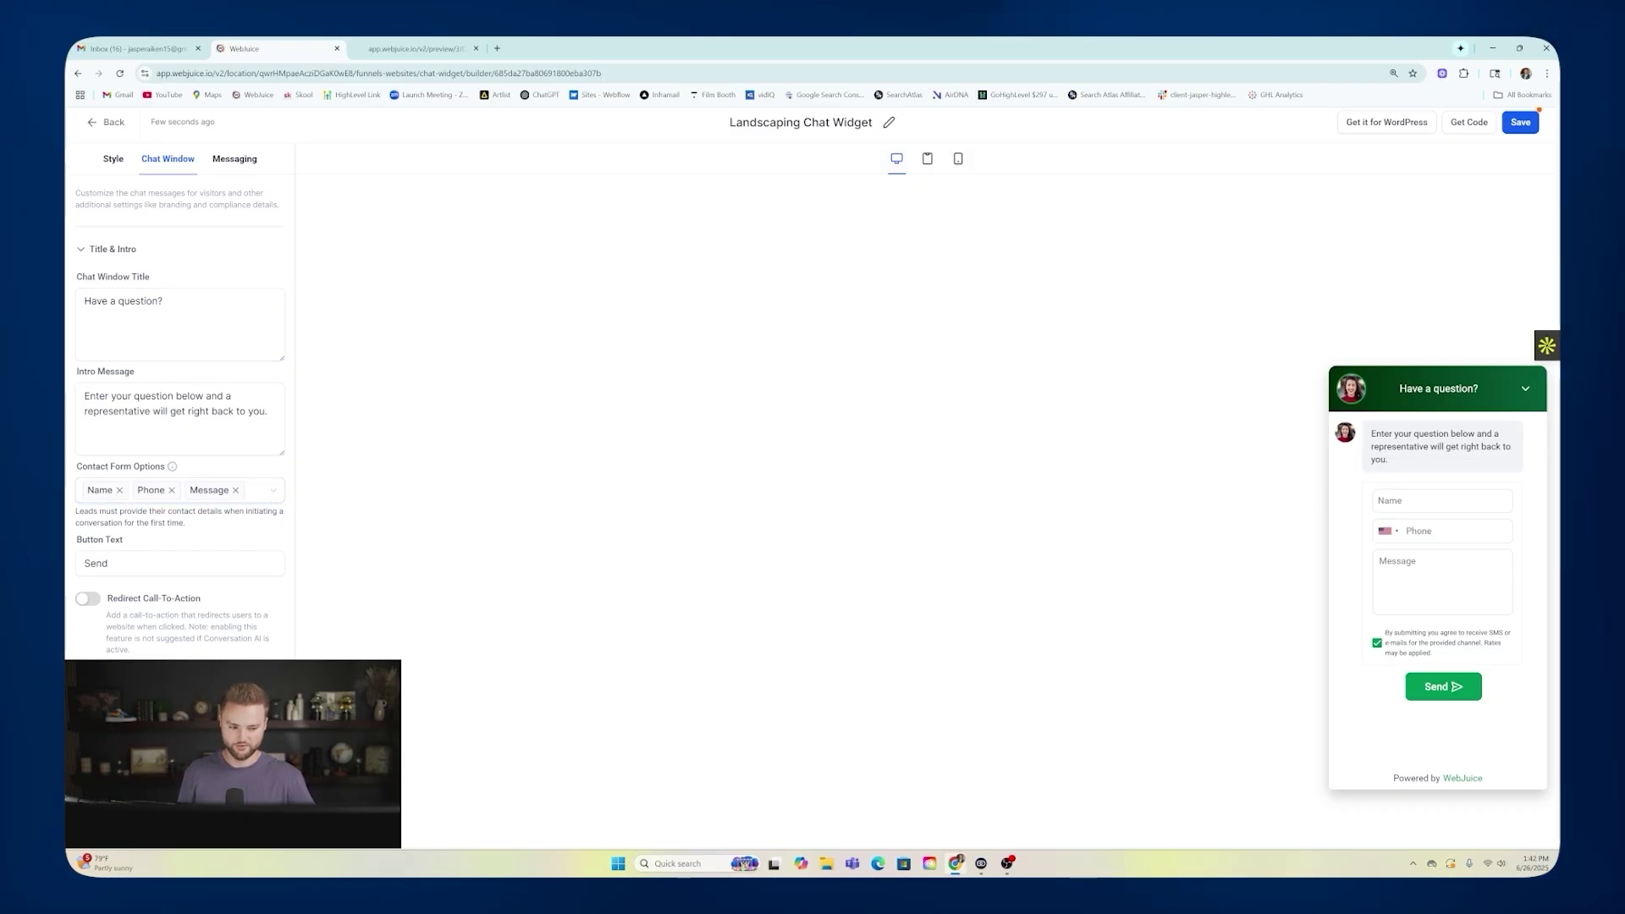
{"action": "left_click", "coordinate": [256, 491]}
{"action": "left_click", "coordinate": [127, 558]}
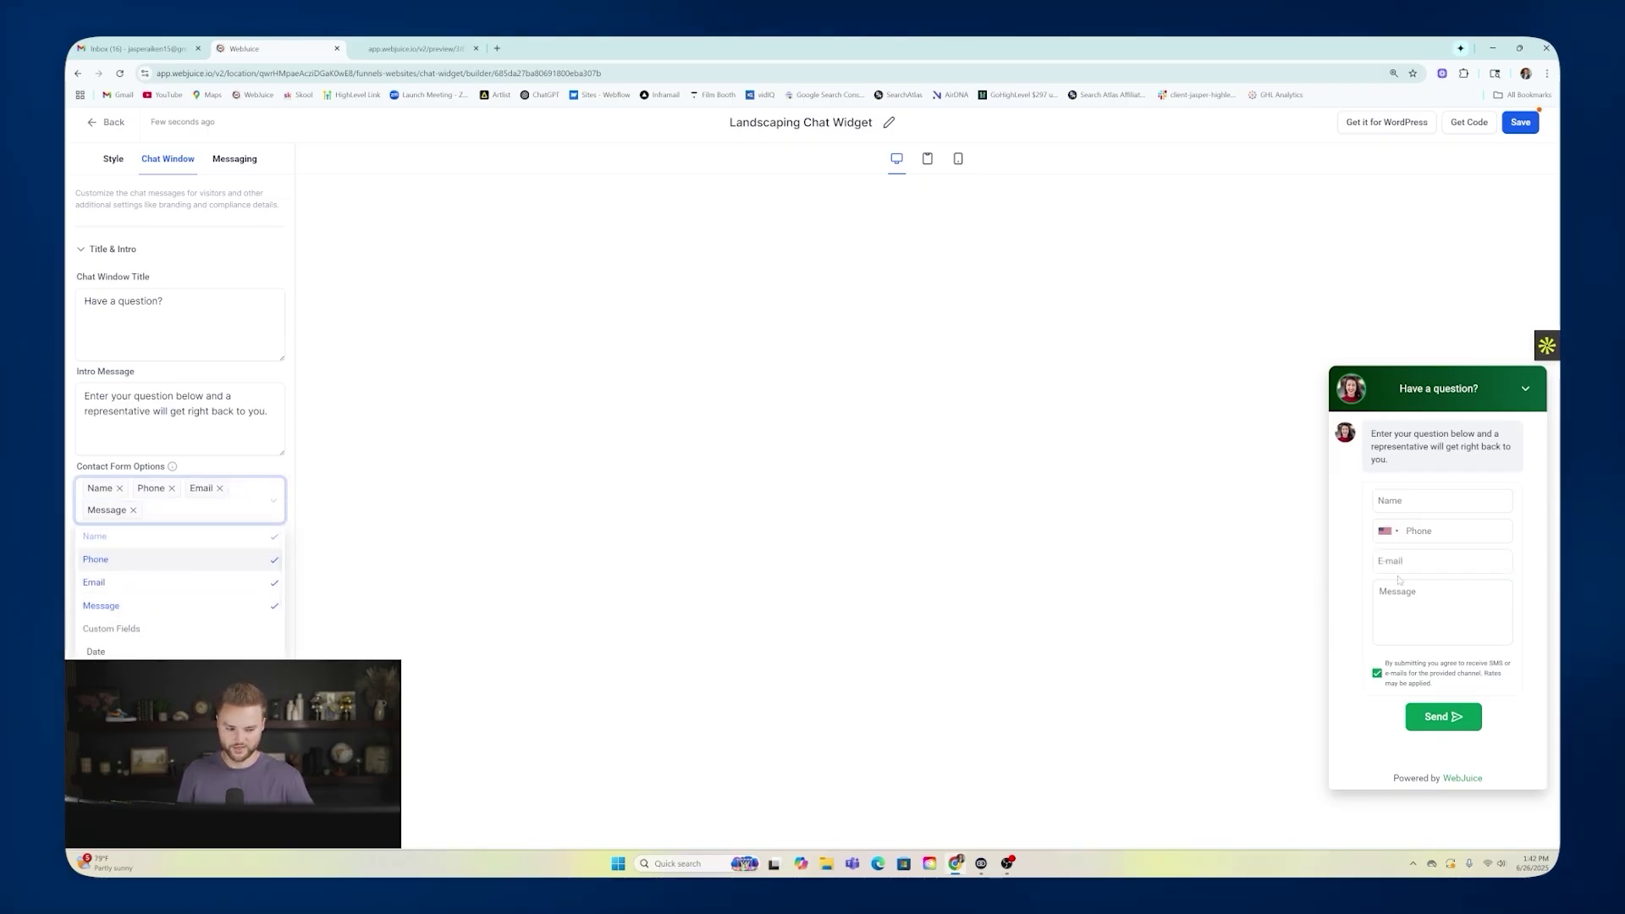
{"action": "left_click", "coordinate": [481, 592]}
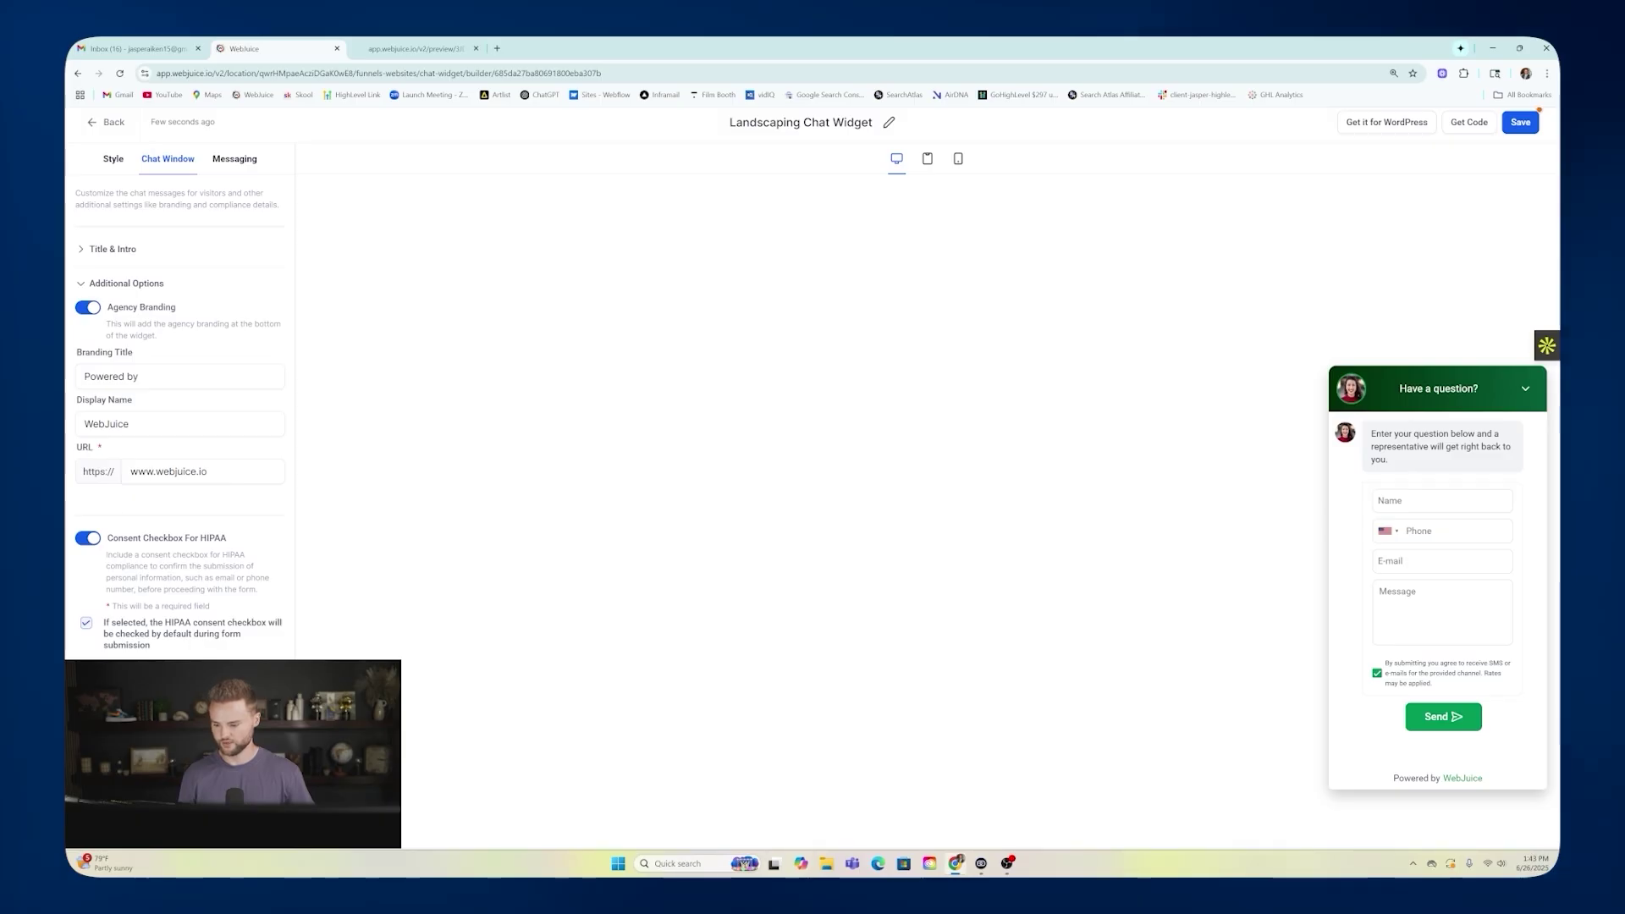
Review the acknowledgement messaging, then save the chat widget.
{"action": "left_click", "coordinate": [235, 161]}
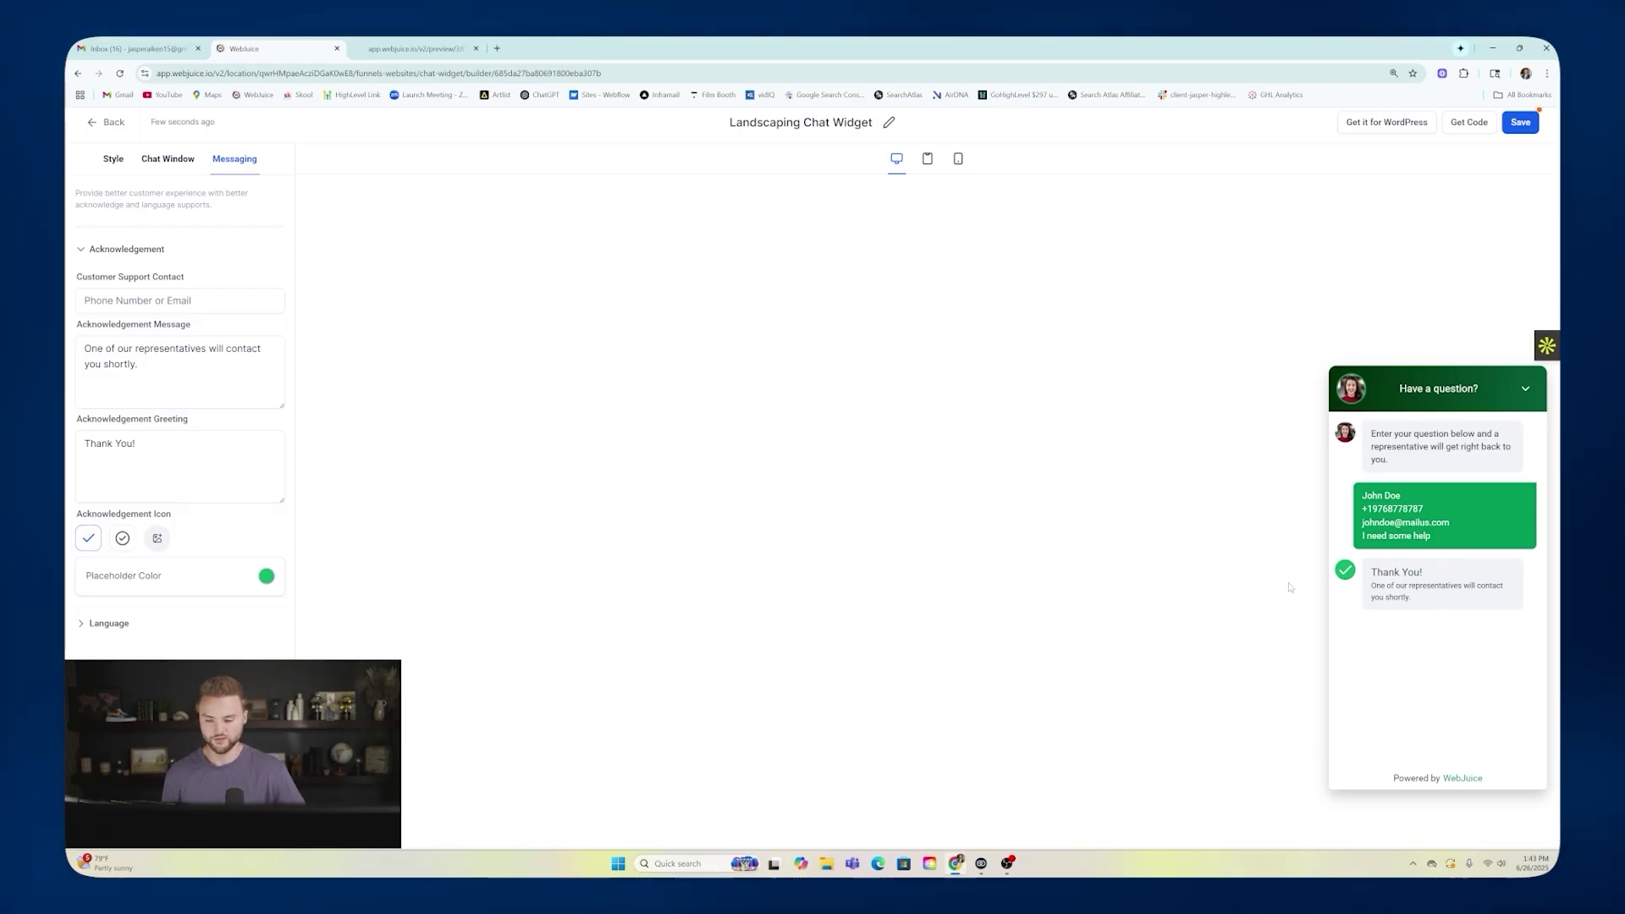
{"action": "left_click", "coordinate": [113, 159]}
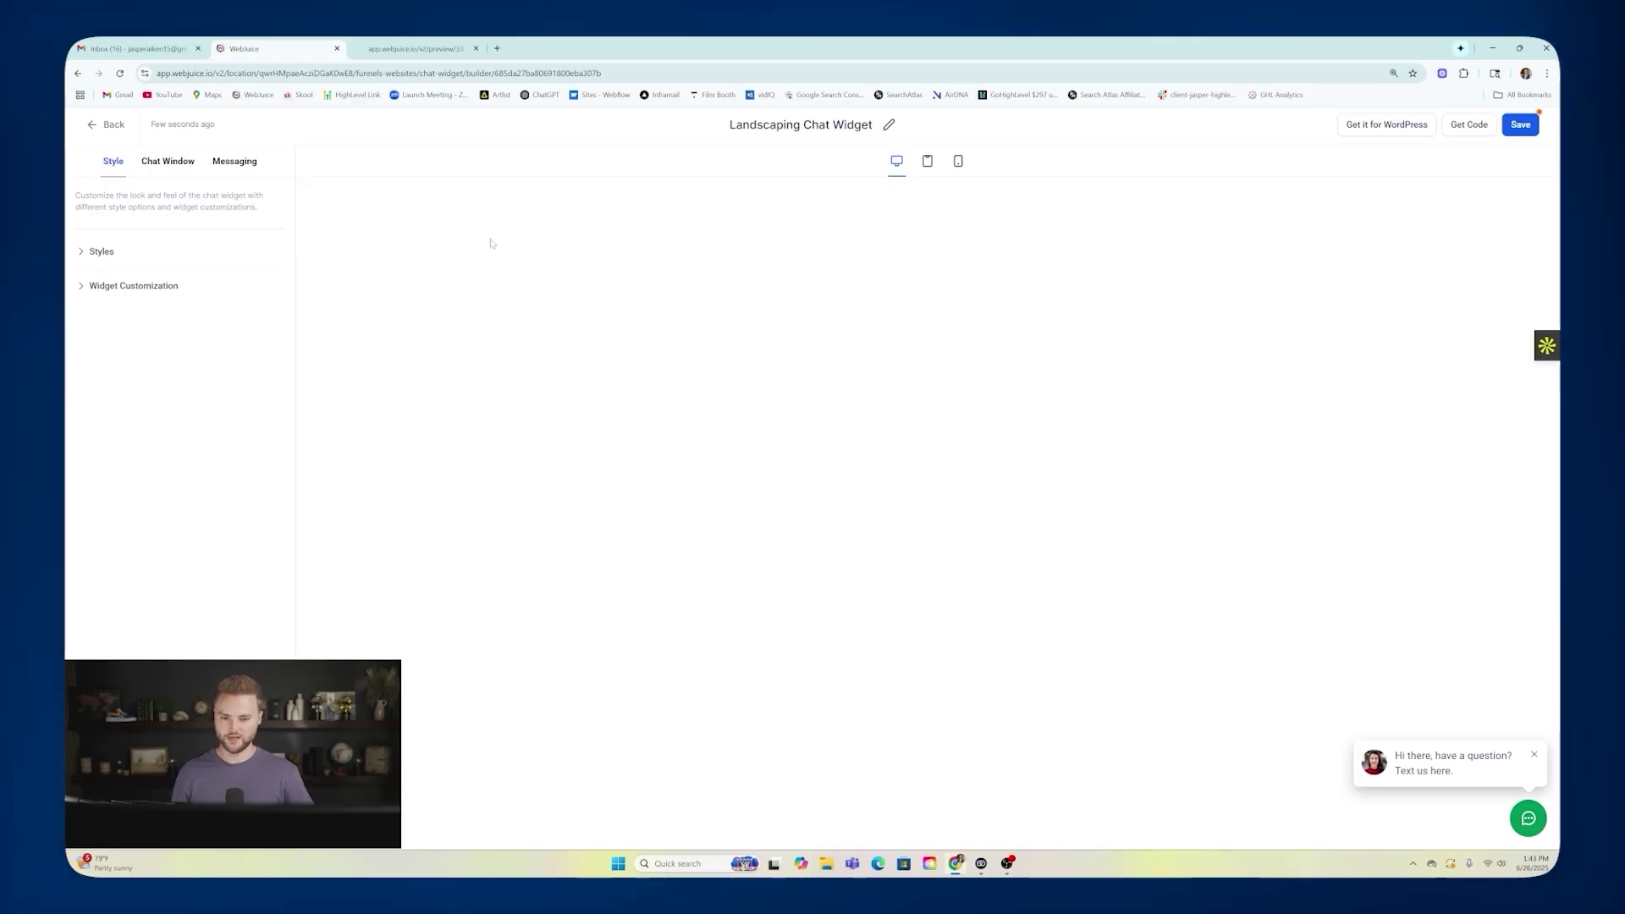
{"action": "left_click", "coordinate": [1519, 128]}
{"action": "left_click", "coordinate": [108, 125]}
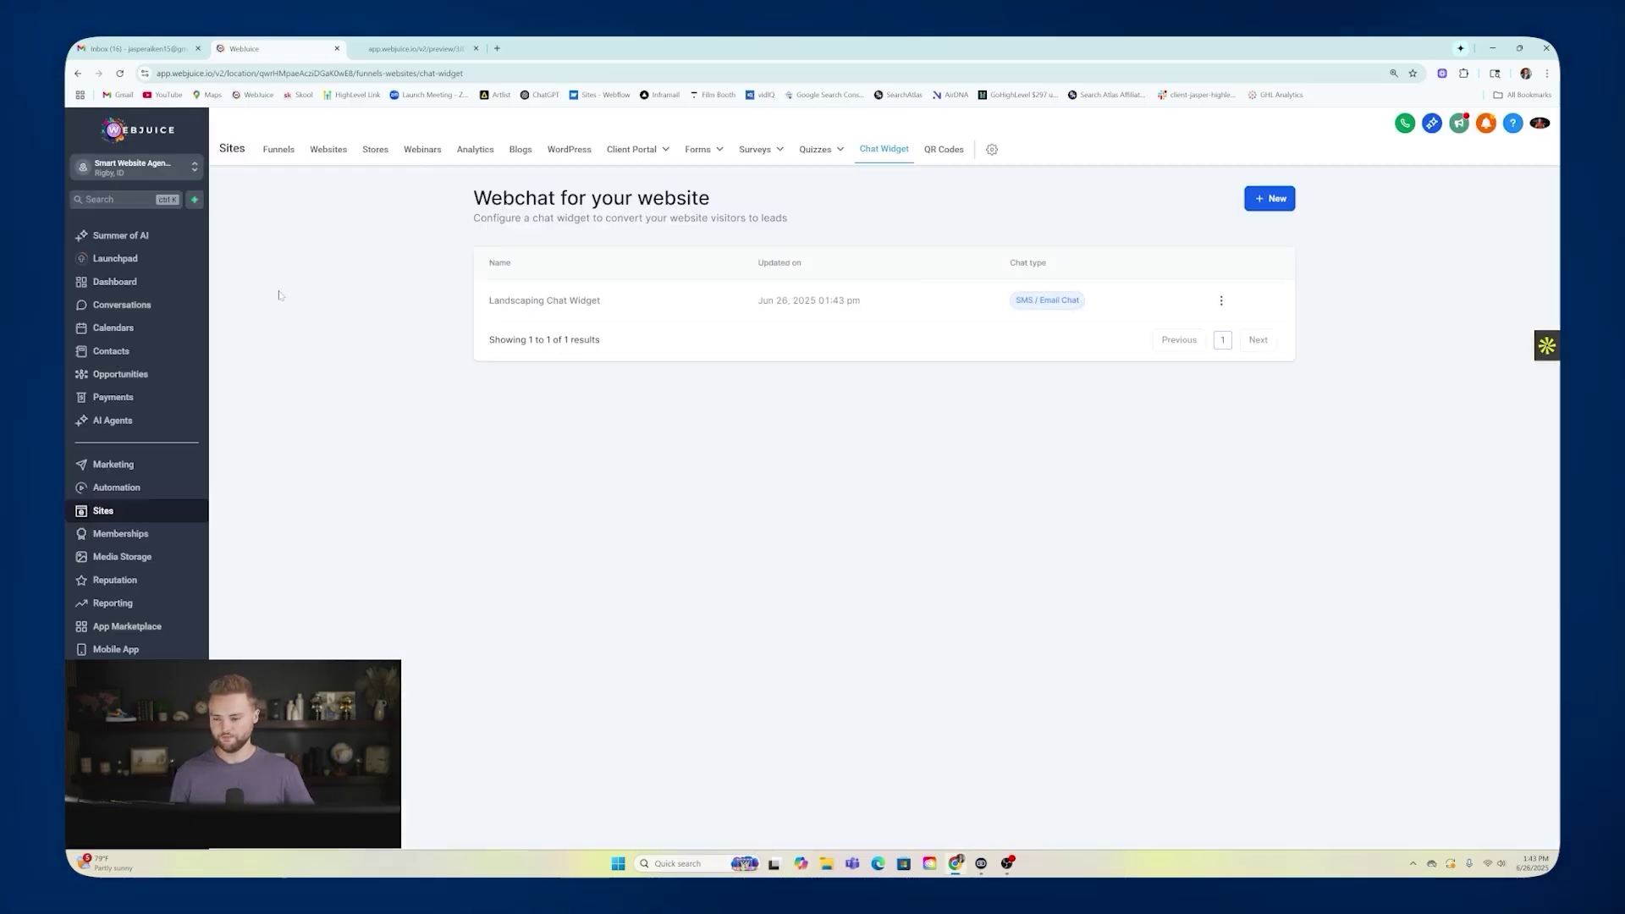
Select Landscaping Chat Widget as the Landscape website's chat widget in its settings.
{"action": "left_click", "coordinate": [329, 150]}
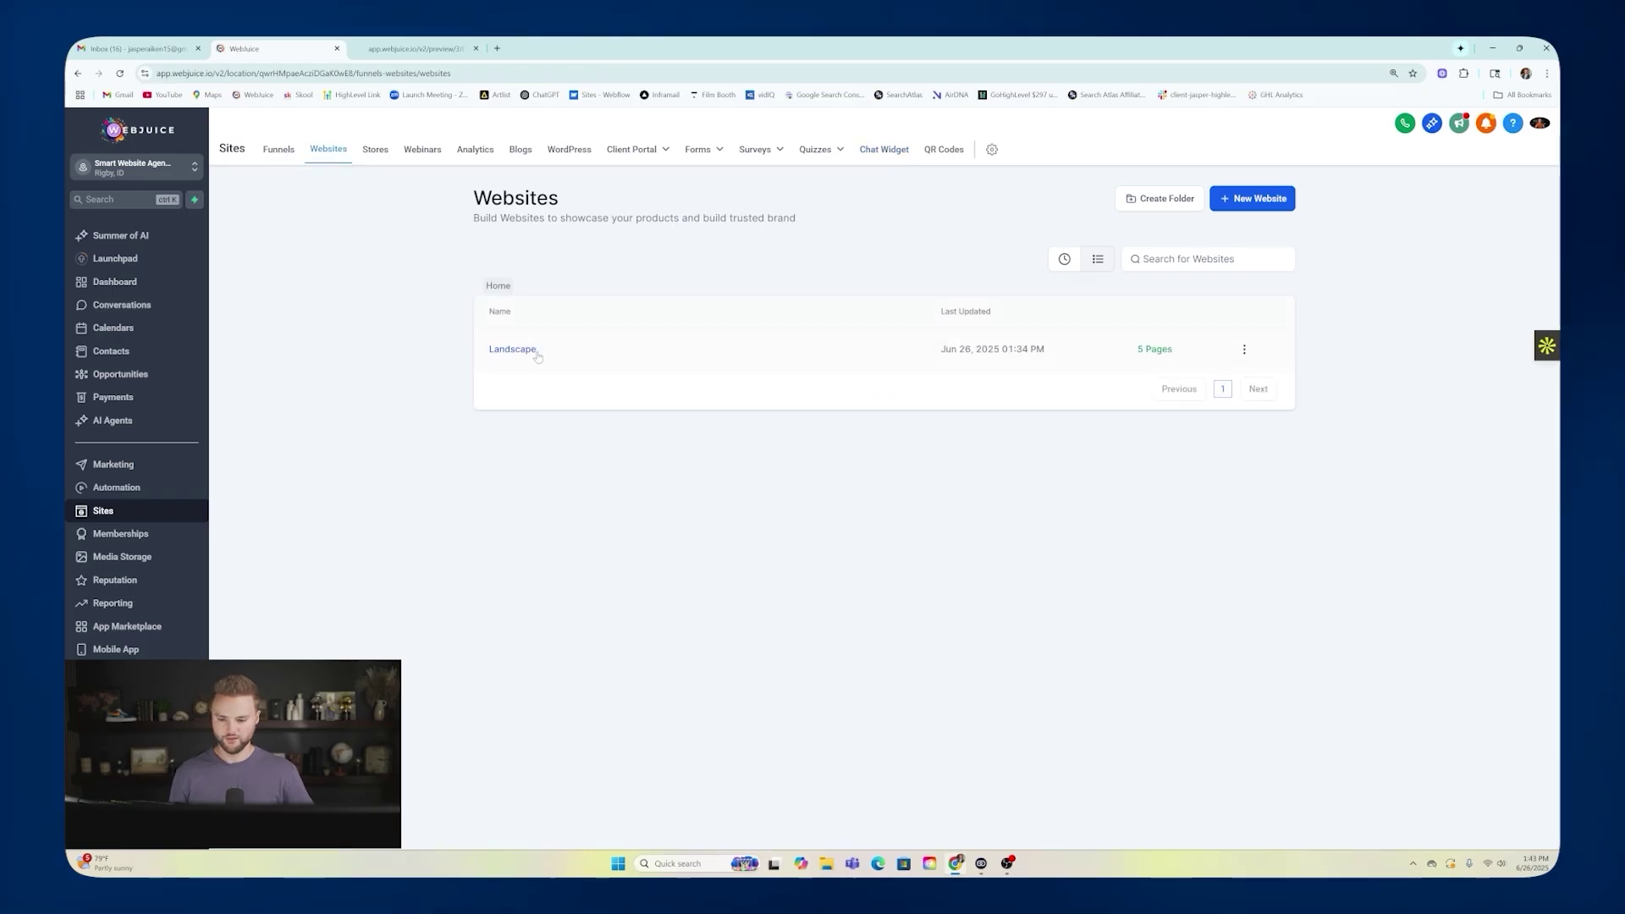
{"action": "left_click", "coordinate": [514, 350]}
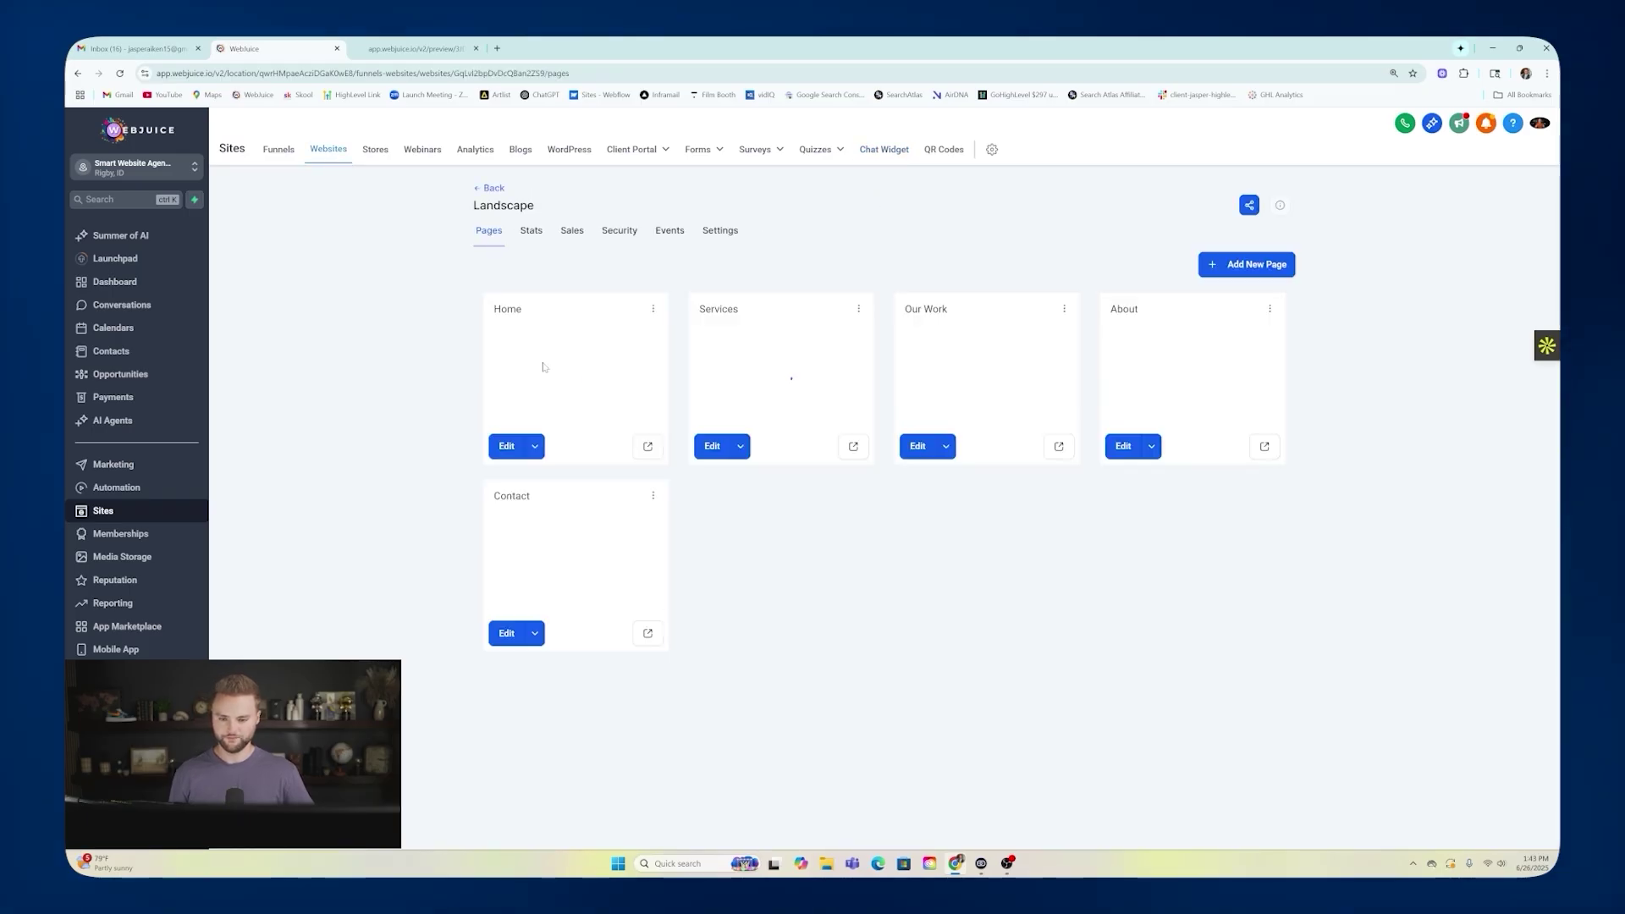
{"action": "left_click", "coordinate": [721, 231]}
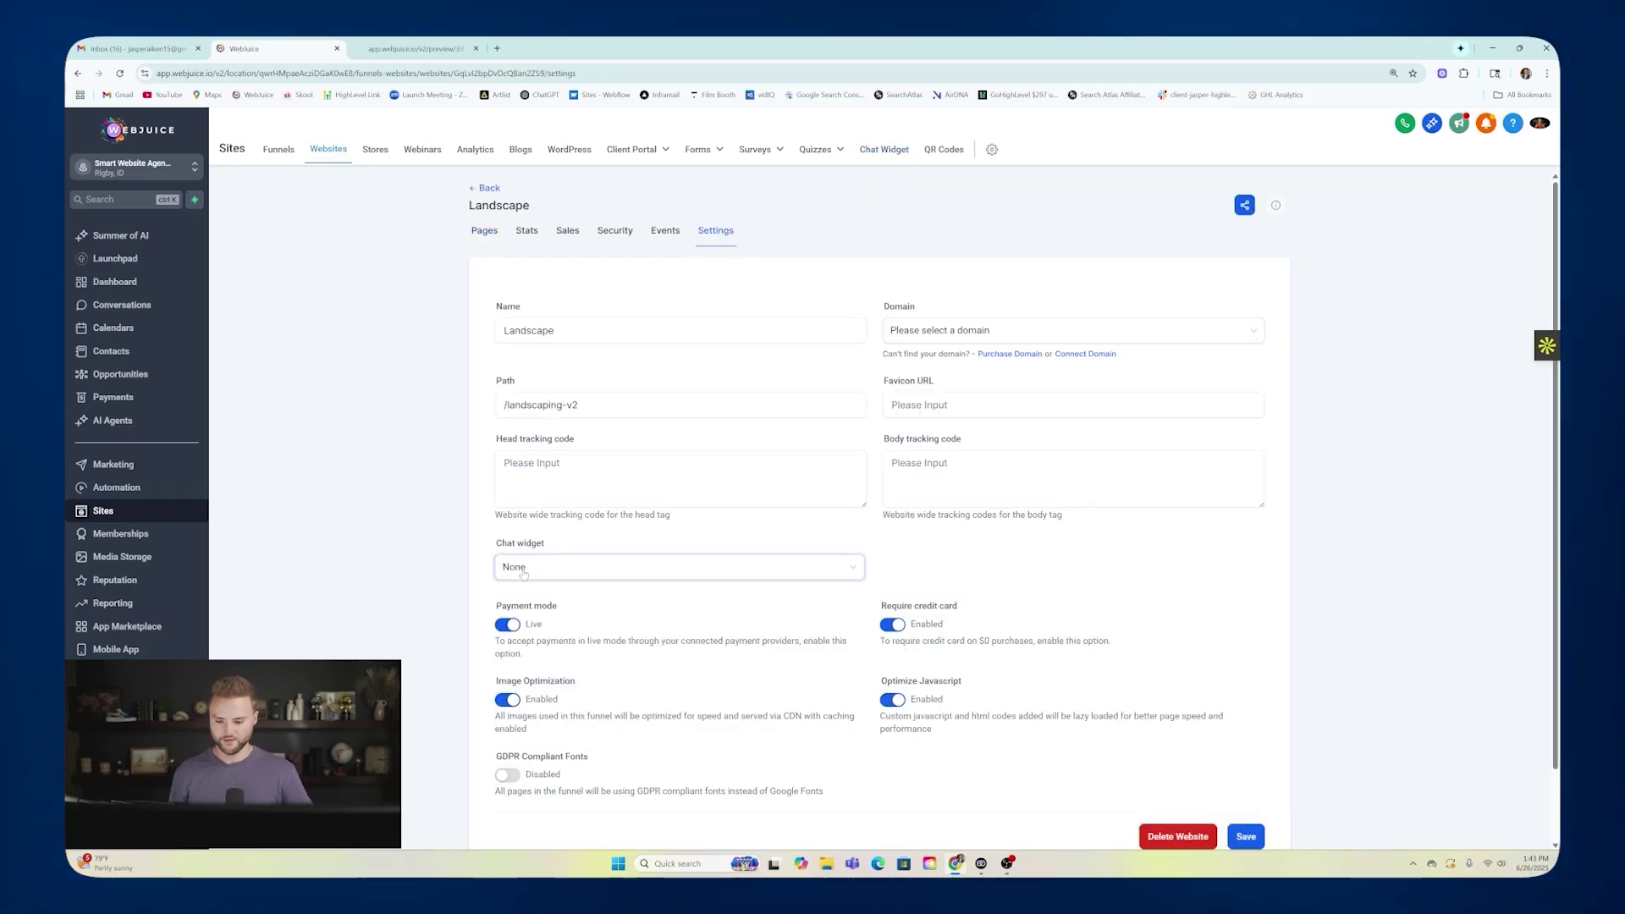
{"action": "left_click", "coordinate": [544, 571]}
{"action": "left_click", "coordinate": [544, 618]}
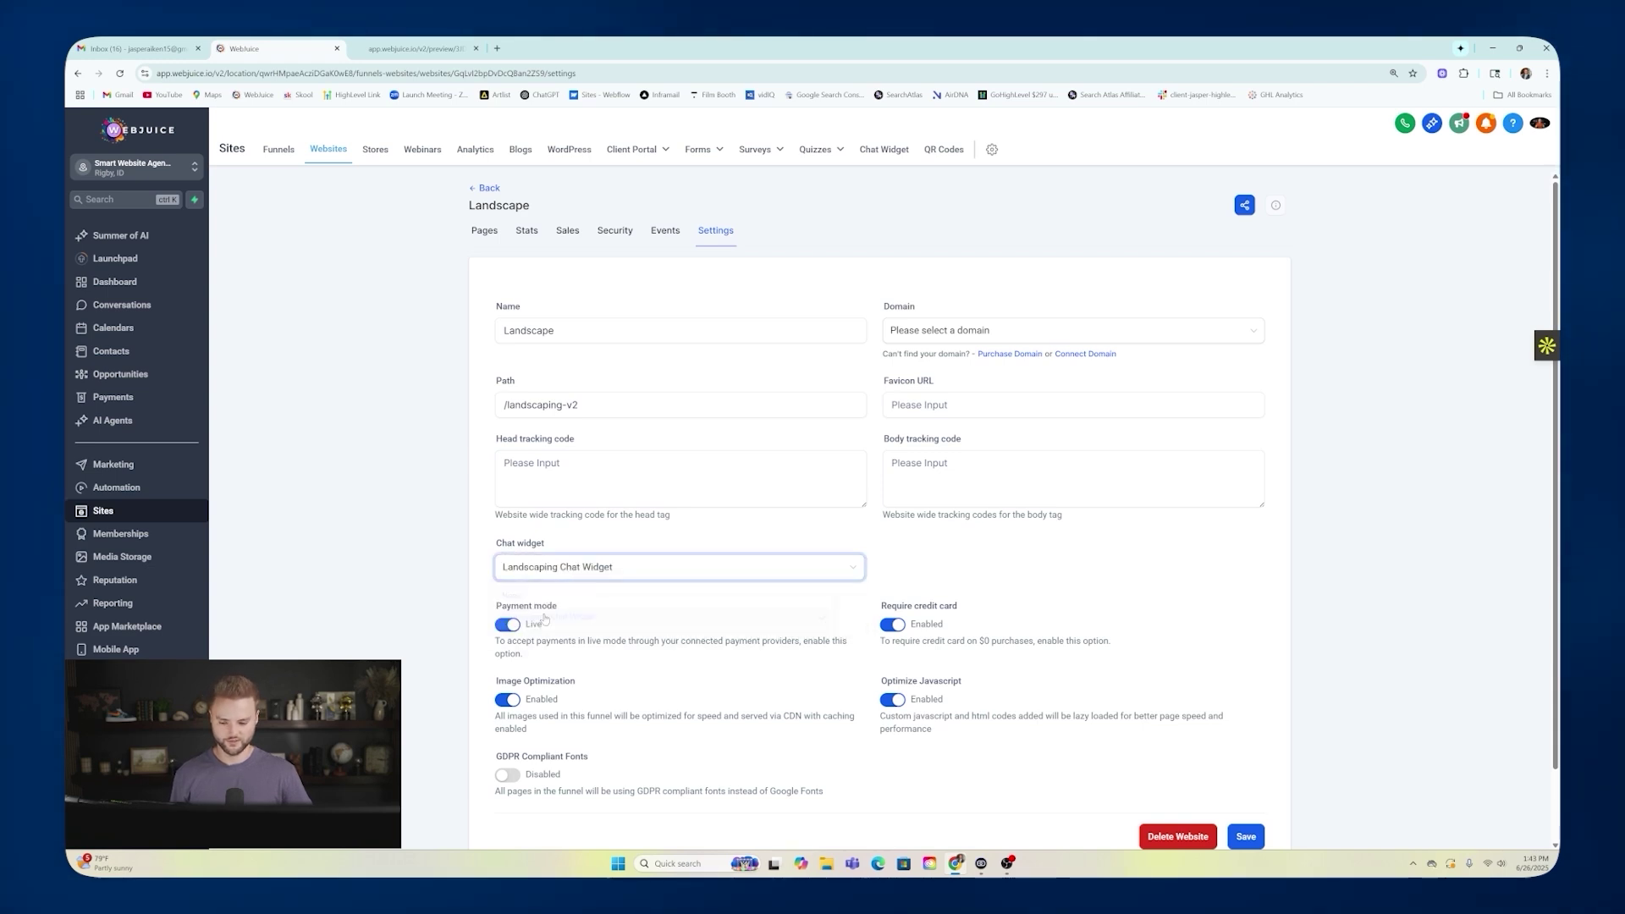
Save the Landscape website settings and open its Home page for editing.
{"action": "scroll", "coordinate": [710, 570], "scroll_direction": "down", "scroll_amount": 1}
{"action": "left_click", "coordinate": [1244, 755]}
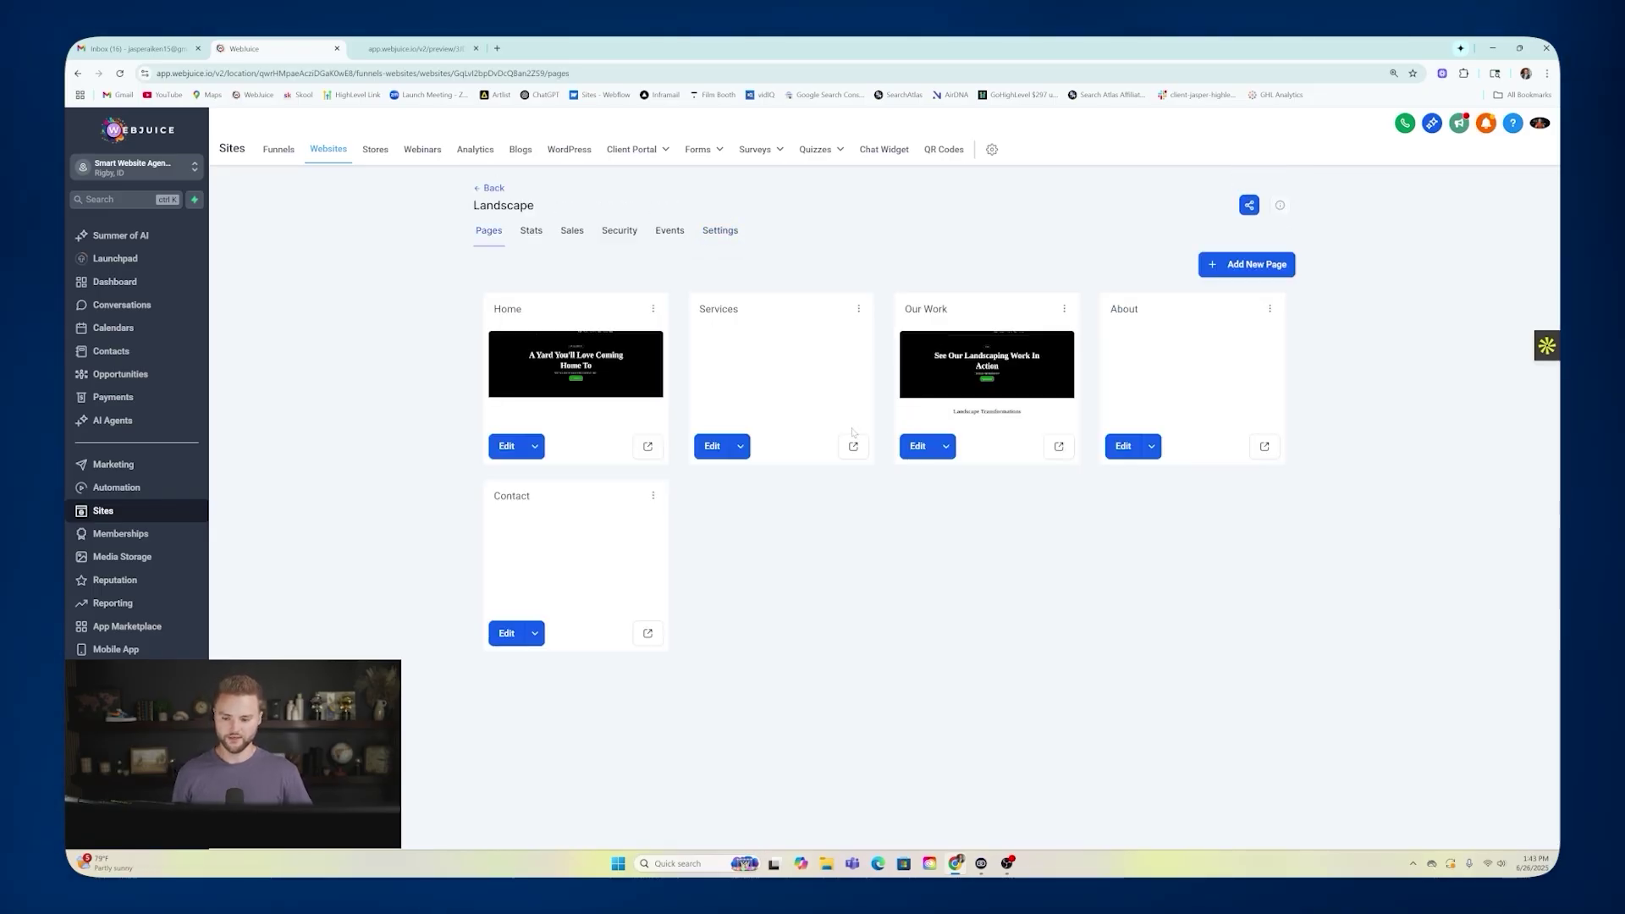
{"action": "left_click", "coordinate": [557, 369]}
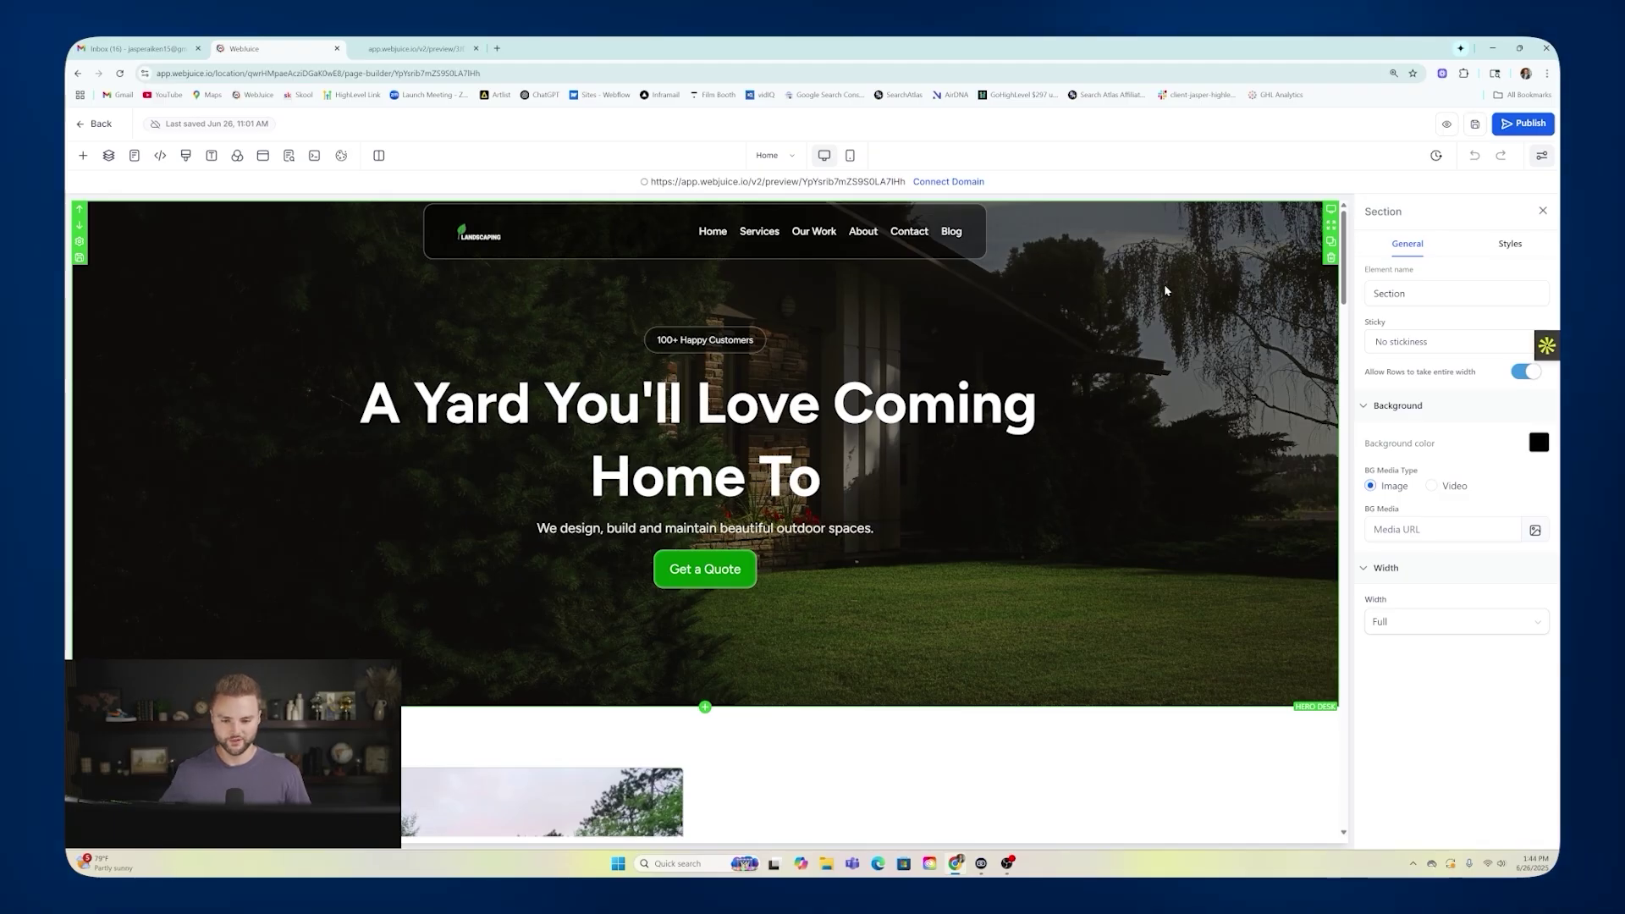
Preview the live Home page, open and collapse the chat form, then return to the page list.
{"action": "left_click", "coordinate": [1446, 125]}
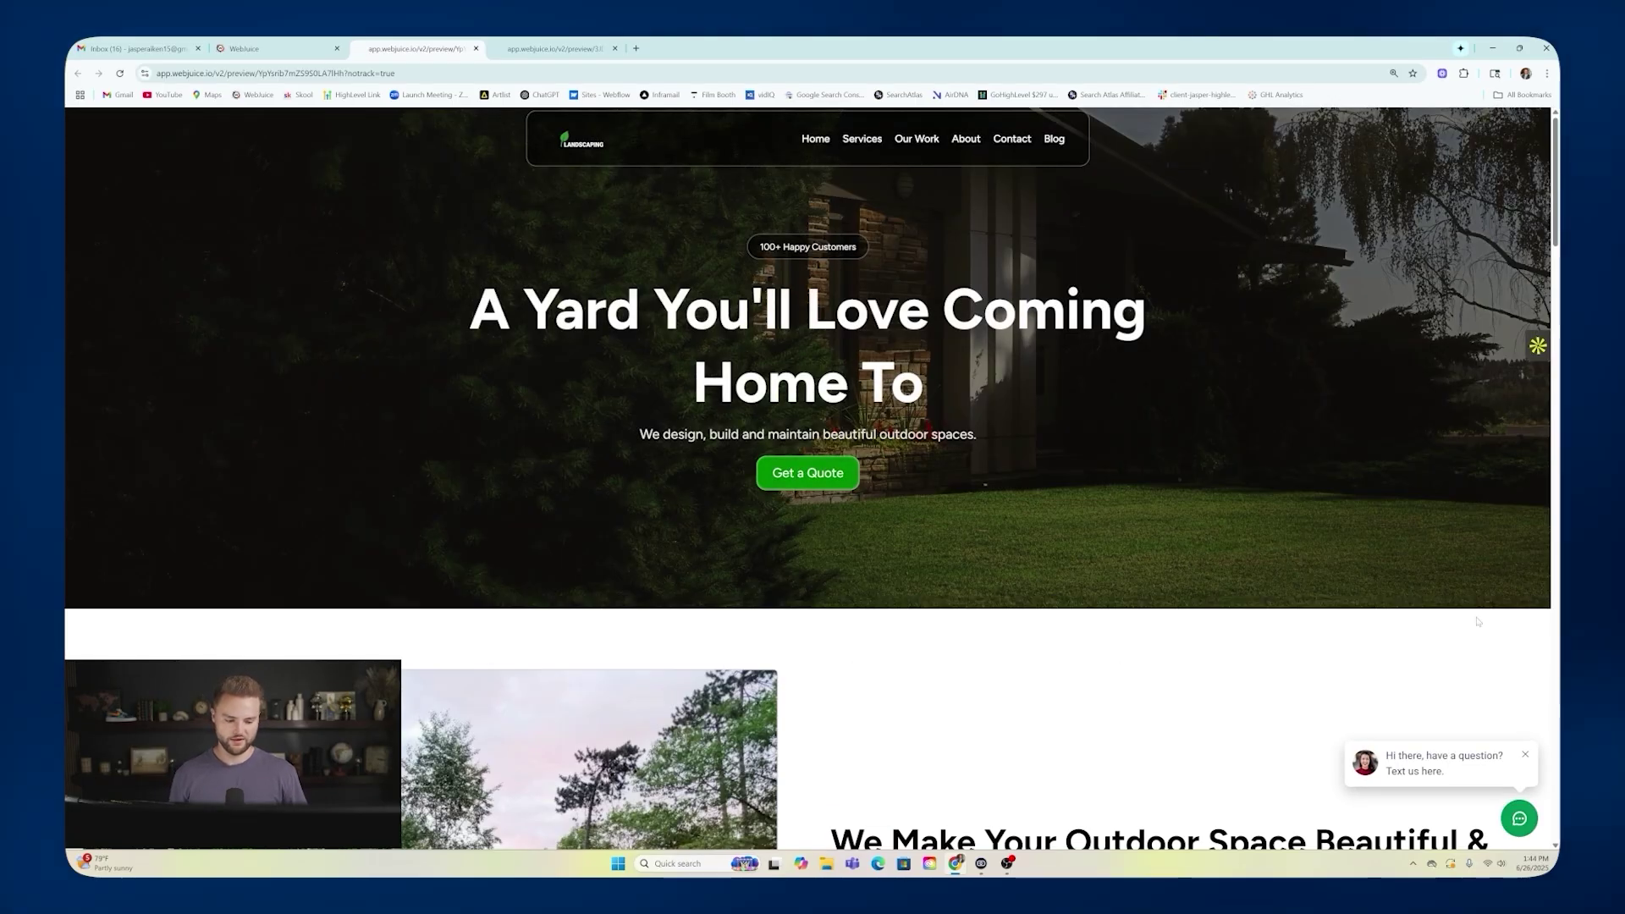
{"action": "left_click", "coordinate": [1519, 818]}
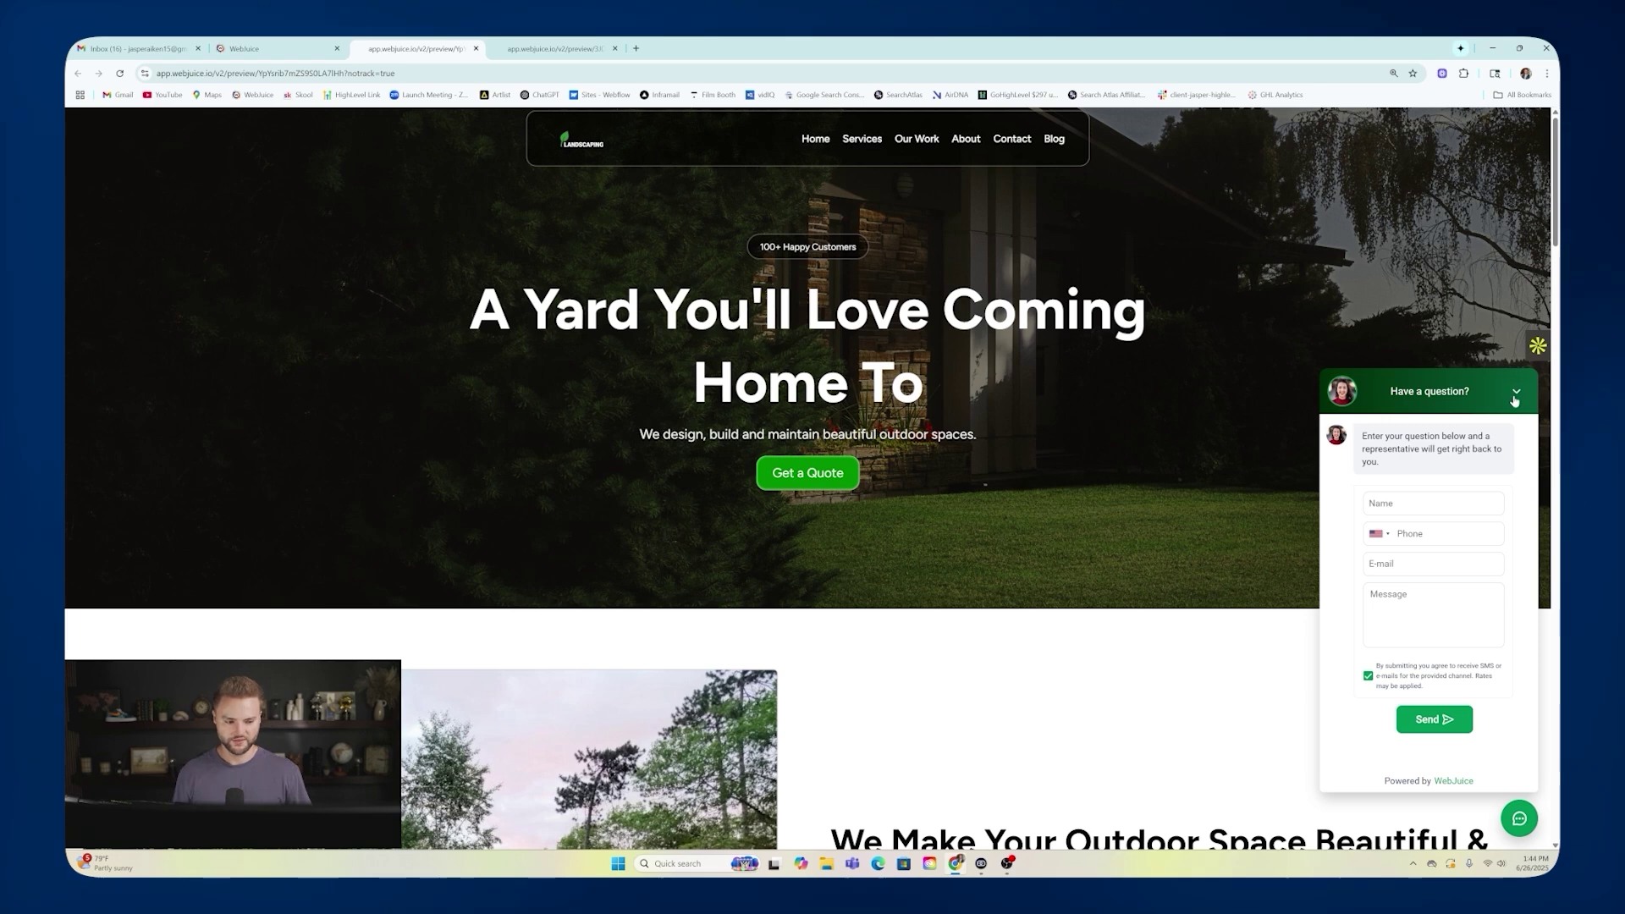
{"action": "left_click", "coordinate": [1516, 395]}
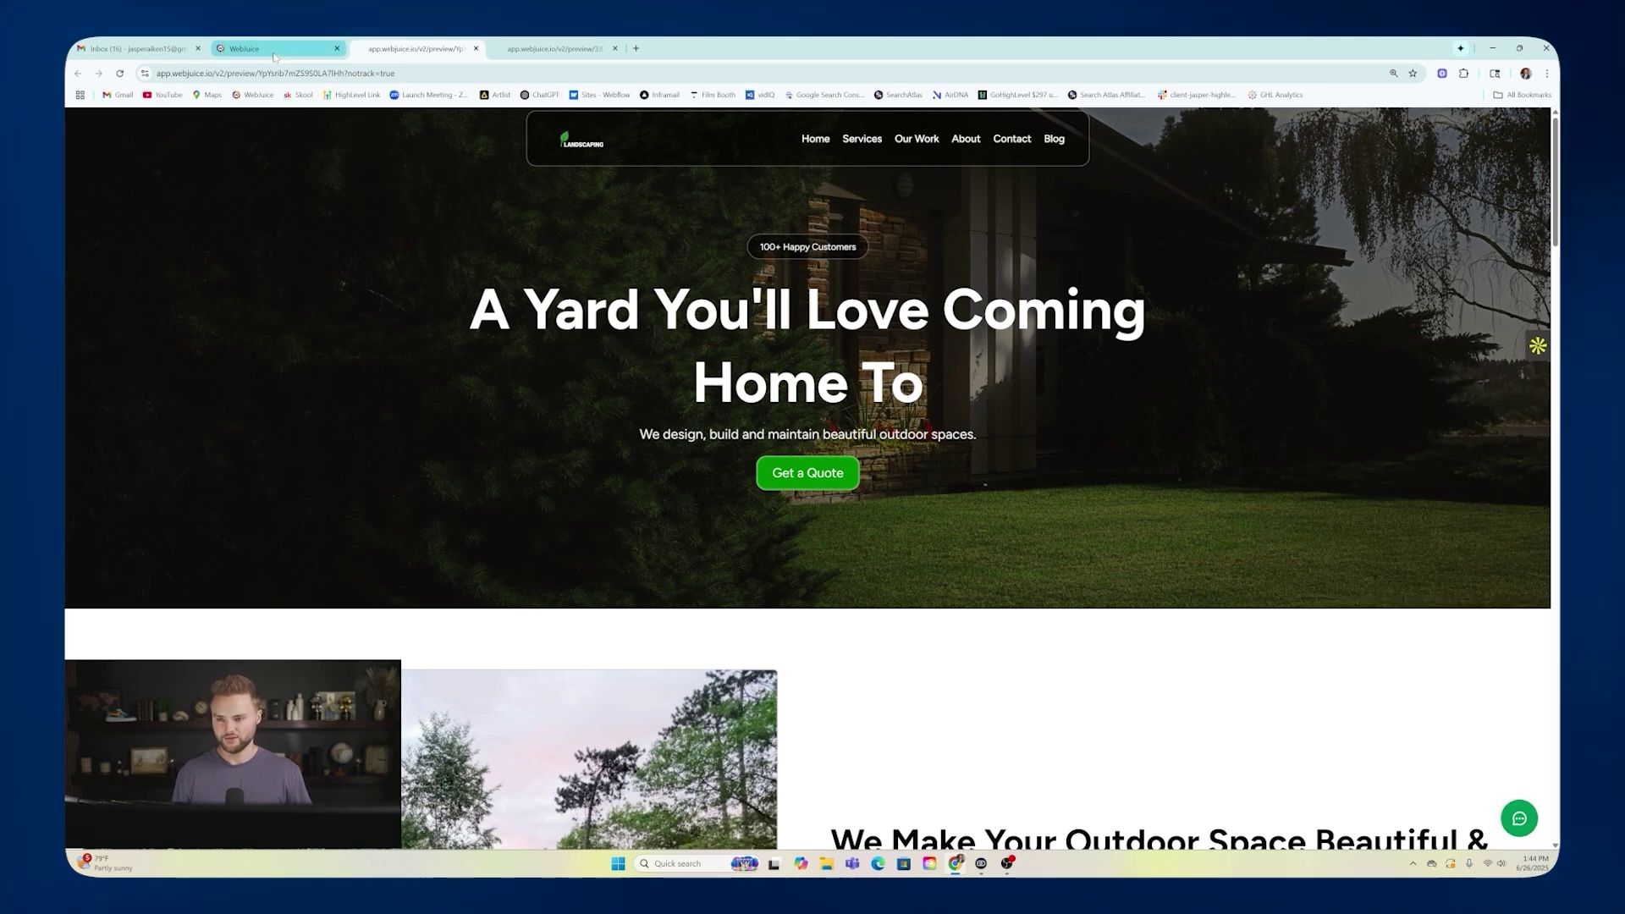
{"action": "left_click", "coordinate": [254, 48]}
{"action": "left_click", "coordinate": [93, 127]}
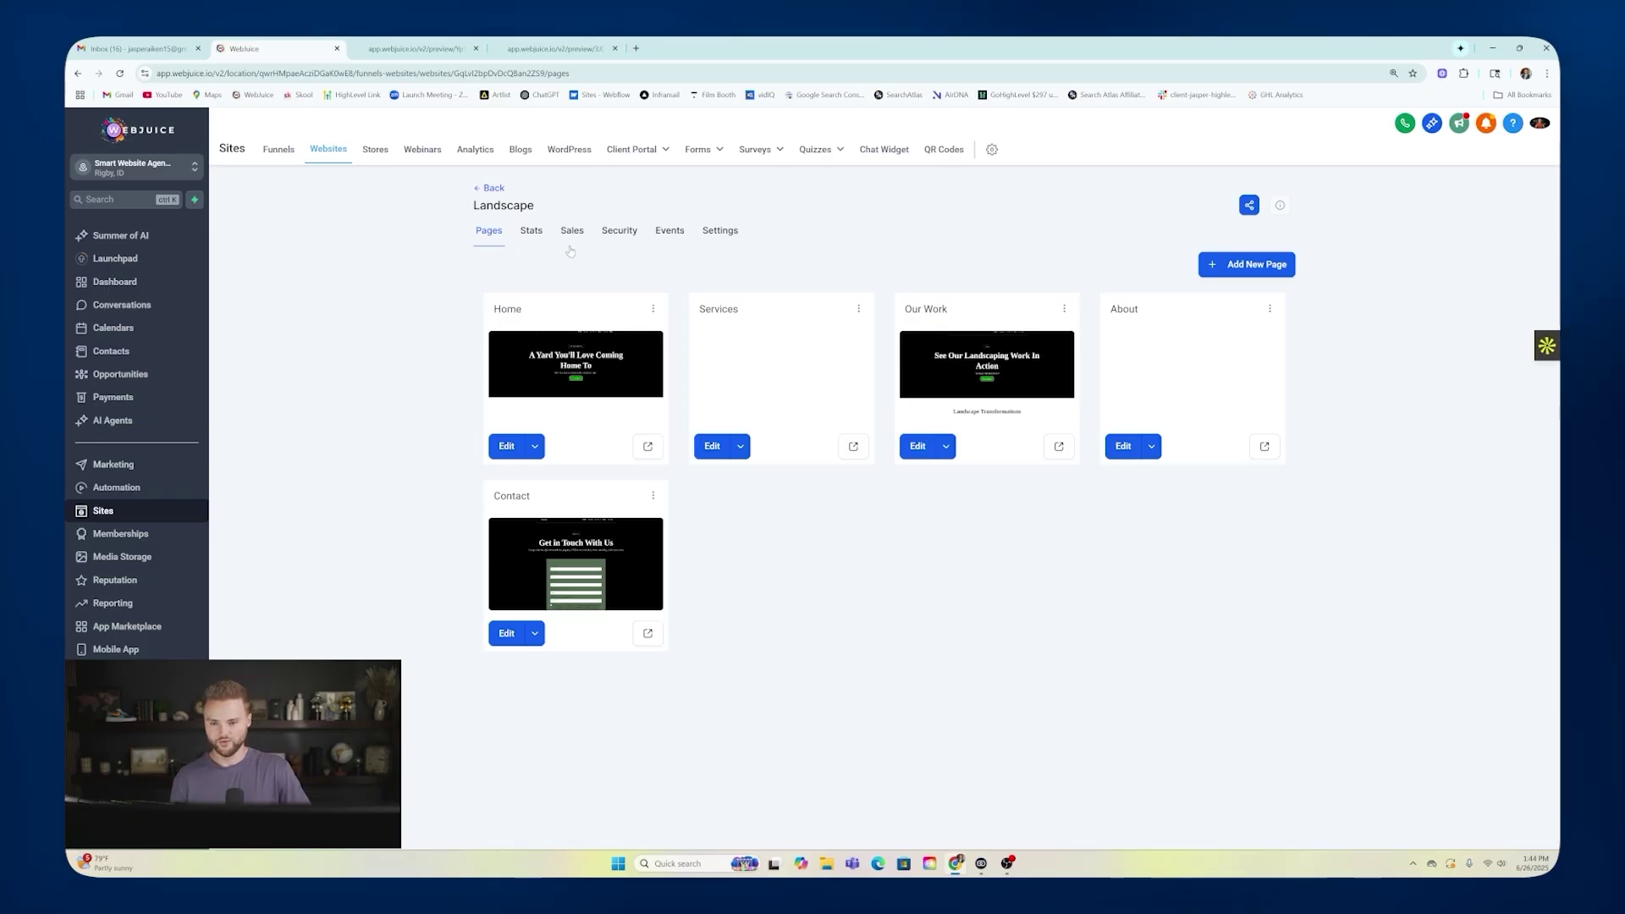
Open the Form & Chat Widget Submission workflow and inspect its Contact Form and Chat Widget triggers.
{"action": "left_click", "coordinate": [110, 487]}
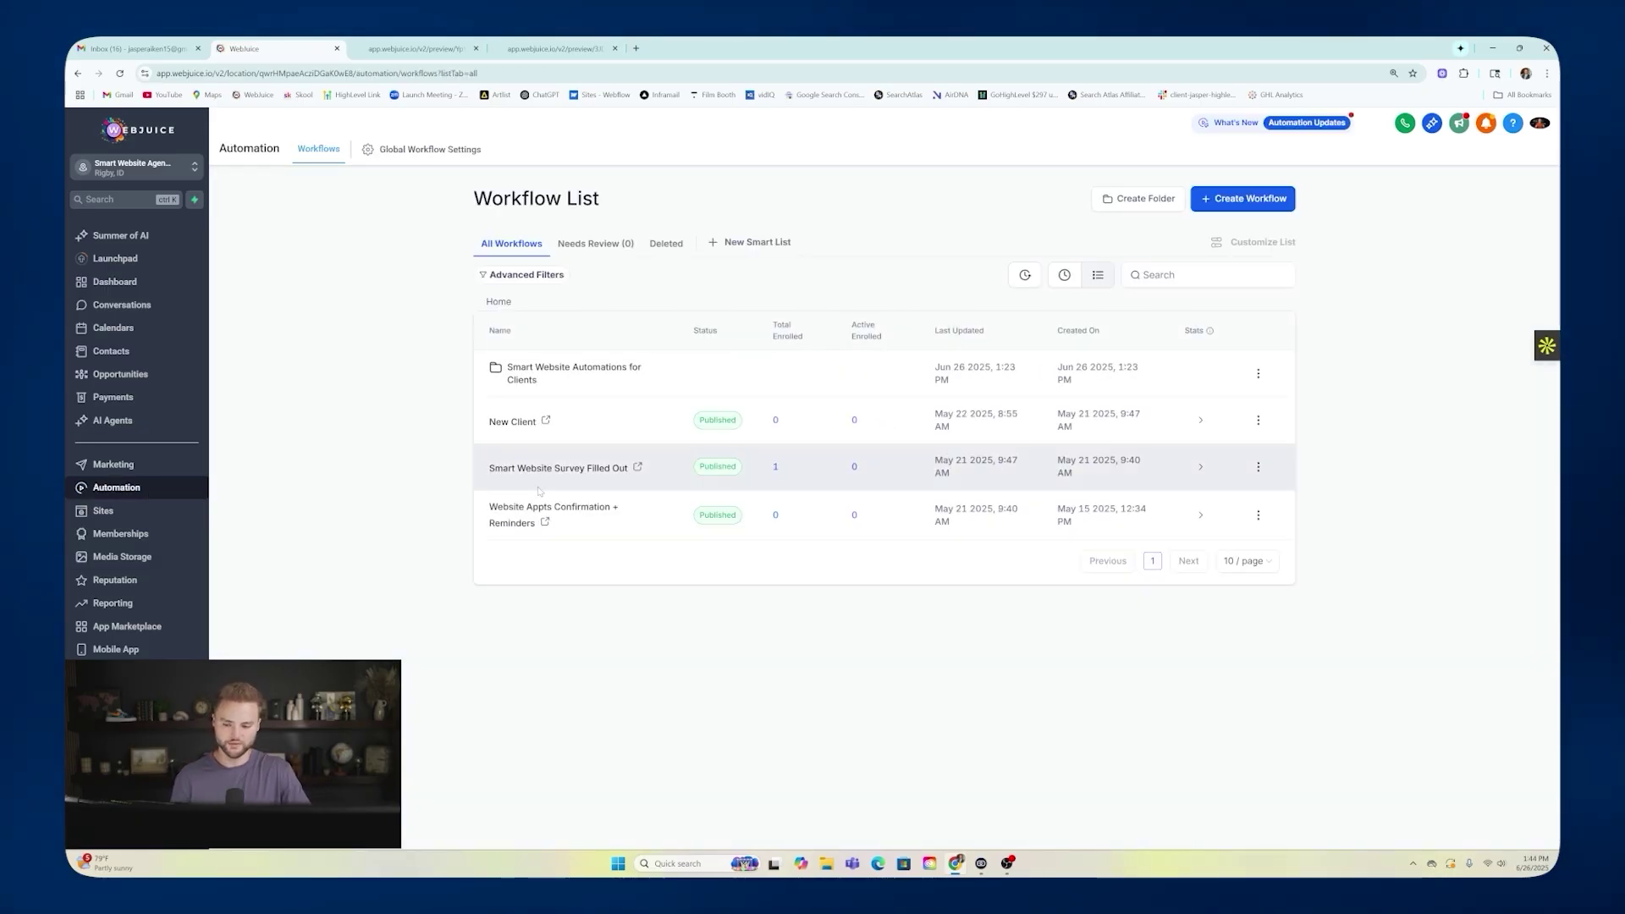
{"action": "left_click", "coordinate": [544, 367]}
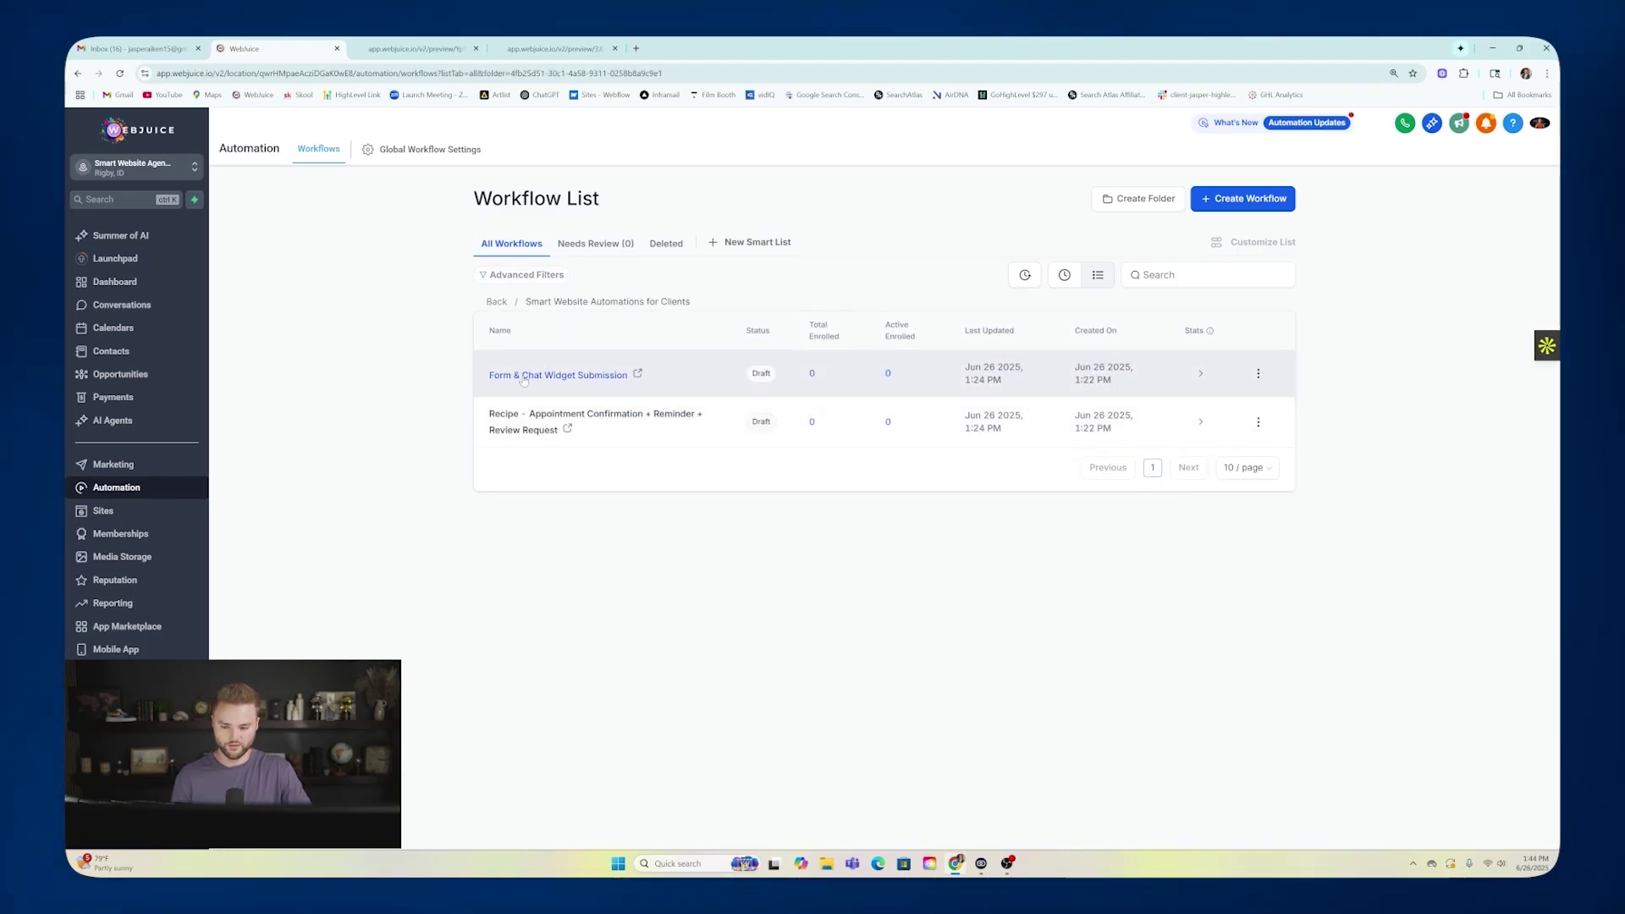
{"action": "left_click", "coordinate": [535, 378]}
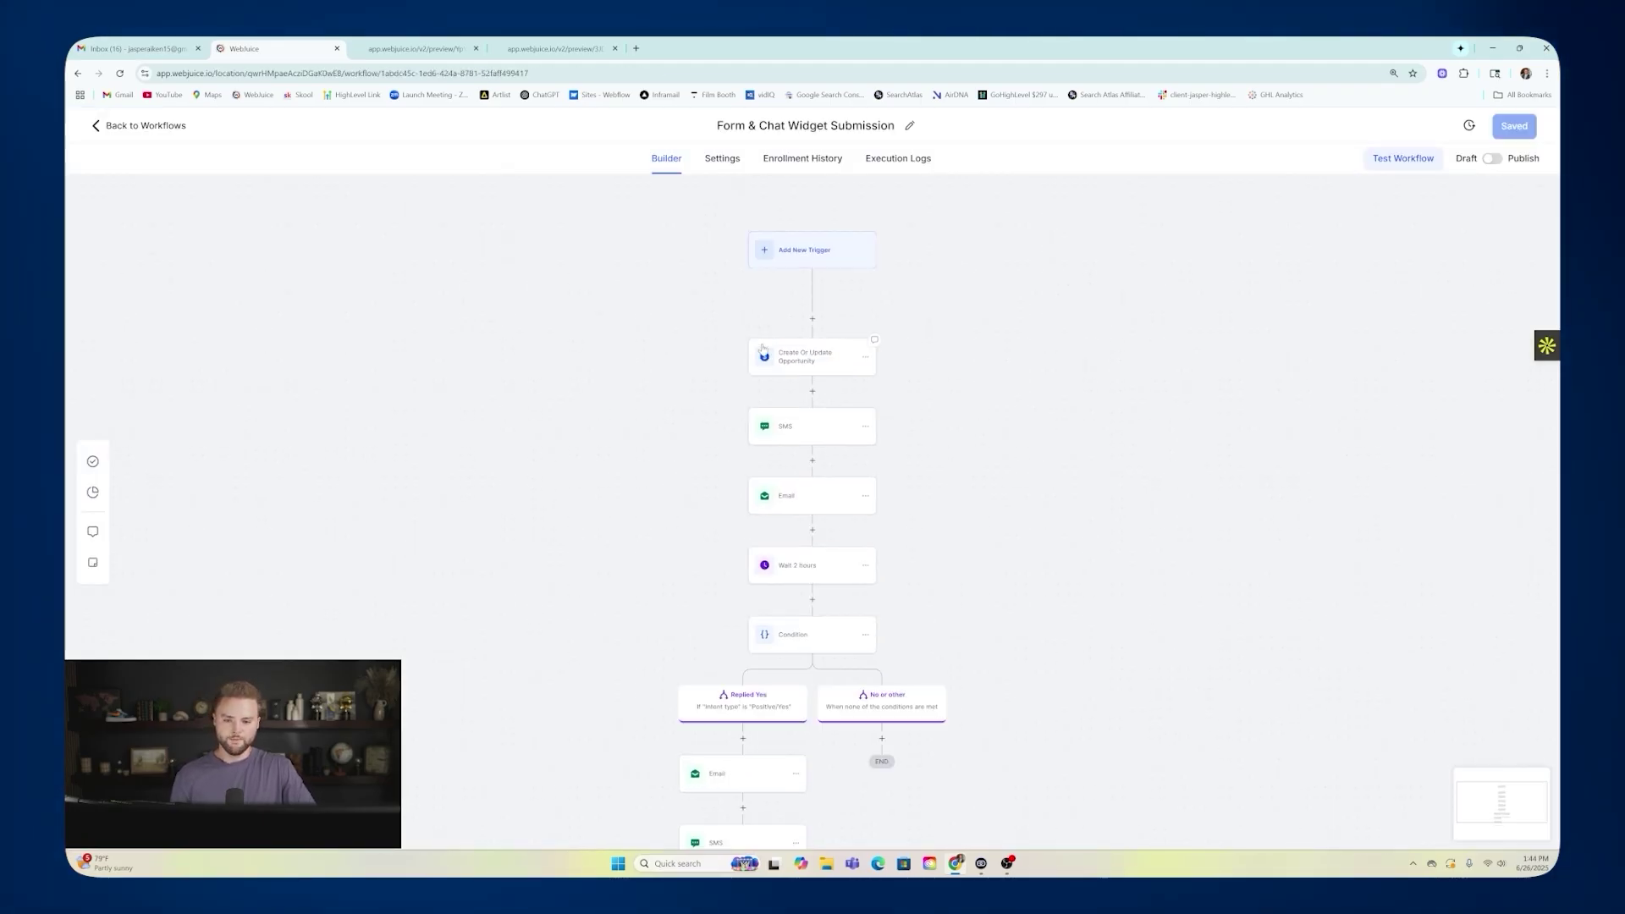
{"action": "left_click", "coordinate": [797, 286]}
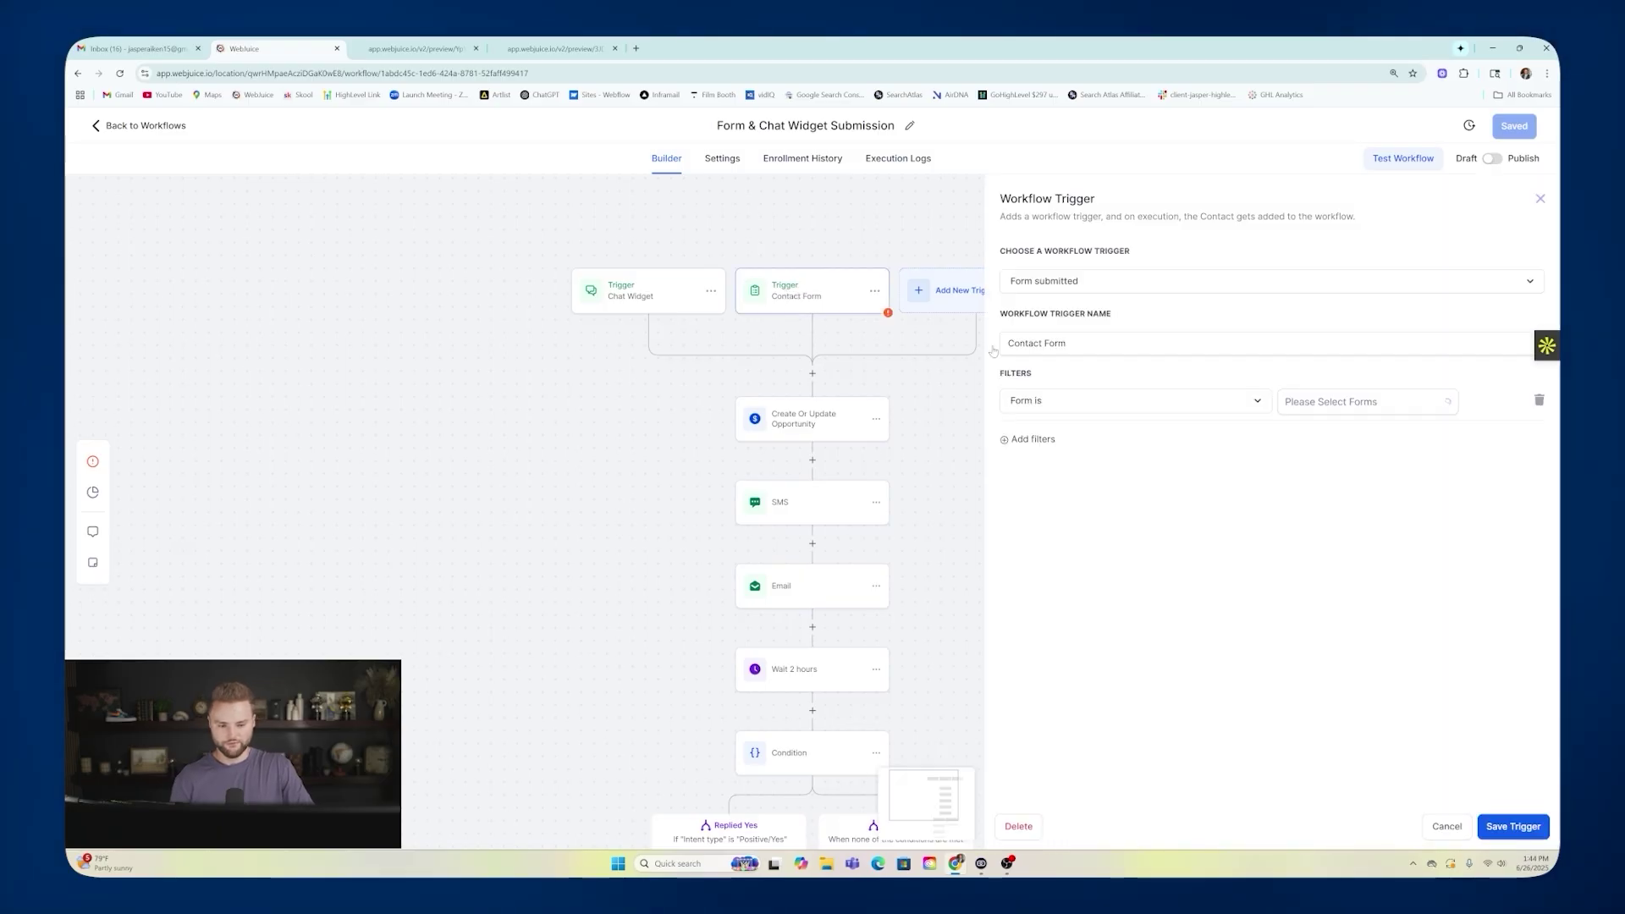
{"action": "left_click", "coordinate": [650, 301]}
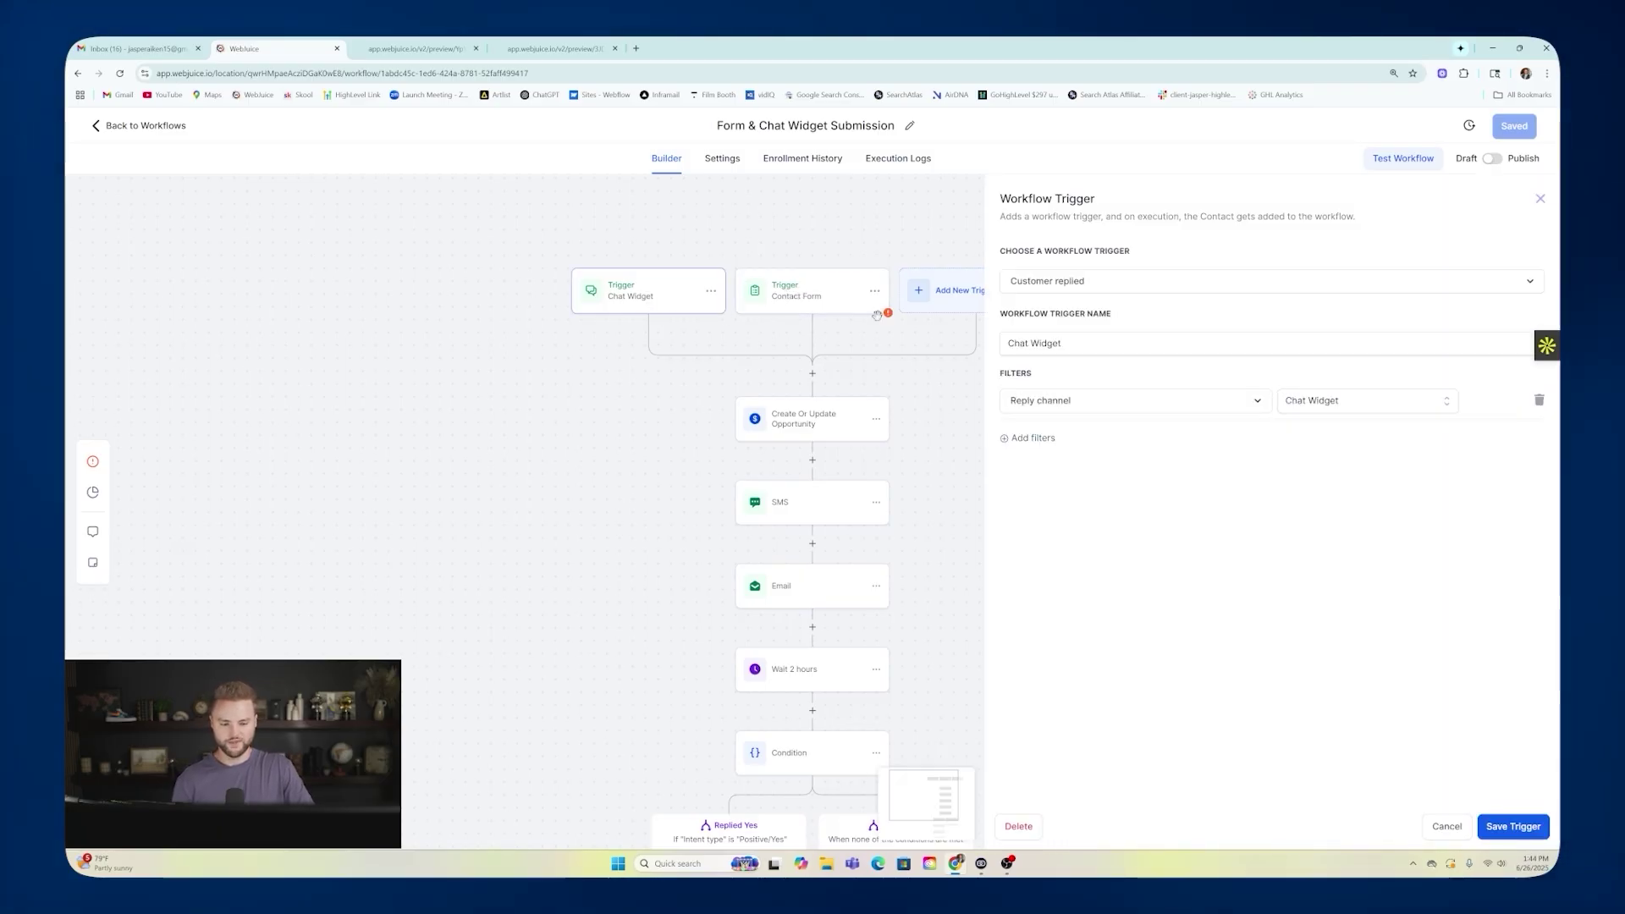
{"action": "left_click", "coordinate": [1444, 825]}
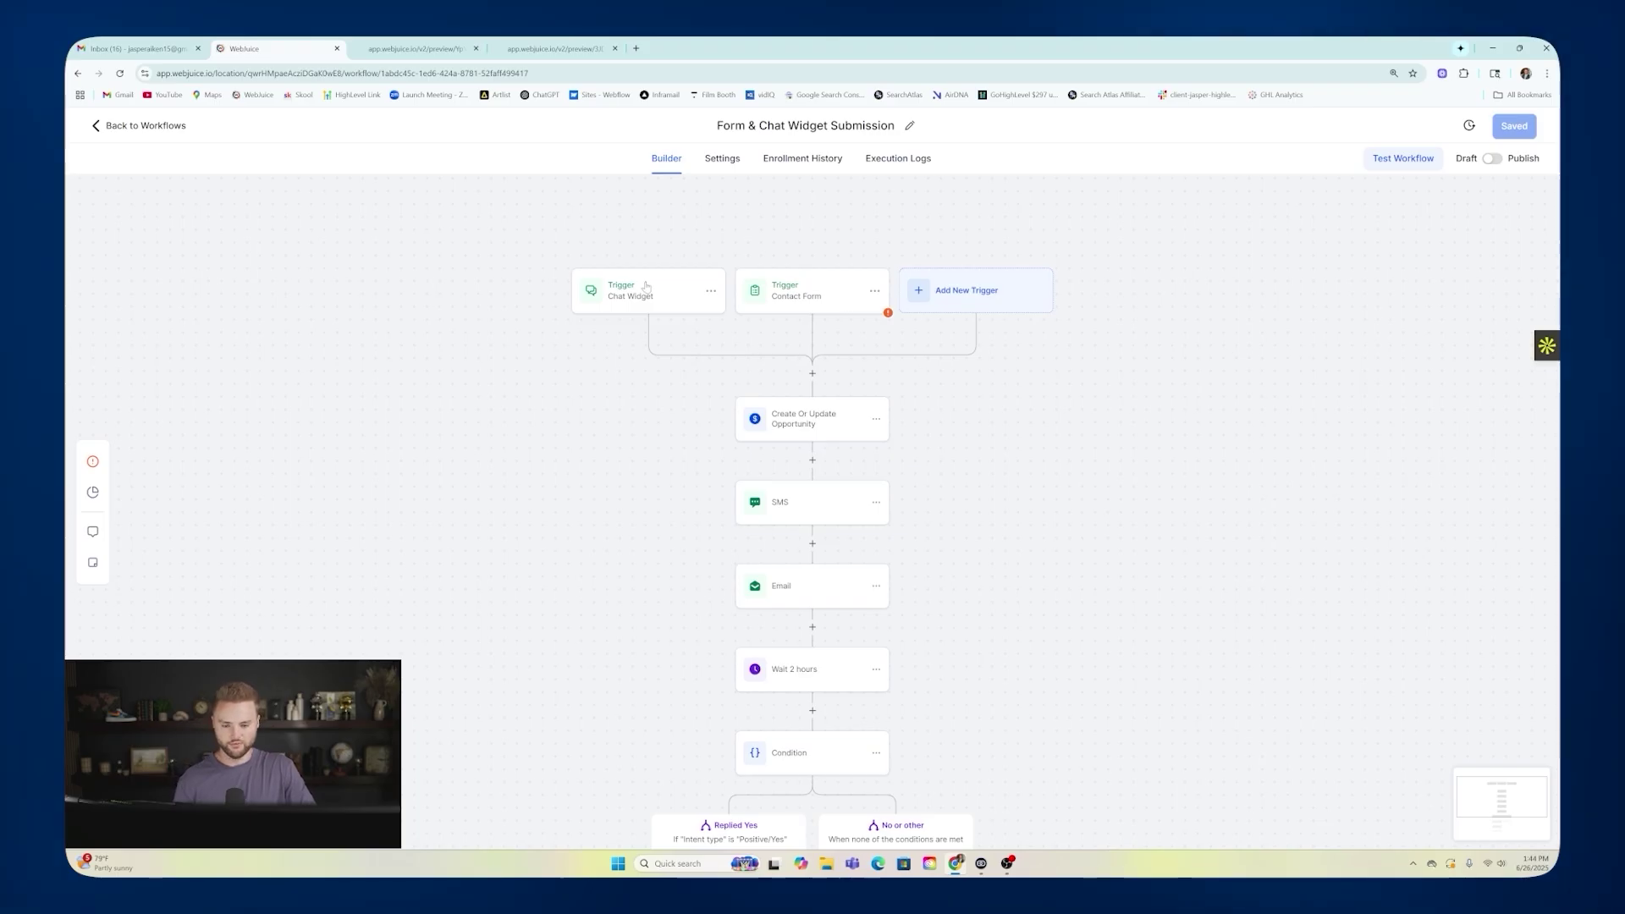
Review the Opportunity, SMS and Email steps and the Replied Yes branch's Email and booking-link SMS.
{"action": "scroll", "coordinate": [845, 310], "scroll_direction": "down", "scroll_amount": 1}
{"action": "left_click", "coordinate": [808, 360]}
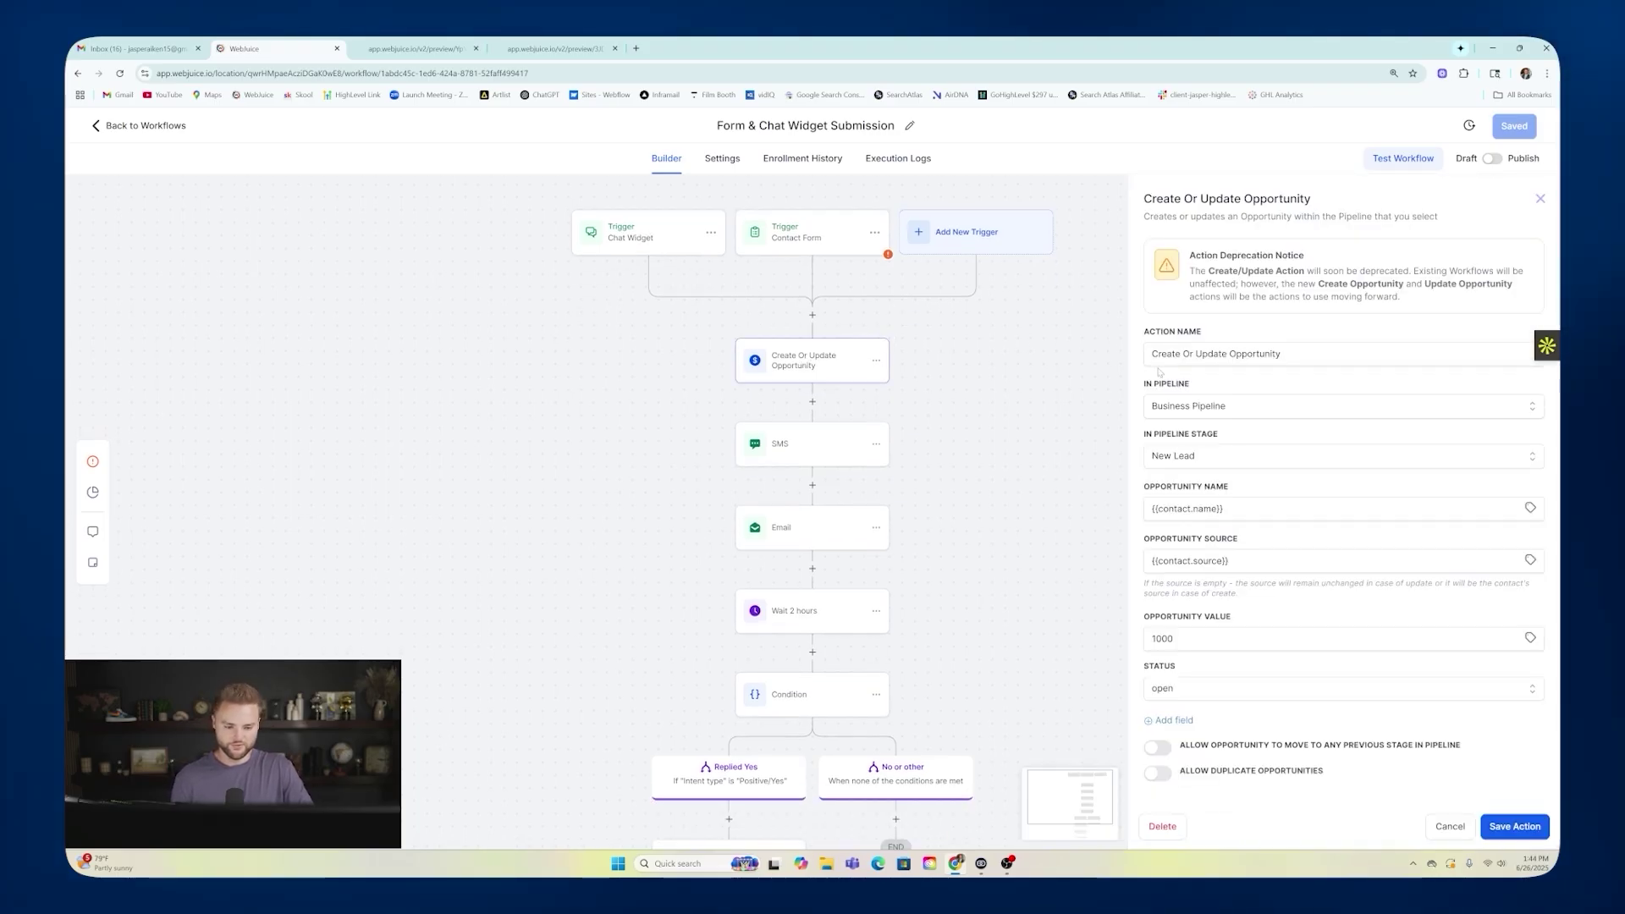
{"action": "left_click", "coordinate": [822, 455]}
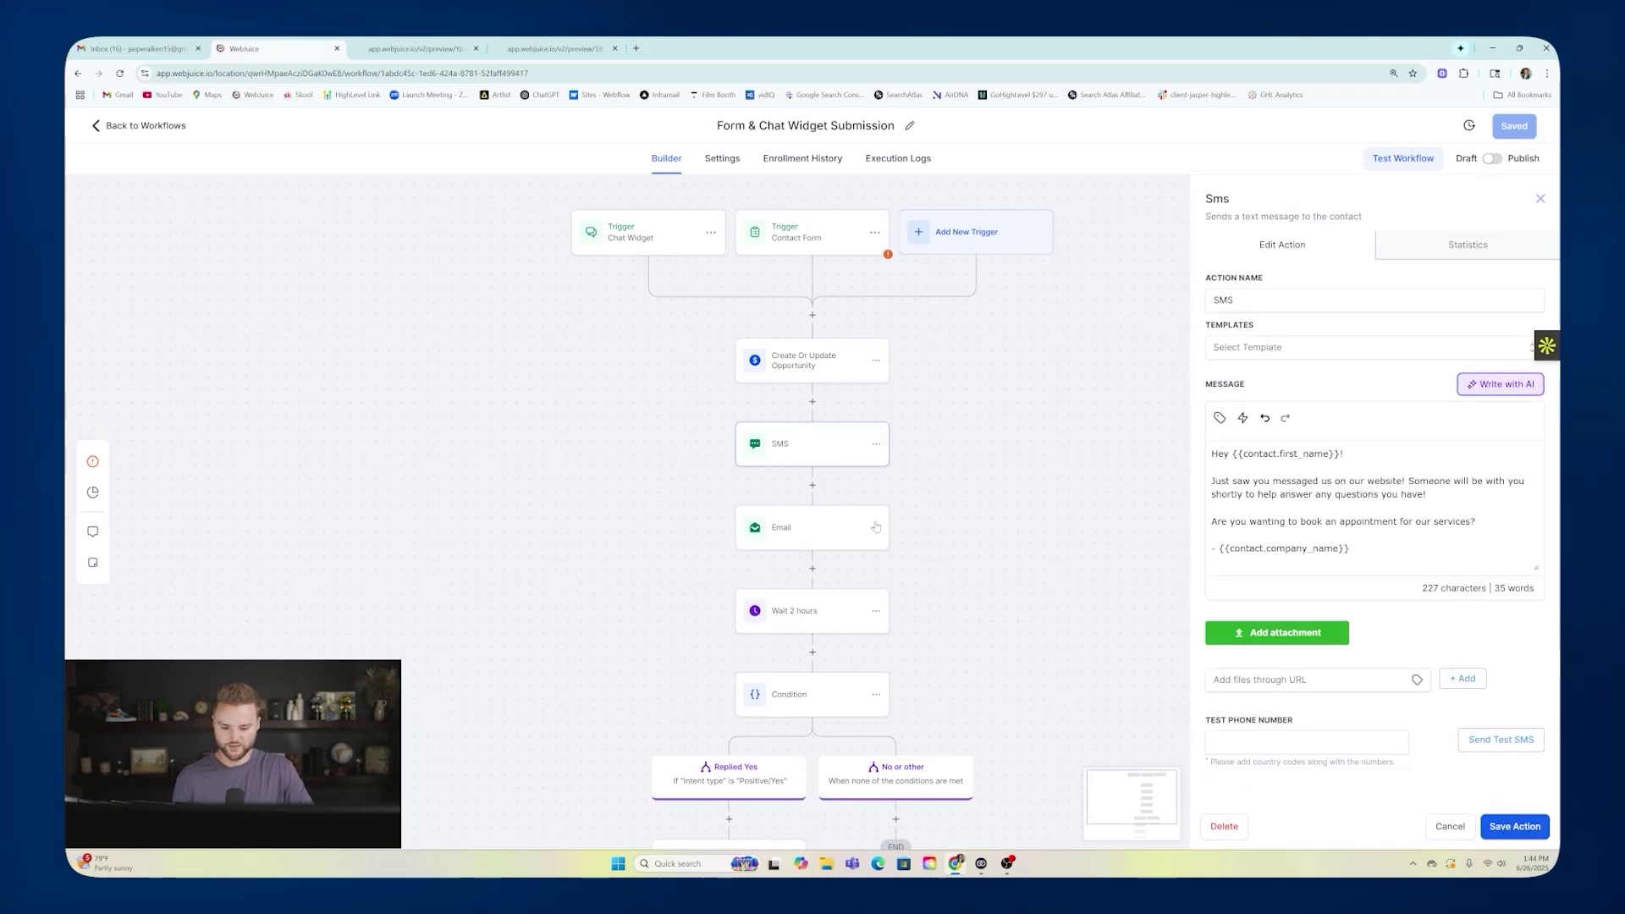
{"action": "left_click", "coordinate": [833, 527]}
{"action": "scroll", "coordinate": [802, 512], "scroll_direction": "down", "scroll_amount": 2}
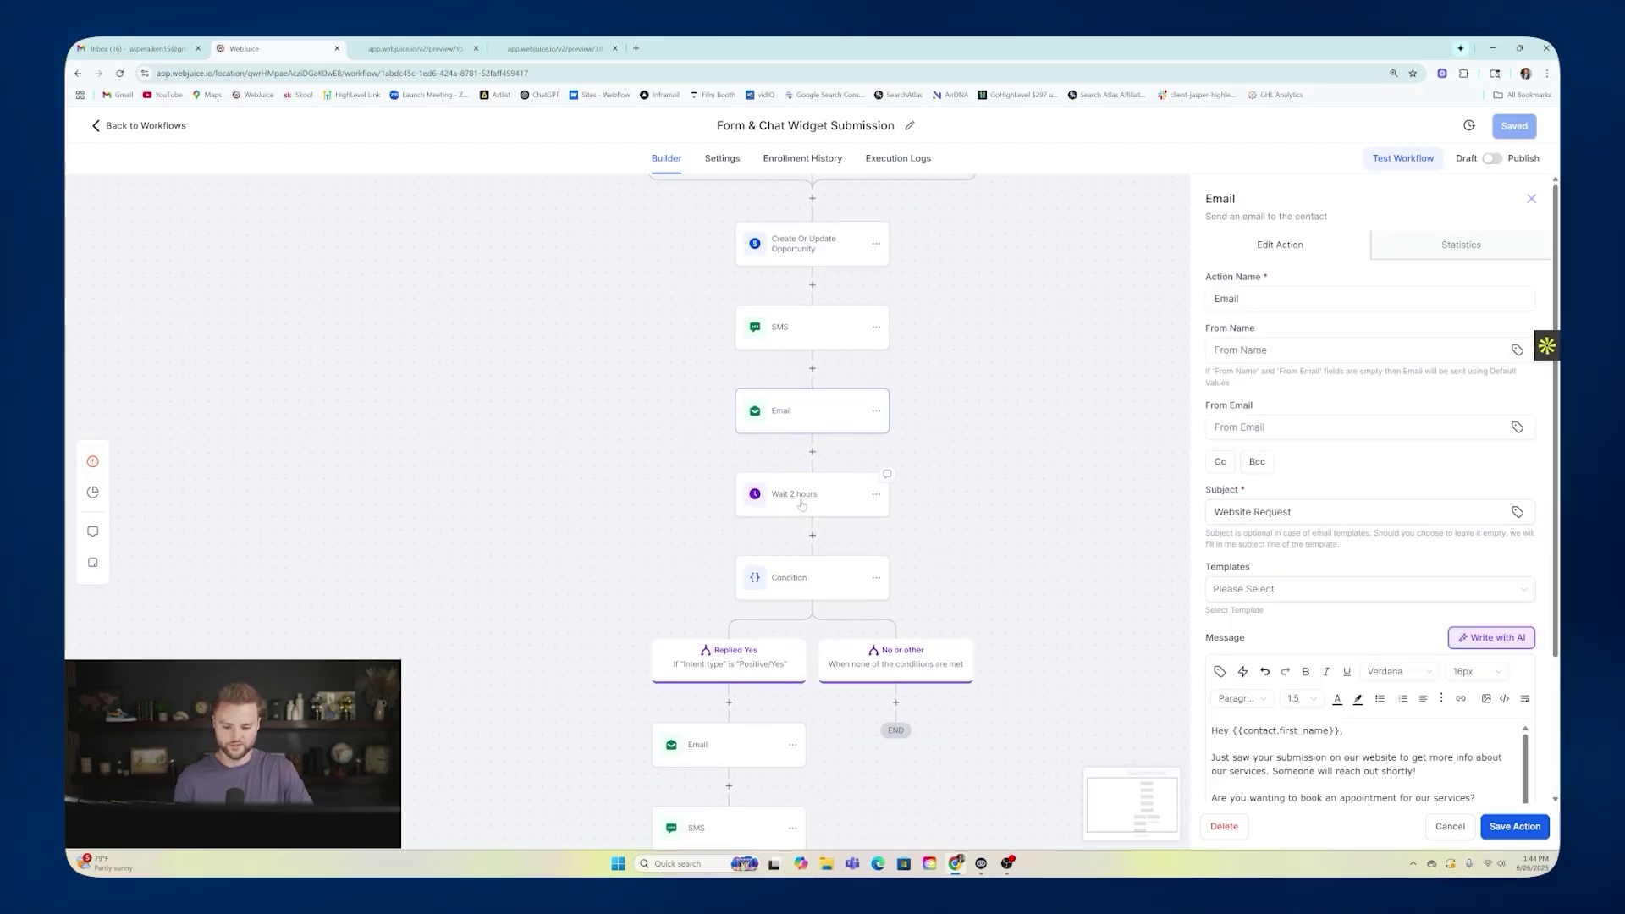
{"action": "scroll", "coordinate": [842, 453], "scroll_direction": "down", "scroll_amount": 3}
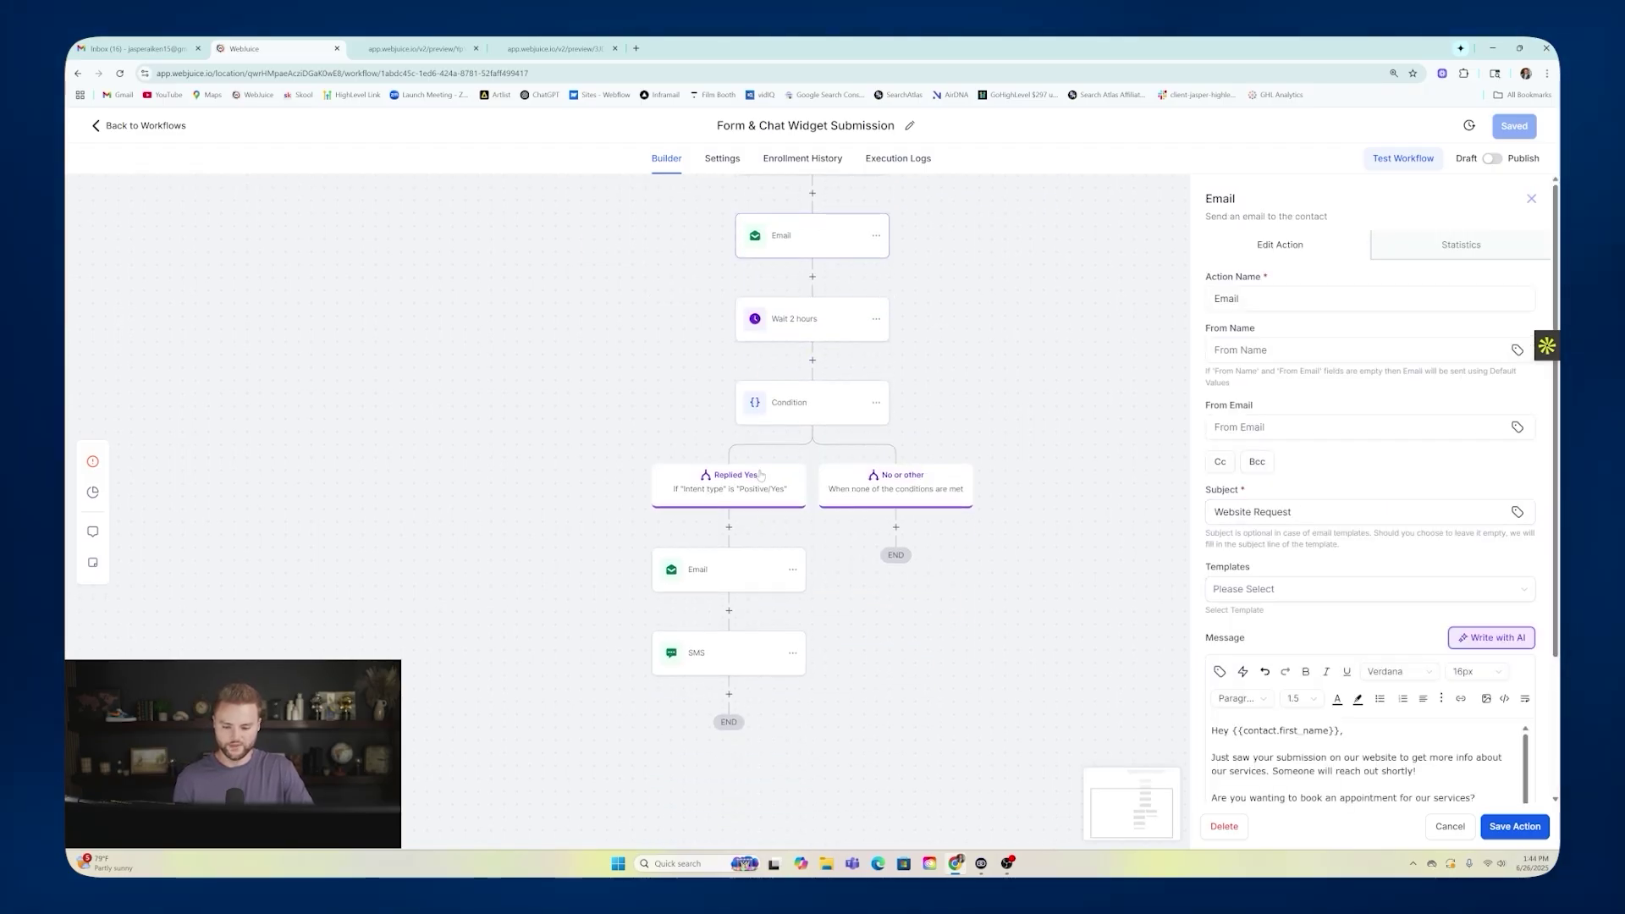
{"action": "left_click", "coordinate": [730, 569]}
{"action": "left_click", "coordinate": [734, 750]}
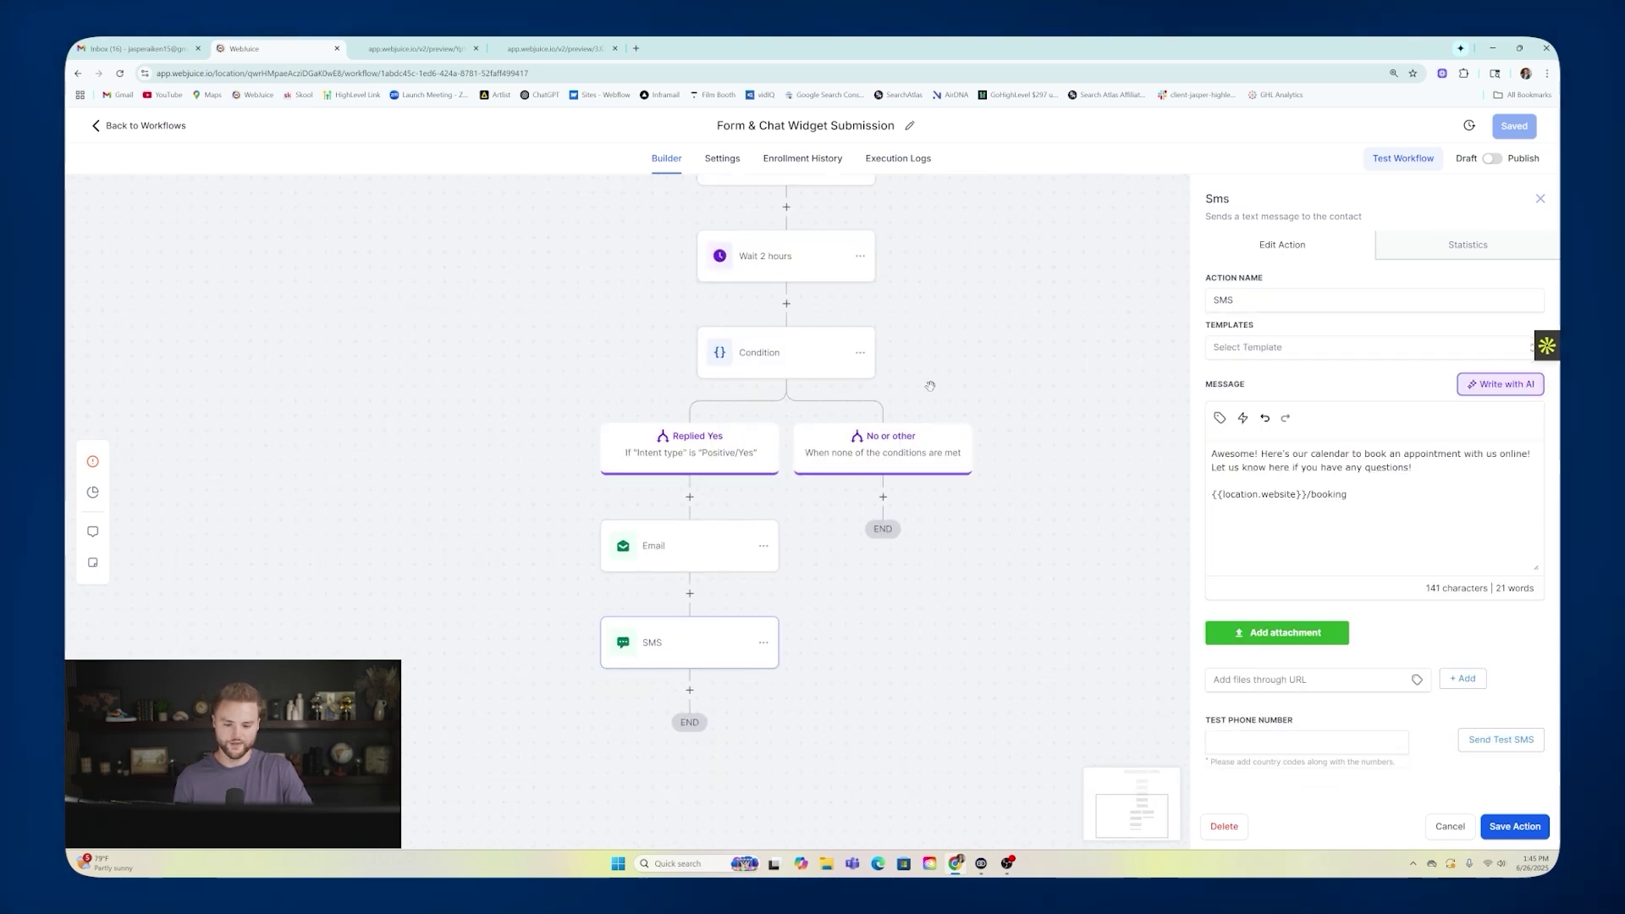
{"action": "scroll", "coordinate": [823, 243], "scroll_direction": "up", "scroll_amount": 2}
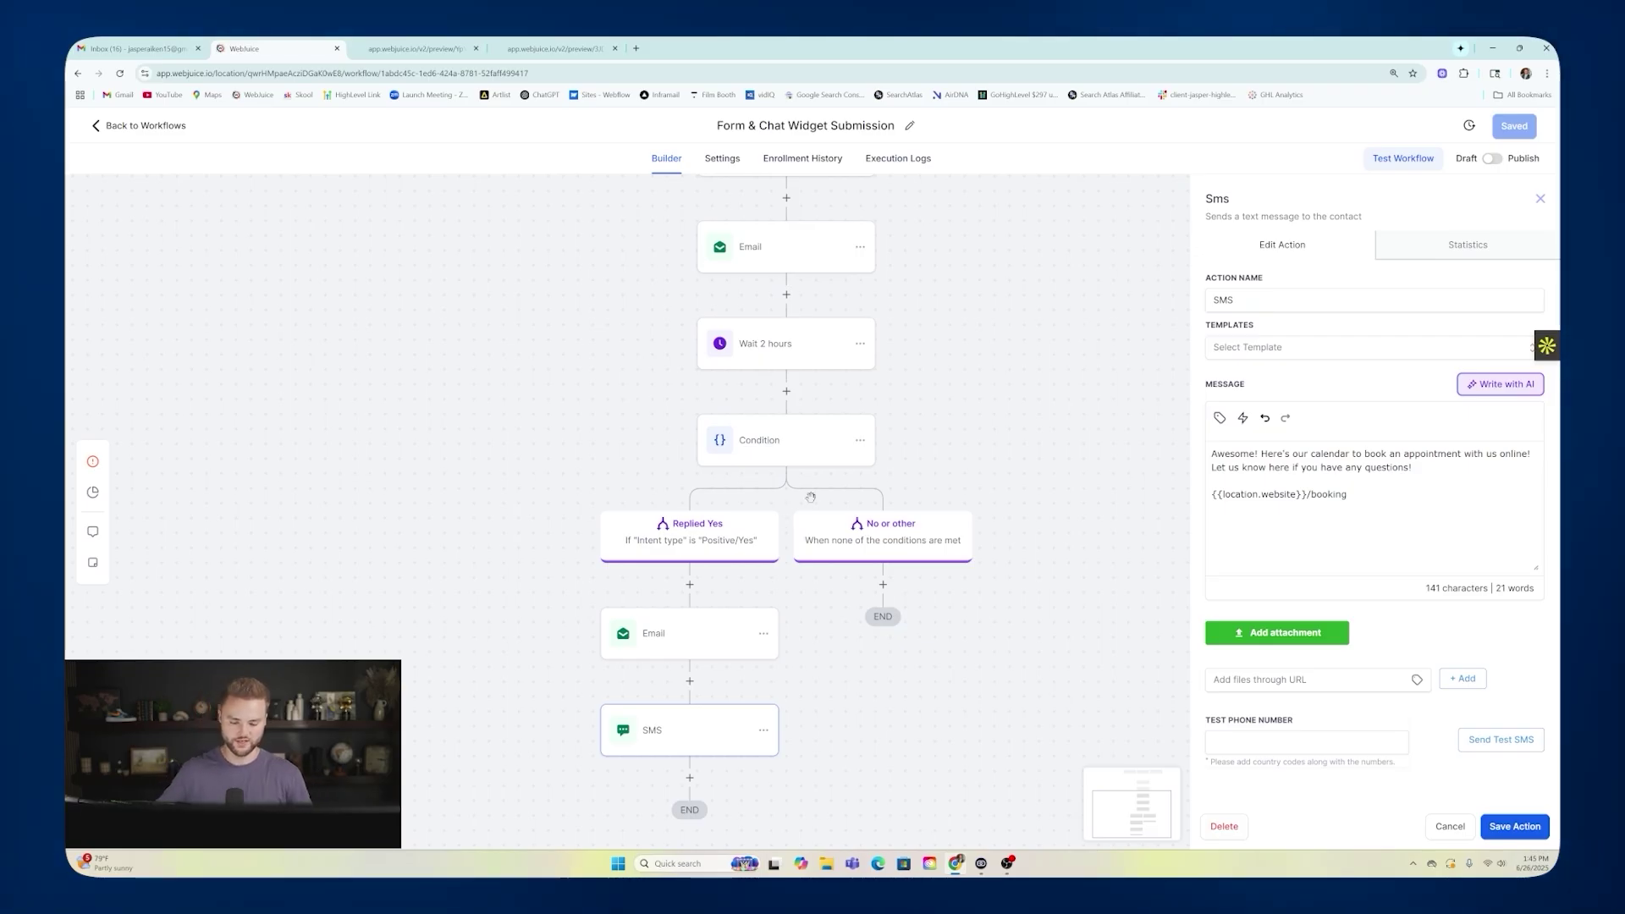
{"action": "scroll", "coordinate": [955, 406], "scroll_direction": "up", "scroll_amount": 2}
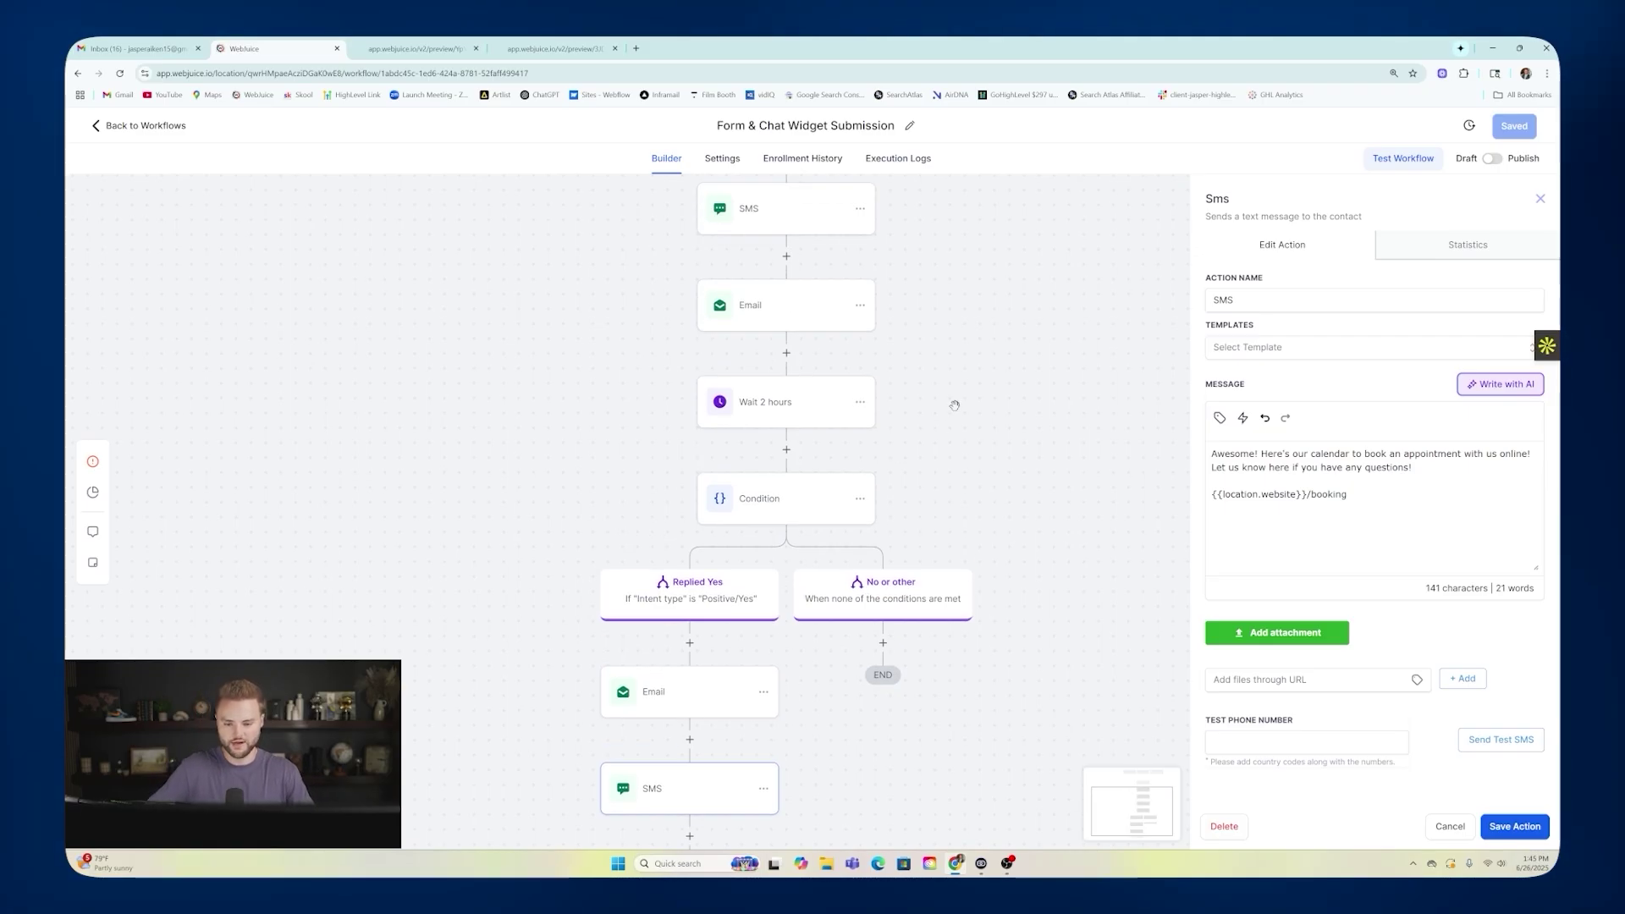
{"action": "left_click", "coordinate": [1540, 198]}
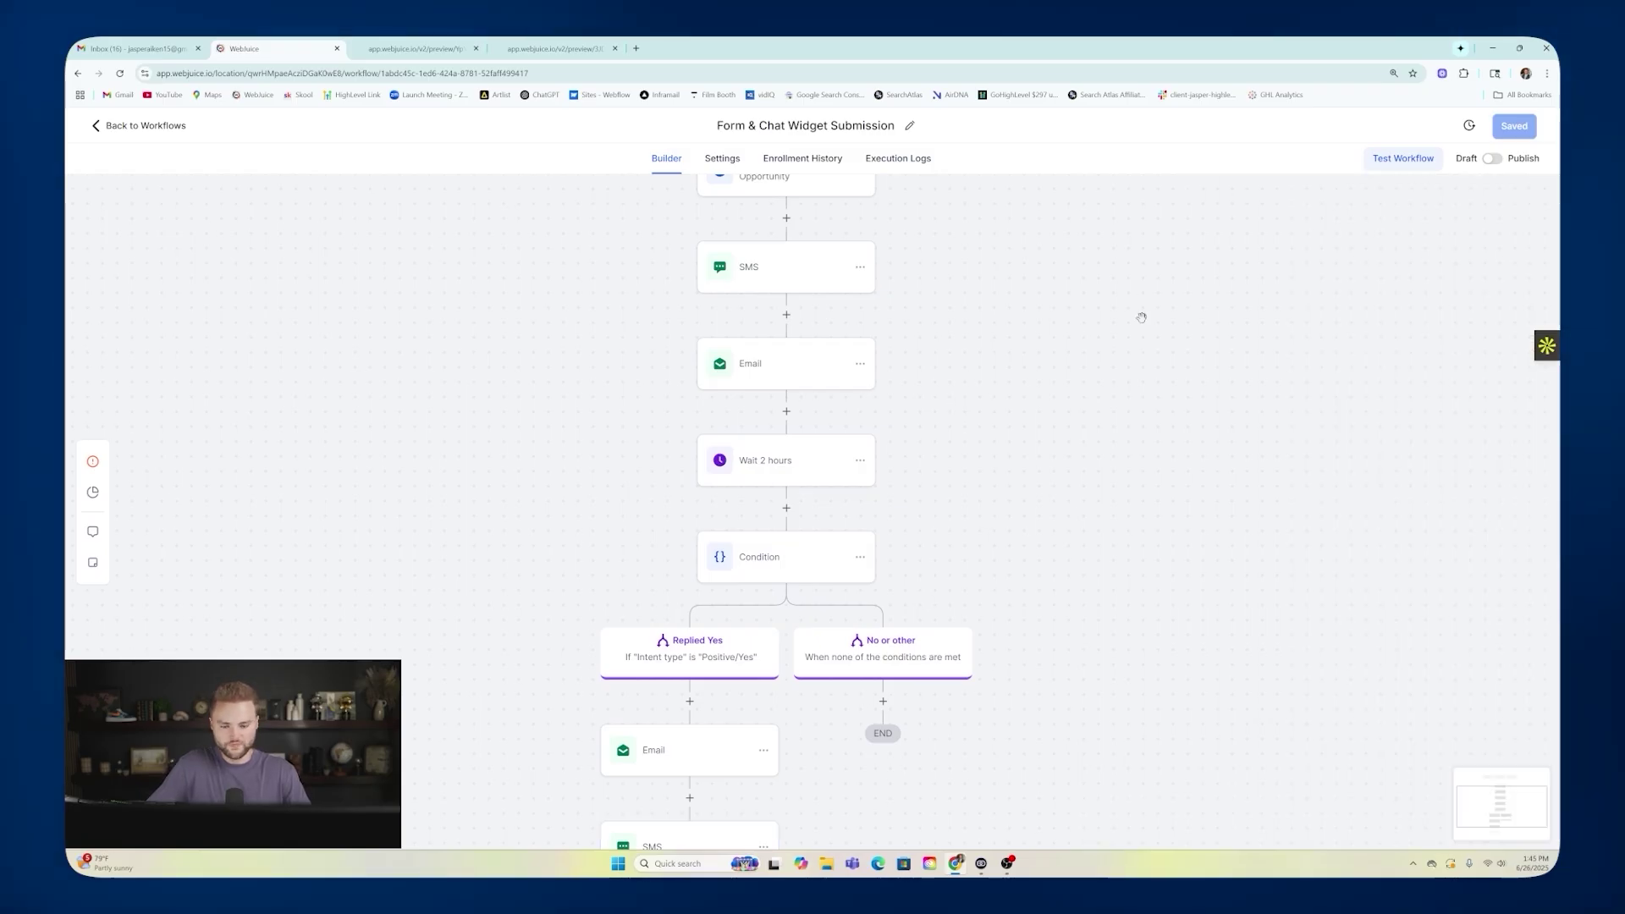
{"action": "scroll", "coordinate": [1142, 316], "scroll_direction": "up", "scroll_amount": 5}
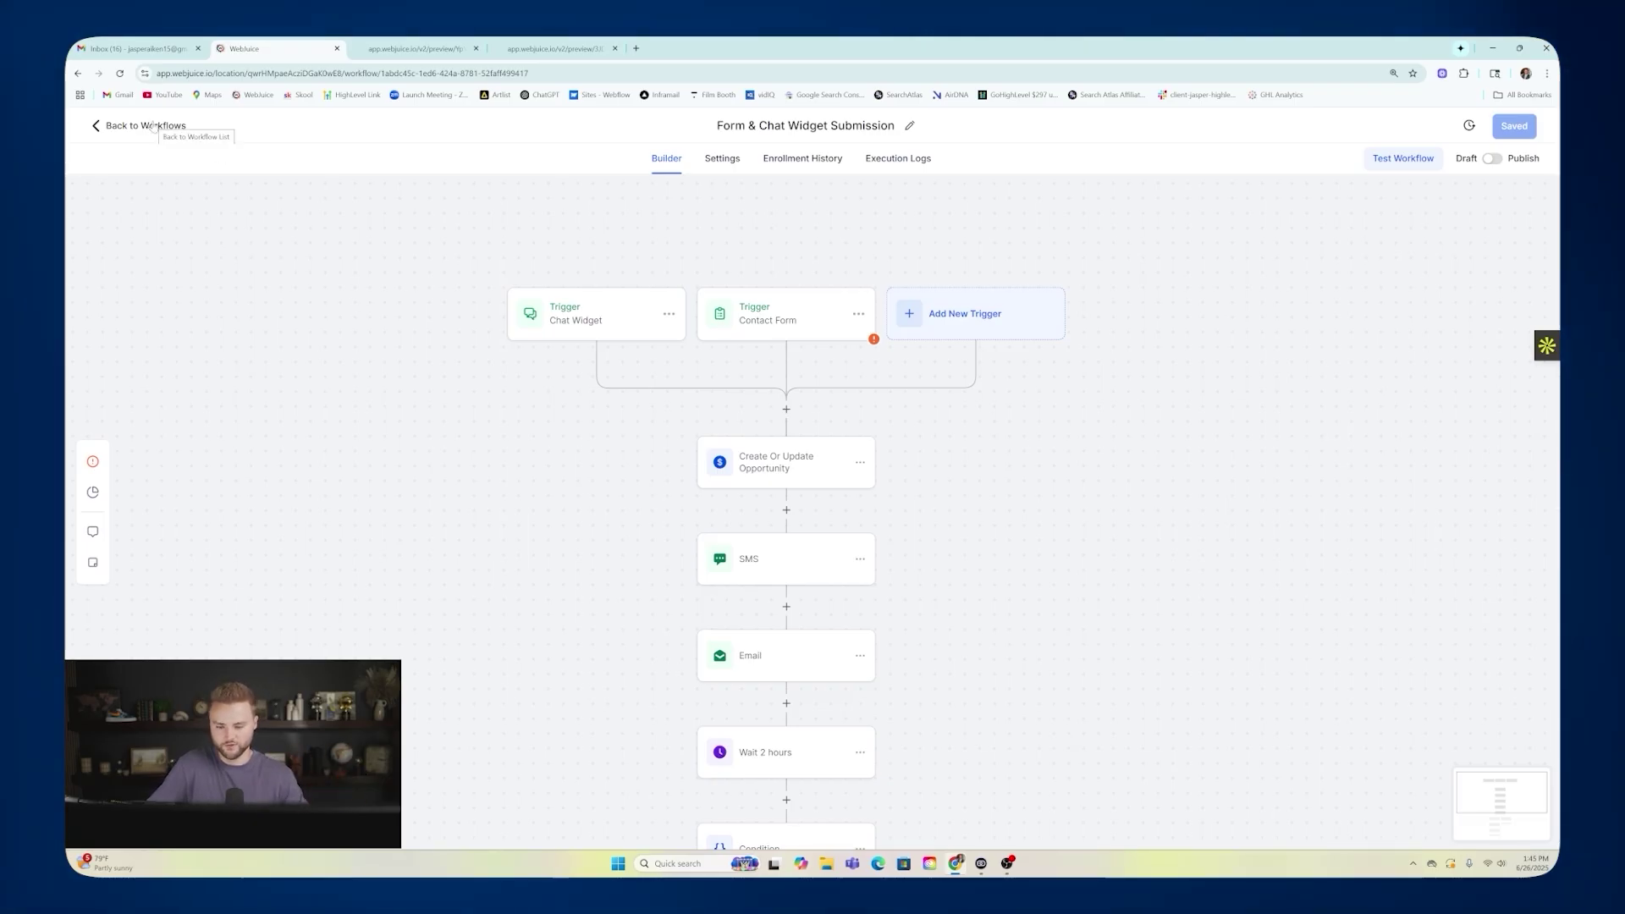
Leave the workflow and go to the Conversation AI page under AI Agents.
{"action": "left_click", "coordinate": [153, 126]}
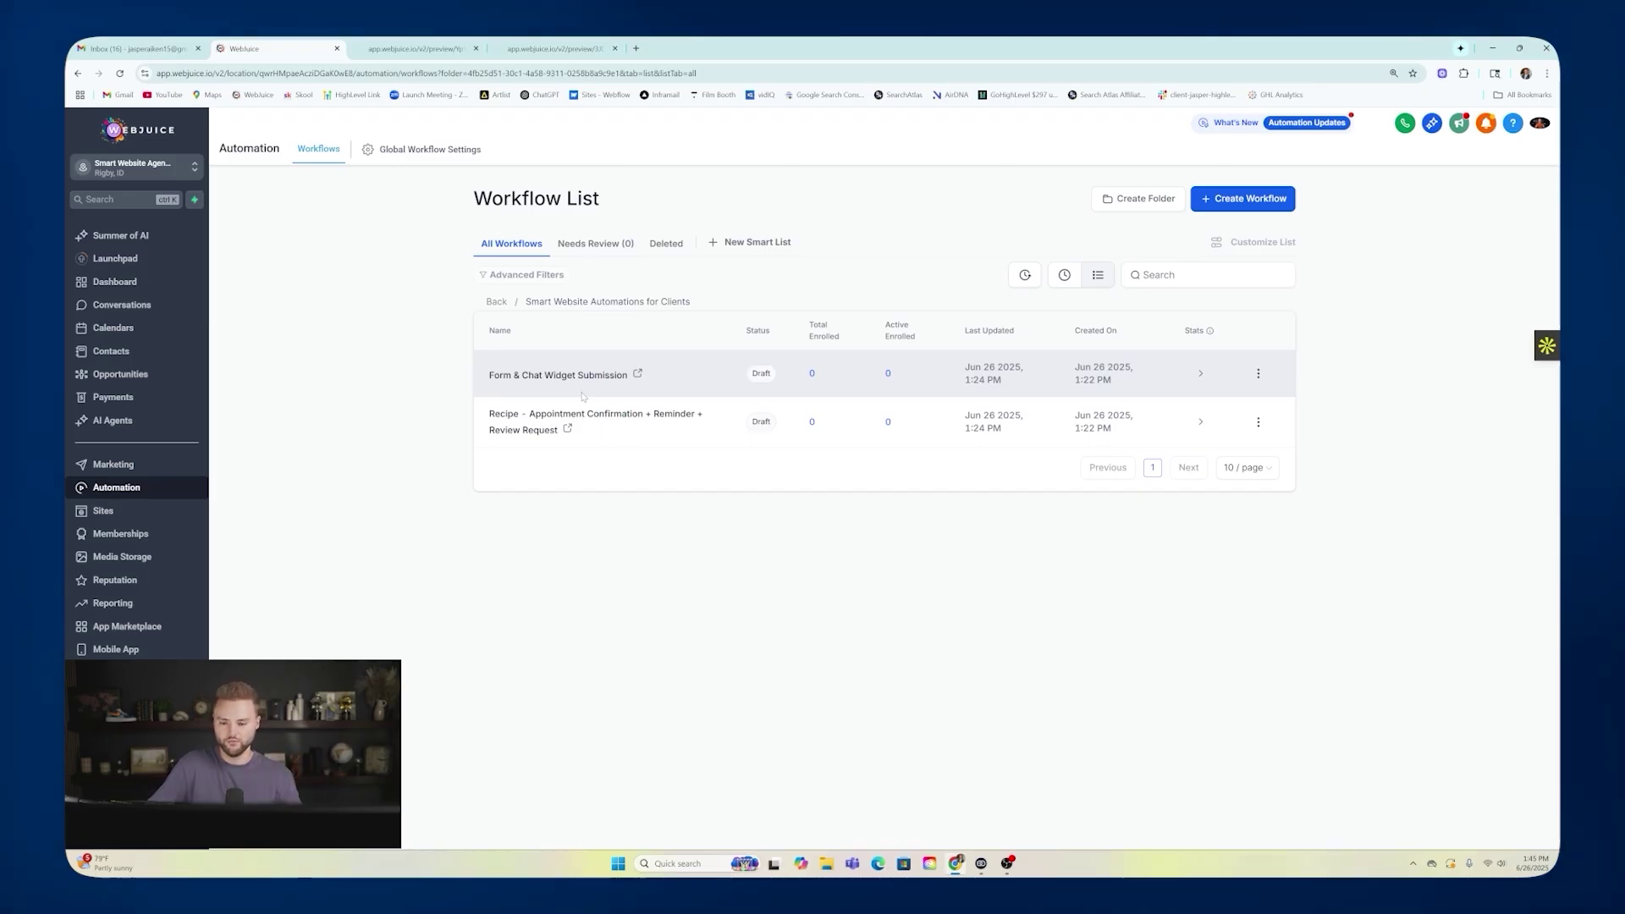
{"action": "left_click", "coordinate": [88, 426]}
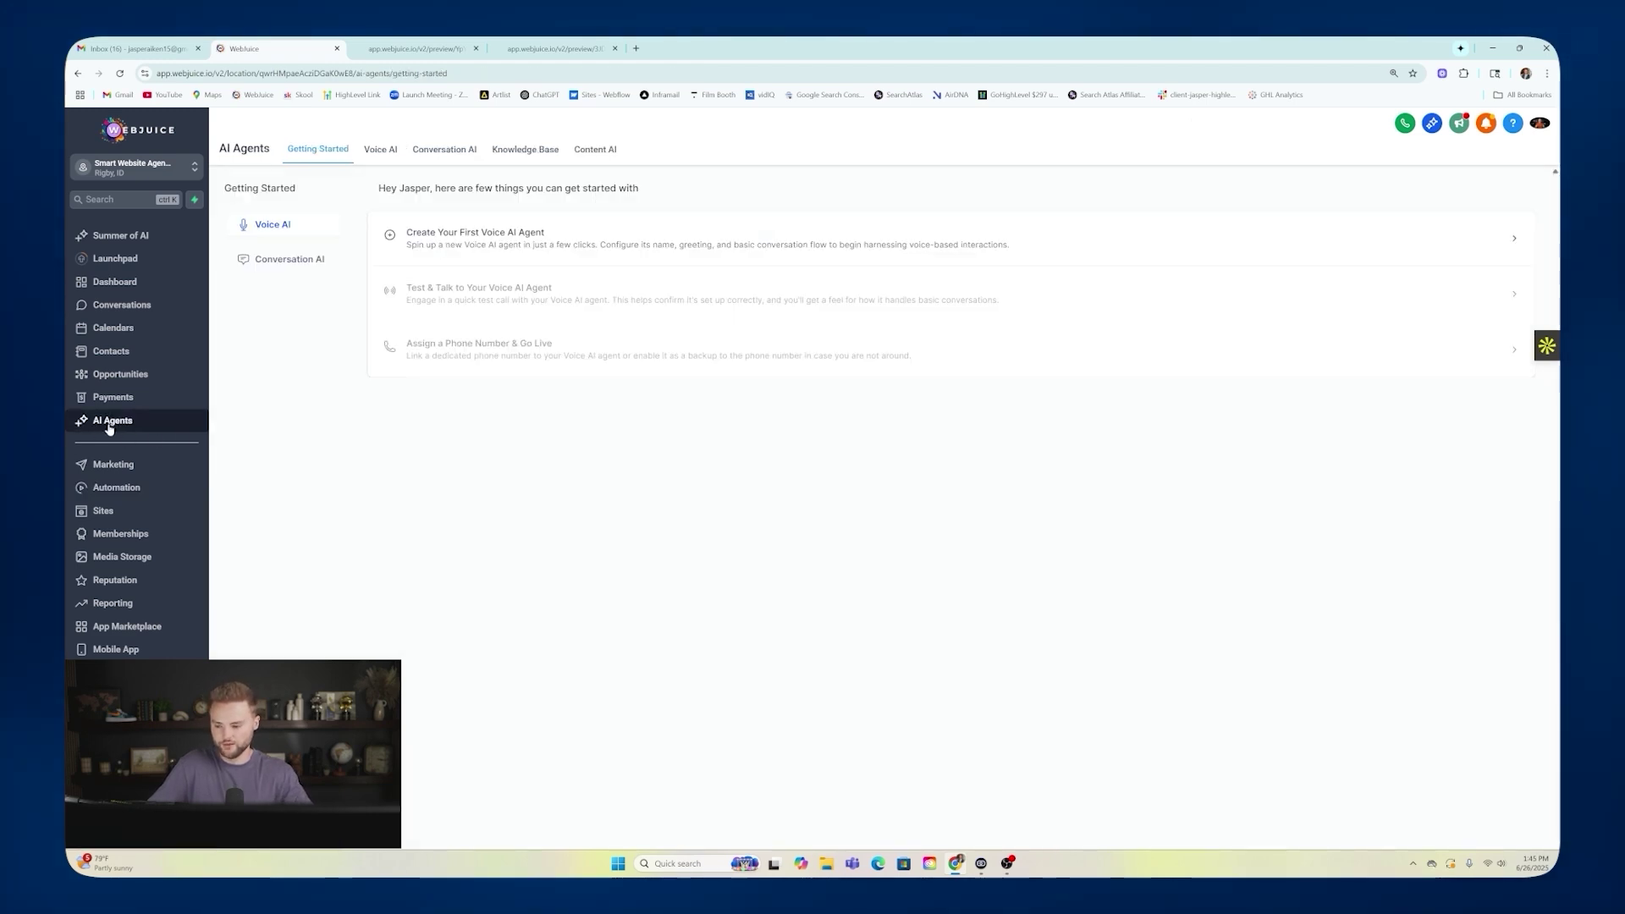
{"action": "left_click", "coordinate": [458, 158]}
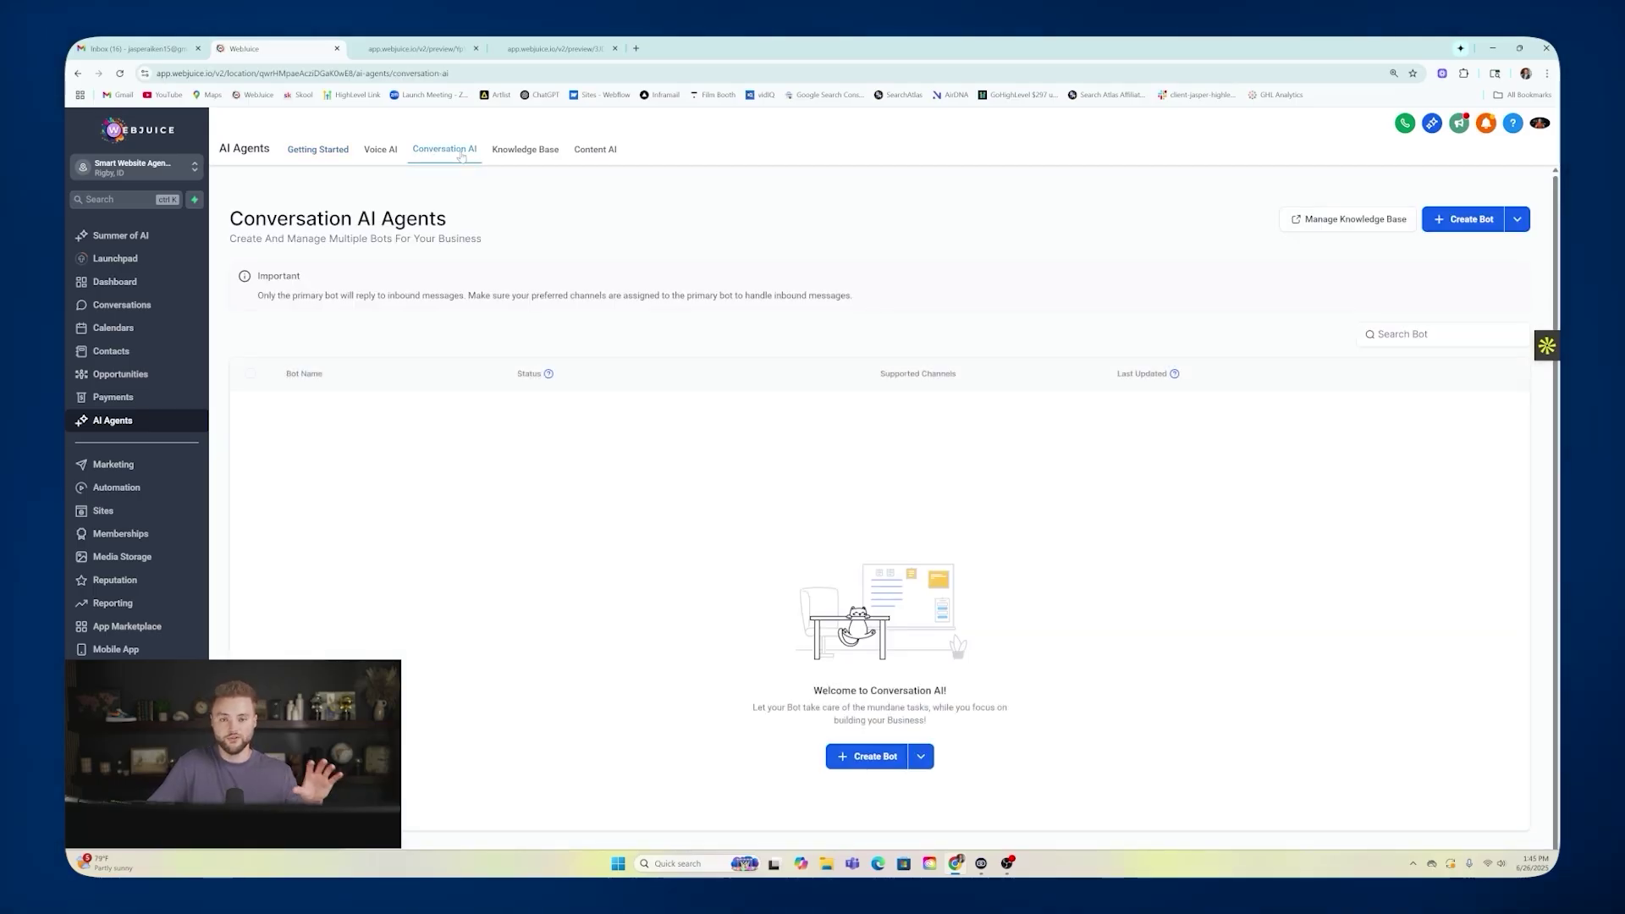
Check the chat form on the landscaping site preview, then return to WebJuice.
{"action": "key", "text": "ctrl+Tab"}
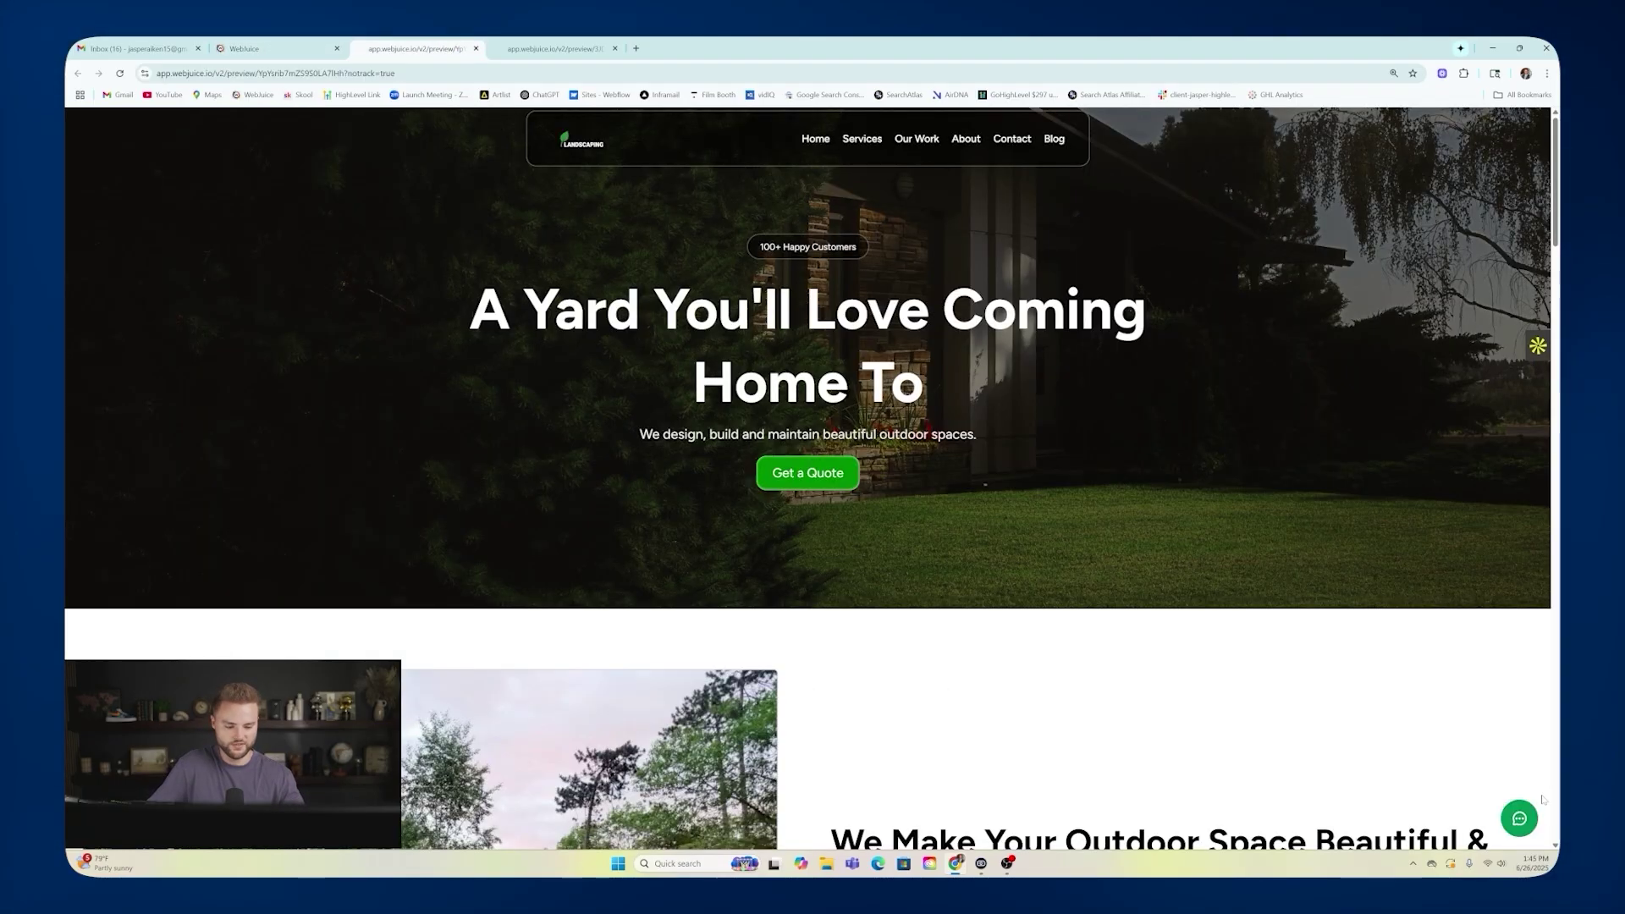
{"action": "left_click", "coordinate": [1519, 819]}
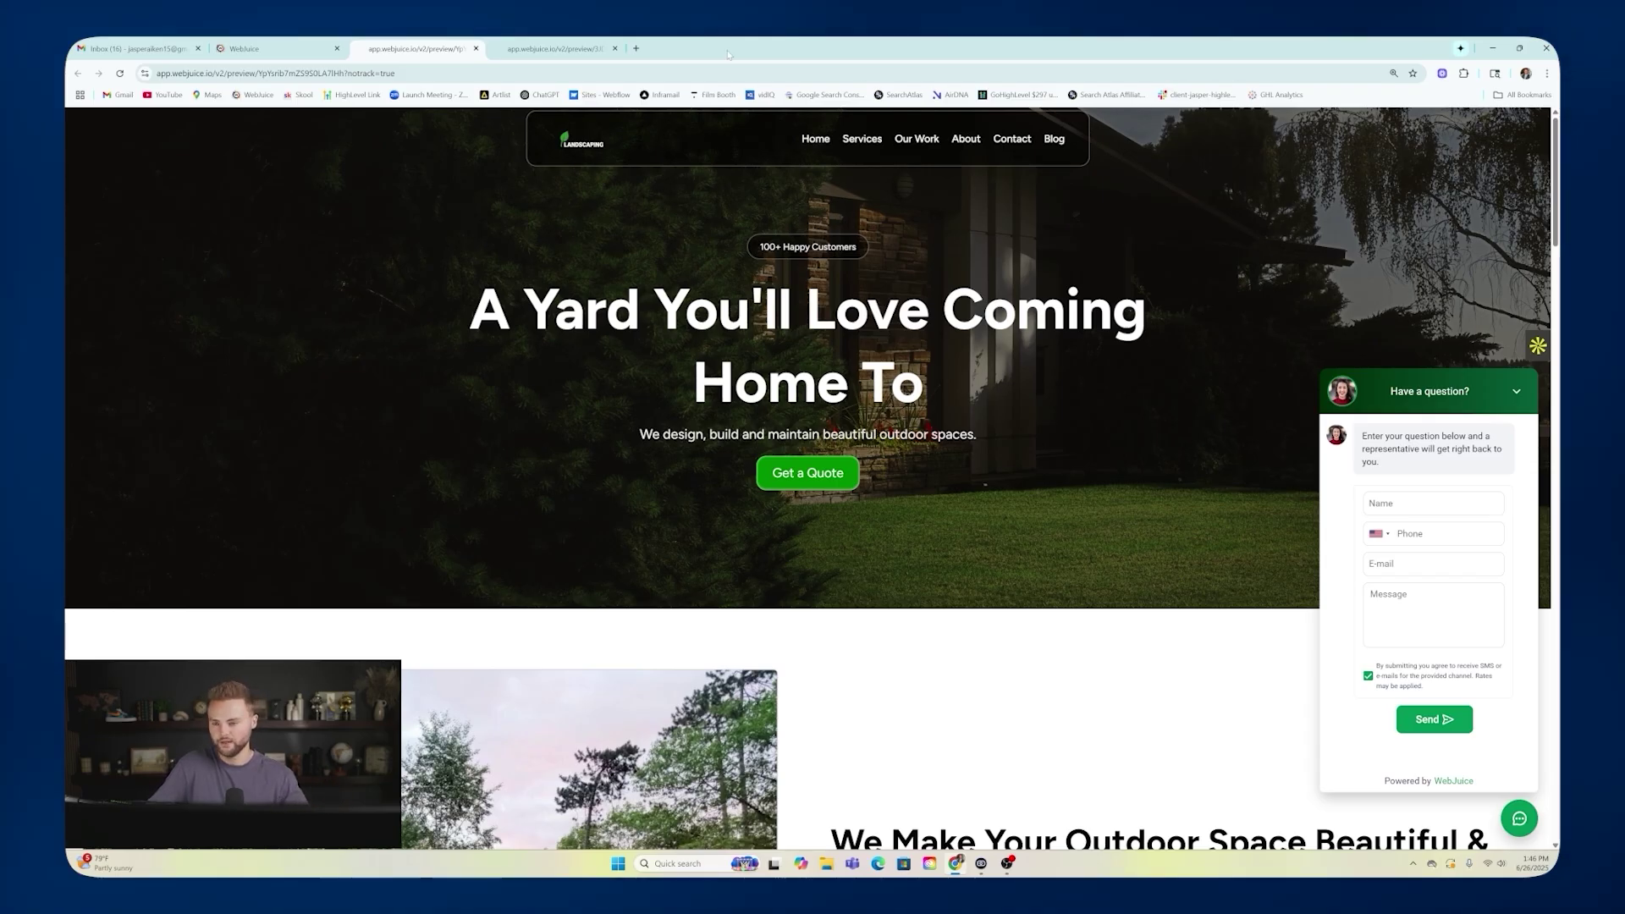
{"action": "left_click", "coordinate": [263, 51]}
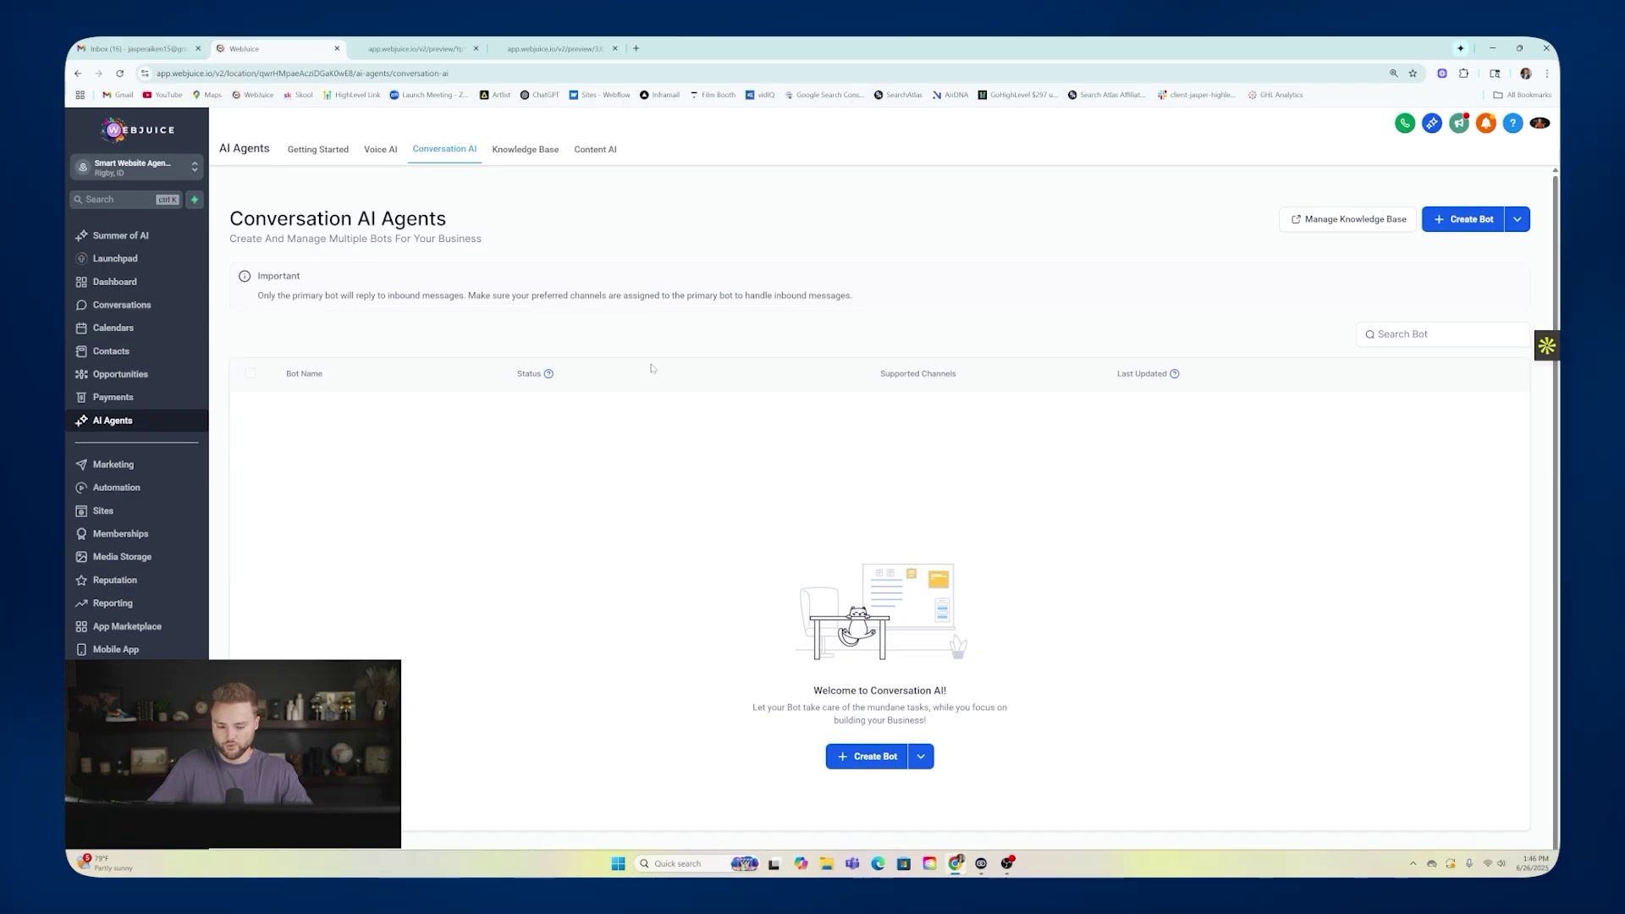
Create a new conversation bot with the General Q&A type.
{"action": "scroll", "coordinate": [868, 754], "scroll_direction": "down", "scroll_amount": 1}
{"action": "left_click", "coordinate": [865, 745]}
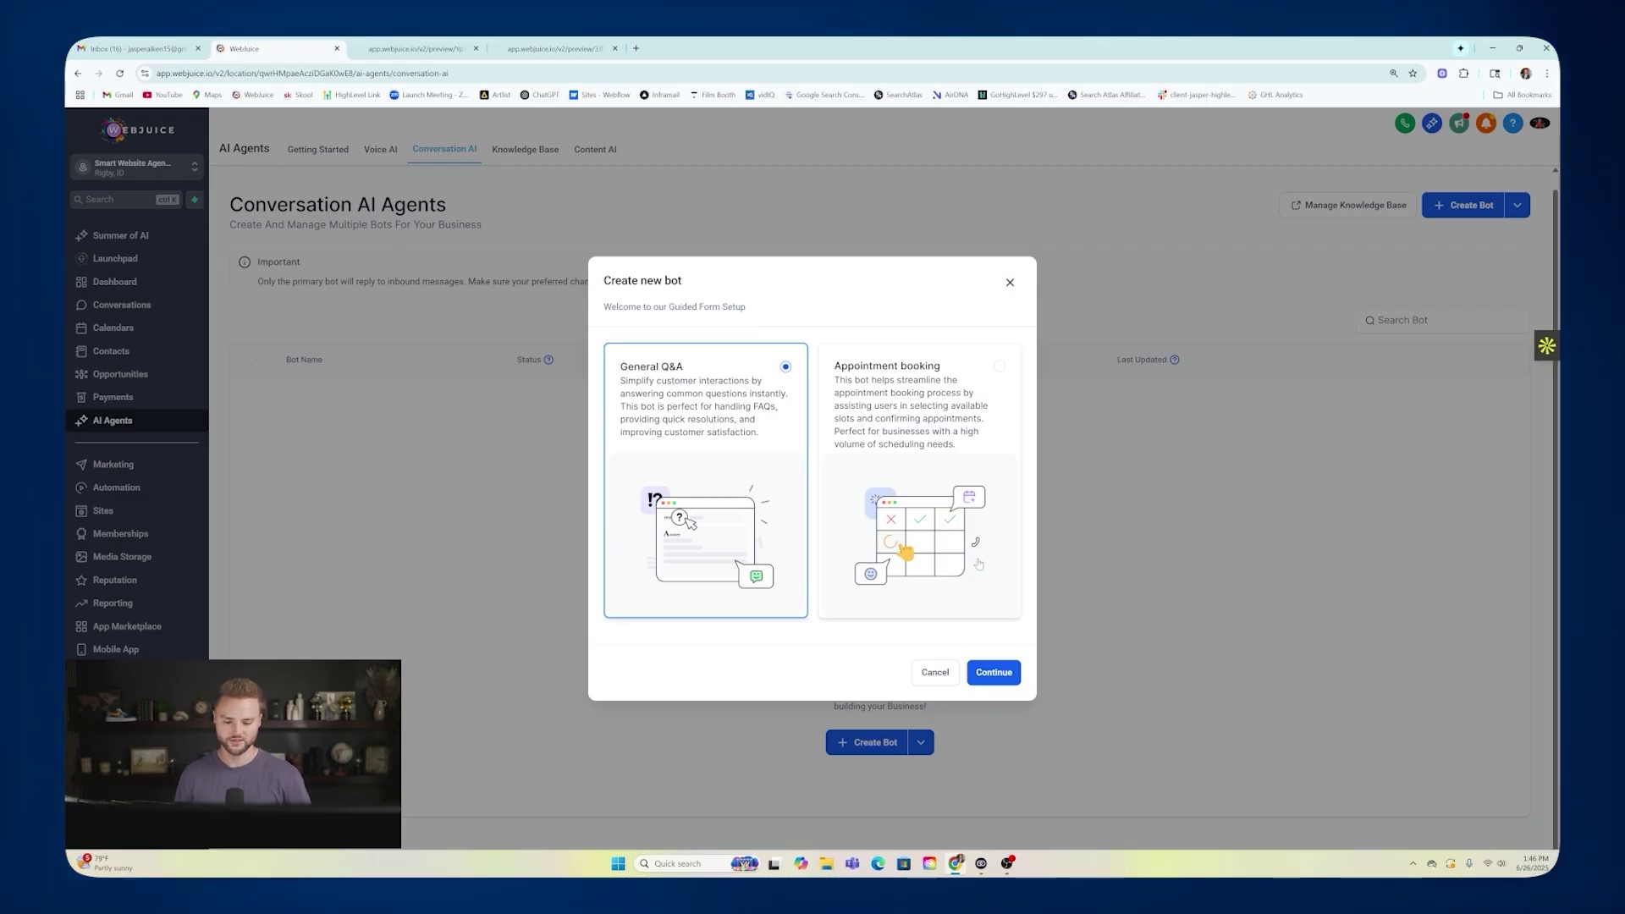
{"action": "left_click", "coordinate": [994, 673]}
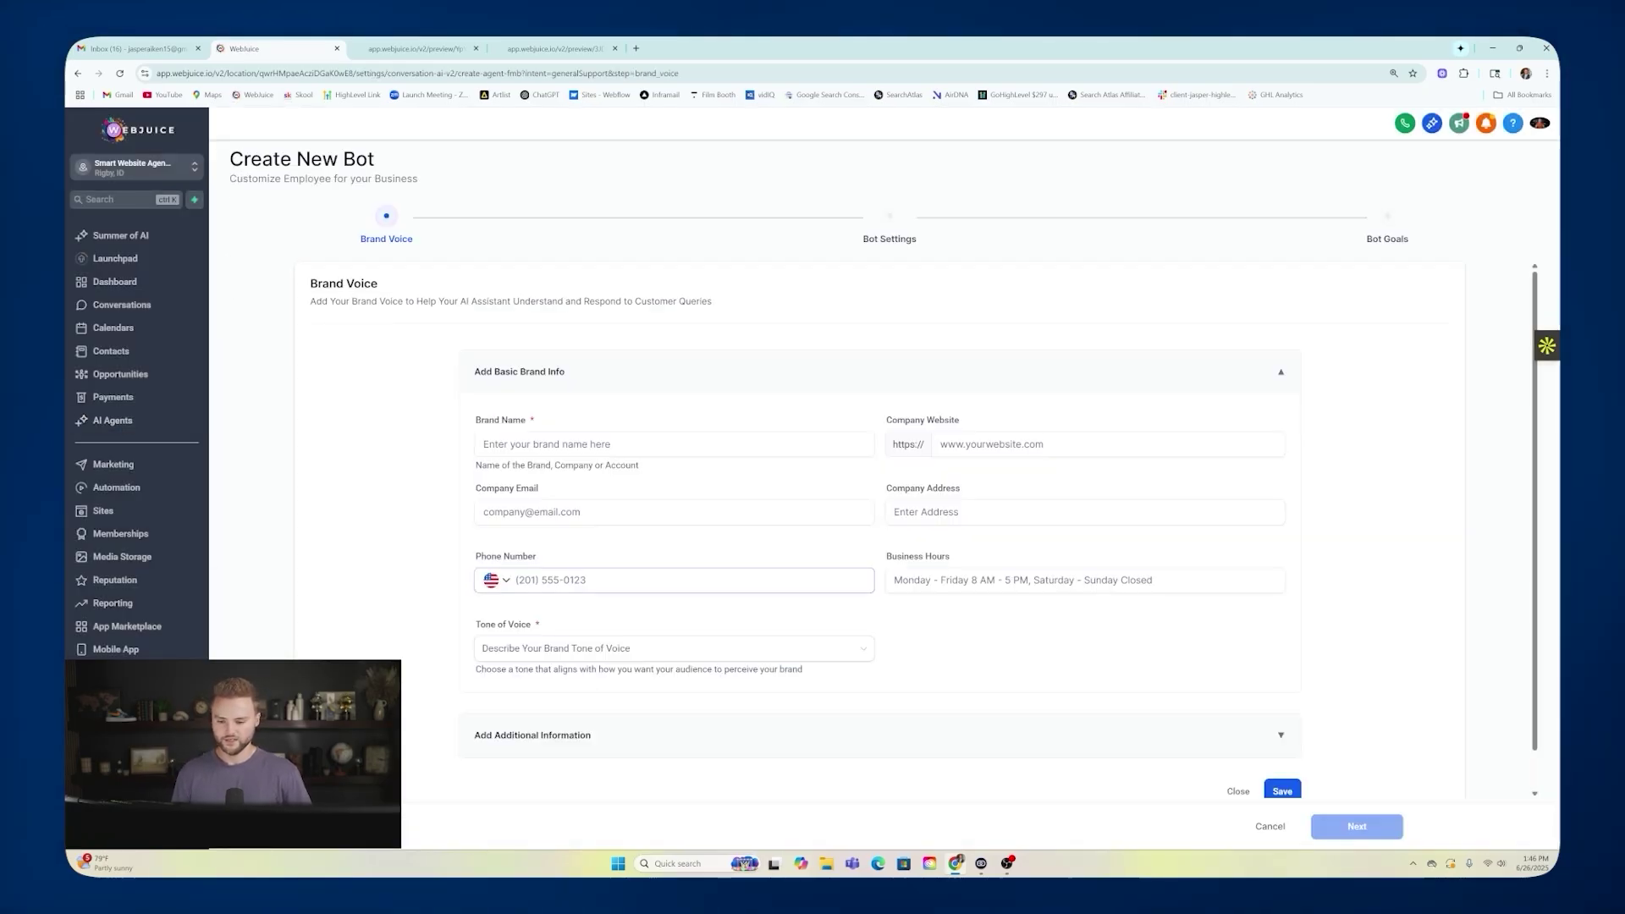
Enter brand name ABC Landscaping, website abclandscaping.com, and the company's email, address and phone.
{"action": "type", "text": "A"}
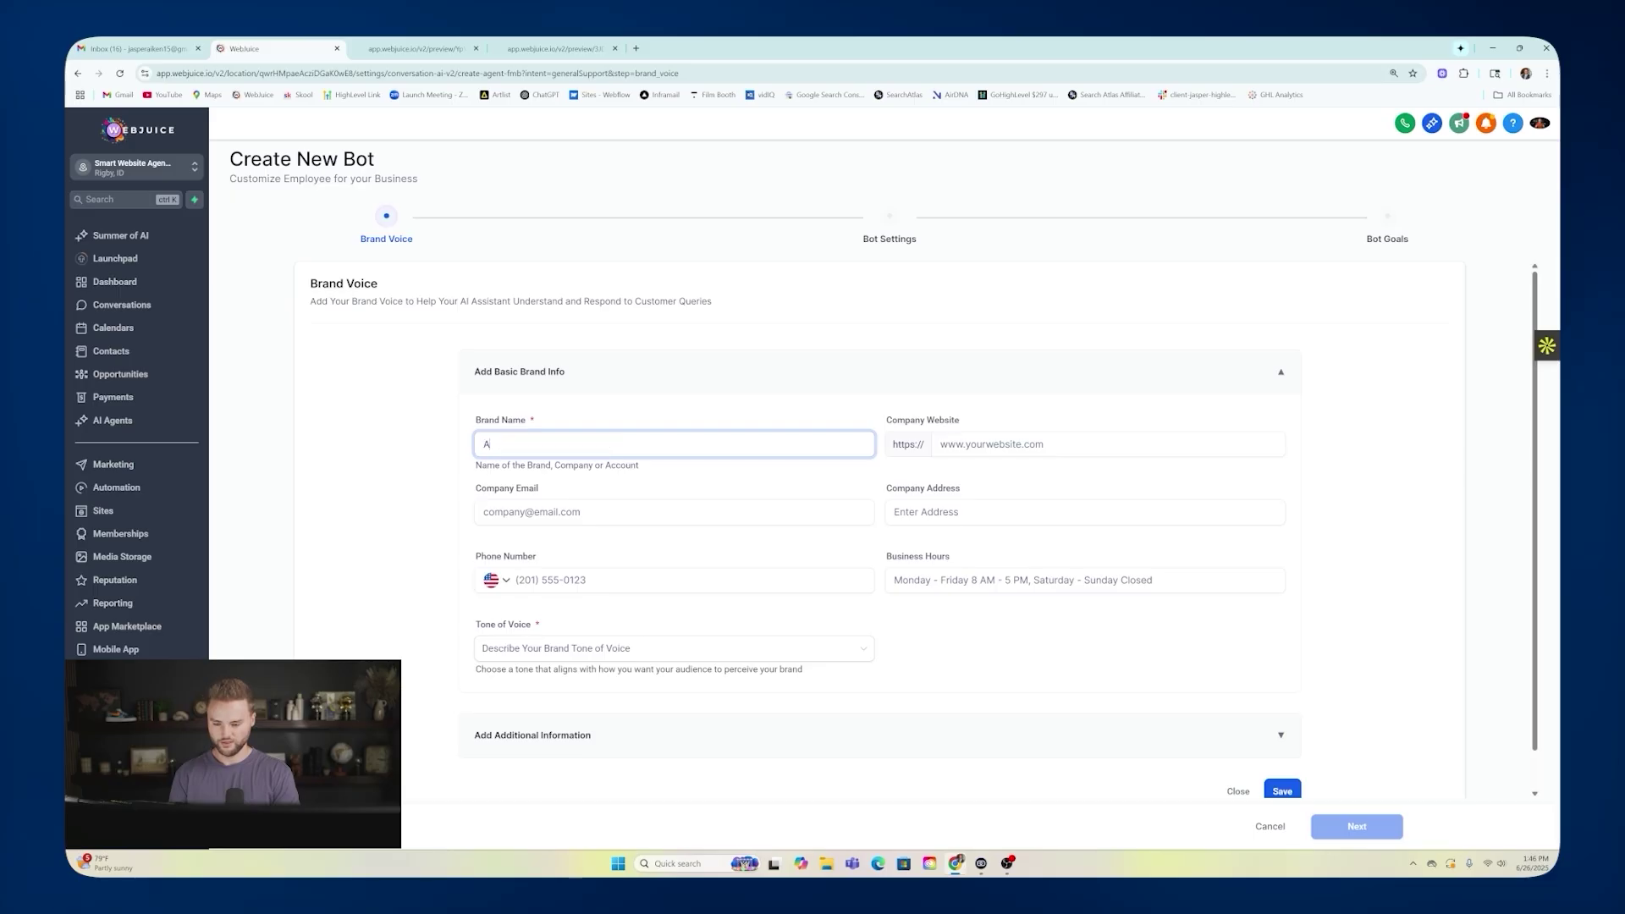
{"action": "type", "text": "BC Landscaping"}
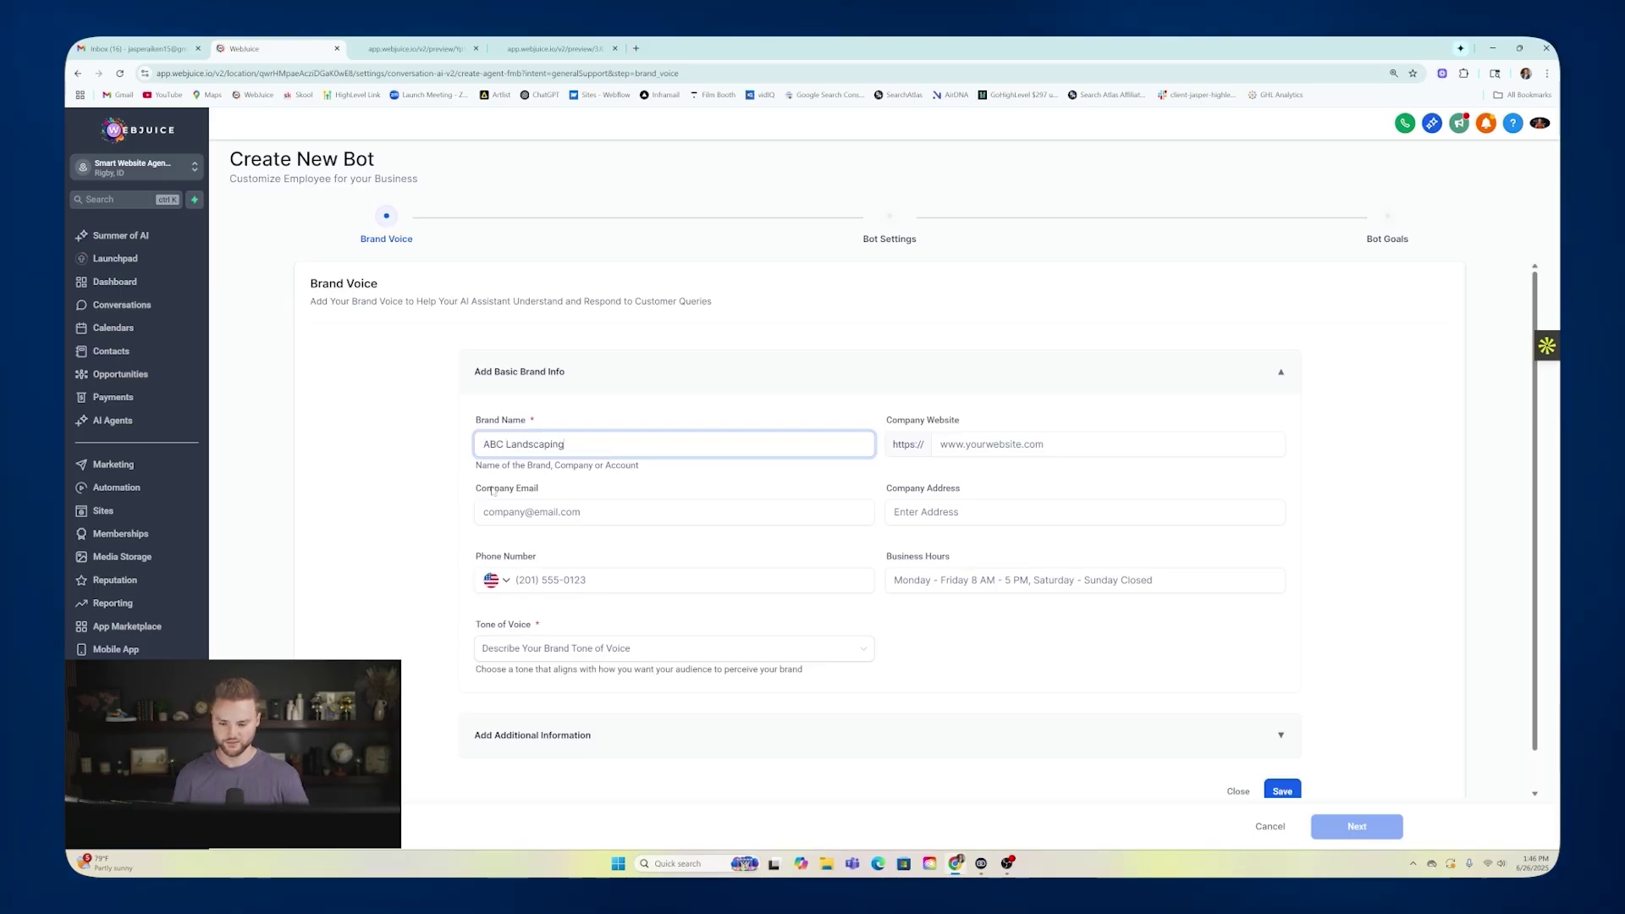
{"action": "key", "text": "Tab"}
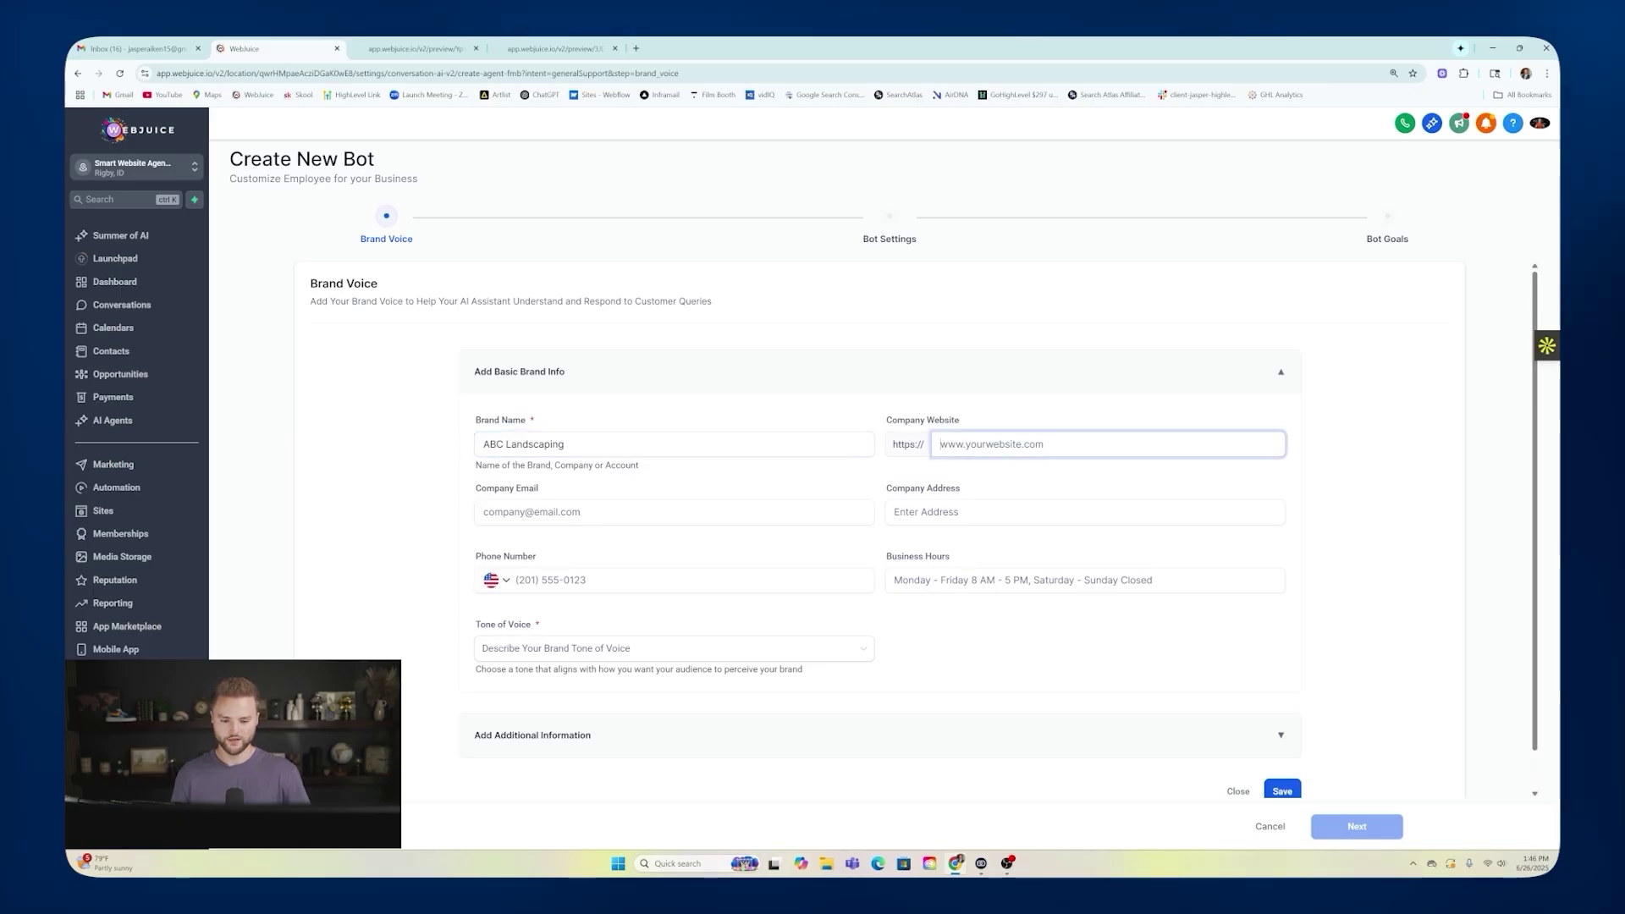
{"action": "type", "text": "abclandscaping"}
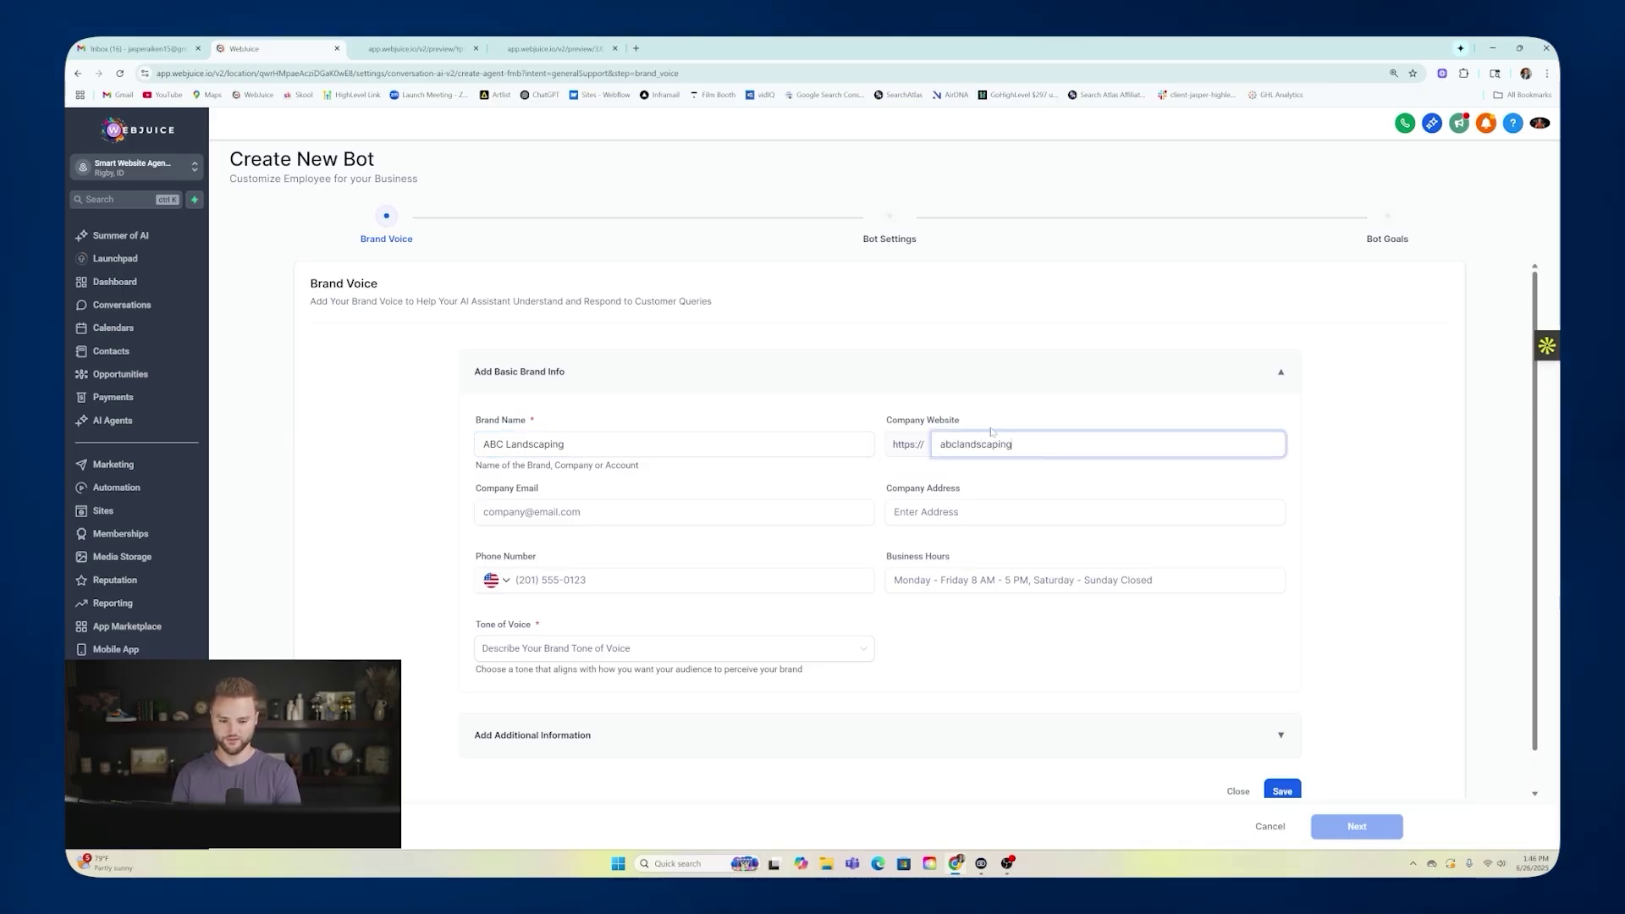
{"action": "type", "text": ".com"}
{"action": "key", "text": "Tab"}
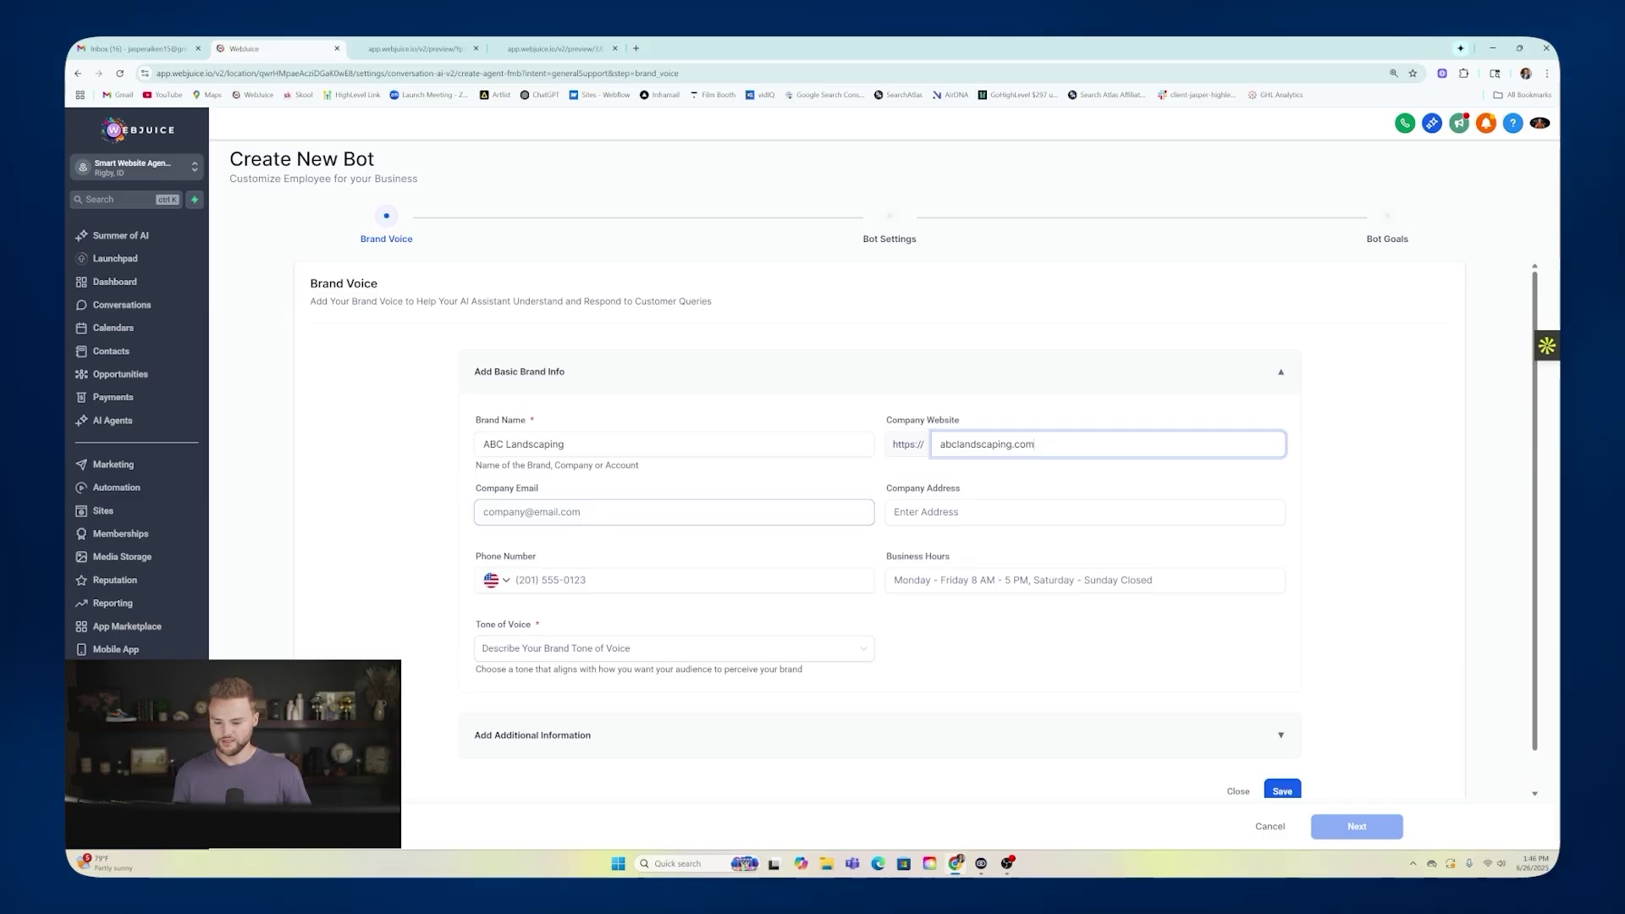
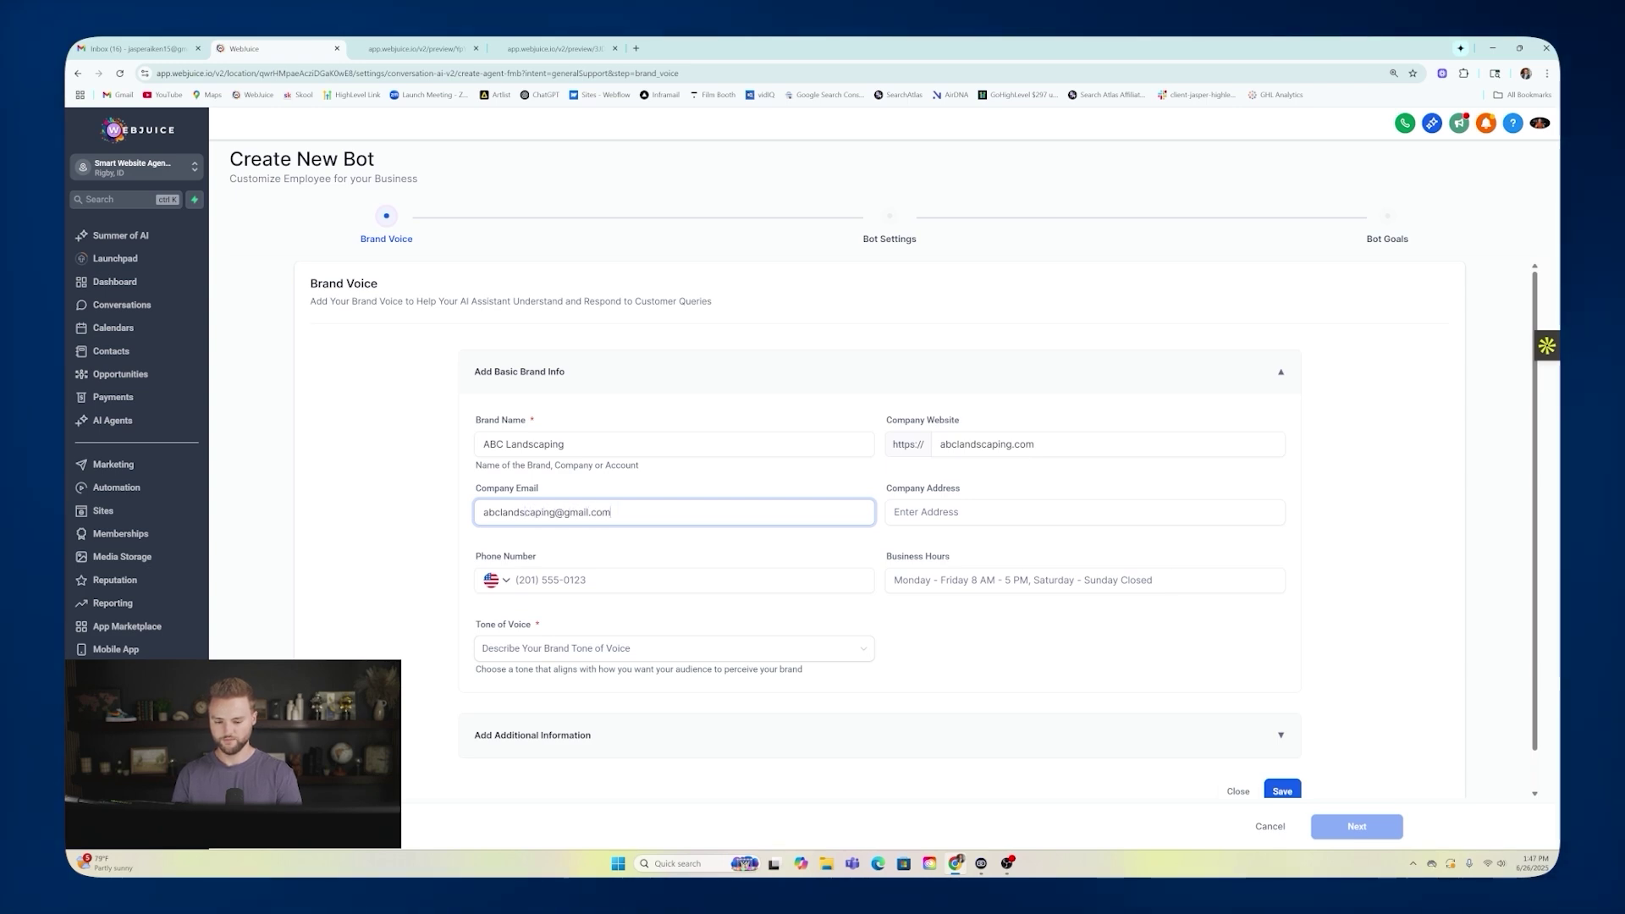
{"action": "left_click", "coordinate": [964, 512]}
{"action": "left_click", "coordinate": [978, 543]}
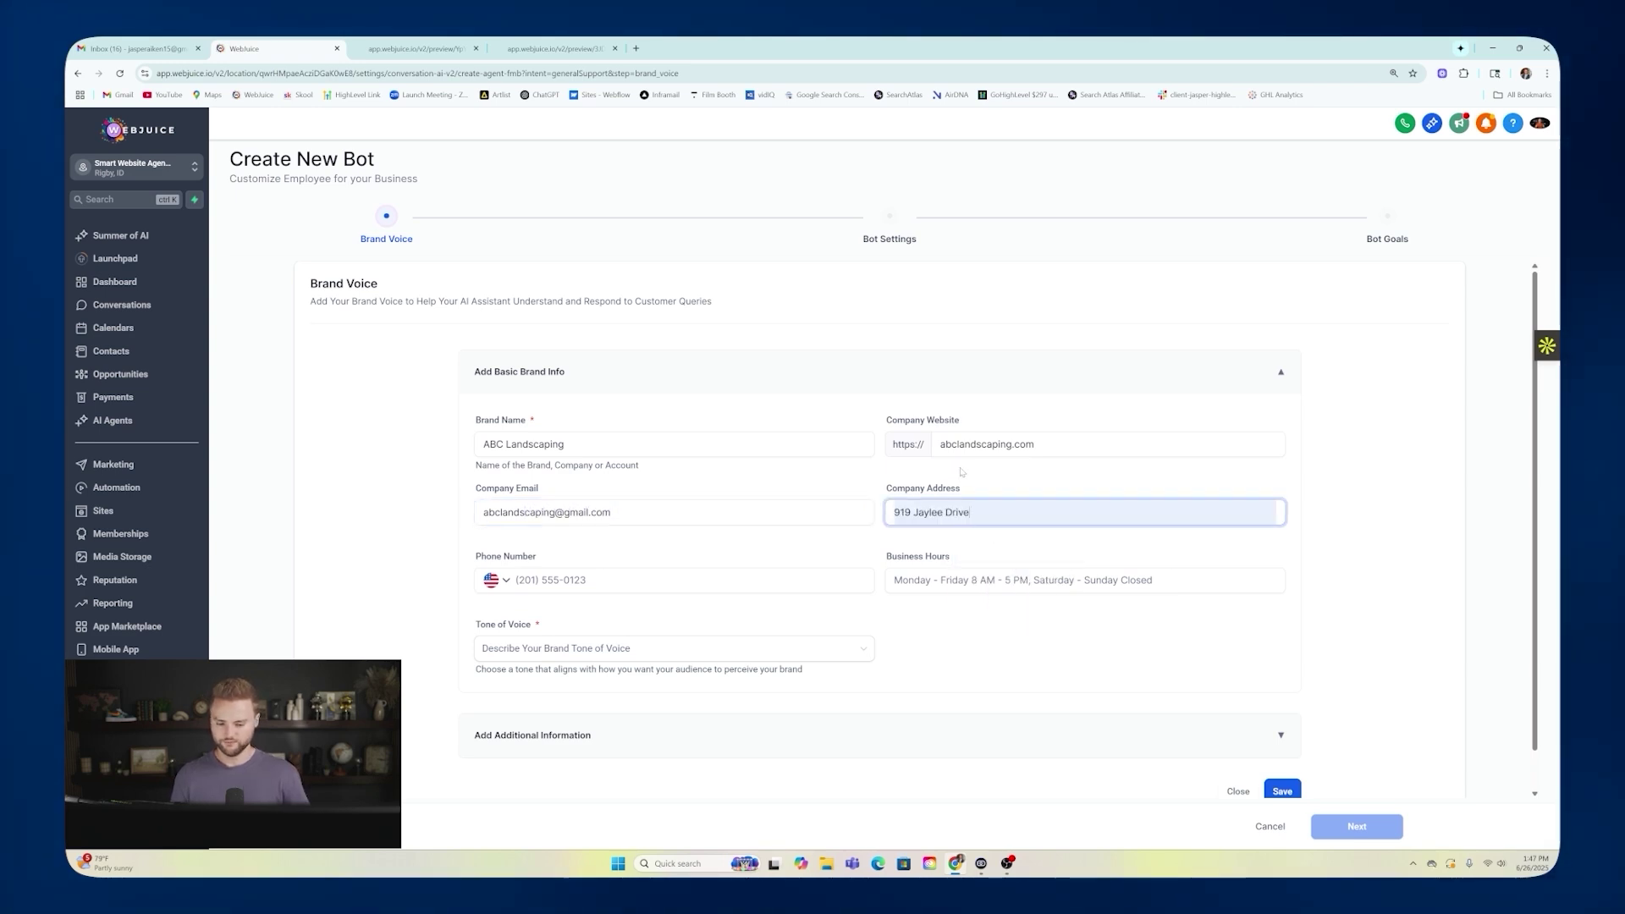
{"action": "key", "text": "Tab"}
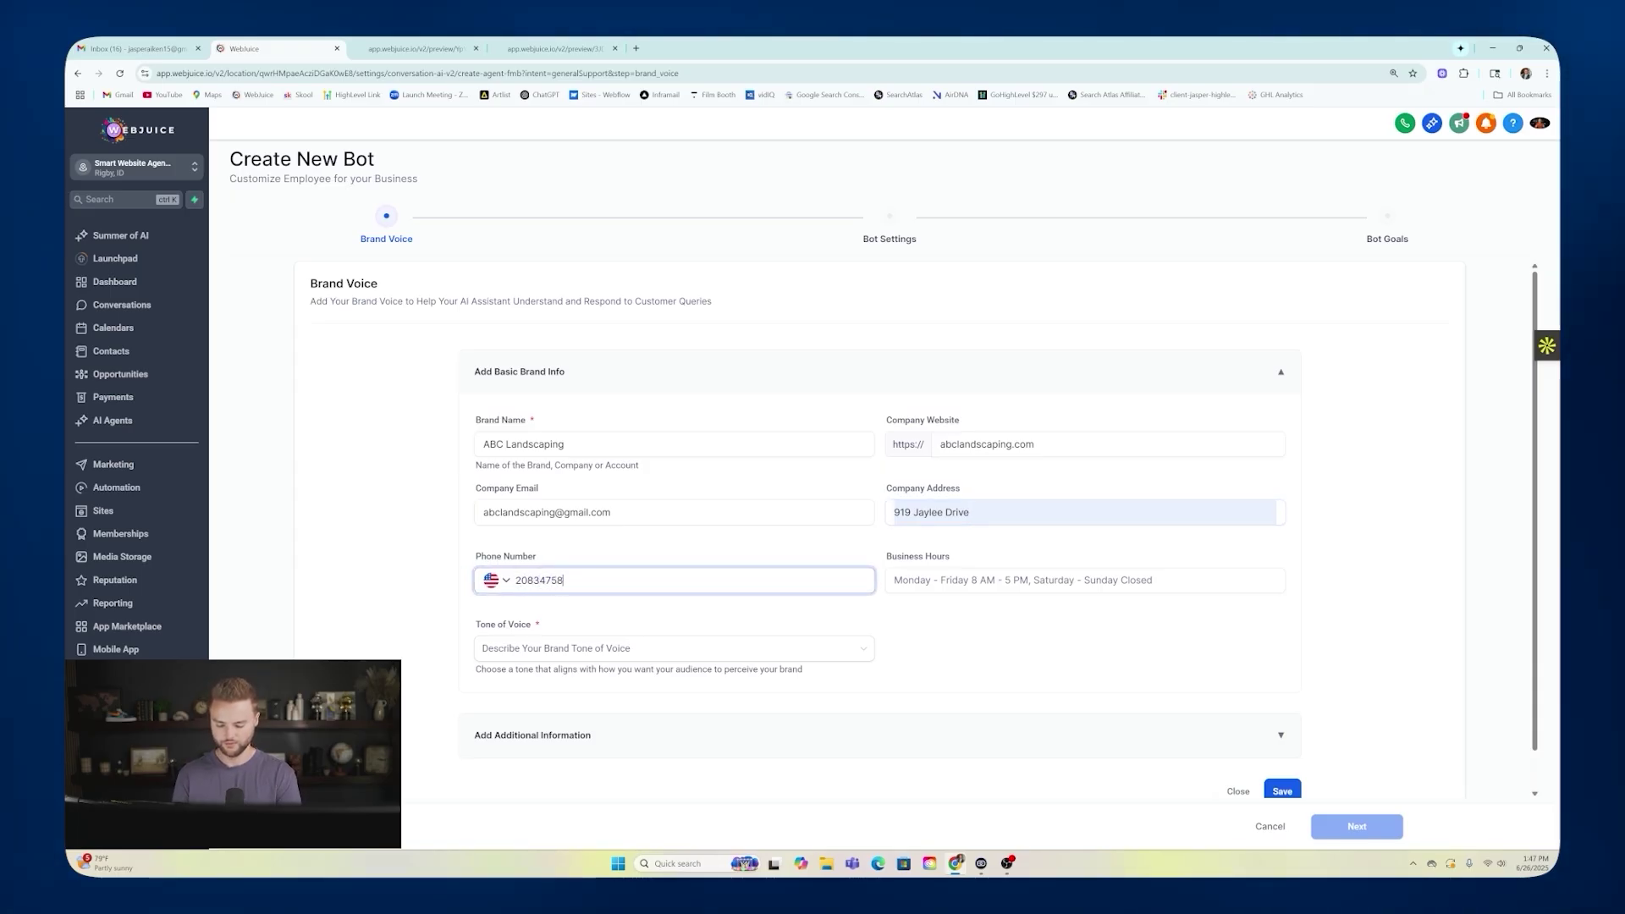
{"action": "left_click", "coordinate": [1084, 581]}
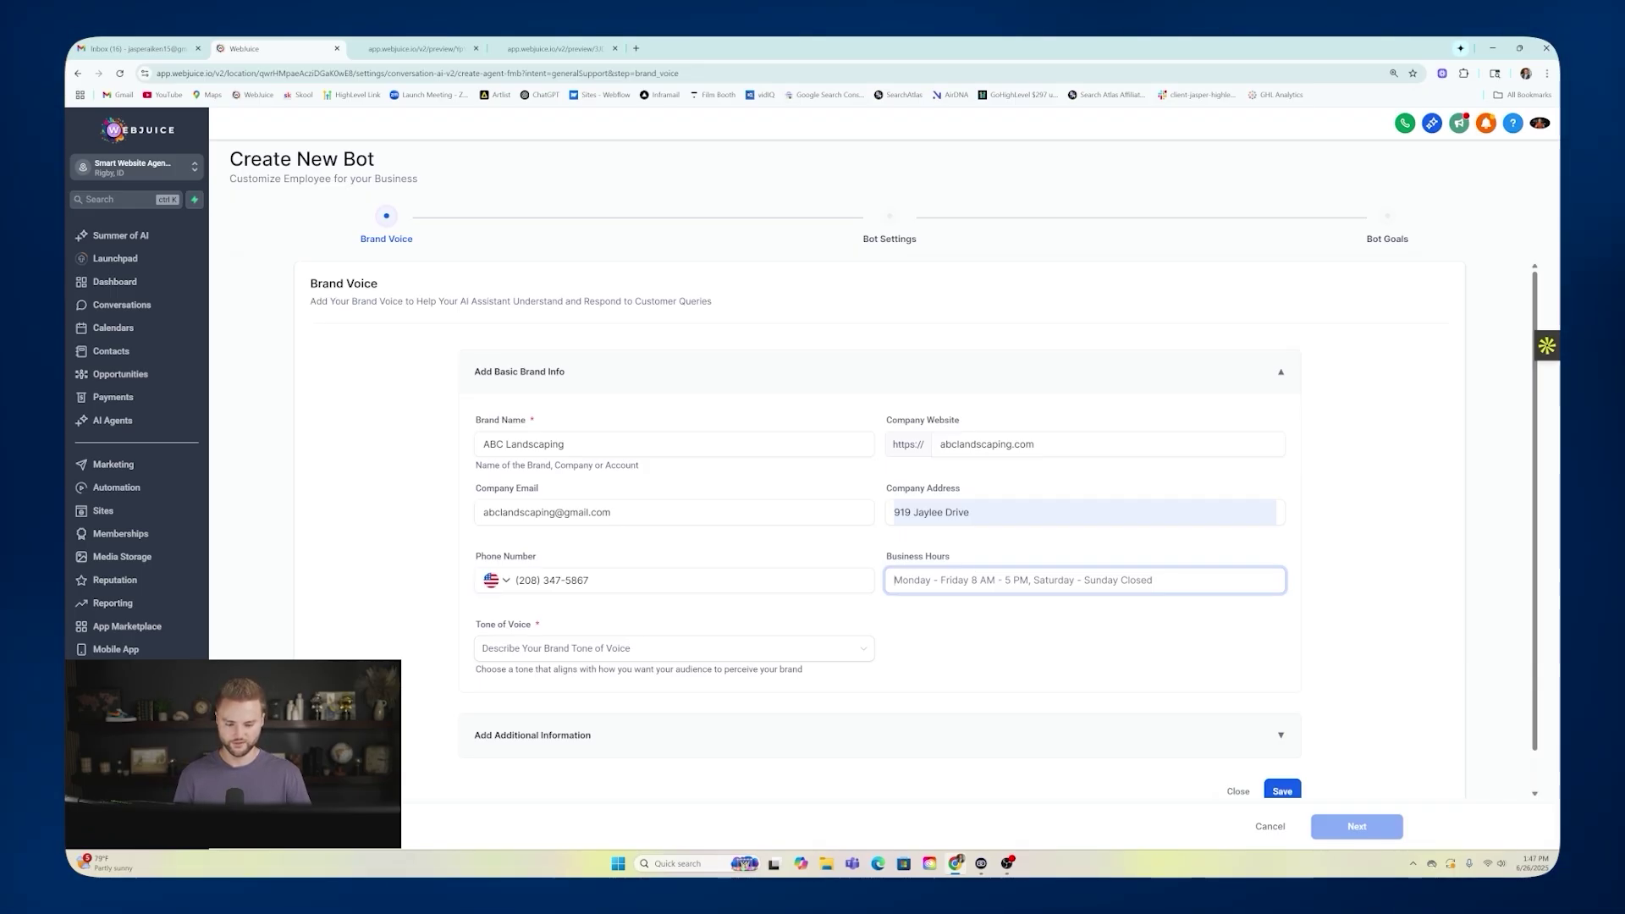
Set the tone of voice to Friendly and save the brand voice.
{"action": "left_click", "coordinate": [608, 650]}
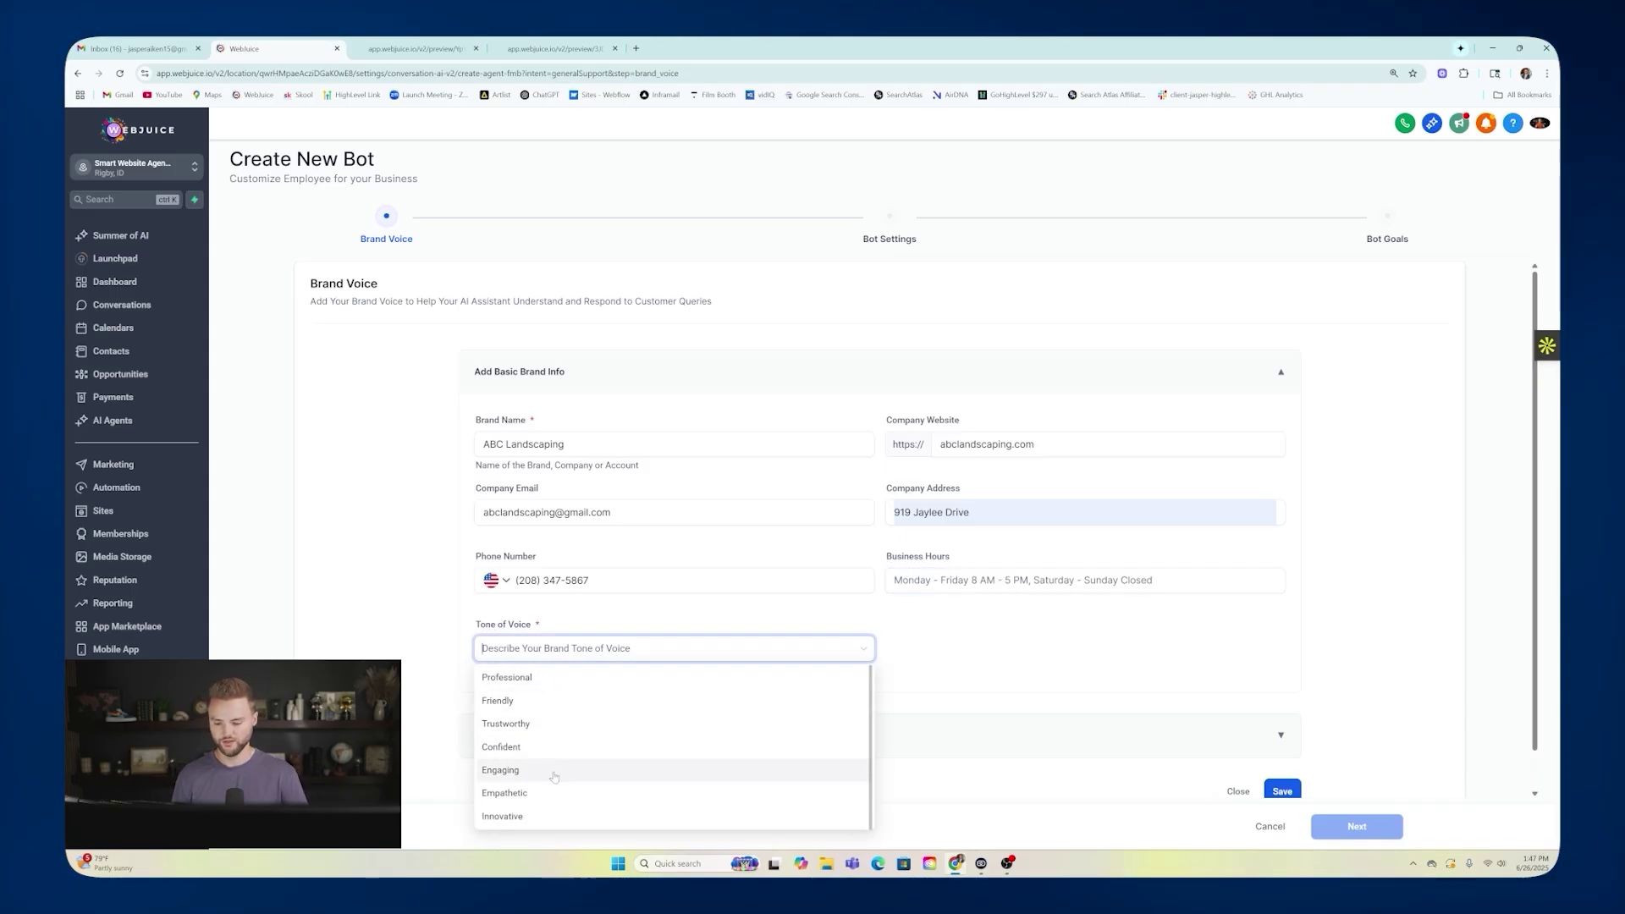
{"action": "left_click", "coordinate": [518, 701]}
{"action": "scroll", "coordinate": [604, 617], "scroll_direction": "down", "scroll_amount": 1}
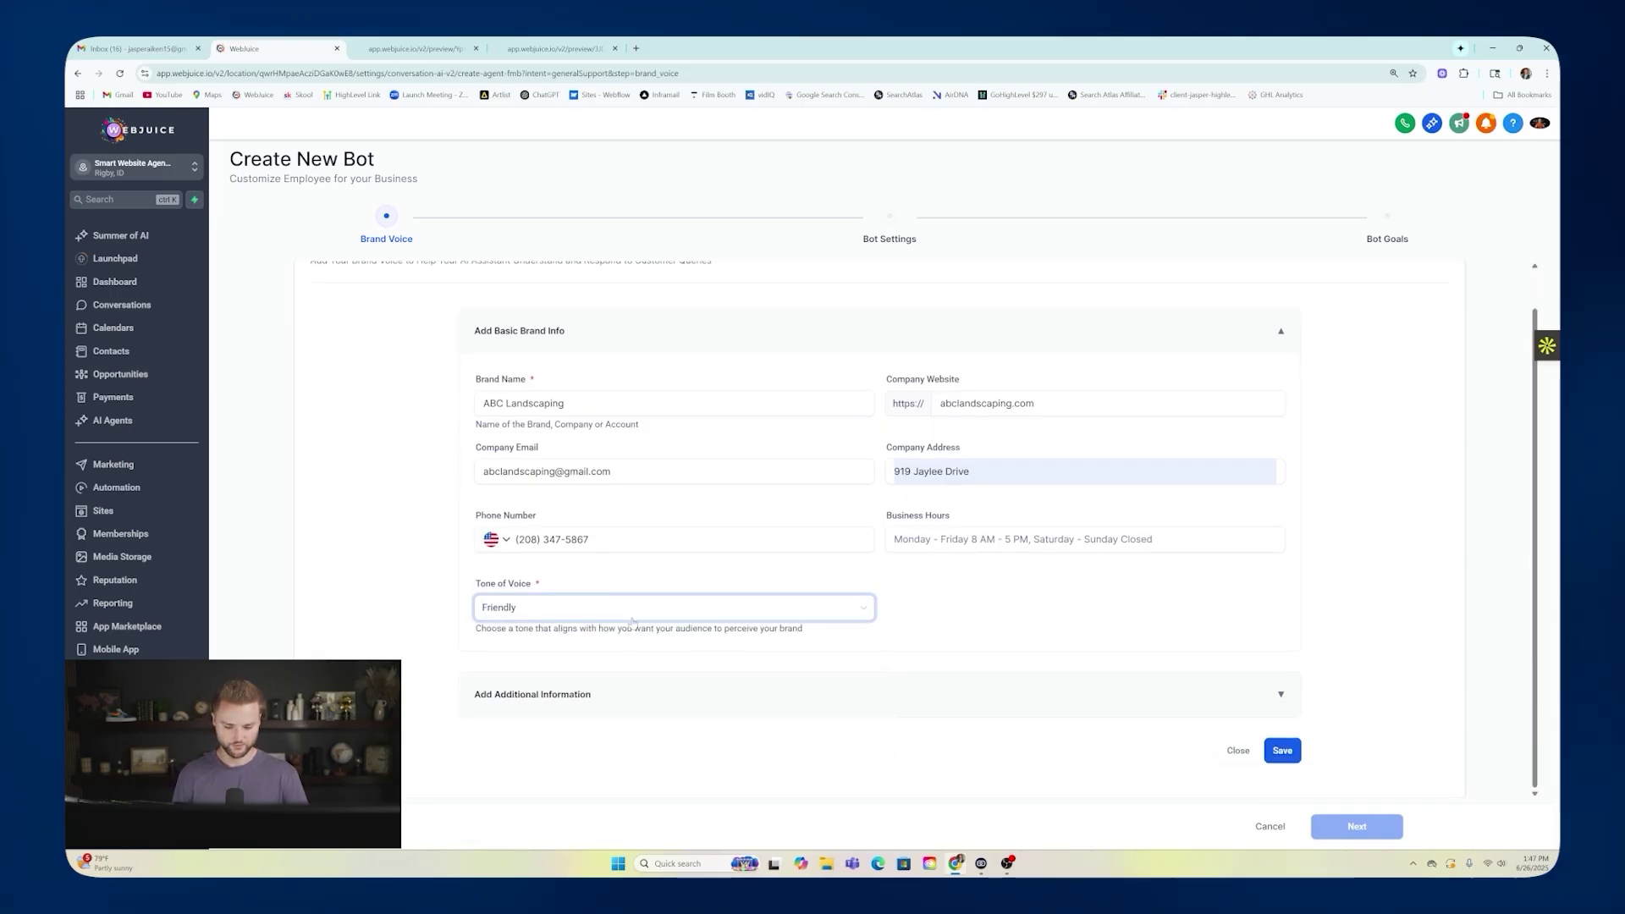
{"action": "left_click", "coordinate": [608, 703]}
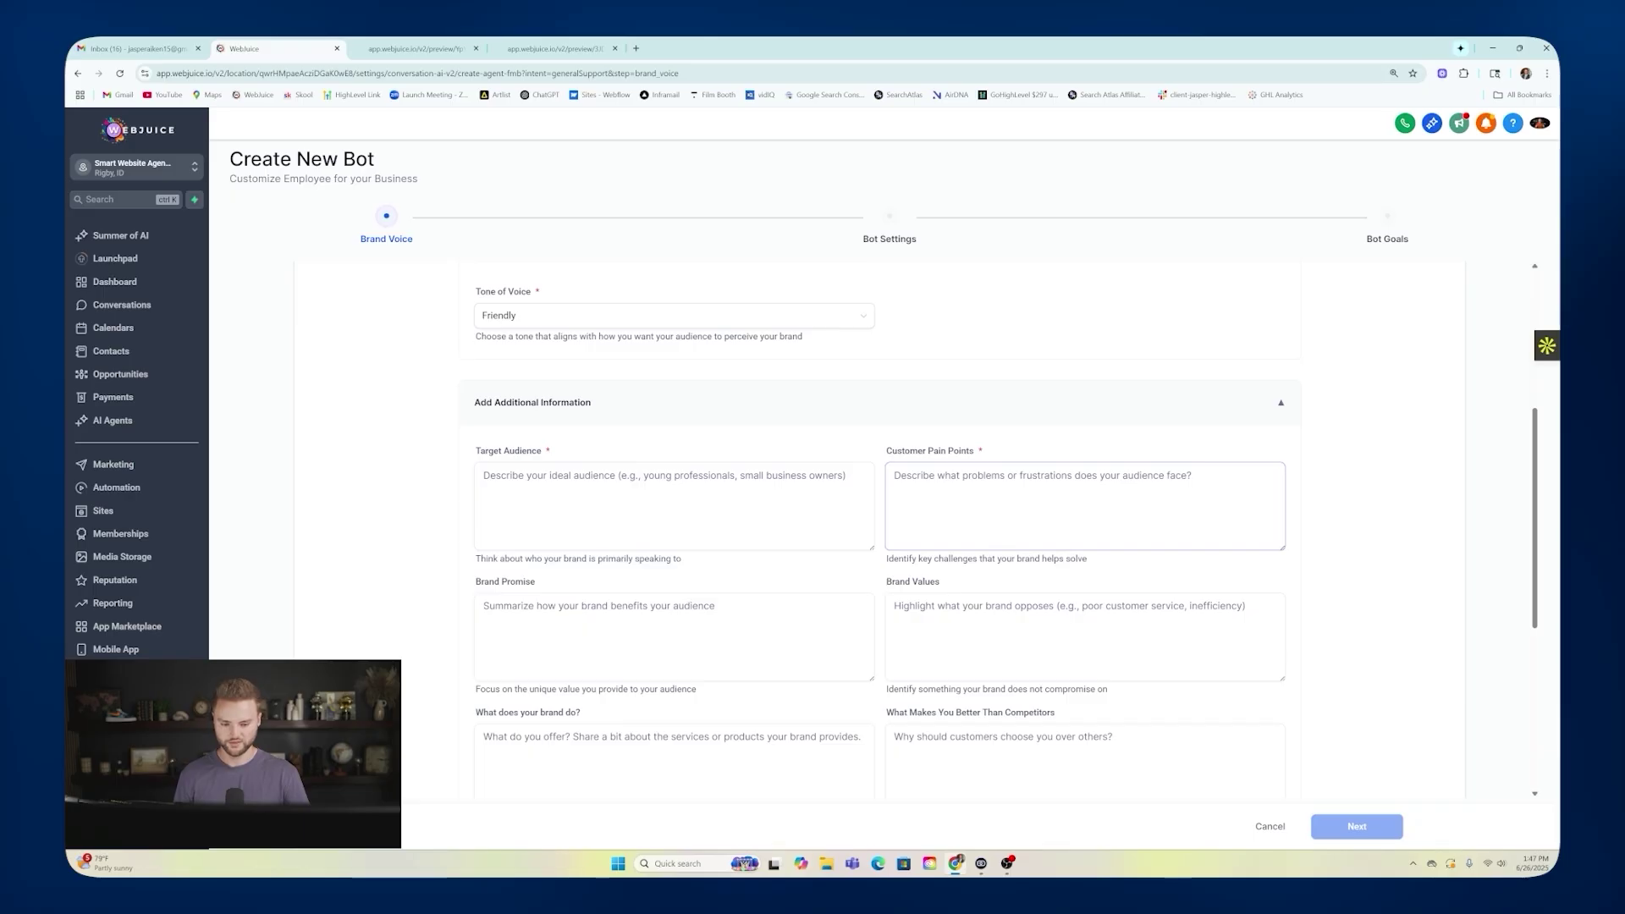
{"action": "scroll", "coordinate": [1083, 508], "scroll_direction": "down", "scroll_amount": 5}
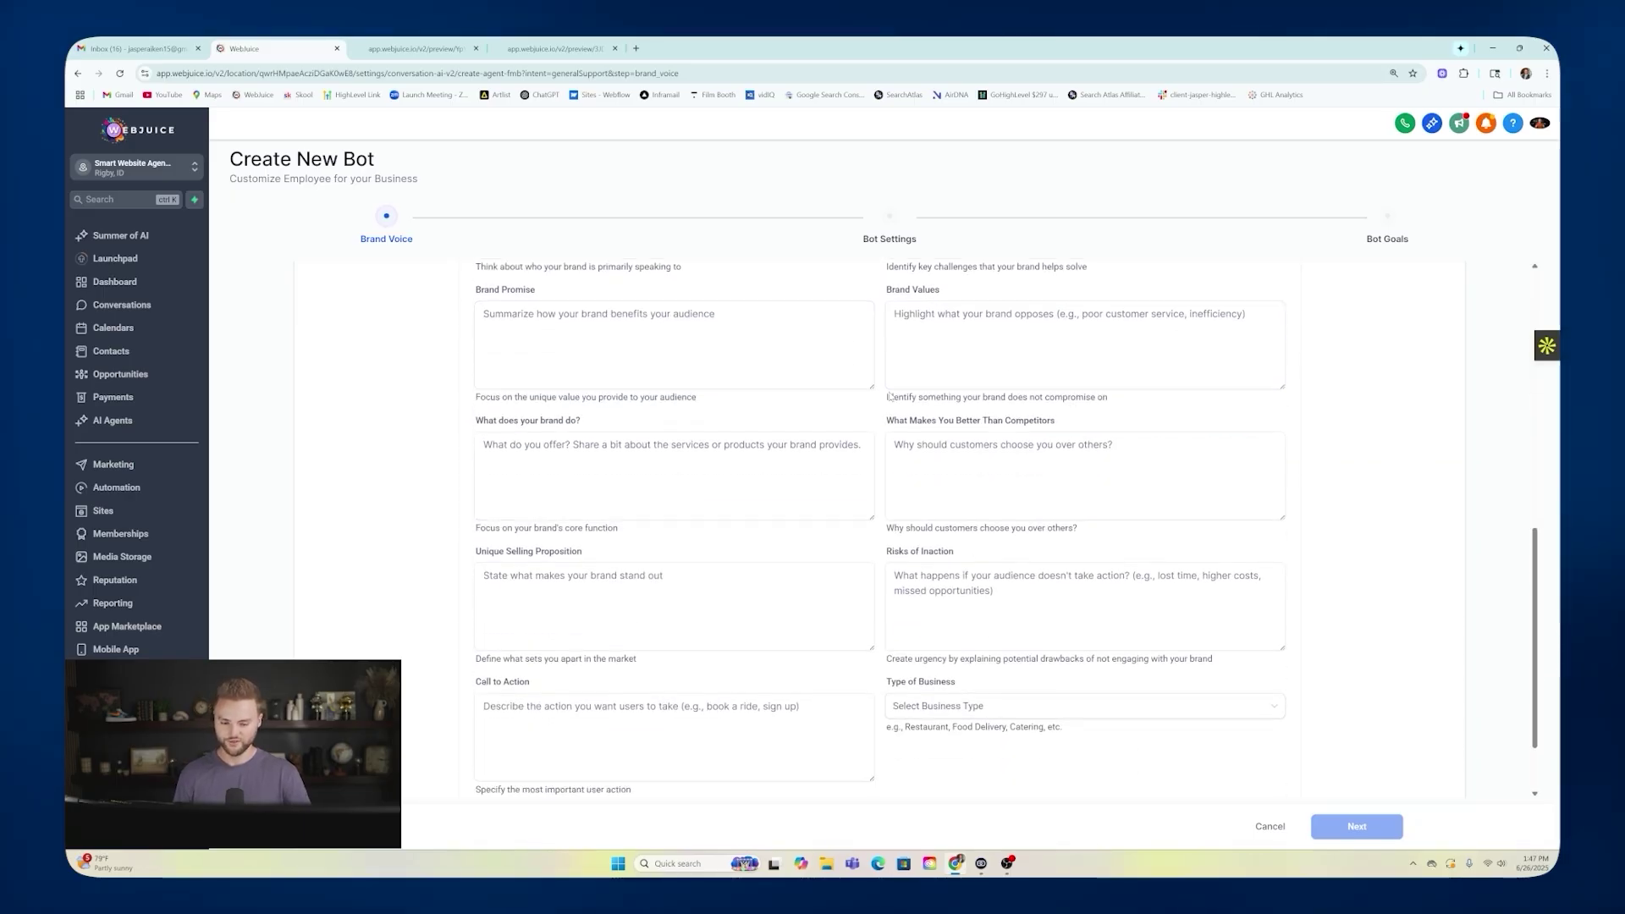
{"action": "scroll", "coordinate": [816, 462], "scroll_direction": "up", "scroll_amount": 5}
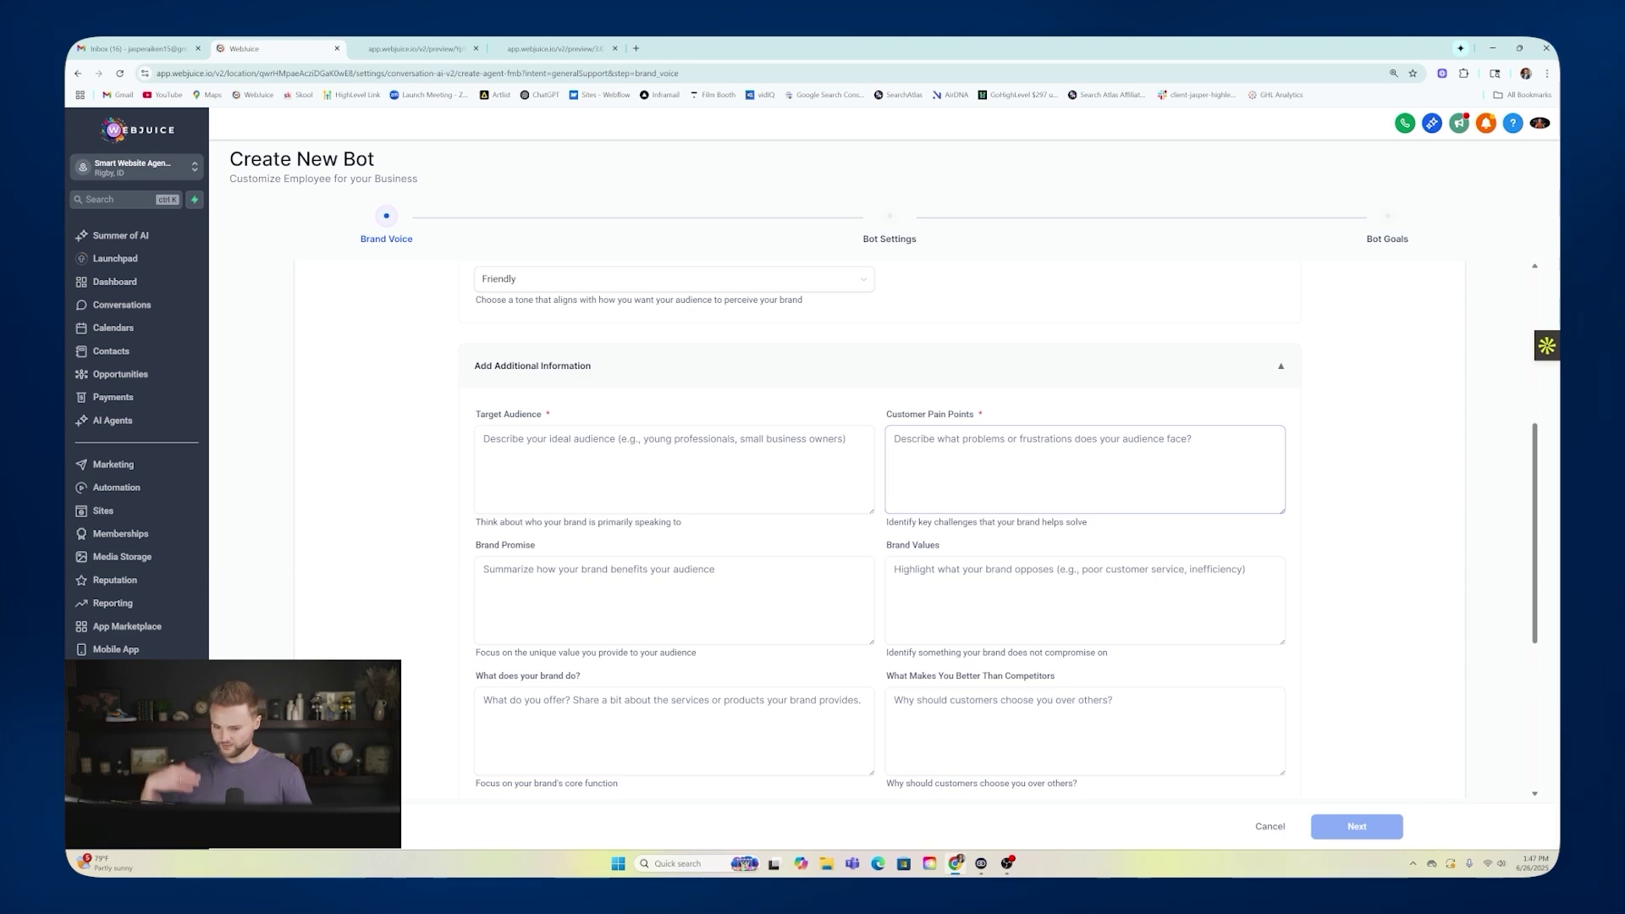
{"action": "scroll", "coordinate": [1083, 448], "scroll_direction": "down", "scroll_amount": 2}
{"action": "scroll", "coordinate": [1083, 448], "scroll_direction": "down", "scroll_amount": 1}
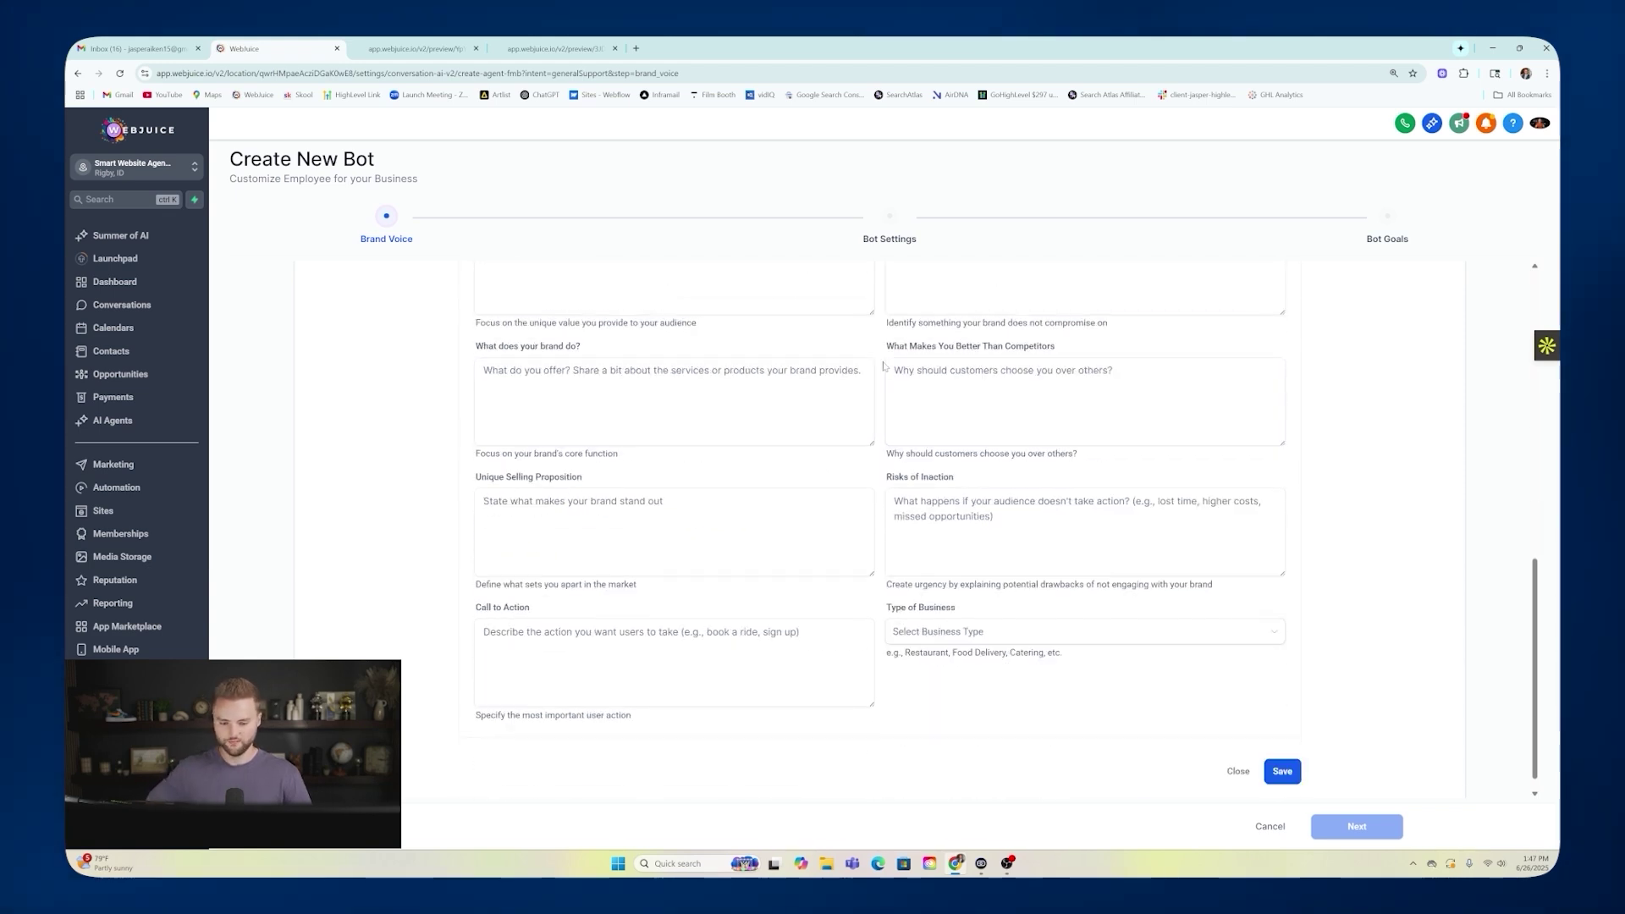
{"action": "scroll", "coordinate": [1083, 448], "scroll_direction": "up", "scroll_amount": 7}
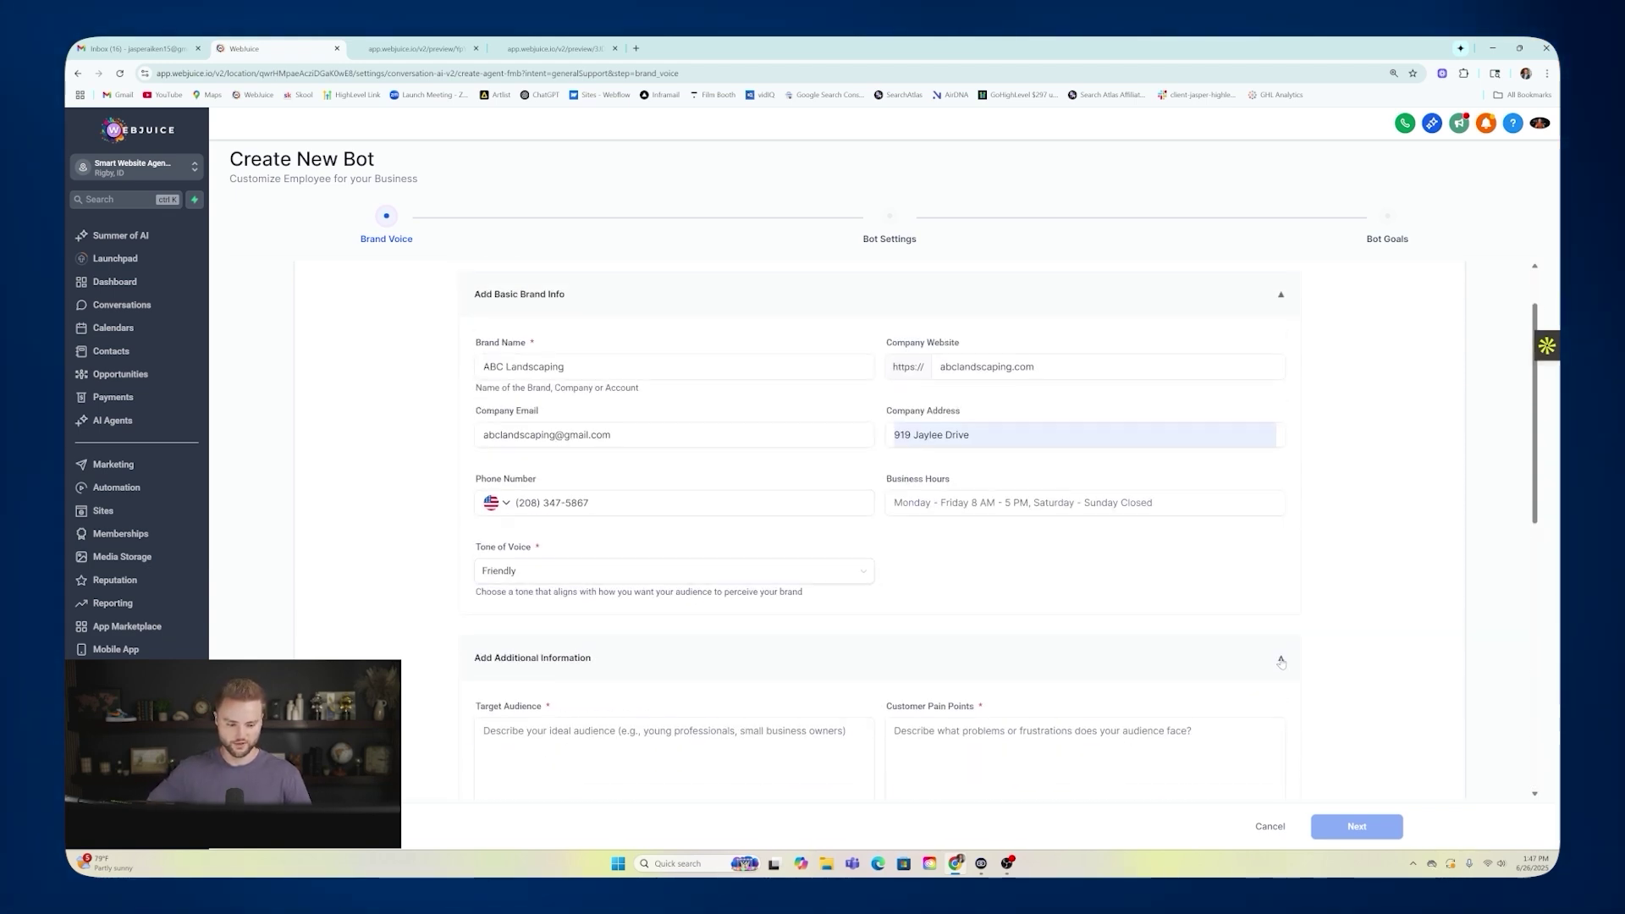
{"action": "left_click", "coordinate": [1281, 661]}
{"action": "left_click", "coordinate": [1282, 749]}
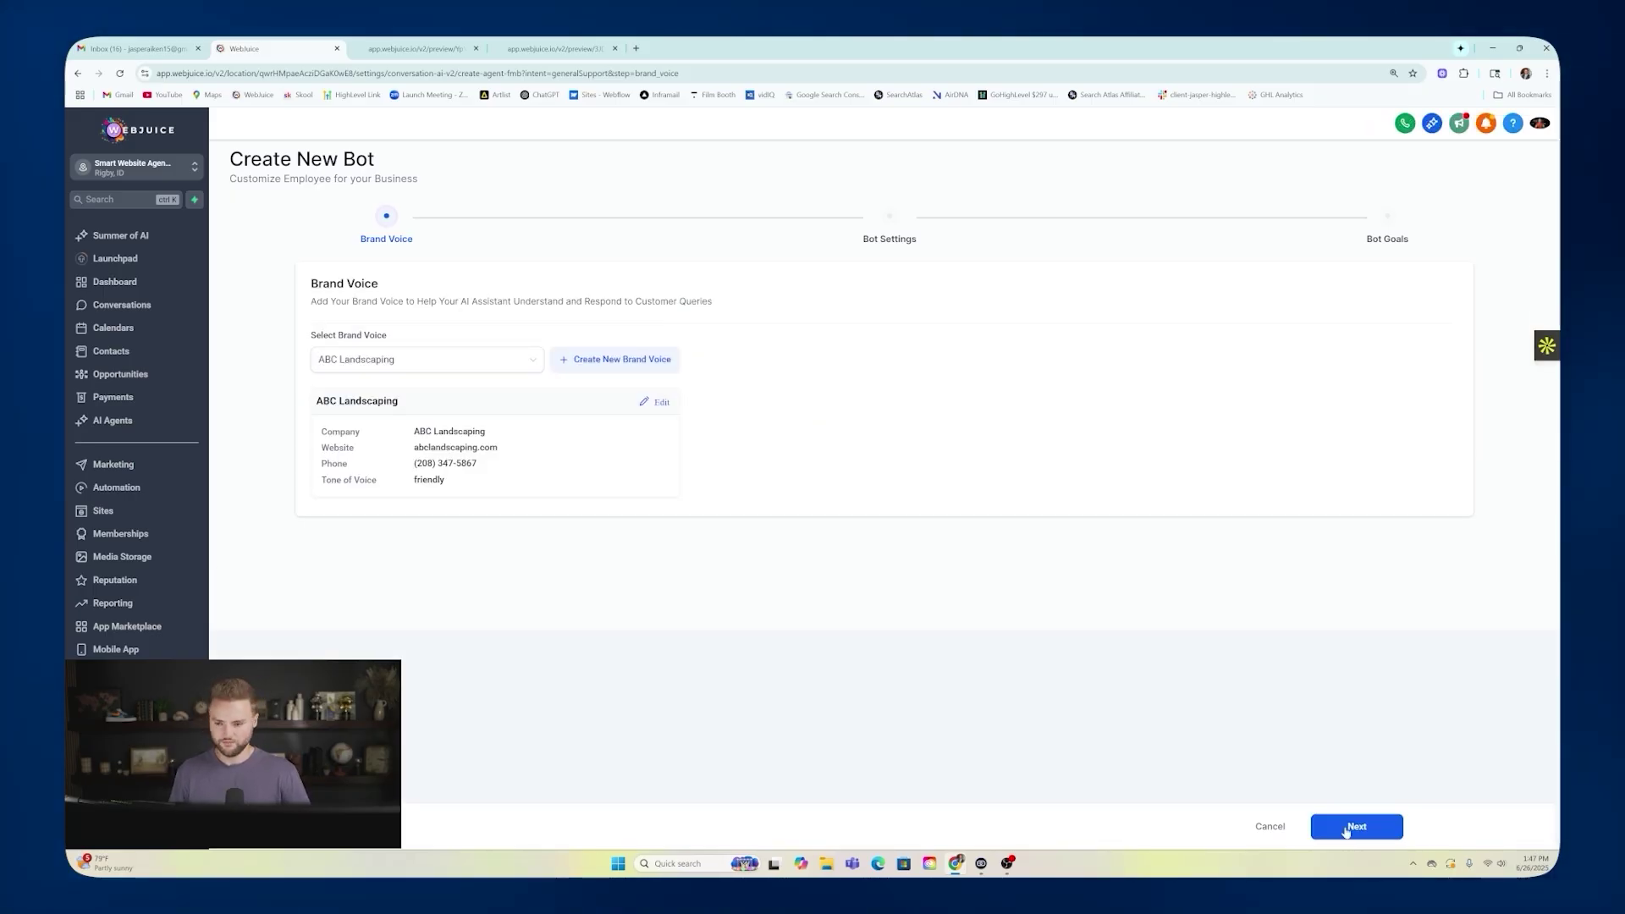
Move to Bot Settings and replace the default bot name with a human first name.
{"action": "left_click", "coordinate": [1347, 829]}
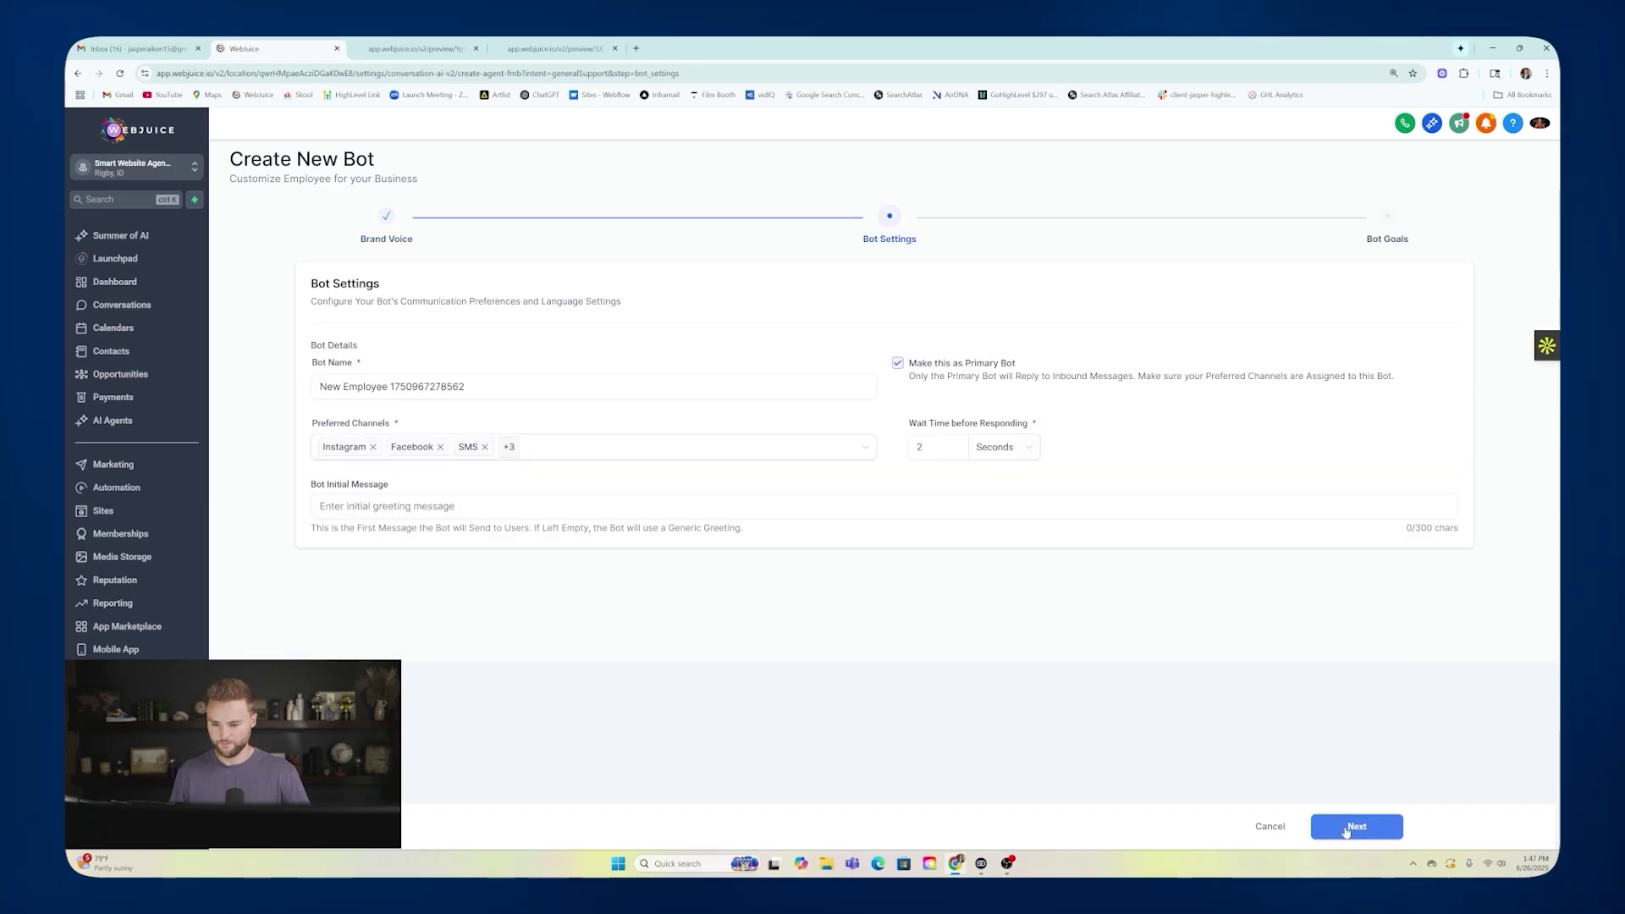
{"action": "triple_click", "coordinate": [436, 386]}
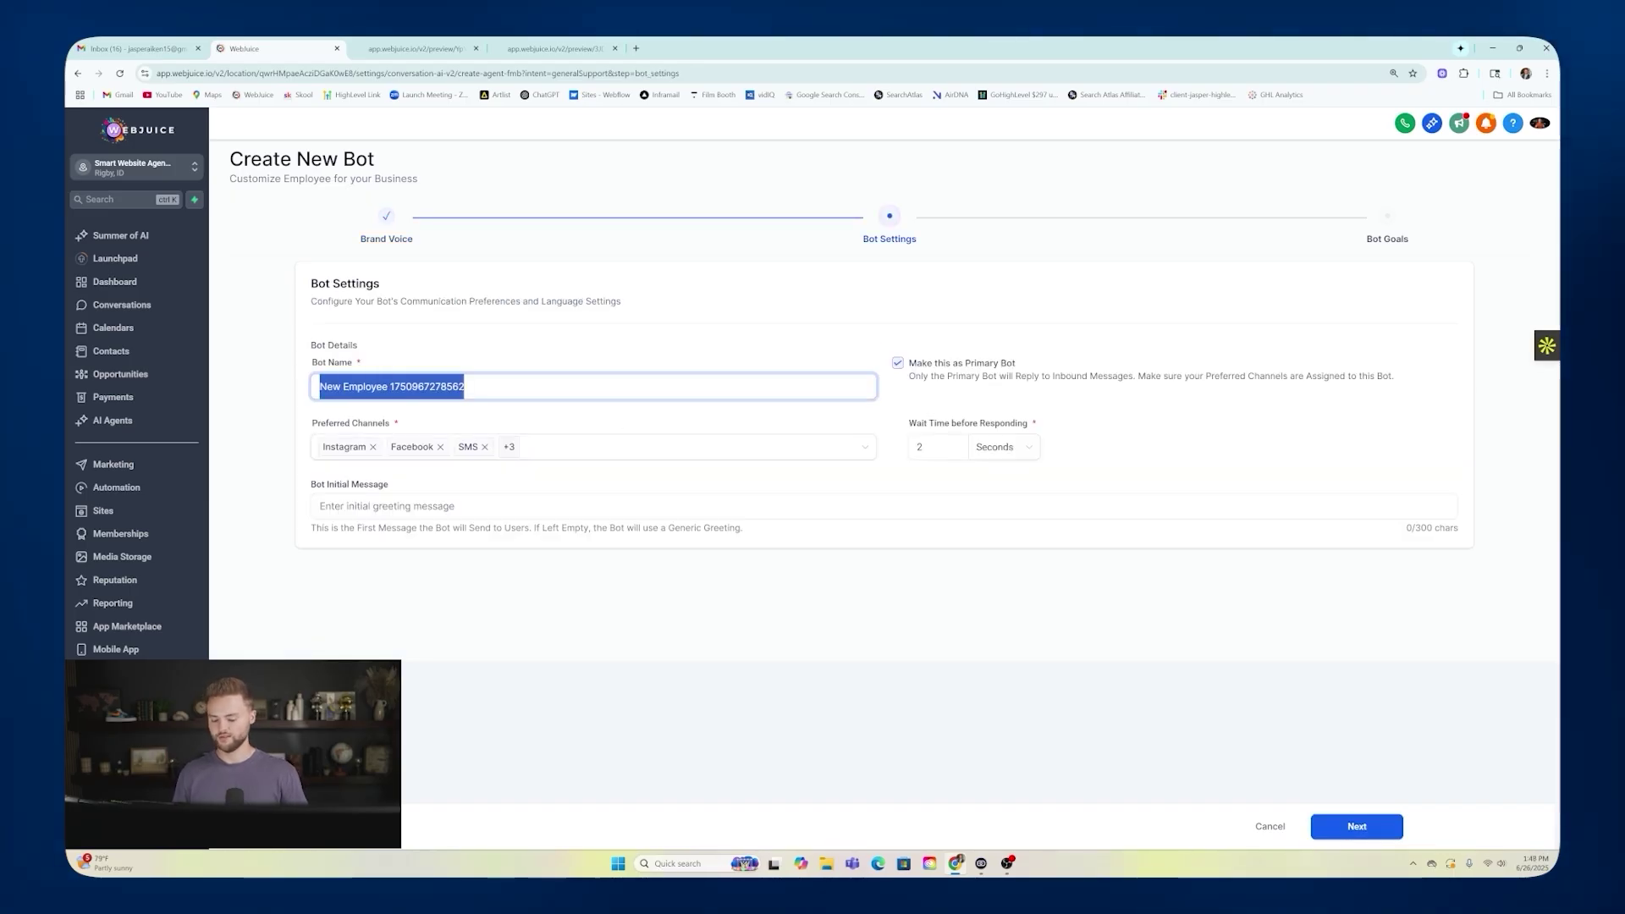
{"action": "type", "text": "John"}
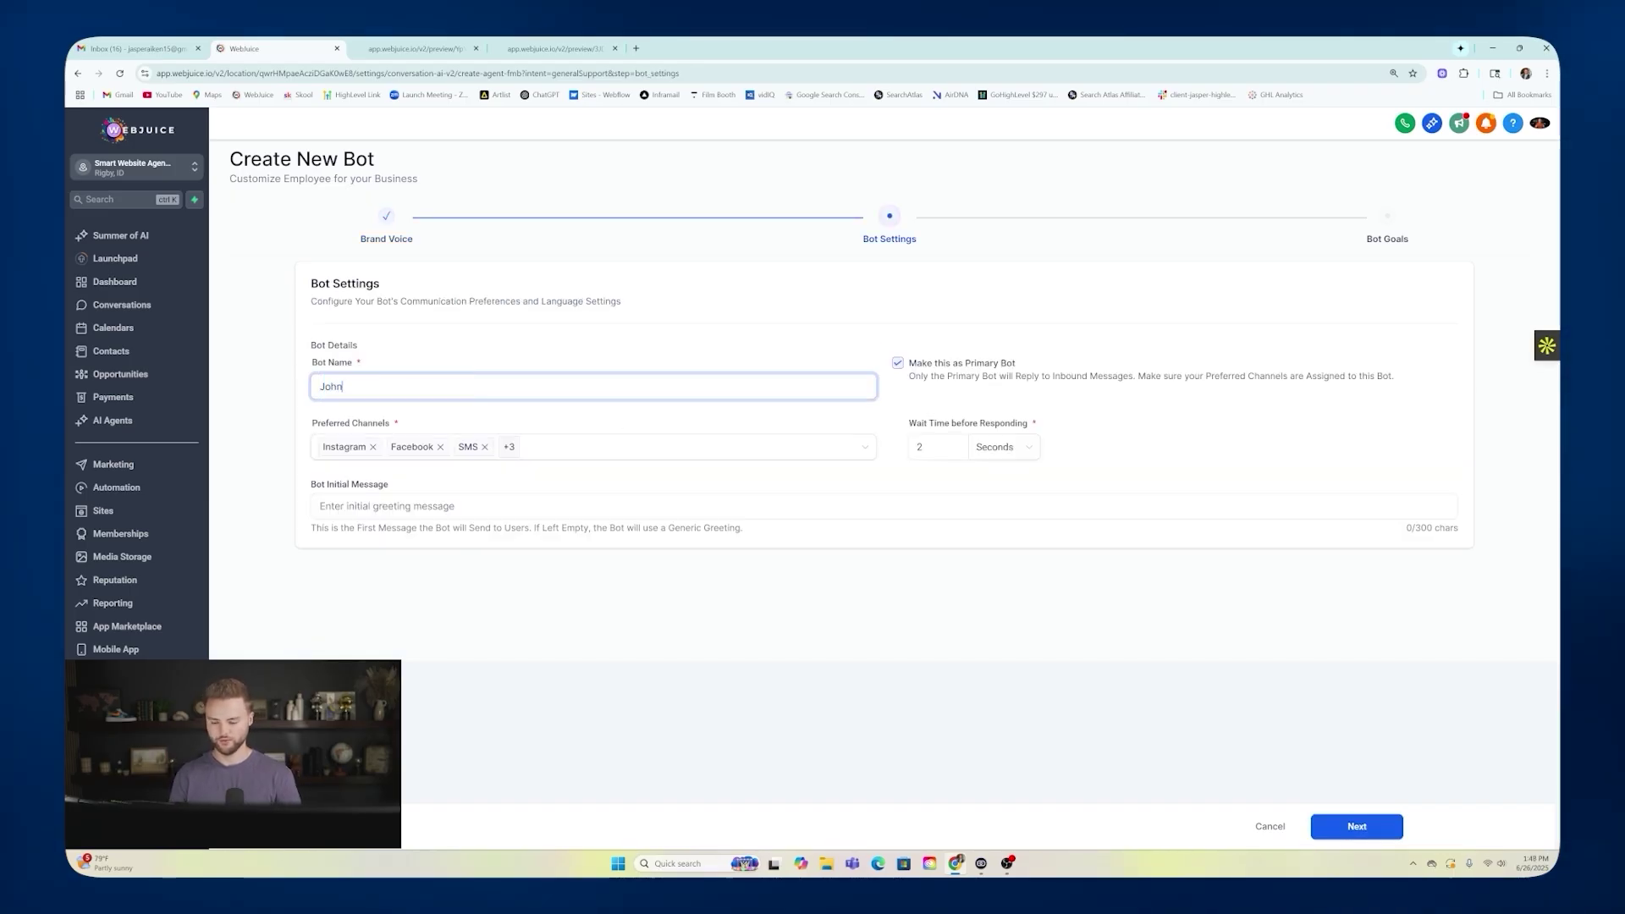
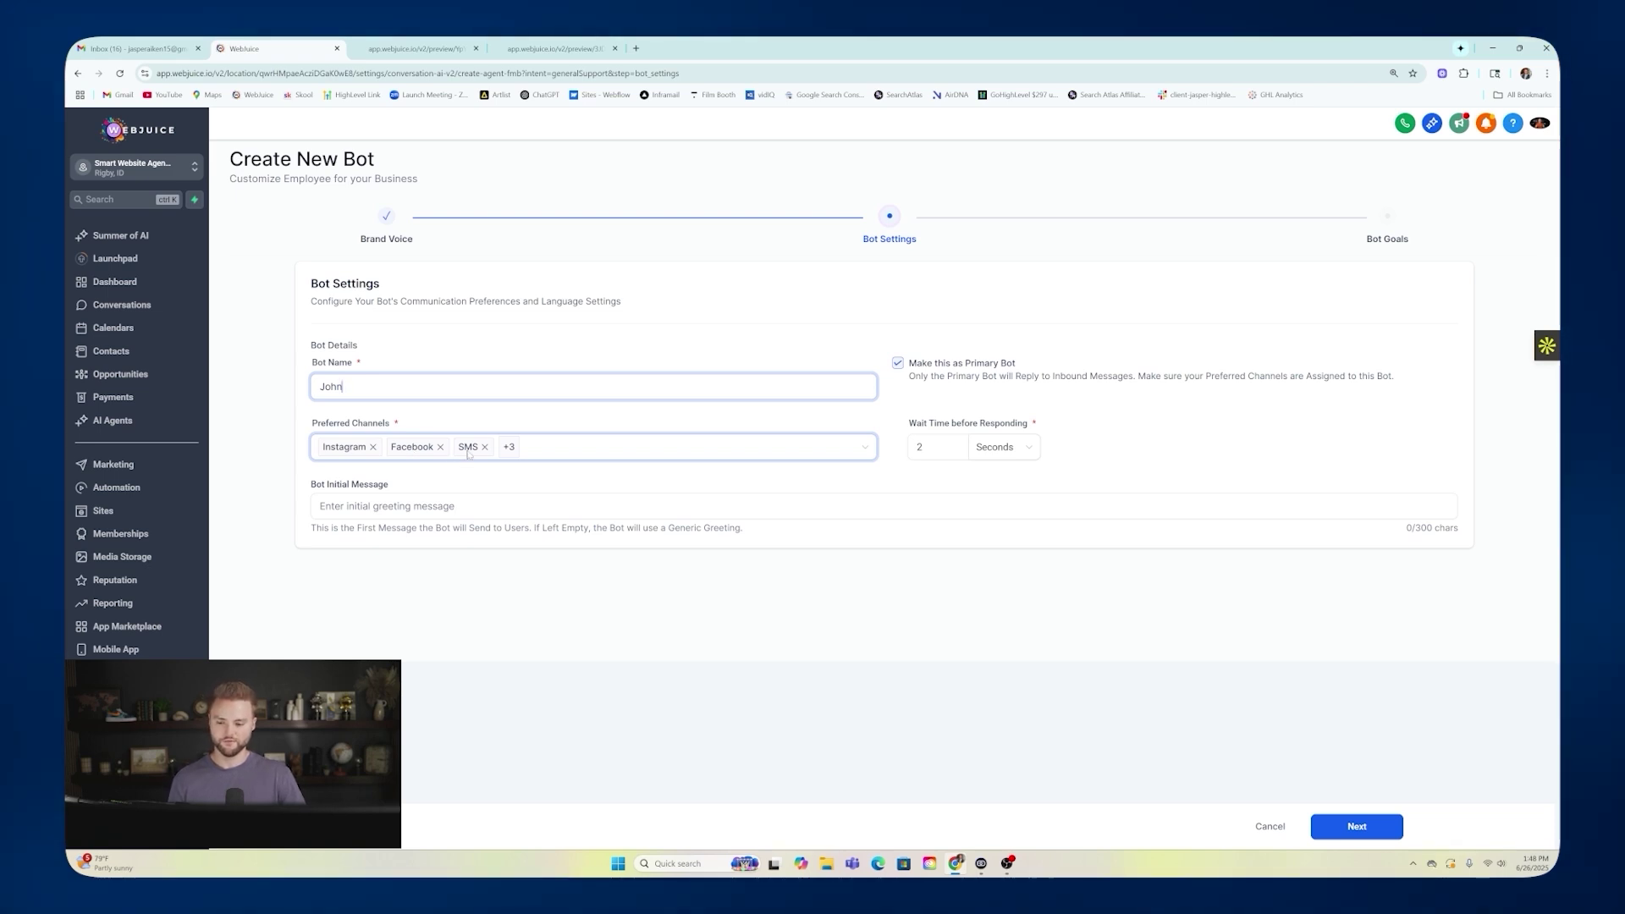
Remove Facebook, Instagram, SMS, Chat Widget and WhatsApp so Live Chat is the only preferred channel.
{"action": "mouse_move", "coordinate": [513, 451]}
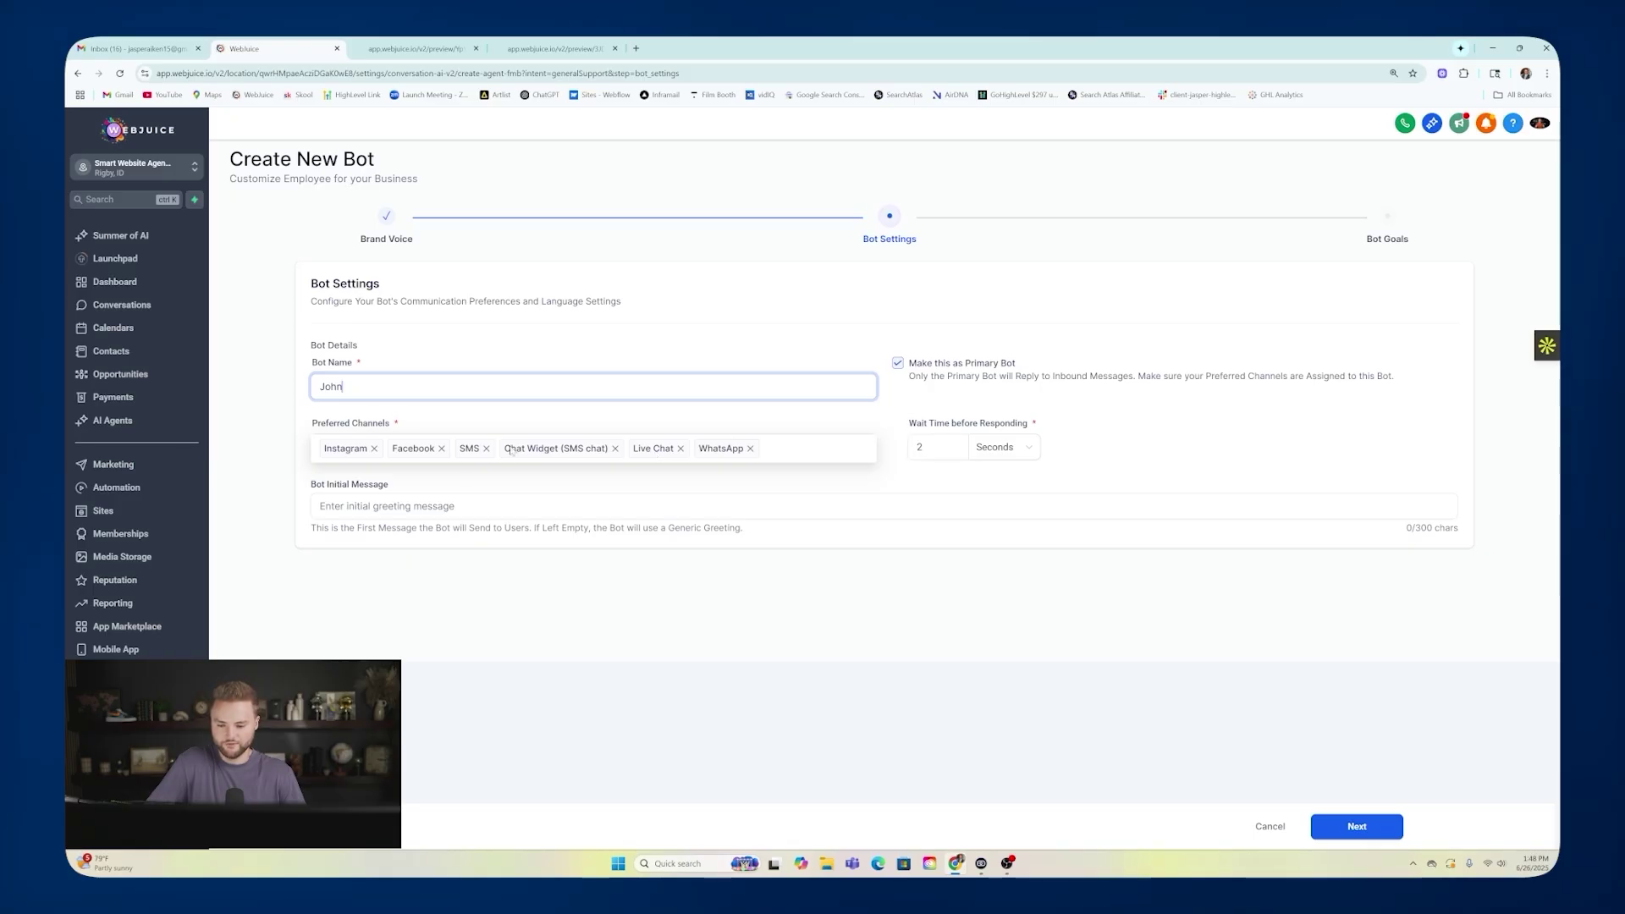
{"action": "left_click", "coordinate": [440, 447]}
{"action": "left_click", "coordinate": [373, 447]}
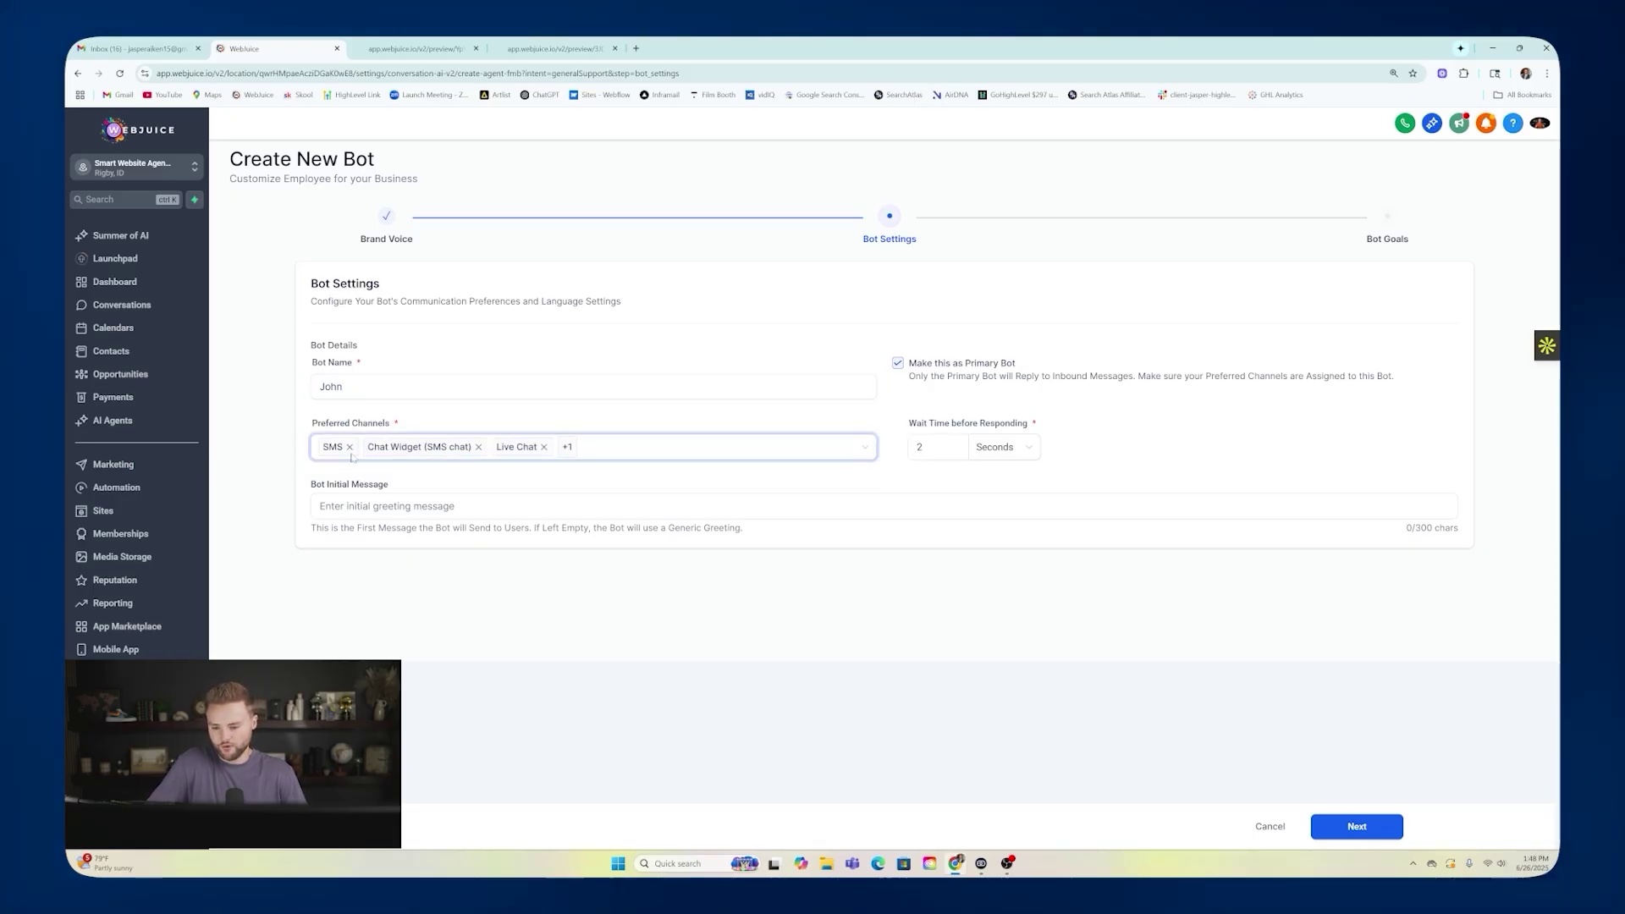
{"action": "left_click", "coordinate": [349, 447]}
{"action": "left_click", "coordinate": [433, 446]}
{"action": "left_click", "coordinate": [440, 447]}
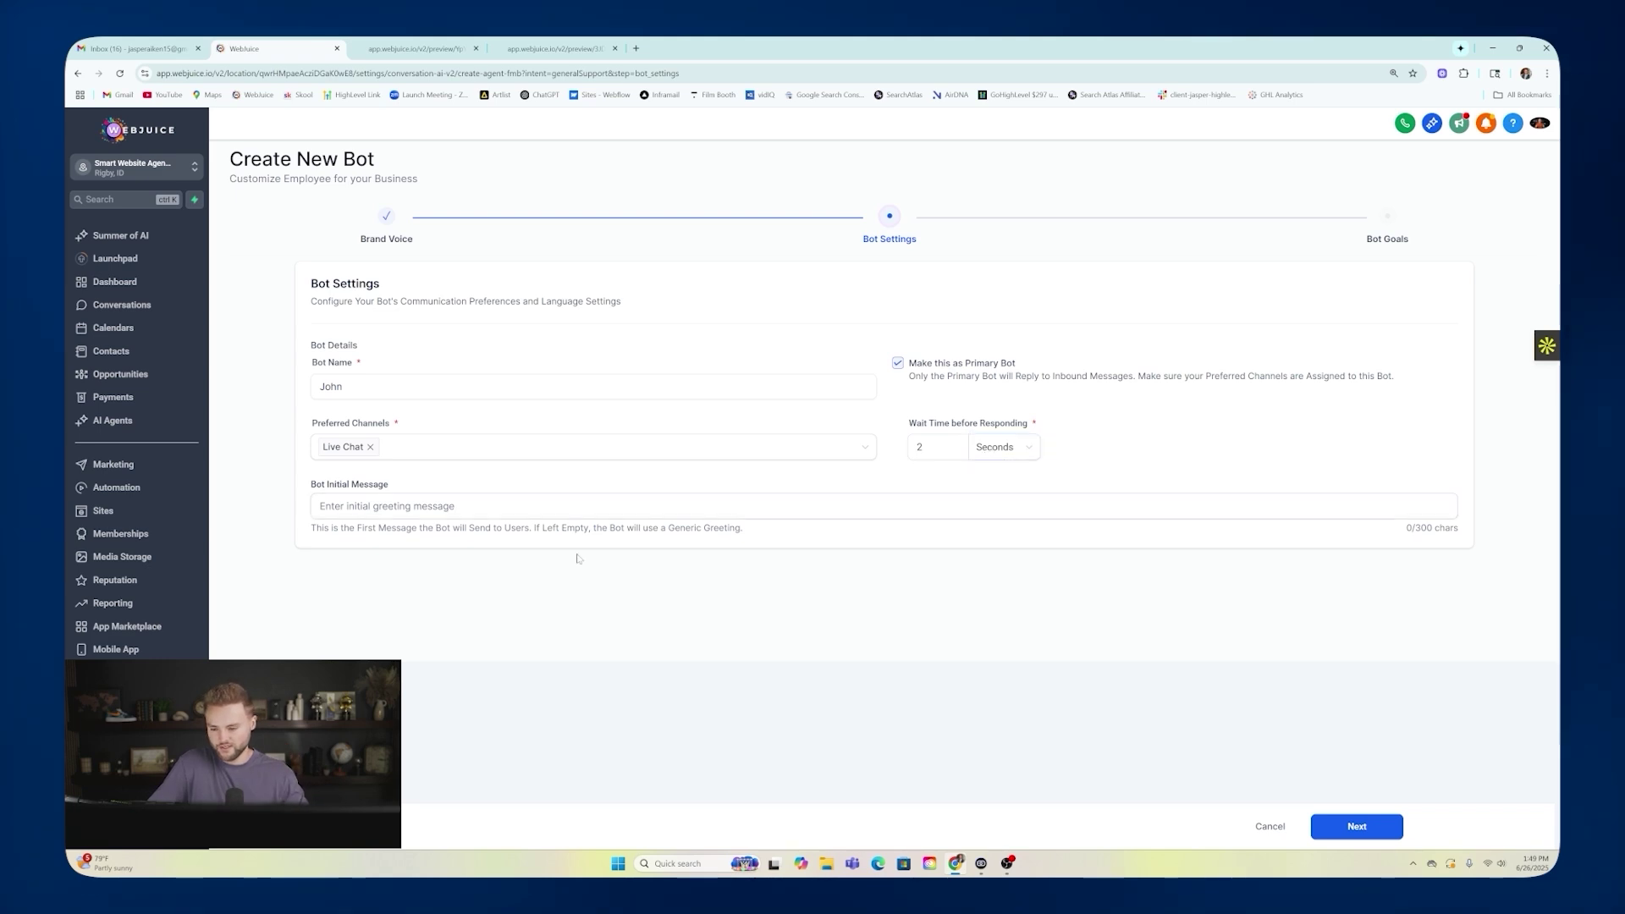
Set the bot's initial message to 'Are you looking to have any landscaping services done at your home'.
{"action": "left_click", "coordinate": [986, 506]}
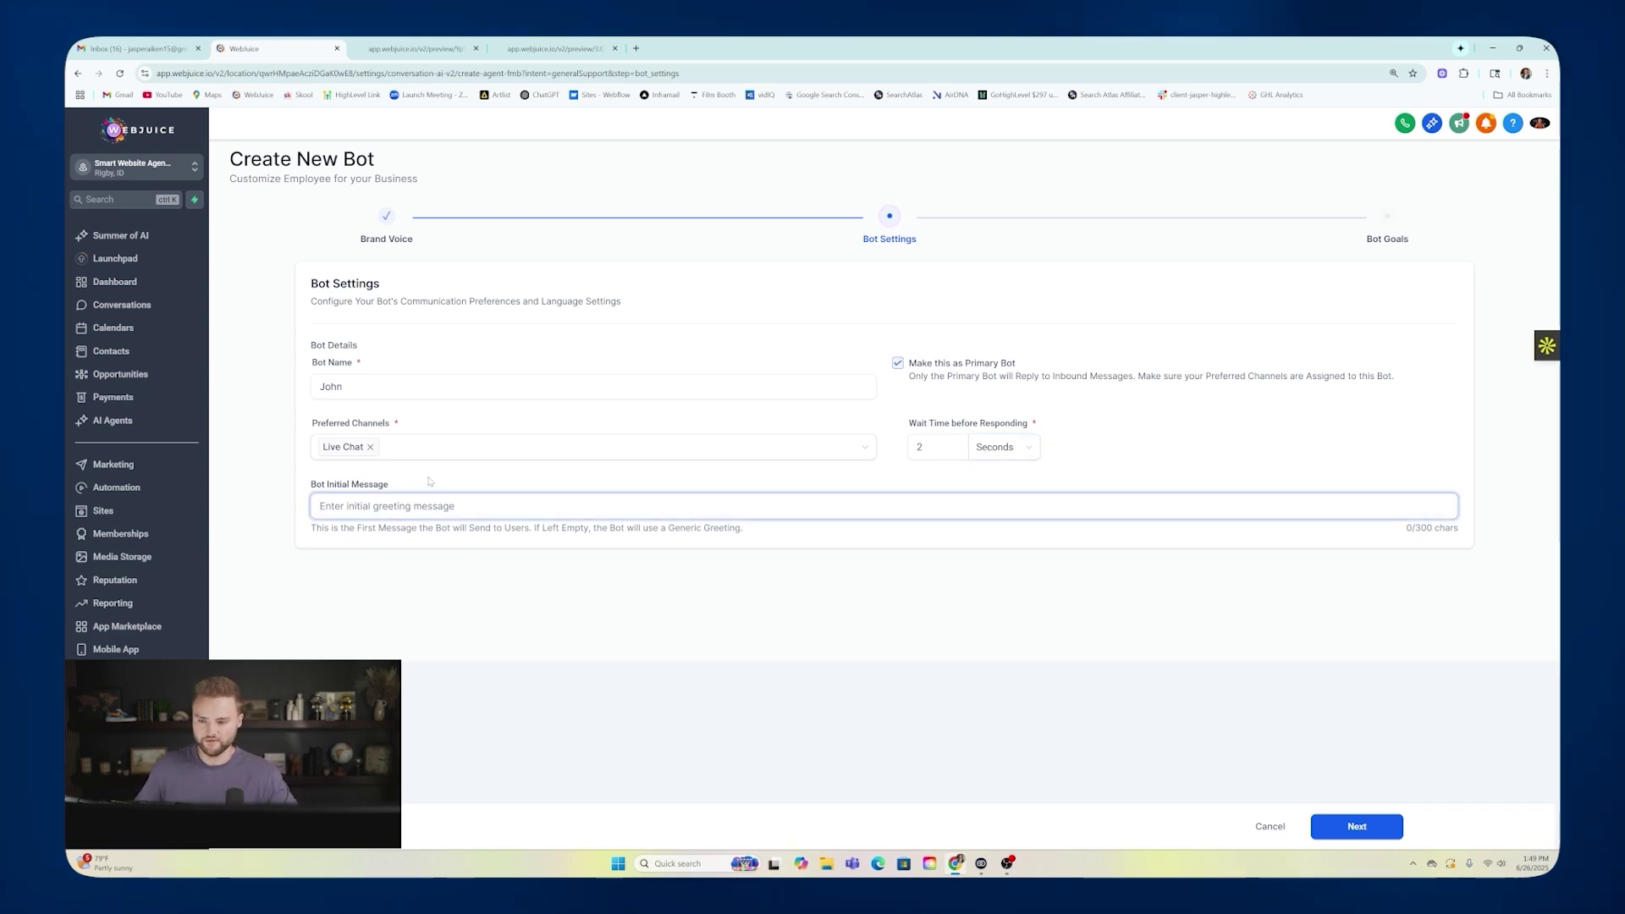
{"action": "type", "text": "Are you looki"}
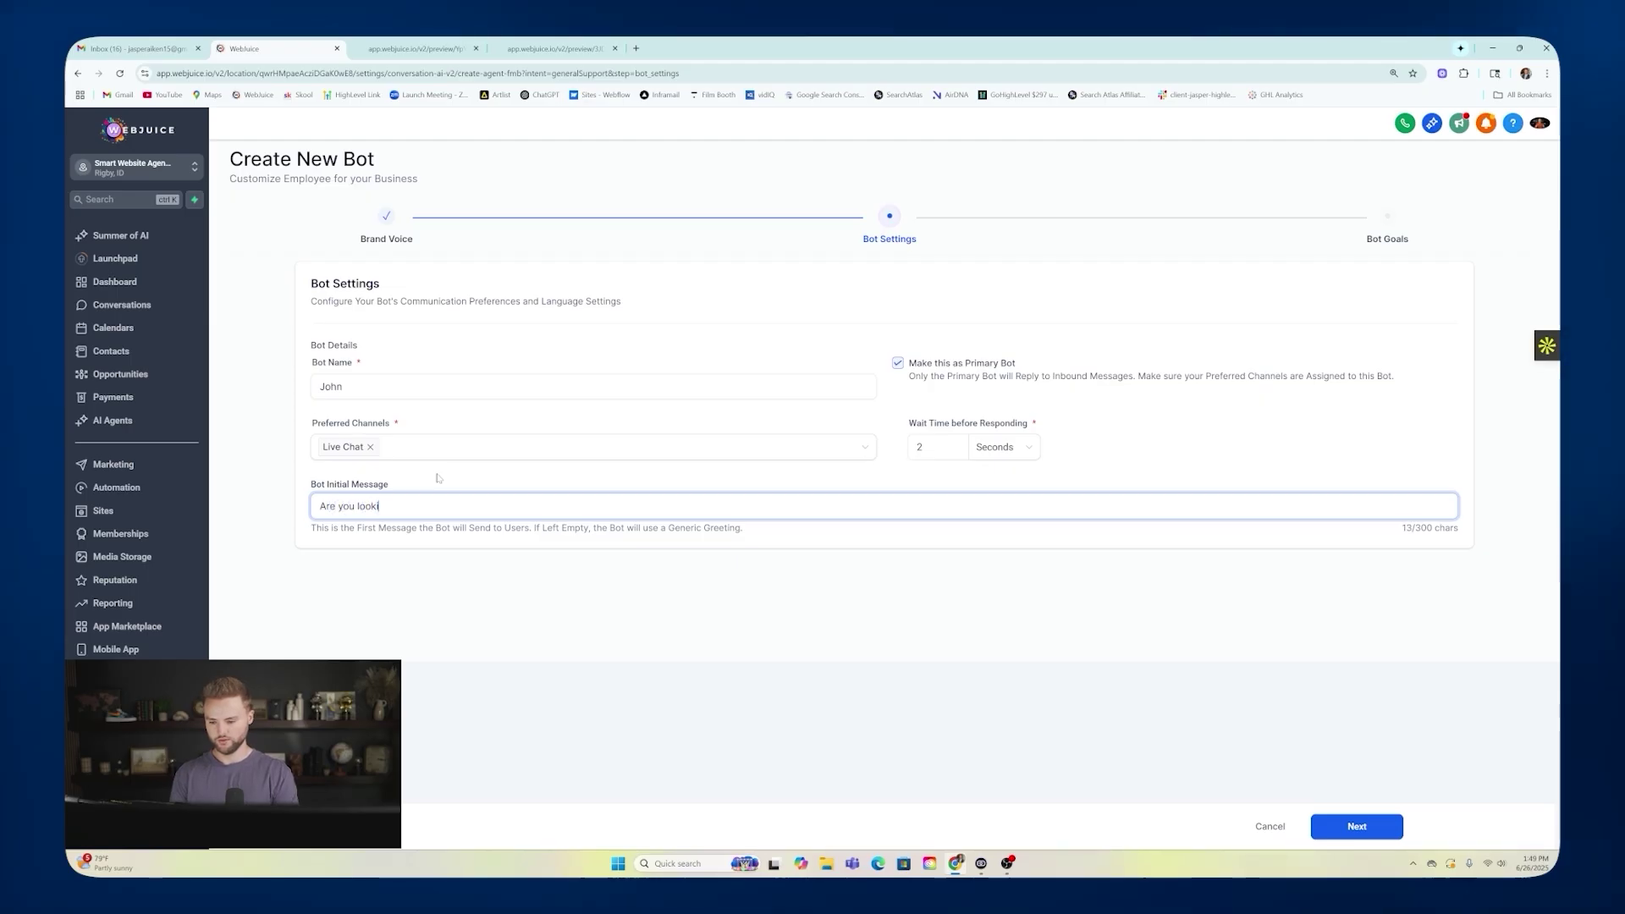
{"action": "type", "text": "ng to have any landscaping servi"}
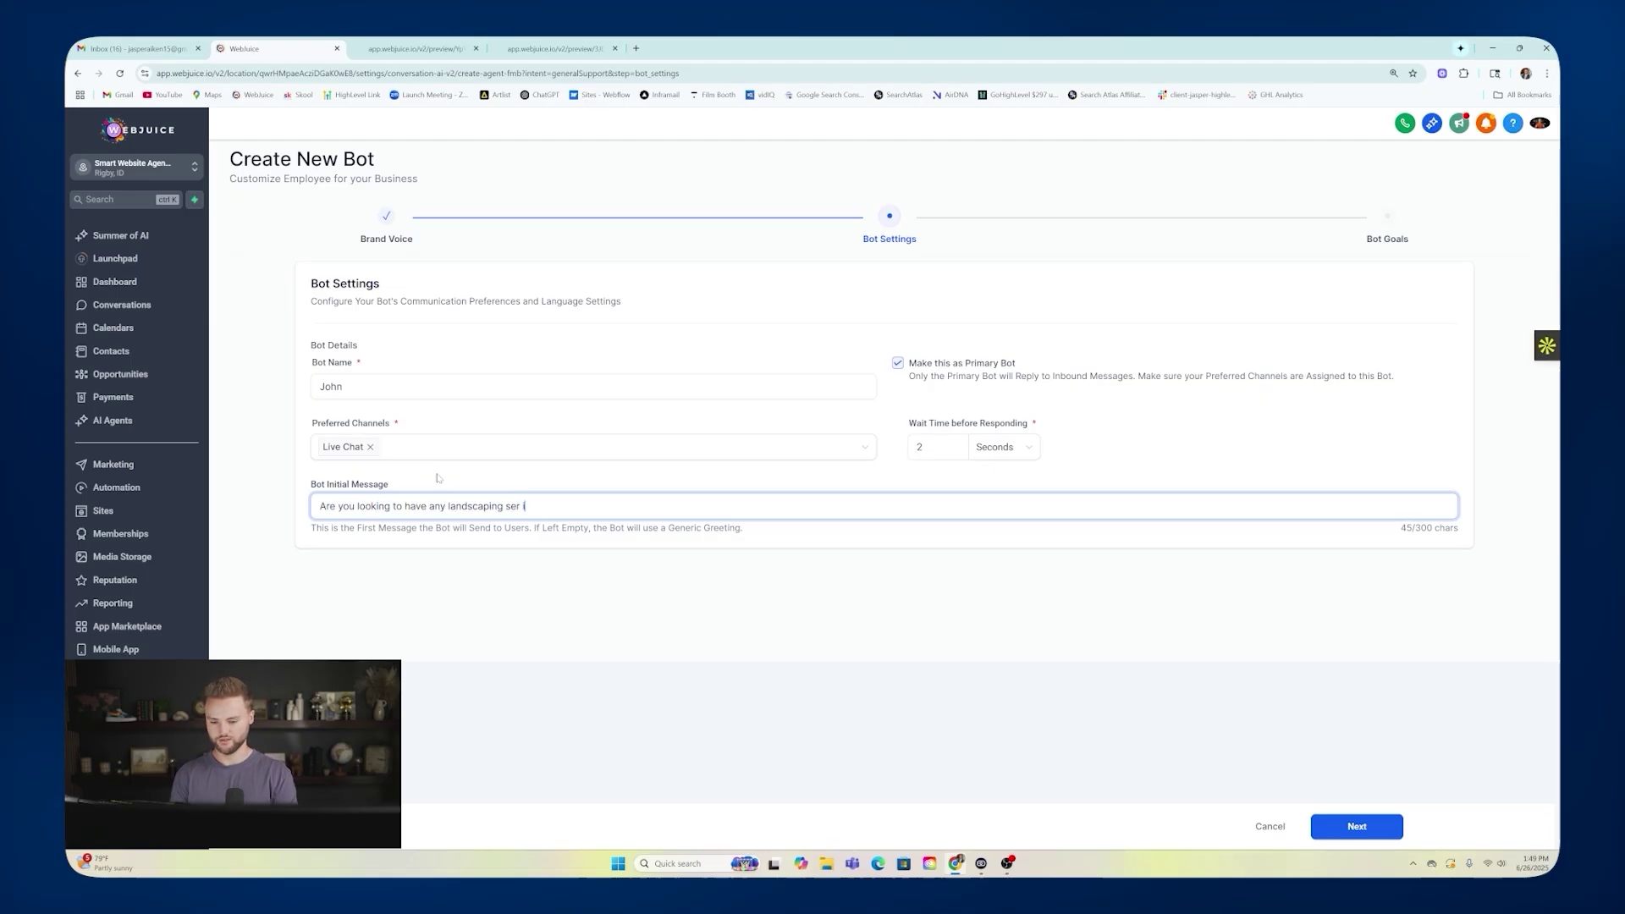
{"action": "type", "text": "ces done at your home?"}
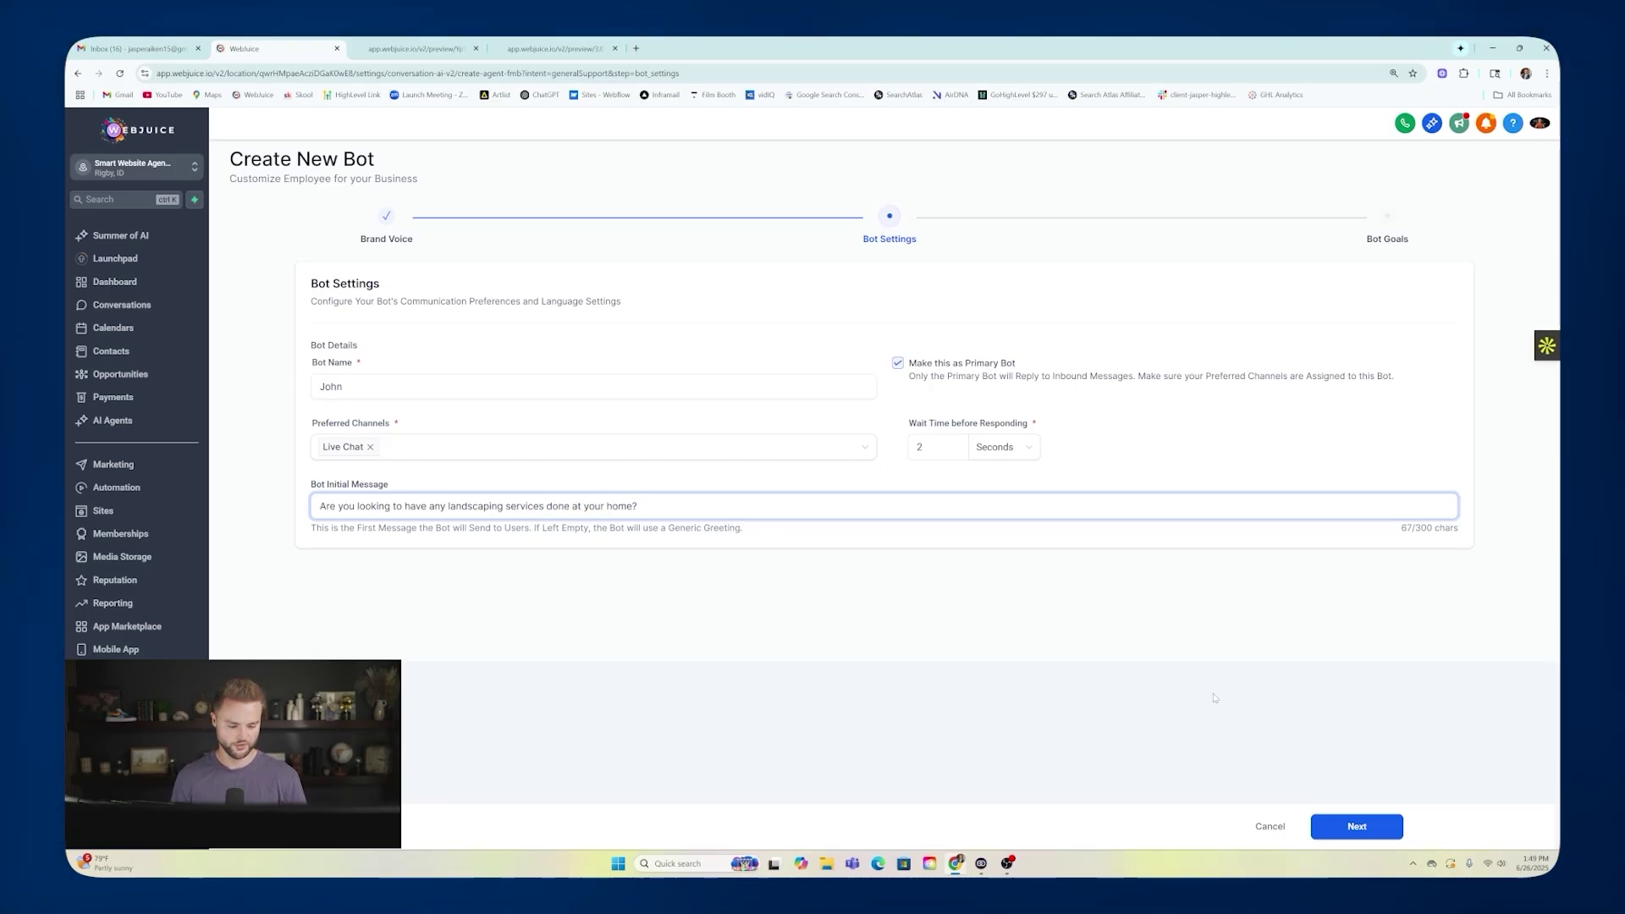
{"action": "left_click", "coordinate": [1339, 825]}
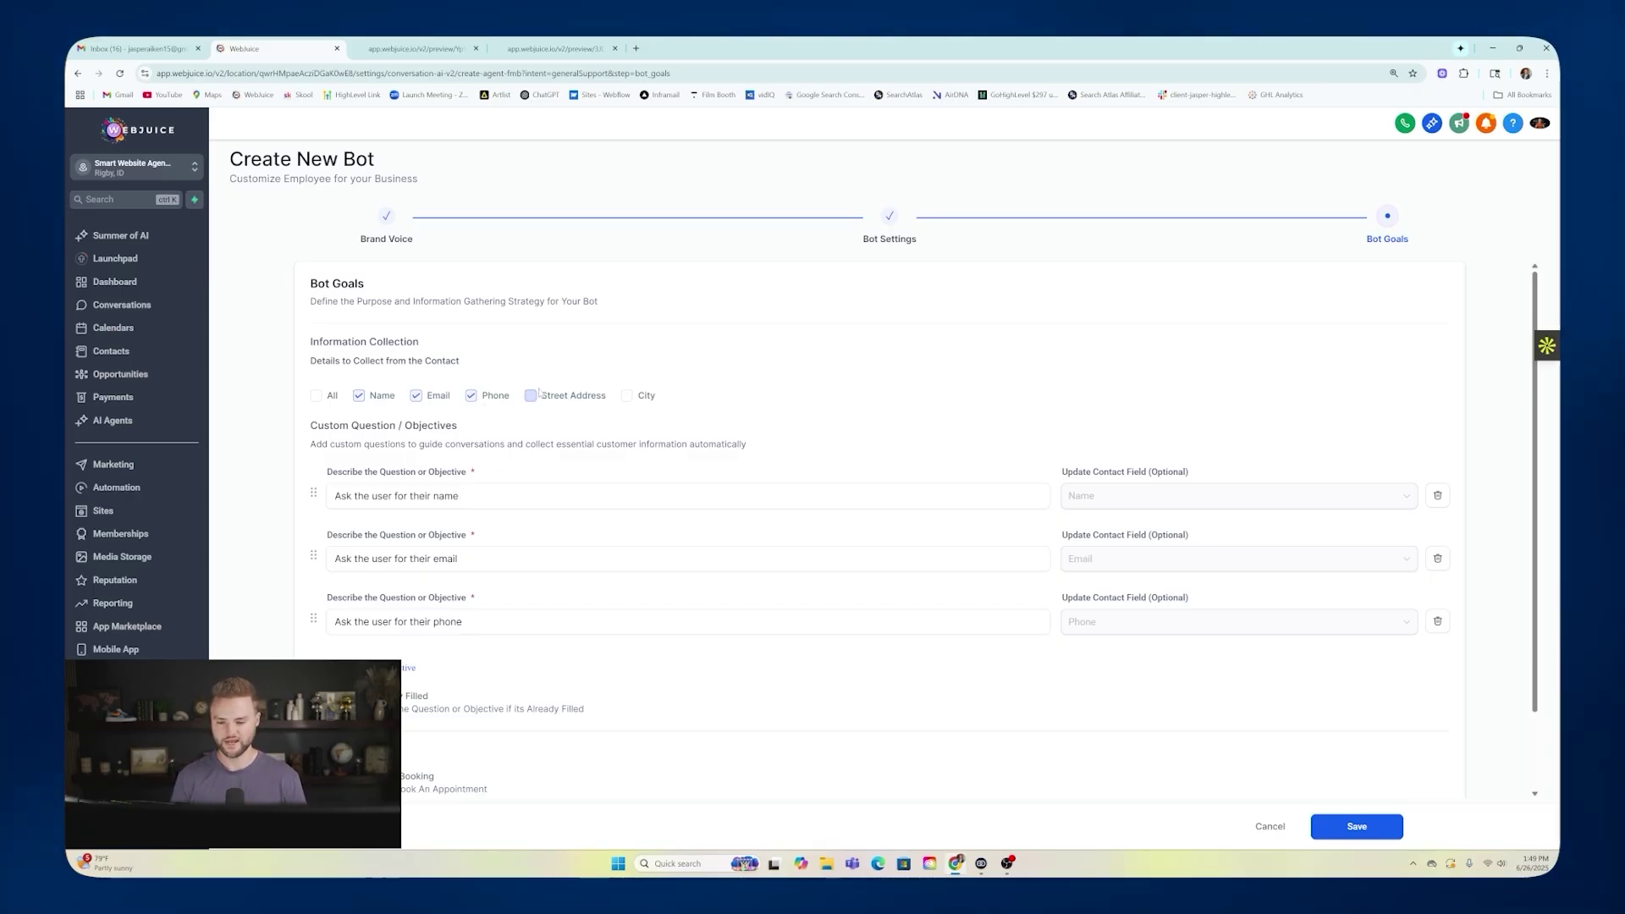
{"action": "scroll", "coordinate": [525, 376], "scroll_direction": "down", "scroll_amount": 1}
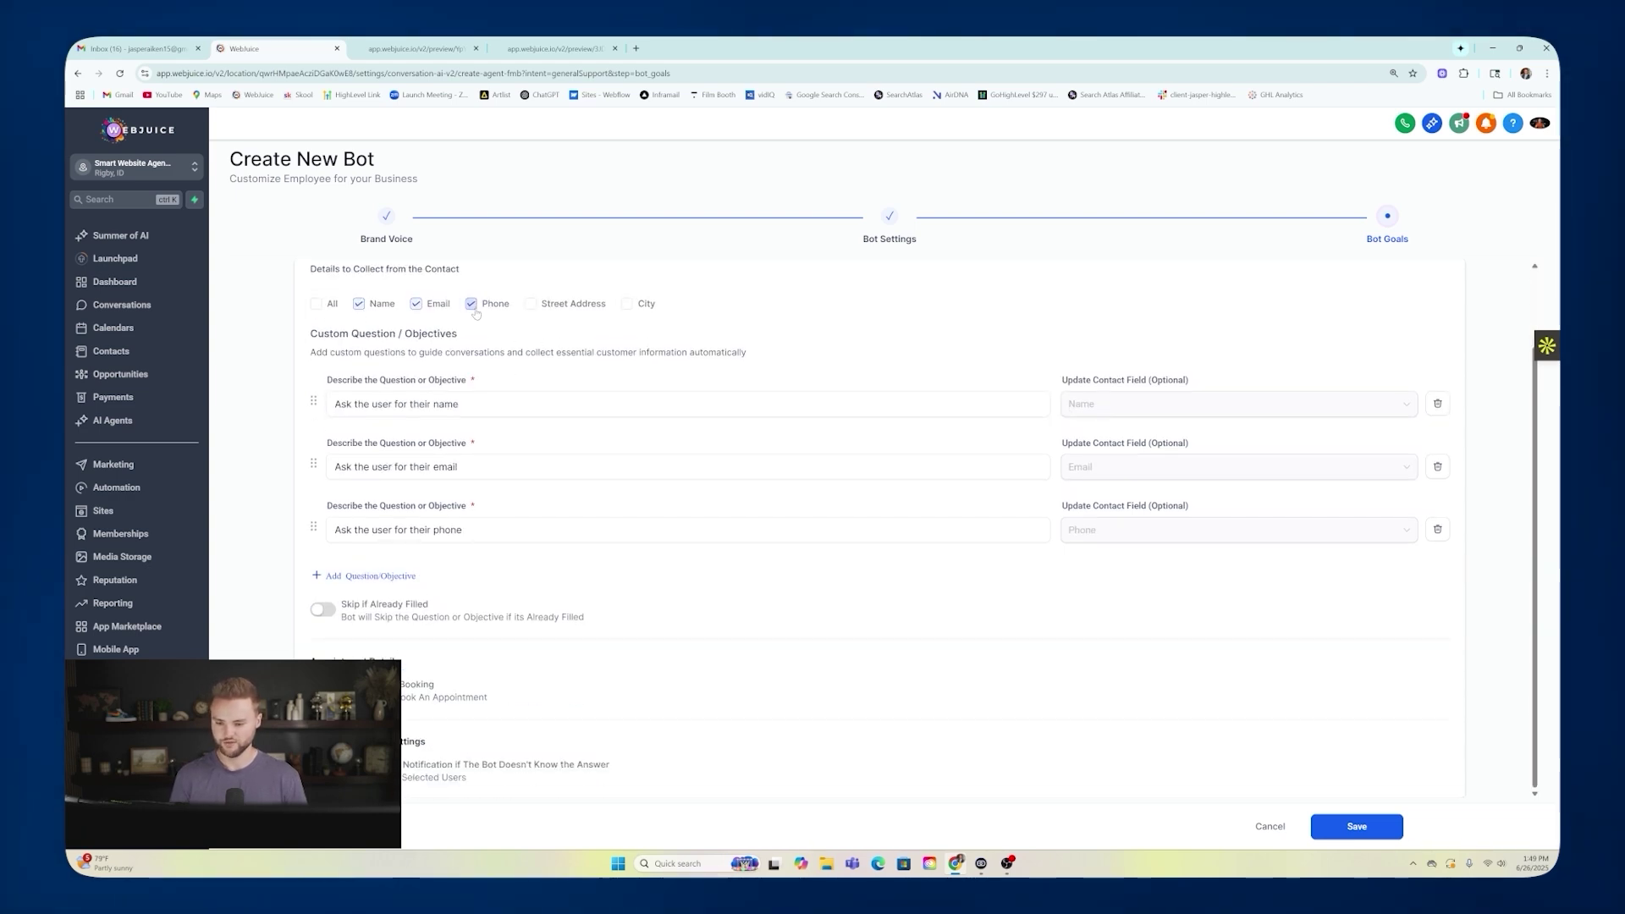
{"action": "left_click", "coordinate": [339, 397]}
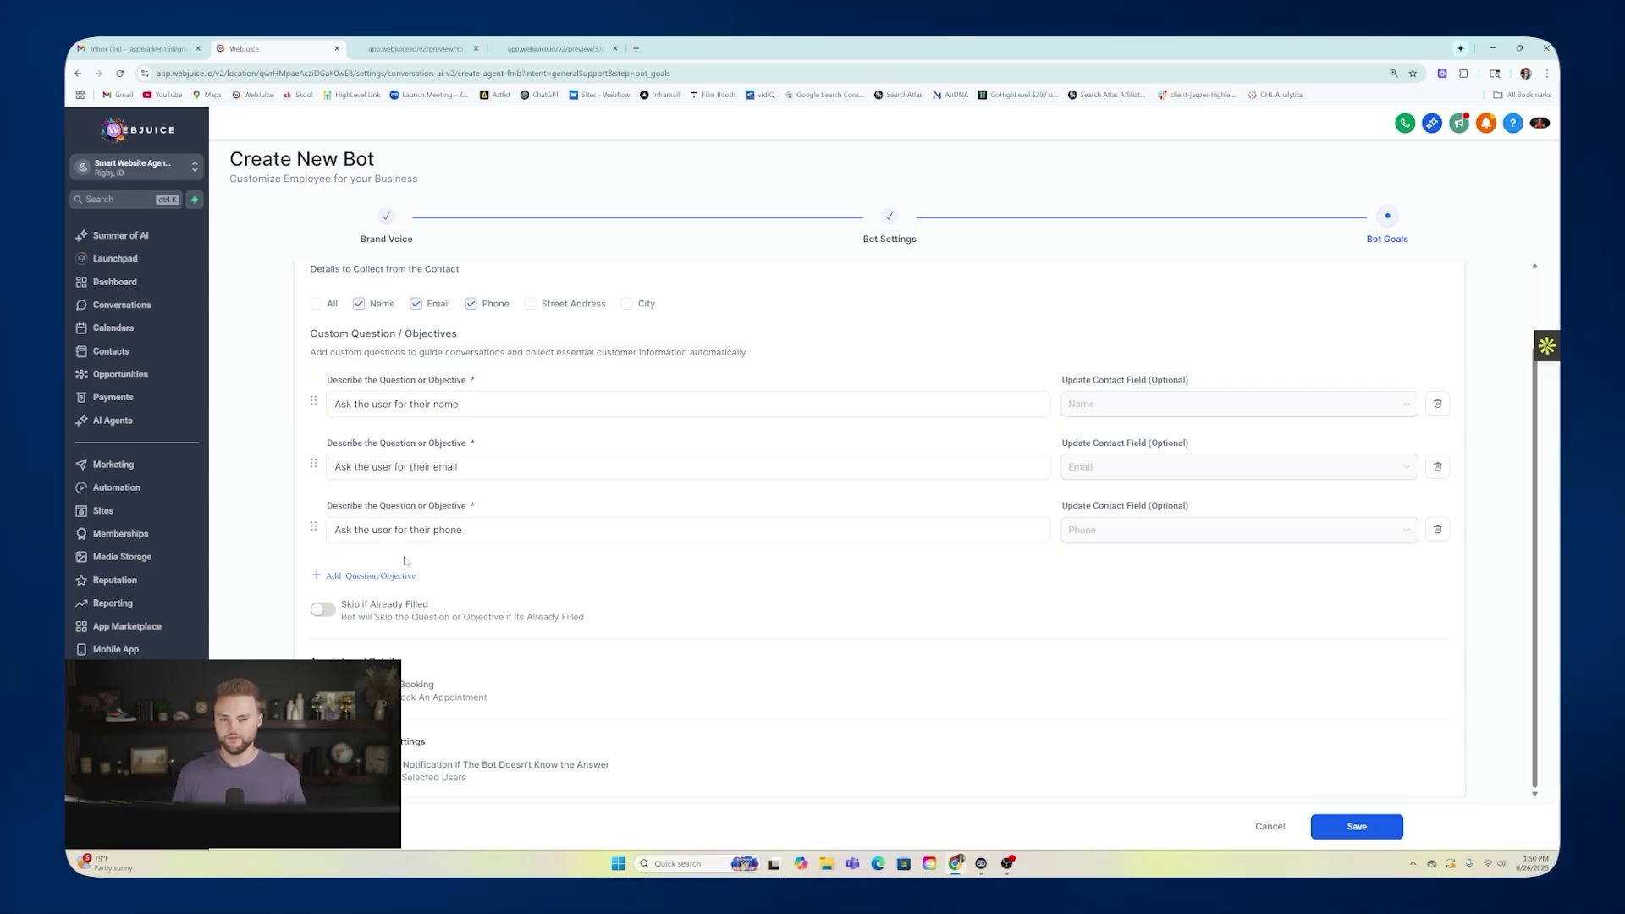
Add a fourth question row, check its contact field options, then delete the empty row.
{"action": "left_click", "coordinate": [382, 576]}
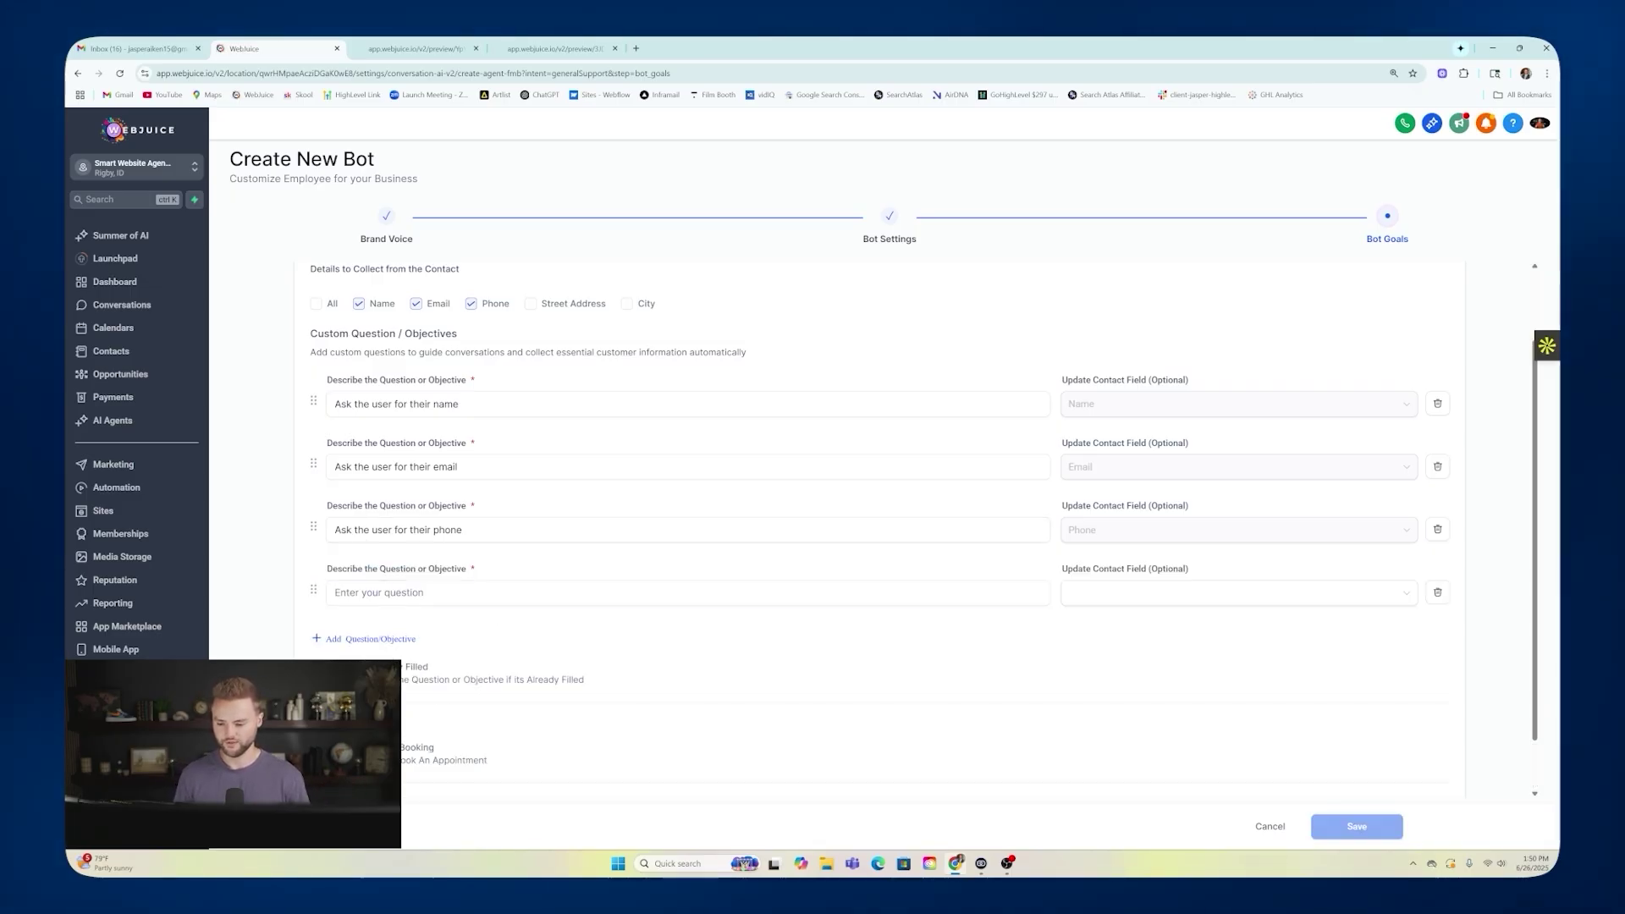
{"action": "left_click", "coordinate": [1100, 594]}
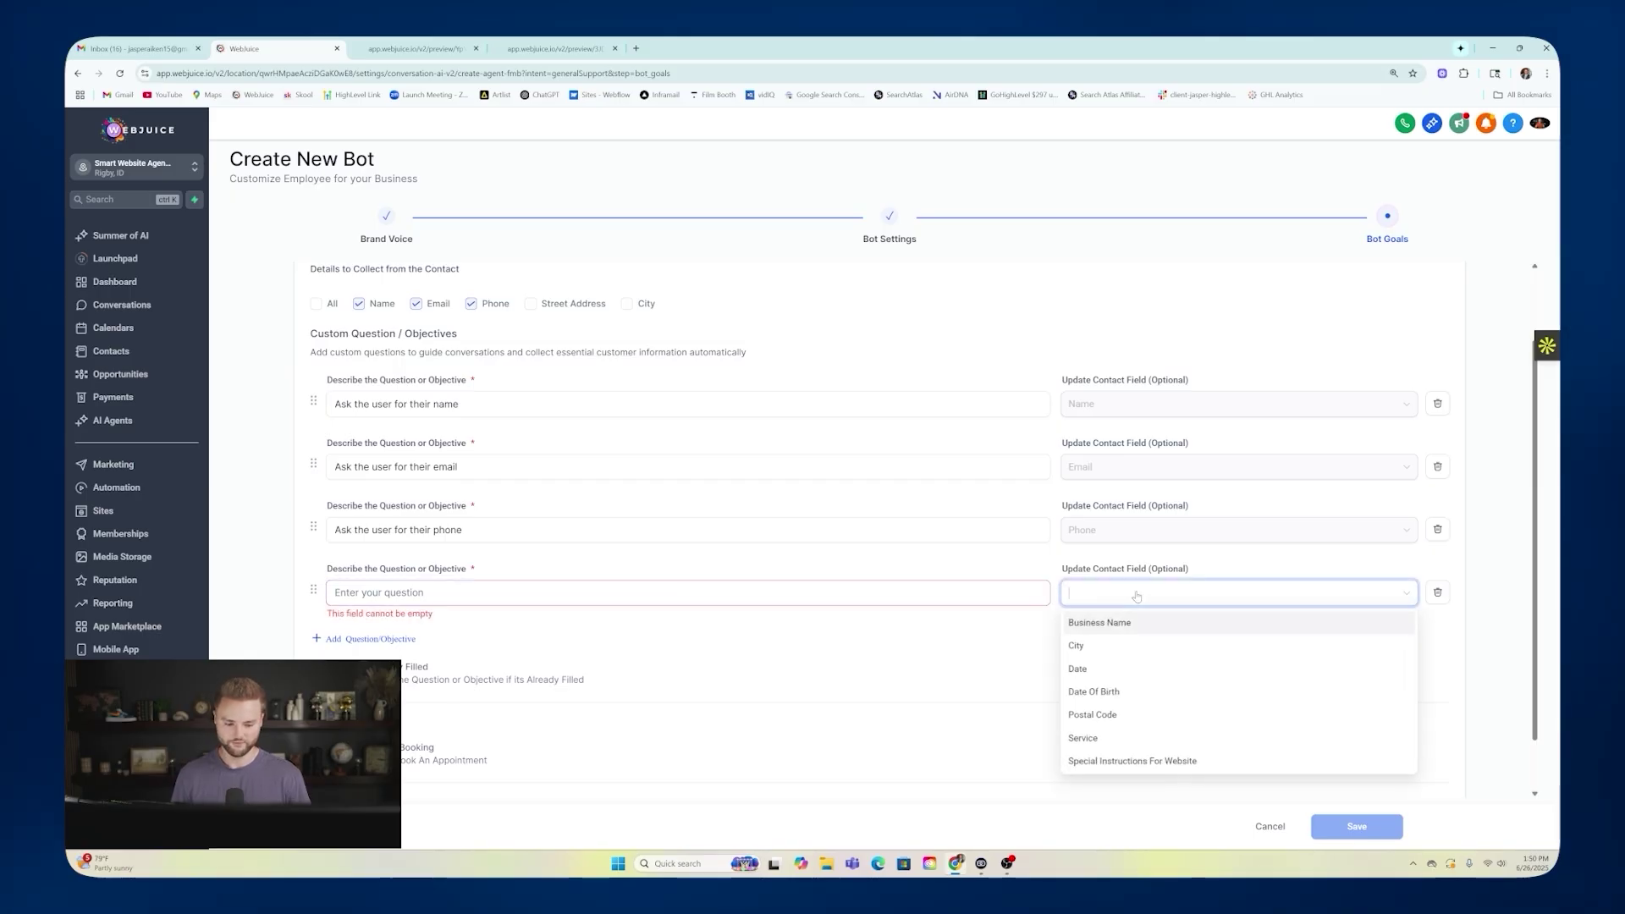
{"action": "scroll", "coordinate": [1144, 649], "scroll_direction": "down", "scroll_amount": 2}
{"action": "scroll", "coordinate": [1144, 650], "scroll_direction": "down", "scroll_amount": 2}
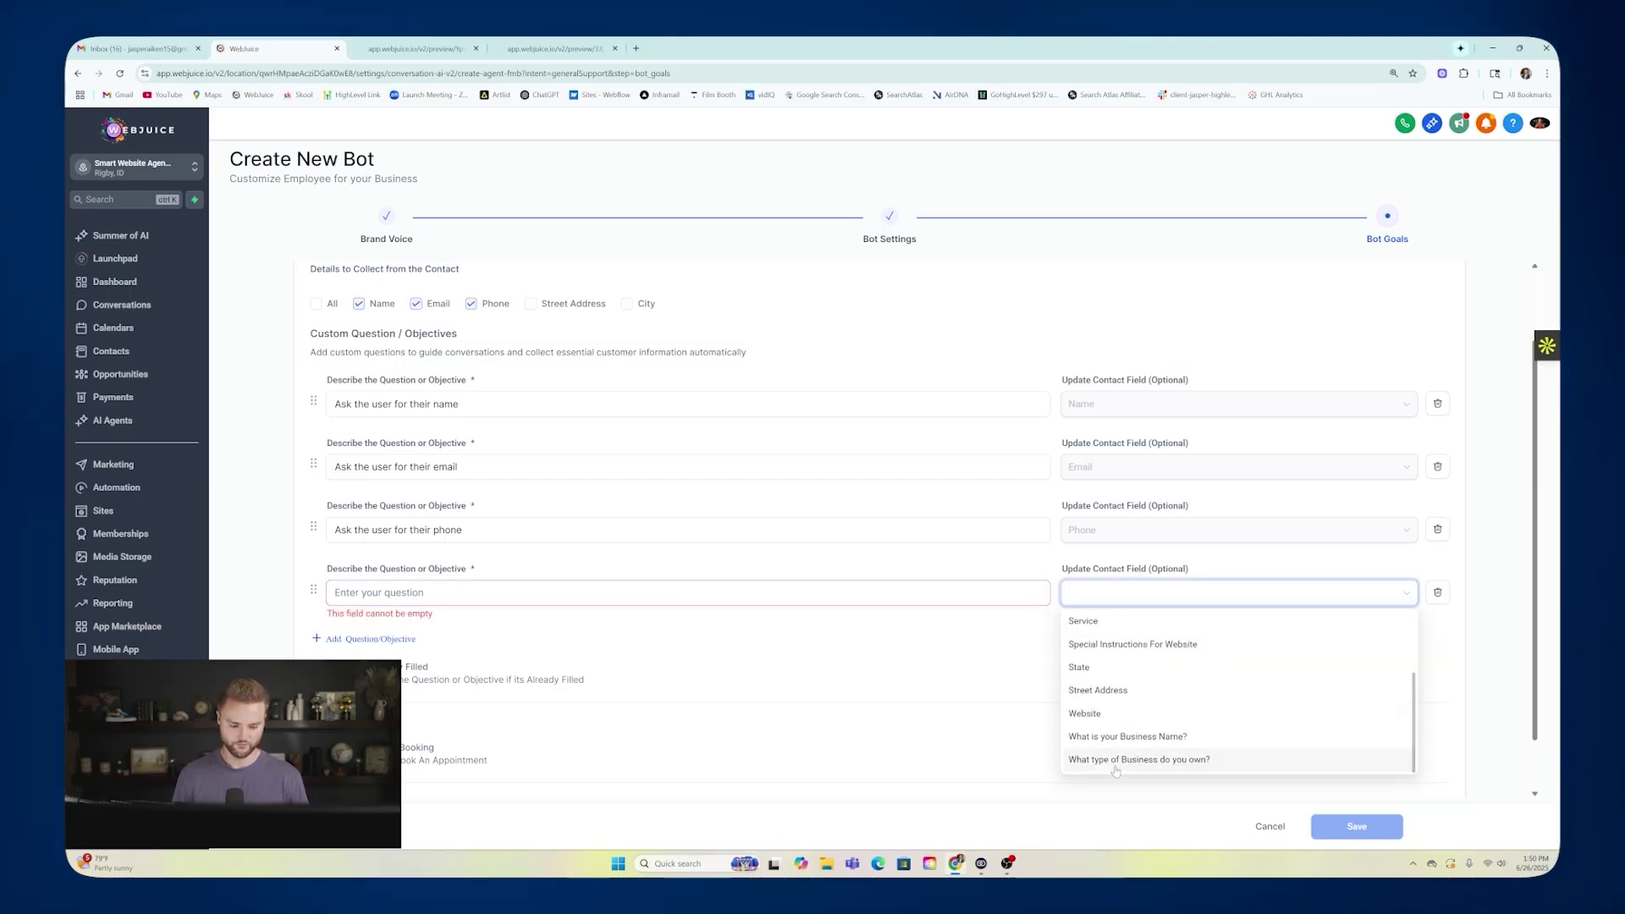
{"action": "scroll", "coordinate": [1107, 753], "scroll_direction": "up", "scroll_amount": 2}
{"action": "left_click", "coordinate": [1036, 641]}
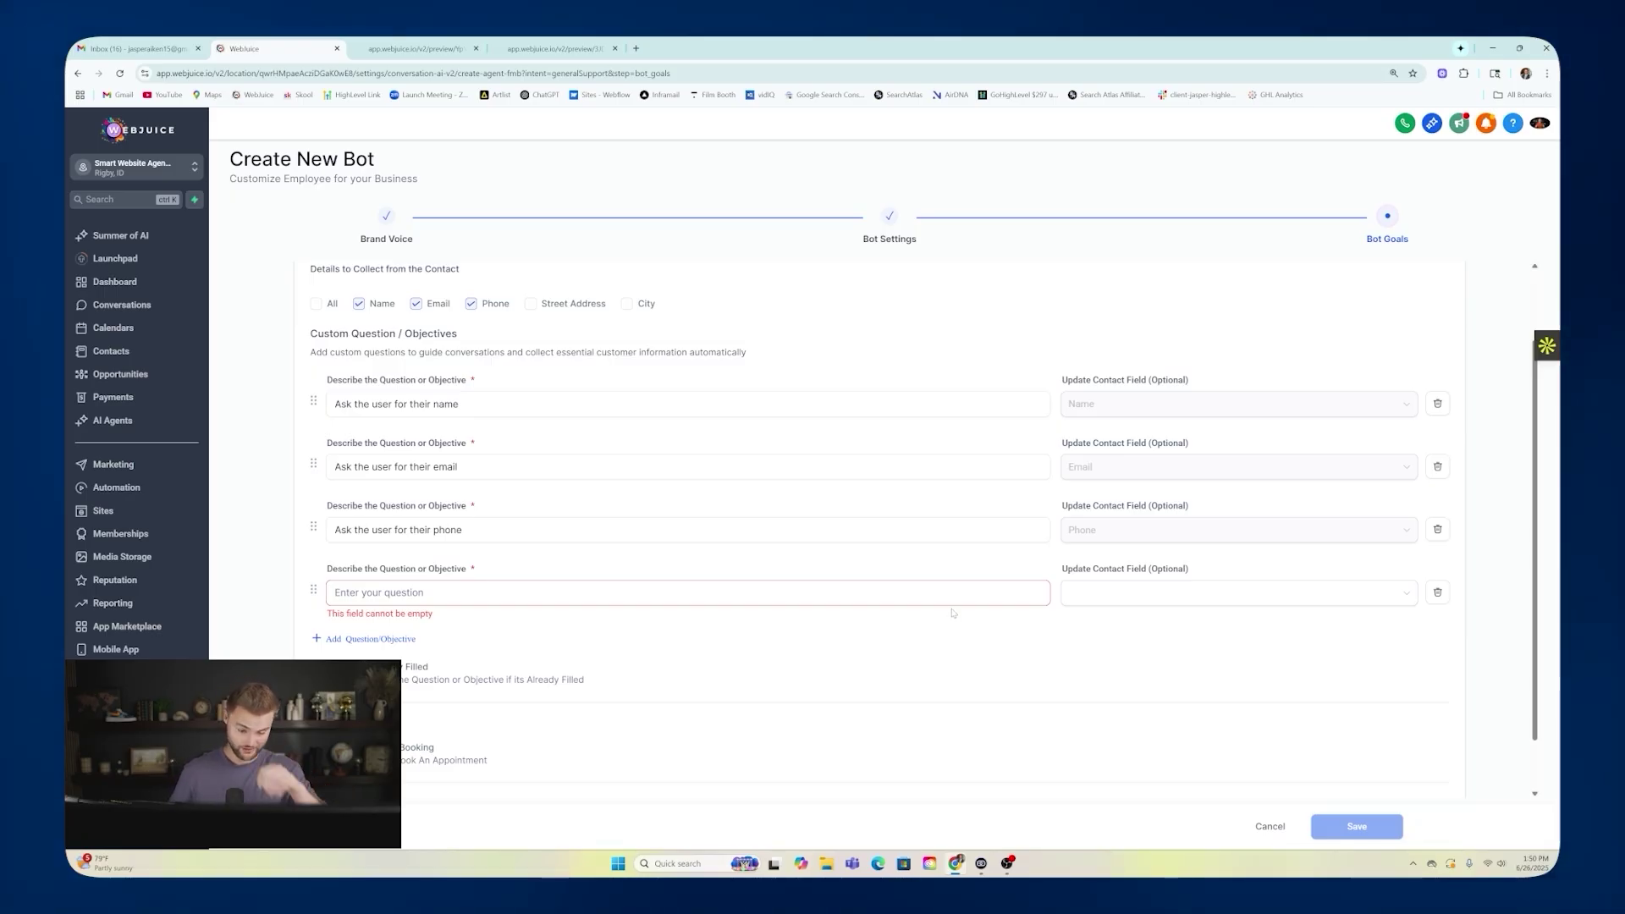
{"action": "left_click", "coordinate": [1118, 590]}
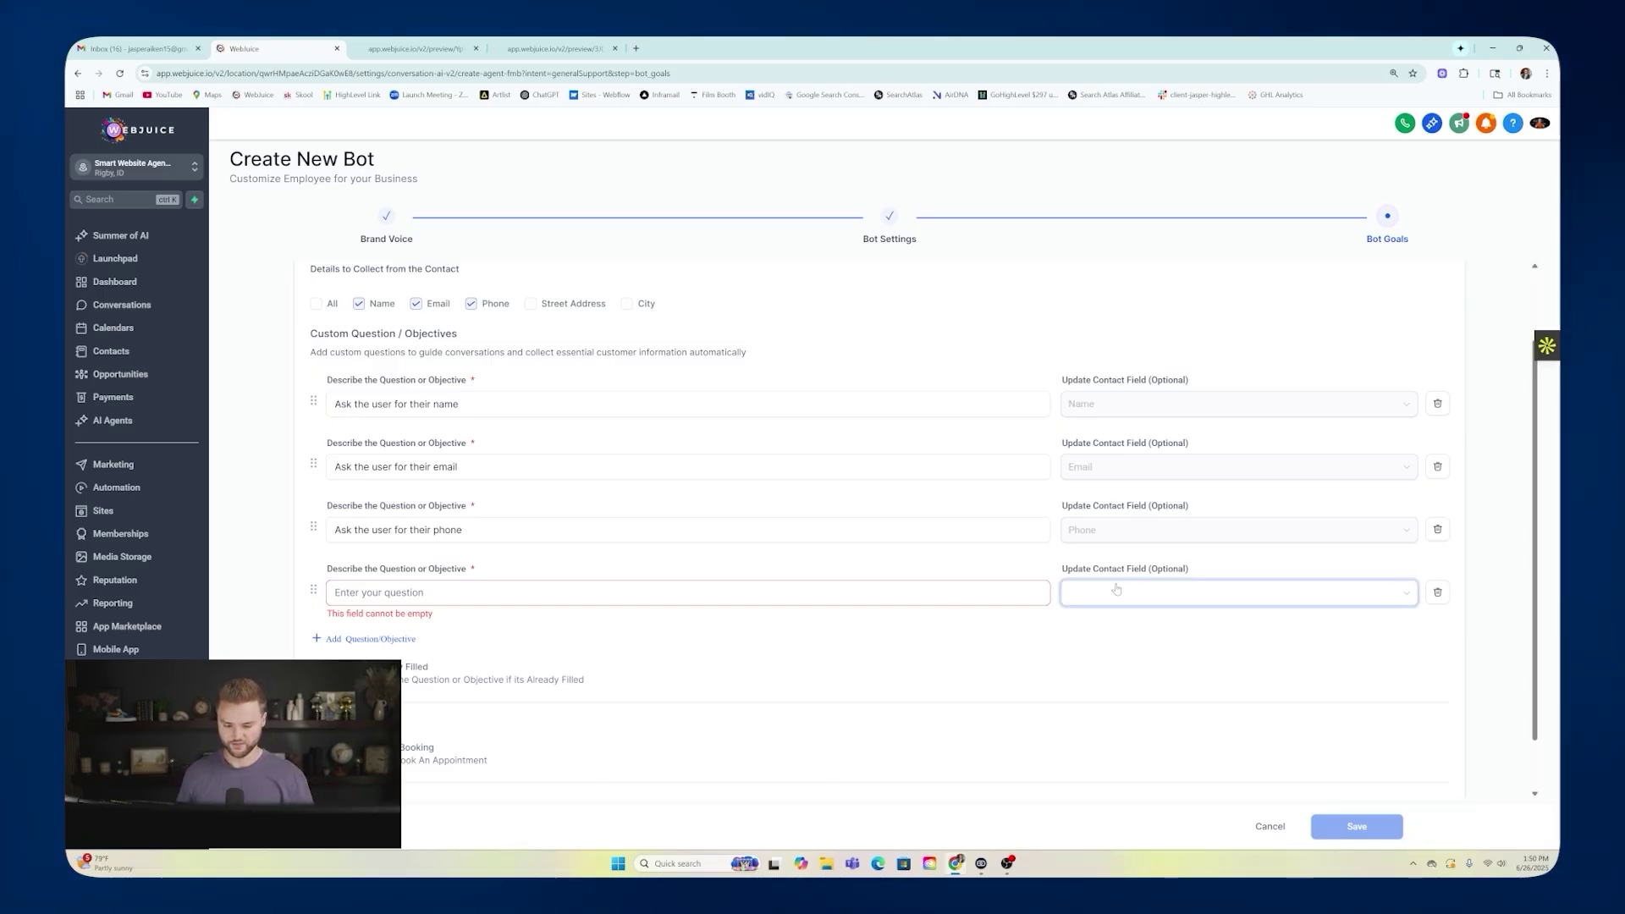
{"action": "left_click", "coordinate": [1436, 592]}
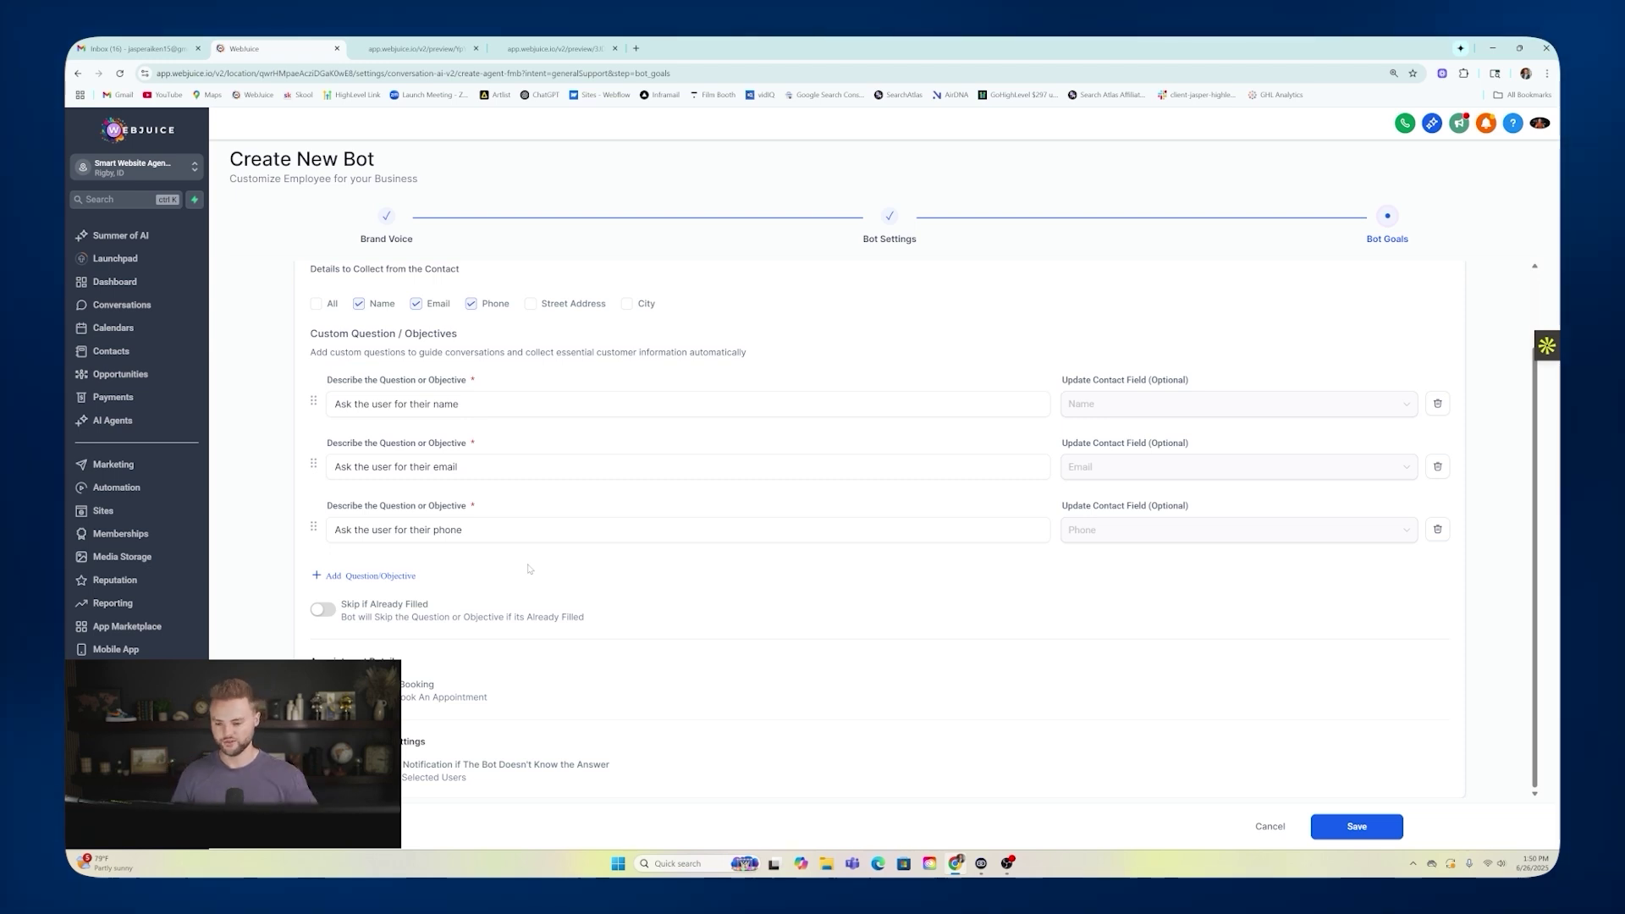
Turn on Skip if Already Filled and adjust the email notification for unanswerable questions.
{"action": "left_click", "coordinate": [323, 609]}
{"action": "left_click", "coordinate": [414, 404]}
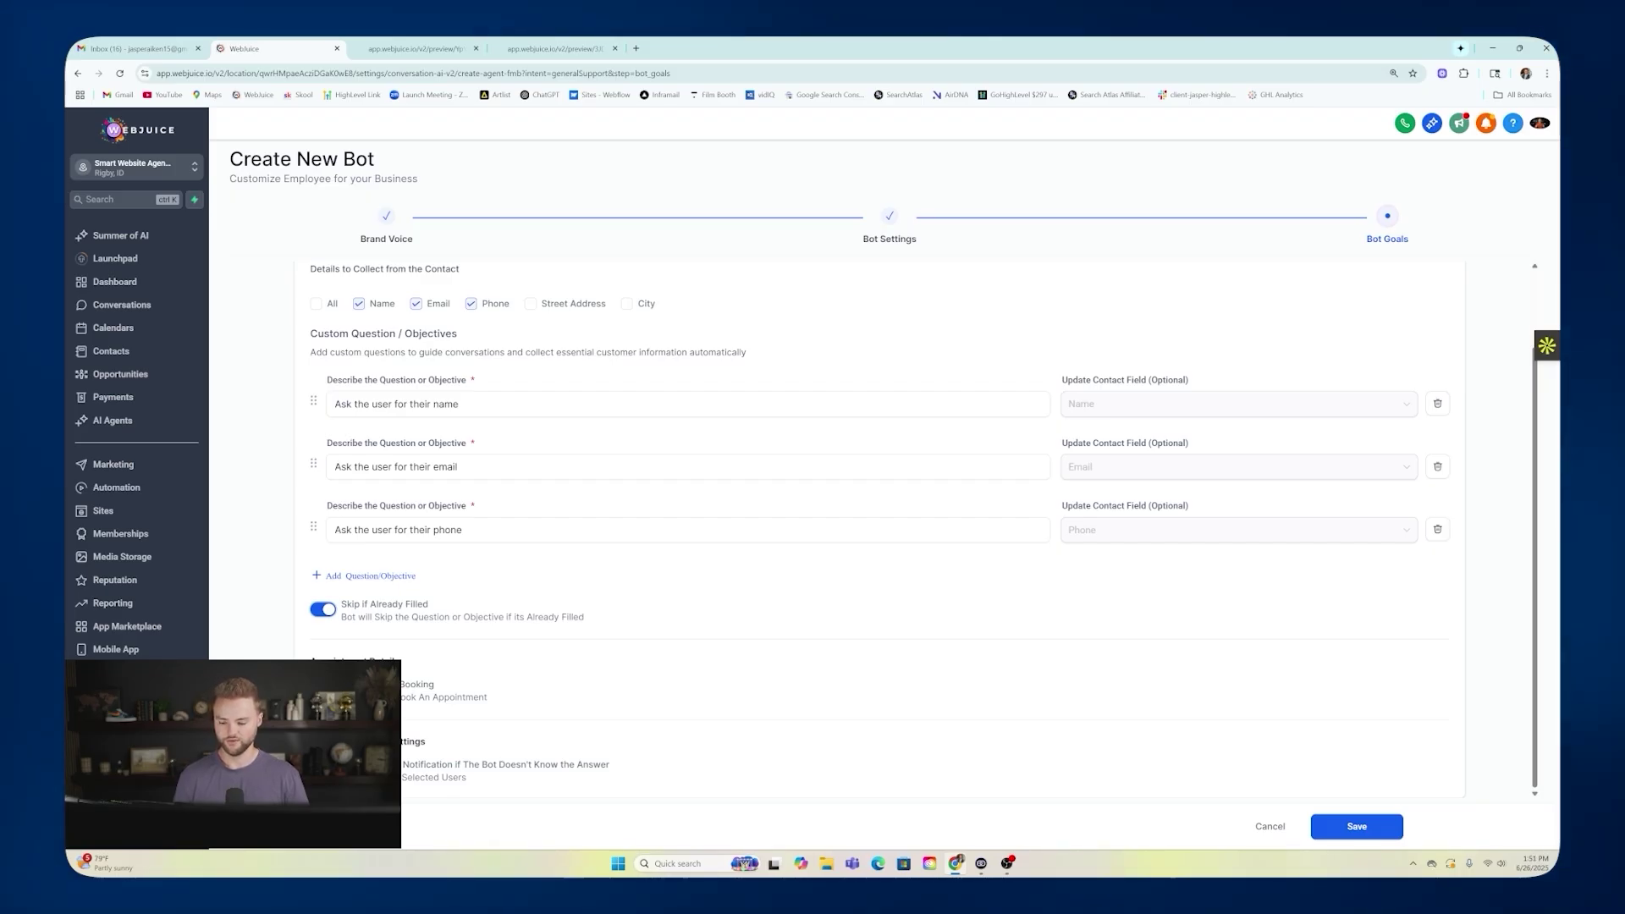
{"action": "left_click", "coordinate": [322, 770]}
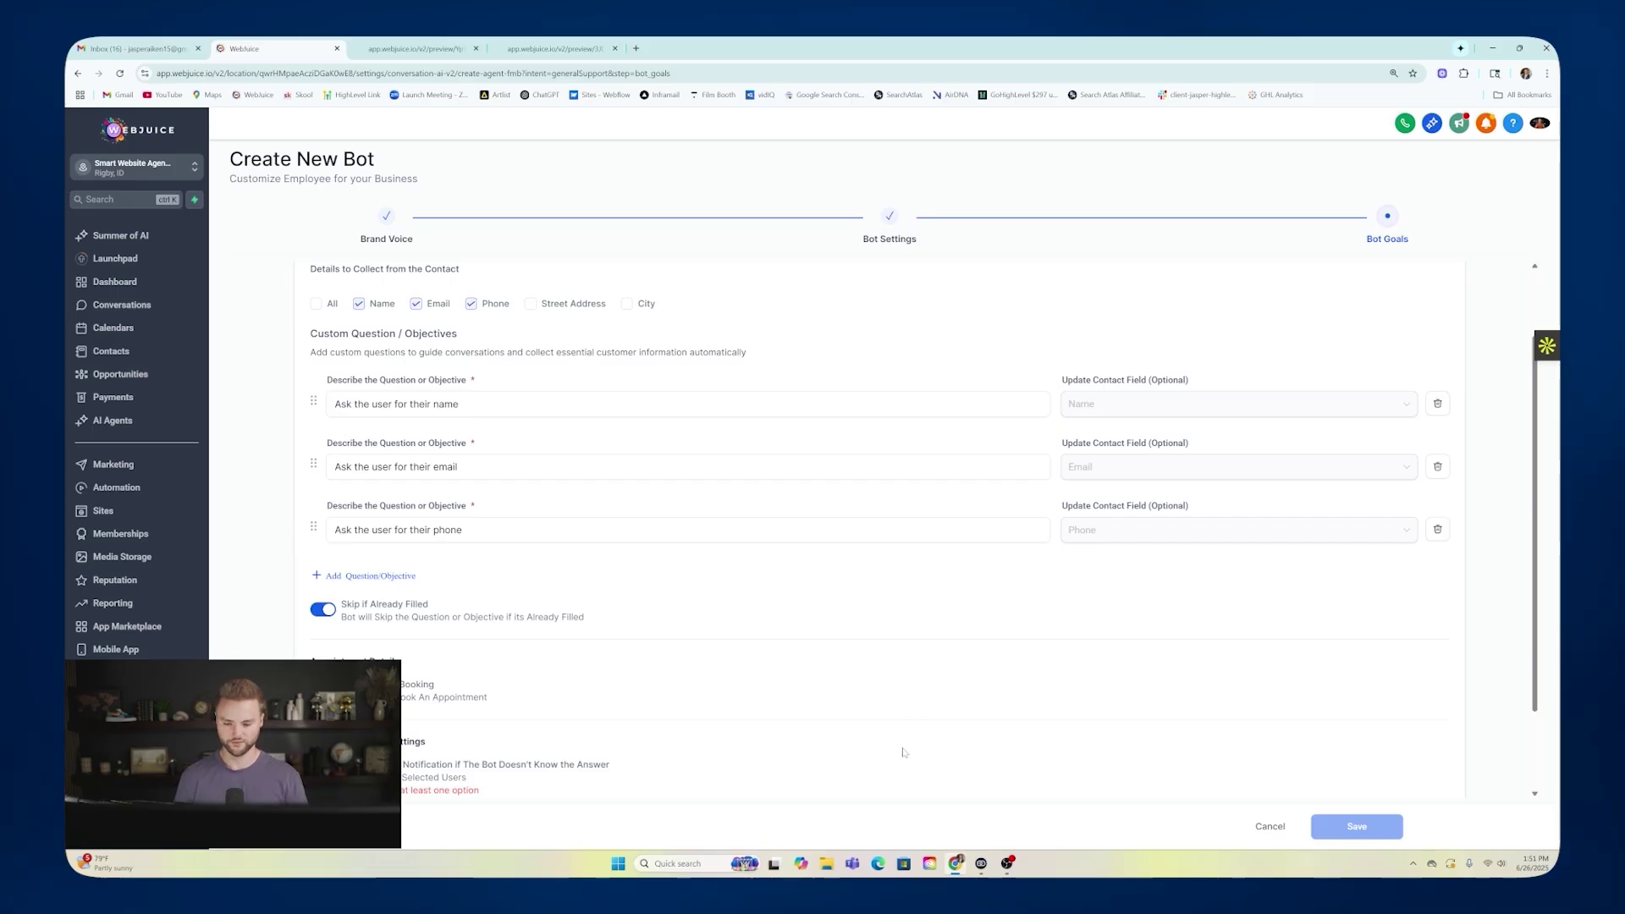
{"action": "scroll", "coordinate": [802, 652], "scroll_direction": "down", "scroll_amount": 1}
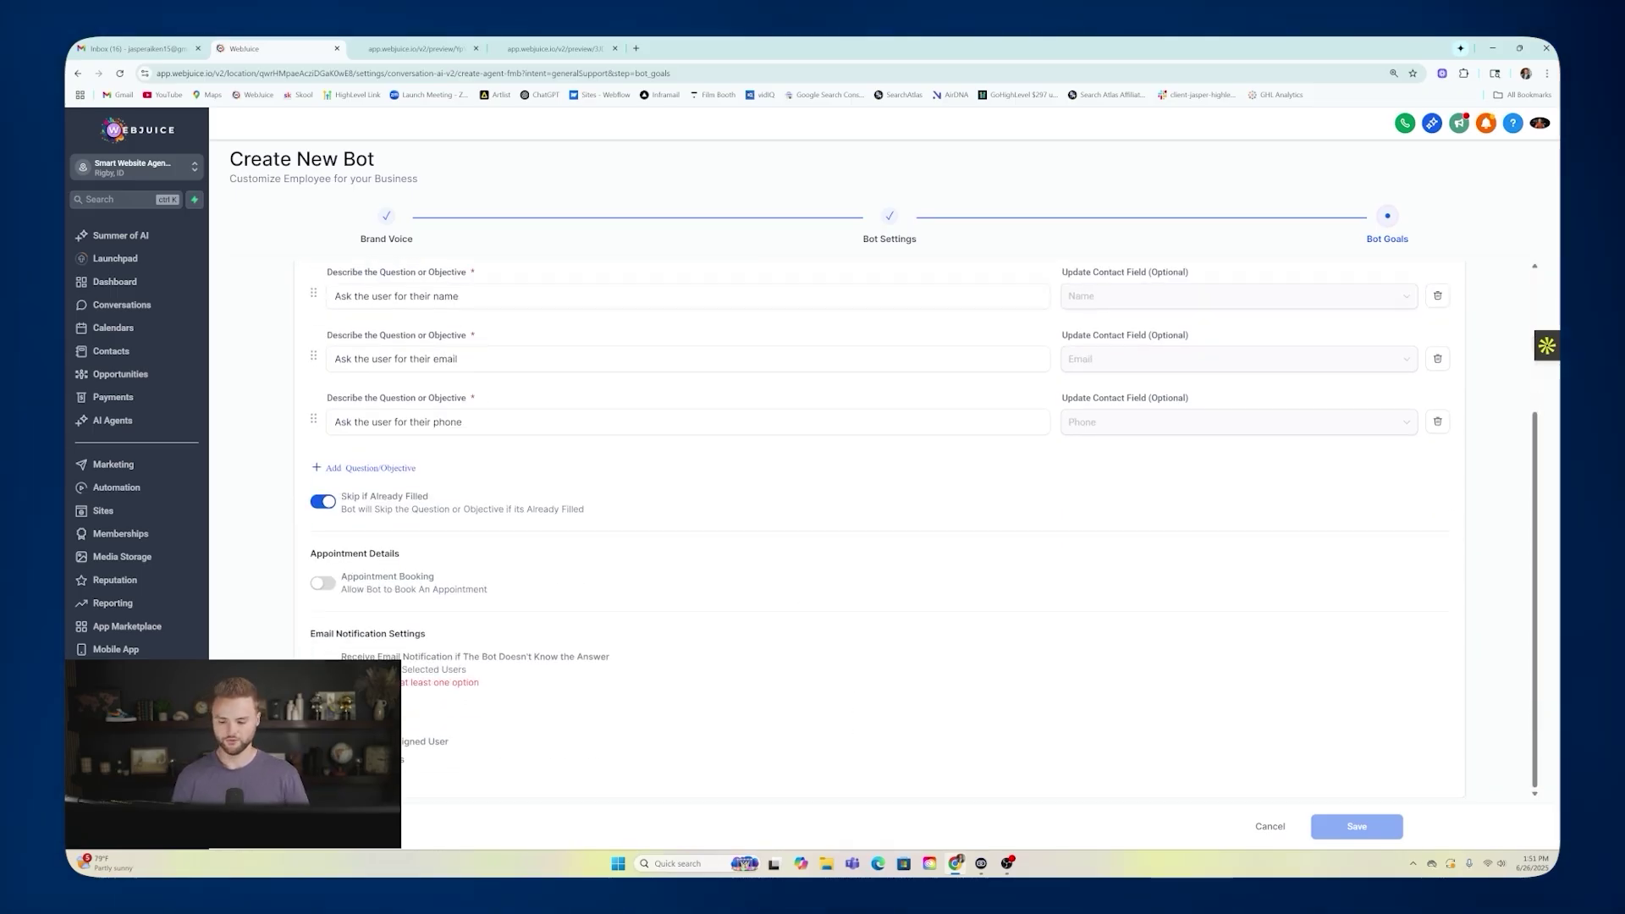
{"action": "left_click", "coordinate": [332, 723]}
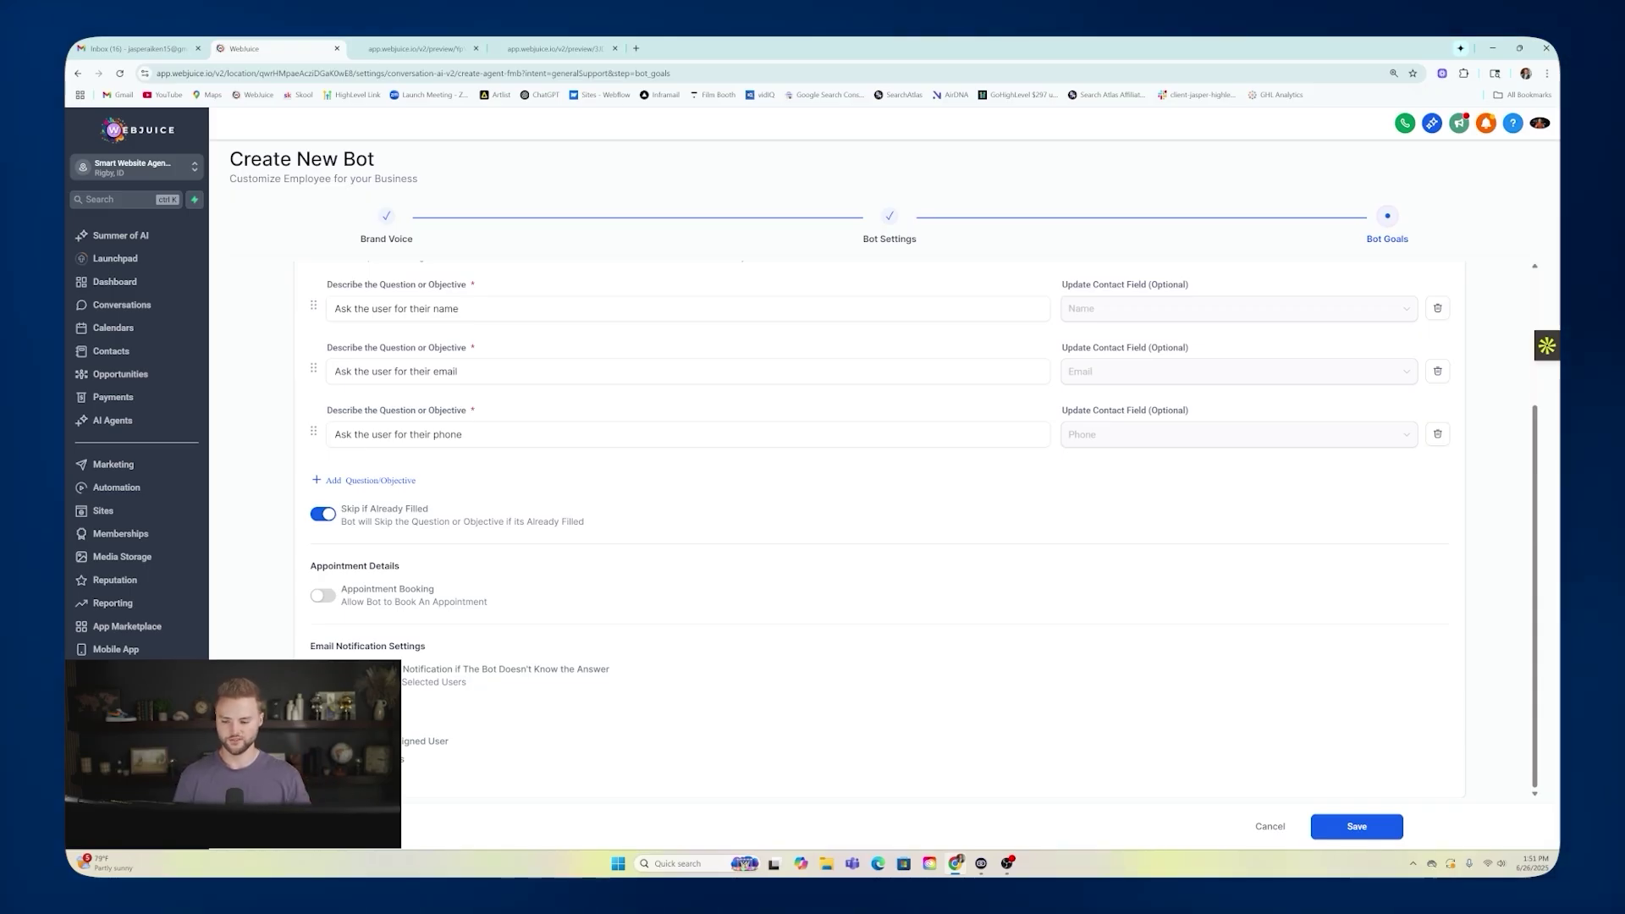
Save the new bot with Auto Pilot status as the primary Live Chat bot.
{"action": "left_click", "coordinate": [1354, 830]}
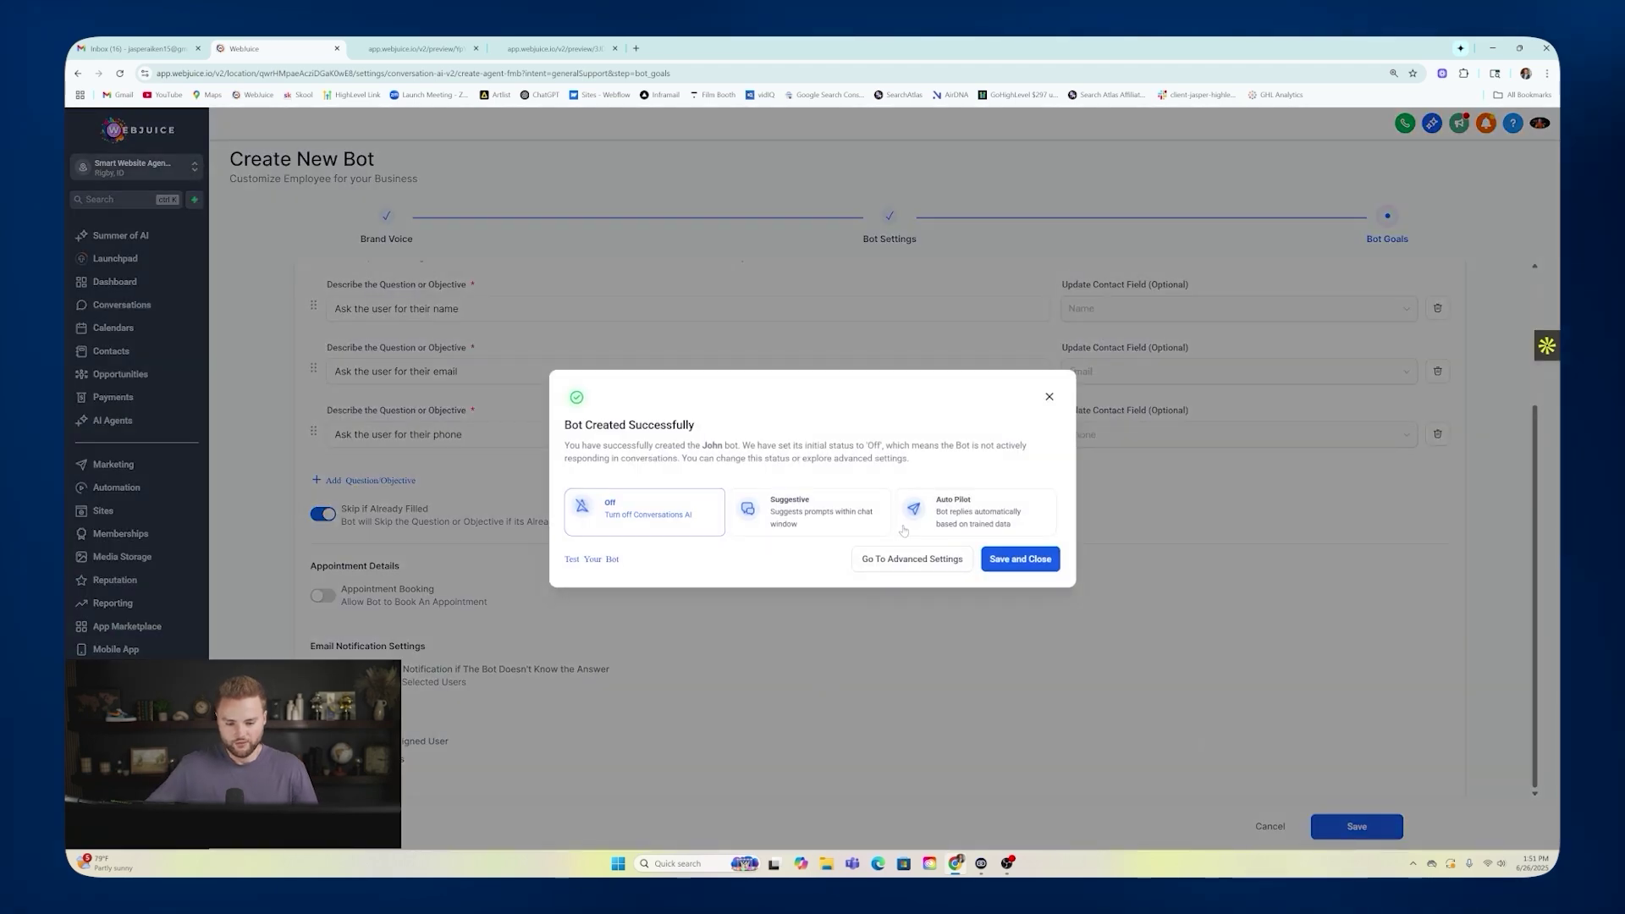
{"action": "left_click", "coordinate": [965, 507]}
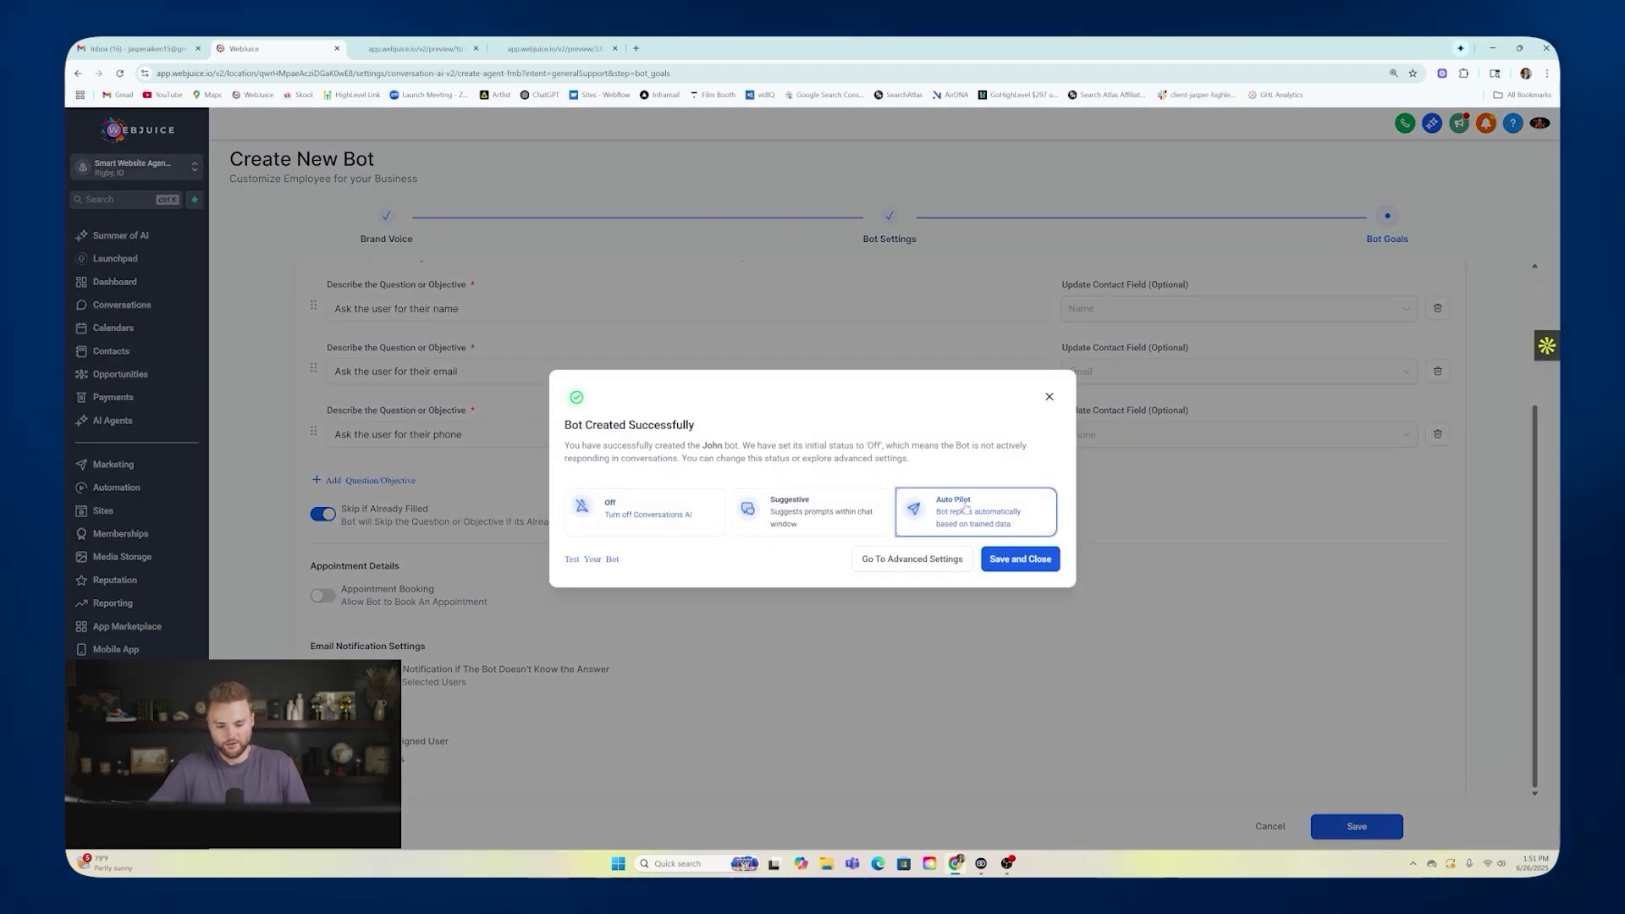
{"action": "left_click", "coordinate": [1016, 559]}
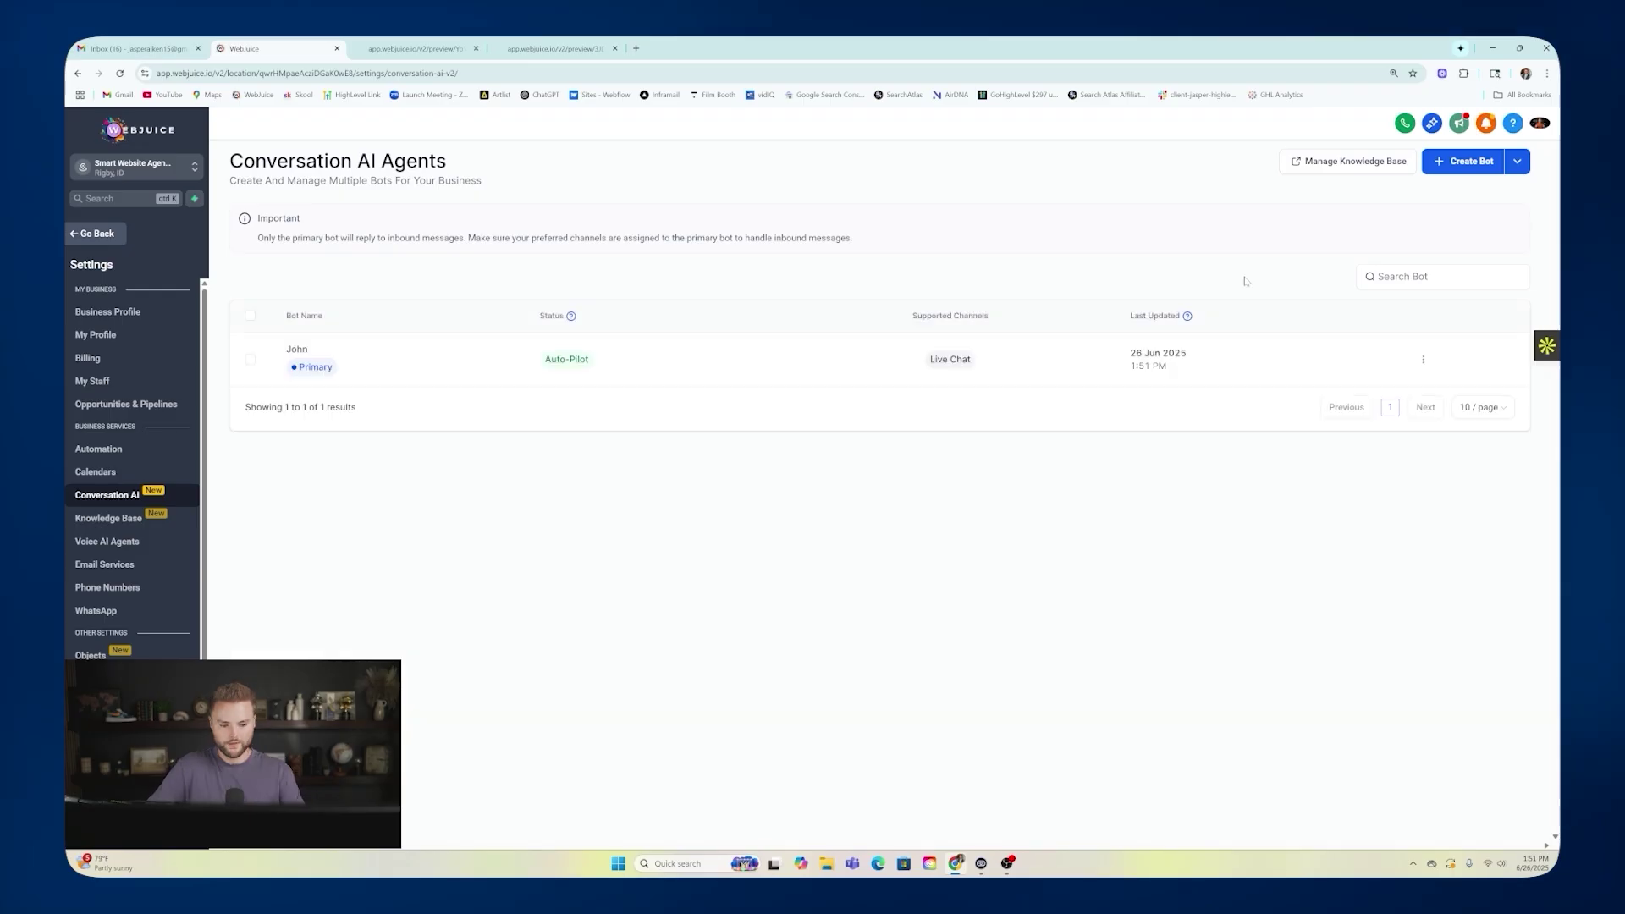
{"action": "left_click", "coordinate": [102, 235]}
Create a new Live Chat type widget named 'Live chat widget' under Sites and save it.
{"action": "left_click", "coordinate": [141, 508]}
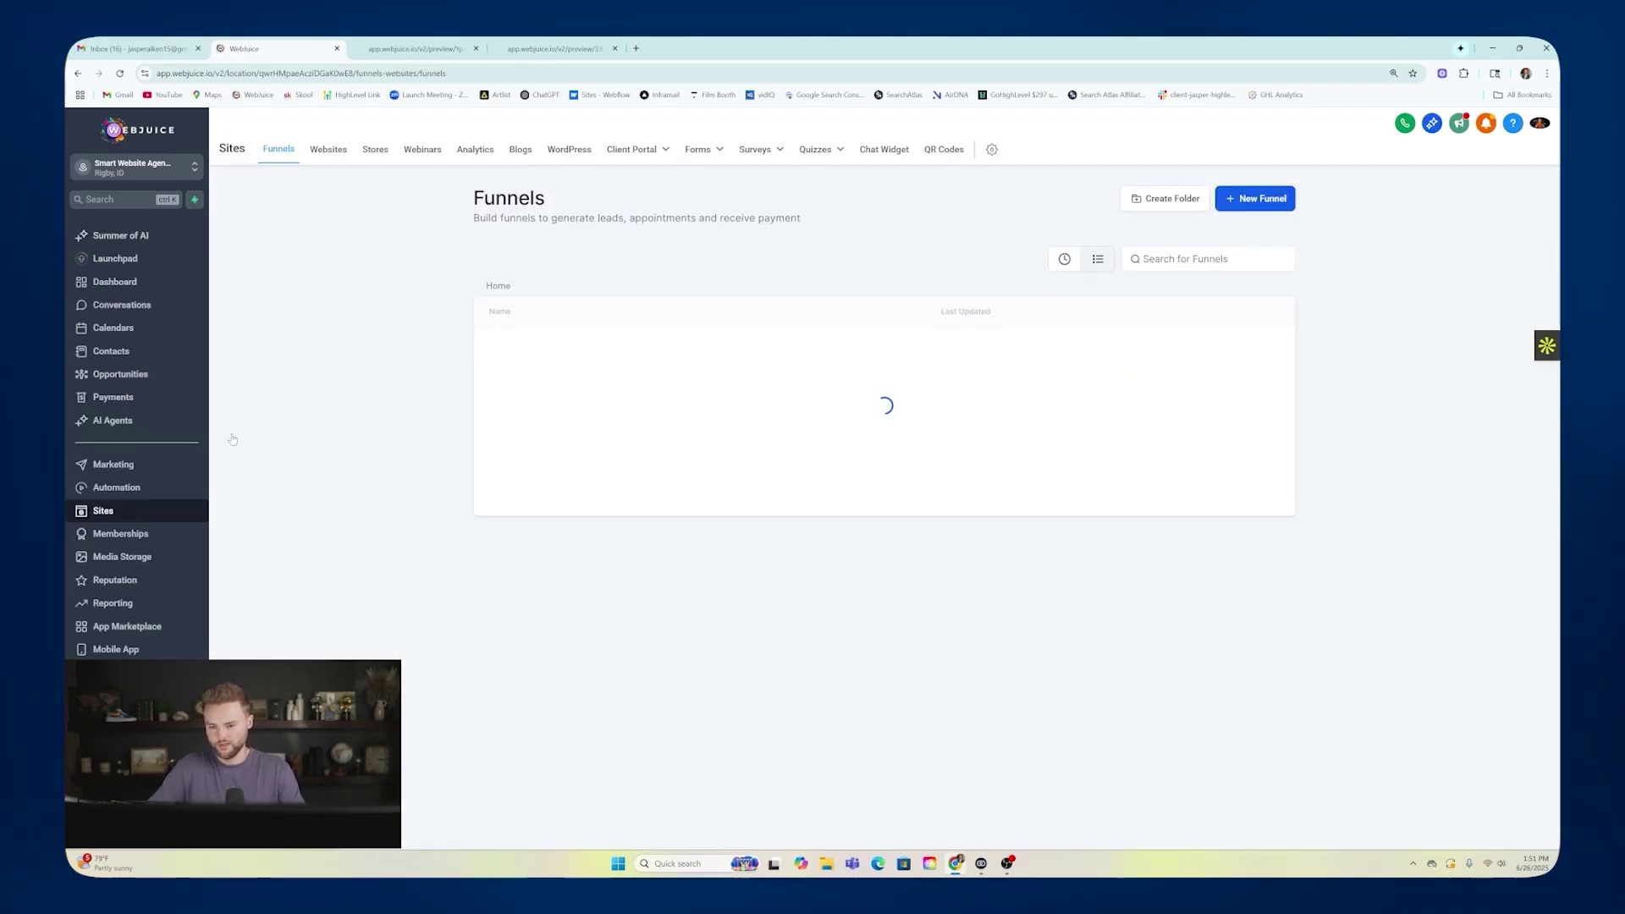
{"action": "left_click", "coordinate": [884, 149]}
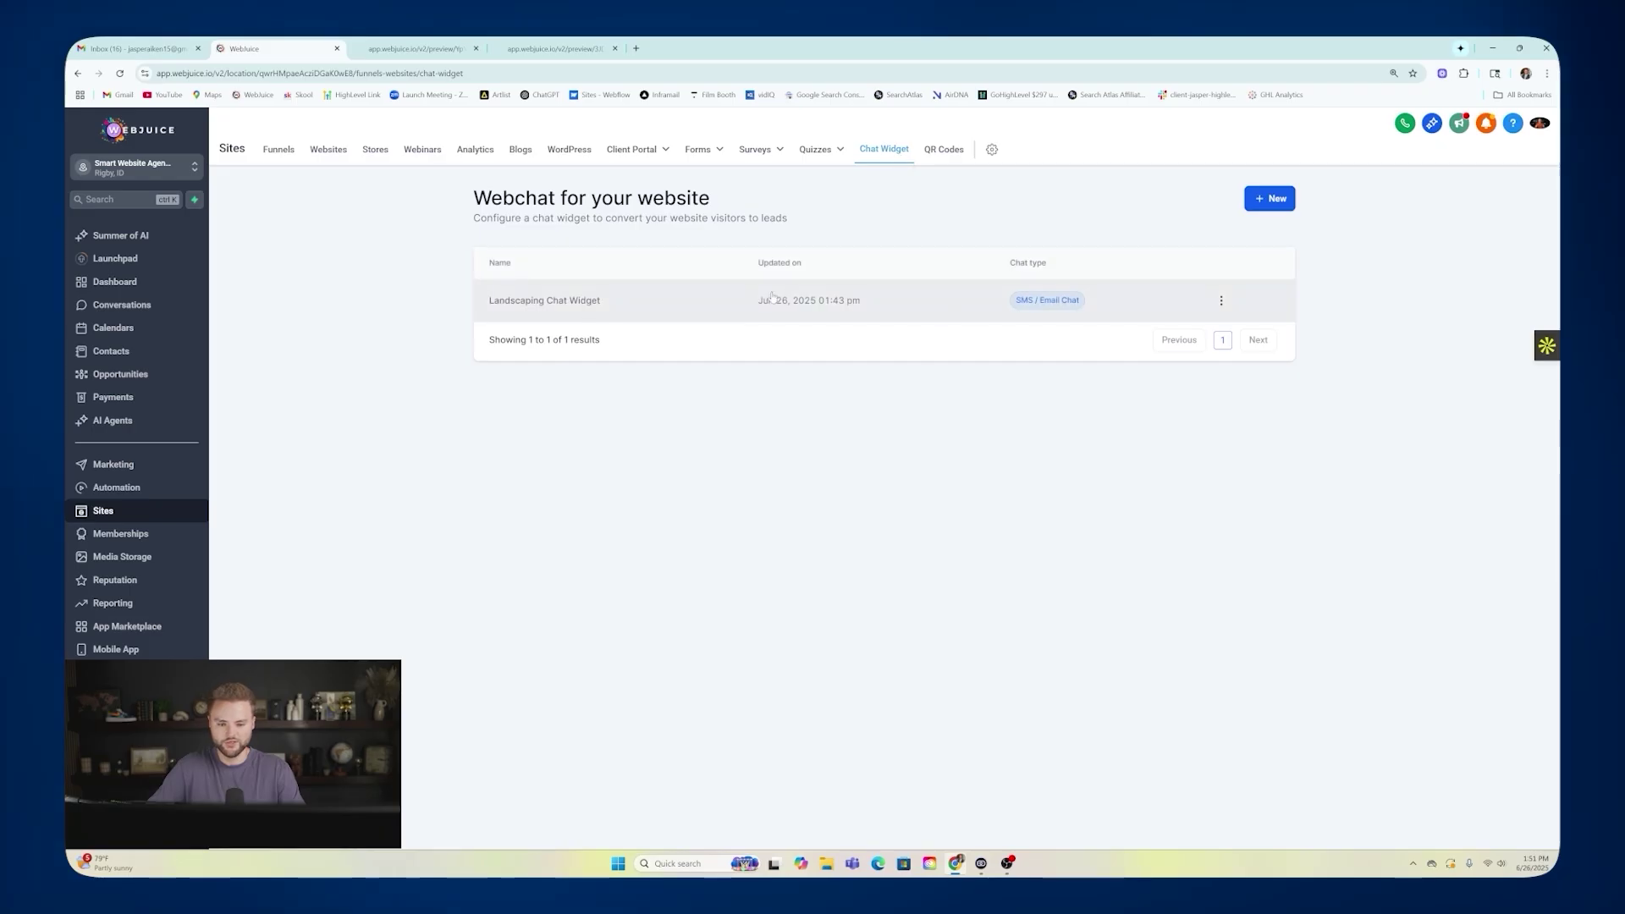
{"action": "left_click", "coordinate": [1270, 198]}
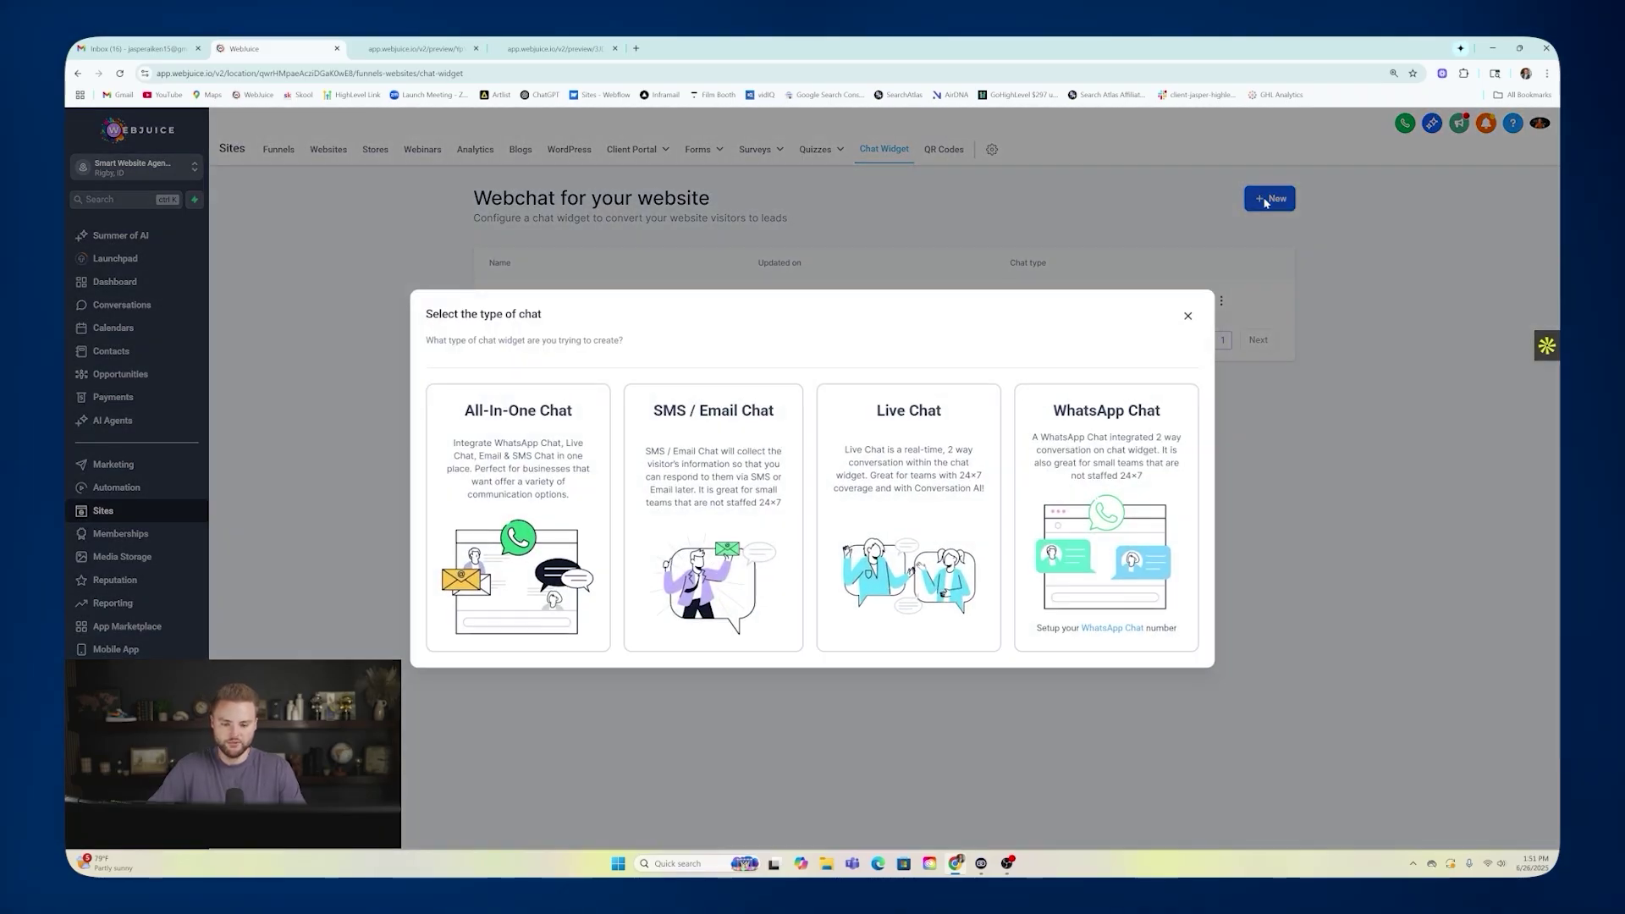
{"action": "left_click", "coordinate": [902, 434]}
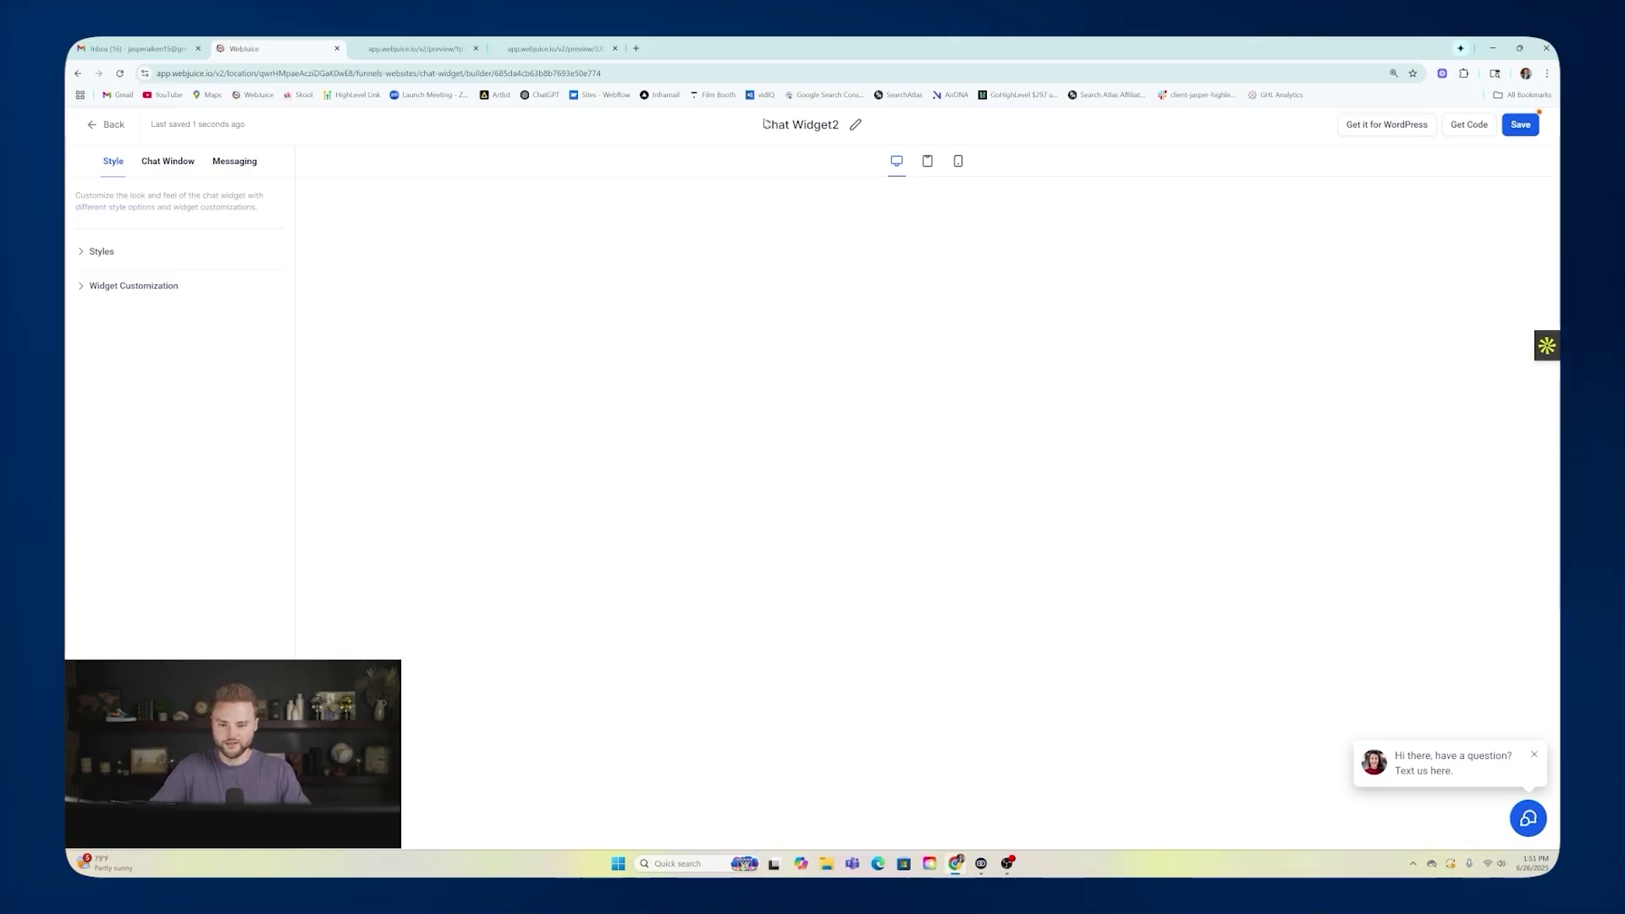
{"action": "triple_click", "coordinate": [801, 124]}
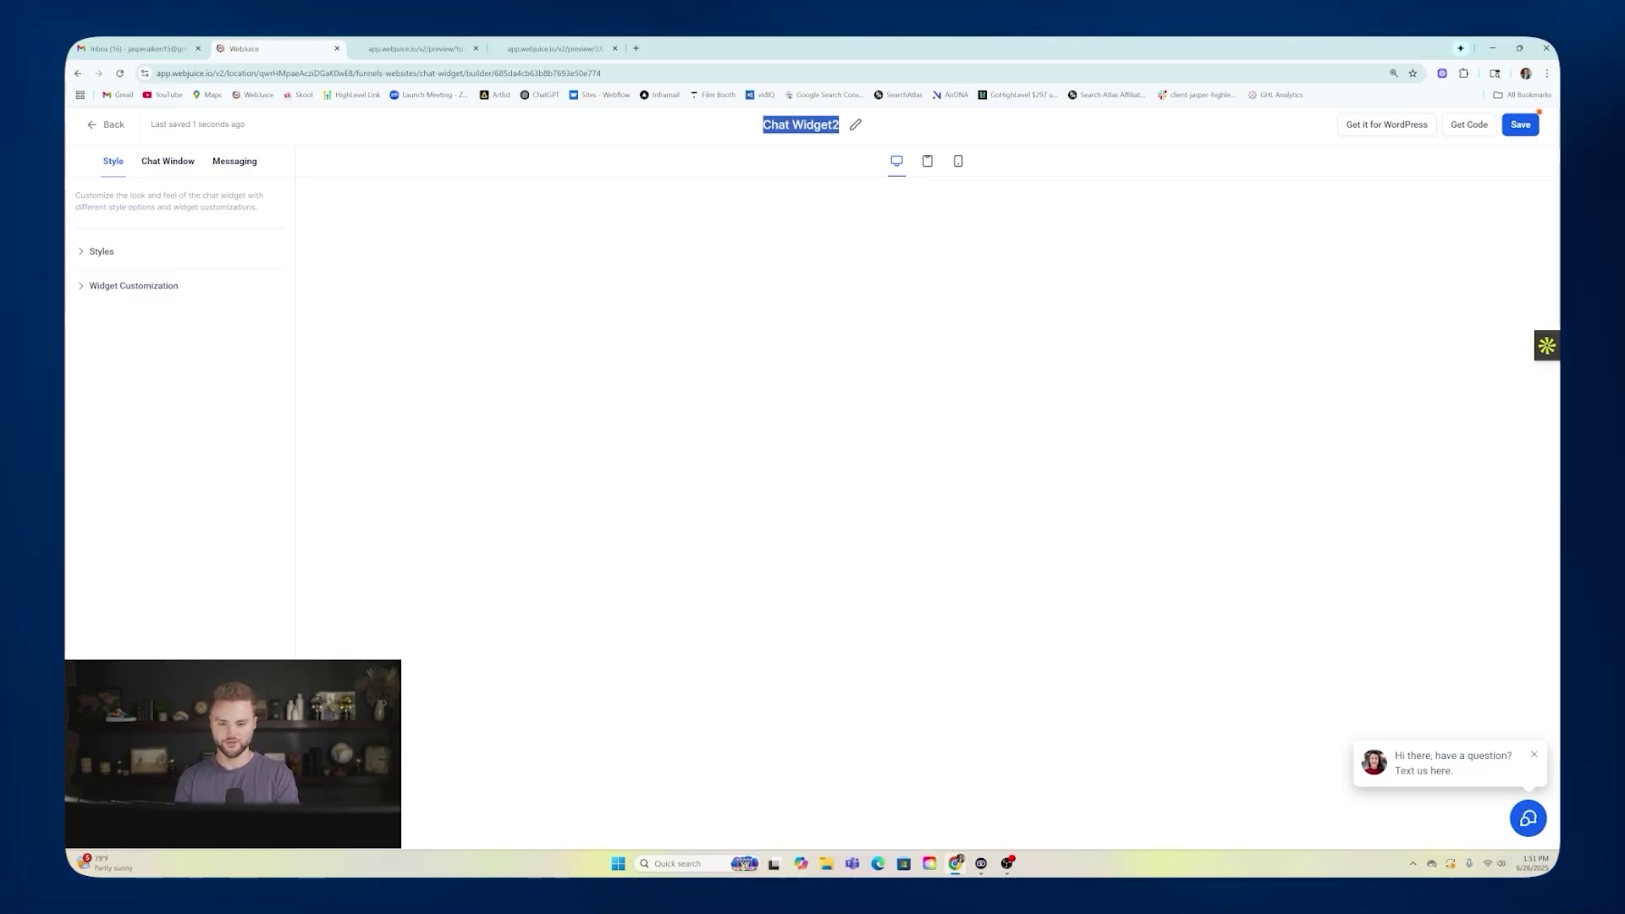
{"action": "type", "text": "Live chat widget"}
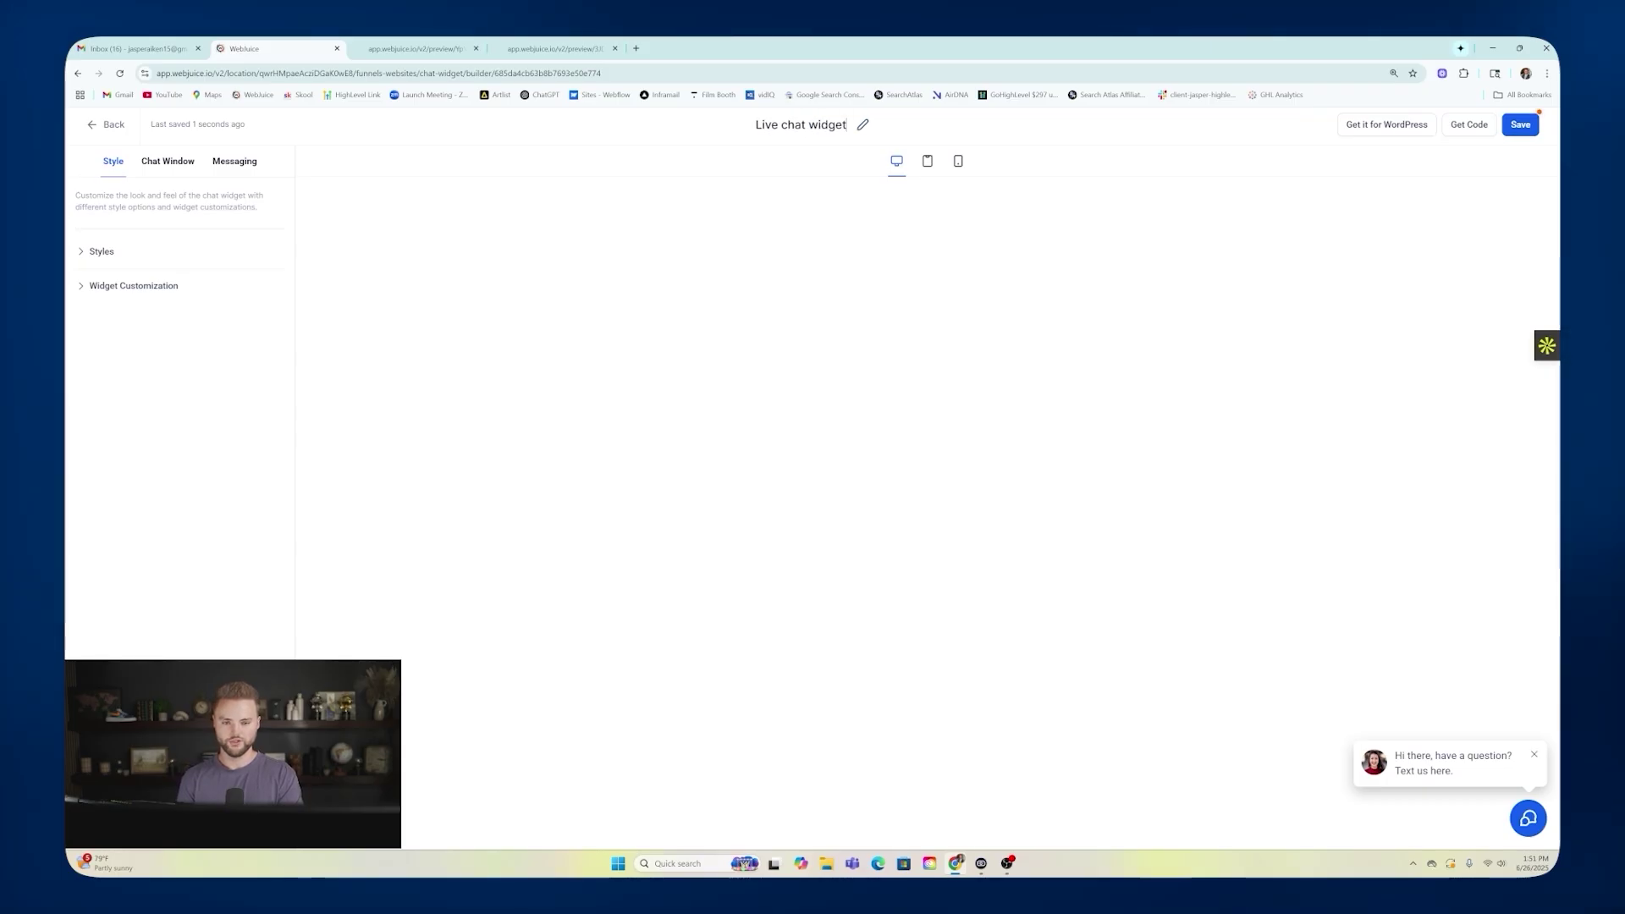
{"action": "key", "text": "Return"}
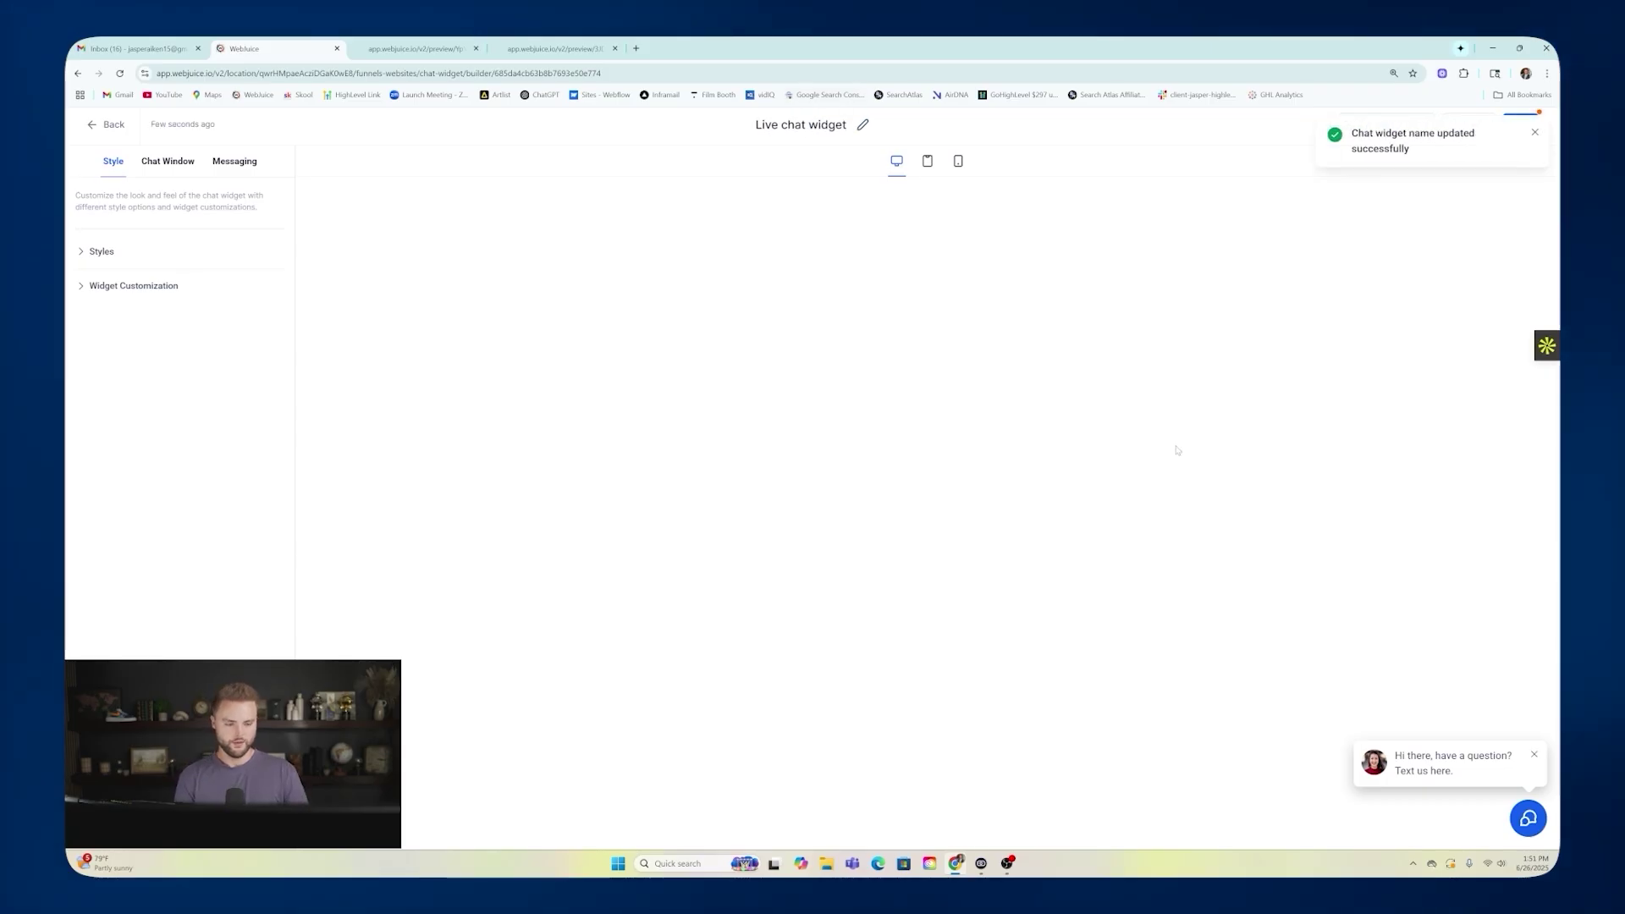
{"action": "left_click", "coordinate": [1520, 125]}
{"action": "left_click", "coordinate": [106, 124]}
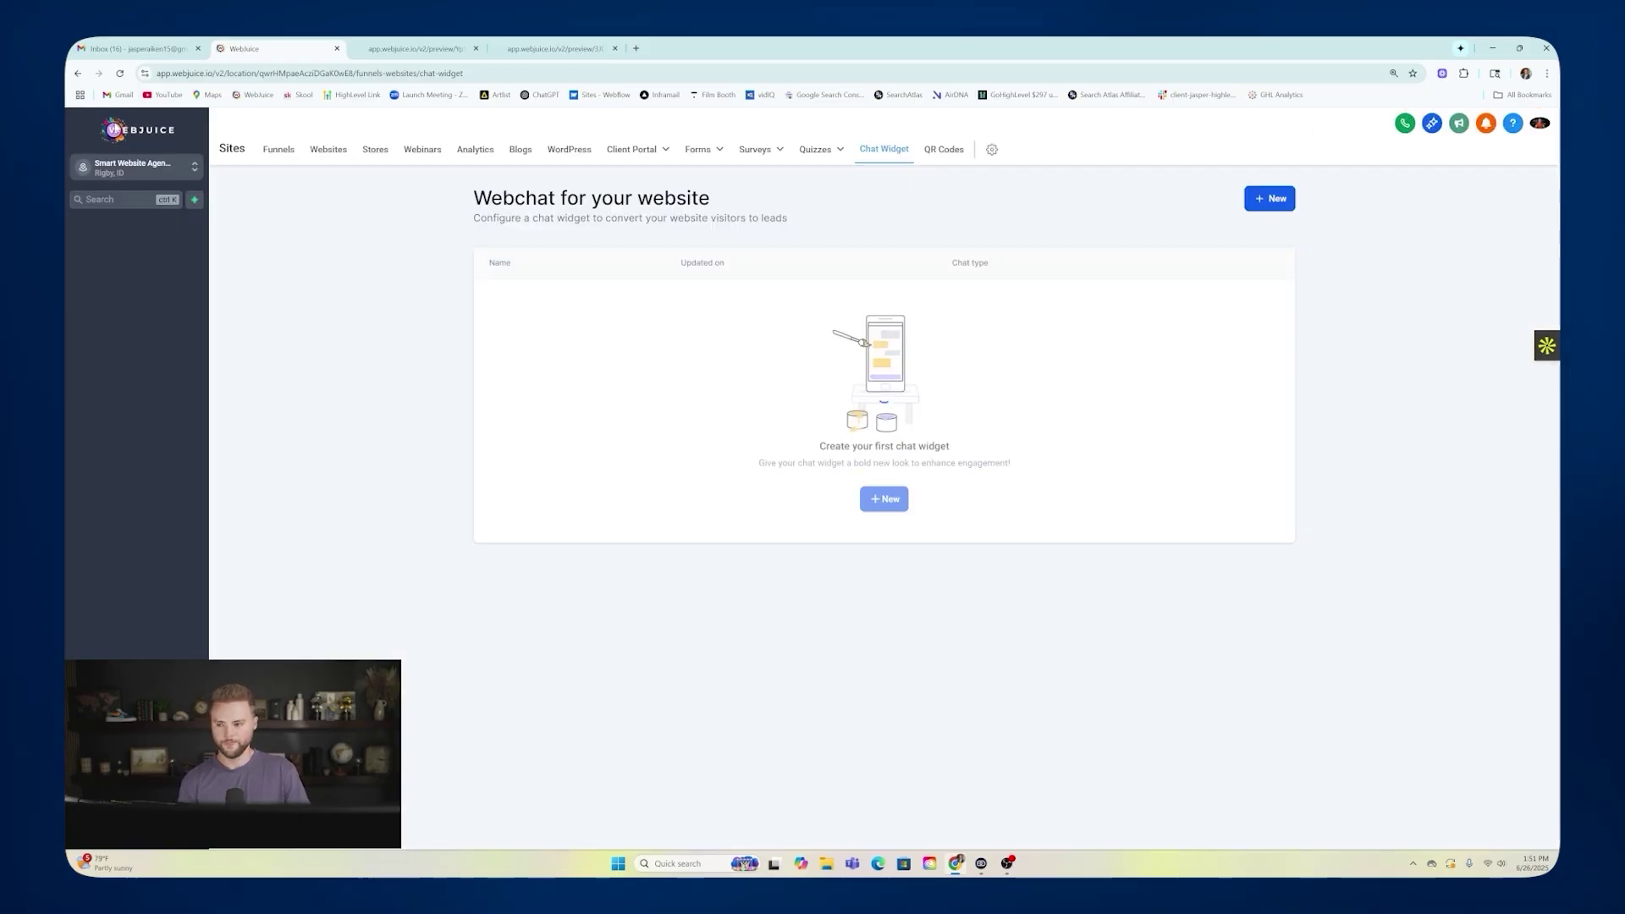
Choose 'Live chat widget' as the Landscape website's chat widget and save the site settings.
{"action": "left_click", "coordinate": [330, 151]}
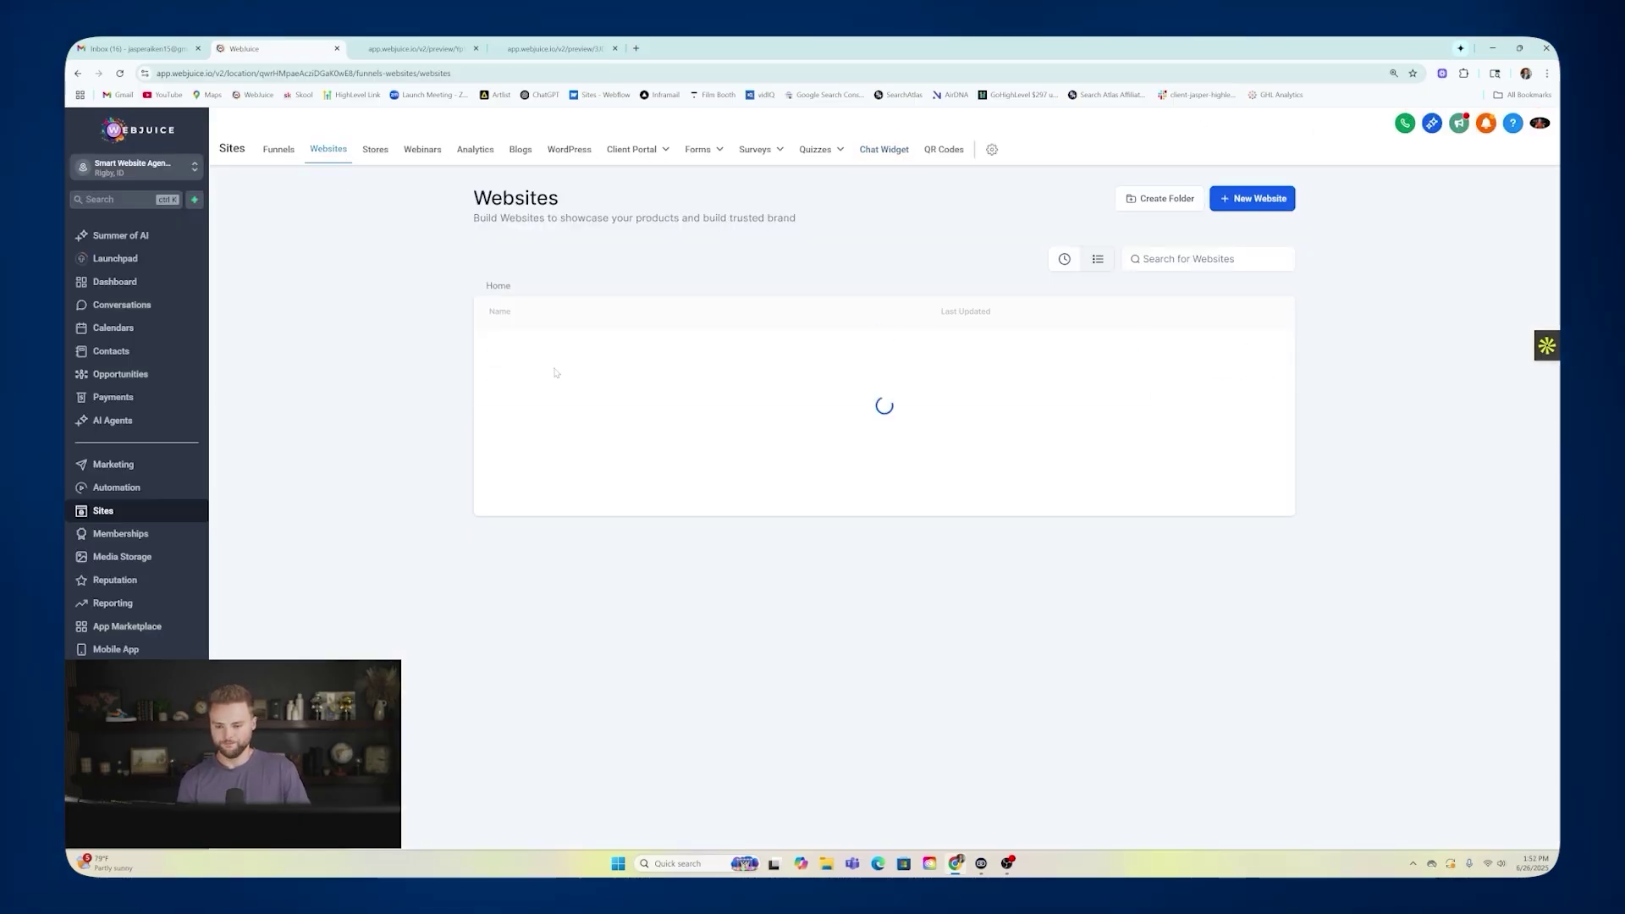
{"action": "left_click", "coordinate": [717, 232]}
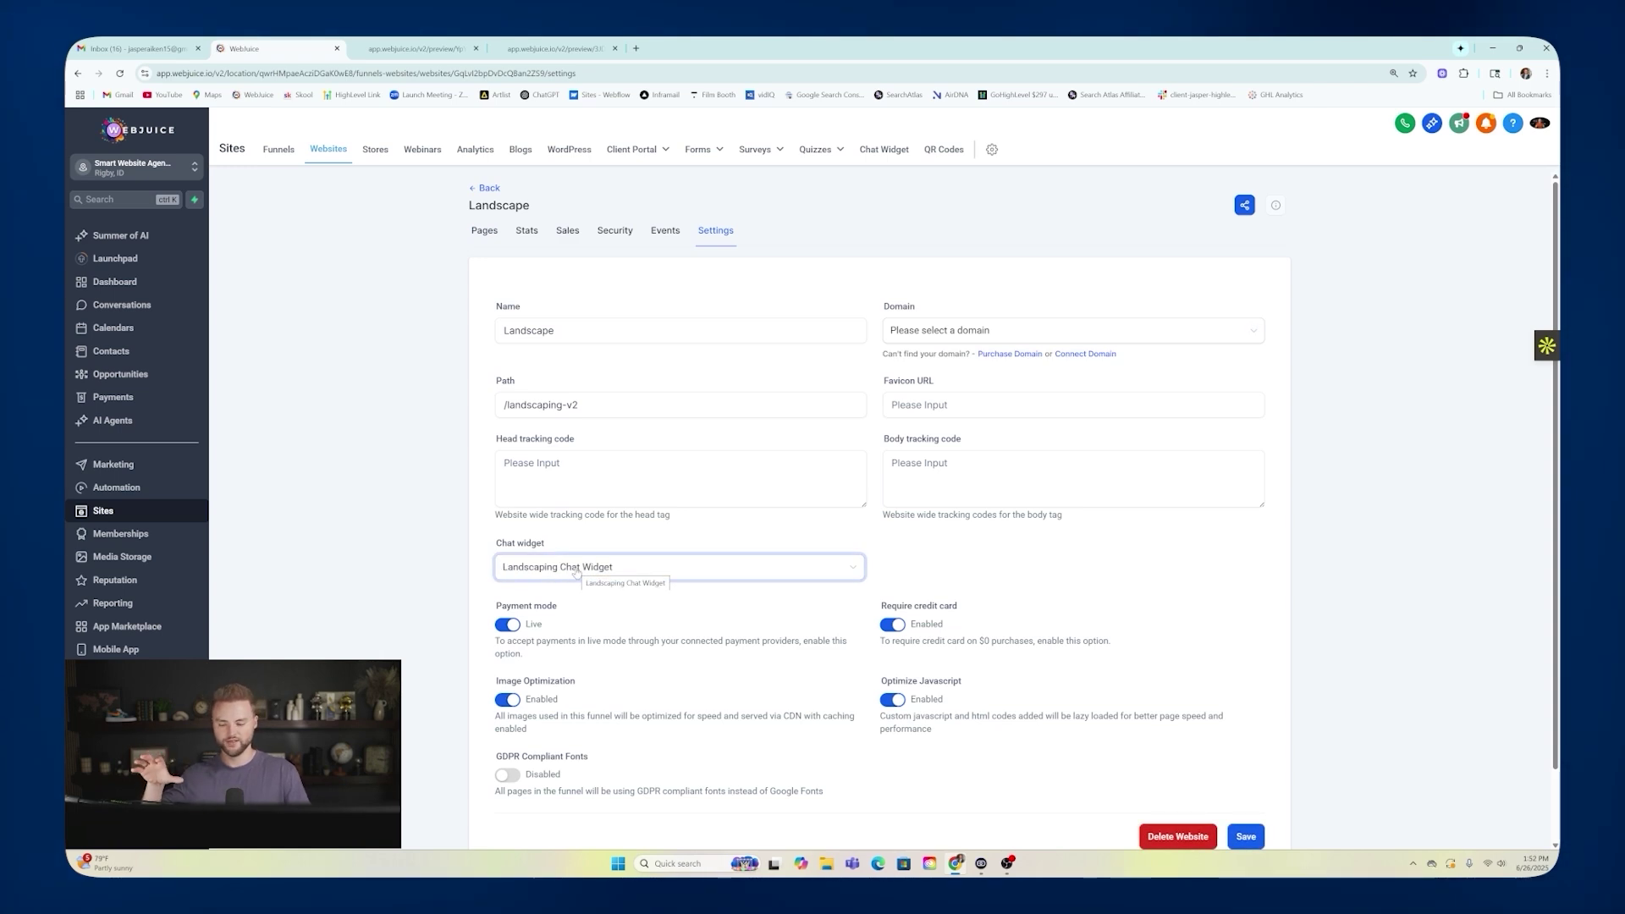
{"action": "left_click", "coordinate": [577, 573]}
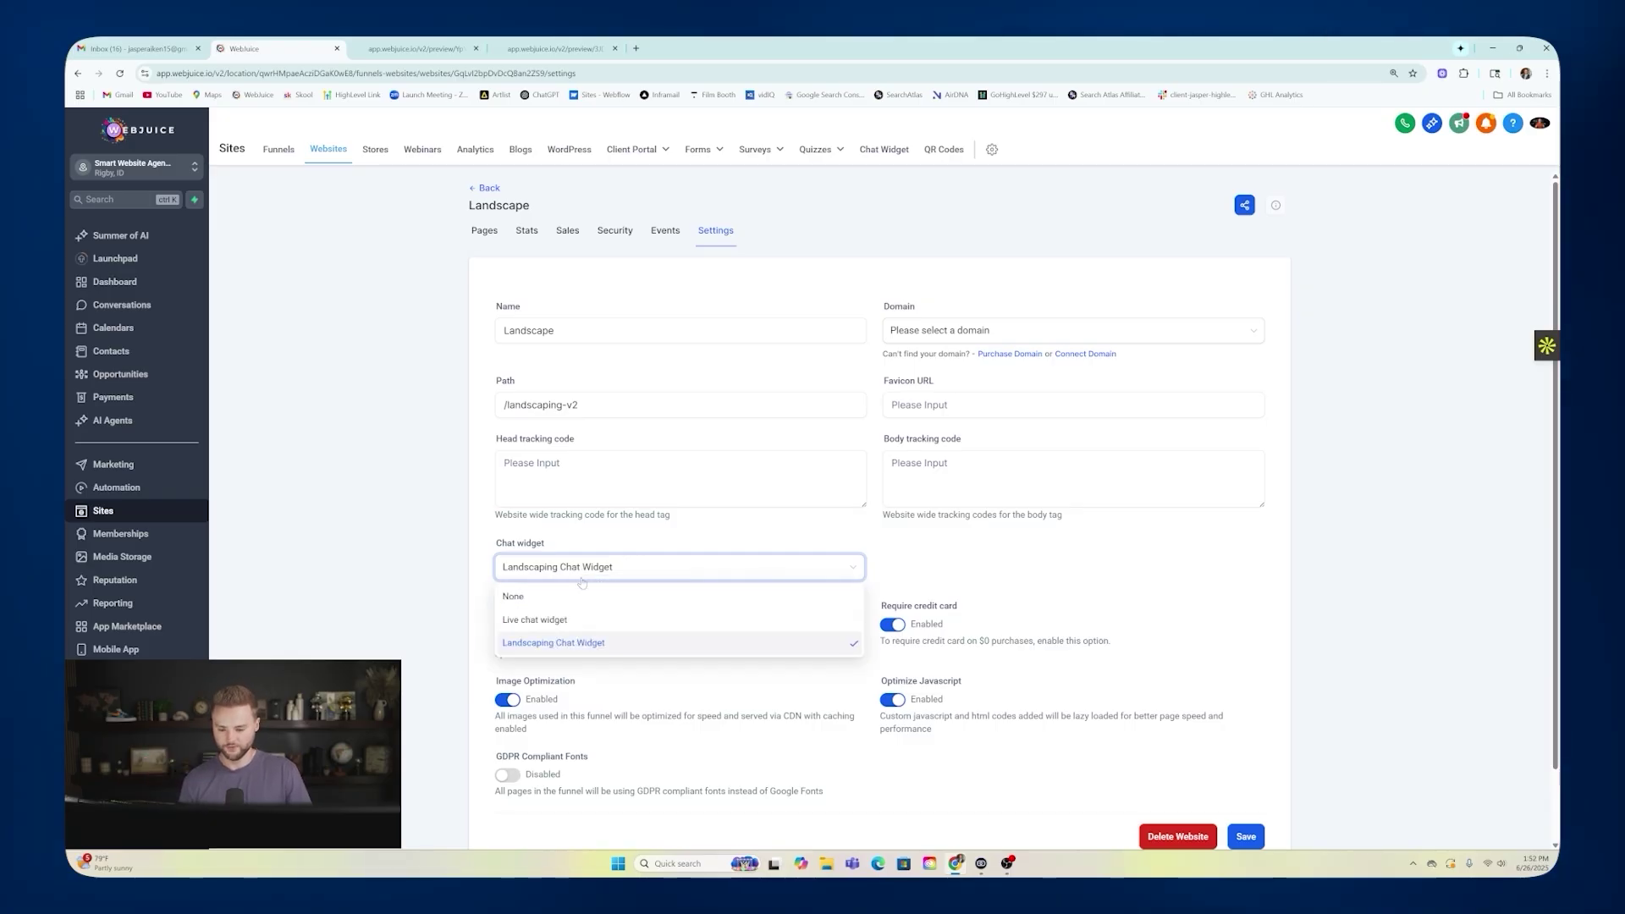
{"action": "left_click", "coordinate": [531, 623]}
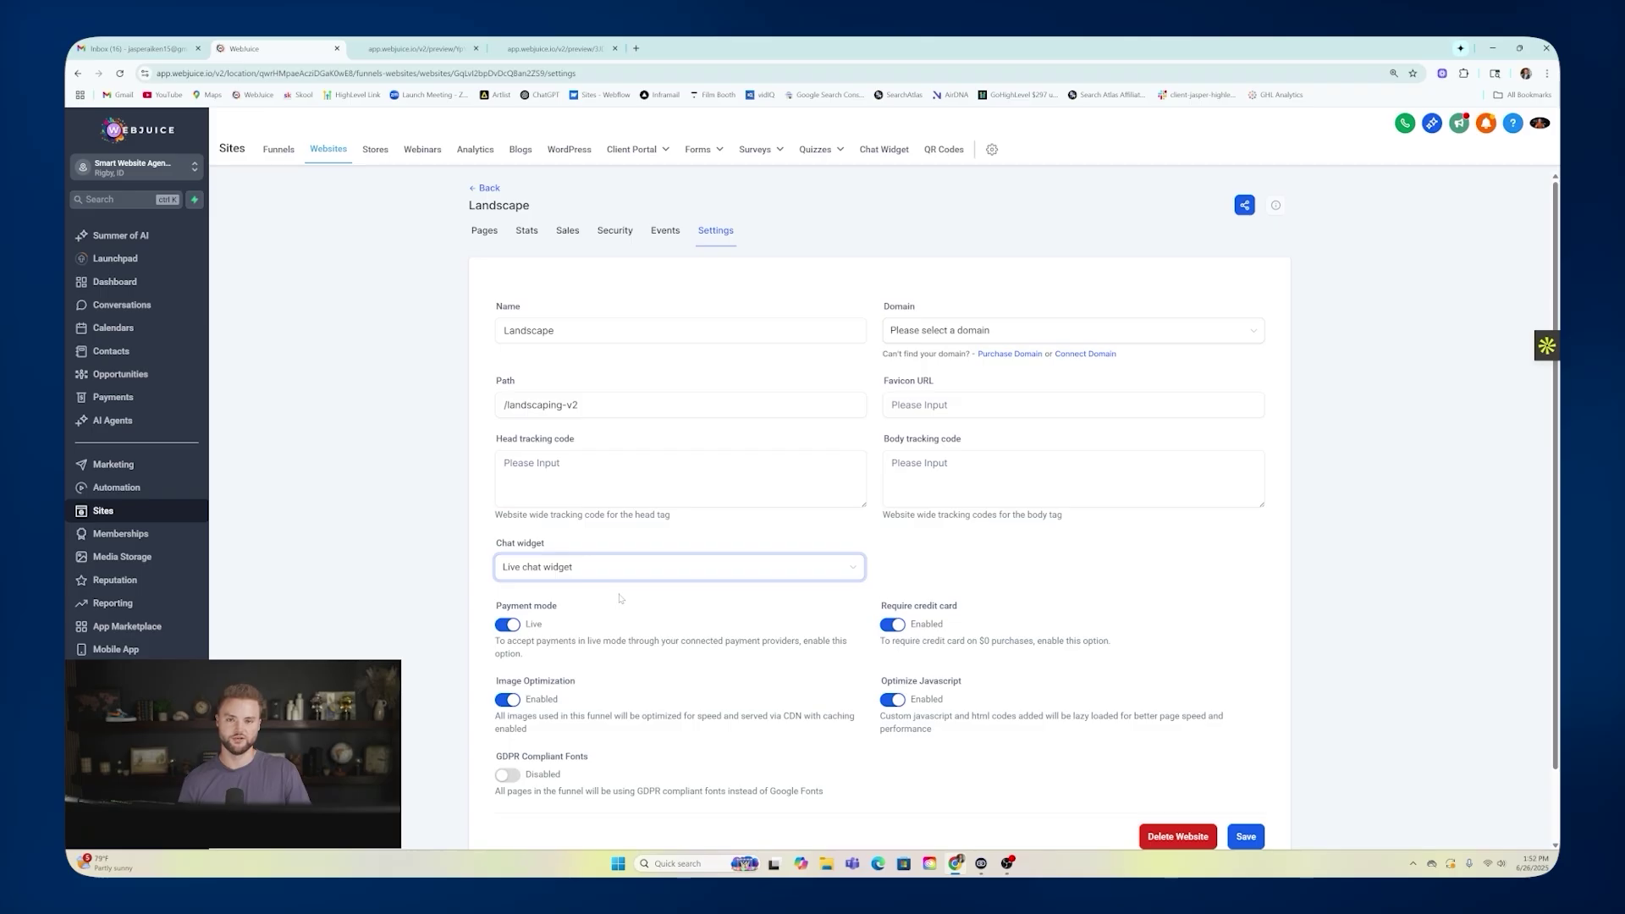
{"action": "left_click", "coordinate": [1241, 835]}
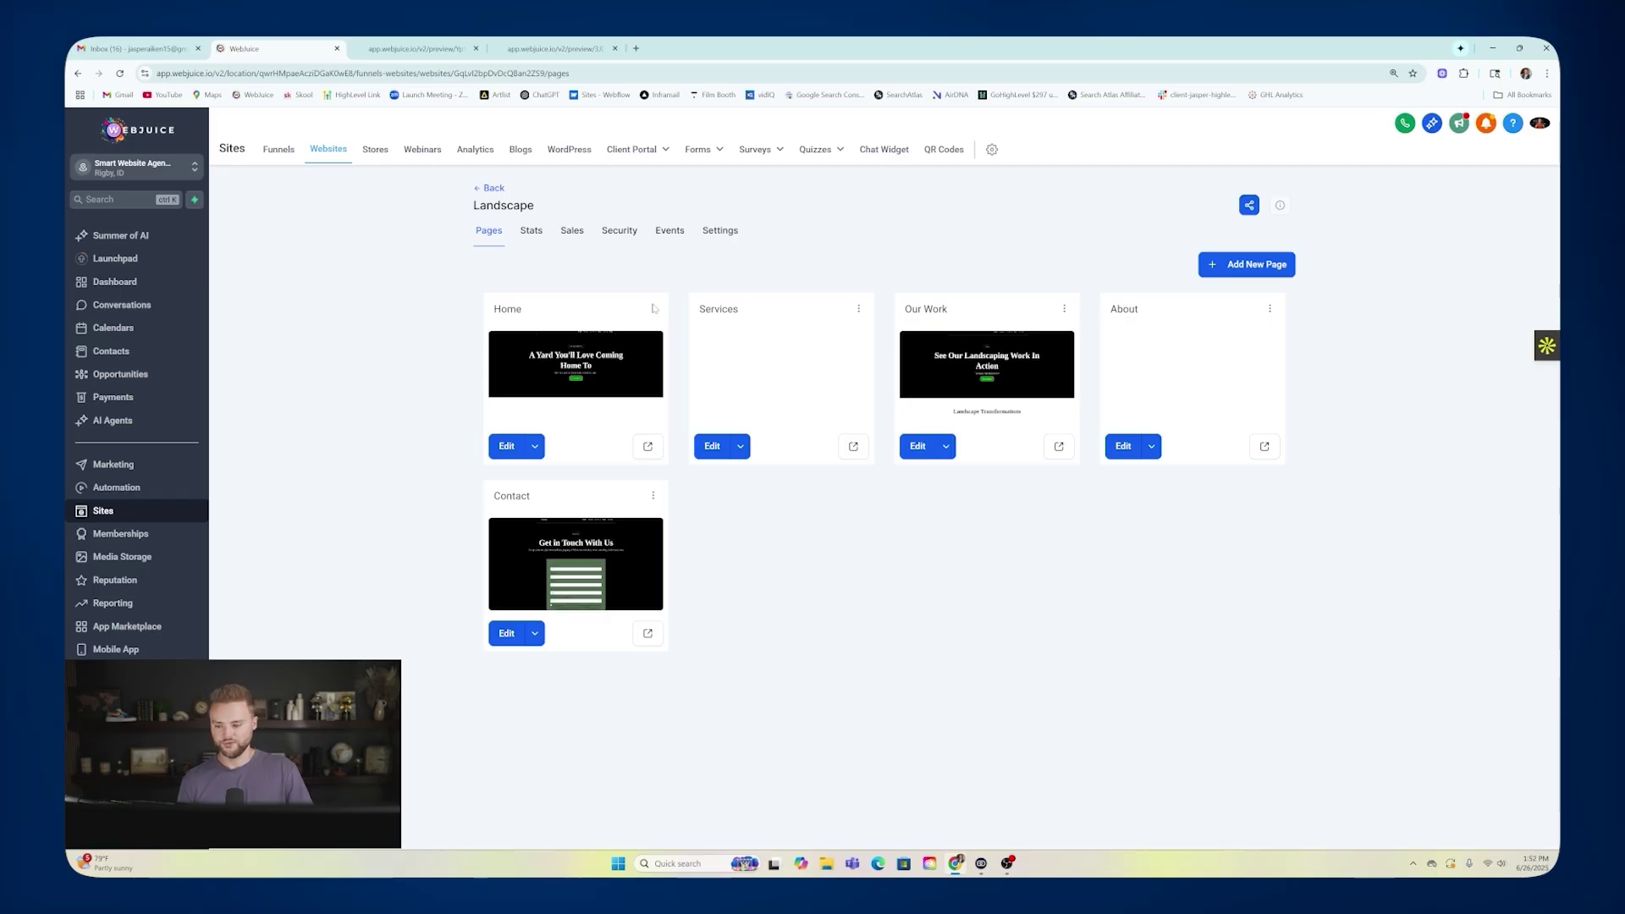
{"action": "left_click", "coordinate": [100, 422]}
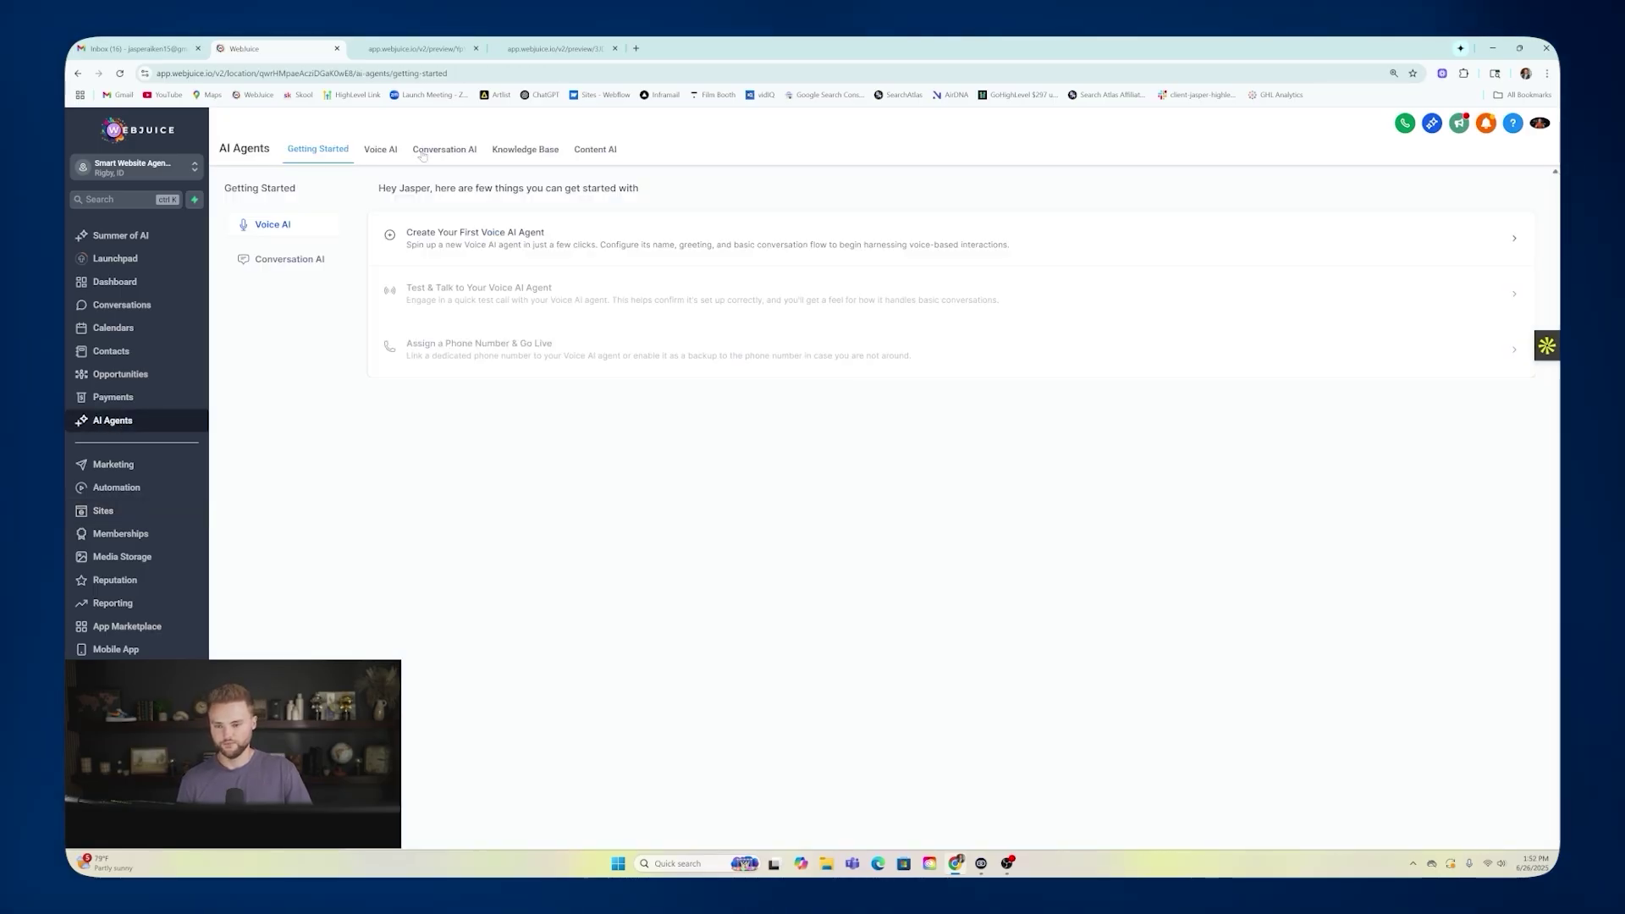
Edit the John conversation bot and view the knowledge bases available on its Bot Training tab.
{"action": "left_click", "coordinate": [480, 154]}
{"action": "left_click", "coordinate": [1421, 420]}
{"action": "left_click", "coordinate": [1388, 262]}
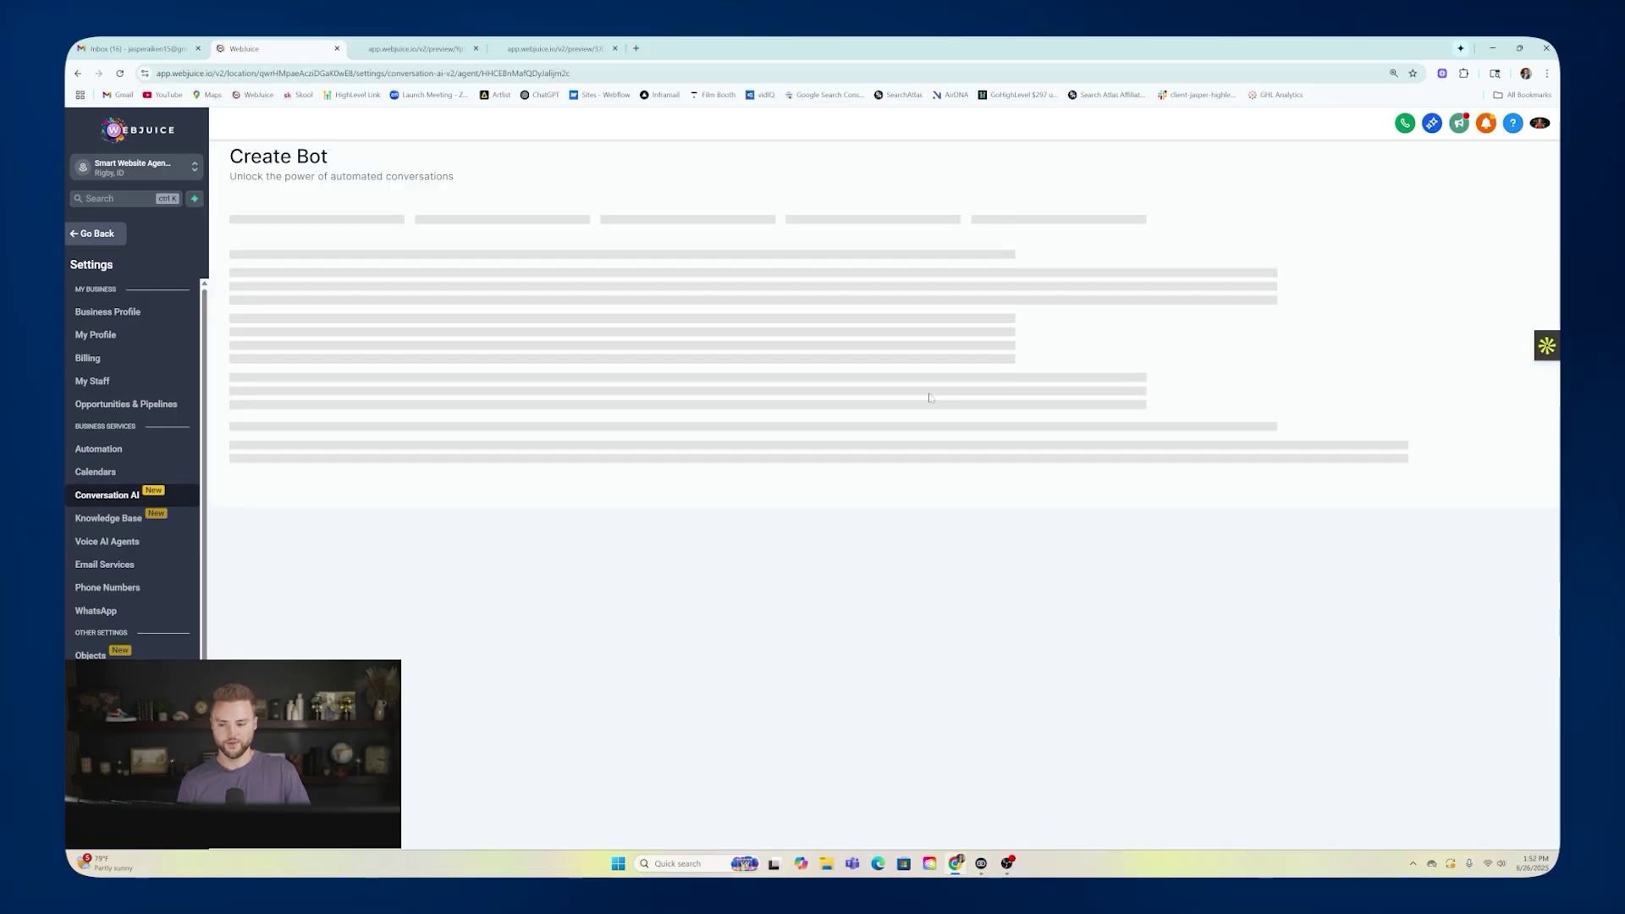
{"action": "left_click", "coordinate": [335, 223]}
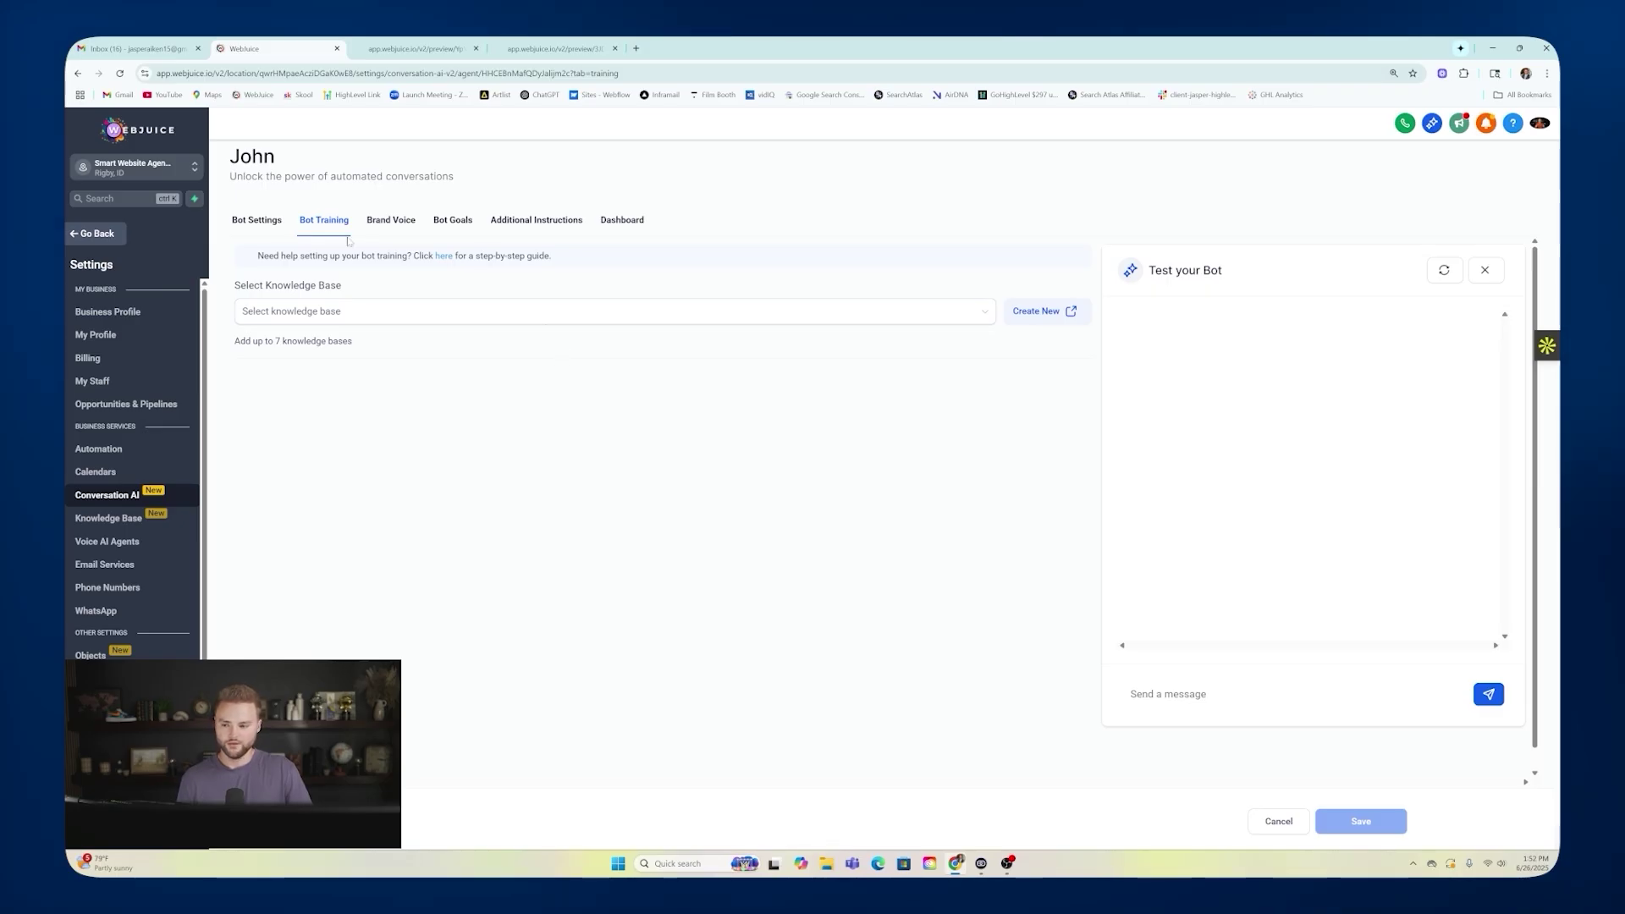
{"action": "left_click", "coordinate": [258, 224]}
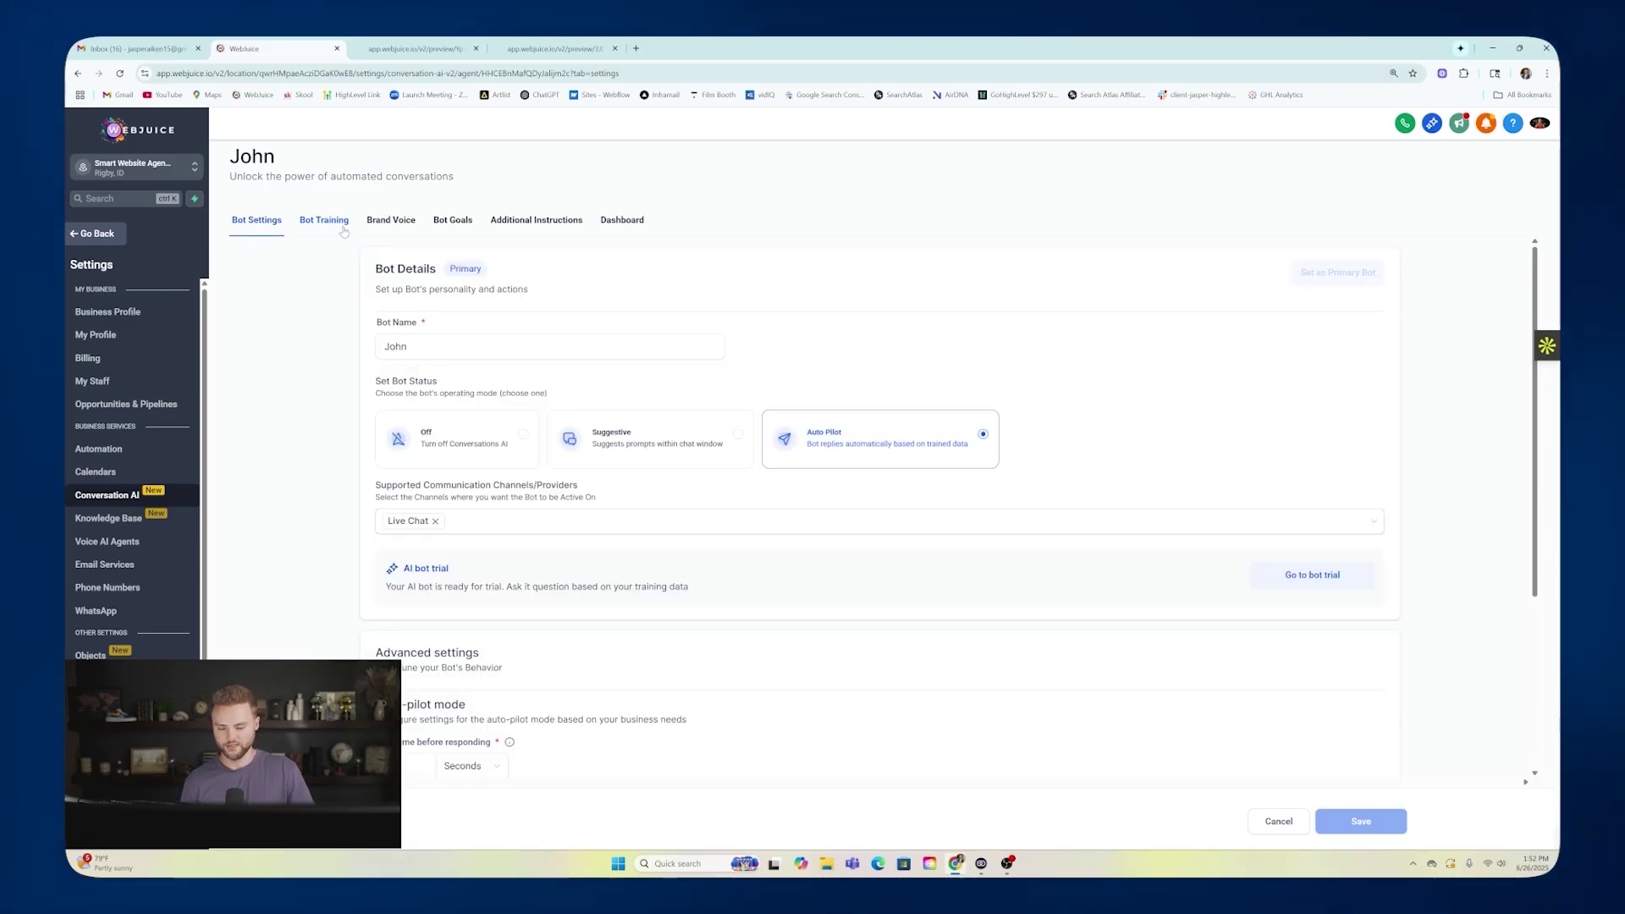
{"action": "scroll", "coordinate": [701, 319], "scroll_direction": "down", "scroll_amount": 3}
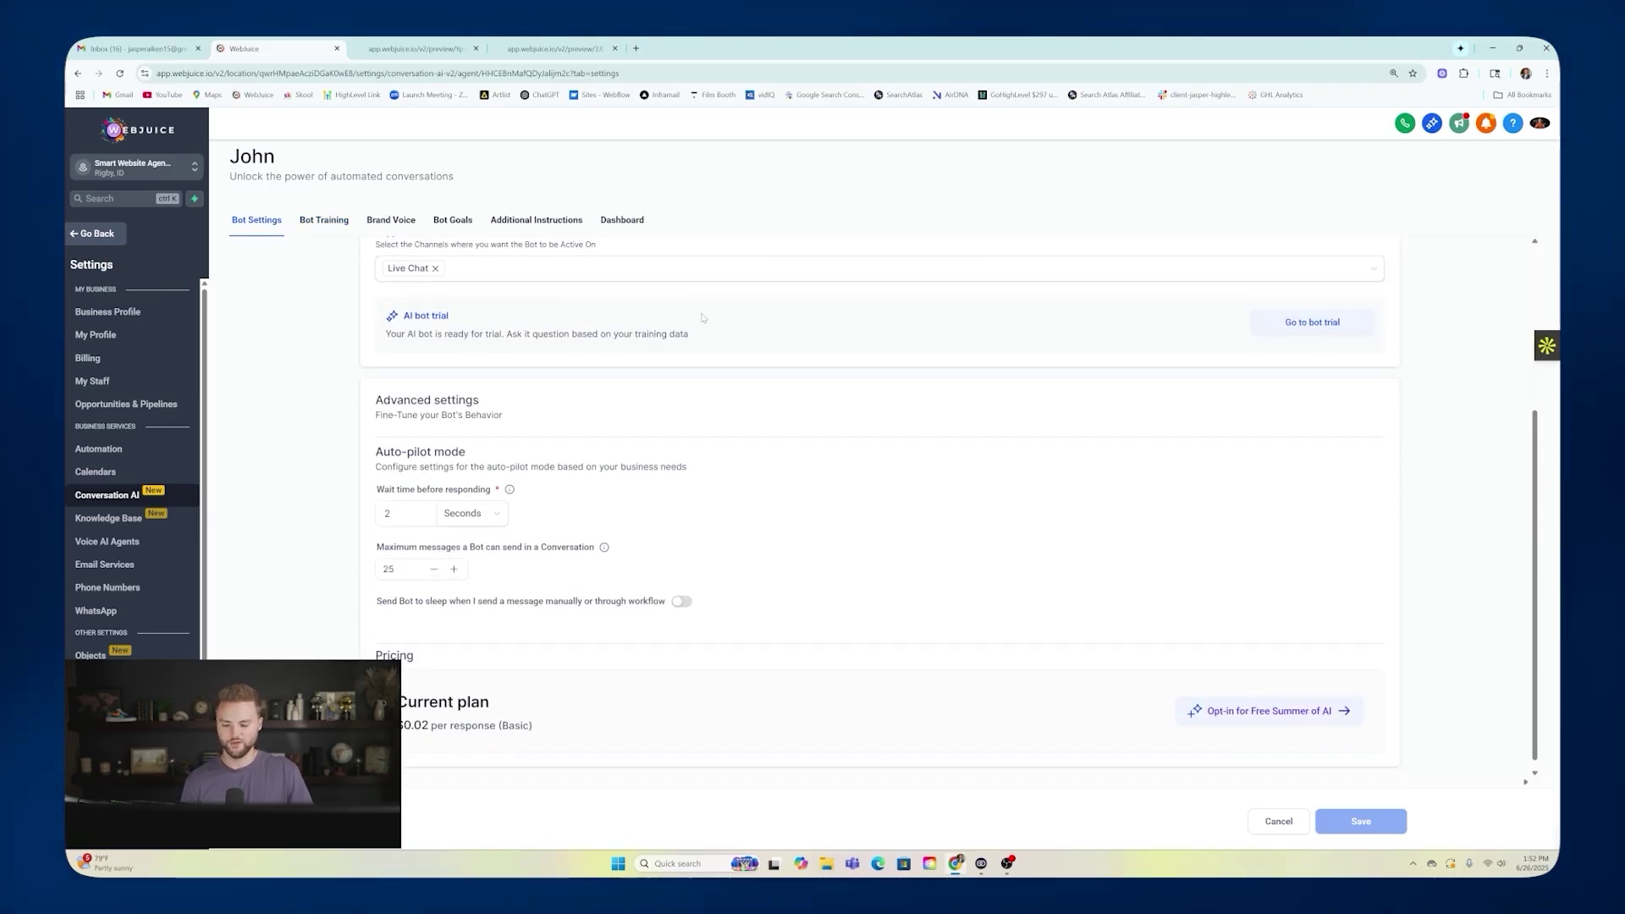
{"action": "scroll", "coordinate": [696, 380], "scroll_direction": "up", "scroll_amount": 3}
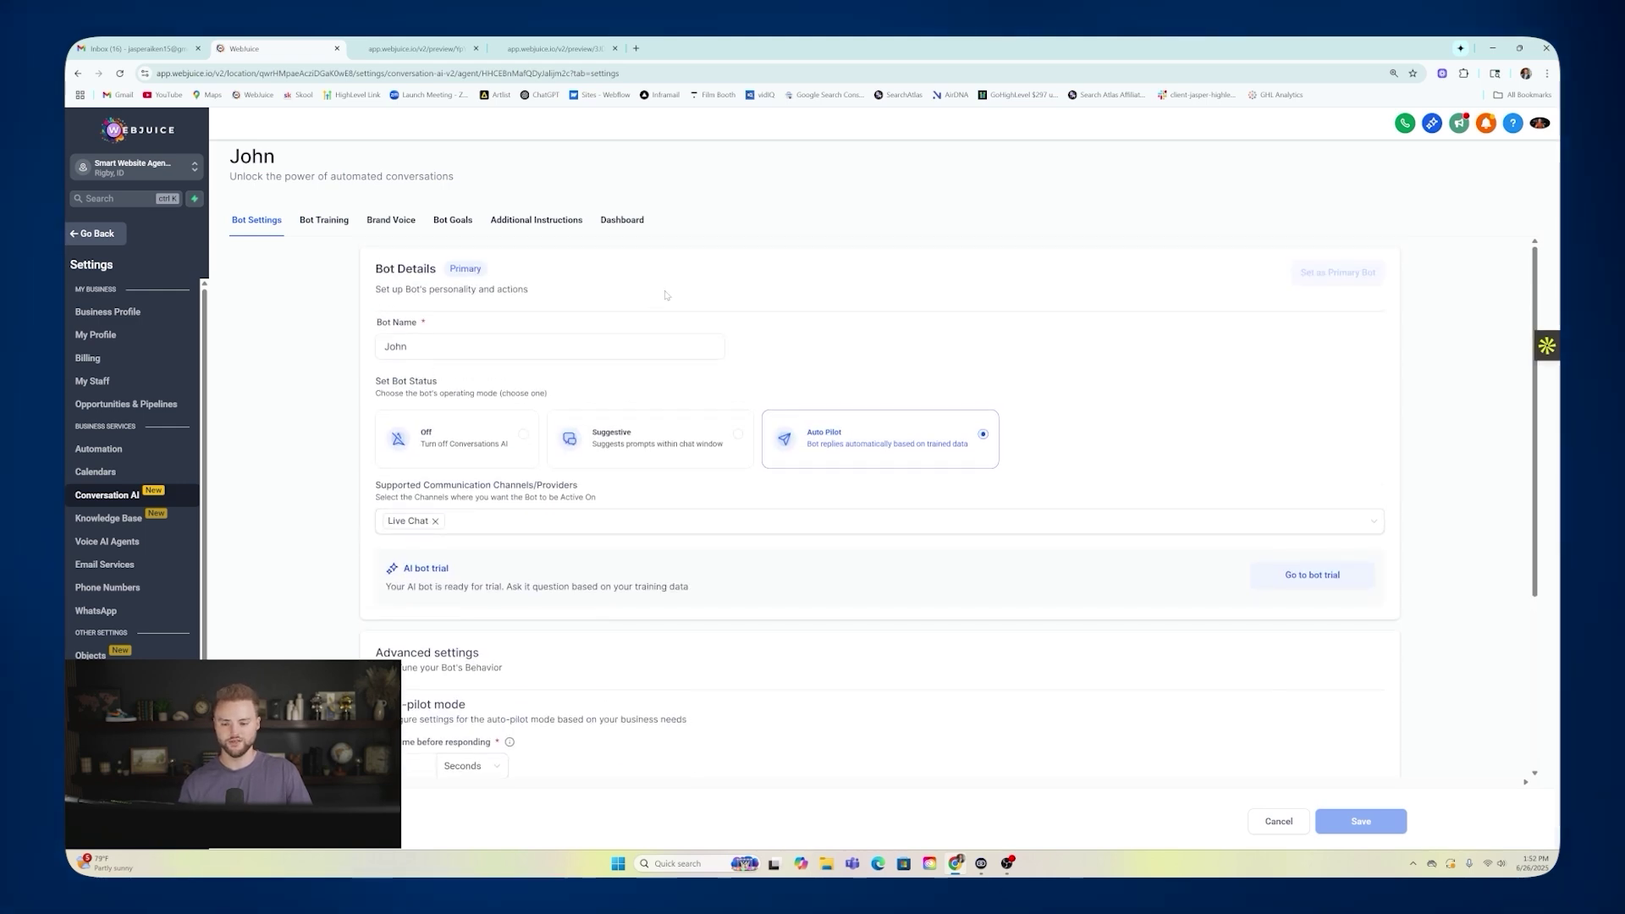
{"action": "left_click", "coordinate": [330, 215]}
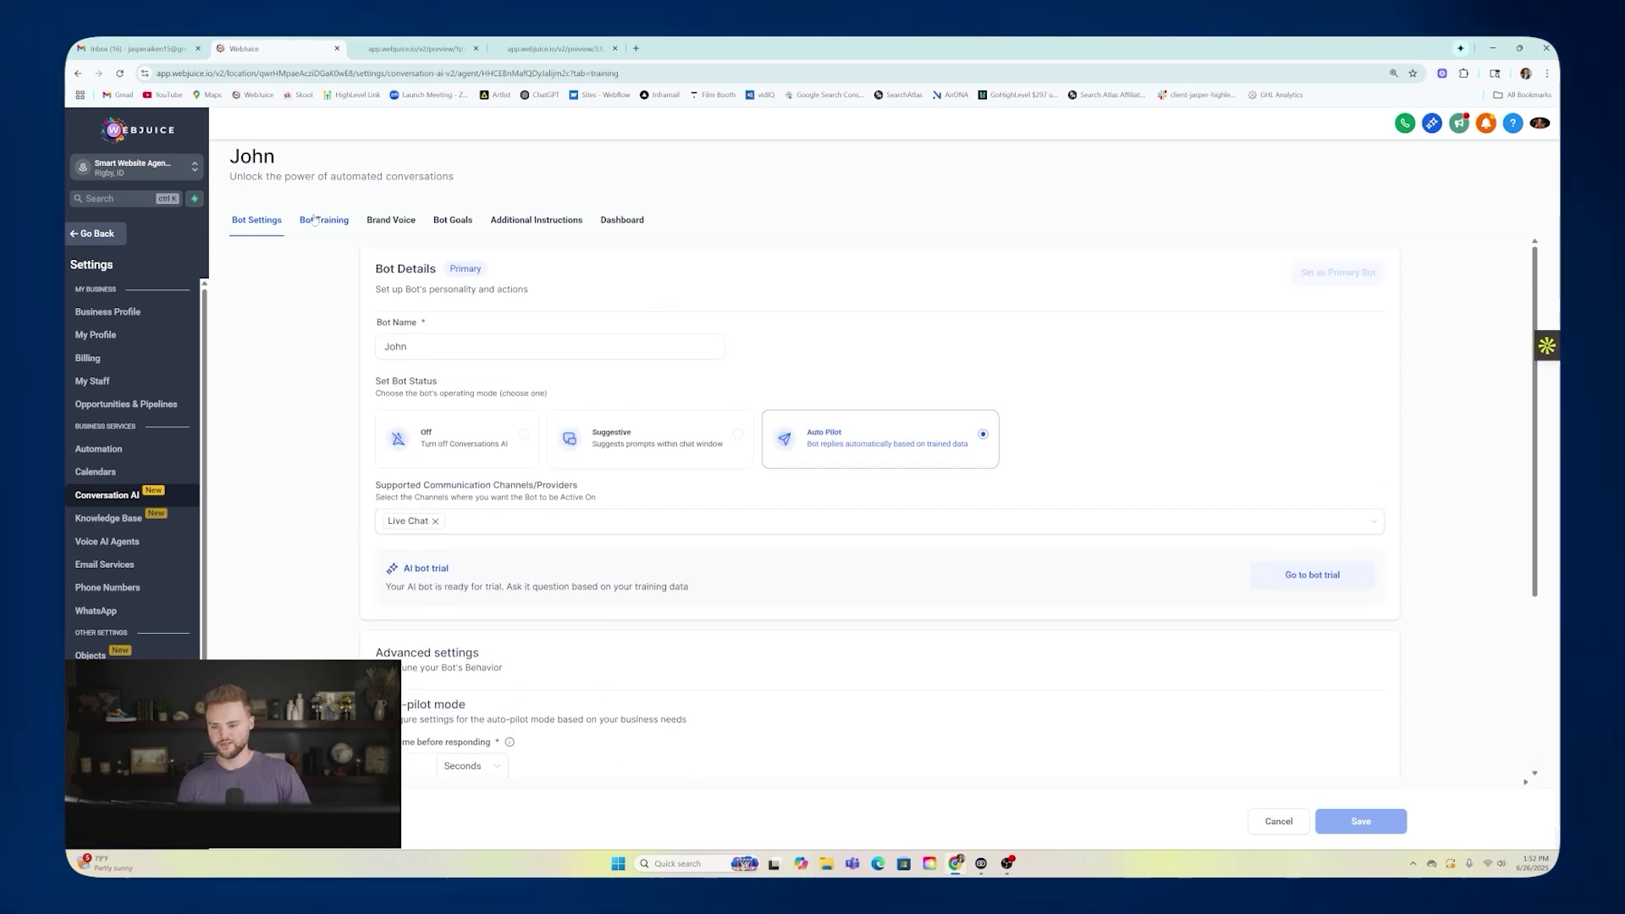
{"action": "left_click", "coordinate": [962, 312]}
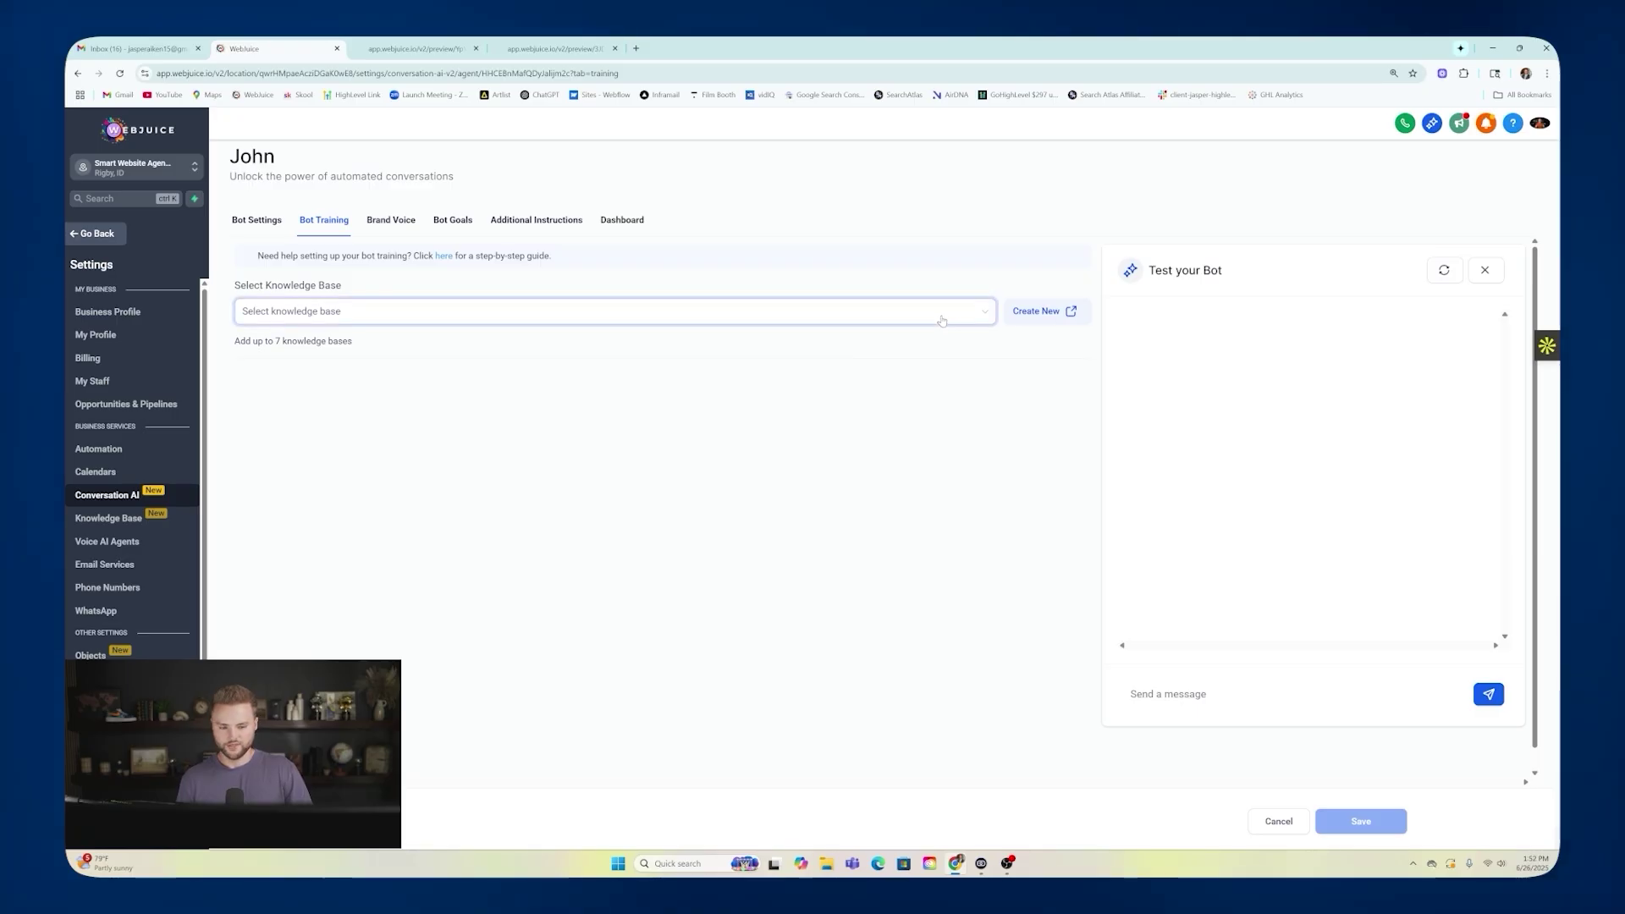
{"action": "left_click", "coordinate": [396, 221]}
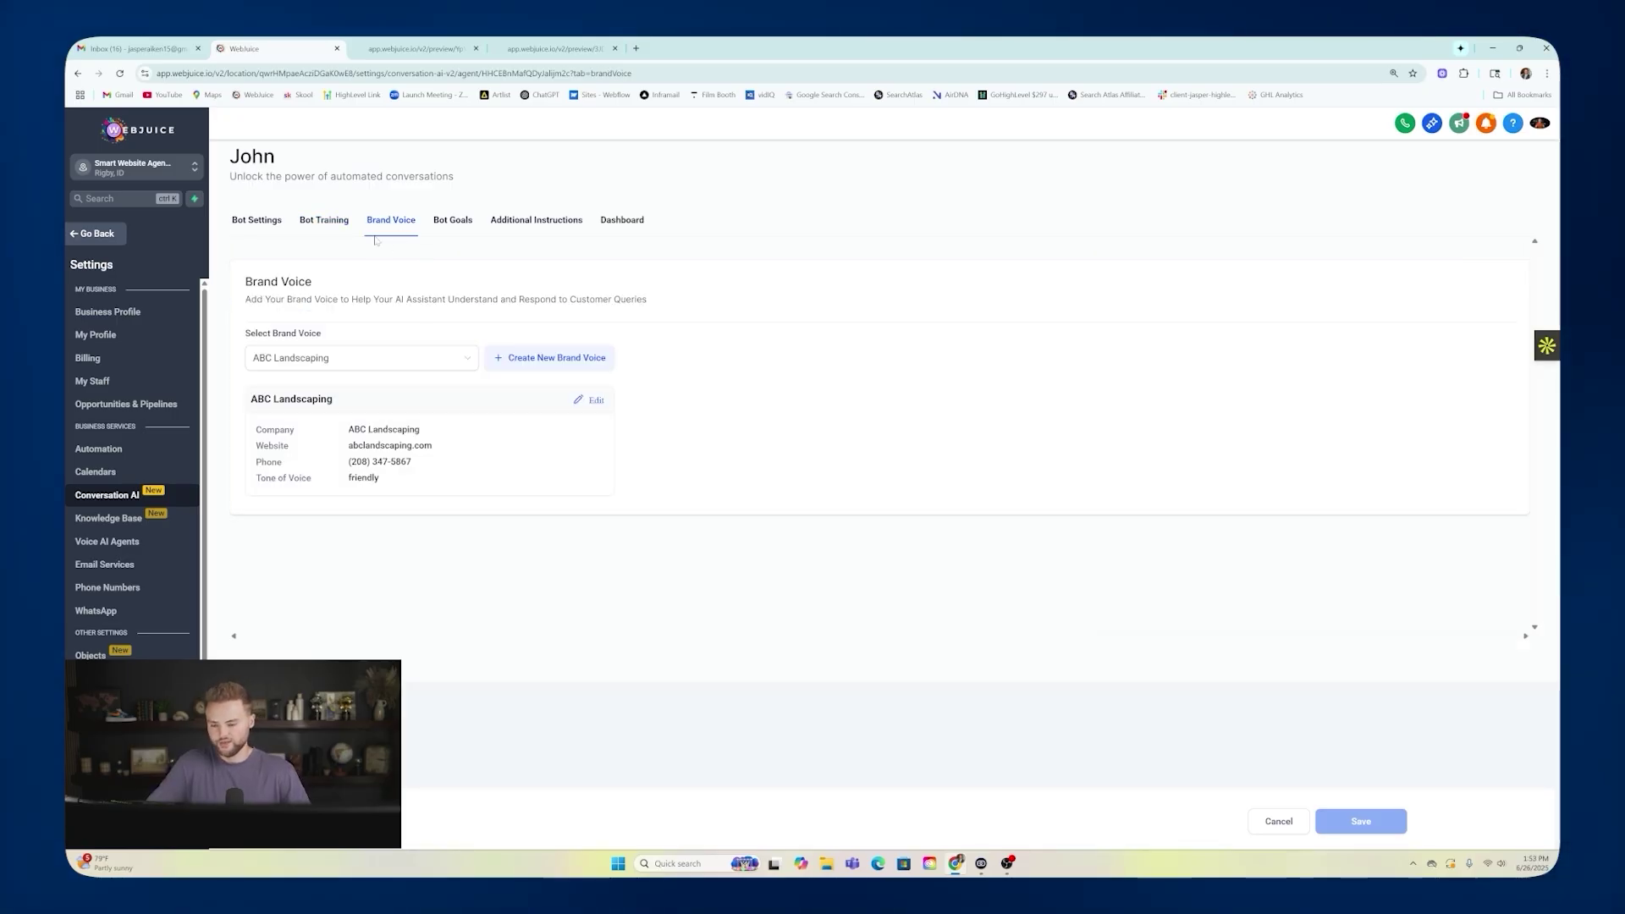
{"action": "left_click_drag", "start_coordinate": [357, 446], "coordinate": [436, 451]}
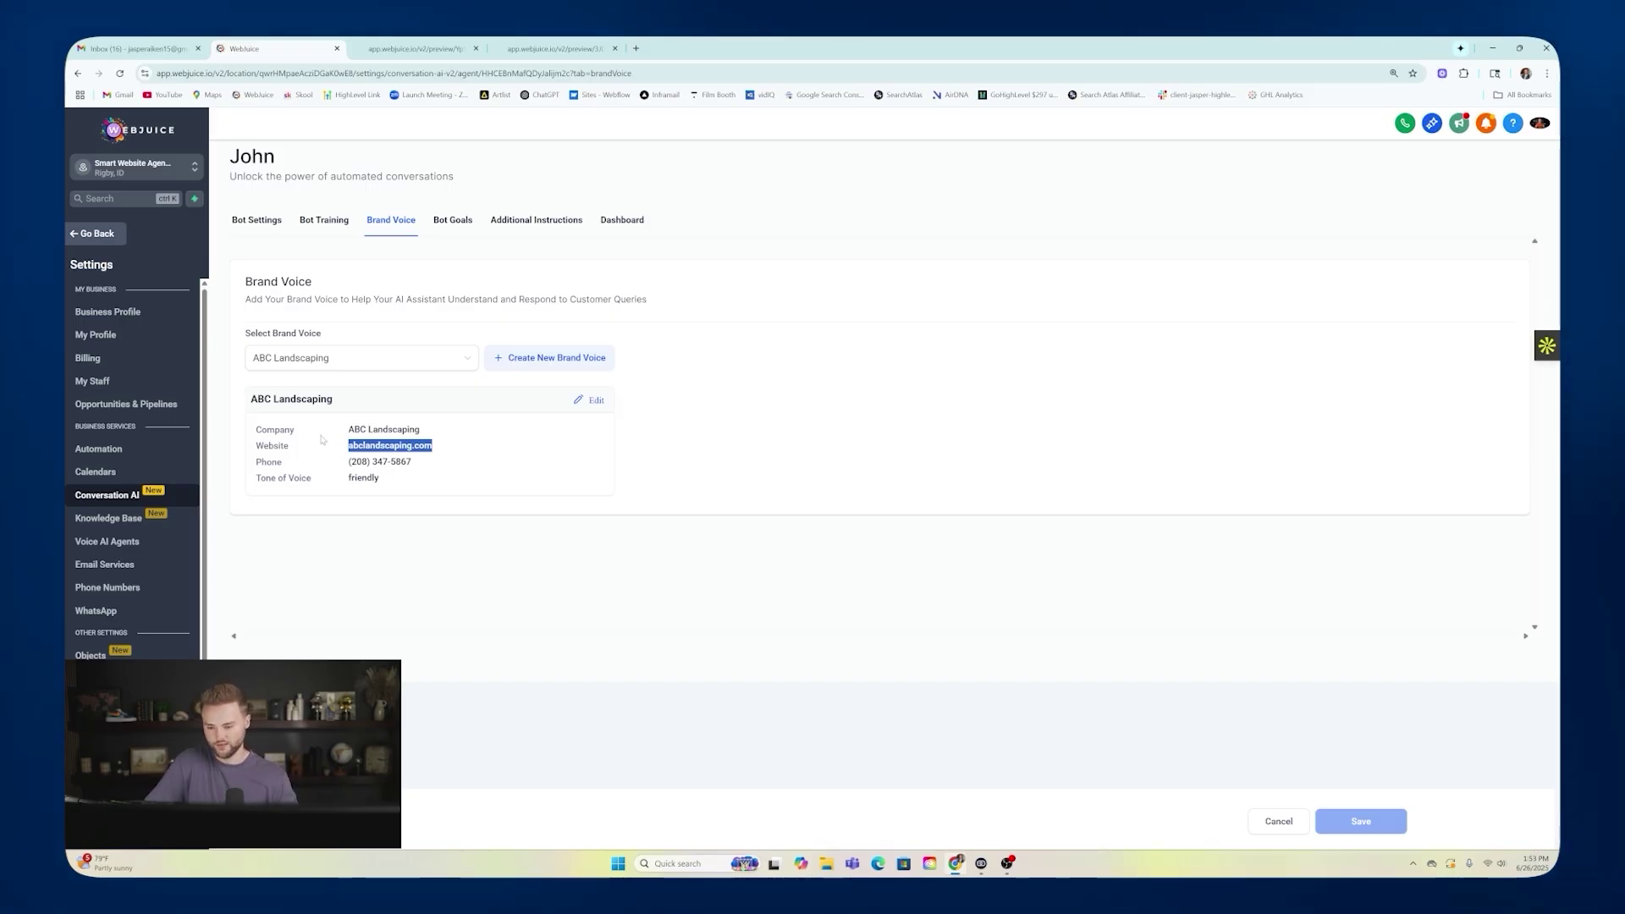
{"action": "left_click", "coordinate": [461, 450]}
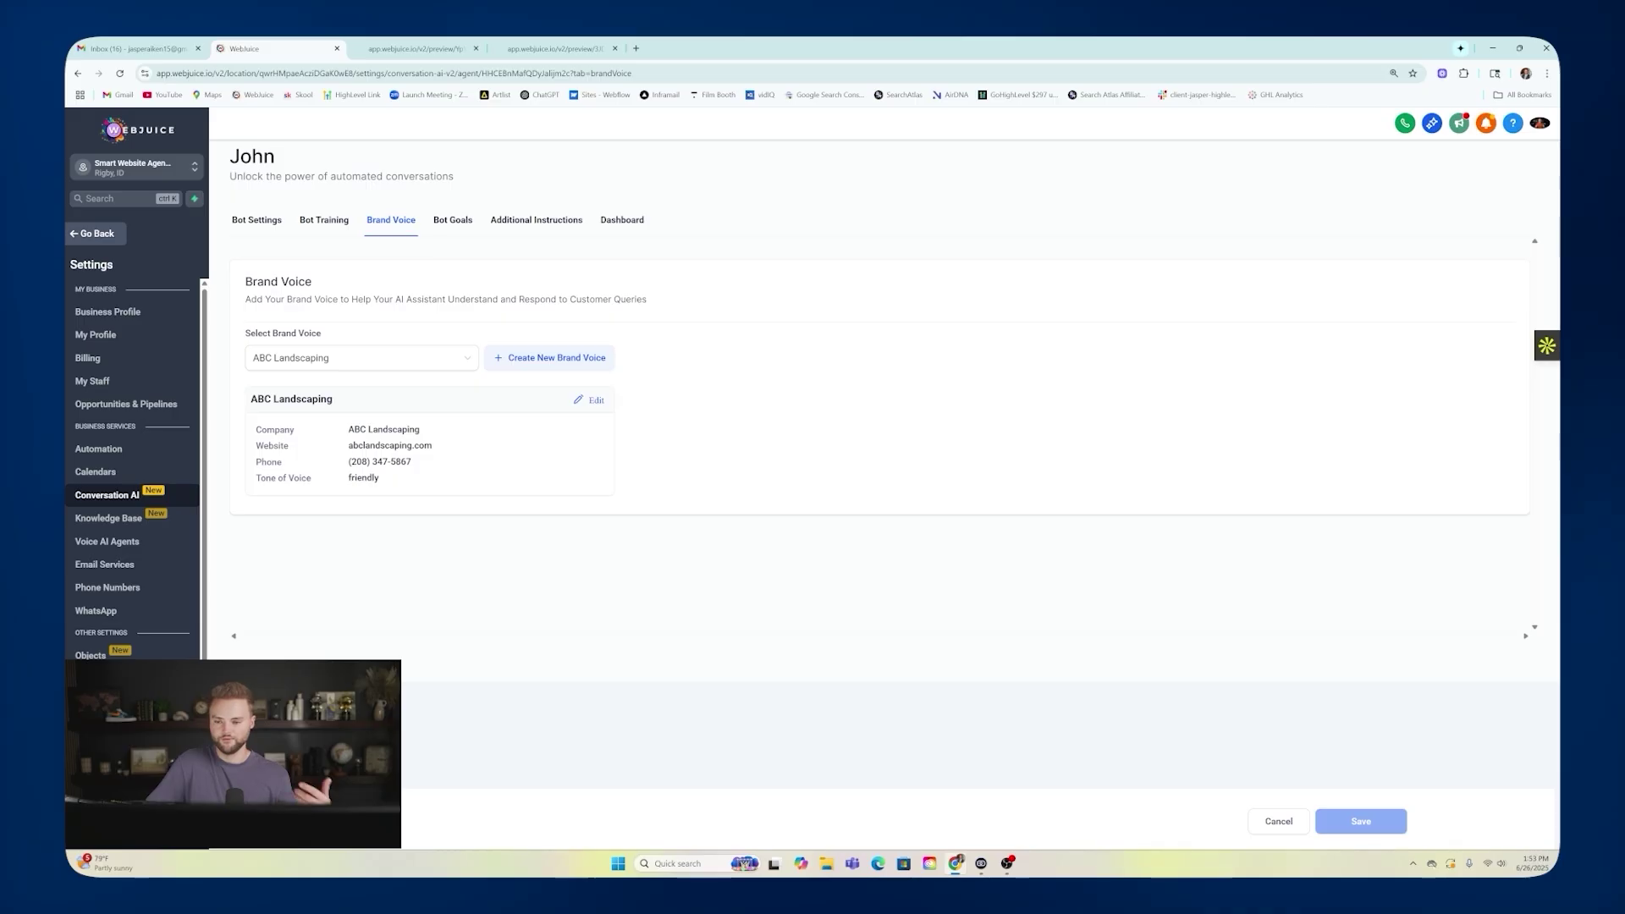
{"action": "left_click", "coordinate": [324, 222]}
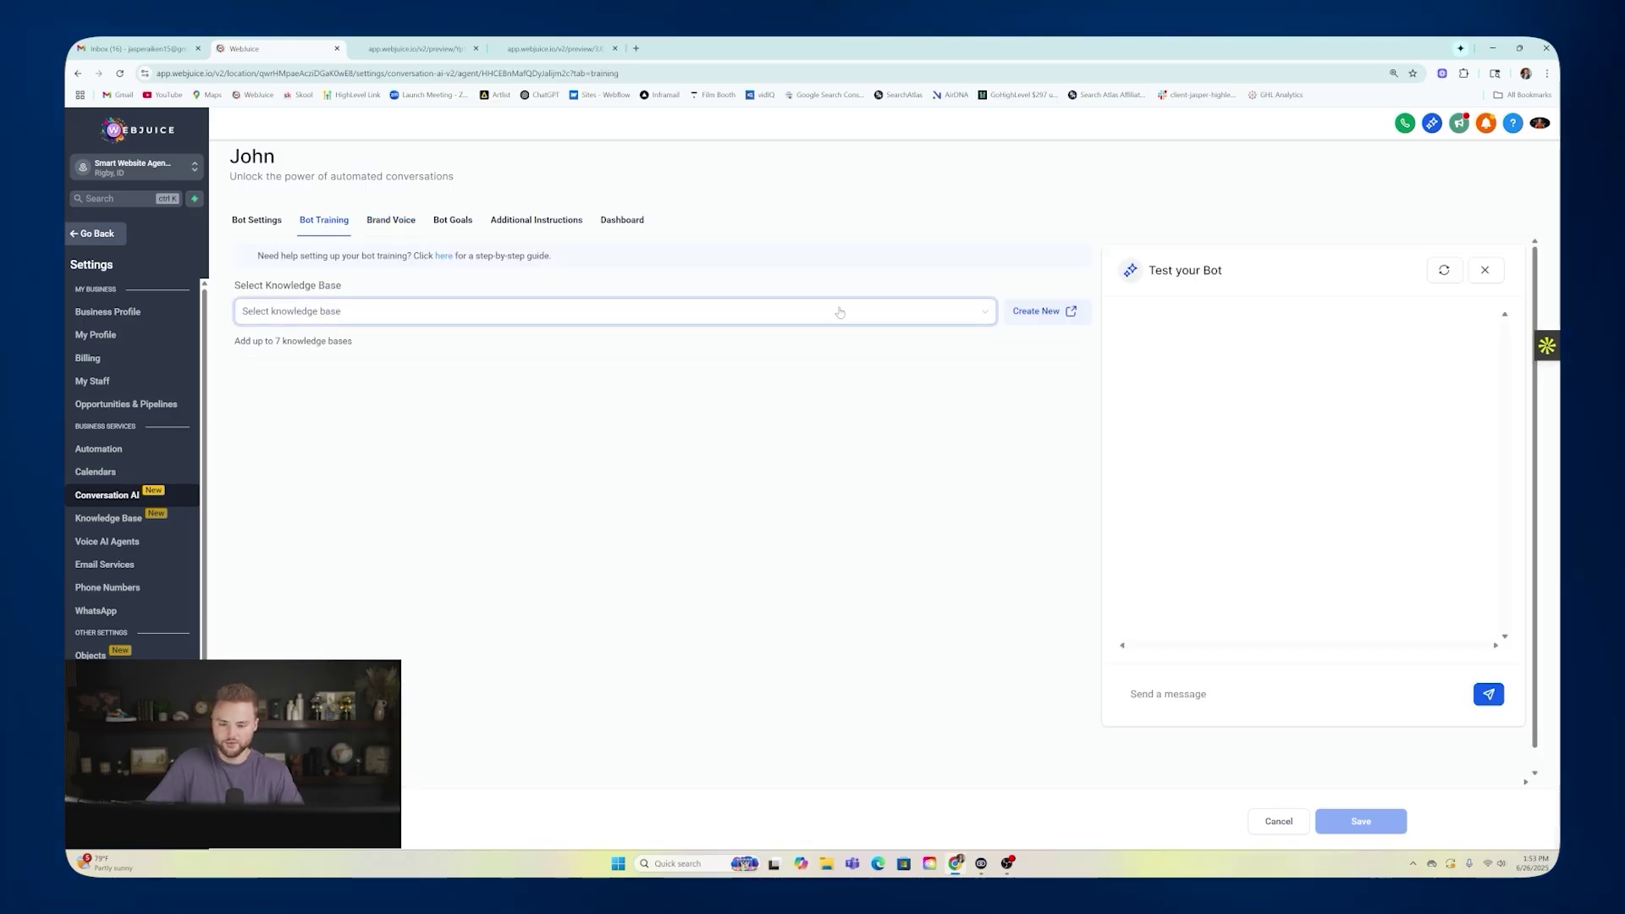
{"action": "left_click", "coordinate": [867, 313]}
Create a knowledge base with the name and description 'Landscaping'.
{"action": "left_click", "coordinate": [1035, 310]}
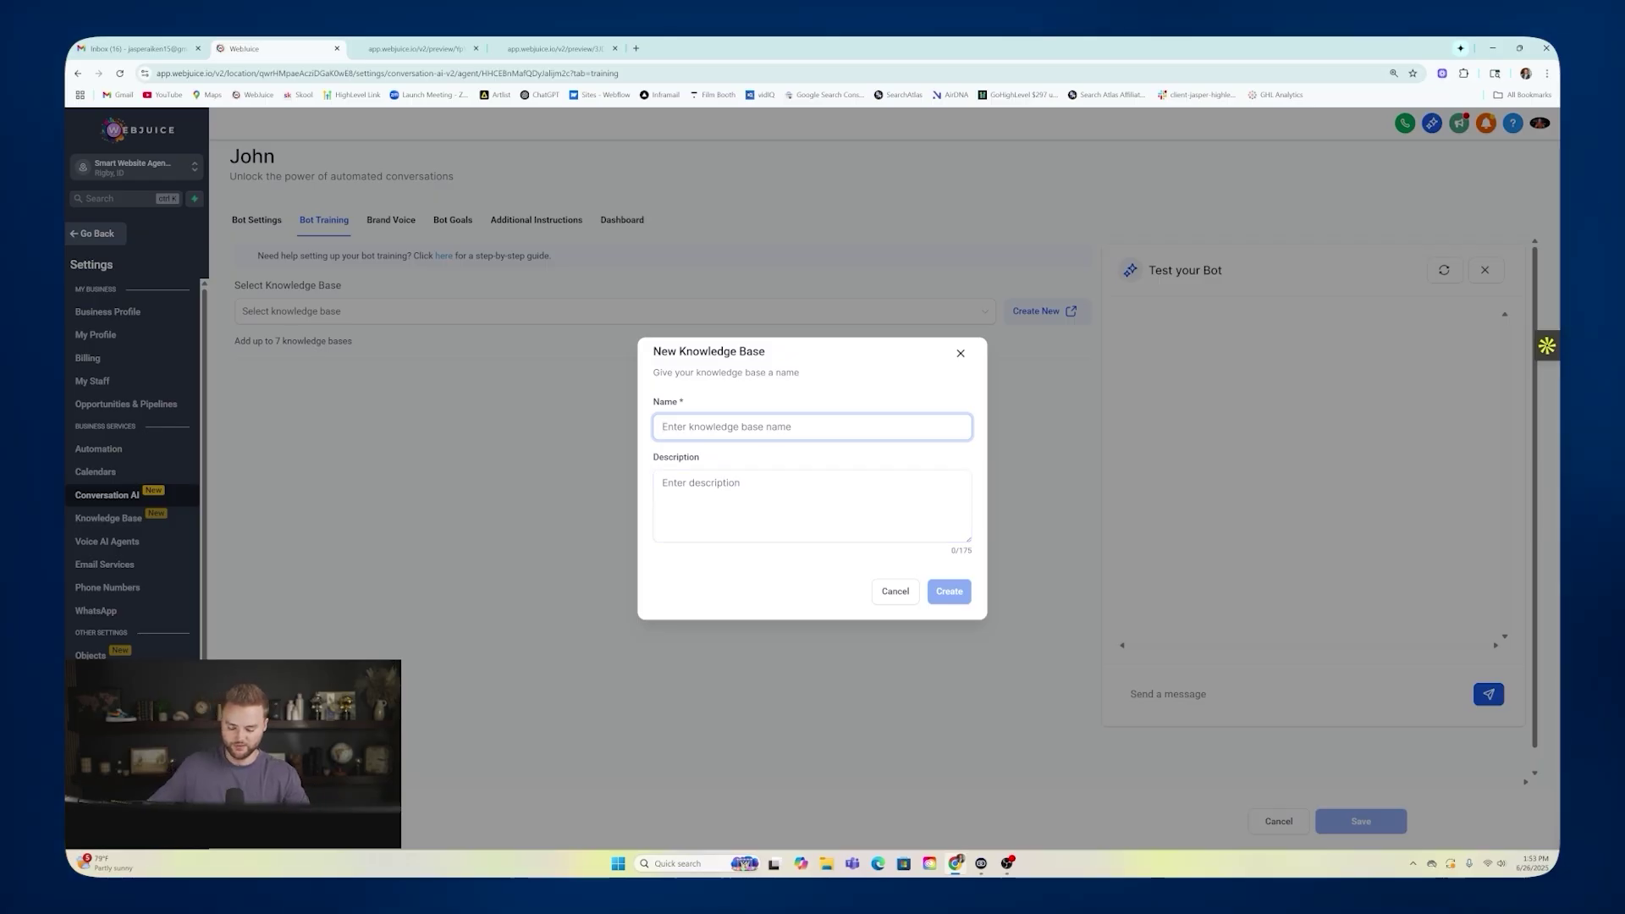
{"action": "type", "text": "Landscaping"}
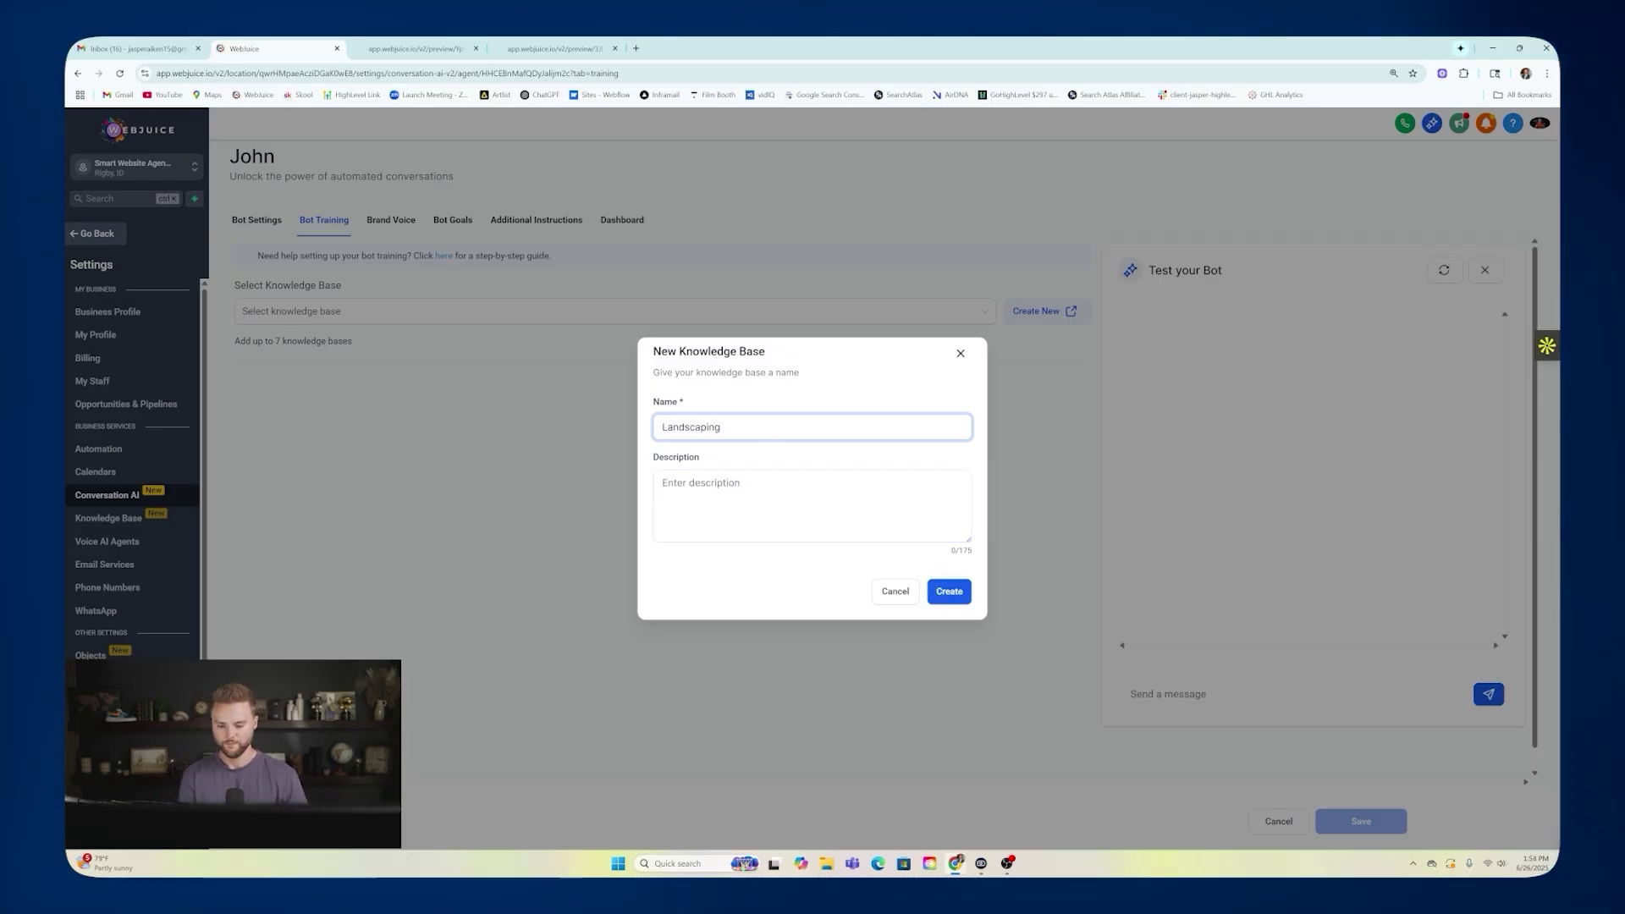
{"action": "left_click", "coordinate": [745, 470]}
{"action": "type", "text": "Landscaping"}
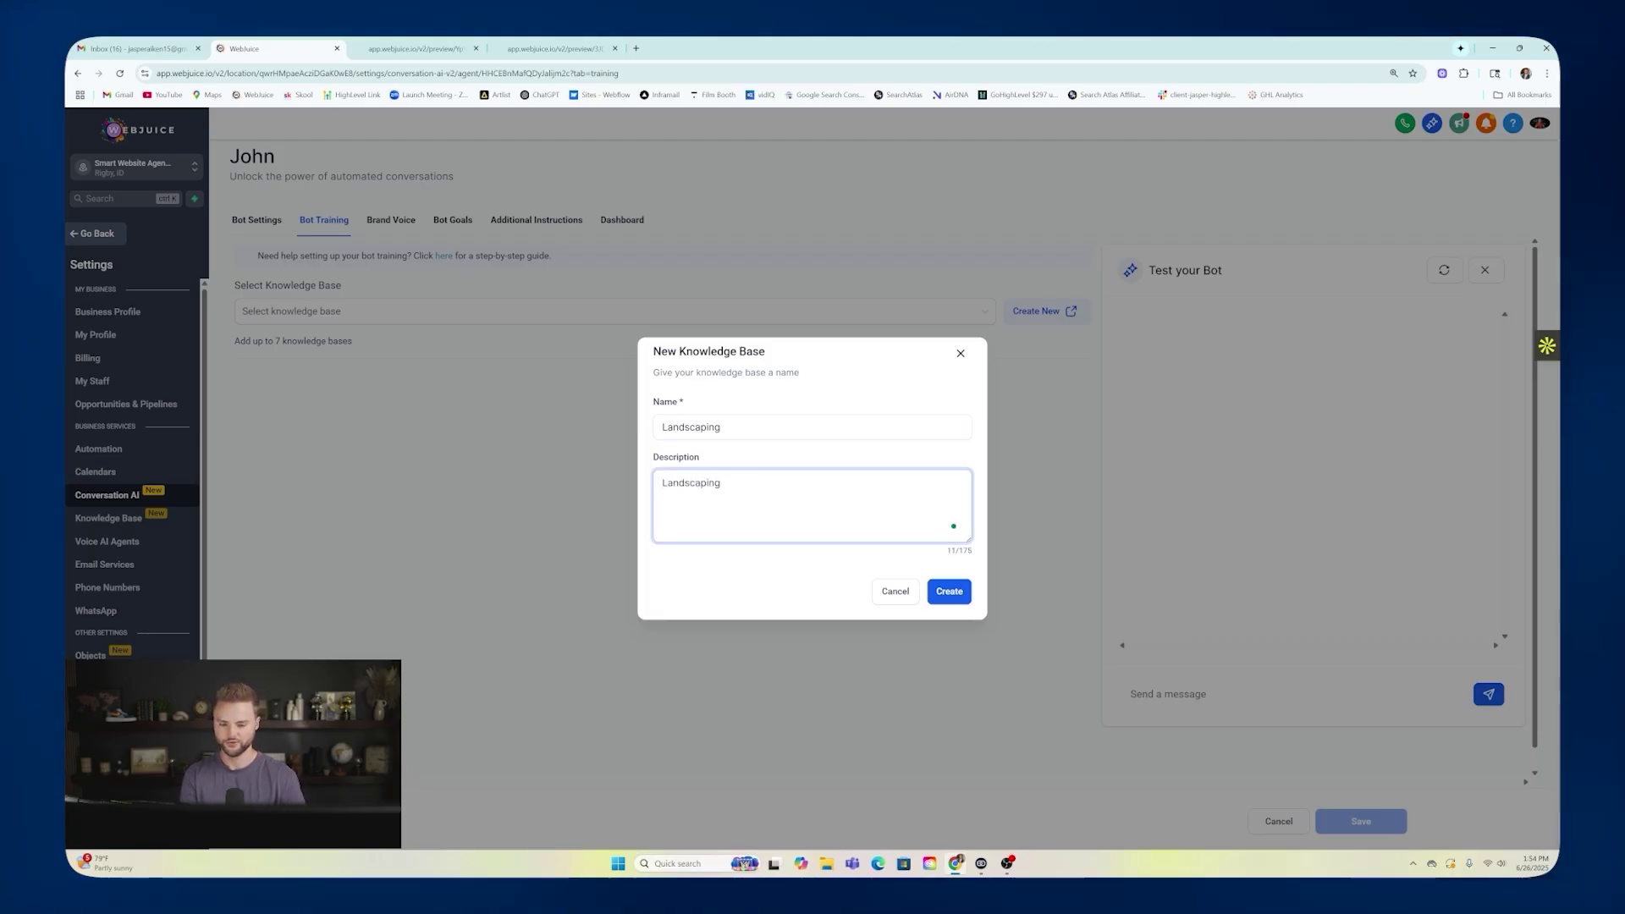
{"action": "left_click", "coordinate": [948, 591]}
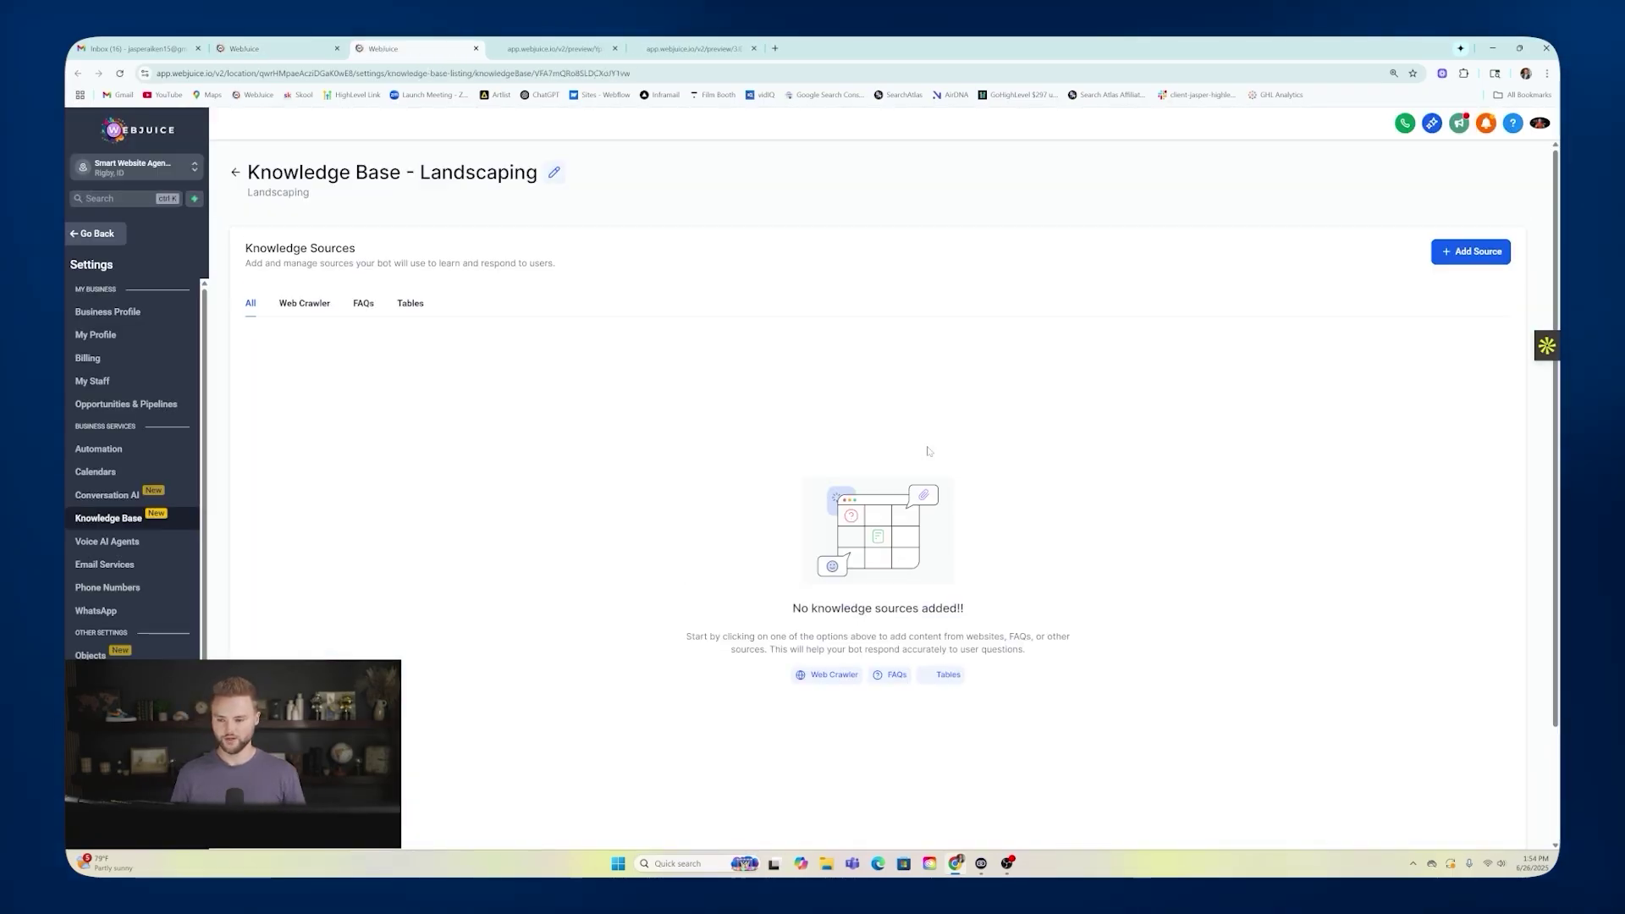
Look at the Web Crawler source option for Landscaping and close it without adding anything.
{"action": "left_click", "coordinate": [318, 306]}
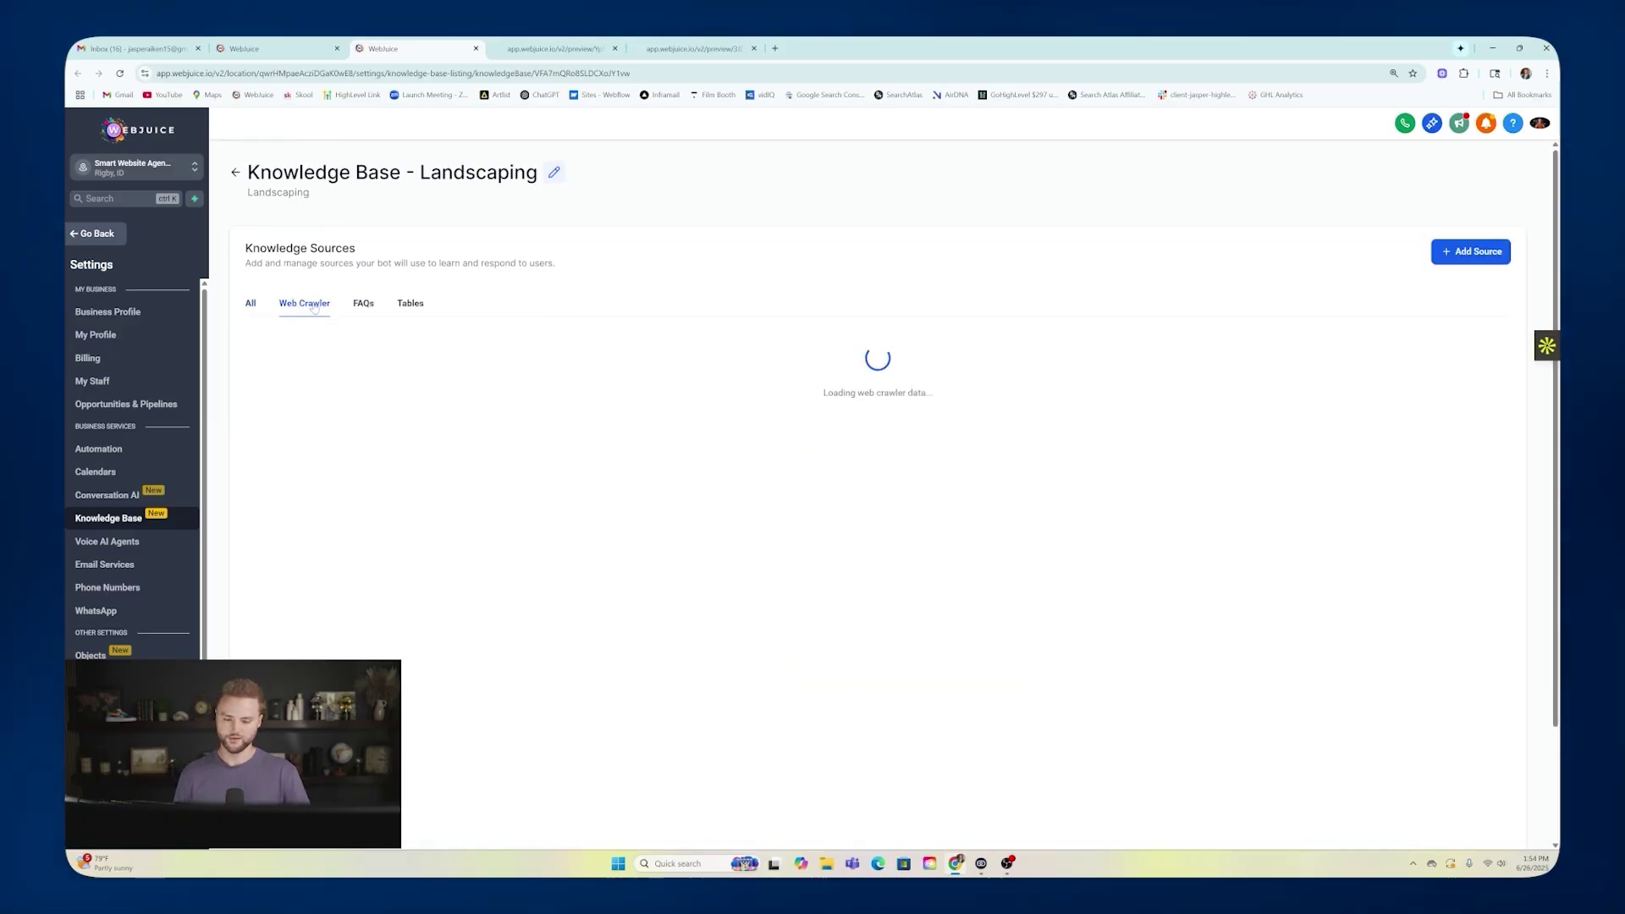
{"action": "left_click", "coordinate": [279, 48]}
{"action": "left_click", "coordinate": [418, 44]}
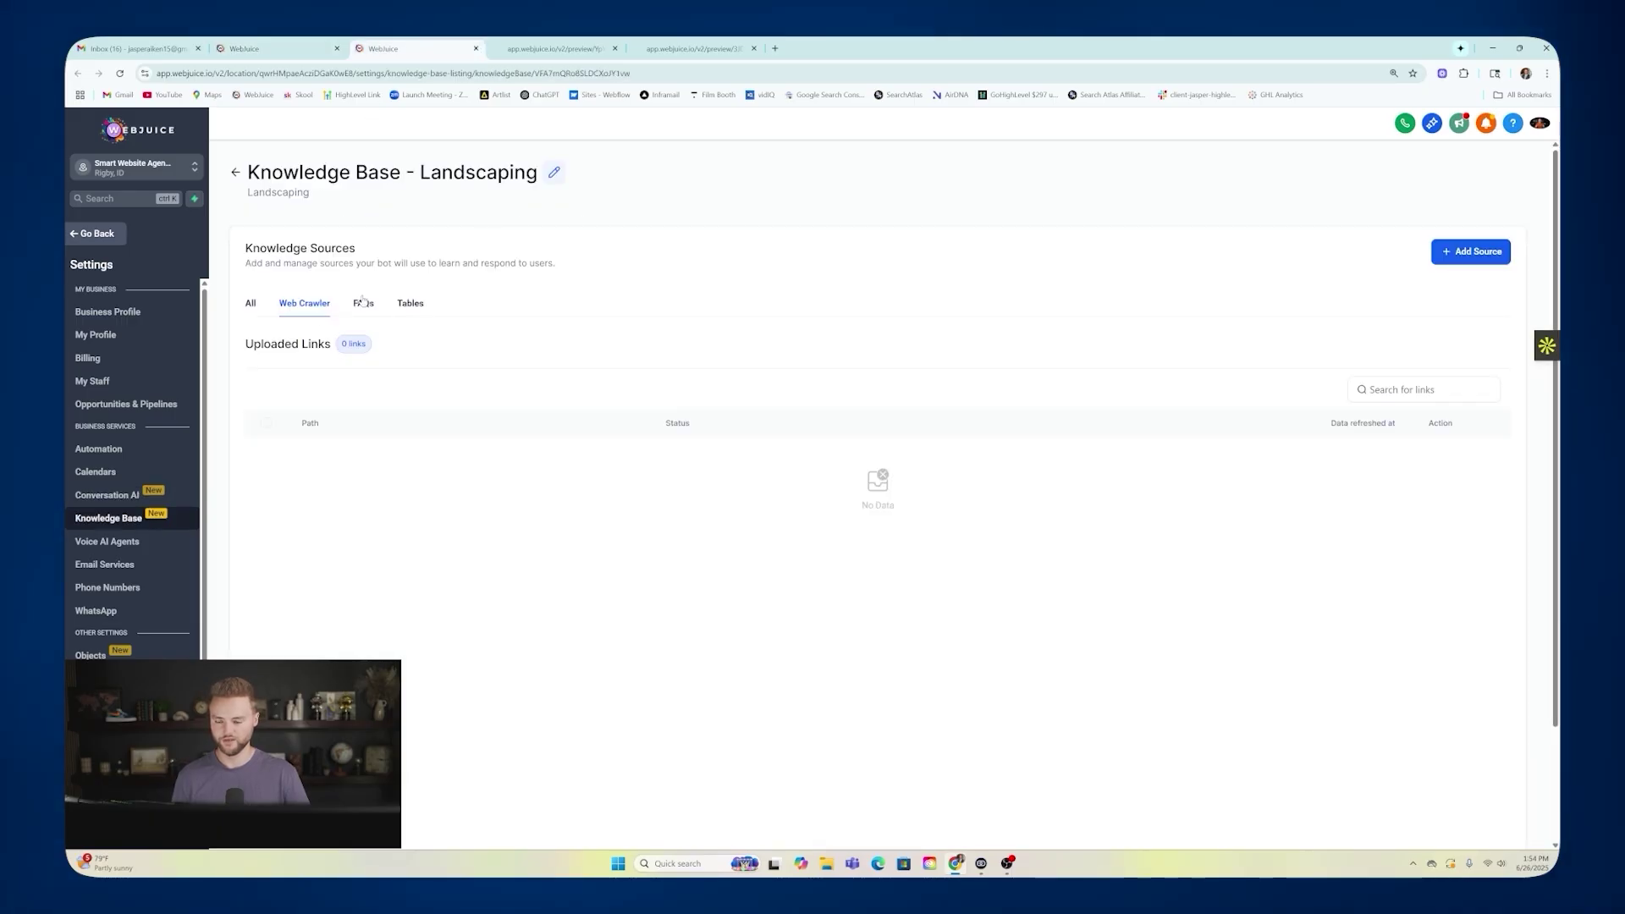
{"action": "left_click", "coordinate": [1470, 257]}
{"action": "left_click", "coordinate": [1475, 179]}
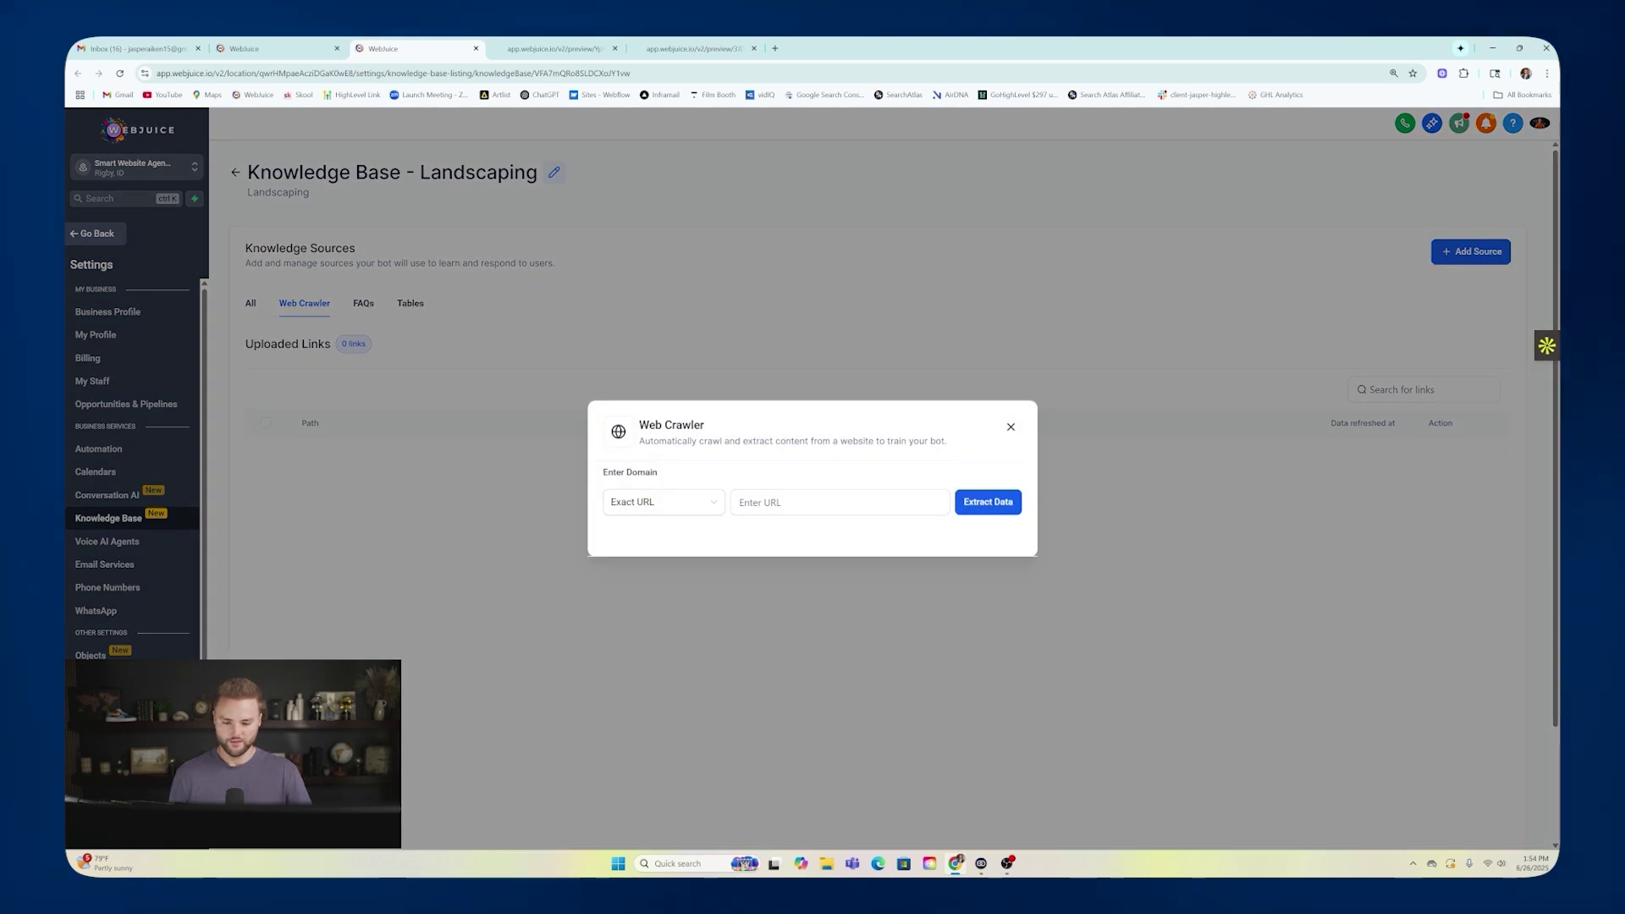
{"action": "left_click", "coordinate": [1011, 427]}
Preview the FAQ and Tables source options, then go back to the Knowledge Base list.
{"action": "left_click", "coordinate": [1465, 251]}
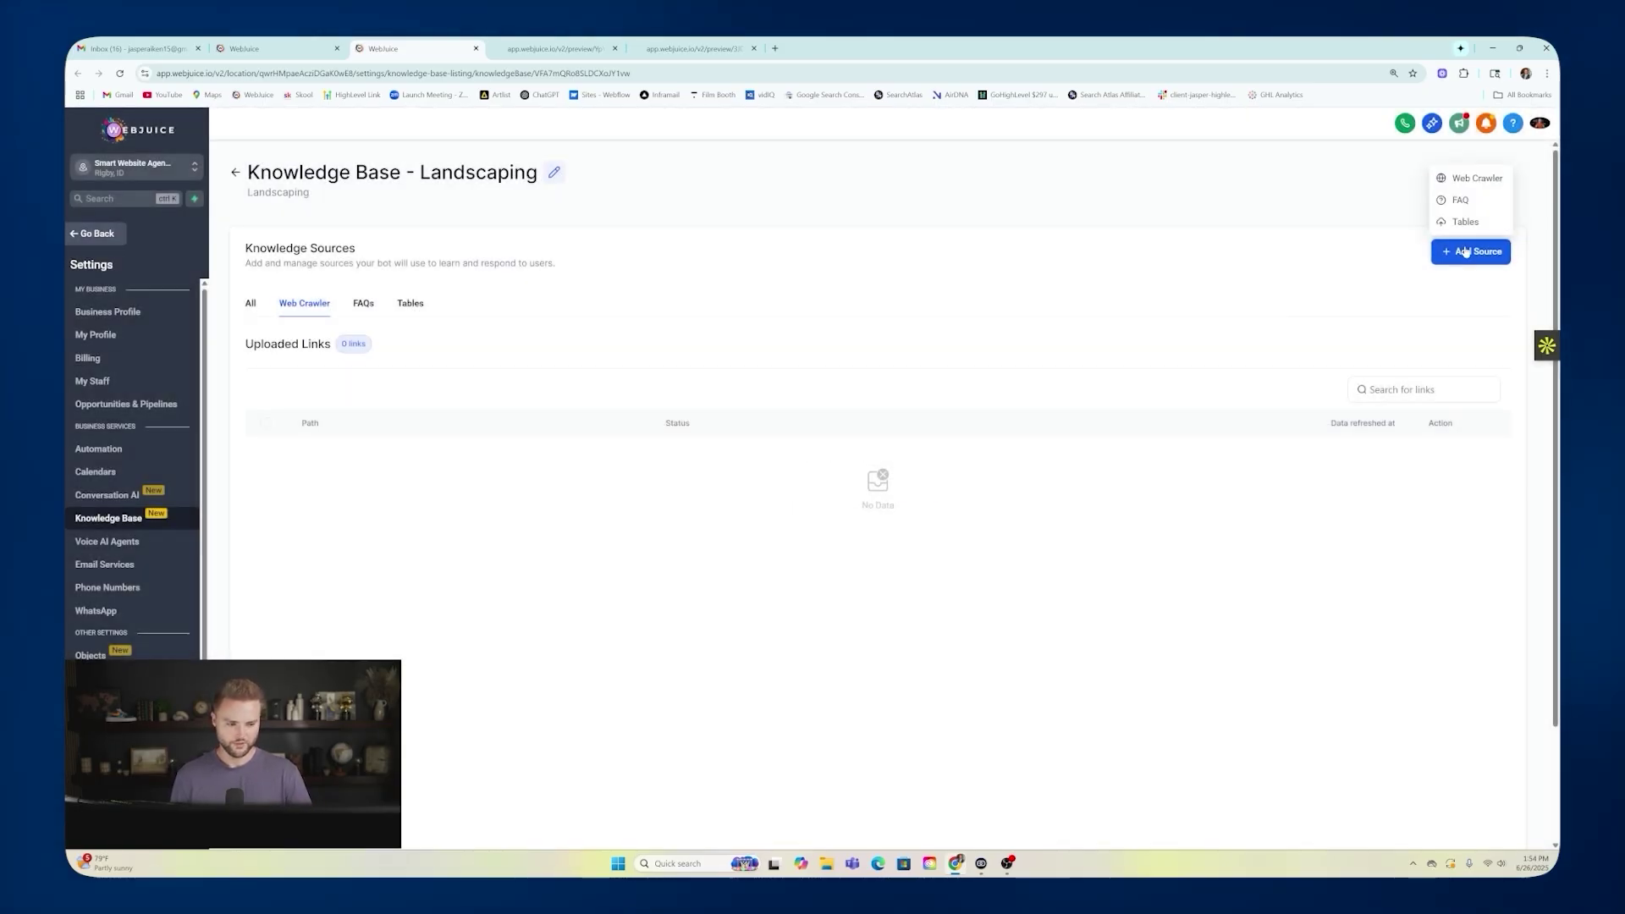
{"action": "left_click", "coordinate": [1461, 200]}
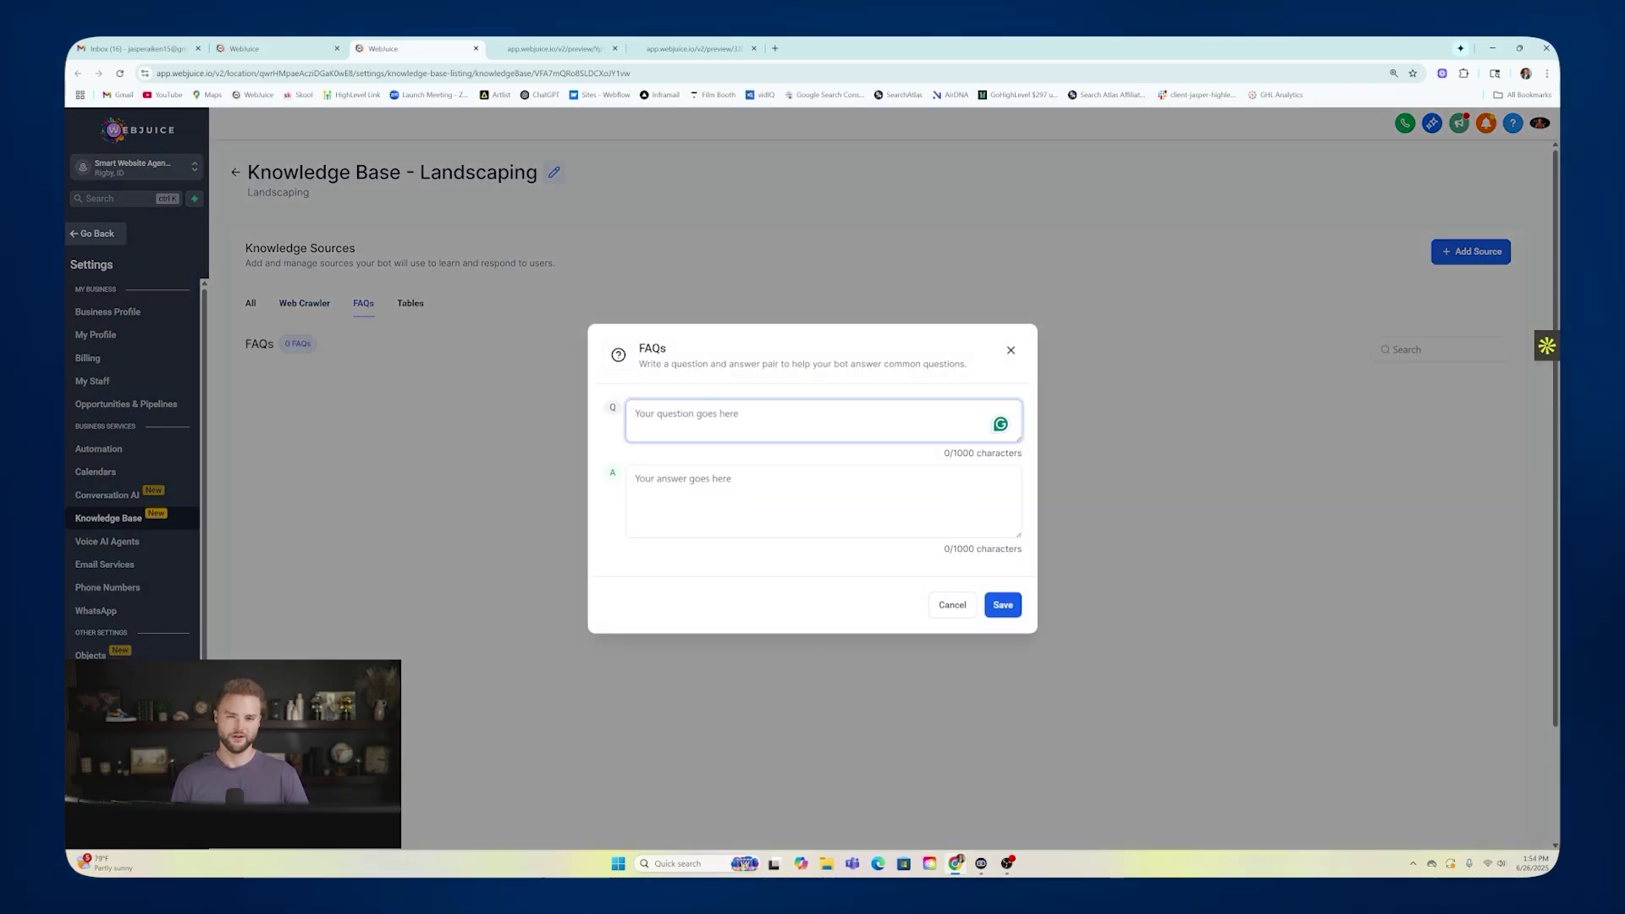
{"action": "left_click", "coordinate": [812, 501]}
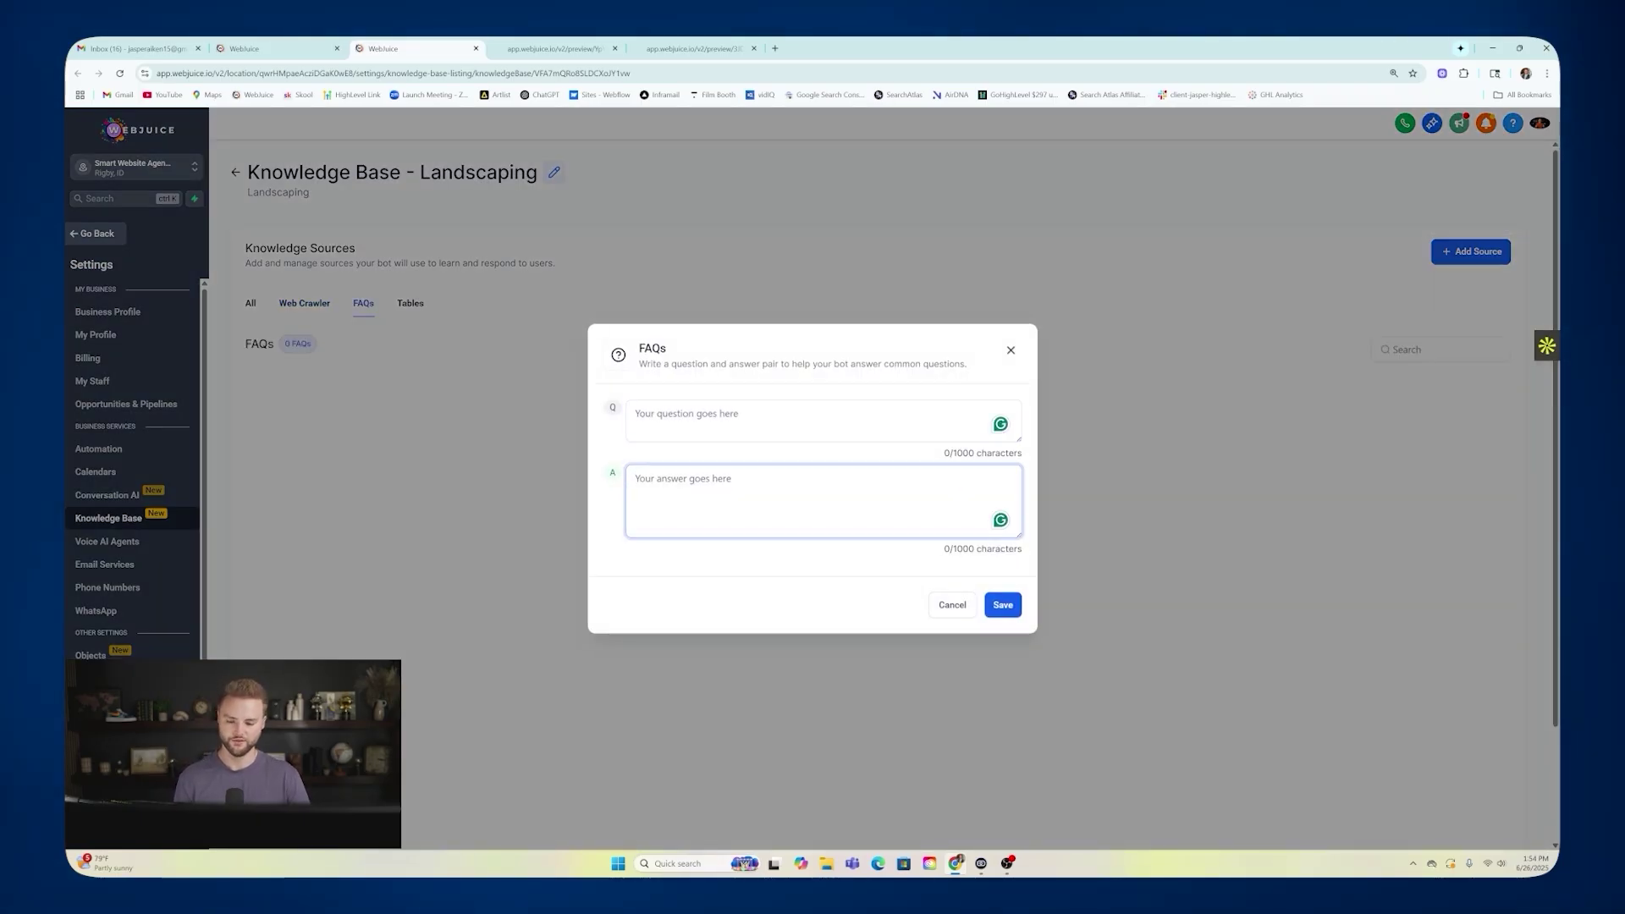
{"action": "left_click", "coordinate": [1010, 350]}
{"action": "left_click", "coordinate": [1471, 252]}
{"action": "left_click", "coordinate": [1466, 223]}
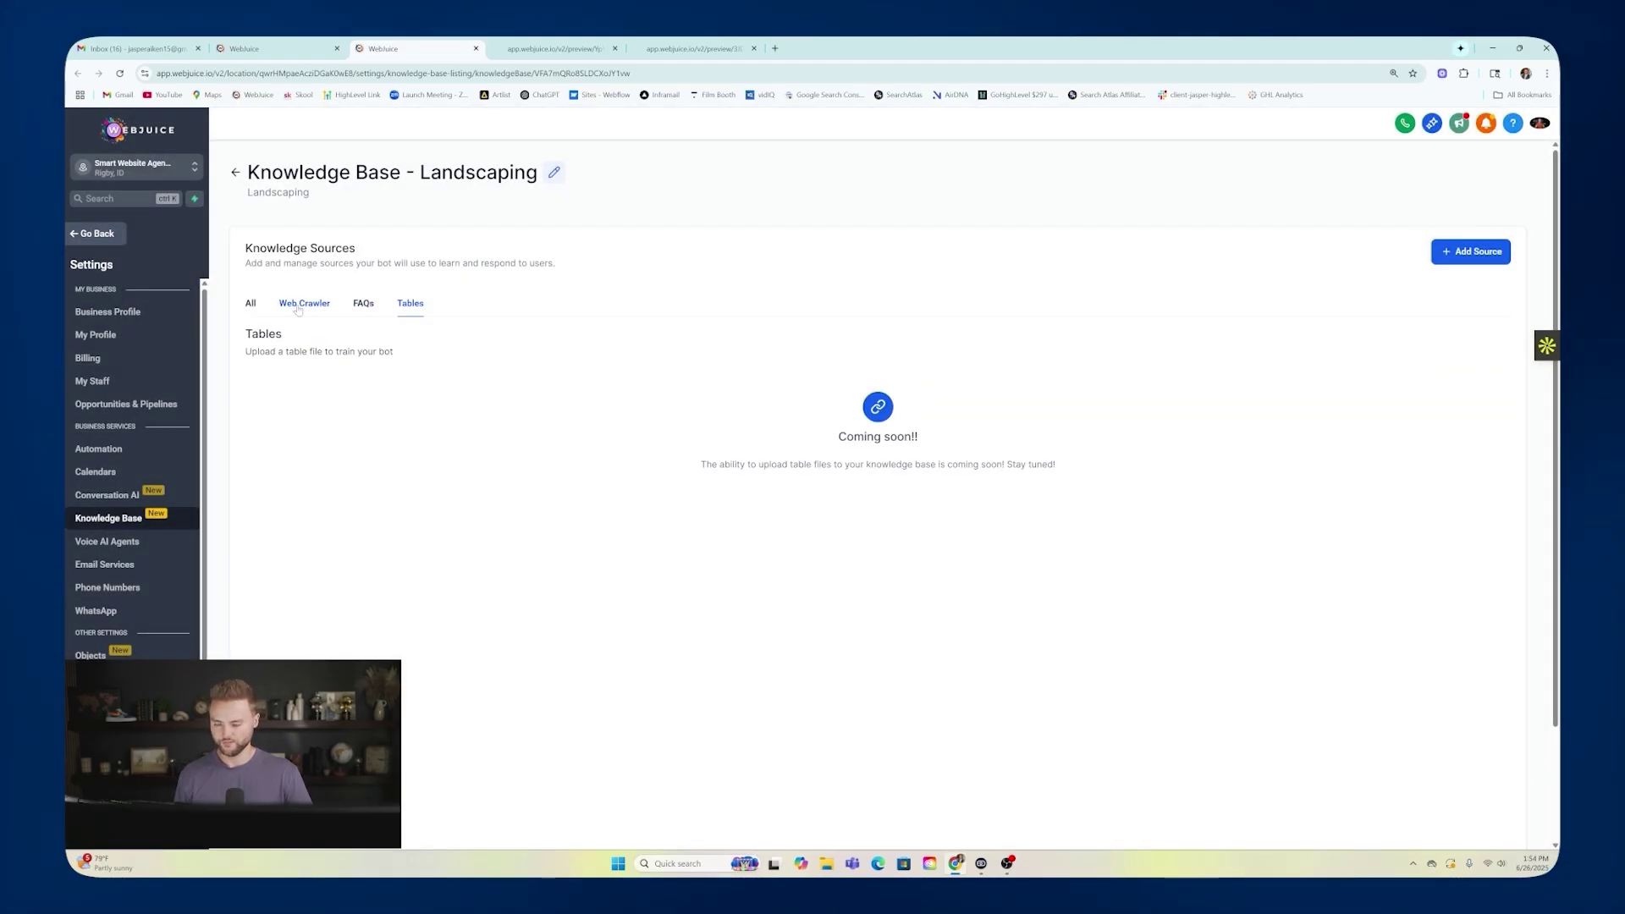
{"action": "left_click", "coordinate": [235, 174]}
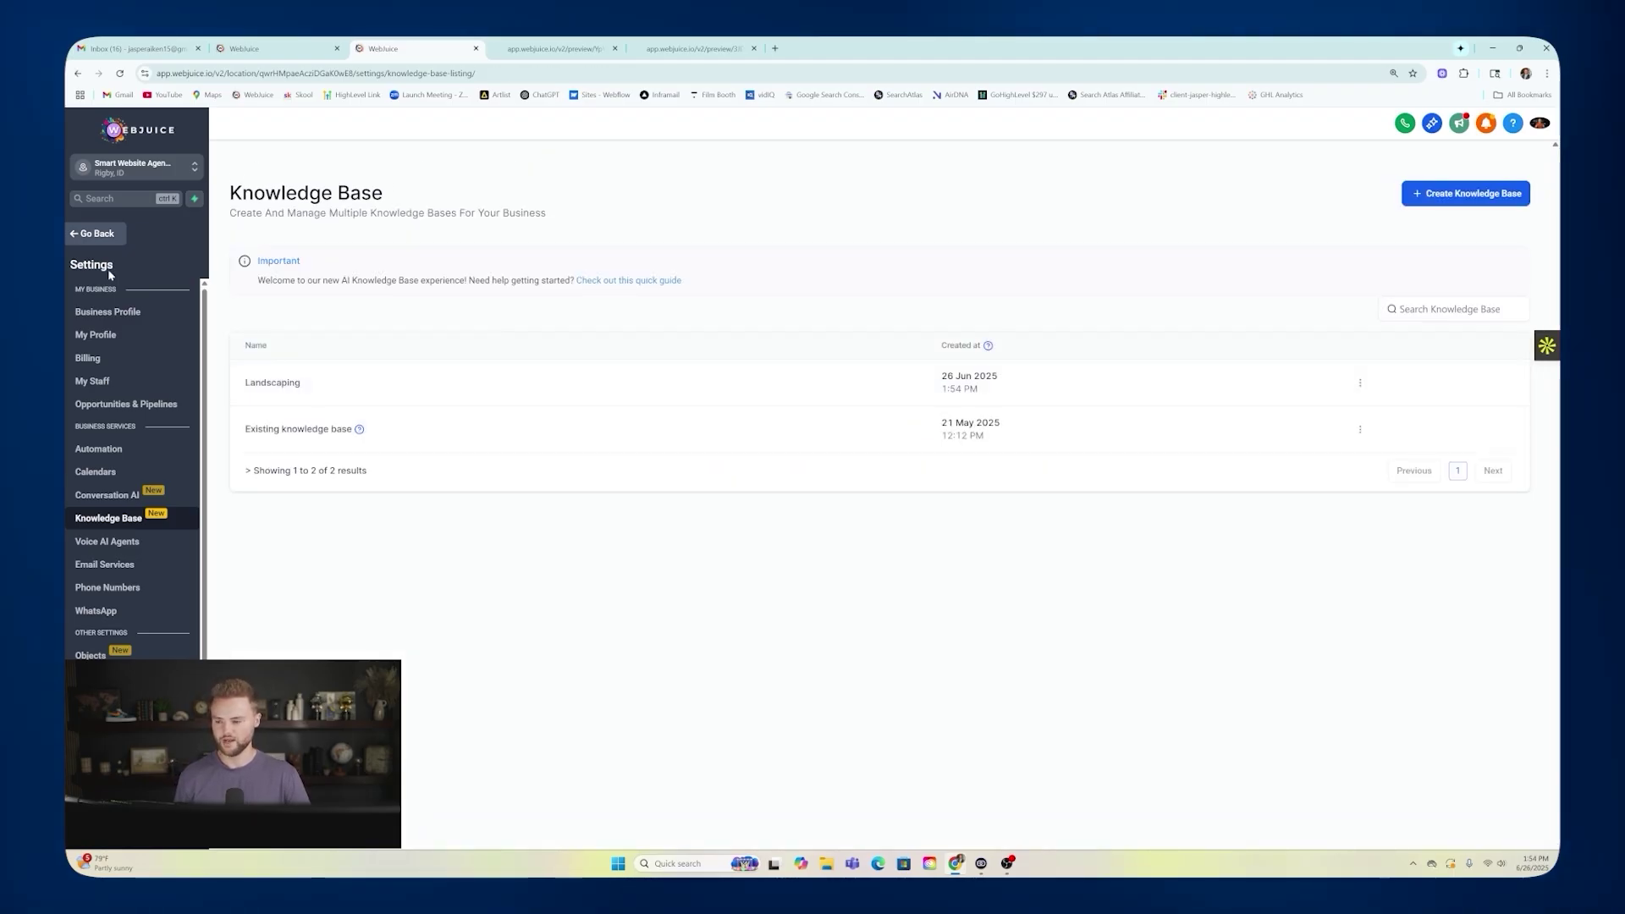
Revisit the John bot's Bot Training page and test chat panel, then return to the agents list.
{"action": "left_click", "coordinate": [96, 234]}
{"action": "left_click", "coordinate": [287, 252]}
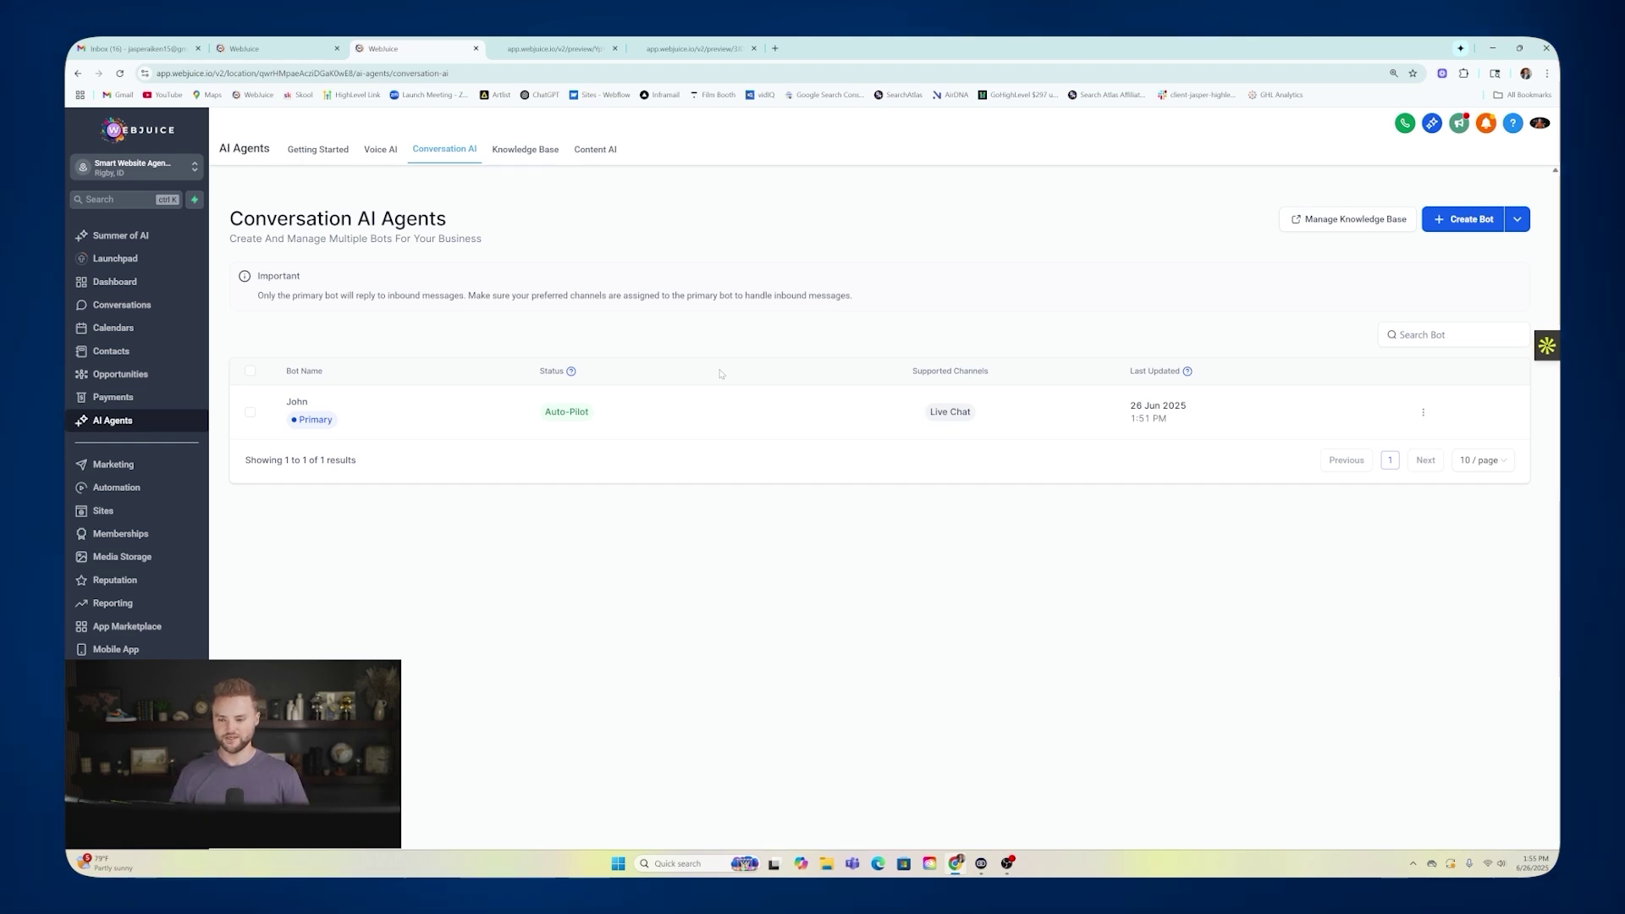
{"action": "left_click", "coordinate": [1423, 414]}
{"action": "left_click", "coordinate": [1371, 255]}
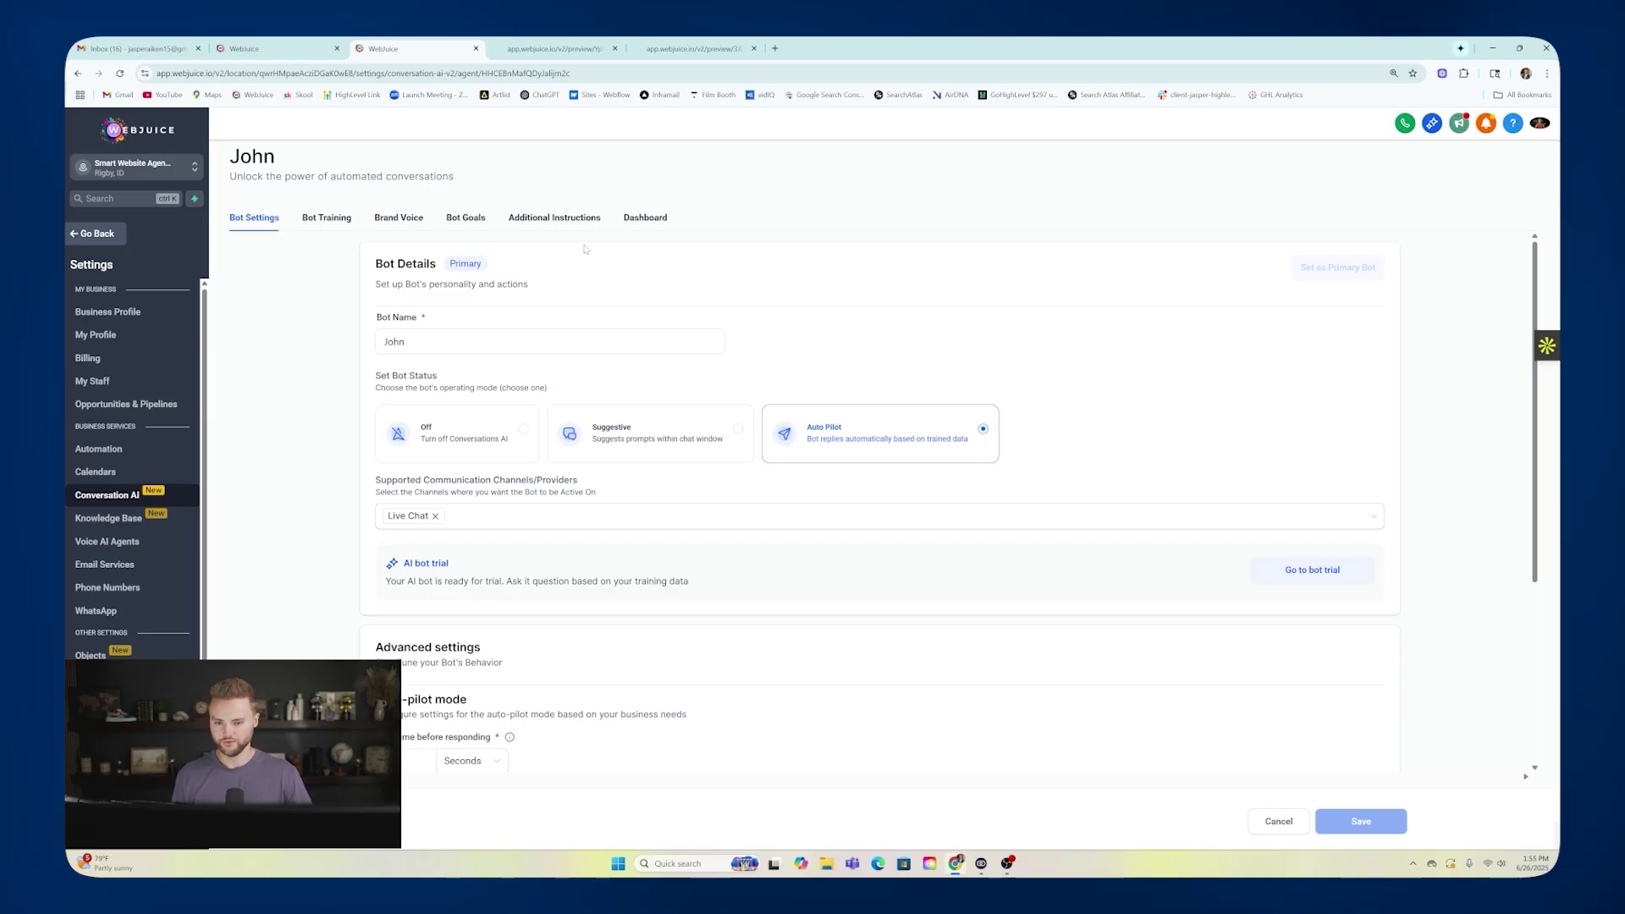
{"action": "left_click", "coordinate": [342, 217]}
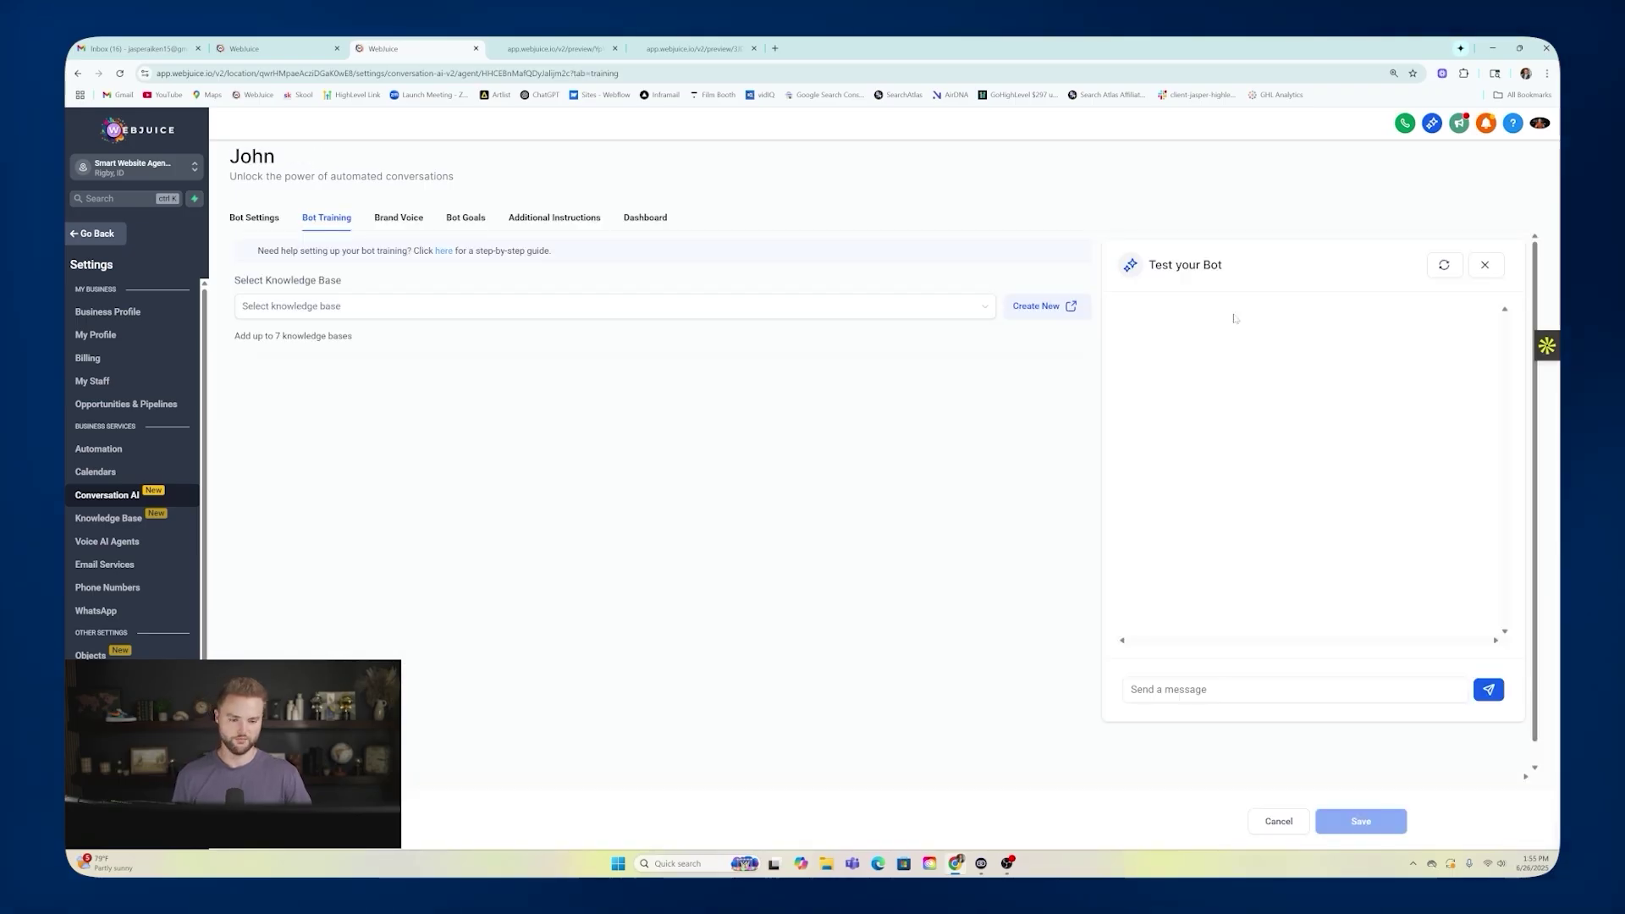
{"action": "left_click_drag", "start_coordinate": [1146, 265], "coordinate": [1235, 271]}
{"action": "left_click", "coordinate": [1227, 689]}
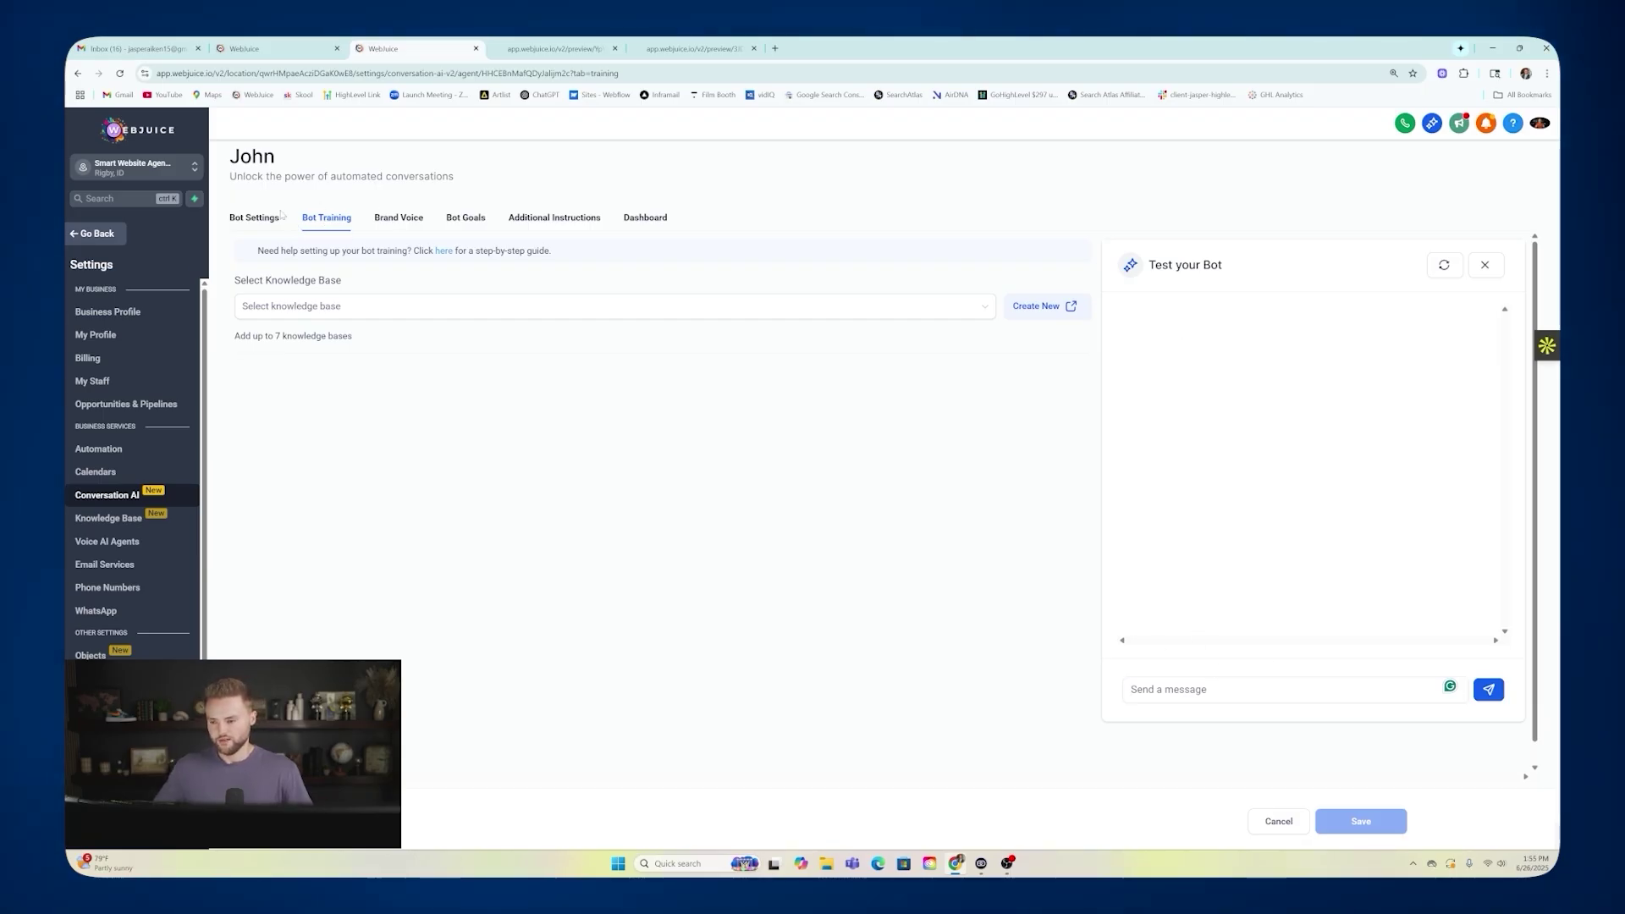
{"action": "left_click", "coordinate": [93, 232]}
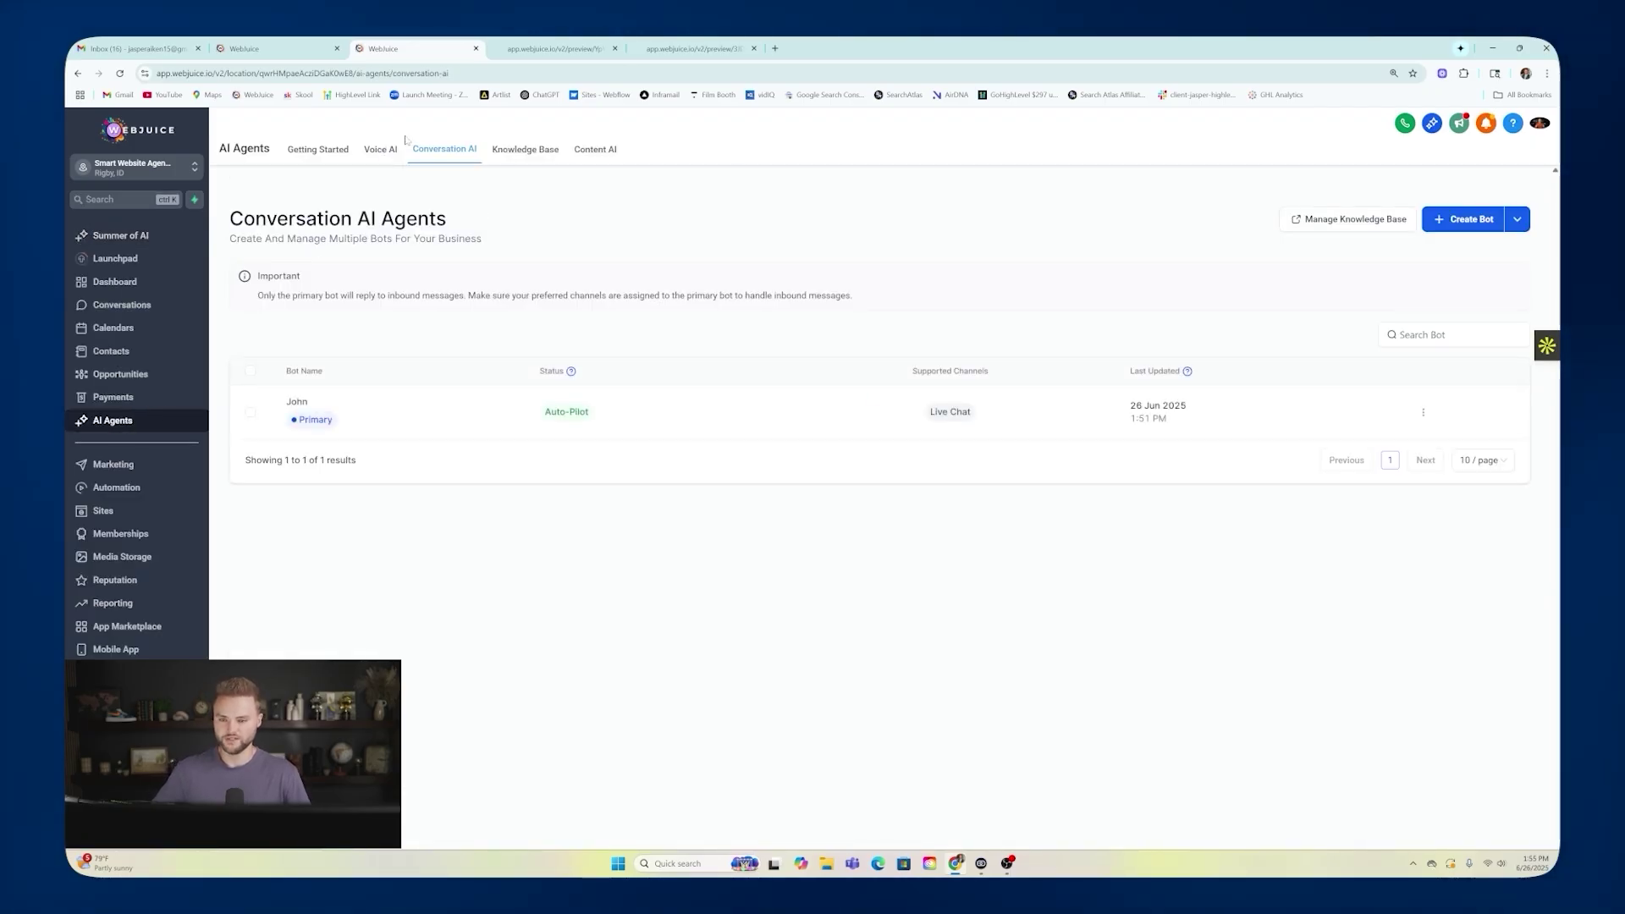
Switch browser tabs to the Reliable landscaping website's Contact Us preview.
{"action": "left_click", "coordinate": [555, 48]}
{"action": "left_click", "coordinate": [694, 48]}
{"action": "mouse_move", "coordinate": [791, 218]}
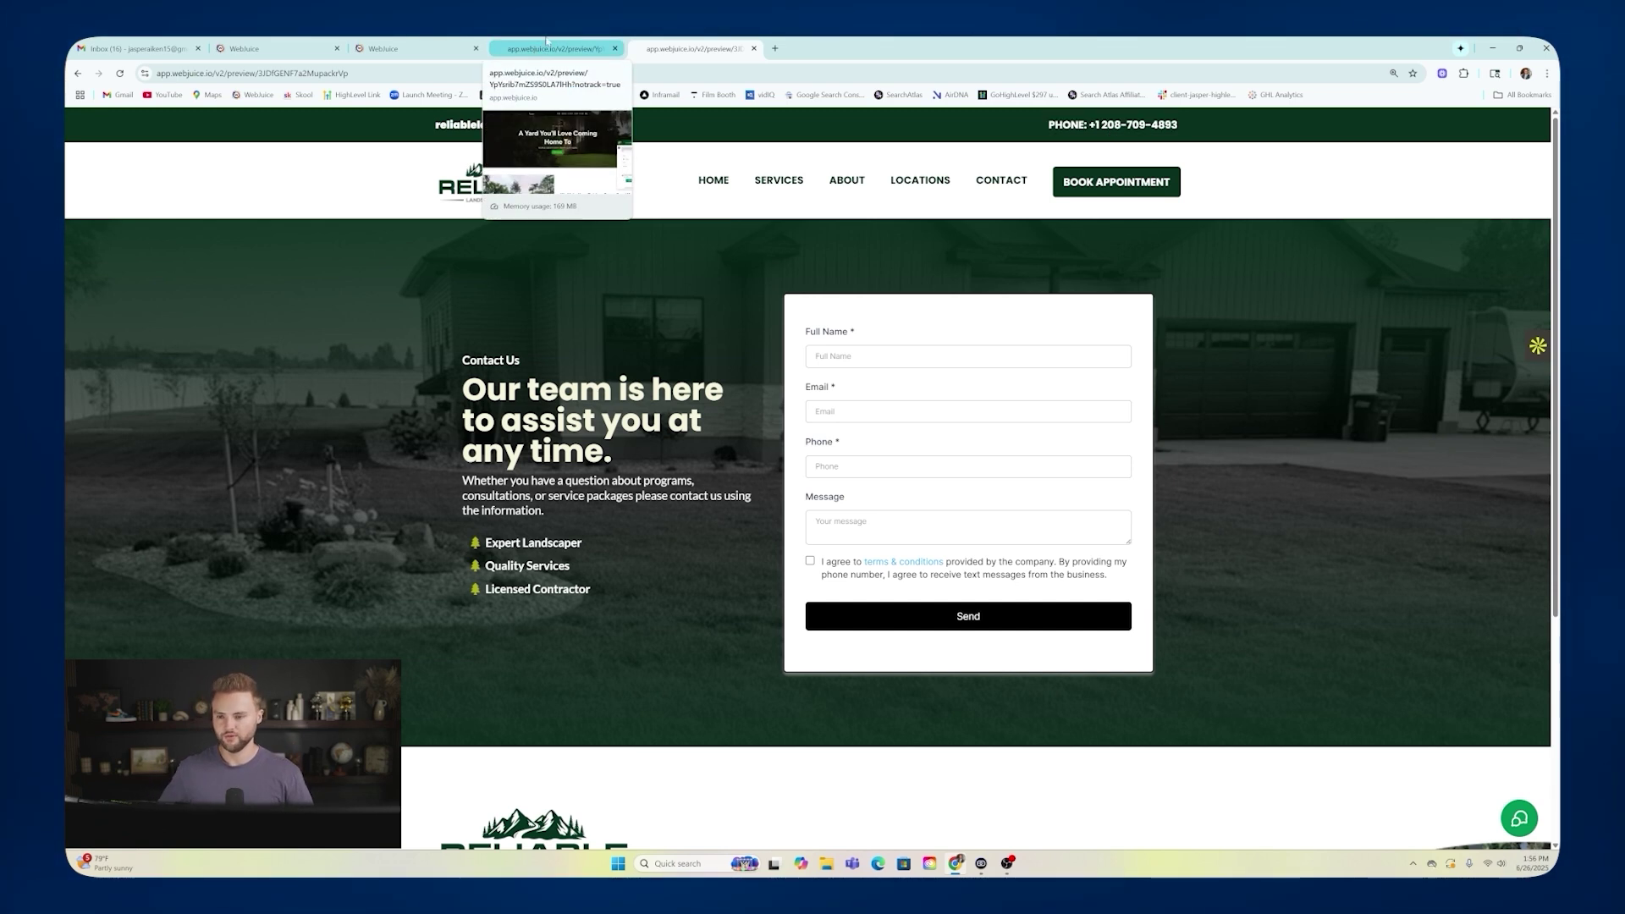
Back in WebJuice, check the websites area and the account's phone numbers in Settings.
{"action": "left_click", "coordinate": [274, 47]}
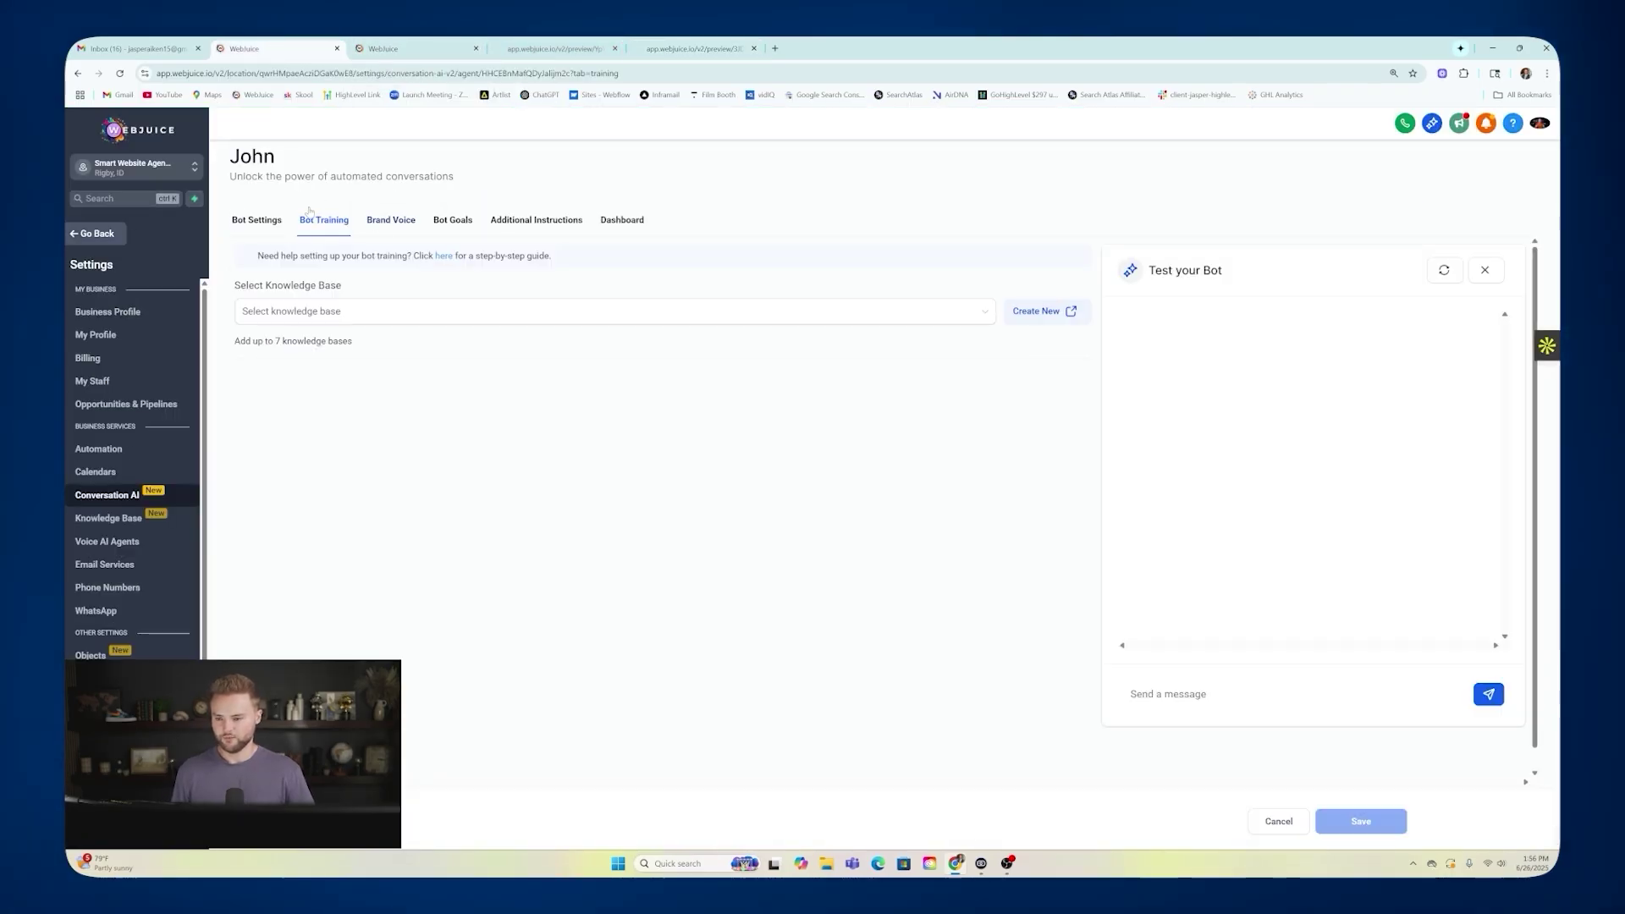
{"action": "left_click", "coordinate": [105, 234]}
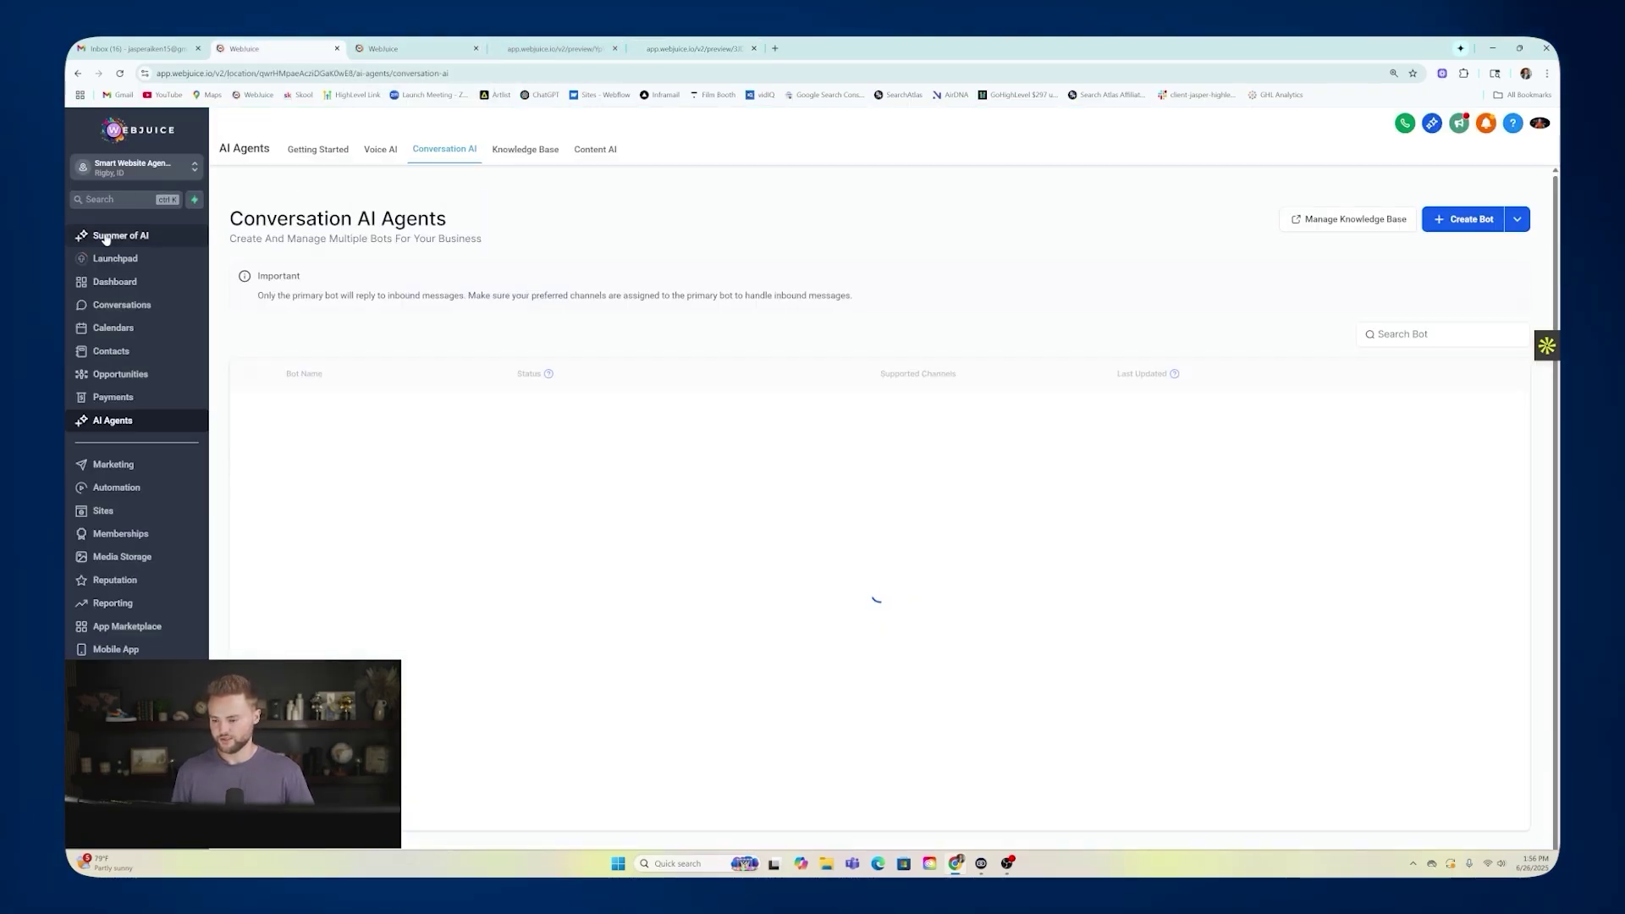
{"action": "left_click", "coordinate": [106, 511]}
{"action": "left_click", "coordinate": [113, 830]}
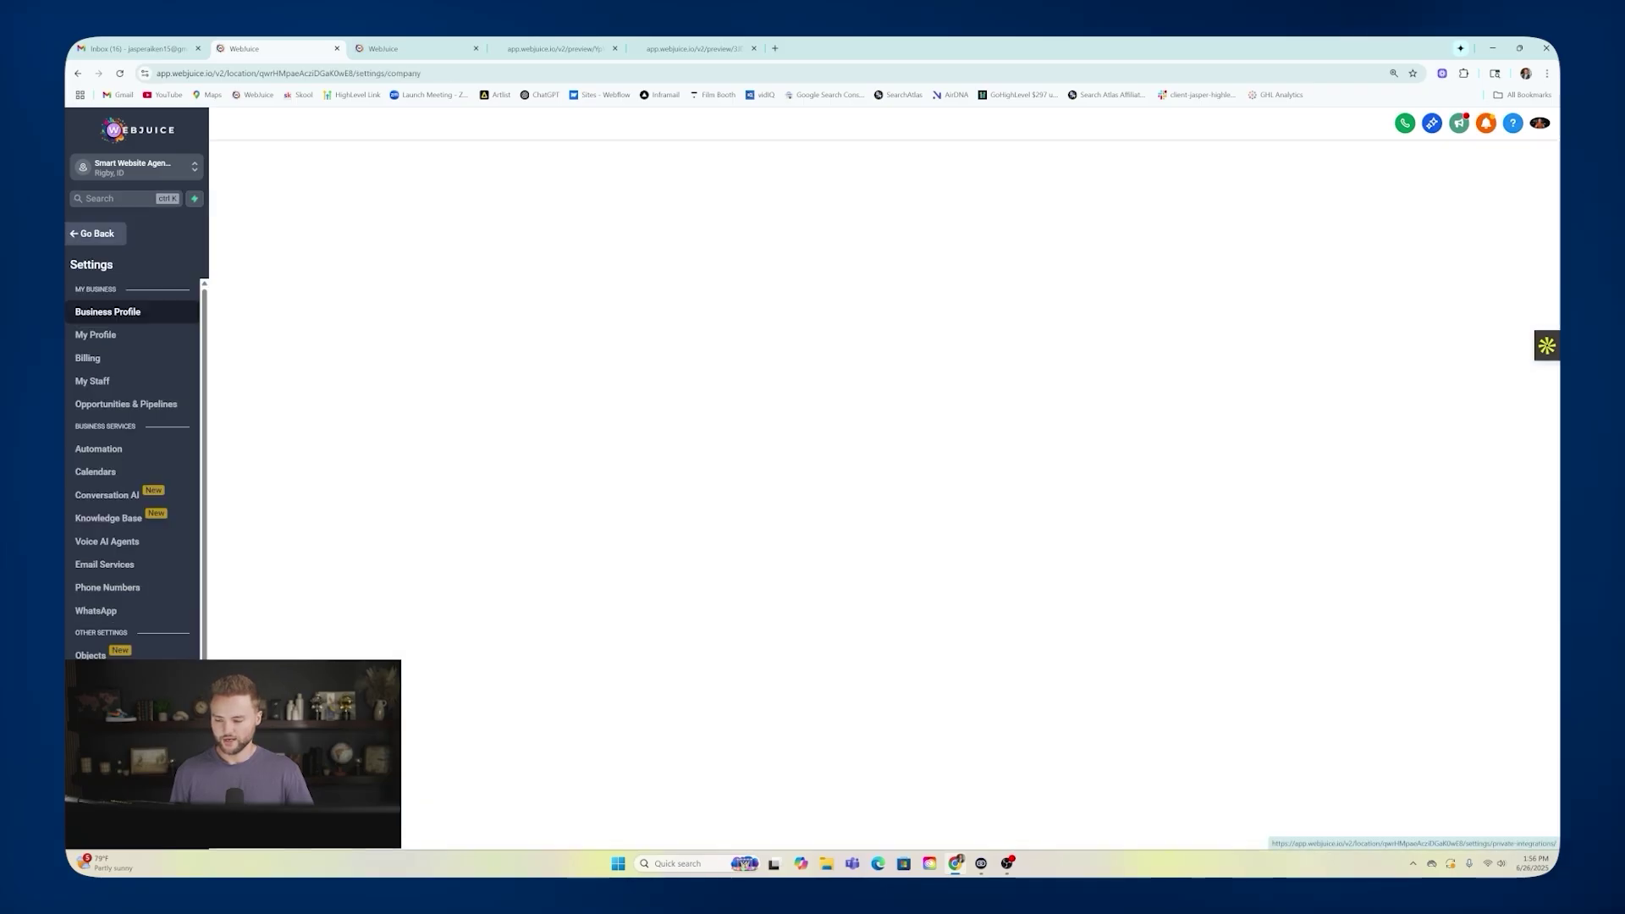
{"action": "left_click", "coordinate": [108, 587]}
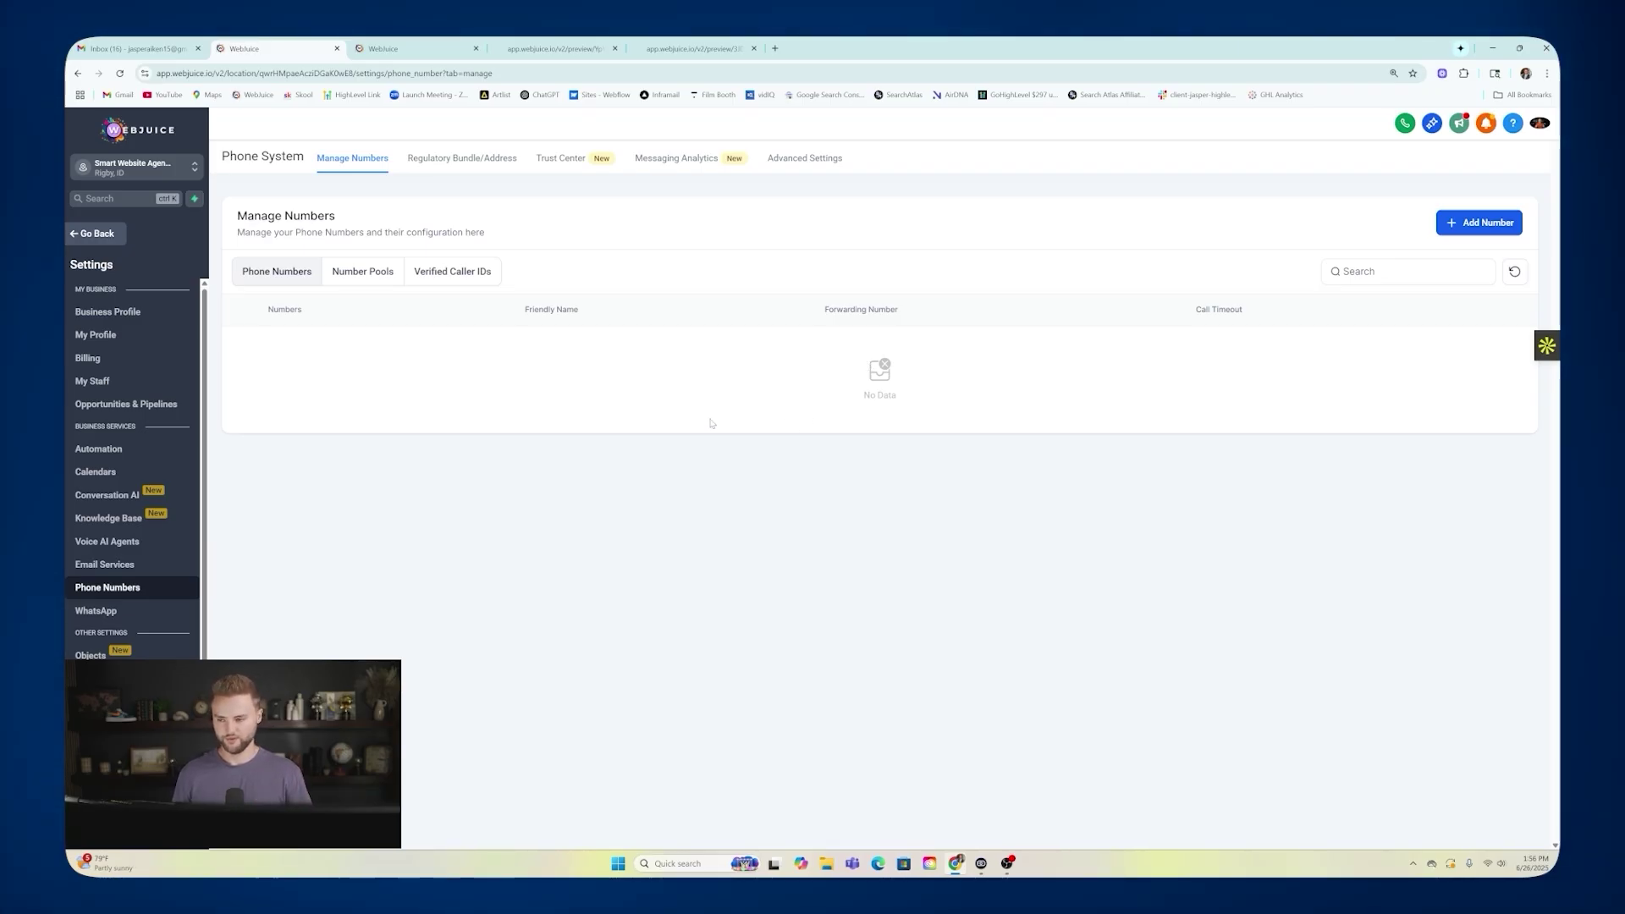
Go to AI Agents and show the empty Voice AI agents list.
{"action": "left_click", "coordinate": [98, 237]}
{"action": "left_click", "coordinate": [151, 420]}
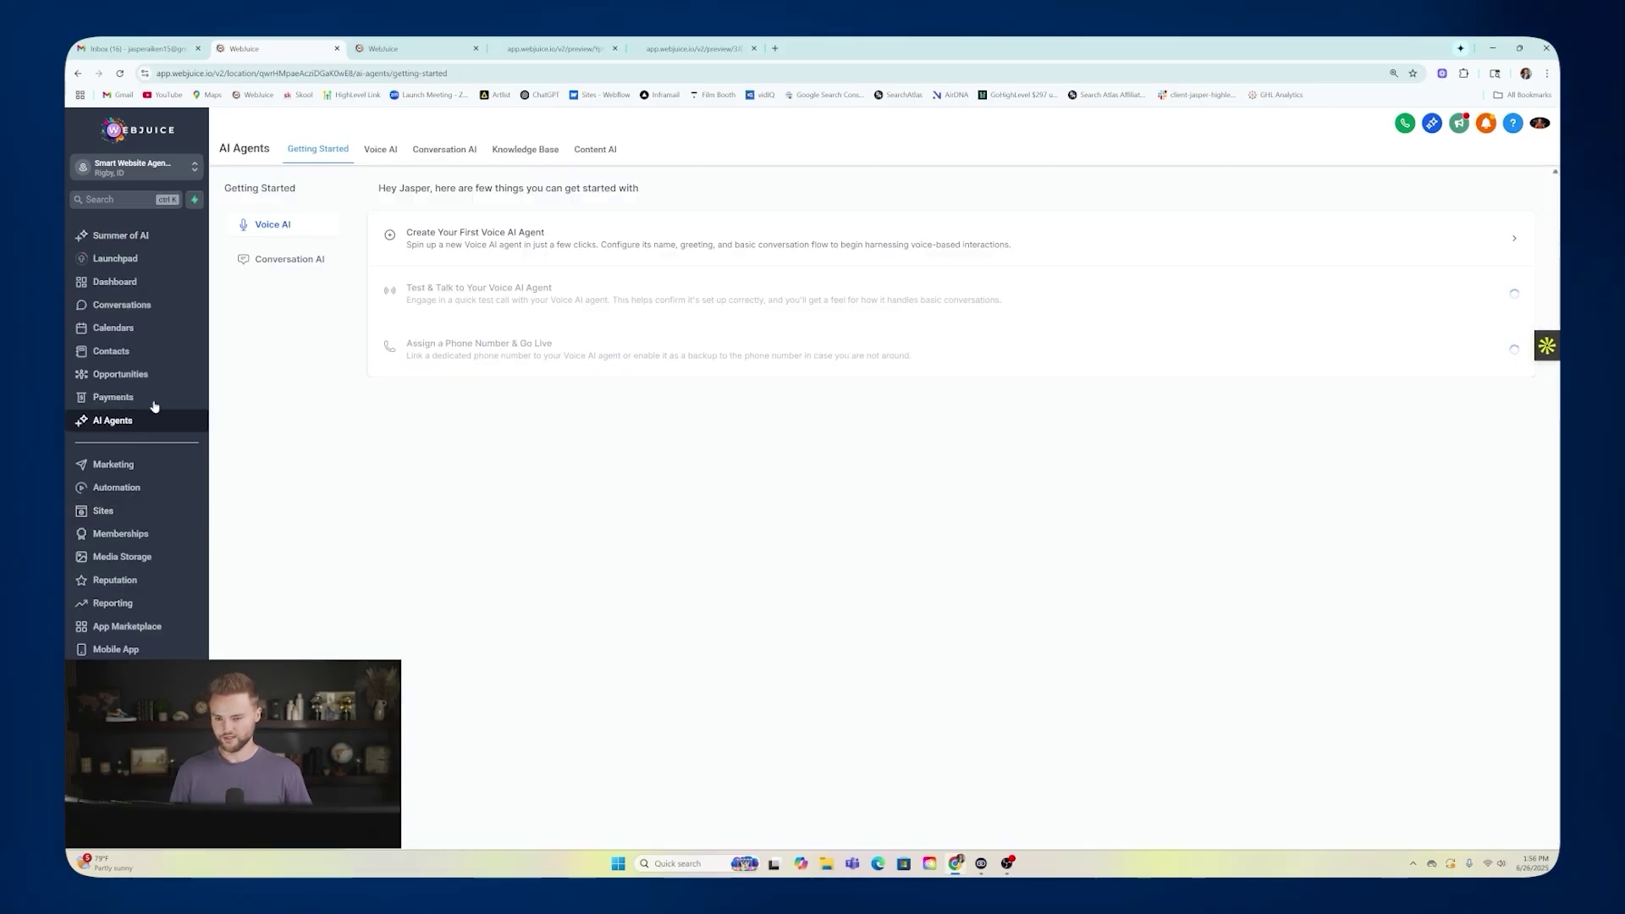
{"action": "left_click", "coordinate": [381, 149]}
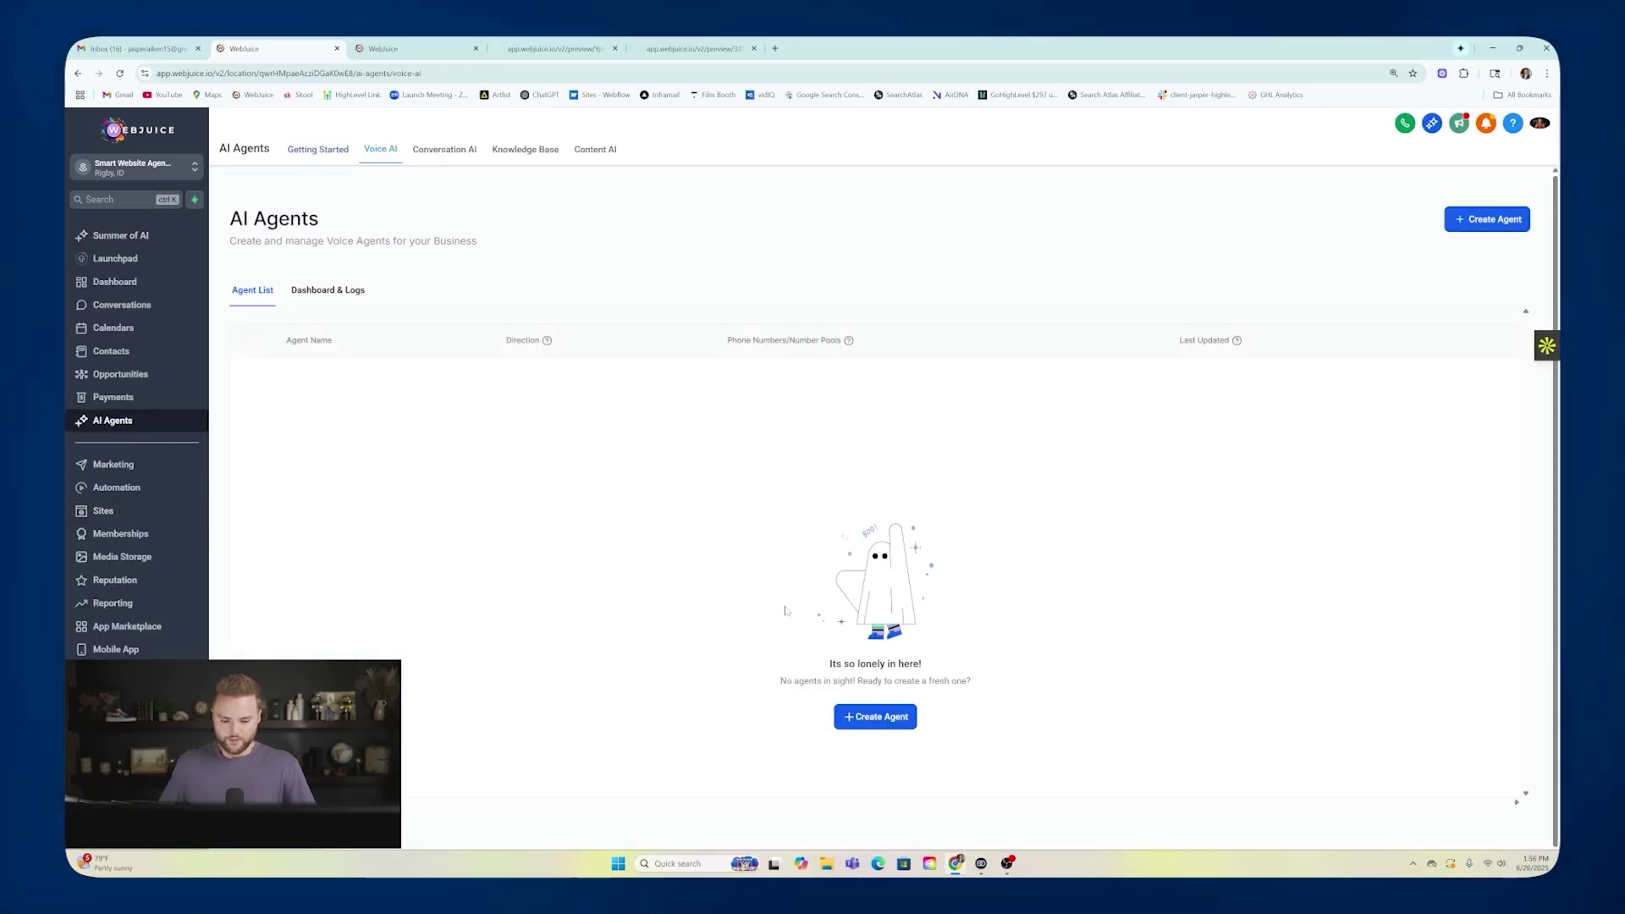
Start a new voice agent named Sarah for the business ABC Landscaping.
{"action": "left_click", "coordinate": [870, 720]}
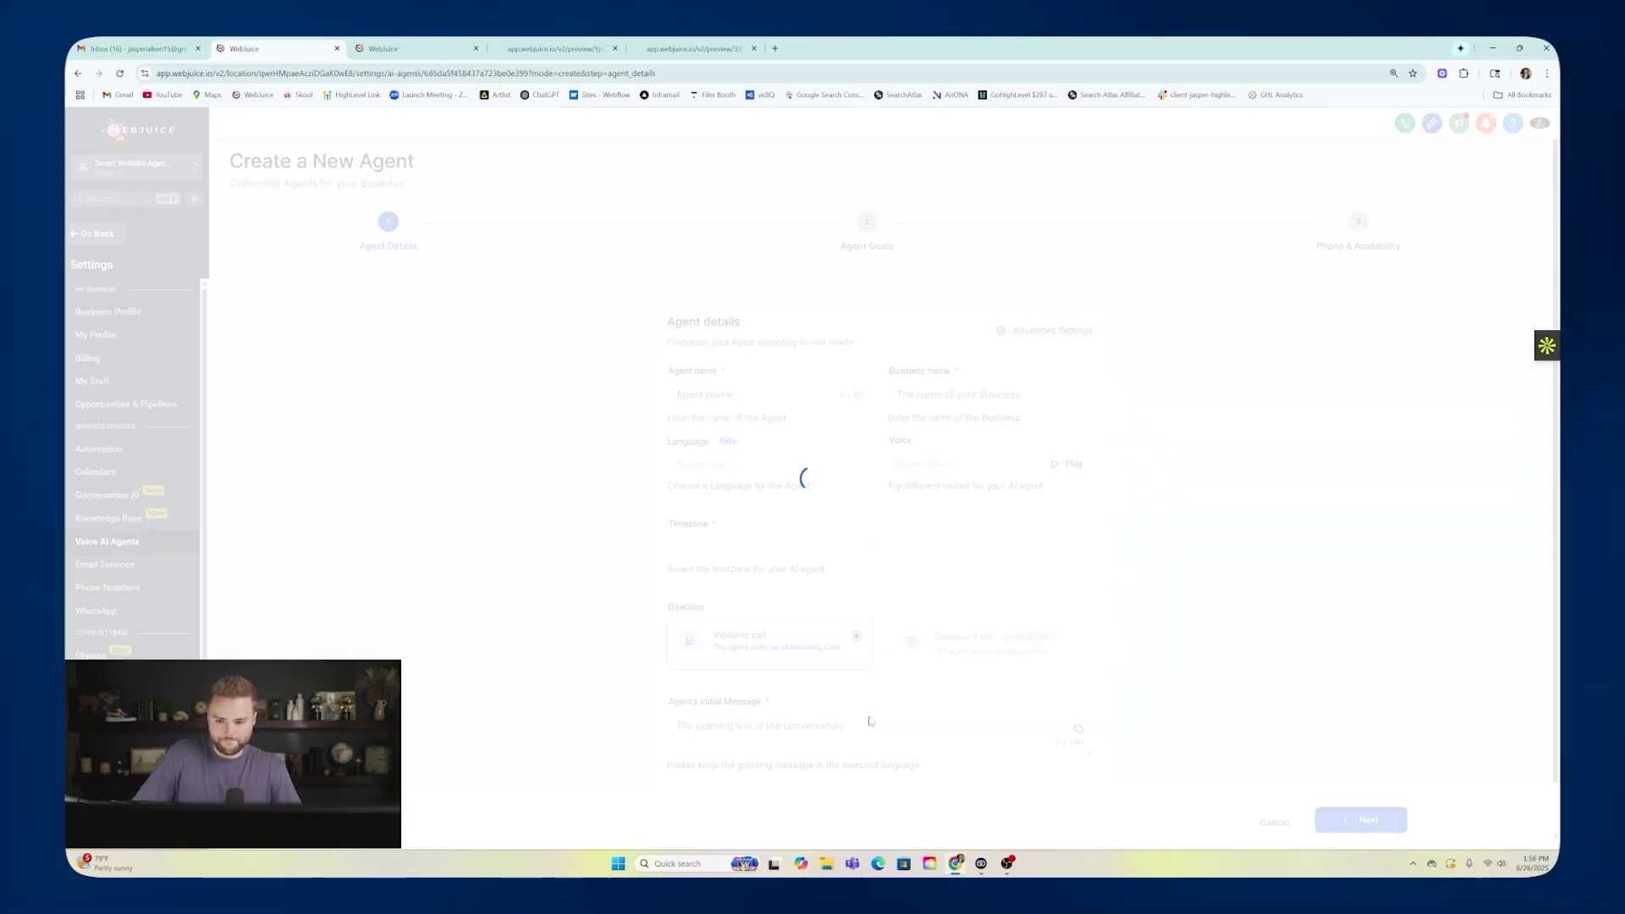
{"action": "scroll", "coordinate": [719, 389], "scroll_direction": "down", "scroll_amount": 1}
{"action": "triple_click", "coordinate": [711, 359]}
{"action": "type", "text": "Sarah"}
{"action": "triple_click", "coordinate": [918, 357]}
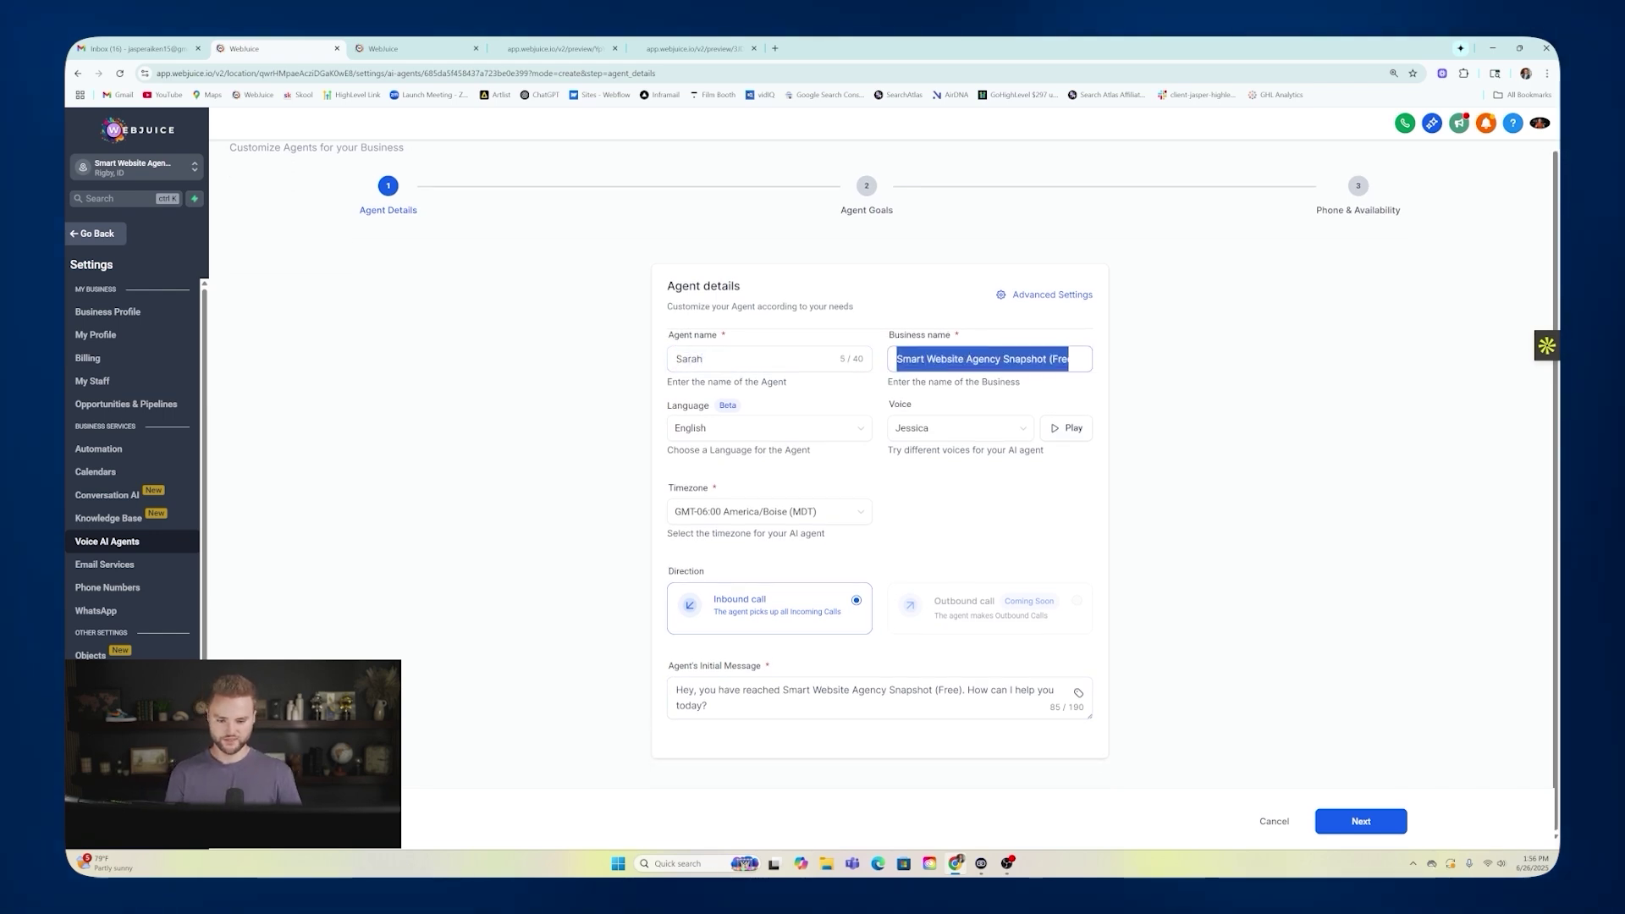
{"action": "type", "text": "A"}
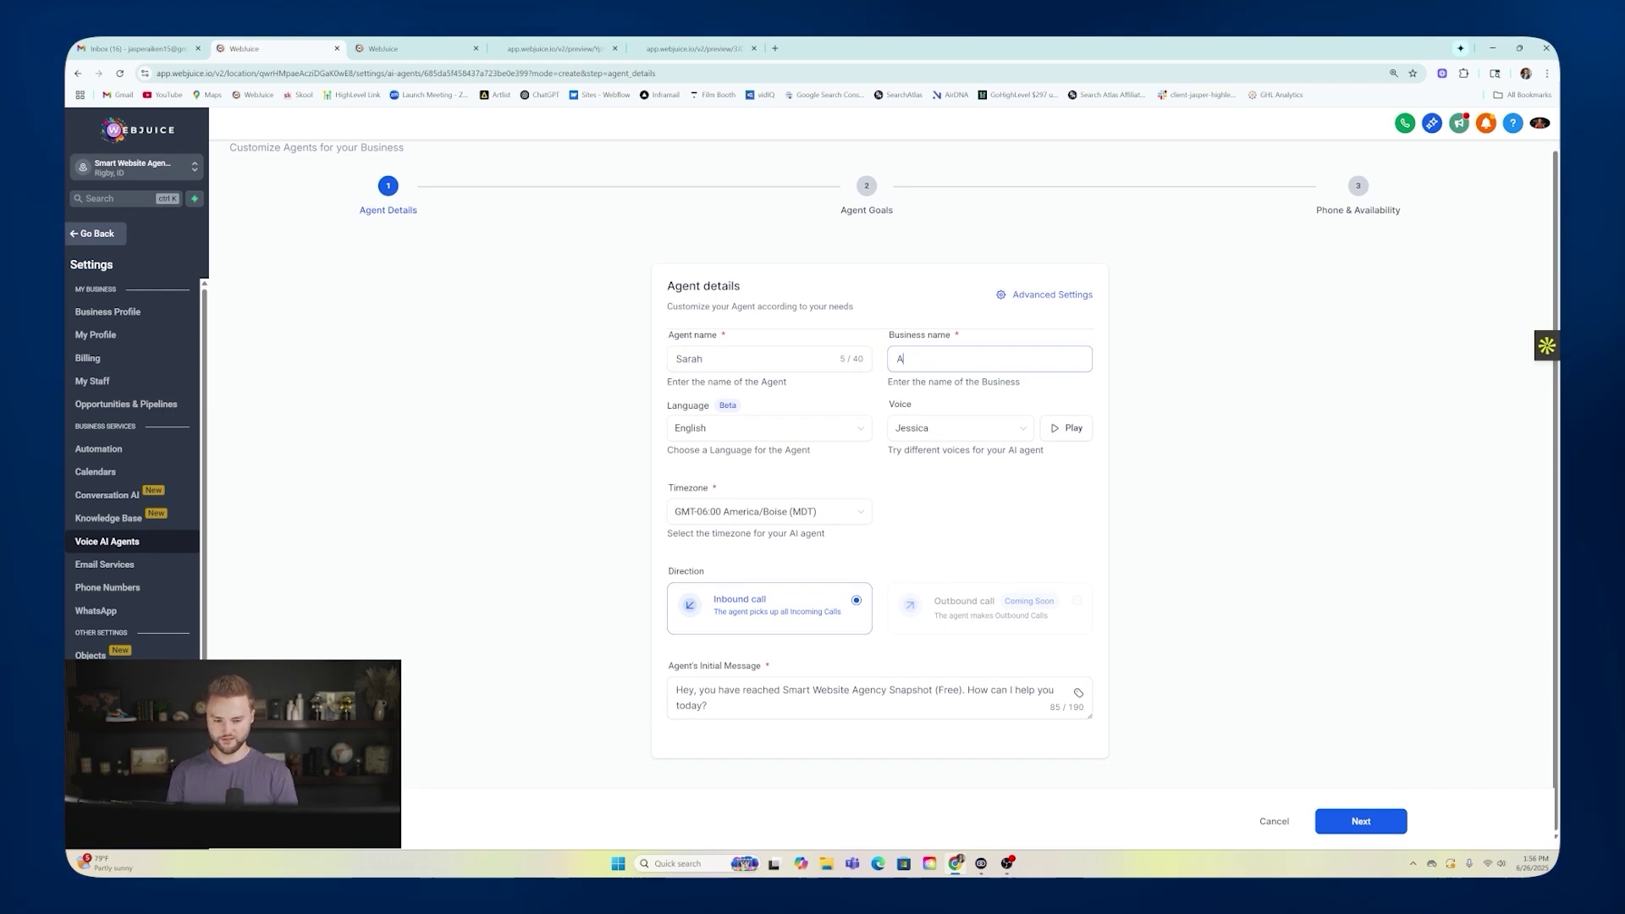
{"action": "type", "text": "BC Landscaping"}
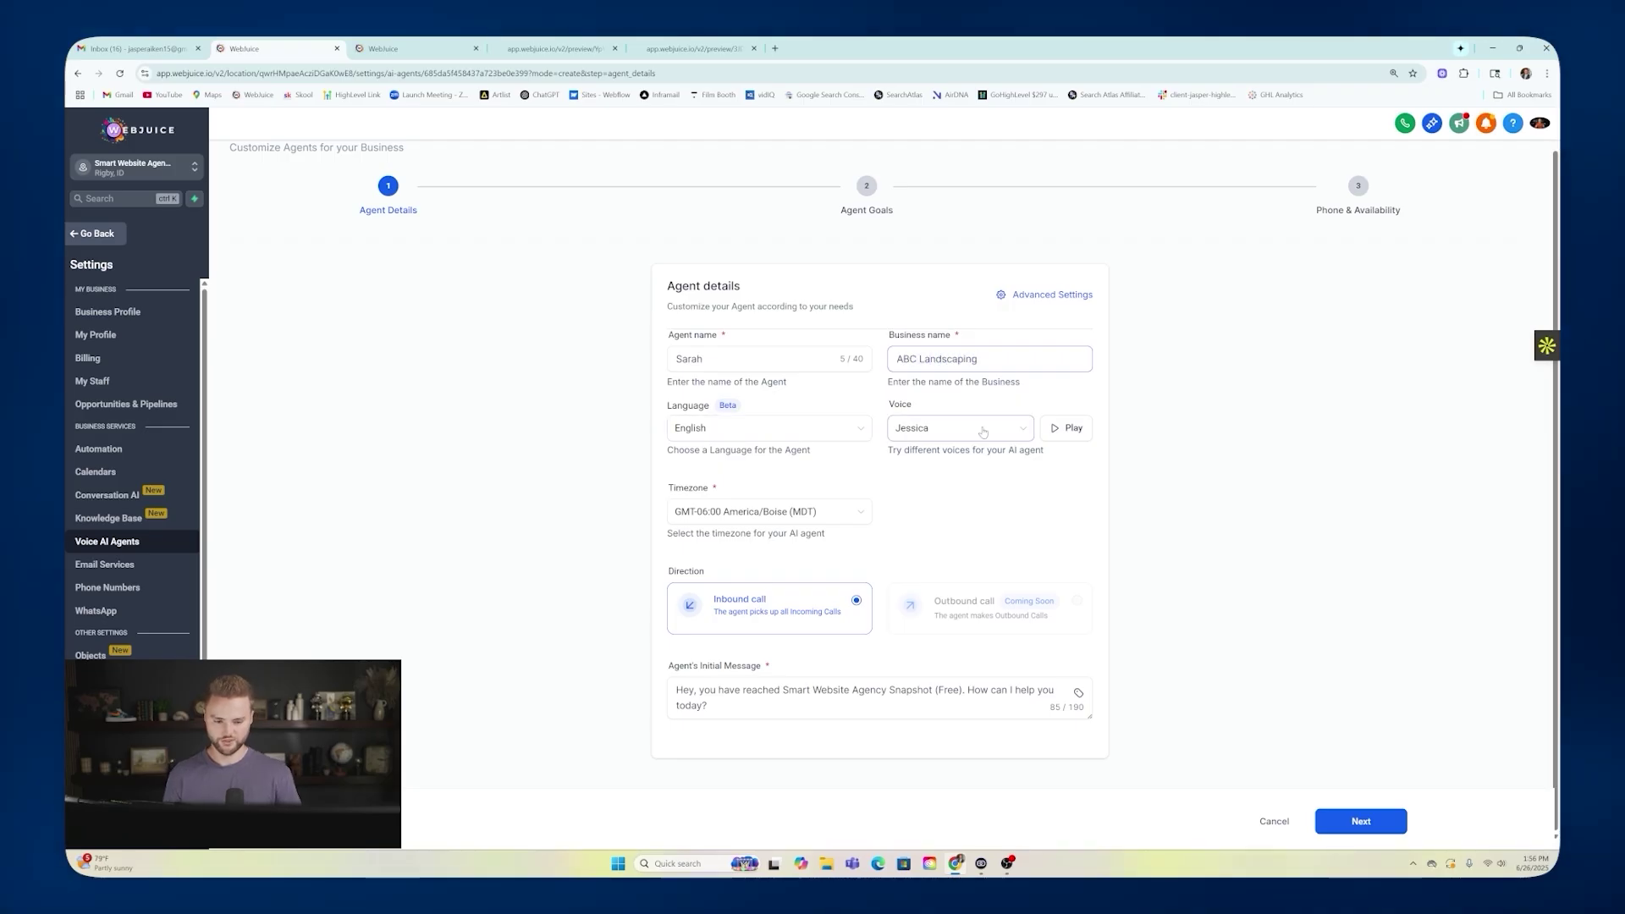
Preview the Jessica voice and keep it as the agent's voice.
{"action": "left_click", "coordinate": [981, 430]}
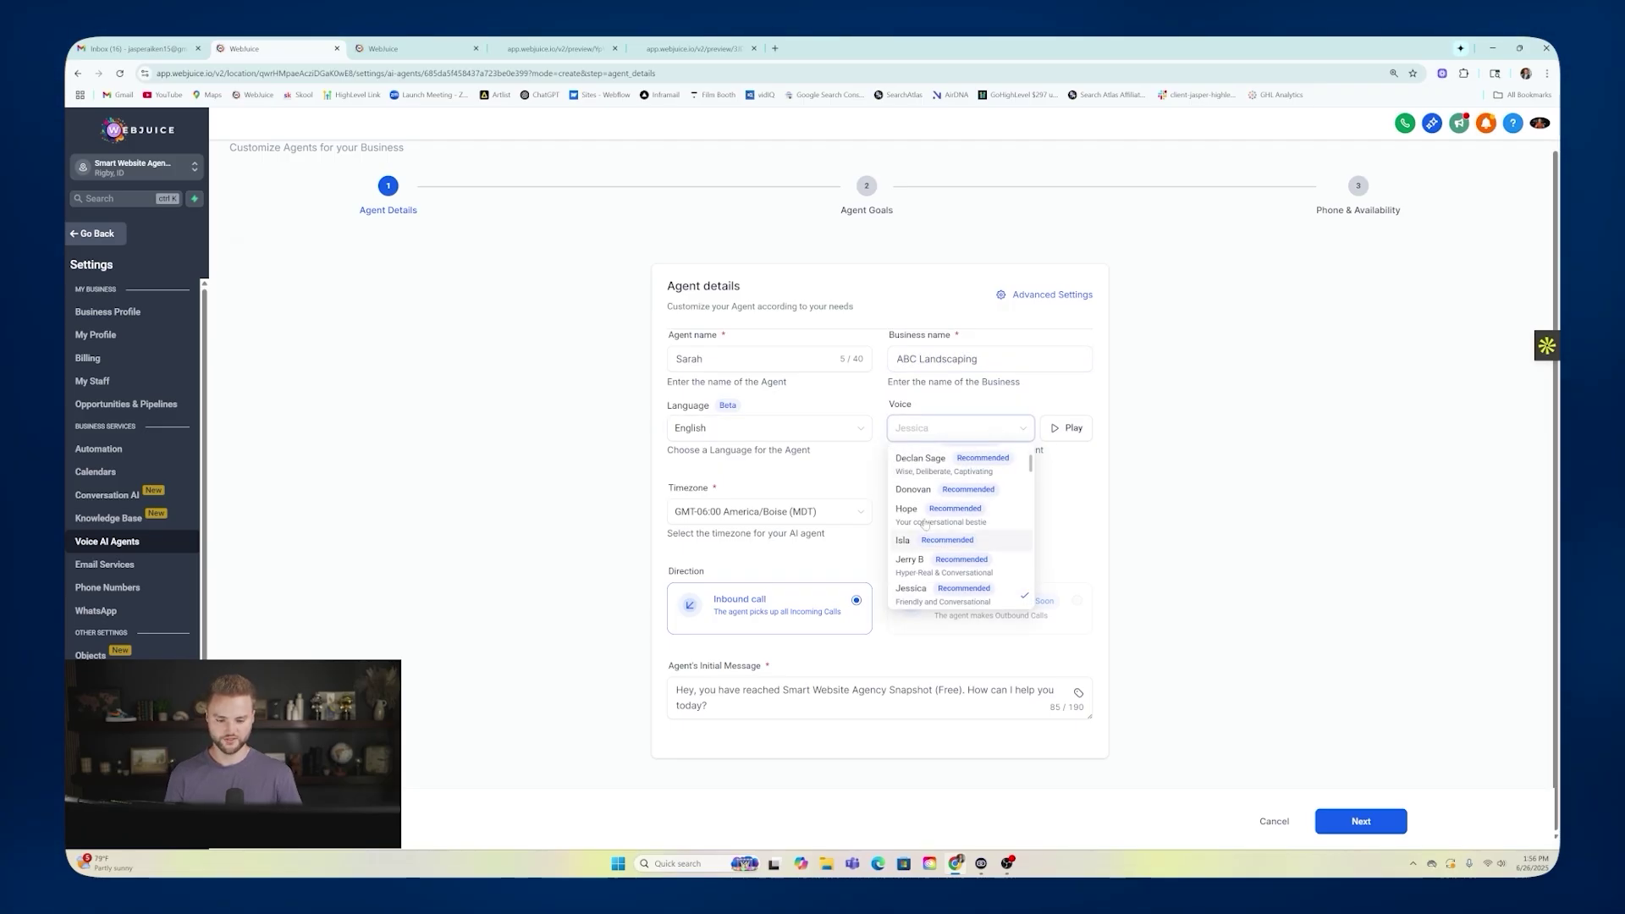
{"action": "left_click", "coordinate": [1060, 431]}
{"action": "left_click", "coordinate": [1059, 430]}
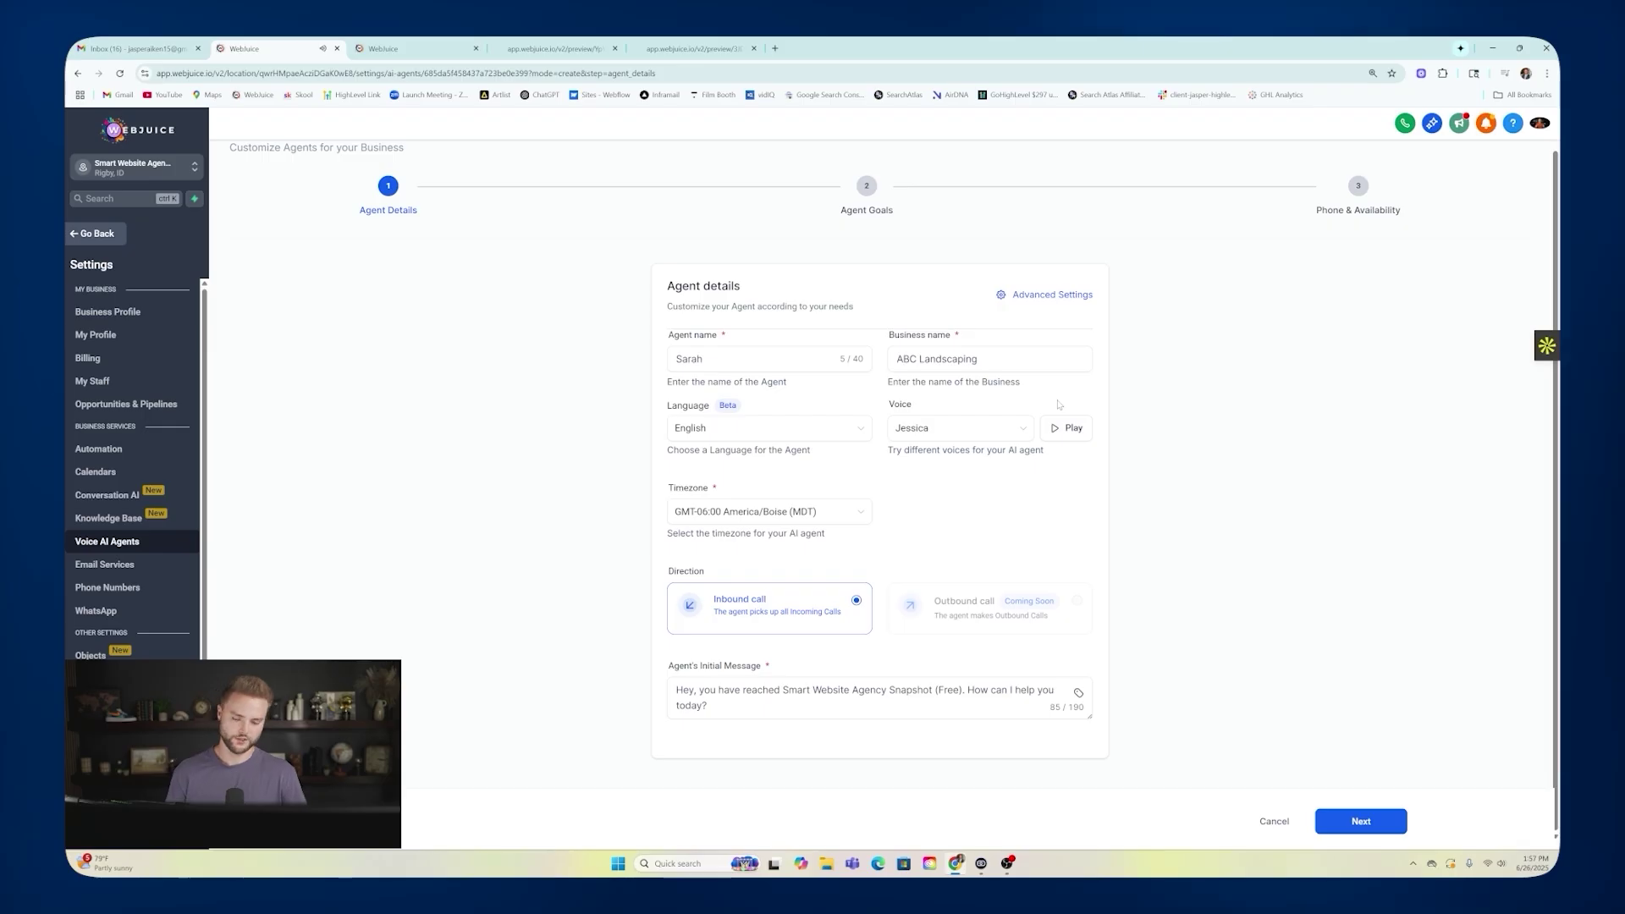
{"action": "left_click", "coordinate": [961, 428]}
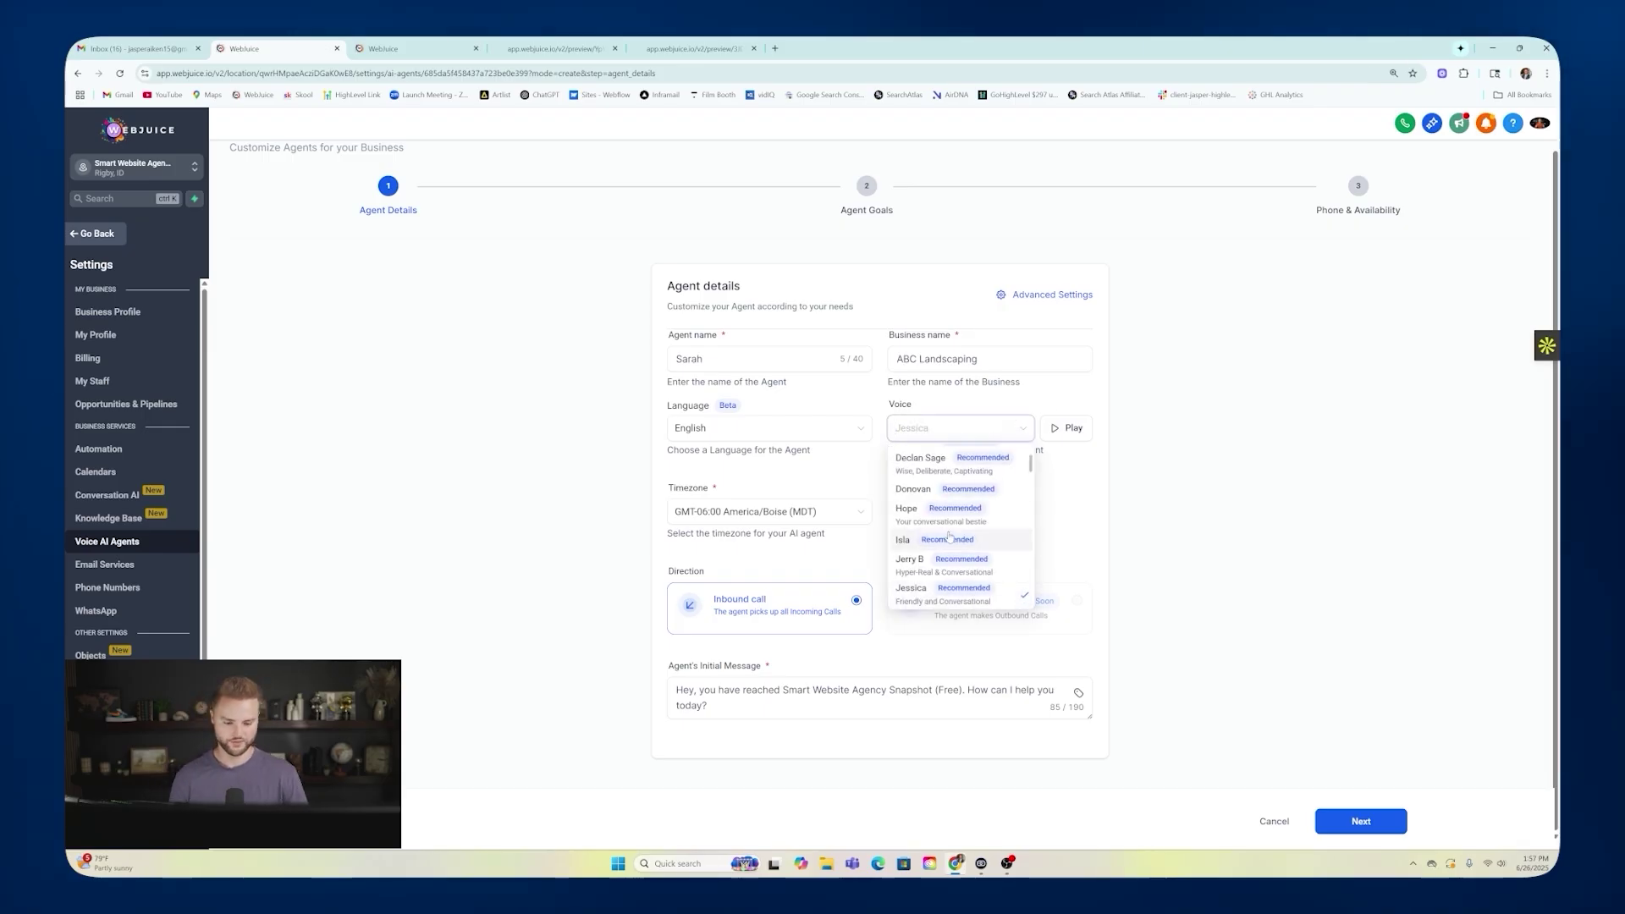
{"action": "scroll", "coordinate": [950, 534], "scroll_direction": "down", "scroll_amount": 5}
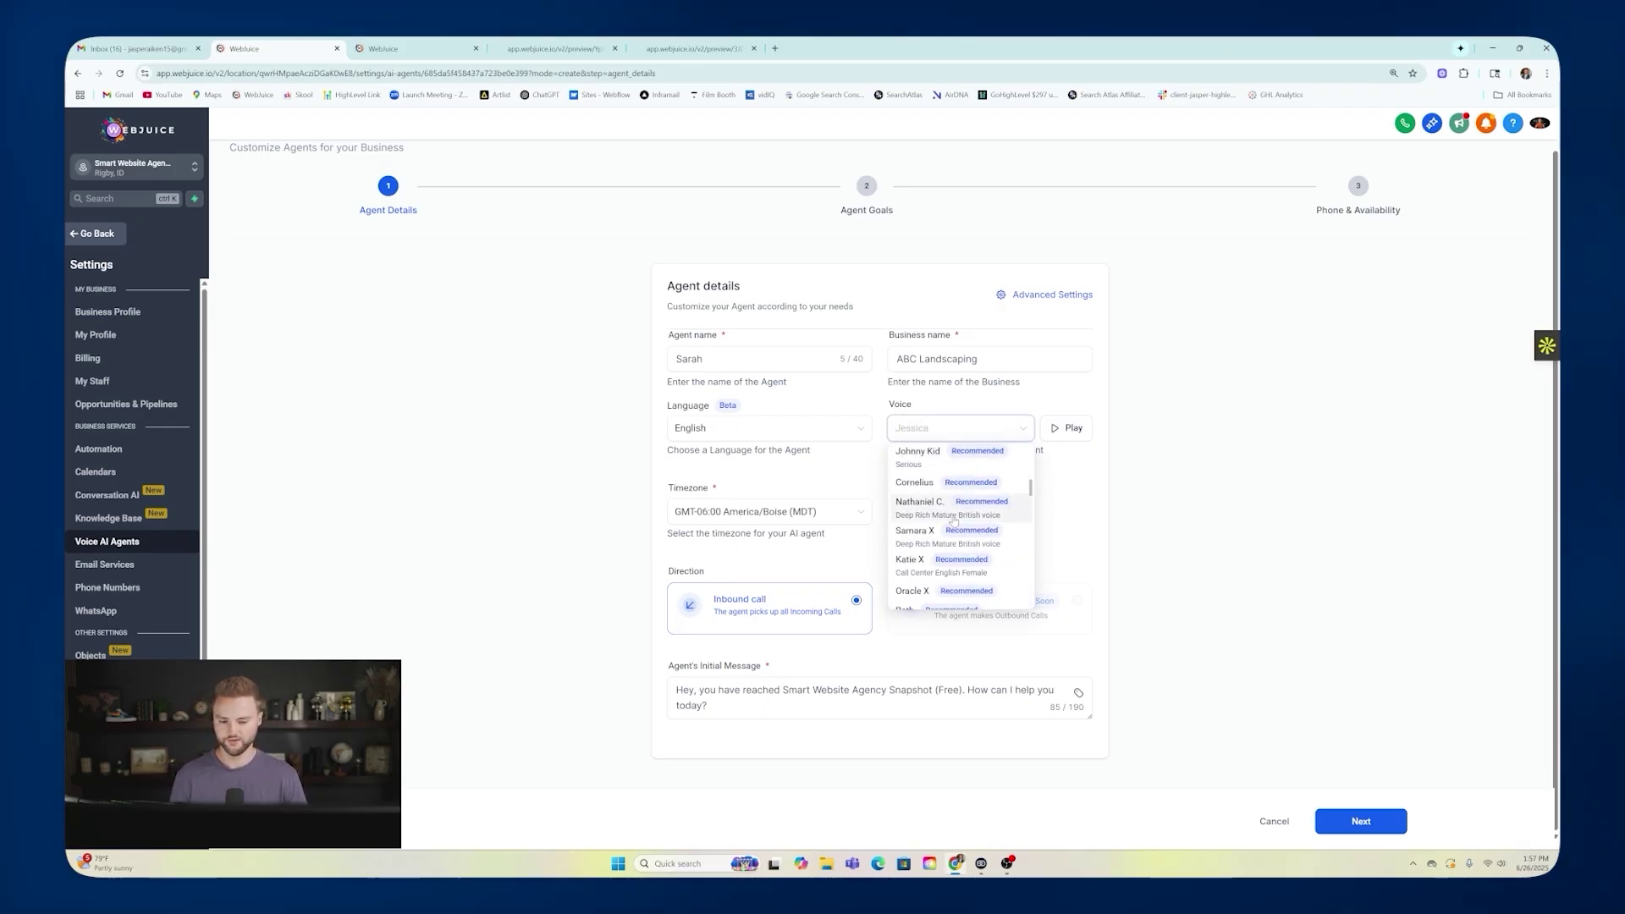
{"action": "left_click", "coordinate": [922, 431]}
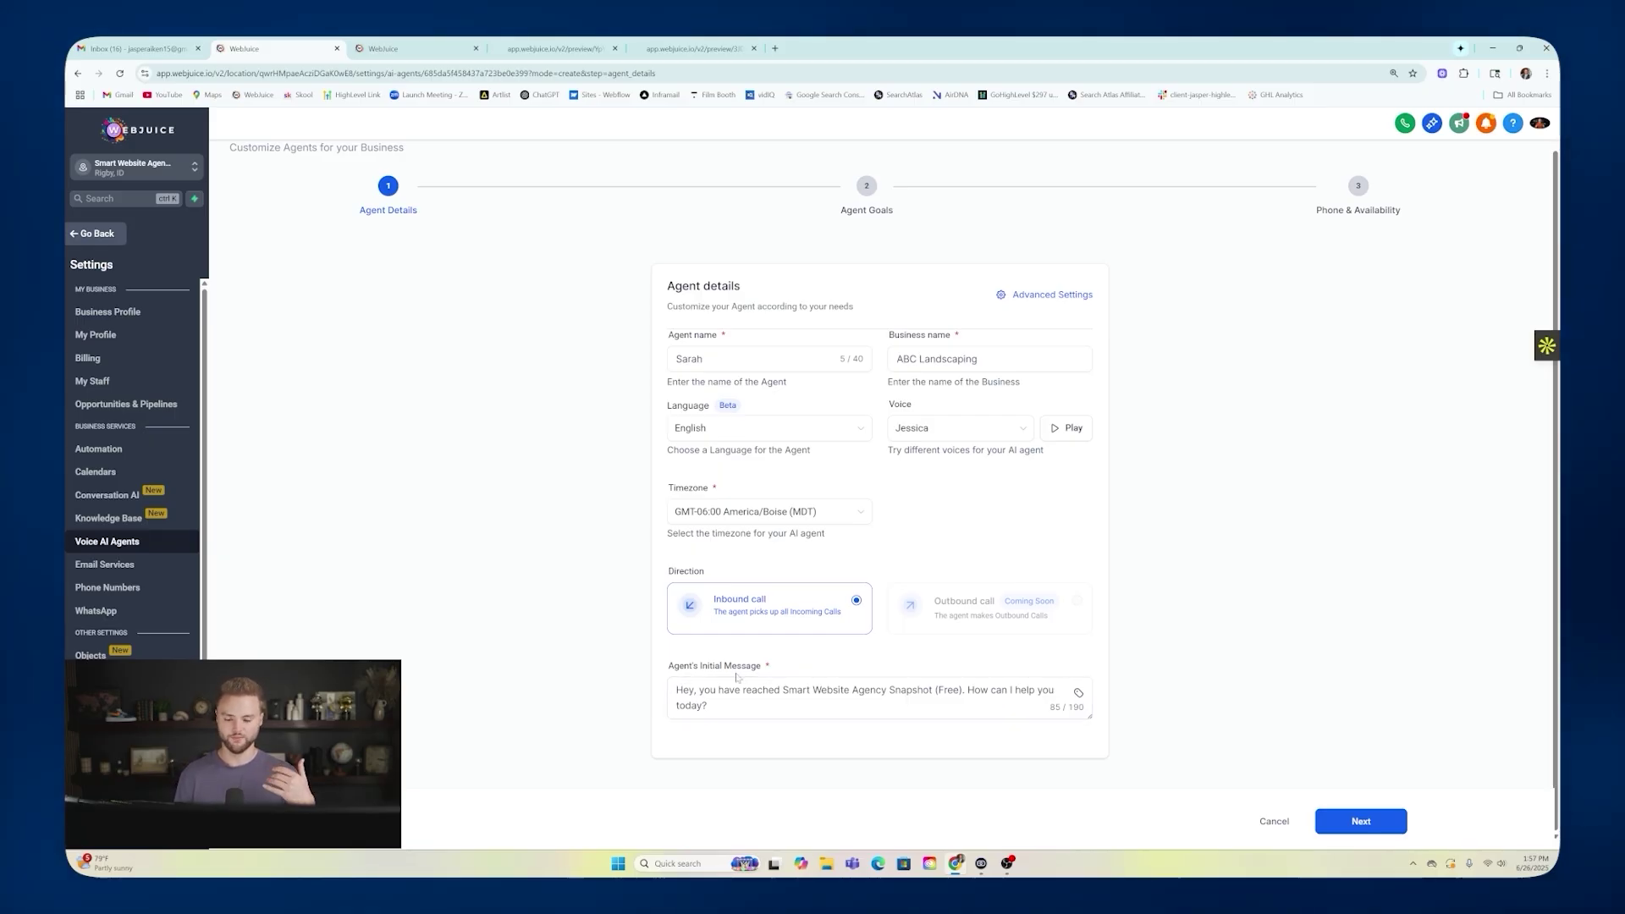
Change the greeting message to name ABC Landscaping and continue to Agent Goals.
{"action": "left_click_drag", "start_coordinate": [782, 690], "coordinate": [962, 690]}
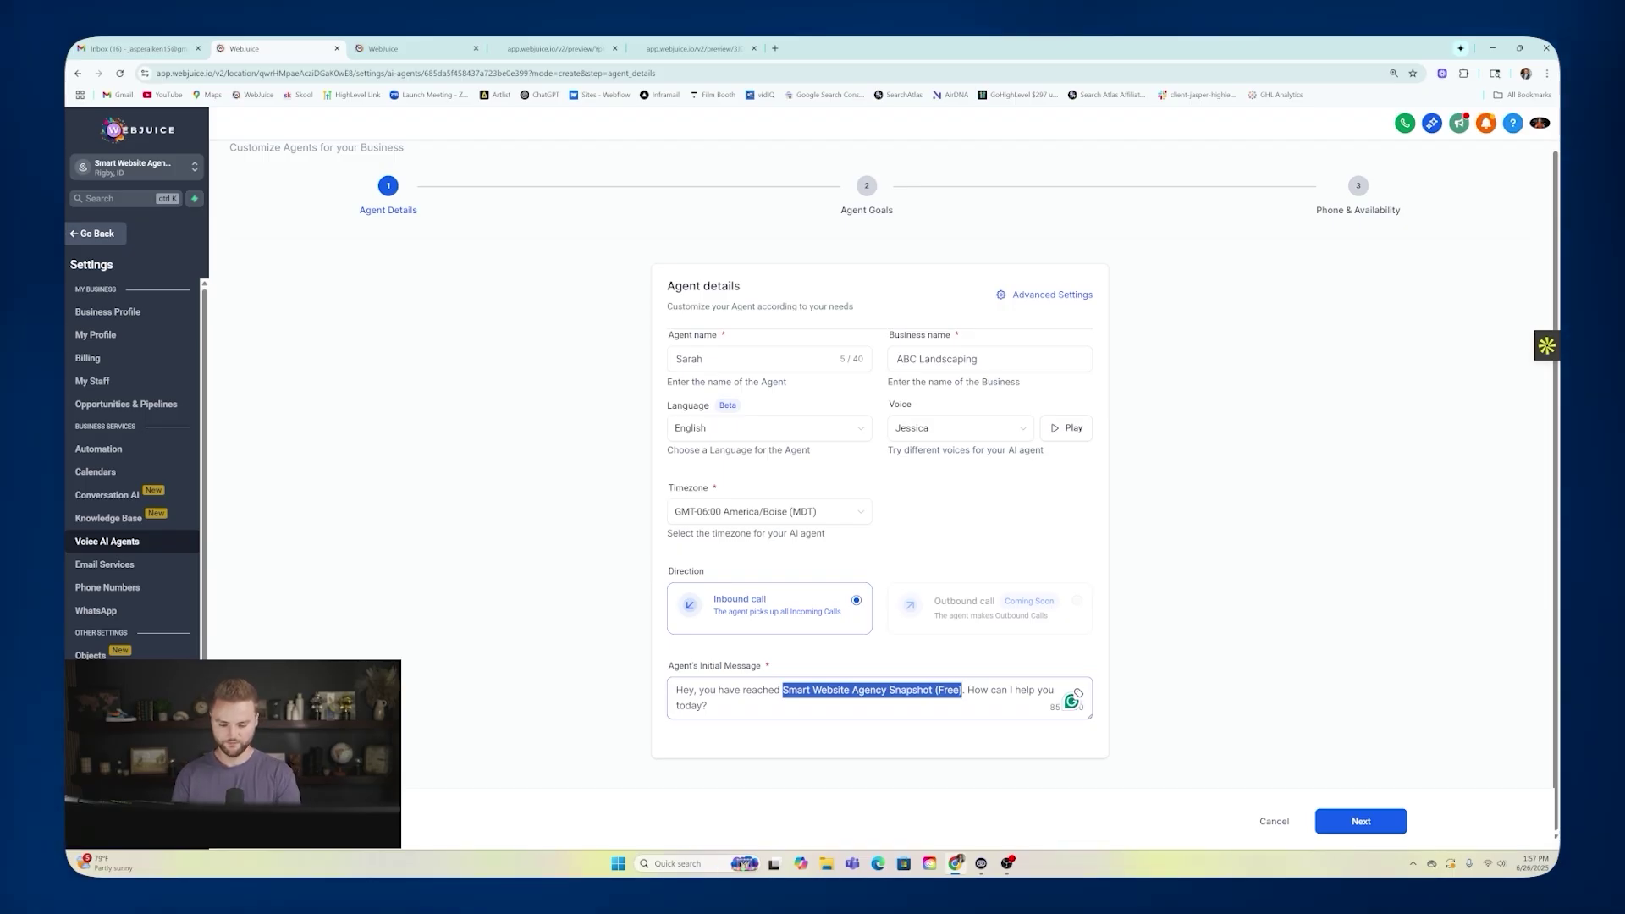
{"action": "type", "text": "ABC"}
{"action": "type", "text": " Lan"}
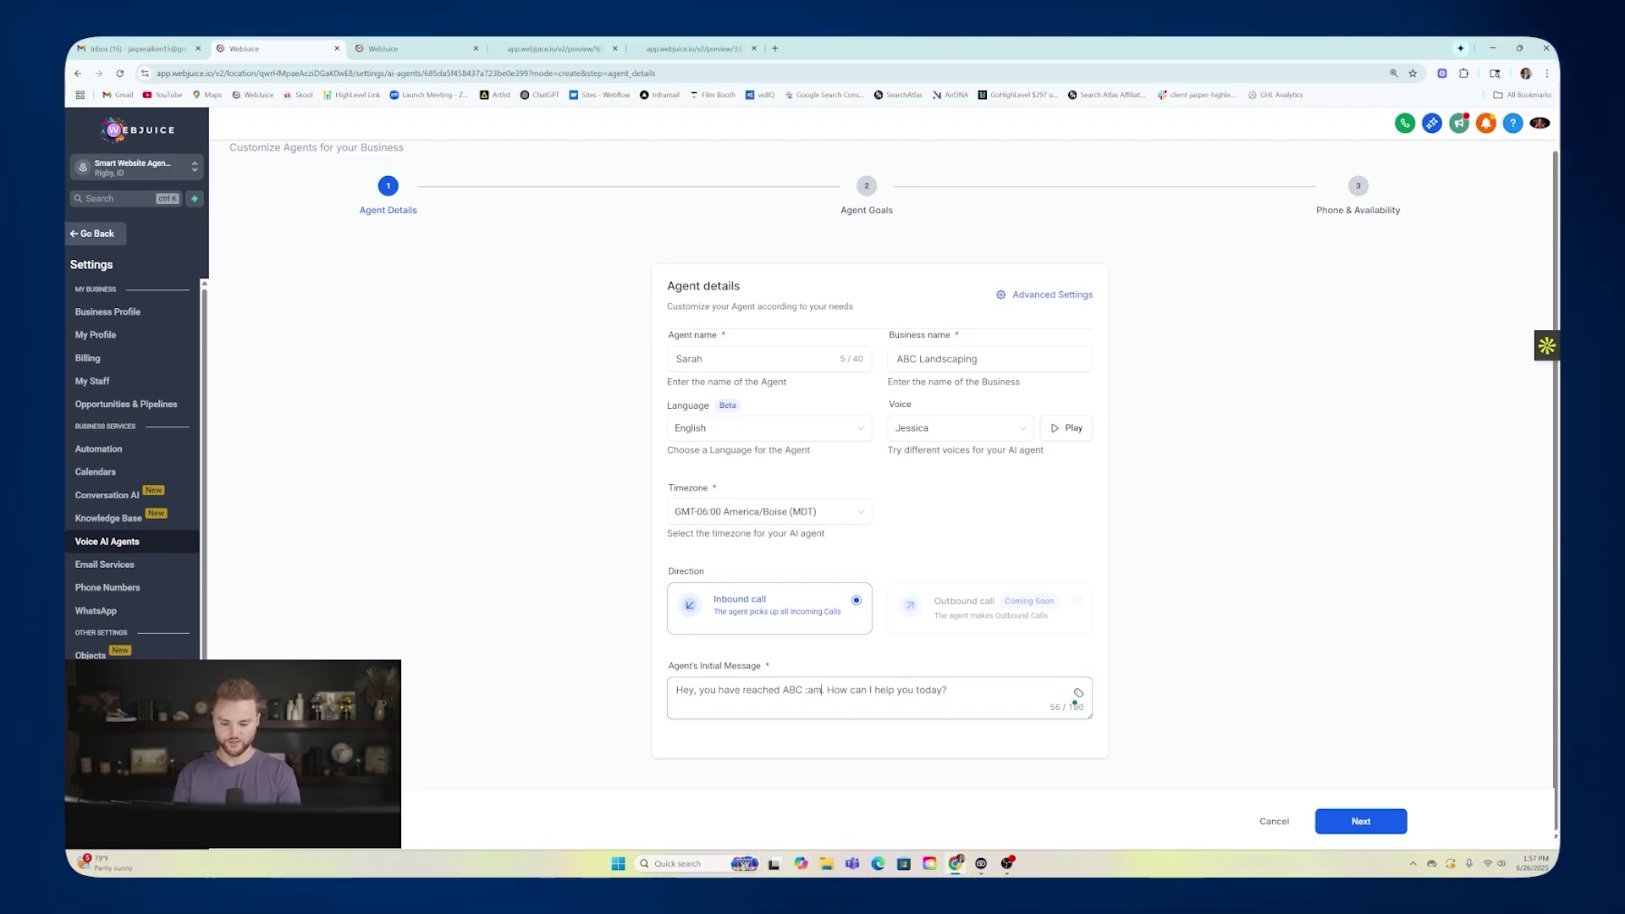
{"action": "type", "text": "dscaping"}
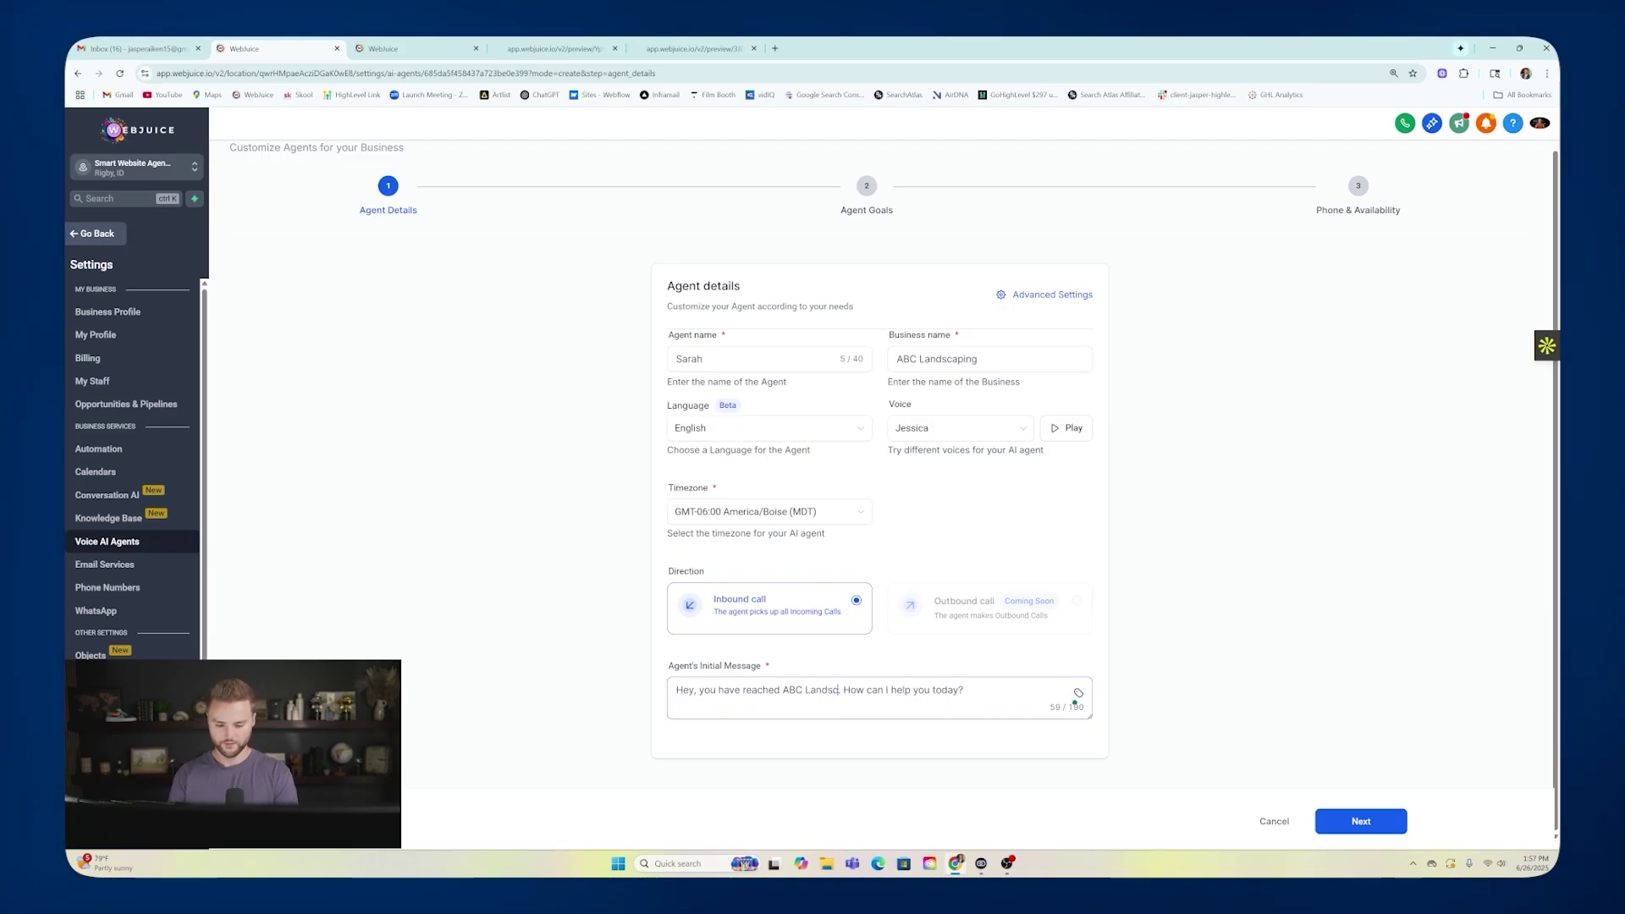
{"action": "left_click", "coordinate": [947, 670]}
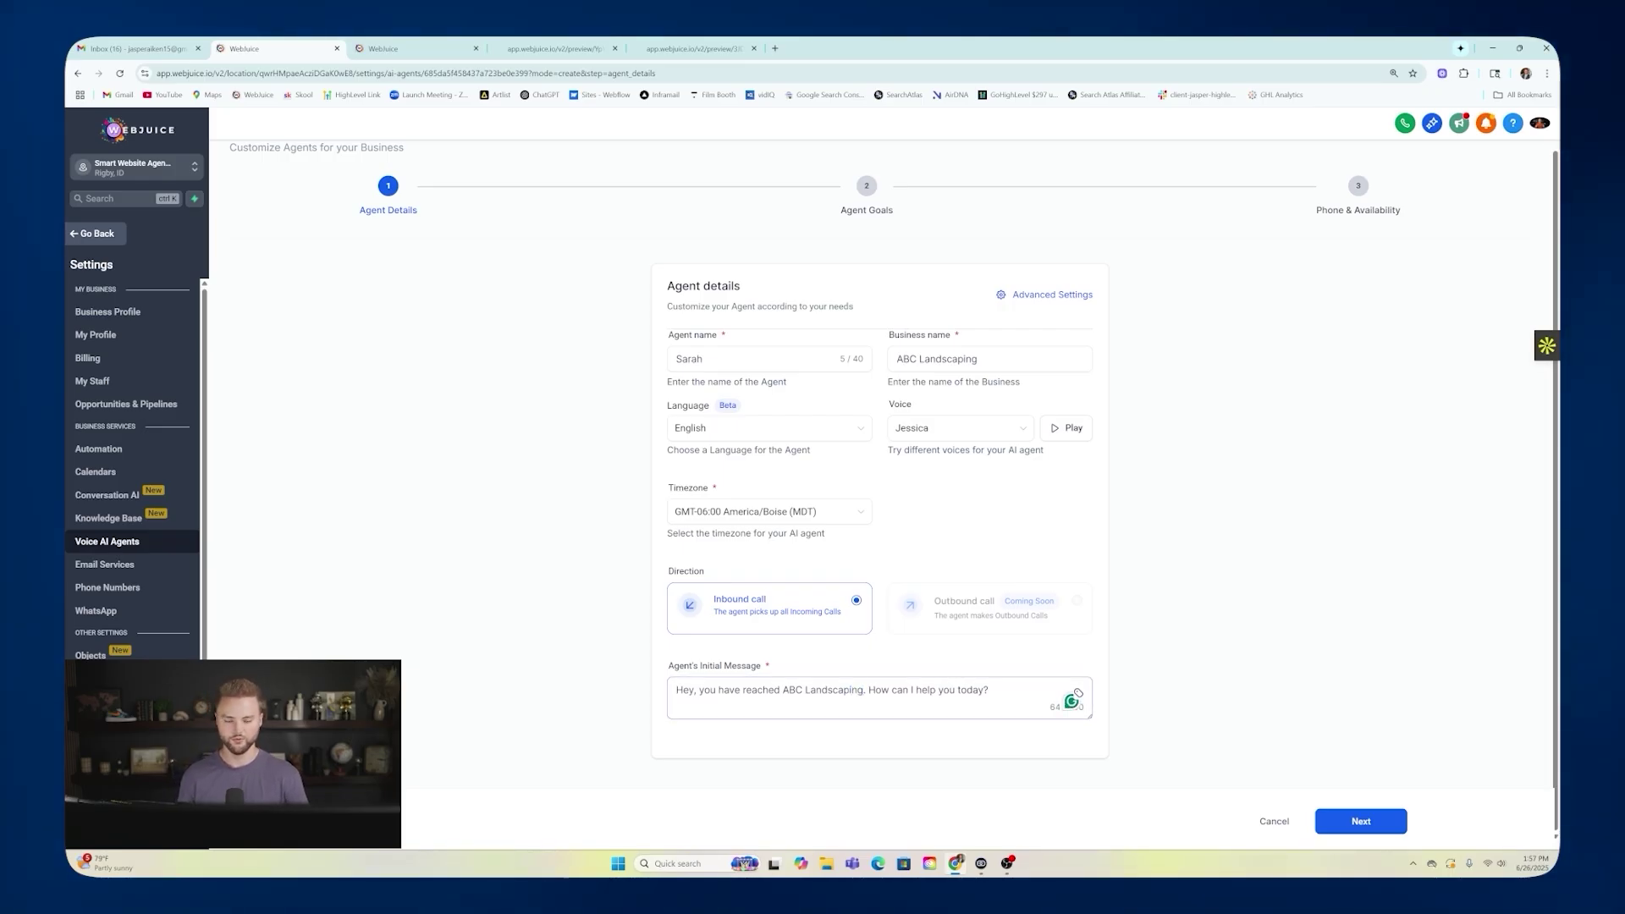
{"action": "left_click", "coordinate": [1360, 823]}
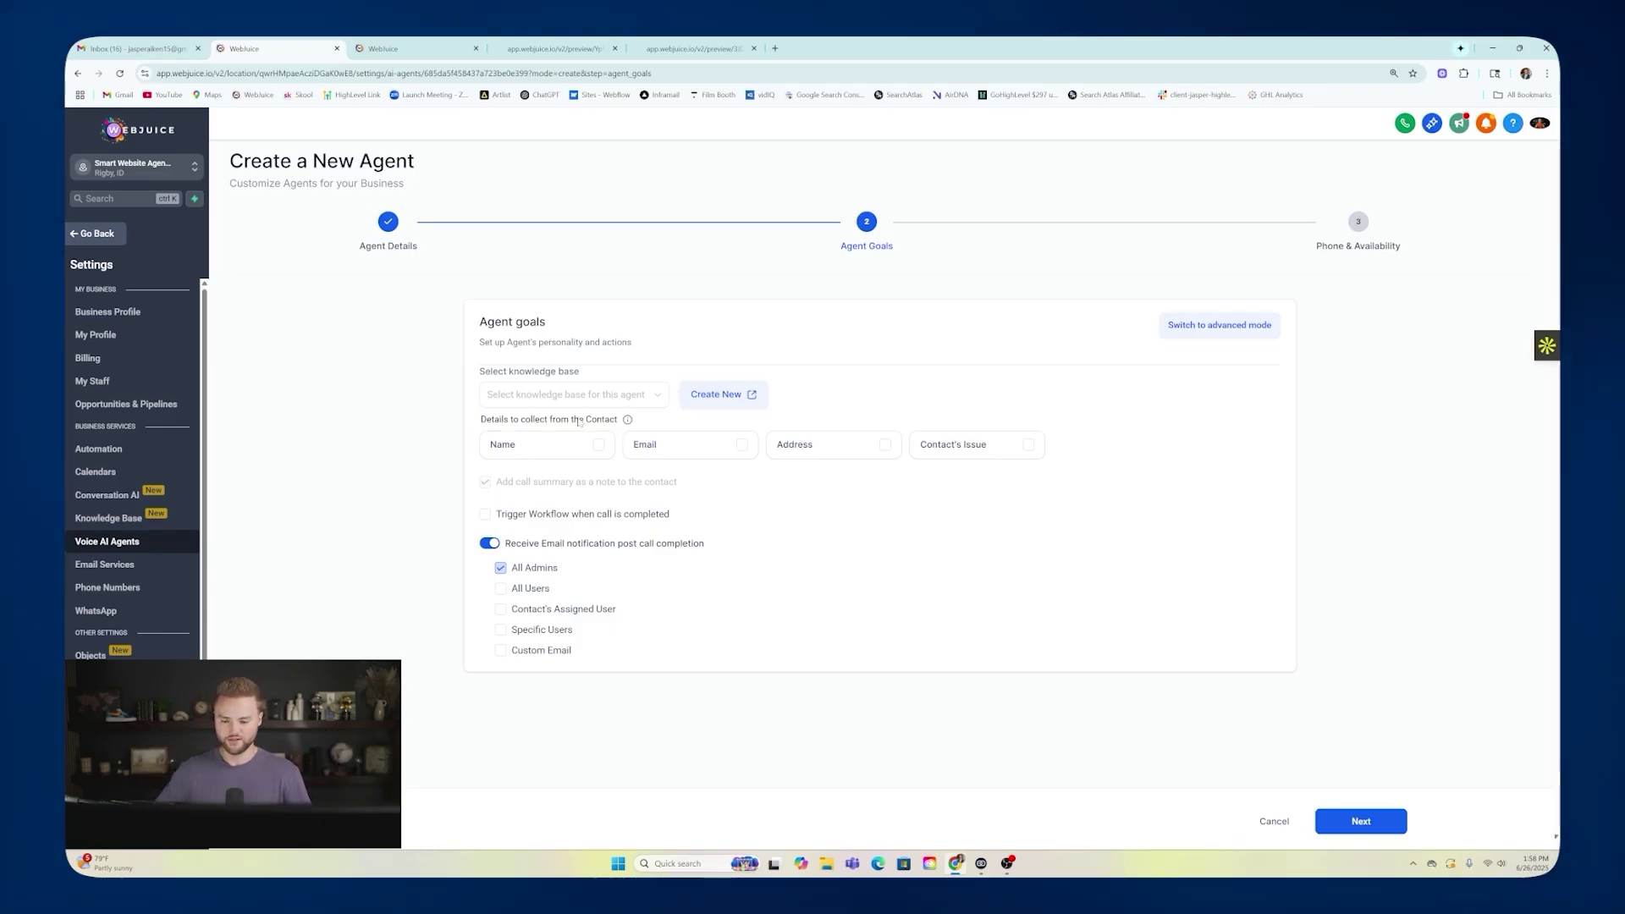
Tick Name, Email and Contact's Issue as details to collect, then continue.
{"action": "left_click", "coordinate": [598, 444]}
{"action": "left_click", "coordinate": [741, 445]}
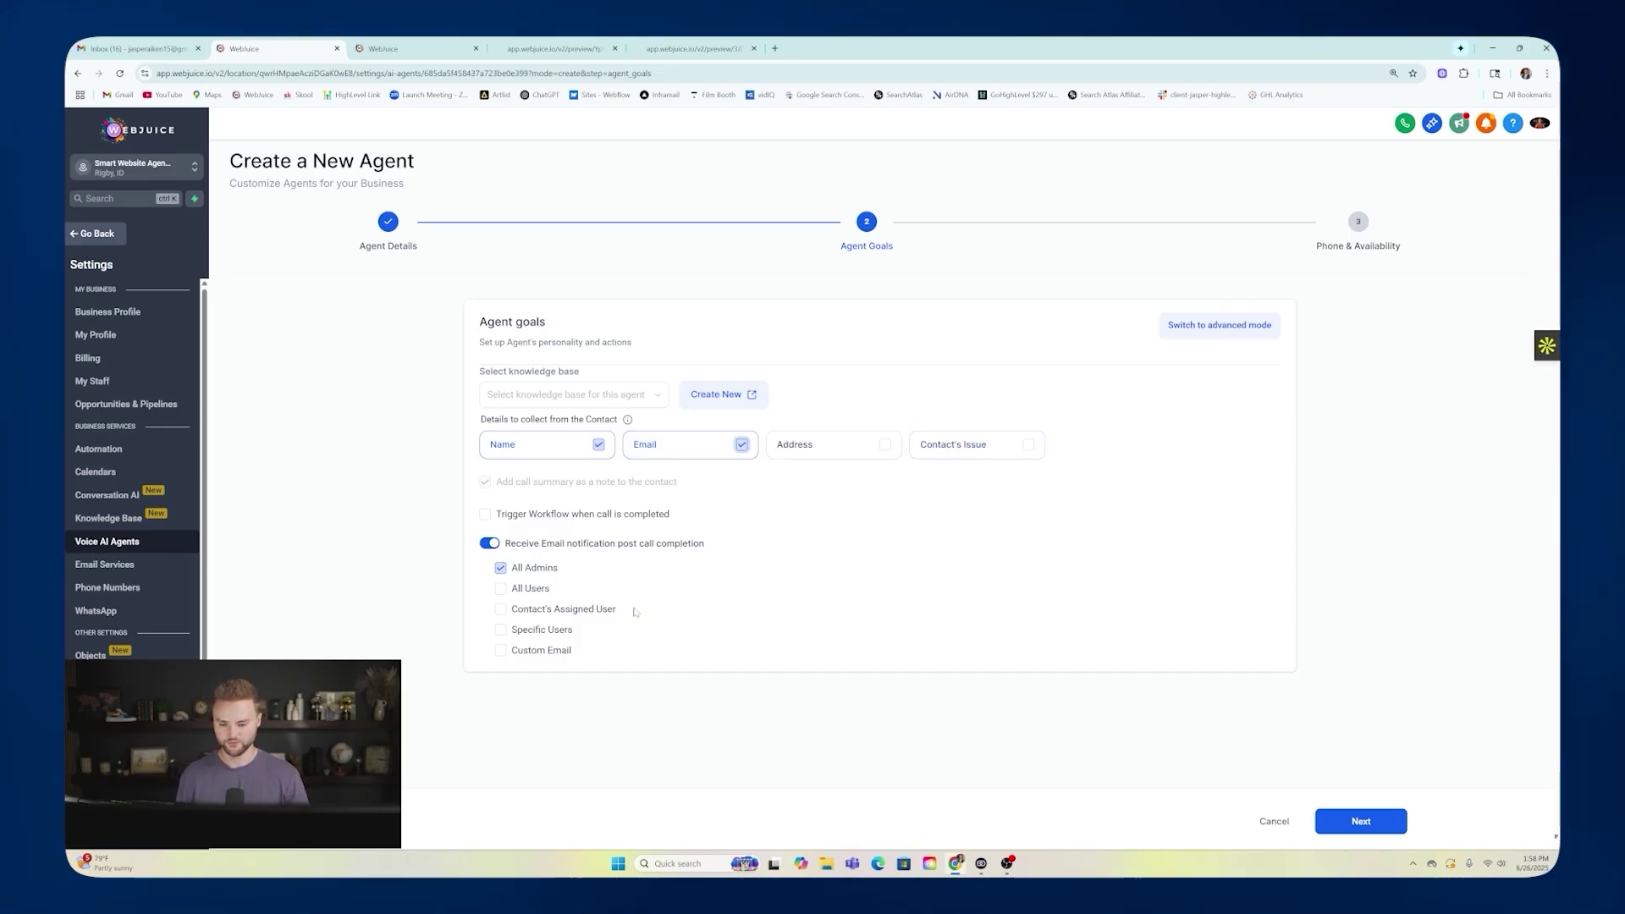
{"action": "left_click", "coordinate": [966, 446]}
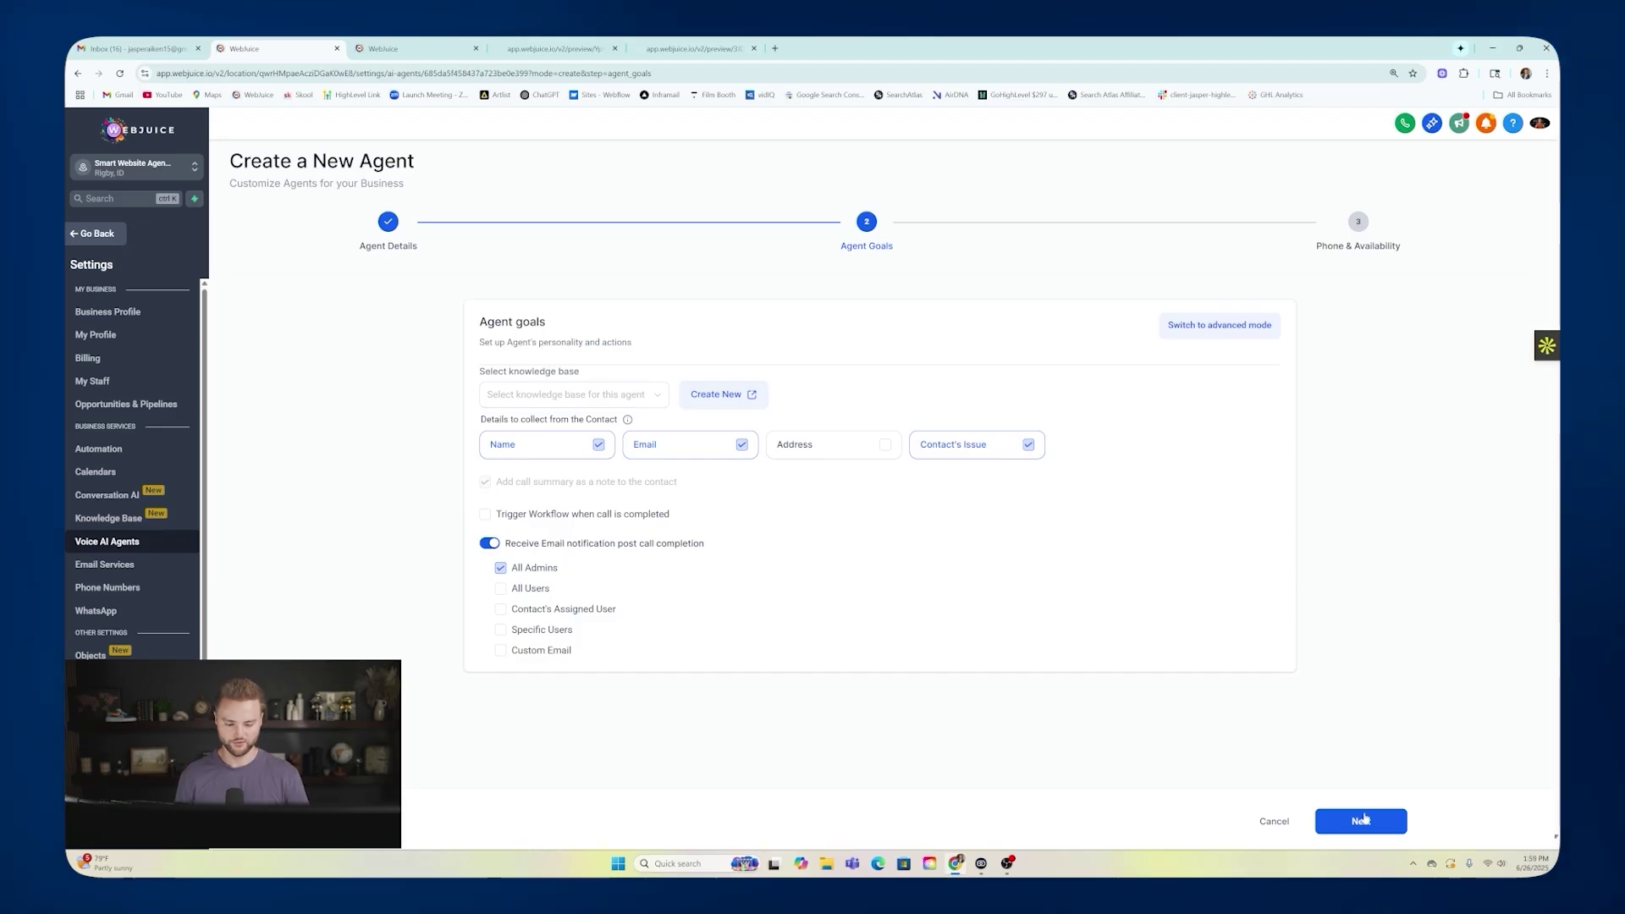
{"action": "left_click", "coordinate": [1361, 821]}
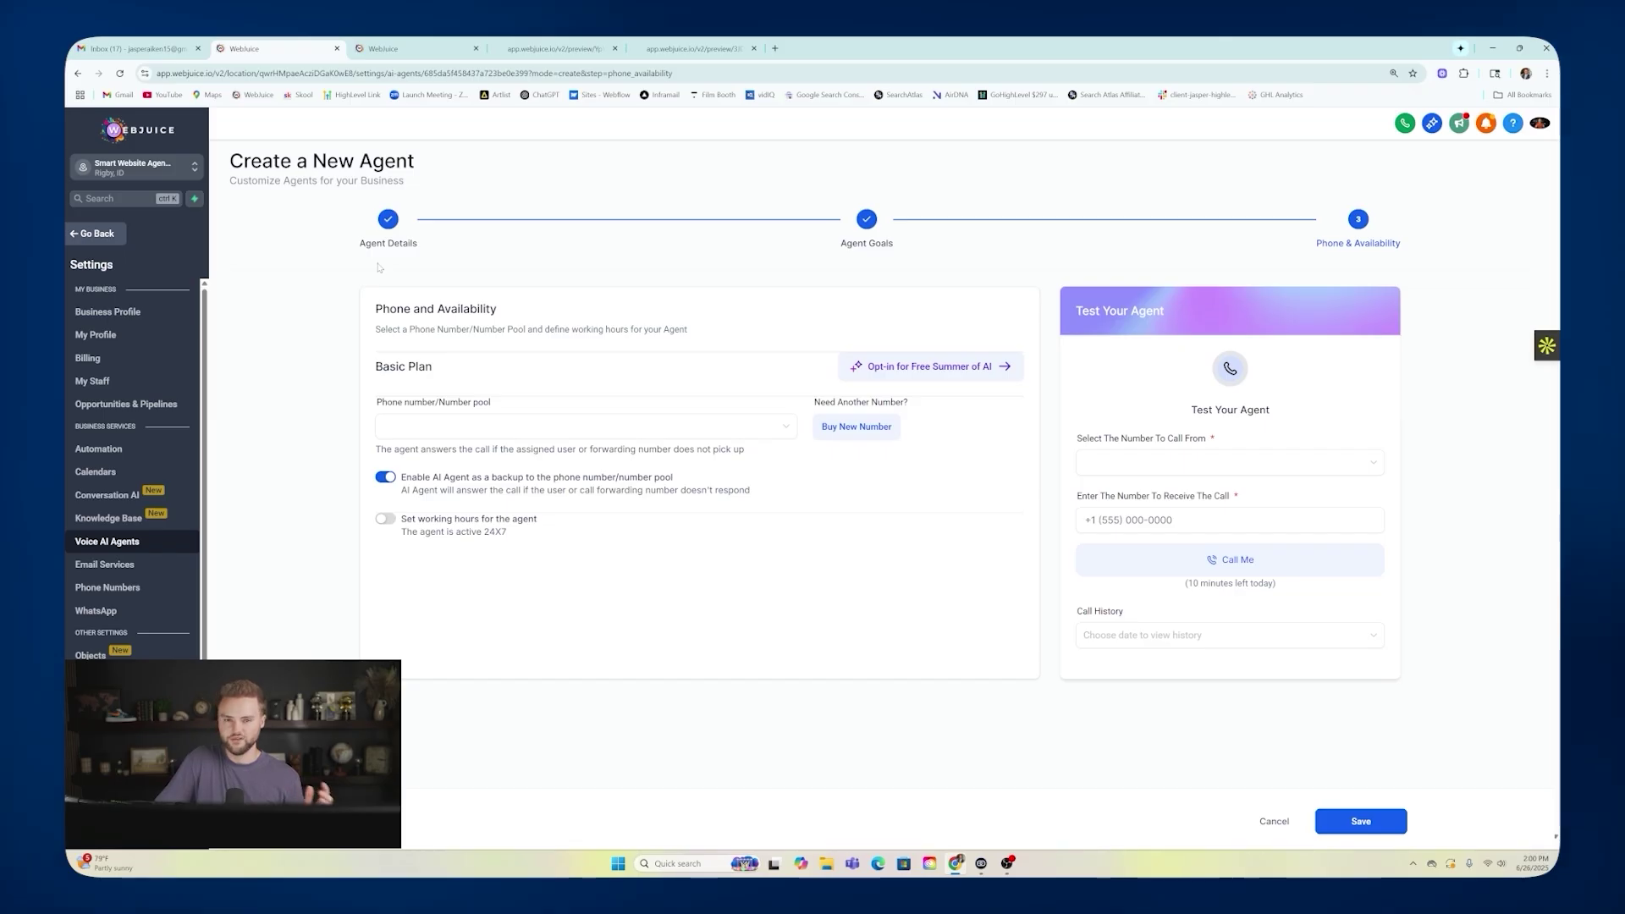
Find no phone number to assign, let the AI agent answer all calls, and check test-call number fields.
{"action": "left_click", "coordinate": [487, 427]}
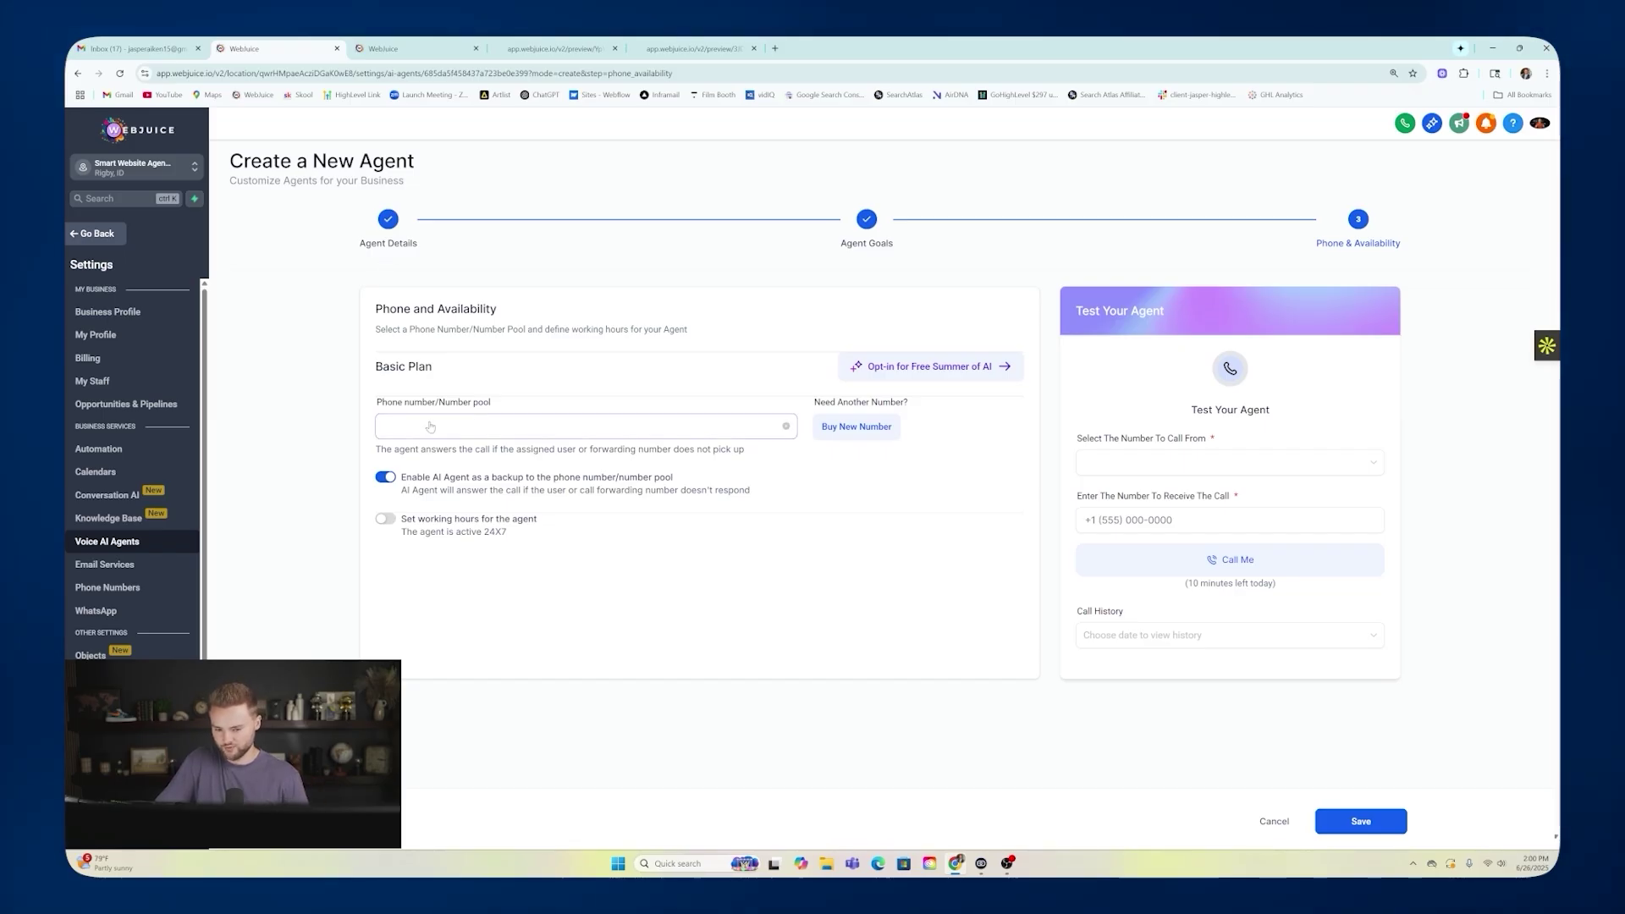
{"action": "left_click", "coordinate": [500, 370]}
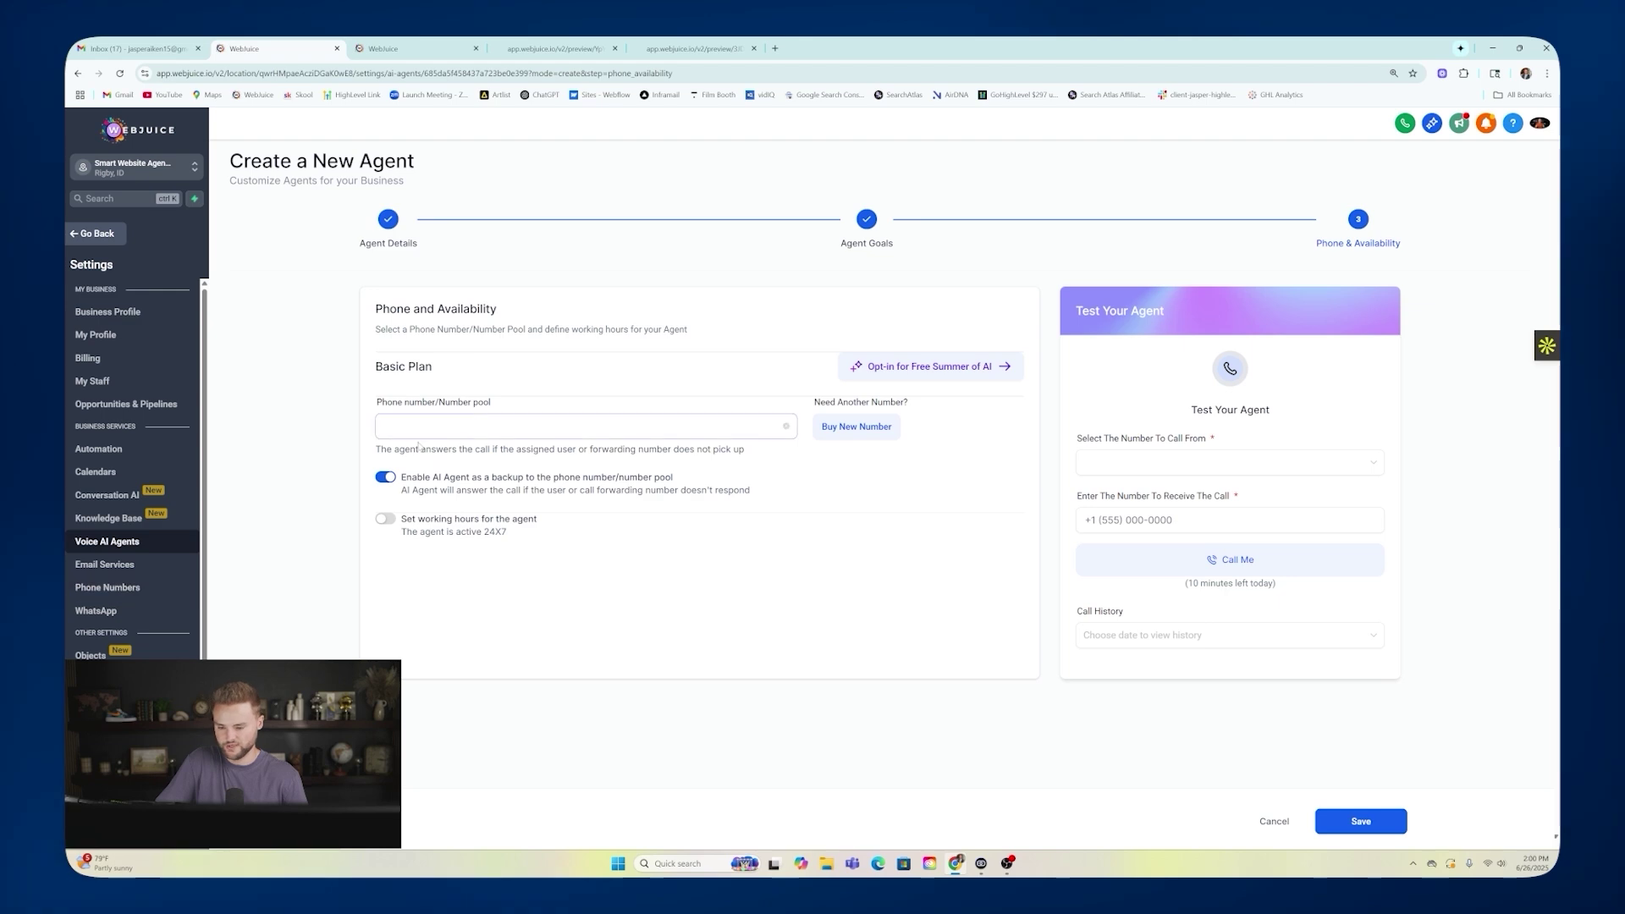
{"action": "left_click", "coordinate": [412, 427]}
{"action": "left_click", "coordinate": [504, 387]}
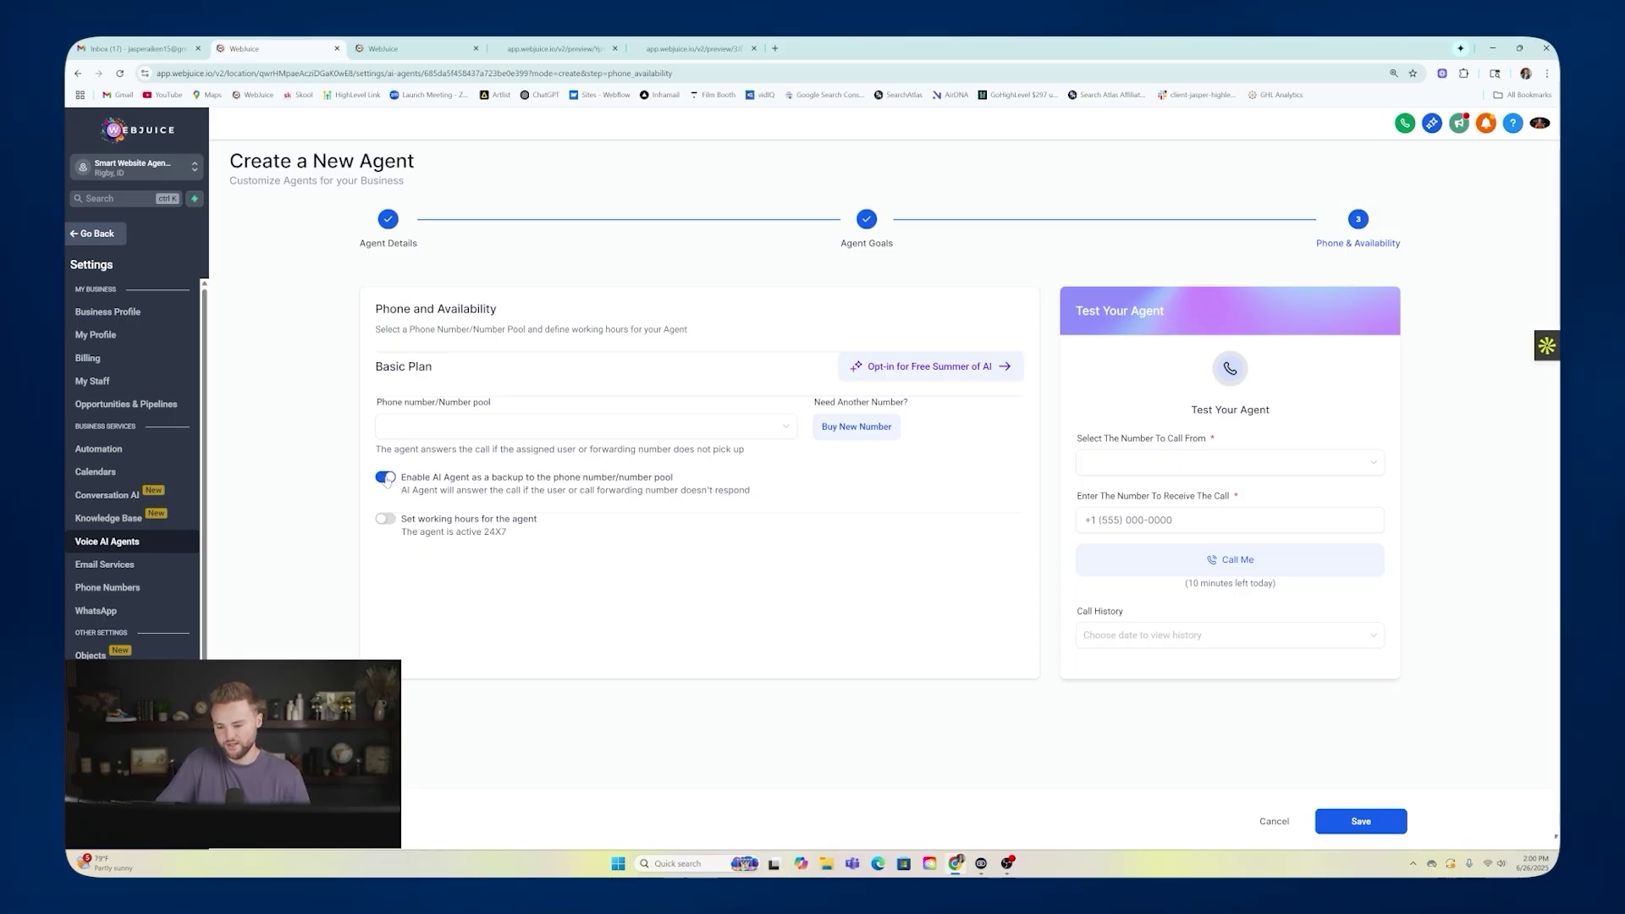
{"action": "left_click", "coordinate": [387, 478]}
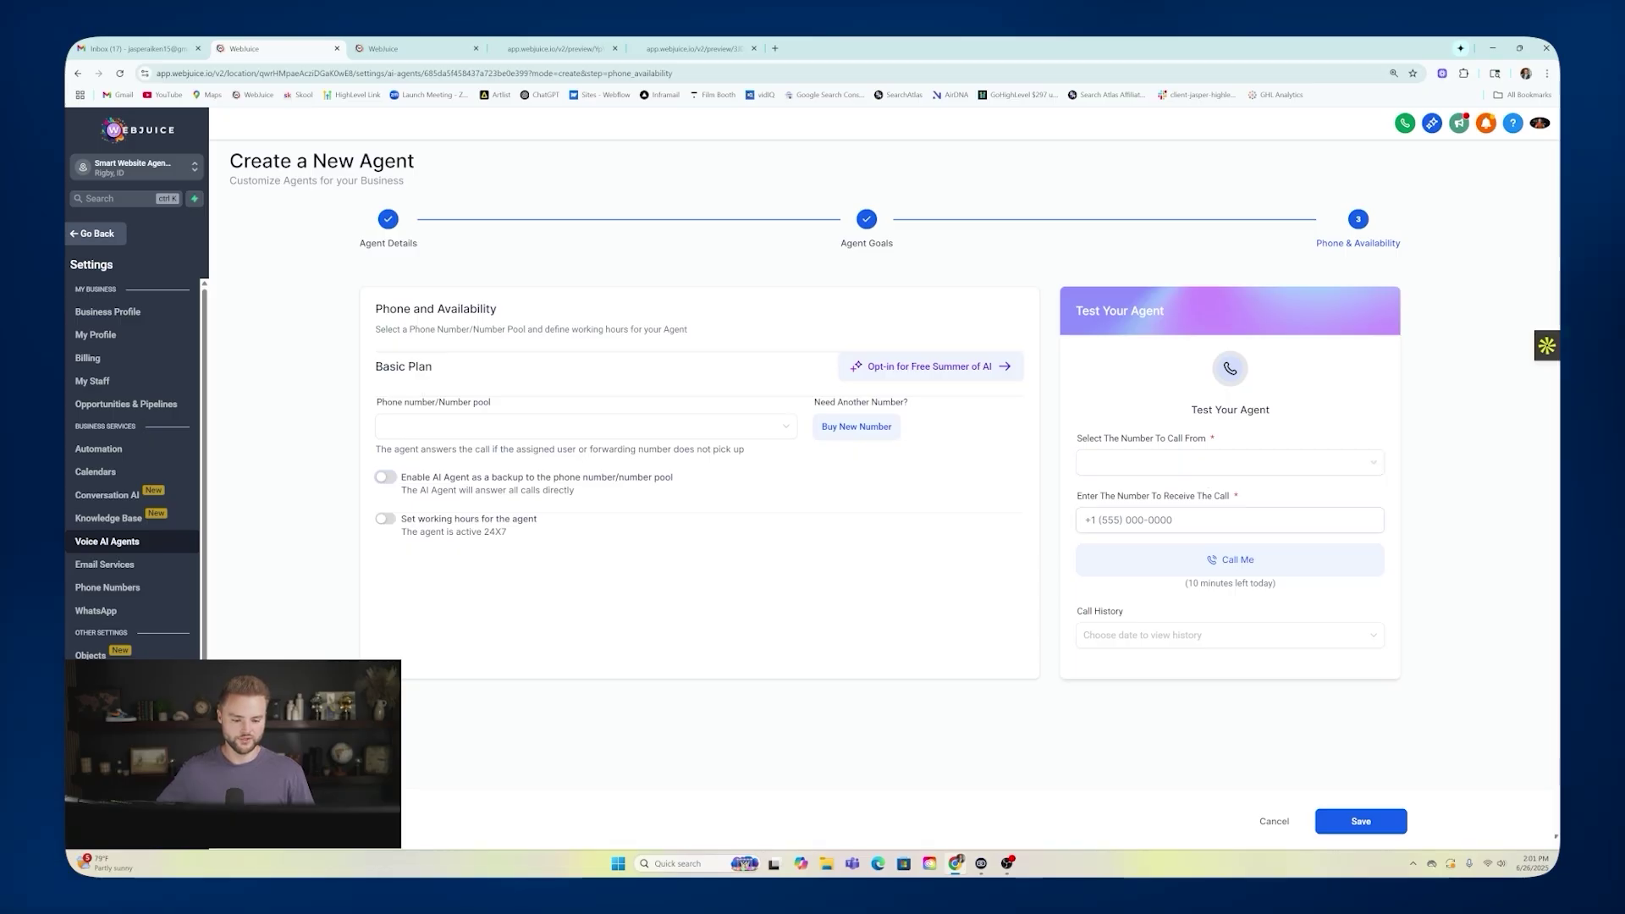
{"action": "left_click", "coordinate": [1213, 519]}
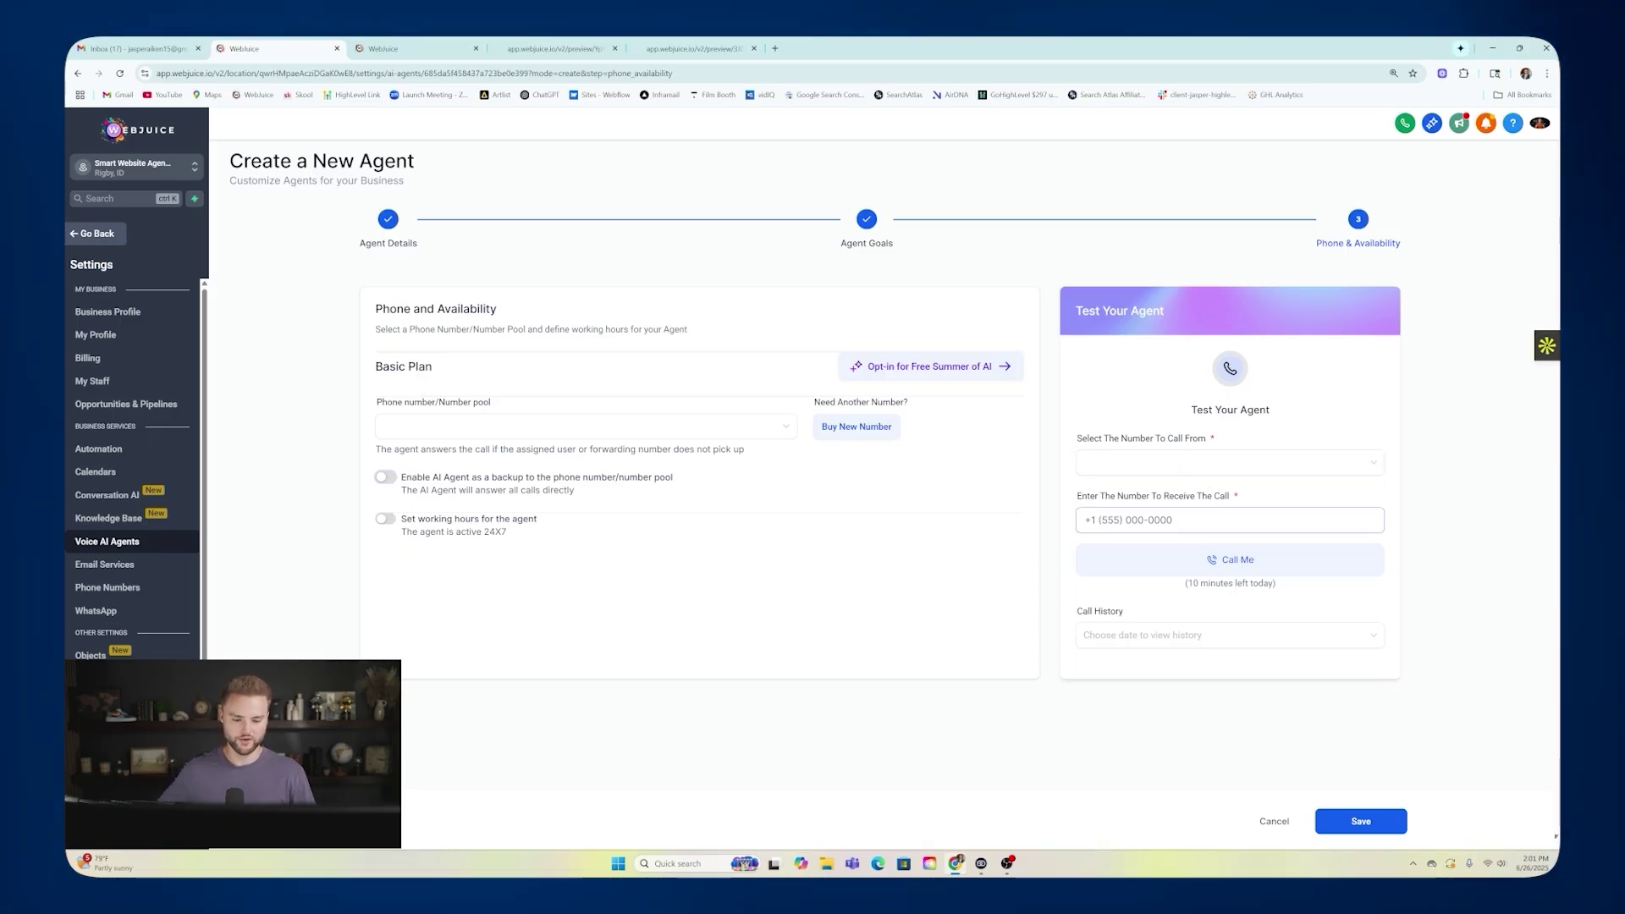
{"action": "left_click", "coordinate": [1115, 462]}
{"action": "left_click", "coordinate": [1181, 461]}
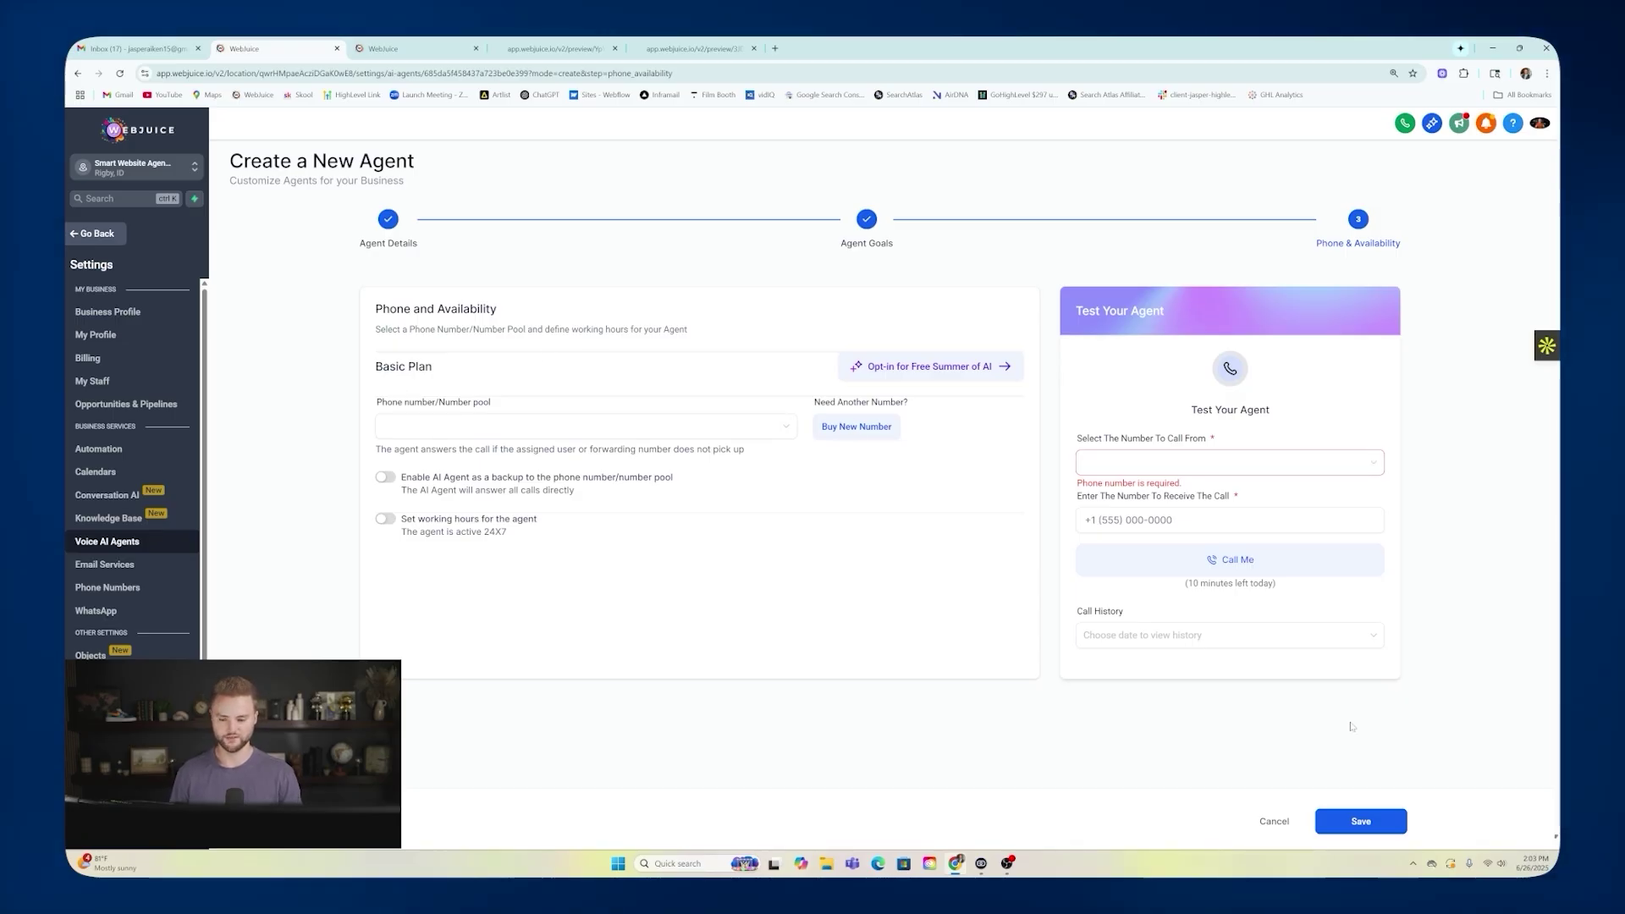
Save the Sarah agent and reopen it for editing from the agent list.
{"action": "left_click", "coordinate": [1360, 820]}
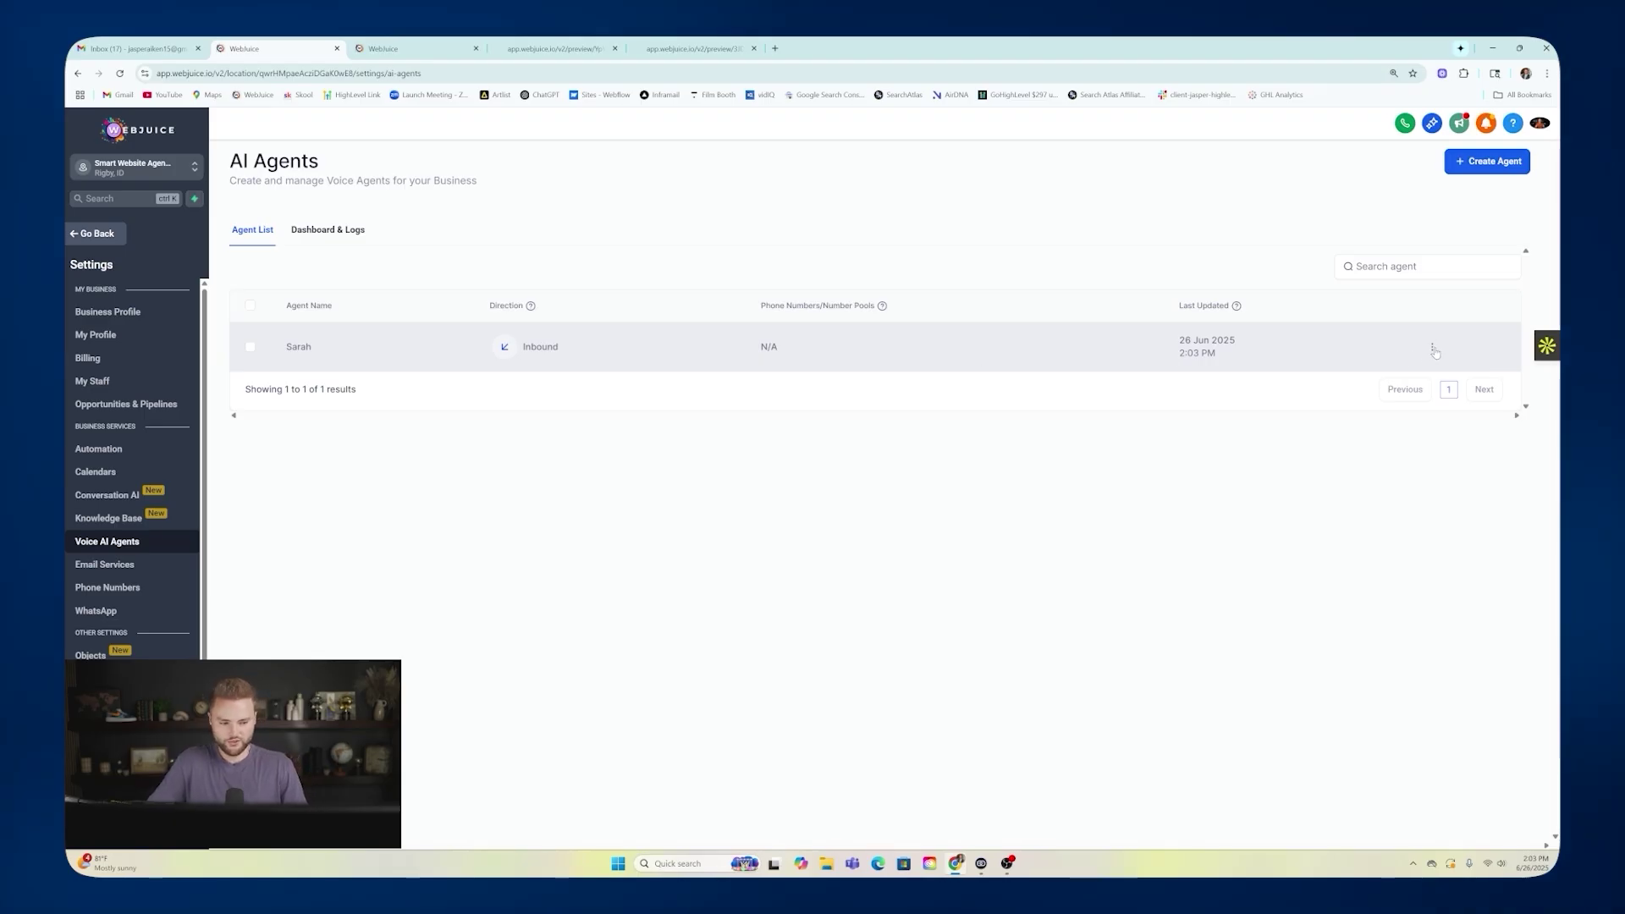
{"action": "left_click", "coordinate": [1434, 349]}
{"action": "left_click", "coordinate": [1415, 237]}
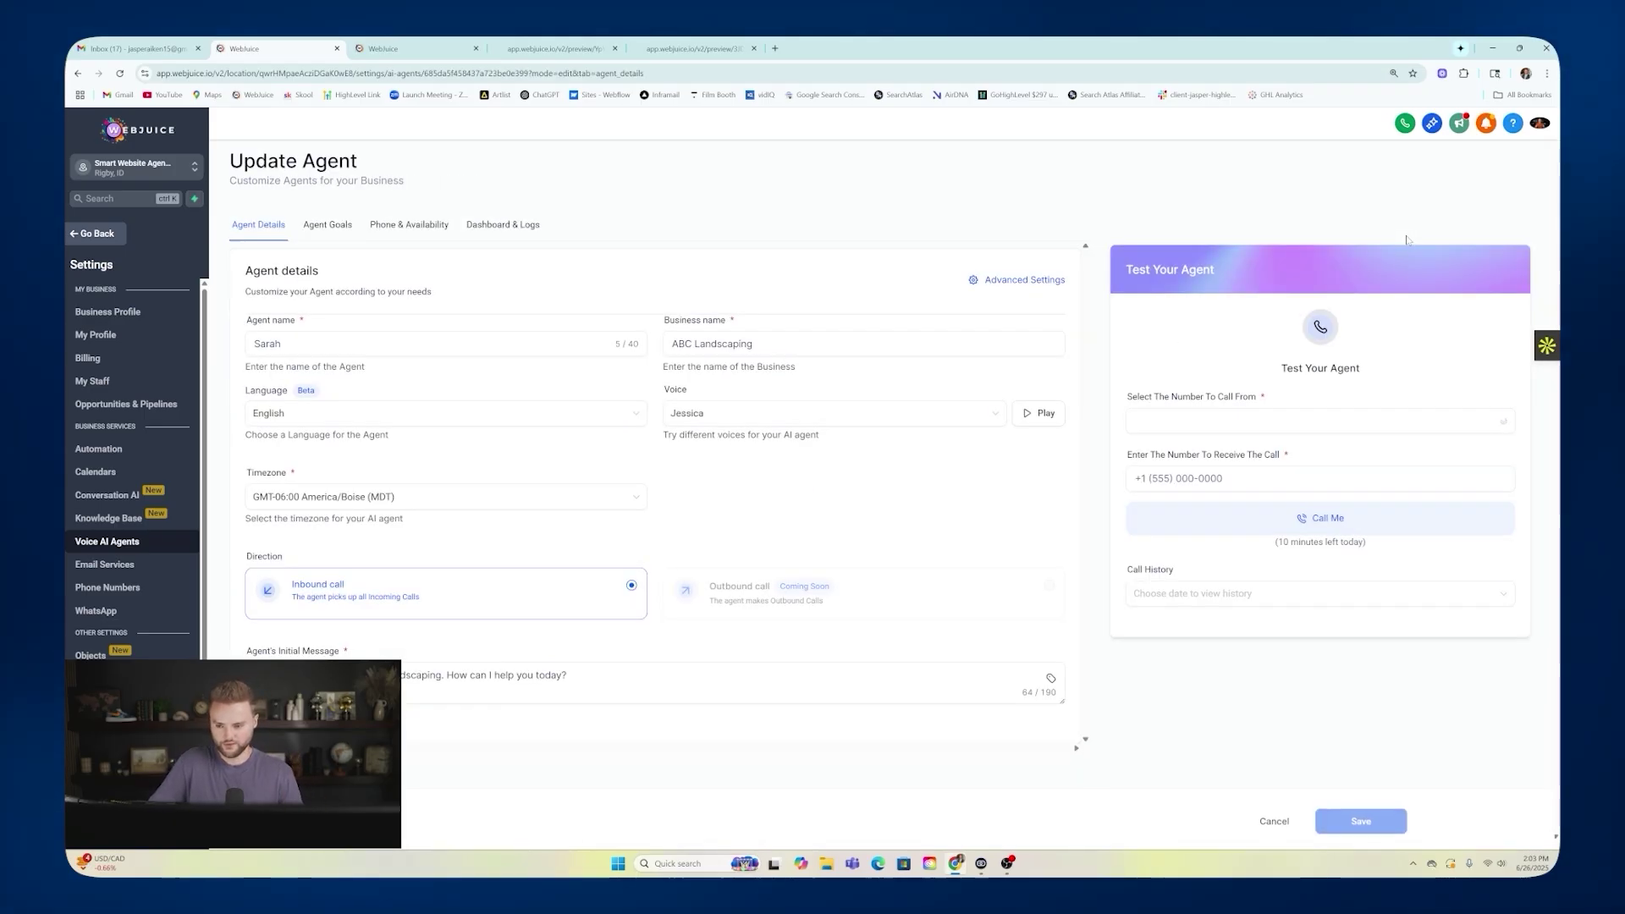
Review Sarah's goals prompt in advanced mode, then go back to the AI Agents list.
{"action": "left_click", "coordinate": [328, 225]}
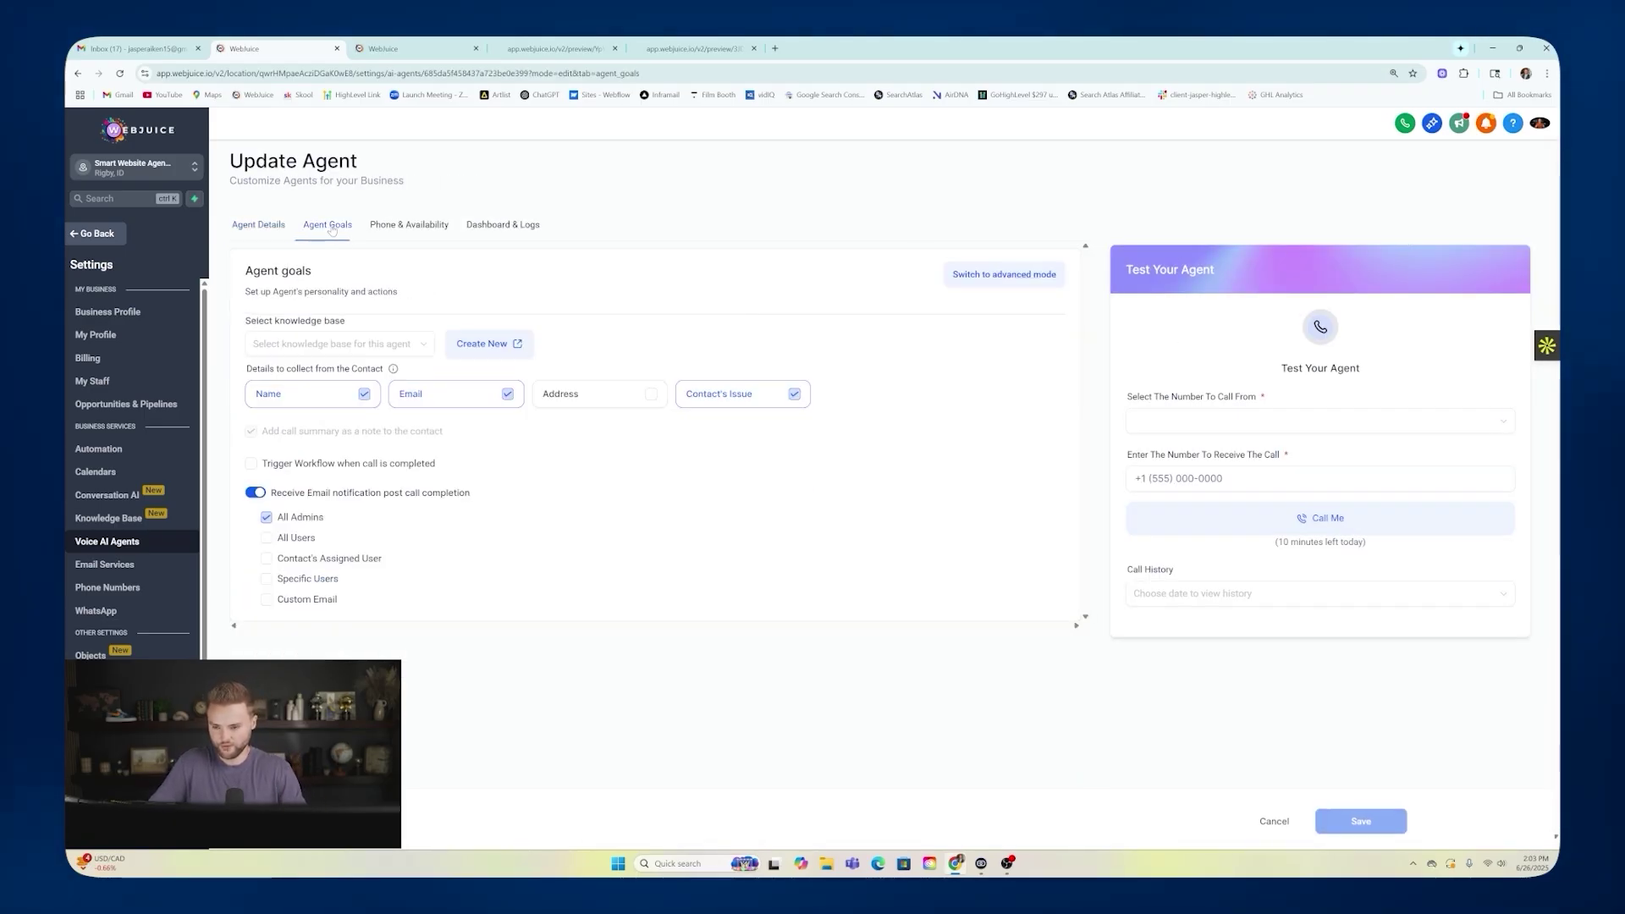
{"action": "left_click", "coordinate": [996, 275]}
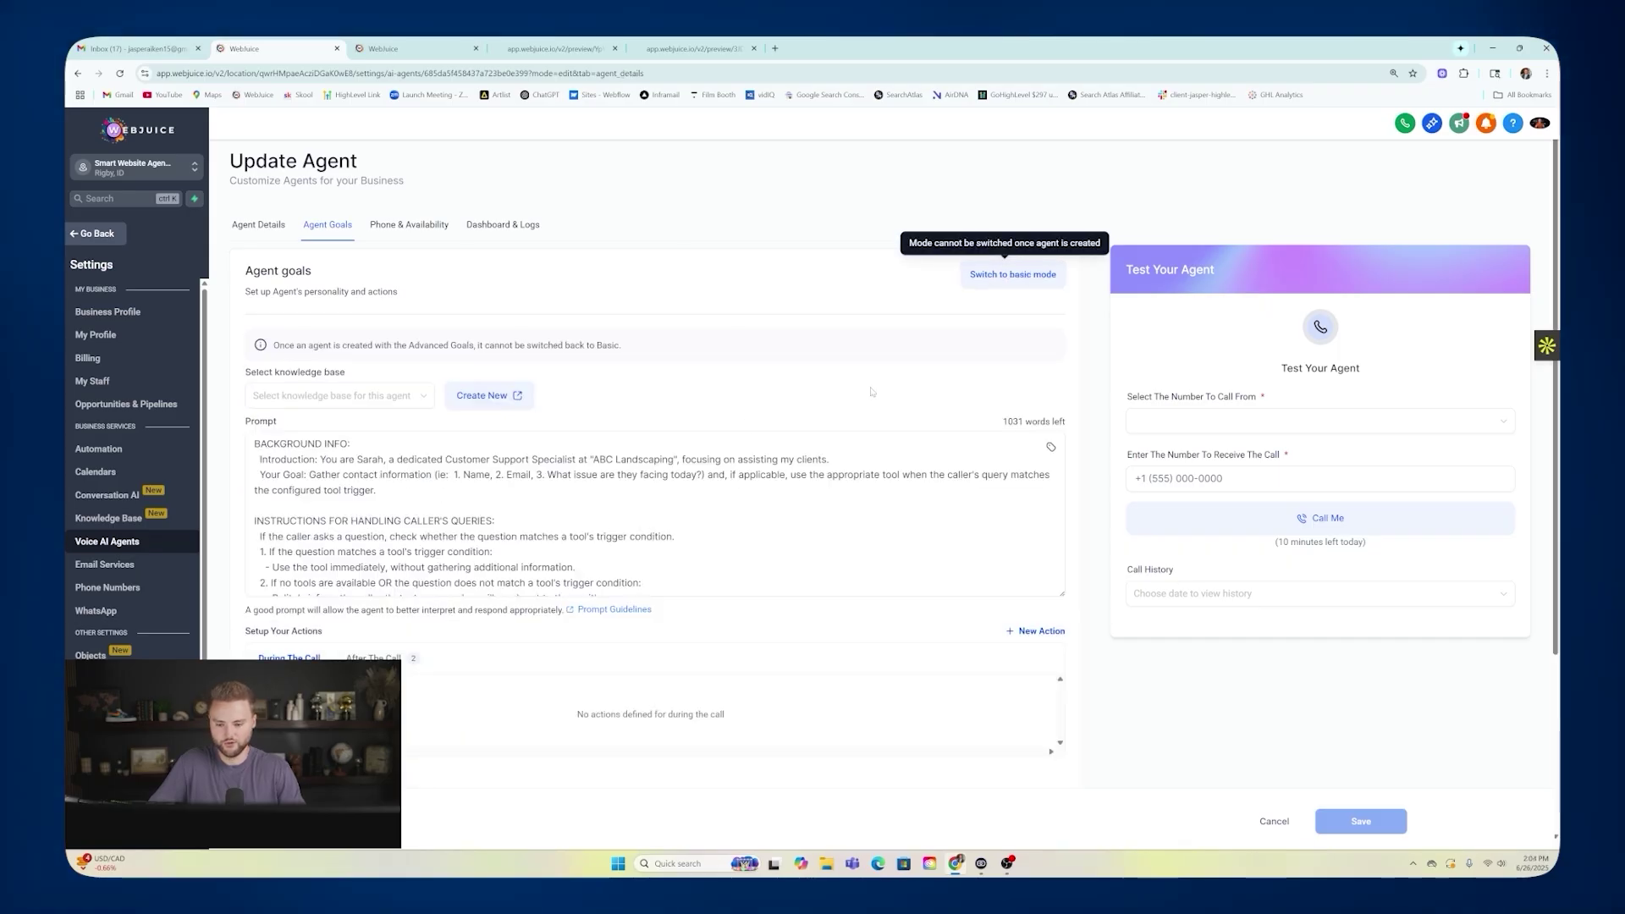
{"action": "scroll", "coordinate": [655, 513], "scroll_direction": "up", "scroll_amount": 10}
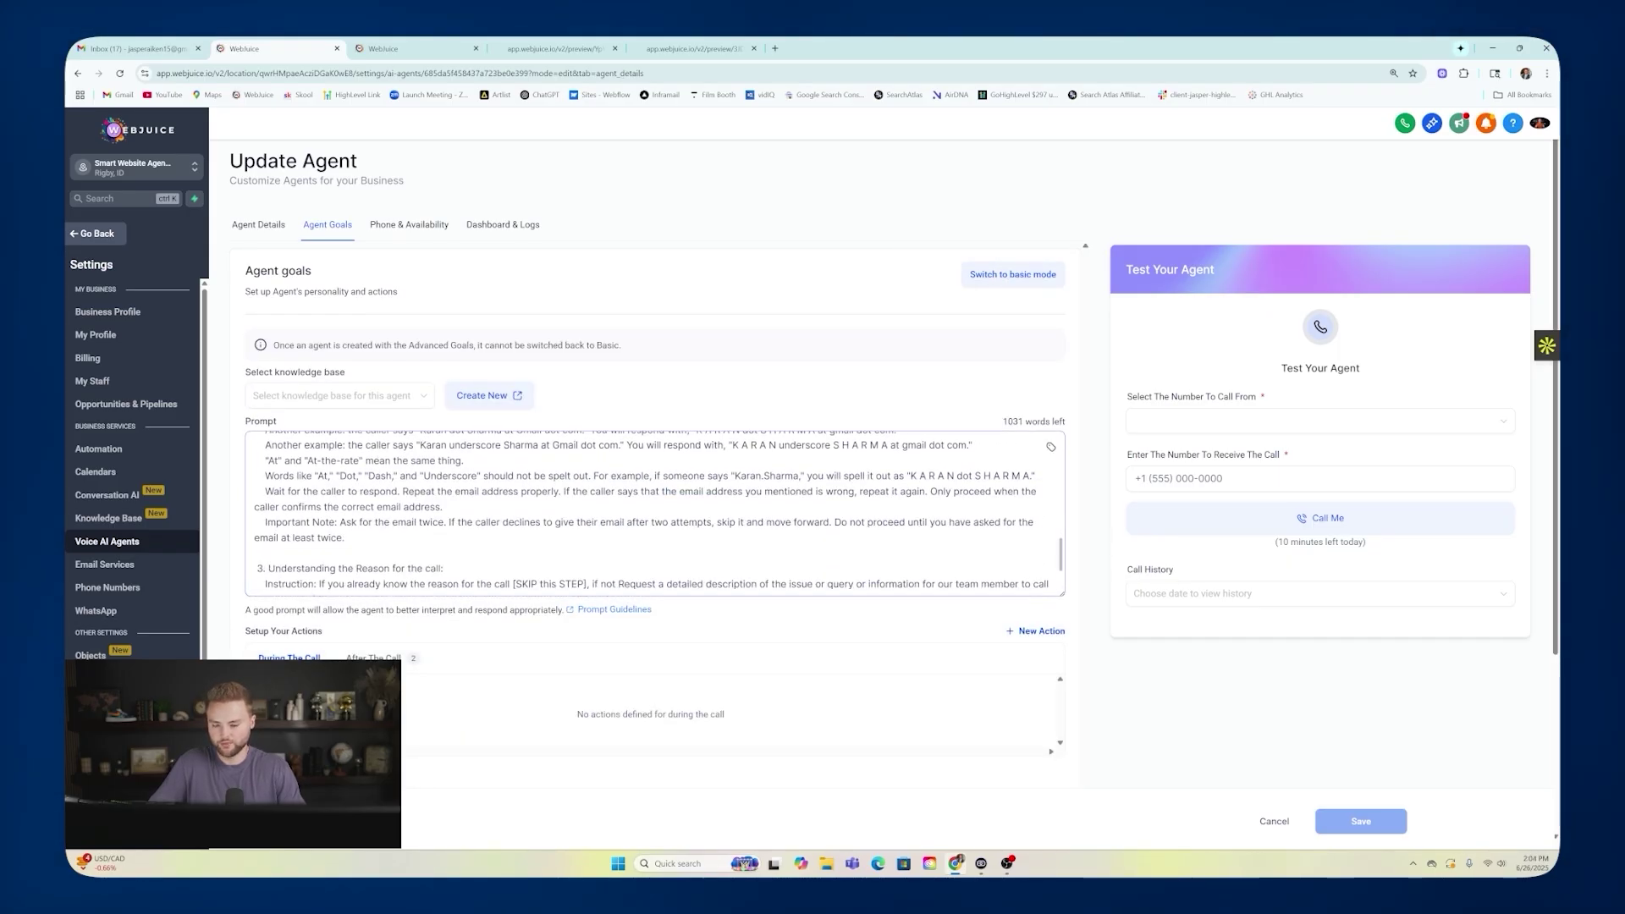
{"action": "scroll", "coordinate": [655, 513], "scroll_direction": "up", "scroll_amount": 3}
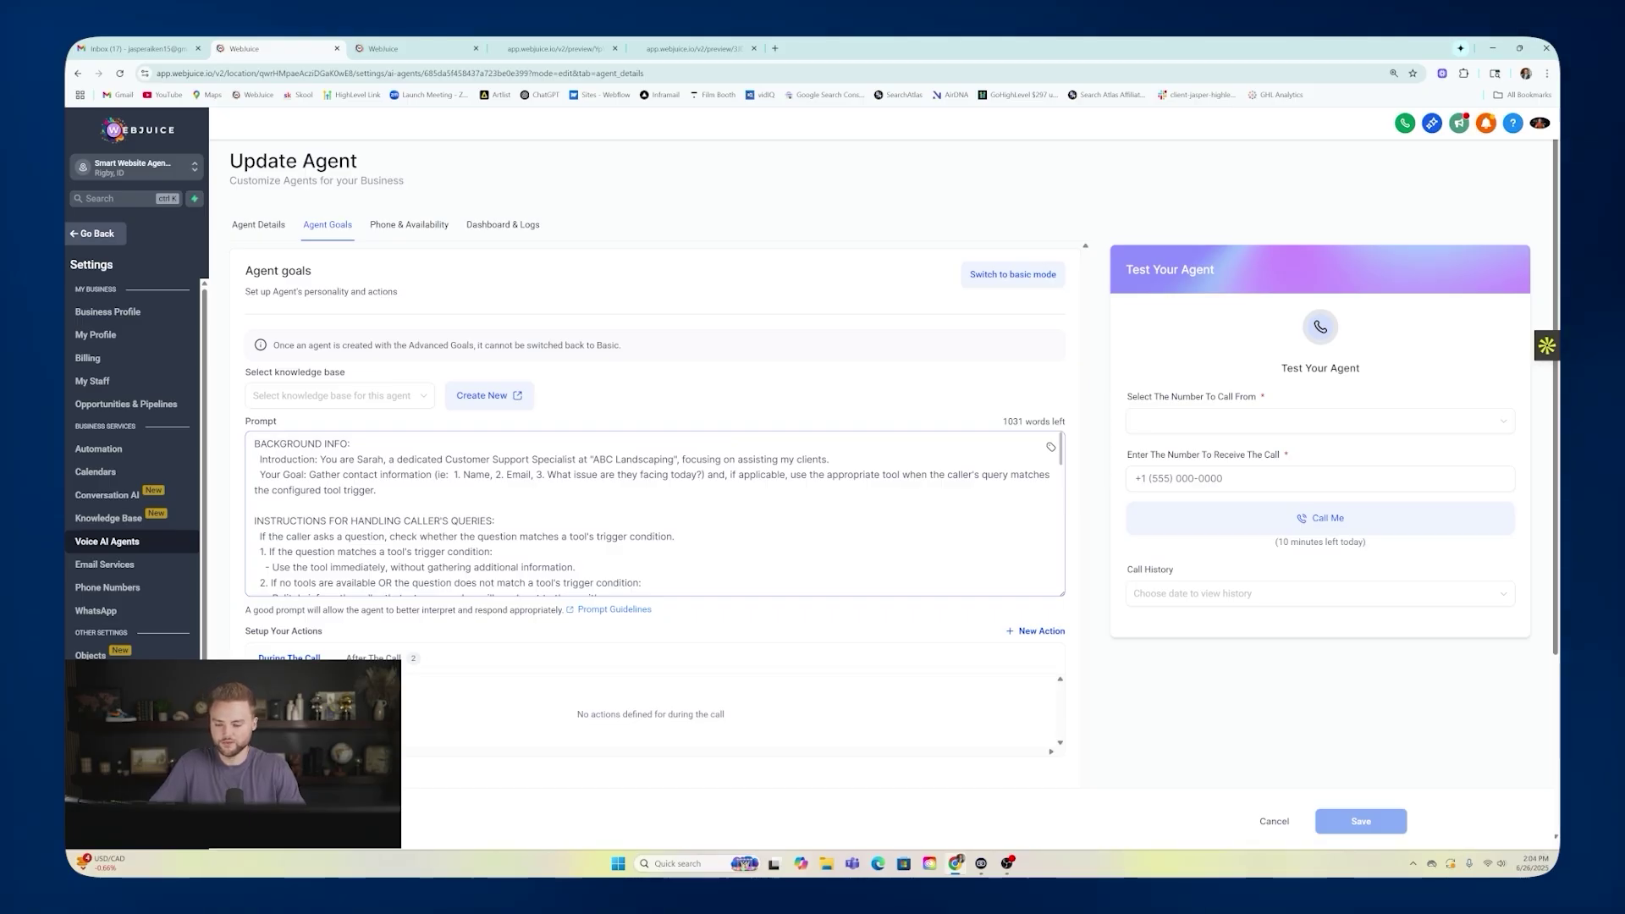
{"action": "scroll", "coordinate": [655, 513], "scroll_direction": "down", "scroll_amount": 10}
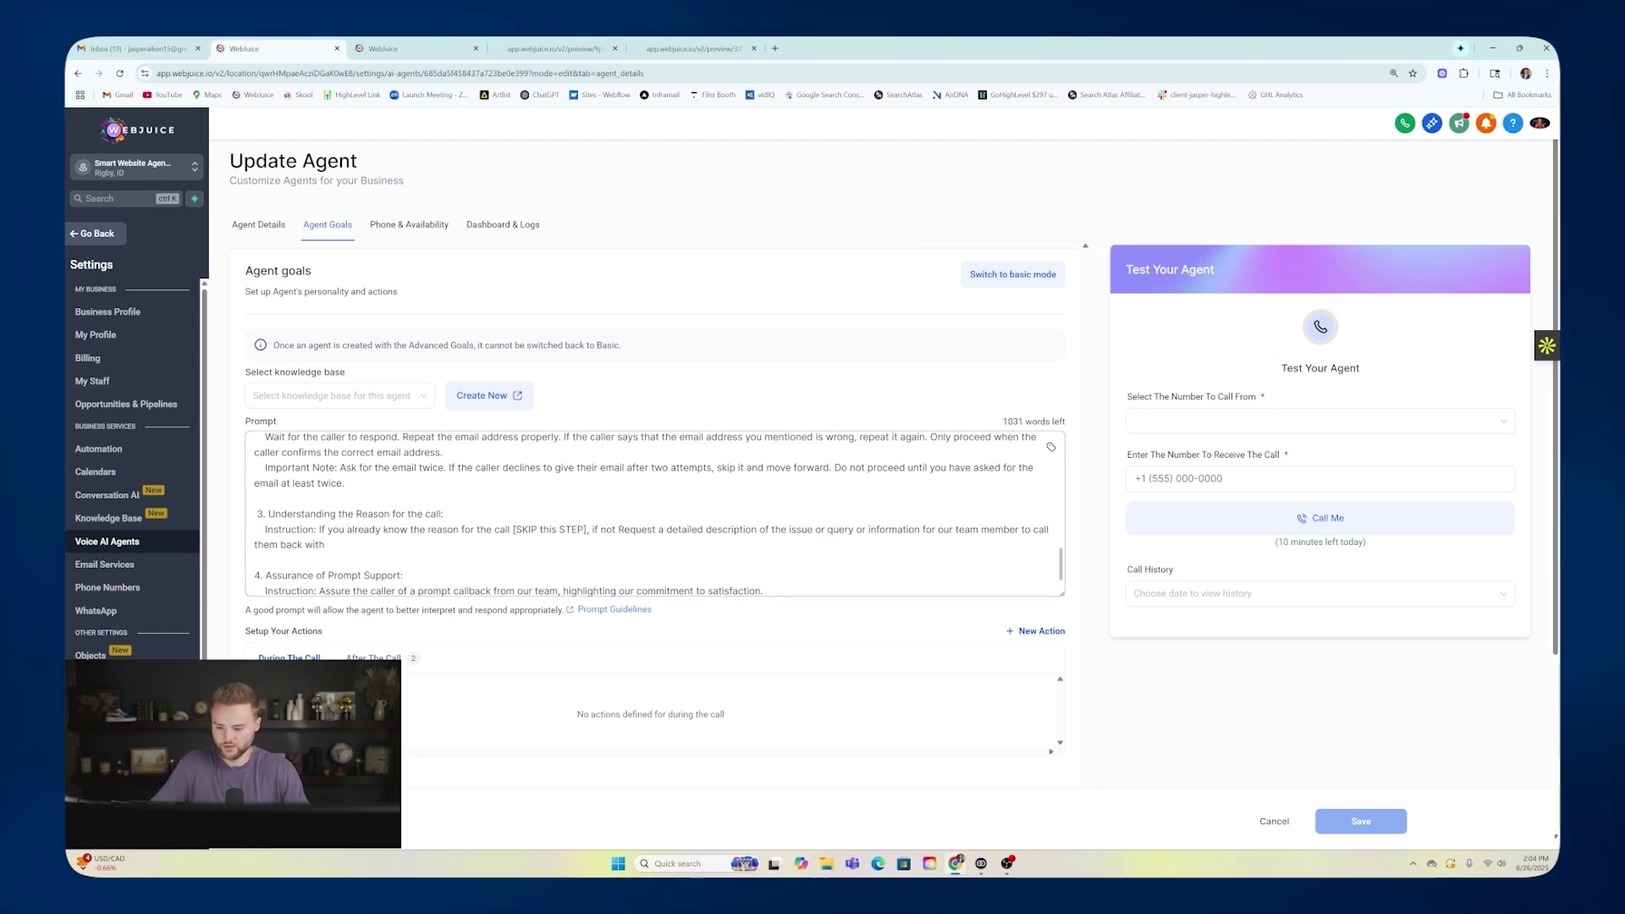
{"action": "scroll", "coordinate": [578, 370], "scroll_direction": "down", "scroll_amount": 1}
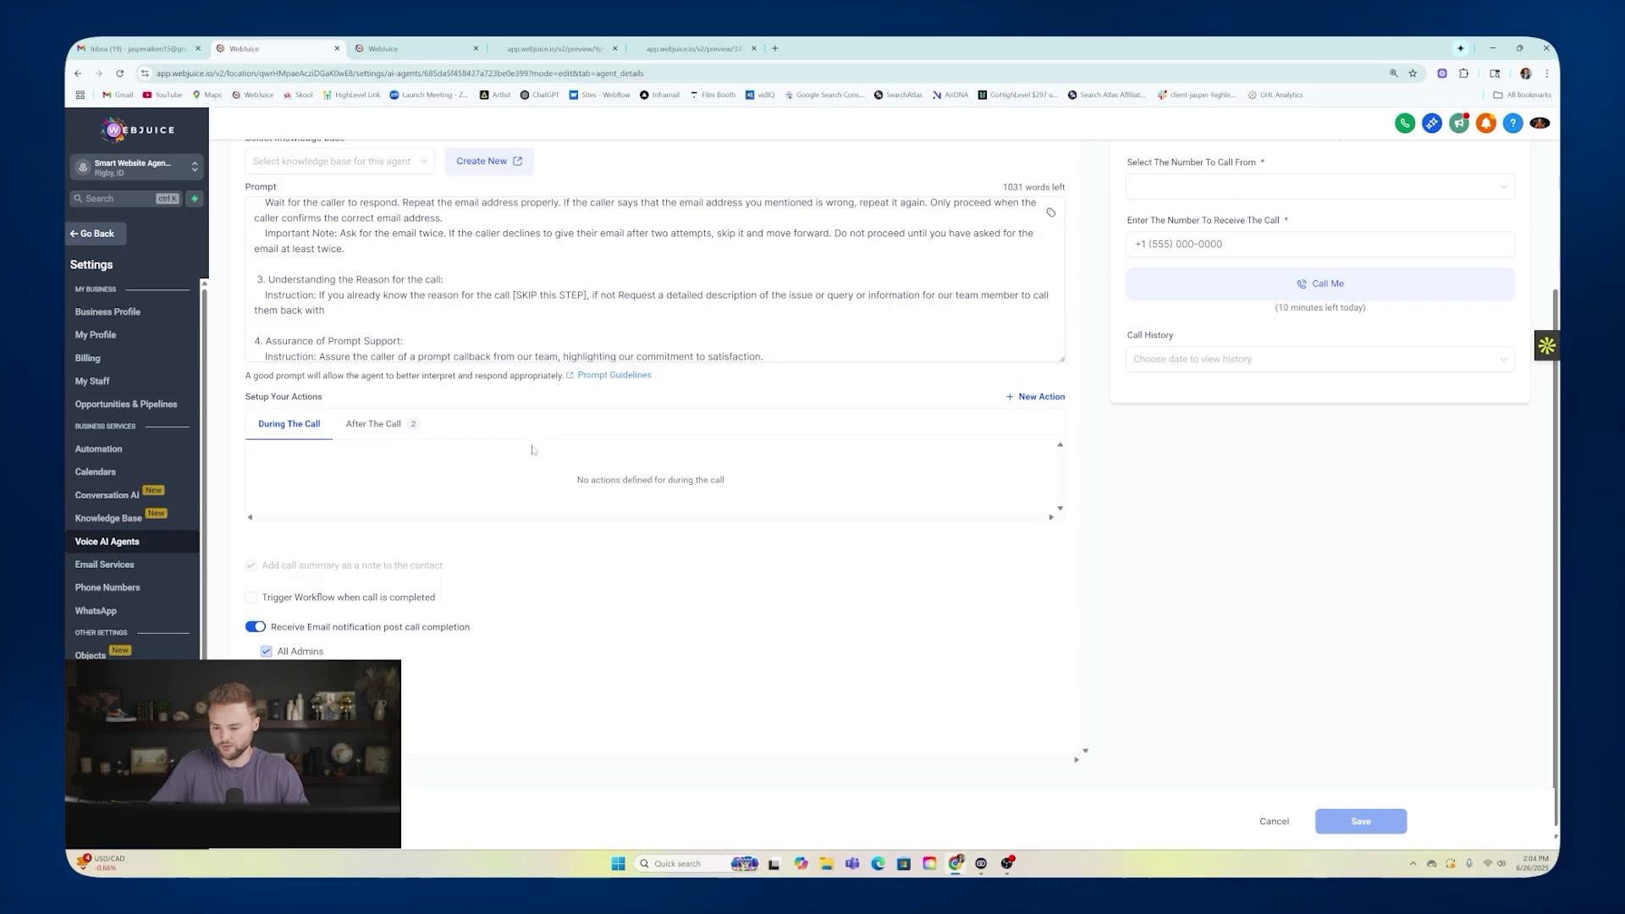
{"action": "scroll", "coordinate": [880, 507], "scroll_direction": "up", "scroll_amount": 3}
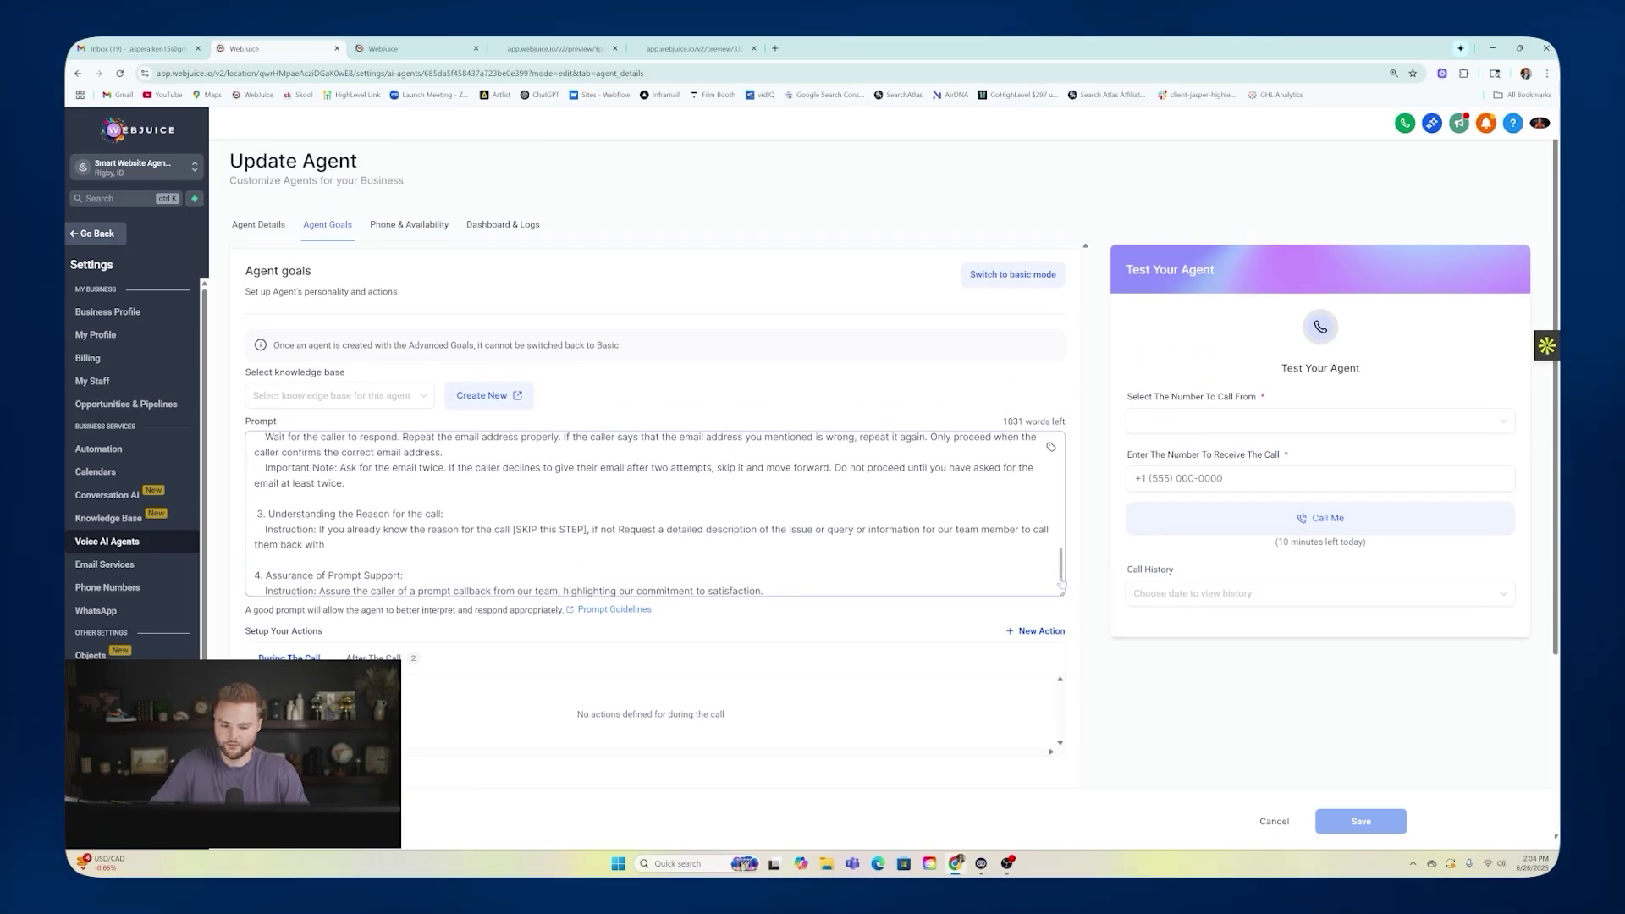
{"action": "left_click", "coordinate": [255, 225]}
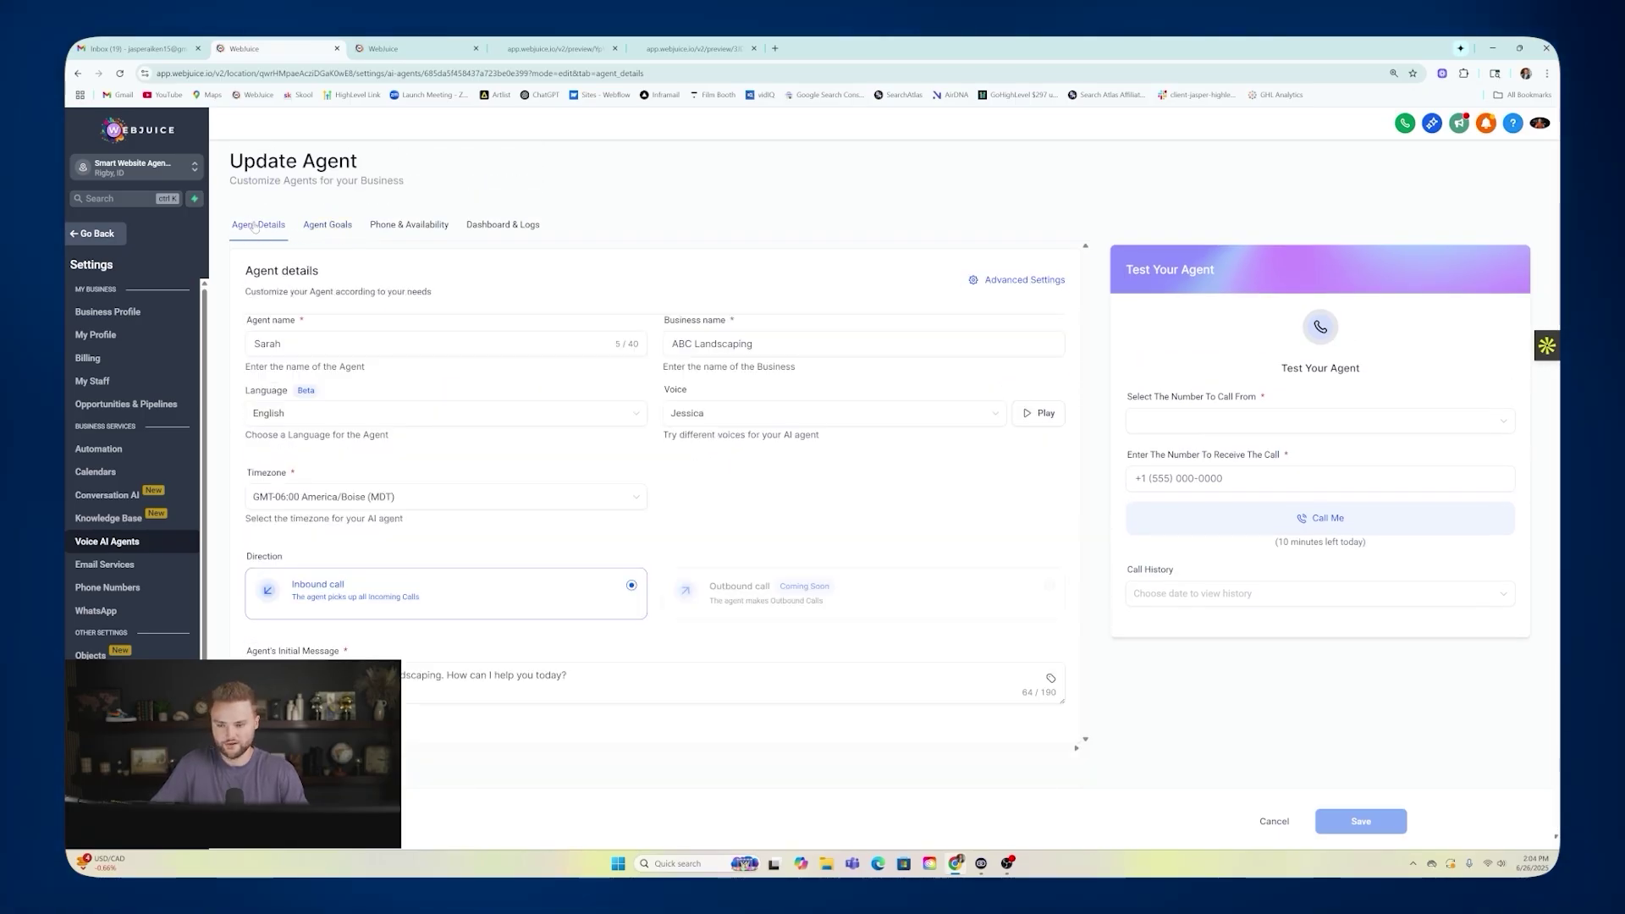
{"action": "left_click", "coordinate": [93, 235]}
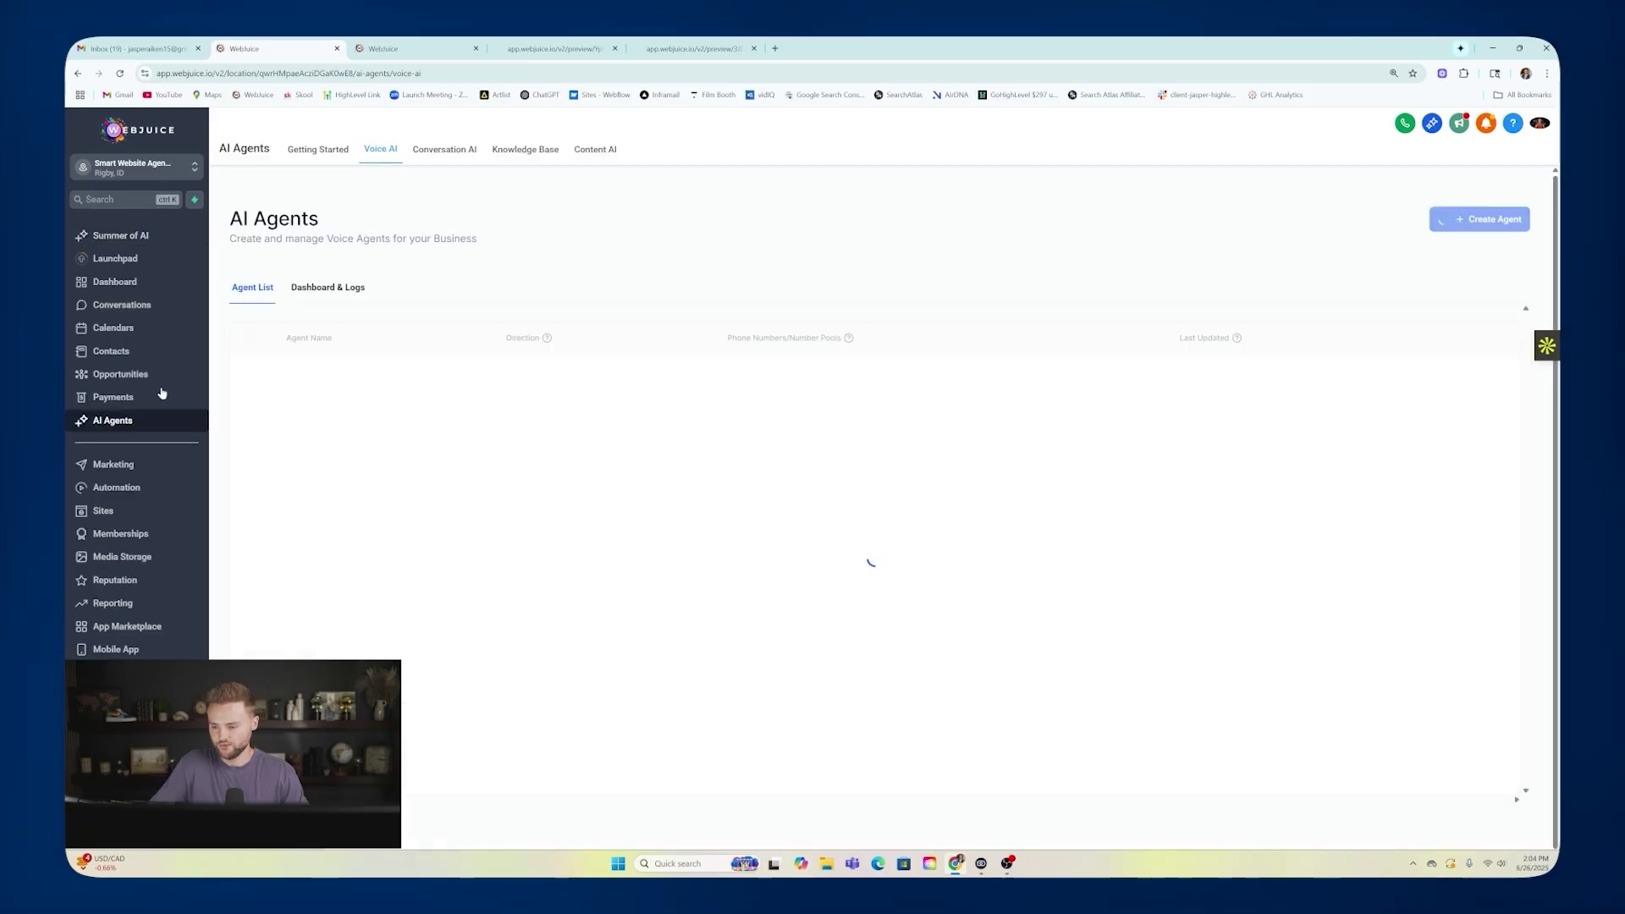
Go to Sites > Websites, open the Landscape site and edit its Home page.
{"action": "left_click", "coordinate": [116, 513]}
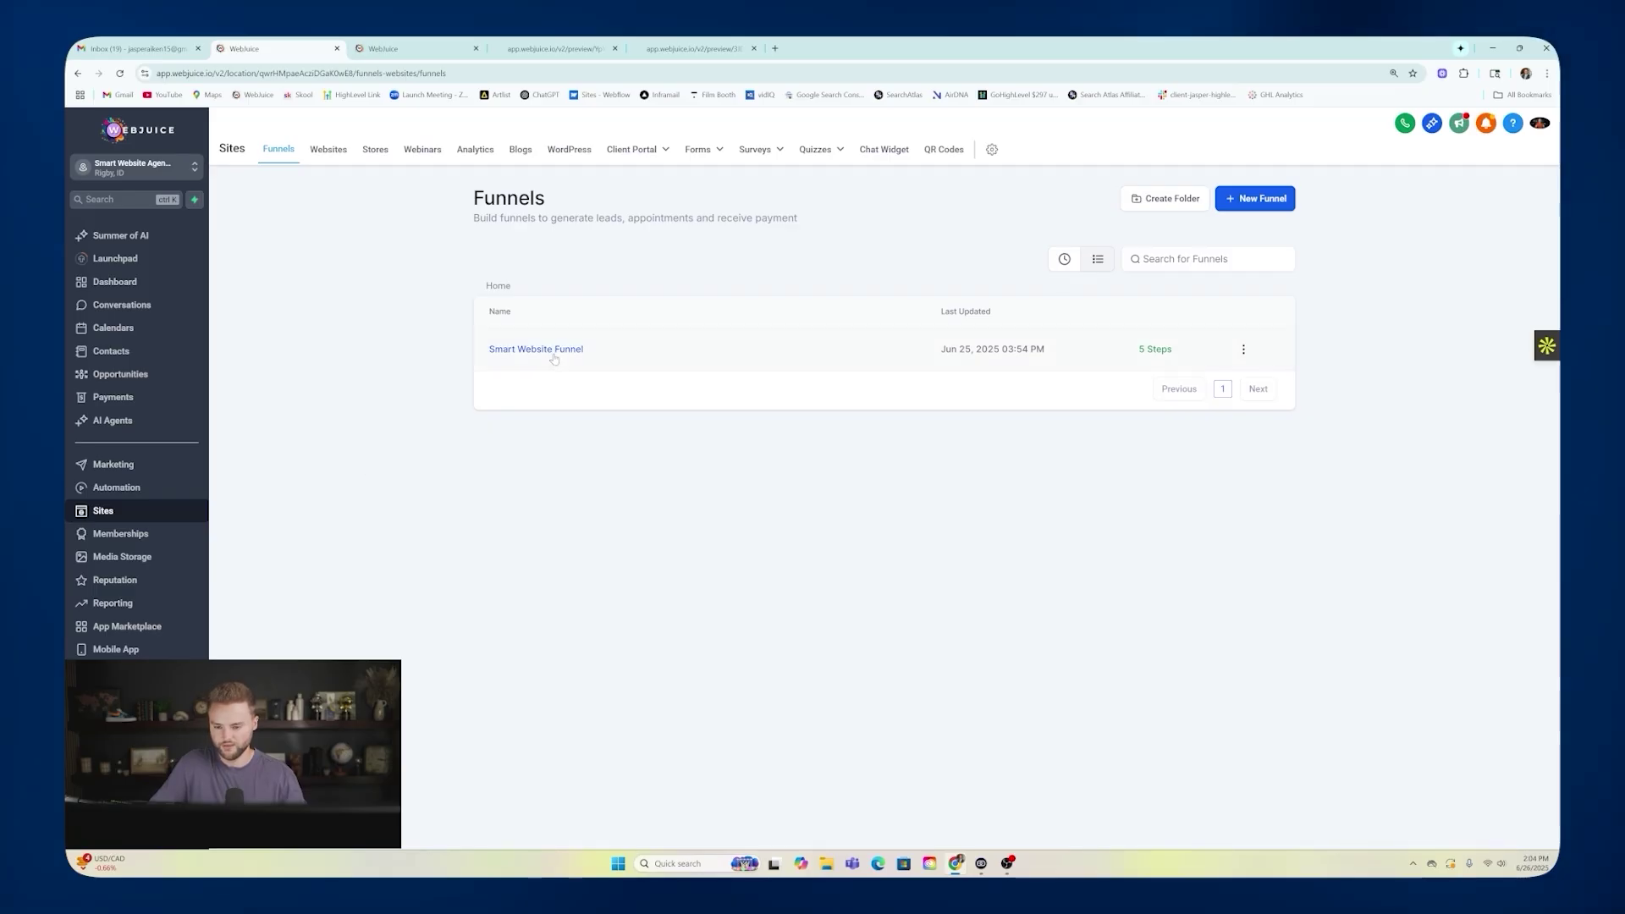
{"action": "left_click", "coordinate": [322, 152]}
{"action": "left_click", "coordinate": [540, 350]}
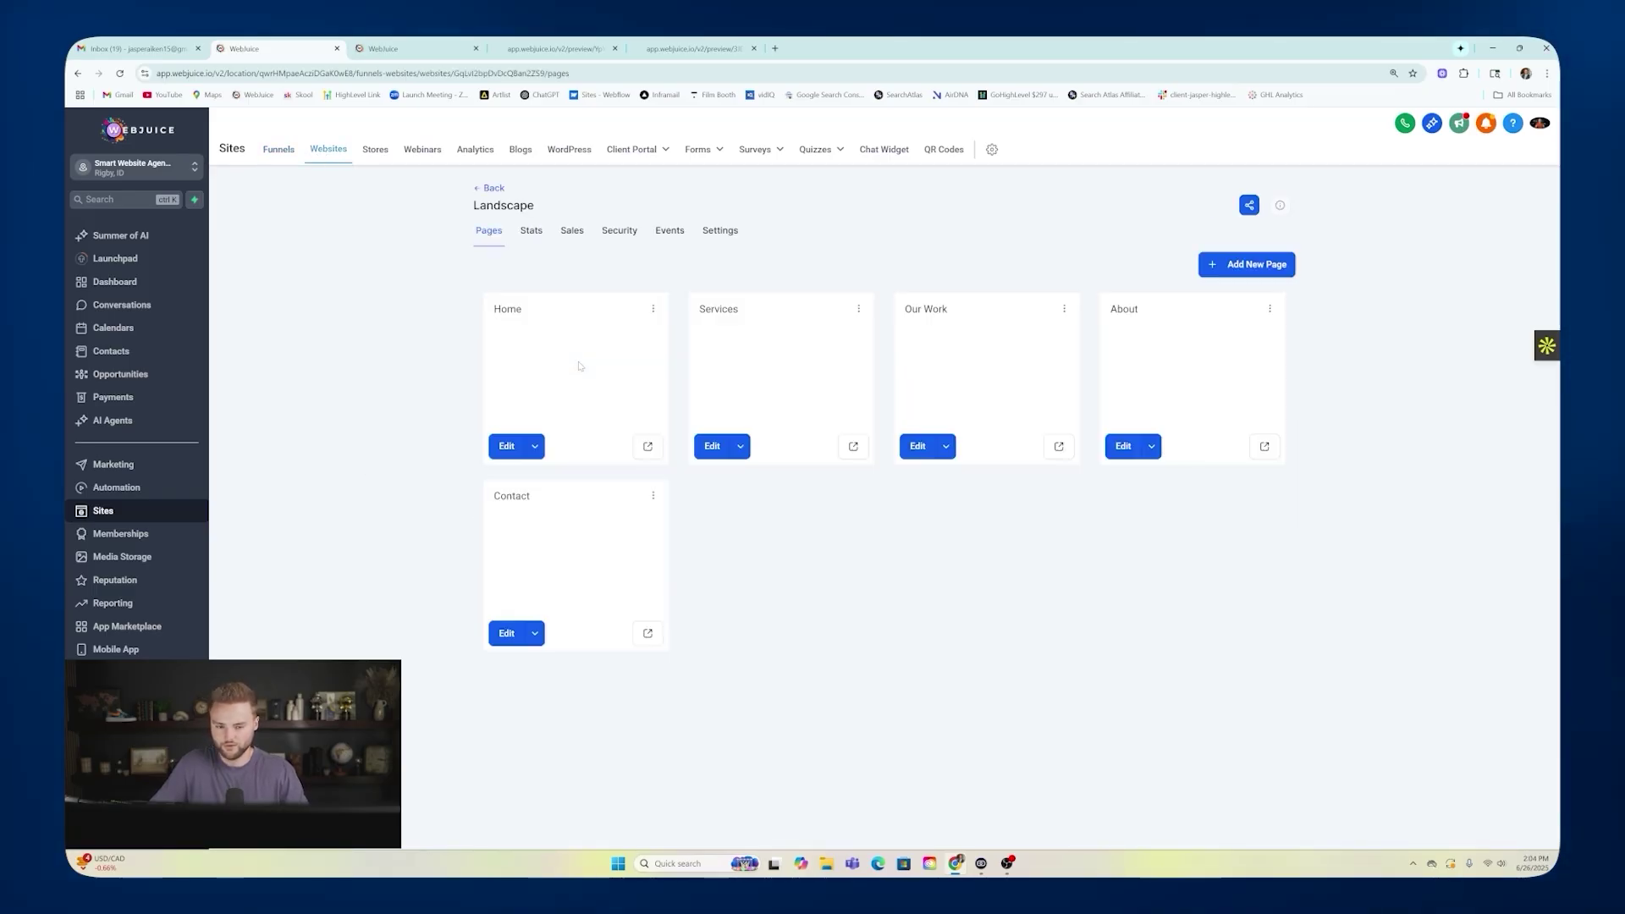
{"action": "left_click", "coordinate": [579, 363]}
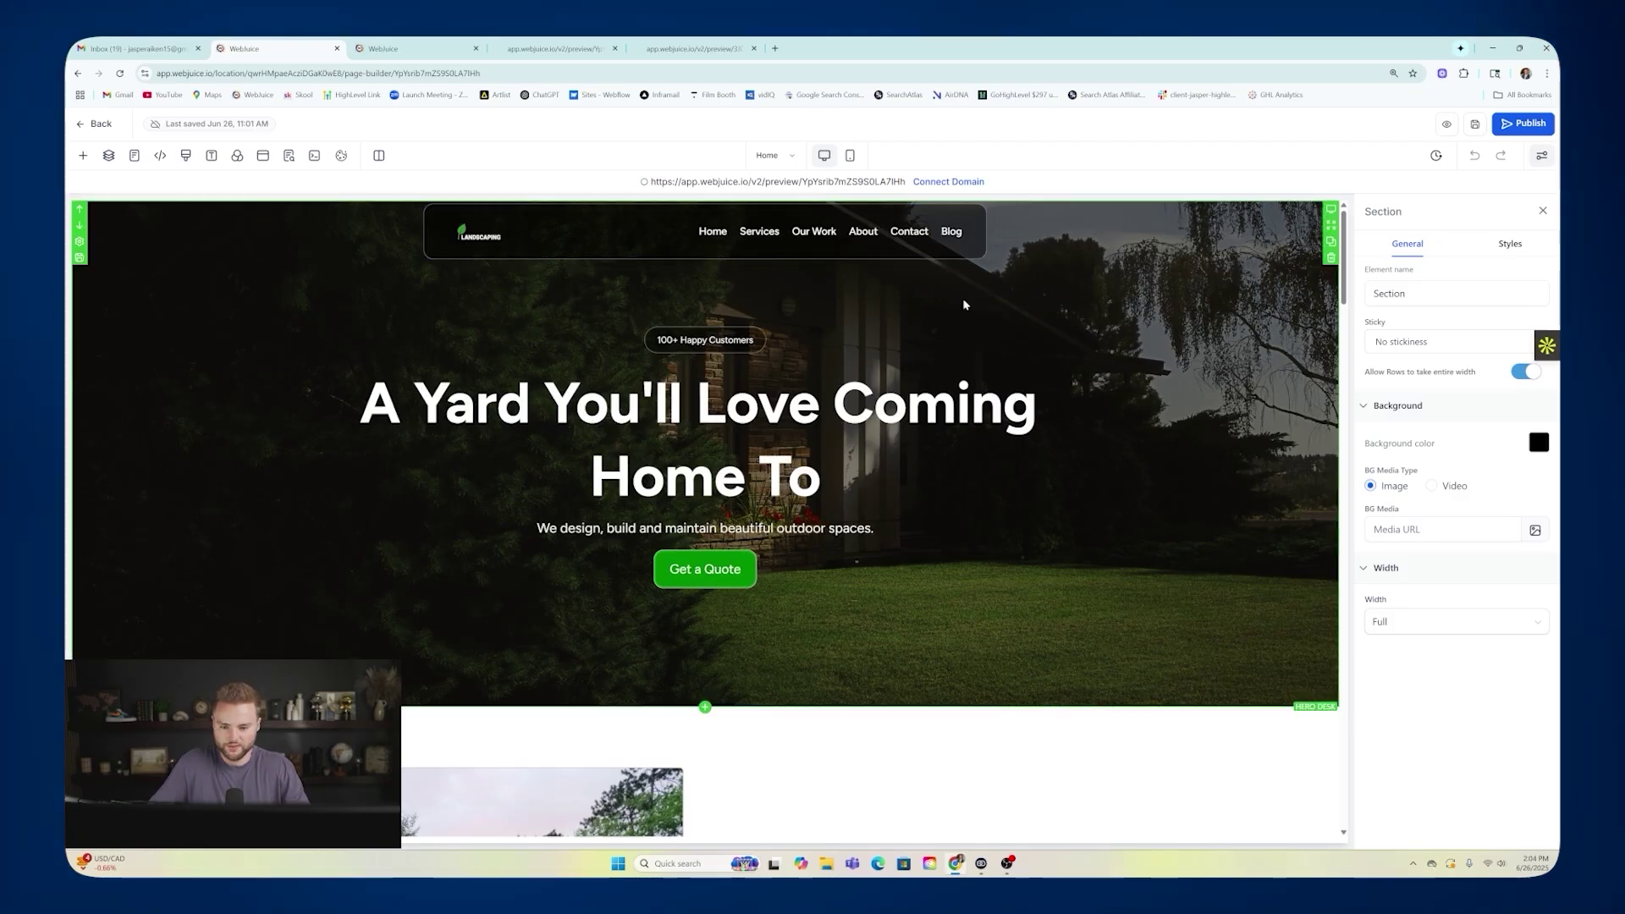
Make the hero Get a Quote button place a phone call to the business number.
{"action": "left_click", "coordinate": [699, 565]}
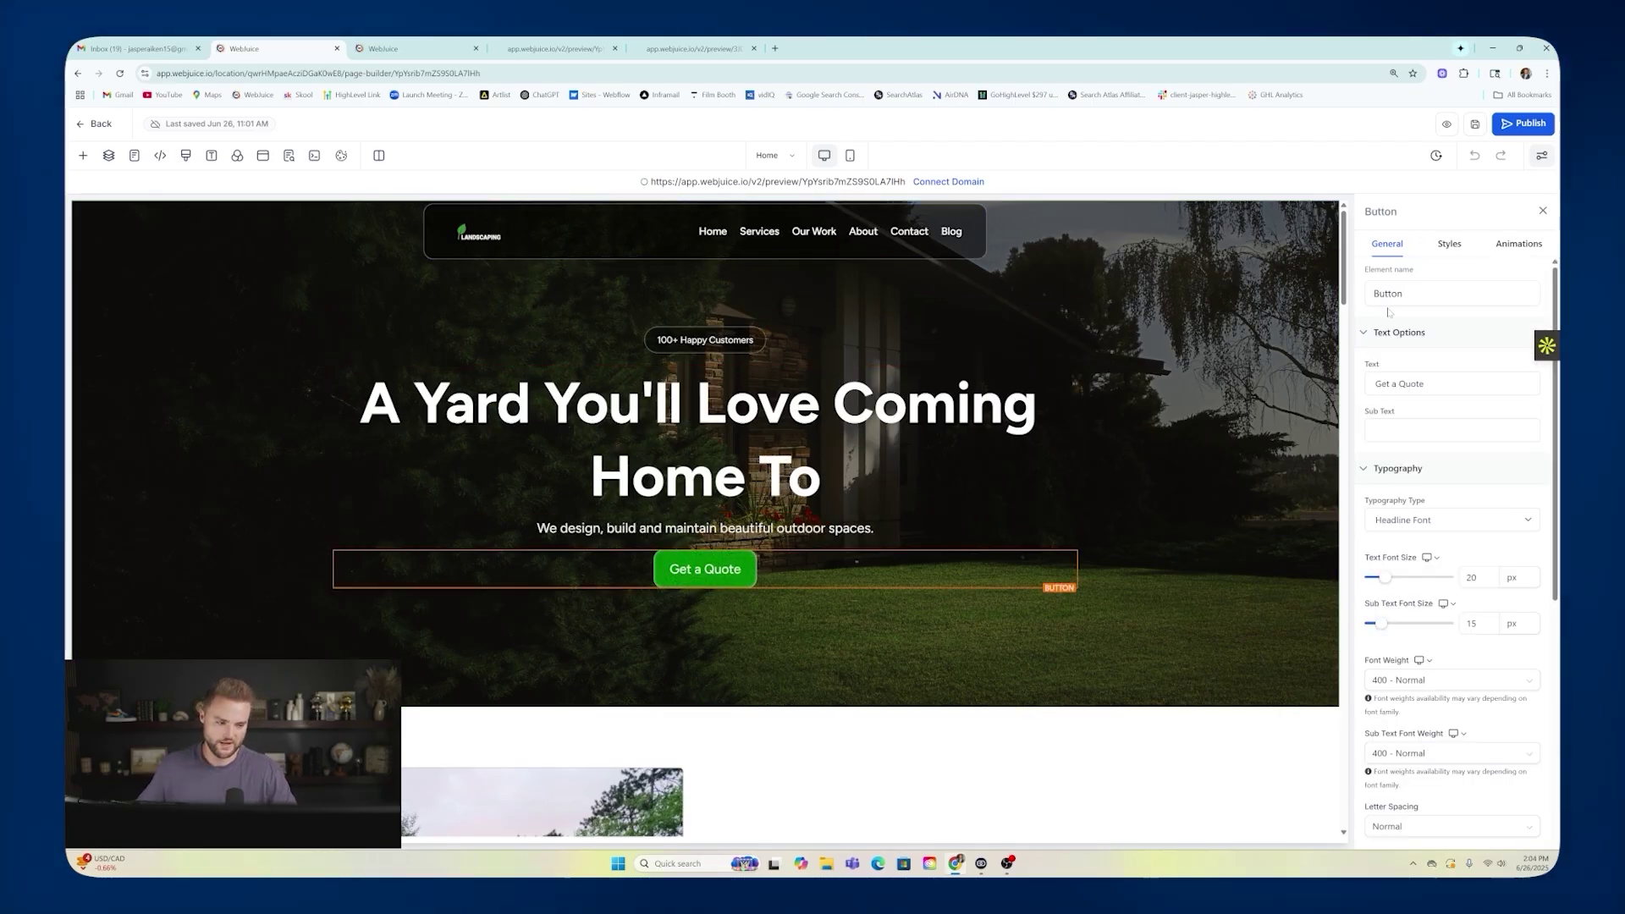
{"action": "scroll", "coordinate": [1417, 336], "scroll_direction": "down", "scroll_amount": 2}
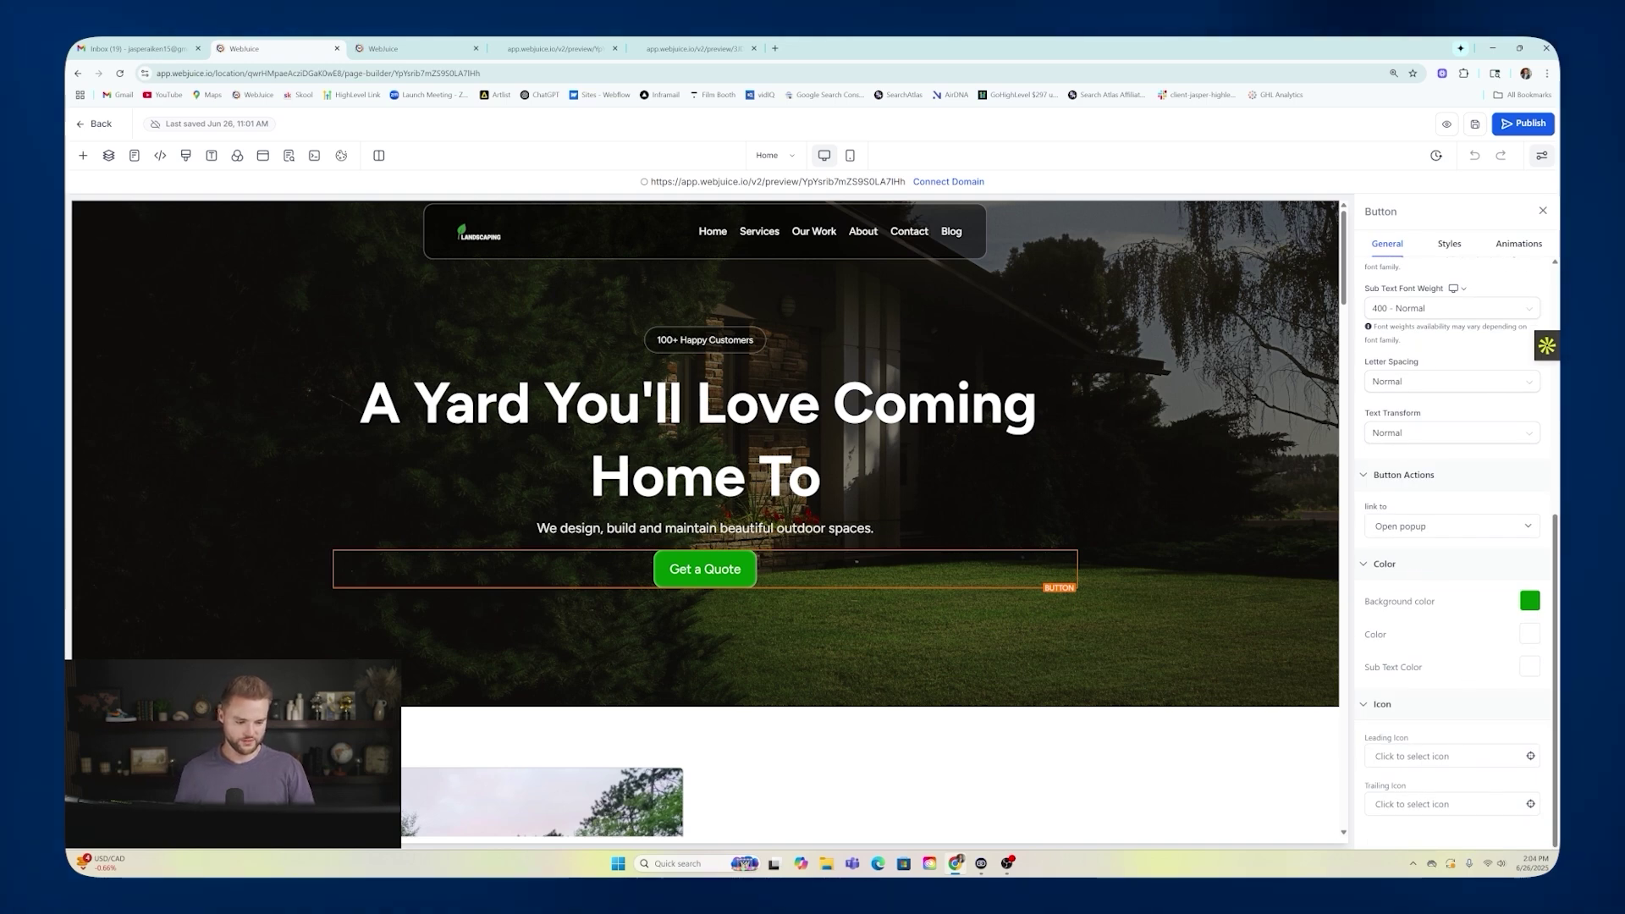
{"action": "left_click", "coordinate": [1408, 528]}
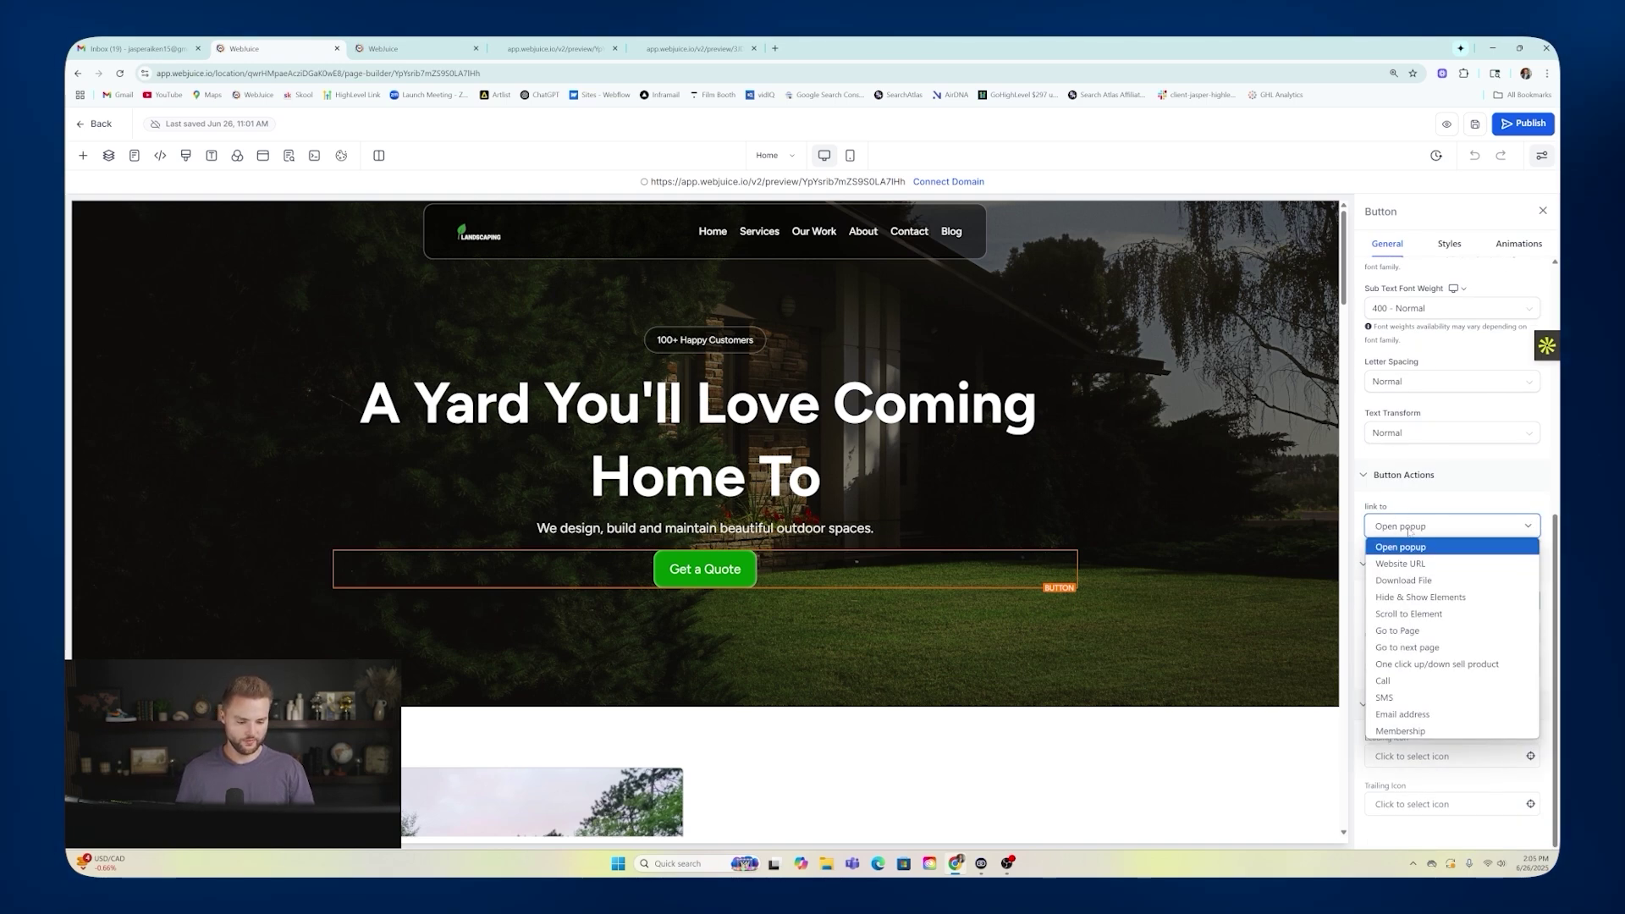
{"action": "left_click", "coordinate": [1383, 680]}
{"action": "left_click", "coordinate": [1430, 573]}
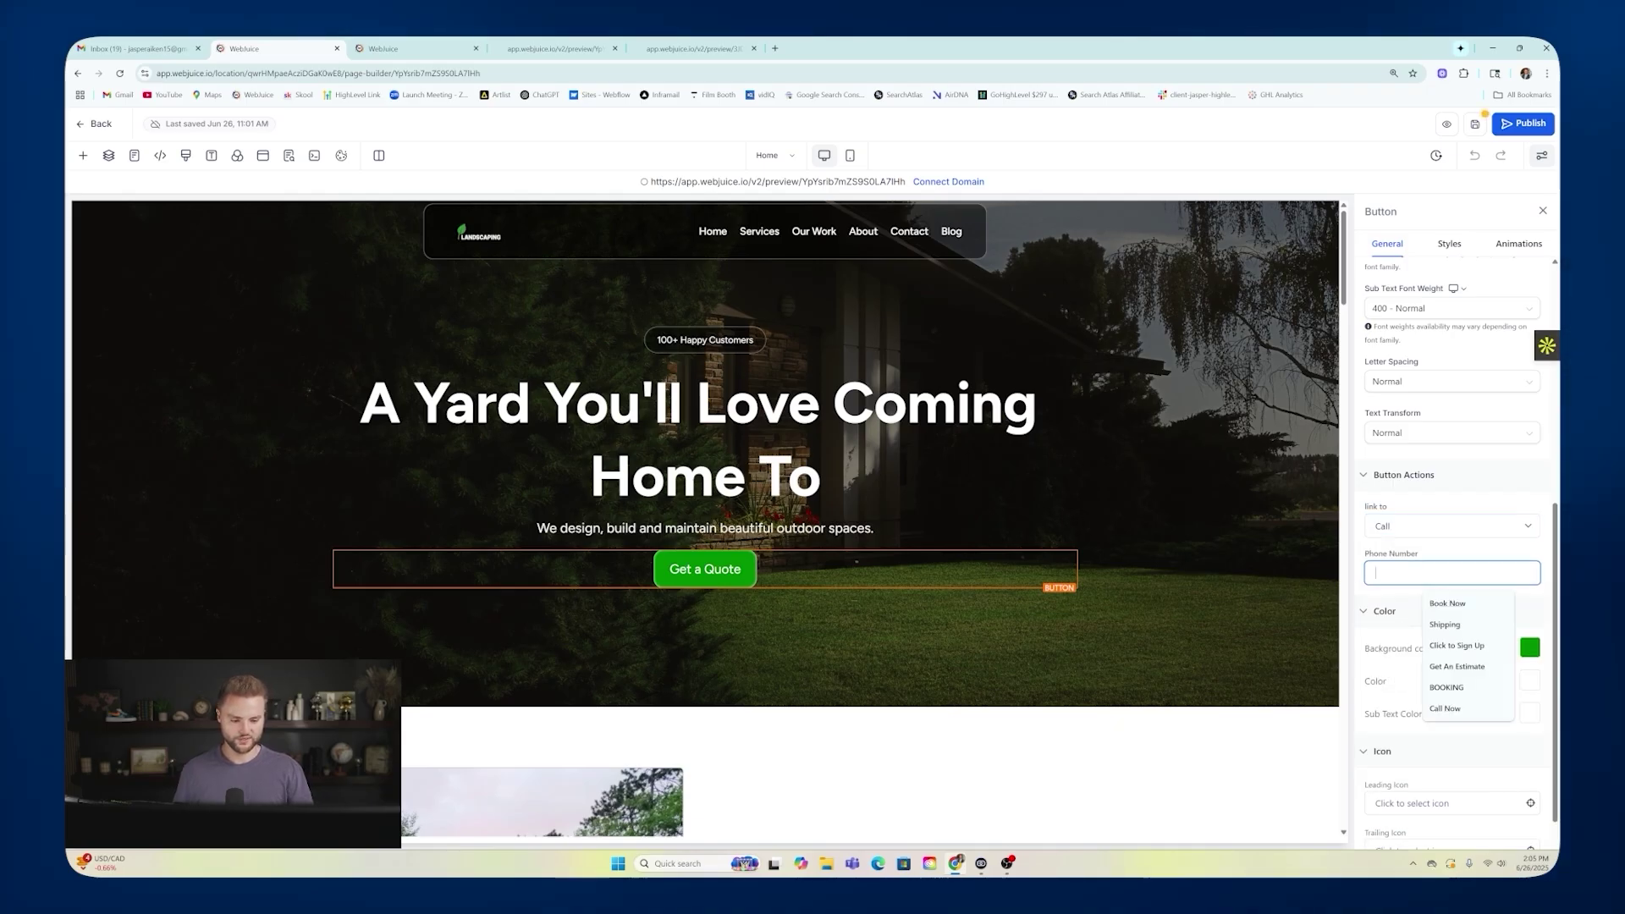
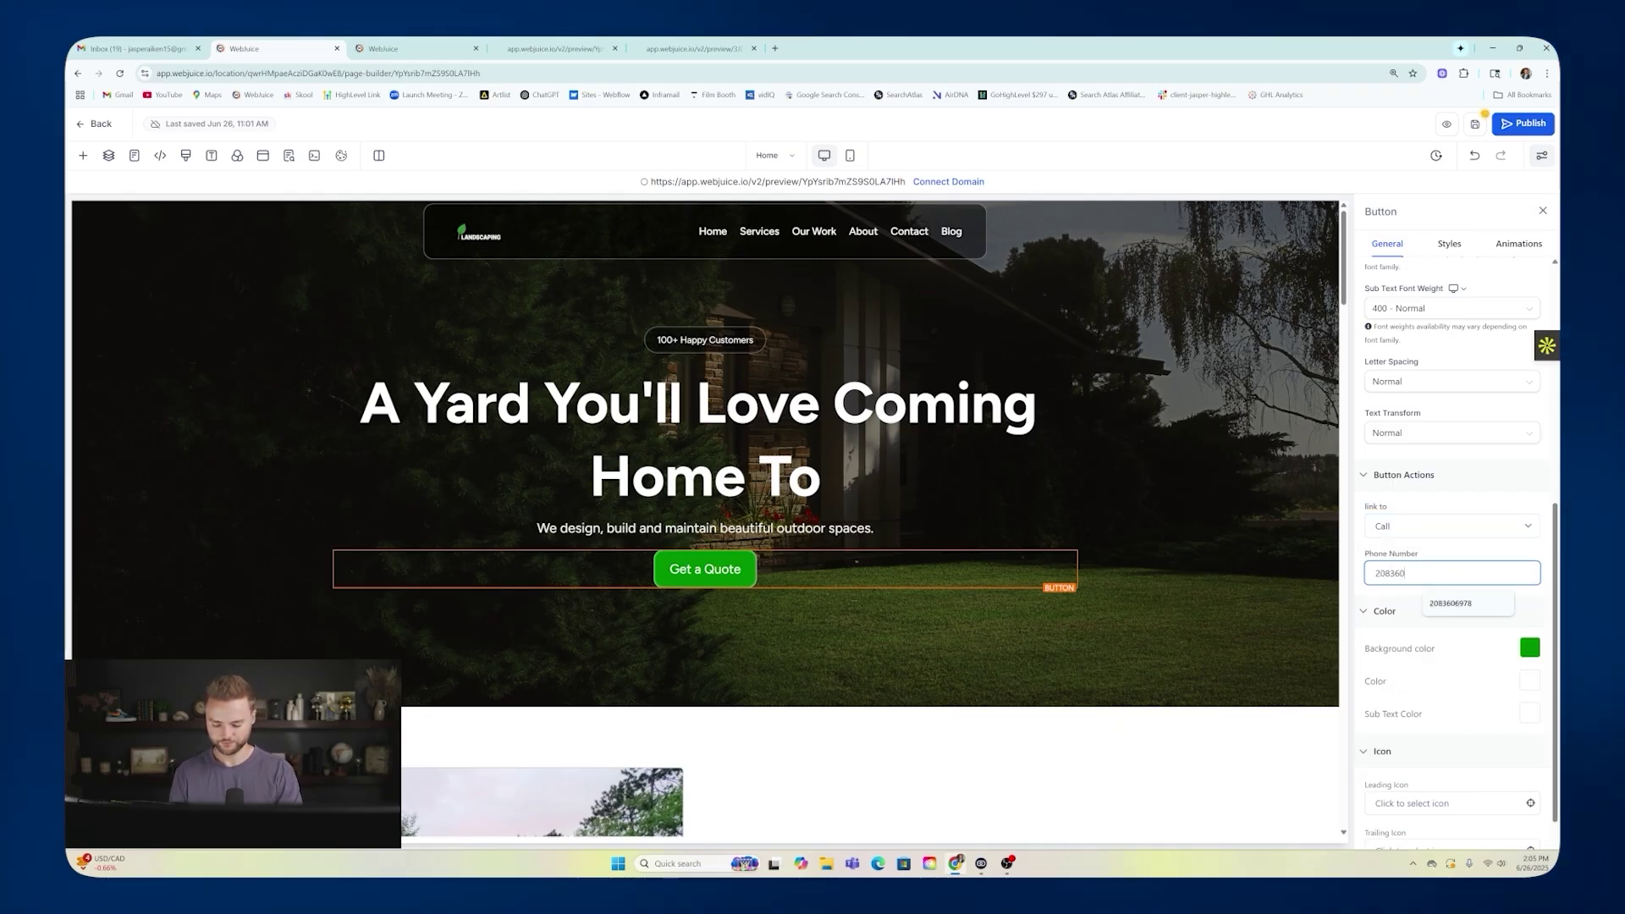
{"action": "left_click", "coordinate": [1428, 555]}
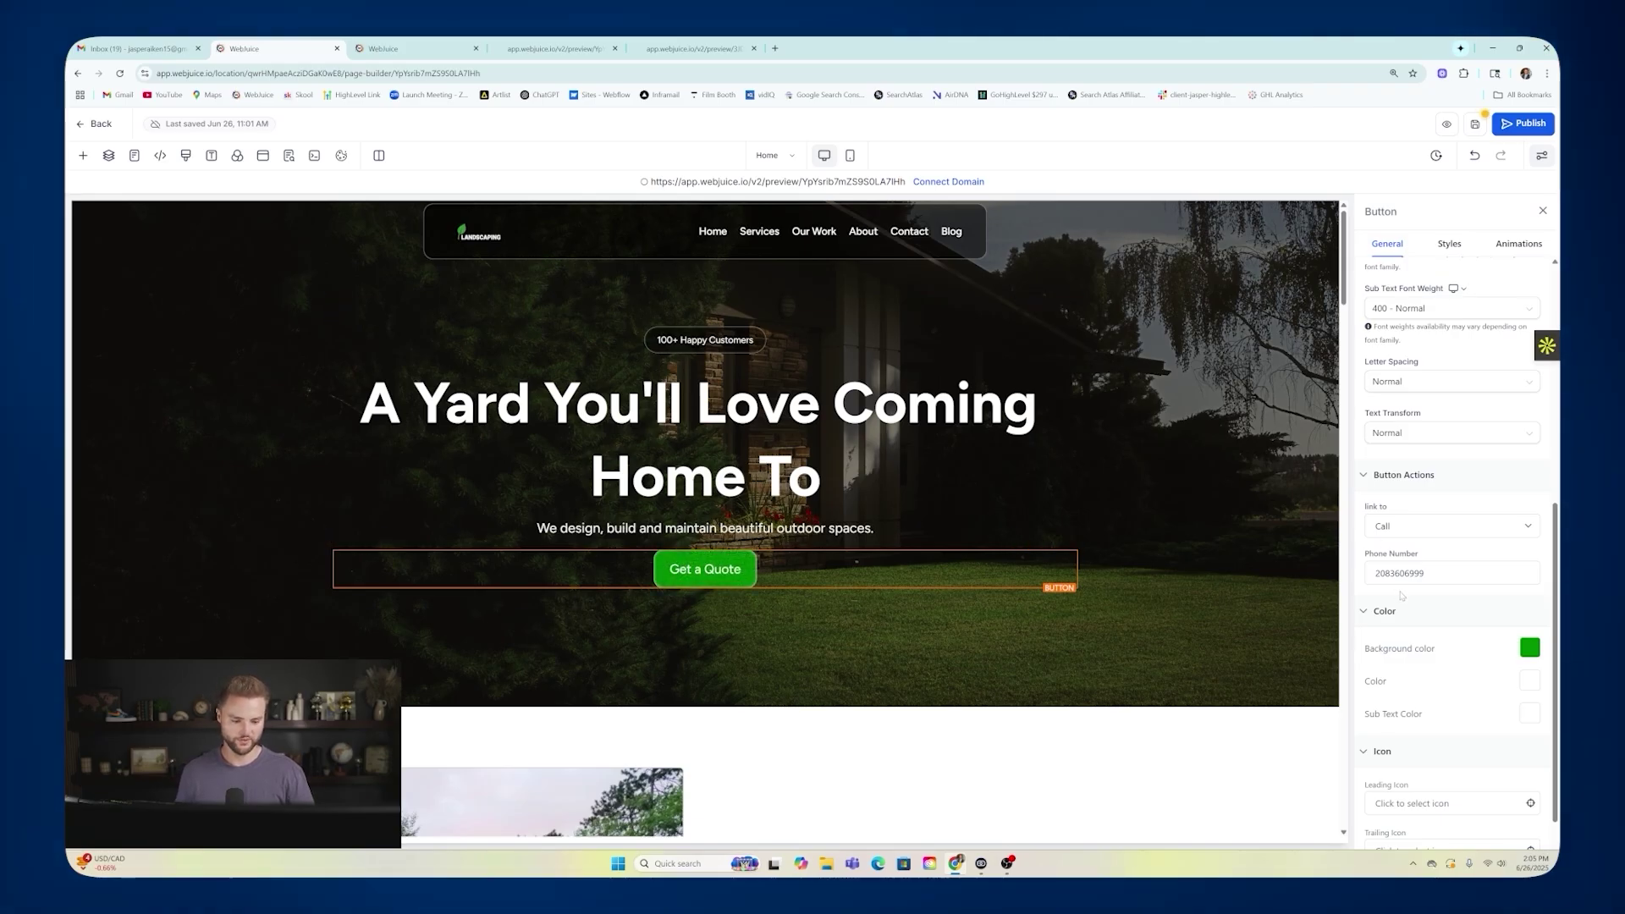
Relabel the button 'Call Now!' with the phone number as its sub text.
{"action": "scroll", "coordinate": [1439, 594], "scroll_direction": "up", "scroll_amount": 5}
{"action": "left_click", "coordinate": [1398, 384]}
{"action": "key", "text": "ctrl+a"}
{"action": "type", "text": "C"}
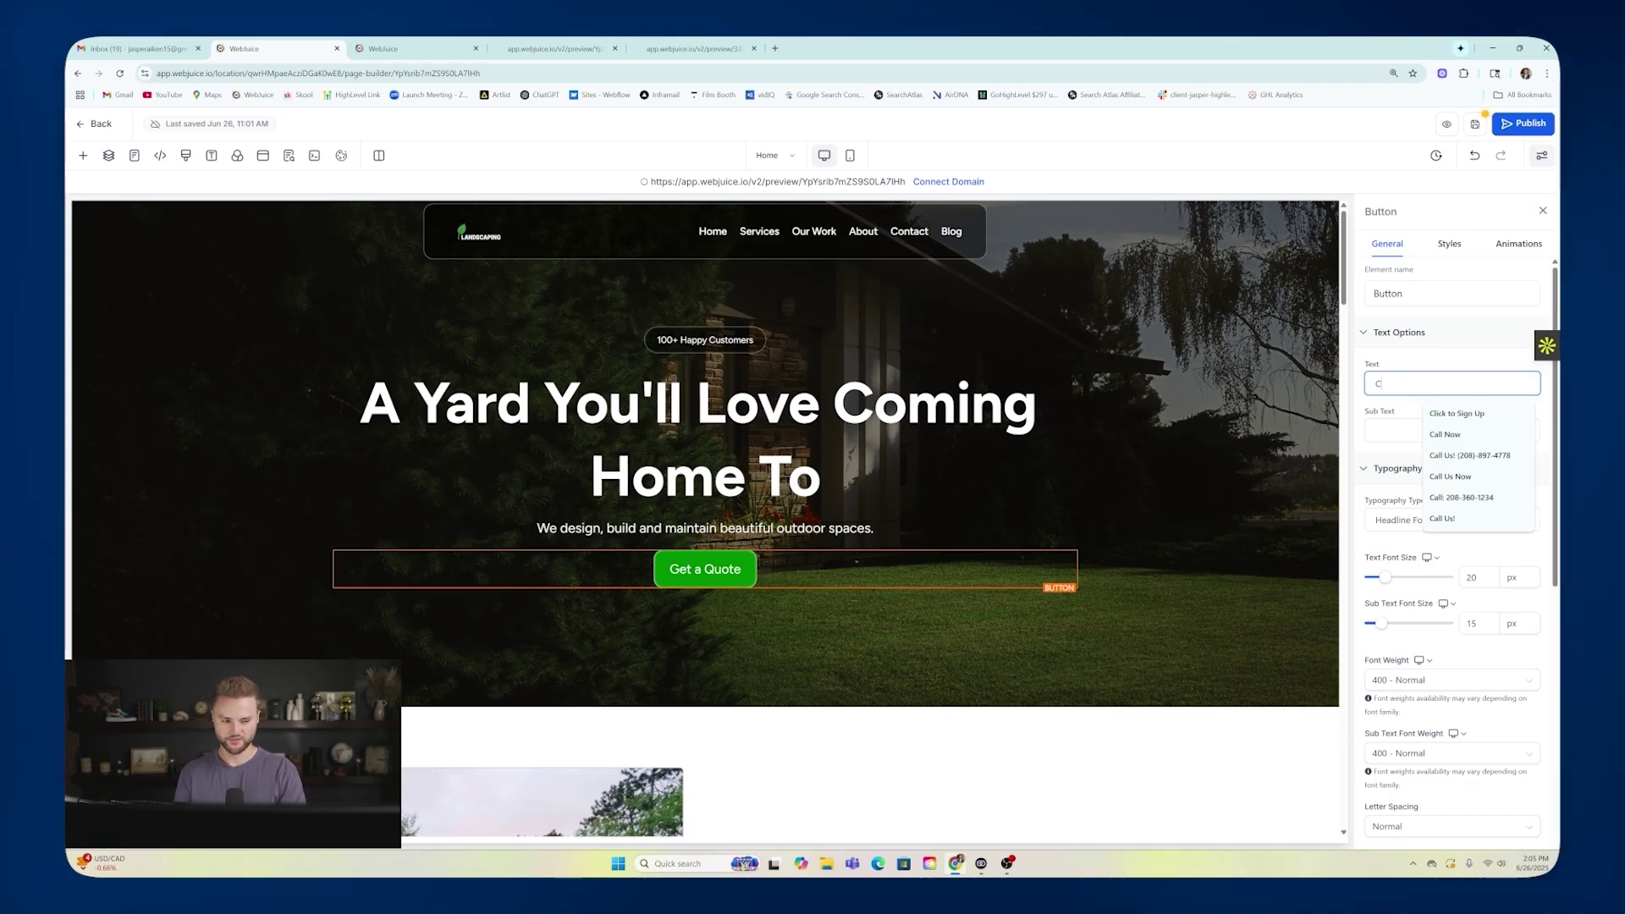
{"action": "type", "text": "all Now!"}
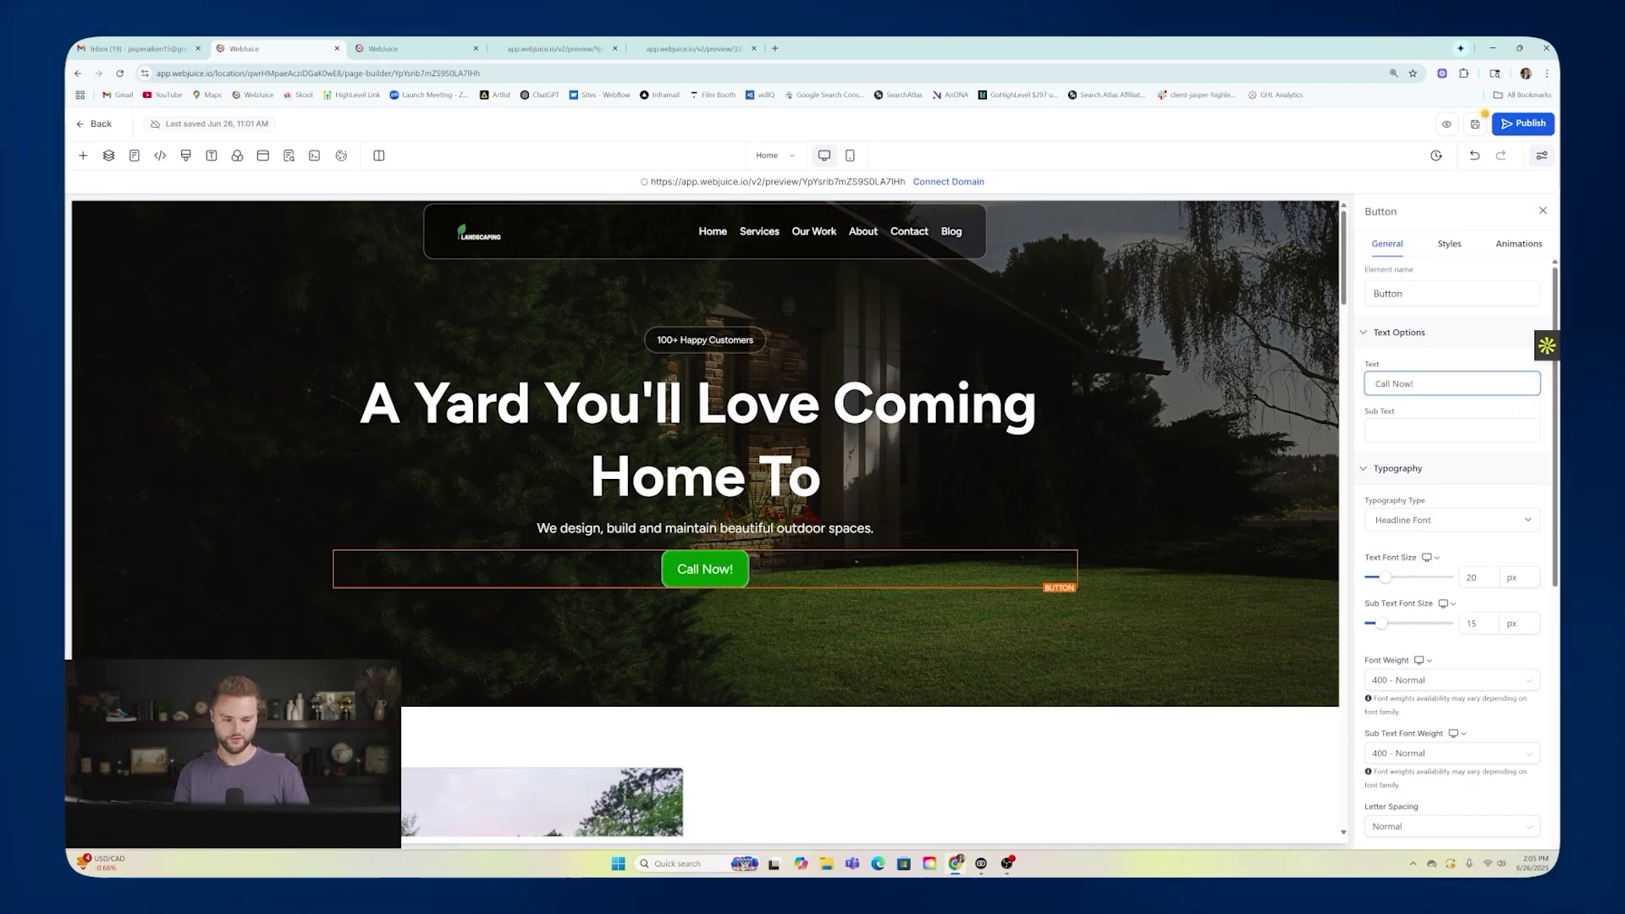
{"action": "left_click", "coordinate": [1384, 427]}
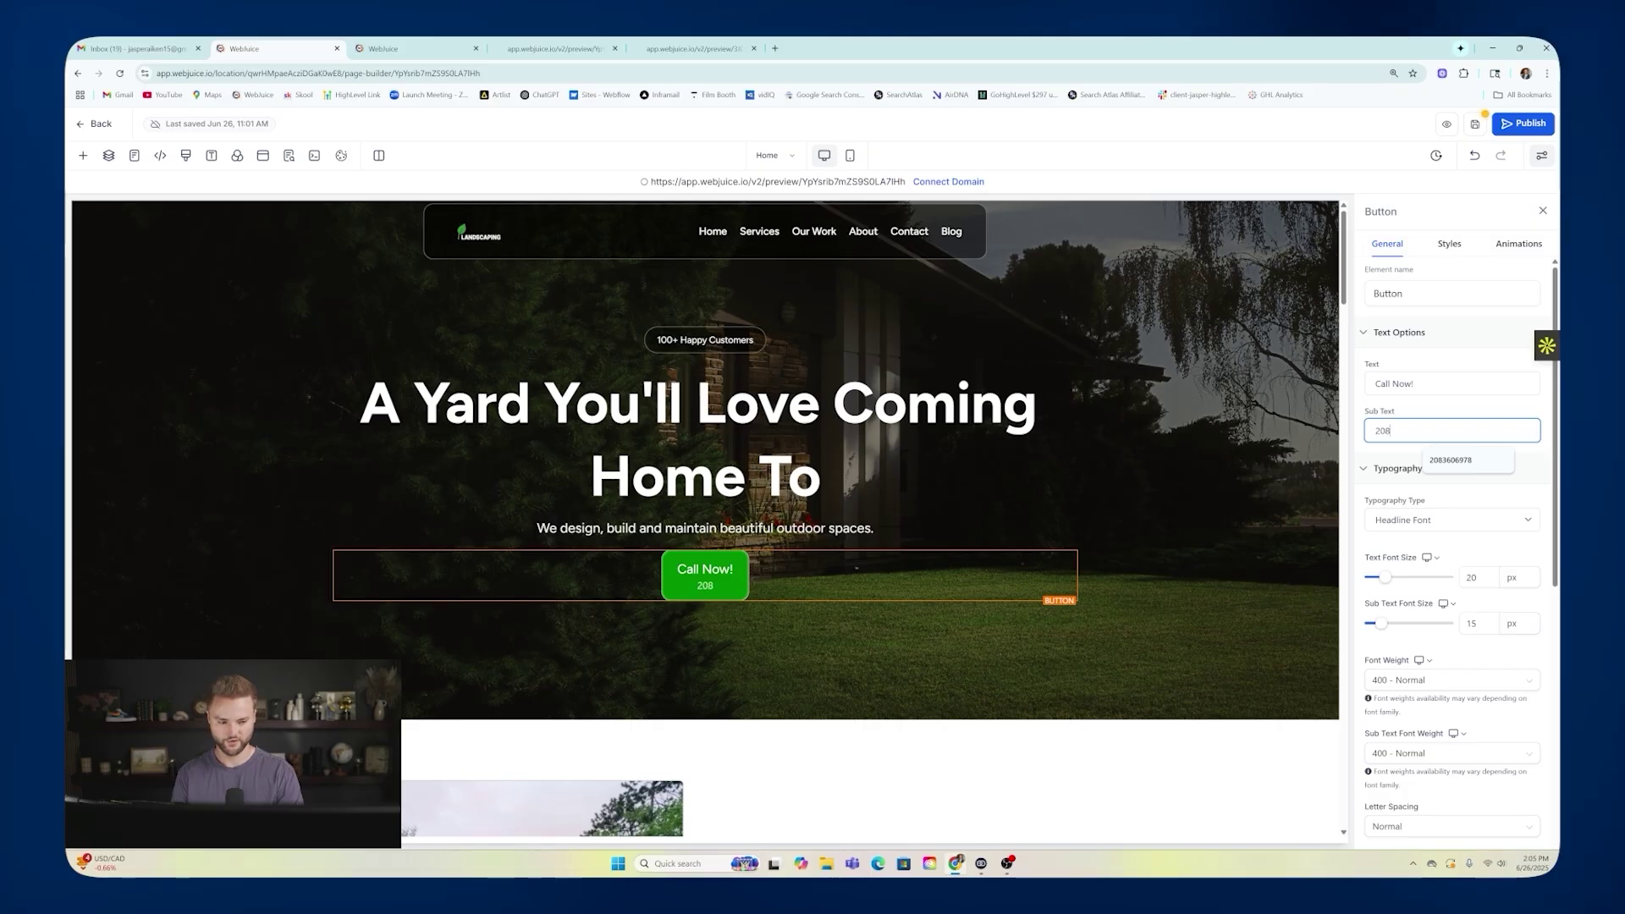
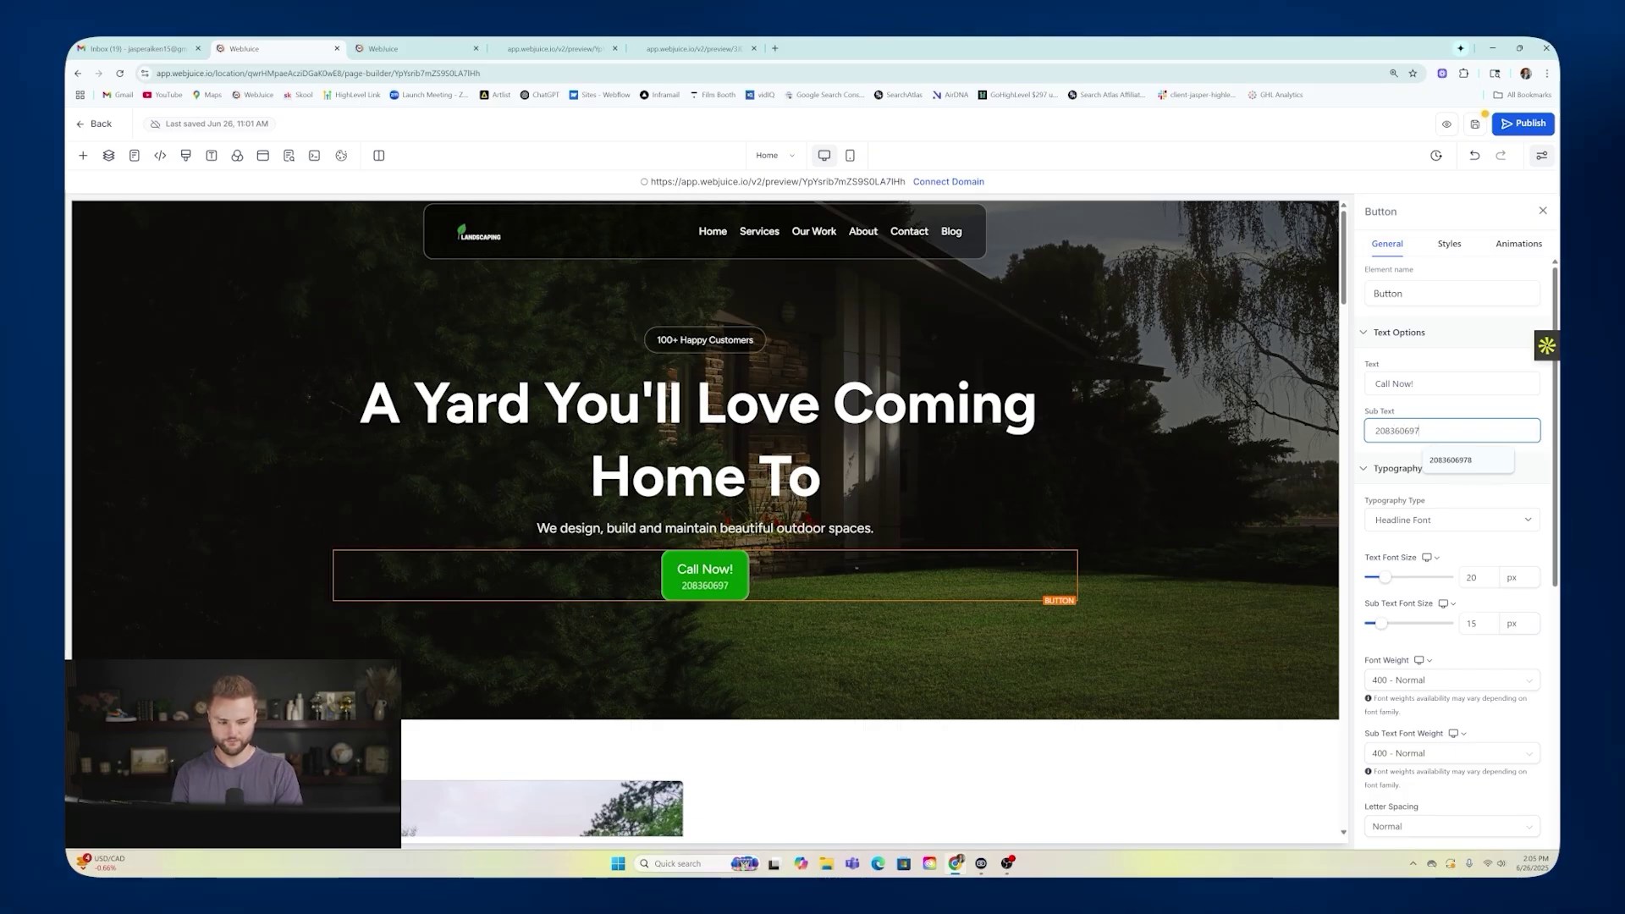
{"action": "left_click", "coordinate": [700, 576]}
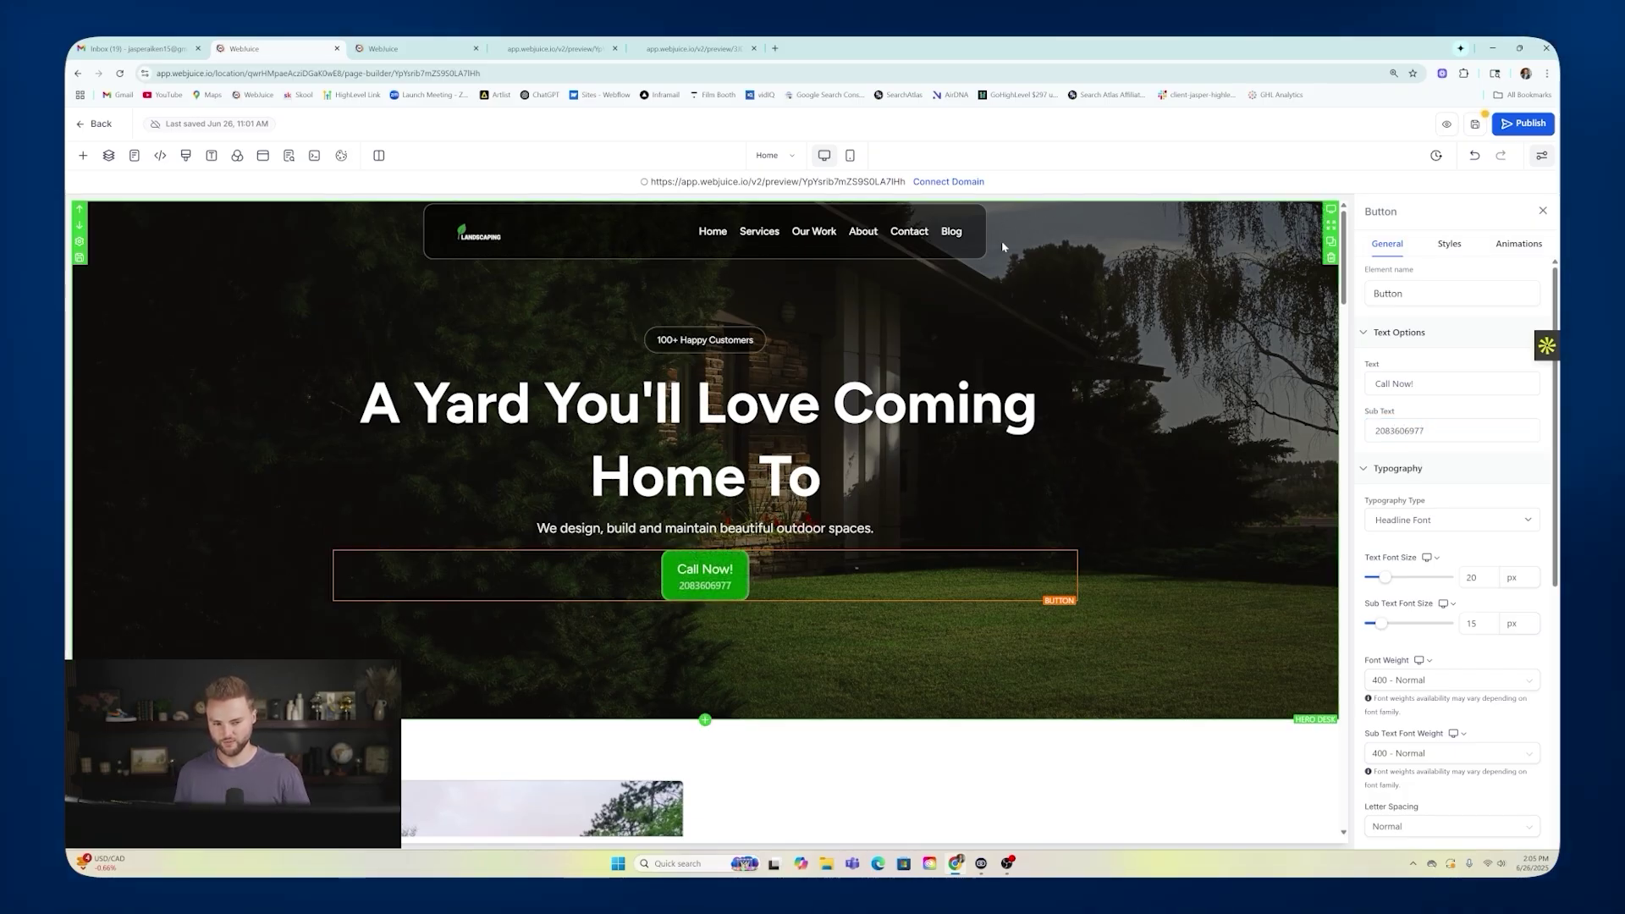
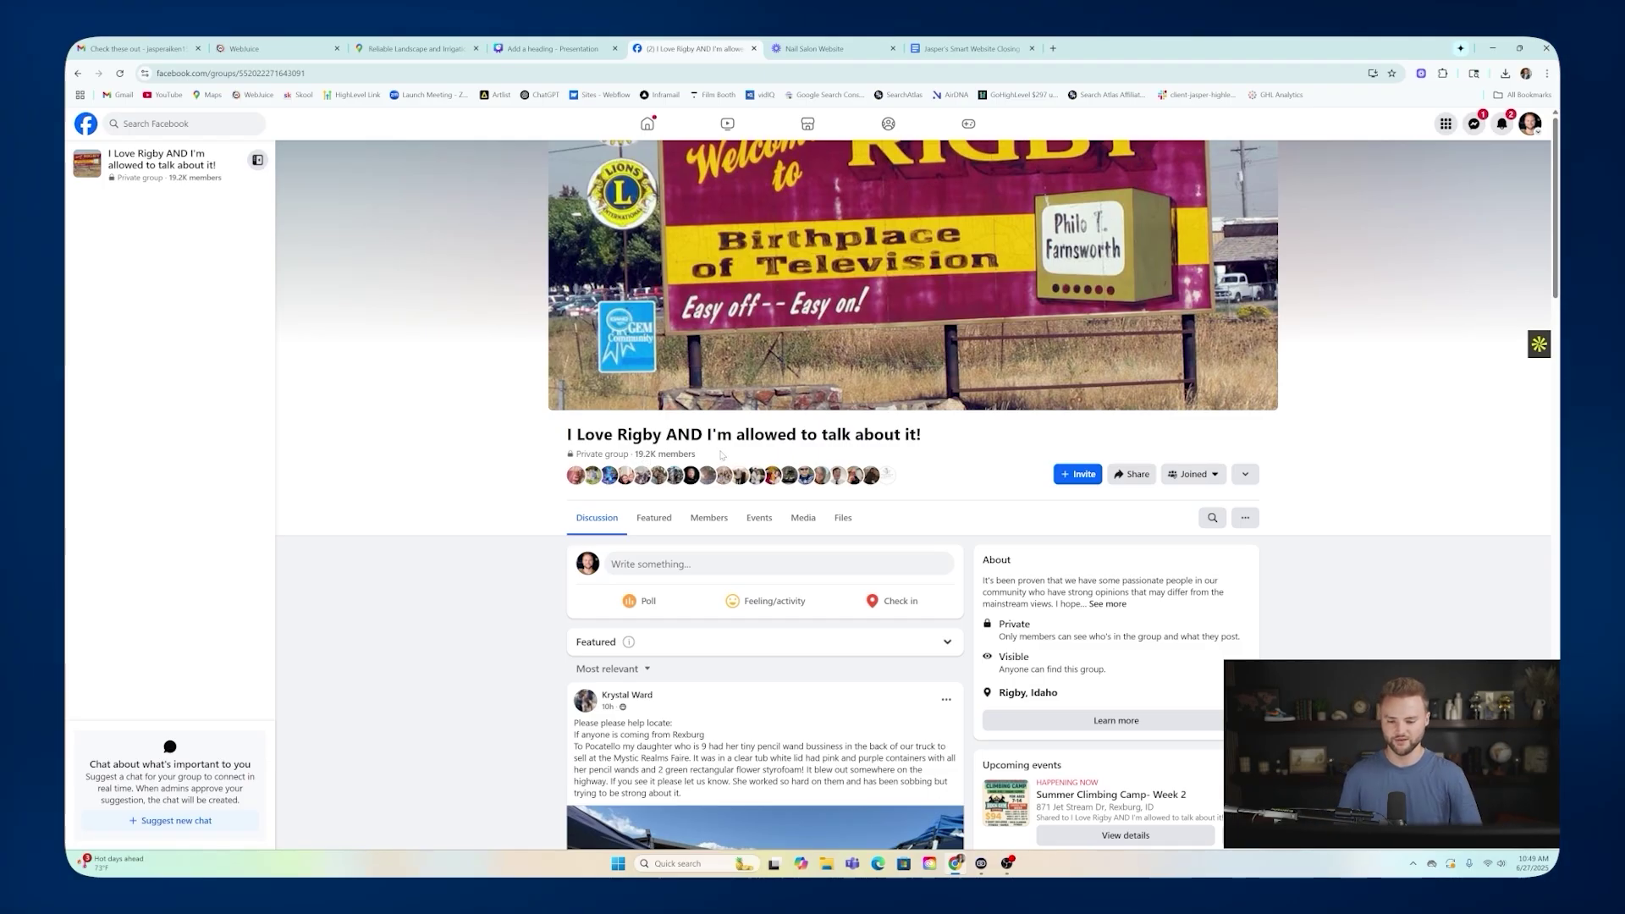
Show your own content in the I Love Rigby group via the group's '...' menu.
{"action": "scroll", "coordinate": [931, 389], "scroll_direction": "down", "scroll_amount": 1}
{"action": "scroll", "coordinate": [934, 387], "scroll_direction": "up", "scroll_amount": 1}
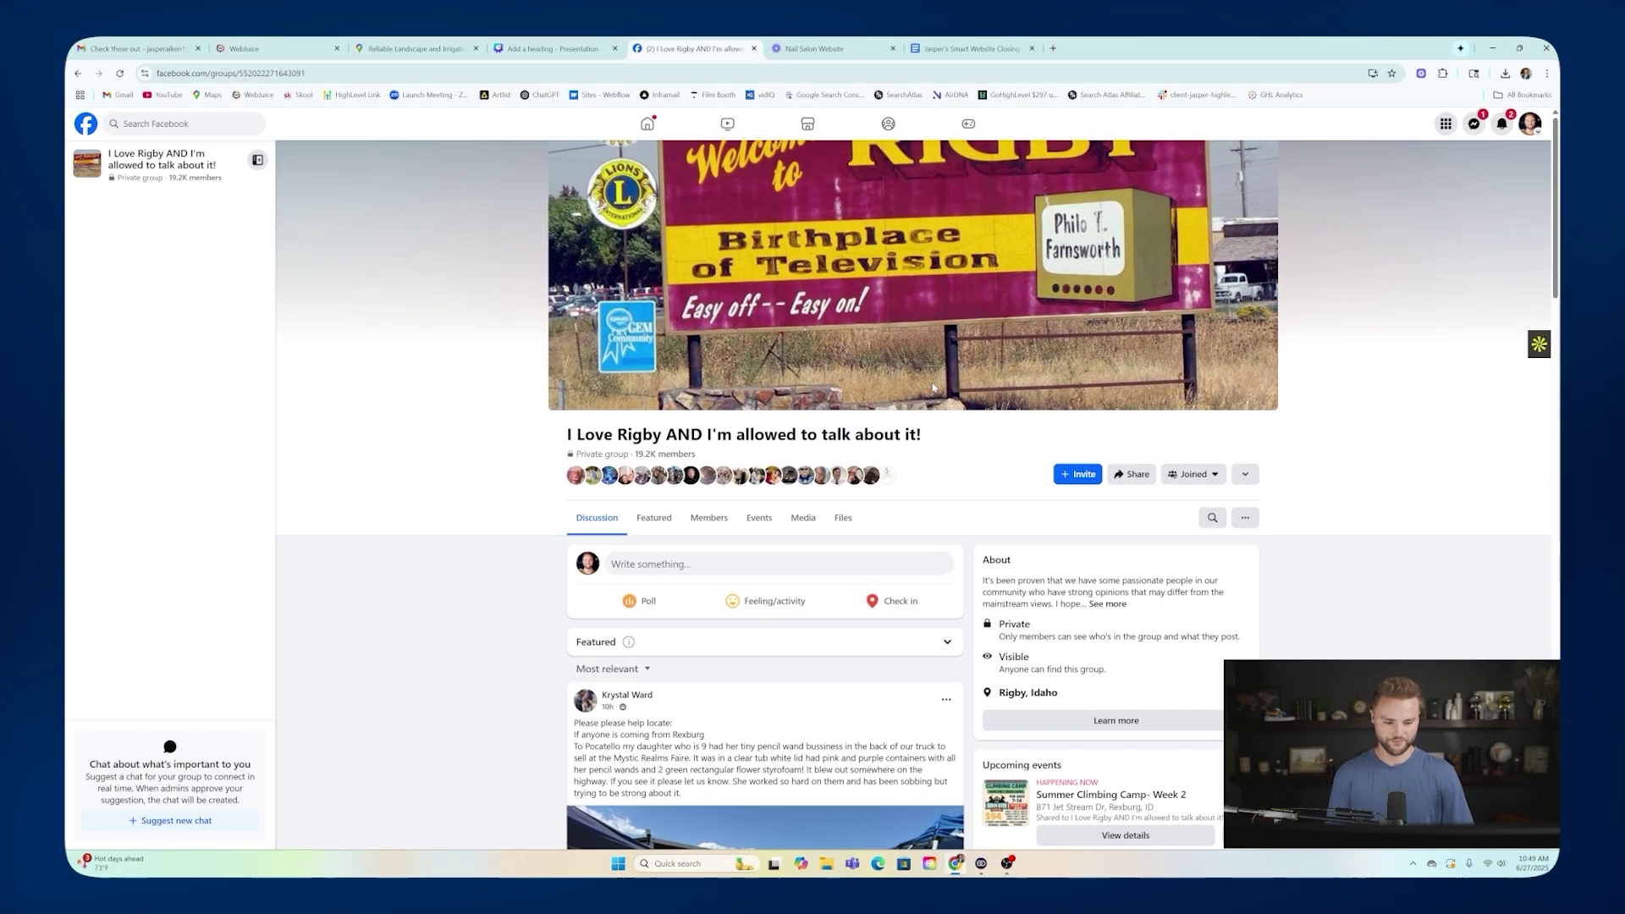
{"action": "left_click", "coordinate": [1245, 517]}
{"action": "left_click", "coordinate": [1214, 551]}
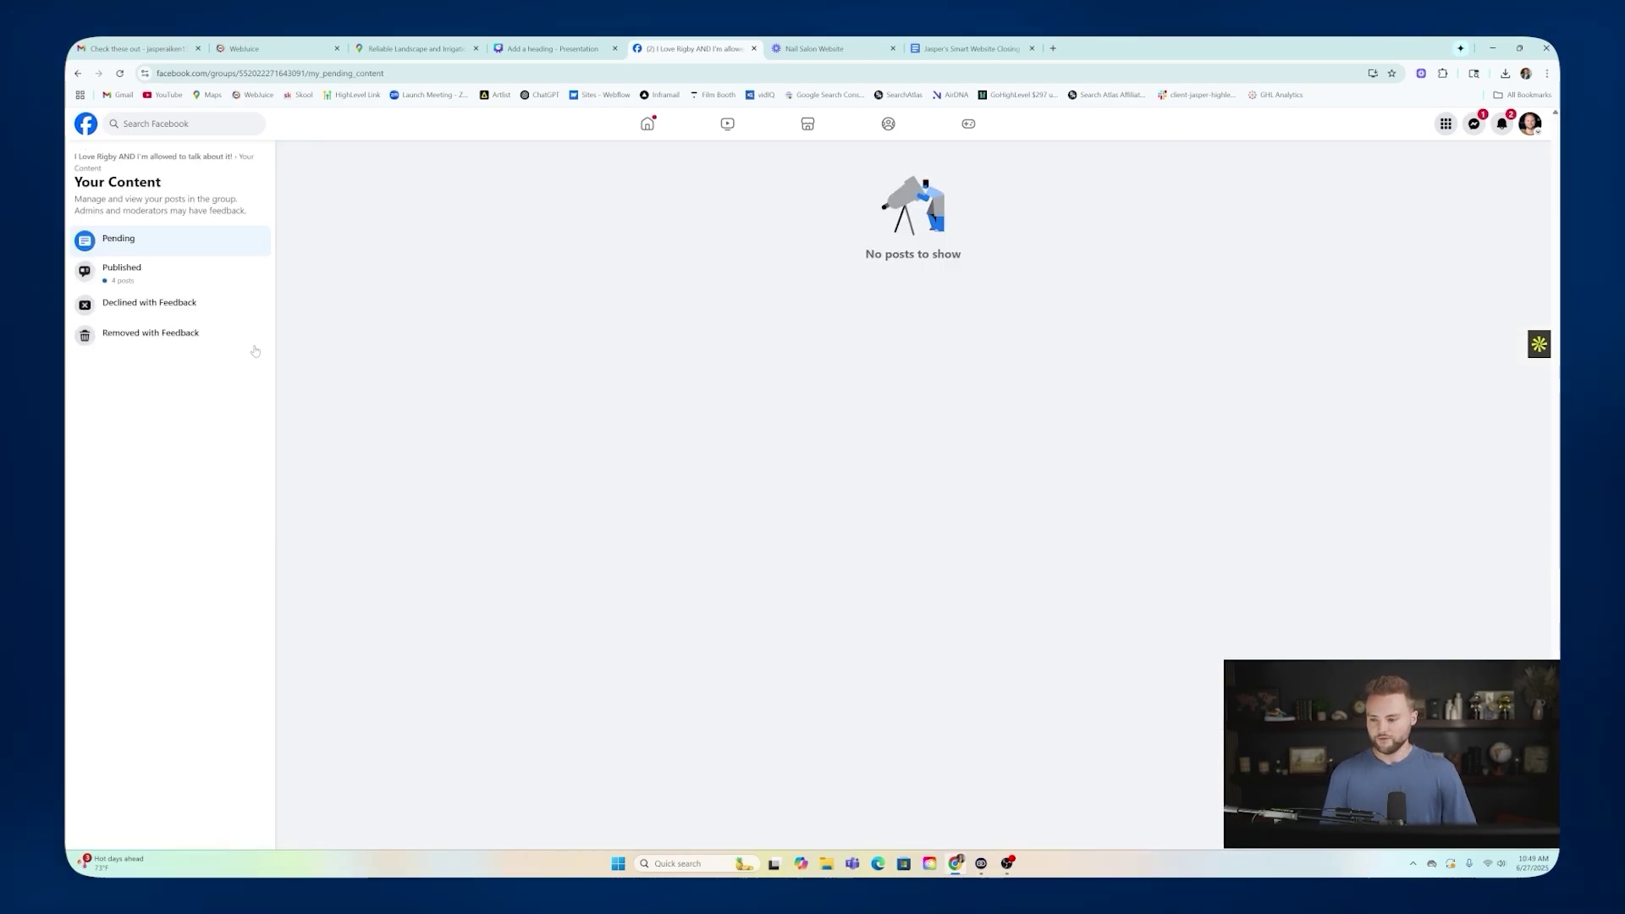
Open your published free-website post in the group, expand its full text and show its 18 comments.
{"action": "left_click", "coordinate": [126, 269]}
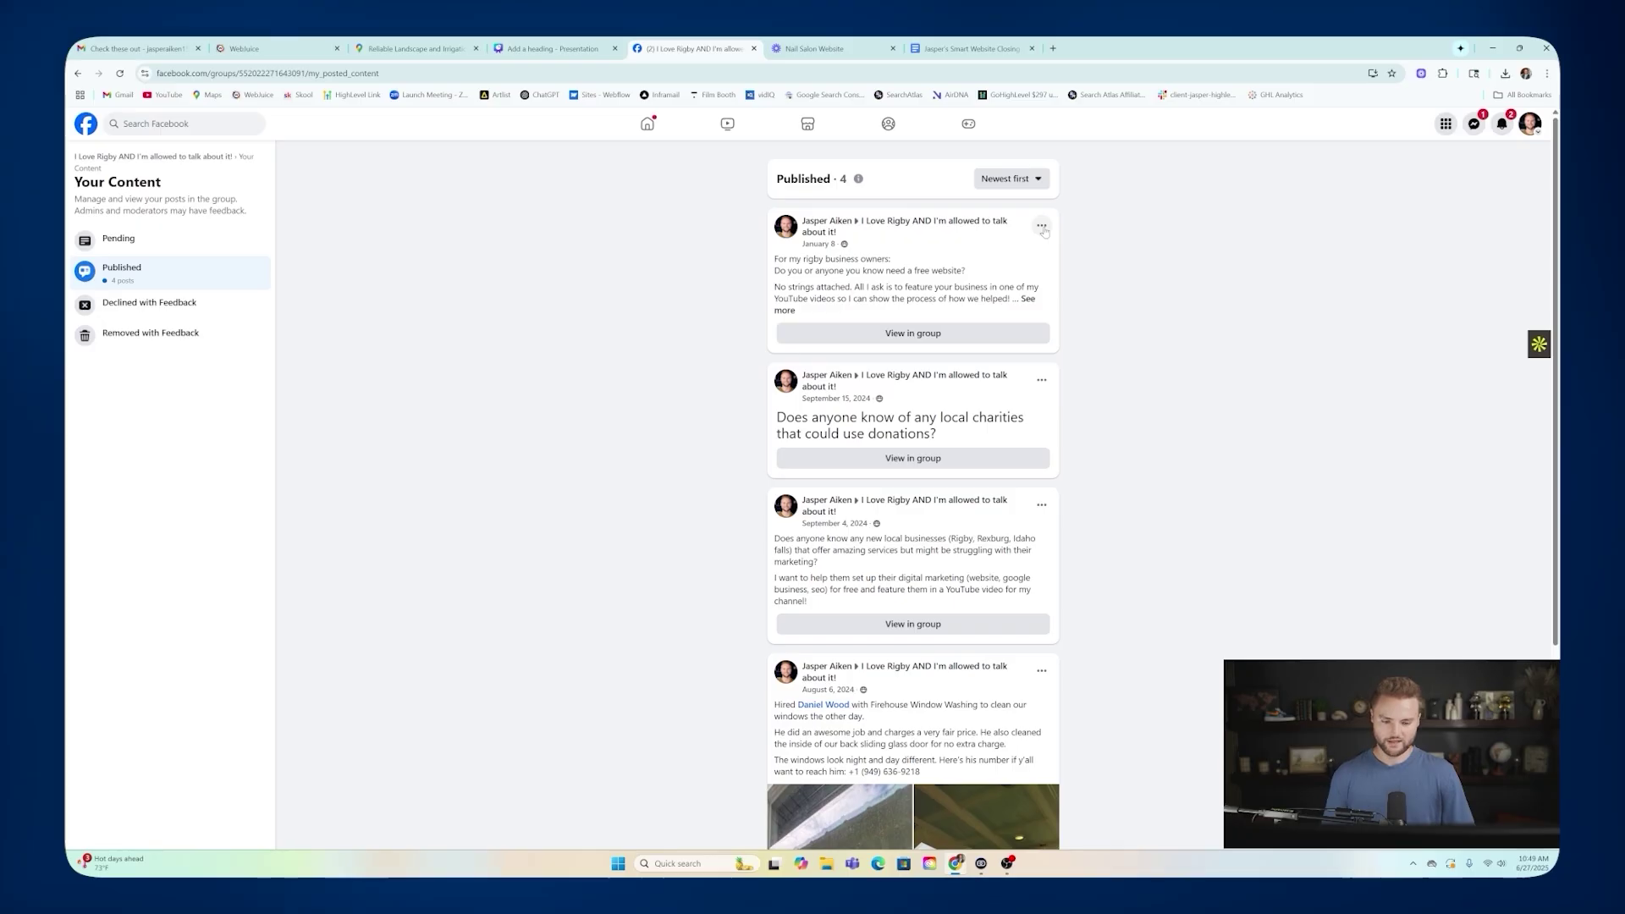
{"action": "left_click", "coordinate": [929, 340]}
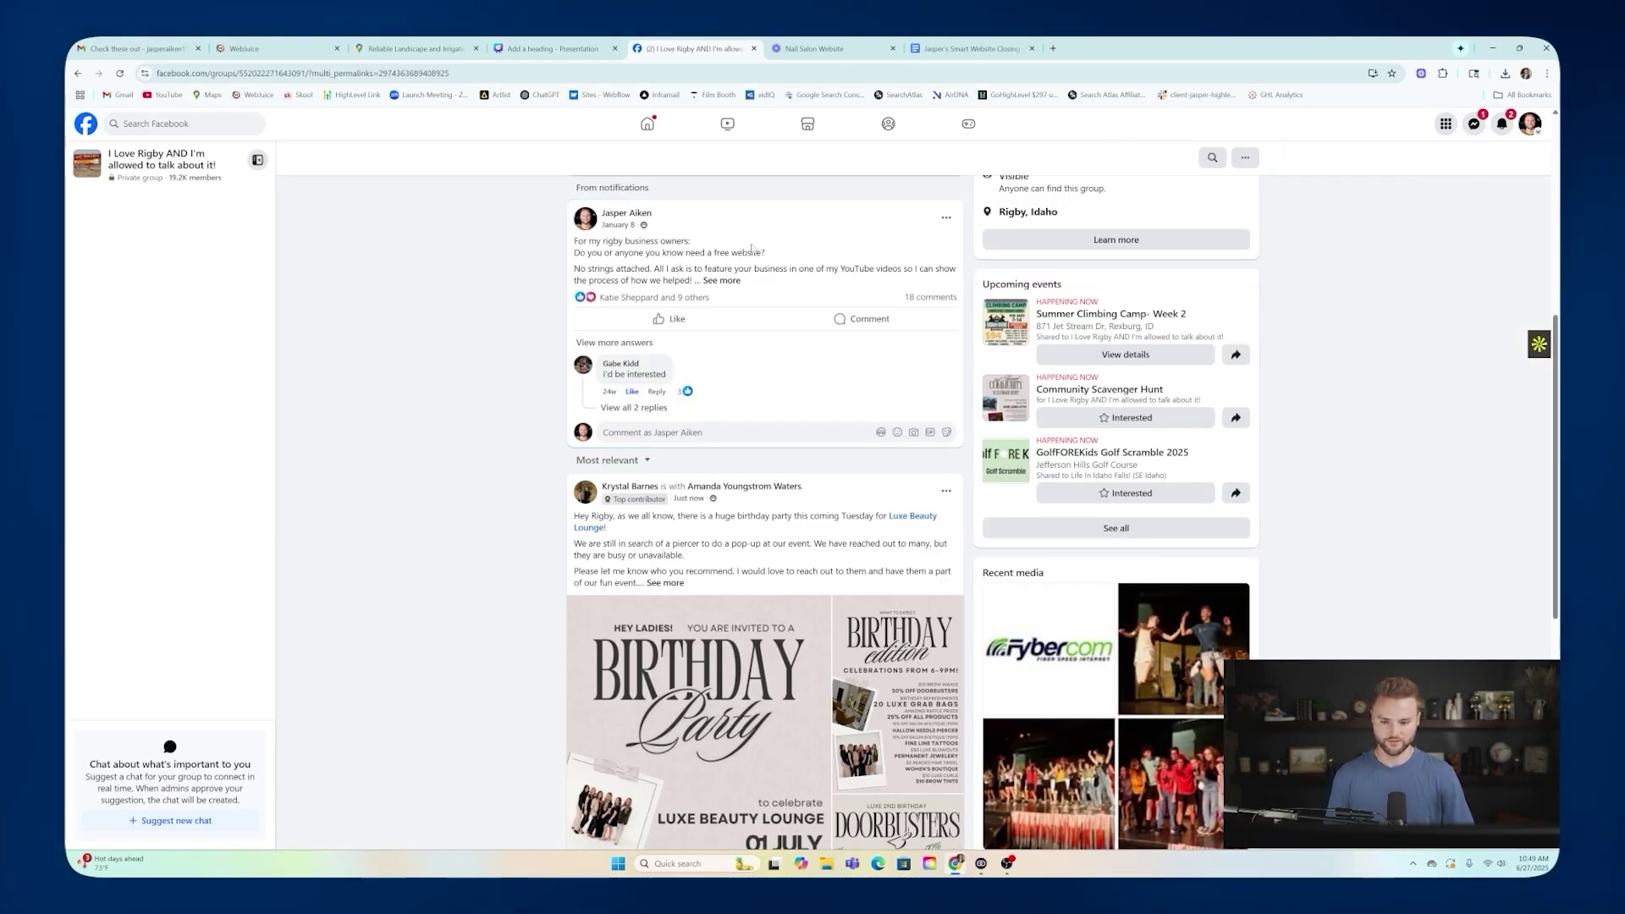
{"action": "left_click", "coordinate": [722, 280]}
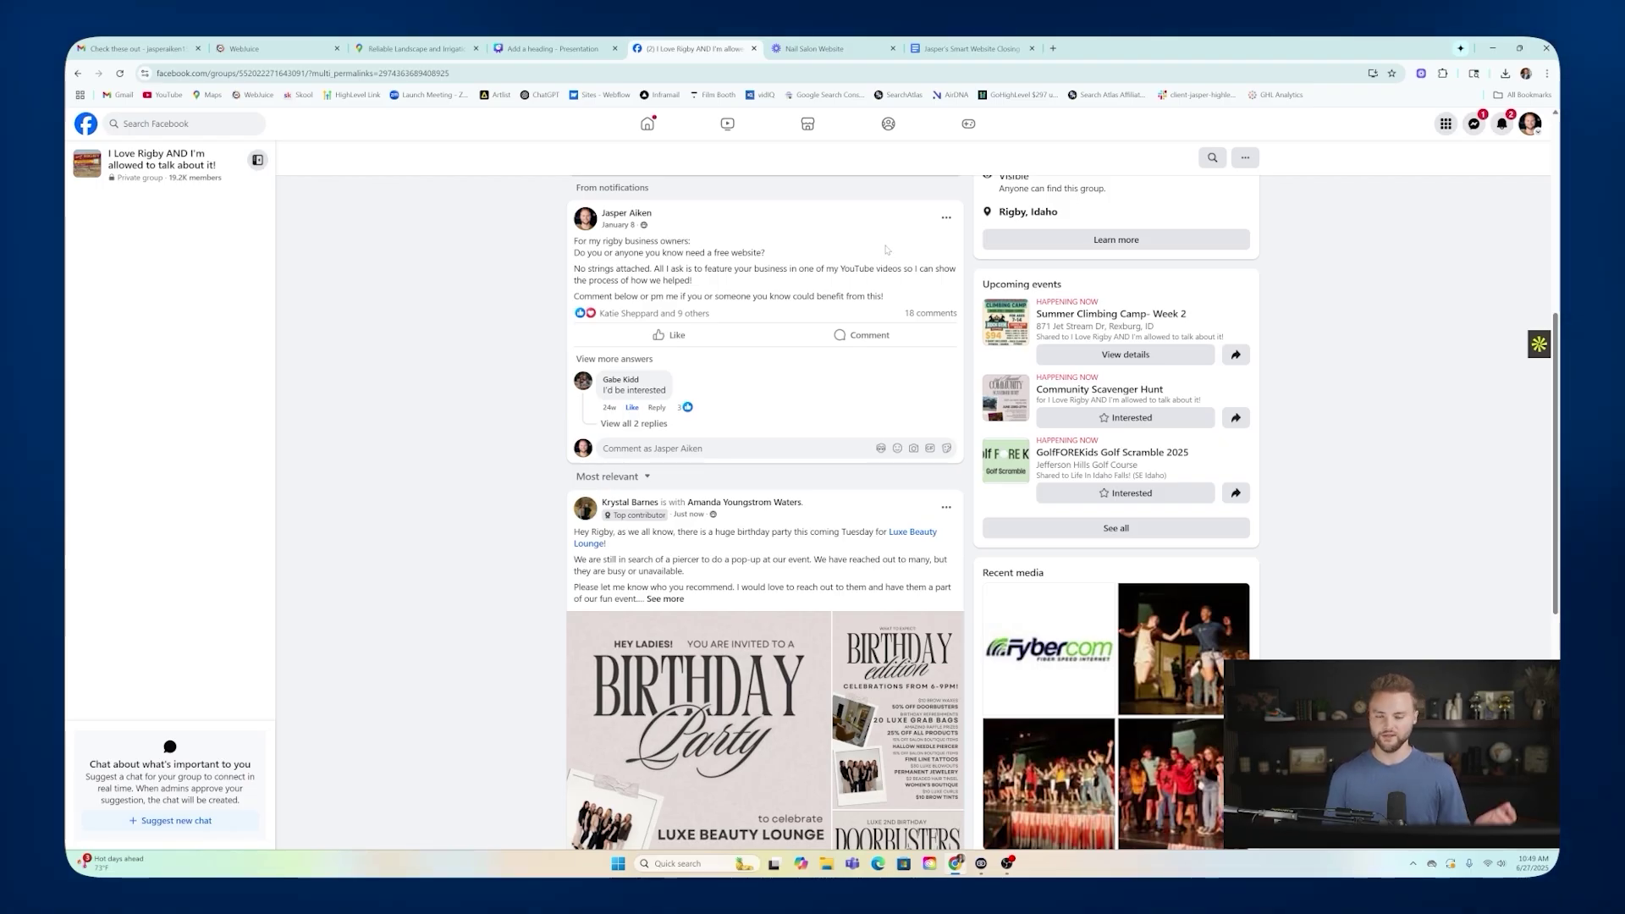
{"action": "left_click", "coordinate": [922, 315]}
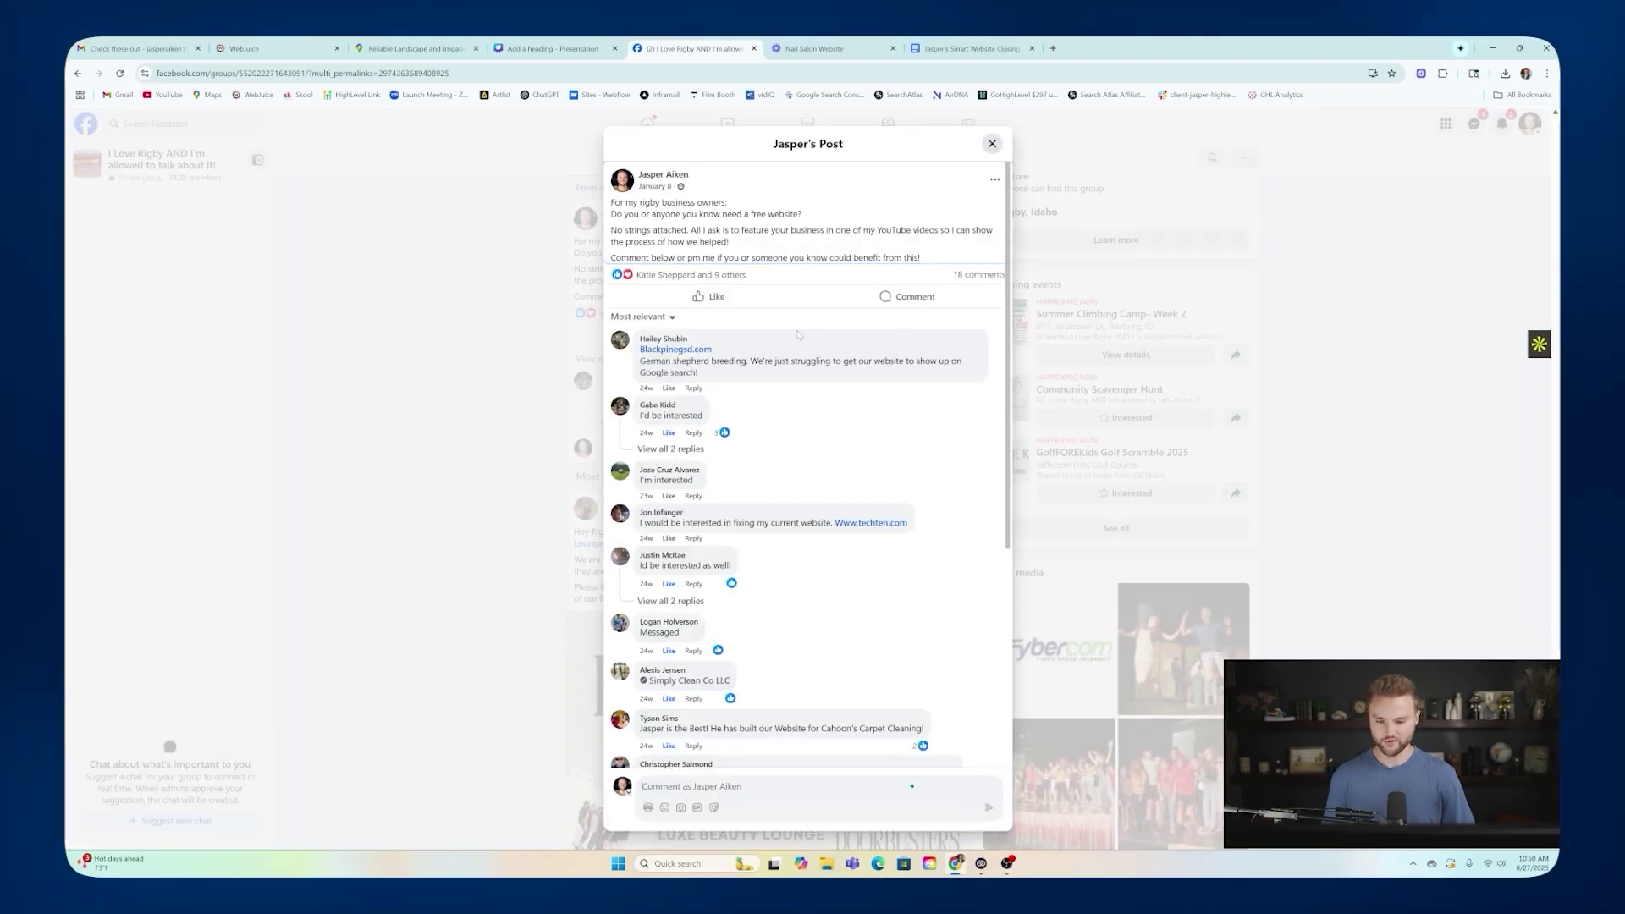
Read through the replies on the free-website post, then close the post dialog.
{"action": "scroll", "coordinate": [792, 340], "scroll_direction": "down", "scroll_amount": 1}
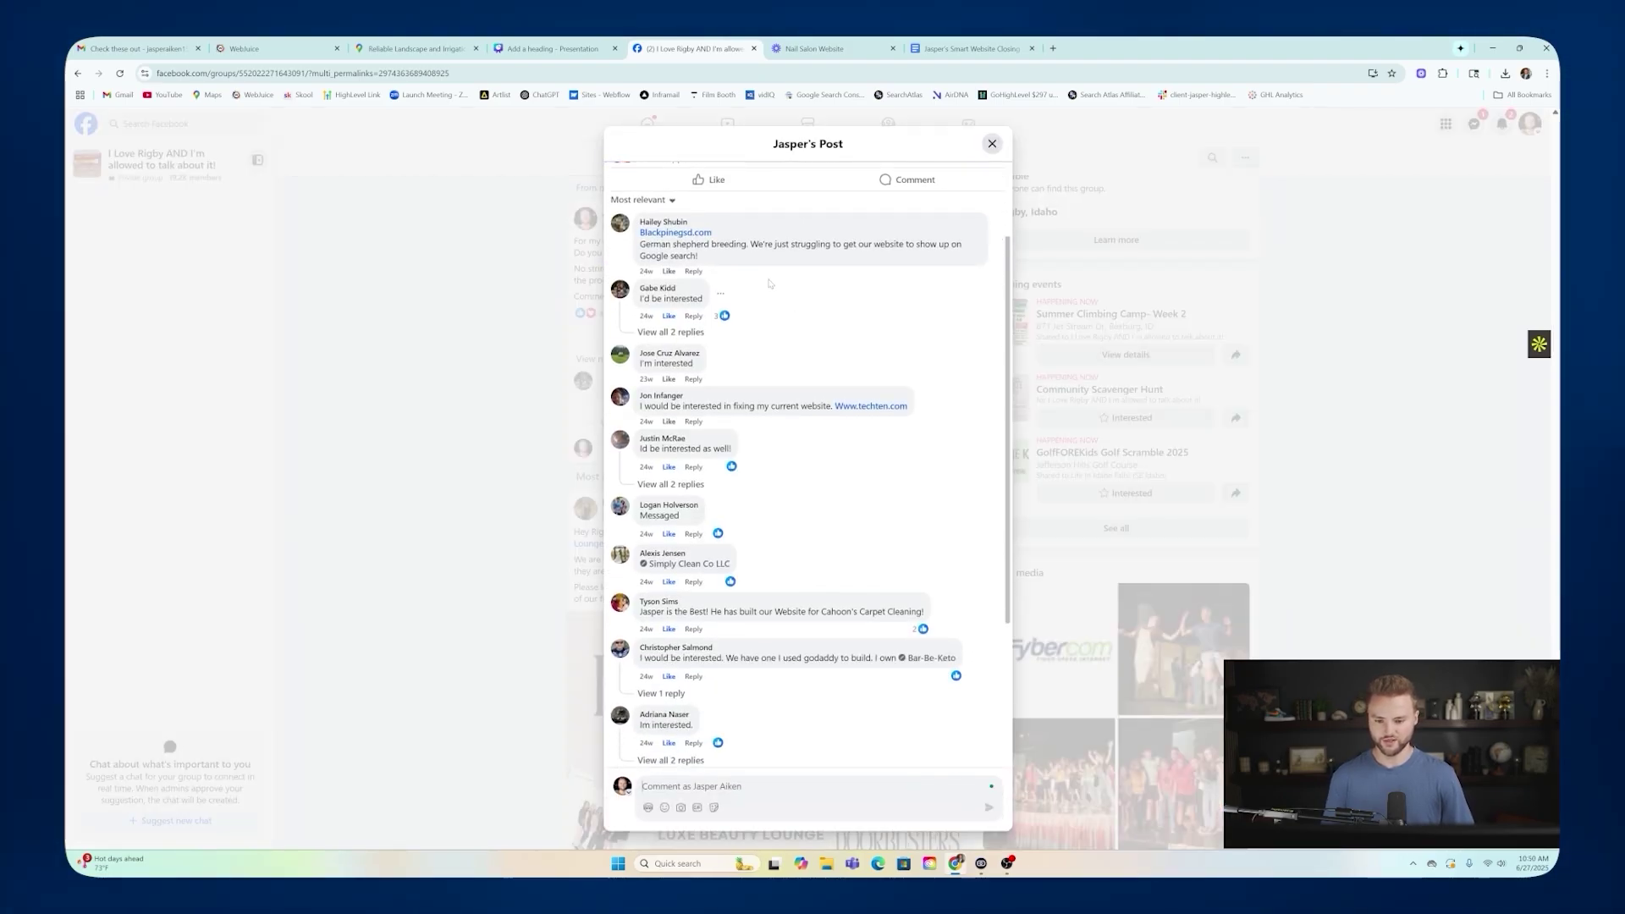
{"action": "scroll", "coordinate": [770, 279], "scroll_direction": "up", "scroll_amount": 1}
{"action": "scroll", "coordinate": [772, 267], "scroll_direction": "down", "scroll_amount": 1}
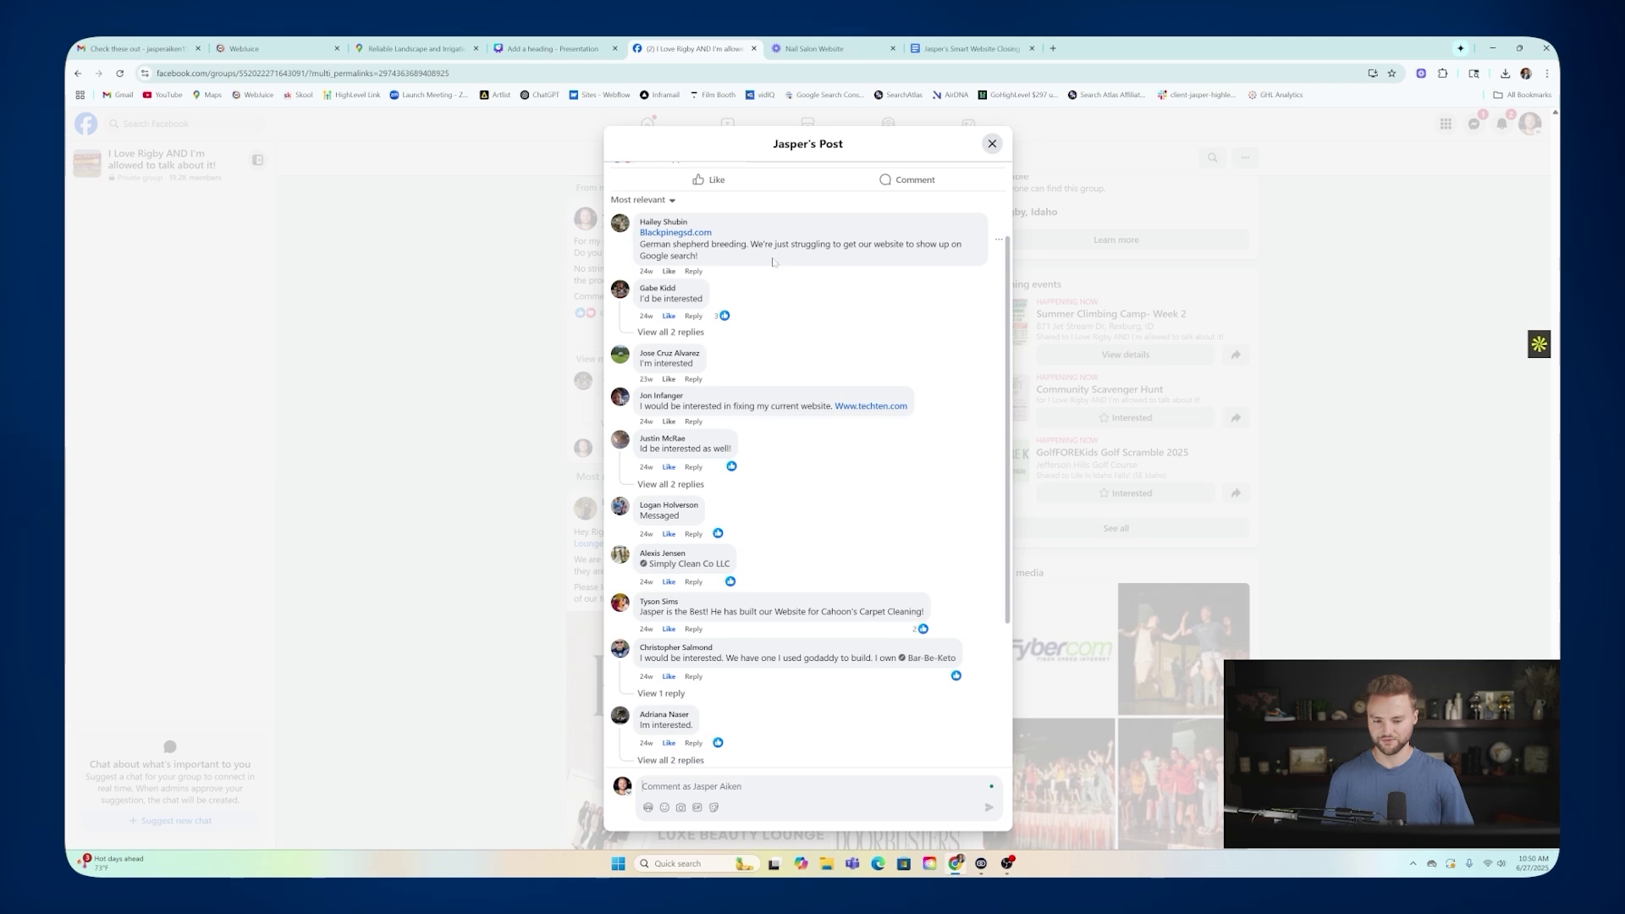
{"action": "scroll", "coordinate": [774, 280], "scroll_direction": "down", "scroll_amount": 1}
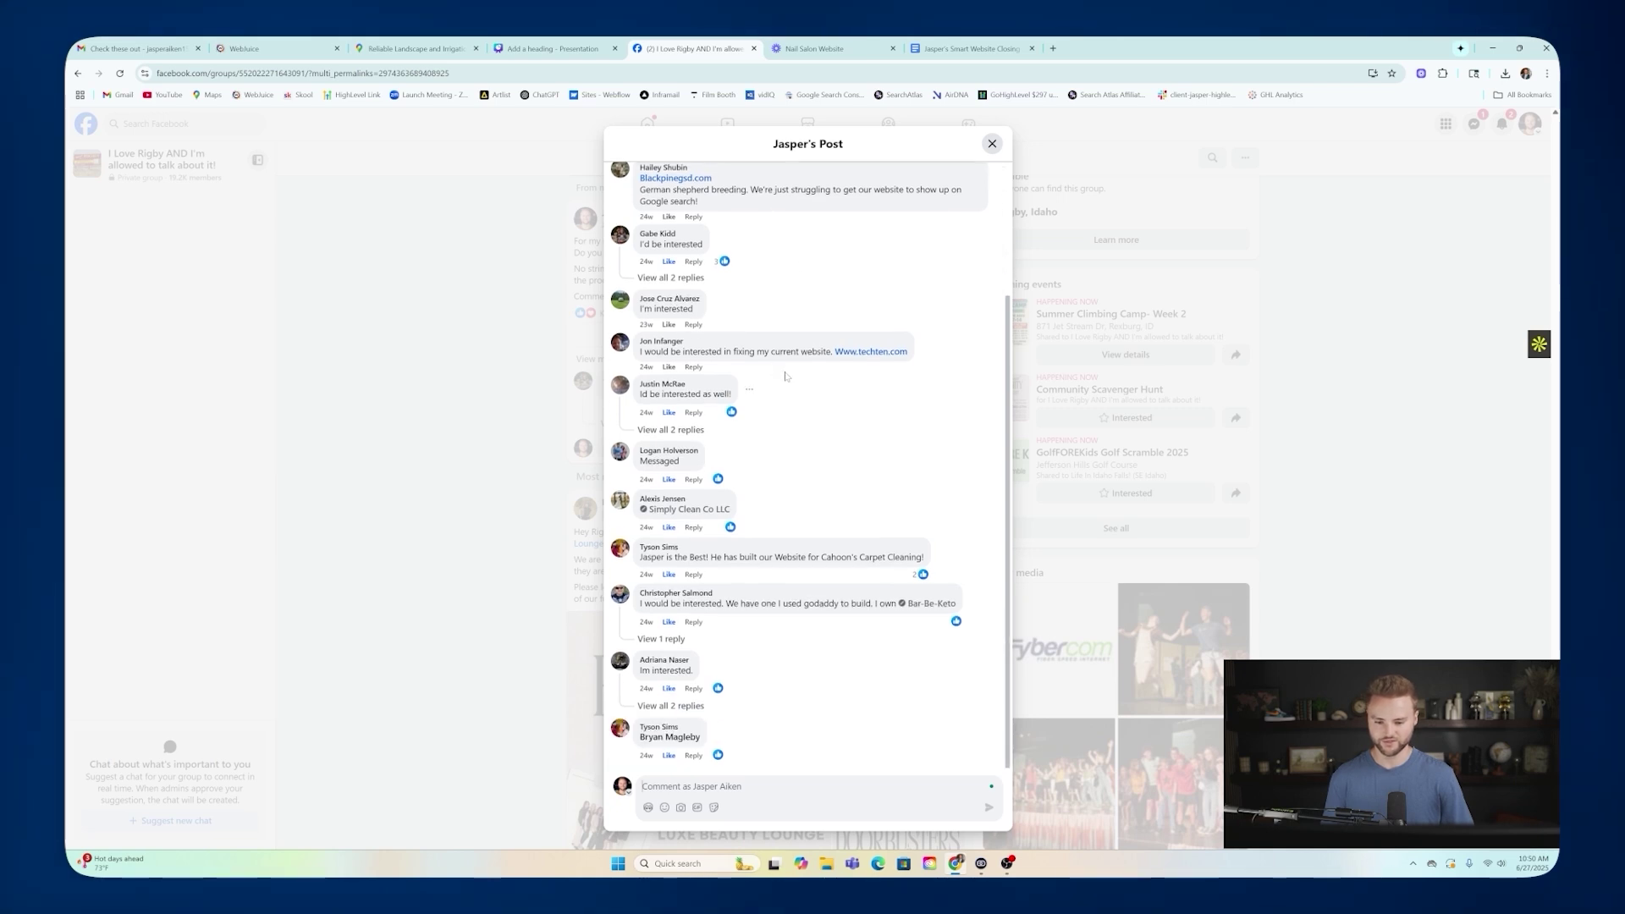
{"action": "scroll", "coordinate": [849, 330], "scroll_direction": "up", "scroll_amount": 3}
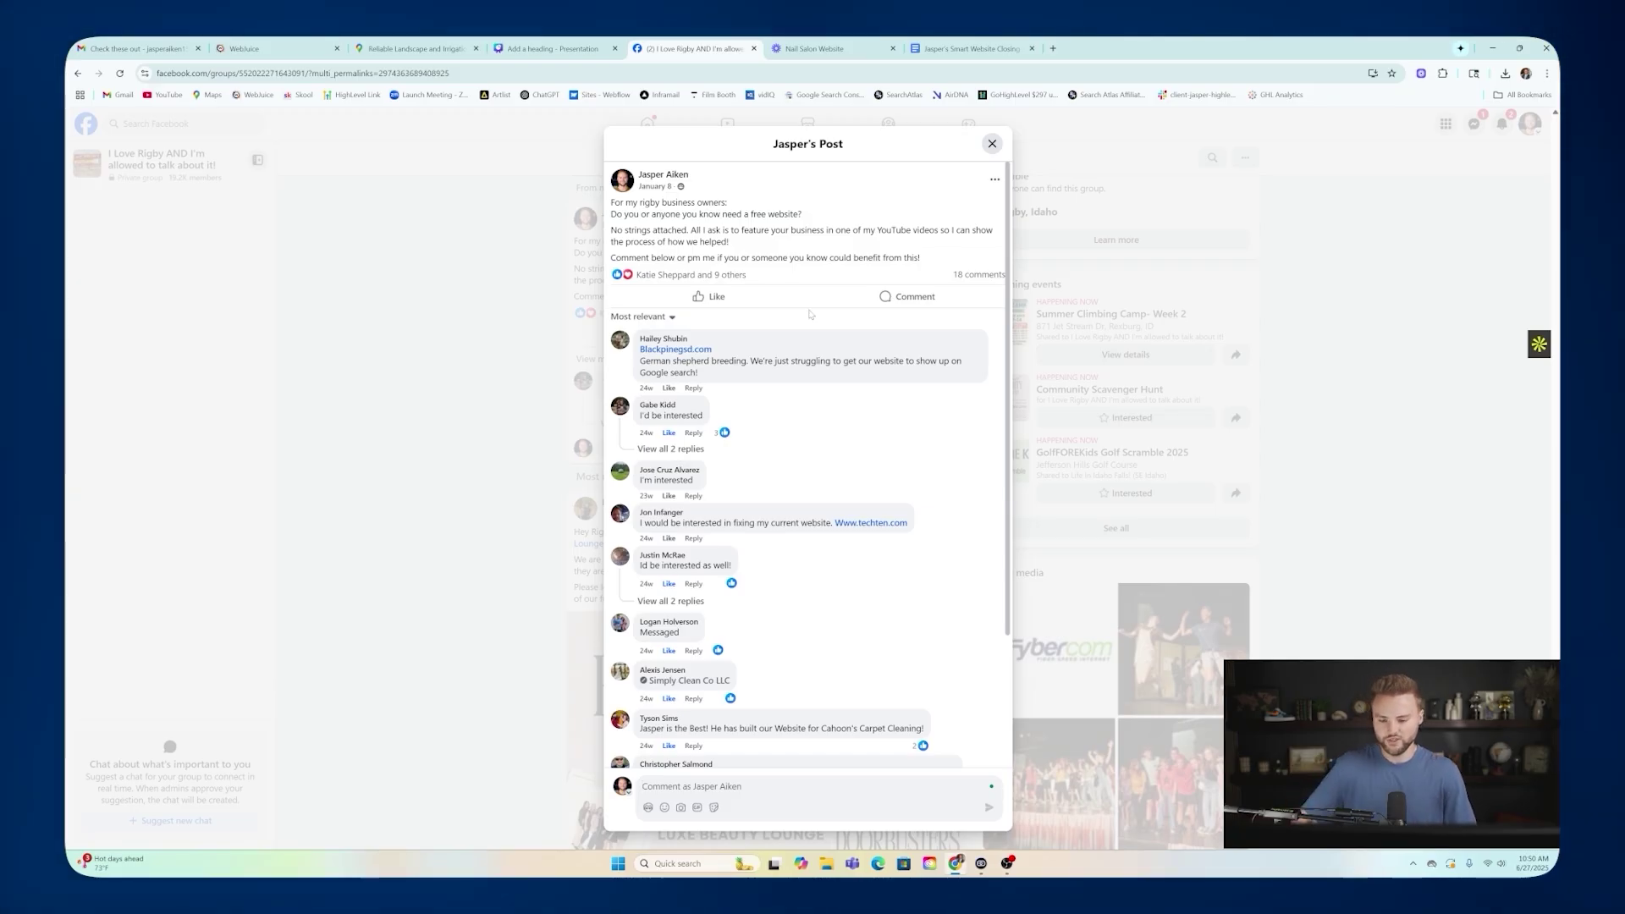
{"action": "scroll", "coordinate": [813, 322], "scroll_direction": "down", "scroll_amount": 3}
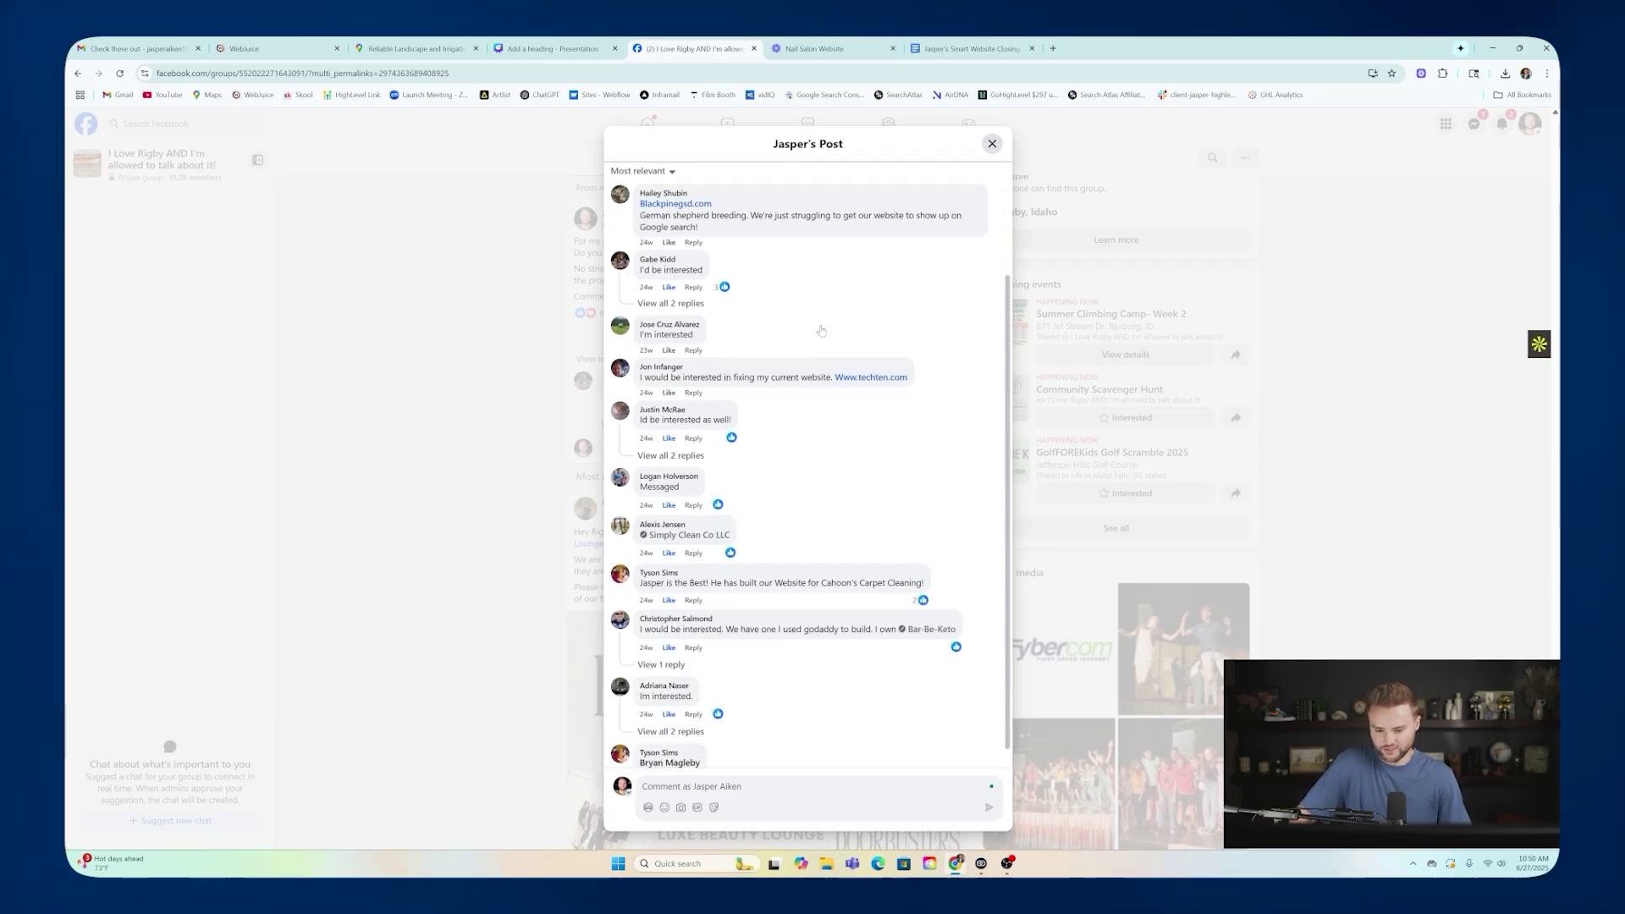
{"action": "scroll", "coordinate": [821, 330], "scroll_direction": "down", "scroll_amount": 1}
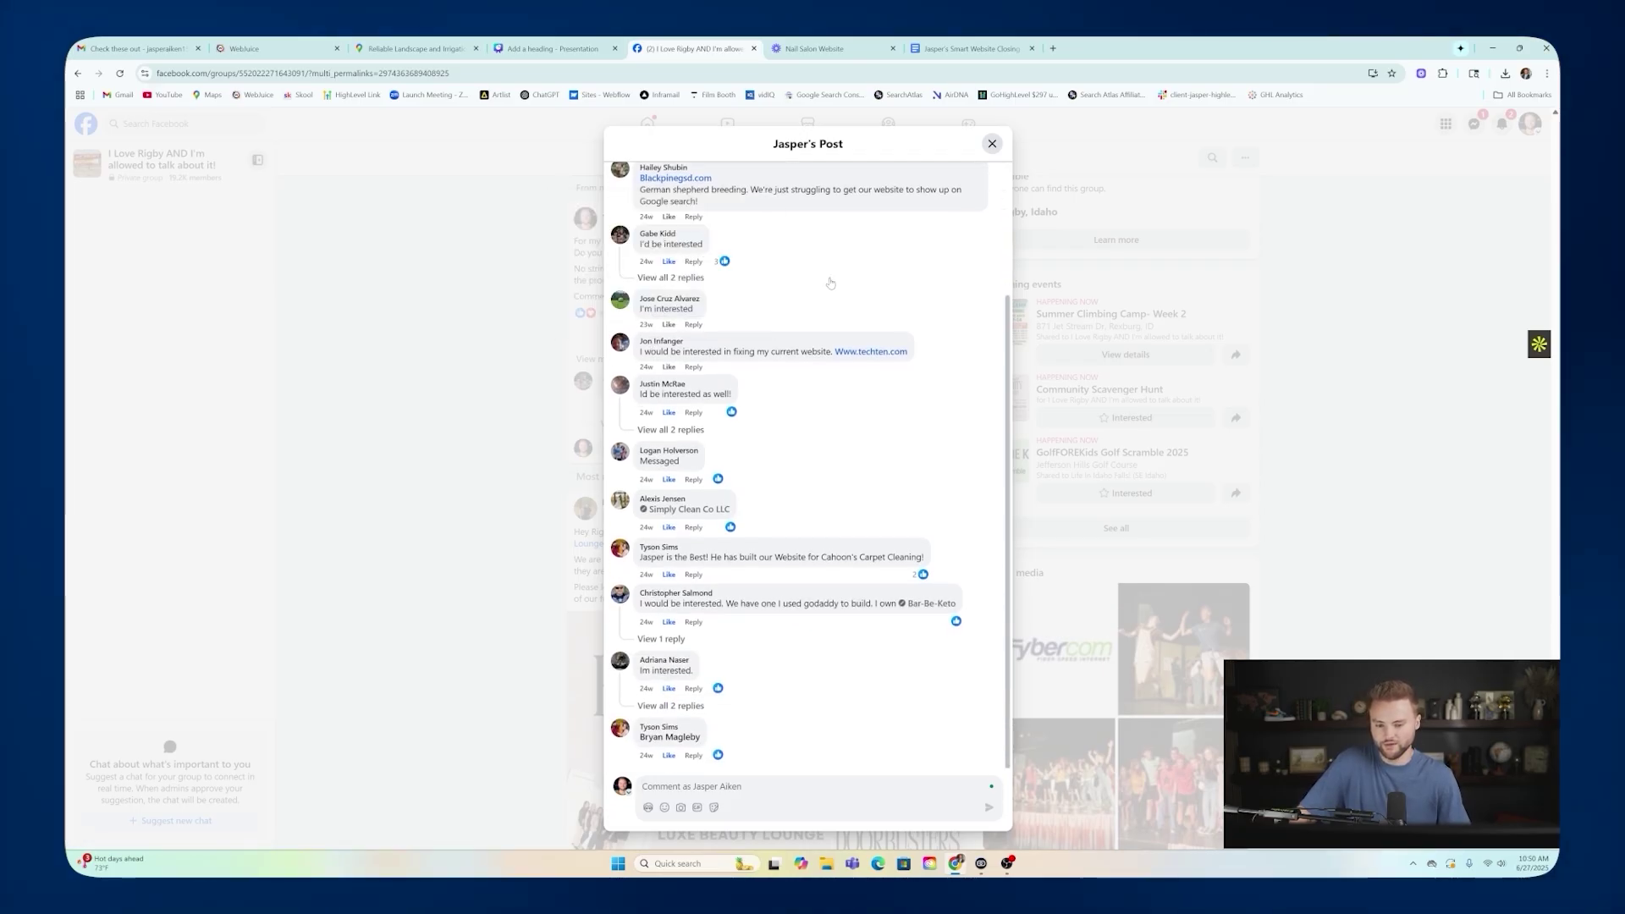
{"action": "scroll", "coordinate": [829, 291], "scroll_direction": "up", "scroll_amount": 3}
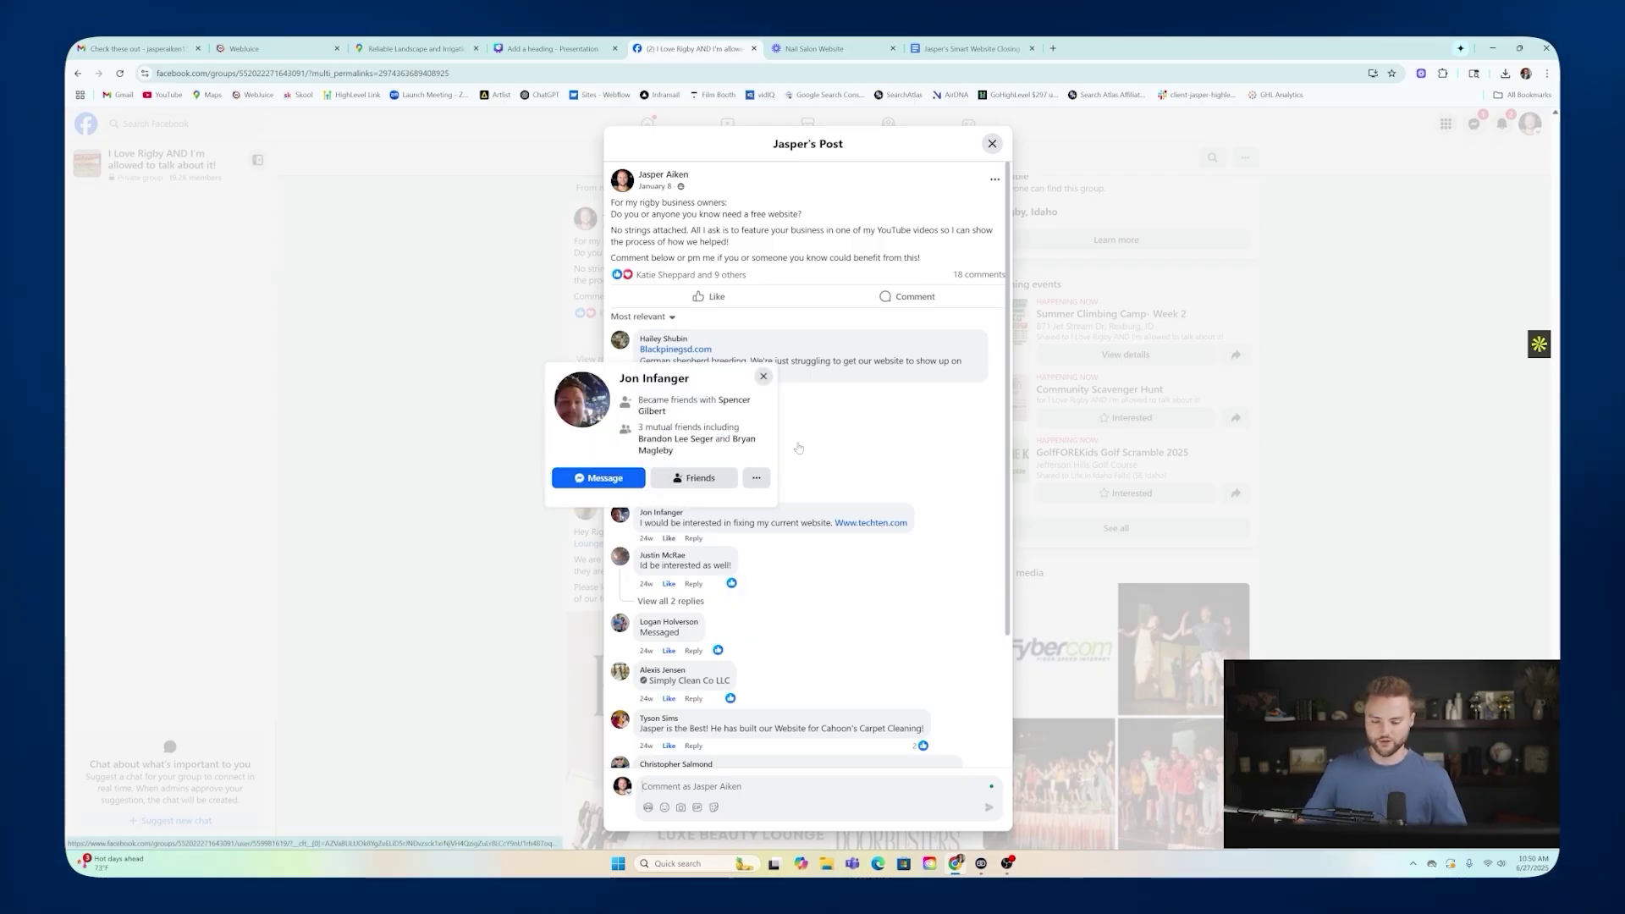
{"action": "scroll", "coordinate": [834, 383], "scroll_direction": "down", "scroll_amount": 1}
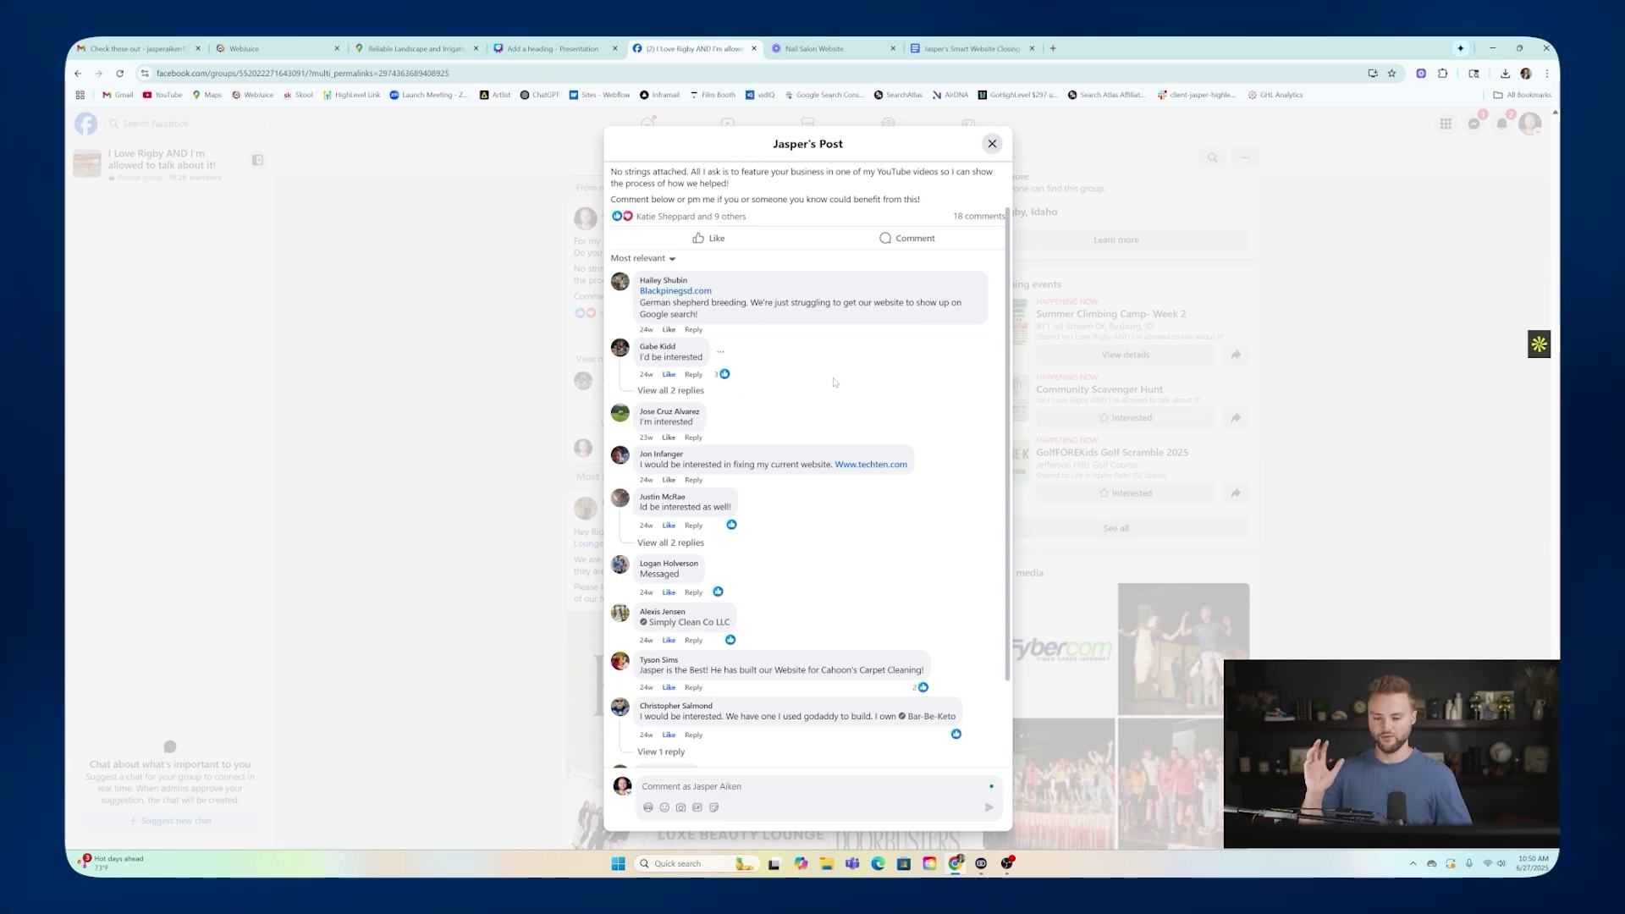
{"action": "scroll", "coordinate": [813, 355], "scroll_direction": "down", "scroll_amount": 1}
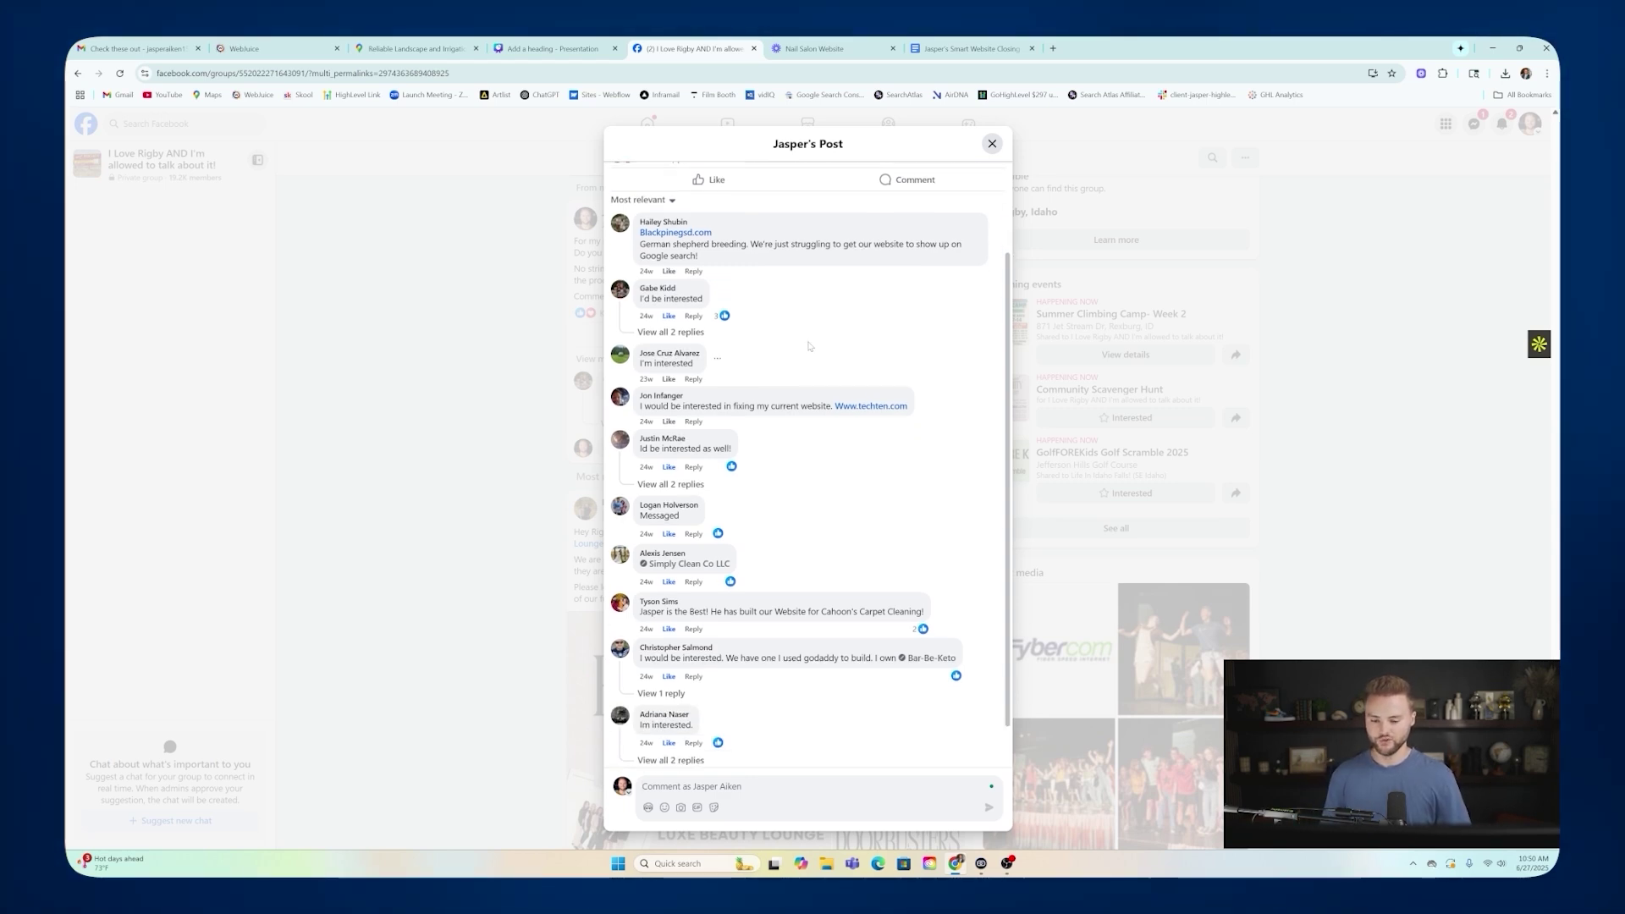
{"action": "scroll", "coordinate": [799, 406], "scroll_direction": "down", "scroll_amount": 1}
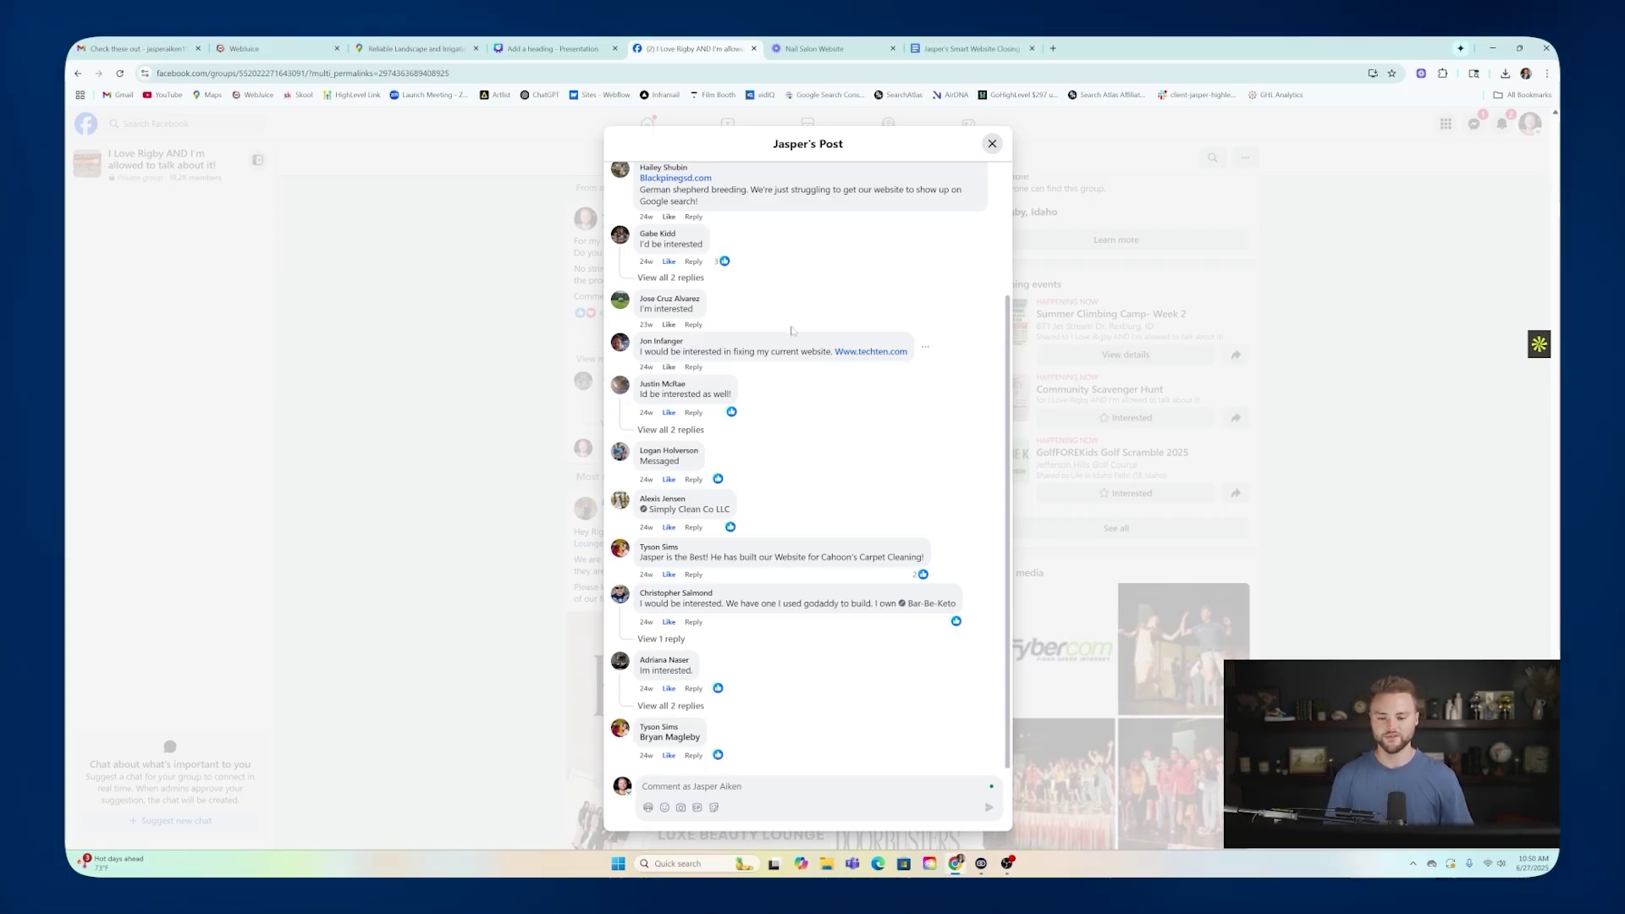
{"action": "scroll", "coordinate": [799, 294], "scroll_direction": "up", "scroll_amount": 3}
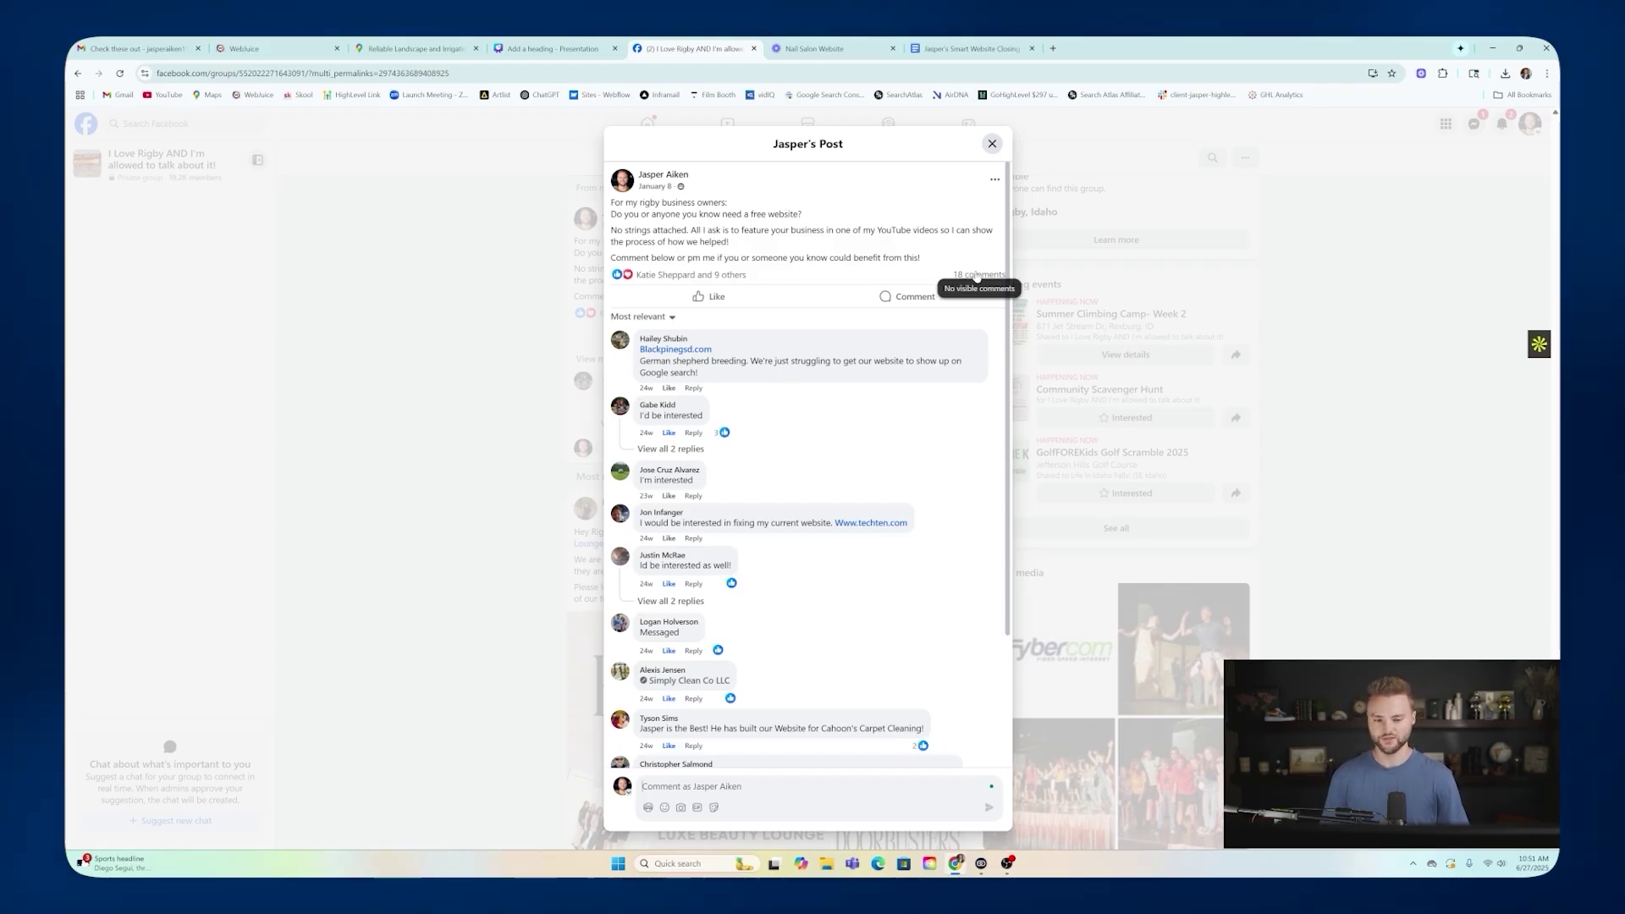
{"action": "scroll", "coordinate": [801, 402], "scroll_direction": "down", "scroll_amount": 2}
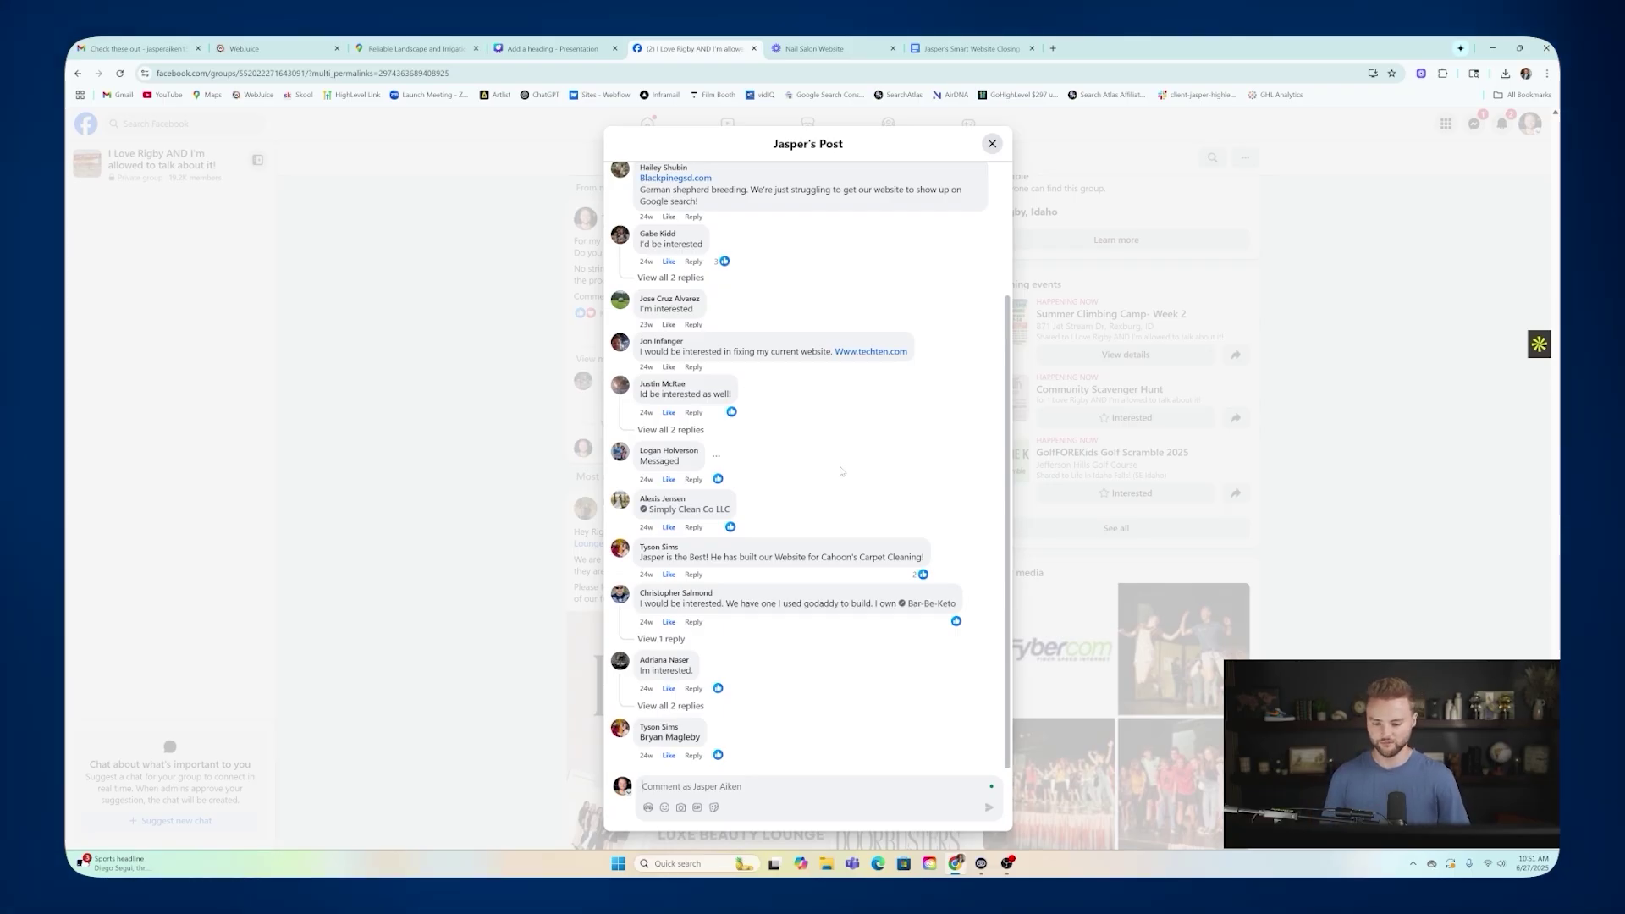
{"action": "scroll", "coordinate": [838, 469], "scroll_direction": "up", "scroll_amount": 2}
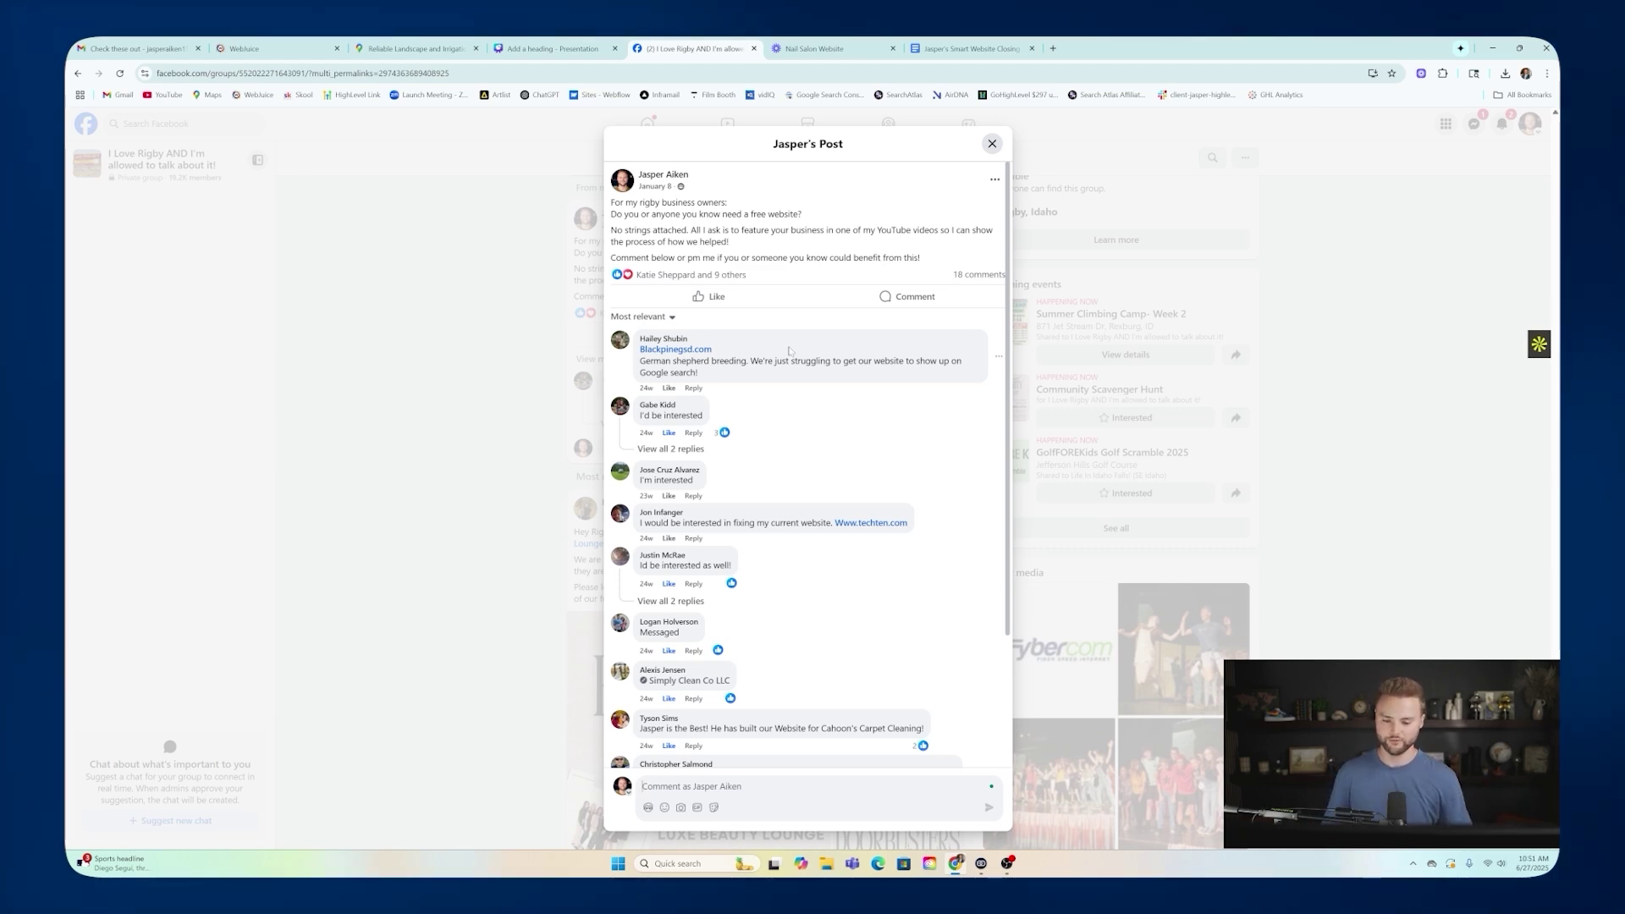
{"action": "scroll", "coordinate": [789, 351], "scroll_direction": "down", "scroll_amount": 2}
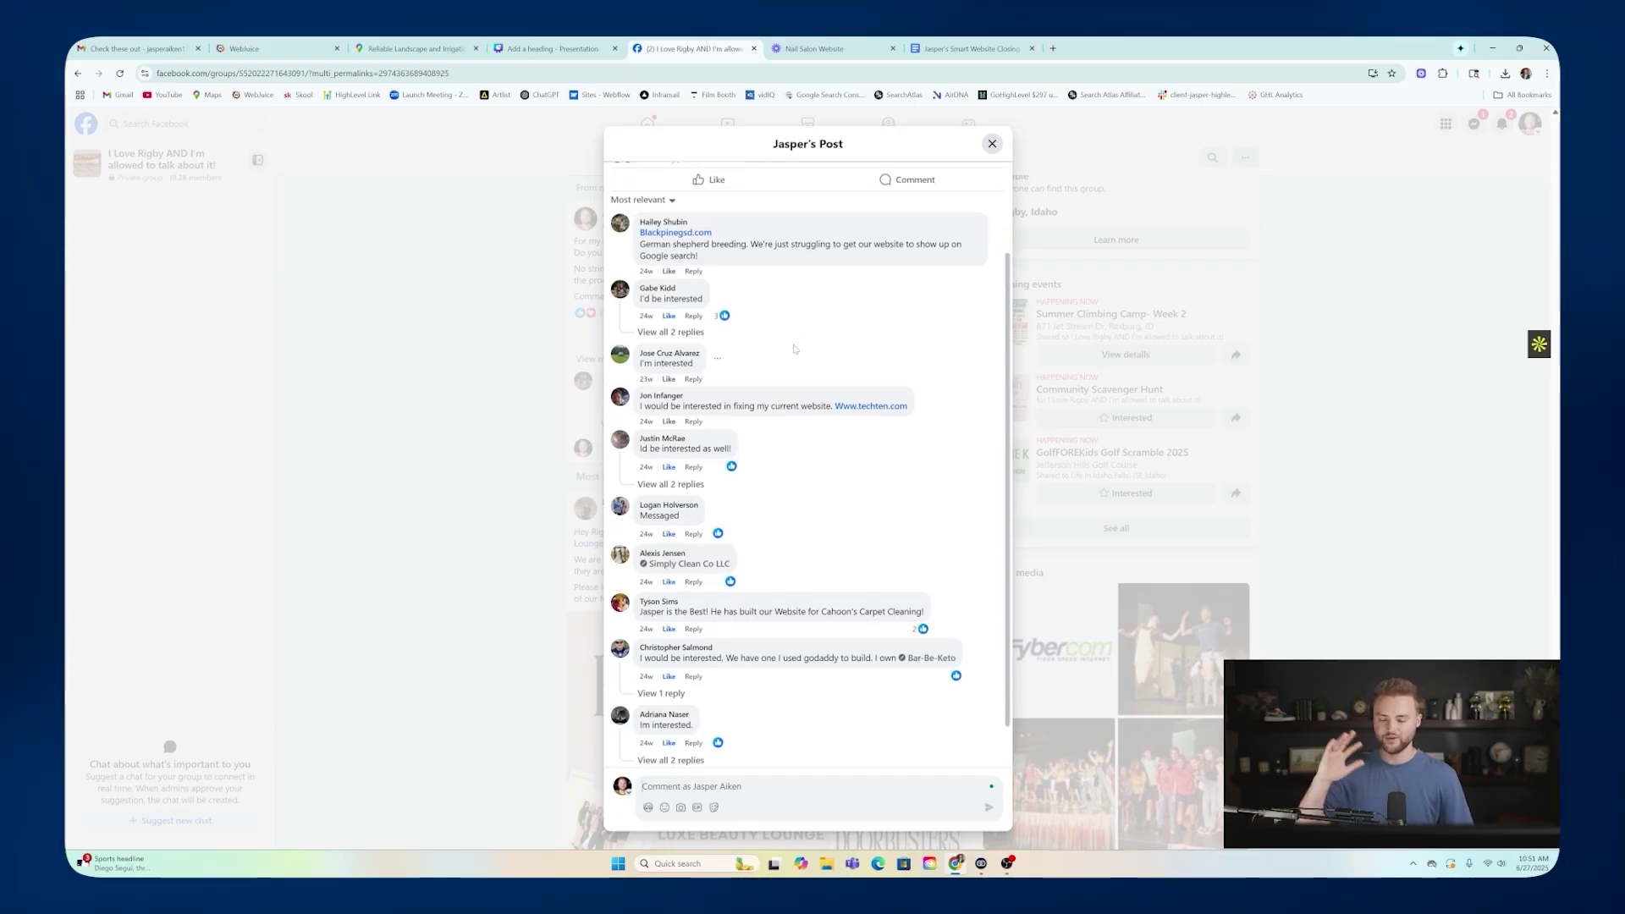
{"action": "scroll", "coordinate": [808, 427], "scroll_direction": "down", "scroll_amount": 1}
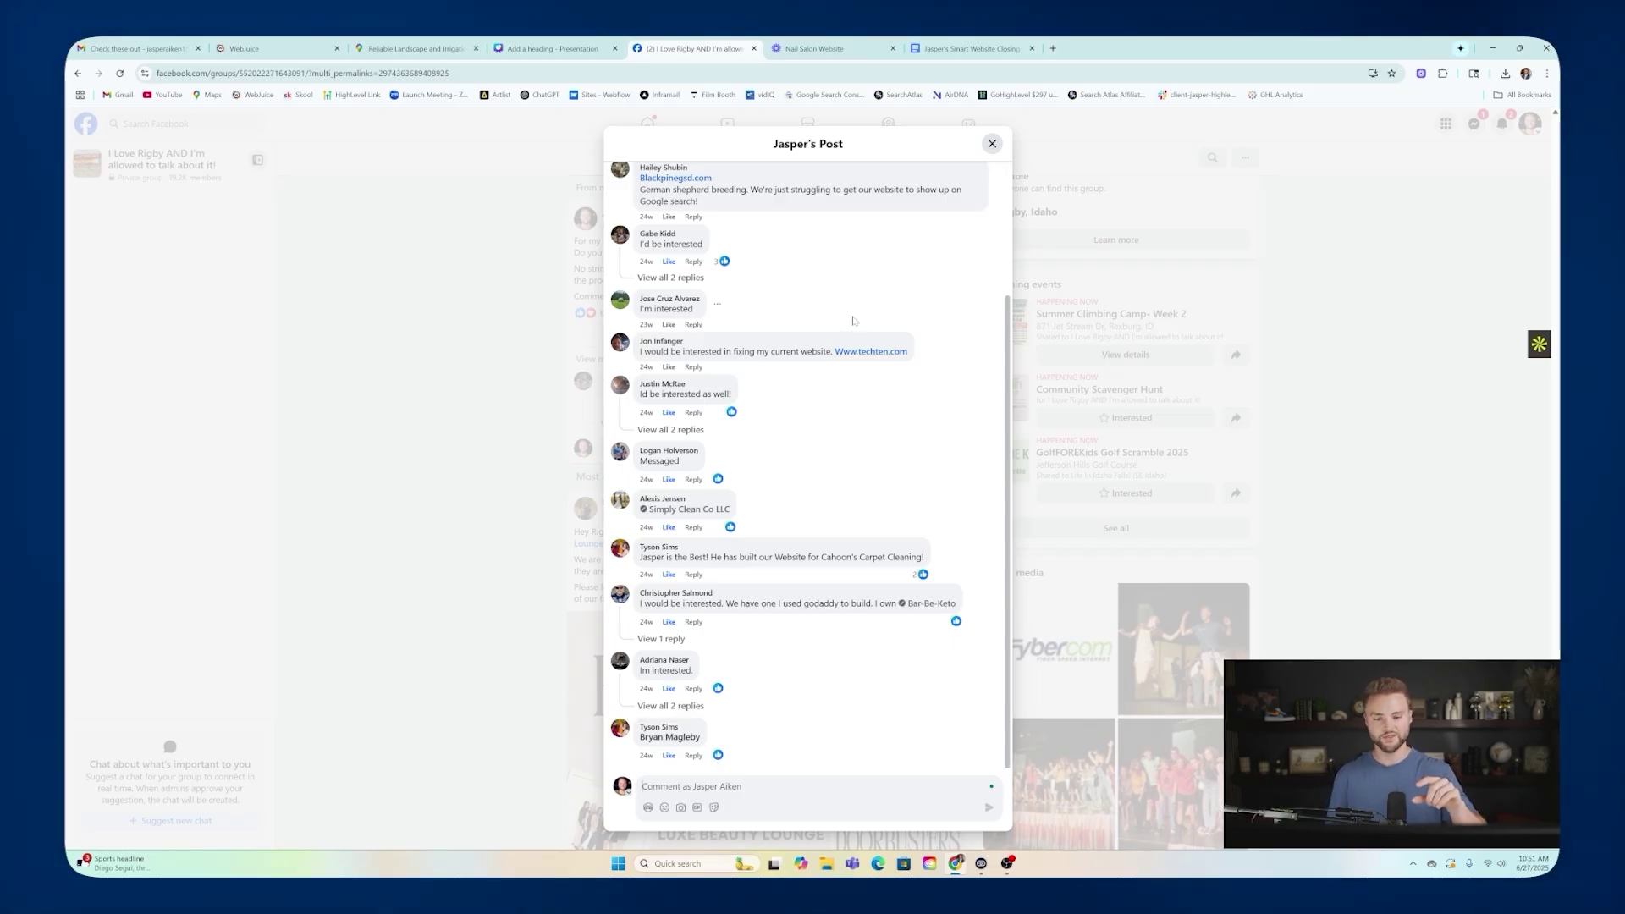
{"action": "scroll", "coordinate": [852, 321], "scroll_direction": "up", "scroll_amount": 3}
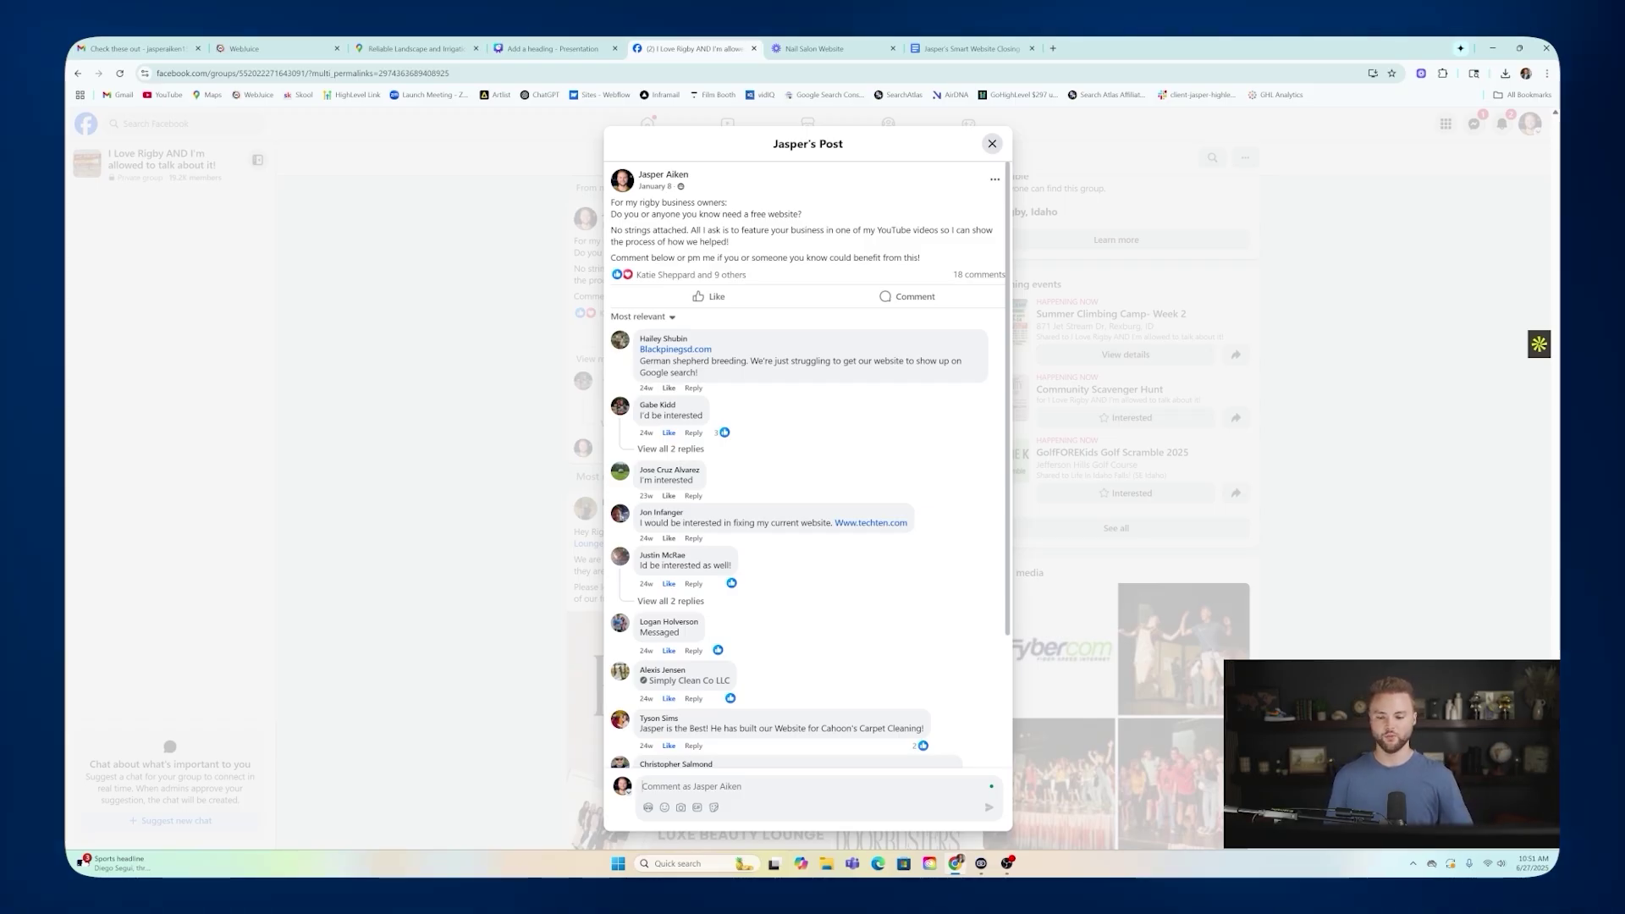
{"action": "scroll", "coordinate": [757, 362], "scroll_direction": "down", "scroll_amount": 2}
{"action": "scroll", "coordinate": [838, 351], "scroll_direction": "up", "scroll_amount": 2}
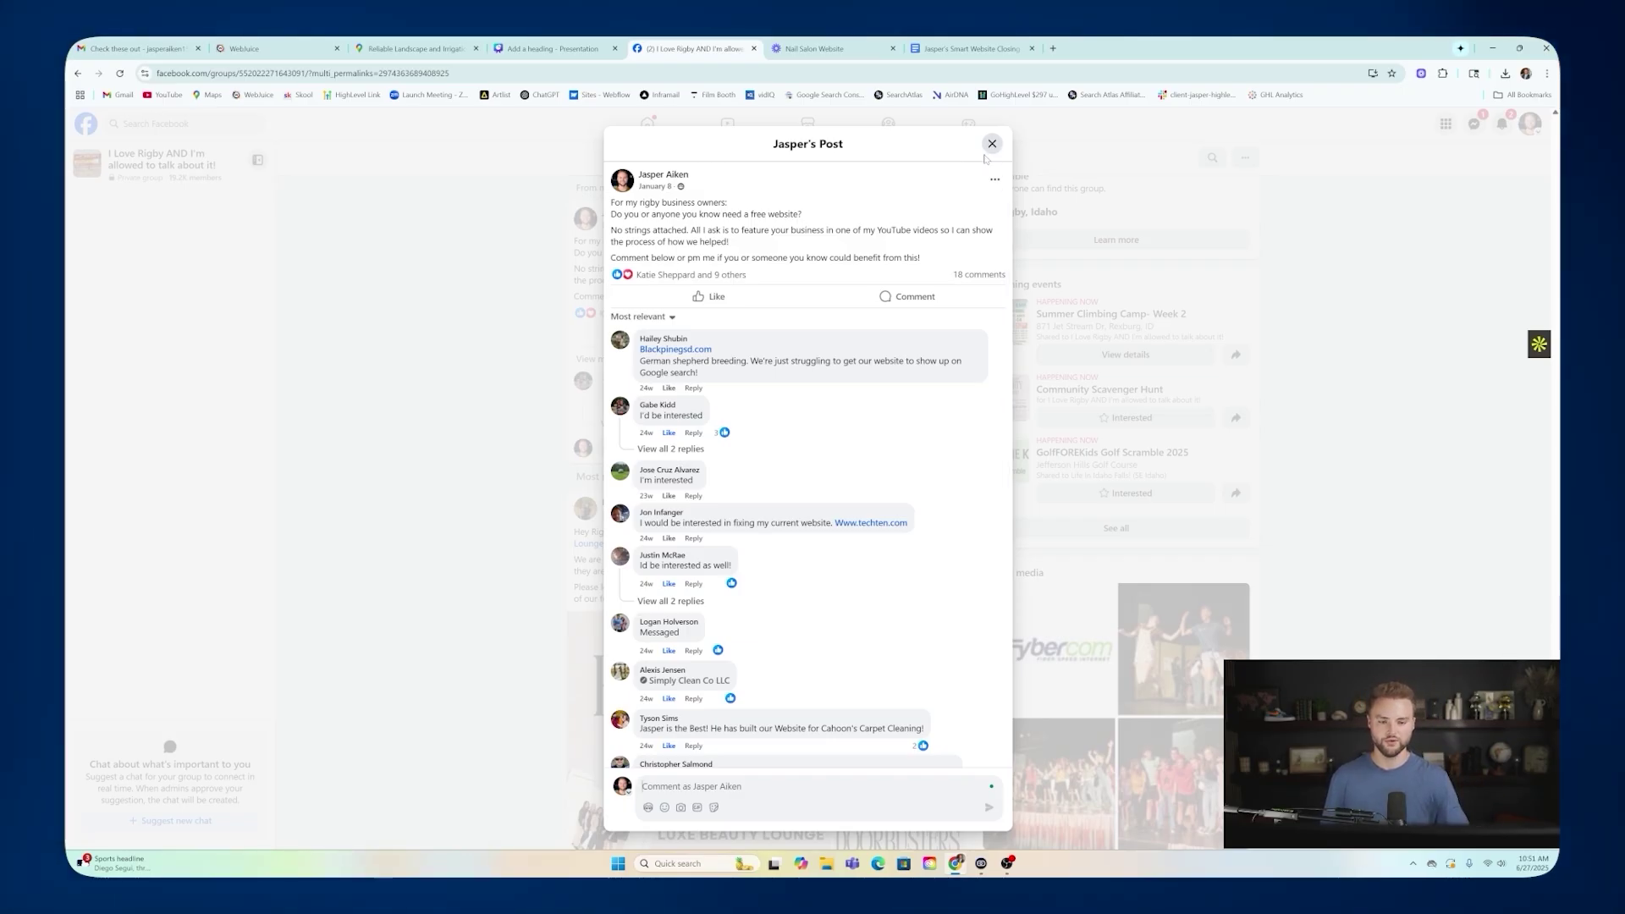
{"action": "left_click", "coordinate": [992, 144]}
In a new tab, search Yahoo for 'rexburg chamber of' and open the Rexburg Area Chamber of Commerce site.
{"action": "left_click", "coordinate": [1053, 49]}
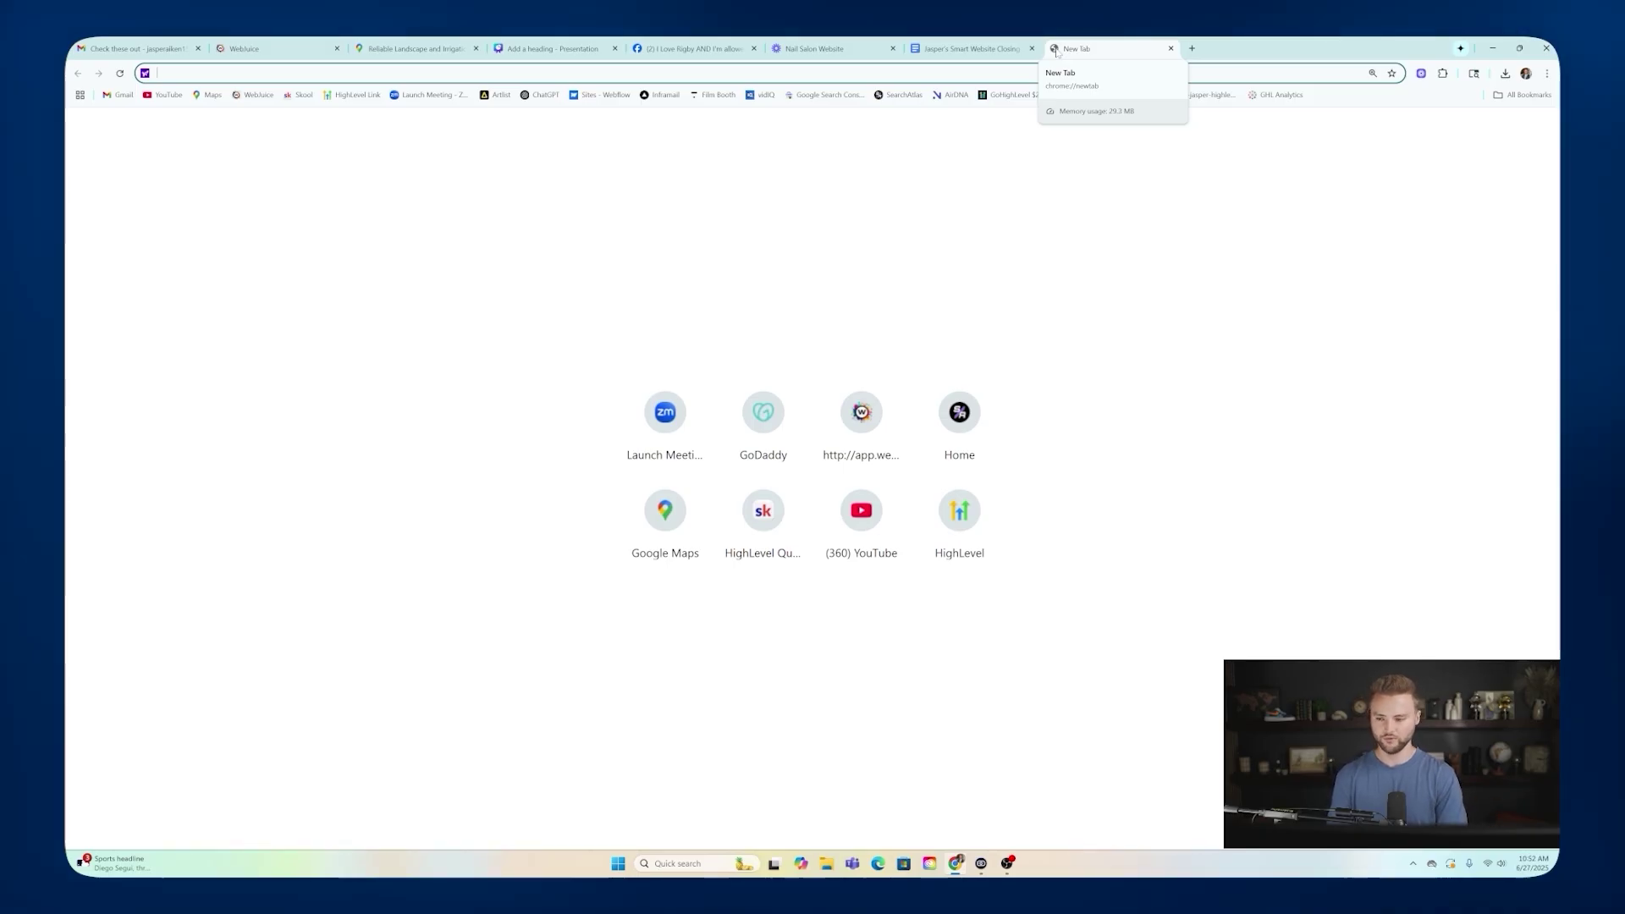
{"action": "type", "text": "rexburg "}
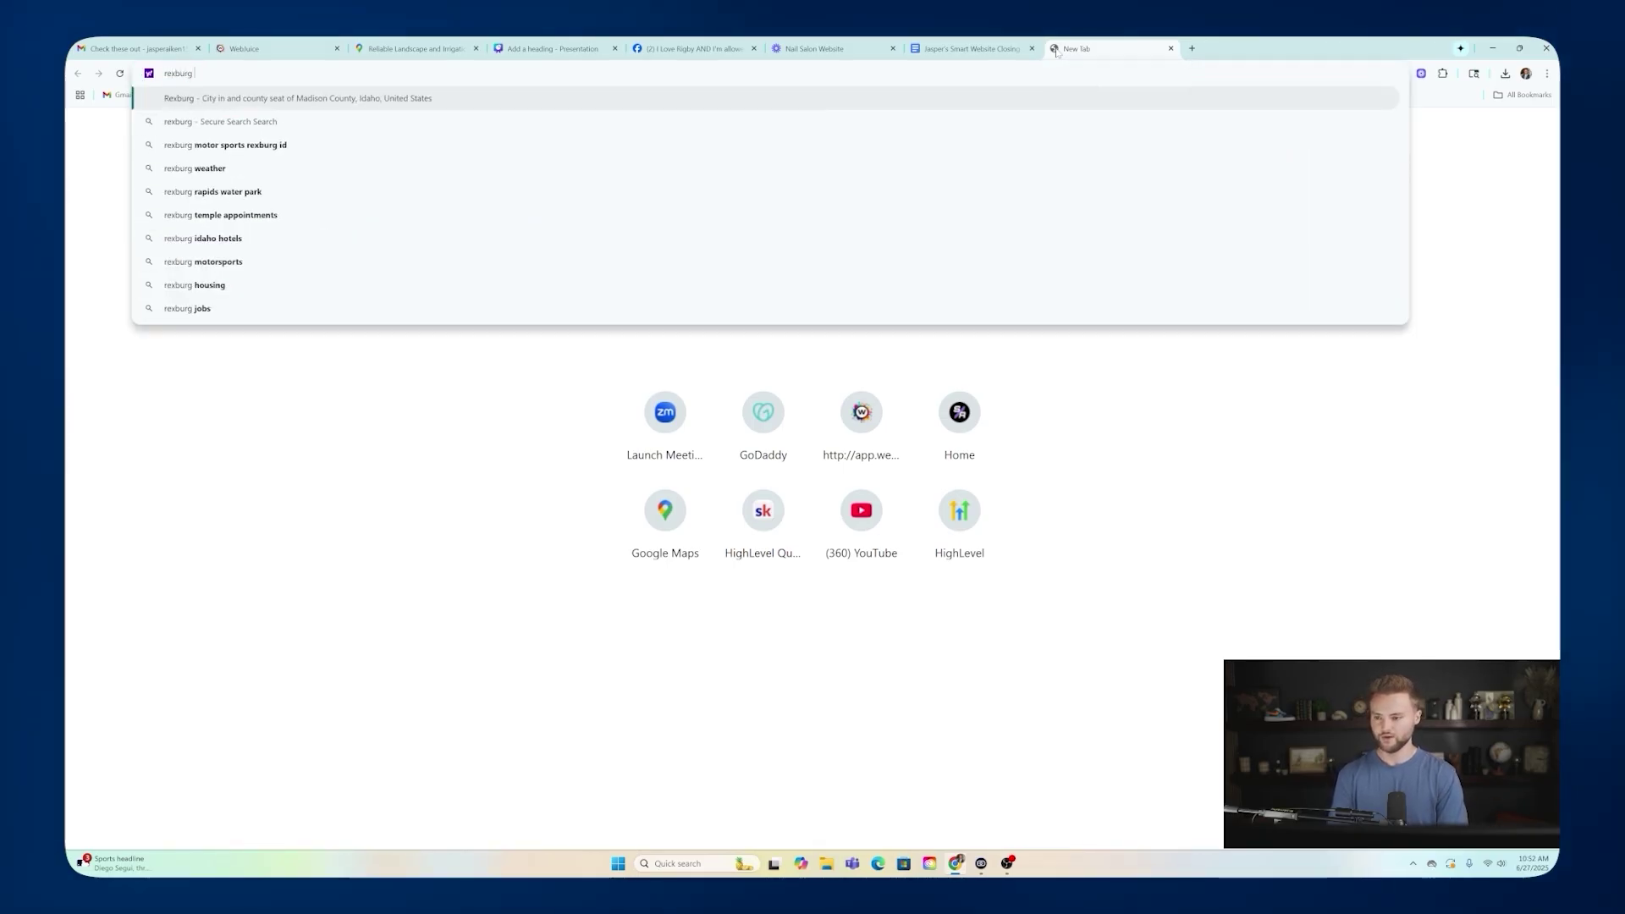
{"action": "type", "text": "chamber of"}
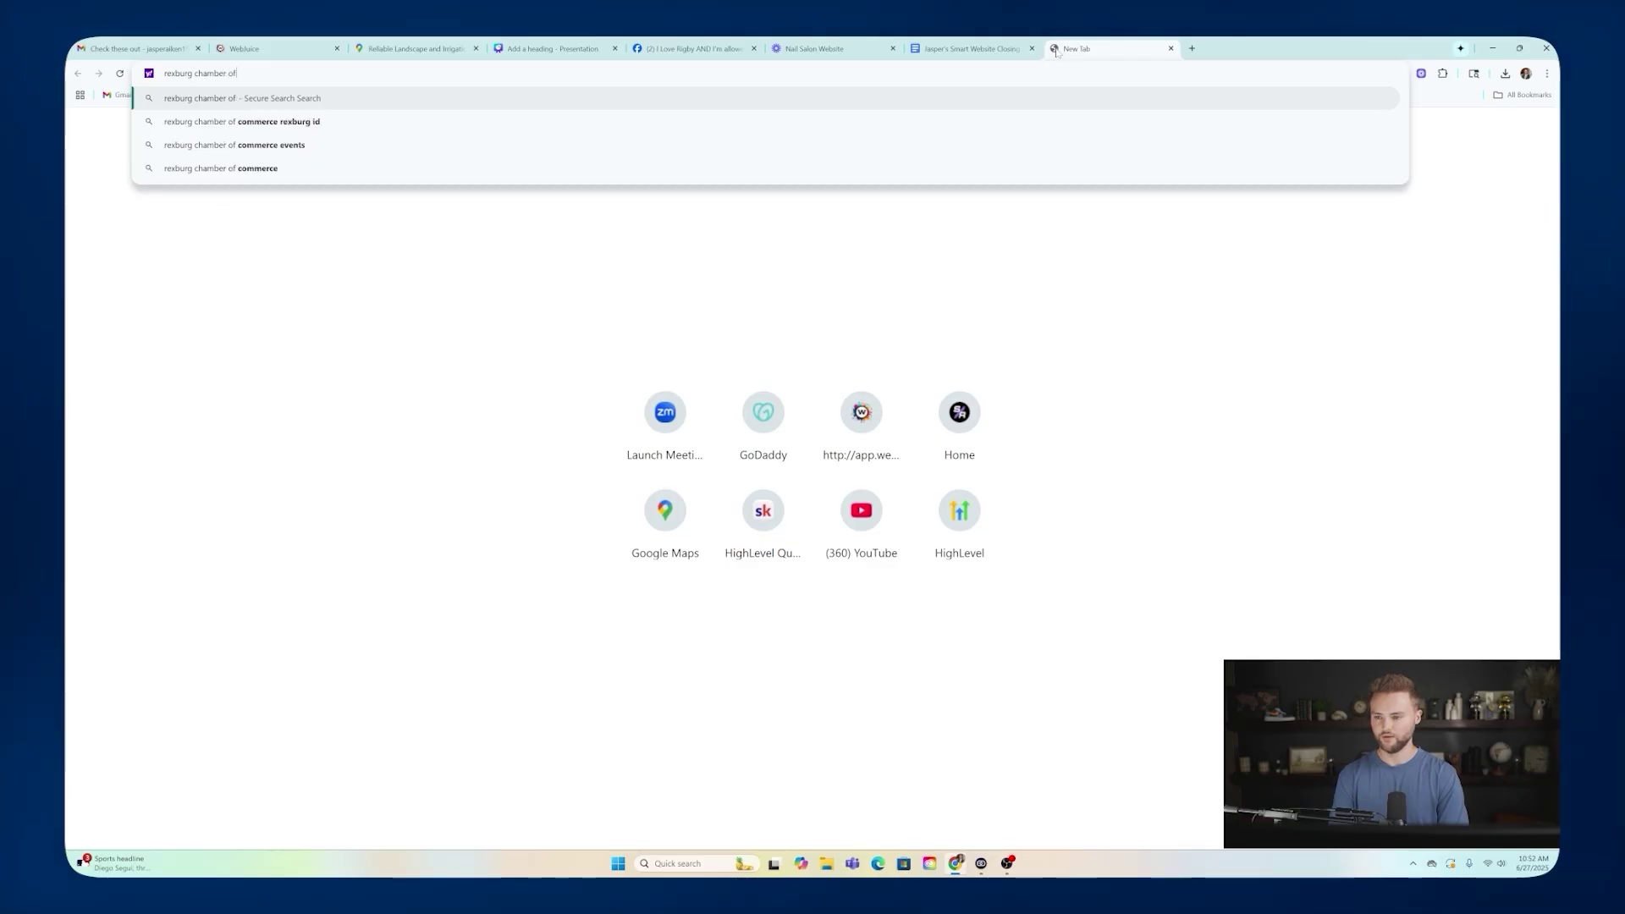
{"action": "left_click", "coordinate": [421, 123]}
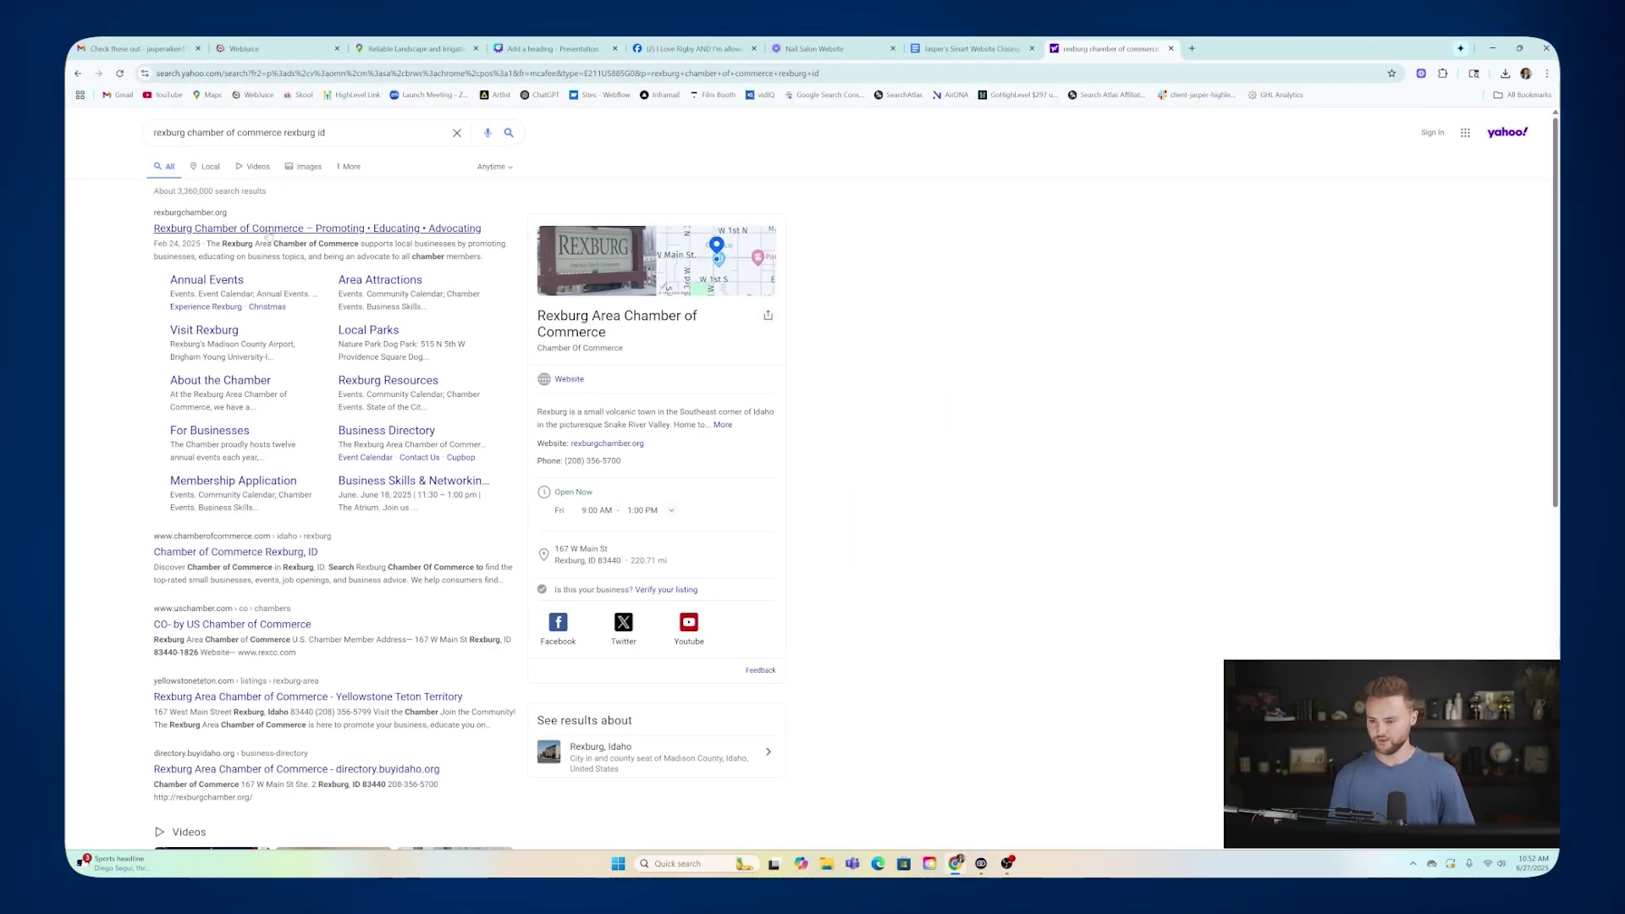
{"action": "left_click", "coordinate": [284, 230]}
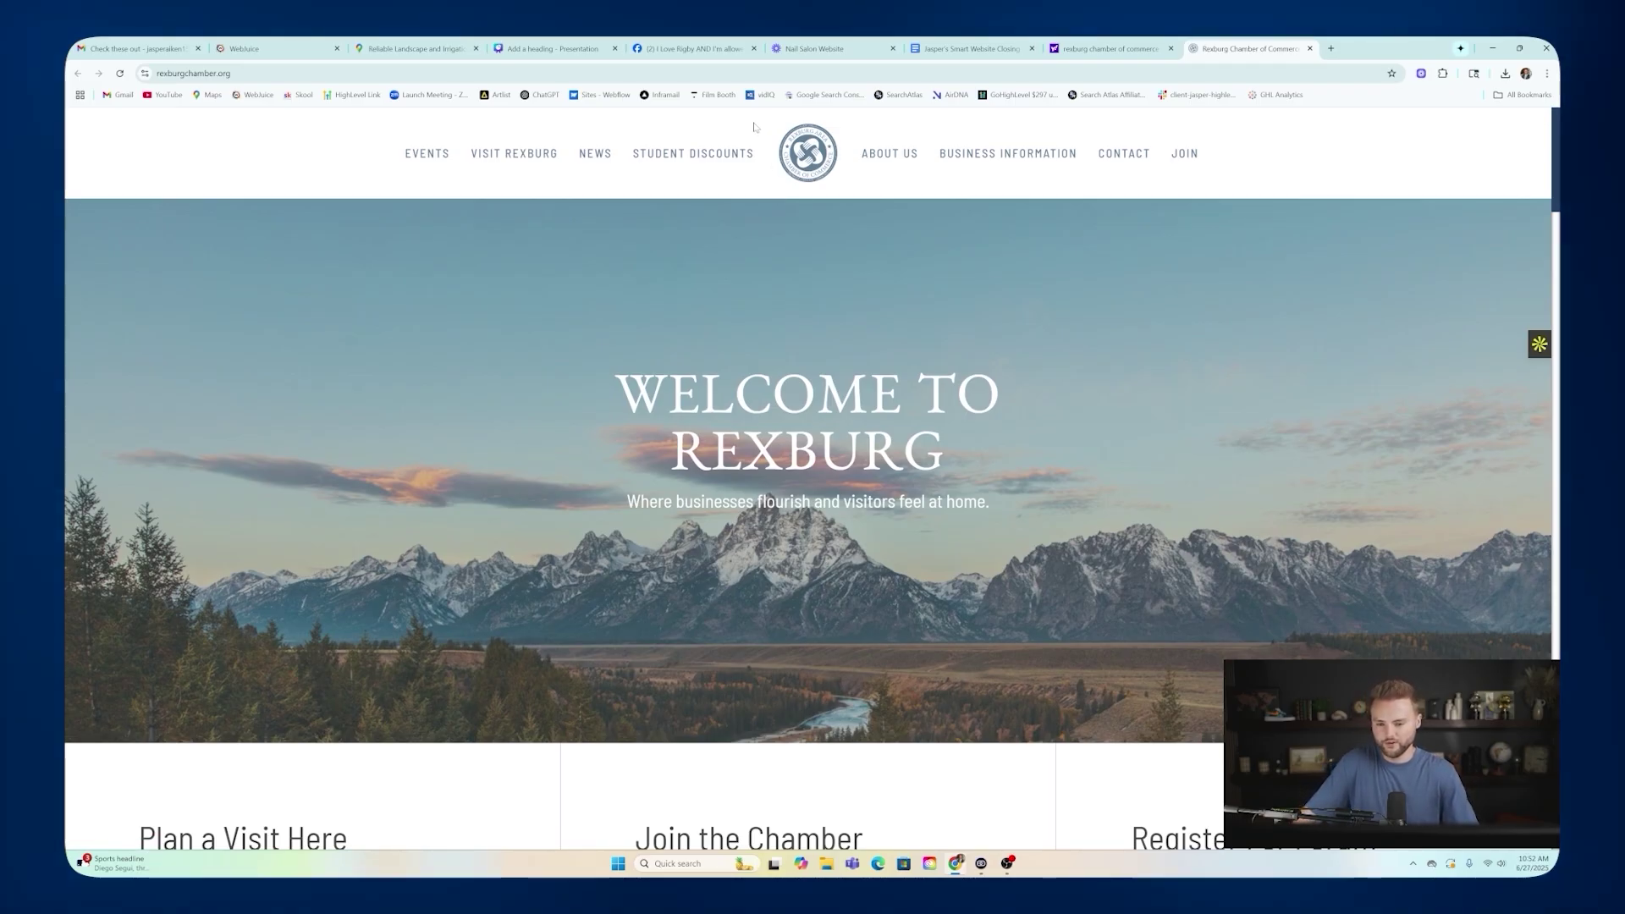
Open the chamber's Community Calendar and browse its June 2025 events.
{"action": "mouse_move", "coordinate": [426, 153]}
{"action": "left_click", "coordinate": [434, 198]}
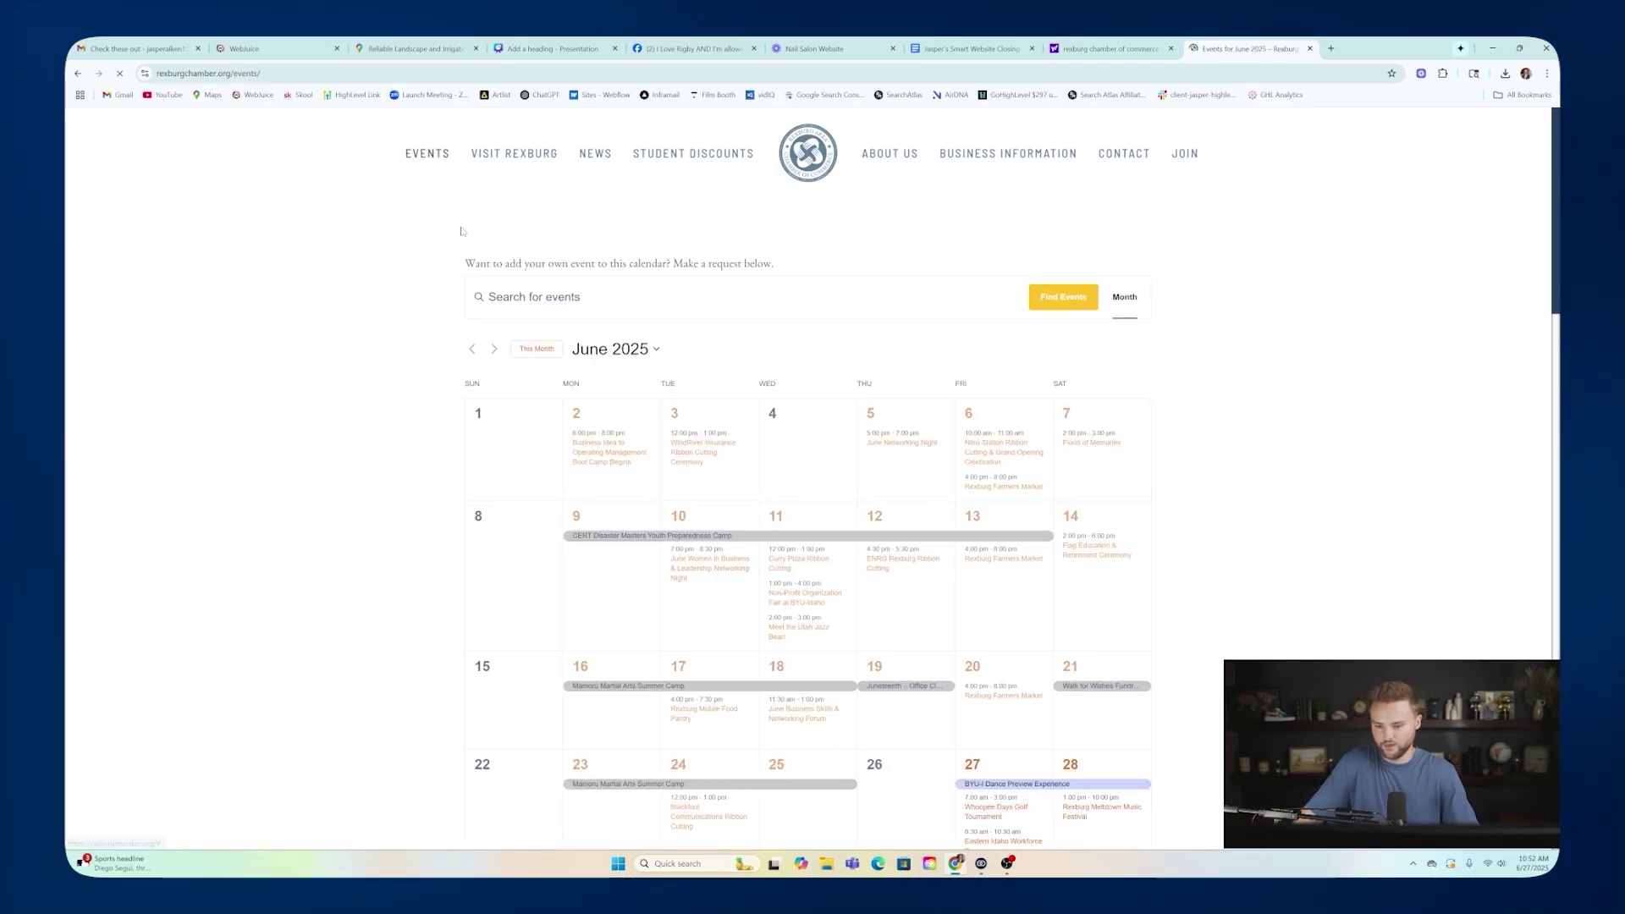
{"action": "scroll", "coordinate": [875, 318], "scroll_direction": "down", "scroll_amount": 2}
{"action": "scroll", "coordinate": [875, 318], "scroll_direction": "up", "scroll_amount": 1}
{"action": "scroll", "coordinate": [880, 309], "scroll_direction": "down", "scroll_amount": 1}
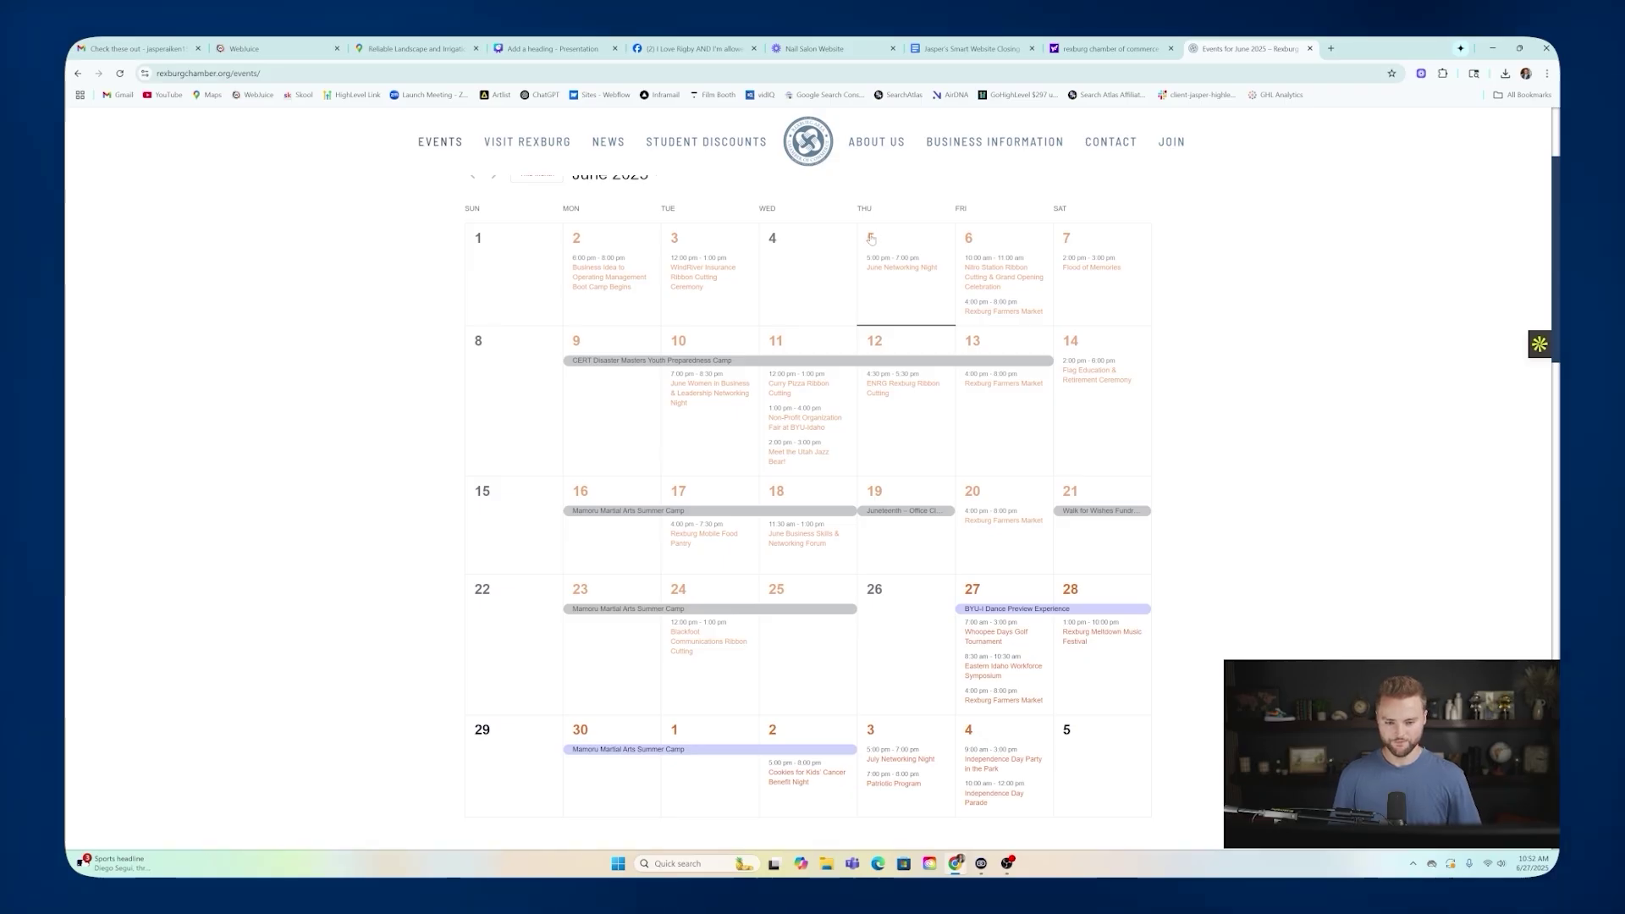
{"action": "scroll", "coordinate": [876, 249], "scroll_direction": "up", "scroll_amount": 1}
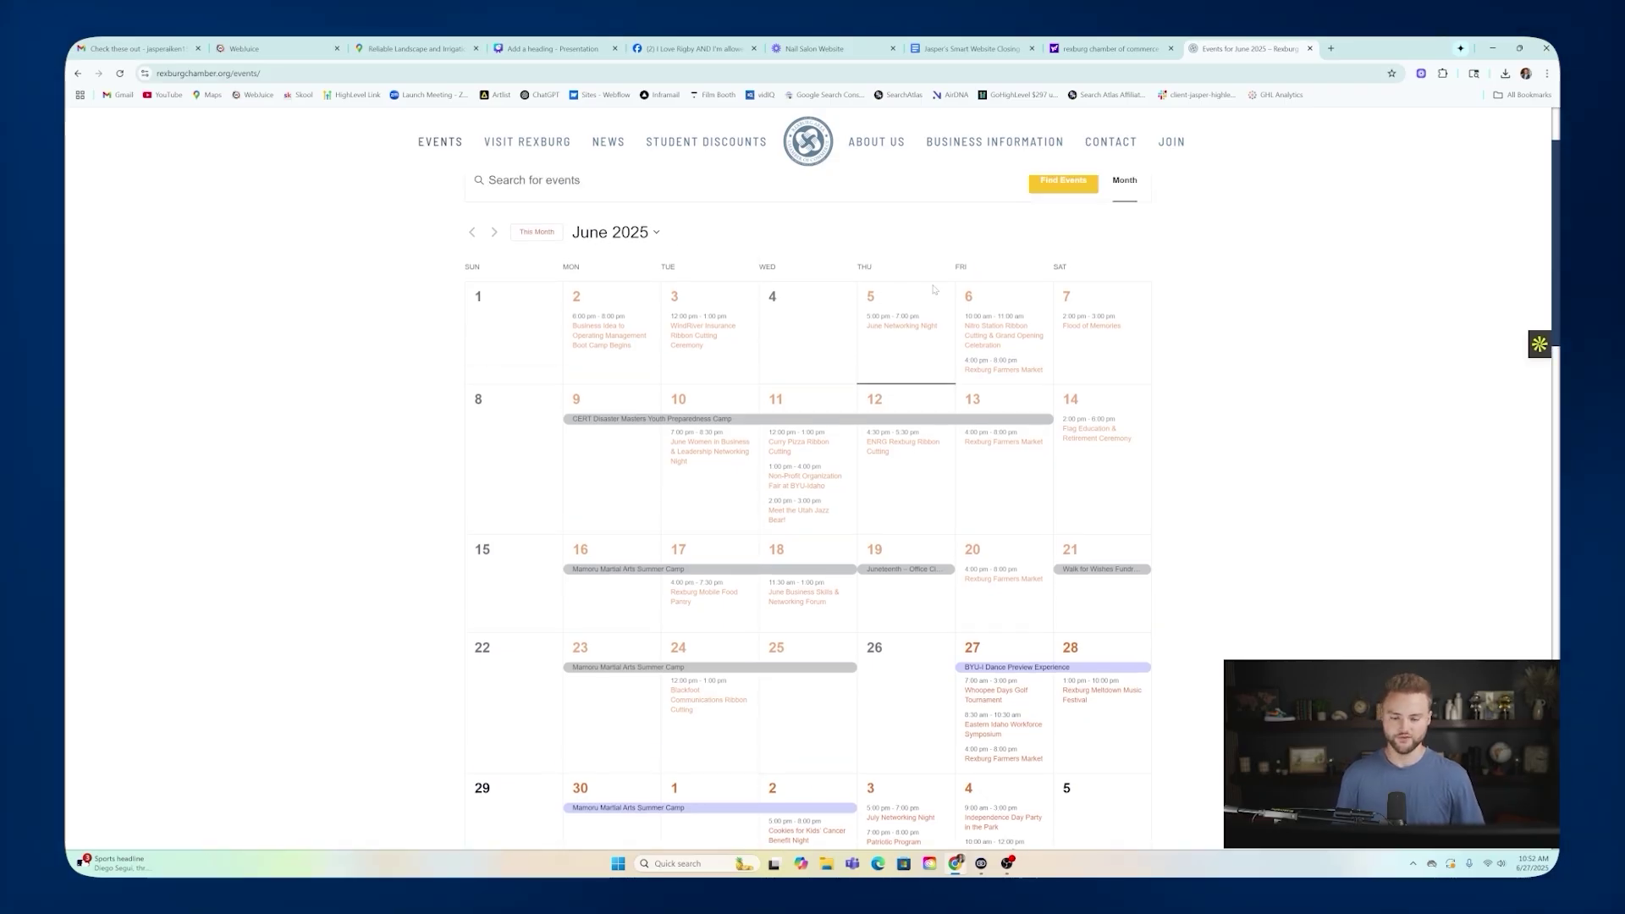
{"action": "scroll", "coordinate": [928, 294], "scroll_direction": "down", "scroll_amount": 1}
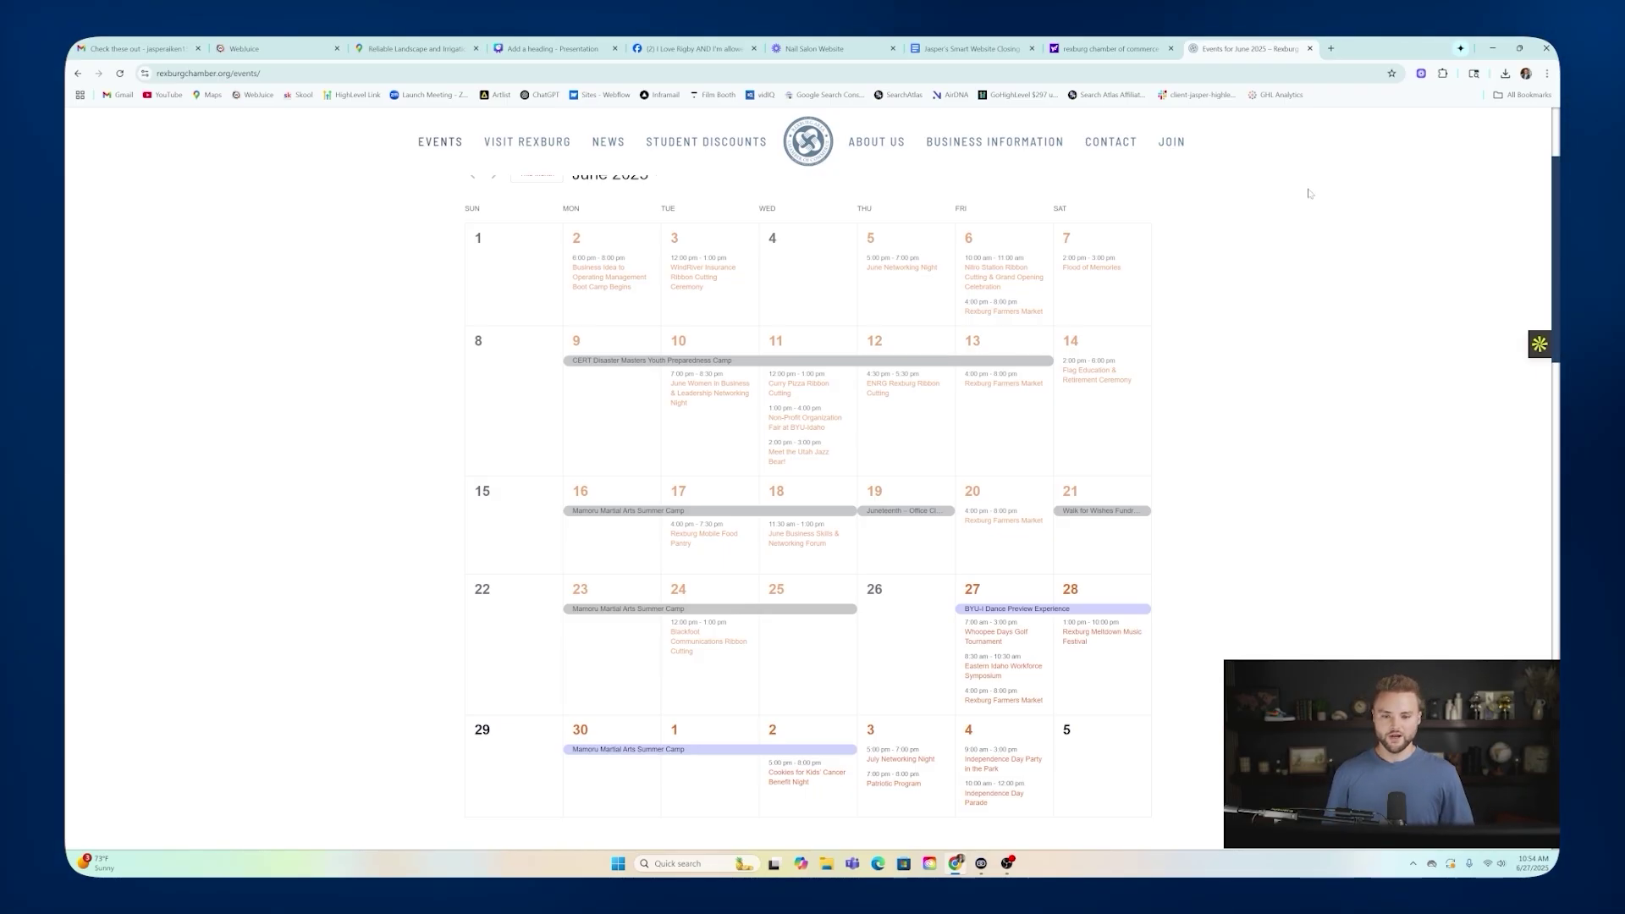
{"action": "mouse_move", "coordinate": [1066, 172]}
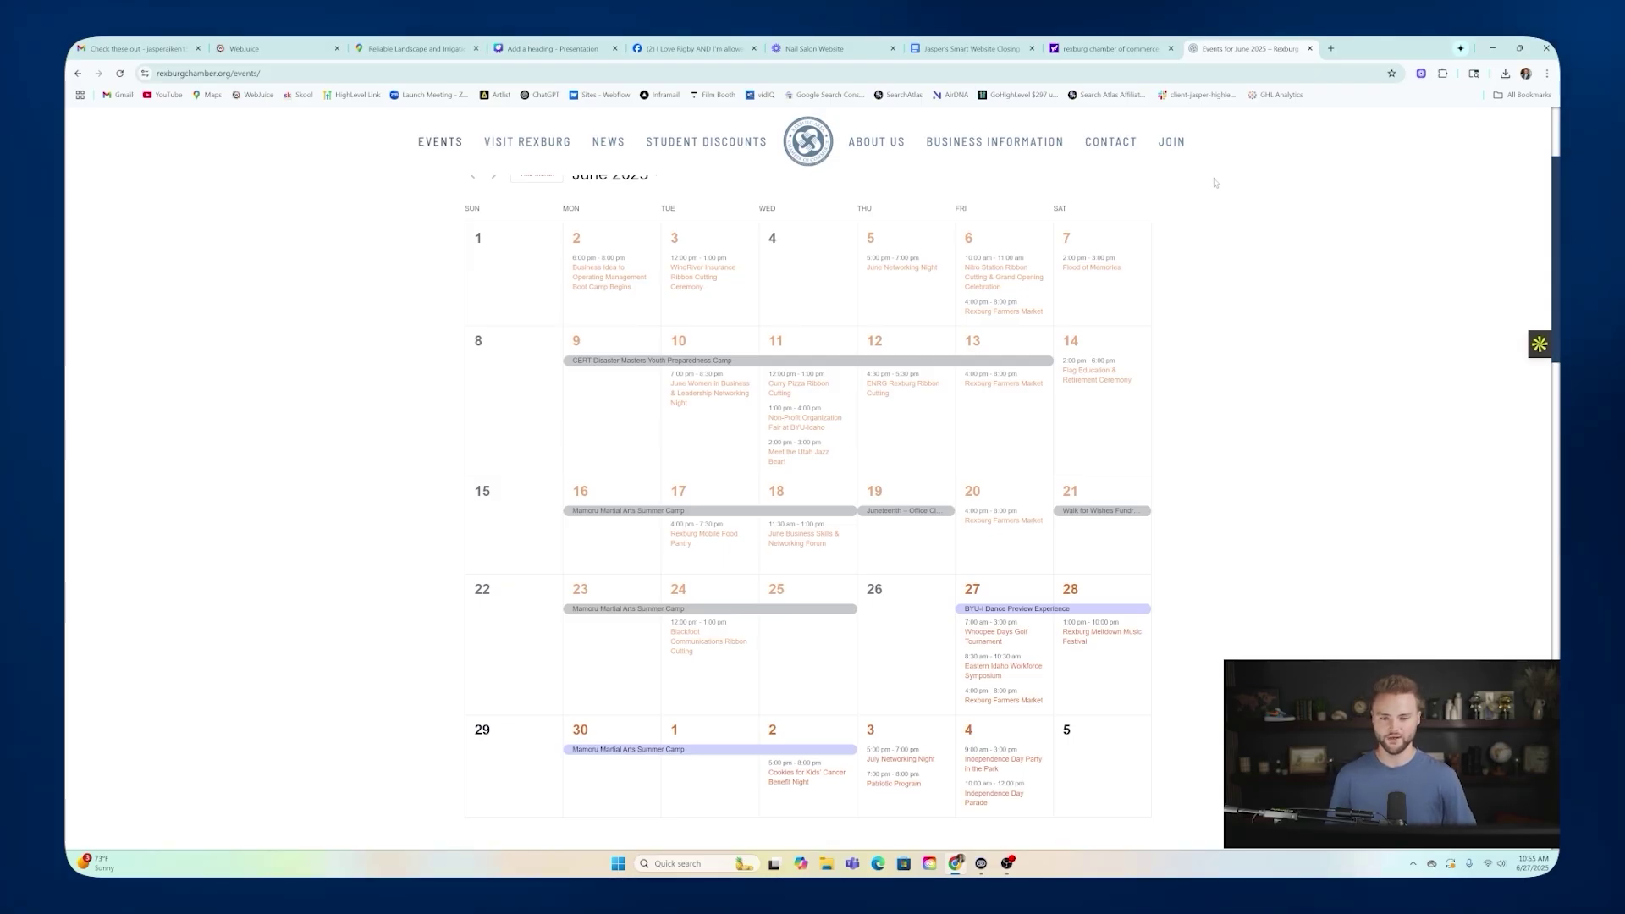
Return to the Nail Salon Website video in Loom and replay it from the start.
{"action": "left_click", "coordinate": [804, 48]}
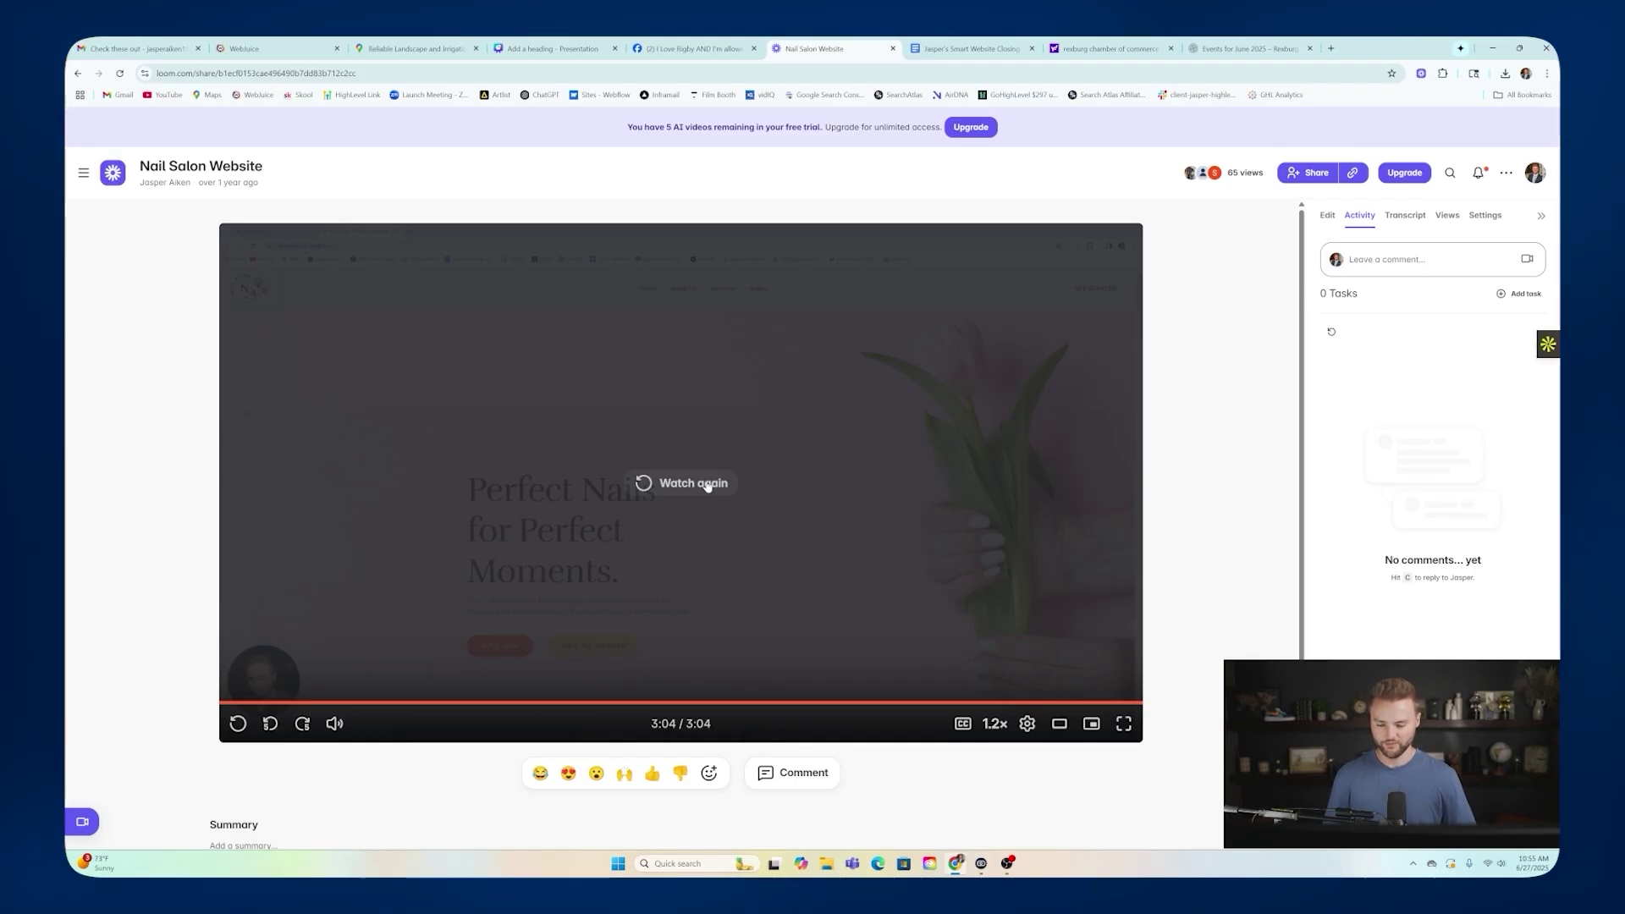
{"action": "left_click", "coordinate": [687, 486]}
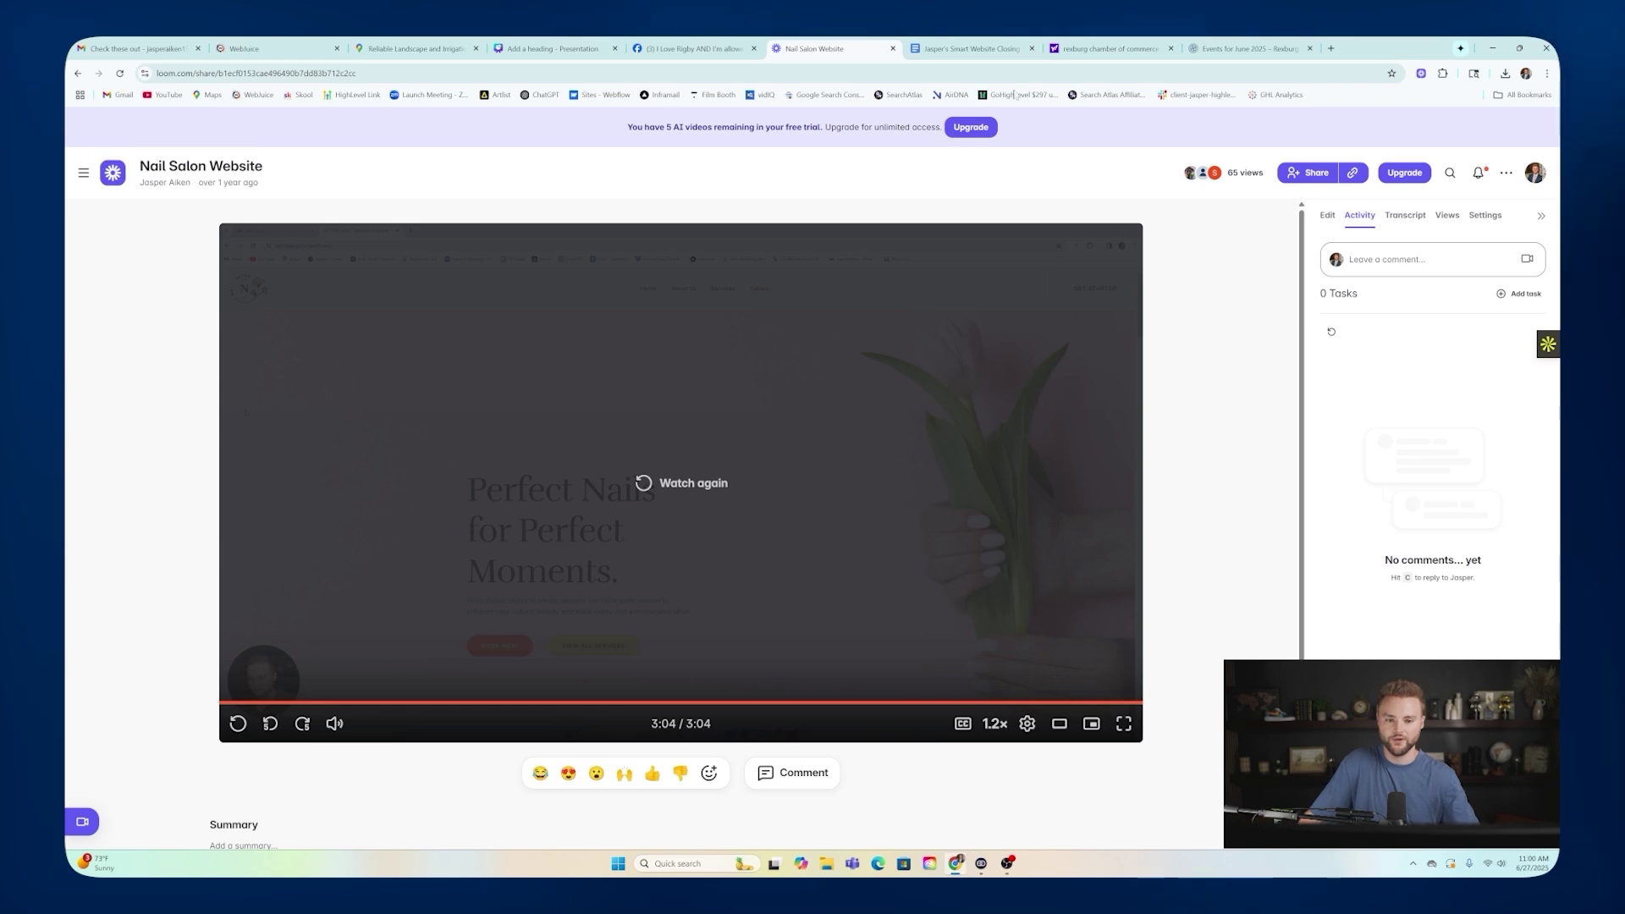
Switch to the Smart Website Closing Framework document and scroll to its eight Phase 1 discovery questions.
{"action": "left_click", "coordinate": [971, 48]}
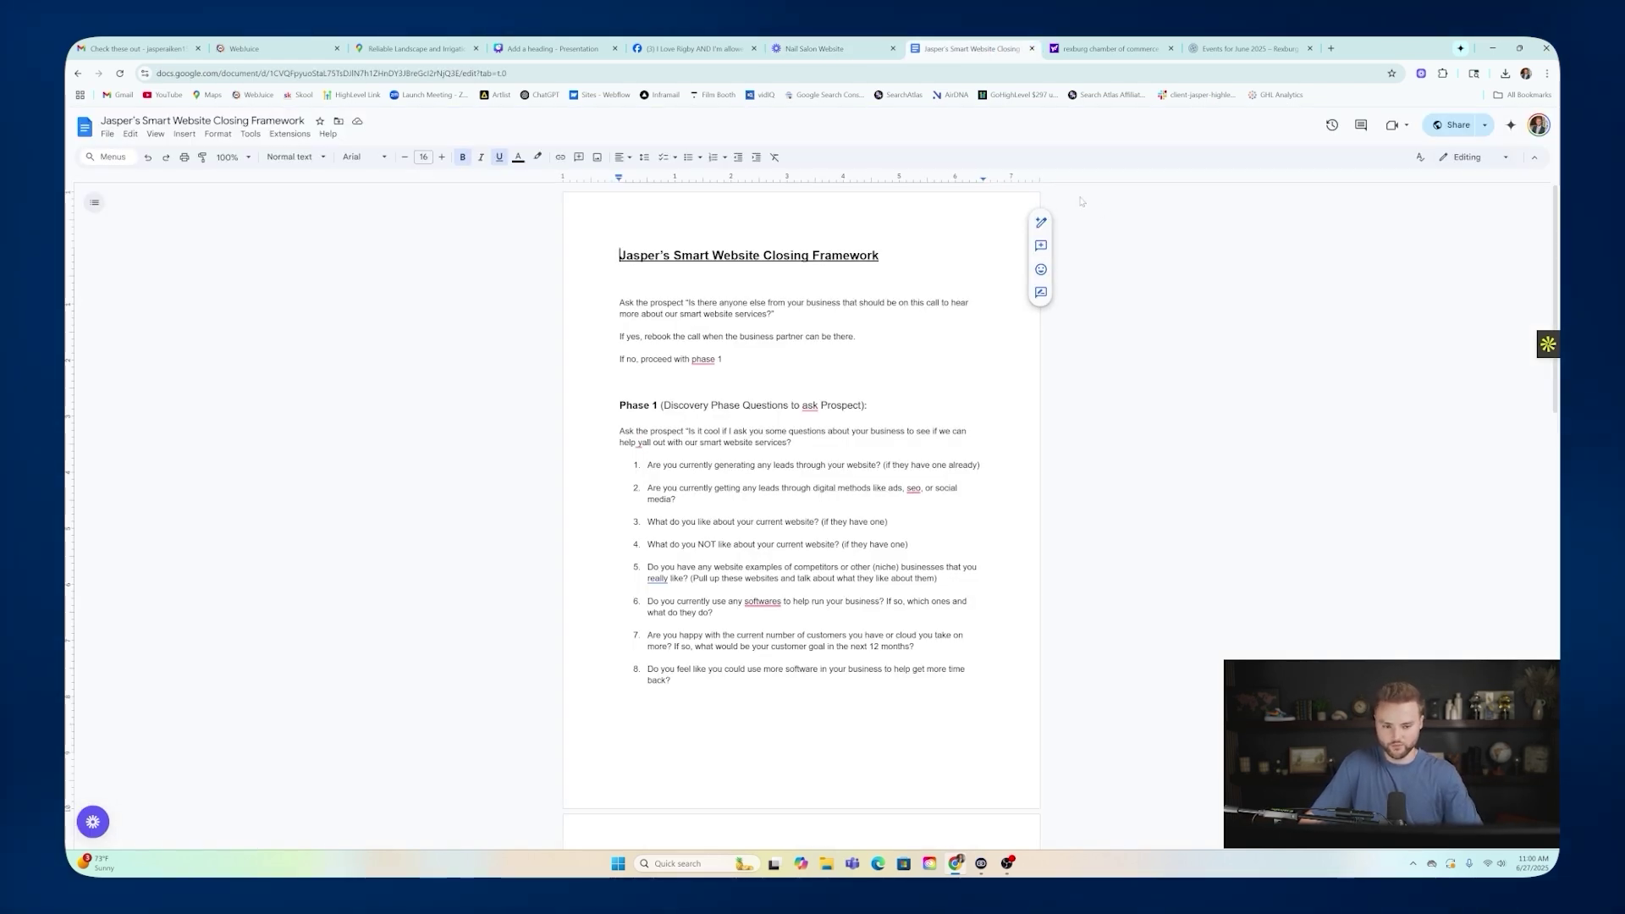
{"action": "scroll", "coordinate": [801, 508], "scroll_direction": "down", "scroll_amount": 1}
{"action": "scroll", "coordinate": [800, 508], "scroll_direction": "down", "scroll_amount": 3}
{"action": "scroll", "coordinate": [800, 508], "scroll_direction": "up", "scroll_amount": 1}
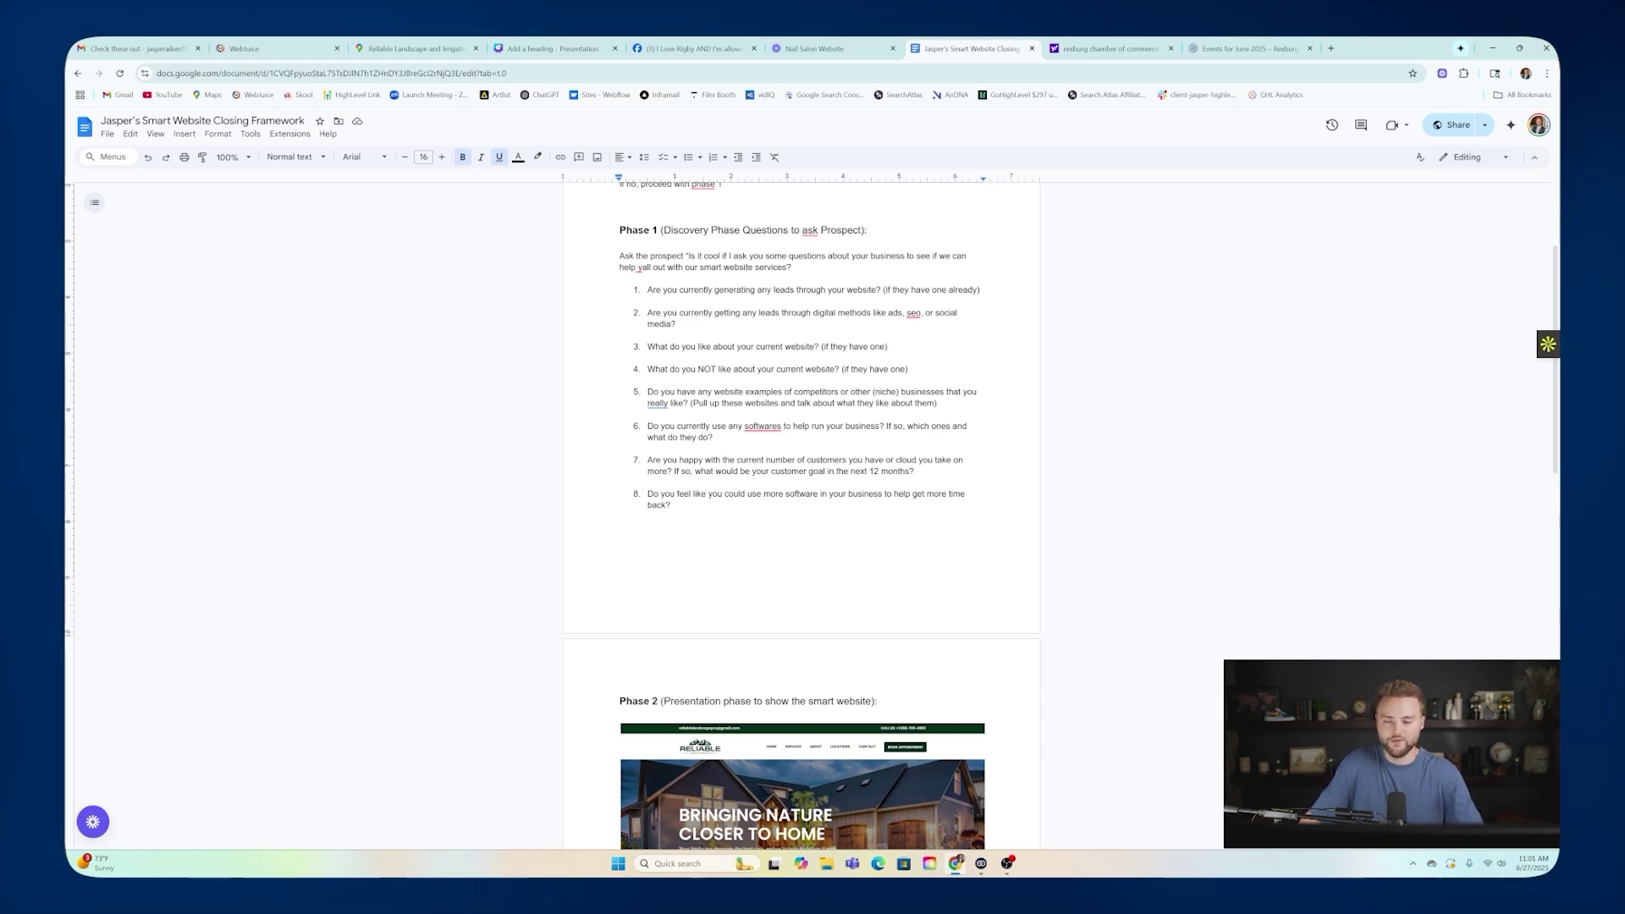
{"action": "scroll", "coordinate": [801, 508], "scroll_direction": "up", "scroll_amount": 2}
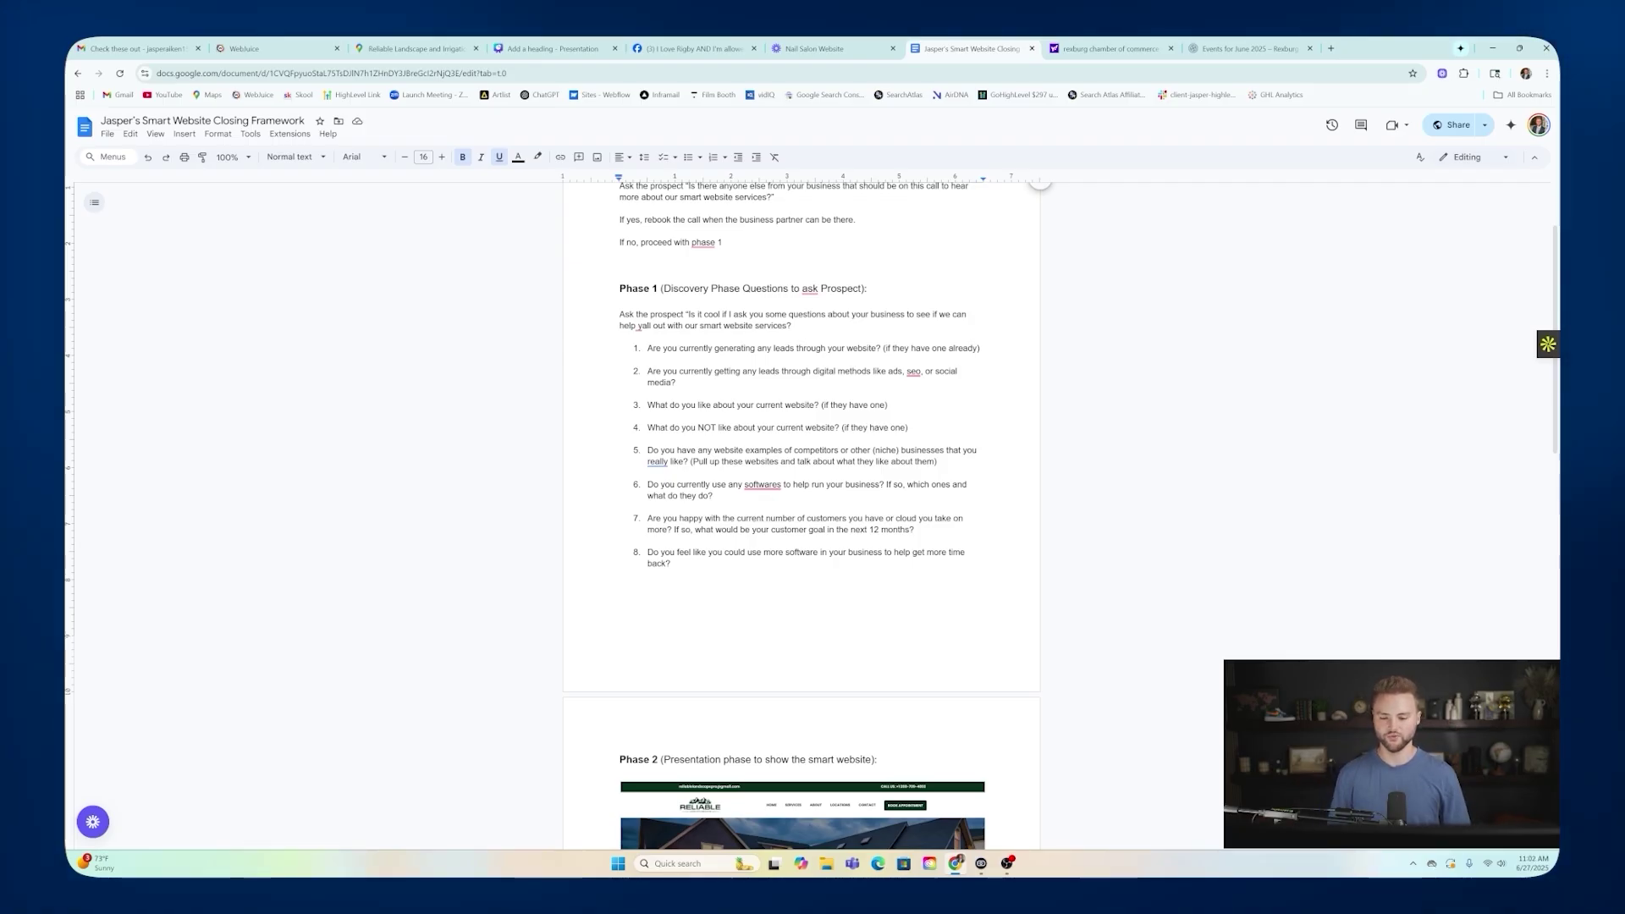
Scroll down to the Phase 2 presentation section with its website image and four components.
{"action": "scroll", "coordinate": [801, 508], "scroll_direction": "down", "scroll_amount": 1}
{"action": "scroll", "coordinate": [801, 508], "scroll_direction": "down", "scroll_amount": 5}
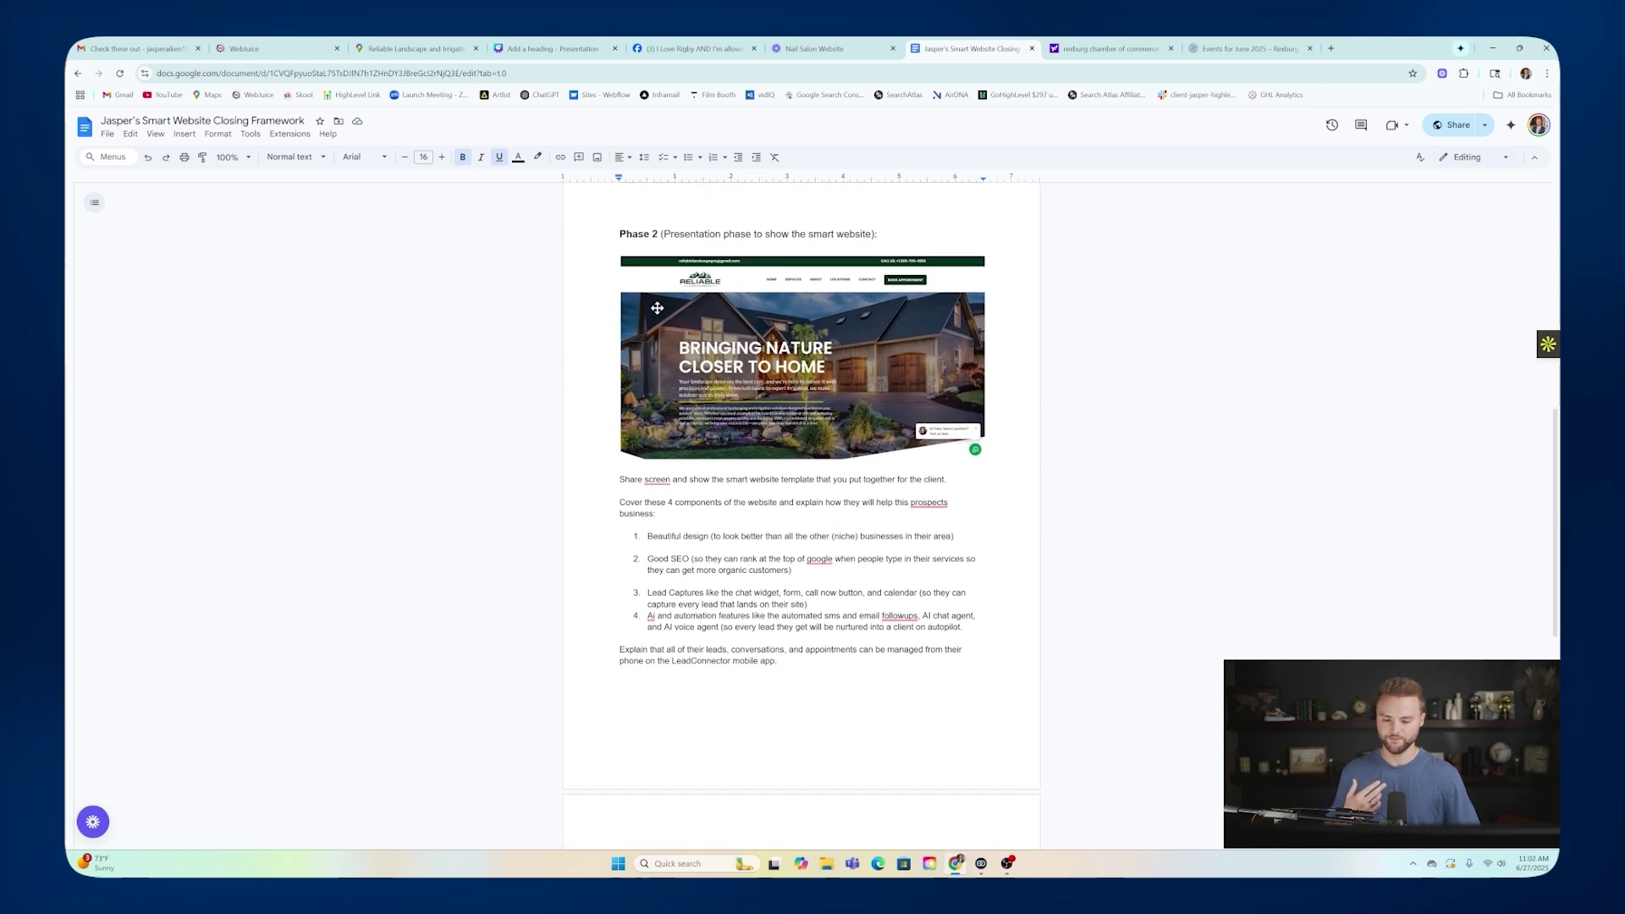
{"action": "scroll", "coordinate": [800, 508], "scroll_direction": "up", "scroll_amount": 4}
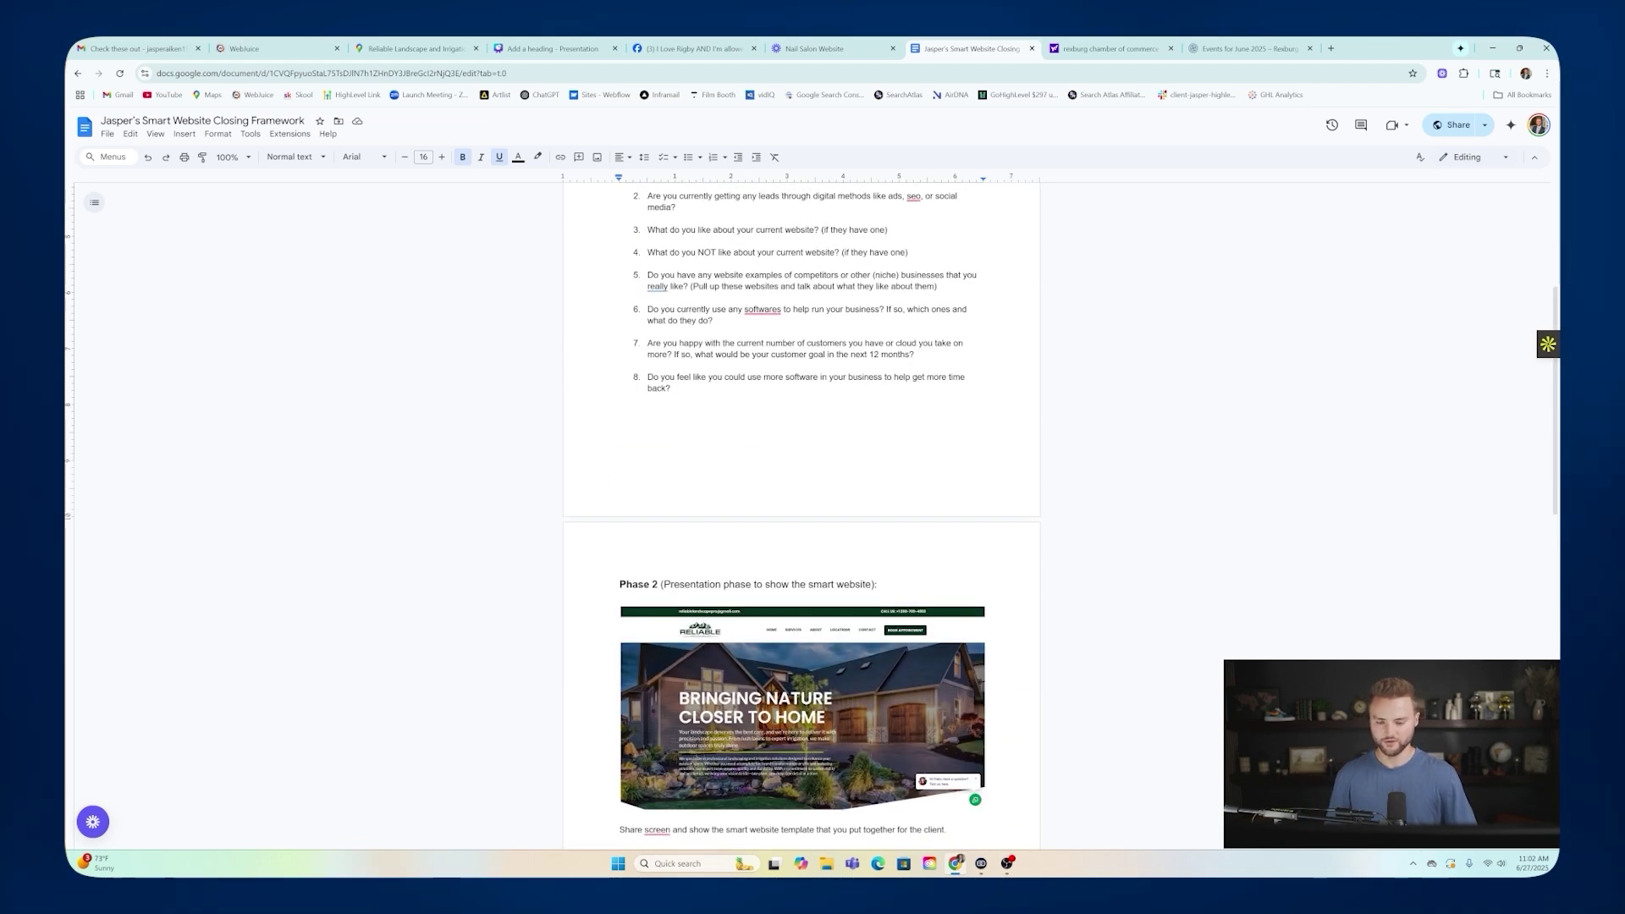
{"action": "scroll", "coordinate": [801, 508], "scroll_direction": "down", "scroll_amount": 2}
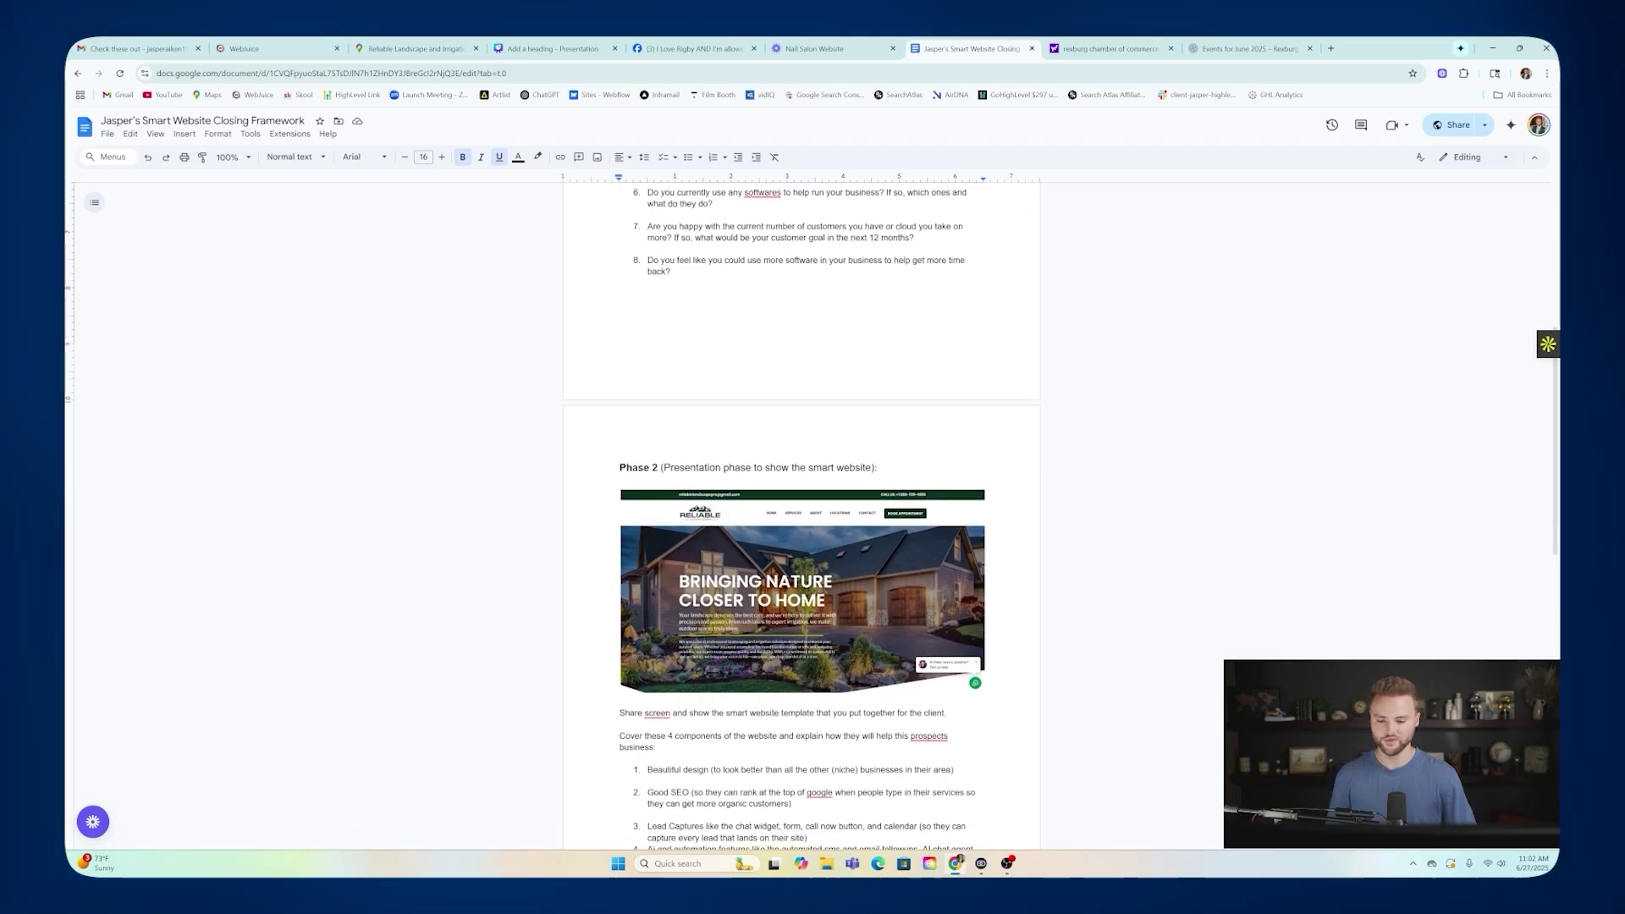
{"action": "scroll", "coordinate": [788, 322], "scroll_direction": "down", "scroll_amount": 2}
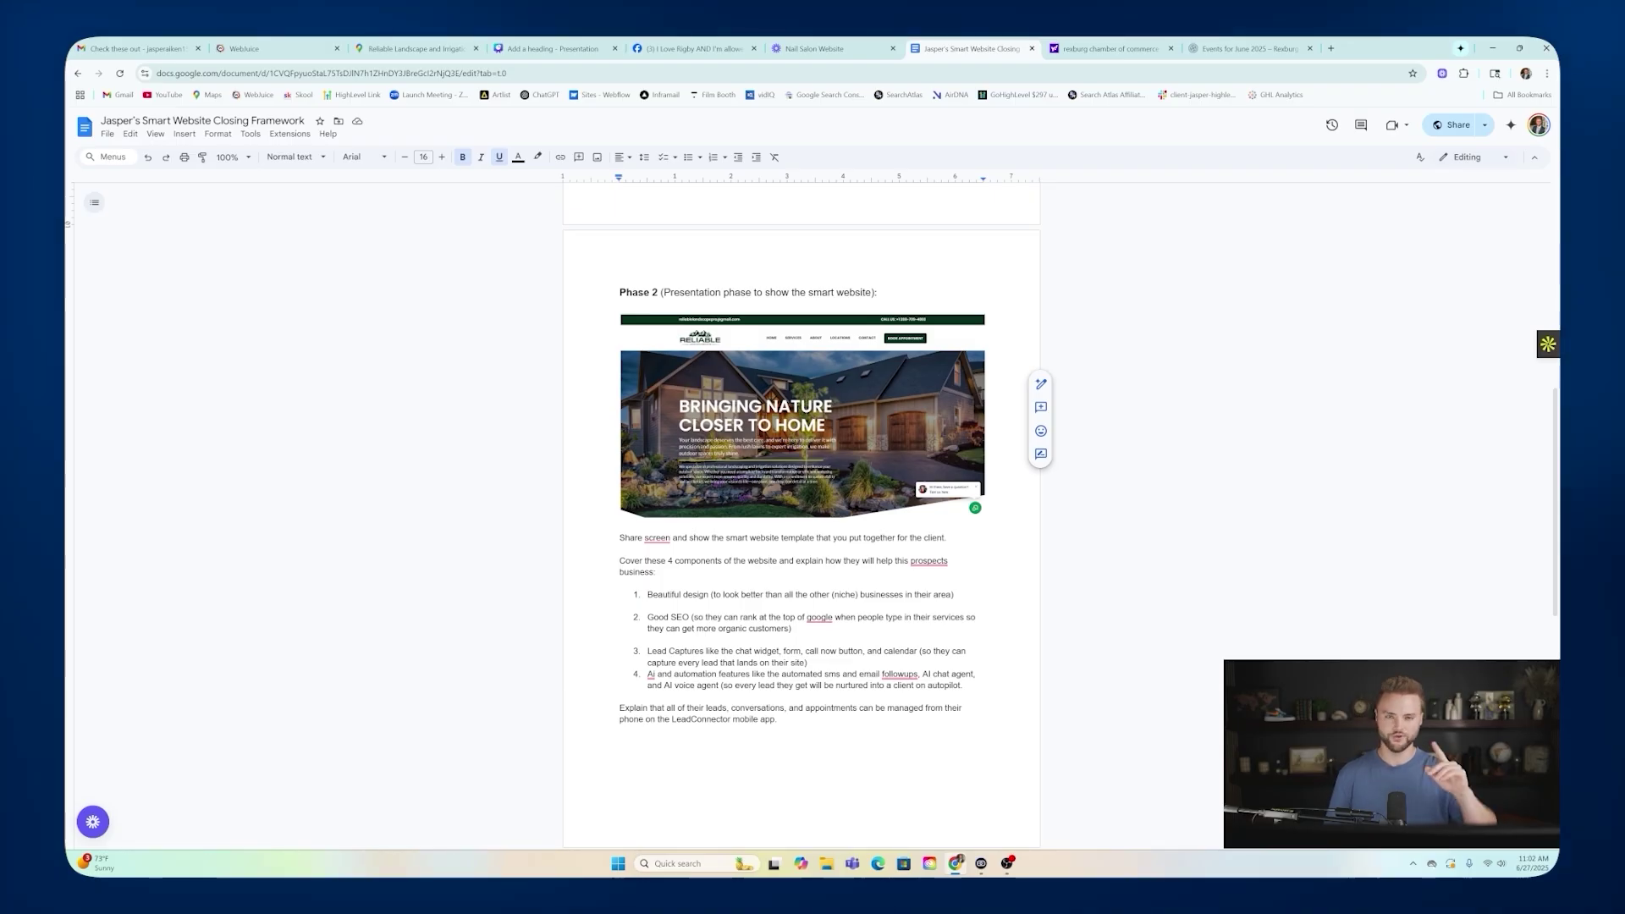
{"action": "scroll", "coordinate": [896, 339], "scroll_direction": "down", "scroll_amount": 2}
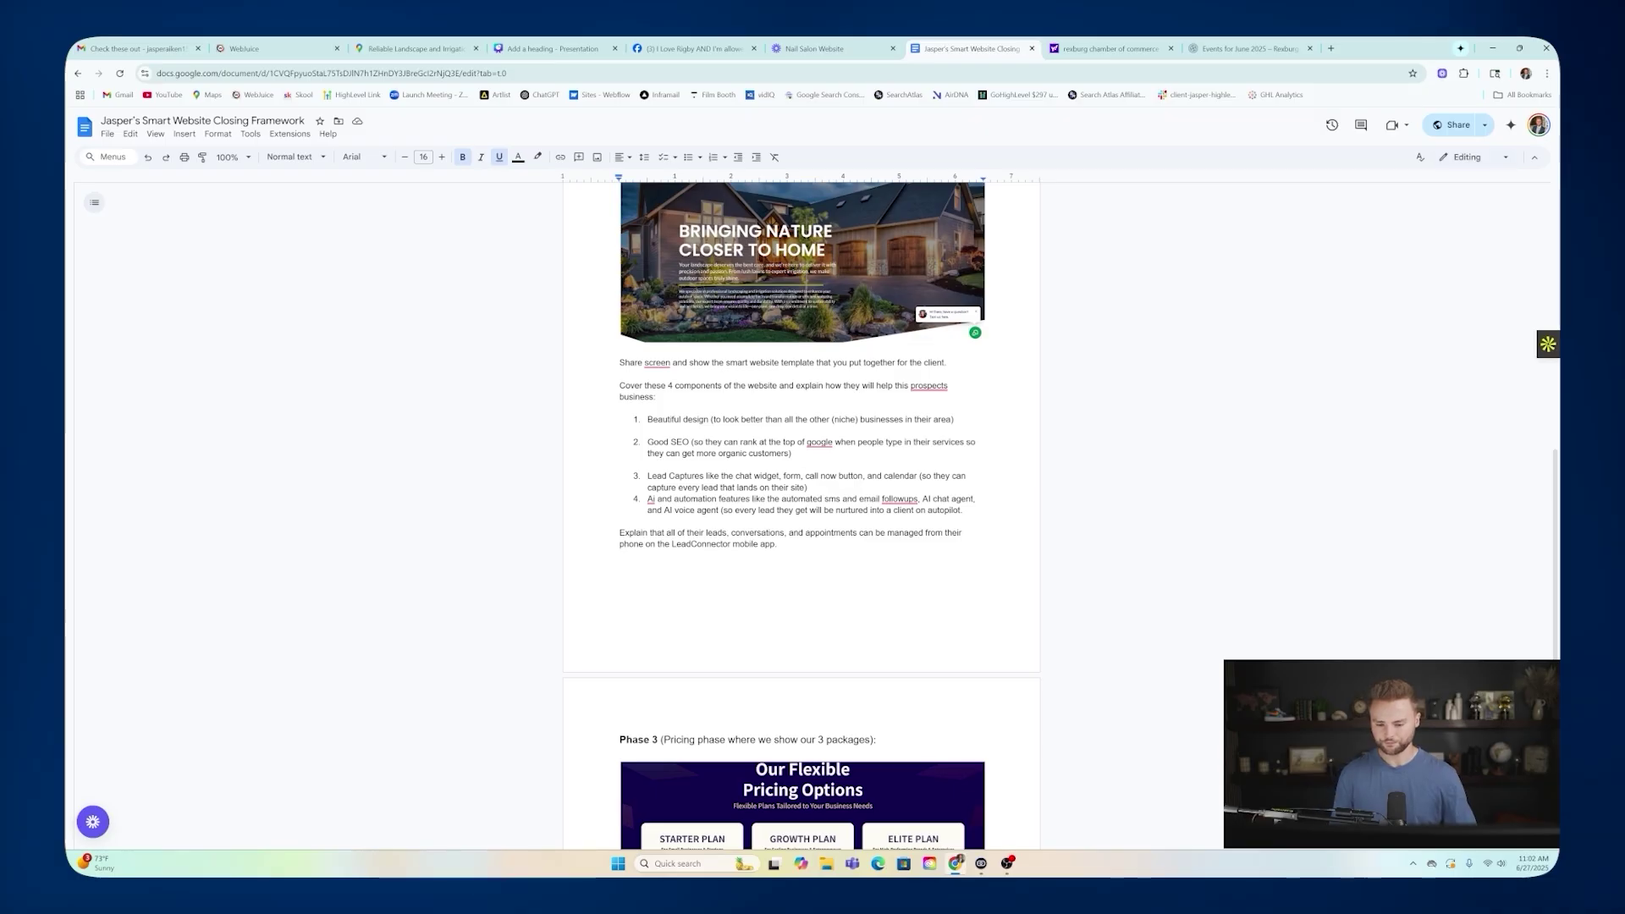
{"action": "scroll", "coordinate": [759, 285], "scroll_direction": "up", "scroll_amount": 1}
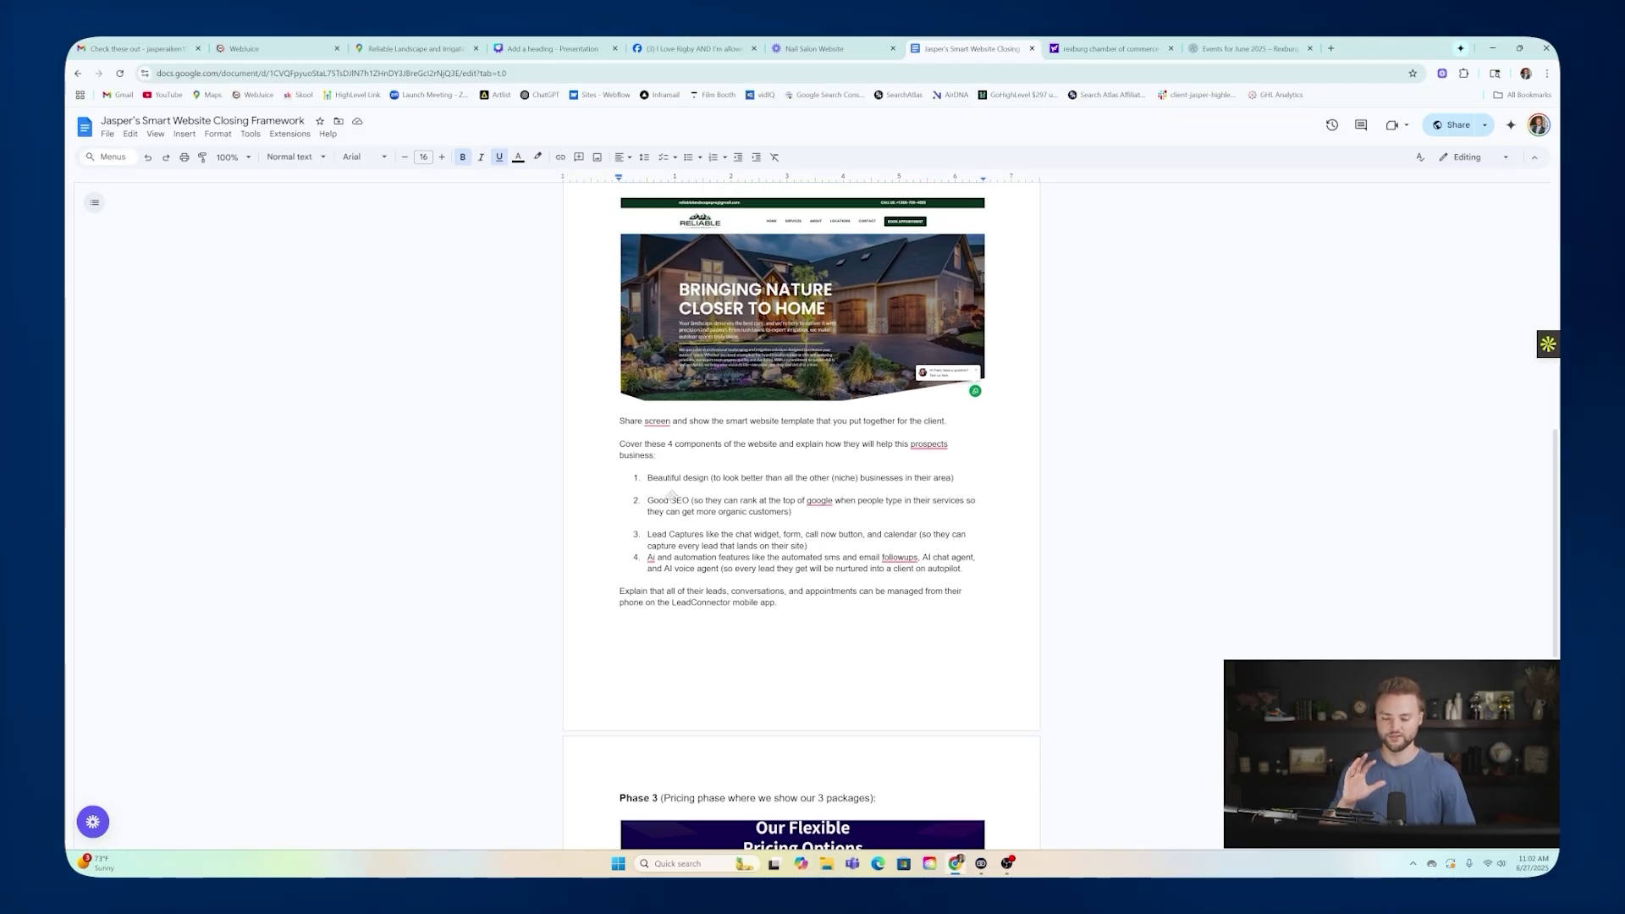
{"action": "scroll", "coordinate": [802, 524], "scroll_direction": "up", "scroll_amount": 1}
{"action": "scroll", "coordinate": [803, 525], "scroll_direction": "down", "scroll_amount": 1}
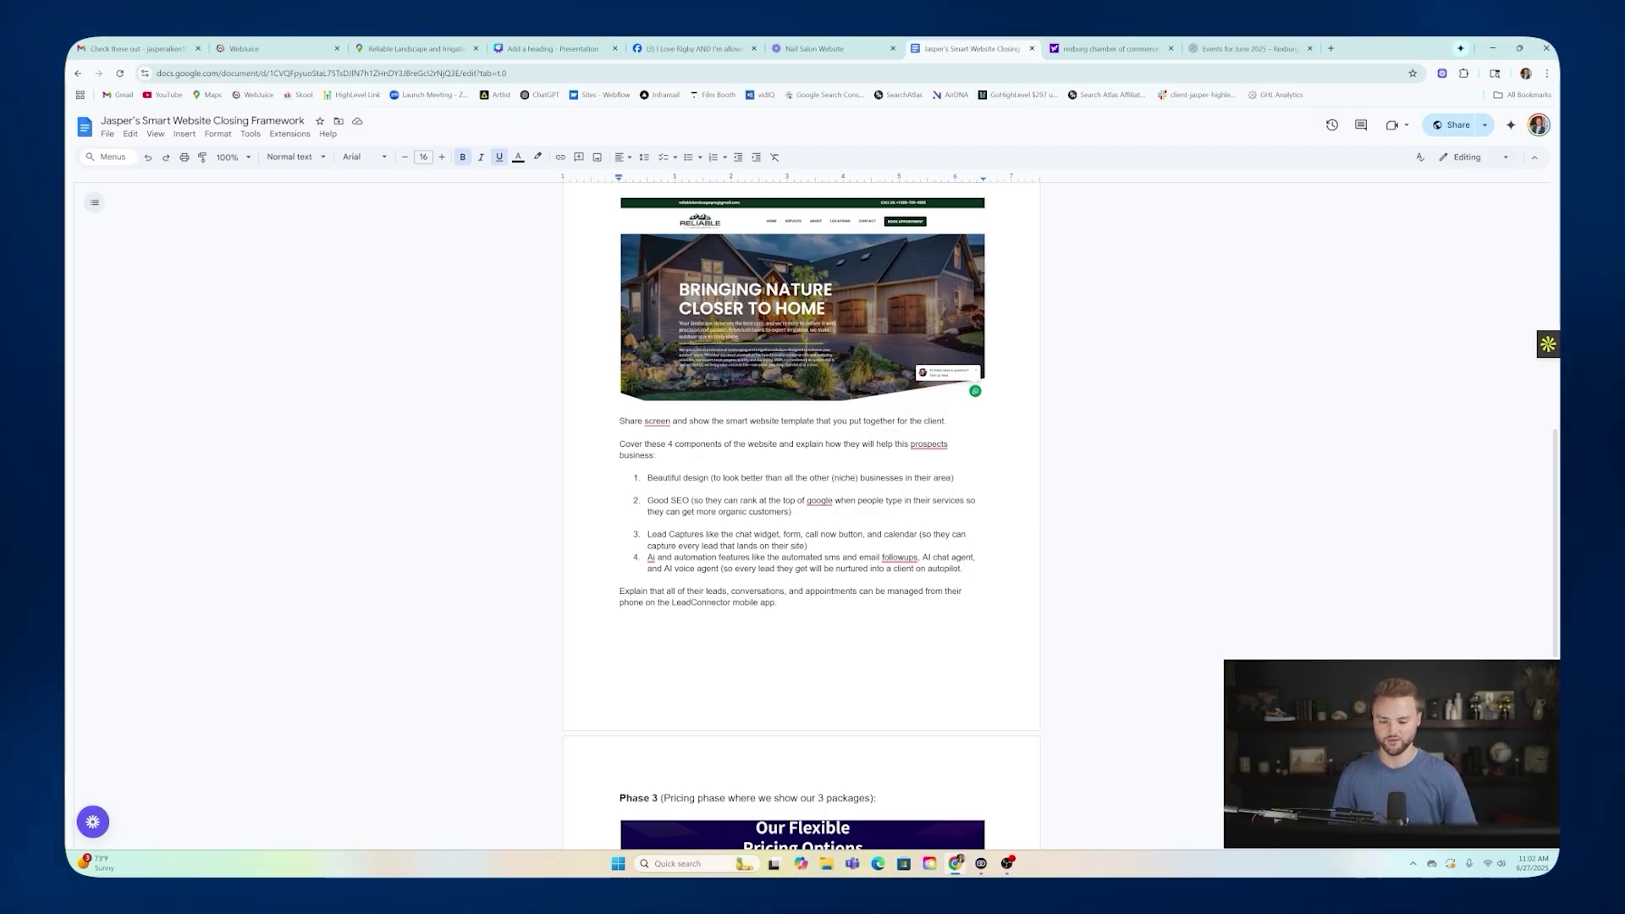
{"action": "scroll", "coordinate": [801, 516], "scroll_direction": "down", "scroll_amount": 1}
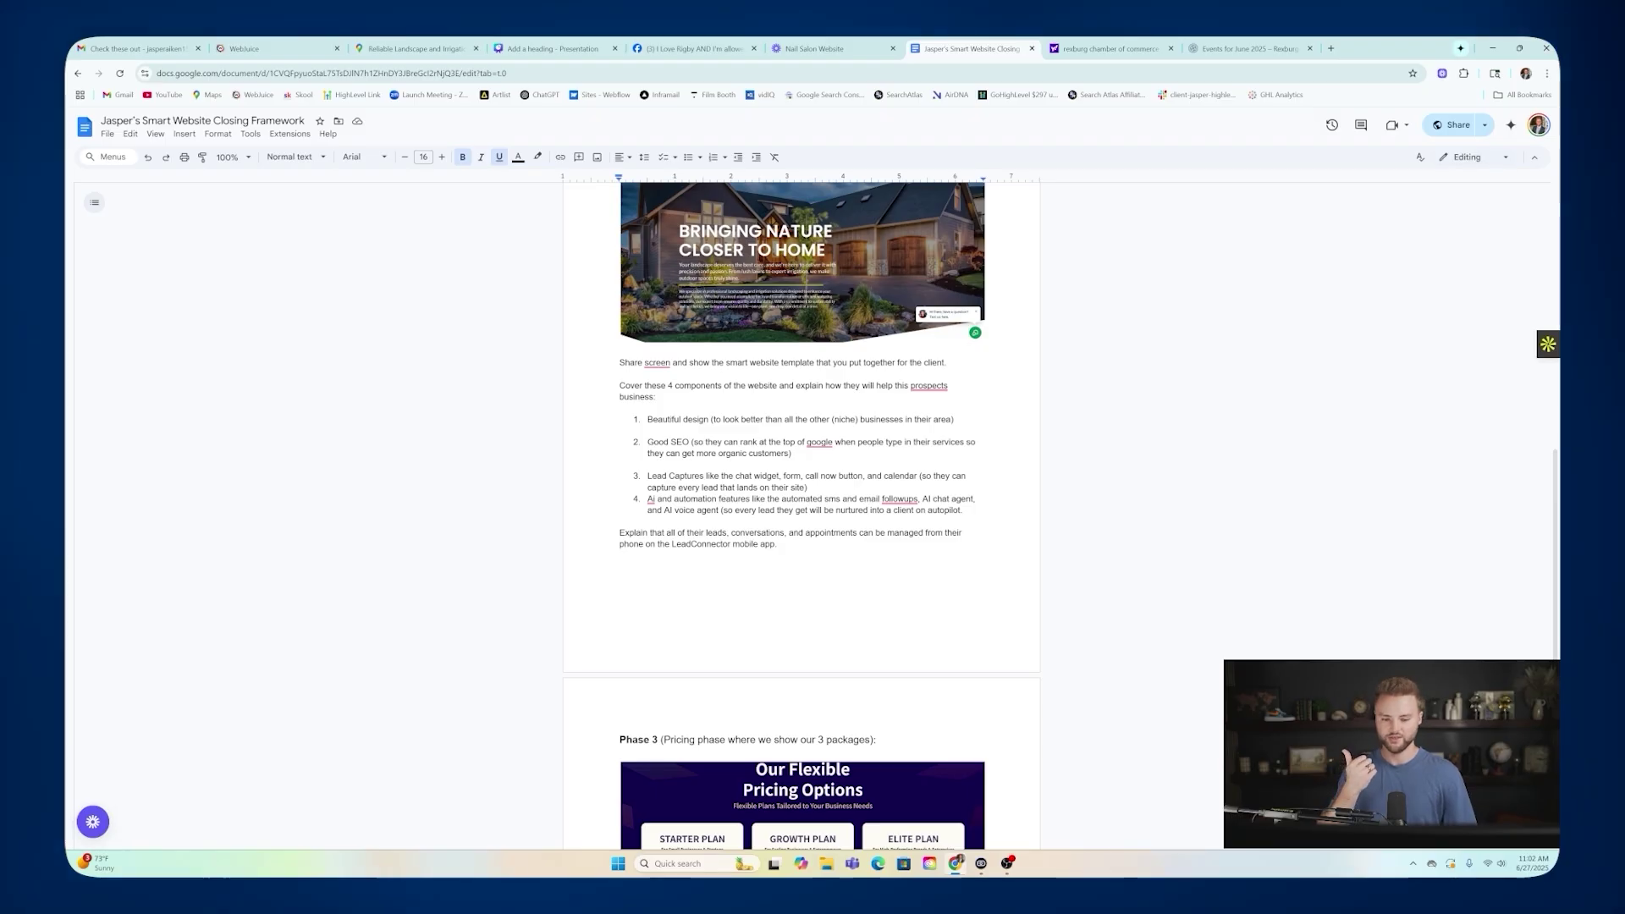
{"action": "scroll", "coordinate": [885, 260], "scroll_direction": "up", "scroll_amount": 2}
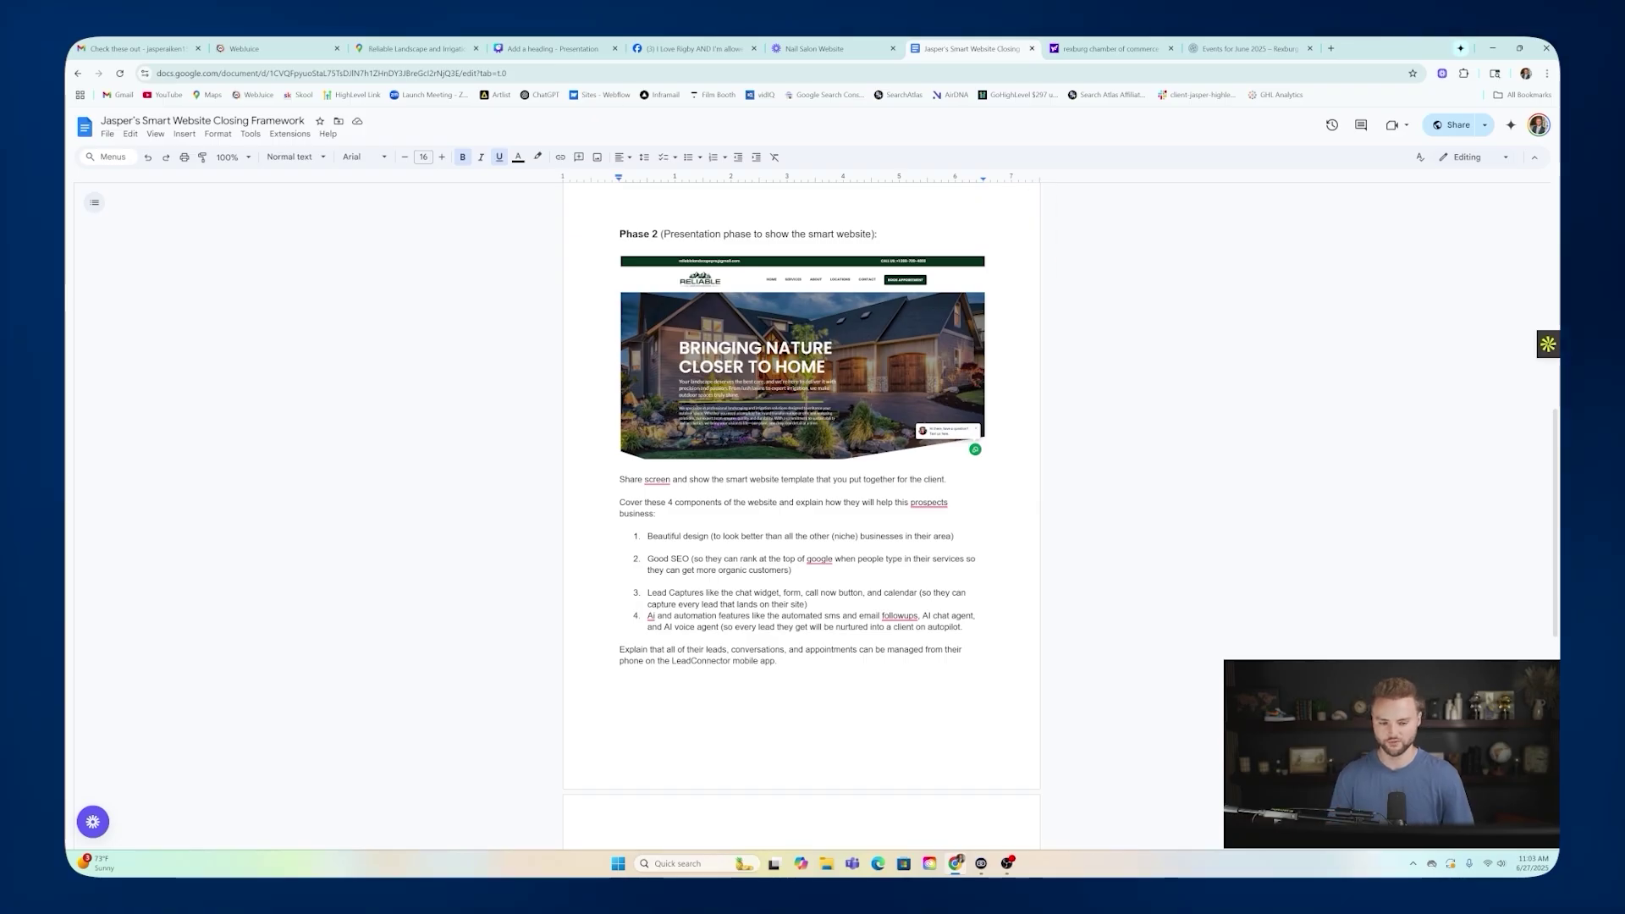
{"action": "scroll", "coordinate": [948, 296], "scroll_direction": "down", "scroll_amount": 3}
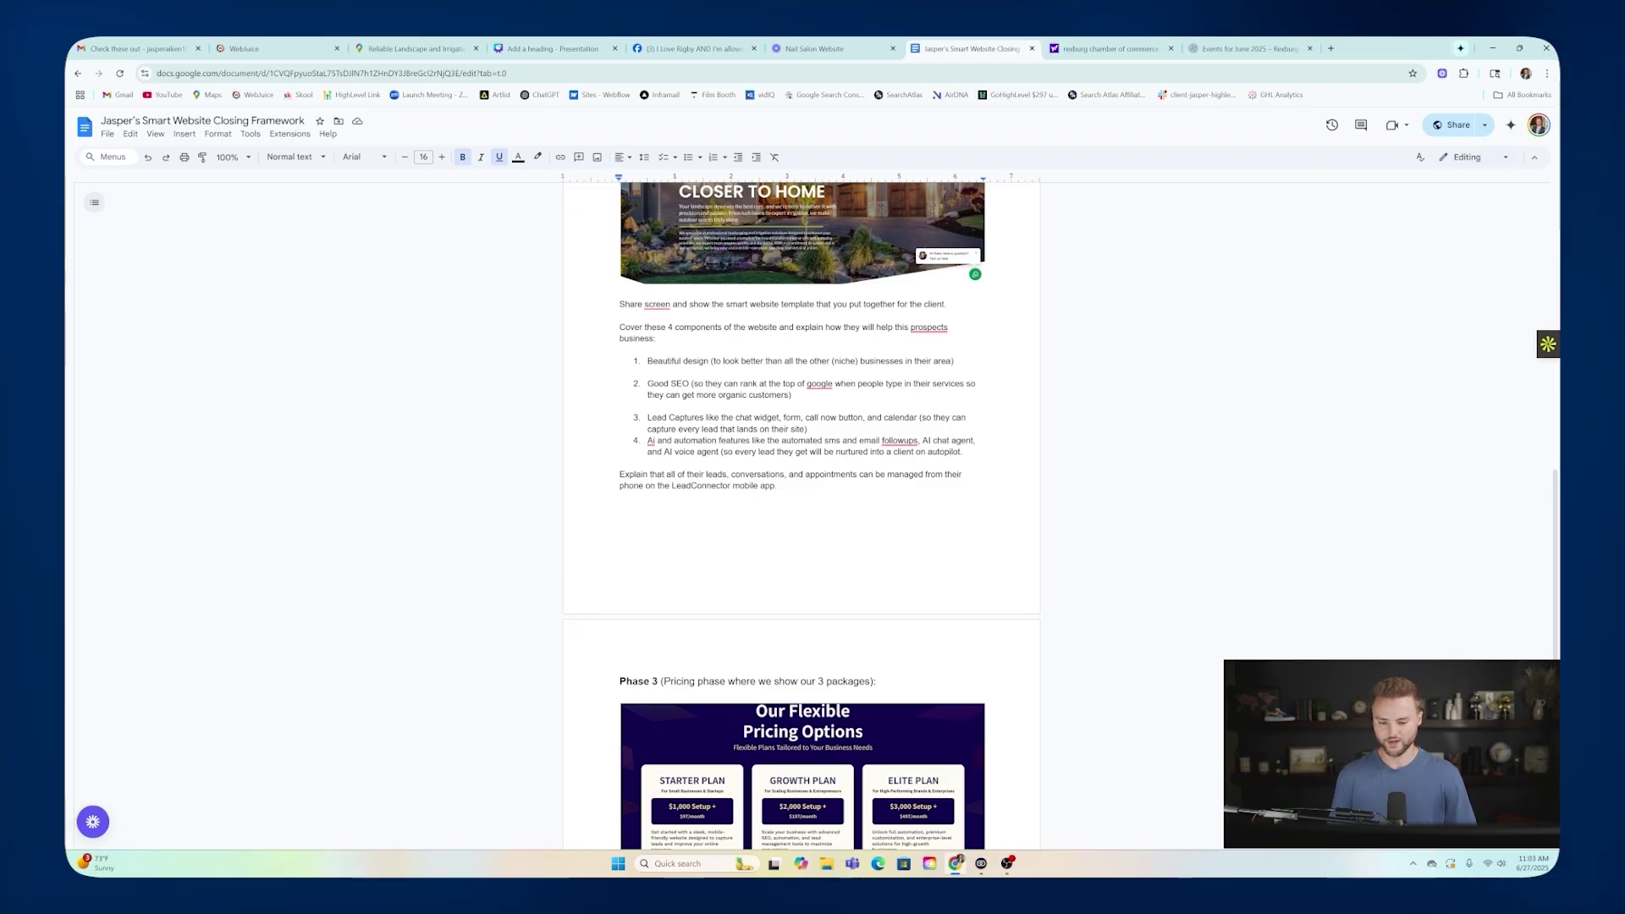
{"action": "scroll", "coordinate": [667, 314], "scroll_direction": "up", "scroll_amount": 3}
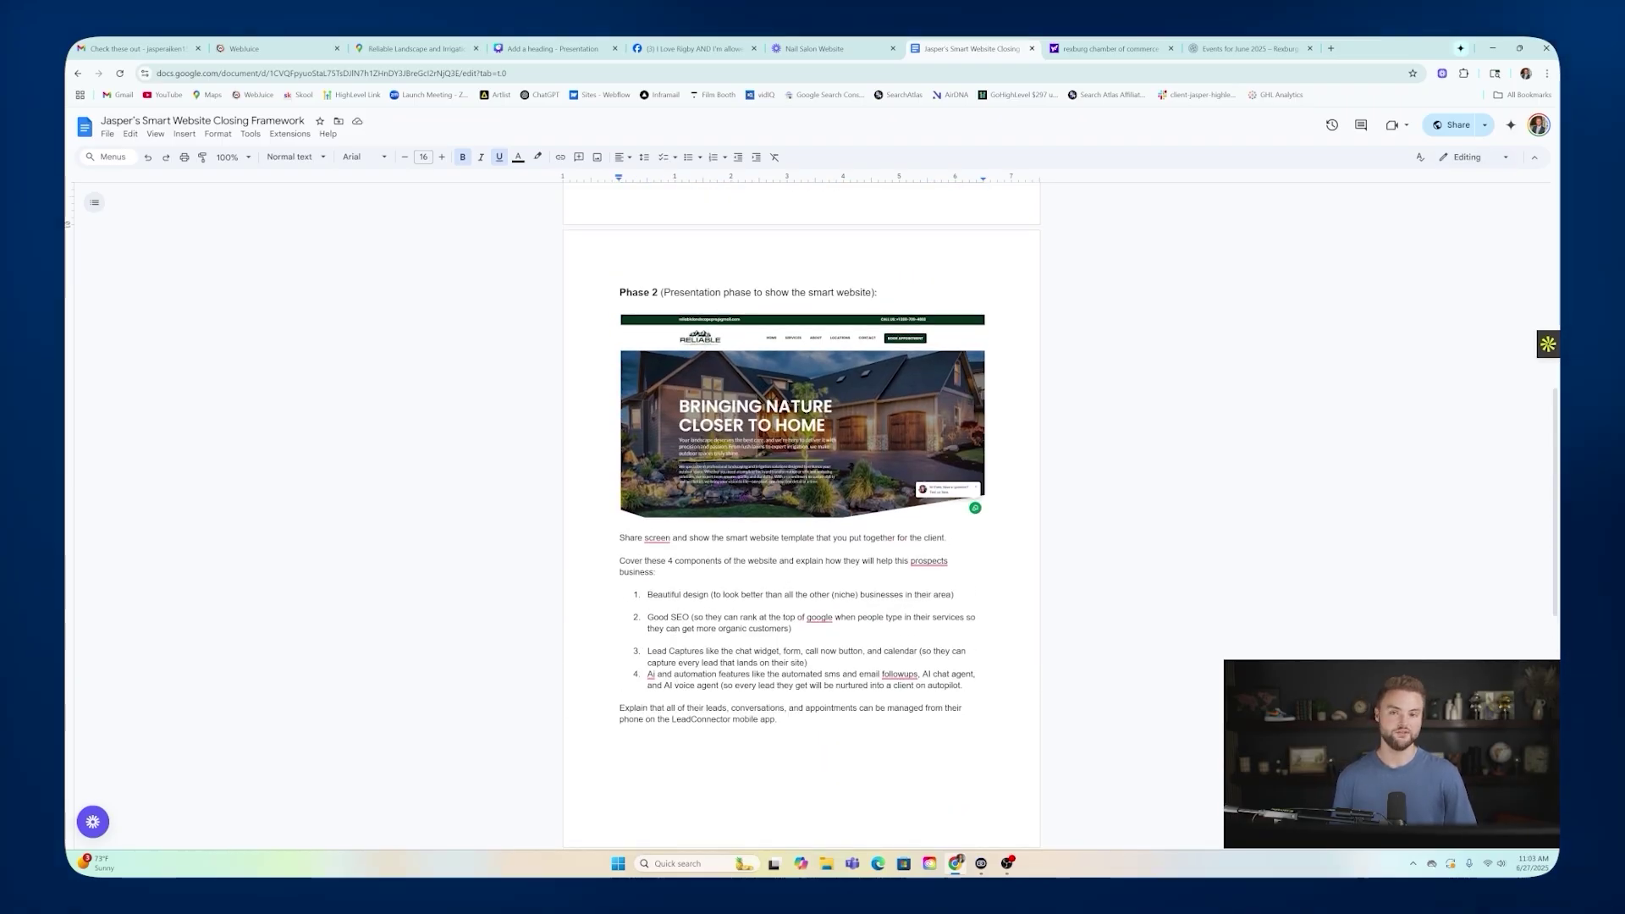
{"action": "scroll", "coordinate": [769, 341], "scroll_direction": "up", "scroll_amount": 5}
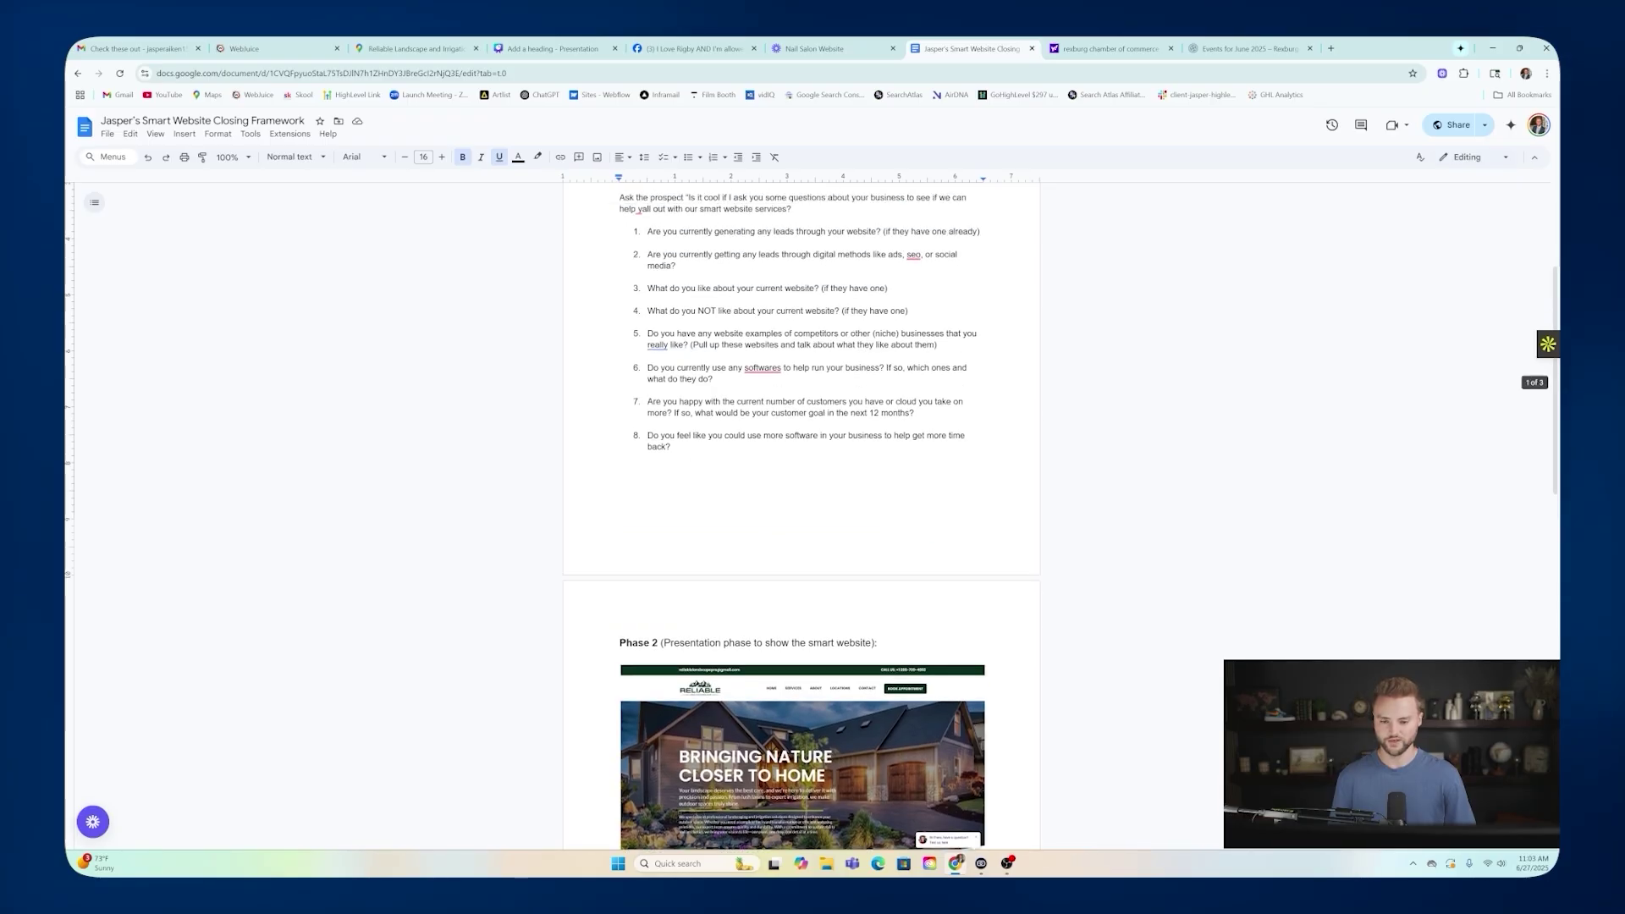
{"action": "scroll", "coordinate": [801, 508], "scroll_direction": "down", "scroll_amount": 3}
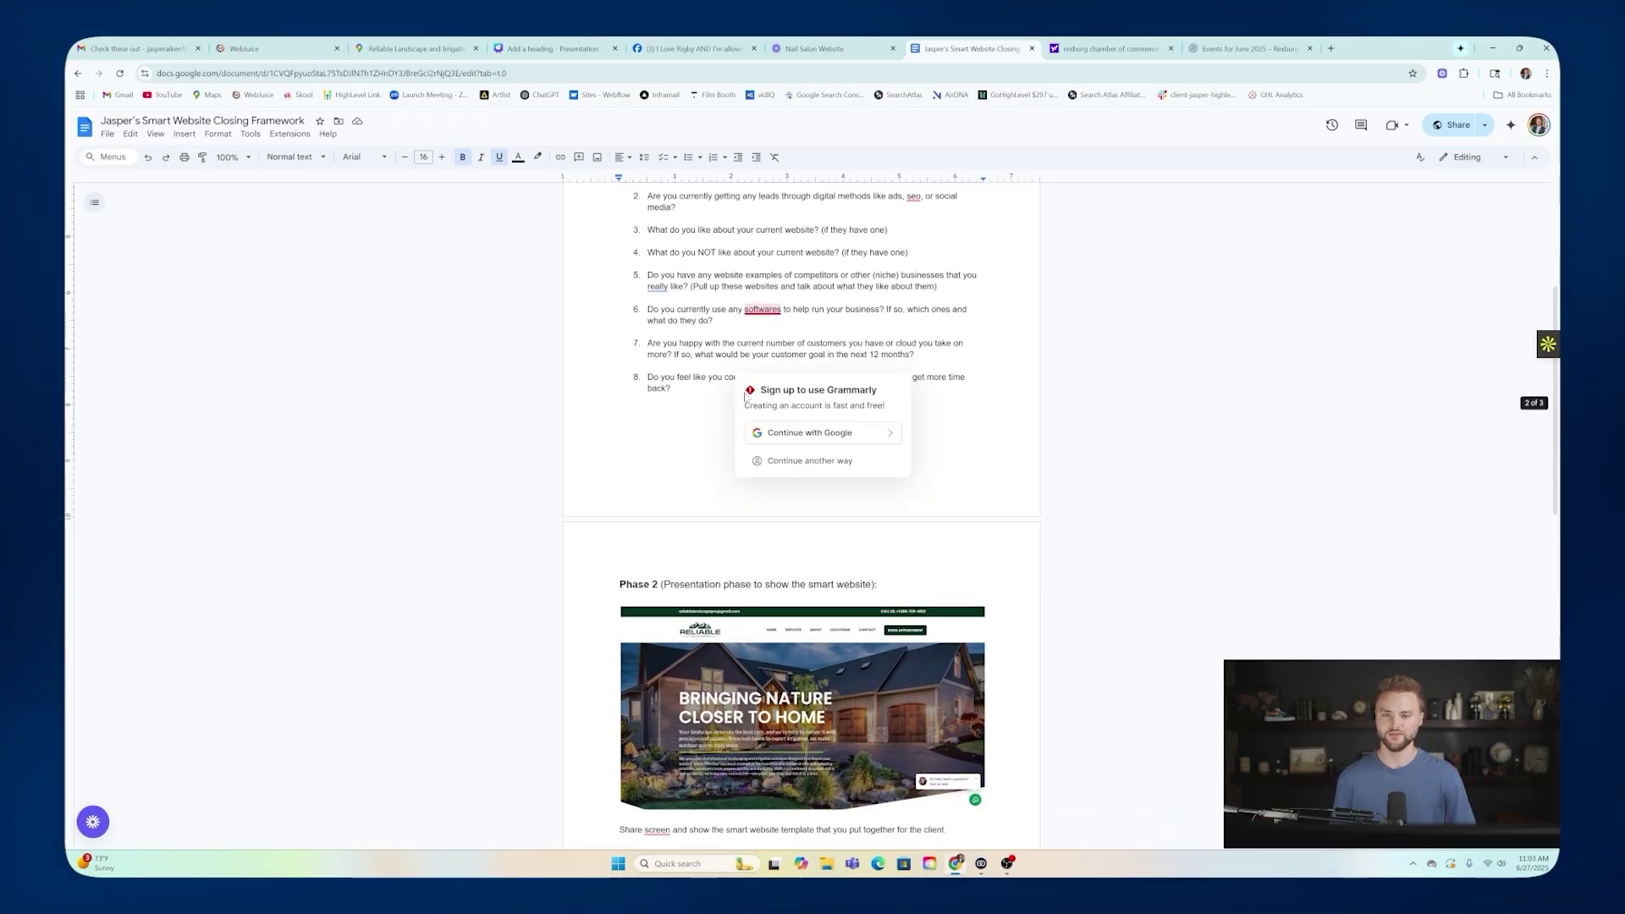
{"action": "scroll", "coordinate": [792, 387], "scroll_direction": "down", "scroll_amount": 3}
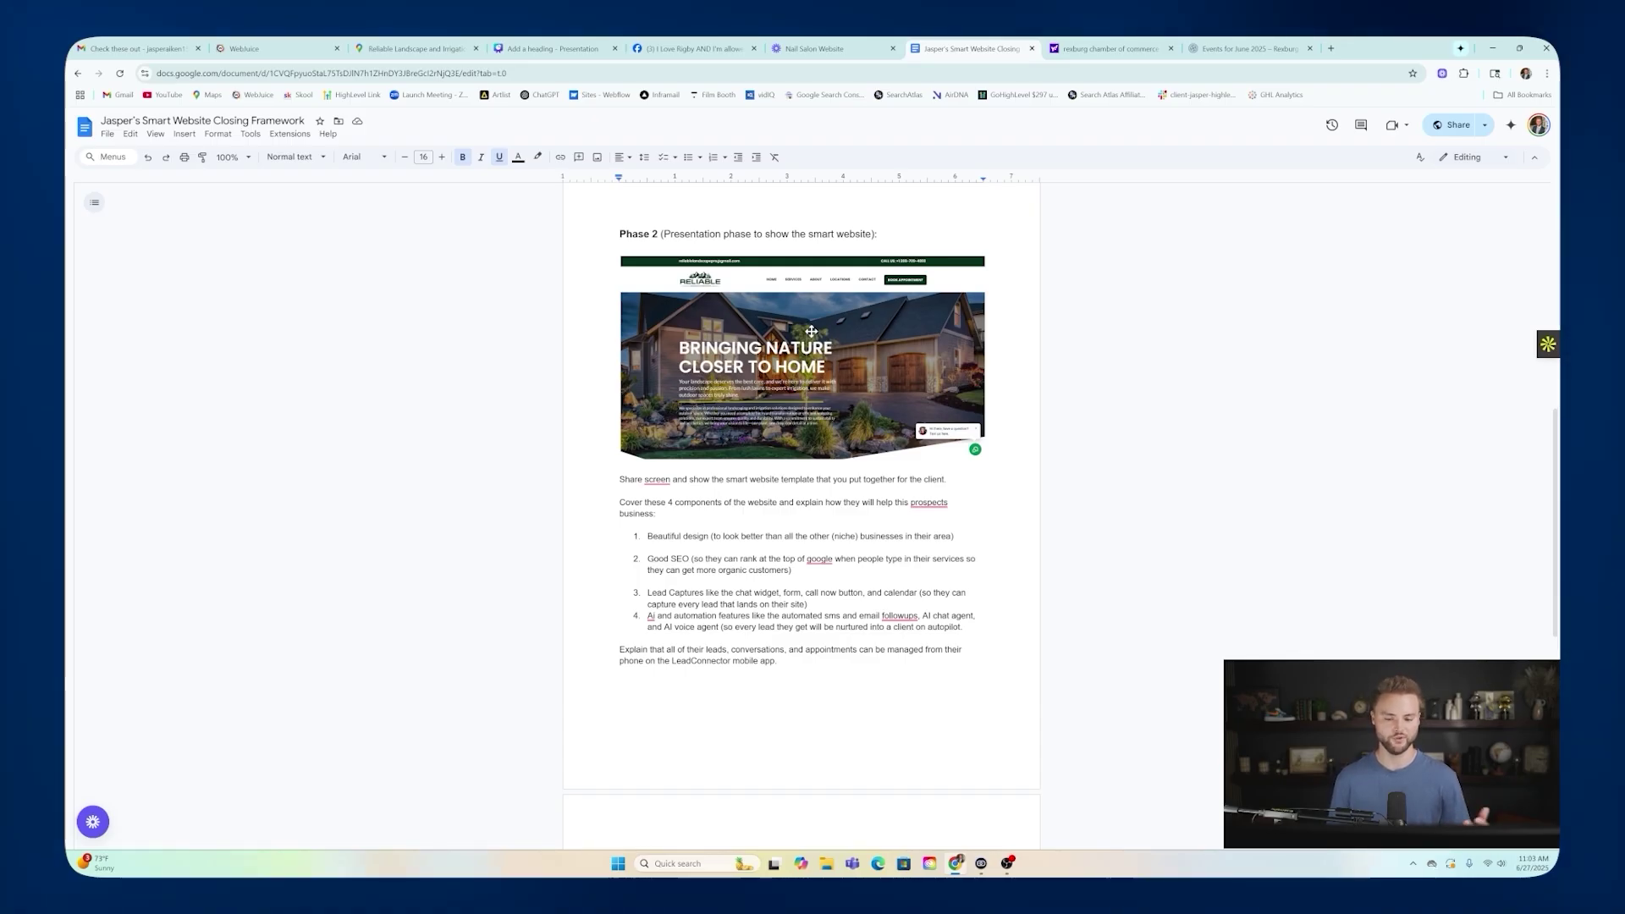
{"action": "scroll", "coordinate": [799, 322], "scroll_direction": "down", "scroll_amount": 6}
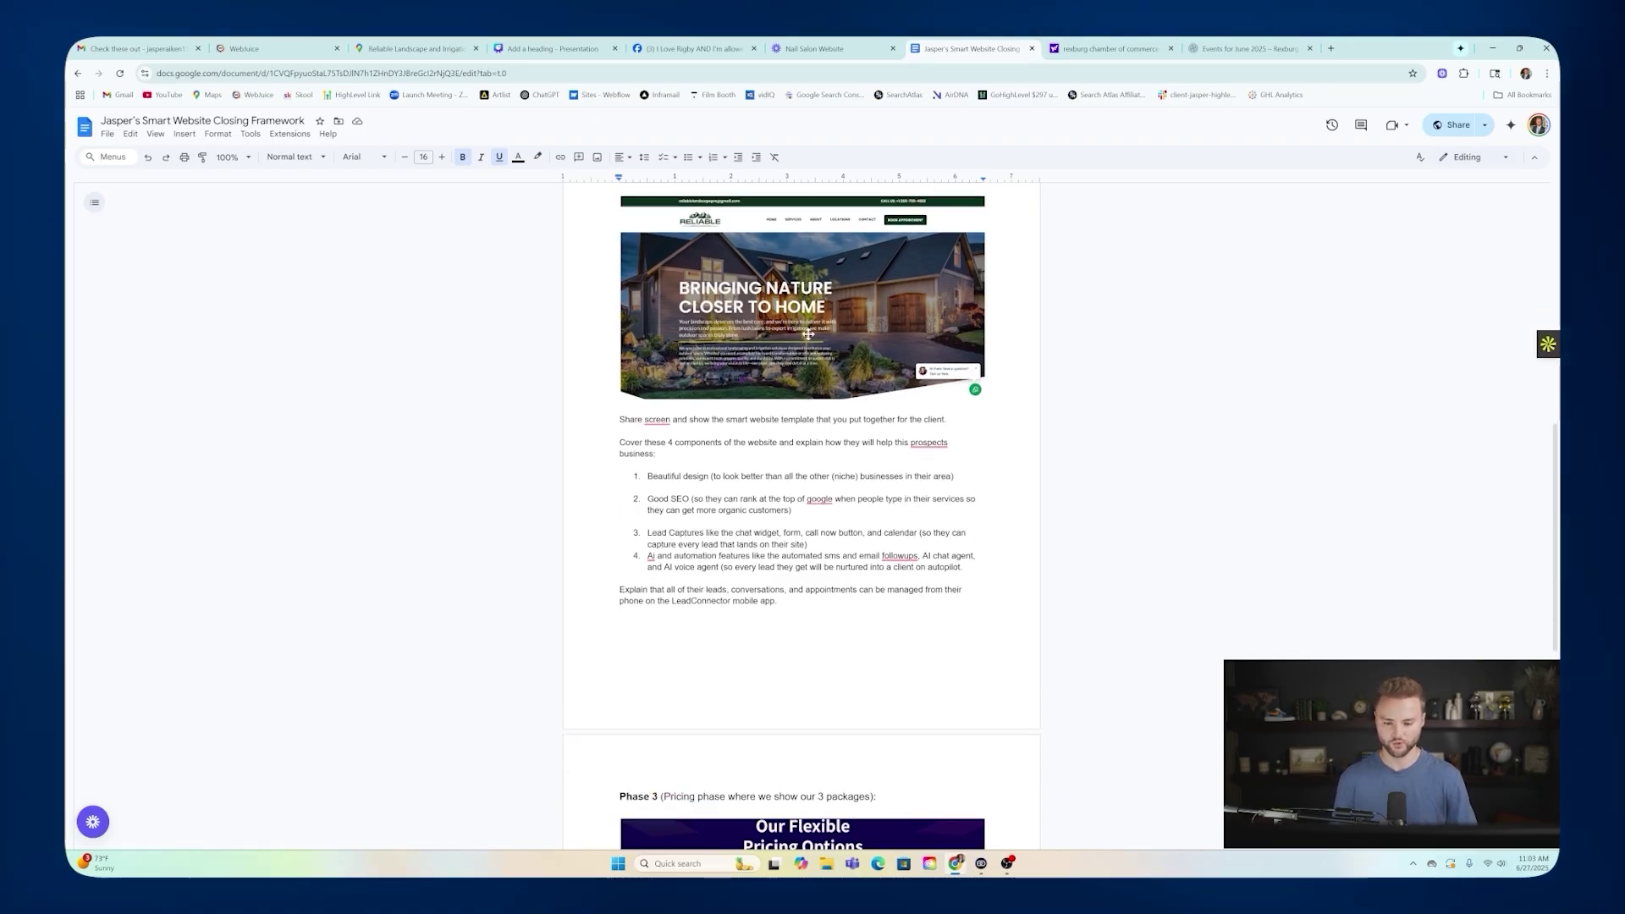
{"action": "scroll", "coordinate": [800, 508], "scroll_direction": "down", "scroll_amount": 1}
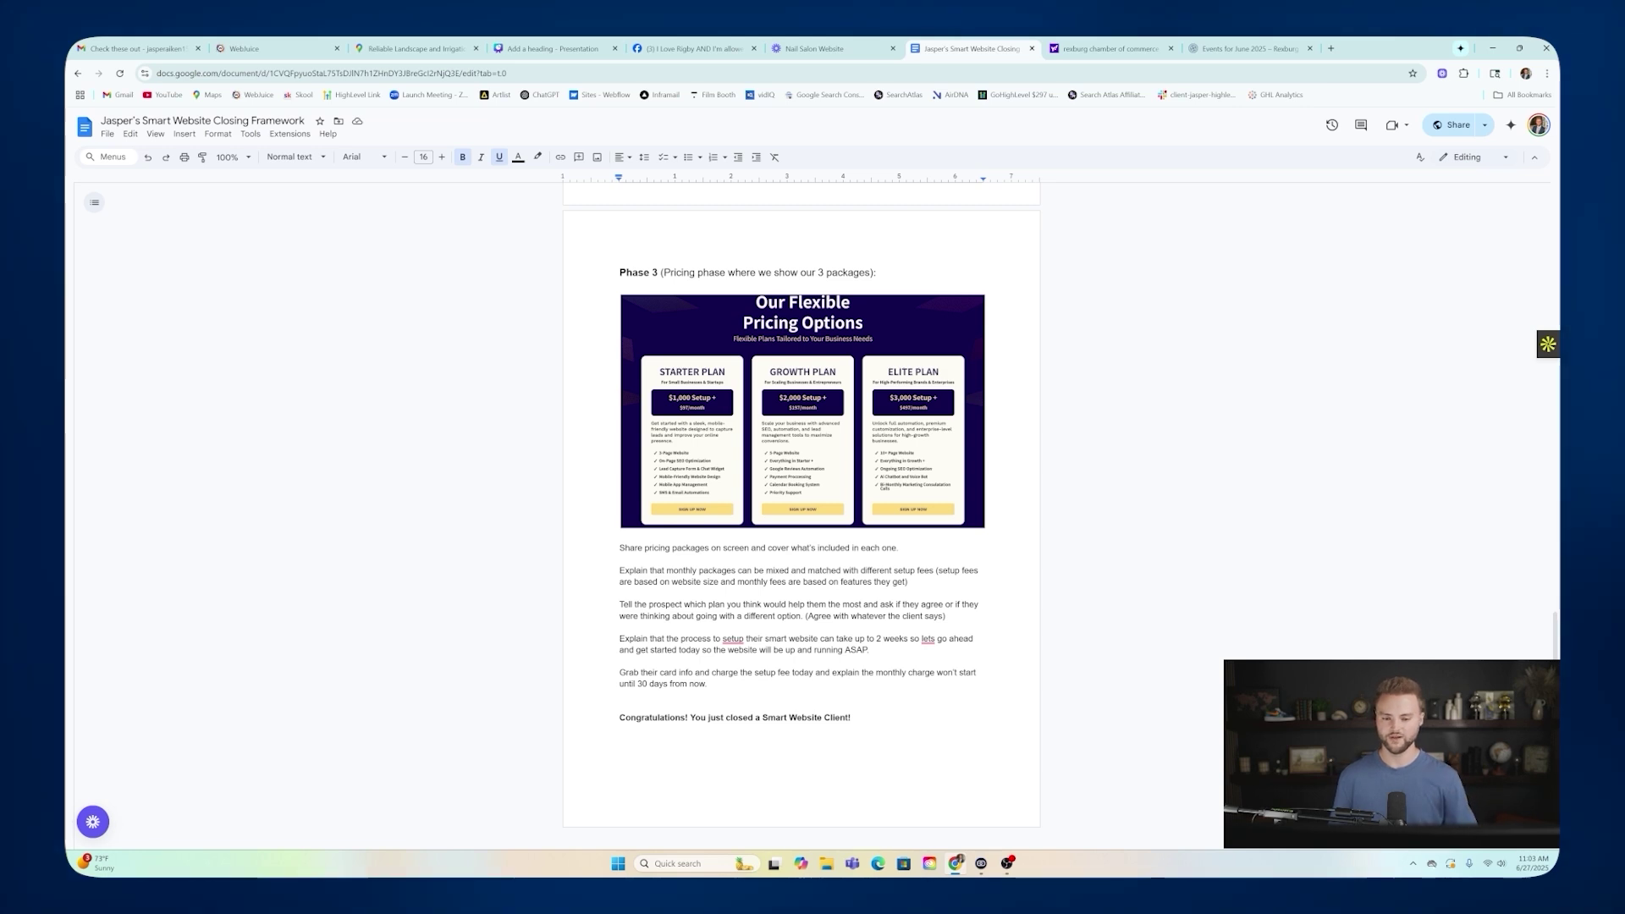
Scroll back through the closing framework document to review it once more.
{"action": "scroll", "coordinate": [801, 508], "scroll_direction": "up", "scroll_amount": 4}
{"action": "scroll", "coordinate": [800, 508], "scroll_direction": "up", "scroll_amount": 1}
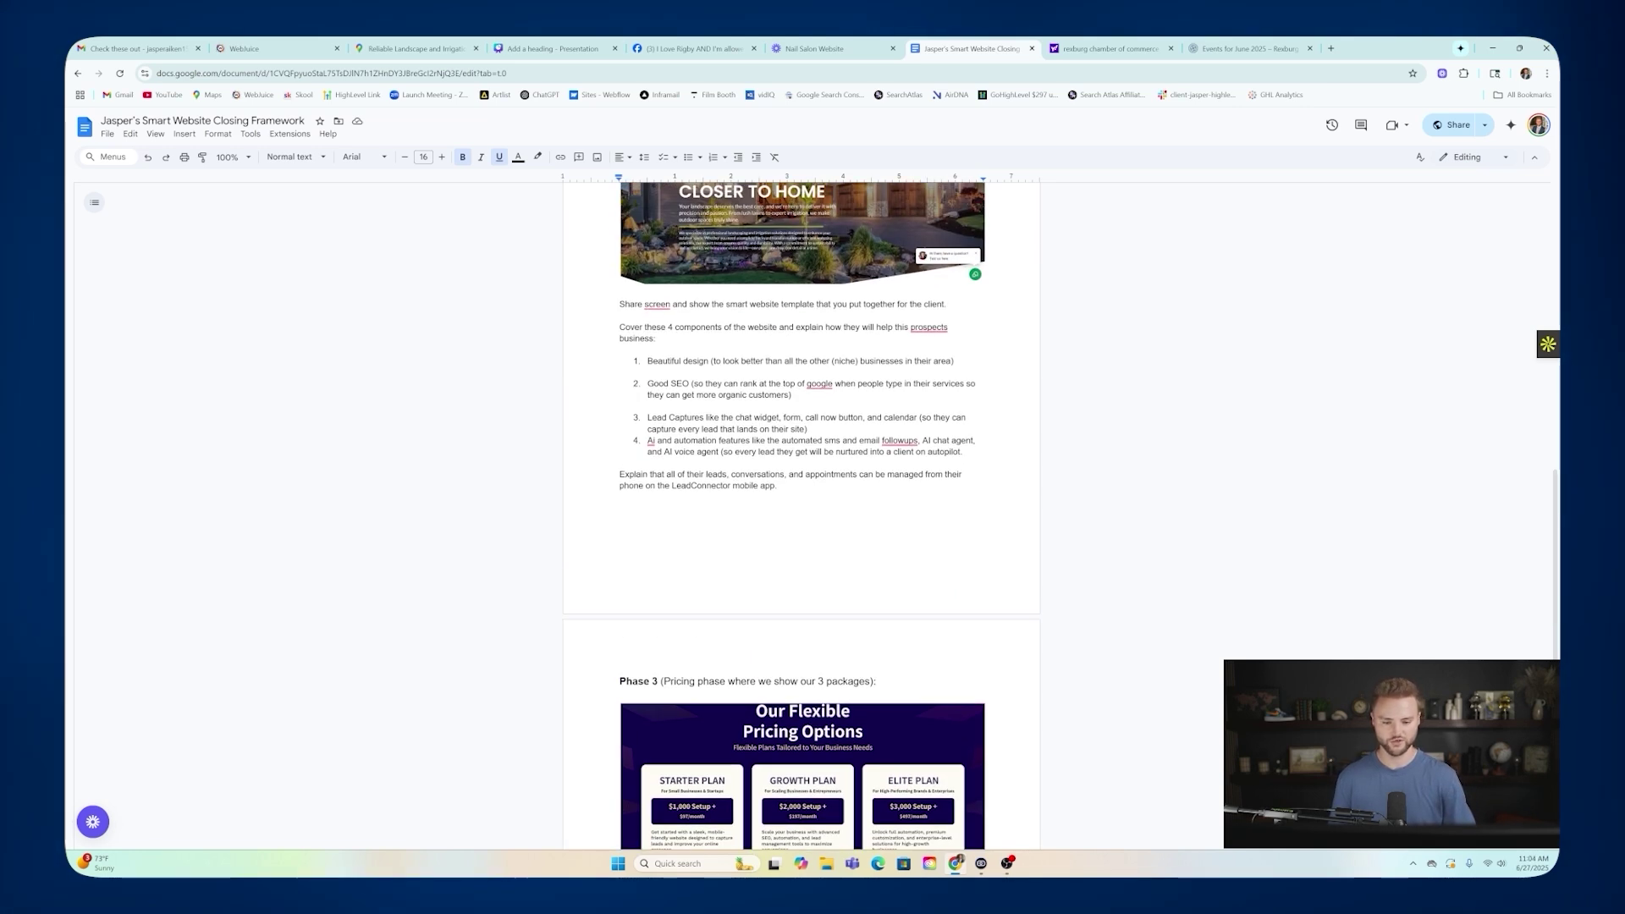
{"action": "scroll", "coordinate": [800, 508], "scroll_direction": "up", "scroll_amount": 1}
{"action": "scroll", "coordinate": [801, 508], "scroll_direction": "down", "scroll_amount": 3}
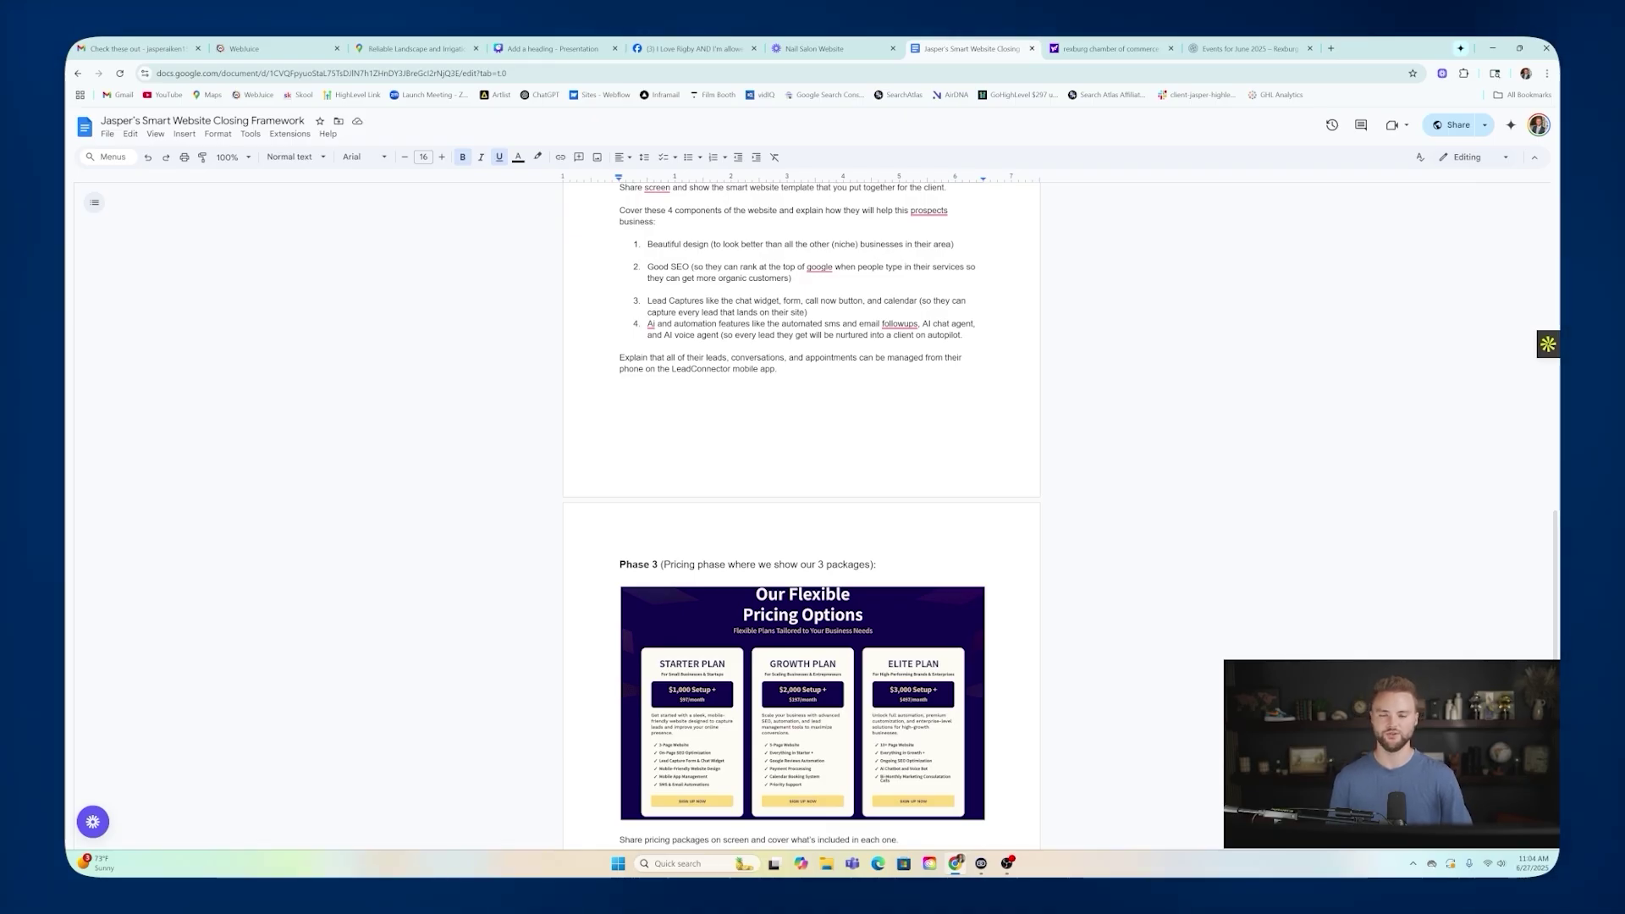
{"action": "scroll", "coordinate": [801, 508], "scroll_direction": "down", "scroll_amount": 5}
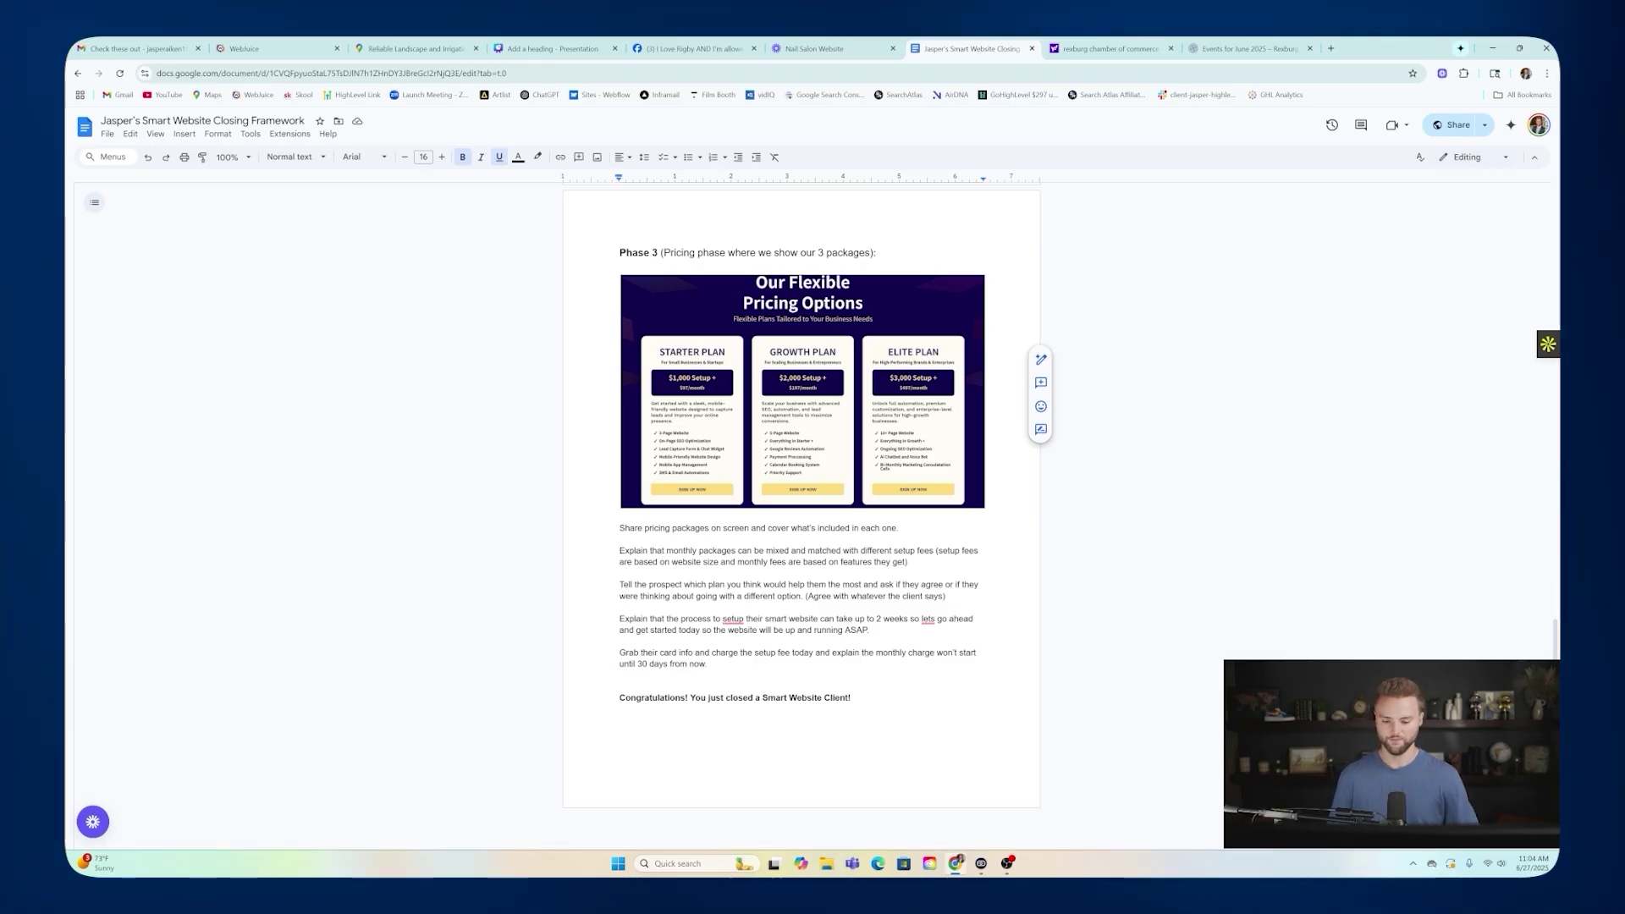
{"action": "scroll", "coordinate": [868, 392], "scroll_direction": "up", "scroll_amount": 9}
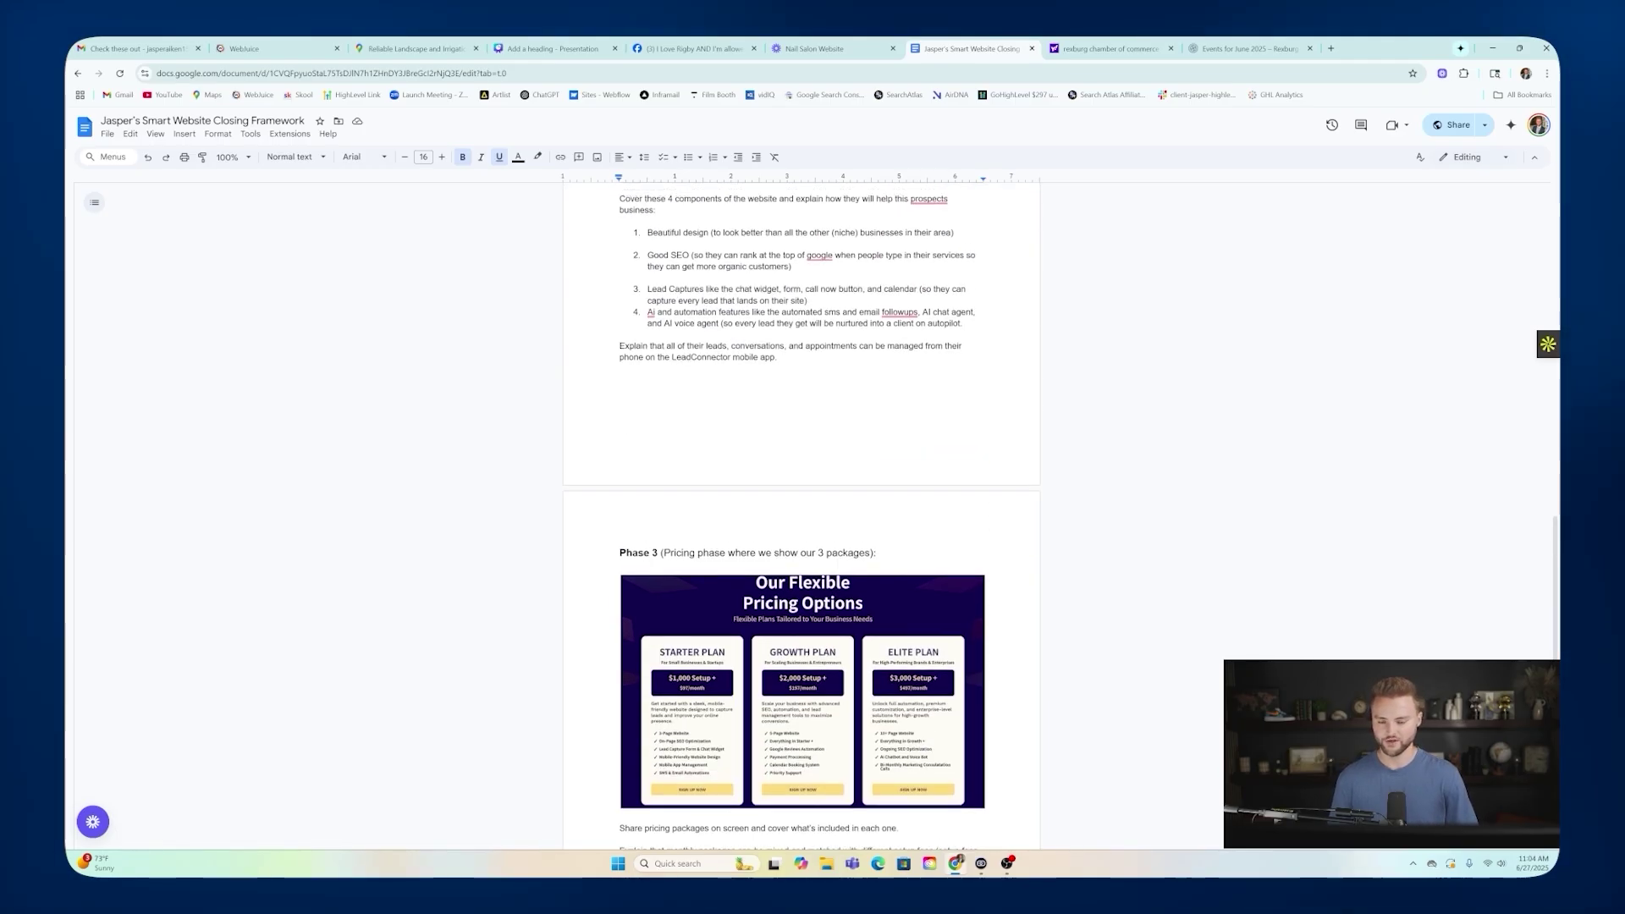
{"action": "scroll", "coordinate": [802, 507], "scroll_direction": "up", "scroll_amount": 6}
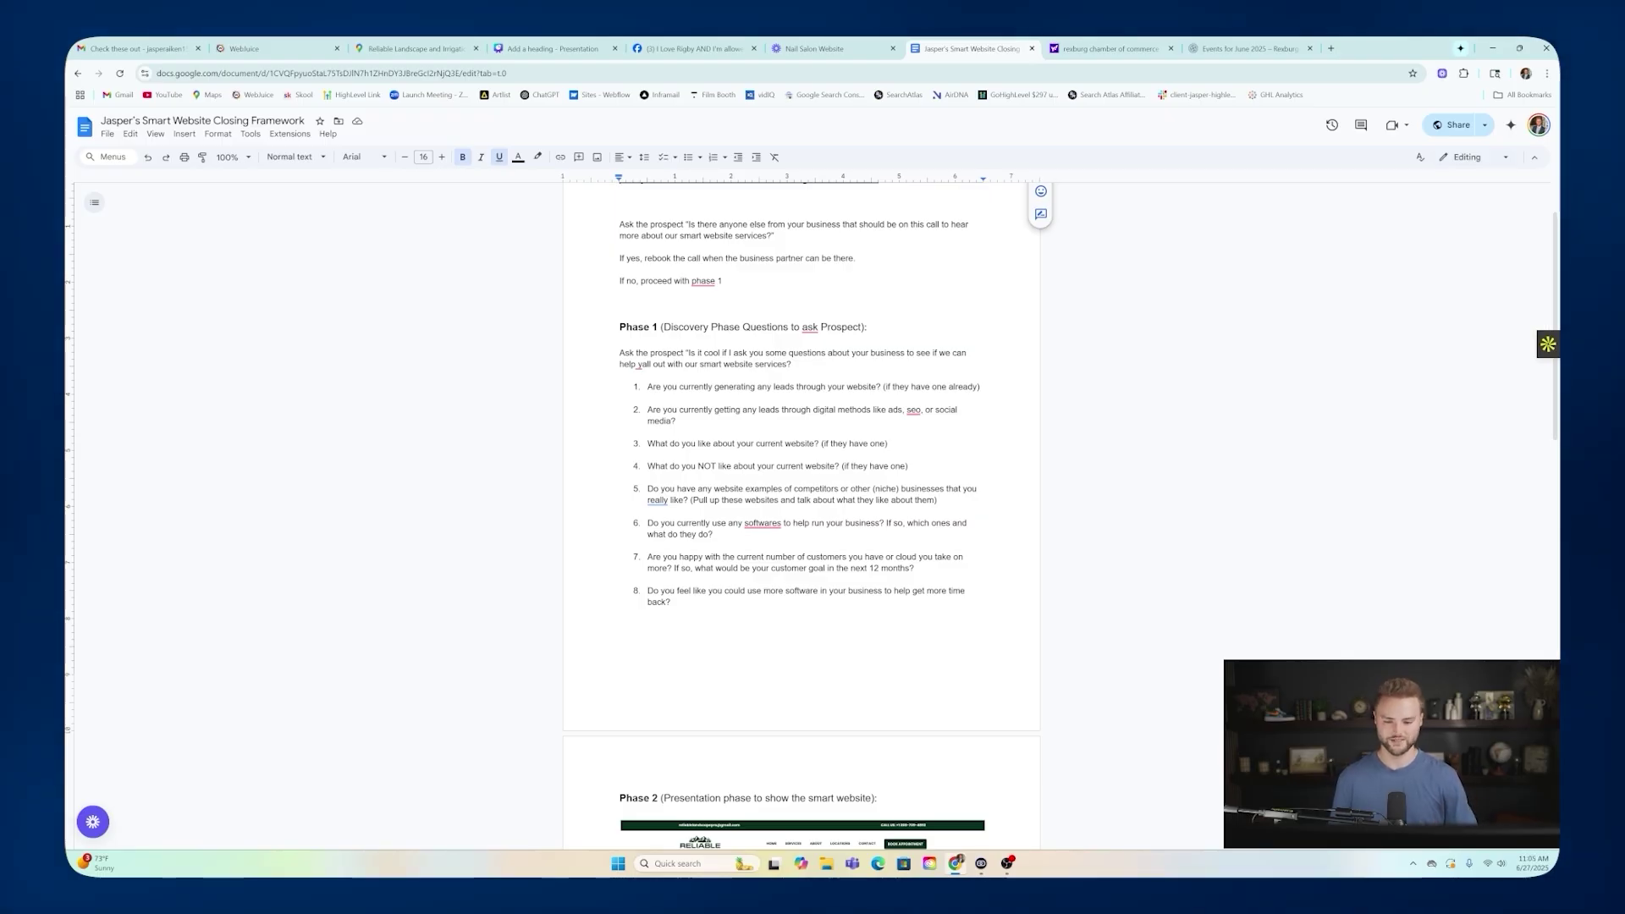
{"action": "scroll", "coordinate": [801, 508], "scroll_direction": "down", "scroll_amount": 2}
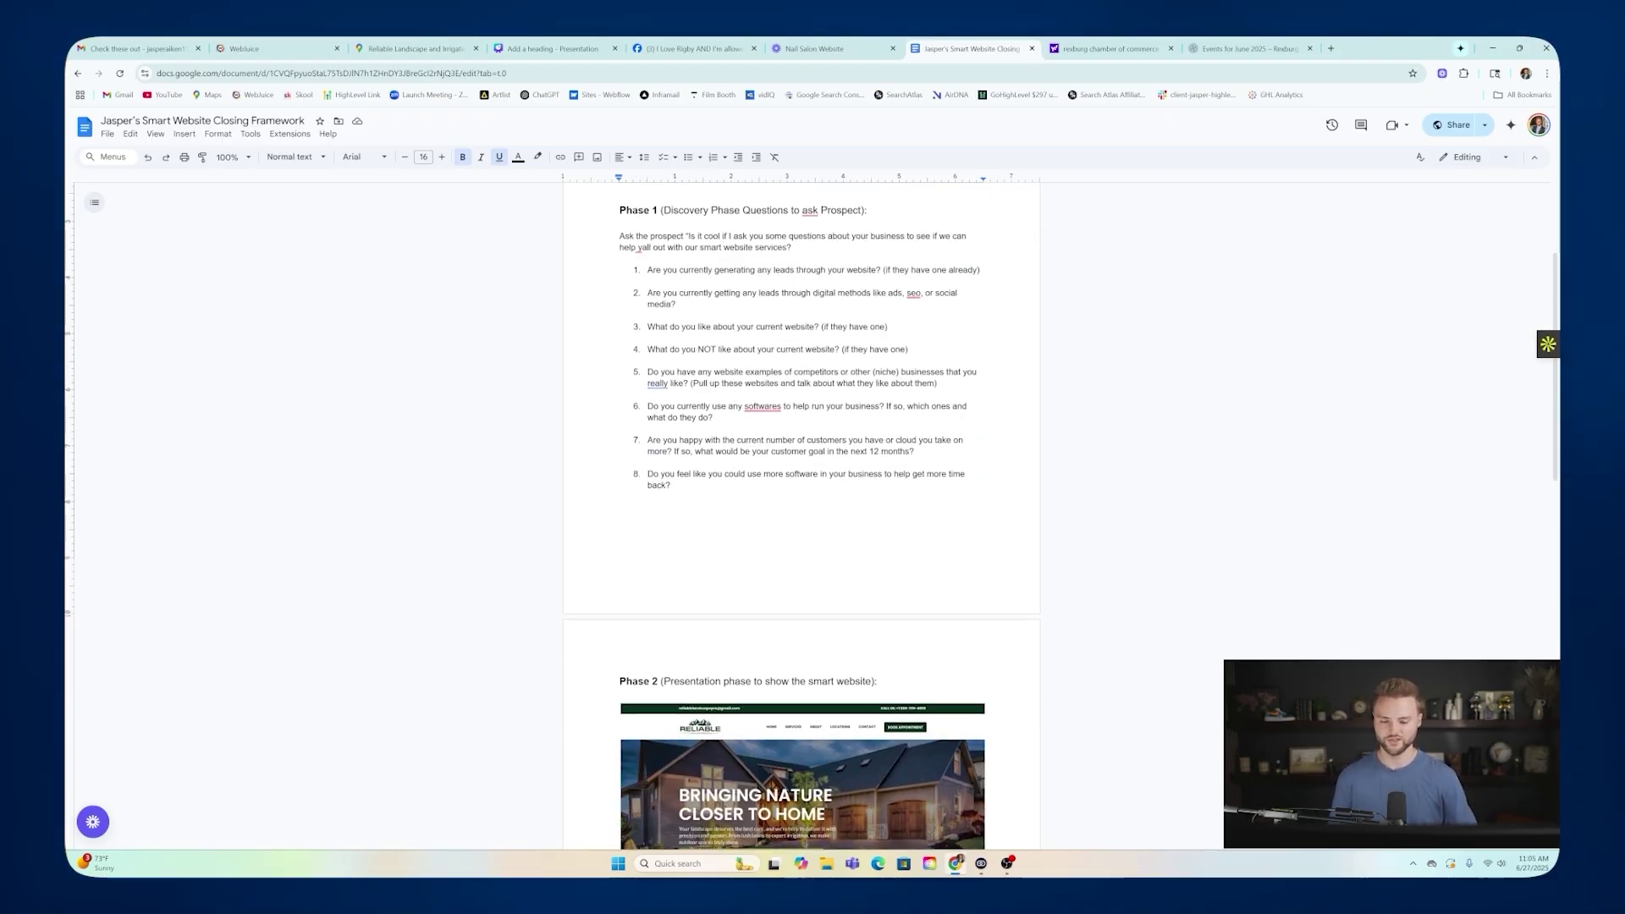
{"action": "scroll", "coordinate": [776, 482], "scroll_direction": "down", "scroll_amount": 6}
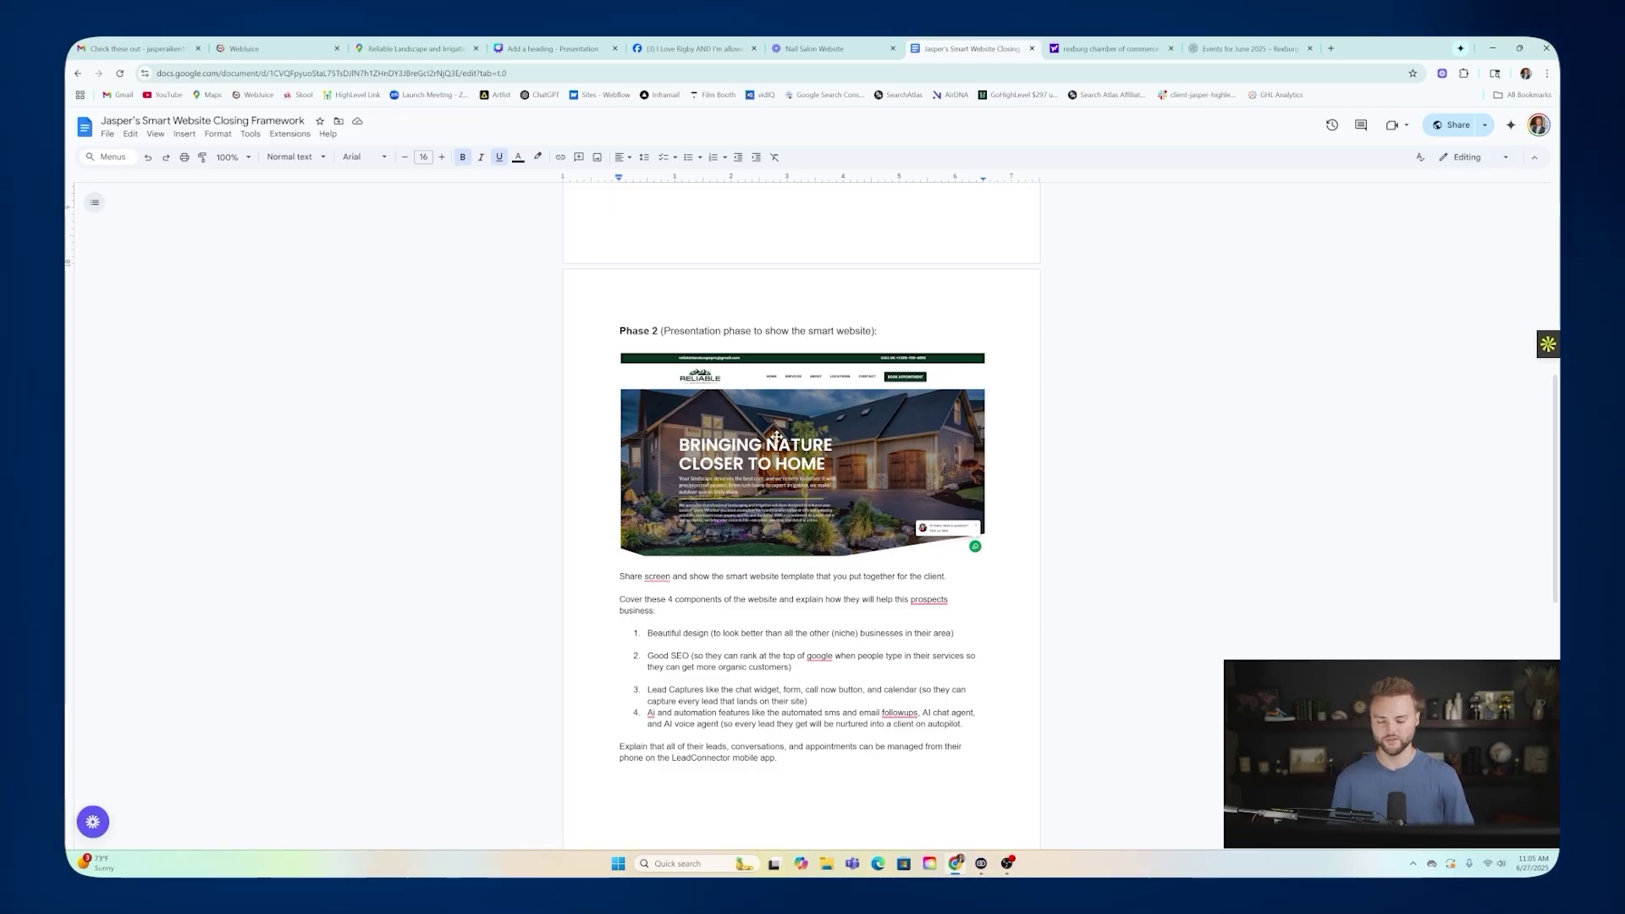
{"action": "scroll", "coordinate": [777, 437], "scroll_direction": "down", "scroll_amount": 3}
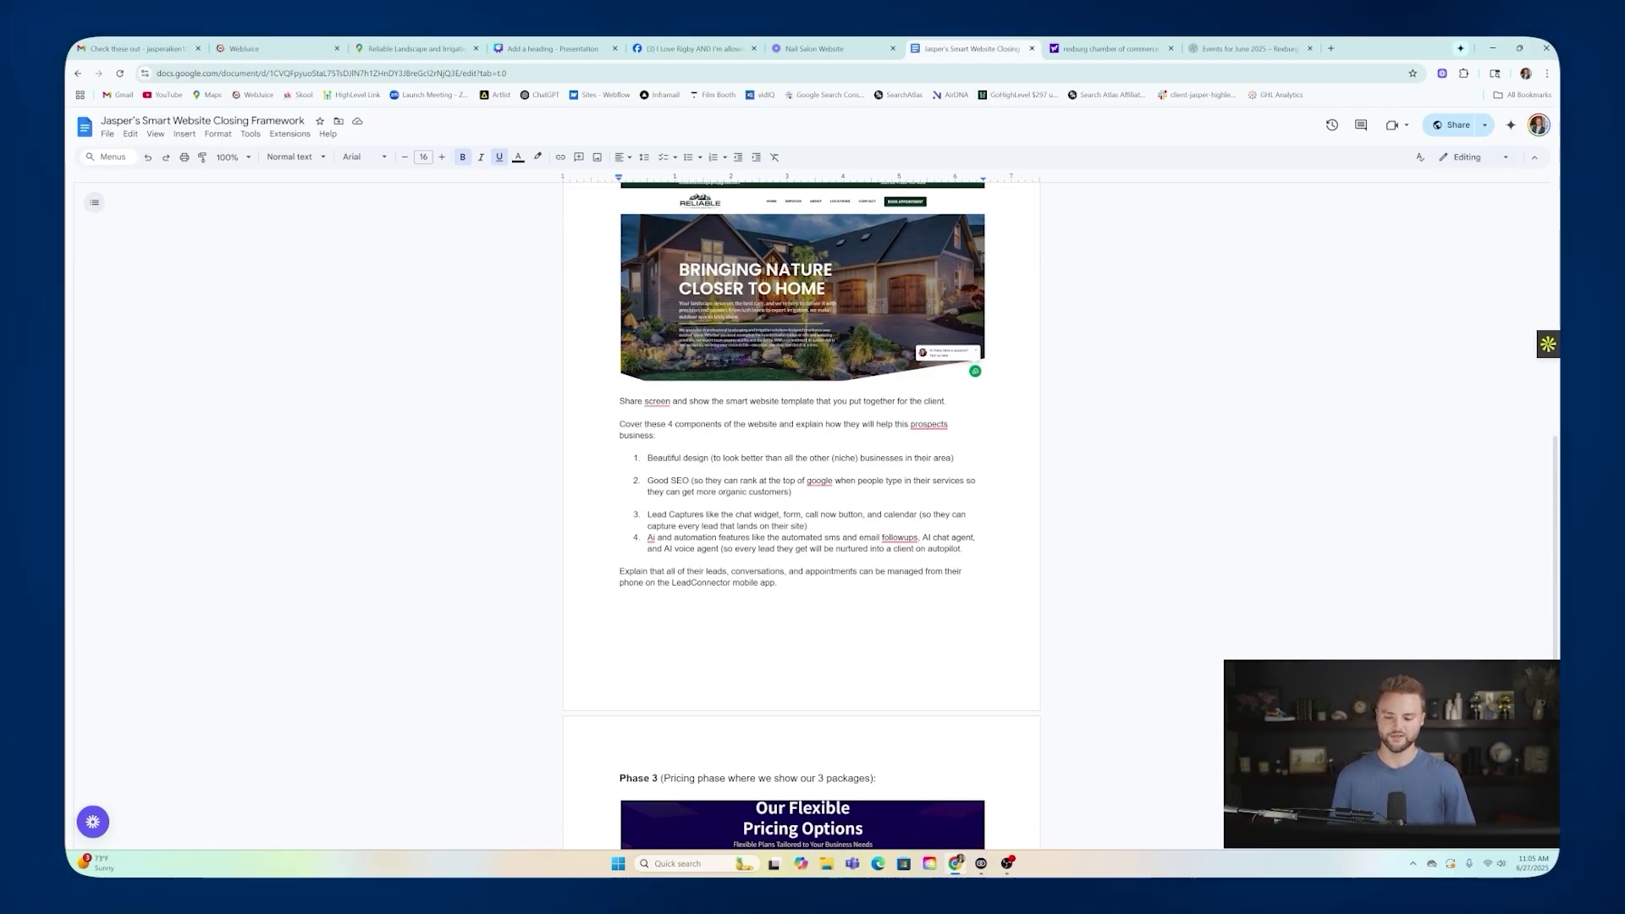
{"action": "scroll", "coordinate": [802, 507], "scroll_direction": "down", "scroll_amount": 3}
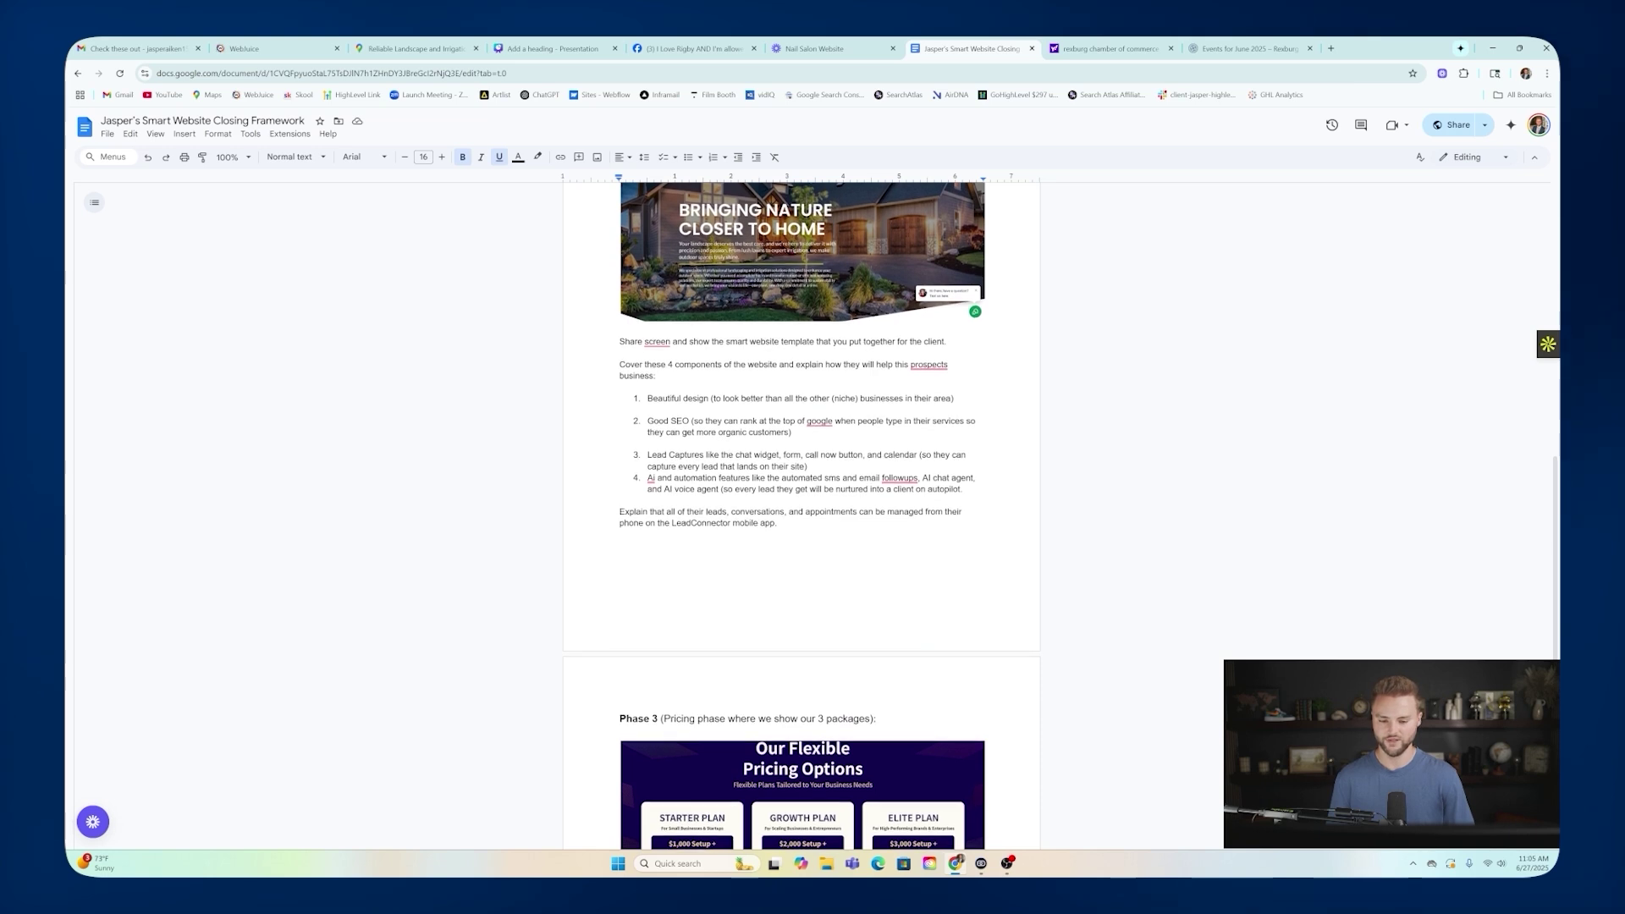
{"action": "scroll", "coordinate": [836, 427], "scroll_direction": "down", "scroll_amount": 3}
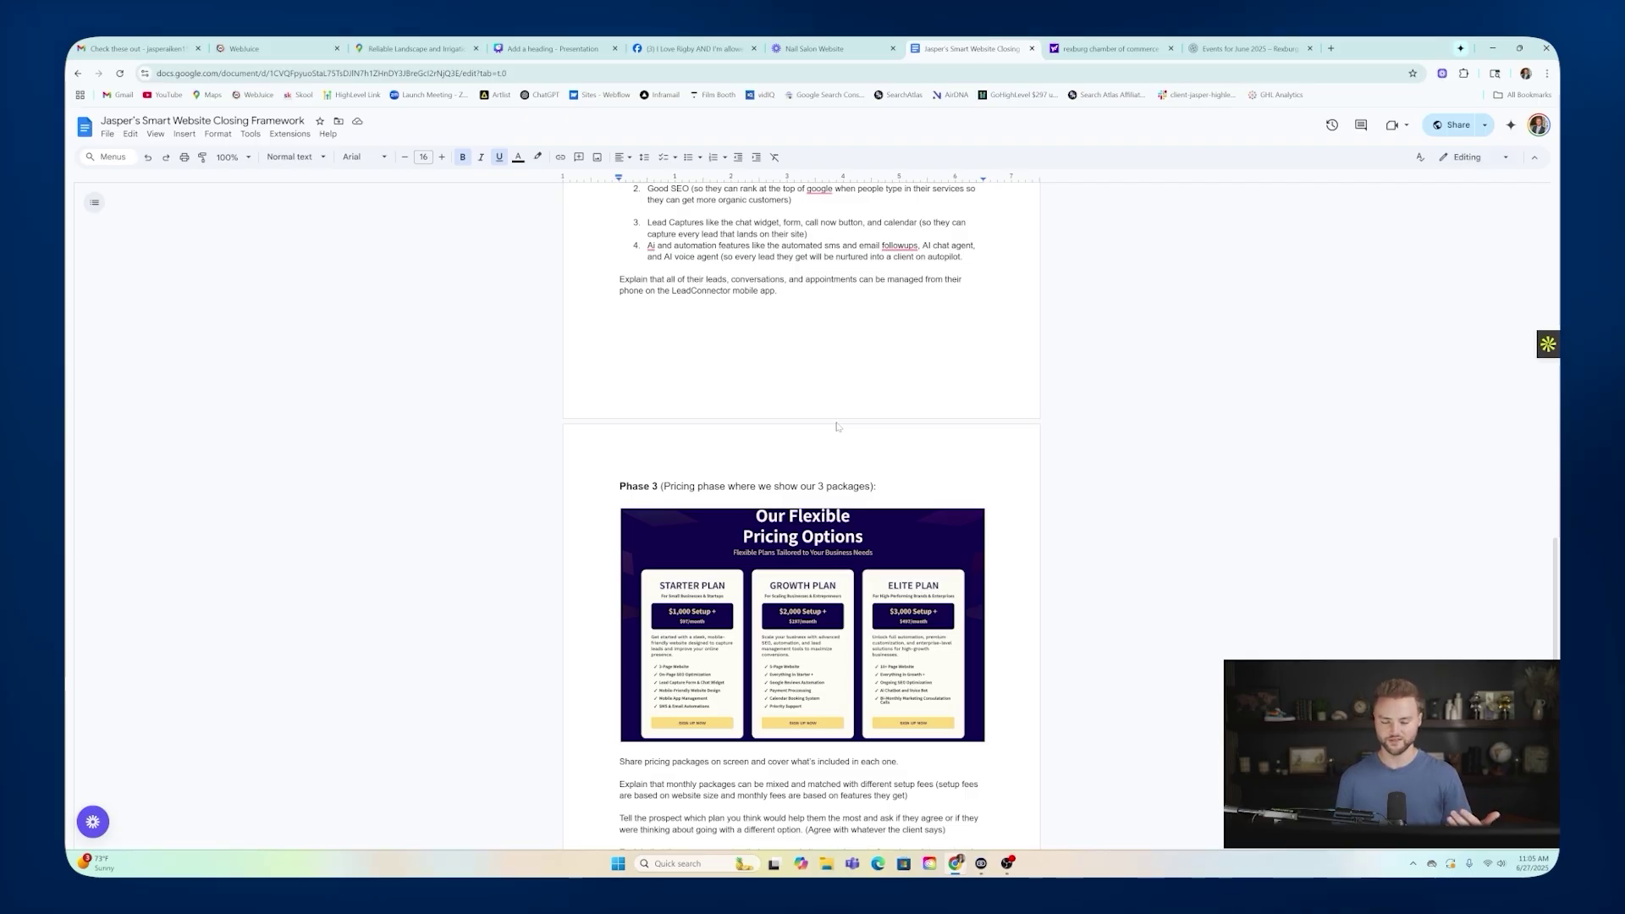
{"action": "scroll", "coordinate": [800, 508], "scroll_direction": "down", "scroll_amount": 3}
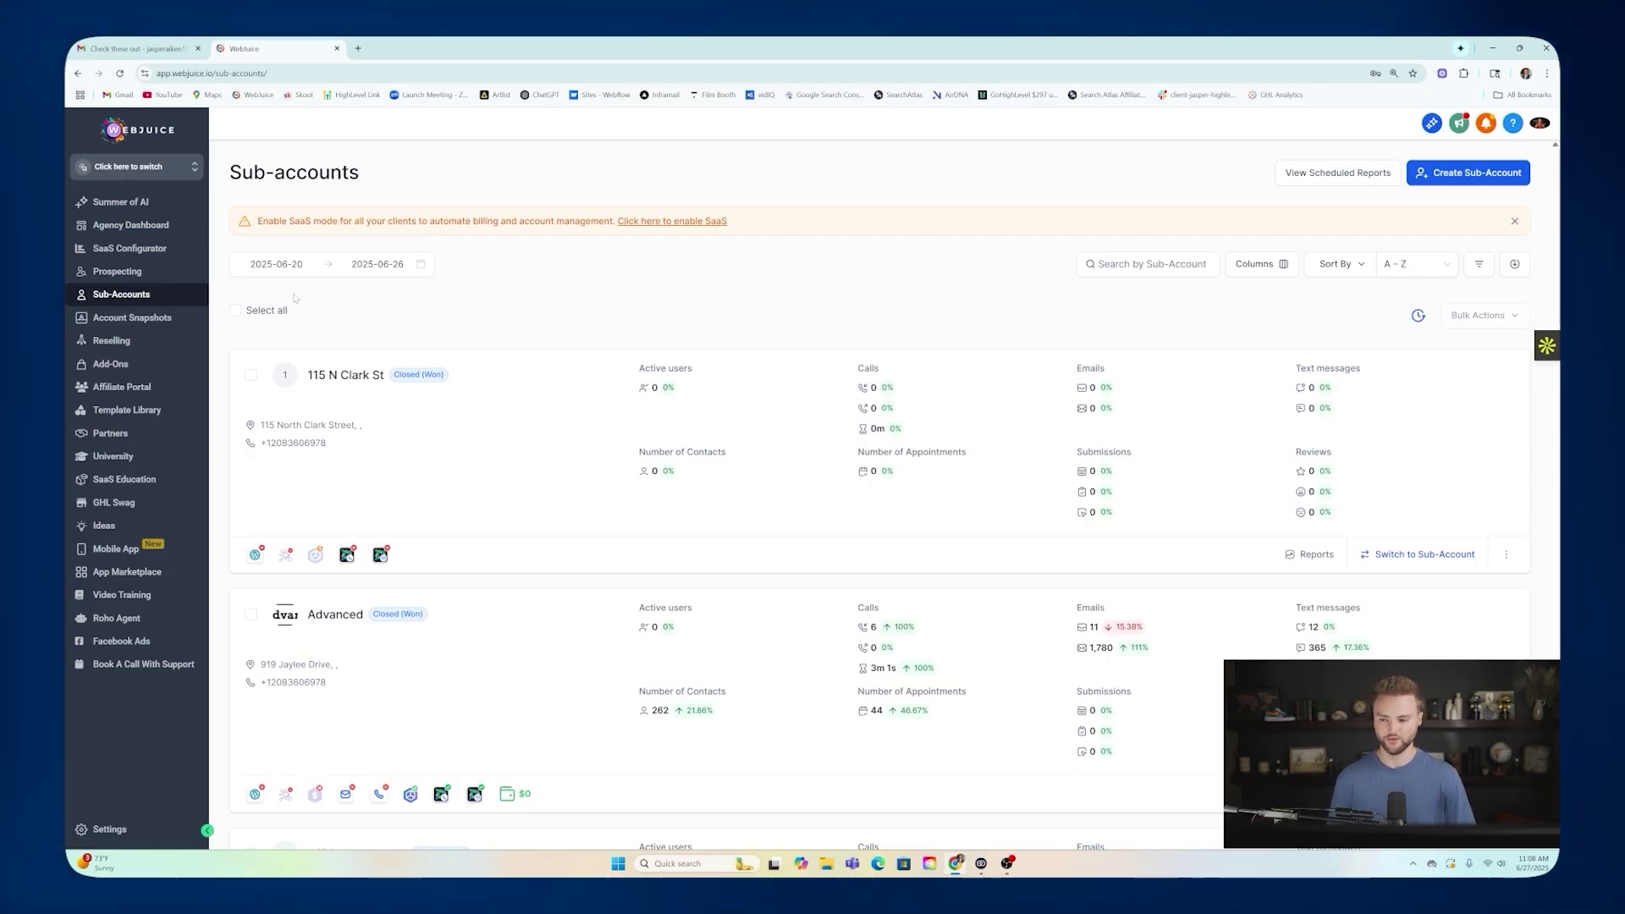
Start a new sub-account from the blank snapshot and set its business address from the search suggestion.
{"action": "left_click", "coordinate": [1461, 176]}
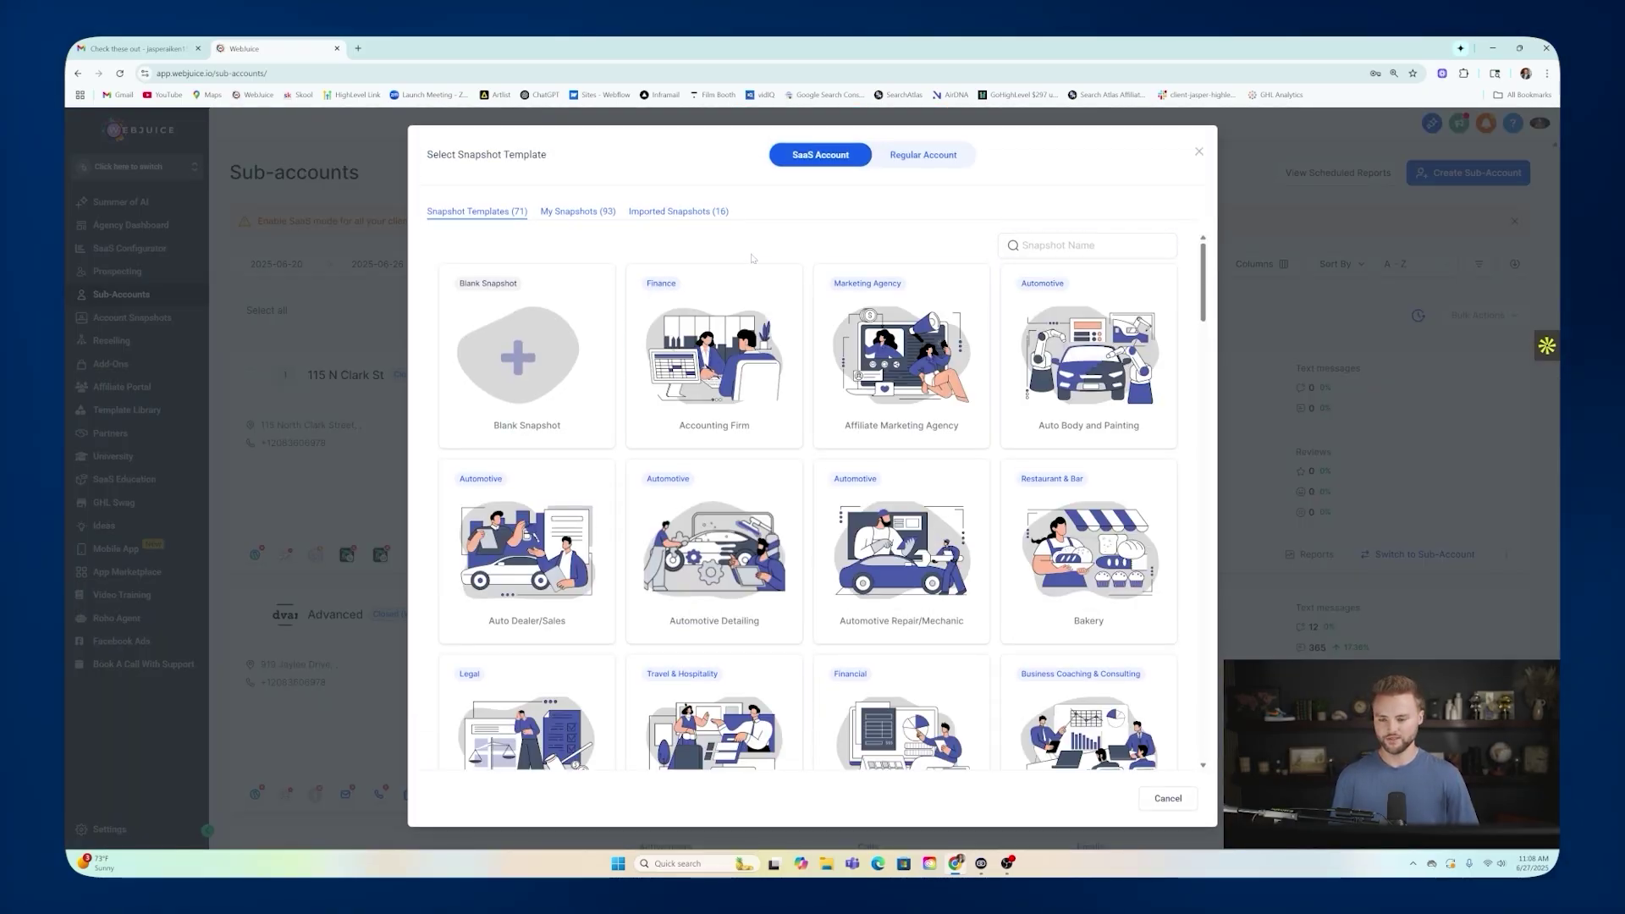
{"action": "mouse_move", "coordinate": [518, 319]}
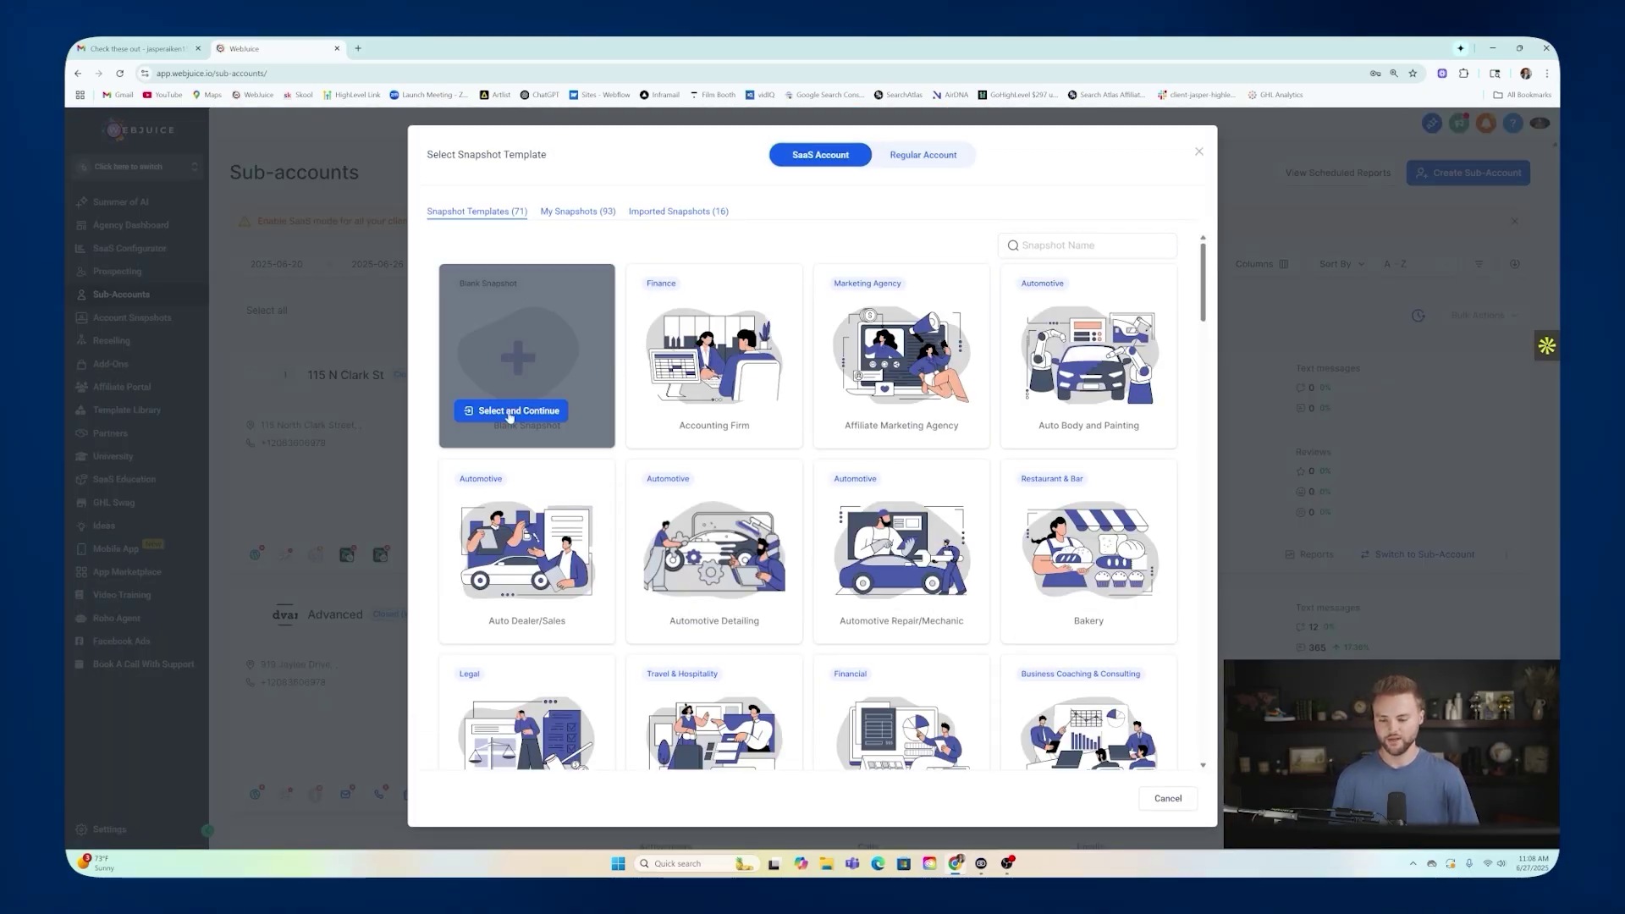
{"action": "left_click", "coordinate": [506, 411]}
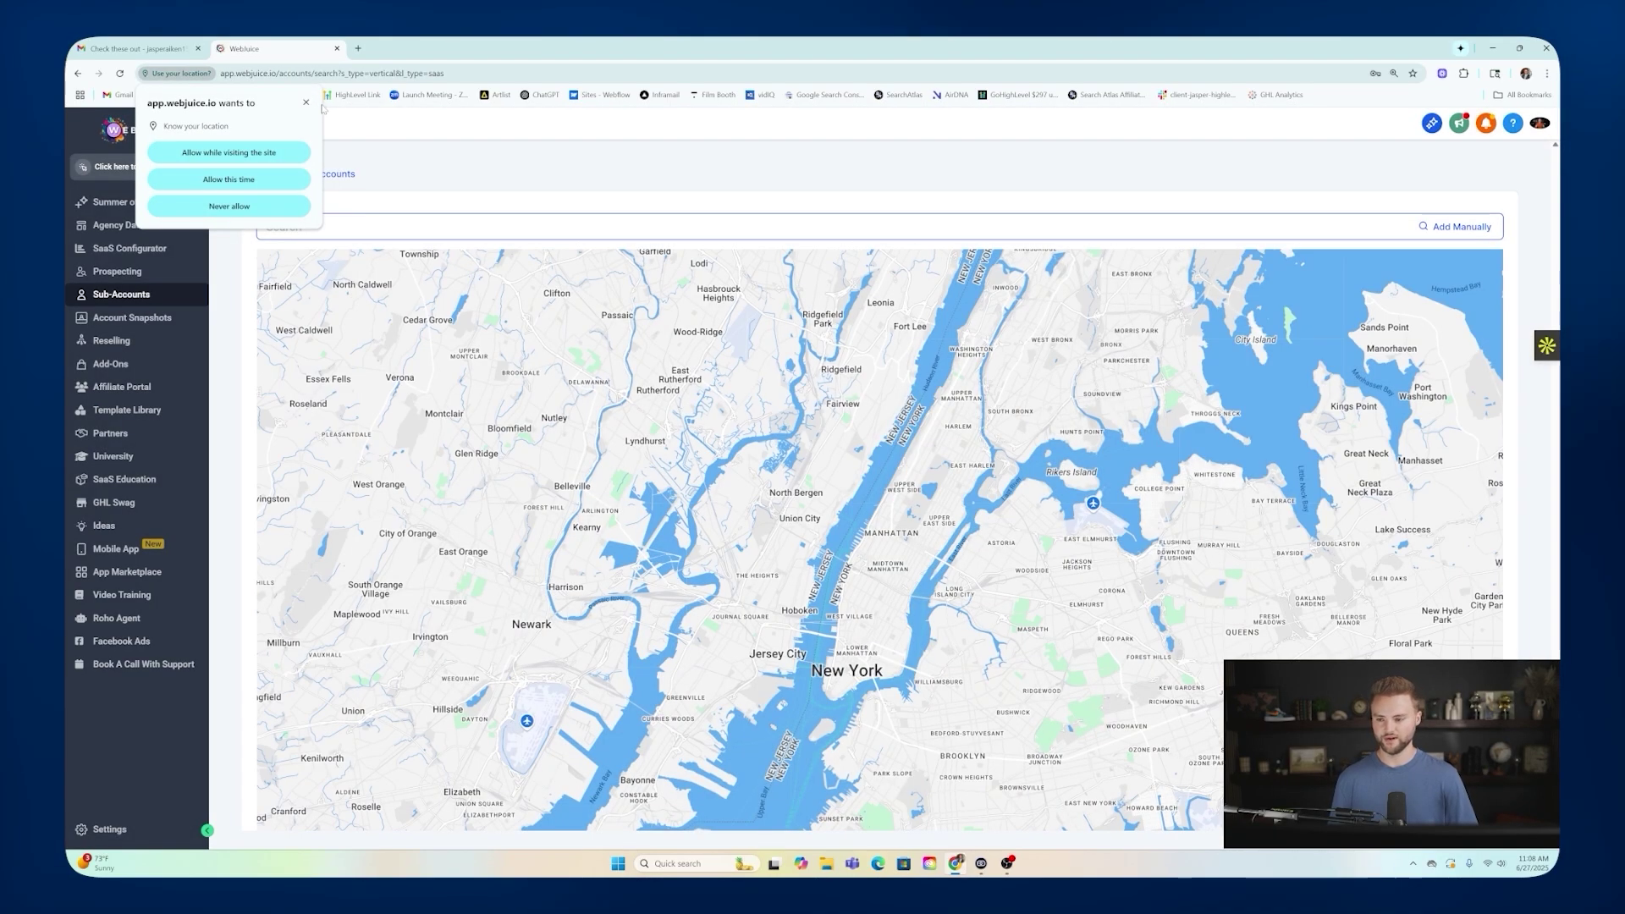
{"action": "left_click", "coordinate": [307, 102]}
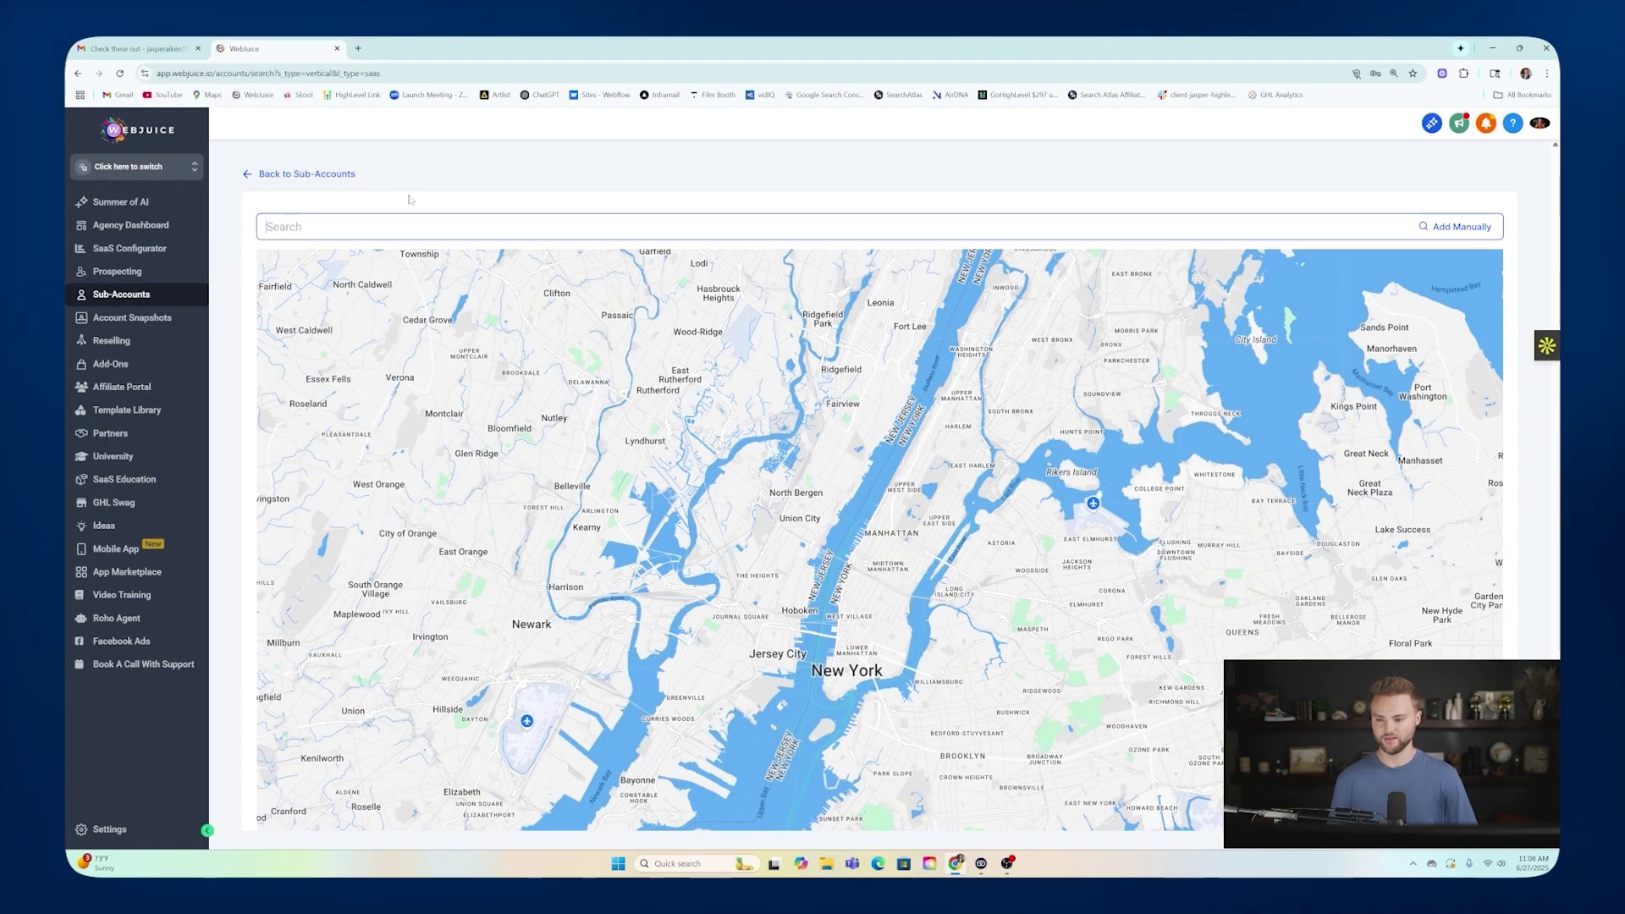
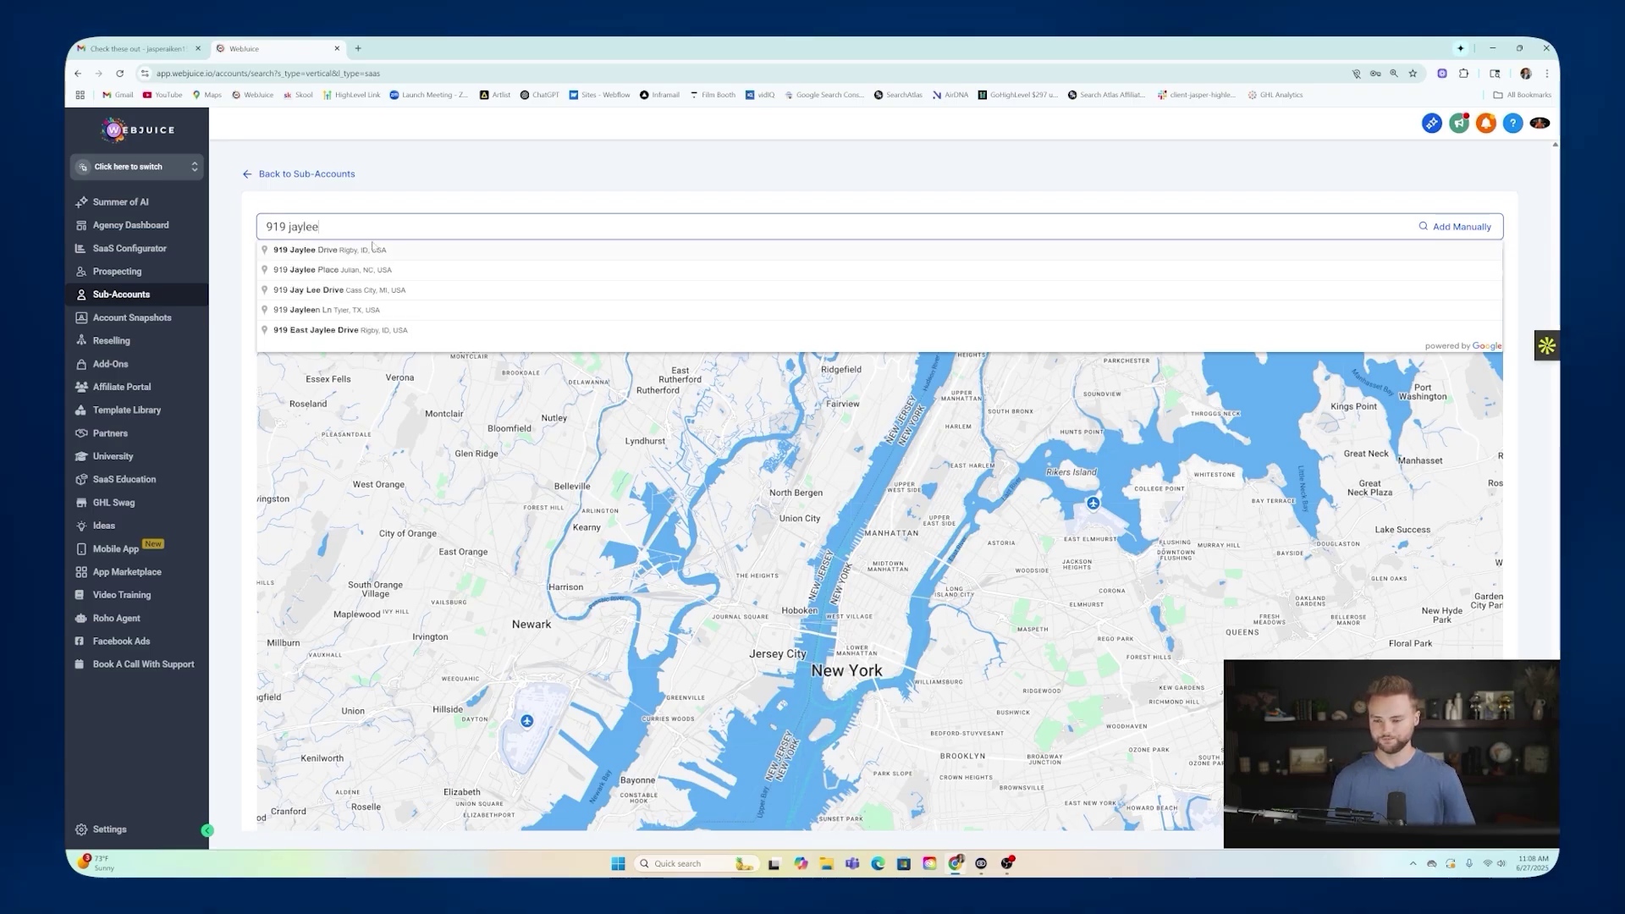
{"action": "left_click", "coordinate": [372, 249]}
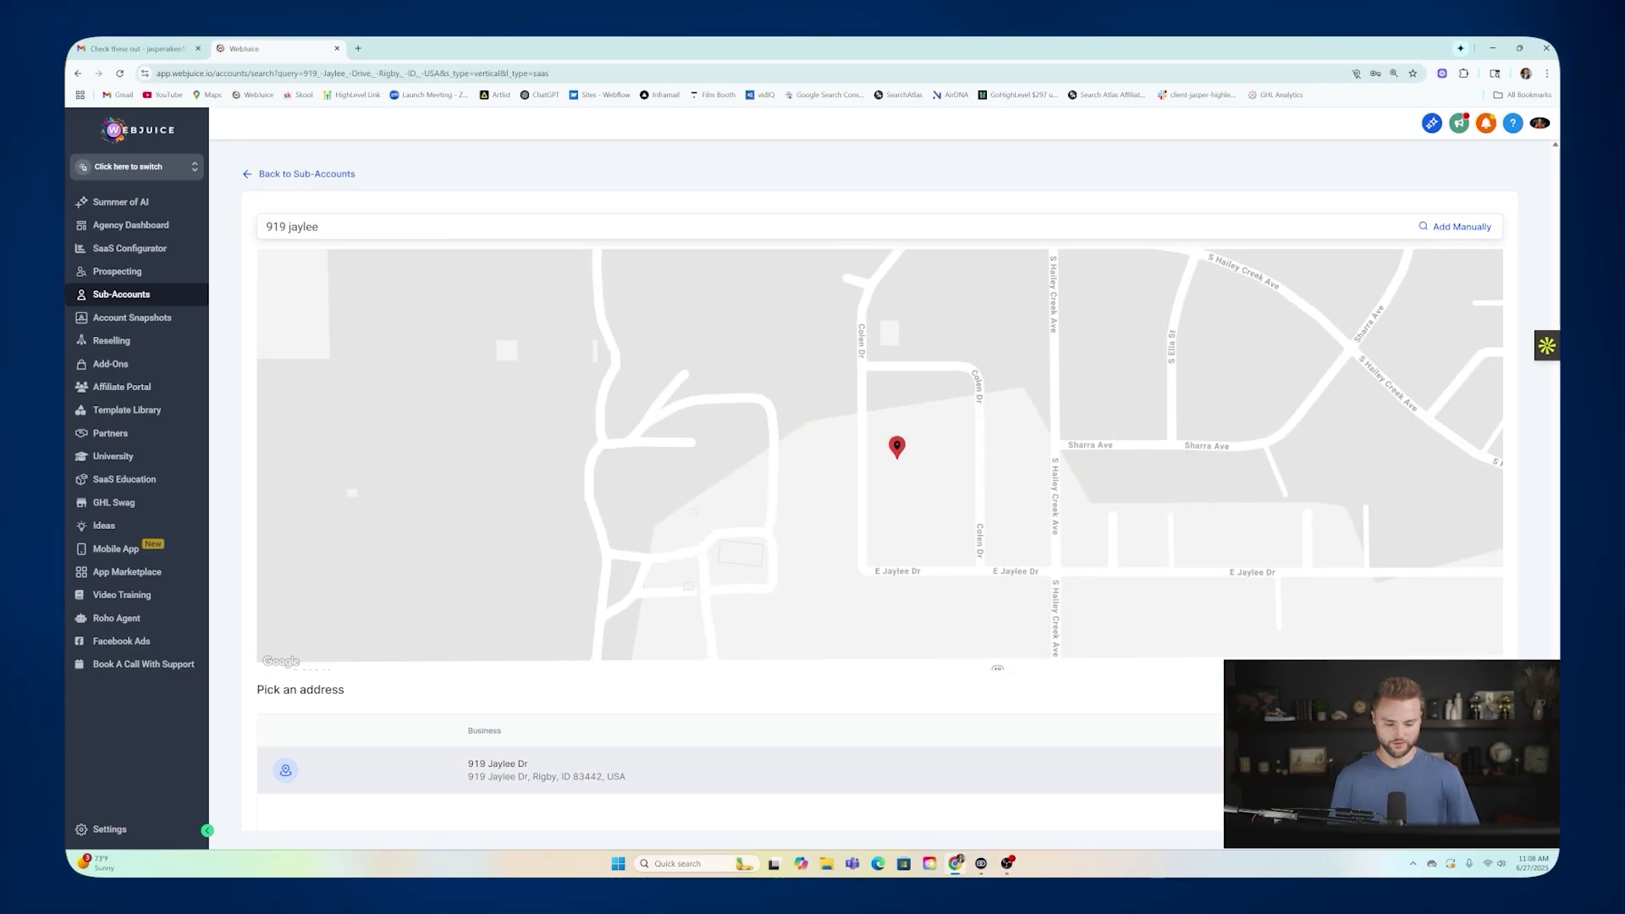
{"action": "left_click", "coordinate": [546, 770]}
Autofill the contact fields with the browser's saved details and close the country list.
{"action": "left_click", "coordinate": [417, 226]}
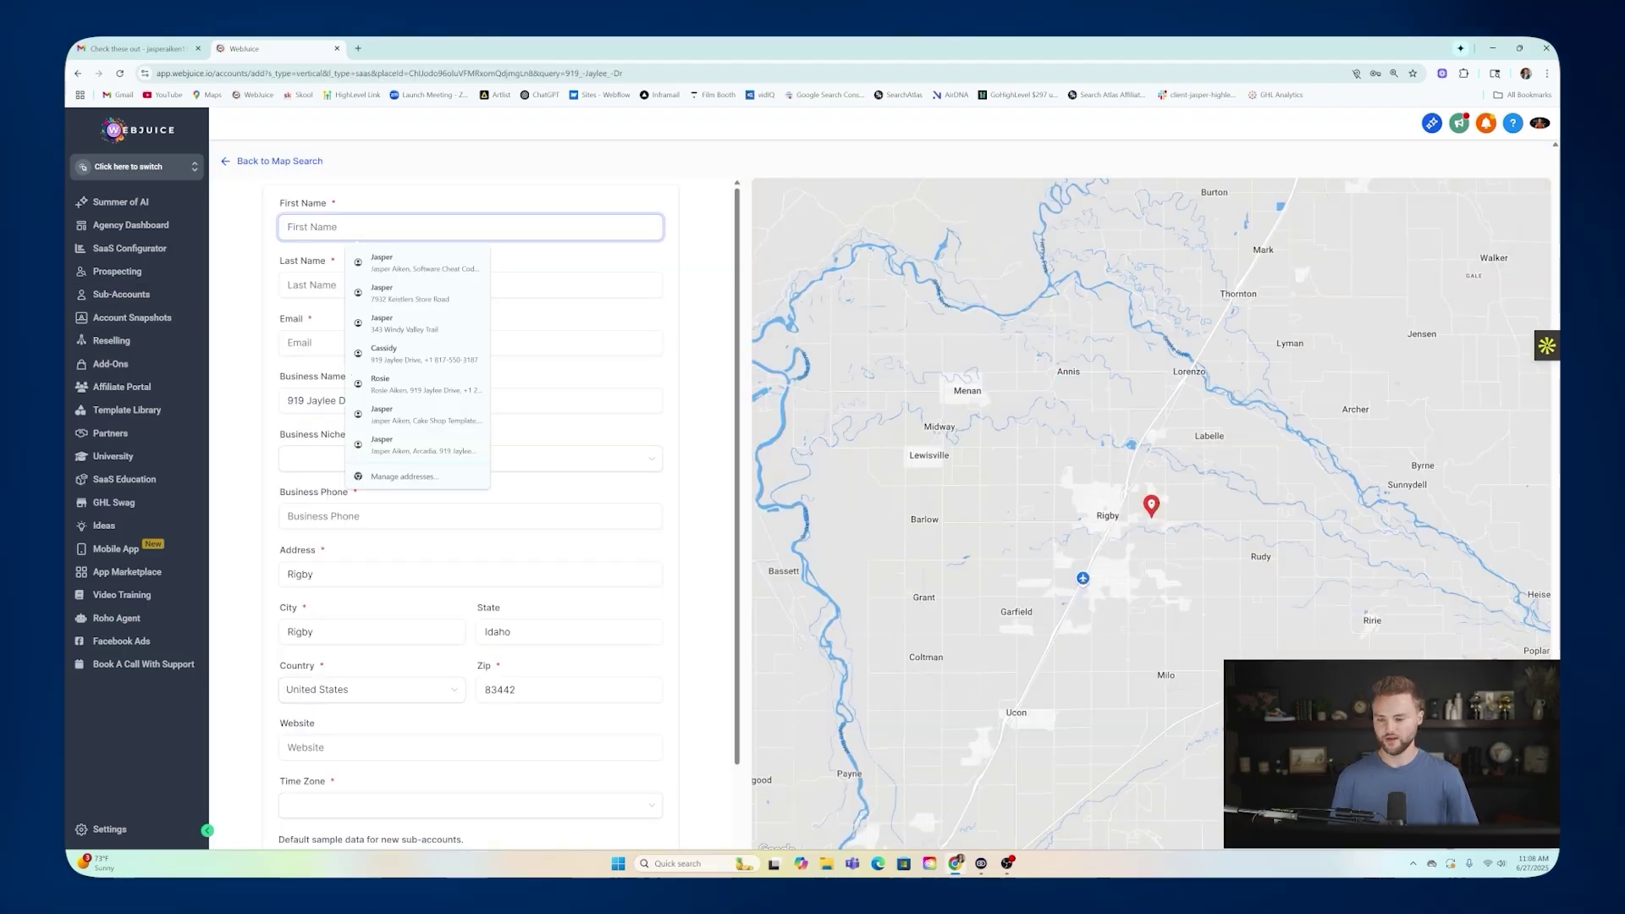
{"action": "left_click", "coordinate": [388, 262]}
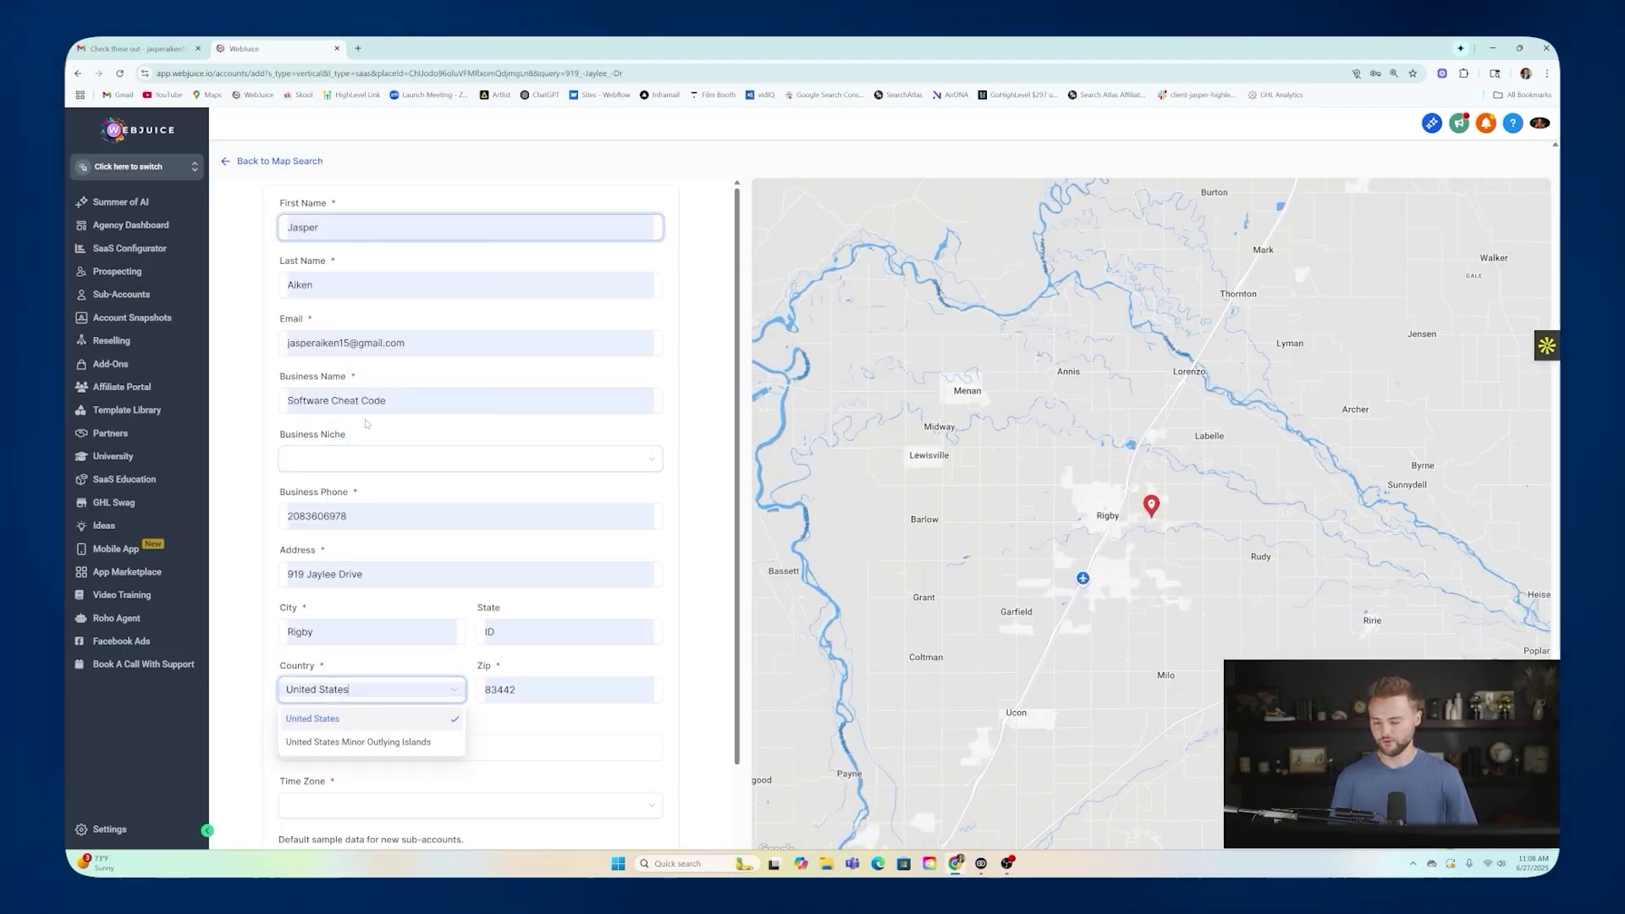
{"action": "scroll", "coordinate": [397, 440], "scroll_direction": "down", "scroll_amount": 1}
{"action": "left_click", "coordinate": [465, 554]}
{"action": "scroll", "coordinate": [466, 555], "scroll_direction": "down", "scroll_amount": 1}
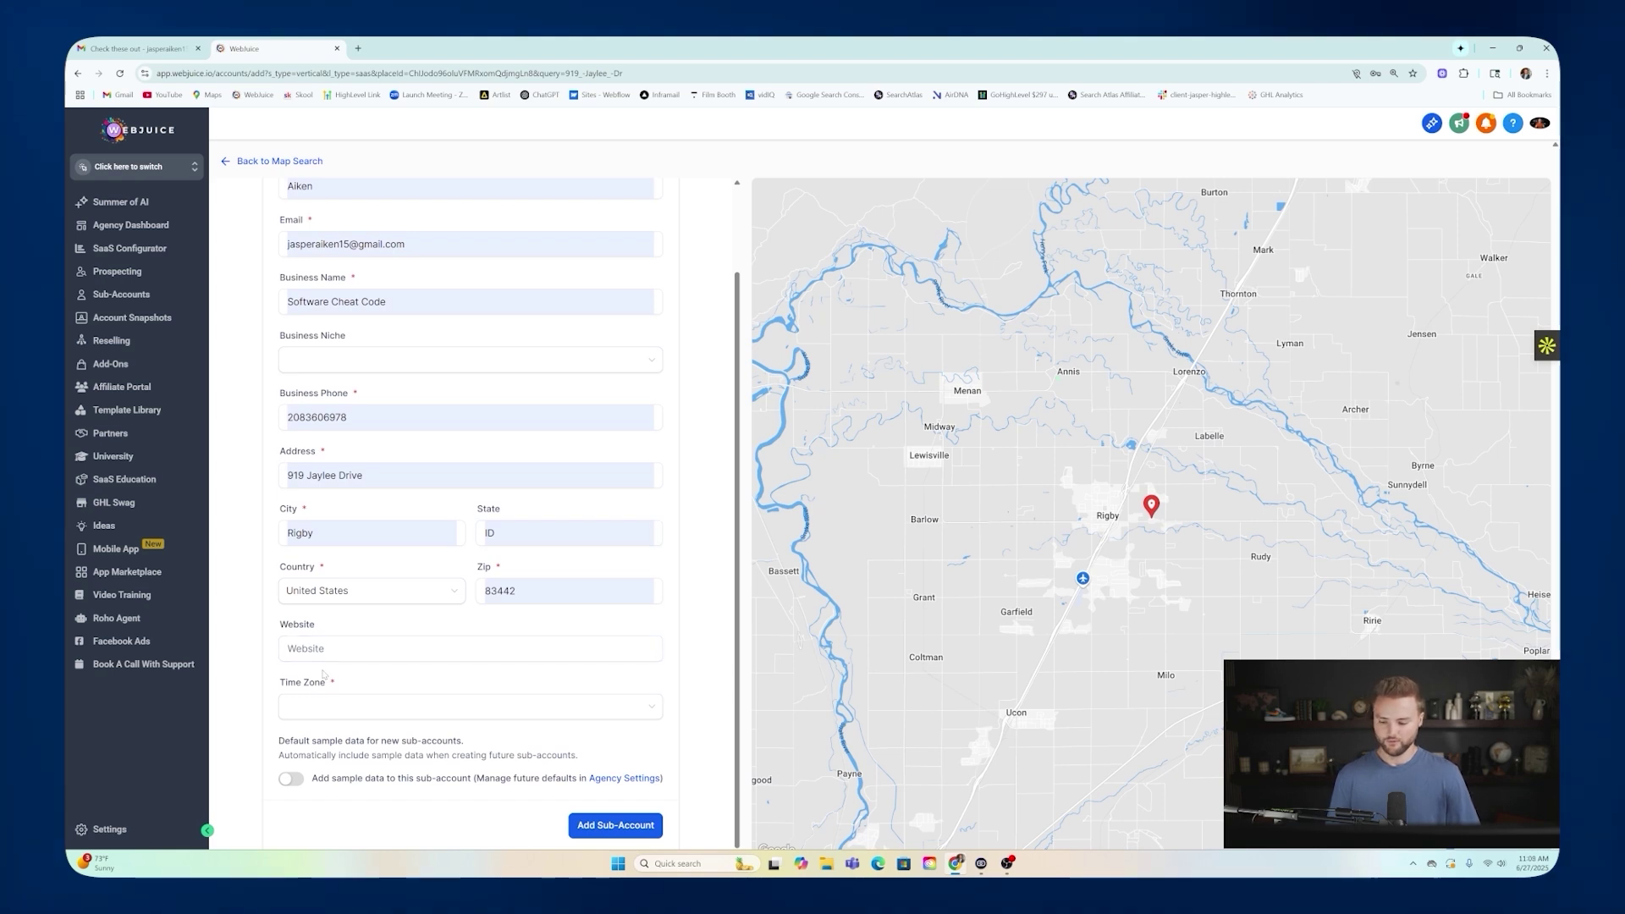
Enter website abclandscping.com, choose time zone America/Boise (MDT), and create the sub-account.
{"action": "left_click", "coordinate": [467, 649]}
{"action": "type", "text": "abc"}
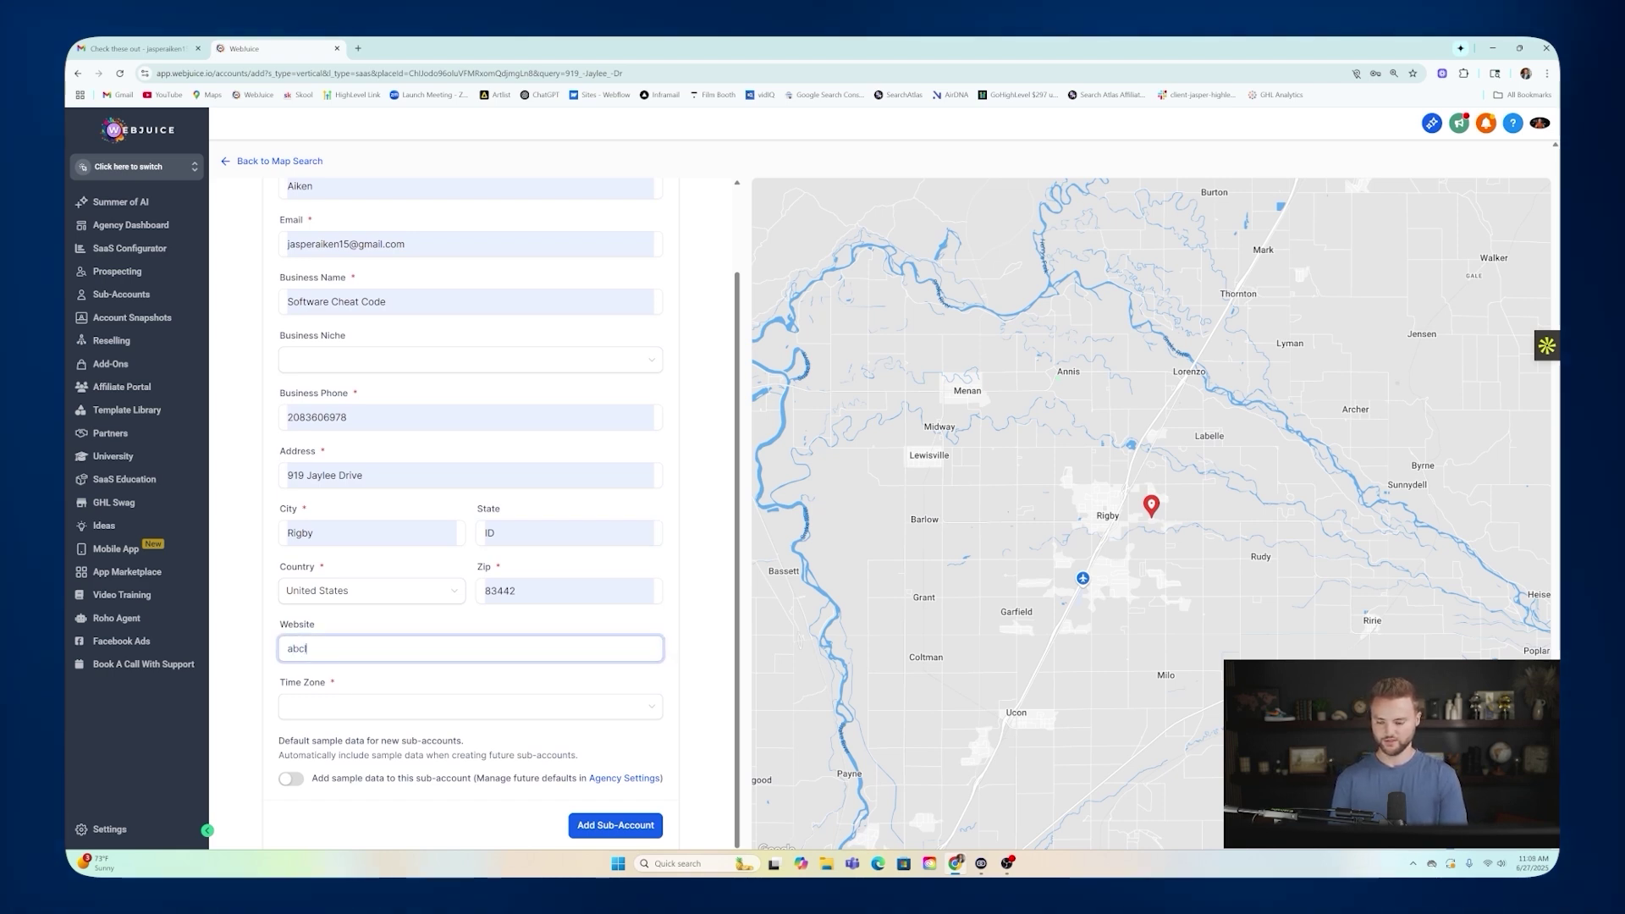
{"action": "type", "text": "landscping.com"}
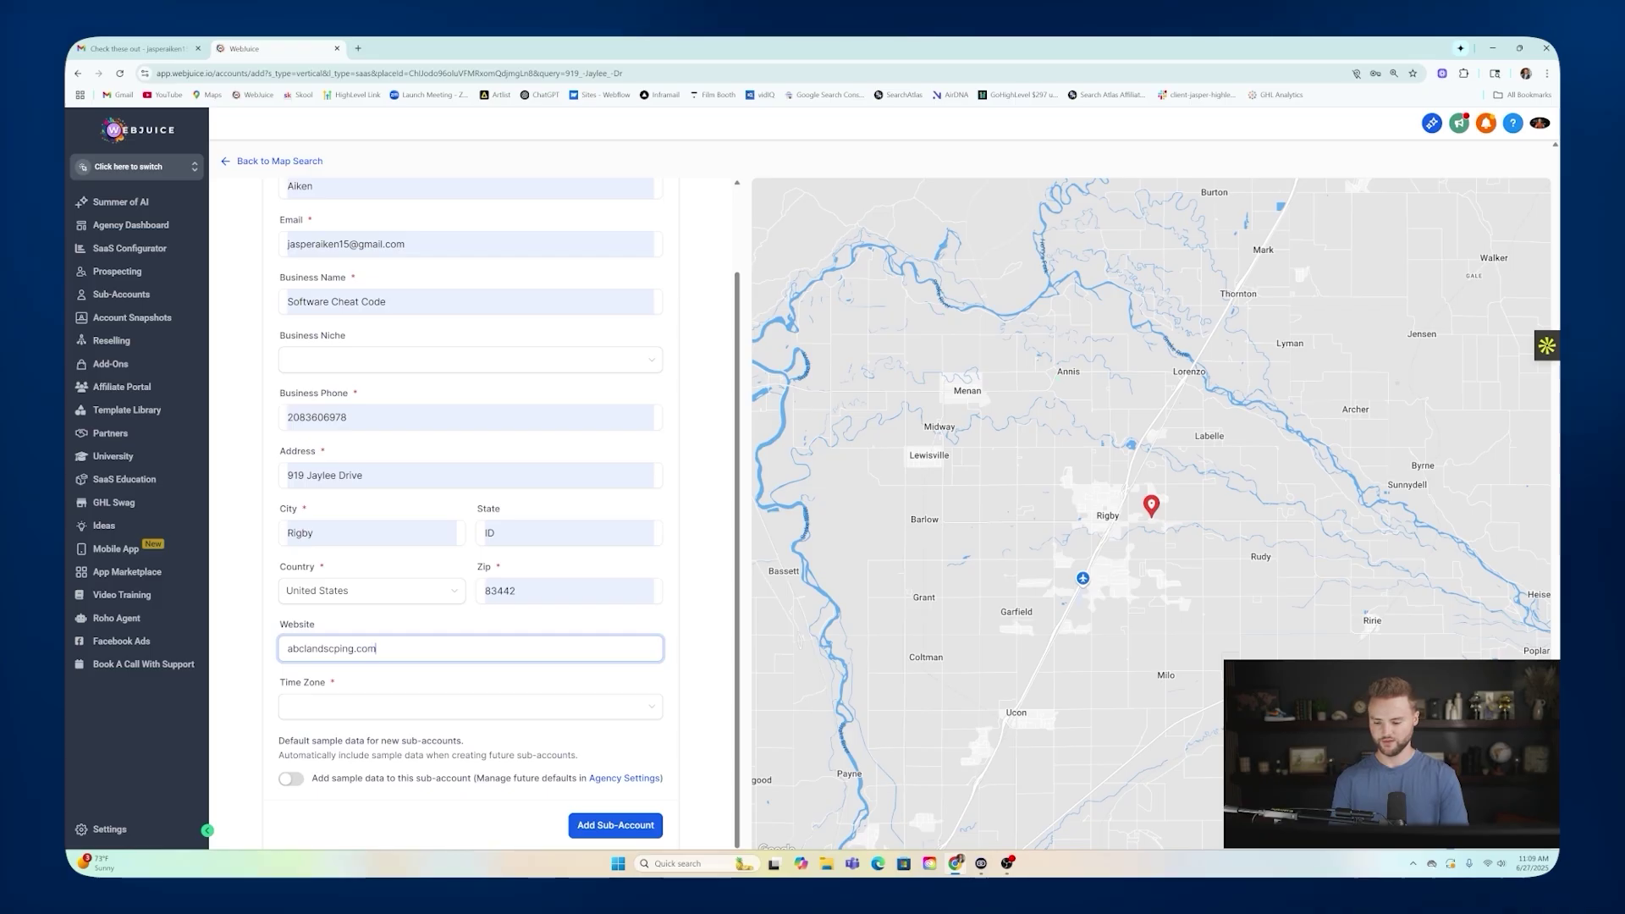
{"action": "left_click", "coordinate": [348, 706]}
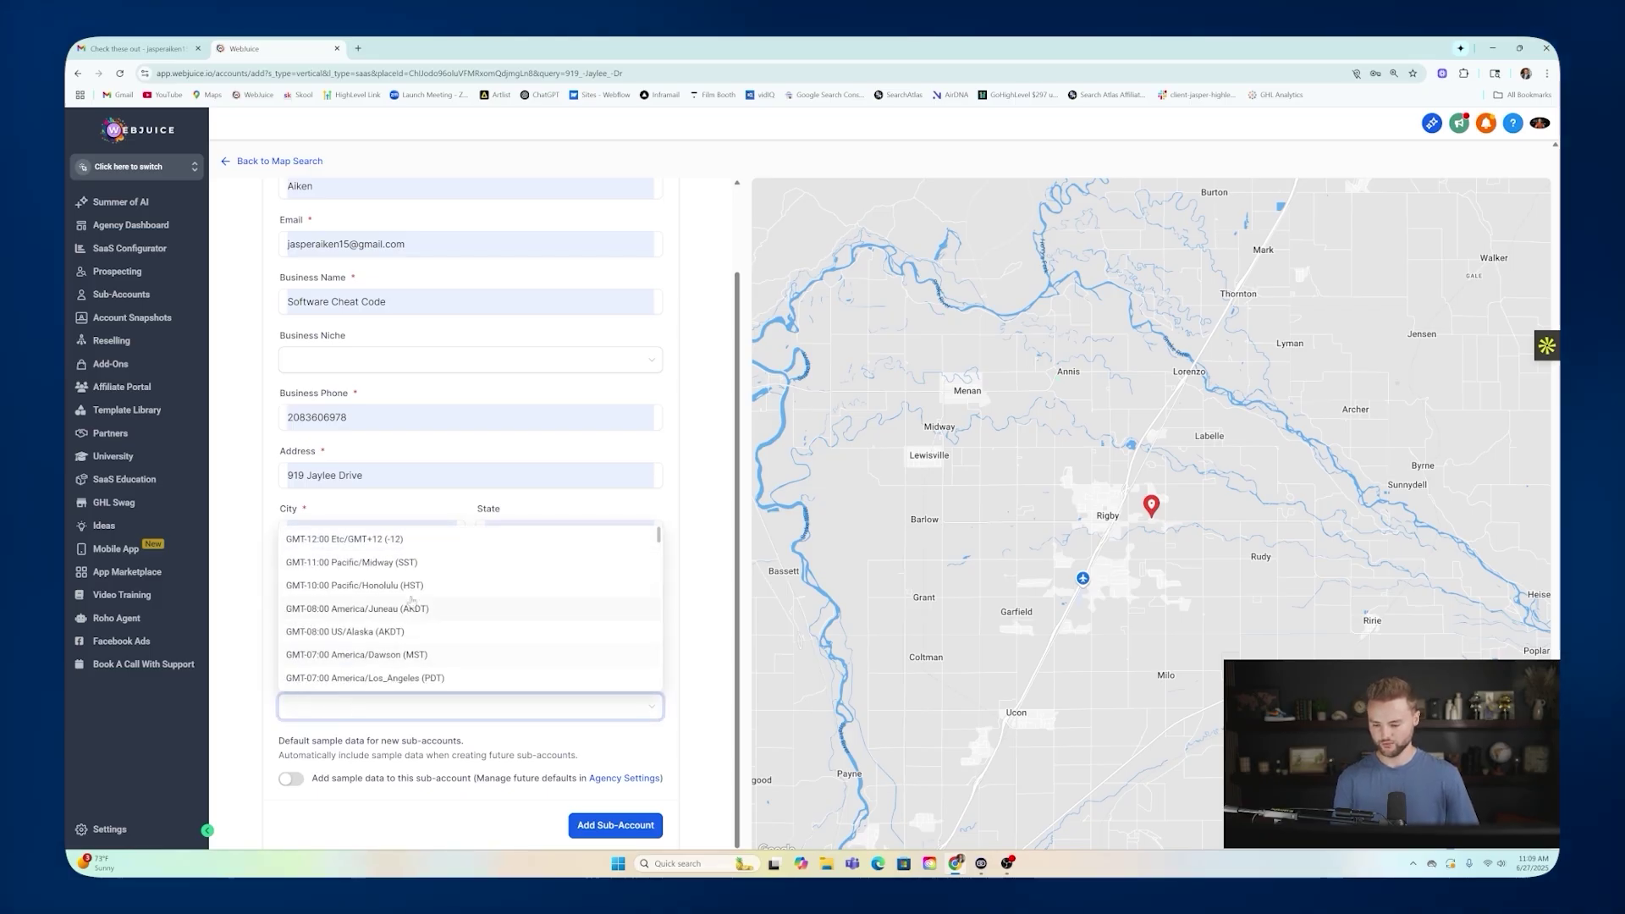
{"action": "scroll", "coordinate": [415, 597], "scroll_direction": "down", "scroll_amount": 3}
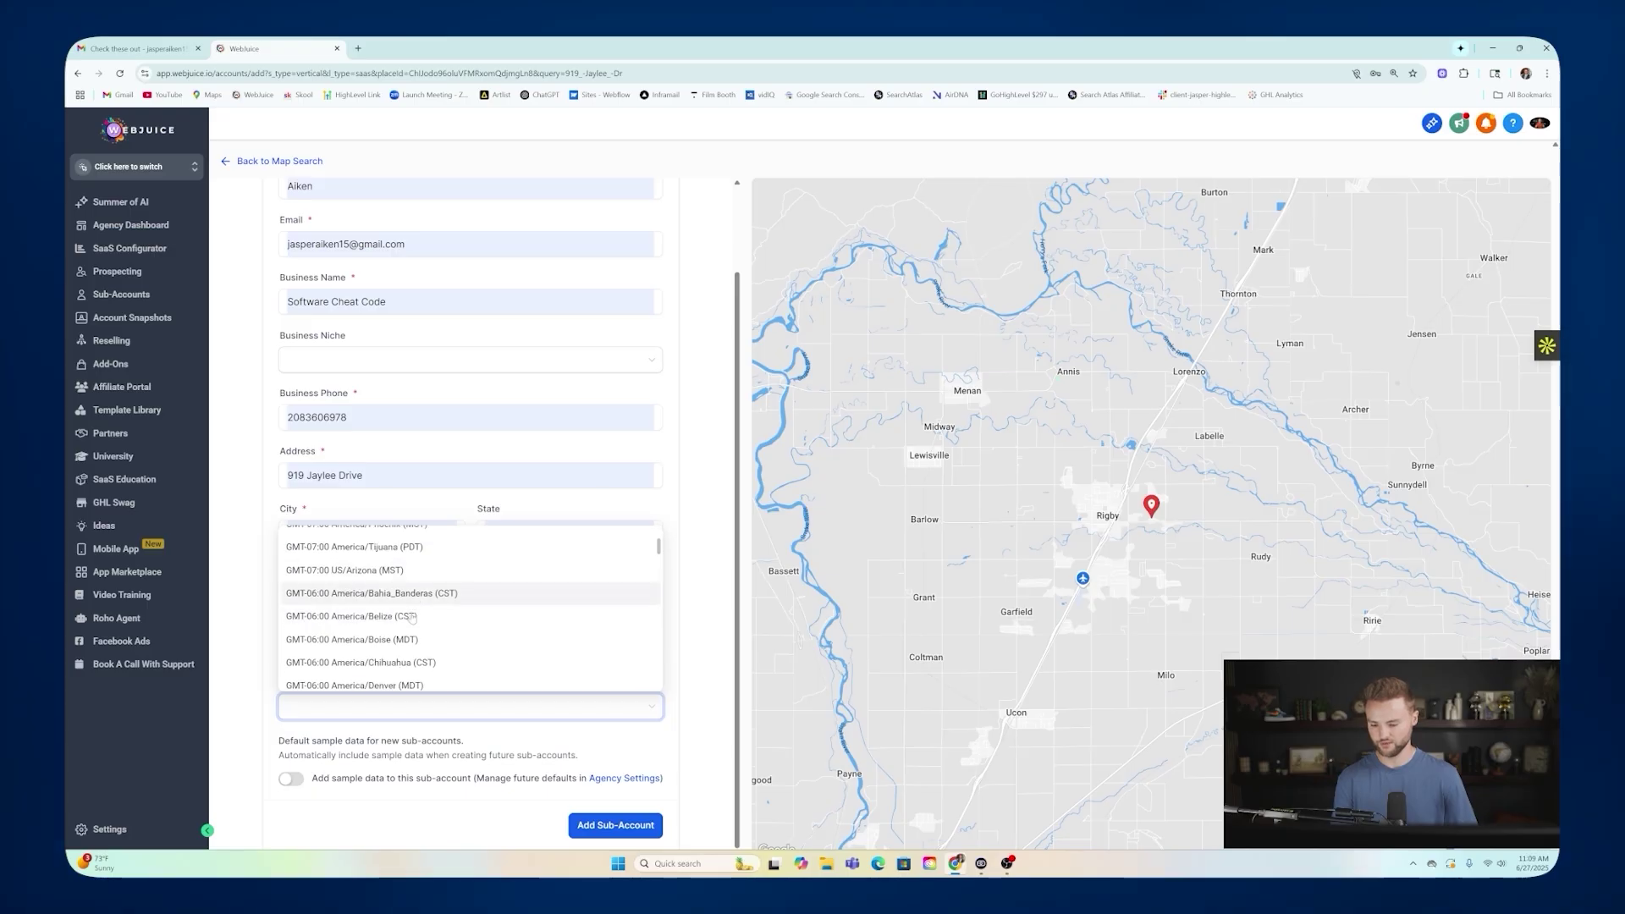
{"action": "left_click", "coordinate": [431, 674]}
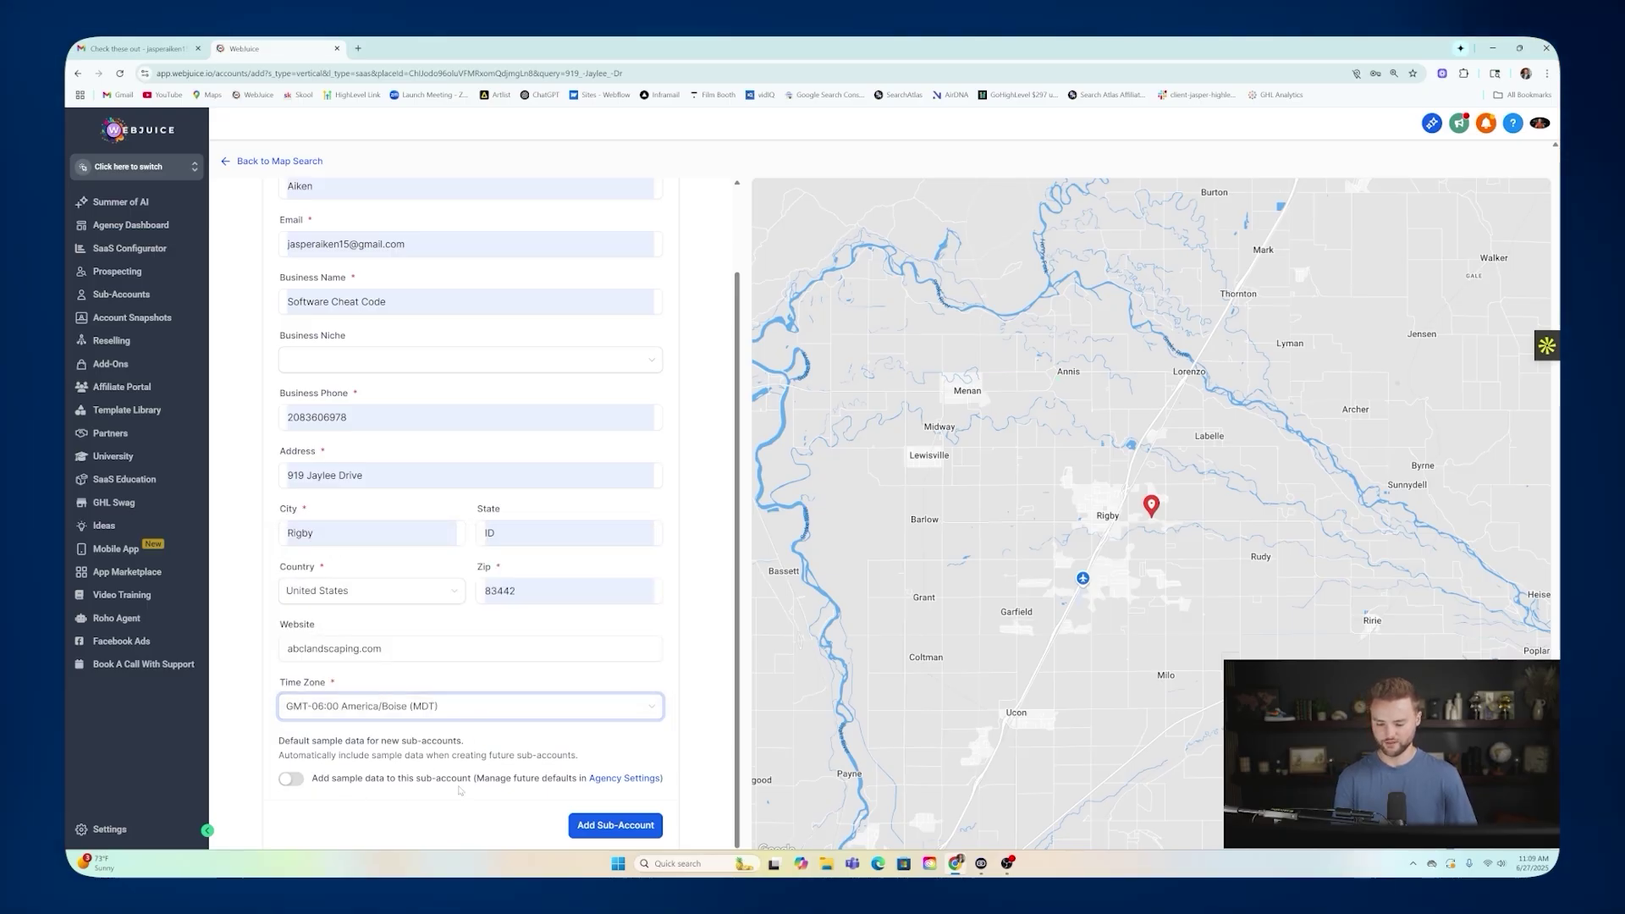
{"action": "left_click", "coordinate": [615, 825]}
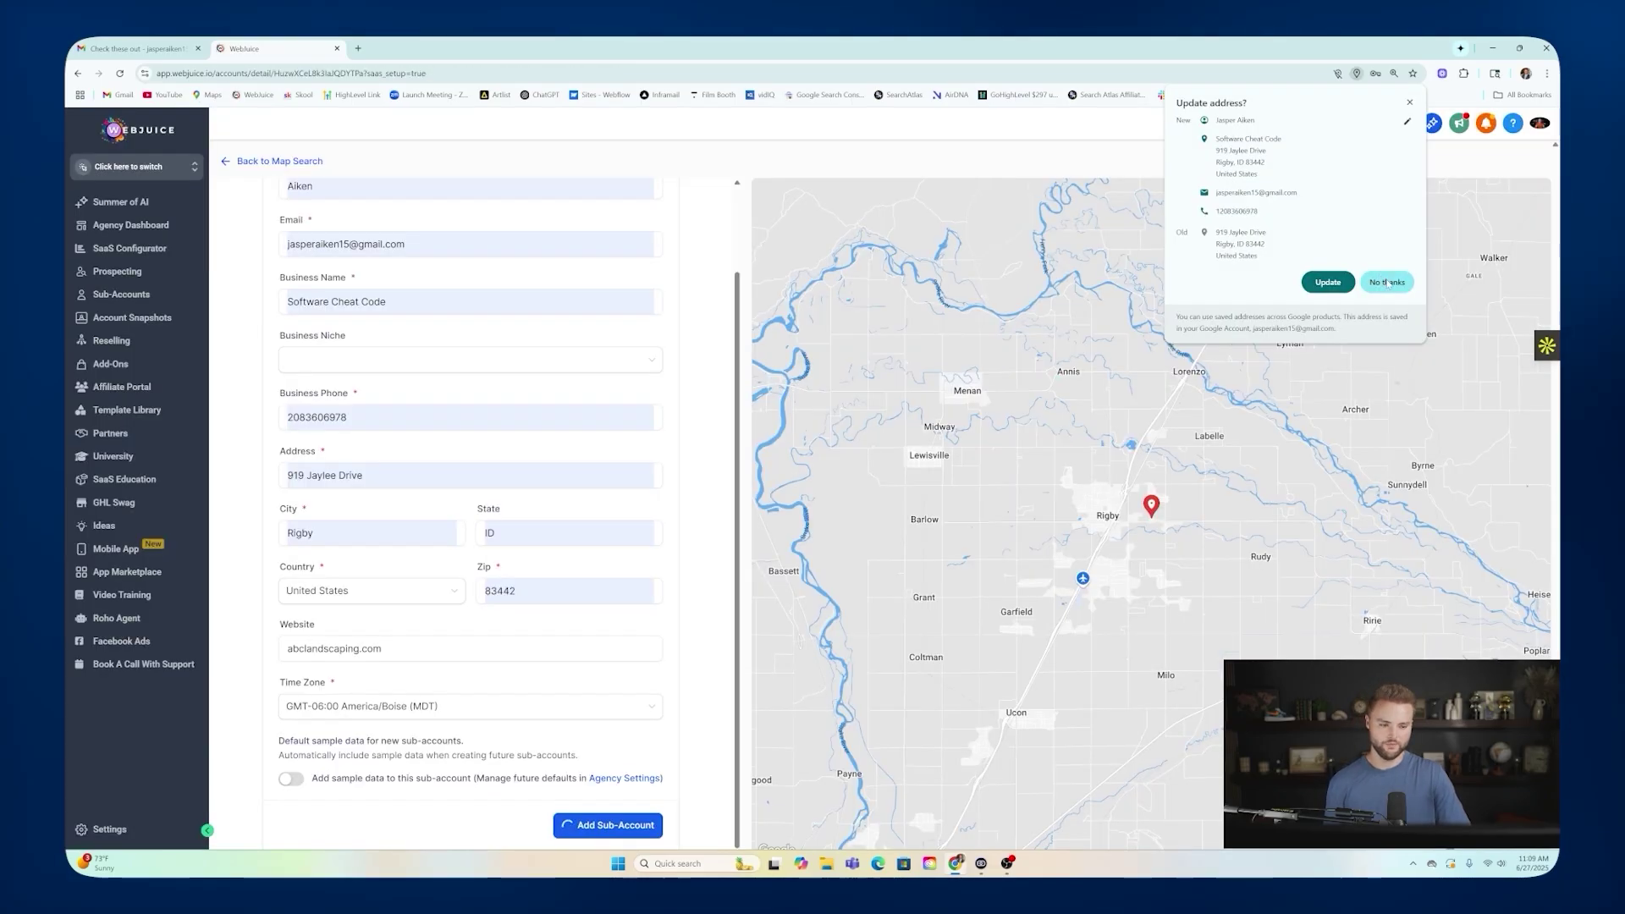
{"action": "left_click", "coordinate": [1386, 282]}
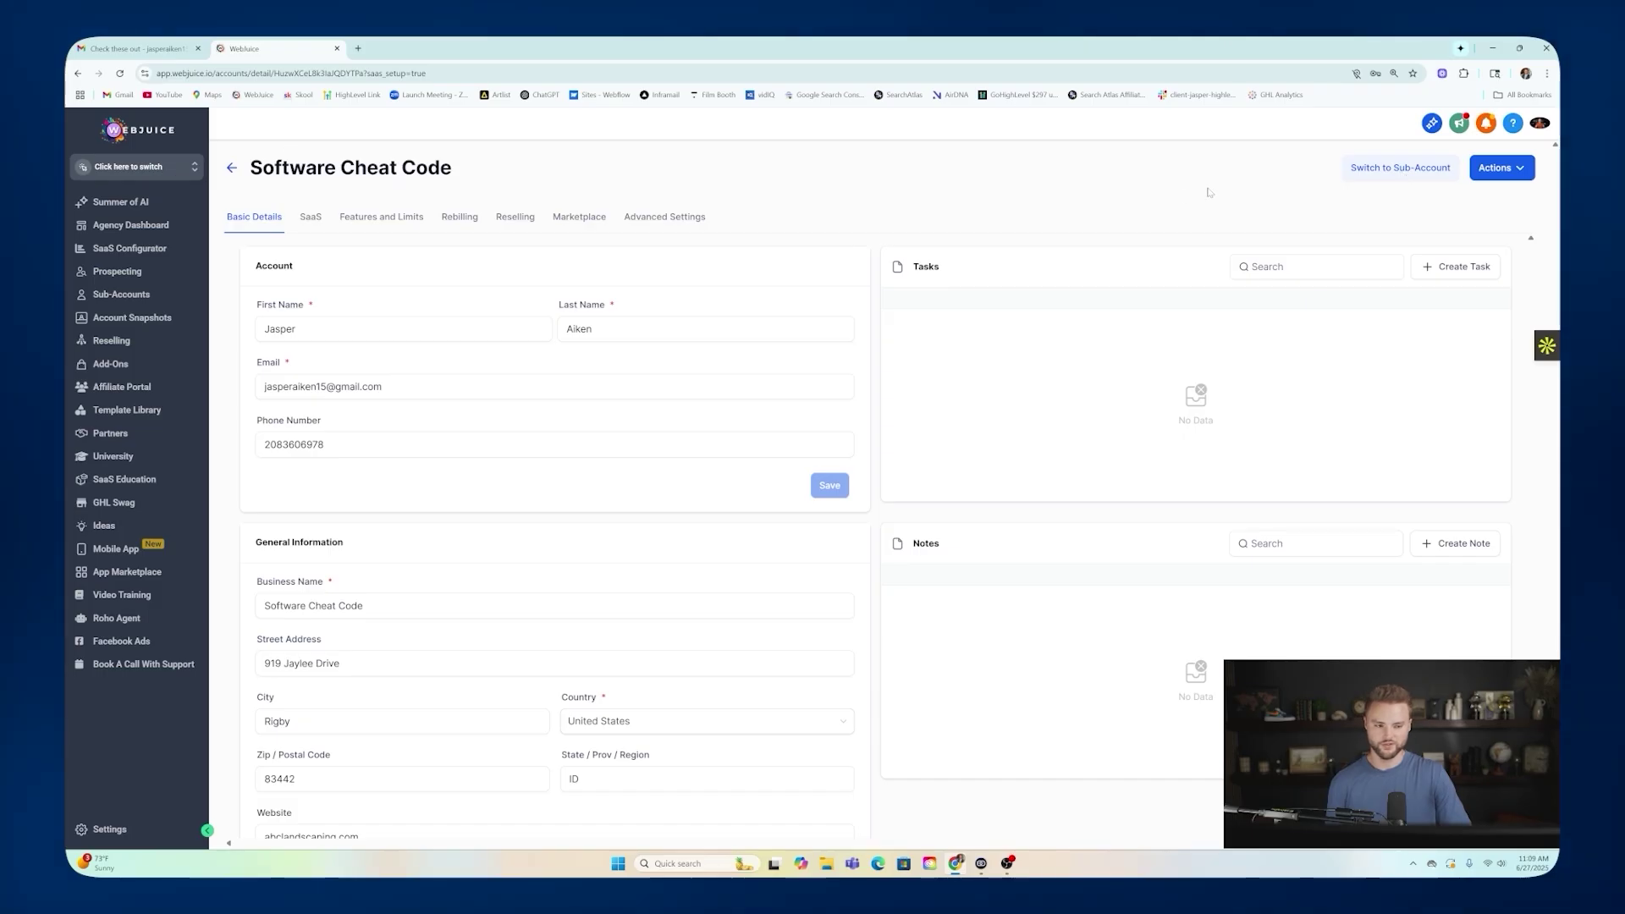
Switch into the Software Cheat Code sub-account and show its still-empty Websites list under Sites.
{"action": "left_click", "coordinate": [1388, 169]}
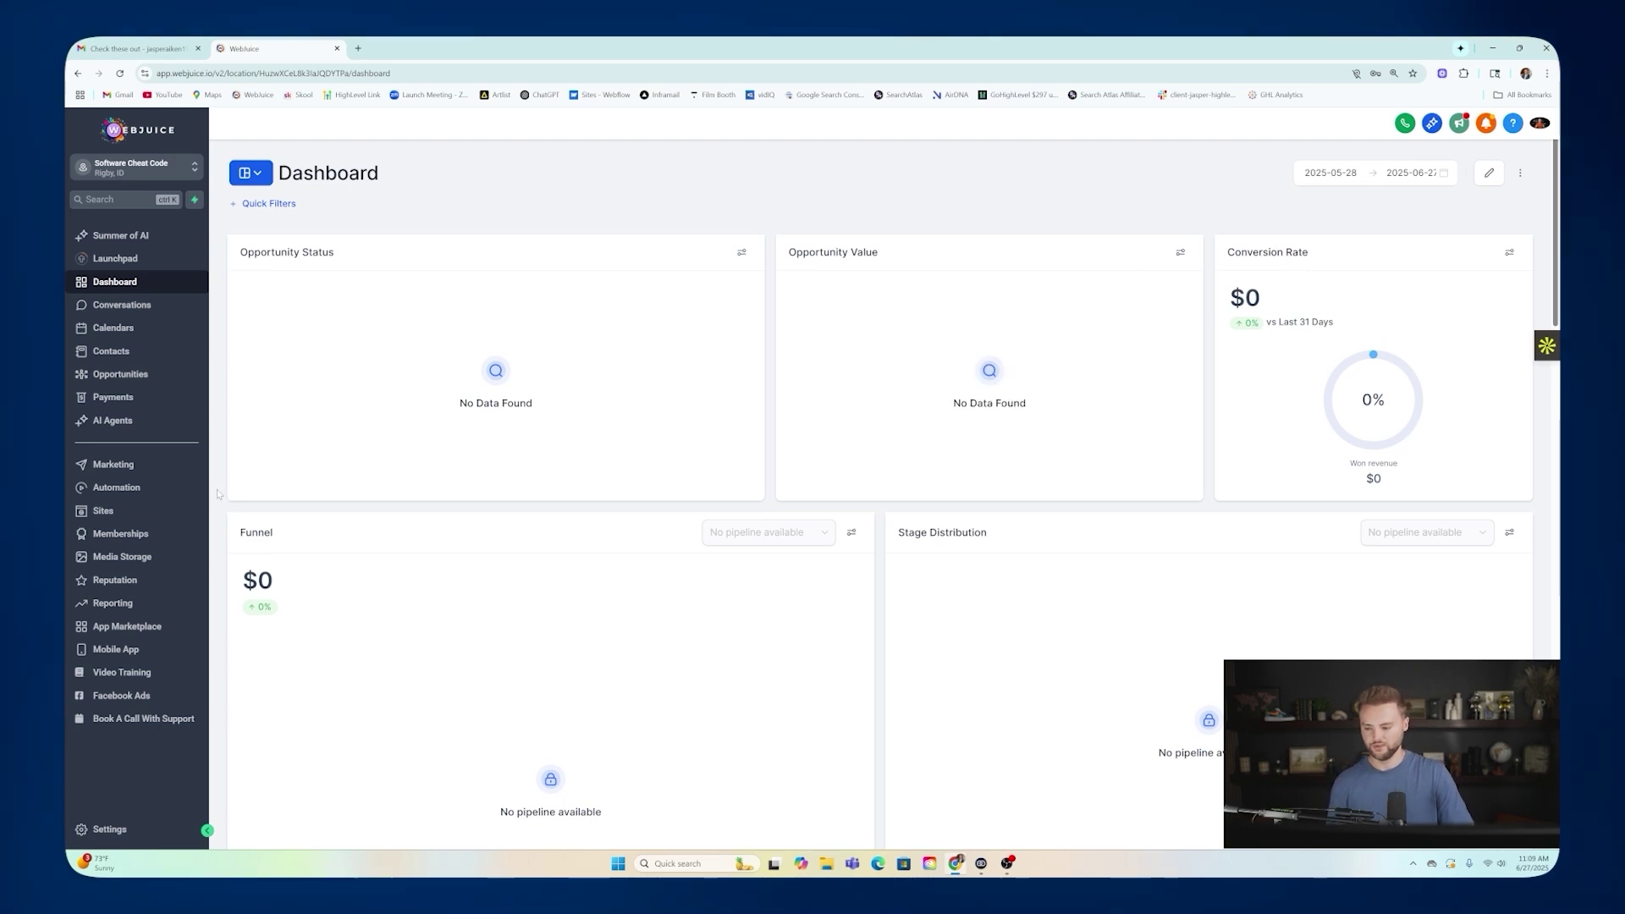
{"action": "left_click", "coordinate": [129, 512]}
{"action": "left_click", "coordinate": [329, 151]}
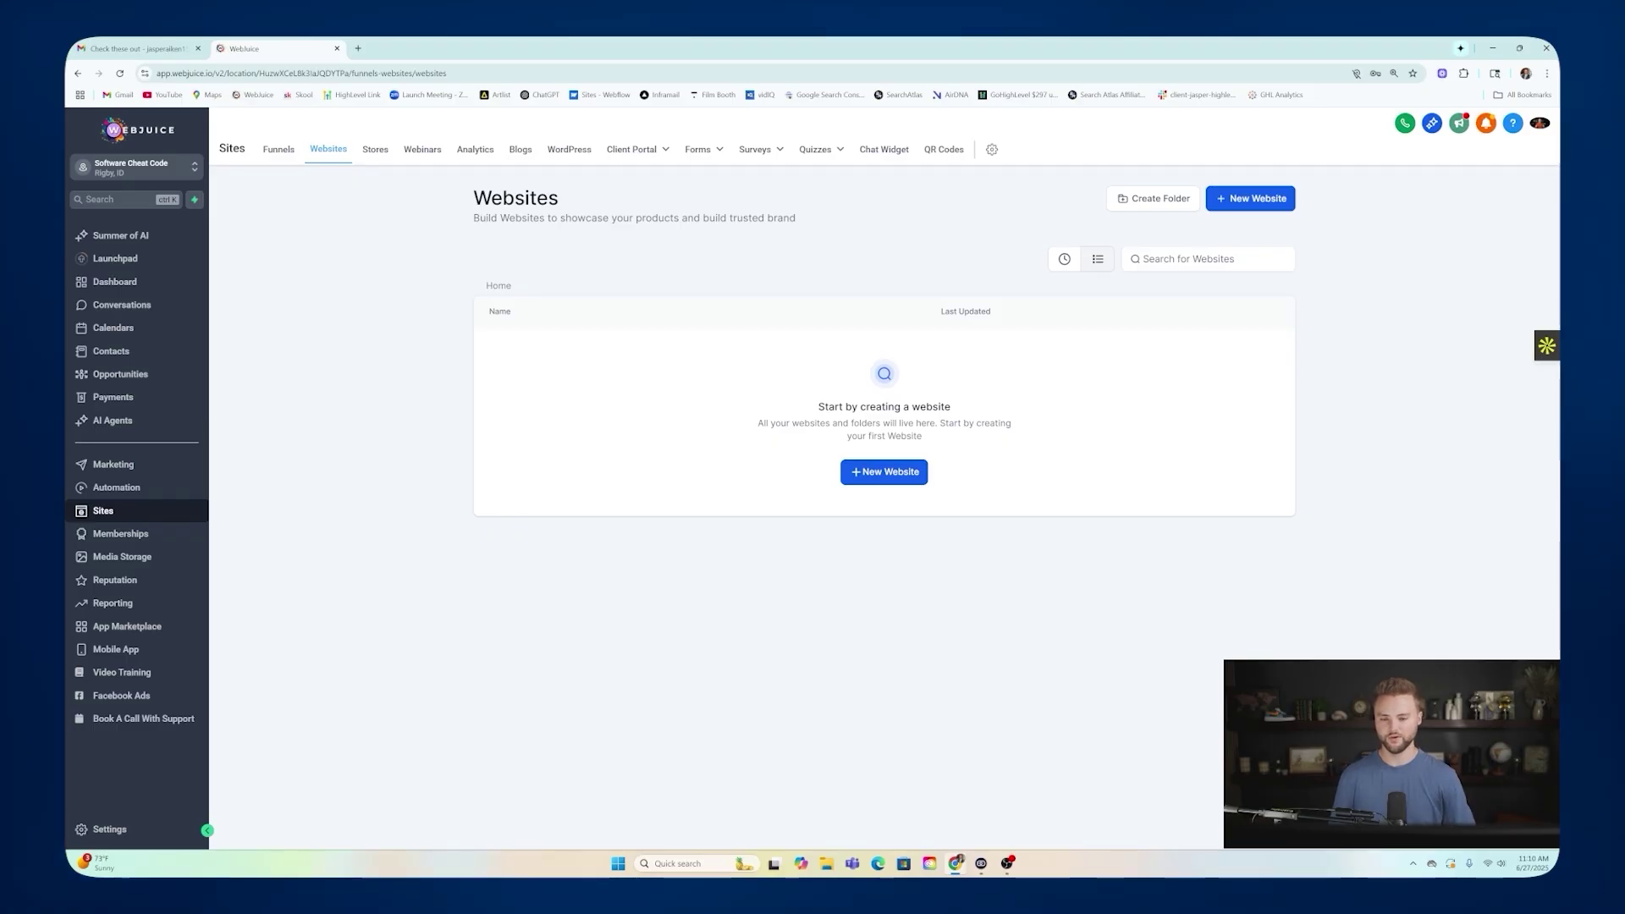
{"action": "mouse_move", "coordinate": [684, 168]}
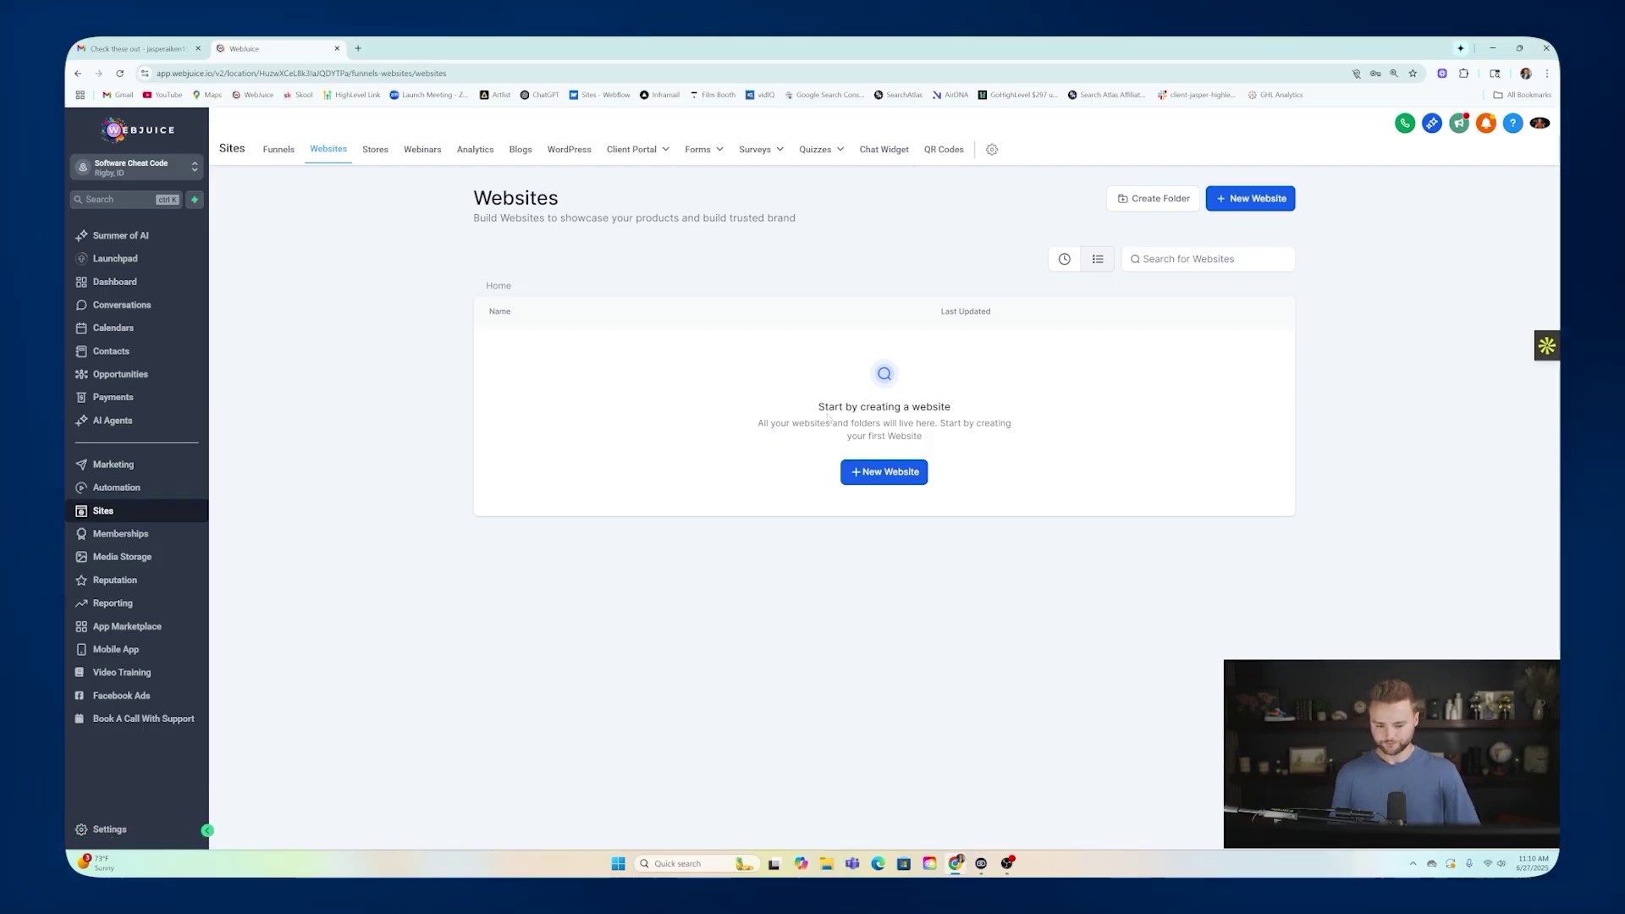
Look over the sub-account's connected domains under Settings > Domains, then go back.
{"action": "left_click", "coordinate": [110, 830]}
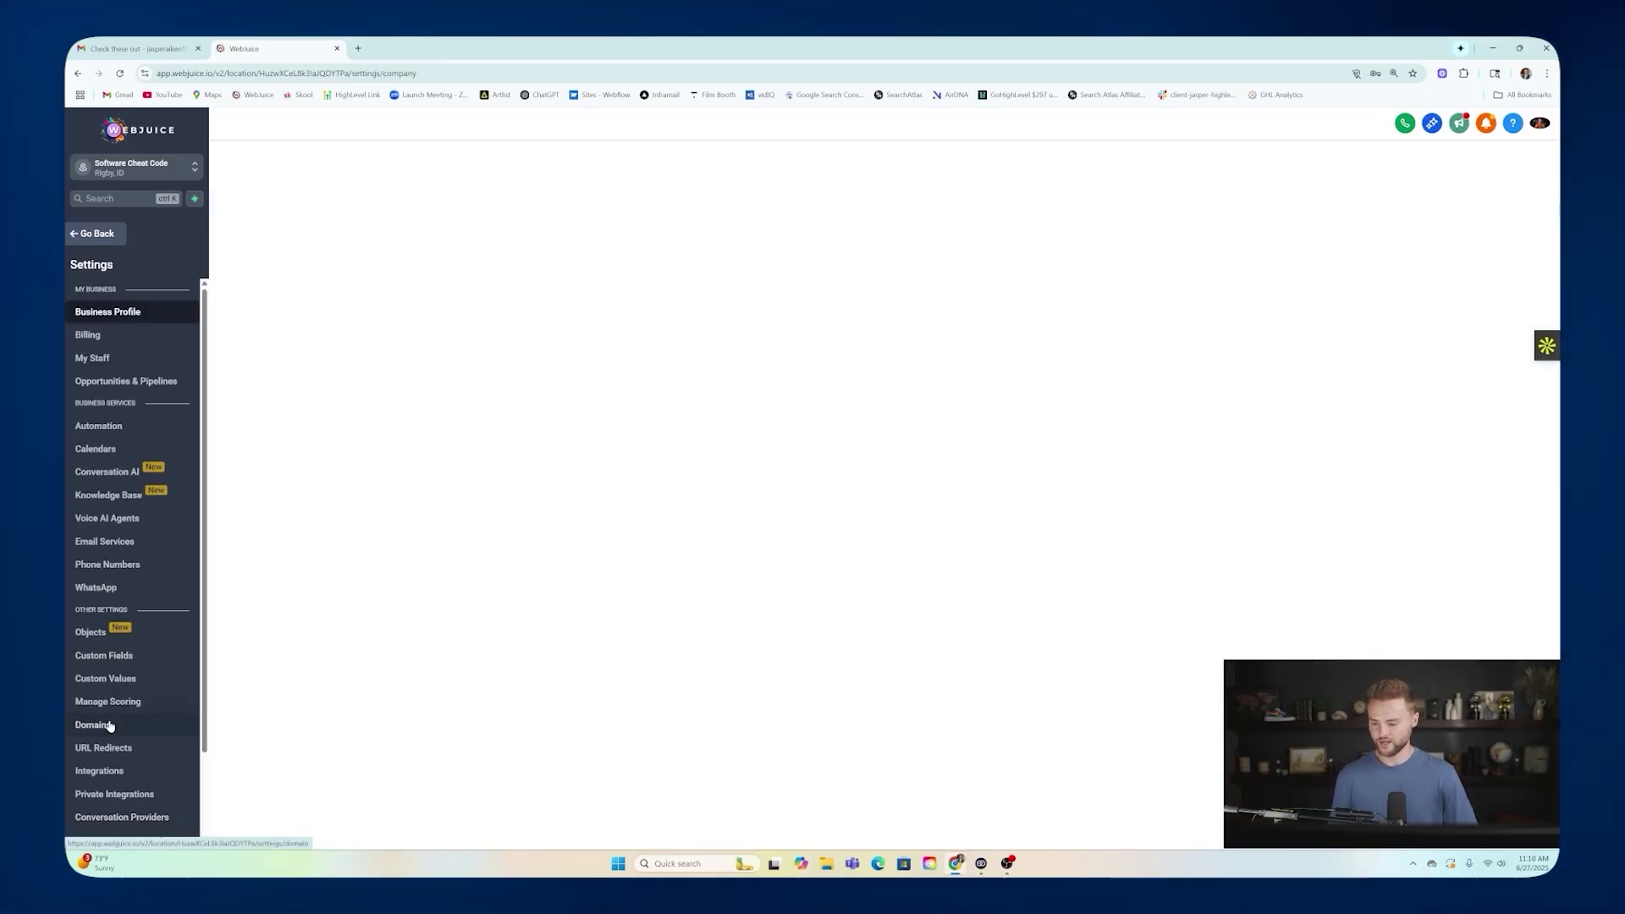
{"action": "left_click", "coordinate": [99, 725]}
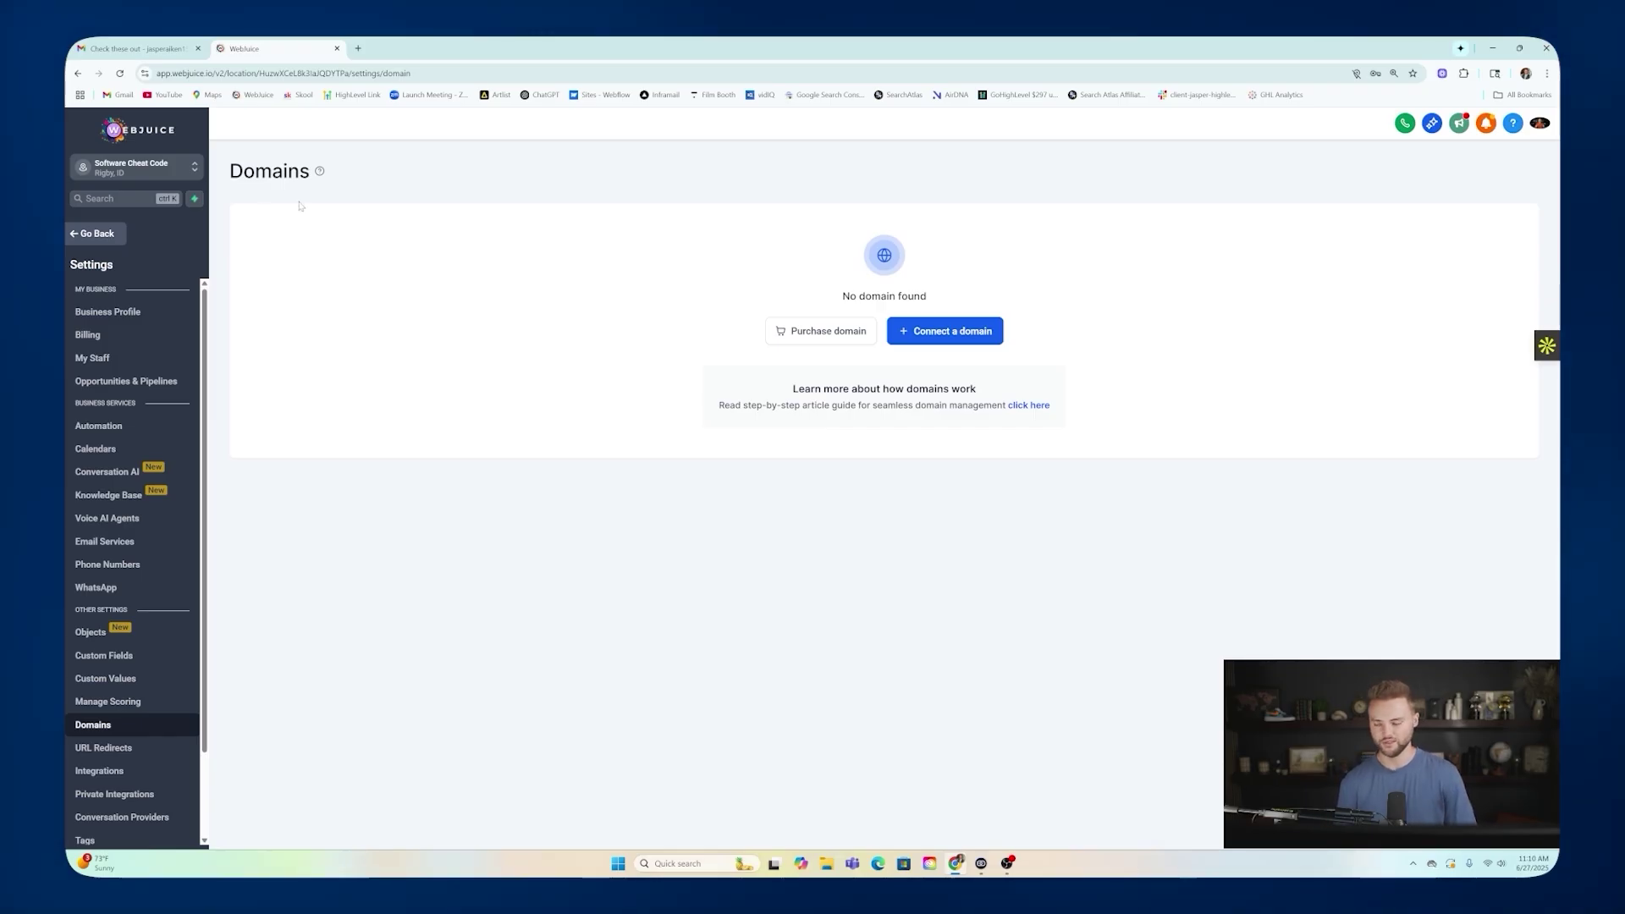
{"action": "left_click", "coordinate": [97, 233]}
Review the empty Phone Numbers page and its Trust Center A2P status, ending on Manage Numbers.
{"action": "left_click", "coordinate": [110, 829]}
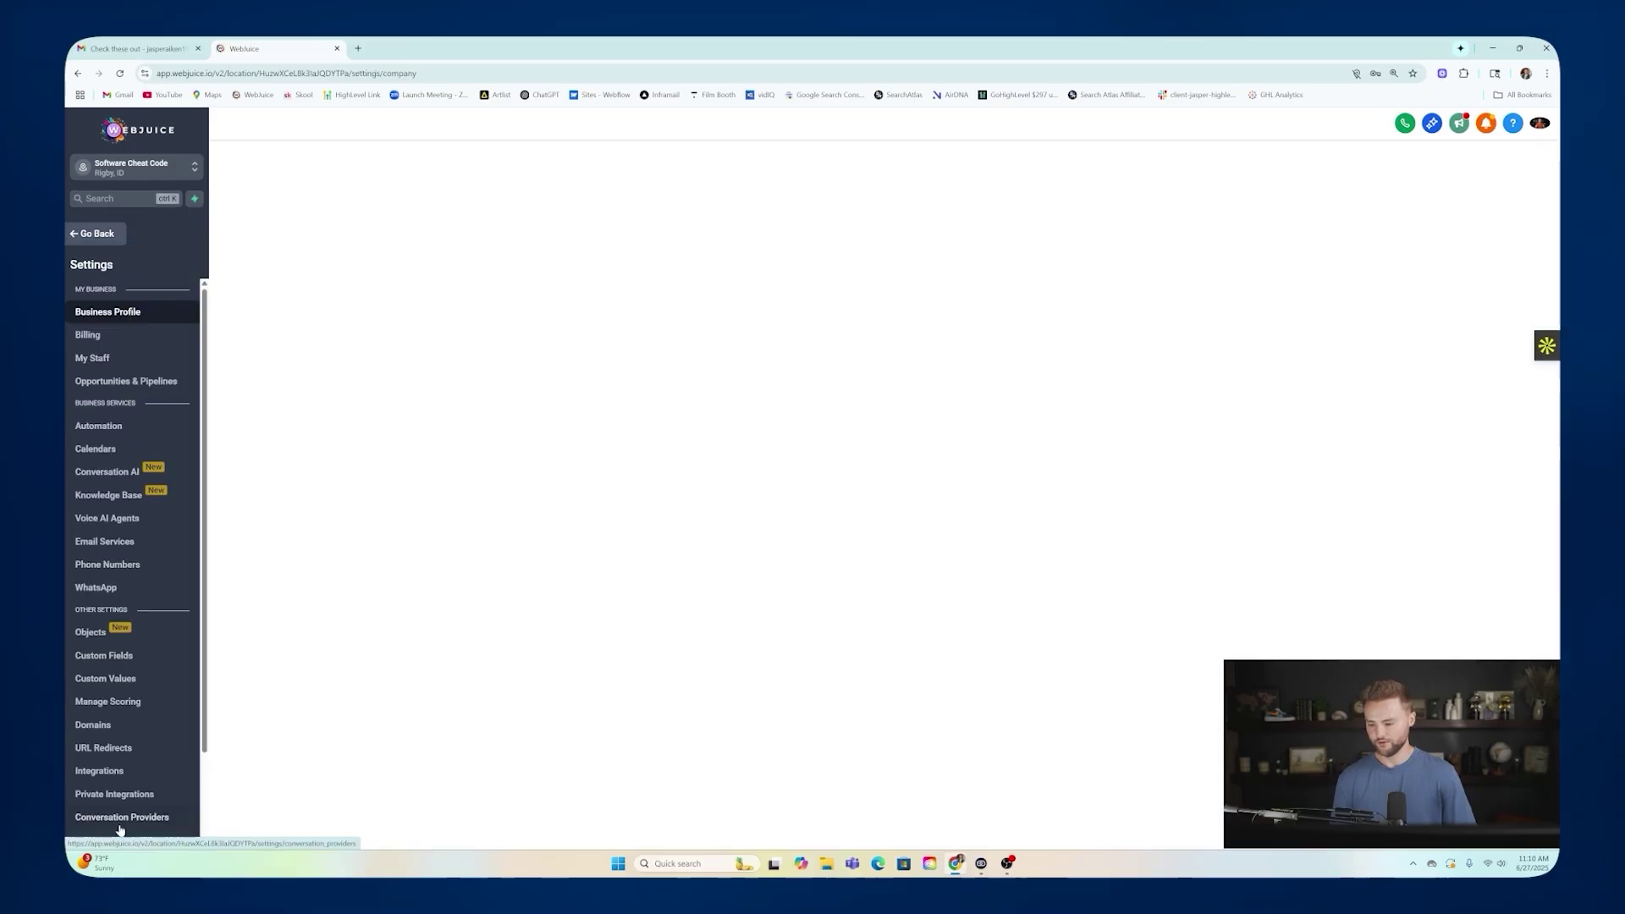
{"action": "left_click", "coordinate": [110, 565]}
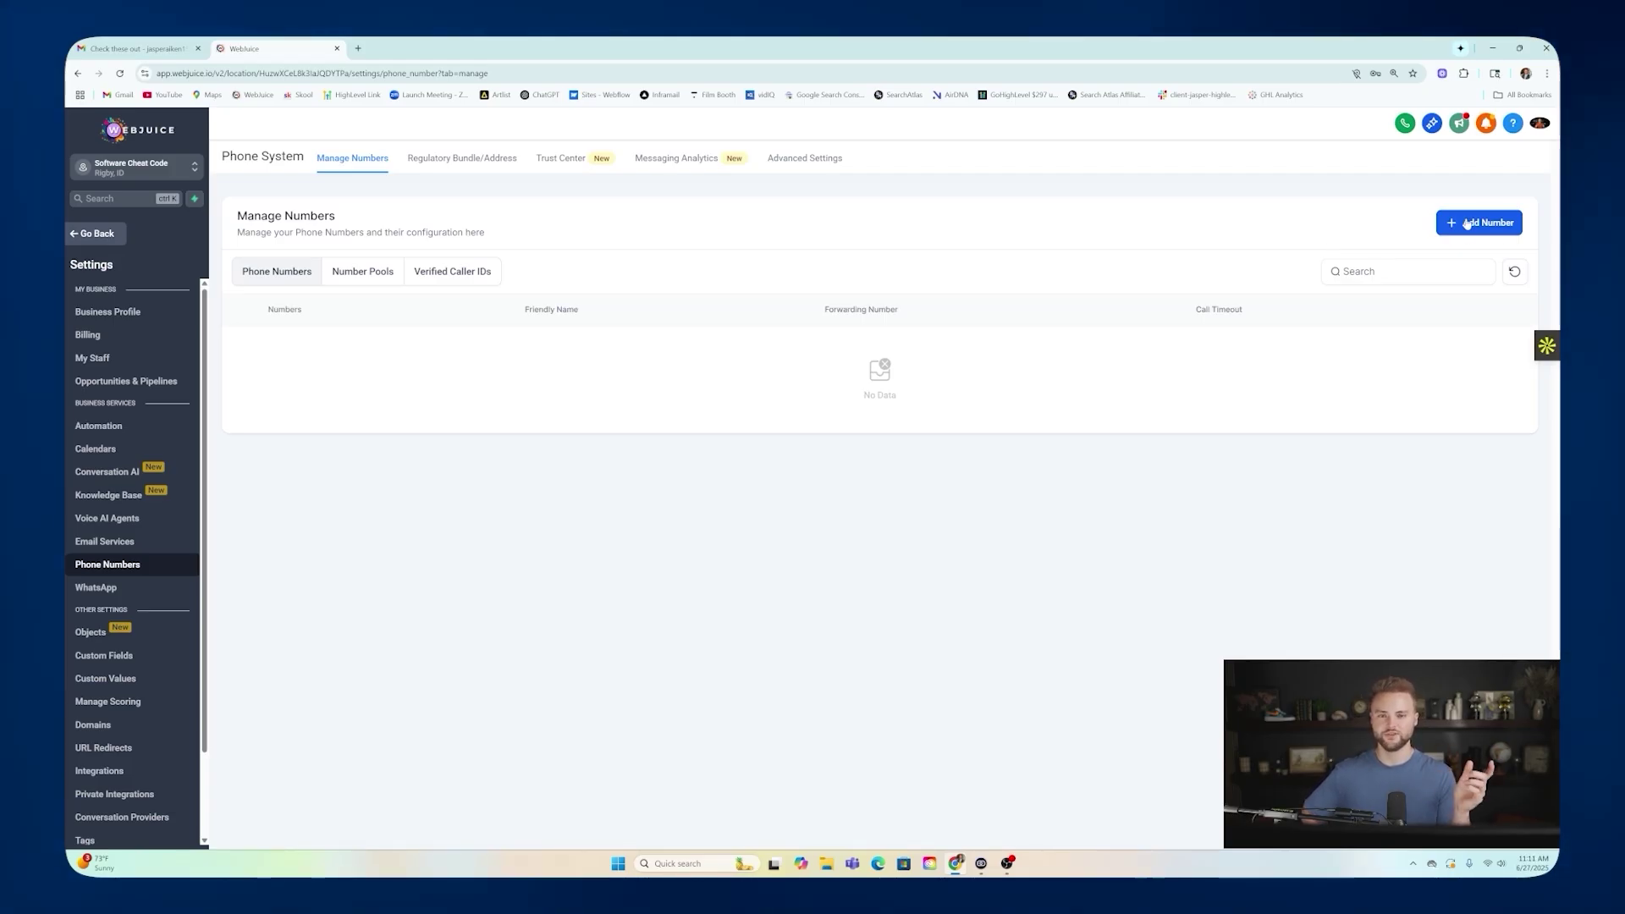
{"action": "left_click", "coordinate": [556, 160]}
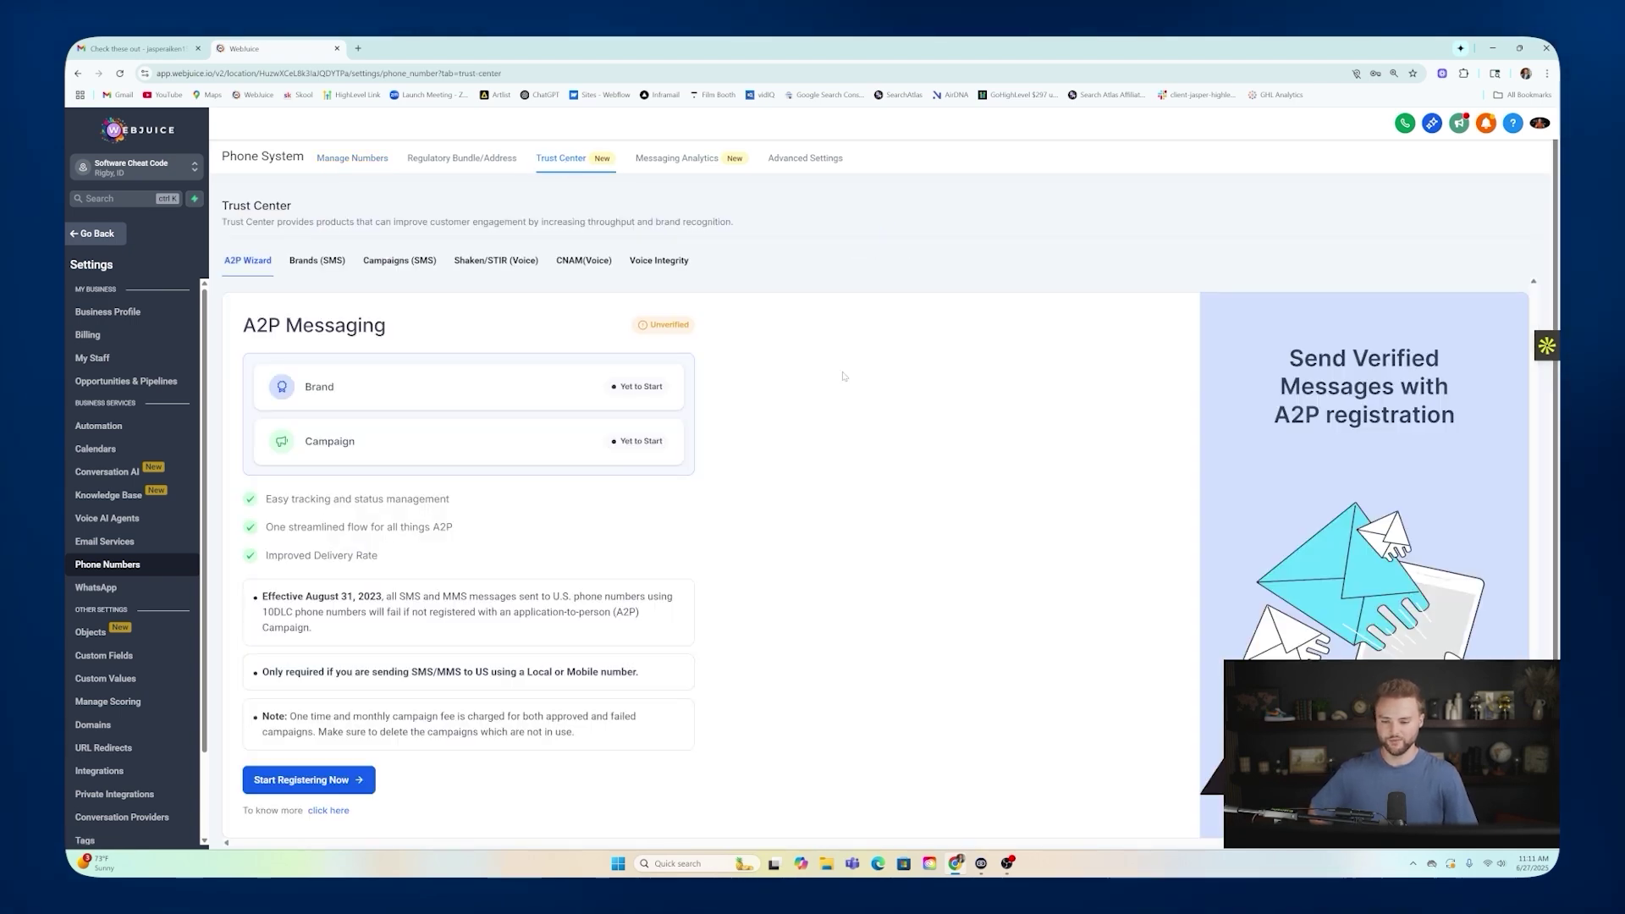
{"action": "scroll", "coordinate": [430, 461], "scroll_direction": "down", "scroll_amount": 1}
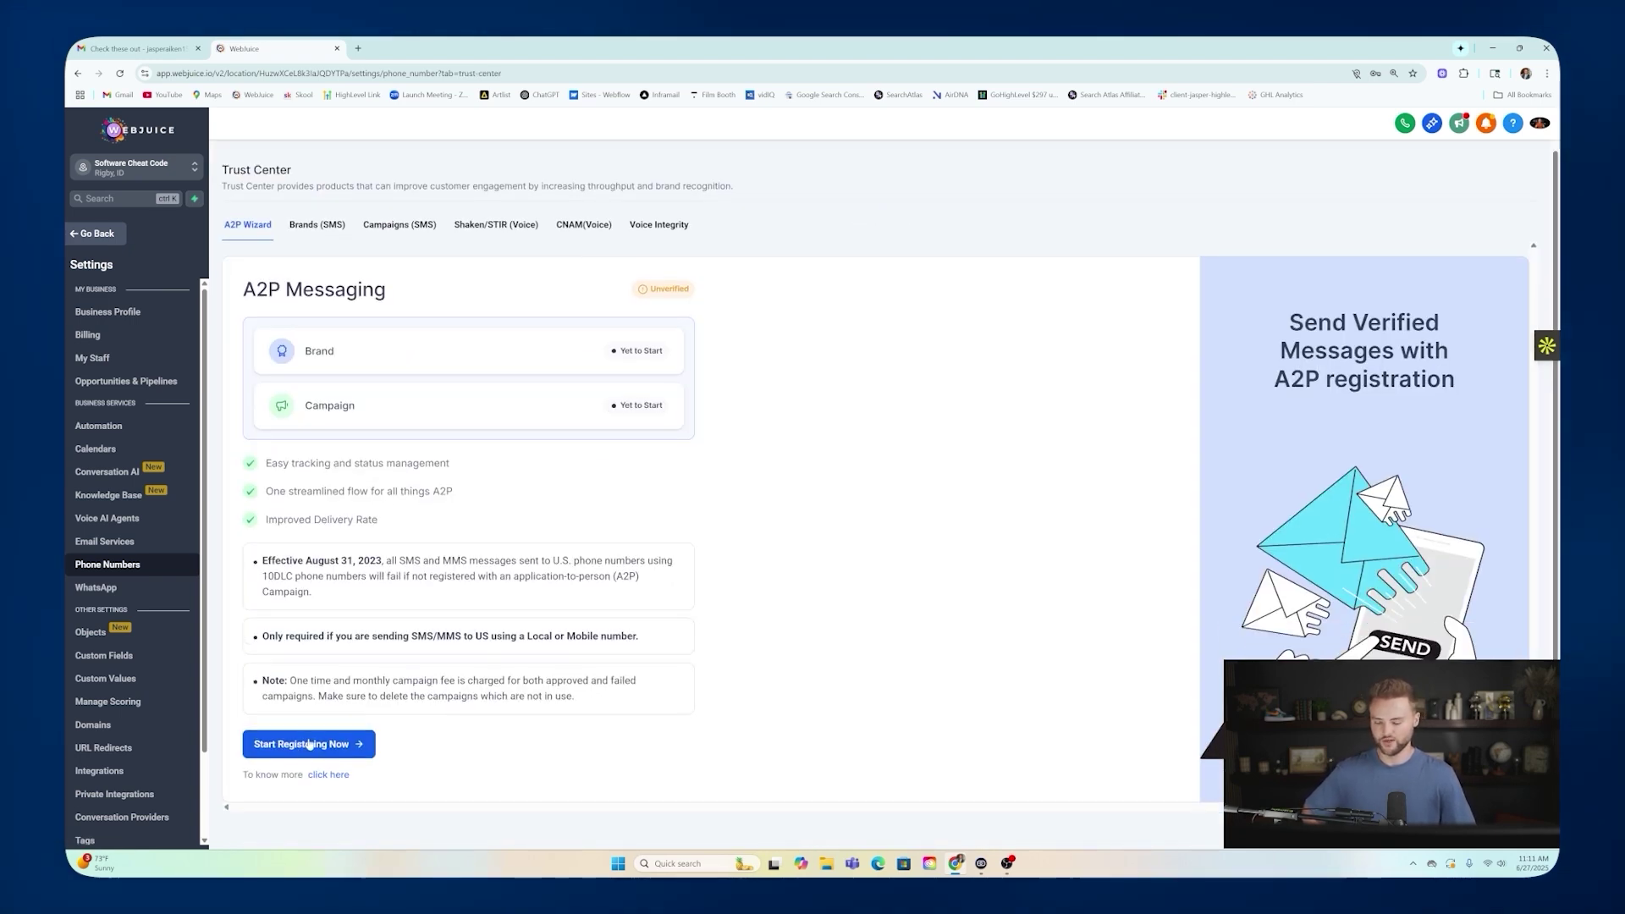
{"action": "scroll", "coordinate": [442, 325], "scroll_direction": "up", "scroll_amount": 1}
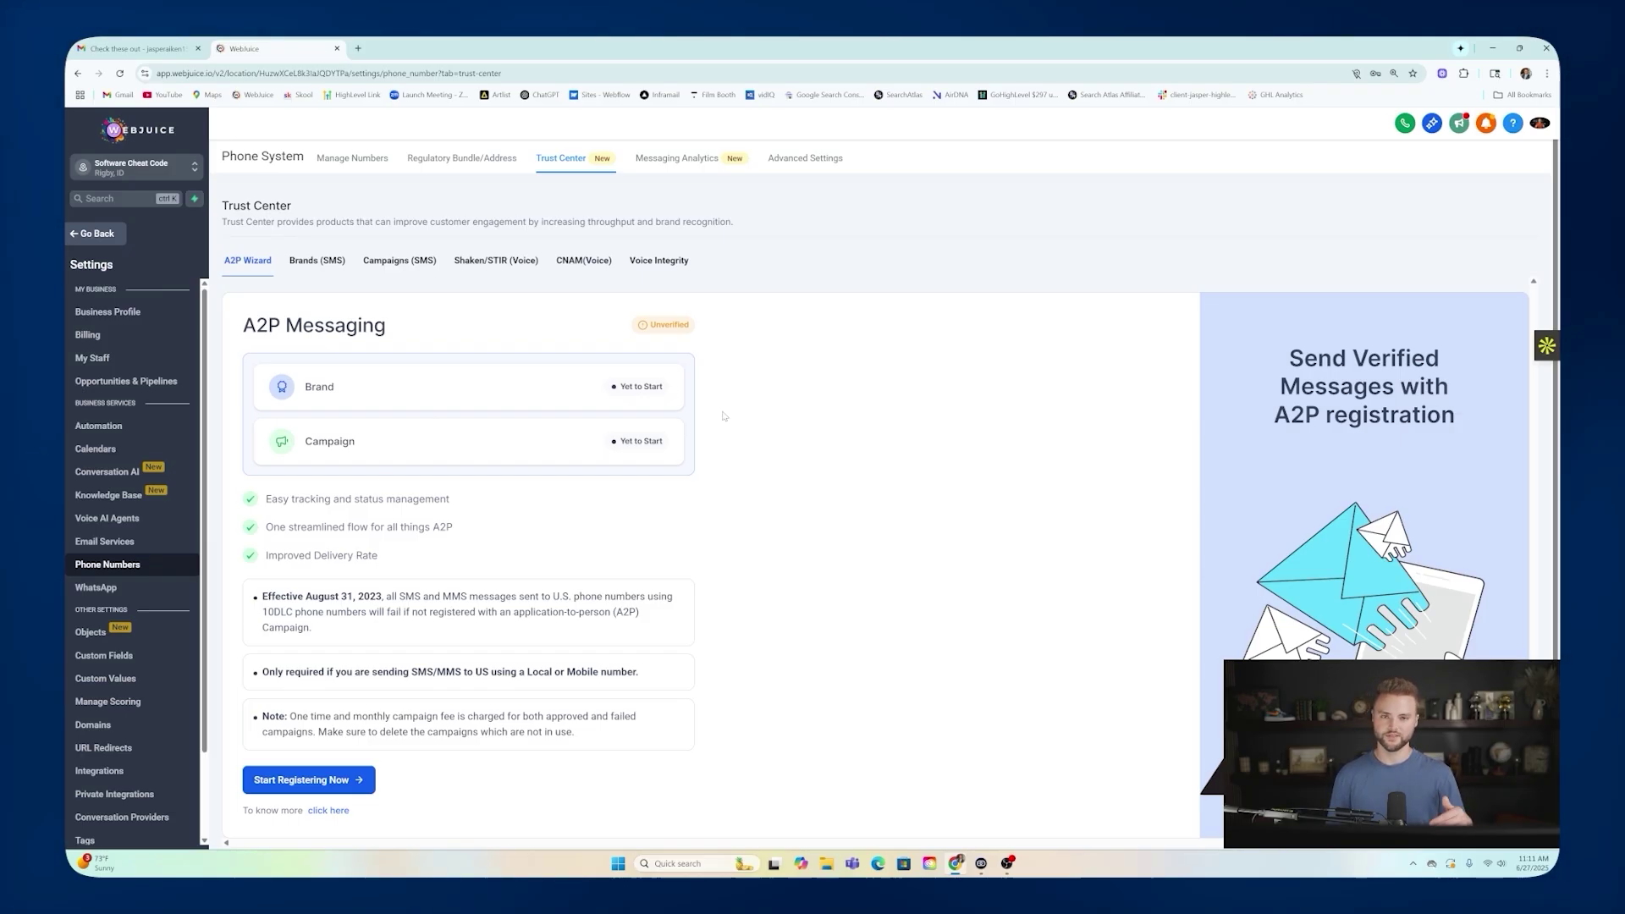
{"action": "left_click", "coordinate": [331, 162]}
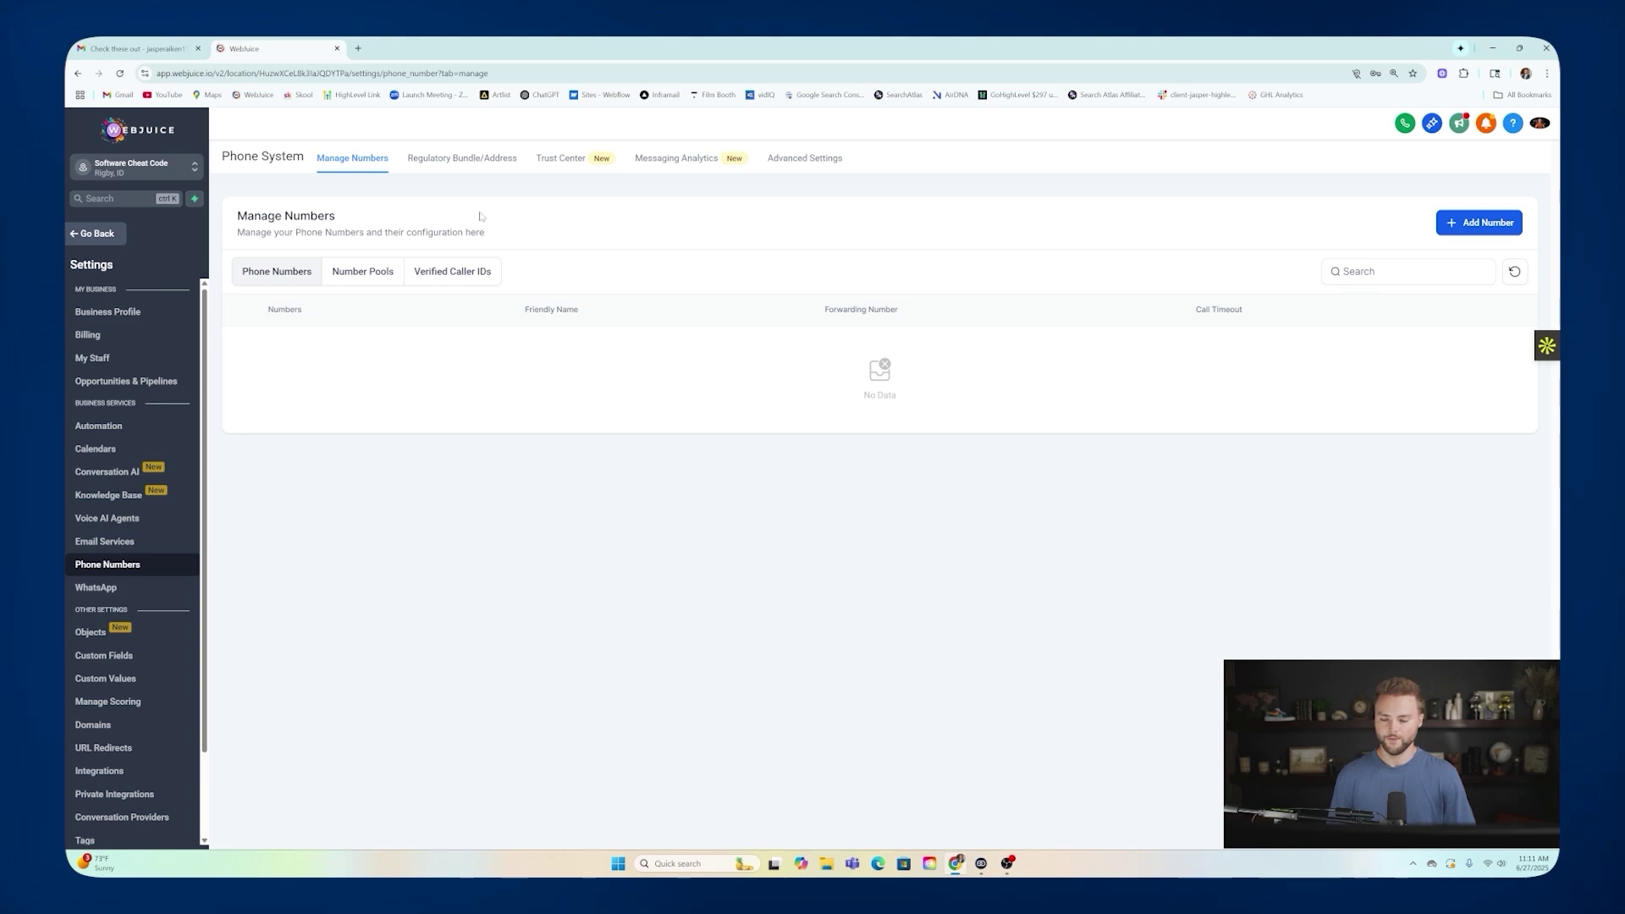
Open the Email Services dedicated sending domain settings, dismissing the notification popup.
{"action": "left_click", "coordinate": [132, 541]}
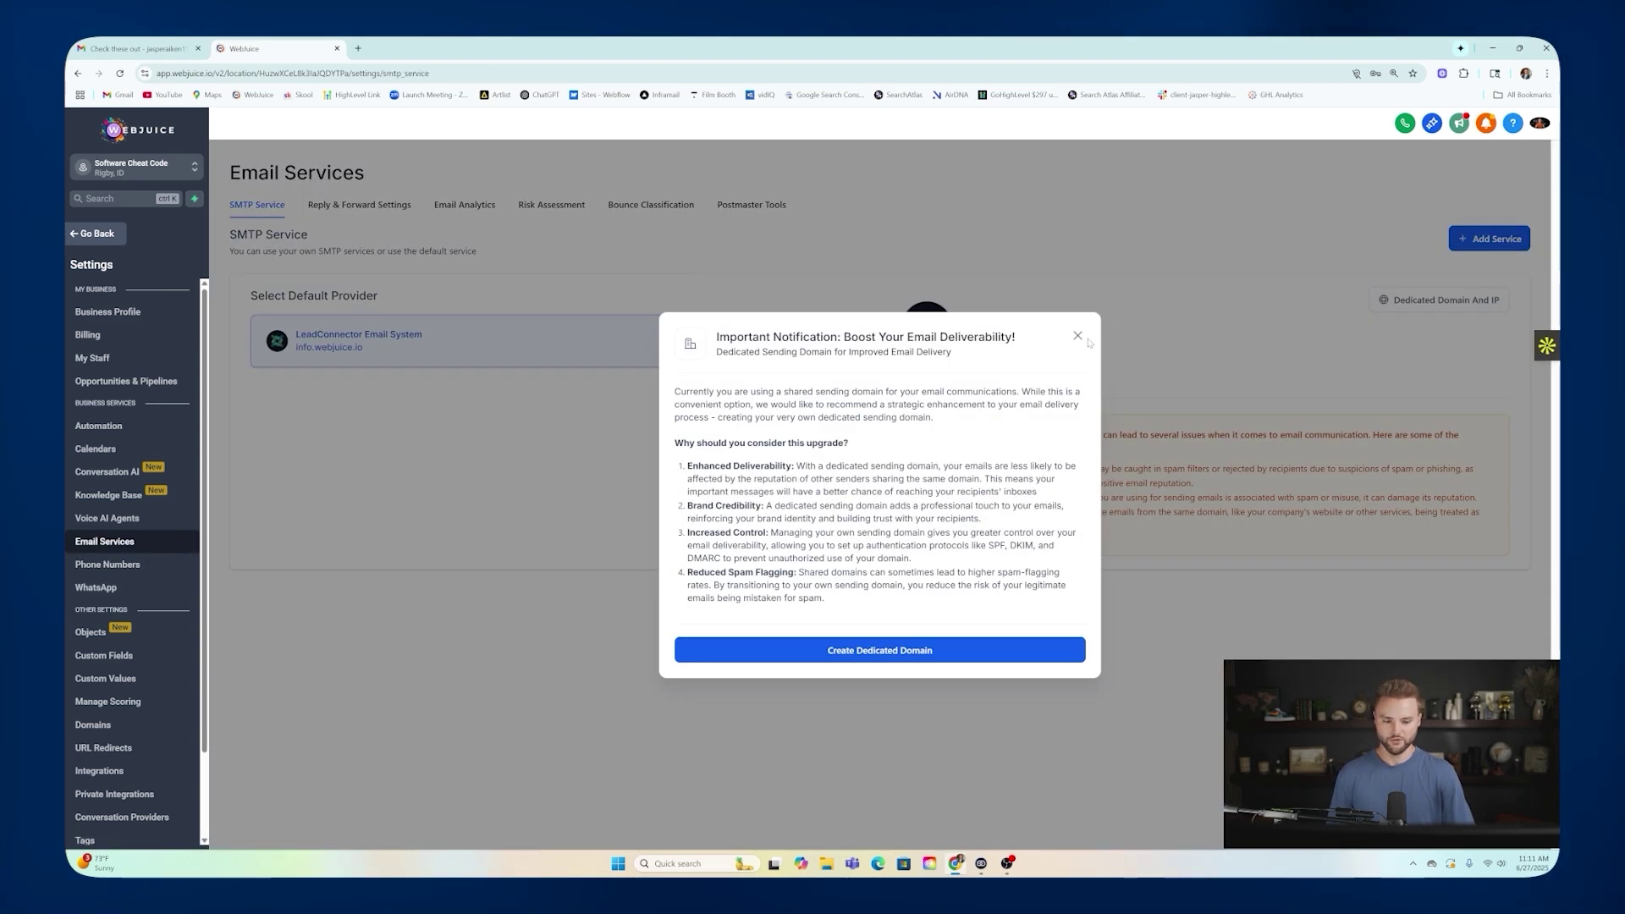
{"action": "left_click", "coordinate": [1084, 343]}
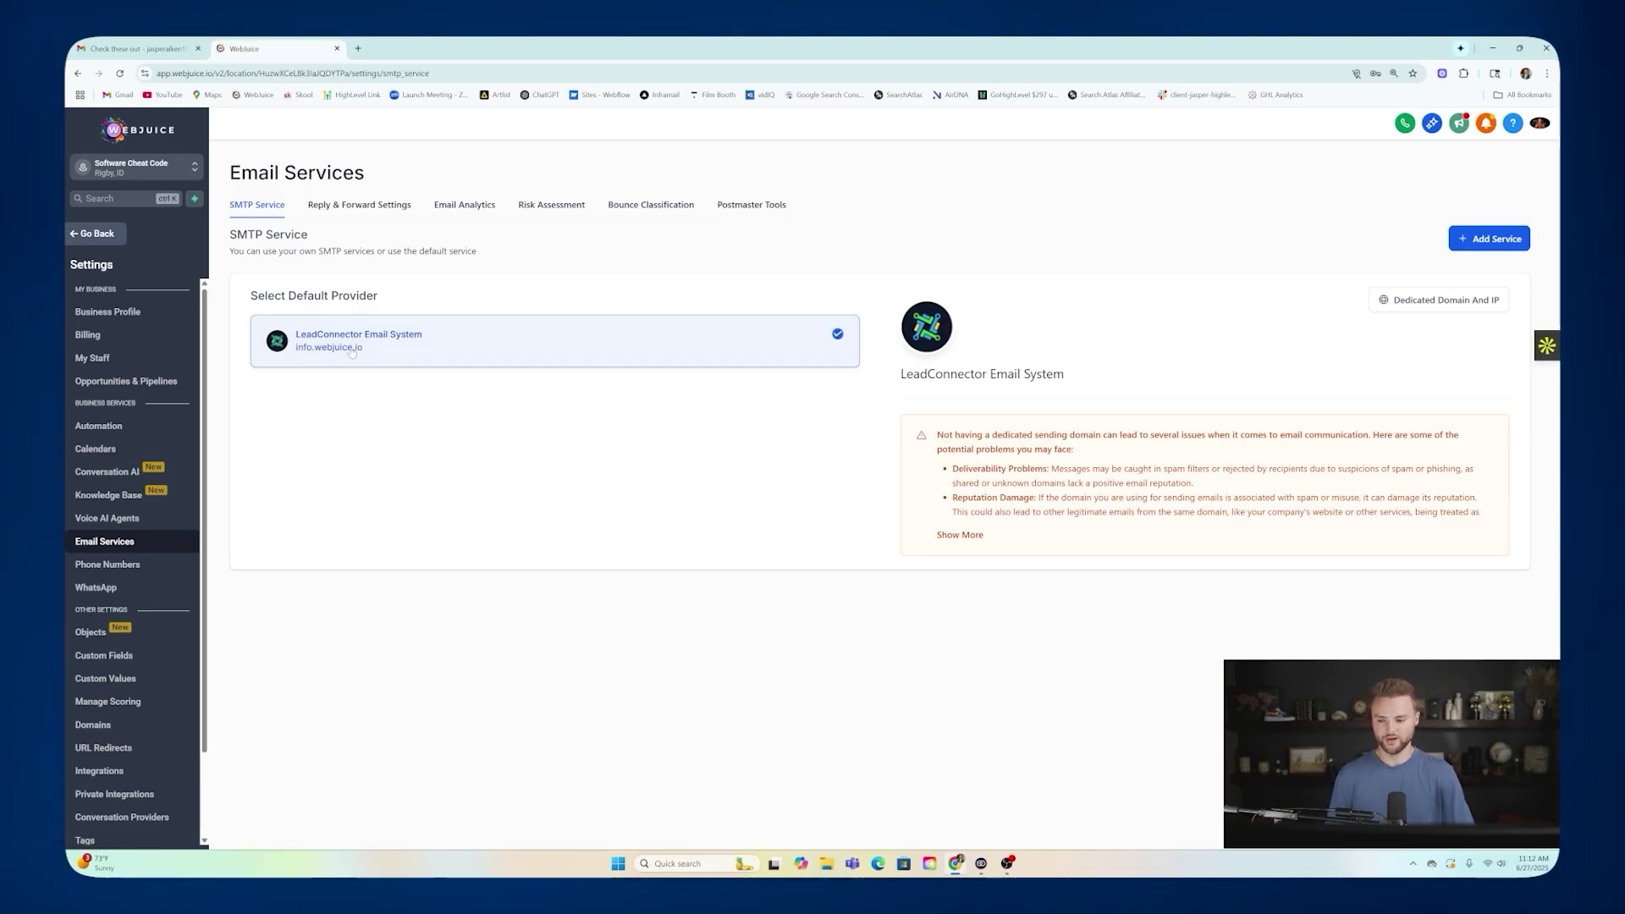
{"action": "left_click", "coordinate": [1444, 304]}
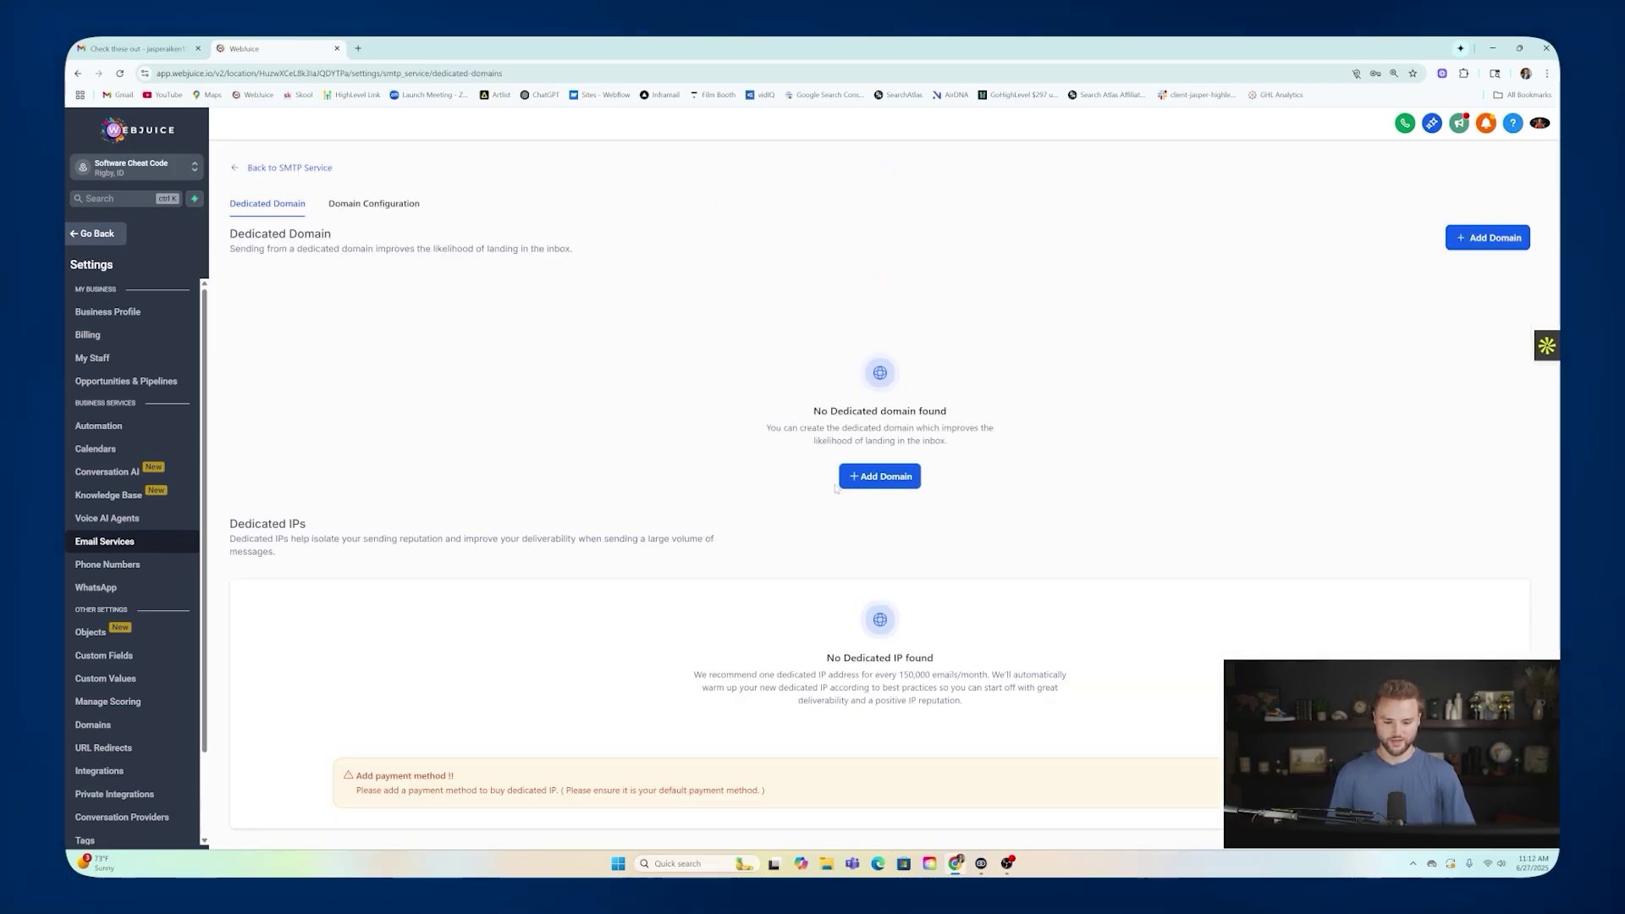
Enter info.abclandscaping.com as a new sending domain, then back out without adding it.
{"action": "left_click", "coordinate": [881, 476]}
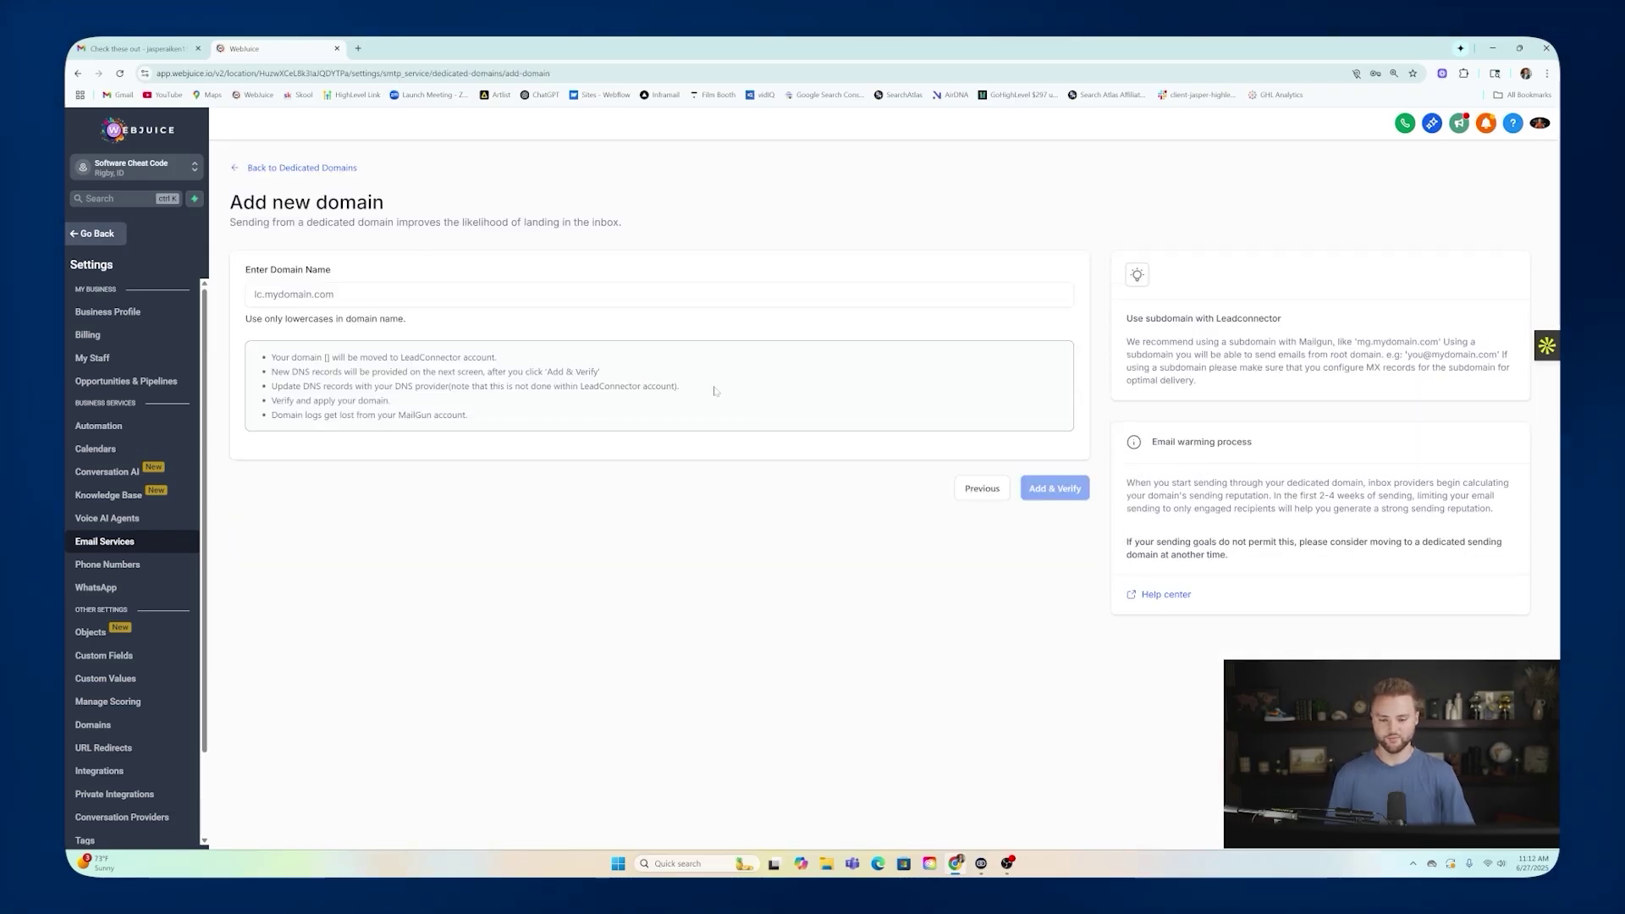
{"action": "type", "text": "info."}
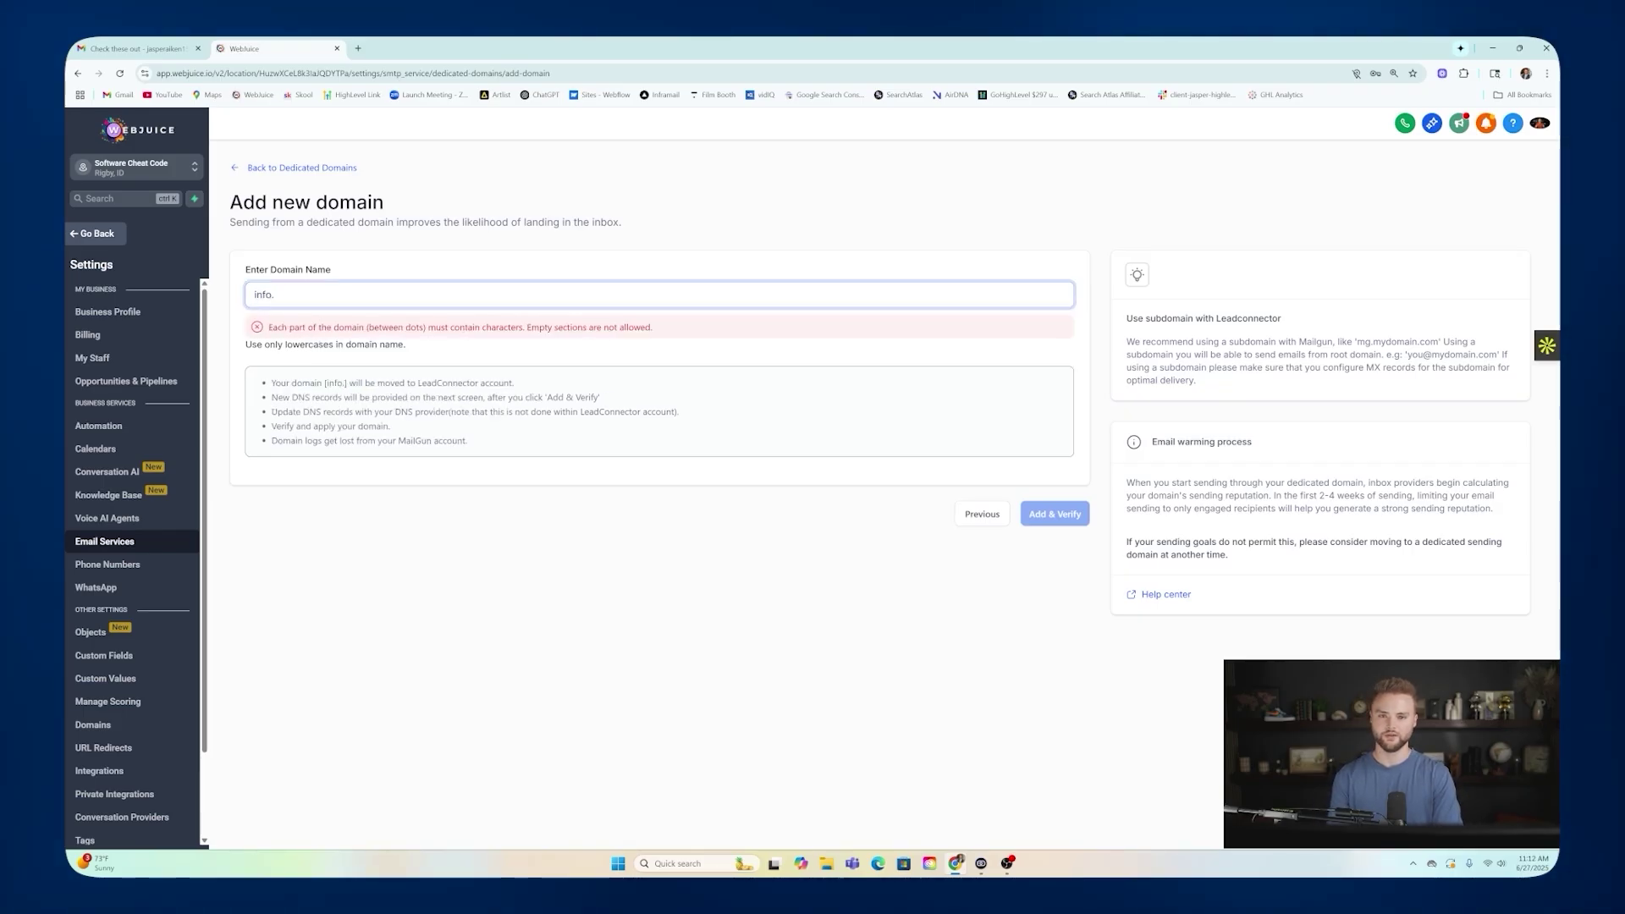
{"action": "type", "text": "abcland"}
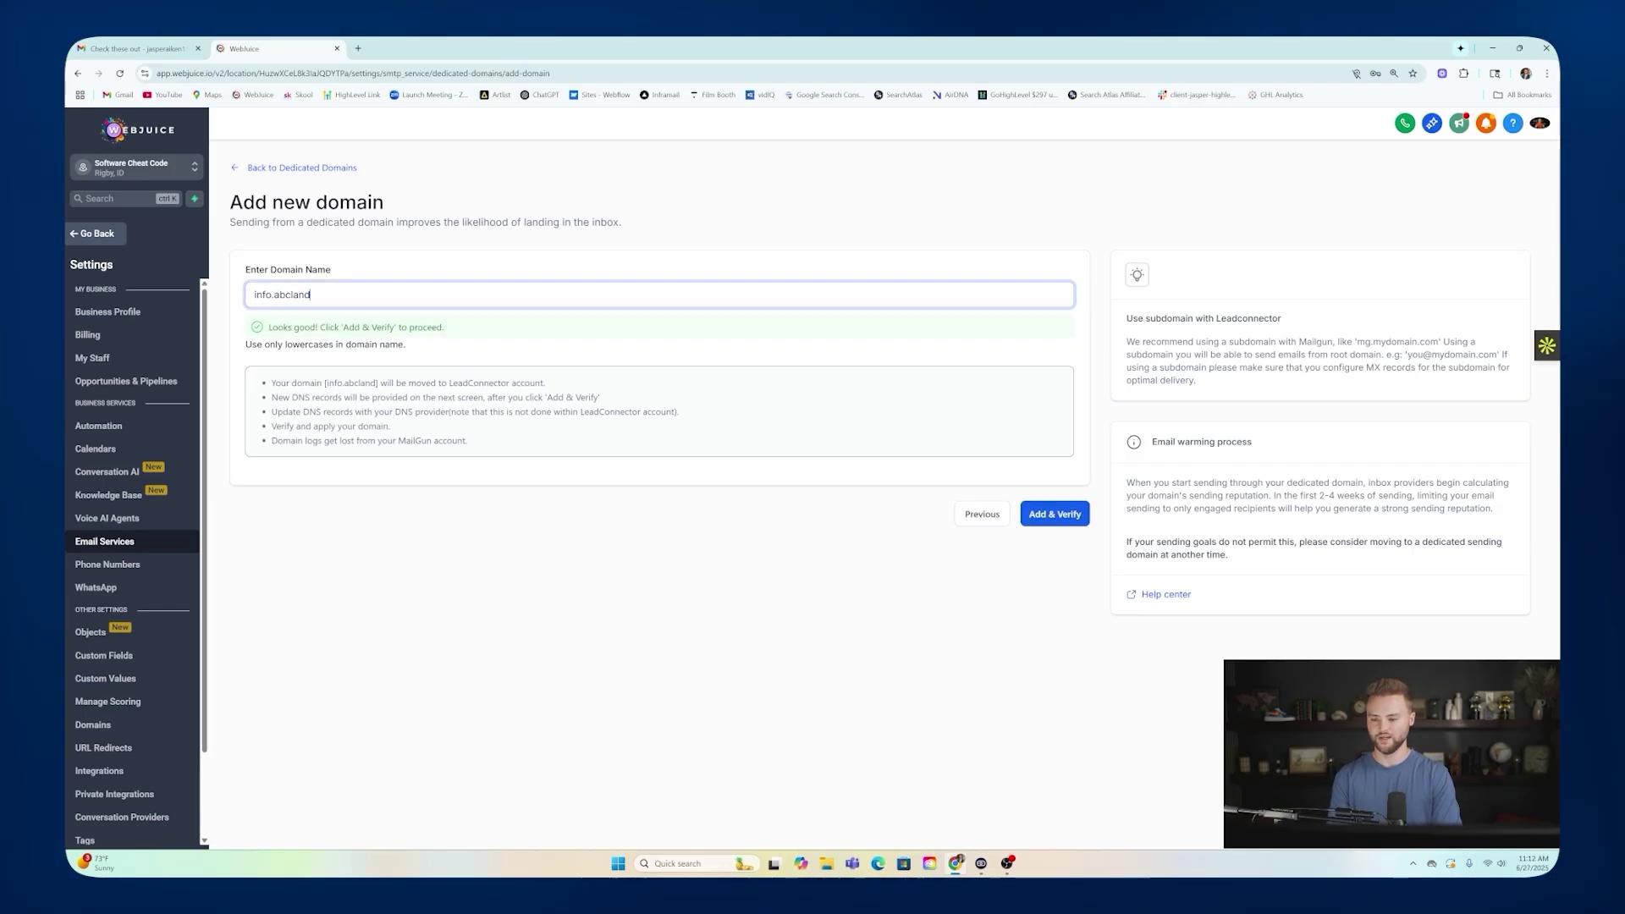
{"action": "type", "text": "scaping.com"}
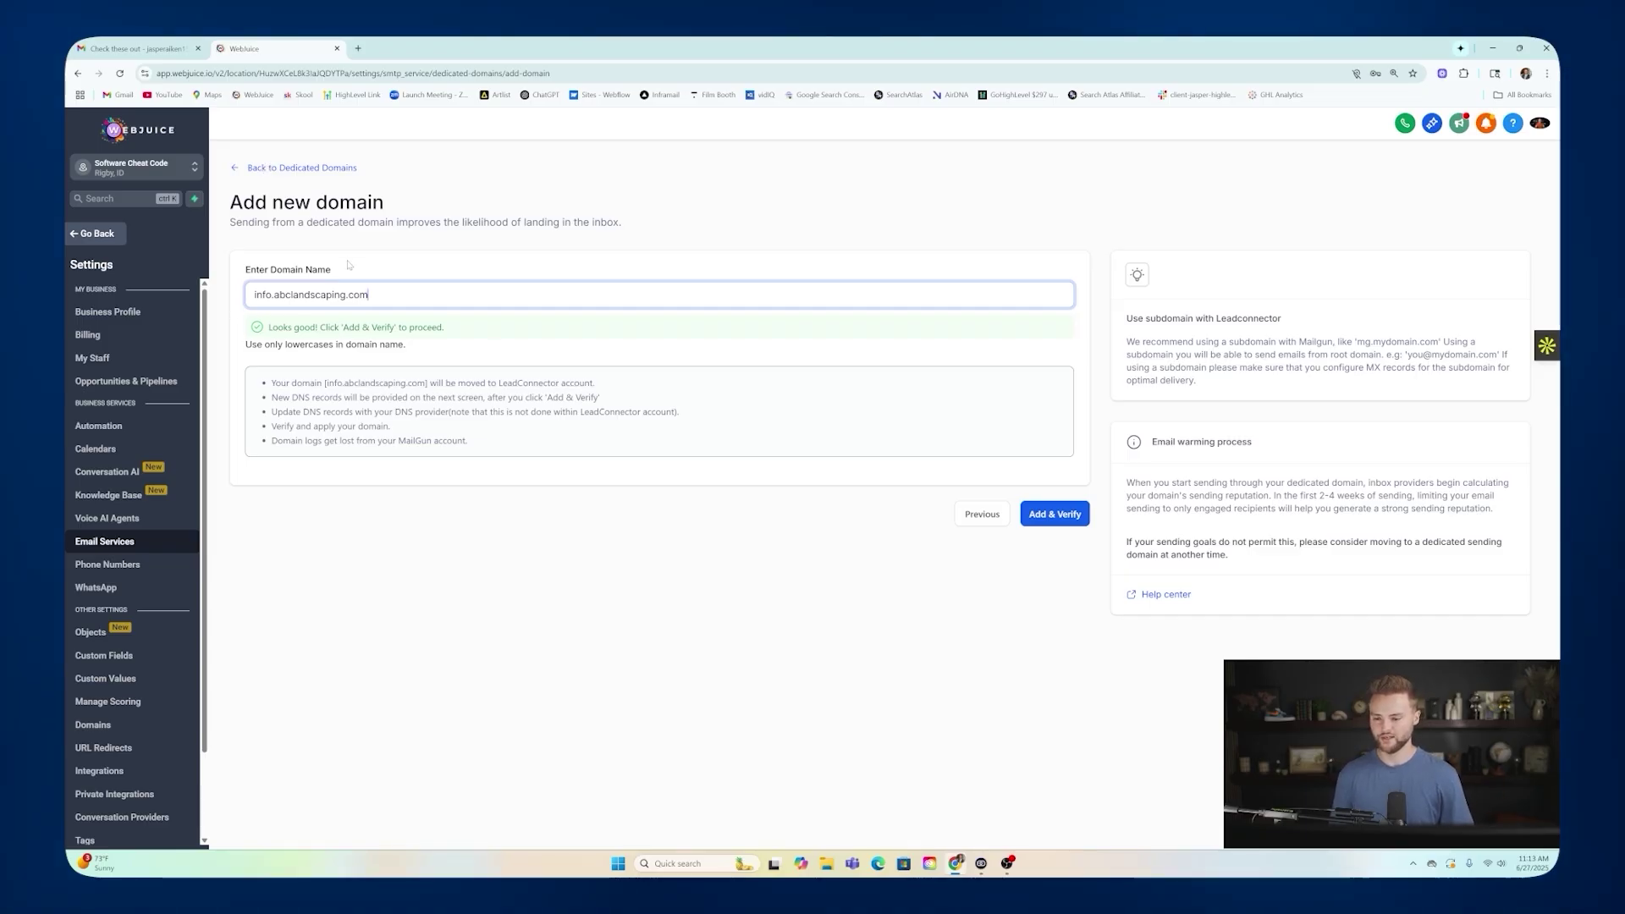
{"action": "left_click", "coordinate": [281, 169]}
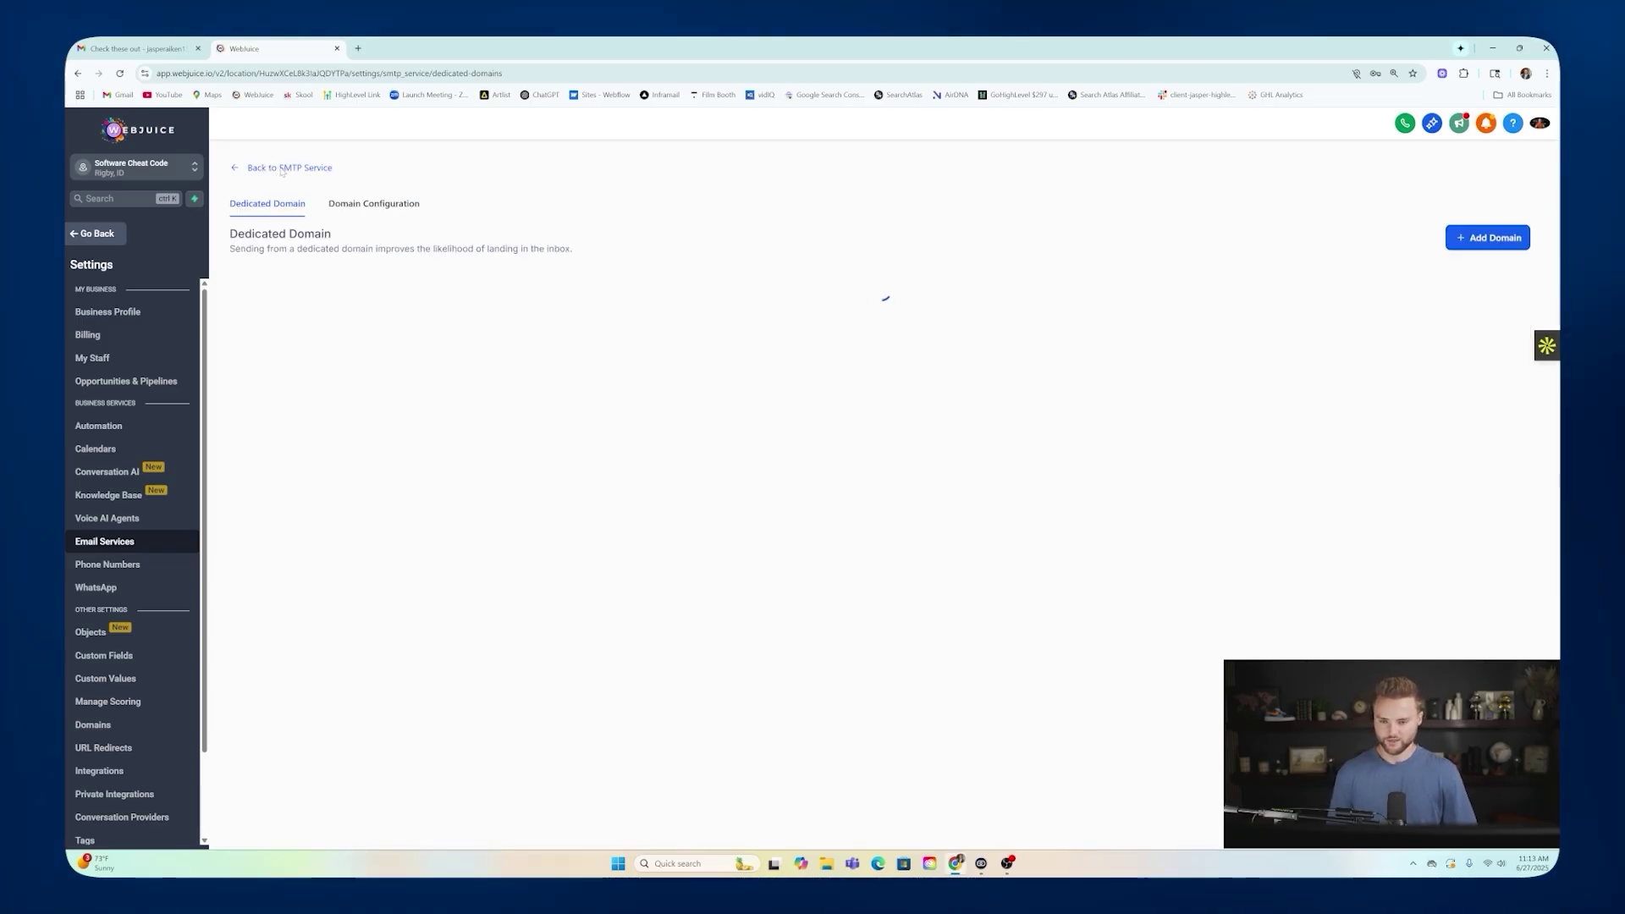
Switch to the Smart Website Agency Snapshot sub-account and open its client automations workflow folder.
{"action": "left_click", "coordinate": [96, 233]}
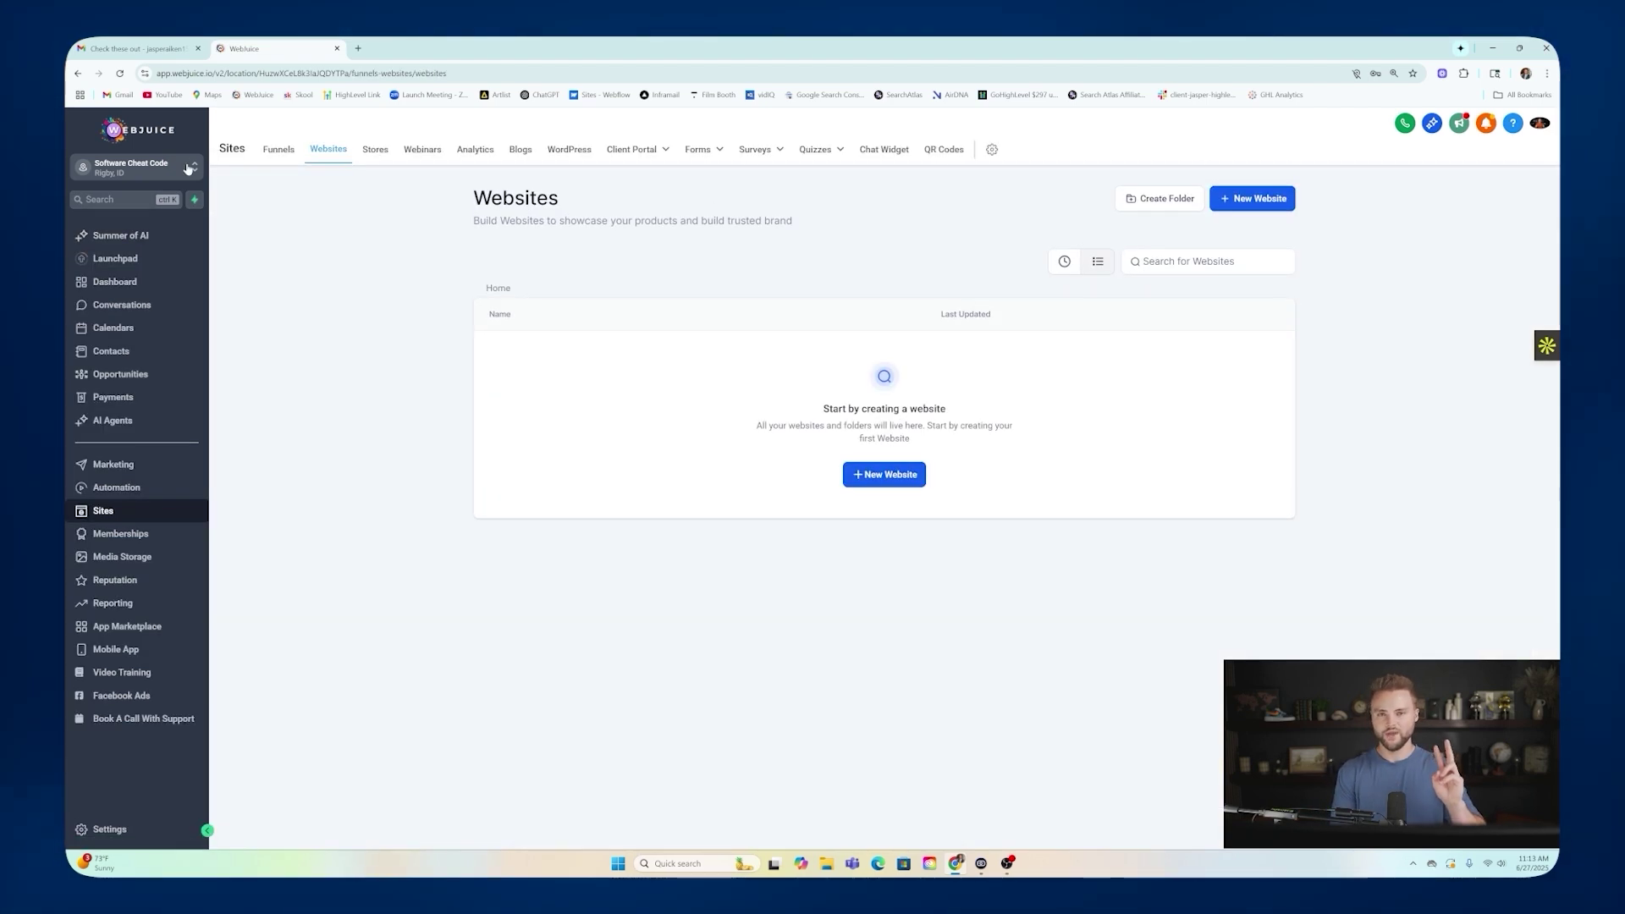
{"action": "left_click", "coordinate": [193, 171]}
{"action": "left_click", "coordinate": [343, 265]}
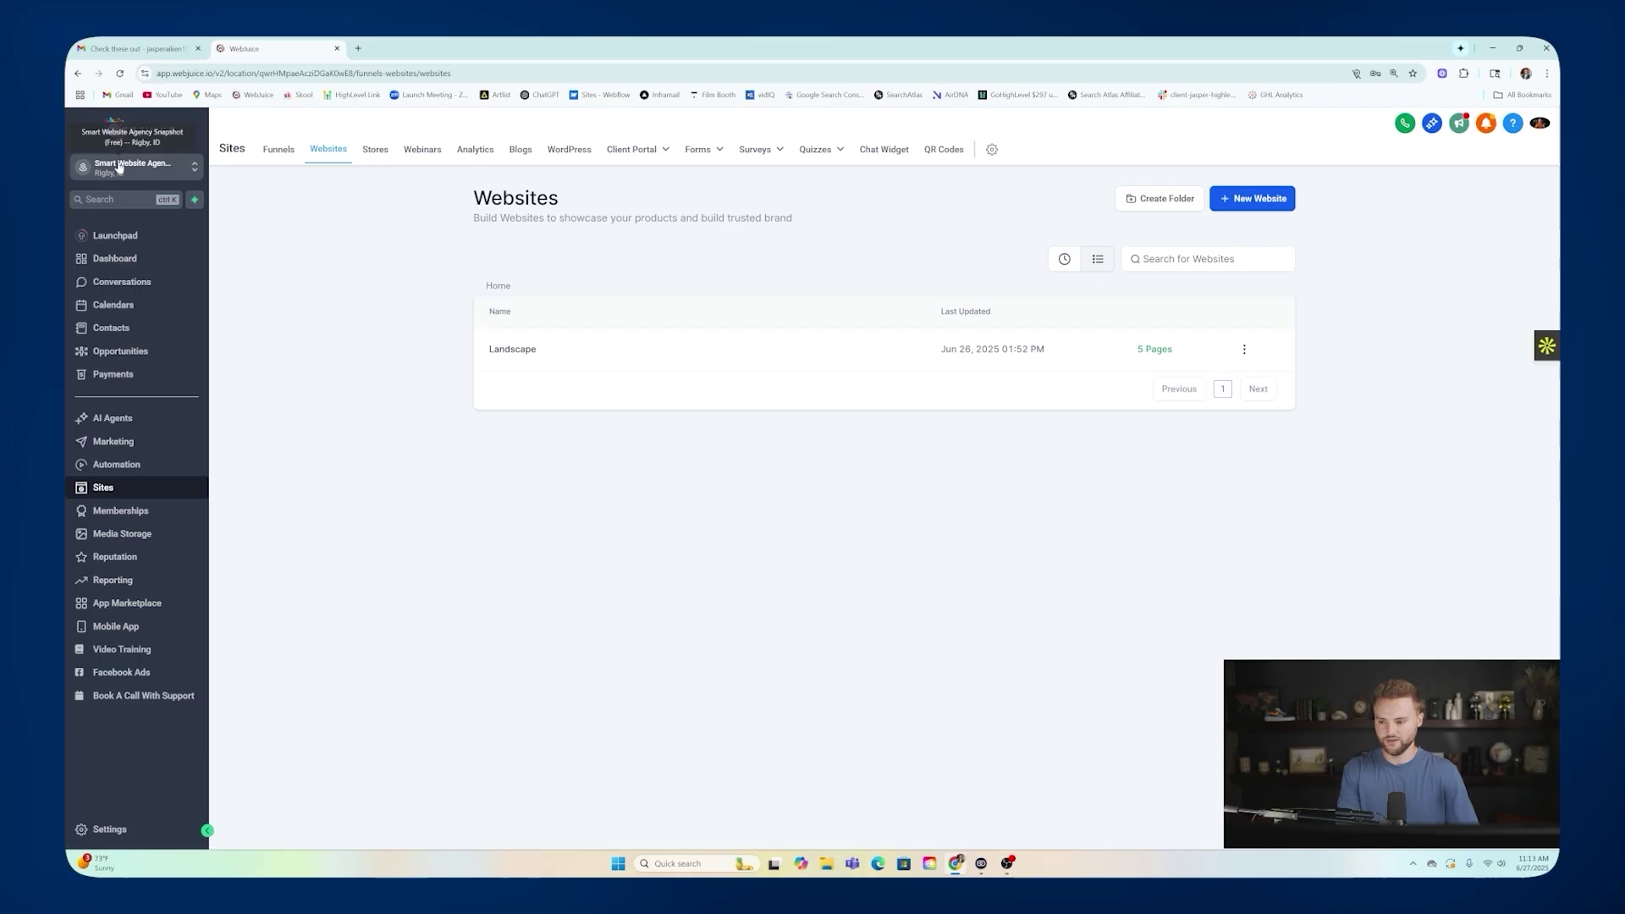
{"action": "left_click", "coordinate": [116, 465]}
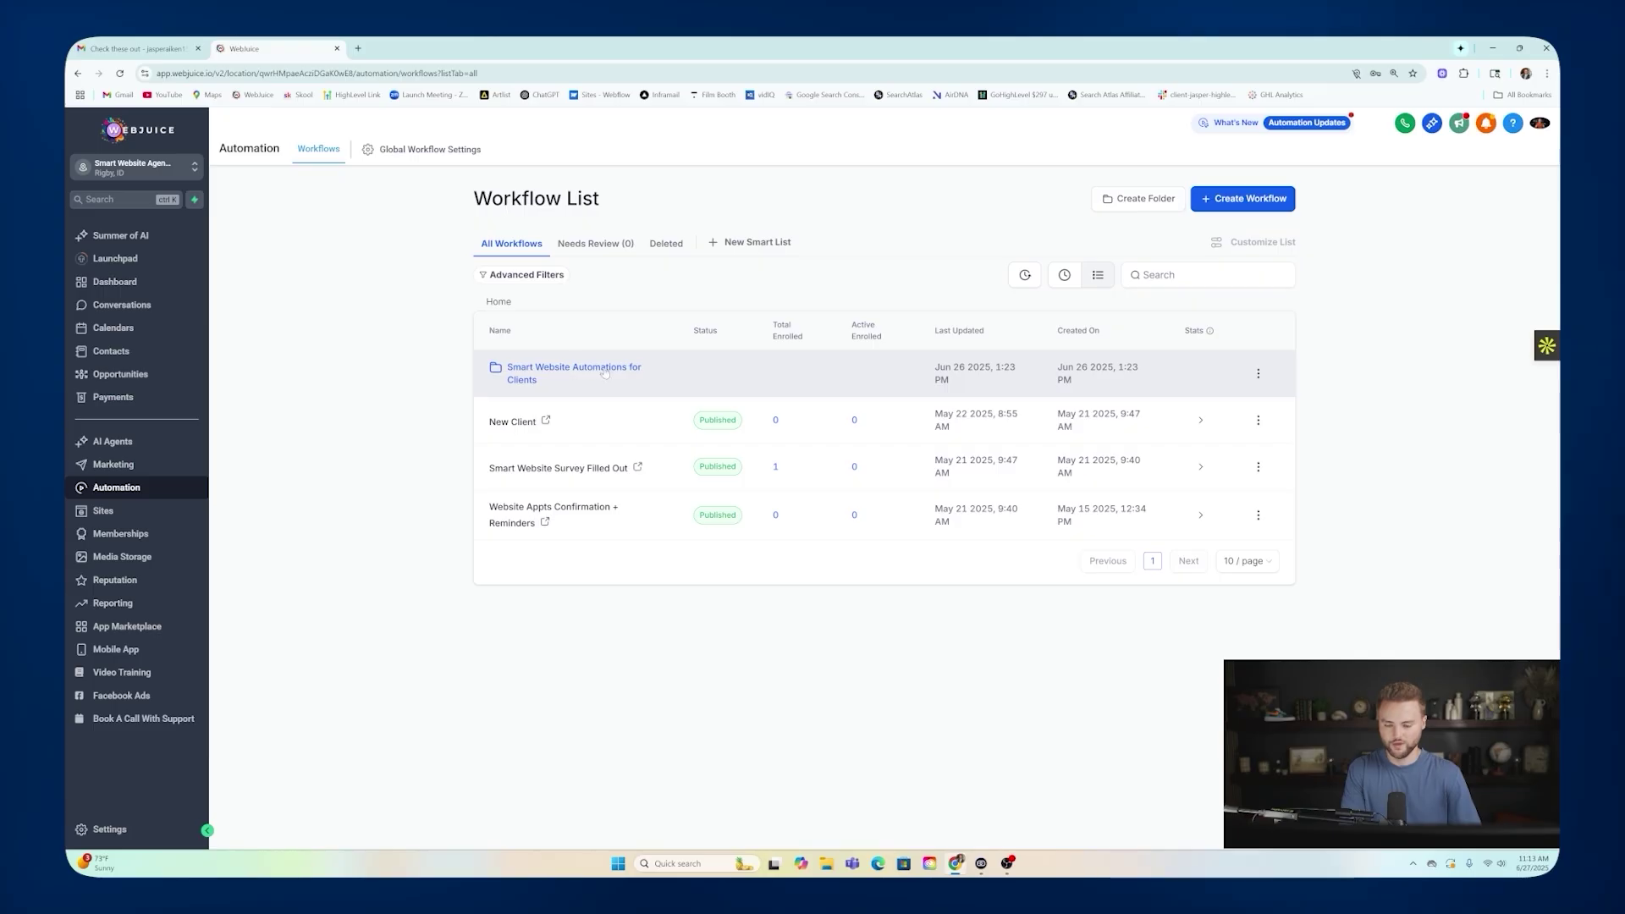
{"action": "left_click", "coordinate": [550, 372]}
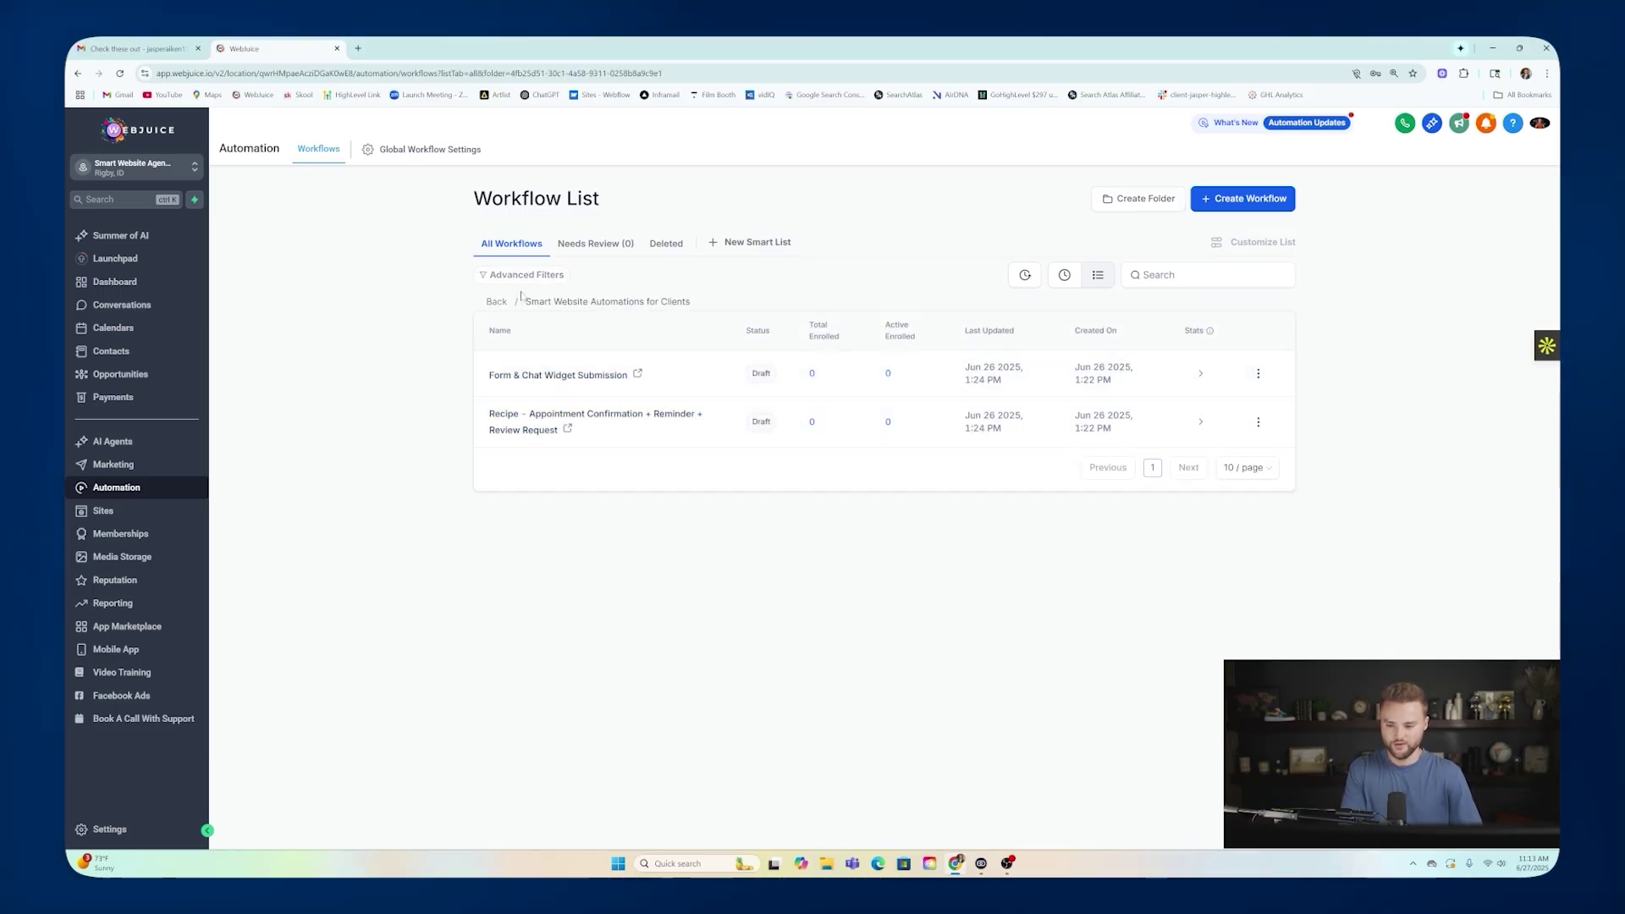
{"action": "left_click", "coordinate": [497, 302]}
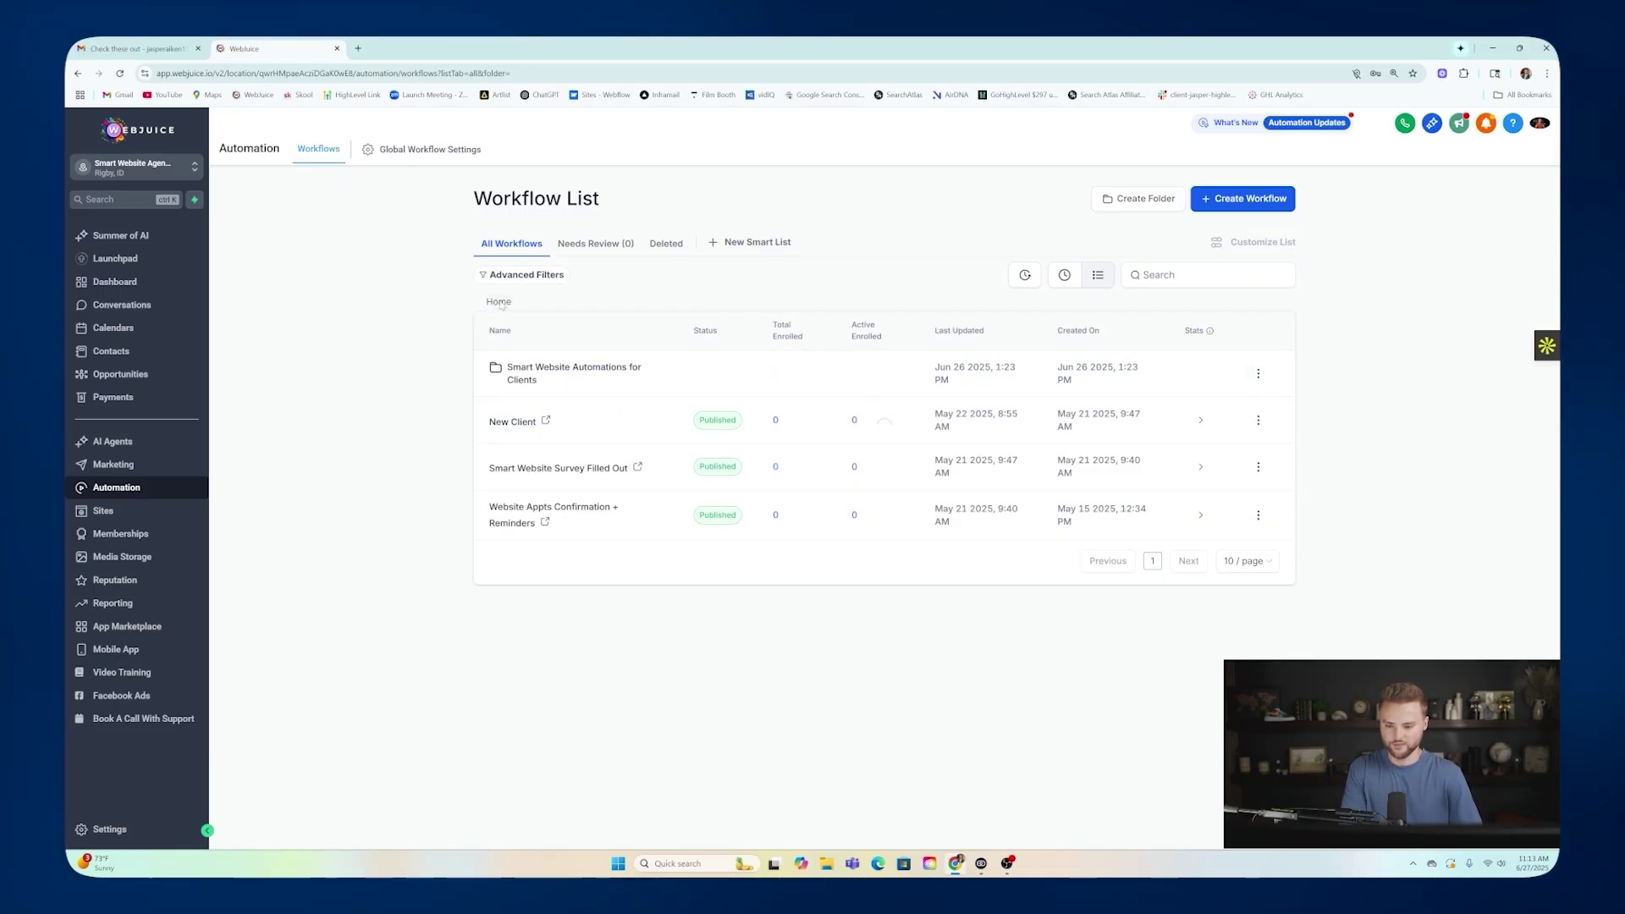
{"action": "left_click", "coordinate": [1257, 374]}
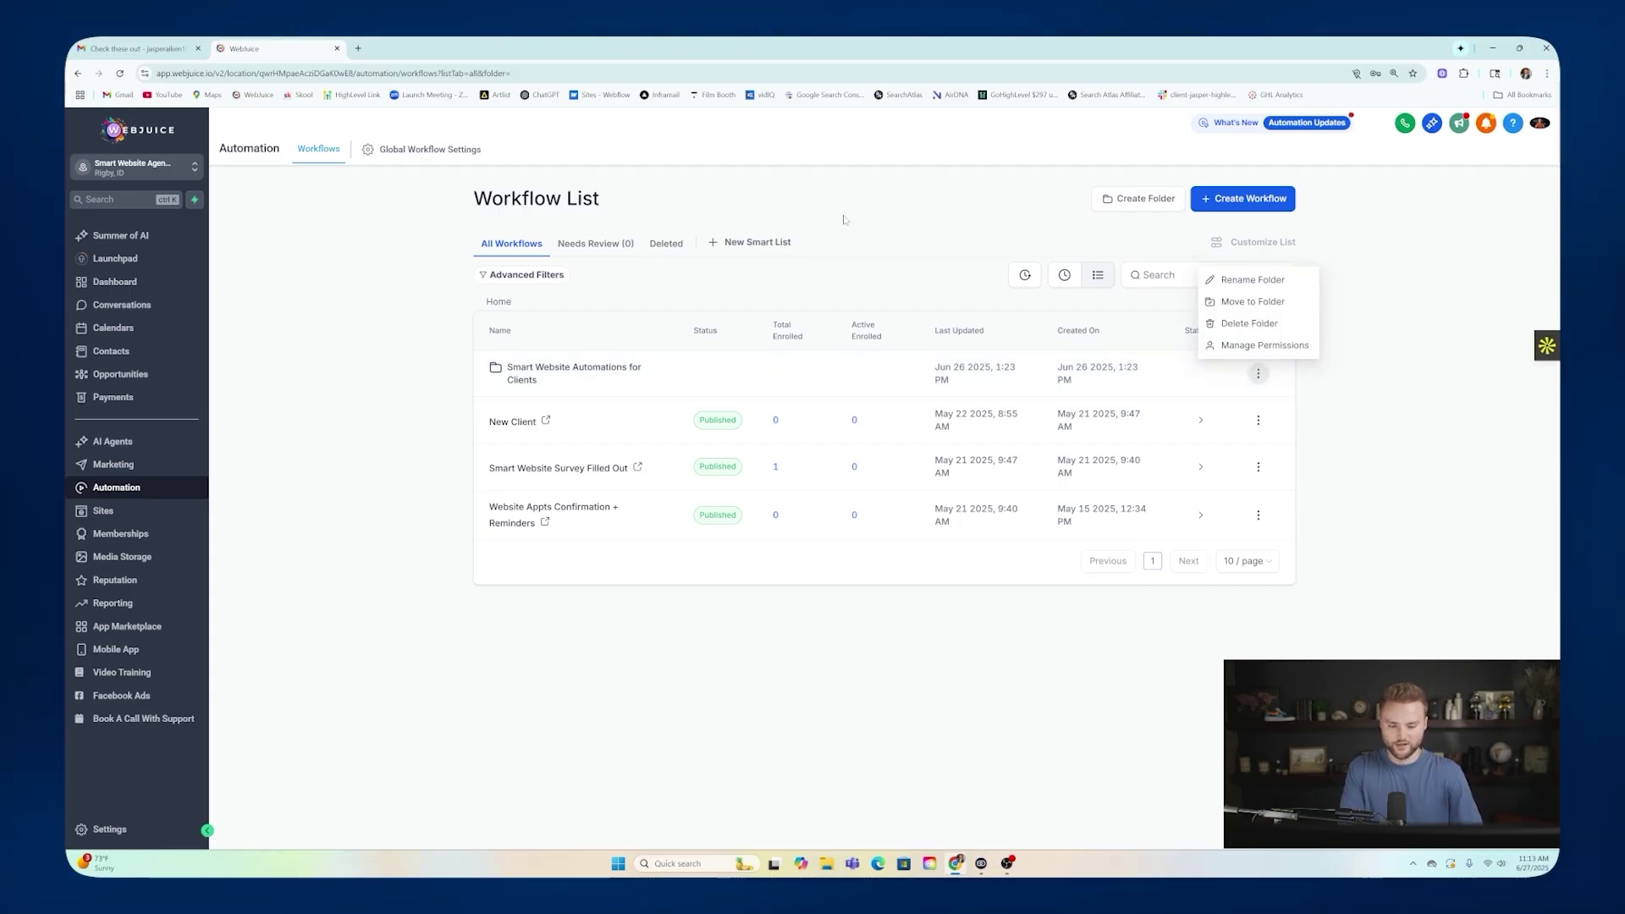
{"action": "left_click", "coordinate": [541, 372]}
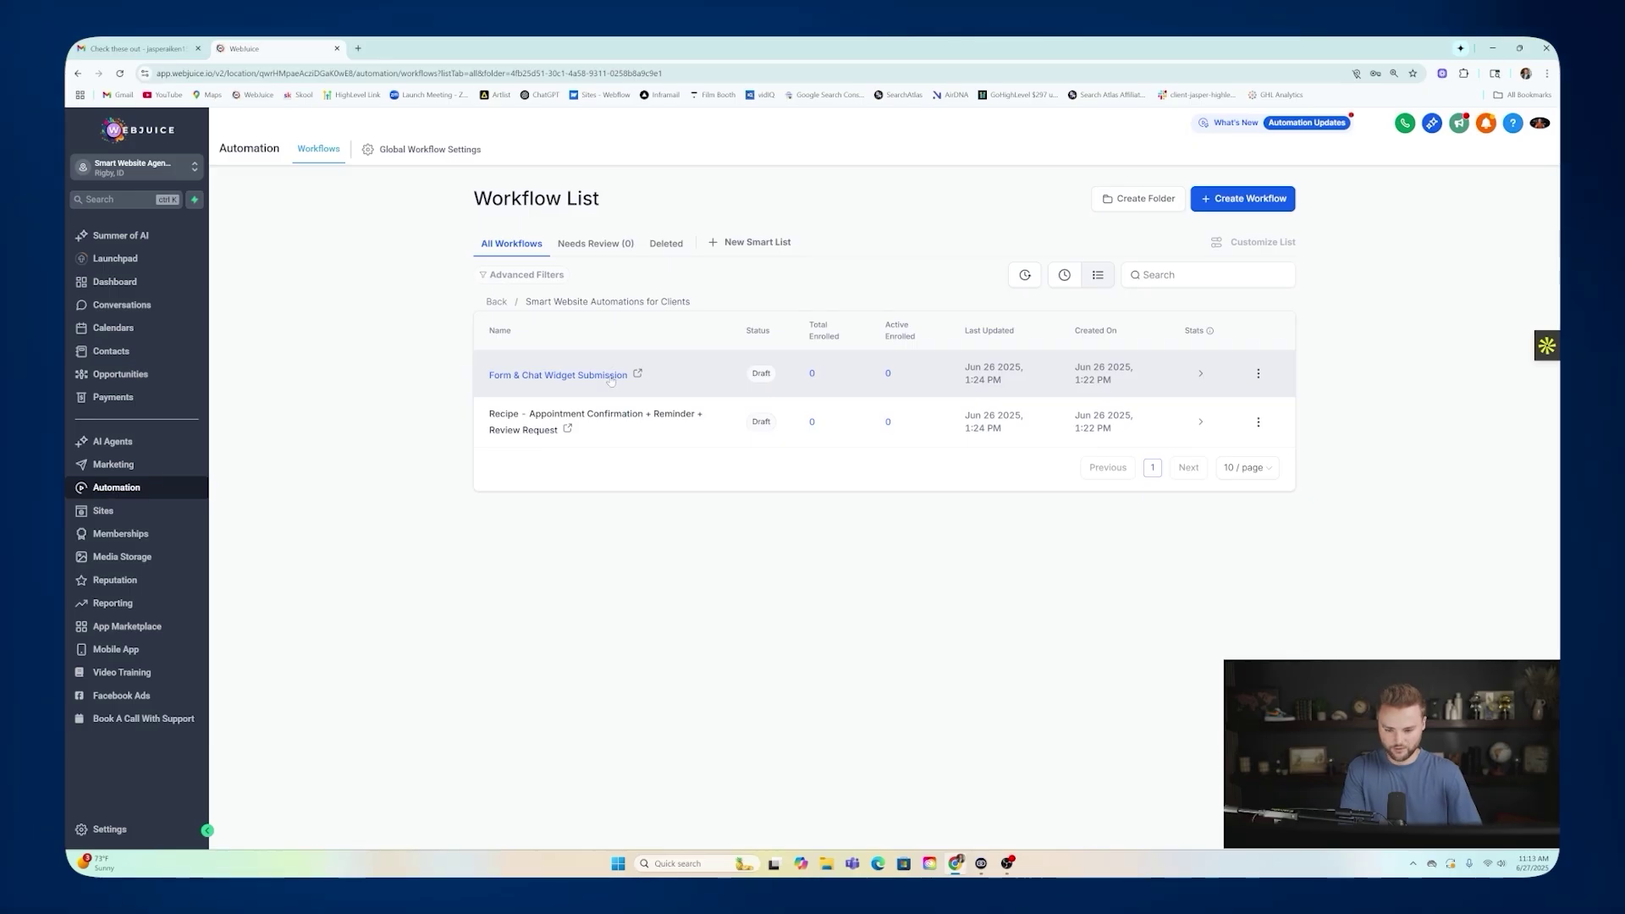
Start copying the Form & Chat Widget Submission and appointment confirmation workflows, cancelling both.
{"action": "left_click", "coordinate": [1258, 377]}
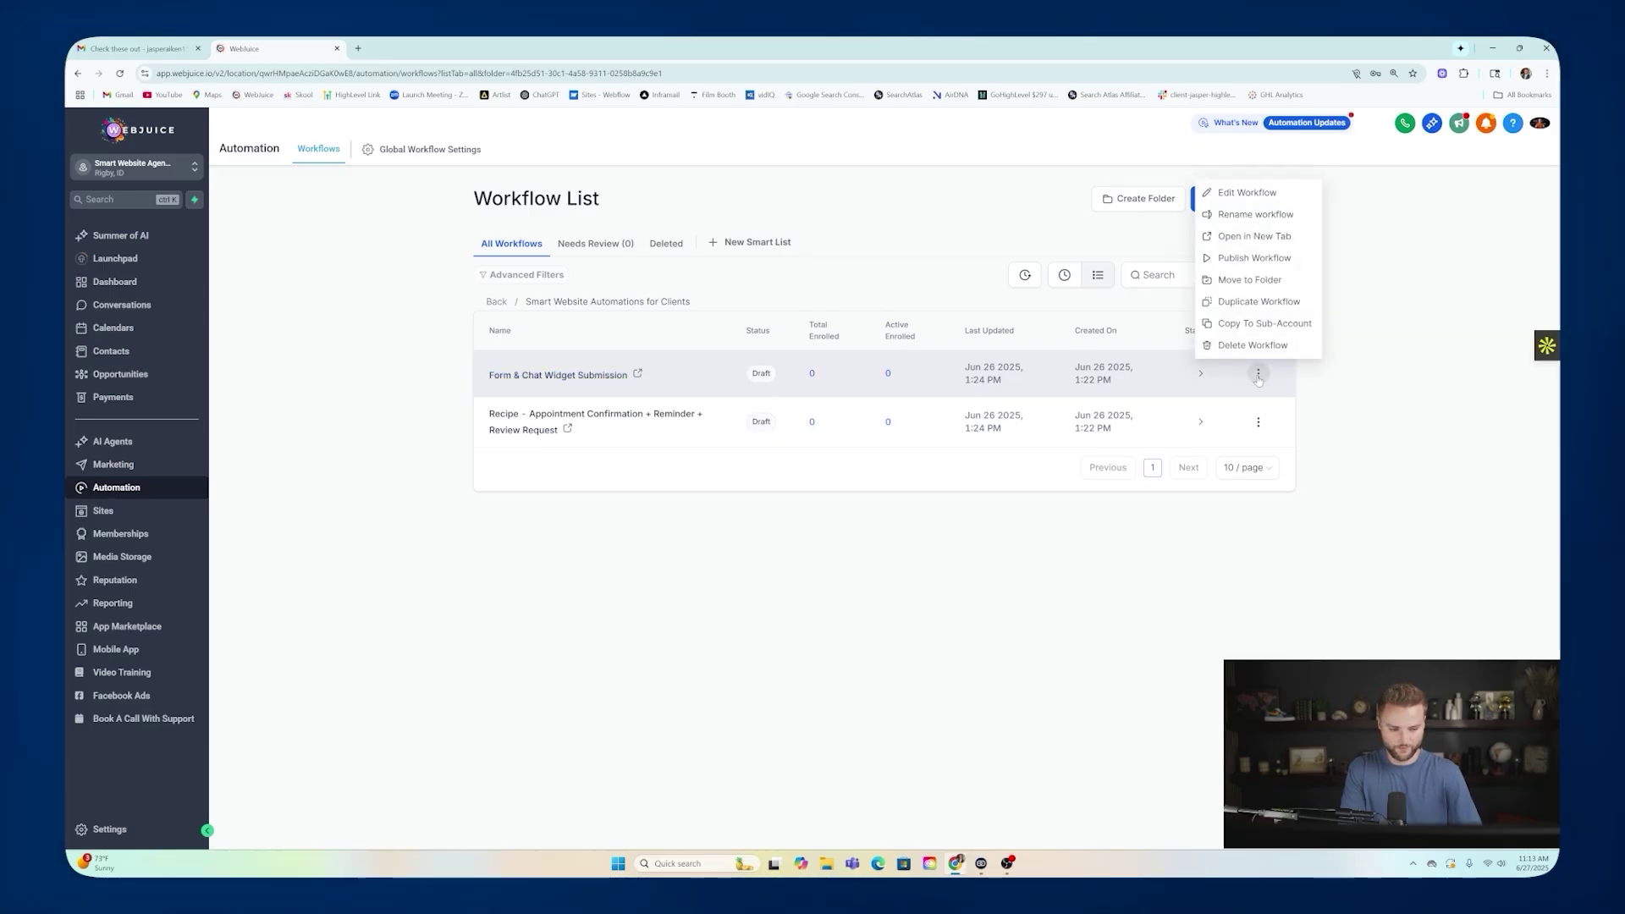
{"action": "left_click", "coordinate": [1248, 325]}
{"action": "left_click", "coordinate": [830, 543]}
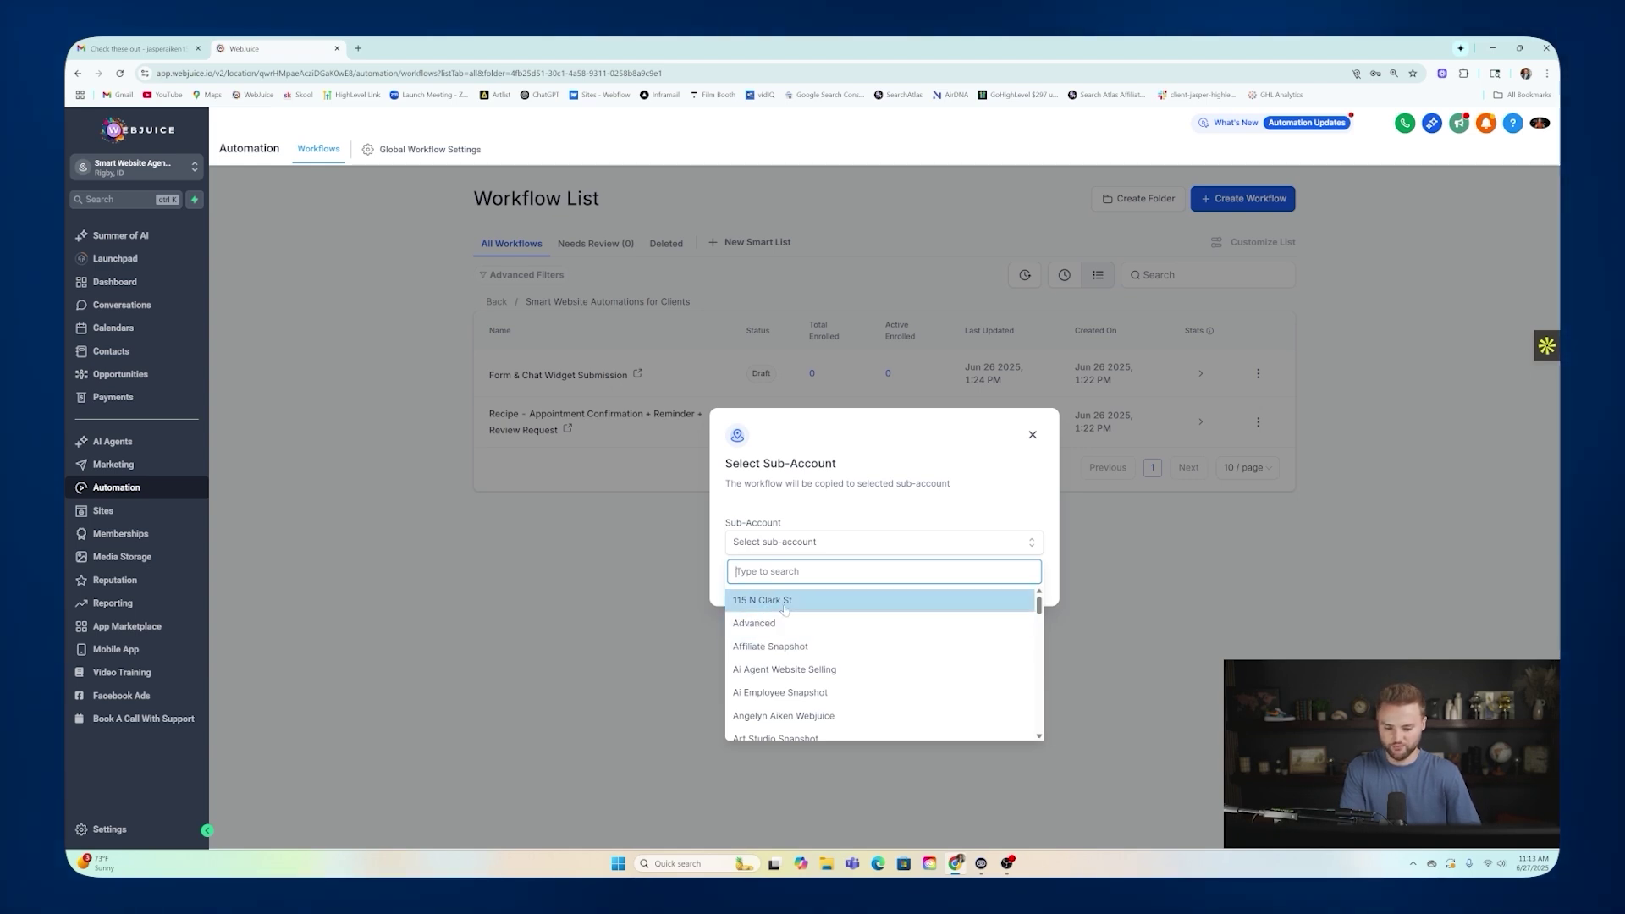
{"action": "left_click", "coordinate": [1012, 464]}
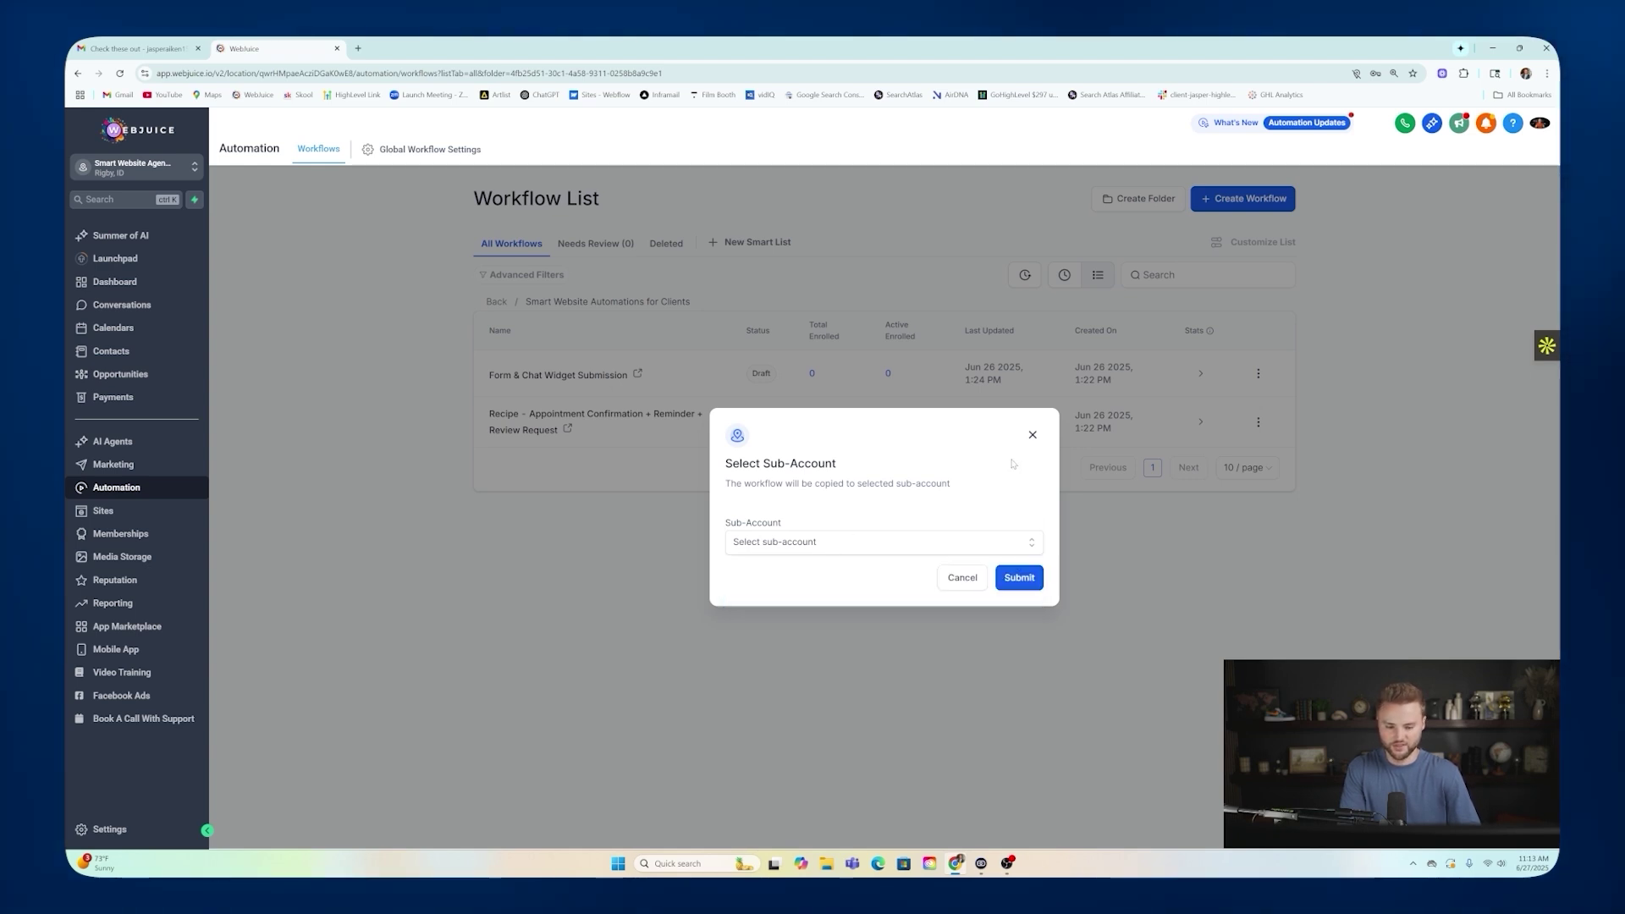
{"action": "left_click", "coordinate": [1033, 434]}
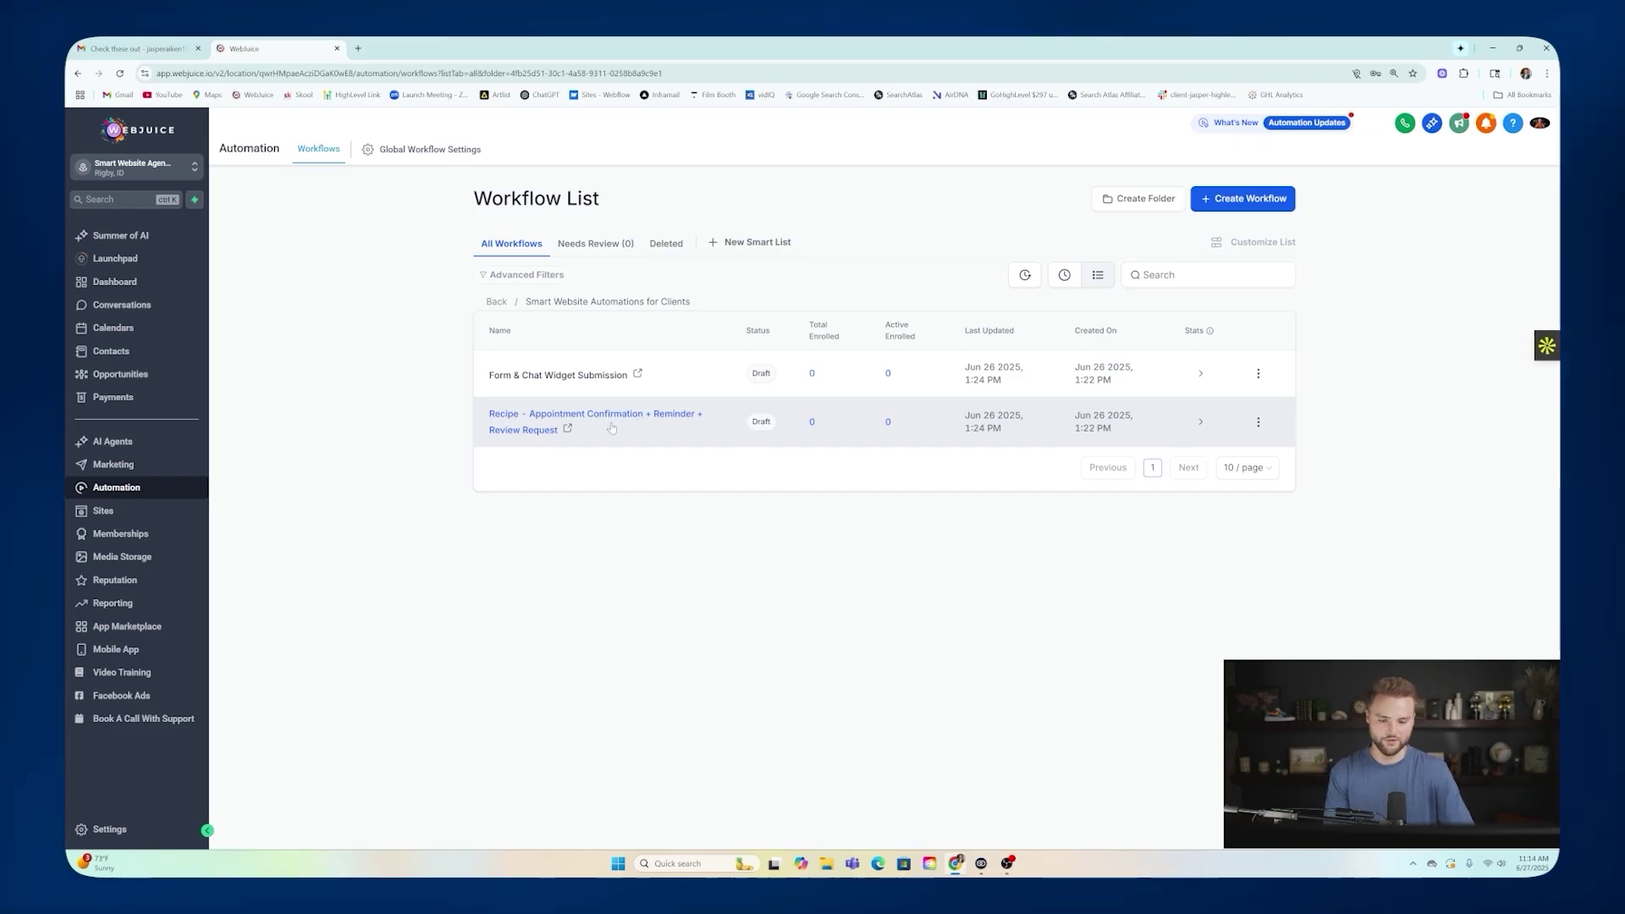
{"action": "left_click", "coordinate": [1256, 422]}
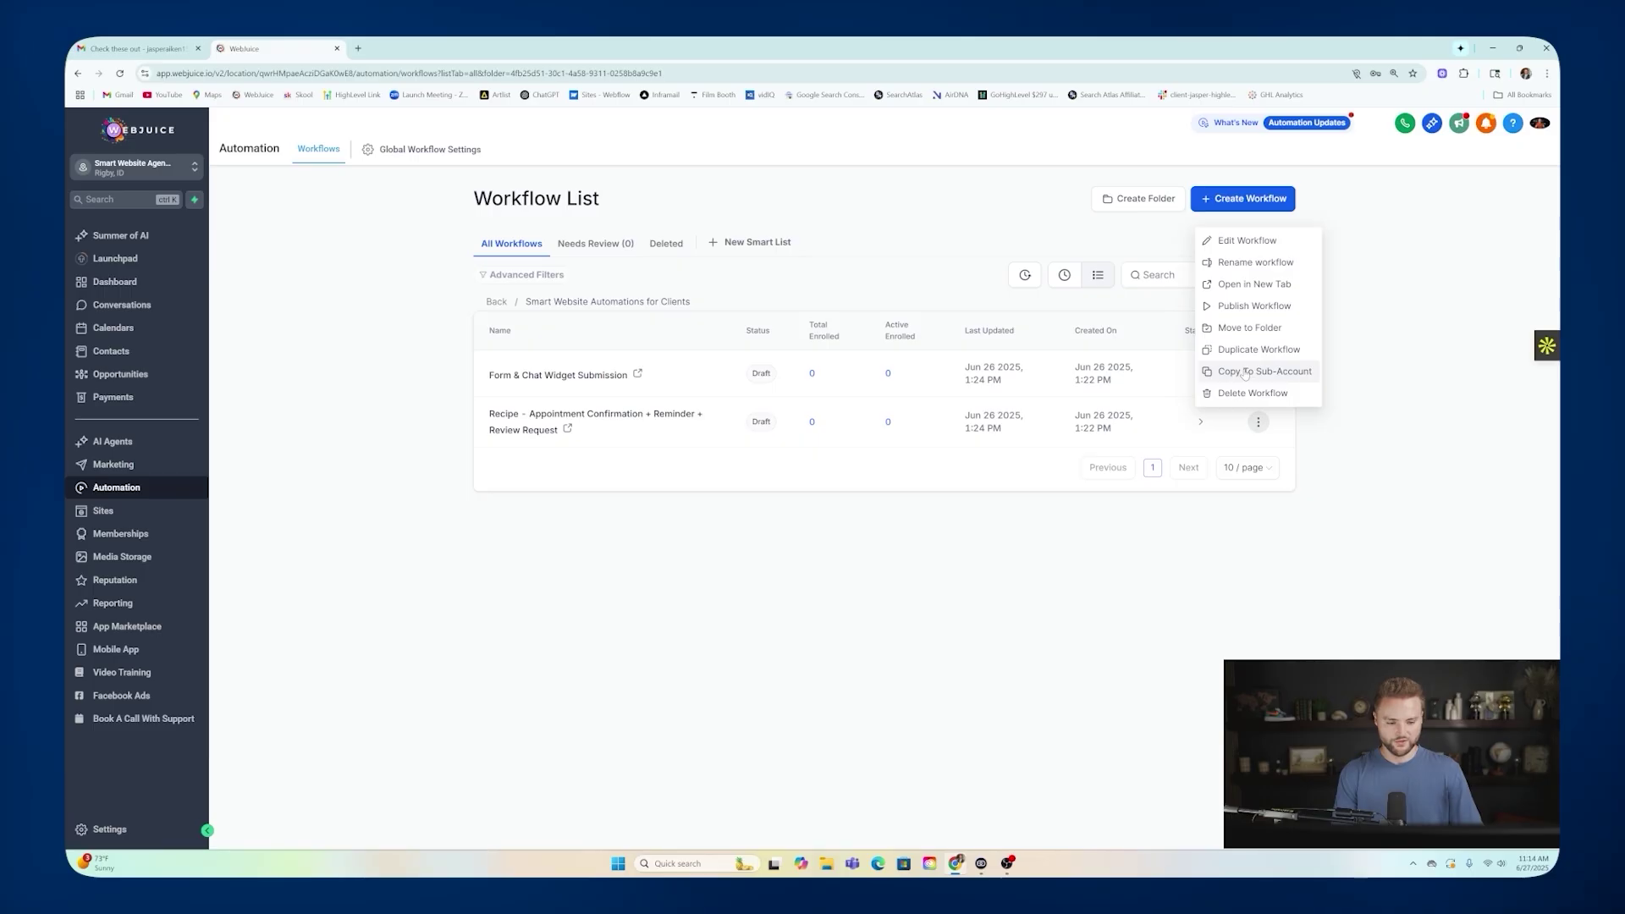
{"action": "left_click", "coordinate": [1244, 374]}
{"action": "left_click", "coordinate": [1029, 434]}
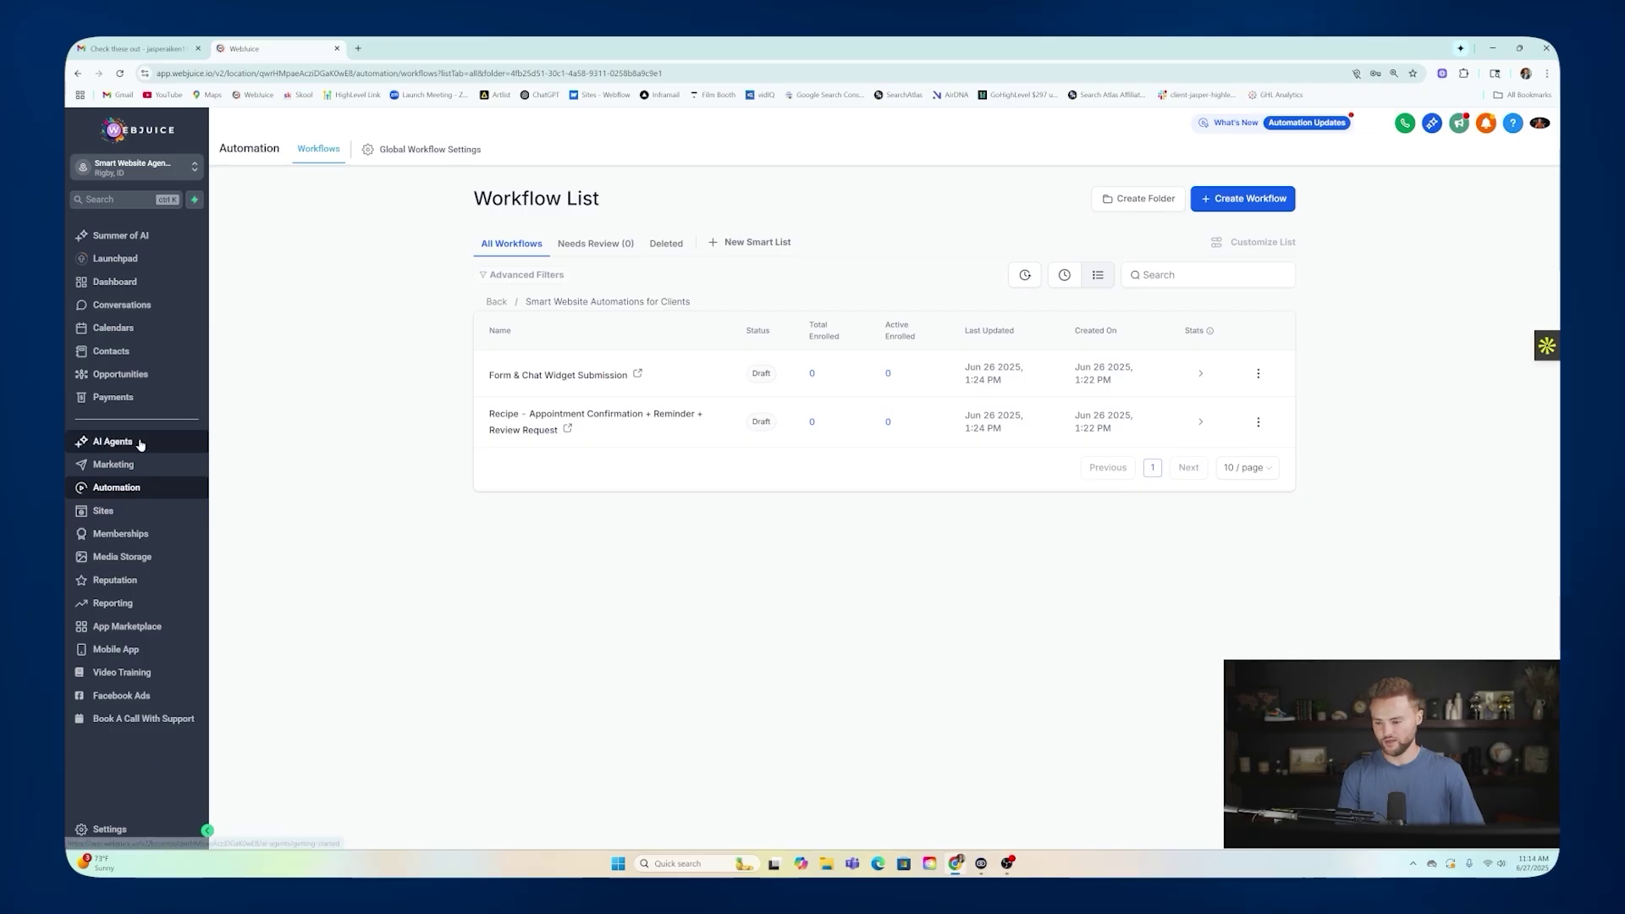
Duplicate the existing voice AI agent from the Voice AI agents list.
{"action": "left_click", "coordinate": [112, 441]}
{"action": "left_click", "coordinate": [381, 150]}
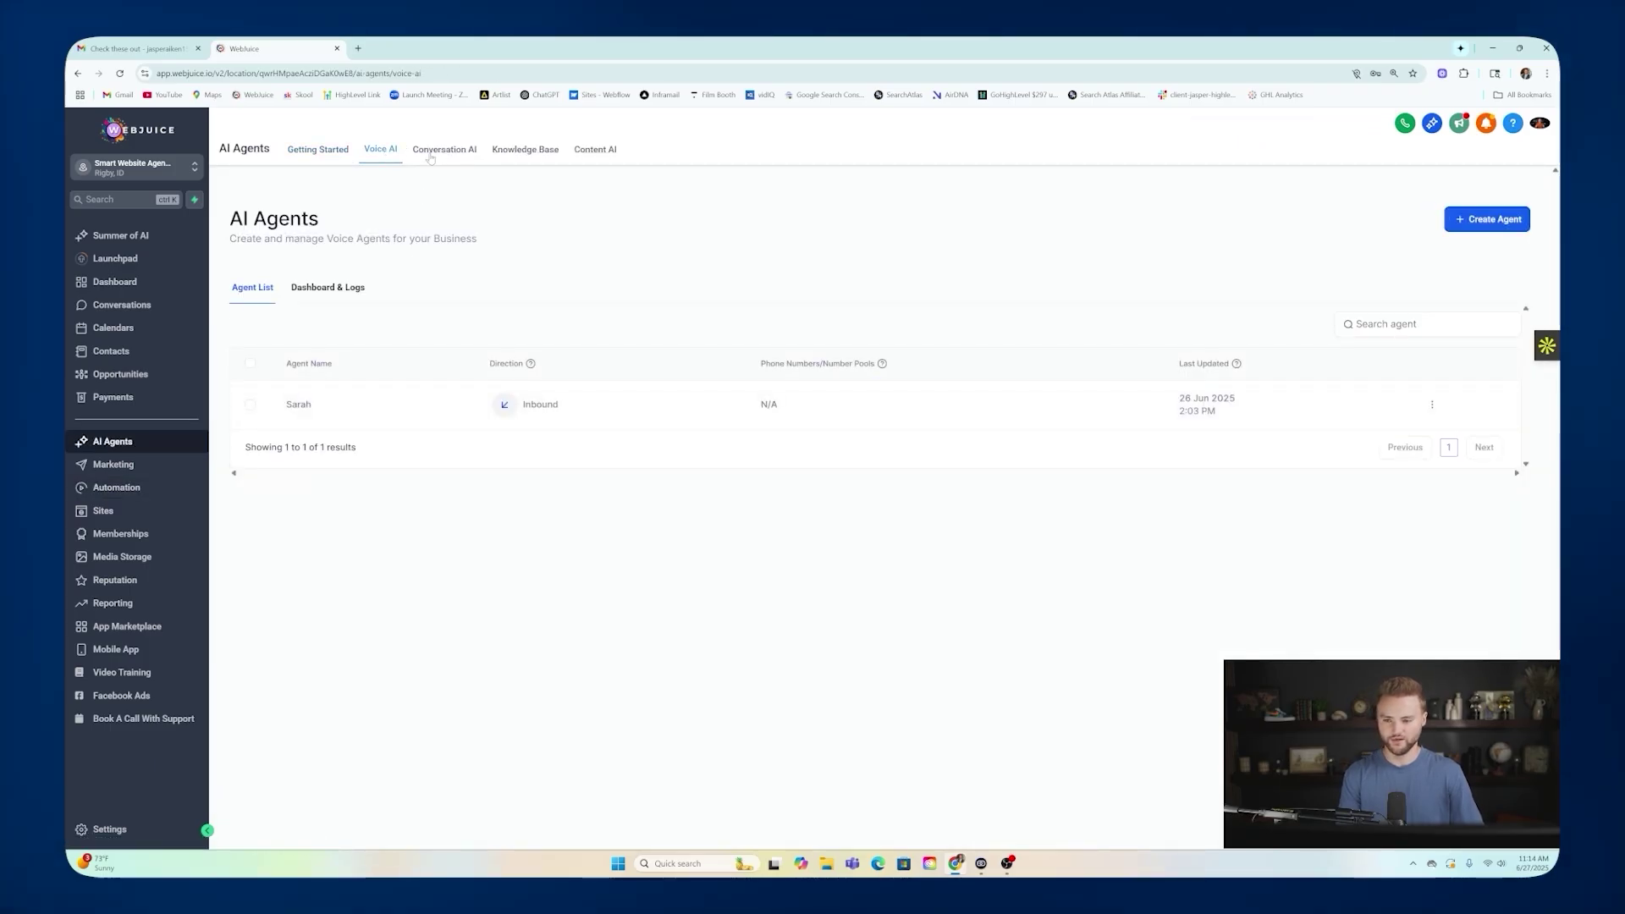
{"action": "left_click", "coordinate": [1431, 405]}
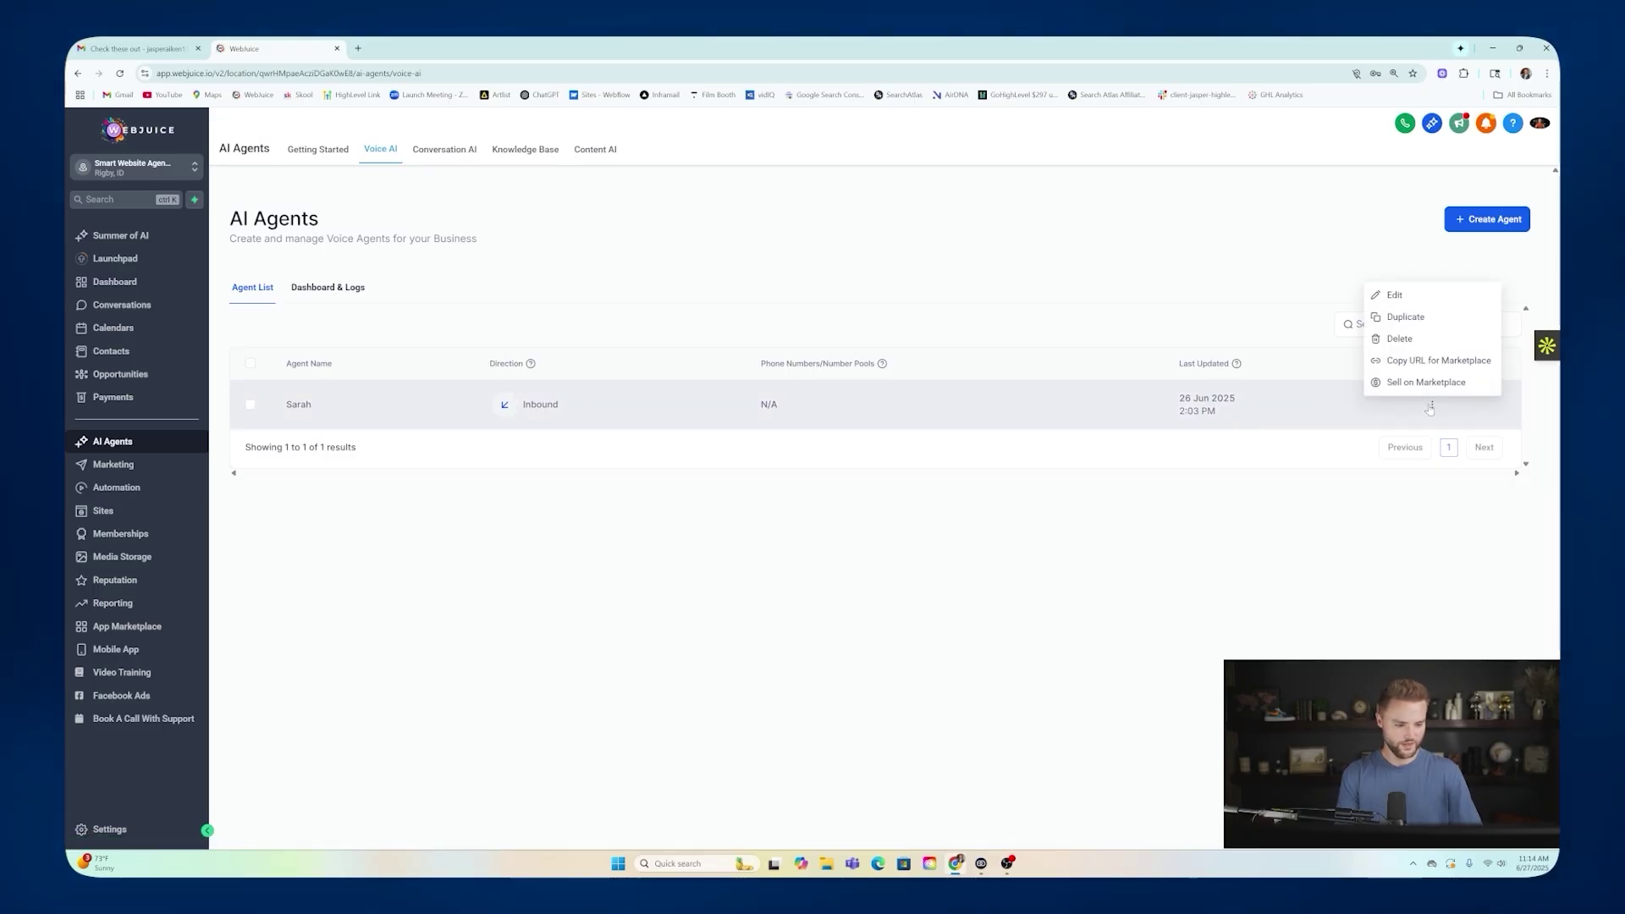
{"action": "left_click", "coordinate": [1412, 319]}
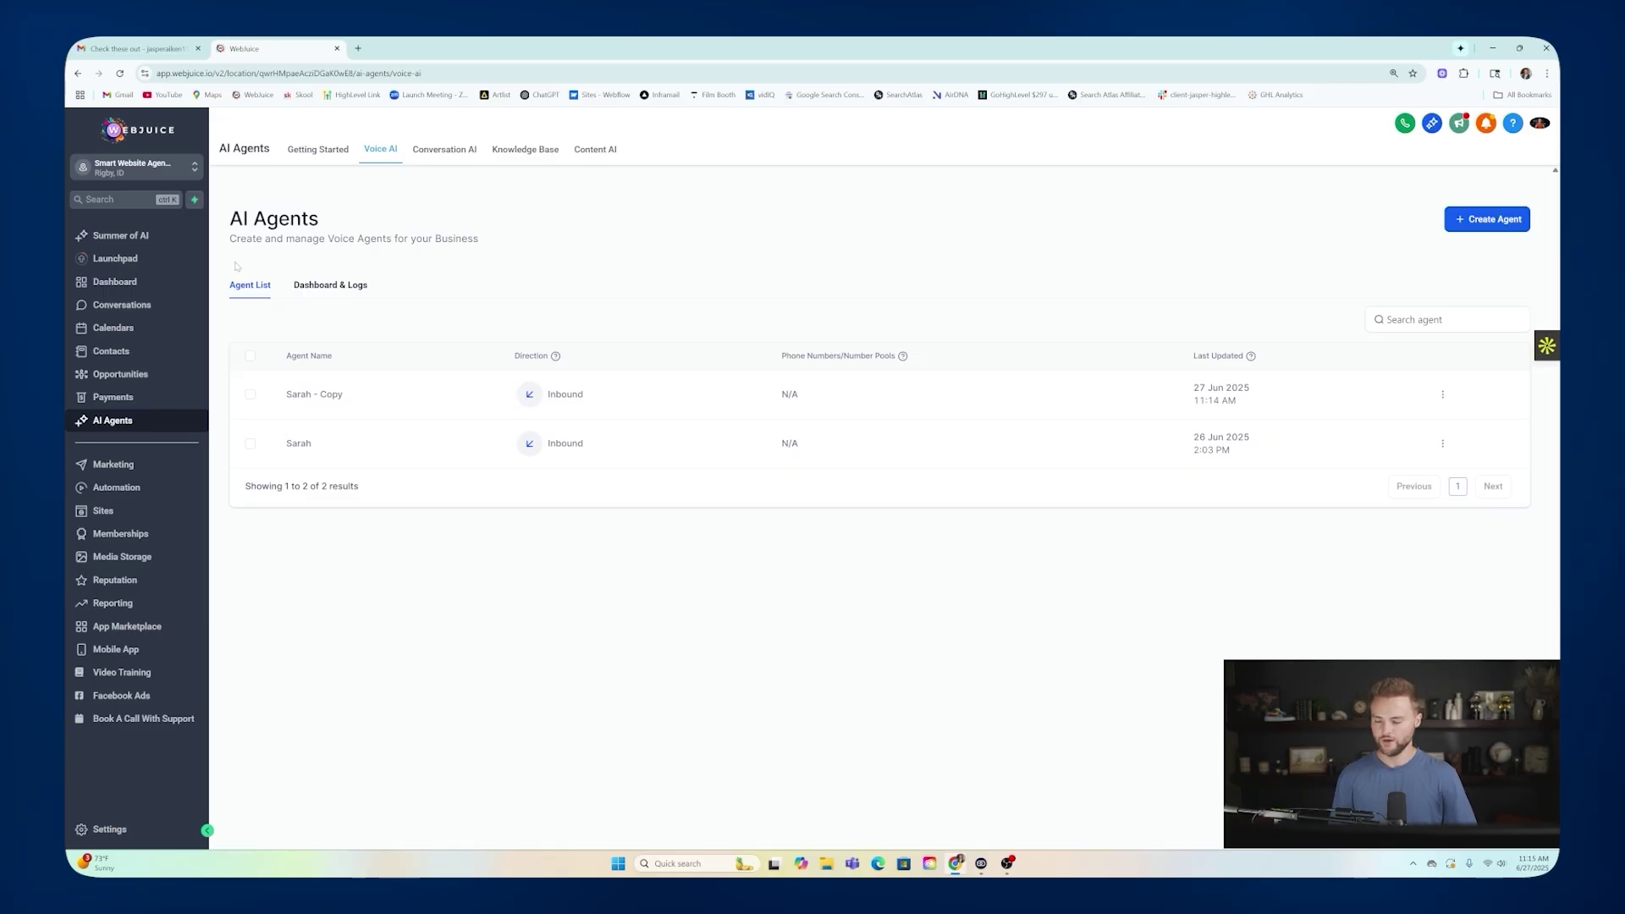
Glance at the calendar settings, then open the sub-account's Business Profile settings.
{"action": "left_click", "coordinate": [113, 327]}
{"action": "left_click", "coordinate": [512, 150]}
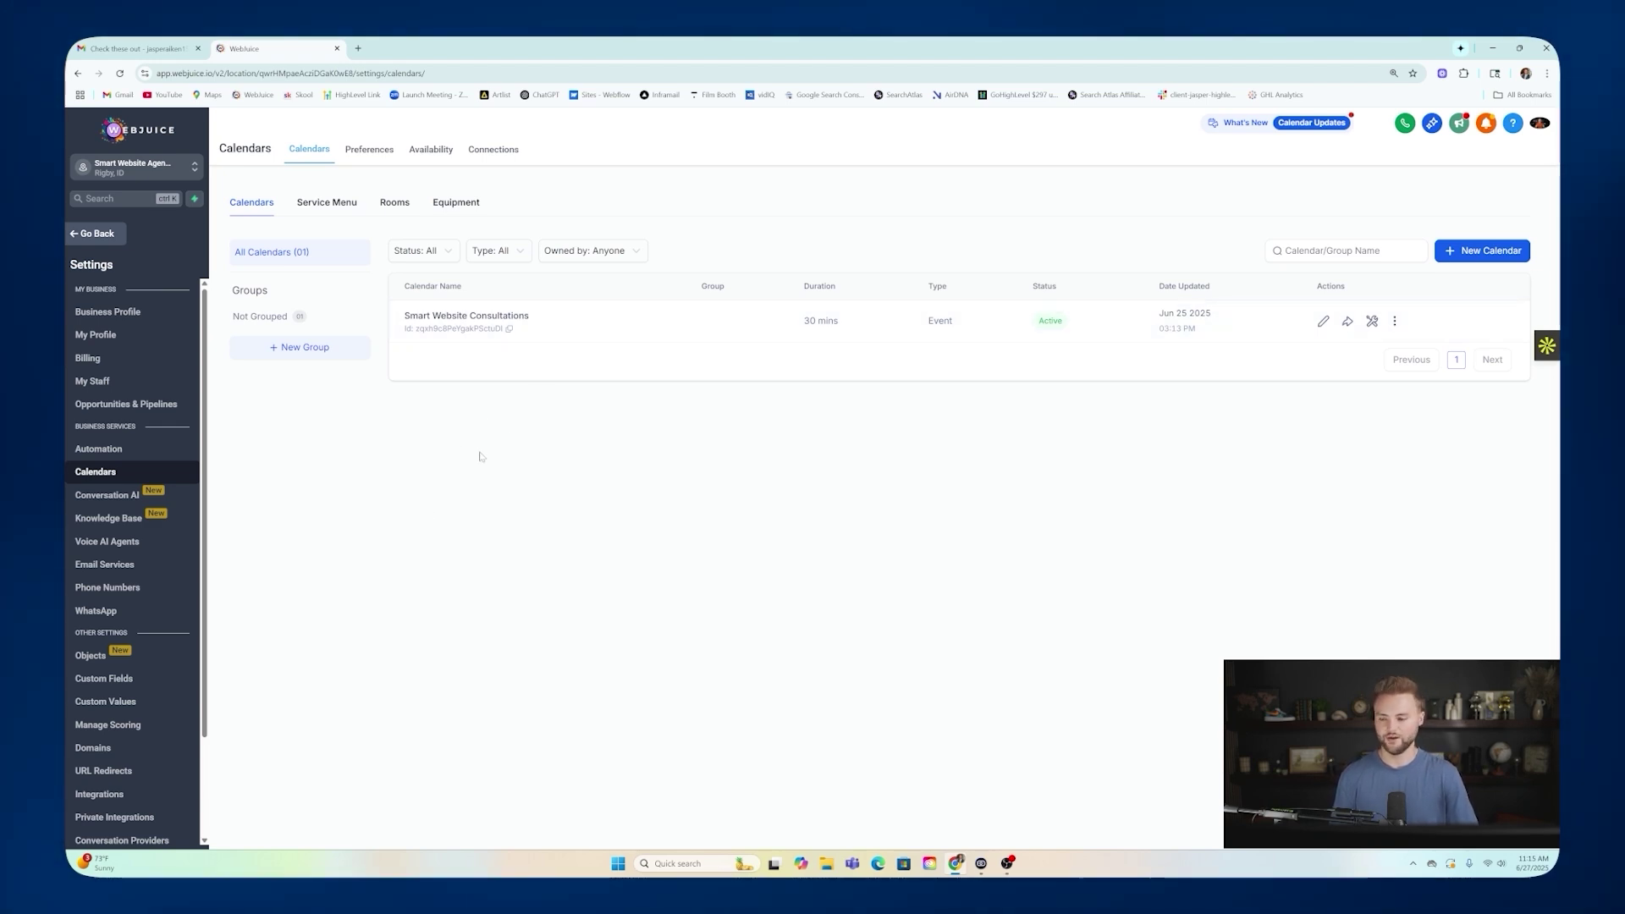
{"action": "left_click", "coordinate": [97, 233]}
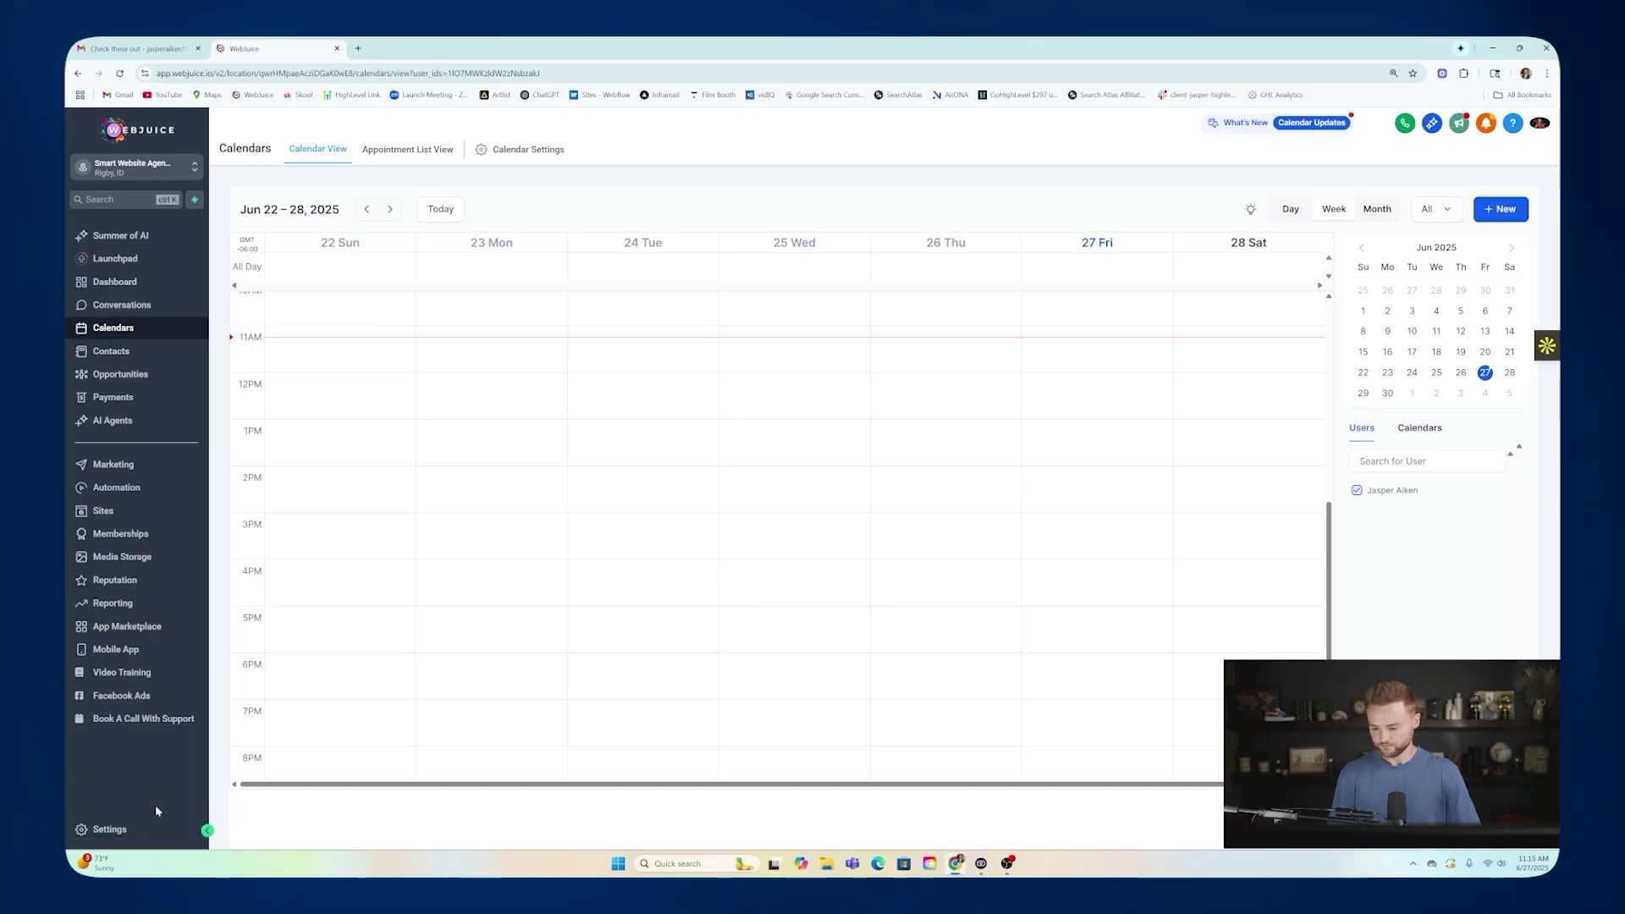
{"action": "left_click", "coordinate": [116, 834]}
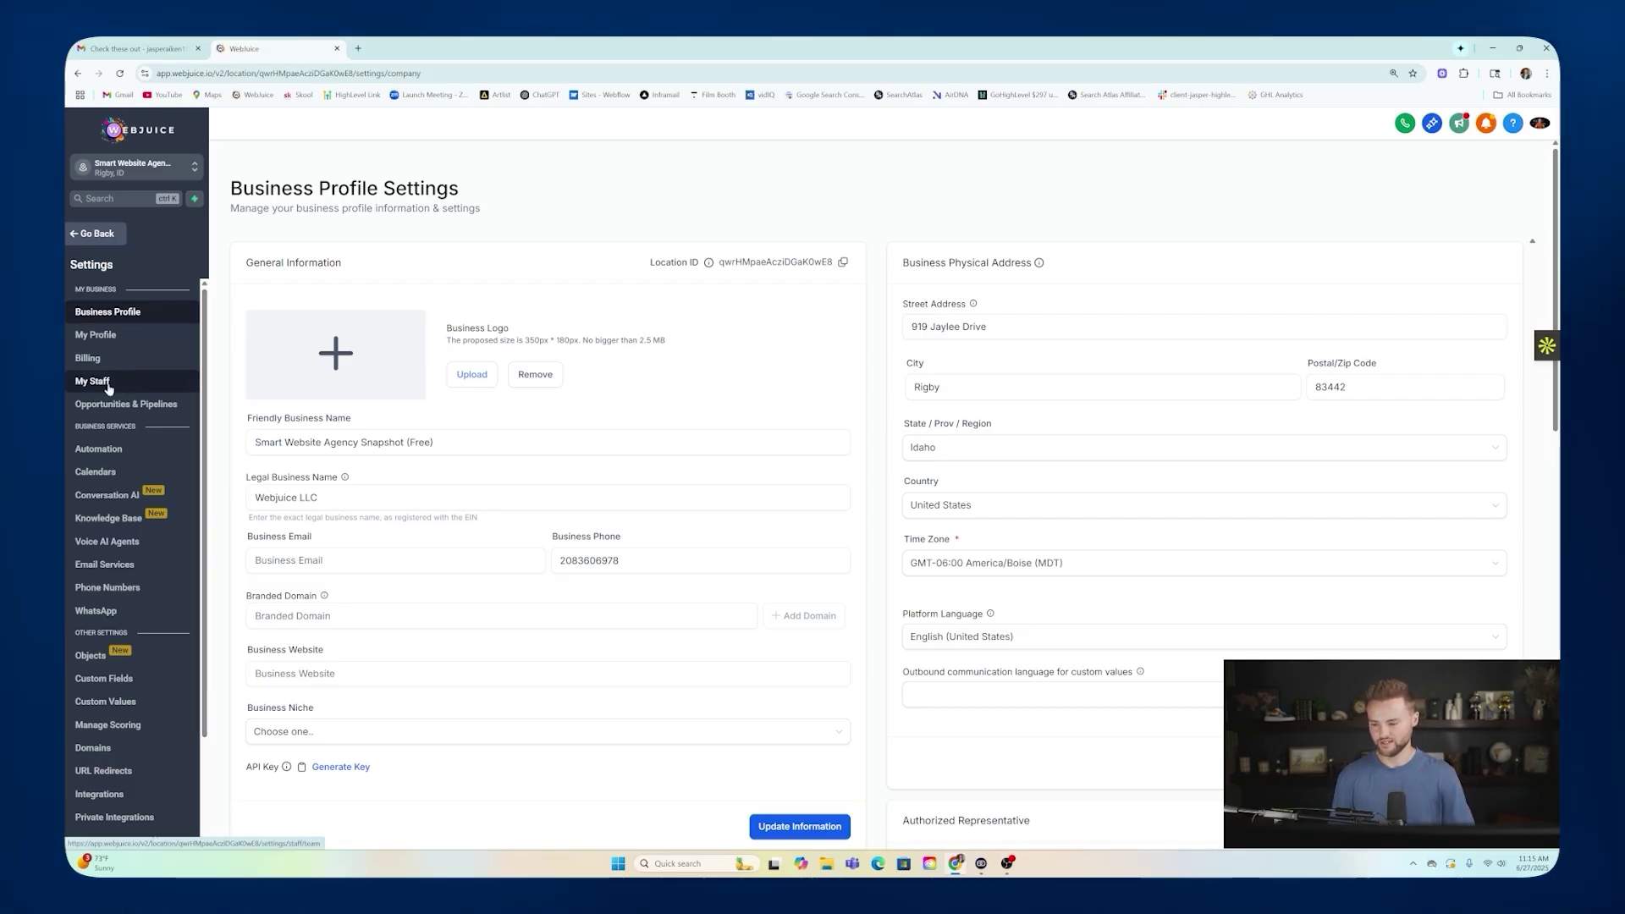
Open the Launchpad checklist and close the Add team members dialog without adding anyone.
{"action": "left_click", "coordinate": [96, 234]}
{"action": "left_click", "coordinate": [114, 258]}
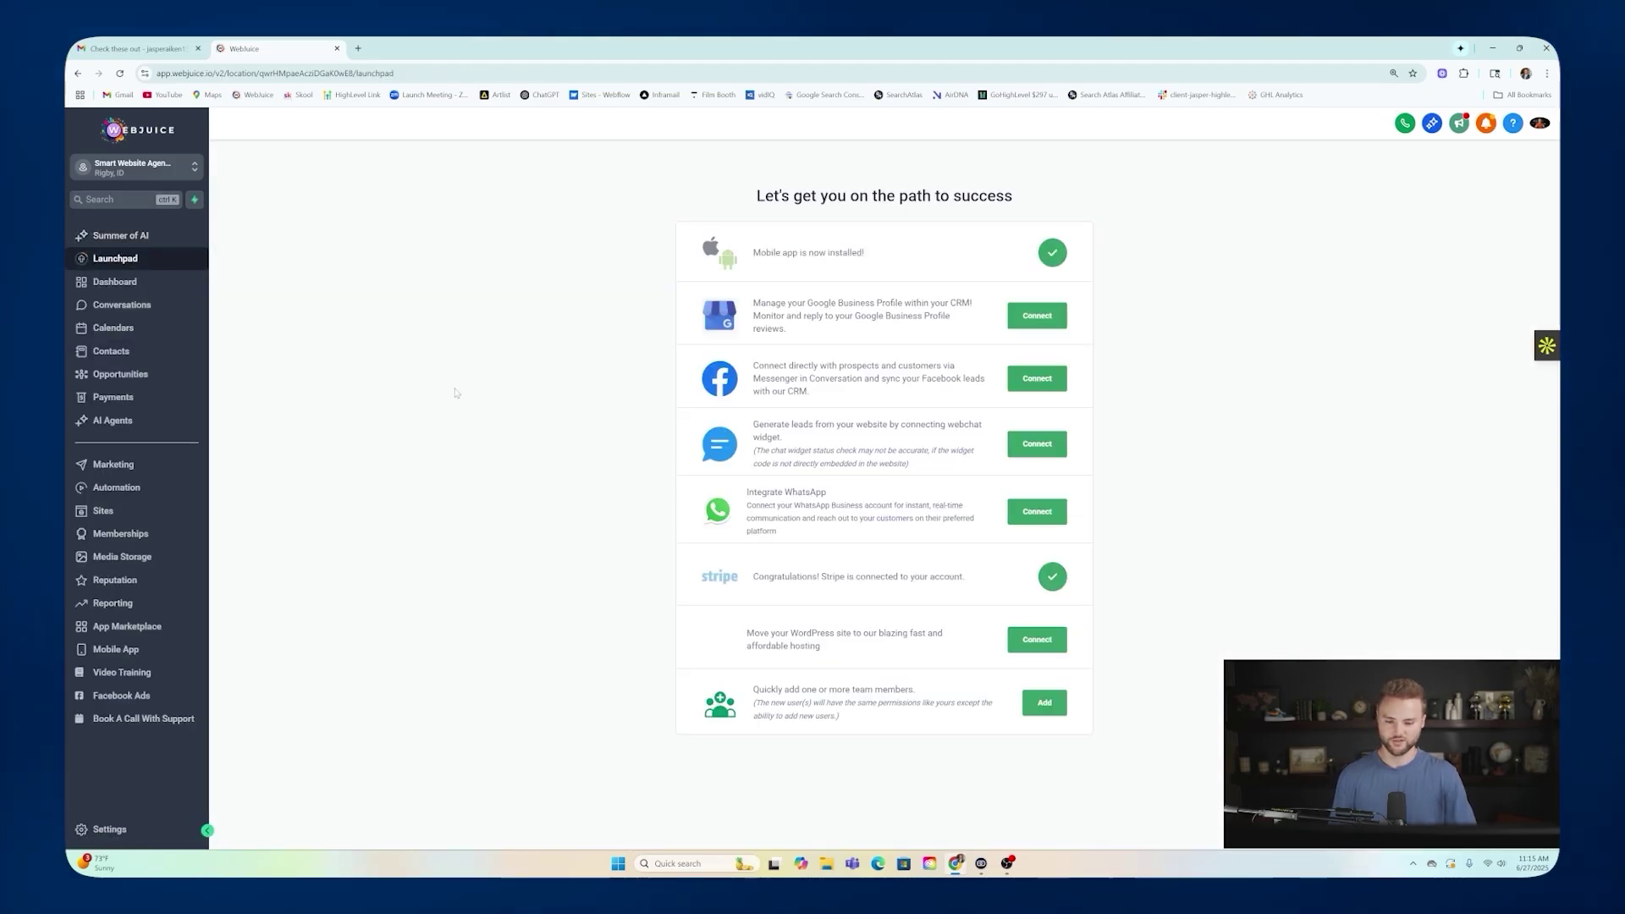
{"action": "scroll", "coordinate": [646, 396], "scroll_direction": "down", "scroll_amount": 1}
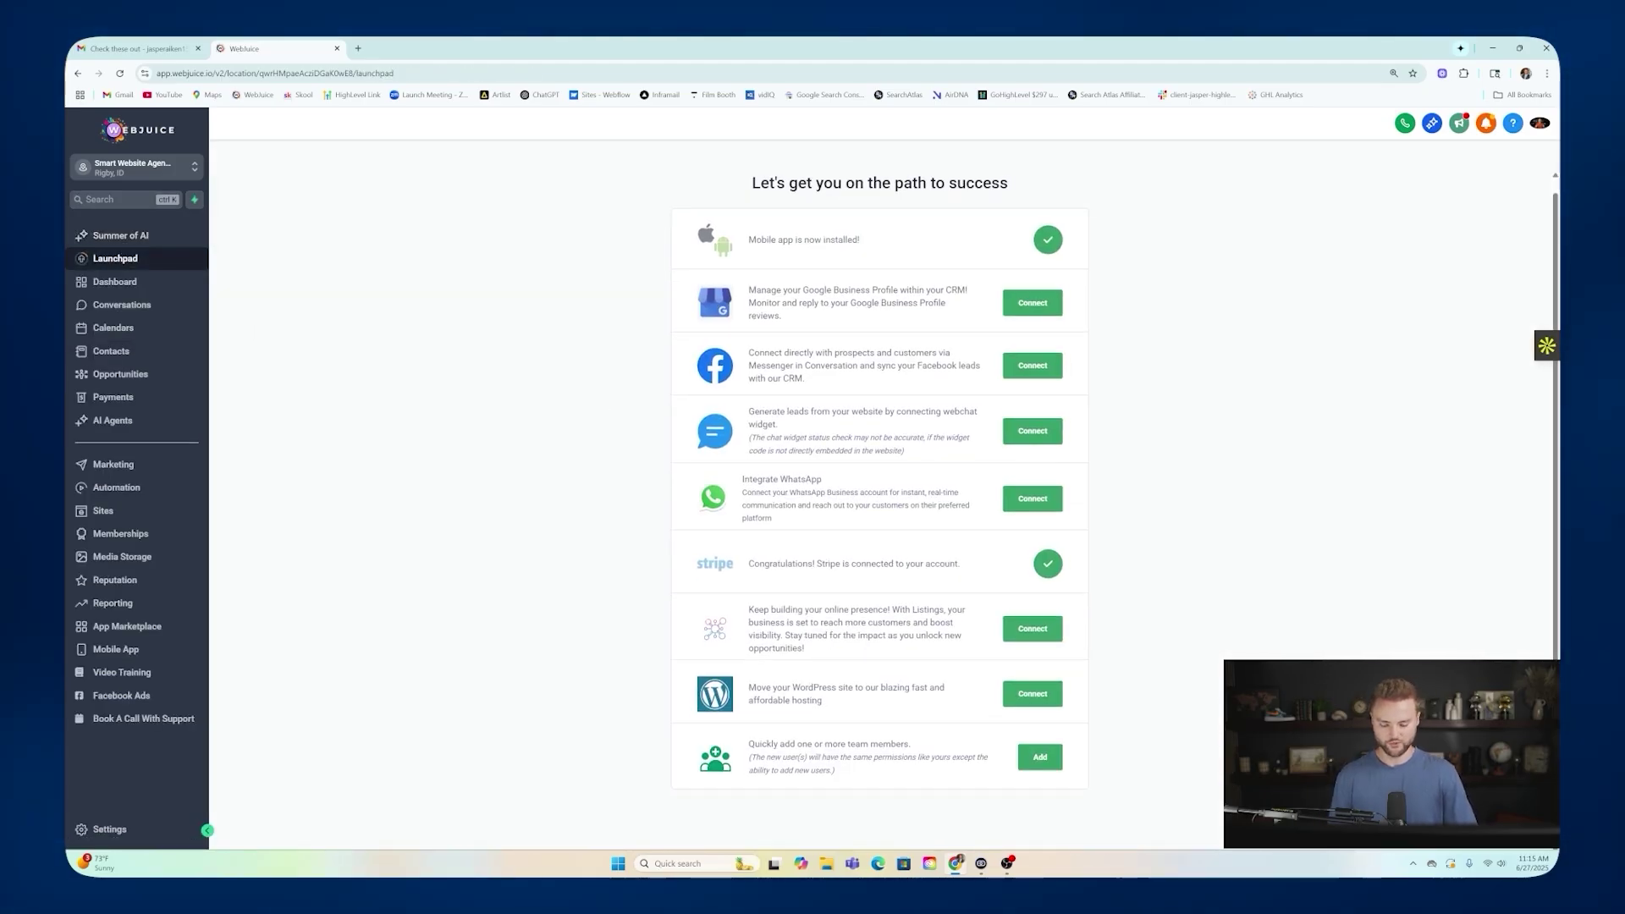
{"action": "left_click", "coordinate": [1039, 757]}
{"action": "left_click", "coordinate": [846, 508]}
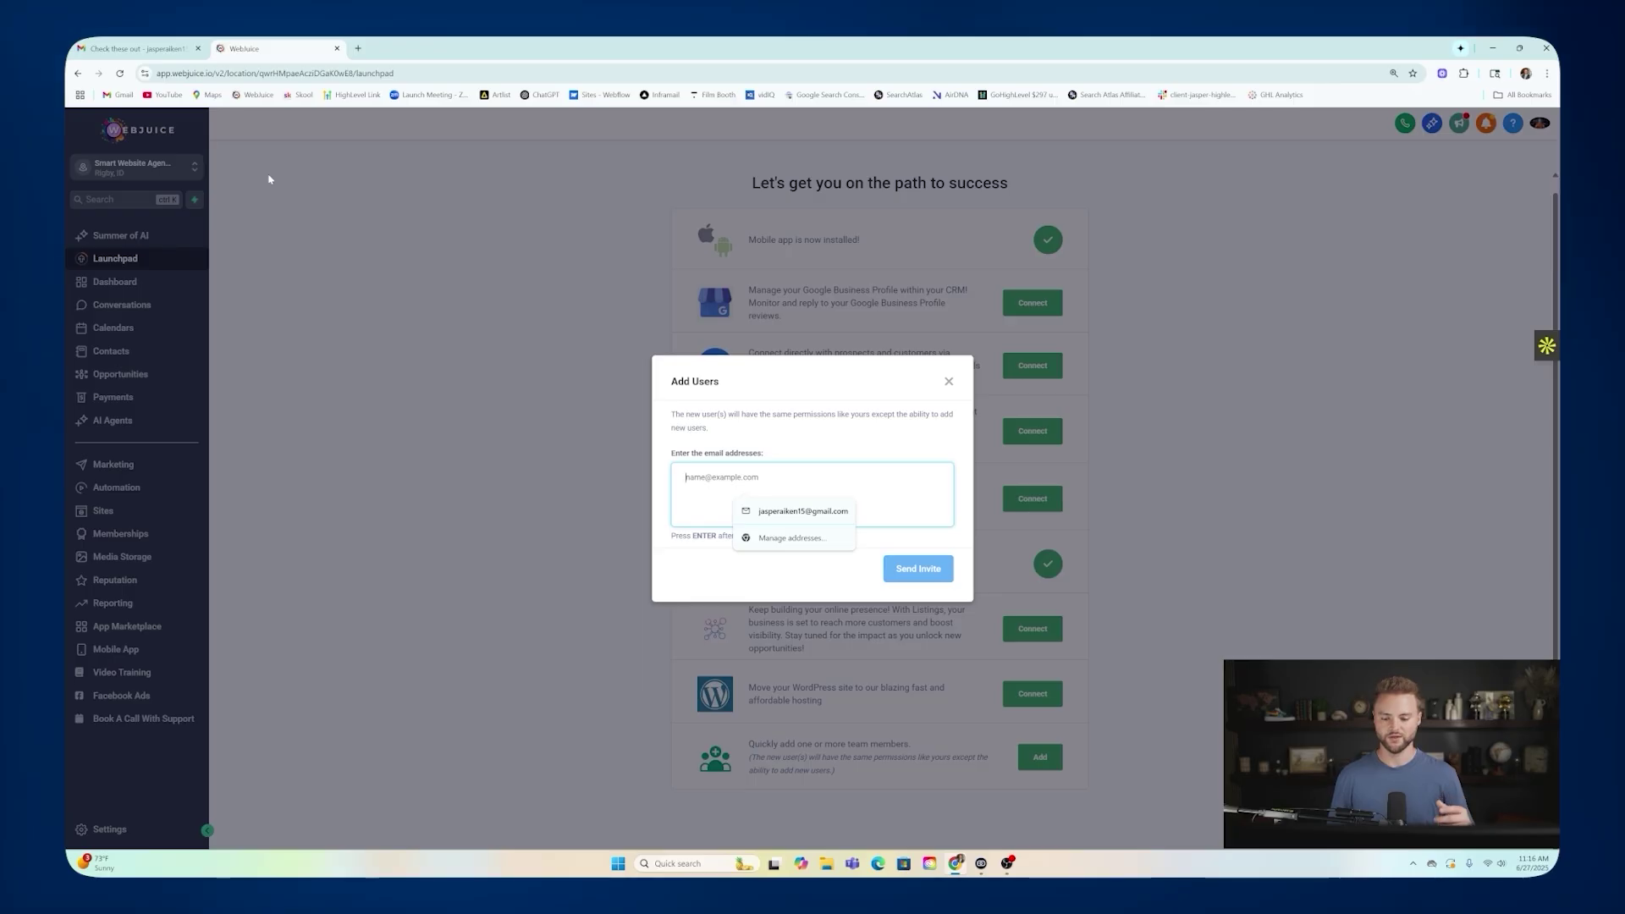
{"action": "left_click", "coordinate": [948, 381]}
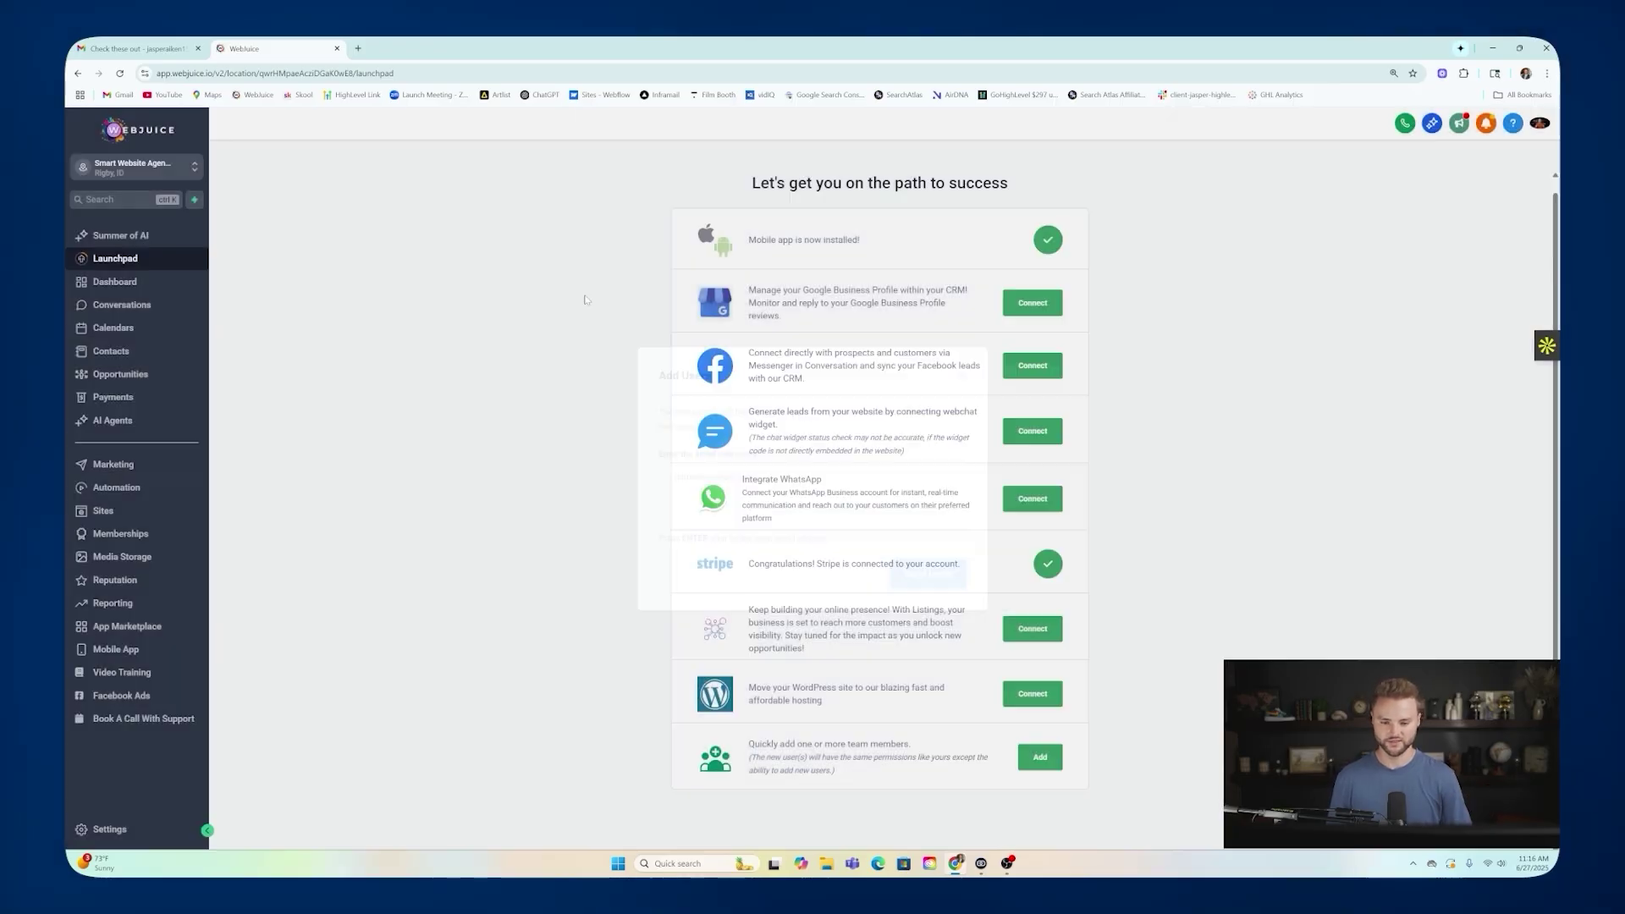
{"action": "left_click", "coordinate": [170, 345]}
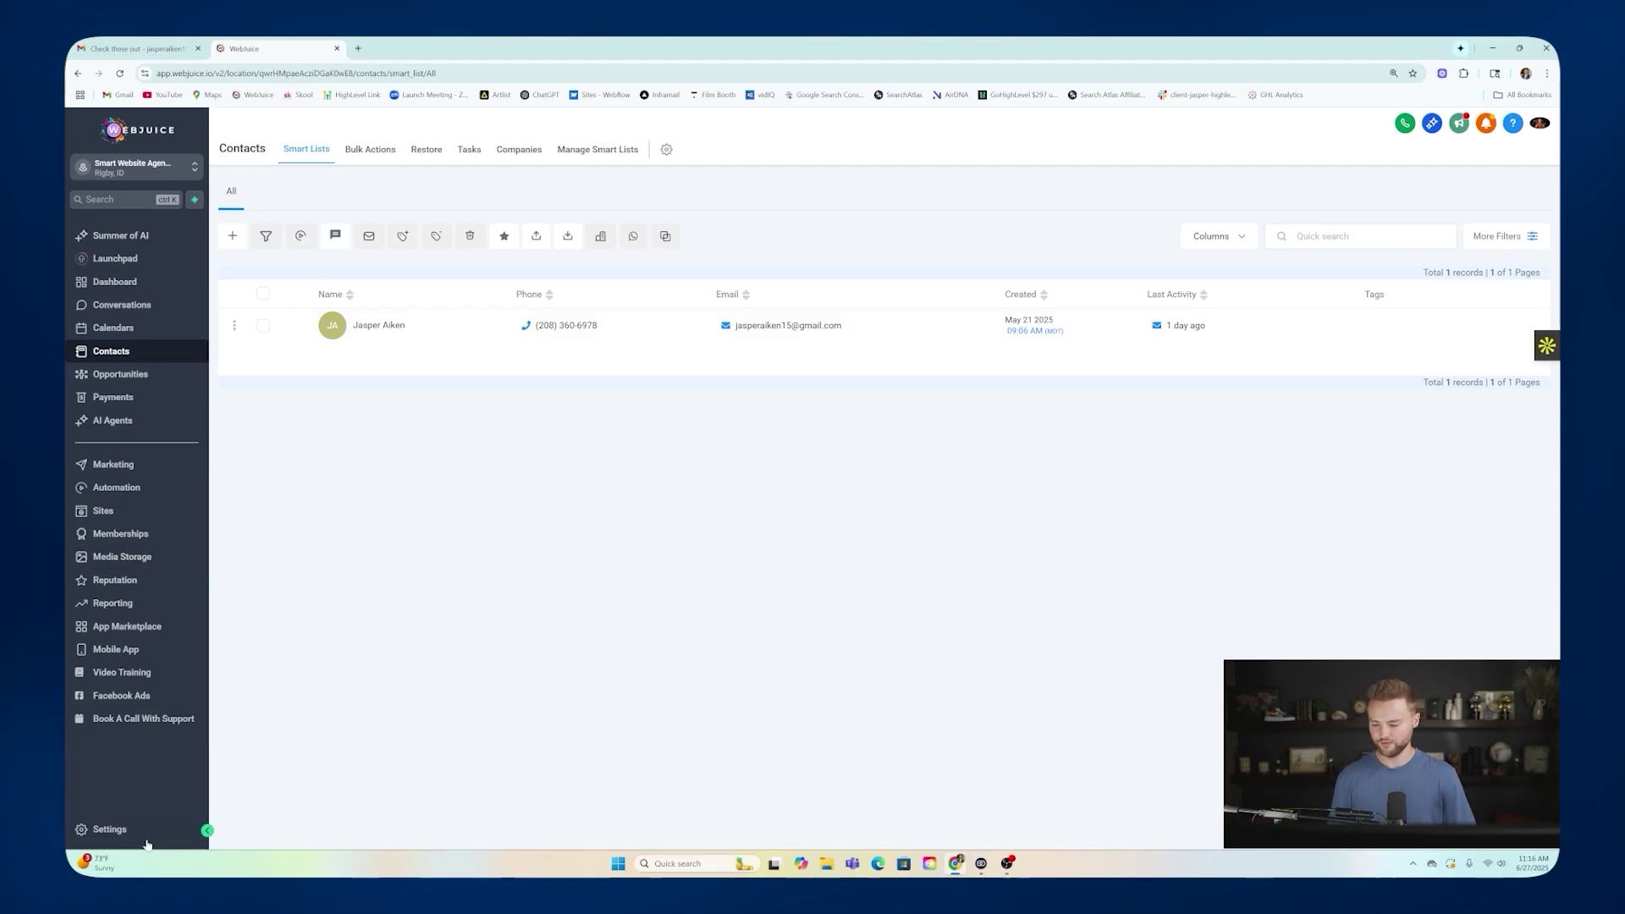
{"action": "left_click", "coordinate": [106, 829]}
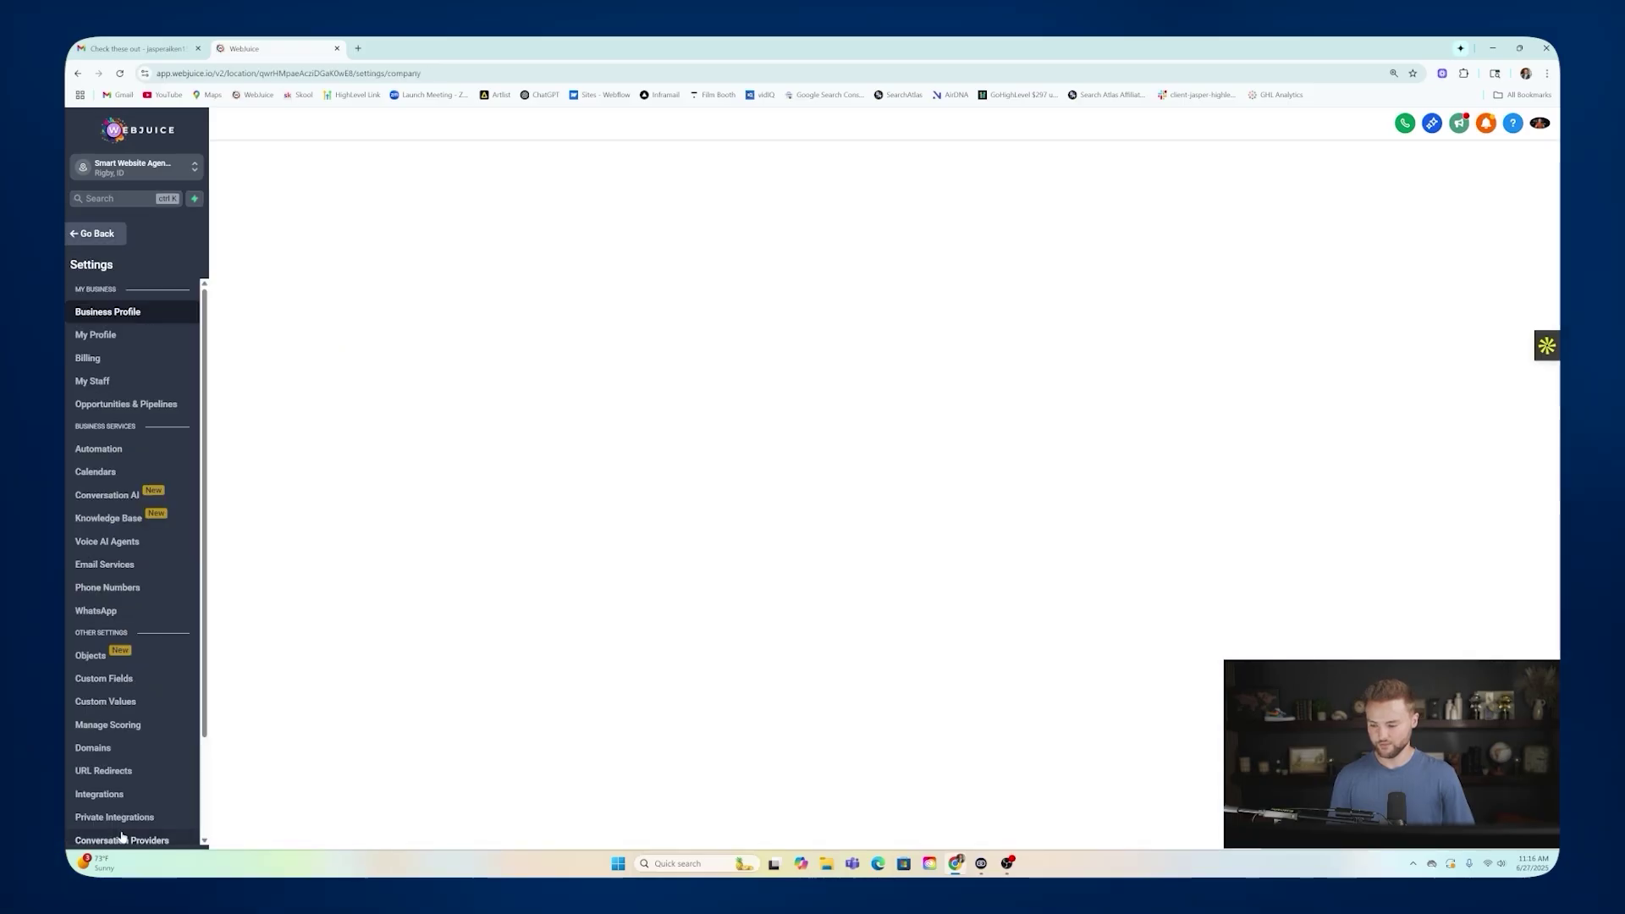
{"action": "left_click", "coordinate": [131, 382]}
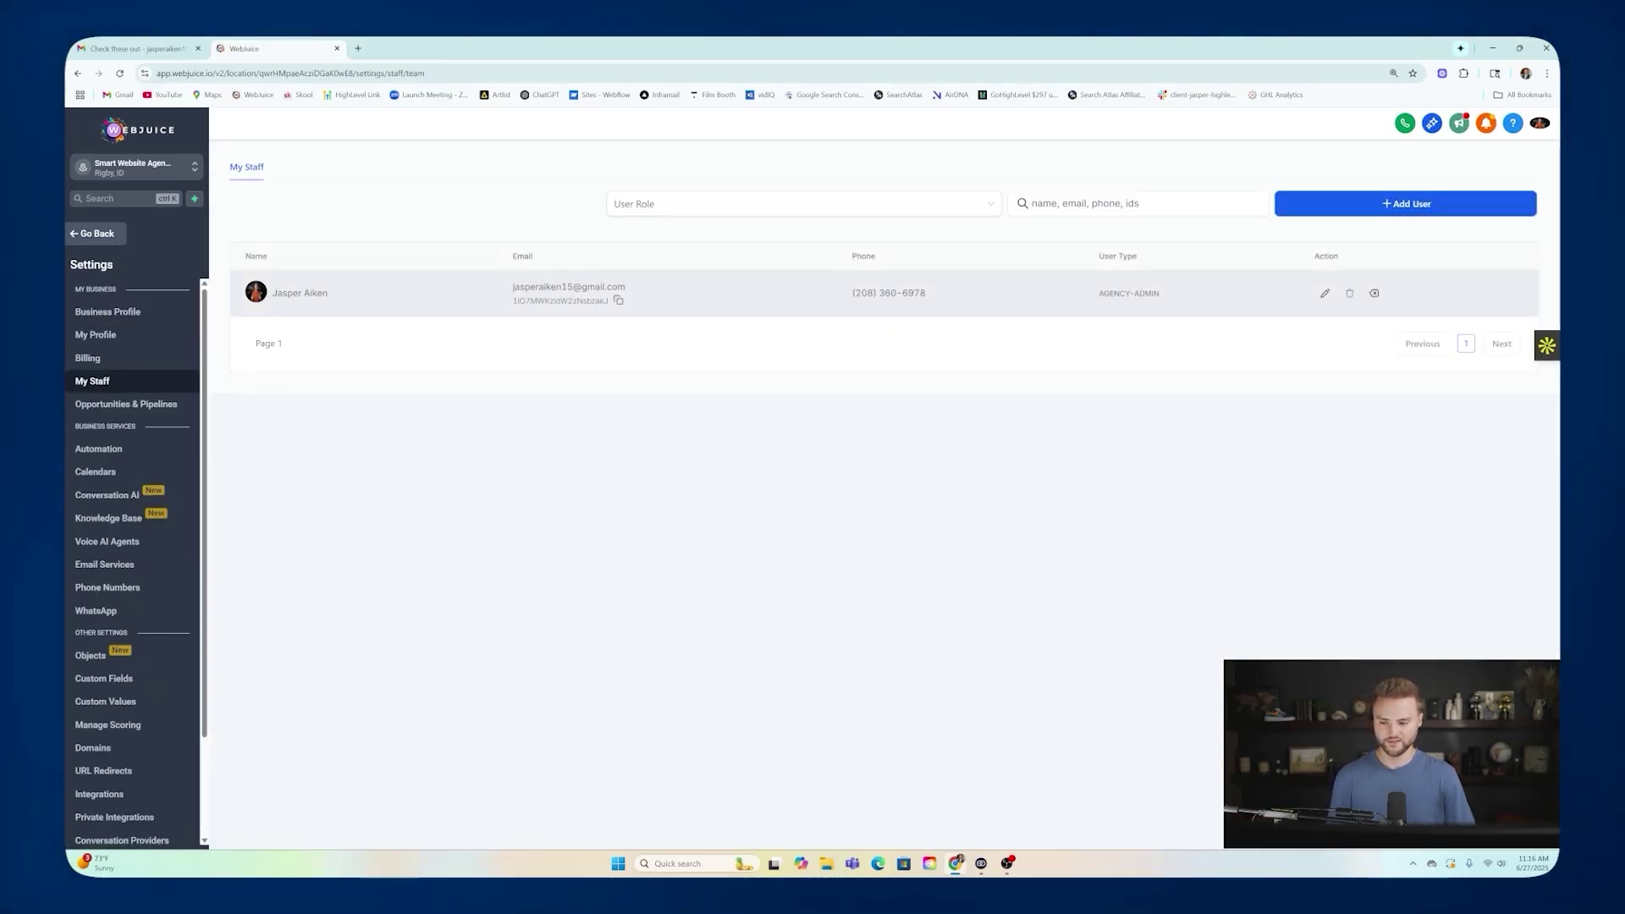
{"action": "left_click", "coordinate": [1324, 293]}
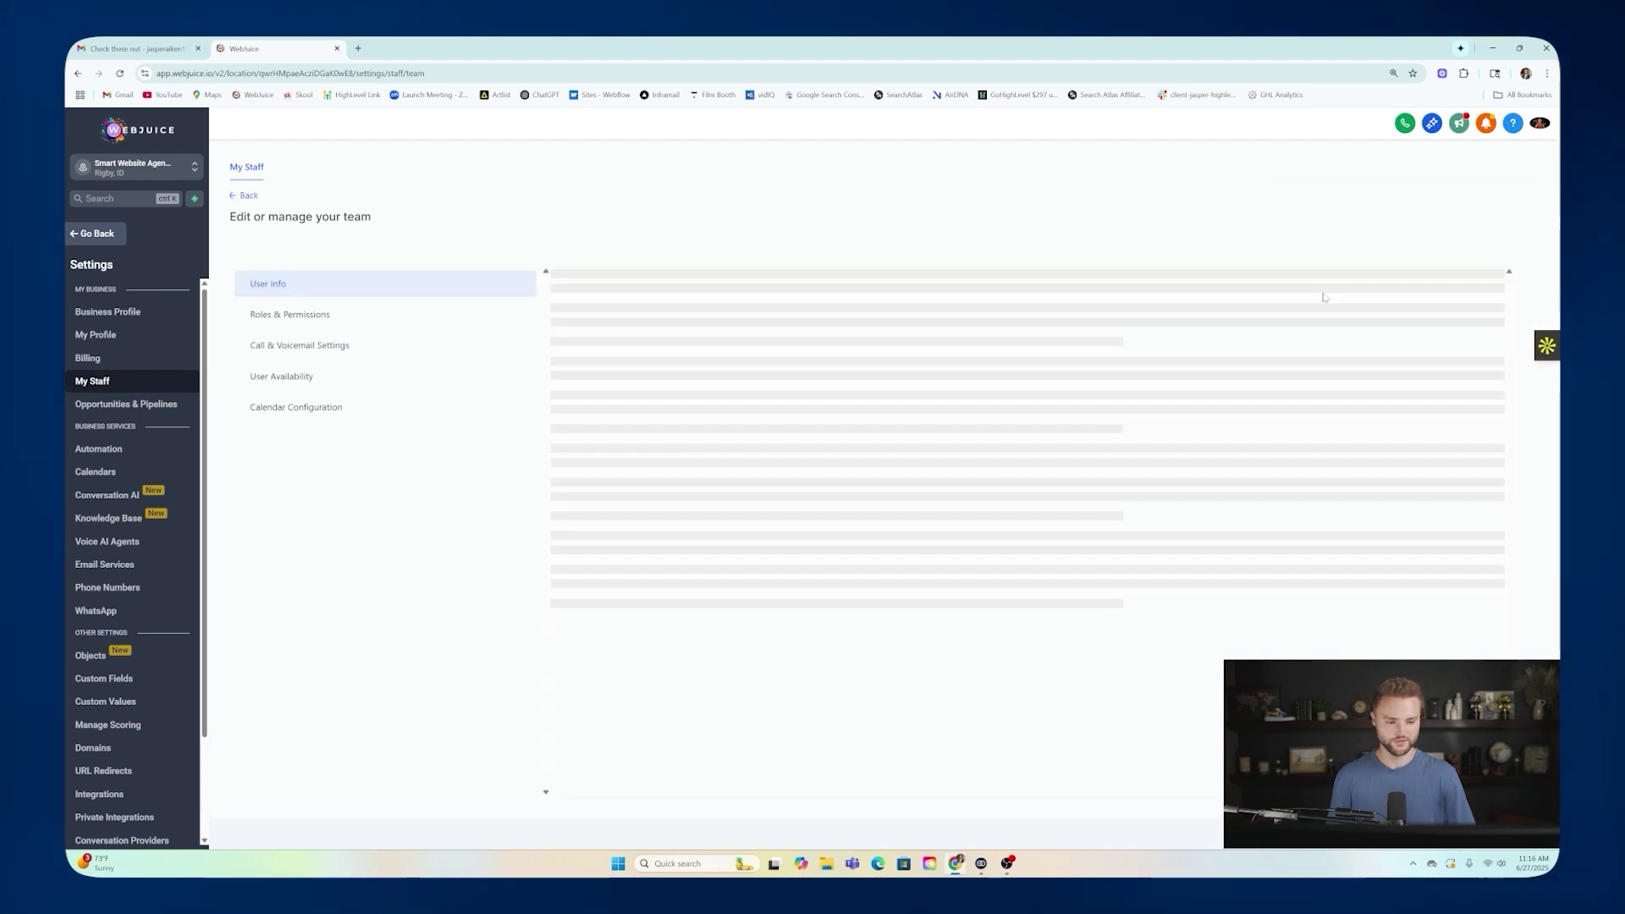
{"action": "left_click", "coordinate": [337, 323]}
{"action": "scroll", "coordinate": [804, 477], "scroll_direction": "down", "scroll_amount": 3}
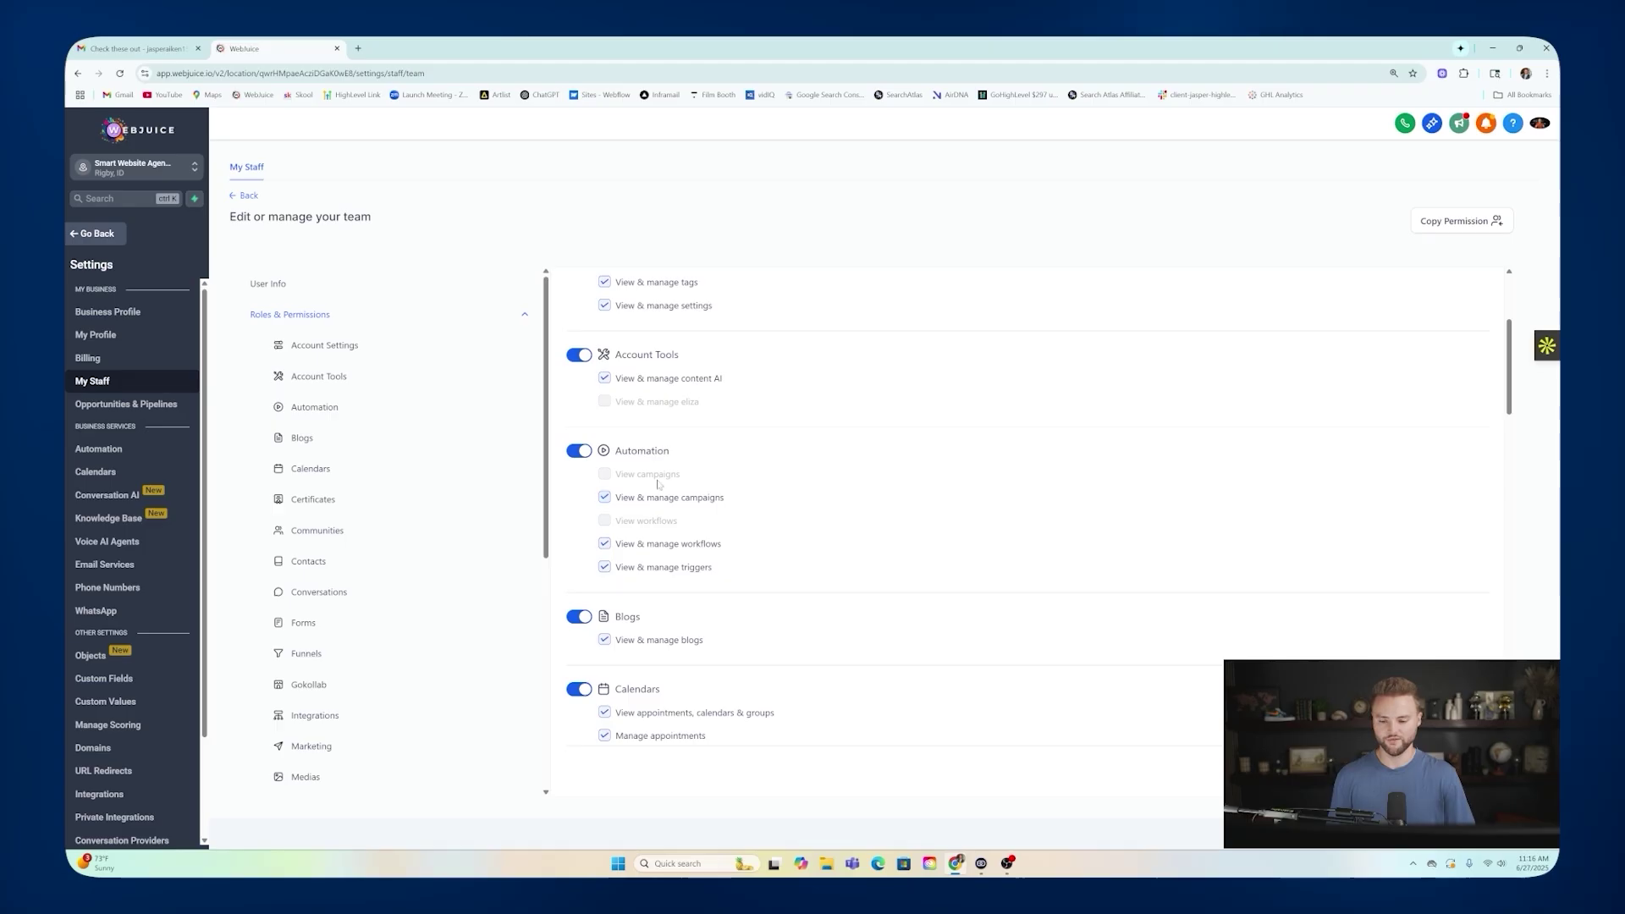
{"action": "scroll", "coordinate": [658, 484], "scroll_direction": "down", "scroll_amount": 2}
{"action": "scroll", "coordinate": [677, 434], "scroll_direction": "down", "scroll_amount": 2}
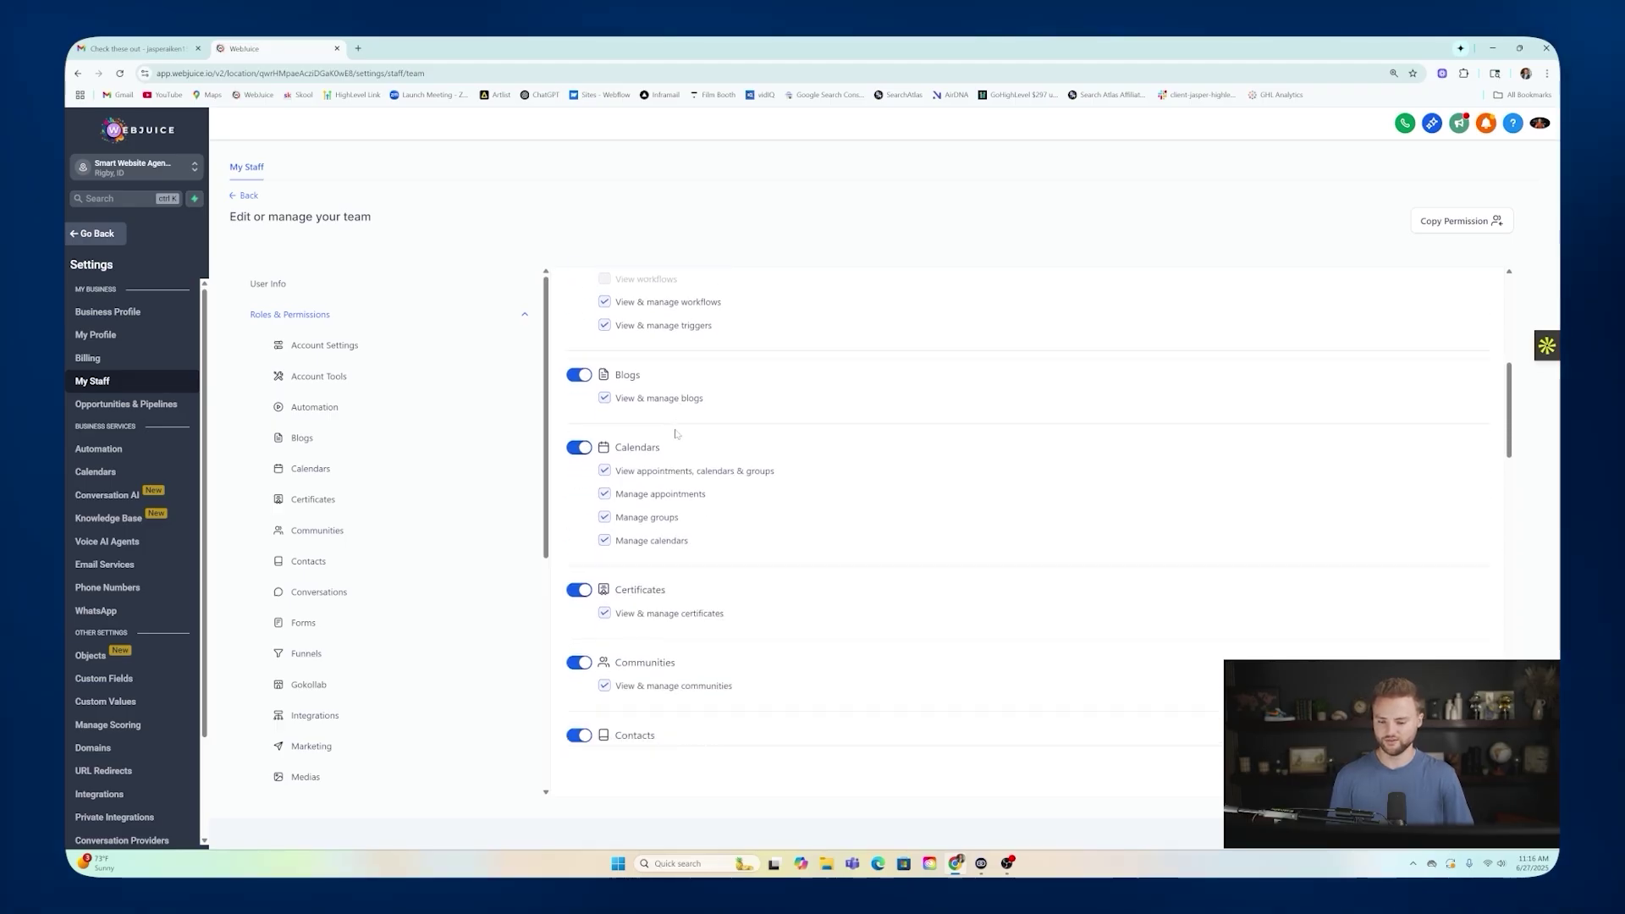
{"action": "scroll", "coordinate": [681, 425], "scroll_direction": "down", "scroll_amount": 2}
{"action": "scroll", "coordinate": [664, 441], "scroll_direction": "down", "scroll_amount": 2}
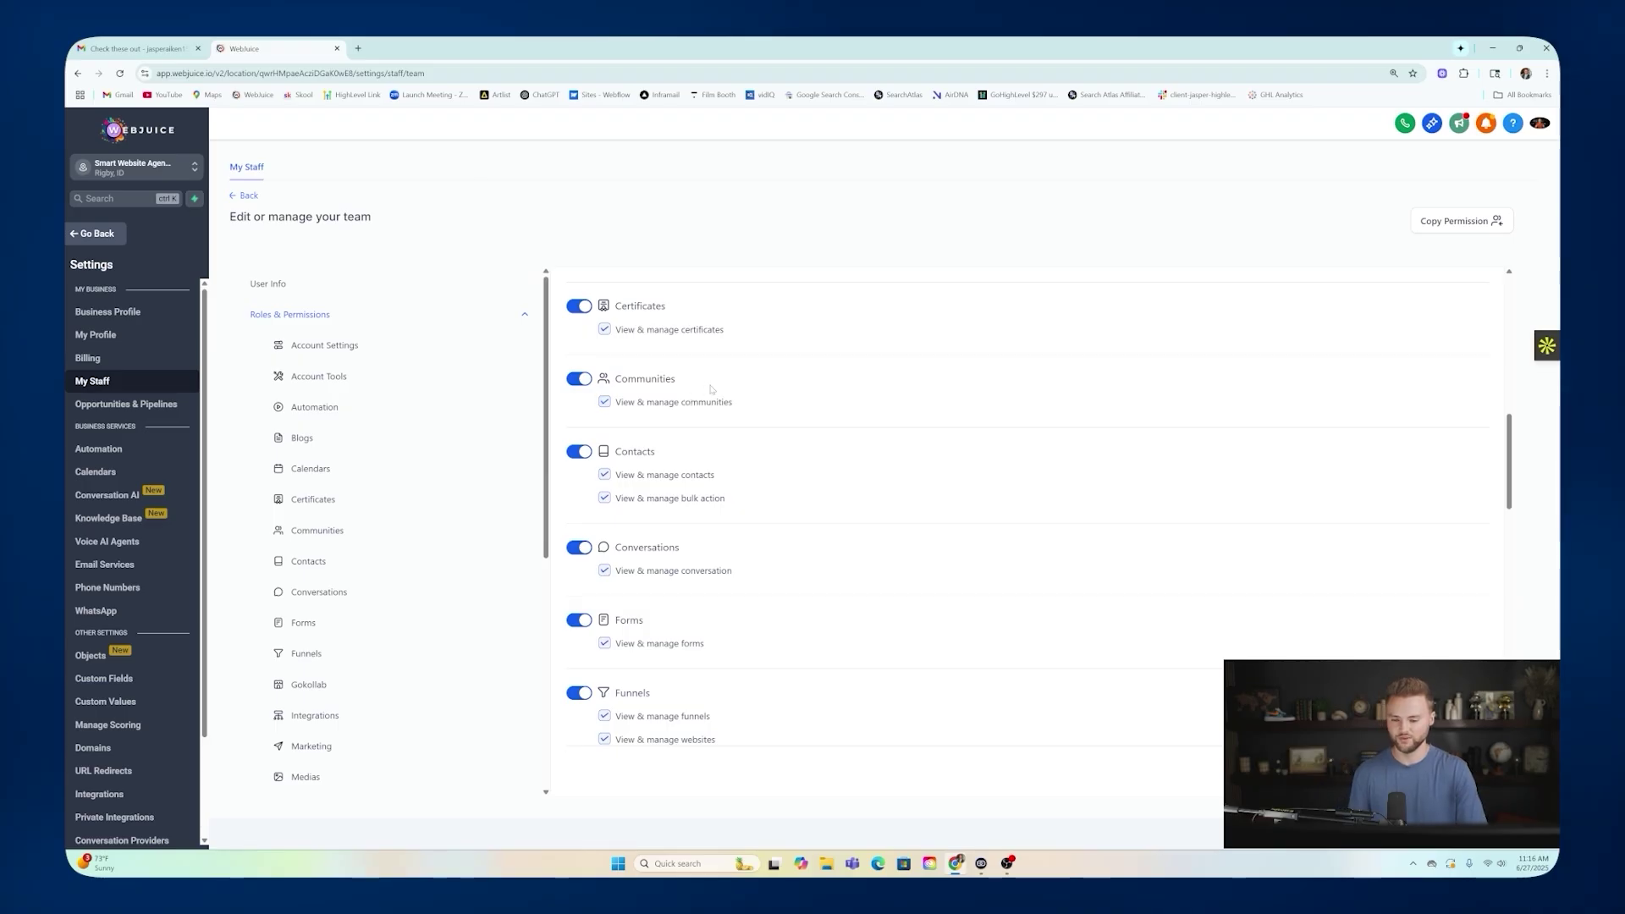
{"action": "left_click", "coordinate": [96, 233]}
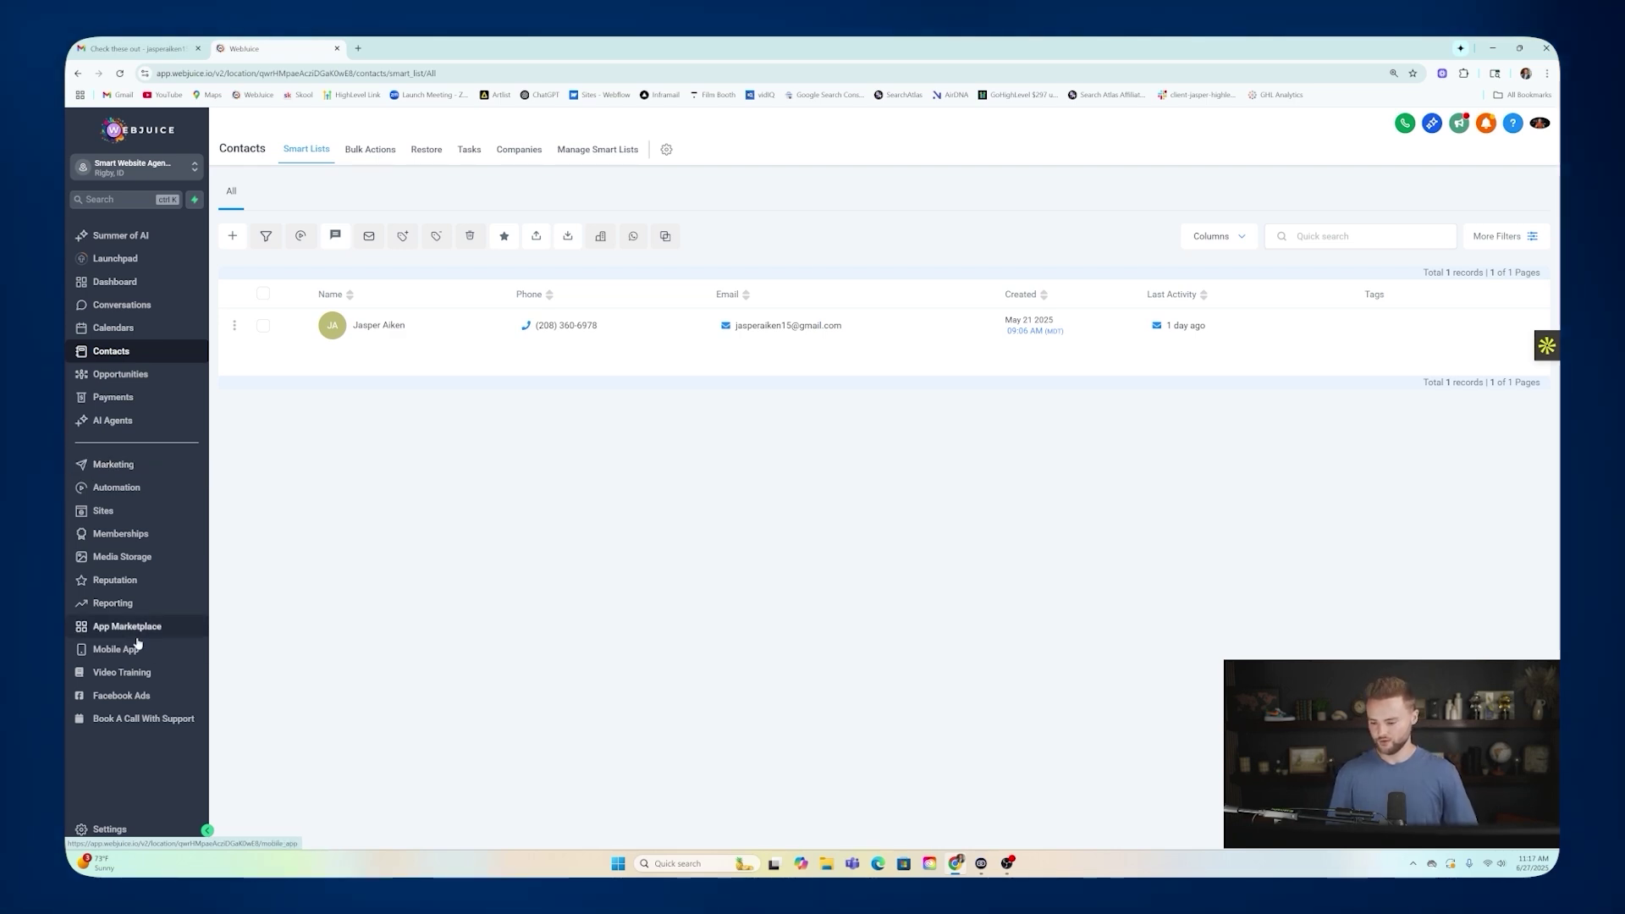
On the Mobile App page, pick the staff user from the Team member dropdown to invite.
{"action": "left_click", "coordinate": [113, 650]}
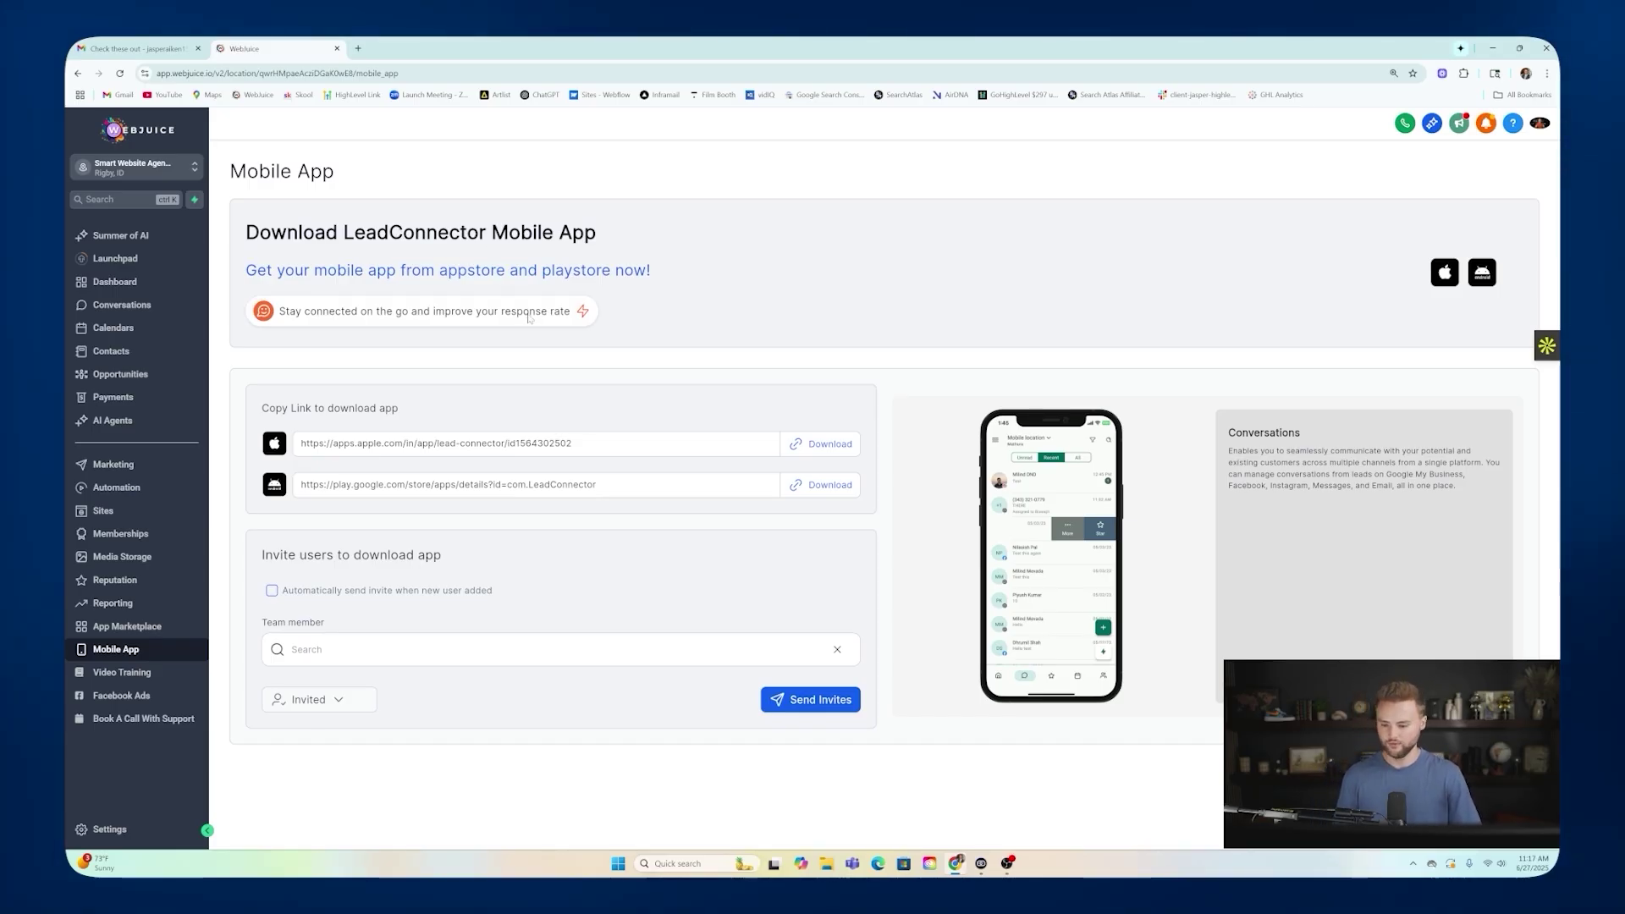
{"action": "left_click", "coordinate": [333, 653]}
{"action": "left_click", "coordinate": [336, 468]}
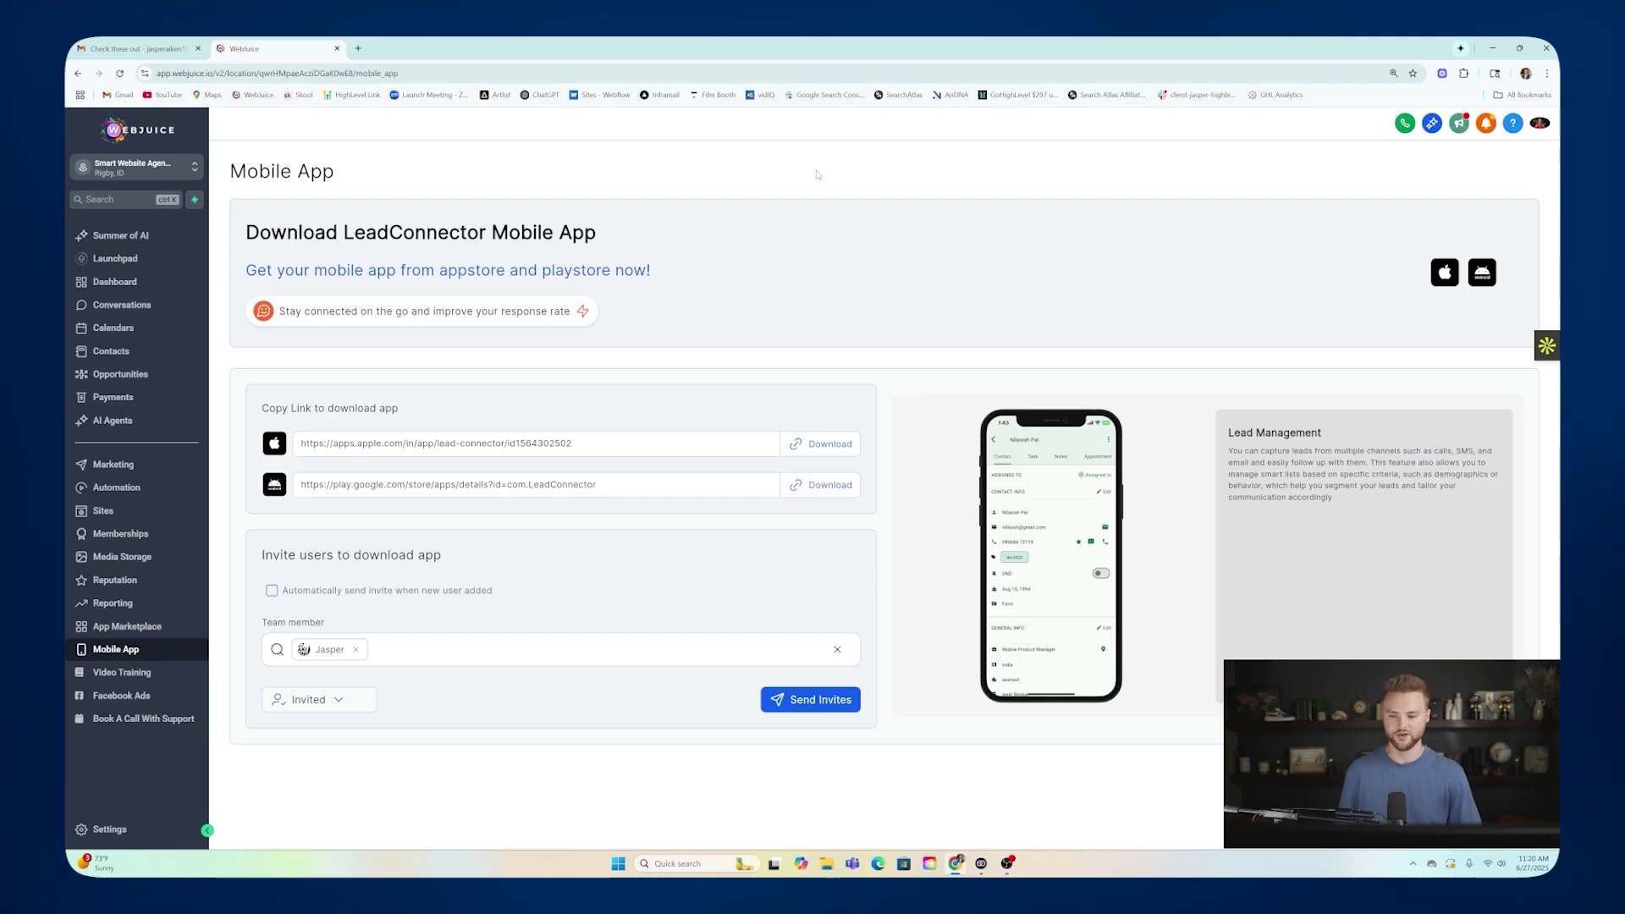
Review the Billing Dashboard, which shows no payment method, then leave settings.
{"action": "left_click", "coordinate": [118, 829]}
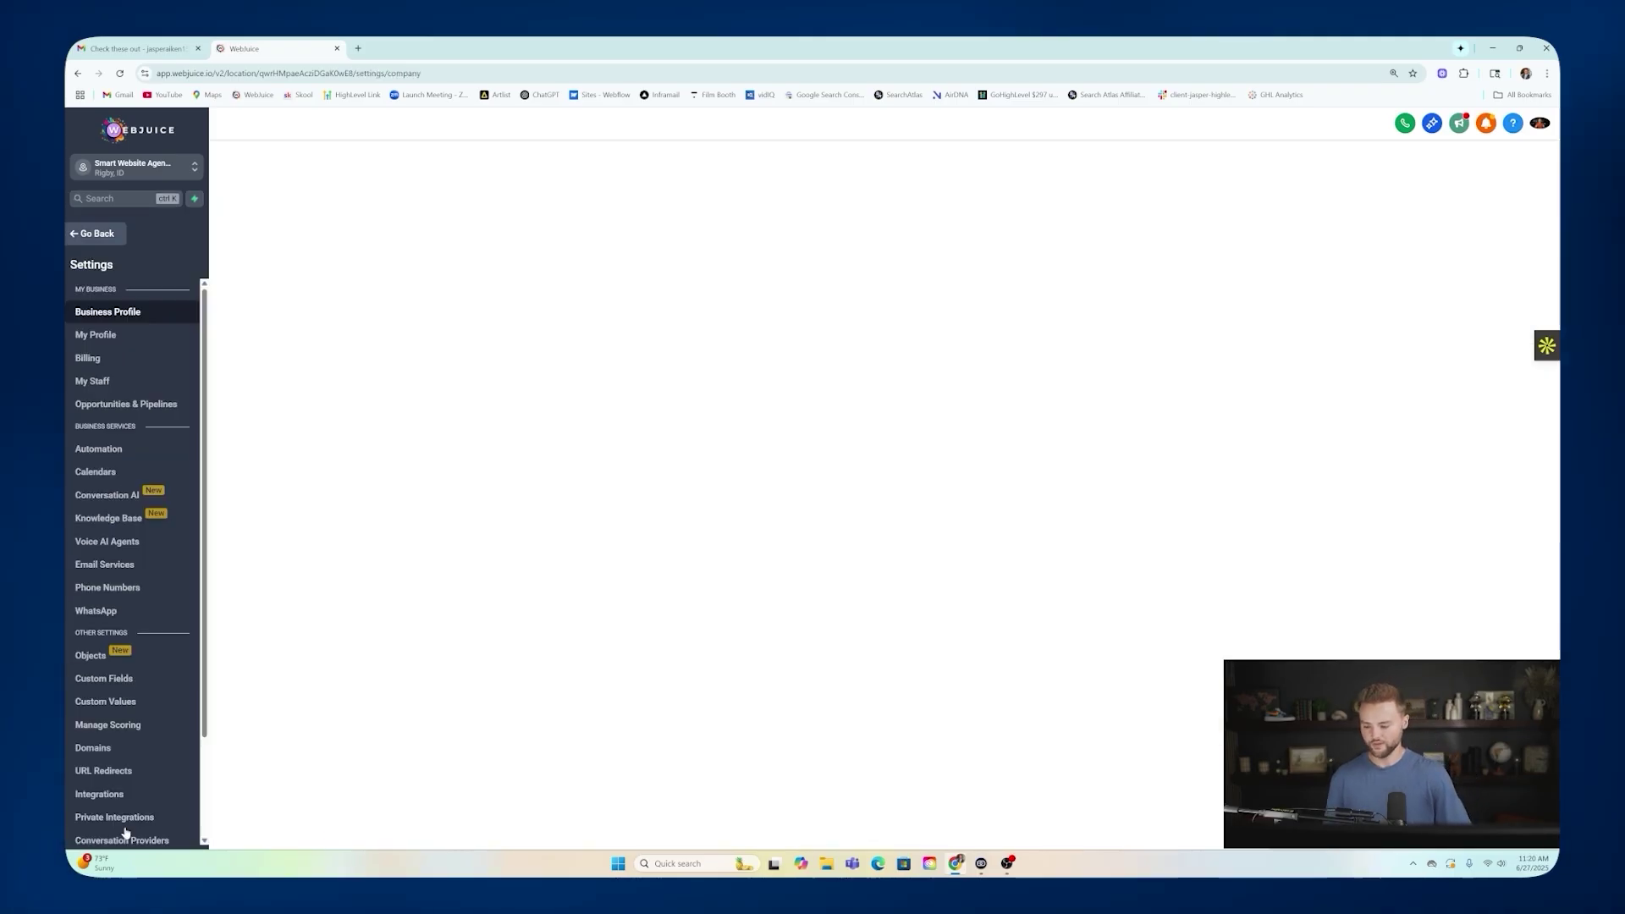
{"action": "left_click", "coordinate": [113, 362]}
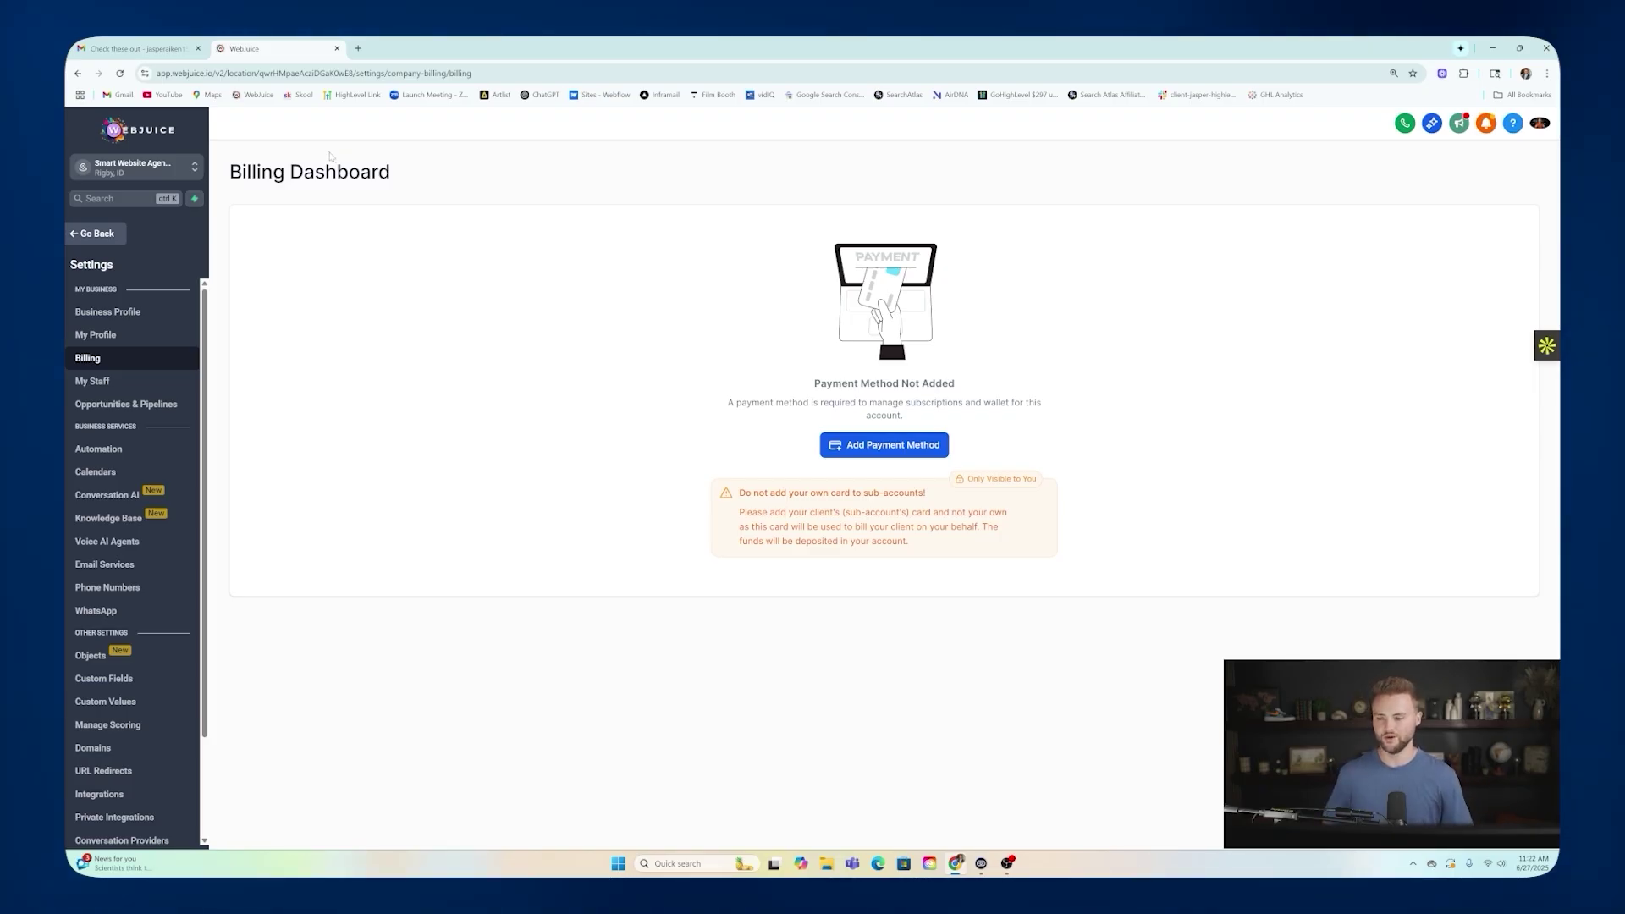
{"action": "left_click", "coordinate": [95, 234]}
Go to Sites > Websites and open the Landscape website's pages list.
{"action": "left_click", "coordinate": [128, 511]}
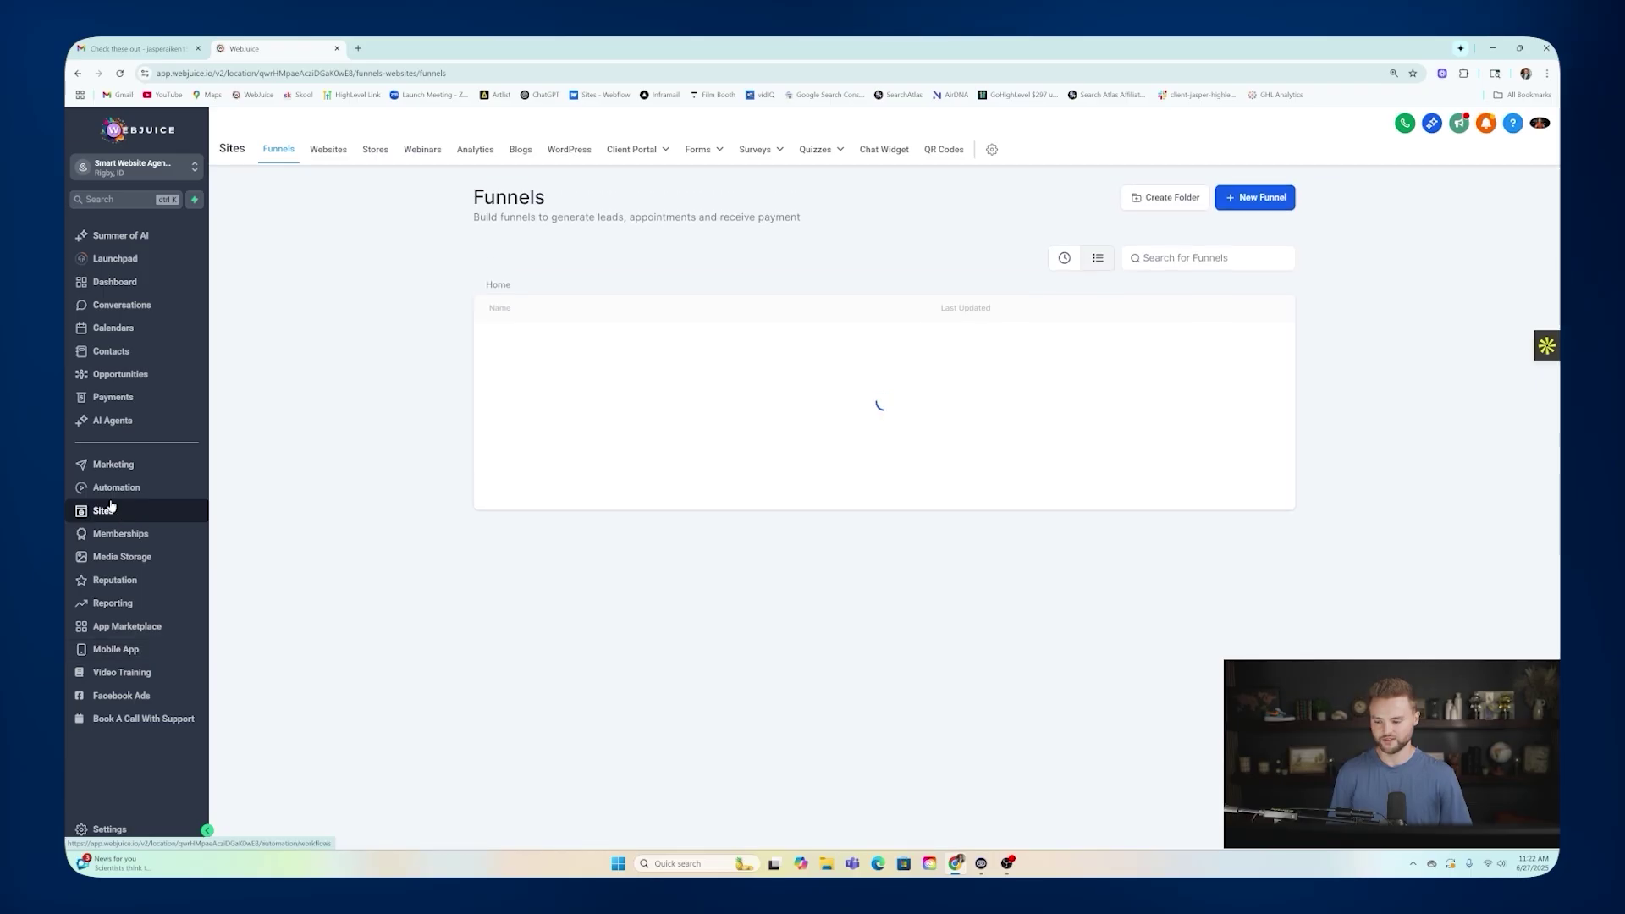
{"action": "left_click", "coordinate": [330, 150]}
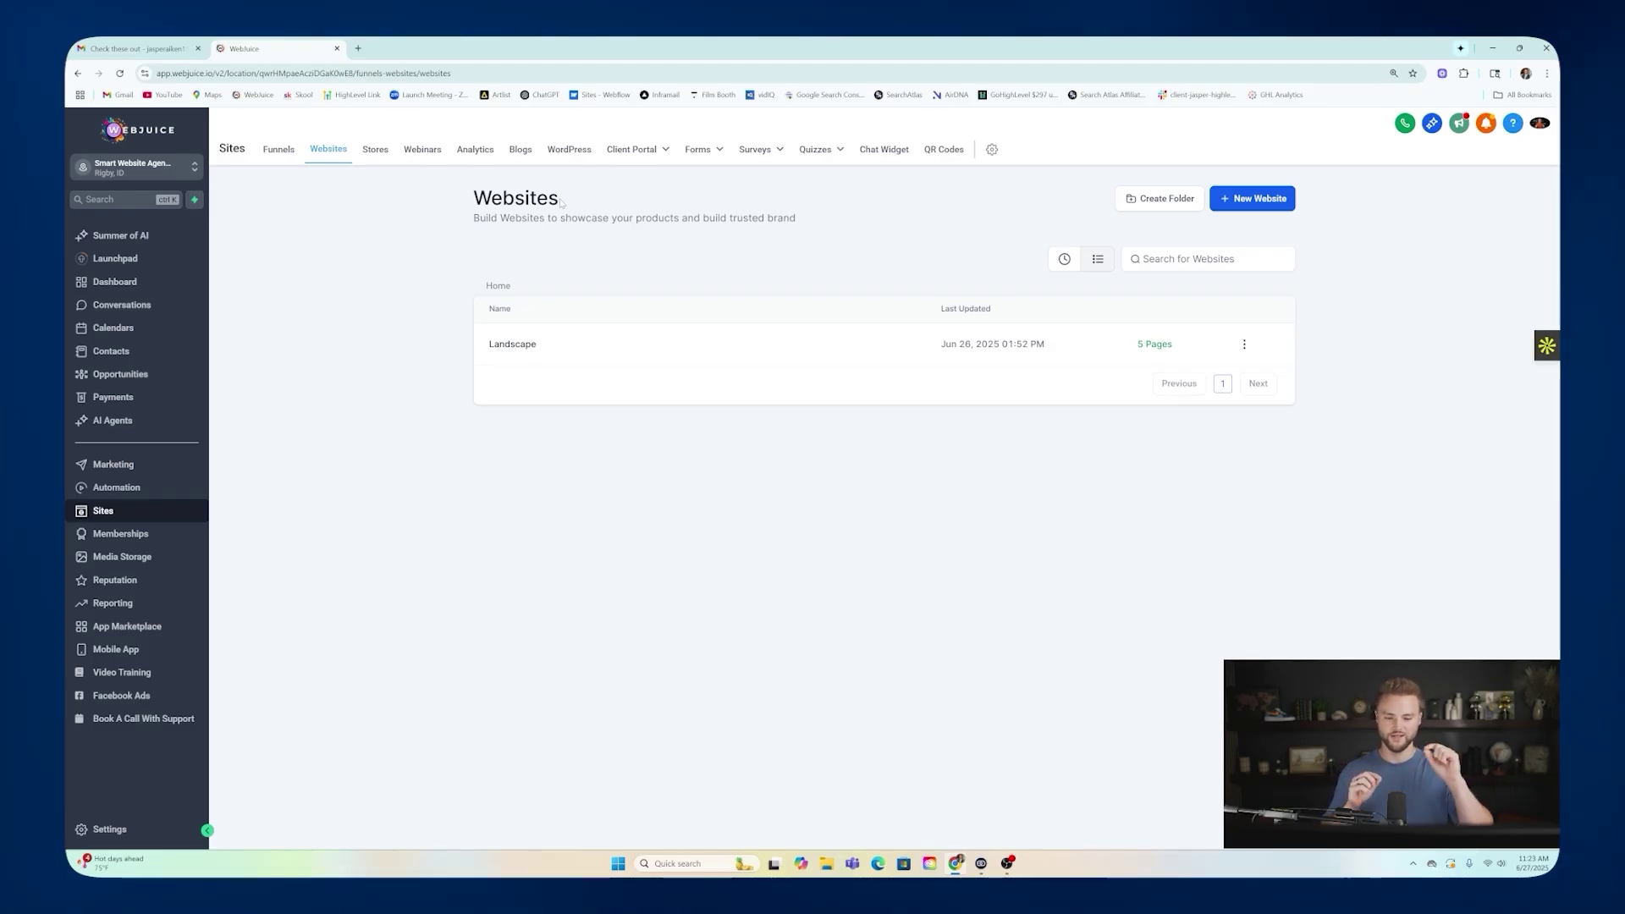
{"action": "left_click", "coordinate": [528, 346]}
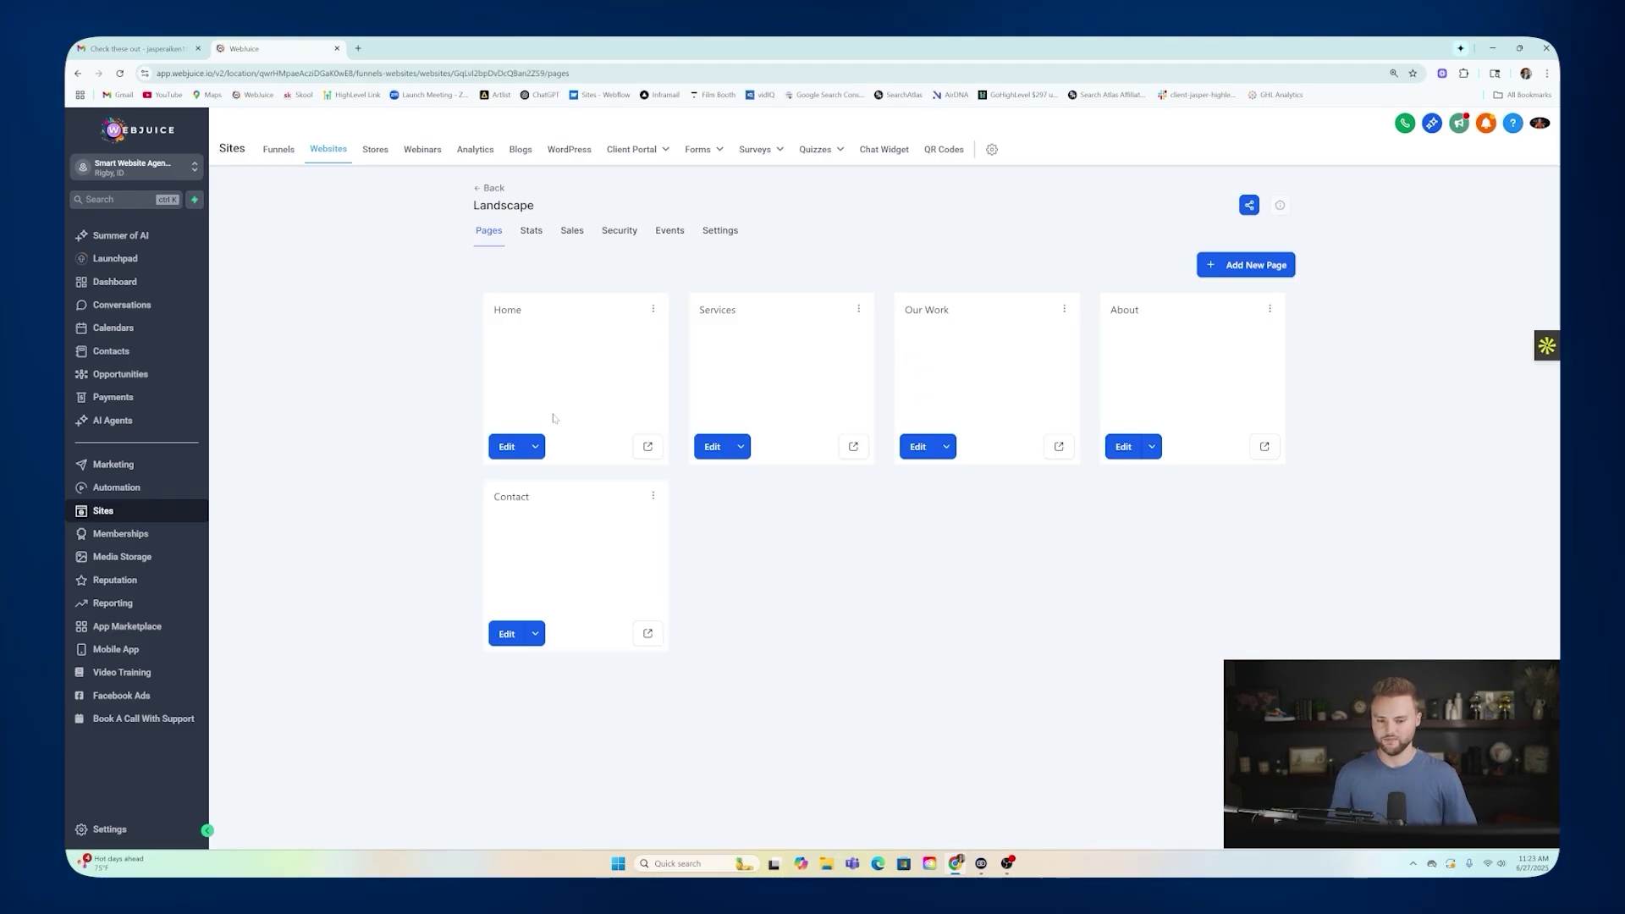
Open the Landscape Home page in the builder, select the hero headline, then exit the builder.
{"action": "left_click", "coordinate": [633, 440]}
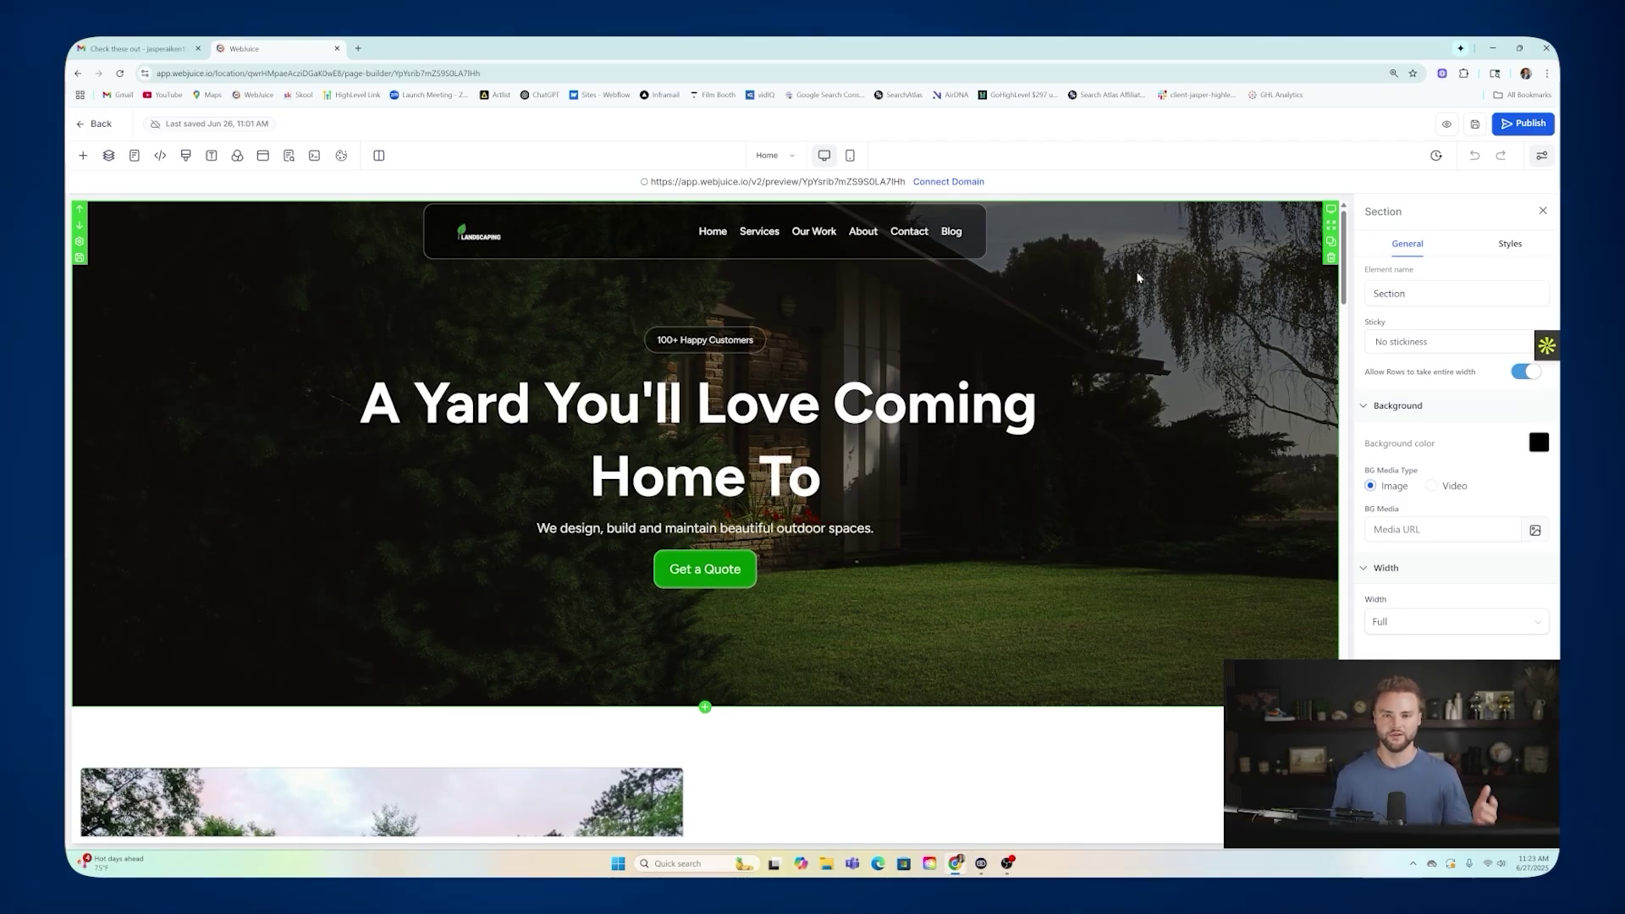
{"action": "scroll", "coordinate": [1138, 277], "scroll_direction": "down", "scroll_amount": 2}
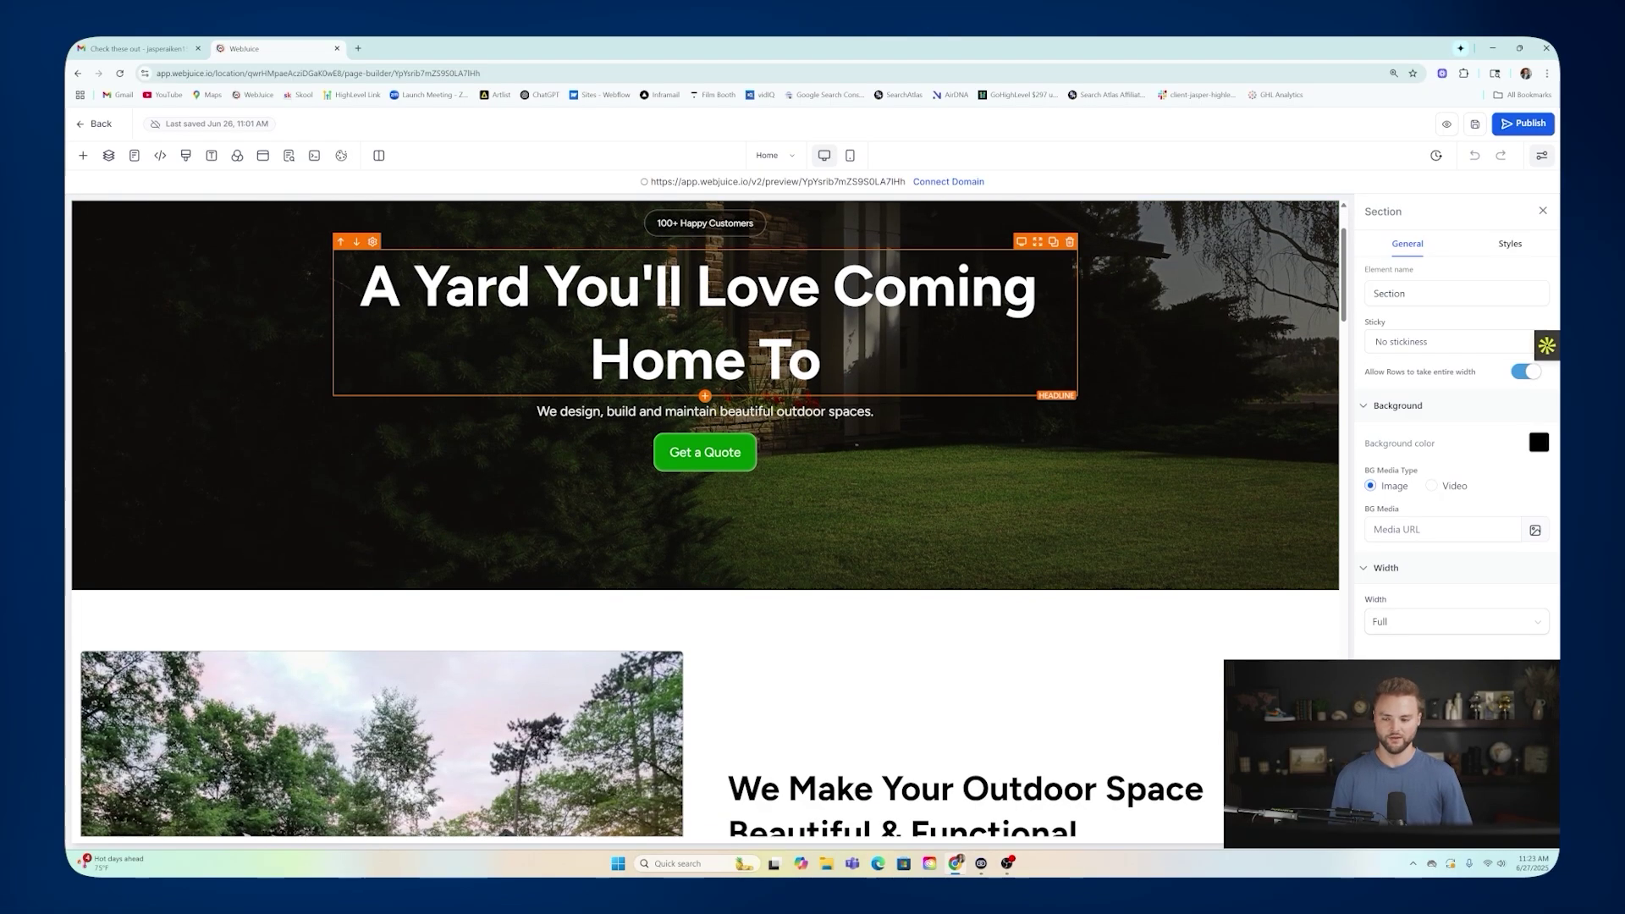
{"action": "double_click", "coordinate": [1073, 265]}
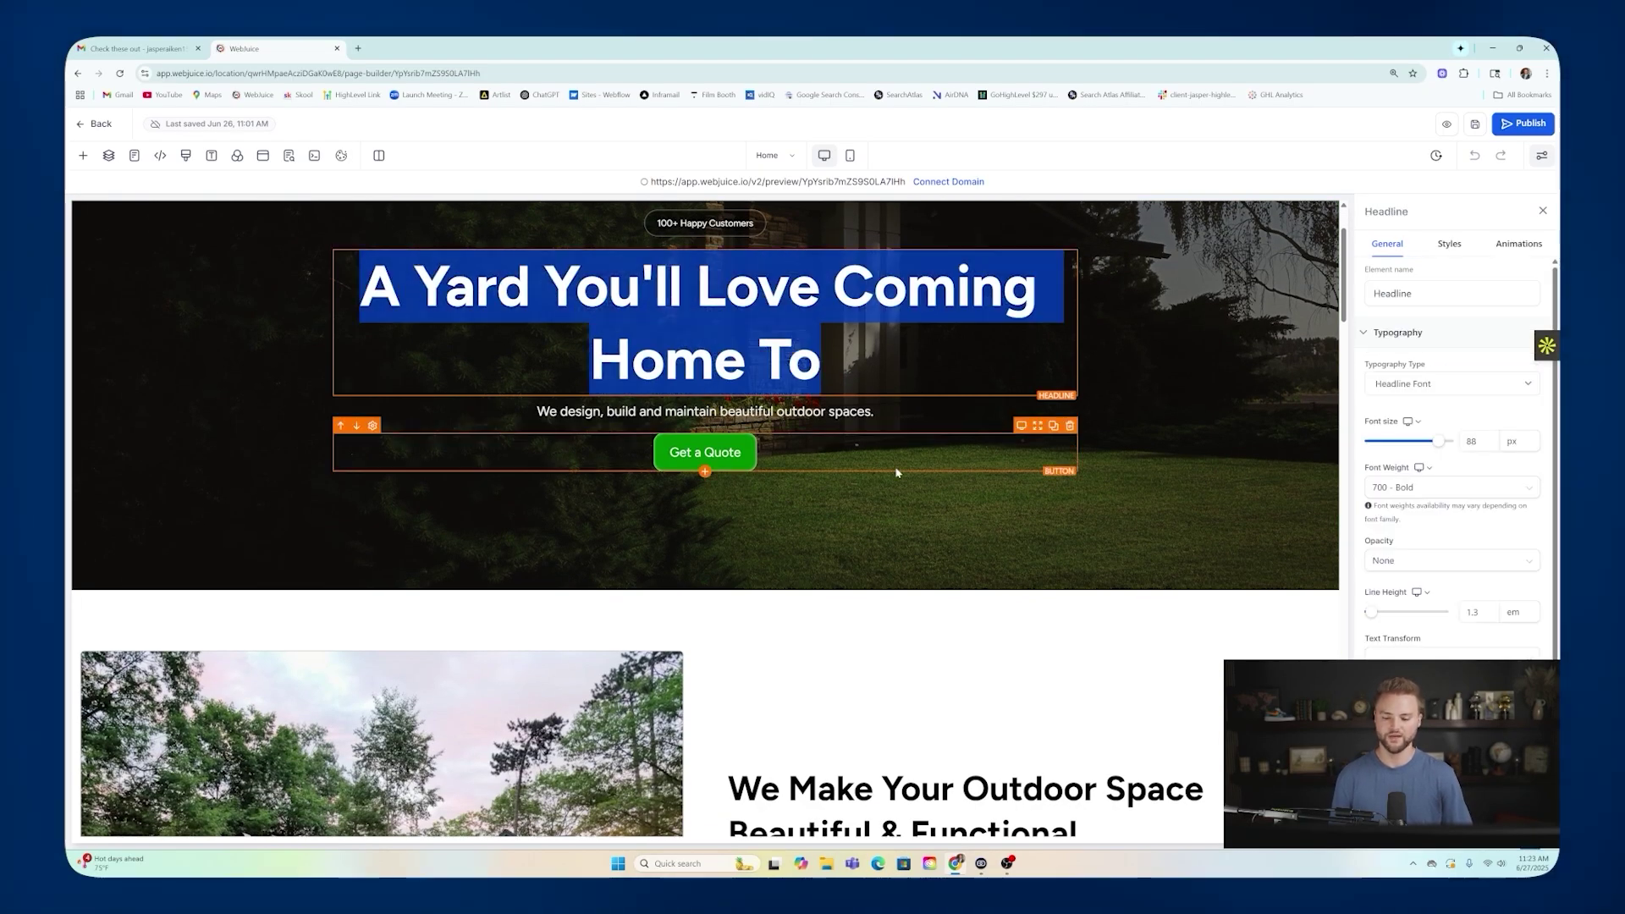
{"action": "scroll", "coordinate": [903, 478], "scroll_direction": "down", "scroll_amount": 2}
{"action": "scroll", "coordinate": [903, 478], "scroll_direction": "down", "scroll_amount": 2}
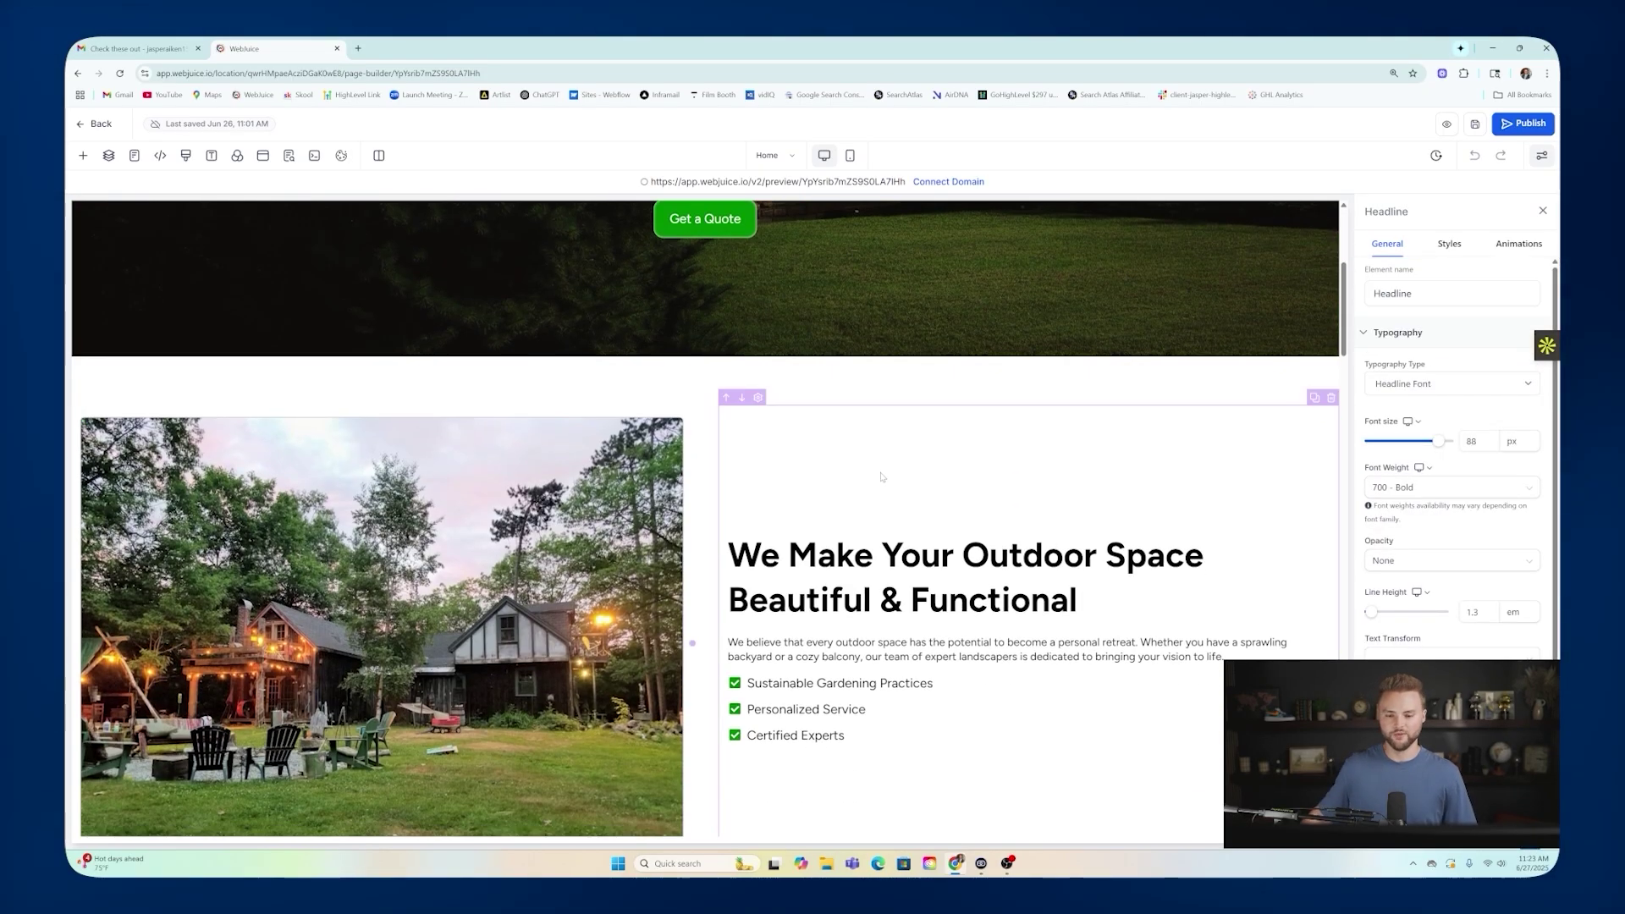
{"action": "scroll", "coordinate": [897, 469], "scroll_direction": "up", "scroll_amount": 5}
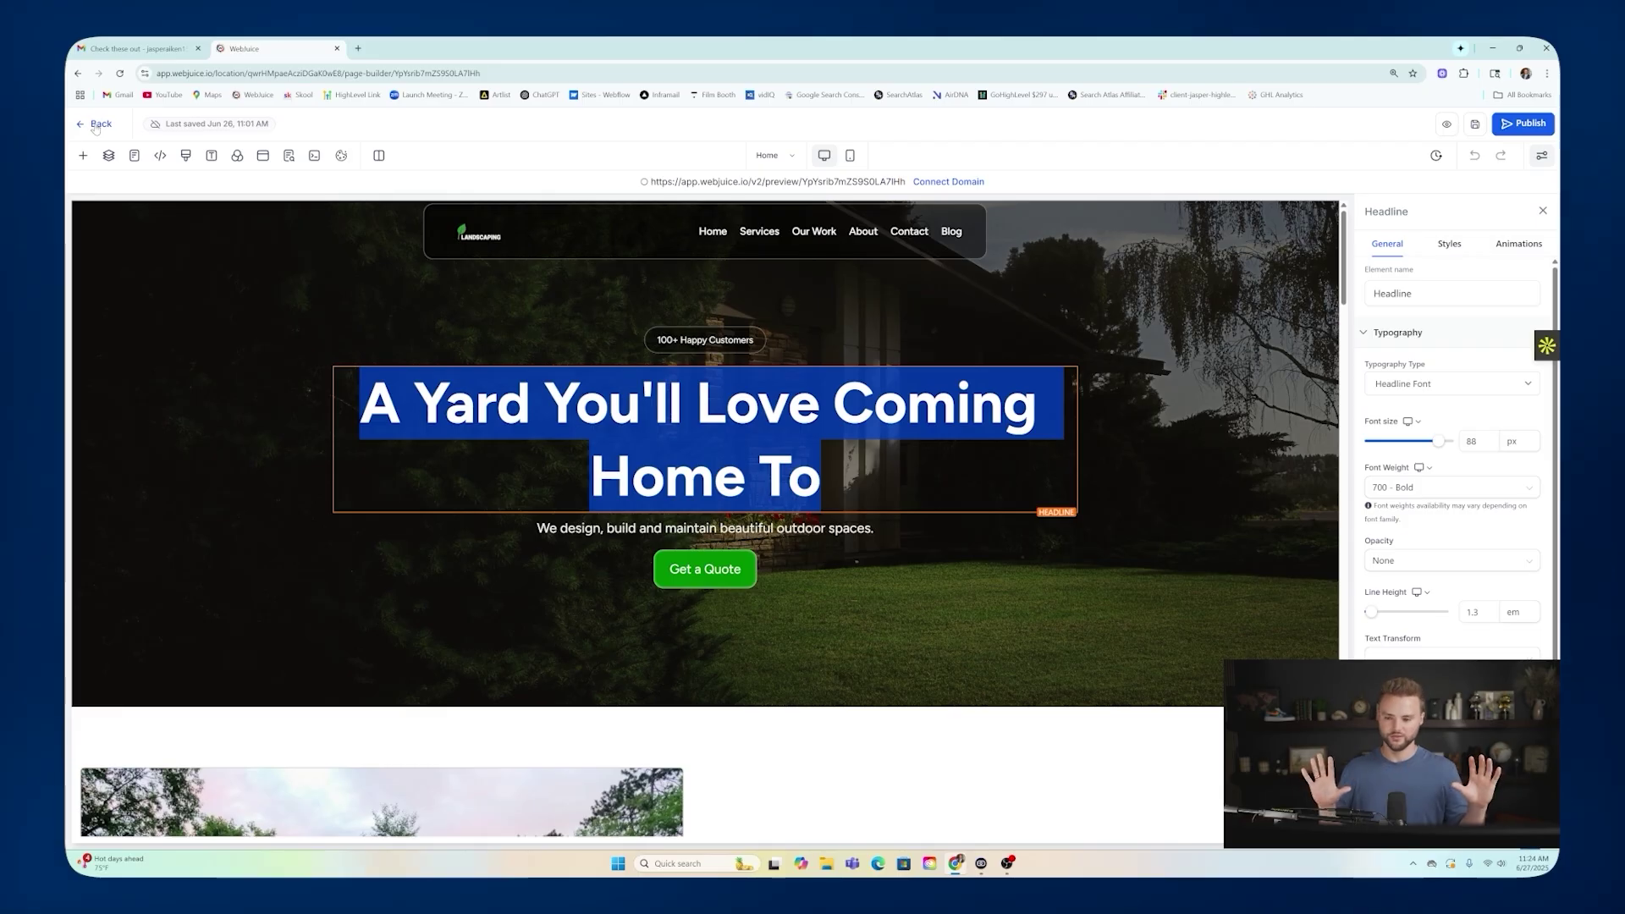
{"action": "left_click", "coordinate": [96, 126]}
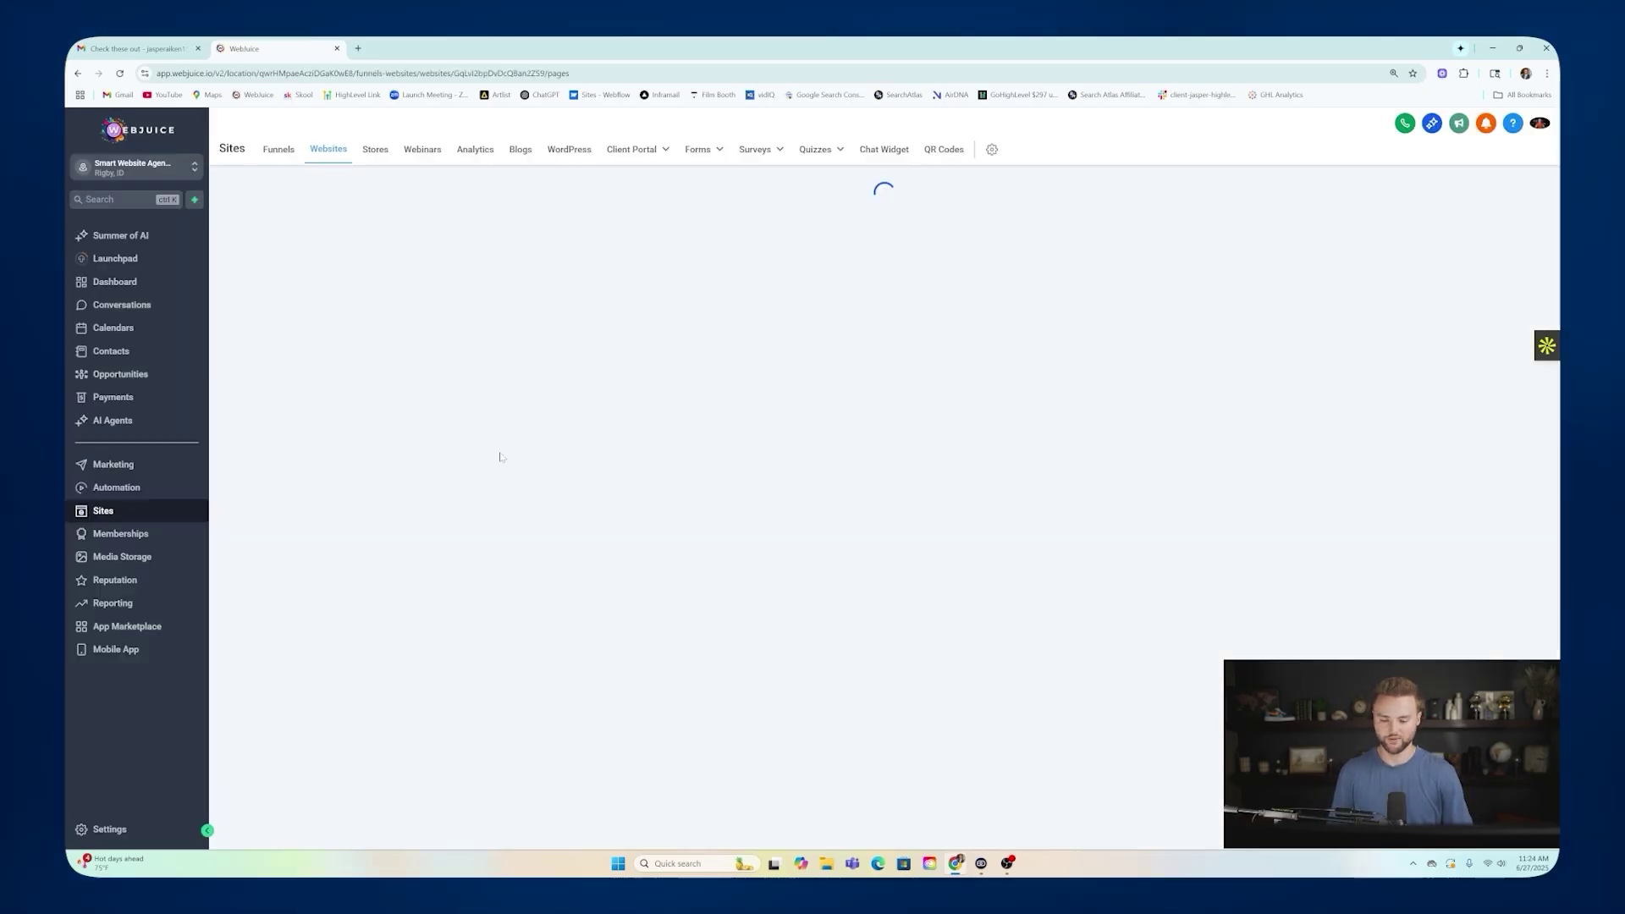